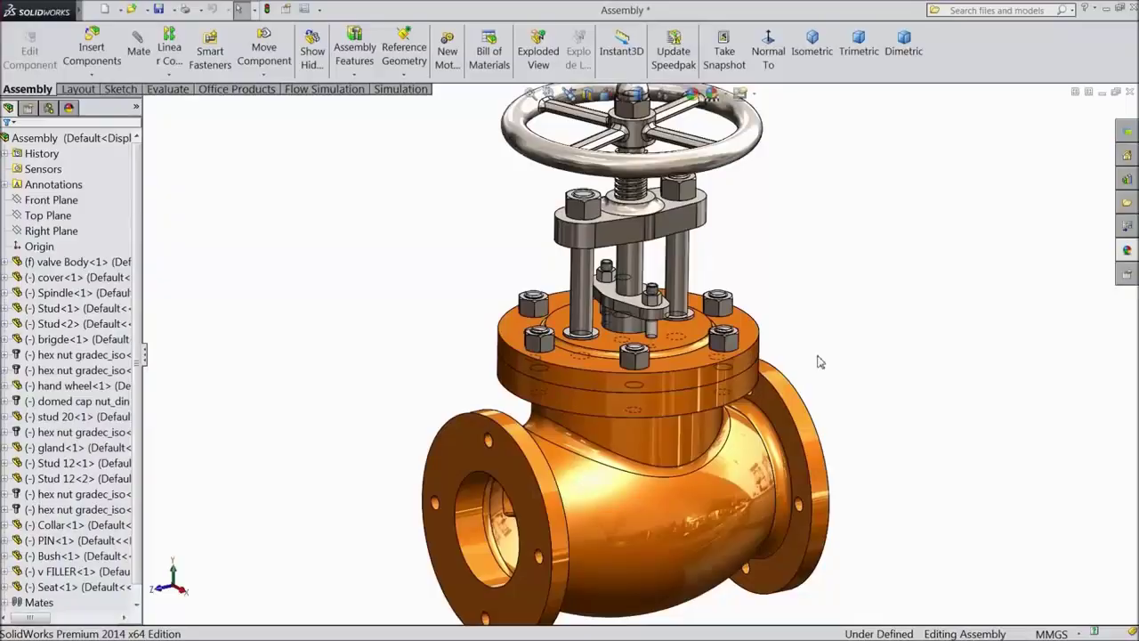
Watch the promo intro cut to the complete globe valve with body, cover, bridge and handwheel.
{"action": "middle_click_drag", "start_coordinate": [819, 359], "coordinate": [835, 359]}
{"action": "middle_click_drag", "start_coordinate": [617, 412], "coordinate": [574, 436]}
Turn on Section View for the valve assembly and orbit to a frontal view of its interior.
{"action": "middle_click_drag", "start_coordinate": [625, 365], "coordinate": [630, 338]}
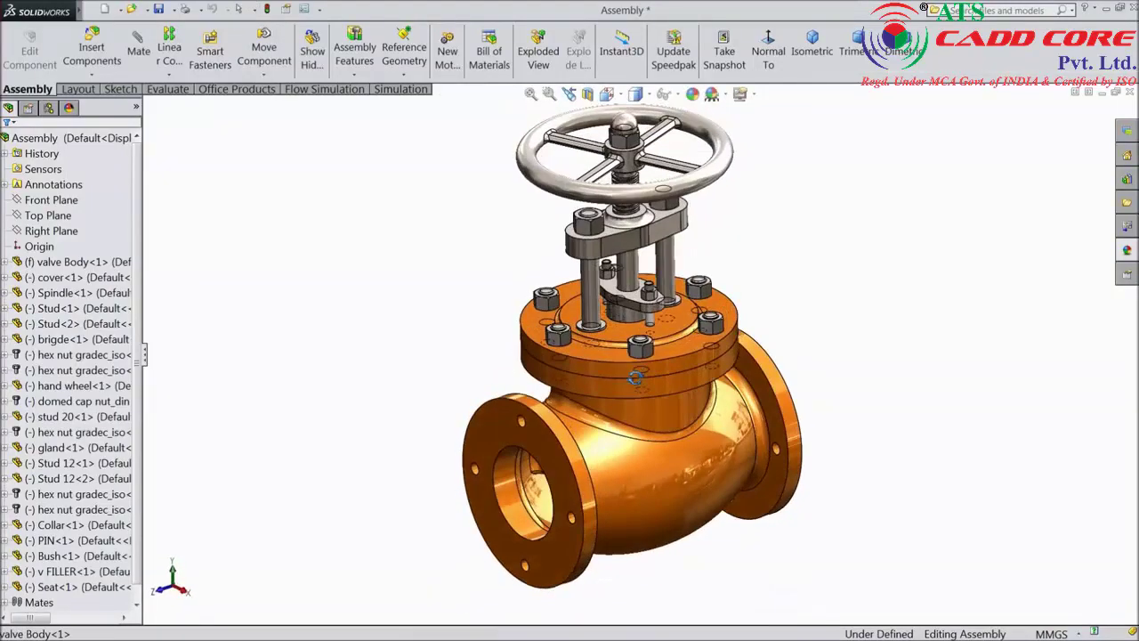
{"action": "left_click", "coordinate": [589, 94]}
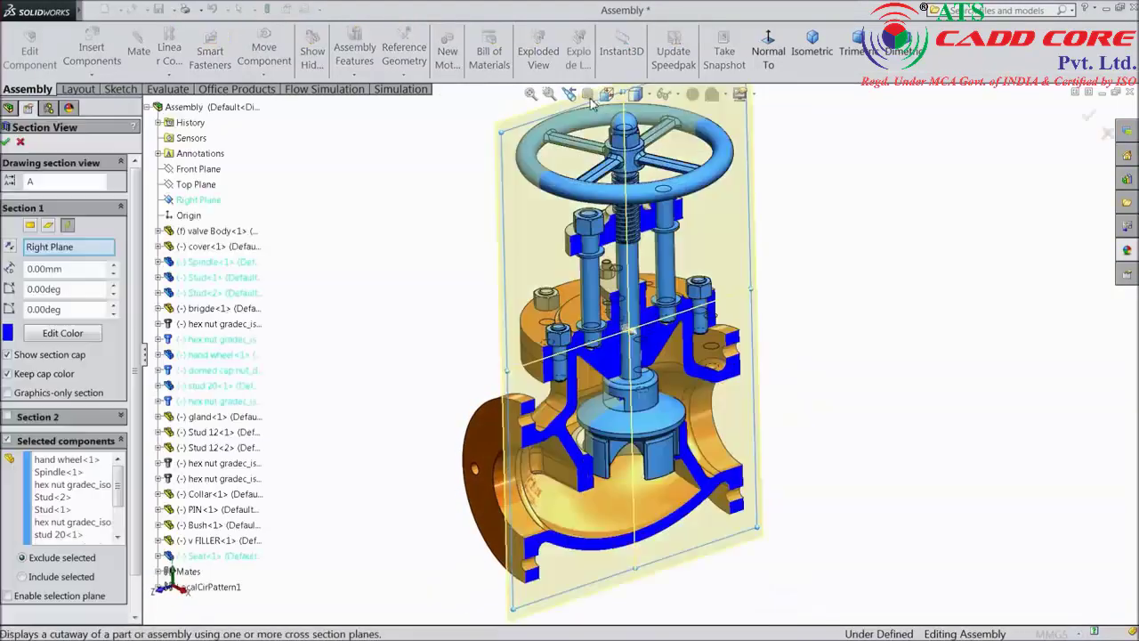
{"action": "left_click", "coordinate": [6, 142]}
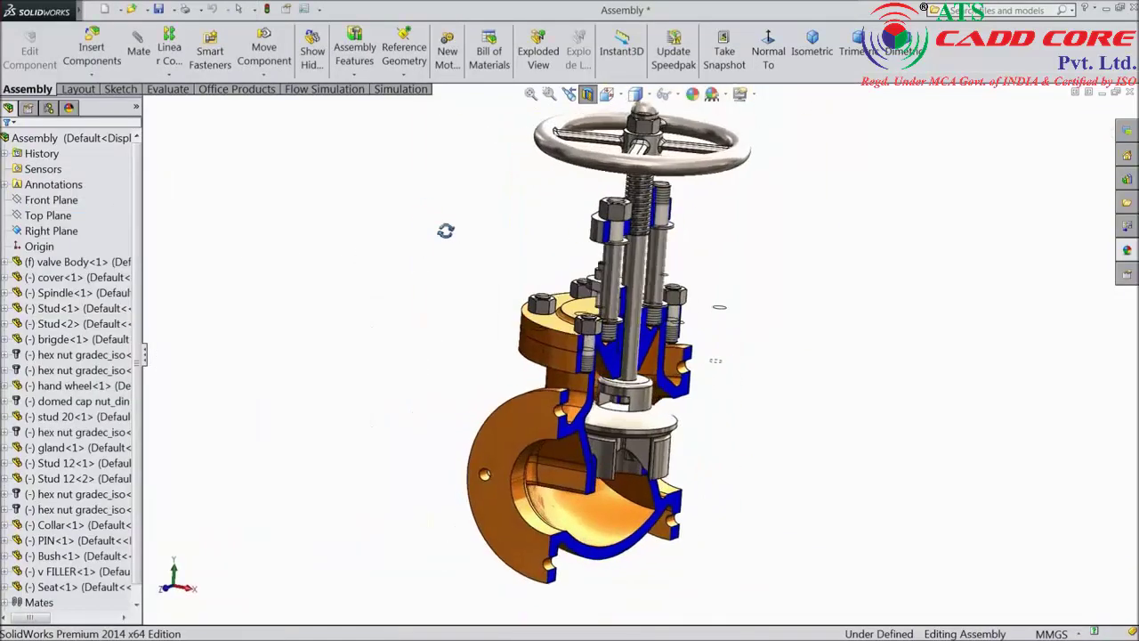
{"action": "middle_click_drag", "start_coordinate": [446, 231], "coordinate": [478, 263]}
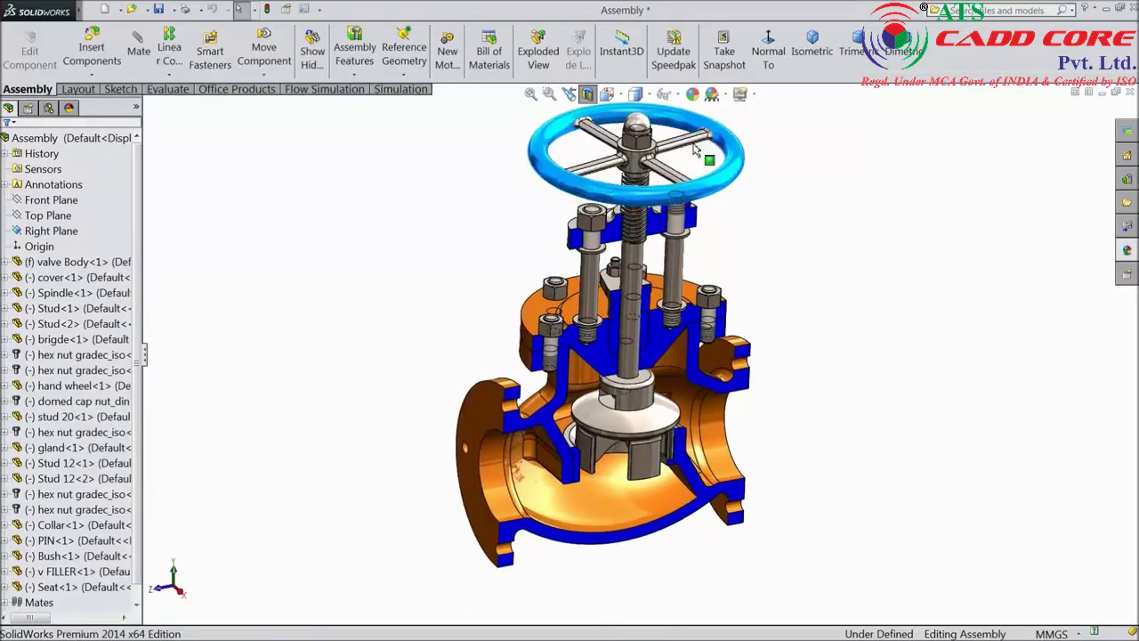
Spin the handwheel about its spindle, then turn the cross-section off to show the whole valve.
{"action": "left_click_drag", "start_coordinate": [695, 150], "coordinate": [657, 121]}
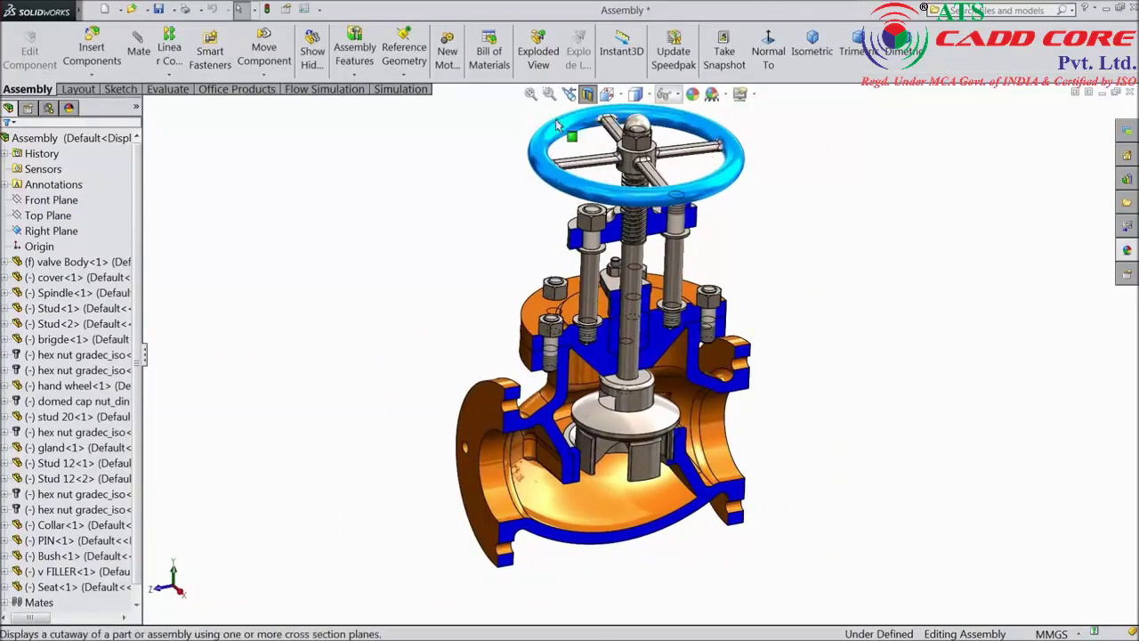
{"action": "left_click_drag", "start_coordinate": [751, 173], "coordinate": [575, 127]}
{"action": "left_click_drag", "start_coordinate": [658, 210], "coordinate": [622, 151]}
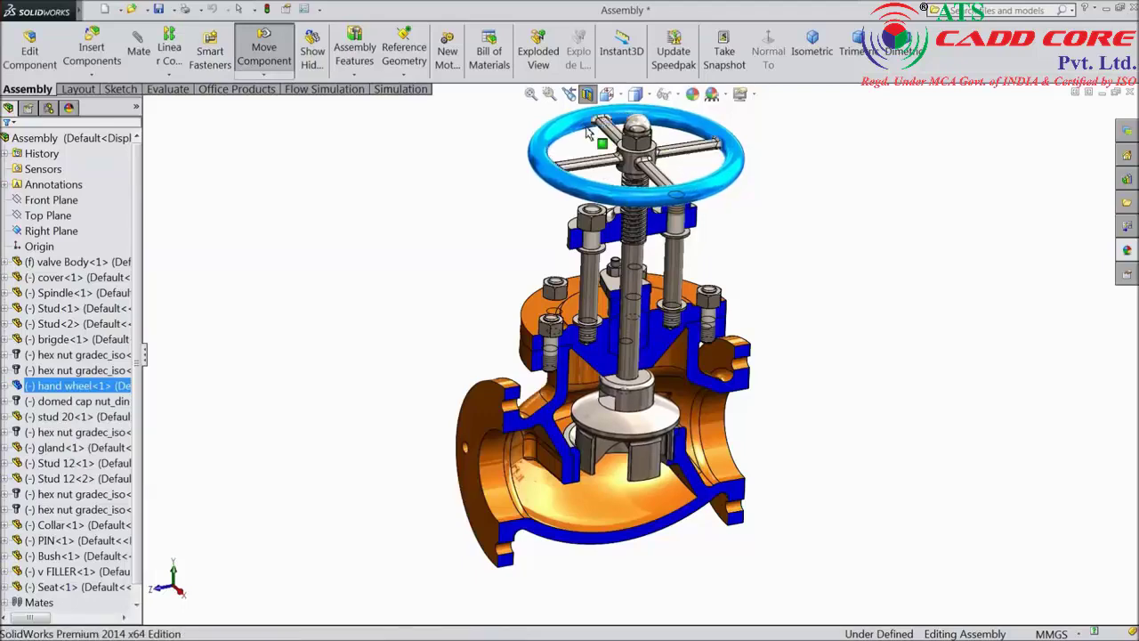
{"action": "scroll", "coordinate": [642, 190], "scroll_direction": "down", "scroll_amount": 3}
{"action": "left_click_drag", "start_coordinate": [642, 189], "coordinate": [498, 294]}
{"action": "scroll", "coordinate": [460, 323], "scroll_direction": "up", "scroll_amount": 3}
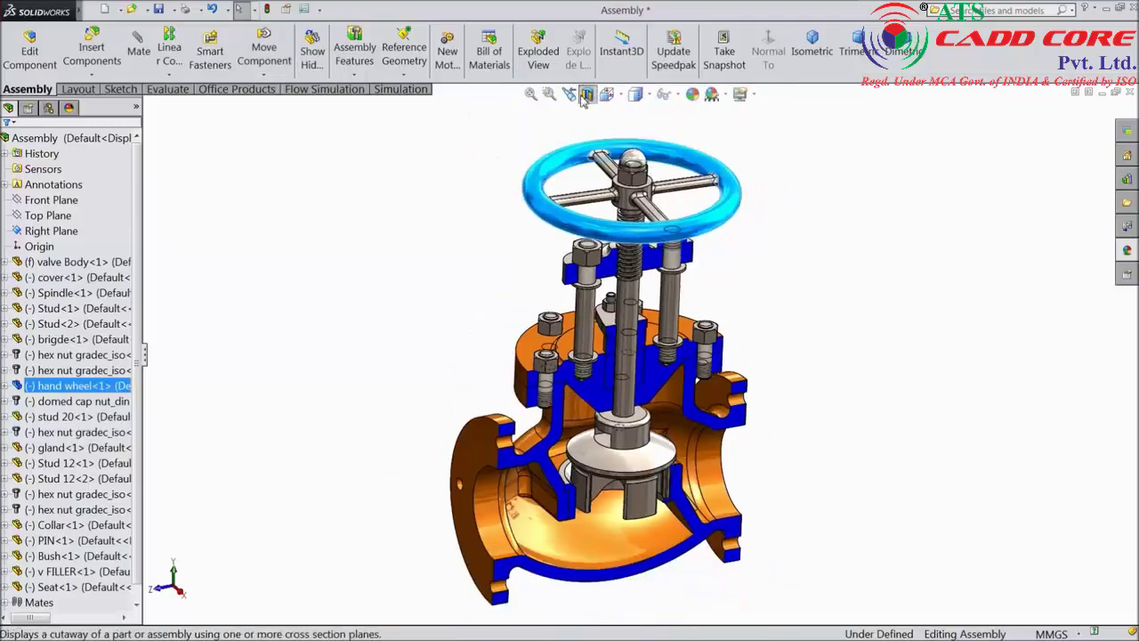
{"action": "left_click", "coordinate": [606, 94]}
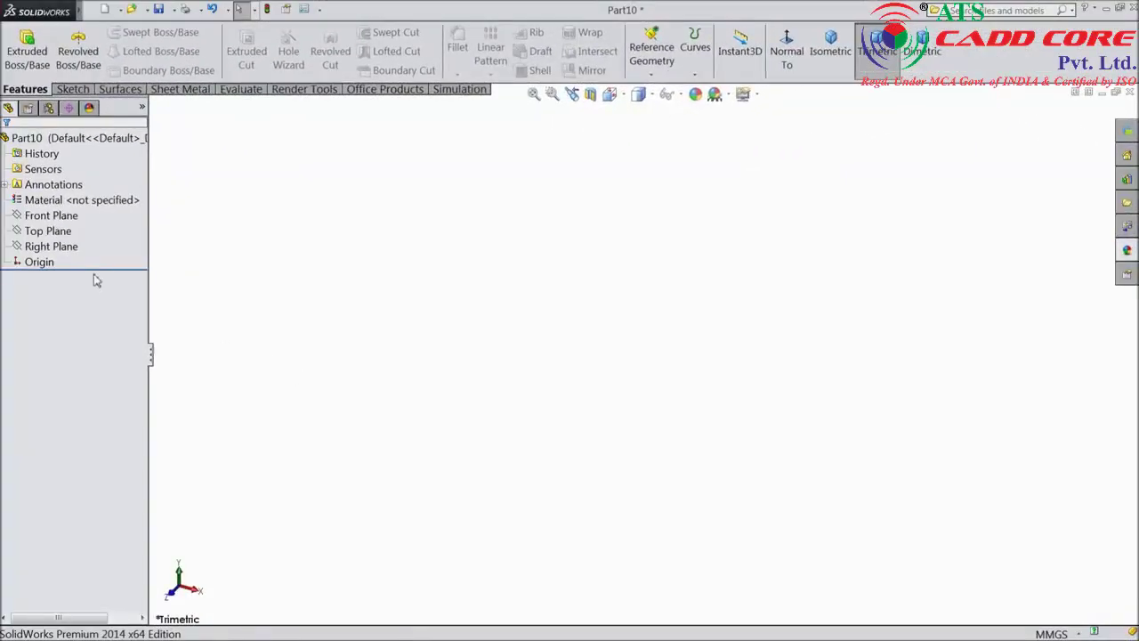
Start a sketch on the Right Plane and draw a horizontal centreline through the origin.
{"action": "left_click", "coordinate": [51, 247]}
{"action": "left_click", "coordinate": [66, 230]}
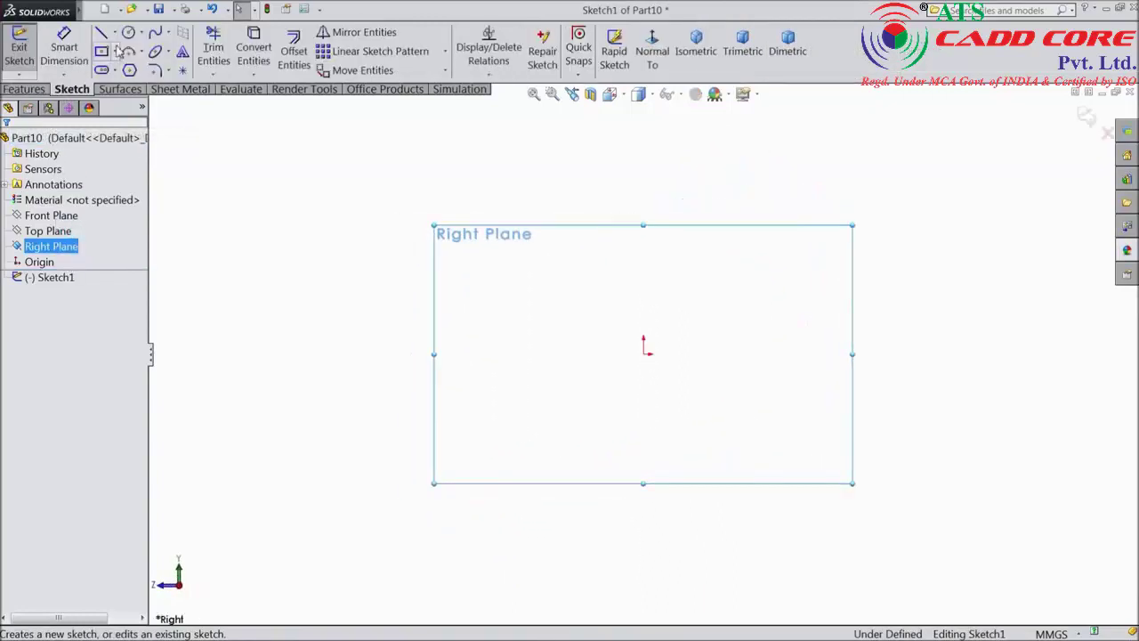
{"action": "left_click", "coordinate": [116, 33]}
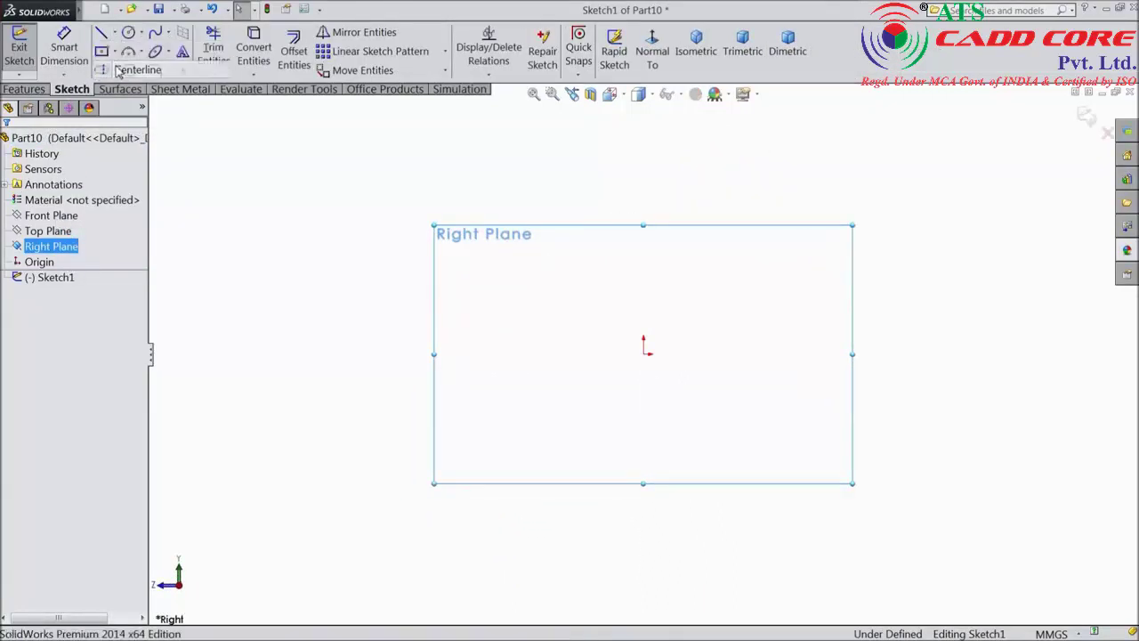
{"action": "left_click", "coordinate": [130, 70]}
{"action": "left_click", "coordinate": [466, 354]}
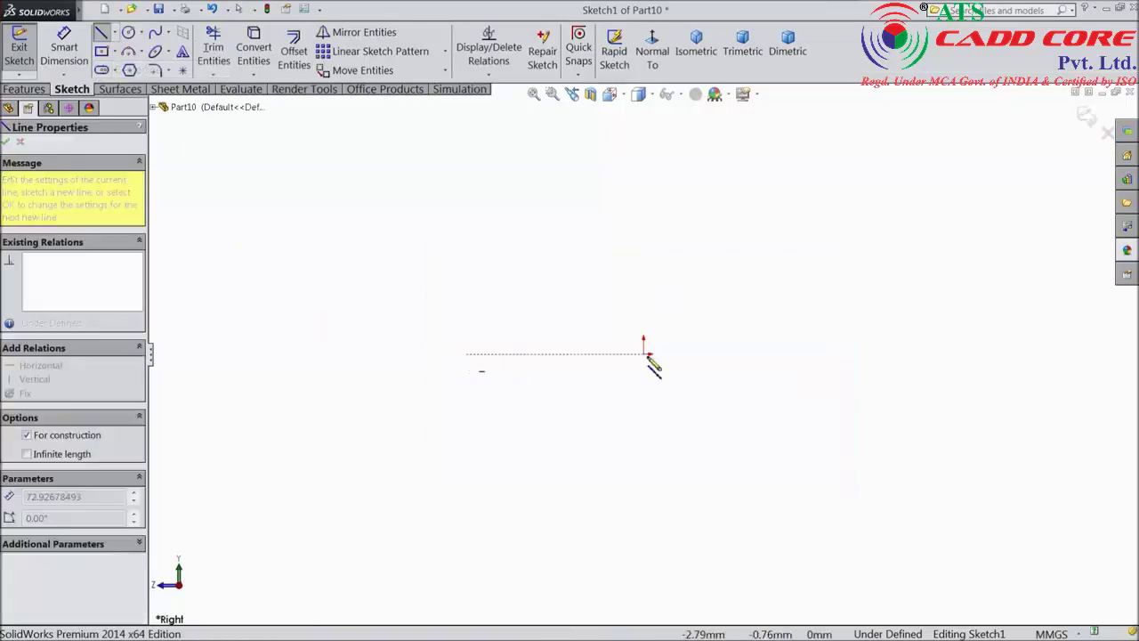
{"action": "left_click", "coordinate": [1014, 354]}
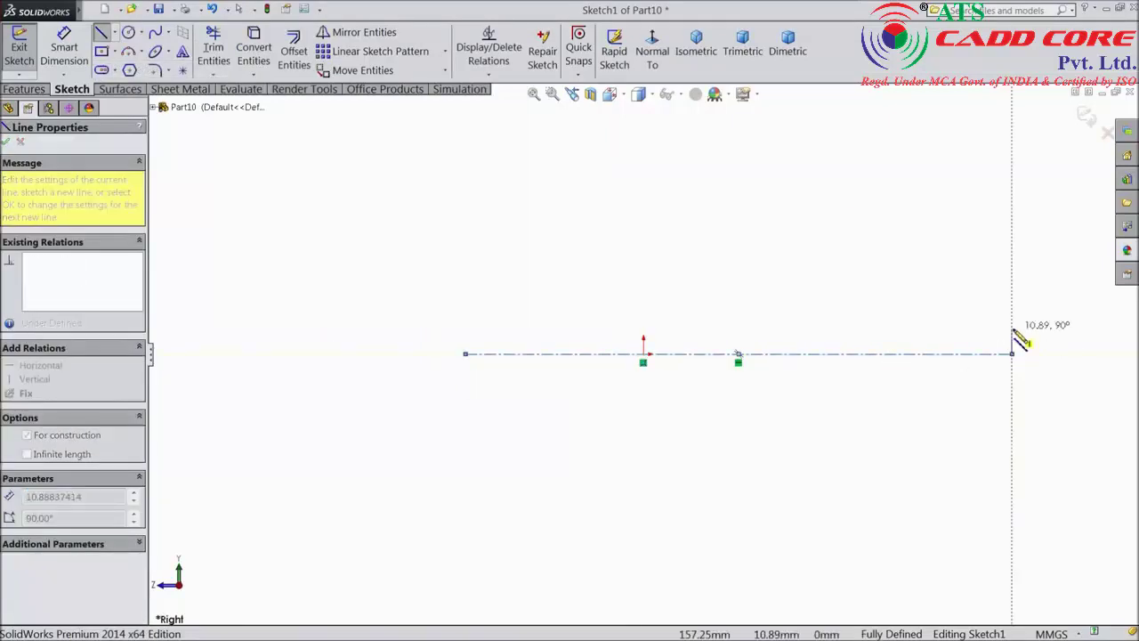
{"action": "right_click", "coordinate": [1019, 329]}
{"action": "left_click", "coordinate": [1023, 115]}
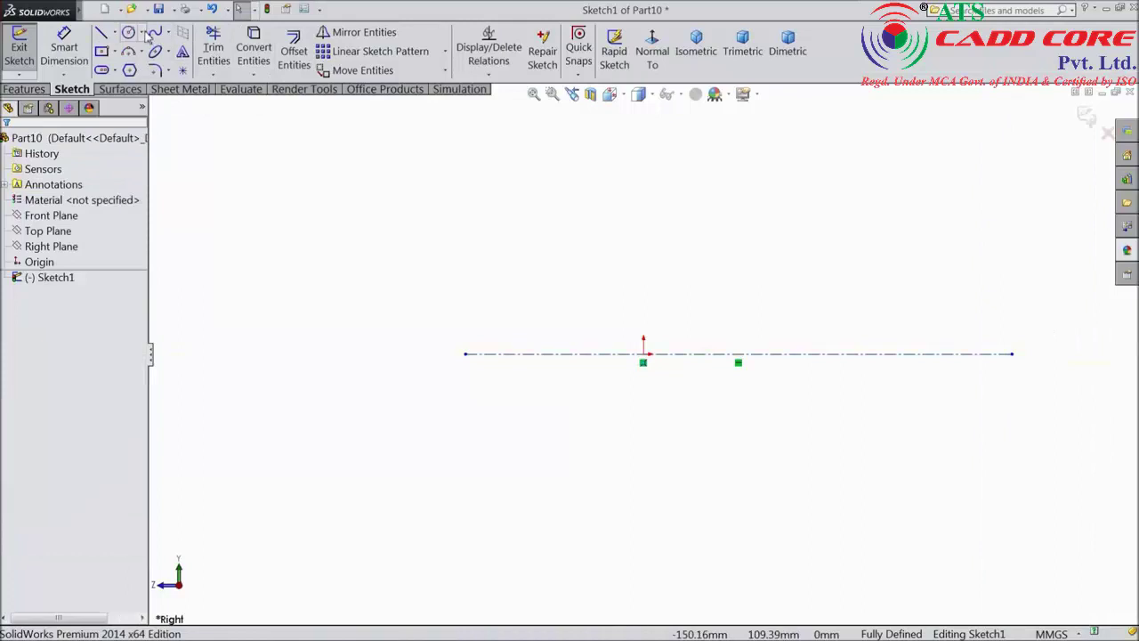
Draw a vertical centreline through the origin and end the line chain.
{"action": "left_click", "coordinate": [116, 33]}
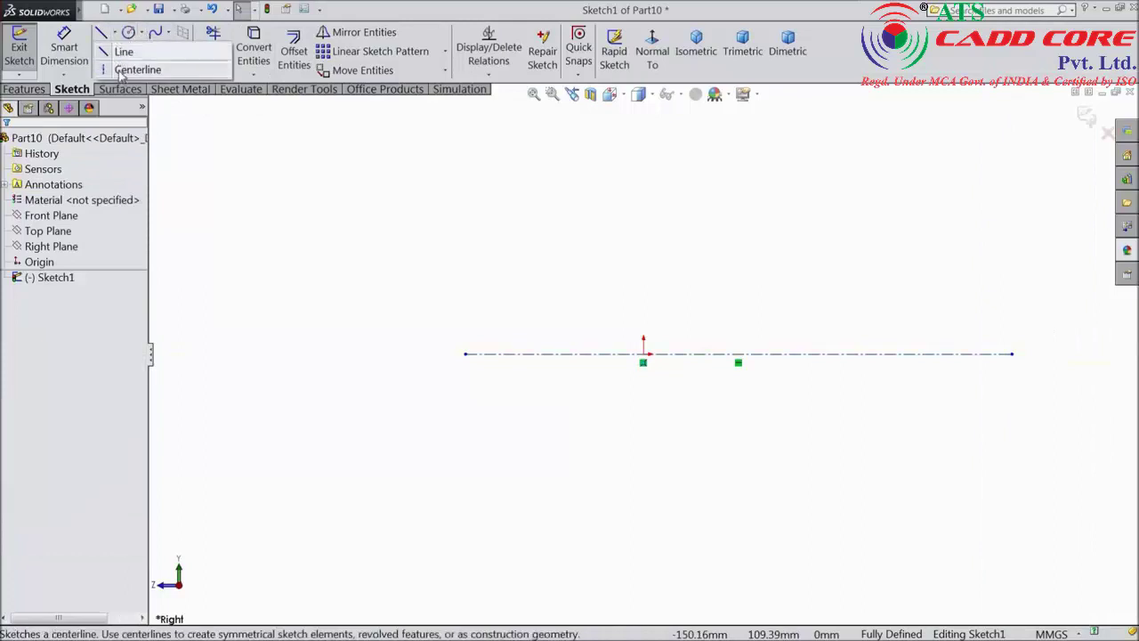
{"action": "left_click", "coordinate": [121, 70]}
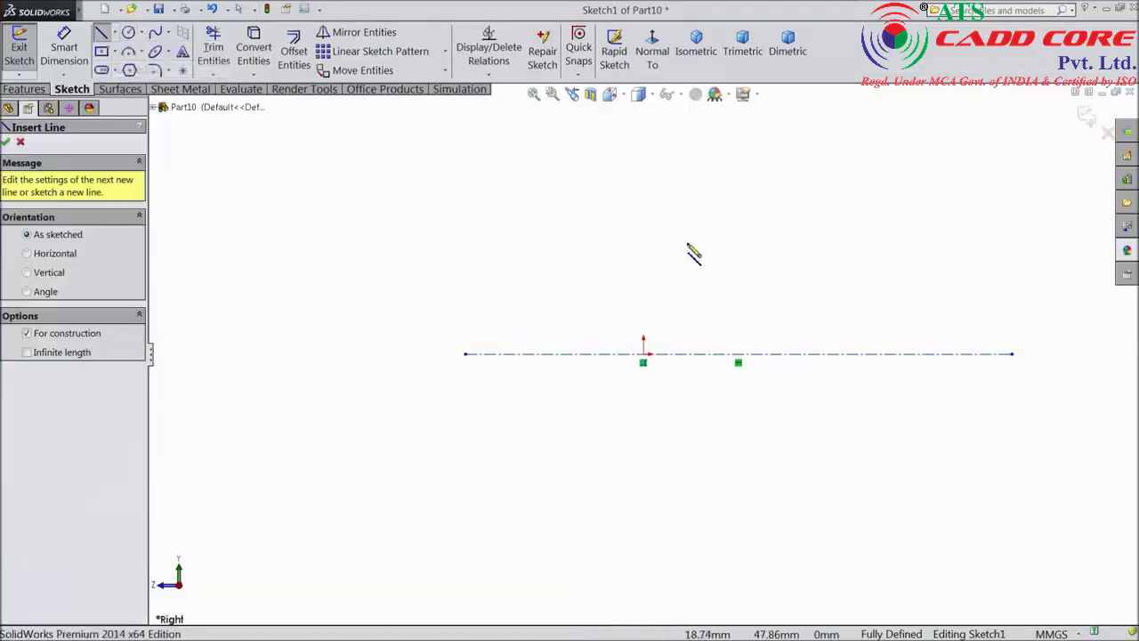
{"action": "left_click", "coordinate": [644, 168]}
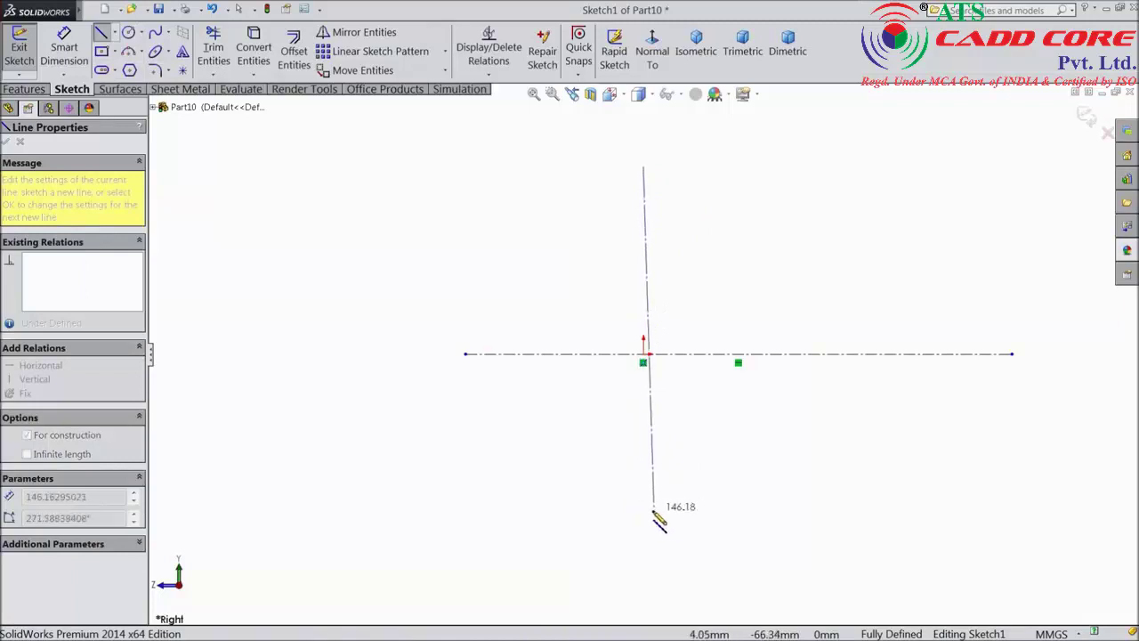
{"action": "left_click", "coordinate": [656, 508]}
{"action": "right_click", "coordinate": [667, 516]}
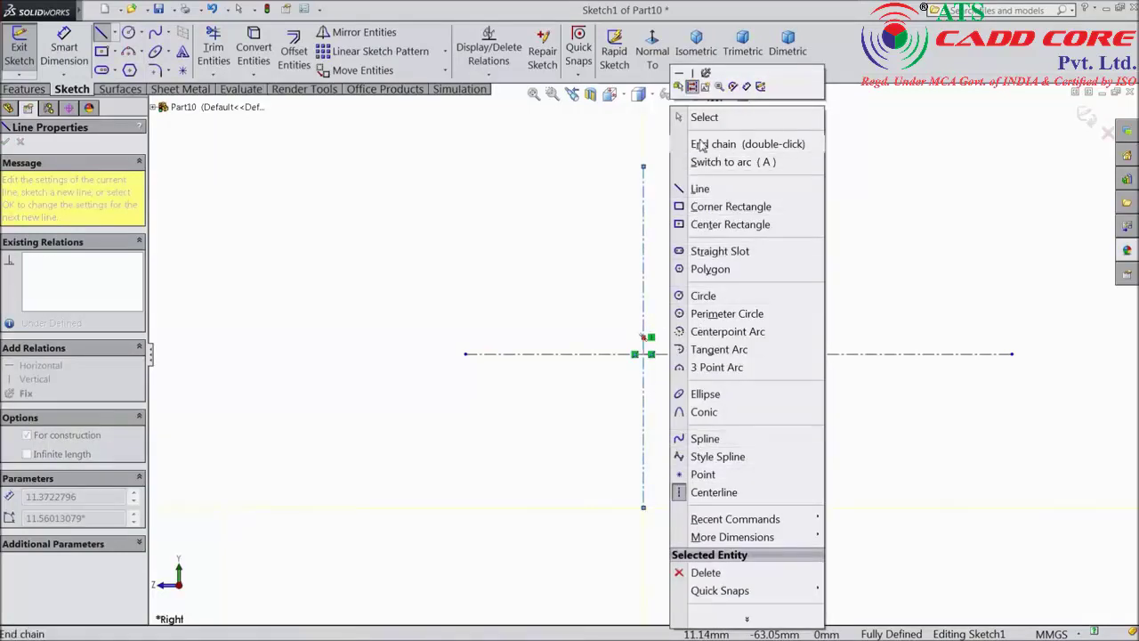
{"action": "left_click", "coordinate": [699, 145]}
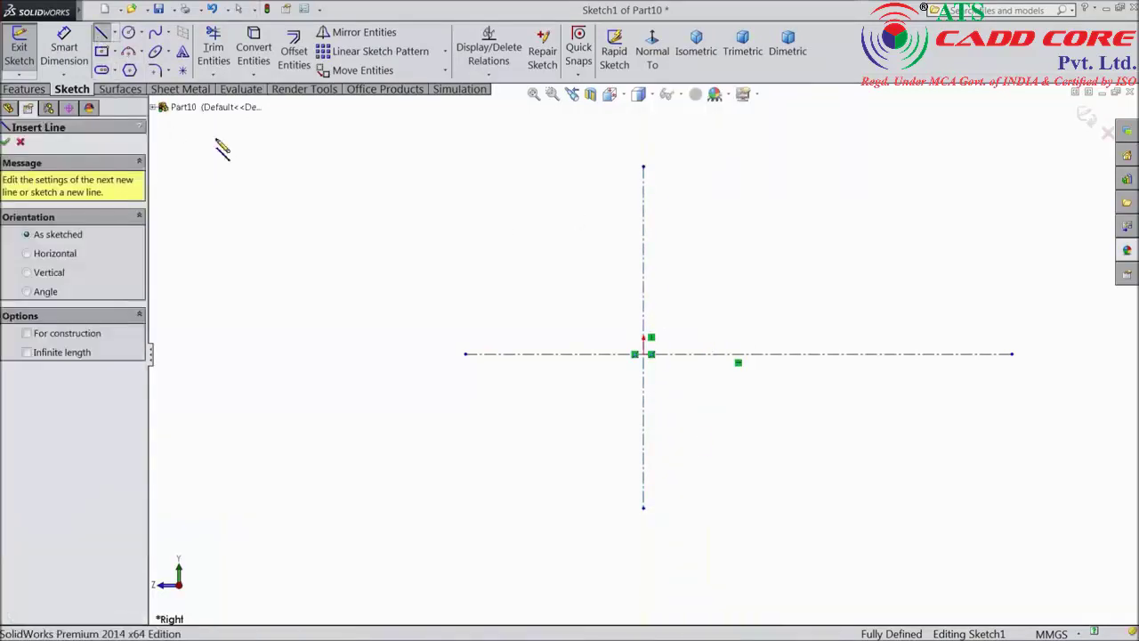
Draw the open bracket's top, right, bottom and inner edges below-right of the origin.
{"action": "left_click", "coordinate": [841, 455]}
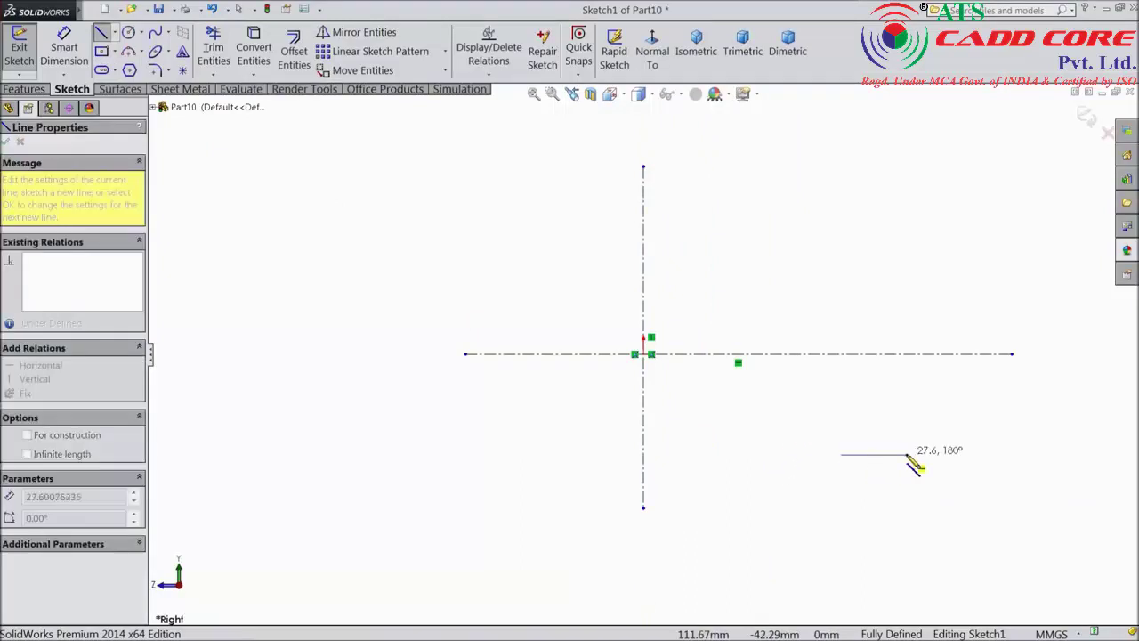
{"action": "left_click", "coordinate": [906, 455]}
{"action": "left_click", "coordinate": [905, 559]}
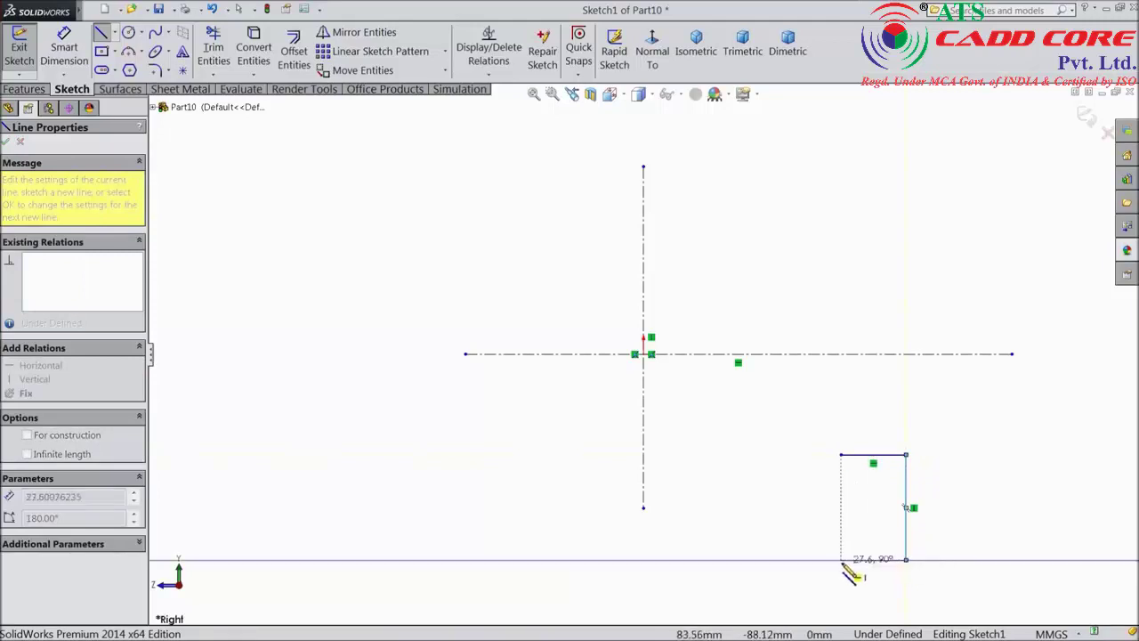
{"action": "left_click", "coordinate": [862, 558]}
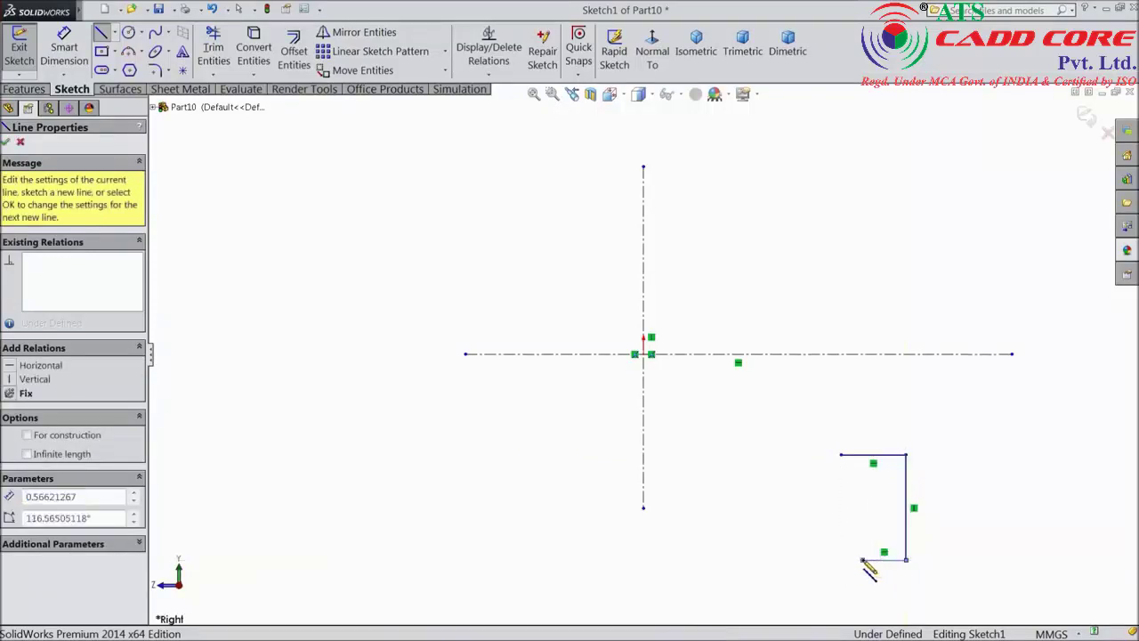
{"action": "left_click", "coordinate": [862, 494]}
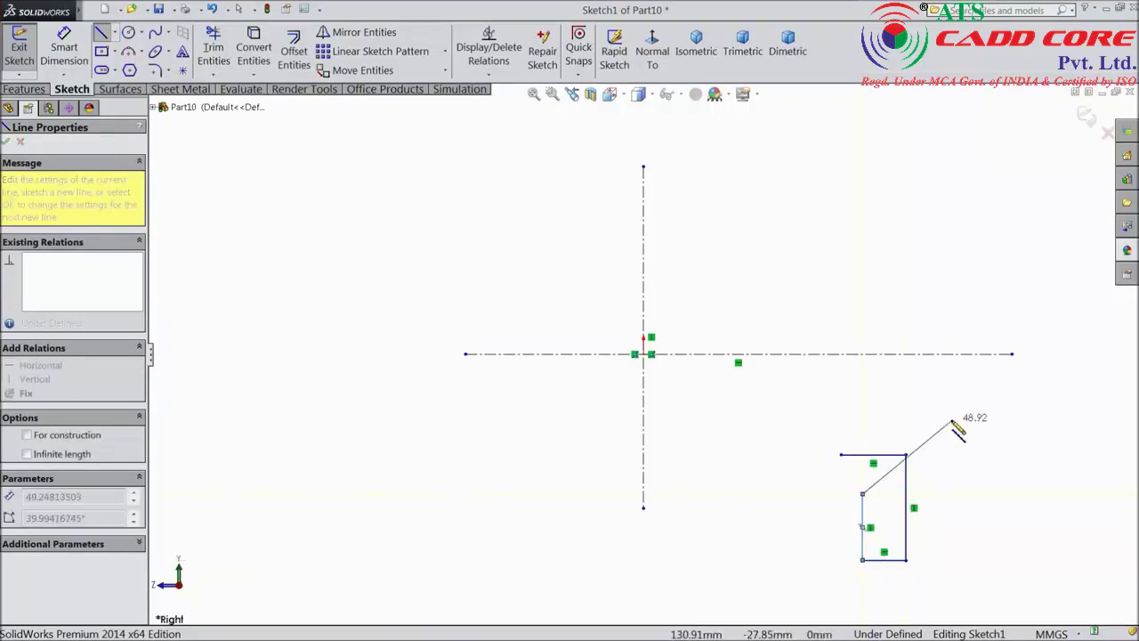
{"action": "right_click", "coordinate": [954, 239]}
{"action": "left_click", "coordinate": [979, 107]}
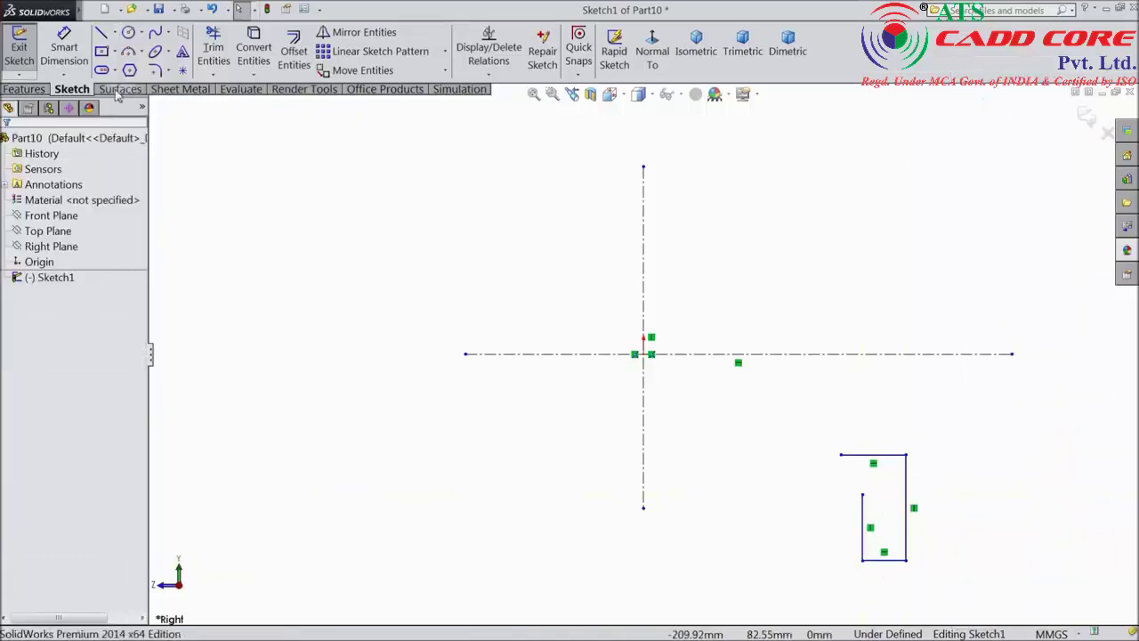
Mirror the four bracket lines about the vertical centreline to the left of the origin.
{"action": "left_click", "coordinate": [356, 32]}
{"action": "scroll", "coordinate": [654, 398], "scroll_direction": "up", "scroll_amount": 2}
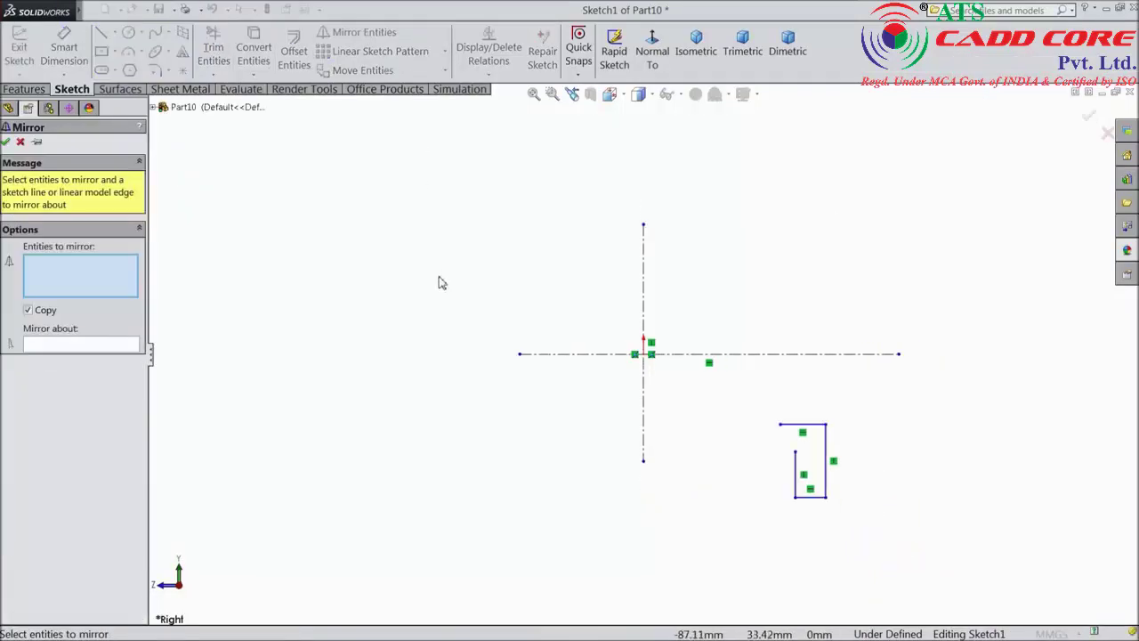
{"action": "scroll", "coordinate": [654, 398], "scroll_direction": "down", "scroll_amount": 2}
{"action": "mouse_move", "coordinate": [881, 378]}
{"action": "left_mouse_down"}
{"action": "mouse_move", "coordinate": [834, 495]}
{"action": "mouse_move", "coordinate": [762, 539]}
{"action": "left_mouse_up"}
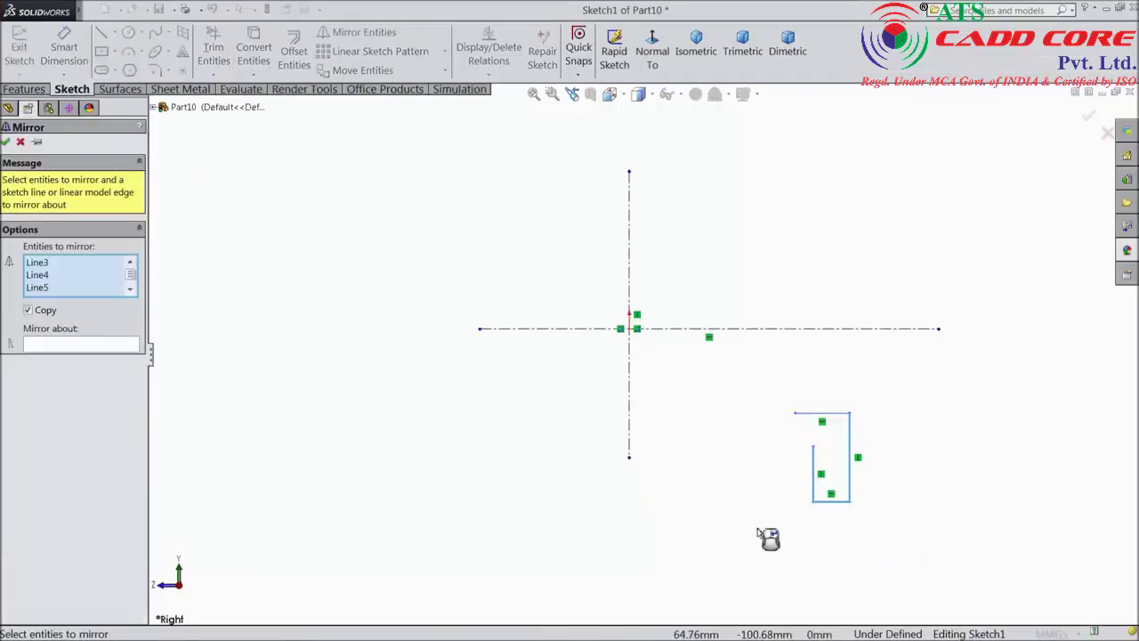
{"action": "left_click", "coordinate": [70, 349]}
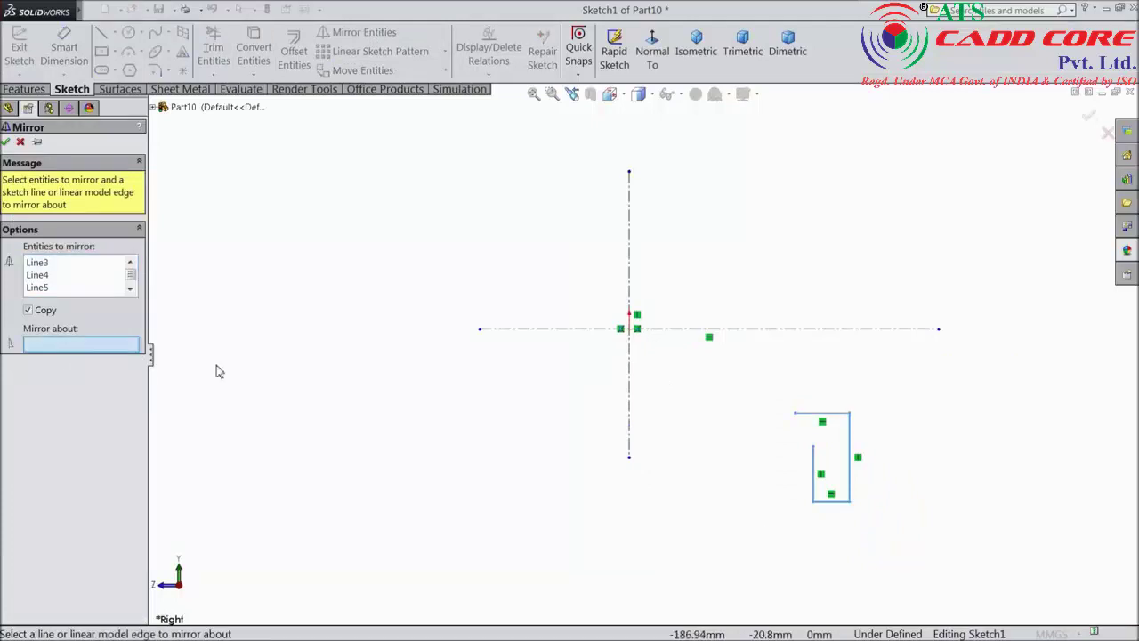
{"action": "left_click", "coordinate": [629, 397]}
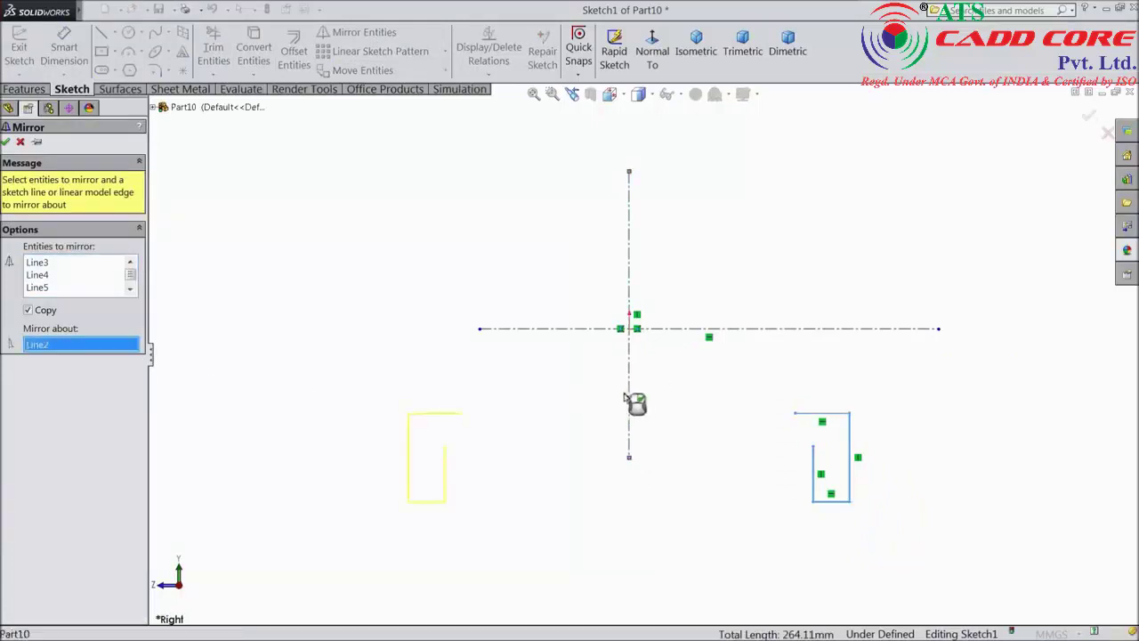
{"action": "left_click", "coordinate": [5, 143]}
Draw a three-point arc between the outlines' inner top corners, sagging to the vertical centreline.
{"action": "left_click", "coordinate": [141, 53]}
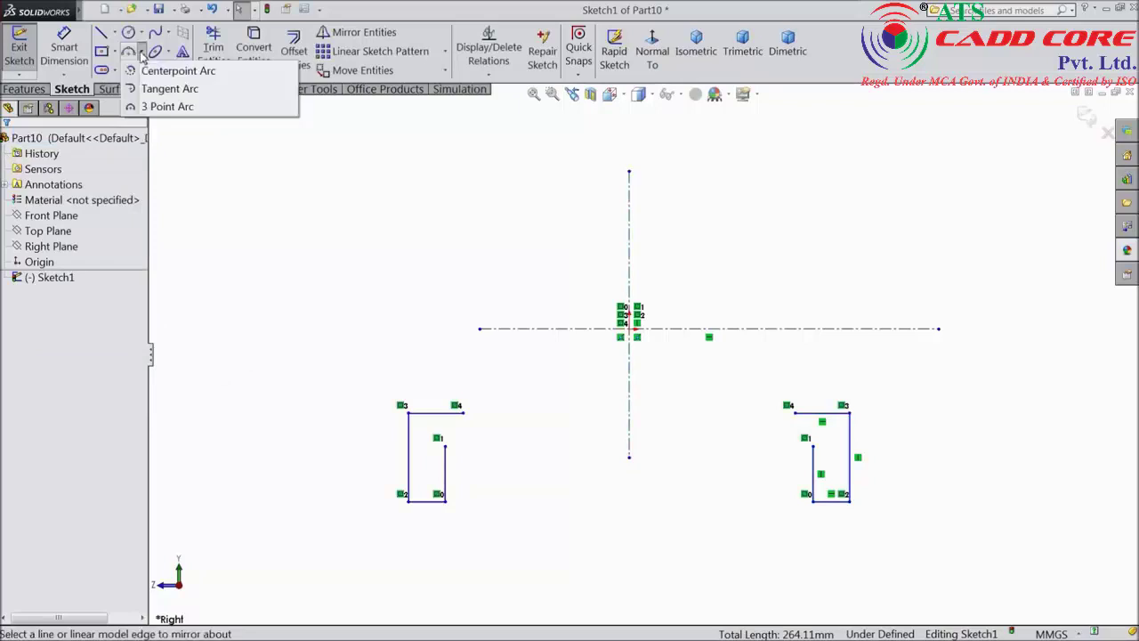
{"action": "left_click", "coordinate": [166, 106]}
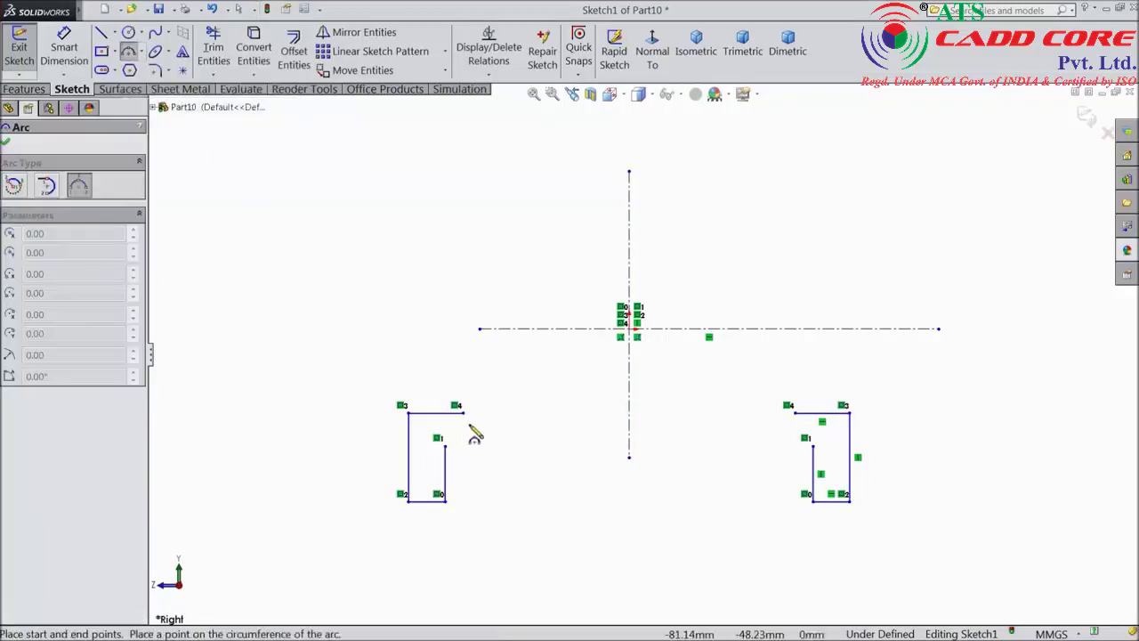
{"action": "left_click_drag", "start_coordinate": [469, 416], "coordinate": [795, 413]}
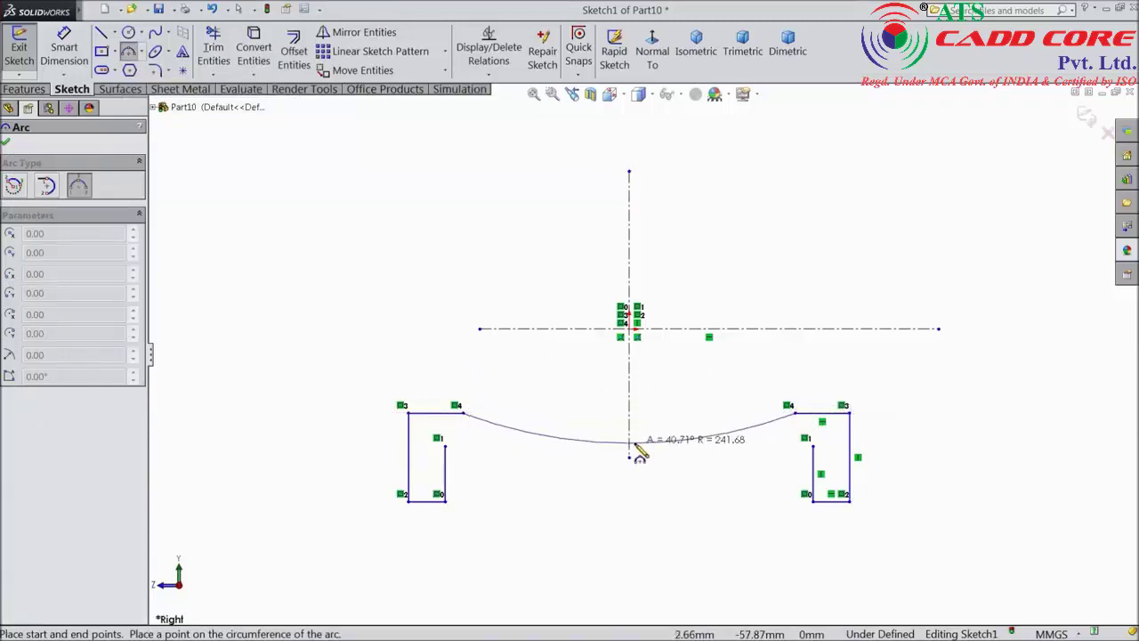
{"action": "left_click", "coordinate": [636, 447]}
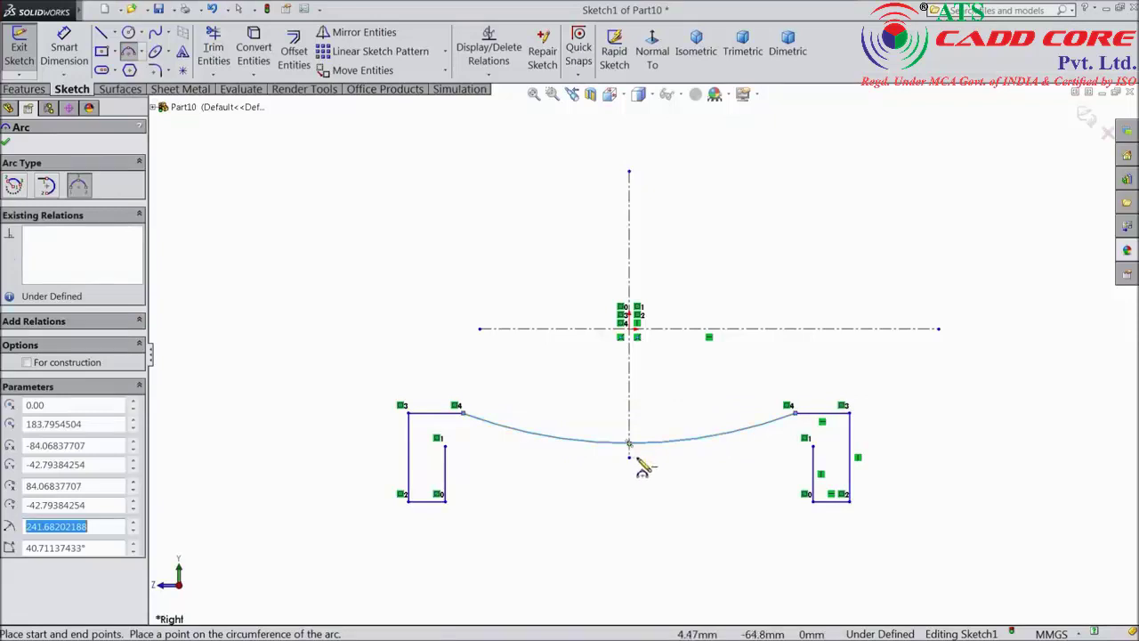
{"action": "left_click", "coordinate": [8, 145]}
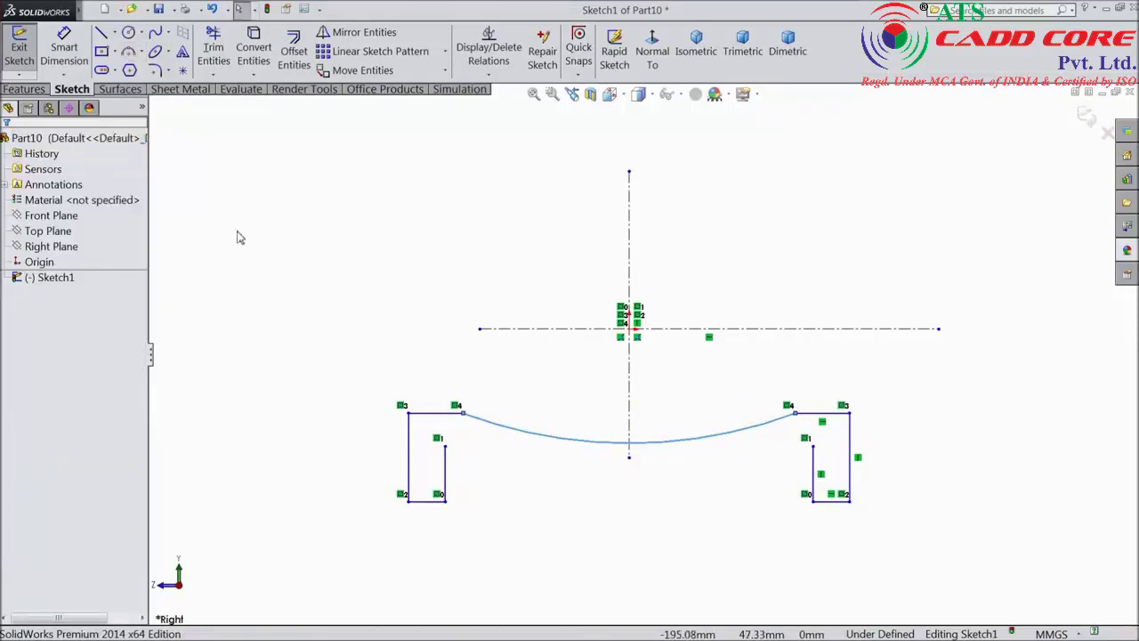
Dimension the top arc to a radius of 235 mm.
{"action": "left_click", "coordinate": [66, 51]}
{"action": "scroll", "coordinate": [338, 325], "scroll_direction": "up", "scroll_amount": 3}
{"action": "scroll", "coordinate": [680, 486], "scroll_direction": "down", "scroll_amount": 4}
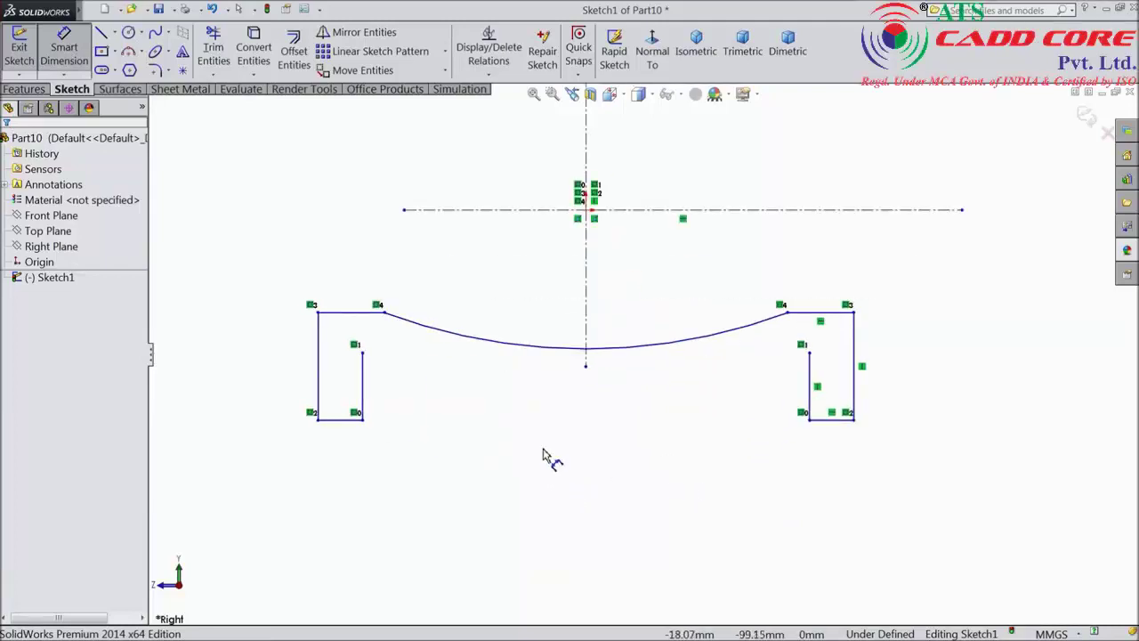
{"action": "left_click", "coordinate": [573, 348]}
{"action": "left_click", "coordinate": [566, 326]}
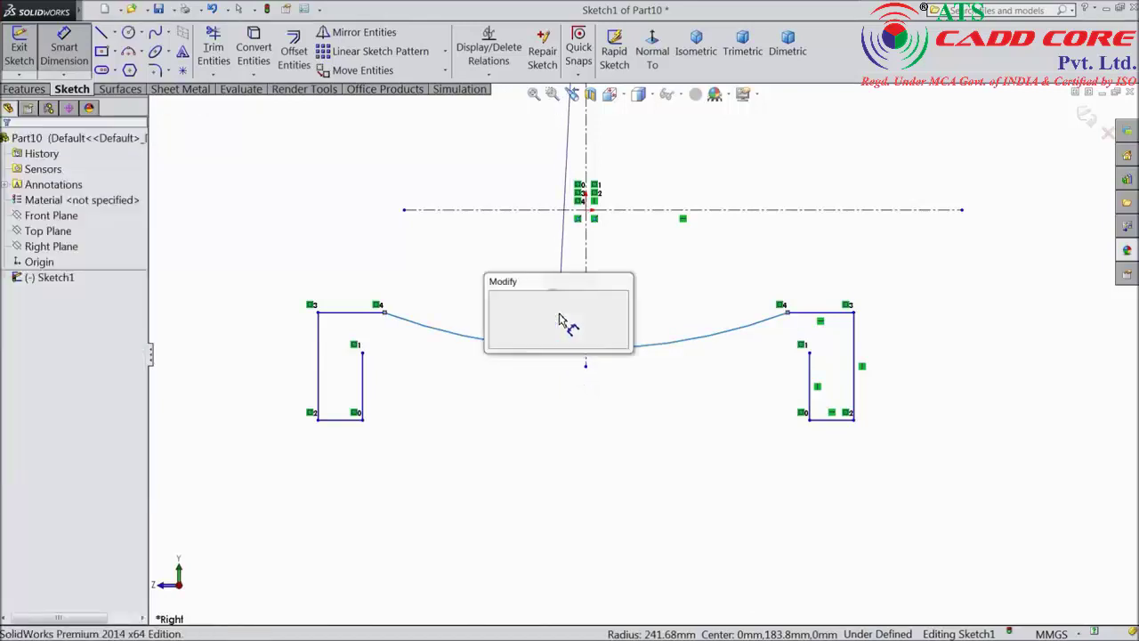
{"action": "type", "text": "235"}
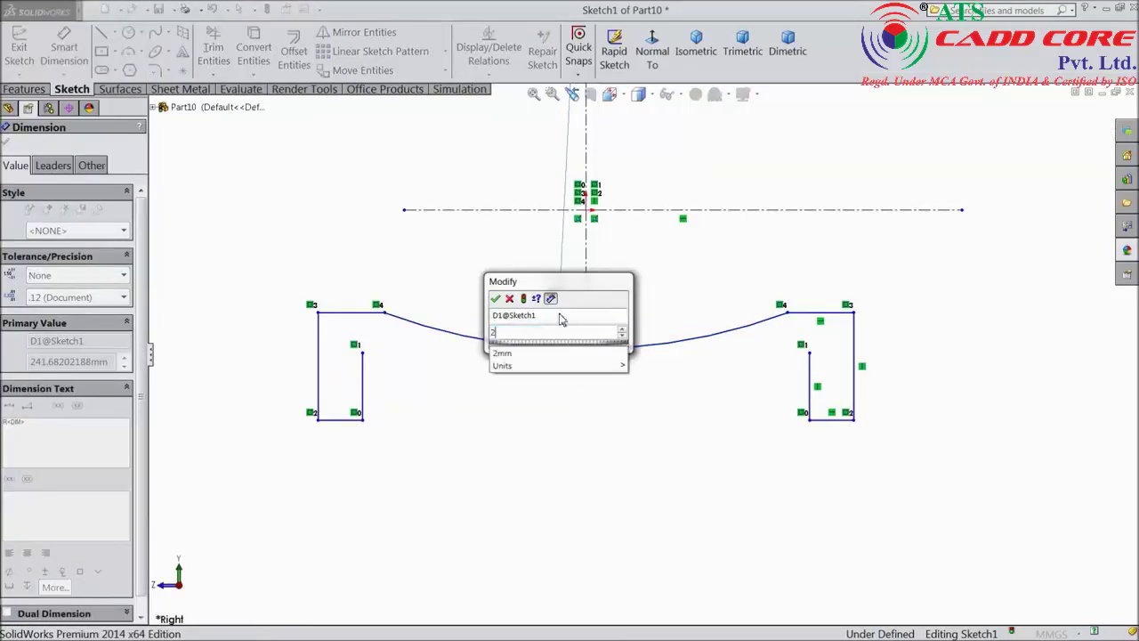
{"action": "left_click", "coordinate": [495, 299]}
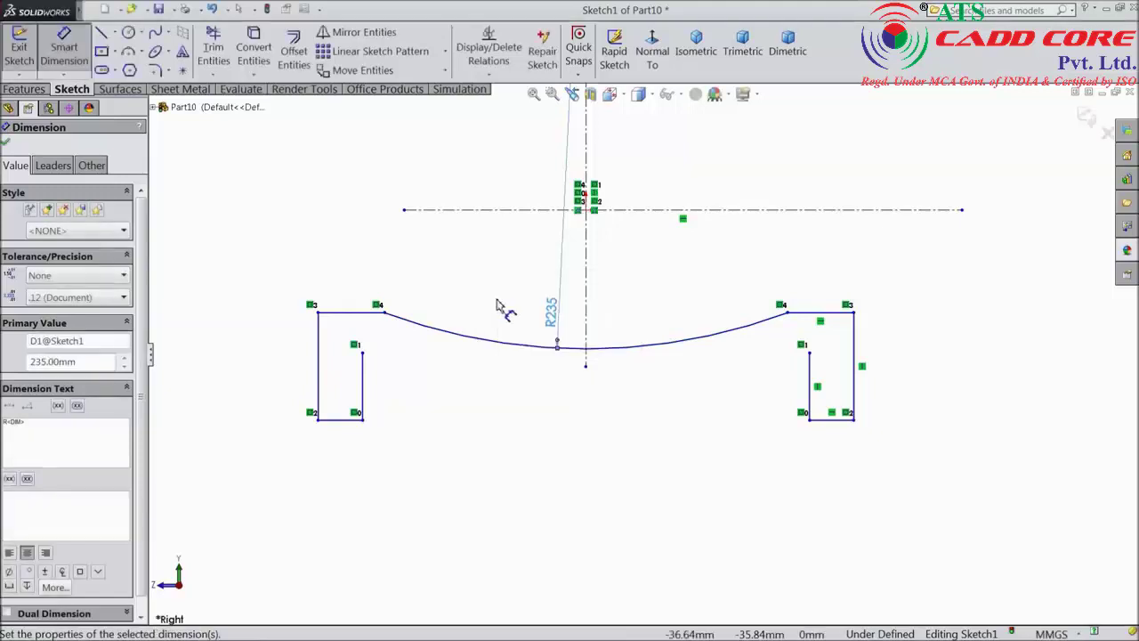
Set the left block's bottom edge to 22 mm wide.
{"action": "key", "text": "z"}
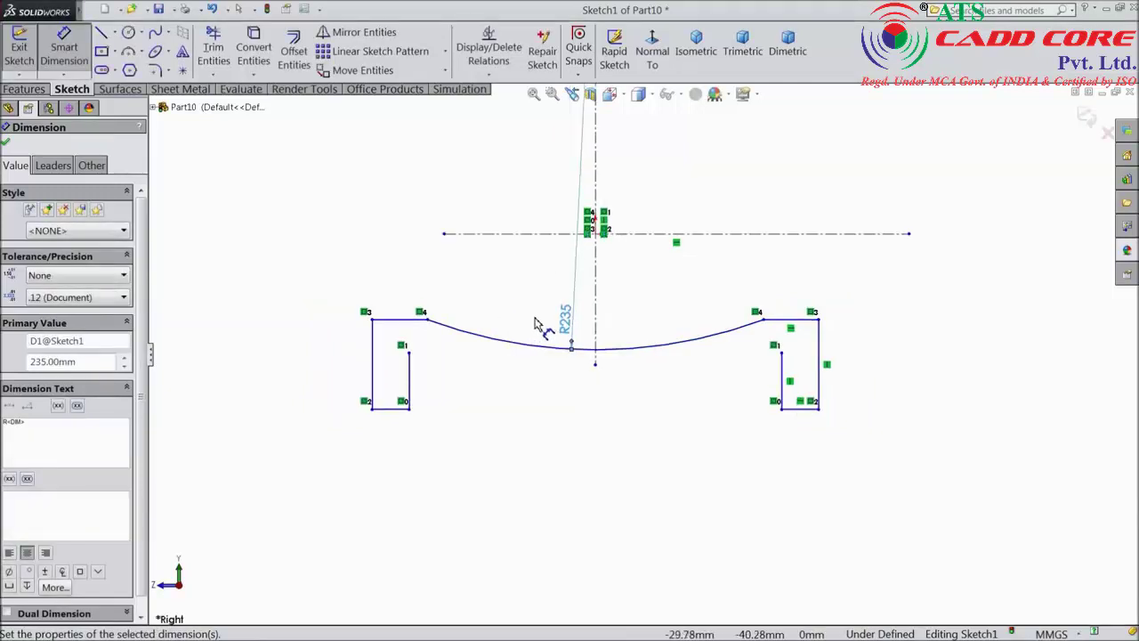
{"action": "left_click", "coordinate": [389, 418]}
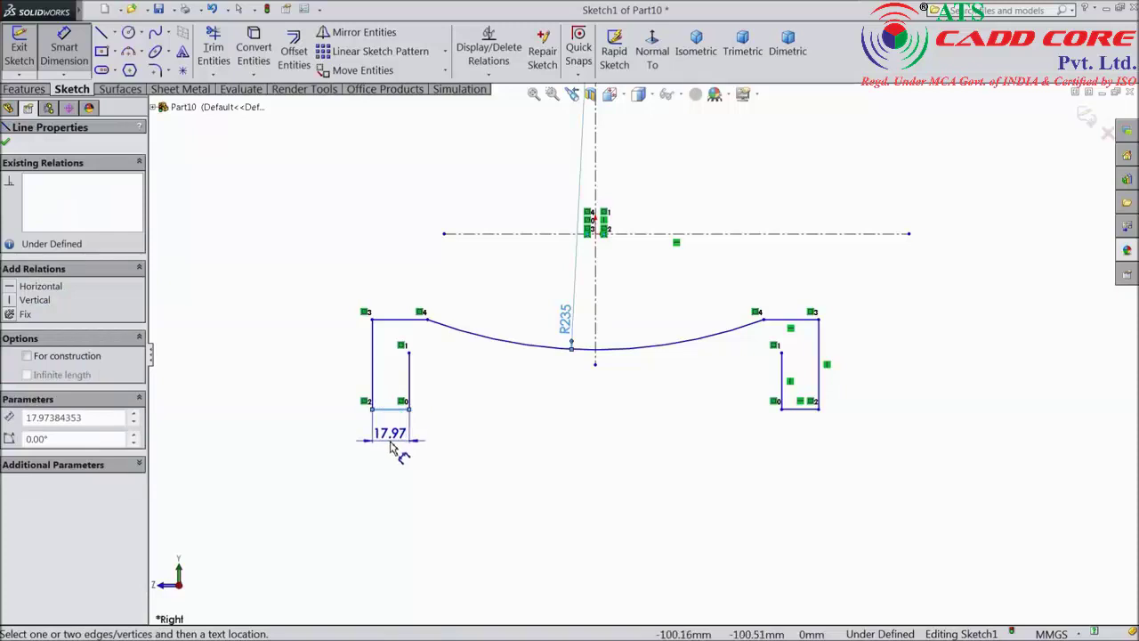
{"action": "left_click", "coordinate": [391, 450]}
{"action": "type", "text": "22"}
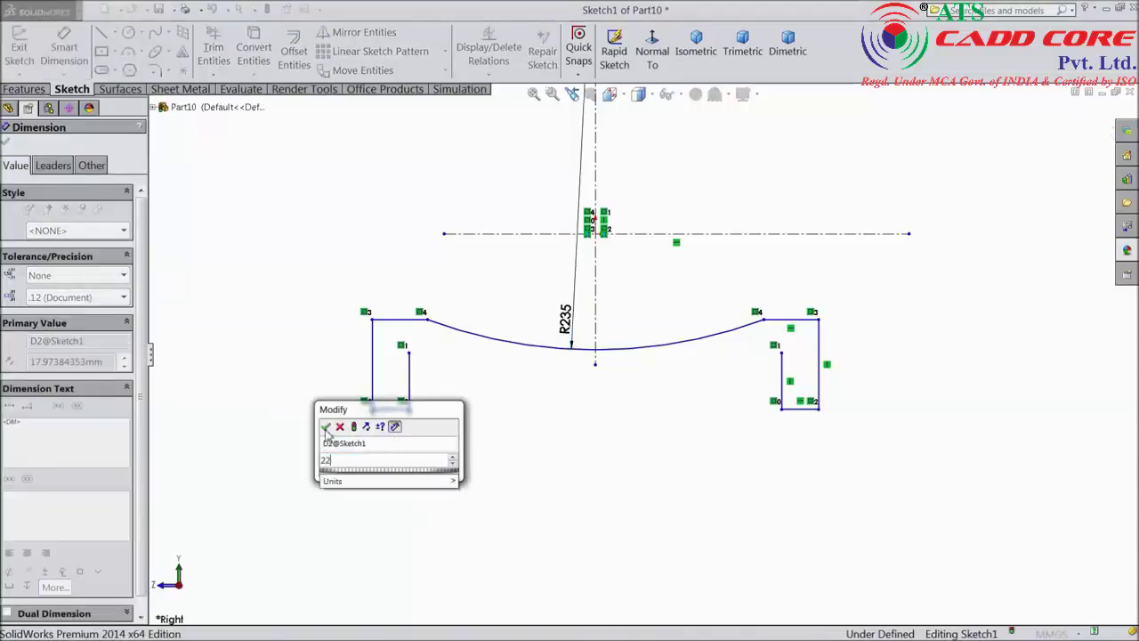
{"action": "left_click", "coordinate": [327, 428]}
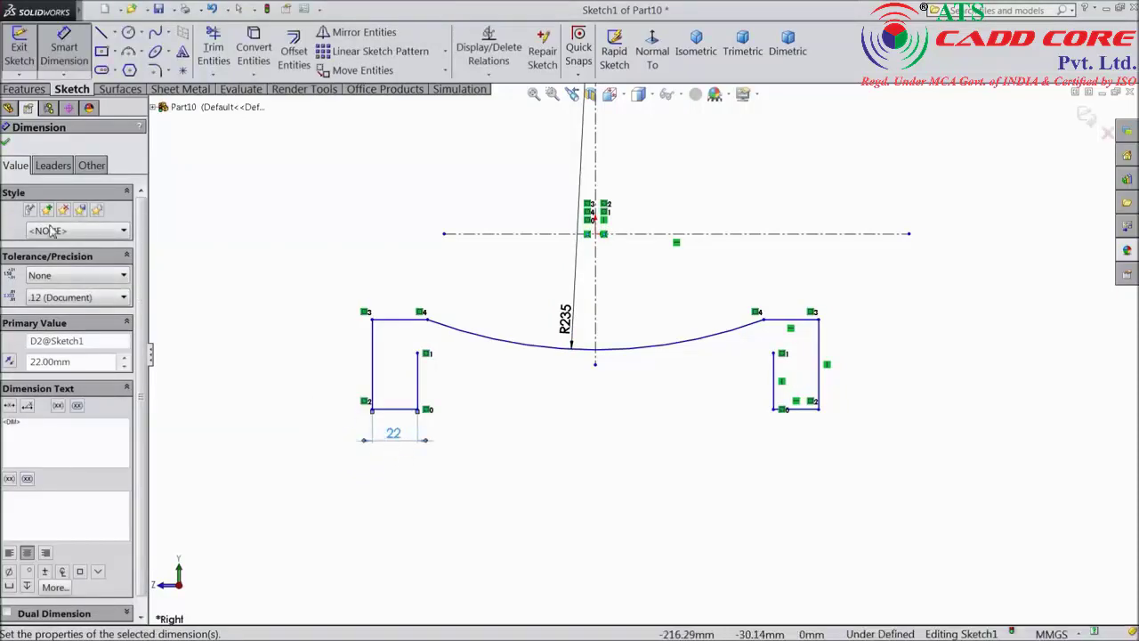
{"action": "left_click", "coordinate": [6, 144]}
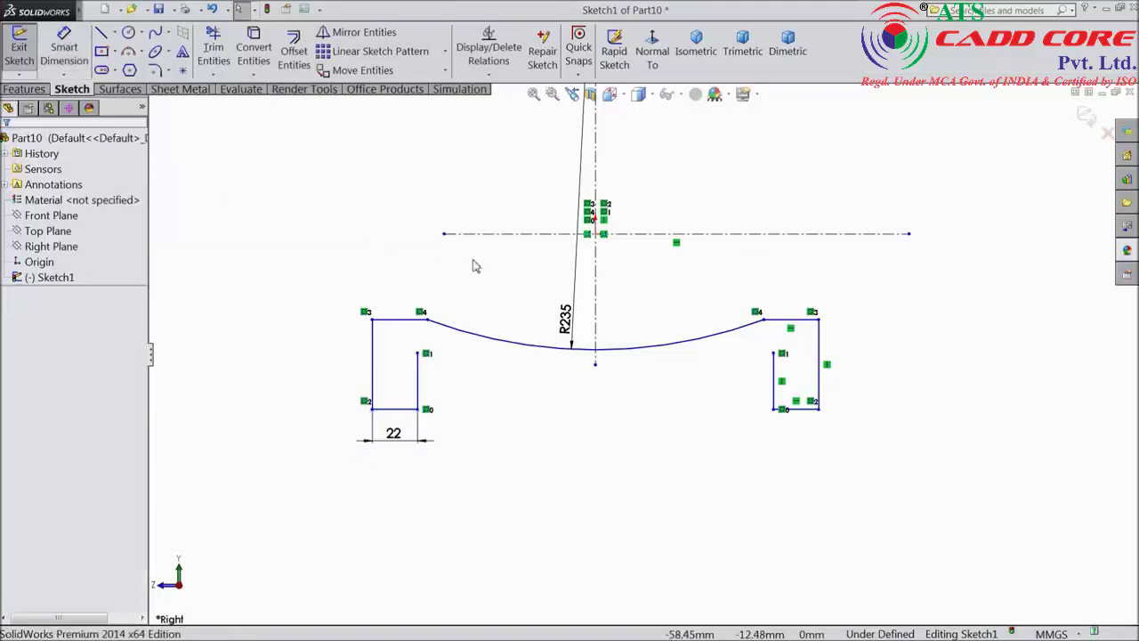
Offset only the top arc by 16 mm, with Select chain turned off.
{"action": "left_click", "coordinate": [293, 53]}
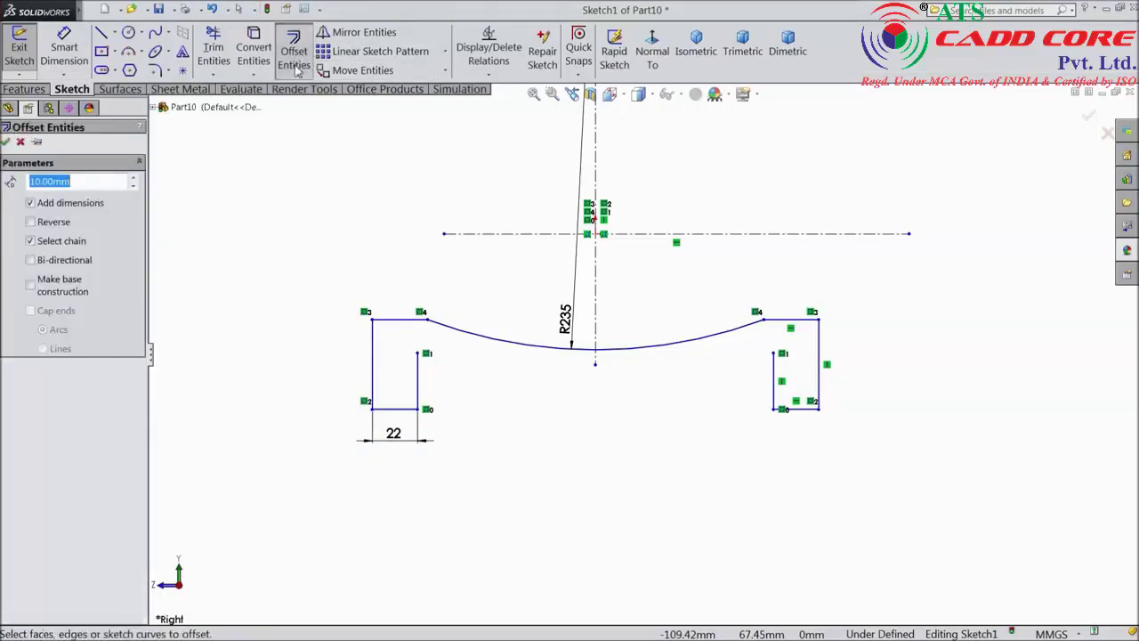
{"action": "left_click", "coordinate": [593, 358]}
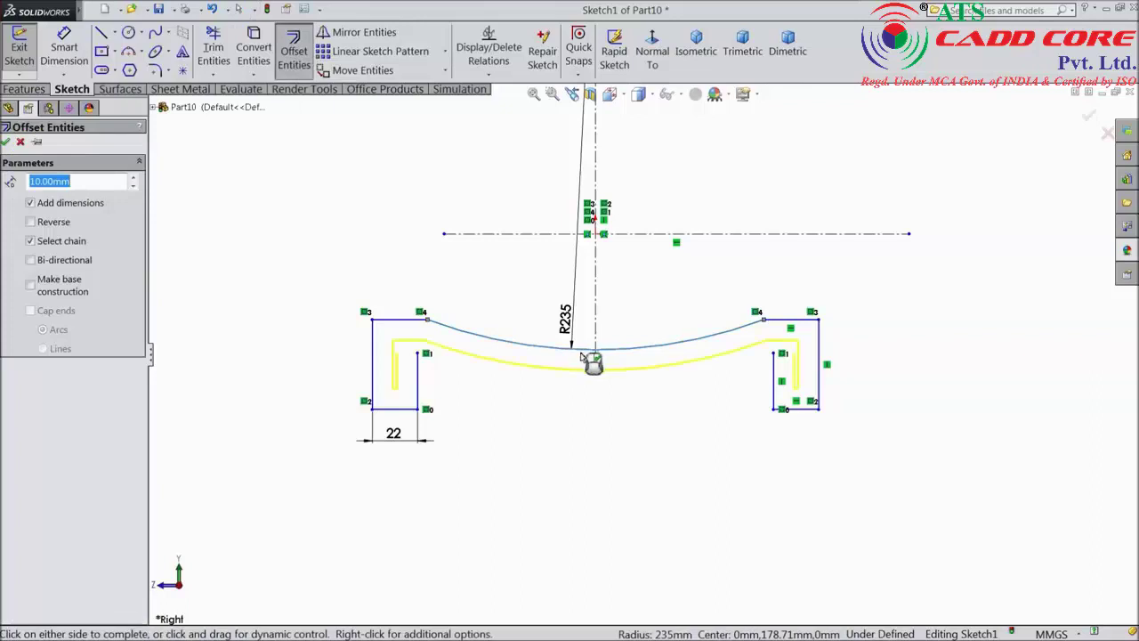
{"action": "left_click", "coordinate": [31, 242]}
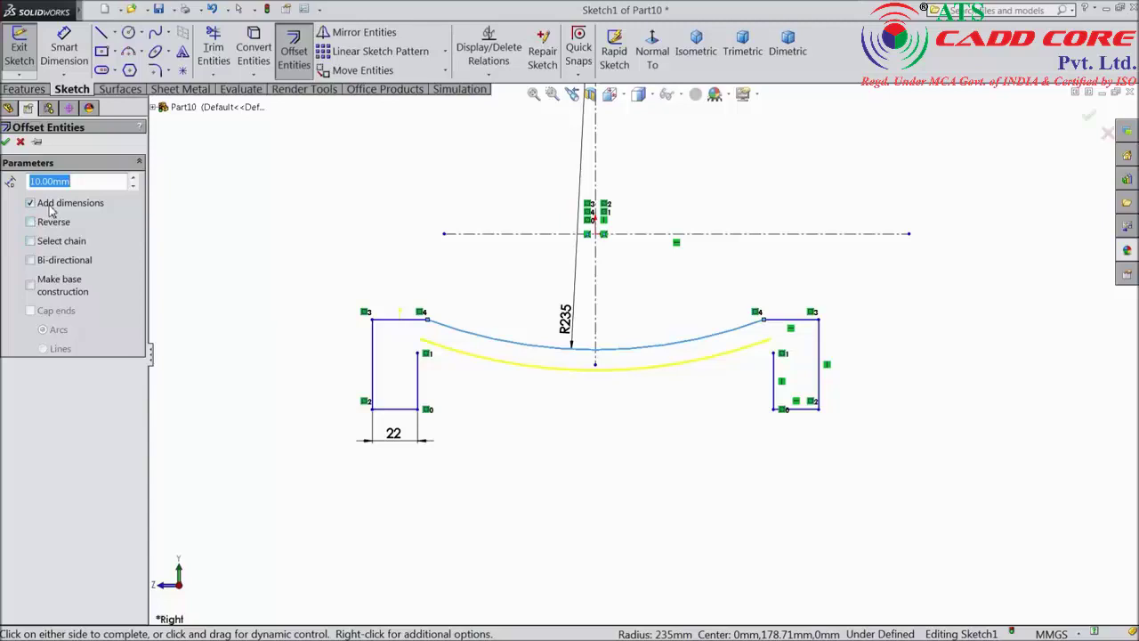
{"action": "type", "text": "16"}
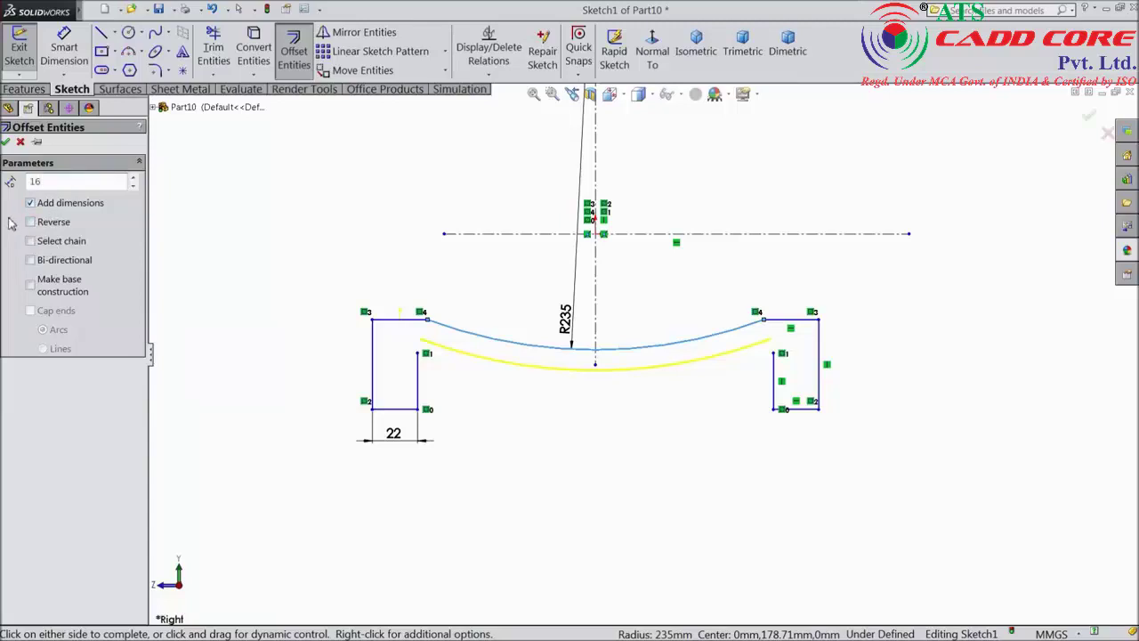
{"action": "key", "text": "Return"}
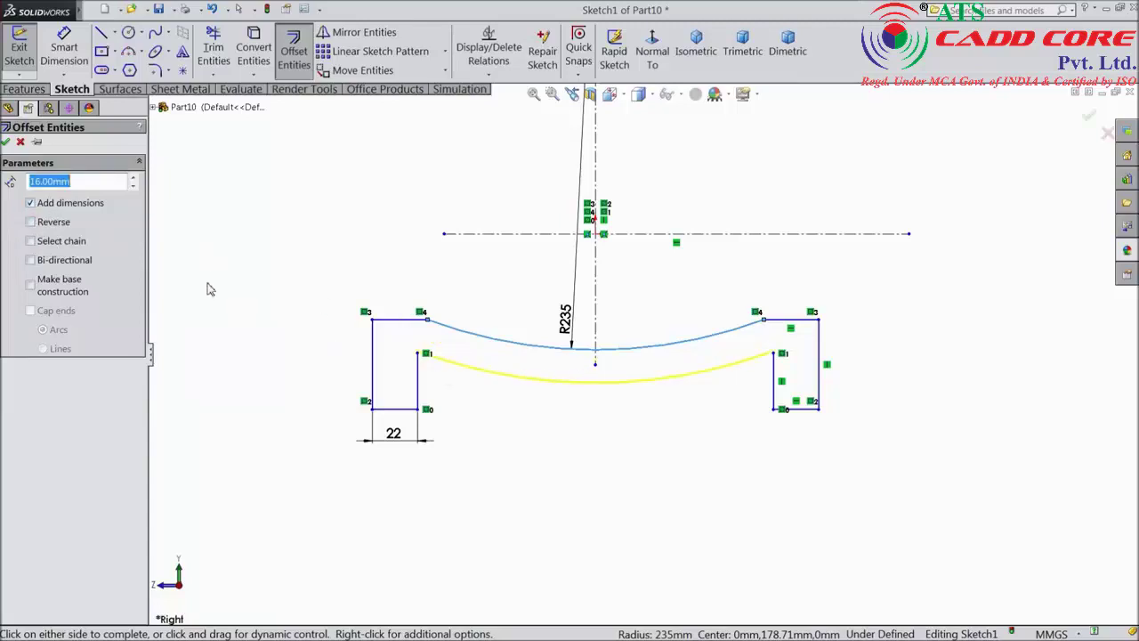
Accept the 16 mm offset arc and merge its right end with the right inner wall's top point.
{"action": "left_click", "coordinate": [6, 142]}
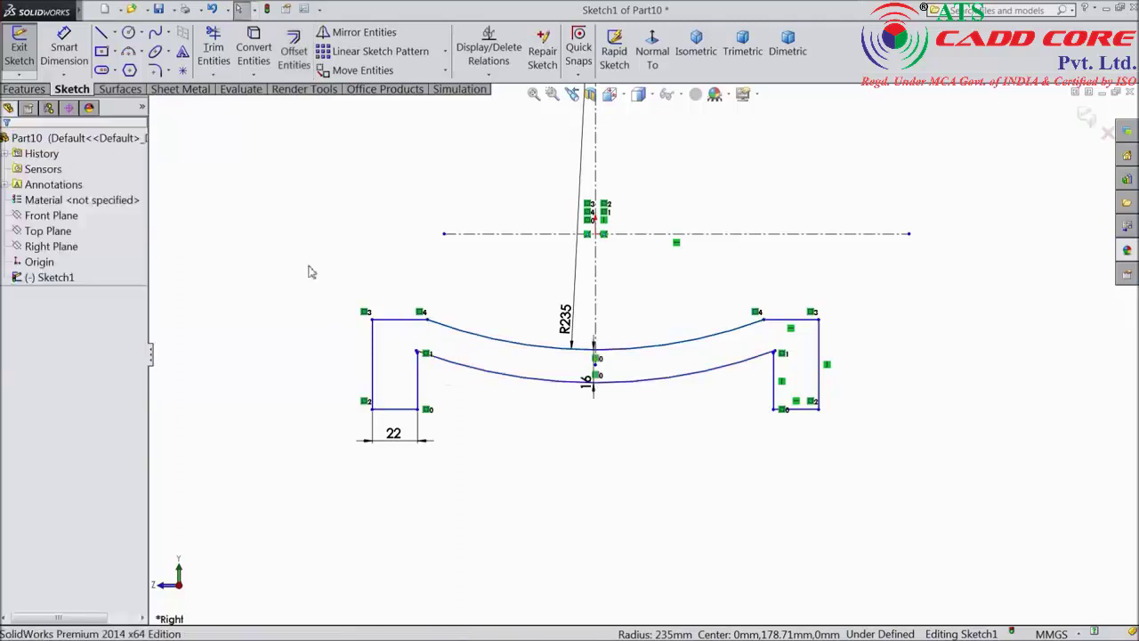
{"action": "scroll", "coordinate": [631, 361], "scroll_direction": "down", "scroll_amount": 3}
{"action": "scroll", "coordinate": [881, 372], "scroll_direction": "down", "scroll_amount": 2}
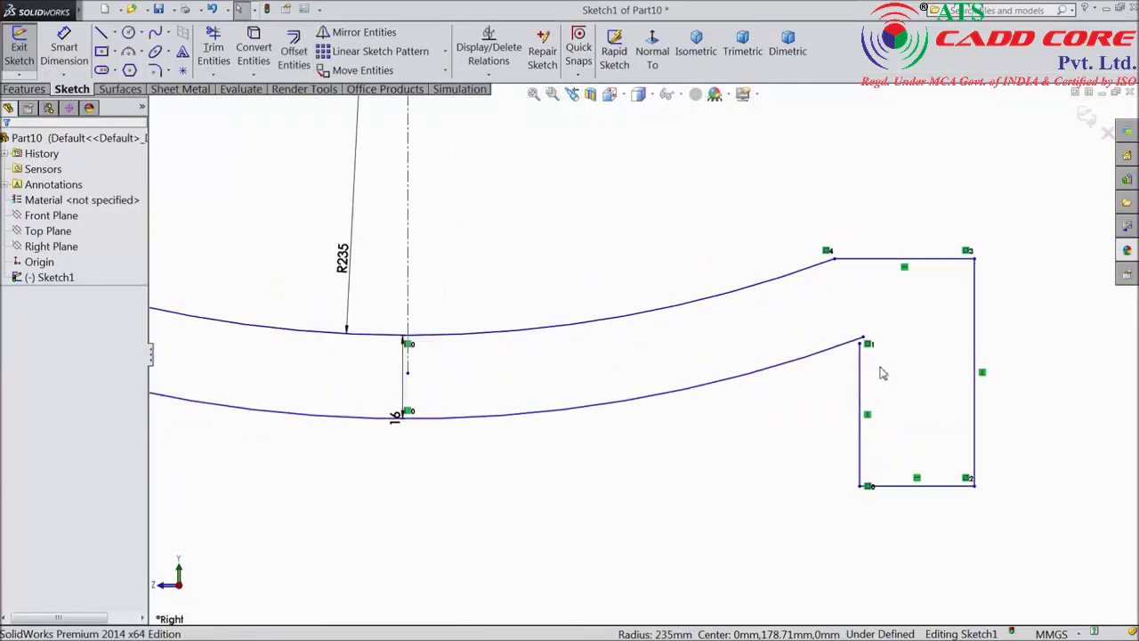
{"action": "left_click", "coordinate": [862, 342]}
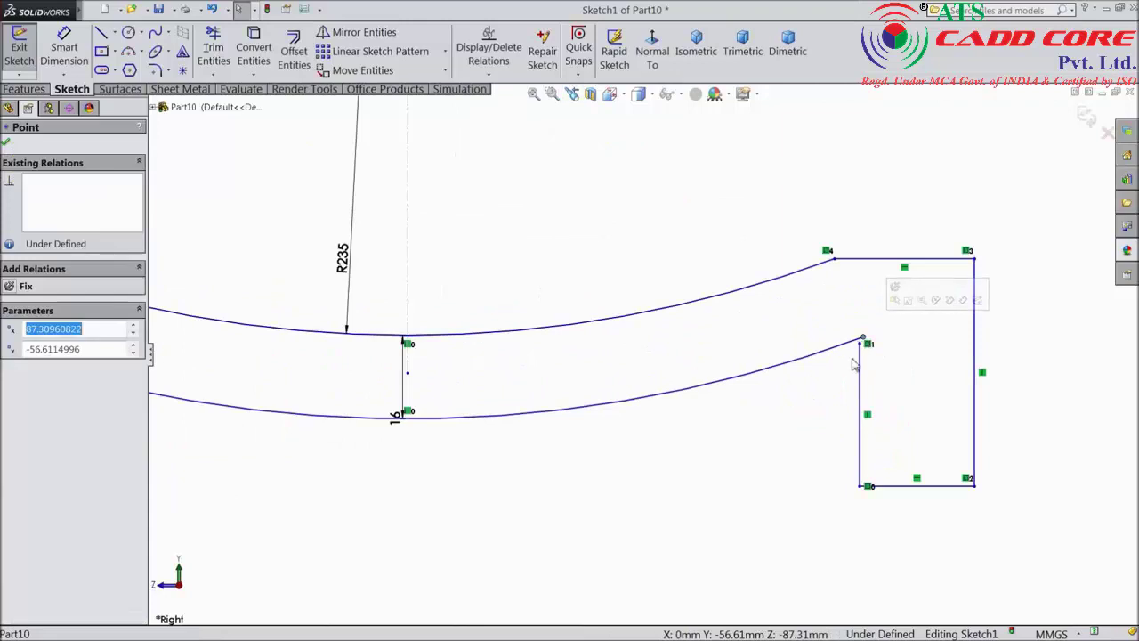
{"action": "left_click", "coordinate": [860, 346], "text": "ctrl"}
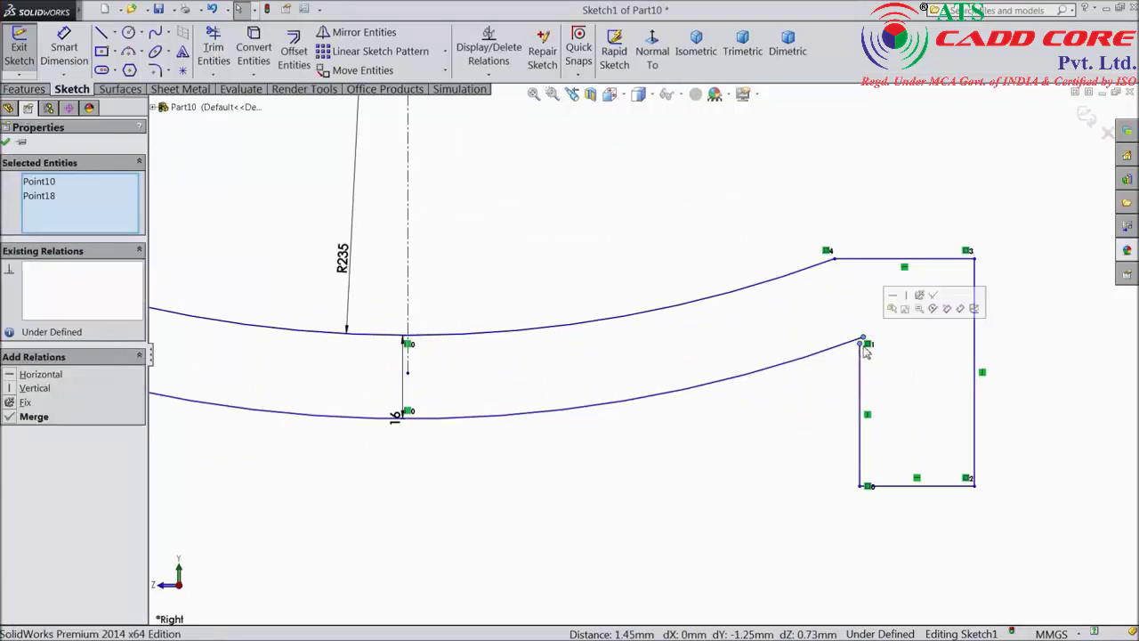
{"action": "left_click", "coordinate": [936, 302]}
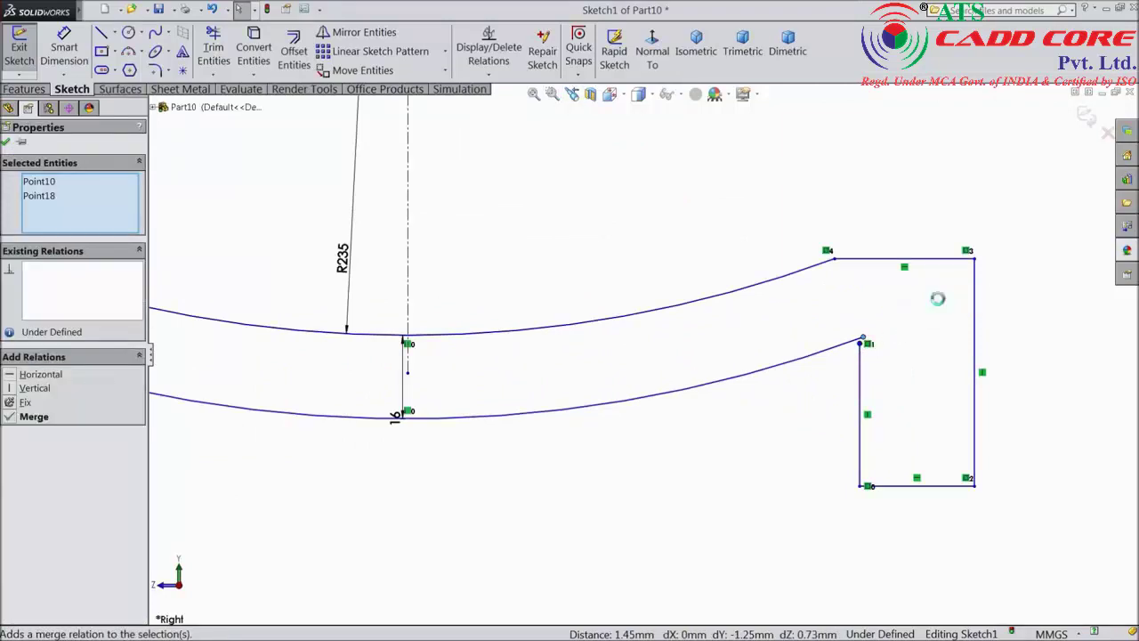
{"action": "scroll", "coordinate": [639, 385], "scroll_direction": "up", "scroll_amount": 3}
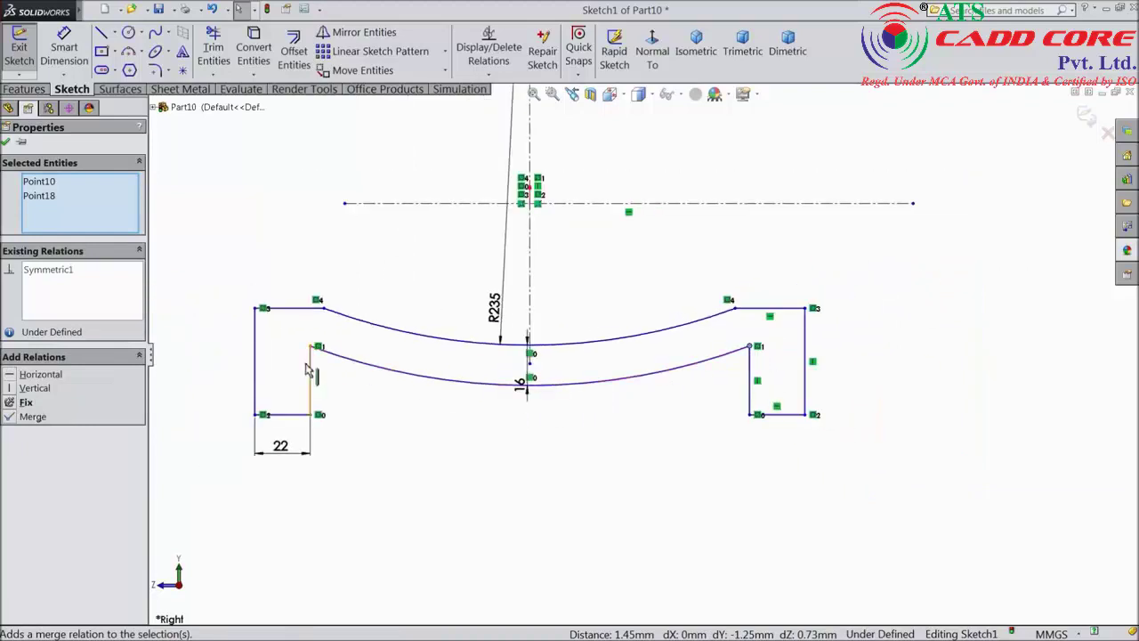
Dimension the gap between the two inner vertical walls to 306 mm, then drag the lower arc upward.
{"action": "left_click", "coordinate": [71, 62]}
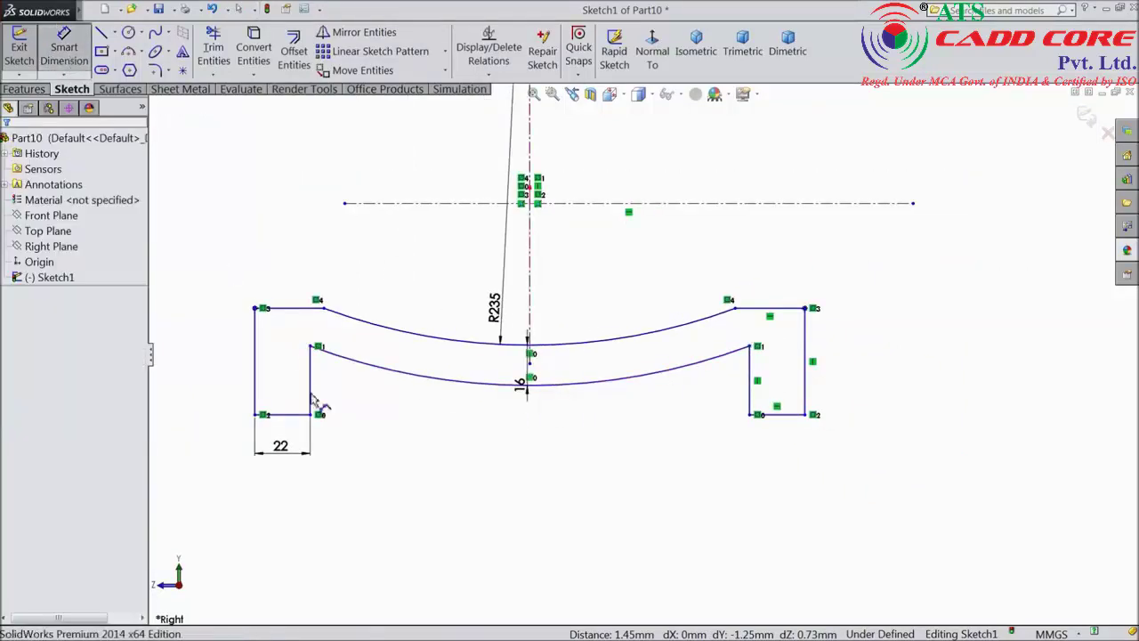
{"action": "left_click", "coordinate": [311, 402]}
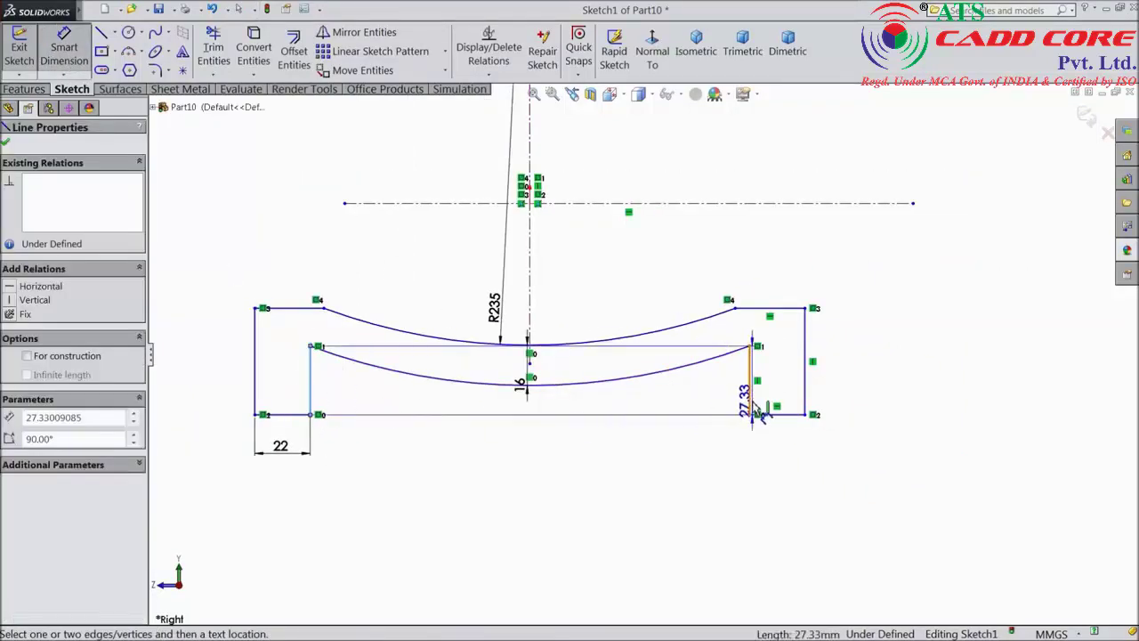
{"action": "left_click", "coordinate": [750, 378]}
{"action": "left_click", "coordinate": [551, 503]}
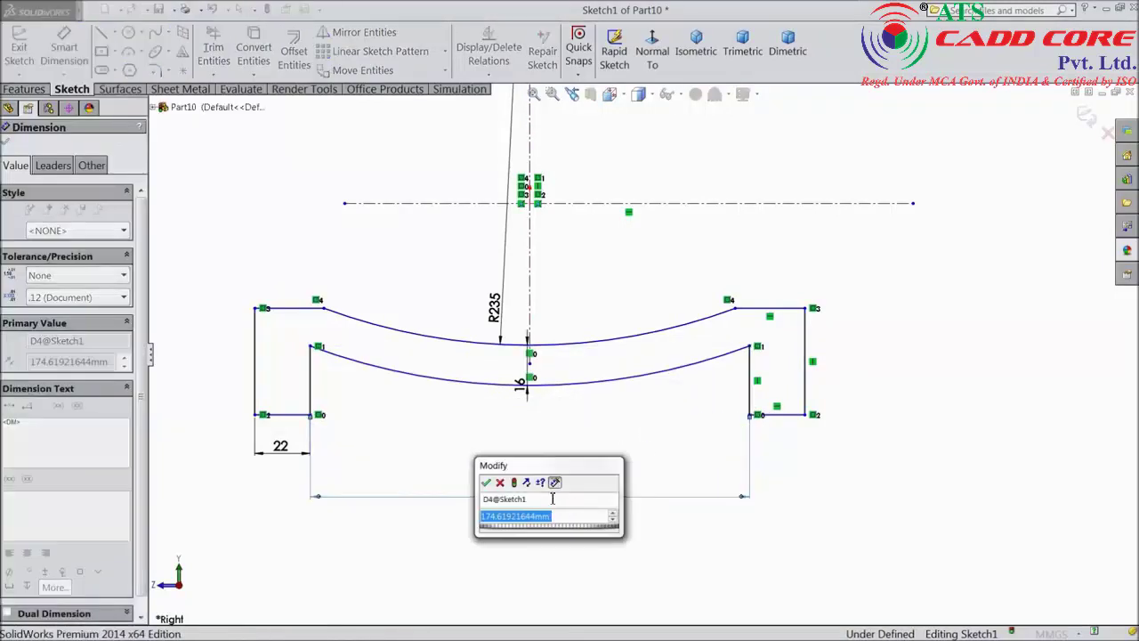
{"action": "type", "text": "306"}
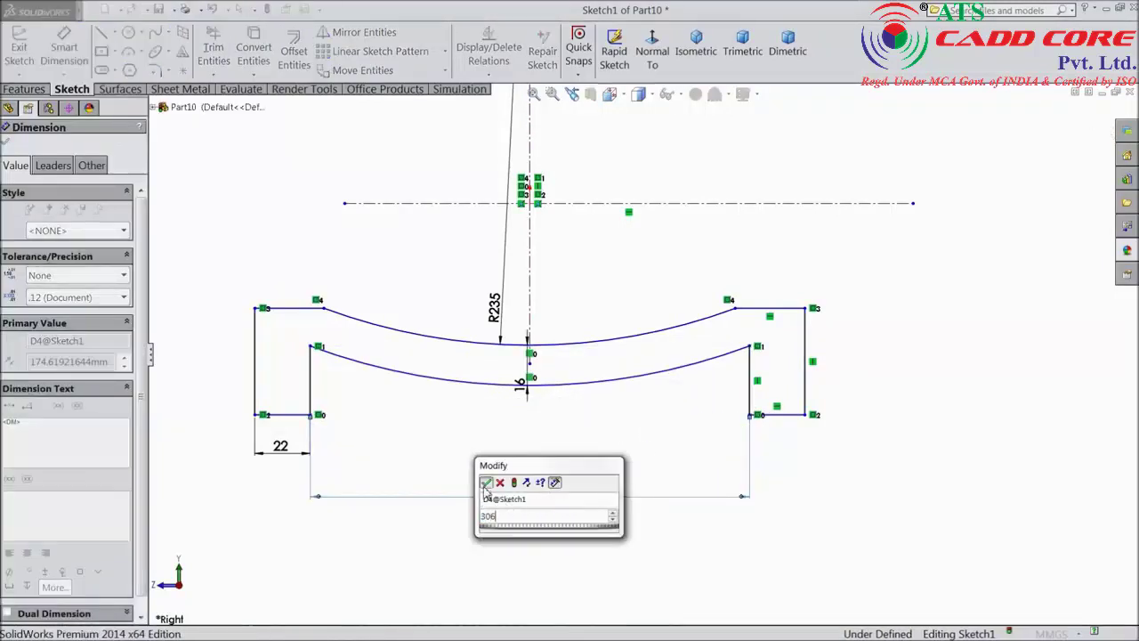
{"action": "left_click", "coordinate": [485, 481]}
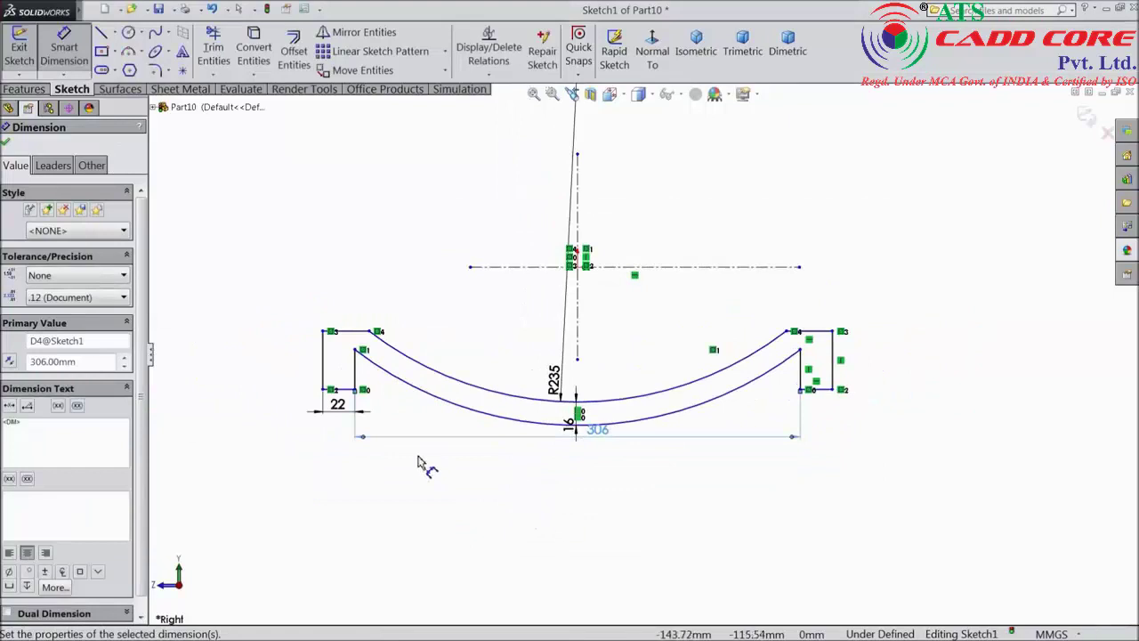
{"action": "left_click", "coordinate": [7, 142]}
{"action": "scroll", "coordinate": [534, 407], "scroll_direction": "down", "scroll_amount": 2}
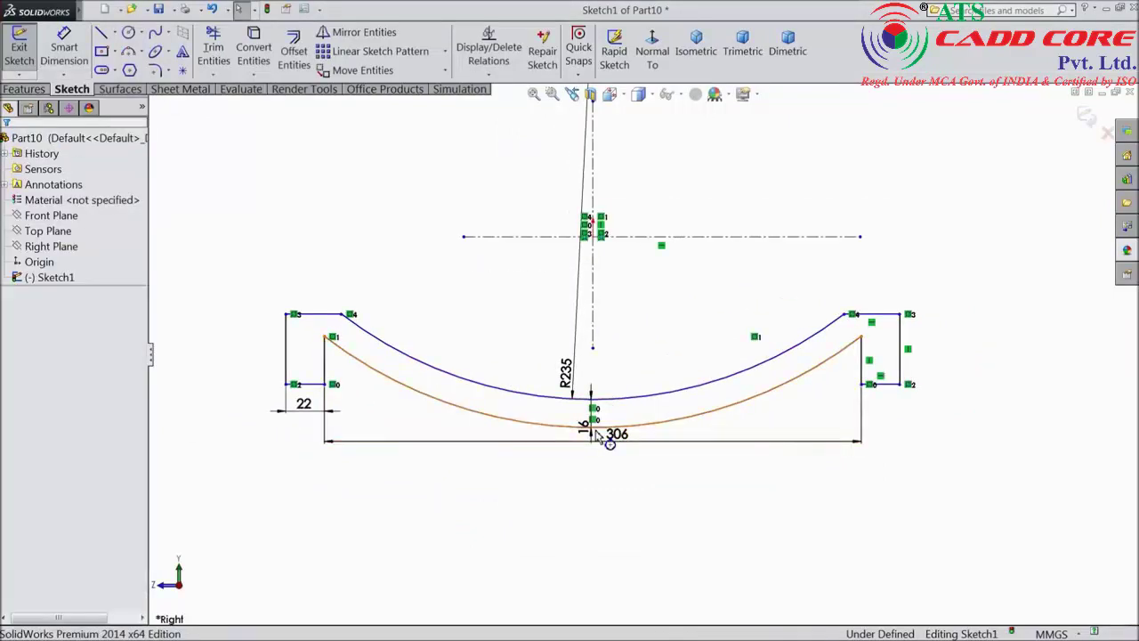
{"action": "mouse_move", "coordinate": [597, 432]}
{"action": "left_mouse_down"}
{"action": "mouse_move", "coordinate": [598, 421]}
{"action": "mouse_move", "coordinate": [598, 430]}
{"action": "left_mouse_up"}
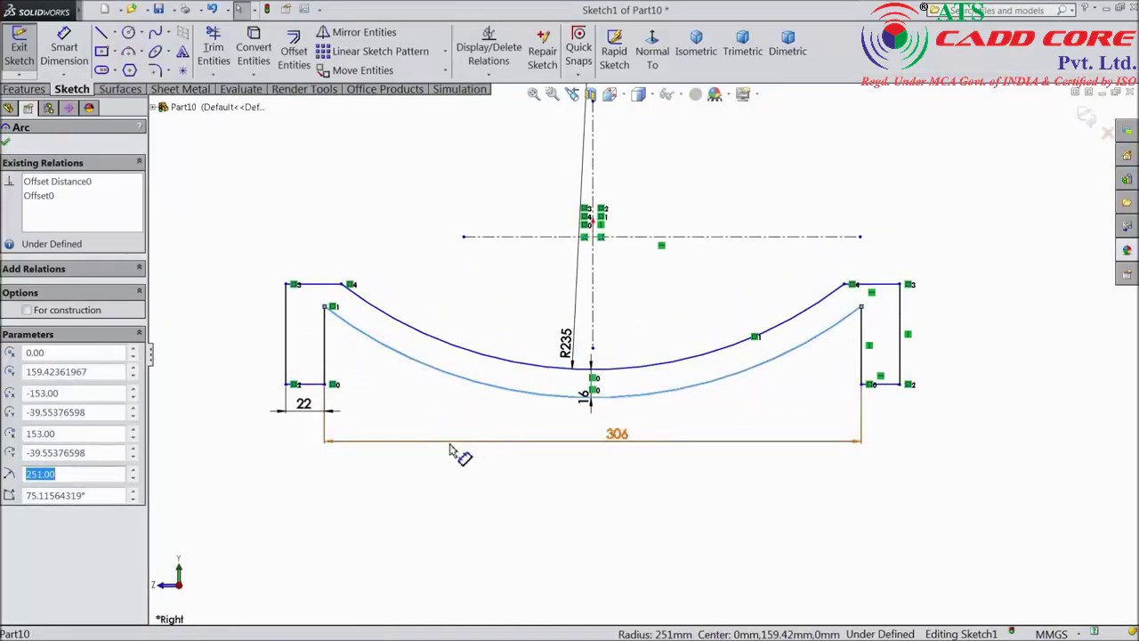
Draw a horizontal centreline joining the bottom inner corners of both blocks.
{"action": "left_click", "coordinate": [115, 34]}
{"action": "left_click", "coordinate": [133, 69]}
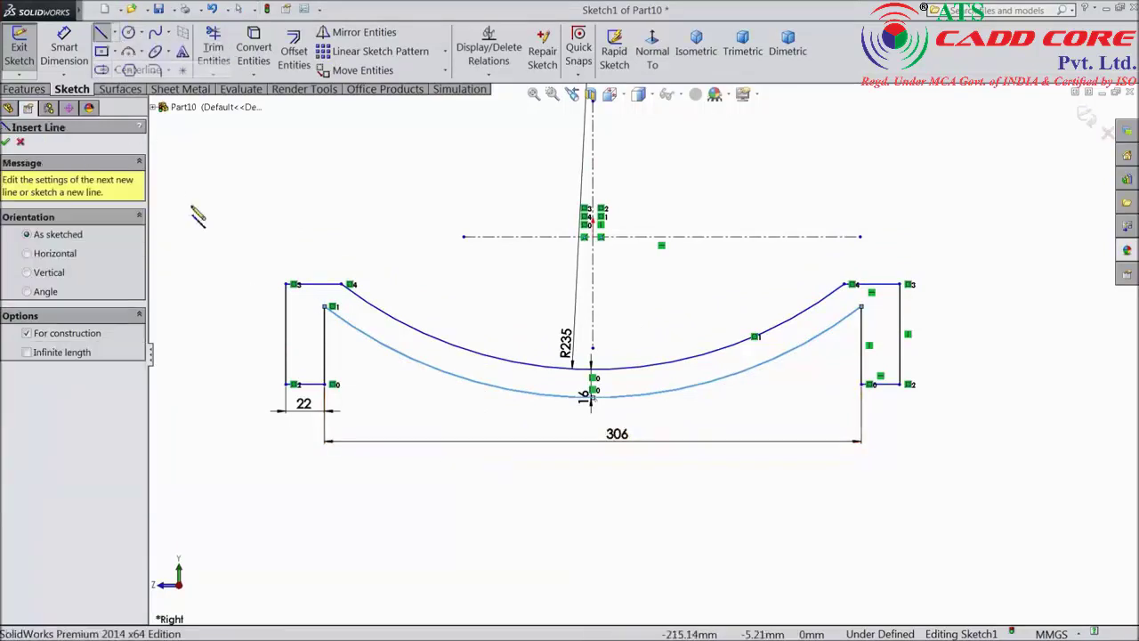
{"action": "left_click", "coordinate": [331, 385]}
{"action": "left_click", "coordinate": [867, 385]}
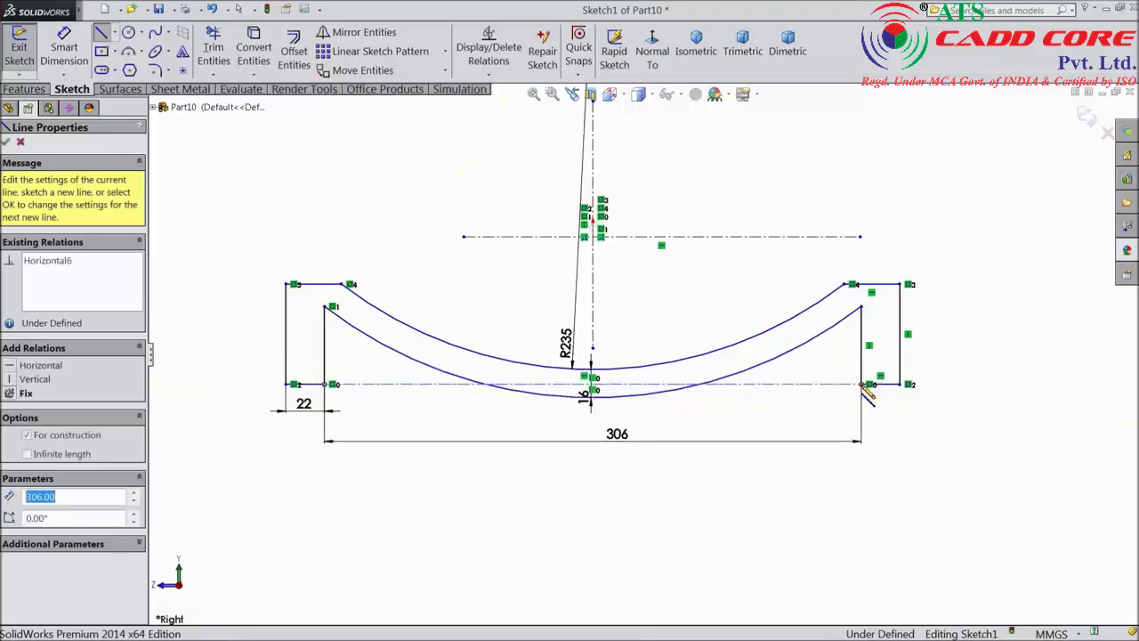
{"action": "right_click", "coordinate": [961, 276]}
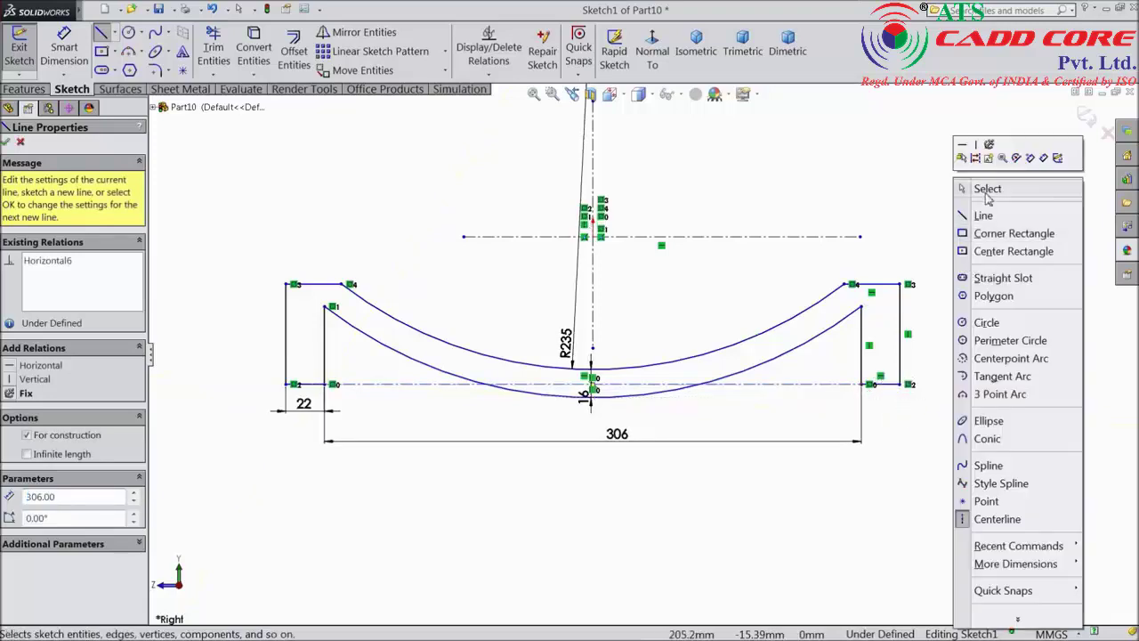
{"action": "left_click", "coordinate": [987, 188]}
{"action": "key", "text": "f"}
{"action": "key", "text": "z"}
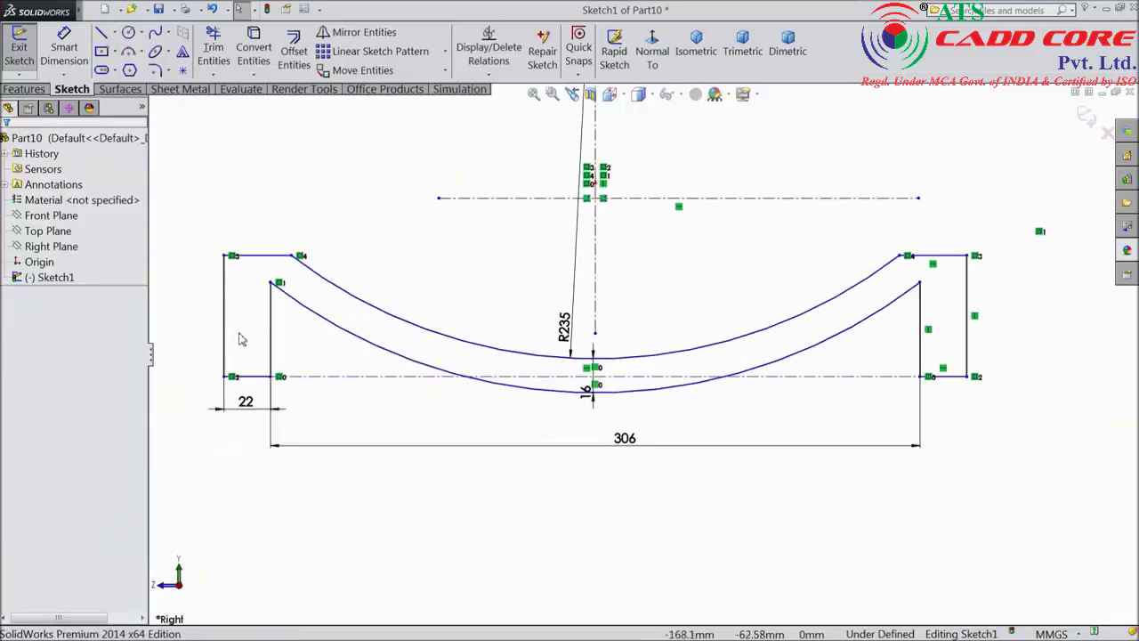
{"action": "key", "text": "z"}
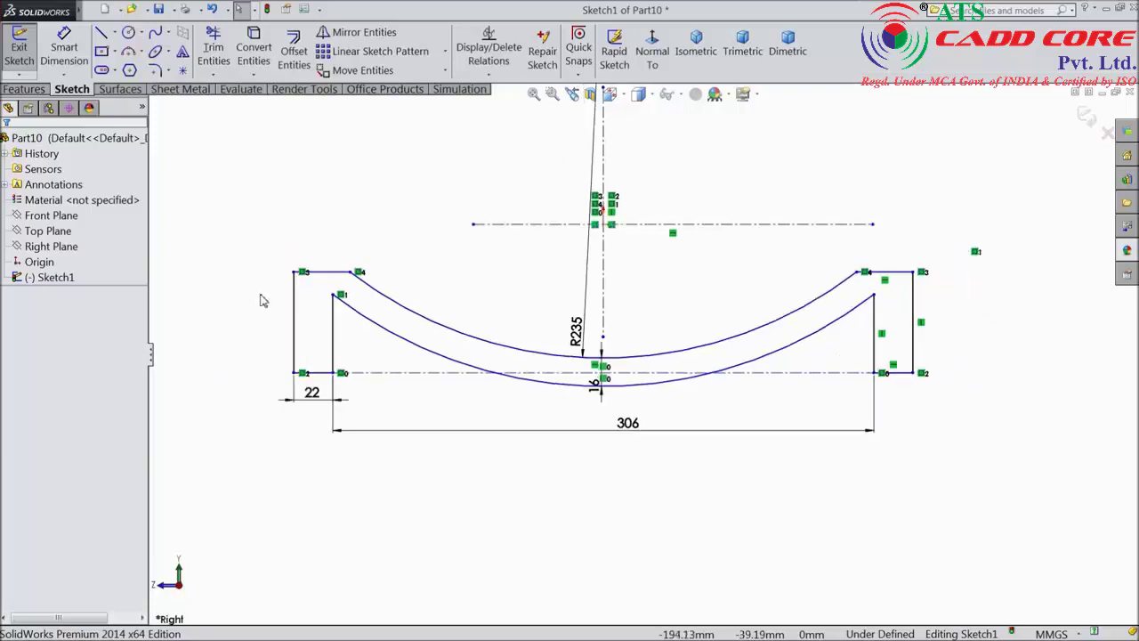
Dimension the bottom-left short line 125 below the upper centreline.
{"action": "left_click", "coordinate": [64, 49]}
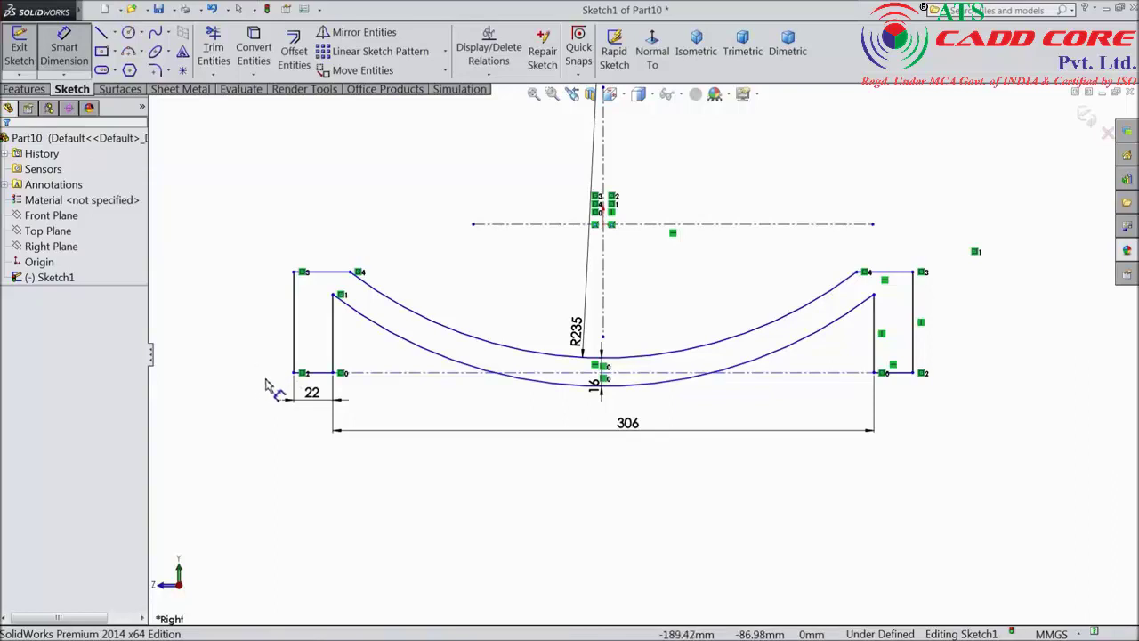
{"action": "left_click", "coordinate": [323, 372]}
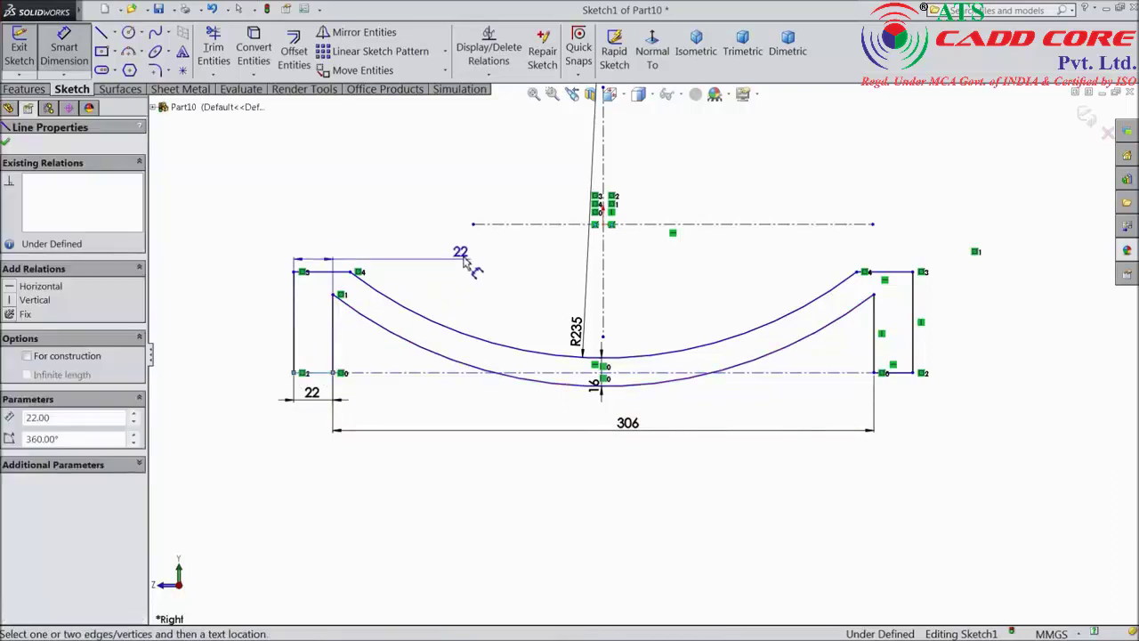
{"action": "left_click", "coordinate": [503, 223]}
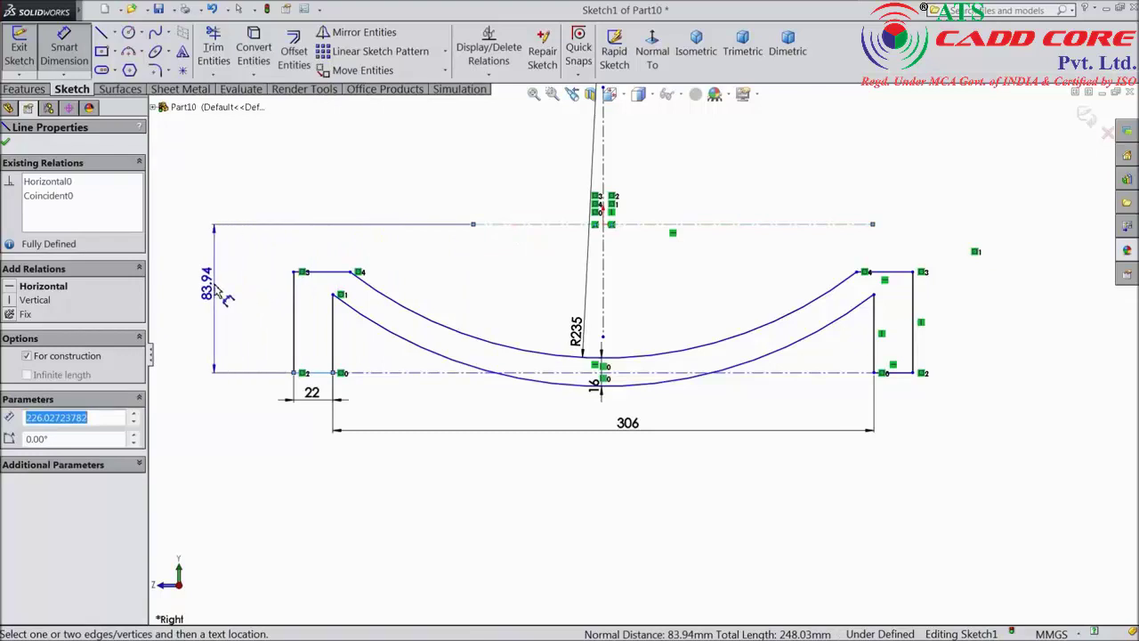
{"action": "left_click", "coordinate": [216, 287]}
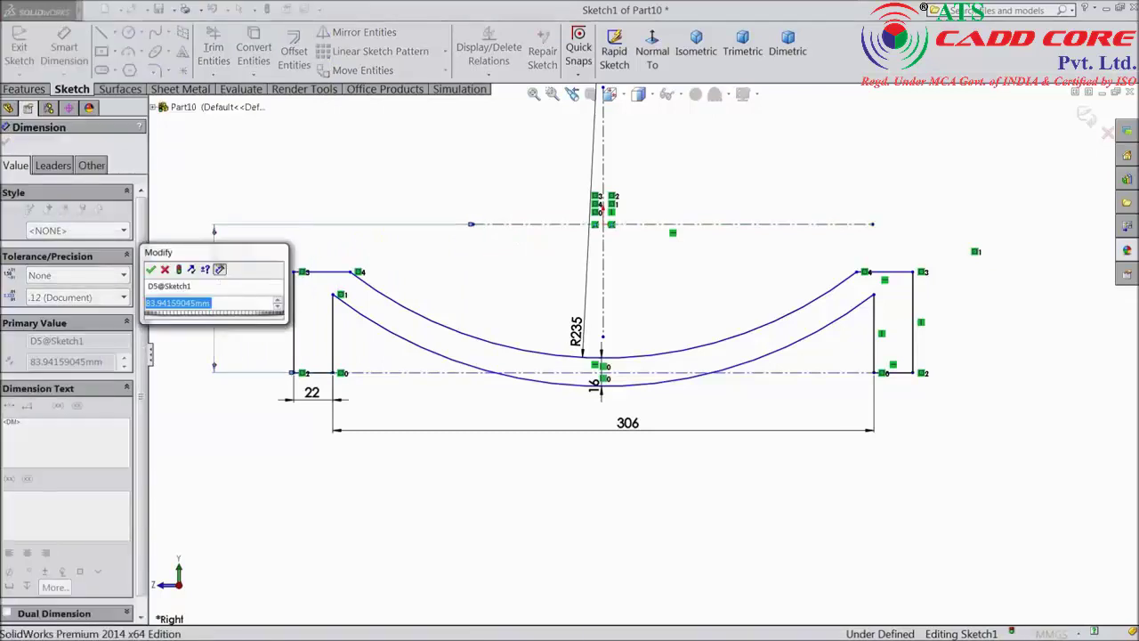
{"action": "type", "text": "125"}
{"action": "left_click", "coordinate": [152, 269]}
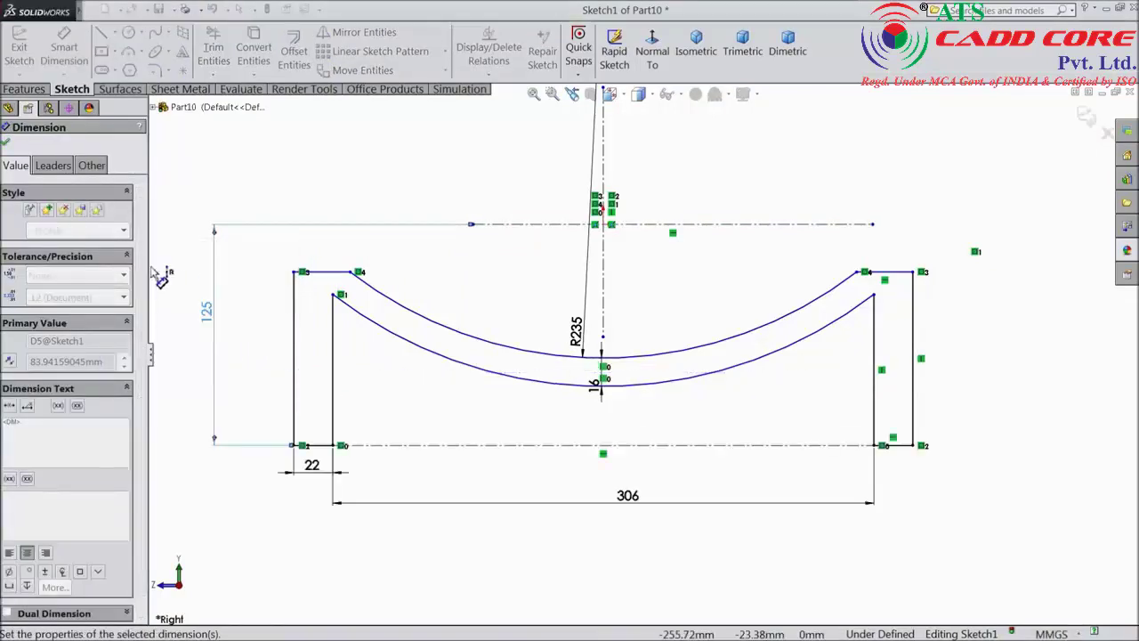
Set the top-left short line 62.5 from the upper centreline to fully define the sketch.
{"action": "left_click", "coordinate": [318, 274]}
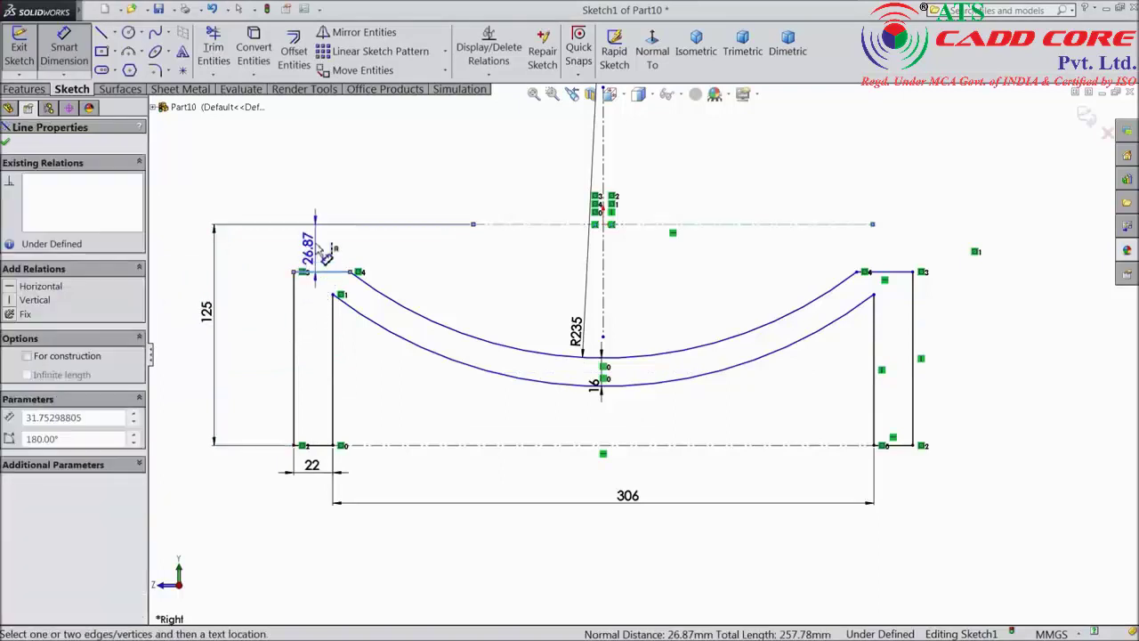
{"action": "left_click", "coordinate": [211, 267]}
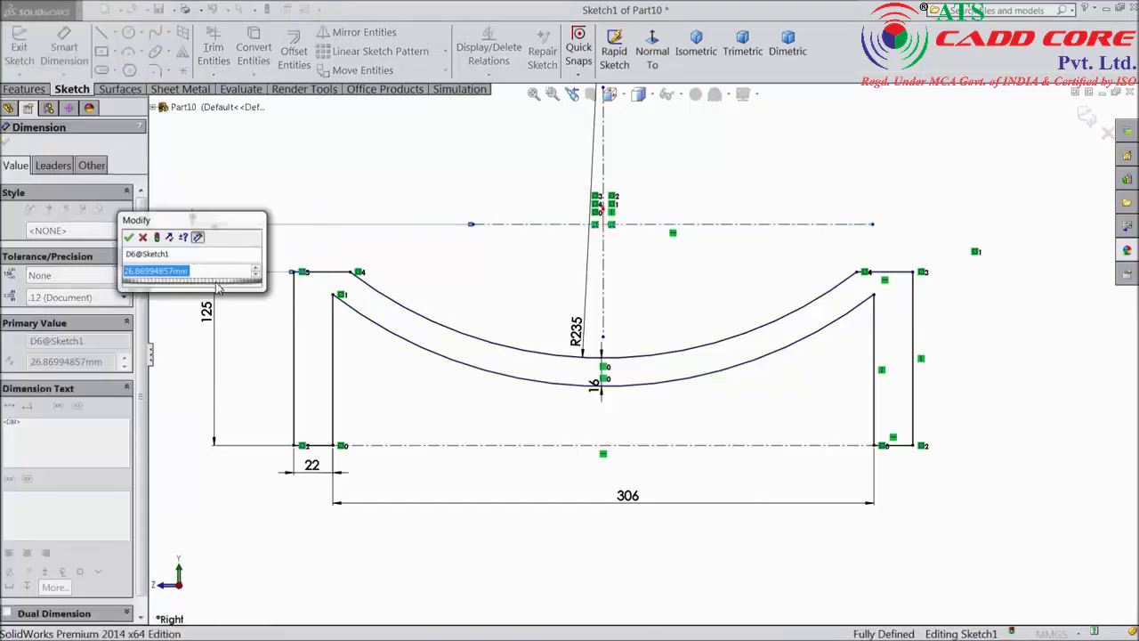
{"action": "type", "text": "6"}
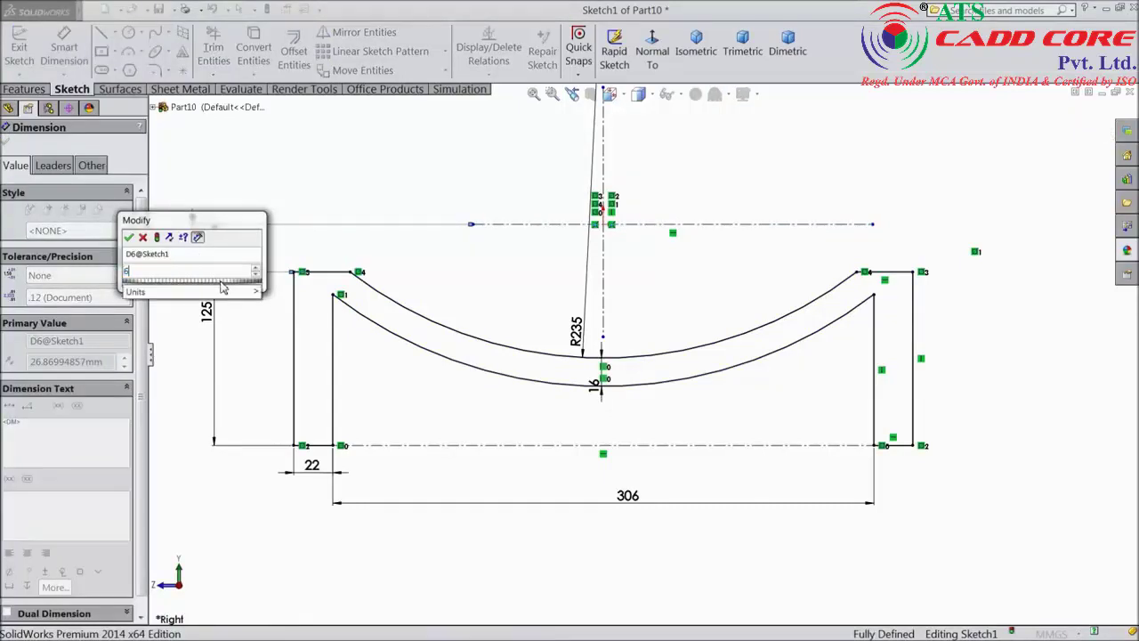
{"action": "type", "text": "2.5"}
{"action": "left_click", "coordinate": [129, 238]}
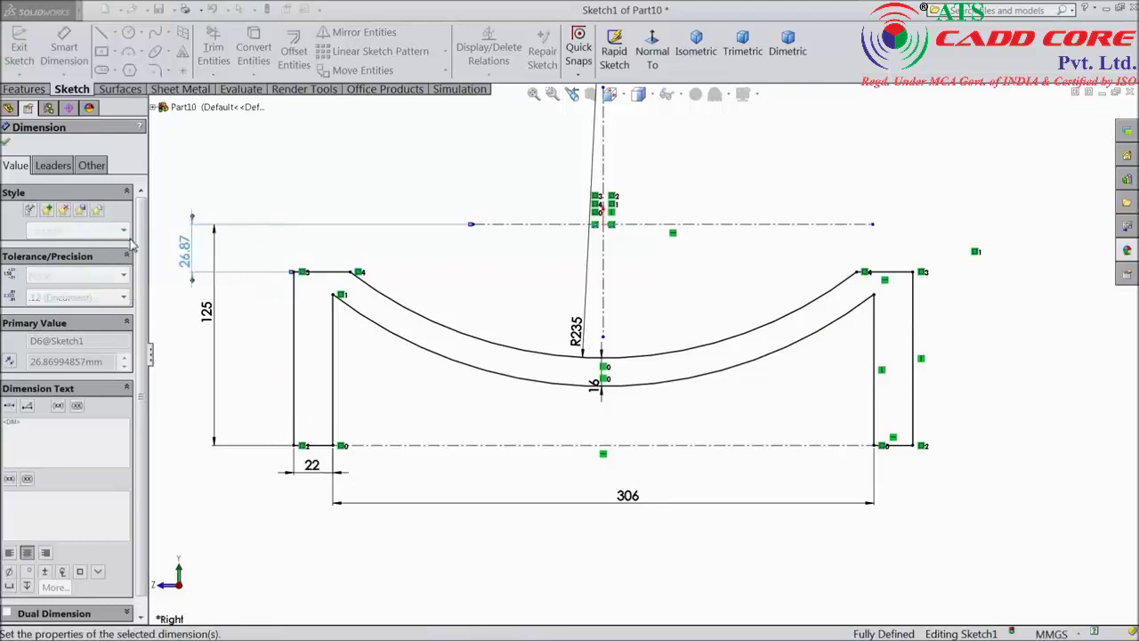
{"action": "left_click", "coordinate": [6, 141]}
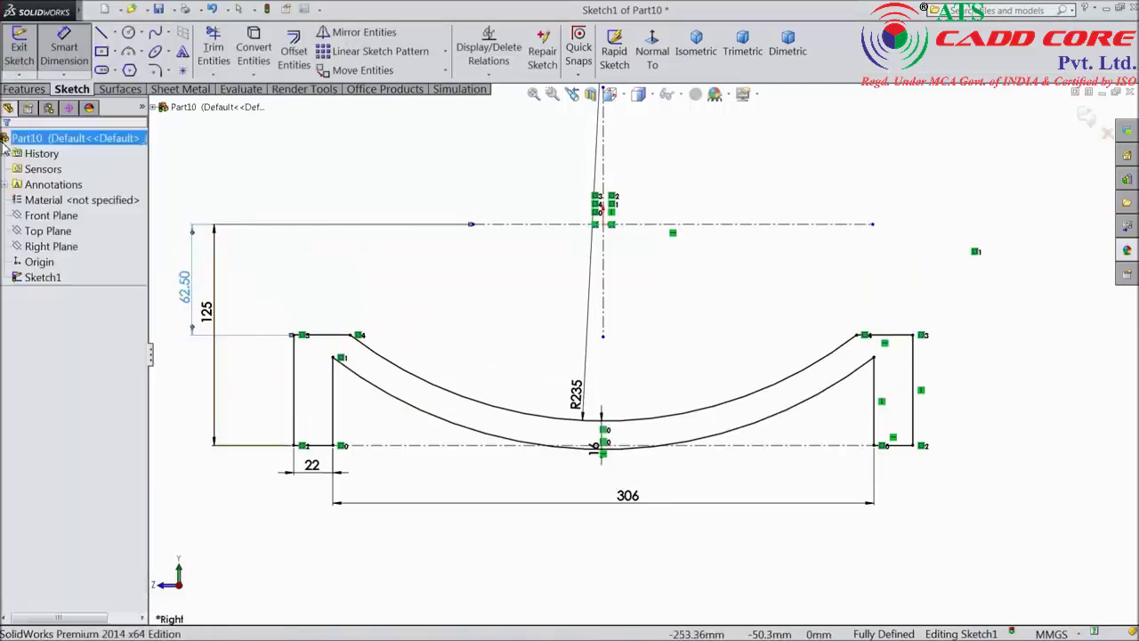
{"action": "scroll", "coordinate": [578, 454], "scroll_direction": "down", "scroll_amount": 2}
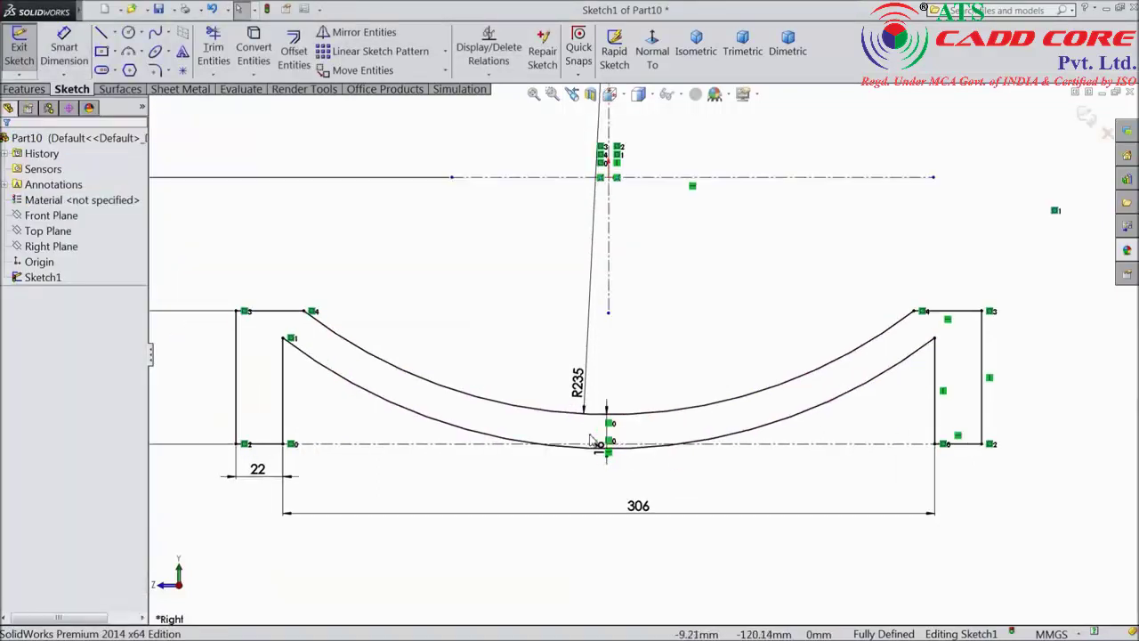
Check both endpoints of the inner arc for movement, then select the arc.
{"action": "left_click", "coordinate": [284, 339]}
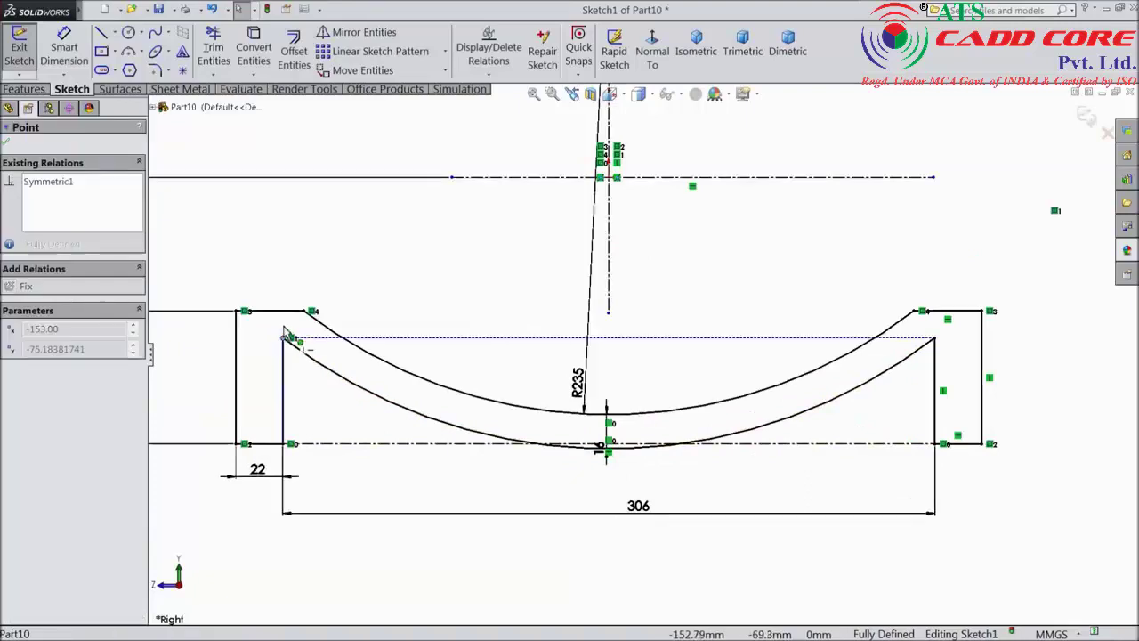
{"action": "left_click", "coordinate": [936, 340]}
{"action": "left_click_drag", "start_coordinate": [935, 334], "coordinate": [935, 331]}
{"action": "left_click", "coordinate": [612, 446]}
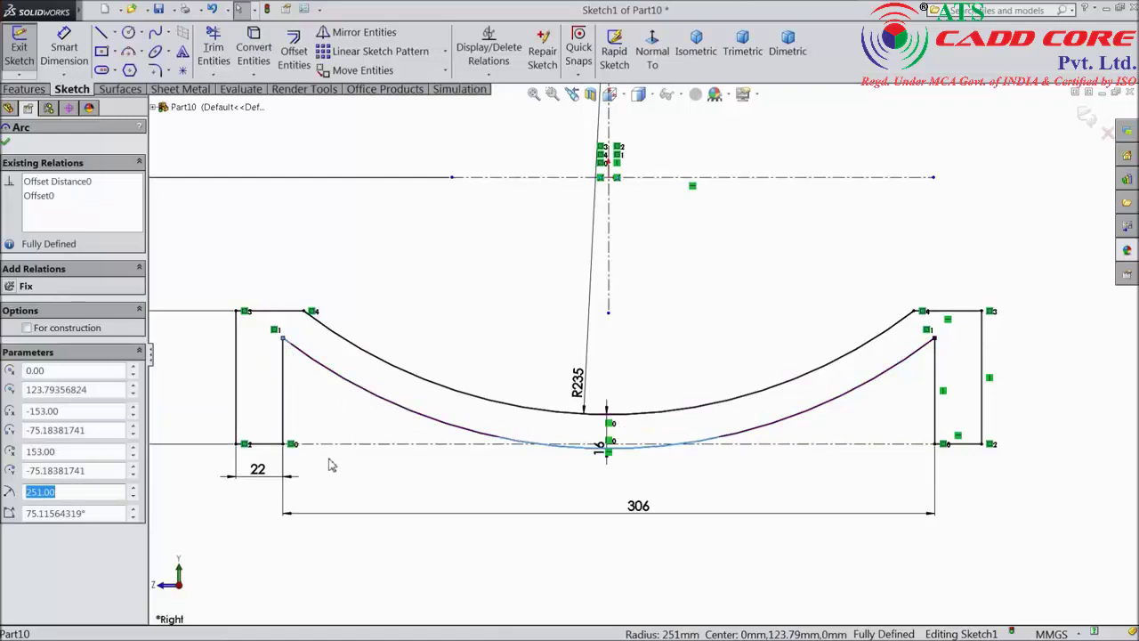
Apply R20 sketch fillets at the left and right ends of the lower inner arc.
{"action": "left_click", "coordinate": [156, 71]}
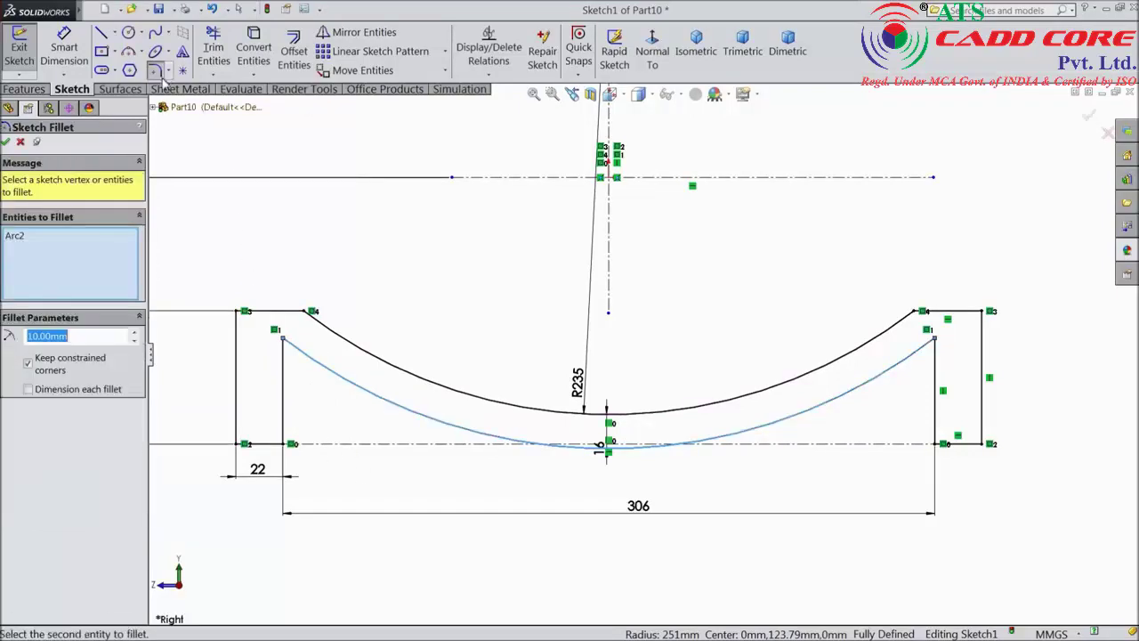
{"action": "type", "text": "20"}
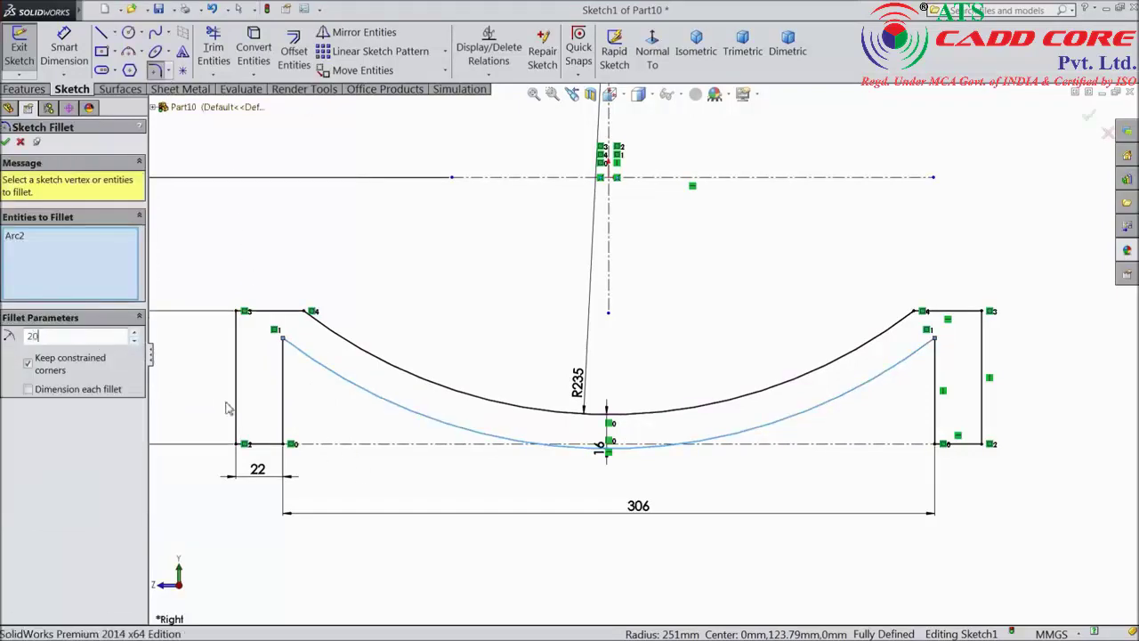
{"action": "left_click", "coordinate": [282, 347]}
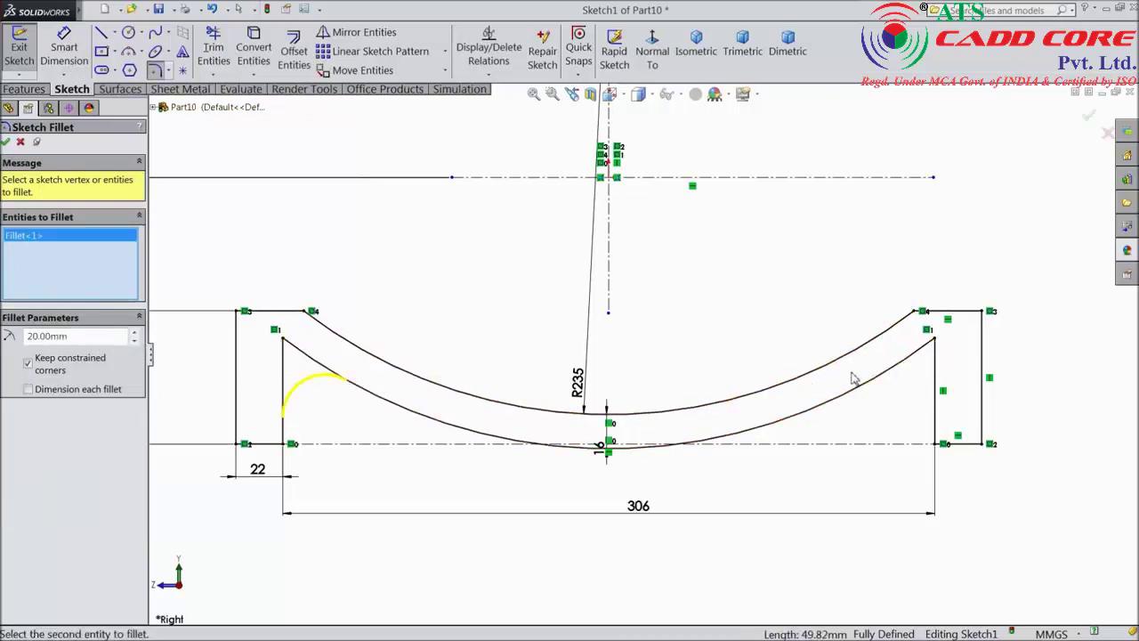
{"action": "left_click", "coordinate": [933, 342]}
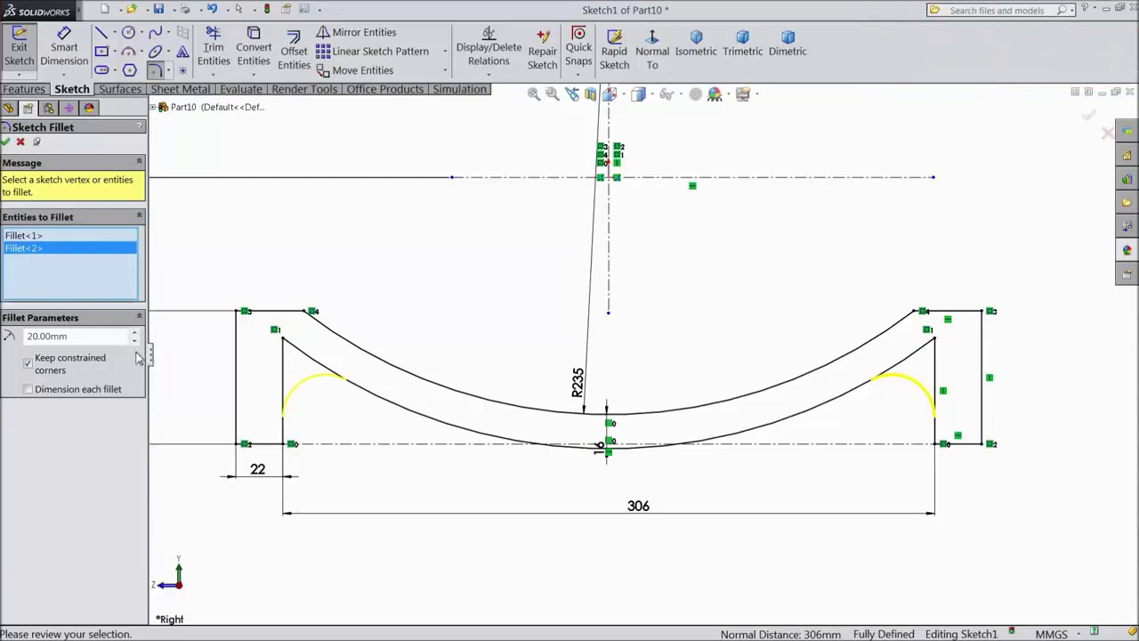
{"action": "left_click", "coordinate": [6, 143]}
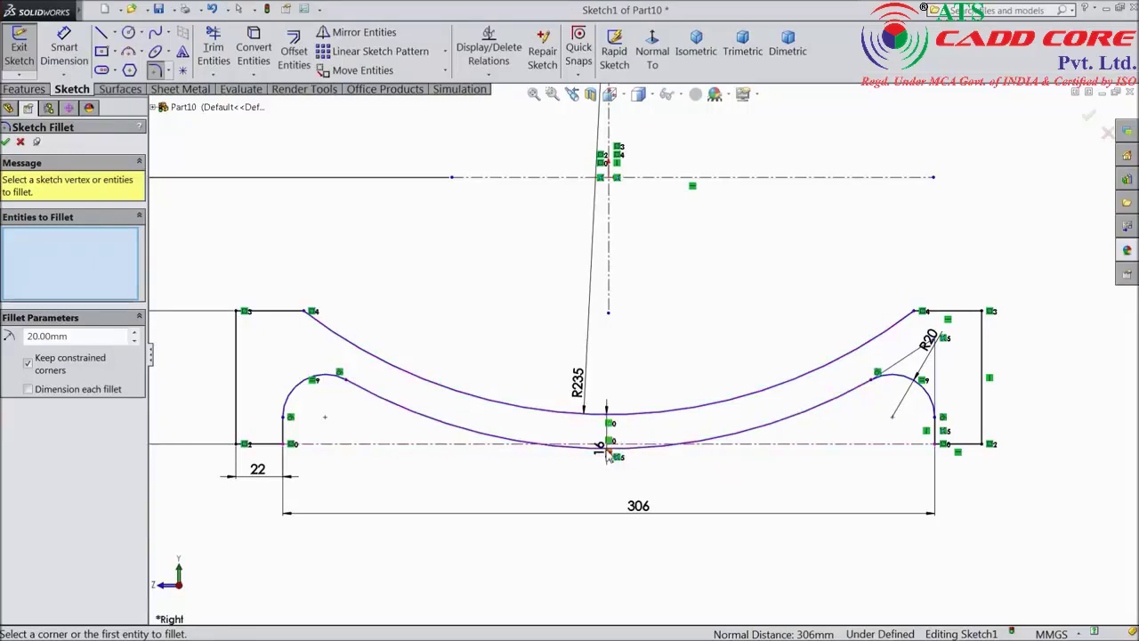
Close the fillet tool and drag the 62.50 and 125 dimensions further left.
{"action": "left_click", "coordinate": [649, 446]}
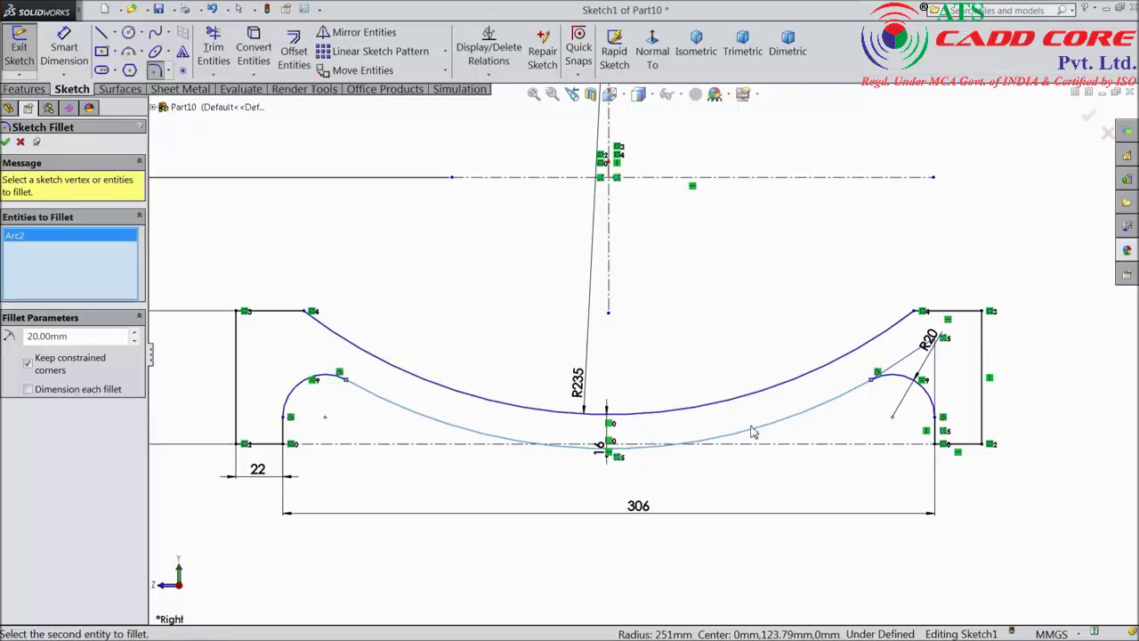
{"action": "scroll", "coordinate": [650, 422], "scroll_direction": "up", "scroll_amount": 2}
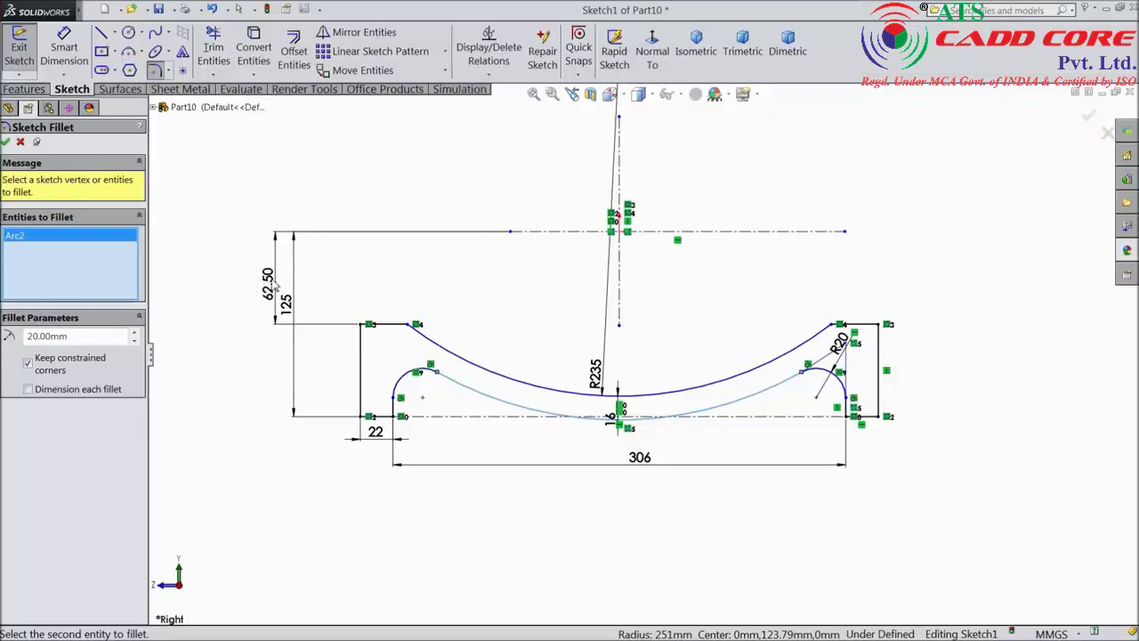
{"action": "left_click", "coordinate": [6, 143]}
{"action": "left_click_drag", "start_coordinate": [267, 283], "coordinate": [231, 272]}
{"action": "left_click_drag", "start_coordinate": [287, 317], "coordinate": [276, 365]}
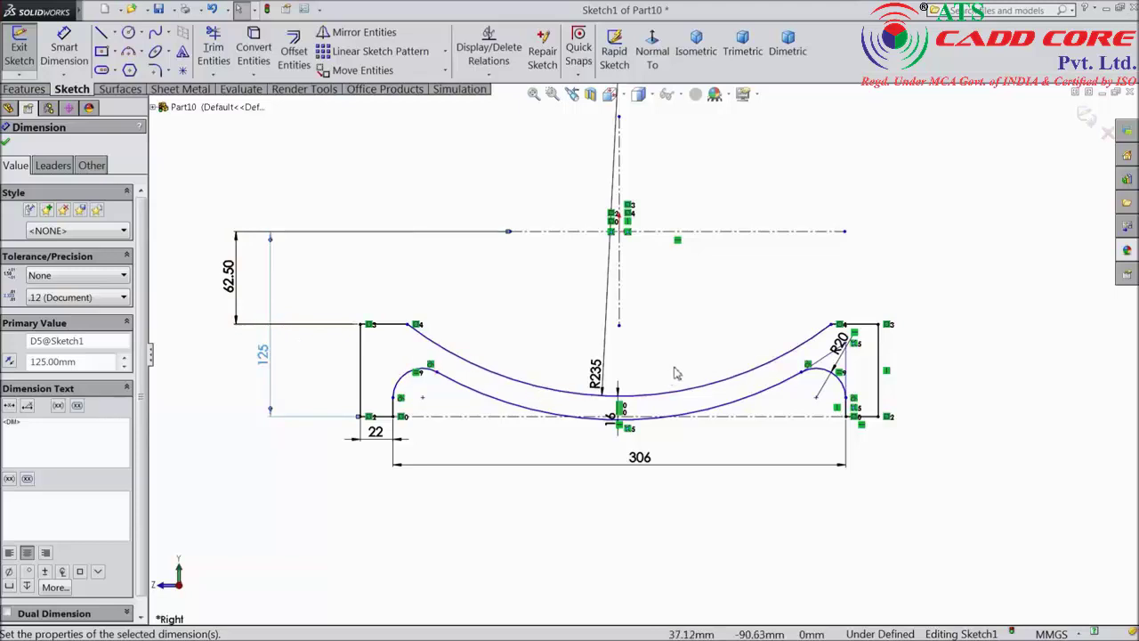
Start a dimension between the horizontal centreline and lower arc, then cancel it.
{"action": "scroll", "coordinate": [675, 372], "scroll_direction": "down", "scroll_amount": 3}
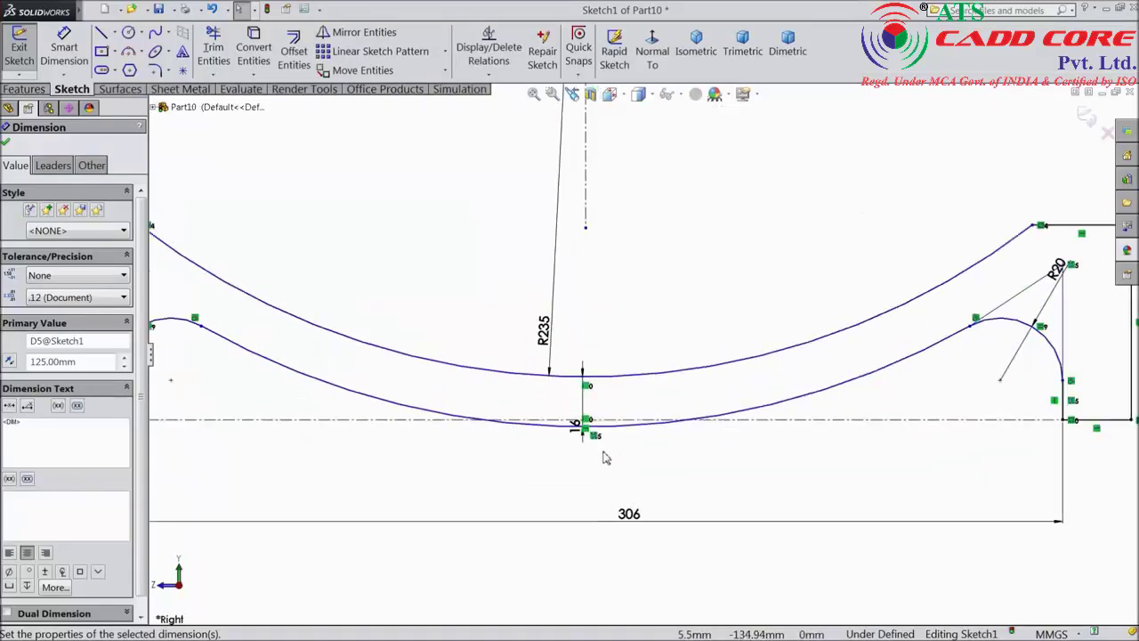
{"action": "left_click", "coordinate": [62, 60]}
{"action": "left_click", "coordinate": [752, 420]}
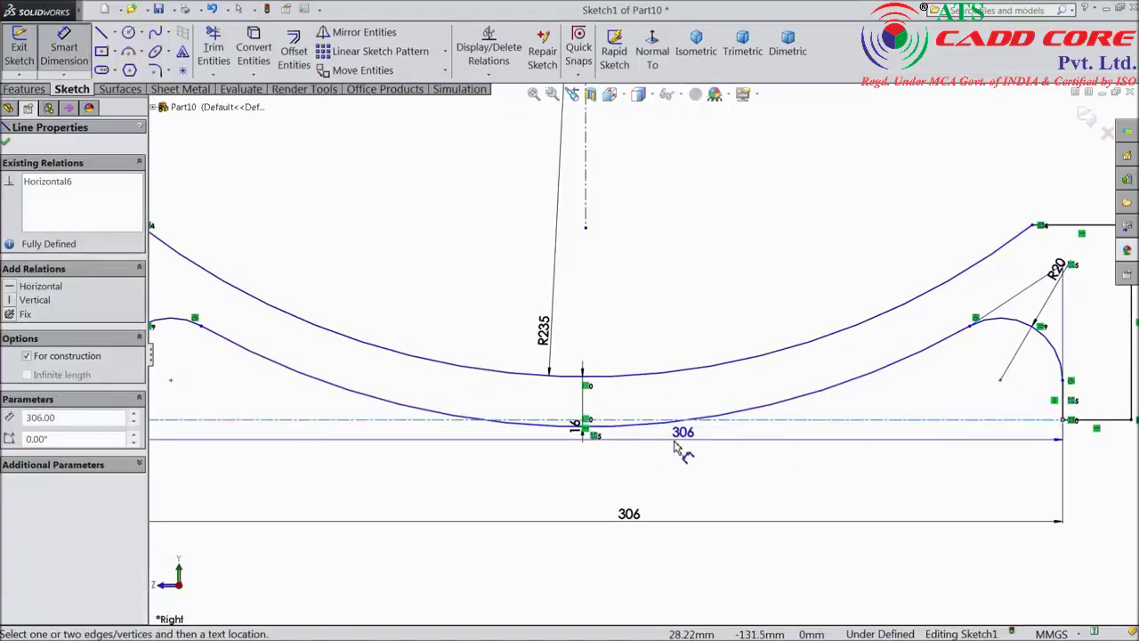
{"action": "left_click", "coordinate": [627, 426]}
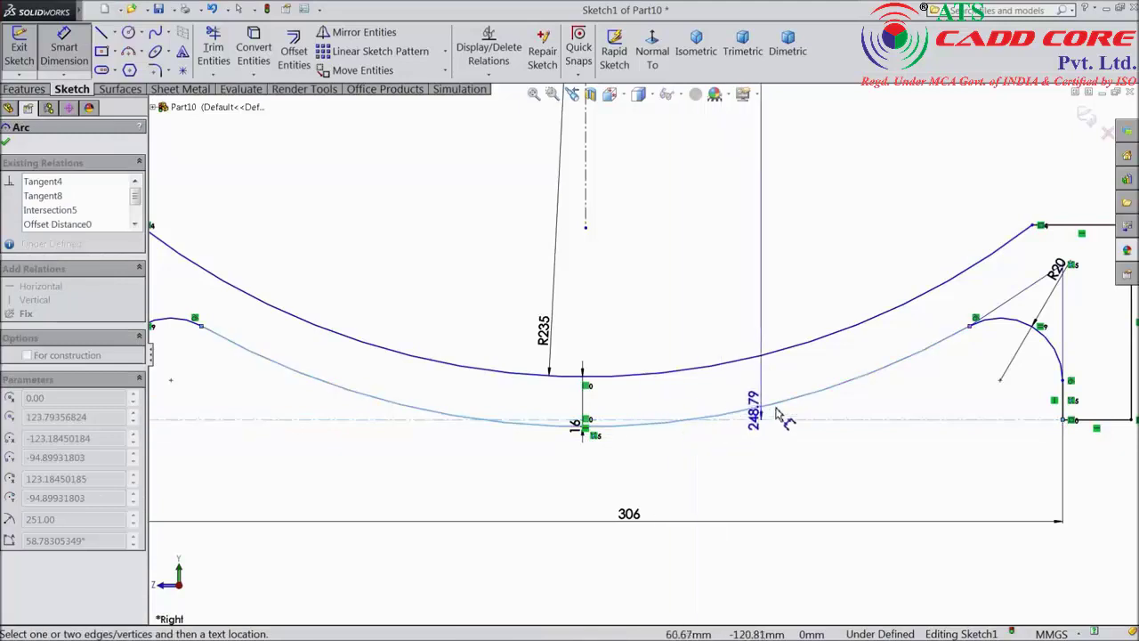
{"action": "left_click", "coordinate": [841, 415]}
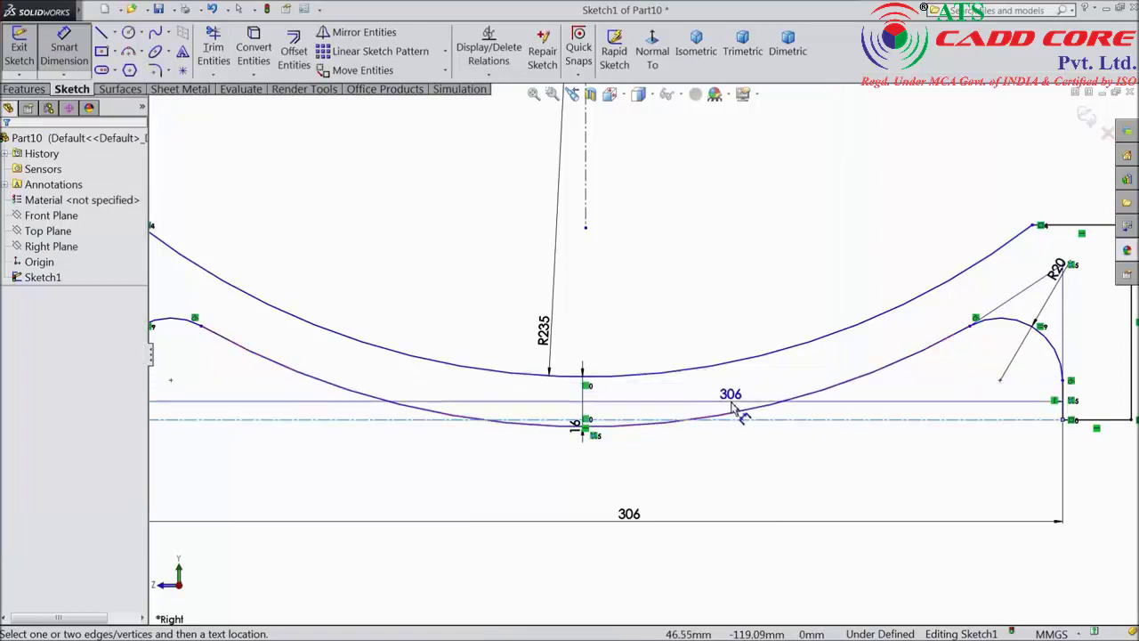
{"action": "key", "text": "Escape"}
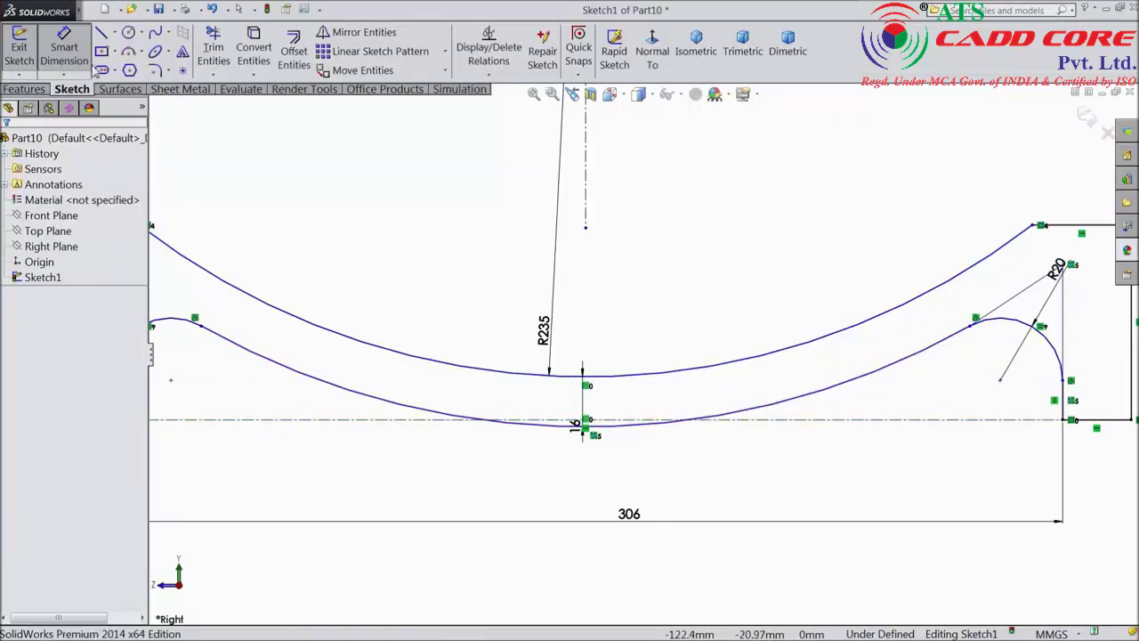
{"action": "left_click", "coordinate": [116, 36]}
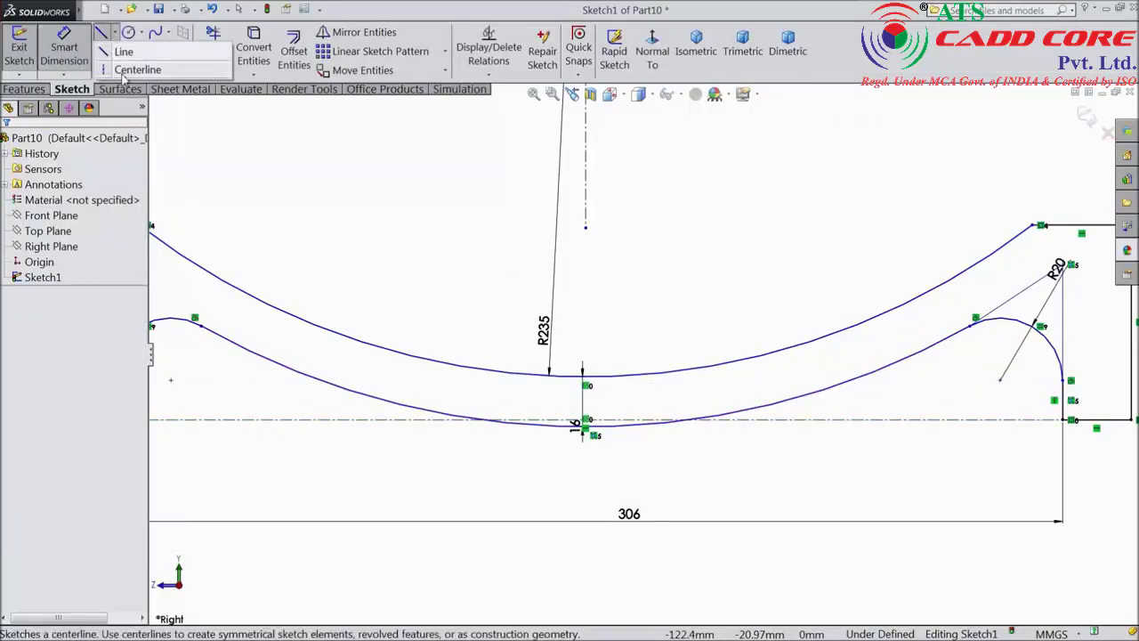
{"action": "left_click", "coordinate": [135, 66]}
{"action": "left_click", "coordinate": [585, 227]}
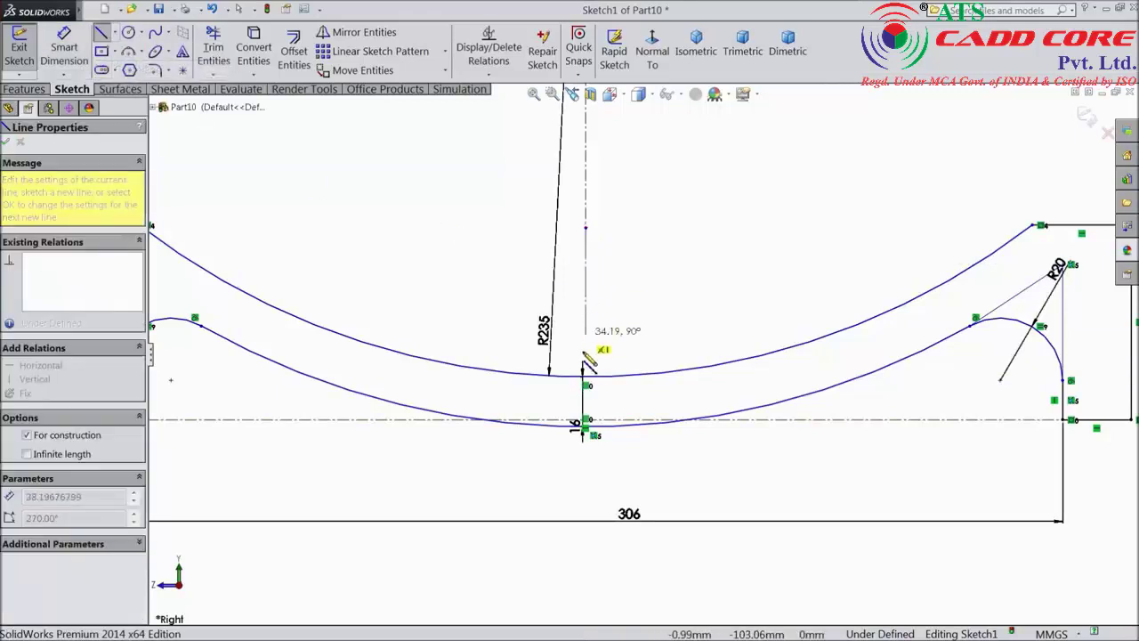
{"action": "left_click", "coordinate": [583, 426]}
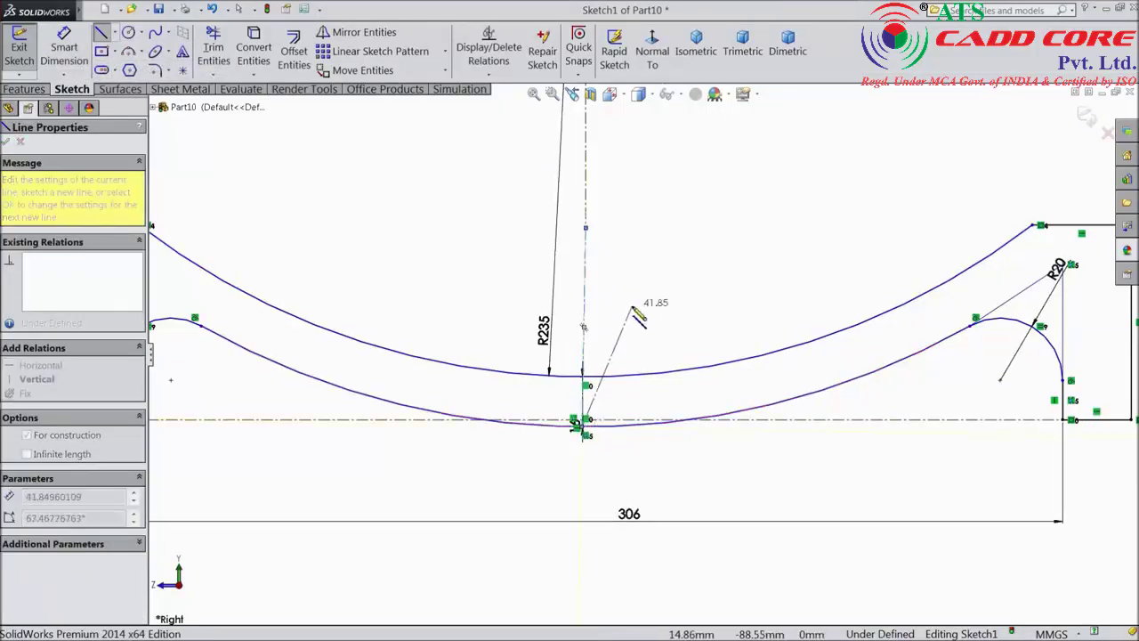
{"action": "right_click", "coordinate": [628, 104]}
{"action": "left_click", "coordinate": [654, 114]}
{"action": "scroll", "coordinate": [593, 418], "scroll_direction": "down", "scroll_amount": 2}
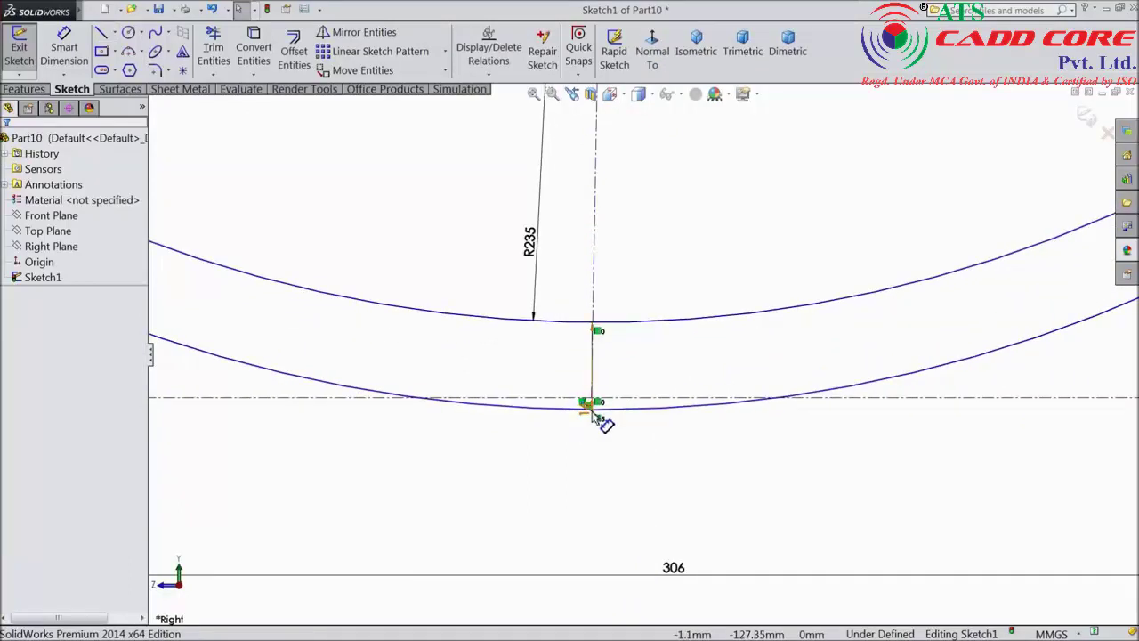
{"action": "left_click", "coordinate": [590, 410]}
{"action": "key", "text": "f"}
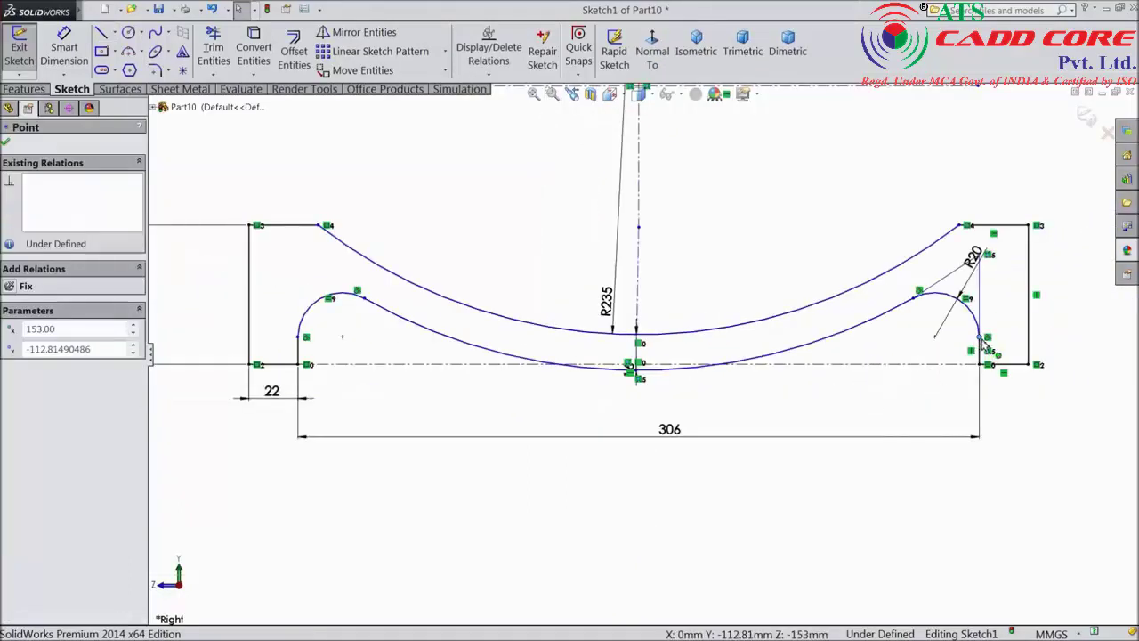
{"action": "double_click", "coordinate": [53, 328]}
{"action": "left_click_drag", "start_coordinate": [984, 336], "coordinate": [983, 324]}
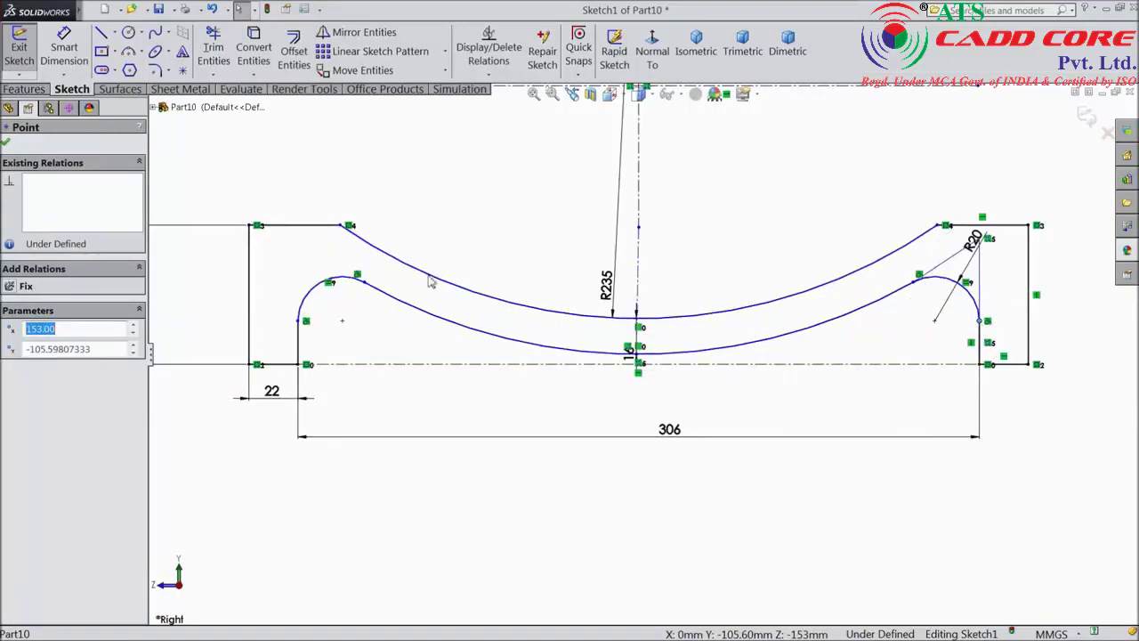
{"action": "left_click", "coordinate": [64, 49]}
{"action": "scroll", "coordinate": [656, 376], "scroll_direction": "down", "scroll_amount": 5}
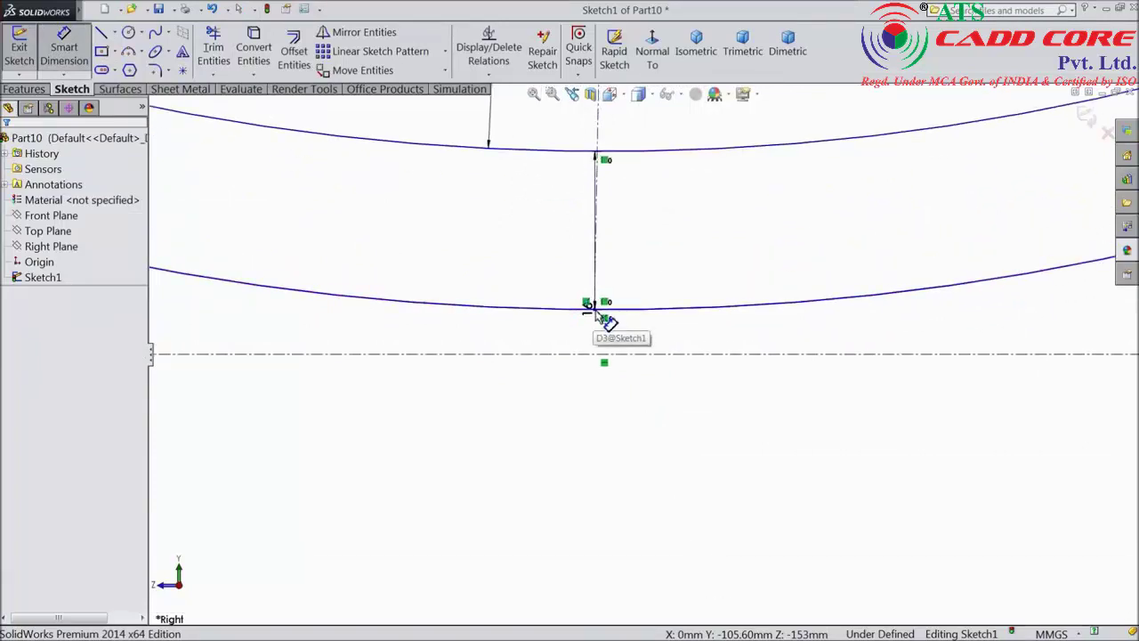
{"action": "left_click", "coordinate": [602, 356]}
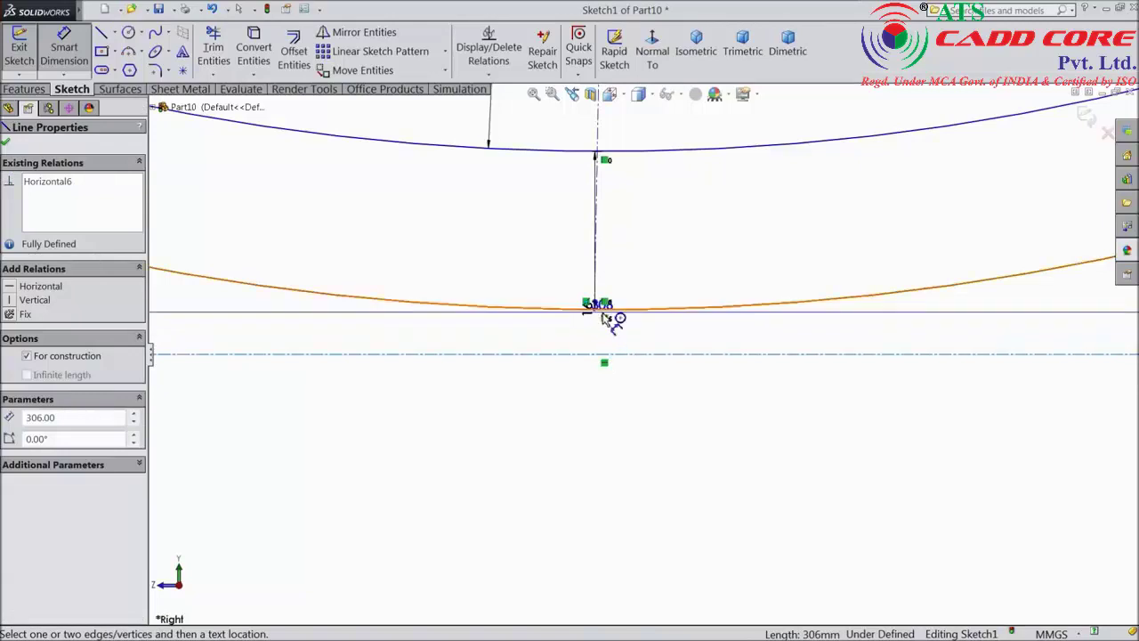
{"action": "left_click", "coordinate": [608, 311]}
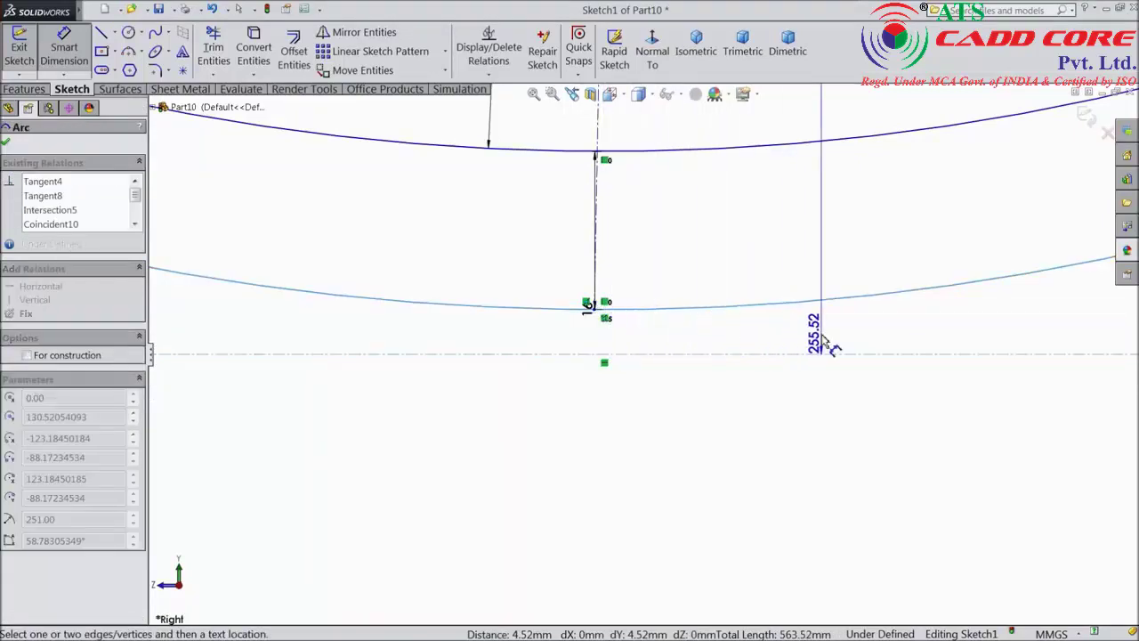
{"action": "left_click", "coordinate": [827, 341]}
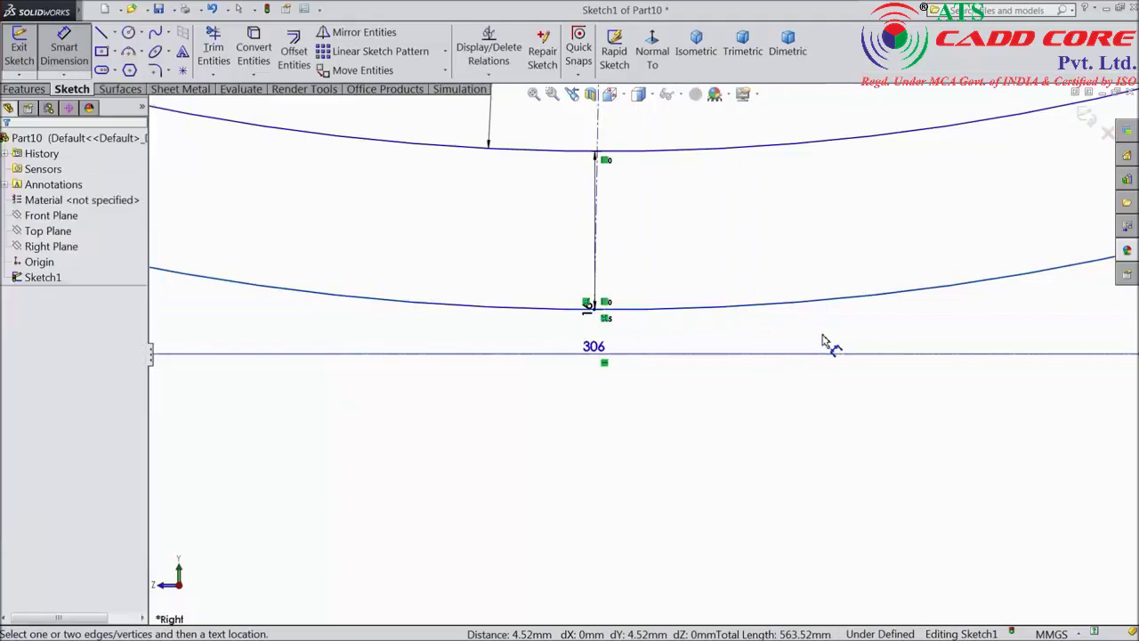
{"action": "left_click", "coordinate": [647, 344]}
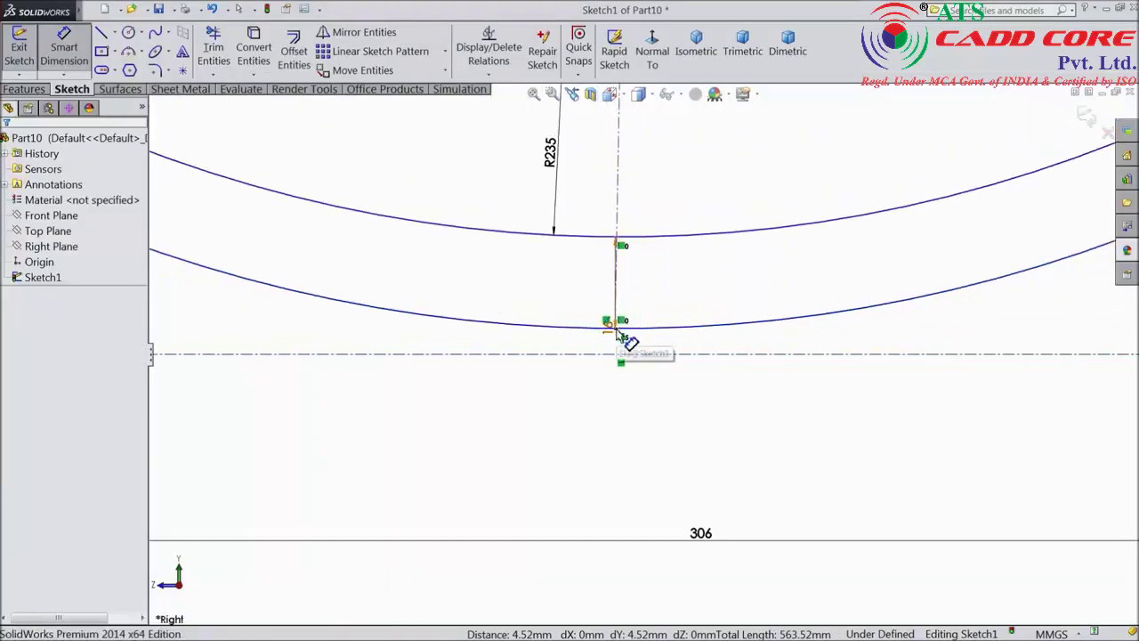
{"action": "left_click", "coordinate": [622, 343]}
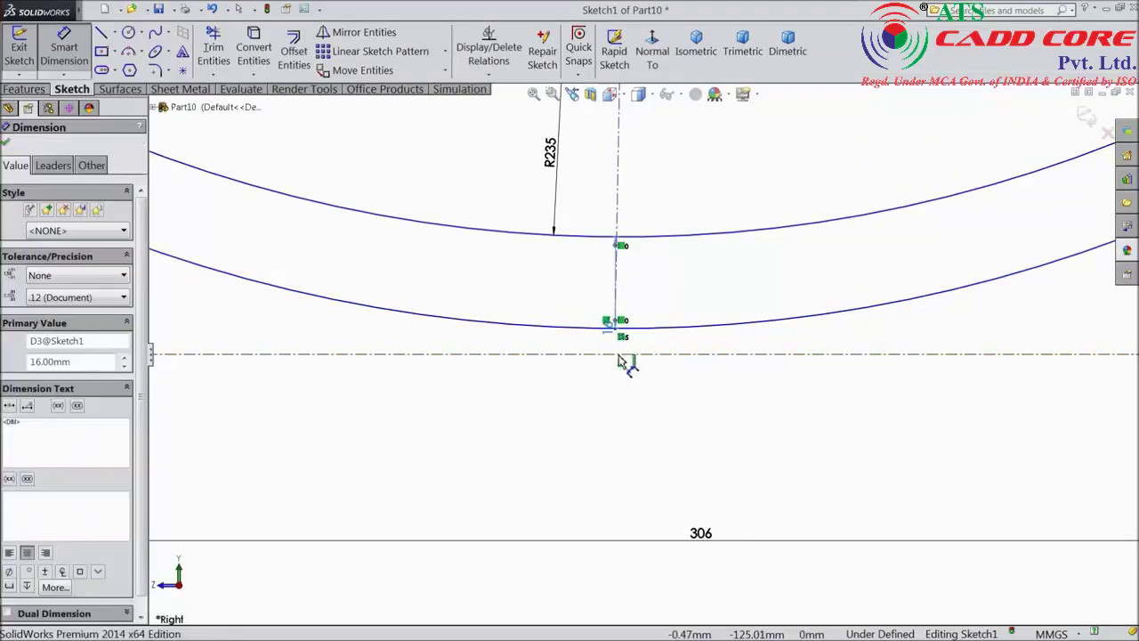
{"action": "left_click", "coordinate": [625, 354]}
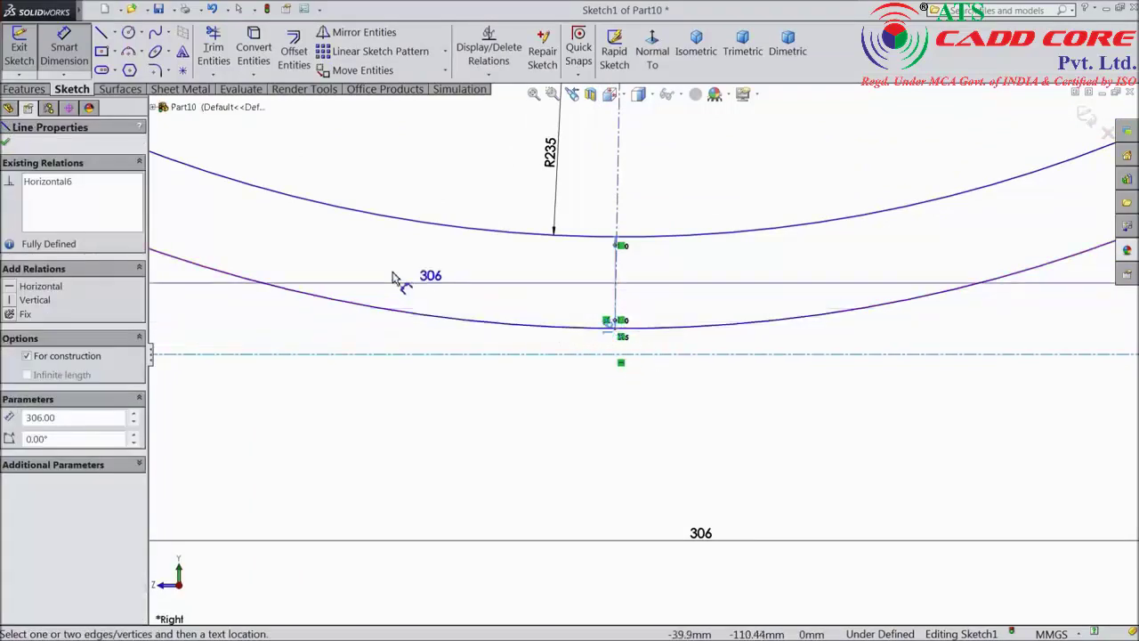
{"action": "key", "text": "Escape"}
{"action": "scroll", "coordinate": [605, 307], "scroll_direction": "up", "scroll_amount": 5}
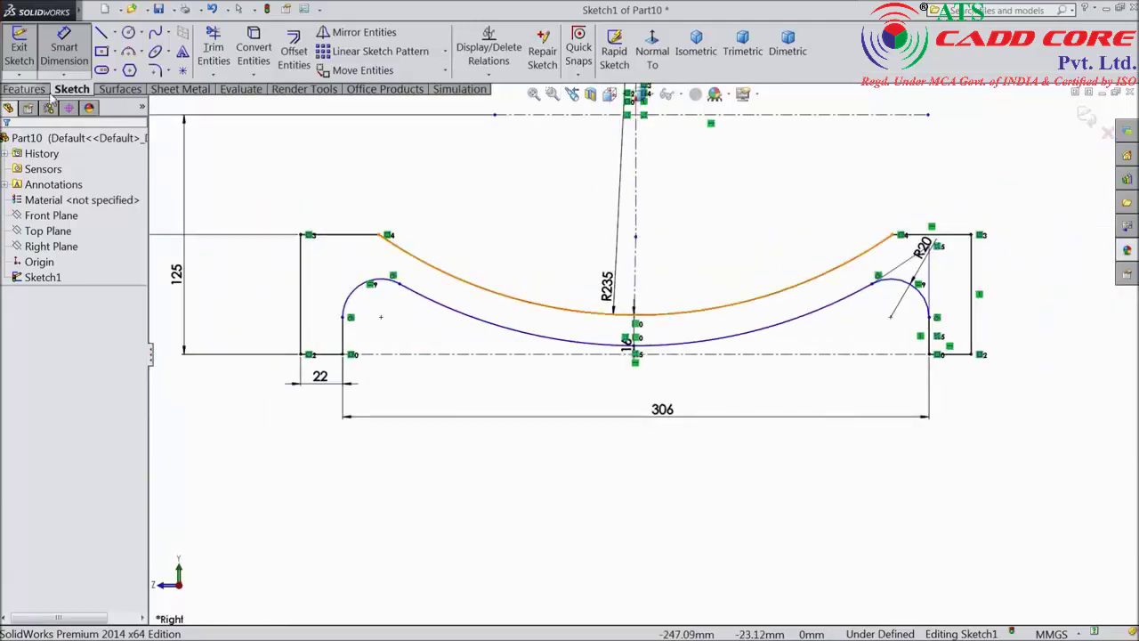
{"action": "left_click", "coordinate": [64, 49]}
{"action": "scroll", "coordinate": [669, 296], "scroll_direction": "down", "scroll_amount": 3}
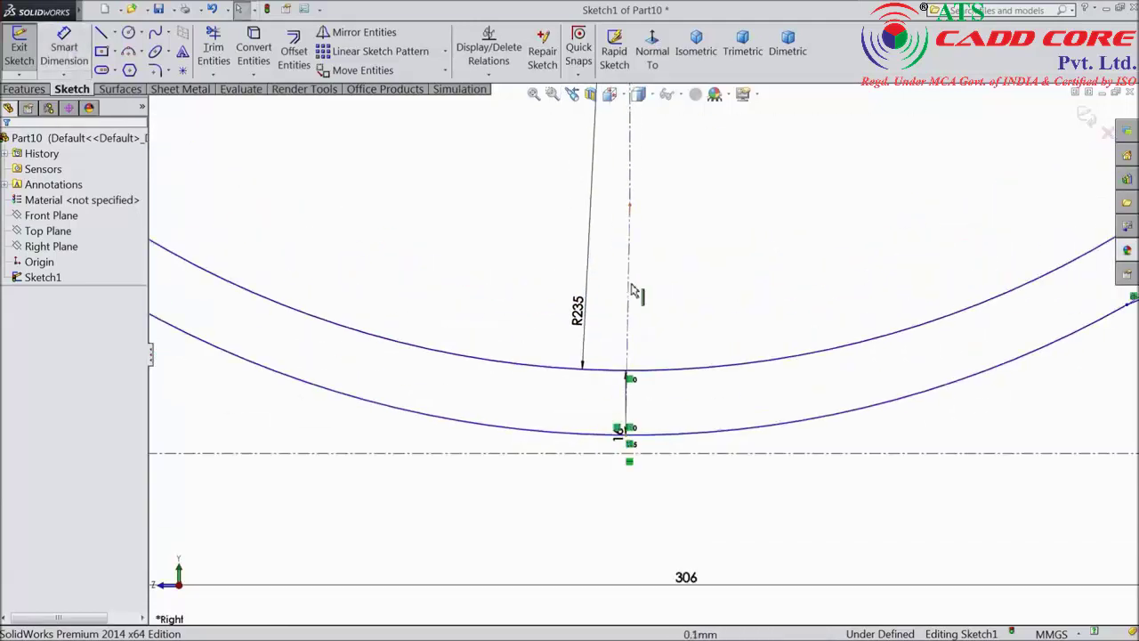
Make the central construction line vertical and place the arc's lowest point 5 mm above the centreline.
{"action": "left_click", "coordinate": [630, 294]}
{"action": "left_click", "coordinate": [674, 242]}
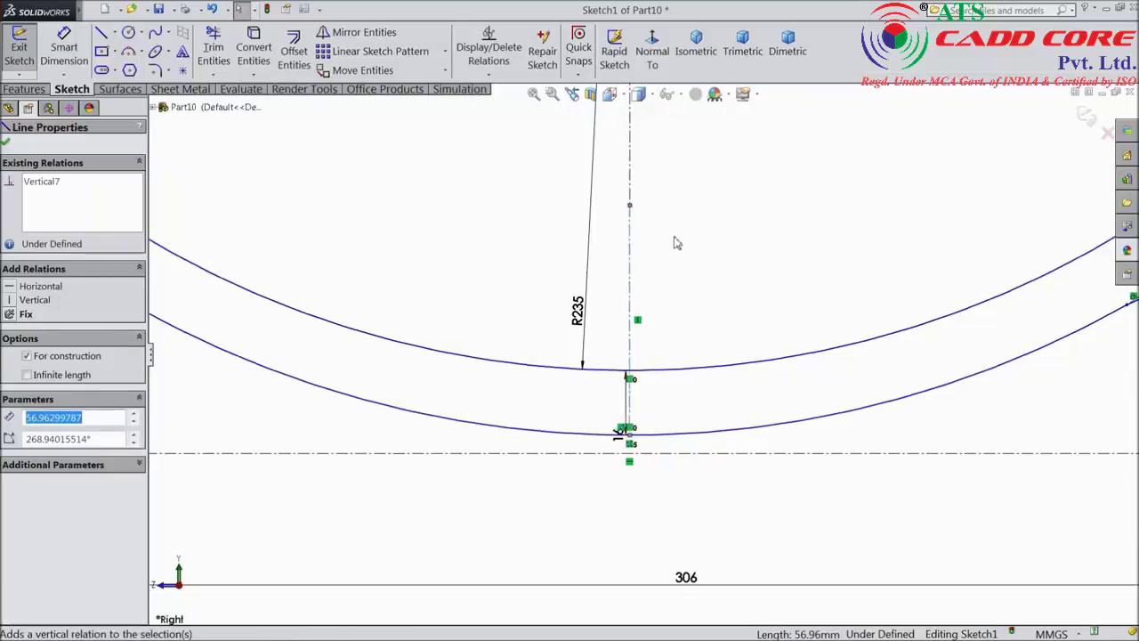
{"action": "left_click", "coordinate": [64, 49]}
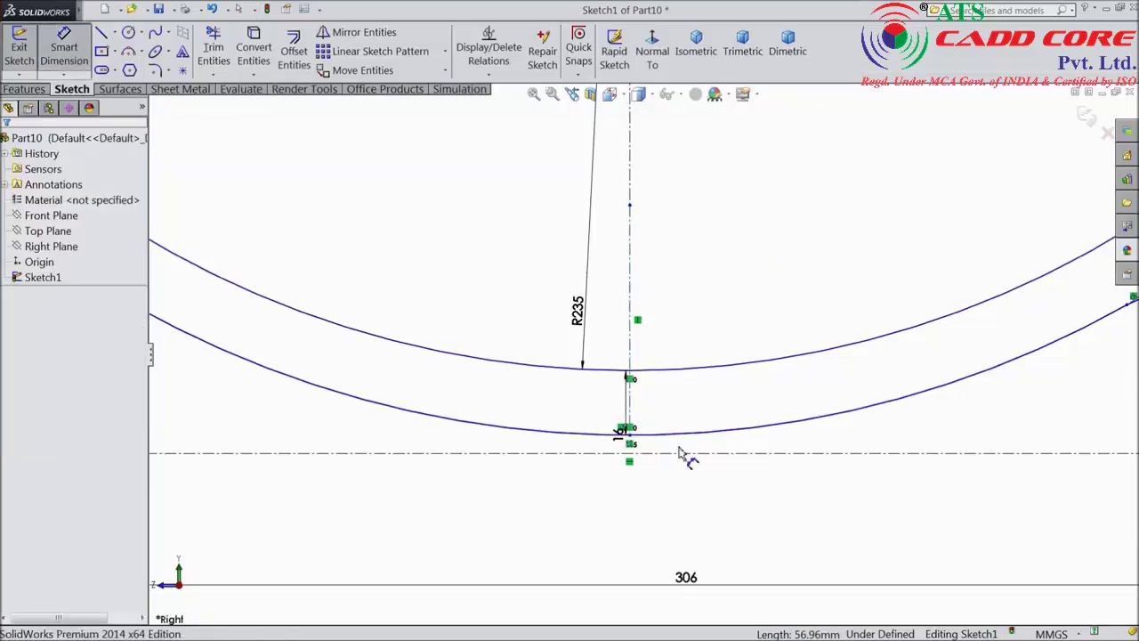
{"action": "left_click", "coordinate": [630, 443]}
{"action": "left_click", "coordinate": [639, 453]}
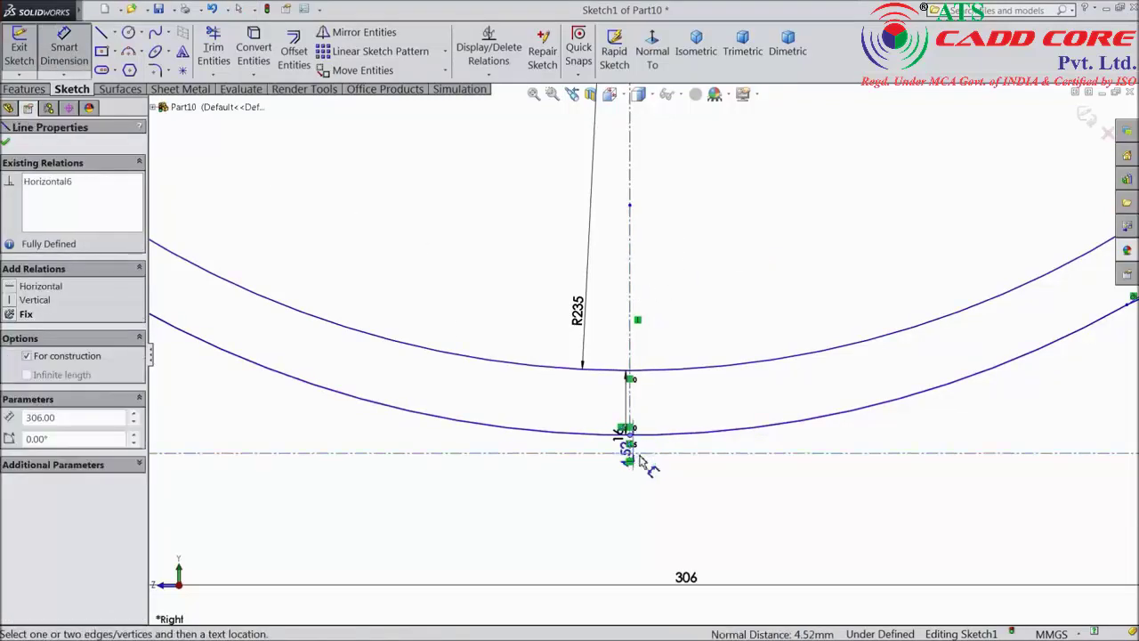
{"action": "left_click", "coordinate": [899, 452]}
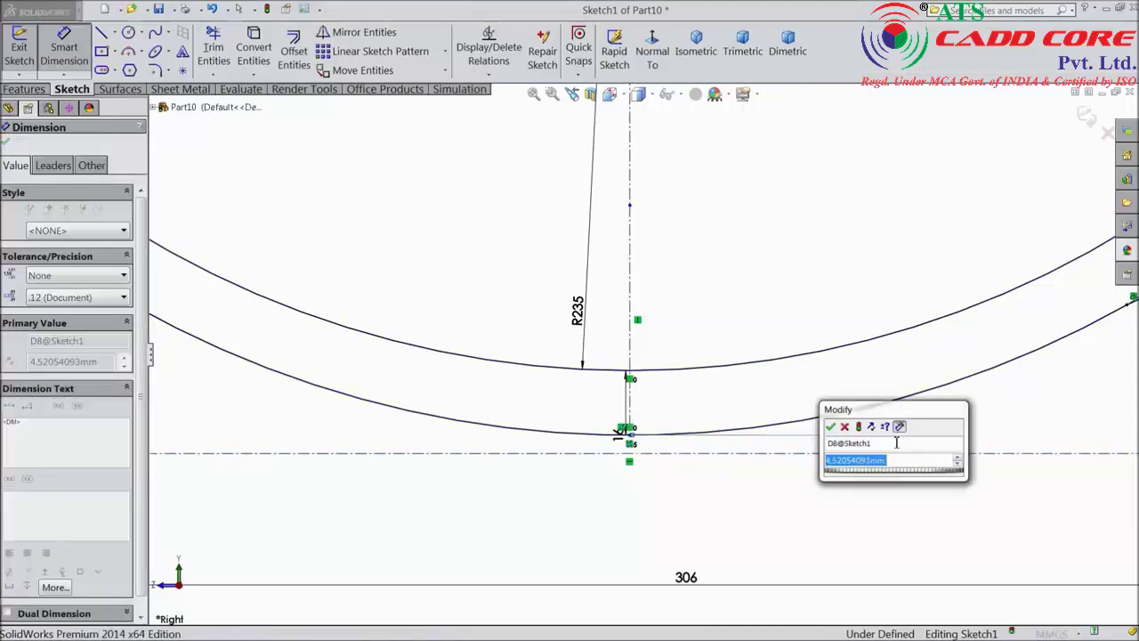
{"action": "type", "text": "5"}
{"action": "left_click", "coordinate": [831, 428]}
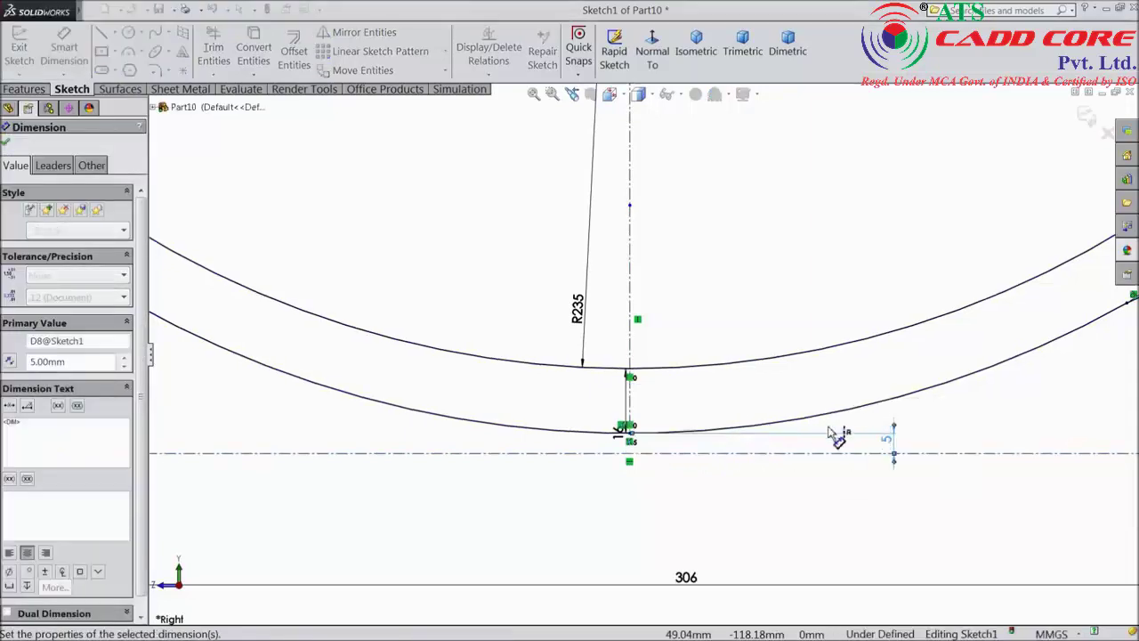
{"action": "left_click", "coordinate": [7, 146]}
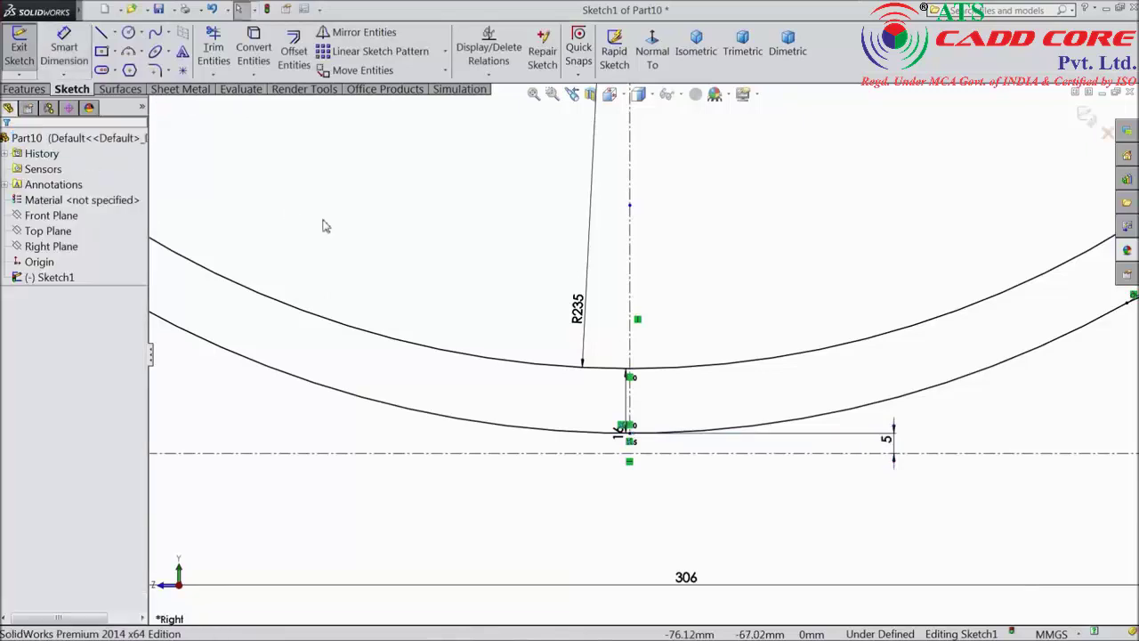
{"action": "key", "text": "f"}
{"action": "scroll", "coordinate": [717, 387], "scroll_direction": "down", "scroll_amount": 3}
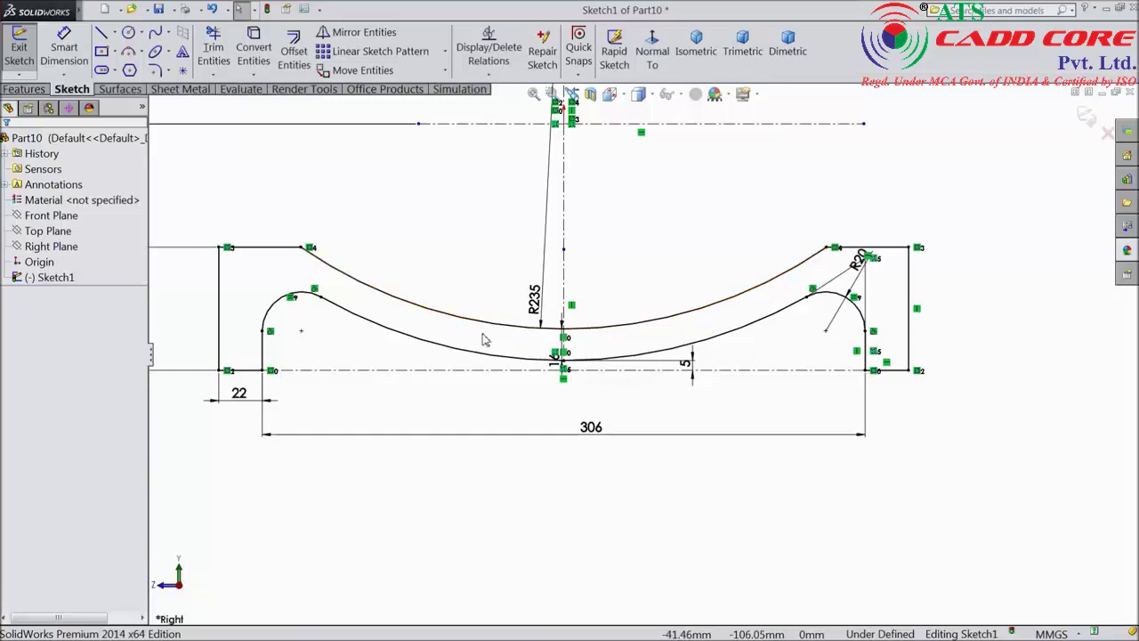
Revolve the profile 360° about the Line1 centreline to create Revolve1.
{"action": "key", "text": "z"}
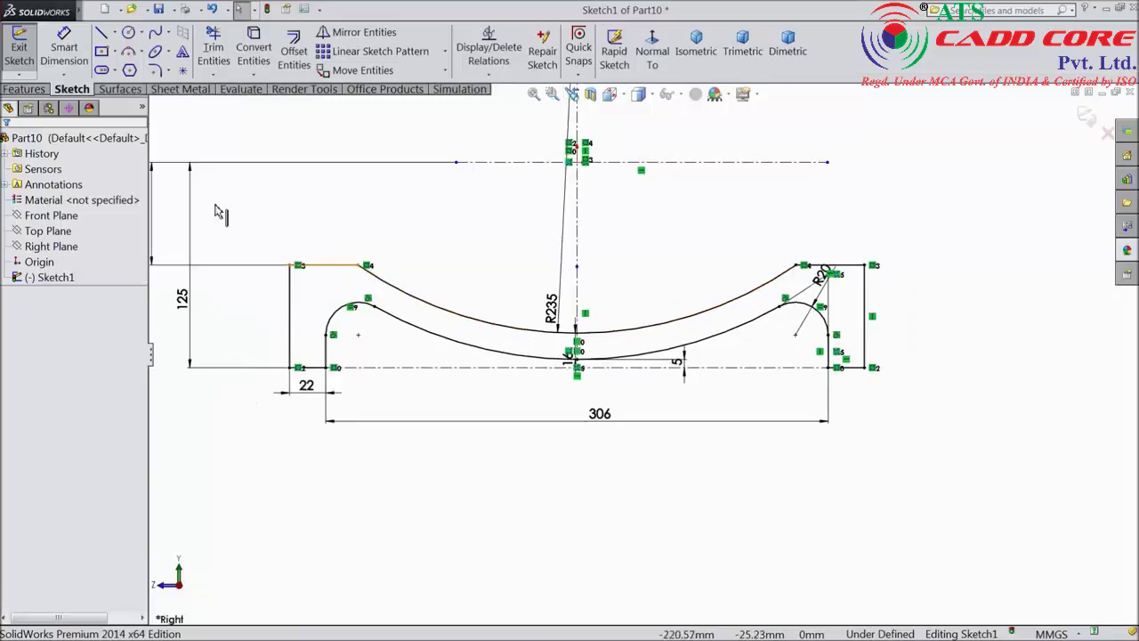
{"action": "left_click", "coordinate": [26, 92]}
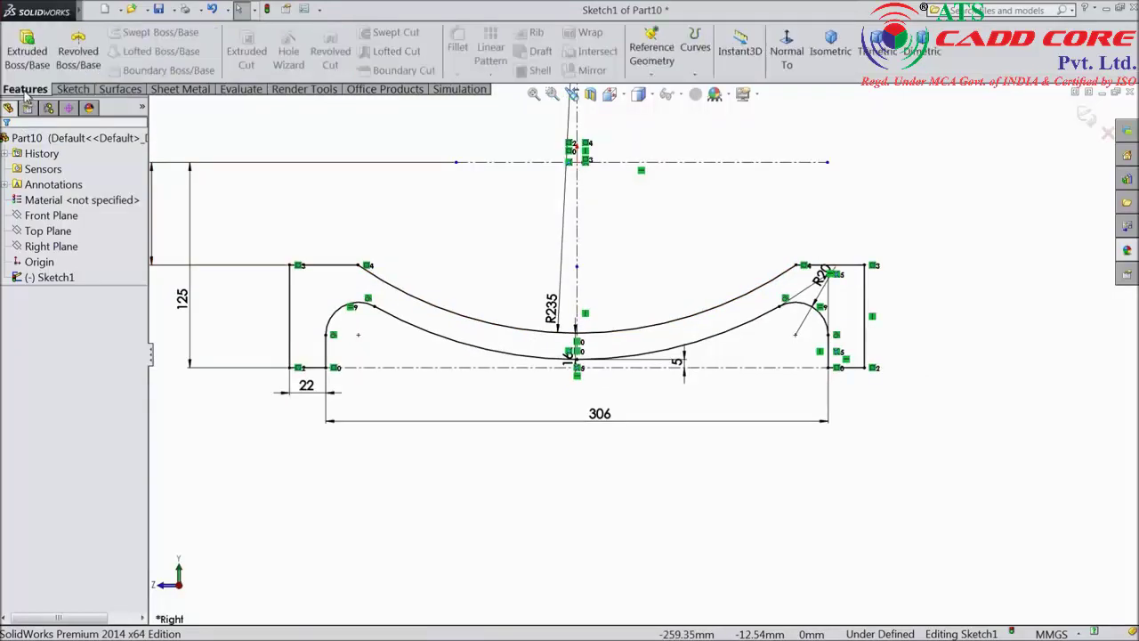
{"action": "left_click", "coordinate": [71, 60]}
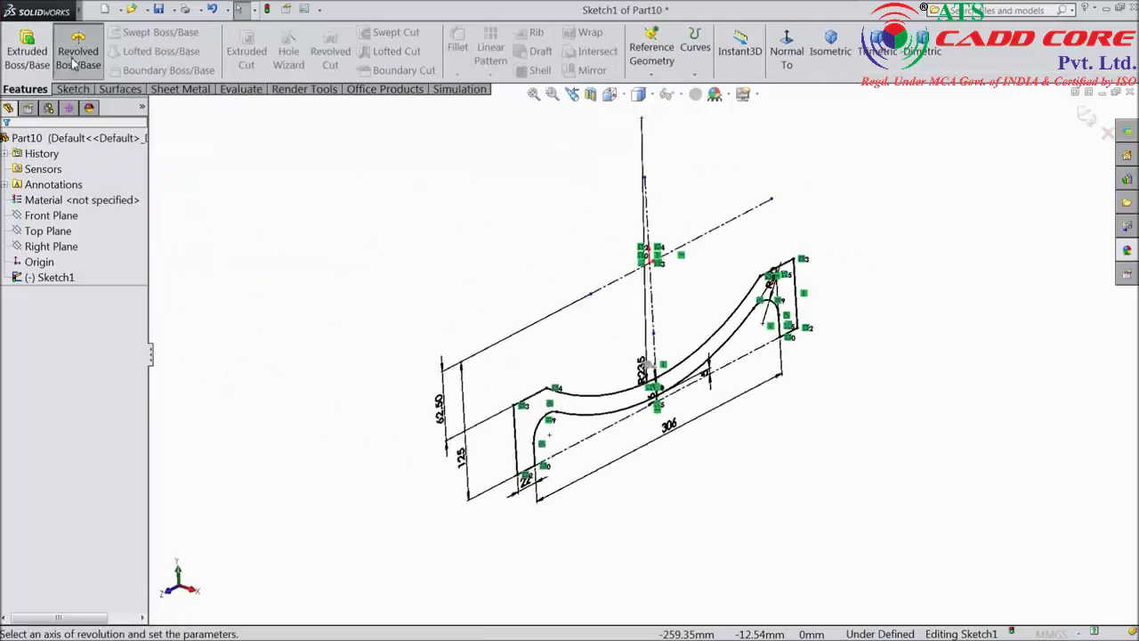
{"action": "left_click", "coordinate": [650, 311]}
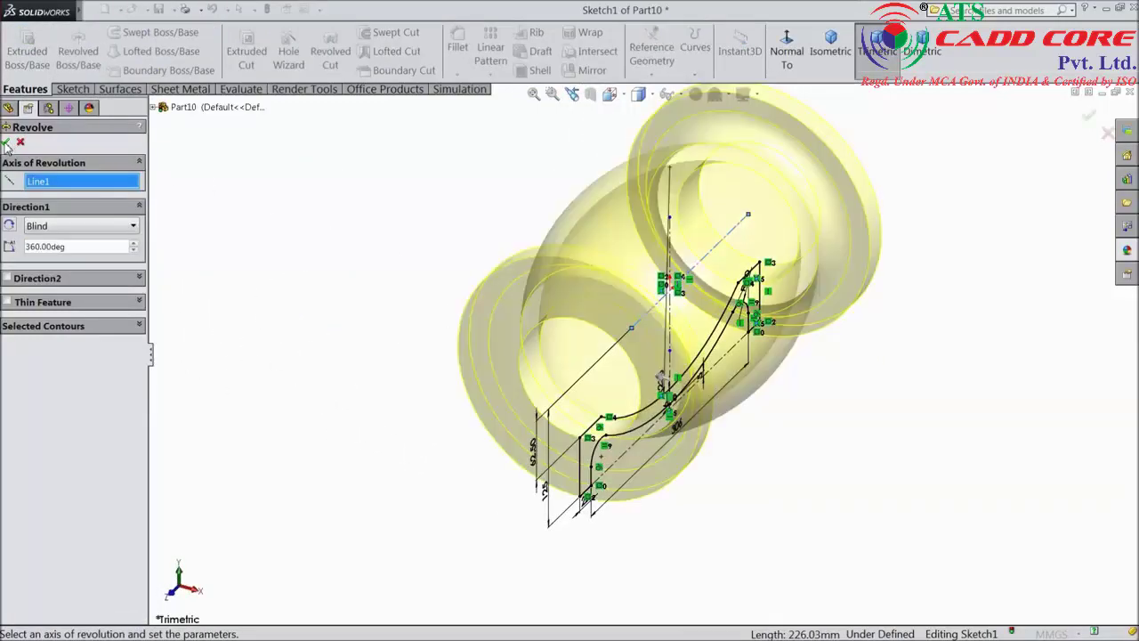
{"action": "left_click", "coordinate": [7, 143]}
{"action": "middle_click_drag", "start_coordinate": [356, 295], "coordinate": [338, 250]}
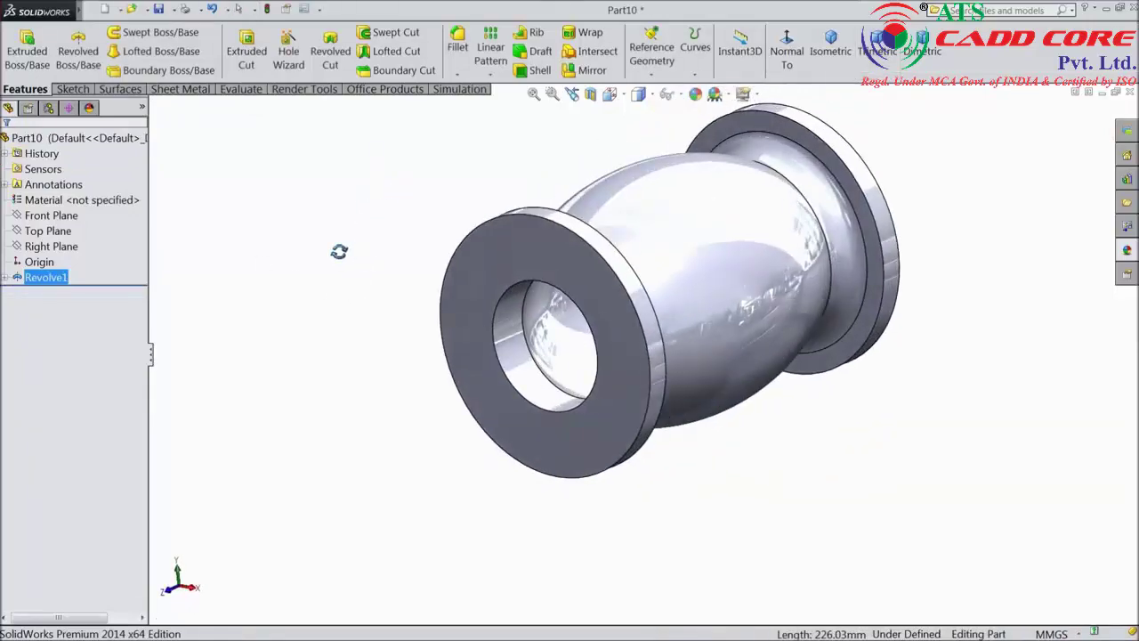
{"action": "left_click", "coordinate": [456, 53]}
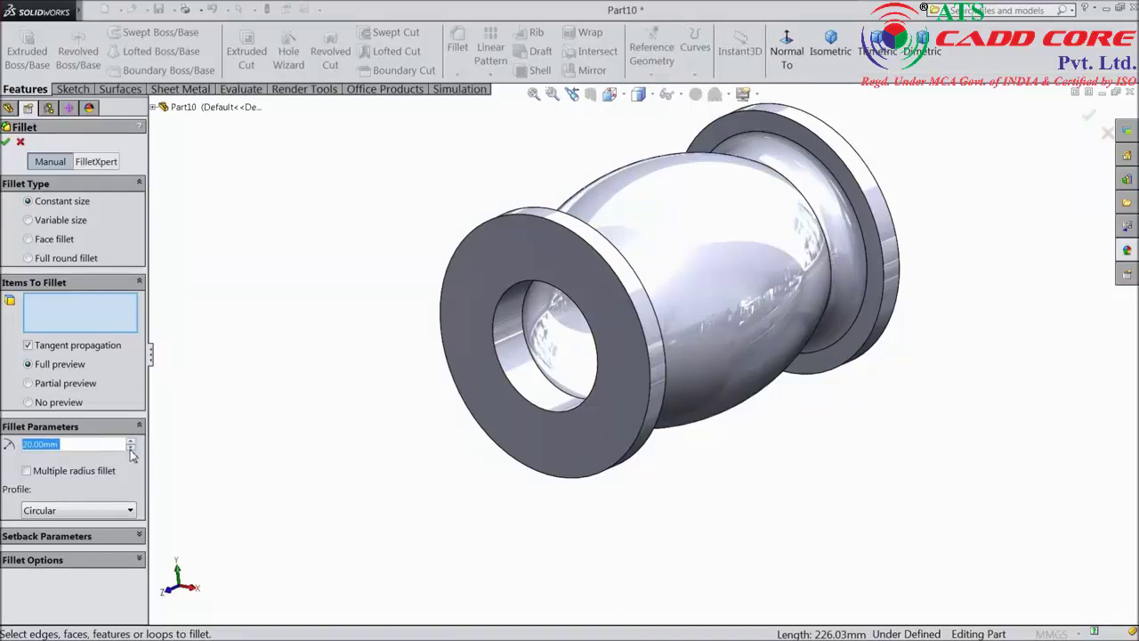
Apply a 20 mm Fillet1 to the inner edges of both flanged bores, then select Sketch1.
{"action": "left_click", "coordinate": [539, 381]}
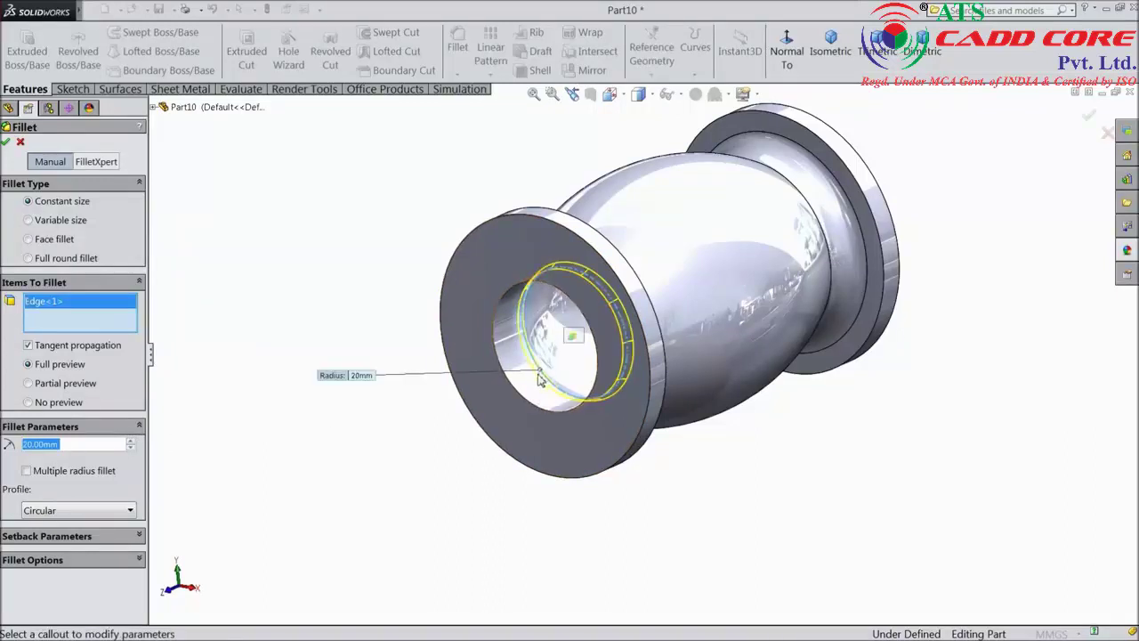
{"action": "middle_click_drag", "start_coordinate": [827, 415], "coordinate": [681, 481]}
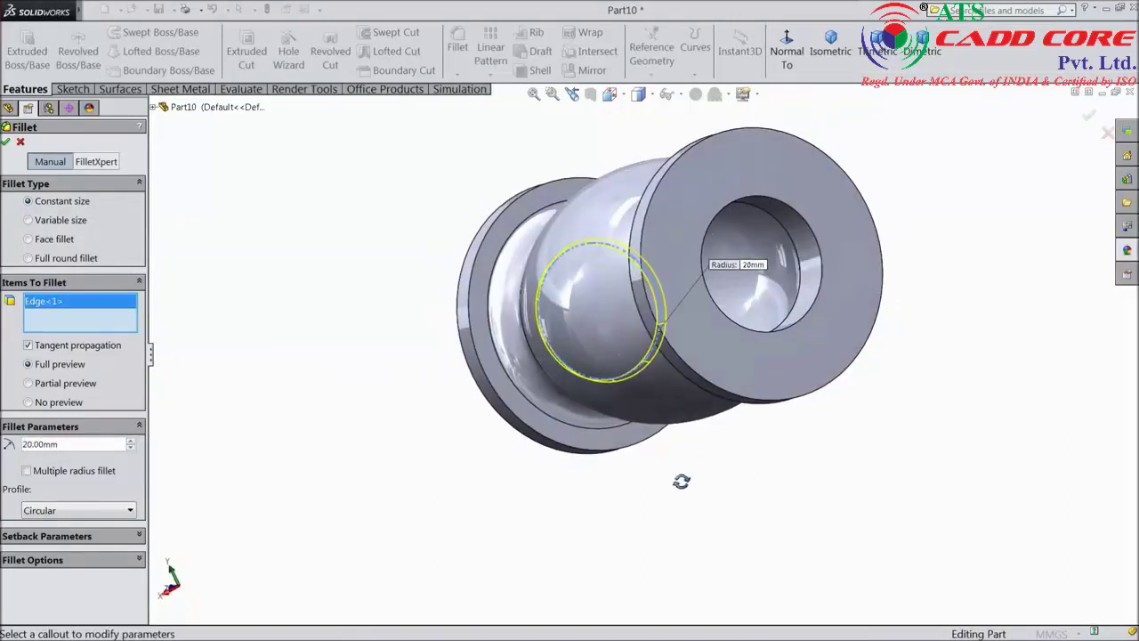
{"action": "left_click", "coordinate": [809, 329]}
{"action": "left_click", "coordinate": [5, 144]}
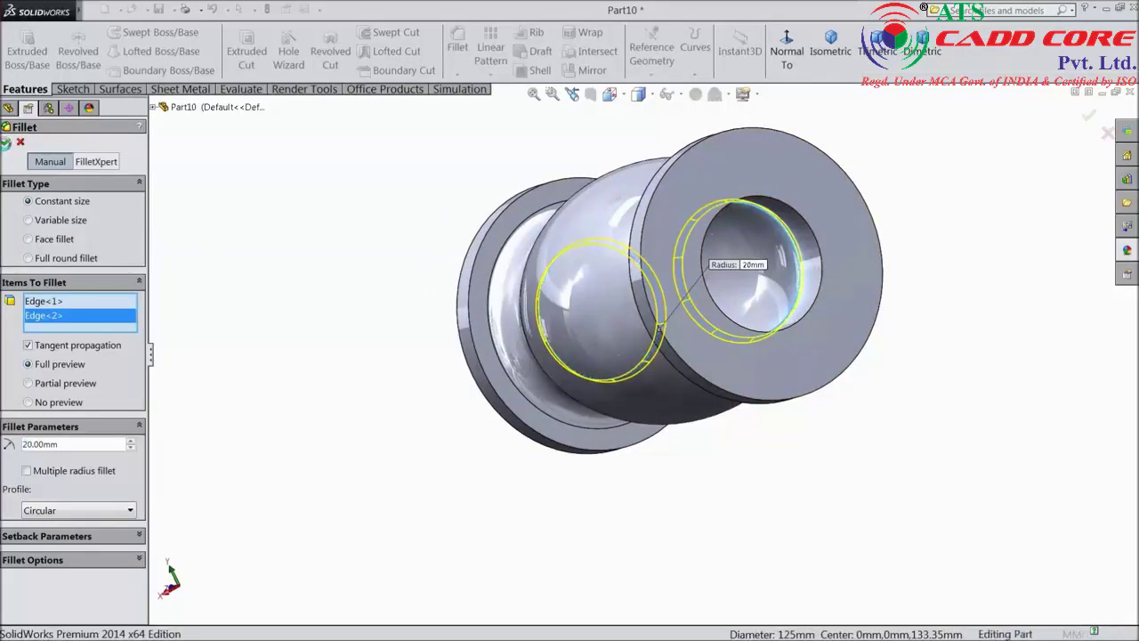
{"action": "middle_click_drag", "start_coordinate": [279, 262], "coordinate": [238, 290]}
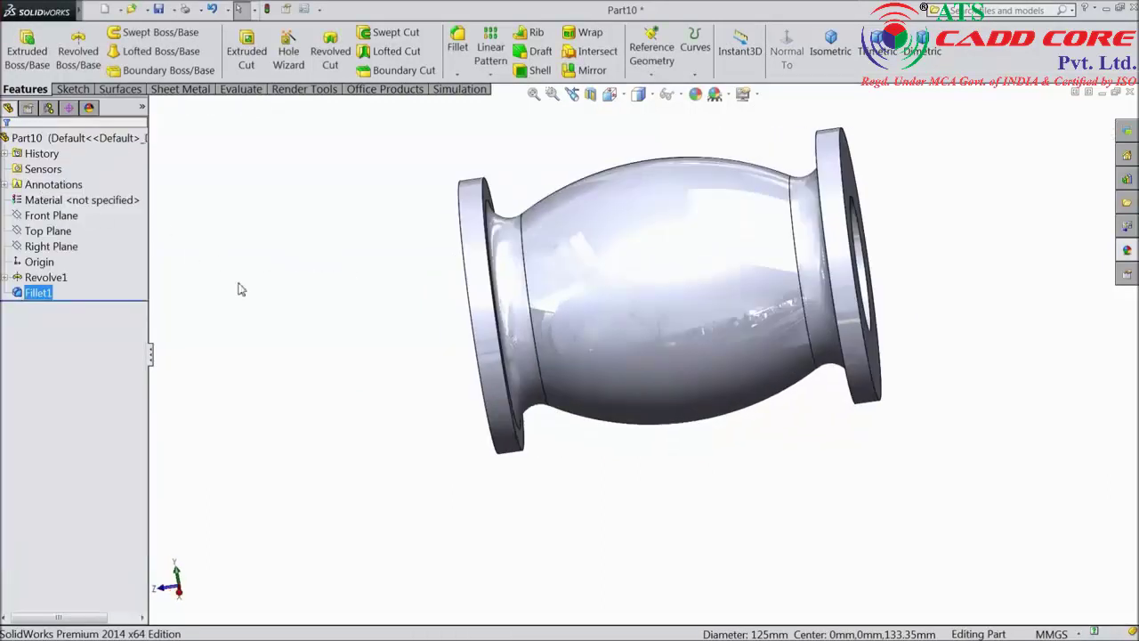
{"action": "left_click", "coordinate": [6, 278]}
{"action": "left_click", "coordinate": [52, 293]}
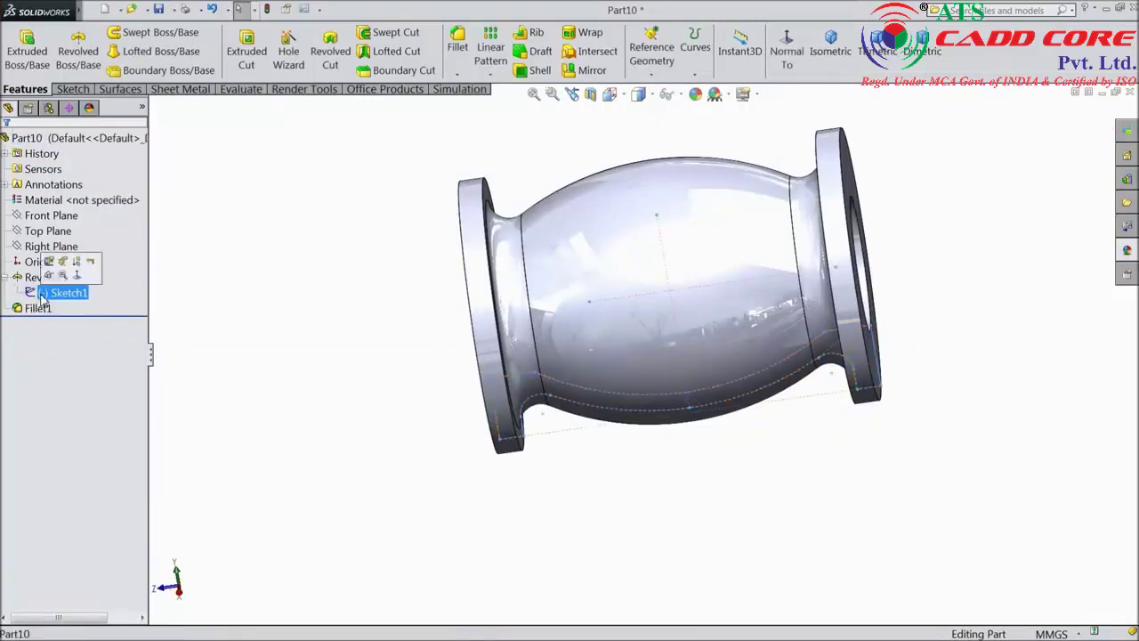
Edit Sketch1 to change the R20 corner fillet to R10 and rebuild the part.
{"action": "left_click", "coordinate": [48, 261]}
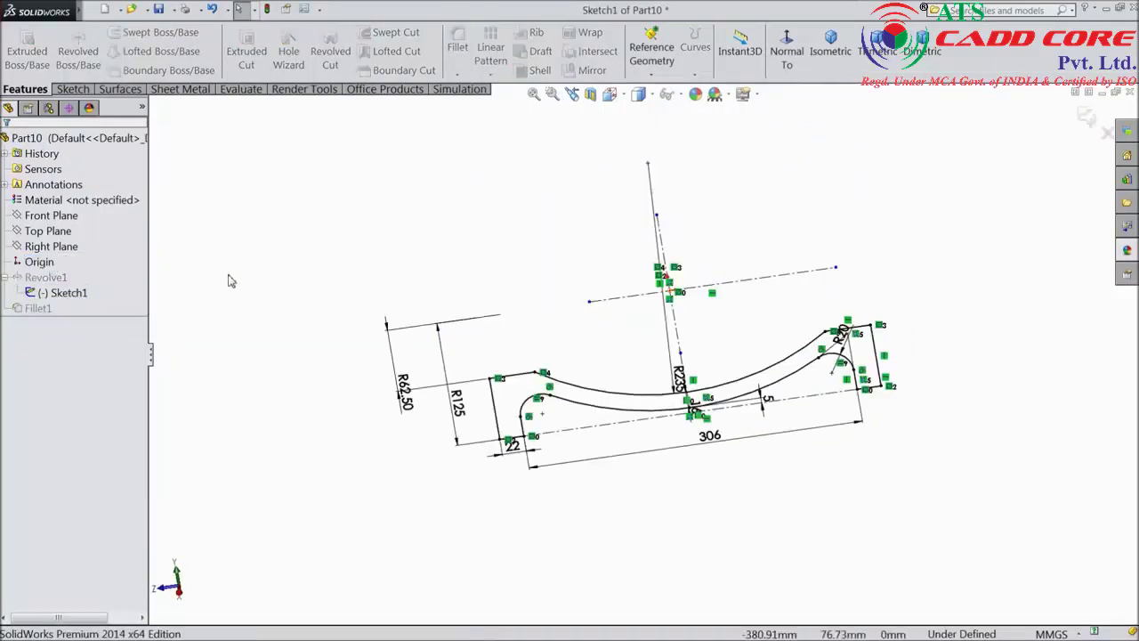
{"action": "left_click", "coordinate": [787, 51]}
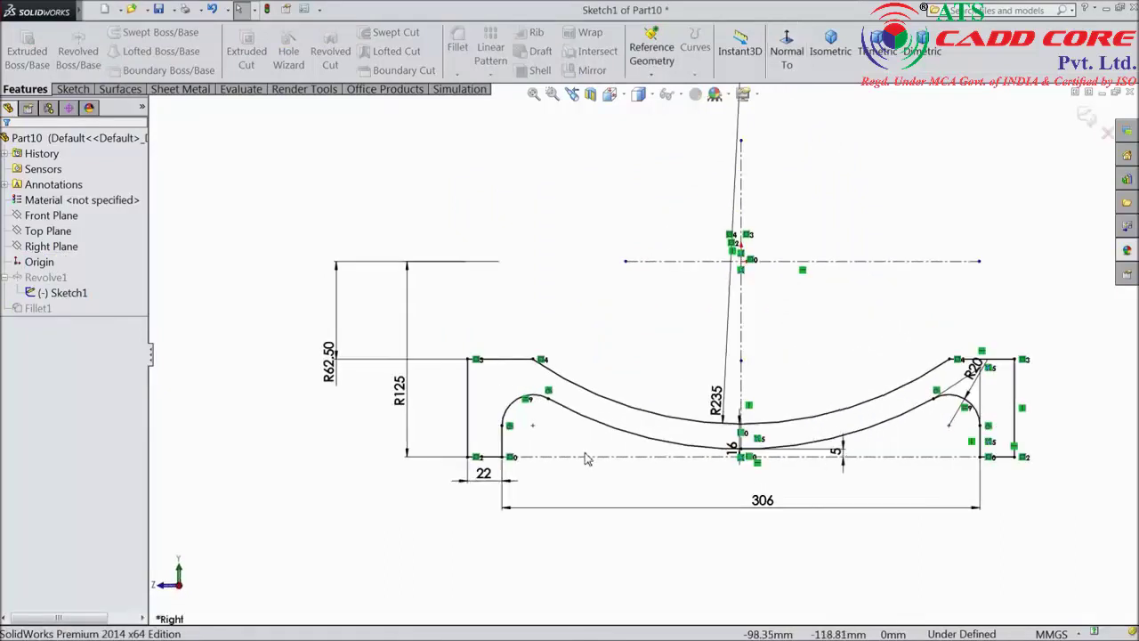
{"action": "scroll", "coordinate": [888, 336], "scroll_direction": "down", "scroll_amount": 4}
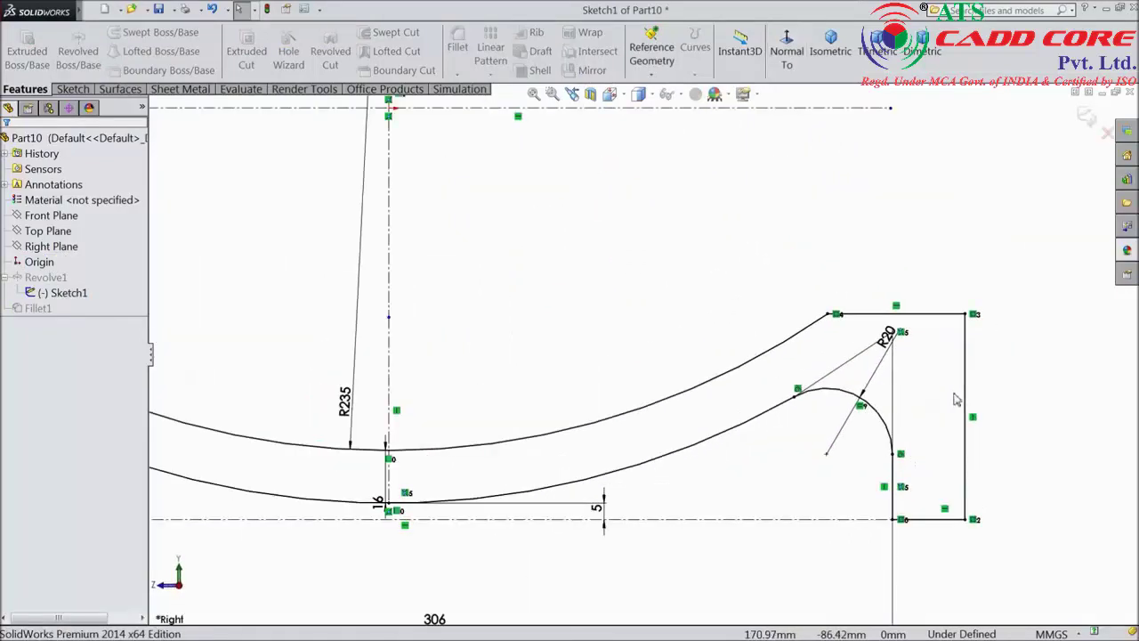
{"action": "double_click", "coordinate": [888, 336]}
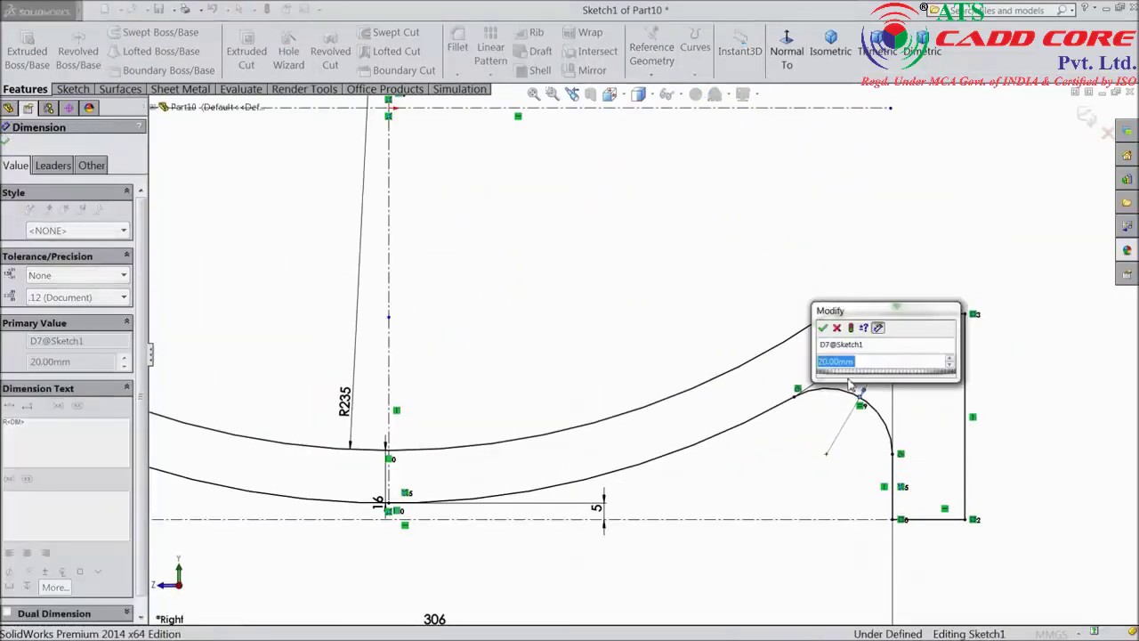
{"action": "type", "text": "10"}
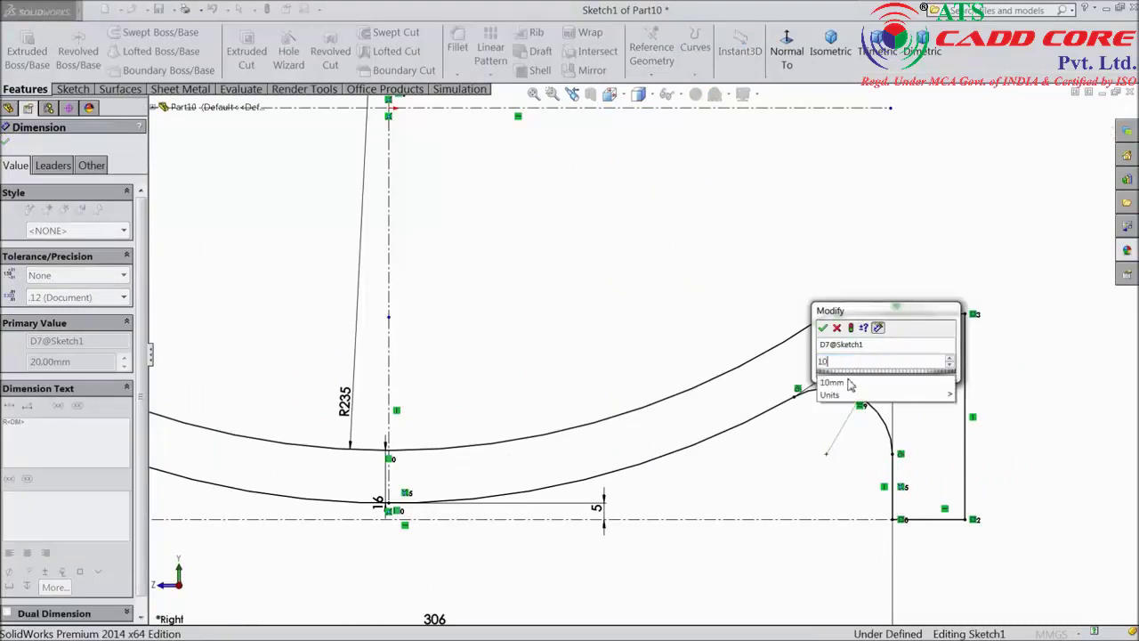
{"action": "left_click", "coordinate": [823, 328]}
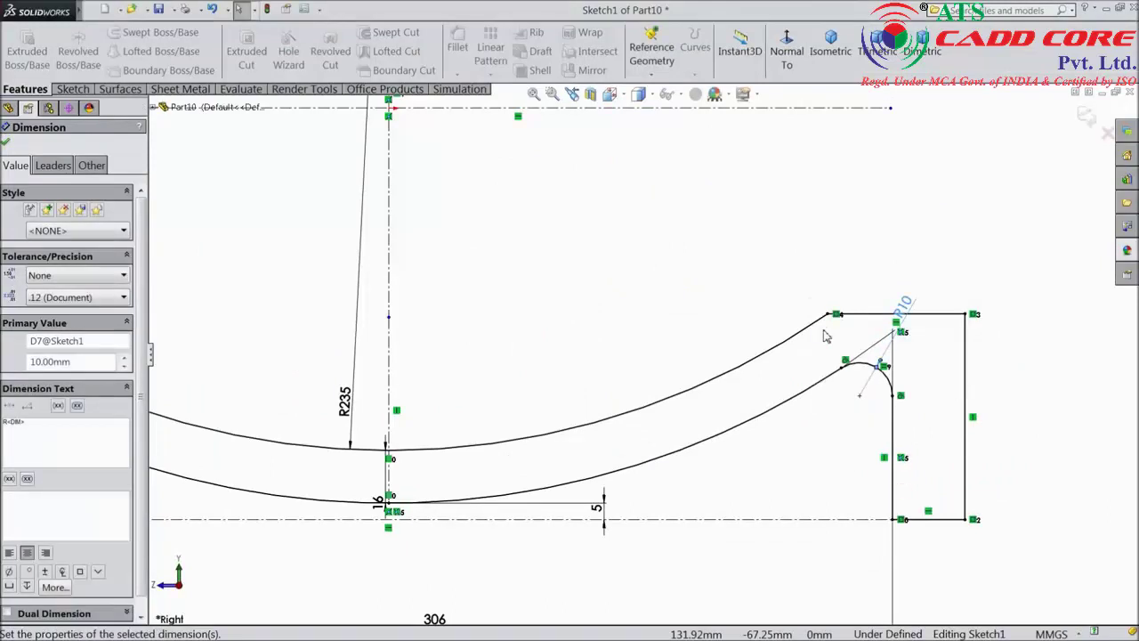
{"action": "scroll", "coordinate": [783, 351], "scroll_direction": "down", "scroll_amount": 2}
{"action": "scroll", "coordinate": [634, 367], "scroll_direction": "down", "scroll_amount": 3}
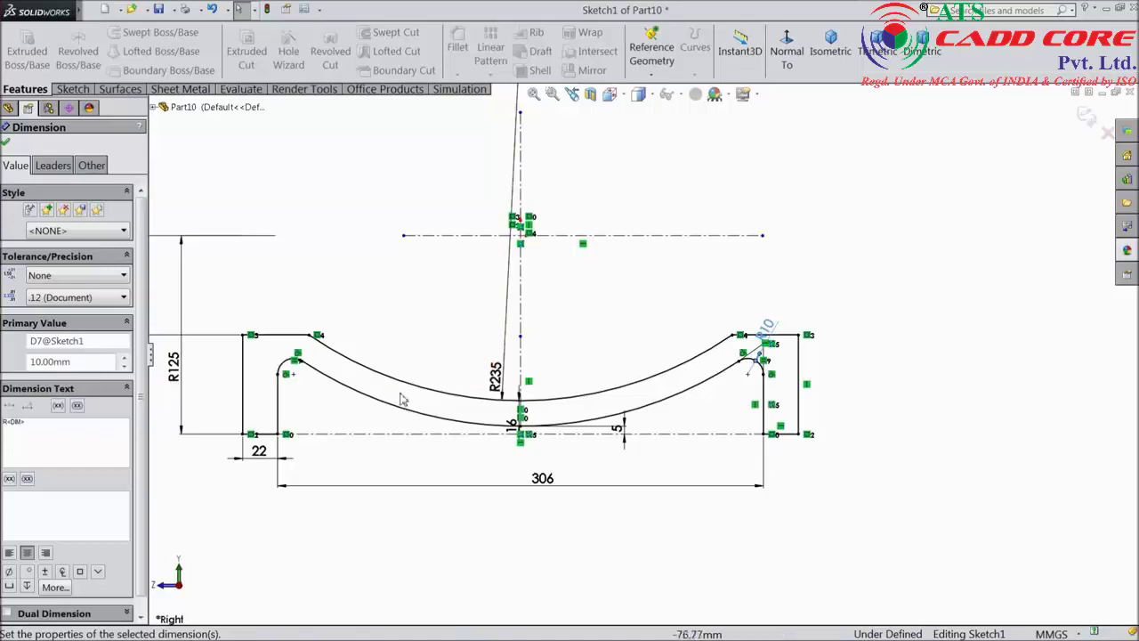
{"action": "scroll", "coordinate": [532, 382], "scroll_direction": "up", "scroll_amount": 2}
{"action": "left_click", "coordinate": [1085, 115]}
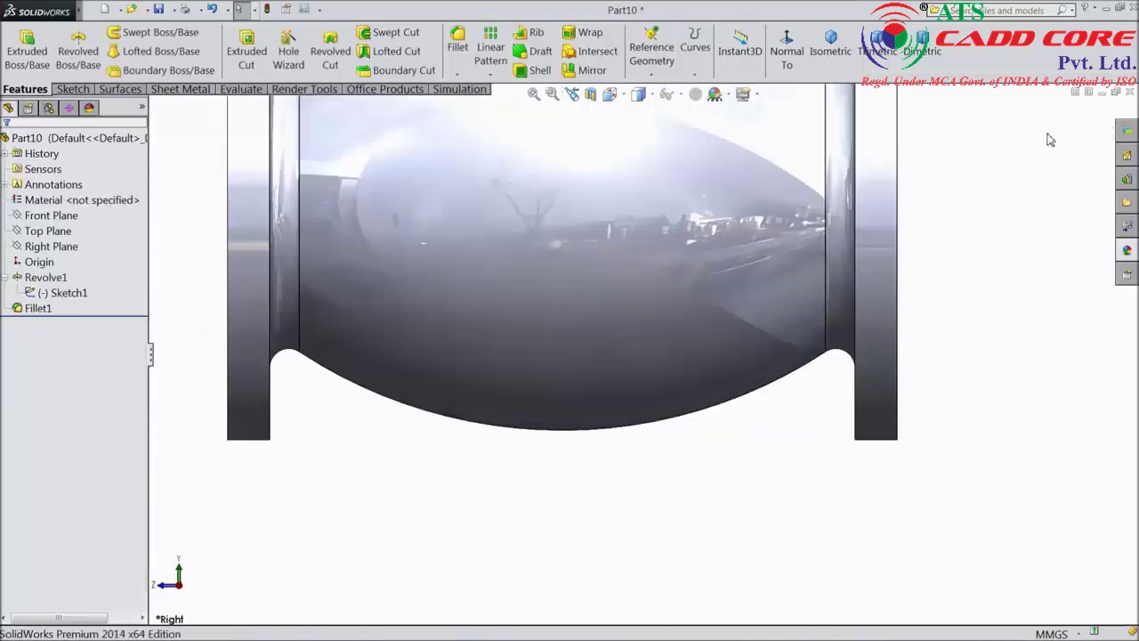
Apply a Right Plane section view exposing the hollow interior and flanged wall.
{"action": "middle_click_drag", "start_coordinate": [815, 234], "coordinate": [863, 276]}
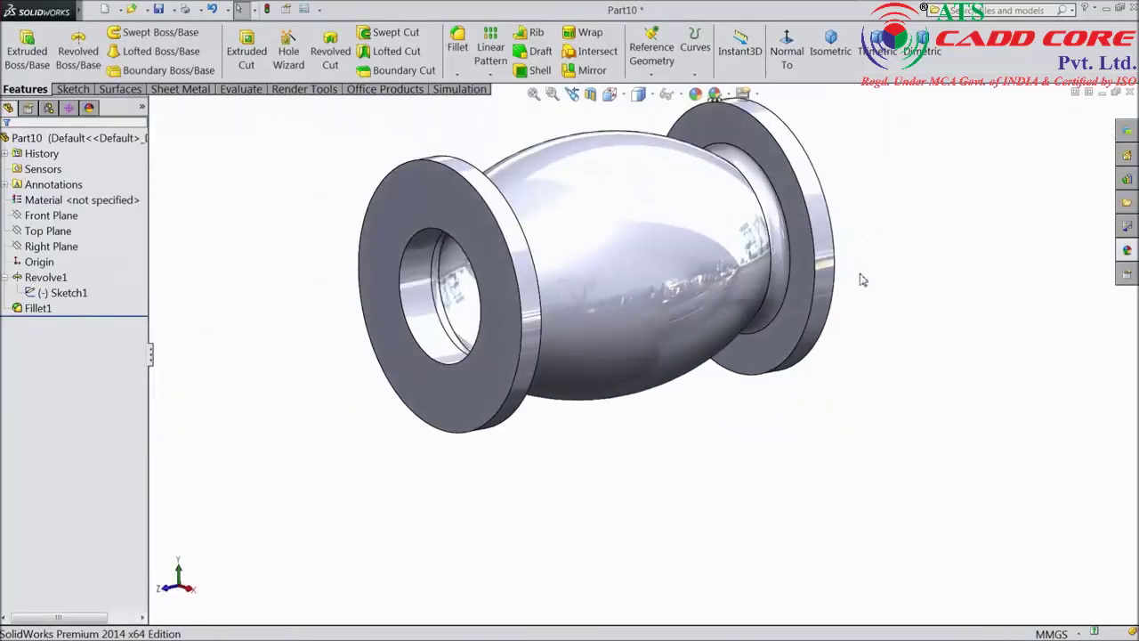
{"action": "scroll", "coordinate": [828, 249], "scroll_direction": "up", "scroll_amount": 2}
{"action": "mouse_move", "coordinate": [682, 442]}
{"action": "middle_mouse_down"}
{"action": "mouse_move", "coordinate": [668, 425]}
{"action": "mouse_move", "coordinate": [679, 424]}
{"action": "middle_mouse_up"}
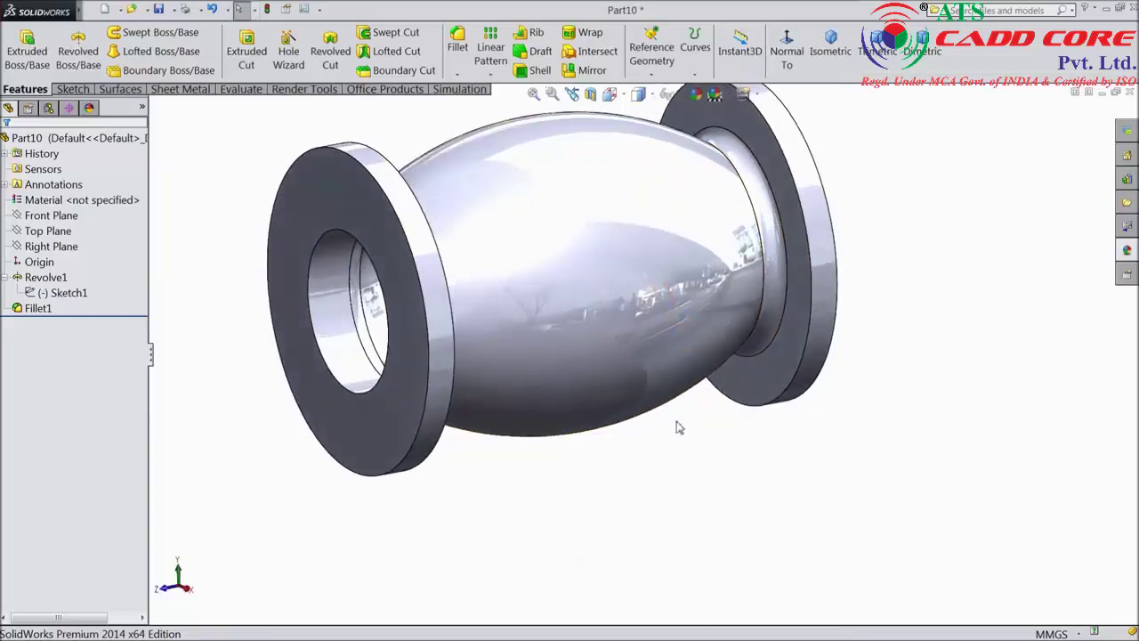
{"action": "left_click", "coordinate": [51, 247]}
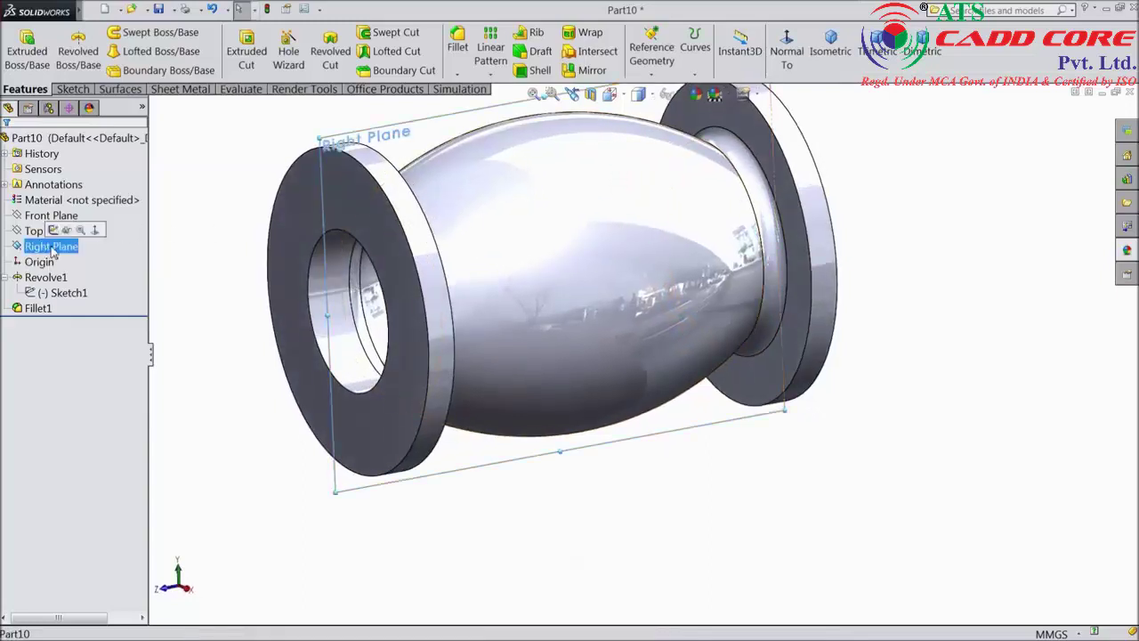
{"action": "left_click", "coordinate": [592, 96]}
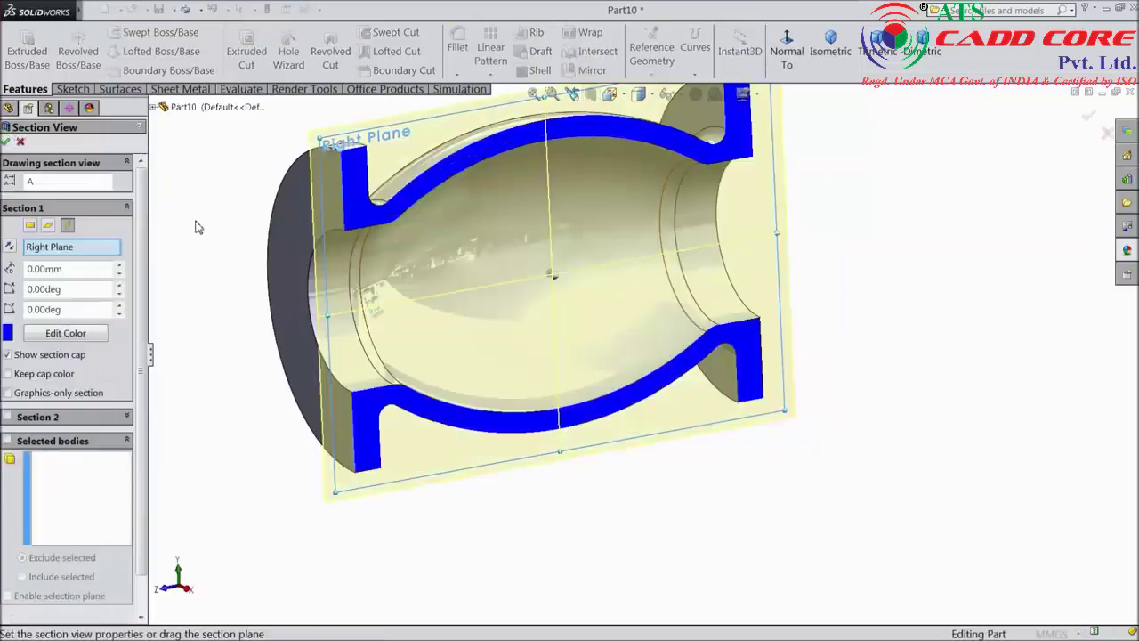
{"action": "left_click", "coordinate": [5, 142]}
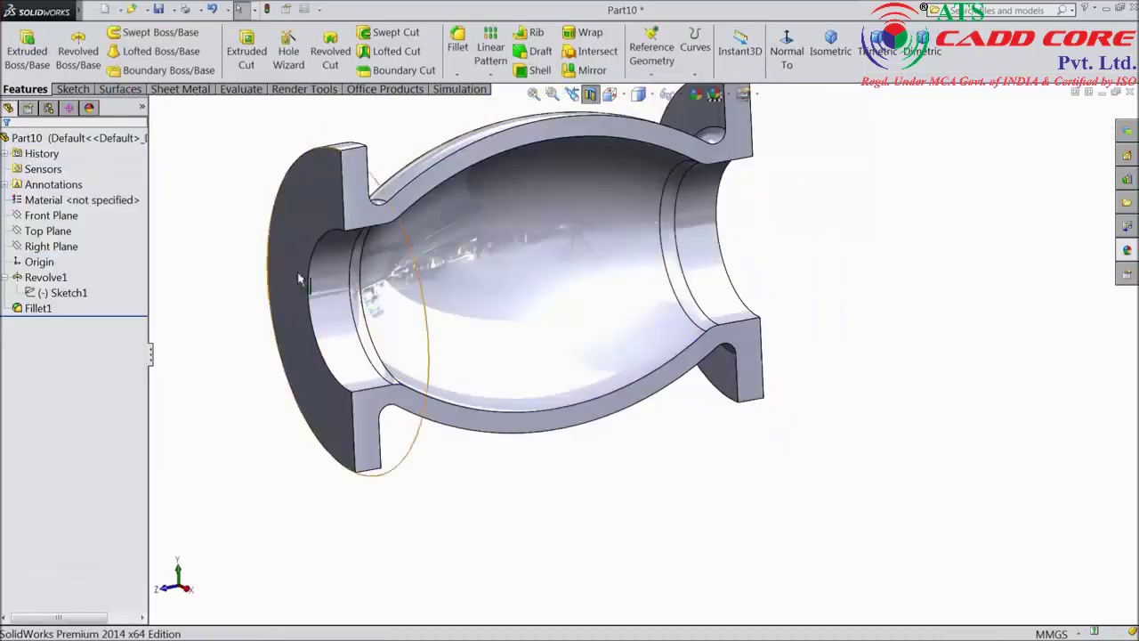
{"action": "key", "text": "f"}
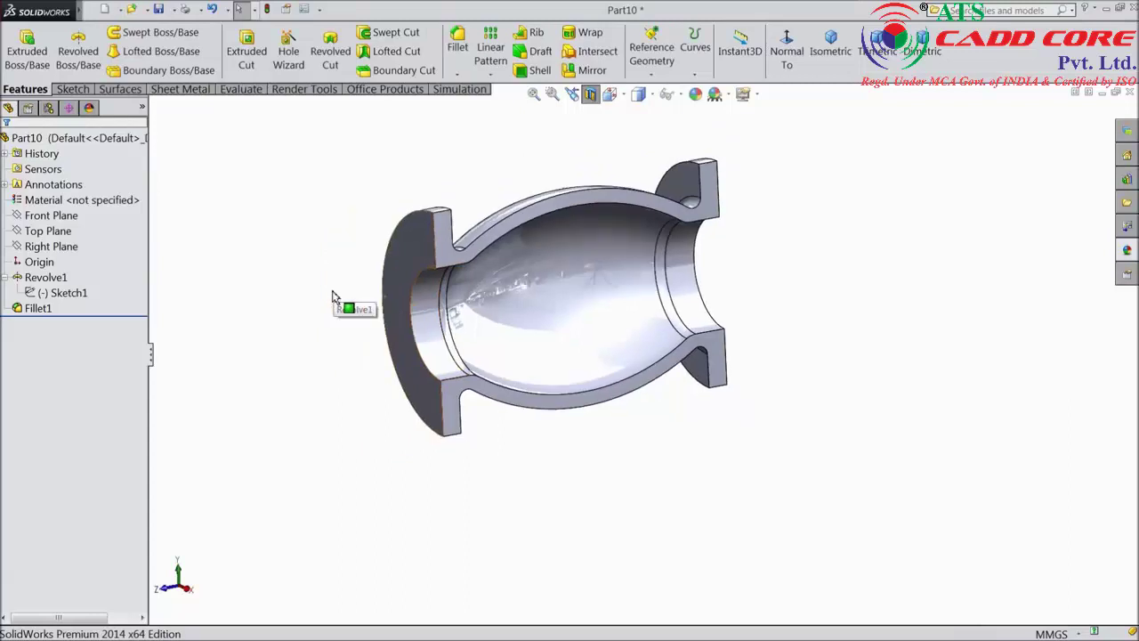
Start a new sketch on the Right Plane, viewed normal to it.
{"action": "left_click", "coordinate": [46, 246]}
{"action": "left_click", "coordinate": [45, 230]}
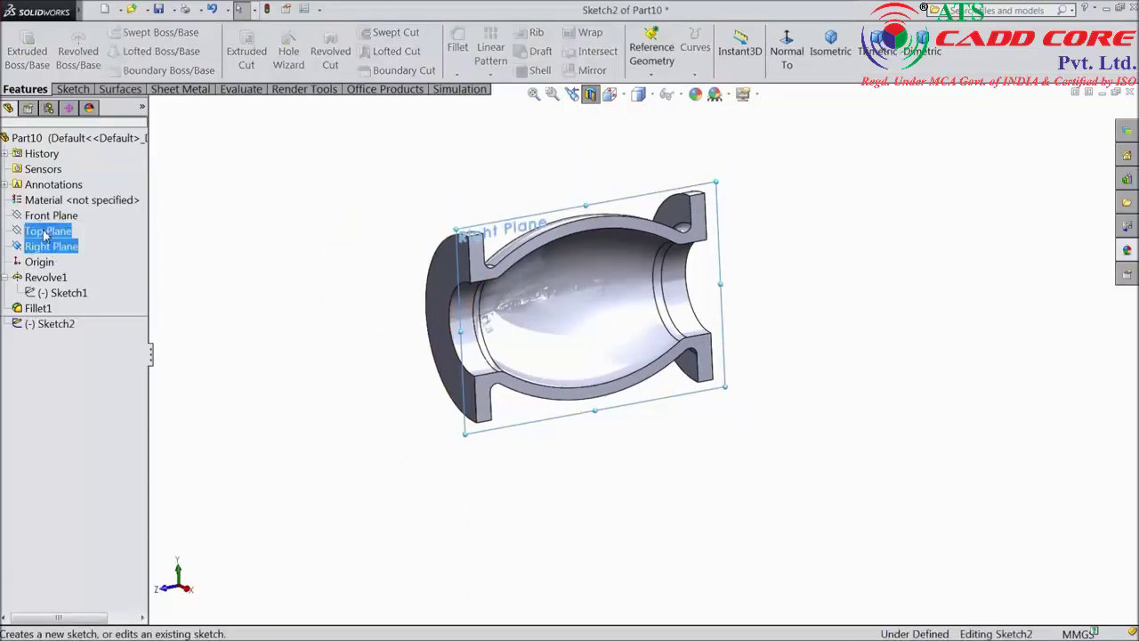
{"action": "left_click", "coordinate": [786, 50]}
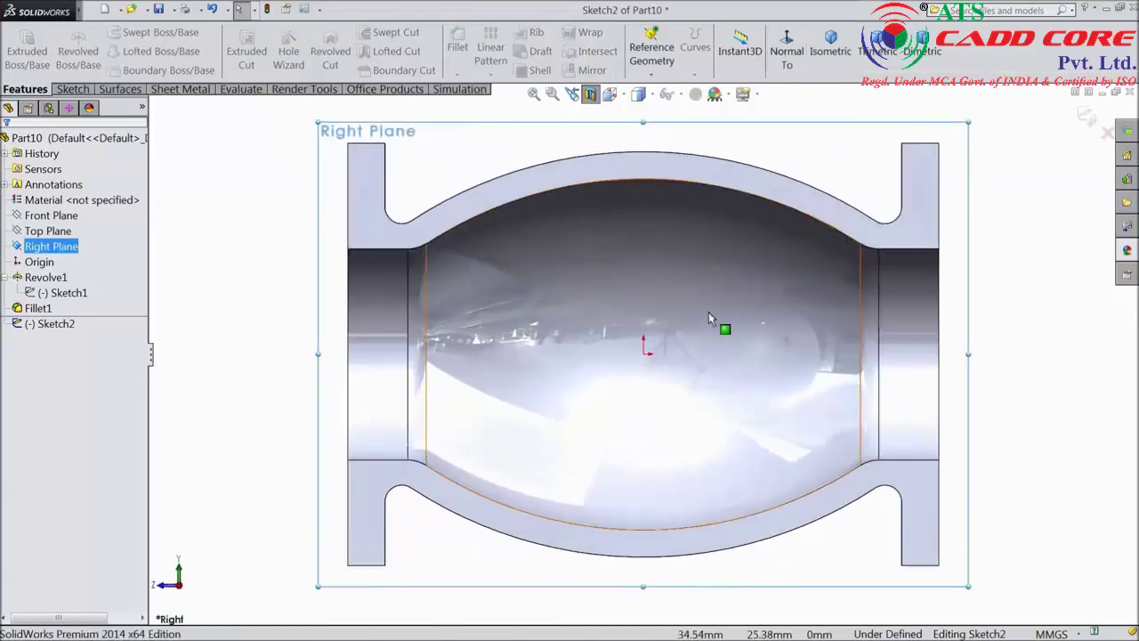
Draw the first line chain from the upper-left inner arc: a short arc segment, a diagonal, a horizontal run and a short vertical.
{"action": "left_click", "coordinate": [73, 88]}
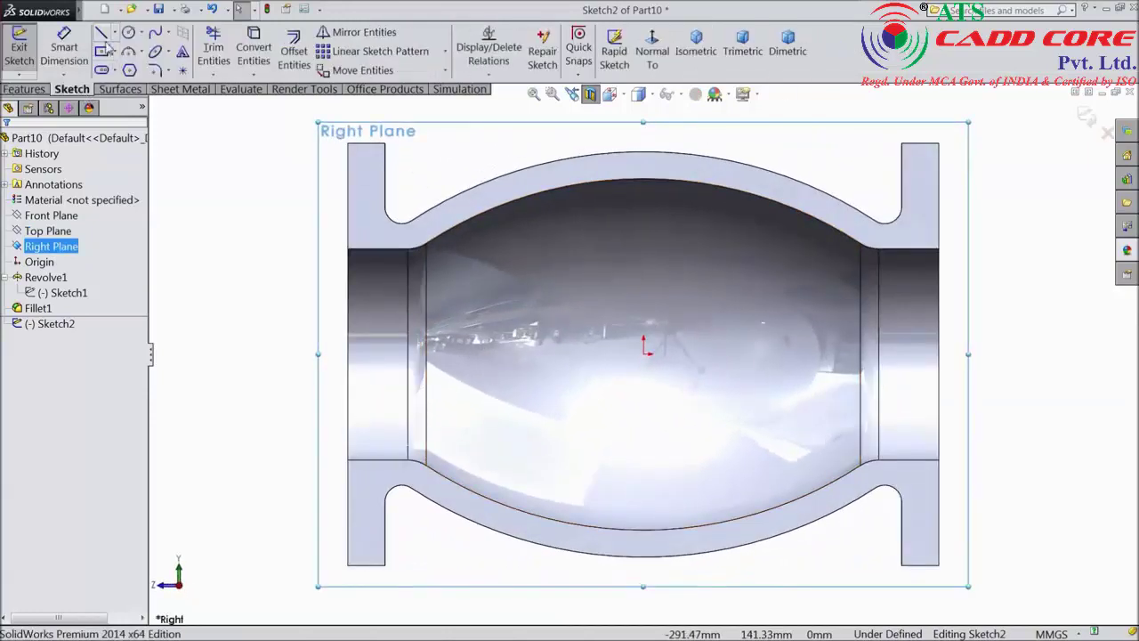
{"action": "left_click", "coordinate": [101, 33]}
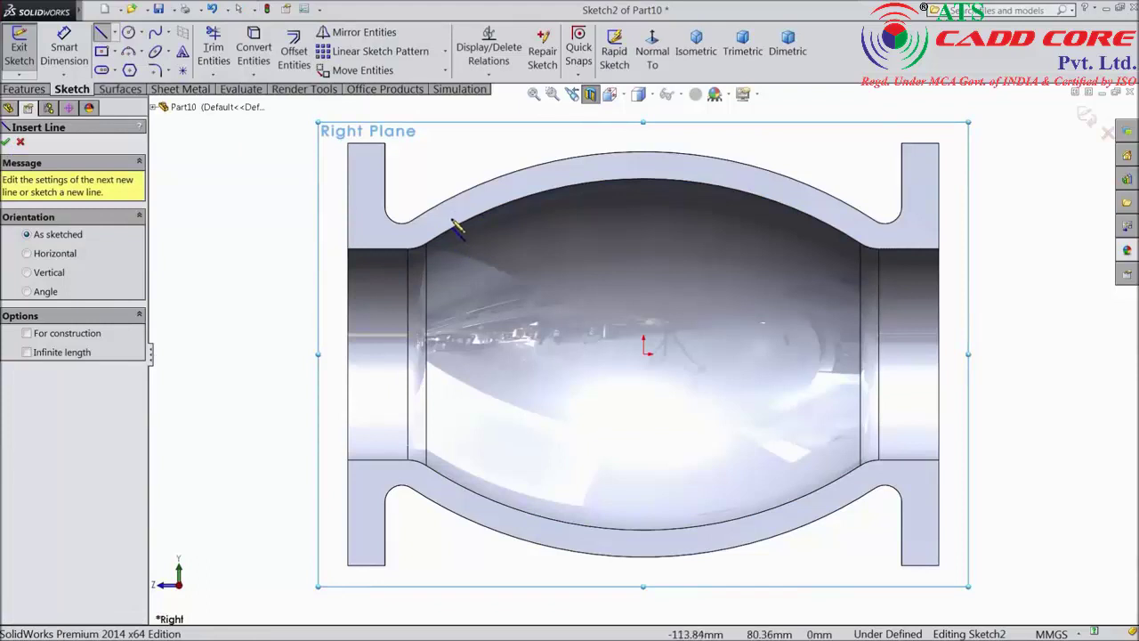
{"action": "left_click", "coordinate": [452, 220]}
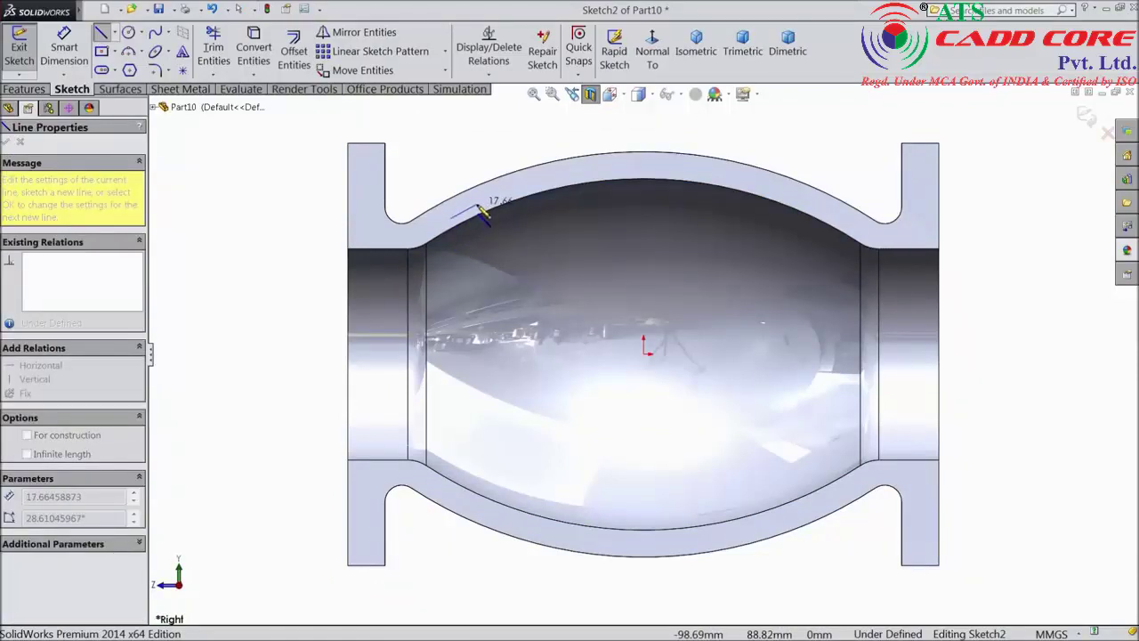
{"action": "left_click", "coordinate": [477, 206]}
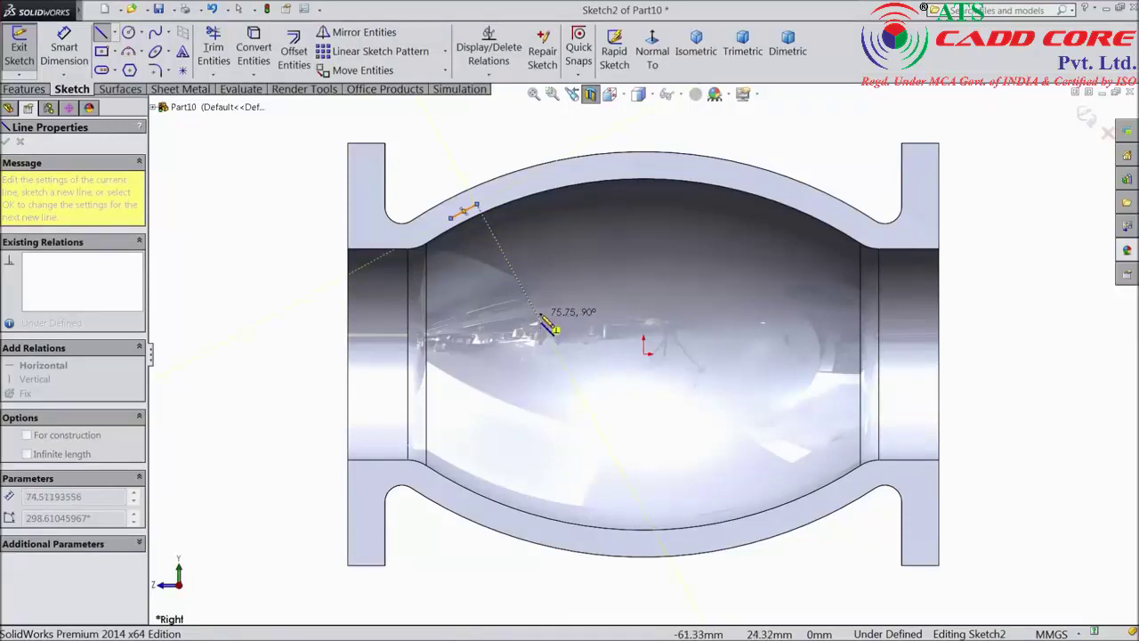
{"action": "left_click", "coordinate": [538, 319]}
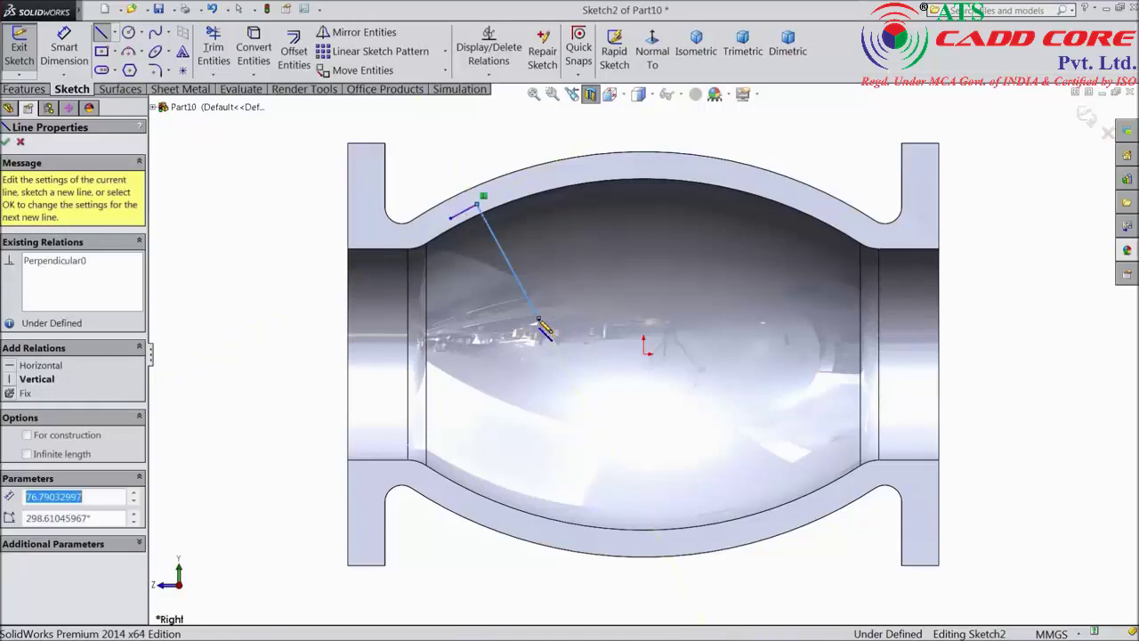
{"action": "left_click", "coordinate": [720, 319]}
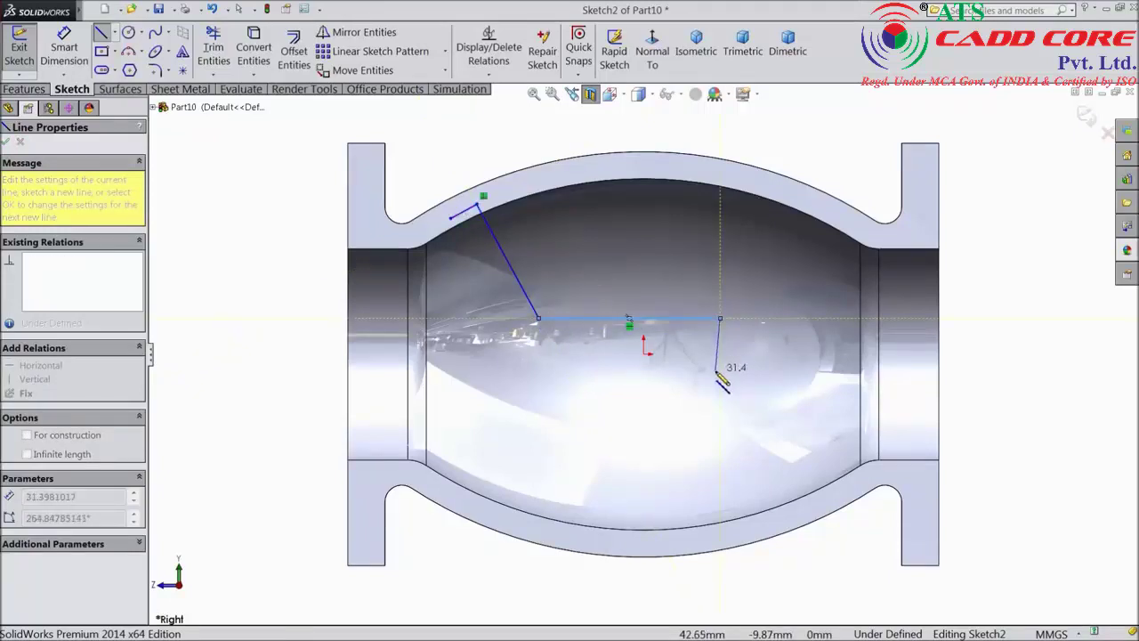
{"action": "left_click", "coordinate": [720, 373]}
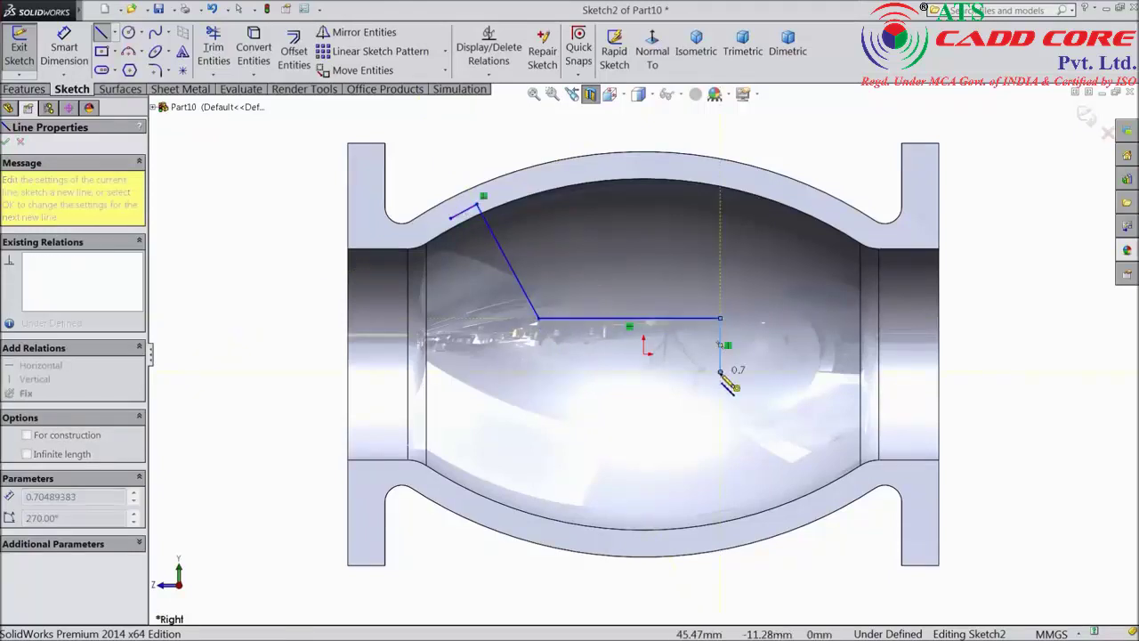
{"action": "right_click", "coordinate": [752, 356]}
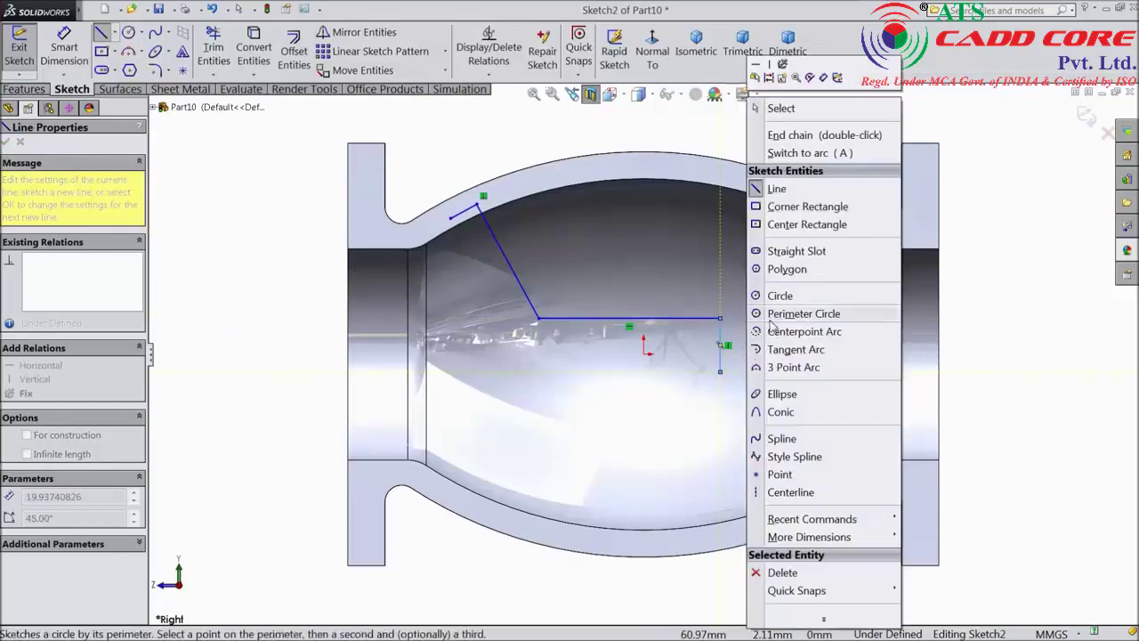
{"action": "left_click", "coordinate": [783, 110]}
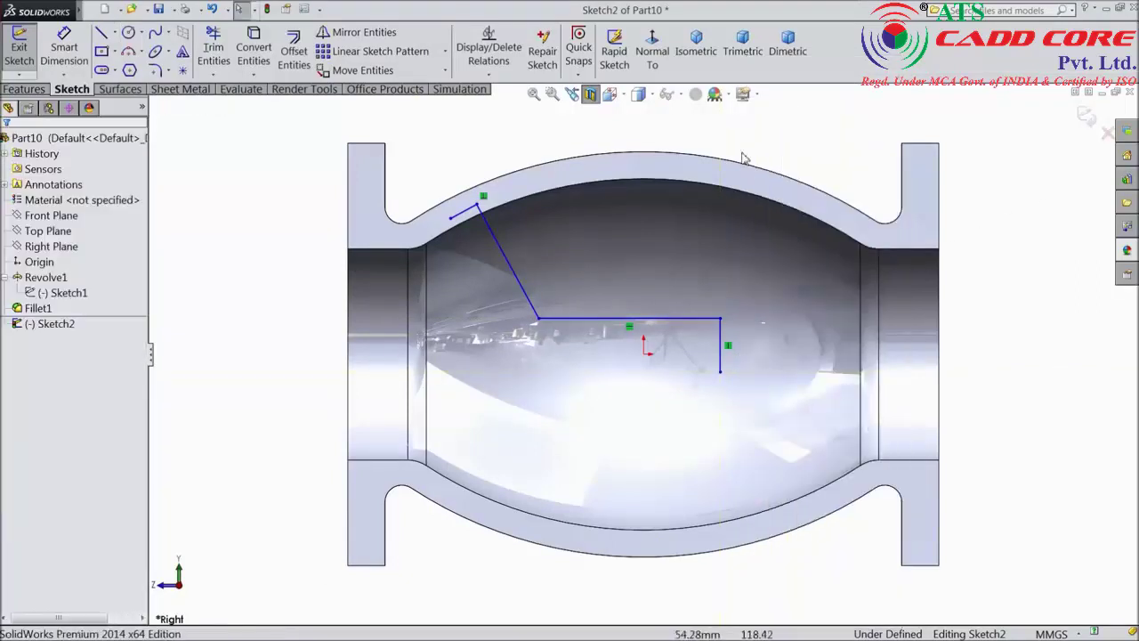
Draw a second chain from the arc endpoint: a parallel diagonal plus a short vertical.
{"action": "left_click", "coordinate": [103, 34]}
{"action": "left_click", "coordinate": [451, 219]}
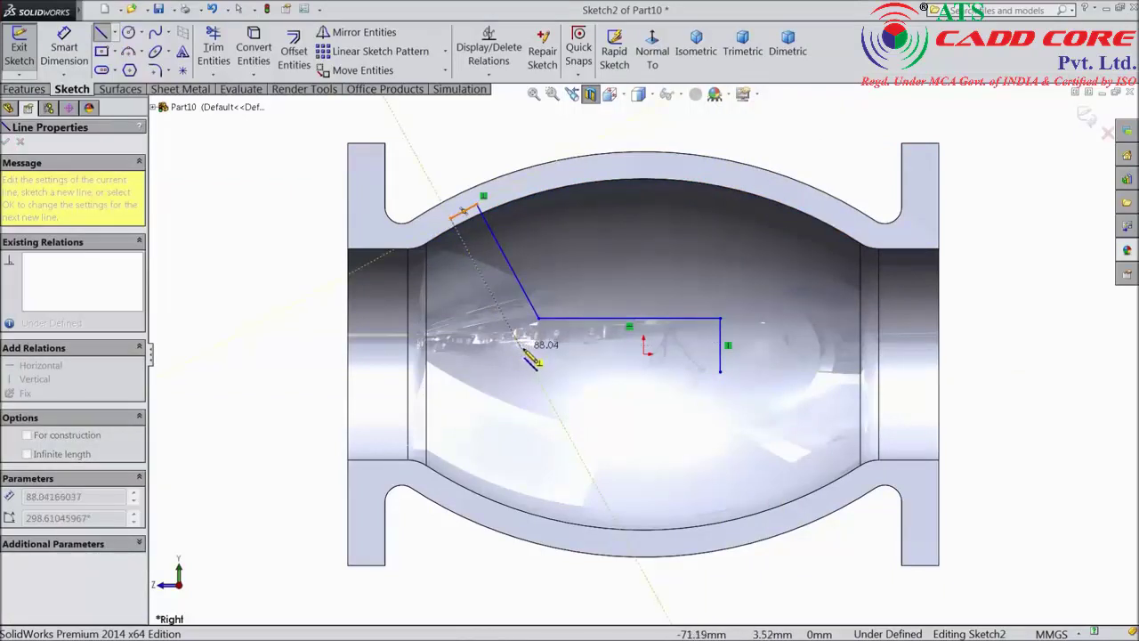
{"action": "left_click", "coordinate": [520, 347]}
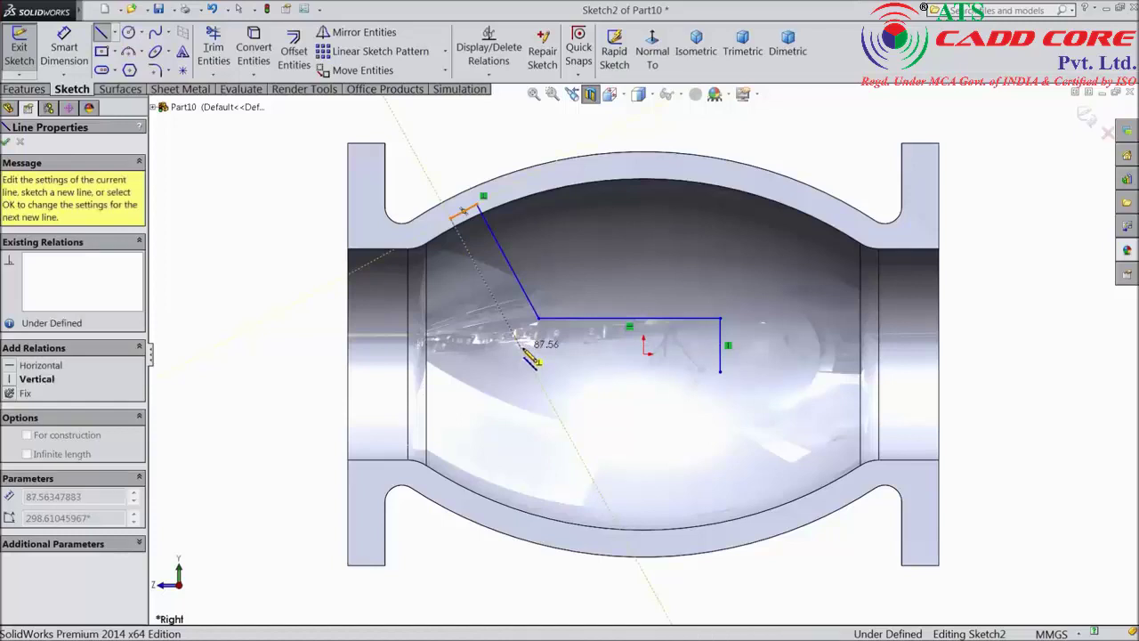
{"action": "left_click", "coordinate": [521, 402]}
{"action": "right_click", "coordinate": [567, 85]}
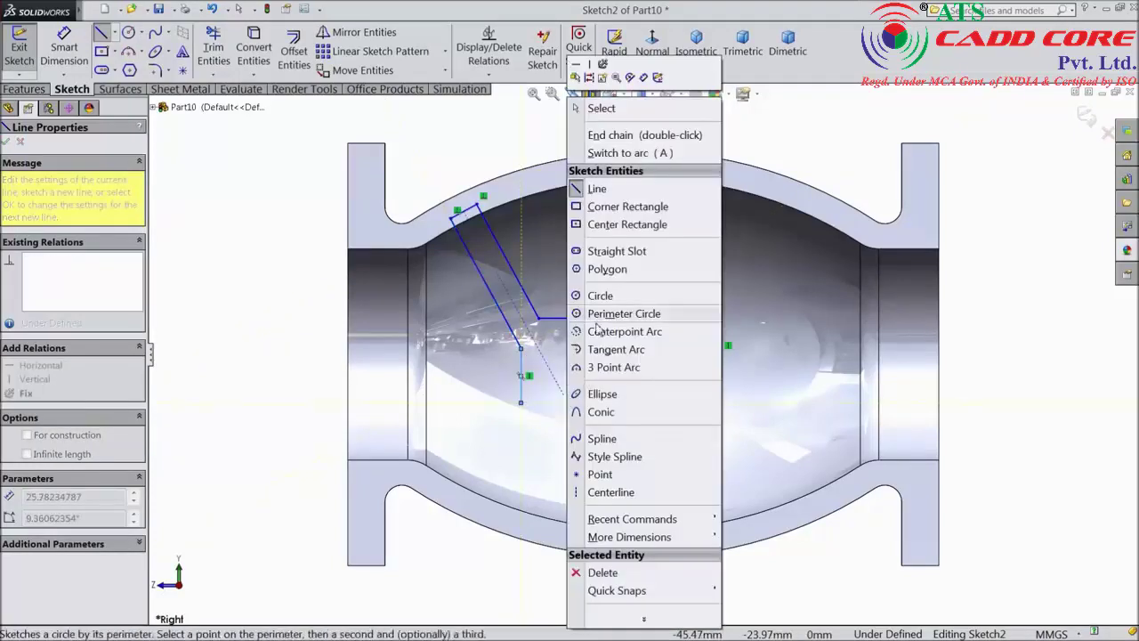
{"action": "left_click", "coordinate": [612, 110]}
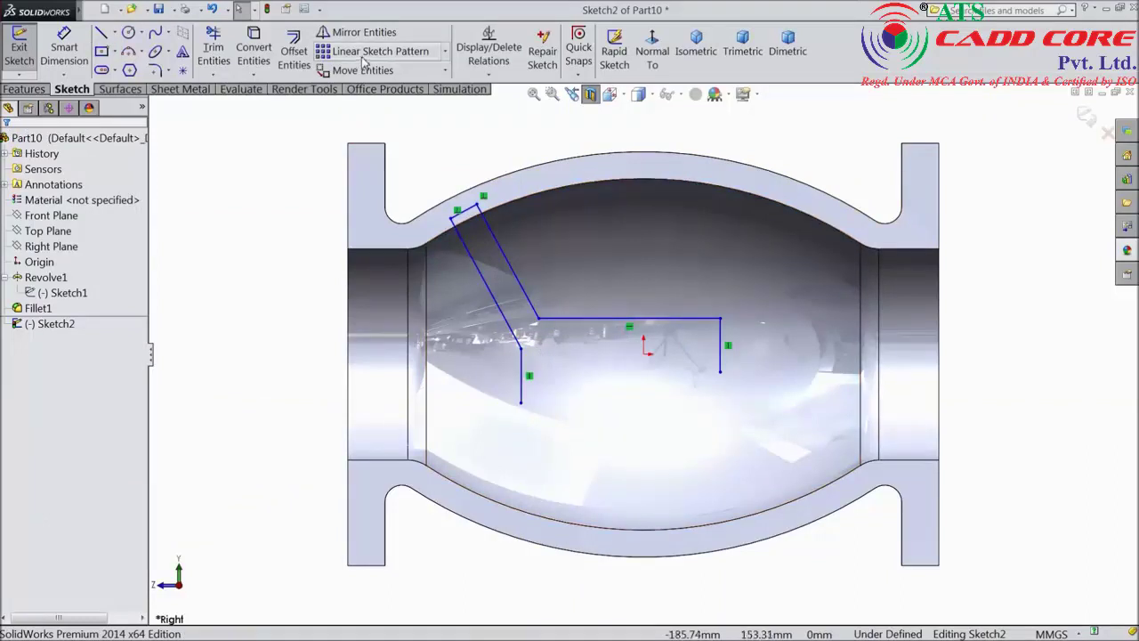
Circular-pattern the horizontal line and both slanted lines about the origin, 2 instances over 360°.
{"action": "left_click", "coordinate": [446, 51]}
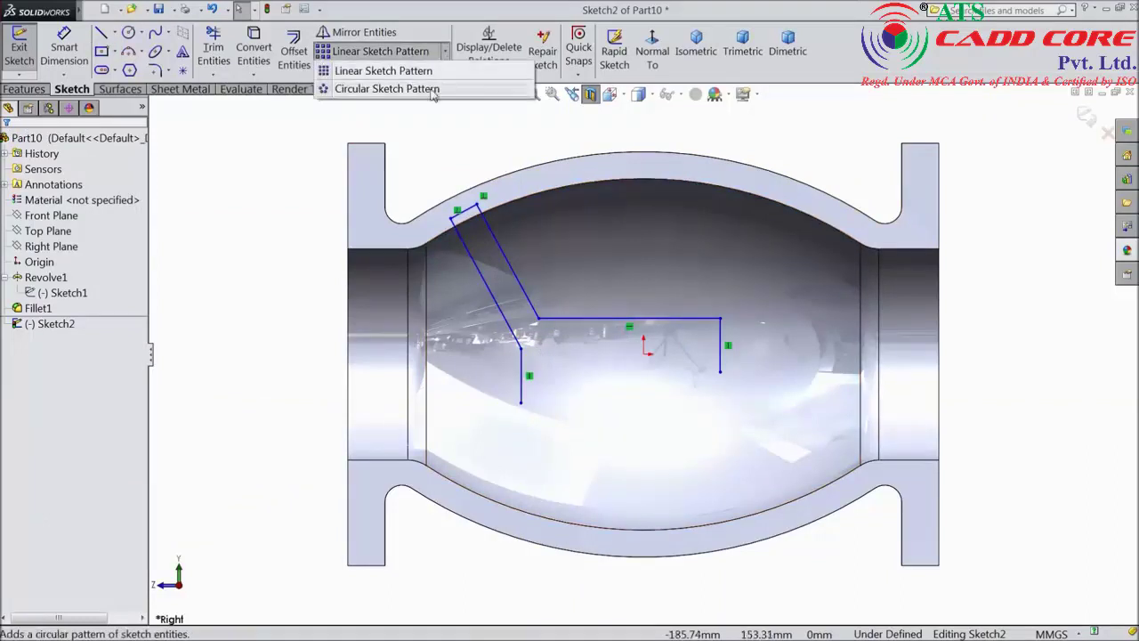
{"action": "left_click", "coordinate": [382, 85]}
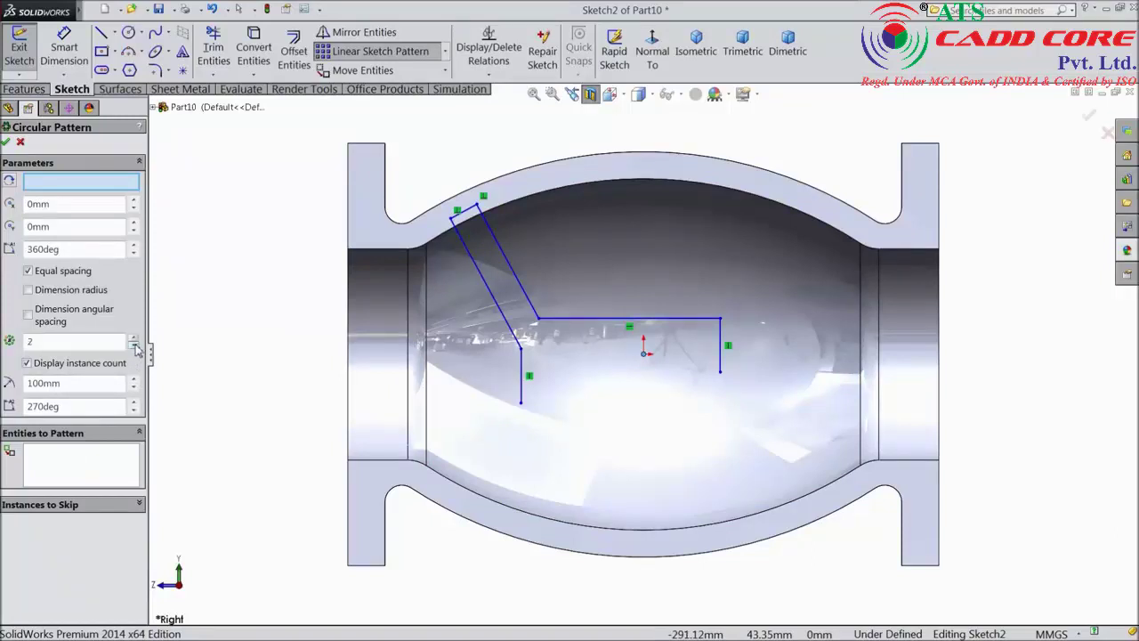
{"action": "left_click", "coordinate": [97, 465]}
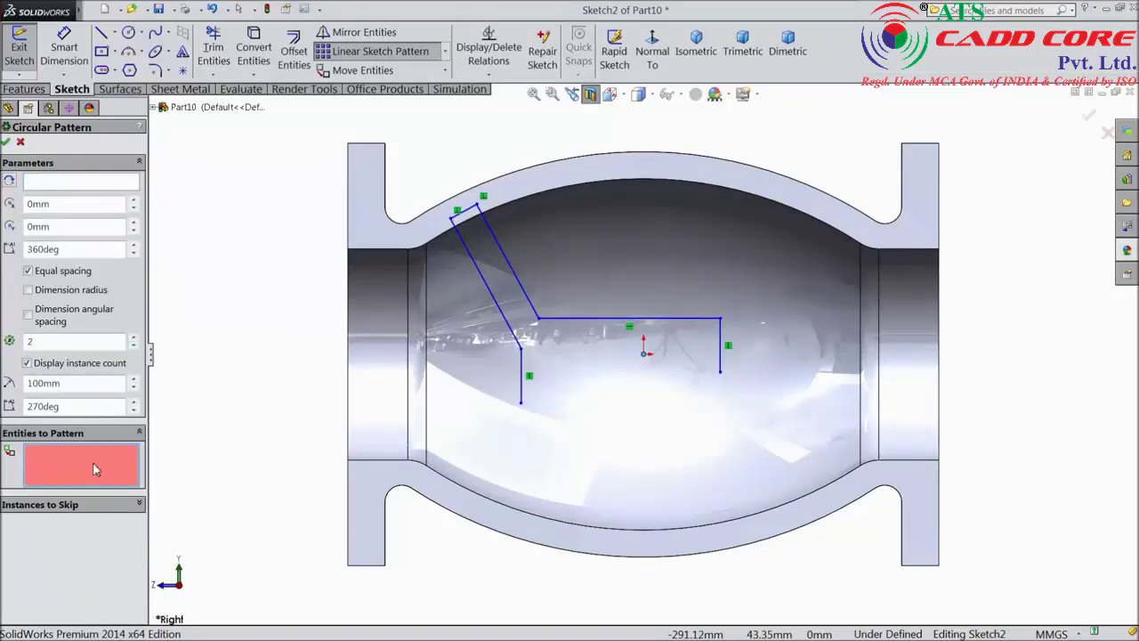
{"action": "left_click", "coordinate": [559, 317]}
{"action": "left_click", "coordinate": [528, 299]}
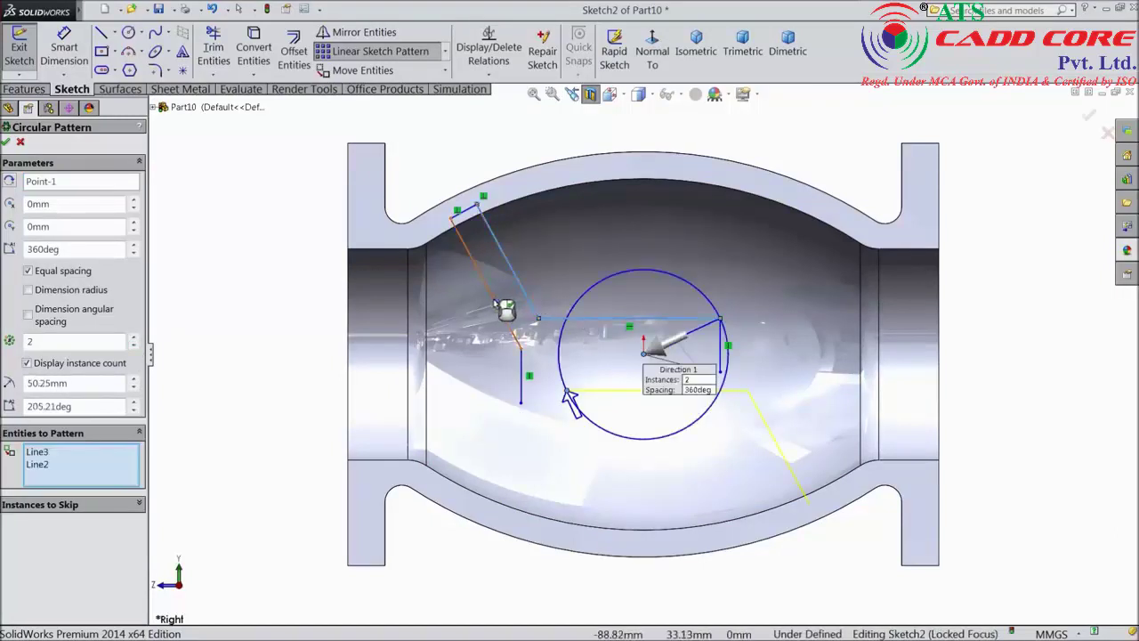
{"action": "left_click", "coordinate": [465, 225]}
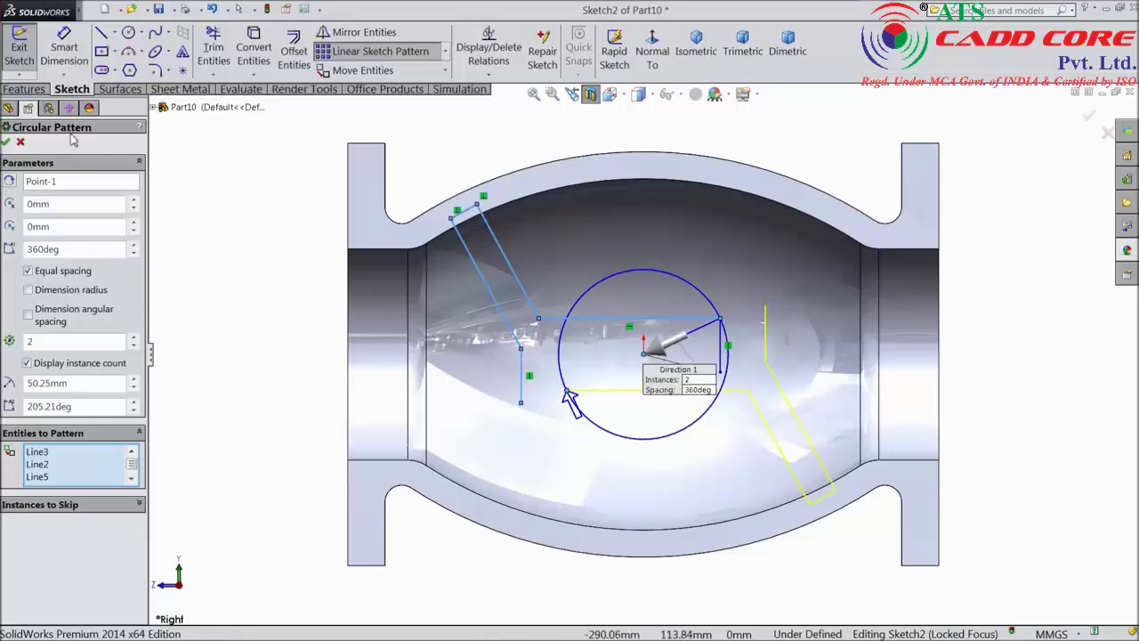
{"action": "left_click", "coordinate": [7, 143]}
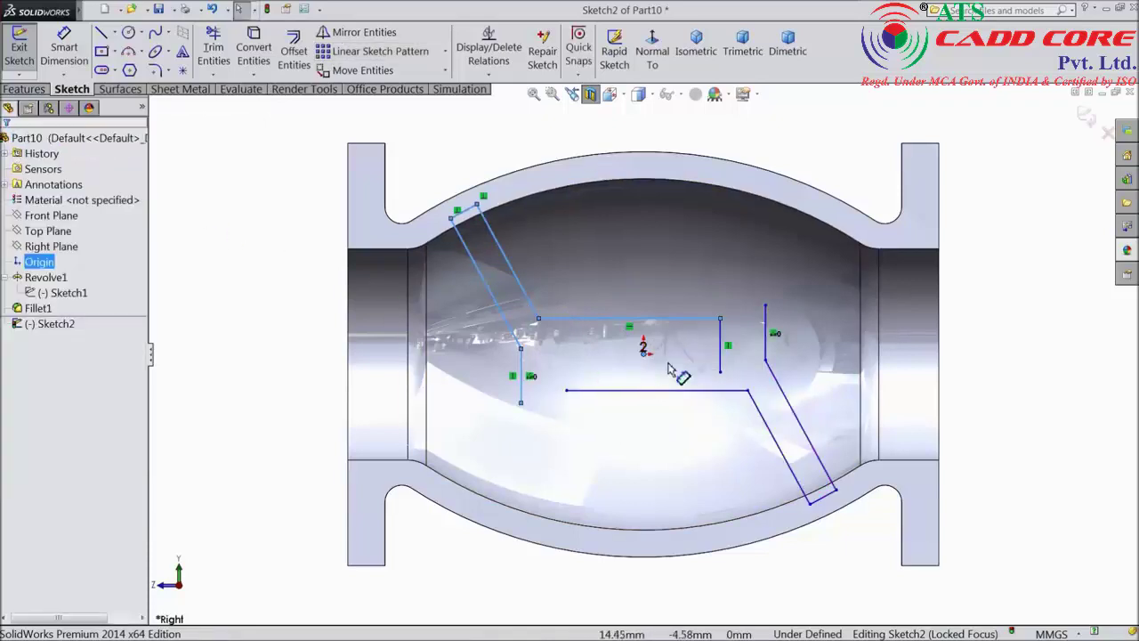
Delete the stray right vertical line and merge two pairs of loose endpoints.
{"action": "left_click", "coordinate": [767, 335]}
{"action": "key", "text": "Delete"}
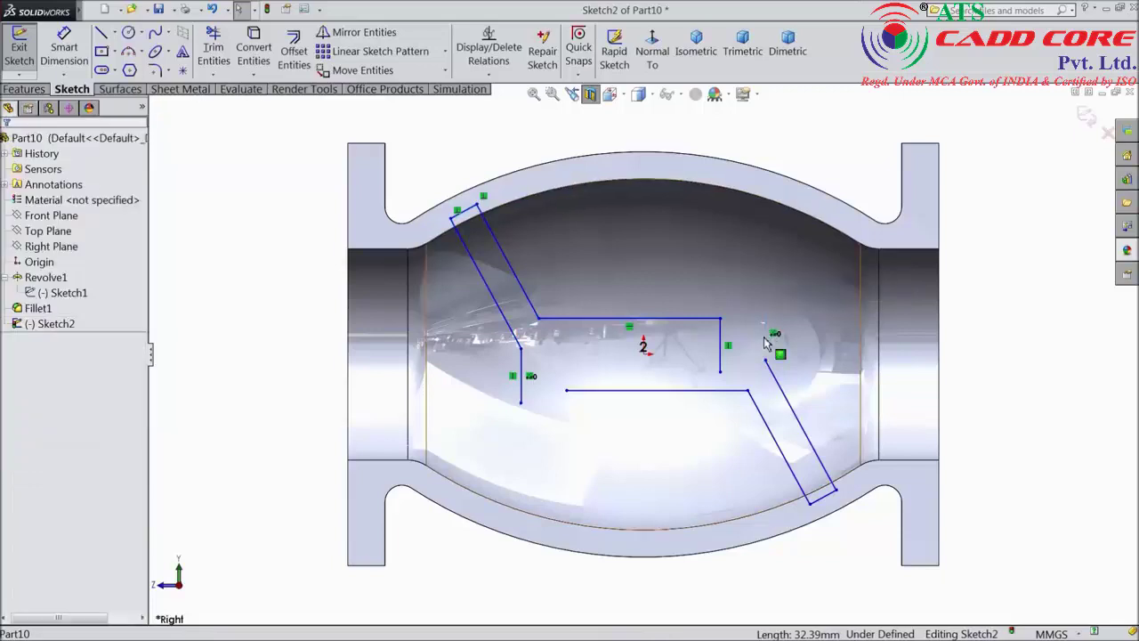
{"action": "left_click", "coordinate": [720, 372]}
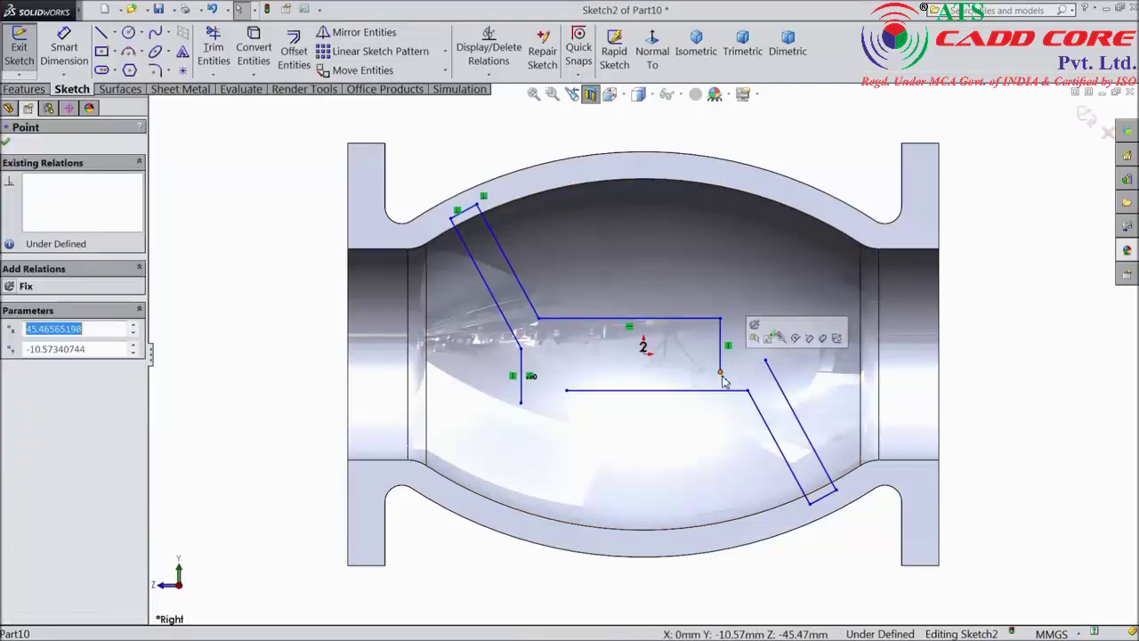
{"action": "left_click", "coordinate": [765, 362], "text": "ctrl"}
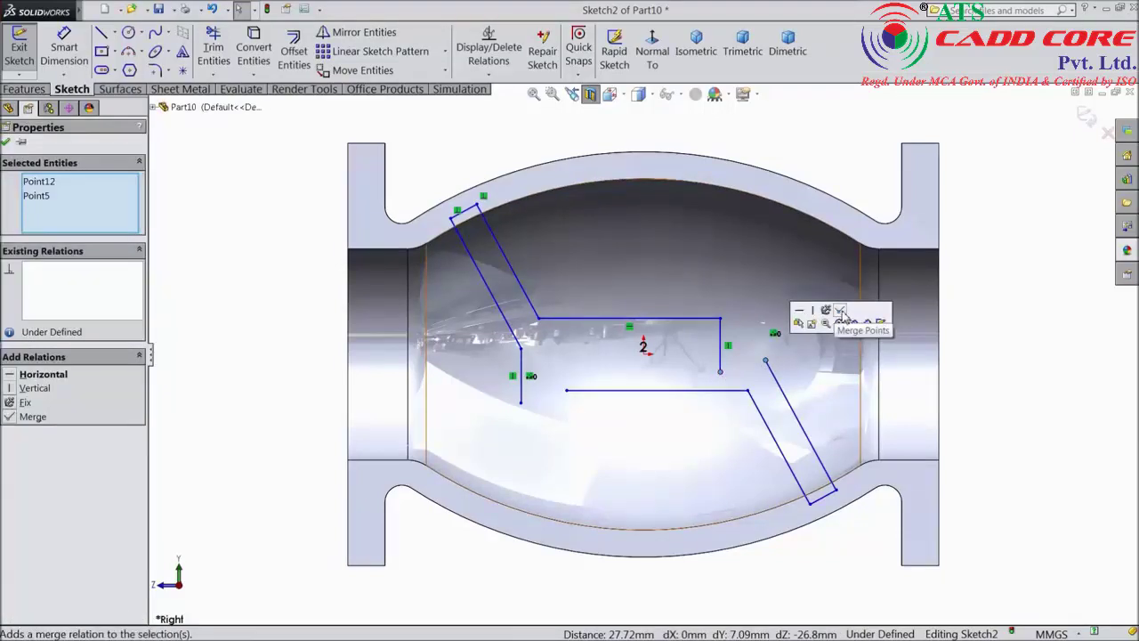
{"action": "left_click", "coordinate": [840, 311]}
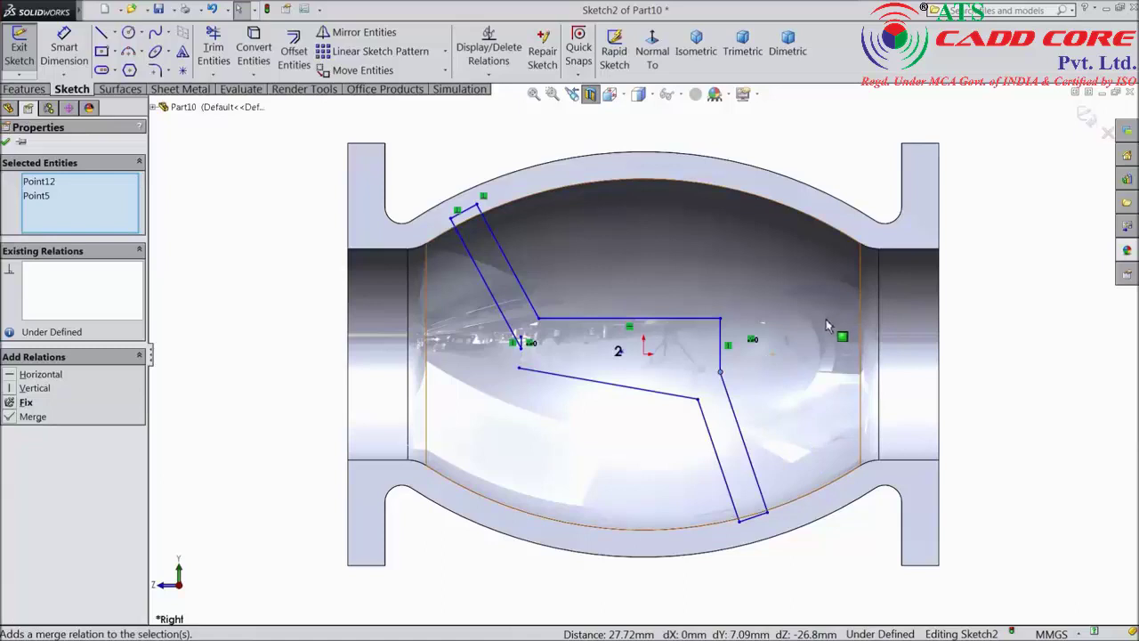
{"action": "left_click", "coordinate": [520, 368]}
{"action": "left_click", "coordinate": [521, 345], "text": "ctrl"}
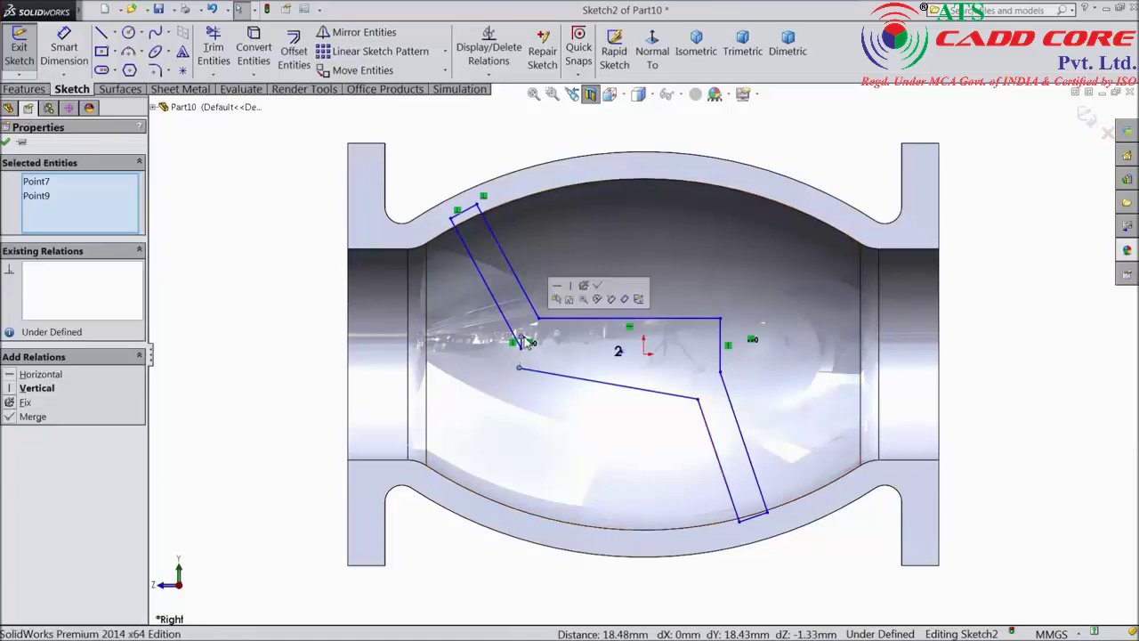
{"action": "left_click", "coordinate": [597, 300]}
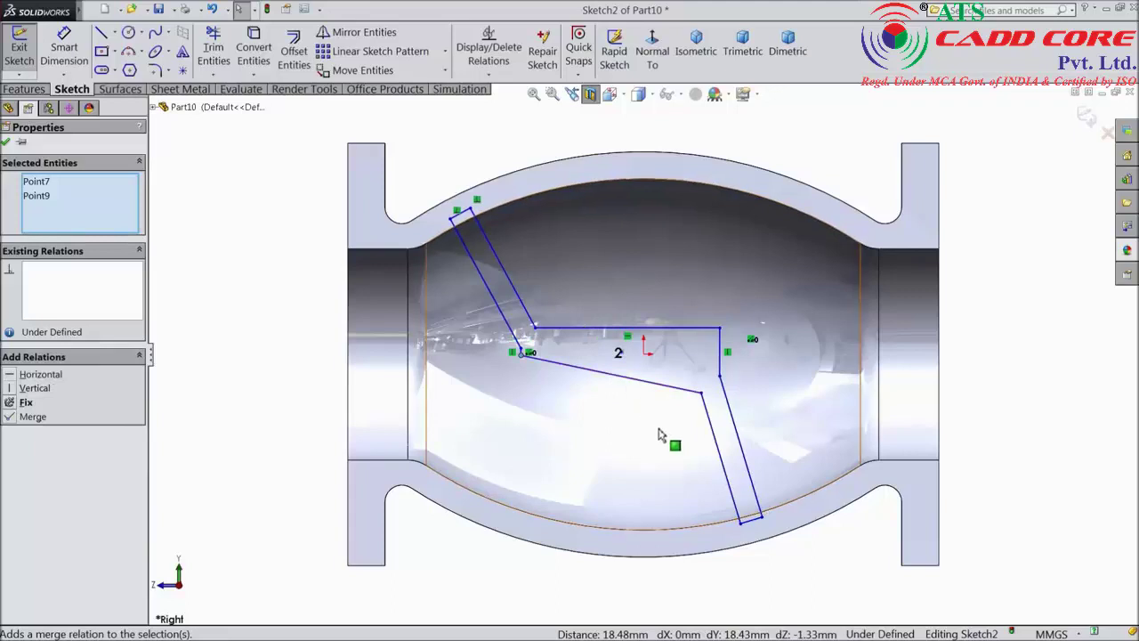
Level the band's lower line with a Horizontal relation and reattach the right slot's top end to the corner.
{"action": "scroll", "coordinate": [611, 394], "scroll_direction": "down", "scroll_amount": 2}
{"action": "left_click", "coordinate": [484, 334]}
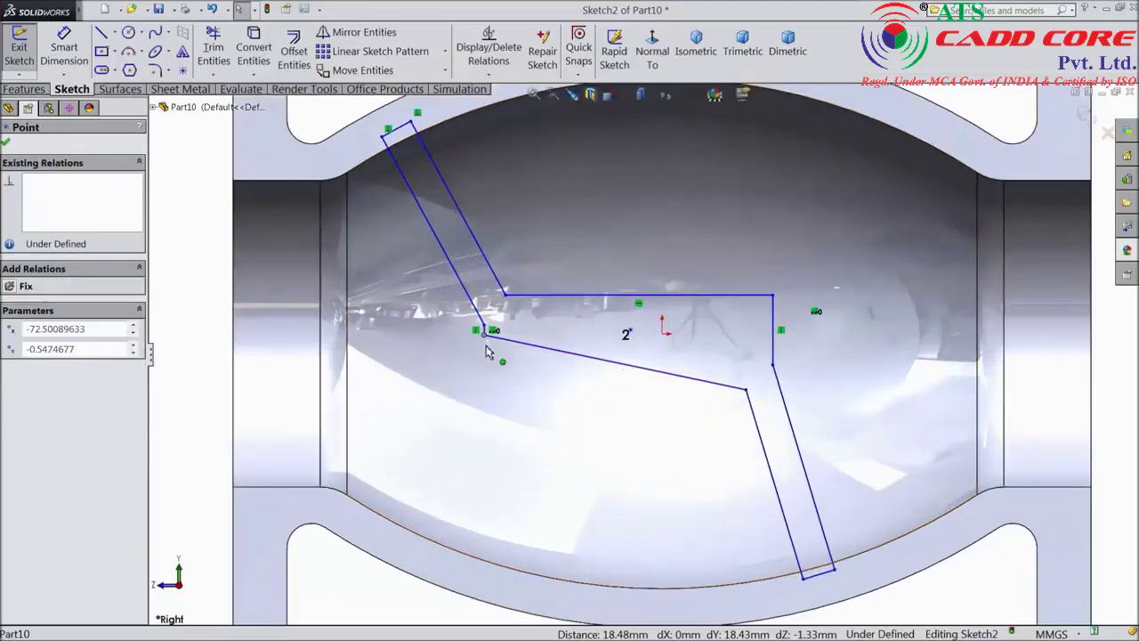
{"action": "left_click_drag", "start_coordinate": [486, 347], "coordinate": [477, 333]}
{"action": "left_click", "coordinate": [580, 355]}
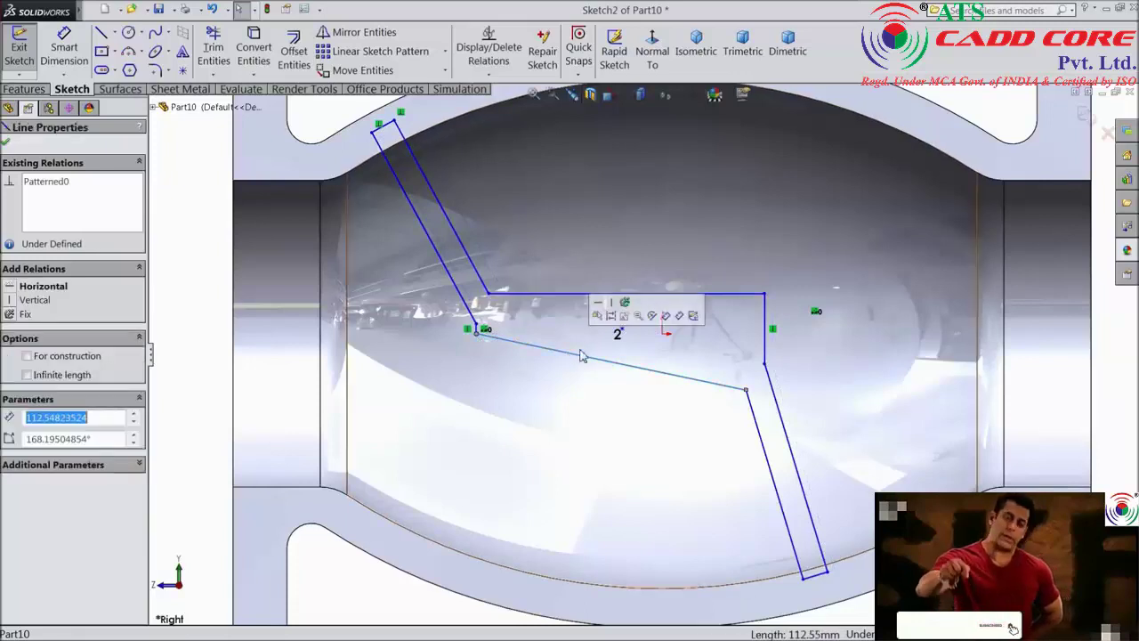
{"action": "left_click", "coordinate": [597, 302]}
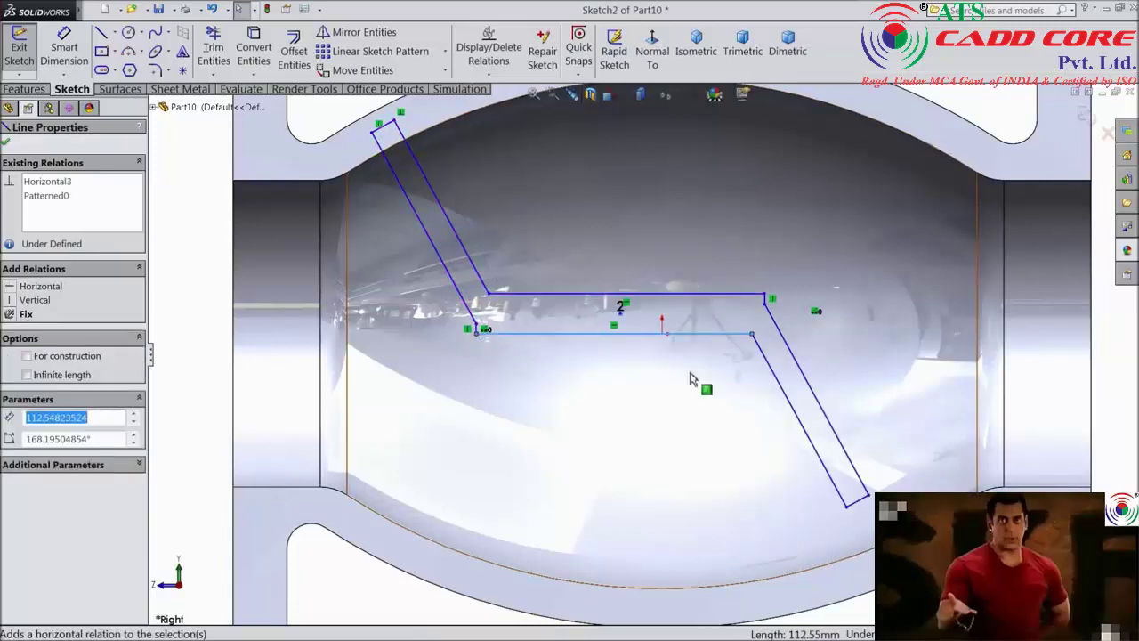
{"action": "scroll", "coordinate": [763, 307], "scroll_direction": "down", "scroll_amount": 2}
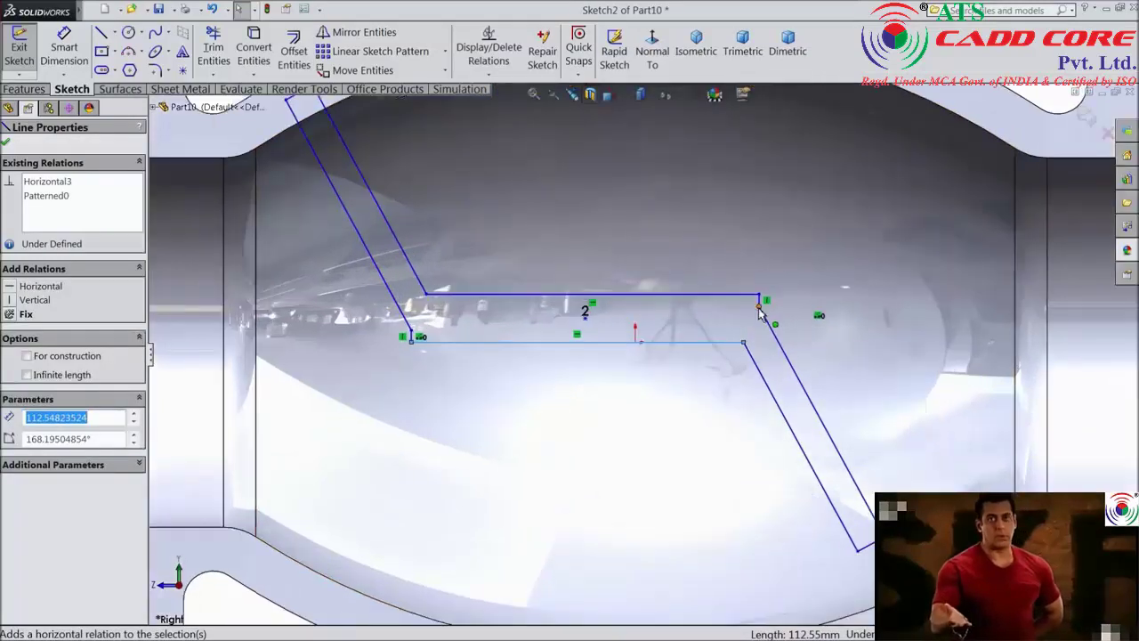
{"action": "left_click_drag", "start_coordinate": [761, 311], "coordinate": [756, 338]}
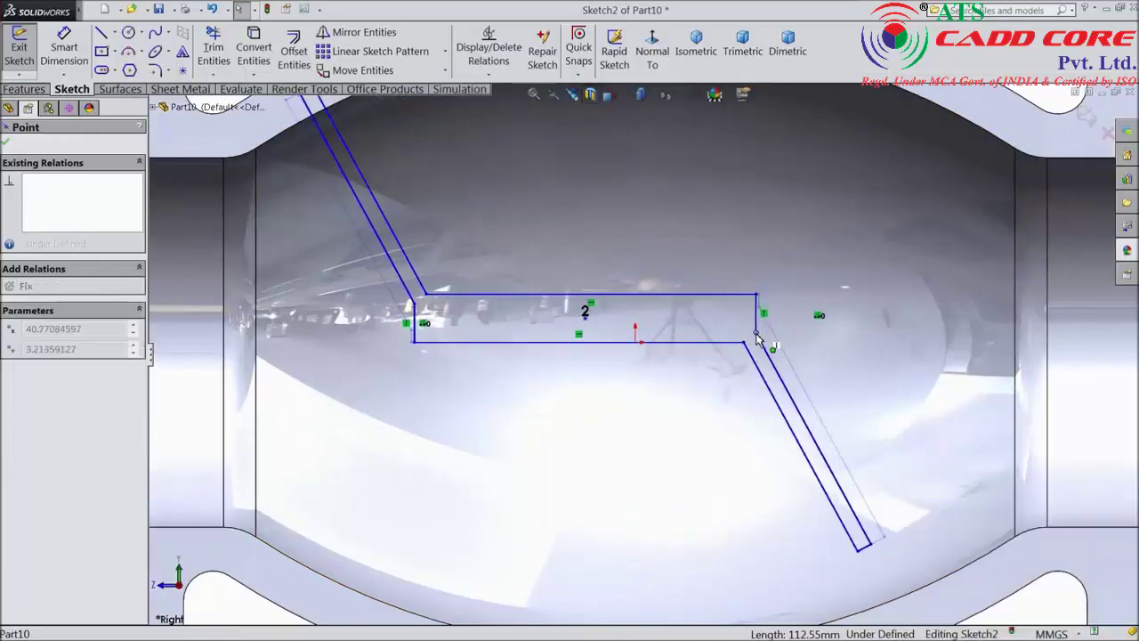
{"action": "scroll", "coordinate": [636, 363], "scroll_direction": "up", "scroll_amount": 2}
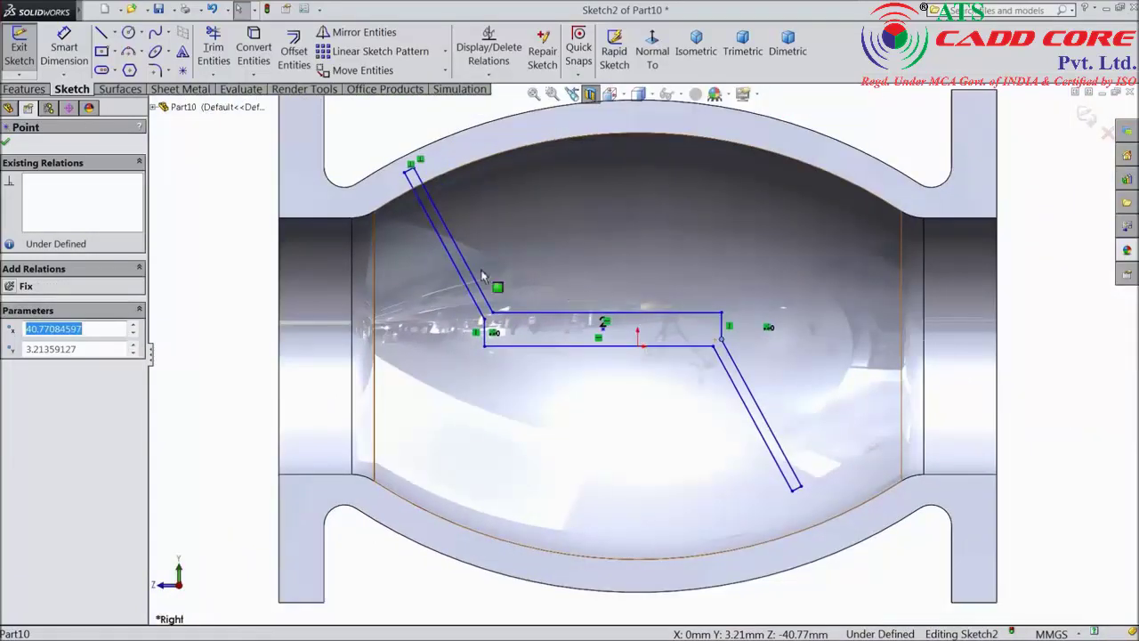
{"action": "scroll", "coordinate": [408, 245], "scroll_direction": "down", "scroll_amount": 1}
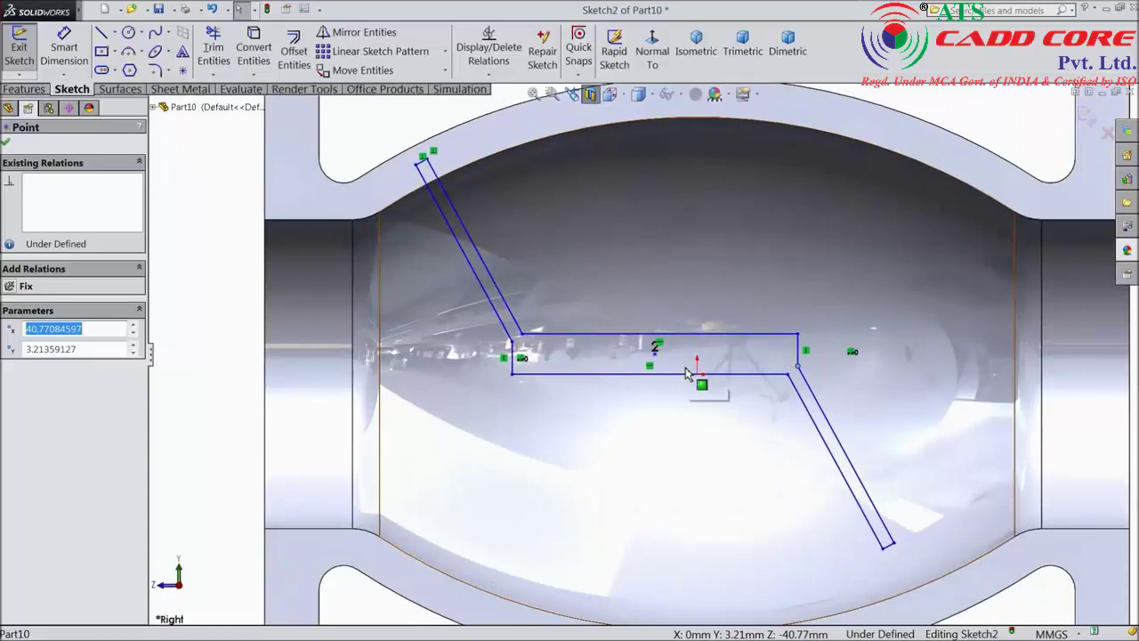
{"action": "key", "text": "d"}
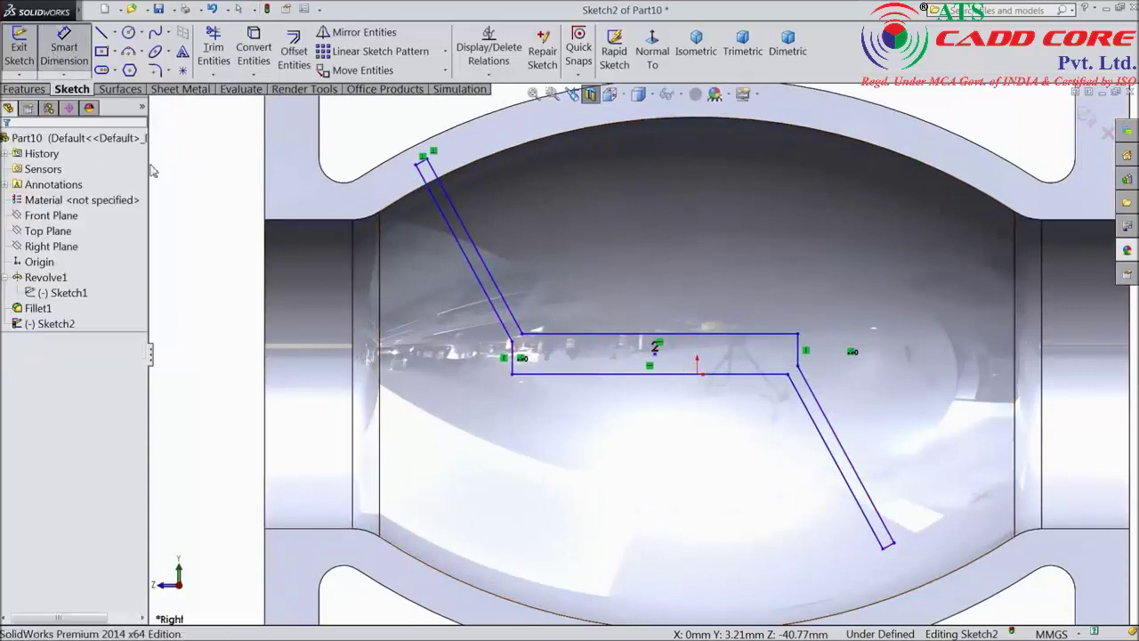
Dimension the band's height between its top and bottom lines as 50 mm.
{"action": "left_click", "coordinate": [779, 341]}
{"action": "left_click", "coordinate": [795, 365]}
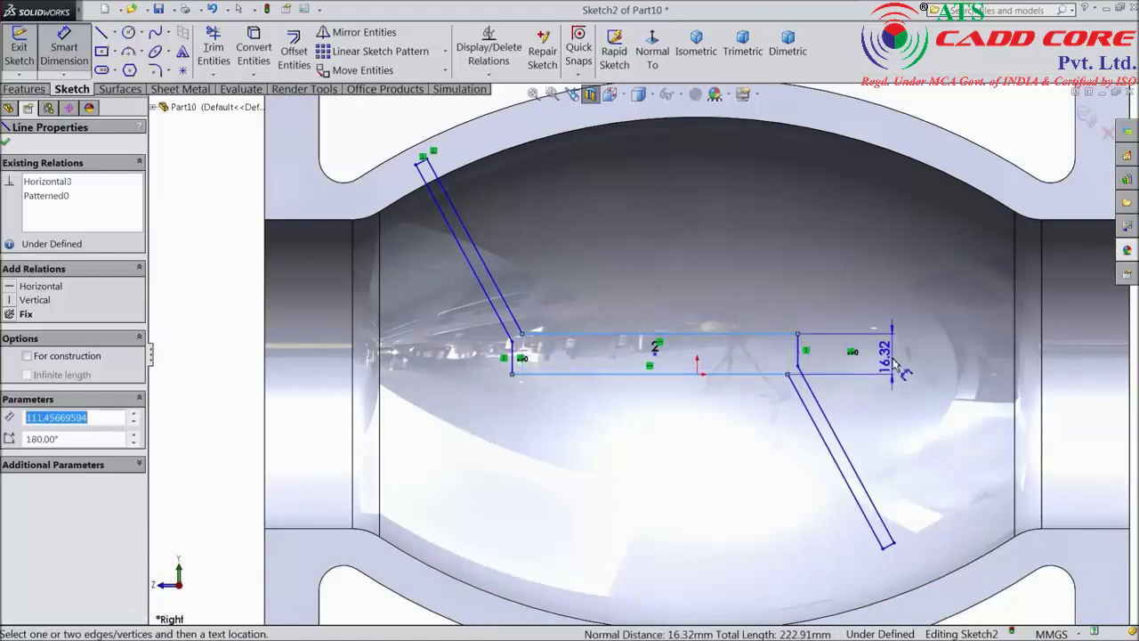
{"action": "left_click", "coordinate": [897, 365]}
{"action": "type", "text": "50"}
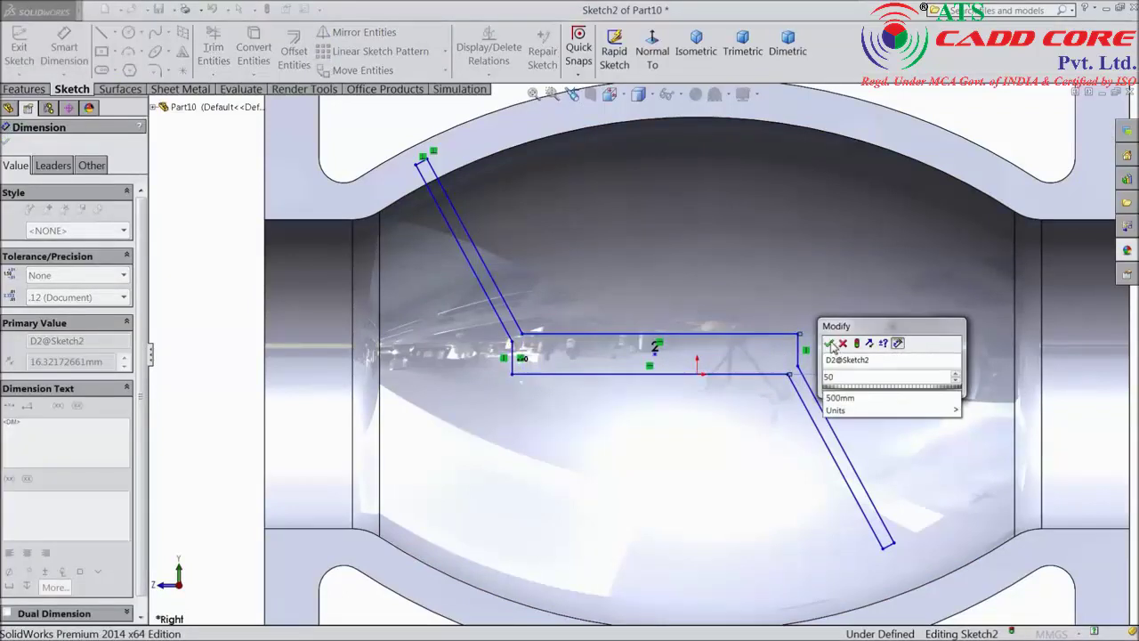
{"action": "left_click", "coordinate": [829, 343]}
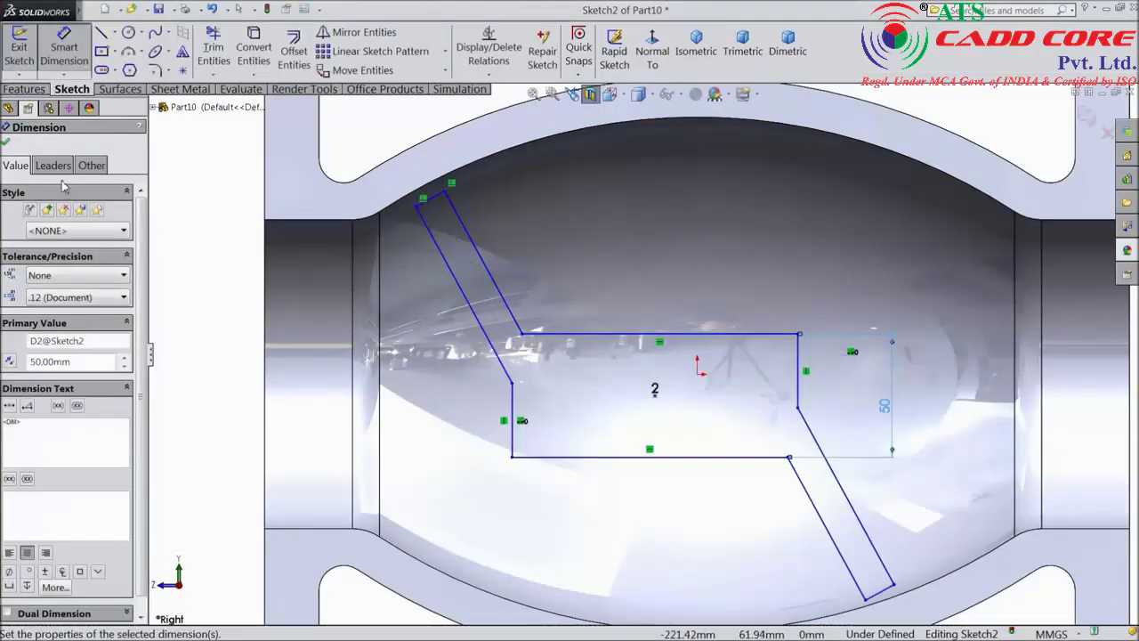
{"action": "left_click", "coordinate": [6, 145]}
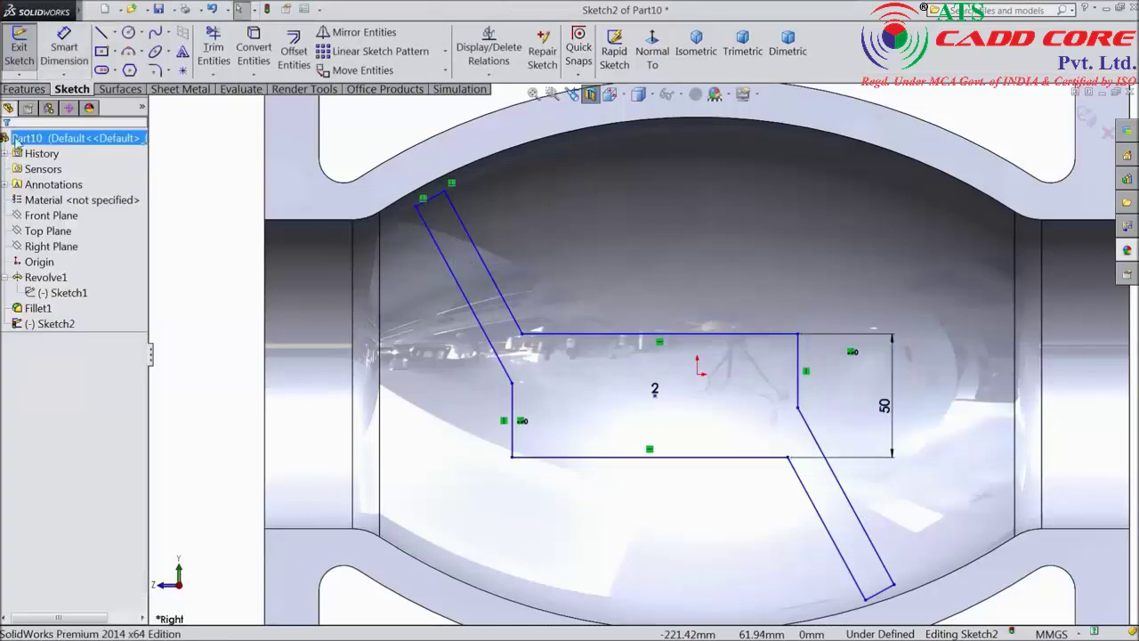
Draw a horizontal centreline from the body's left edge to the origin.
{"action": "left_click", "coordinate": [115, 32]}
{"action": "left_click", "coordinate": [118, 71]}
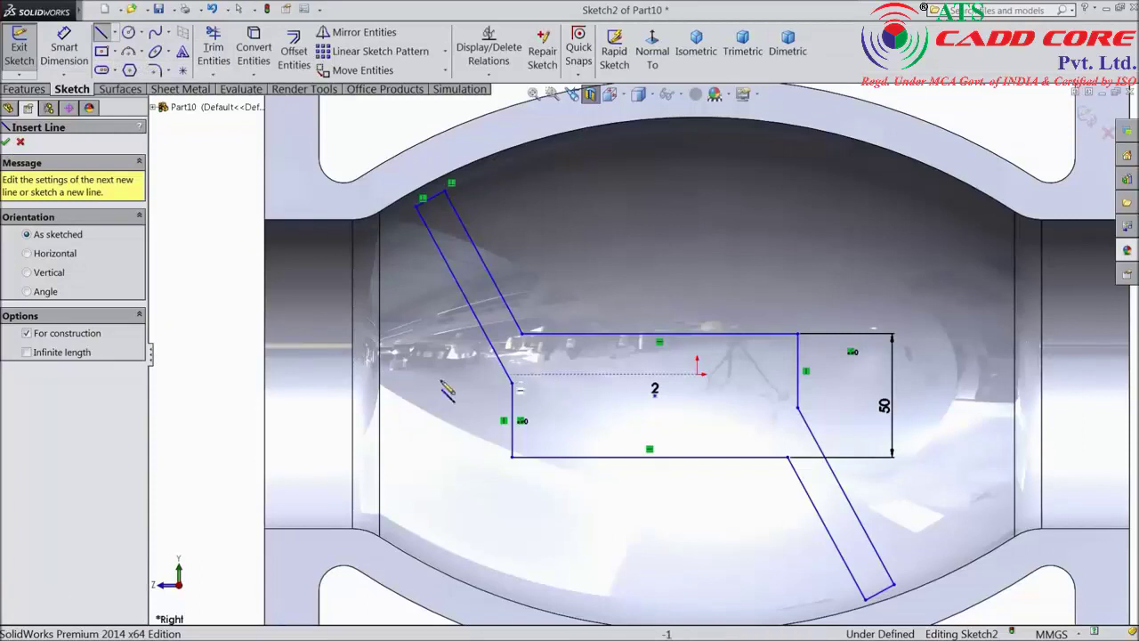
{"action": "left_click", "coordinate": [264, 374]}
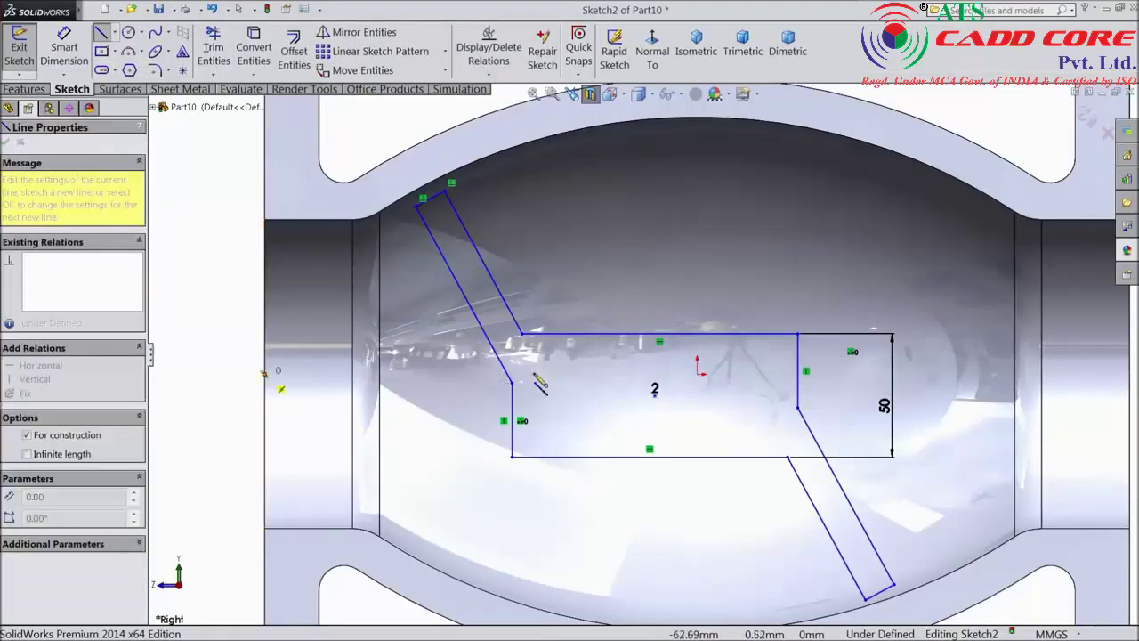
{"action": "left_click", "coordinate": [697, 374]}
{"action": "right_click", "coordinate": [725, 289]}
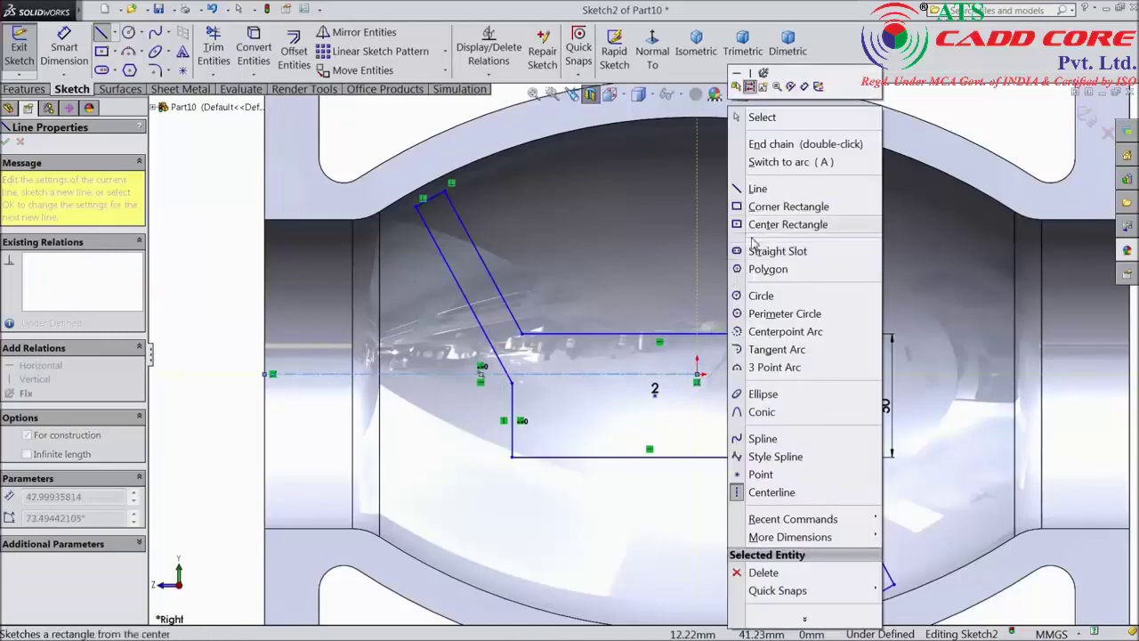
{"action": "left_click", "coordinate": [777, 125]}
{"action": "scroll", "coordinate": [762, 444], "scroll_direction": "up", "scroll_amount": 2}
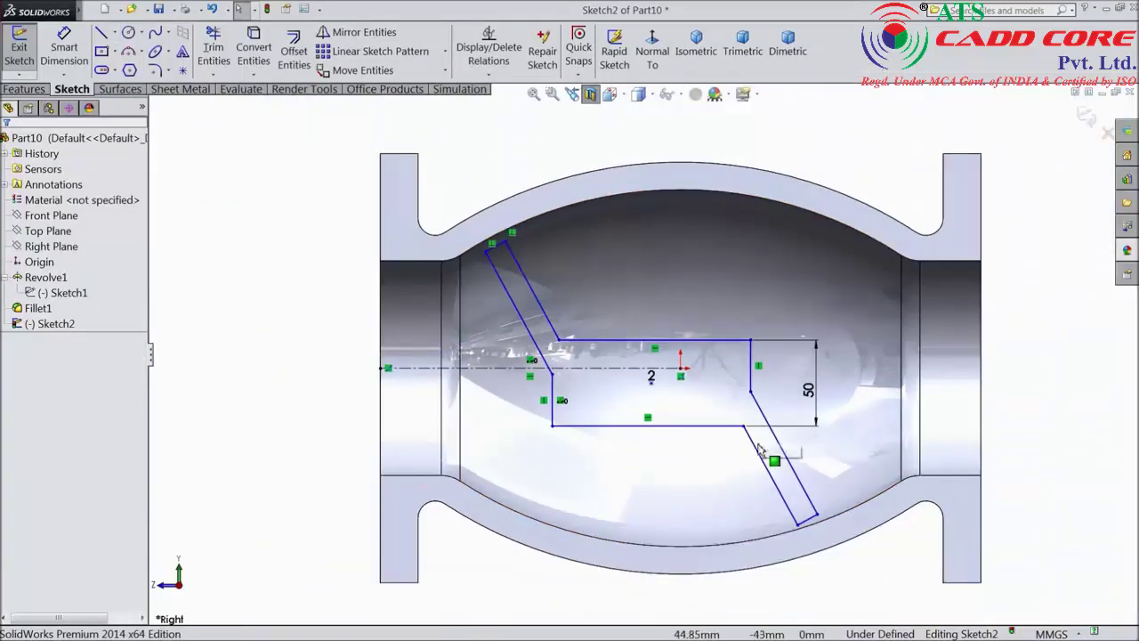
{"action": "scroll", "coordinate": [722, 448], "scroll_direction": "down", "scroll_amount": 2}
Dimension the band's width between its opposite corners as 156 mm.
{"action": "left_click", "coordinate": [64, 49]}
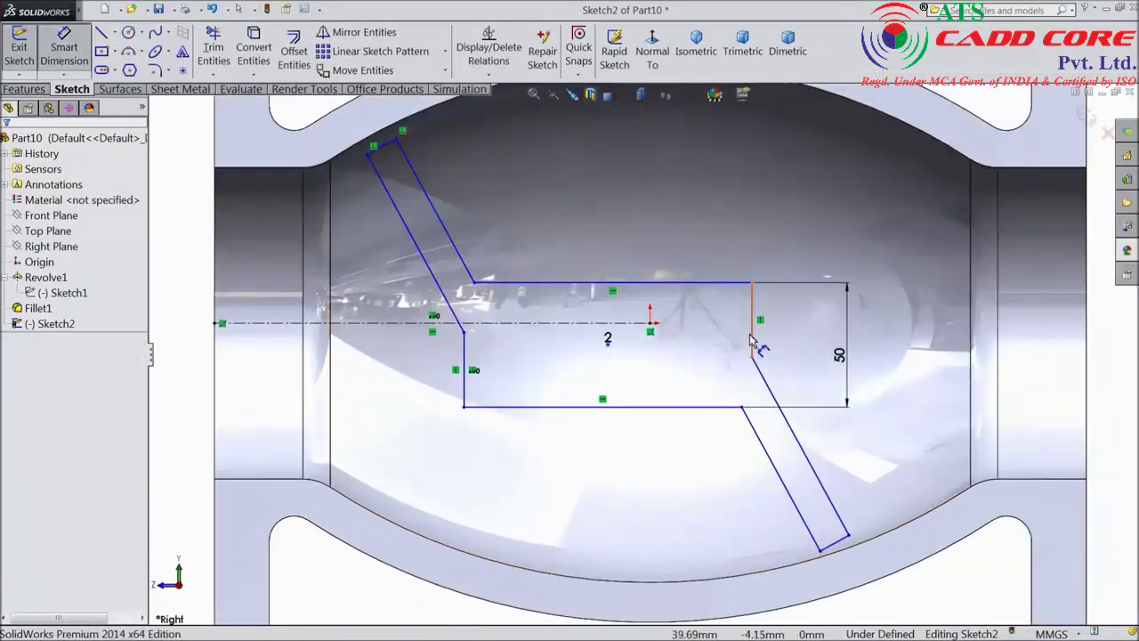
{"action": "left_click", "coordinate": [743, 408]}
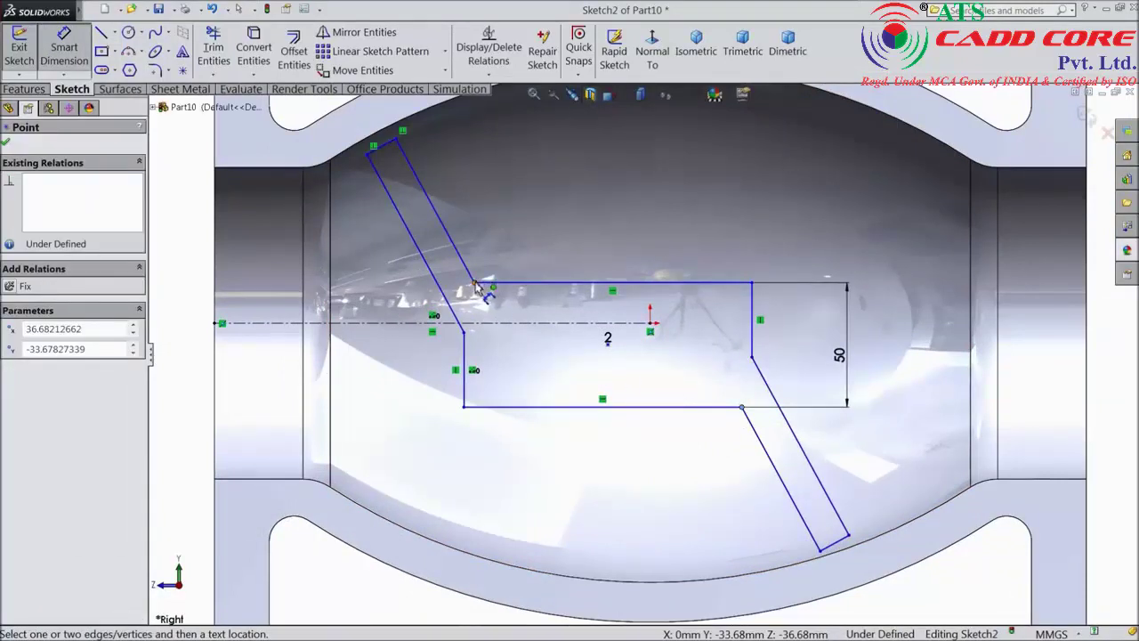
{"action": "left_click", "coordinate": [475, 284]}
{"action": "left_click", "coordinate": [607, 233]}
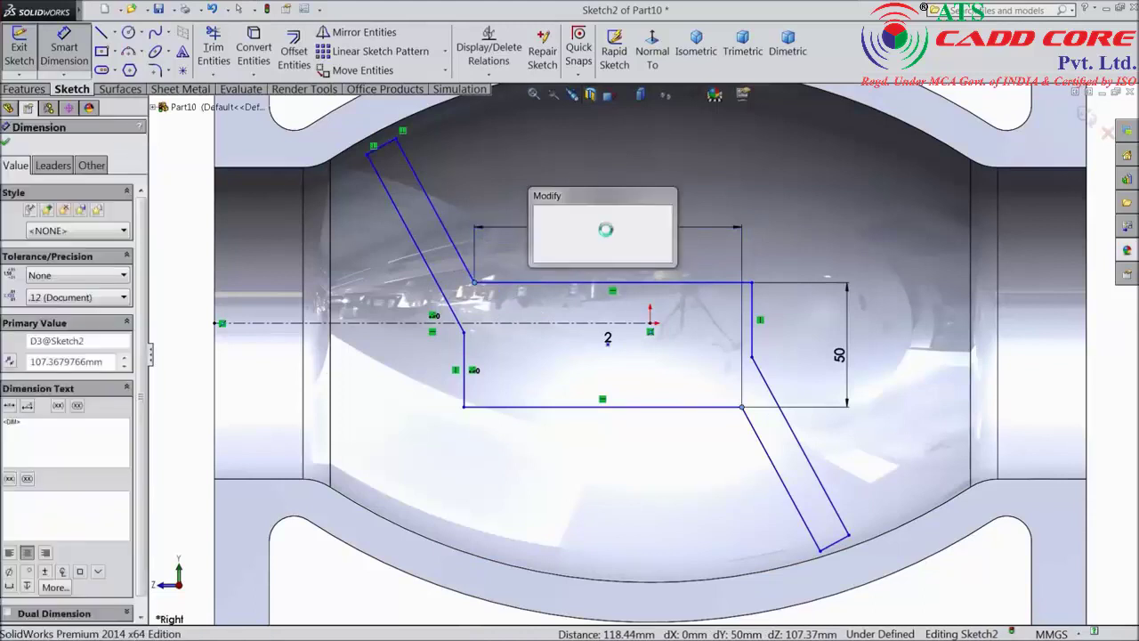
{"action": "type", "text": "156"}
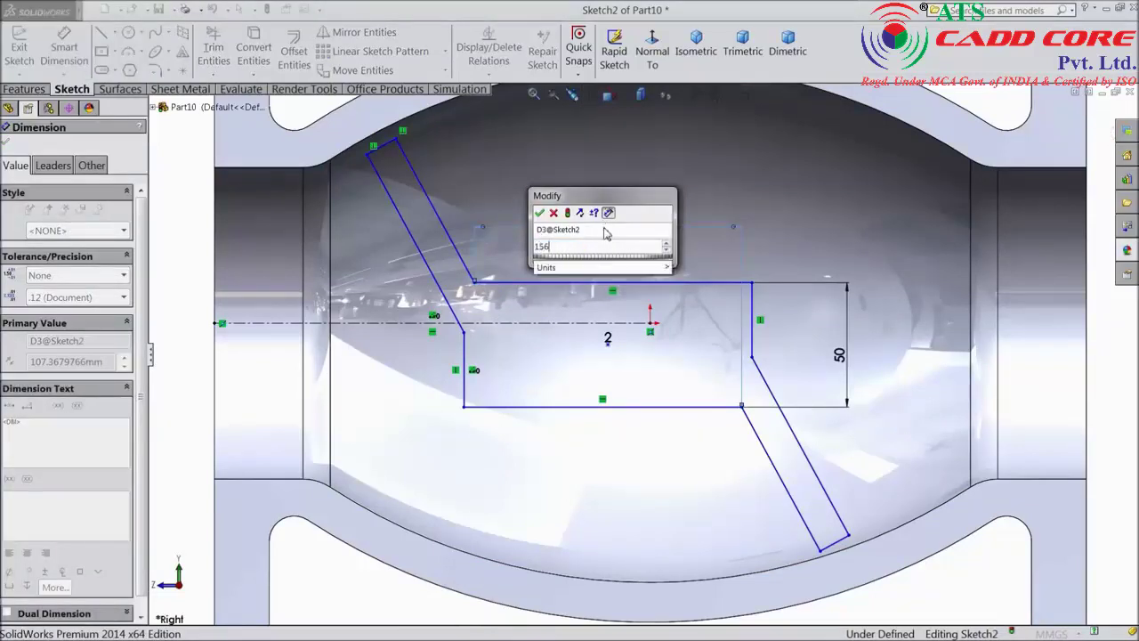
{"action": "key", "text": "Return"}
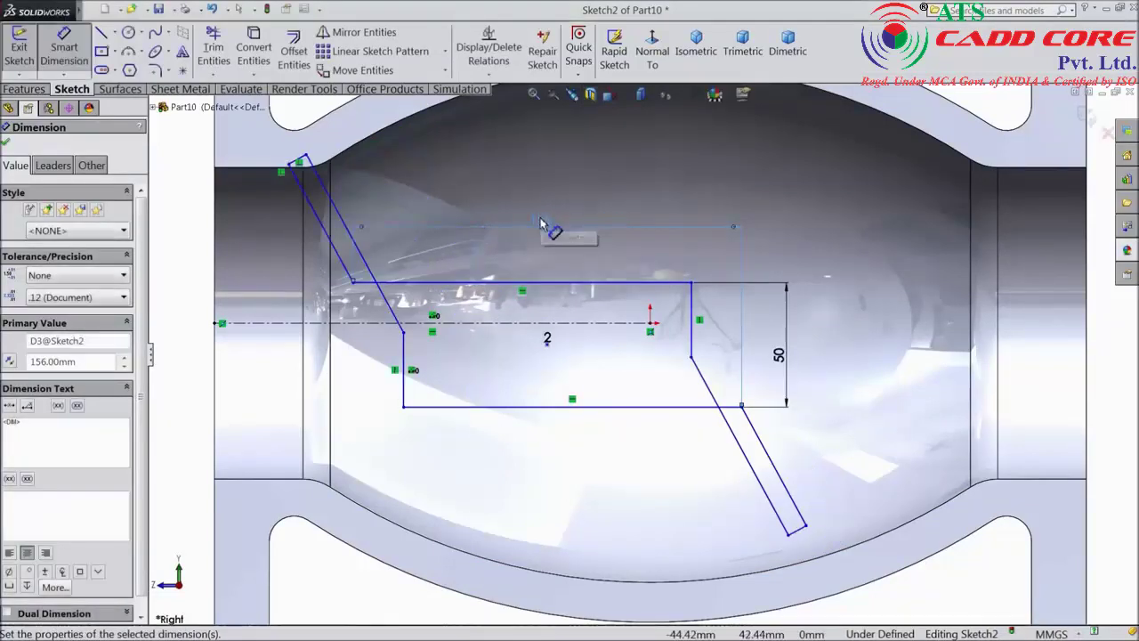
{"action": "left_click", "coordinate": [5, 143]}
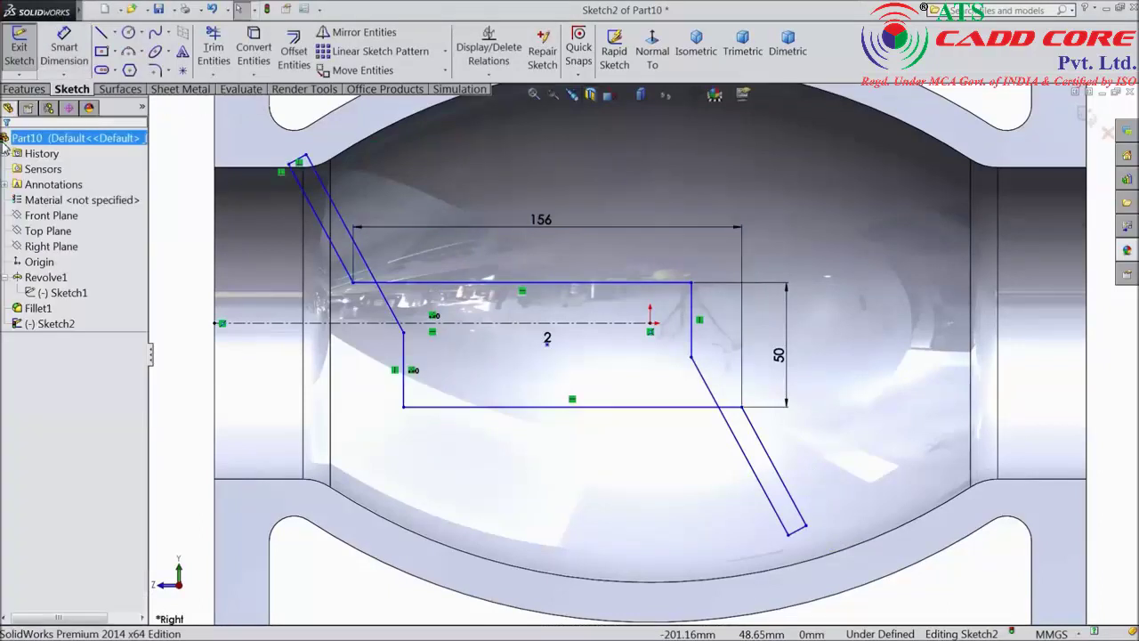
Drag the band's top-left and top-right corners rightward to widen it, then select the two endpoint vertices.
{"action": "key", "text": "z"}
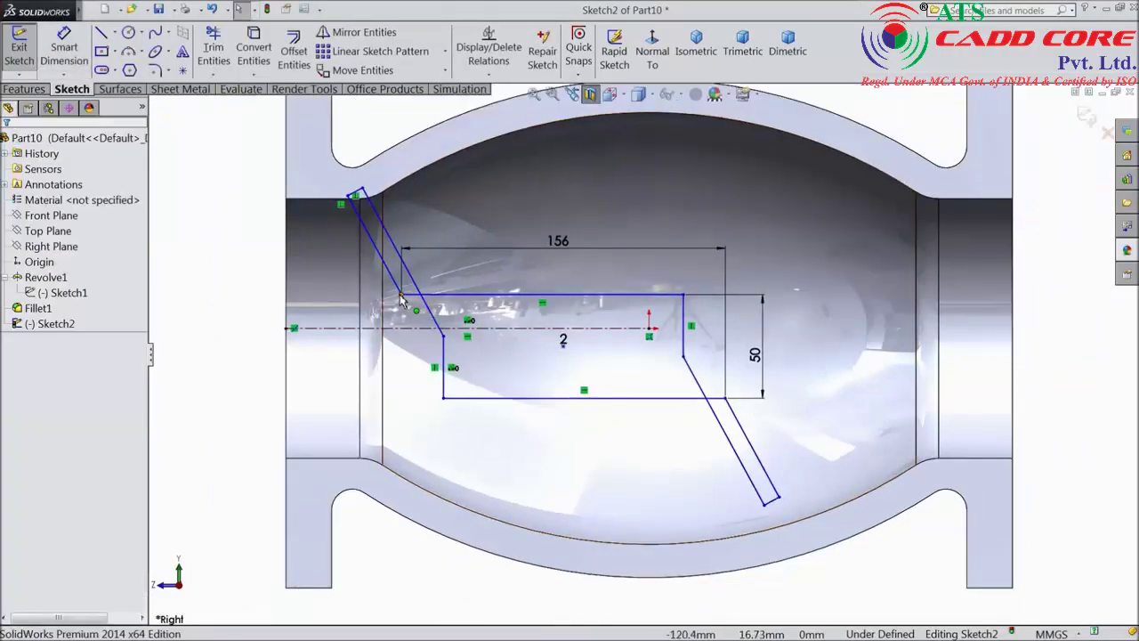
{"action": "left_click_drag", "start_coordinate": [400, 296], "coordinate": [430, 298]}
{"action": "mouse_move", "coordinate": [683, 296]}
{"action": "left_mouse_down"}
{"action": "mouse_move", "coordinate": [767, 303]}
{"action": "mouse_move", "coordinate": [731, 301]}
{"action": "left_mouse_up"}
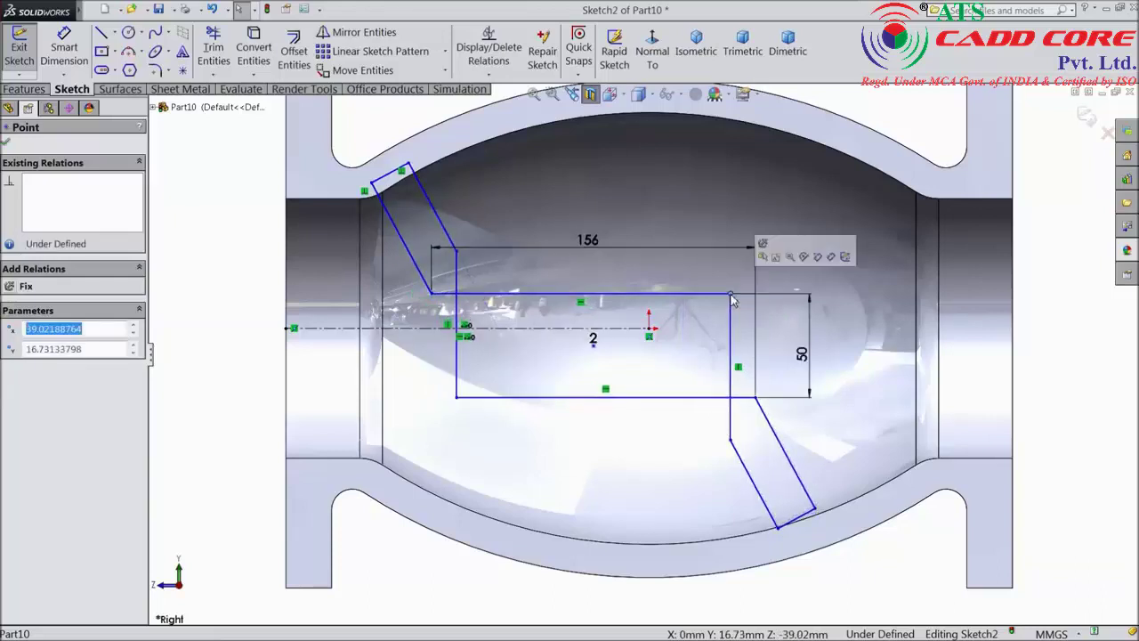
{"action": "left_click", "coordinate": [69, 59]}
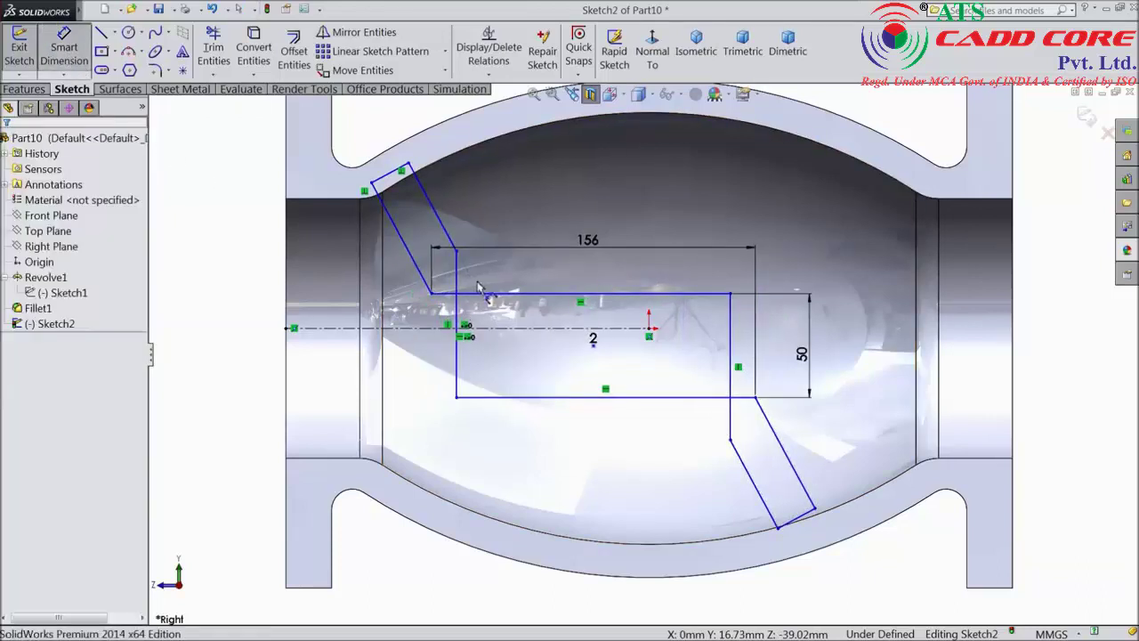
{"action": "left_click", "coordinate": [457, 254]}
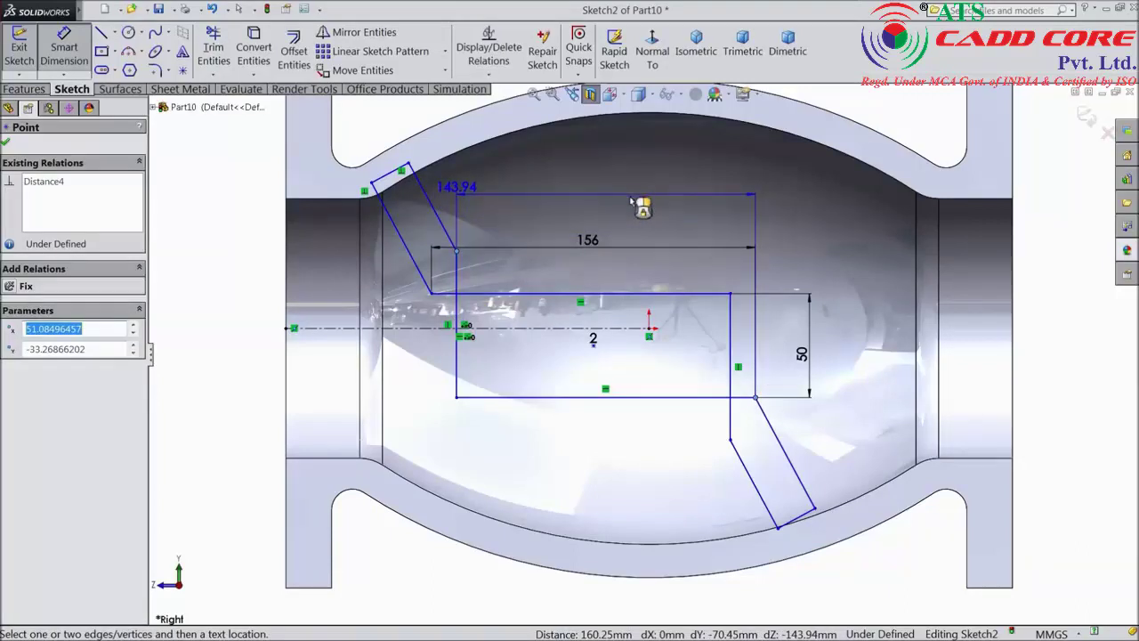
{"action": "key", "text": "Escape"}
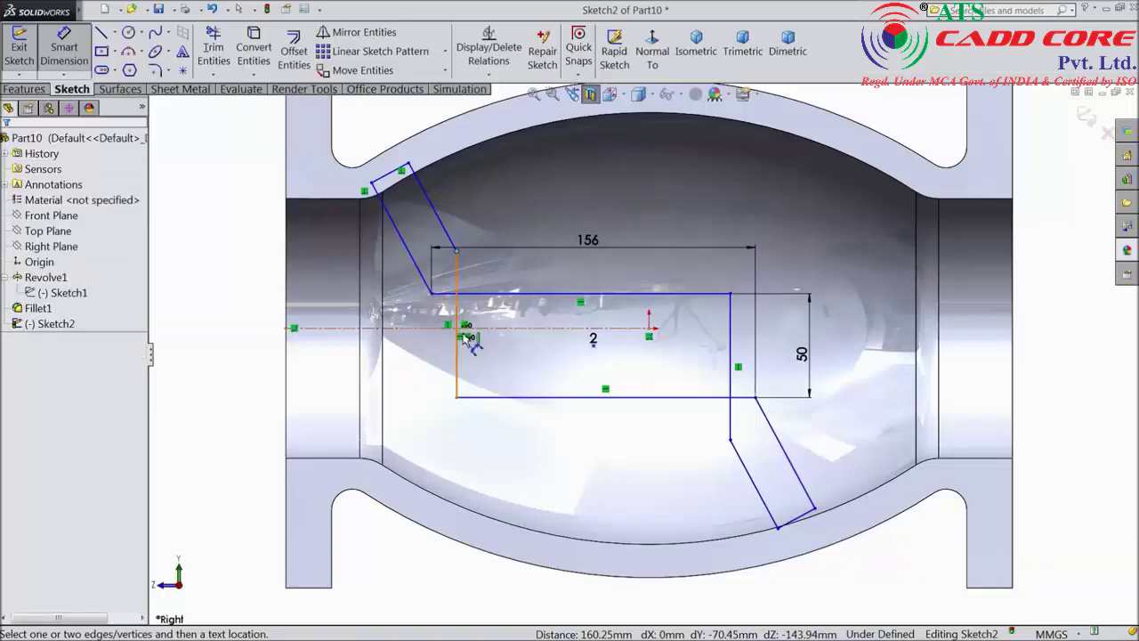
{"action": "left_click", "coordinate": [456, 253]}
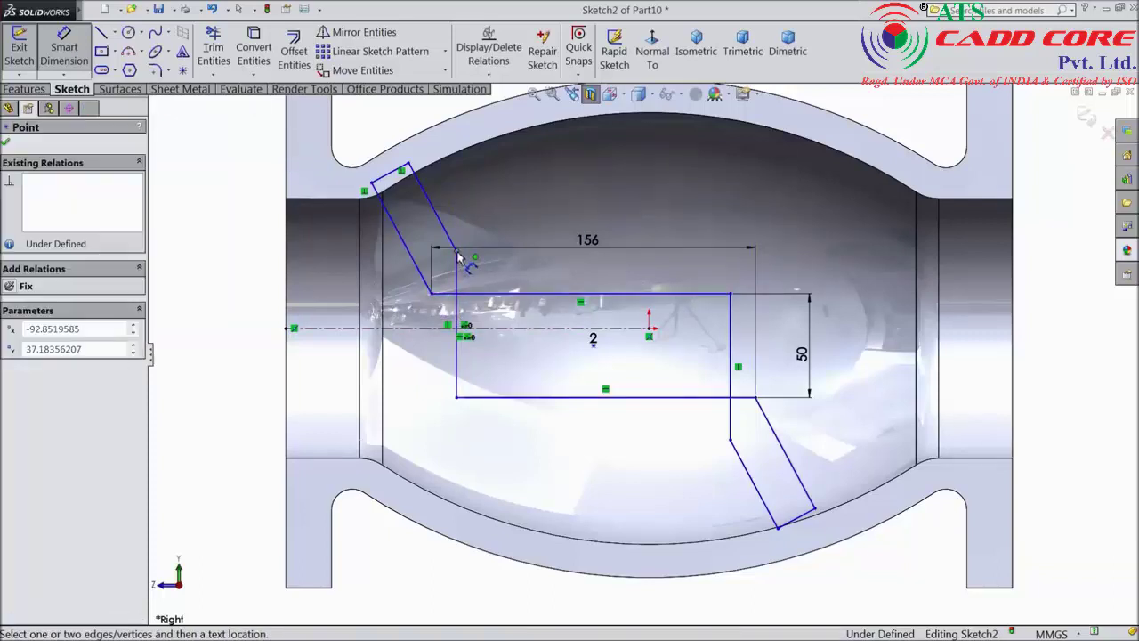
{"action": "left_click", "coordinate": [731, 441], "text": "ctrl"}
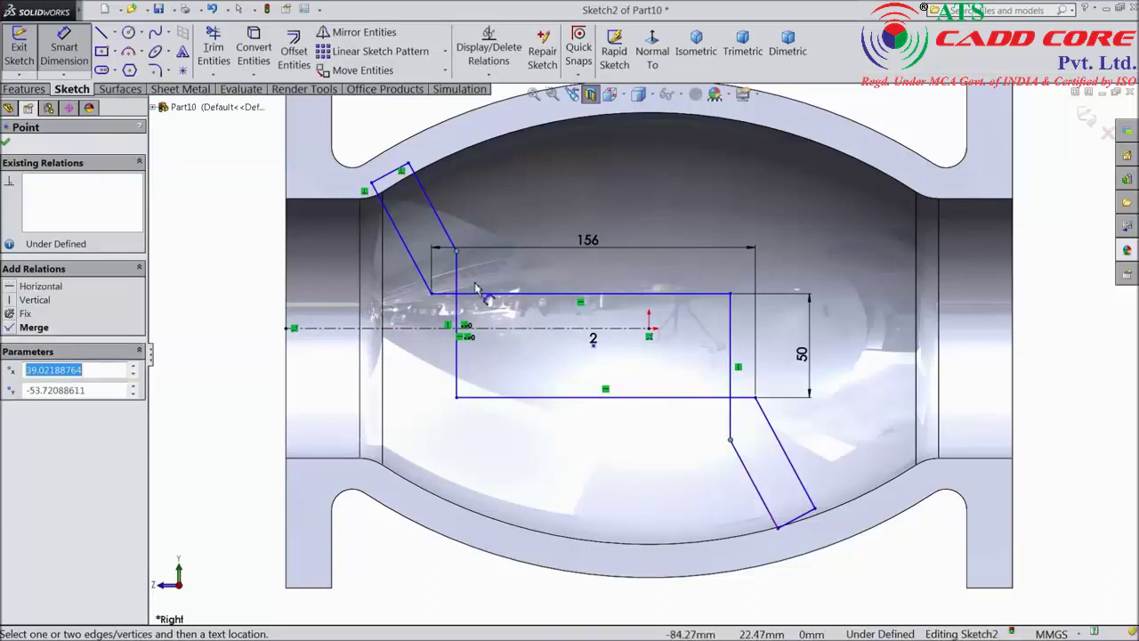
{"action": "left_click", "coordinate": [9, 143]}
Dimension the left endpoint to the right vertical's lower end as 176 mm, then drag a point to reshape the slanted lines.
{"action": "left_click", "coordinate": [80, 61]}
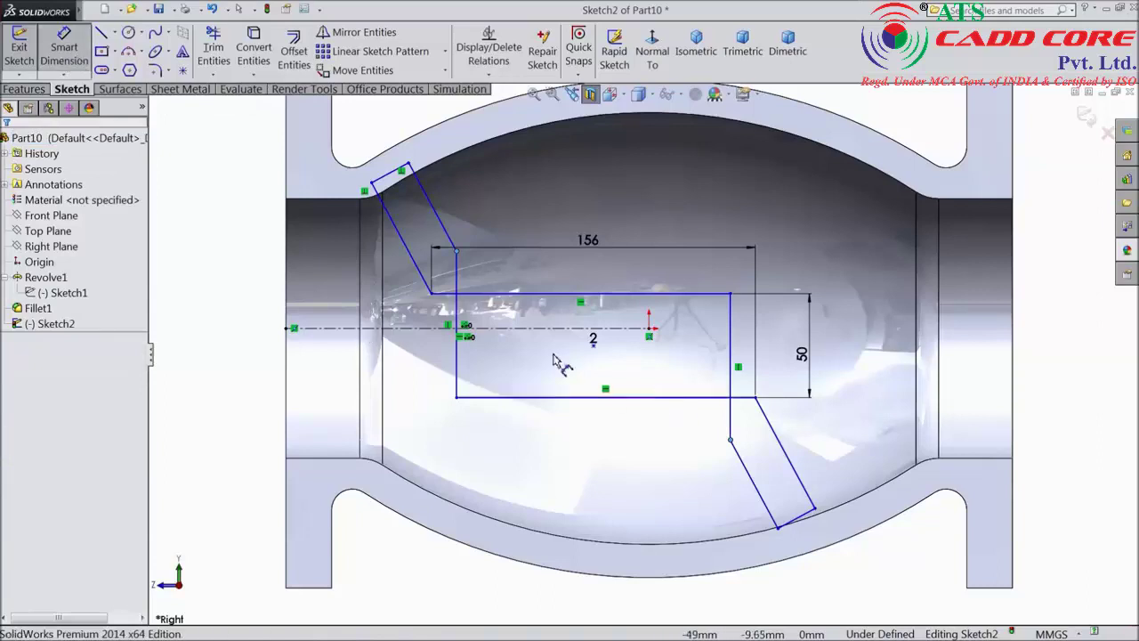
{"action": "left_click", "coordinate": [534, 249]}
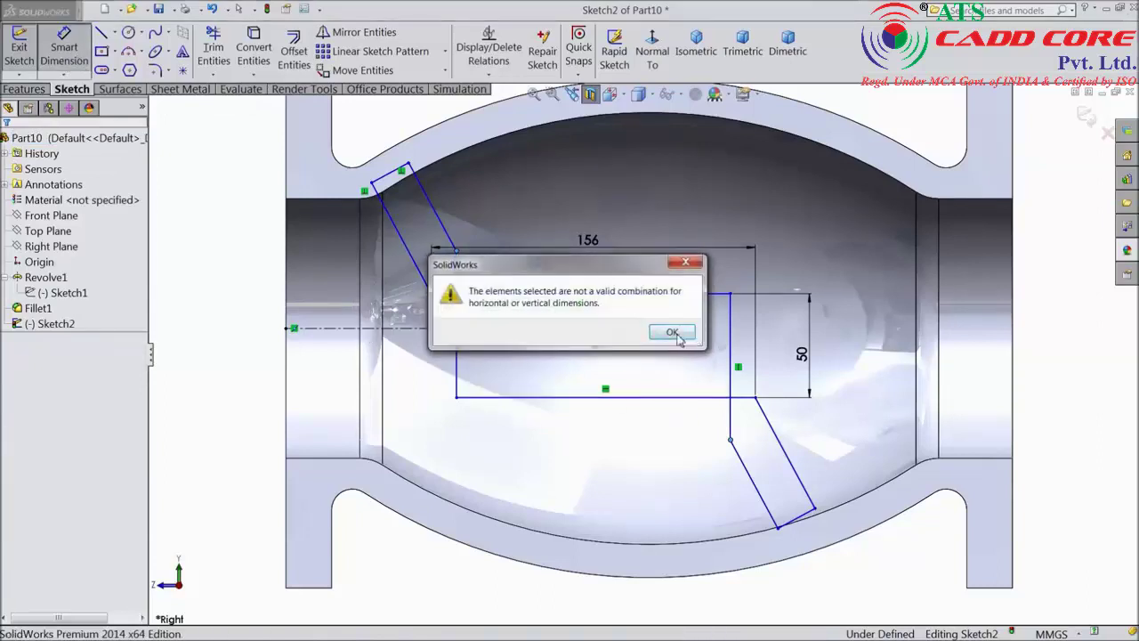
{"action": "left_click", "coordinate": [674, 333]}
{"action": "left_click", "coordinate": [456, 254]}
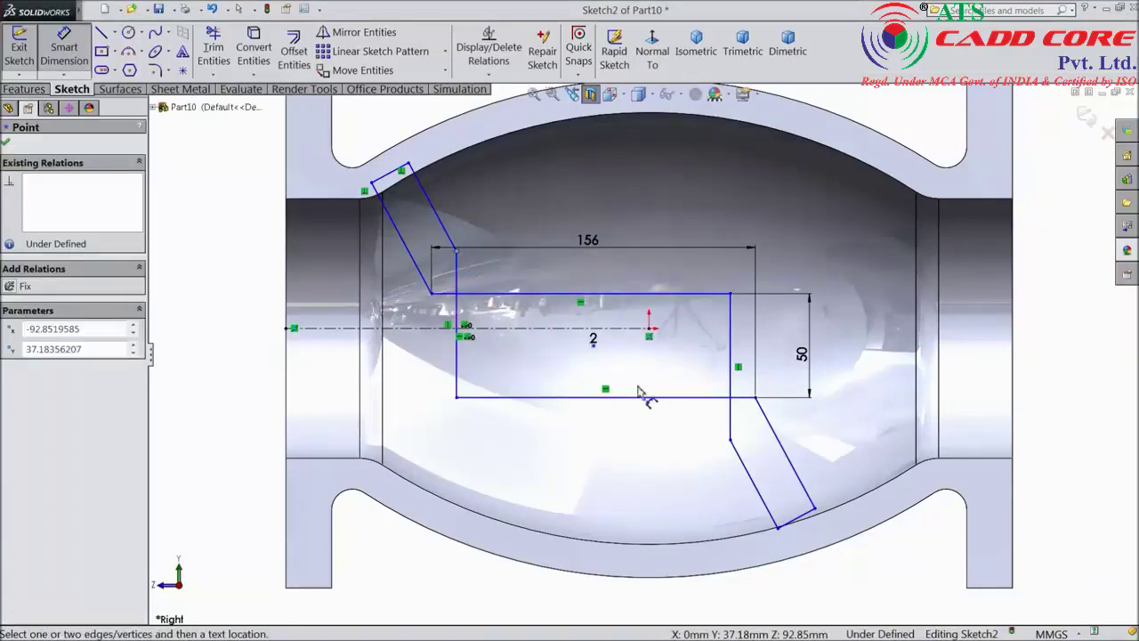
{"action": "left_click", "coordinate": [730, 440]}
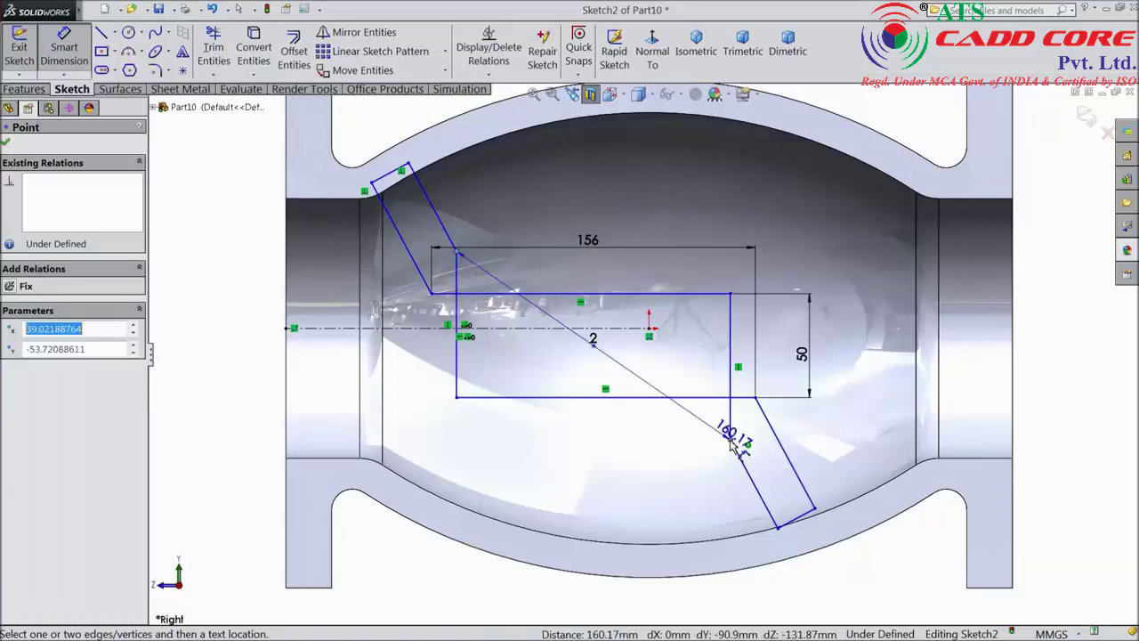
{"action": "left_click", "coordinate": [644, 203]}
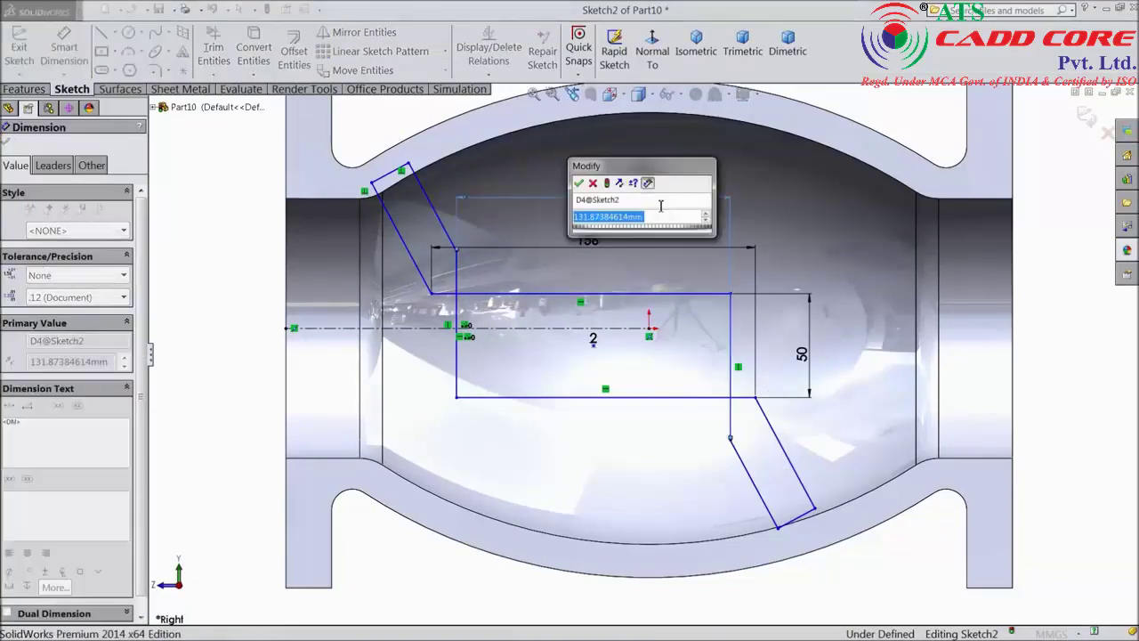
{"action": "type", "text": "176"}
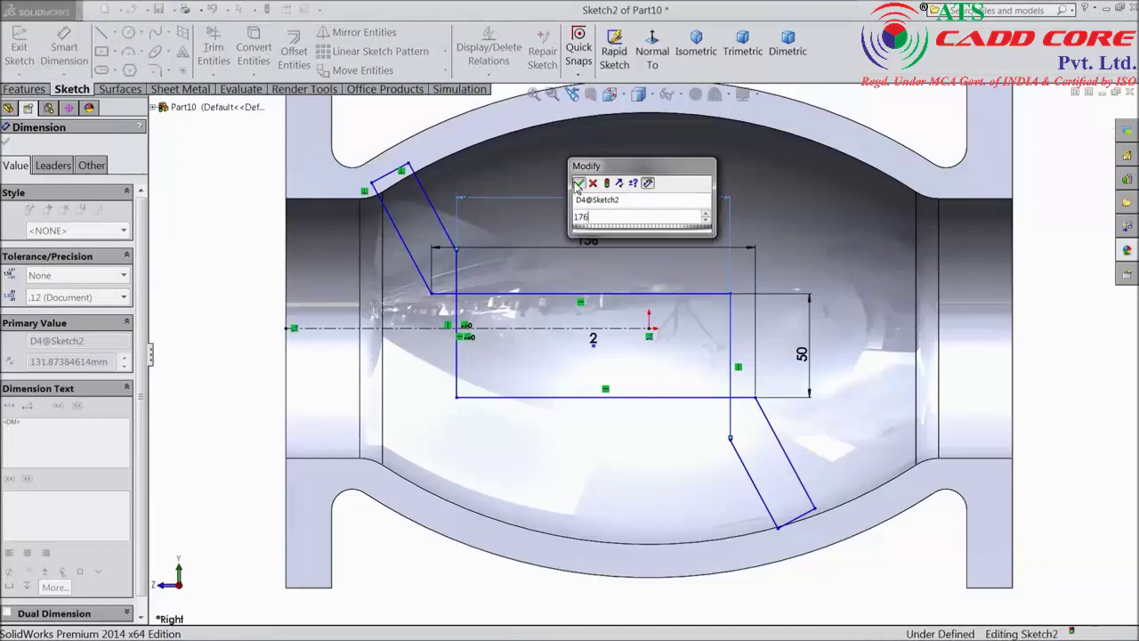
{"action": "left_click", "coordinate": [576, 184]}
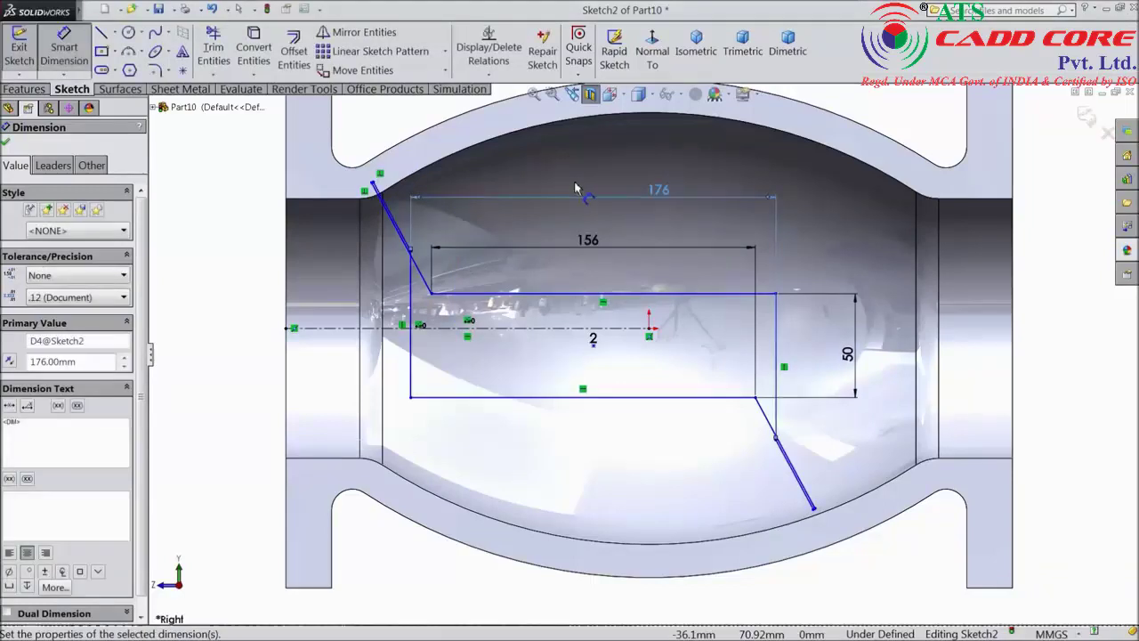
{"action": "left_click", "coordinate": [6, 142]}
{"action": "scroll", "coordinate": [472, 289], "scroll_direction": "down", "scroll_amount": 3}
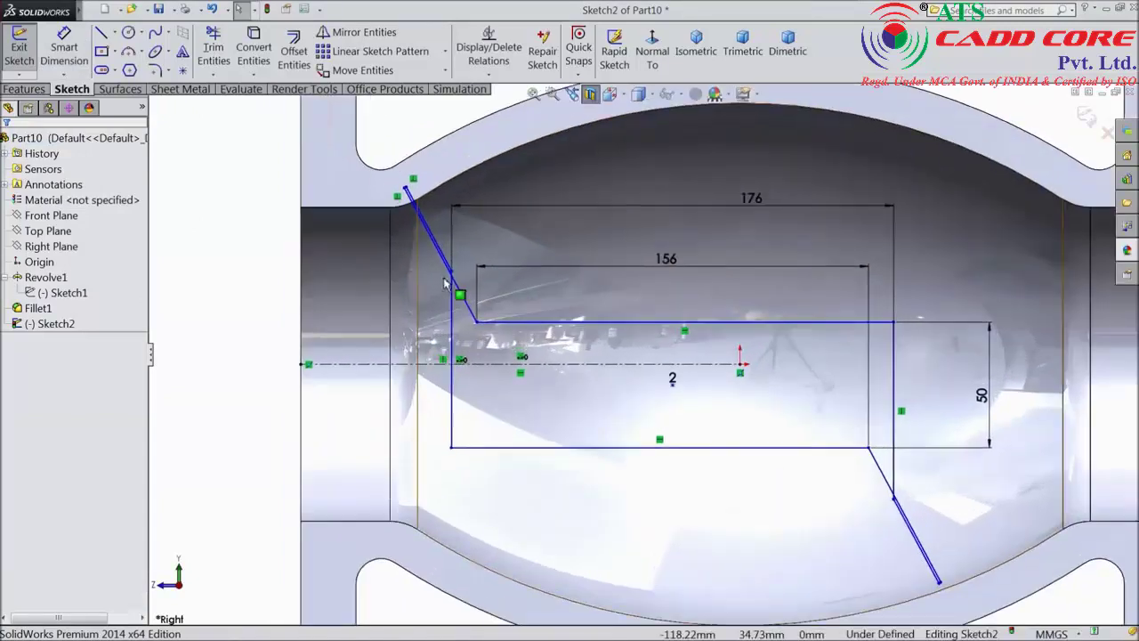
{"action": "mouse_move", "coordinate": [459, 295]}
{"action": "left_mouse_down"}
{"action": "mouse_move", "coordinate": [458, 361]}
{"action": "mouse_move", "coordinate": [519, 365]}
{"action": "left_mouse_up"}
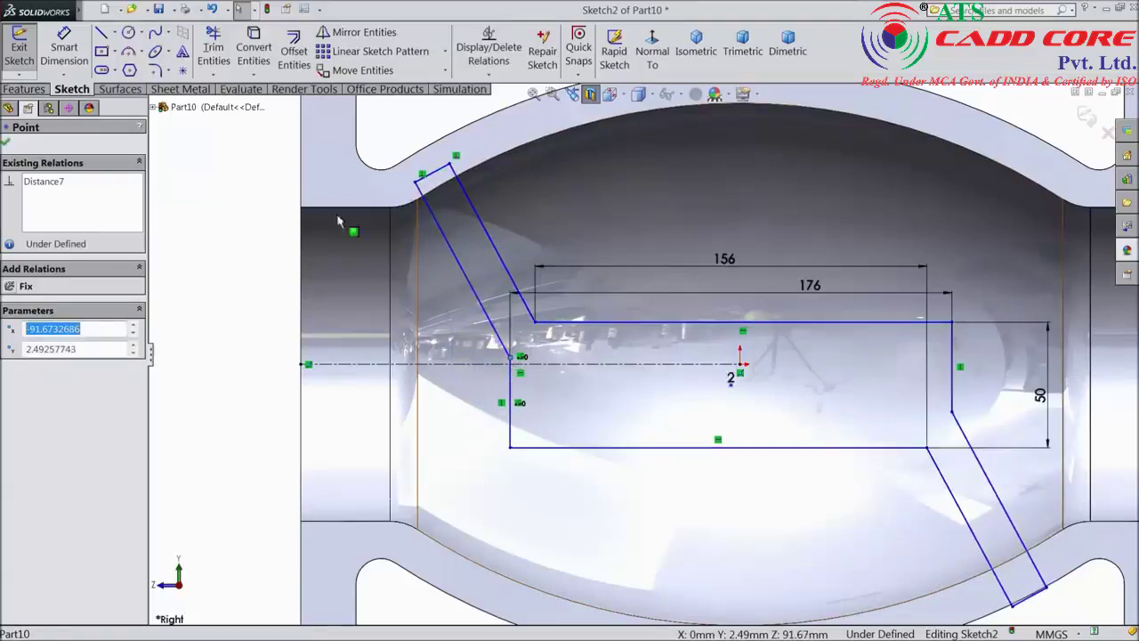
Set the slanted strip width between the two slanted lines to 16 mm.
{"action": "left_click", "coordinate": [64, 47]}
{"action": "scroll", "coordinate": [472, 247], "scroll_direction": "down", "scroll_amount": 2}
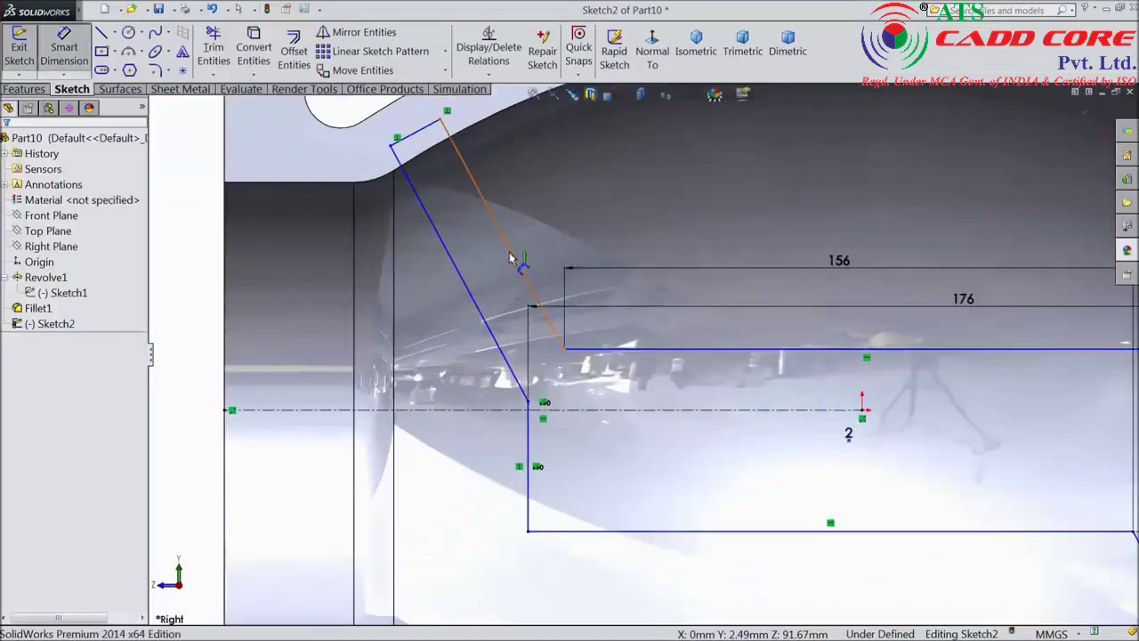
{"action": "left_click", "coordinate": [512, 258]}
{"action": "left_click", "coordinate": [461, 275]}
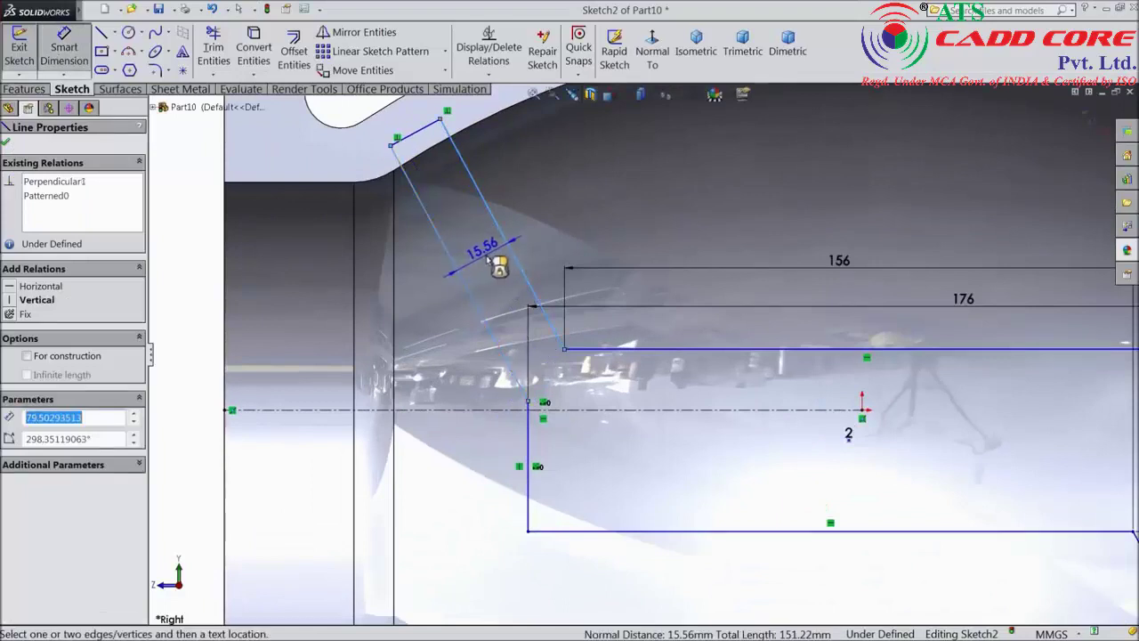
{"action": "left_click", "coordinate": [490, 265]}
{"action": "type", "text": "16"}
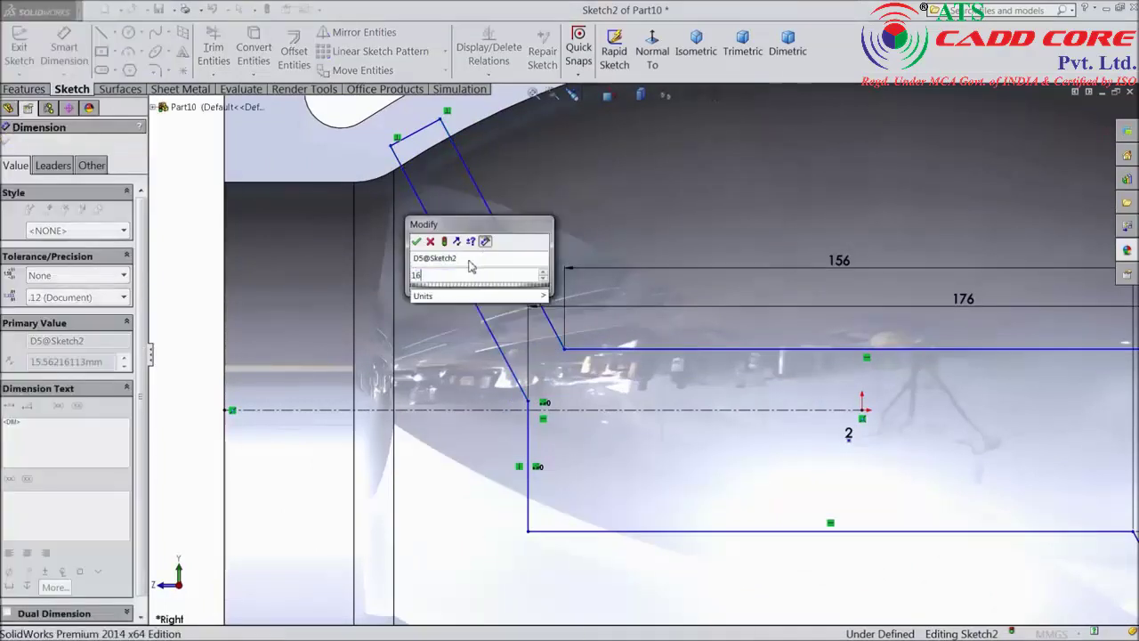
{"action": "left_click", "coordinate": [415, 241]}
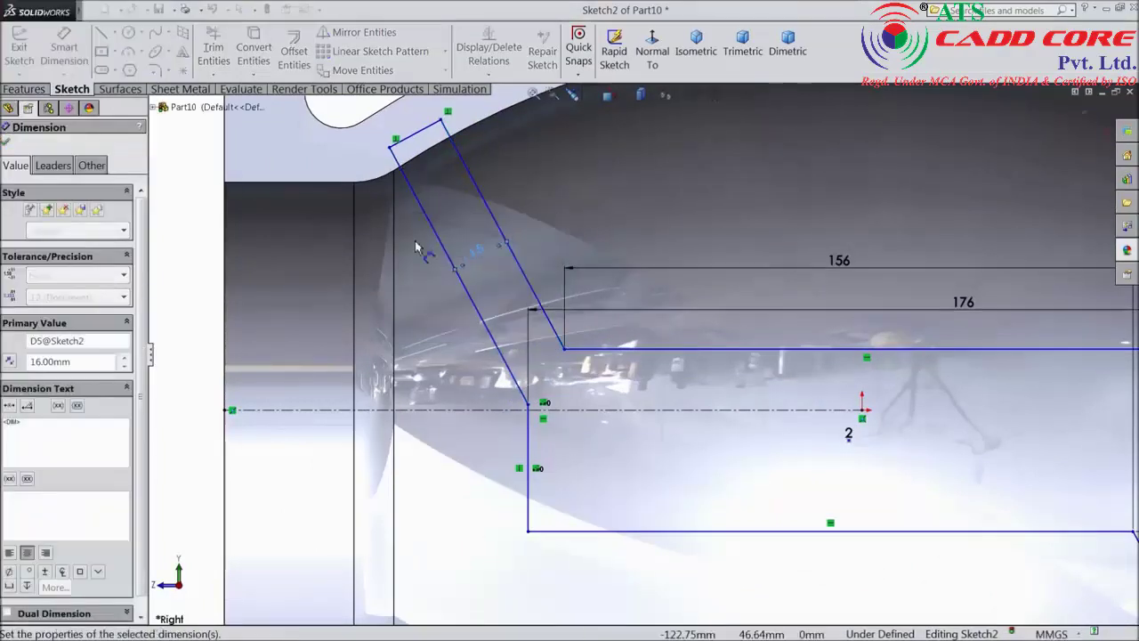
{"action": "left_click", "coordinate": [6, 144]}
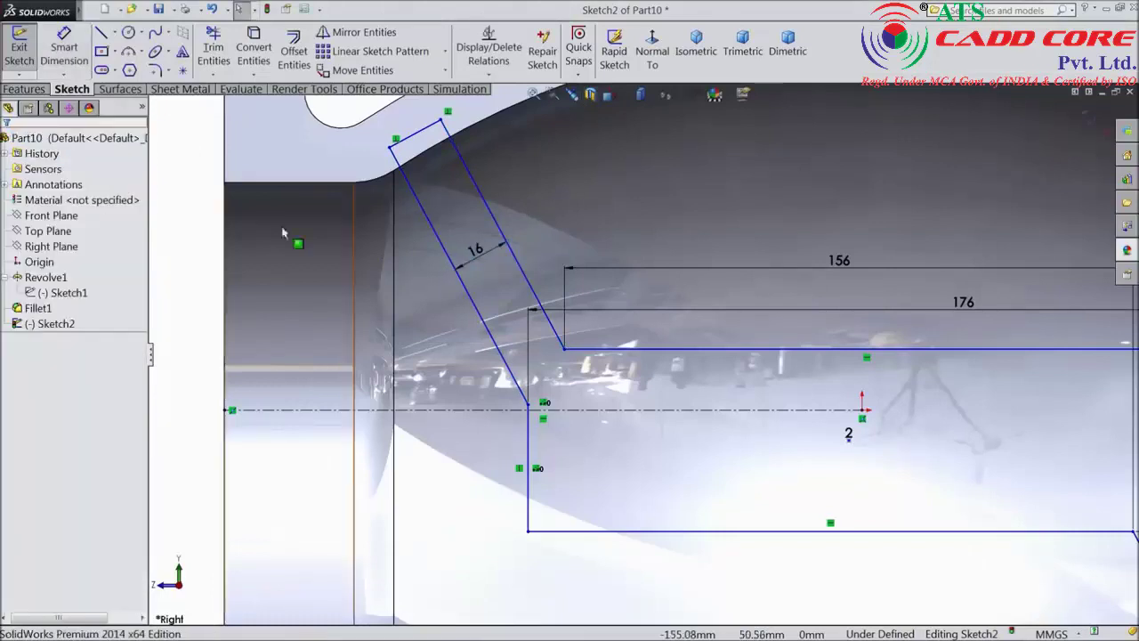
Make the two slanted lines parallel and nudge the lower strip's endpoint up-left.
{"action": "left_click", "coordinate": [485, 227]}
{"action": "left_click", "coordinate": [447, 253], "text": "ctrl"}
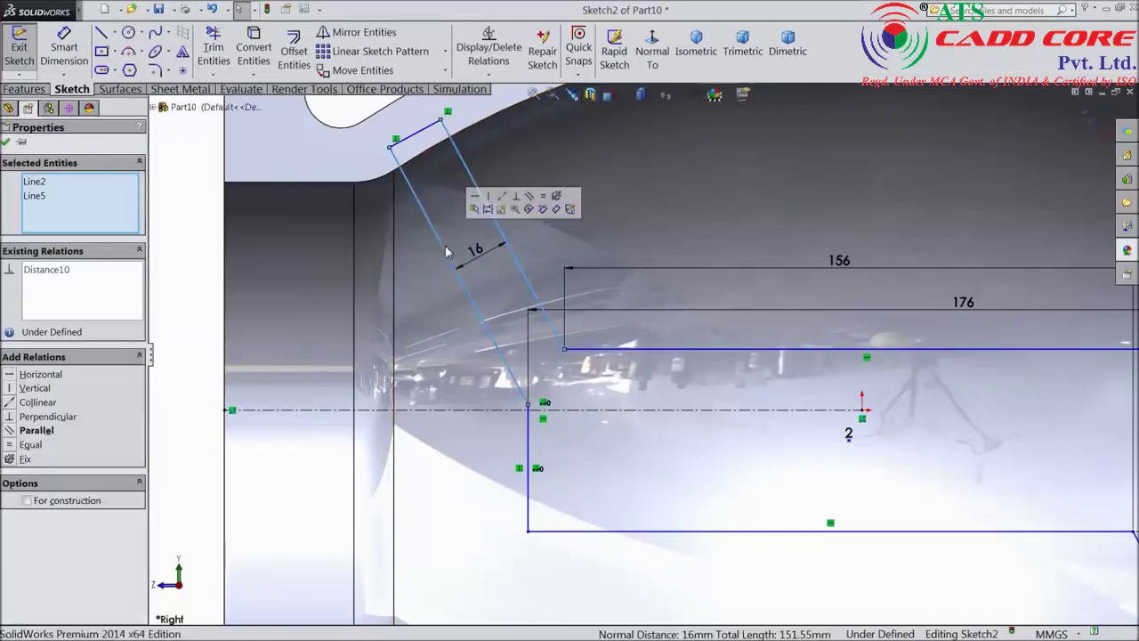
{"action": "left_click", "coordinate": [529, 198]}
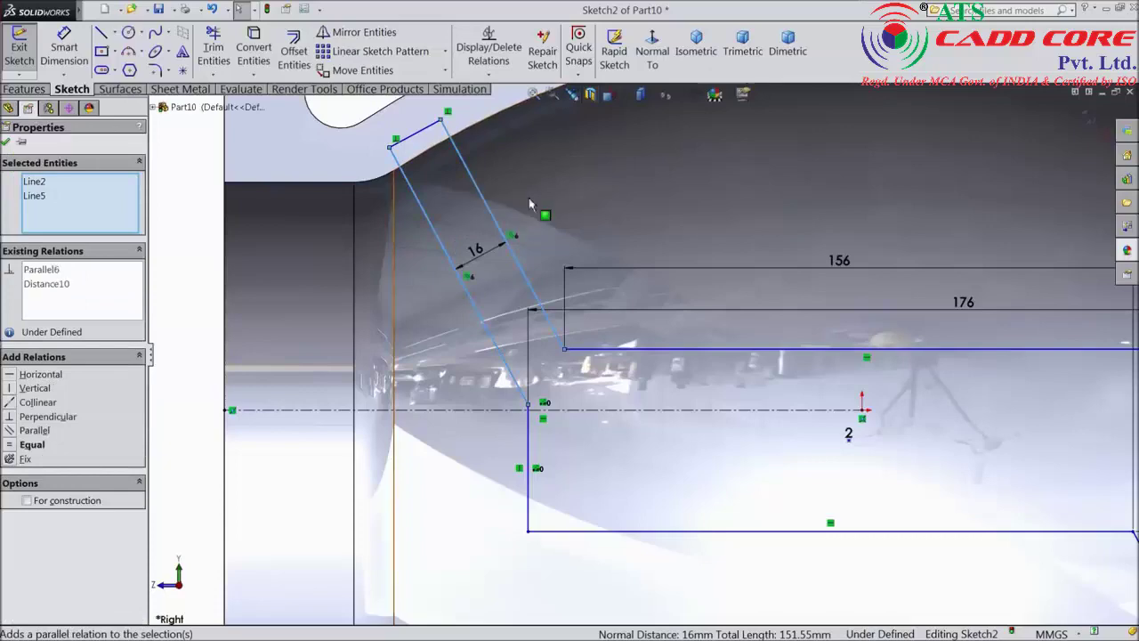
{"action": "left_click", "coordinate": [6, 141]}
{"action": "scroll", "coordinate": [585, 375], "scroll_direction": "up", "scroll_amount": 3}
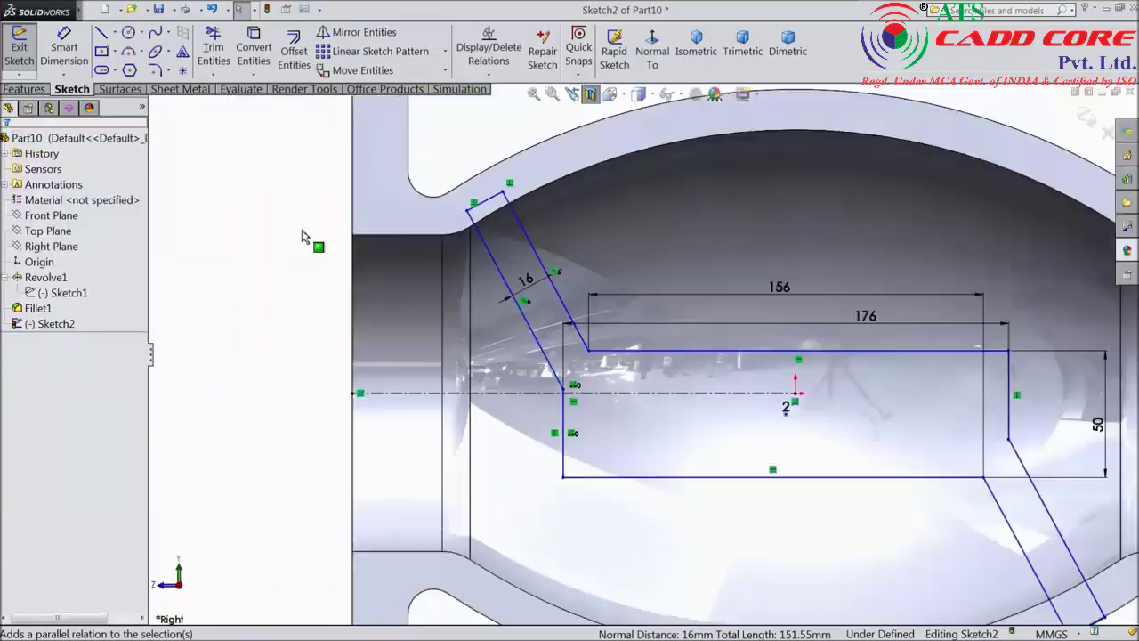
{"action": "scroll", "coordinate": [903, 569], "scroll_direction": "down", "scroll_amount": 1}
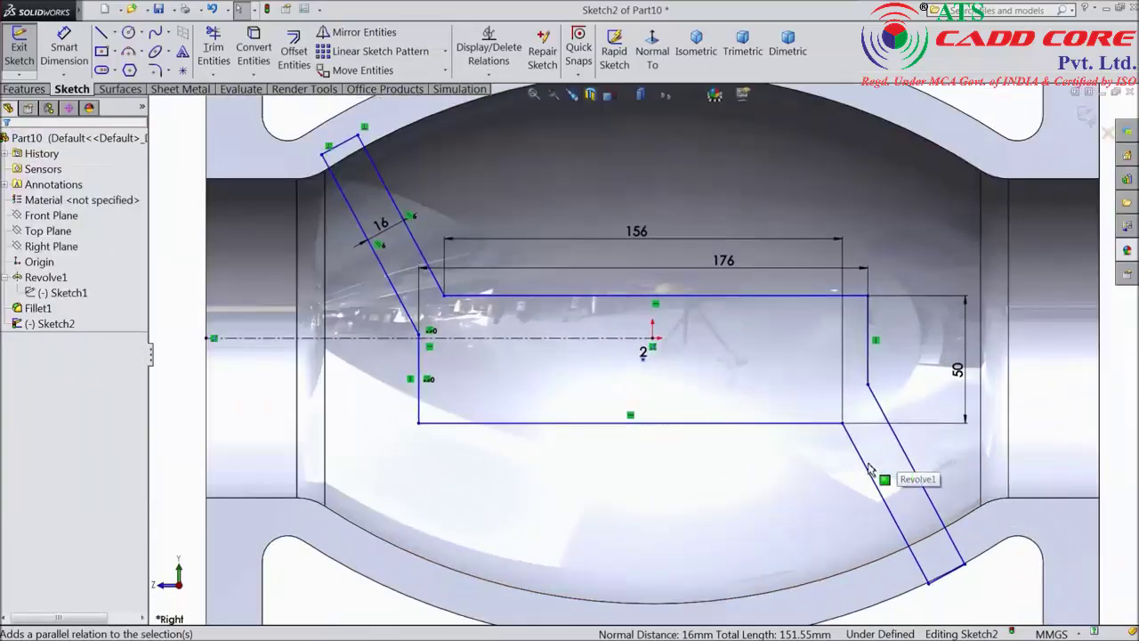
{"action": "left_click_drag", "start_coordinate": [965, 568], "coordinate": [952, 550]}
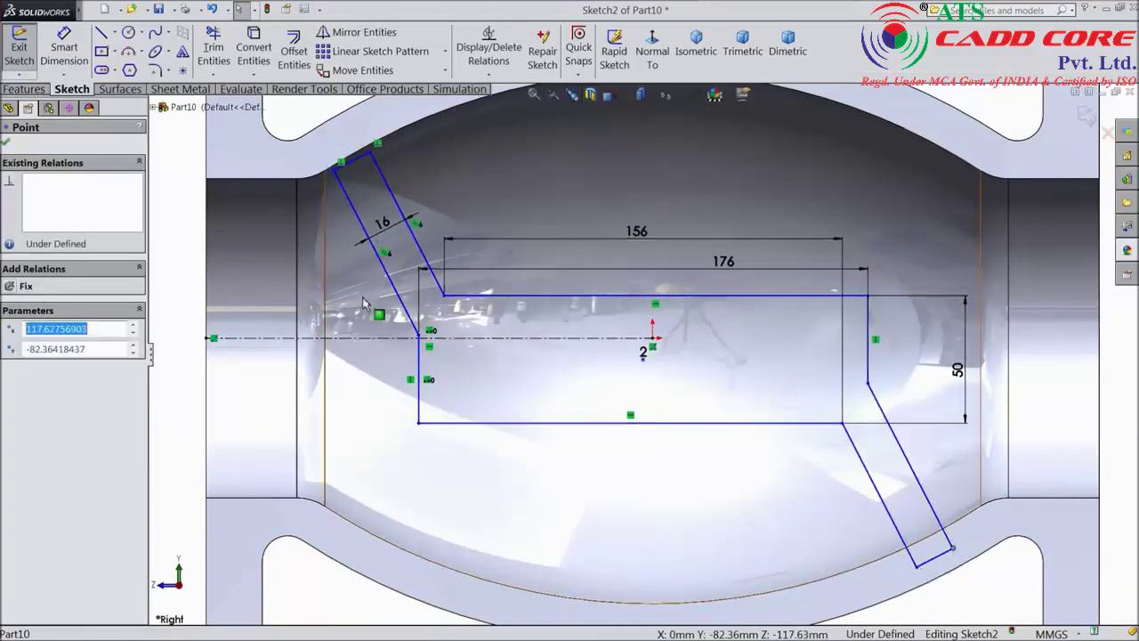
{"action": "left_click", "coordinate": [279, 236]}
{"action": "scroll", "coordinate": [392, 342], "scroll_direction": "down", "scroll_amount": 2}
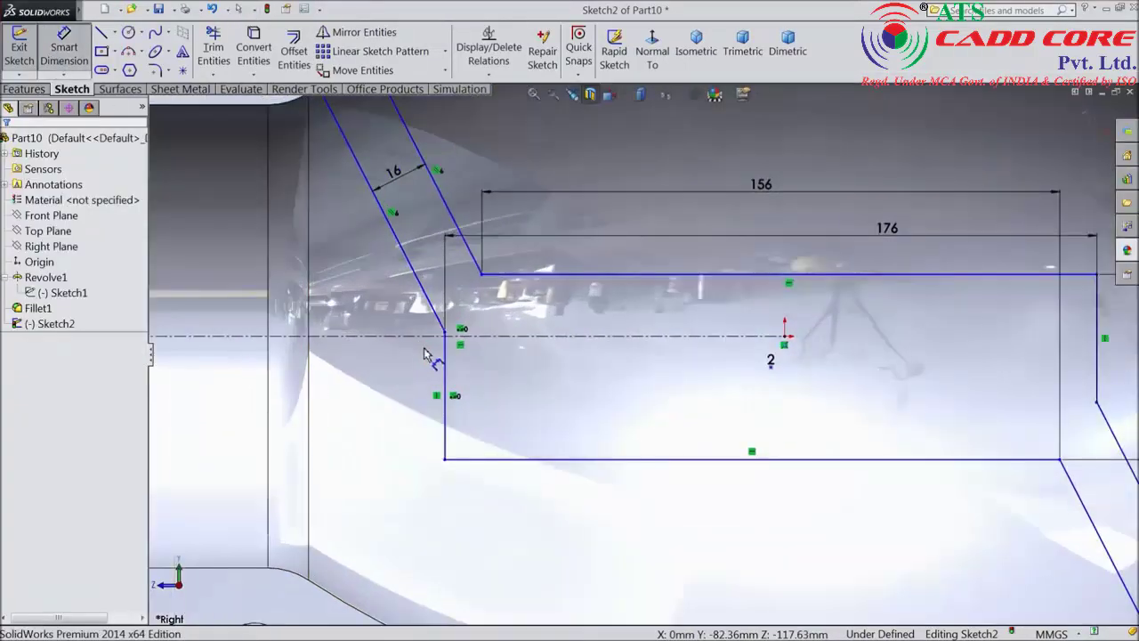
Set the angle between the left vertical and the slanted line to 150°.
{"action": "left_click", "coordinate": [445, 363]}
{"action": "left_click", "coordinate": [430, 302]}
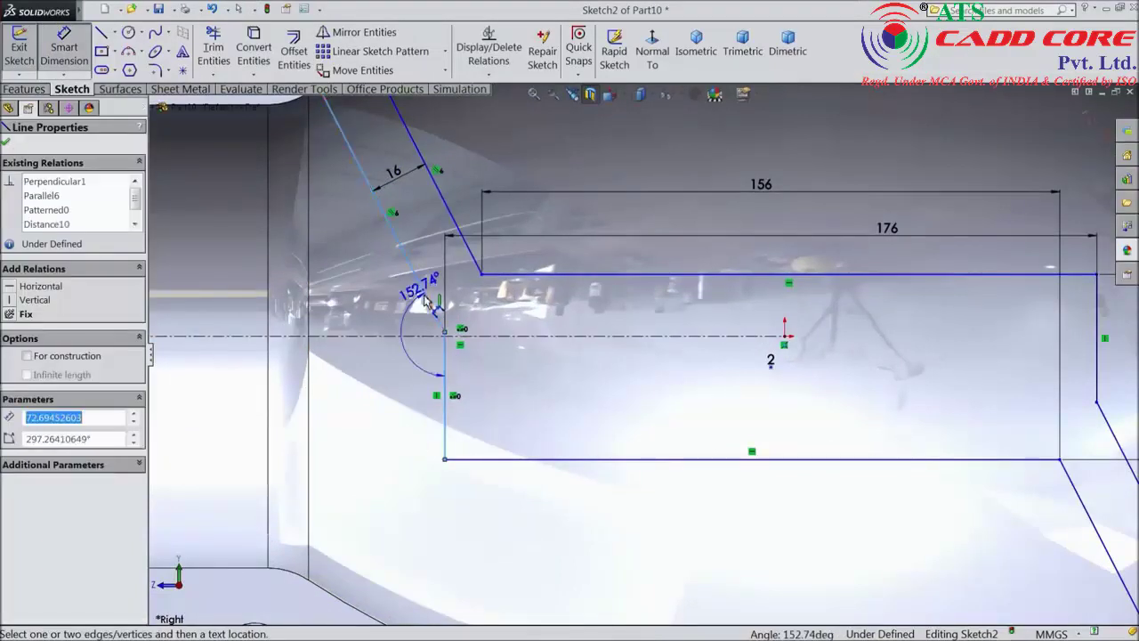
{"action": "left_click", "coordinate": [409, 329]}
{"action": "type", "text": "150"}
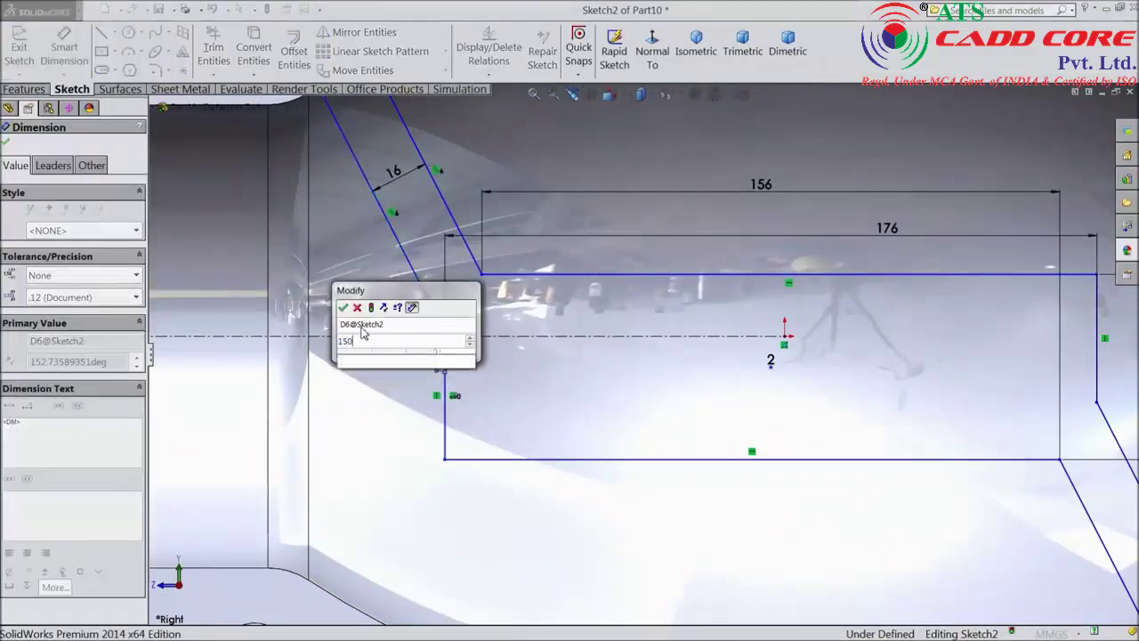
{"action": "left_click", "coordinate": [344, 308]}
{"action": "scroll", "coordinate": [472, 331], "scroll_direction": "up", "scroll_amount": 3}
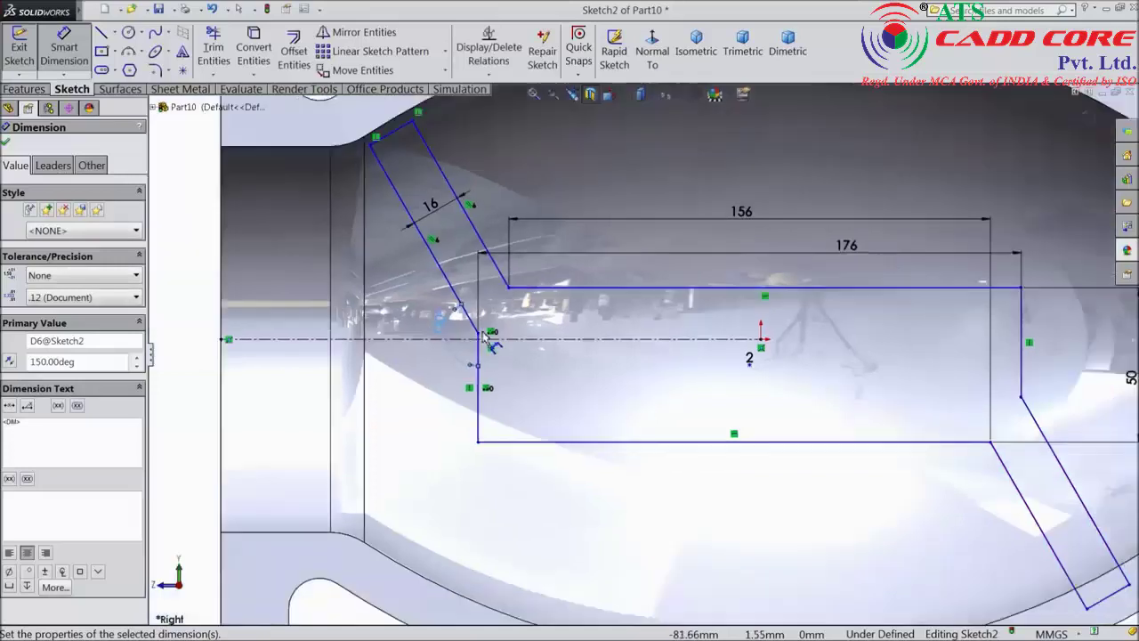
{"action": "left_click", "coordinate": [5, 144]}
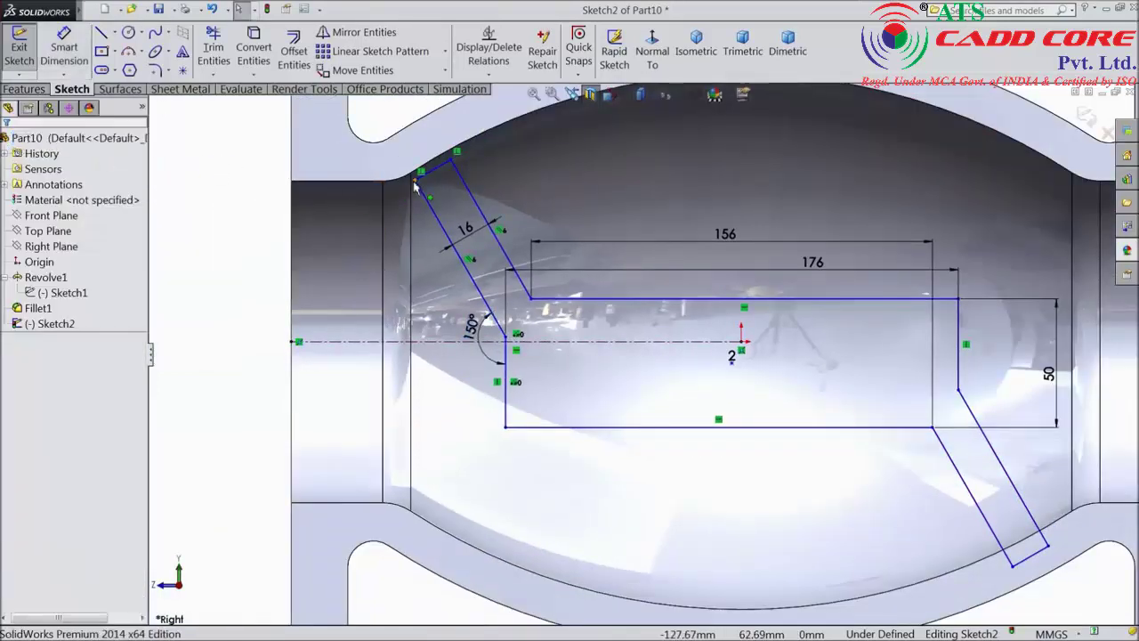
Extend the upper strip's top end and the lower strip's corner out to the inner wall.
{"action": "left_click_drag", "start_coordinate": [415, 184], "coordinate": [407, 166]}
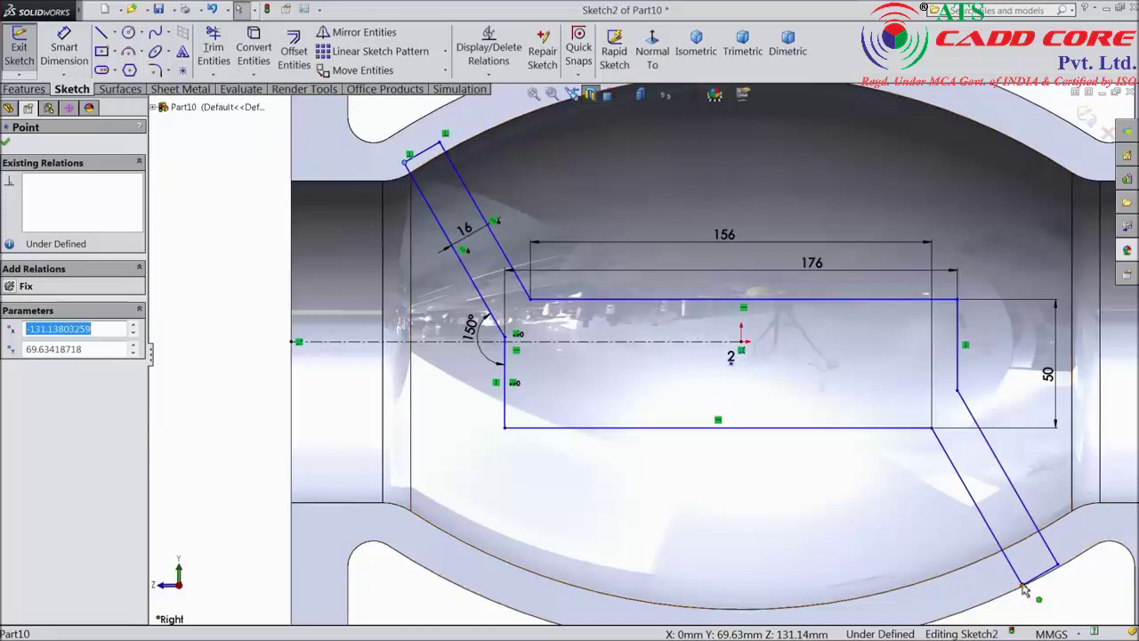
{"action": "left_click_drag", "start_coordinate": [1023, 592], "coordinate": [1014, 569]}
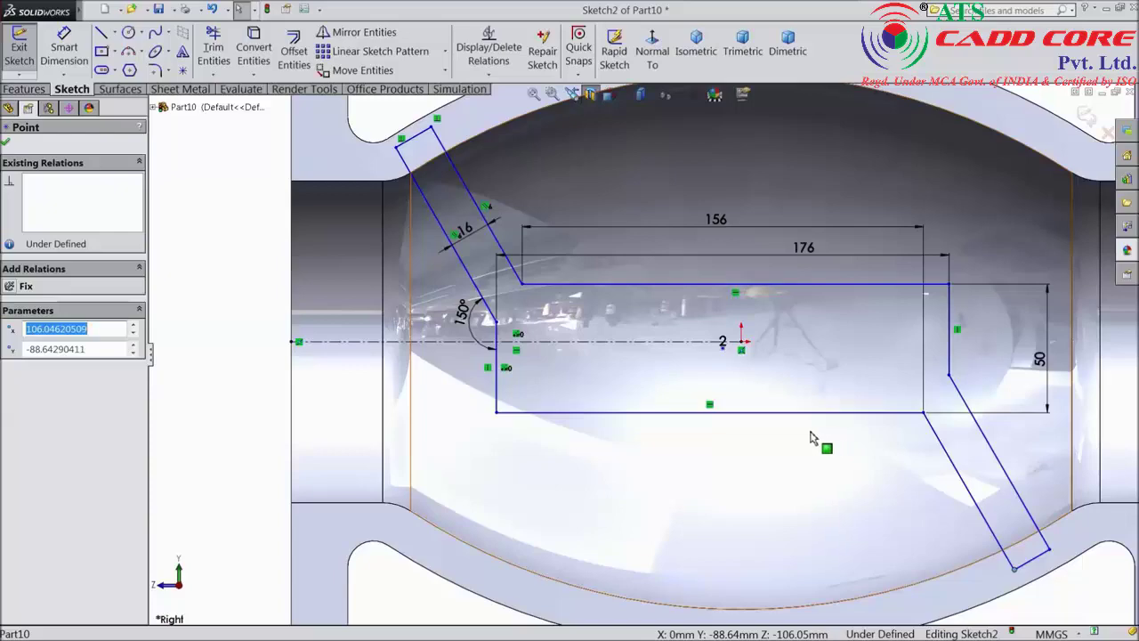
{"action": "key", "text": "Escape"}
{"action": "scroll", "coordinate": [649, 338], "scroll_direction": "down", "scroll_amount": 3}
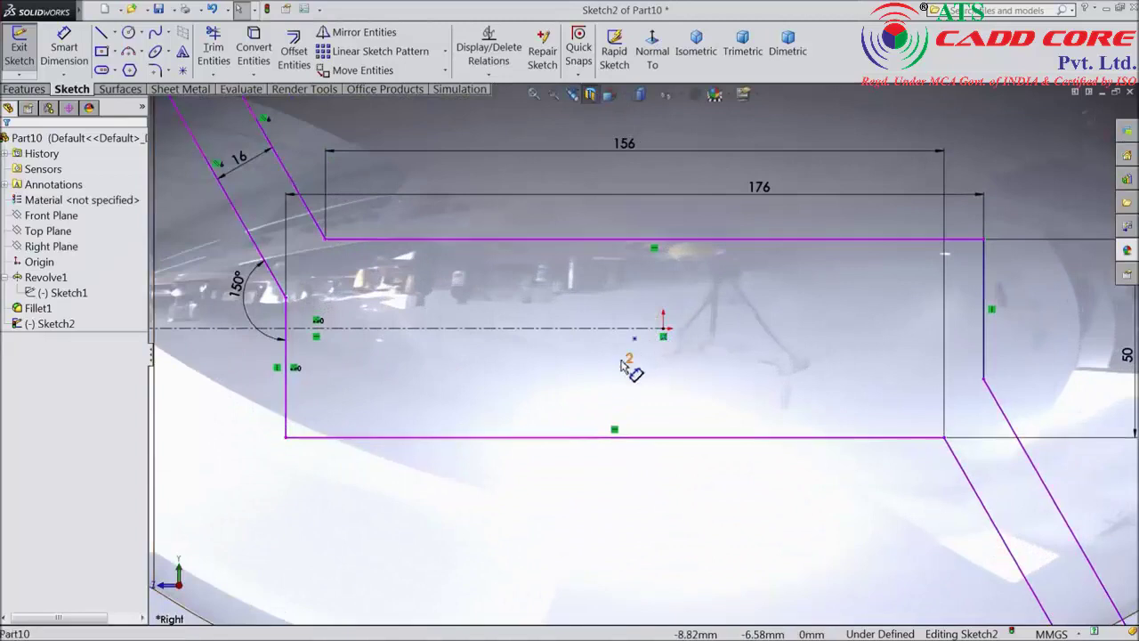
Make the sketch point near the origin coincident with the origin.
{"action": "left_click", "coordinate": [624, 367]}
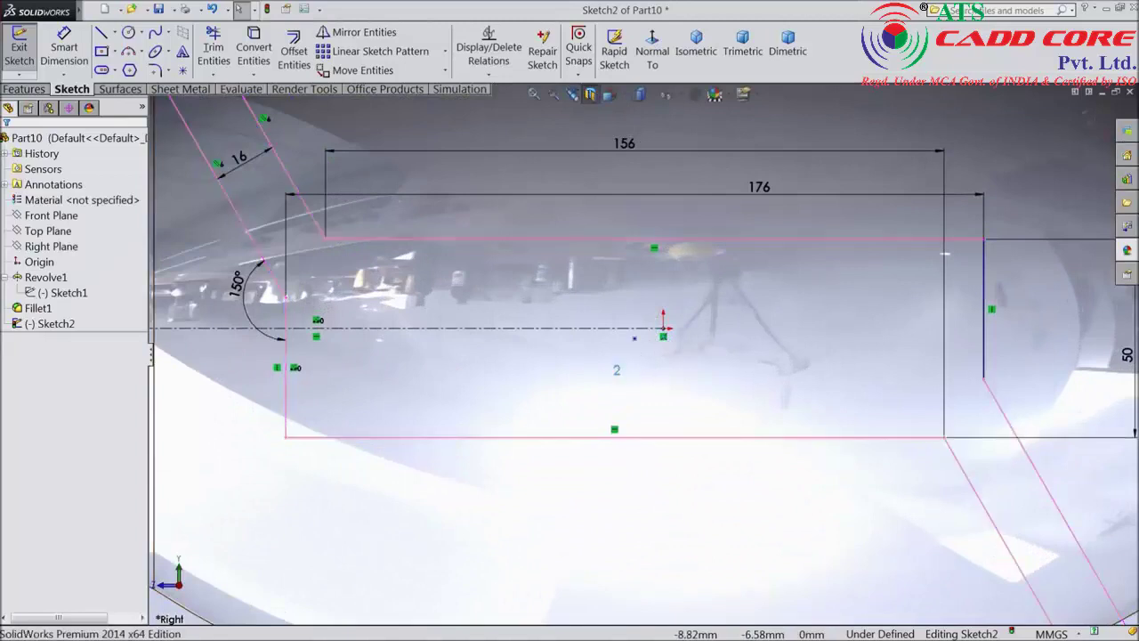
{"action": "left_click", "coordinate": [635, 339]}
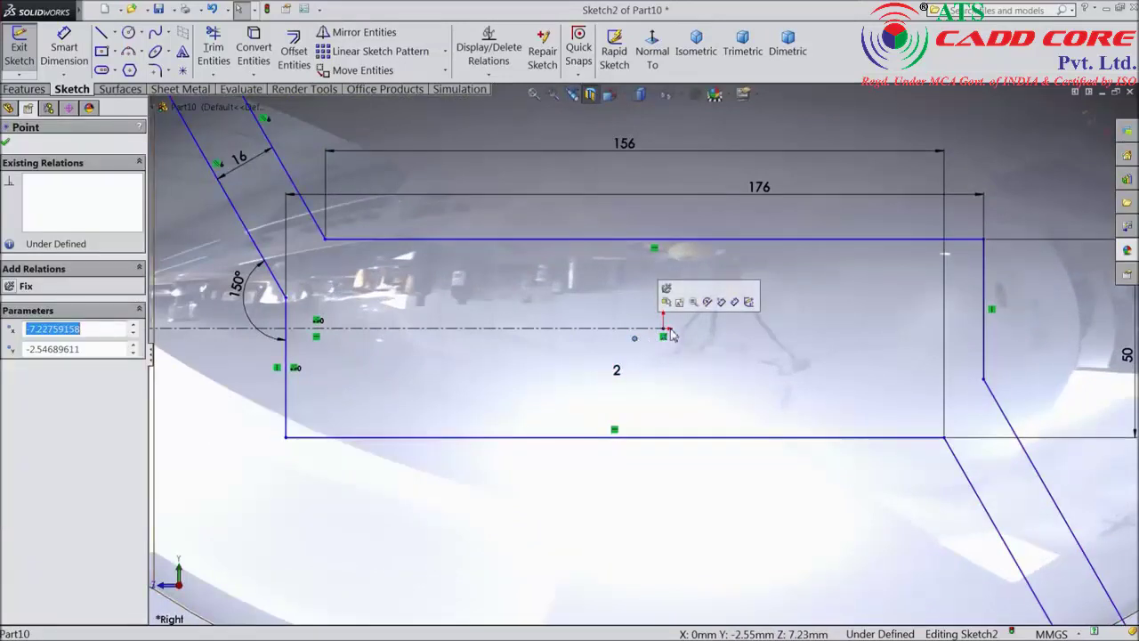
{"action": "left_click", "coordinate": [665, 329], "text": "ctrl"}
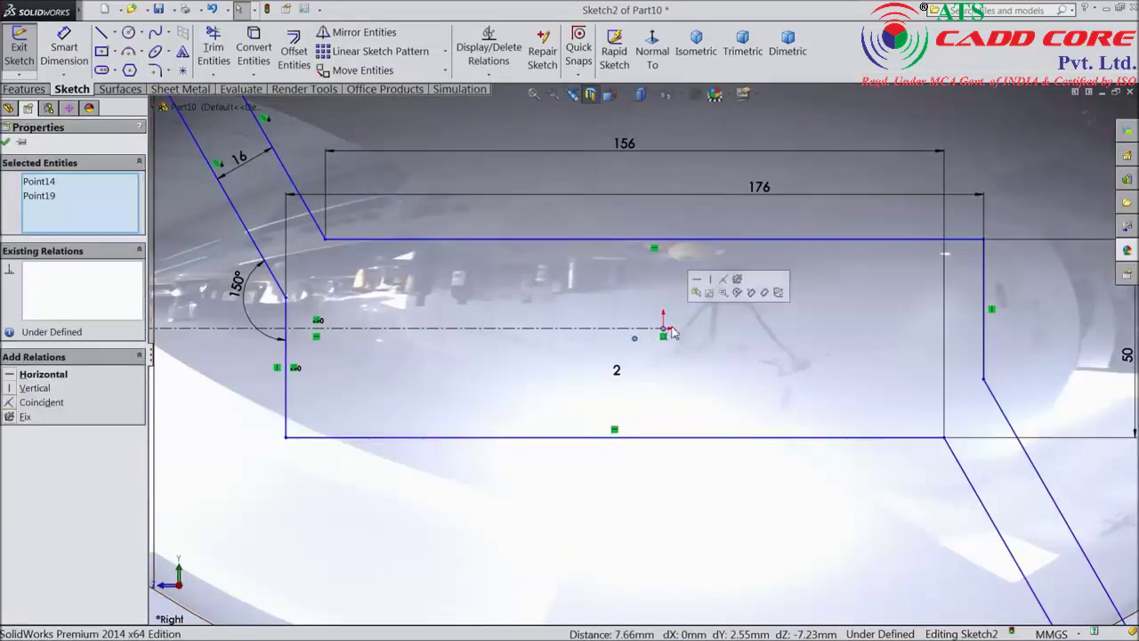
{"action": "left_click", "coordinate": [724, 279]}
{"action": "key", "text": "f"}
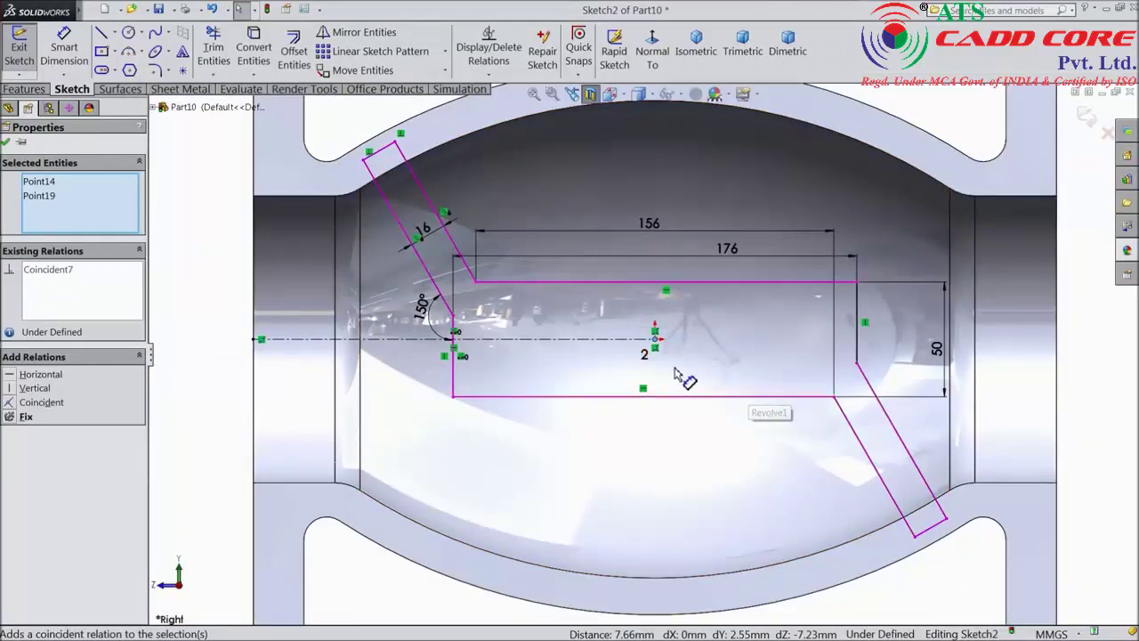
{"action": "left_click", "coordinate": [6, 142]}
{"action": "left_click", "coordinate": [19, 90]}
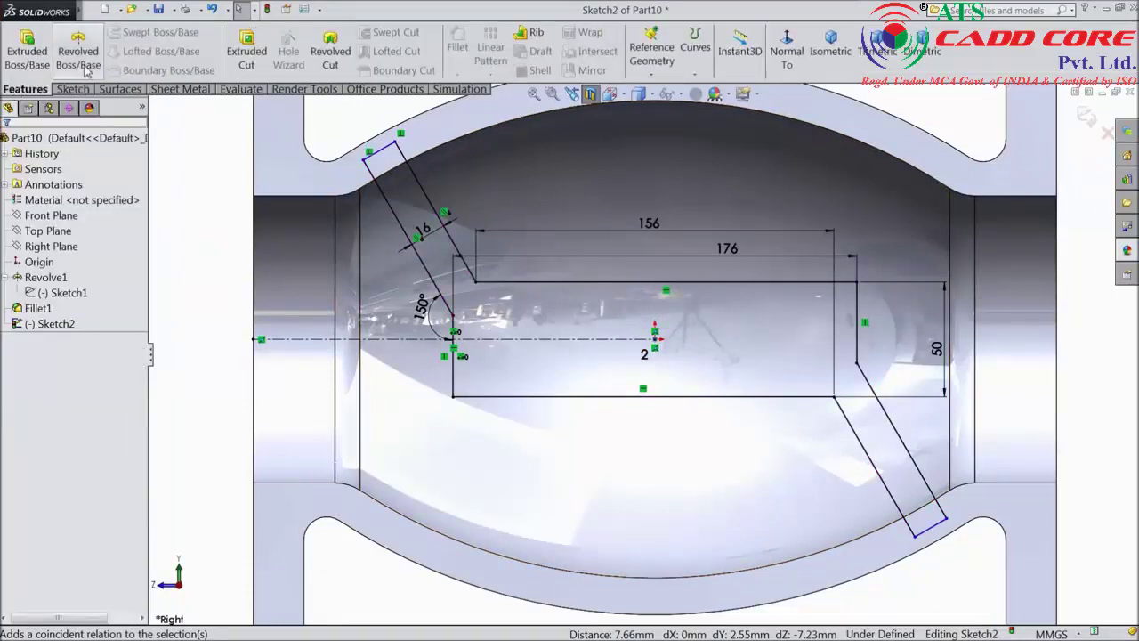
Extrude the partition sketch with Direction 1 set to Up To Surface on the first inner face.
{"action": "left_click", "coordinate": [26, 55]}
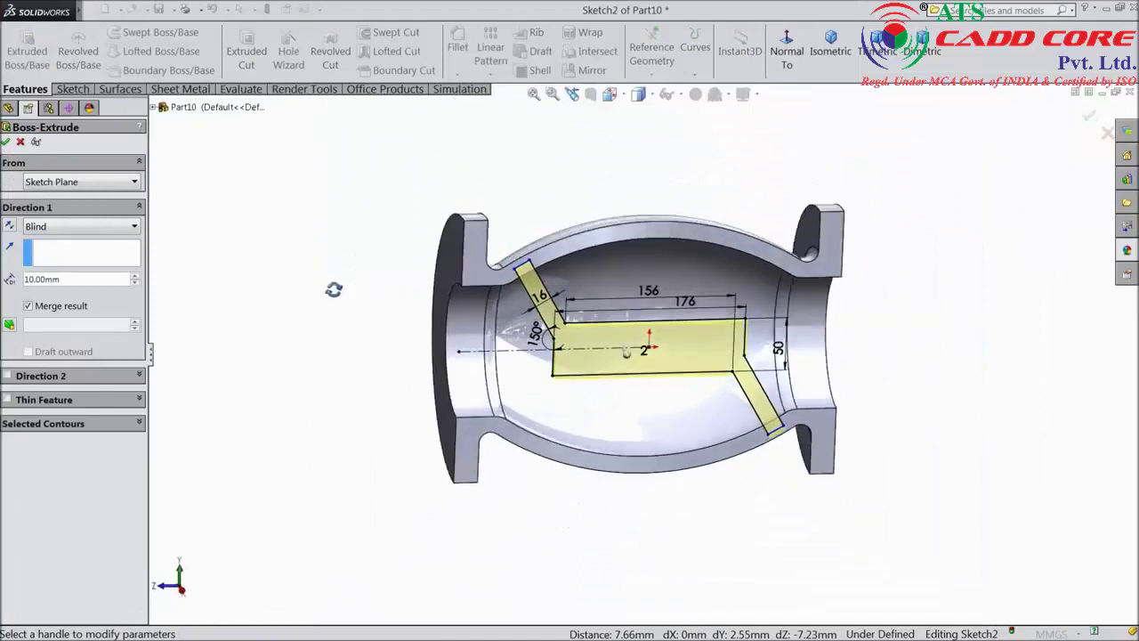
{"action": "middle_click_drag", "start_coordinate": [334, 289], "coordinate": [471, 374]}
{"action": "scroll", "coordinate": [579, 399], "scroll_direction": "down", "scroll_amount": 3}
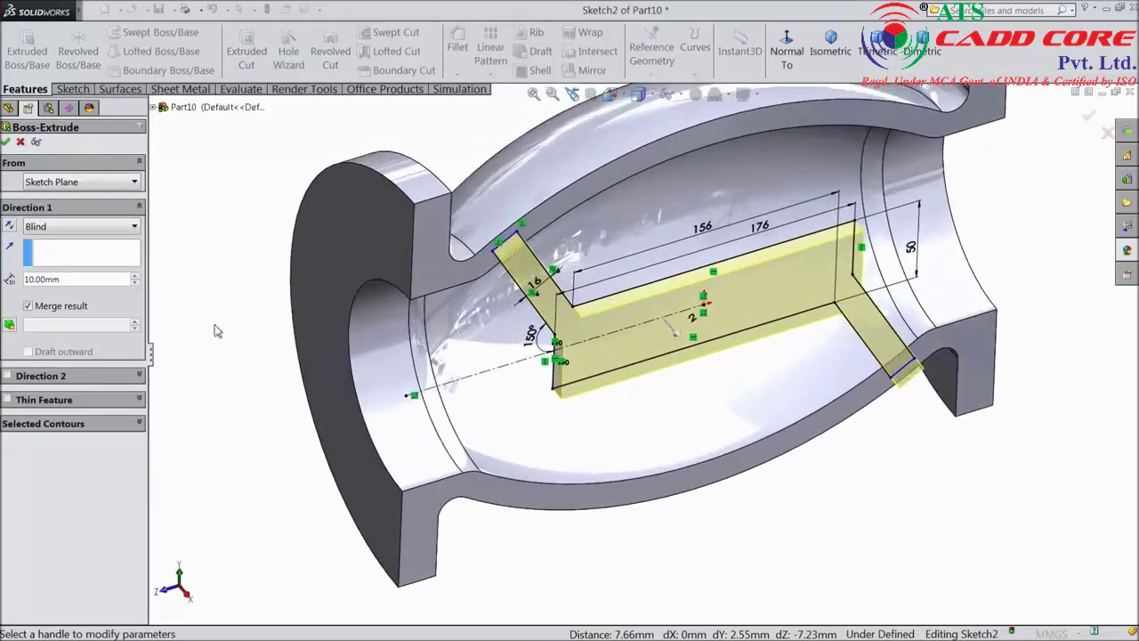
{"action": "left_click", "coordinate": [80, 226]}
{"action": "left_click", "coordinate": [77, 279]}
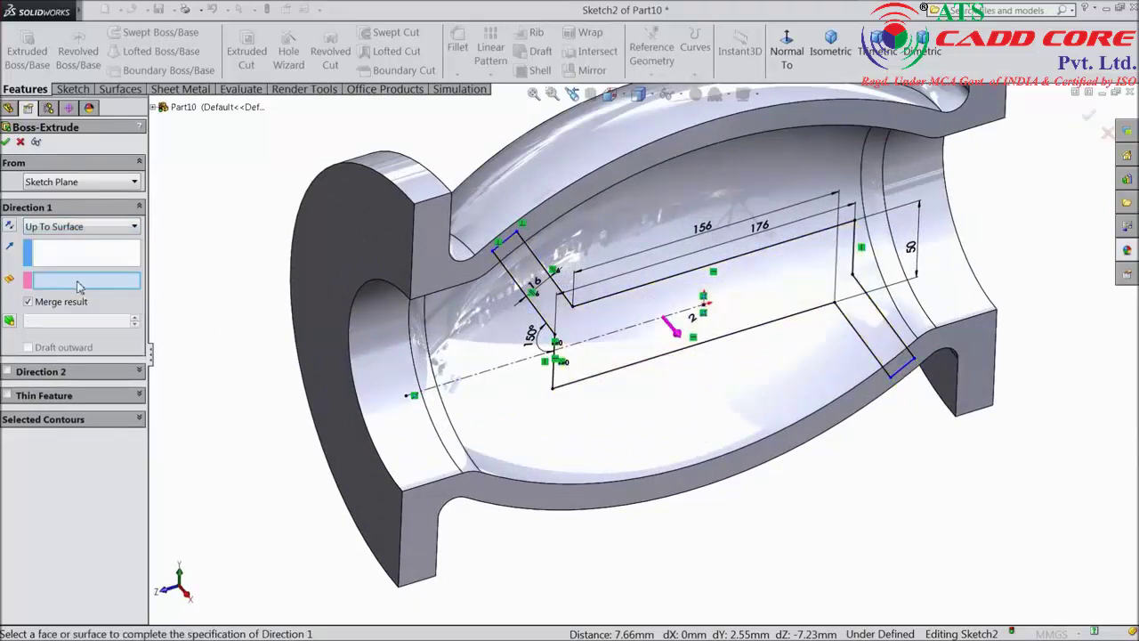
{"action": "left_click", "coordinate": [466, 340]}
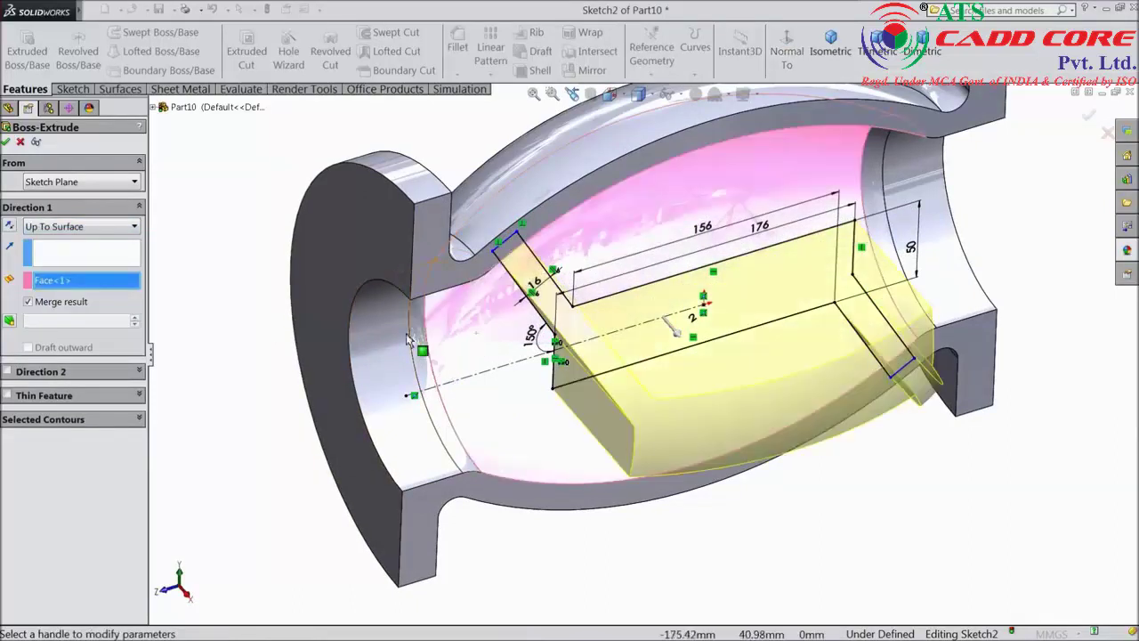
{"action": "scroll", "coordinate": [302, 324], "scroll_direction": "up", "scroll_amount": 5}
{"action": "middle_click_drag", "start_coordinate": [333, 317], "coordinate": [358, 290]}
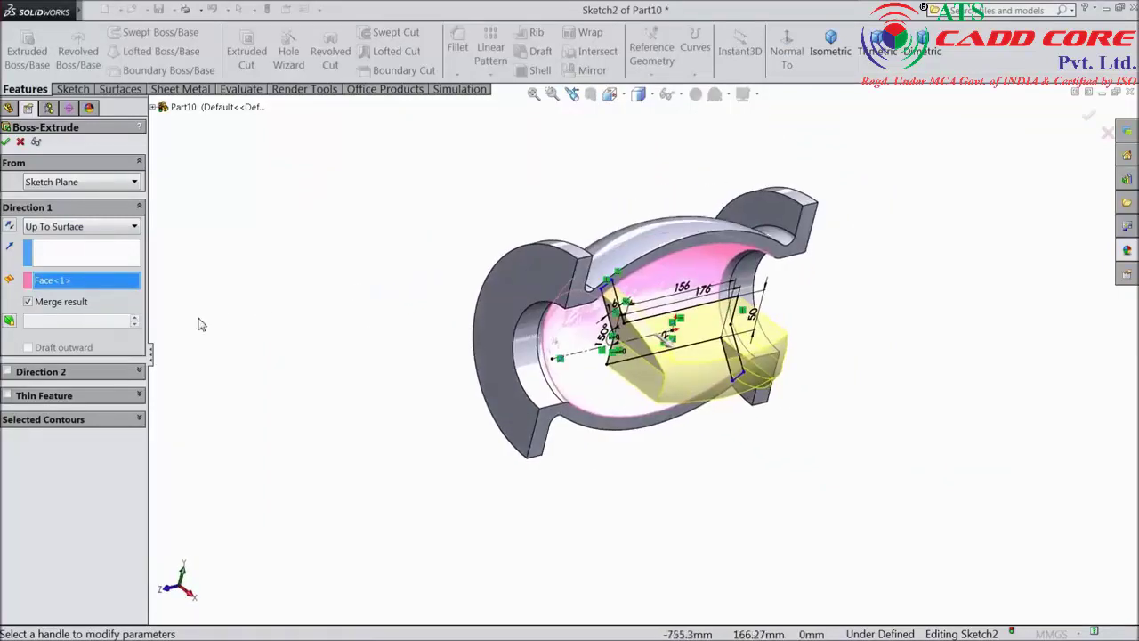
Add Direction 2 Up To Surface on the opposite inner face and accept the extrusion.
{"action": "left_click", "coordinate": [7, 372]}
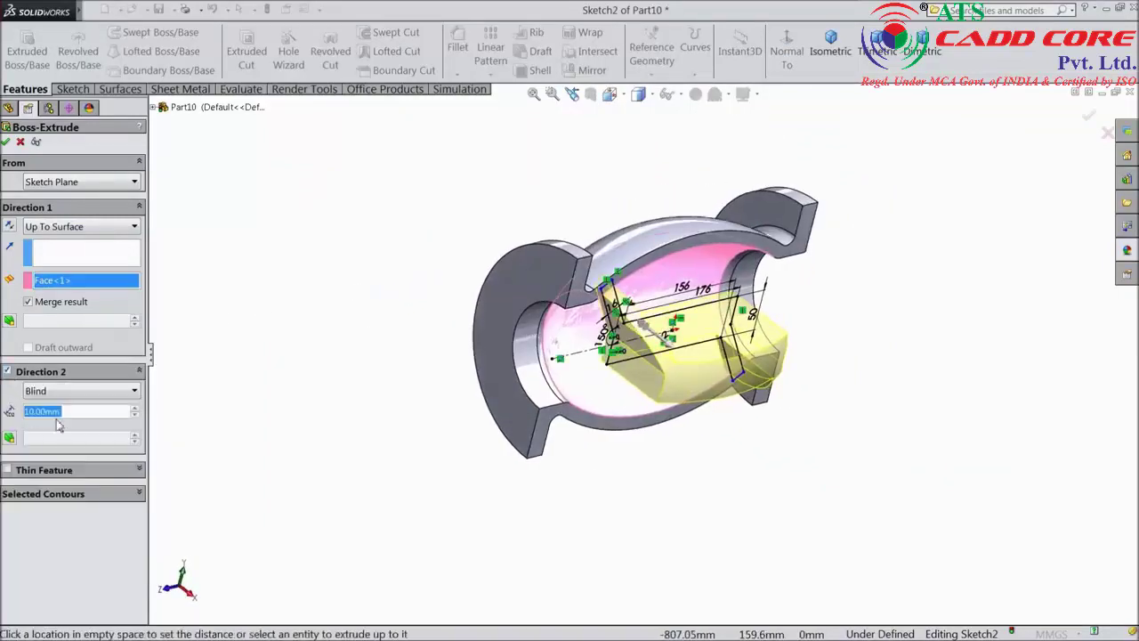
{"action": "left_click", "coordinate": [56, 394]}
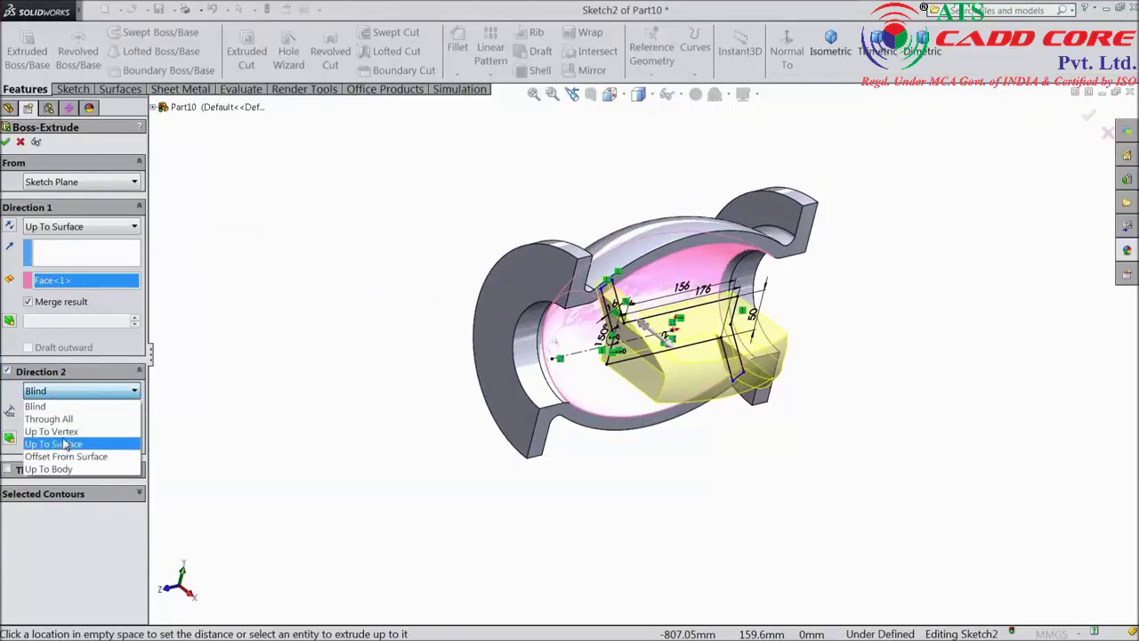
{"action": "left_click", "coordinate": [63, 444]}
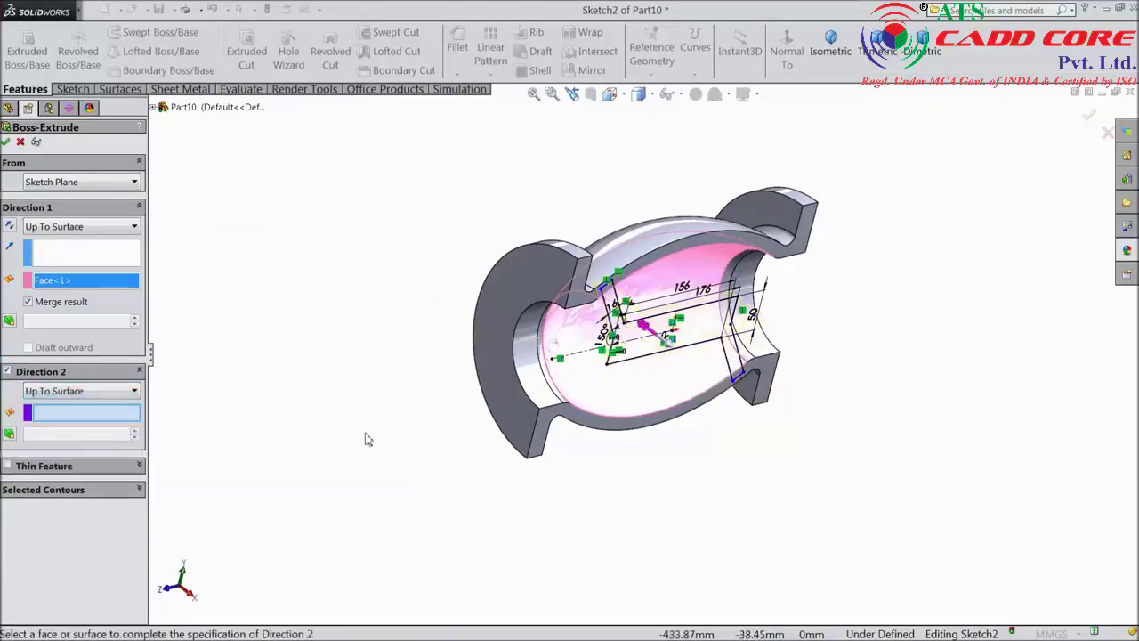
{"action": "left_click", "coordinate": [583, 339]}
{"action": "mouse_move", "coordinate": [382, 317]}
{"action": "middle_mouse_down"}
{"action": "mouse_move", "coordinate": [478, 277]}
{"action": "mouse_move", "coordinate": [369, 312]}
{"action": "middle_mouse_up"}
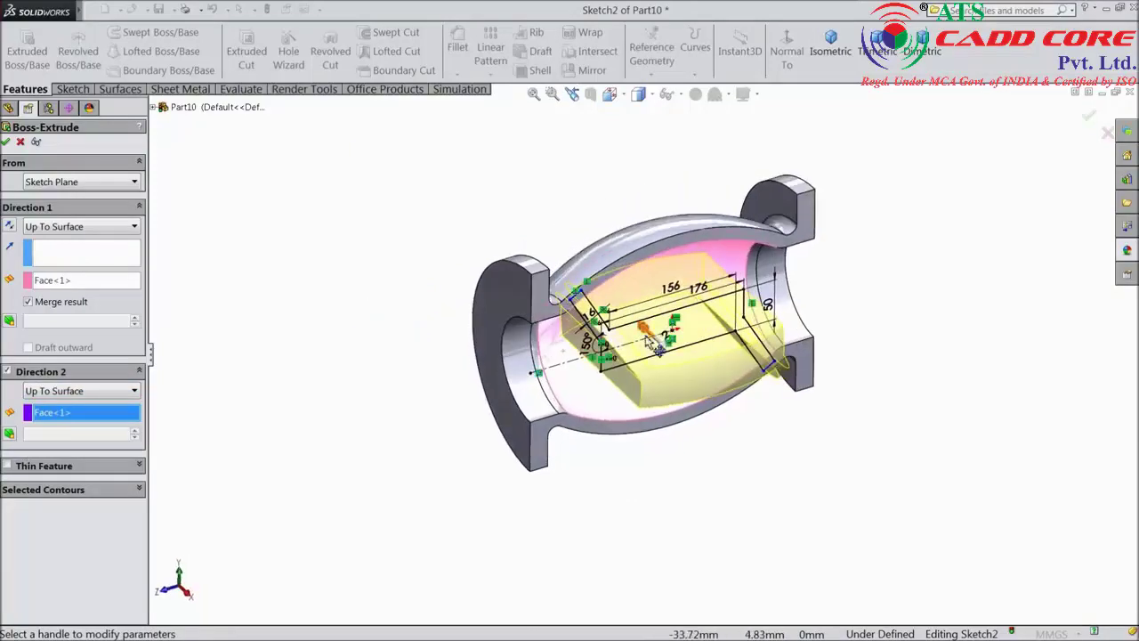
{"action": "key", "text": "f"}
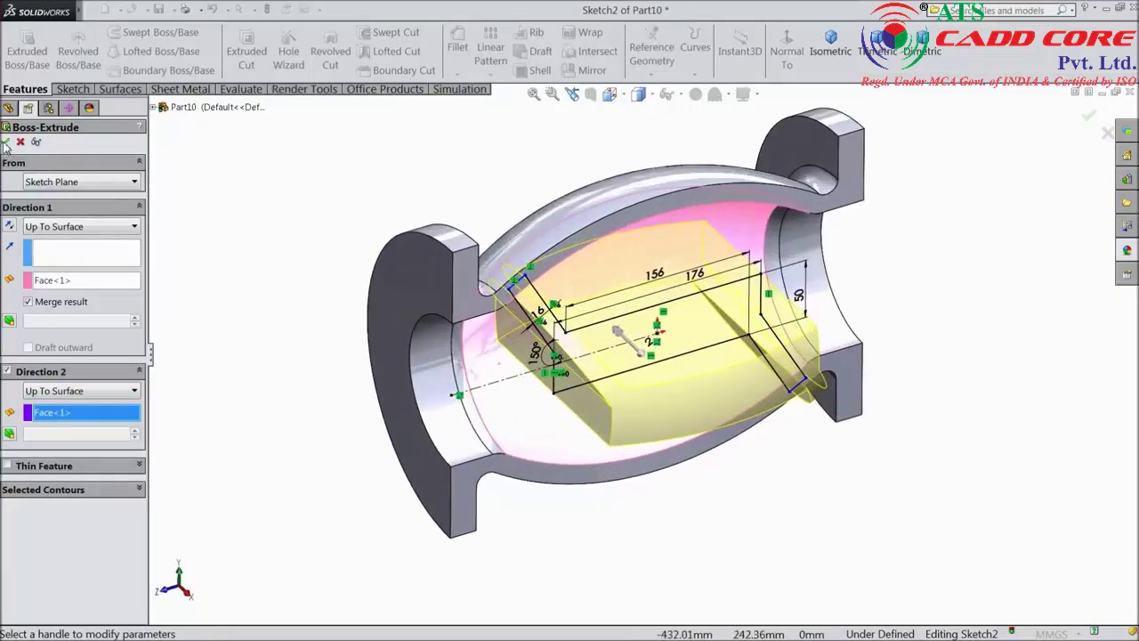
{"action": "left_click", "coordinate": [6, 143]}
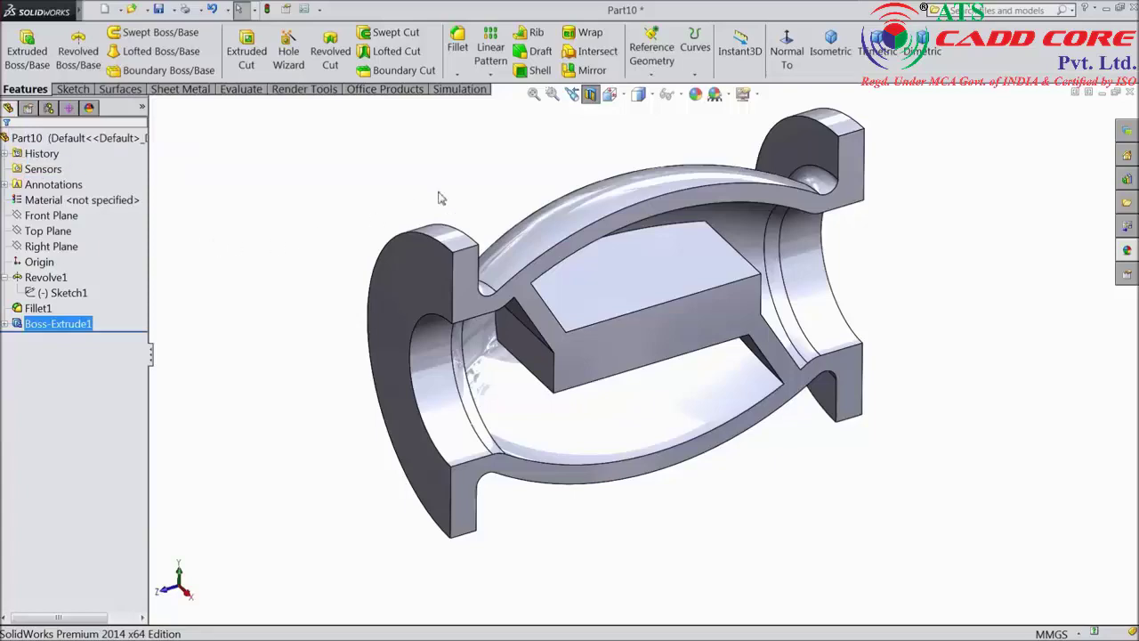
{"action": "middle_click_drag", "start_coordinate": [437, 196], "coordinate": [311, 192]}
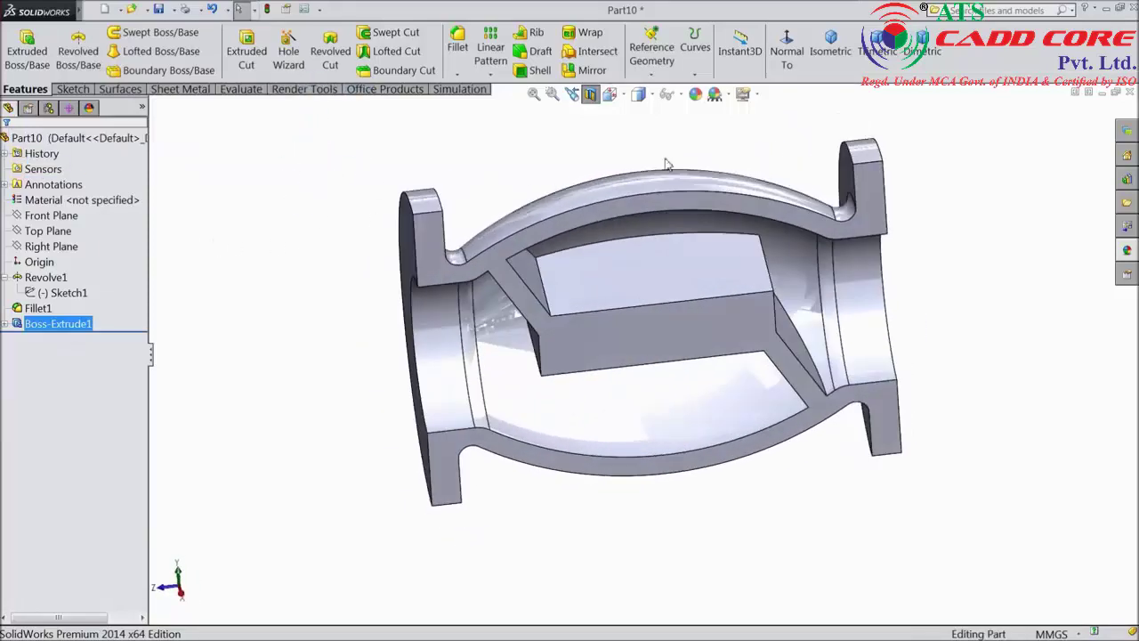
{"action": "left_click", "coordinate": [590, 94]}
{"action": "middle_click_drag", "start_coordinate": [267, 279], "coordinate": [294, 299]}
{"action": "left_click", "coordinate": [51, 248]}
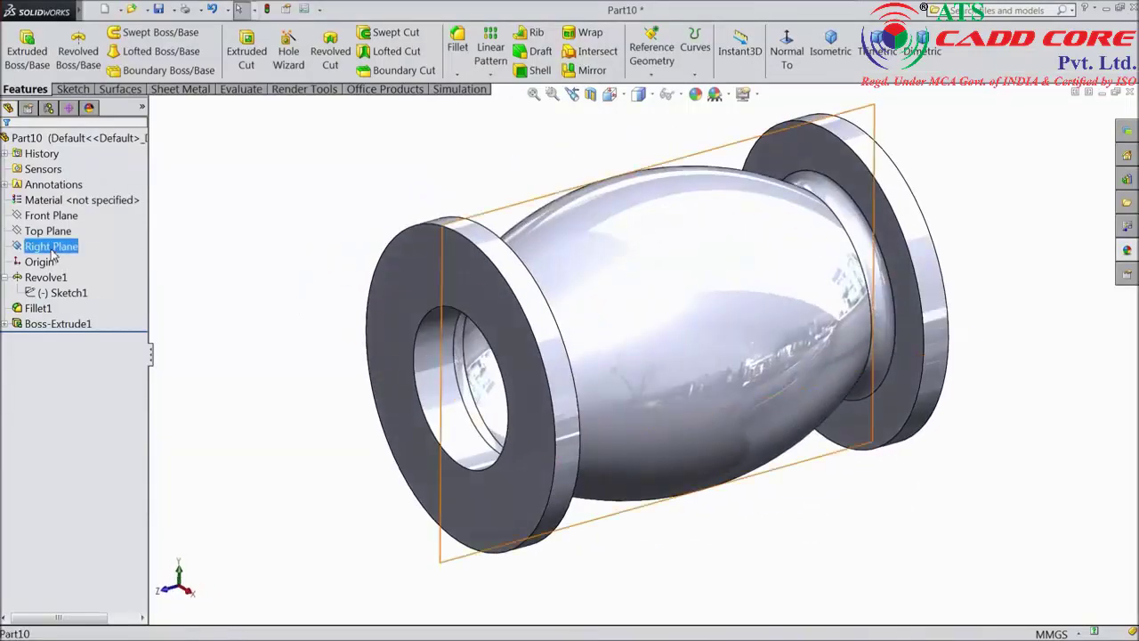
{"action": "left_click", "coordinate": [598, 99]}
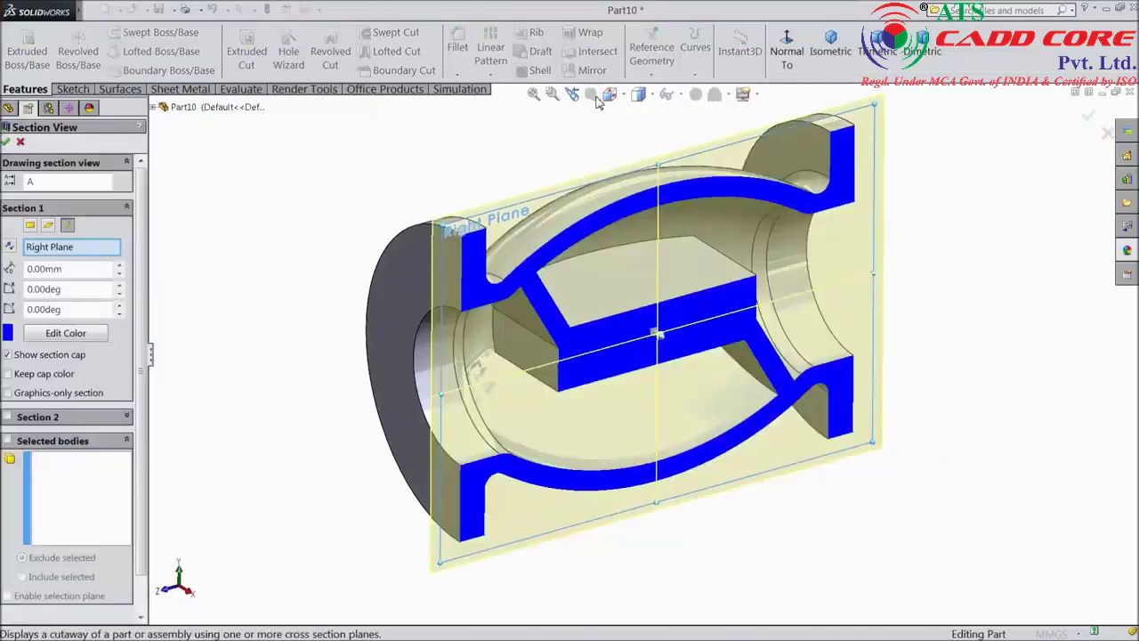
{"action": "left_click", "coordinate": [7, 142]}
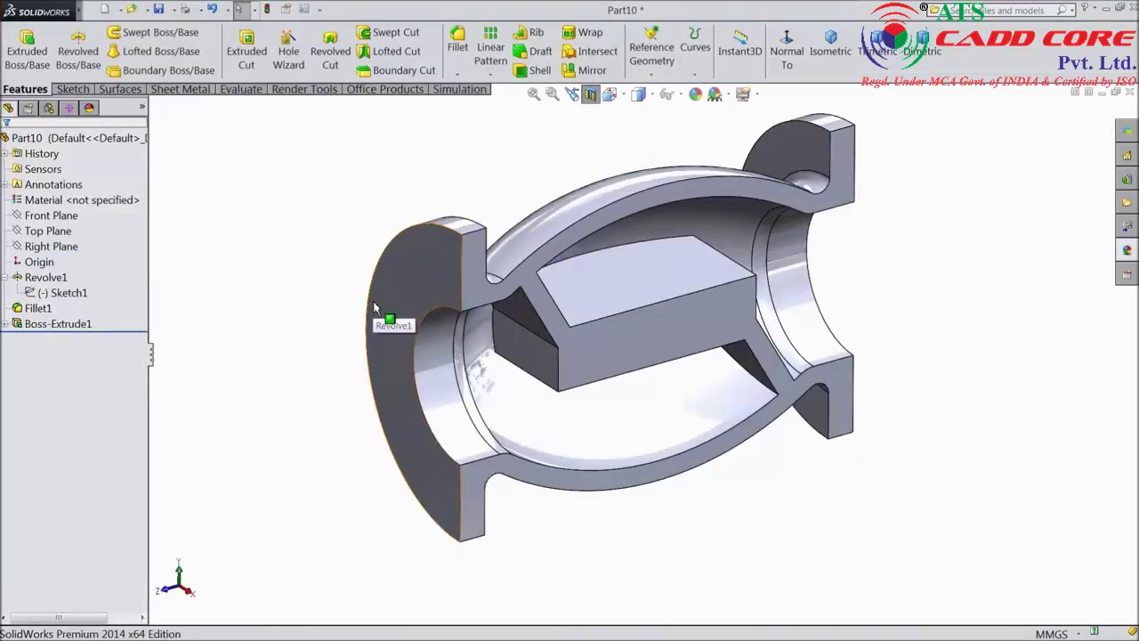
{"action": "middle_click_drag", "start_coordinate": [377, 318], "coordinate": [507, 495]}
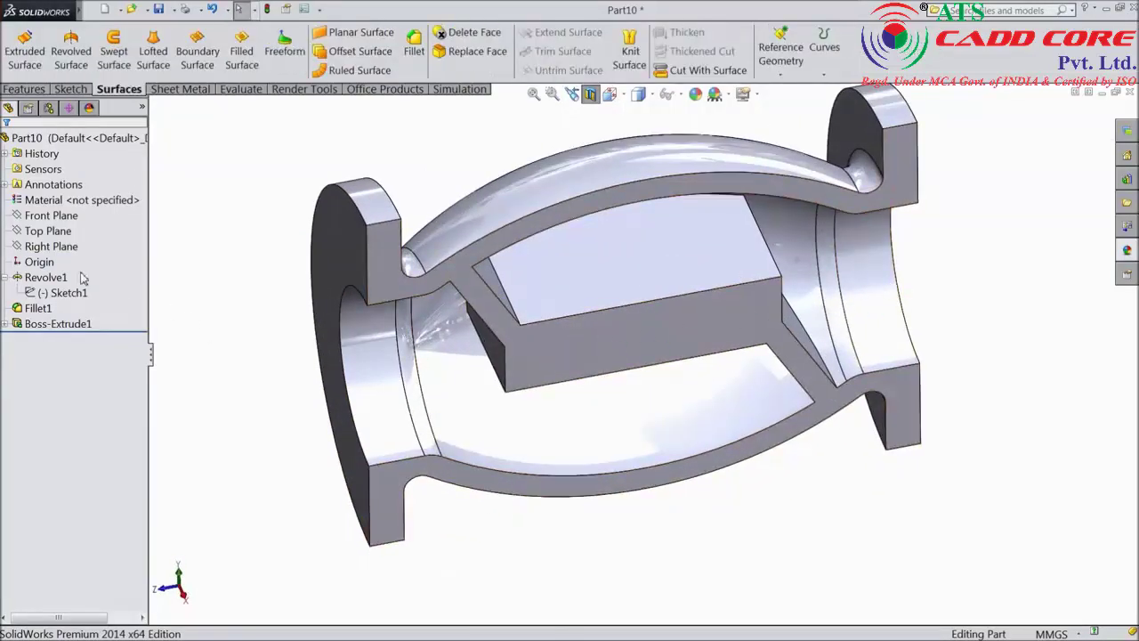
Start a new sketch on the Right Plane and view it normal to the screen.
{"action": "left_click", "coordinate": [34, 249]}
{"action": "left_click", "coordinate": [37, 234]}
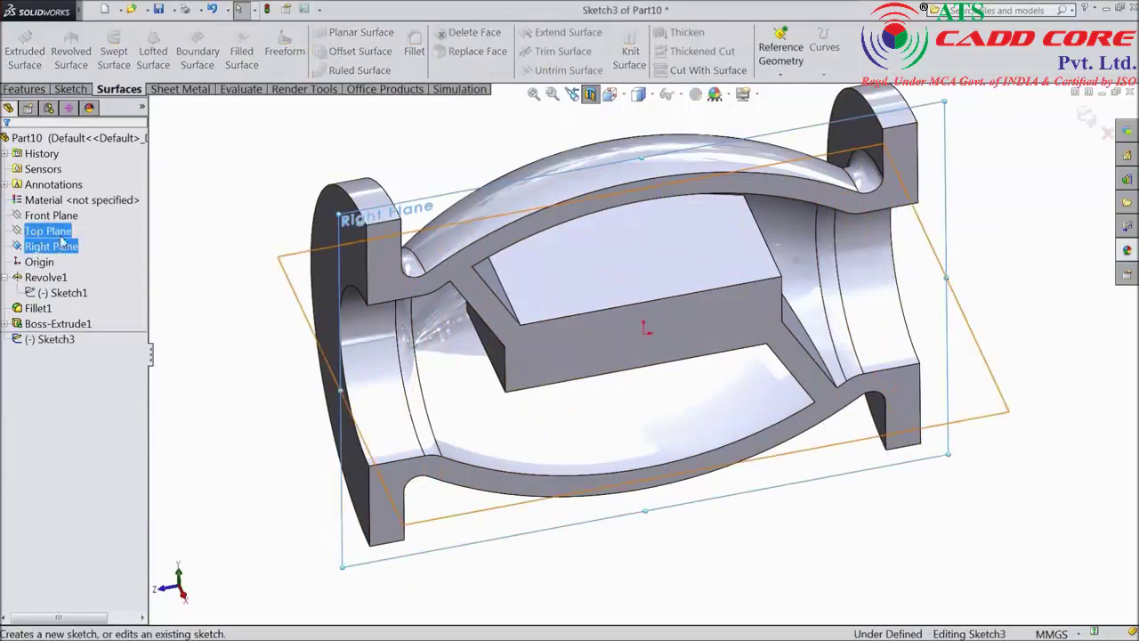
{"action": "left_click", "coordinate": [25, 89]}
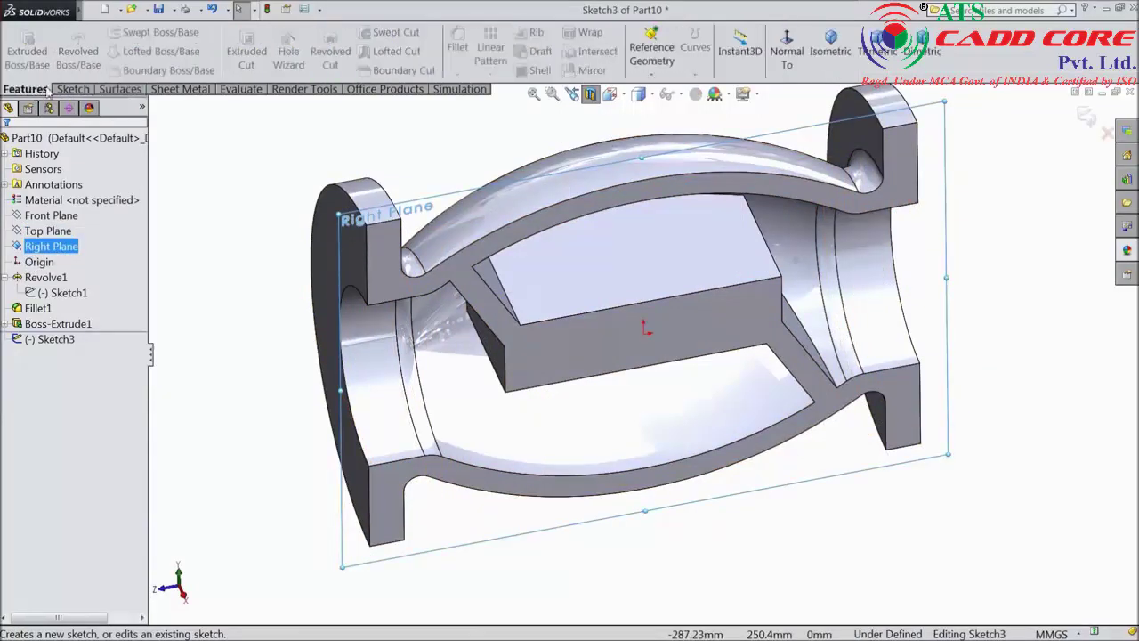
{"action": "left_click", "coordinate": [787, 55]}
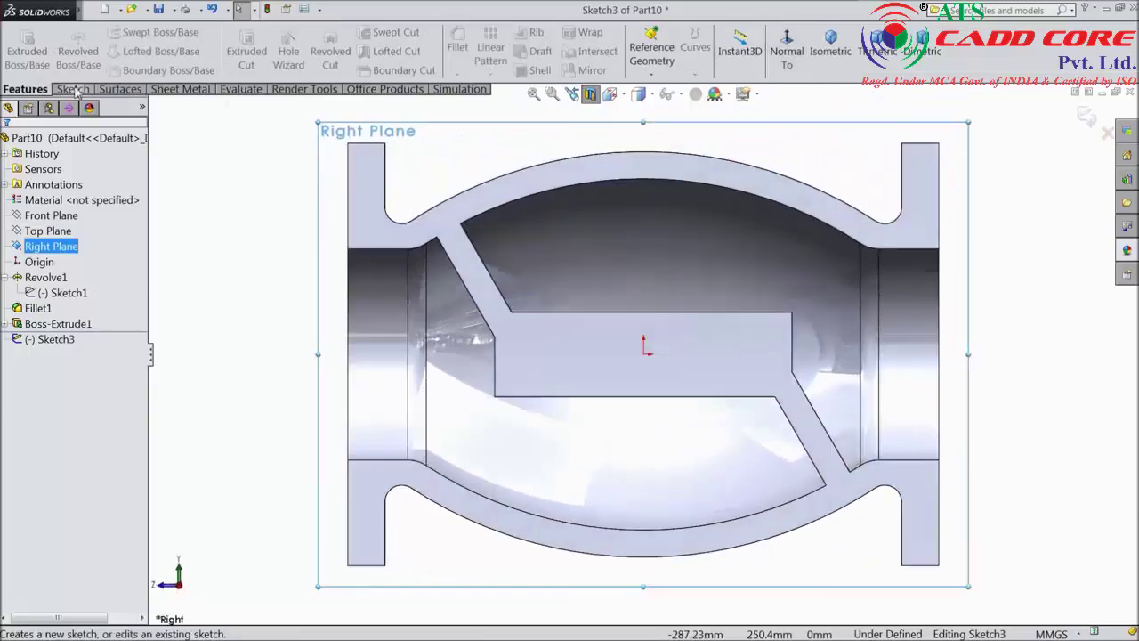
Draw a vertical line up from the origin above the body and make it construction geometry.
{"action": "left_click", "coordinate": [71, 89]}
{"action": "left_click", "coordinate": [102, 32]}
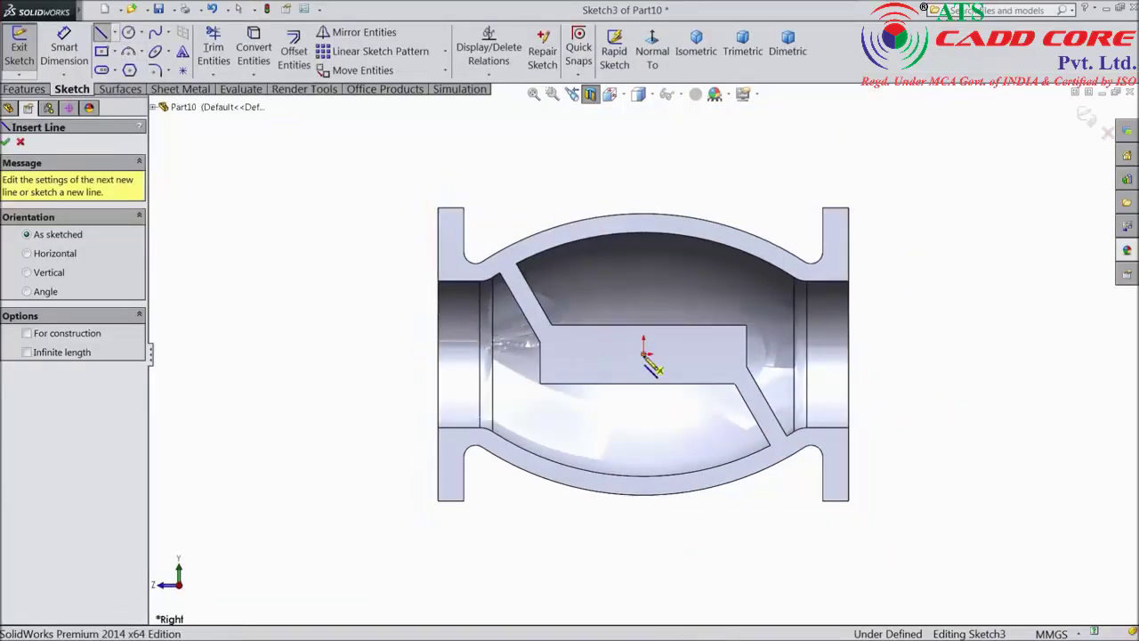
{"action": "left_click", "coordinate": [645, 350]}
{"action": "scroll", "coordinate": [642, 349], "scroll_direction": "up", "scroll_amount": 2}
{"action": "scroll", "coordinate": [641, 321], "scroll_direction": "up", "scroll_amount": 1}
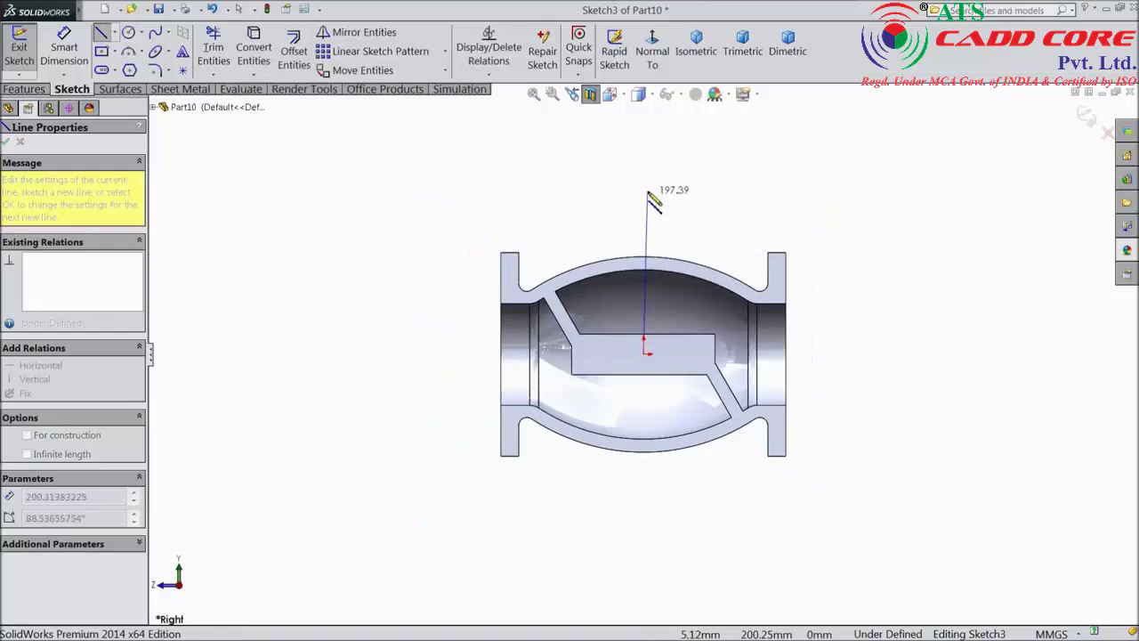
{"action": "left_click", "coordinate": [644, 139]}
{"action": "right_click", "coordinate": [689, 71]}
{"action": "left_click", "coordinate": [721, 119]}
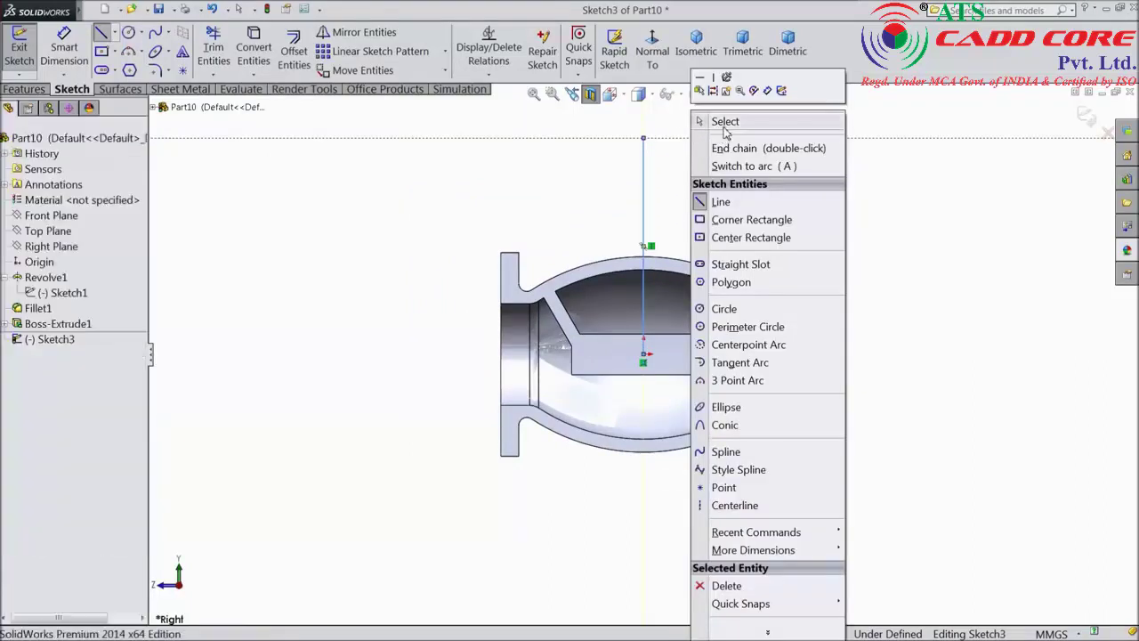
{"action": "left_click", "coordinate": [644, 194]}
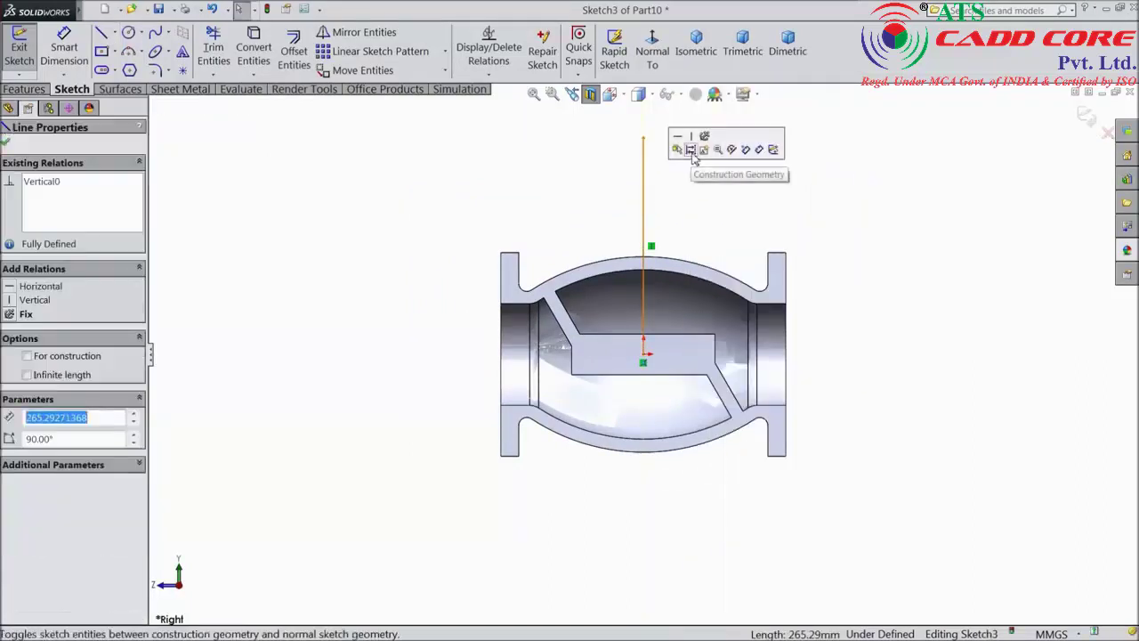
{"action": "left_click", "coordinate": [686, 145]}
Draw a three-segment line outline beside the centreline: top horizontal, down into the body, back up.
{"action": "scroll", "coordinate": [714, 175], "scroll_direction": "down", "scroll_amount": 2}
{"action": "left_click", "coordinate": [101, 36]}
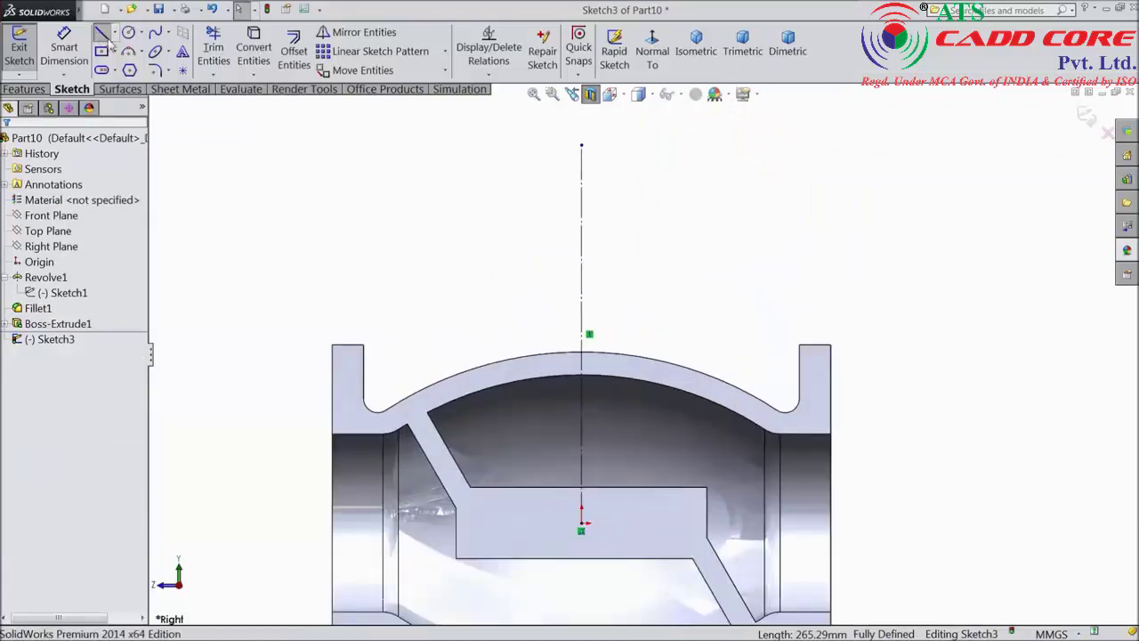
{"action": "left_click", "coordinate": [656, 190]}
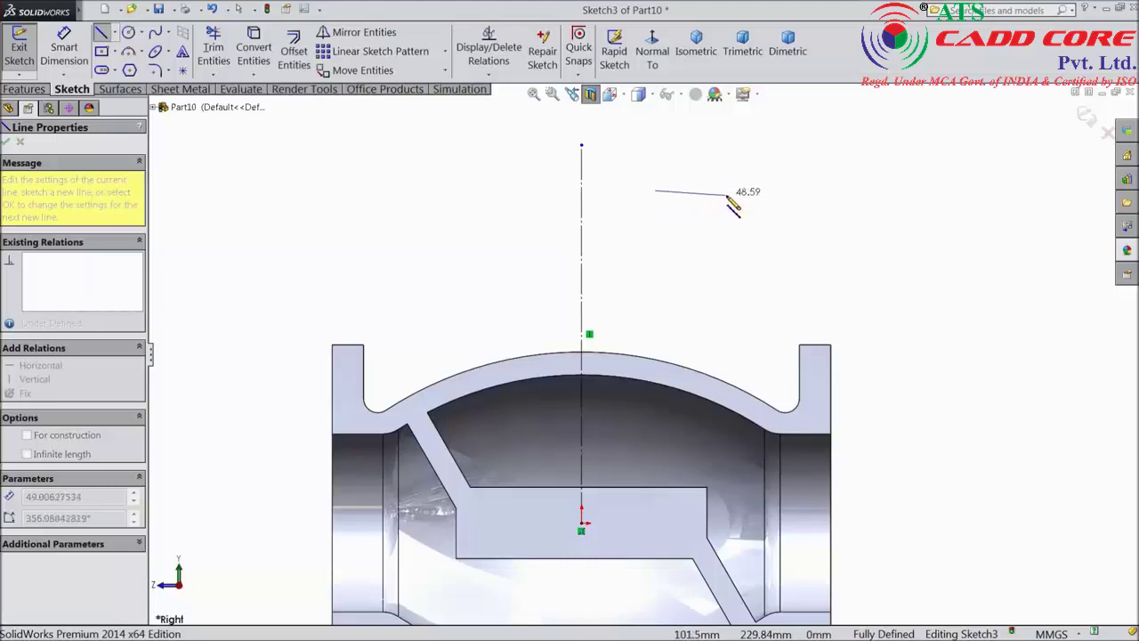
{"action": "left_click", "coordinate": [730, 191]}
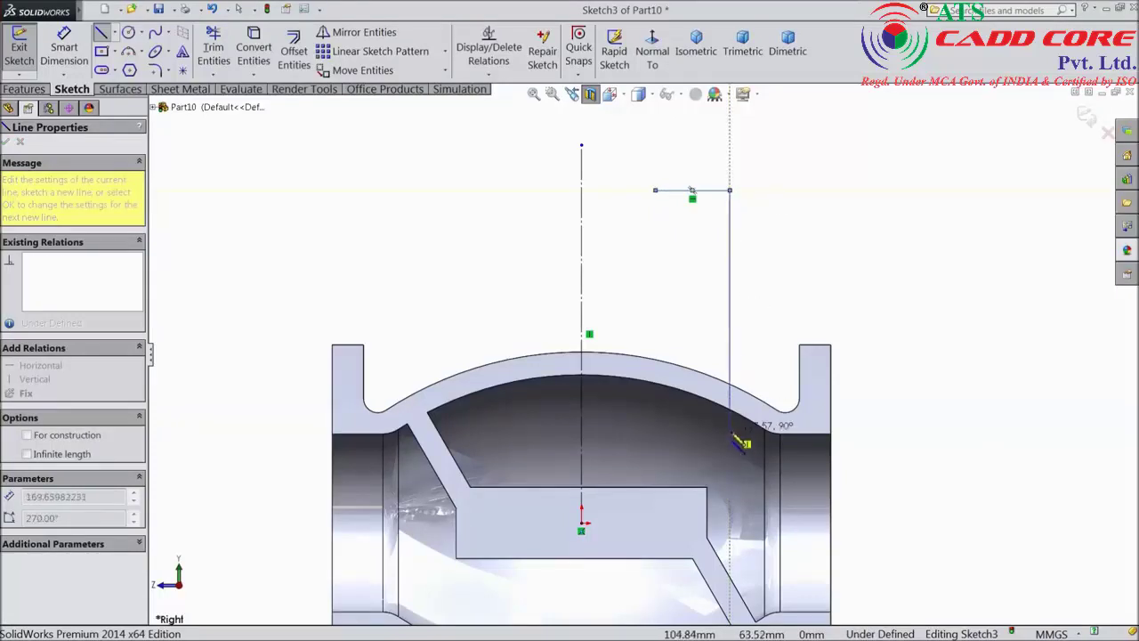
{"action": "left_click", "coordinate": [698, 436]}
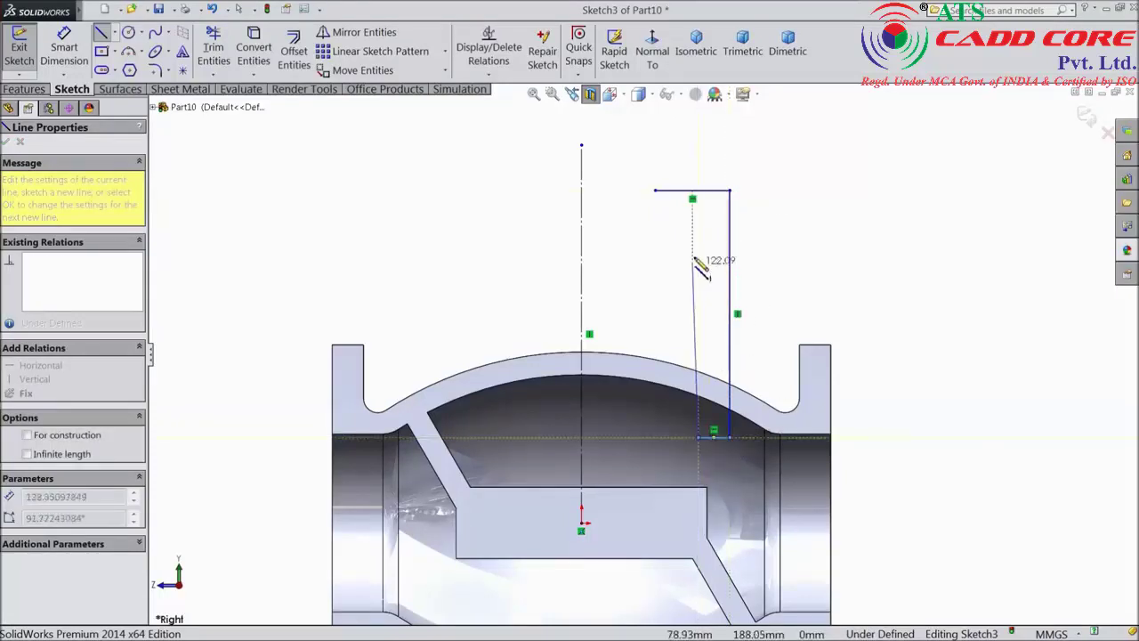
{"action": "left_click", "coordinate": [699, 231]}
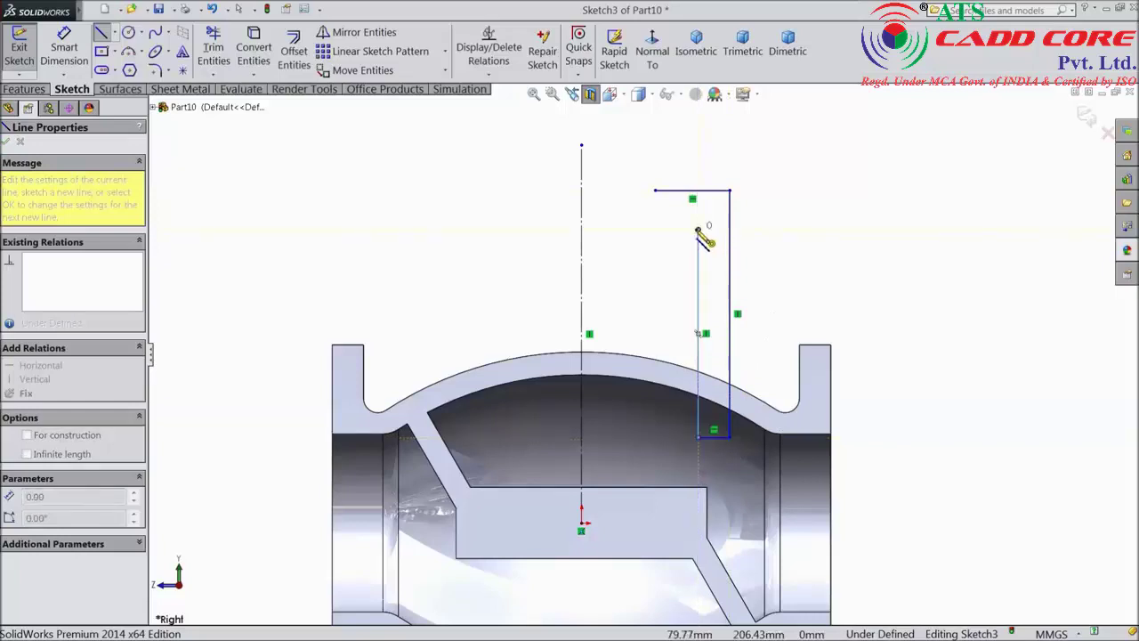
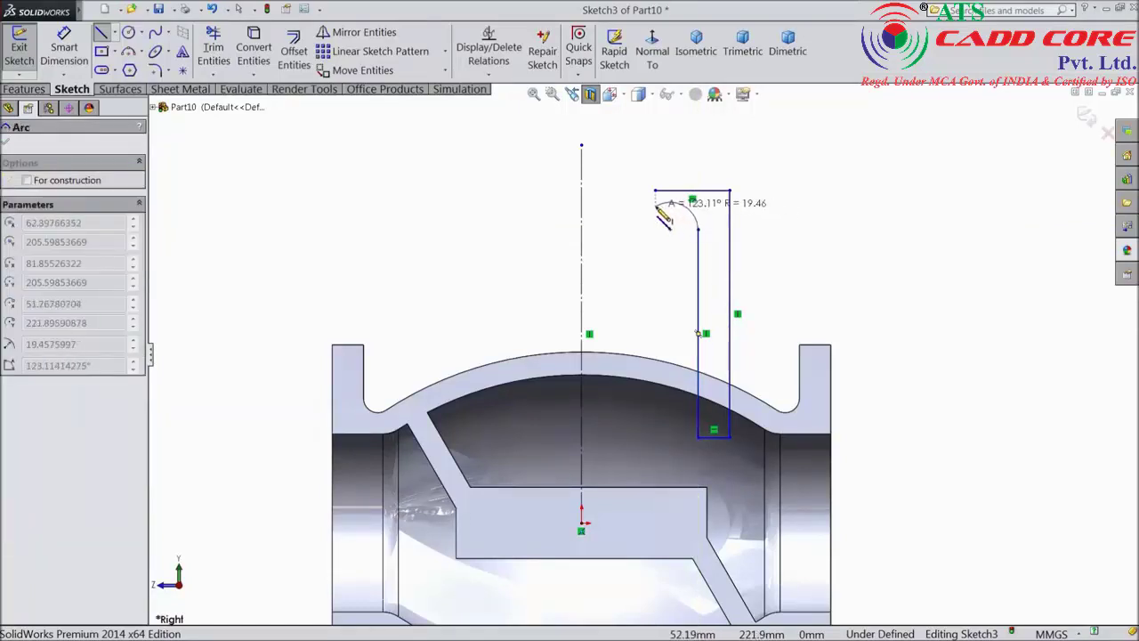
Finish the tangent corner arc and the vertical line up to the top-left corner.
{"action": "left_click", "coordinate": [661, 208]}
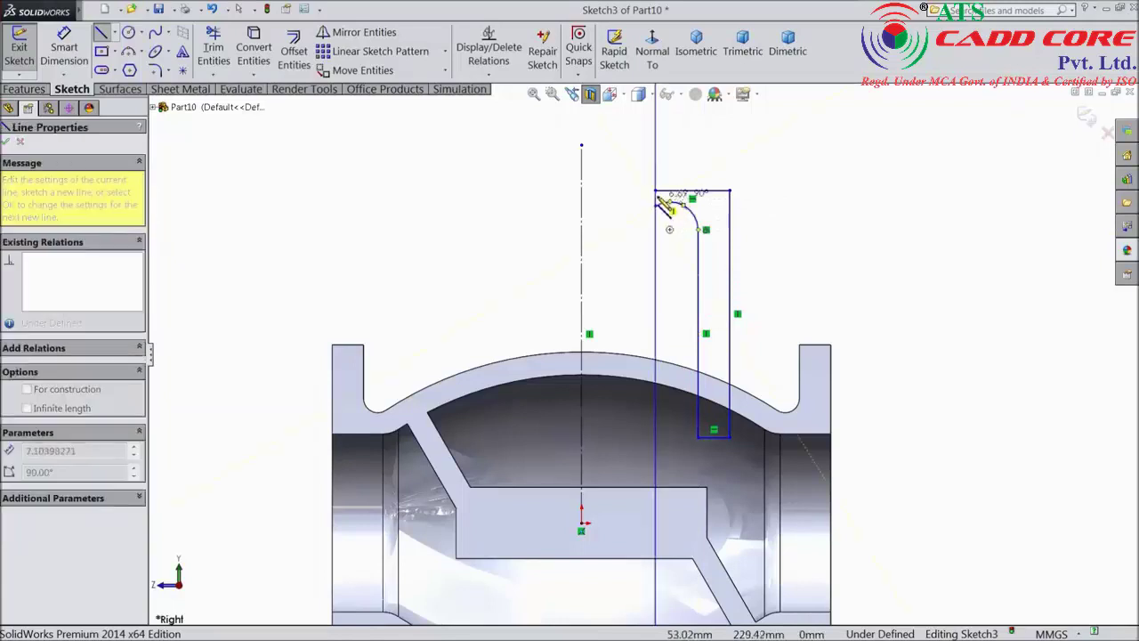
{"action": "left_click", "coordinate": [656, 190]}
{"action": "right_click", "coordinate": [759, 162]}
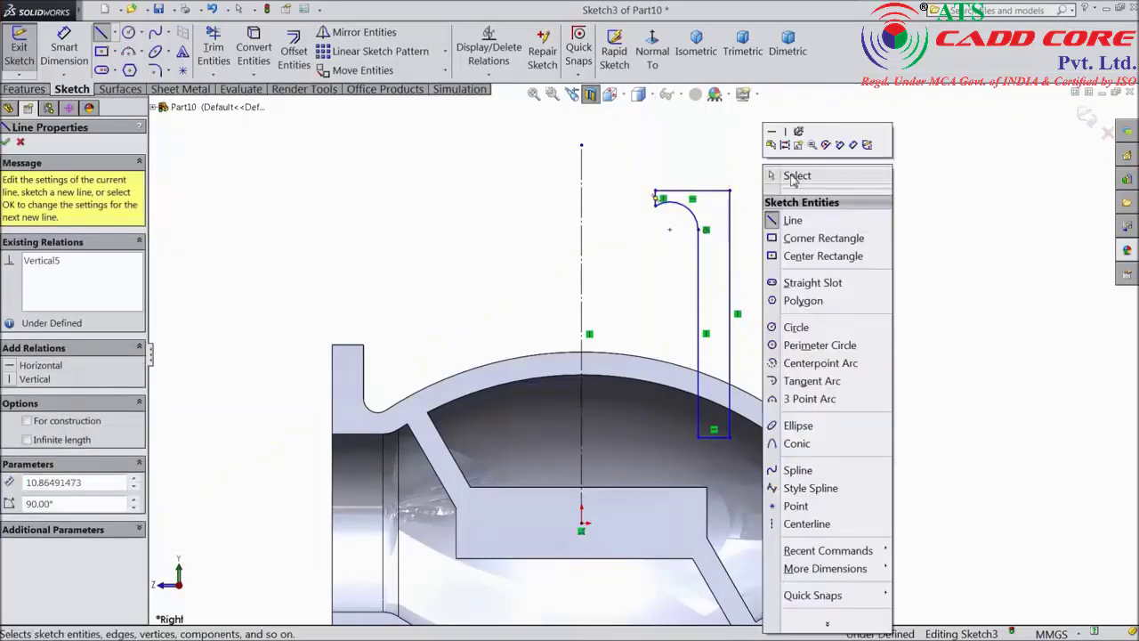
{"action": "left_click", "coordinate": [795, 177]}
Add a Vertical relation between the arc's lower end point and the corner above it.
{"action": "scroll", "coordinate": [716, 207], "scroll_direction": "down", "scroll_amount": 2}
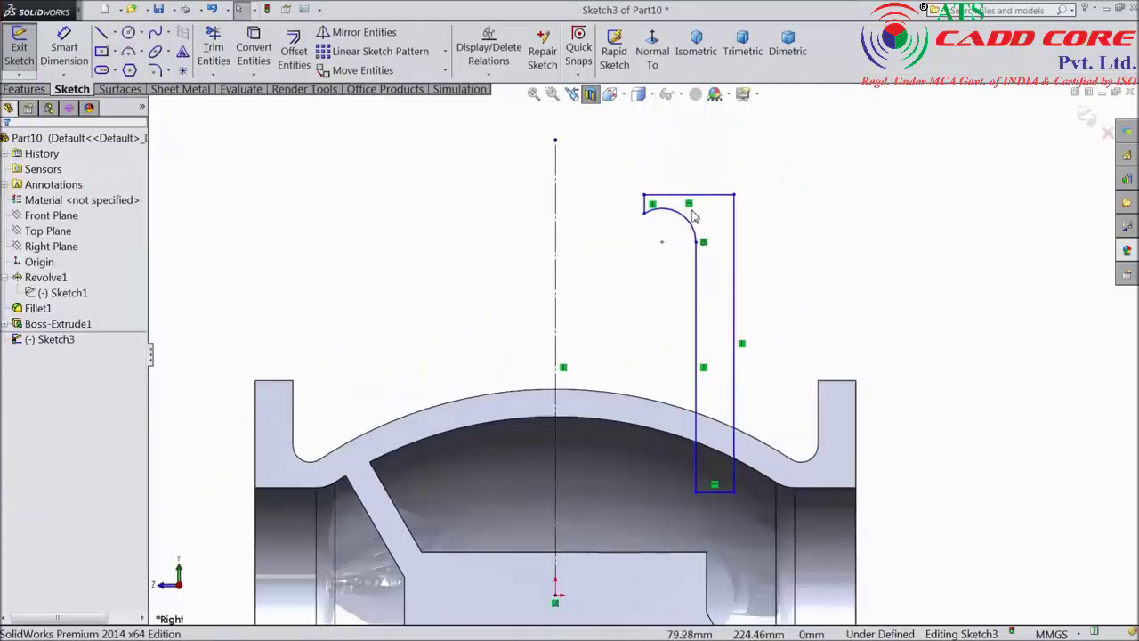
{"action": "left_click", "coordinate": [662, 246]}
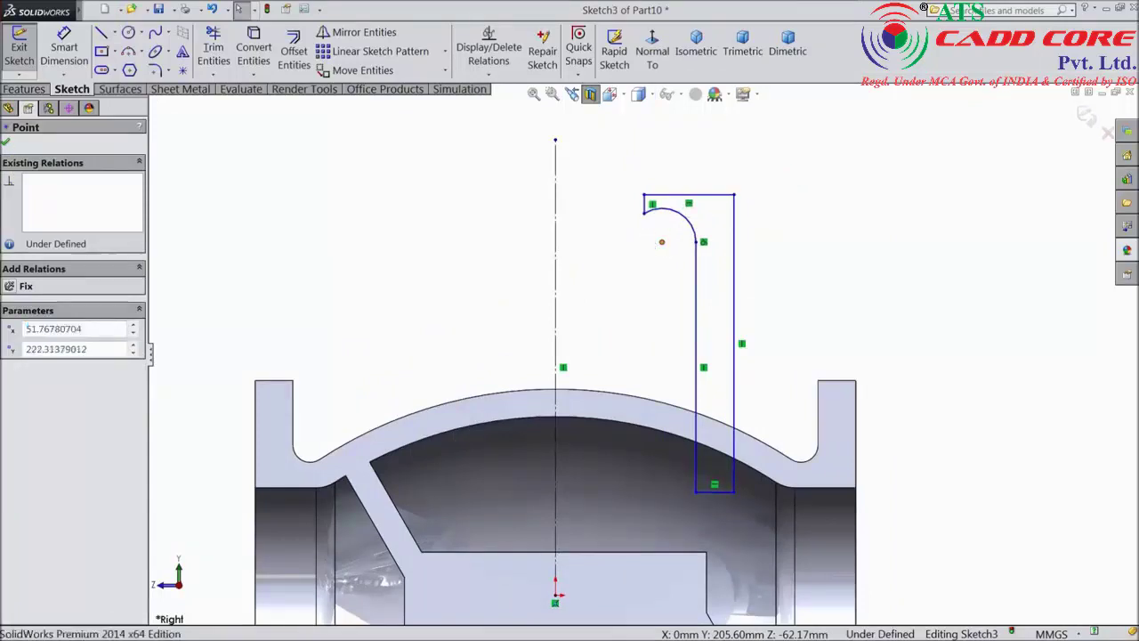
{"action": "left_click", "coordinate": [646, 207], "text": "ctrl"}
{"action": "left_click", "coordinate": [695, 172]}
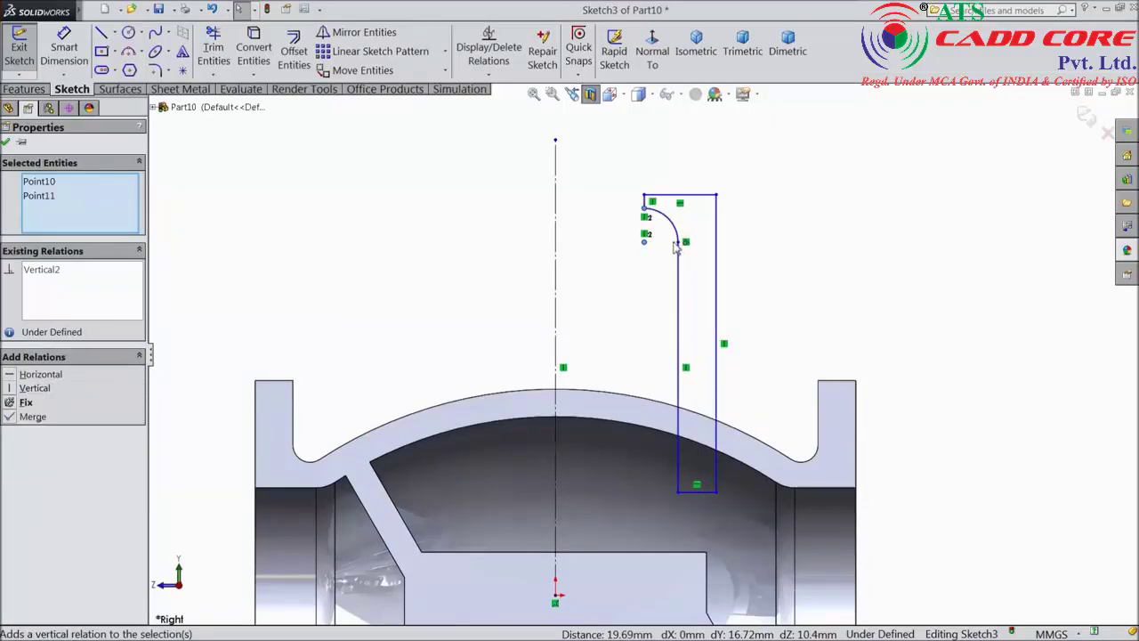
{"action": "left_click", "coordinate": [64, 49]}
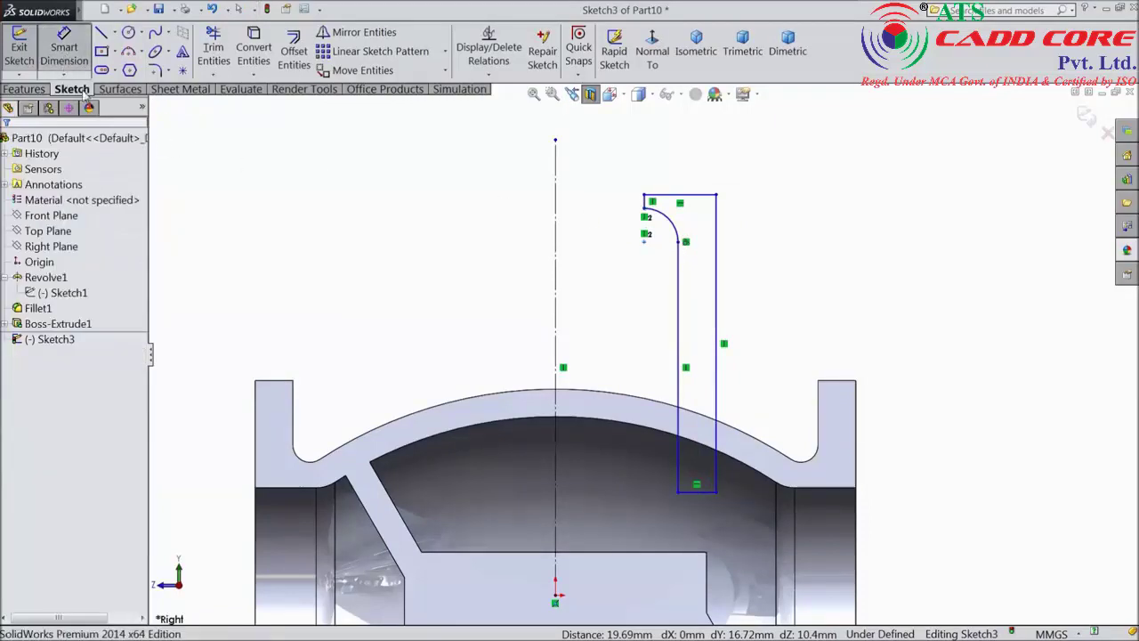
Dimension the top step to 5 mm and place a corner-to-centreline distance dimension.
{"action": "left_click", "coordinate": [658, 194]}
{"action": "left_click", "coordinate": [612, 190]}
{"action": "type", "text": "5"}
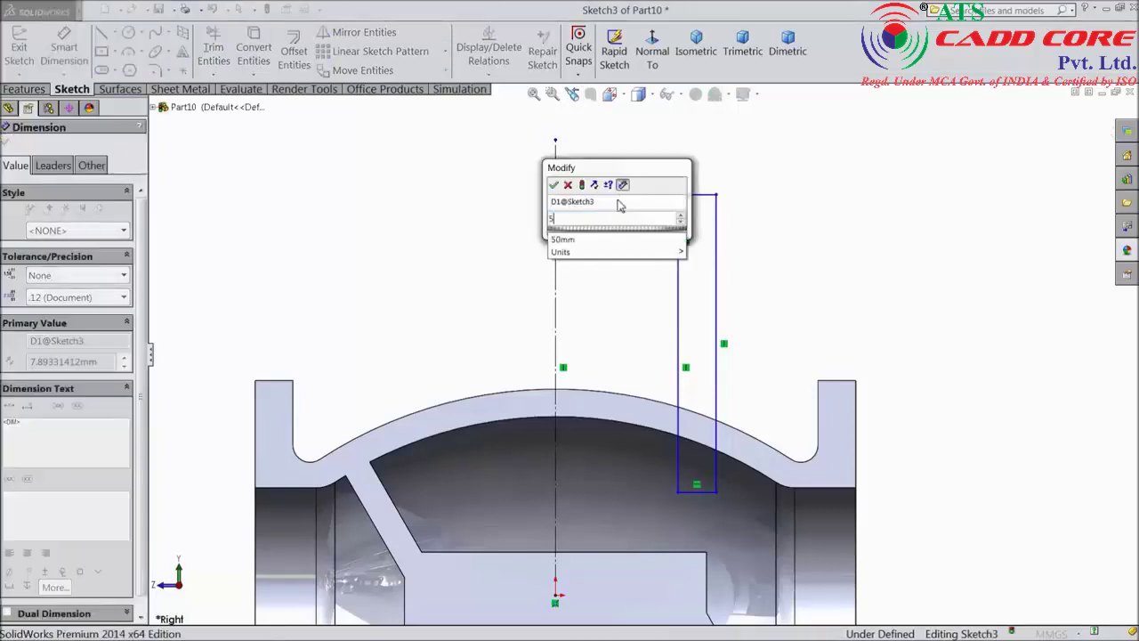
{"action": "left_click", "coordinate": [553, 184]}
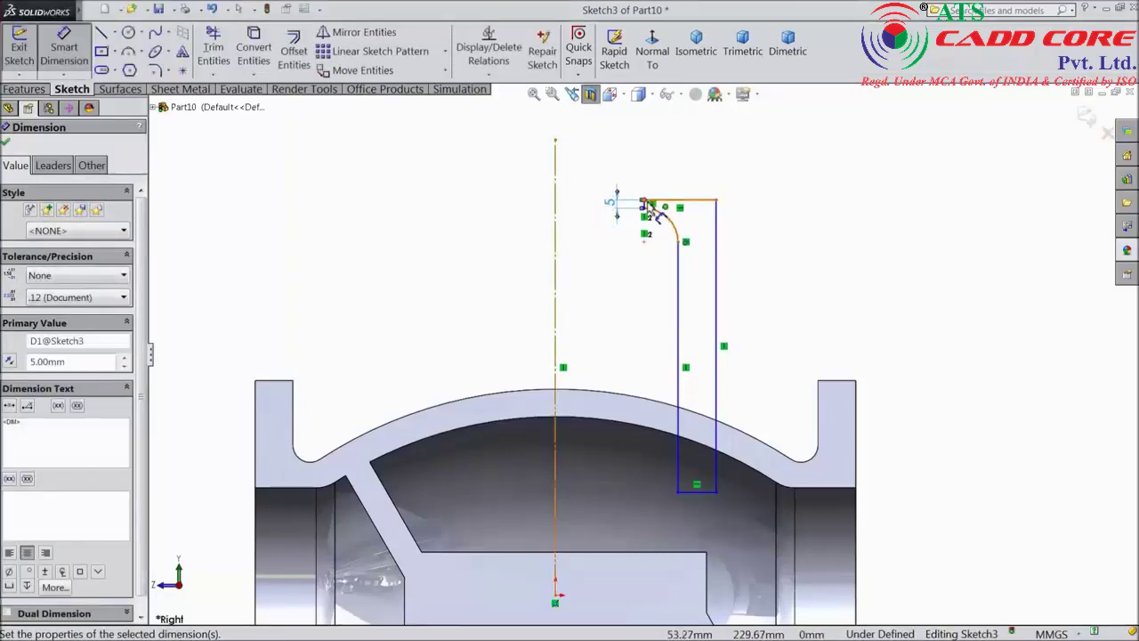
{"action": "left_click", "coordinate": [648, 209]}
{"action": "left_click", "coordinate": [556, 200]}
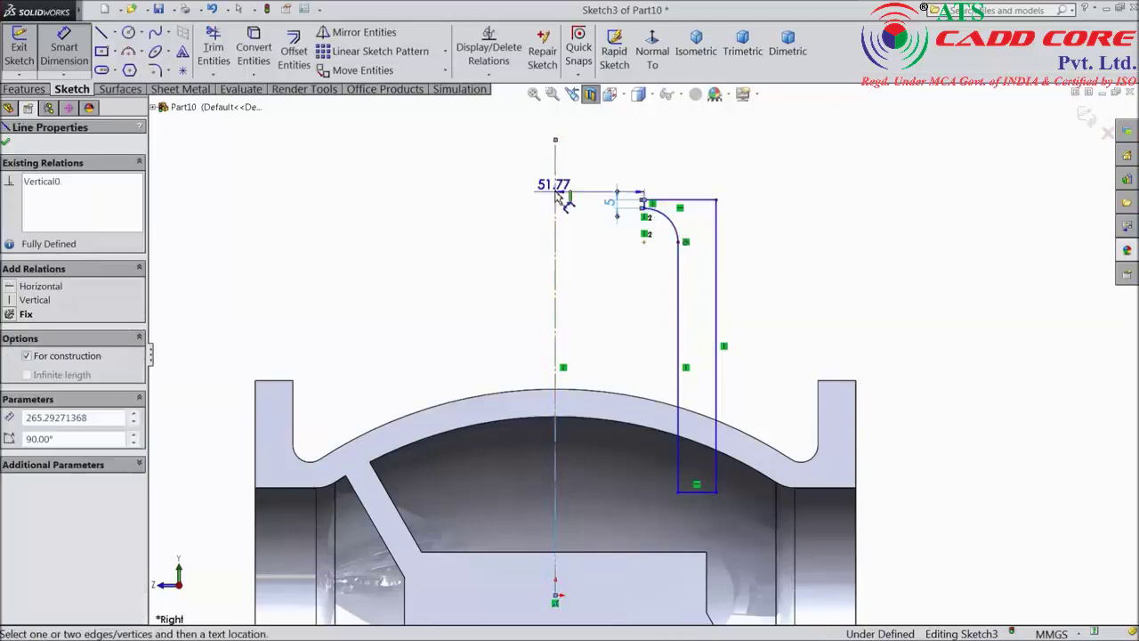
{"action": "left_click", "coordinate": [589, 154]}
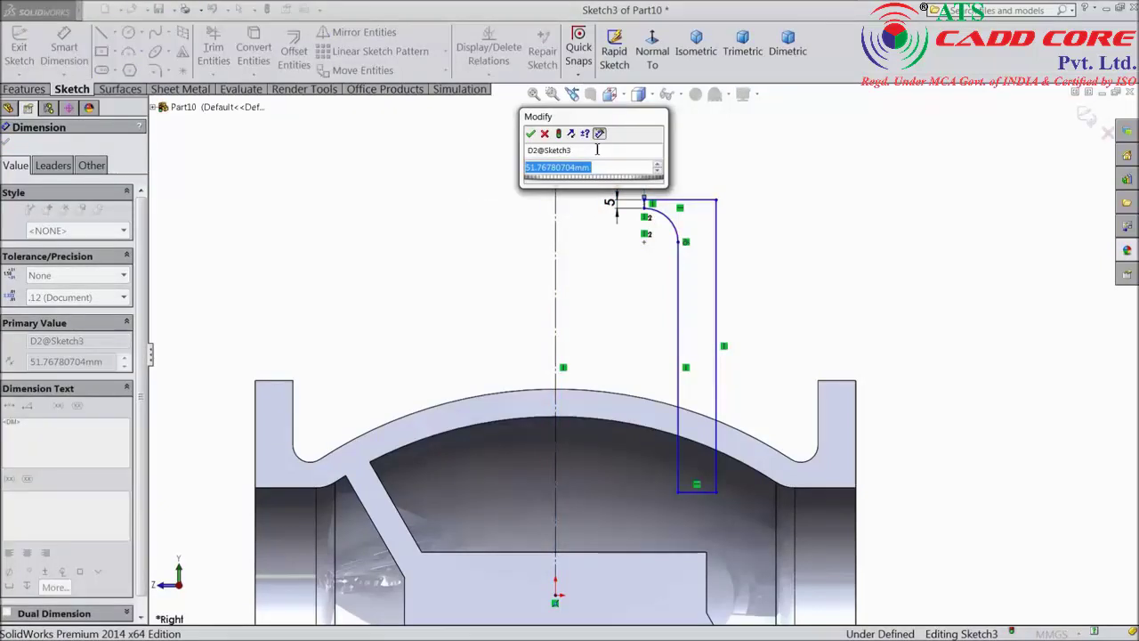
{"action": "type", "text": "81"}
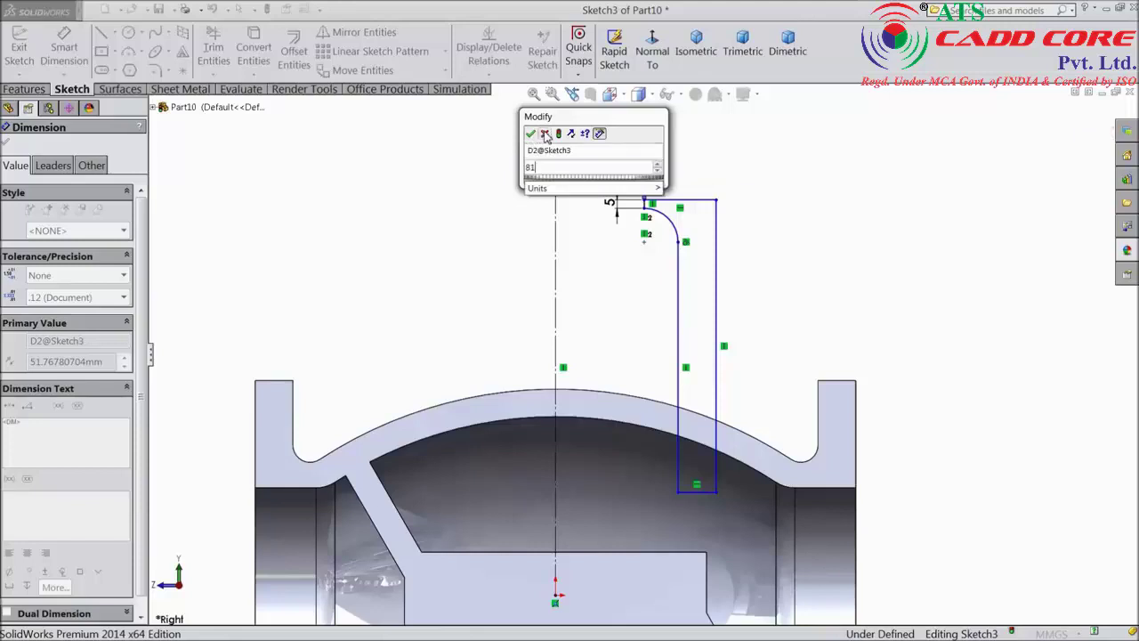
{"action": "key", "text": "Escape"}
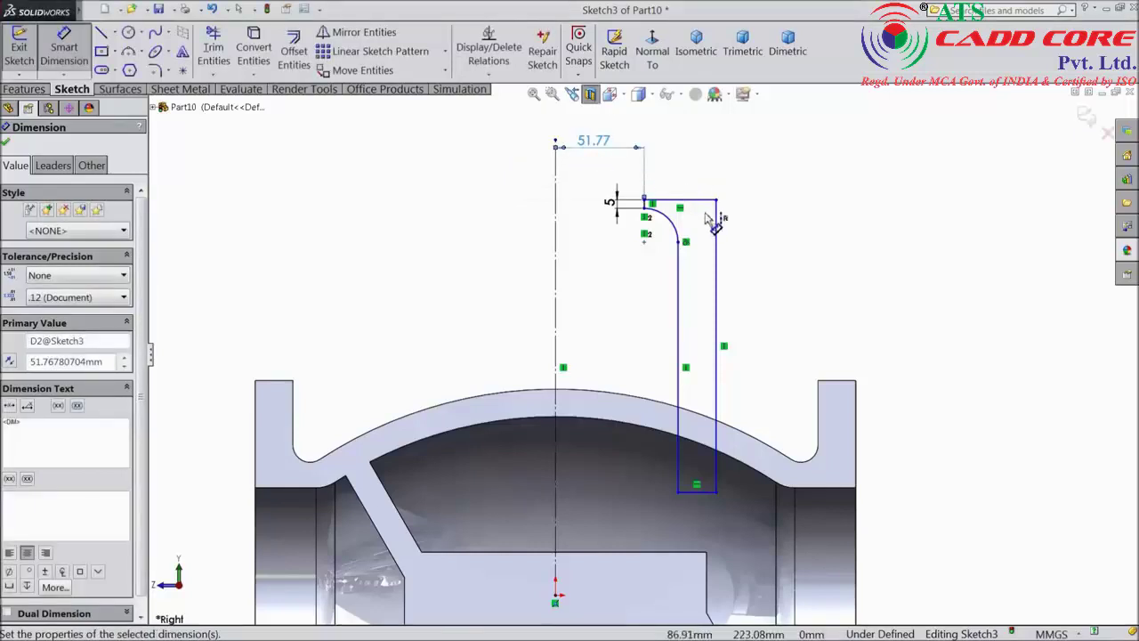
Dimension the outer edge 138 mm and the inner line 85 mm from the centreline.
{"action": "left_click", "coordinate": [718, 227]}
{"action": "left_click", "coordinate": [555, 218]}
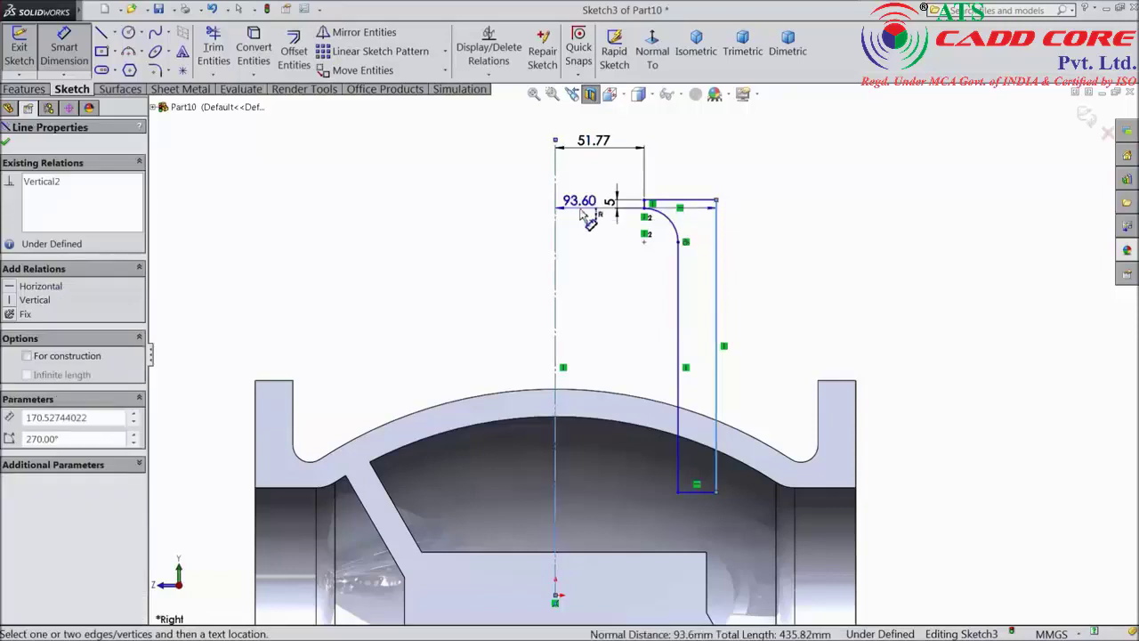
{"action": "key", "text": "z"}
{"action": "left_click", "coordinate": [648, 161]}
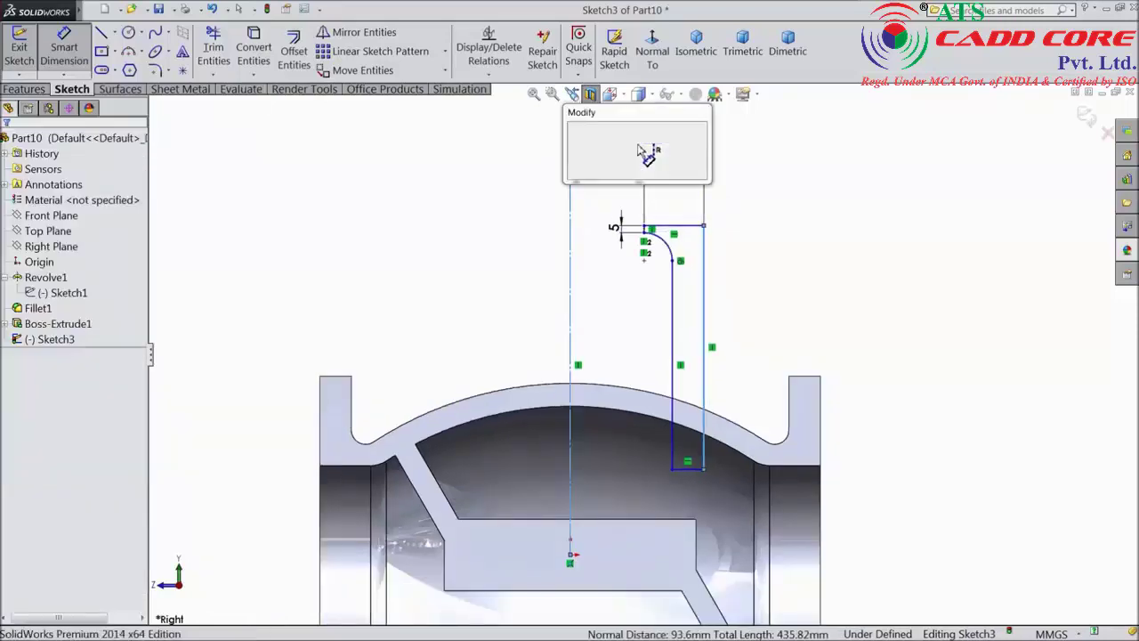
{"action": "type", "text": "138"}
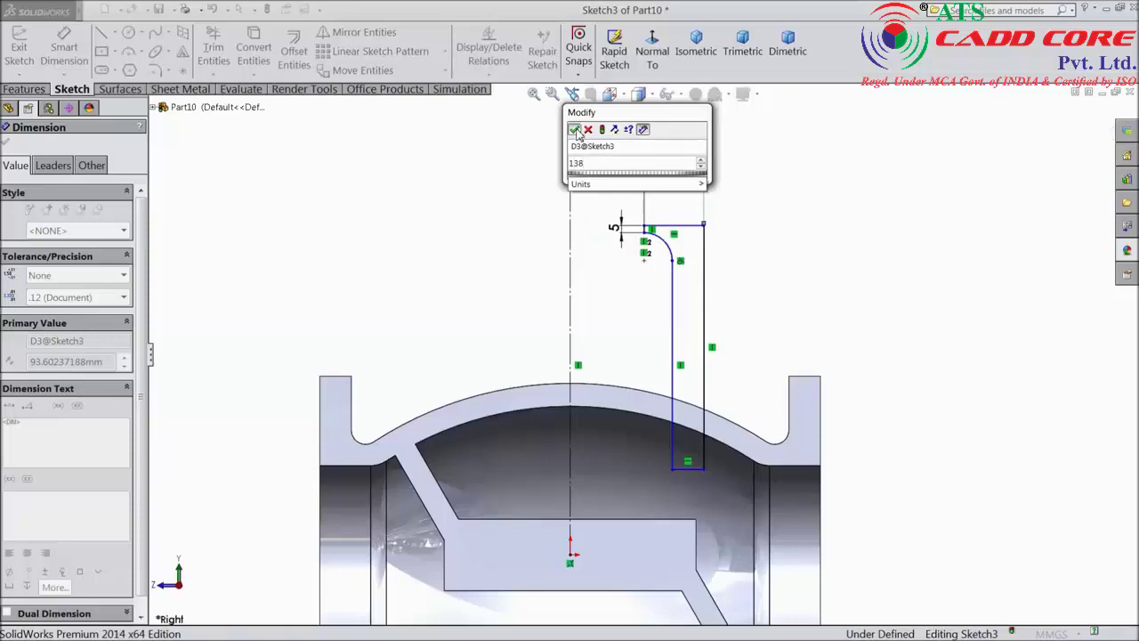
{"action": "left_click", "coordinate": [575, 130]}
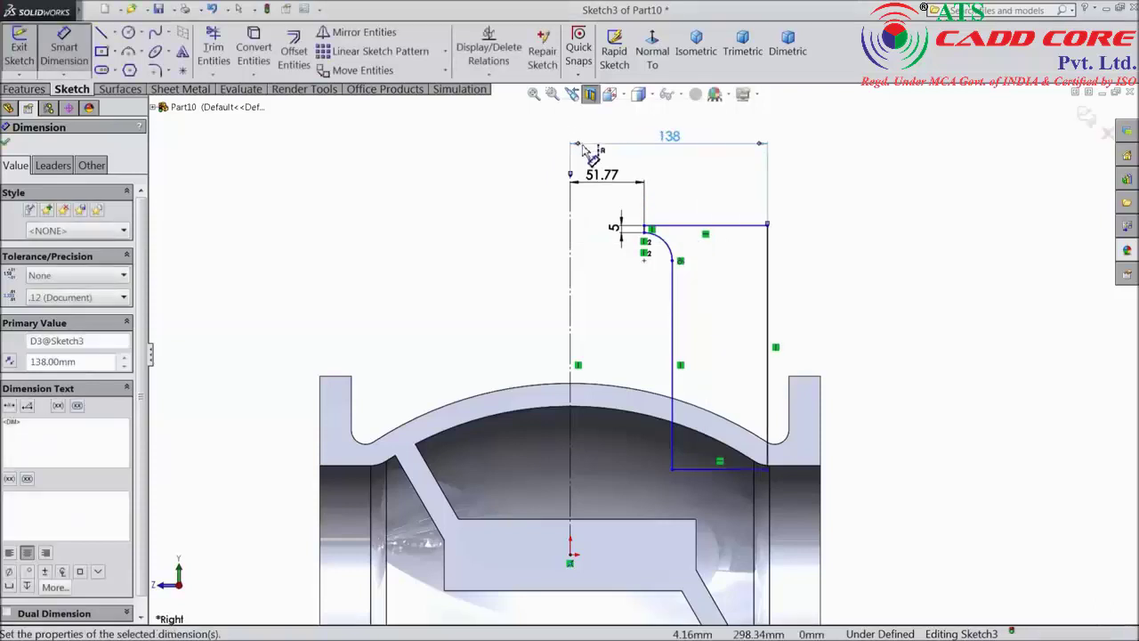
{"action": "scroll", "coordinate": [669, 233], "scroll_direction": "down", "scroll_amount": 3}
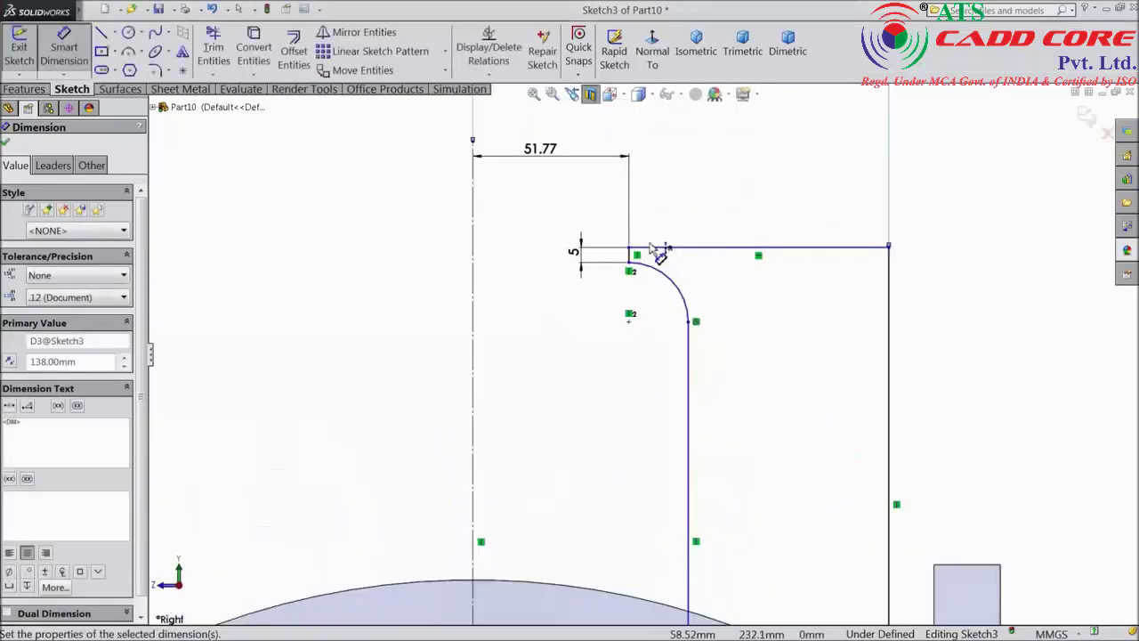
{"action": "left_click", "coordinate": [689, 356]}
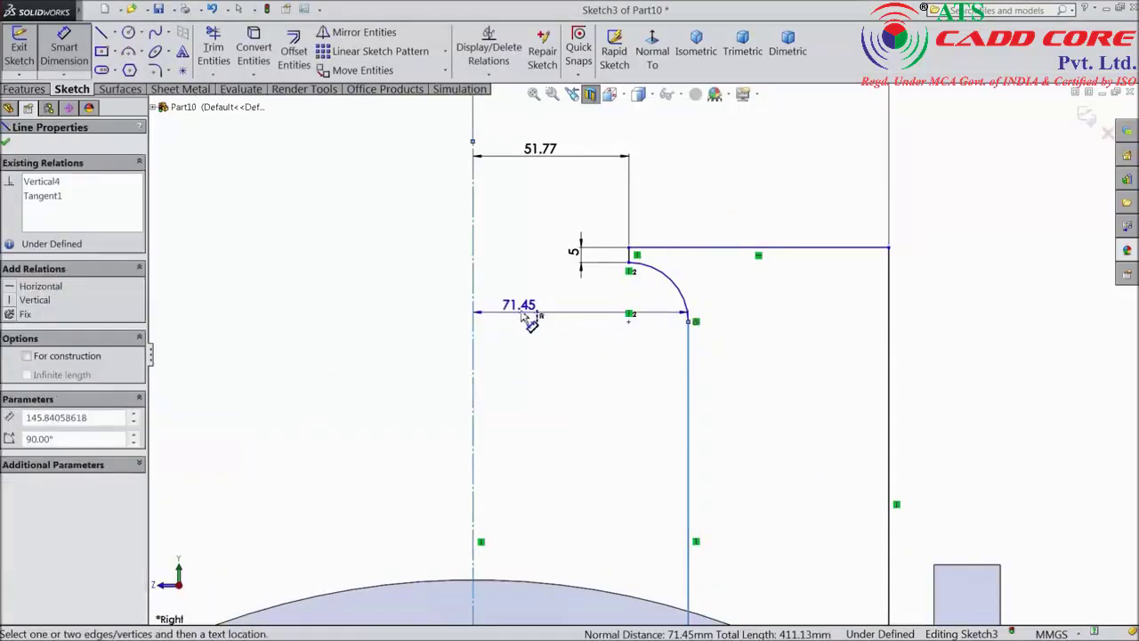
{"action": "scroll", "coordinate": [623, 347], "scroll_direction": "up", "scroll_amount": 3}
{"action": "left_click", "coordinate": [598, 190]}
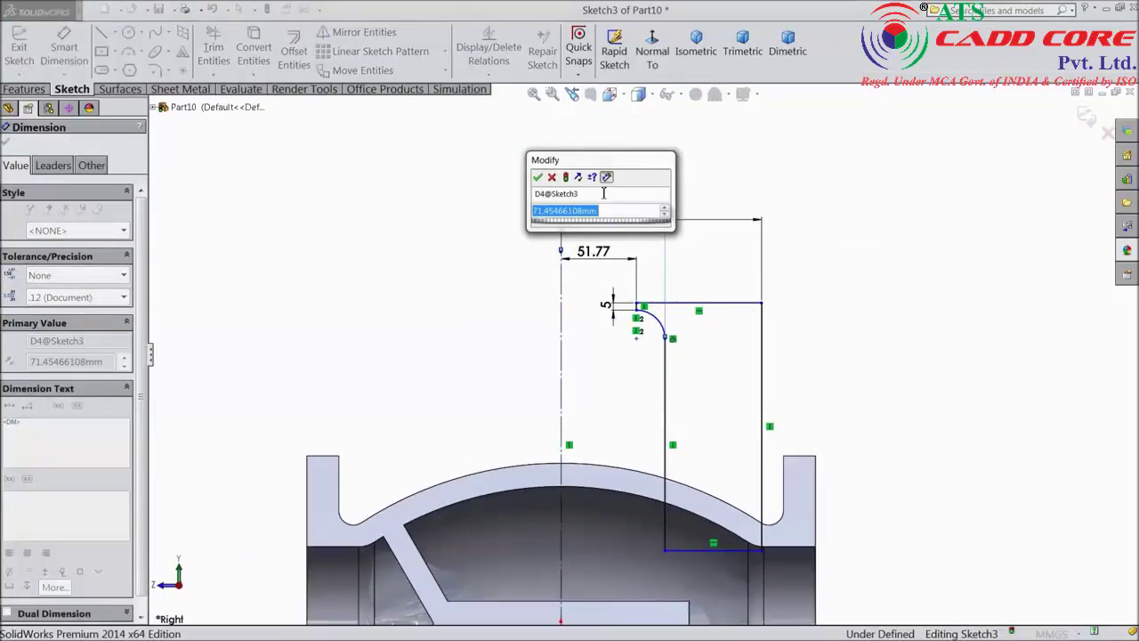
{"action": "type", "text": "85"}
{"action": "key", "text": "Return"}
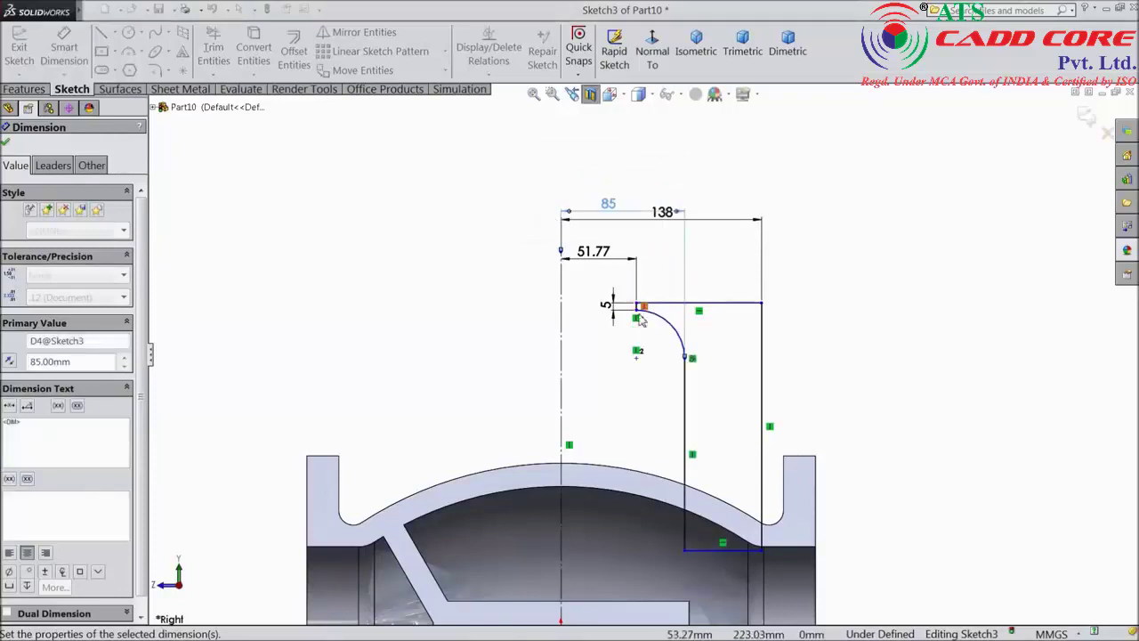
Change the 51.77 corner-to-centreline dimension to 81 mm and finish dimensioning.
{"action": "scroll", "coordinate": [640, 320], "scroll_direction": "down", "scroll_amount": 4}
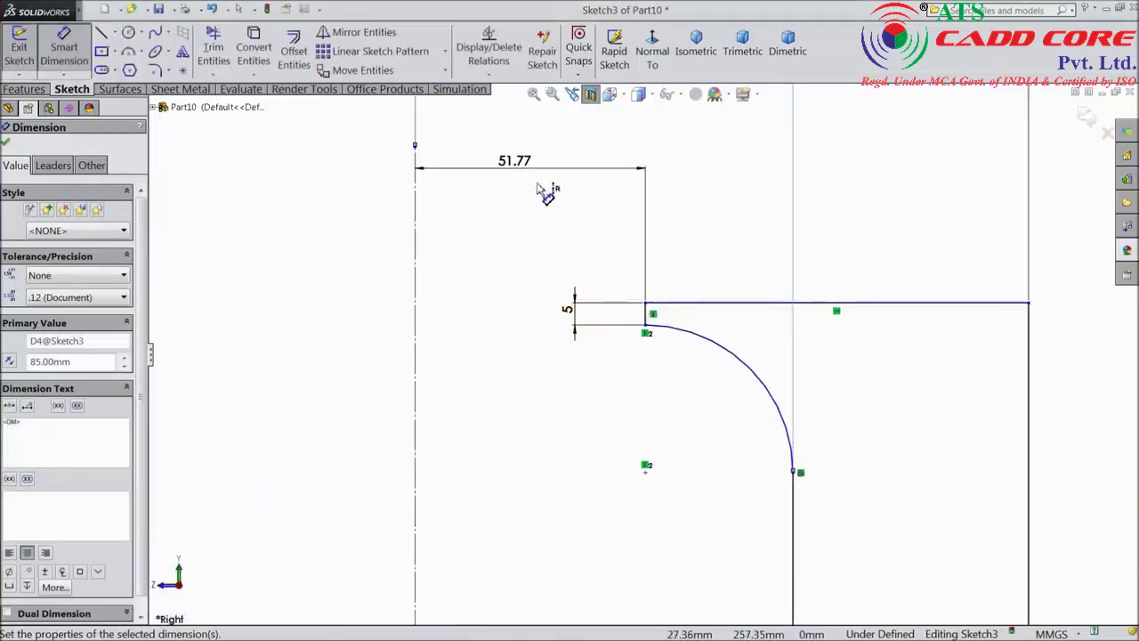
{"action": "left_click", "coordinate": [521, 169]}
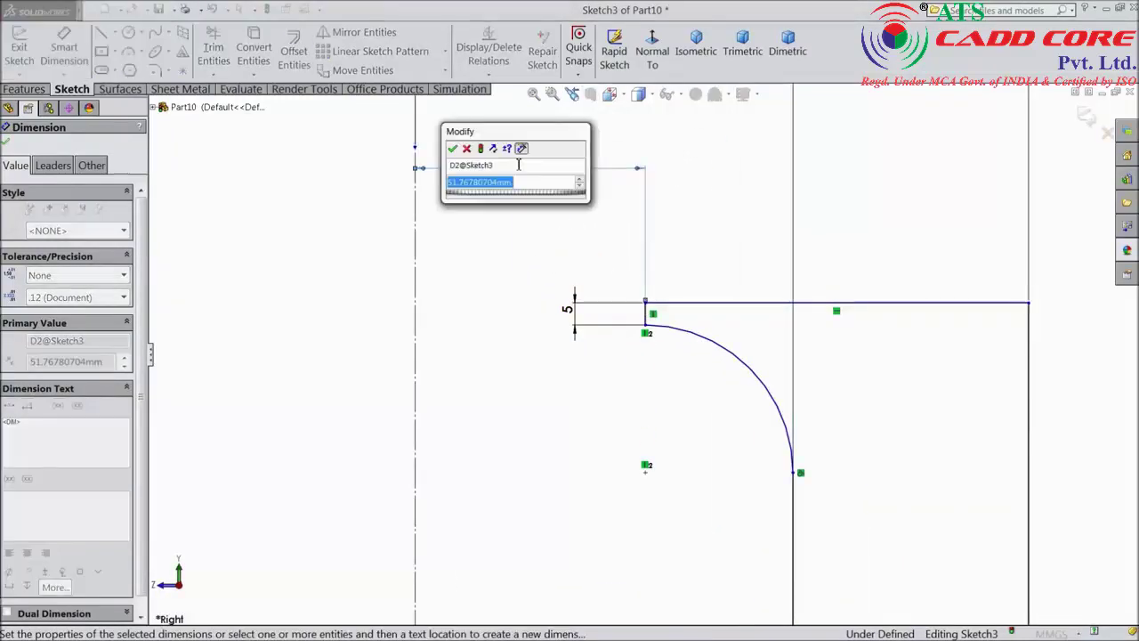
{"action": "type", "text": "81"}
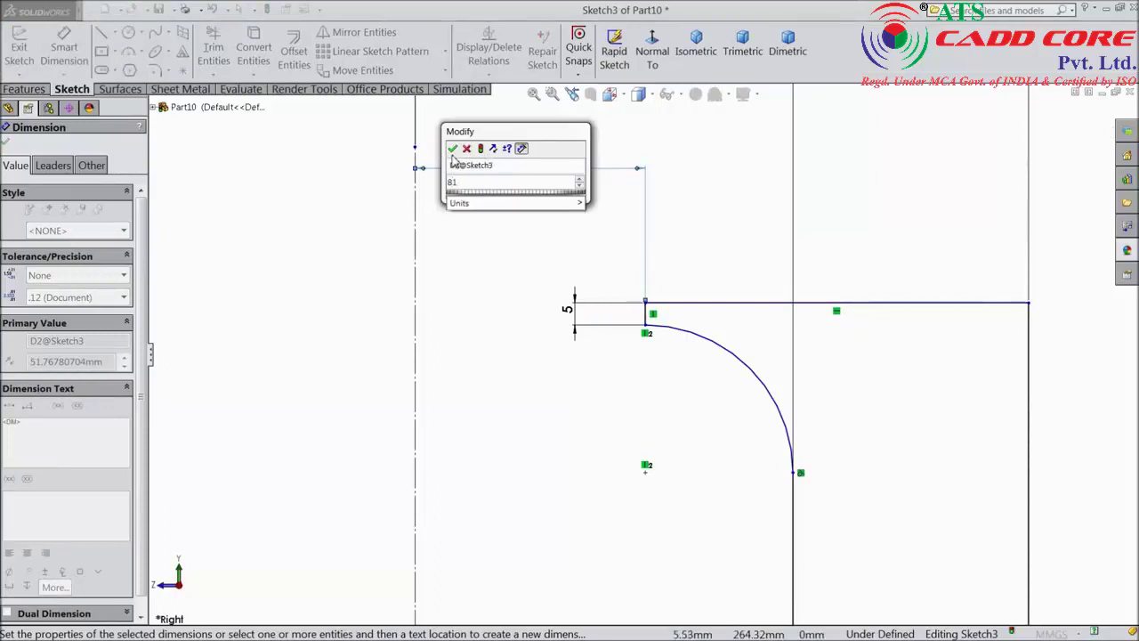
{"action": "left_click", "coordinate": [452, 149]}
{"action": "scroll", "coordinate": [526, 183], "scroll_direction": "up", "scroll_amount": 3}
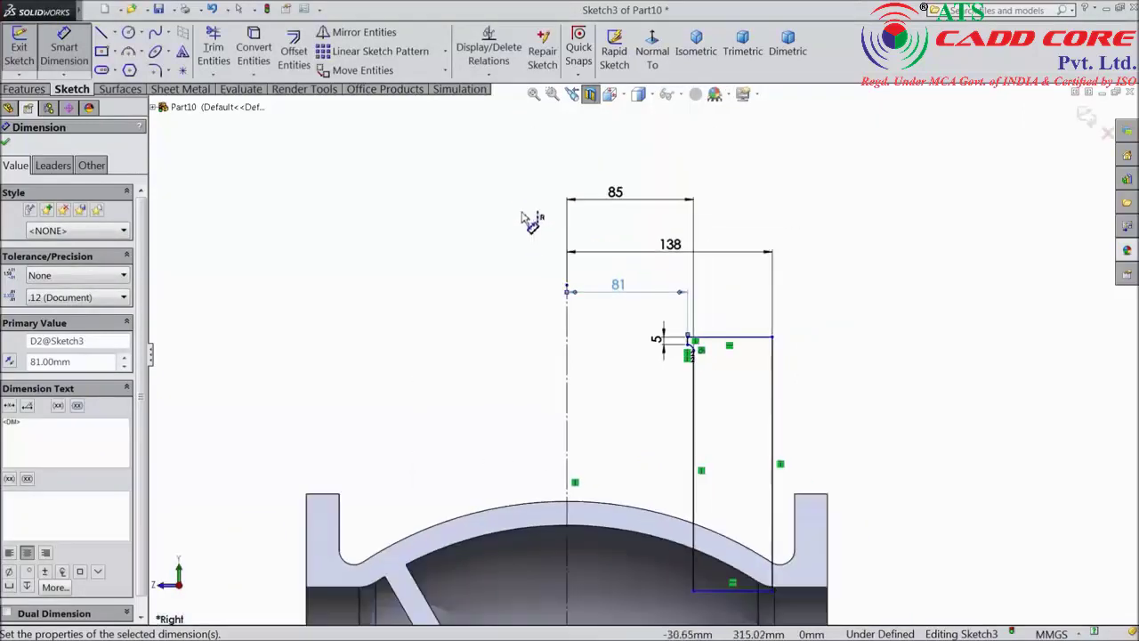
{"action": "scroll", "coordinate": [579, 218], "scroll_direction": "down", "scroll_amount": 1}
{"action": "scroll", "coordinate": [702, 400], "scroll_direction": "down", "scroll_amount": 1}
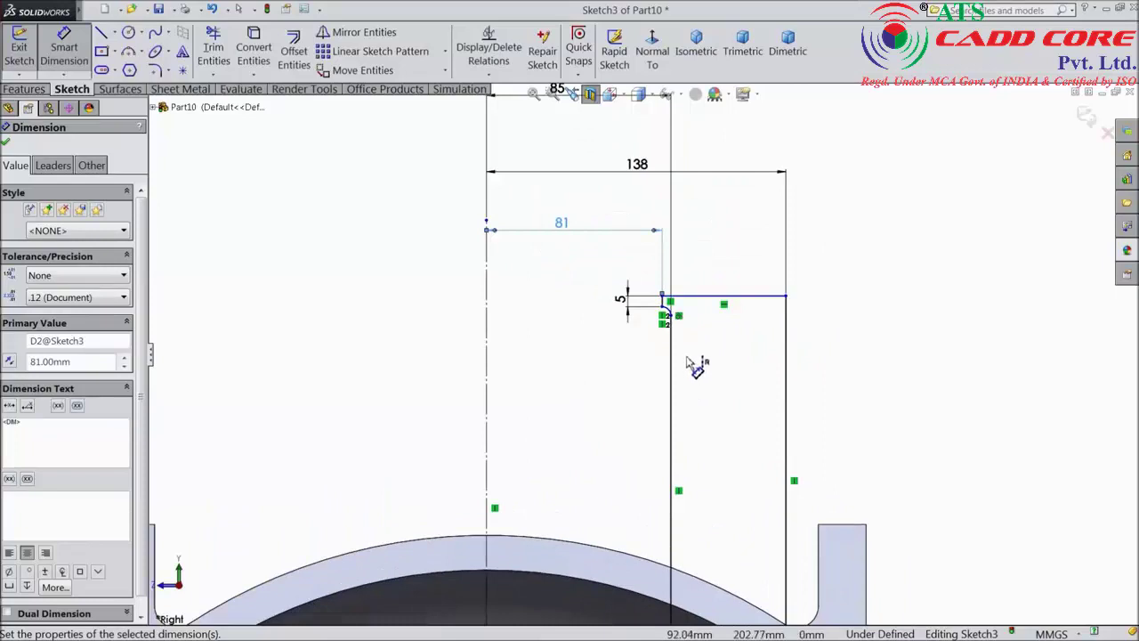
{"action": "scroll", "coordinate": [688, 360], "scroll_direction": "up", "scroll_amount": 2}
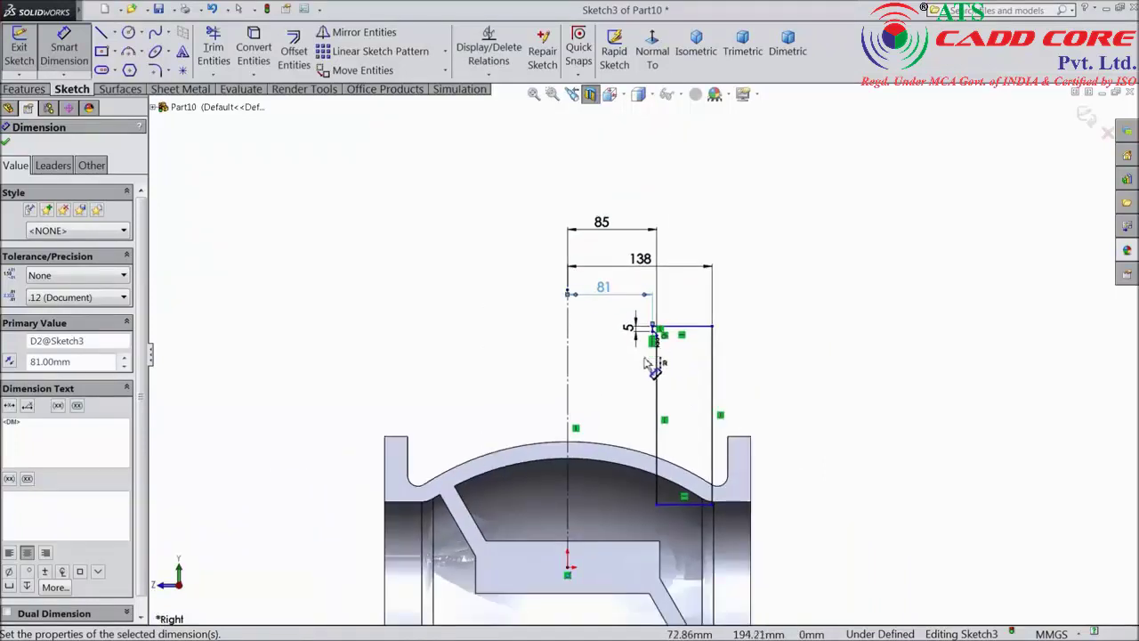
{"action": "scroll", "coordinate": [672, 411], "scroll_direction": "down", "scroll_amount": 2}
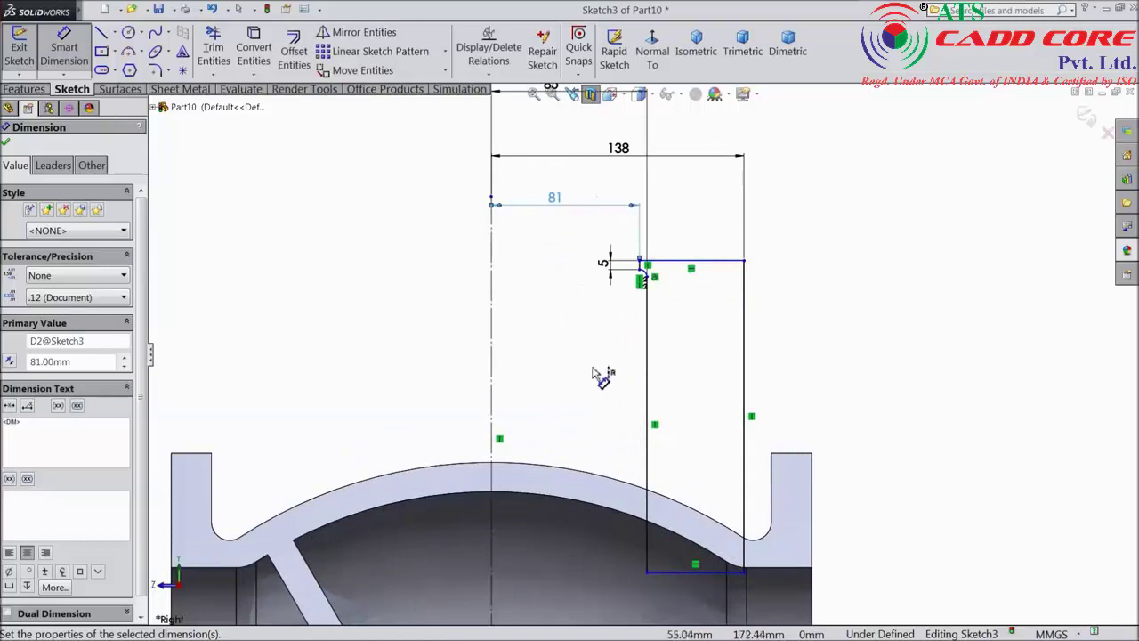
{"action": "left_click", "coordinate": [6, 145]}
{"action": "scroll", "coordinate": [364, 326], "scroll_direction": "up", "scroll_amount": 2}
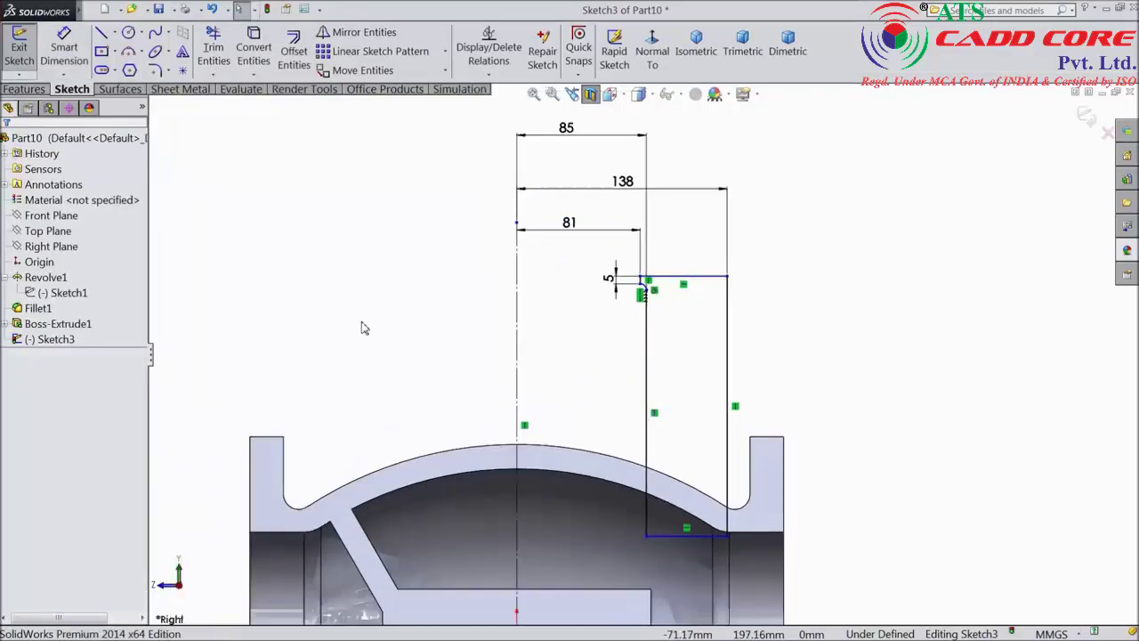
{"action": "scroll", "coordinate": [668, 399], "scroll_direction": "down", "scroll_amount": 3}
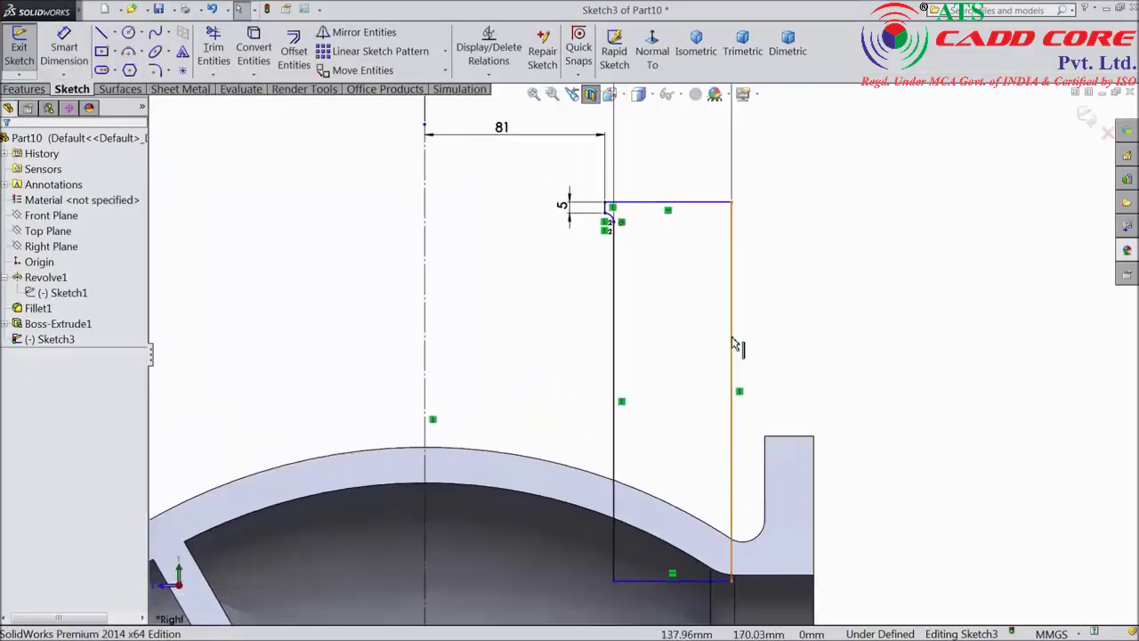
Delete the dimensioned outer right vertical line of the profile.
{"action": "left_click", "coordinate": [732, 344]}
{"action": "key", "text": "Delete"}
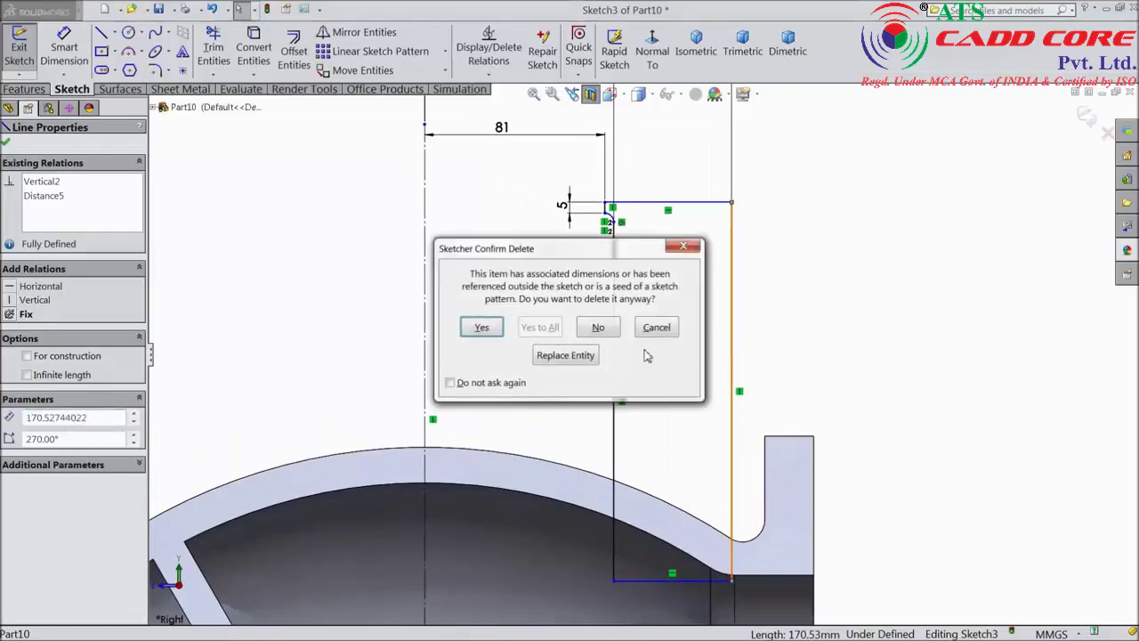
{"action": "left_click", "coordinate": [481, 327]}
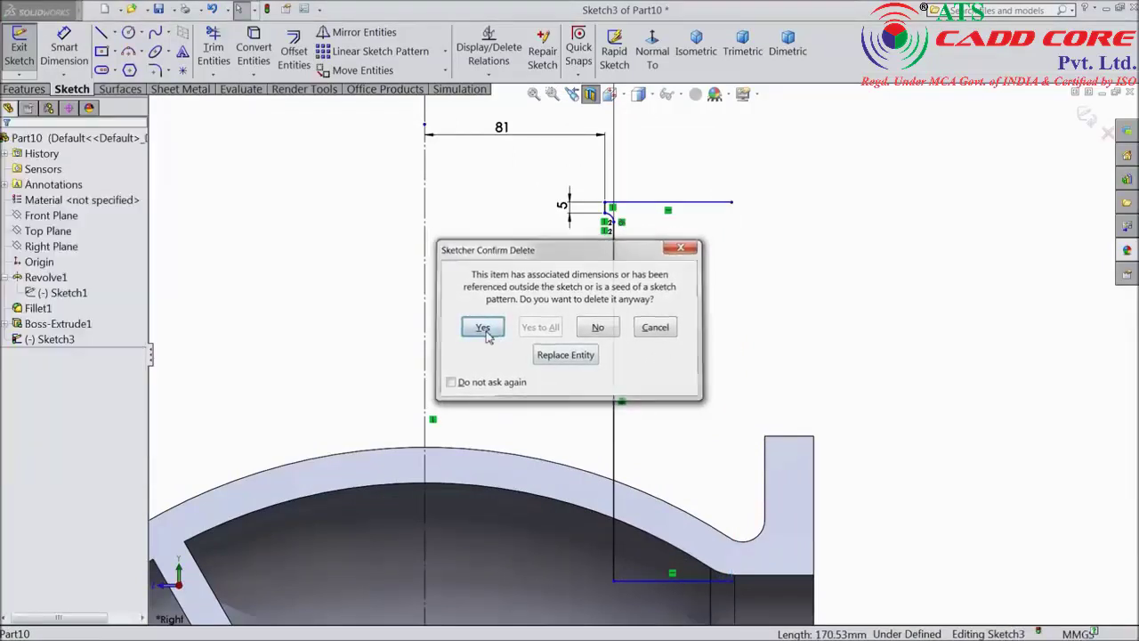
Draw a line chain from the top line's end: flange outer edge, inward step and neck down.
{"action": "left_click", "coordinate": [100, 36]}
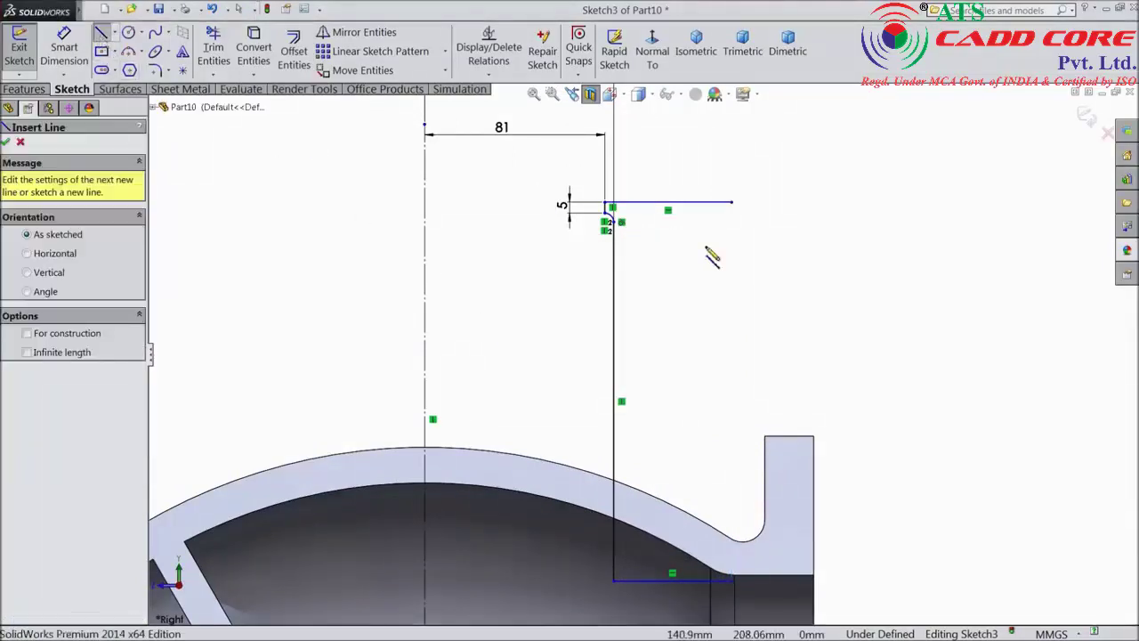
{"action": "left_click", "coordinate": [731, 203]}
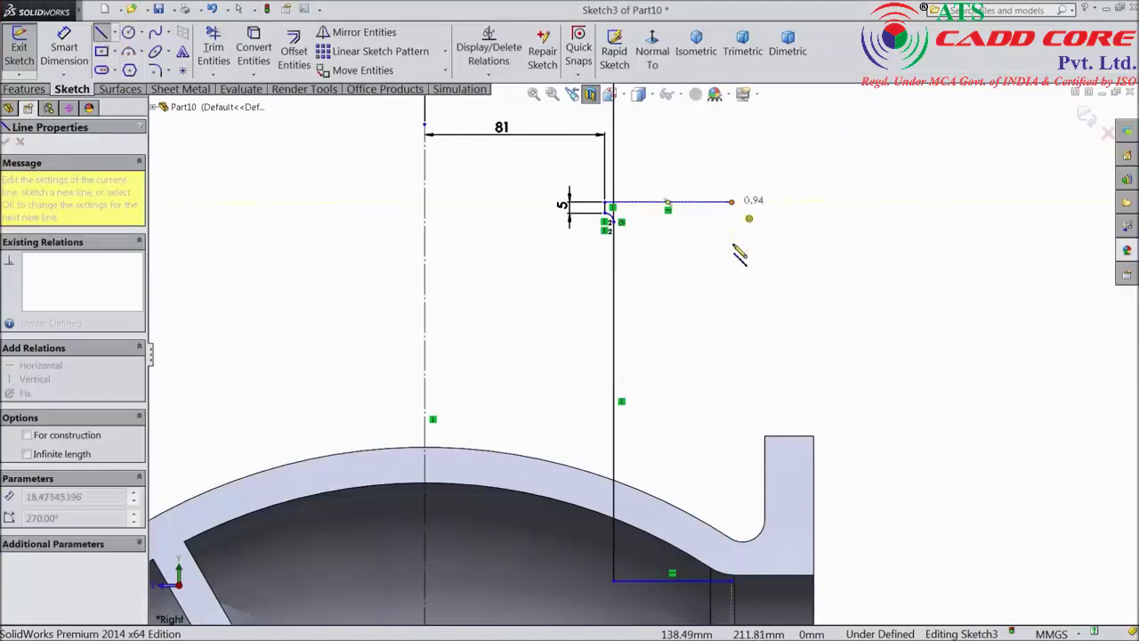
{"action": "left_click", "coordinate": [672, 269]}
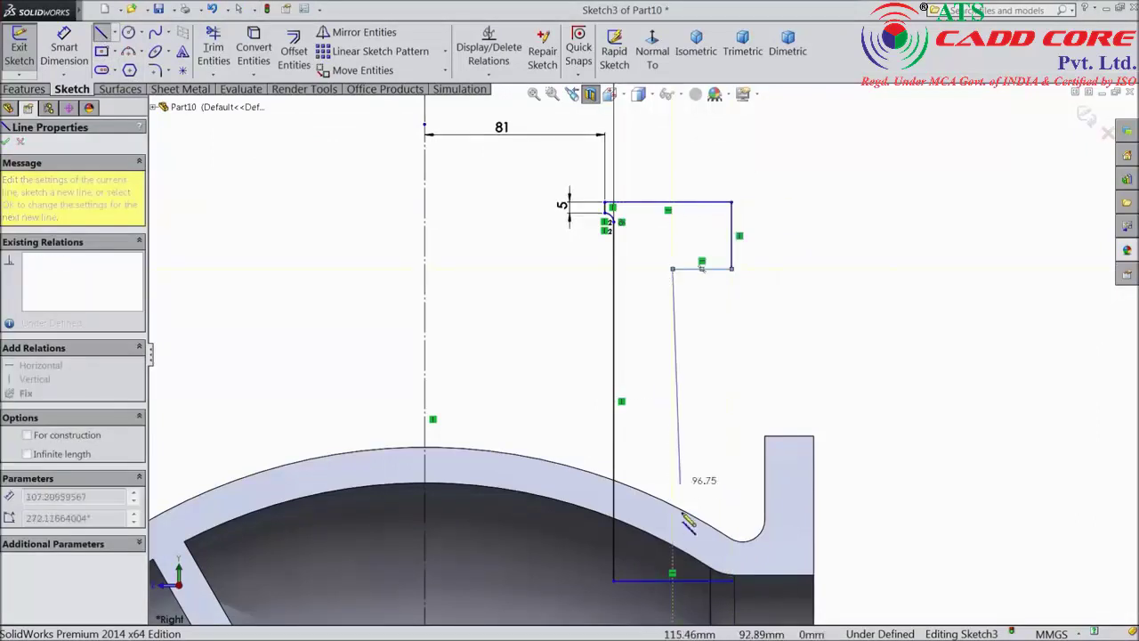
{"action": "left_click", "coordinate": [673, 580]}
{"action": "right_click", "coordinate": [726, 367]}
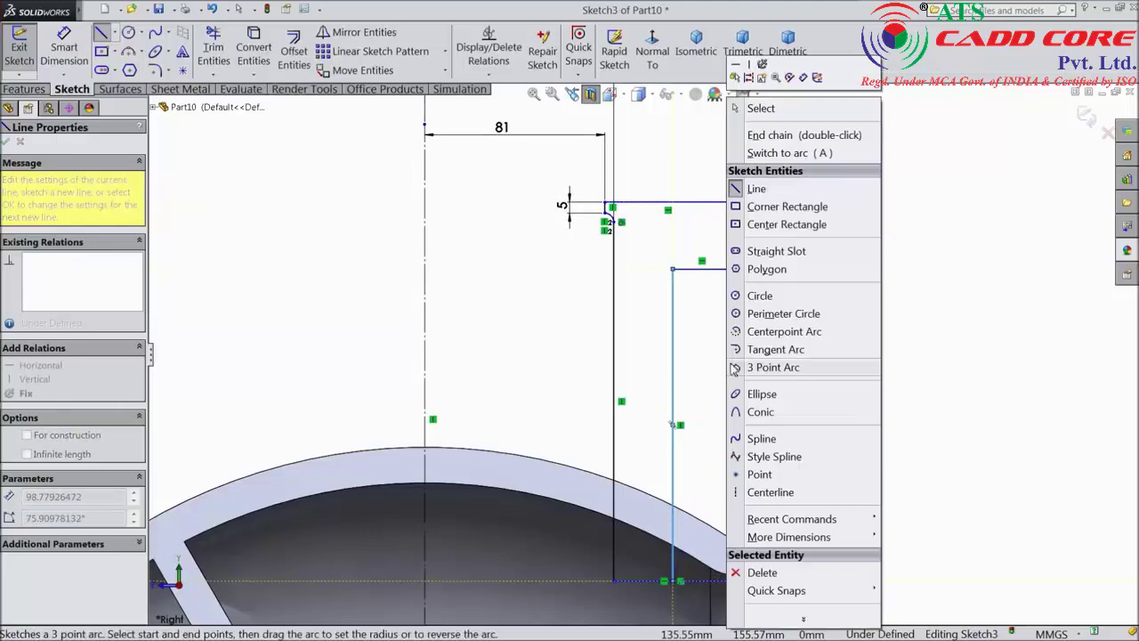
{"action": "left_click", "coordinate": [754, 192]}
Trim away the leftover vertical segment at the bottom of the neck.
{"action": "left_click", "coordinate": [214, 51]}
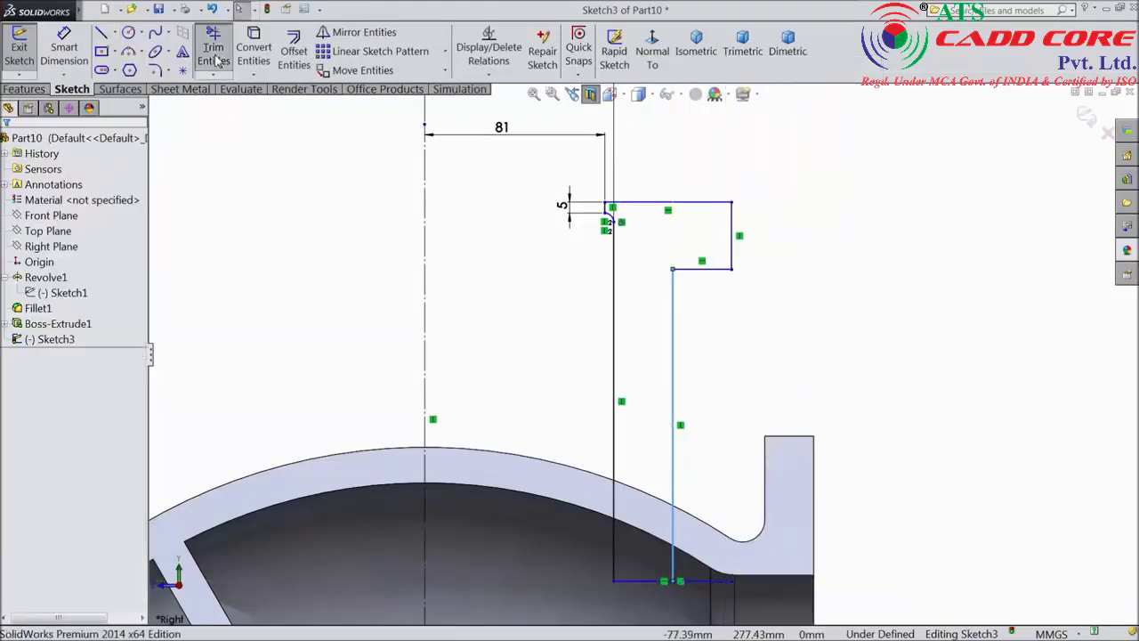
{"action": "left_click", "coordinate": [674, 500]}
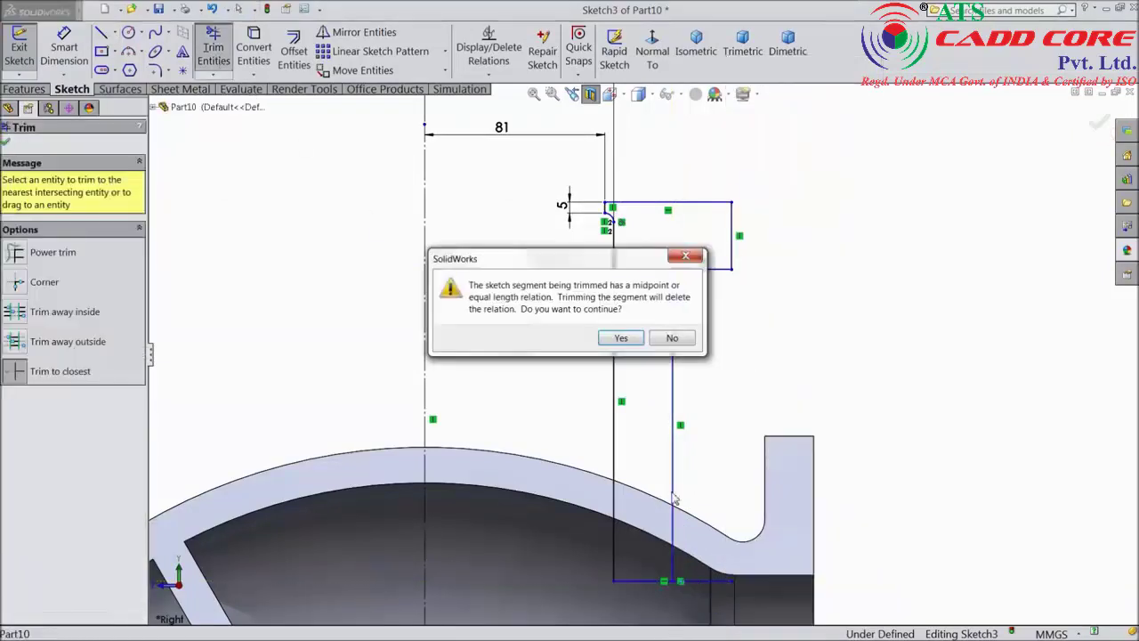
{"action": "left_click", "coordinate": [615, 343]}
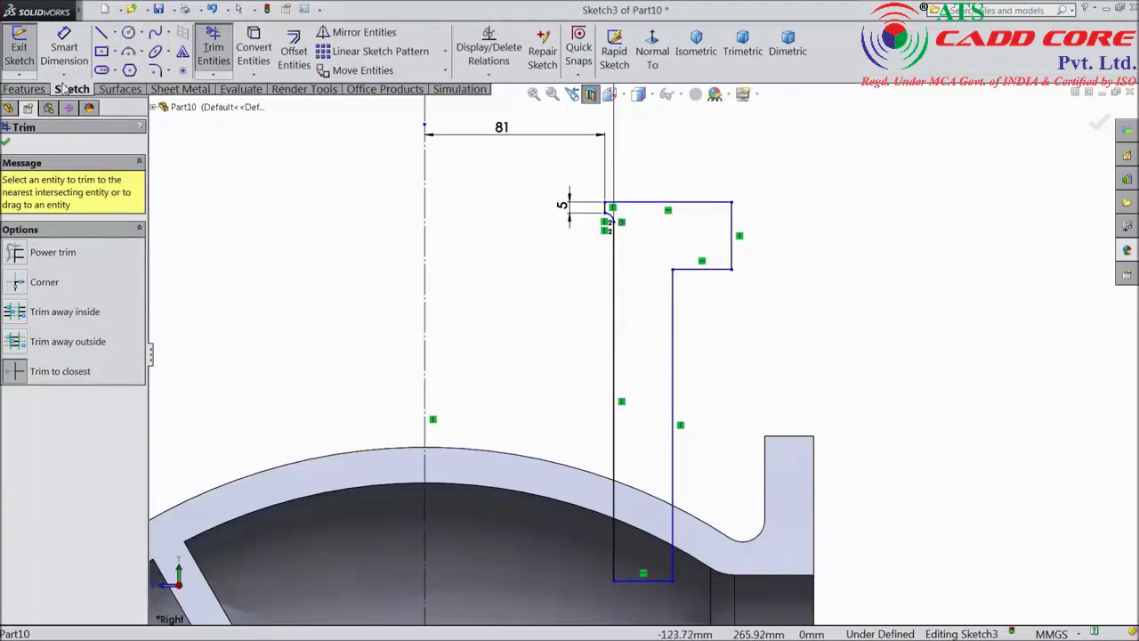
Dimension the flange thickness as 28 and its outer edge 138 from the centreline.
{"action": "left_click", "coordinate": [7, 145]}
{"action": "left_click", "coordinate": [64, 51]}
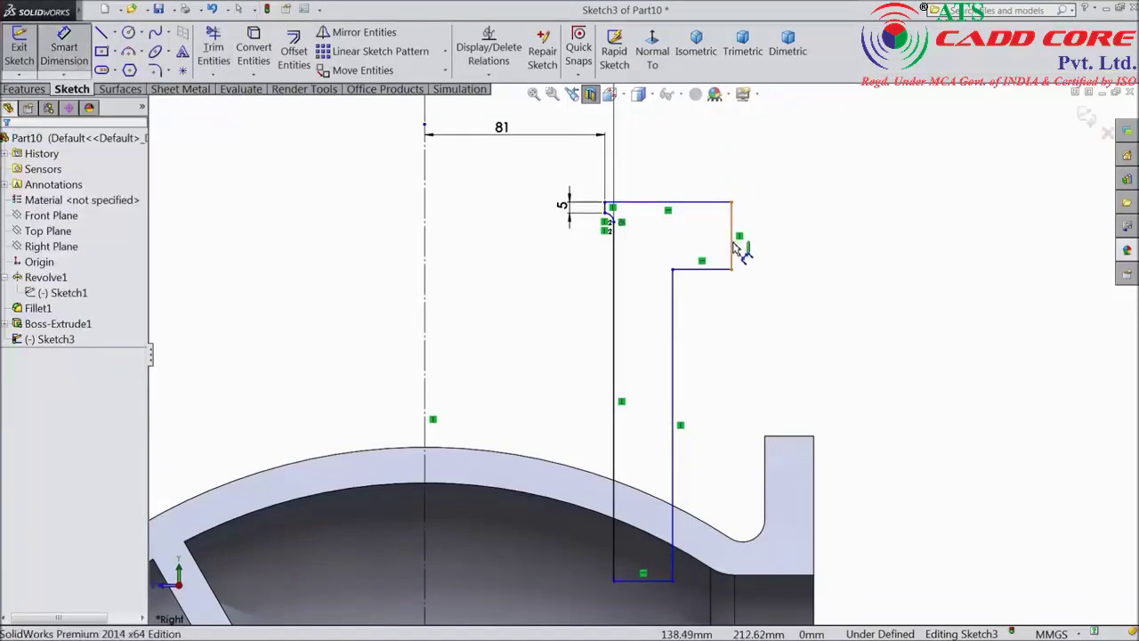
{"action": "key", "text": "z"}
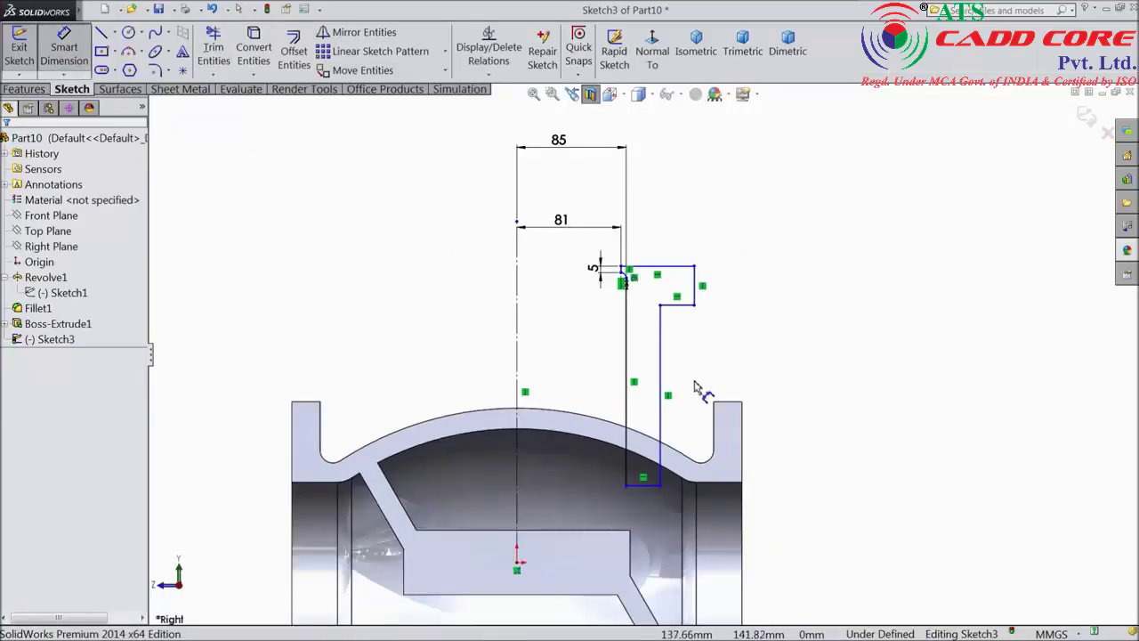
{"action": "scroll", "coordinate": [700, 313], "scroll_direction": "down", "scroll_amount": 2}
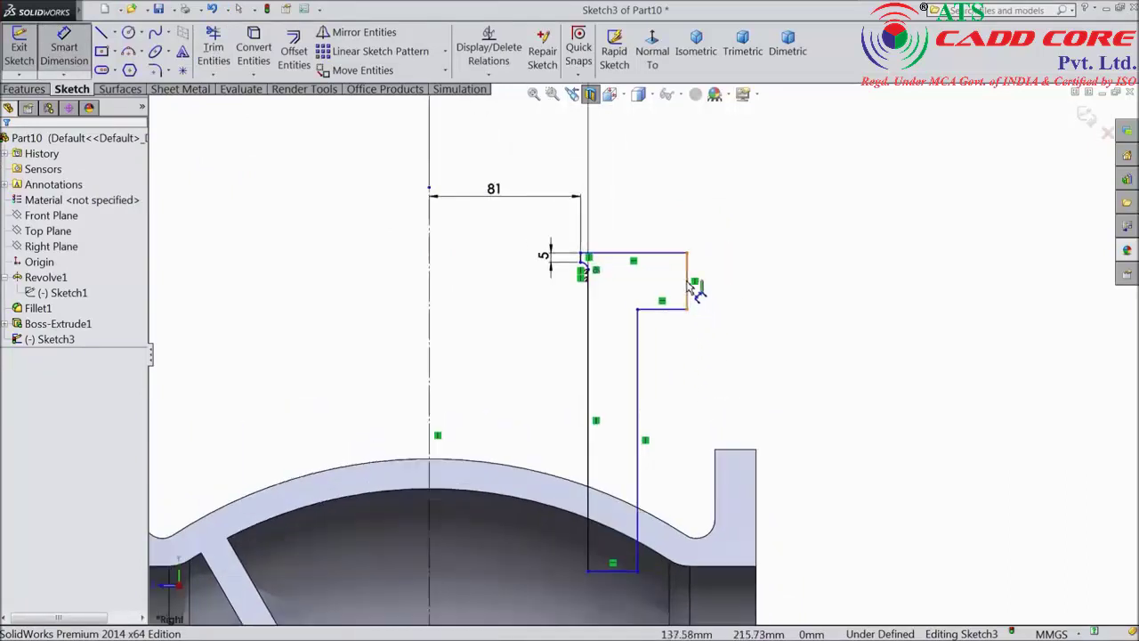
{"action": "left_click", "coordinate": [690, 285]}
{"action": "left_click", "coordinate": [731, 273]}
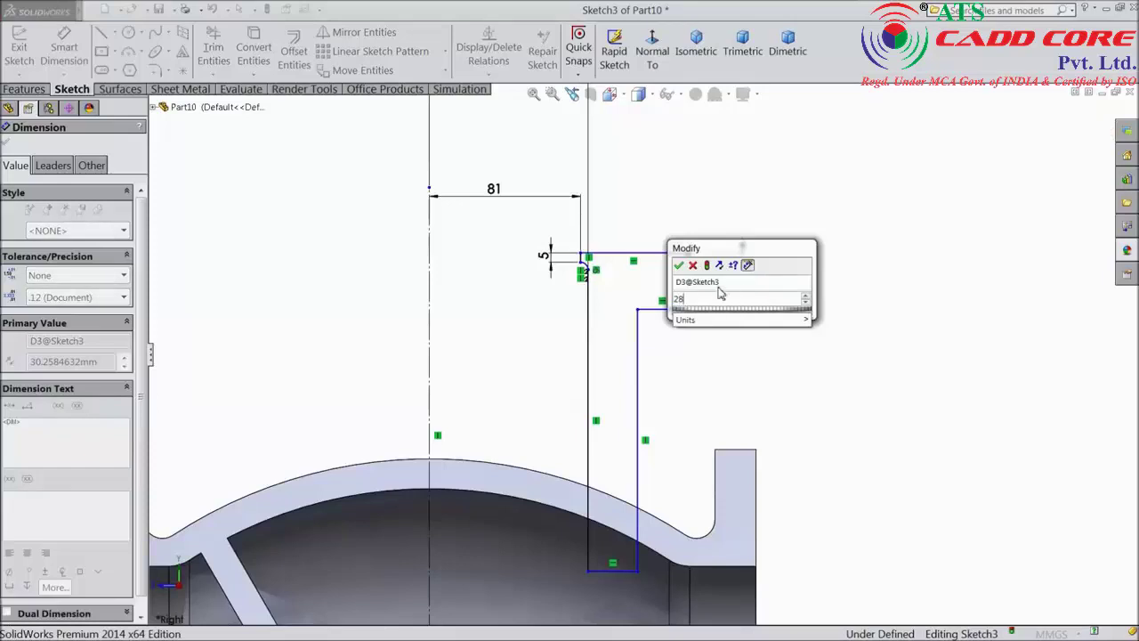
{"action": "left_click", "coordinate": [678, 265]}
{"action": "left_click", "coordinate": [690, 285]}
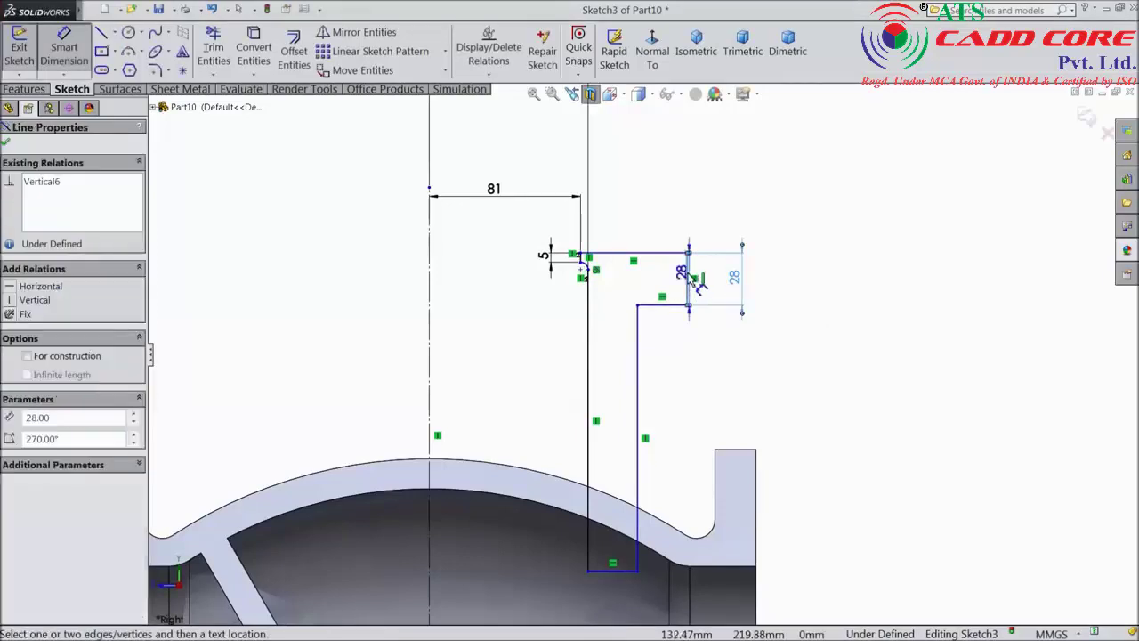
{"action": "left_click", "coordinate": [430, 249]}
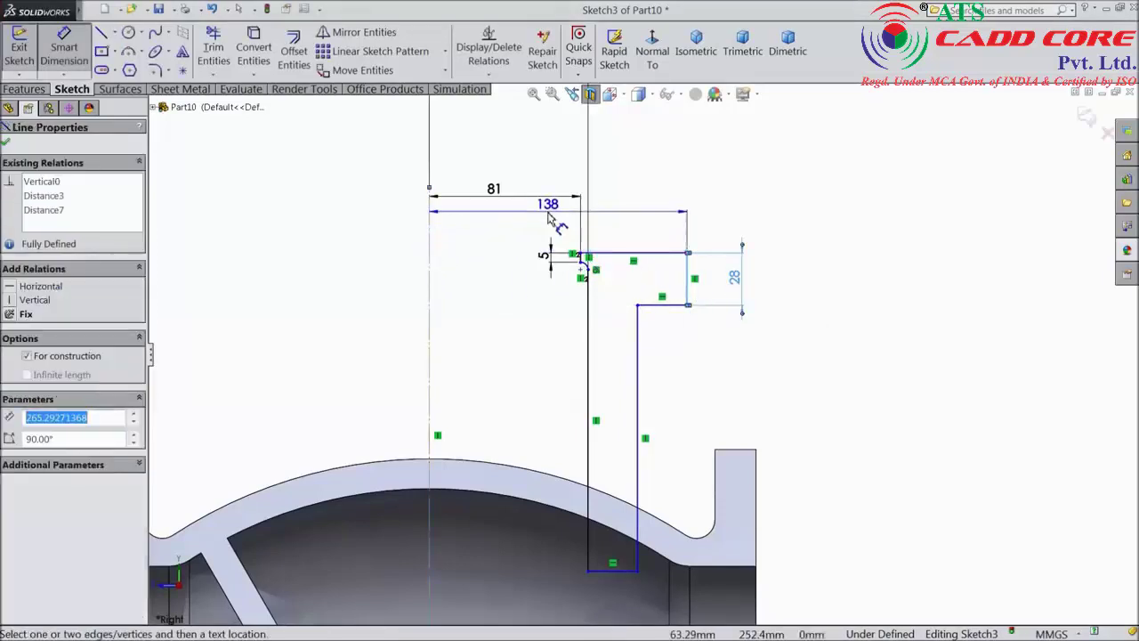
{"action": "scroll", "coordinate": [556, 218], "scroll_direction": "up", "scroll_amount": 3}
{"action": "left_click", "coordinate": [570, 169]}
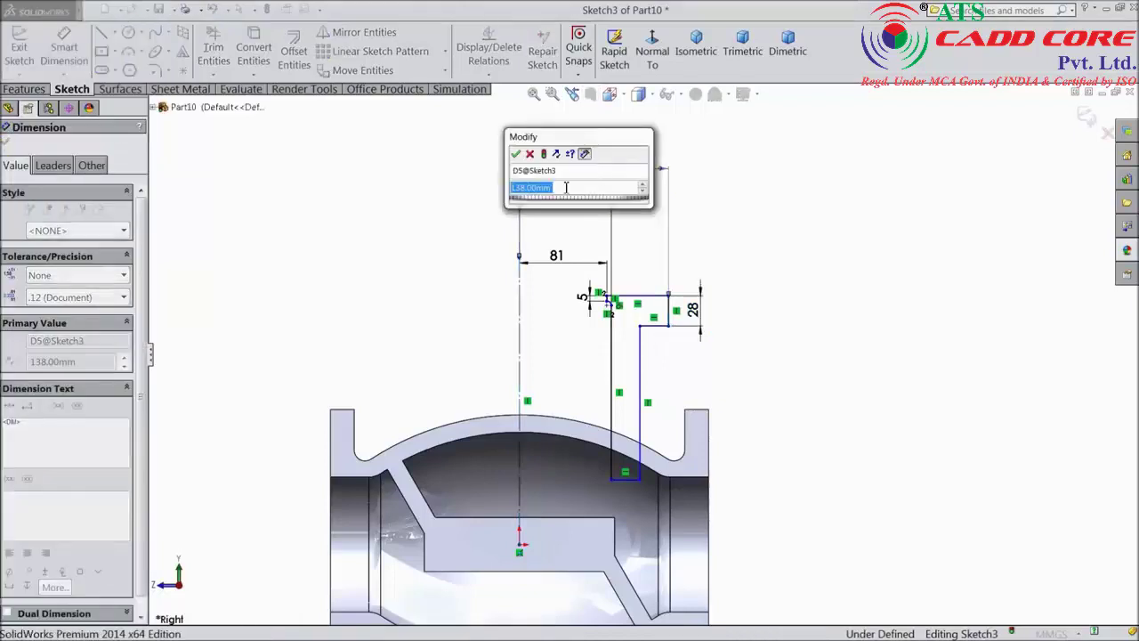
{"action": "type", "text": "85"}
{"action": "key", "text": "Return"}
{"action": "scroll", "coordinate": [634, 409], "scroll_direction": "down", "scroll_amount": 2}
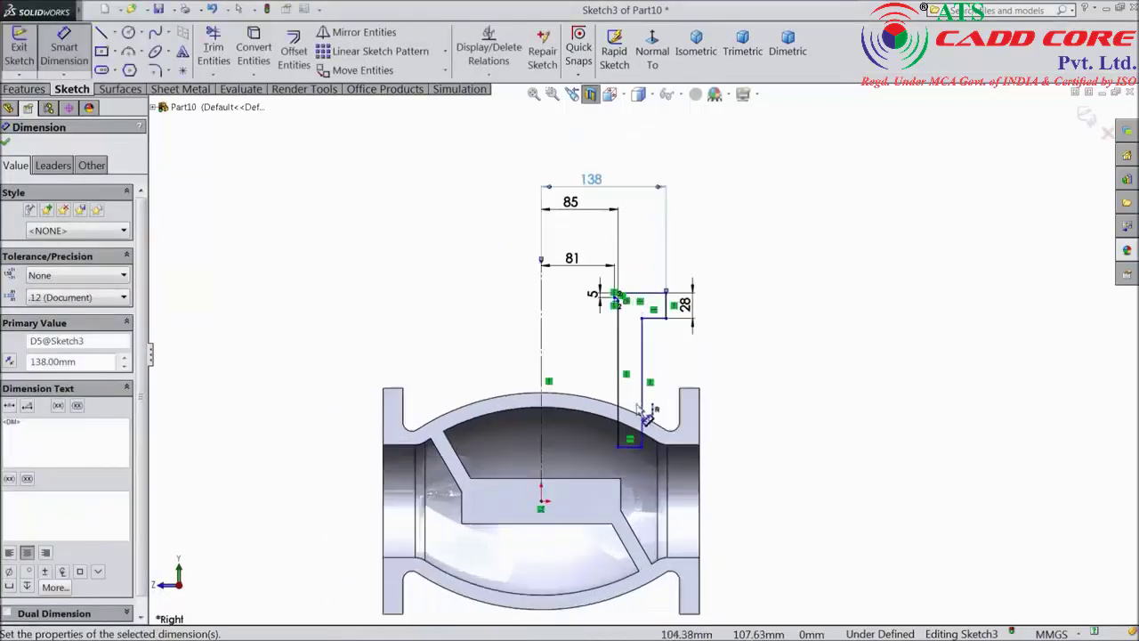
Dimension the step 142 above the origin and the neck width as 16.
{"action": "left_click", "coordinate": [662, 274]}
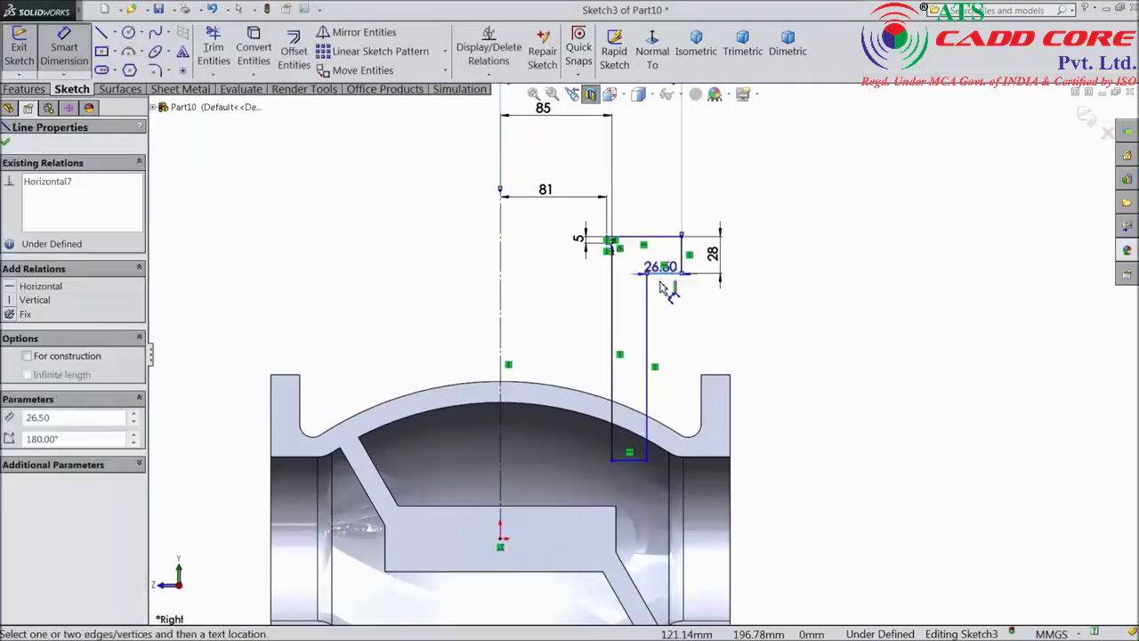
{"action": "left_click", "coordinate": [501, 537]}
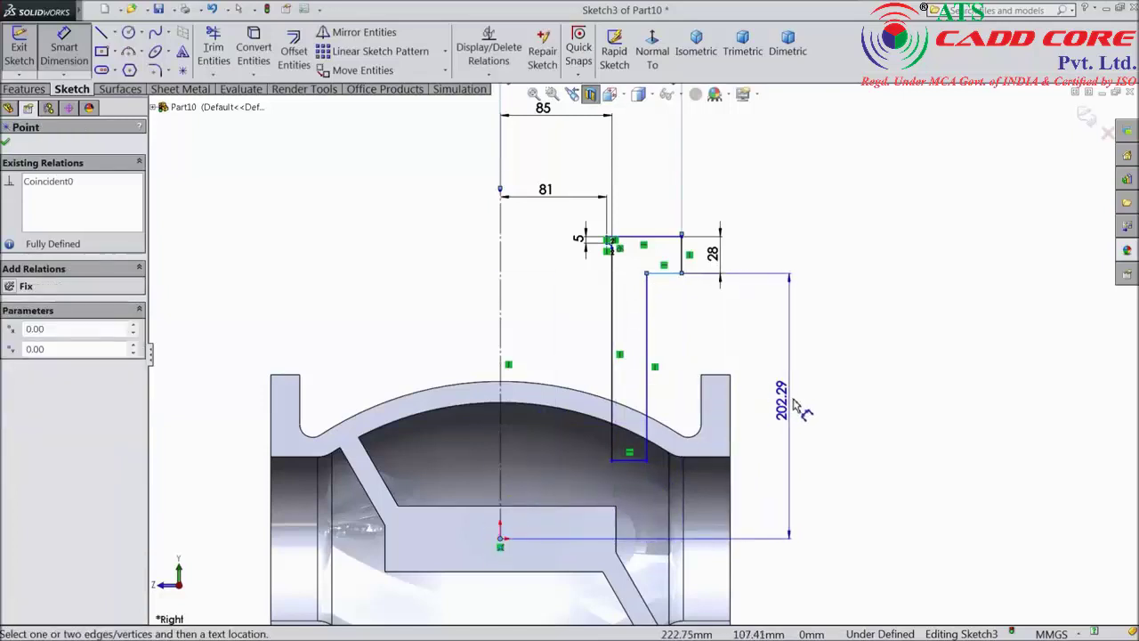
{"action": "left_click", "coordinate": [801, 392]}
{"action": "type", "text": "142"}
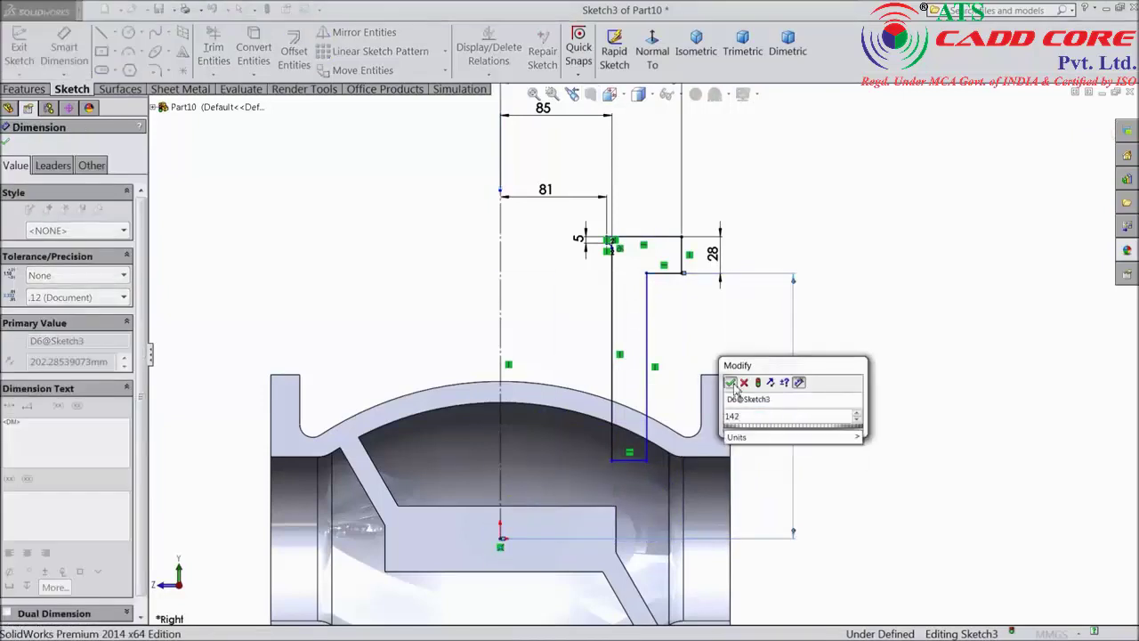
{"action": "left_click", "coordinate": [732, 384]}
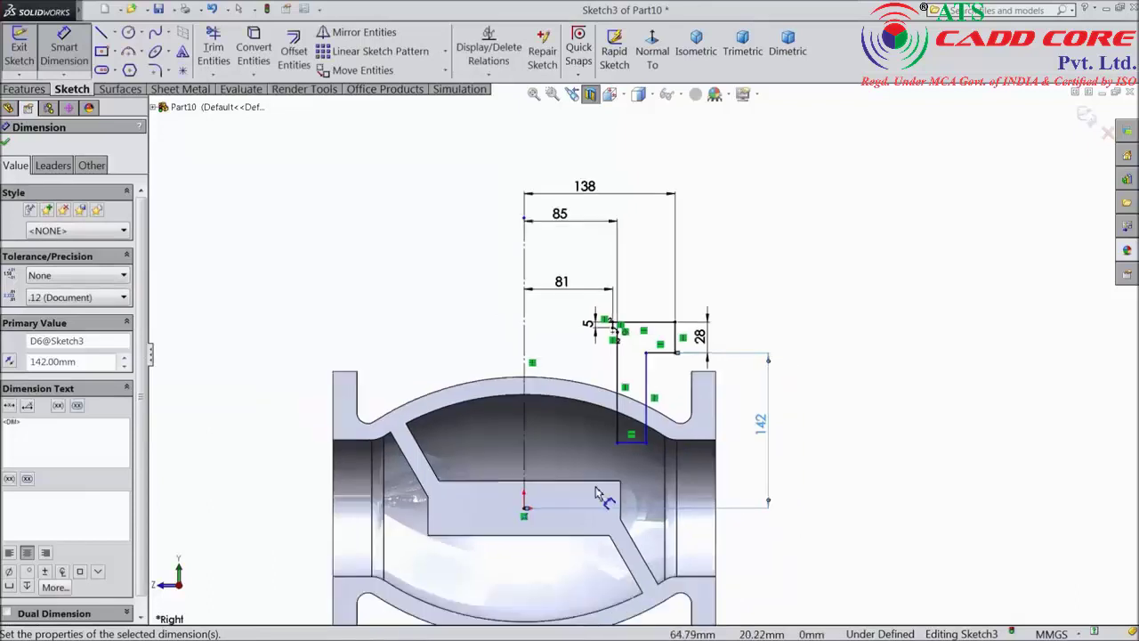
{"action": "scroll", "coordinate": [600, 494], "scroll_direction": "down", "scroll_amount": 3}
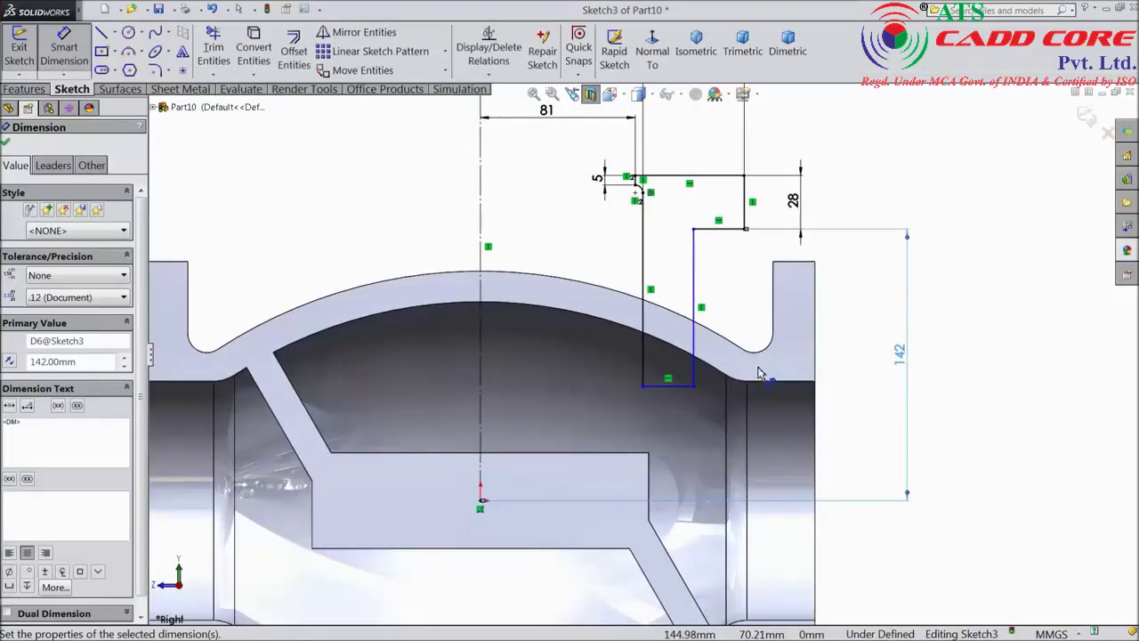
{"action": "left_click", "coordinate": [694, 307]}
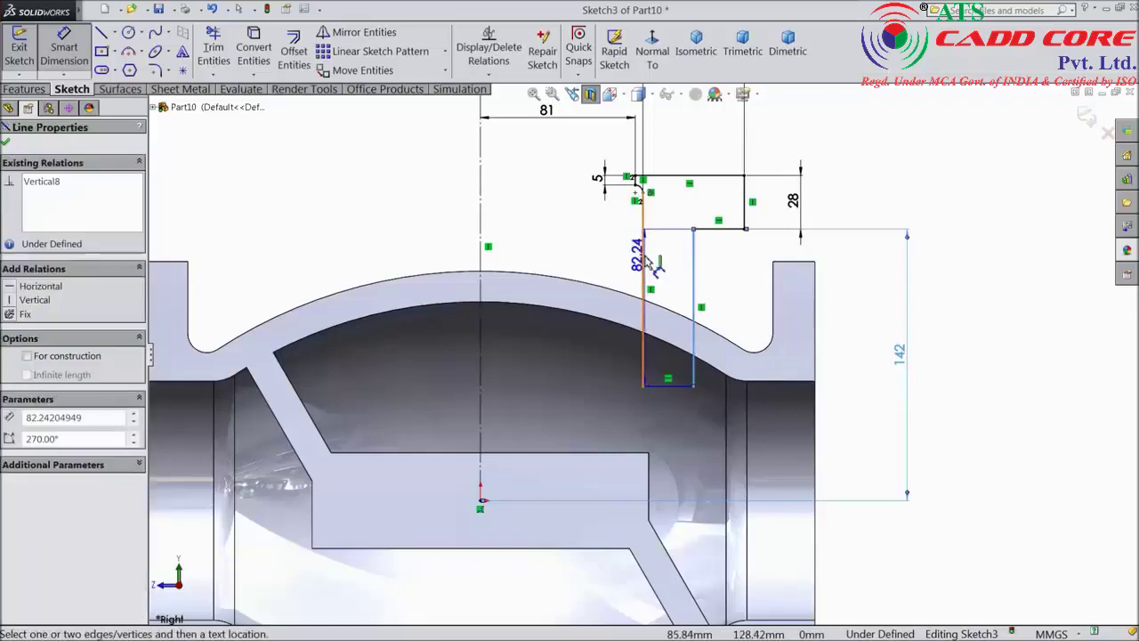
{"action": "left_click", "coordinate": [642, 263]}
{"action": "left_click", "coordinate": [666, 260]}
{"action": "type", "text": "16"}
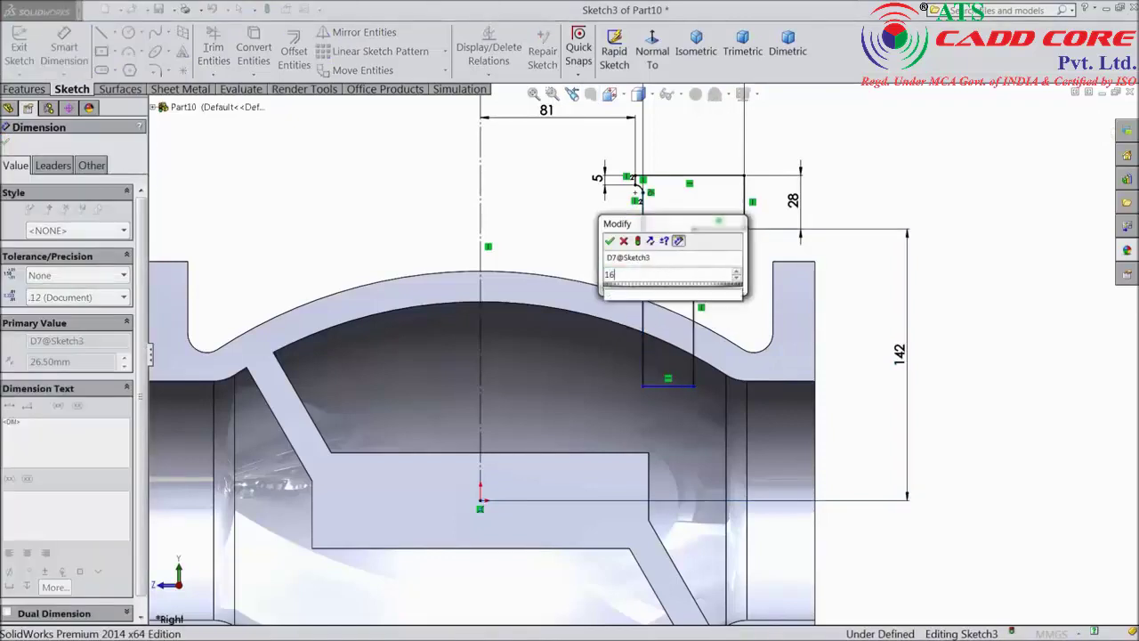
{"action": "left_click", "coordinate": [609, 241]}
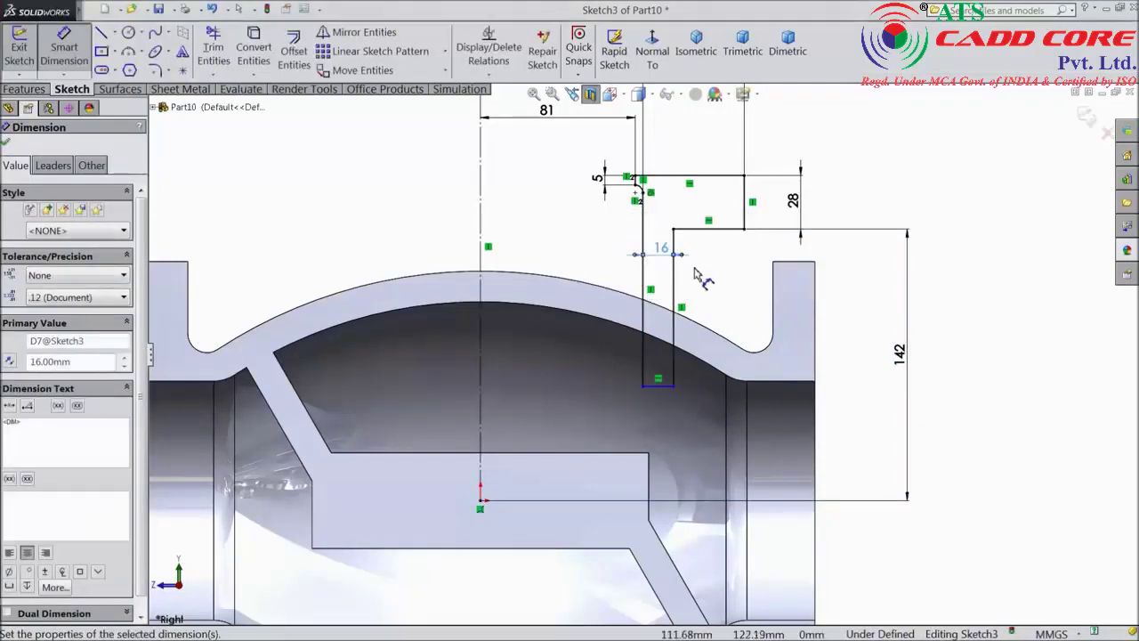
{"action": "scroll", "coordinate": [656, 249], "scroll_direction": "up", "scroll_amount": 3}
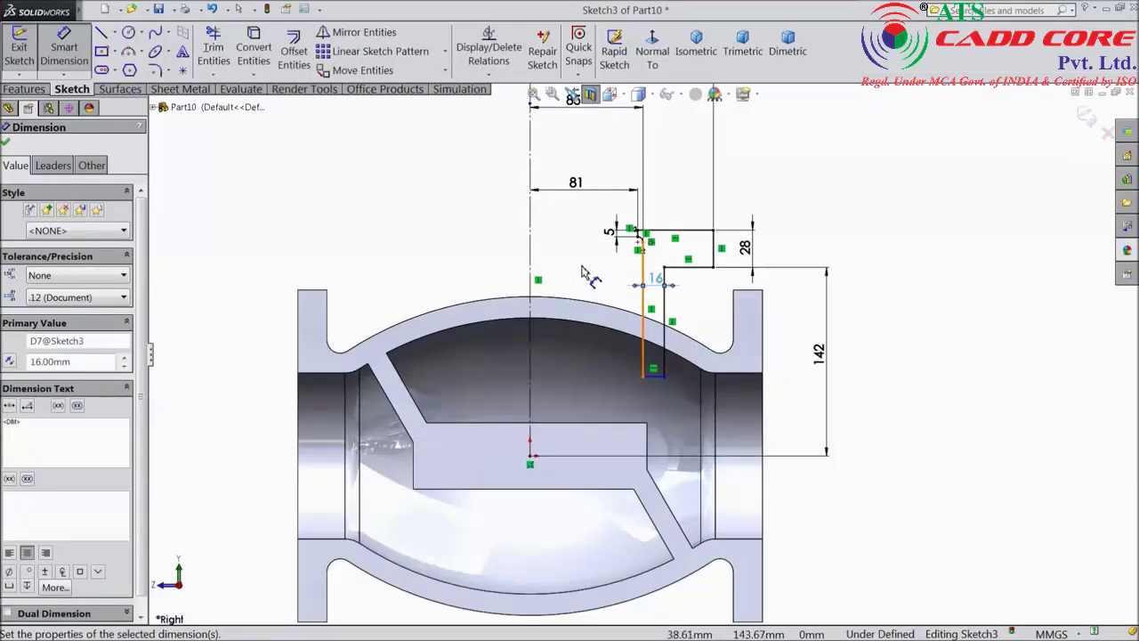
{"action": "middle_click_drag", "start_coordinate": [616, 226], "coordinate": [616, 287], "text": "ctrl"}
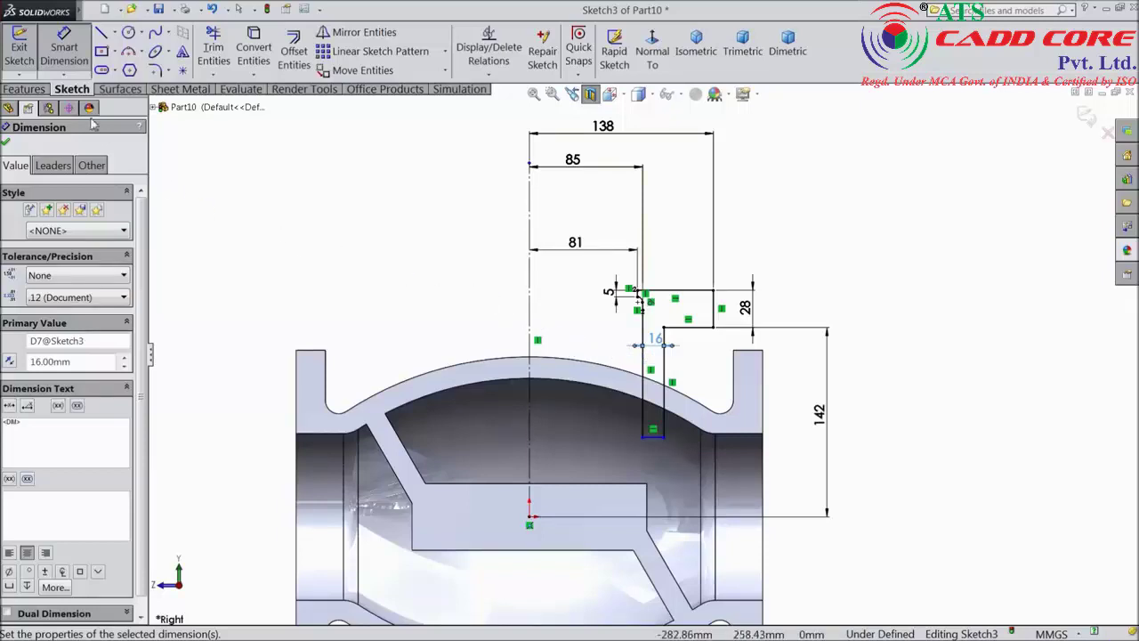
{"action": "left_click", "coordinate": [24, 89]}
Revolve Sketch3 360° around the centreline to create Revolve2.
{"action": "left_click", "coordinate": [78, 55]}
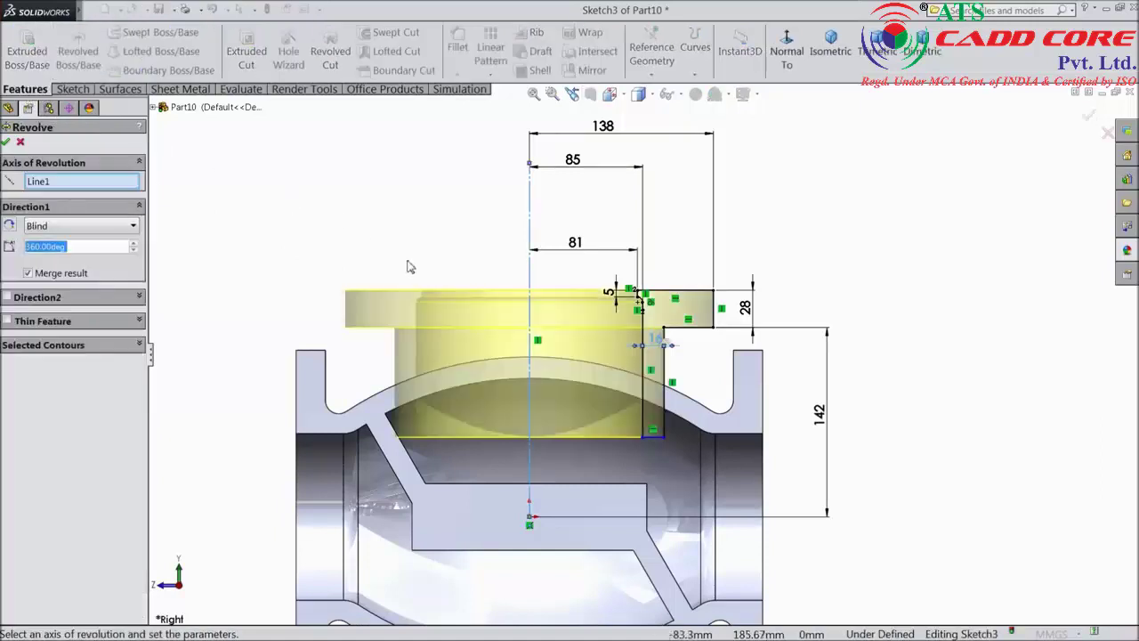
{"action": "scroll", "coordinate": [419, 209], "scroll_direction": "up", "scroll_amount": 3}
{"action": "middle_click_drag", "start_coordinate": [419, 208], "coordinate": [440, 299]}
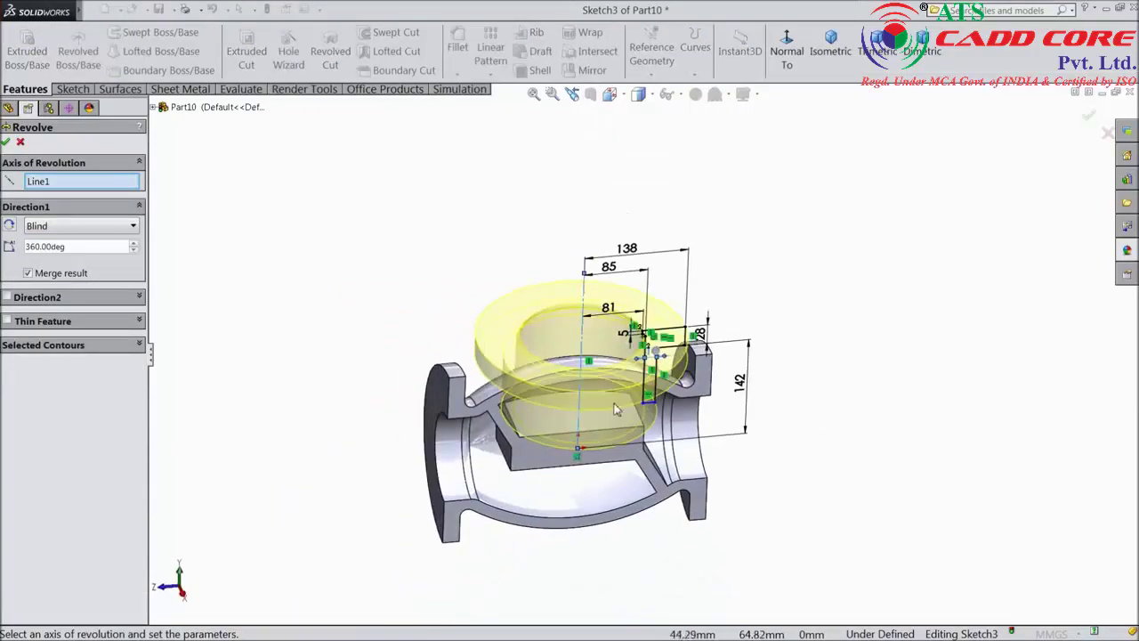
{"action": "scroll", "coordinate": [614, 409], "scroll_direction": "down", "scroll_amount": 2}
{"action": "left_click", "coordinate": [6, 144]}
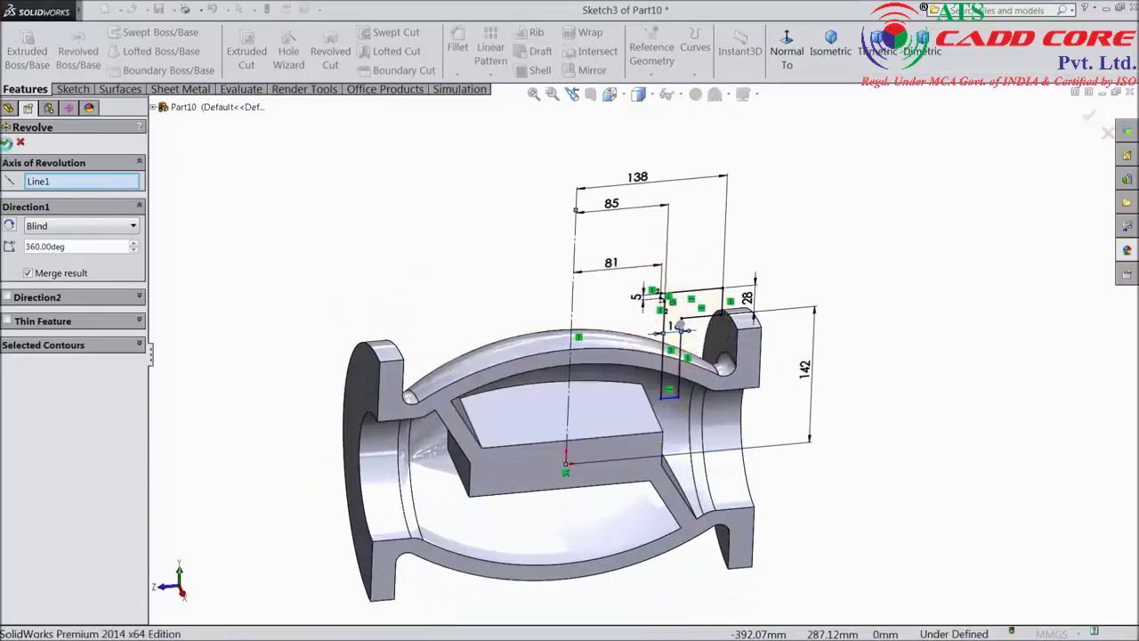
Edit Revolve2 and uncheck Merge result so it stays a separate solid body.
{"action": "middle_click_drag", "start_coordinate": [281, 324], "coordinate": [267, 281]}
{"action": "scroll", "coordinate": [488, 382], "scroll_direction": "down", "scroll_amount": 2}
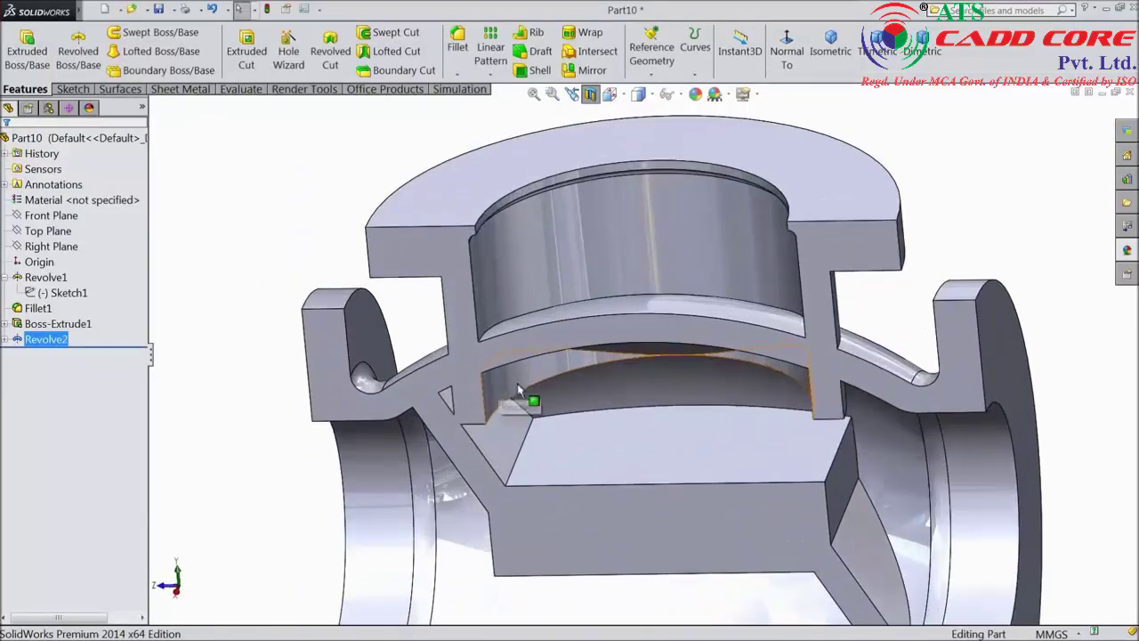
{"action": "left_click", "coordinate": [509, 385]}
{"action": "key", "text": "ctrl+4"}
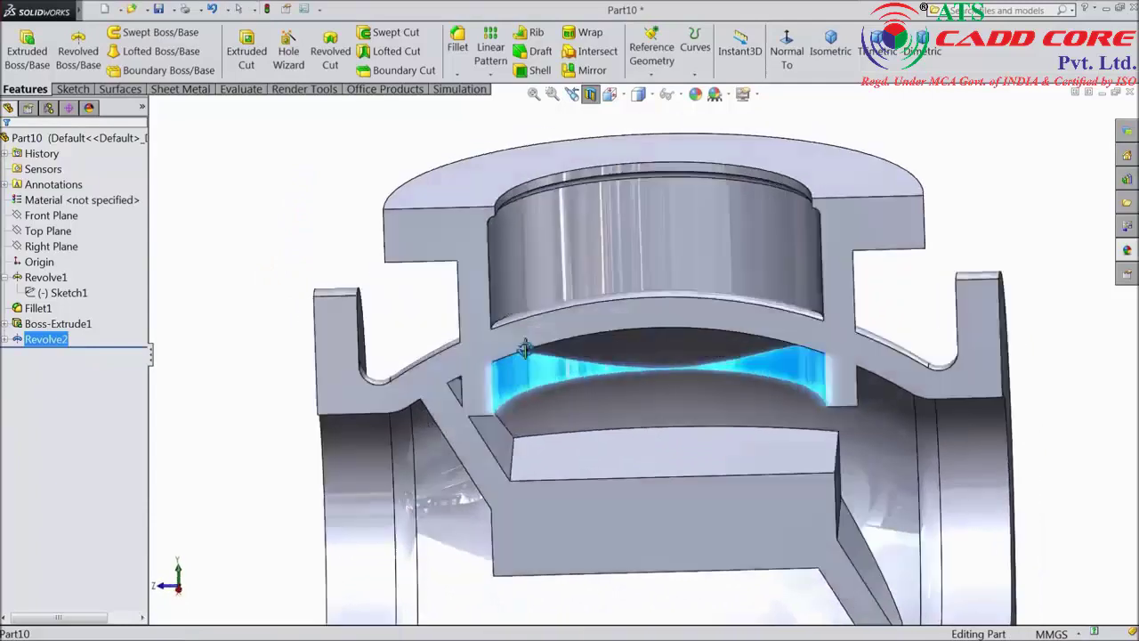
{"action": "left_click", "coordinate": [22, 344]}
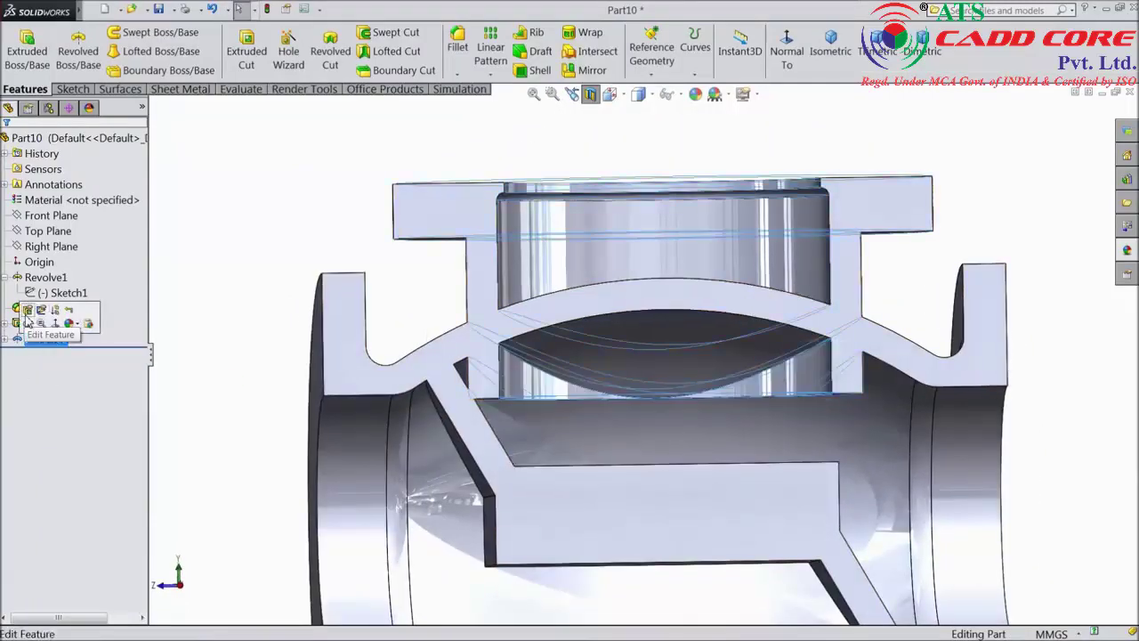
{"action": "left_click", "coordinate": [28, 311]}
{"action": "left_click", "coordinate": [28, 273]}
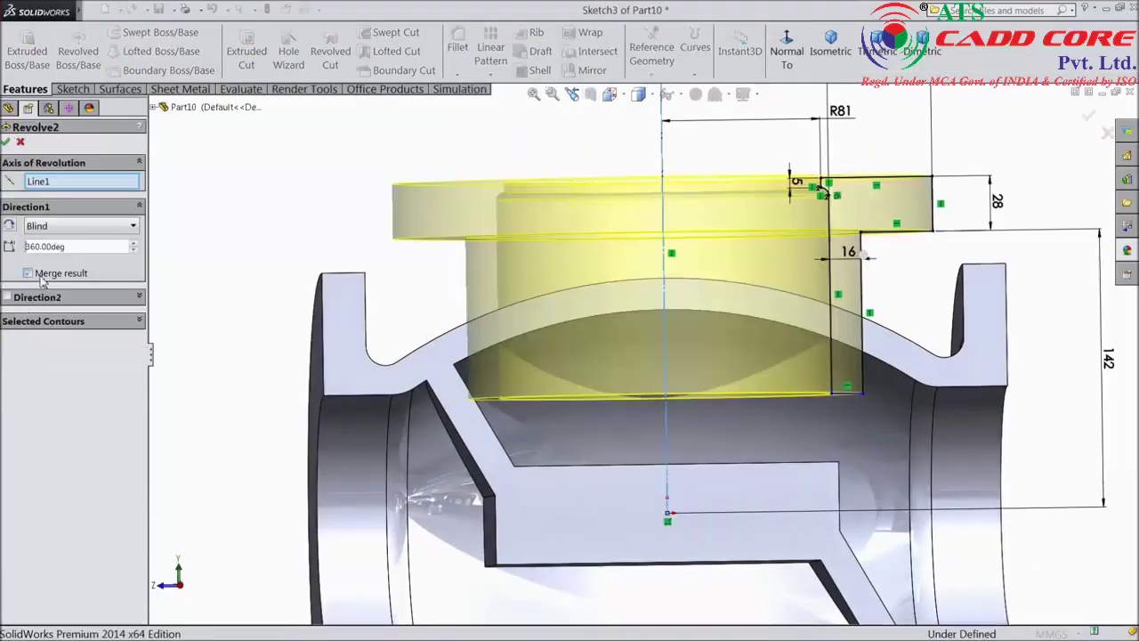
{"action": "left_click", "coordinate": [7, 142]}
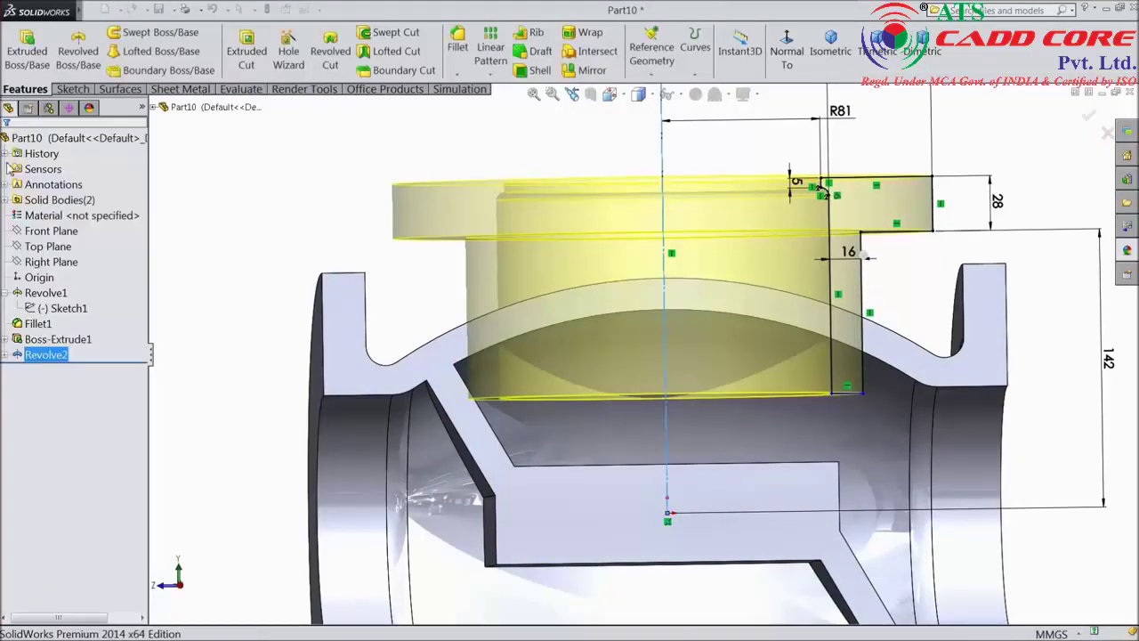
Knit the valve's inner cavity face into Surface-Knit1 and select it under Surface Bodies.
{"action": "left_click", "coordinate": [118, 89]}
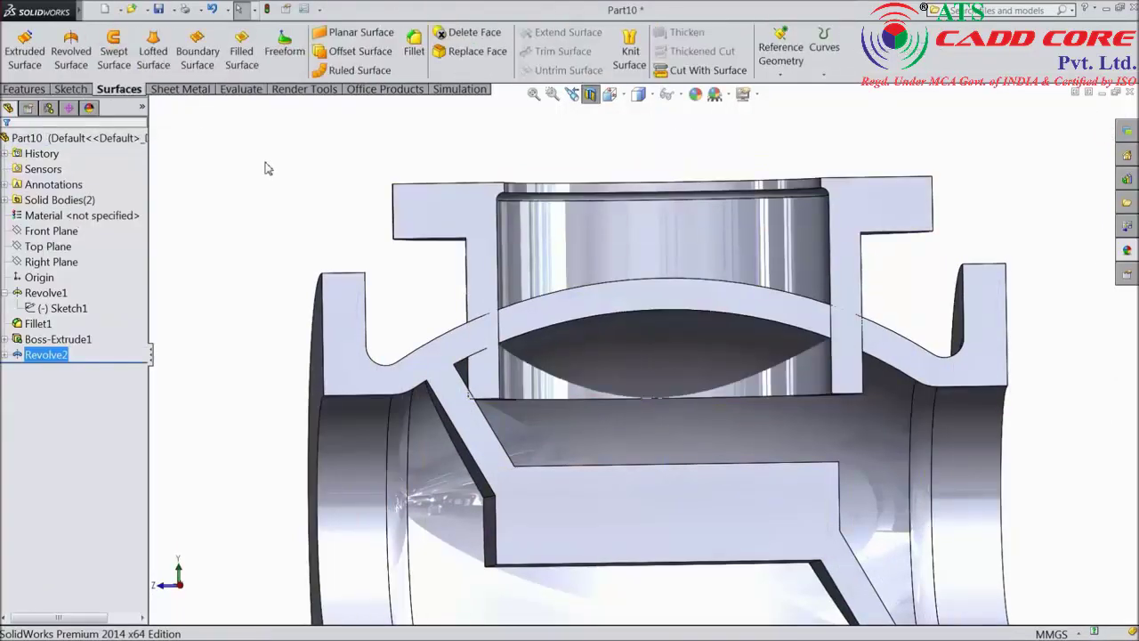
{"action": "middle_click_drag", "start_coordinate": [267, 168], "coordinate": [365, 166]}
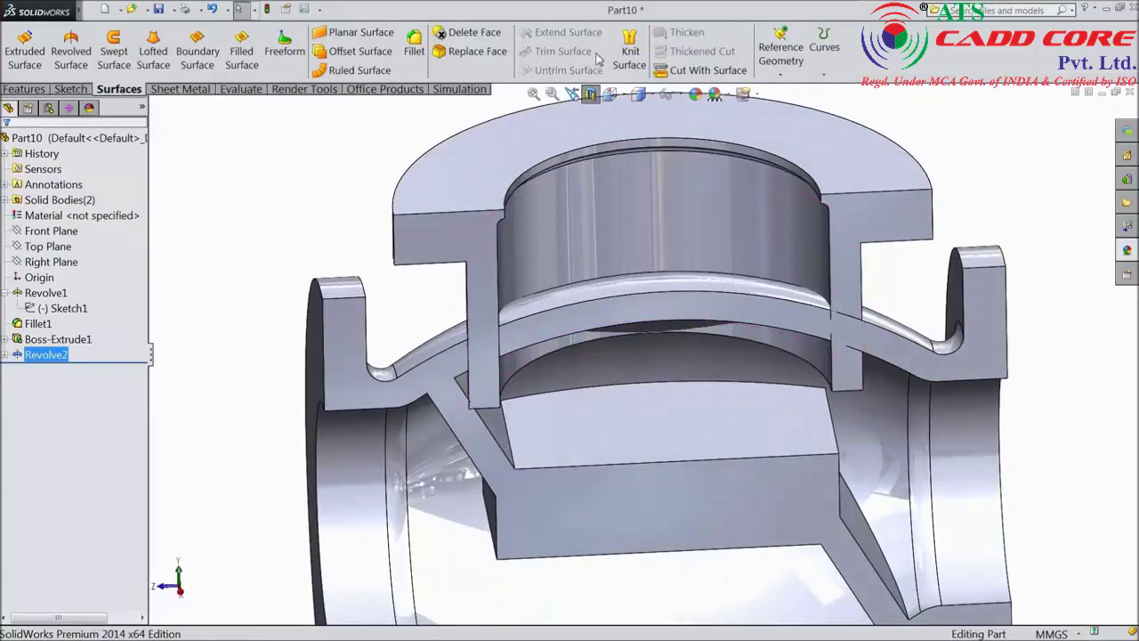
{"action": "left_click", "coordinate": [629, 51]}
{"action": "middle_click_drag", "start_coordinate": [386, 241], "coordinate": [338, 296]}
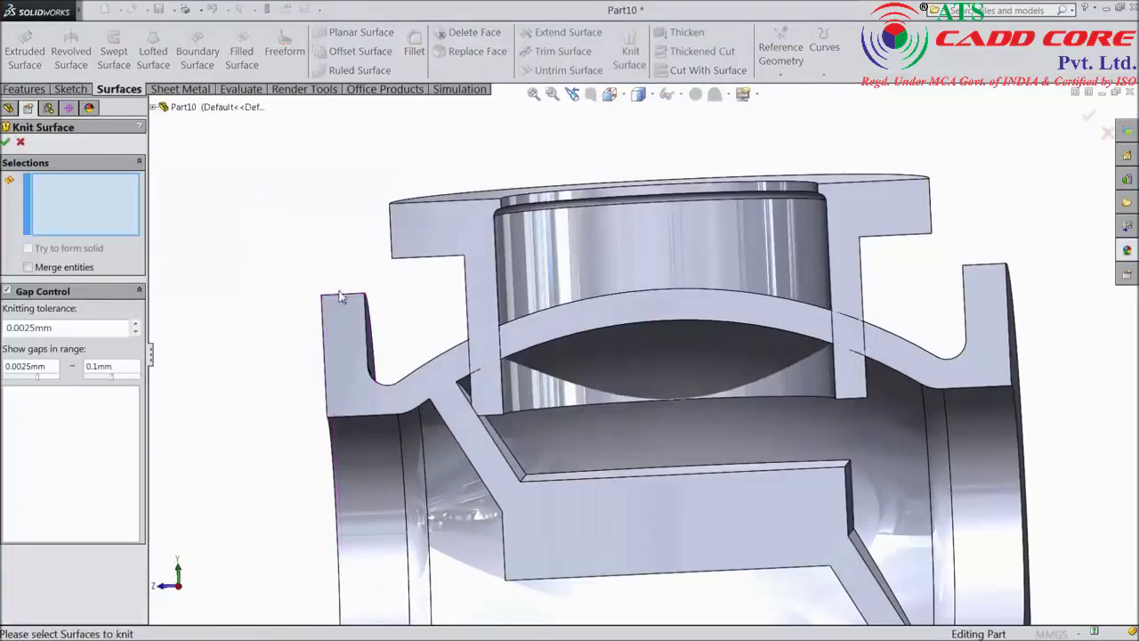
{"action": "left_click", "coordinate": [645, 372]}
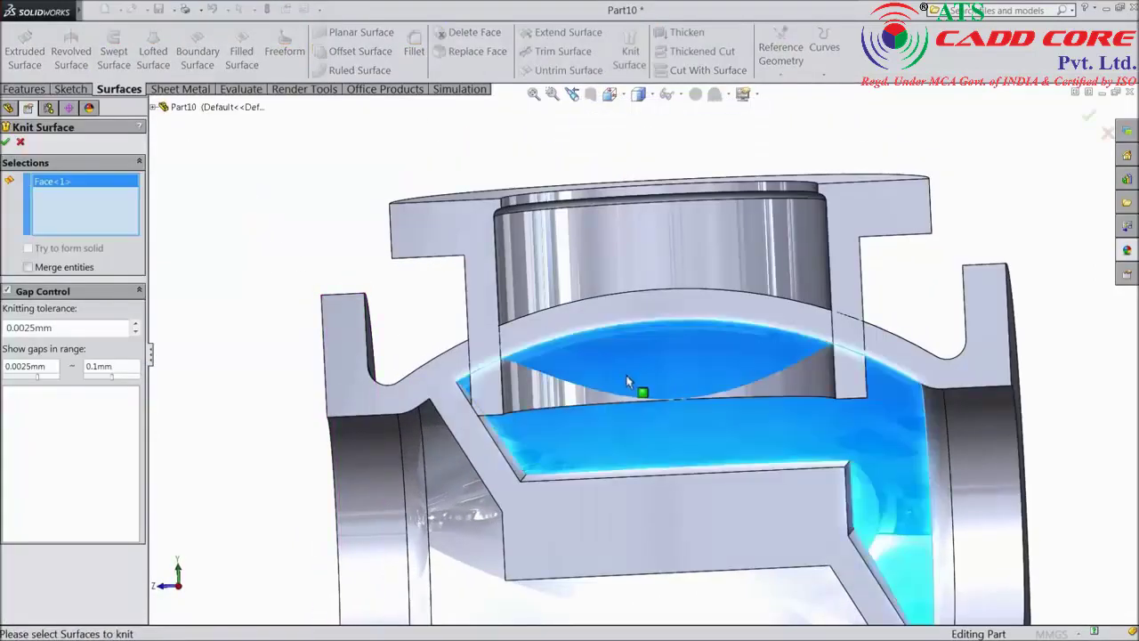
{"action": "left_click", "coordinate": [6, 143]}
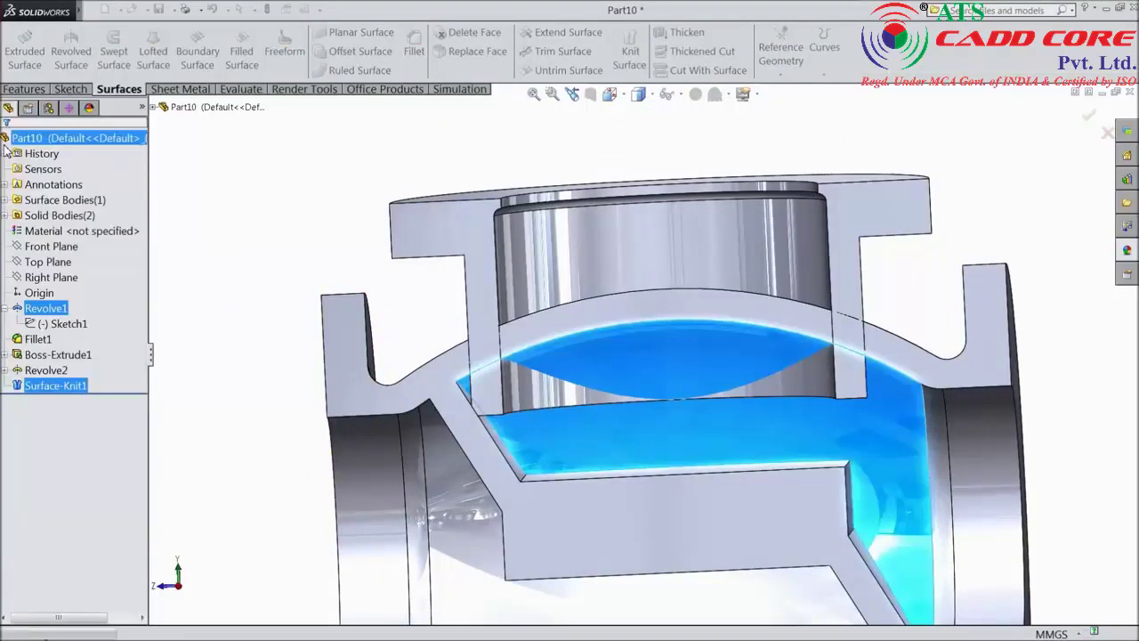
{"action": "left_click", "coordinate": [6, 202]}
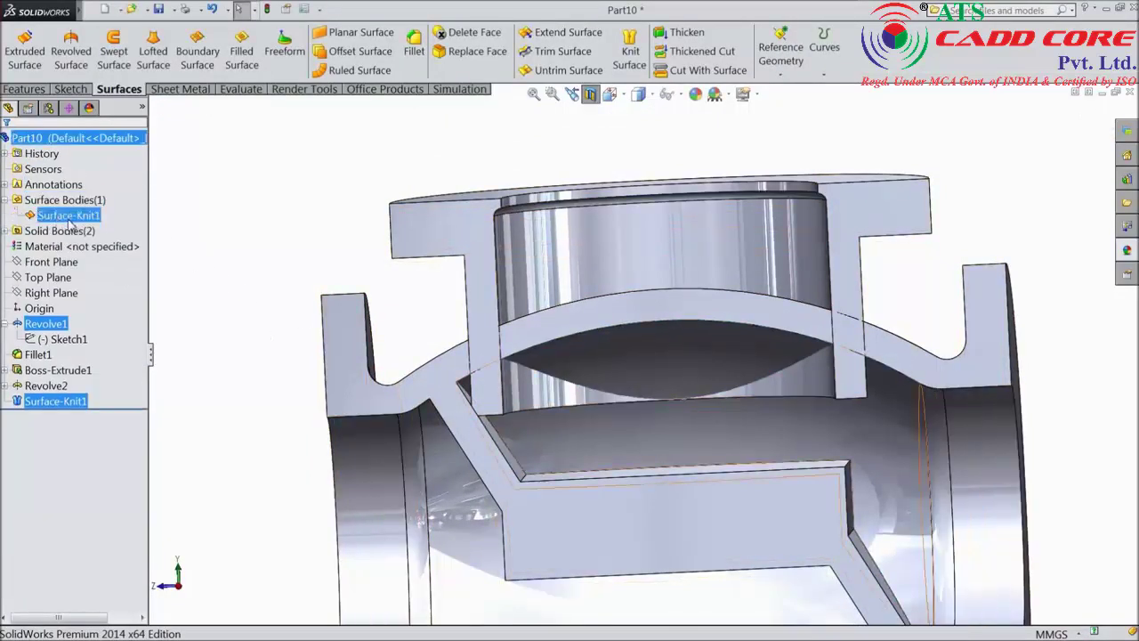
{"action": "left_click", "coordinate": [68, 218]}
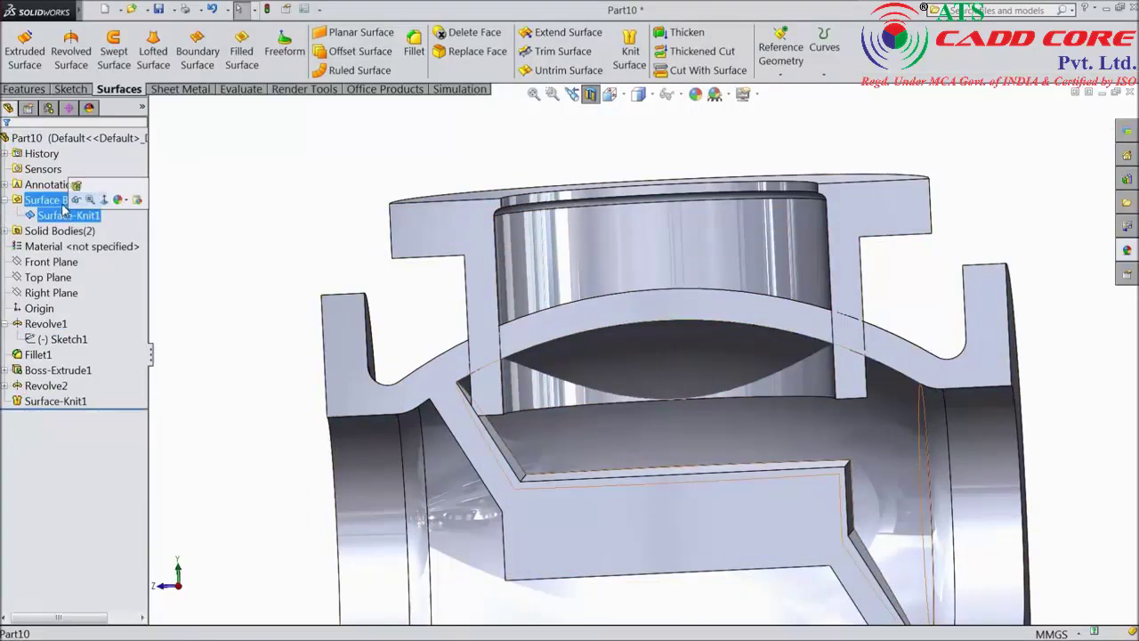
Cut the Revolve2 neck body with Surface-Knit1, picking the body manually instead of auto-select.
{"action": "left_click", "coordinate": [704, 73]}
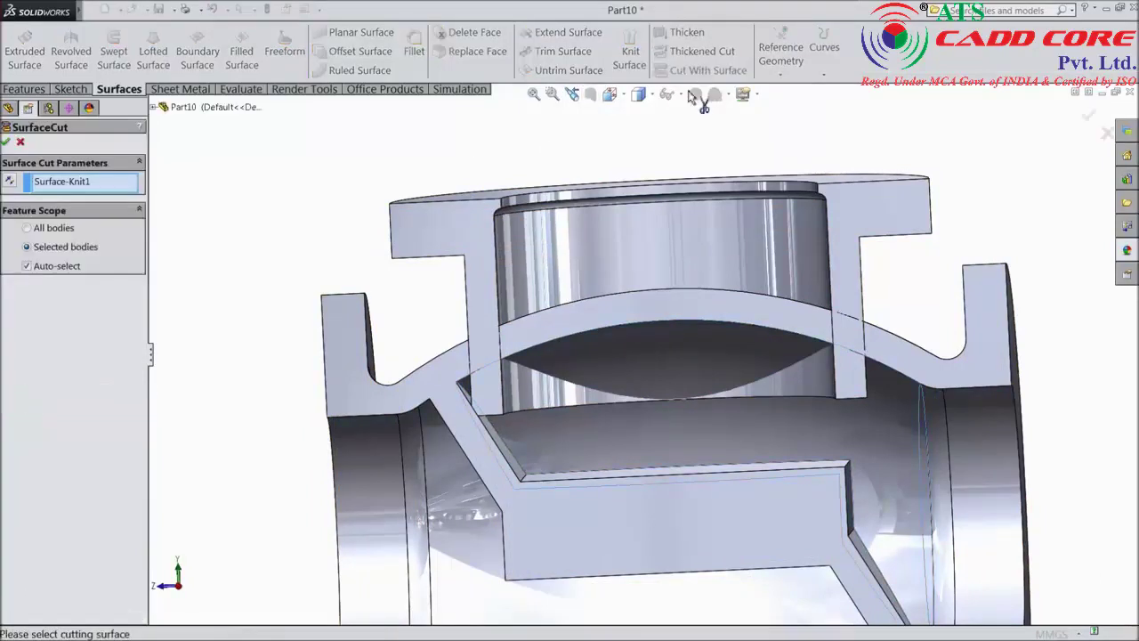
{"action": "left_click", "coordinate": [27, 266]}
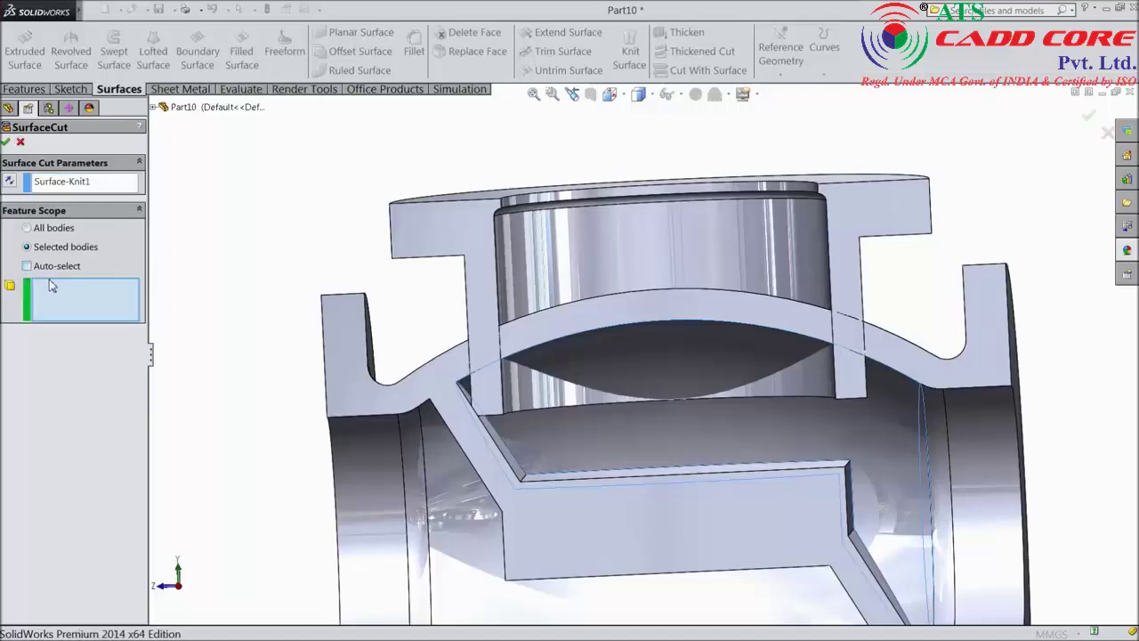
{"action": "left_click", "coordinate": [476, 242]}
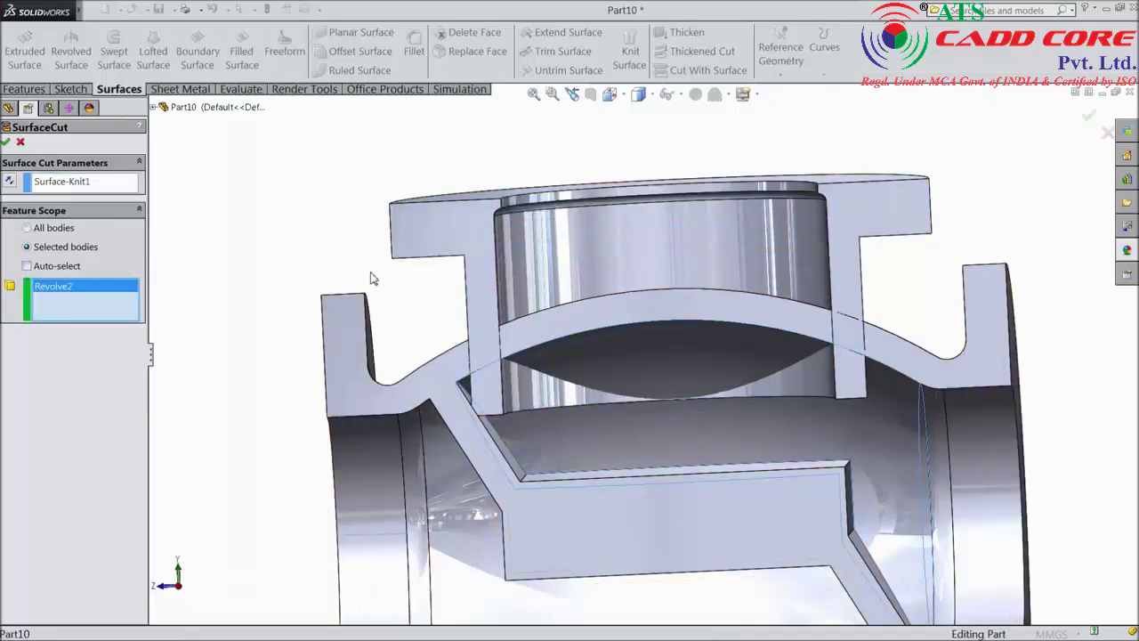
{"action": "left_click", "coordinate": [6, 142]}
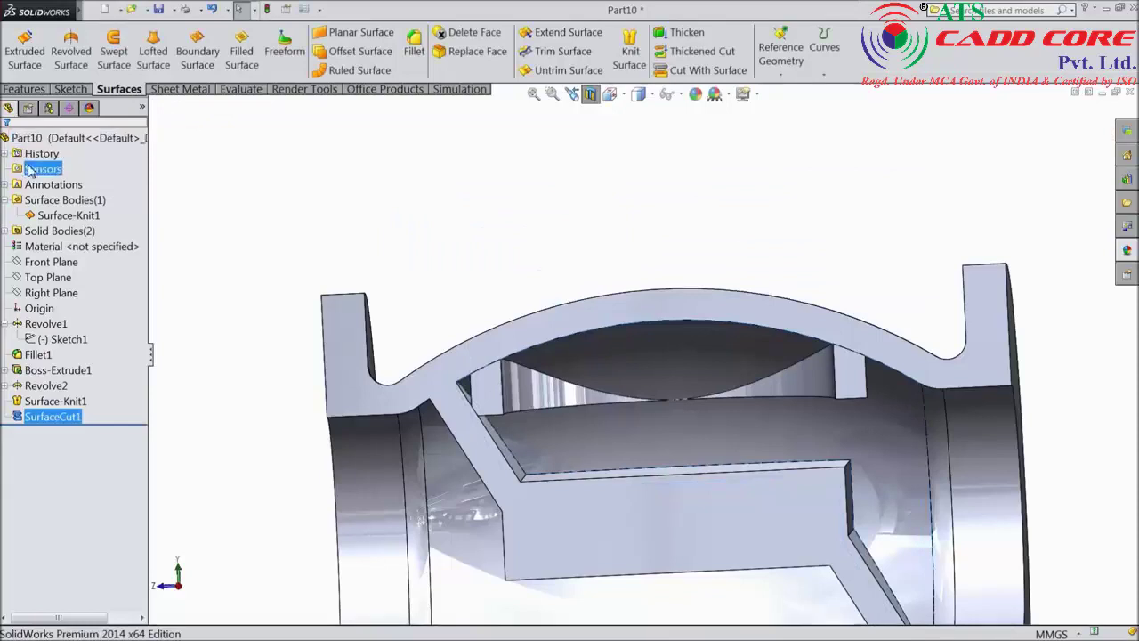
Reopen SurfaceCut1 for editing and confirm it unchanged.
{"action": "left_click", "coordinate": [29, 397]}
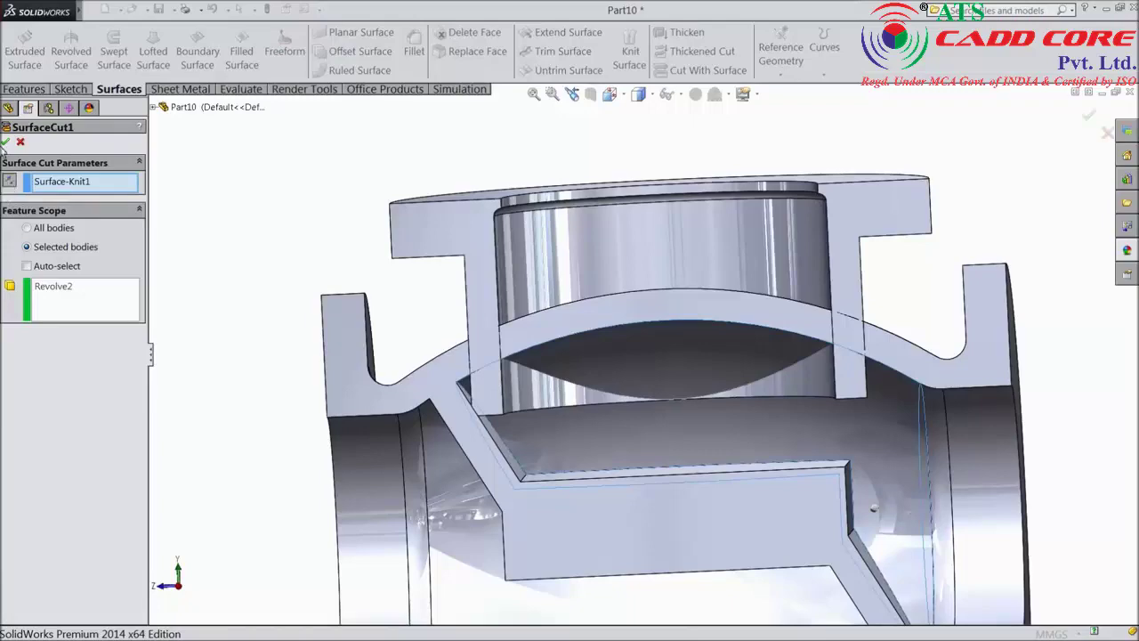
{"action": "left_click", "coordinate": [6, 142]}
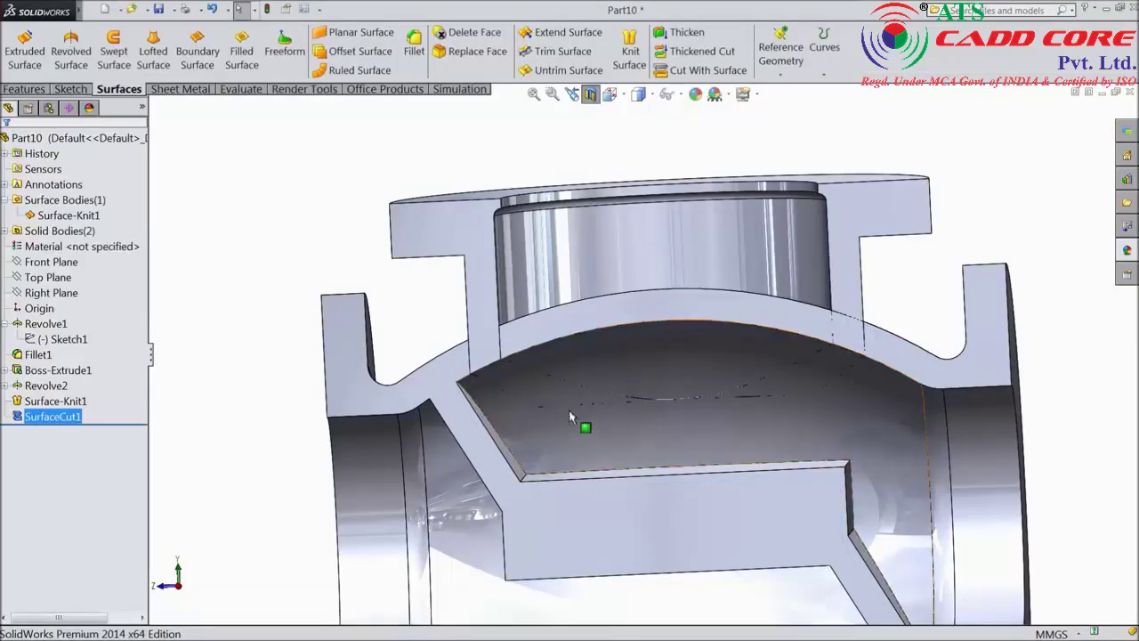
{"action": "scroll", "coordinate": [636, 402], "scroll_direction": "down", "scroll_amount": 3}
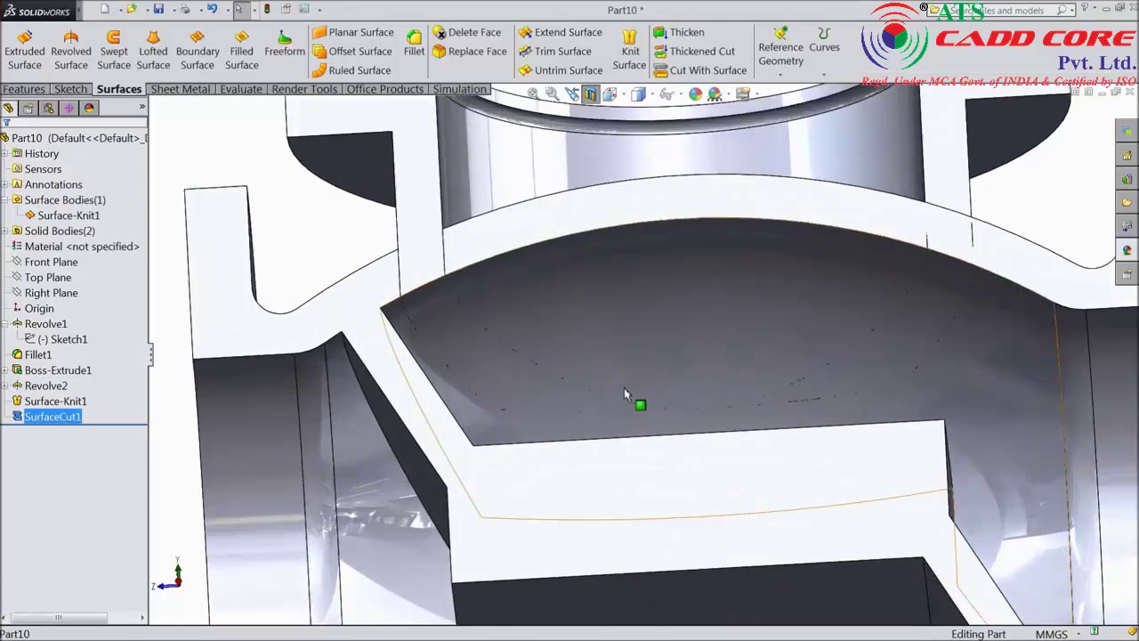
{"action": "scroll", "coordinate": [456, 333], "scroll_direction": "up", "scroll_amount": 5}
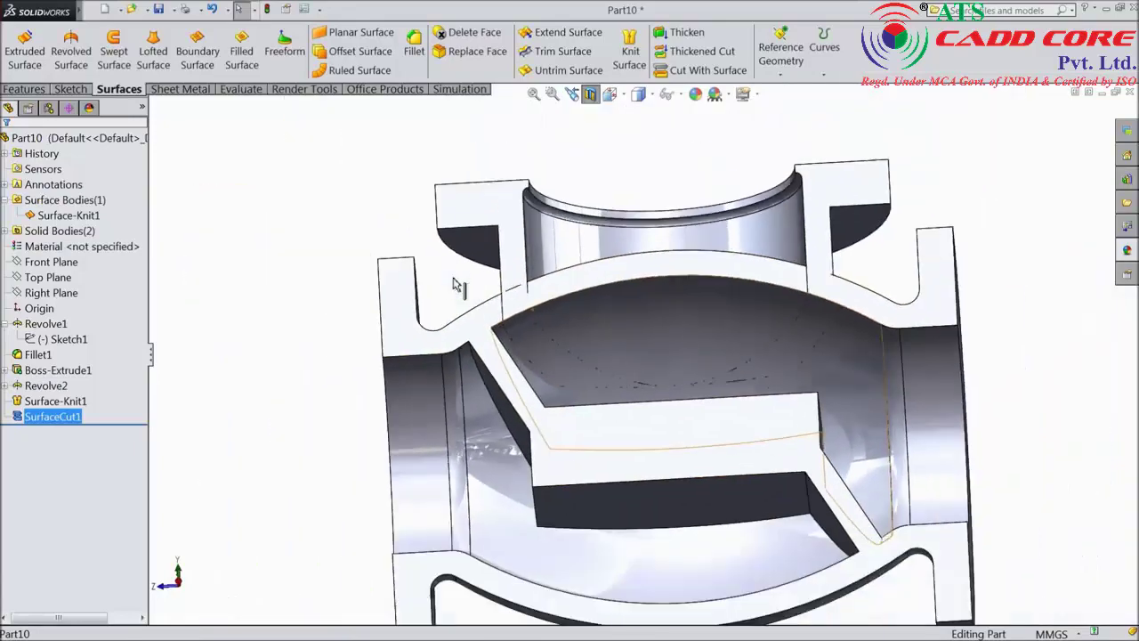
{"action": "middle_click_drag", "start_coordinate": [445, 322], "coordinate": [554, 359]}
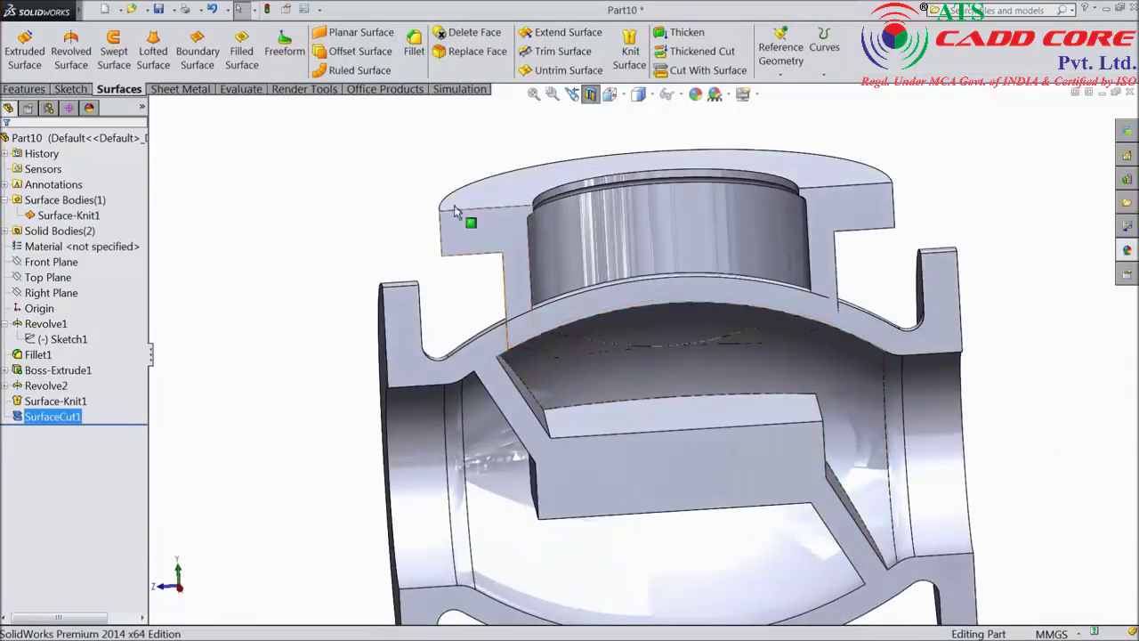
Add the Direct Editing tool set to the CommandManager and switch to it.
{"action": "right_click", "coordinate": [232, 91]}
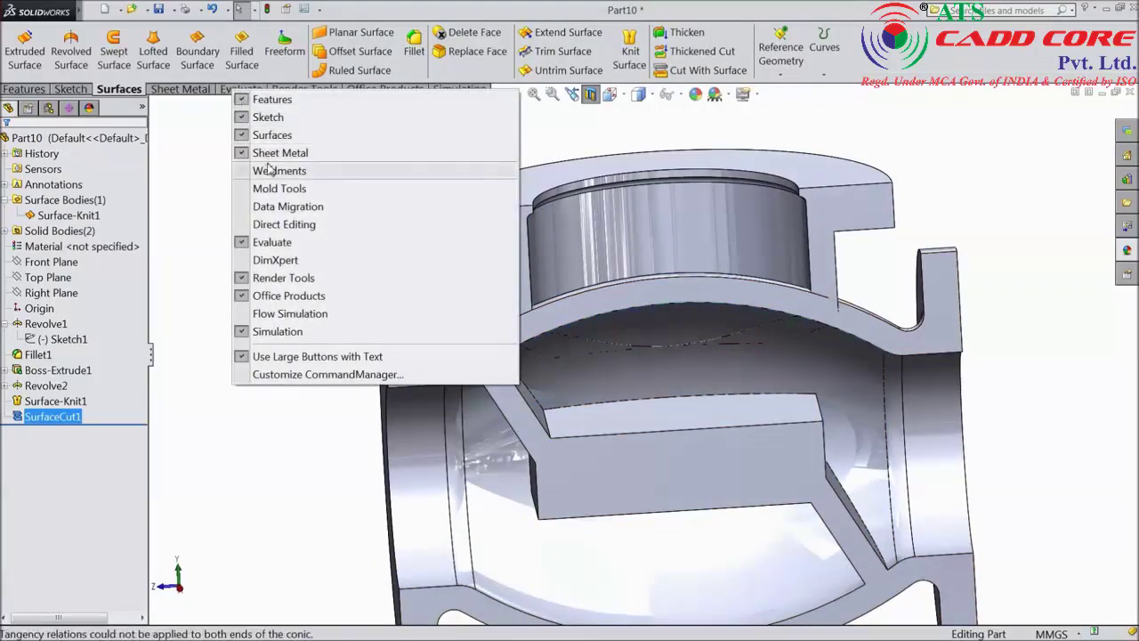
{"action": "left_click", "coordinate": [283, 224]}
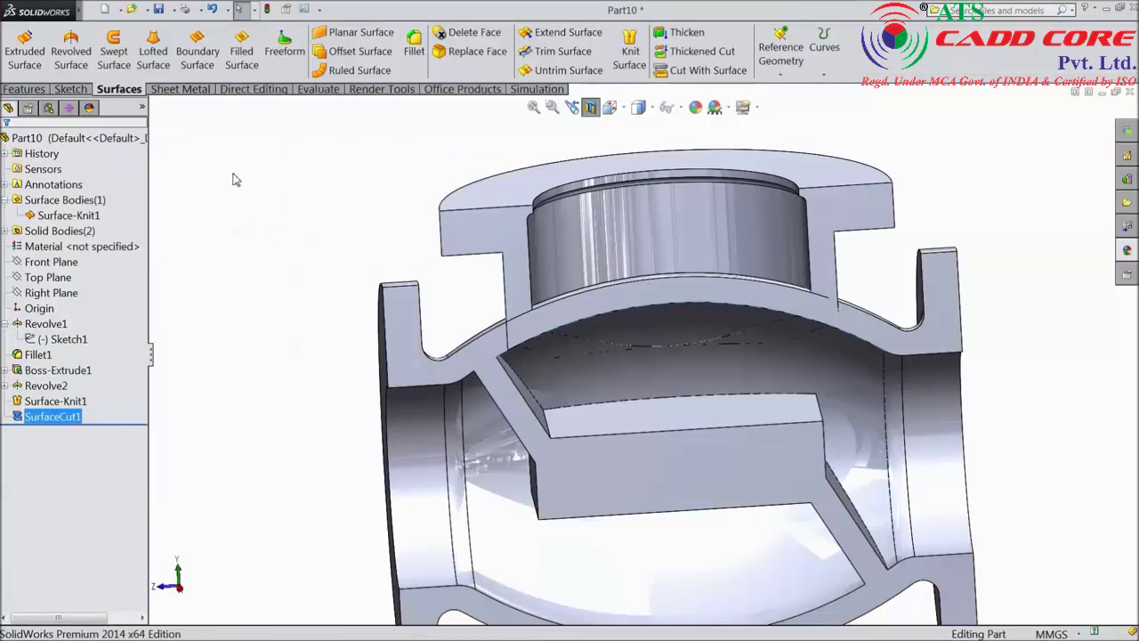
{"action": "left_click", "coordinate": [265, 90]}
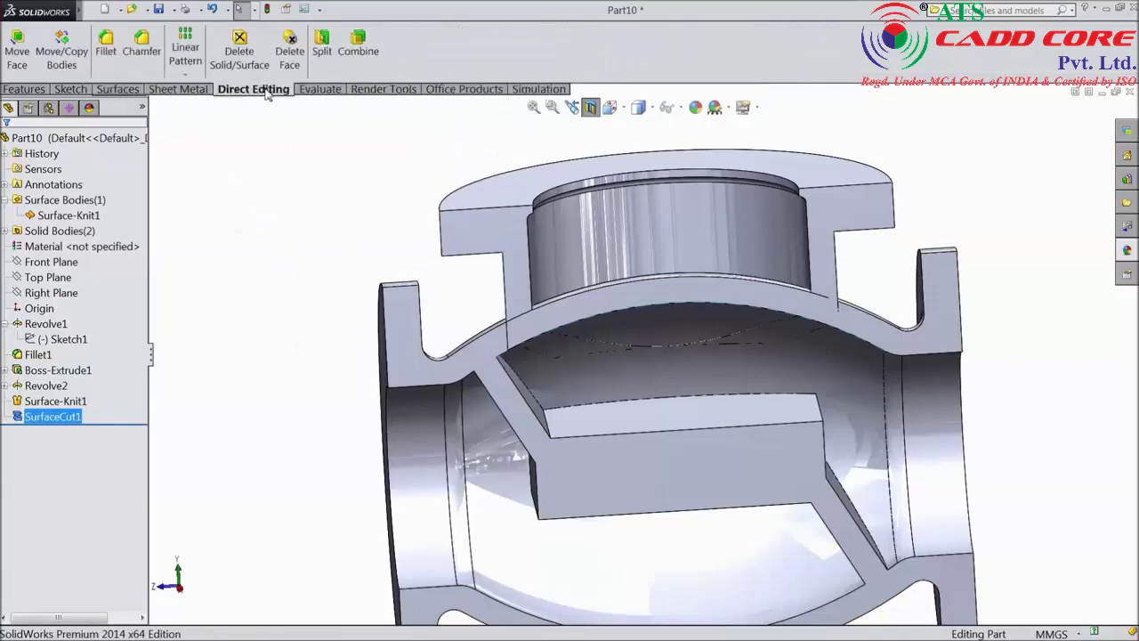
Combine the SurfaceCut1 and Boss-Extrude1 bodies with Add into Combine1.
{"action": "left_click", "coordinate": [360, 55]}
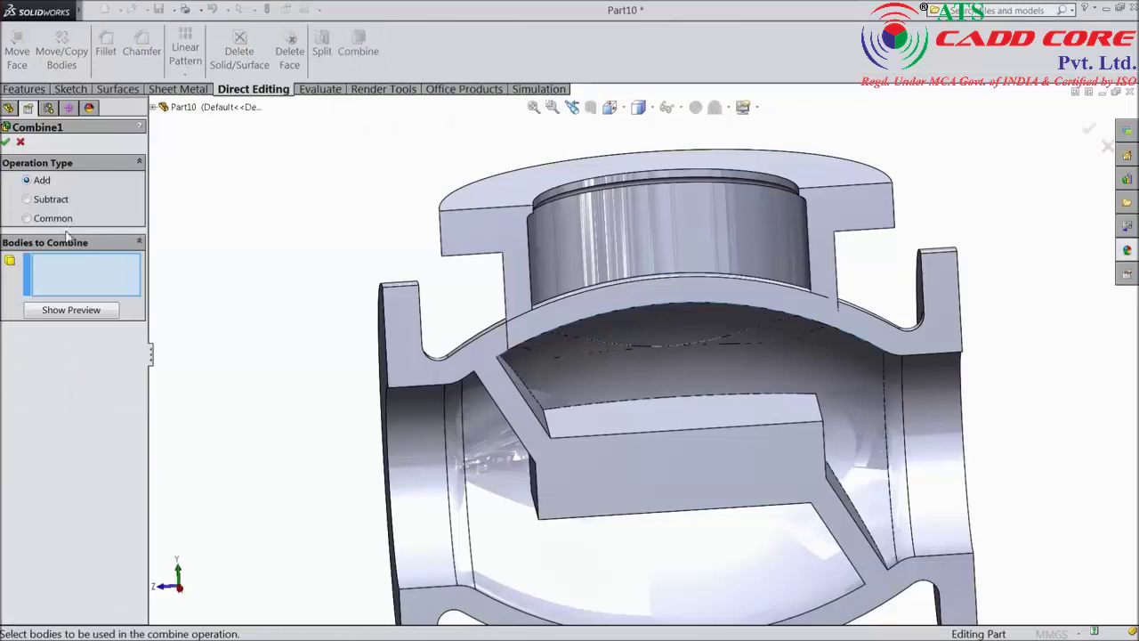
{"action": "left_click", "coordinate": [509, 258]}
{"action": "left_click", "coordinate": [406, 340]}
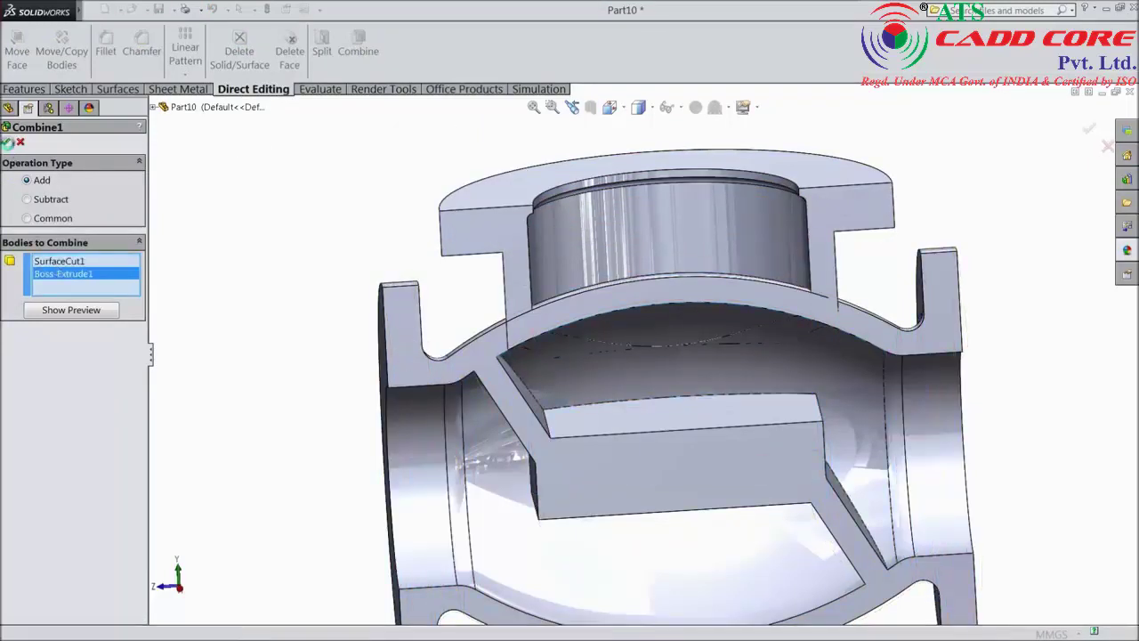
{"action": "left_click", "coordinate": [6, 144]}
{"action": "middle_click_drag", "start_coordinate": [394, 399], "coordinate": [338, 273]}
Turn off the cutaway to show the full valve body and inspect the flange face.
{"action": "scroll", "coordinate": [536, 256], "scroll_direction": "down", "scroll_amount": 3}
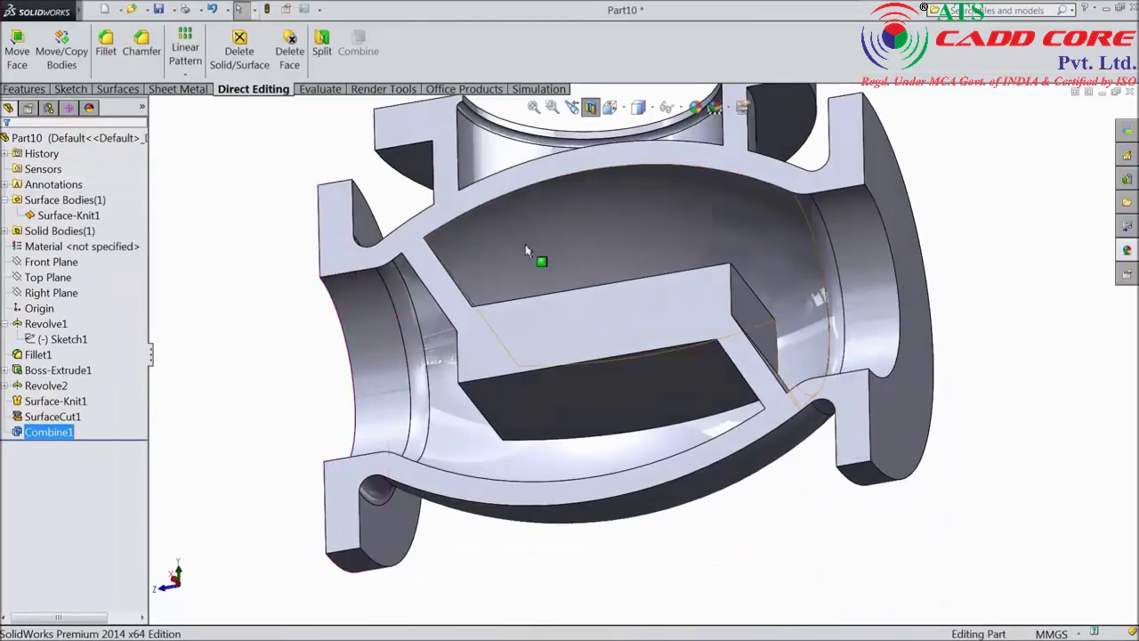
{"action": "middle_click_drag", "start_coordinate": [537, 257], "coordinate": [534, 249]}
{"action": "scroll", "coordinate": [534, 249], "scroll_direction": "down", "scroll_amount": 2}
{"action": "middle_click_drag", "start_coordinate": [405, 207], "coordinate": [608, 225]}
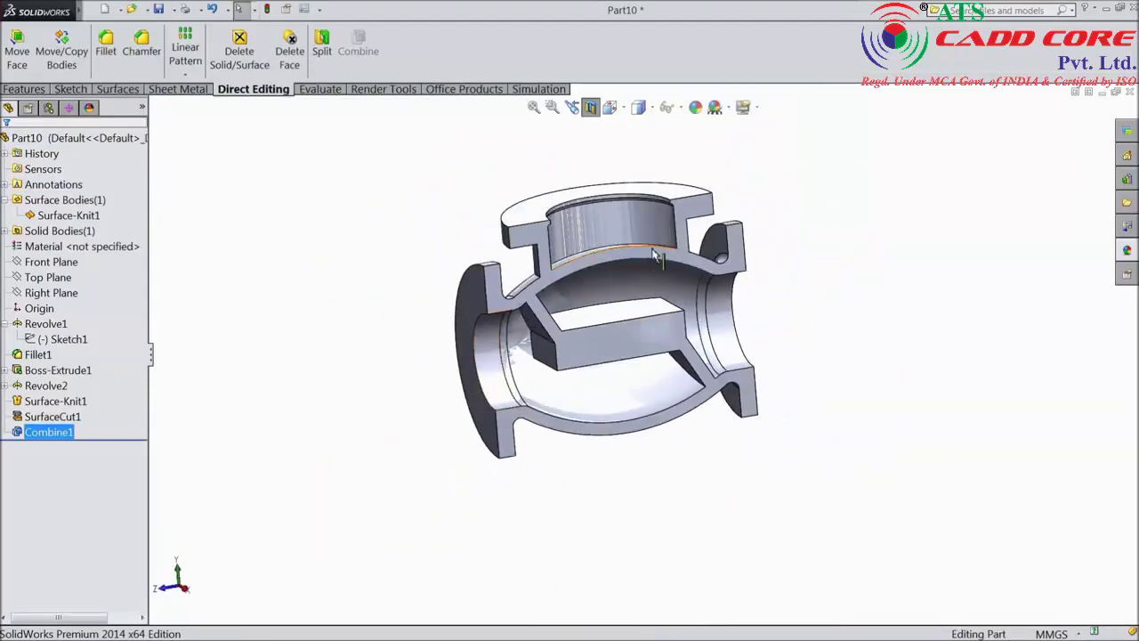
{"action": "left_click", "coordinate": [590, 107]}
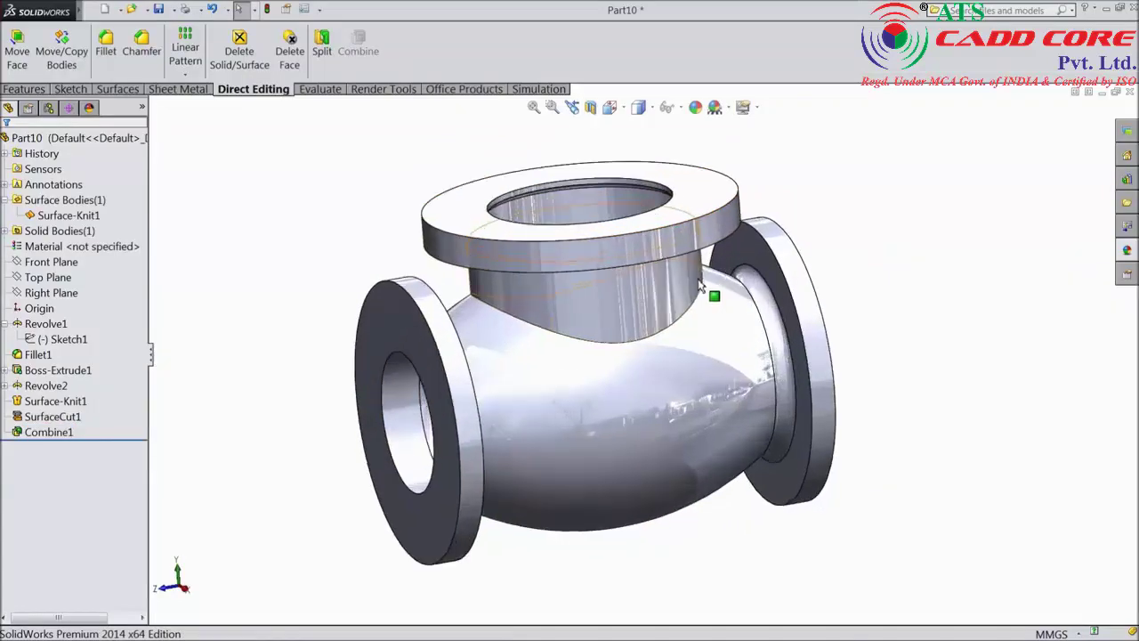
{"action": "scroll", "coordinate": [635, 325], "scroll_direction": "up", "scroll_amount": 2}
{"action": "scroll", "coordinate": [635, 326], "scroll_direction": "down", "scroll_amount": 2}
{"action": "middle_click_drag", "start_coordinate": [635, 326], "coordinate": [323, 313]}
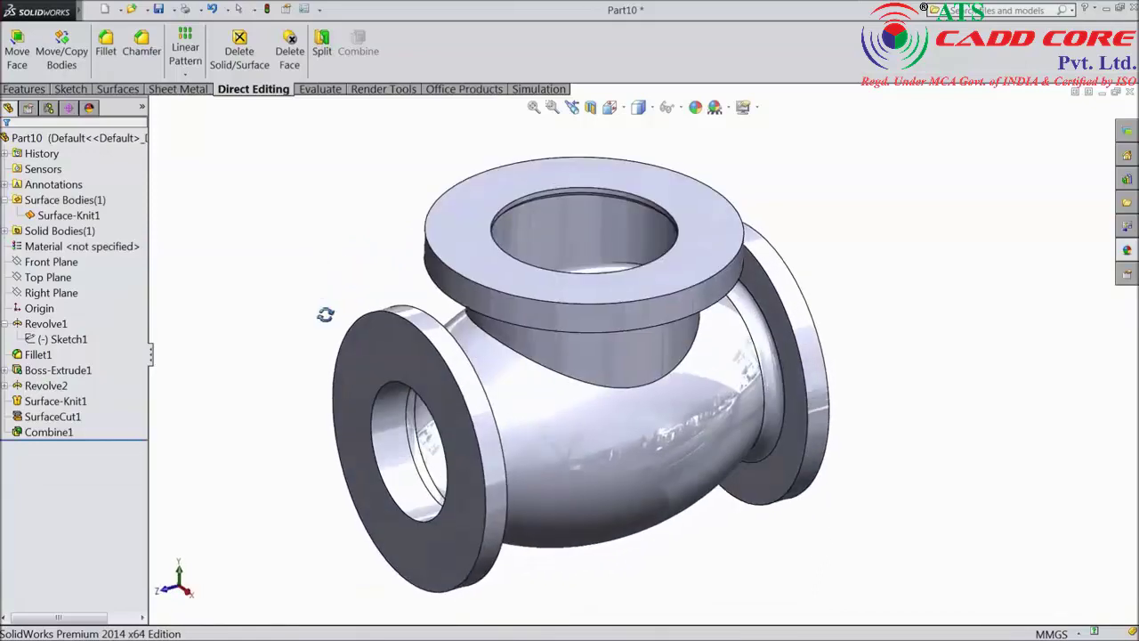
{"action": "scroll", "coordinate": [605, 399], "scroll_direction": "down", "scroll_amount": 2}
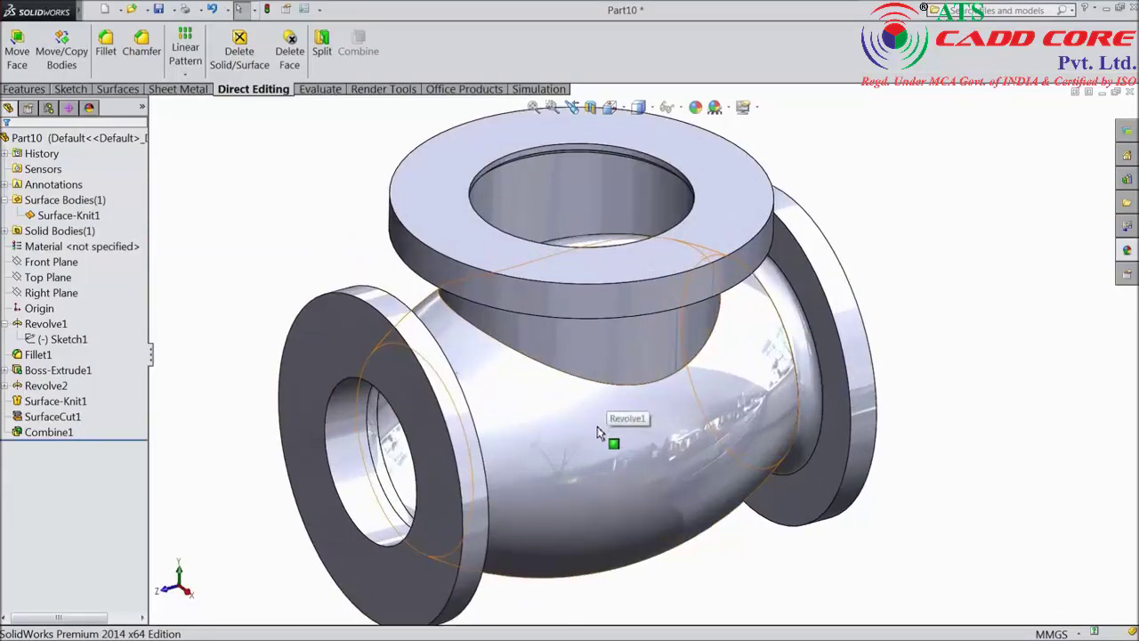
{"action": "scroll", "coordinate": [597, 431], "scroll_direction": "up", "scroll_amount": 1}
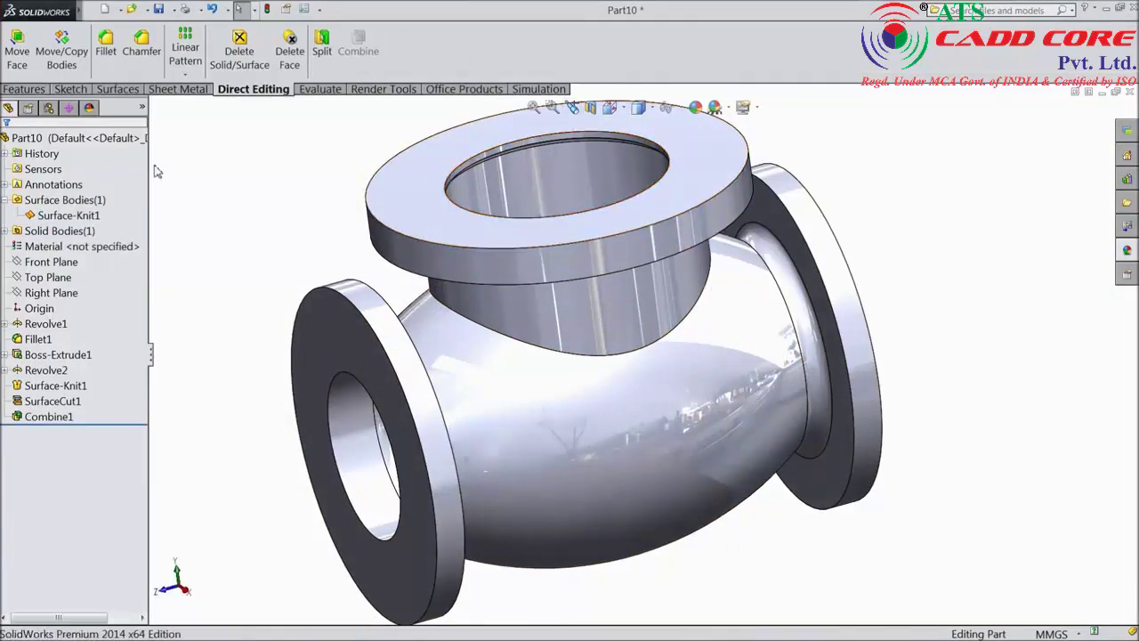
{"action": "left_click", "coordinate": [56, 203]}
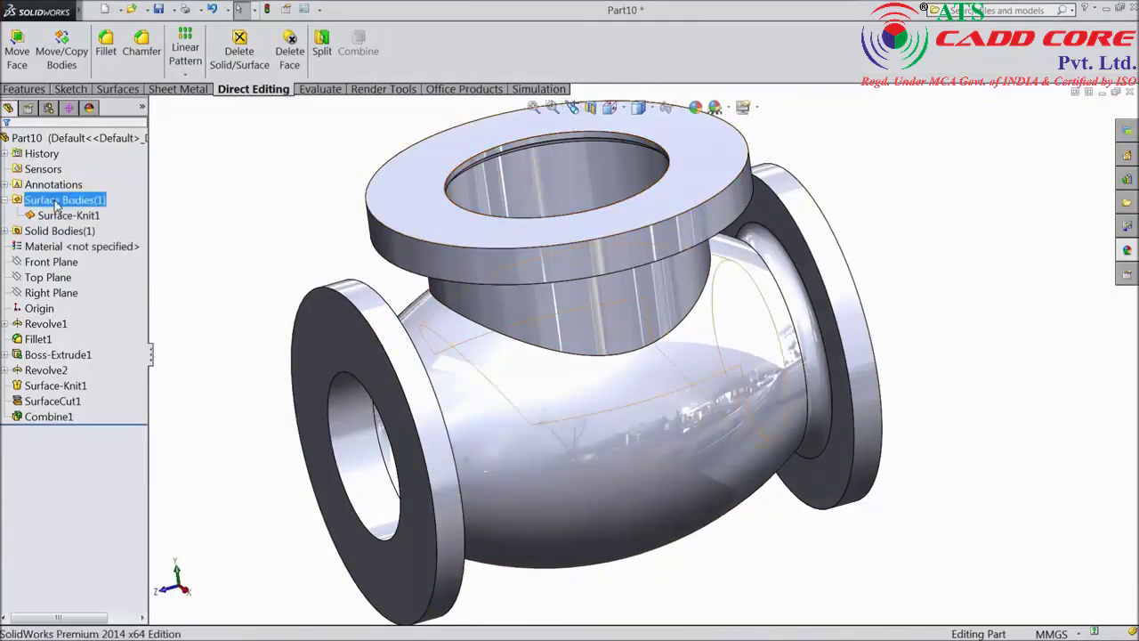
Section the part along the Right Plane to expose the hollow interior.
{"action": "left_click", "coordinate": [49, 293]}
{"action": "left_click", "coordinate": [591, 109]}
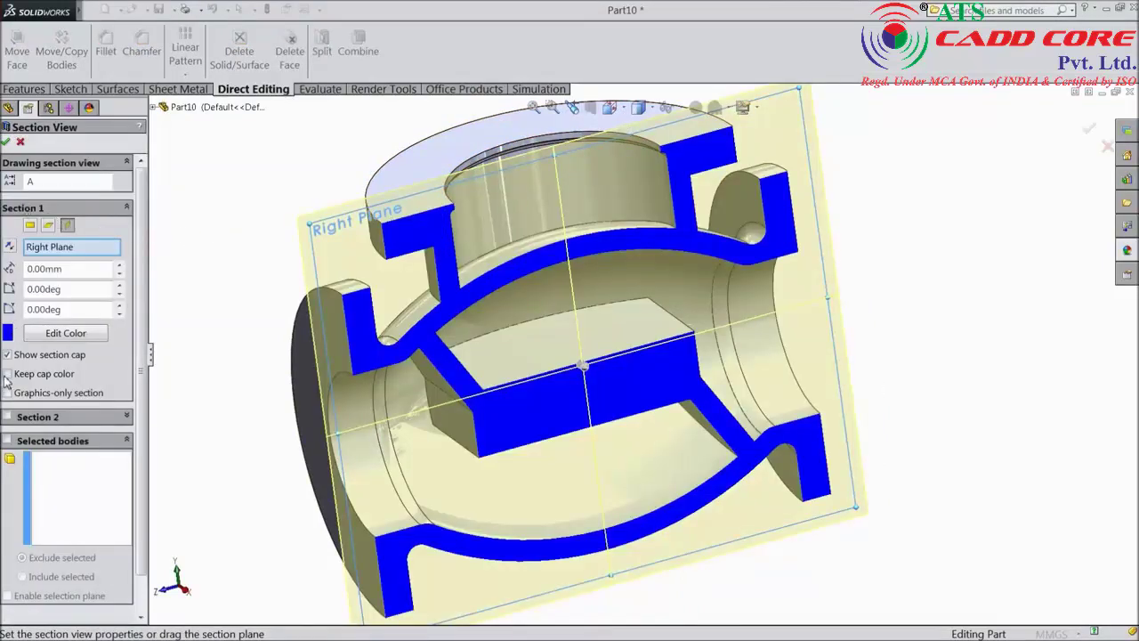
{"action": "left_click", "coordinate": [7, 142]}
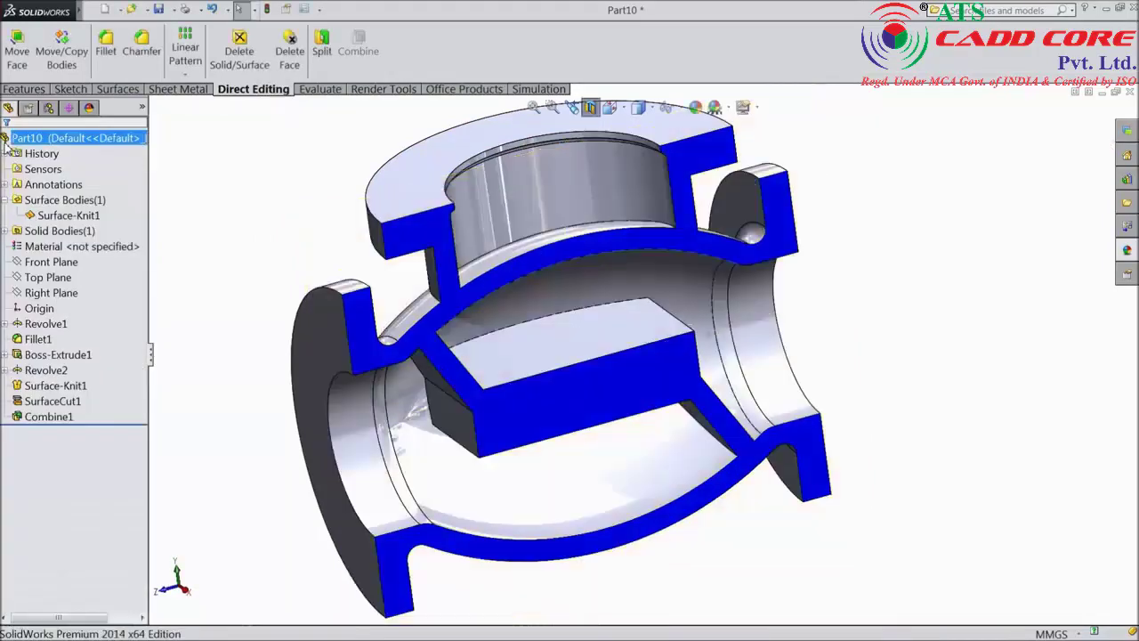
{"action": "middle_click_drag", "start_coordinate": [166, 266], "coordinate": [167, 220]}
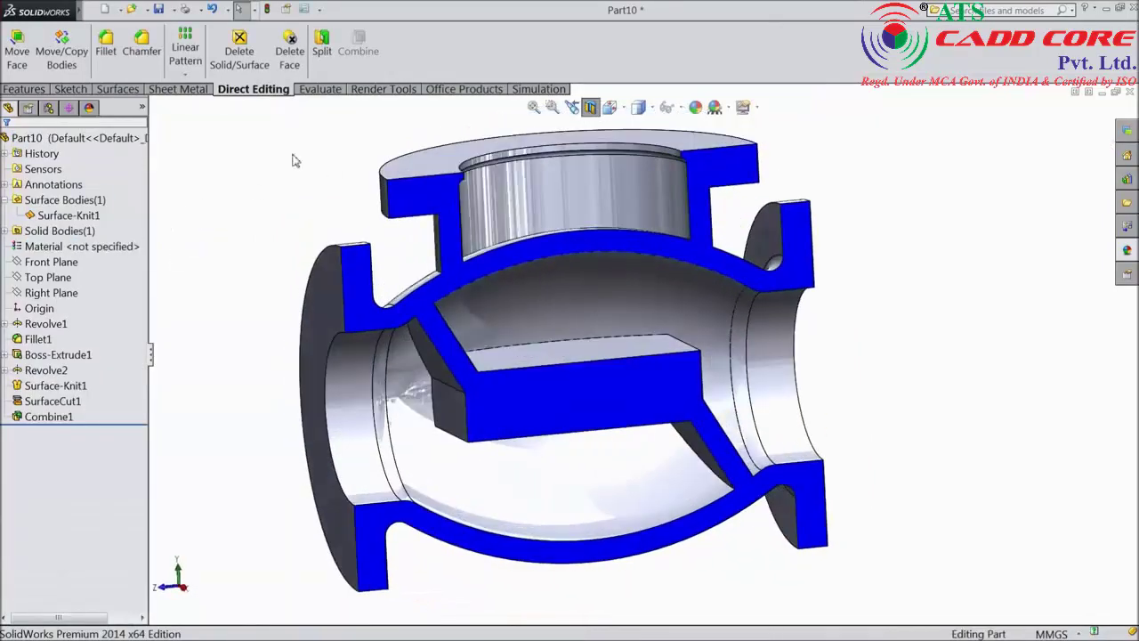
{"action": "left_click", "coordinate": [23, 89]}
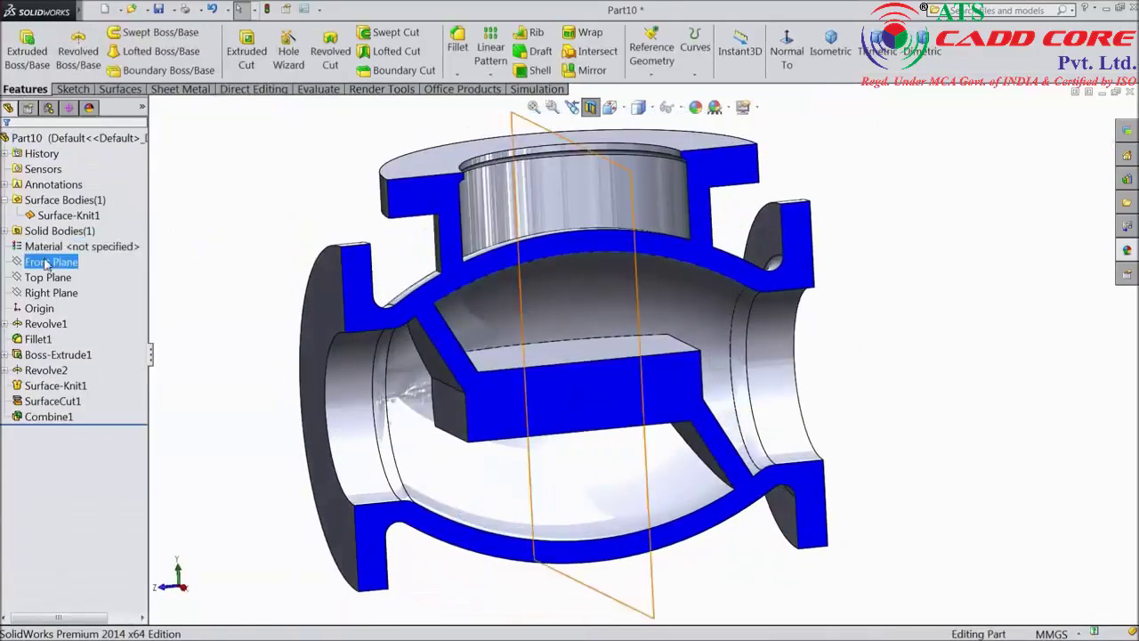
Start a sketch on the Right Plane and view it normal to.
{"action": "left_click", "coordinate": [51, 295]}
{"action": "left_click", "coordinate": [61, 278]}
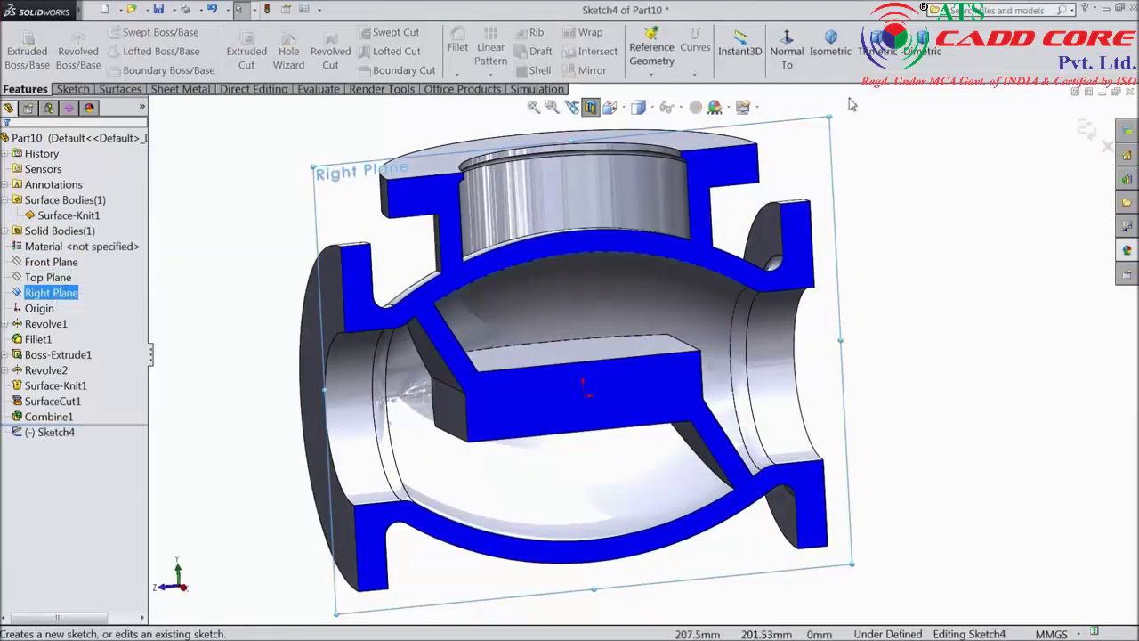
{"action": "left_click", "coordinate": [786, 56]}
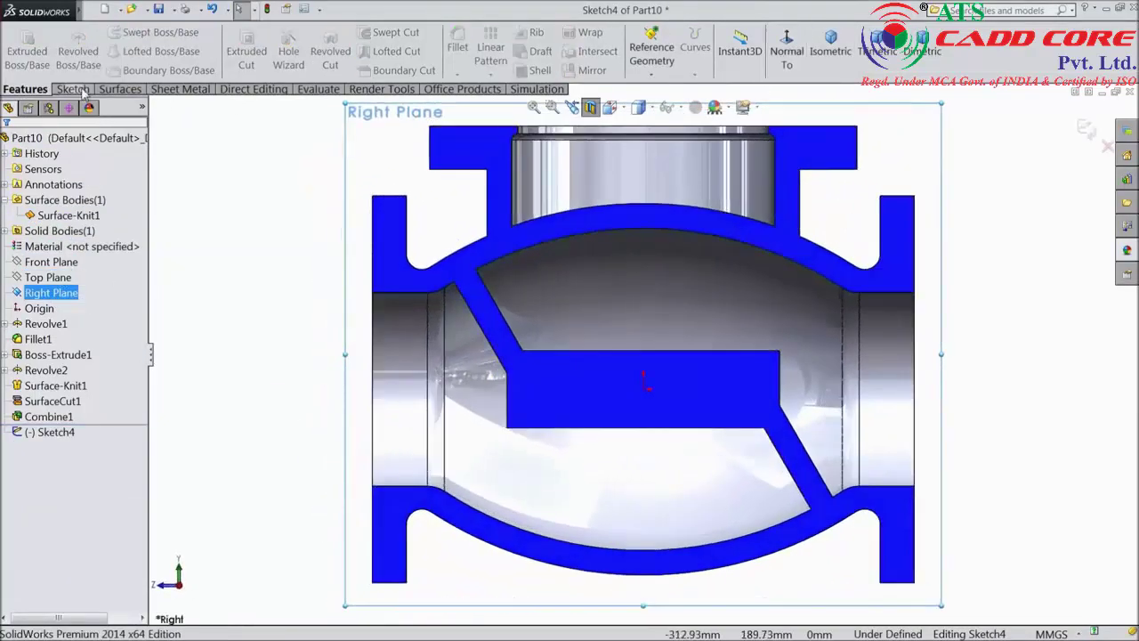
Draw a vertical line from the origin up past the top flange and make it a centreline.
{"action": "left_click", "coordinate": [73, 89]}
{"action": "left_click", "coordinate": [100, 37]}
{"action": "scroll", "coordinate": [813, 330], "scroll_direction": "up", "scroll_amount": 2}
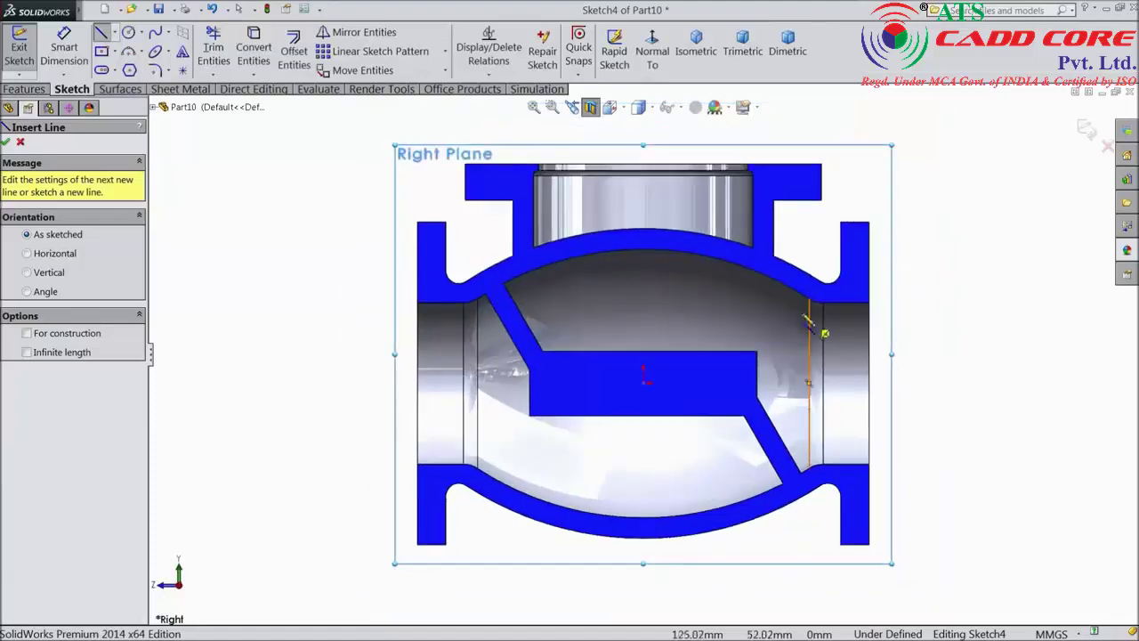
{"action": "scroll", "coordinate": [762, 275], "scroll_direction": "down", "scroll_amount": 2}
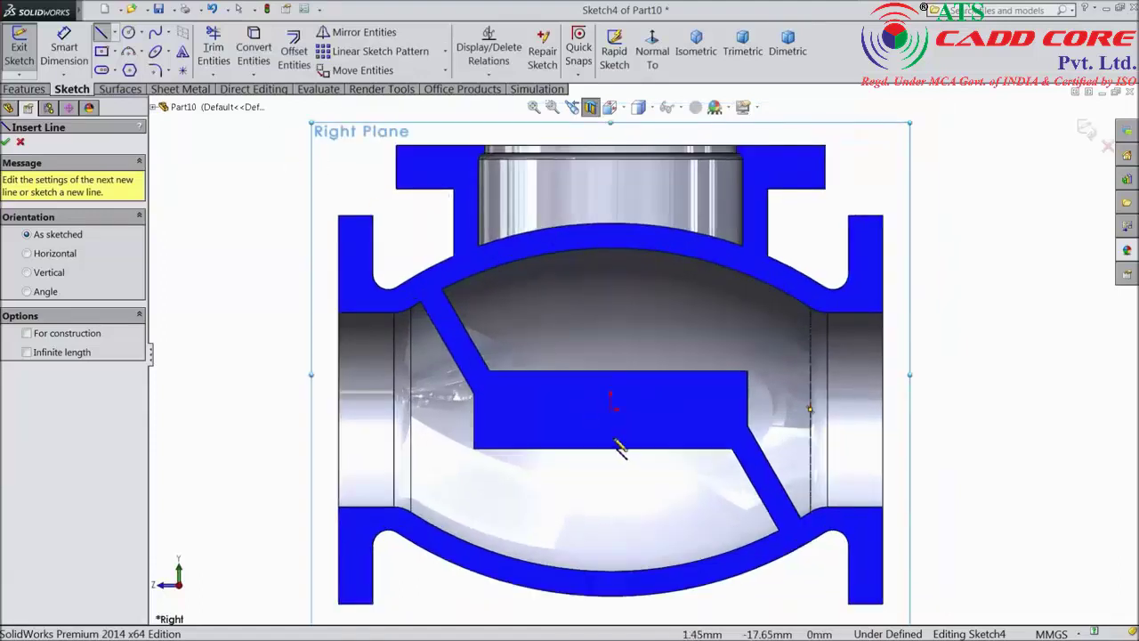
{"action": "left_click", "coordinate": [611, 402]}
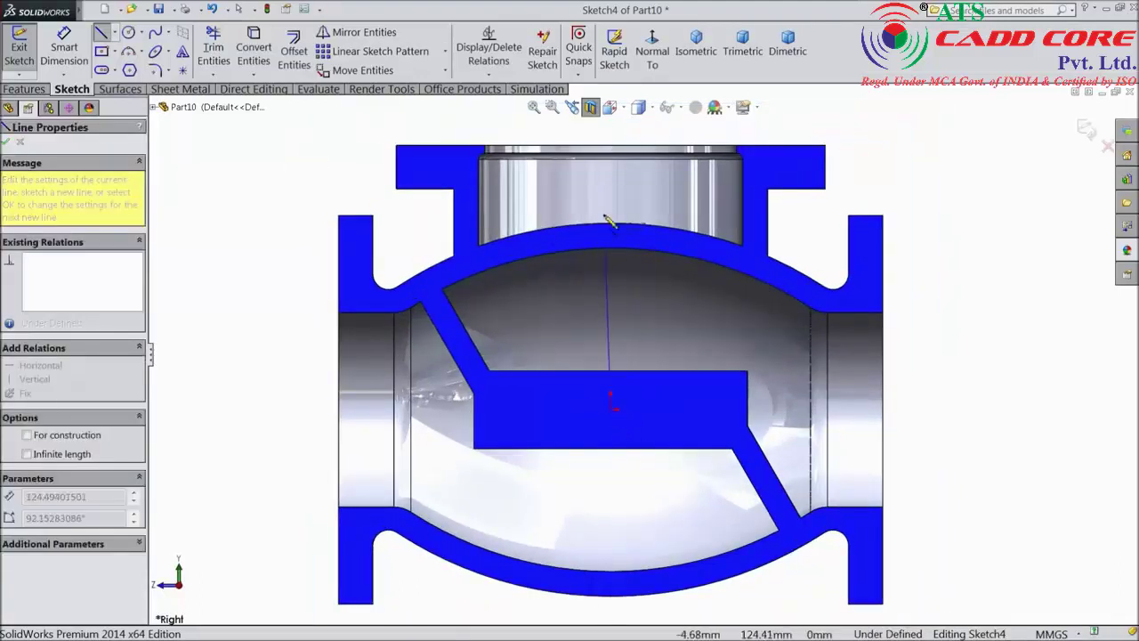
{"action": "left_click", "coordinate": [615, 131]}
{"action": "right_click", "coordinate": [617, 129]}
{"action": "left_click", "coordinate": [663, 104]}
{"action": "key", "text": "Escape"}
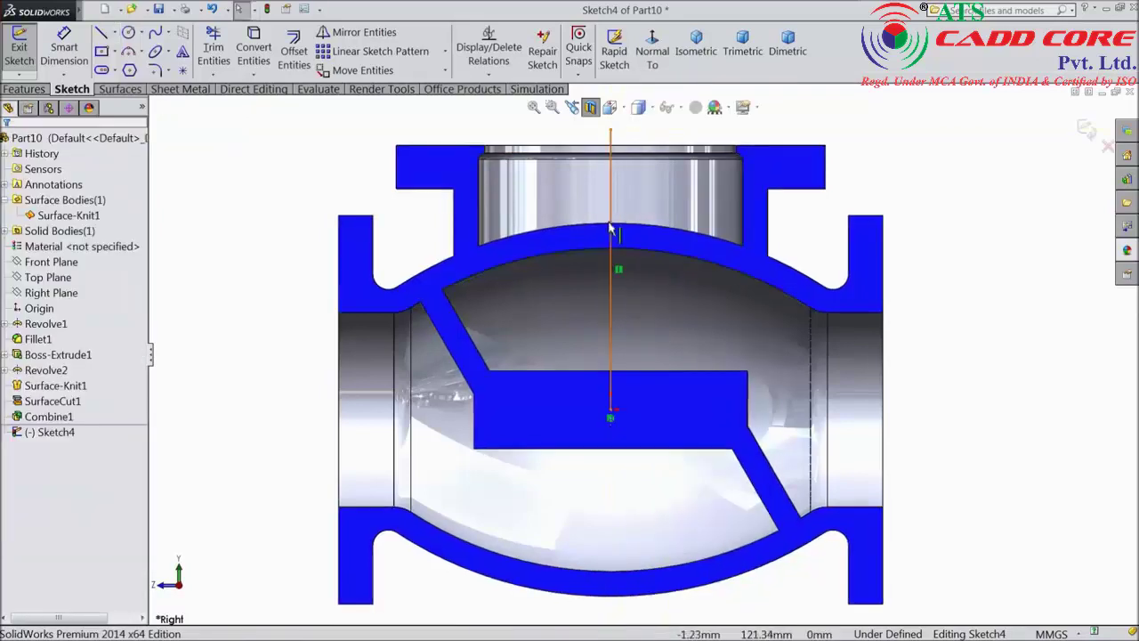
{"action": "left_click", "coordinate": [613, 215]}
{"action": "left_click", "coordinate": [663, 160]}
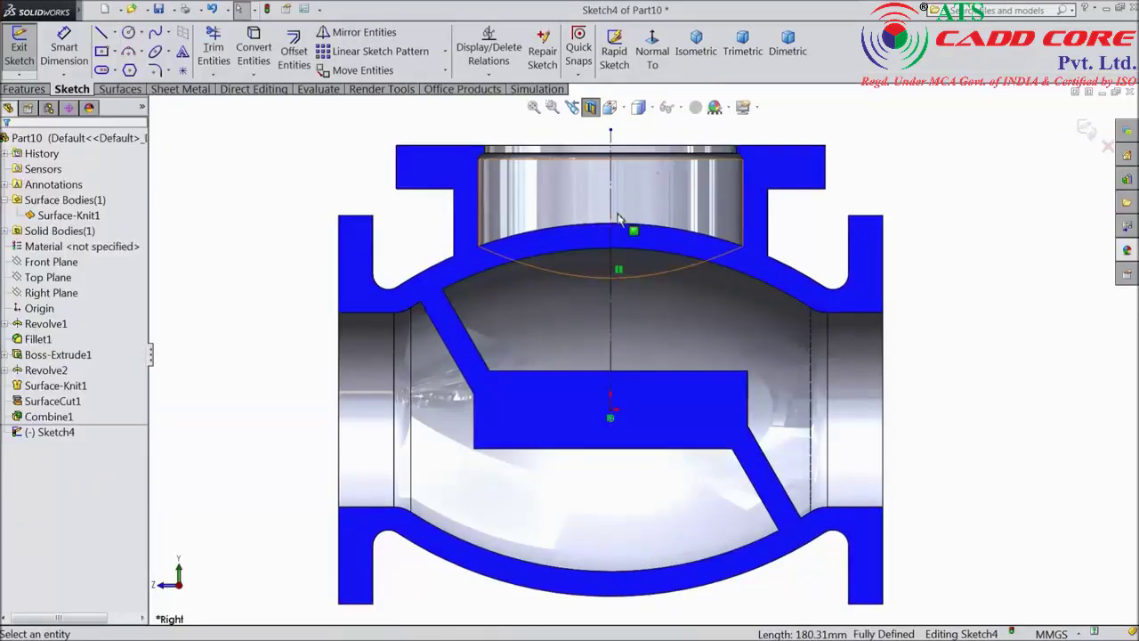
Begin the profile with a horizontal line off the centreline and a vertical line down to the inner wall.
{"action": "left_click", "coordinate": [101, 32]}
{"action": "scroll", "coordinate": [583, 209], "scroll_direction": "down", "scroll_amount": 2}
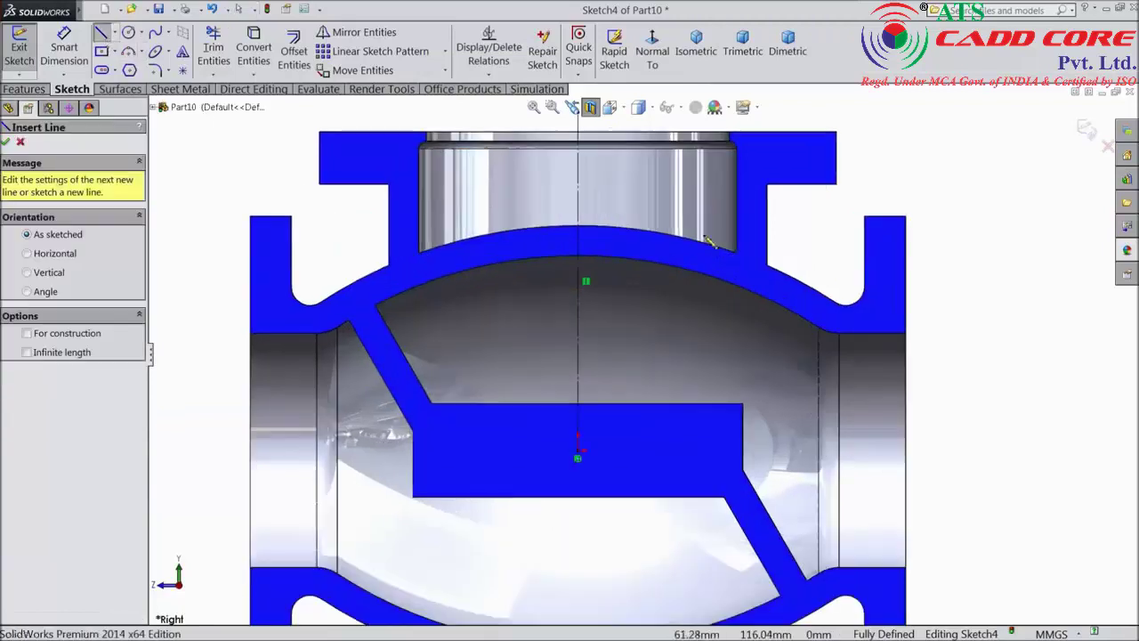
{"action": "key", "text": "Escape"}
{"action": "left_click", "coordinate": [579, 196]}
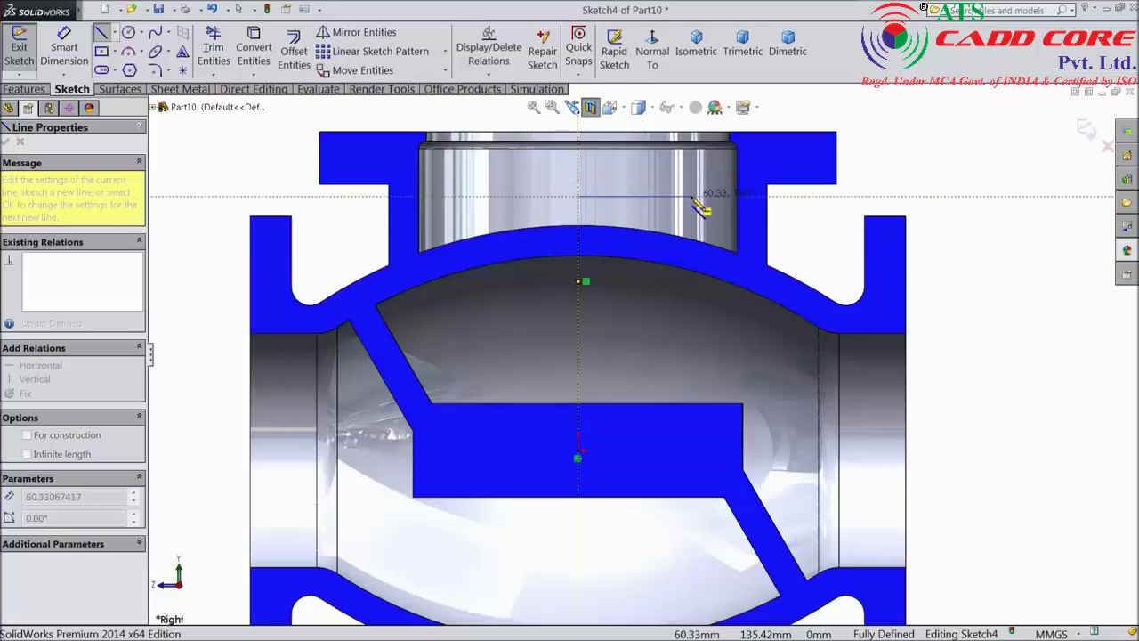
{"action": "left_click", "coordinate": [703, 196]}
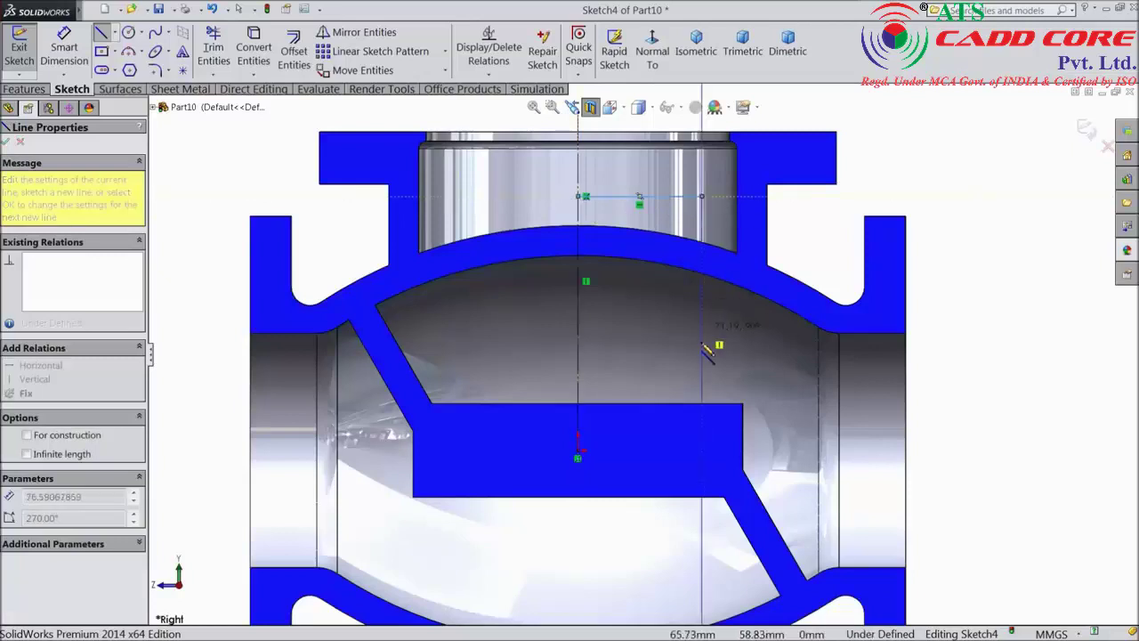
{"action": "left_click", "coordinate": [704, 407]}
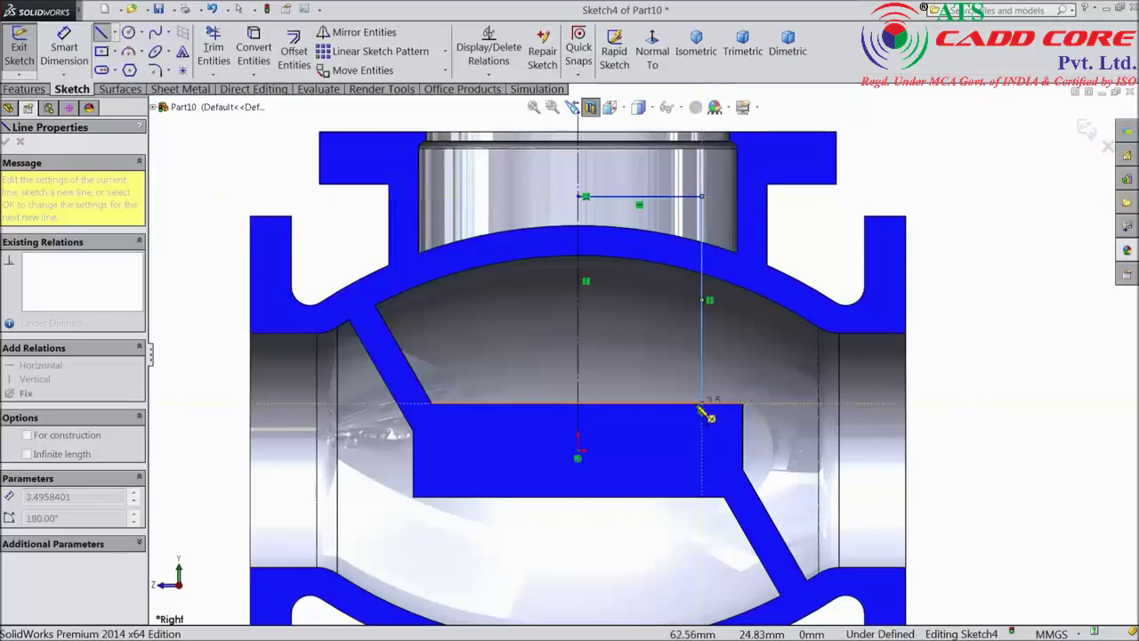
Add the small steps, run down and along the bottom edge, and close the profile at the centreline.
{"action": "scroll", "coordinate": [707, 413], "scroll_direction": "down", "scroll_amount": 5}
{"action": "left_click", "coordinate": [660, 392]}
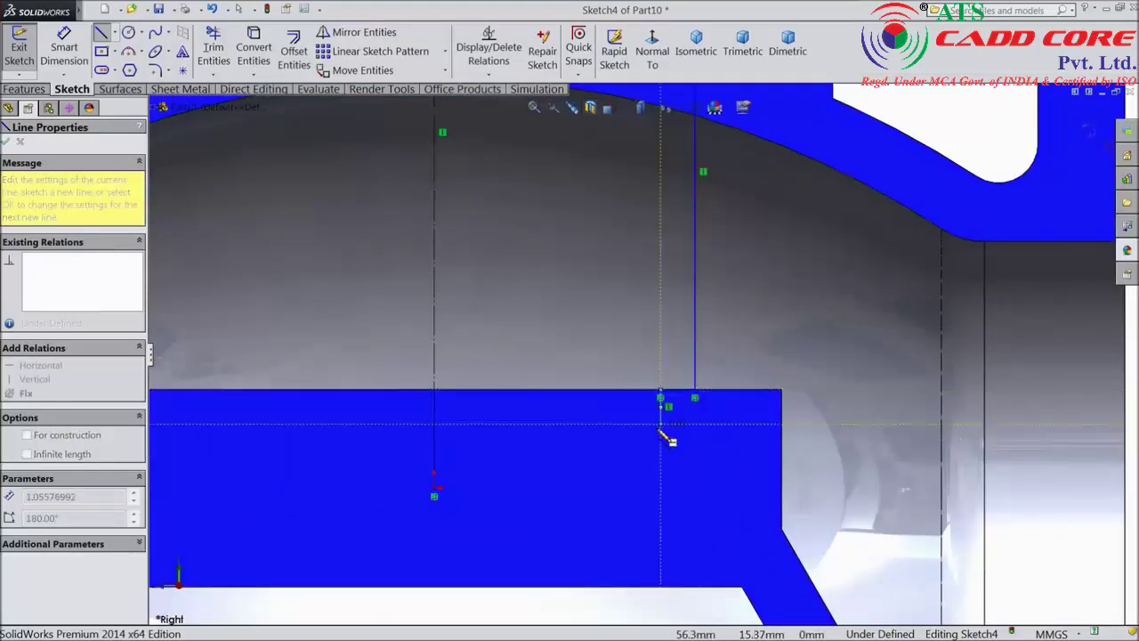
{"action": "left_click", "coordinate": [660, 424]}
{"action": "left_click", "coordinate": [623, 423]}
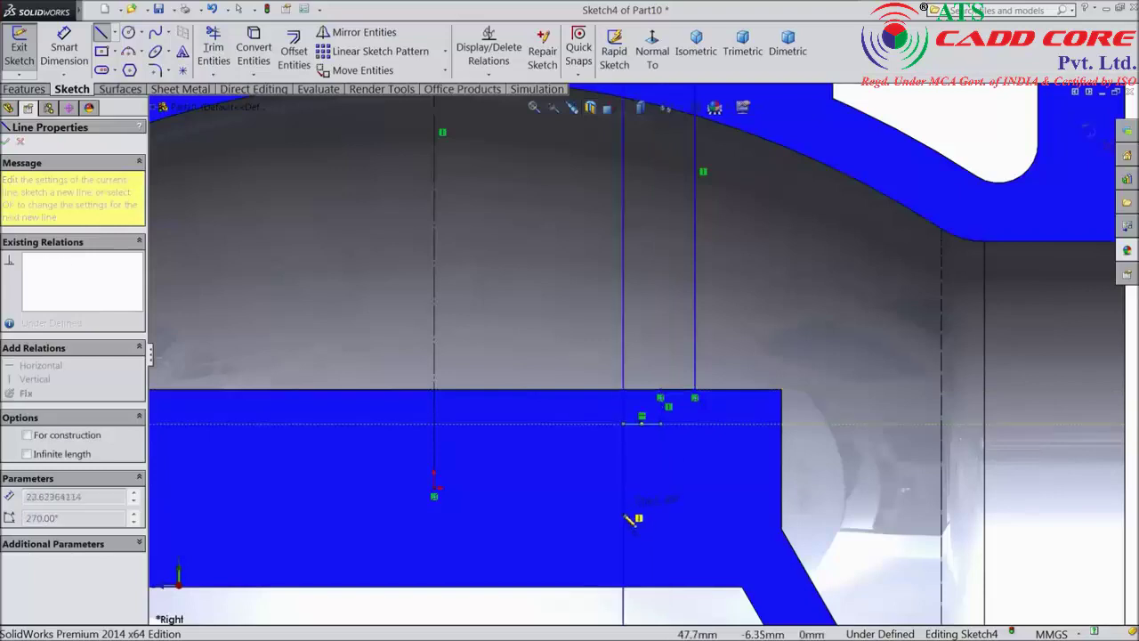
{"action": "left_click", "coordinate": [624, 587]}
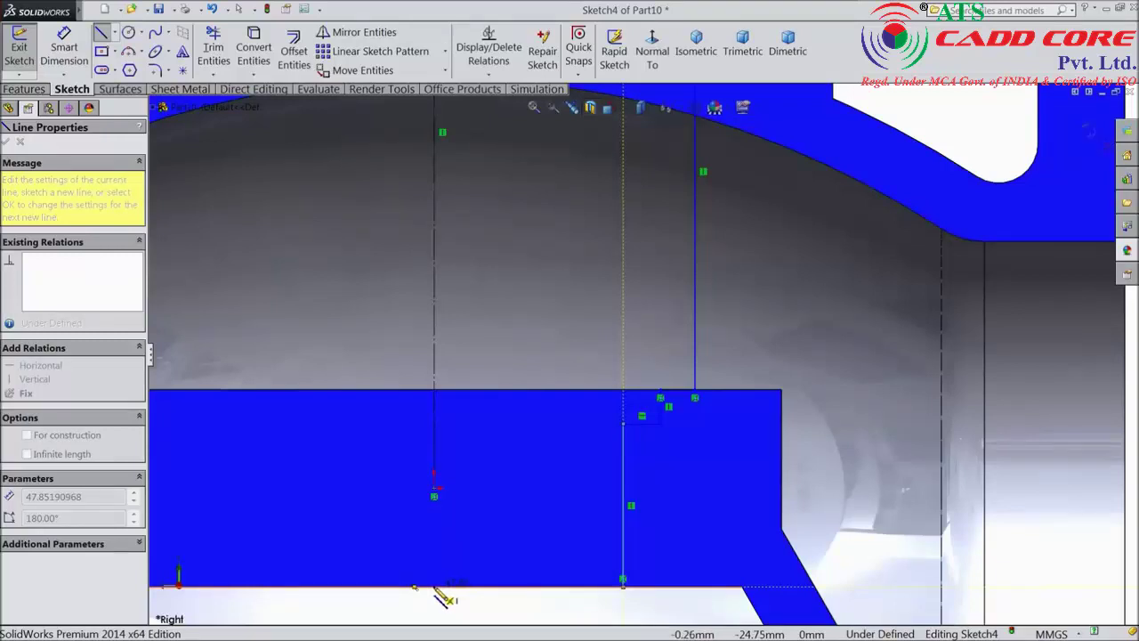
{"action": "left_click", "coordinate": [433, 579]}
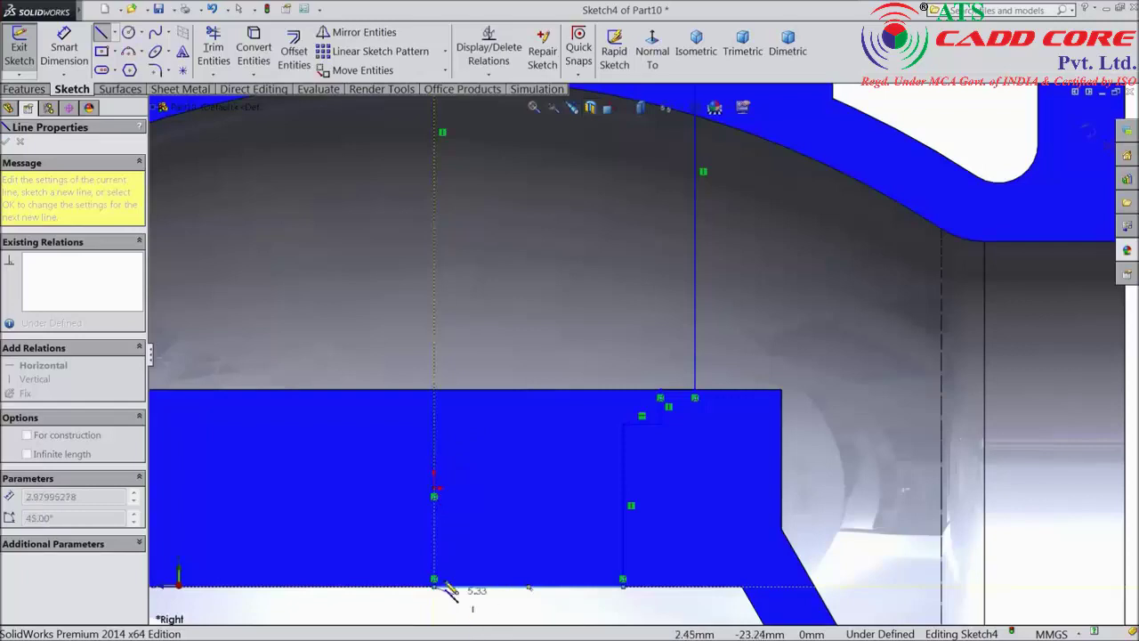
{"action": "left_click", "coordinate": [434, 492]}
{"action": "key", "text": "z"}
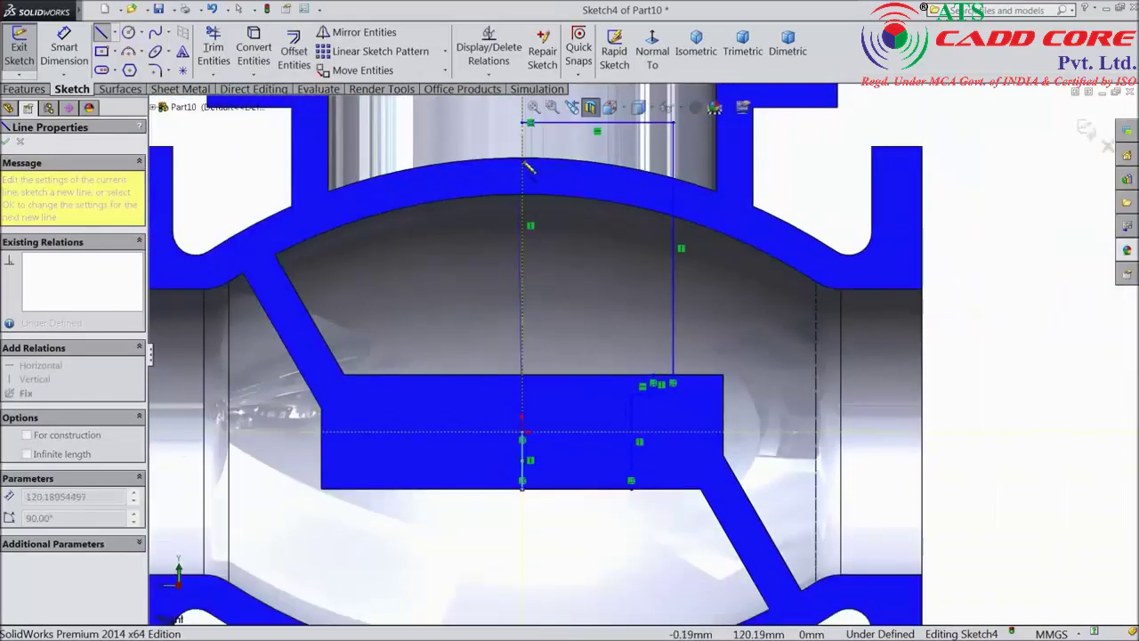
{"action": "left_click", "coordinate": [525, 124]}
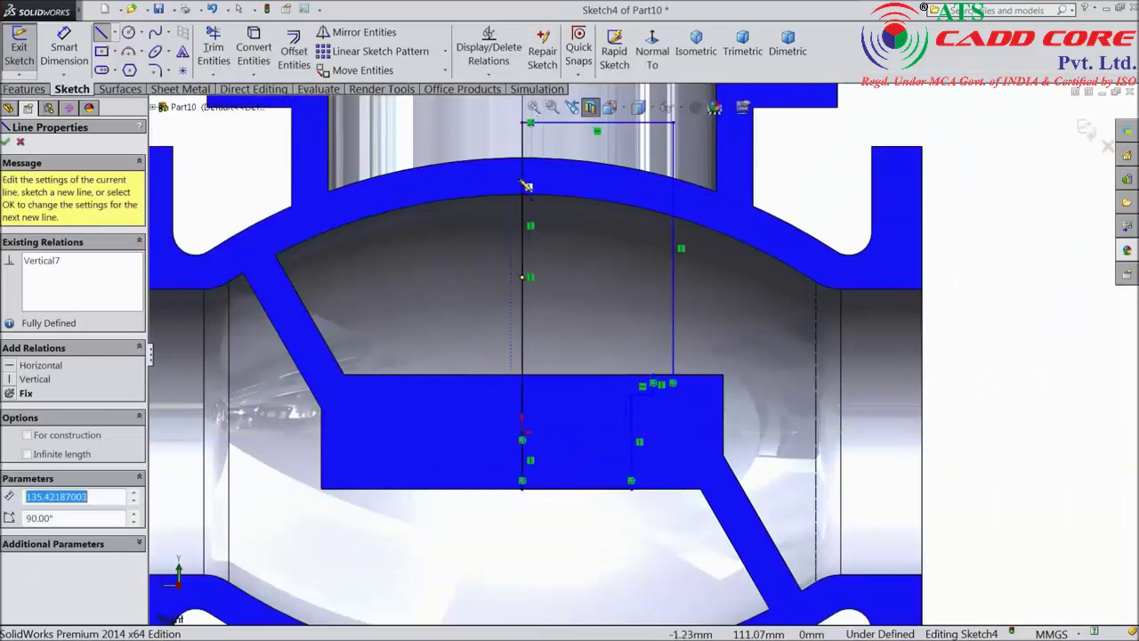
{"action": "right_click", "coordinate": [831, 115]}
{"action": "left_click", "coordinate": [863, 131]}
Dimension the lower width (47.85 mm for now) and set the upper width to 85 mm.
{"action": "left_click", "coordinate": [65, 49]}
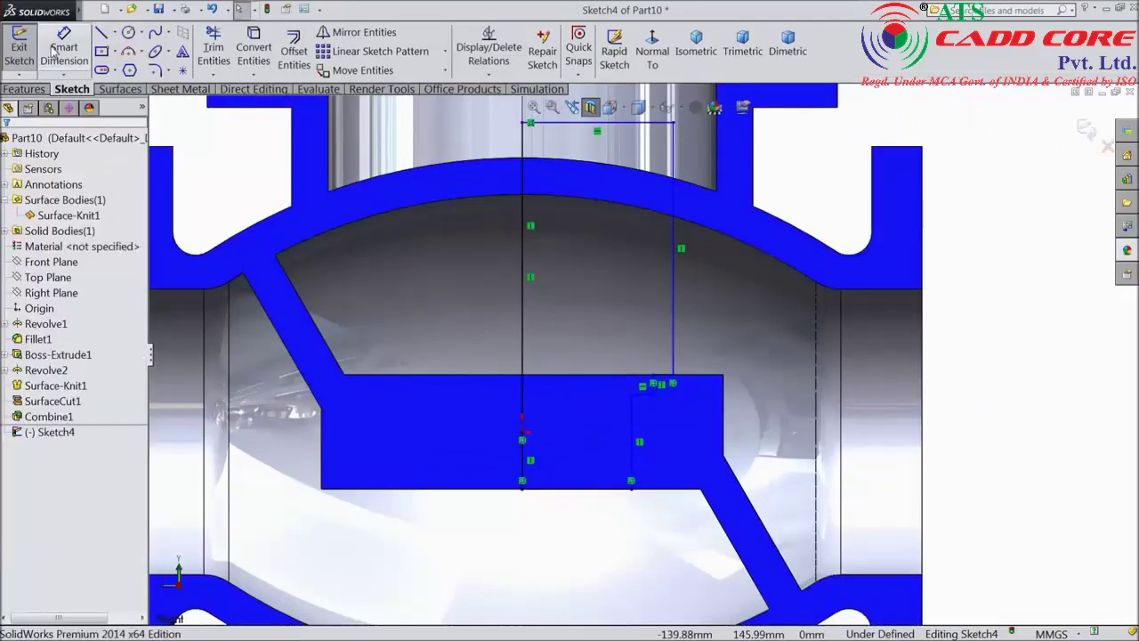
{"action": "scroll", "coordinate": [636, 530], "scroll_direction": "down", "scroll_amount": 3}
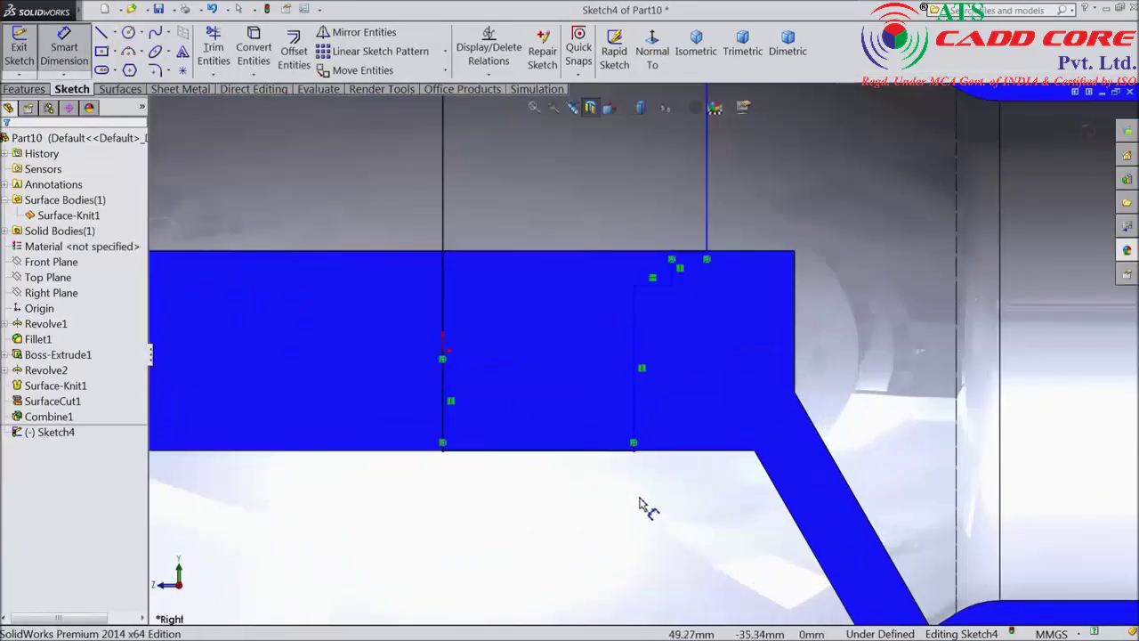
{"action": "left_click", "coordinate": [635, 433]}
{"action": "left_click", "coordinate": [442, 433]}
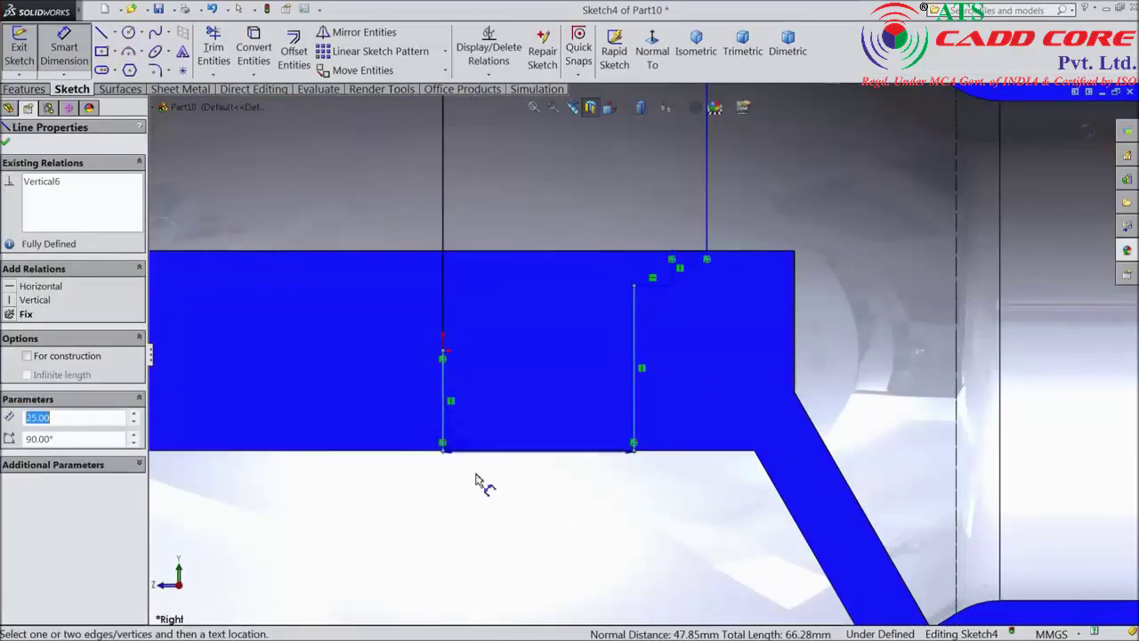
{"action": "left_click", "coordinate": [533, 507]}
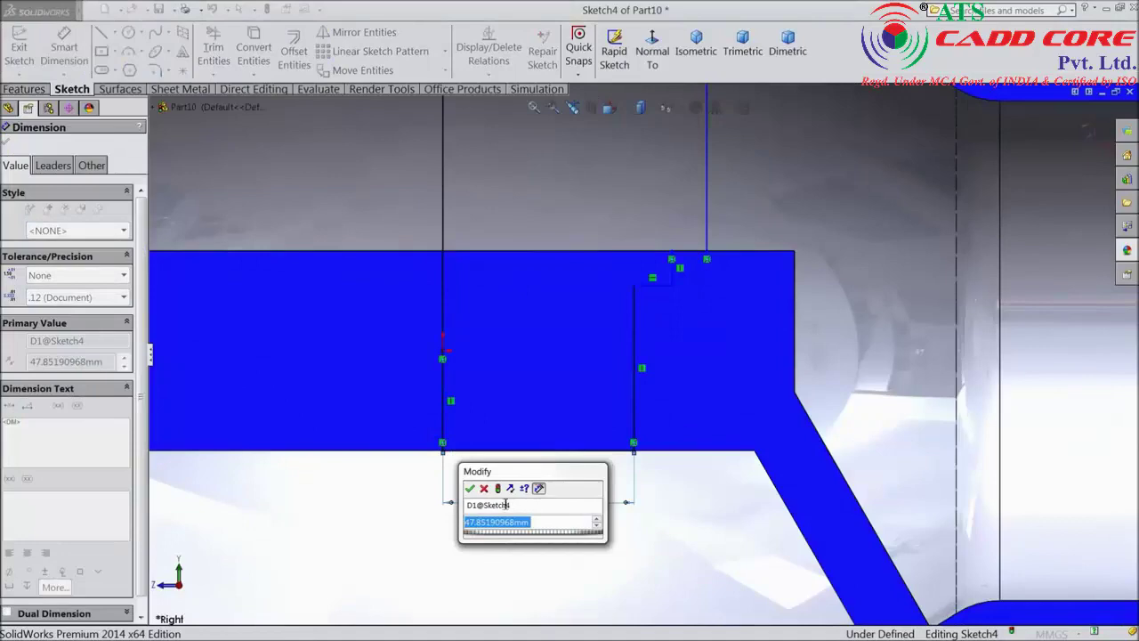
{"action": "left_click", "coordinate": [483, 489]}
{"action": "scroll", "coordinate": [508, 457], "scroll_direction": "up", "scroll_amount": 4}
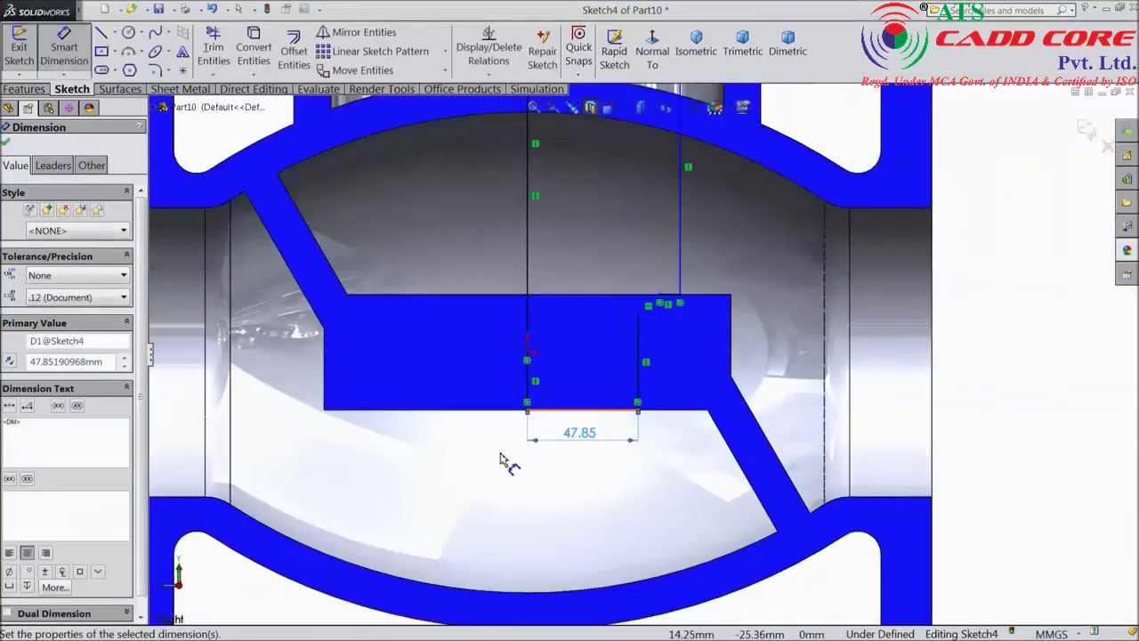
{"action": "scroll", "coordinate": [638, 238], "scroll_direction": "down", "scroll_amount": 5}
{"action": "scroll", "coordinate": [638, 238], "scroll_direction": "up", "scroll_amount": 3}
{"action": "scroll", "coordinate": [659, 246], "scroll_direction": "down", "scroll_amount": 5}
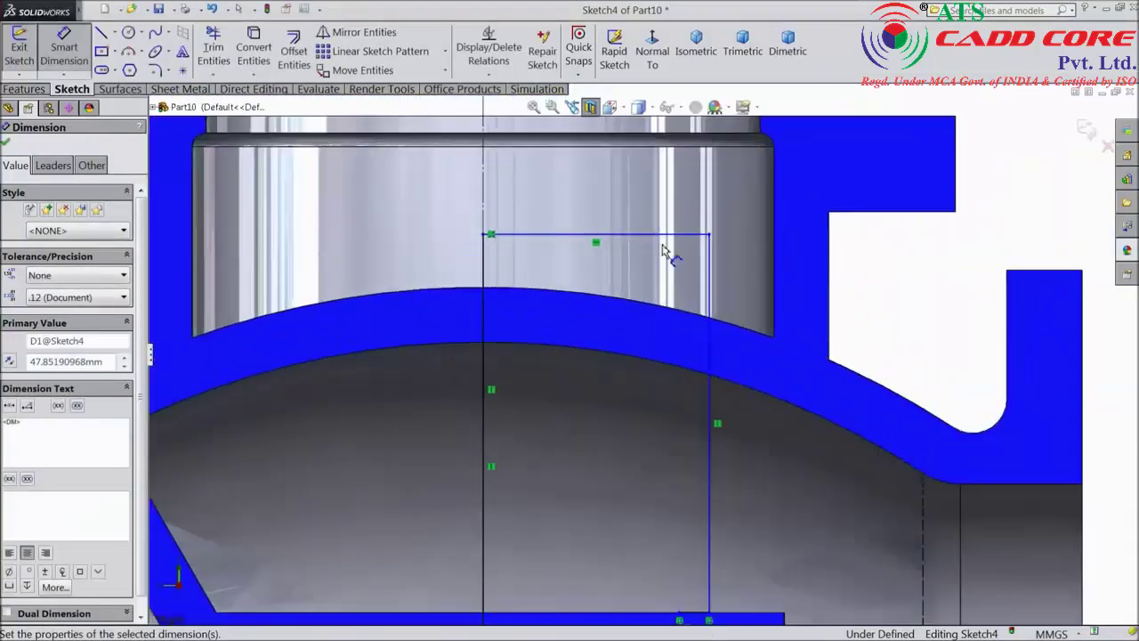
{"action": "left_click", "coordinate": [709, 276]}
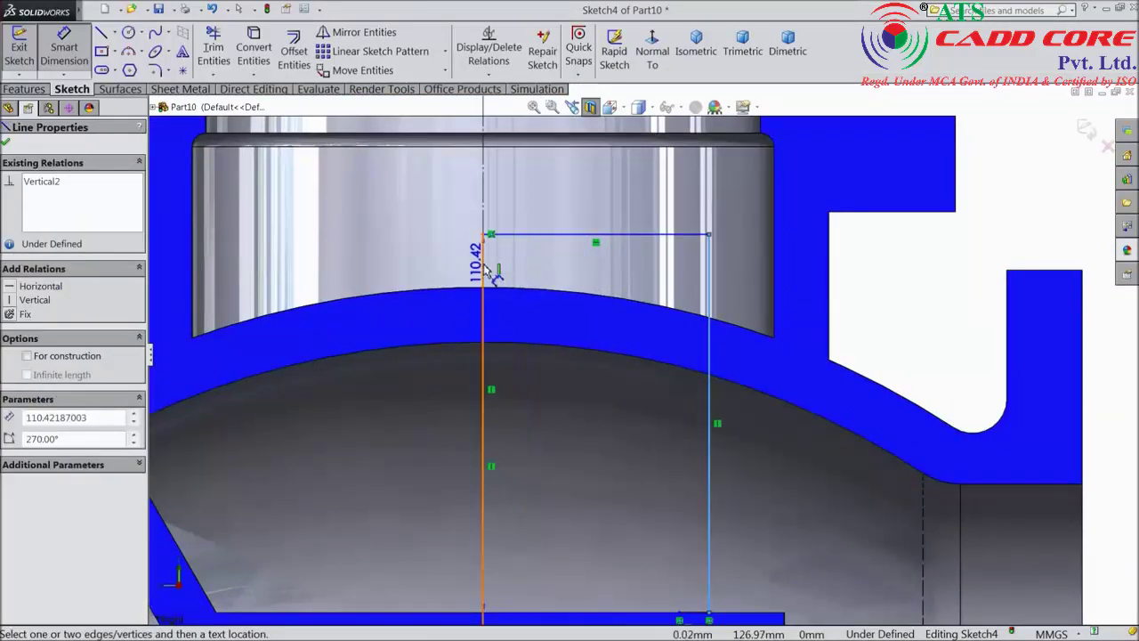
{"action": "left_click", "coordinate": [483, 213]}
{"action": "left_click", "coordinate": [594, 208]}
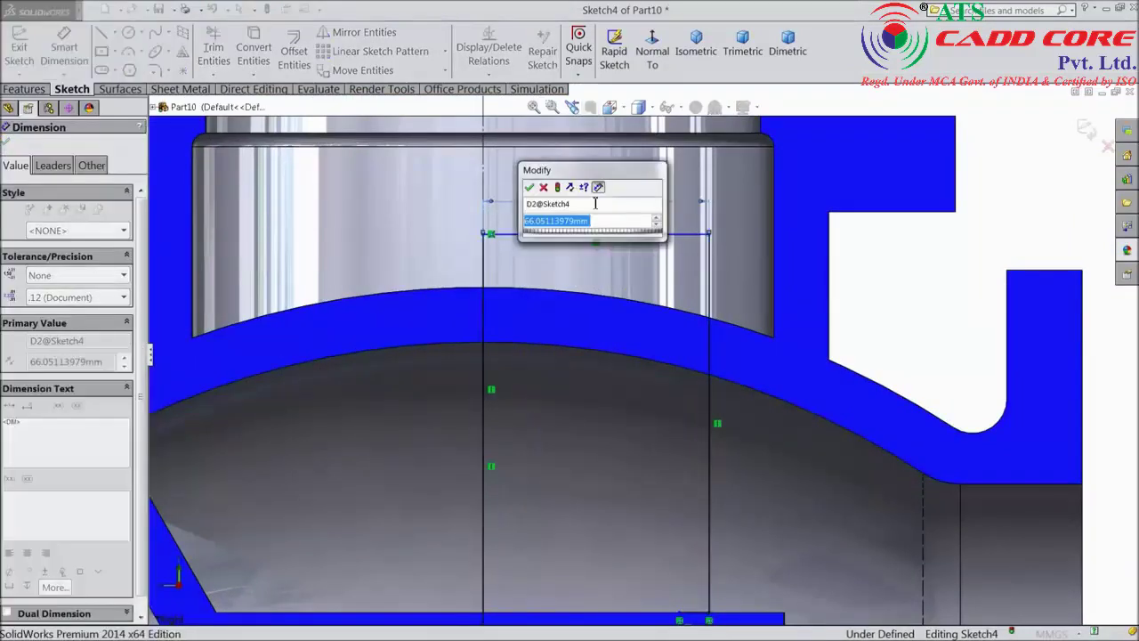
{"action": "type", "text": "8"}
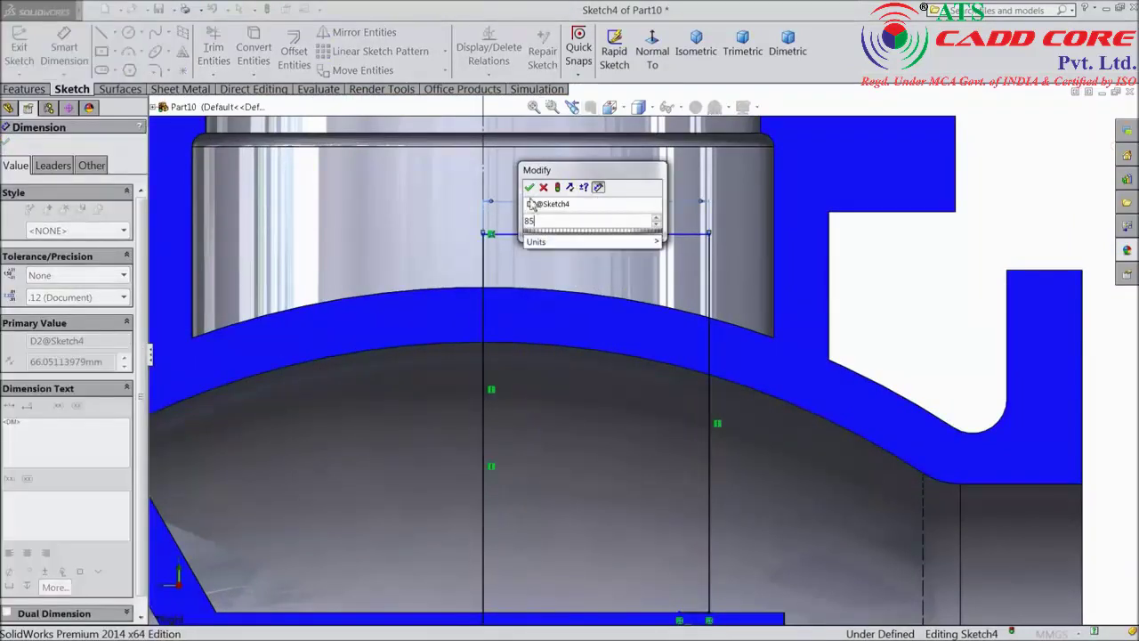
{"action": "type", "text": "5"}
{"action": "left_click", "coordinate": [531, 188]}
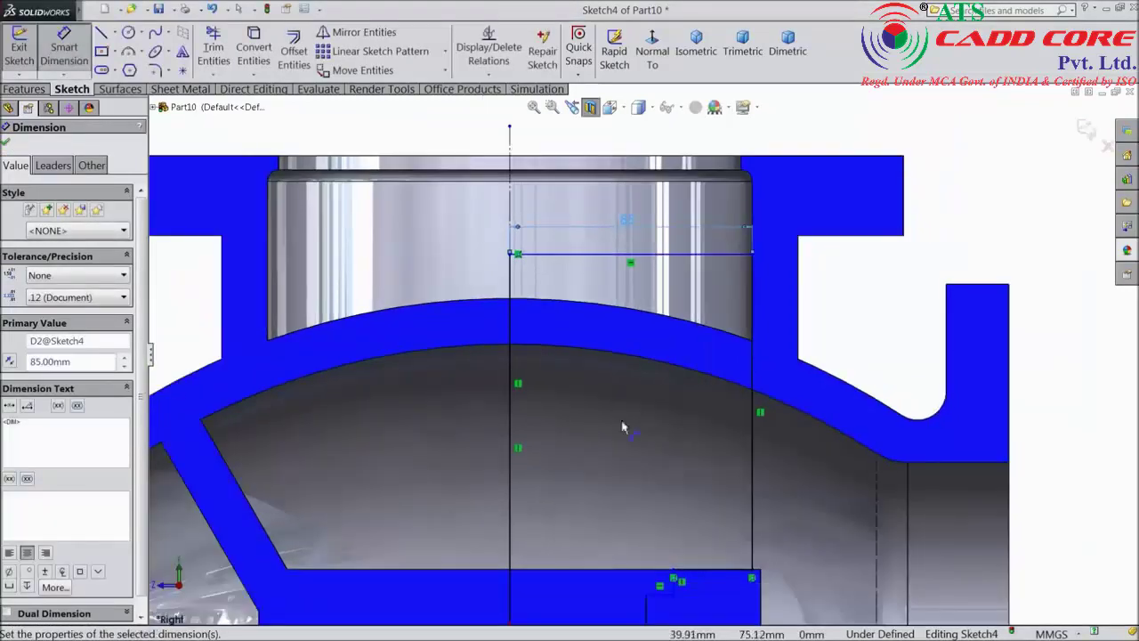
Add a 78 mm width dimension from the short vertical line to the left line.
{"action": "scroll", "coordinate": [672, 551], "scroll_direction": "down", "scroll_amount": 5}
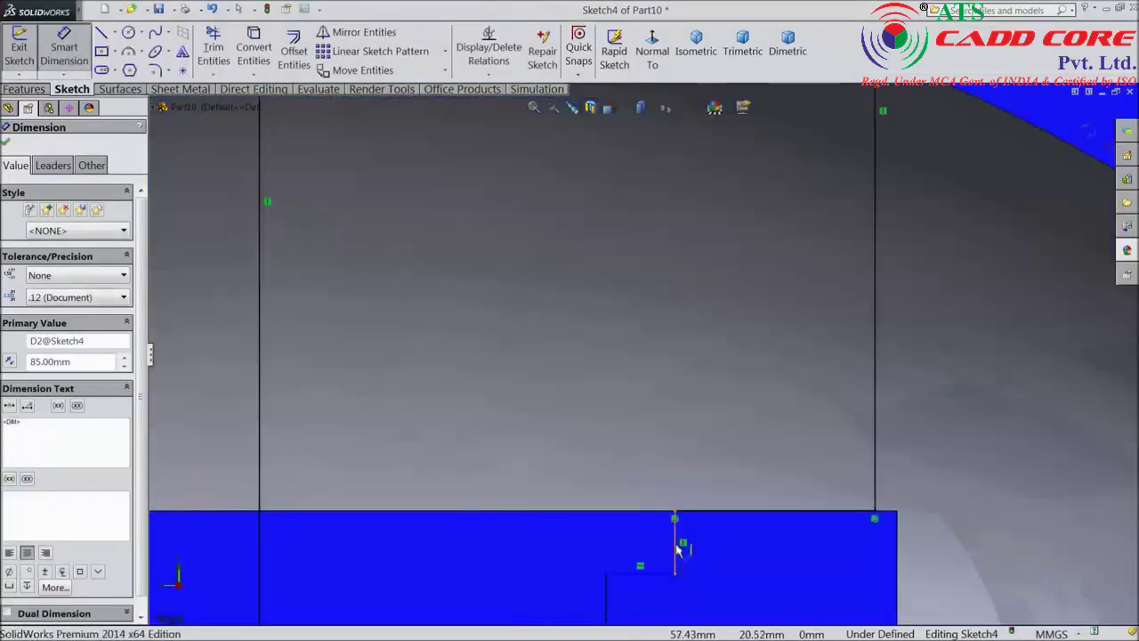
{"action": "left_click", "coordinate": [472, 396]}
{"action": "scroll", "coordinate": [352, 359], "scroll_direction": "up", "scroll_amount": 3}
{"action": "left_click", "coordinate": [377, 363]}
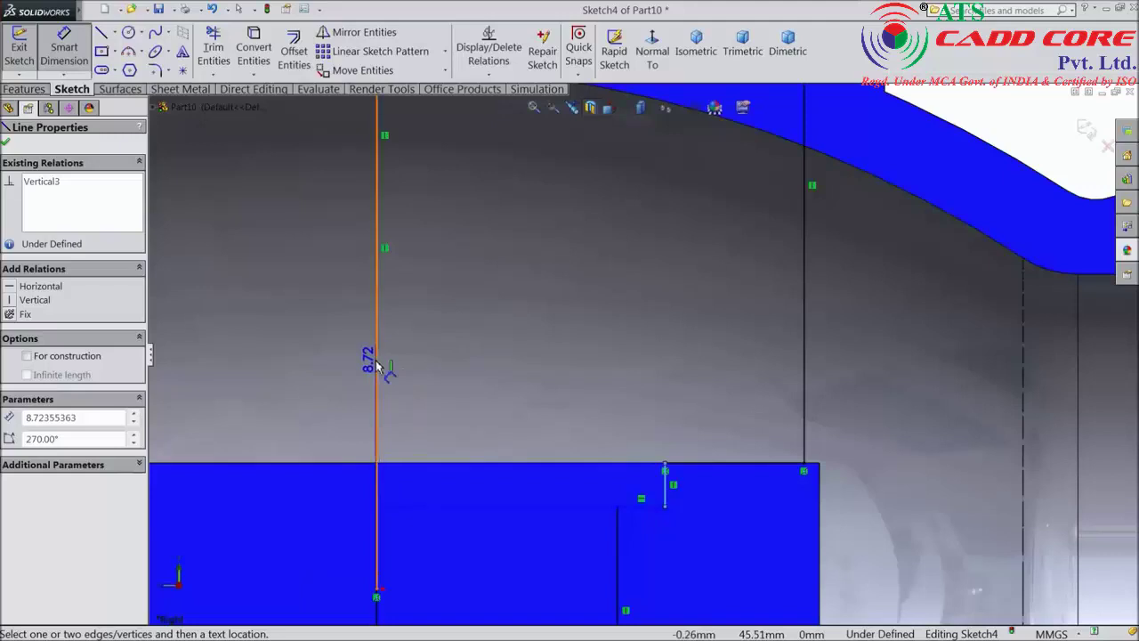
{"action": "left_click", "coordinate": [664, 485]}
{"action": "left_click", "coordinate": [557, 310]}
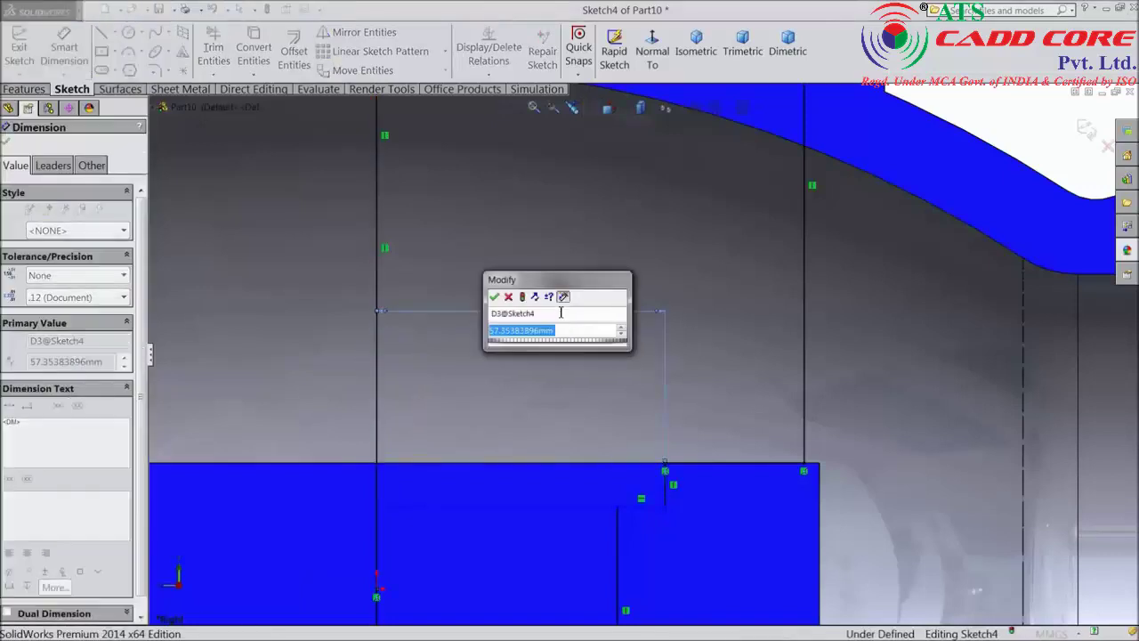
{"action": "type", "text": "78"}
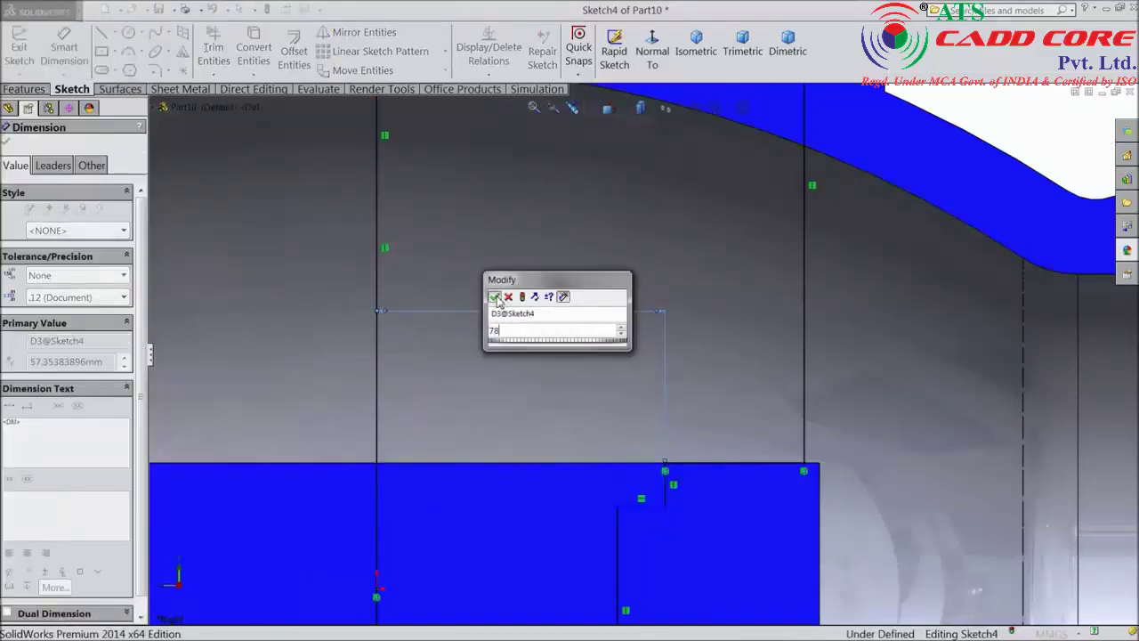
{"action": "key", "text": "Return"}
Change the 47.85 mm lower width to 72 mm.
{"action": "scroll", "coordinate": [567, 404], "scroll_direction": "down", "scroll_amount": 3}
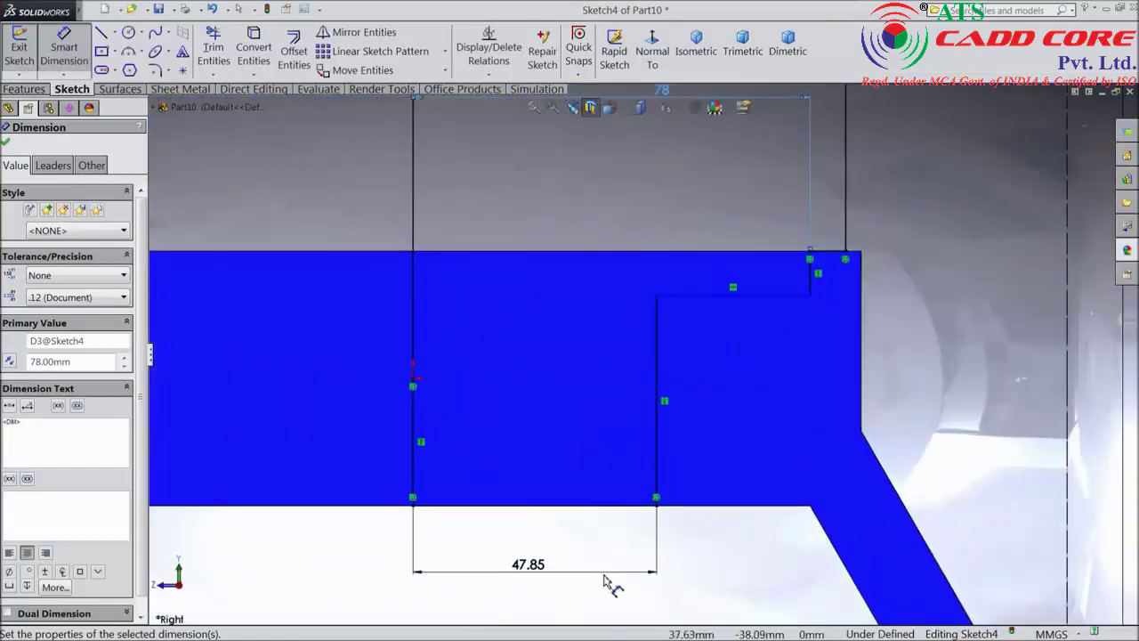
{"action": "left_click", "coordinate": [532, 565]}
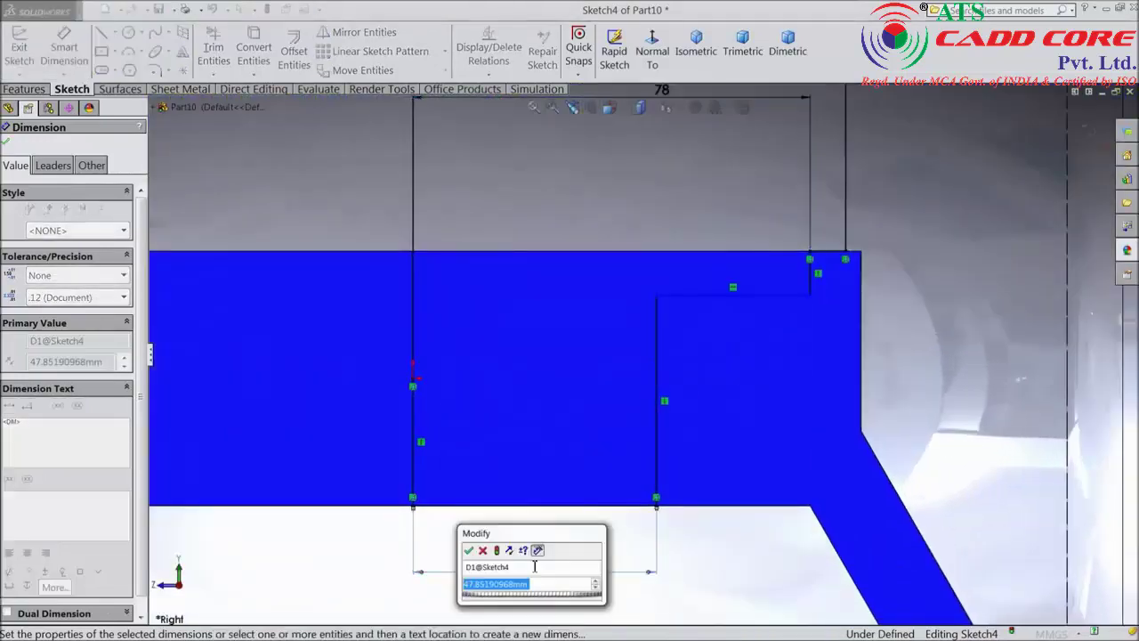
{"action": "type", "text": "72"}
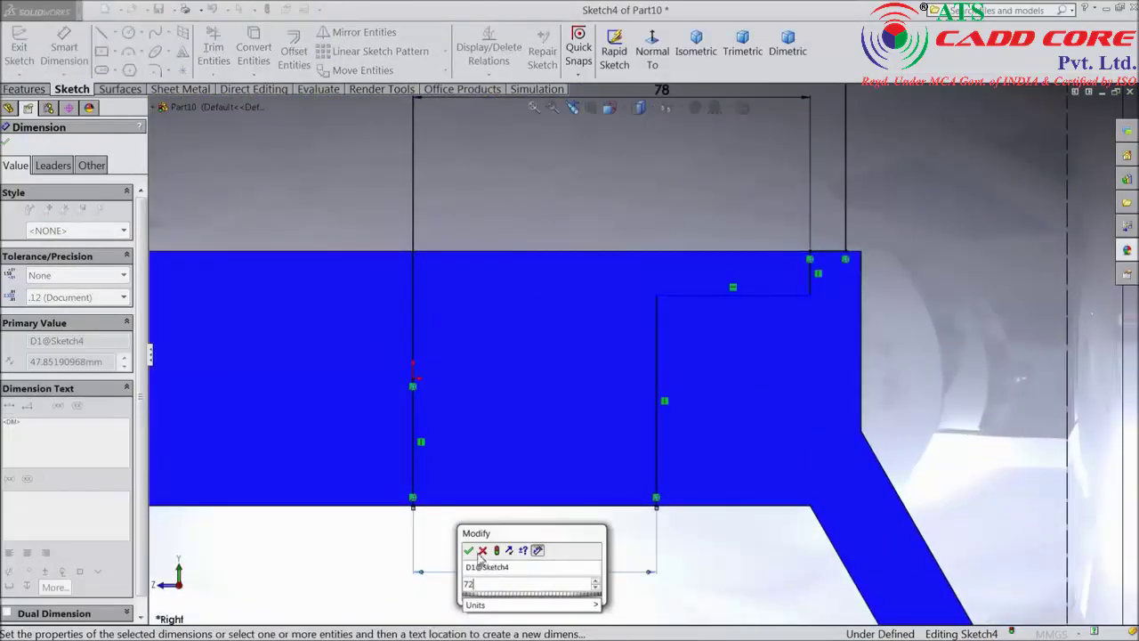
{"action": "key", "text": "Return"}
Dimension the short step's height to 10 mm.
{"action": "scroll", "coordinate": [827, 281], "scroll_direction": "down", "scroll_amount": 2}
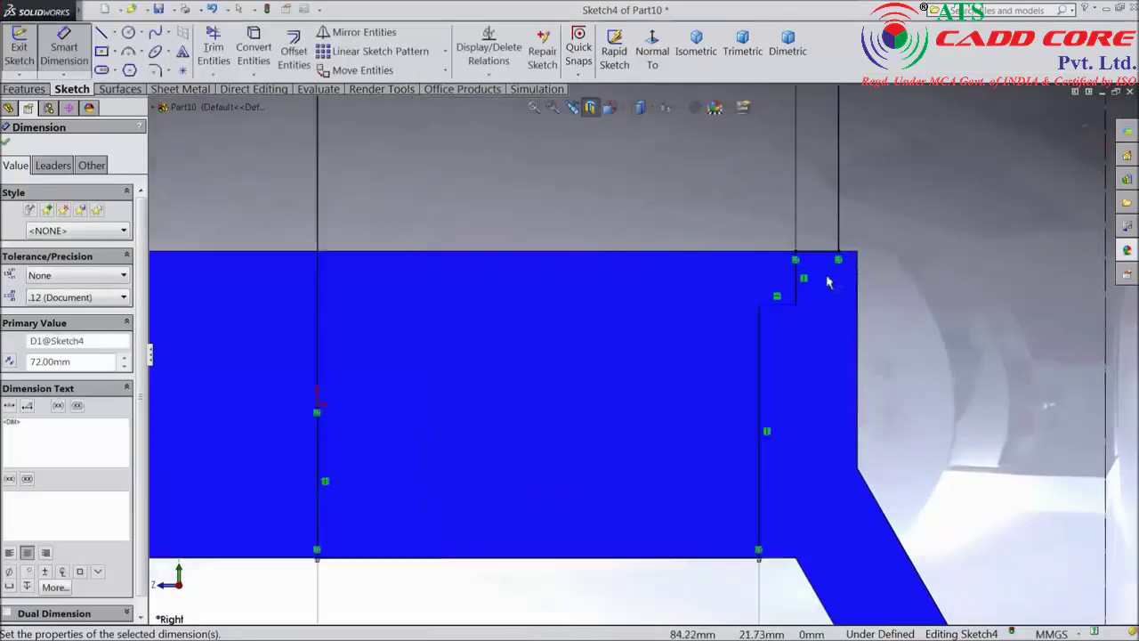
{"action": "scroll", "coordinate": [827, 281], "scroll_direction": "down", "scroll_amount": 1}
{"action": "left_click", "coordinate": [784, 286]}
{"action": "left_click", "coordinate": [900, 288]}
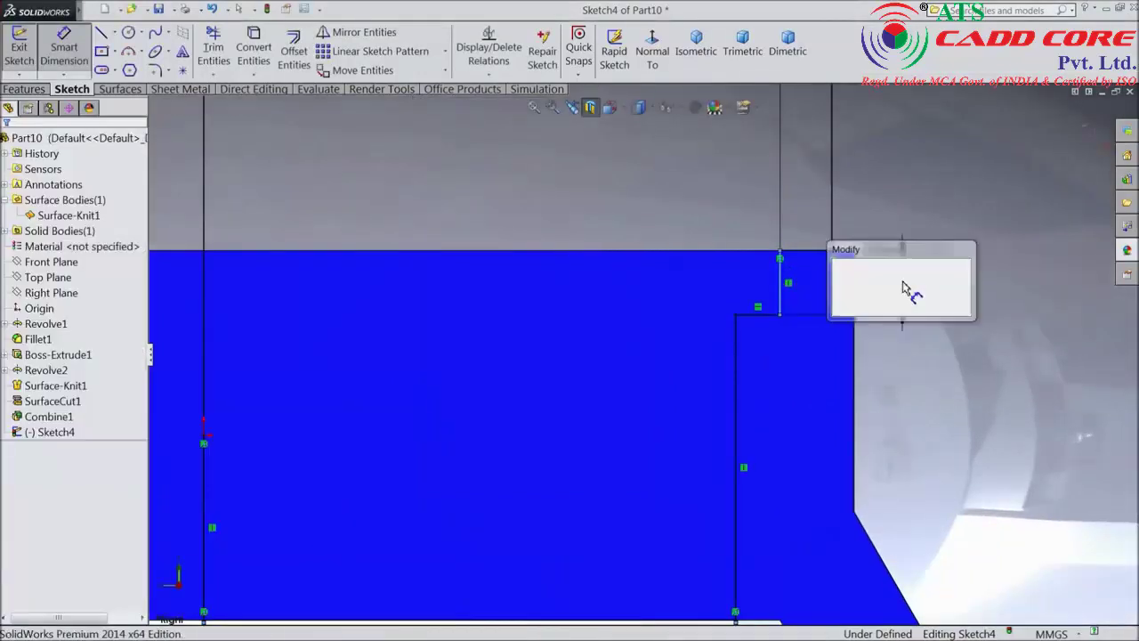
{"action": "type", "text": "1"}
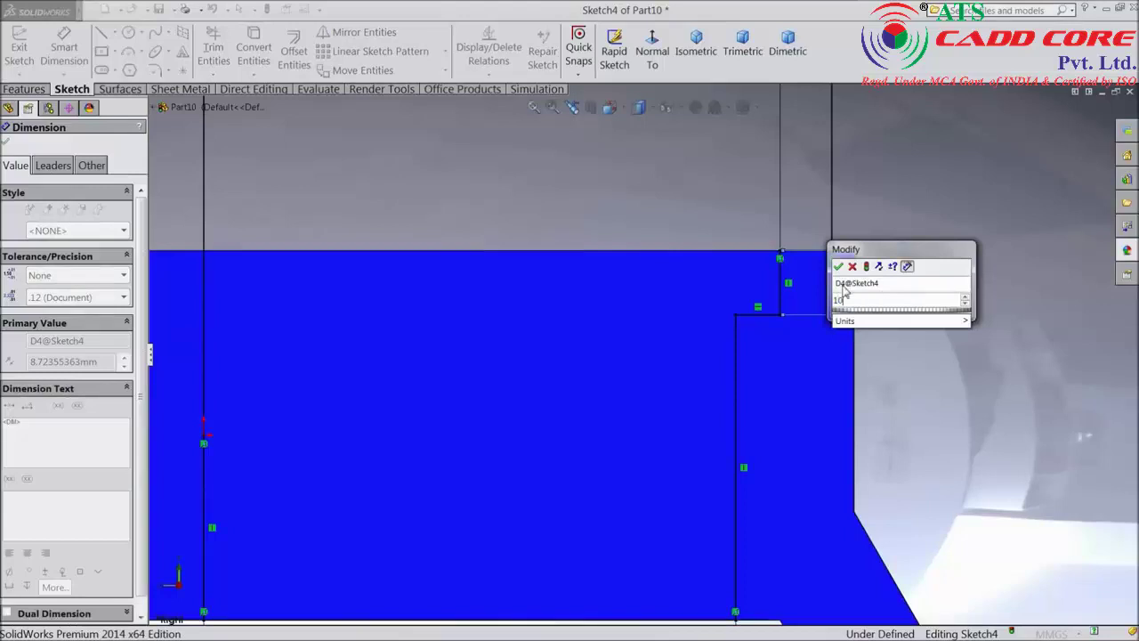
{"action": "type", "text": "0"}
{"action": "key", "text": "Return"}
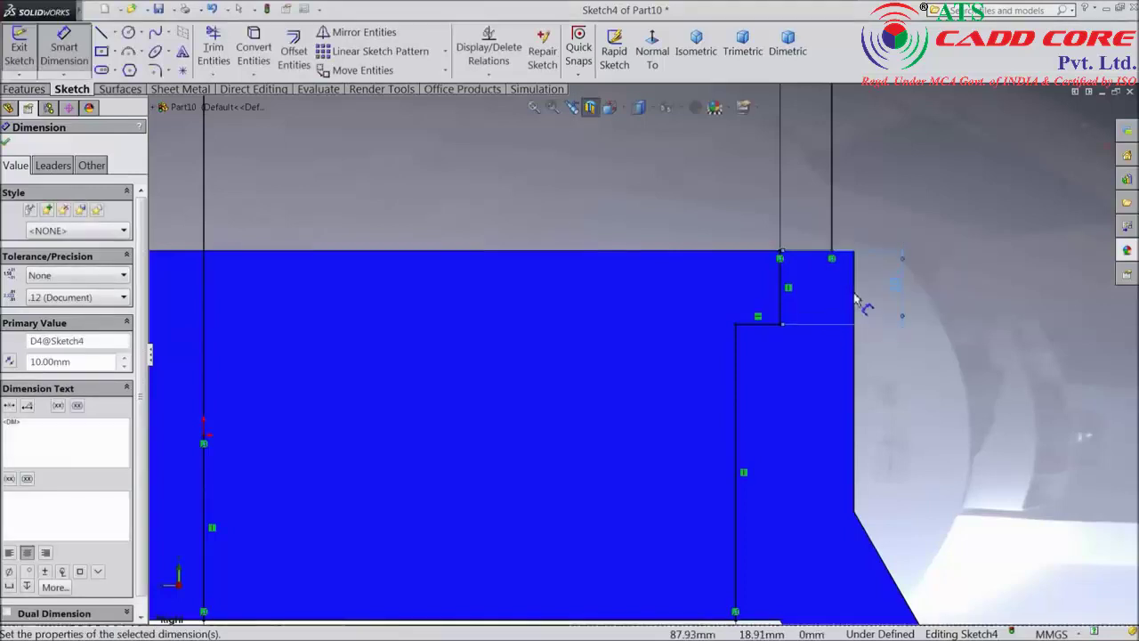
{"action": "left_click", "coordinate": [5, 145]}
Draw a vertical line up from the top edge and a horizontal line across to the right.
{"action": "left_click", "coordinate": [103, 40]}
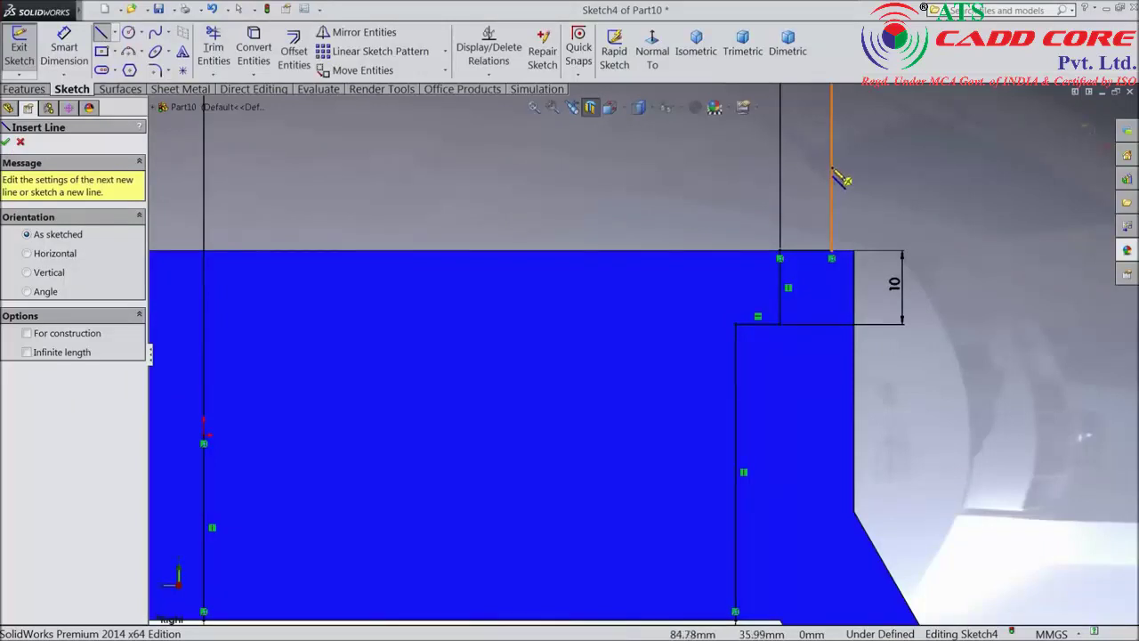
{"action": "left_click", "coordinate": [780, 257]}
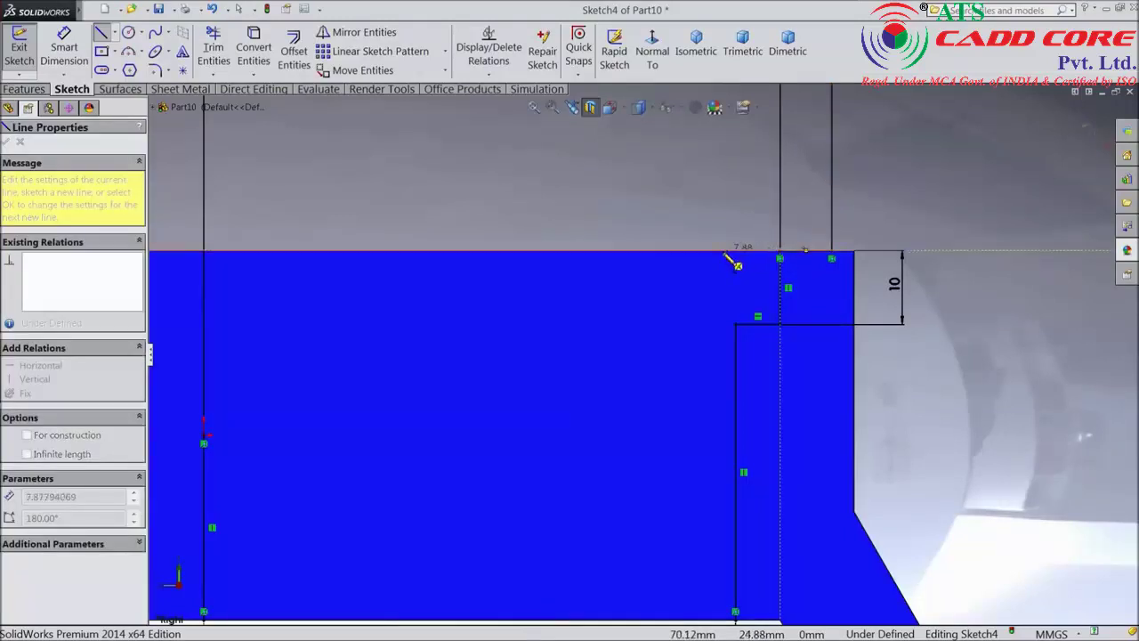
{"action": "left_click", "coordinate": [722, 252]}
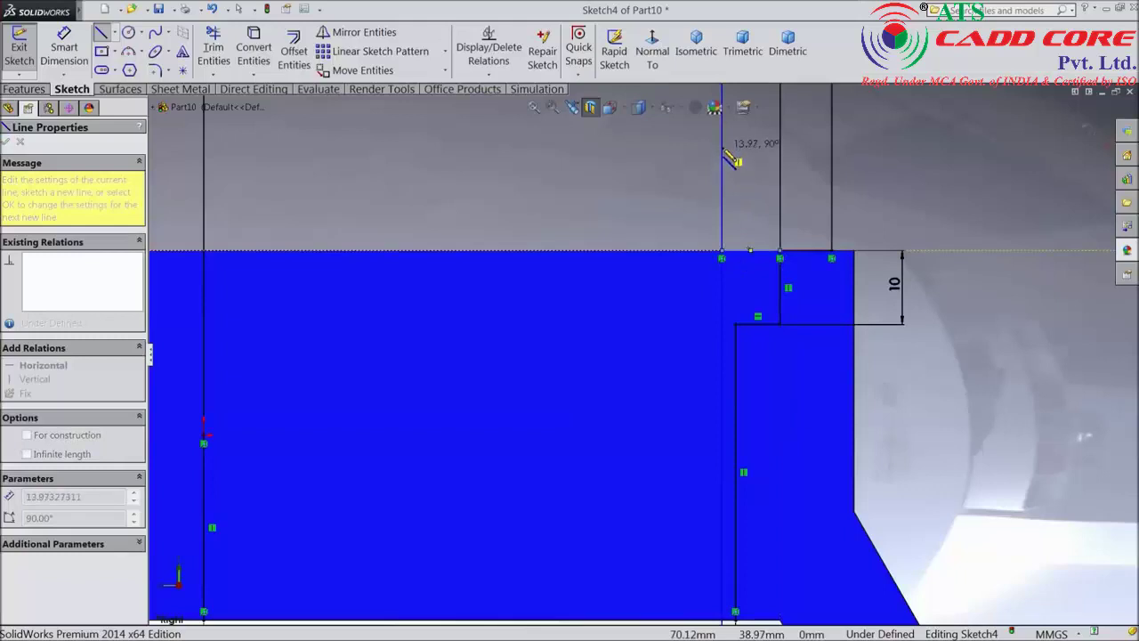
{"action": "key", "text": "Escape"}
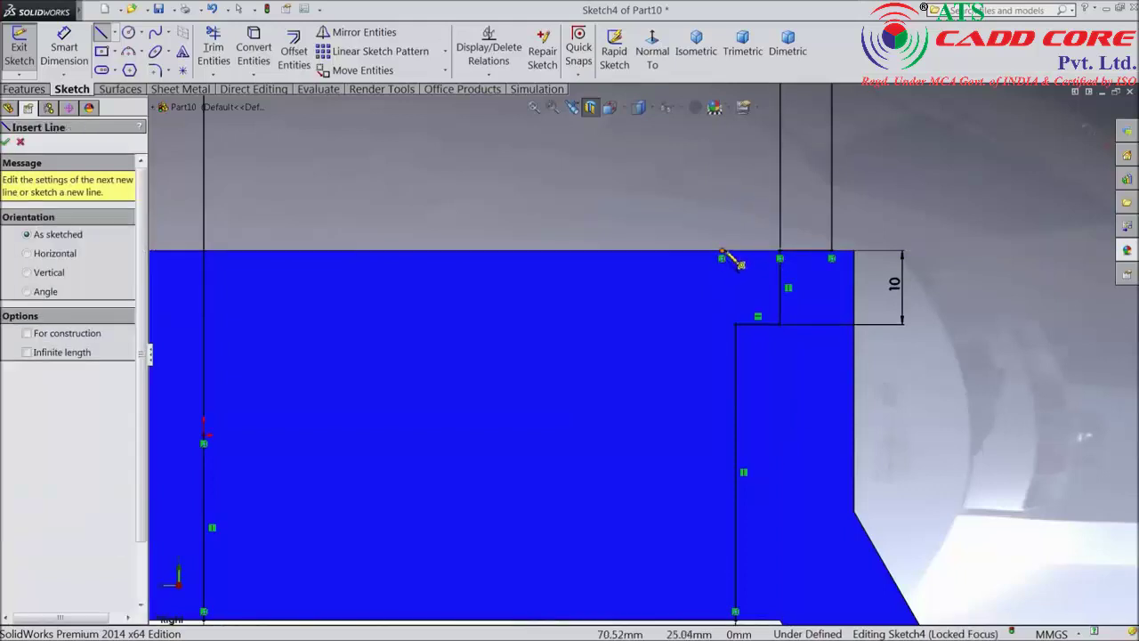
{"action": "left_click", "coordinate": [722, 257]}
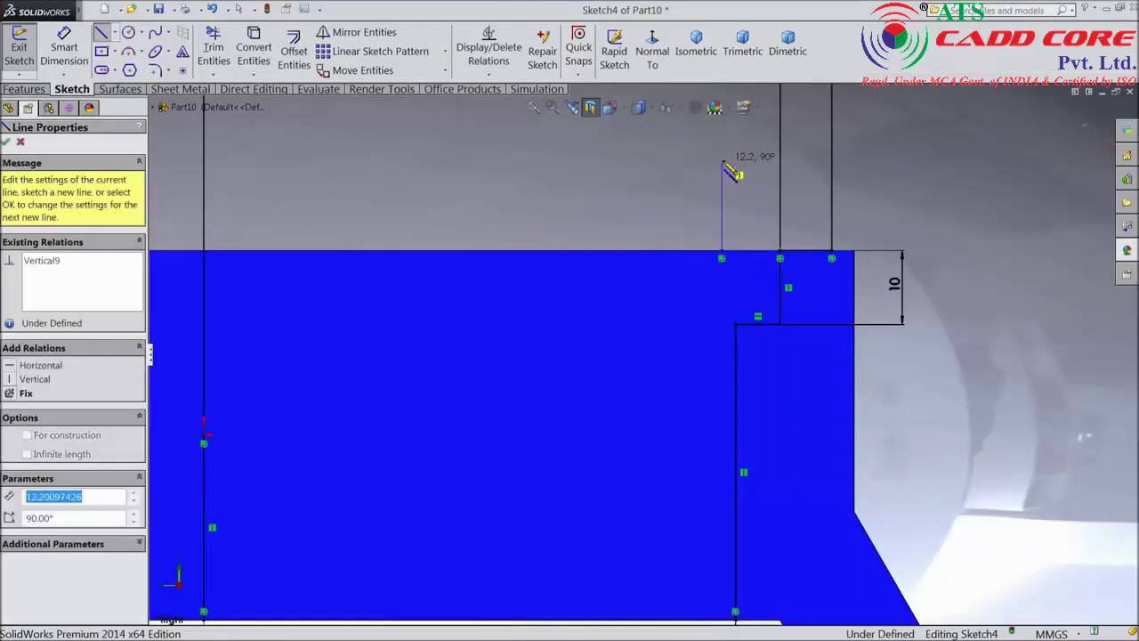
{"action": "left_click", "coordinate": [722, 161]}
{"action": "left_click", "coordinate": [832, 160]}
{"action": "right_click", "coordinate": [881, 150]}
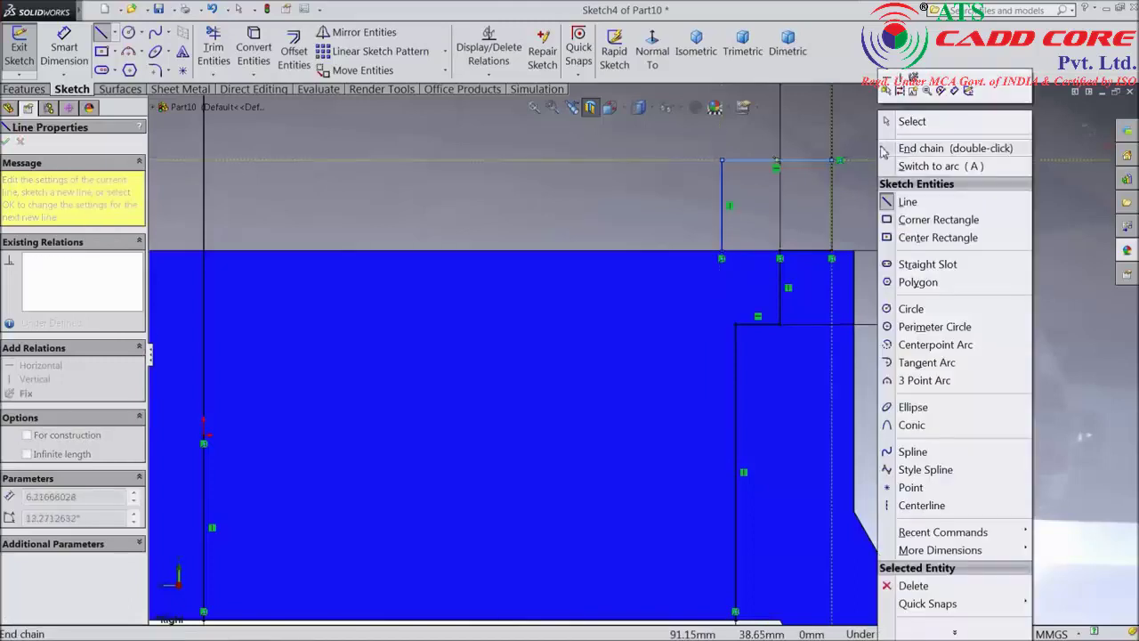
{"action": "left_click", "coordinate": [908, 124]}
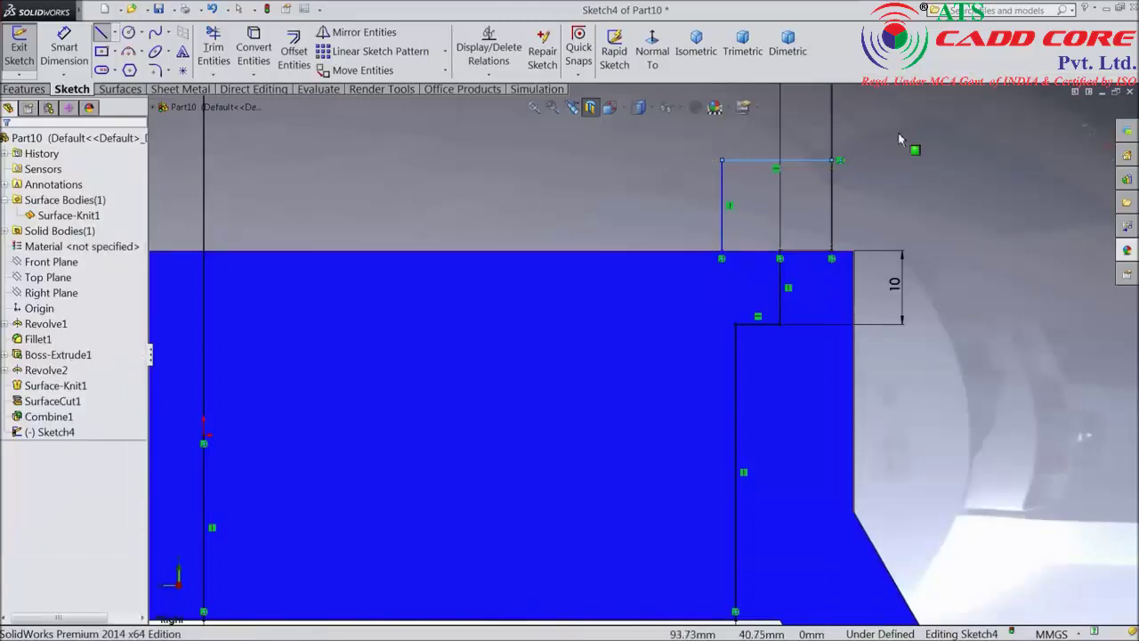
Trim away the leftover vertical line beside the 10 mm step.
{"action": "left_click", "coordinate": [222, 58]}
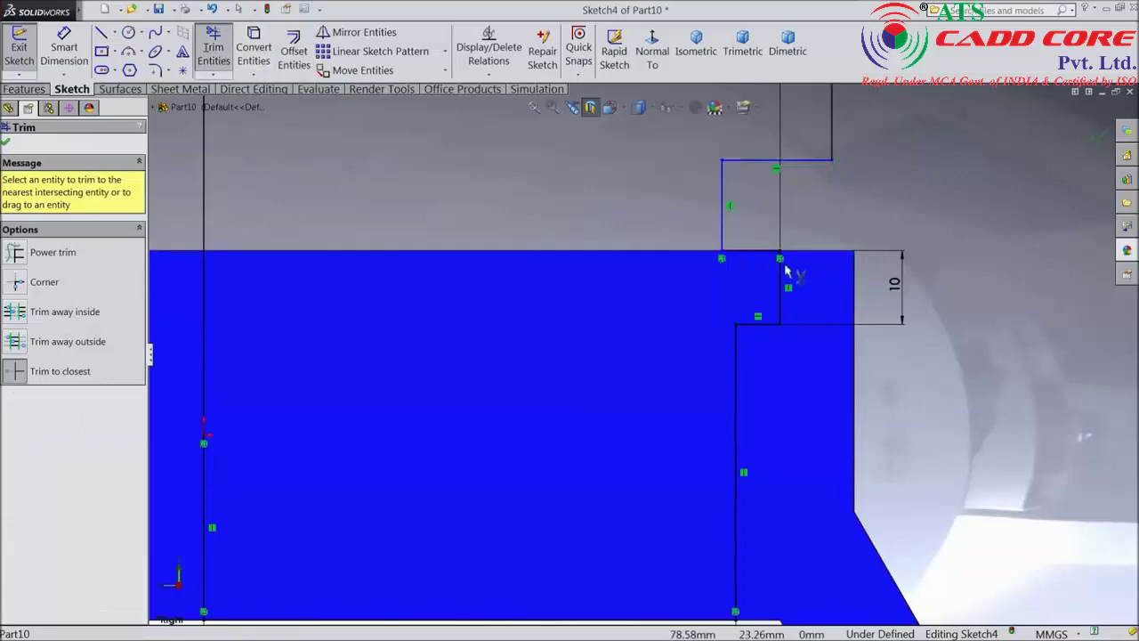
{"action": "scroll", "coordinate": [786, 271], "scroll_direction": "up", "scroll_amount": 5}
{"action": "scroll", "coordinate": [583, 349], "scroll_direction": "up", "scroll_amount": 2}
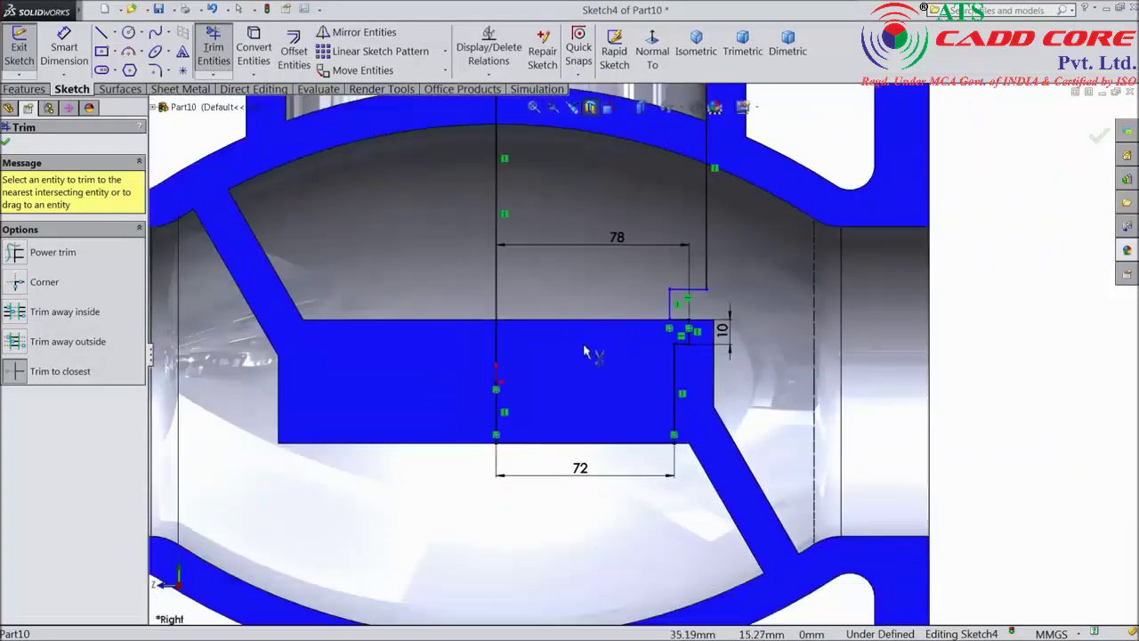
{"action": "scroll", "coordinate": [584, 350], "scroll_direction": "up", "scroll_amount": 3}
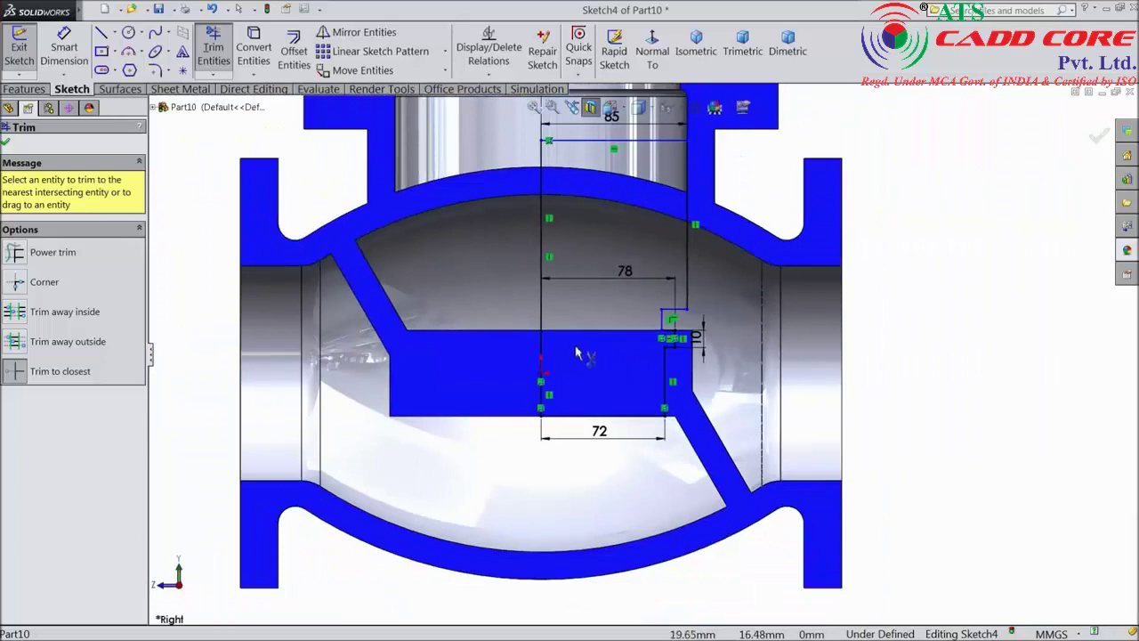
{"action": "left_click", "coordinate": [6, 144]}
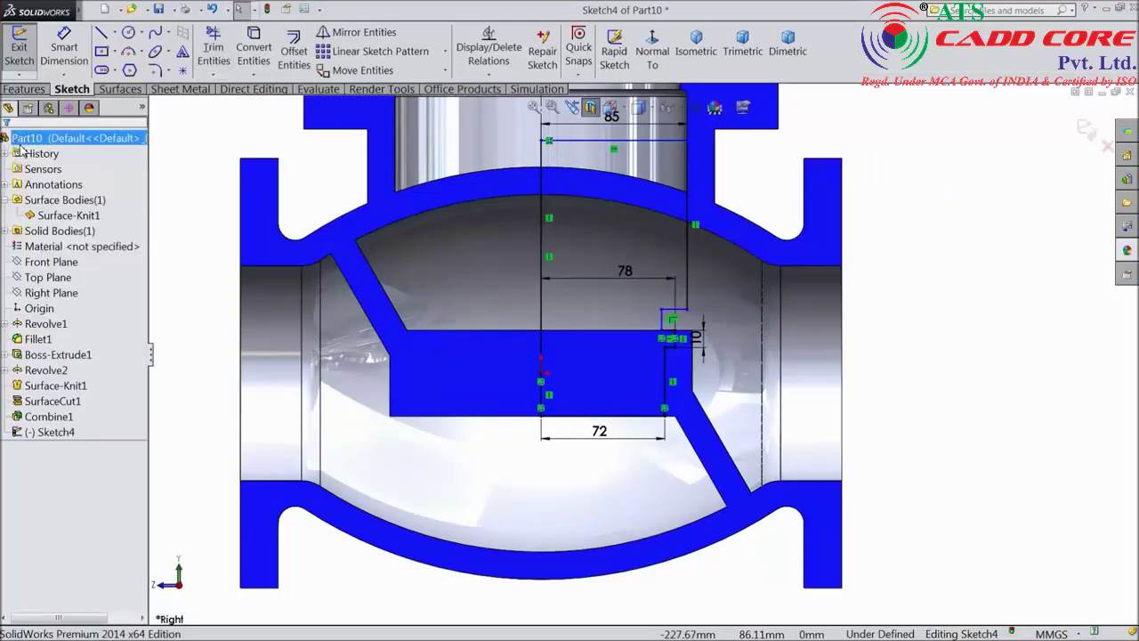
Revolve-cut Sketch4 360° to carve the stepped seat into the internal wall.
{"action": "left_click", "coordinate": [36, 89]}
{"action": "left_click", "coordinate": [330, 55]}
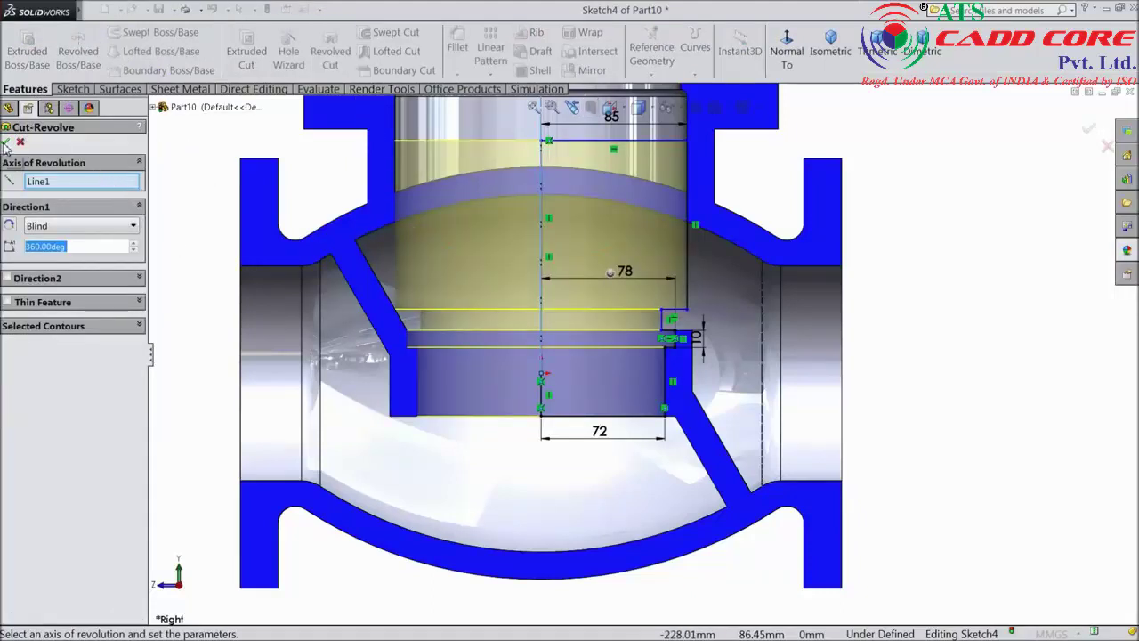
{"action": "left_click", "coordinate": [7, 143]}
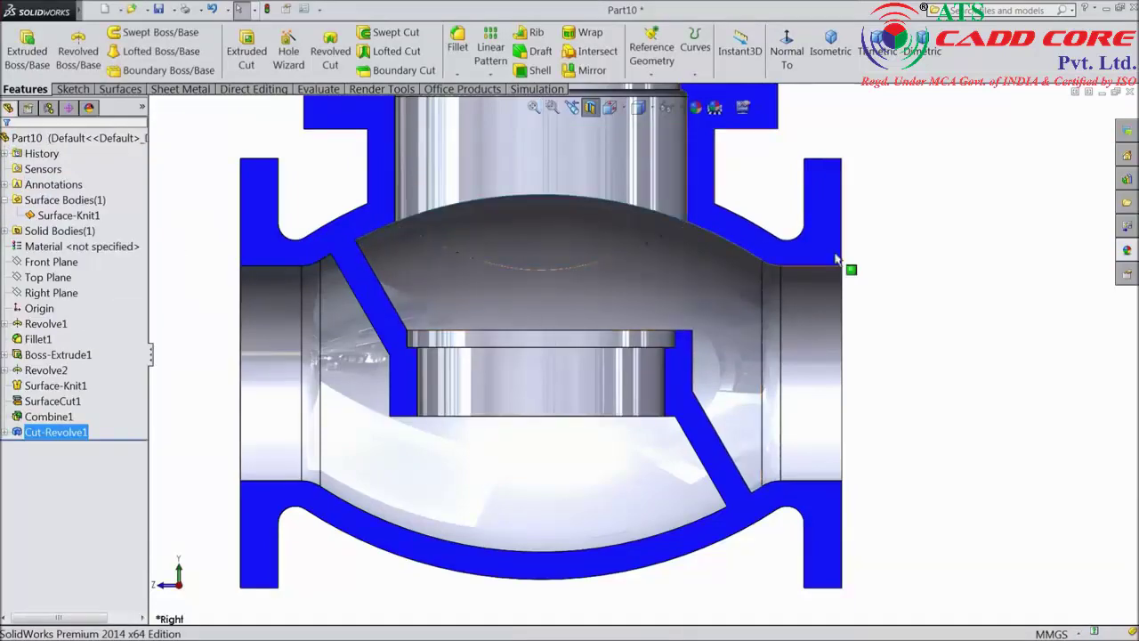
{"action": "middle_click_drag", "start_coordinate": [879, 239], "coordinate": [850, 306]}
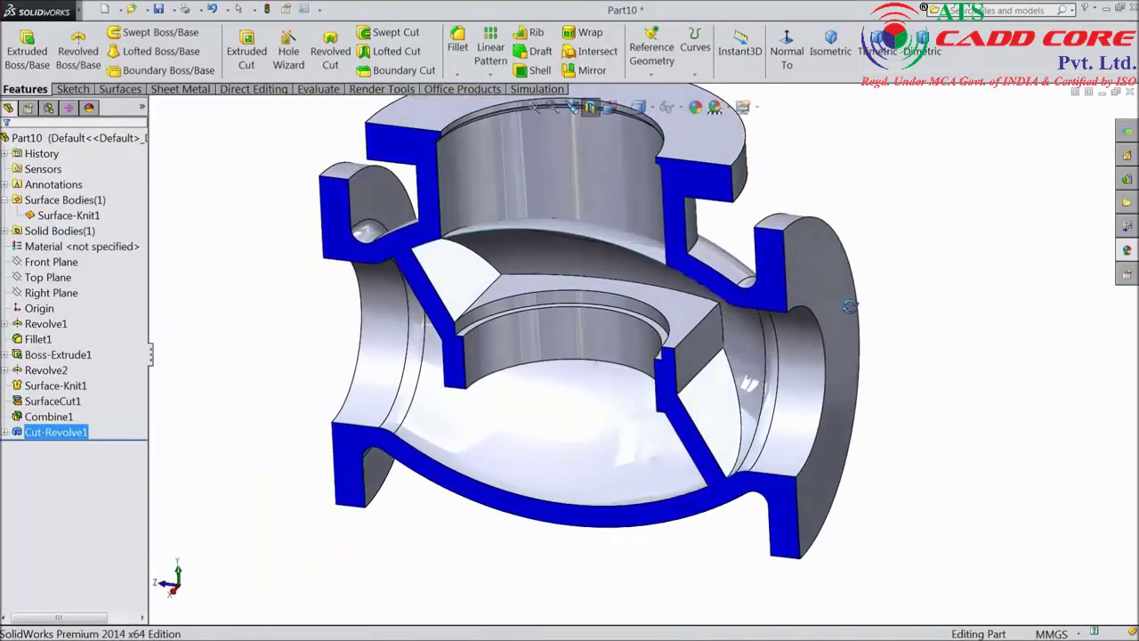
{"action": "scroll", "coordinate": [527, 213], "scroll_direction": "down", "scroll_amount": 5}
Hide the knitted surface body and orbit to view the whole valve.
{"action": "left_click", "coordinate": [526, 205]}
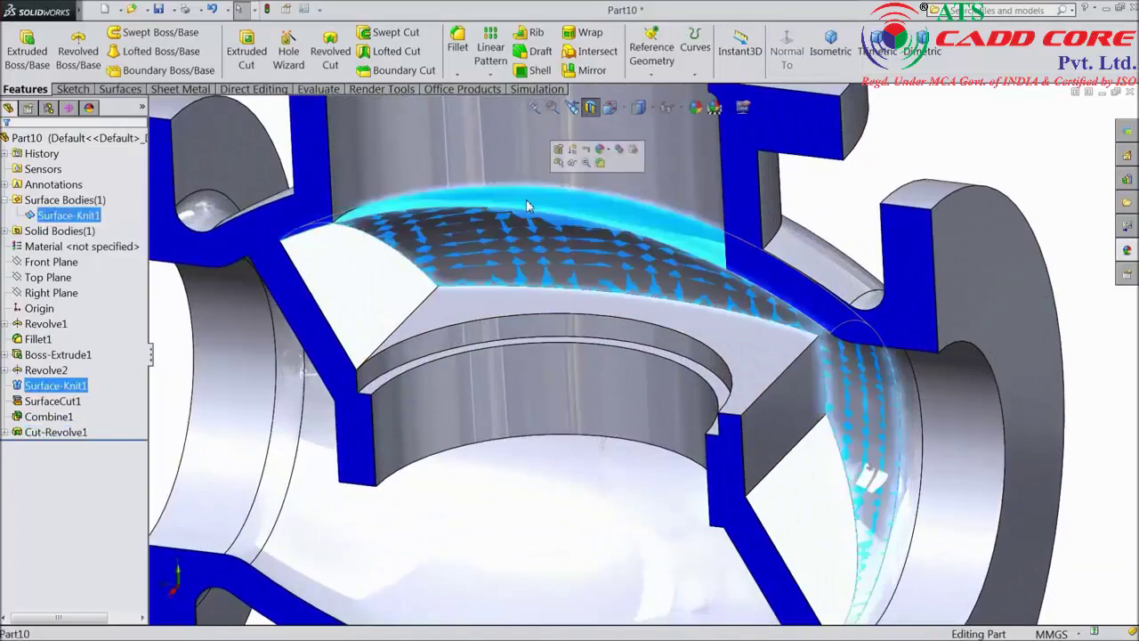
{"action": "left_click", "coordinate": [572, 162]}
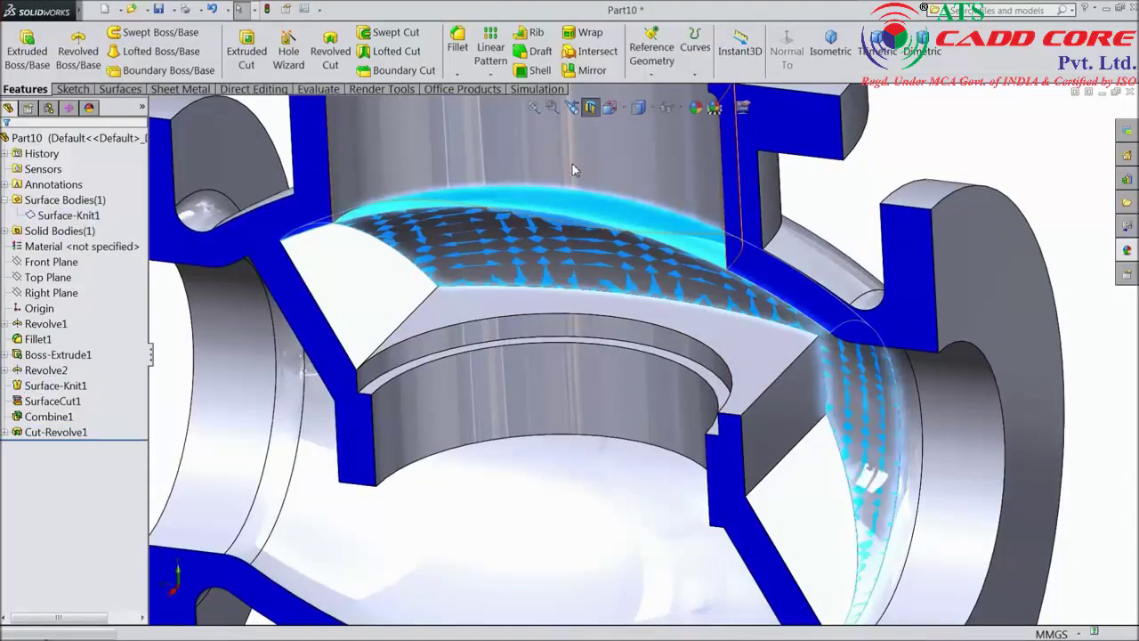
{"action": "scroll", "coordinate": [567, 172], "scroll_direction": "up", "scroll_amount": 5}
{"action": "middle_click_drag", "start_coordinate": [541, 272], "coordinate": [620, 331]}
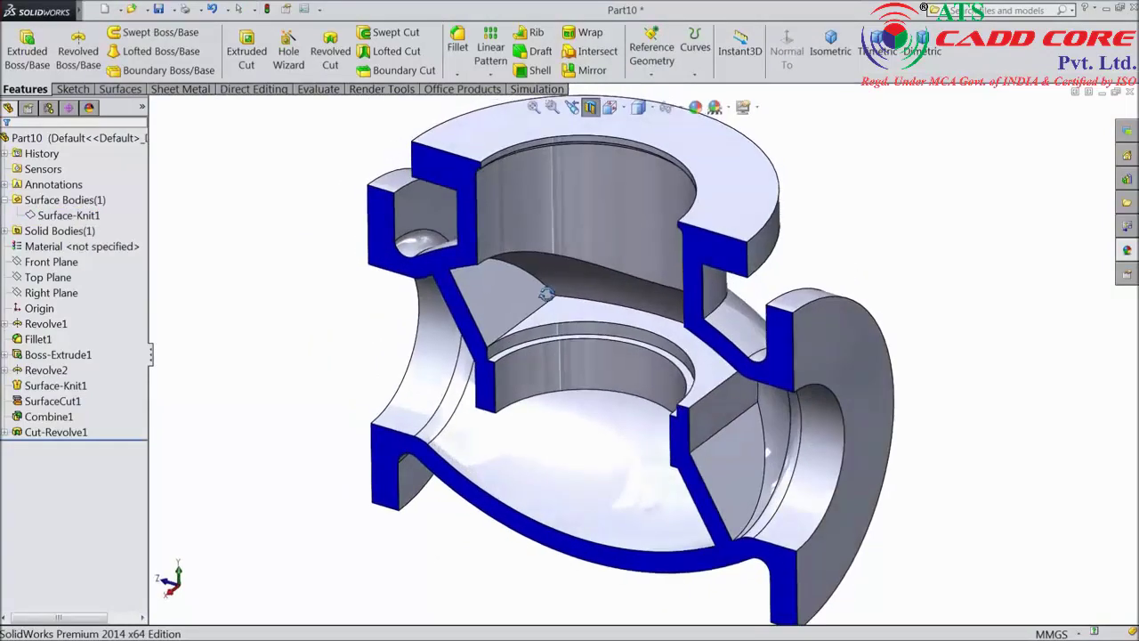
{"action": "scroll", "coordinate": [620, 331], "scroll_direction": "down", "scroll_amount": 2}
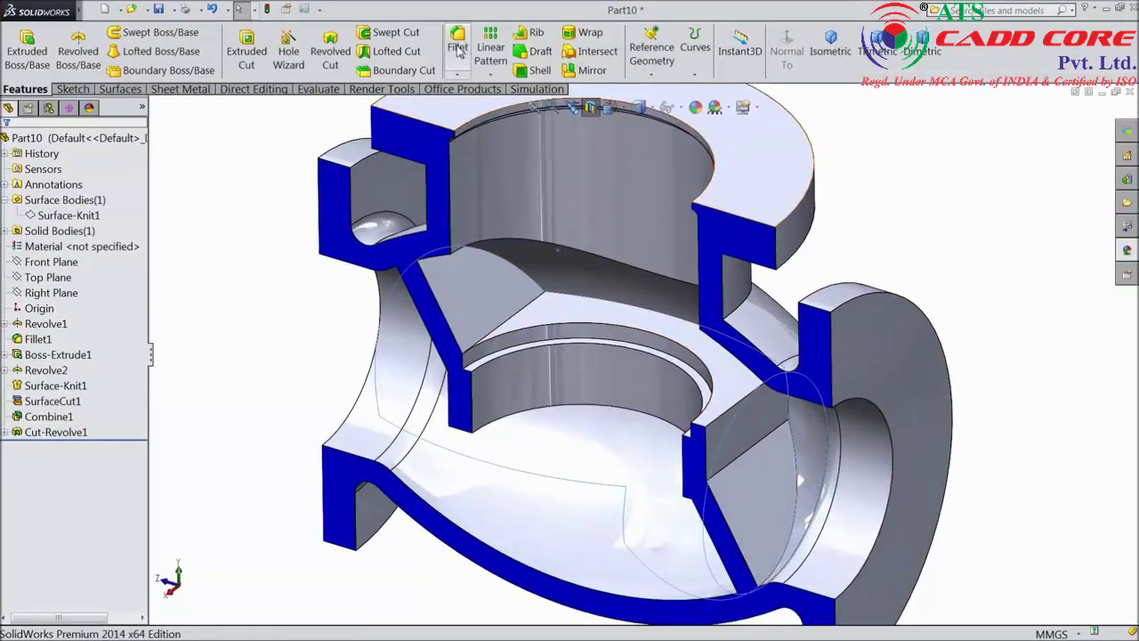
Apply a 20 mm fillet to the curved edge joining the internal wall and upper bore.
{"action": "left_click", "coordinate": [457, 51]}
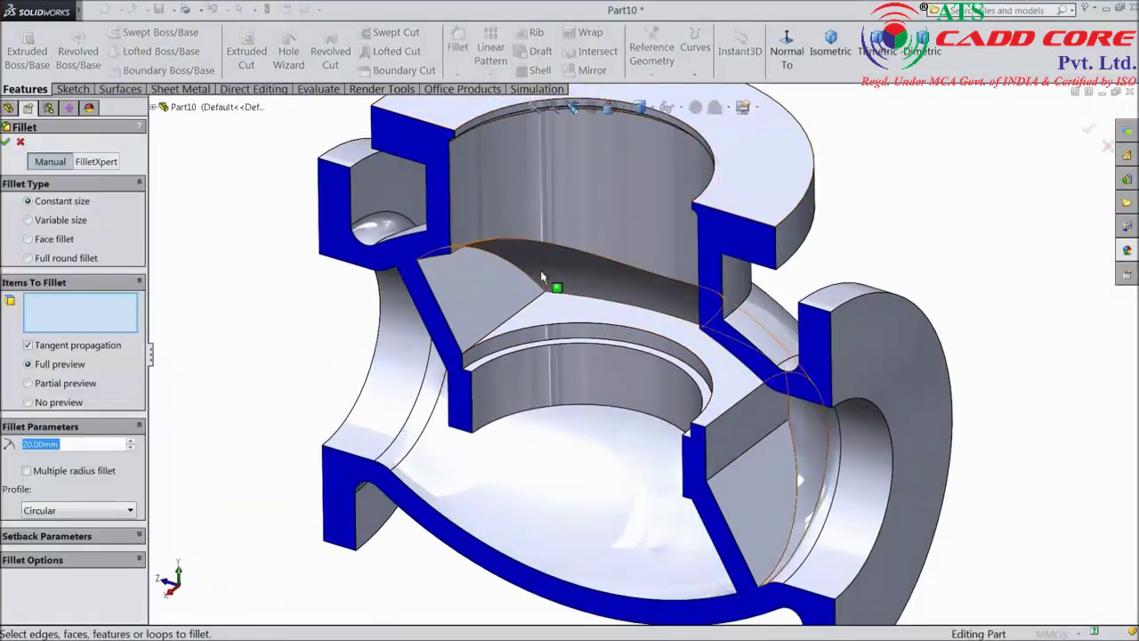
{"action": "middle_click_drag", "start_coordinate": [542, 277], "coordinate": [583, 249]}
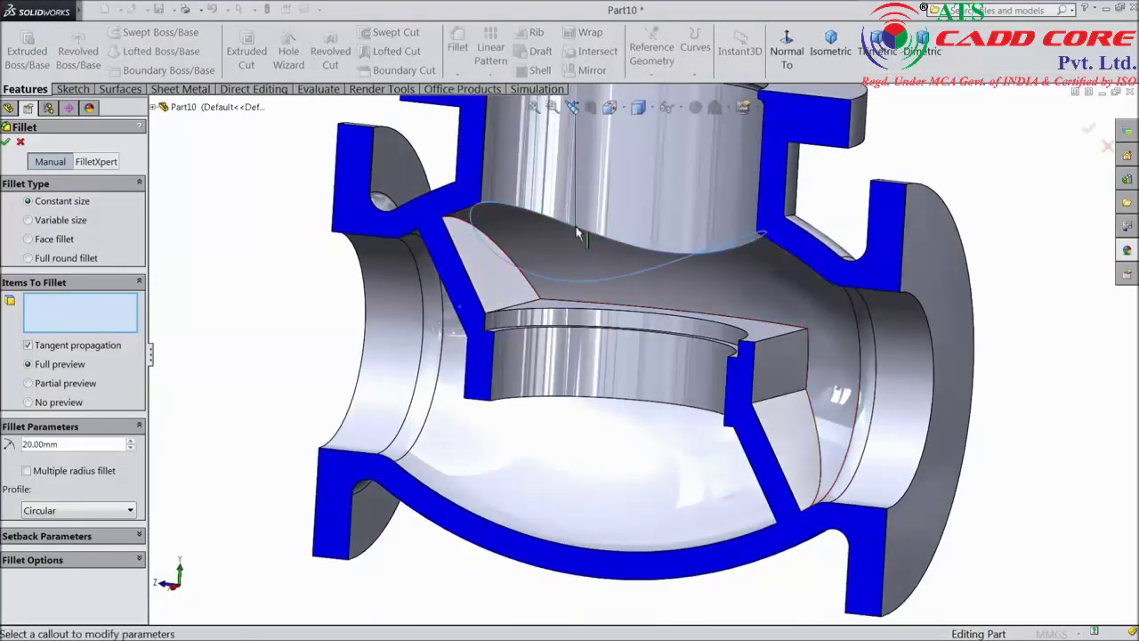
{"action": "left_click", "coordinate": [576, 233]}
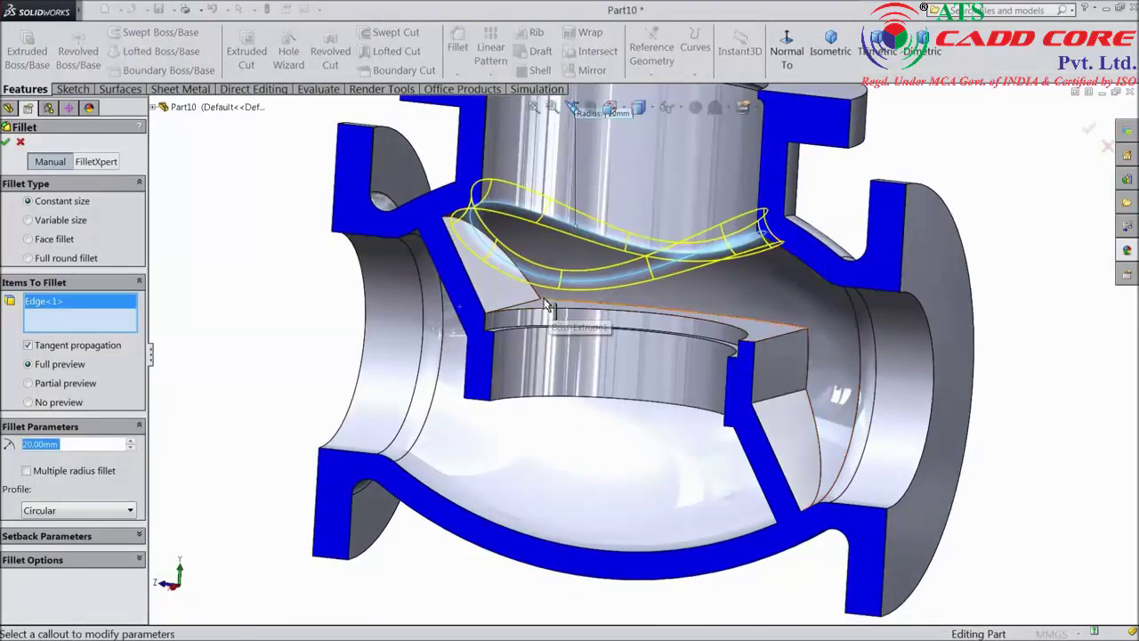
{"action": "left_click", "coordinate": [5, 143]}
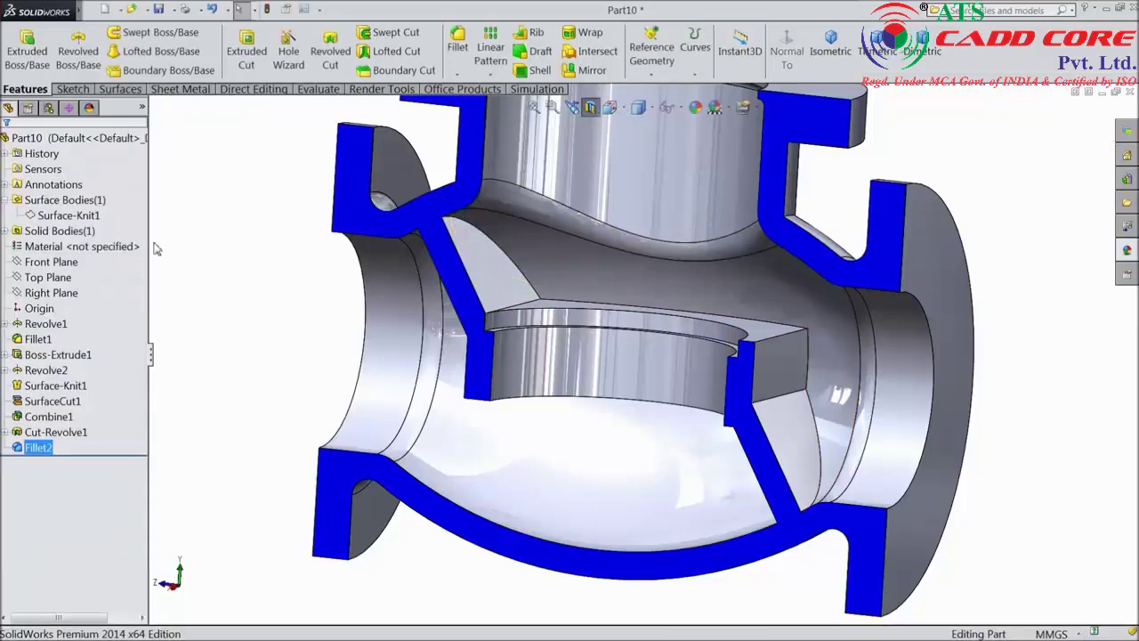
Fillet six partition and bore edges, including the curved, vertical and bore edges, at 10 mm.
{"action": "left_click", "coordinate": [458, 49]}
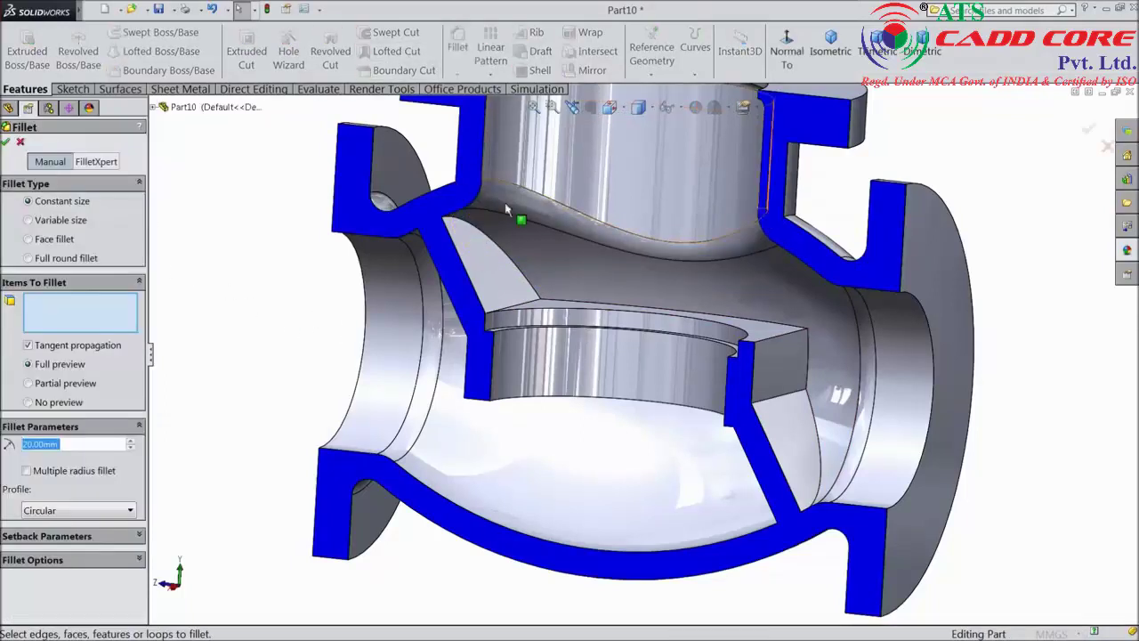
{"action": "left_click", "coordinate": [532, 292]}
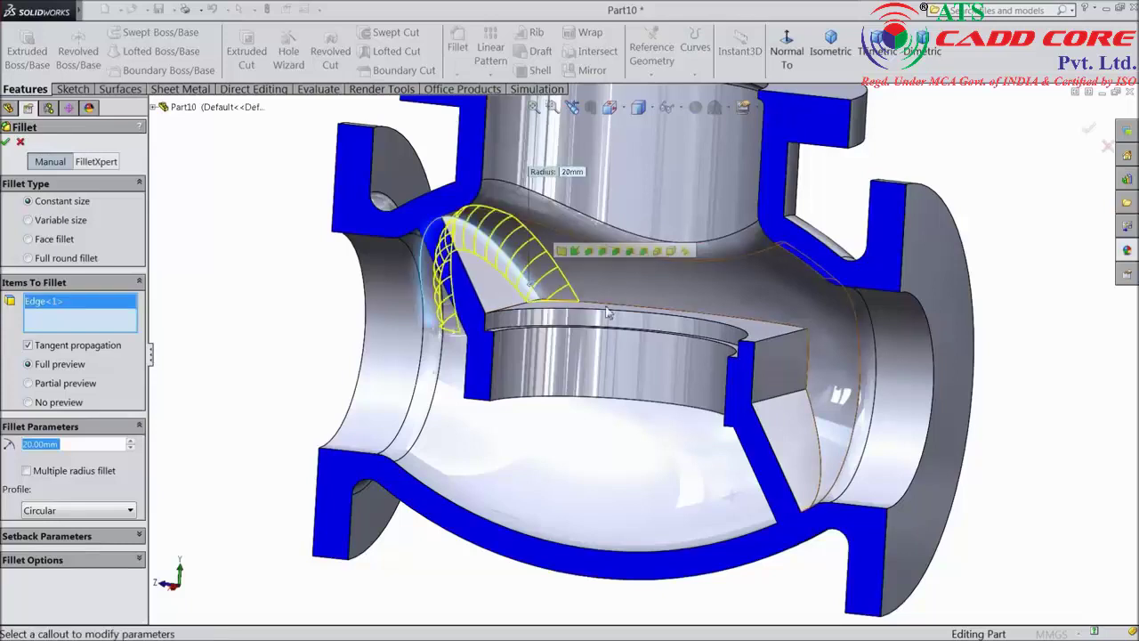
{"action": "left_click", "coordinate": [708, 318]}
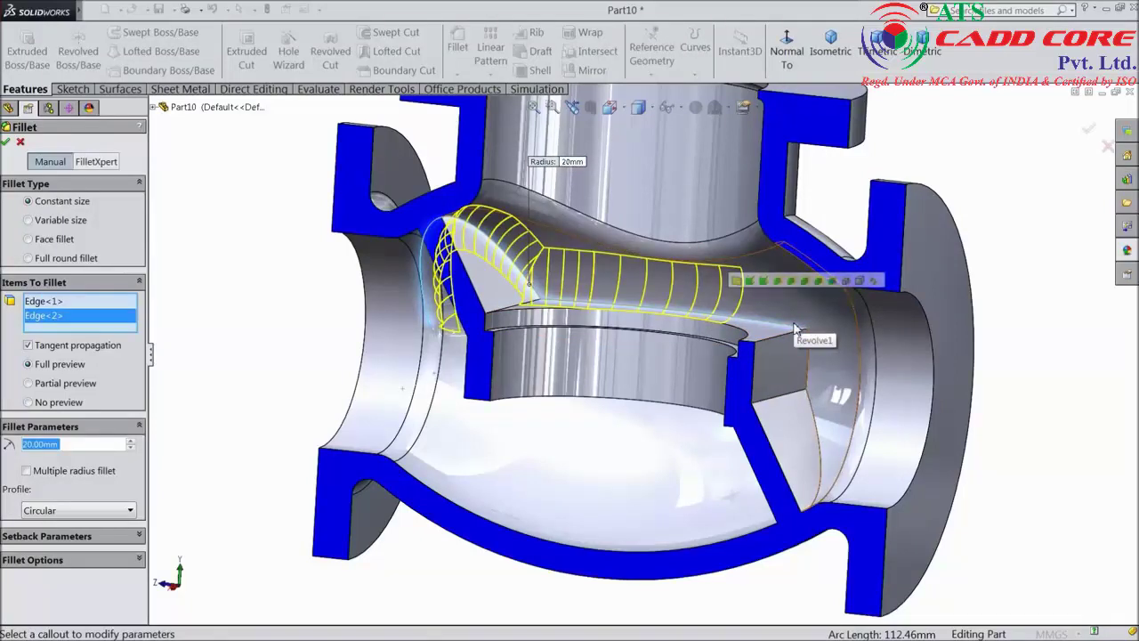
{"action": "left_click", "coordinate": [130, 449]}
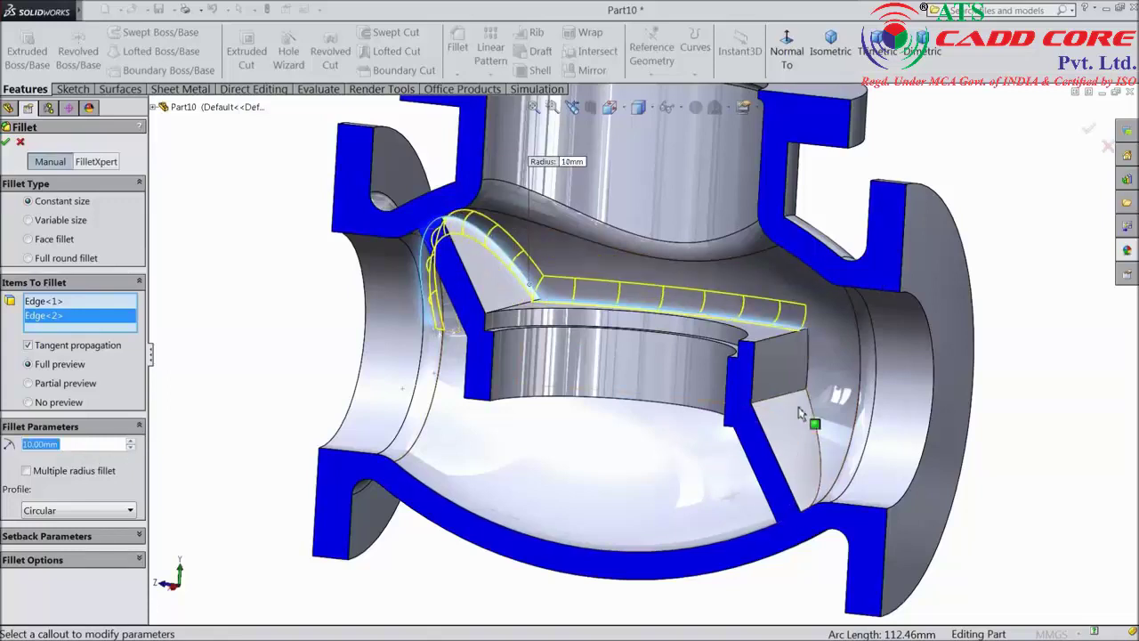
{"action": "left_click", "coordinate": [810, 383]}
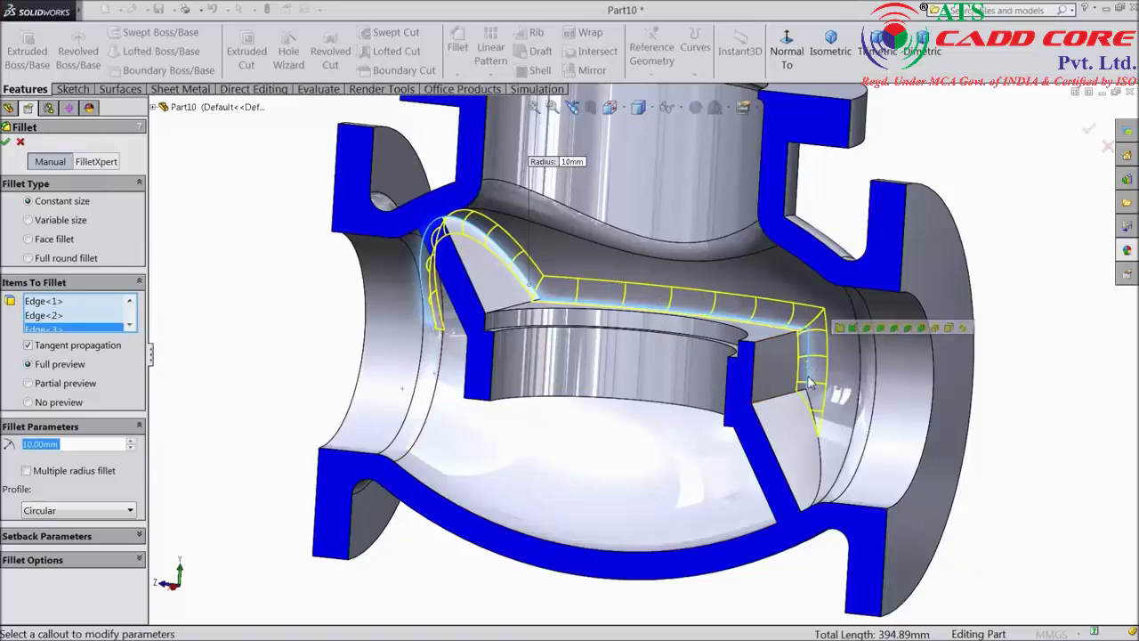
{"action": "left_click", "coordinate": [819, 465]}
{"action": "middle_click_drag", "start_coordinate": [628, 454], "coordinate": [706, 457]}
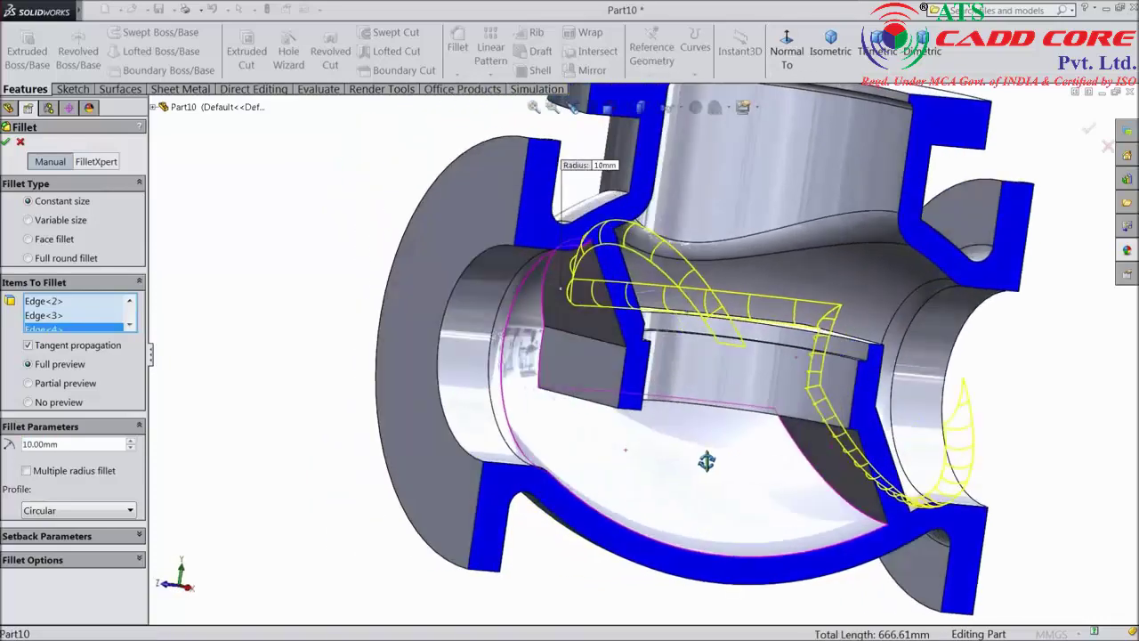
{"action": "left_click", "coordinate": [540, 352]}
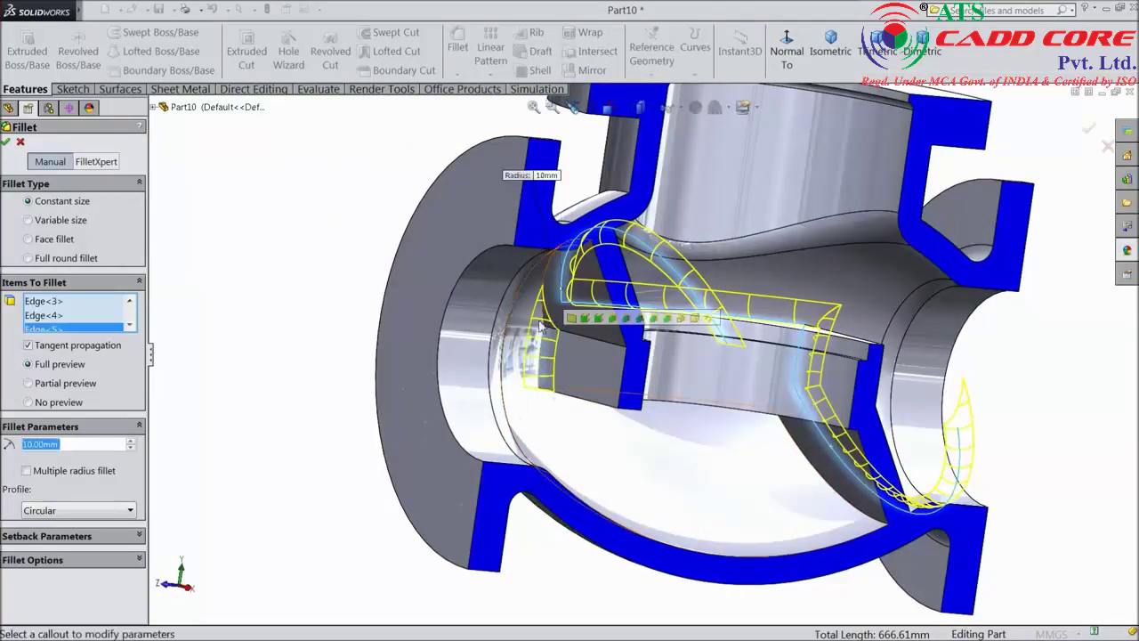
{"action": "left_click", "coordinate": [549, 275]}
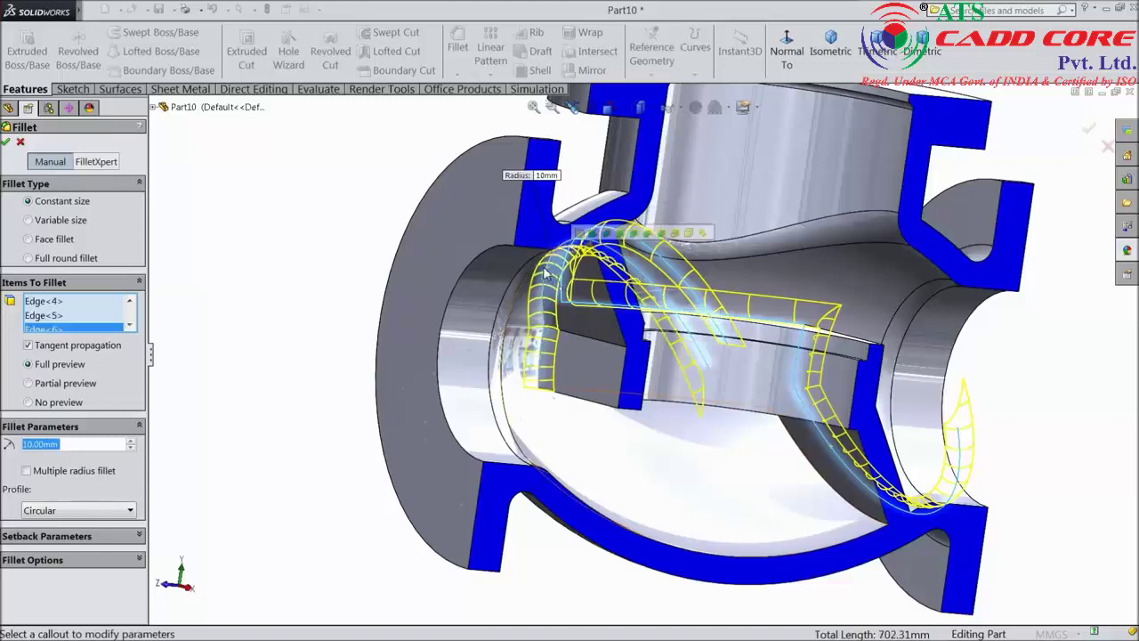
{"action": "left_click", "coordinate": [6, 142]}
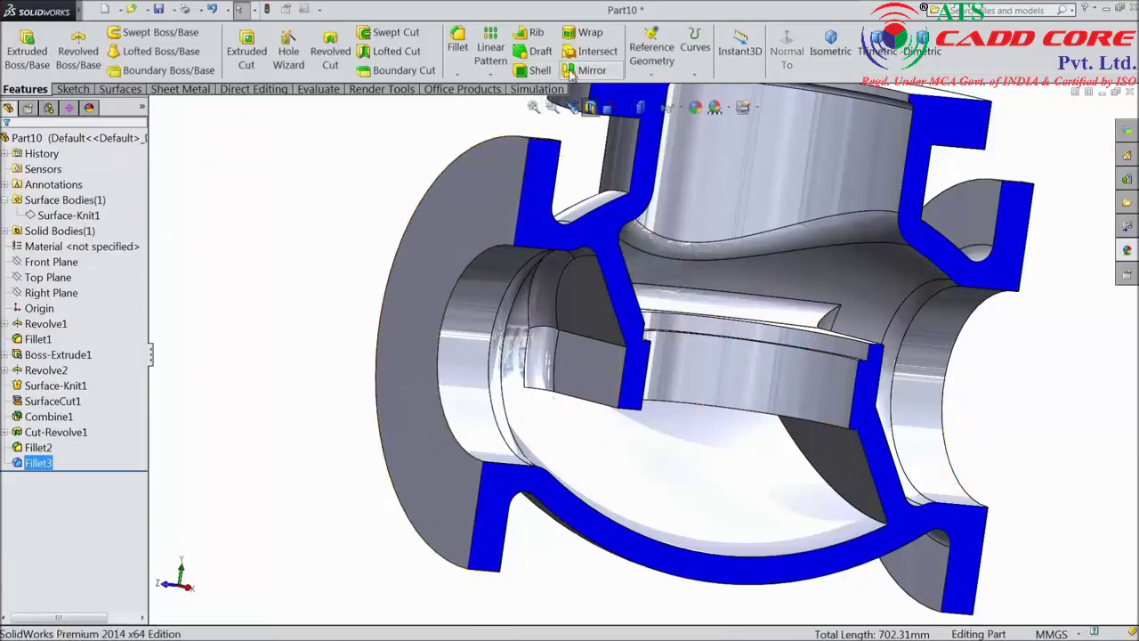
Fillet the two slot edges where the seat bore meets the partition at 20 mm.
{"action": "left_click", "coordinate": [457, 49]}
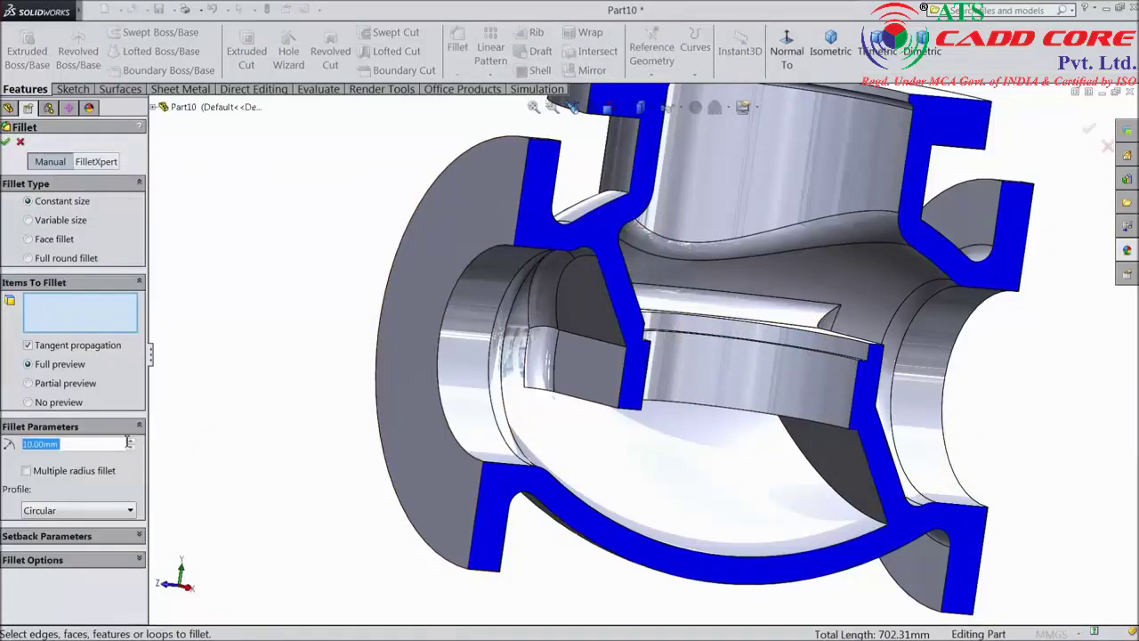
{"action": "left_click", "coordinate": [577, 343]}
{"action": "middle_click_drag", "start_coordinate": [576, 346], "coordinate": [562, 372]}
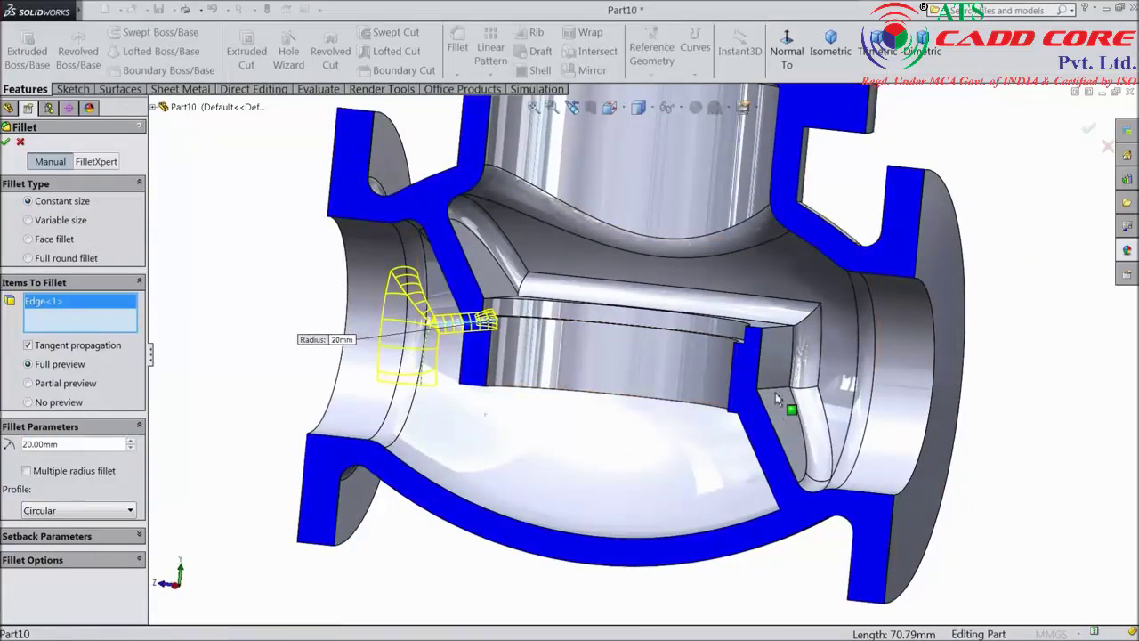
{"action": "middle_click_drag", "start_coordinate": [775, 392], "coordinate": [759, 390]}
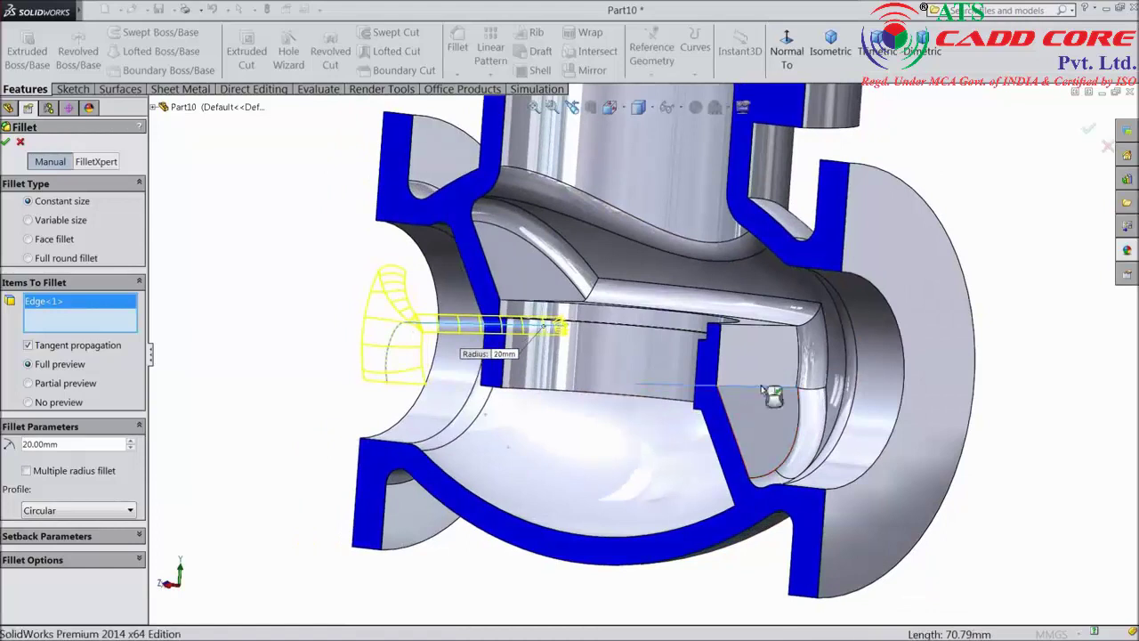
{"action": "left_click", "coordinate": [762, 389]}
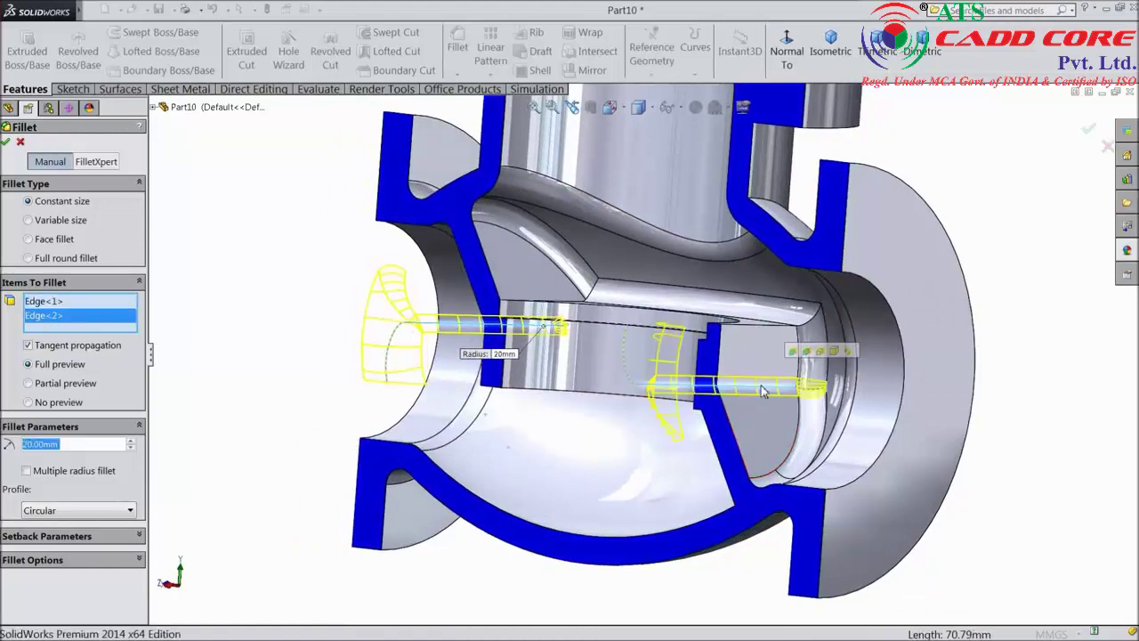
{"action": "left_click", "coordinate": [6, 143]}
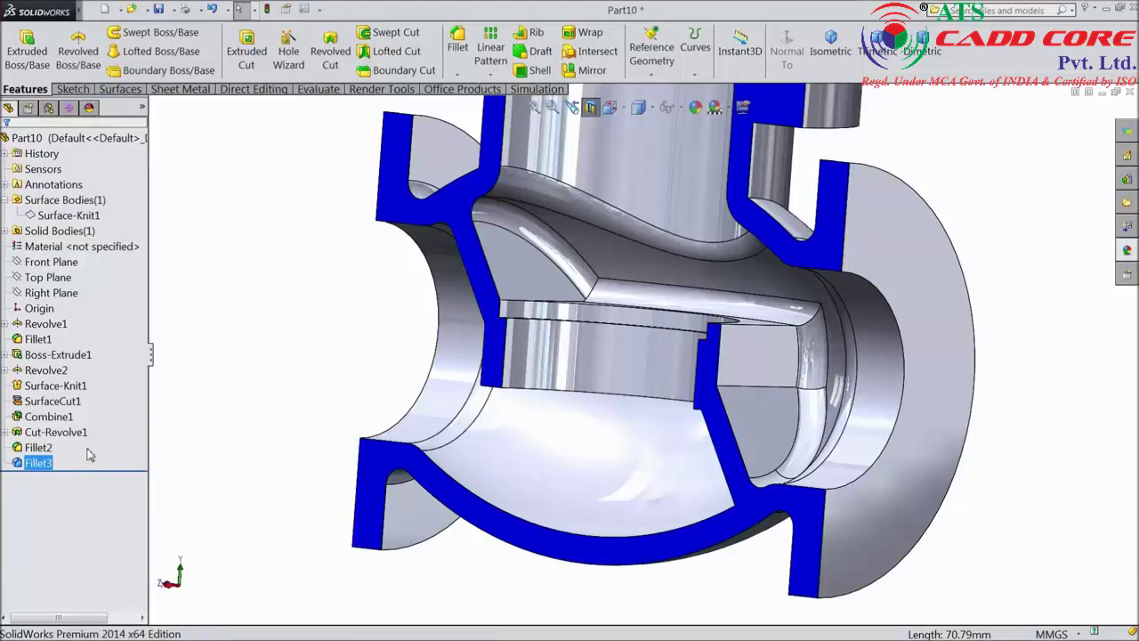
{"action": "left_click", "coordinate": [190, 445]}
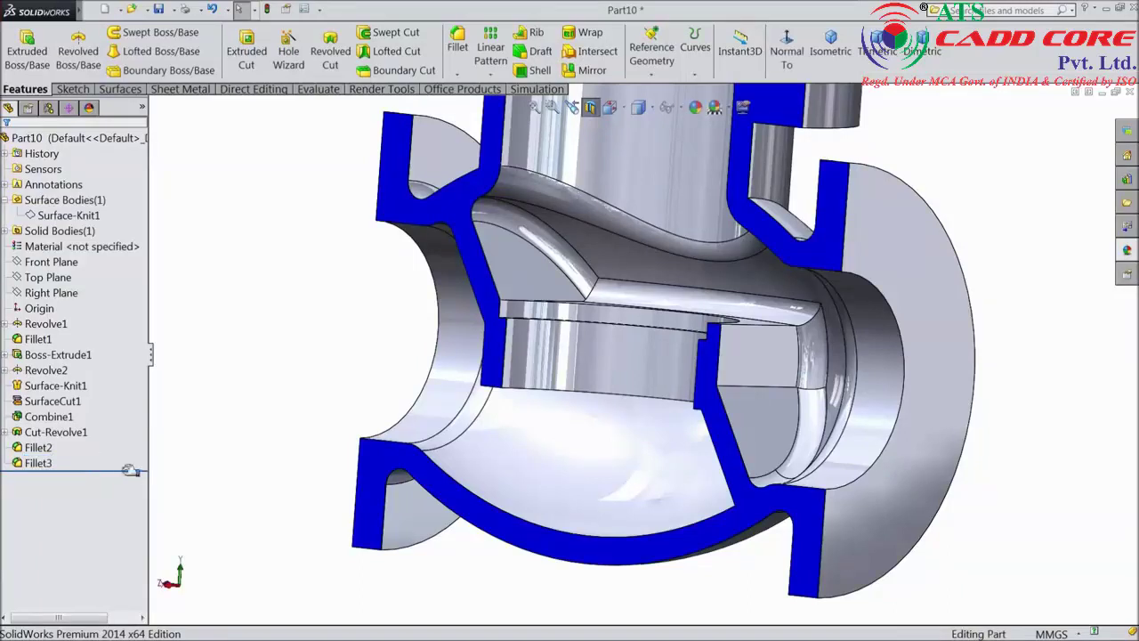
Roll back above Fillet3, add a 20 mm Fillet4 on two slot edges, then roll forward.
{"action": "left_click_drag", "start_coordinate": [127, 470], "coordinate": [127, 455]}
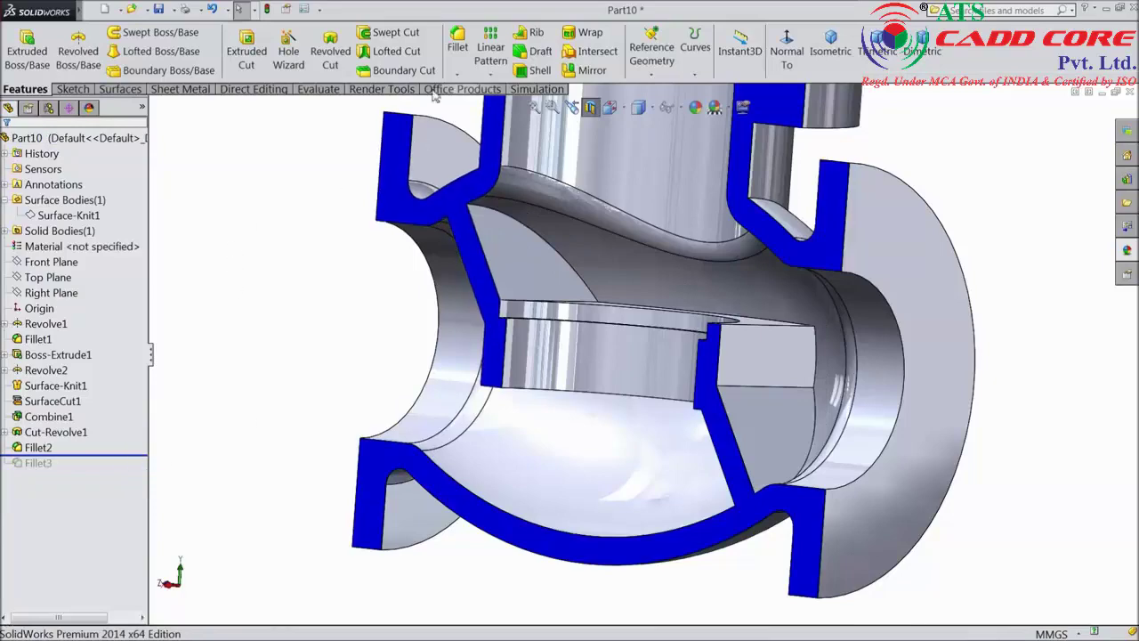
{"action": "left_click", "coordinate": [458, 40]}
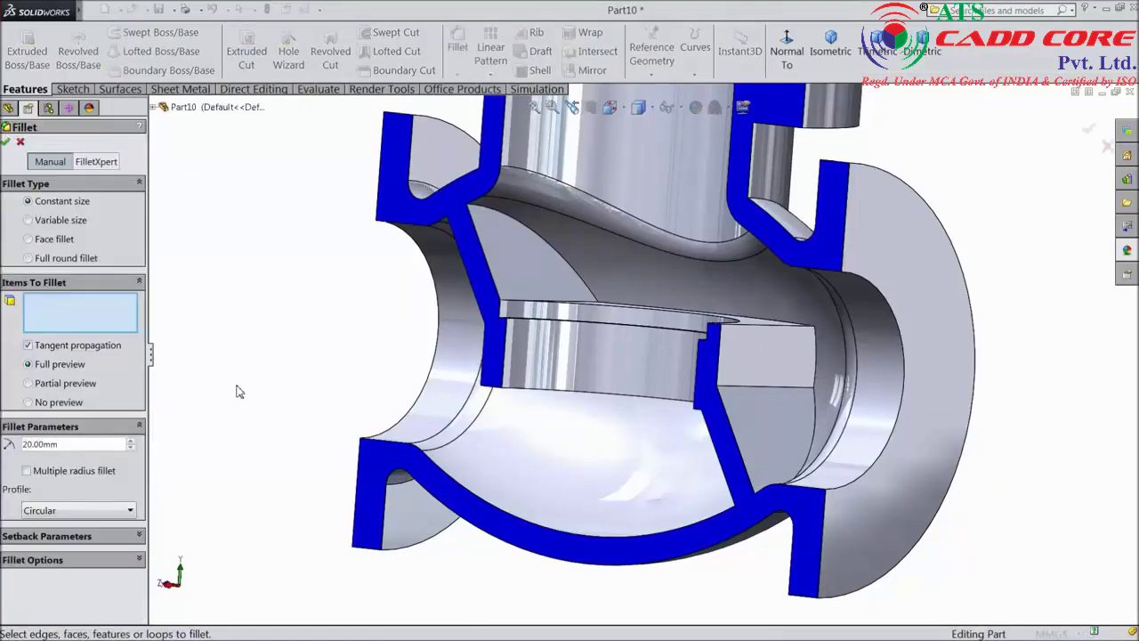
{"action": "middle_click_drag", "start_coordinate": [236, 392], "coordinate": [348, 414]}
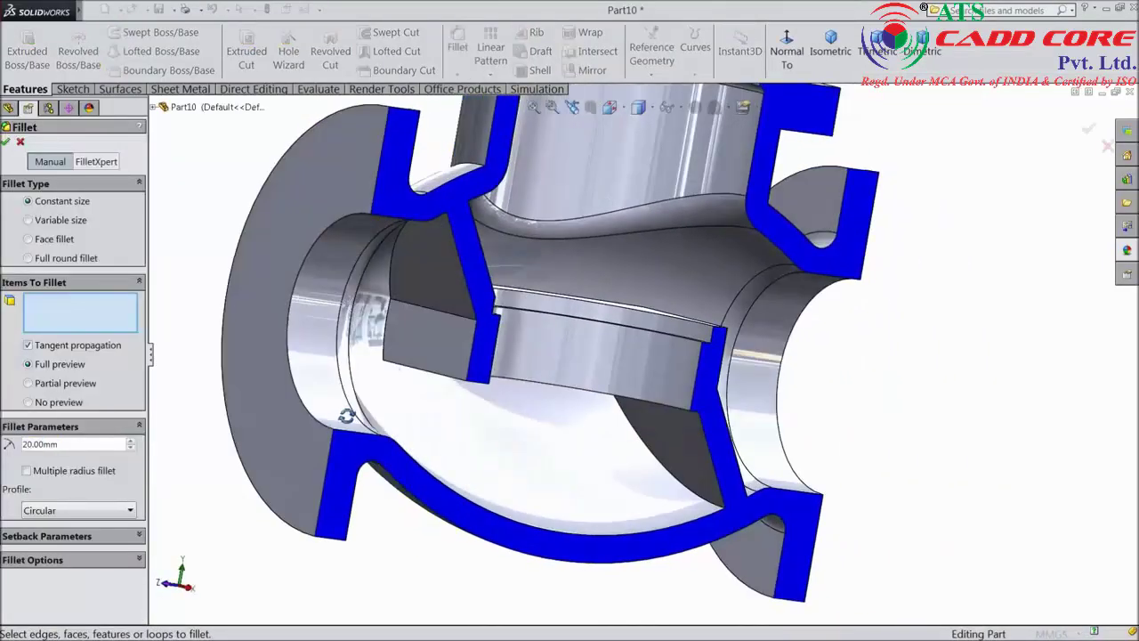
{"action": "left_click", "coordinate": [440, 308]}
{"action": "middle_click_drag", "start_coordinate": [441, 308], "coordinate": [574, 372]}
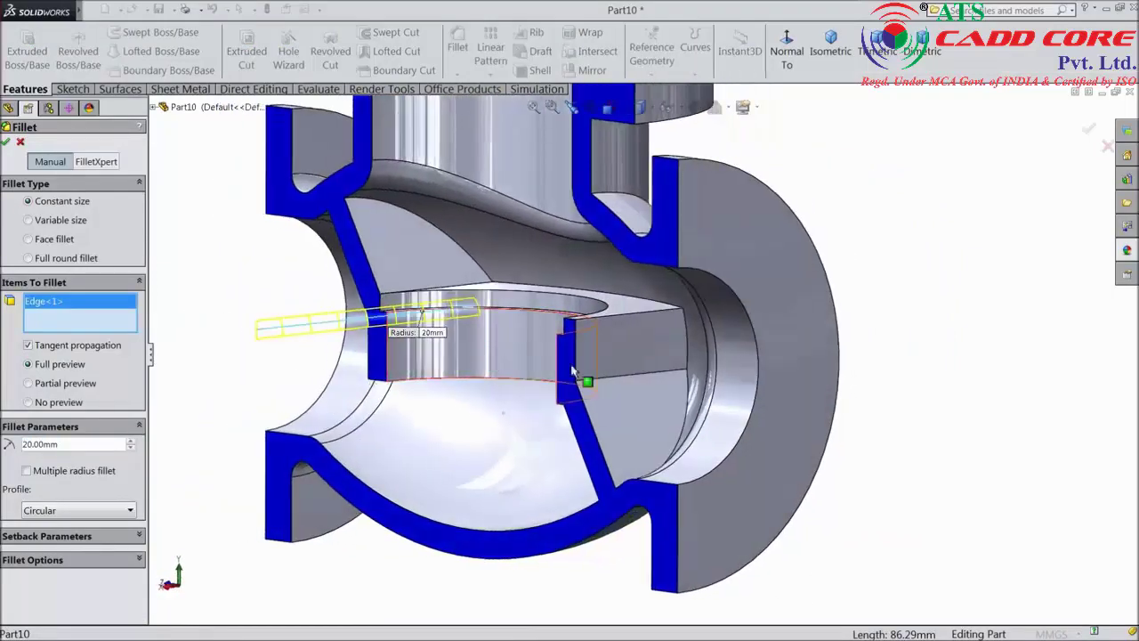
{"action": "left_click", "coordinate": [614, 384]}
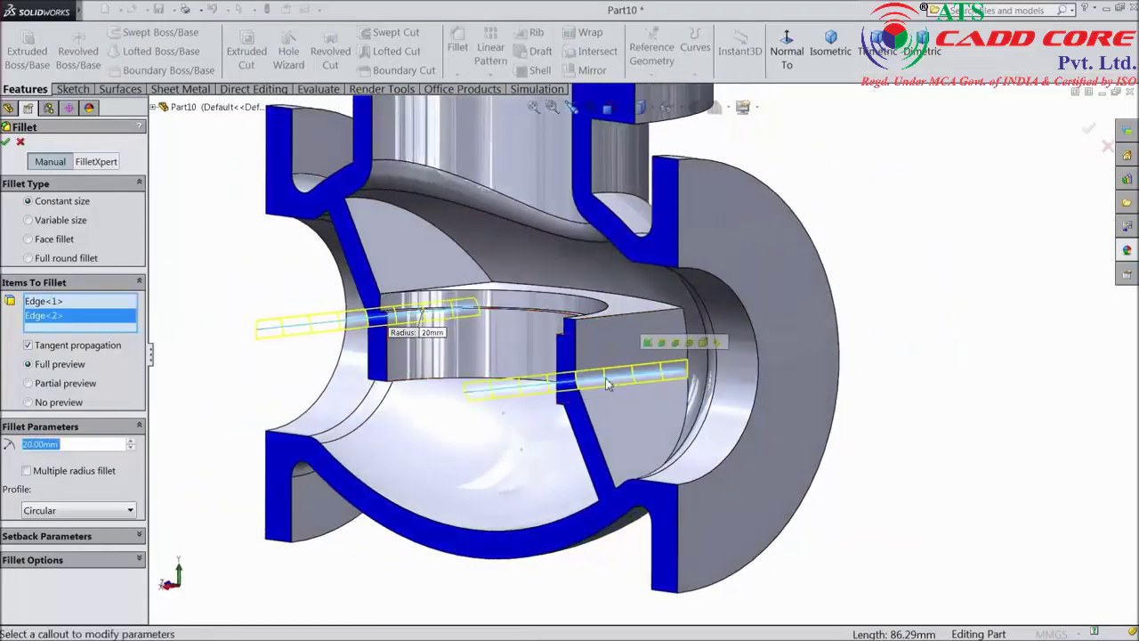
{"action": "left_click", "coordinate": [7, 143]}
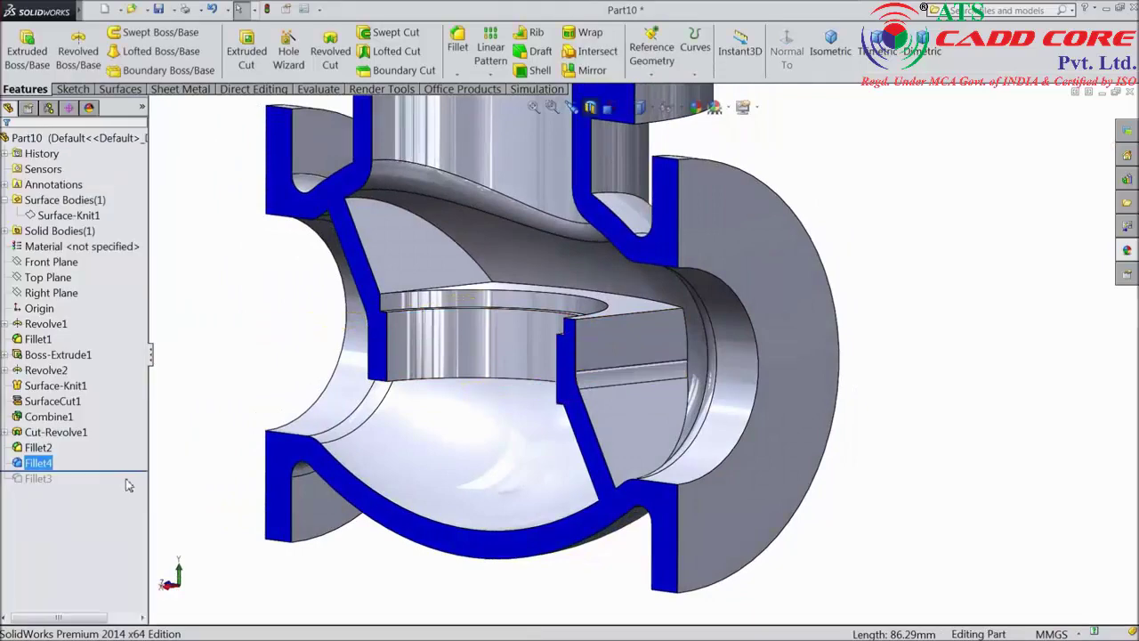
{"action": "left_click_drag", "start_coordinate": [132, 470], "coordinate": [132, 484]}
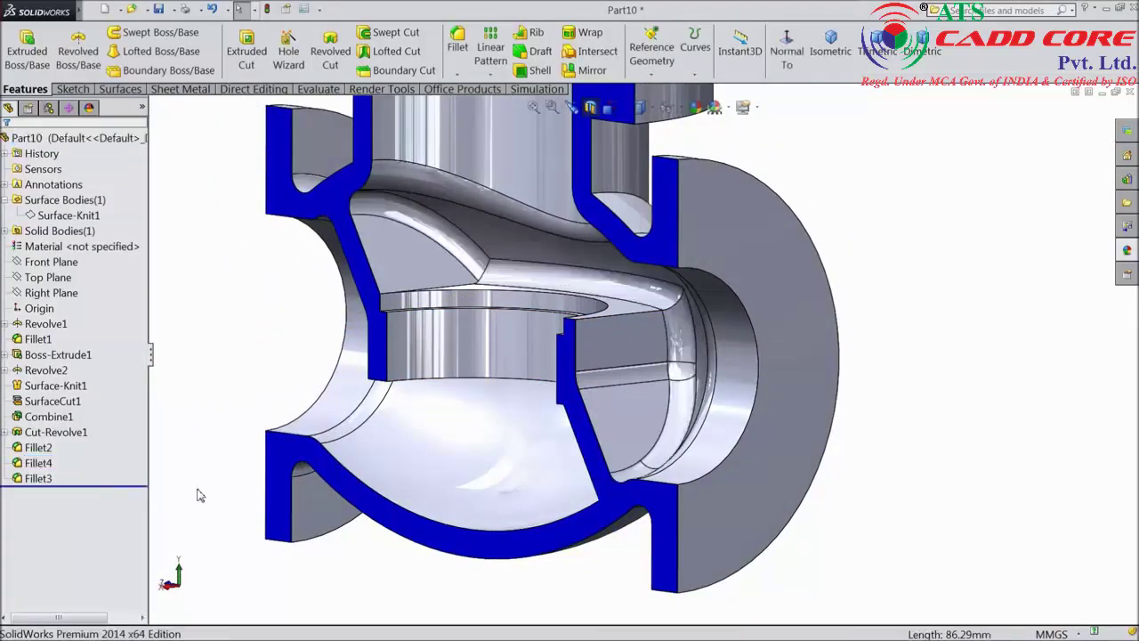
{"action": "middle_click_drag", "start_coordinate": [210, 493], "coordinate": [342, 263]}
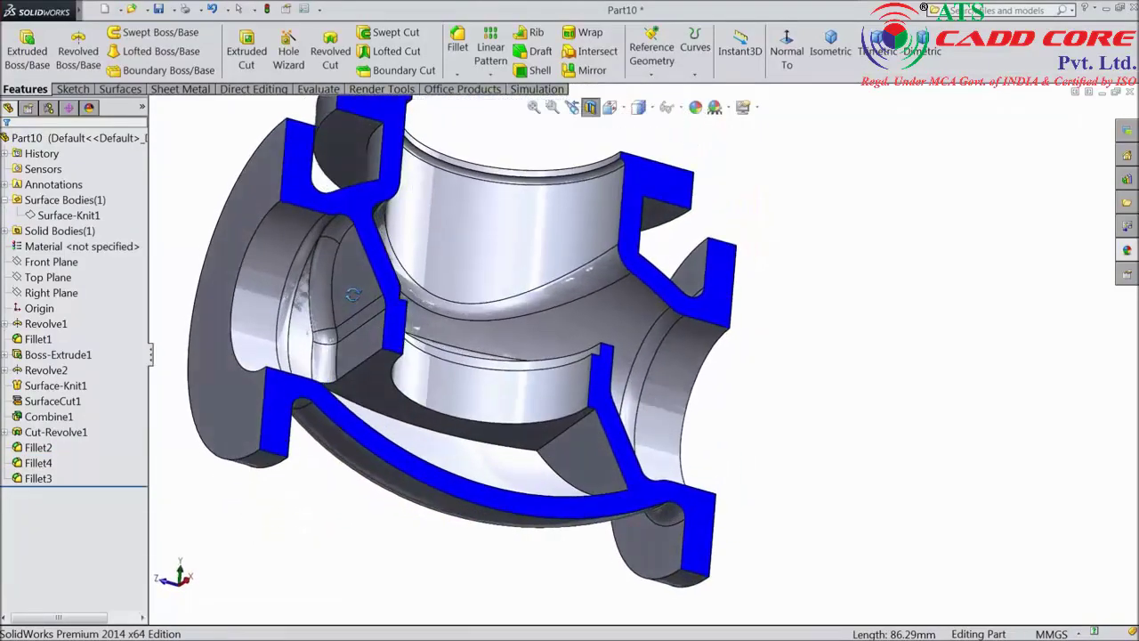
Create a 5 mm fillet on two inner partition-to-wall edges.
{"action": "left_click", "coordinate": [458, 45]}
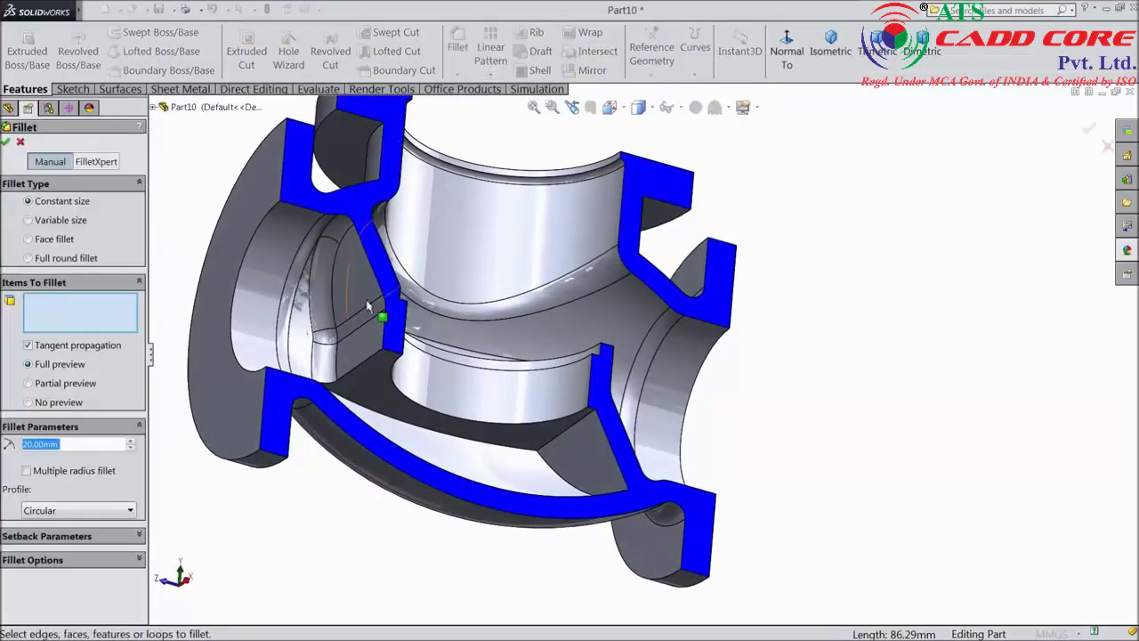
{"action": "type", "text": "5"}
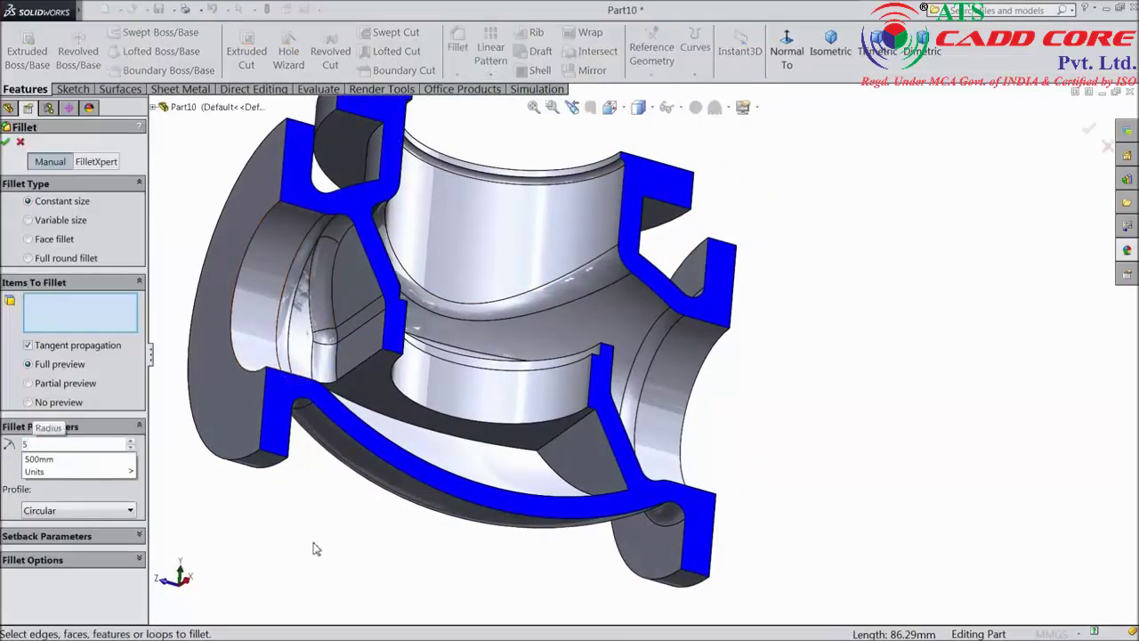
{"action": "scroll", "coordinate": [361, 441], "scroll_direction": "down", "scroll_amount": 3}
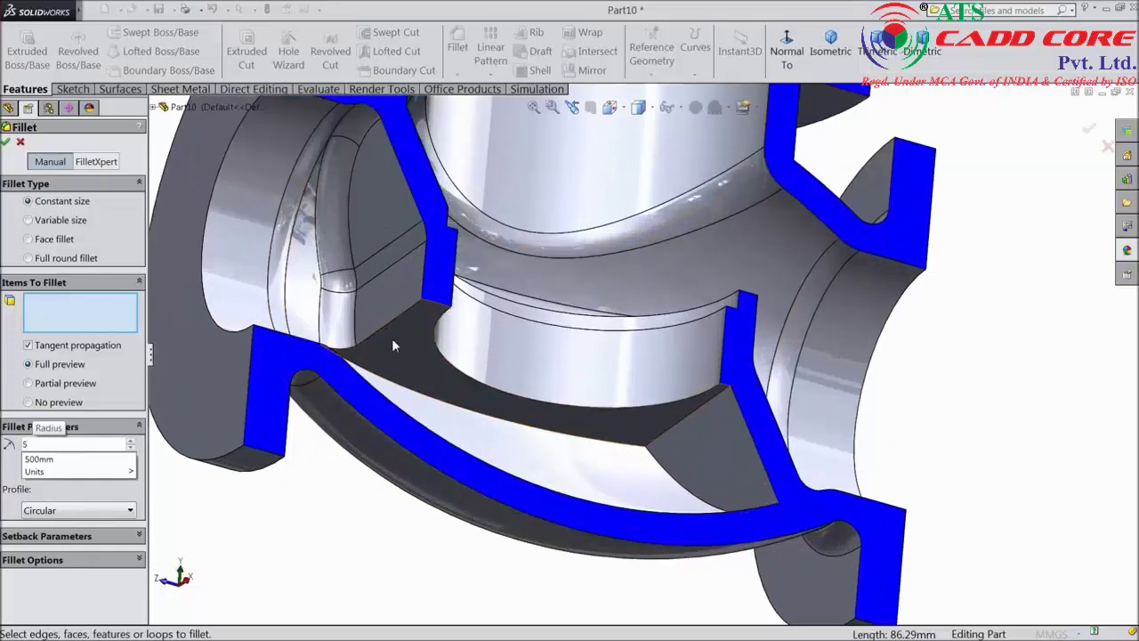
{"action": "key", "text": "Return"}
{"action": "left_click", "coordinate": [388, 330]}
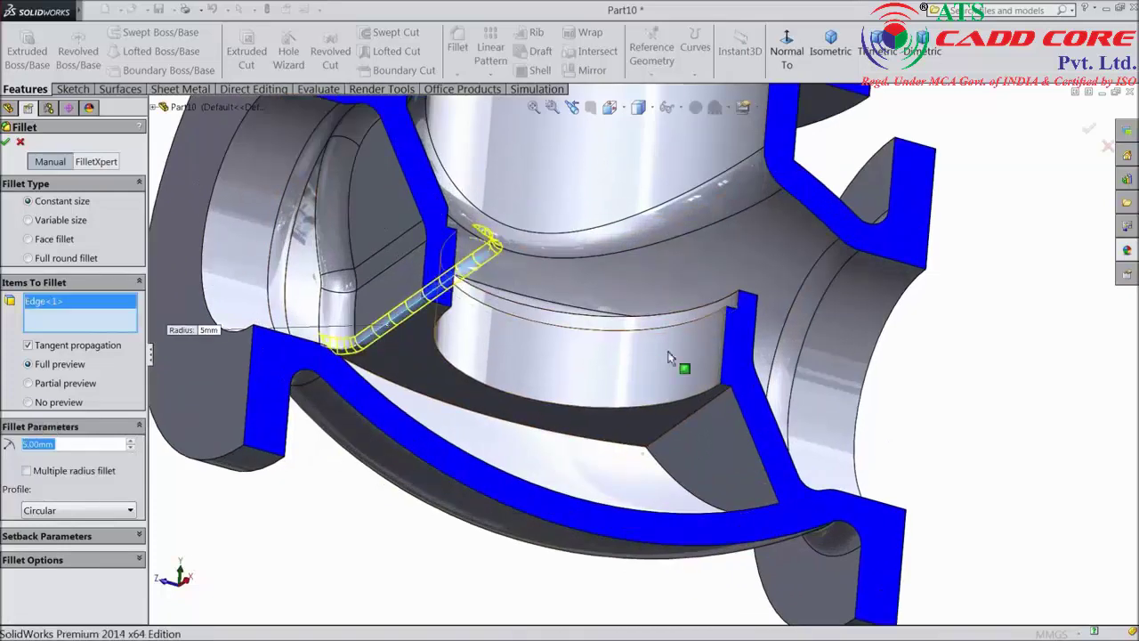
{"action": "left_click", "coordinate": [698, 416]}
{"action": "middle_click_drag", "start_coordinate": [452, 354], "coordinate": [498, 437]}
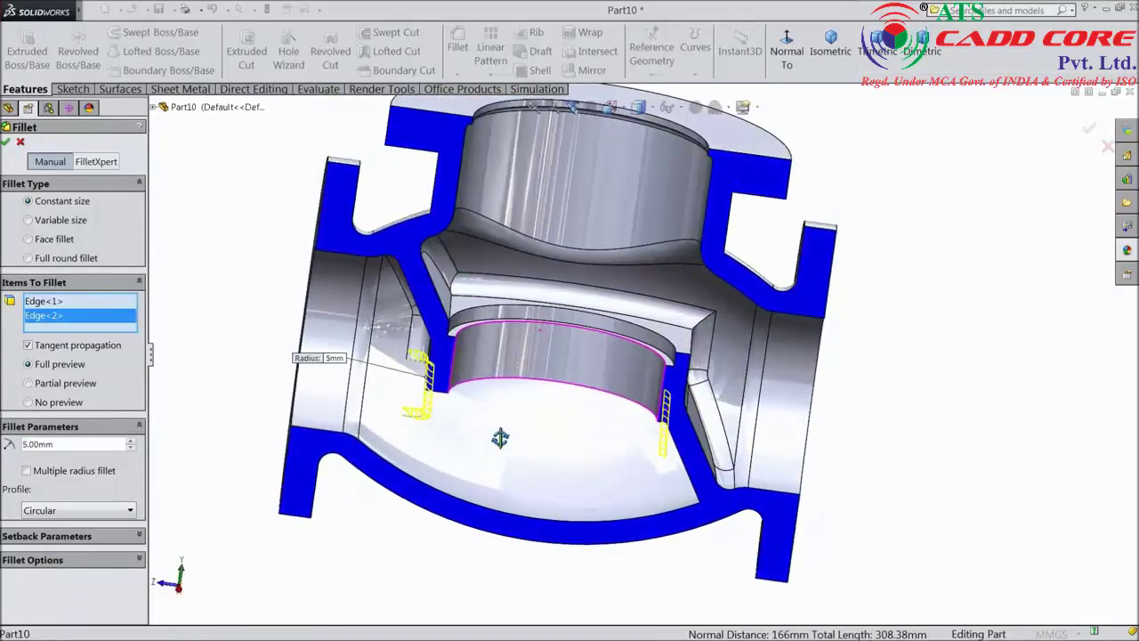
{"action": "left_click", "coordinate": [7, 143]}
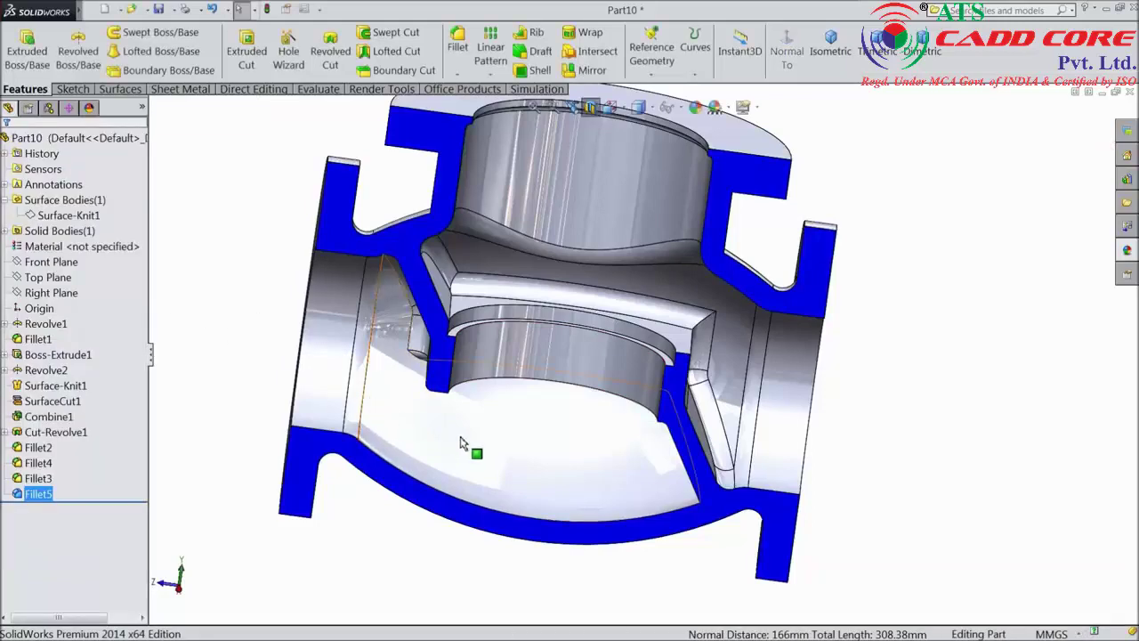
{"action": "middle_click_drag", "start_coordinate": [472, 438], "coordinate": [446, 427]}
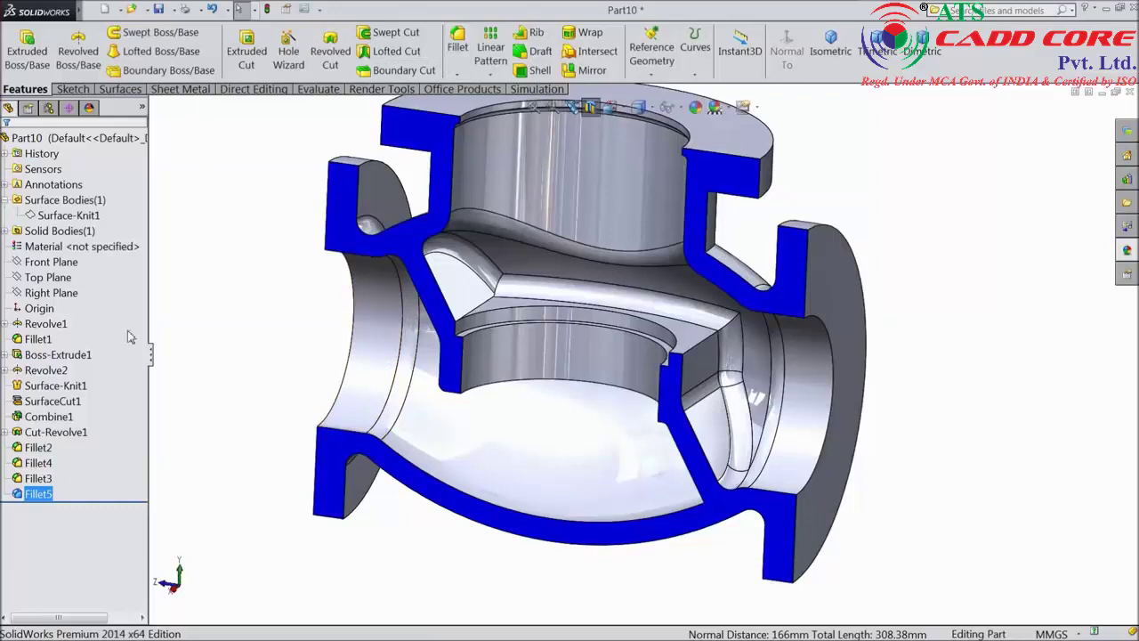
Edit Fillet5 to add a third inner edge to the 5 mm fillet.
{"action": "left_click", "coordinate": [31, 493]}
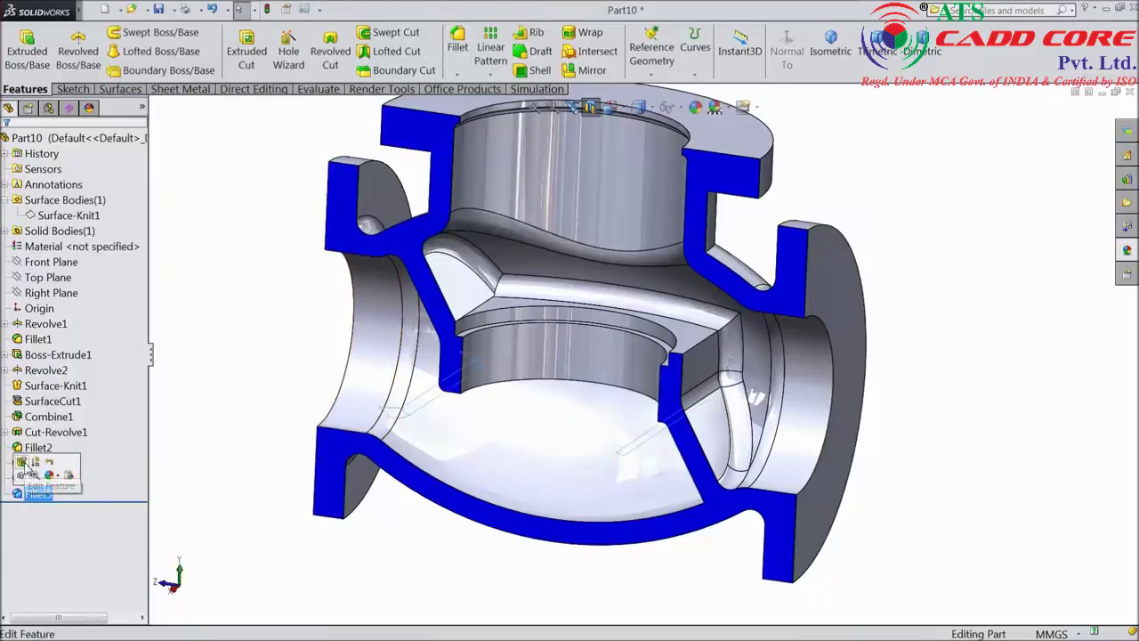
{"action": "left_click", "coordinate": [26, 471]}
{"action": "scroll", "coordinate": [660, 405], "scroll_direction": "down", "scroll_amount": 3}
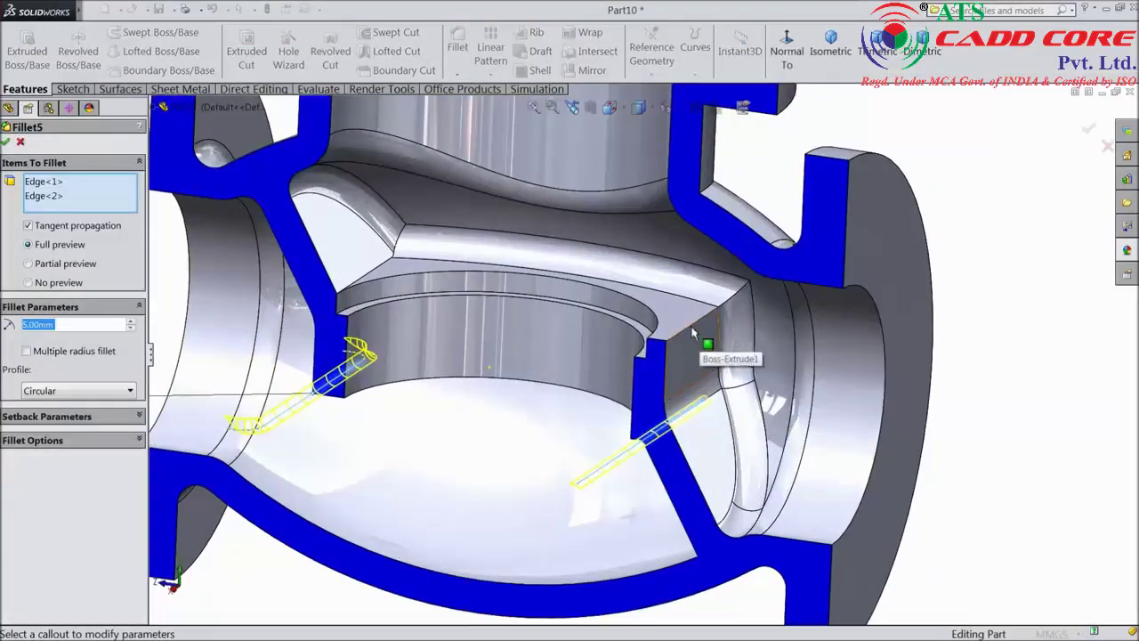
{"action": "left_click", "coordinate": [695, 332]}
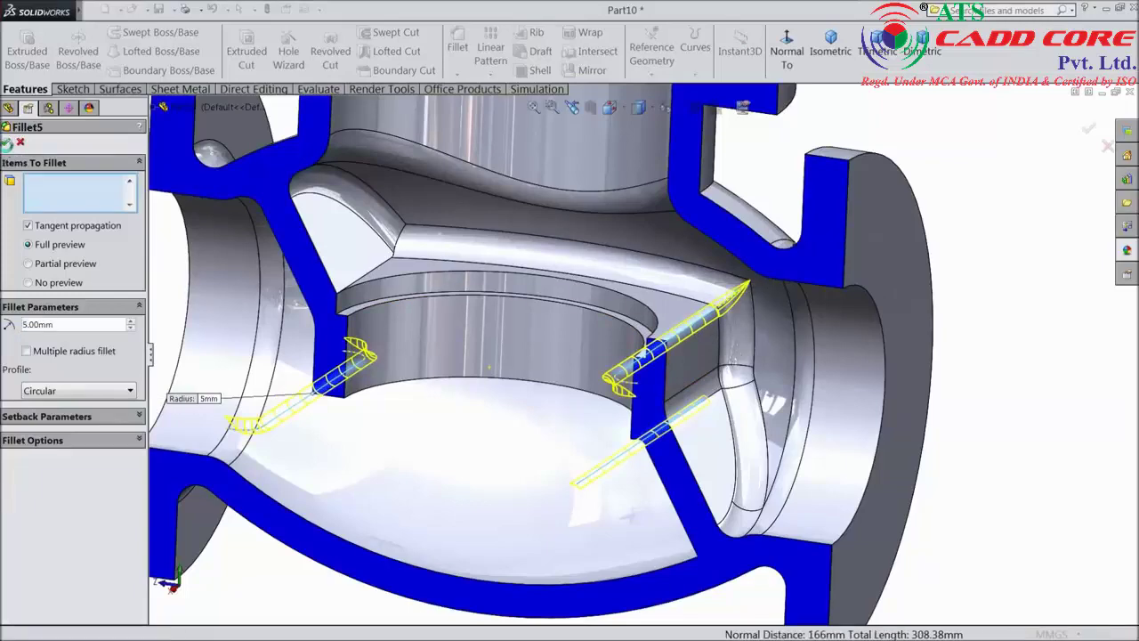
{"action": "left_click", "coordinate": [6, 144]}
{"action": "scroll", "coordinate": [381, 418], "scroll_direction": "up", "scroll_amount": 5}
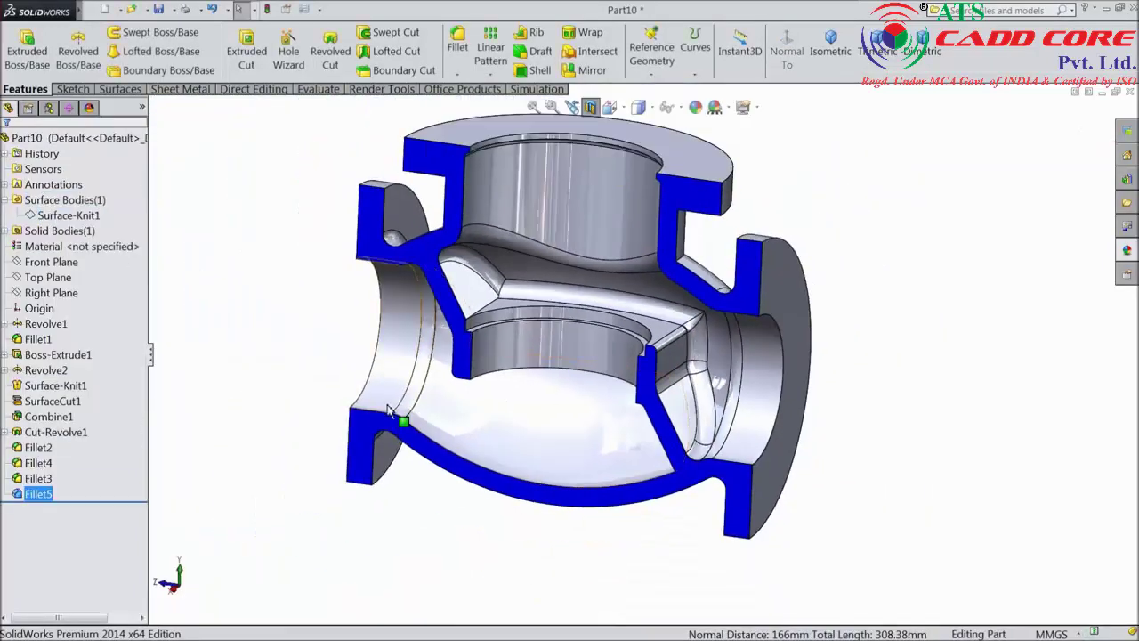
{"action": "middle_click_drag", "start_coordinate": [400, 414], "coordinate": [615, 368]}
Fillet the edge where the neck meets the bulb with a 20 mm radius.
{"action": "scroll", "coordinate": [614, 256], "scroll_direction": "down", "scroll_amount": 2}
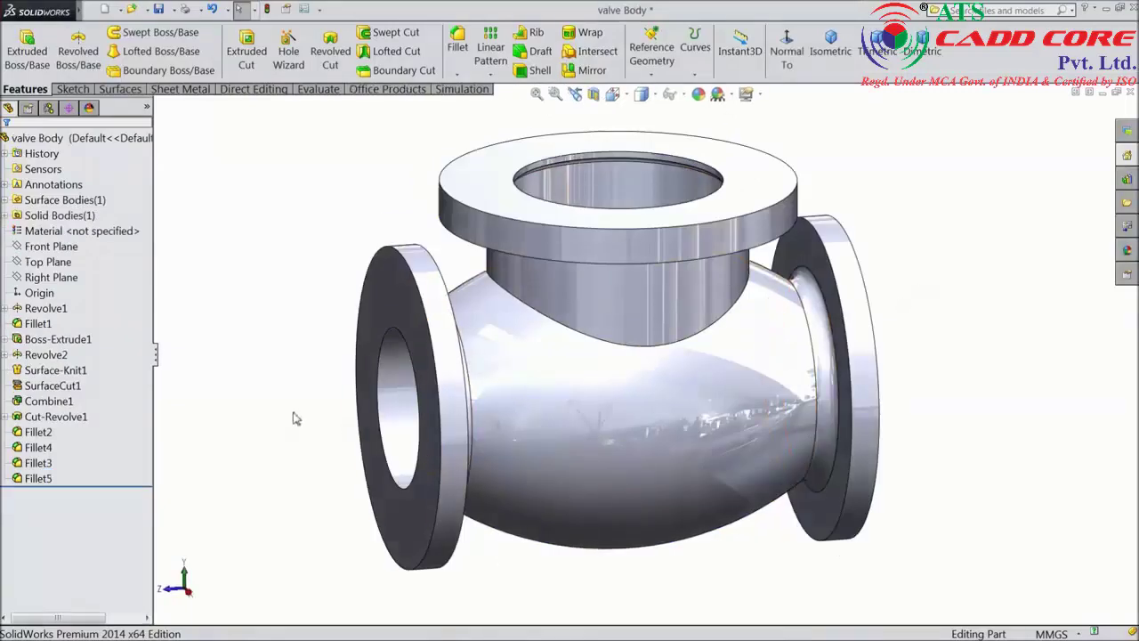
{"action": "left_click", "coordinate": [460, 57]}
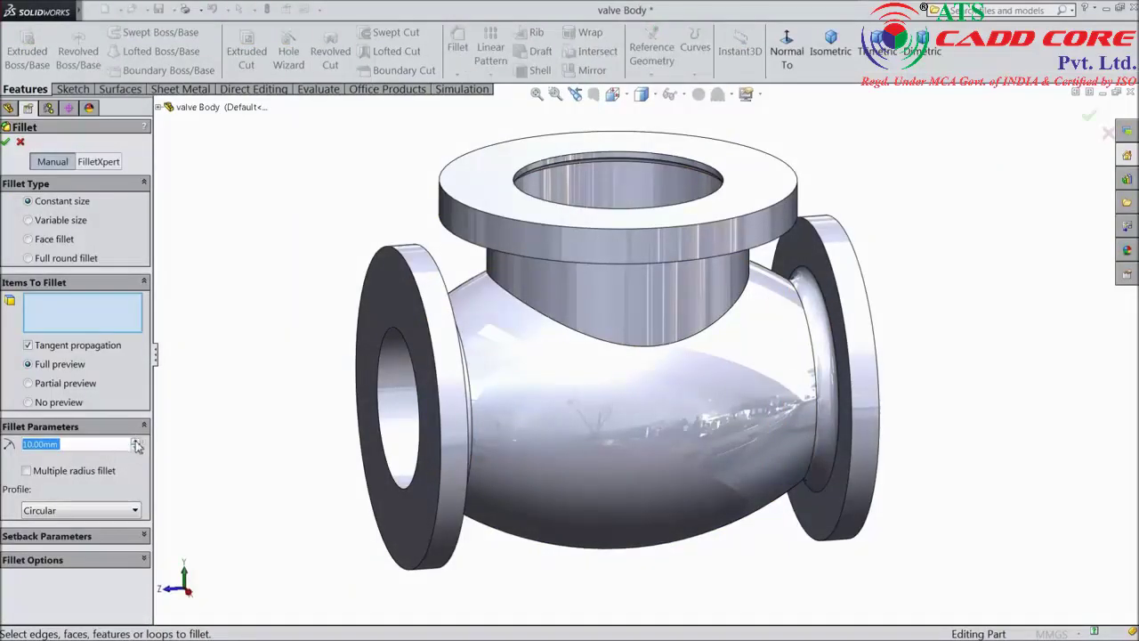
{"action": "left_click", "coordinate": [606, 348]}
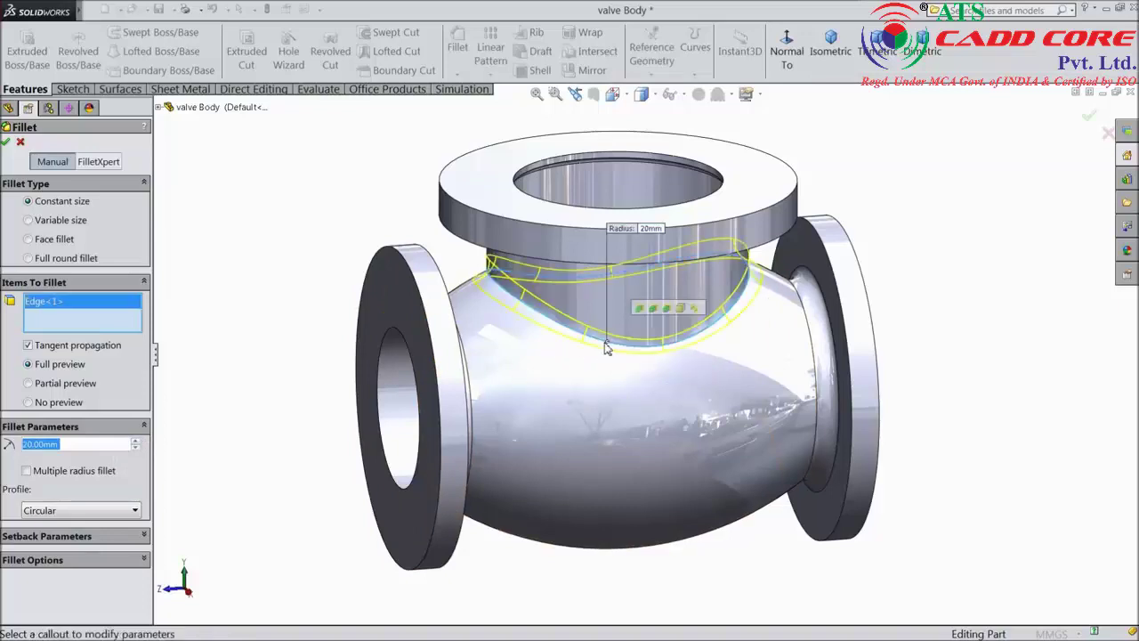
{"action": "left_click", "coordinate": [6, 142]}
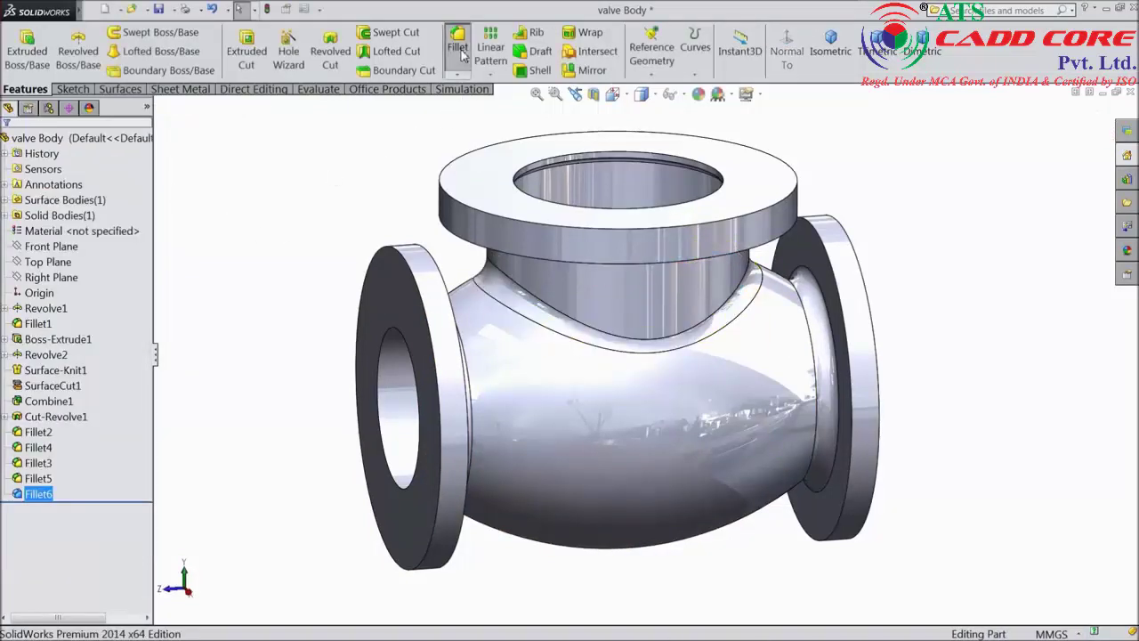
Round the circular edge under the top flange with a 5 mm fillet.
{"action": "left_click", "coordinate": [459, 51]}
{"action": "type", "text": "5"}
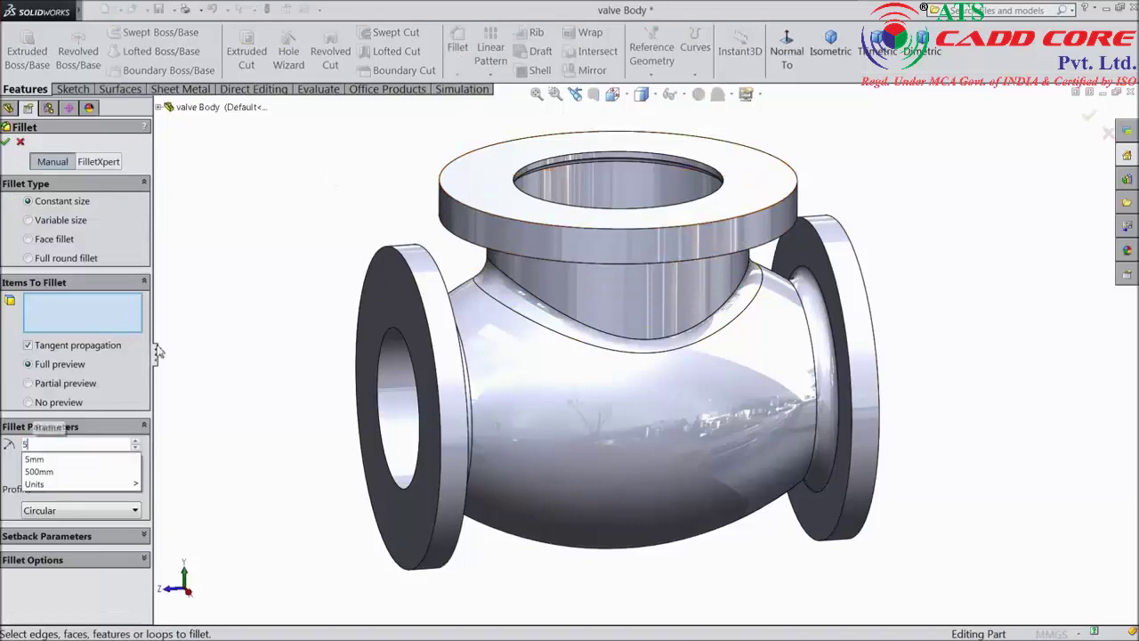
{"action": "key", "text": "Return"}
{"action": "middle_click_drag", "start_coordinate": [268, 358], "coordinate": [275, 257]}
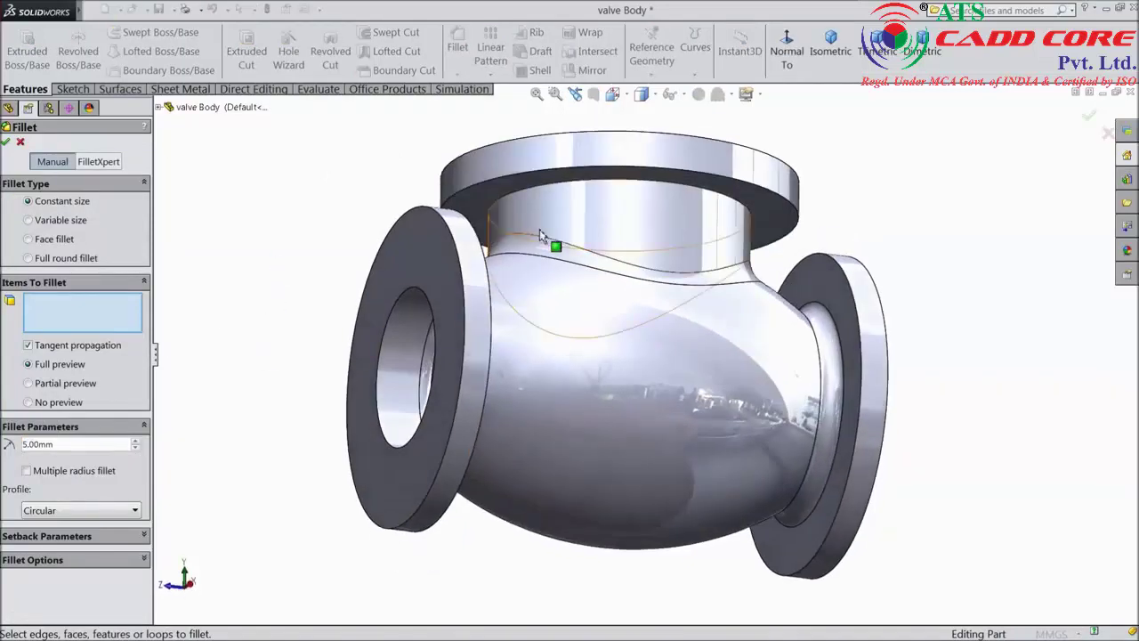
{"action": "scroll", "coordinate": [610, 217], "scroll_direction": "down", "scroll_amount": 4}
{"action": "left_click", "coordinate": [601, 194]}
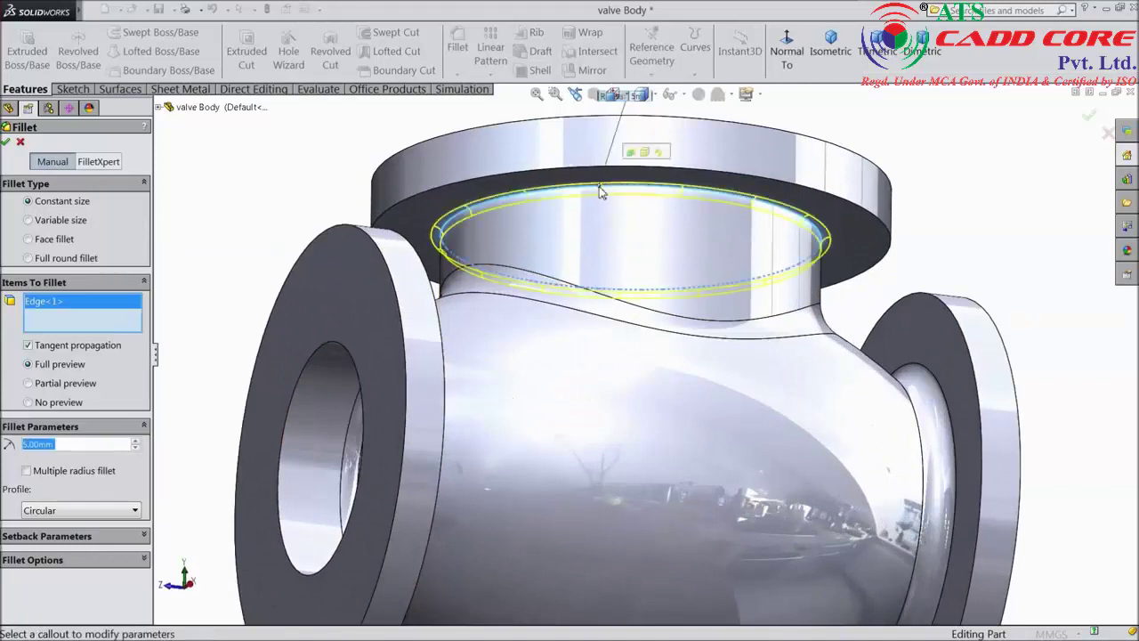
{"action": "left_click", "coordinate": [7, 142]}
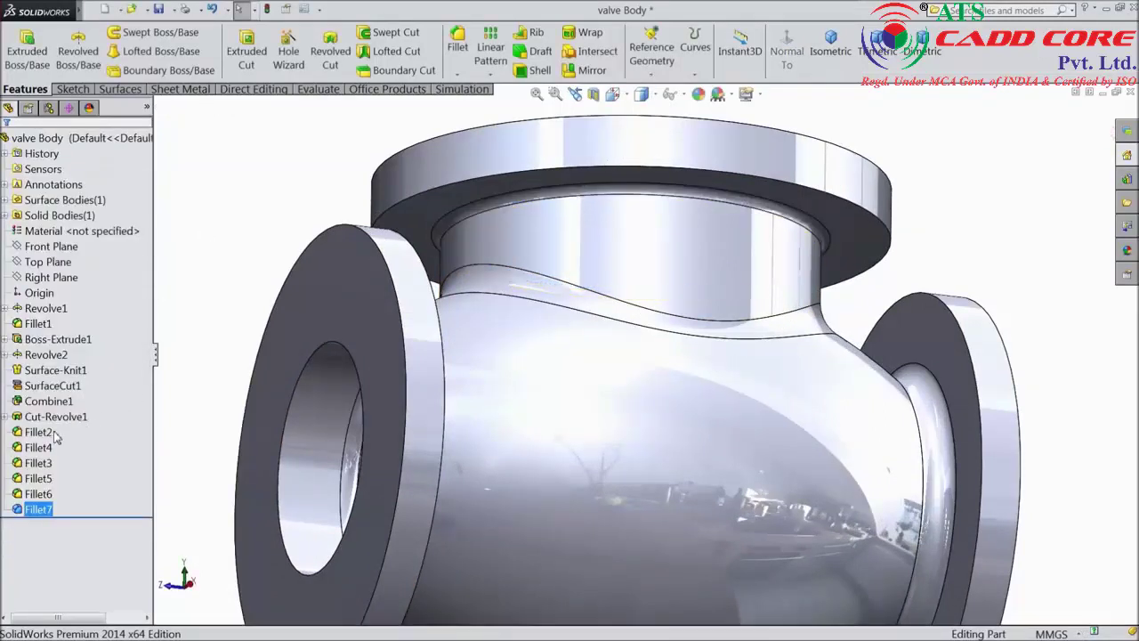
Put Fillet2 through Fillet7 into a new feature-tree folder named 'fillet'.
{"action": "left_click", "coordinate": [43, 433]}
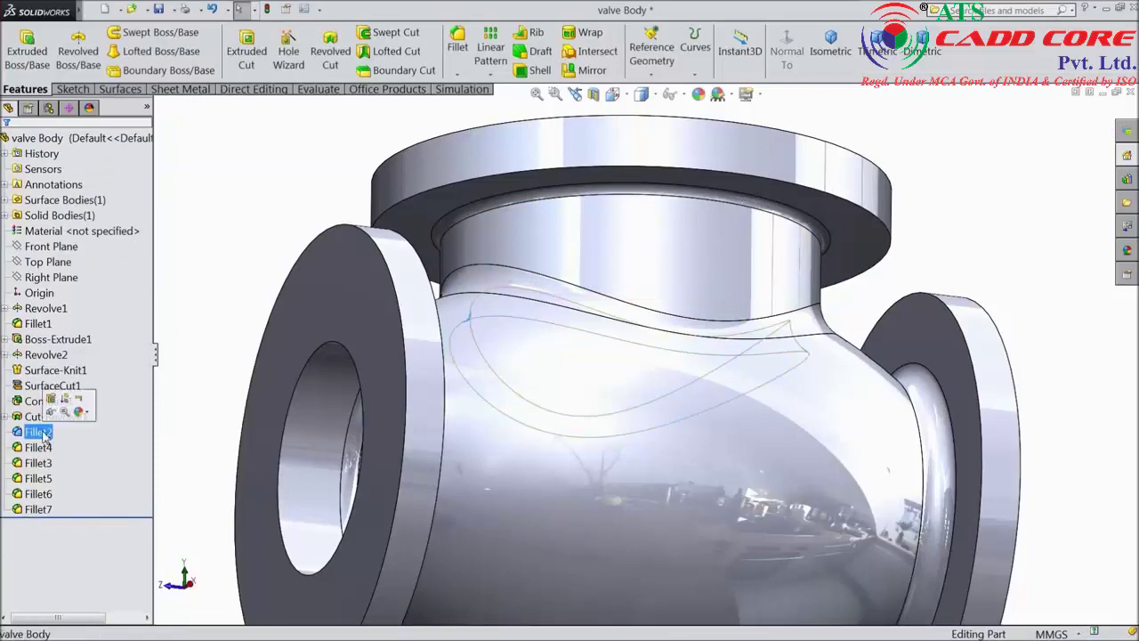
{"action": "left_click", "coordinate": [39, 509], "text": "shift"}
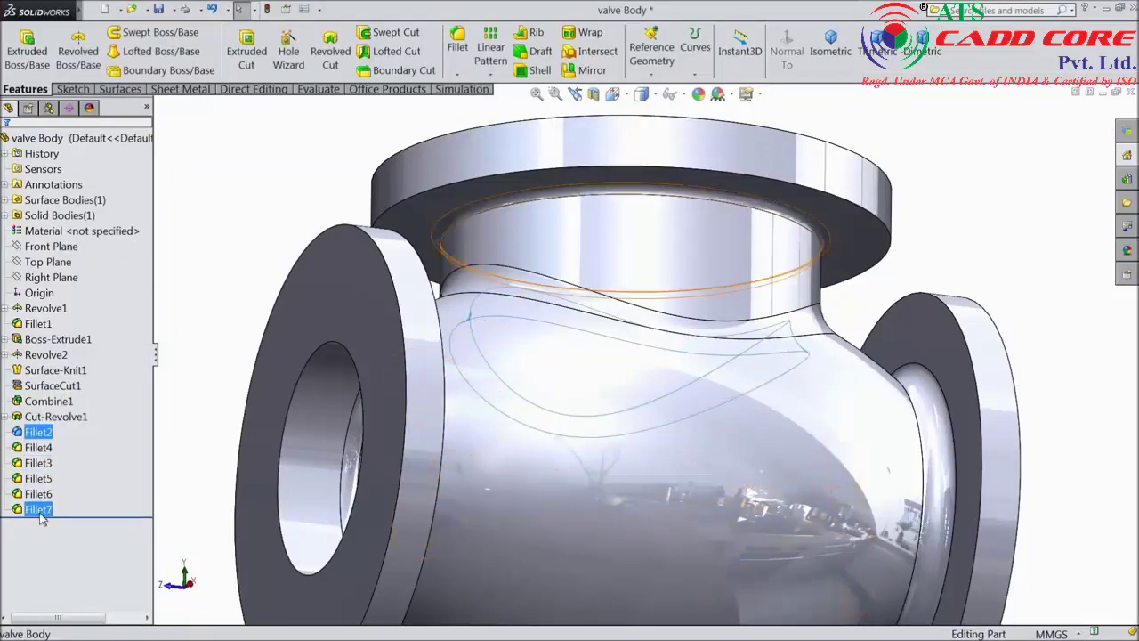
{"action": "right_click", "coordinate": [44, 461]}
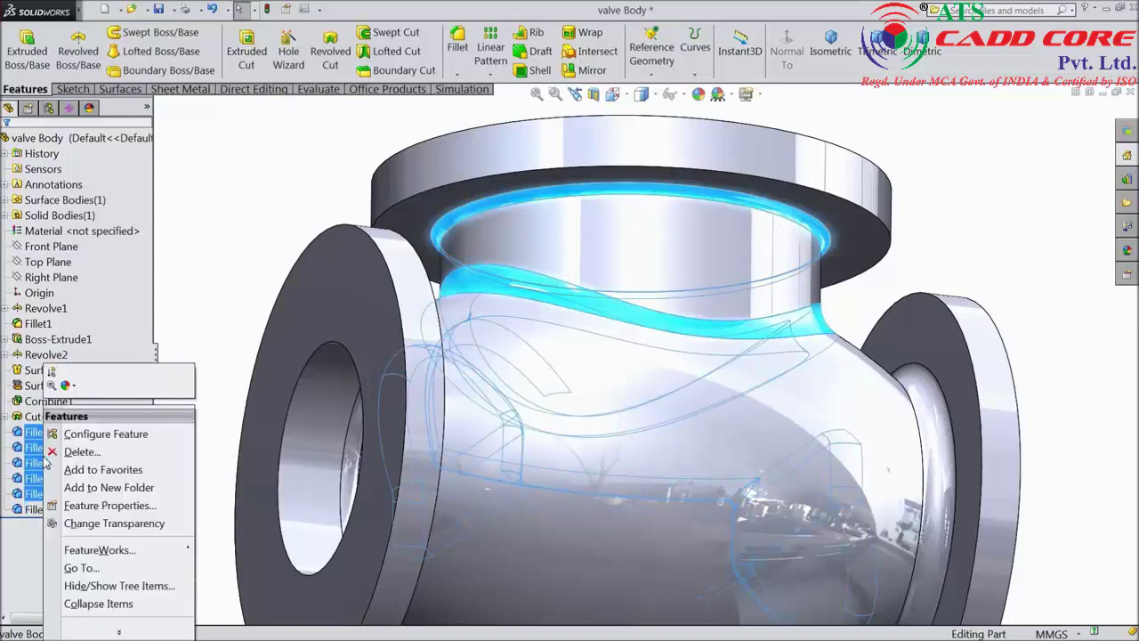
{"action": "left_click", "coordinate": [109, 488]}
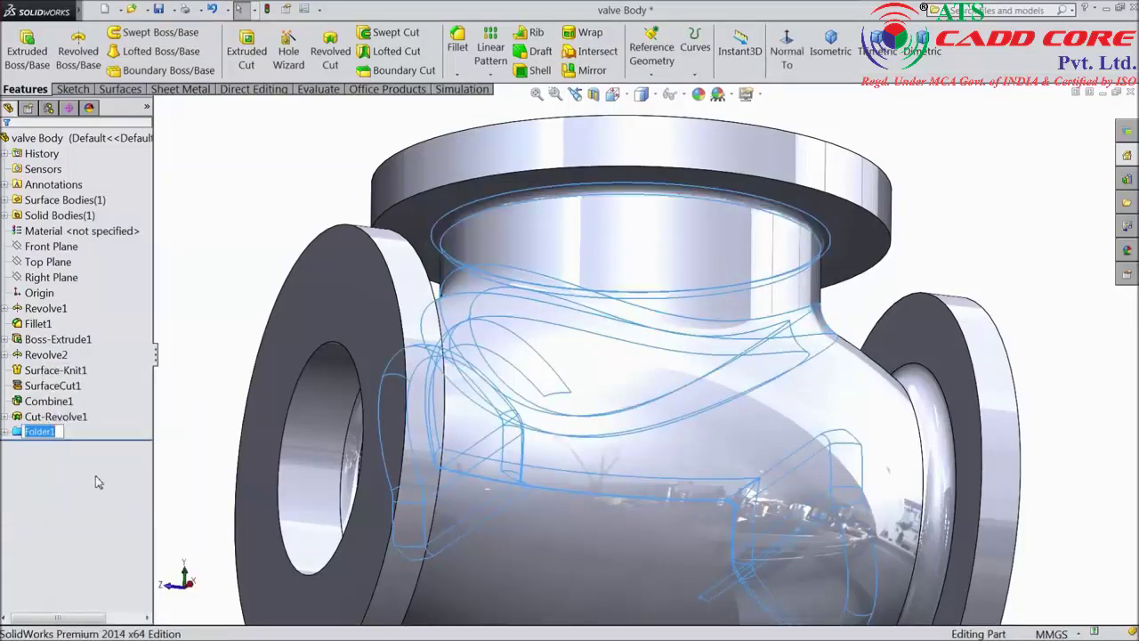
{"action": "key", "text": "BackSpace"}
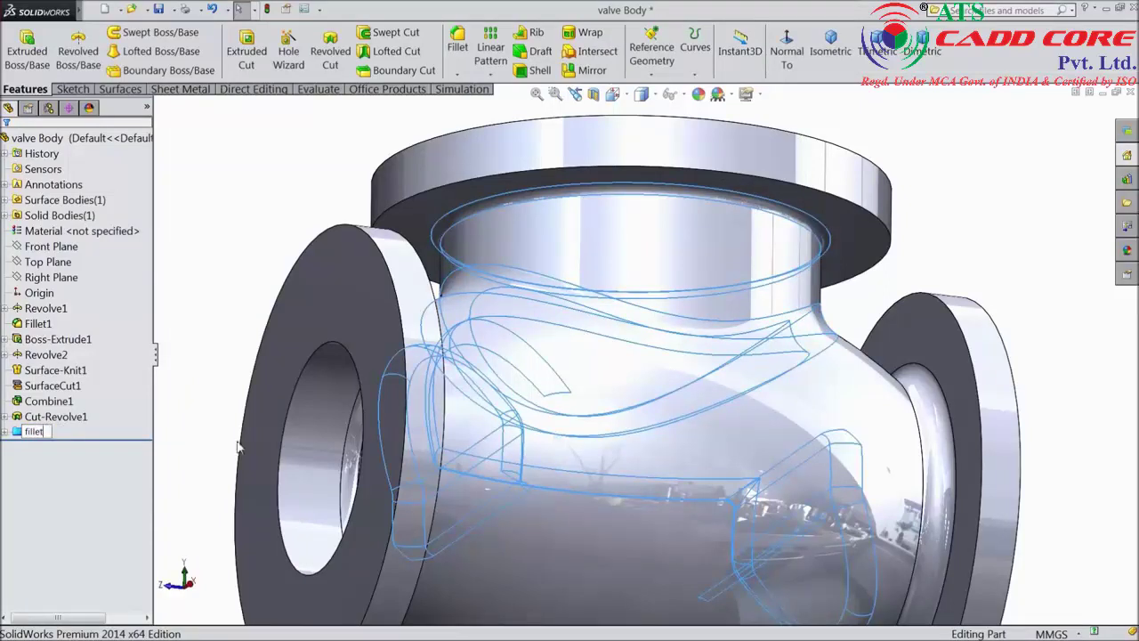
{"action": "left_click", "coordinate": [176, 471]}
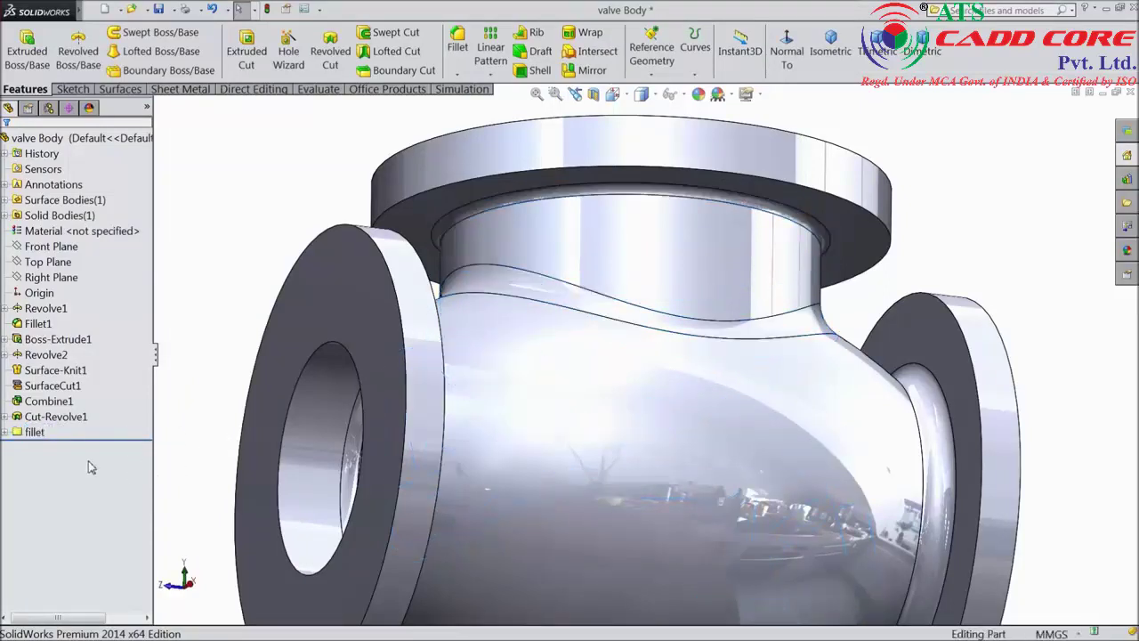
Select the left end flange face of the valve body.
{"action": "key", "text": "f"}
{"action": "middle_click_drag", "start_coordinate": [401, 262], "coordinate": [427, 393]}
{"action": "left_click", "coordinate": [533, 380]}
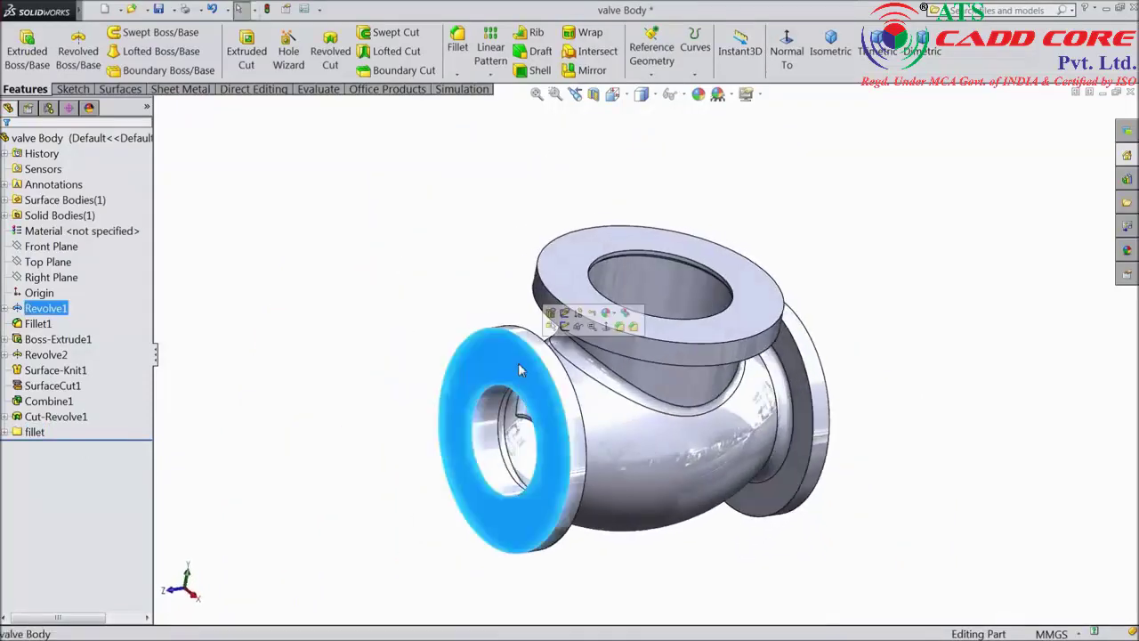
Start a sketch on the end flange and draw a construction centerline up from the origin.
{"action": "left_click", "coordinate": [564, 328]}
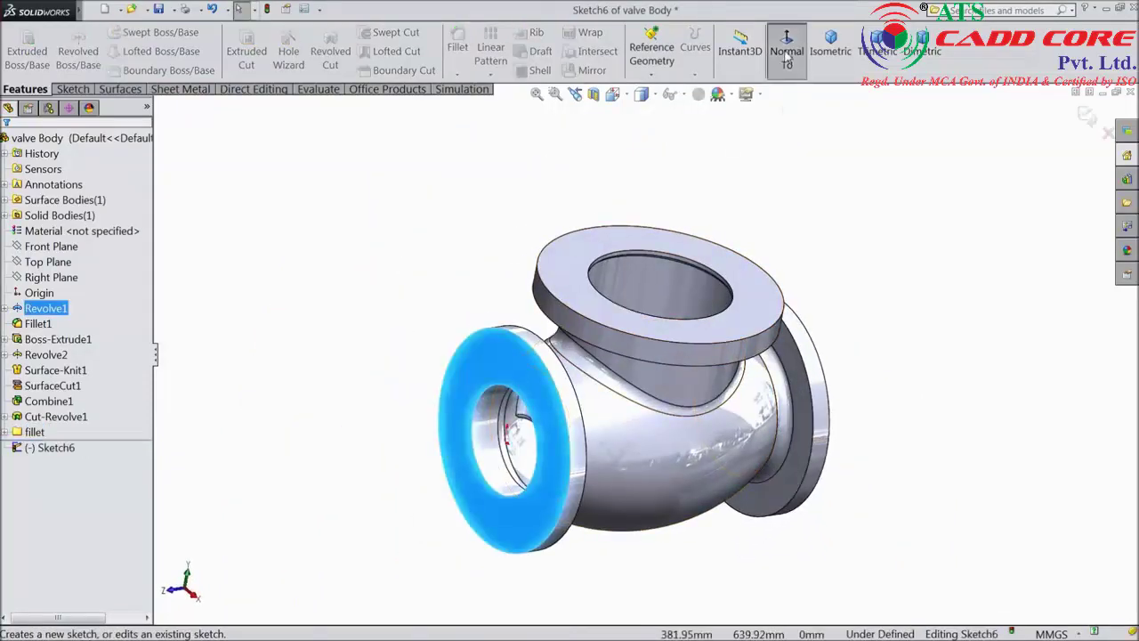
{"action": "left_click", "coordinate": [72, 89]}
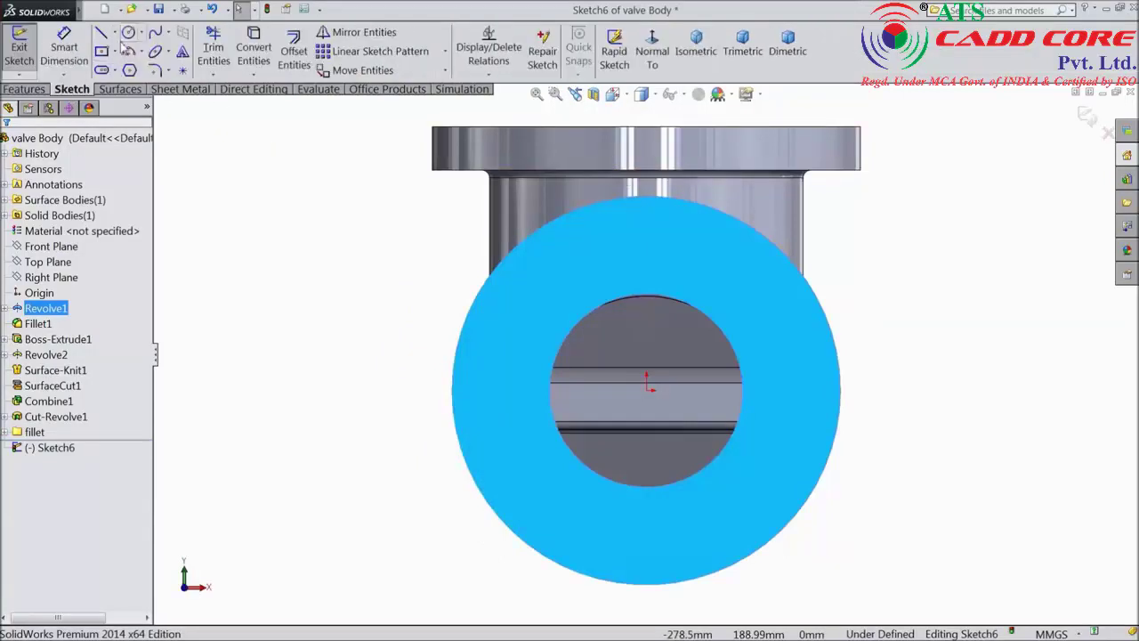
{"action": "left_click", "coordinate": [129, 33]}
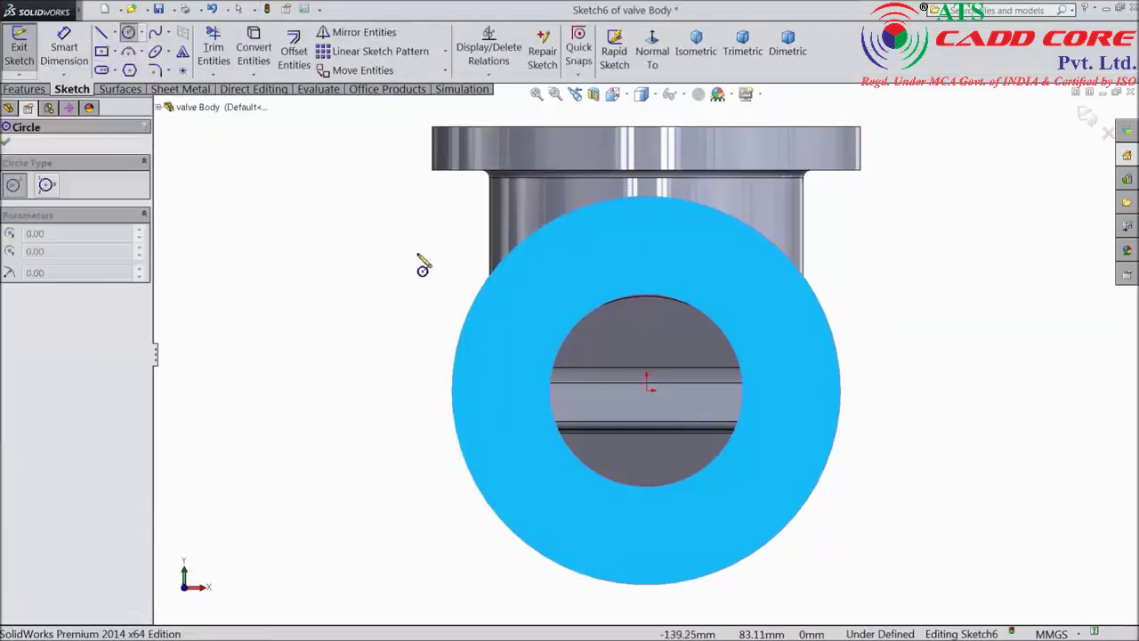
{"action": "left_click", "coordinate": [115, 33]}
{"action": "left_click", "coordinate": [125, 70]}
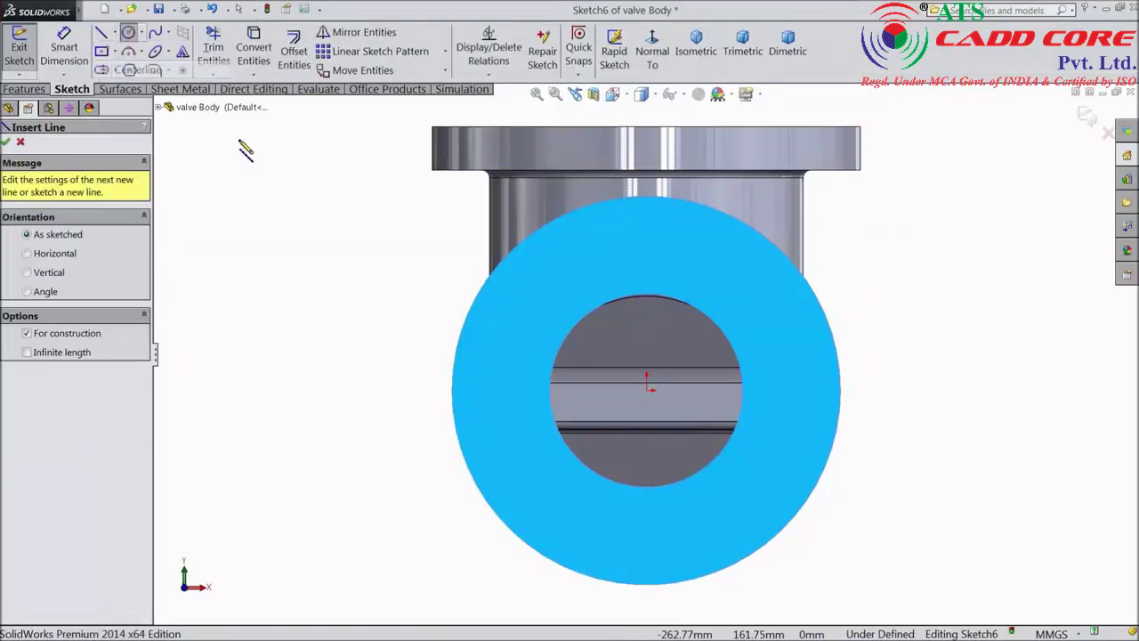
{"action": "left_click", "coordinate": [647, 390]}
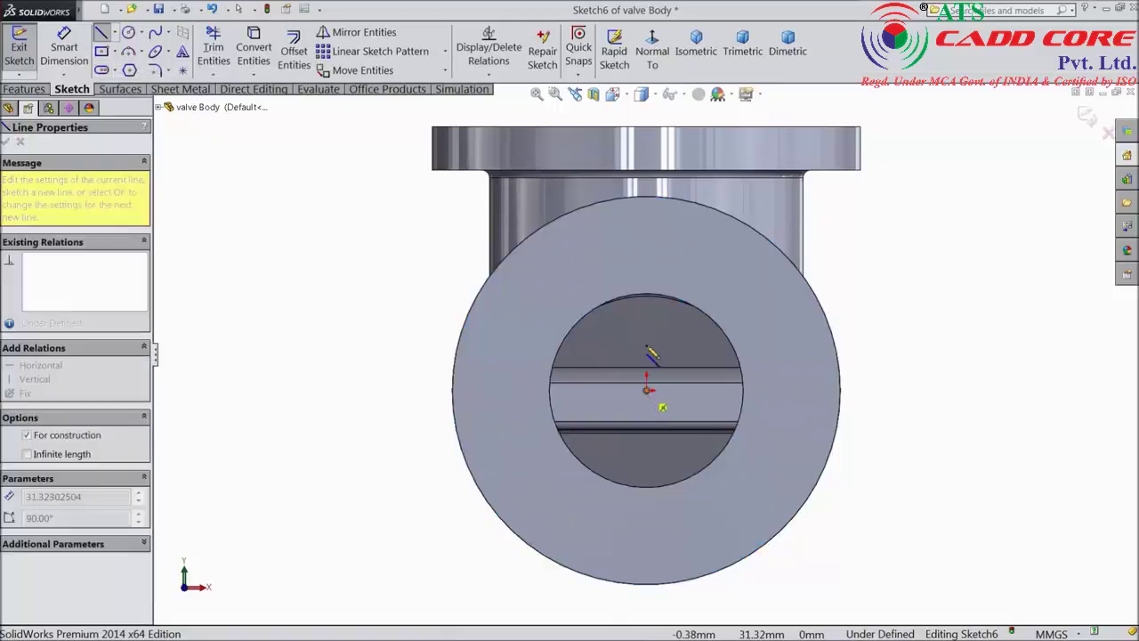
{"action": "right_click", "coordinate": [660, 237]}
{"action": "left_click", "coordinate": [690, 115]}
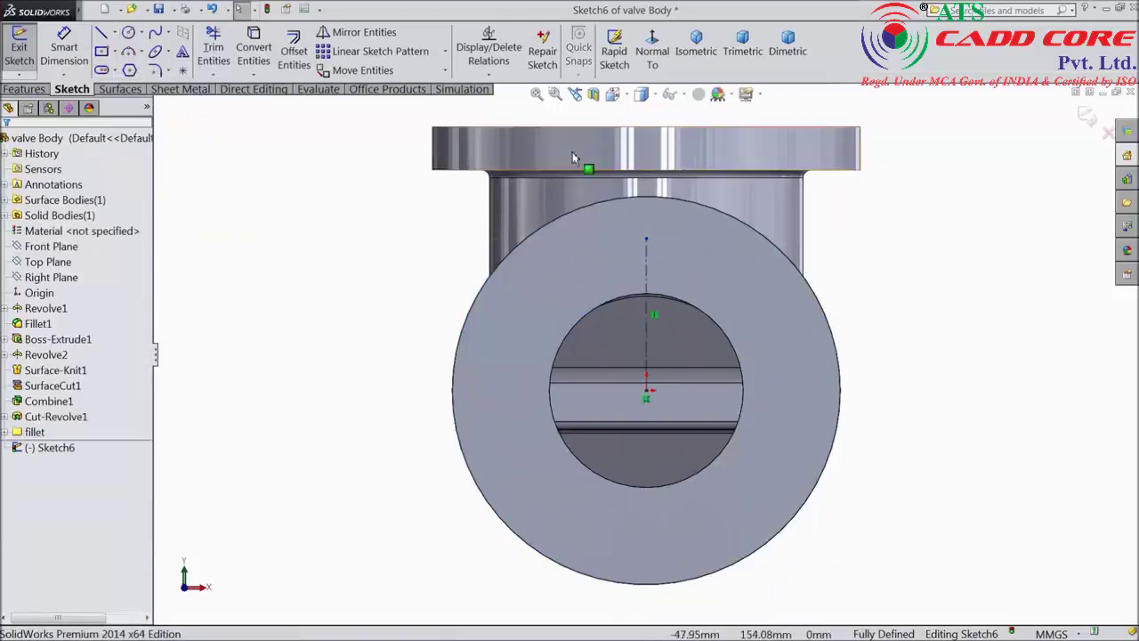
Draw a Ø16 circle at the centerline's top end.
{"action": "left_click", "coordinate": [129, 32]}
{"action": "left_click", "coordinate": [647, 240]}
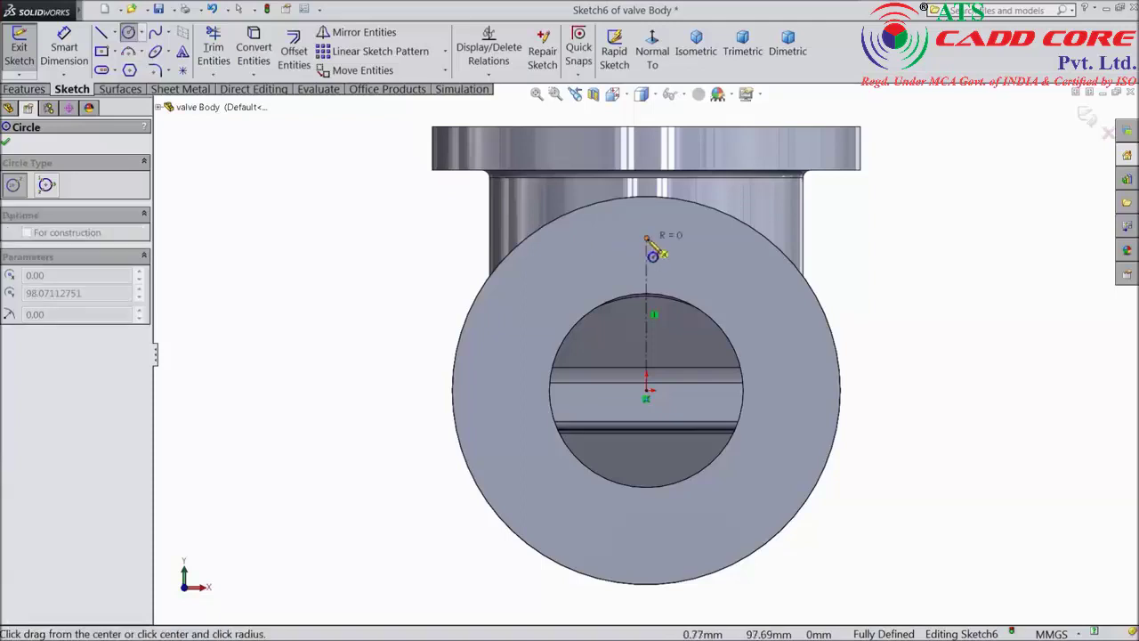
{"action": "left_click", "coordinate": [666, 225]}
{"action": "left_click", "coordinate": [85, 49]}
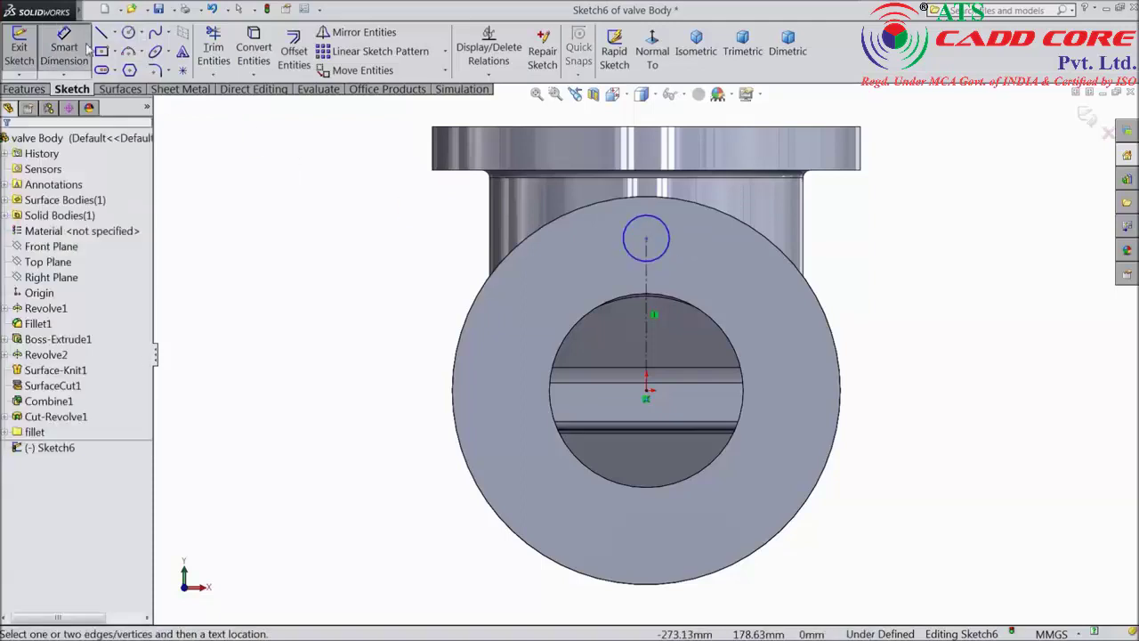
{"action": "left_click", "coordinate": [667, 256]}
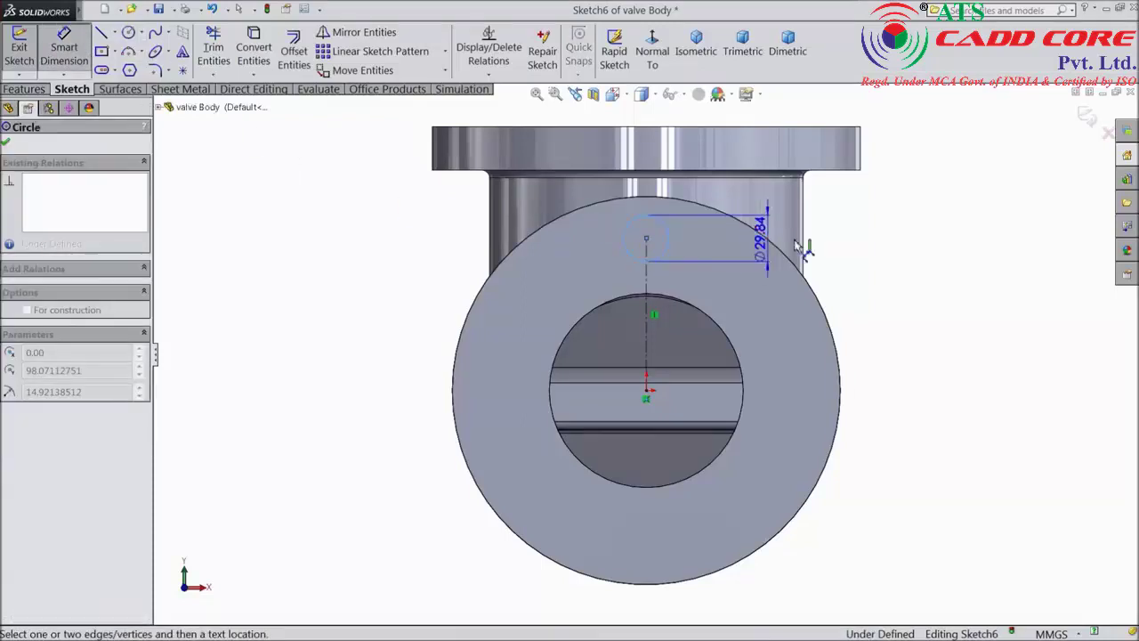
{"action": "left_click", "coordinate": [859, 255]}
{"action": "type", "text": "16"}
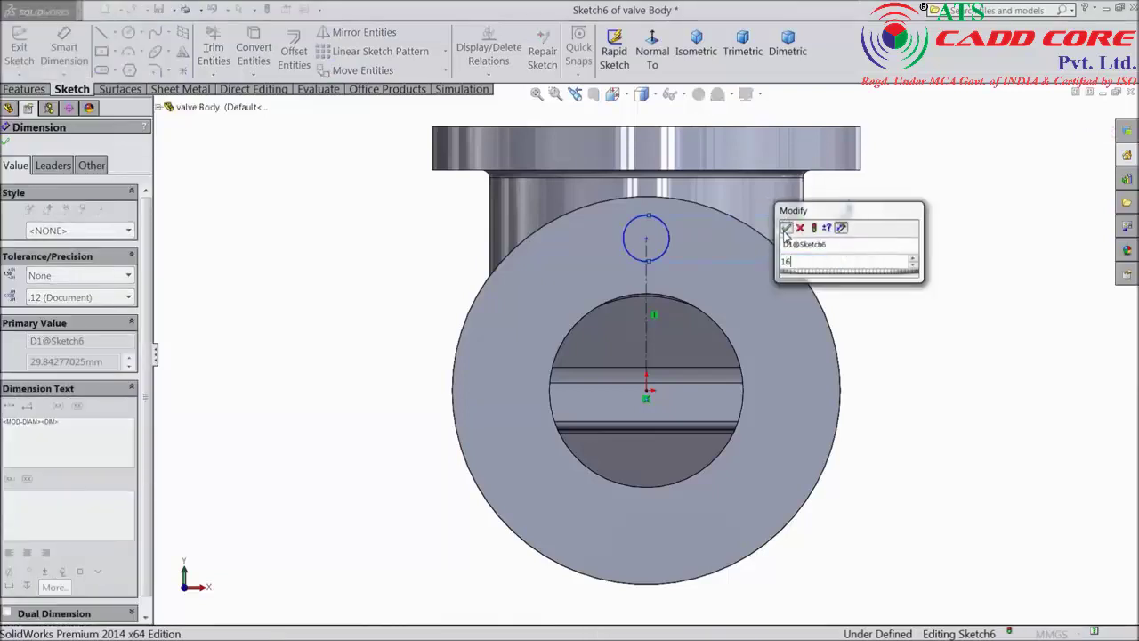
{"action": "left_click", "coordinate": [786, 229]}
Dimension the centerline to 100 mm from the origin.
{"action": "left_click", "coordinate": [647, 298]}
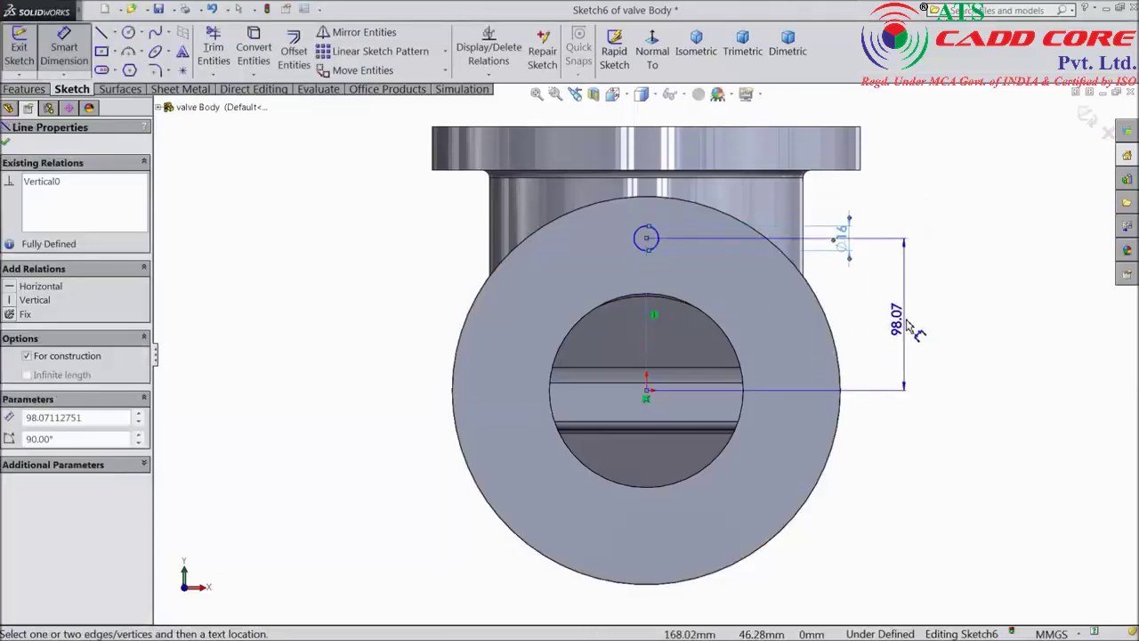
{"action": "left_click", "coordinate": [394, 320]}
{"action": "type", "text": "1"}
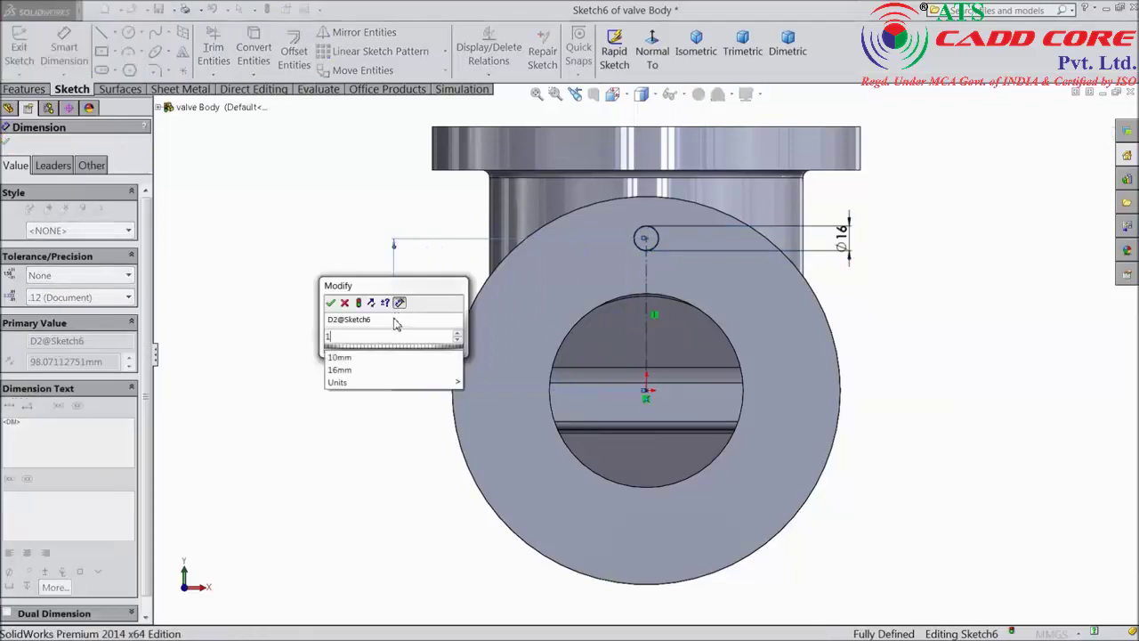
{"action": "type", "text": "00"}
{"action": "left_click", "coordinate": [330, 303]}
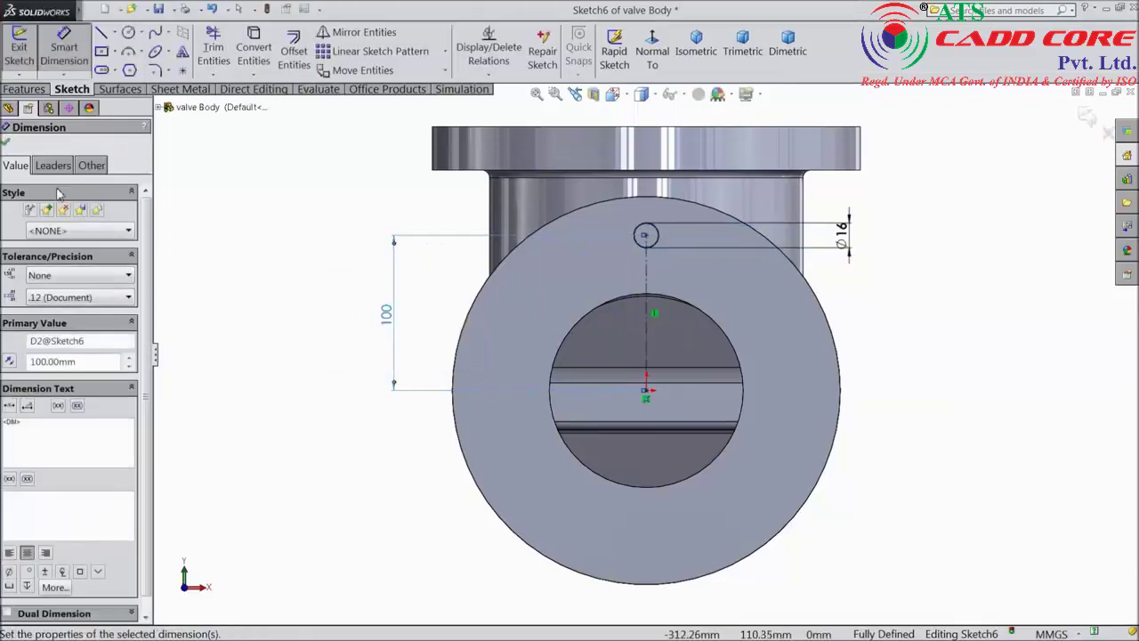
{"action": "left_click", "coordinate": [6, 143]}
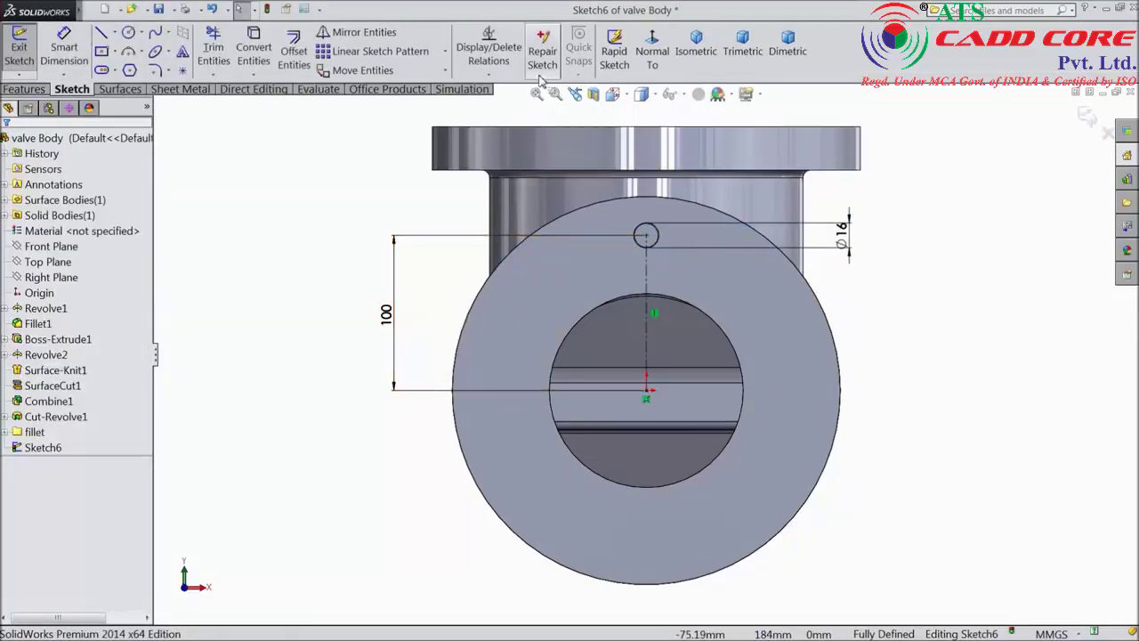
Circular-pattern the Ø16 circle into four instances around the flange centre.
{"action": "left_click", "coordinate": [446, 51]}
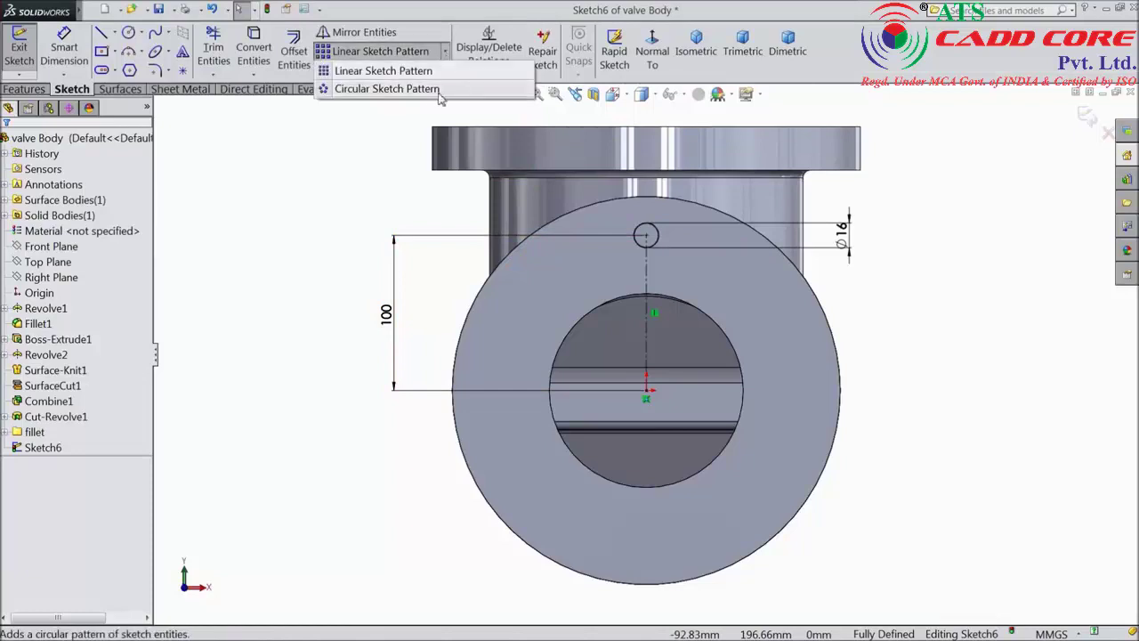
{"action": "left_click", "coordinate": [429, 90]}
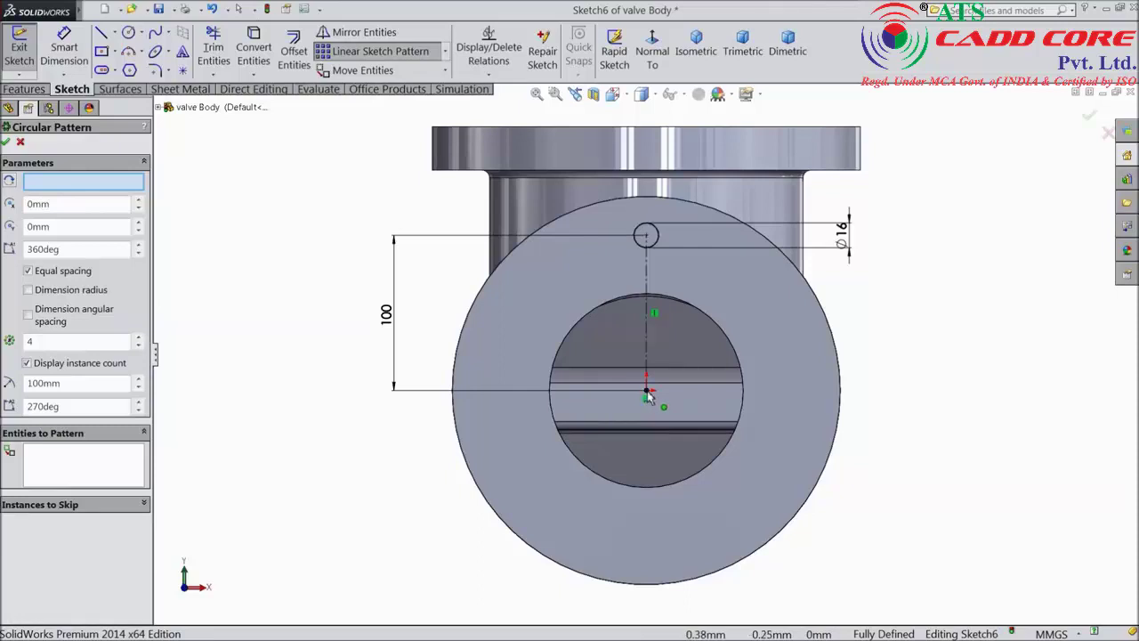
{"action": "left_click", "coordinate": [86, 472]}
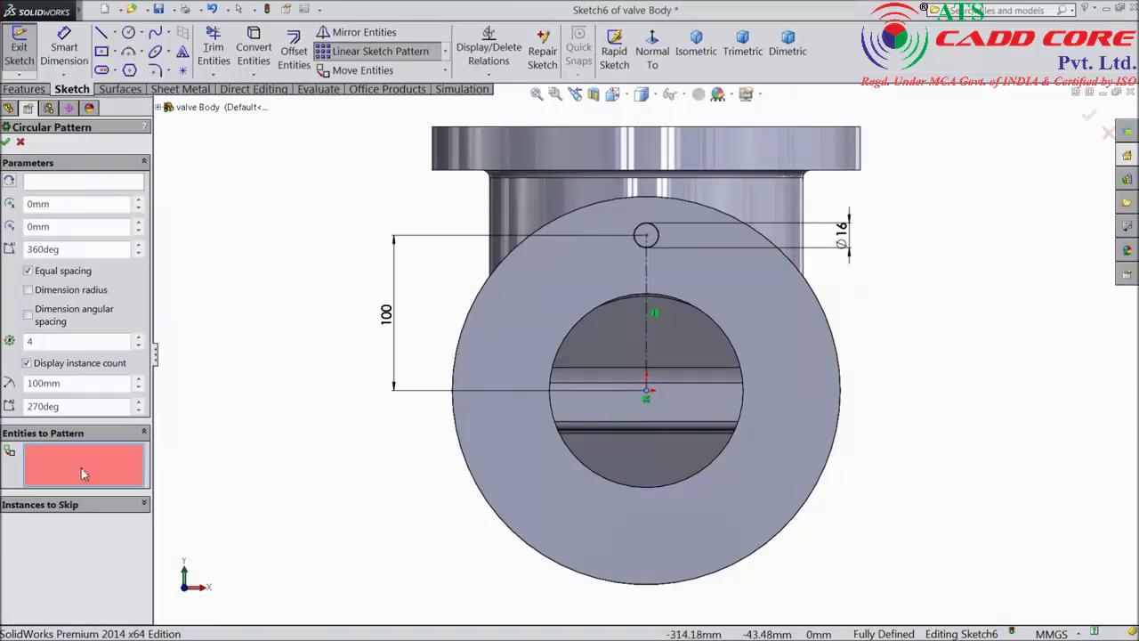
{"action": "left_click", "coordinate": [660, 242]}
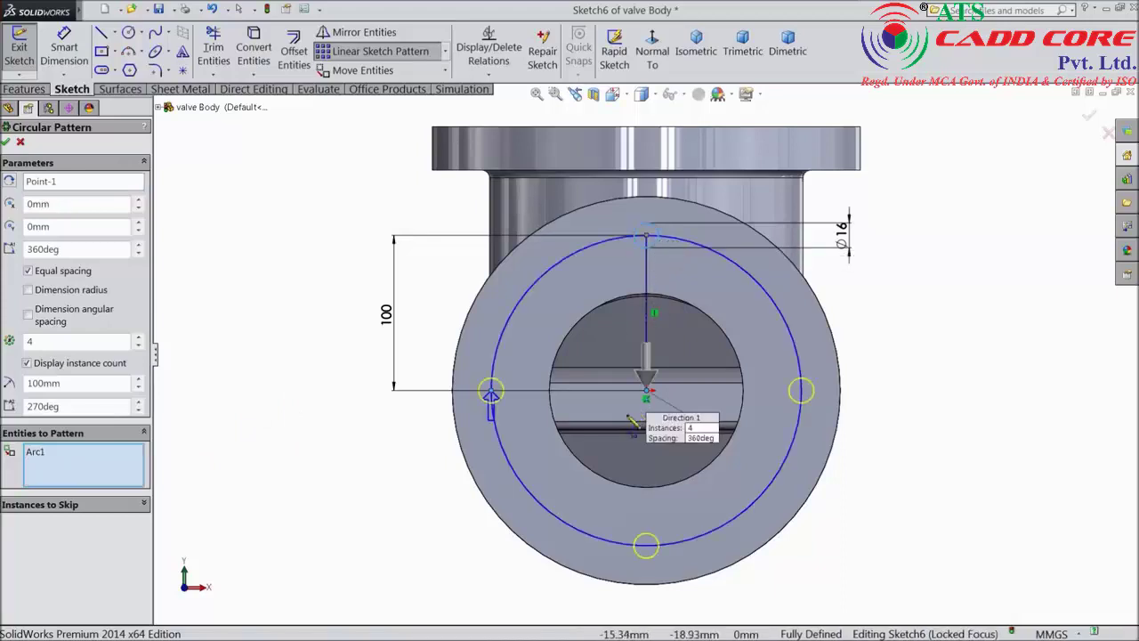
{"action": "left_click", "coordinate": [6, 143]}
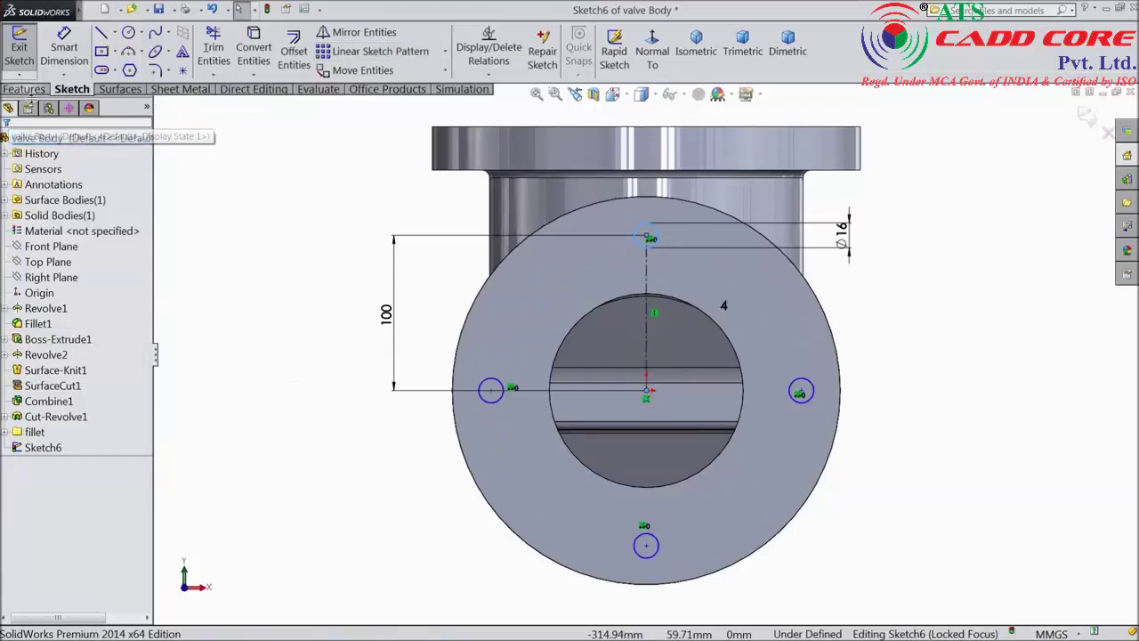
{"action": "left_click", "coordinate": [24, 89]}
Extrude-cut the bolt holes up to the left flange face.
{"action": "left_click", "coordinate": [247, 55]}
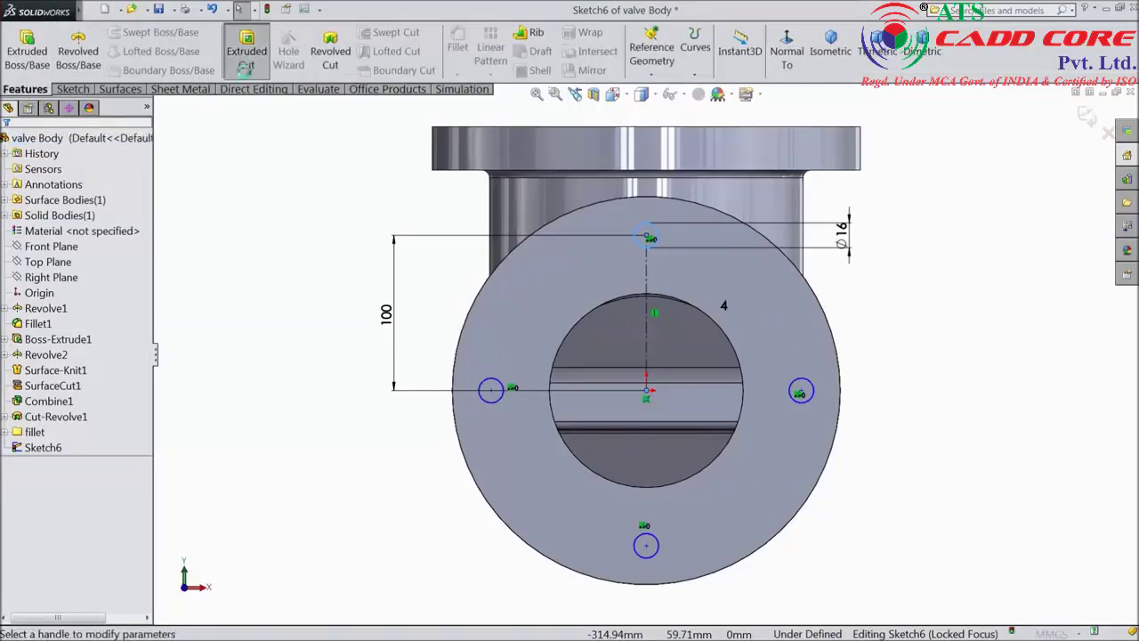
{"action": "left_click", "coordinate": [72, 226]}
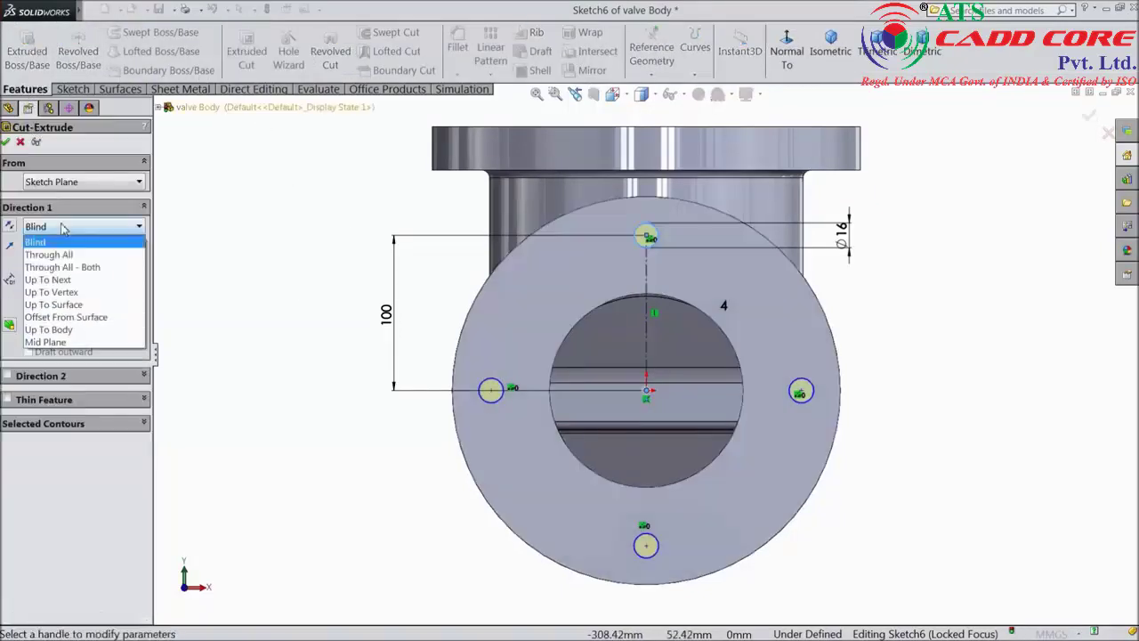
{"action": "left_click", "coordinate": [75, 300]}
{"action": "key", "text": "f"}
{"action": "mouse_move", "coordinate": [839, 325]}
{"action": "middle_mouse_down"}
{"action": "mouse_move", "coordinate": [699, 375]}
{"action": "mouse_move", "coordinate": [499, 392]}
{"action": "middle_mouse_up"}
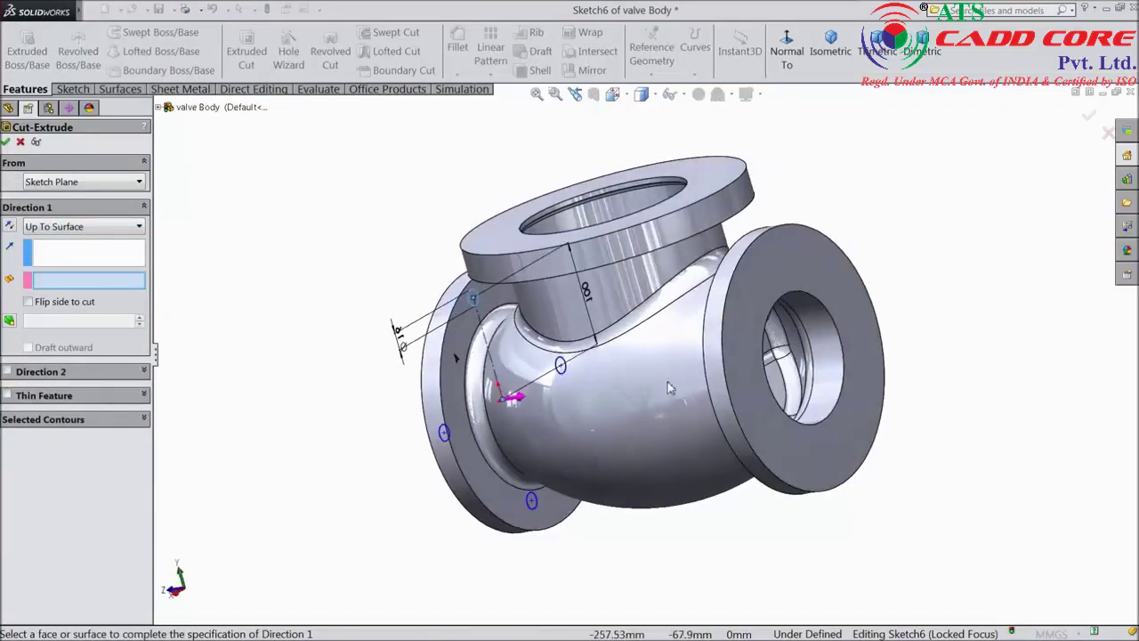
{"action": "left_click", "coordinate": [463, 392]}
{"action": "scroll", "coordinate": [480, 414], "scroll_direction": "down", "scroll_amount": 3}
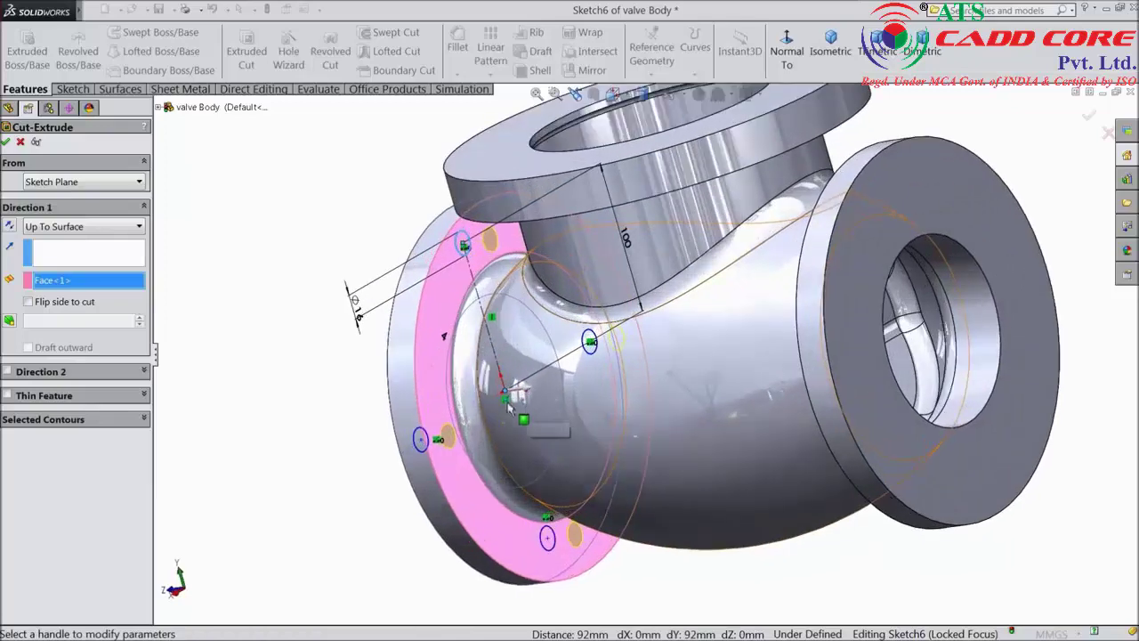
{"action": "left_click", "coordinate": [5, 142]}
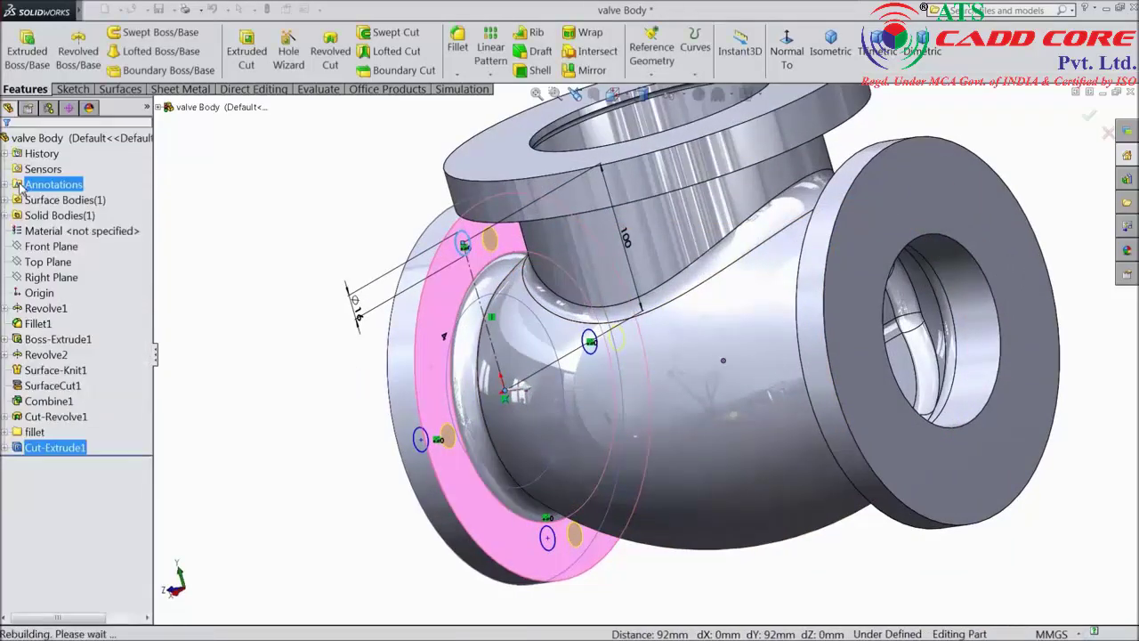
Start a second cut from Sketch6, beginning at the right flange's outer face.
{"action": "left_click", "coordinate": [5, 448]}
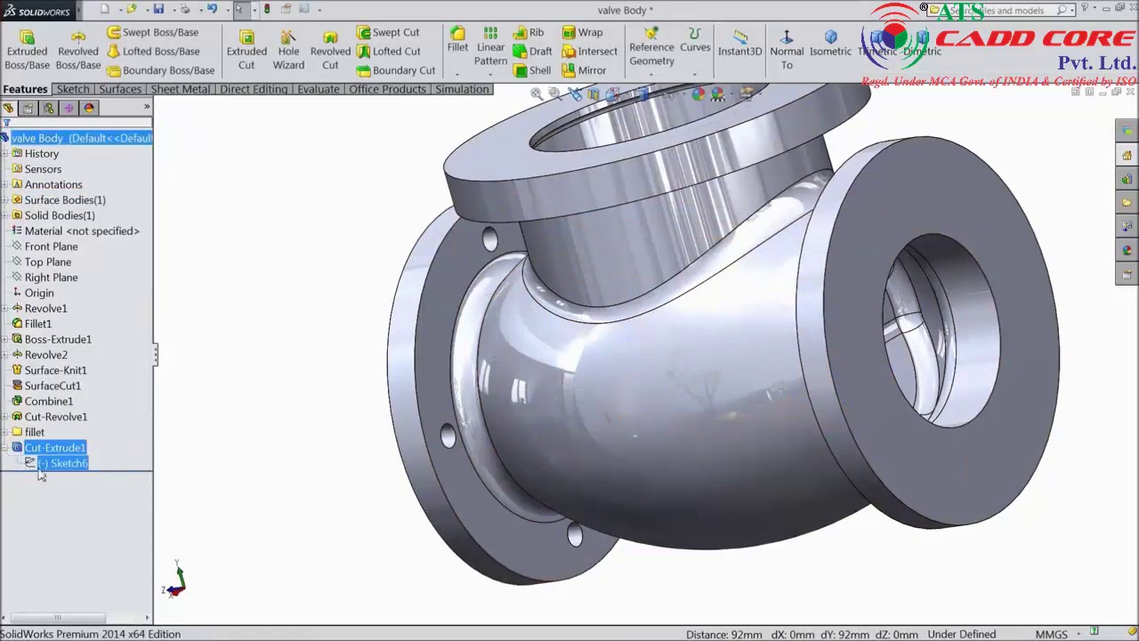
{"action": "left_click", "coordinate": [53, 466]}
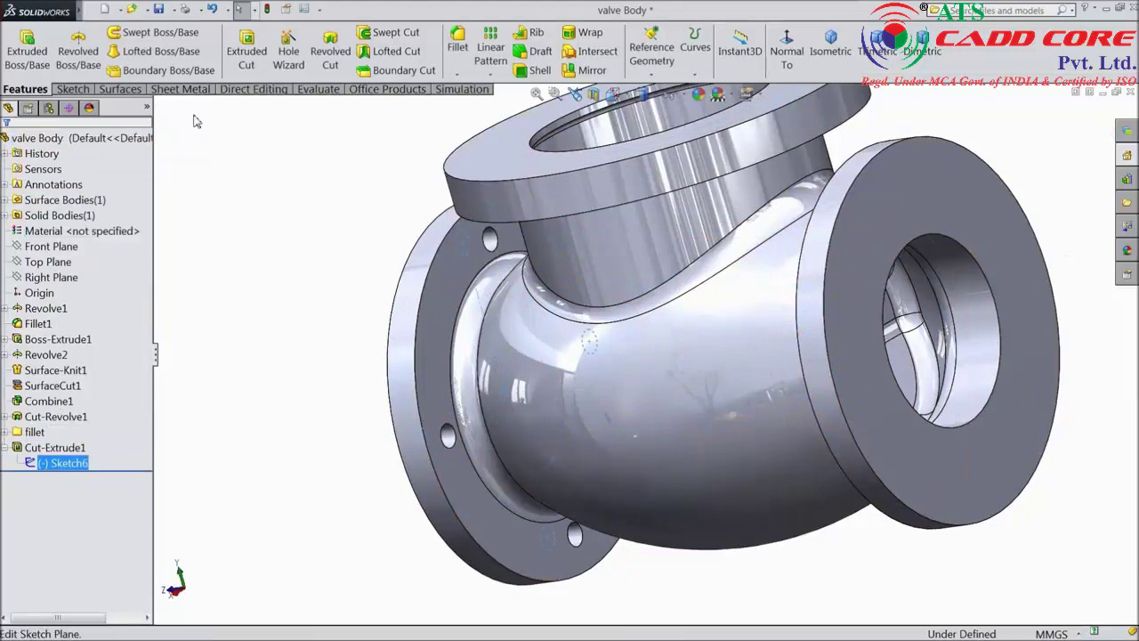
{"action": "left_click", "coordinate": [249, 58]}
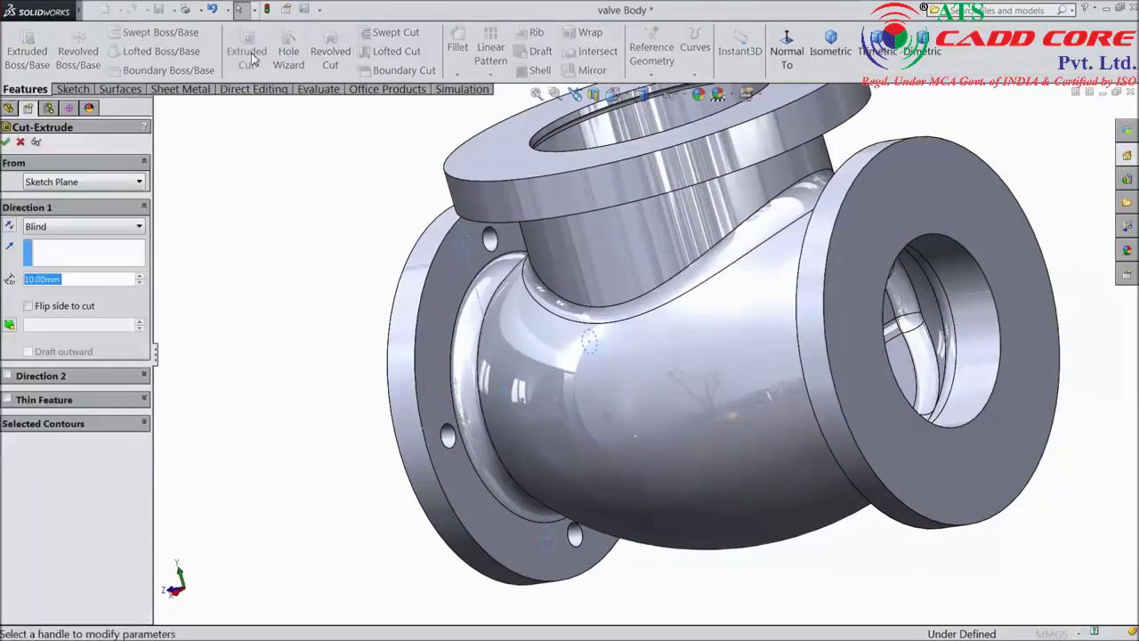
{"action": "left_click", "coordinate": [73, 183]}
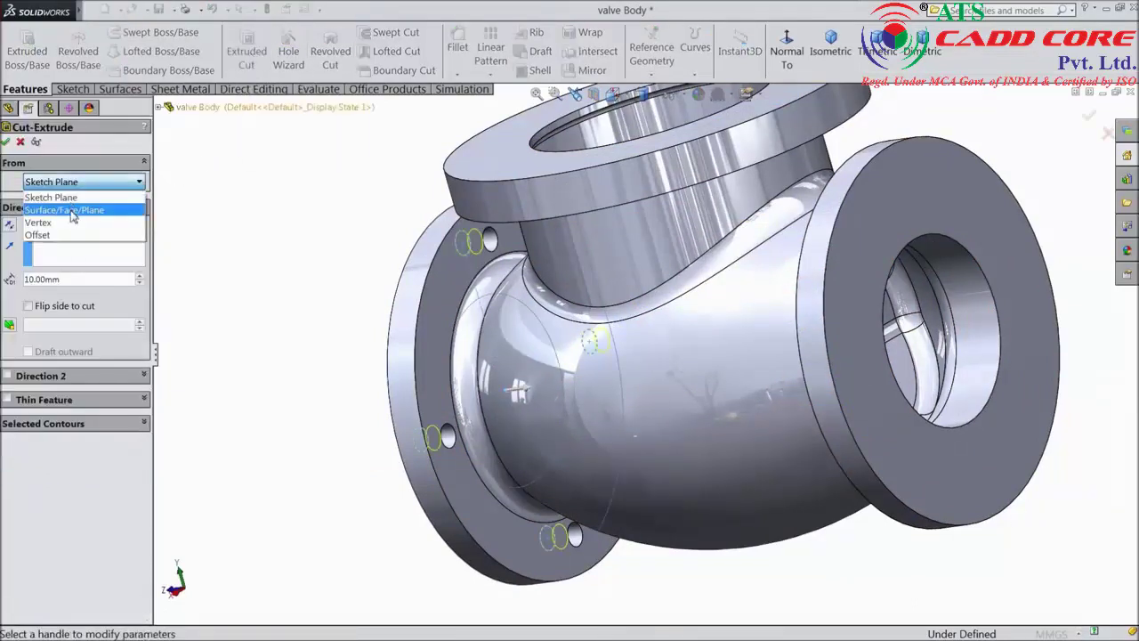
{"action": "left_click", "coordinate": [71, 211]}
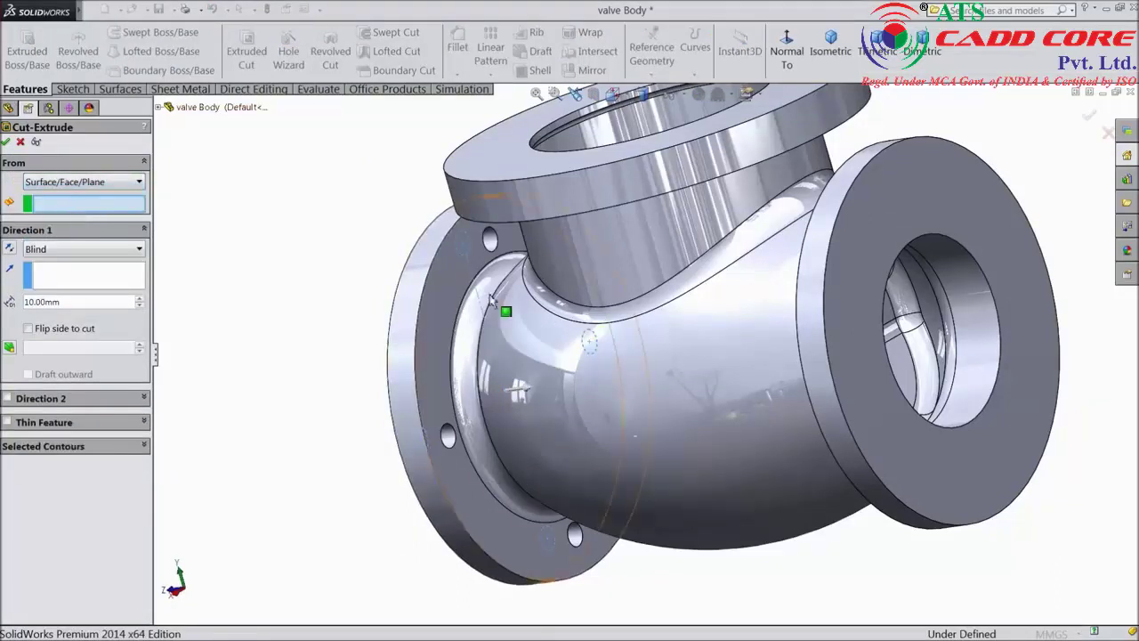
{"action": "left_click", "coordinate": [848, 331]}
End the second cut at the right flange's inner face and confirm it.
{"action": "key", "text": "ctrl+7"}
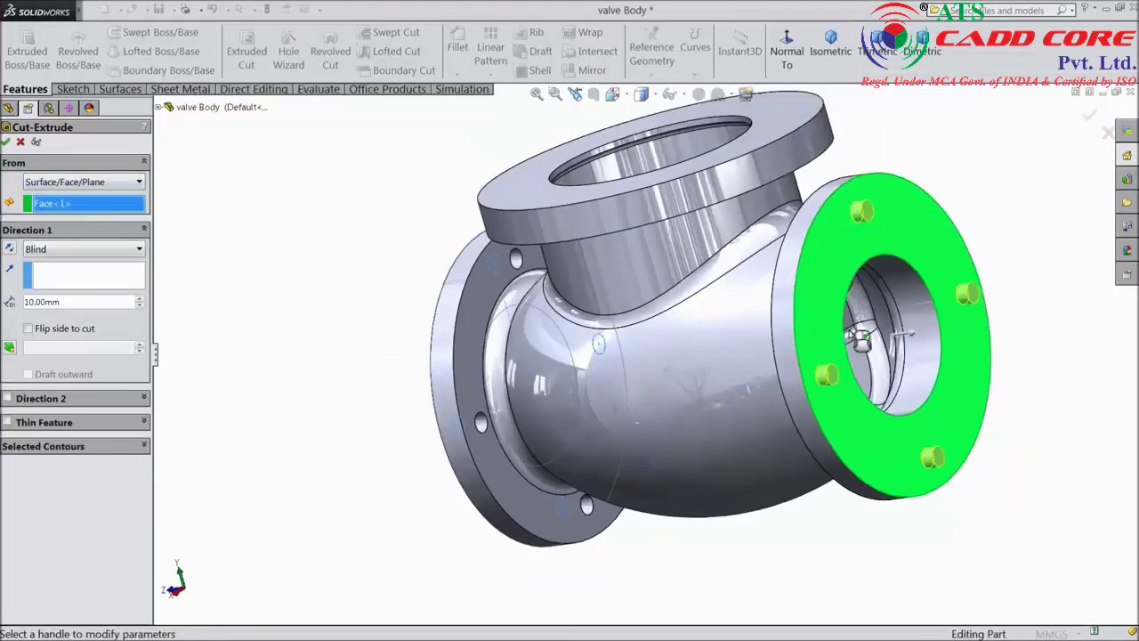
{"action": "left_click", "coordinate": [82, 252]}
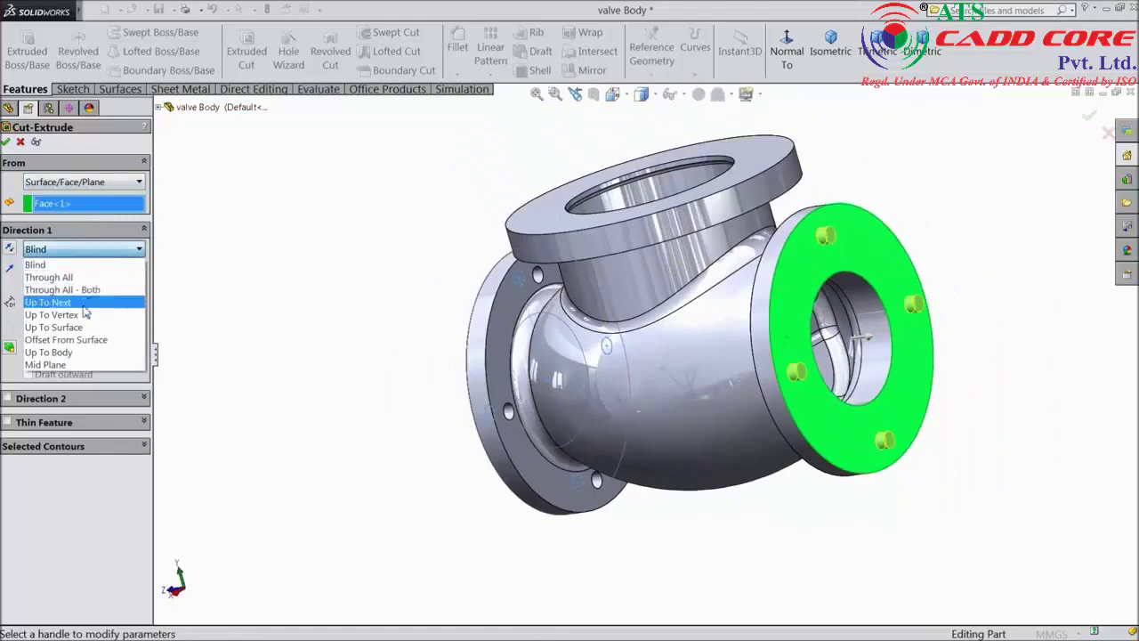
{"action": "left_click", "coordinate": [75, 326]}
{"action": "middle_click_drag", "start_coordinate": [422, 425], "coordinate": [498, 392]}
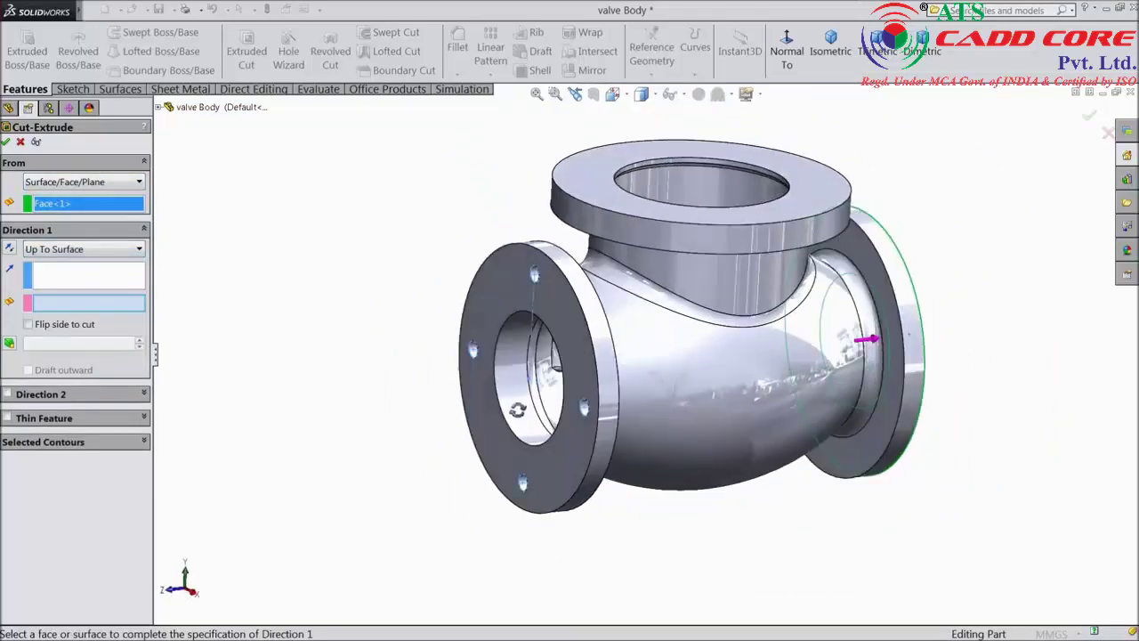
{"action": "scroll", "coordinate": [976, 363], "scroll_direction": "down", "scroll_amount": 5}
{"action": "left_click", "coordinate": [764, 247]}
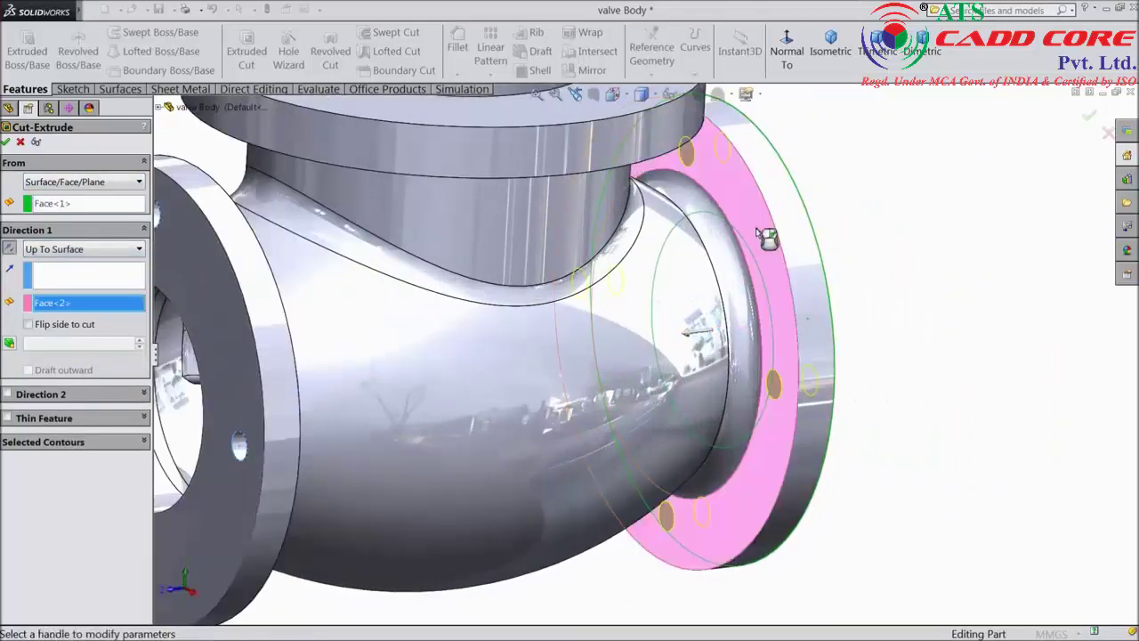
{"action": "left_click", "coordinate": [1086, 123]}
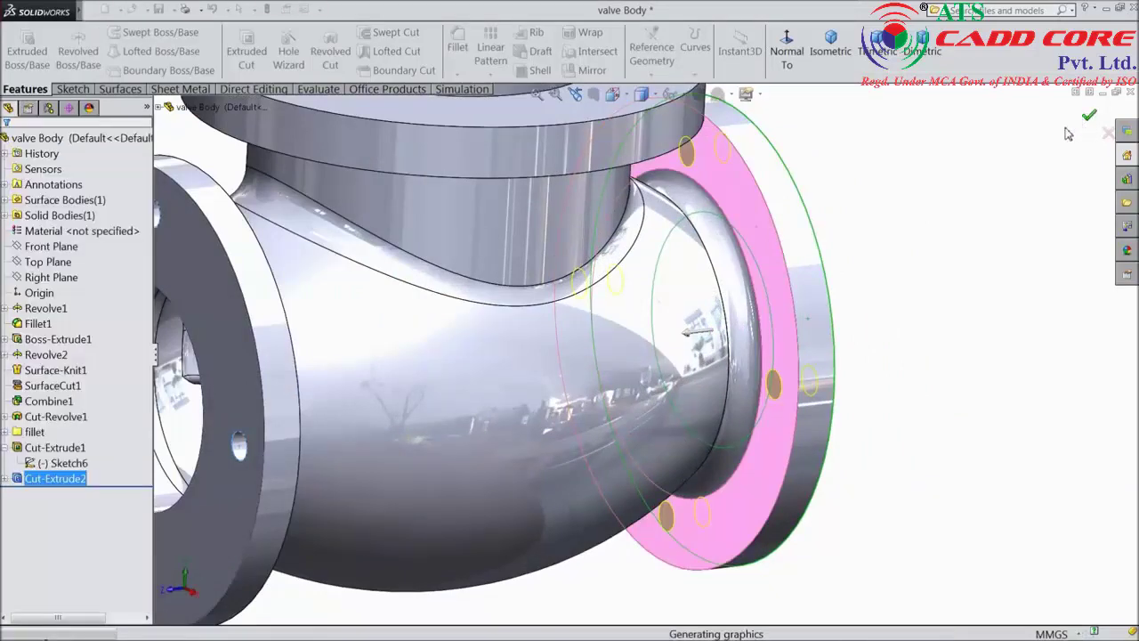
{"action": "key", "text": "f"}
{"action": "middle_click_drag", "start_coordinate": [863, 360], "coordinate": [776, 399]}
{"action": "scroll", "coordinate": [552, 320], "scroll_direction": "down", "scroll_amount": 3}
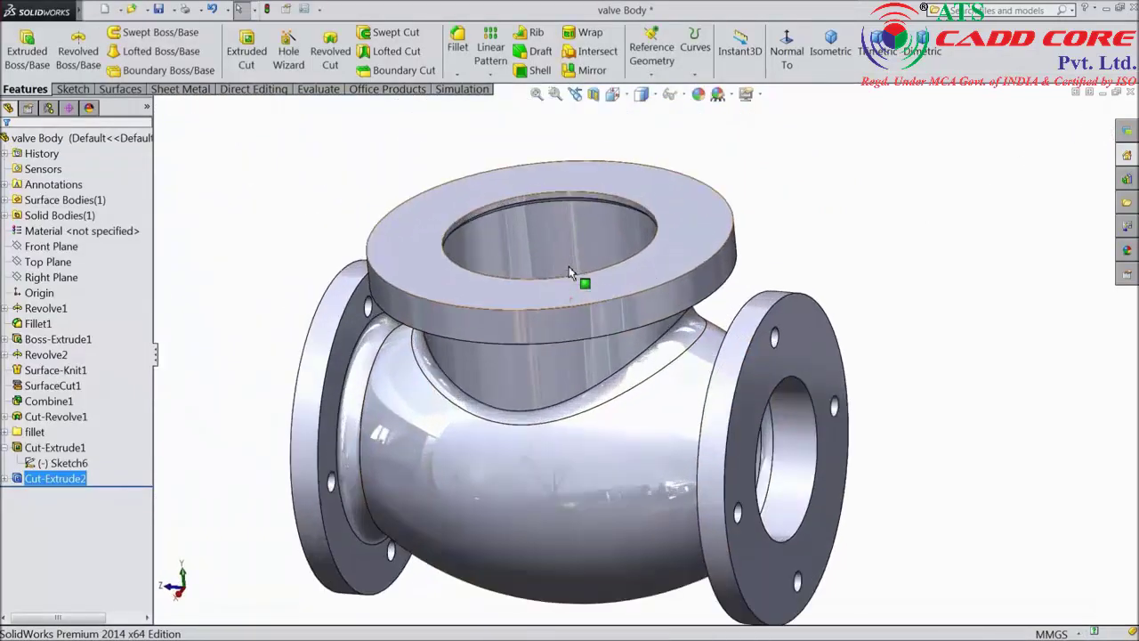
Choose an ISO Bottoming Tapped Hole of size M20 in the Hole Wizard.
{"action": "middle_click_drag", "start_coordinate": [324, 131], "coordinate": [331, 107]}
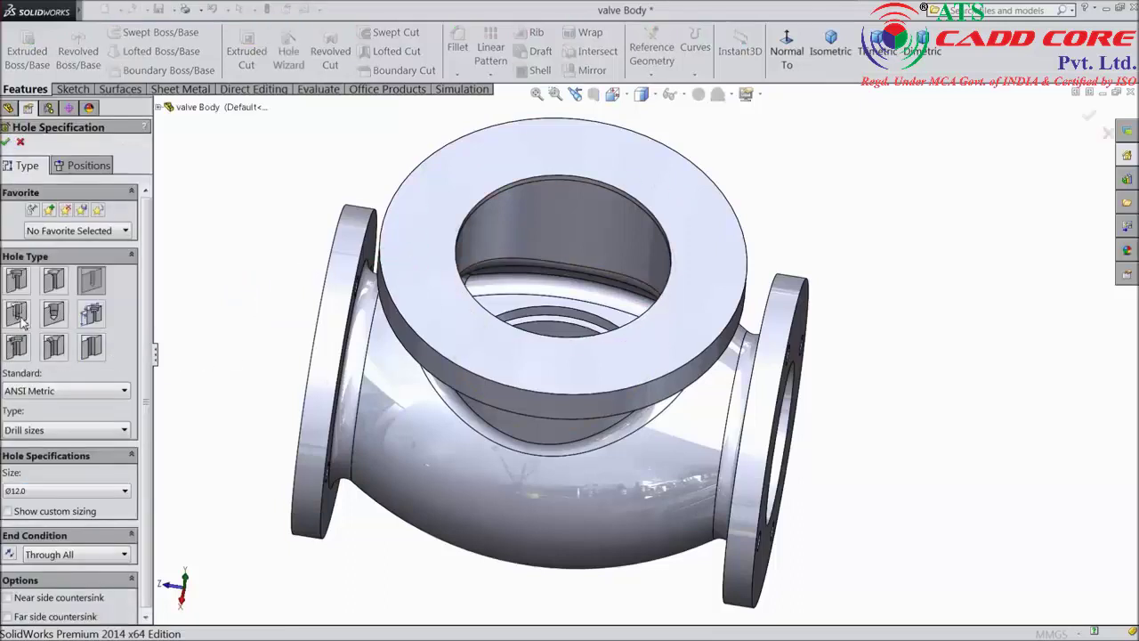
{"action": "left_click", "coordinate": [18, 317]}
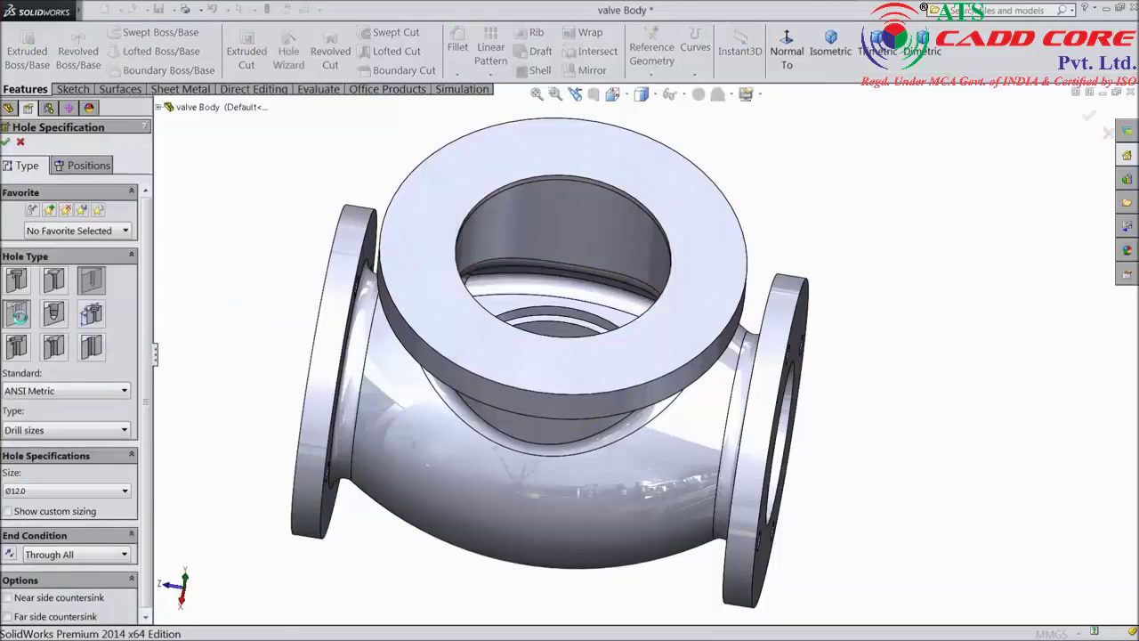
{"action": "left_click", "coordinate": [42, 432]}
{"action": "left_click", "coordinate": [44, 432]}
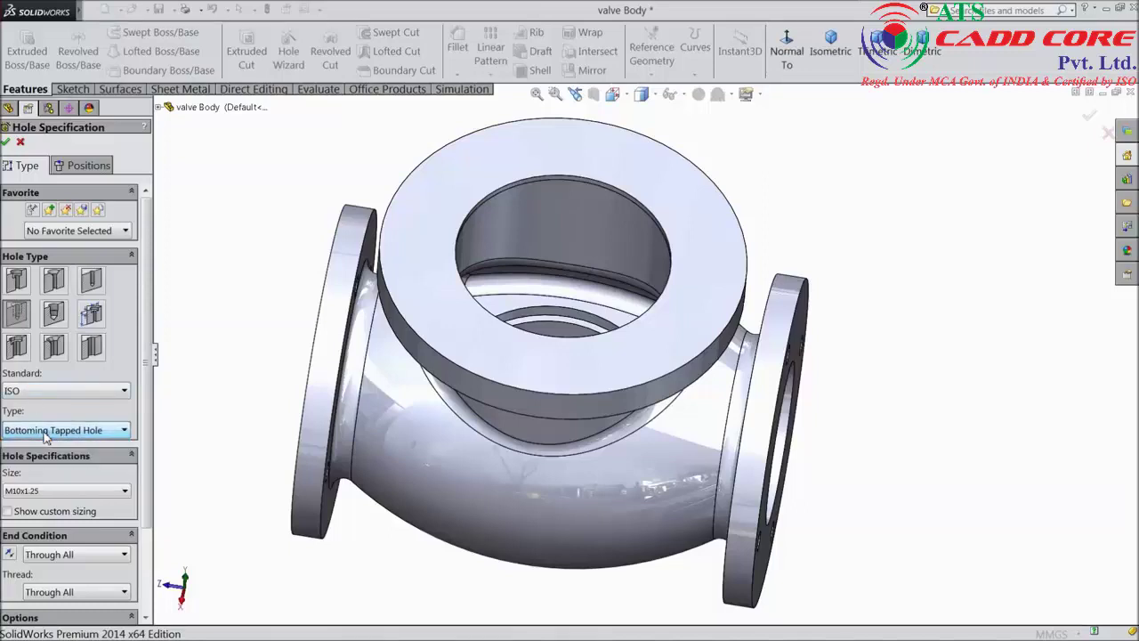
{"action": "left_click", "coordinate": [47, 491]}
{"action": "scroll", "coordinate": [33, 579], "scroll_direction": "down", "scroll_amount": 5}
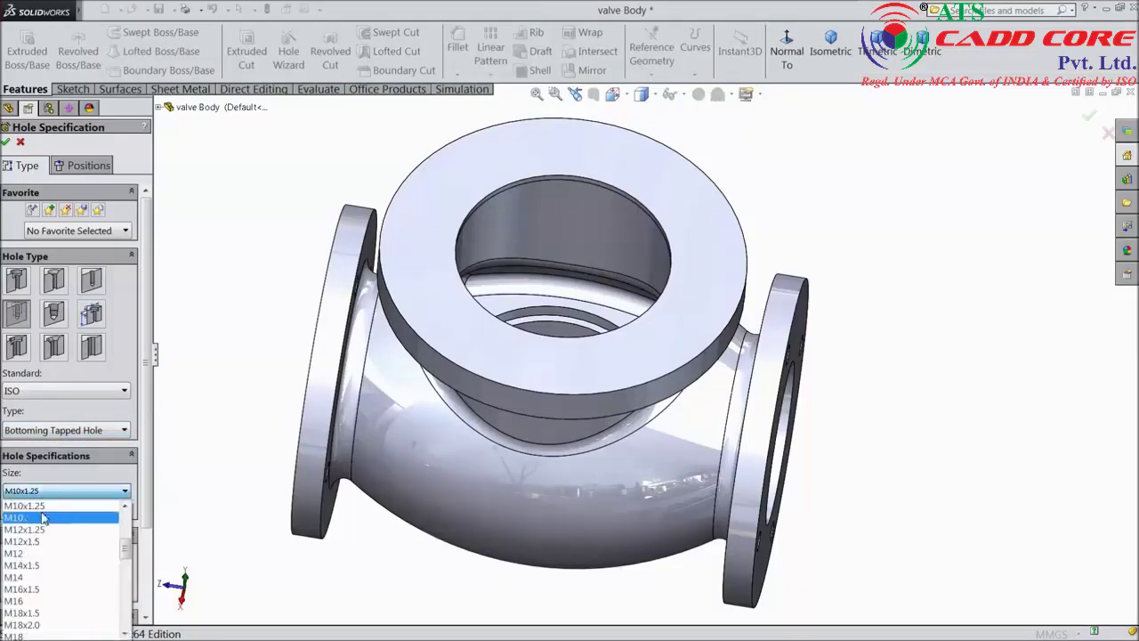
{"action": "scroll", "coordinate": [31, 603], "scroll_direction": "down", "scroll_amount": 4}
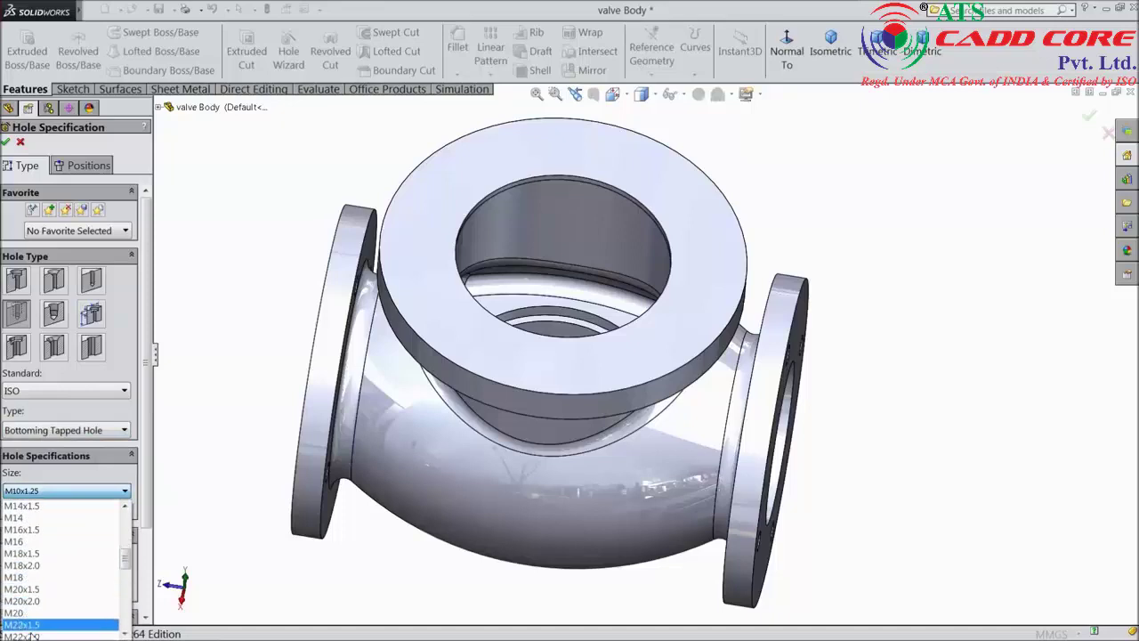
{"action": "left_click", "coordinate": [28, 577]}
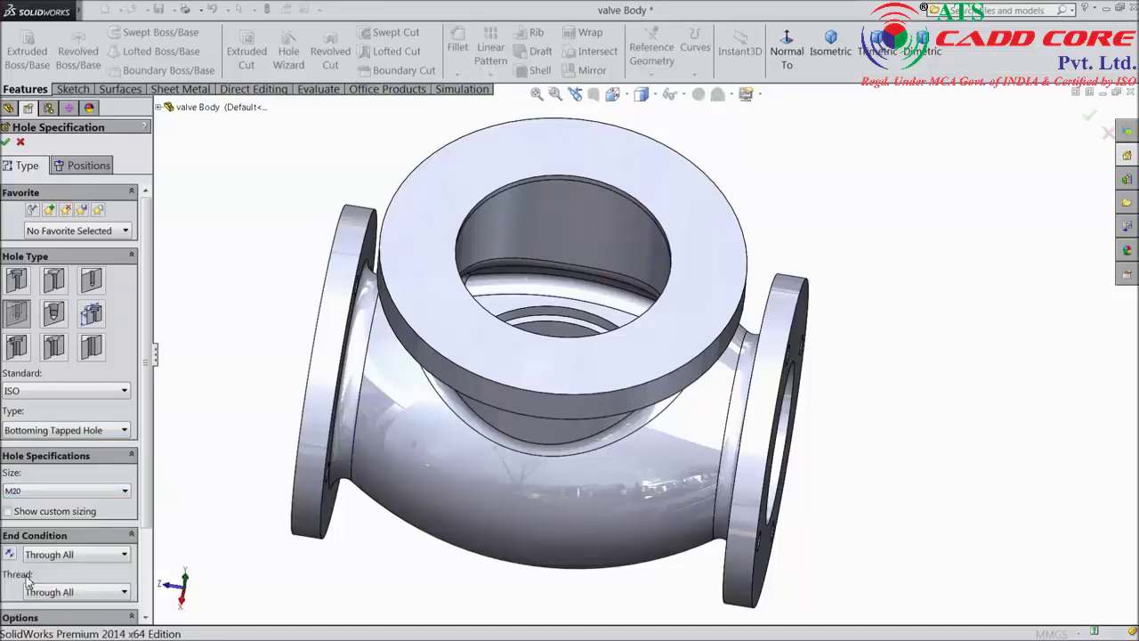
Set a blind hole depth of 35 mm with 30 mm of thread.
{"action": "left_click_drag", "start_coordinate": [151, 415], "coordinate": [140, 508]}
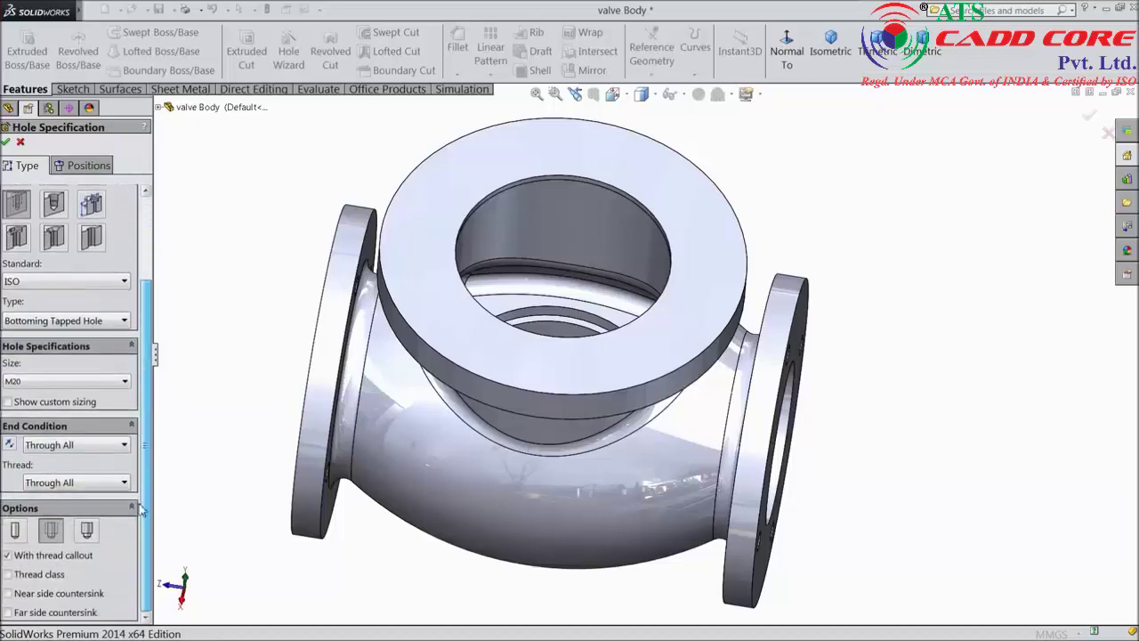
{"action": "left_click", "coordinate": [80, 447]}
{"action": "left_click", "coordinate": [60, 458]}
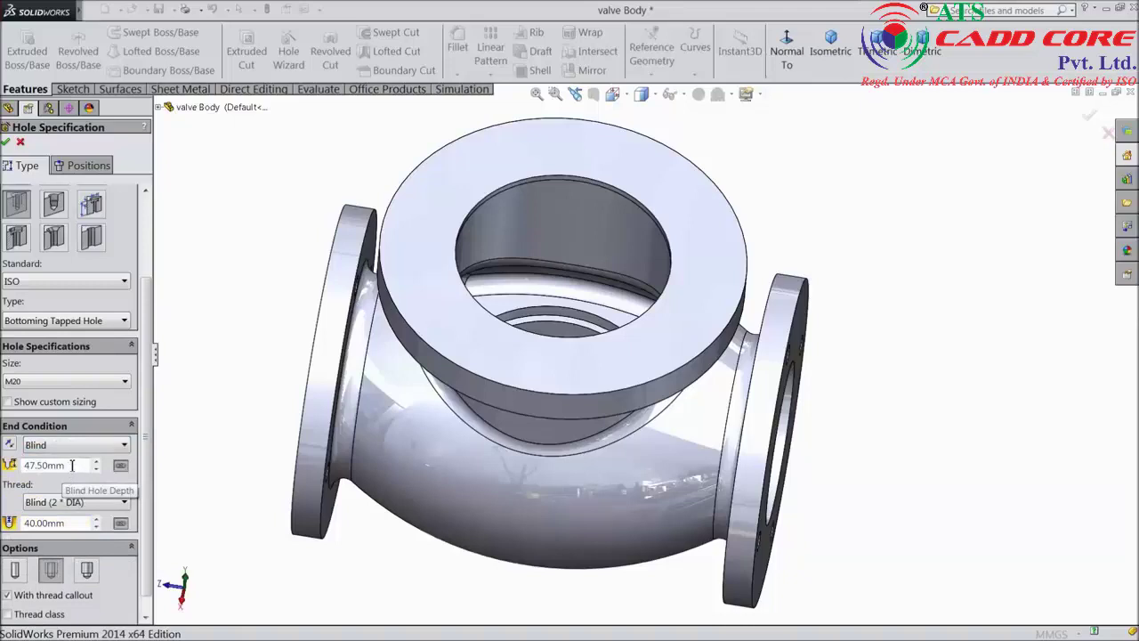
{"action": "left_click_drag", "start_coordinate": [72, 465], "coordinate": [26, 459]}
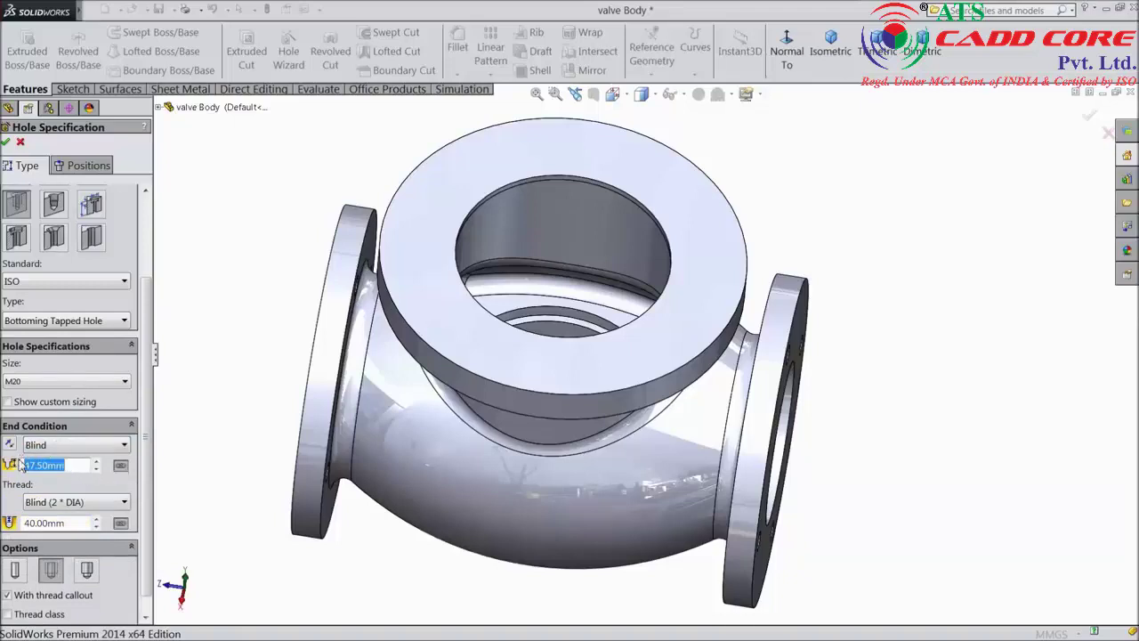
{"action": "type", "text": "35"}
{"action": "key", "text": "Return"}
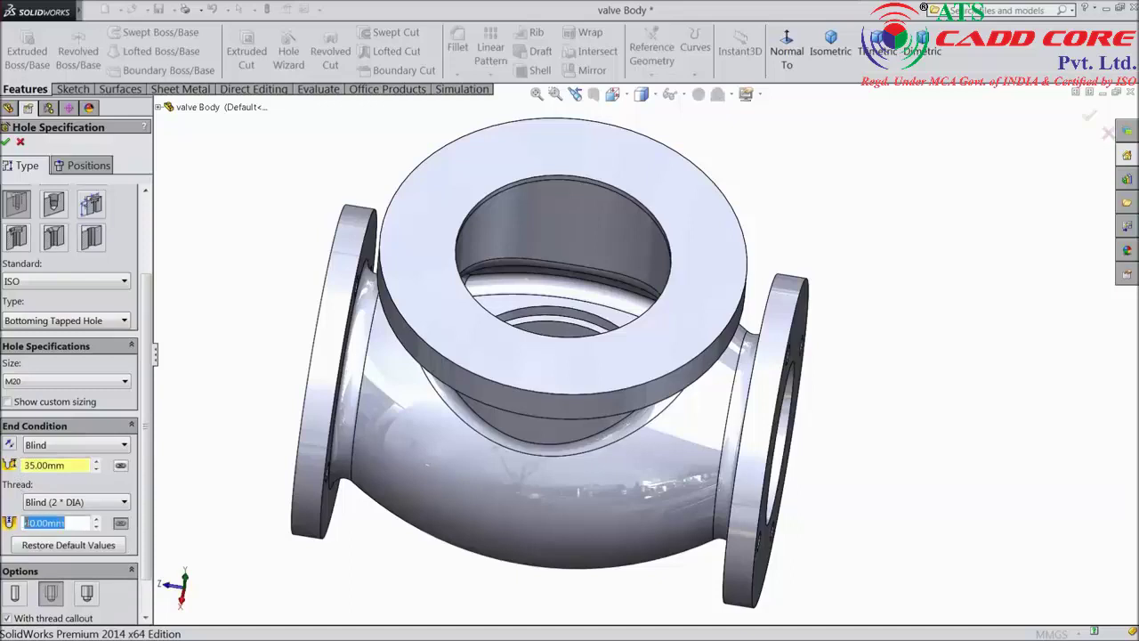
{"action": "type", "text": "30"}
{"action": "key", "text": "Return"}
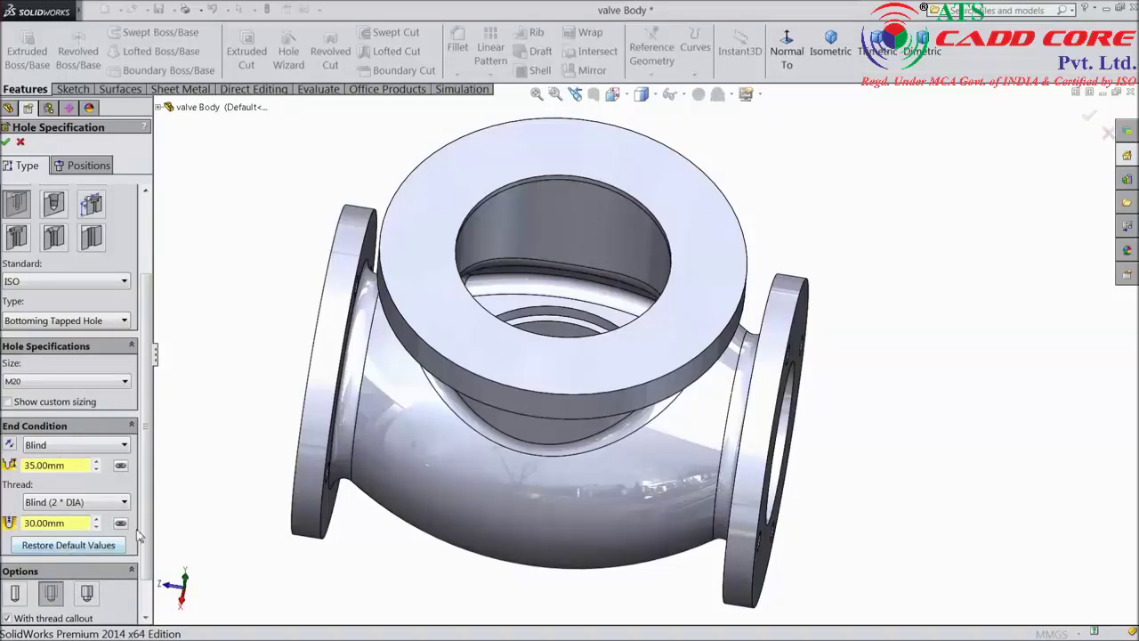
{"action": "scroll", "coordinate": [147, 576], "scroll_direction": "down", "scroll_amount": 2}
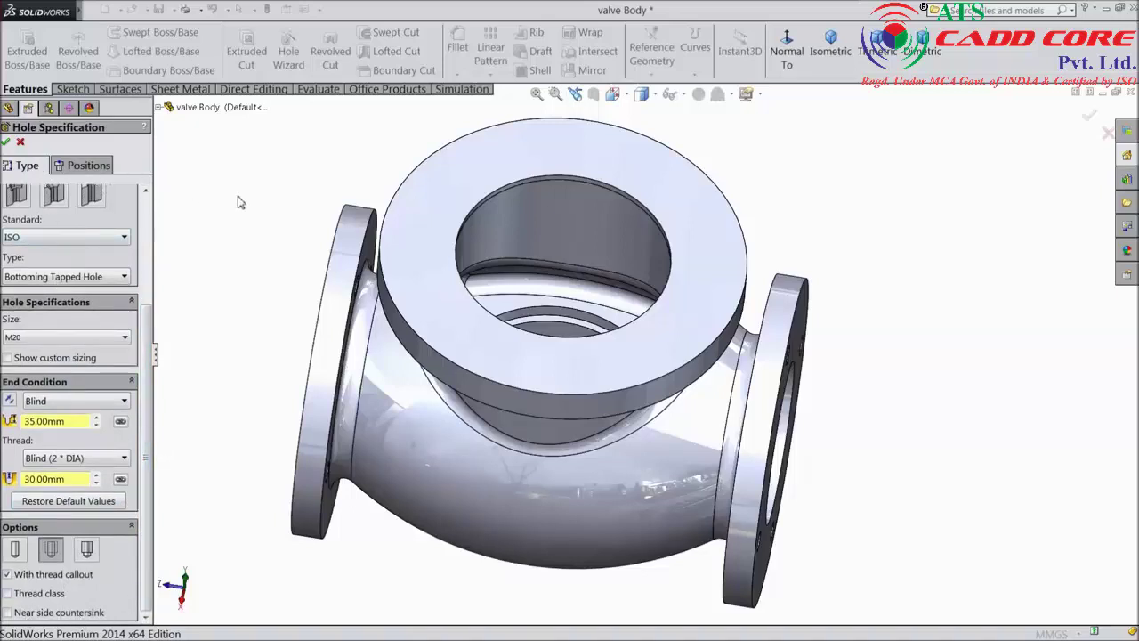
{"action": "left_click", "coordinate": [78, 171]}
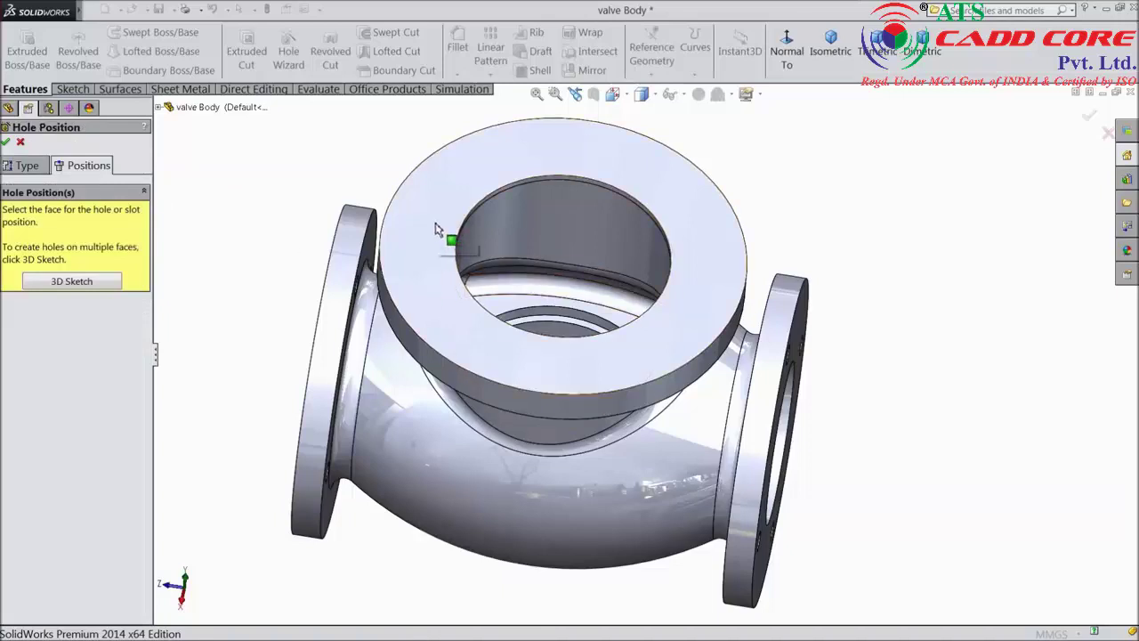
Sketch a six-sided polygon on the top flange face, centred on the bore origin.
{"action": "left_click", "coordinate": [73, 89]}
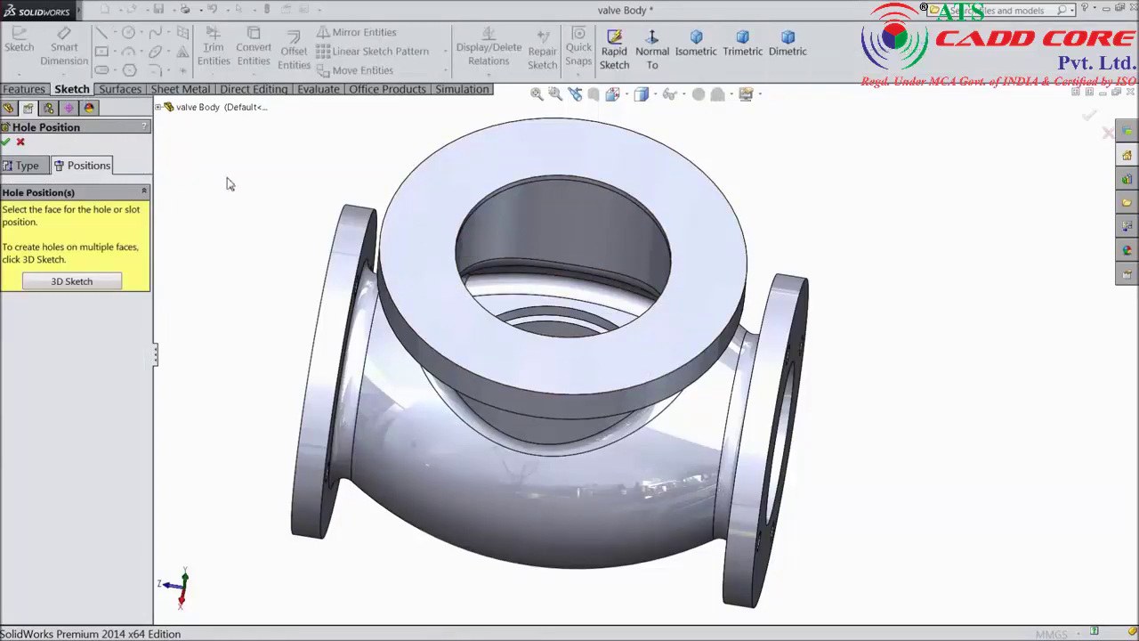
{"action": "scroll", "coordinate": [313, 227], "scroll_direction": "up", "scroll_amount": 2}
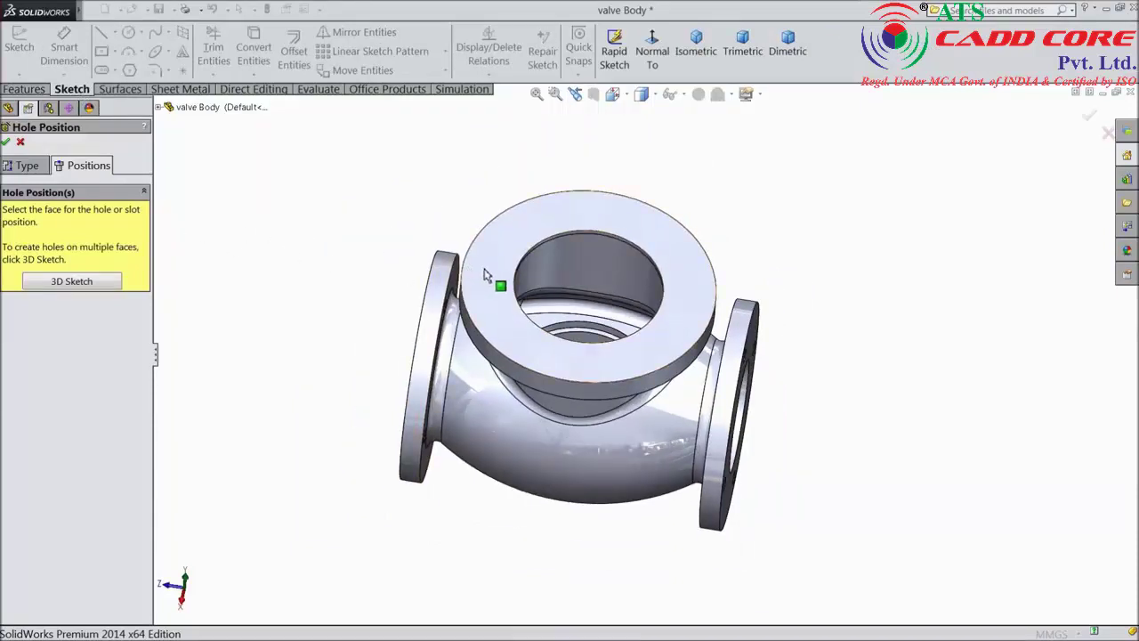
{"action": "scroll", "coordinate": [485, 274], "scroll_direction": "down", "scroll_amount": 2}
{"action": "left_click", "coordinate": [505, 292]}
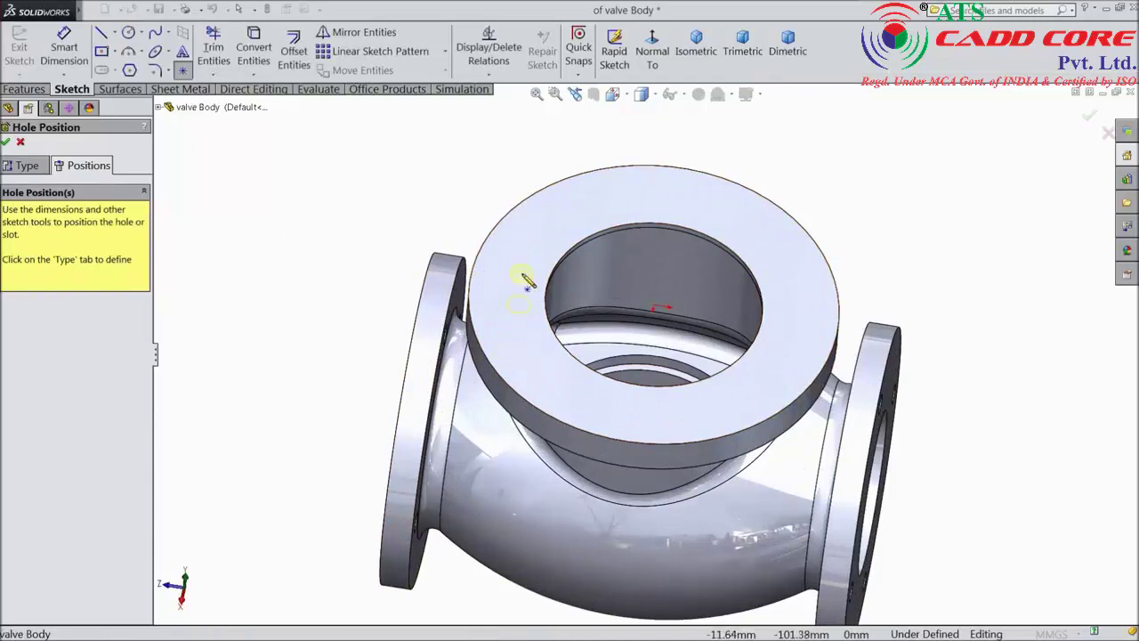
{"action": "left_click", "coordinate": [130, 71]}
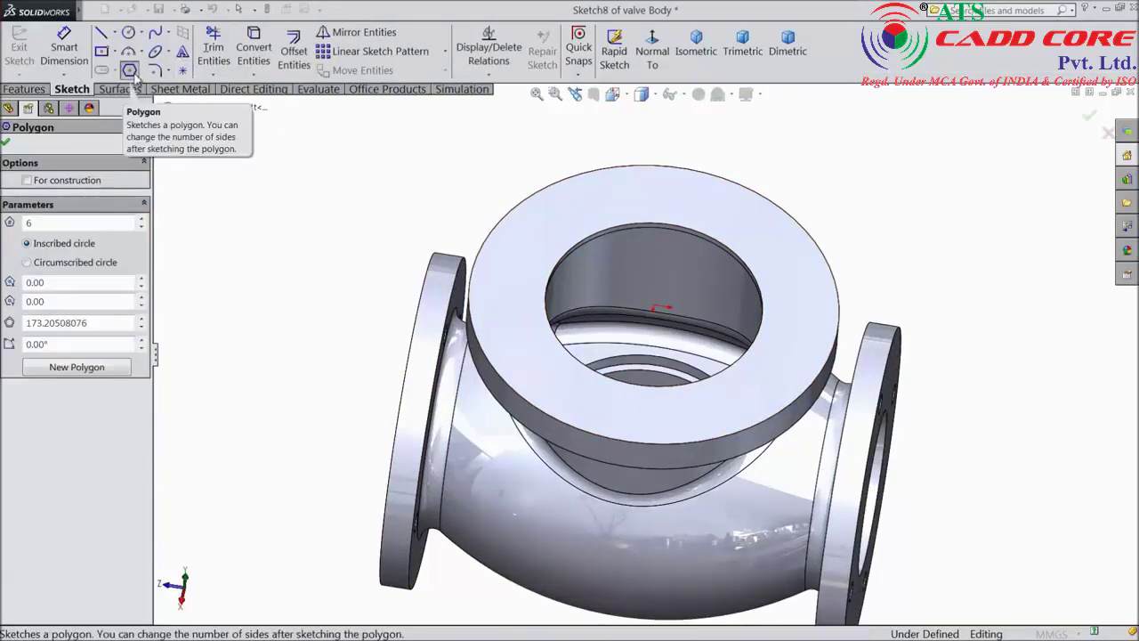
{"action": "left_click", "coordinate": [650, 53]}
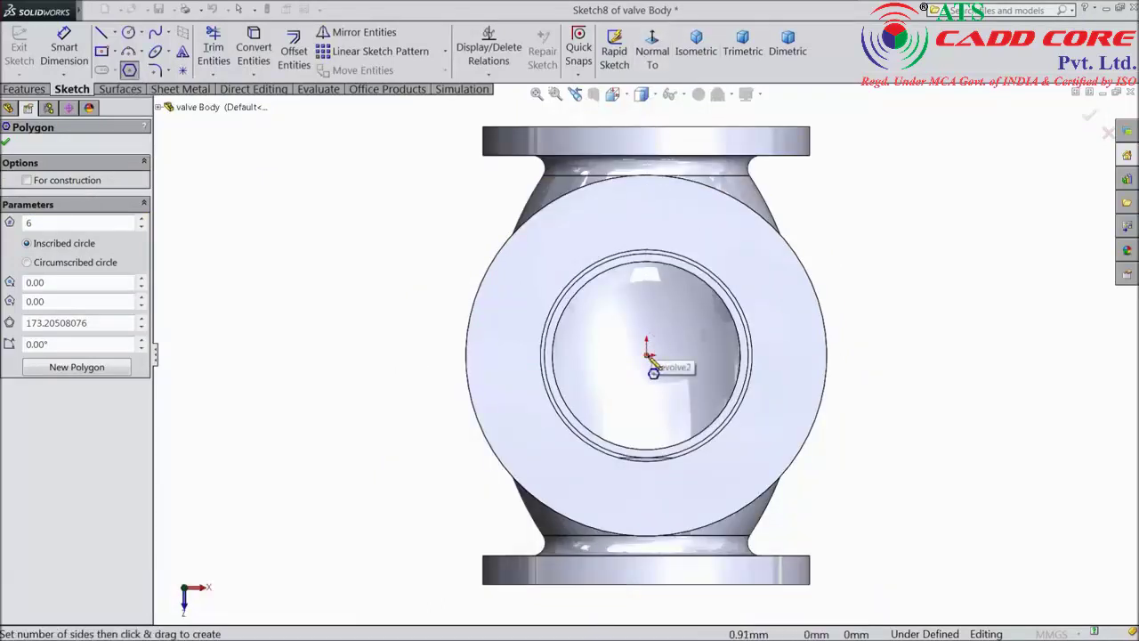
{"action": "left_click", "coordinate": [647, 355]}
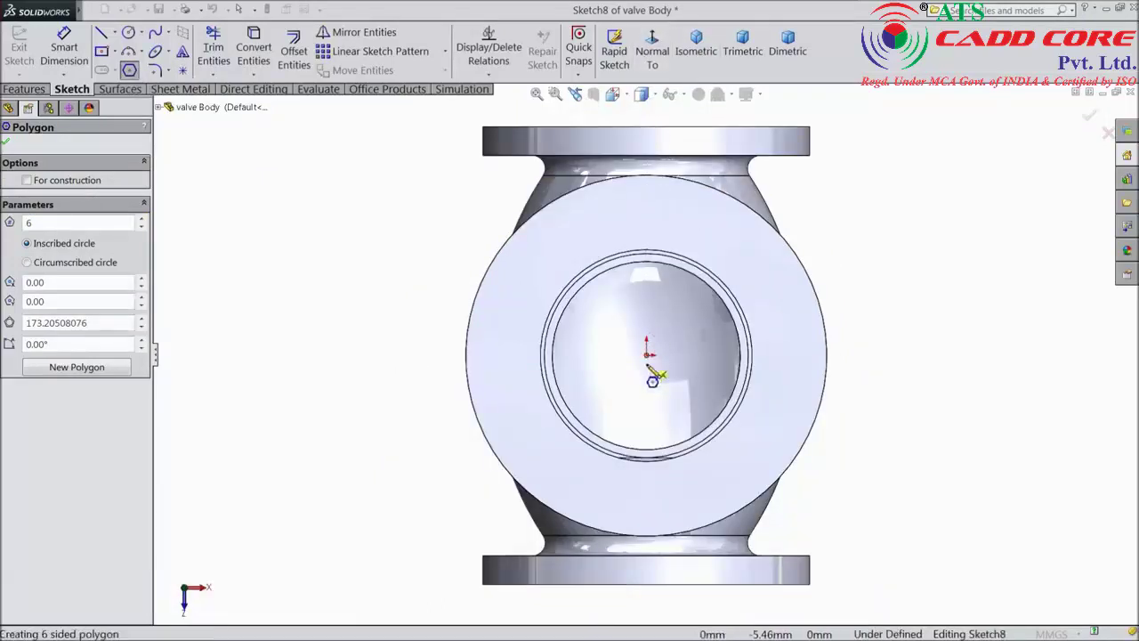
{"action": "left_click", "coordinate": [647, 504]}
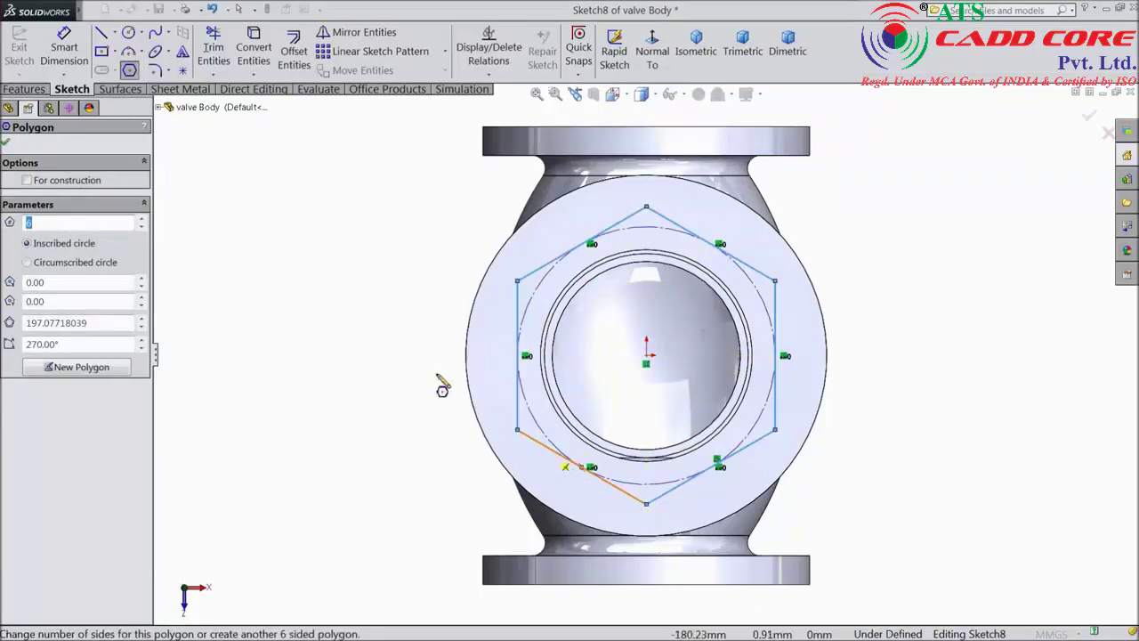
Dimension the hexagon 225 mm corner to corner and make its left edge vertical.
{"action": "left_click", "coordinate": [59, 68]}
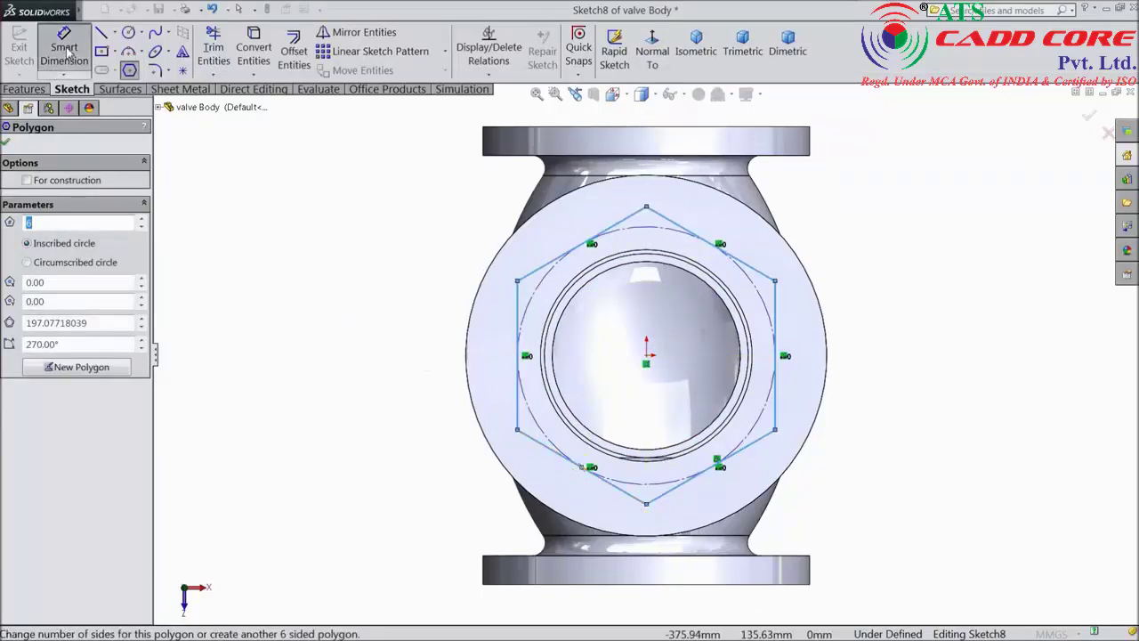
{"action": "left_click", "coordinate": [647, 208]}
{"action": "left_click", "coordinate": [647, 504]}
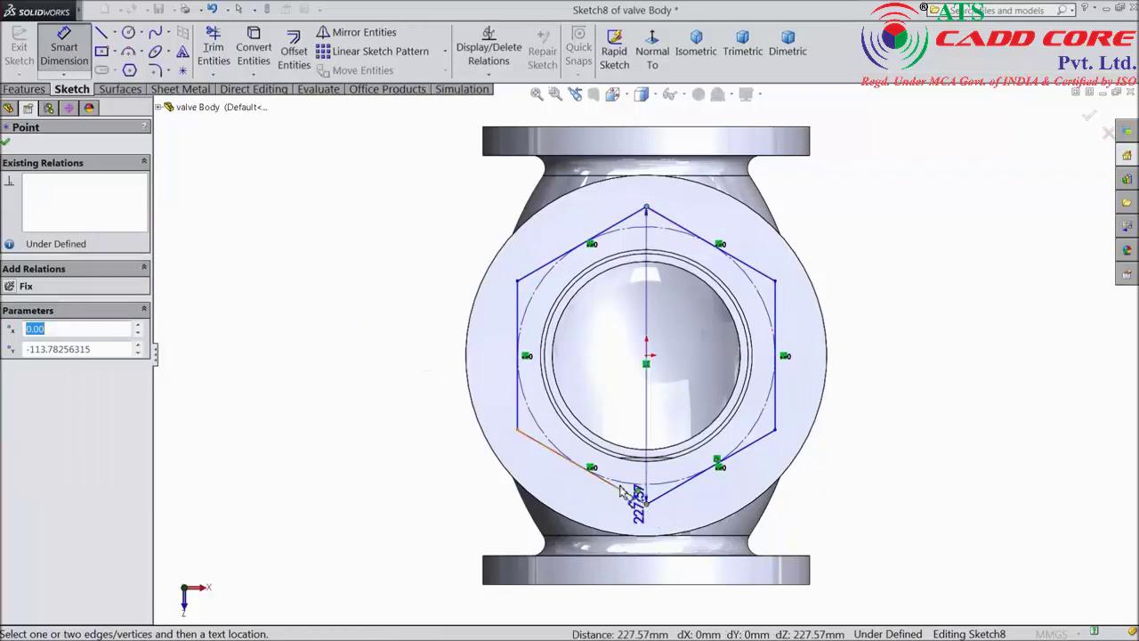
{"action": "left_click", "coordinate": [405, 361]}
{"action": "type", "text": "225"}
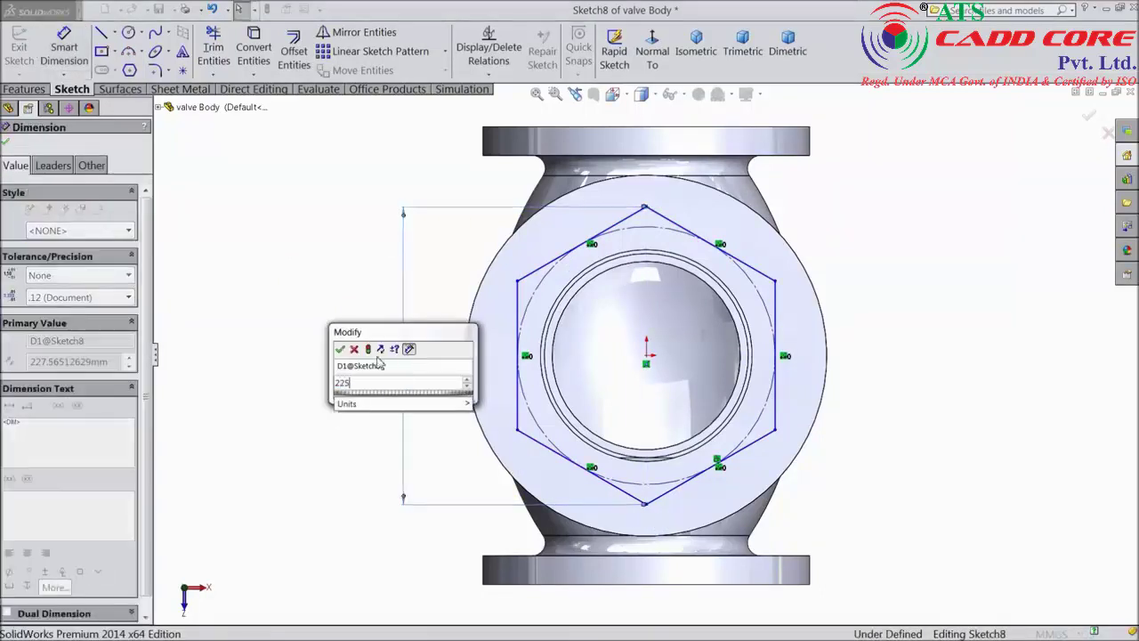
{"action": "left_click", "coordinate": [340, 349]}
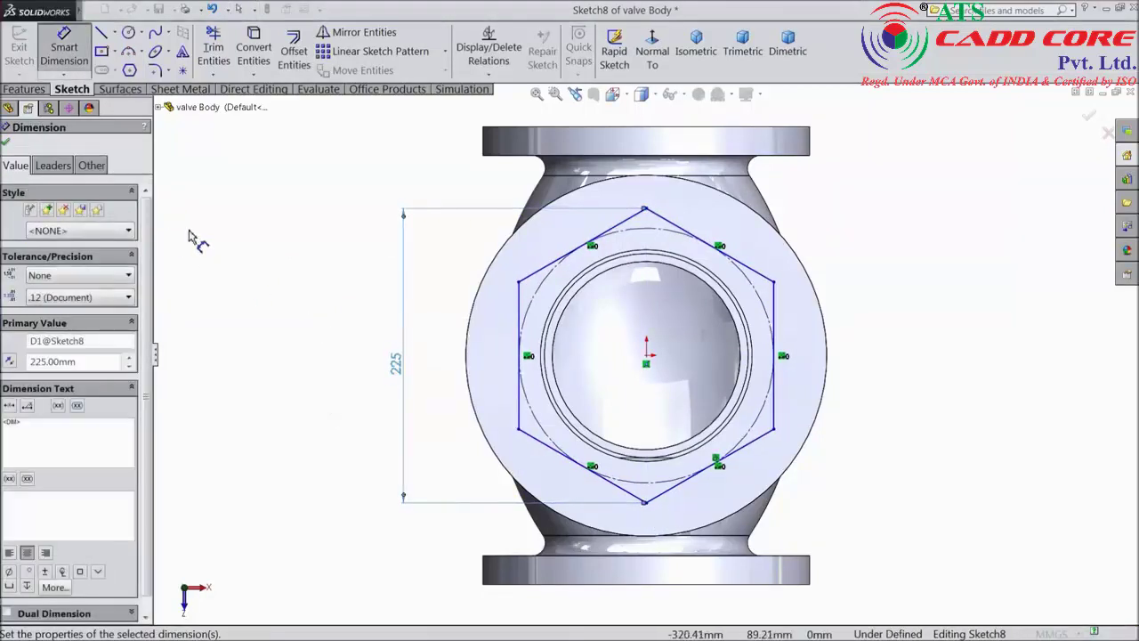
{"action": "left_click", "coordinate": [7, 145]}
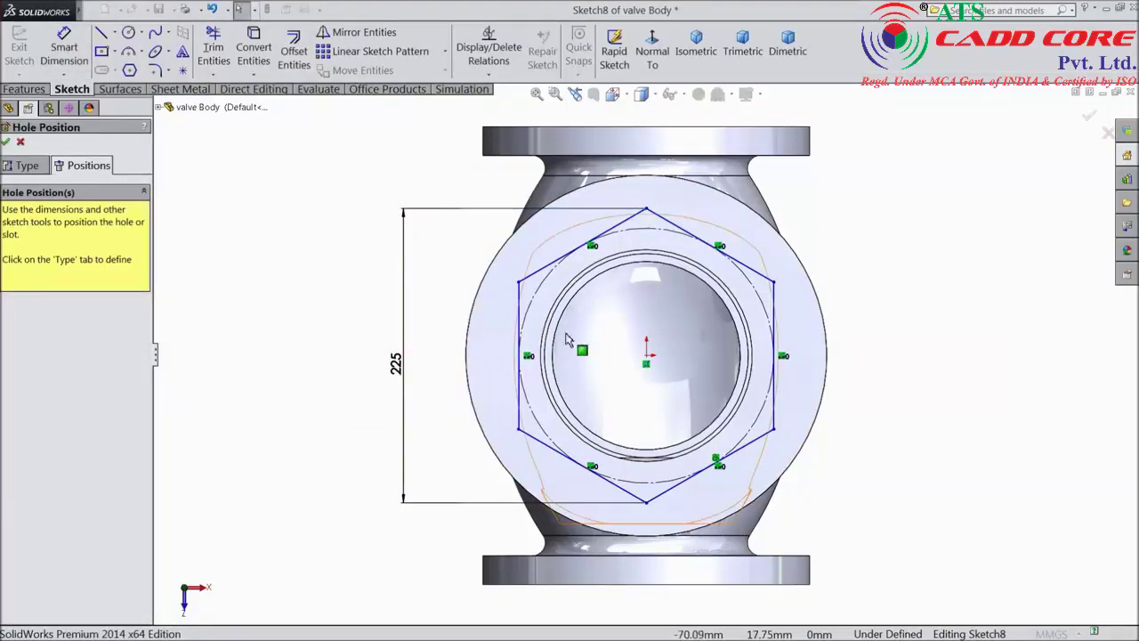
{"action": "left_click", "coordinate": [525, 311]}
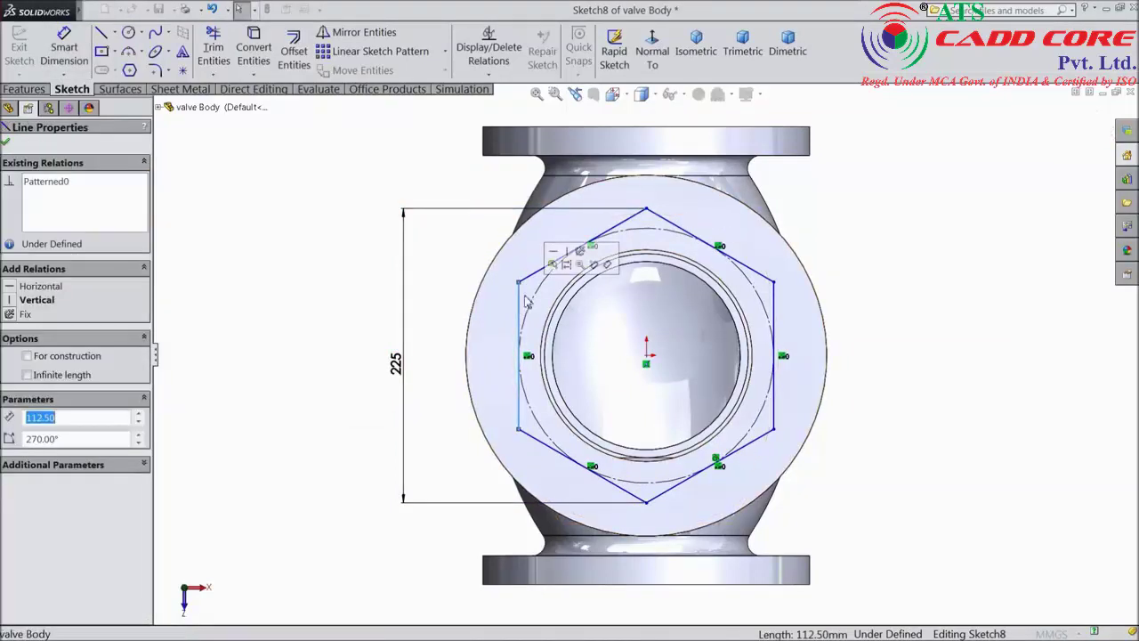
{"action": "left_click", "coordinate": [571, 258]}
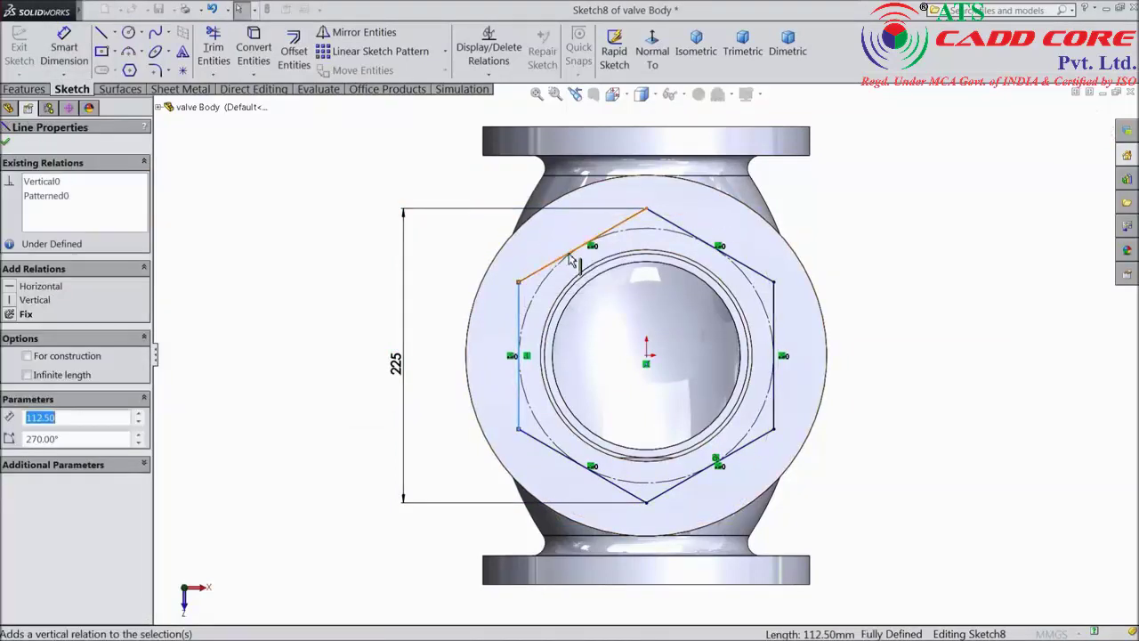
{"action": "left_click", "coordinate": [182, 71]}
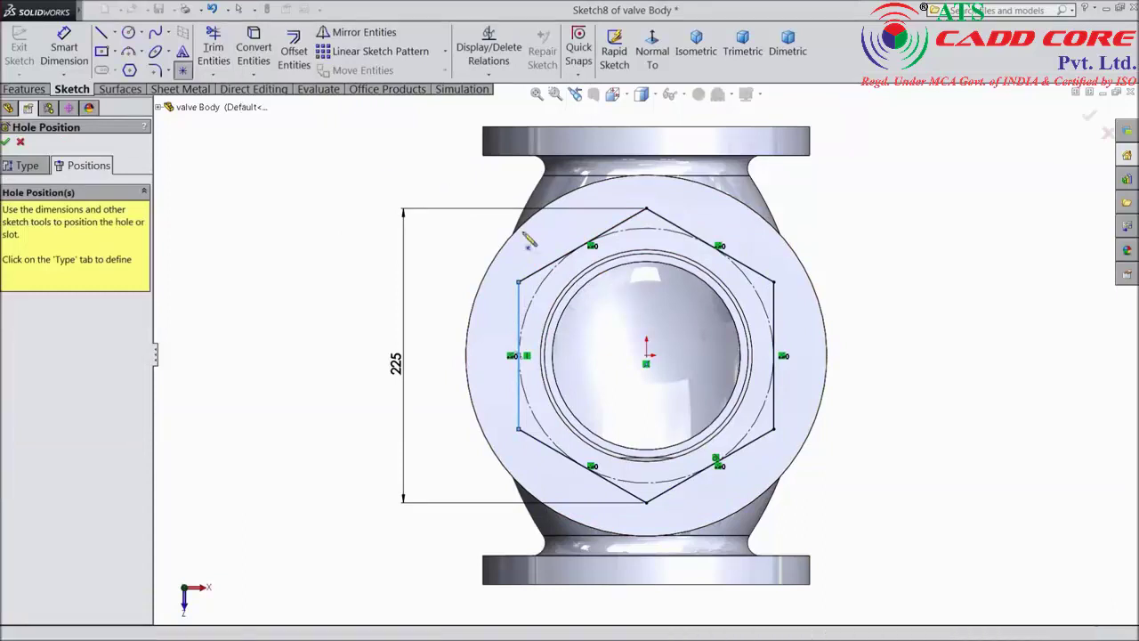
Place hole points on the hexagon corners and create the M20 tapped holes.
{"action": "left_click", "coordinate": [647, 211]}
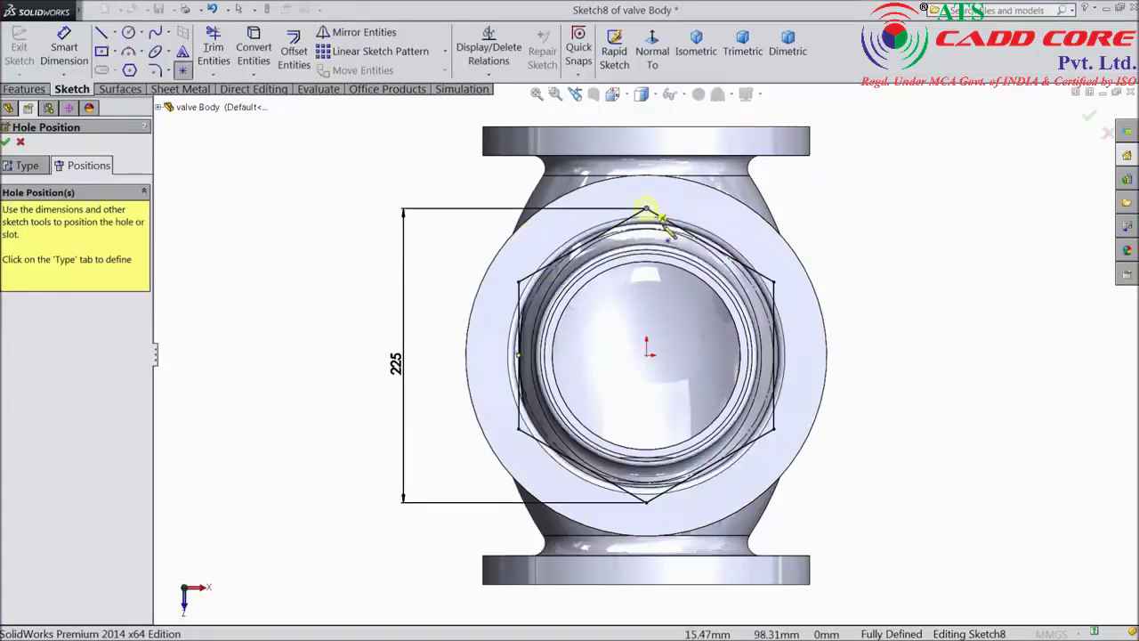
{"action": "left_click", "coordinate": [775, 282]}
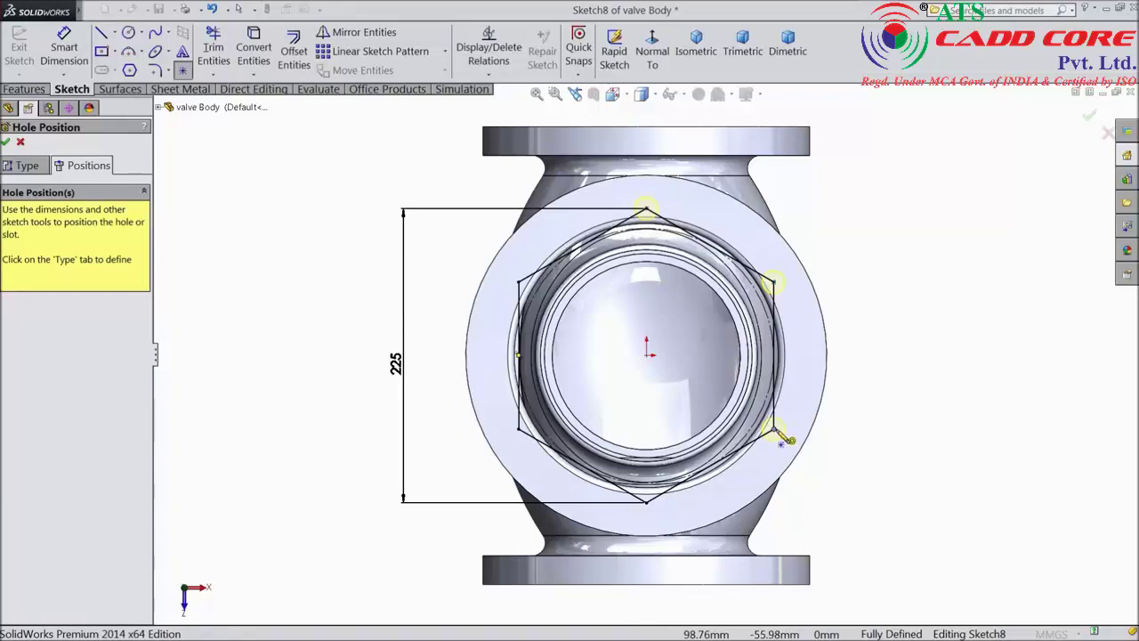
{"action": "left_click", "coordinate": [776, 432]}
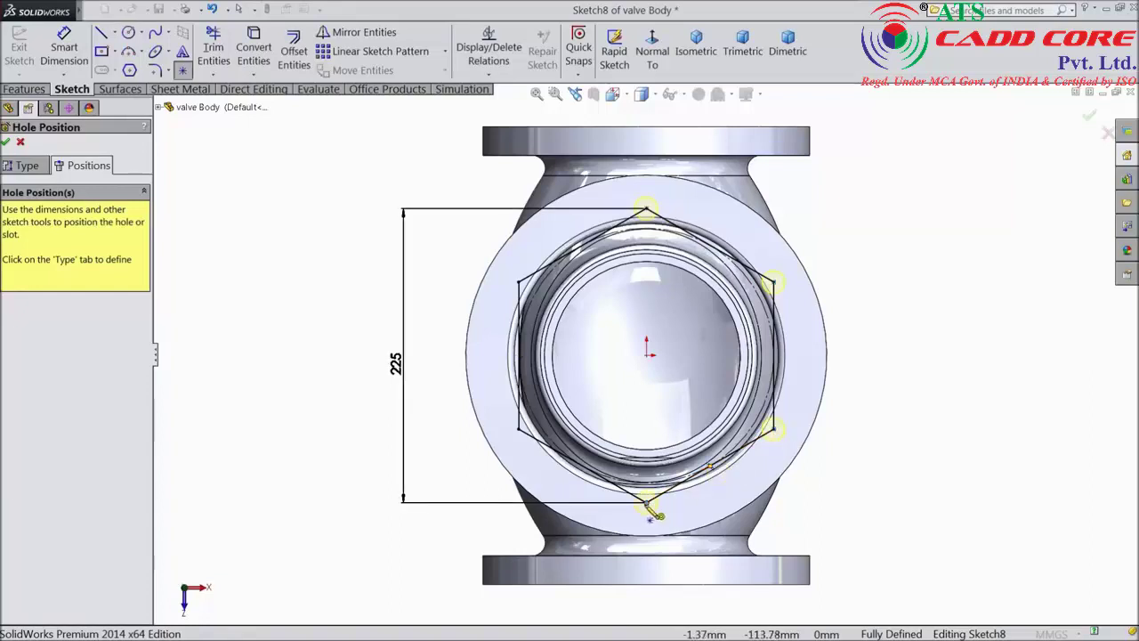
{"action": "left_click", "coordinate": [520, 430]}
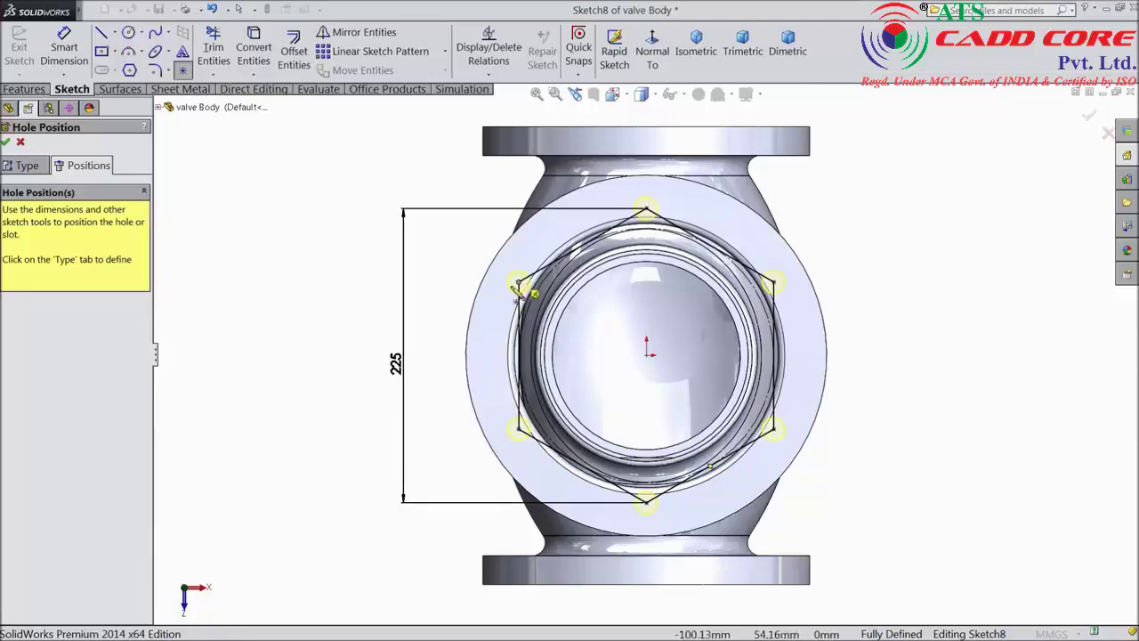
{"action": "middle_click_drag", "start_coordinate": [264, 326], "coordinate": [325, 315]}
{"action": "scroll", "coordinate": [672, 351], "scroll_direction": "down", "scroll_amount": 2}
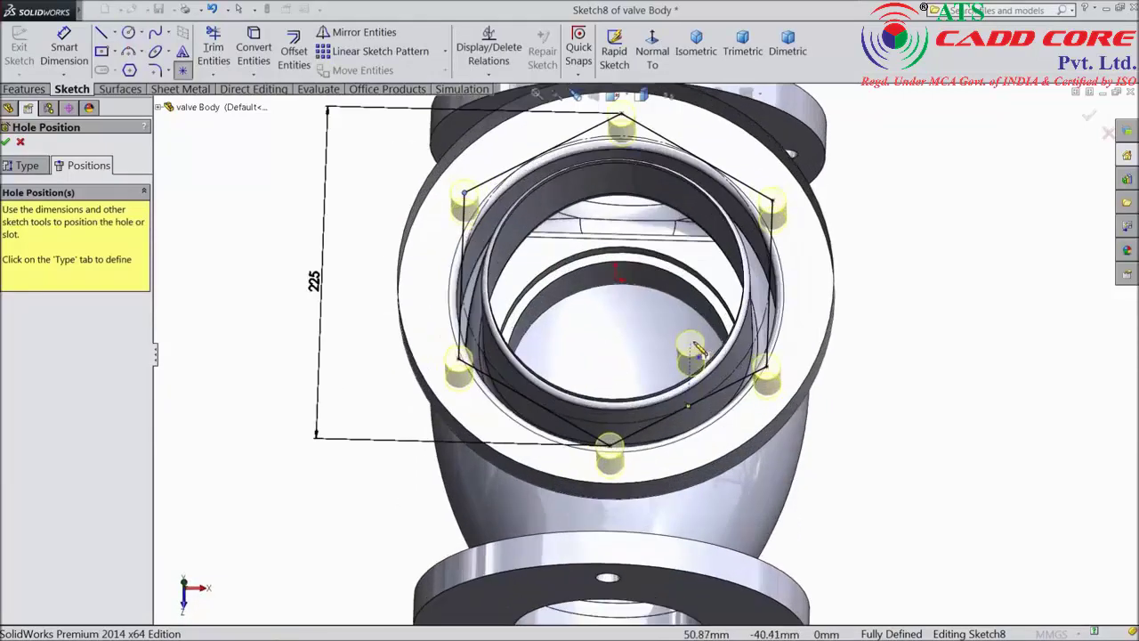
{"action": "scroll", "coordinate": [680, 350], "scroll_direction": "down", "scroll_amount": 1}
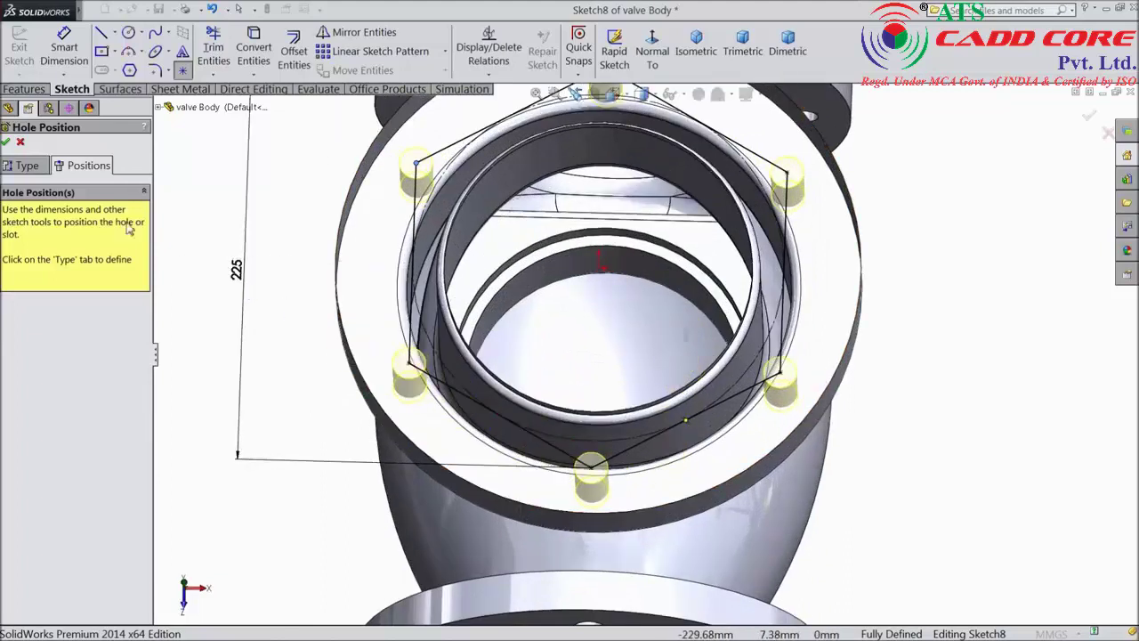
{"action": "left_click", "coordinate": [6, 144]}
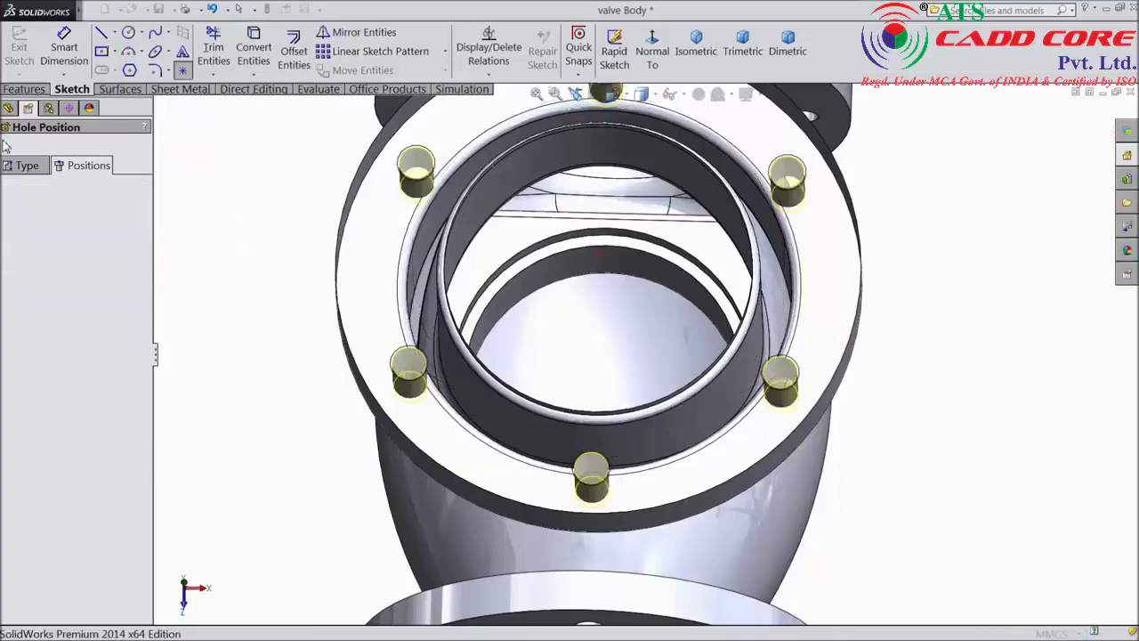
{"action": "scroll", "coordinate": [276, 305], "scroll_direction": "up", "scroll_amount": 2}
{"action": "middle_click_drag", "start_coordinate": [276, 306], "coordinate": [326, 315]}
{"action": "scroll", "coordinate": [498, 310], "scroll_direction": "down", "scroll_amount": 5}
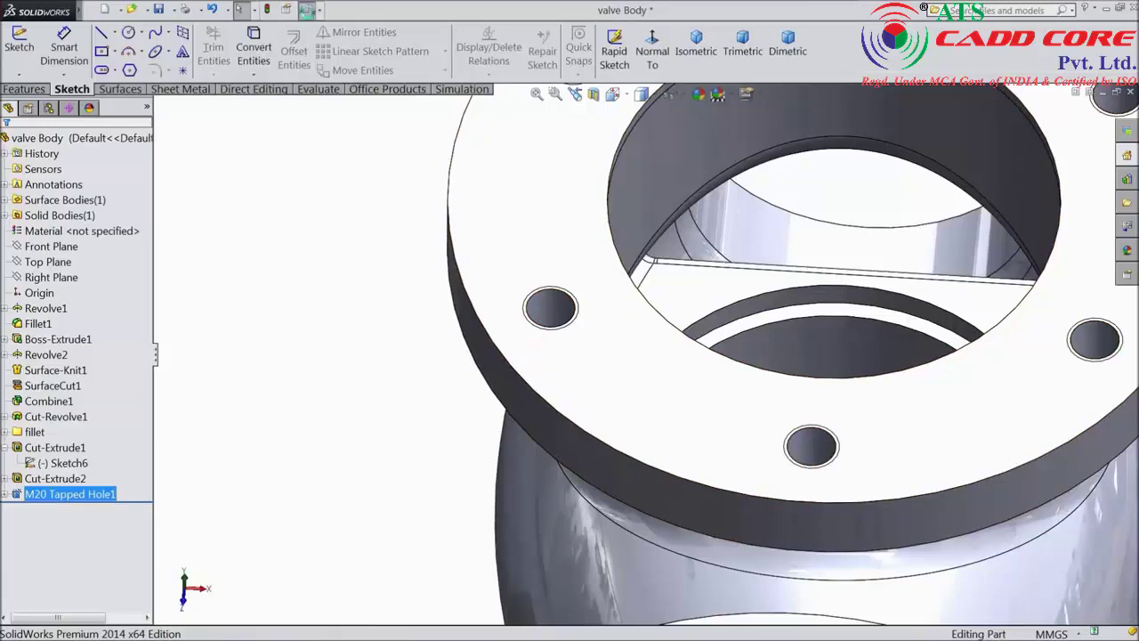
Enable shaded cosmetic threads in the document's Detailing properties.
{"action": "left_click", "coordinate": [306, 9]}
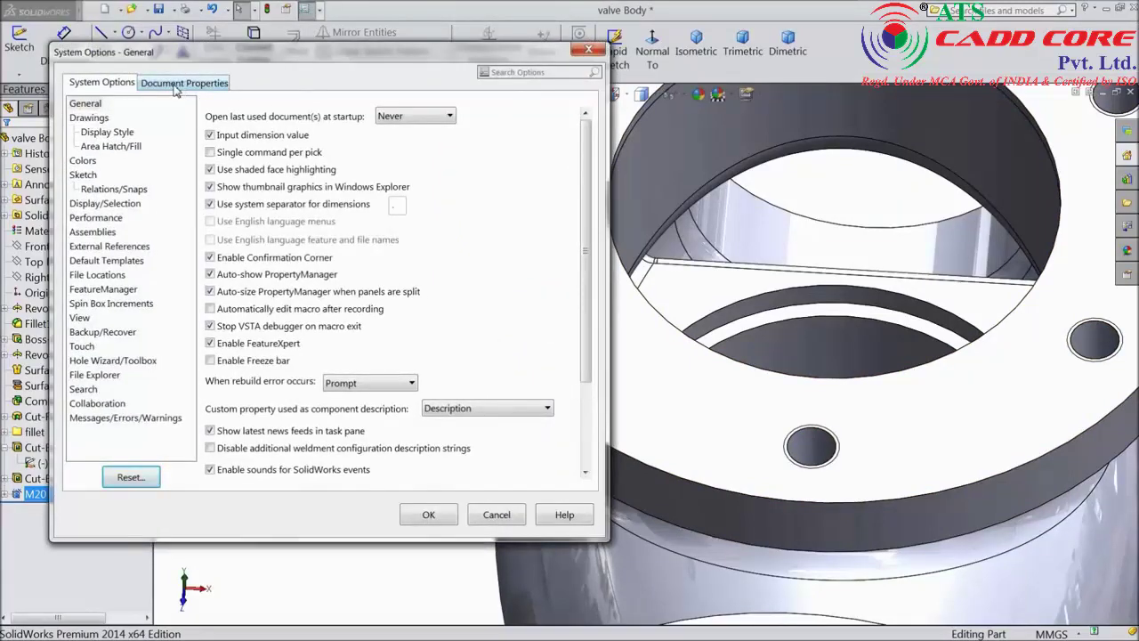
{"action": "left_click", "coordinate": [177, 83]}
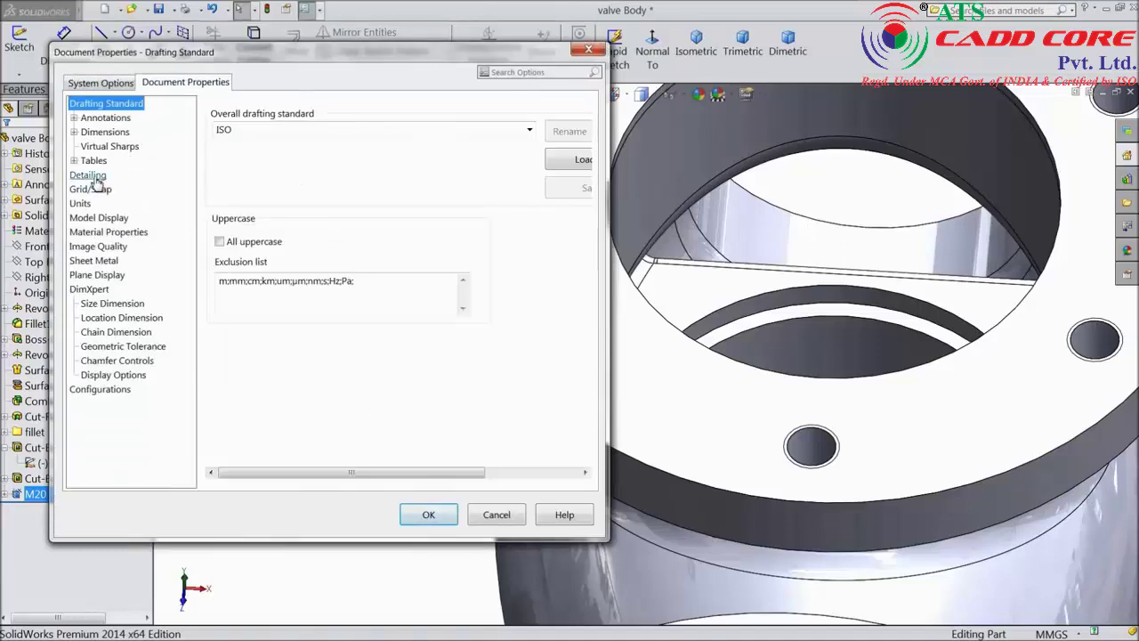
{"action": "left_click", "coordinate": [89, 175]}
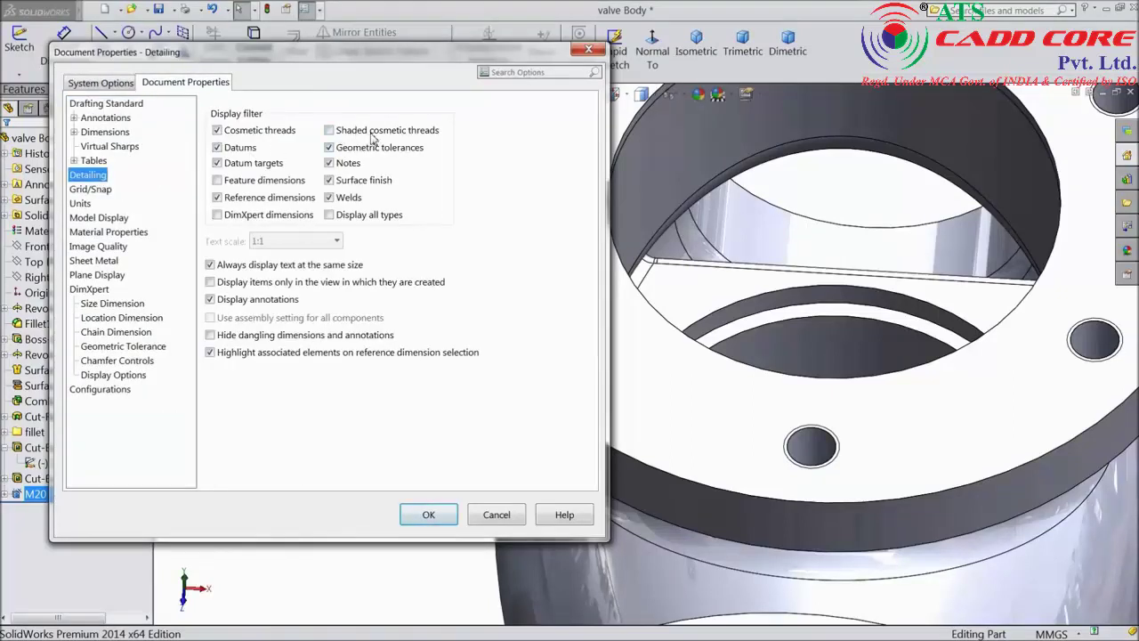
{"action": "left_click", "coordinate": [424, 516]}
{"action": "scroll", "coordinate": [445, 486], "scroll_direction": "up", "scroll_amount": 3}
Zoom in to inspect the threaded holes on the valve body.
{"action": "scroll", "coordinate": [590, 354], "scroll_direction": "down", "scroll_amount": 5}
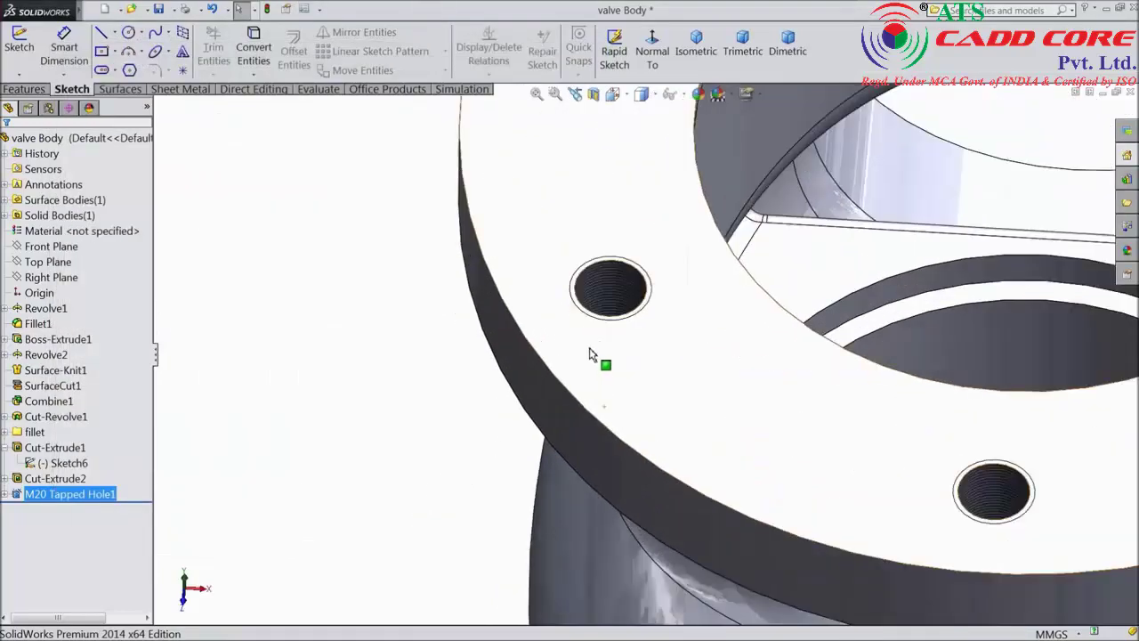
{"action": "scroll", "coordinate": [590, 354], "scroll_direction": "down", "scroll_amount": 4}
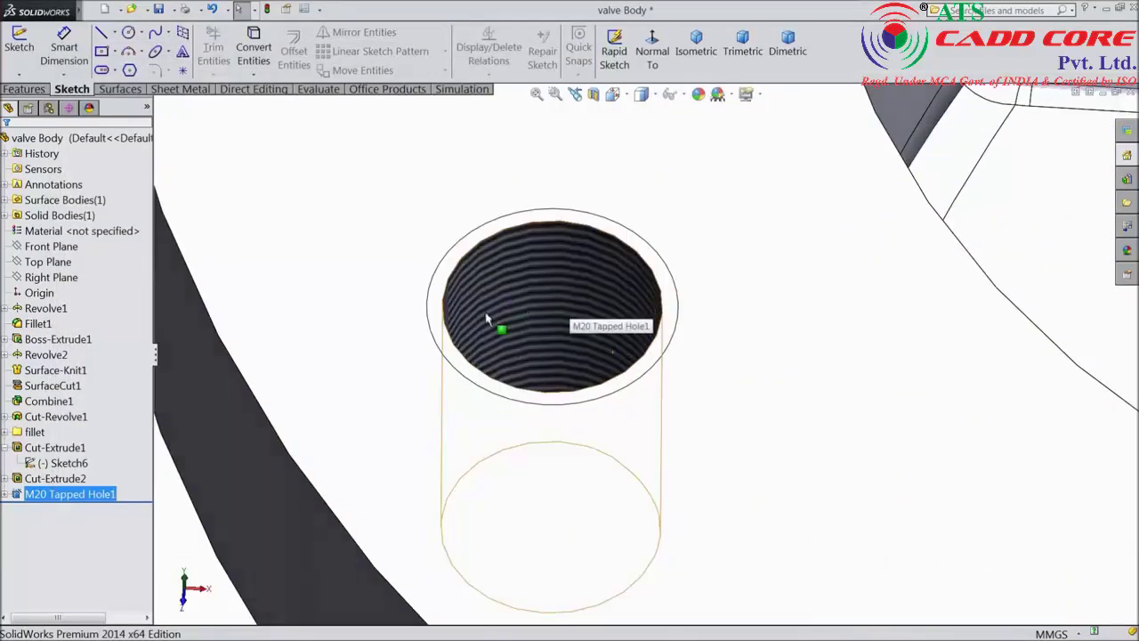
{"action": "scroll", "coordinate": [488, 321], "scroll_direction": "up", "scroll_amount": 6}
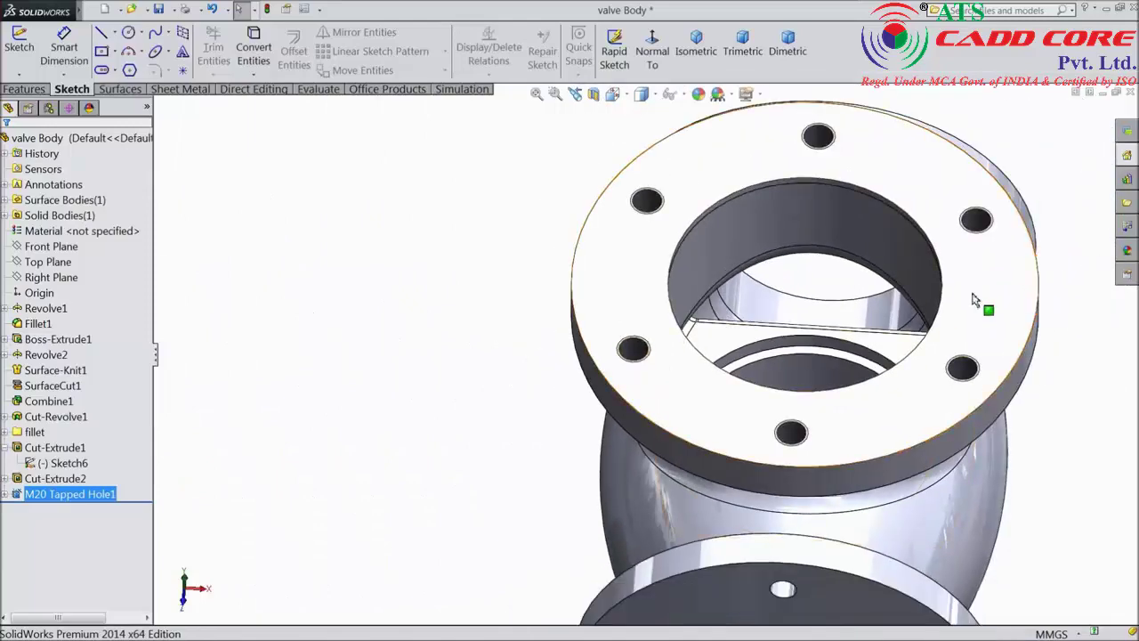
{"action": "scroll", "coordinate": [754, 402], "scroll_direction": "down", "scroll_amount": 4}
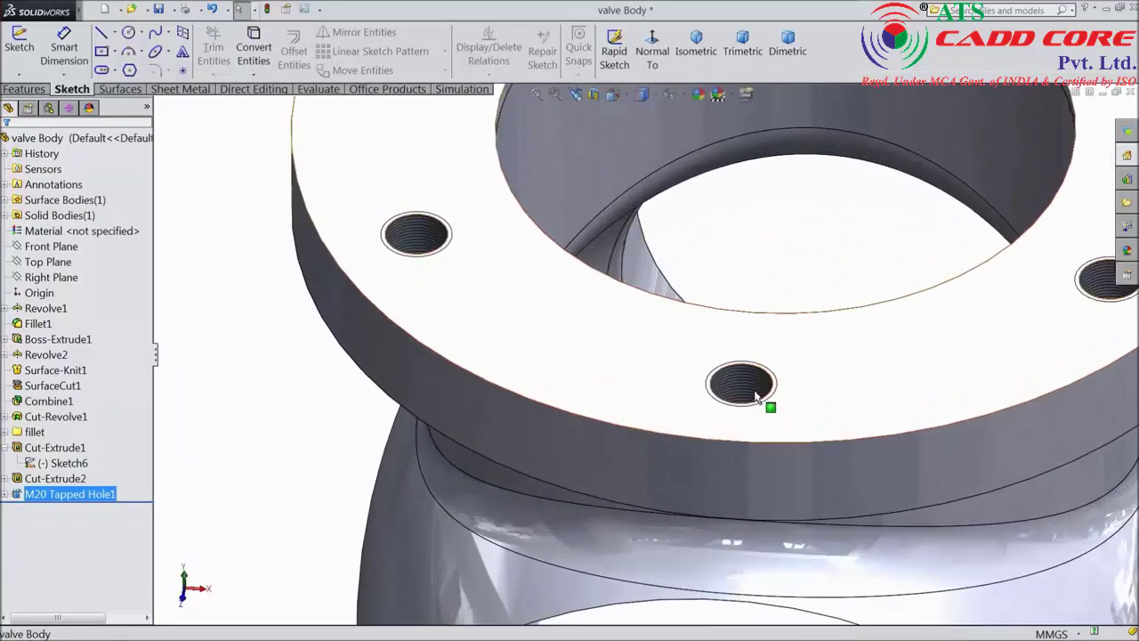
{"action": "scroll", "coordinate": [754, 397], "scroll_direction": "down", "scroll_amount": 2}
{"action": "scroll", "coordinate": [727, 400], "scroll_direction": "up", "scroll_amount": 6}
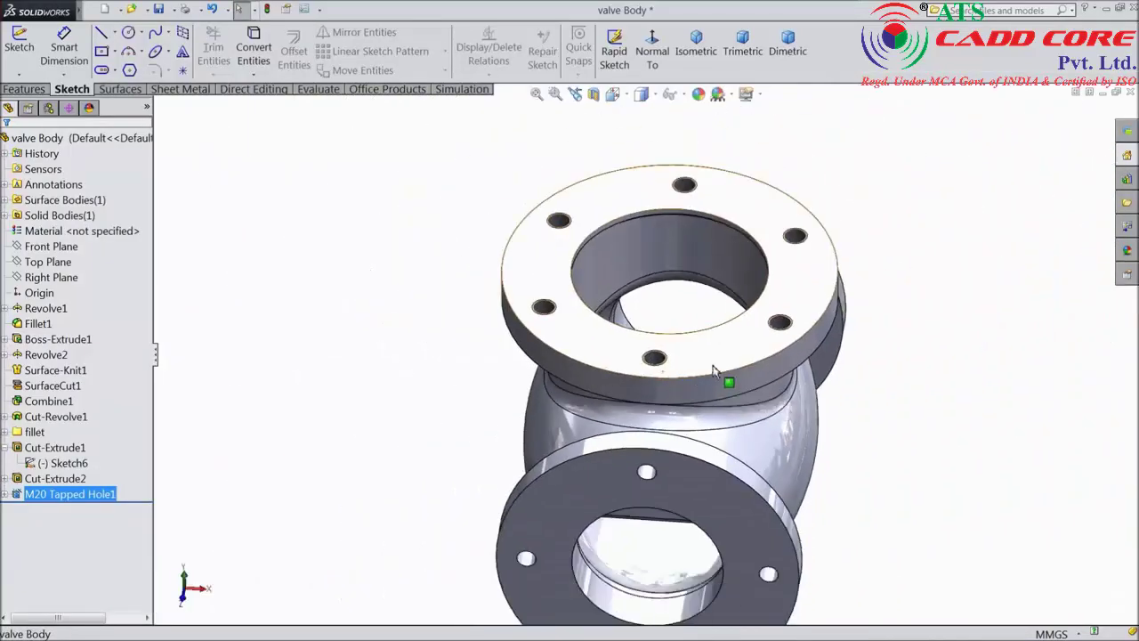
Select the valve Body part and save it.
{"action": "middle_click_drag", "start_coordinate": [713, 369], "coordinate": [681, 401]}
{"action": "scroll", "coordinate": [752, 394], "scroll_direction": "up", "scroll_amount": 3}
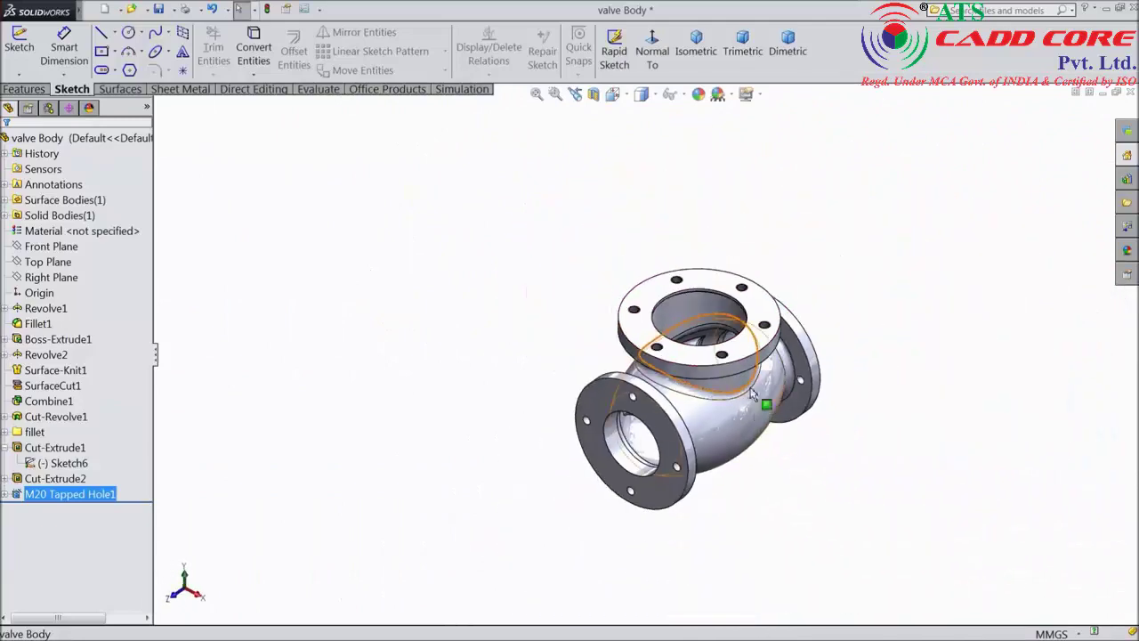
{"action": "scroll", "coordinate": [751, 394], "scroll_direction": "down", "scroll_amount": 5}
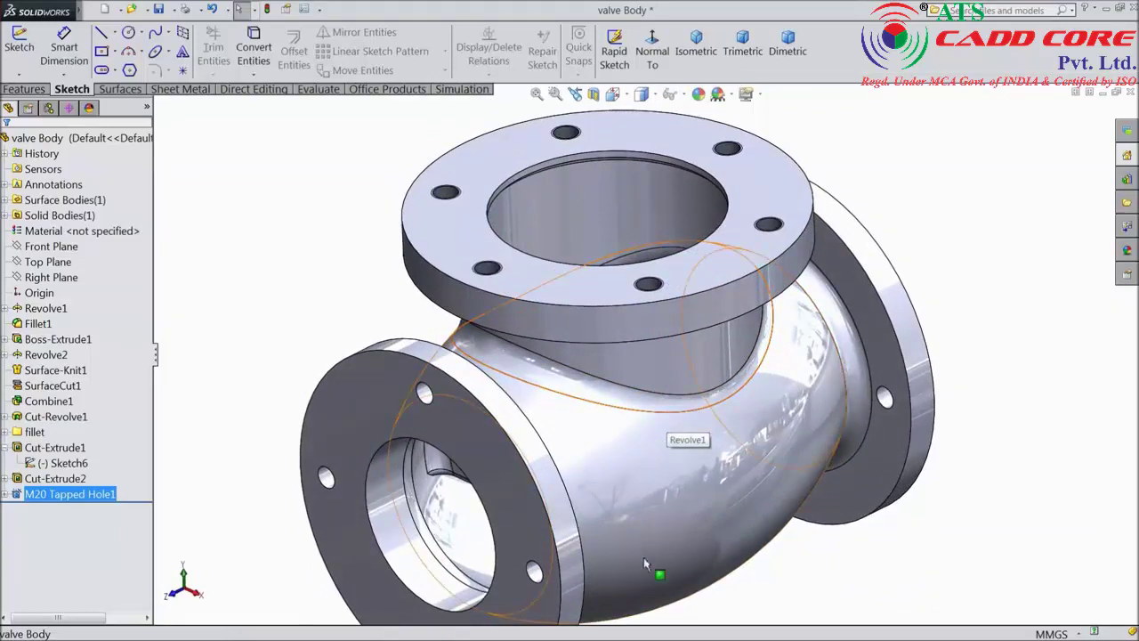
{"action": "scroll", "coordinate": [661, 389], "scroll_direction": "up", "scroll_amount": 2}
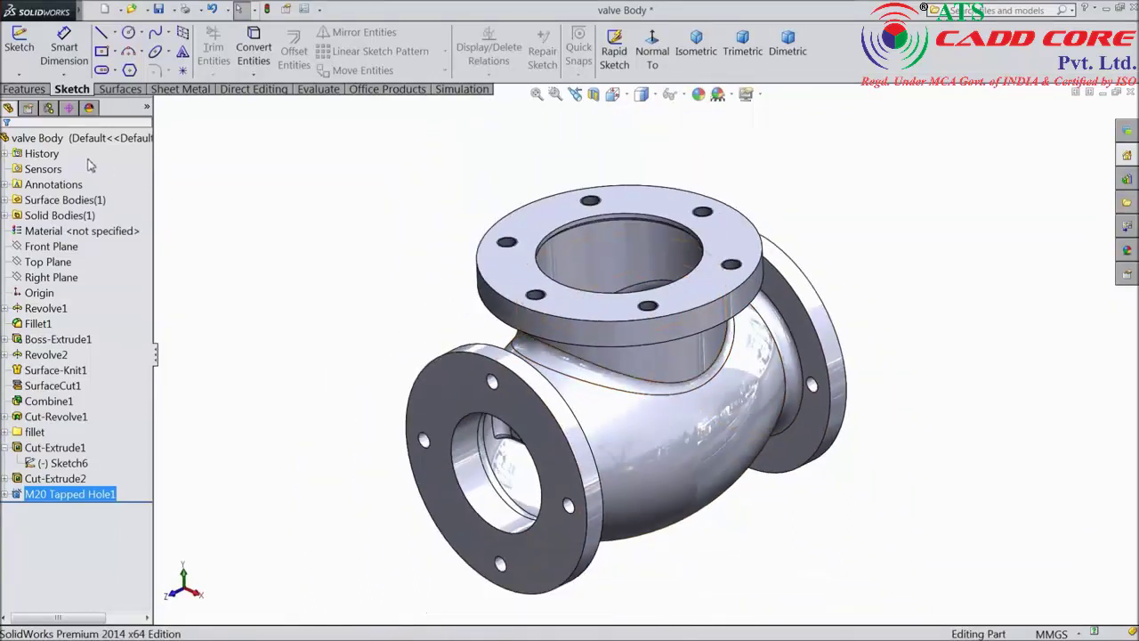
{"action": "left_click", "coordinate": [40, 138]}
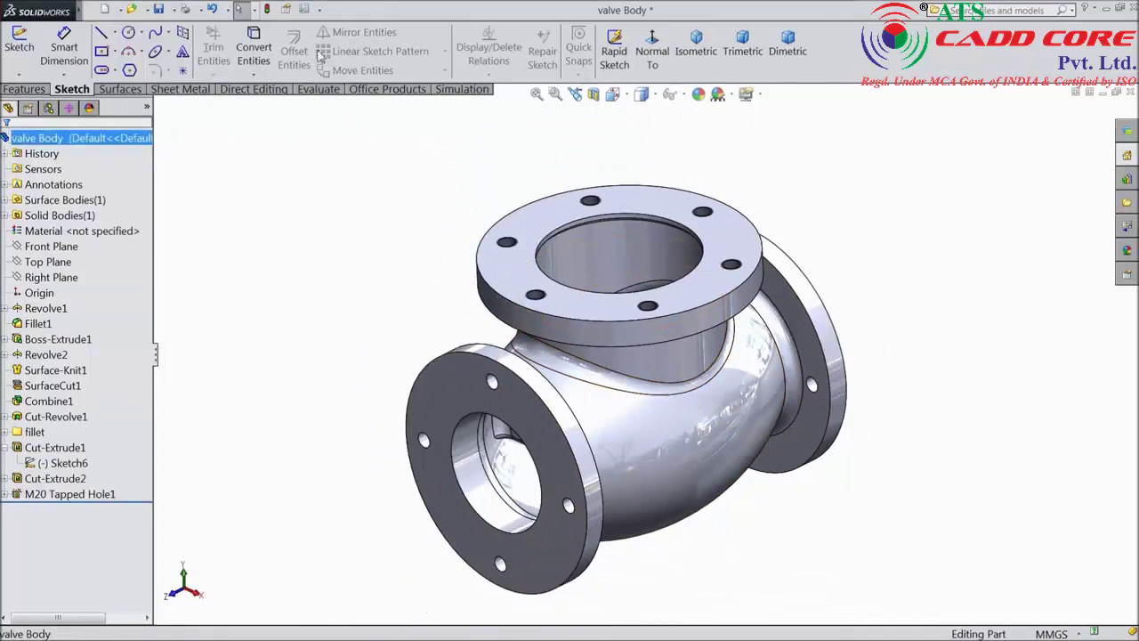
{"action": "left_click", "coordinate": [159, 9]}
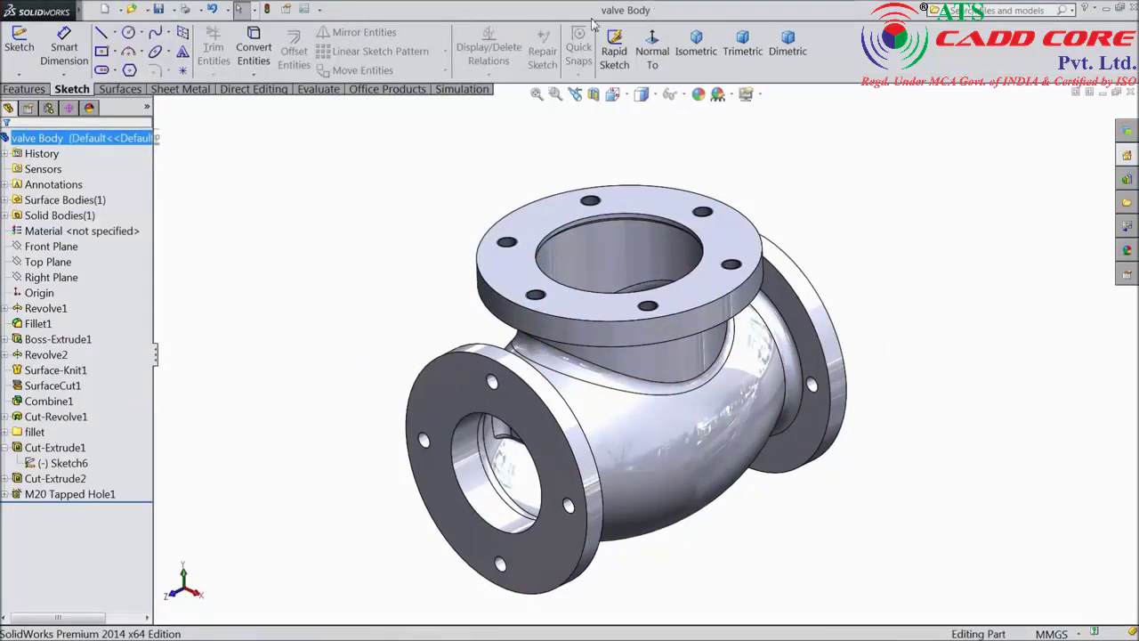
Apply a deep orange appearance (RGB 232, 113, 8) to the whole valve body.
{"action": "left_click", "coordinate": [699, 94]}
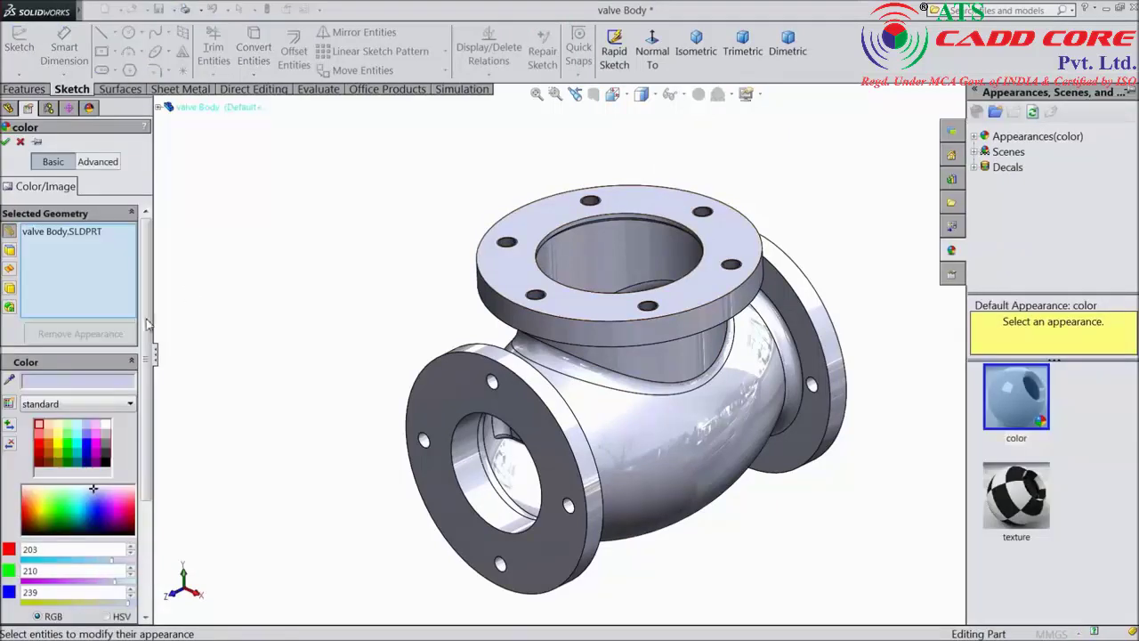
{"action": "left_click", "coordinate": [49, 436]}
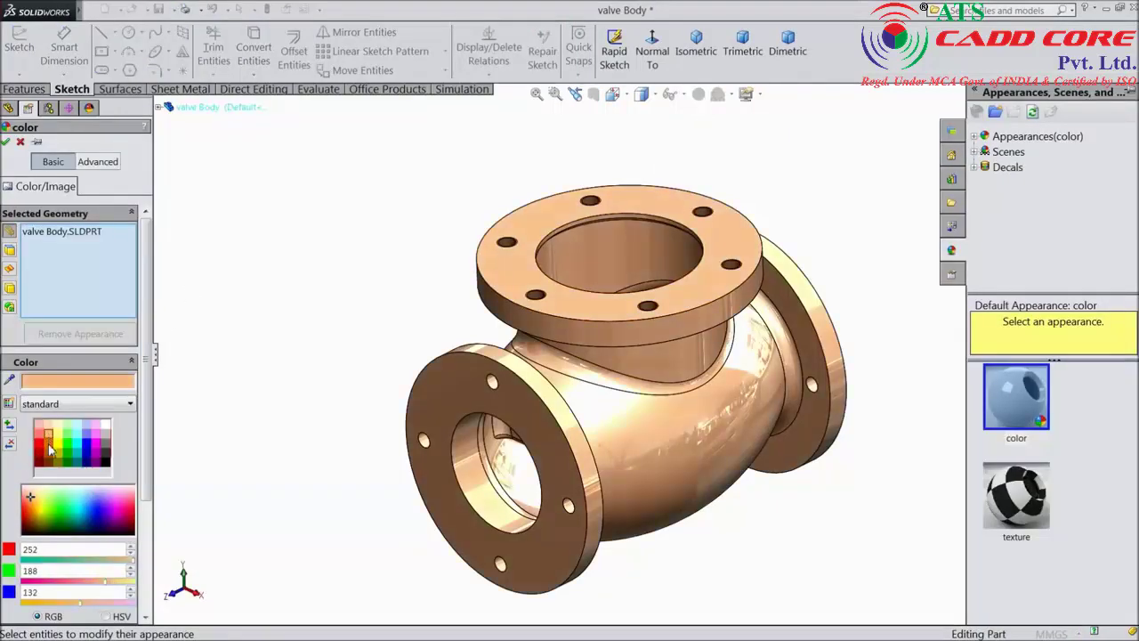
{"action": "left_click", "coordinate": [49, 446]}
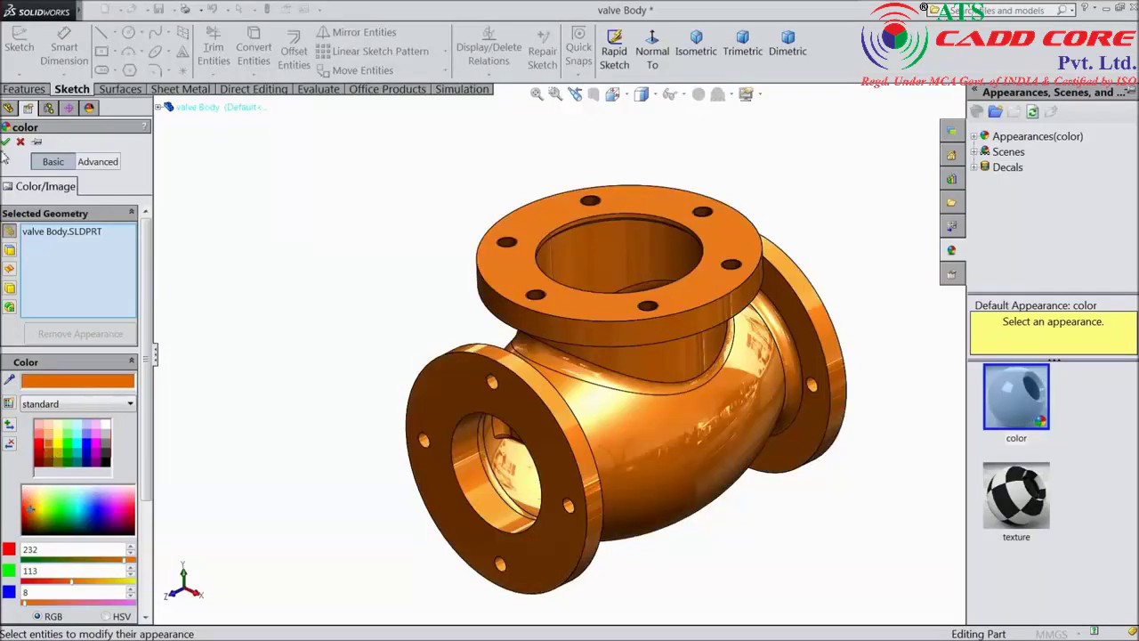
{"action": "left_click", "coordinate": [5, 141]}
{"action": "middle_click_drag", "start_coordinate": [265, 267], "coordinate": [262, 233]}
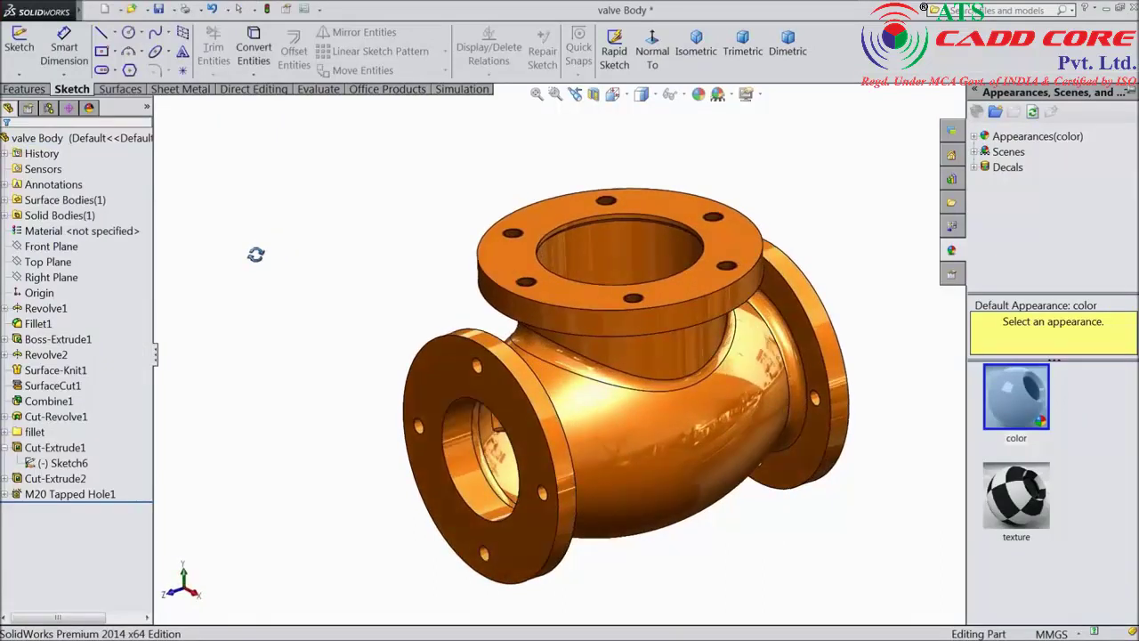
{"action": "left_click", "coordinate": [696, 44]}
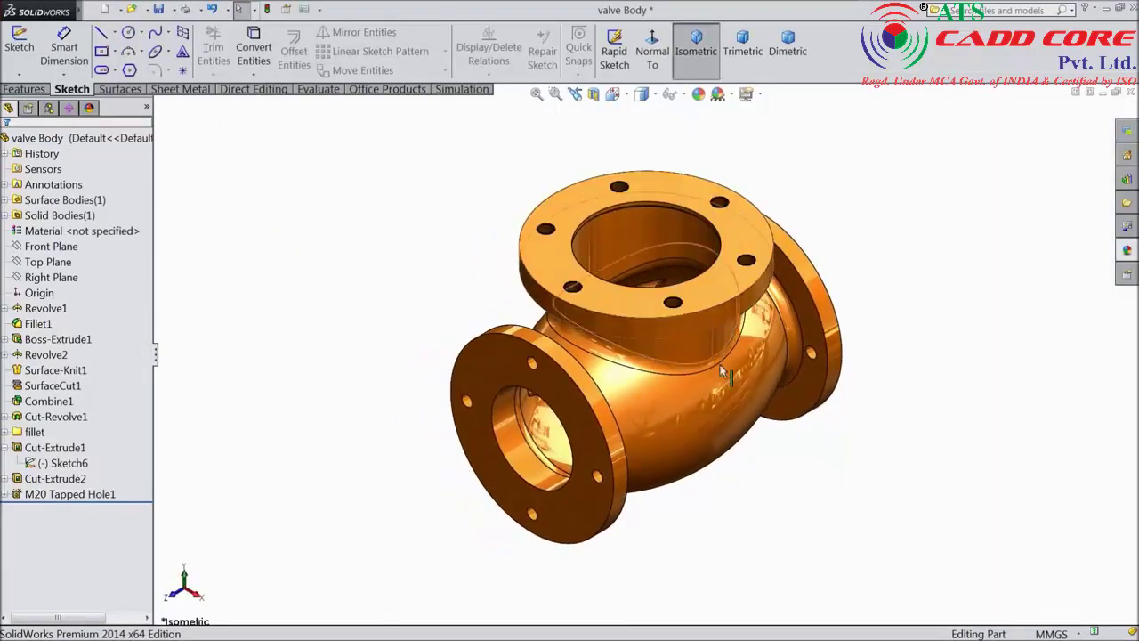
{"action": "scroll", "coordinate": [705, 351], "scroll_direction": "down", "scroll_amount": 2}
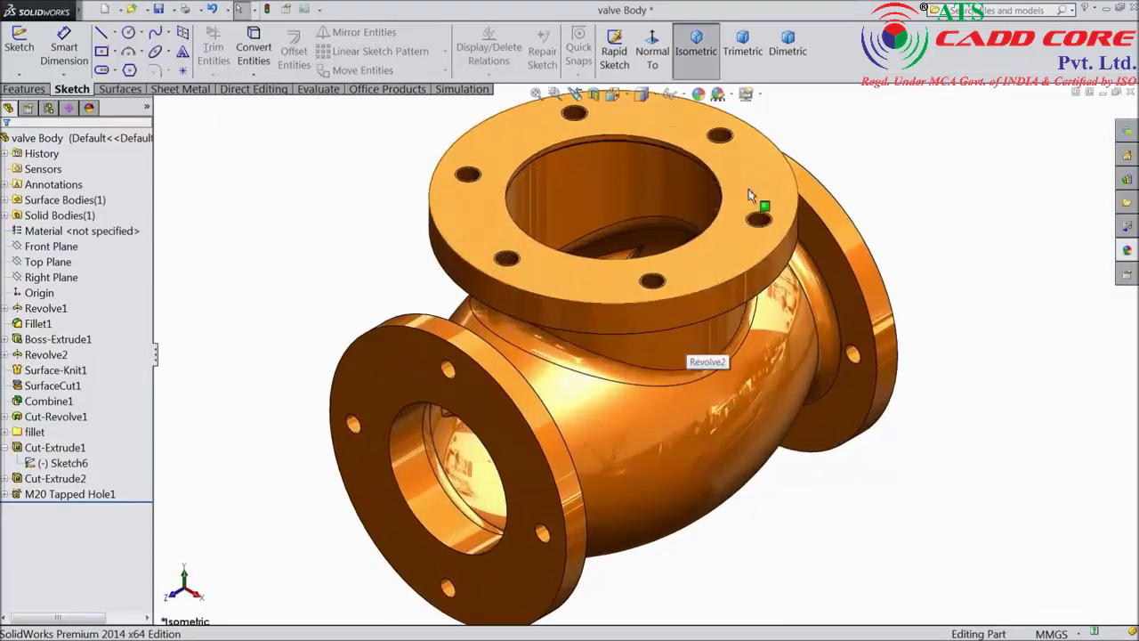
{"action": "left_click", "coordinate": [755, 71]}
{"action": "middle_click_drag", "start_coordinate": [751, 142], "coordinate": [829, 308]}
{"action": "scroll", "coordinate": [744, 373], "scroll_direction": "down", "scroll_amount": 2}
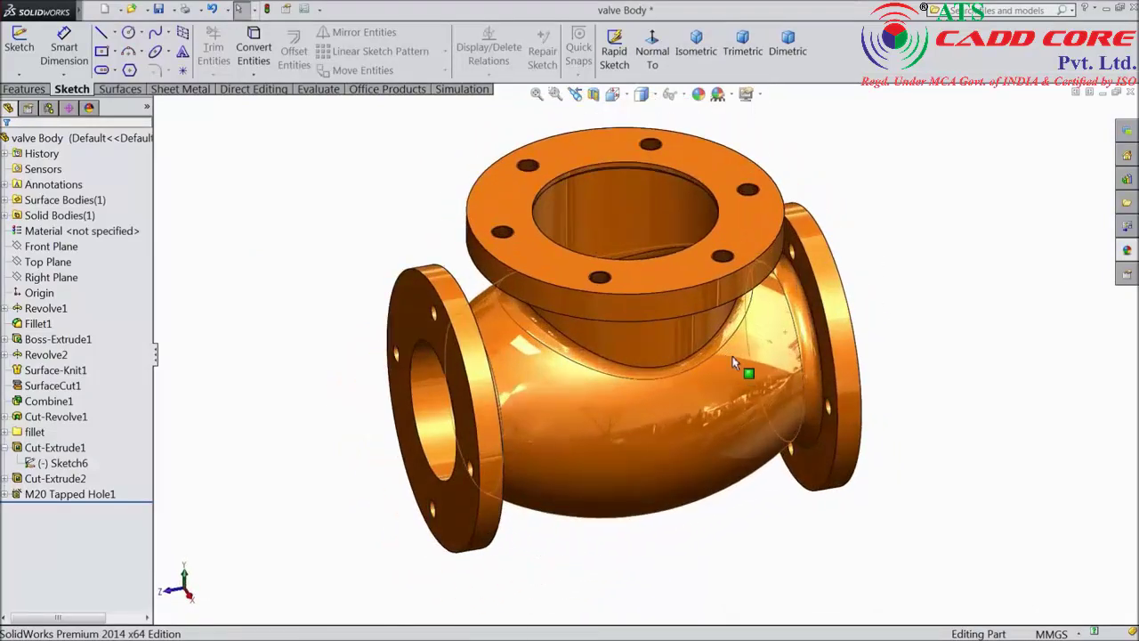
{"action": "middle_click_drag", "start_coordinate": [653, 345], "coordinate": [652, 294]}
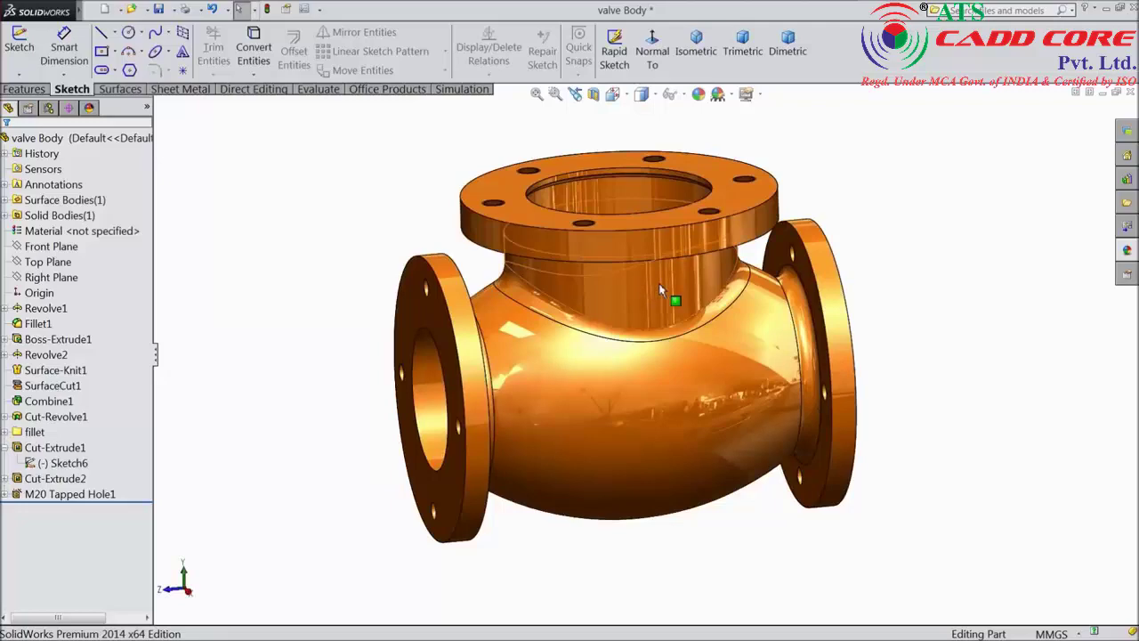
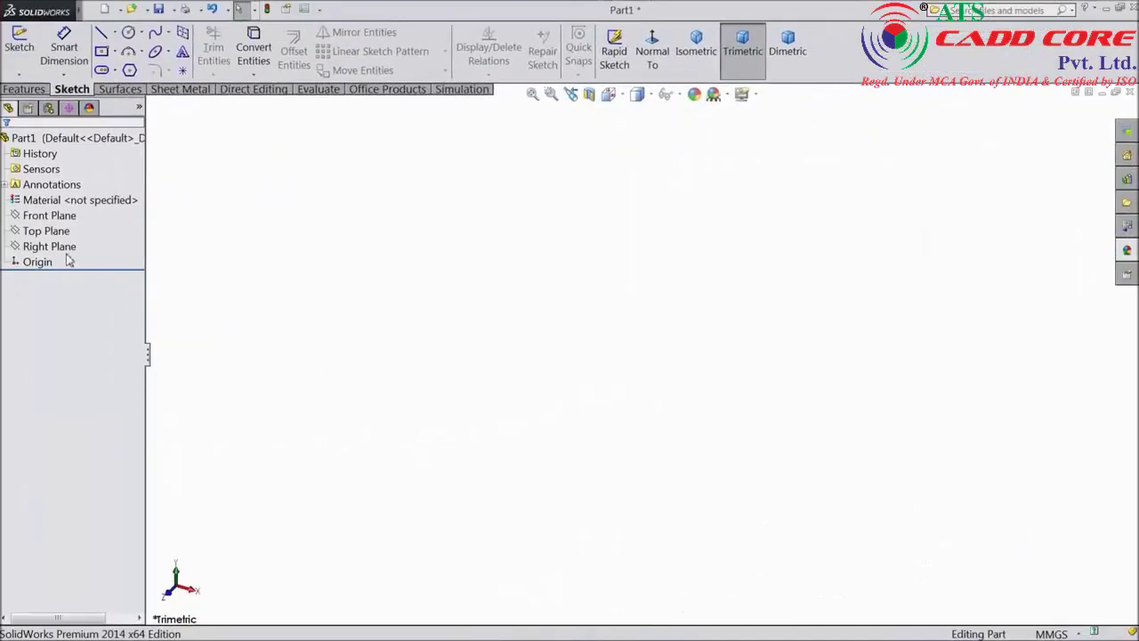
Start a sketch on the Right Plane and draw a horizontal centerline through the origin.
{"action": "left_click", "coordinate": [69, 245]}
{"action": "left_click", "coordinate": [71, 234]}
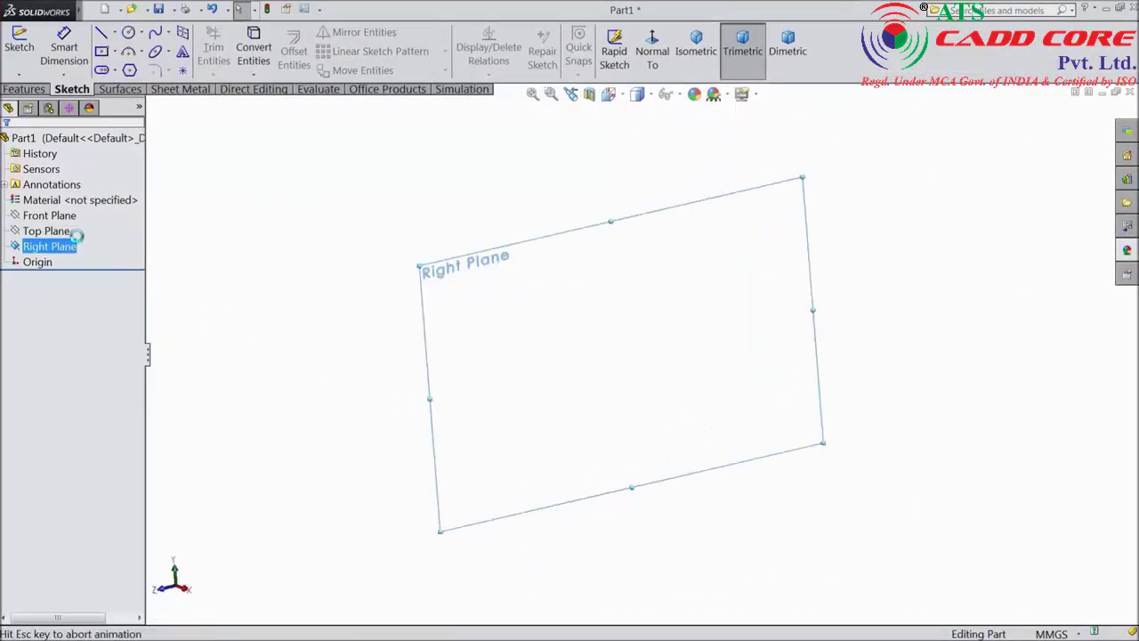
{"action": "left_click", "coordinate": [114, 34]}
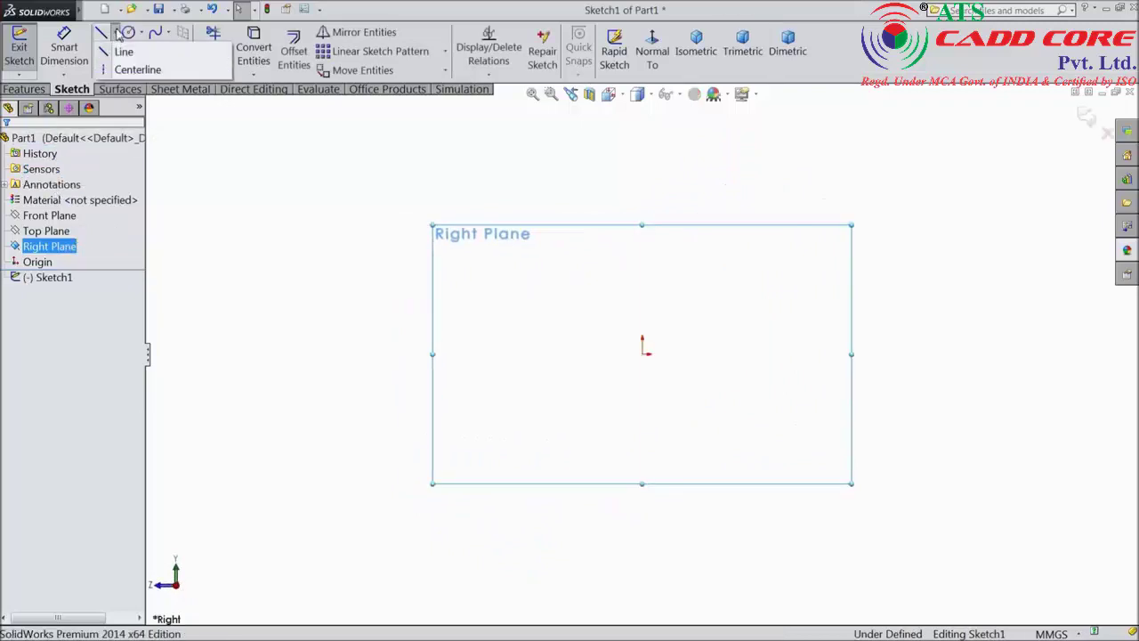
{"action": "left_click", "coordinate": [133, 68]}
{"action": "left_click", "coordinate": [644, 353]}
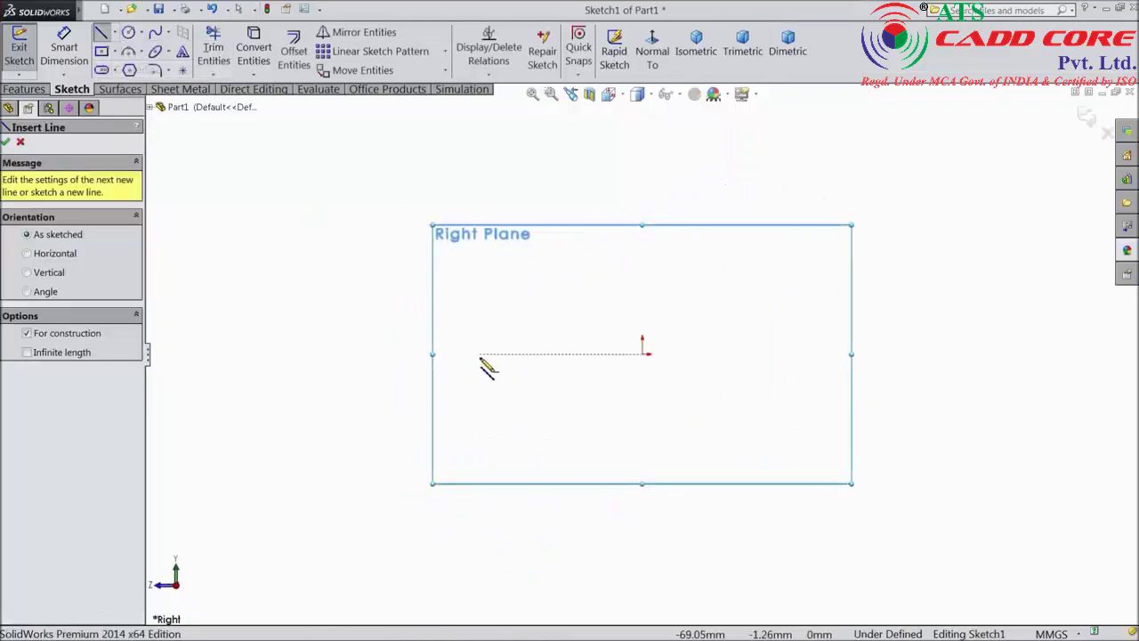
{"action": "left_click", "coordinate": [481, 357]}
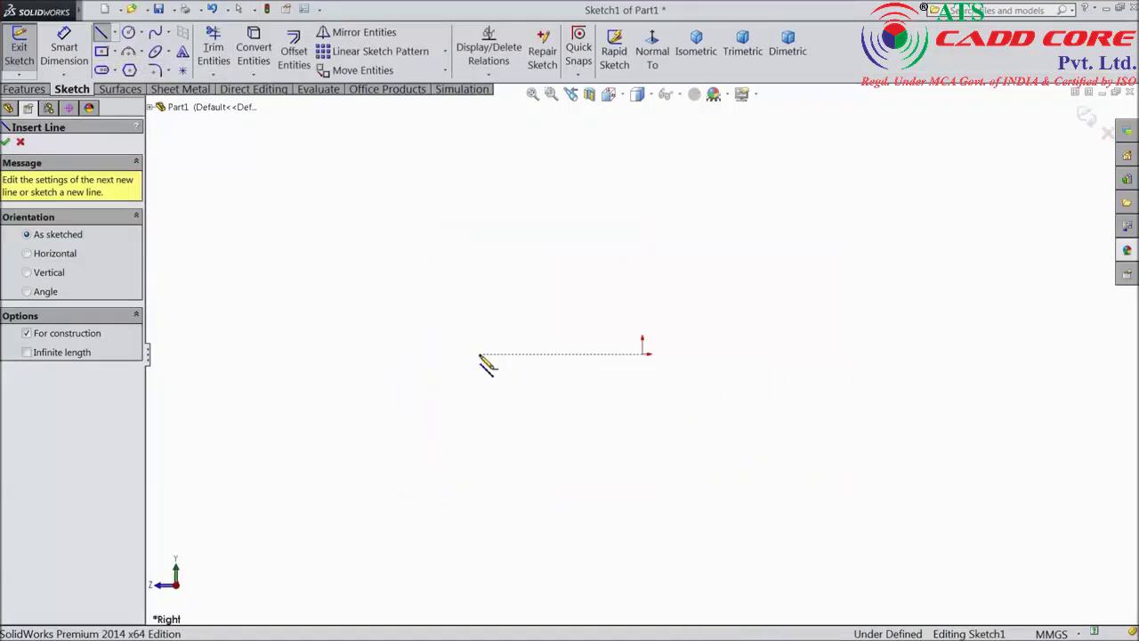
{"action": "left_click", "coordinate": [897, 358]}
{"action": "right_click", "coordinate": [901, 361]}
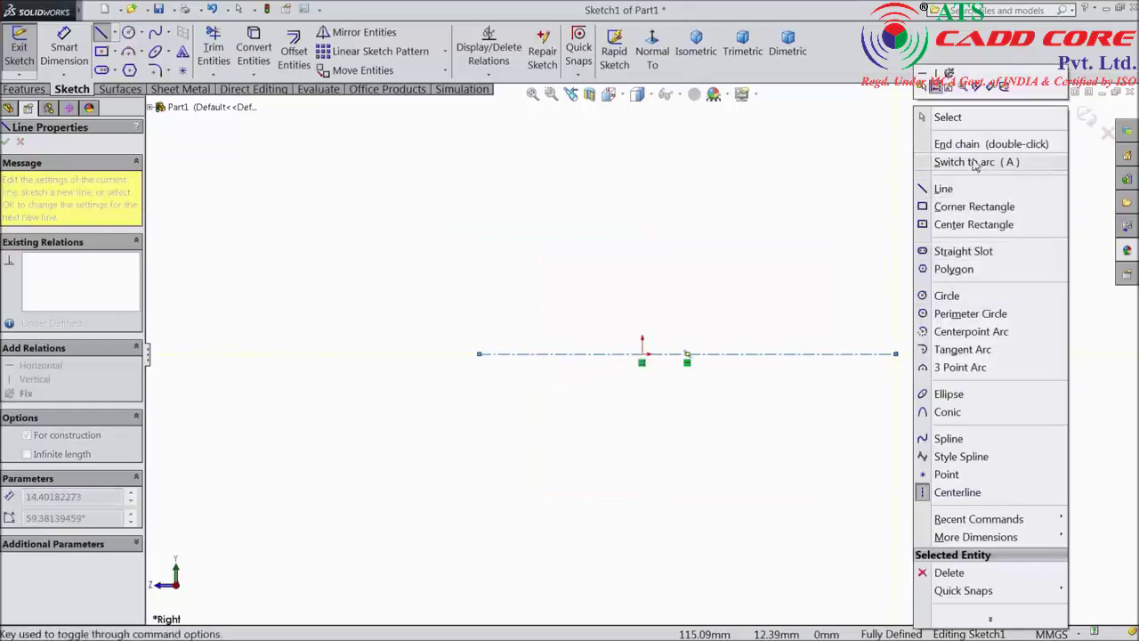
{"action": "left_click", "coordinate": [968, 122]}
Draw a vertical line down from the origin and convert it to a construction line.
{"action": "left_click", "coordinate": [101, 32]}
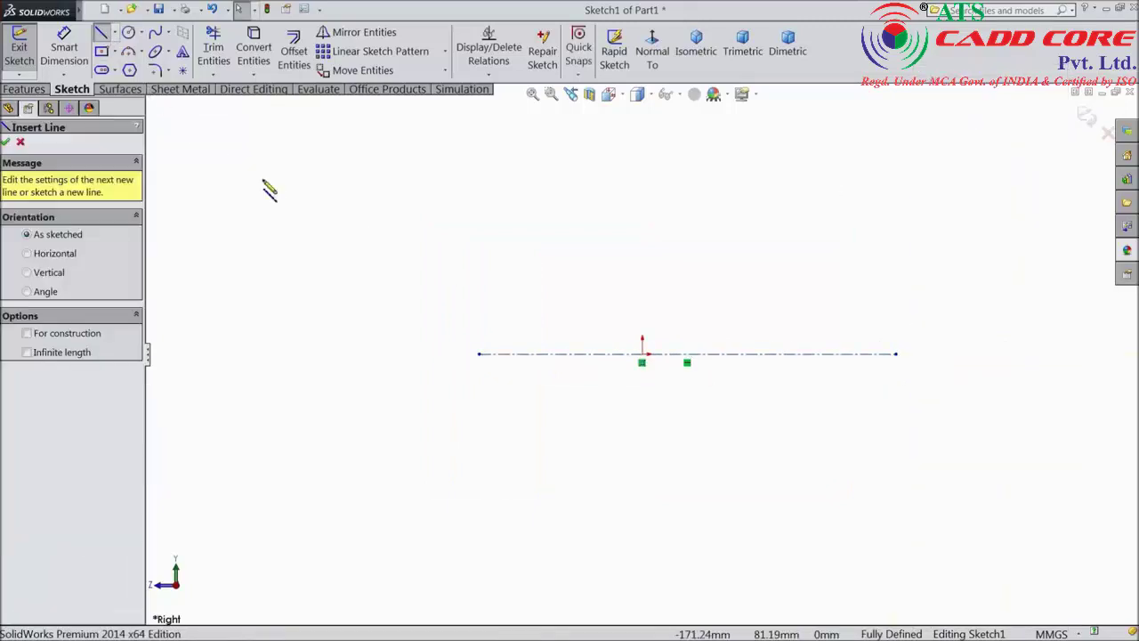
{"action": "left_click", "coordinate": [643, 354]}
{"action": "left_click", "coordinate": [642, 460]}
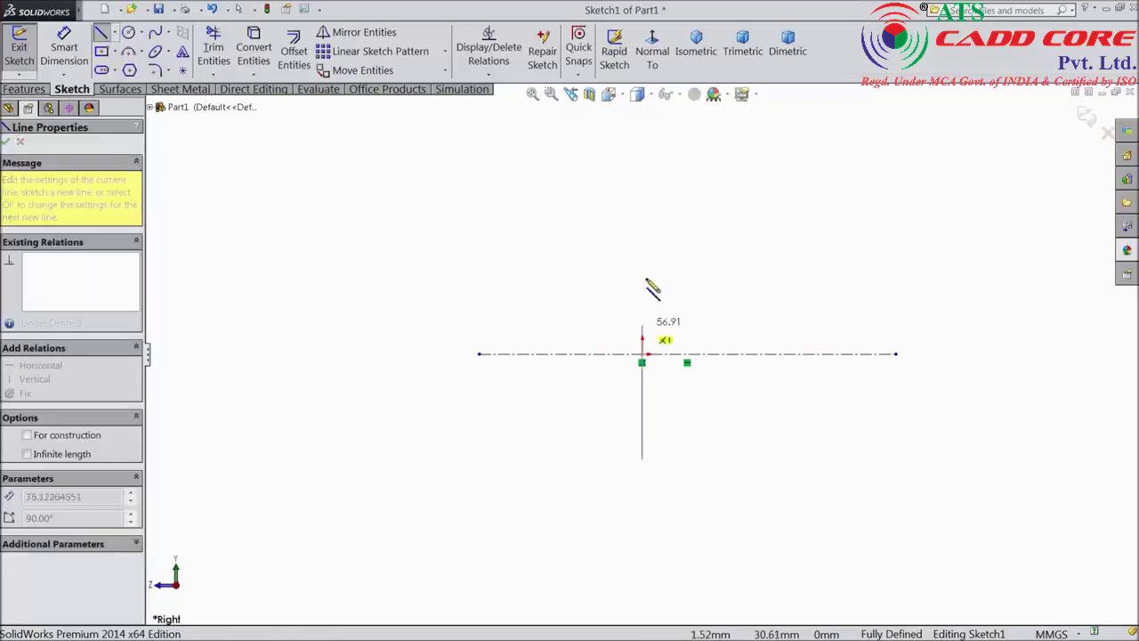
{"action": "right_click", "coordinate": [667, 138]}
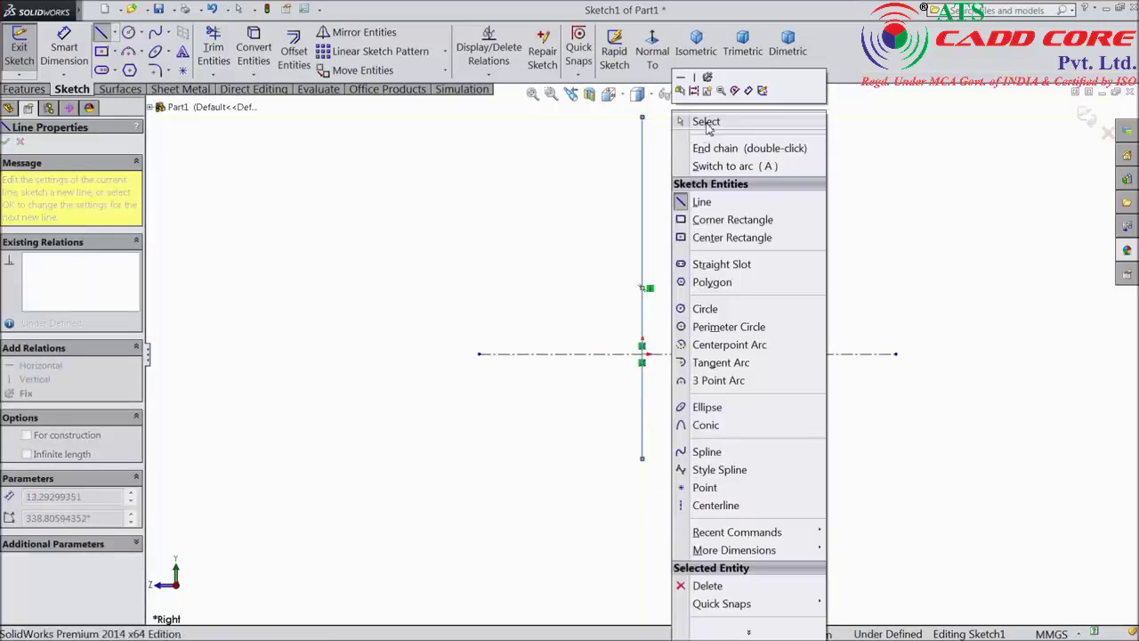
{"action": "left_click", "coordinate": [699, 123]}
{"action": "left_click", "coordinate": [642, 251]}
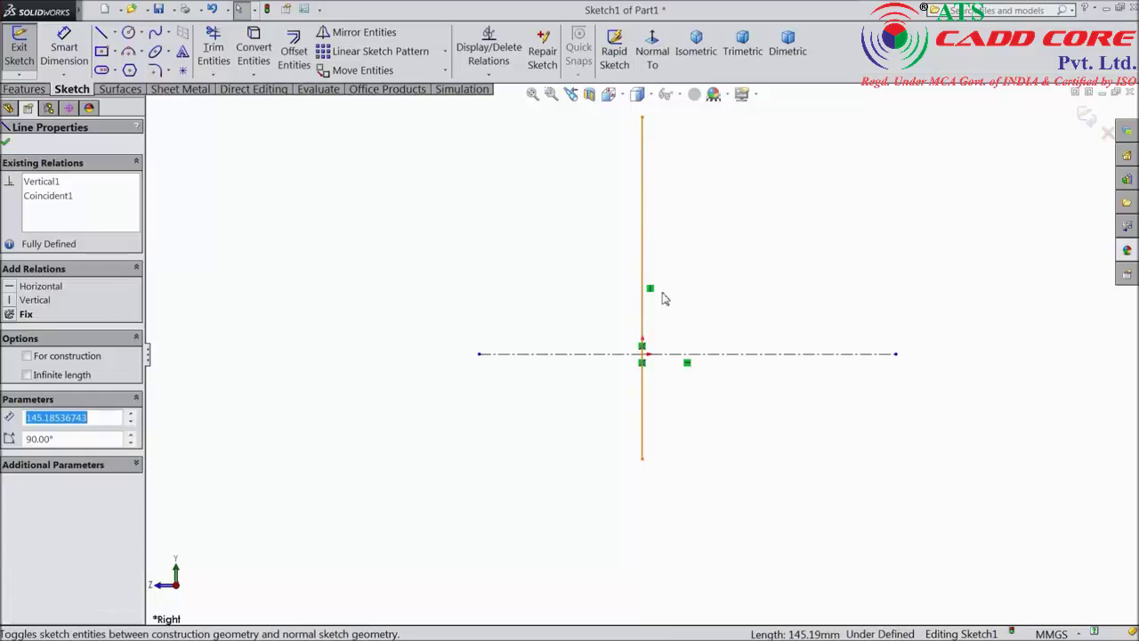
{"action": "left_click", "coordinate": [28, 356]}
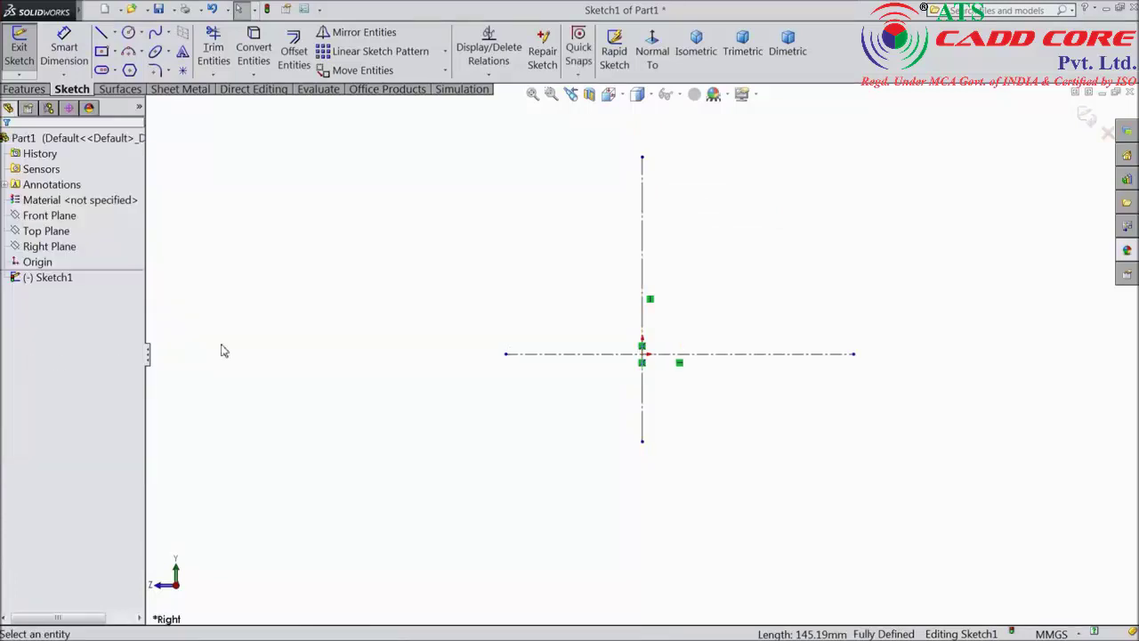
{"action": "scroll", "coordinate": [743, 300], "scroll_direction": "down", "scroll_amount": 1}
Sketch the bottom edge, slanted outer edge, right step and top edge ending in a rounded corner arc.
{"action": "left_click", "coordinate": [104, 34]}
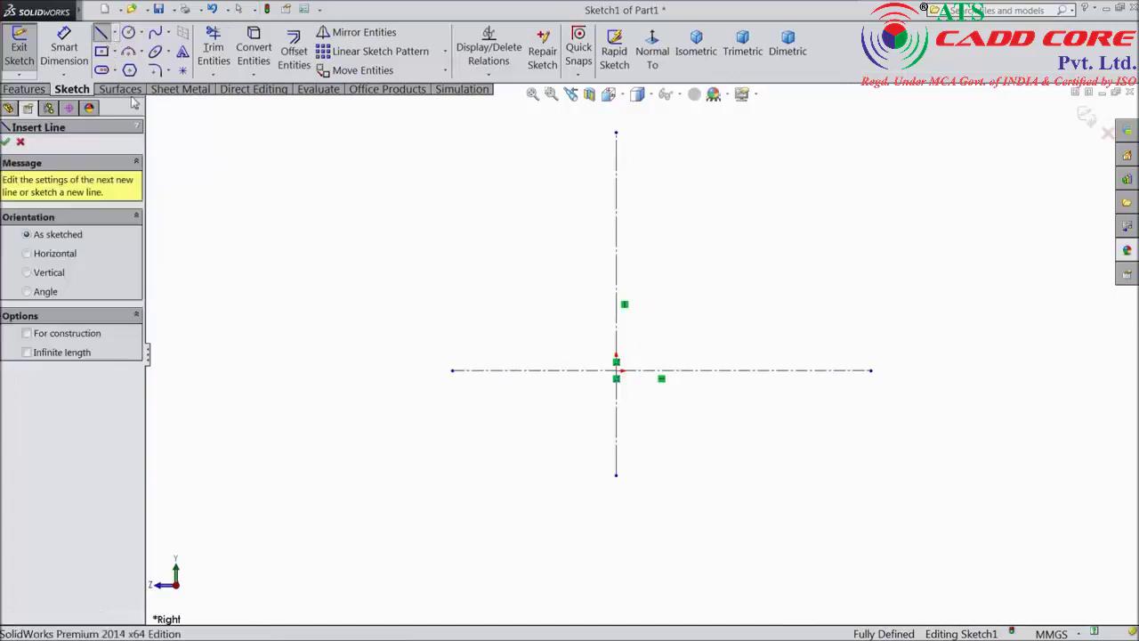
{"action": "left_click", "coordinate": [660, 371]}
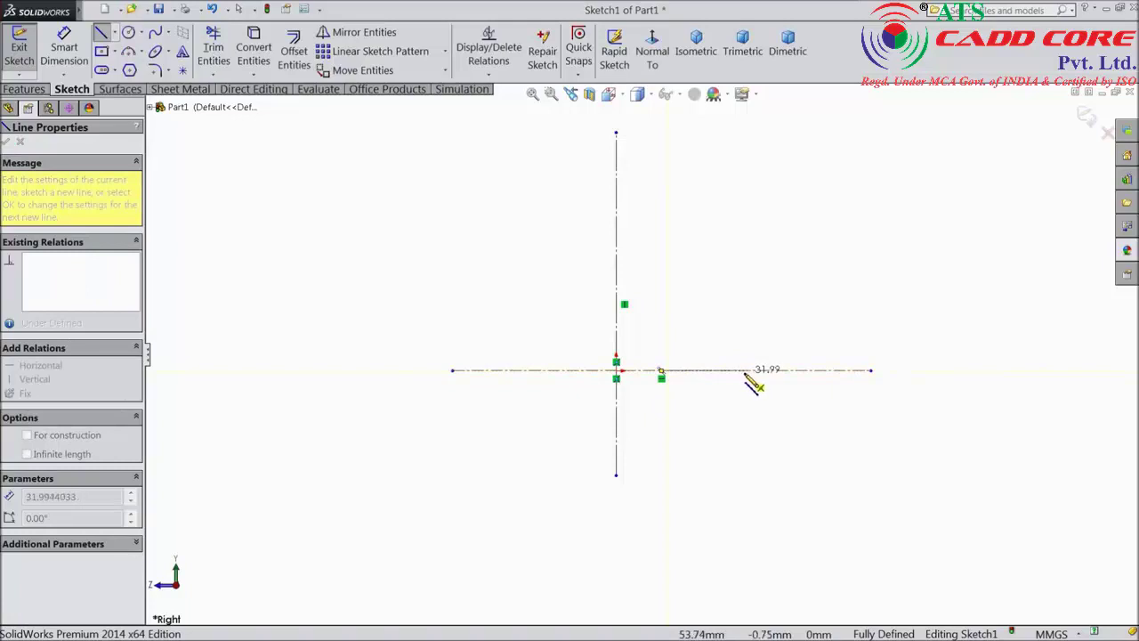
{"action": "left_click", "coordinate": [744, 372]}
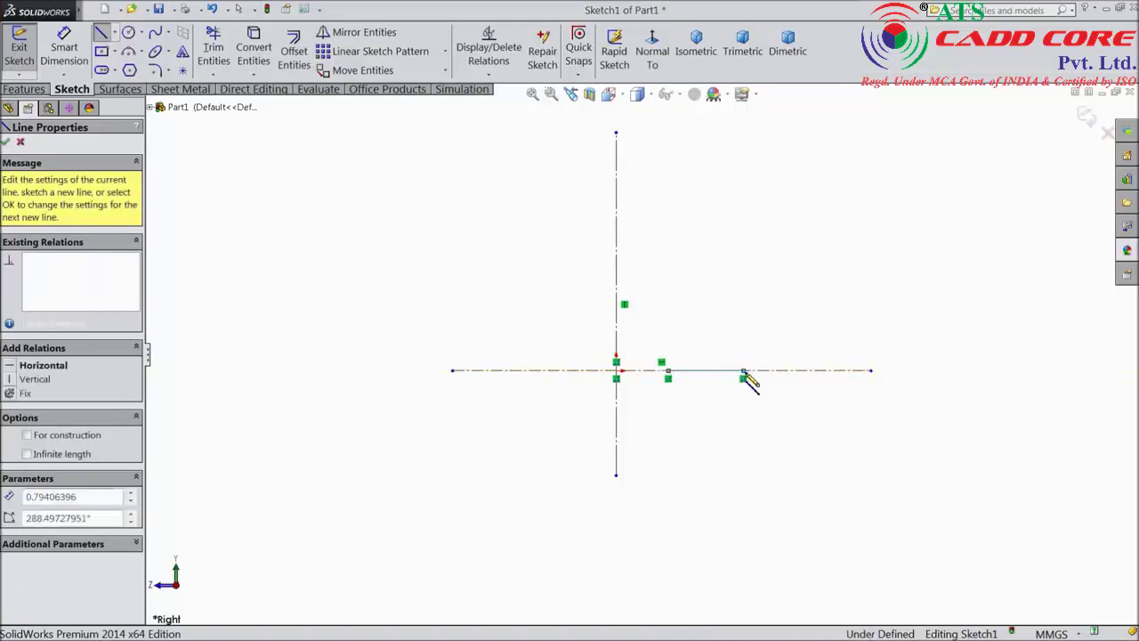
{"action": "left_click", "coordinate": [776, 267]}
{"action": "left_click", "coordinate": [776, 234]}
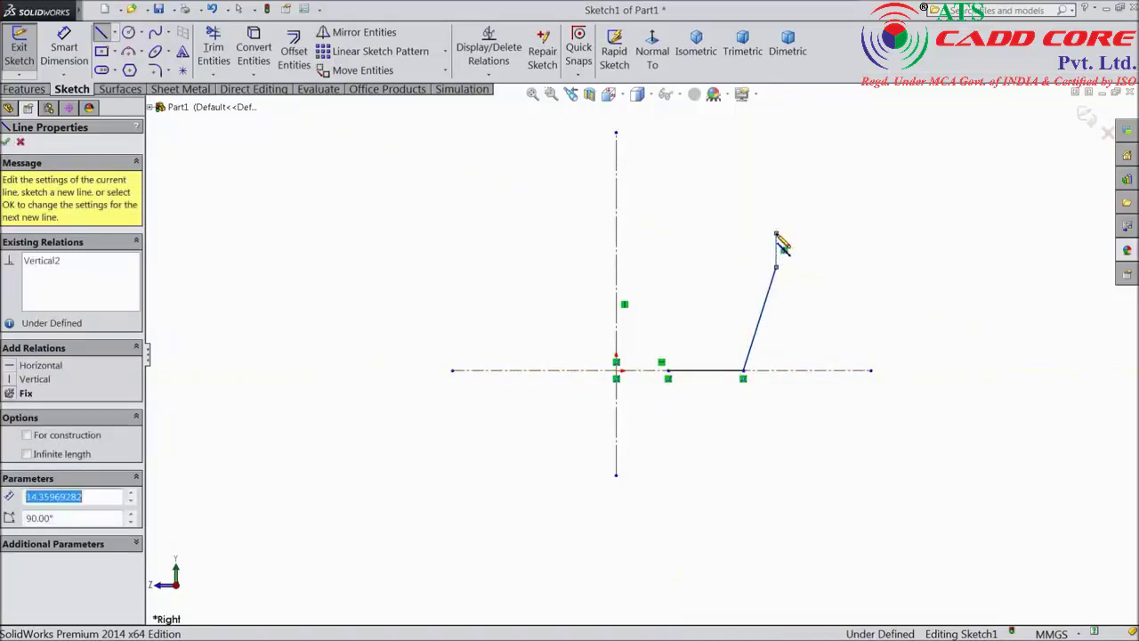
{"action": "left_click", "coordinate": [865, 176]}
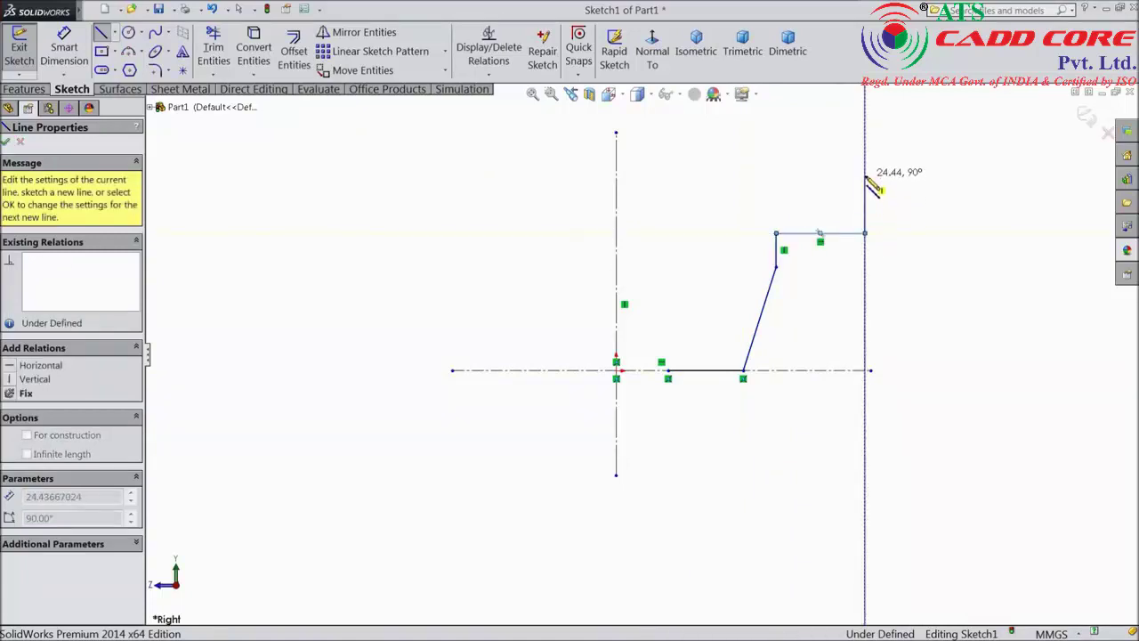
{"action": "left_click", "coordinate": [774, 175]}
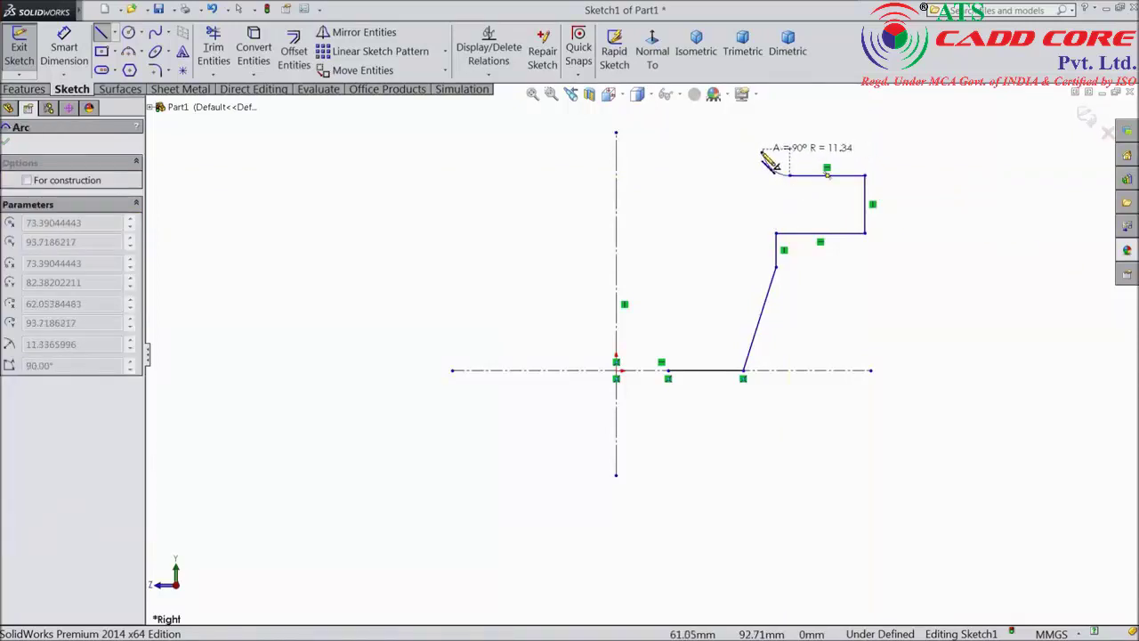
{"action": "left_click", "coordinate": [763, 150]}
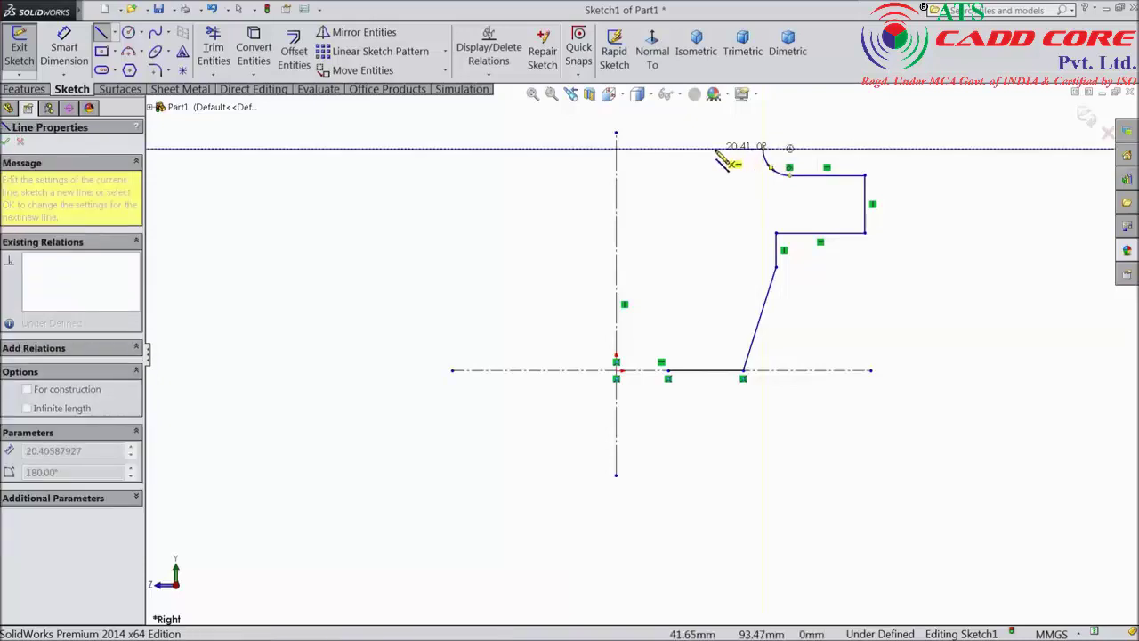
Finish the outline with the top-left, long left and short slanted edges, closing it on the centerline.
{"action": "left_click", "coordinate": [689, 148]}
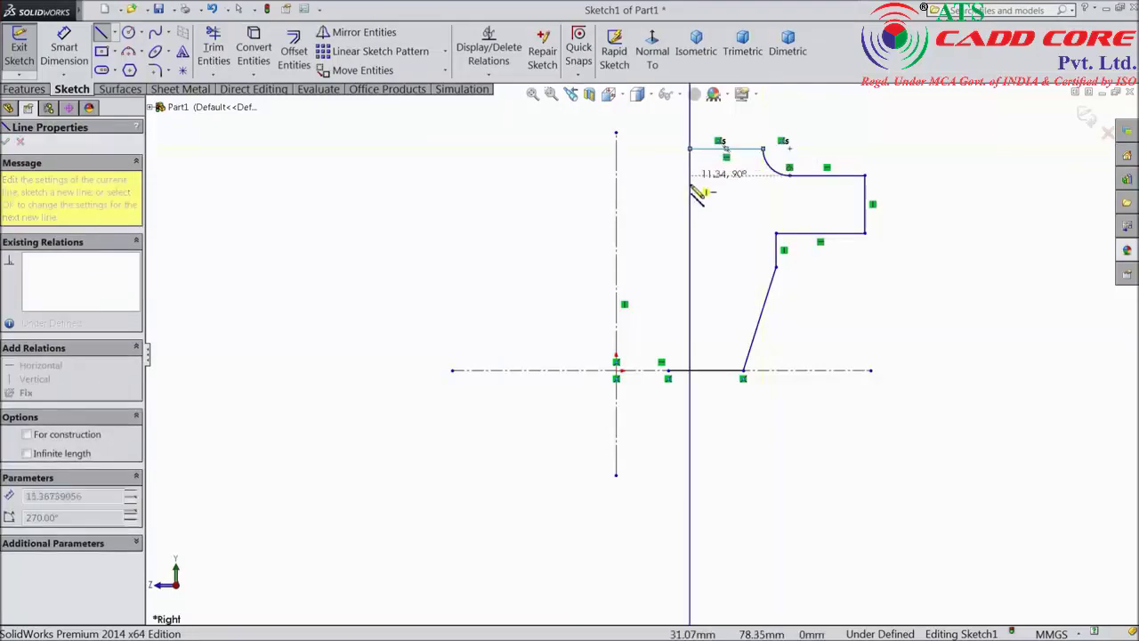
{"action": "left_click", "coordinate": [690, 278]}
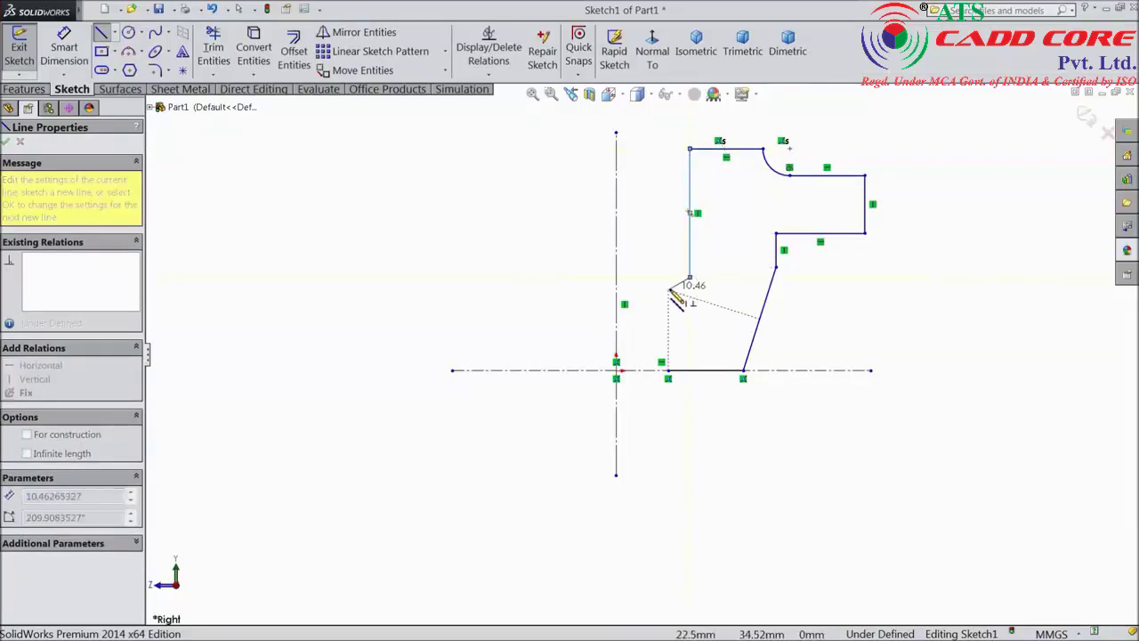
{"action": "left_click", "coordinate": [669, 290]}
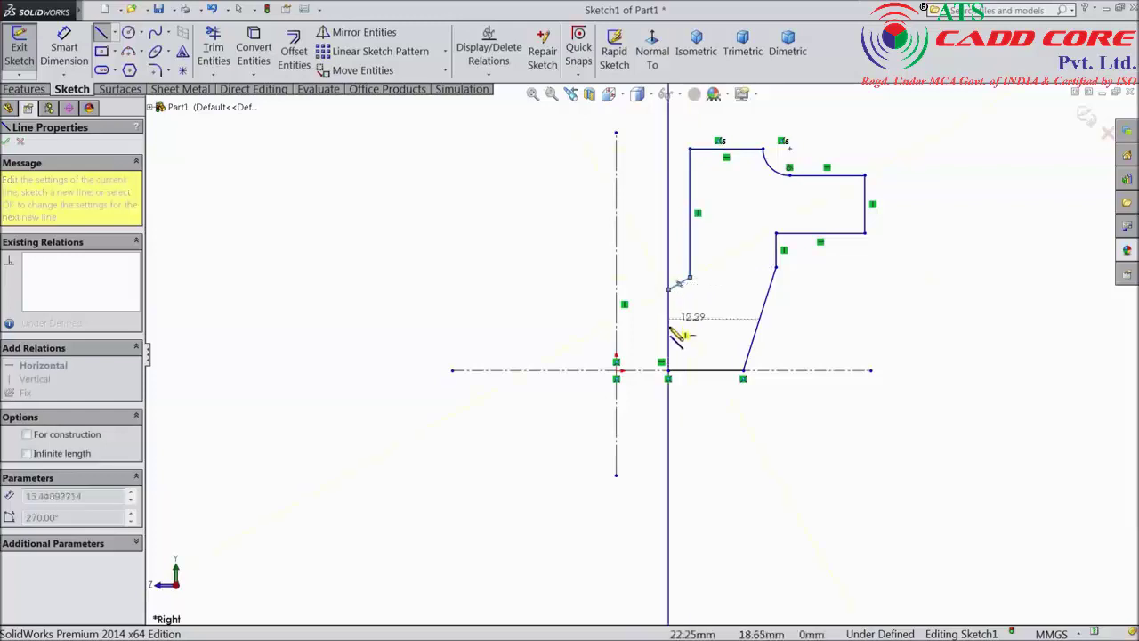
{"action": "left_click", "coordinate": [685, 375]}
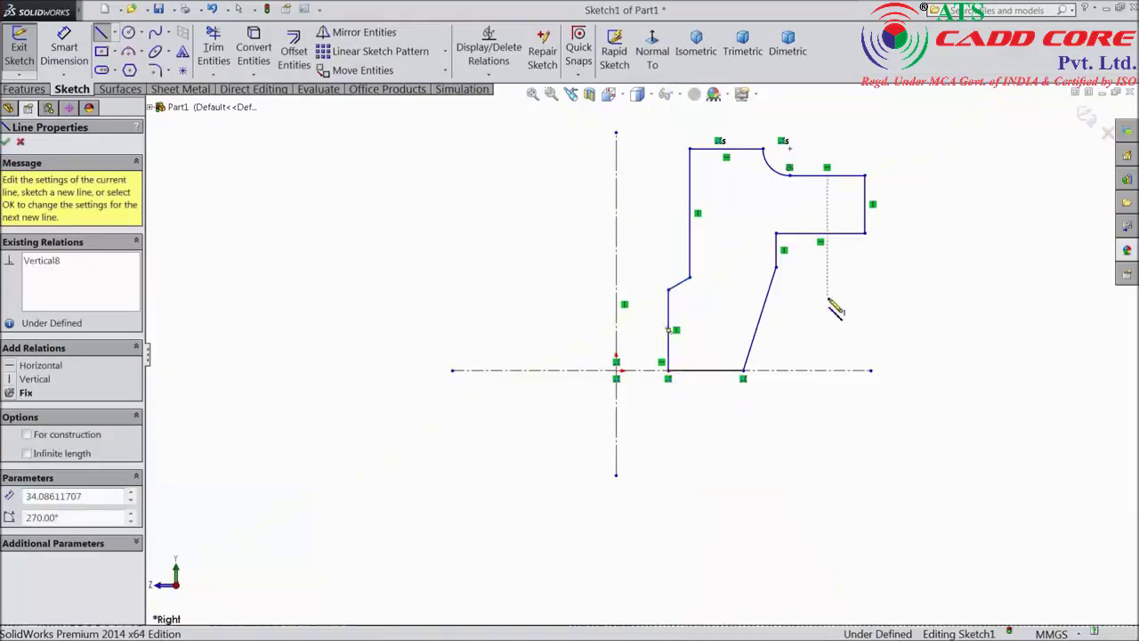
{"action": "right_click", "coordinate": [830, 120]}
{"action": "left_click", "coordinate": [895, 167]}
{"action": "scroll", "coordinate": [868, 142], "scroll_direction": "down", "scroll_amount": 2}
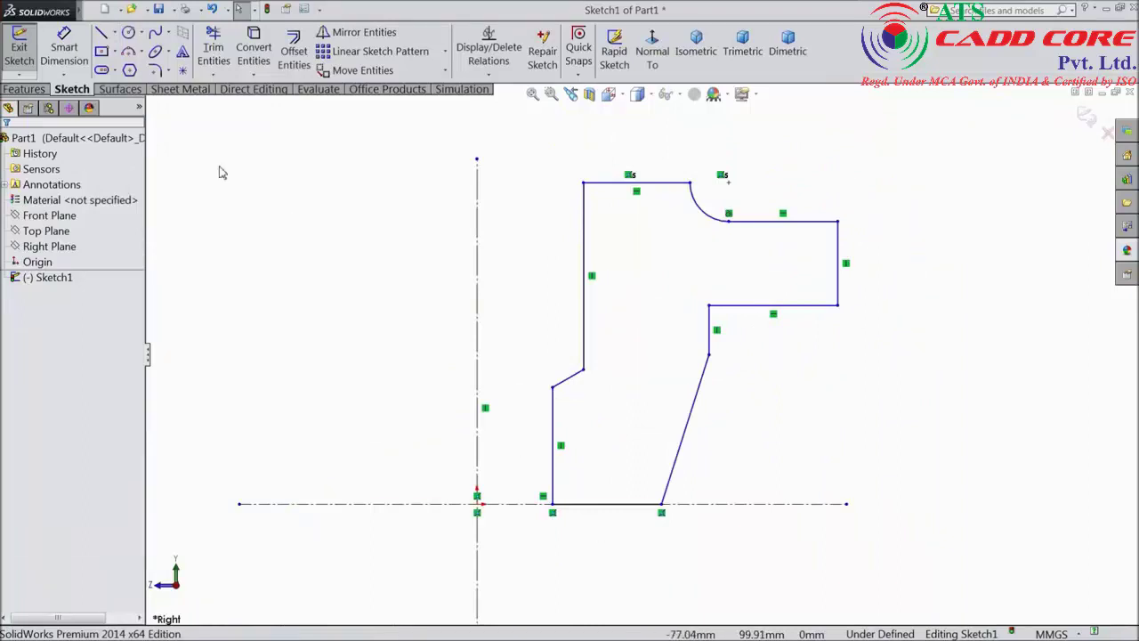
{"action": "left_click", "coordinate": [64, 49]}
Dimension the lower and upper left vertical edges at 14 mm and 28 mm from the centerline.
{"action": "left_click", "coordinate": [553, 488]}
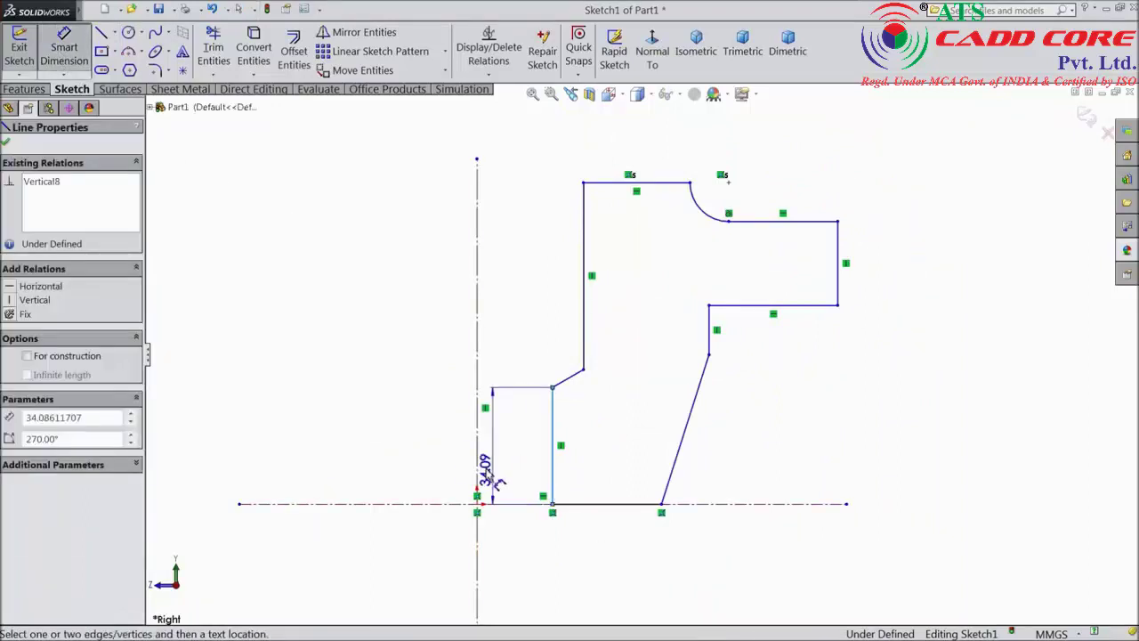
{"action": "left_click", "coordinate": [479, 470]}
{"action": "left_click", "coordinate": [508, 539]}
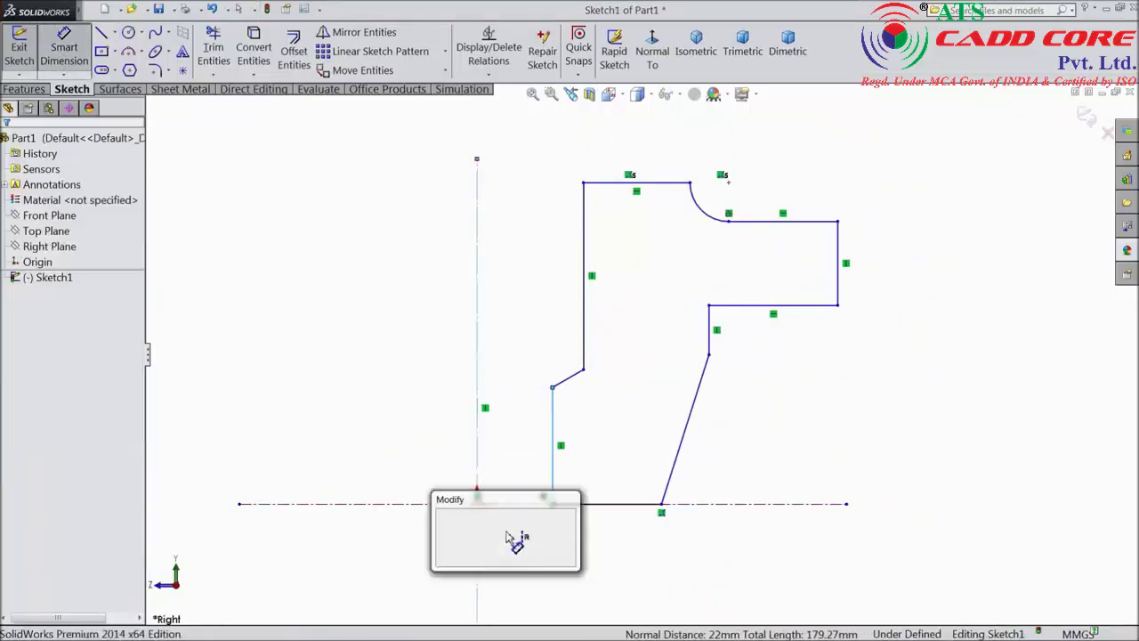
{"action": "type", "text": "14"}
{"action": "key", "text": "Return"}
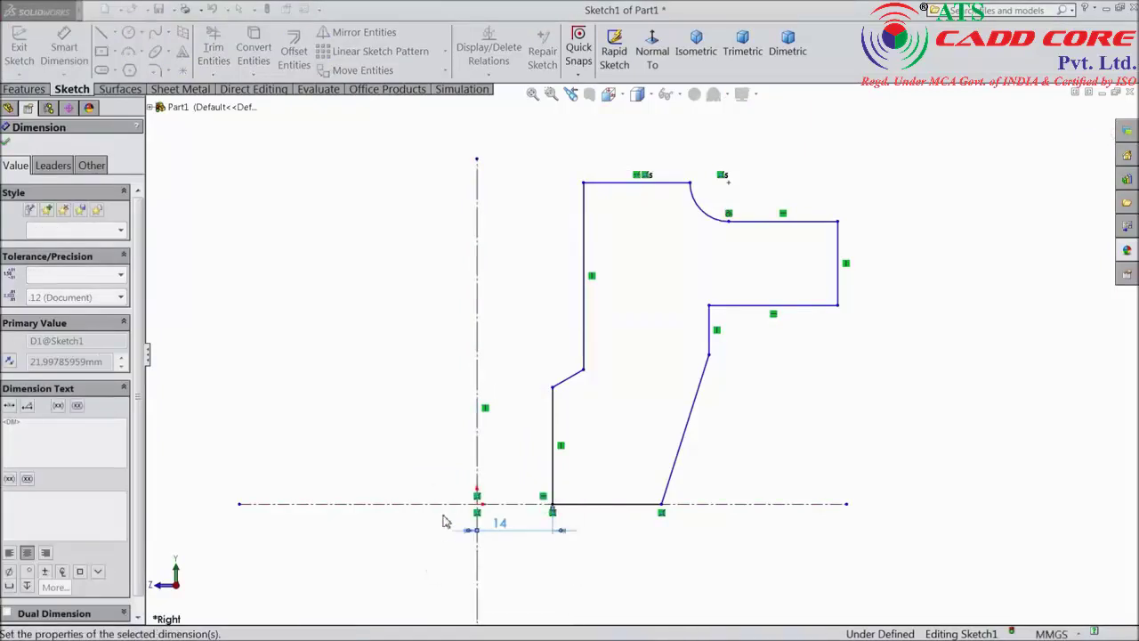
{"action": "left_click", "coordinate": [581, 313]}
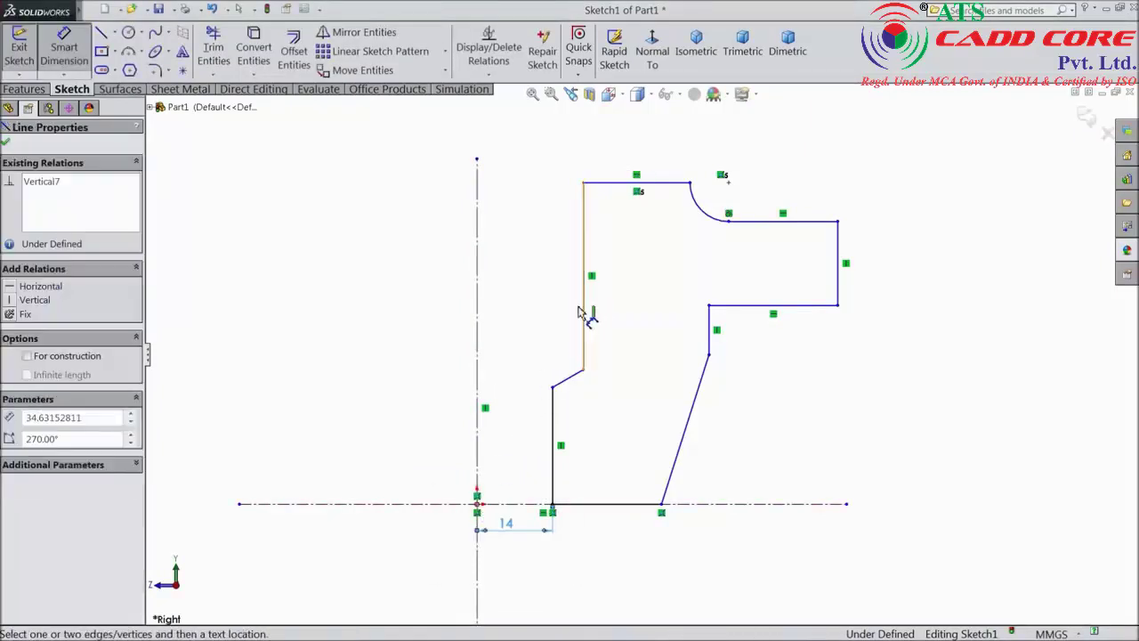
{"action": "left_click", "coordinate": [477, 307]}
{"action": "left_click", "coordinate": [516, 297]}
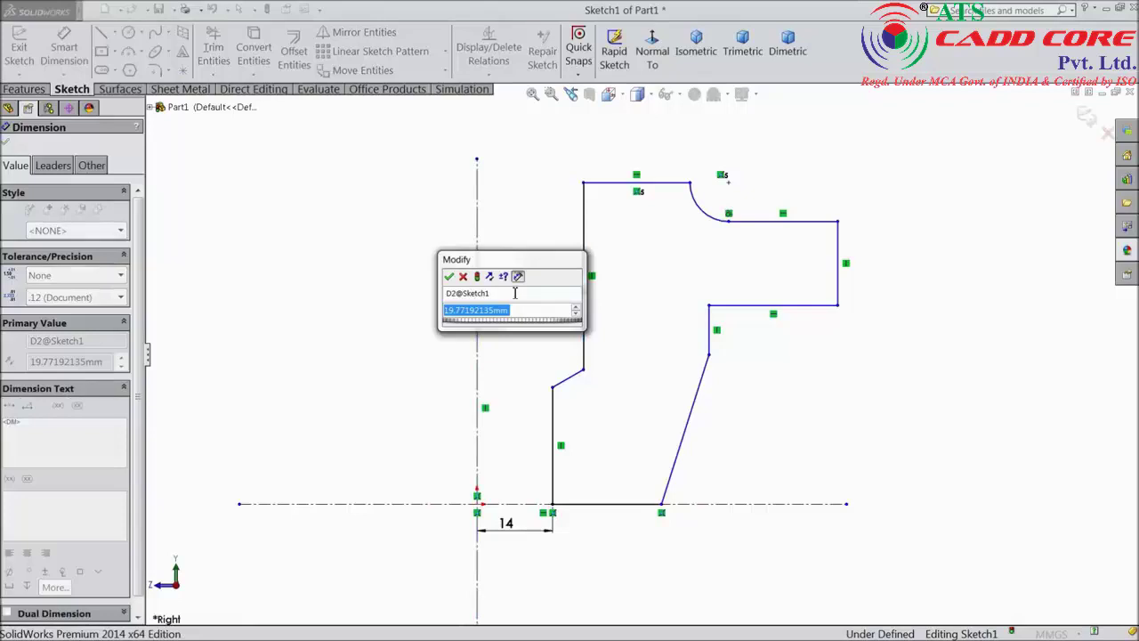
{"action": "type", "text": "28"}
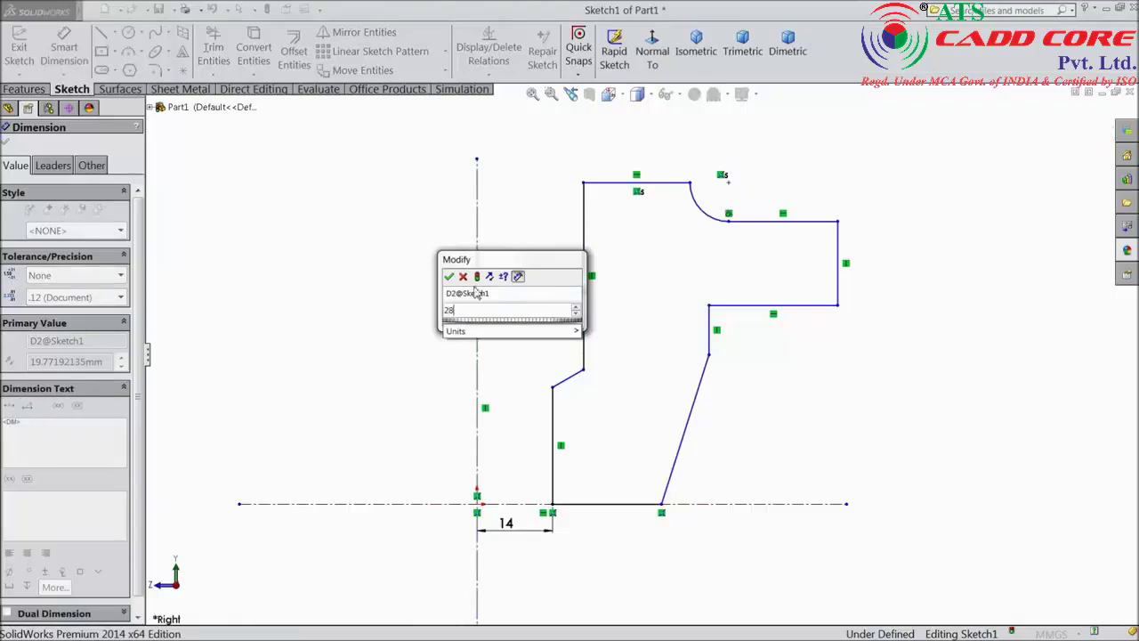
{"action": "key", "text": "Return"}
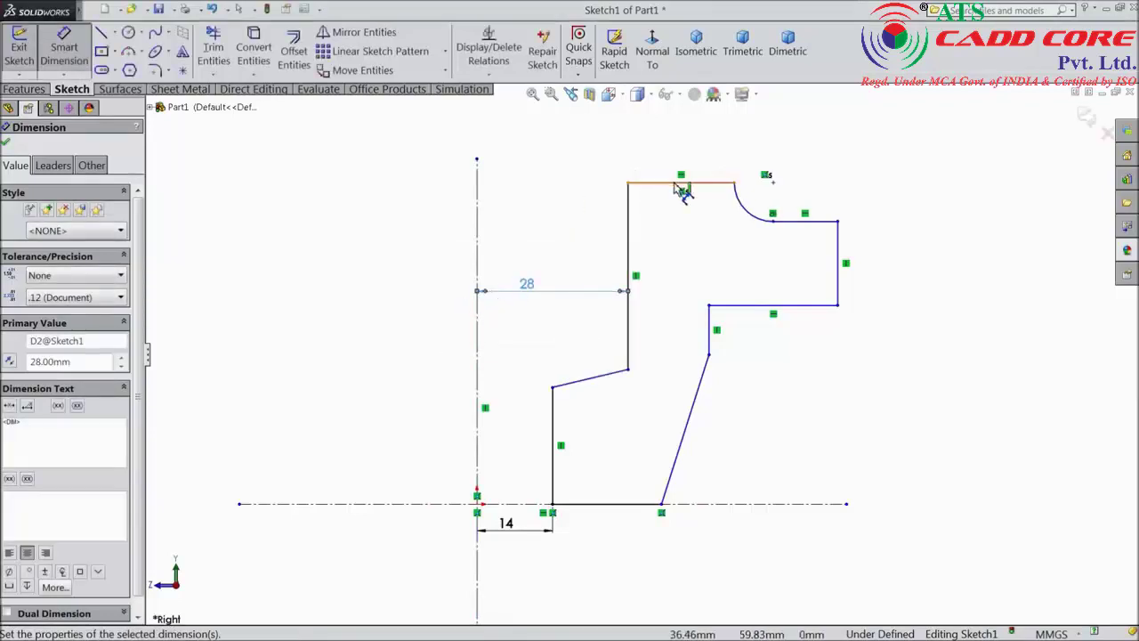
Add horizontal dimensions of 88 mm to the arc endpoint and 138 mm overall width.
{"action": "left_click", "coordinate": [735, 183]}
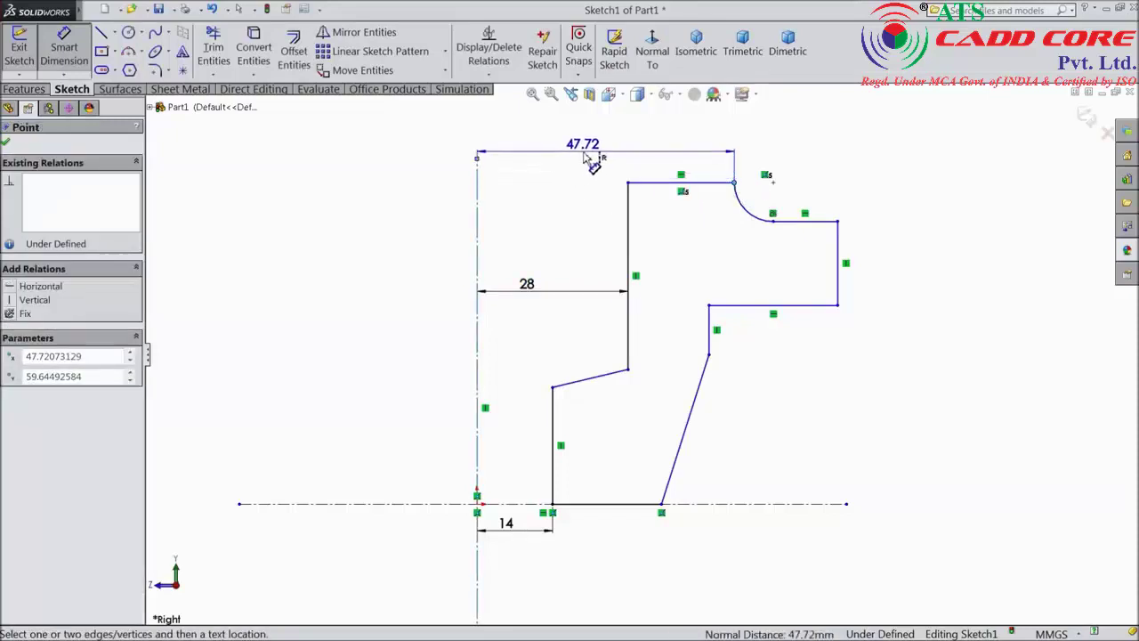
{"action": "left_click", "coordinate": [586, 153]}
{"action": "type", "text": "88"}
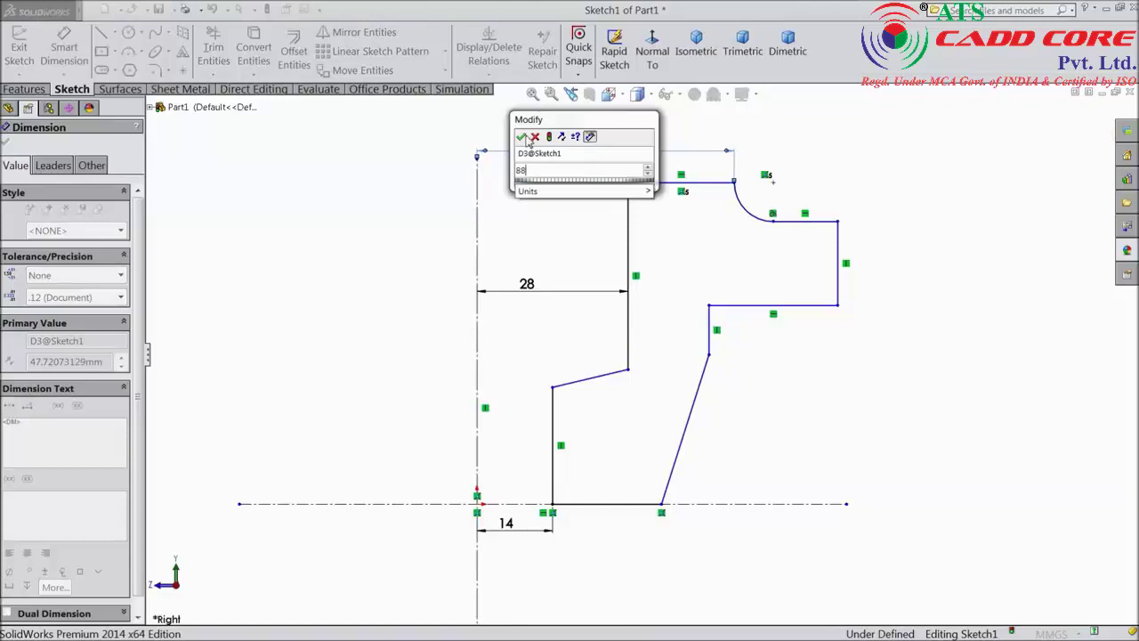
{"action": "left_click", "coordinate": [522, 137]}
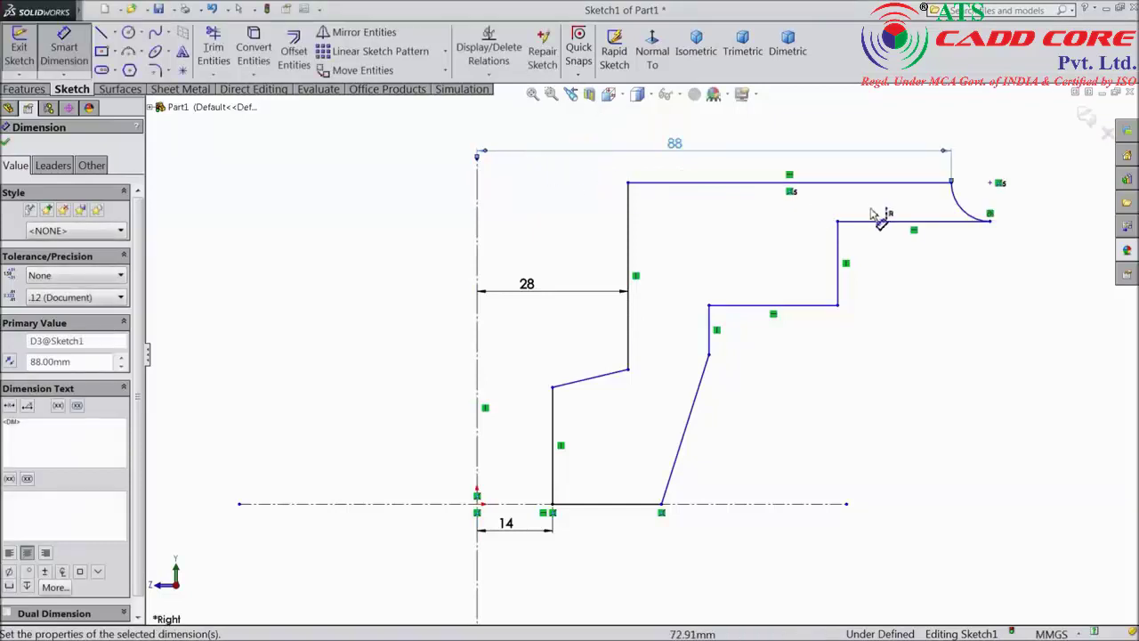
{"action": "left_click", "coordinate": [839, 256]}
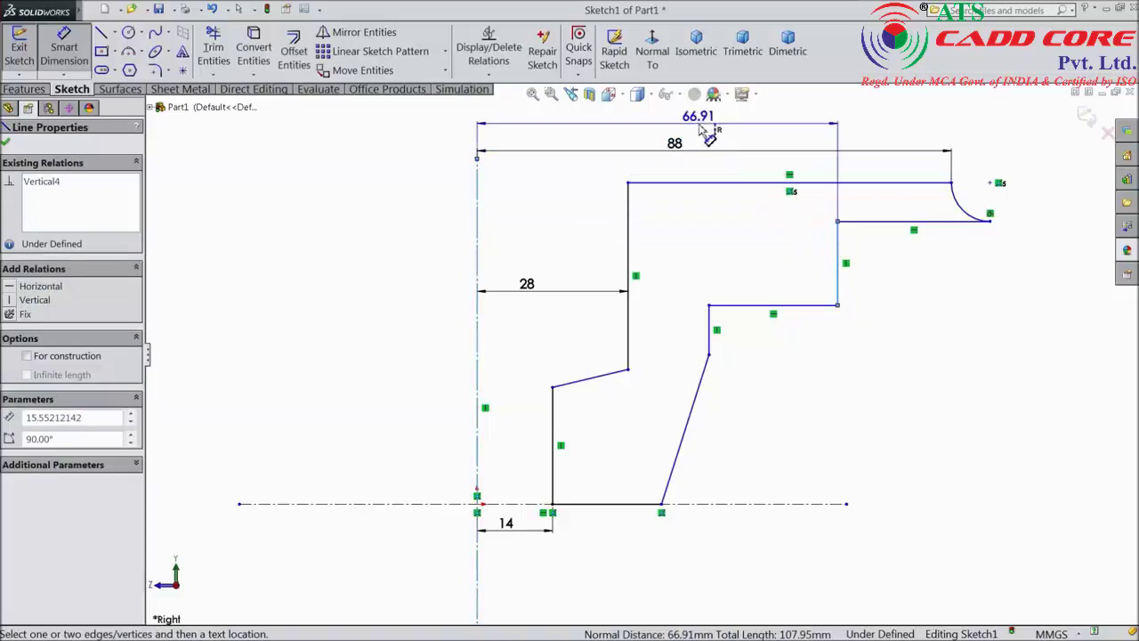
{"action": "left_click", "coordinate": [654, 131]}
{"action": "type", "text": "13"}
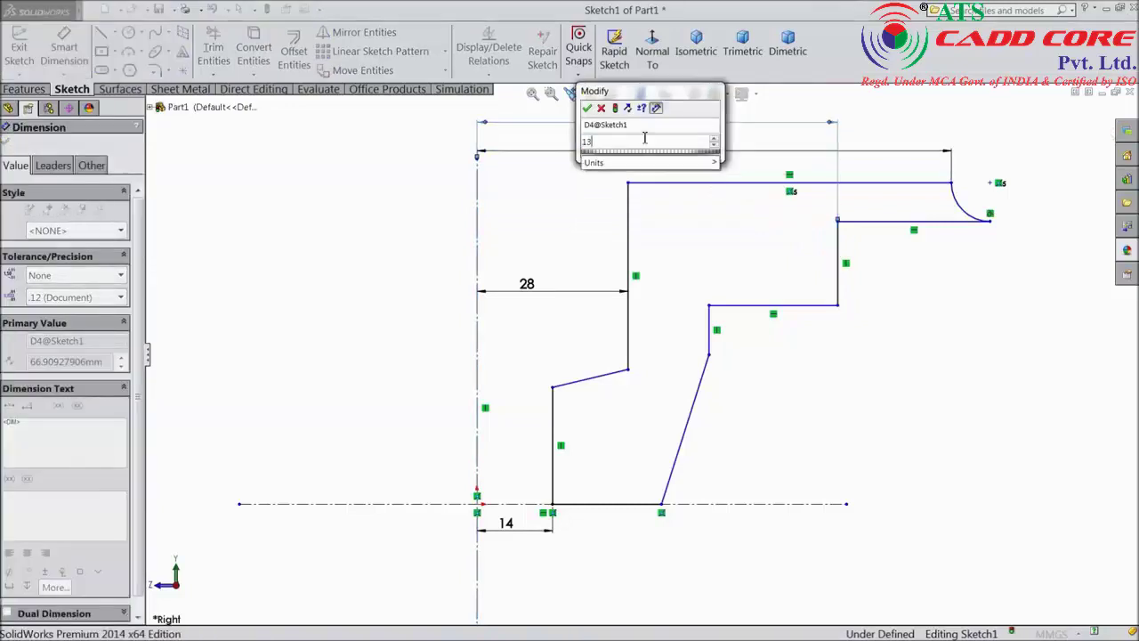
{"action": "type", "text": "8"}
{"action": "left_click", "coordinate": [588, 109]}
{"action": "scroll", "coordinate": [650, 244], "scroll_direction": "up", "scroll_amount": 5}
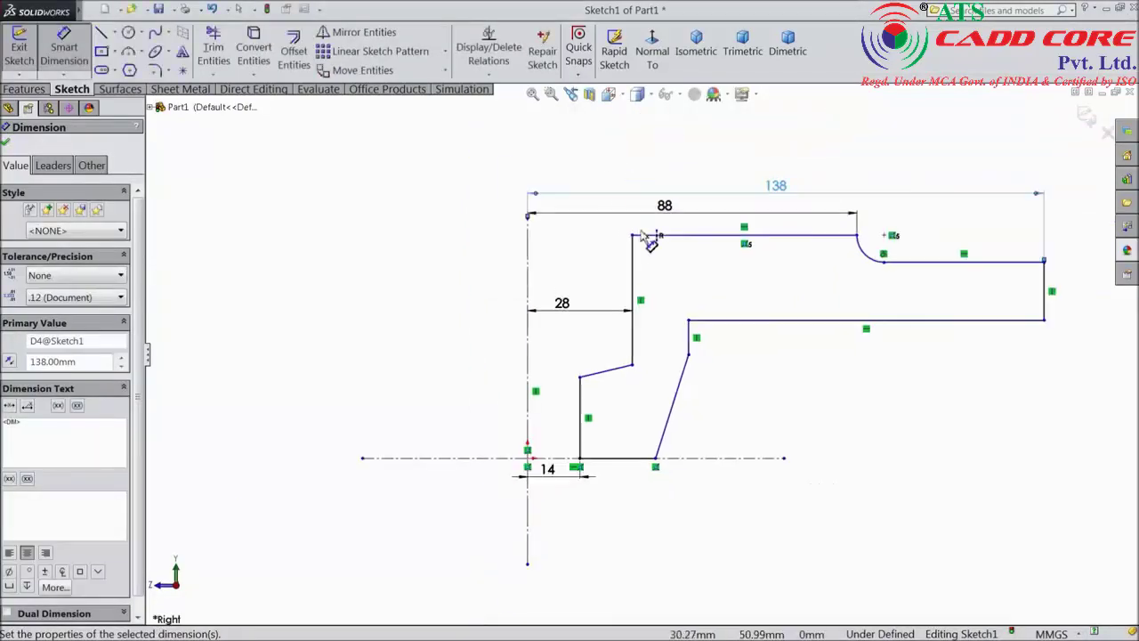
{"action": "scroll", "coordinate": [887, 292], "scroll_direction": "down", "scroll_amount": 2}
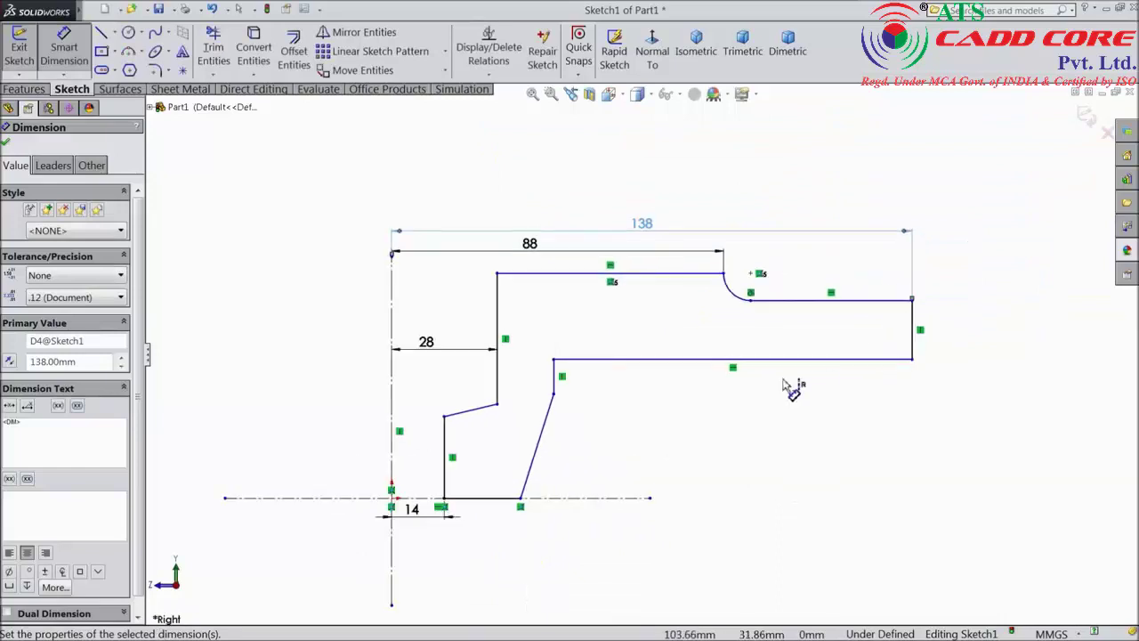
{"action": "scroll", "coordinate": [792, 389], "scroll_direction": "down", "scroll_amount": 1}
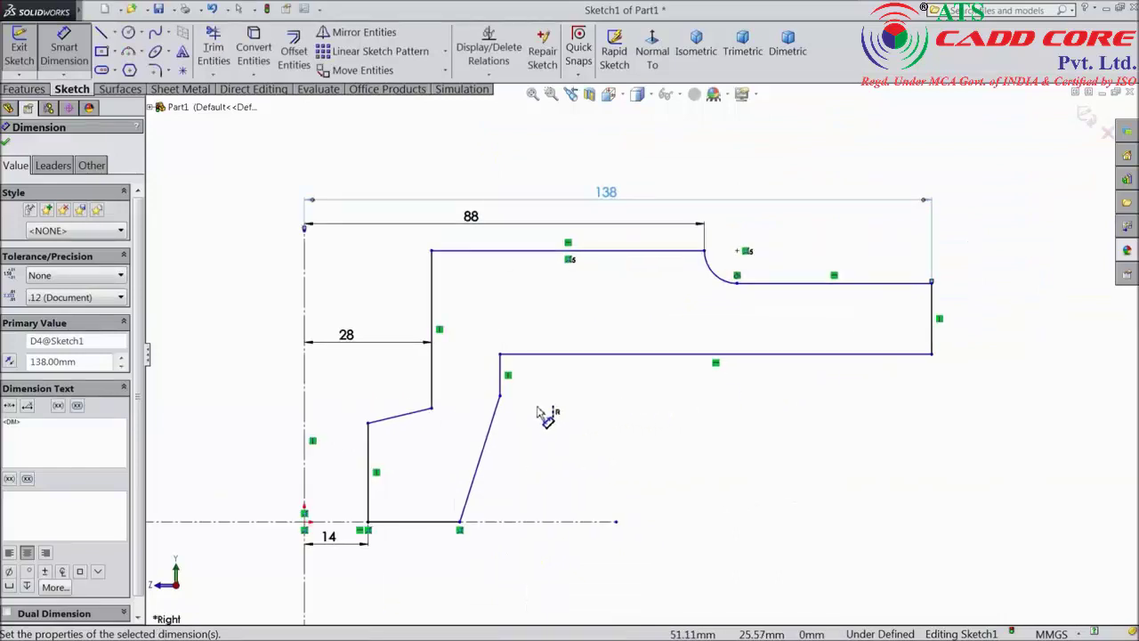
Add horizontal dimensions of 81 mm and 35 mm to the slanted line's ends.
{"action": "left_click", "coordinate": [501, 378]}
{"action": "scroll", "coordinate": [445, 516], "scroll_direction": "up", "scroll_amount": 1}
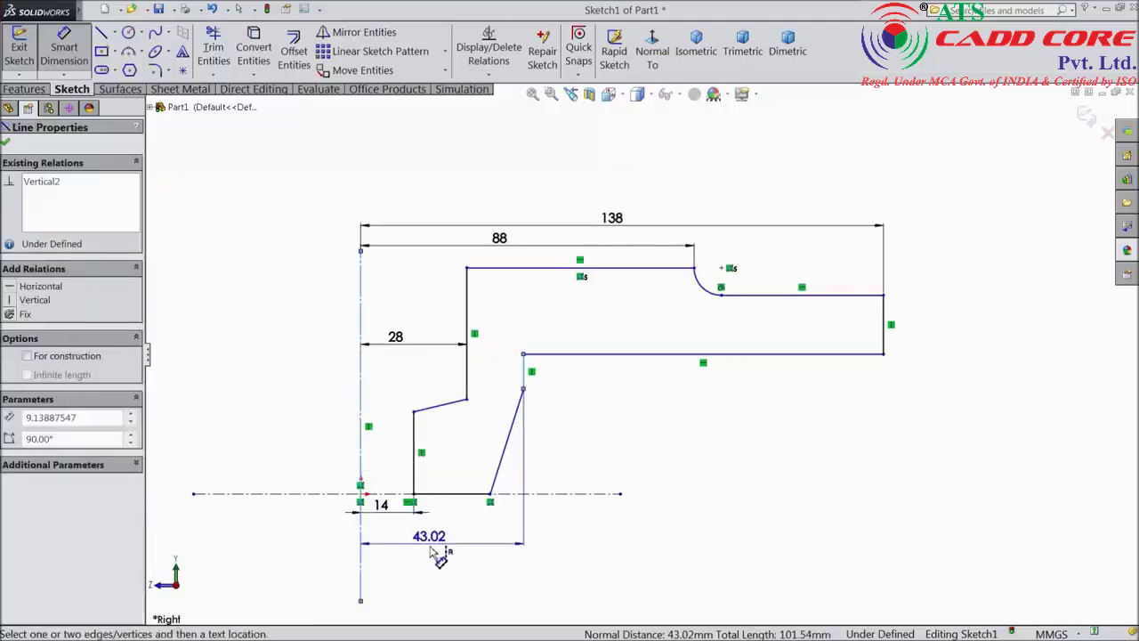
{"action": "left_click", "coordinate": [432, 556]}
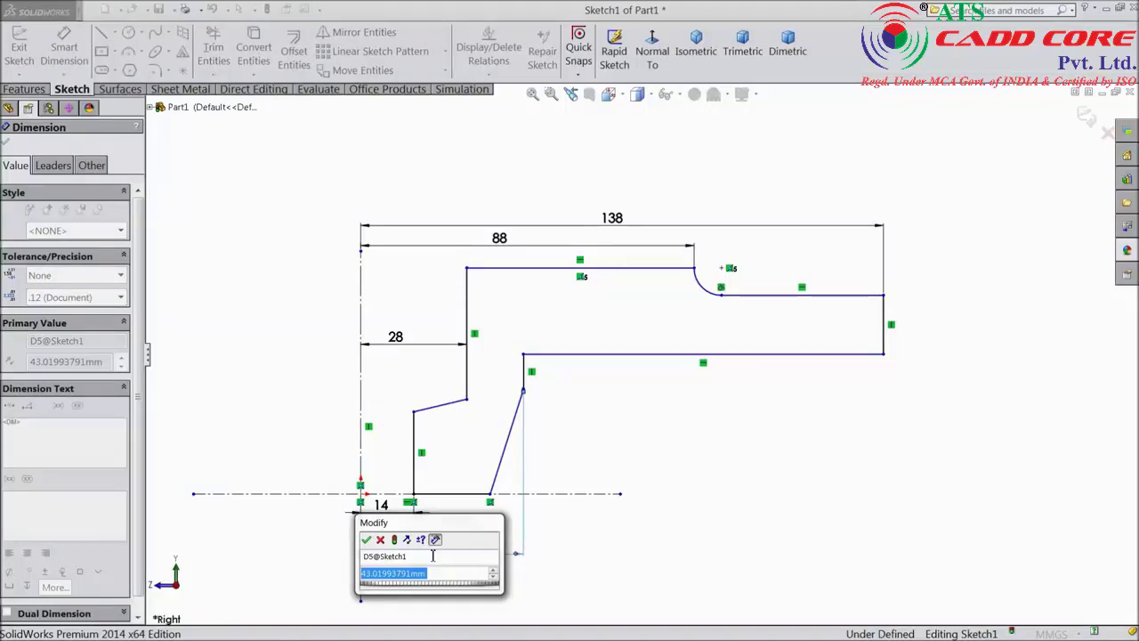
{"action": "type", "text": "81"}
{"action": "left_click", "coordinate": [366, 540]}
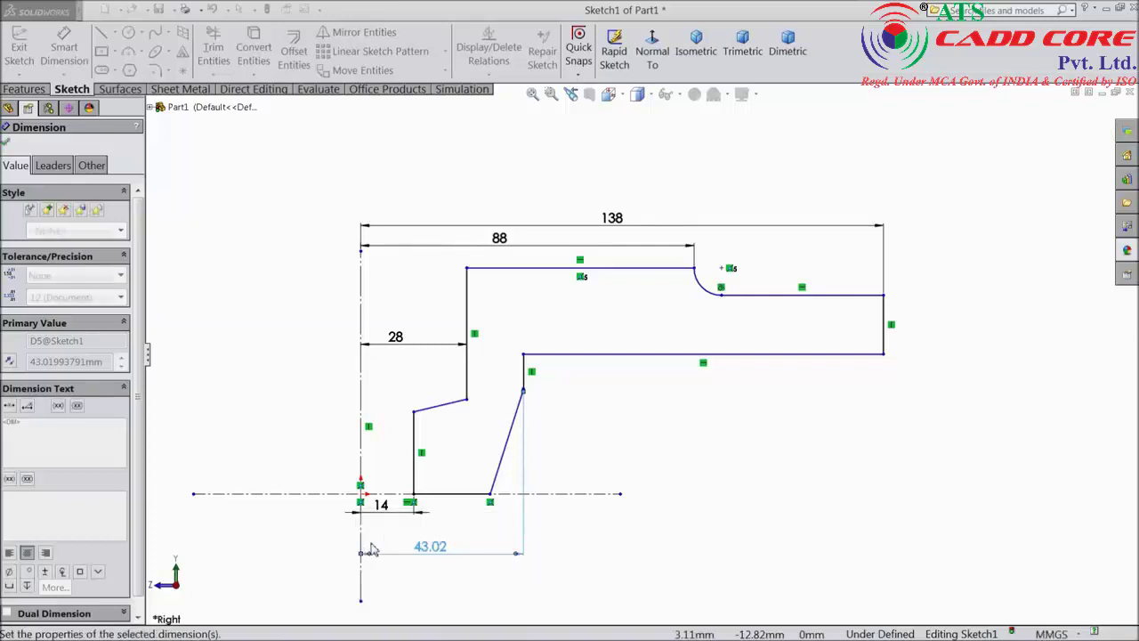
{"action": "scroll", "coordinate": [573, 484], "scroll_direction": "down", "scroll_amount": 2}
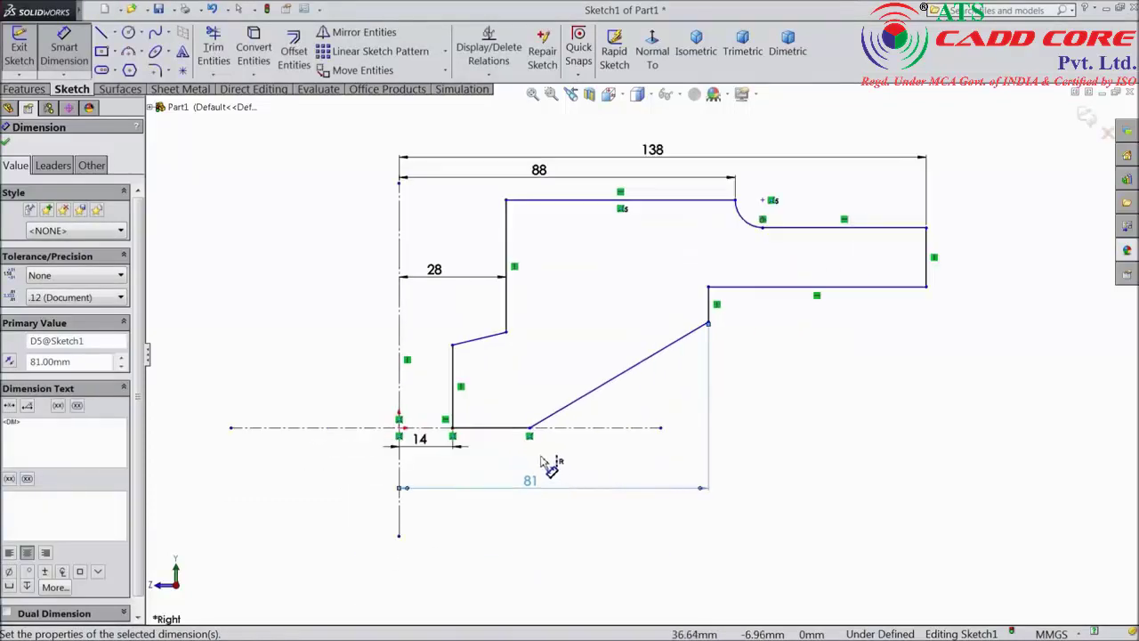
{"action": "left_click", "coordinate": [531, 430]}
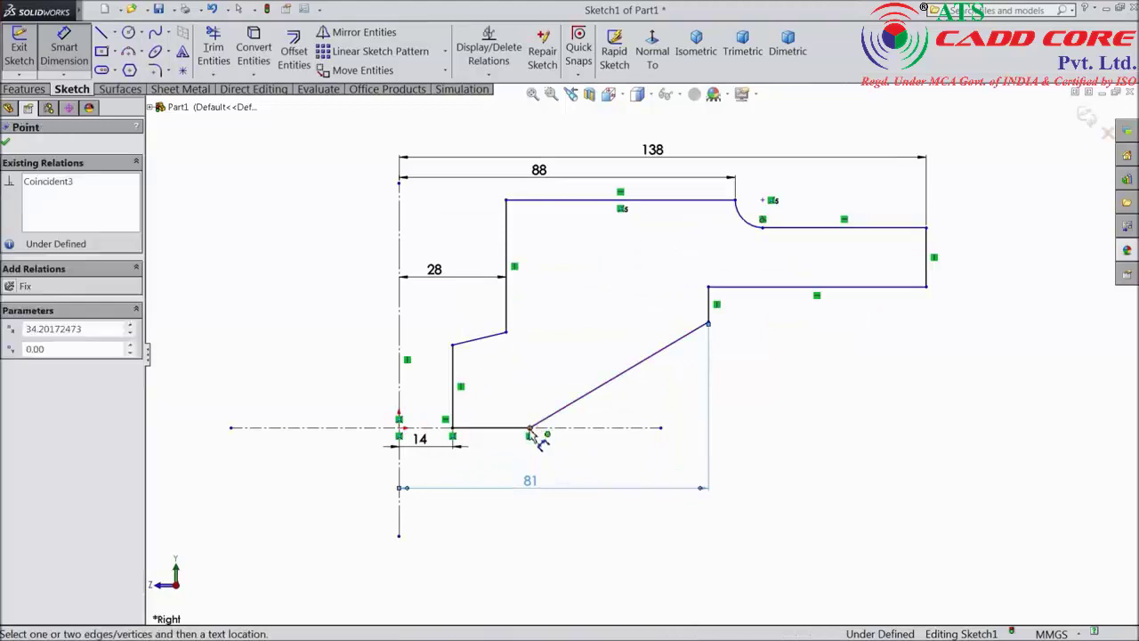
{"action": "left_click", "coordinate": [481, 525]}
{"action": "type", "text": "35"}
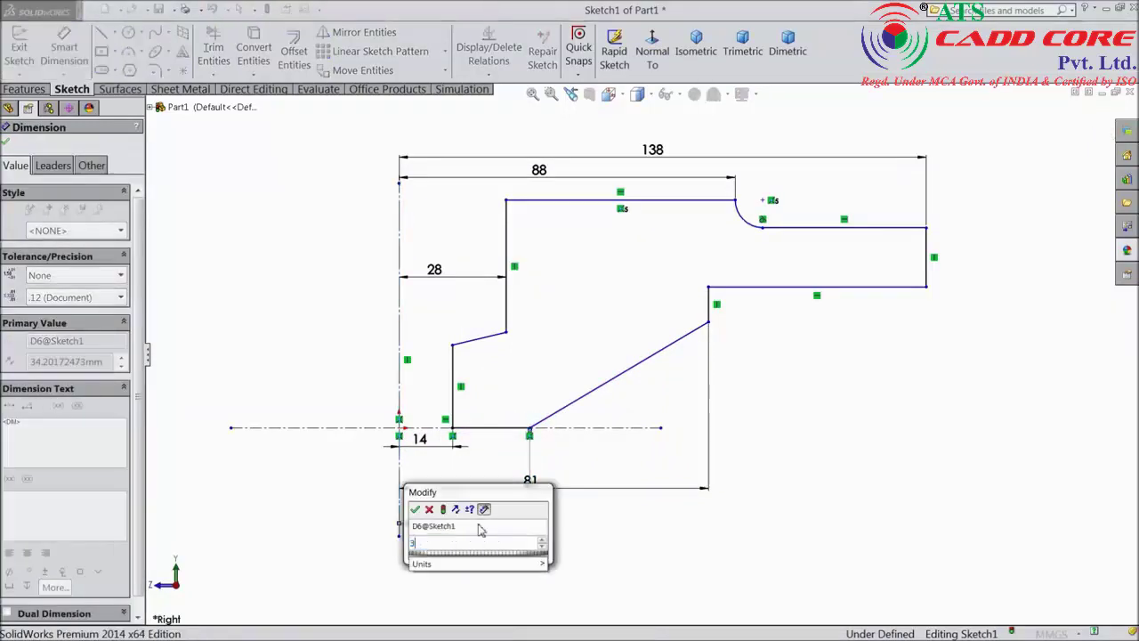
{"action": "left_click", "coordinate": [415, 510]}
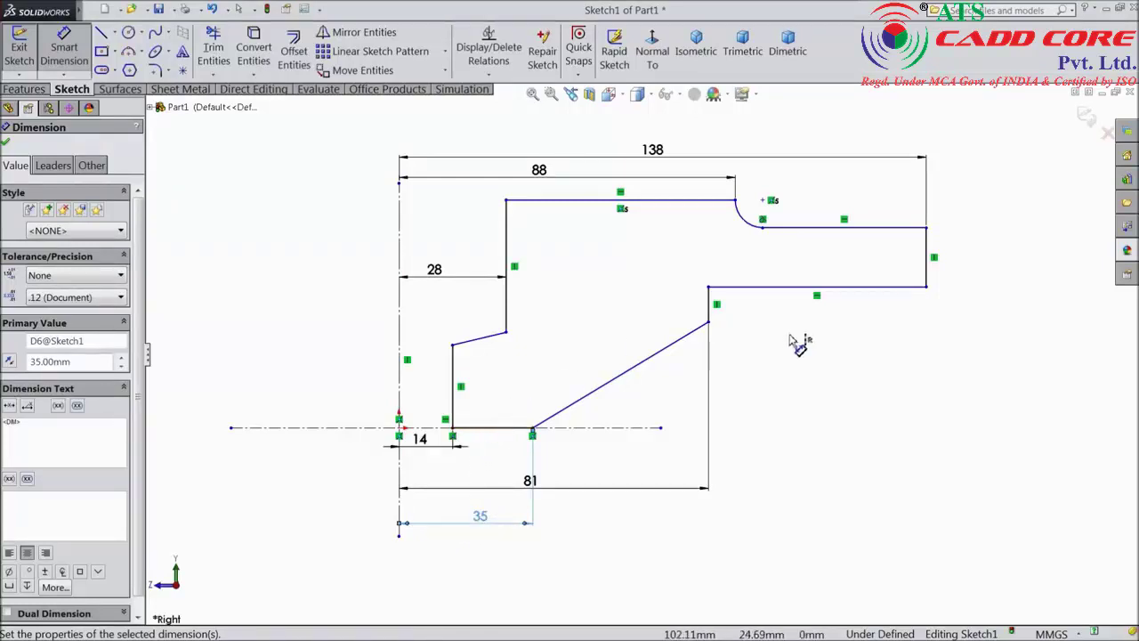
{"action": "left_click", "coordinate": [709, 323]}
Add a 47 mm height at the slanted line and a 6 mm right step height.
{"action": "left_click", "coordinate": [669, 429]}
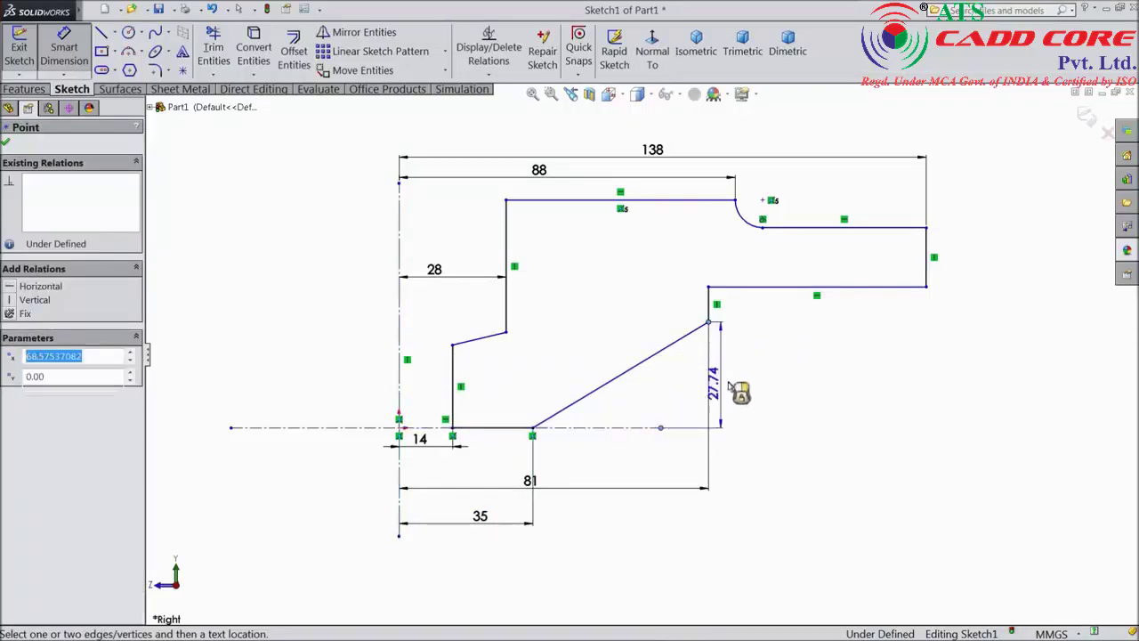
{"action": "left_click", "coordinate": [752, 385]}
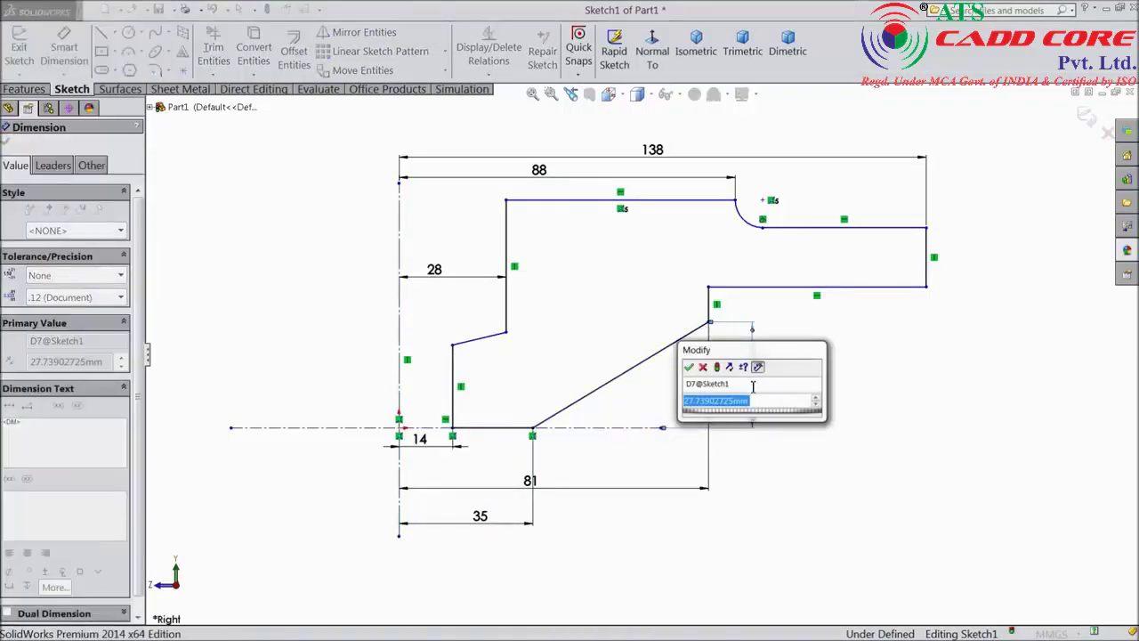
{"action": "type", "text": "47"}
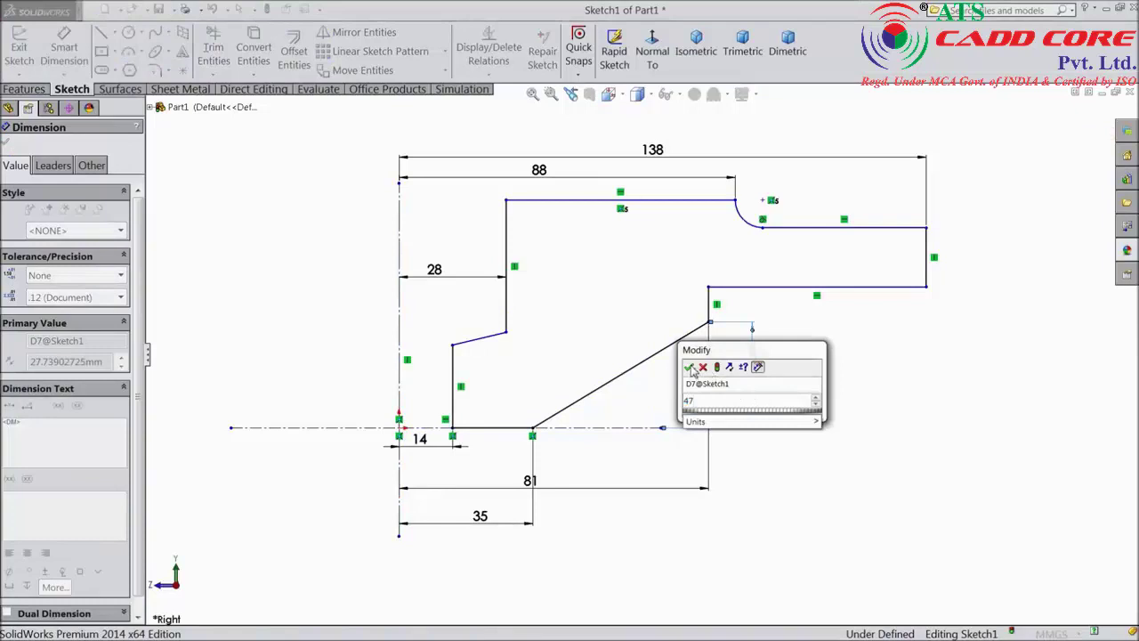
{"action": "left_click", "coordinate": [689, 367]}
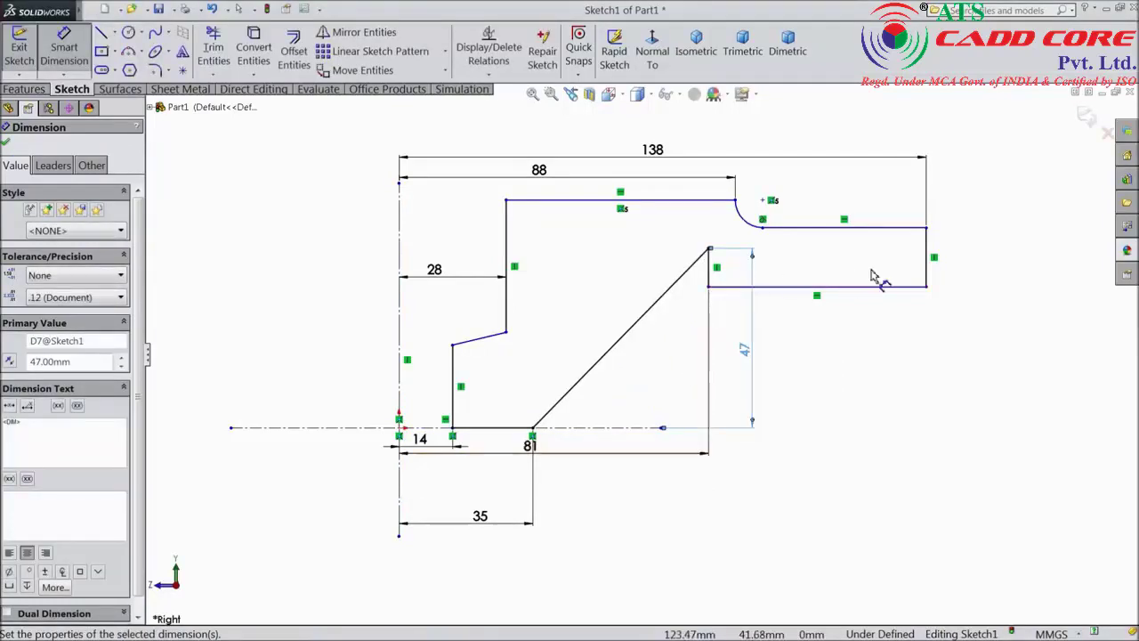
{"action": "left_click", "coordinate": [791, 230]}
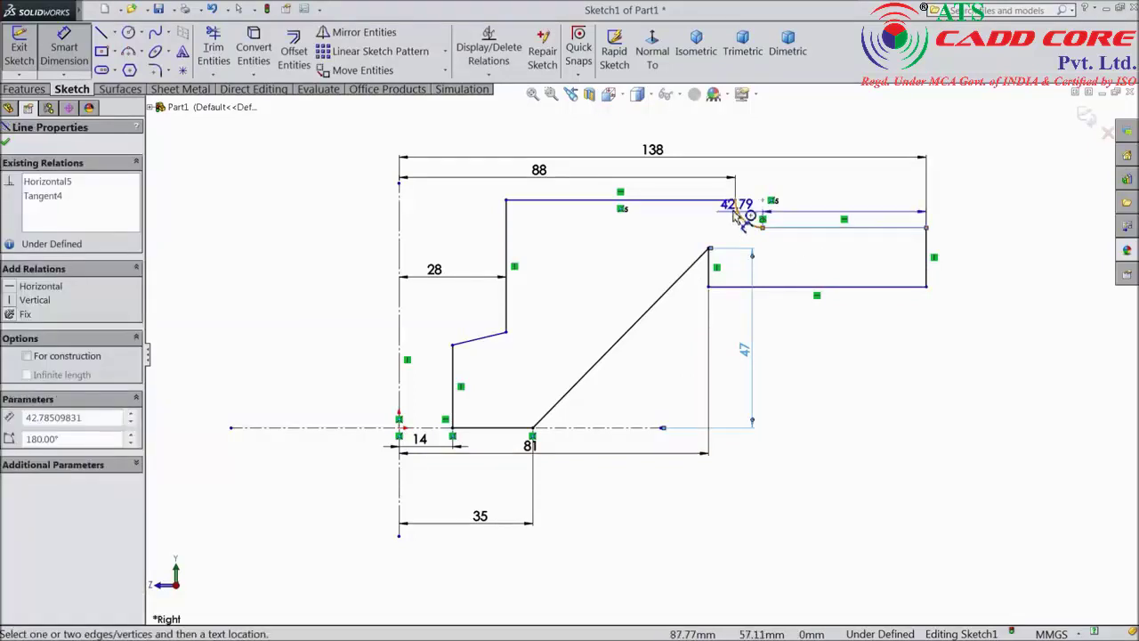
{"action": "left_click", "coordinate": [725, 200]}
{"action": "left_click", "coordinate": [969, 218]}
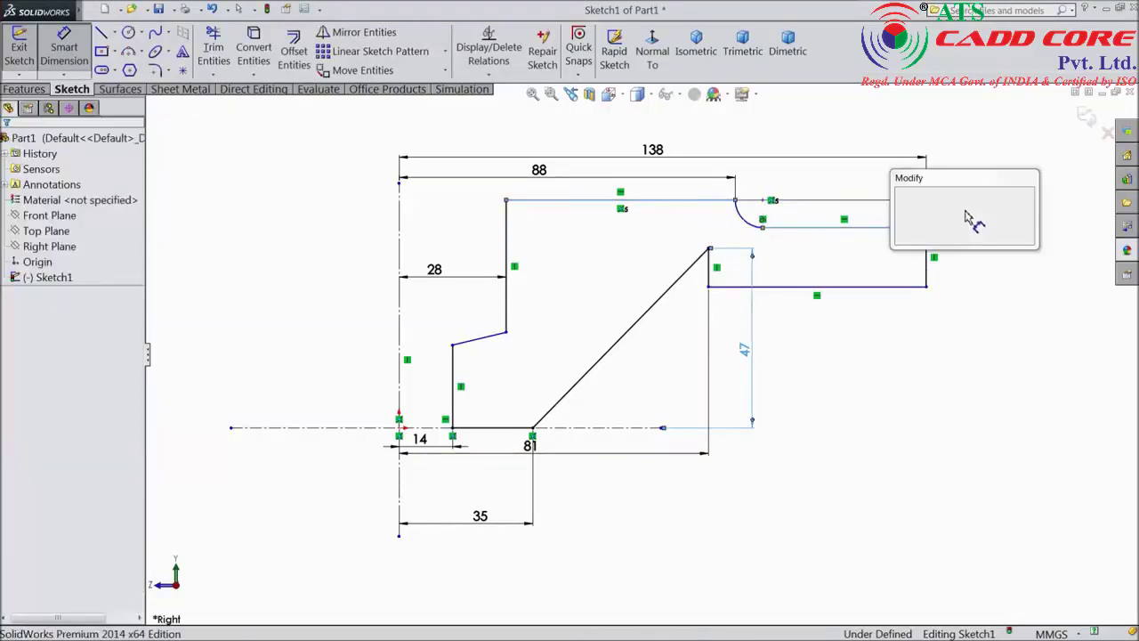
{"action": "left_click", "coordinate": [902, 198]}
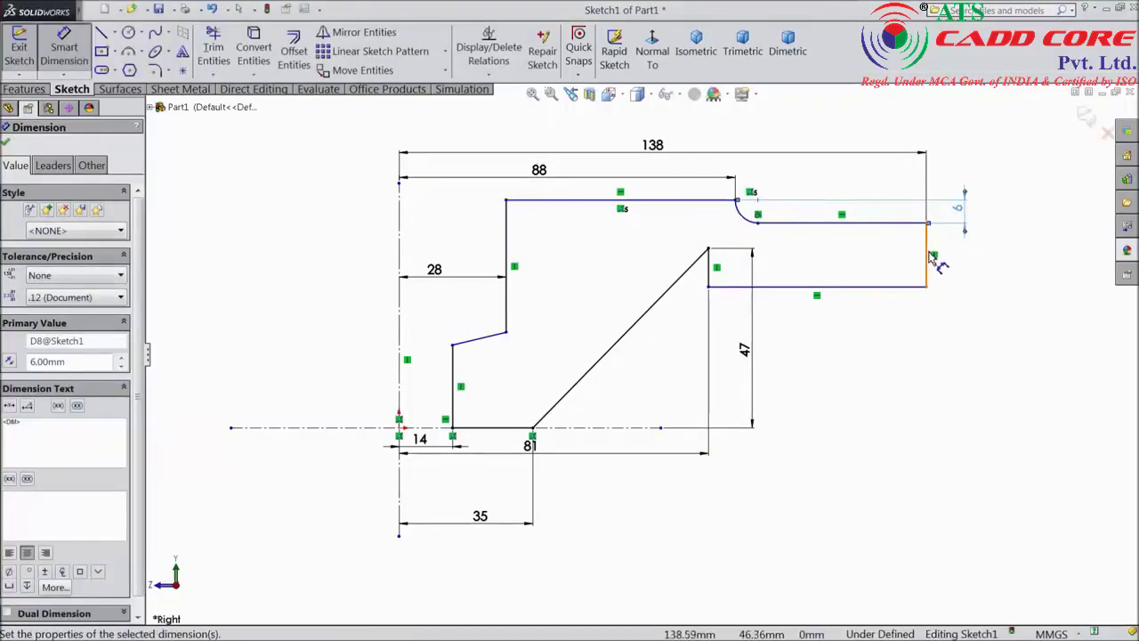
Dimension the right edge at 22 mm and the short vertical above the slant at 6 mm.
{"action": "left_click", "coordinate": [928, 257]}
{"action": "left_click", "coordinate": [968, 258]}
{"action": "type", "text": "22"}
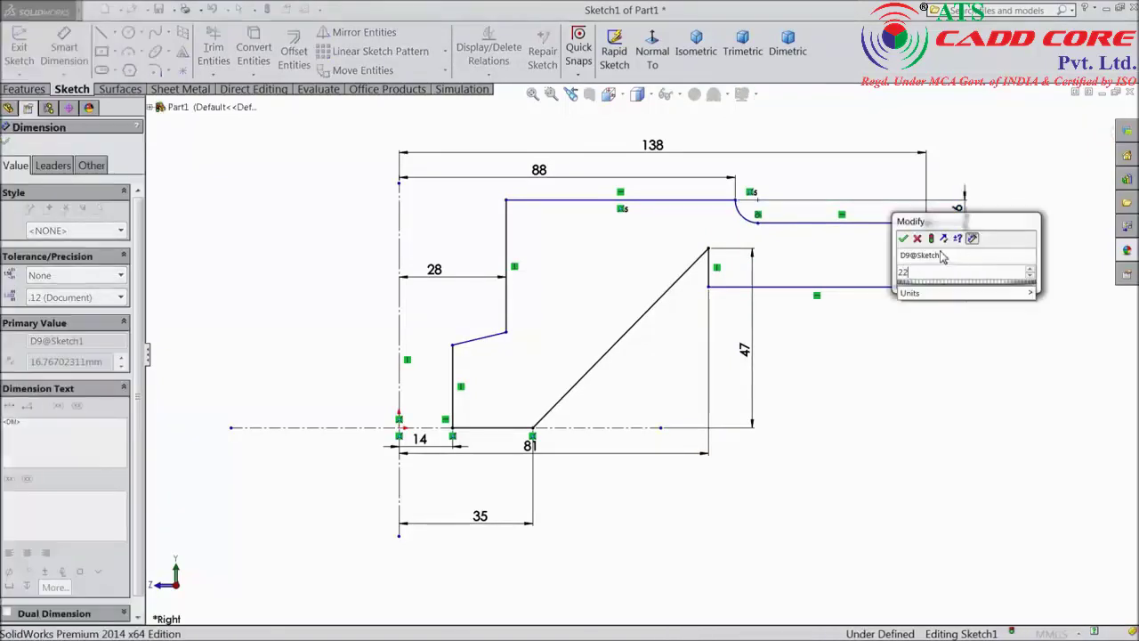
{"action": "left_click", "coordinate": [902, 239]}
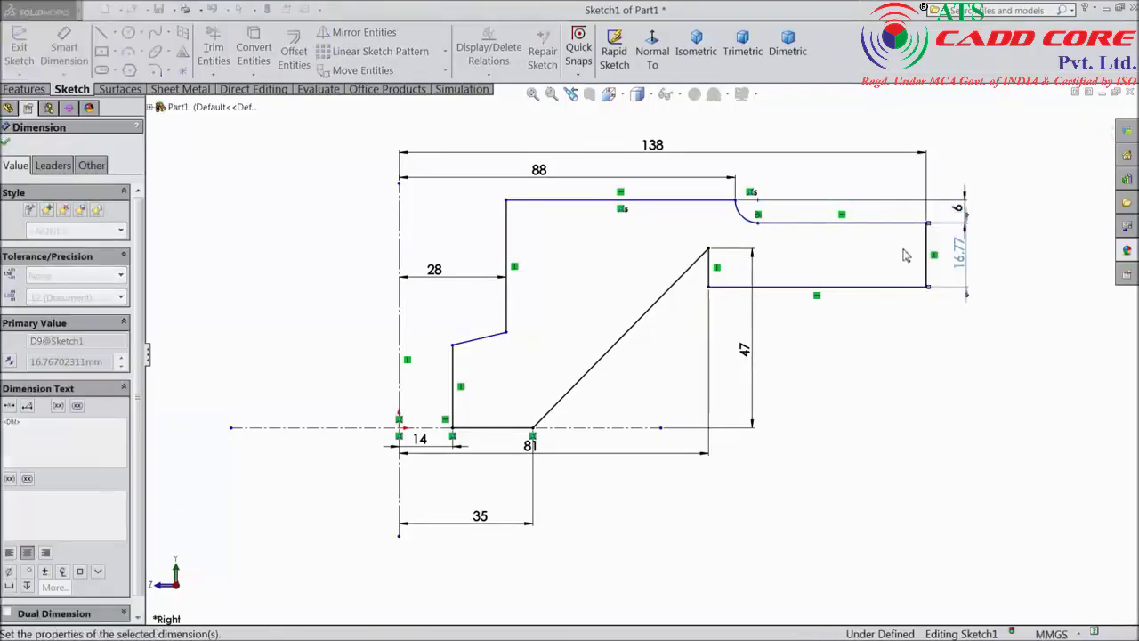
{"action": "left_click", "coordinate": [715, 285]}
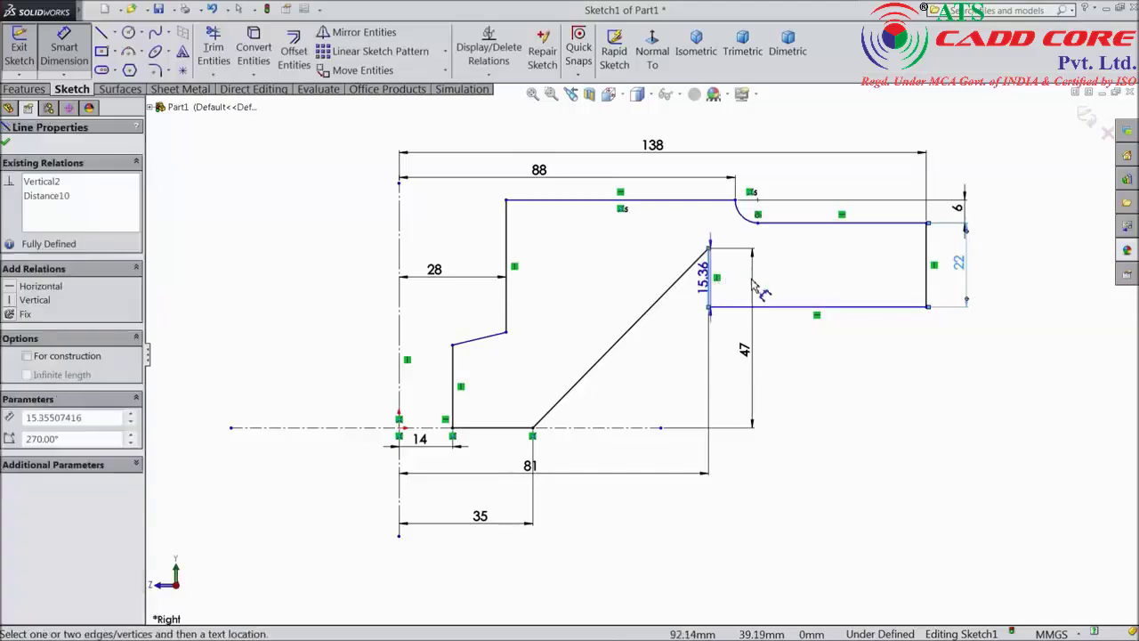
{"action": "left_click", "coordinate": [806, 287]}
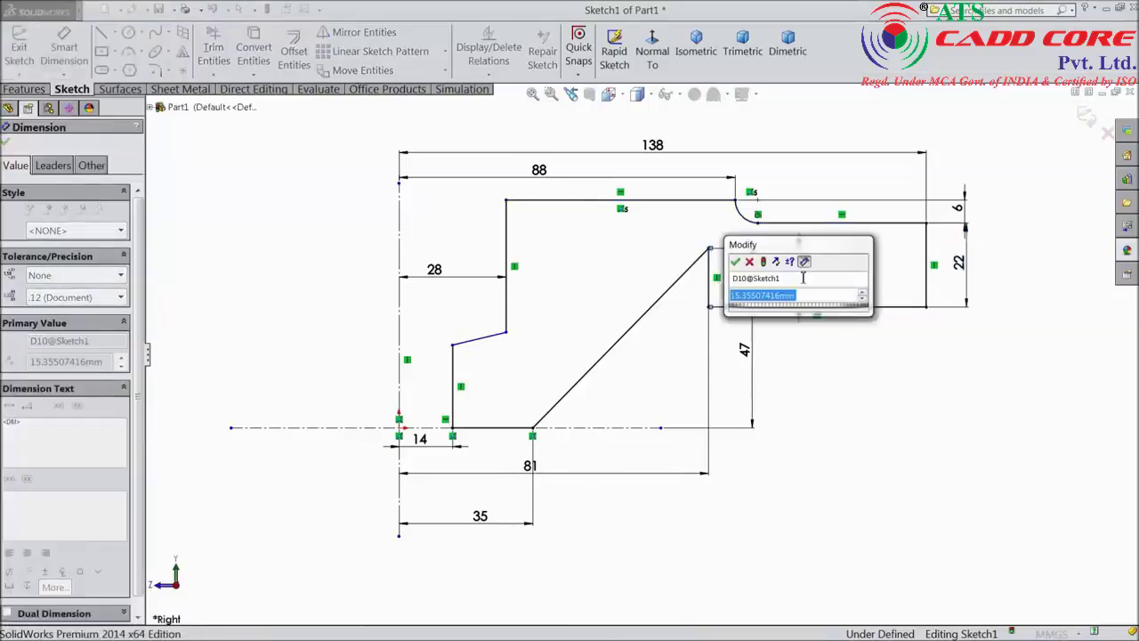
{"action": "type", "text": "=6"}
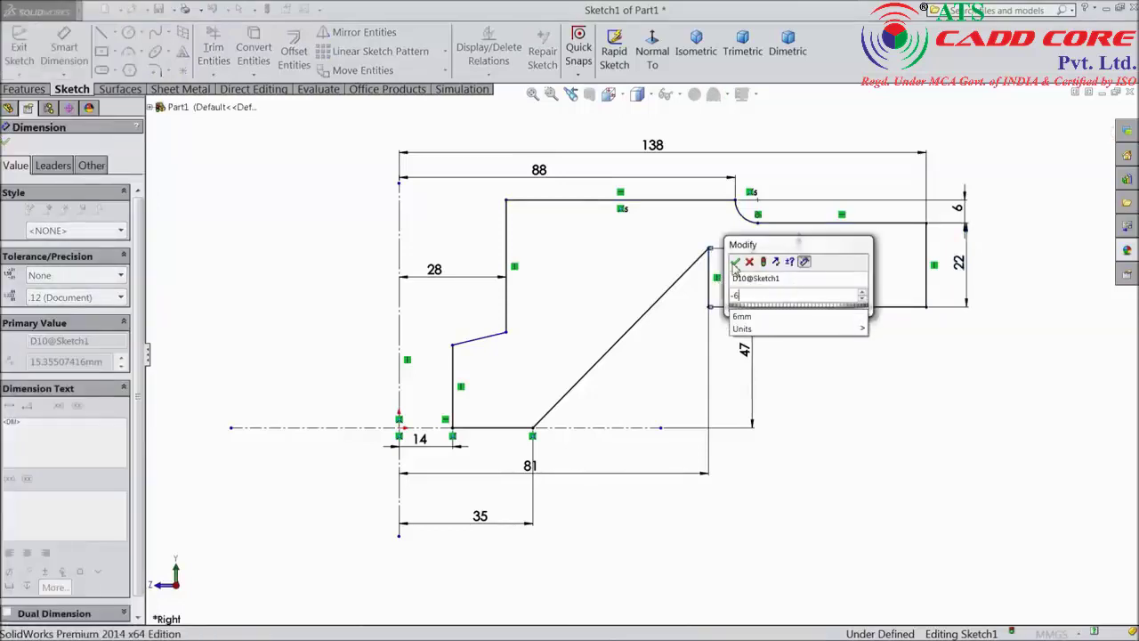
{"action": "left_click", "coordinate": [735, 264]}
{"action": "scroll", "coordinate": [746, 252], "scroll_direction": "up", "scroll_amount": 1}
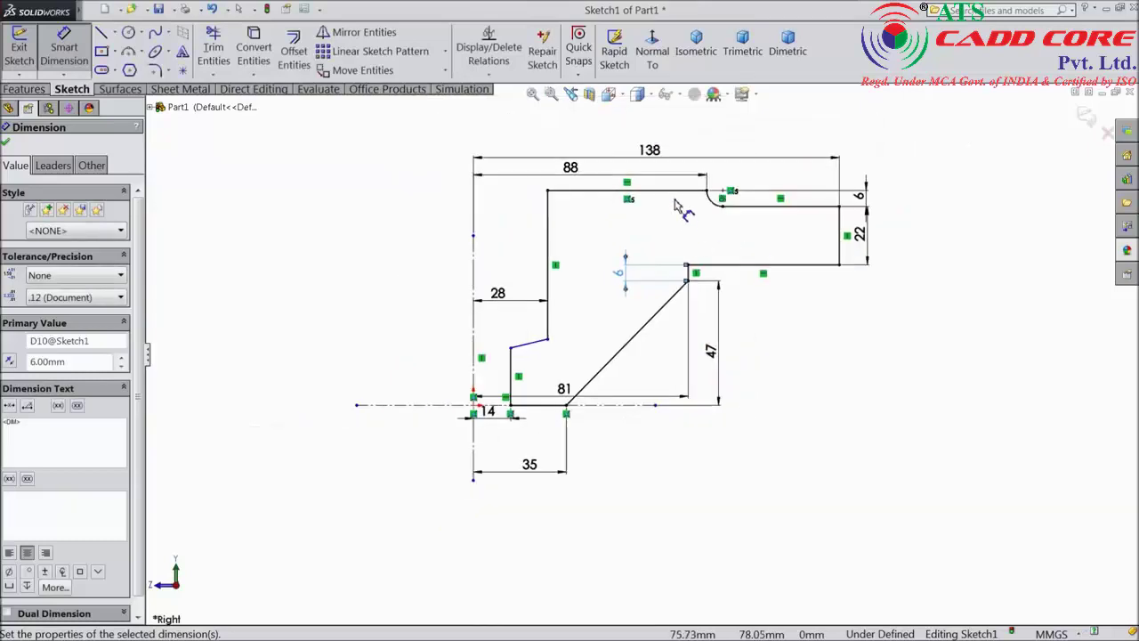
{"action": "scroll", "coordinate": [676, 207], "scroll_direction": "down", "scroll_amount": 2}
{"action": "mouse_move", "coordinate": [599, 328]}
{"action": "left_mouse_down"}
{"action": "mouse_move", "coordinate": [846, 343]}
{"action": "mouse_move", "coordinate": [950, 355]}
{"action": "mouse_move", "coordinate": [947, 364]}
{"action": "left_mouse_up"}
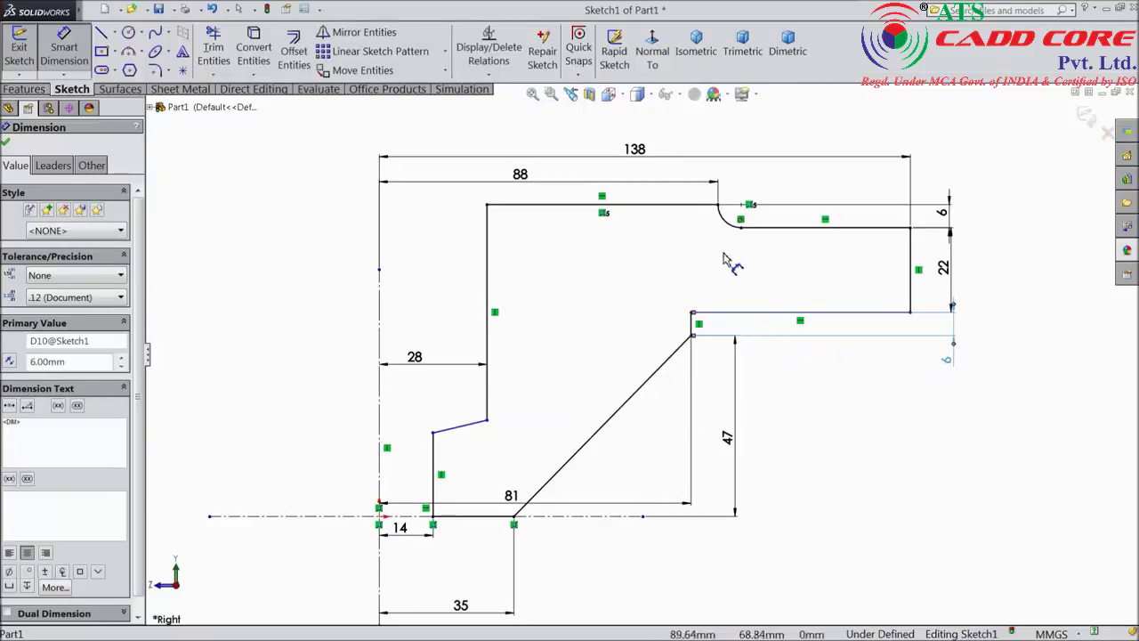
Dimension the left step height at 50 mm.
{"action": "left_click", "coordinate": [754, 233]}
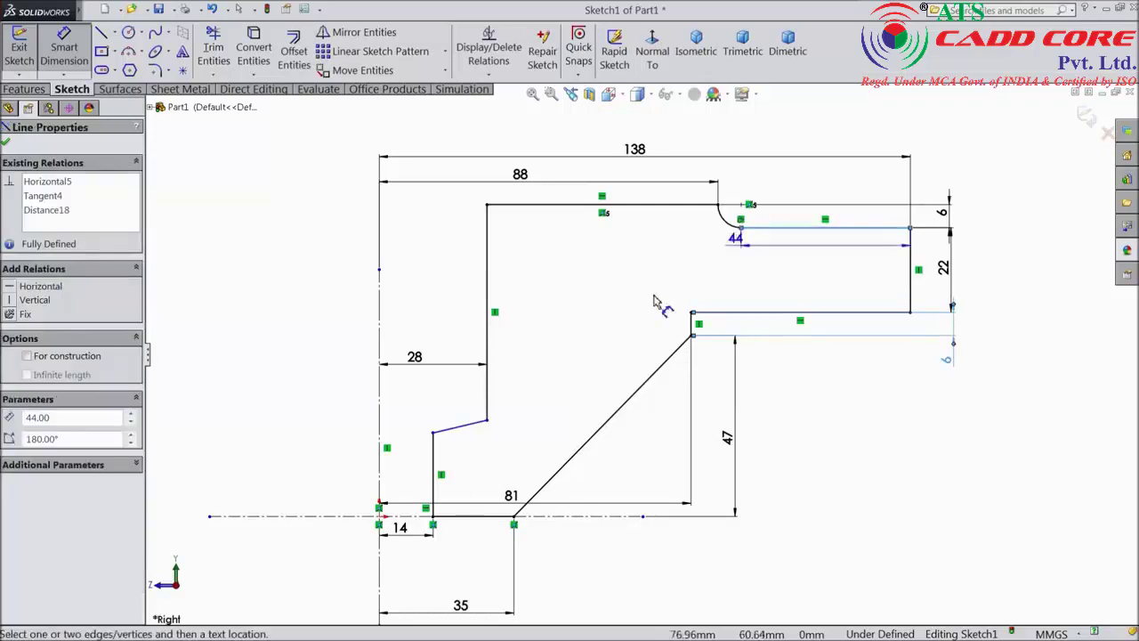
{"action": "left_click", "coordinate": [434, 433]}
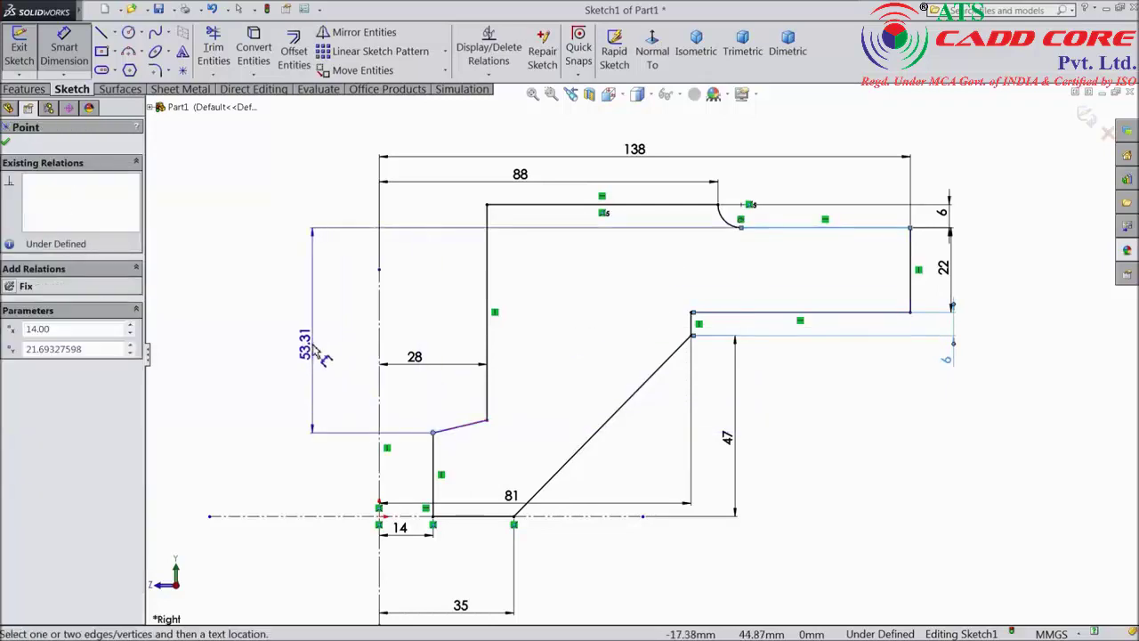
{"action": "left_click", "coordinate": [313, 374]}
{"action": "type", "text": "50"}
{"action": "left_click", "coordinate": [250, 331]}
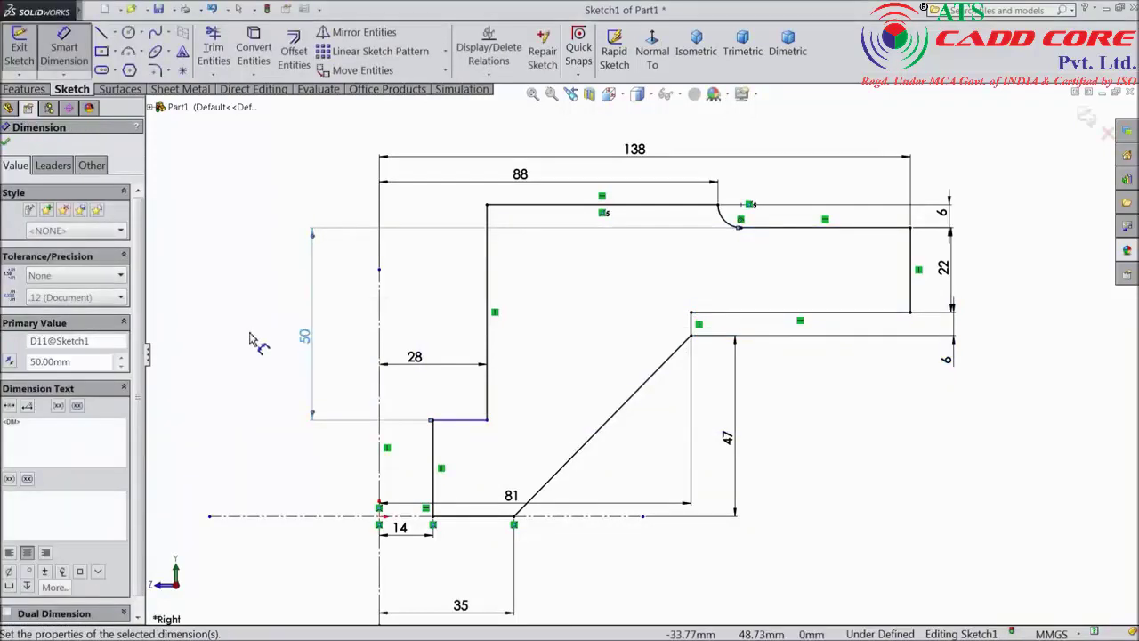
{"action": "left_click", "coordinate": [7, 143]}
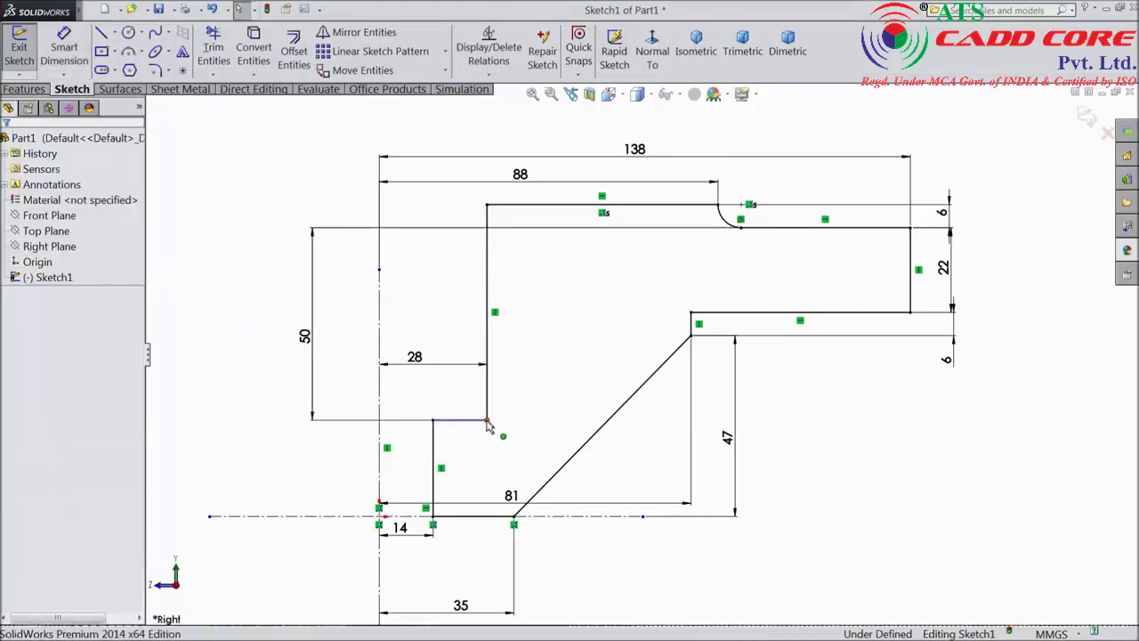
Tilt the short top edge and constrain it at 60° to the vertical centreline.
{"action": "left_click_drag", "start_coordinate": [489, 421], "coordinate": [488, 396]}
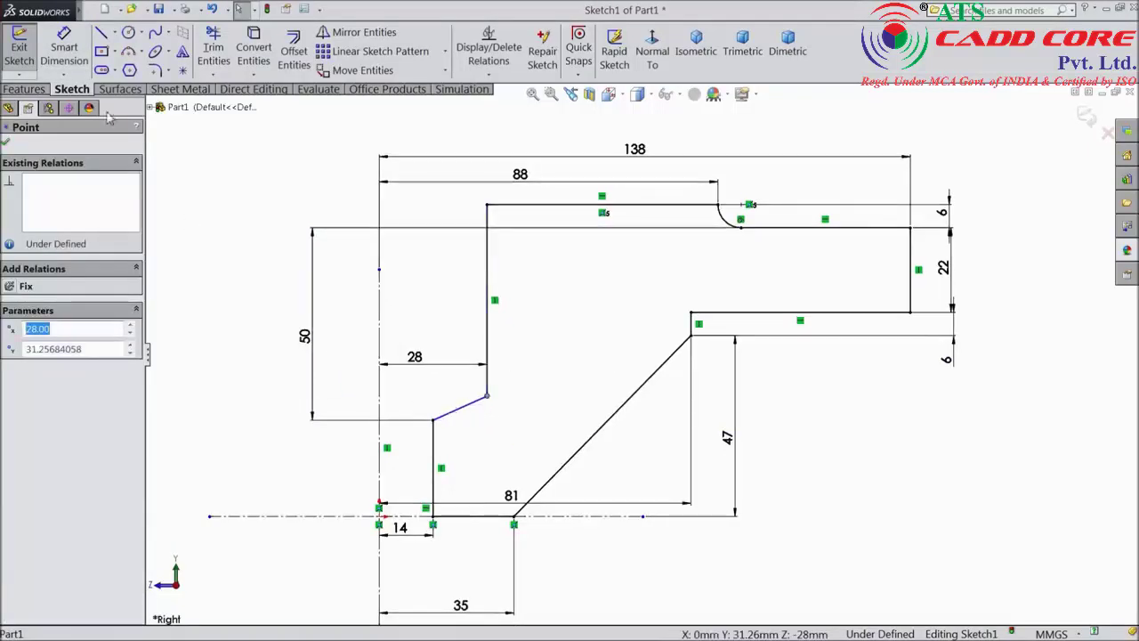
{"action": "key", "text": "d"}
{"action": "left_click", "coordinate": [452, 415]}
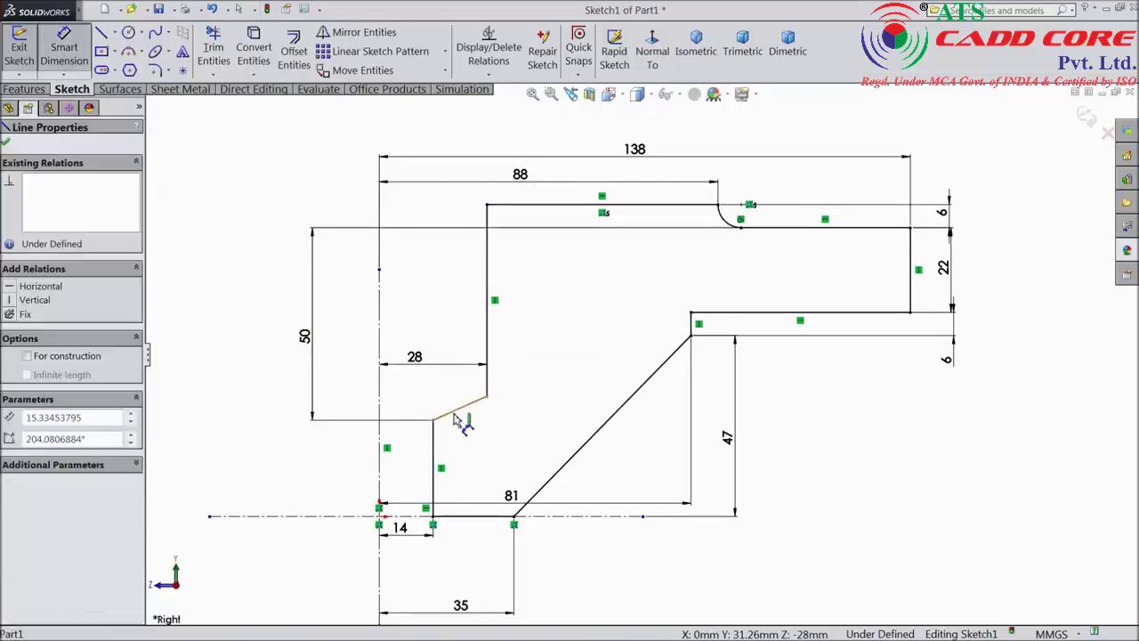
{"action": "left_click", "coordinate": [380, 393]}
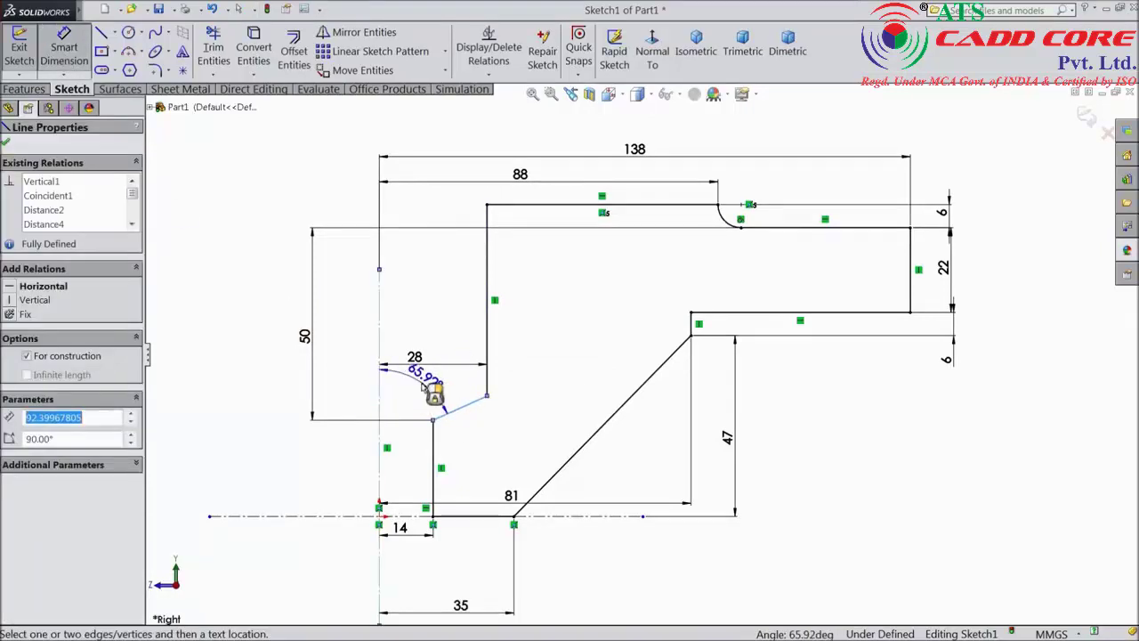
{"action": "left_click", "coordinate": [433, 387]}
{"action": "type", "text": "60"}
{"action": "left_click", "coordinate": [357, 368]}
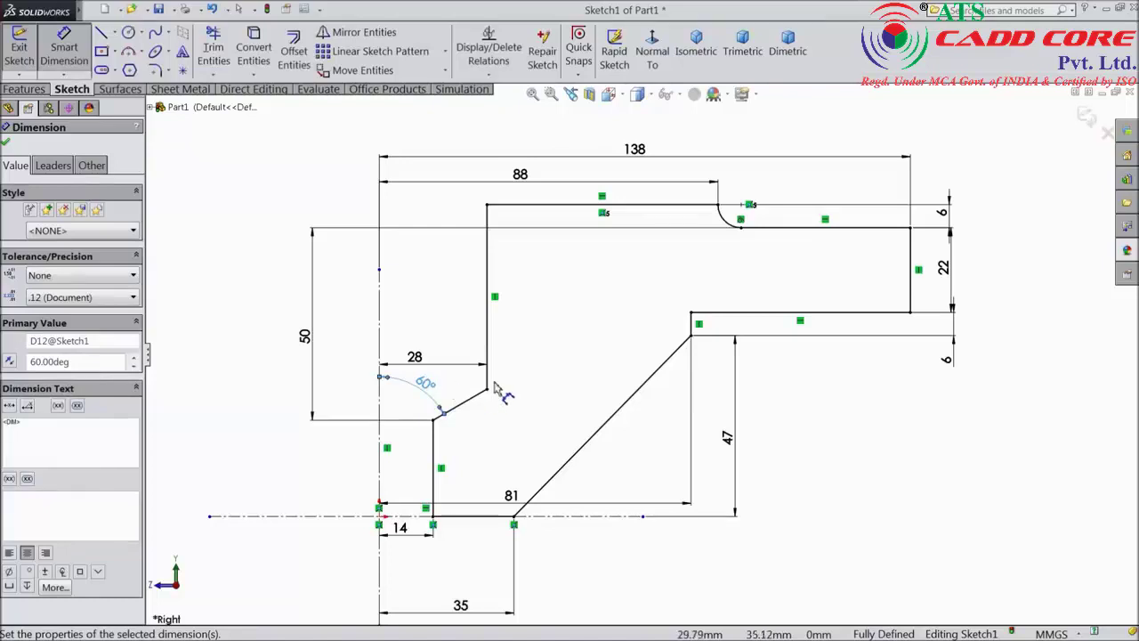
{"action": "key", "text": "z"}
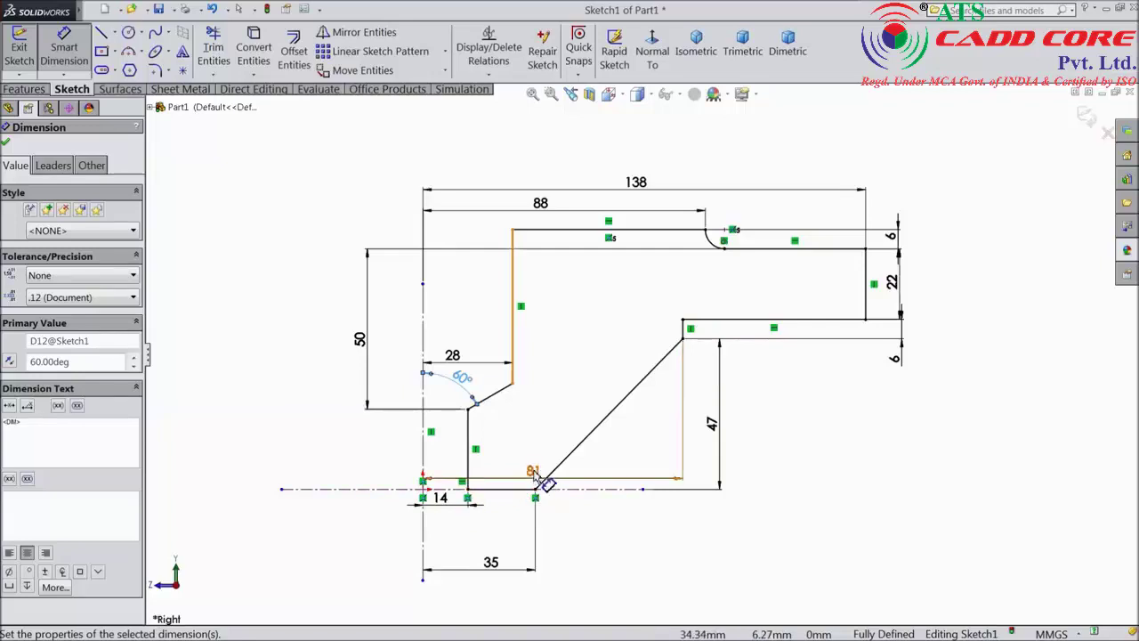
Move the 81 dimension below the profile and revolve the profile 360° about the centreline.
{"action": "mouse_move", "coordinate": [534, 470]}
{"action": "left_mouse_down"}
{"action": "mouse_move", "coordinate": [539, 547]}
{"action": "mouse_move", "coordinate": [576, 549]}
{"action": "left_mouse_up"}
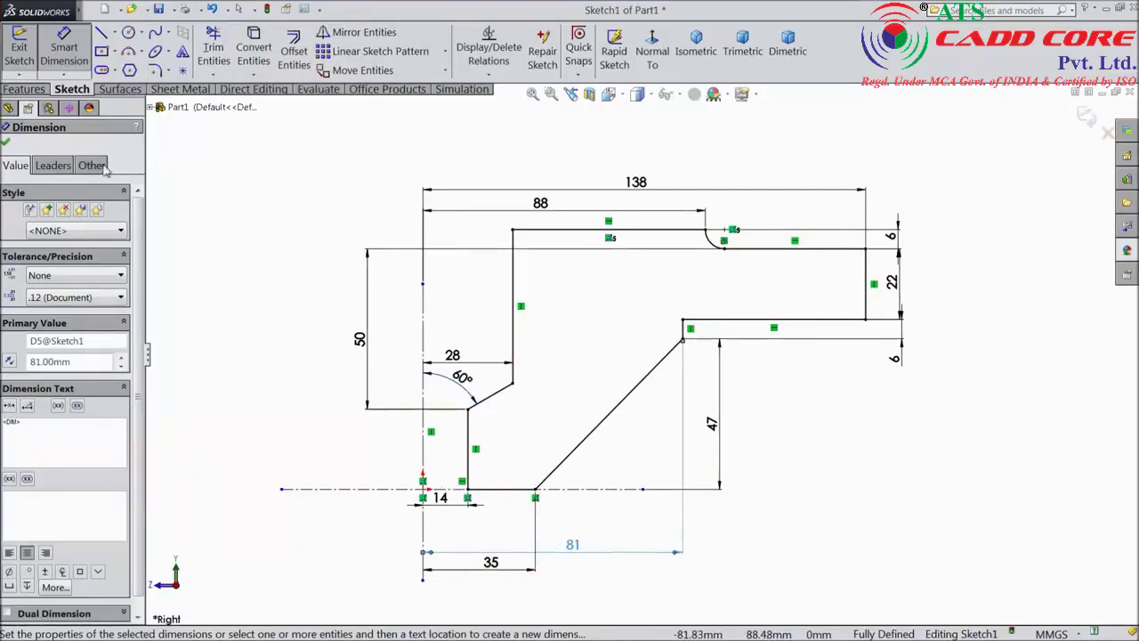
{"action": "left_click", "coordinate": [23, 89]}
{"action": "left_click", "coordinate": [78, 55]}
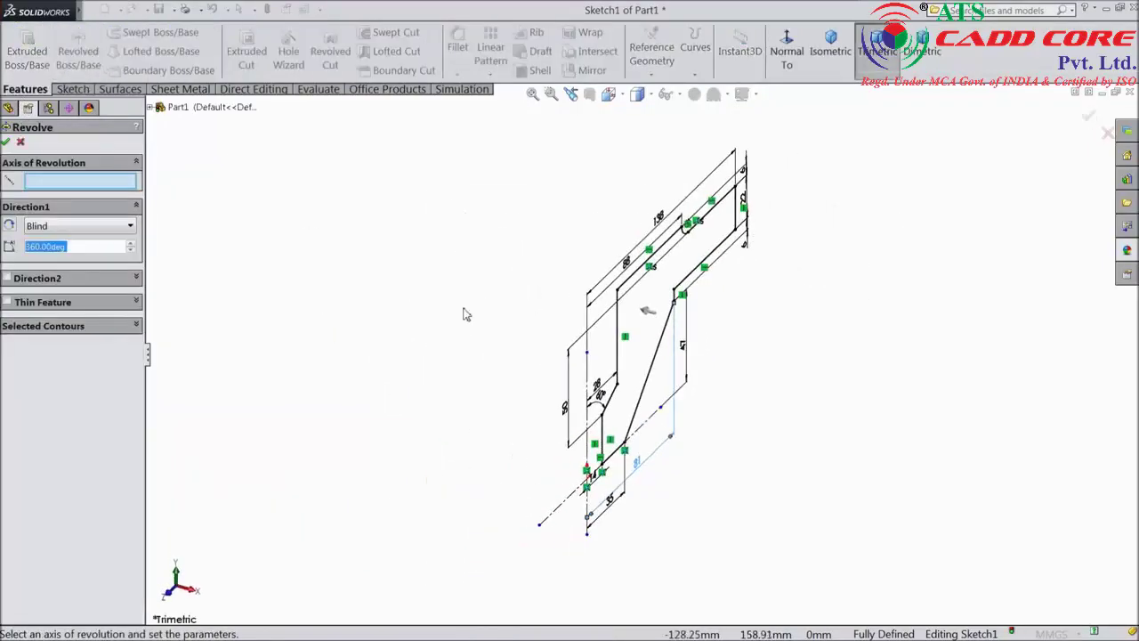
{"action": "left_click", "coordinate": [591, 378]}
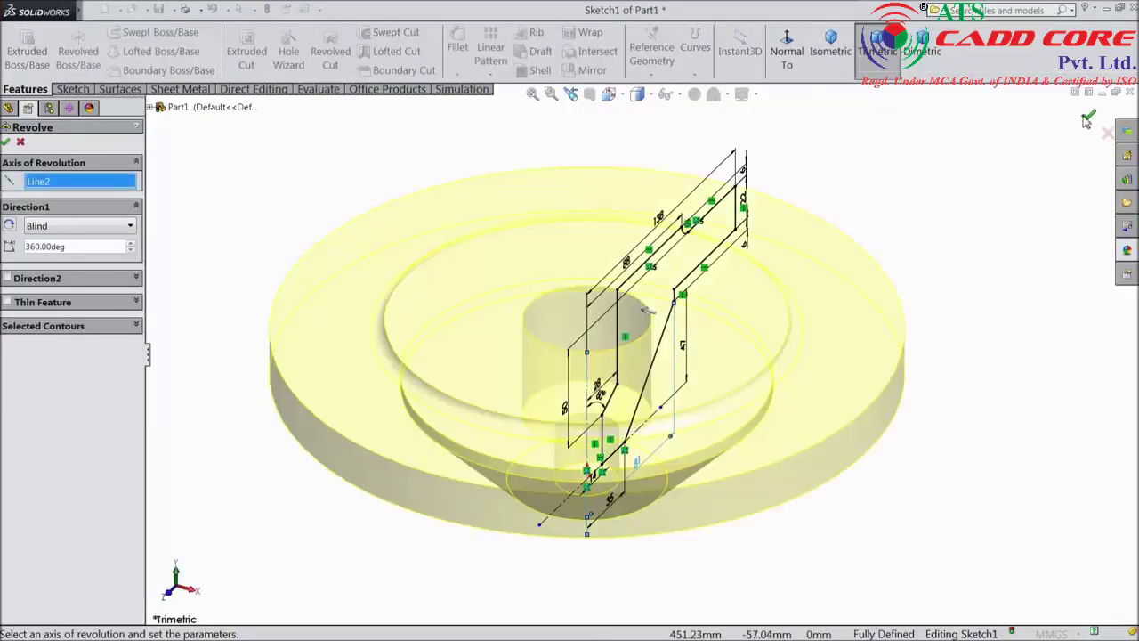
{"action": "left_click", "coordinate": [1086, 120]}
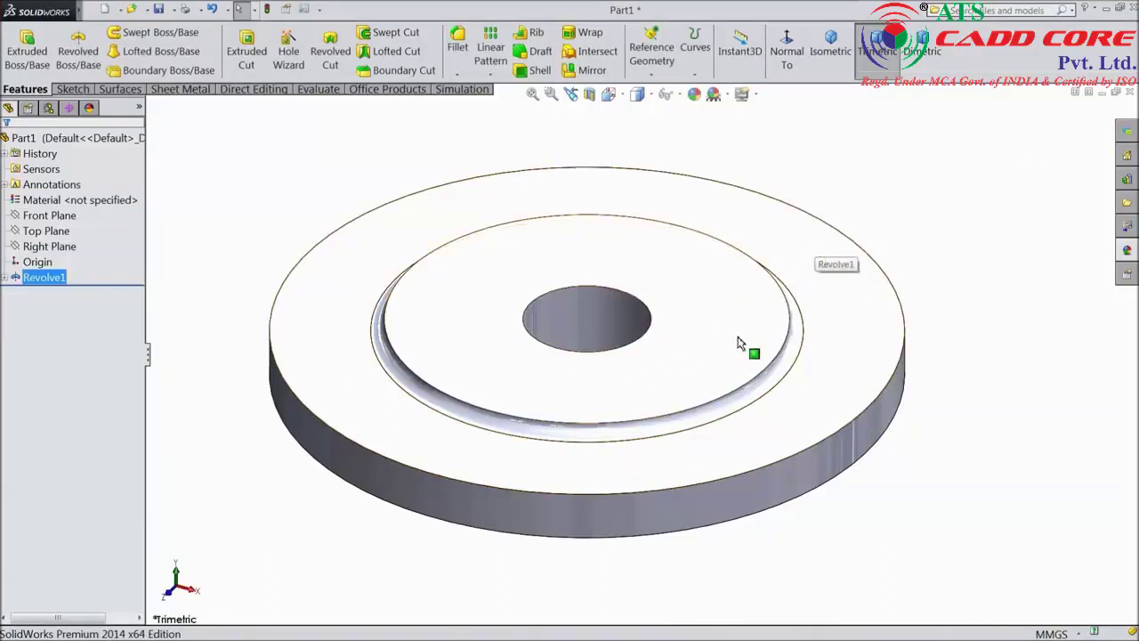
Start a sketch on the flange face with a vertical construction line up from the disc centre.
{"action": "left_click", "coordinate": [843, 336]}
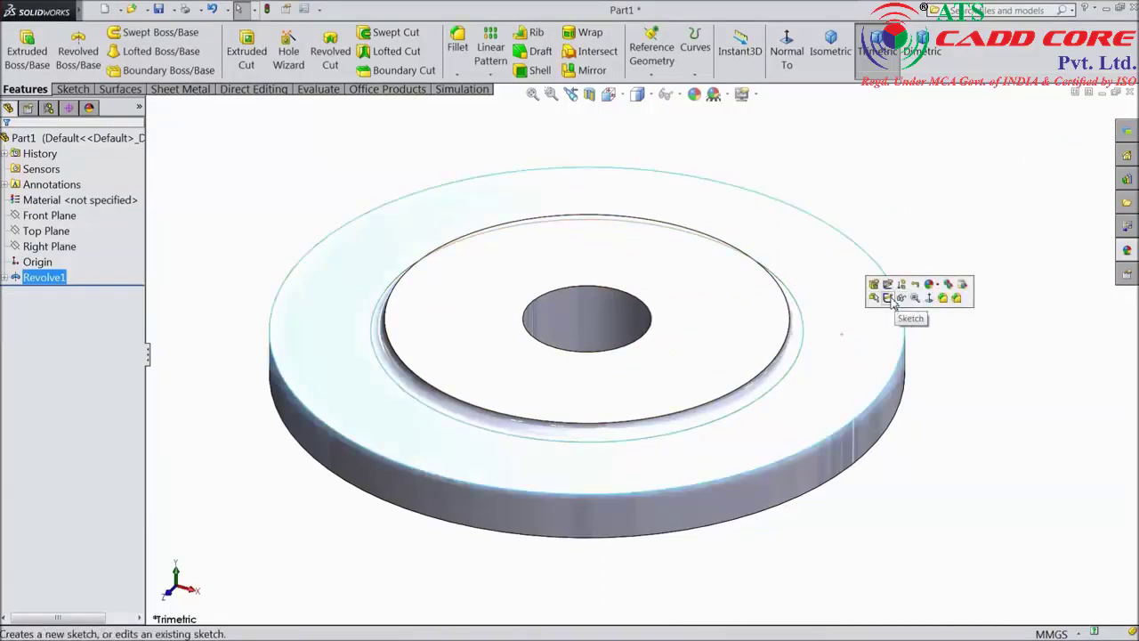
{"action": "left_click", "coordinate": [890, 299]}
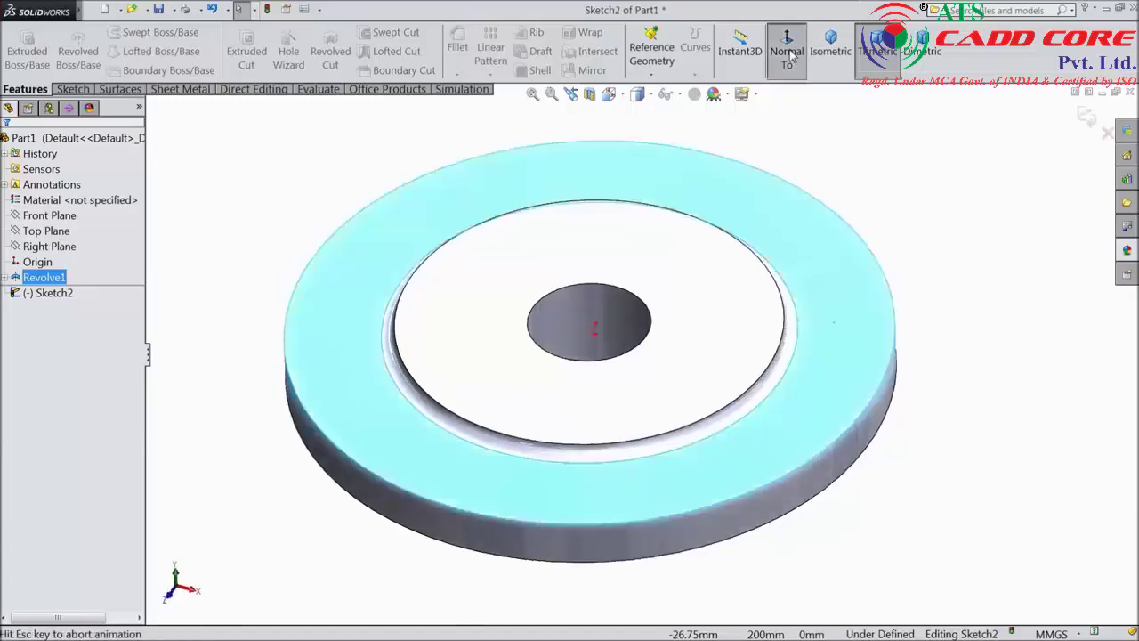
{"action": "left_click", "coordinate": [72, 90]}
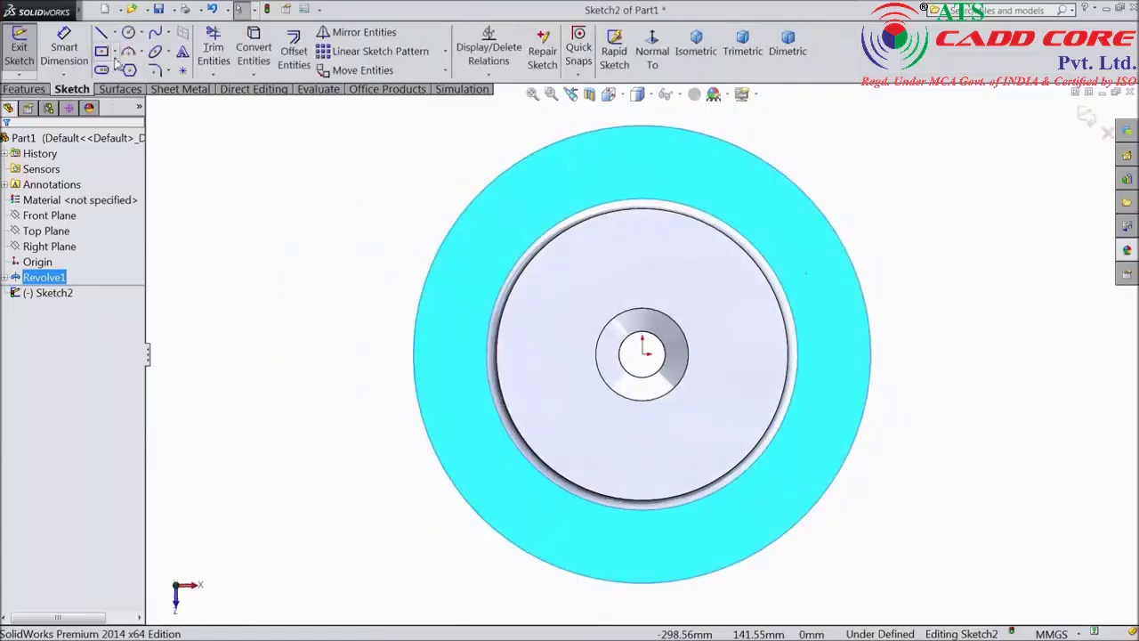
{"action": "left_click", "coordinate": [103, 32]}
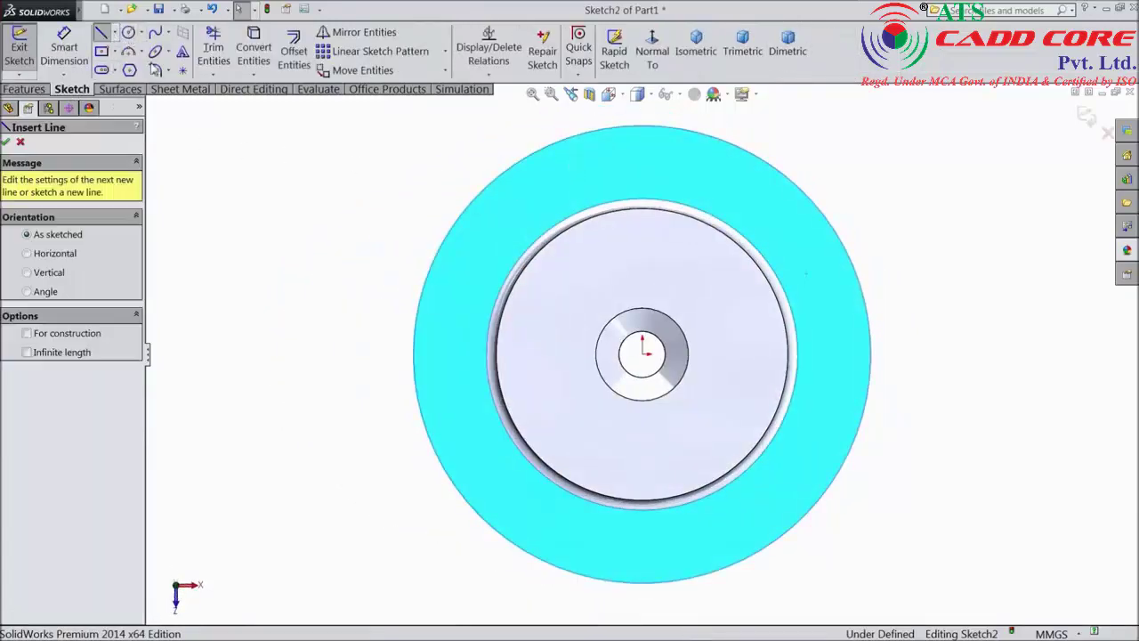
{"action": "left_click", "coordinate": [642, 354]}
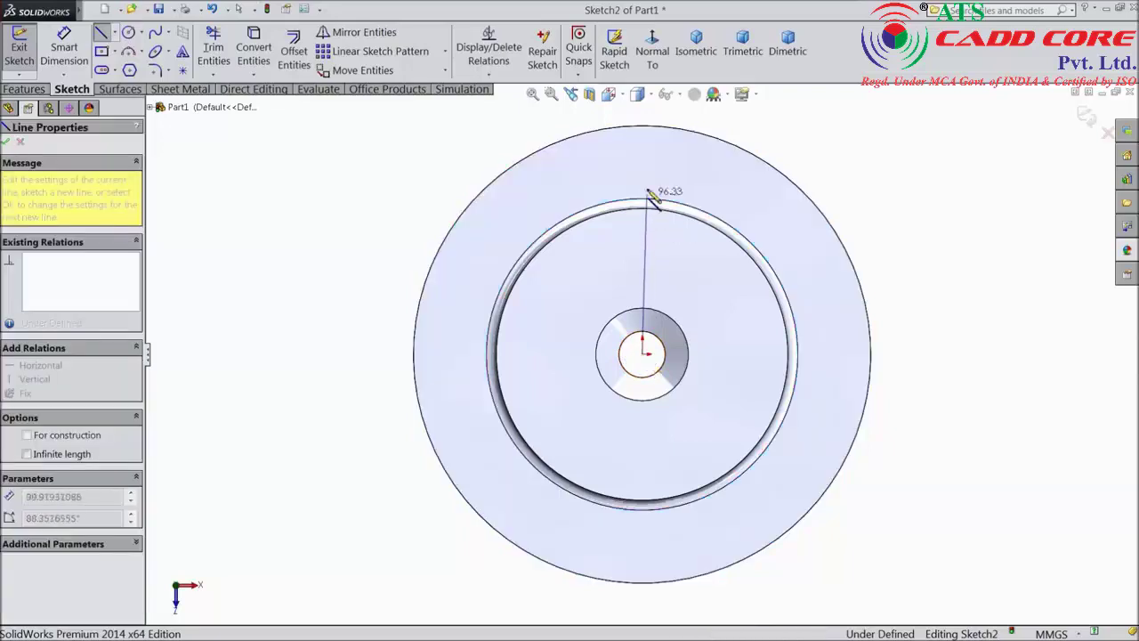
{"action": "left_click", "coordinate": [643, 165]}
{"action": "right_click", "coordinate": [684, 114]}
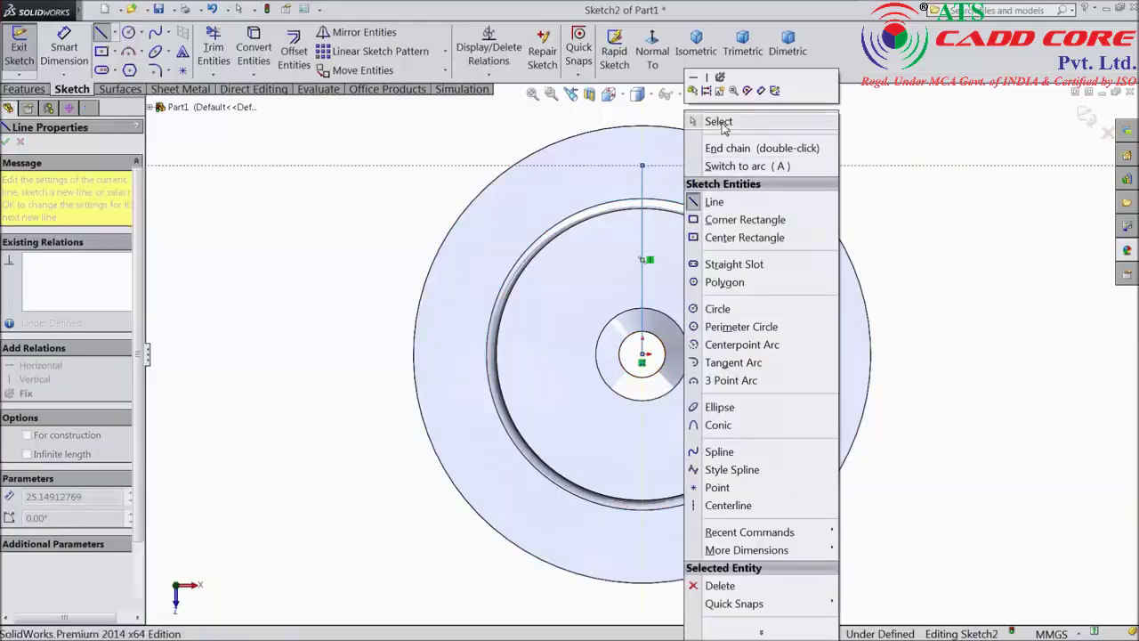
{"action": "left_click", "coordinate": [718, 121]}
{"action": "left_click", "coordinate": [642, 201]}
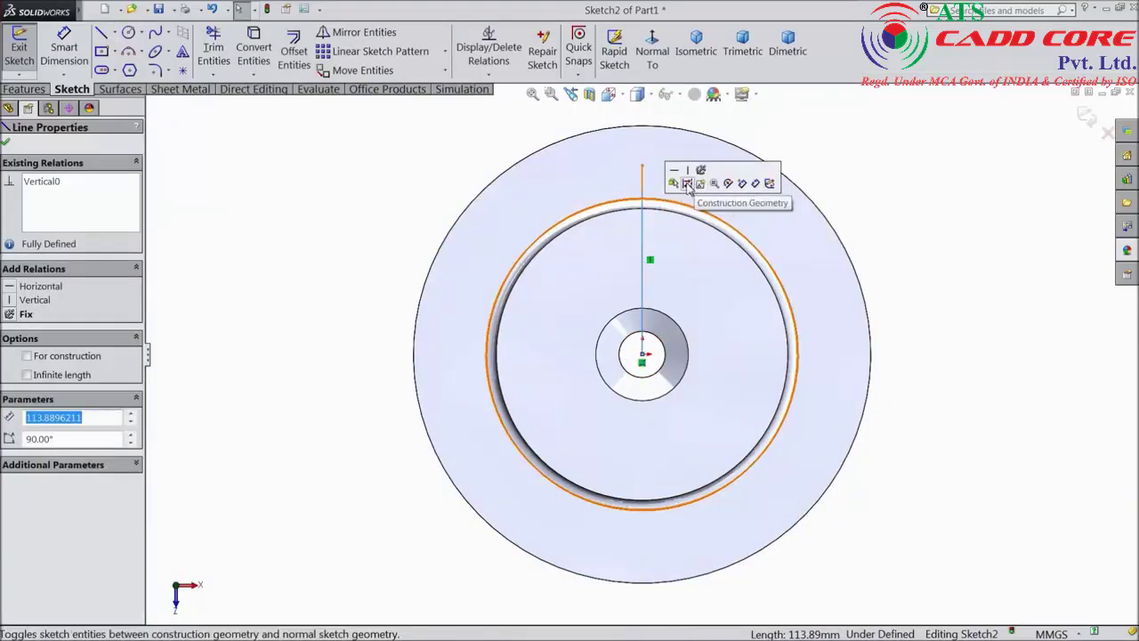
{"action": "left_click", "coordinate": [691, 185]}
Draw a circle at the line's top end, dimensioning the line 112.50 mm and the circle Ø20.
{"action": "left_click", "coordinate": [129, 33]}
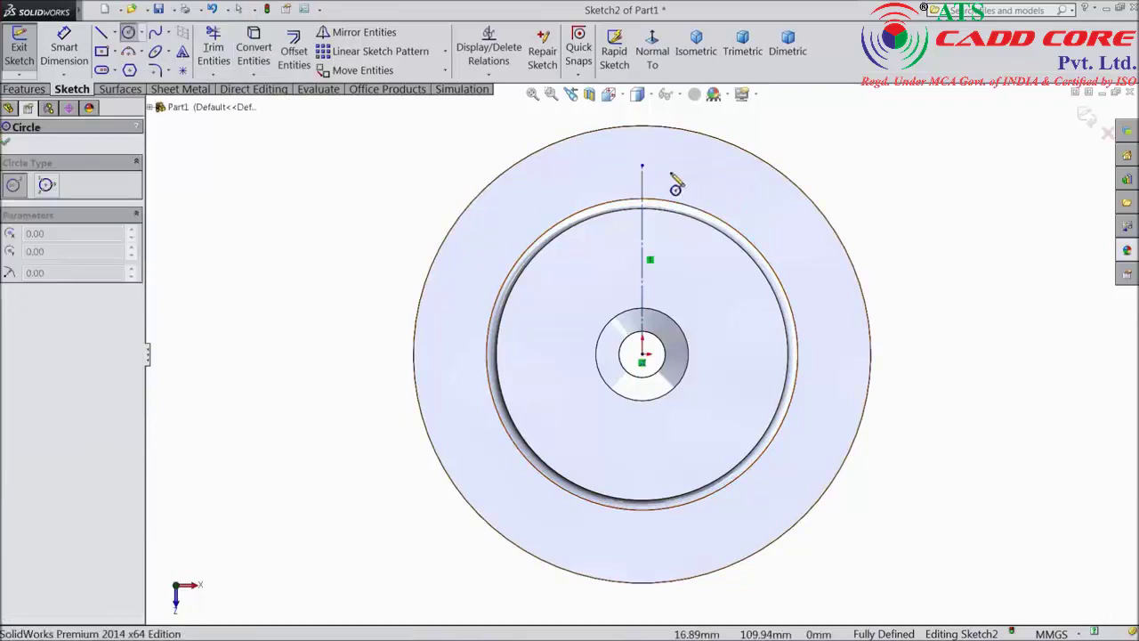
{"action": "left_click", "coordinate": [642, 166]}
{"action": "left_click", "coordinate": [661, 178]}
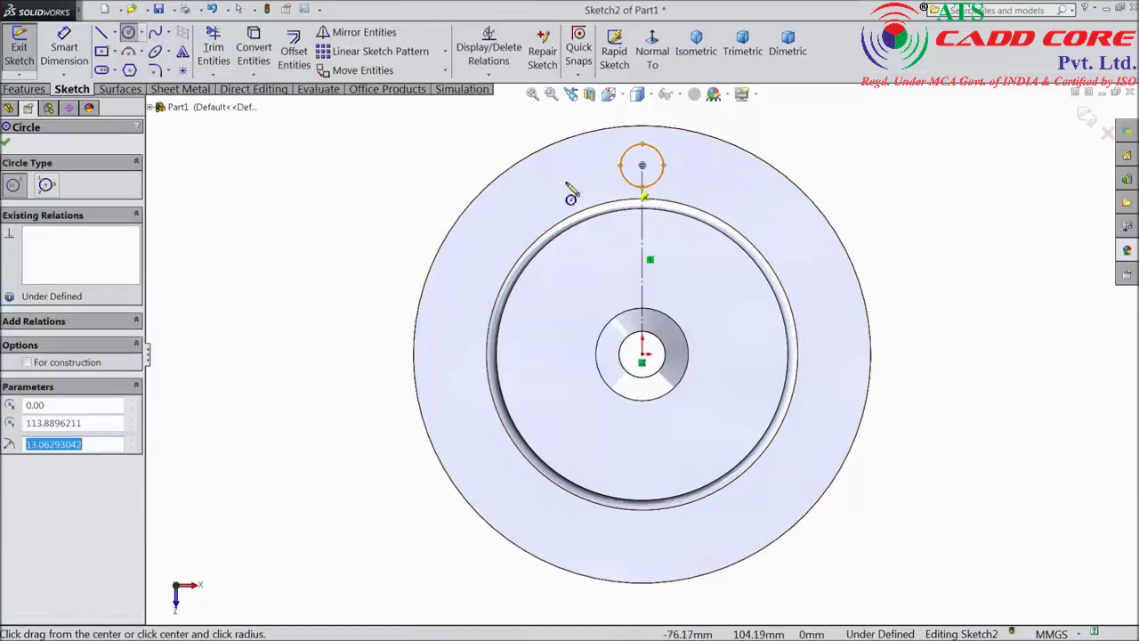
{"action": "left_click", "coordinate": [64, 49]}
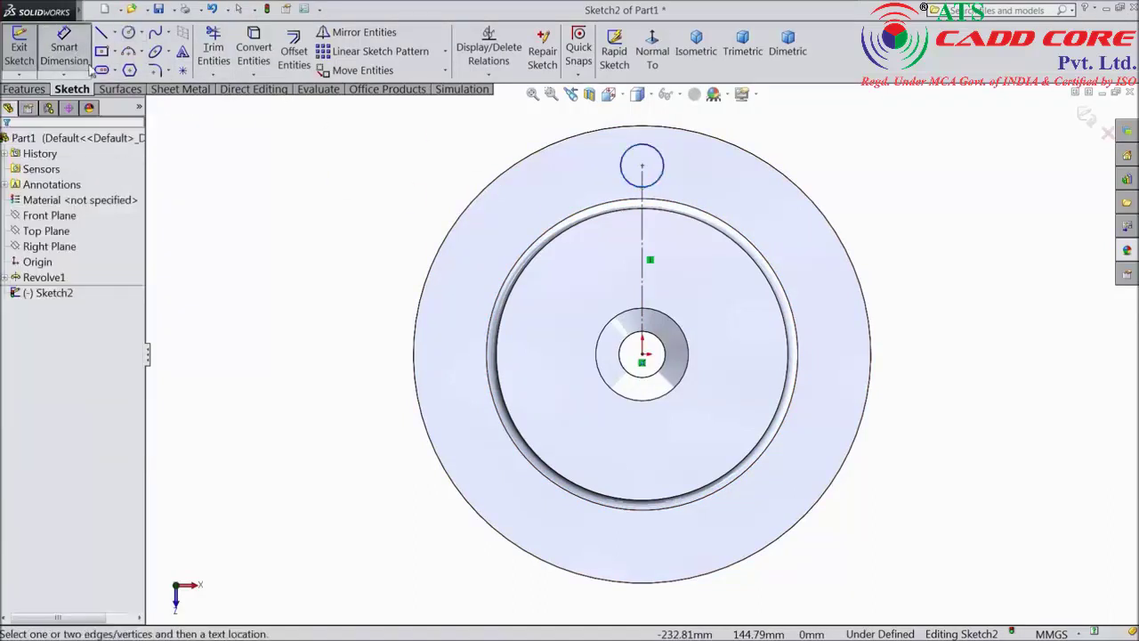
{"action": "left_click", "coordinate": [643, 280]}
{"action": "left_click", "coordinate": [930, 287]}
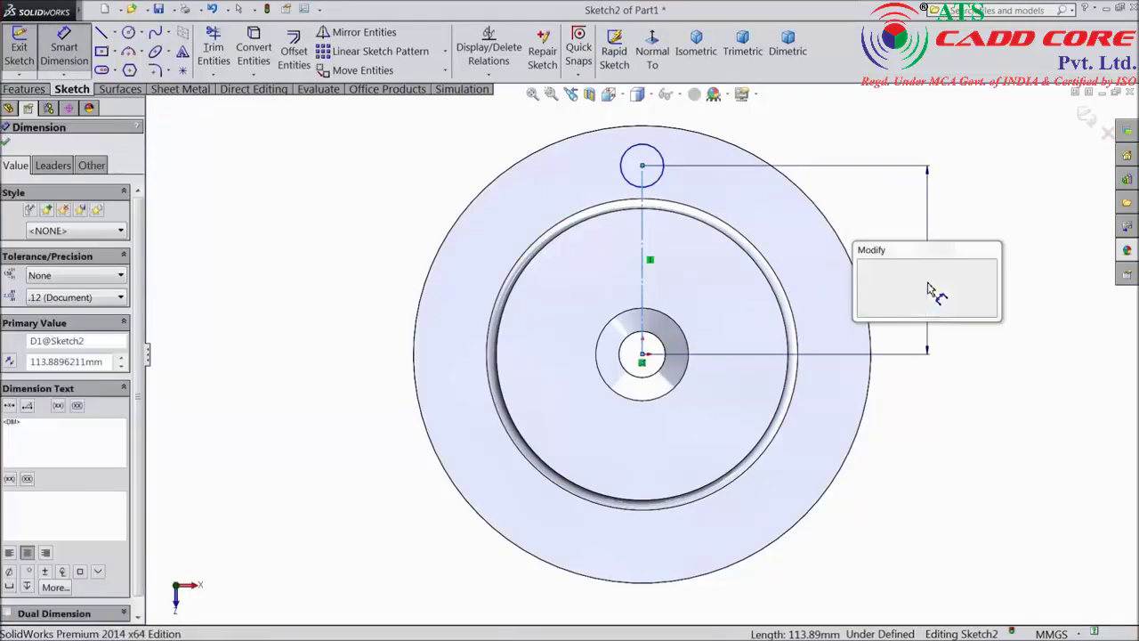
{"action": "type", "text": "112.5"}
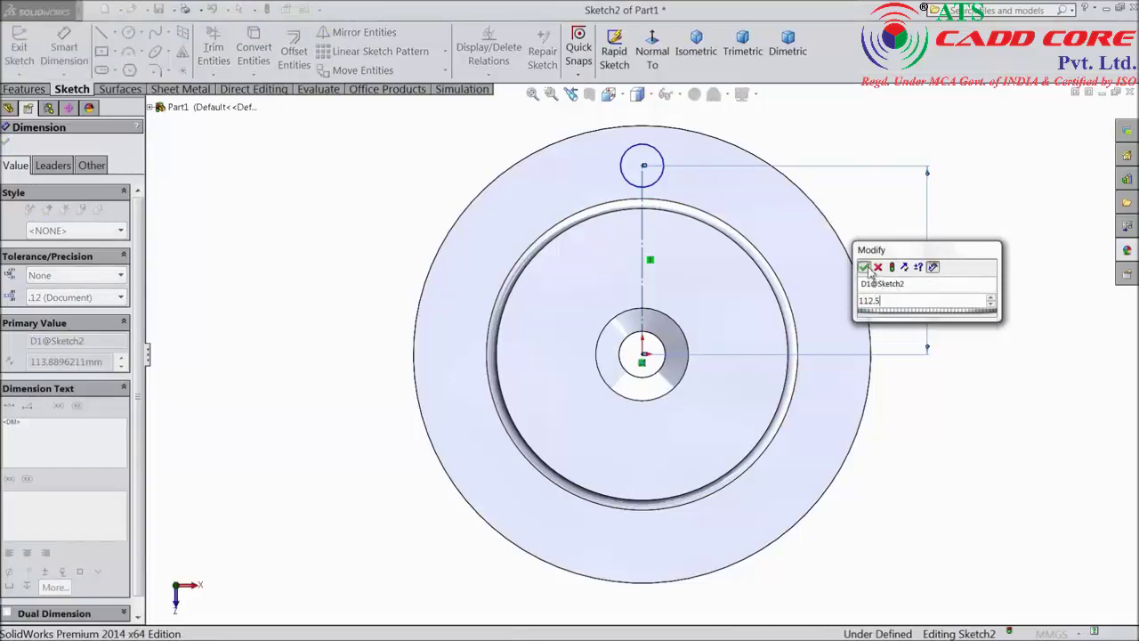
{"action": "key", "text": "Return"}
{"action": "left_click", "coordinate": [663, 174]}
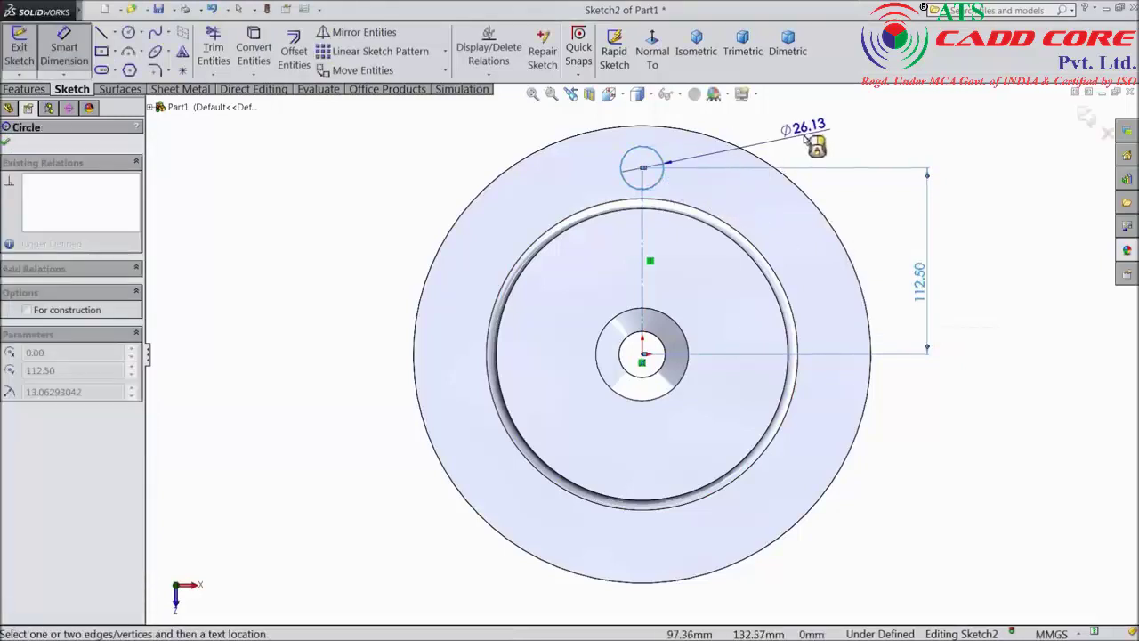
{"action": "left_click", "coordinate": [817, 76]}
{"action": "type", "text": "20"}
{"action": "left_click", "coordinate": [741, 122]}
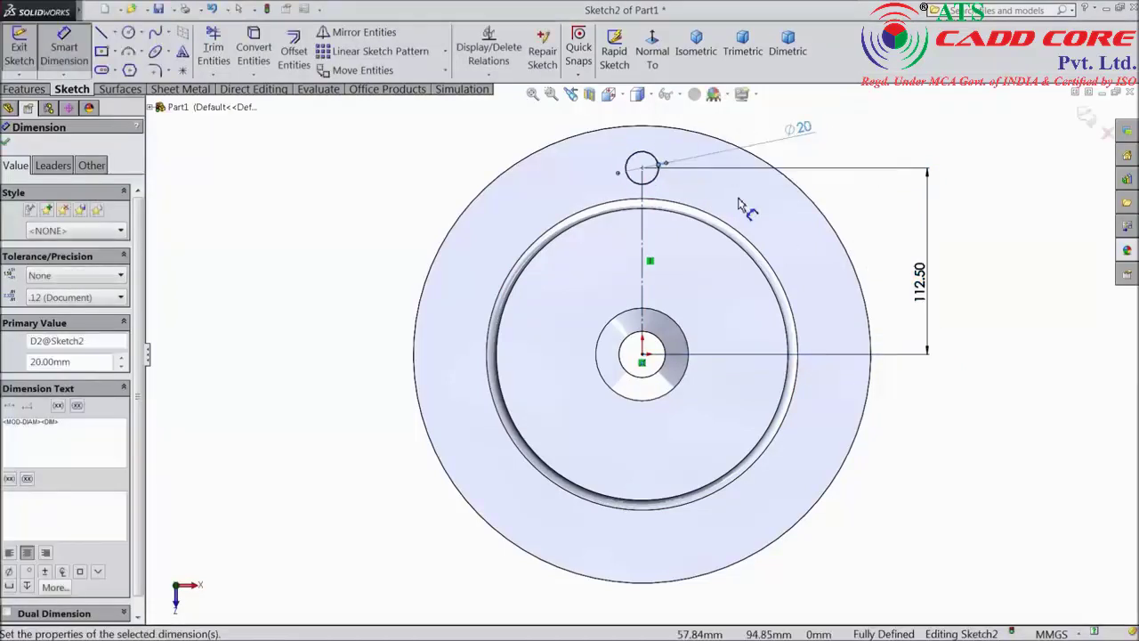
{"action": "left_click", "coordinate": [7, 143]}
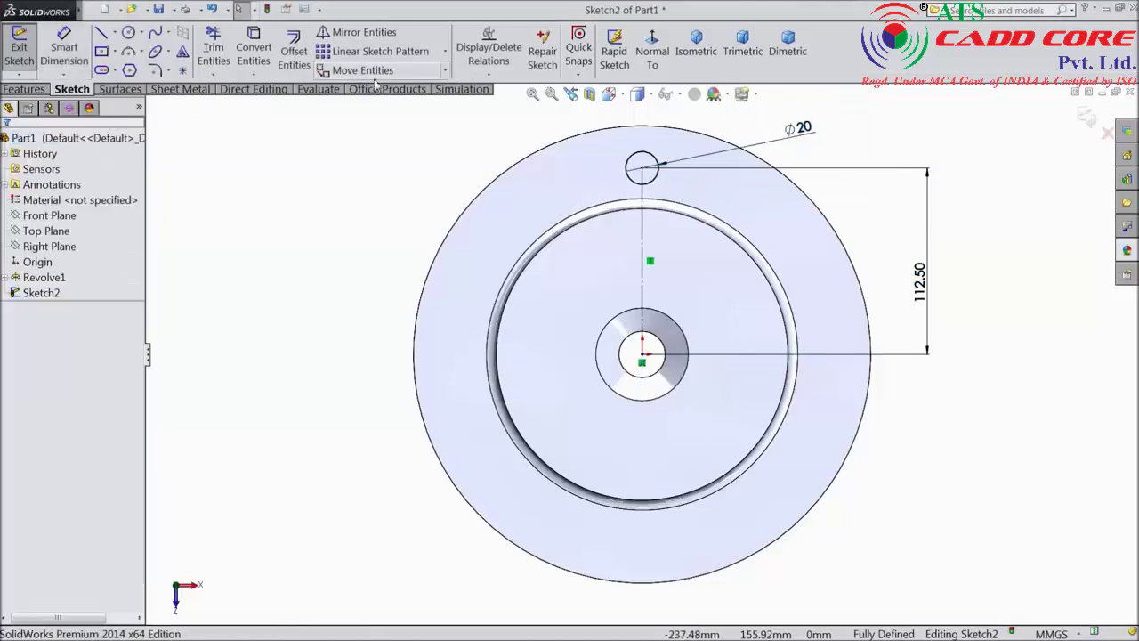
Circular-pattern the Ø20 circle into 6 equally spaced instances around the disc centre.
{"action": "left_click", "coordinate": [446, 55]}
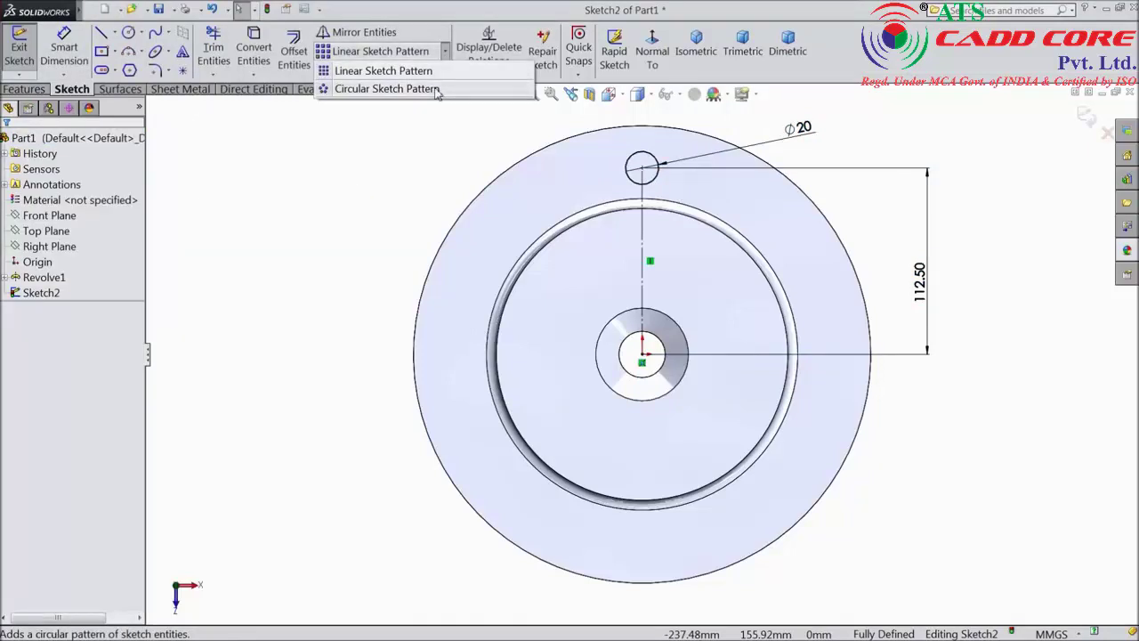
{"action": "left_click", "coordinate": [381, 86]}
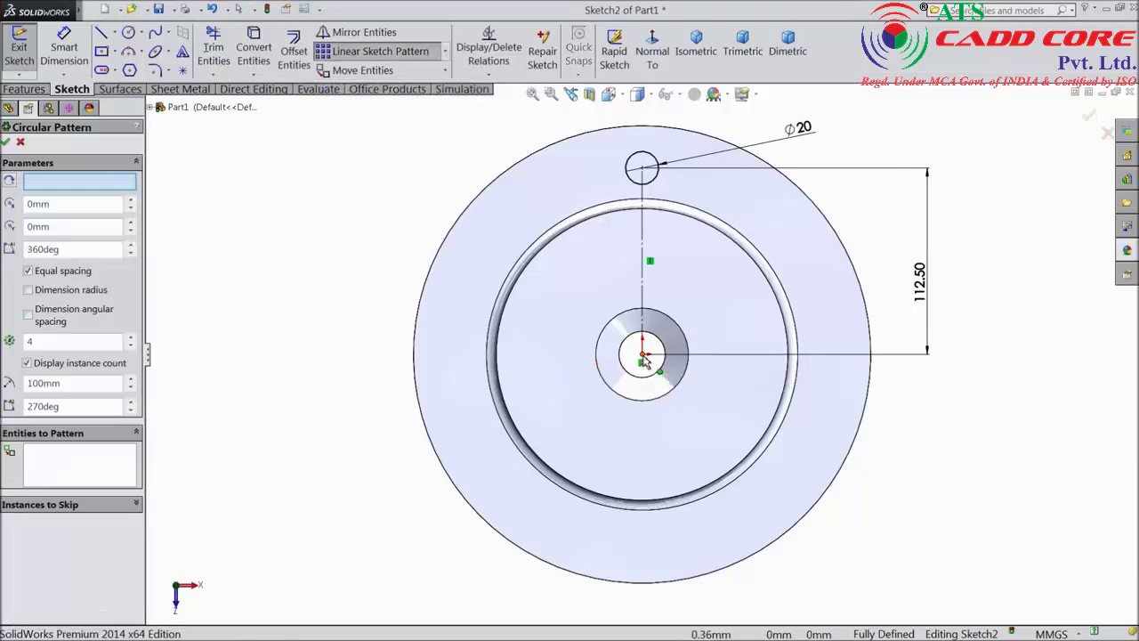
{"action": "left_click", "coordinate": [75, 479]}
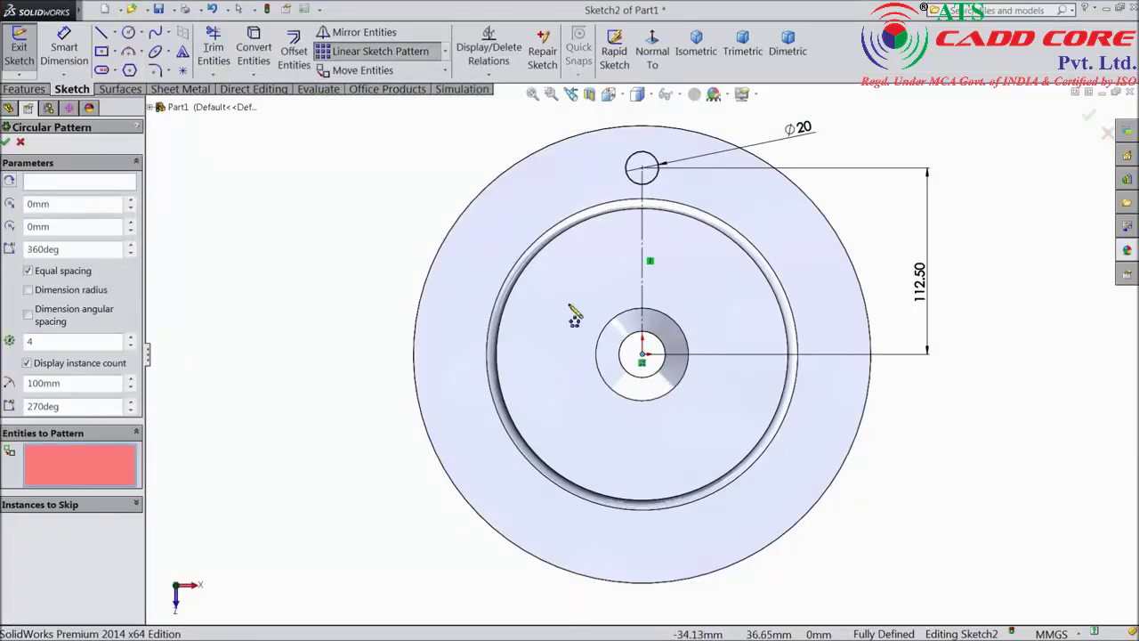
{"action": "left_click", "coordinate": [654, 178]}
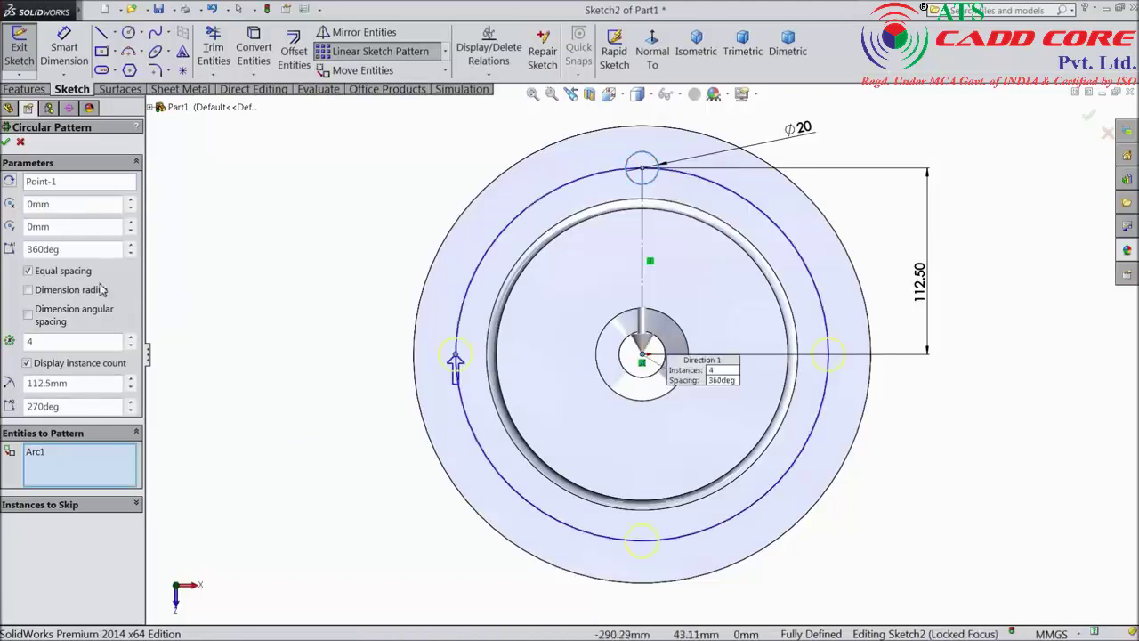
{"action": "left_click", "coordinate": [131, 341]}
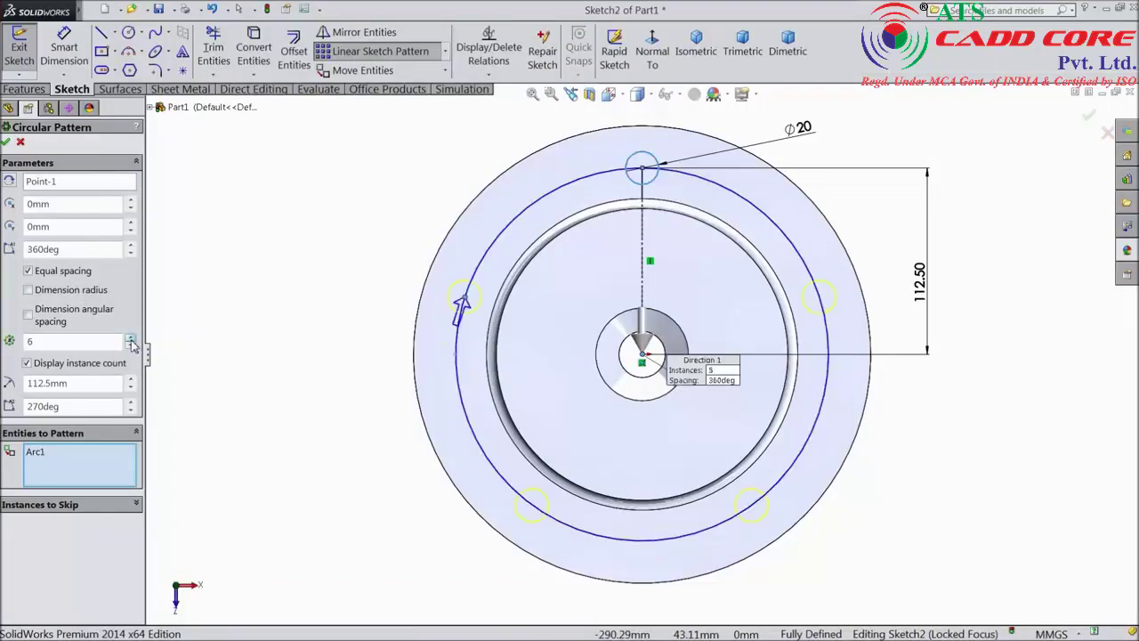
{"action": "left_click", "coordinate": [130, 341]}
{"action": "left_click", "coordinate": [7, 143]}
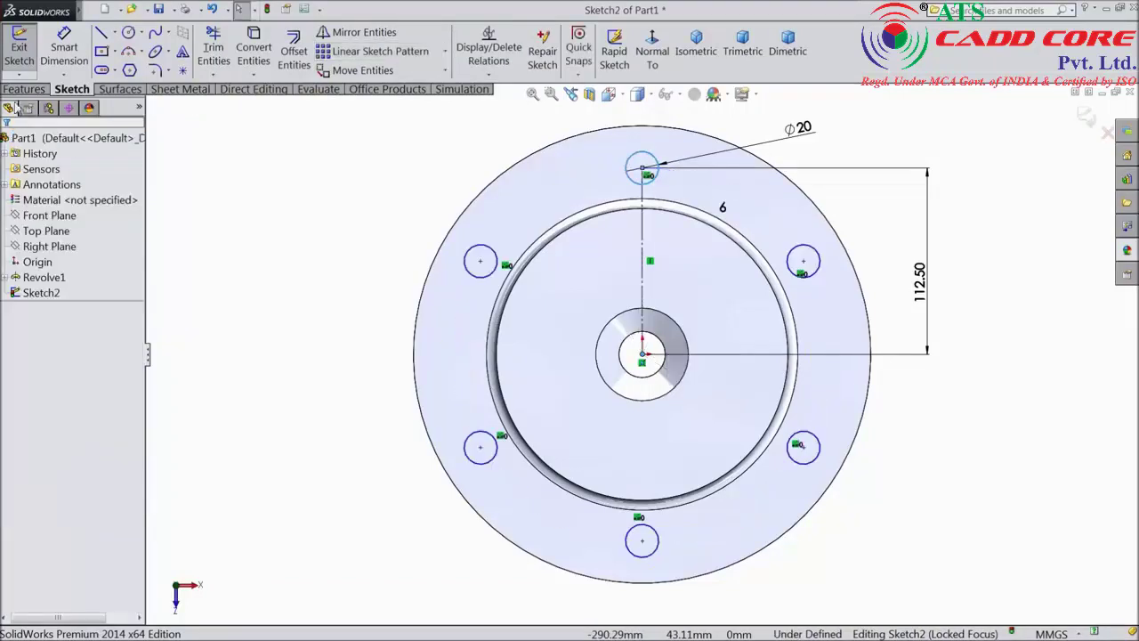
Extrude-cut the six circles Through All to form the bolt holes.
{"action": "left_click", "coordinate": [24, 89]}
{"action": "left_click", "coordinate": [246, 53]}
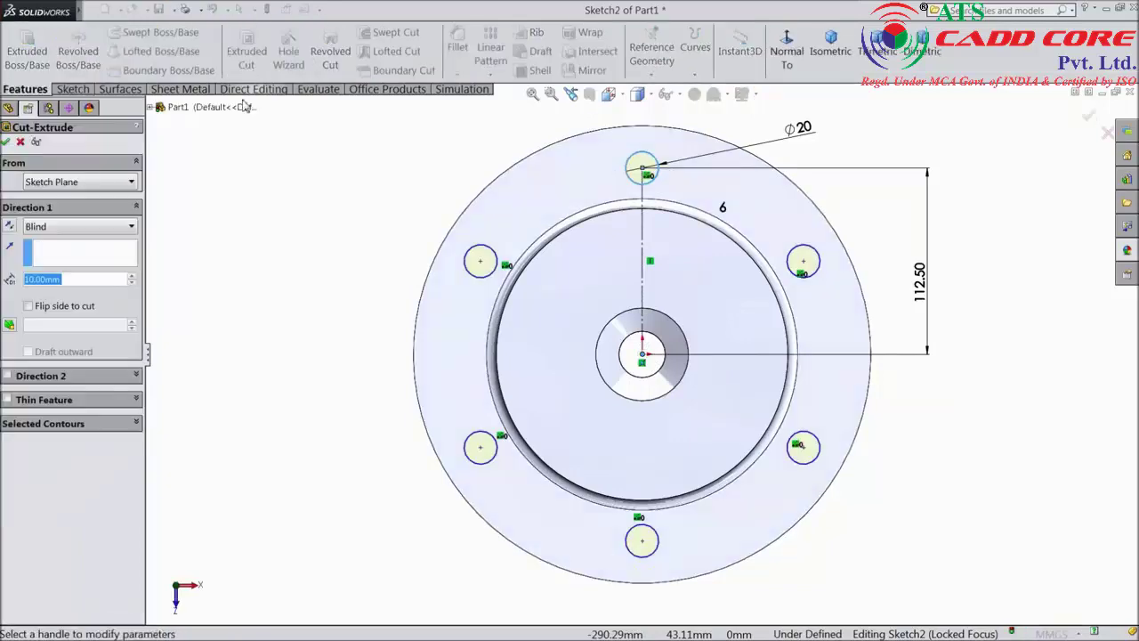
{"action": "left_click", "coordinate": [71, 227]}
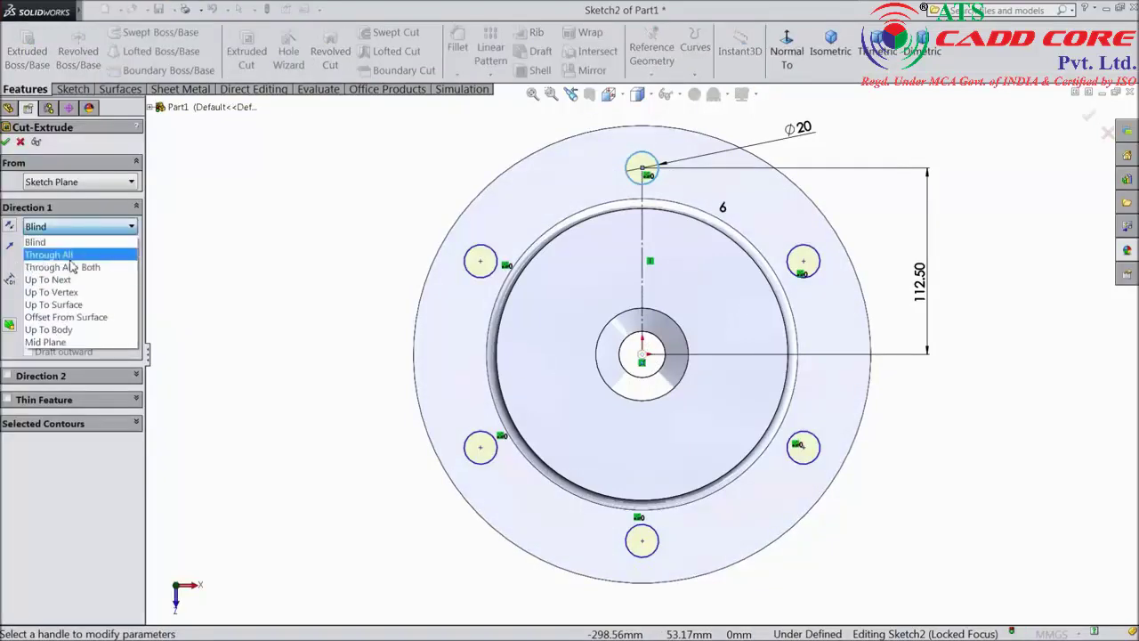
{"action": "left_click", "coordinate": [89, 257]}
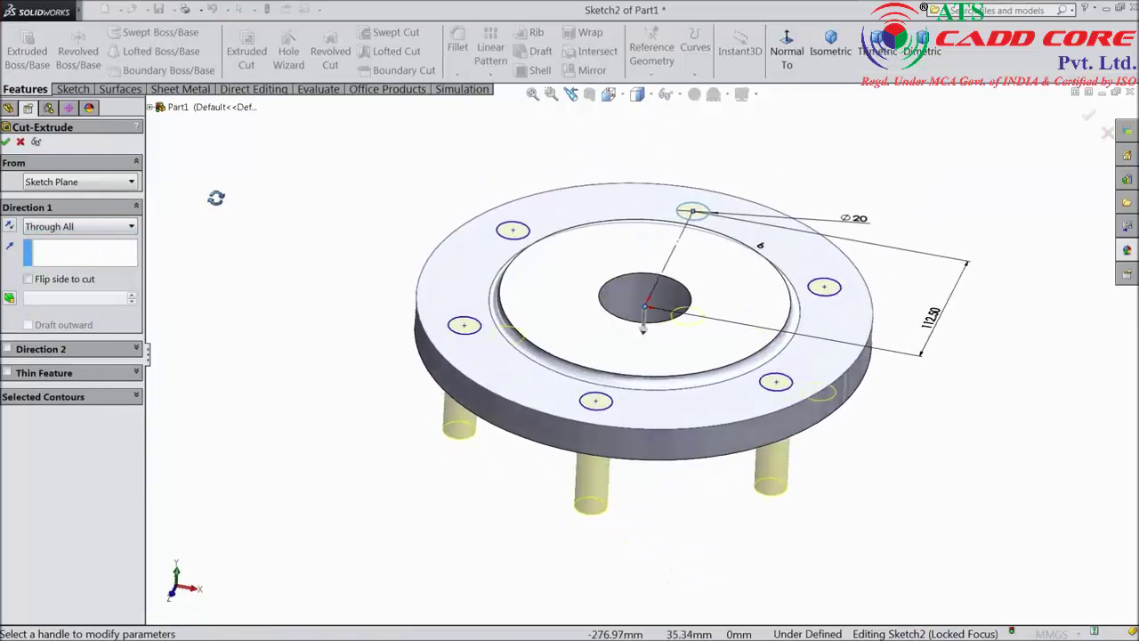
{"action": "left_click", "coordinate": [7, 142]}
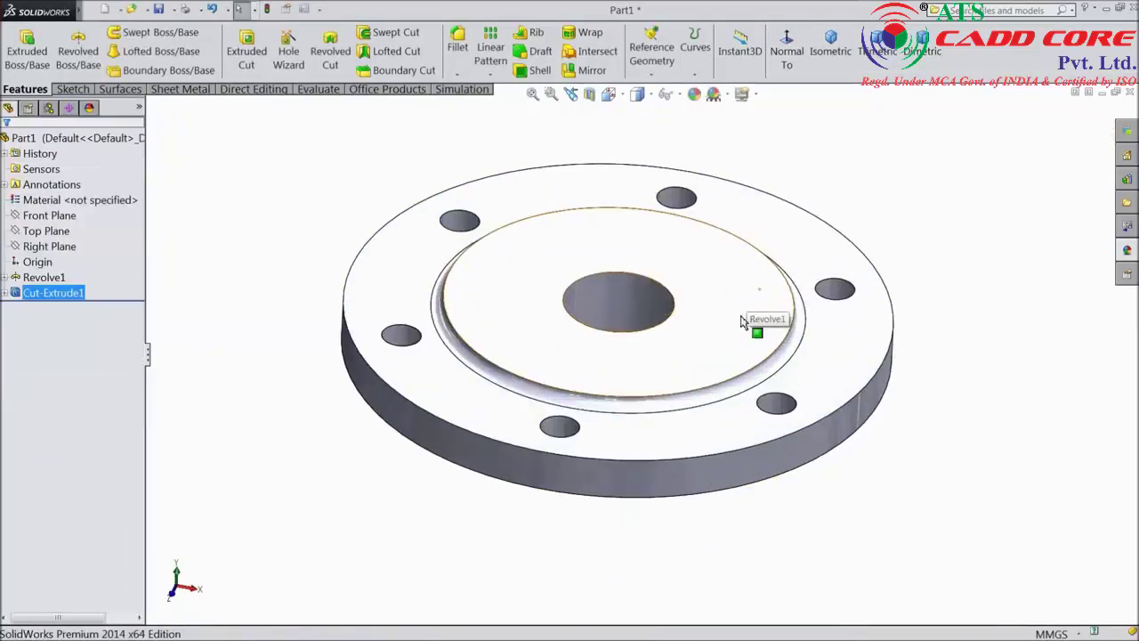
{"action": "middle_click_drag", "start_coordinate": [928, 368], "coordinate": [820, 370]}
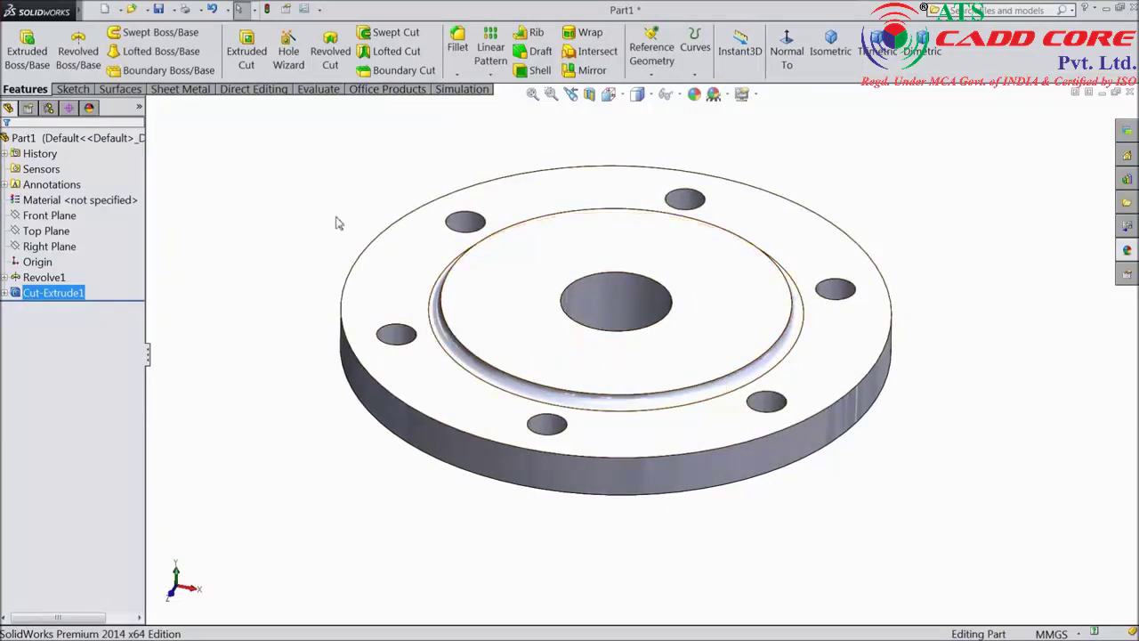
{"action": "middle_click_drag", "start_coordinate": [338, 221], "coordinate": [331, 295]}
Specify an ISO bottoming tapped hole, size M24, 27 mm hole depth, 24 mm thread depth.
{"action": "left_click", "coordinate": [289, 52]}
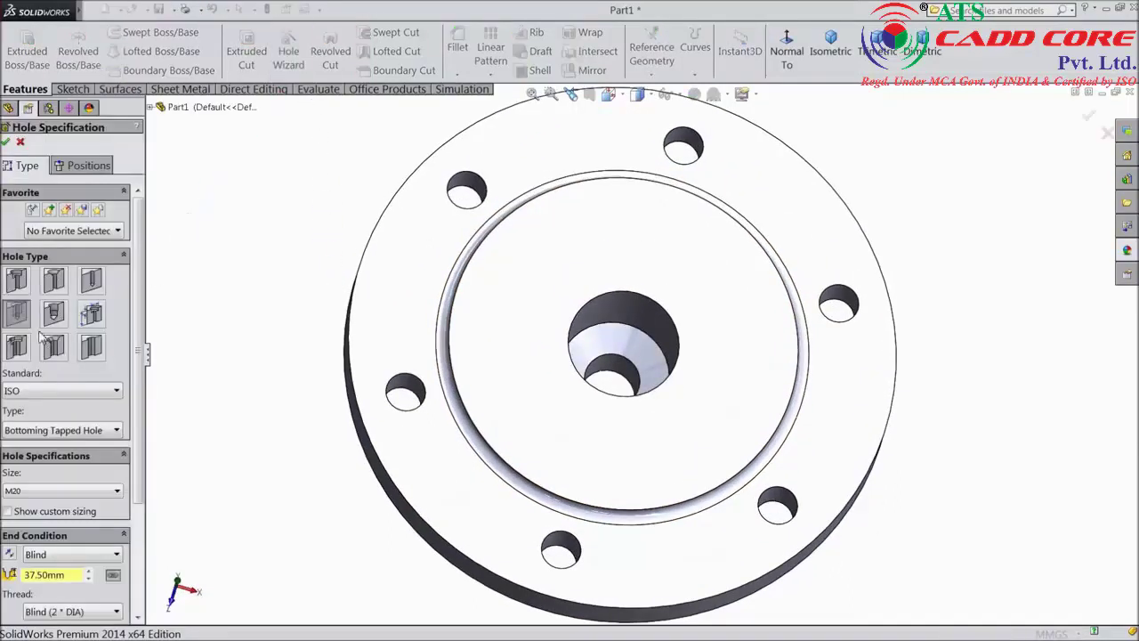
{"action": "left_click_drag", "start_coordinate": [138, 331], "coordinate": [139, 391]}
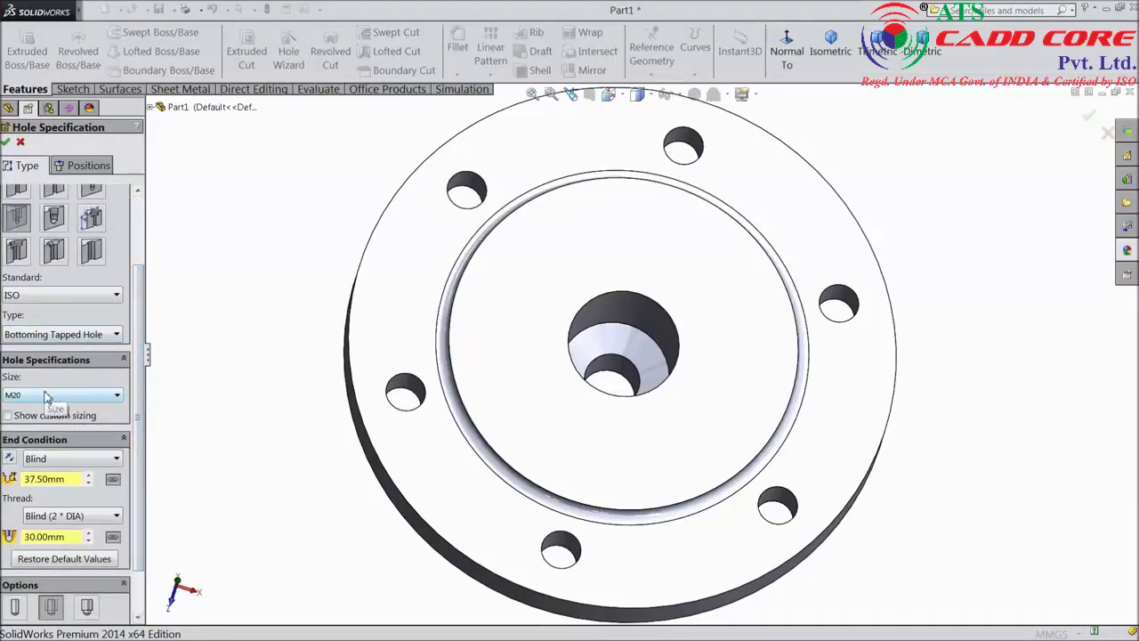
{"action": "left_click", "coordinate": [47, 397]}
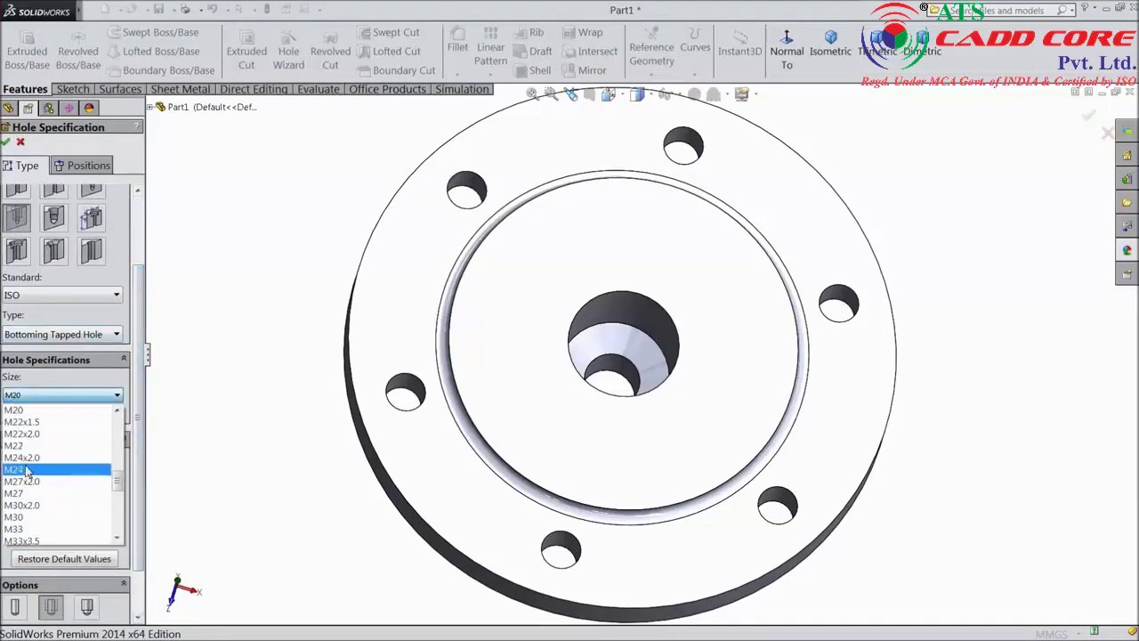
{"action": "left_click", "coordinate": [26, 470]}
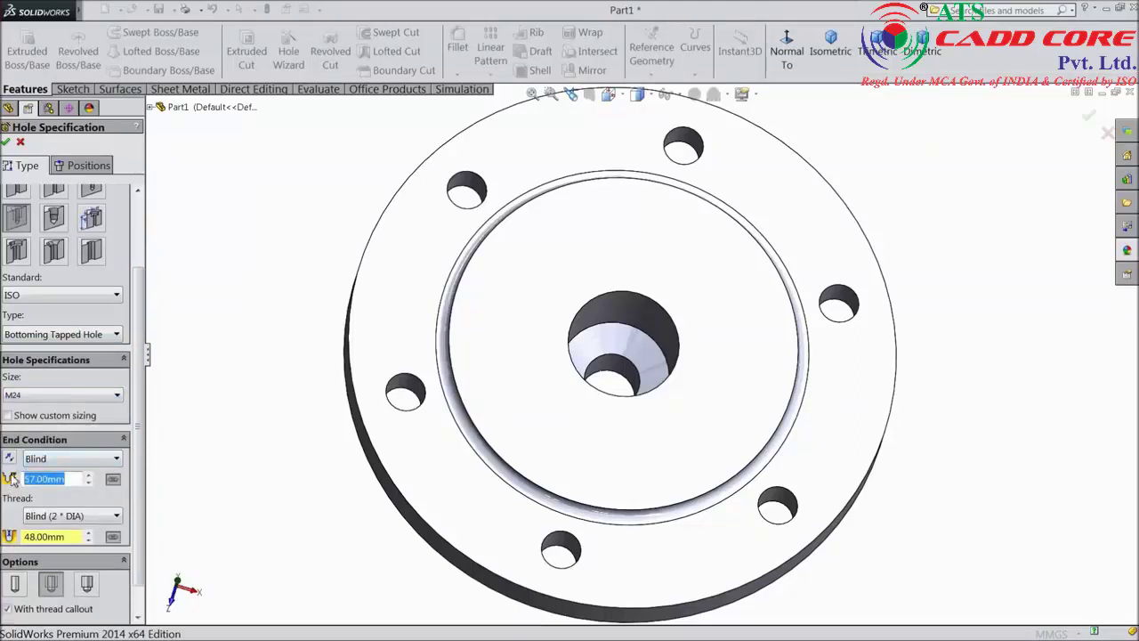
{"action": "type", "text": "27"}
{"action": "left_click", "coordinate": [69, 537]}
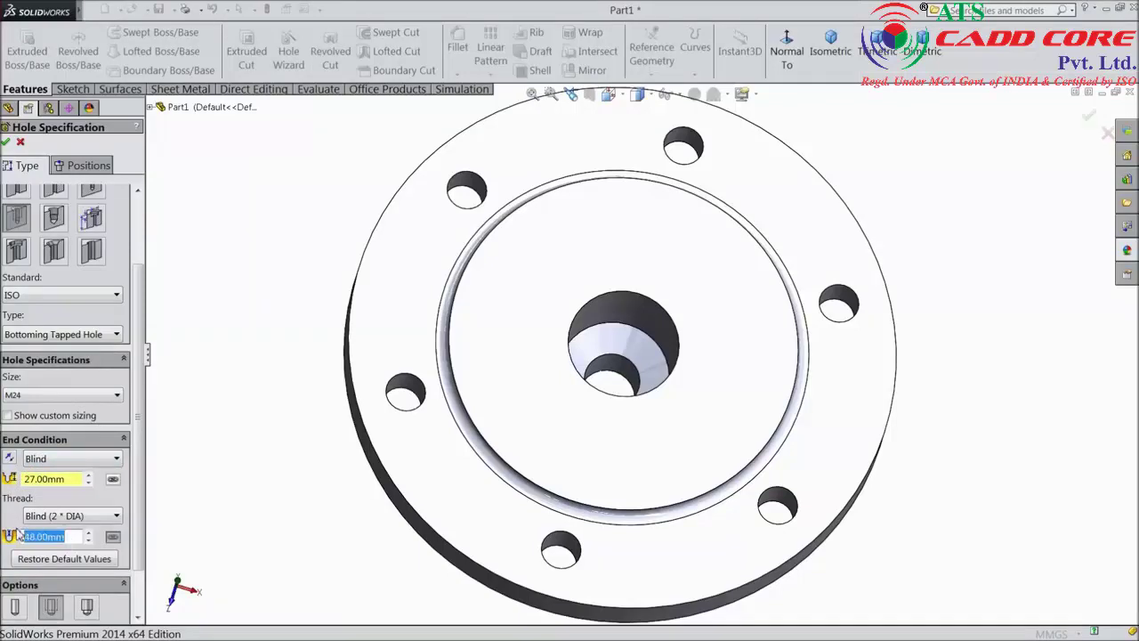
{"action": "key", "text": "Return"}
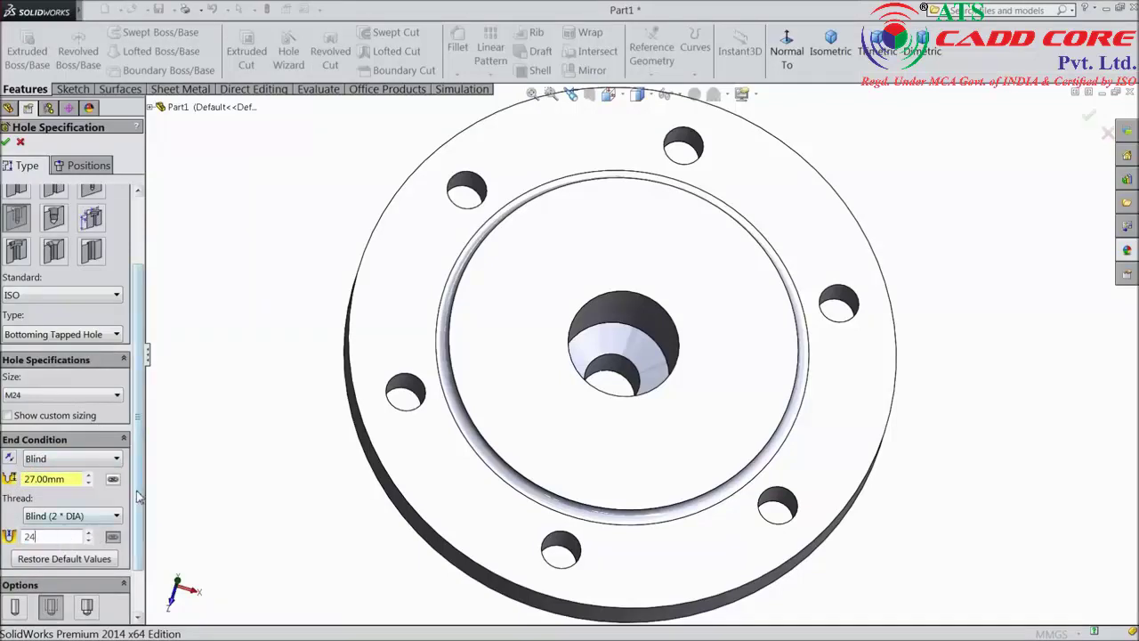
{"action": "scroll", "coordinate": [136, 543], "scroll_direction": "down", "scroll_amount": 2}
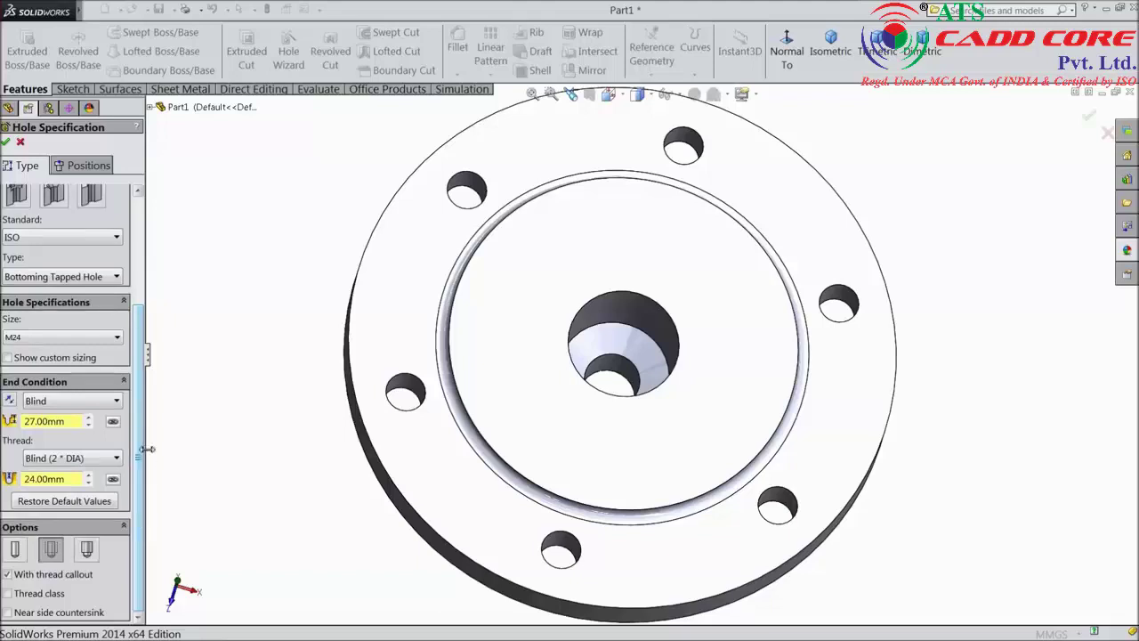
{"action": "scroll", "coordinate": [138, 405], "scroll_direction": "up", "scroll_amount": 2}
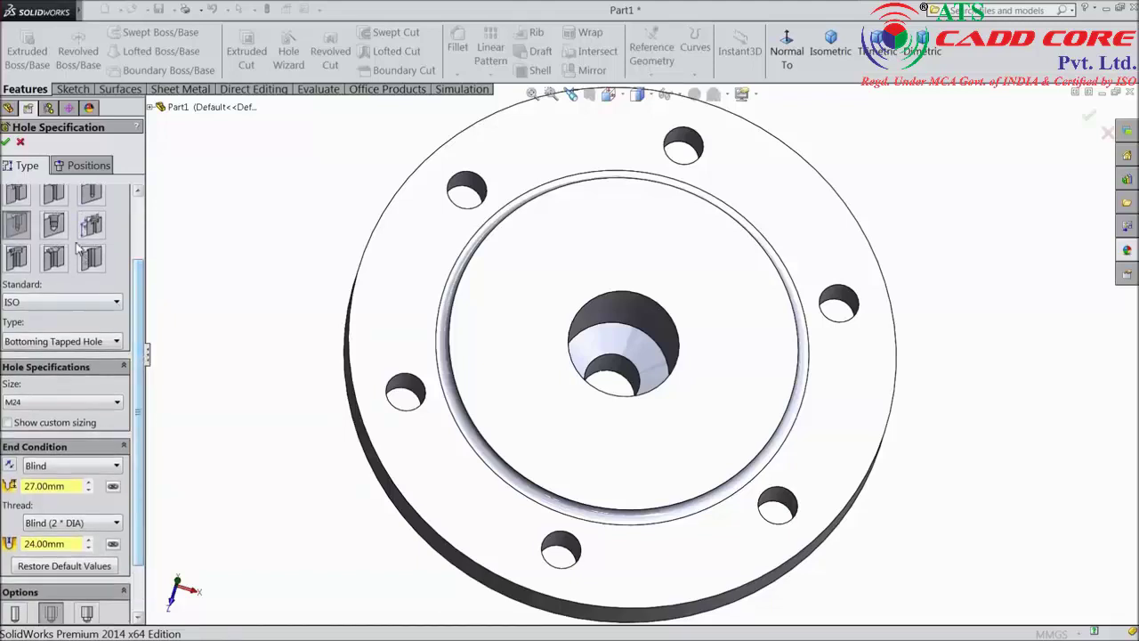
{"action": "left_click", "coordinate": [64, 167]}
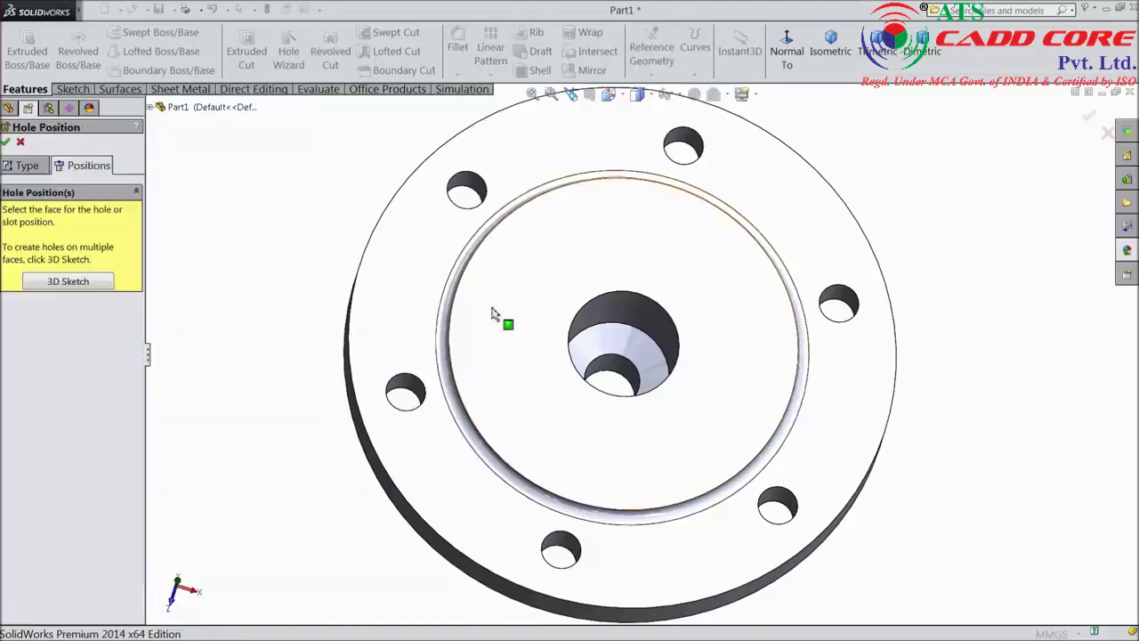
View the flange front face normal and select it for the hole placement.
{"action": "left_click", "coordinate": [786, 62]}
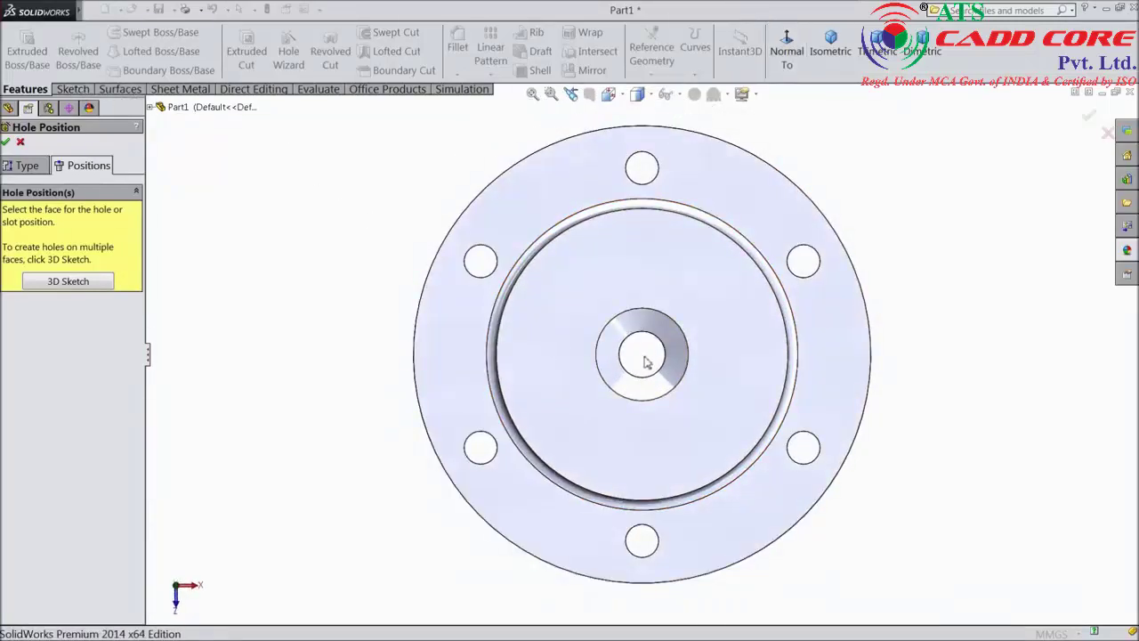
{"action": "left_click", "coordinate": [646, 274]}
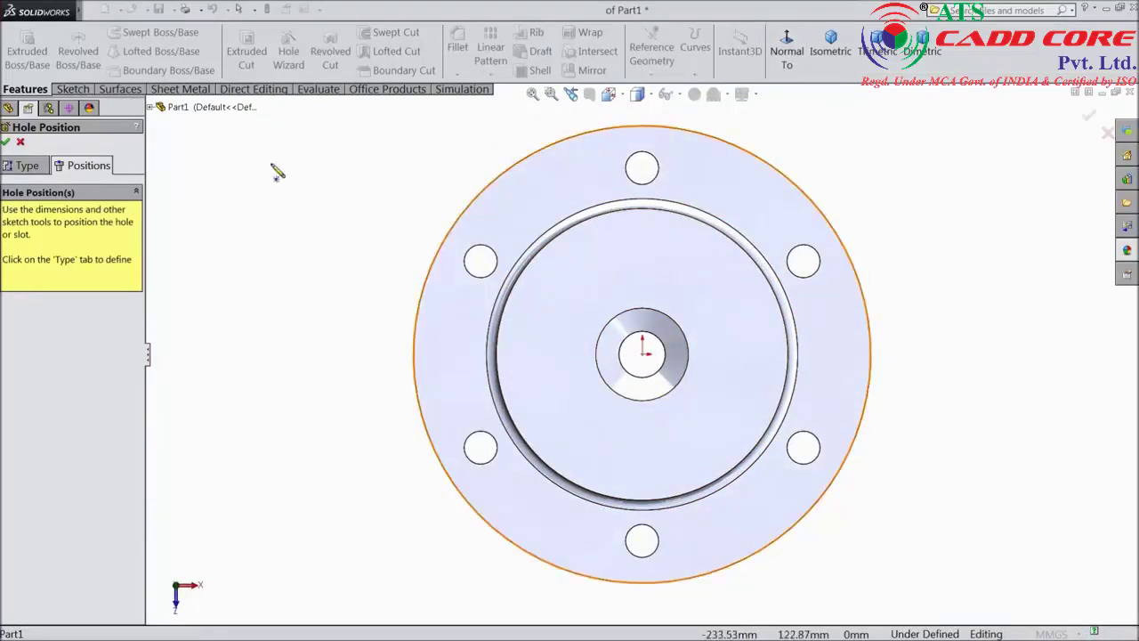
{"action": "left_click", "coordinate": [75, 90]}
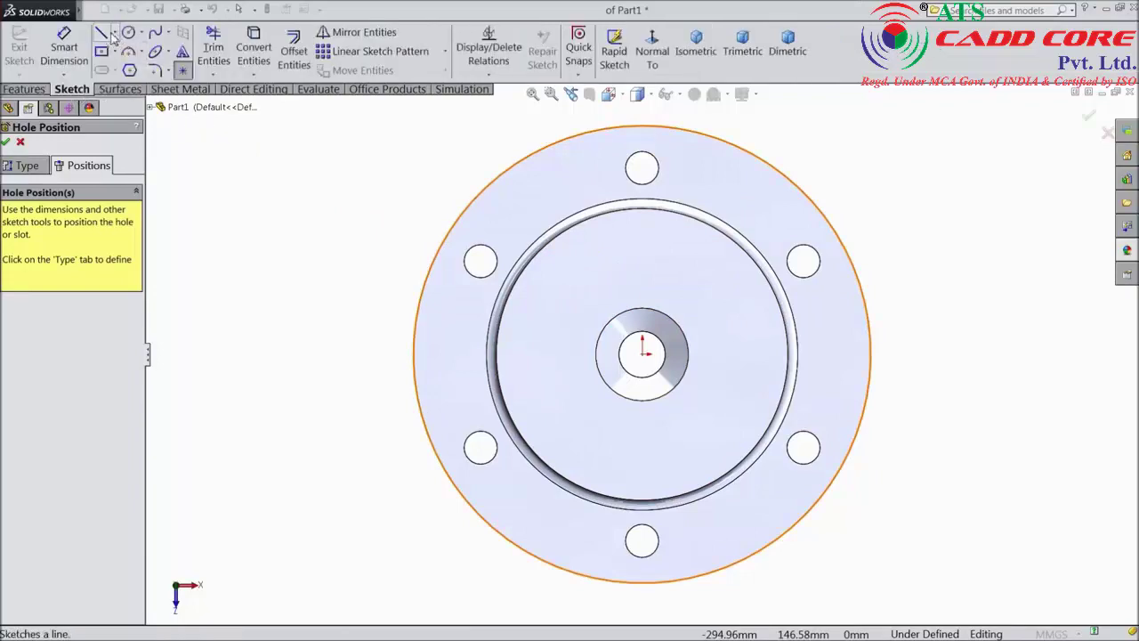
Draw a vertical line through the disc centre in the position sketch.
{"action": "left_click", "coordinate": [102, 34]}
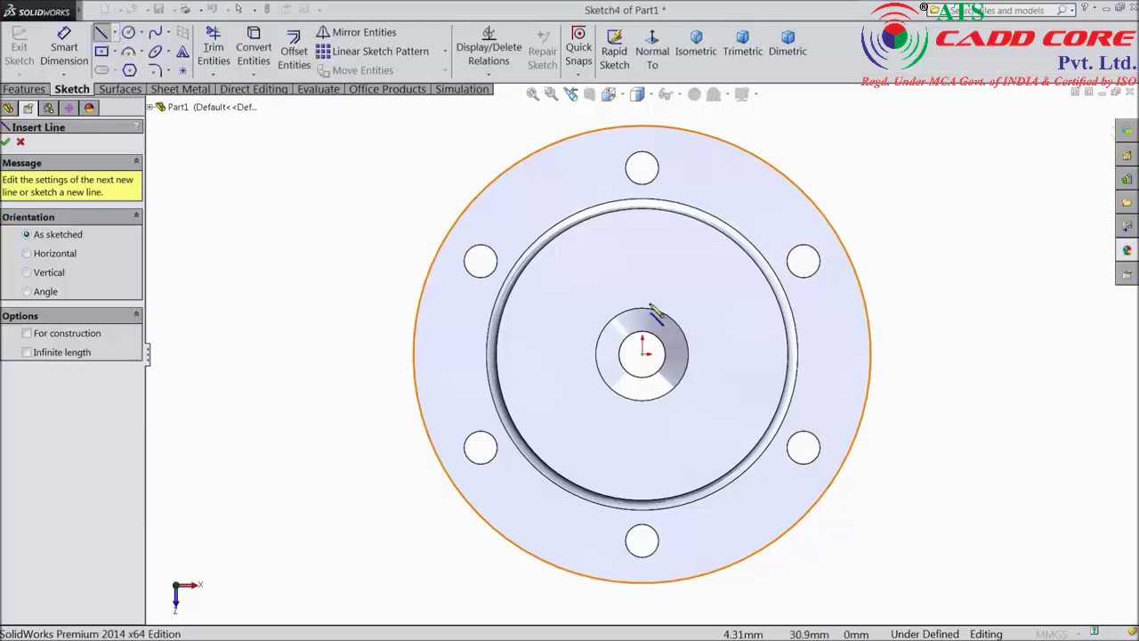
{"action": "left_click", "coordinate": [642, 279]}
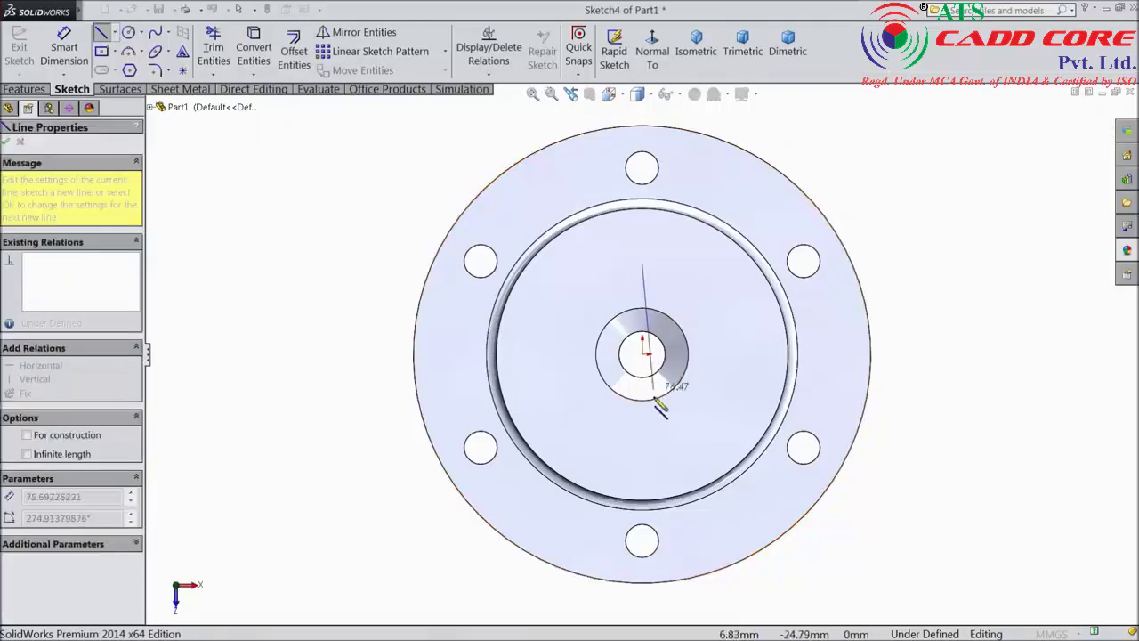
{"action": "left_click", "coordinate": [642, 439]}
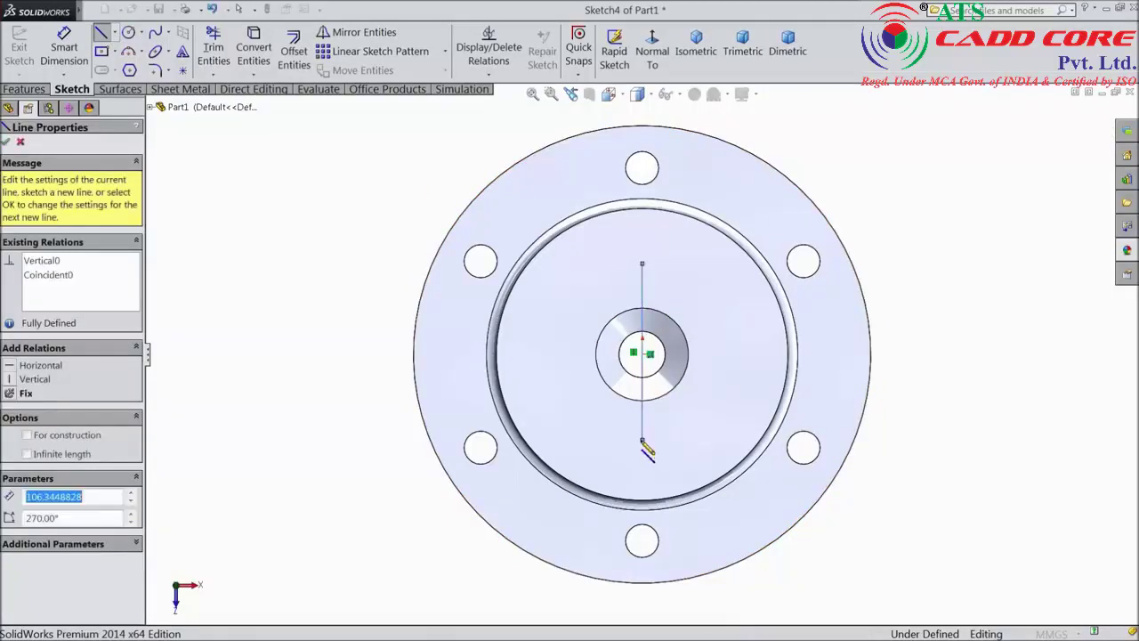
{"action": "right_click", "coordinate": [682, 432]}
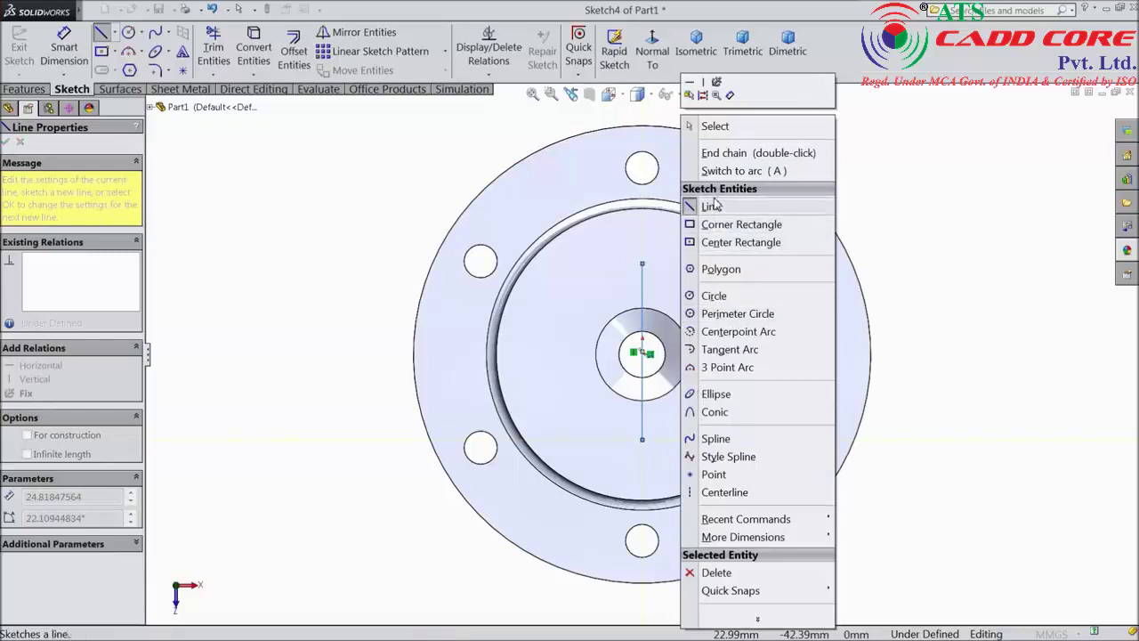
{"action": "left_click", "coordinate": [642, 301]}
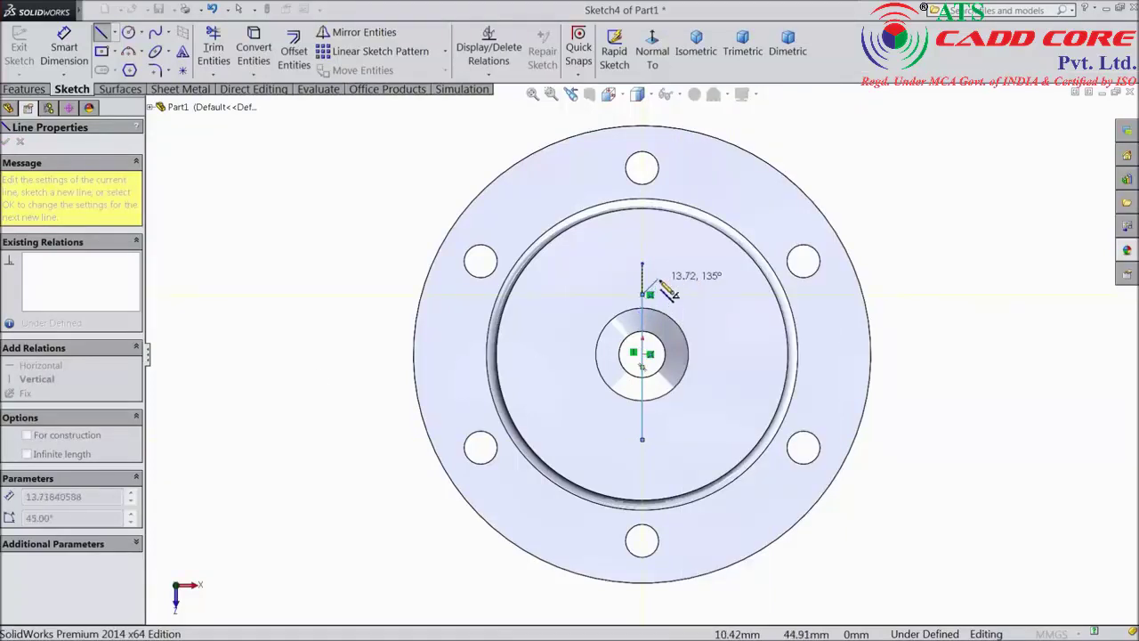
{"action": "key", "text": "Escape"}
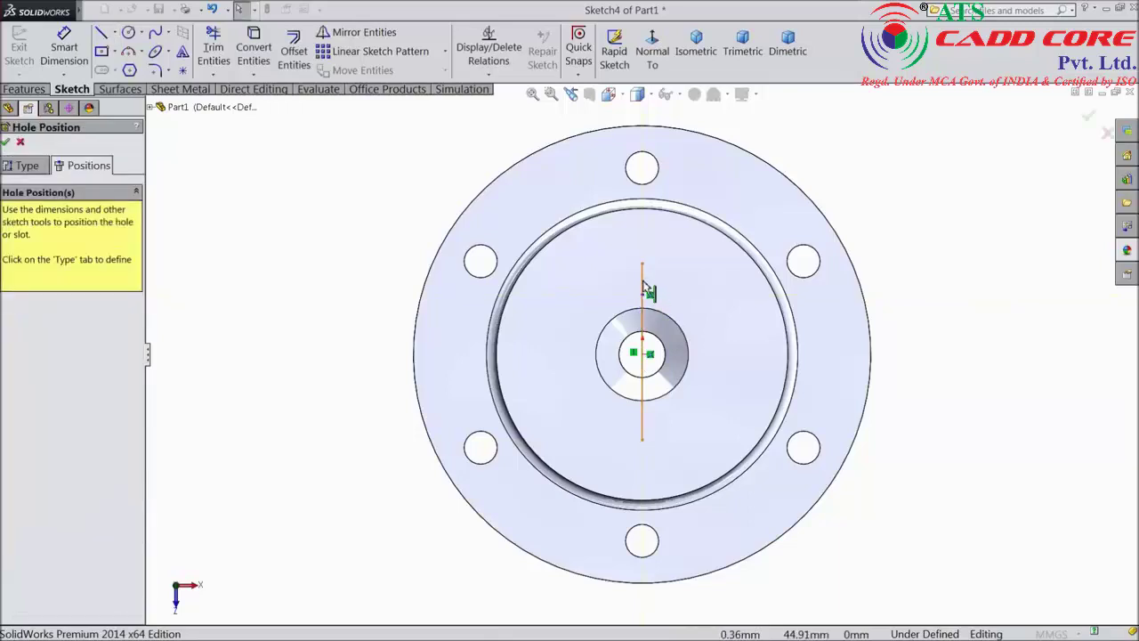
Delete the extra vertical construction line from the position sketch.
{"action": "left_click", "coordinate": [643, 285]}
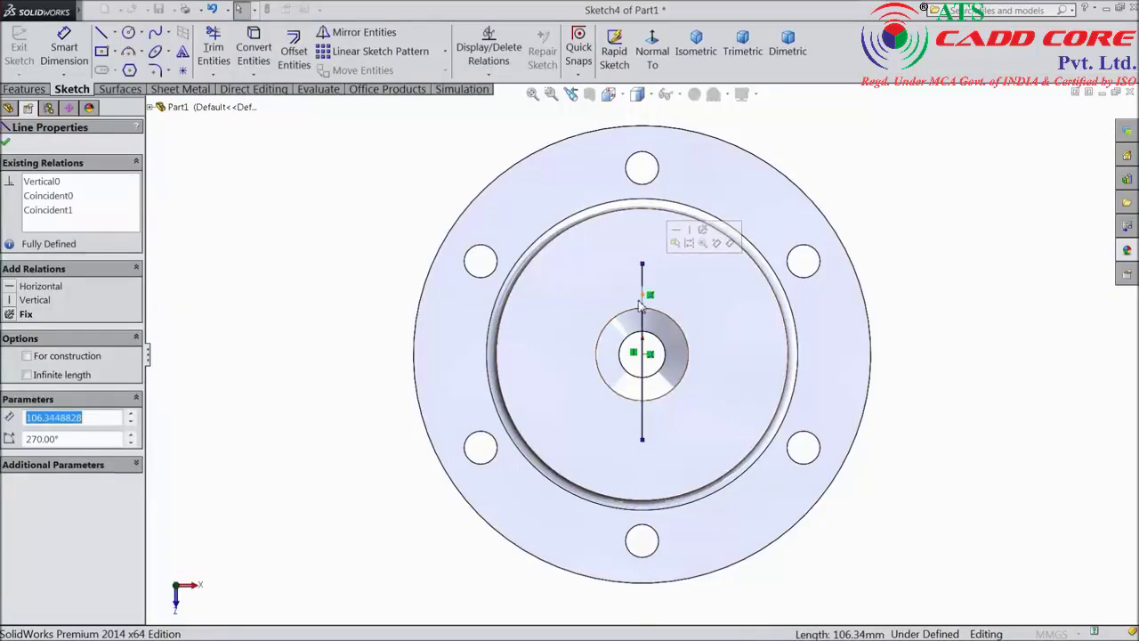
{"action": "left_click", "coordinate": [689, 255]}
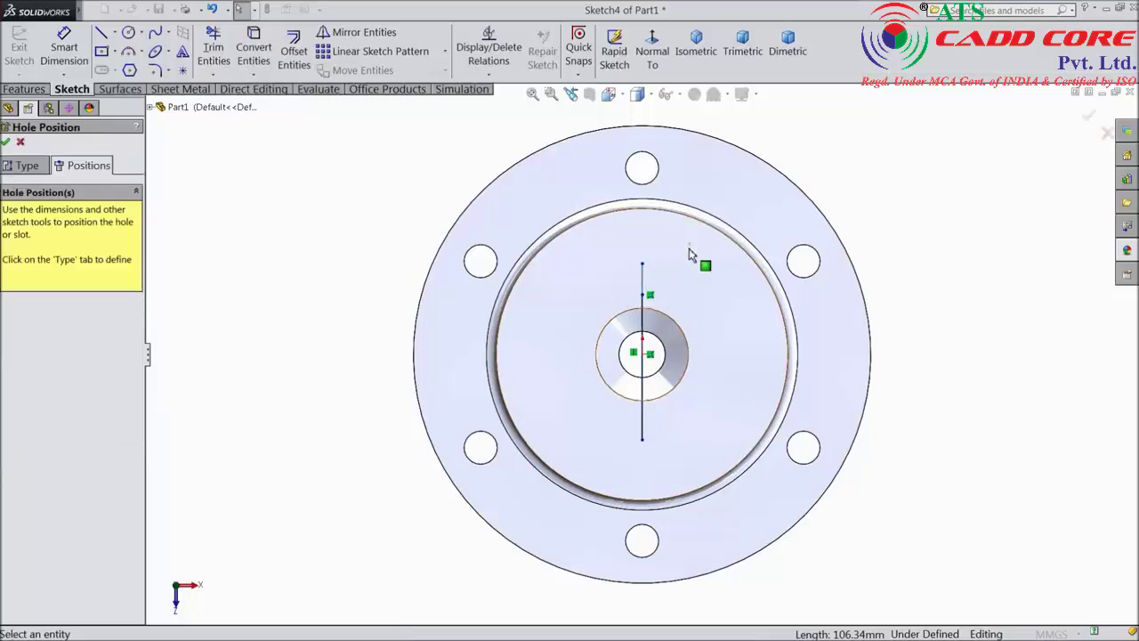
{"action": "left_click", "coordinate": [642, 302]}
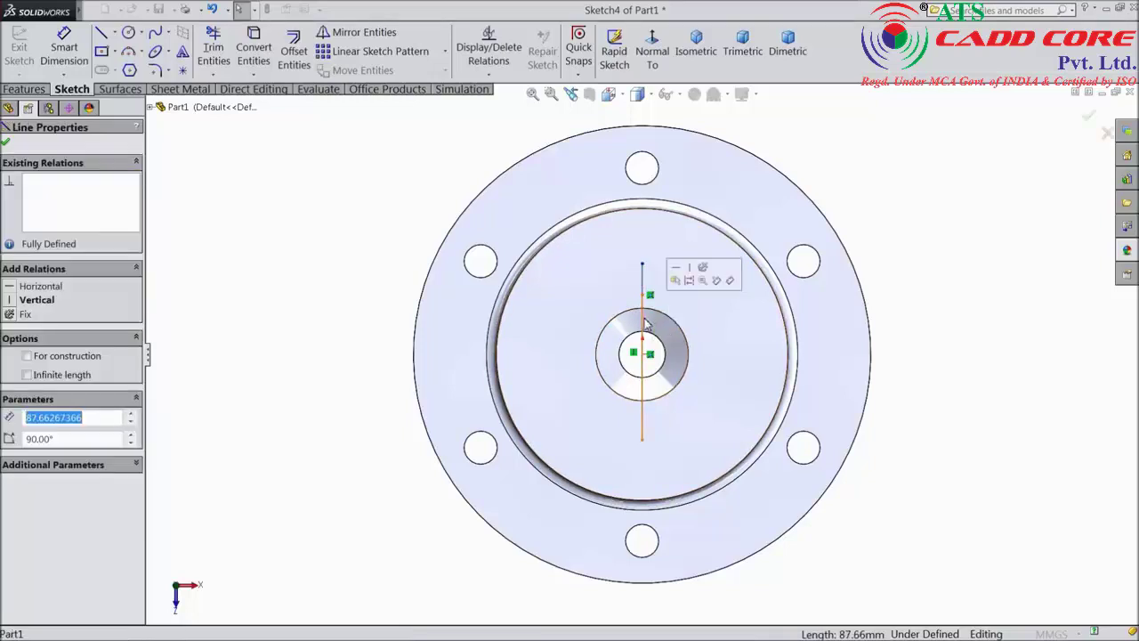
{"action": "left_click", "coordinate": [689, 281]}
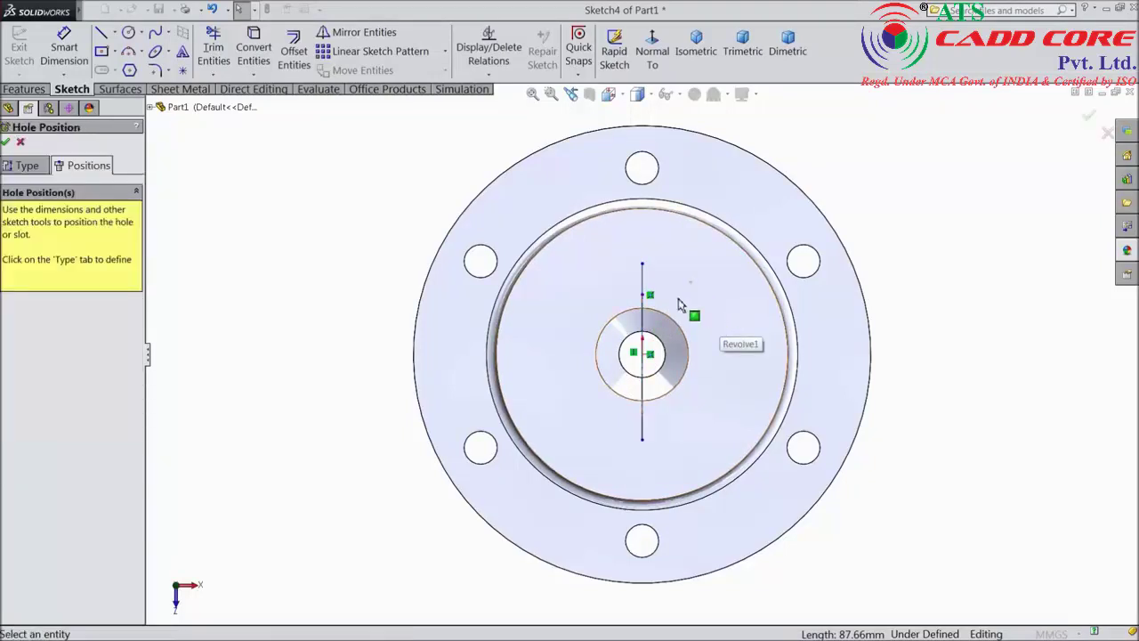
{"action": "left_click", "coordinate": [645, 282]}
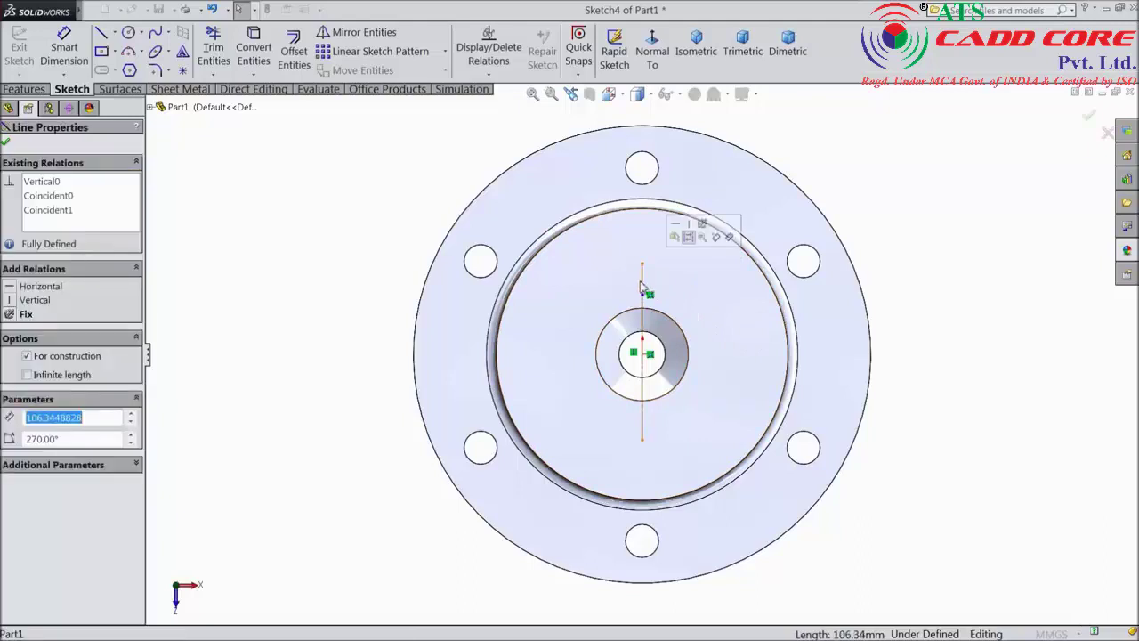
{"action": "key", "text": "Delete"}
{"action": "left_click", "coordinate": [481, 327]}
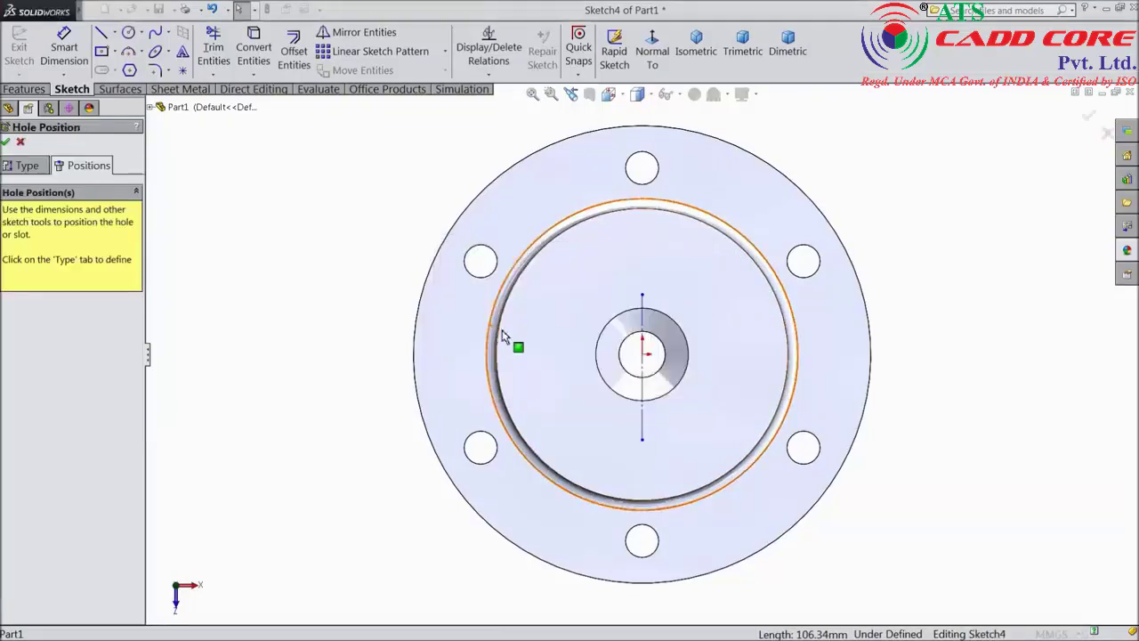
Centre the remaining line on the origin with a Midpoint relation and dimension it 120 mm.
{"action": "left_click", "coordinate": [645, 325]}
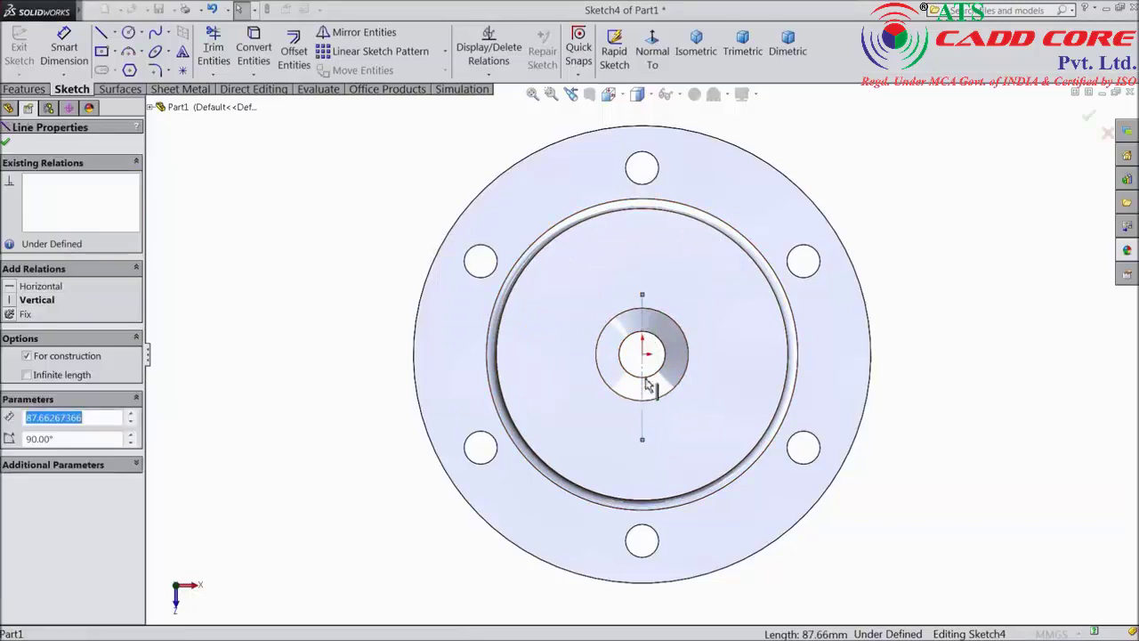
{"action": "left_click", "coordinate": [645, 357], "text": "ctrl"}
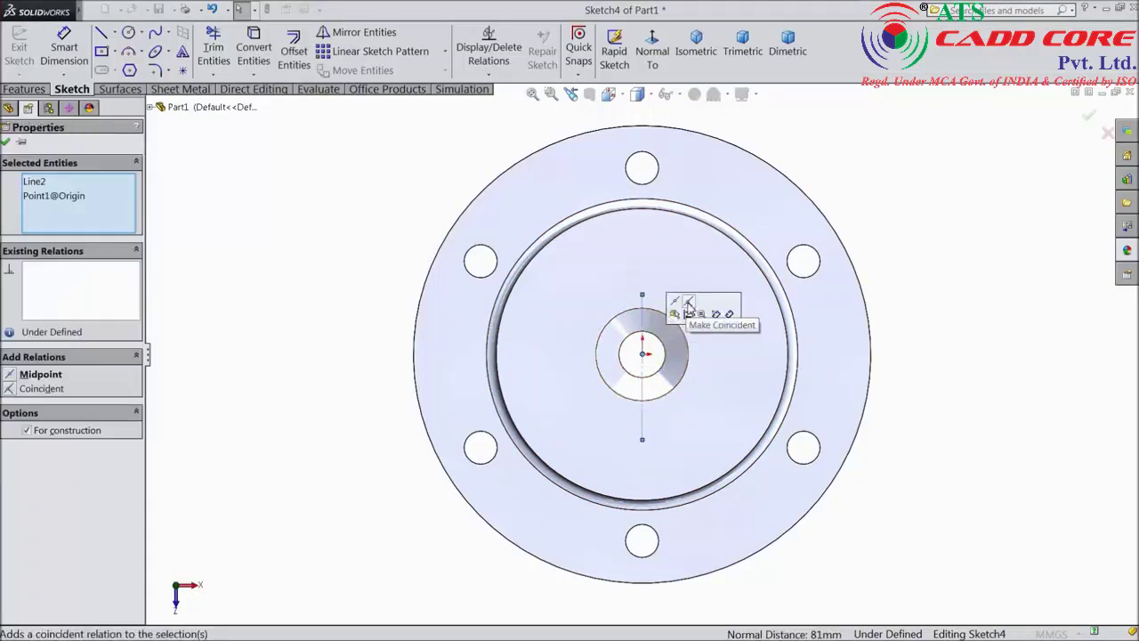
{"action": "left_click", "coordinate": [676, 307]}
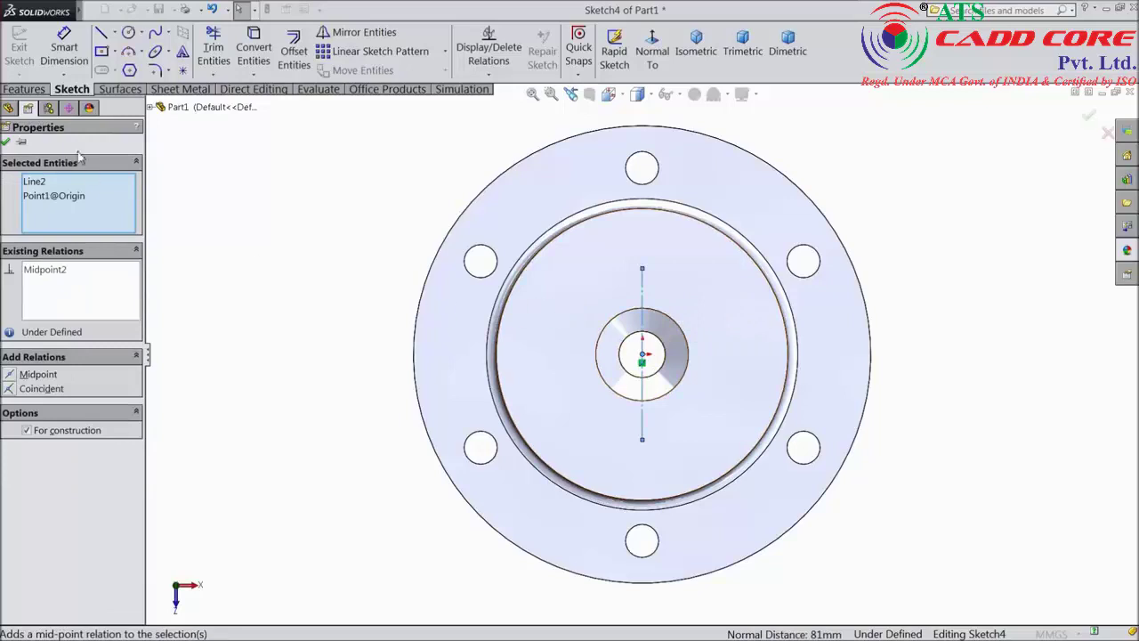
{"action": "left_click", "coordinate": [64, 46]}
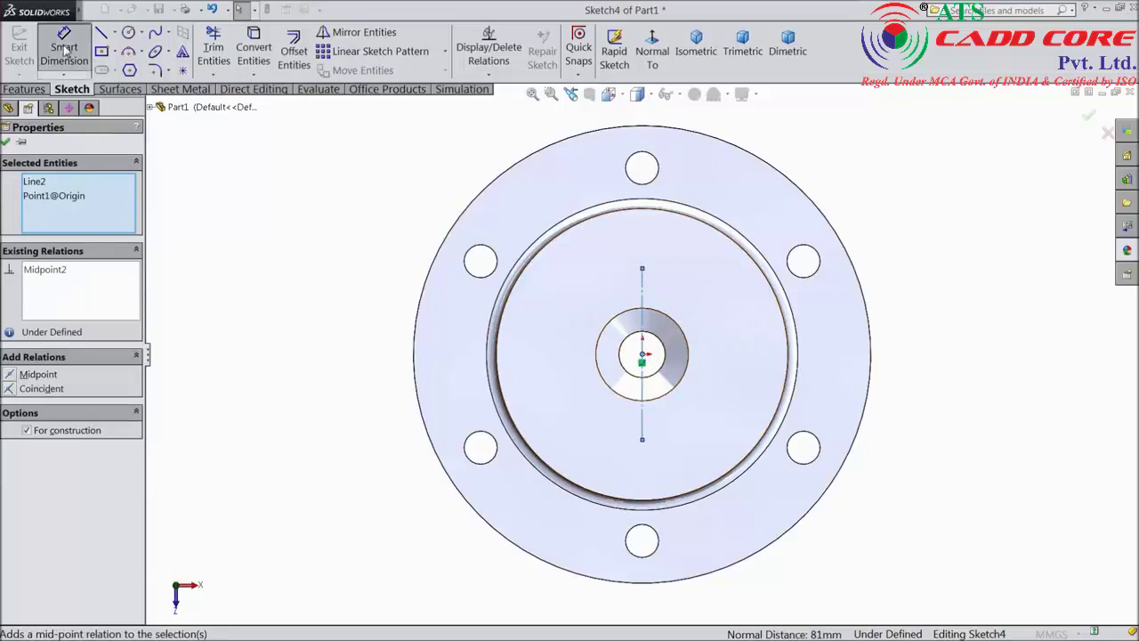
{"action": "left_click", "coordinate": [643, 298]}
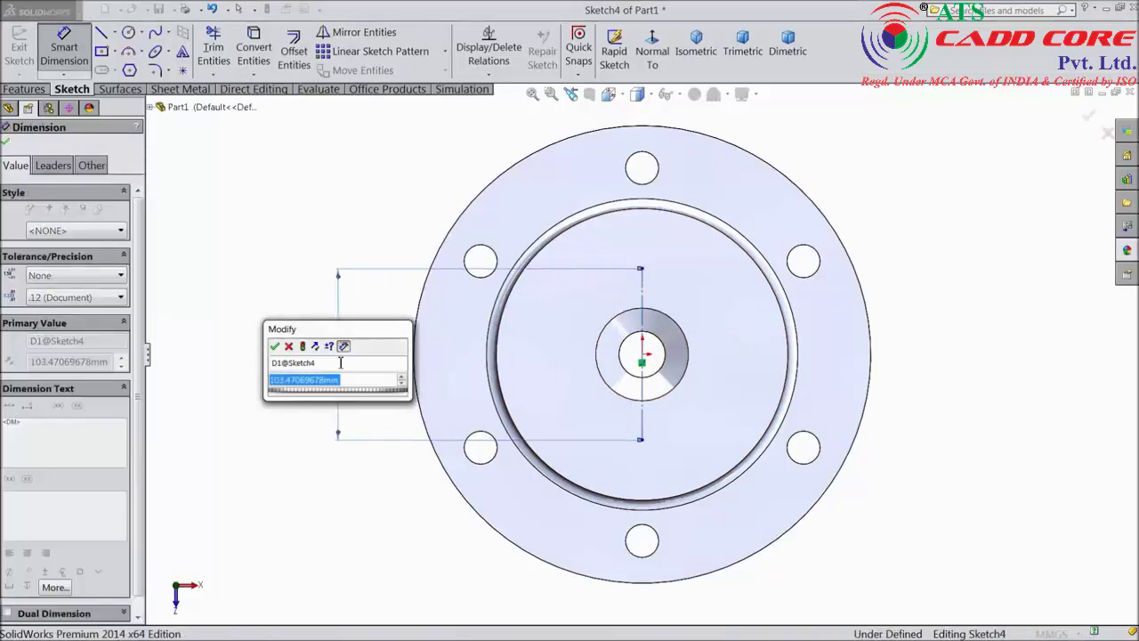
{"action": "left_click", "coordinate": [338, 360]}
{"action": "type", "text": "120"}
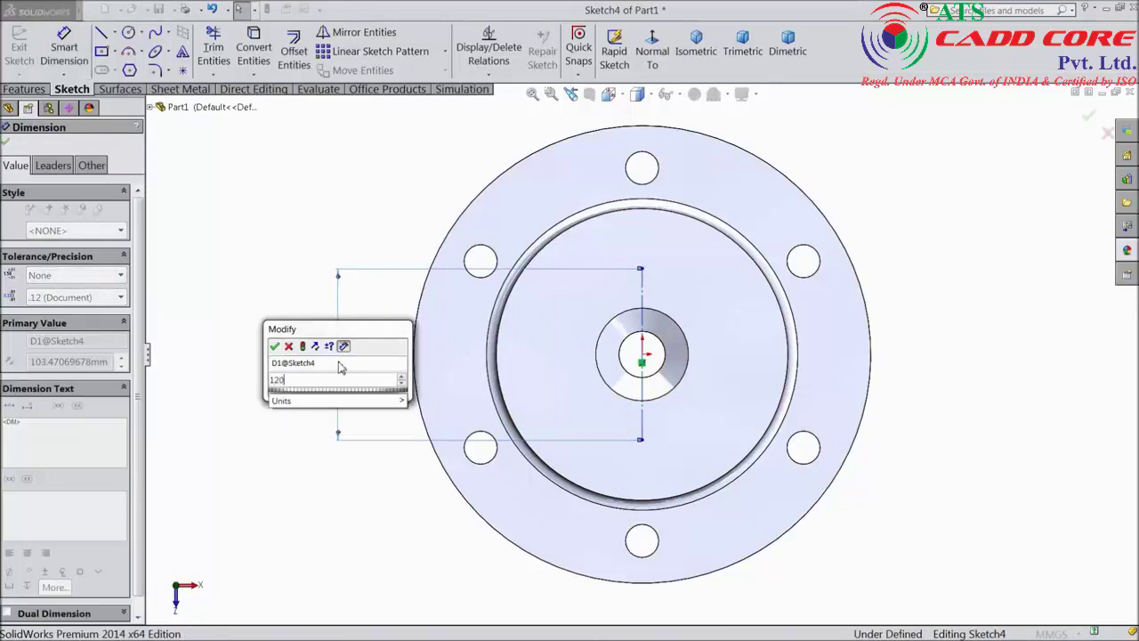
{"action": "left_click", "coordinate": [274, 347]}
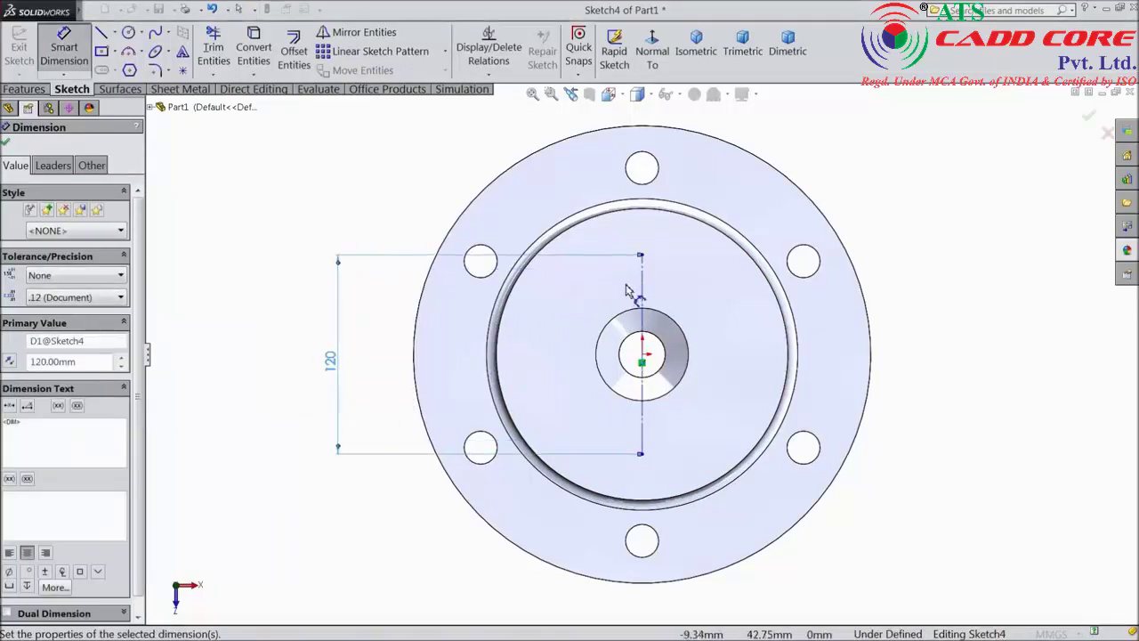
Place hole points at both line ends and accept the two M24 tapped holes.
{"action": "left_click", "coordinate": [183, 71]}
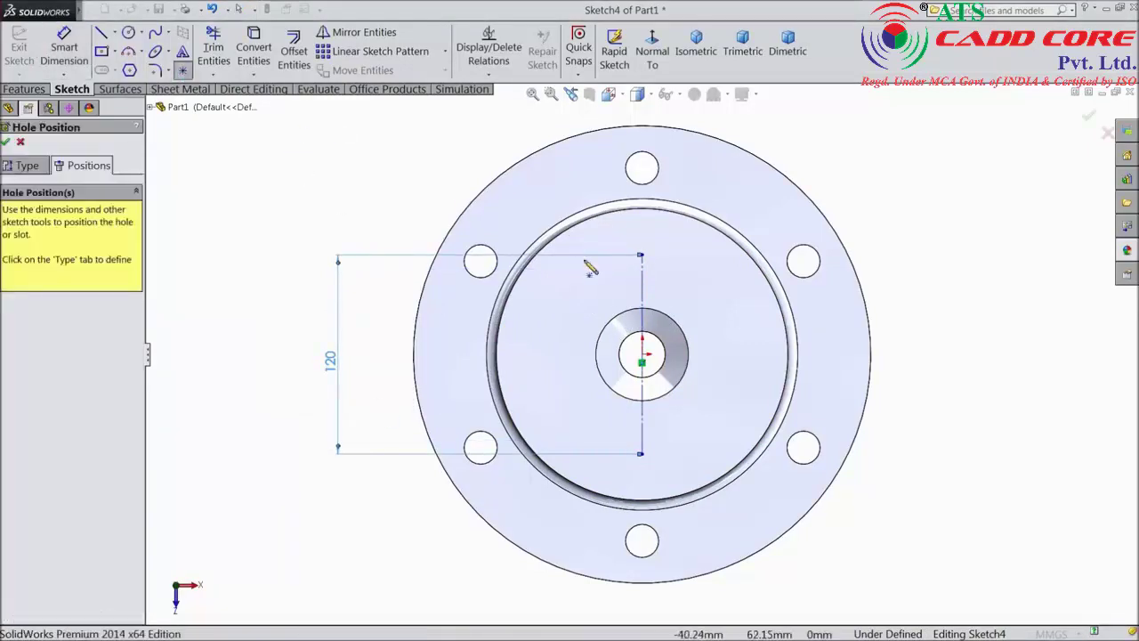
{"action": "left_click", "coordinate": [641, 257]}
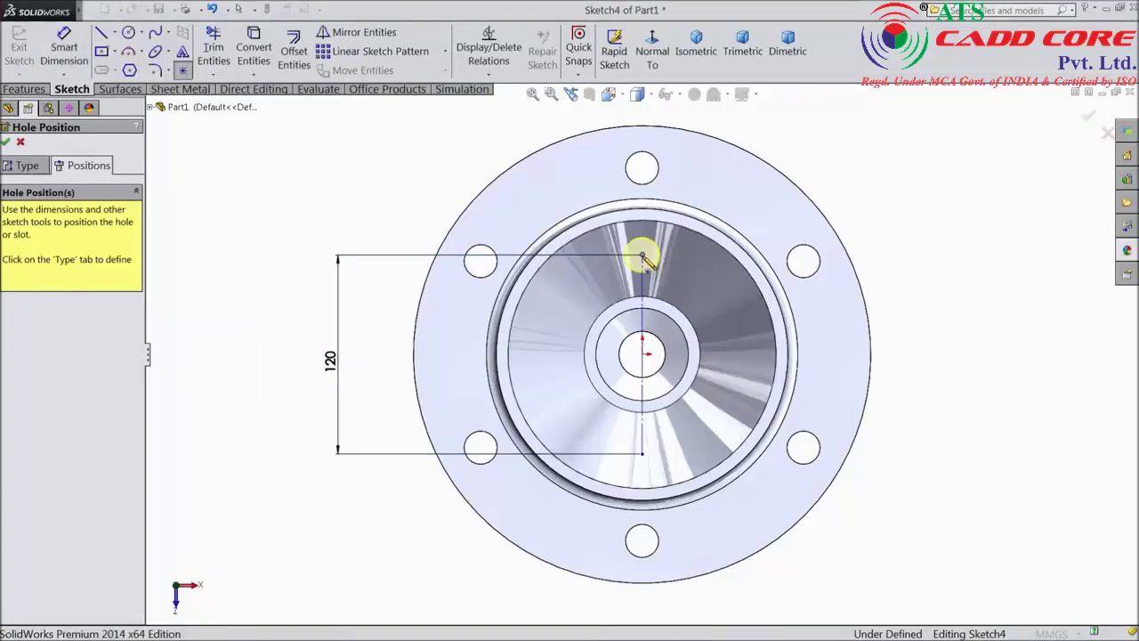
{"action": "left_click", "coordinate": [641, 454]}
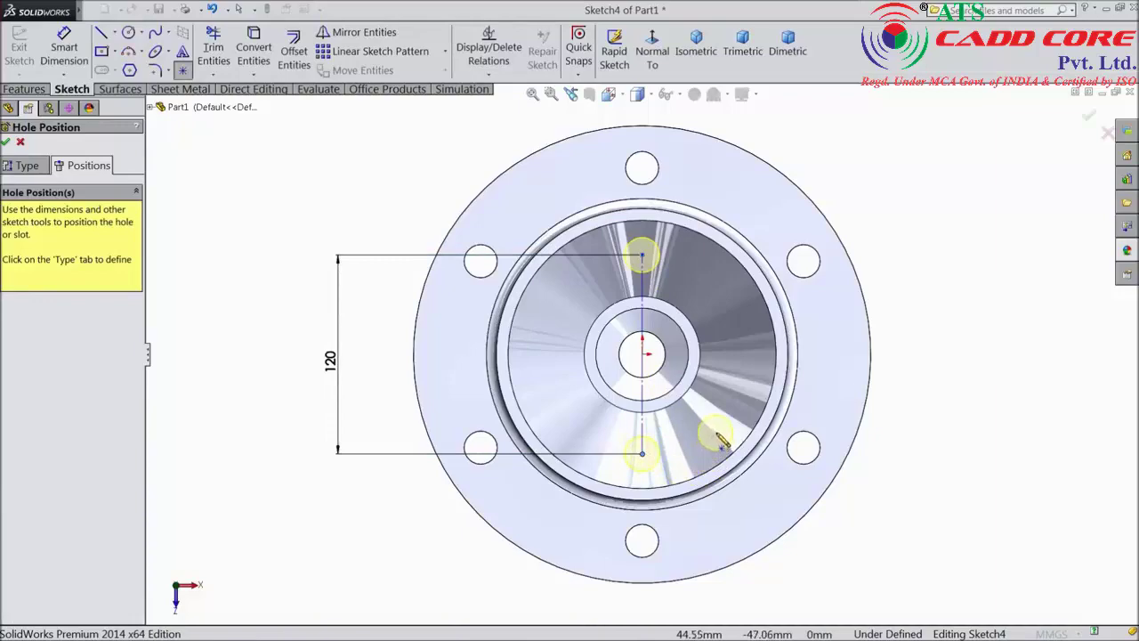
{"action": "left_click", "coordinate": [7, 143]}
{"action": "middle_click_drag", "start_coordinate": [356, 373], "coordinate": [361, 277]}
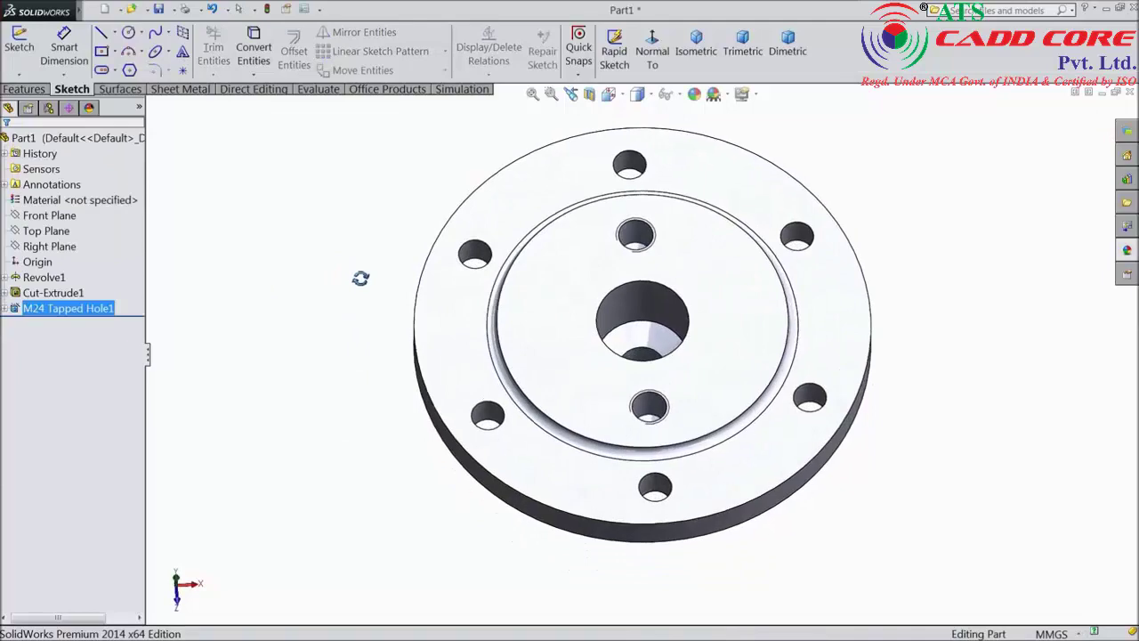
Turn on shaded cosmetic threads in Document Properties > Detailing, then start another Hole Wizard hole.
{"action": "left_click", "coordinate": [306, 9]}
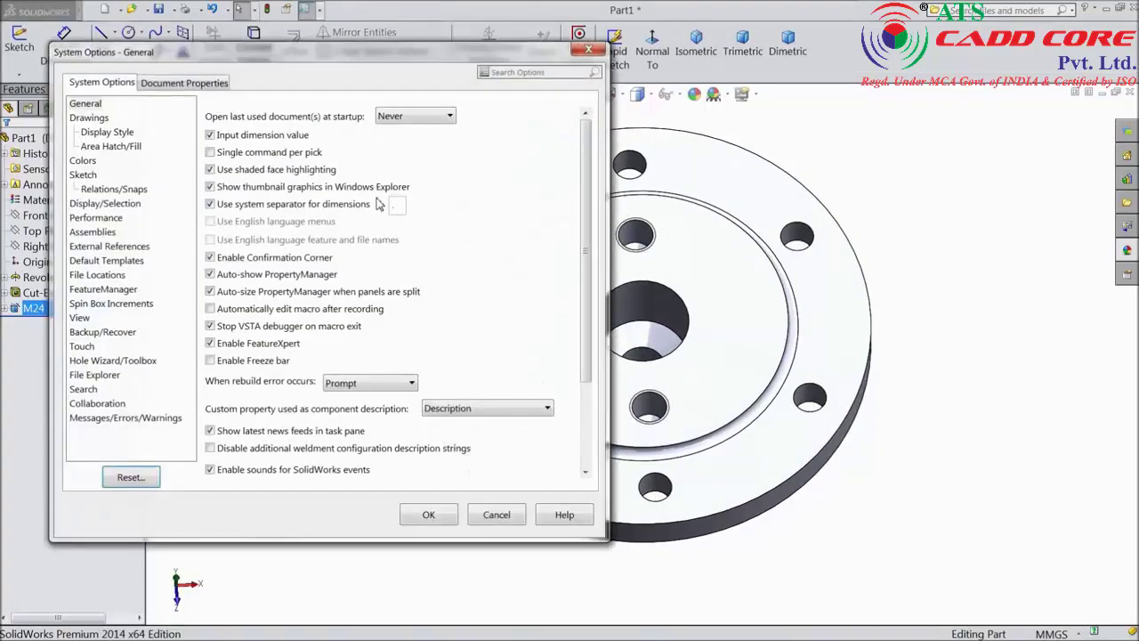
{"action": "left_click", "coordinate": [182, 84]}
{"action": "left_click", "coordinate": [89, 175]}
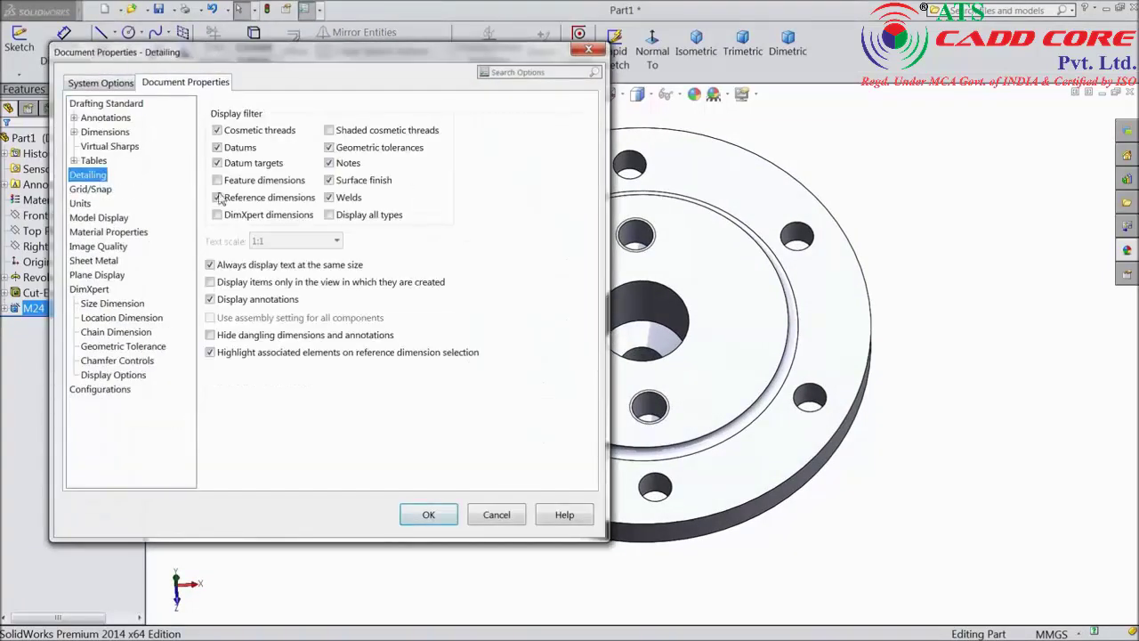
{"action": "left_click", "coordinate": [428, 514]}
{"action": "scroll", "coordinate": [686, 419], "scroll_direction": "down", "scroll_amount": 3}
{"action": "middle_click_drag", "start_coordinate": [686, 401], "coordinate": [651, 409]}
{"action": "scroll", "coordinate": [610, 414], "scroll_direction": "down", "scroll_amount": 5}
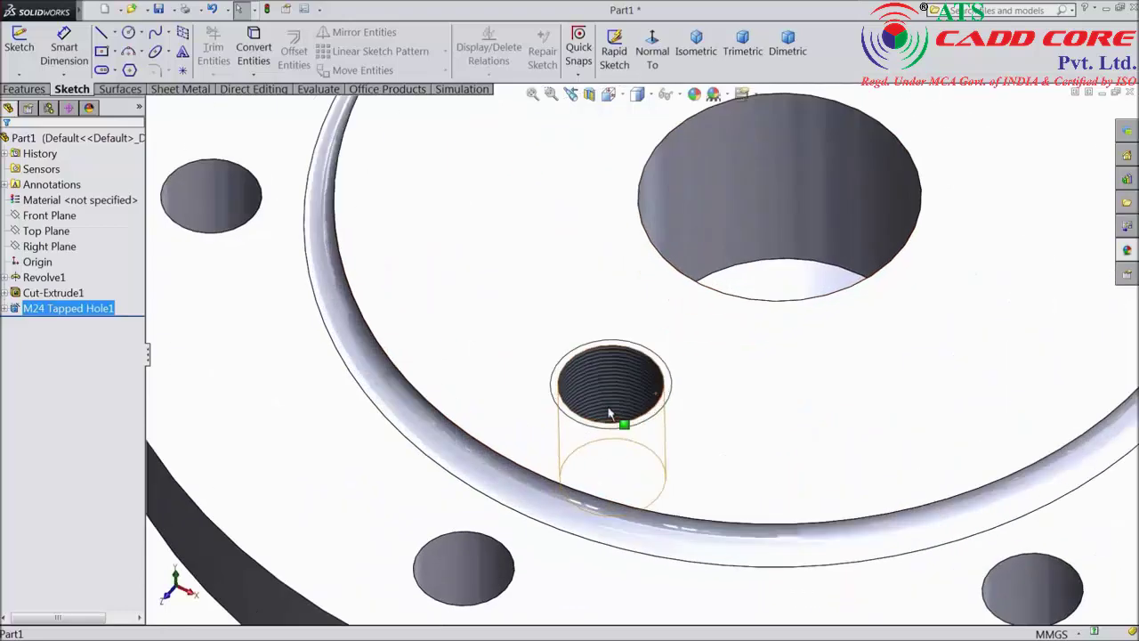
{"action": "scroll", "coordinate": [610, 413], "scroll_direction": "up", "scroll_amount": 5}
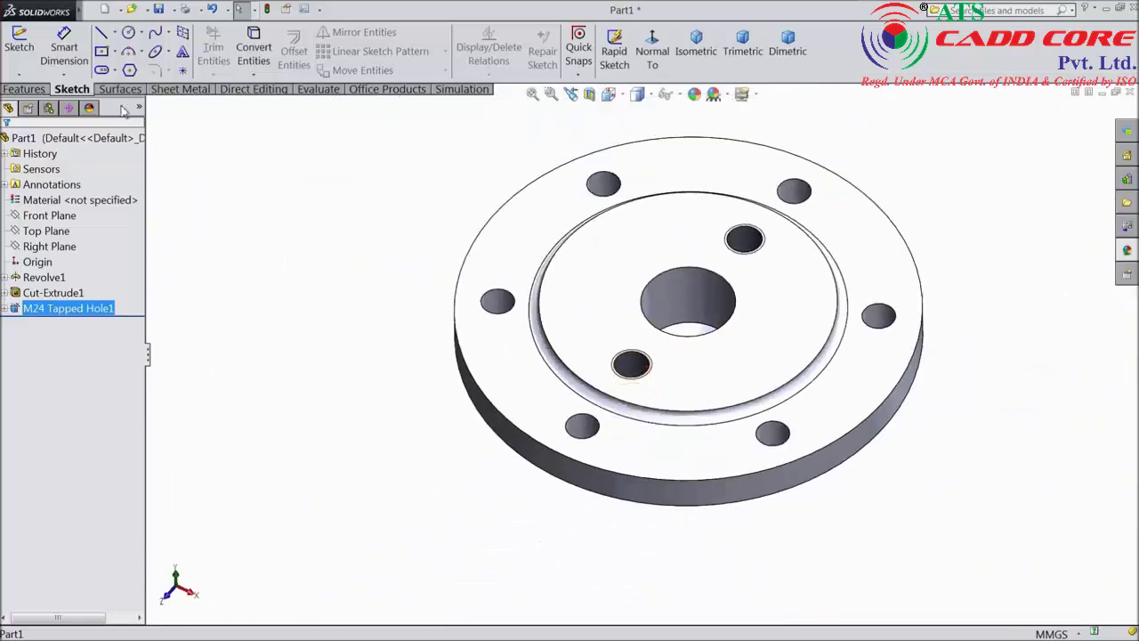
{"action": "left_click", "coordinate": [26, 90]}
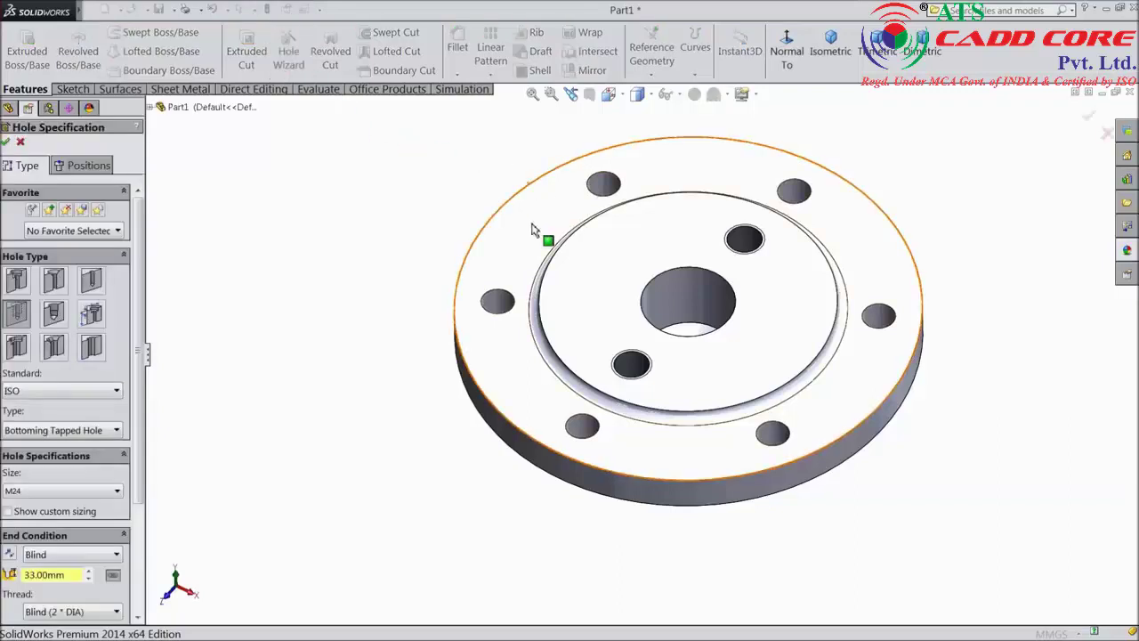
Set the new bottoming tapped hole to M12, 15 mm deep with 12 mm thread depth.
{"action": "left_click", "coordinate": [26, 490]}
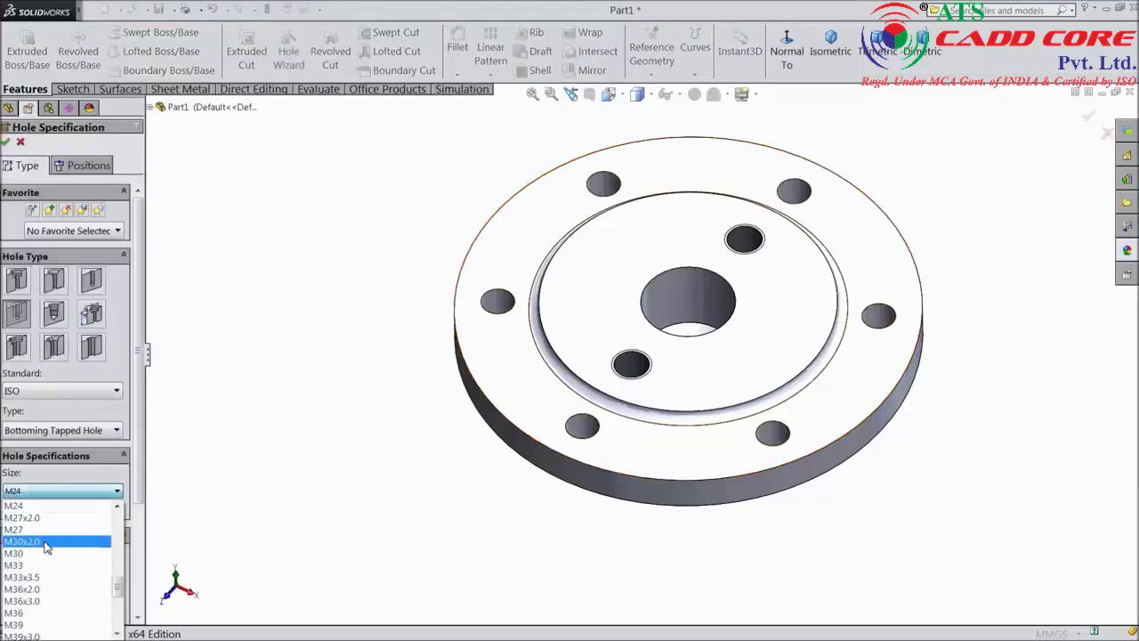
{"action": "scroll", "coordinate": [40, 556], "scroll_direction": "up", "scroll_amount": 2}
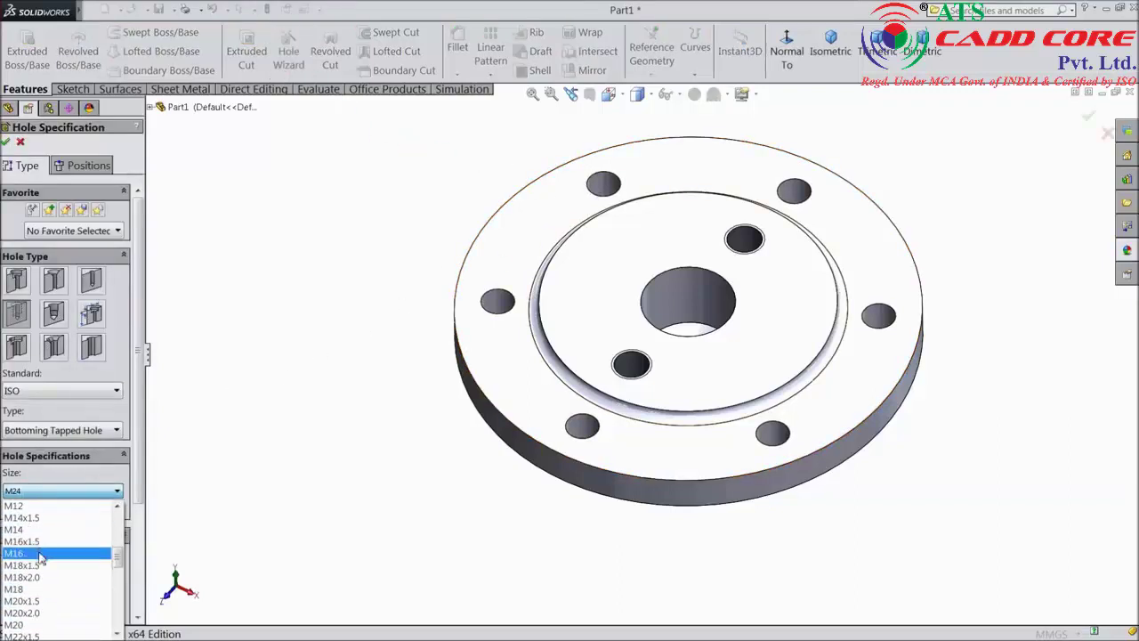
{"action": "left_click", "coordinate": [28, 506]}
{"action": "scroll", "coordinate": [77, 537], "scroll_direction": "down", "scroll_amount": 3}
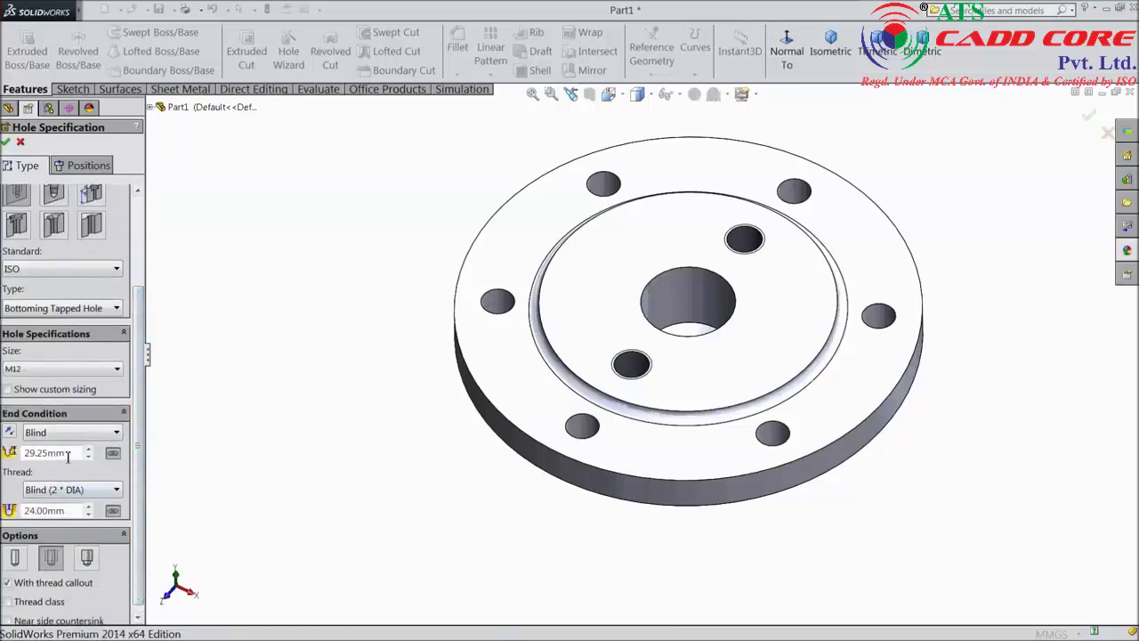
{"action": "left_click_drag", "start_coordinate": [68, 457], "coordinate": [12, 450]}
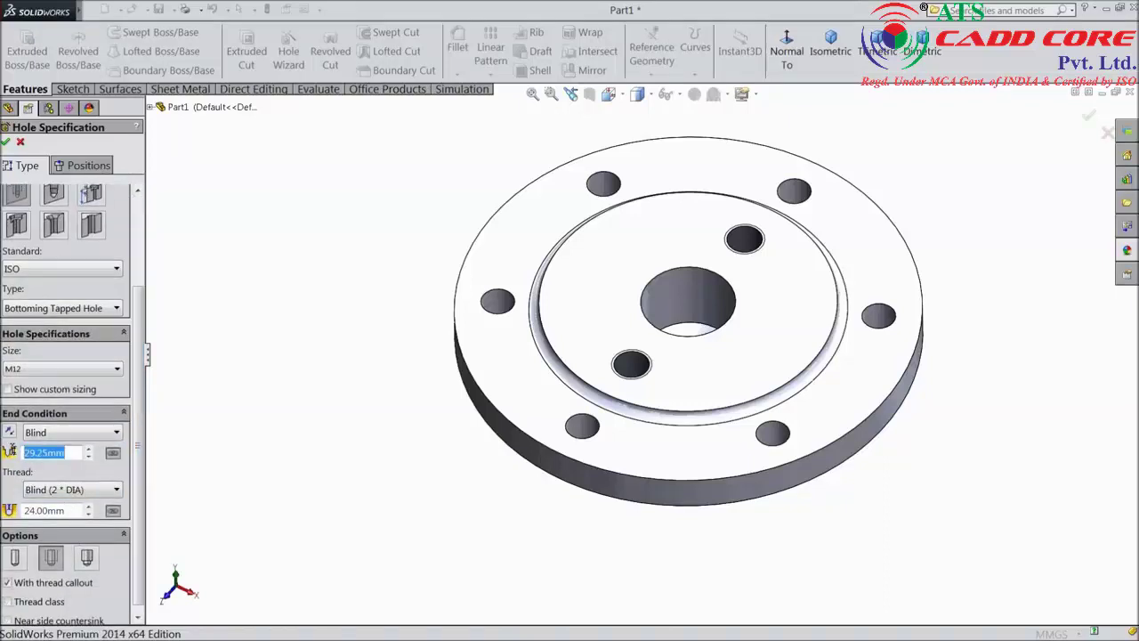
{"action": "left_click", "coordinate": [68, 513]}
{"action": "type", "text": "12"}
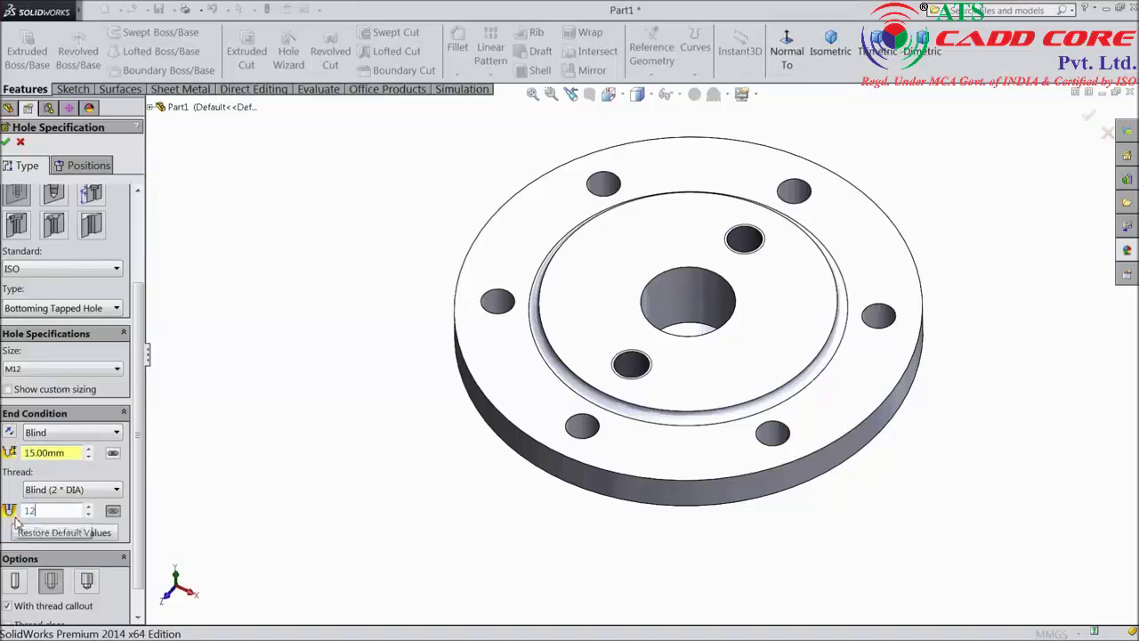
{"action": "key", "text": "Return"}
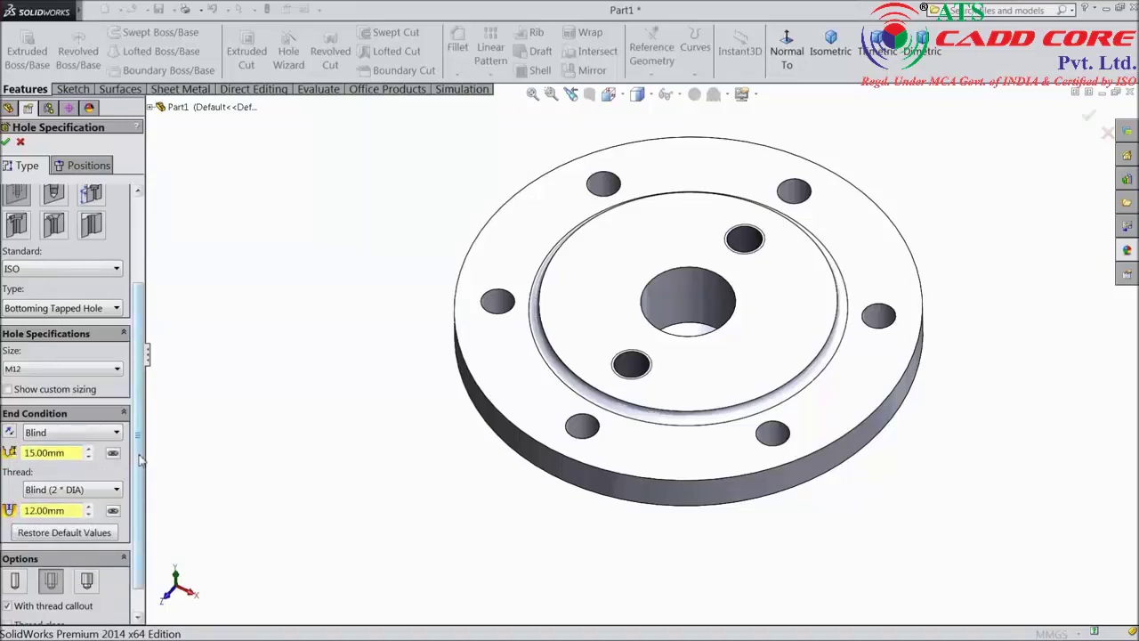
{"action": "scroll", "coordinate": [134, 467], "scroll_direction": "down", "scroll_amount": 2}
{"action": "left_click", "coordinate": [88, 166]}
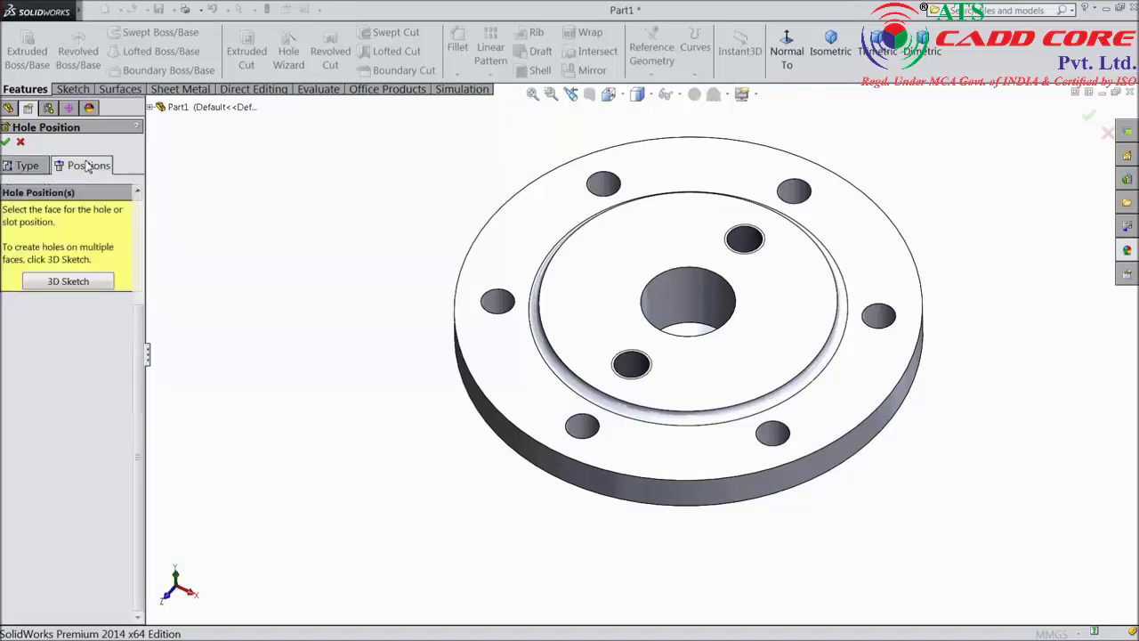
Draw a vertical line across the centre bore on the flange's top face.
{"action": "left_click", "coordinate": [610, 297]}
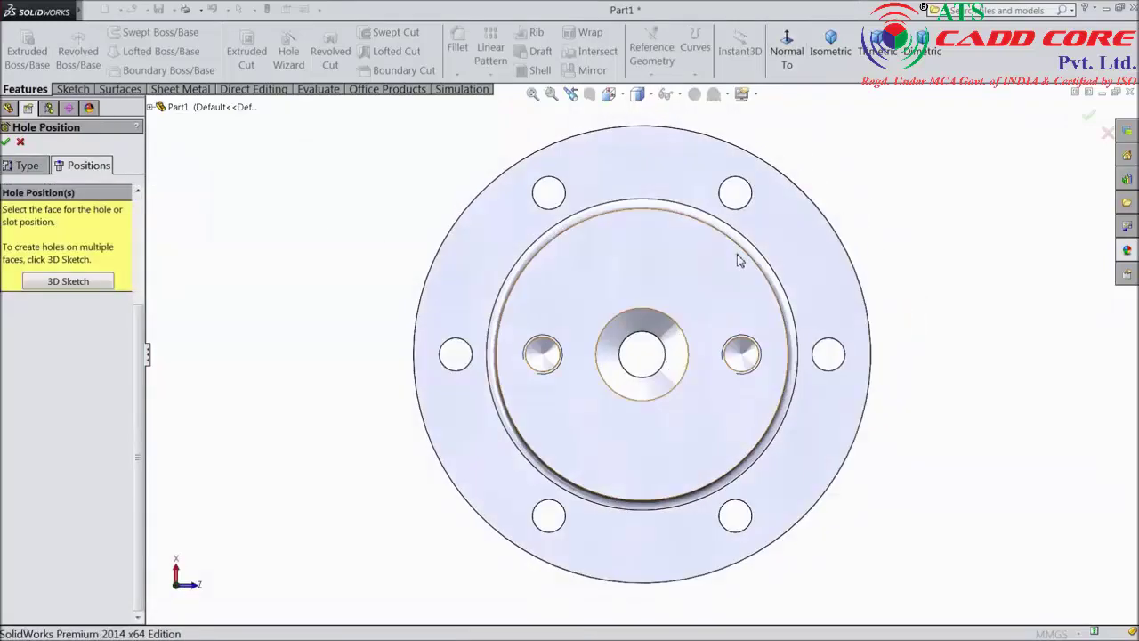
{"action": "left_click", "coordinate": [72, 89]}
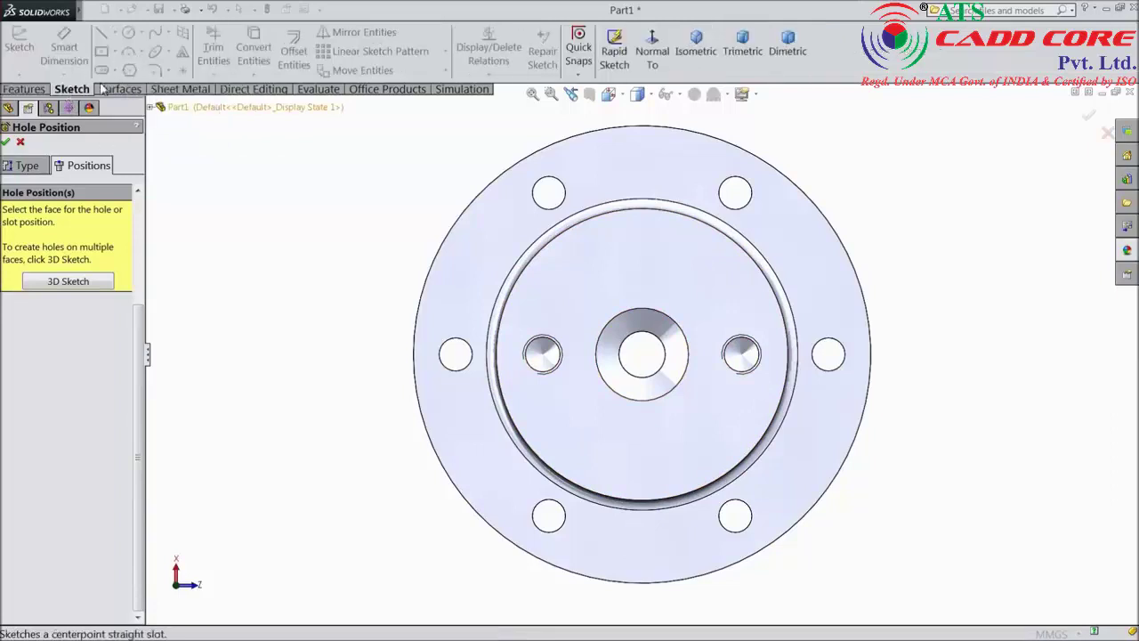
{"action": "left_click", "coordinate": [643, 255]}
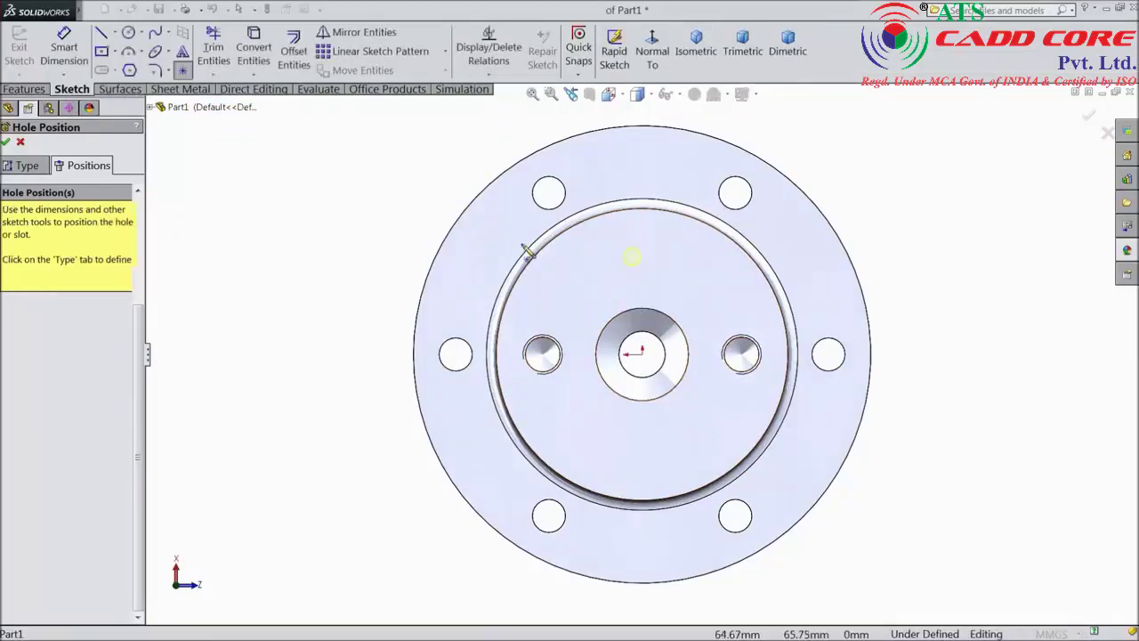
{"action": "left_click", "coordinate": [103, 34]}
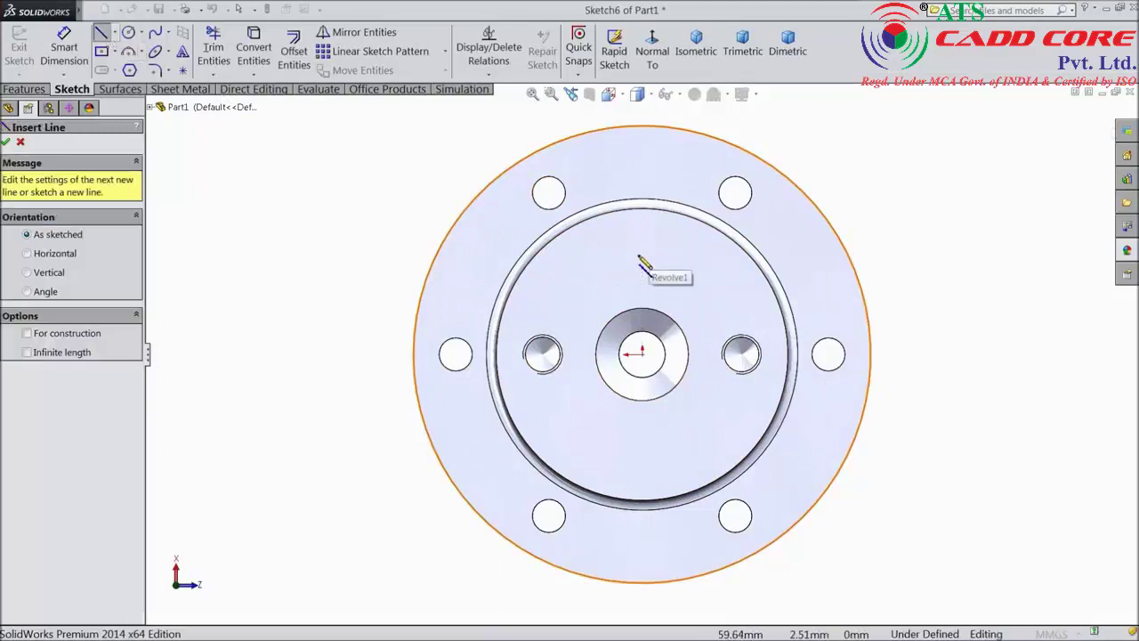
{"action": "left_click", "coordinate": [643, 256]}
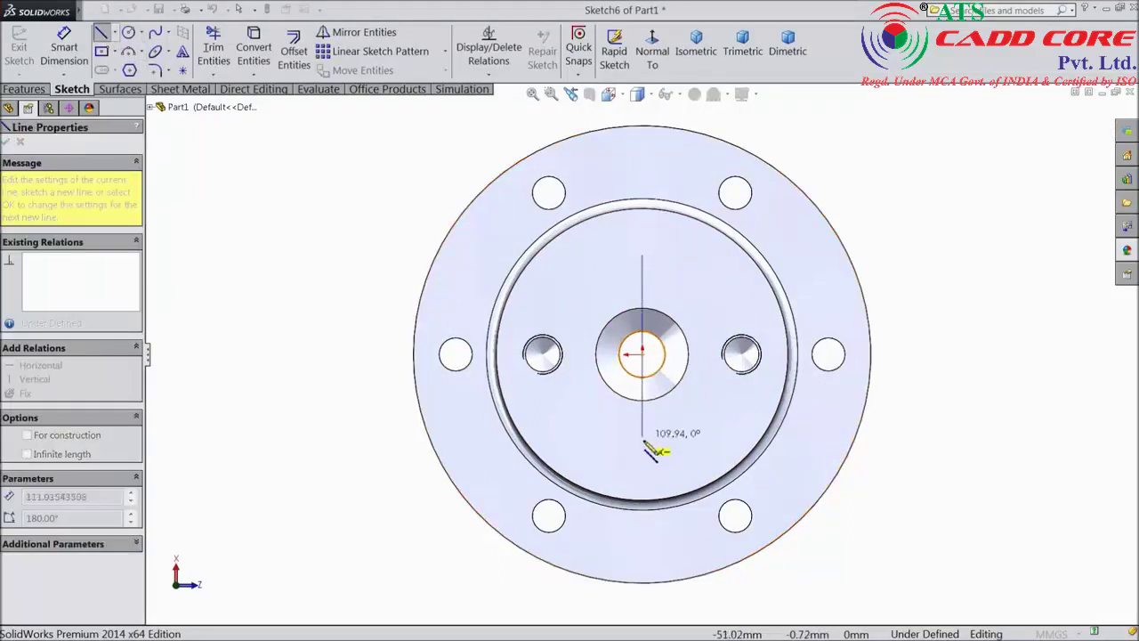
{"action": "left_click", "coordinate": [642, 452]}
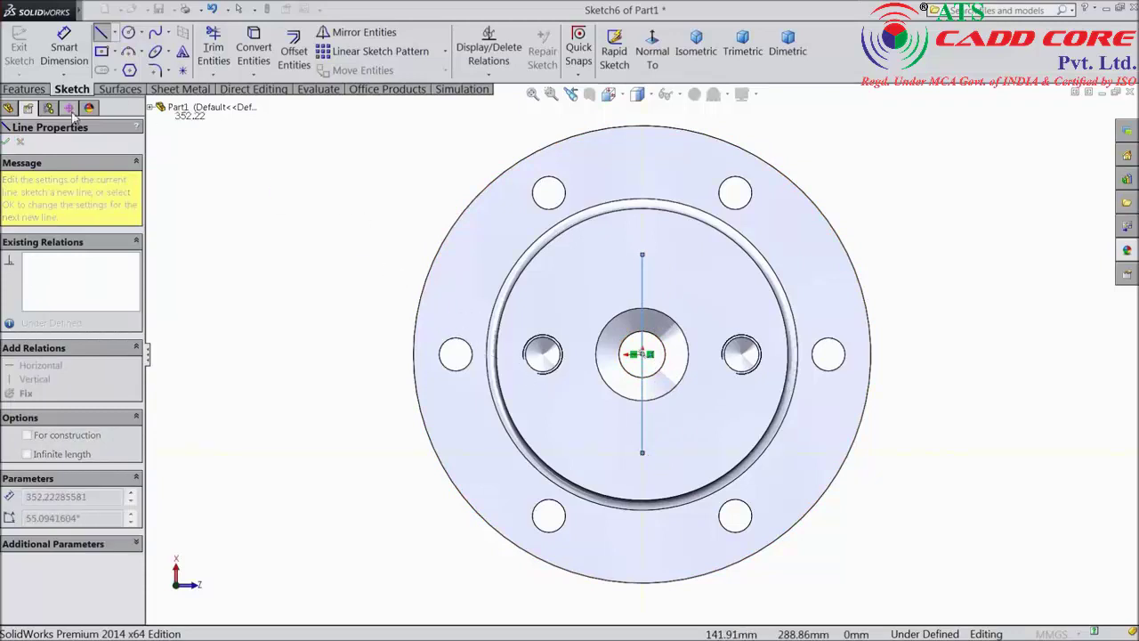
Dimension the vertical positioning line to 88 mm long.
{"action": "left_click", "coordinate": [64, 47]}
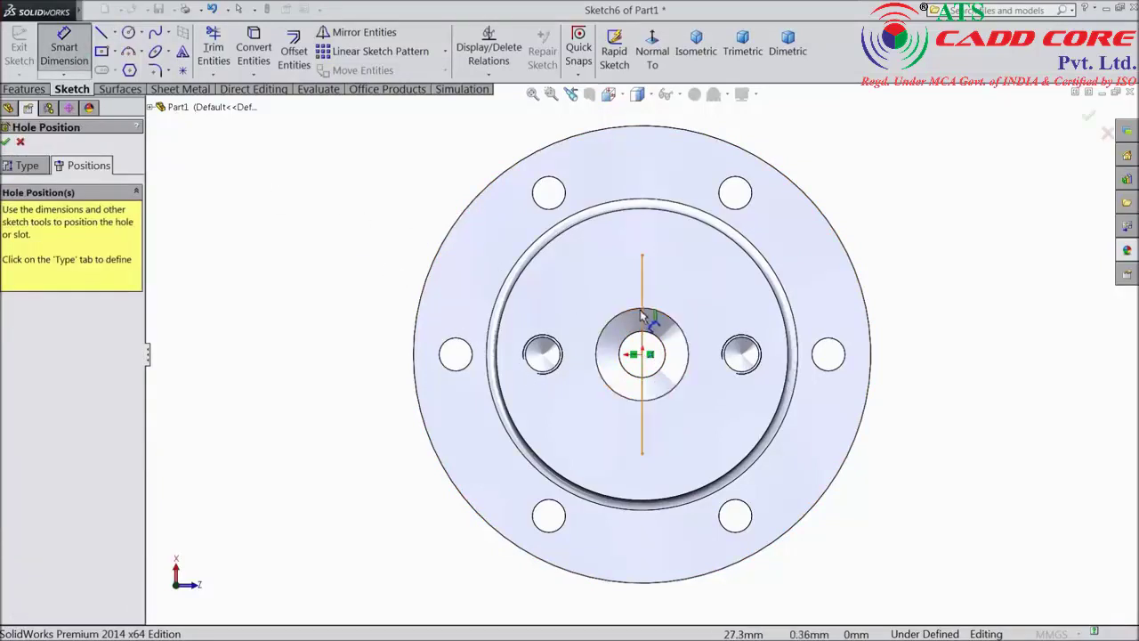
{"action": "left_click", "coordinate": [645, 304]}
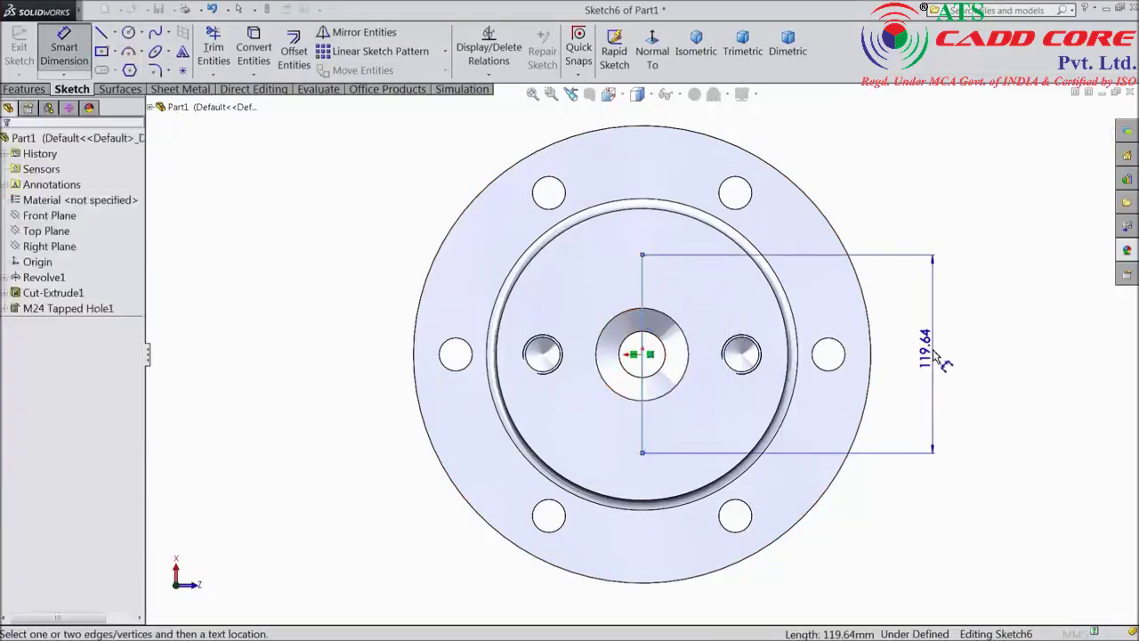
{"action": "left_click", "coordinate": [934, 354]}
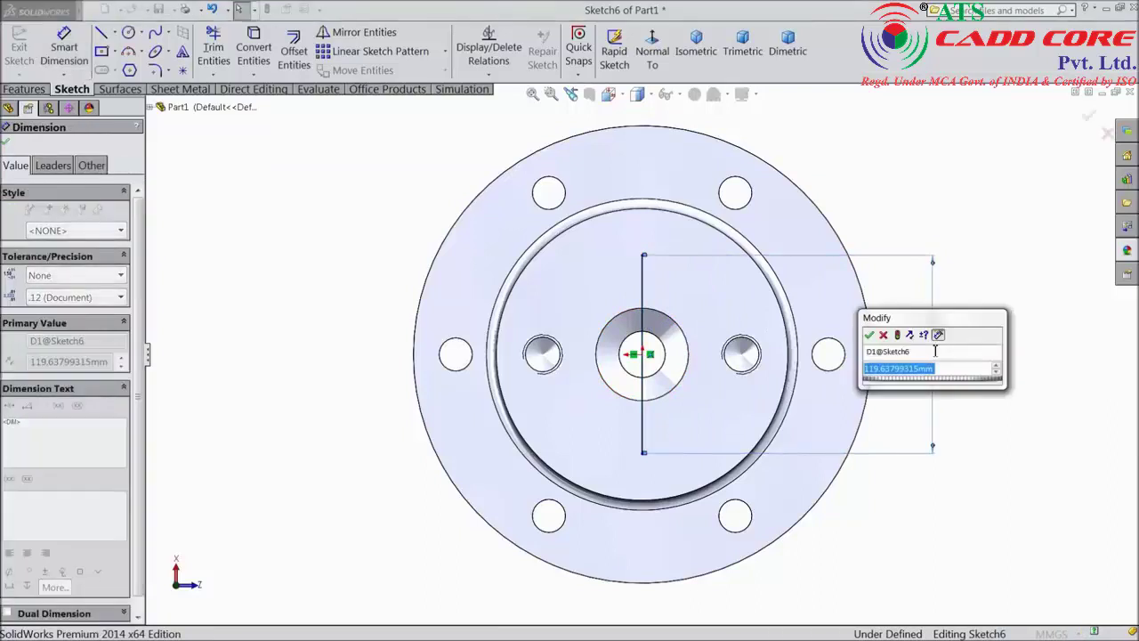
{"action": "type", "text": "88"}
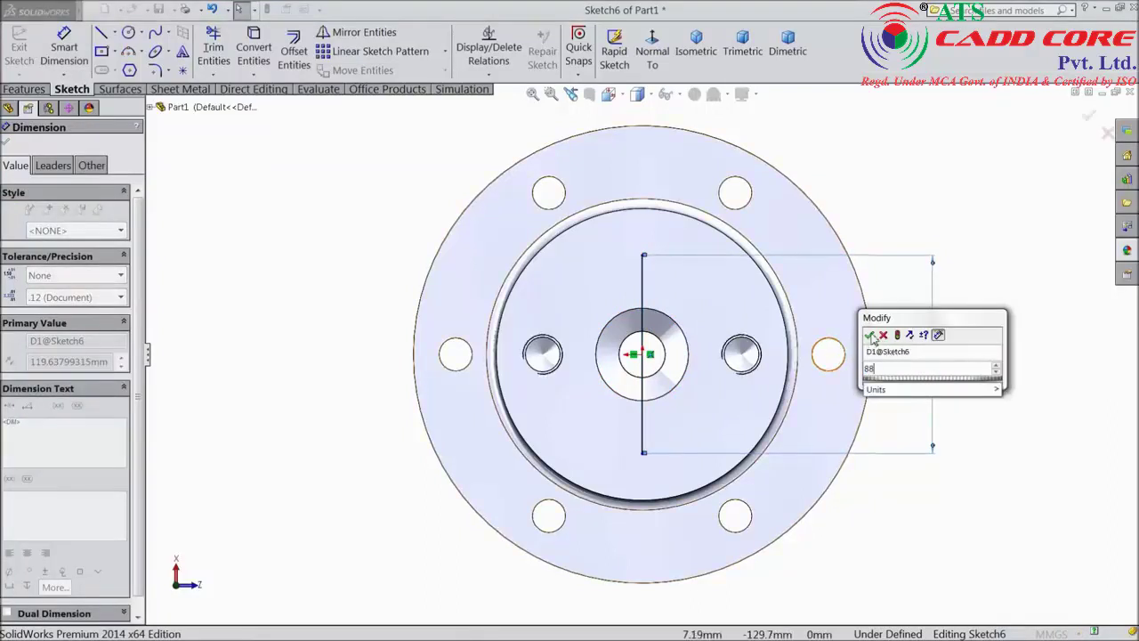
{"action": "left_click", "coordinate": [871, 336]}
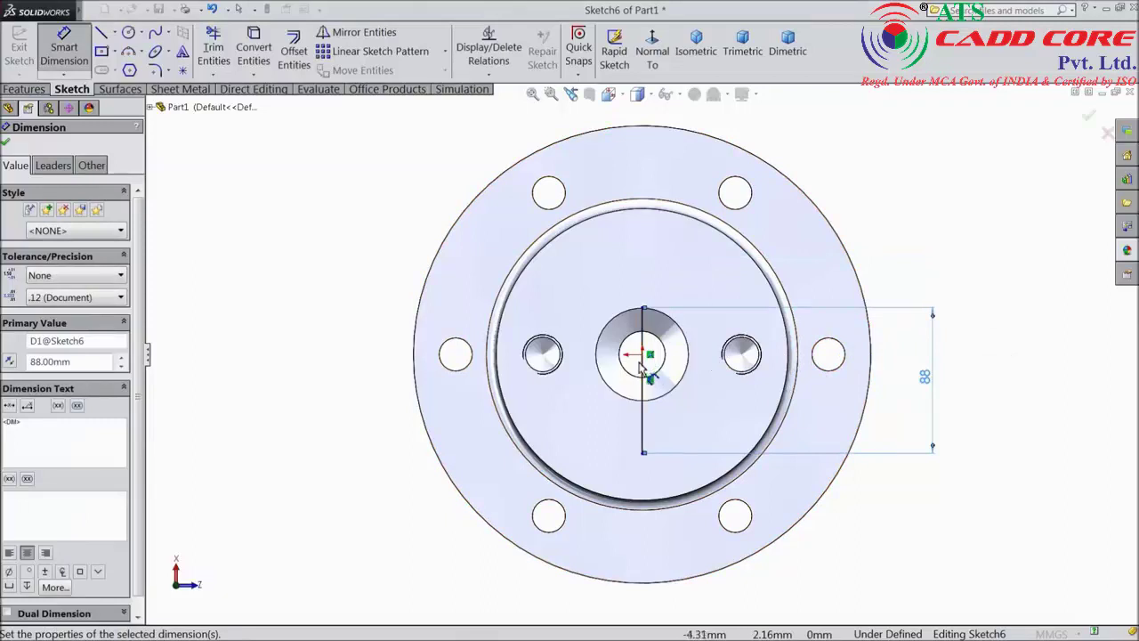
{"action": "key", "text": "Escape"}
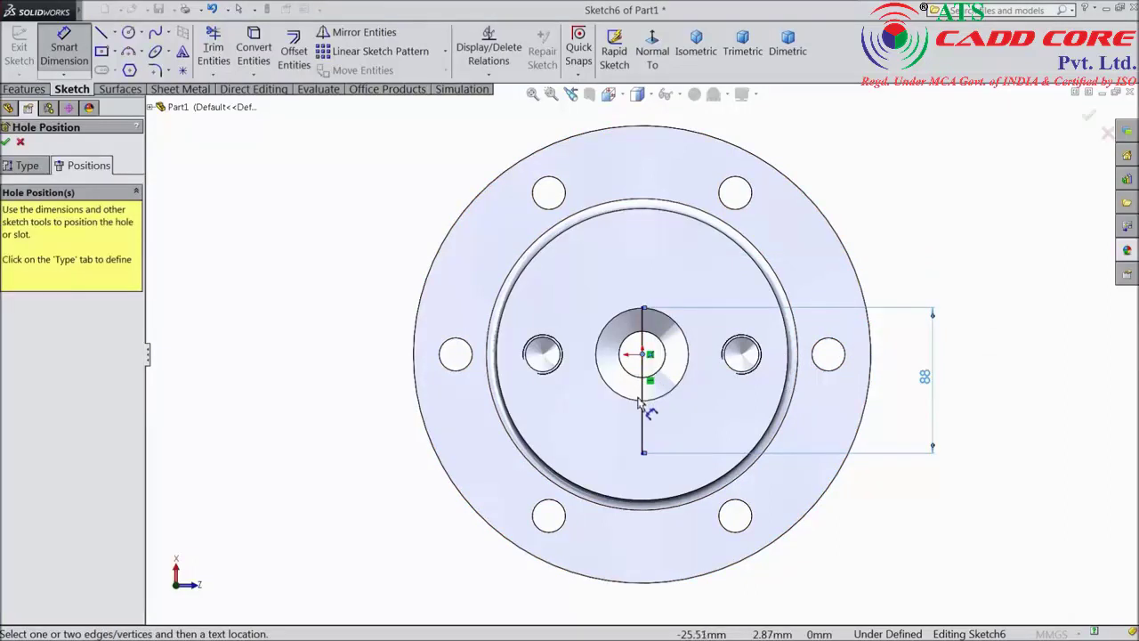
Centre the 88 mm line on the origin with a Midpoint relation.
{"action": "left_click", "coordinate": [643, 416]}
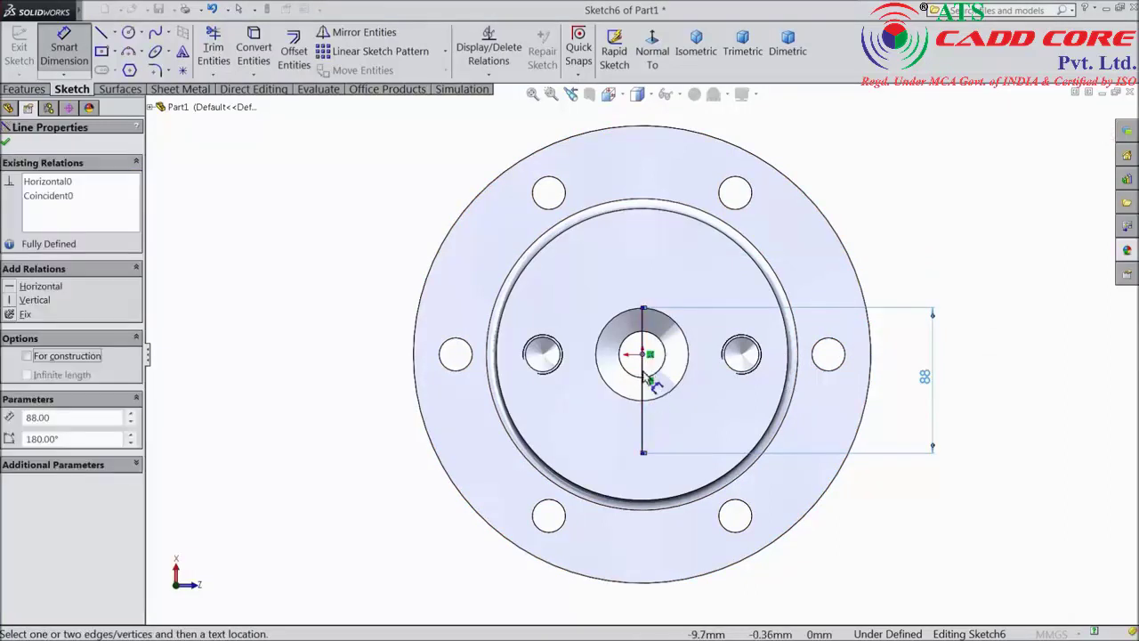
{"action": "left_click", "coordinate": [645, 382]}
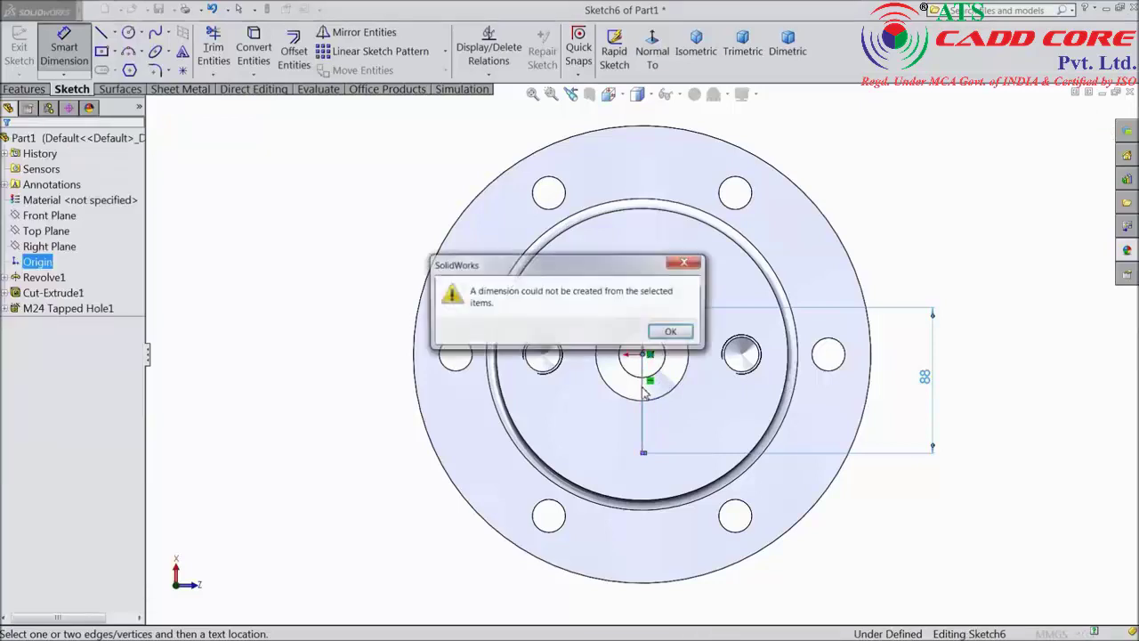
{"action": "left_click", "coordinate": [685, 264]}
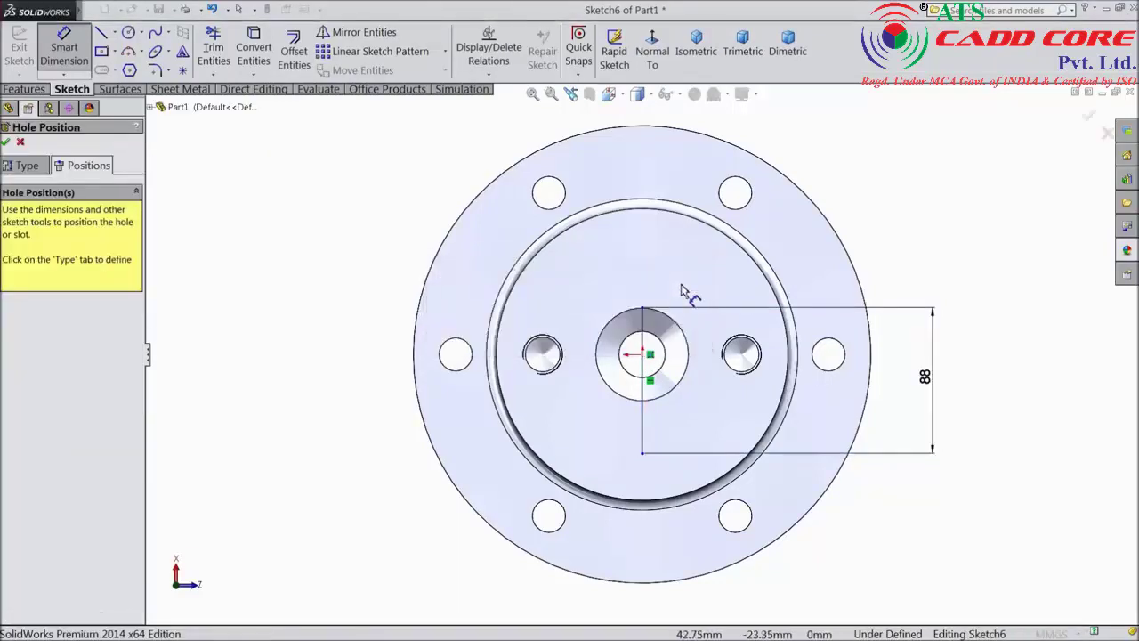
{"action": "left_click", "coordinate": [650, 381]}
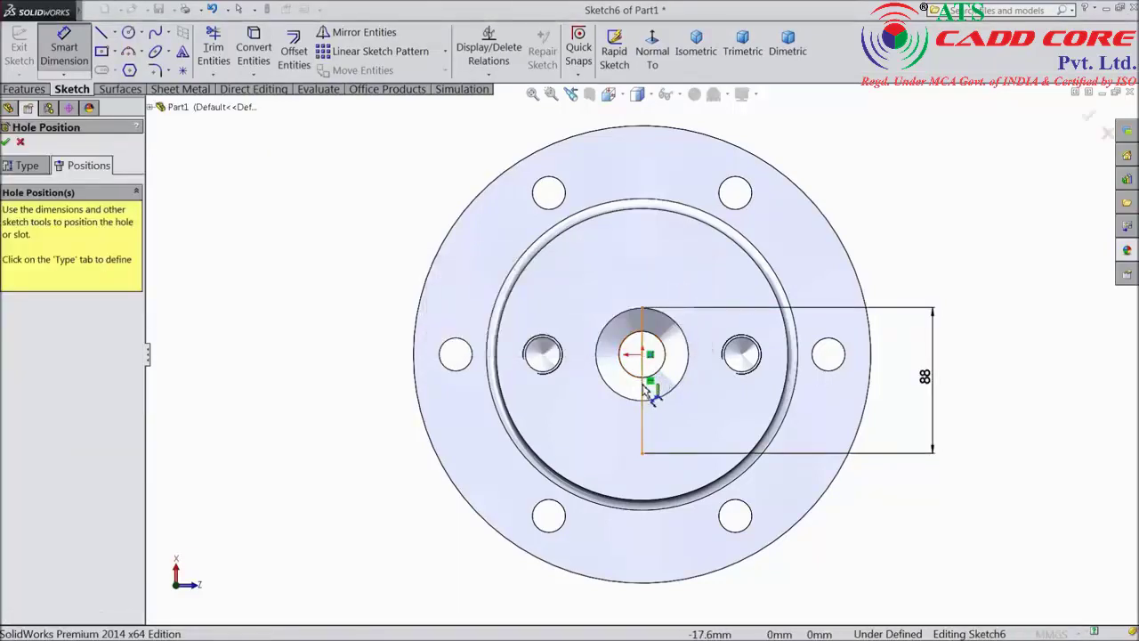
{"action": "key", "text": "Escape"}
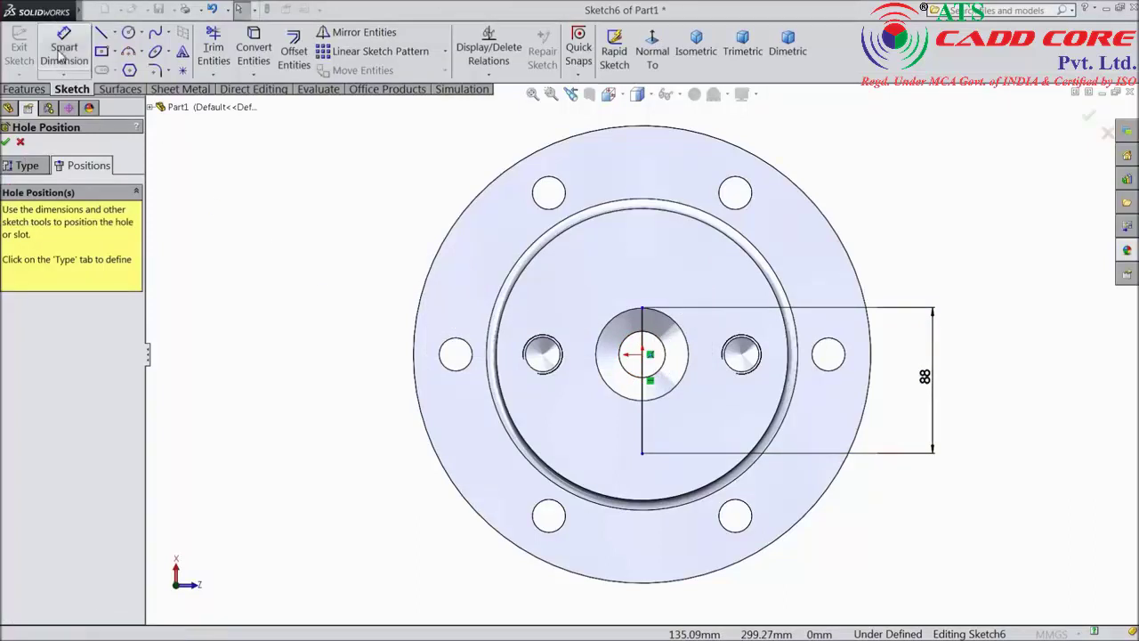
{"action": "left_click", "coordinate": [644, 417]}
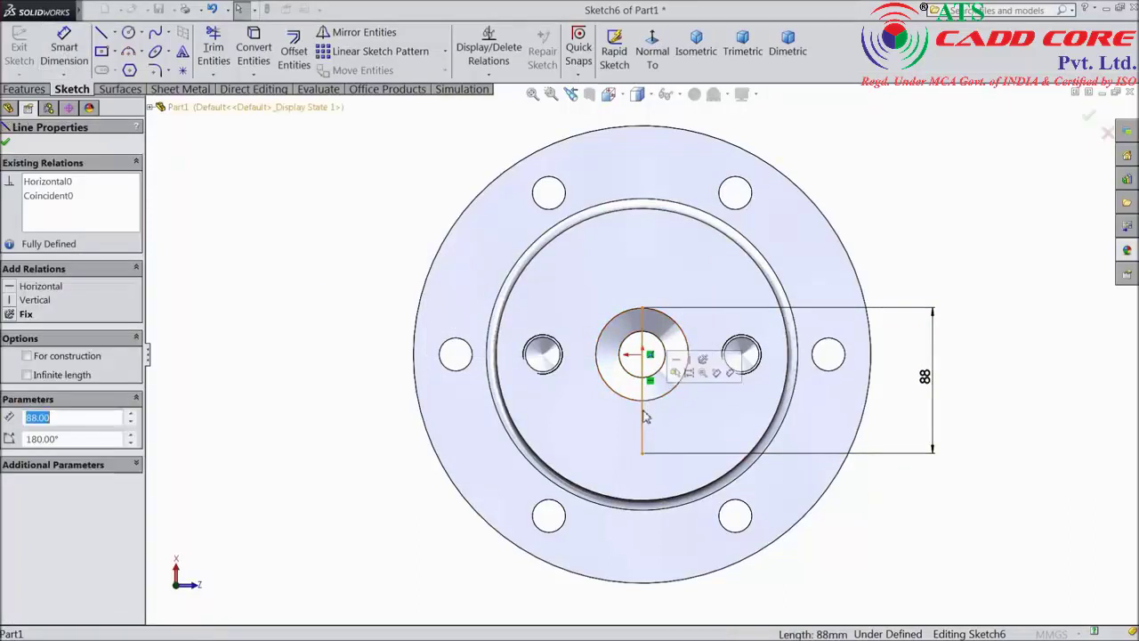
{"action": "left_click", "coordinate": [643, 355], "text": "ctrl"}
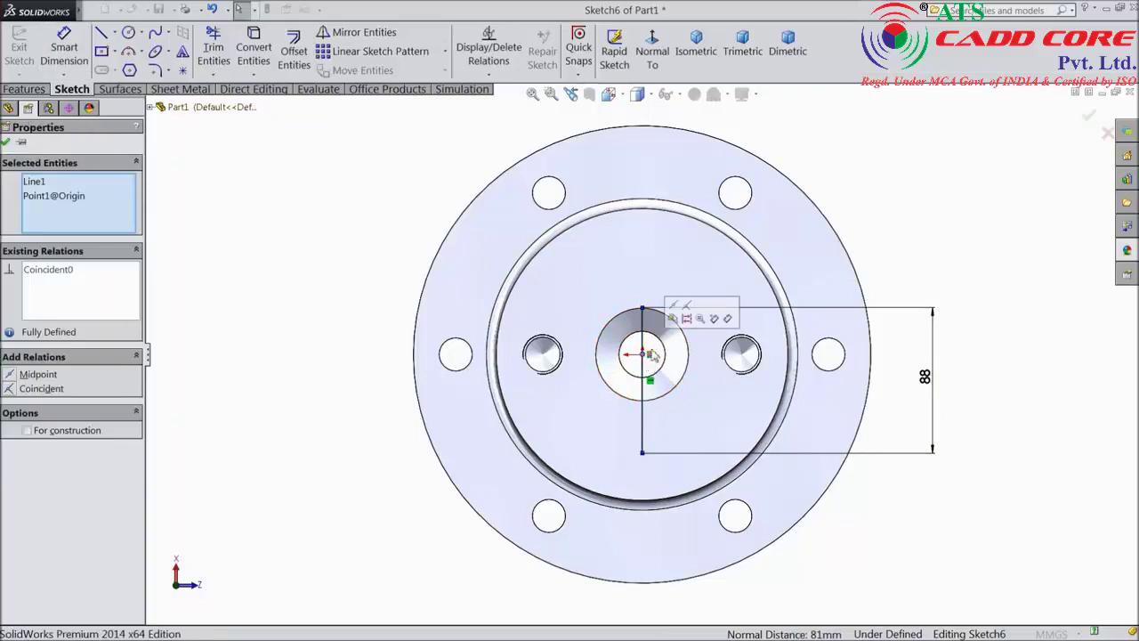
{"action": "left_click", "coordinate": [667, 308]}
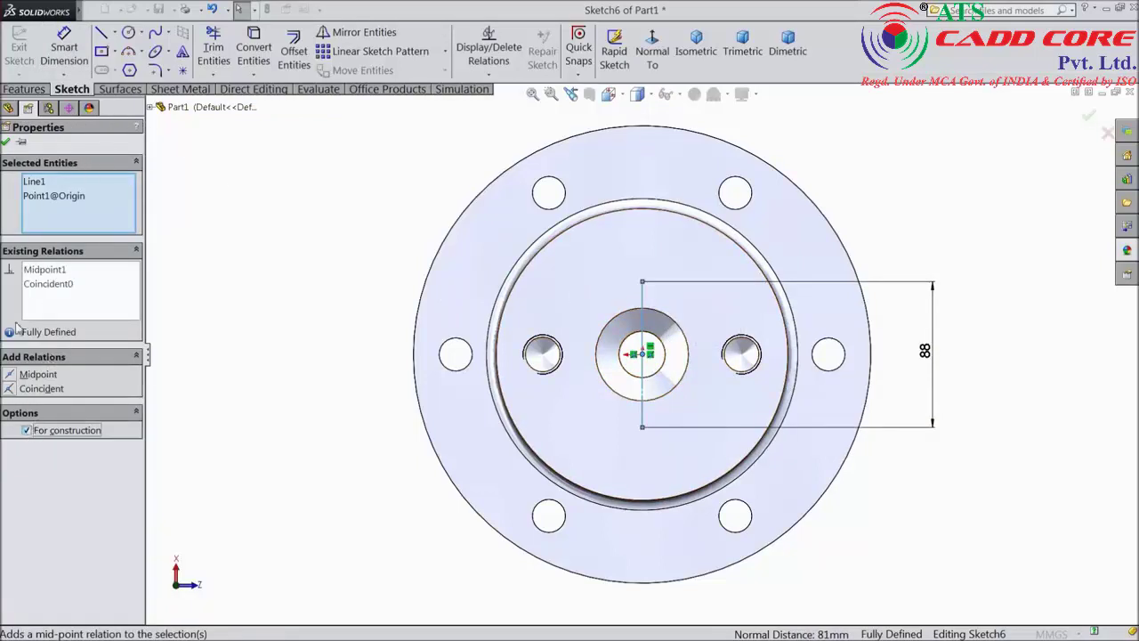
{"action": "left_click", "coordinate": [5, 143]}
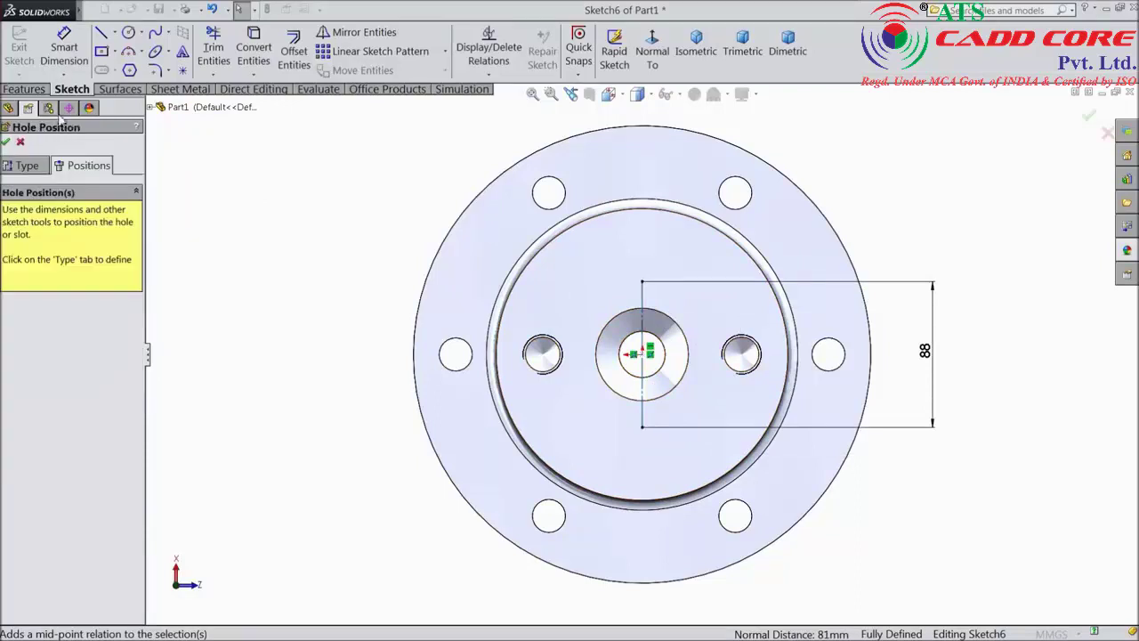
Place points at both ends of the line to create the two M12 tapped holes.
{"action": "left_click", "coordinate": [64, 51]}
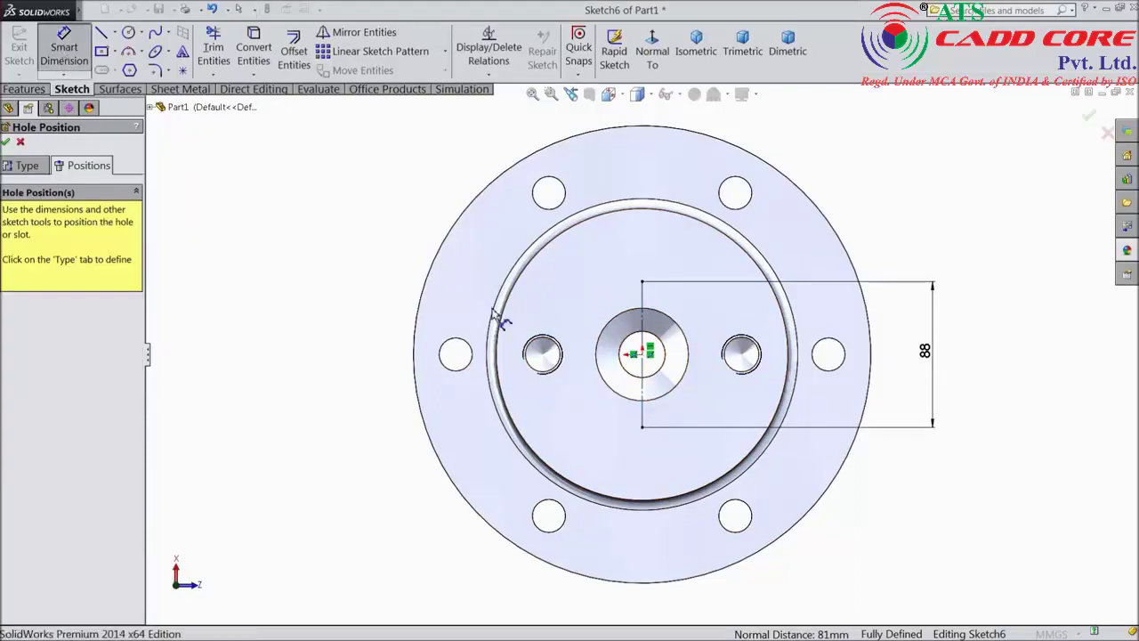
{"action": "left_click", "coordinate": [643, 307]}
{"action": "left_click", "coordinate": [339, 363]}
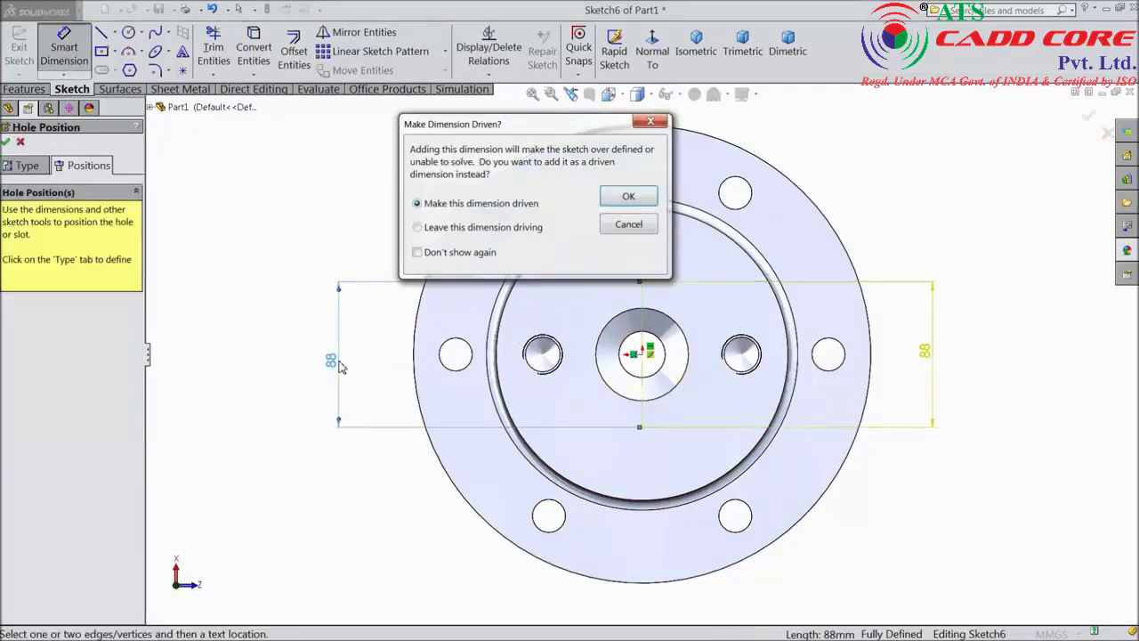
{"action": "left_click", "coordinate": [650, 121]}
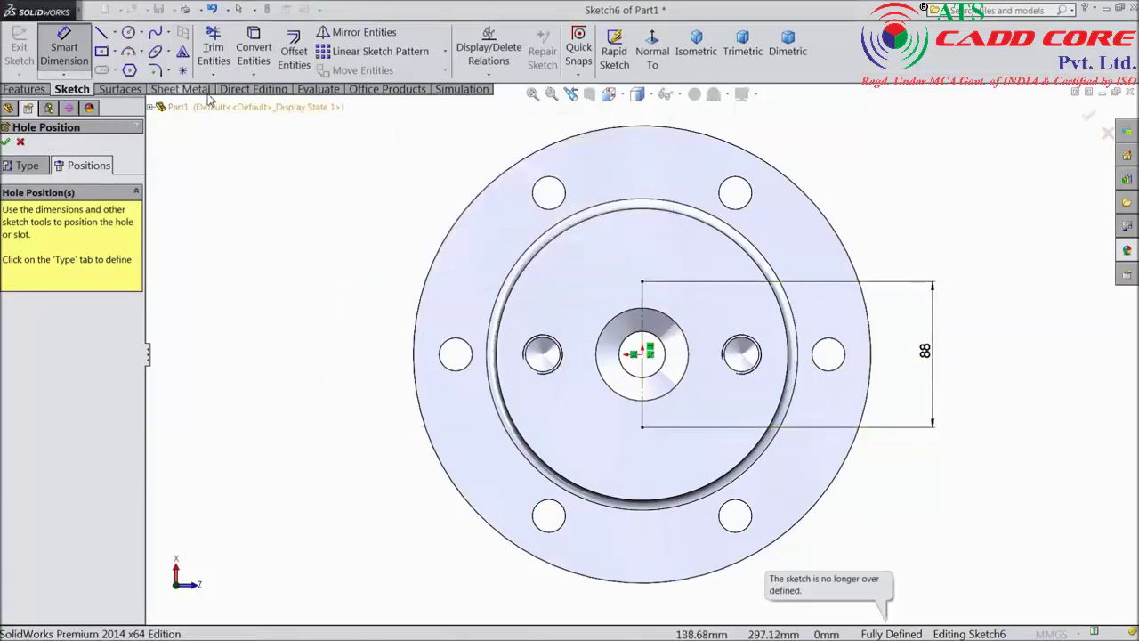
{"action": "left_click", "coordinate": [182, 70]}
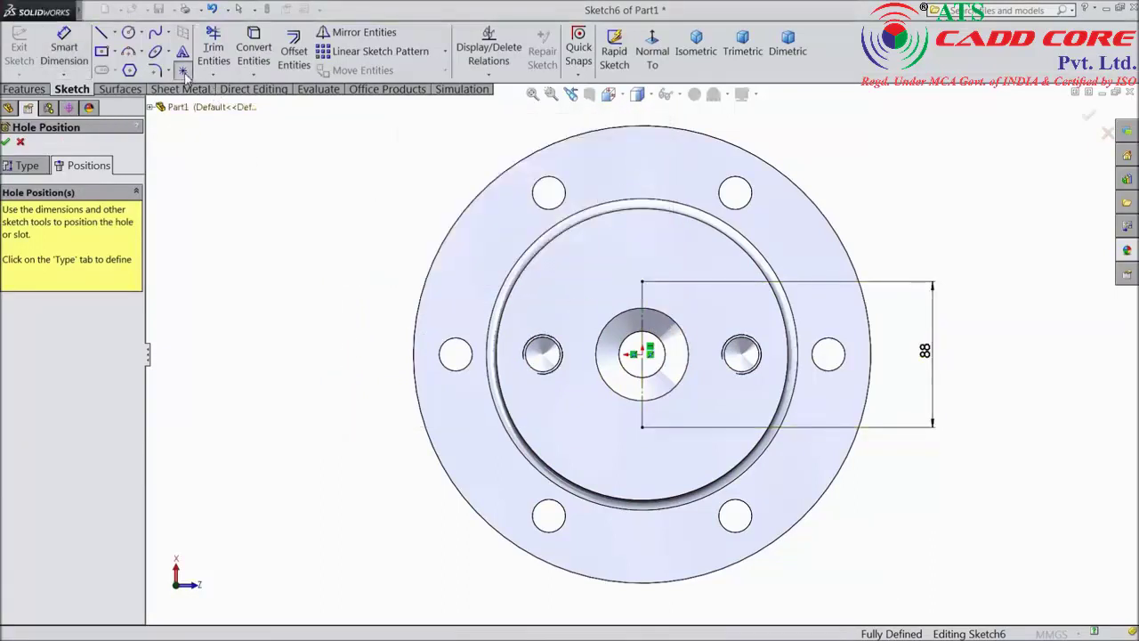
{"action": "left_click", "coordinate": [642, 282]}
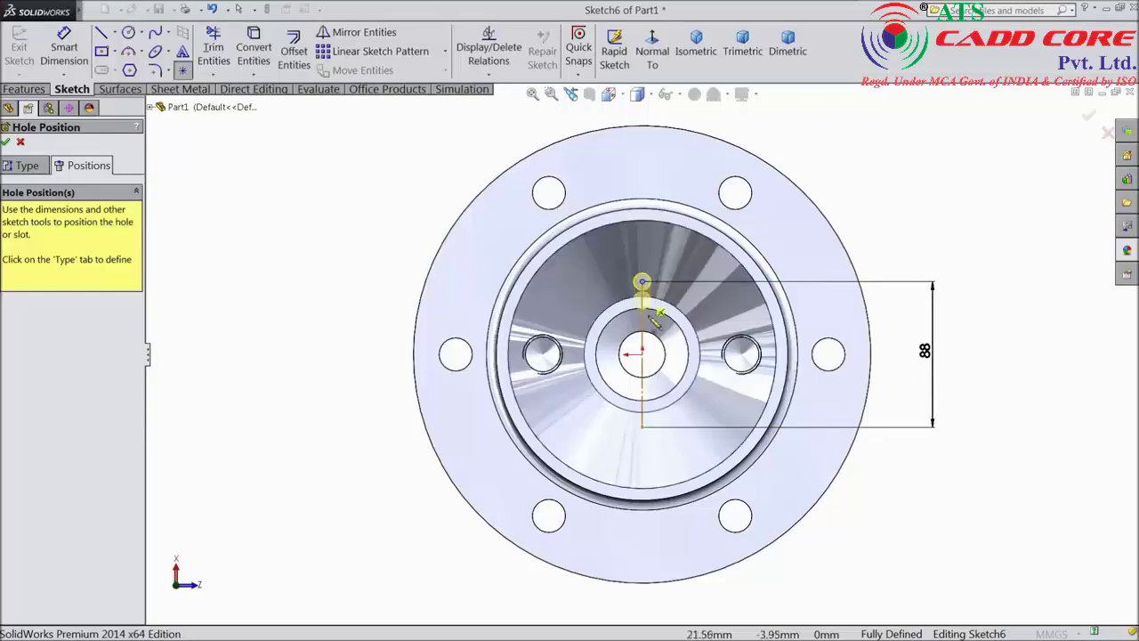
{"action": "left_click", "coordinate": [641, 427]}
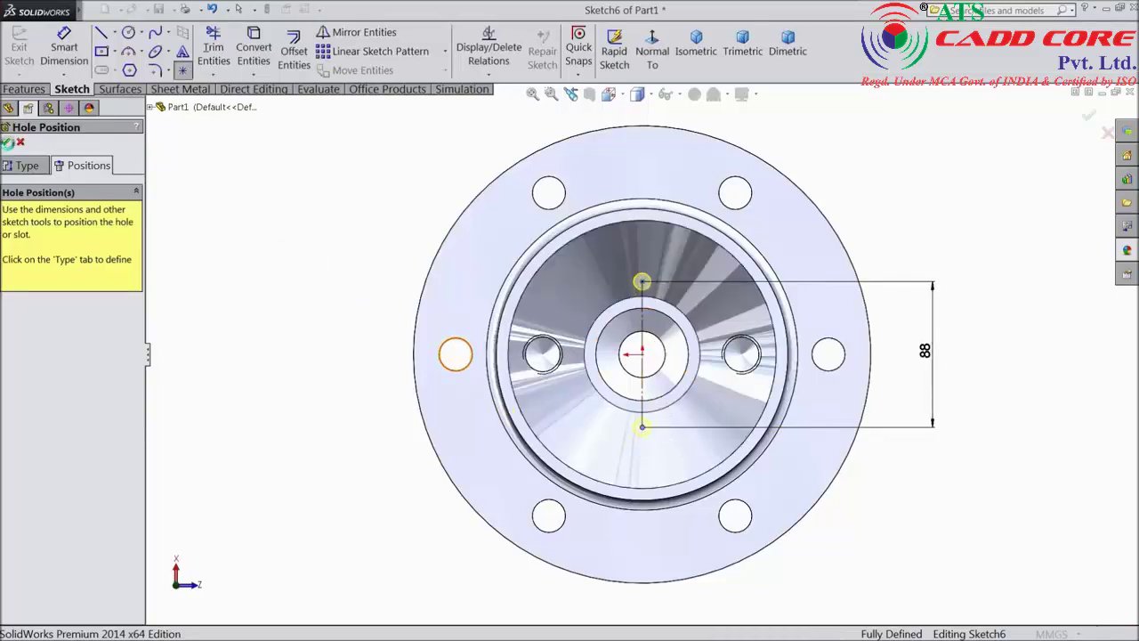
{"action": "left_click", "coordinate": [5, 142]}
{"action": "middle_click_drag", "start_coordinate": [330, 336], "coordinate": [274, 348]}
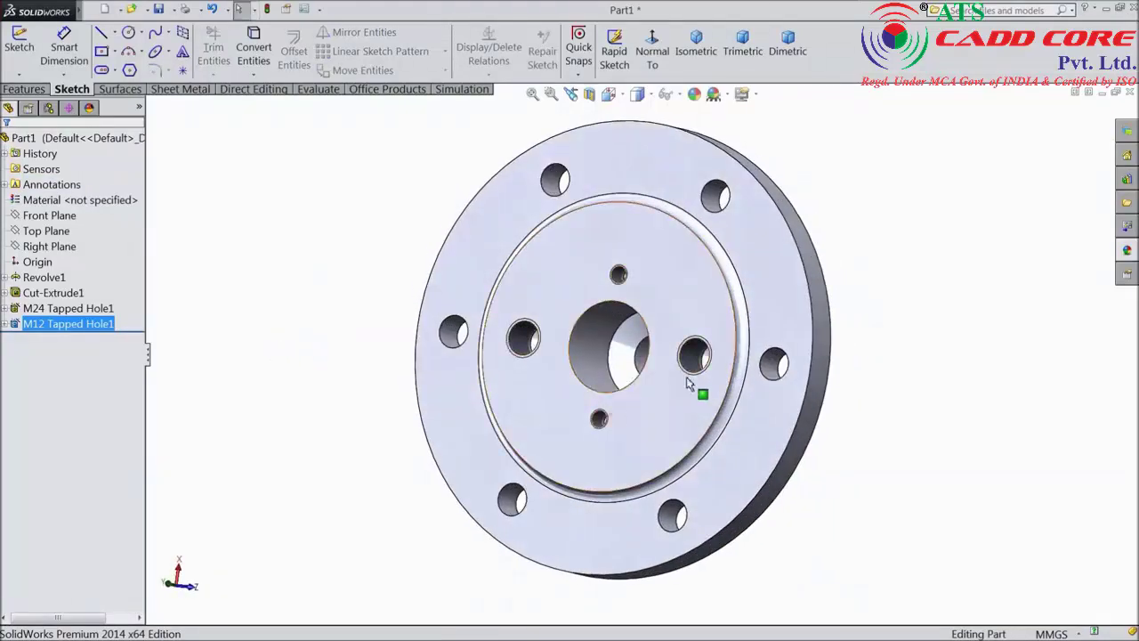
{"action": "scroll", "coordinate": [686, 377], "scroll_direction": "down", "scroll_amount": 3}
{"action": "scroll", "coordinate": [626, 386], "scroll_direction": "down", "scroll_amount": 2}
{"action": "scroll", "coordinate": [641, 355], "scroll_direction": "up", "scroll_amount": 3}
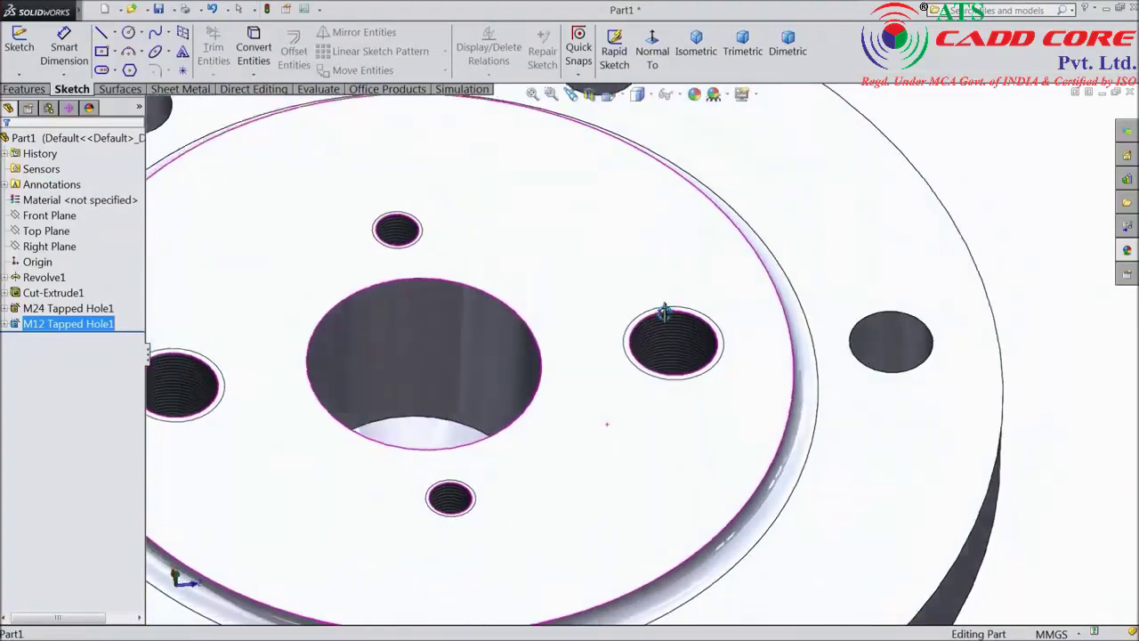
{"action": "scroll", "coordinate": [676, 347], "scroll_direction": "up", "scroll_amount": 3}
{"action": "scroll", "coordinate": [601, 391], "scroll_direction": "down", "scroll_amount": 1}
{"action": "scroll", "coordinate": [623, 400], "scroll_direction": "up", "scroll_amount": 2}
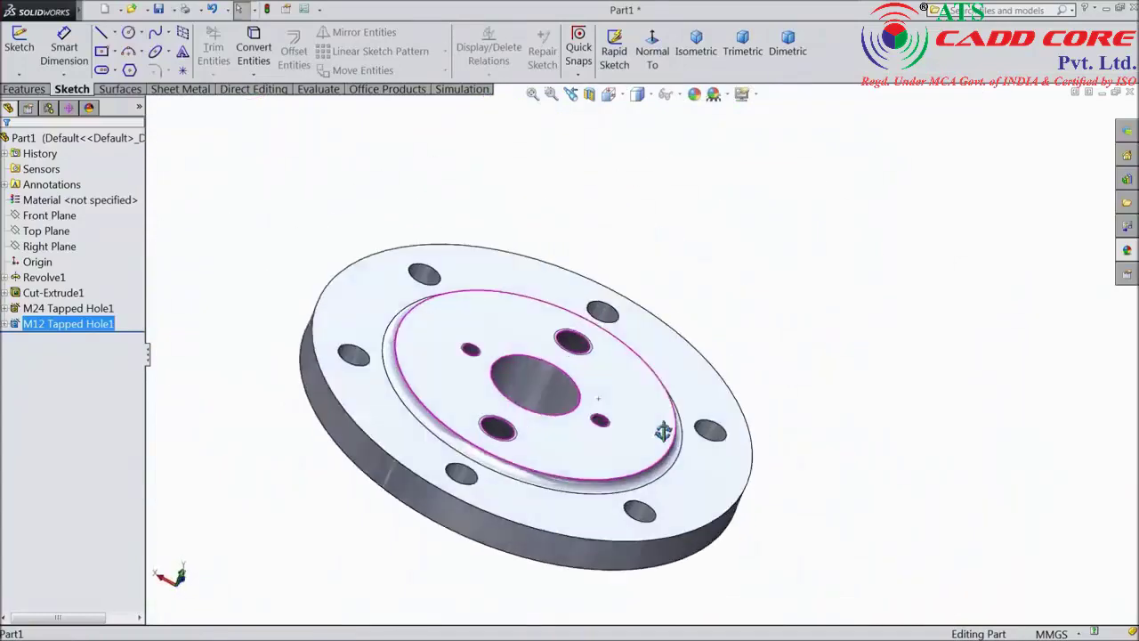
{"action": "middle_click_drag", "start_coordinate": [664, 433], "coordinate": [279, 330]}
{"action": "left_click", "coordinate": [40, 252]}
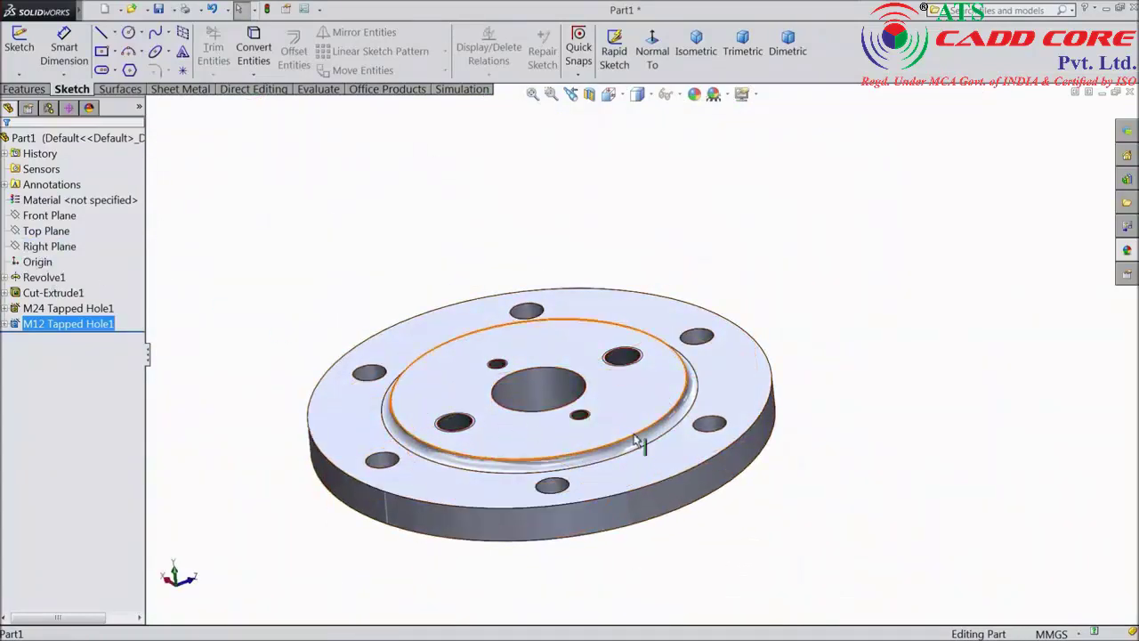
{"action": "scroll", "coordinate": [623, 326], "scroll_direction": "down", "scroll_amount": 3}
{"action": "left_click", "coordinate": [617, 252]}
{"action": "scroll", "coordinate": [623, 252], "scroll_direction": "down", "scroll_amount": 1}
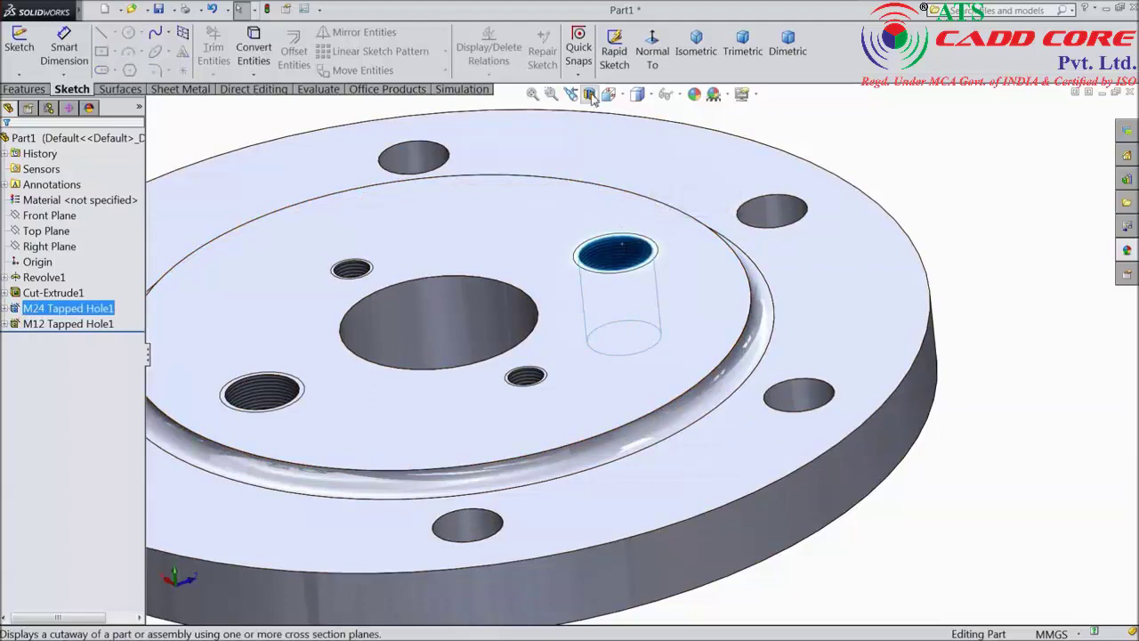
{"action": "left_click", "coordinate": [589, 93]}
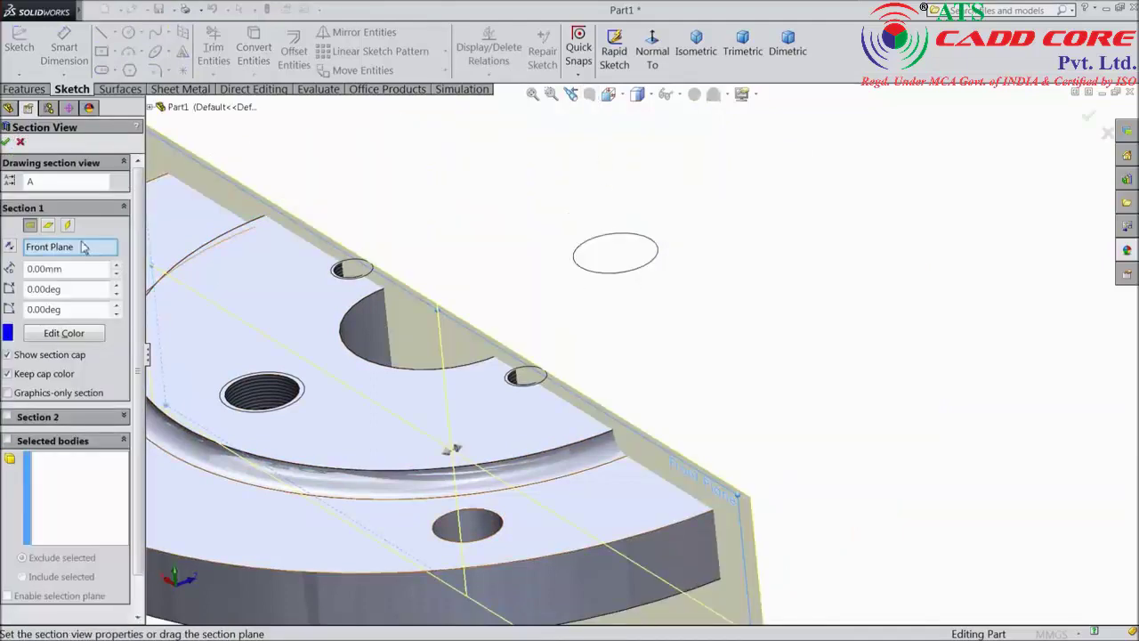
{"action": "left_click", "coordinate": [48, 226]}
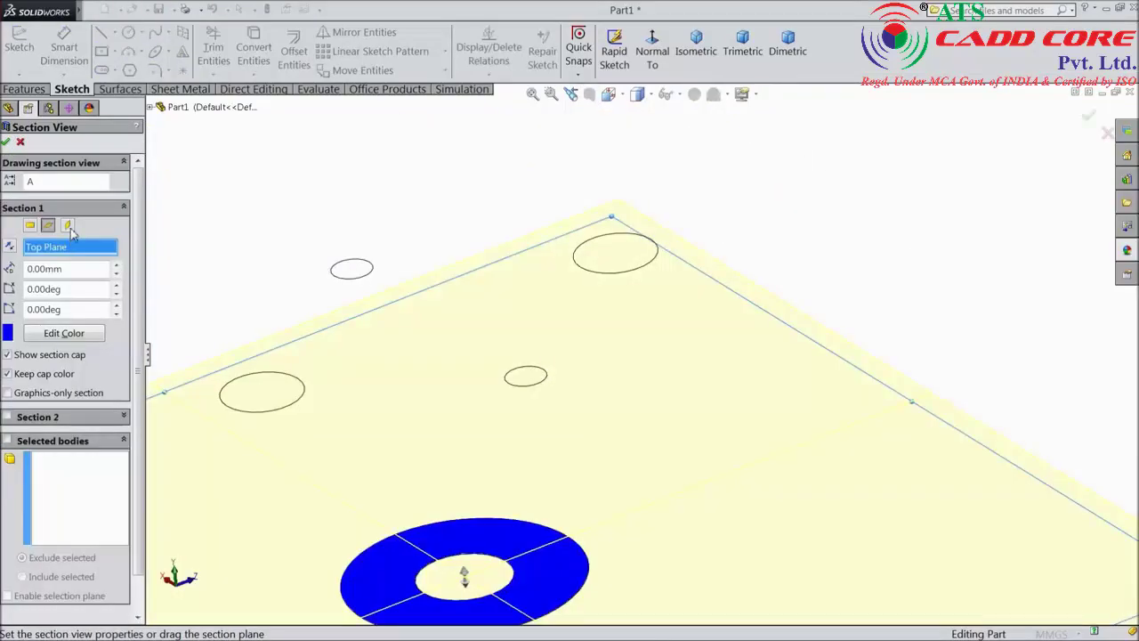
{"action": "left_click", "coordinate": [68, 225]}
{"action": "scroll", "coordinate": [264, 264], "scroll_direction": "up", "scroll_amount": 3}
{"action": "middle_click_drag", "start_coordinate": [325, 297], "coordinate": [626, 414]}
{"action": "scroll", "coordinate": [615, 389], "scroll_direction": "down", "scroll_amount": 5}
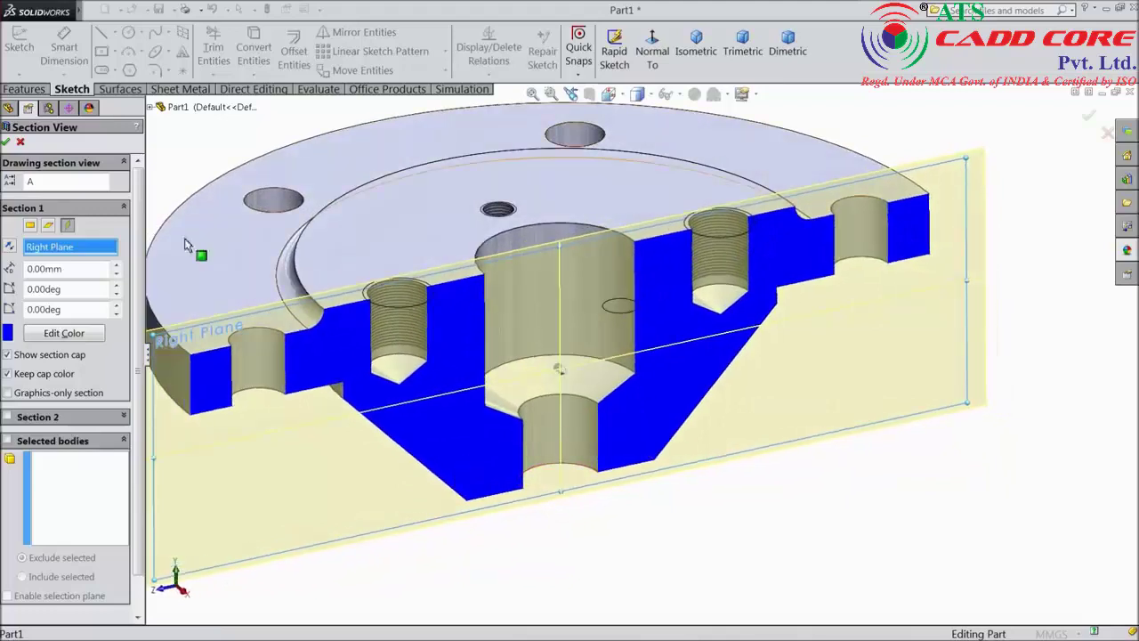
{"action": "left_click", "coordinate": [20, 142]}
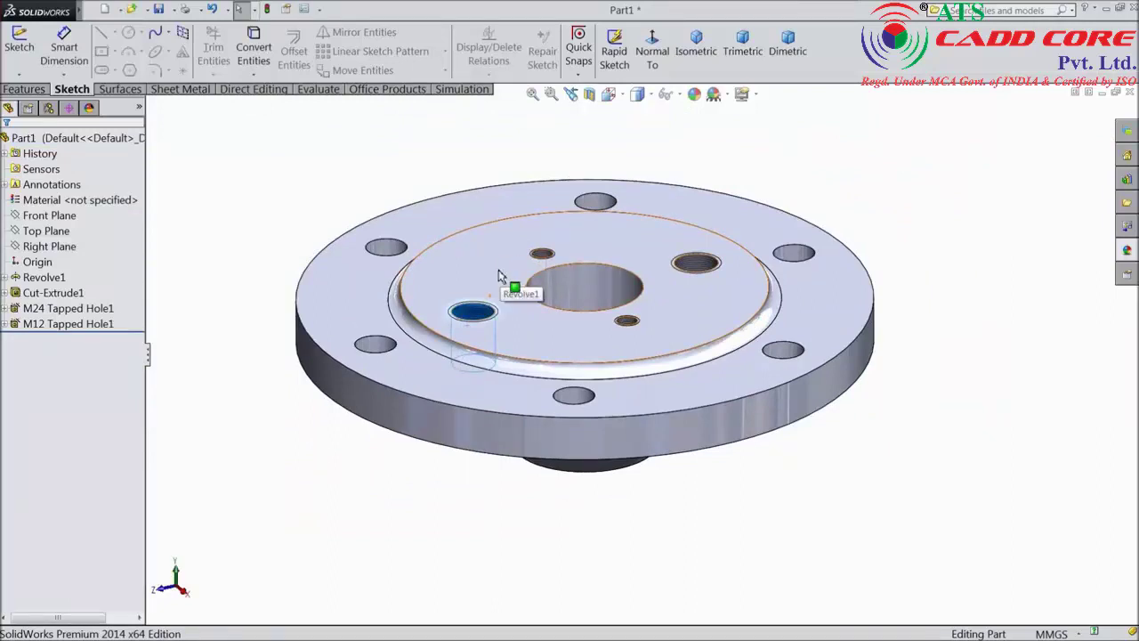
Apply a light peach appearance (RGB 252, 188, 132) to the whole flange part.
{"action": "middle_click_drag", "start_coordinate": [610, 513], "coordinate": [628, 534]}
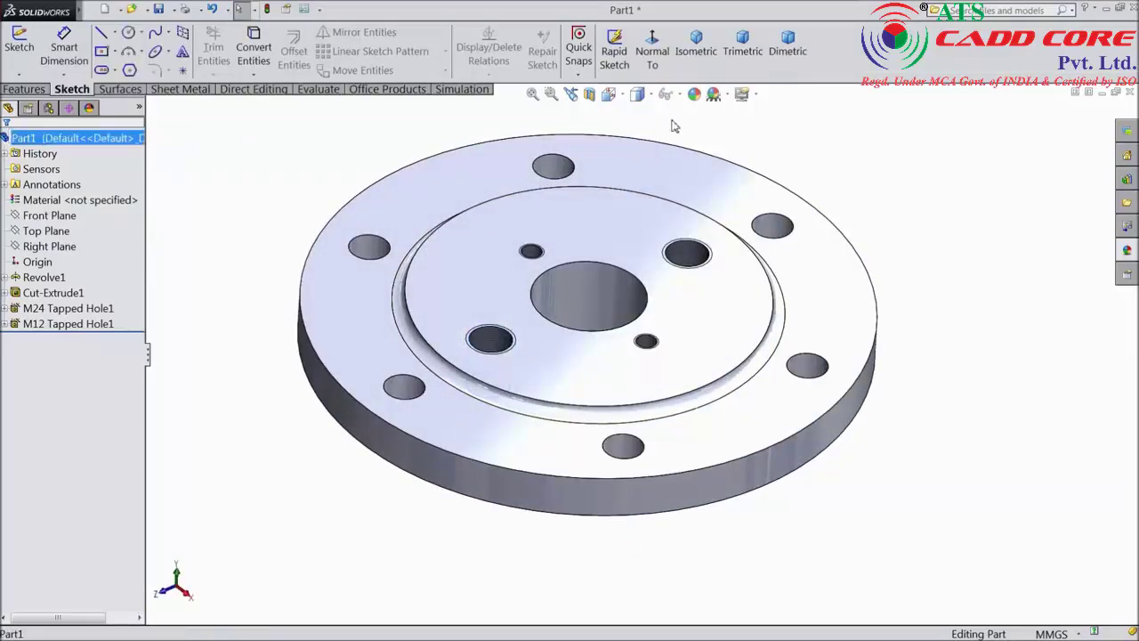
{"action": "left_click", "coordinate": [694, 93]}
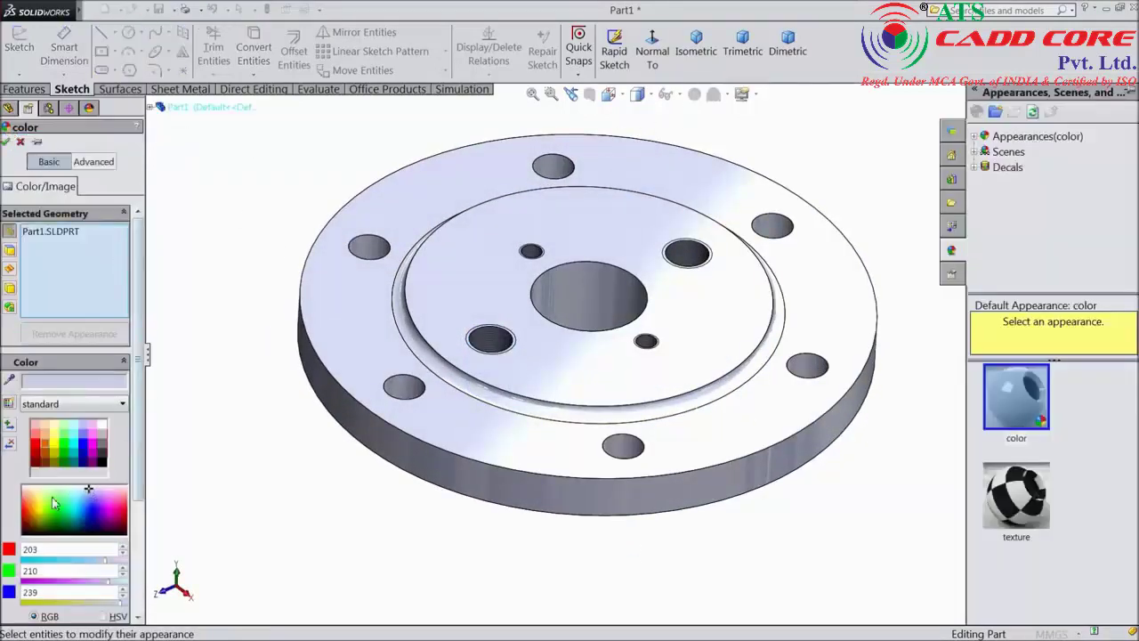
{"action": "left_click", "coordinate": [48, 436]}
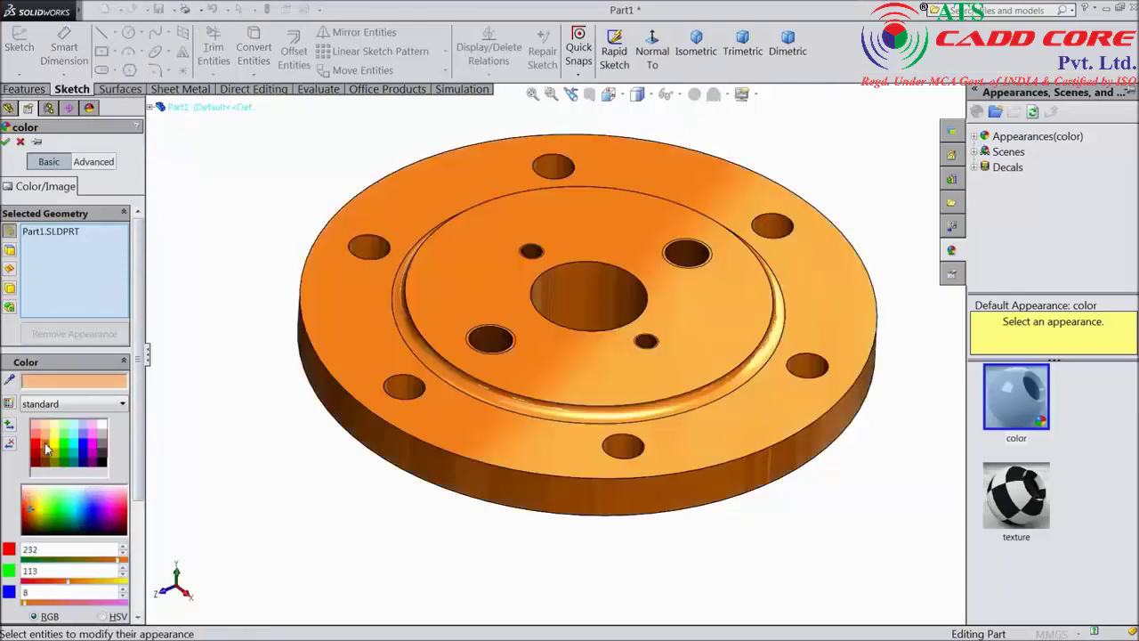
{"action": "left_click", "coordinate": [47, 435]}
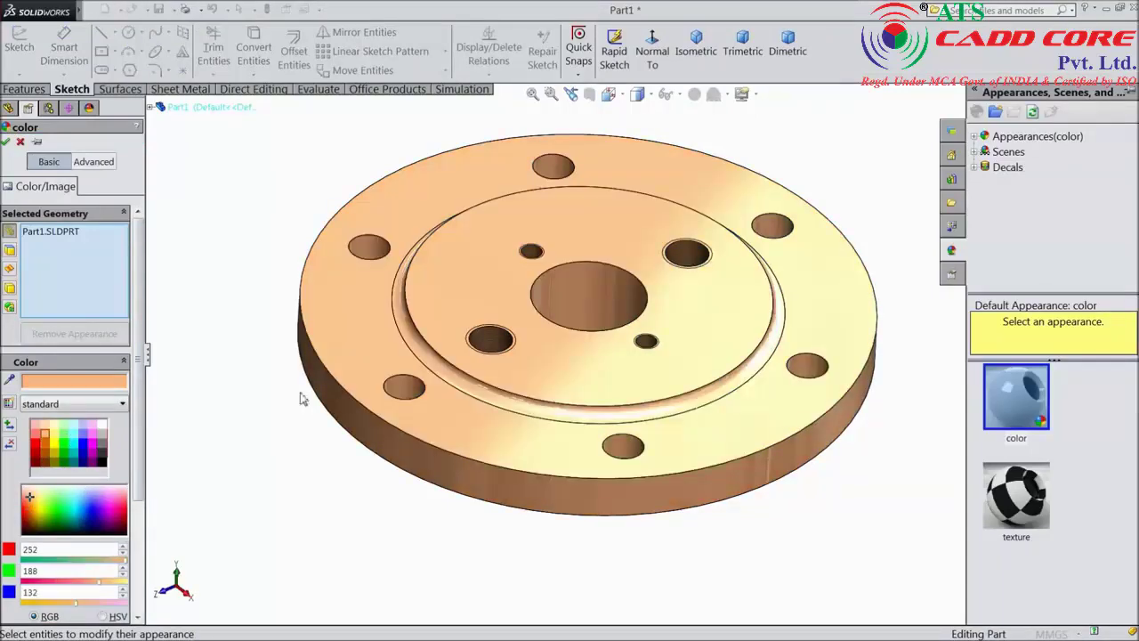
{"action": "mouse_move", "coordinate": [269, 392]}
{"action": "middle_mouse_down"}
{"action": "mouse_move", "coordinate": [289, 203]}
{"action": "mouse_move", "coordinate": [279, 387]}
{"action": "middle_mouse_up"}
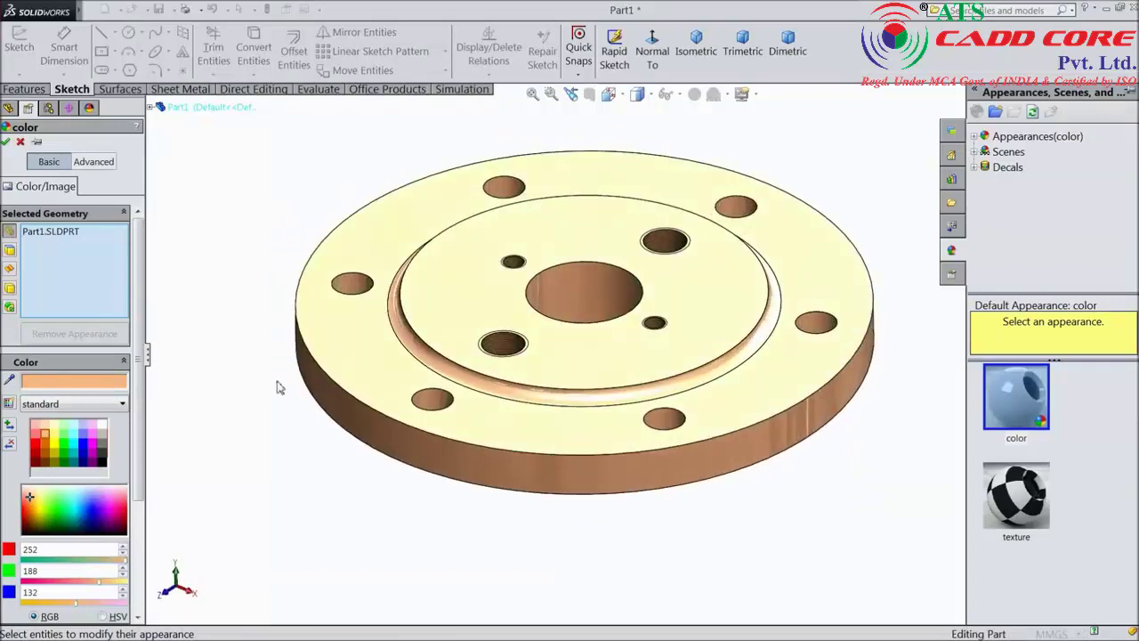
{"action": "left_click", "coordinate": [7, 142]}
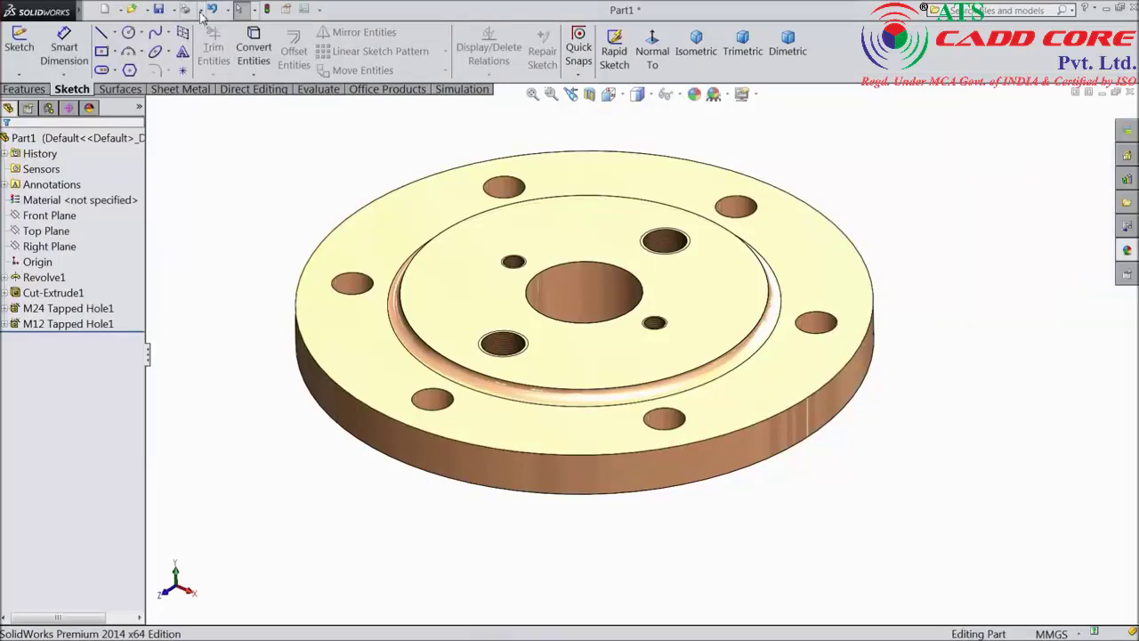
Save the flange part as 'cover' in the Stop Valve folder.
{"action": "key", "text": "ctrl+s"}
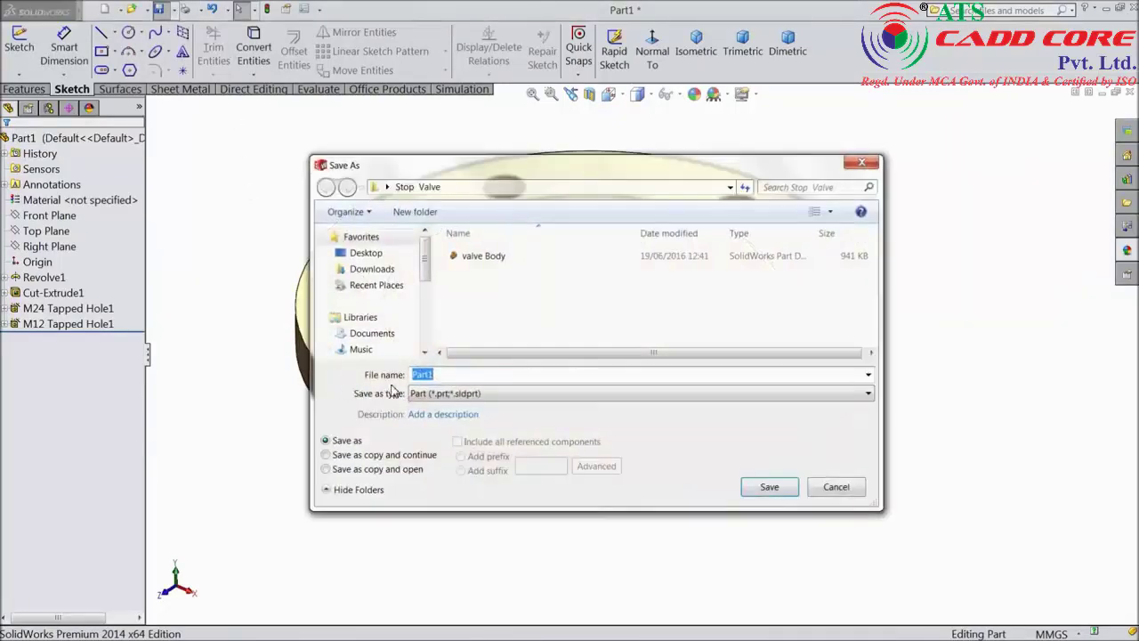
{"action": "left_click", "coordinate": [769, 488]}
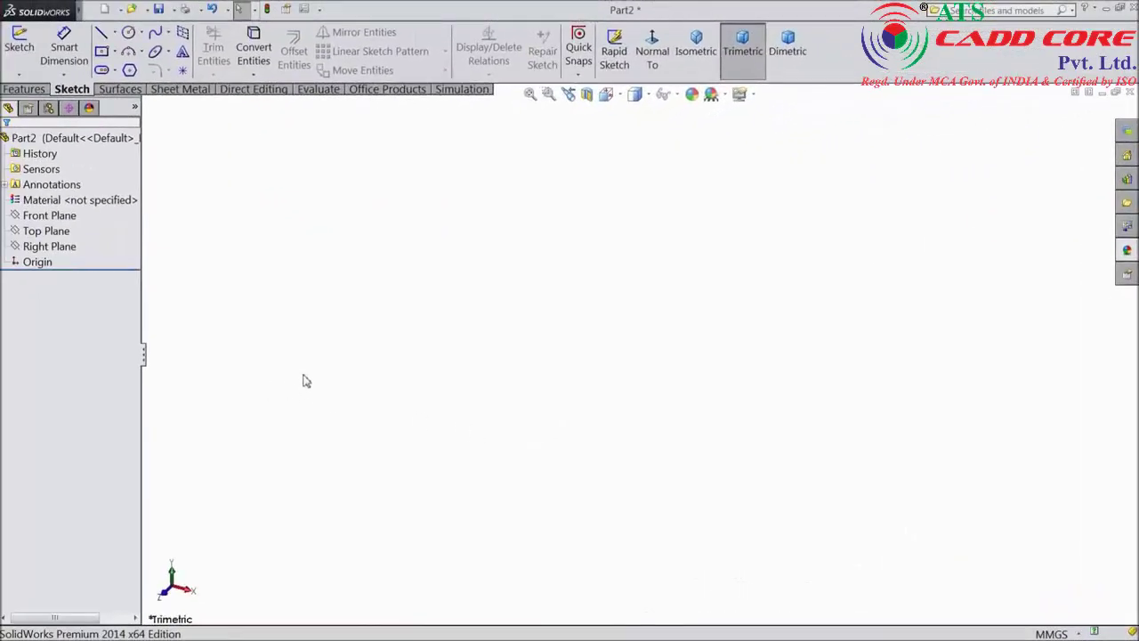
Start a sketch on Part2's Right Plane with a vertical centerline rising from the origin.
{"action": "left_click", "coordinate": [62, 247]}
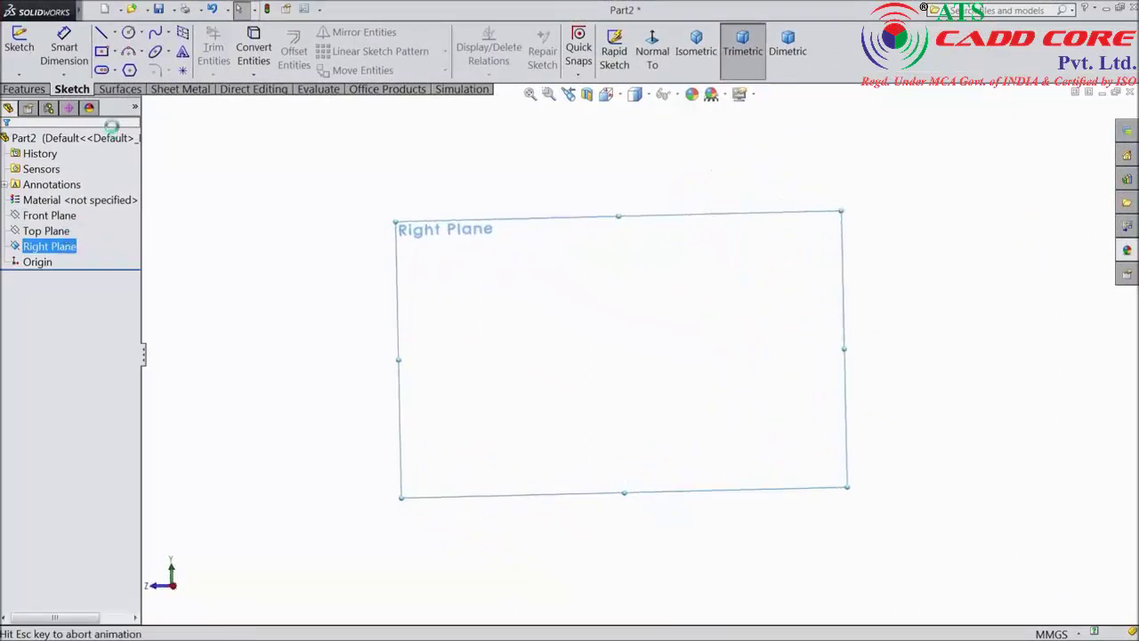
{"action": "left_click", "coordinate": [115, 32]}
{"action": "left_click", "coordinate": [135, 69]}
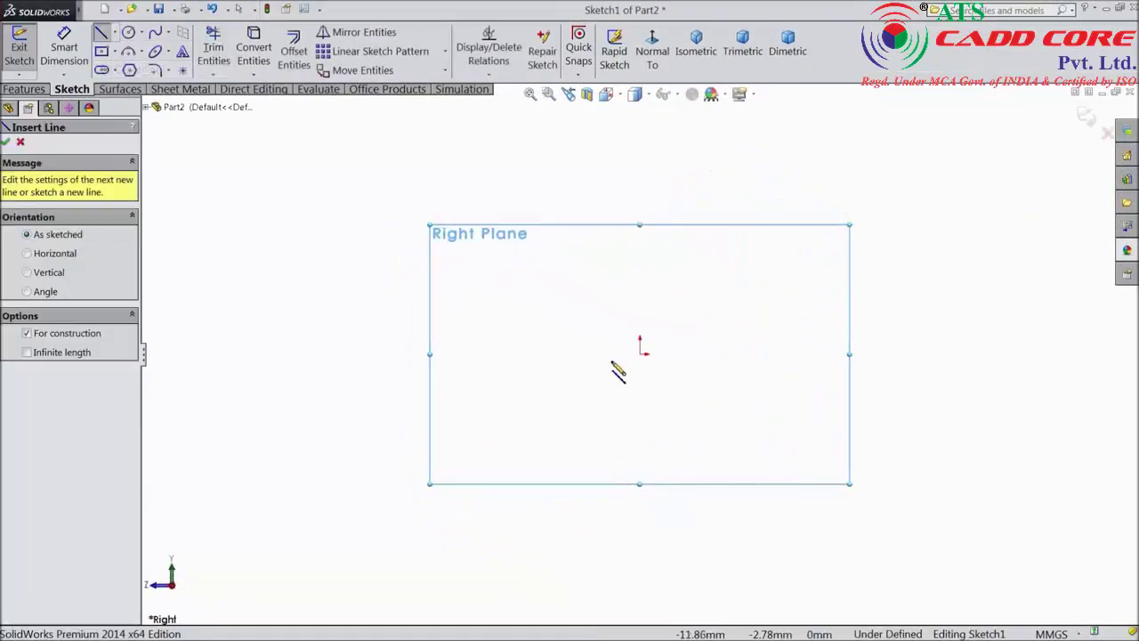
{"action": "left_click", "coordinate": [639, 354]}
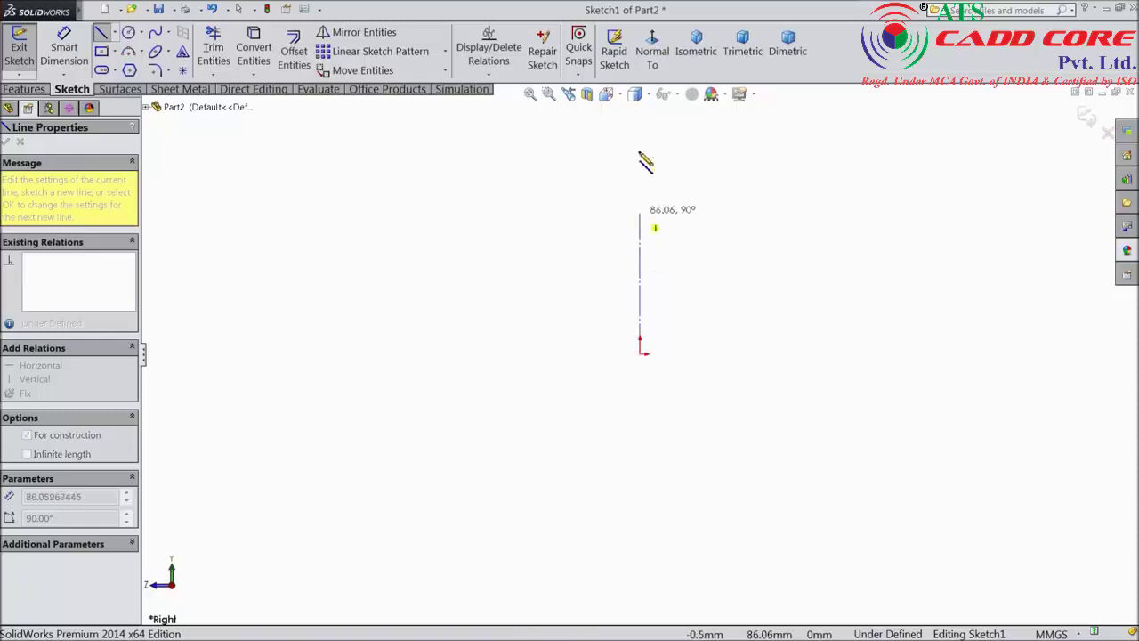
{"action": "left_click", "coordinate": [640, 129]}
{"action": "right_click", "coordinate": [703, 138]}
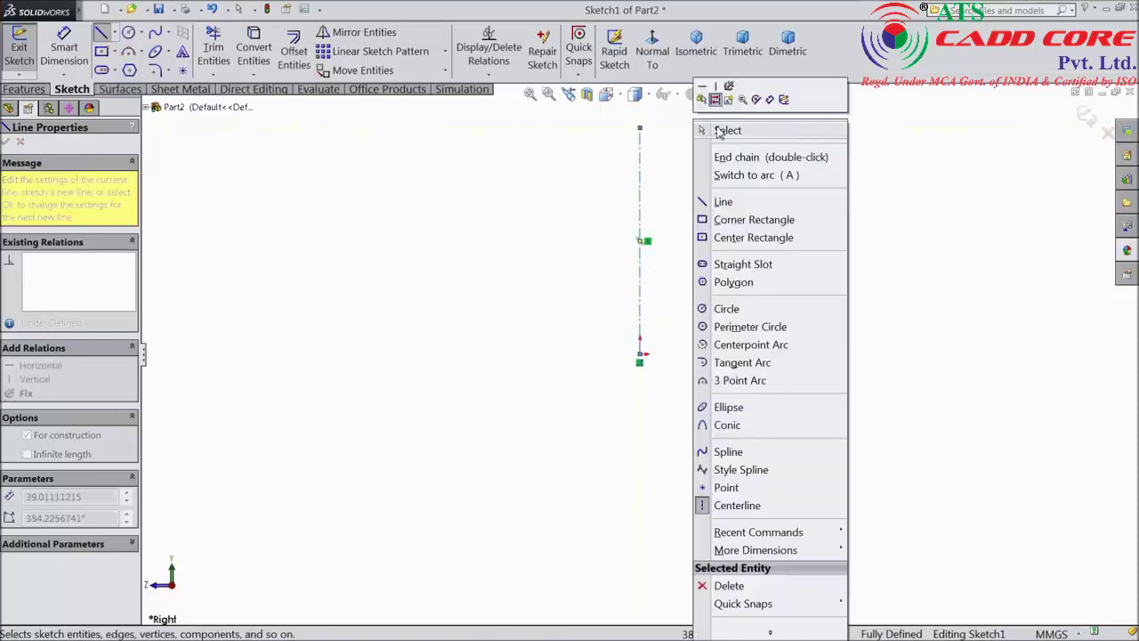
{"action": "left_click", "coordinate": [702, 129]}
{"action": "left_click", "coordinate": [102, 33]}
{"action": "scroll", "coordinate": [610, 279], "scroll_direction": "down", "scroll_amount": 5}
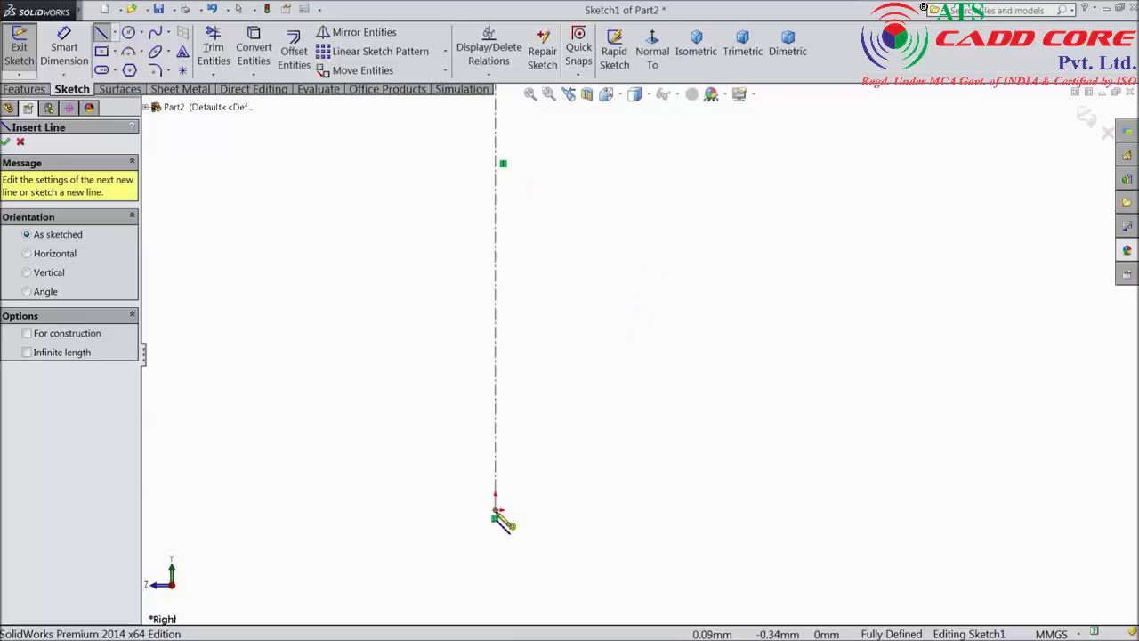
Start the profile at the origin with a short base line, a vertical rise and long vertical segments.
{"action": "left_click", "coordinate": [495, 512]}
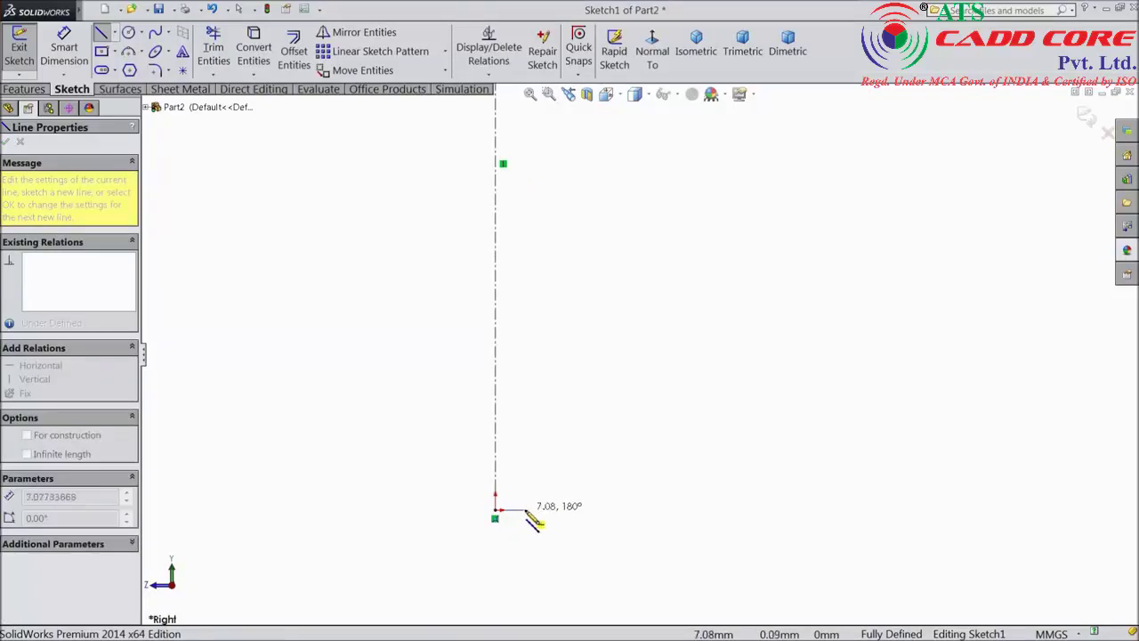
{"action": "left_click", "coordinate": [542, 511]}
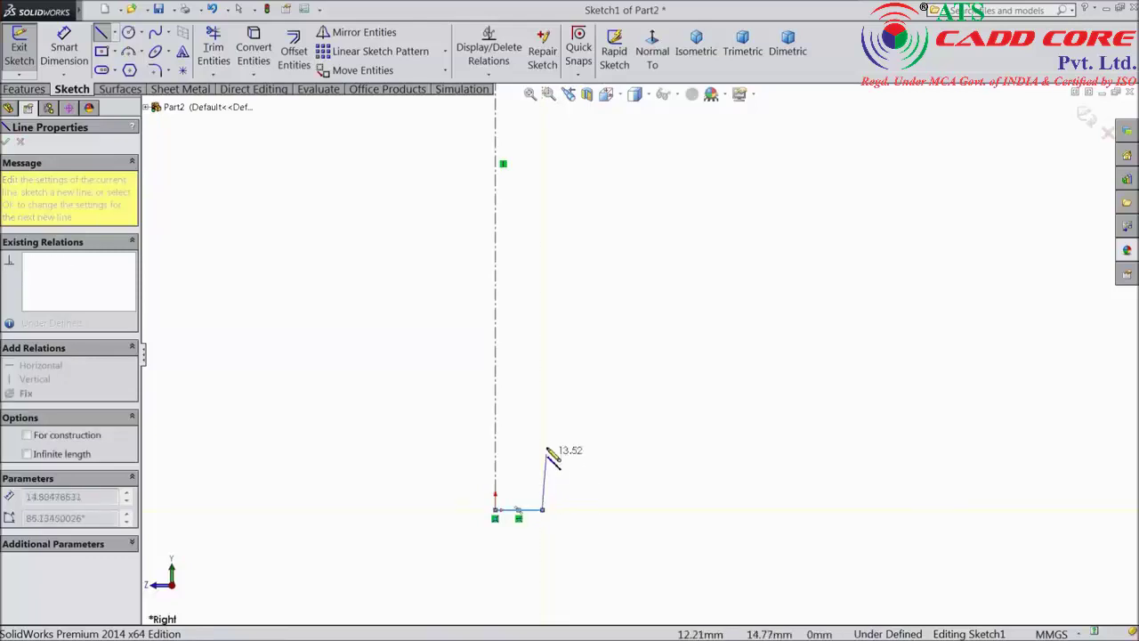
{"action": "left_click", "coordinate": [542, 369]}
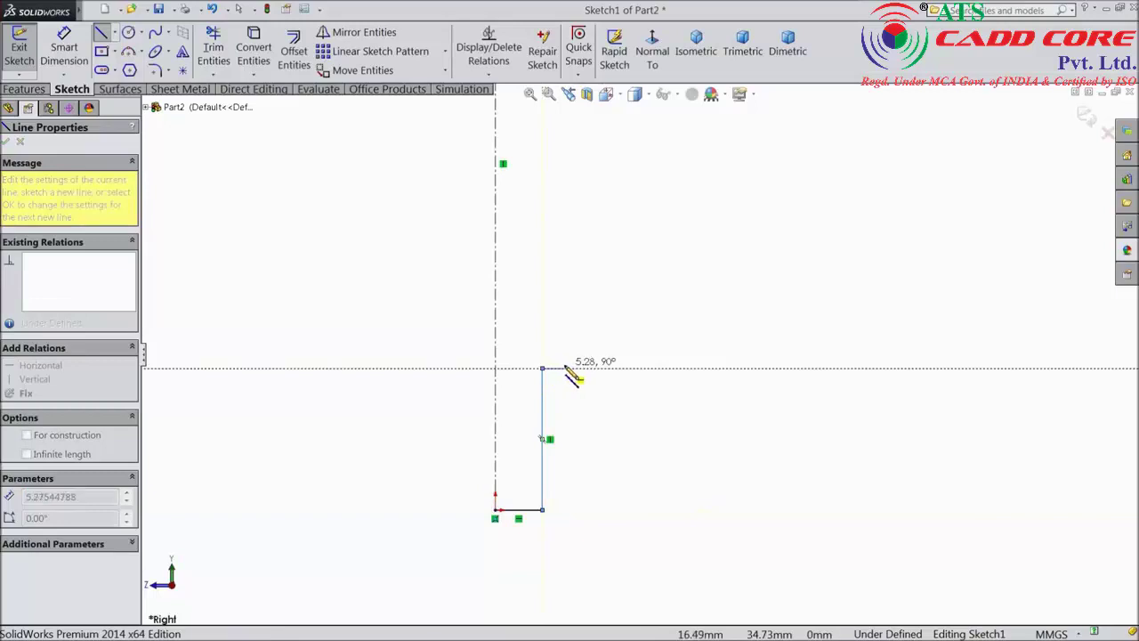
{"action": "scroll", "coordinate": [566, 215], "scroll_direction": "up", "scroll_amount": 5}
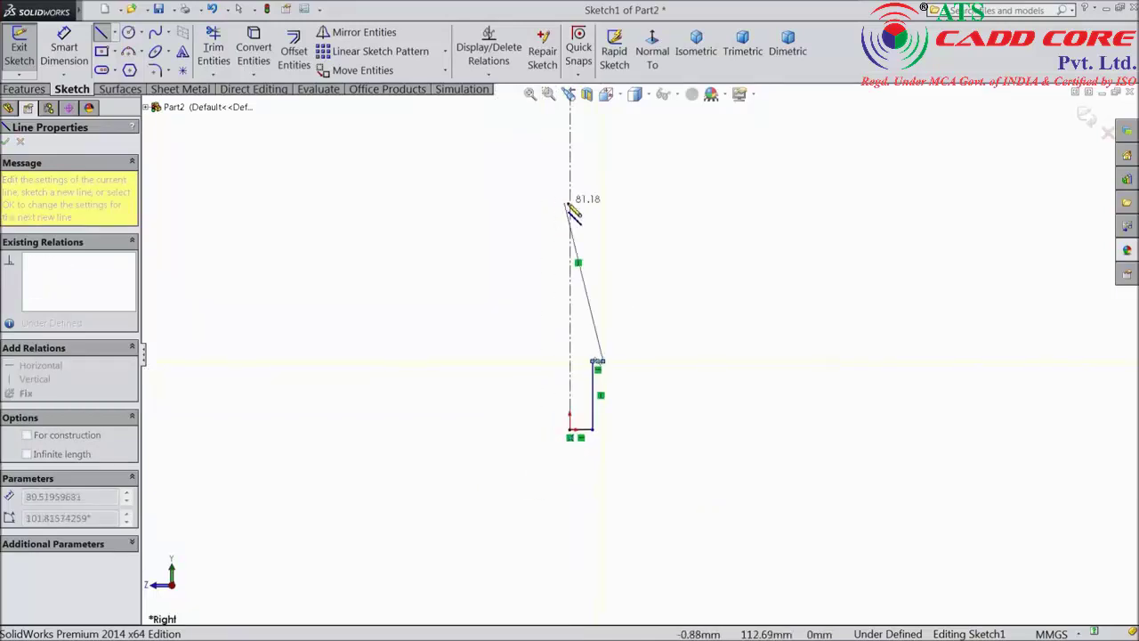
{"action": "scroll", "coordinate": [583, 200], "scroll_direction": "up", "scroll_amount": 2}
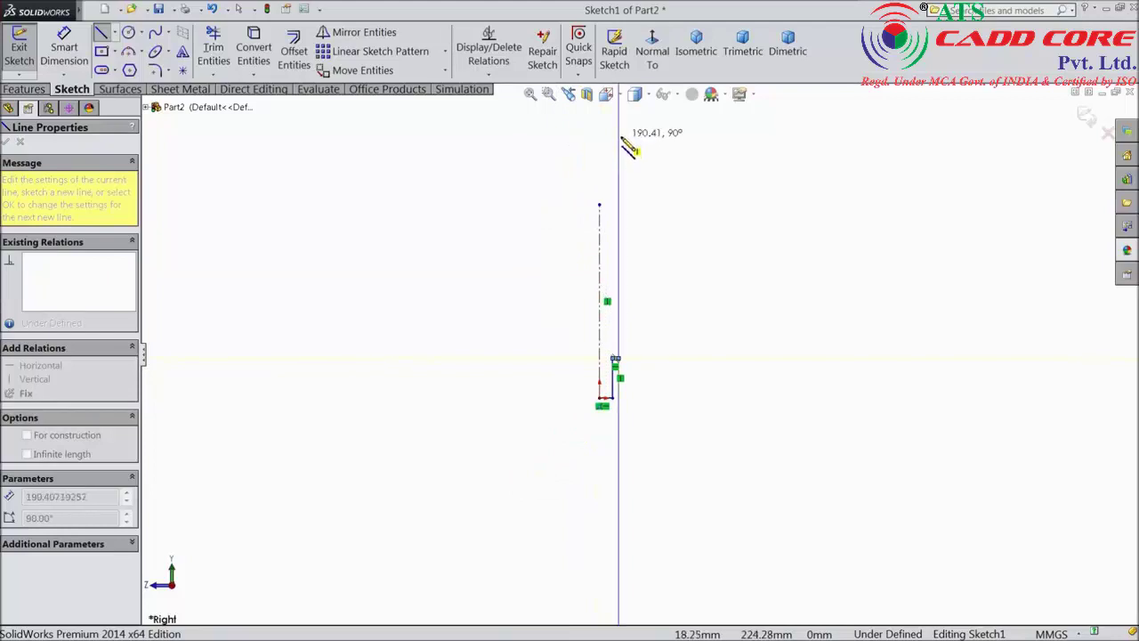
{"action": "left_click", "coordinate": [621, 138]}
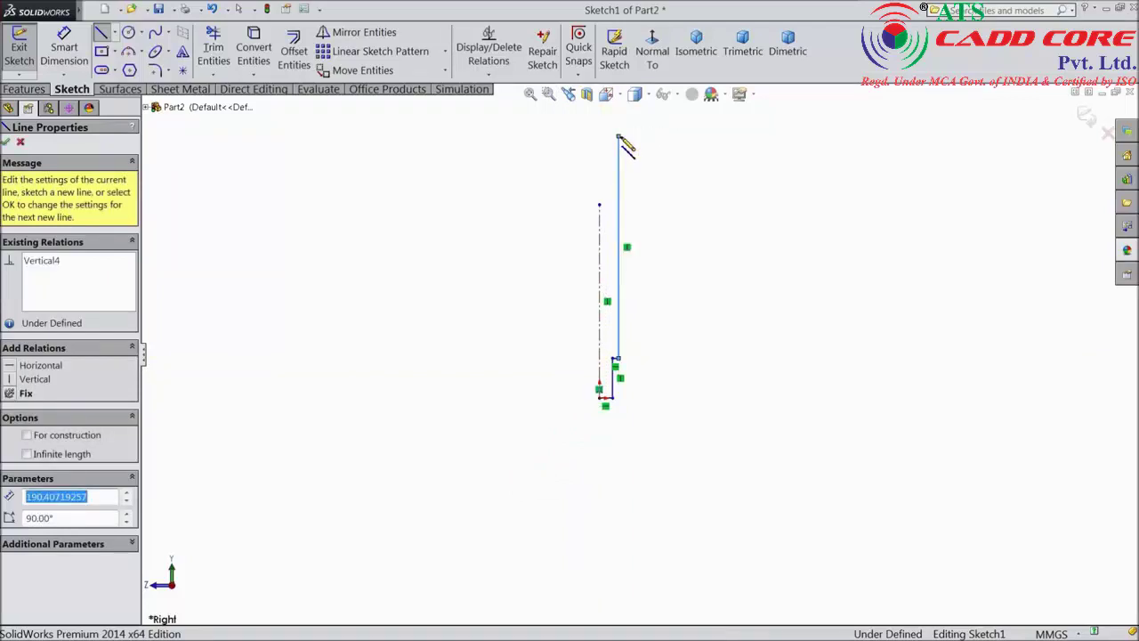
{"action": "scroll", "coordinate": [638, 148], "scroll_direction": "down", "scroll_amount": 3}
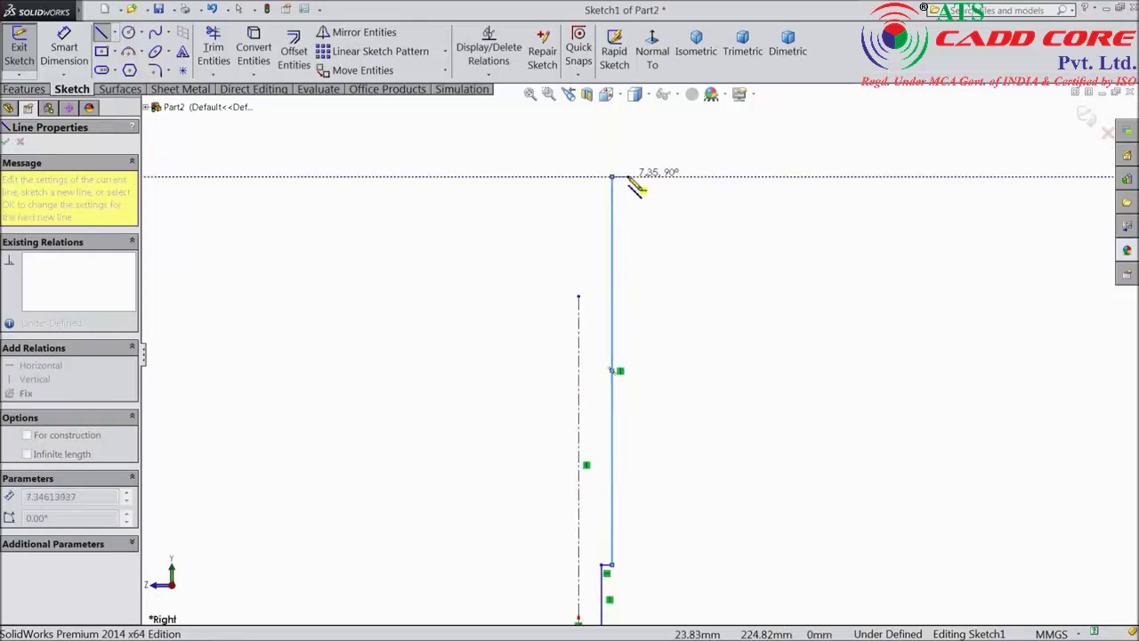
{"action": "scroll", "coordinate": [632, 173], "scroll_direction": "up", "scroll_amount": 2}
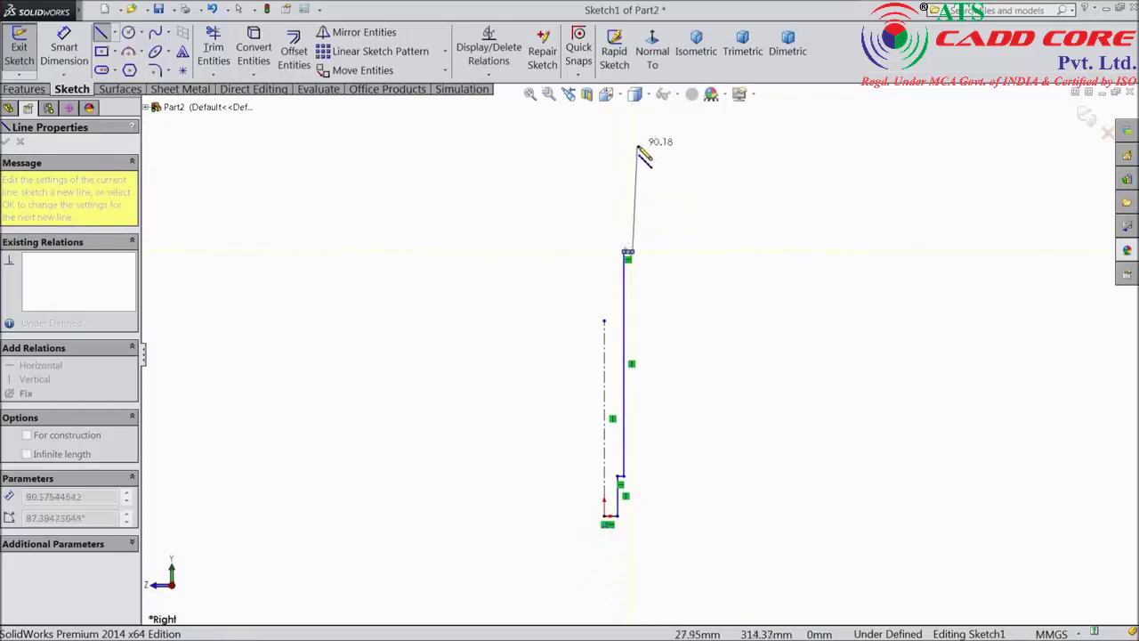
{"action": "left_click", "coordinate": [637, 147]}
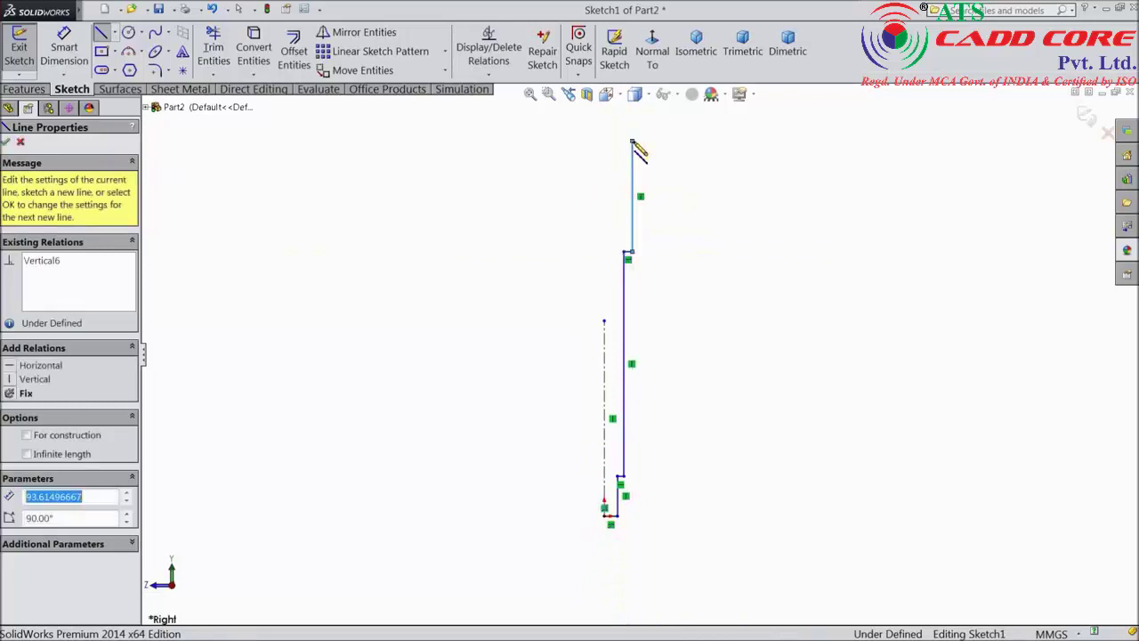
{"action": "scroll", "coordinate": [637, 151], "scroll_direction": "down", "scroll_amount": 2}
{"action": "scroll", "coordinate": [634, 199], "scroll_direction": "down", "scroll_amount": 2}
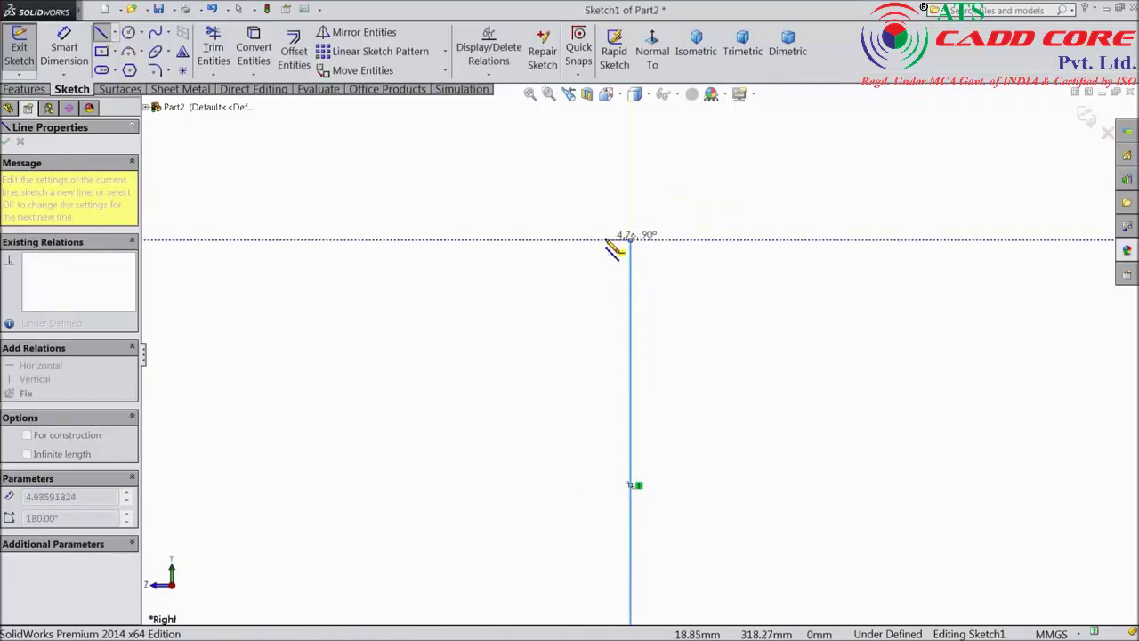
Draw the upper steps and notch of the profile, finishing with the top leftward line.
{"action": "left_click", "coordinate": [606, 240]}
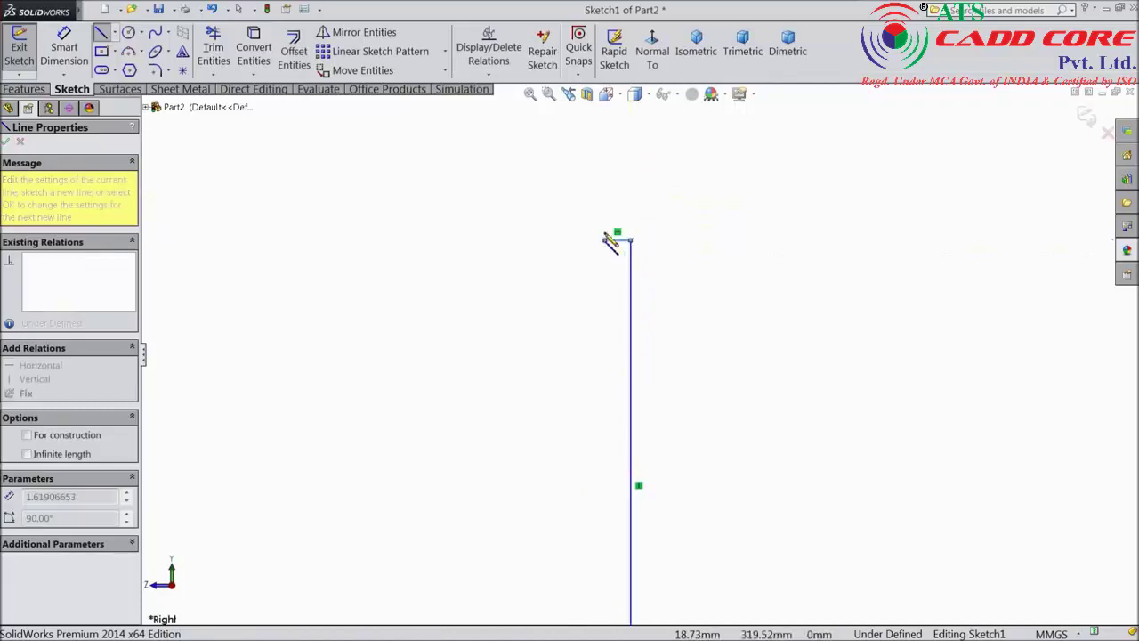
{"action": "left_click", "coordinate": [606, 187]}
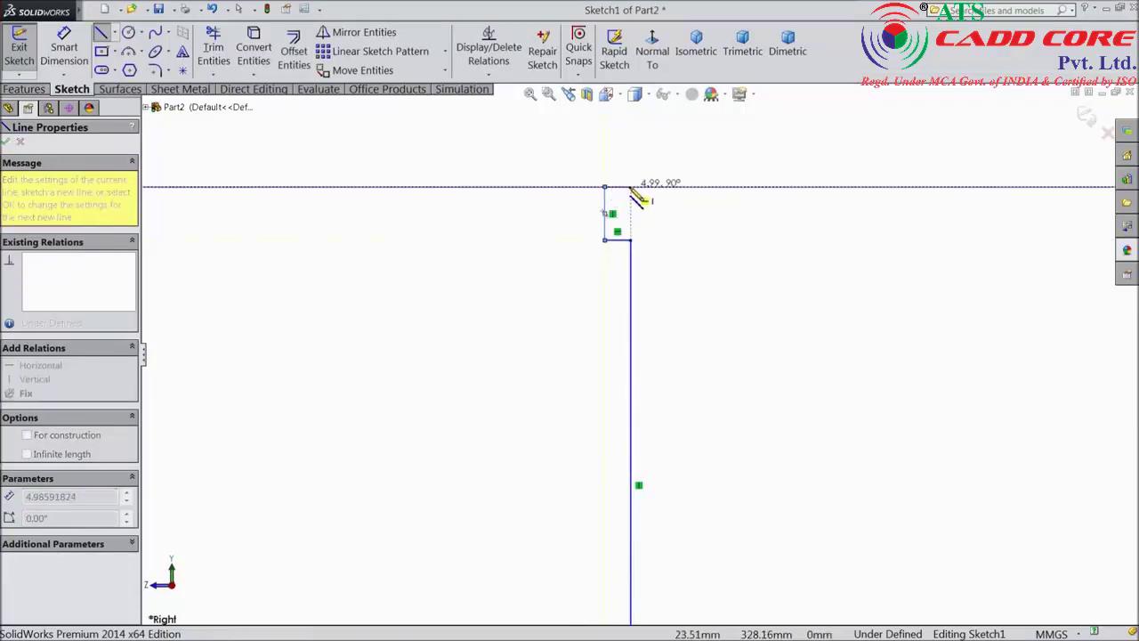
{"action": "left_click", "coordinate": [631, 188]}
{"action": "scroll", "coordinate": [636, 158], "scroll_direction": "up", "scroll_amount": 2}
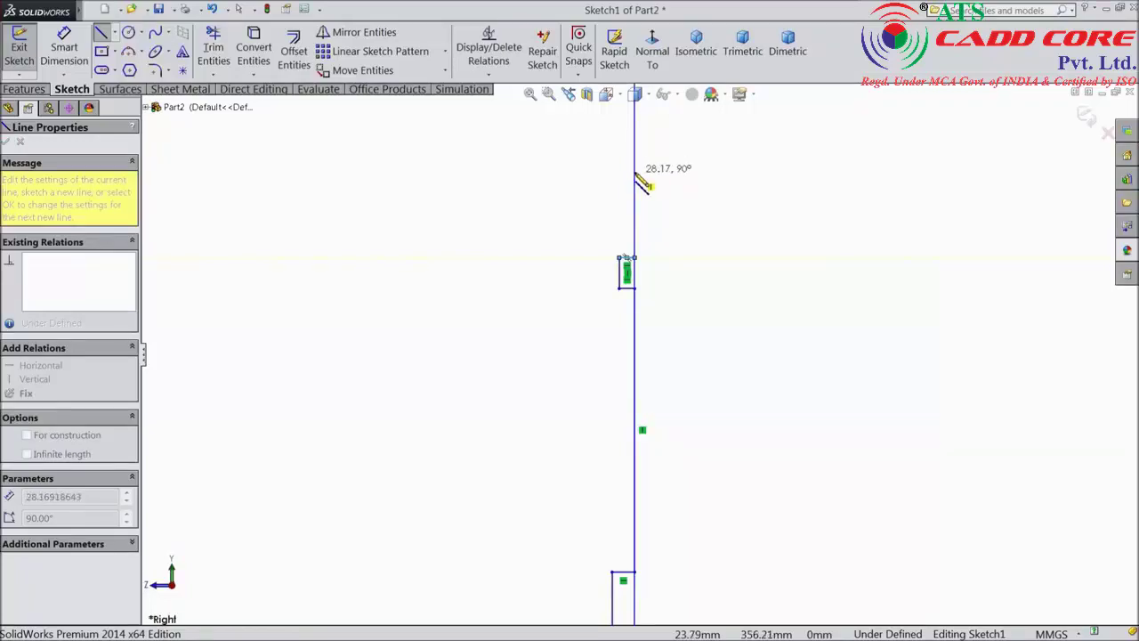
{"action": "left_click", "coordinate": [635, 171]}
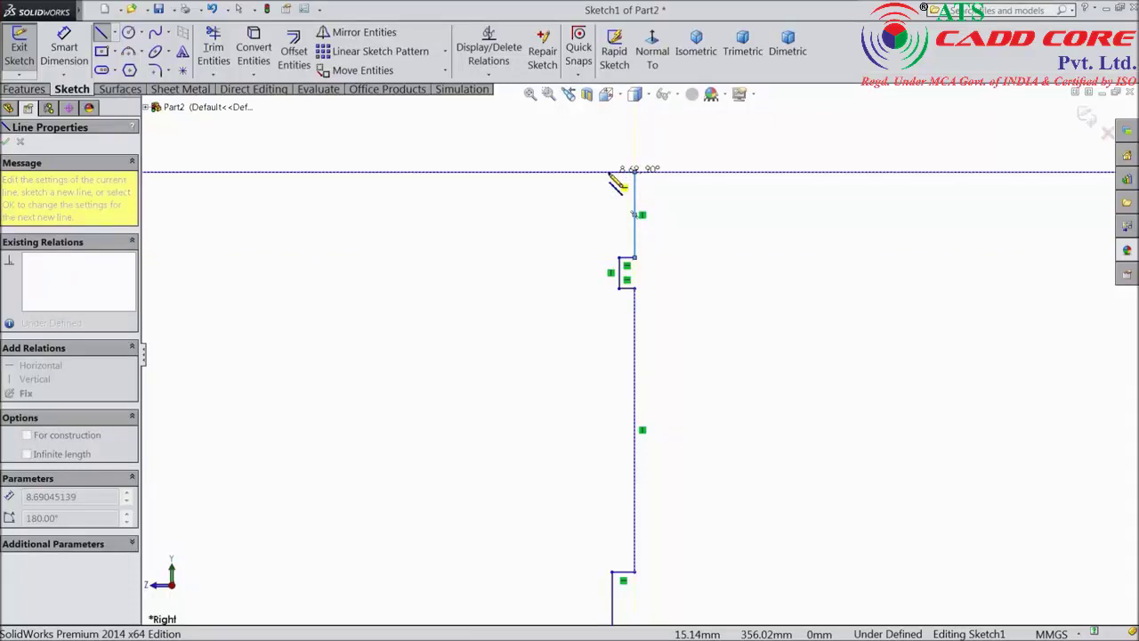
{"action": "left_click", "coordinate": [609, 171]}
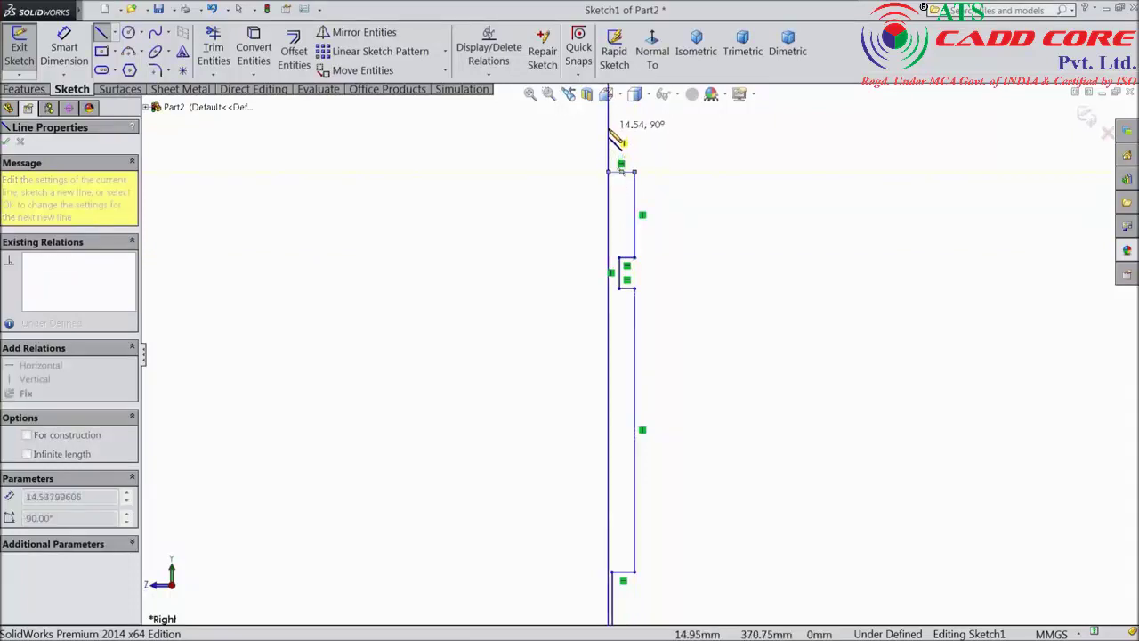
{"action": "left_click", "coordinate": [609, 127]}
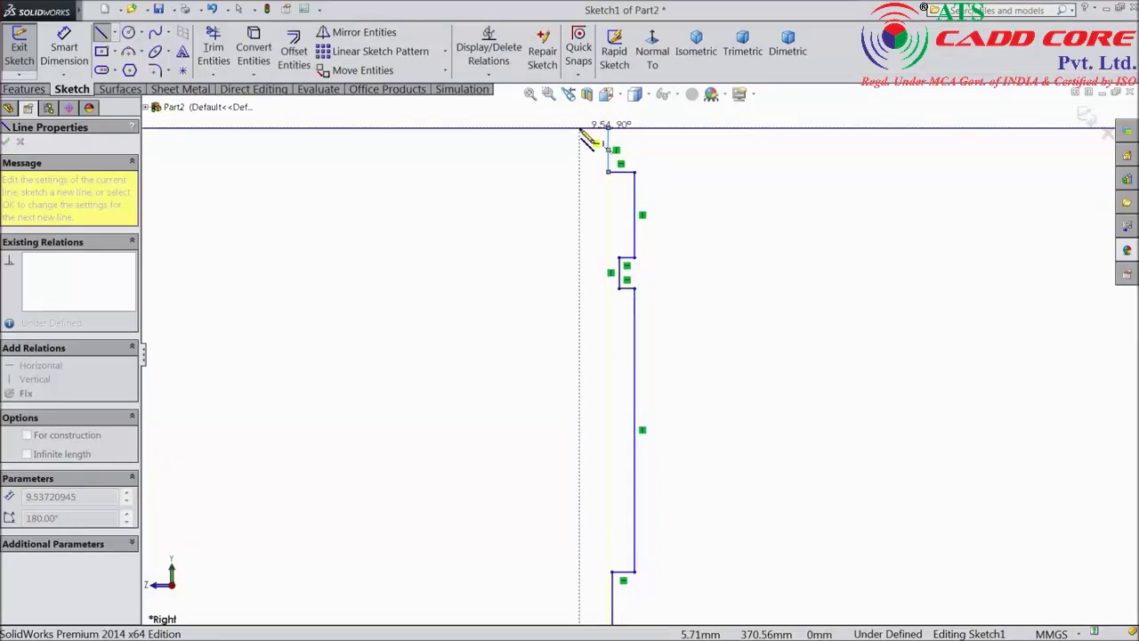
{"action": "left_click", "coordinate": [580, 128]}
{"action": "scroll", "coordinate": [592, 156], "scroll_direction": "up", "scroll_amount": 5}
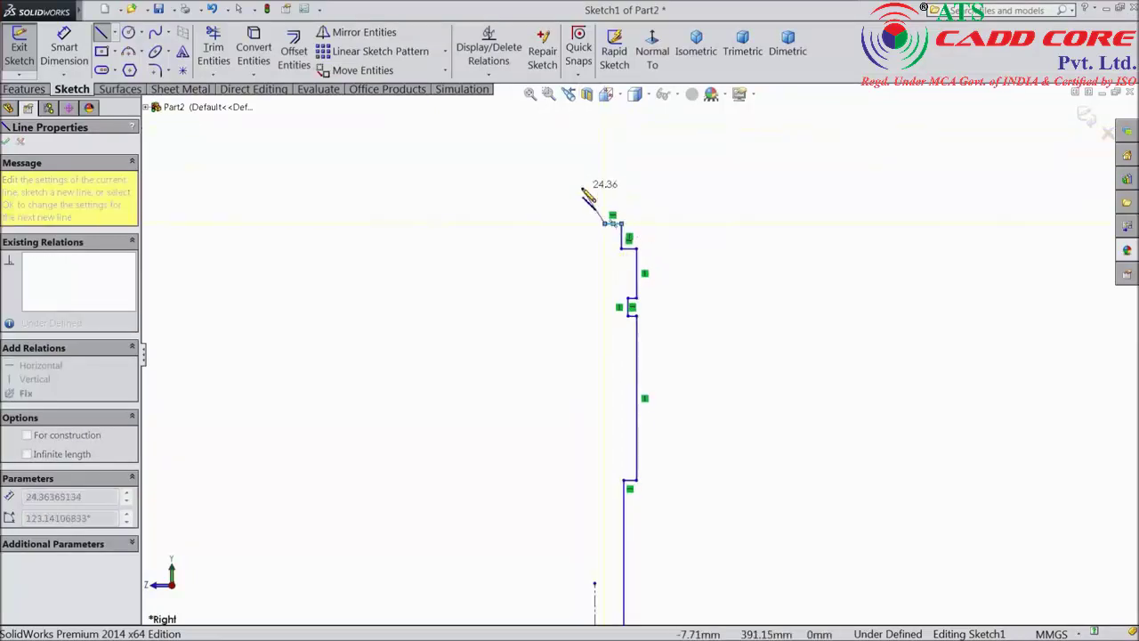
End the line chain, extend the centreline to full height and join the top line to it.
{"action": "right_click", "coordinate": [609, 190]}
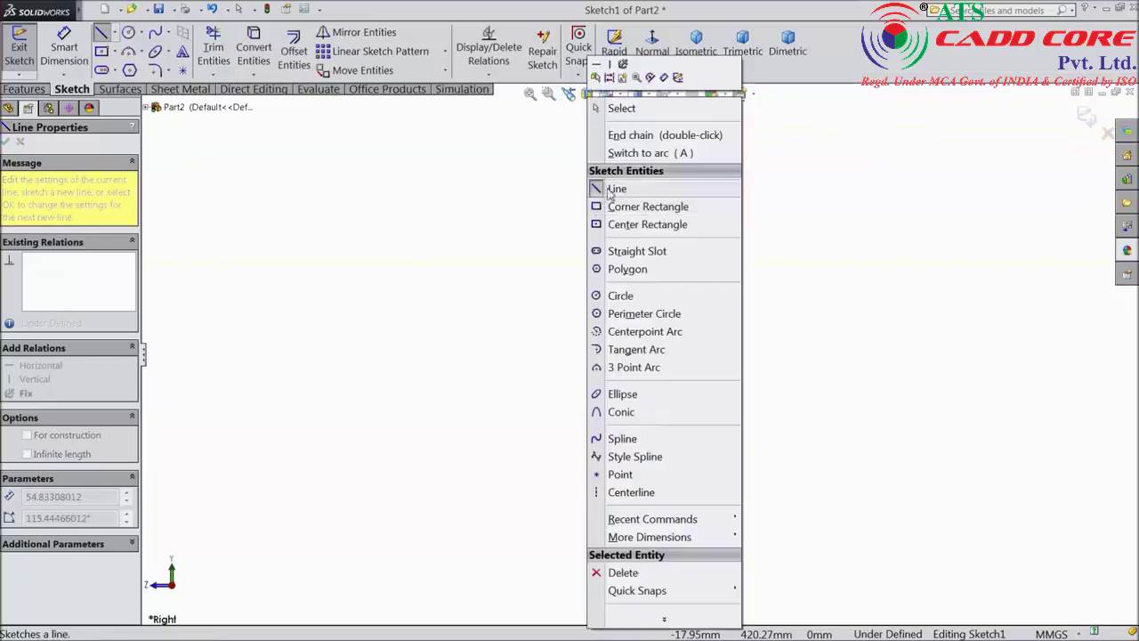
{"action": "left_click", "coordinate": [616, 108]}
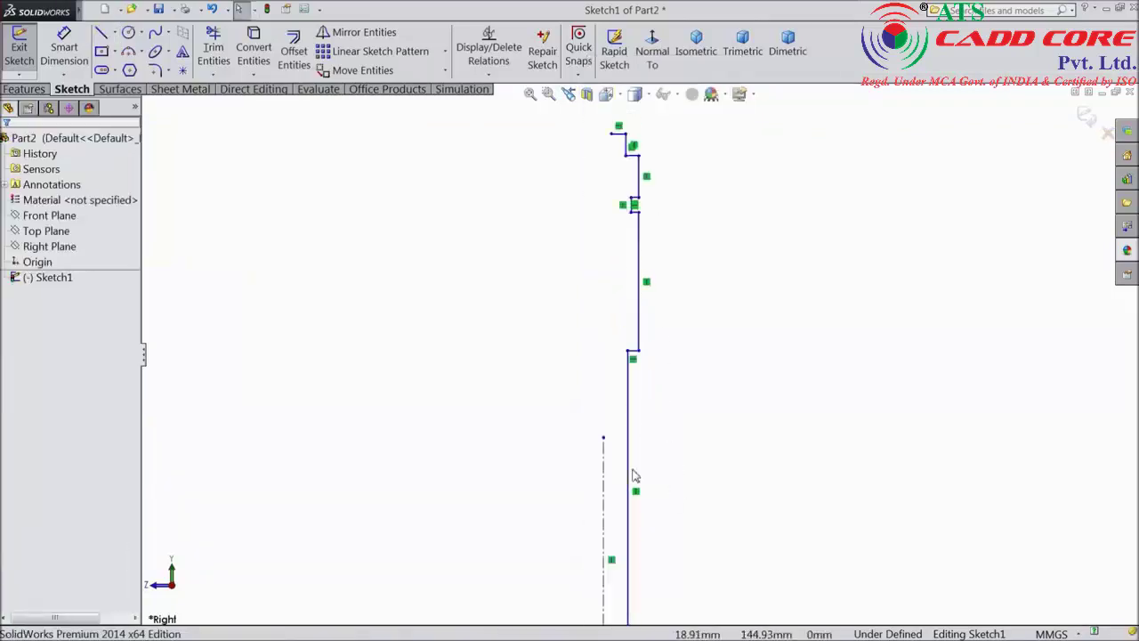
{"action": "key", "text": "f"}
{"action": "left_click_drag", "start_coordinate": [612, 392], "coordinate": [613, 111]}
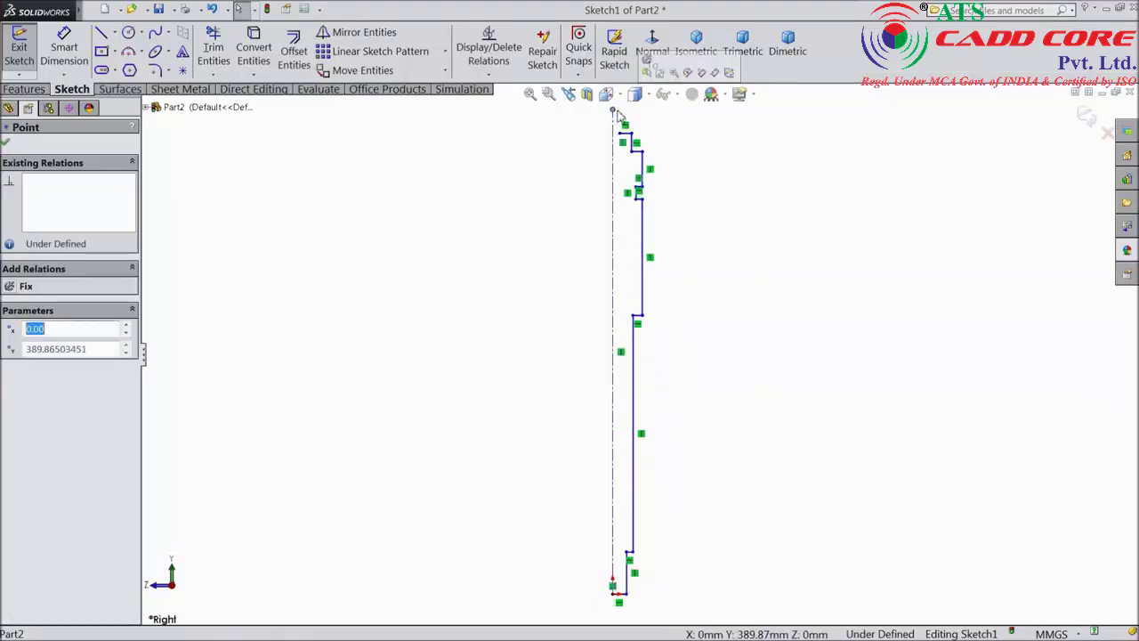
{"action": "scroll", "coordinate": [619, 111], "scroll_direction": "down", "scroll_amount": 5}
{"action": "left_click_drag", "start_coordinate": [609, 237], "coordinate": [575, 234]}
{"action": "scroll", "coordinate": [598, 316], "scroll_direction": "up", "scroll_amount": 3}
{"action": "scroll", "coordinate": [618, 363], "scroll_direction": "up", "scroll_amount": 2}
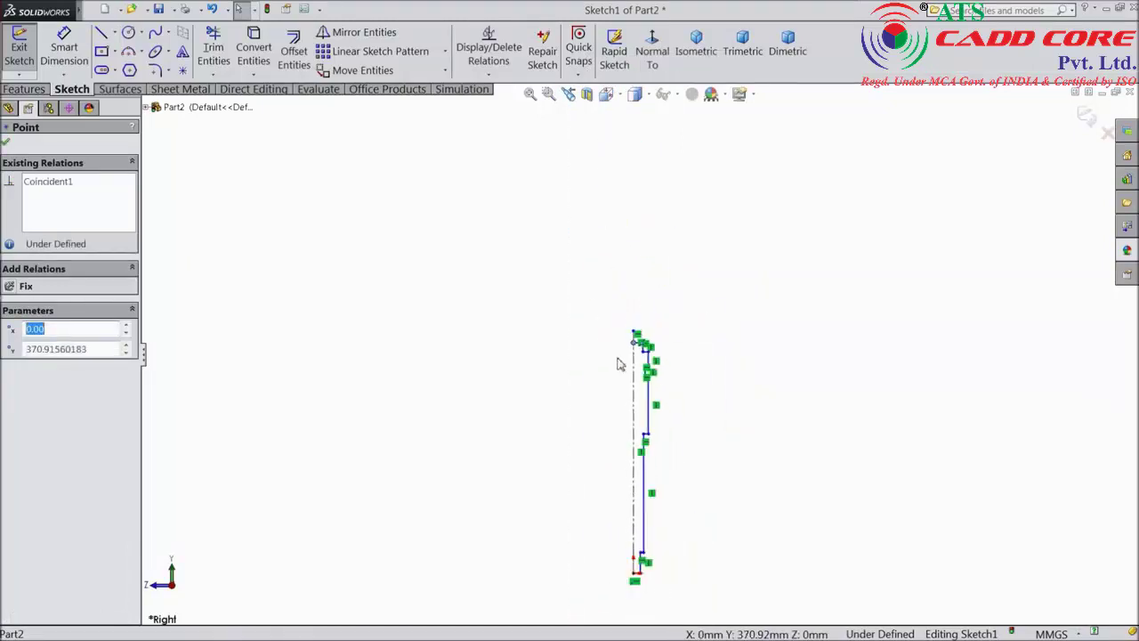
{"action": "scroll", "coordinate": [623, 445], "scroll_direction": "down", "scroll_amount": 4}
Dimension the bottom line at 11 and the lower vertical line at 14 from the centreline.
{"action": "left_click", "coordinate": [70, 56]}
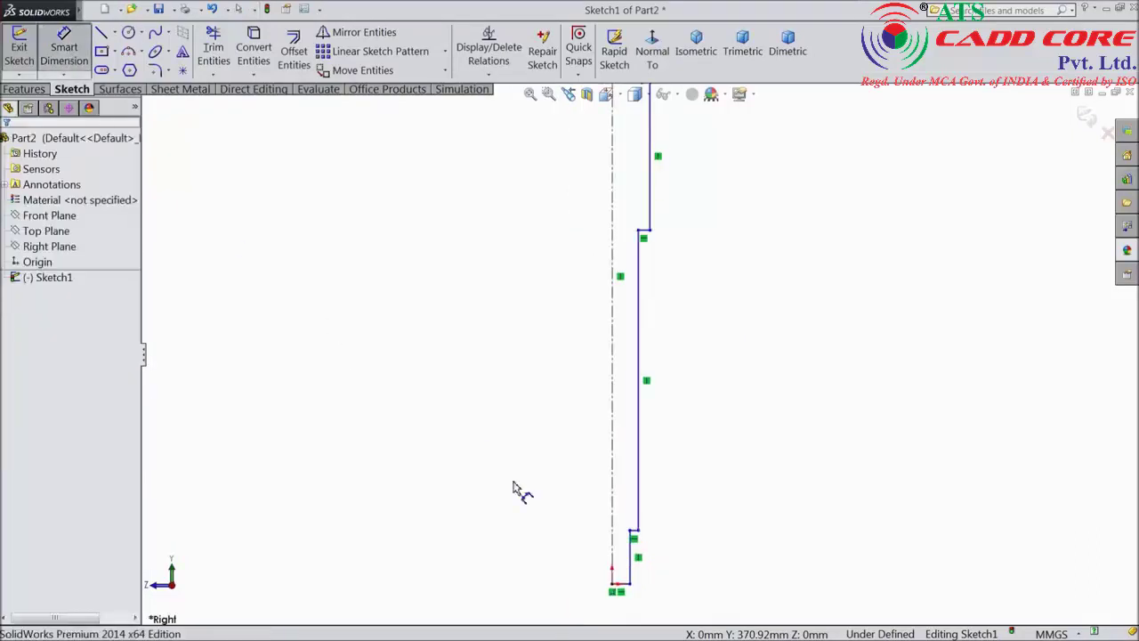
{"action": "scroll", "coordinate": [635, 564], "scroll_direction": "down", "scroll_amount": 3}
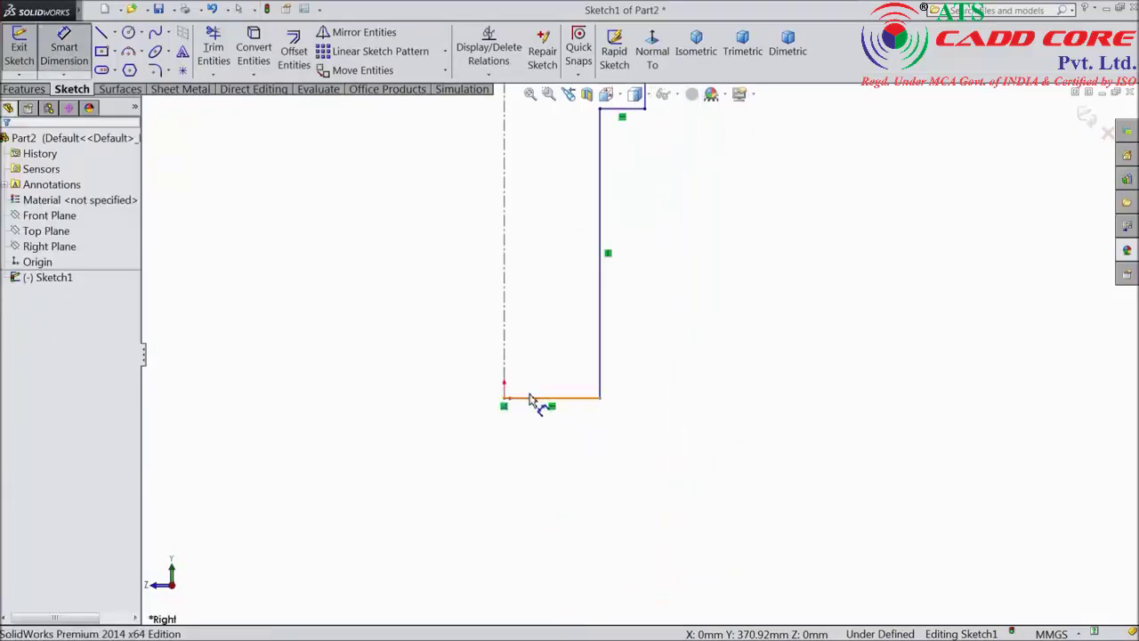
{"action": "left_click", "coordinate": [537, 398]}
{"action": "left_click", "coordinate": [552, 458]}
{"action": "type", "text": "11"}
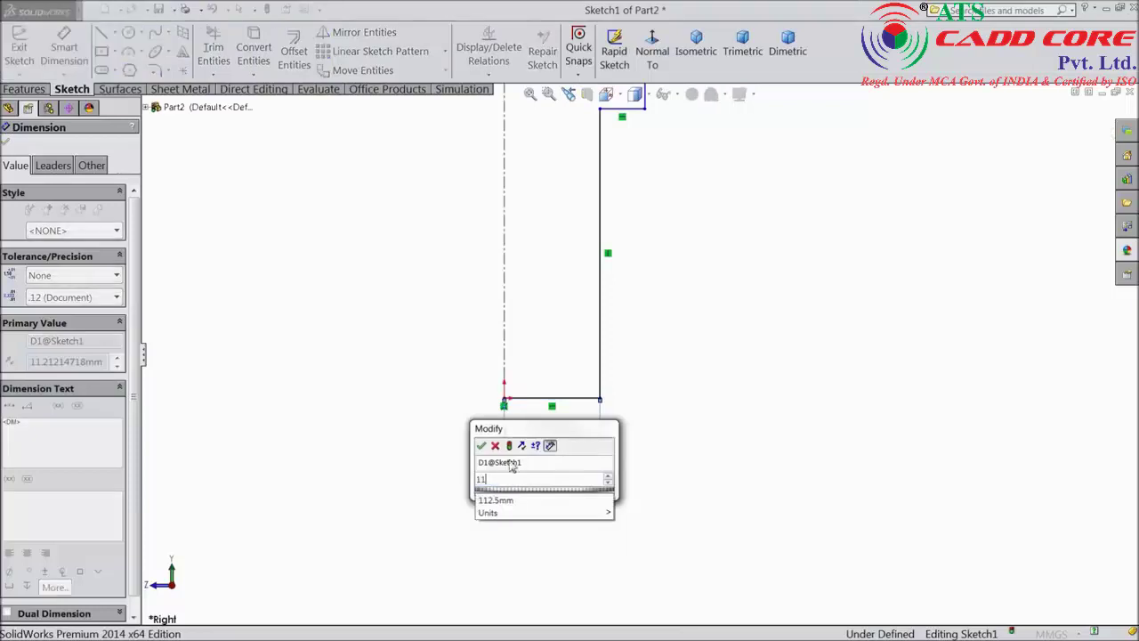
{"action": "left_click", "coordinate": [480, 445]}
{"action": "scroll", "coordinate": [508, 469], "scroll_direction": "up", "scroll_amount": 4}
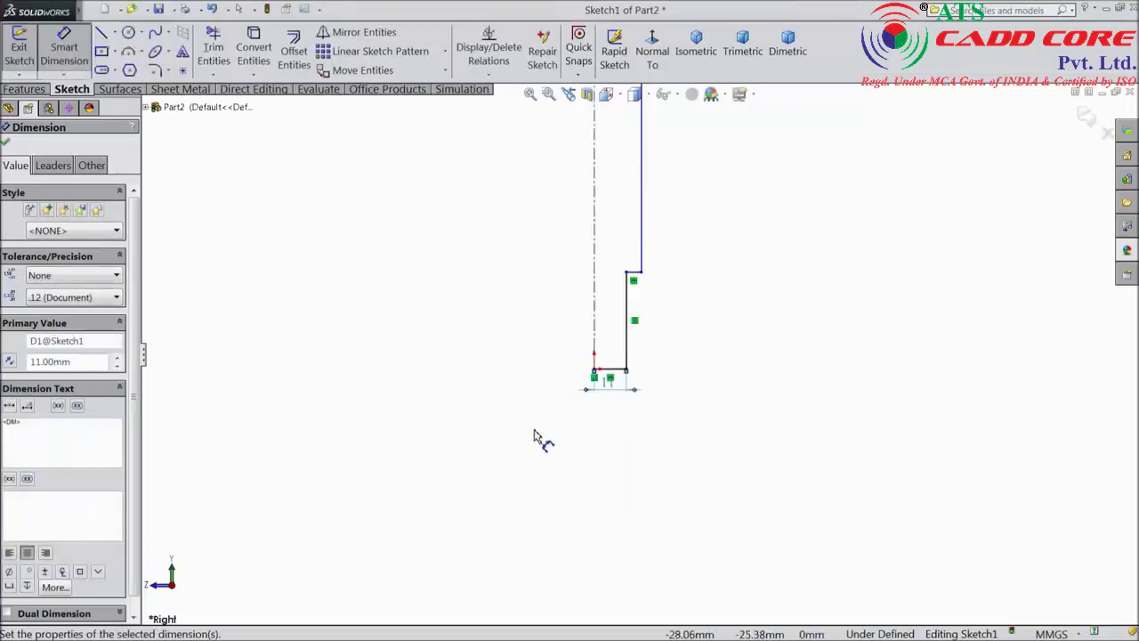
{"action": "scroll", "coordinate": [650, 240], "scroll_direction": "down", "scroll_amount": 2}
{"action": "left_click", "coordinate": [649, 289]}
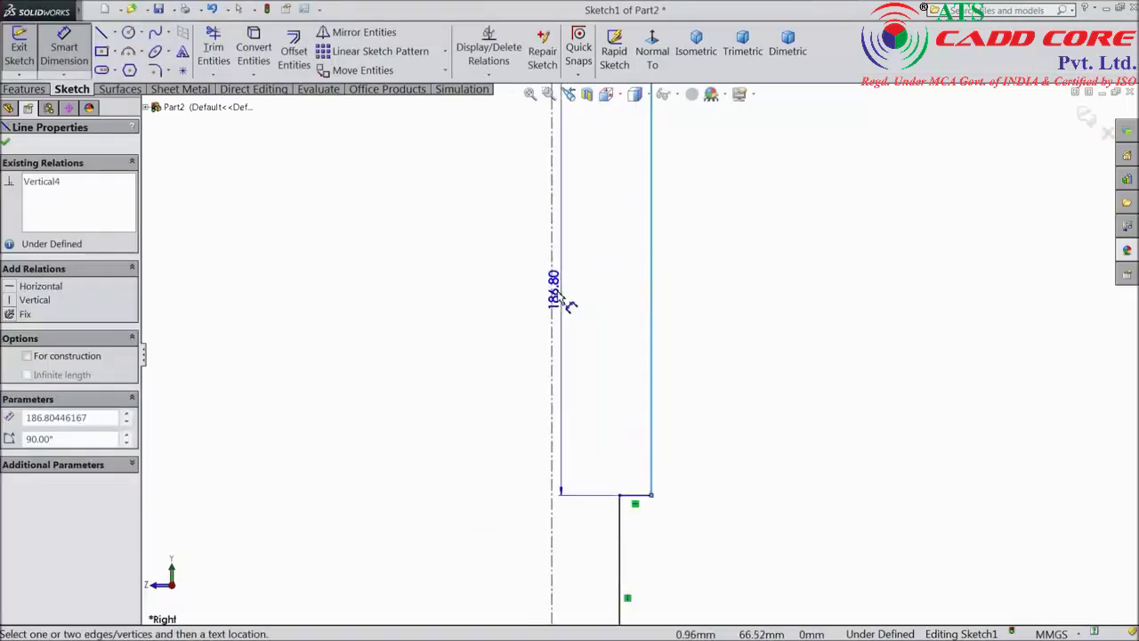
{"action": "left_click", "coordinate": [552, 298]}
{"action": "left_click", "coordinate": [586, 301]}
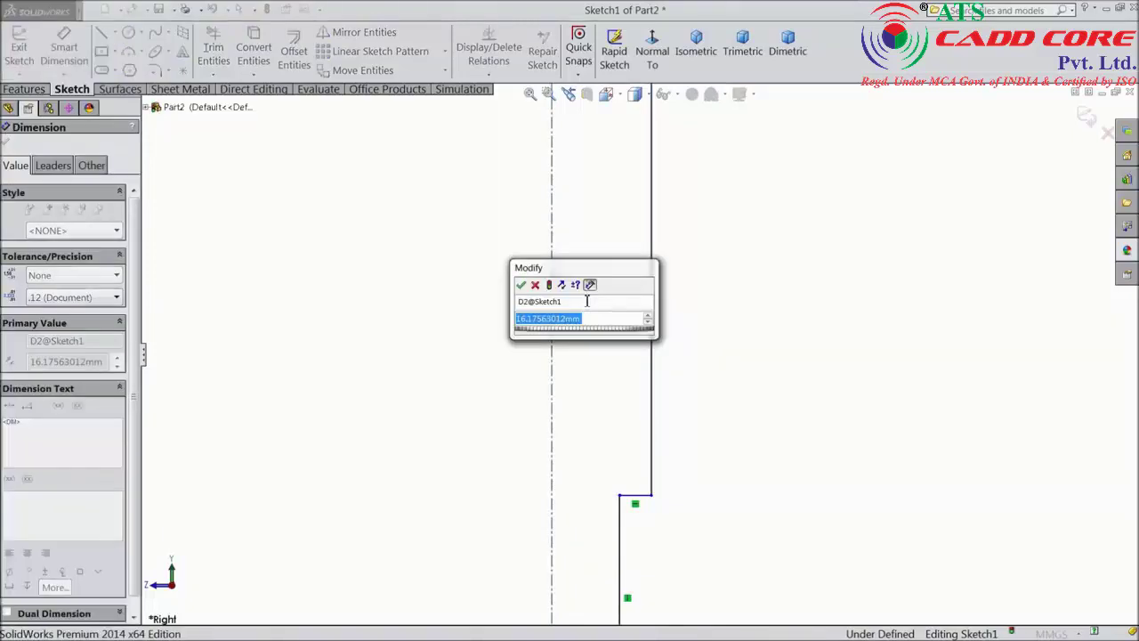
{"action": "type", "text": "14"}
{"action": "left_click", "coordinate": [523, 286]}
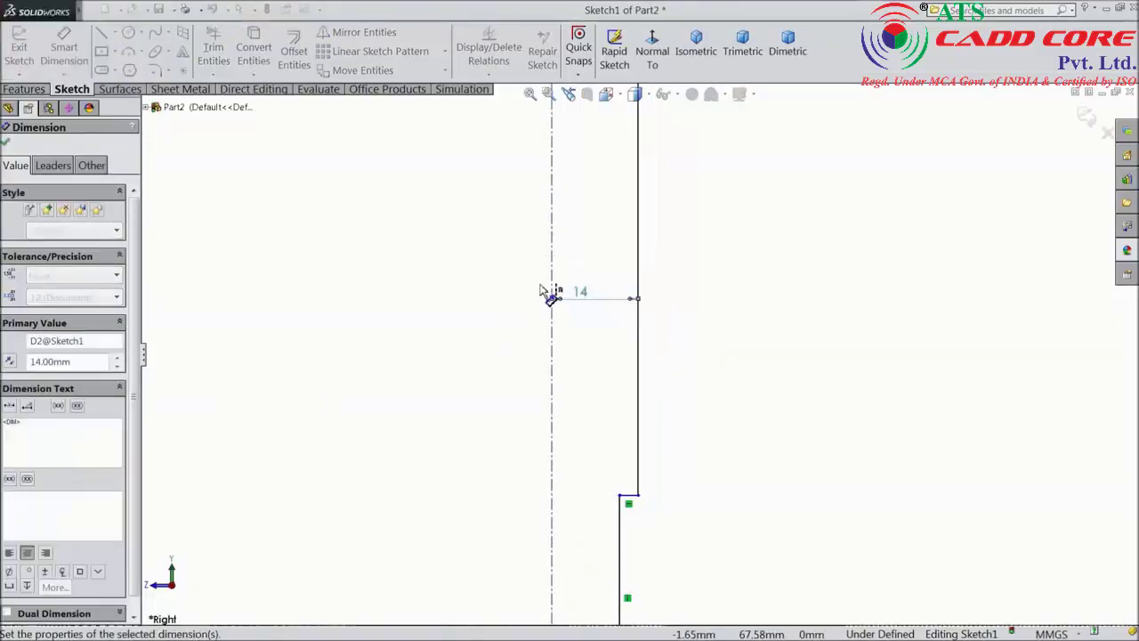
Set the next vertical line at 17 and the notch edge at 14 from the centreline.
{"action": "scroll", "coordinate": [579, 288], "scroll_direction": "up", "scroll_amount": 5}
{"action": "scroll", "coordinate": [623, 230], "scroll_direction": "down", "scroll_amount": 5}
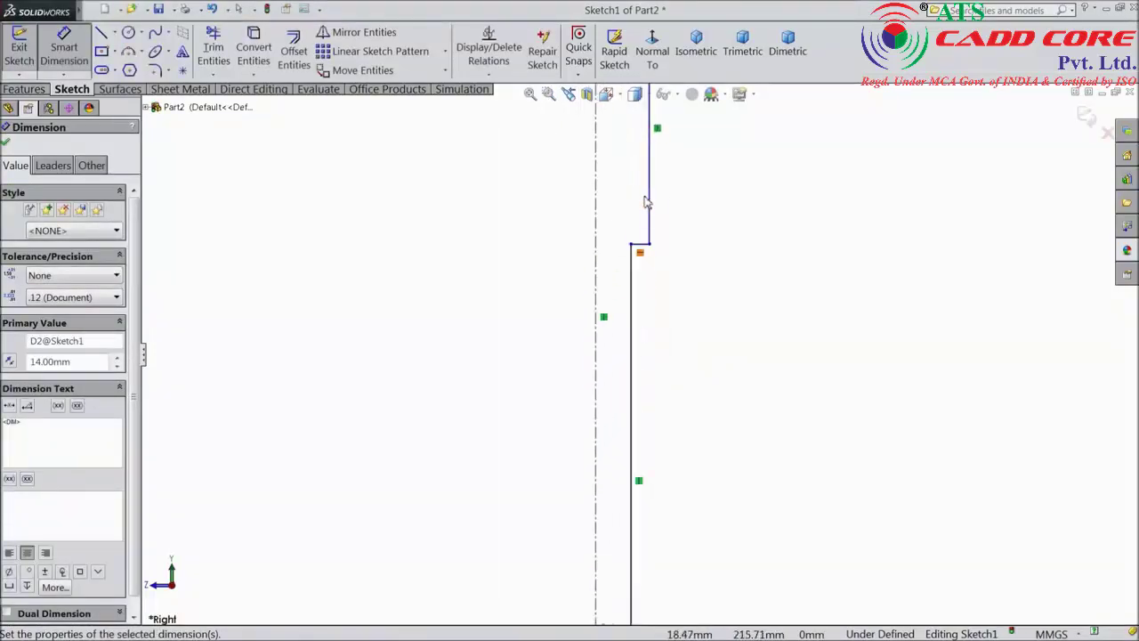
{"action": "left_click", "coordinate": [655, 218]}
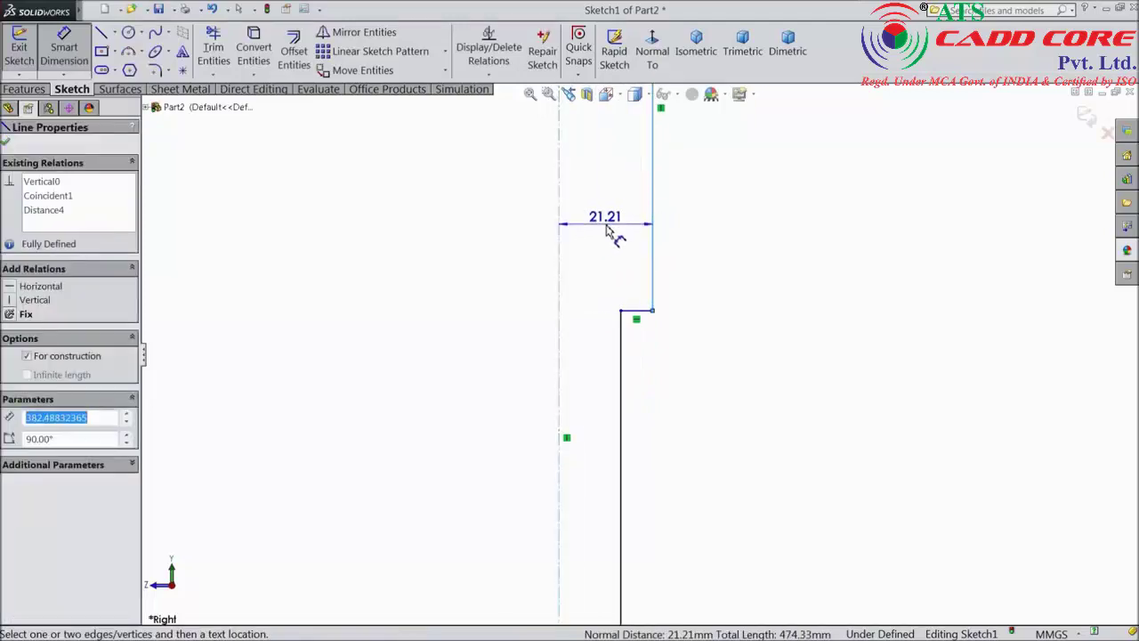
{"action": "left_click", "coordinate": [602, 227]}
{"action": "type", "text": "17"}
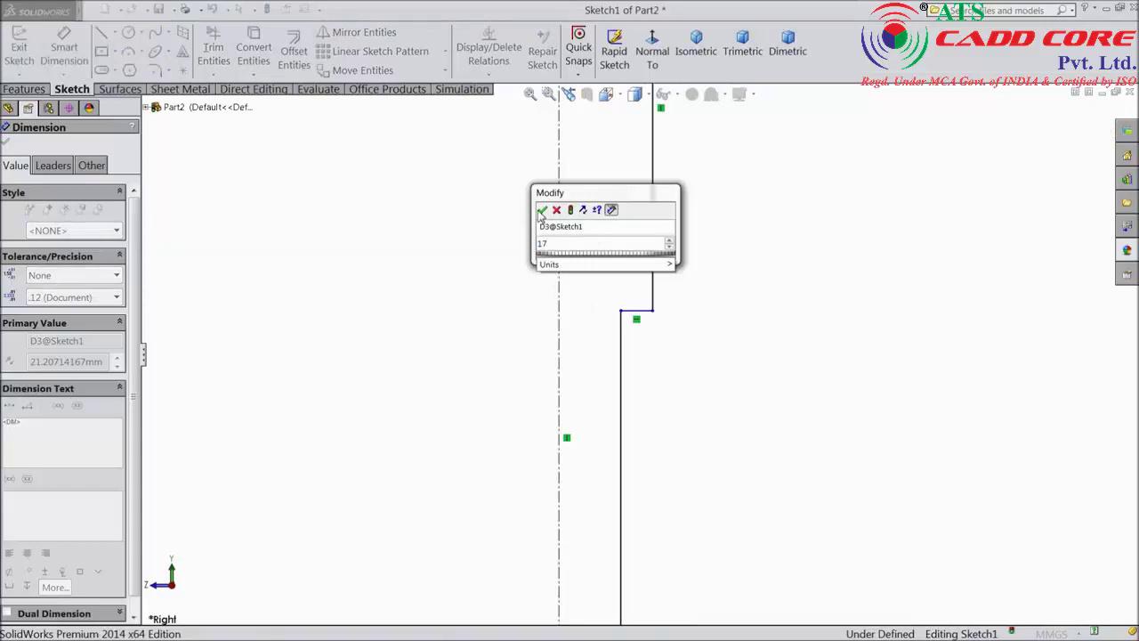
{"action": "left_click", "coordinate": [541, 214]}
{"action": "scroll", "coordinate": [593, 249], "scroll_direction": "up", "scroll_amount": 5}
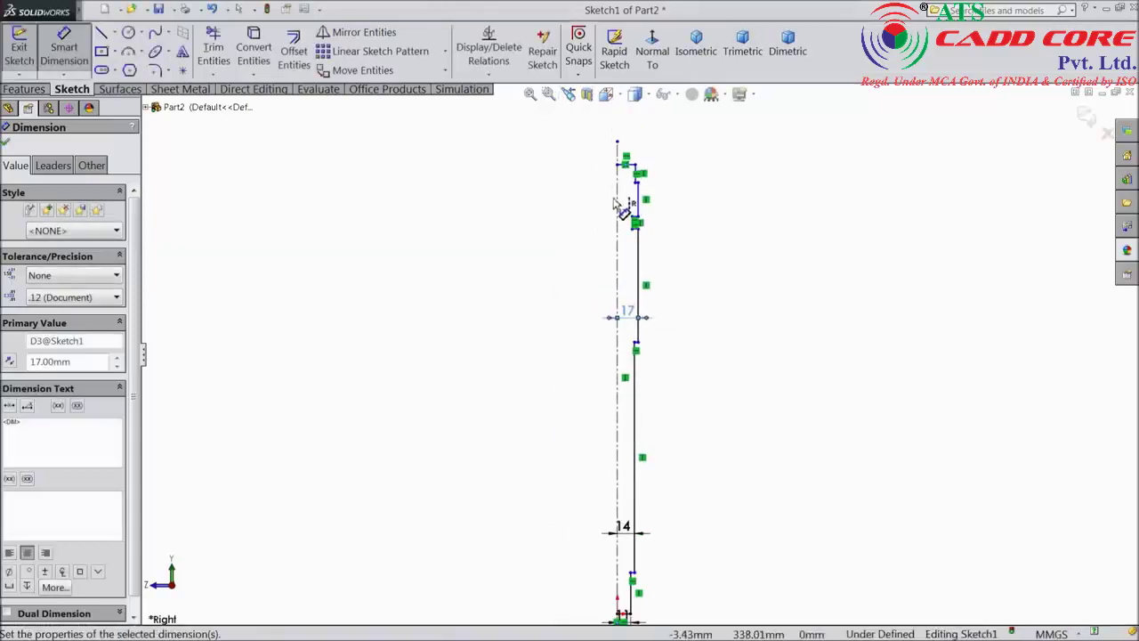
{"action": "scroll", "coordinate": [614, 204], "scroll_direction": "down", "scroll_amount": 6}
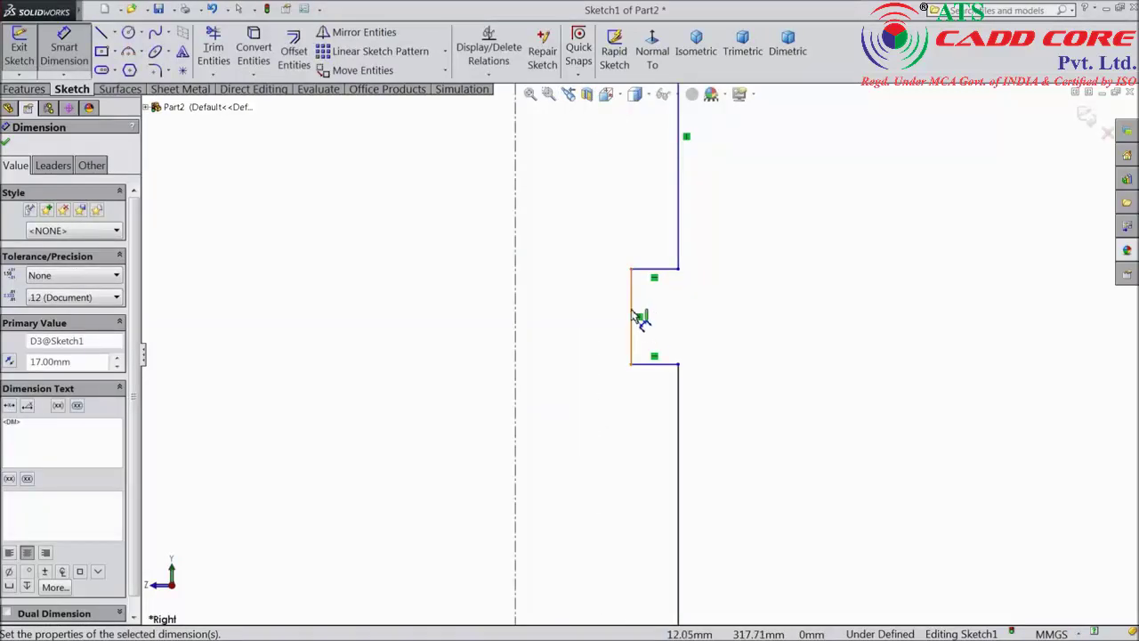
{"action": "left_click", "coordinate": [639, 318]}
{"action": "left_click", "coordinate": [569, 333]}
{"action": "type", "text": "1"}
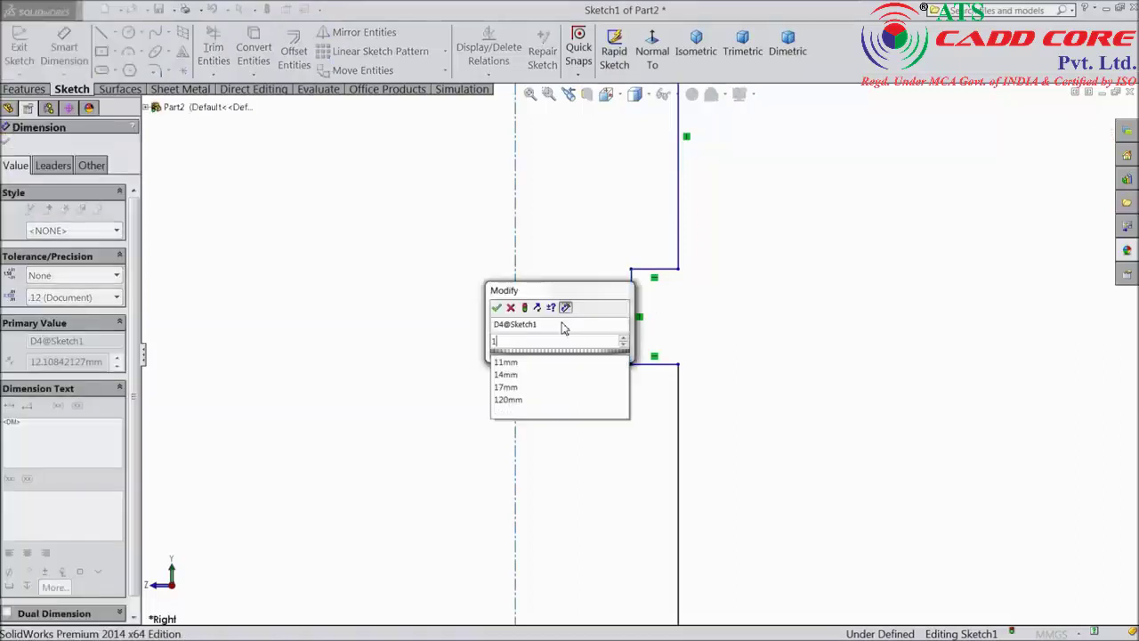
{"action": "type", "text": "4"}
{"action": "left_click", "coordinate": [496, 307]}
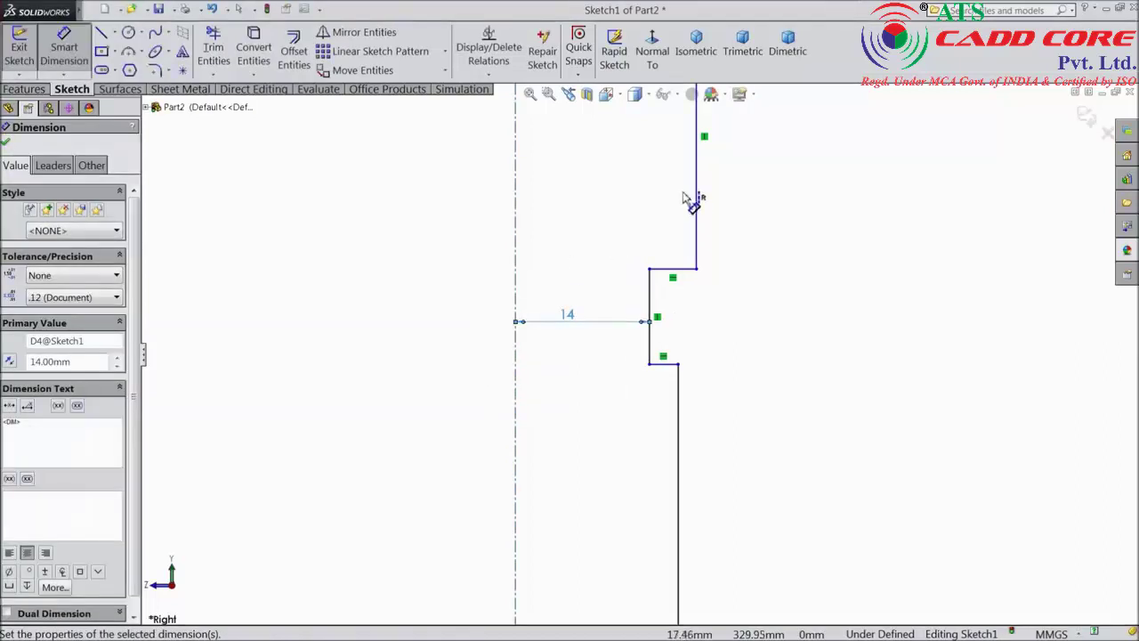
Set the top vertical line at 20 mm and the upper vertical line at 12 mm from the centreline.
{"action": "left_click", "coordinate": [696, 197]}
{"action": "left_click", "coordinate": [601, 208]}
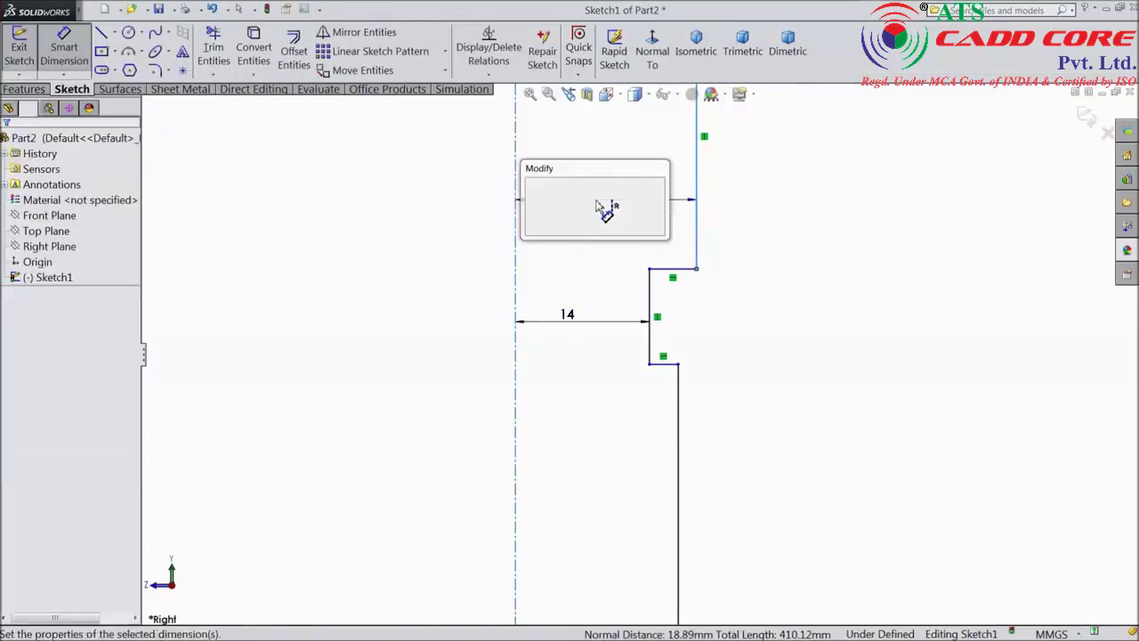
{"action": "type", "text": "20"}
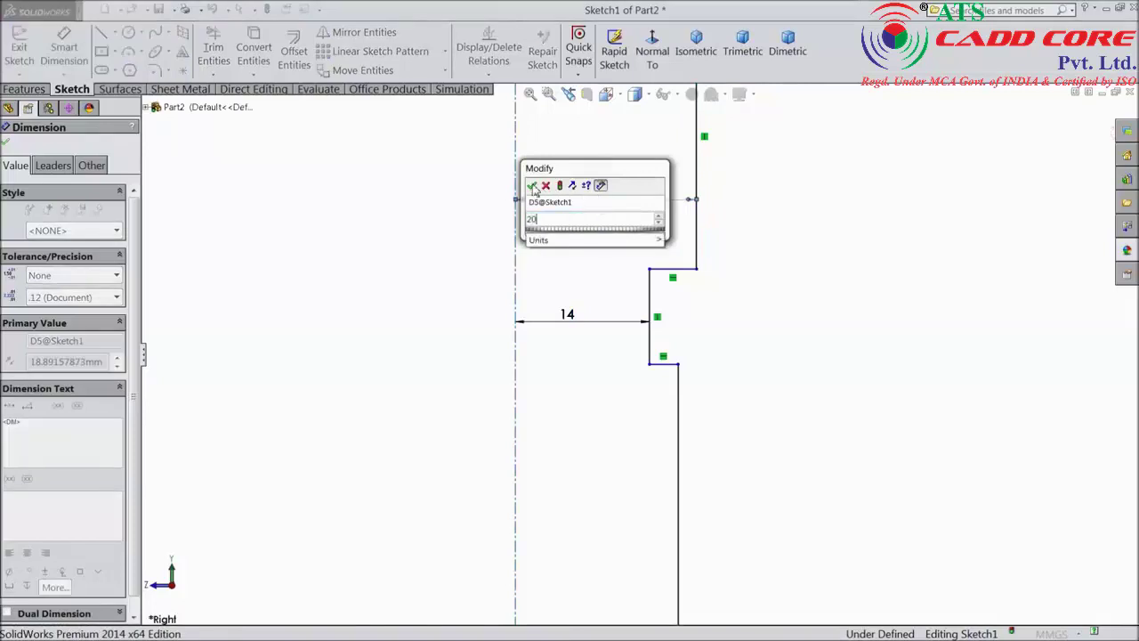
{"action": "left_click", "coordinate": [531, 185]}
{"action": "scroll", "coordinate": [609, 214], "scroll_direction": "up", "scroll_amount": 4}
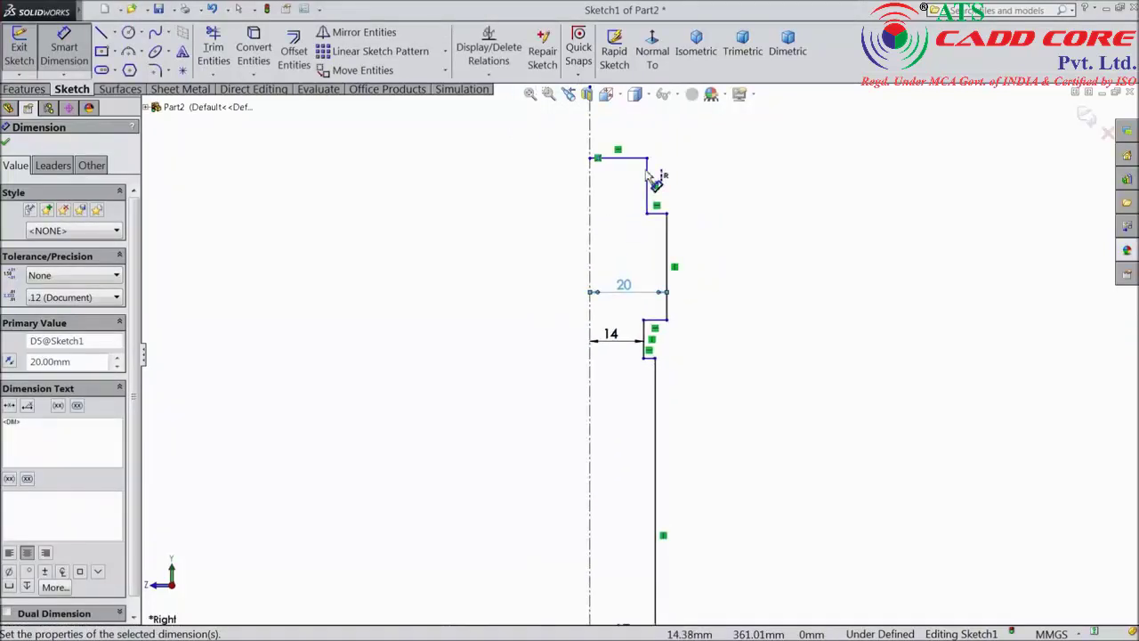
{"action": "scroll", "coordinate": [648, 214], "scroll_direction": "down", "scroll_amount": 4}
{"action": "left_click", "coordinate": [656, 300]}
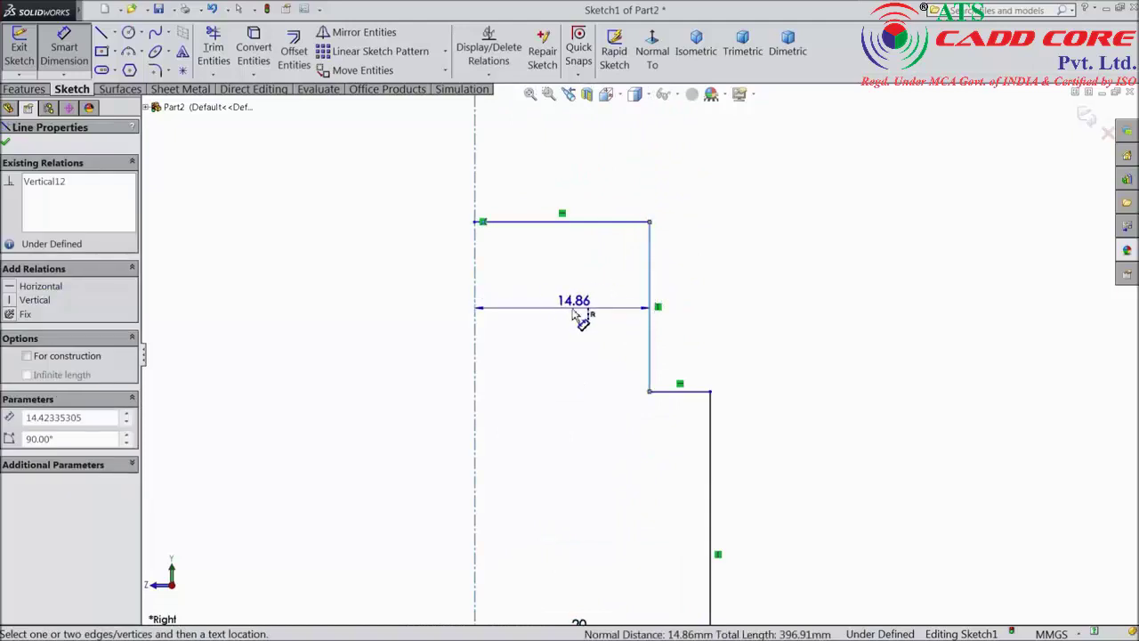
{"action": "left_click", "coordinate": [574, 308]}
{"action": "type", "text": "12"}
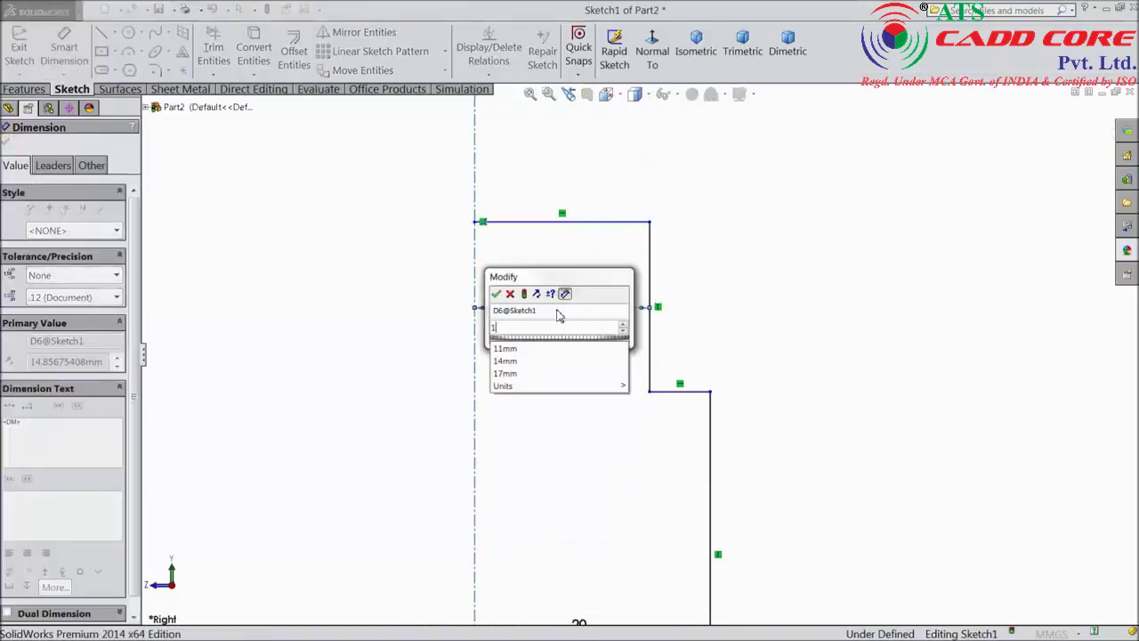
{"action": "left_click", "coordinate": [496, 293]}
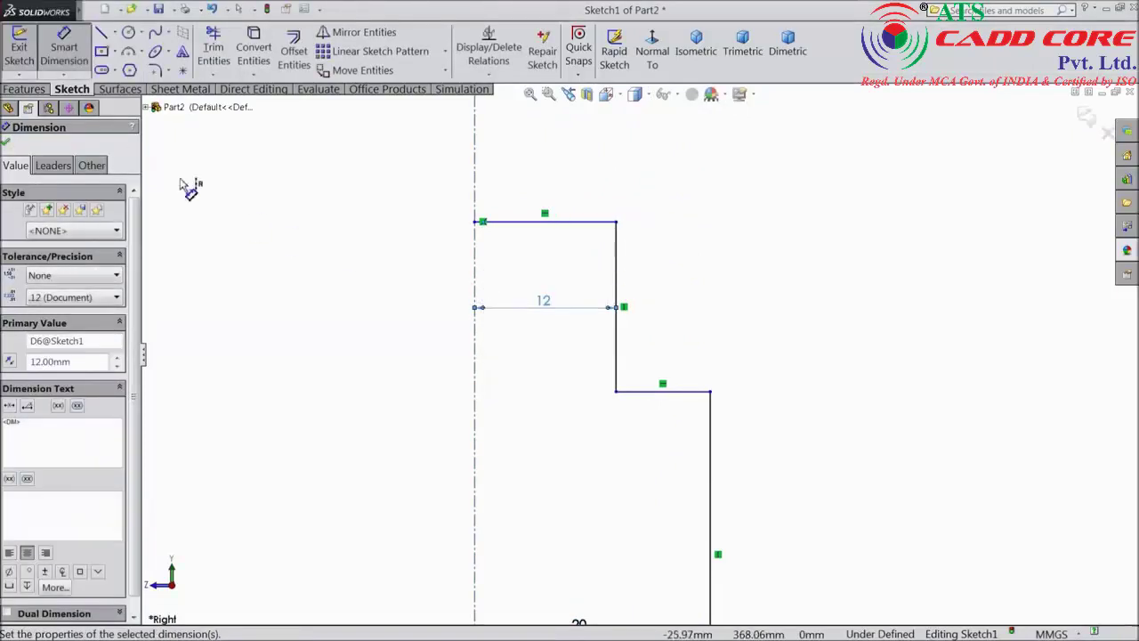
Dimension the two lowest vertical lines at 32 mm and 190 mm.
{"action": "key", "text": "f"}
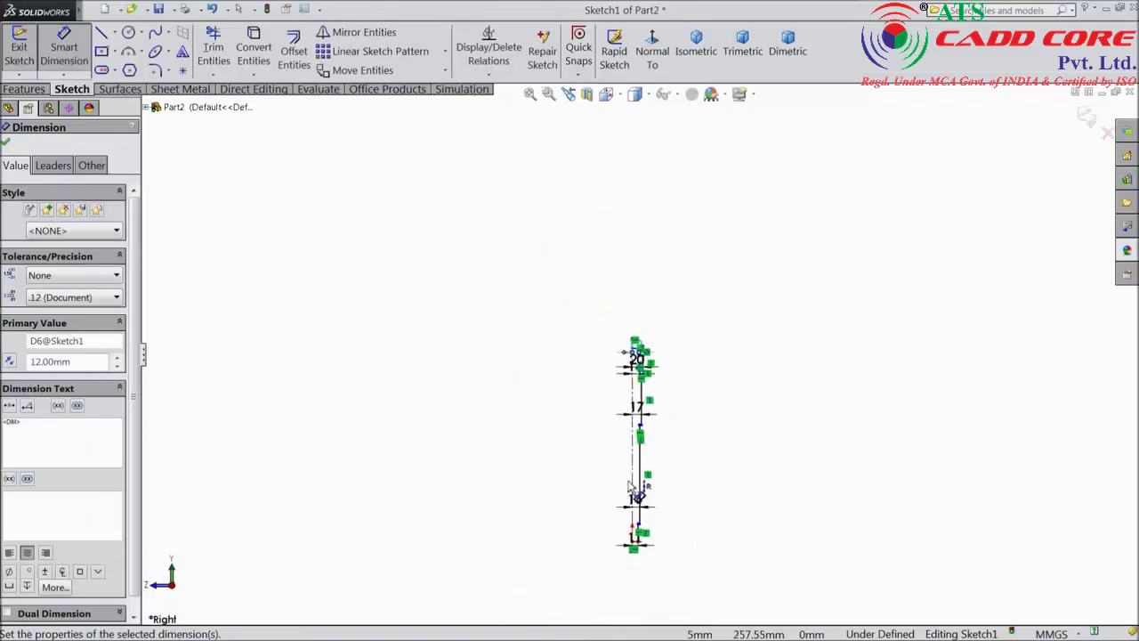
{"action": "scroll", "coordinate": [645, 534], "scroll_direction": "down", "scroll_amount": 5}
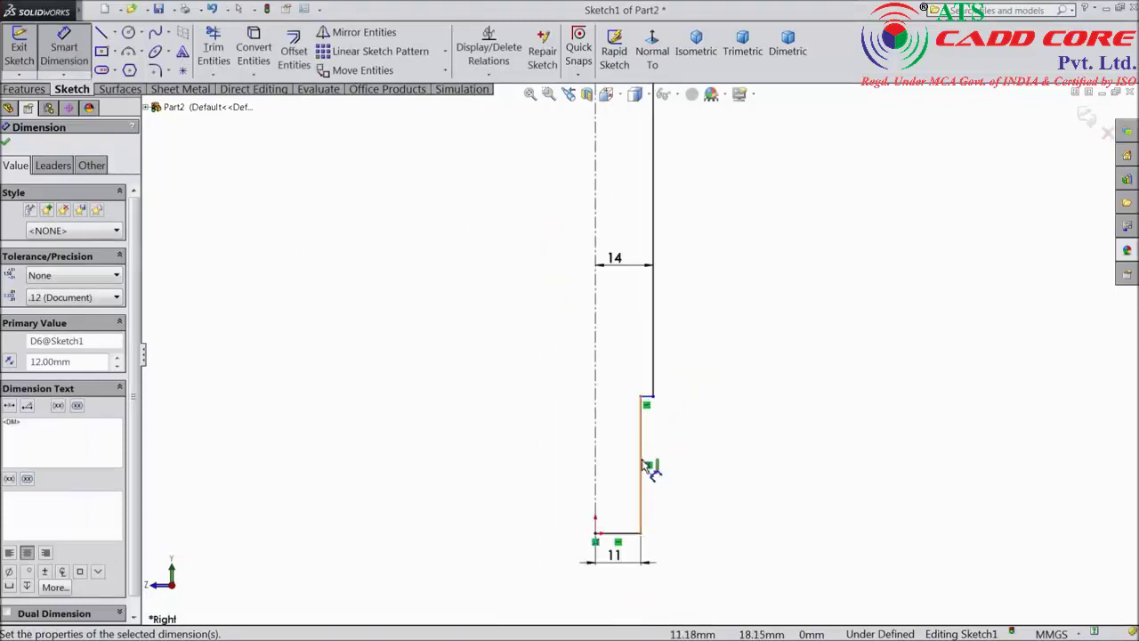
{"action": "left_click", "coordinate": [642, 463]}
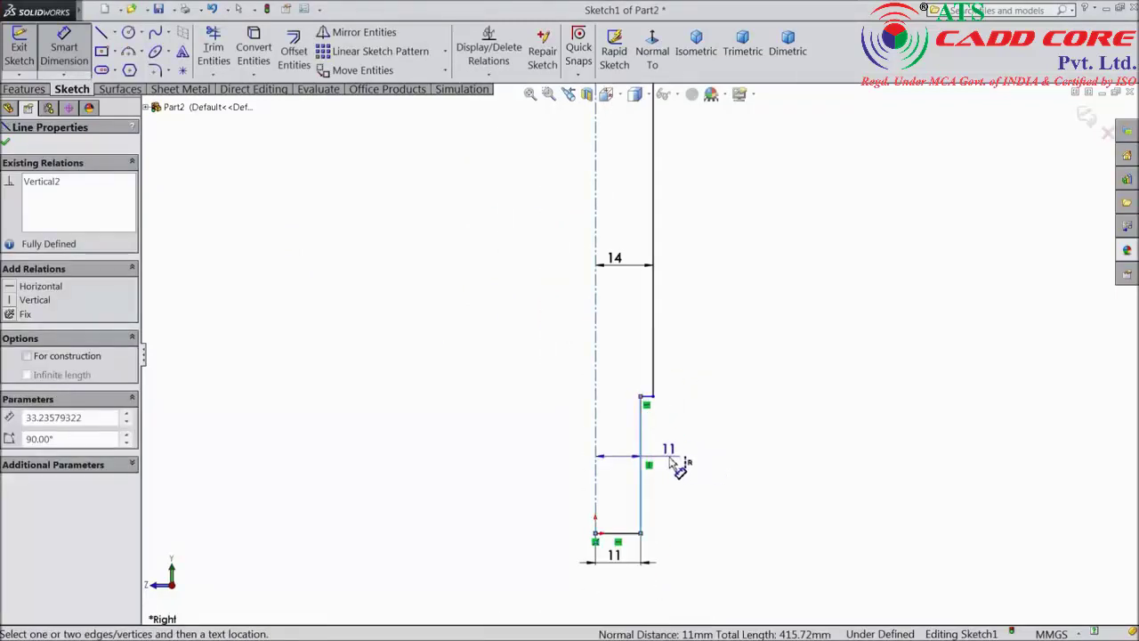
{"action": "left_click", "coordinate": [729, 465]}
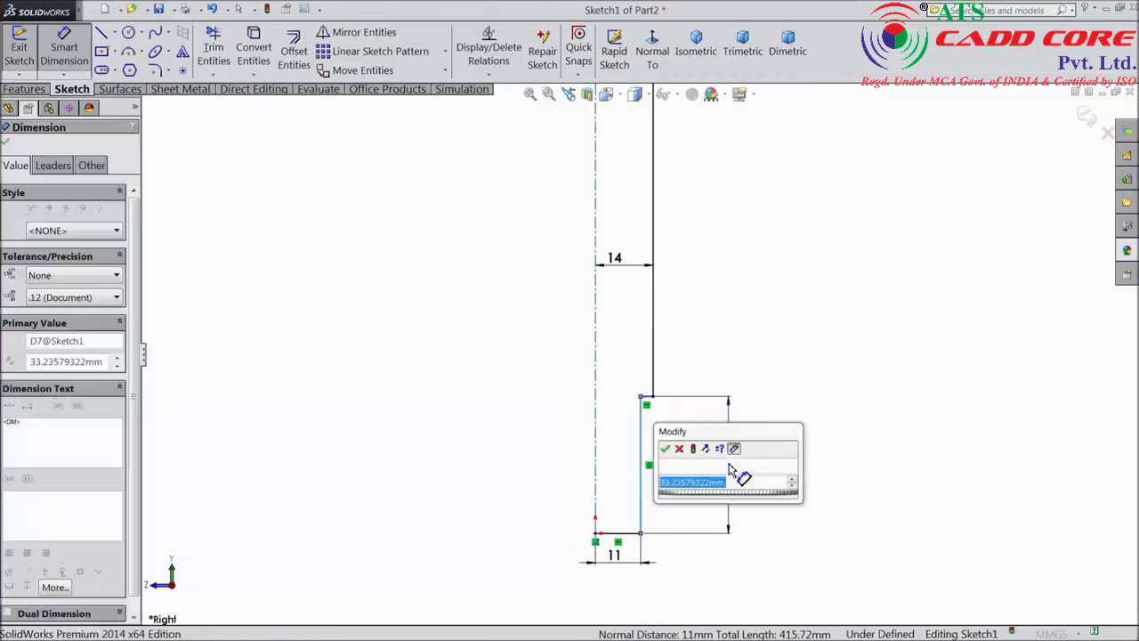
{"action": "type", "text": "32"}
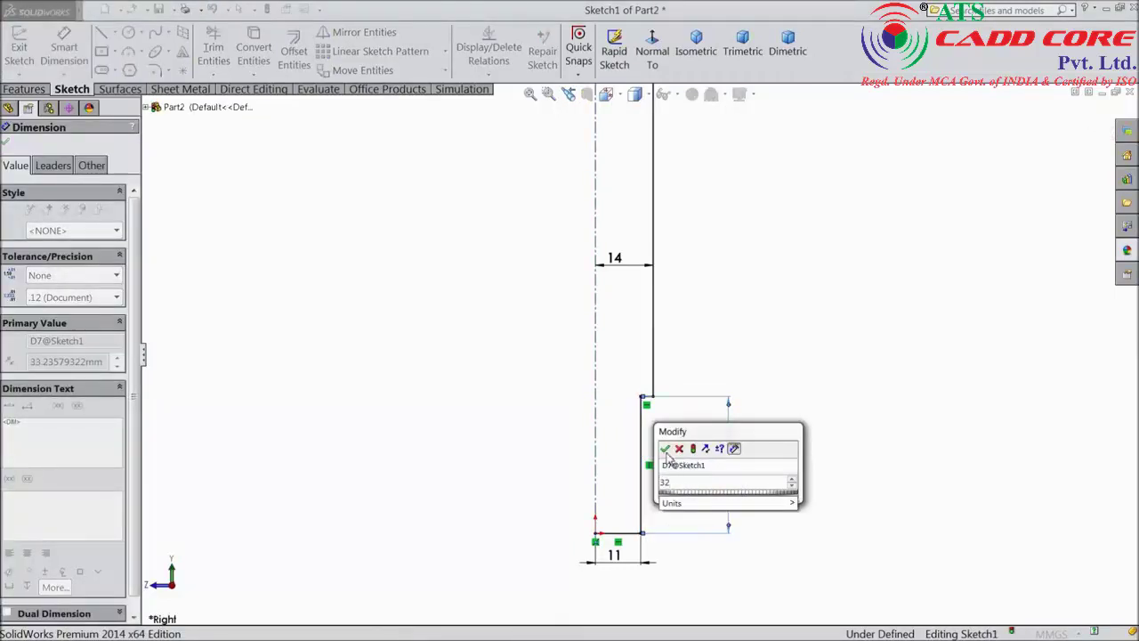
{"action": "left_click", "coordinate": [664, 449]}
{"action": "left_click", "coordinate": [660, 322]}
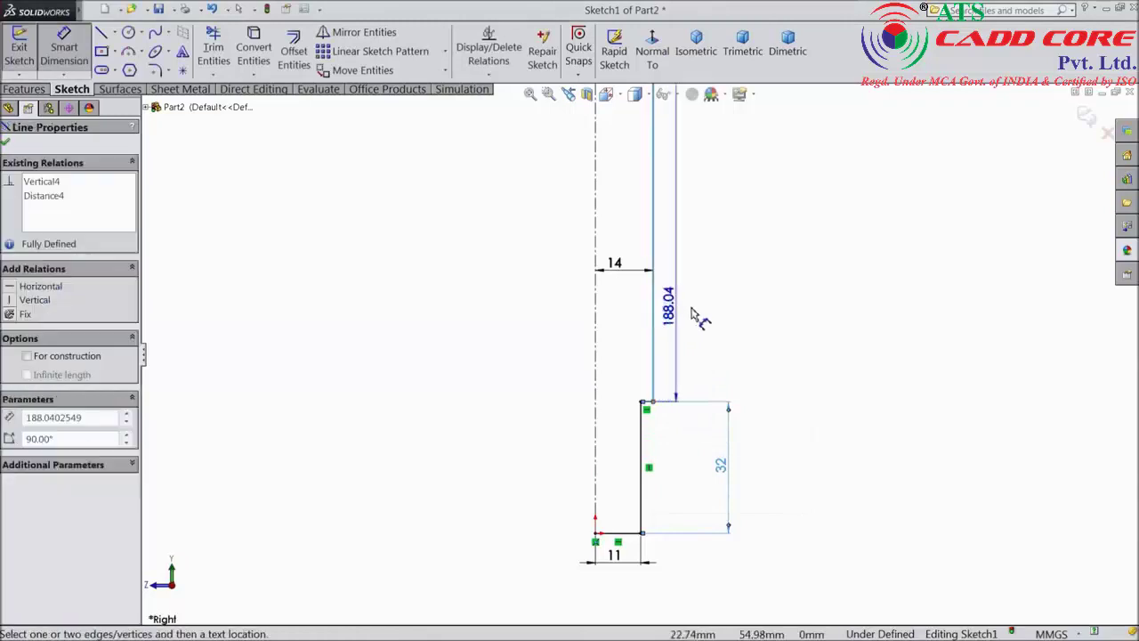
{"action": "left_click", "coordinate": [735, 309]}
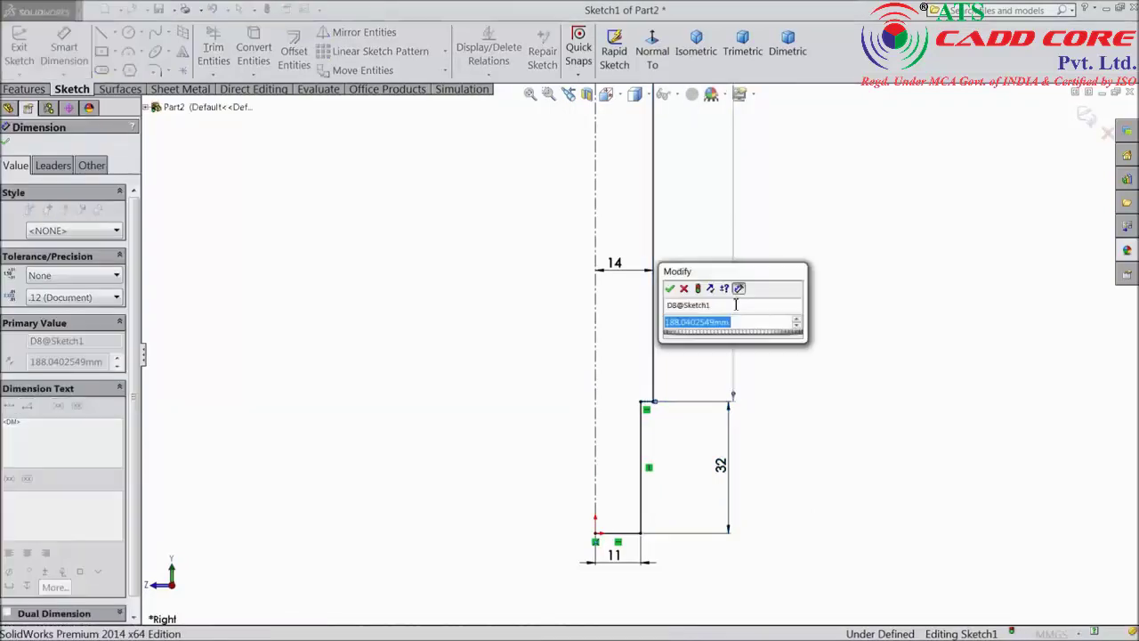
{"action": "type", "text": "190"}
{"action": "left_click", "coordinate": [670, 288]}
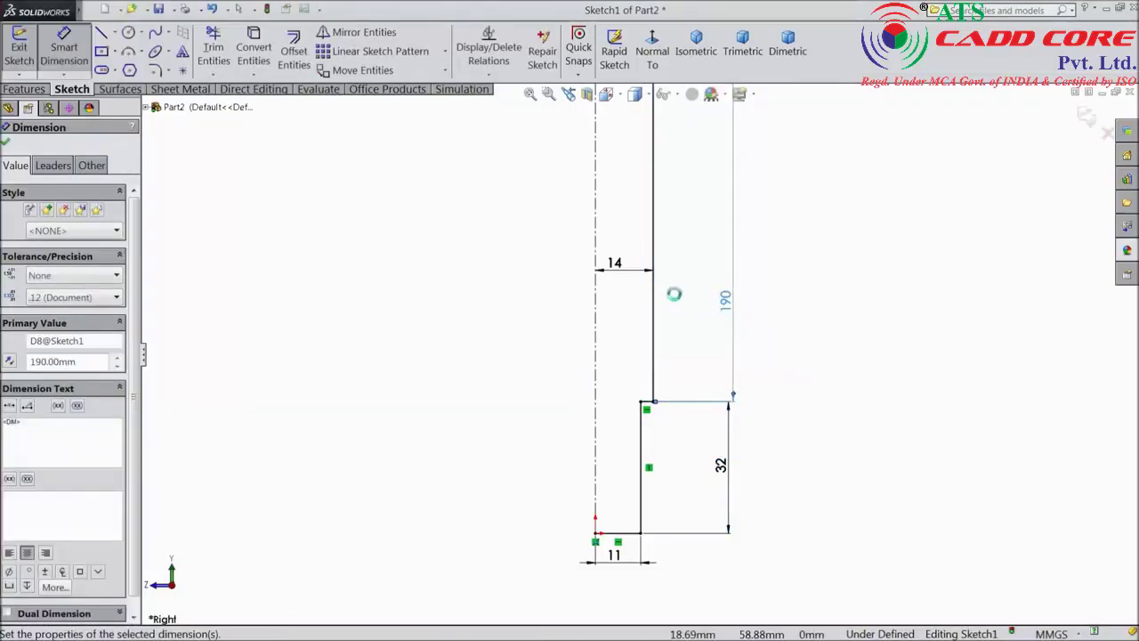
Set the long vertical line at the 17 step to 90 mm and the short step to 9 mm.
{"action": "scroll", "coordinate": [679, 302], "scroll_direction": "up", "scroll_amount": 5}
{"action": "scroll", "coordinate": [644, 173], "scroll_direction": "down", "scroll_amount": 4}
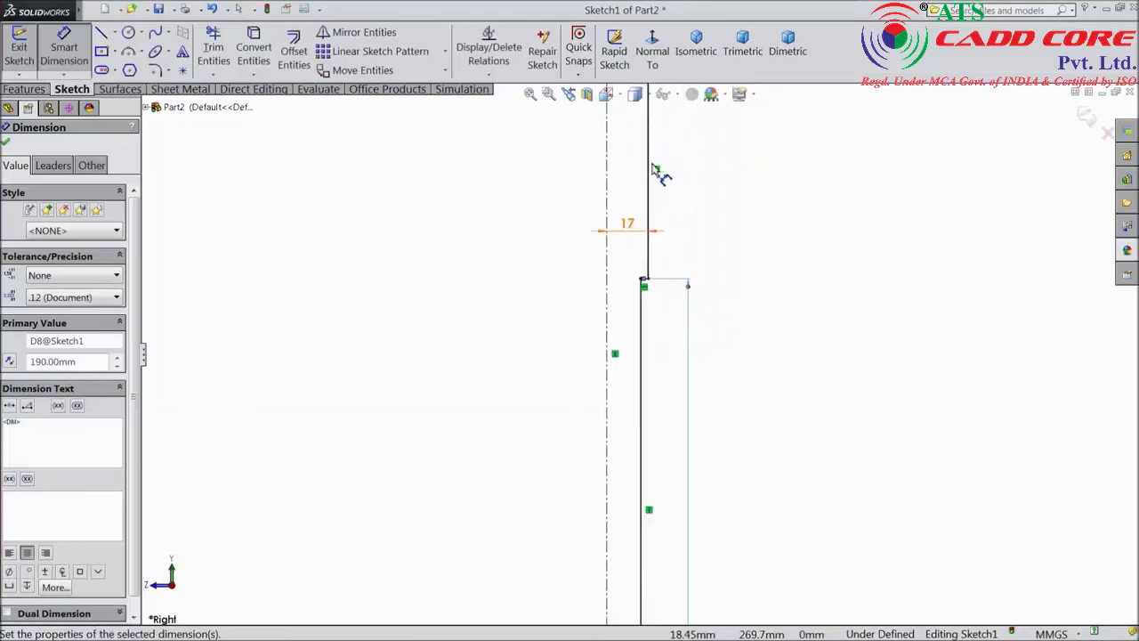
{"action": "scroll", "coordinate": [663, 250], "scroll_direction": "up", "scroll_amount": 2}
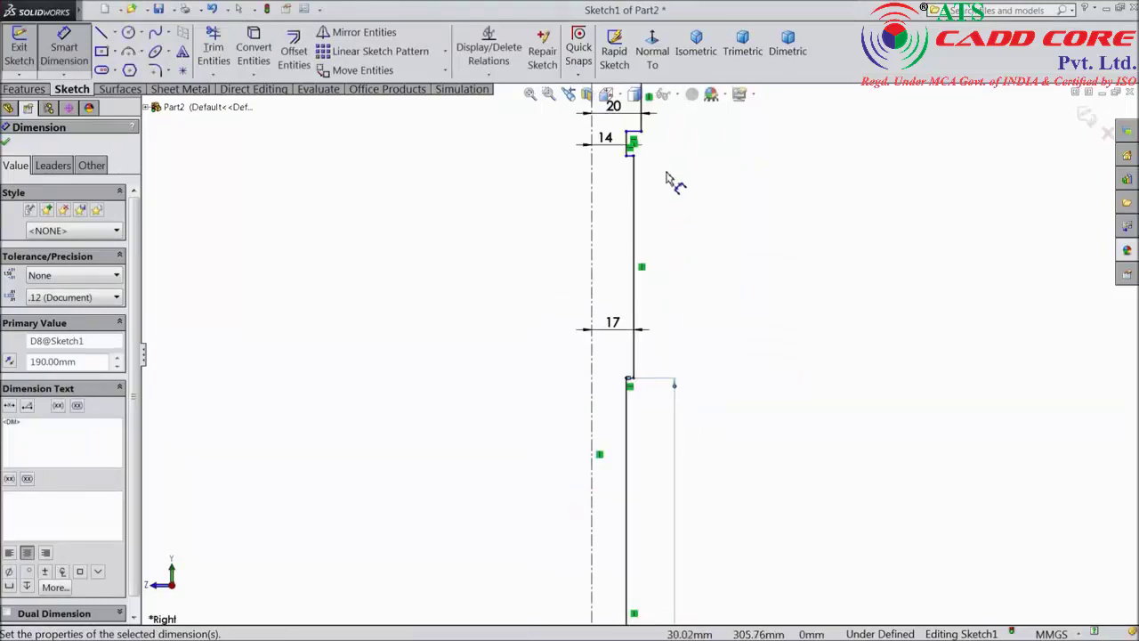
{"action": "scroll", "coordinate": [665, 186], "scroll_direction": "down", "scroll_amount": 2}
{"action": "left_click", "coordinate": [610, 374]}
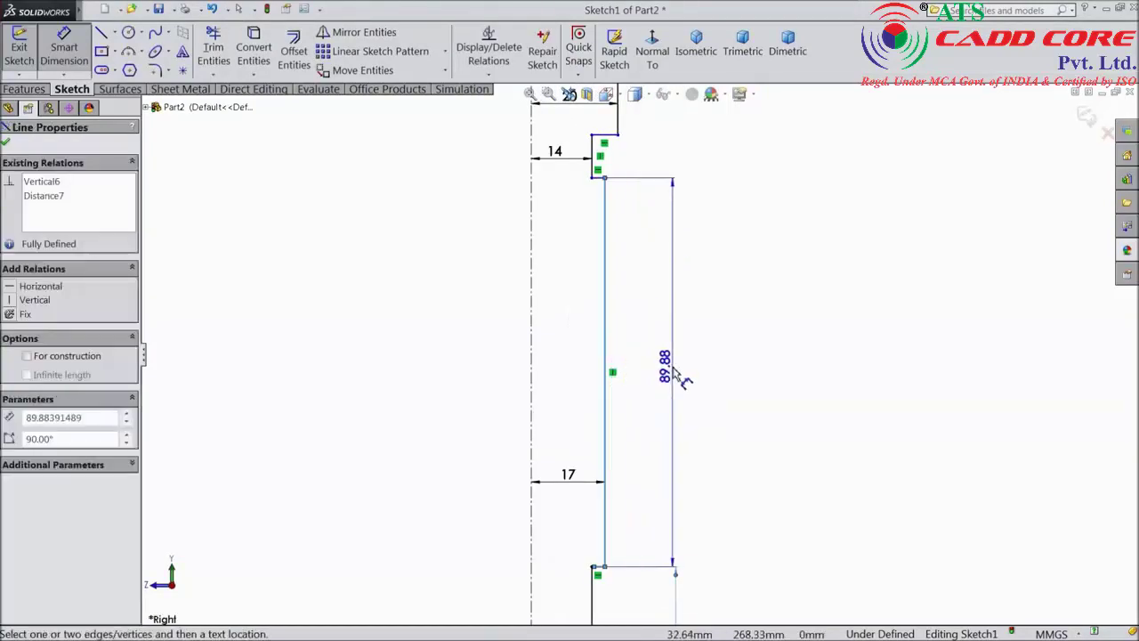
{"action": "left_click", "coordinate": [674, 374]}
{"action": "type", "text": "90"}
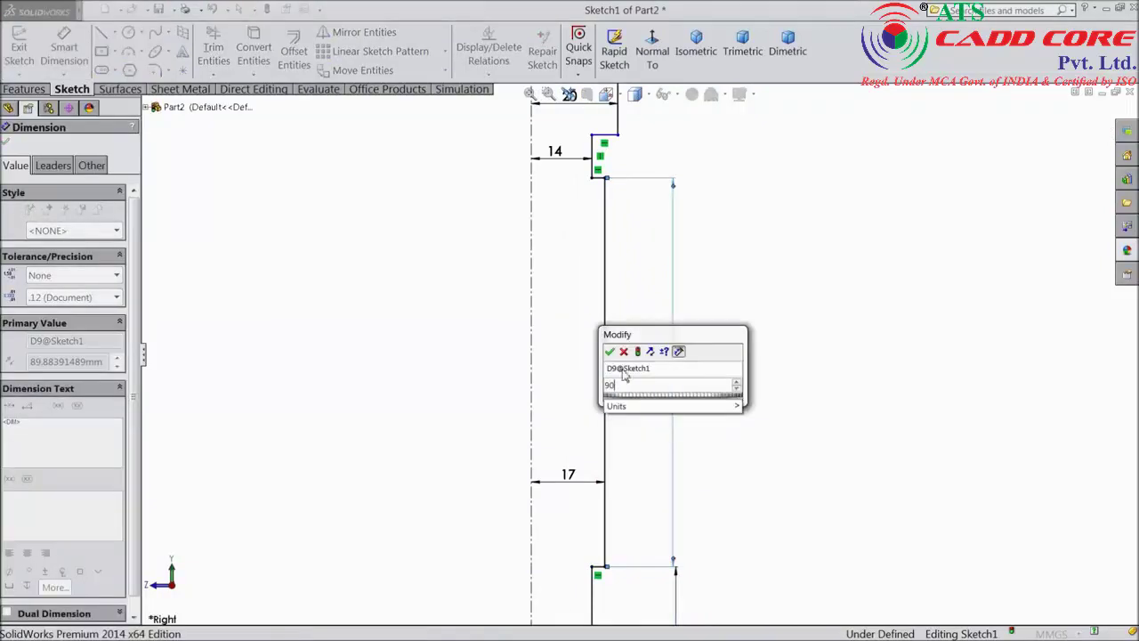
{"action": "left_click", "coordinate": [610, 352]}
{"action": "scroll", "coordinate": [610, 343], "scroll_direction": "up", "scroll_amount": 2}
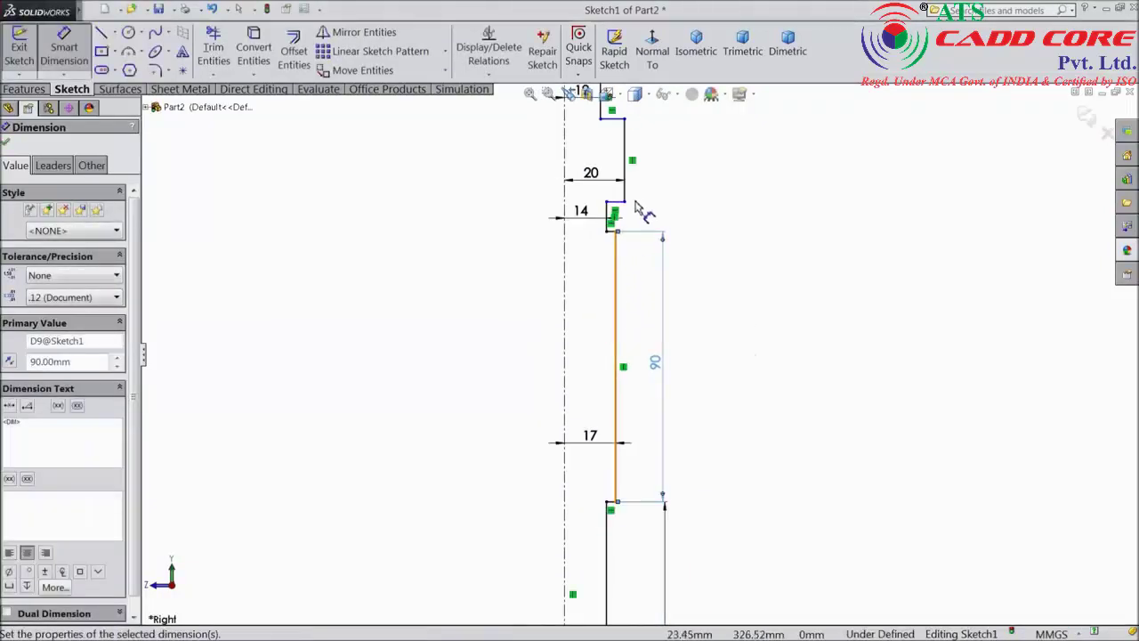
{"action": "scroll", "coordinate": [636, 207], "scroll_direction": "down", "scroll_amount": 3}
{"action": "left_click", "coordinate": [581, 273]}
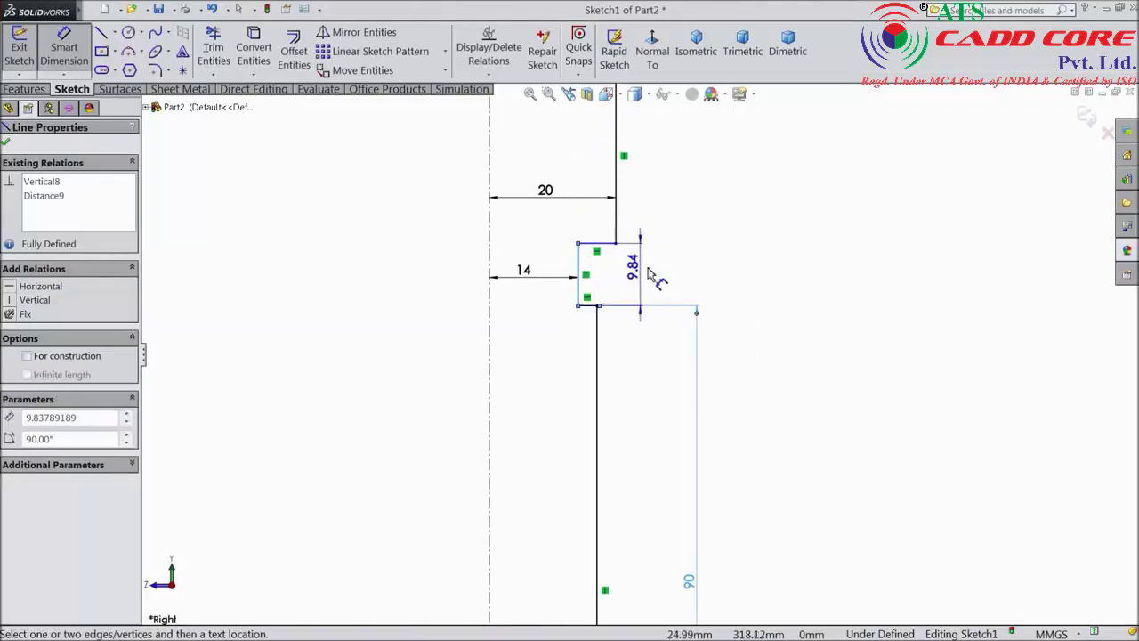
{"action": "left_click", "coordinate": [692, 274]}
{"action": "type", "text": "9"}
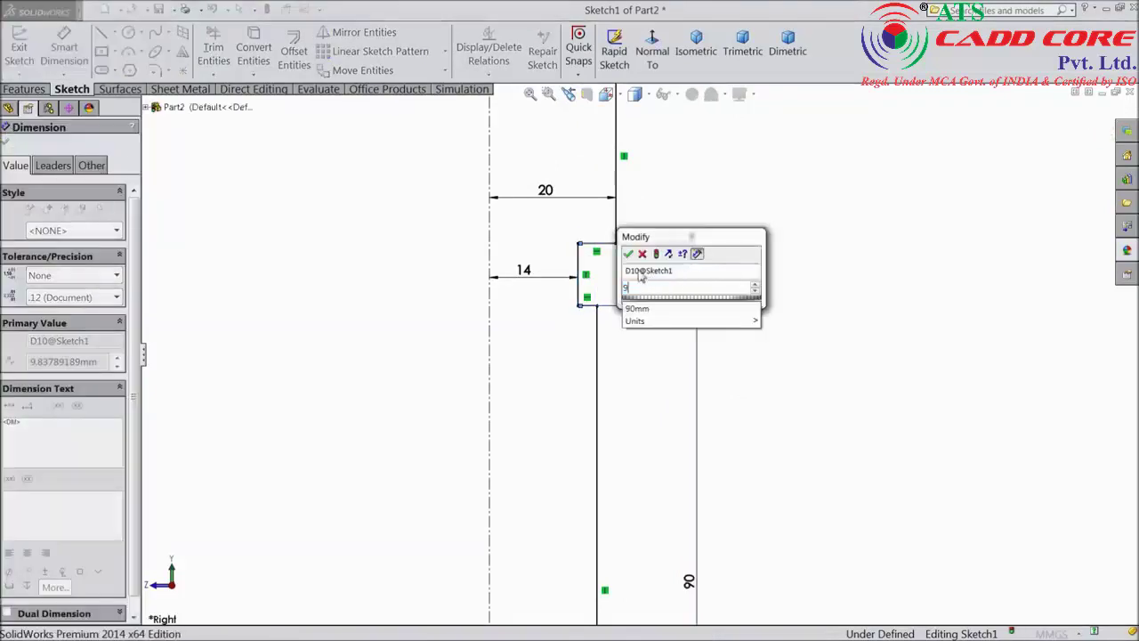
{"action": "left_click", "coordinate": [627, 253]}
Set the vertical lines at the 20 and 12 steps to 31 mm and 26 mm.
{"action": "scroll", "coordinate": [632, 264], "scroll_direction": "up", "scroll_amount": 2}
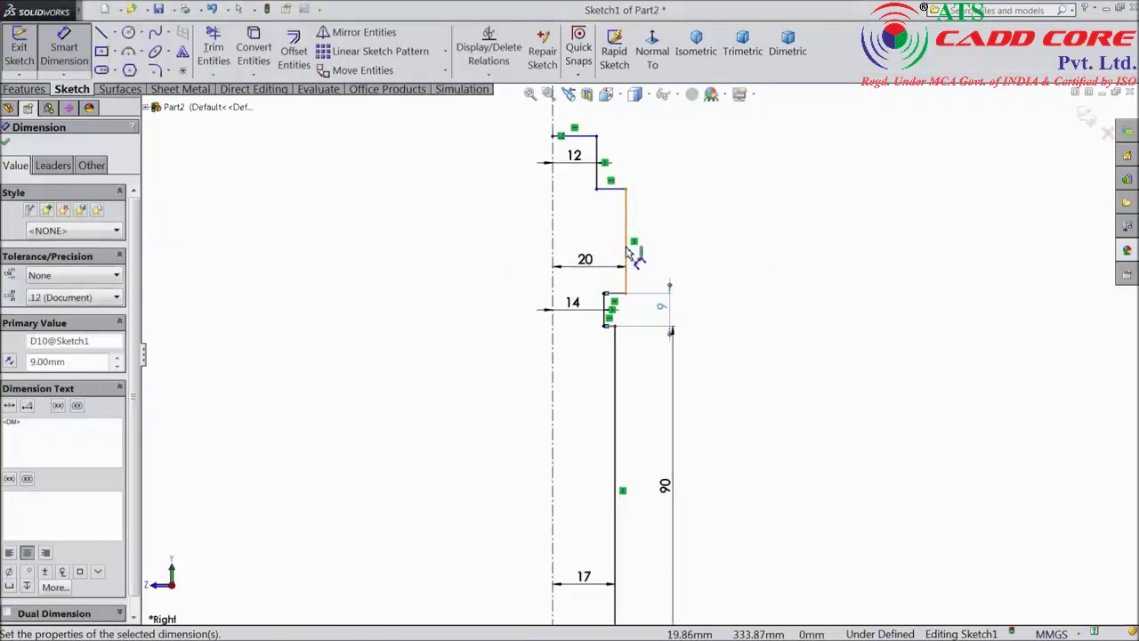
{"action": "left_click", "coordinate": [627, 250]}
{"action": "left_click", "coordinate": [673, 253]}
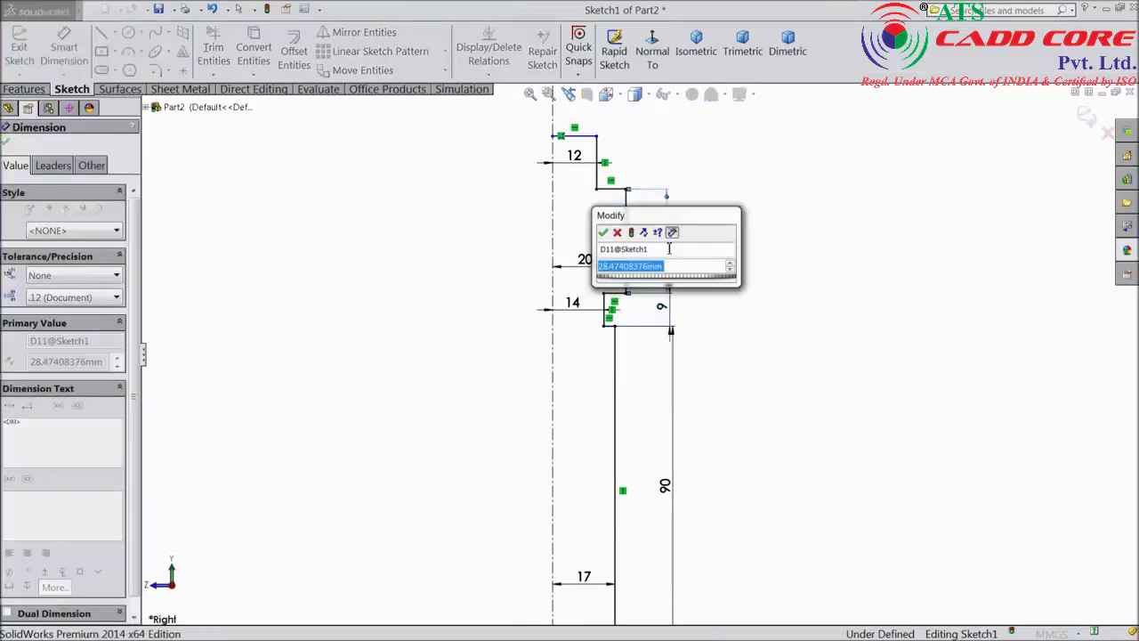
{"action": "type", "text": "31"}
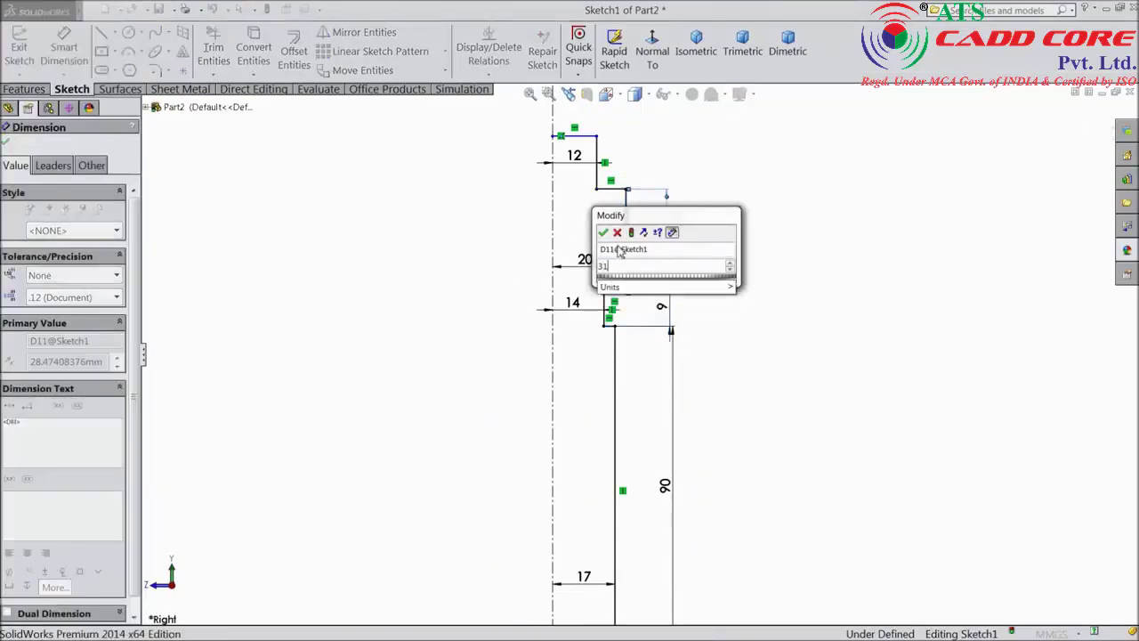
{"action": "left_click", "coordinate": [602, 232]}
{"action": "scroll", "coordinate": [620, 184], "scroll_direction": "down", "scroll_amount": 3}
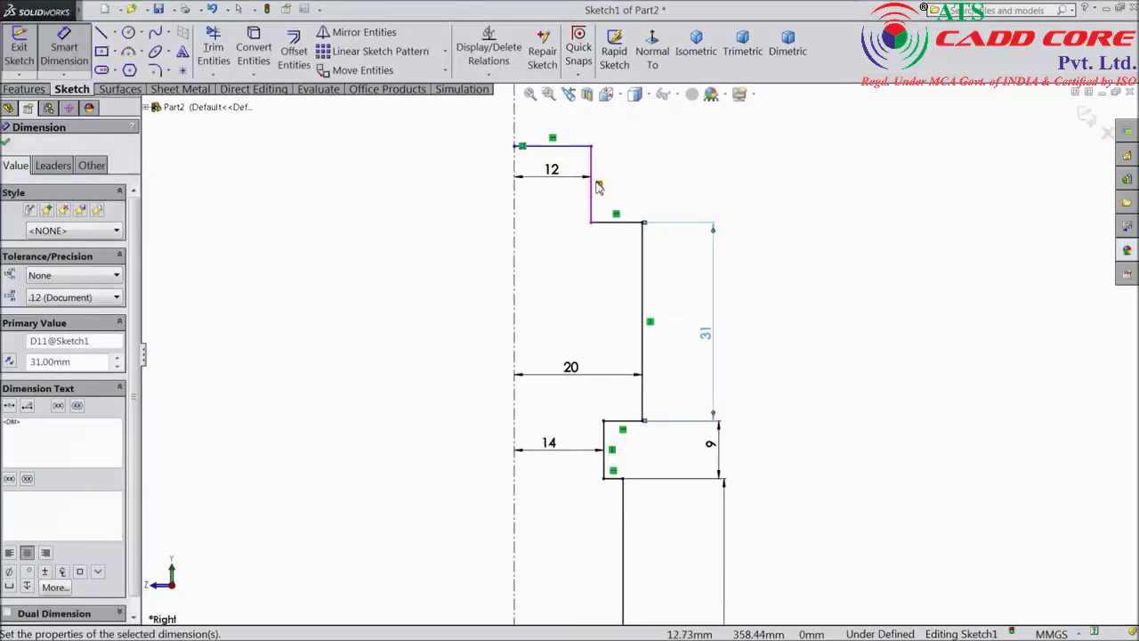
{"action": "left_click", "coordinate": [597, 187]}
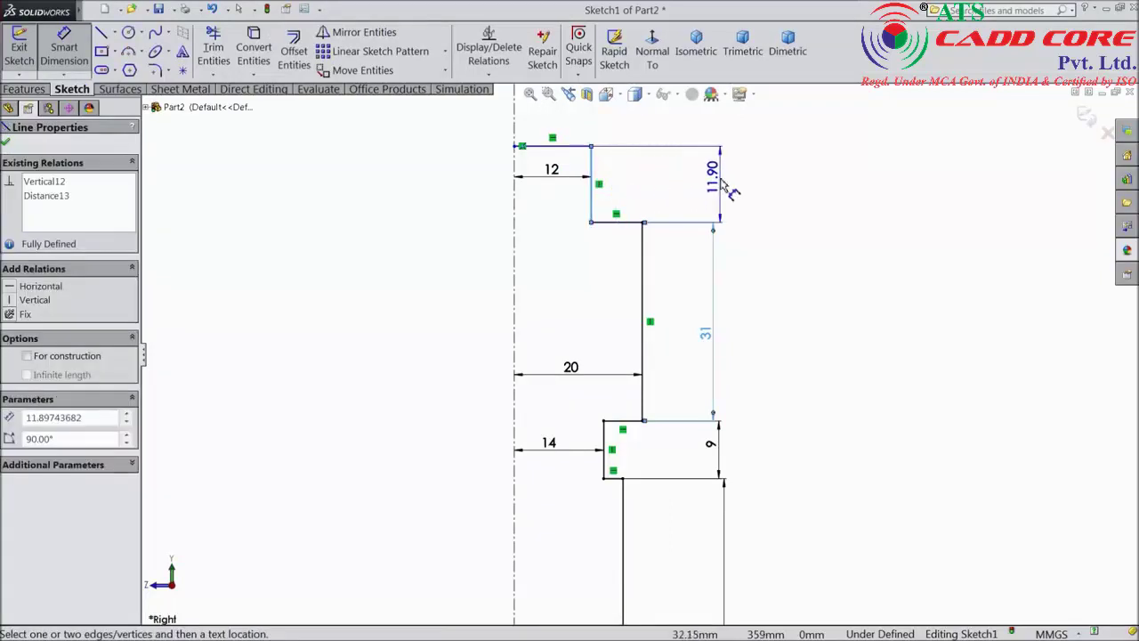
{"action": "left_click", "coordinate": [722, 182]}
{"action": "type", "text": "26"}
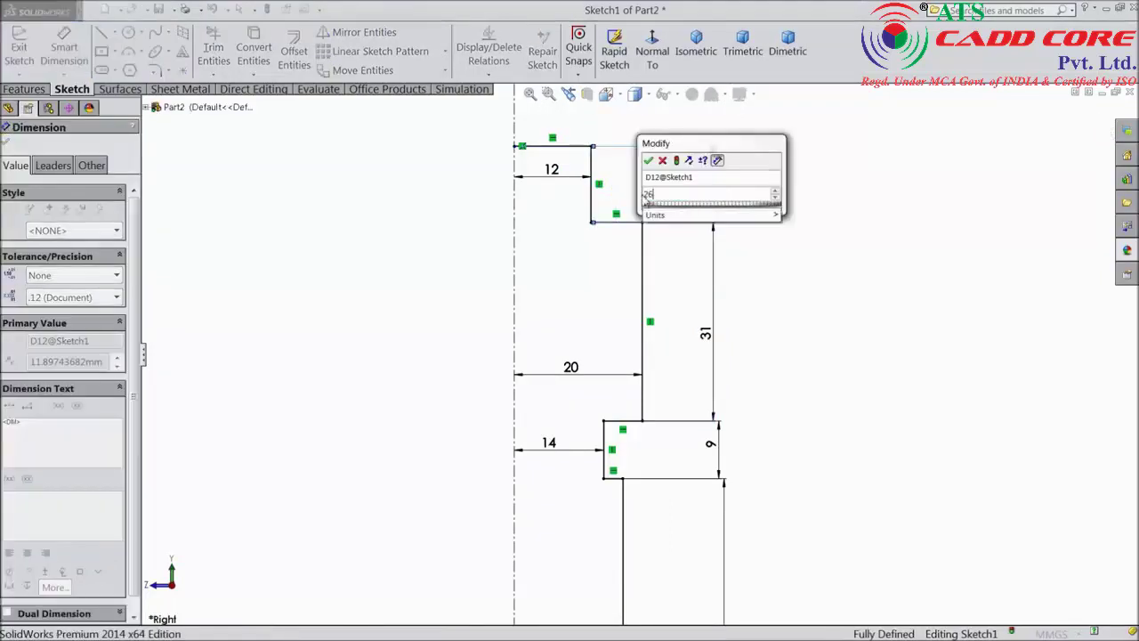
{"action": "left_click", "coordinate": [647, 161]}
{"action": "scroll", "coordinate": [644, 265], "scroll_direction": "up", "scroll_amount": 3}
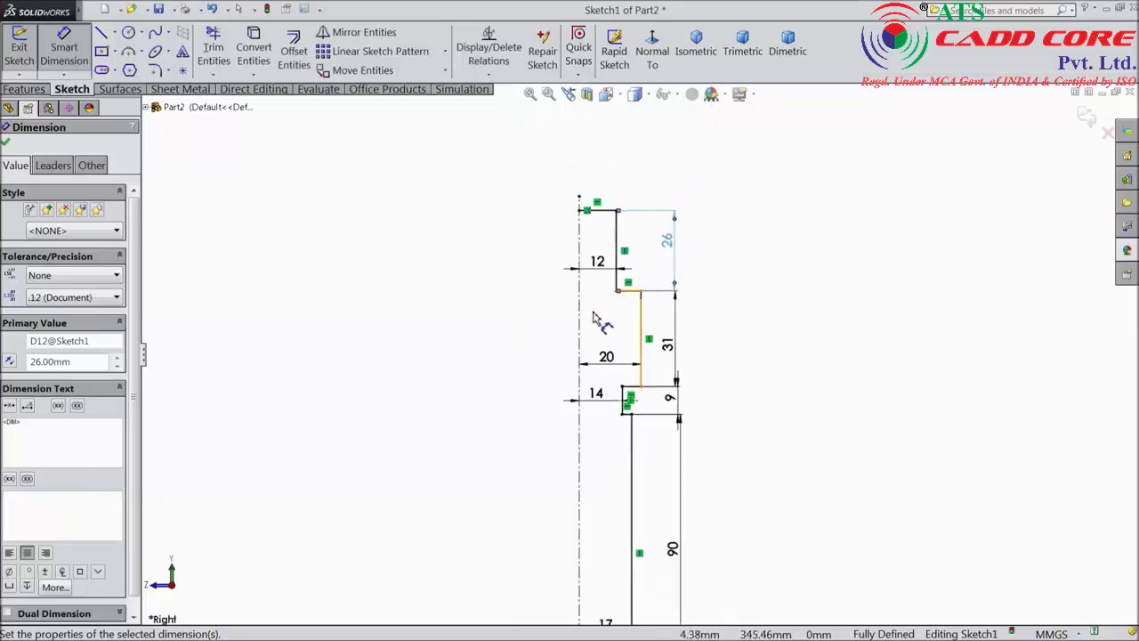
Draw a vertical axis line along the profile's left edge.
{"action": "left_click", "coordinate": [101, 32]}
{"action": "left_click", "coordinate": [583, 207]}
{"action": "scroll", "coordinate": [606, 356], "scroll_direction": "up", "scroll_amount": 3}
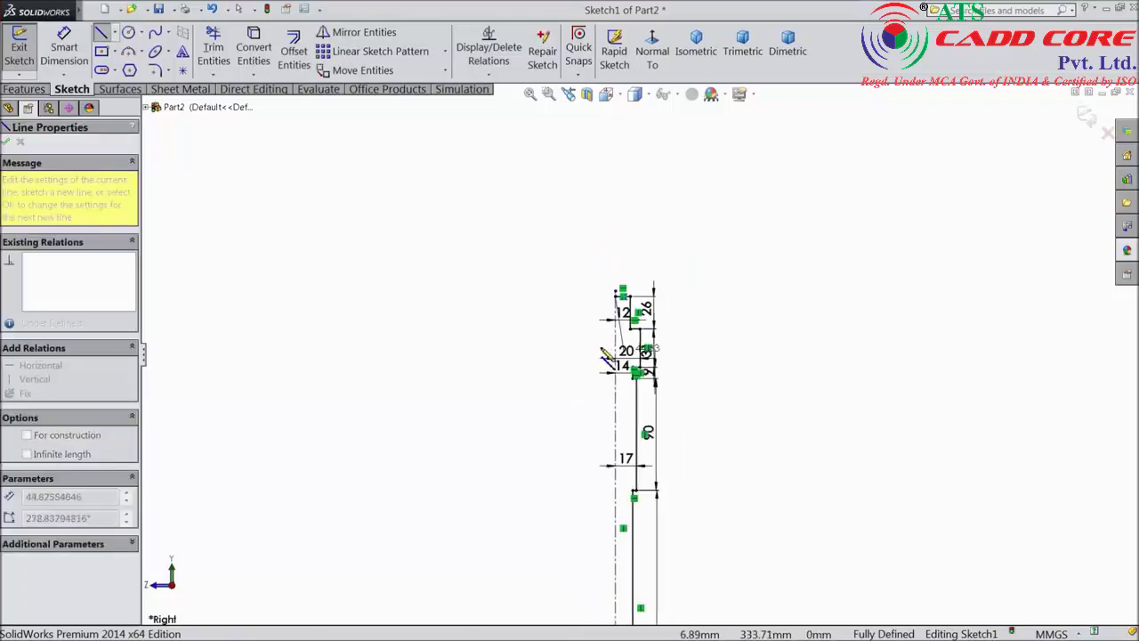
{"action": "scroll", "coordinate": [592, 462], "scroll_direction": "up", "scroll_amount": 2}
{"action": "scroll", "coordinate": [634, 512], "scroll_direction": "down", "scroll_amount": 3}
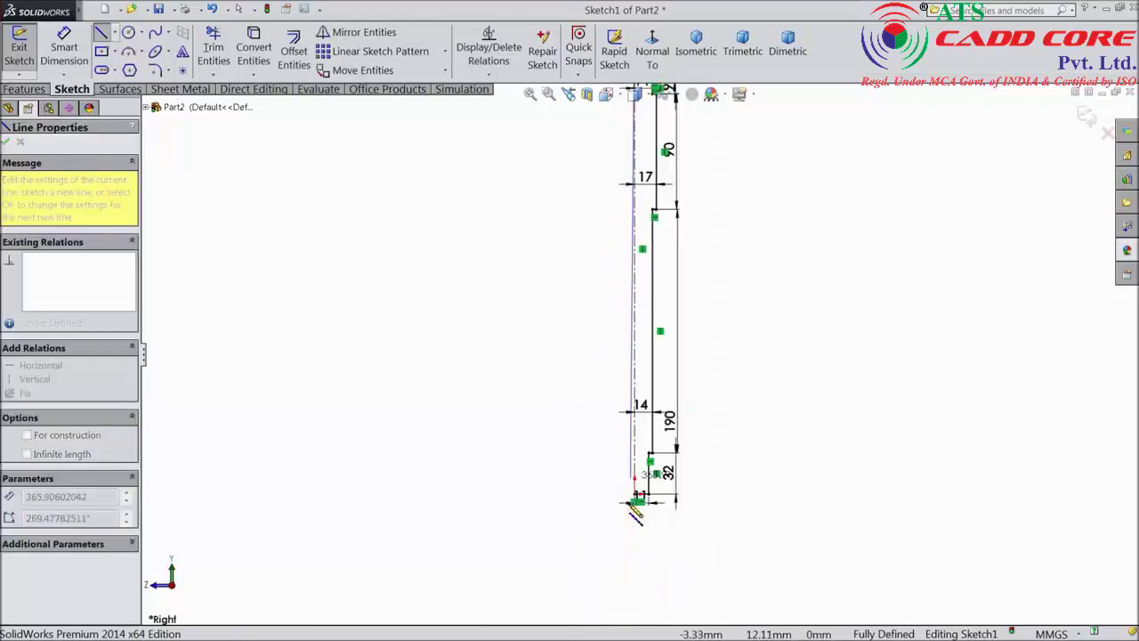
{"action": "scroll", "coordinate": [634, 509], "scroll_direction": "down", "scroll_amount": 2}
{"action": "double_click", "coordinate": [649, 412]}
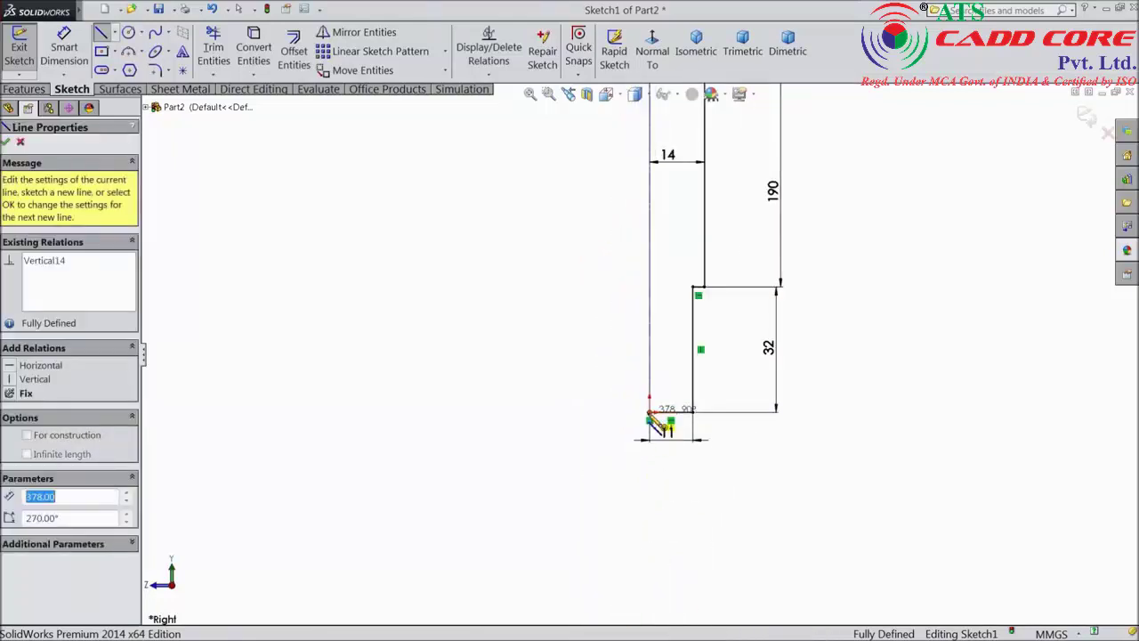
{"action": "right_click", "coordinate": [539, 363]}
{"action": "left_click", "coordinate": [559, 169]}
Revolve the stepped profile 360° about the axis line, creating Revolve1.
{"action": "scroll", "coordinate": [525, 303], "scroll_direction": "up", "scroll_amount": 2}
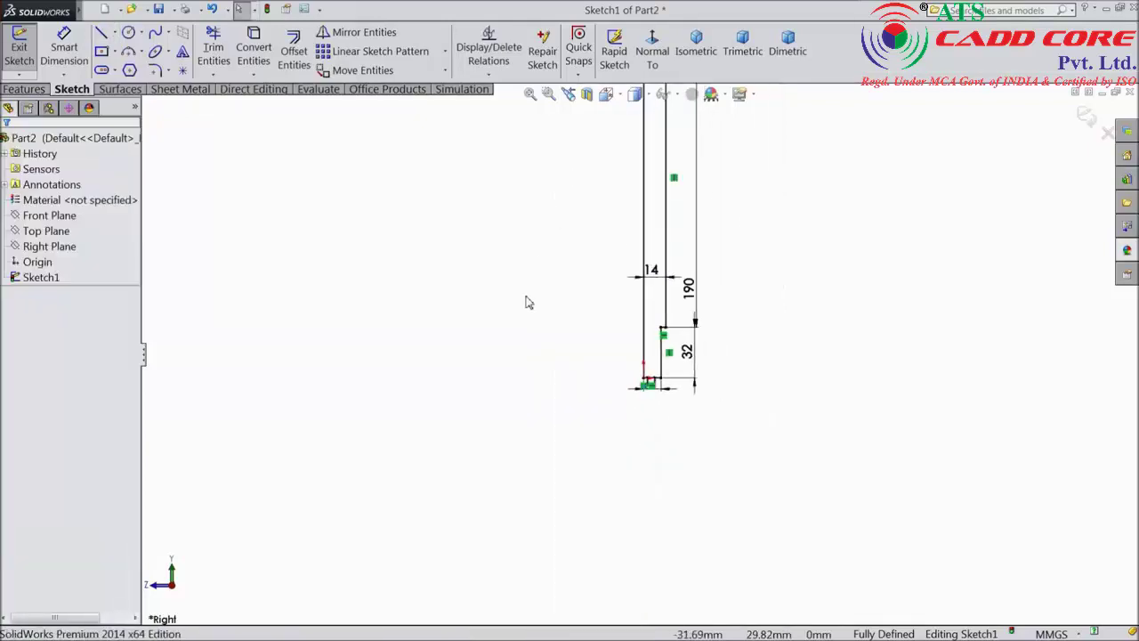
{"action": "scroll", "coordinate": [526, 303], "scroll_direction": "up", "scroll_amount": 1}
{"action": "key", "text": "ctrl+Down"}
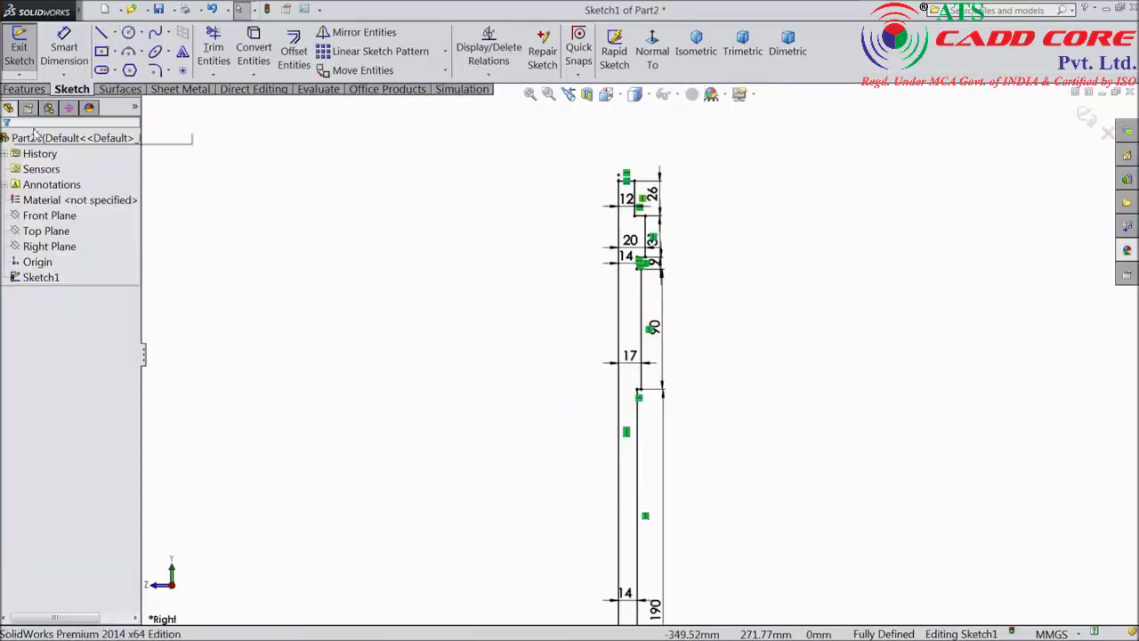
{"action": "left_click", "coordinate": [23, 89]}
{"action": "left_click", "coordinate": [78, 55]}
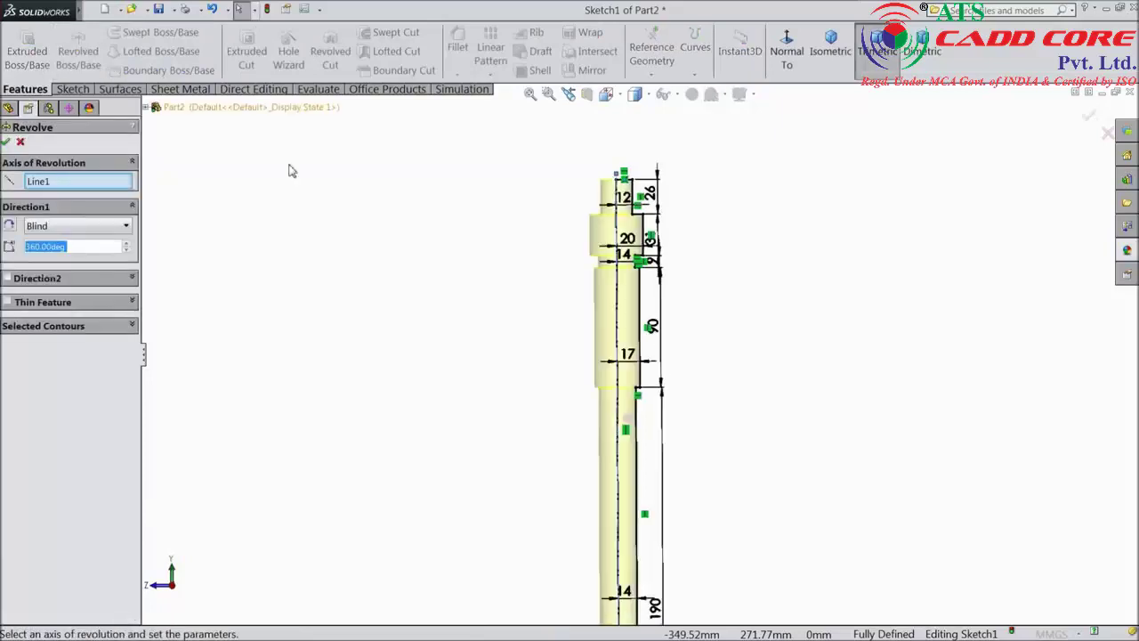
{"action": "scroll", "coordinate": [676, 247], "scroll_direction": "down", "scroll_amount": 3}
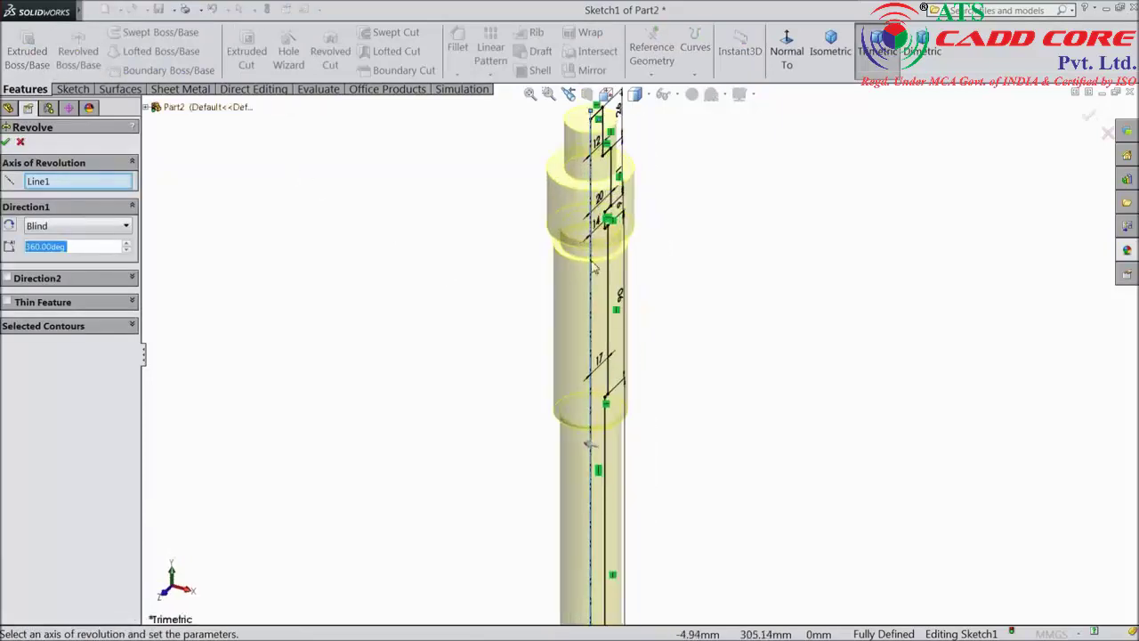
{"action": "left_click", "coordinate": [8, 143]}
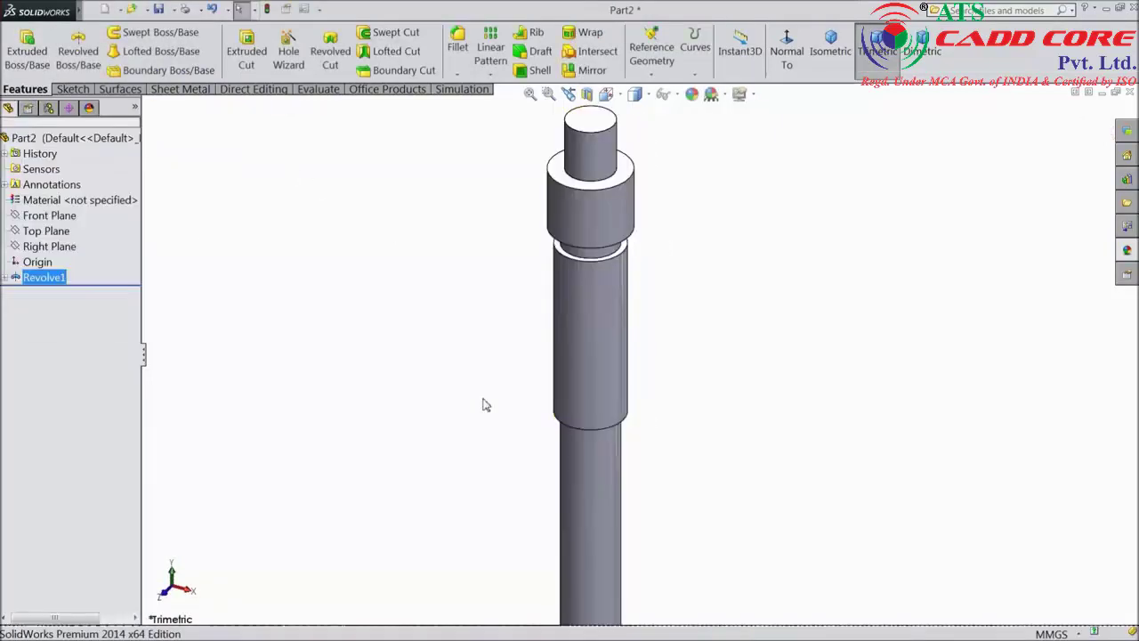
{"action": "middle_click_drag", "start_coordinate": [499, 463], "coordinate": [421, 498]}
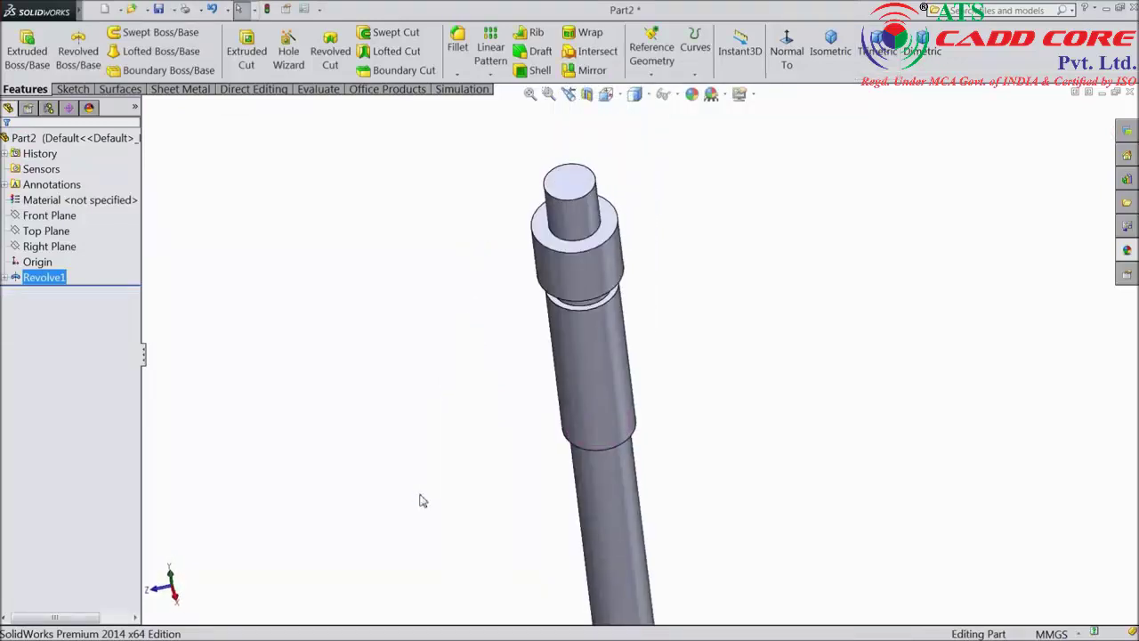
Start a sketch on the collar's top ring face and draw a centre rectangle from the shaft axis.
{"action": "left_click", "coordinate": [589, 246]}
{"action": "left_click", "coordinate": [631, 208]}
{"action": "left_click", "coordinate": [786, 44]}
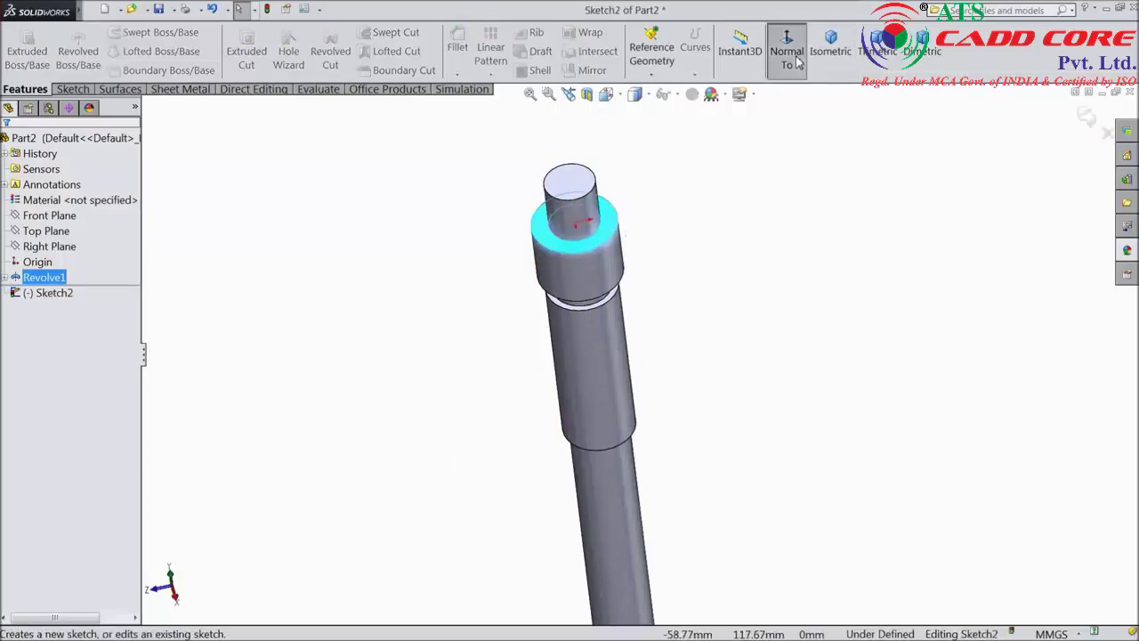
{"action": "left_click", "coordinate": [72, 89]}
{"action": "left_click", "coordinate": [102, 52]}
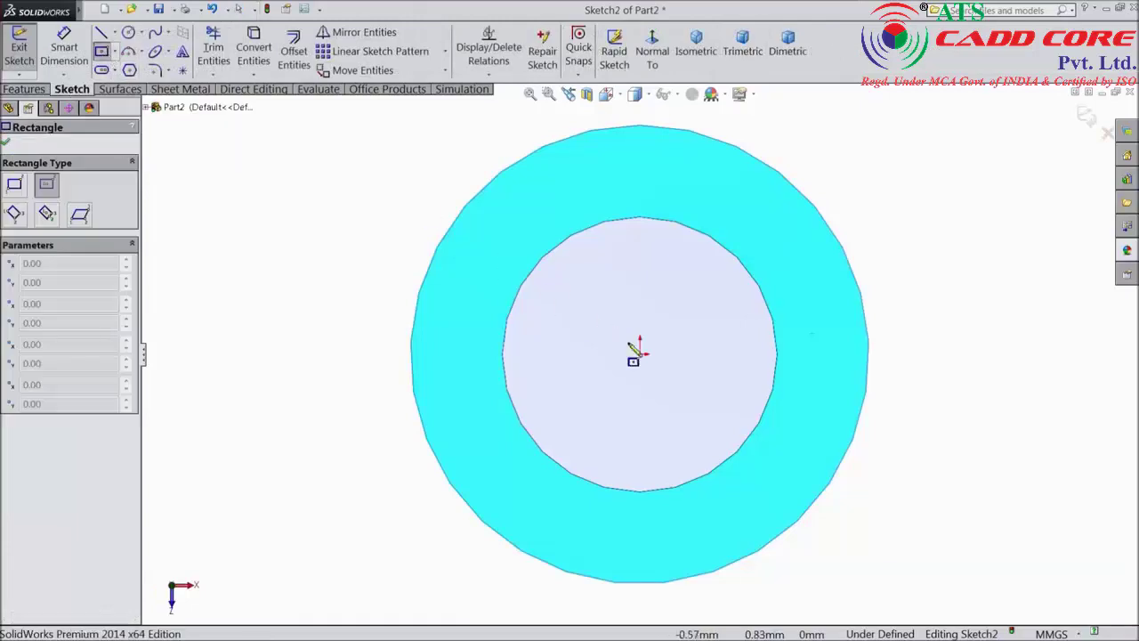
{"action": "left_click", "coordinate": [639, 353]}
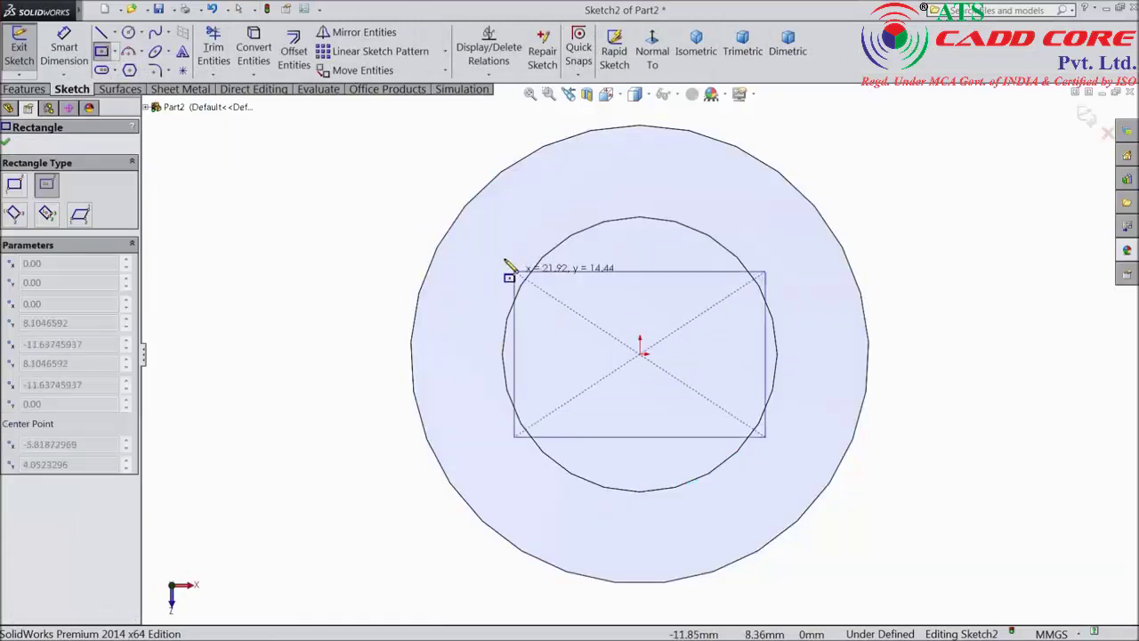
{"action": "left_click", "coordinate": [483, 228]}
Dimension the rectangle's width and height to 25 mm each.
{"action": "left_click", "coordinate": [85, 64]}
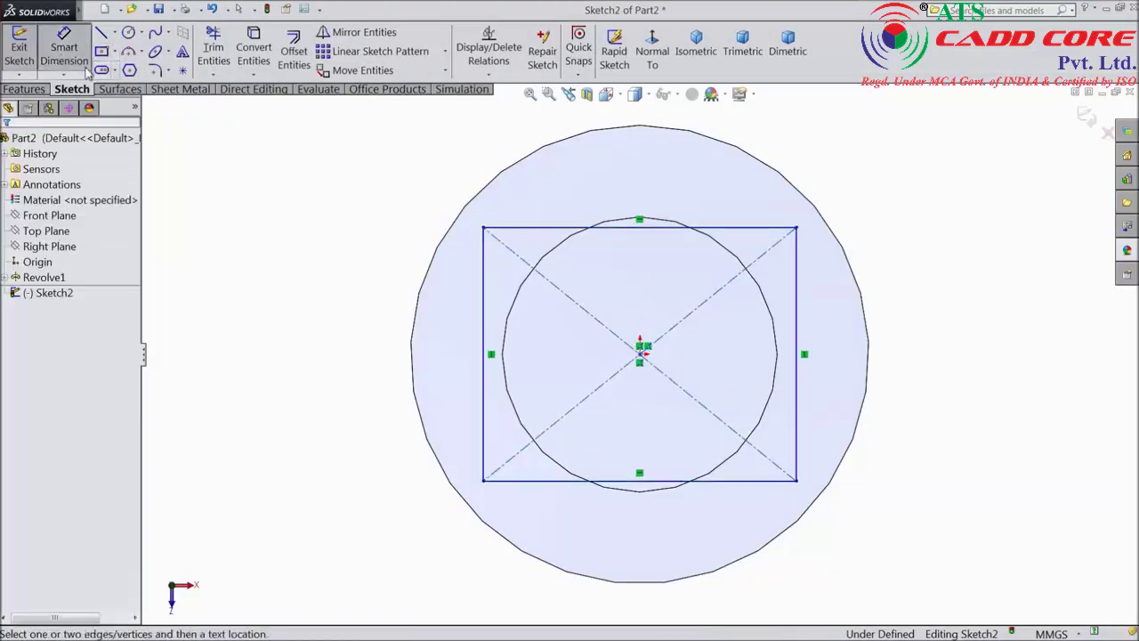
{"action": "left_click", "coordinate": [555, 228]}
{"action": "left_click", "coordinate": [598, 194]}
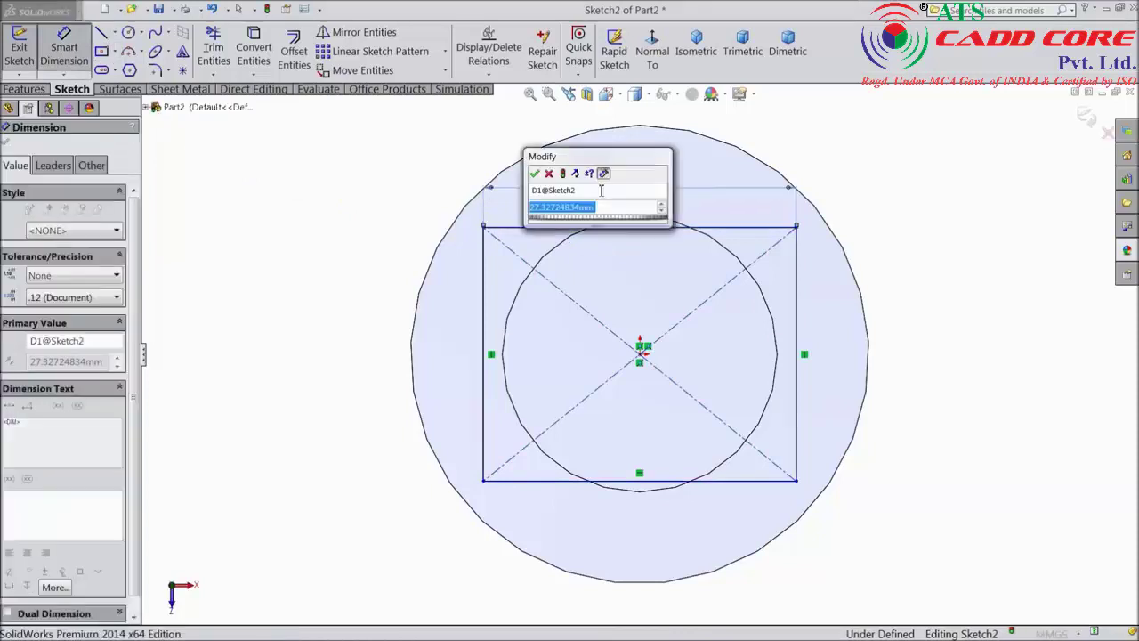
{"action": "type", "text": "25"}
{"action": "key", "text": "Return"}
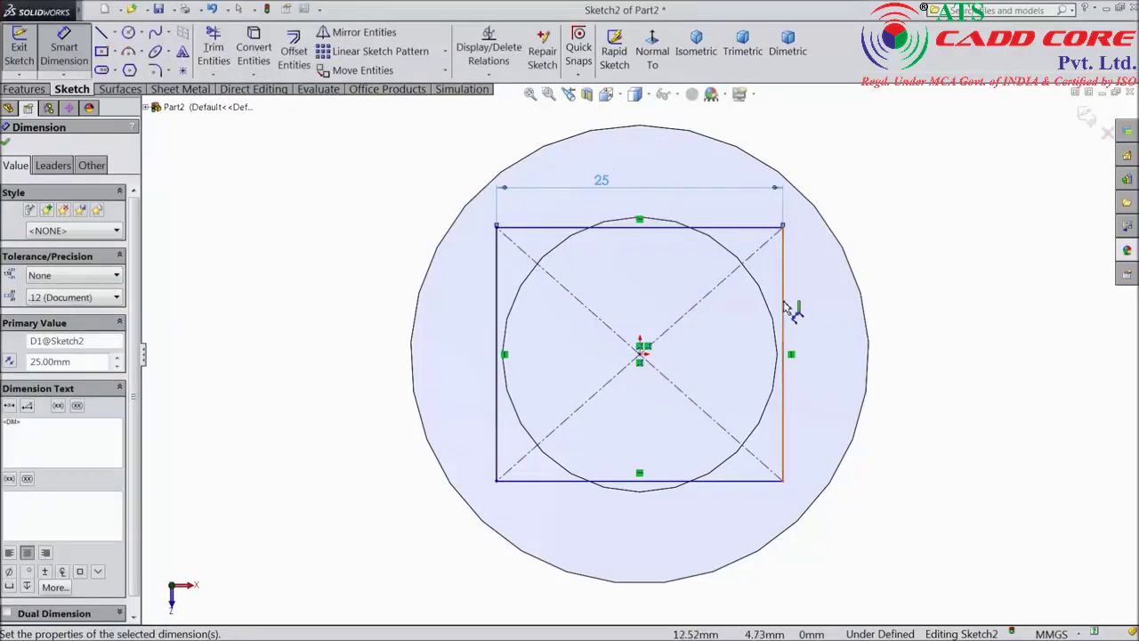
{"action": "left_click", "coordinate": [788, 311]}
{"action": "left_click", "coordinate": [906, 333]}
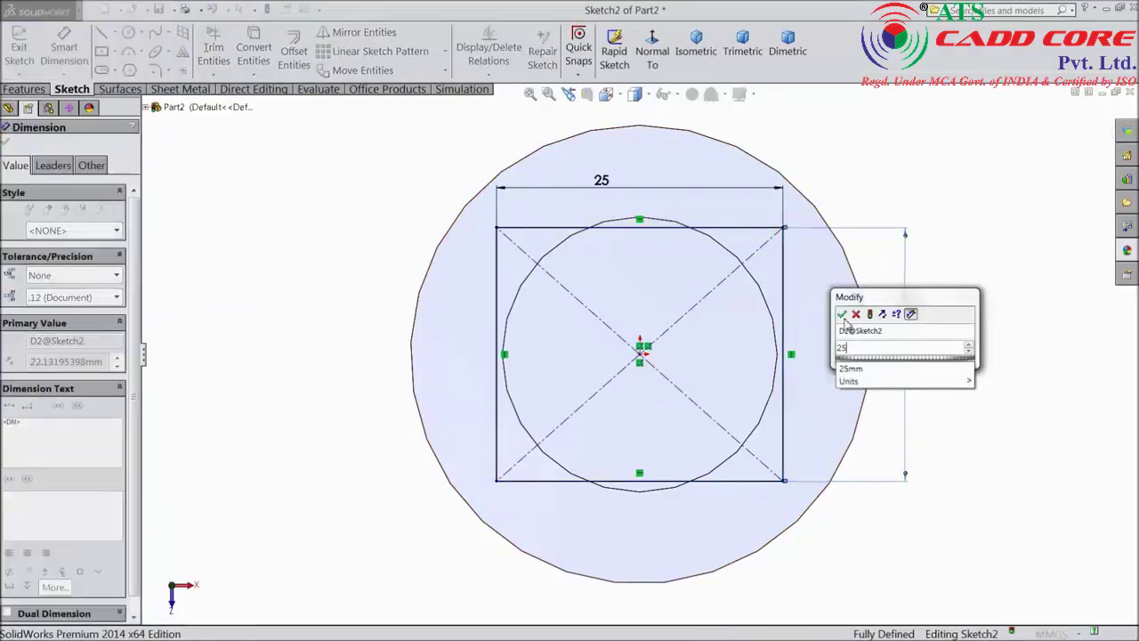
{"action": "type", "text": "25"}
{"action": "key", "text": "Return"}
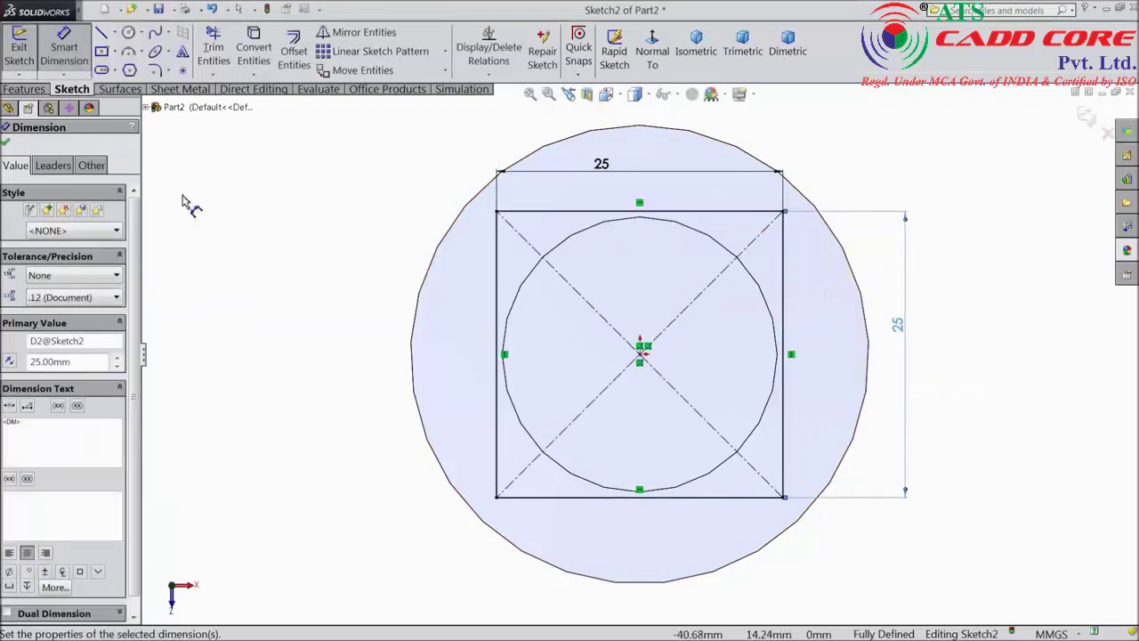
{"action": "left_click", "coordinate": [6, 142]}
{"action": "left_click", "coordinate": [23, 89]}
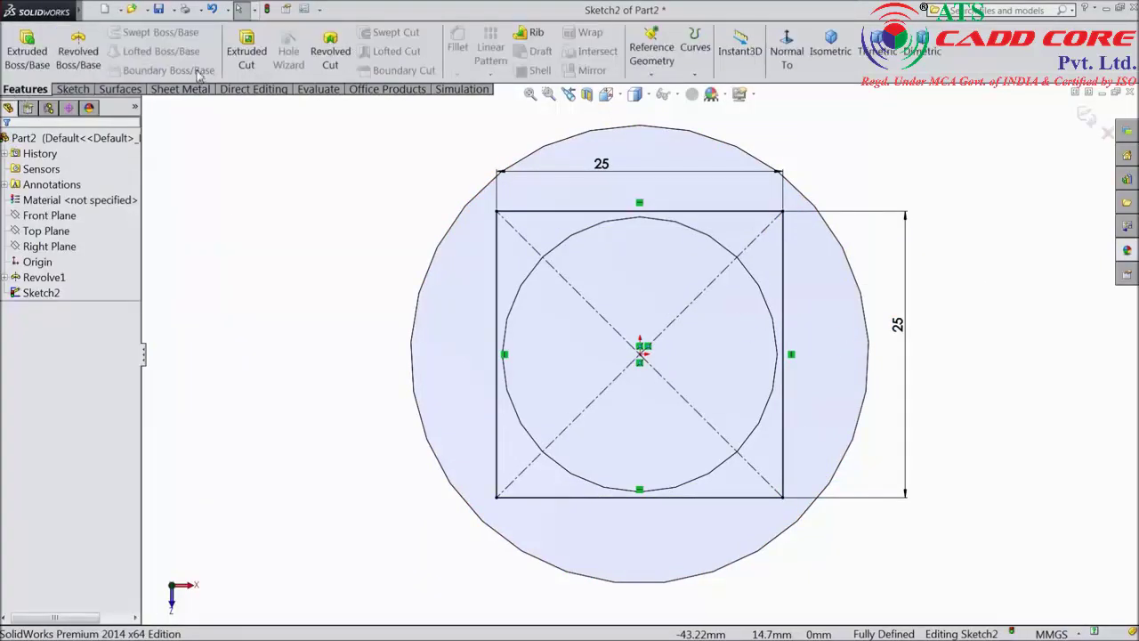
Cut-extrude the square sketch to an offset of 3 mm from the collar's lower ring face.
{"action": "left_click", "coordinate": [247, 54]}
{"action": "left_click", "coordinate": [72, 230]}
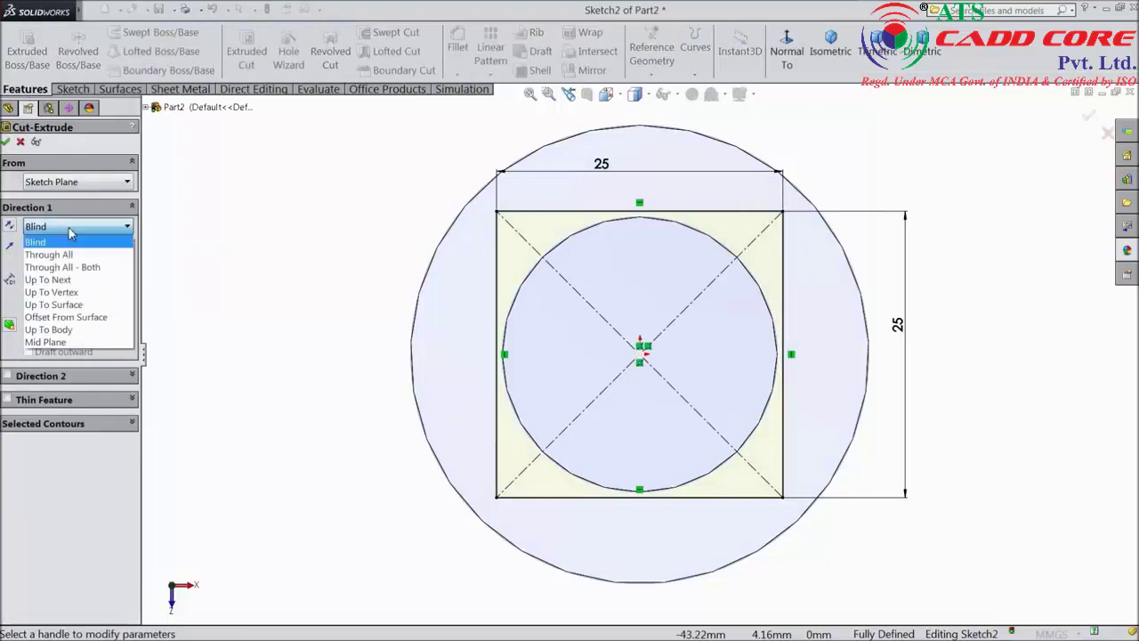
{"action": "left_click", "coordinate": [66, 317]}
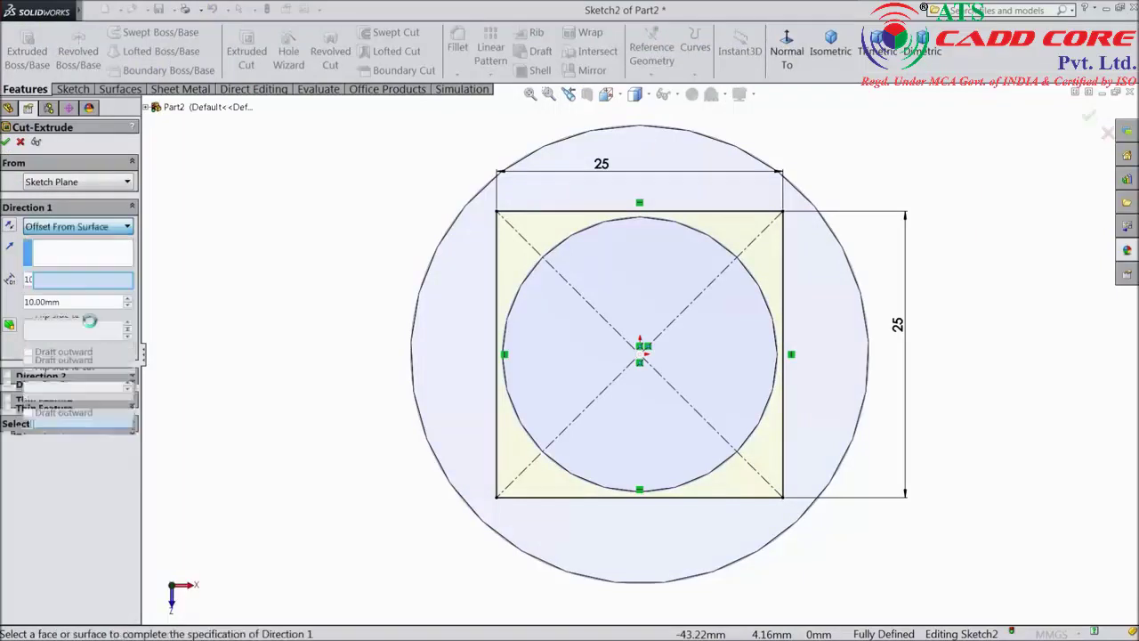
{"action": "mouse_move", "coordinate": [355, 476]}
{"action": "middle_mouse_down"}
{"action": "mouse_move", "coordinate": [366, 387]}
{"action": "mouse_move", "coordinate": [358, 401]}
{"action": "mouse_move", "coordinate": [498, 356]}
{"action": "mouse_move", "coordinate": [486, 275]}
{"action": "middle_mouse_up"}
{"action": "scroll", "coordinate": [361, 405], "scroll_direction": "up", "scroll_amount": 5}
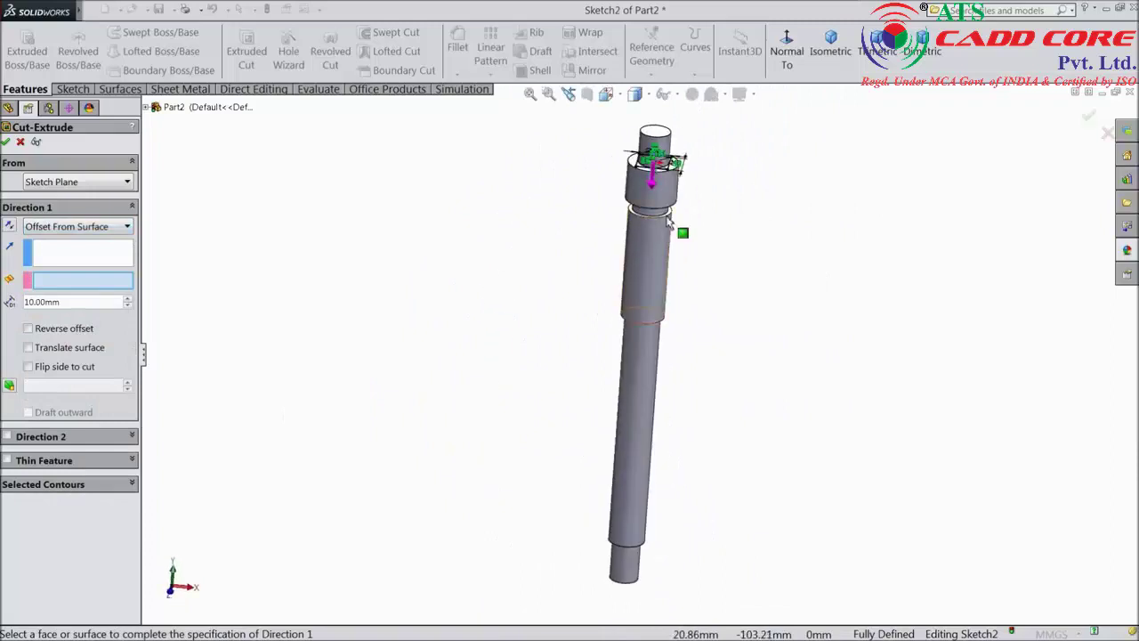
{"action": "scroll", "coordinate": [678, 255], "scroll_direction": "down", "scroll_amount": 5}
{"action": "middle_click_drag", "start_coordinate": [678, 256], "coordinate": [659, 263]}
{"action": "scroll", "coordinate": [643, 255], "scroll_direction": "down", "scroll_amount": 4}
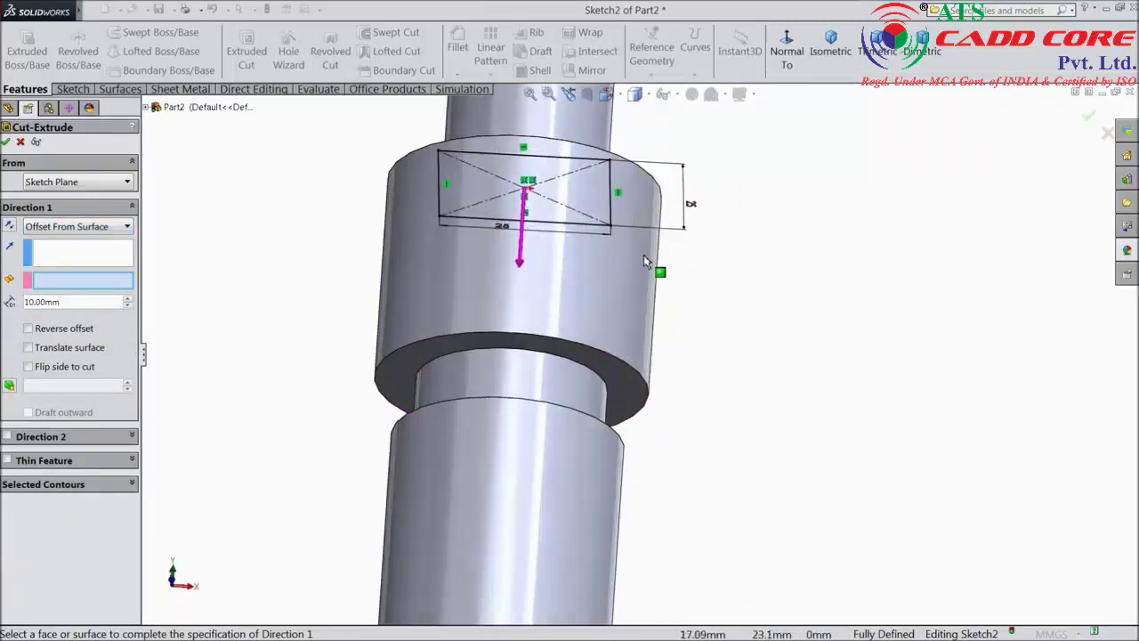
{"action": "left_click", "coordinate": [611, 375]}
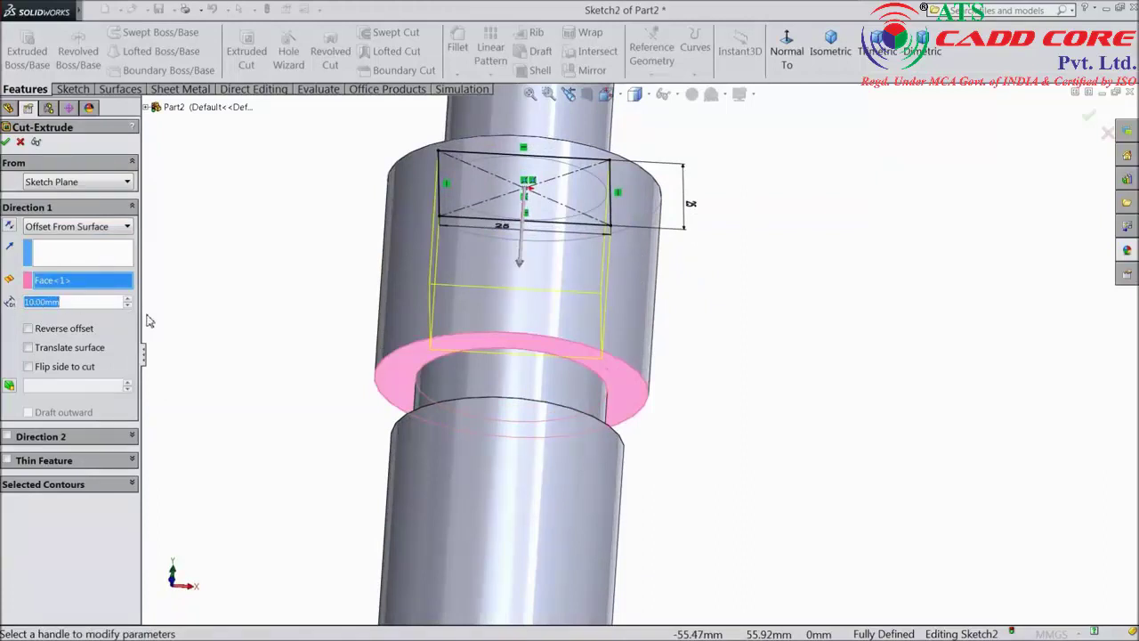
{"action": "type", "text": "3"}
{"action": "key", "text": "Return"}
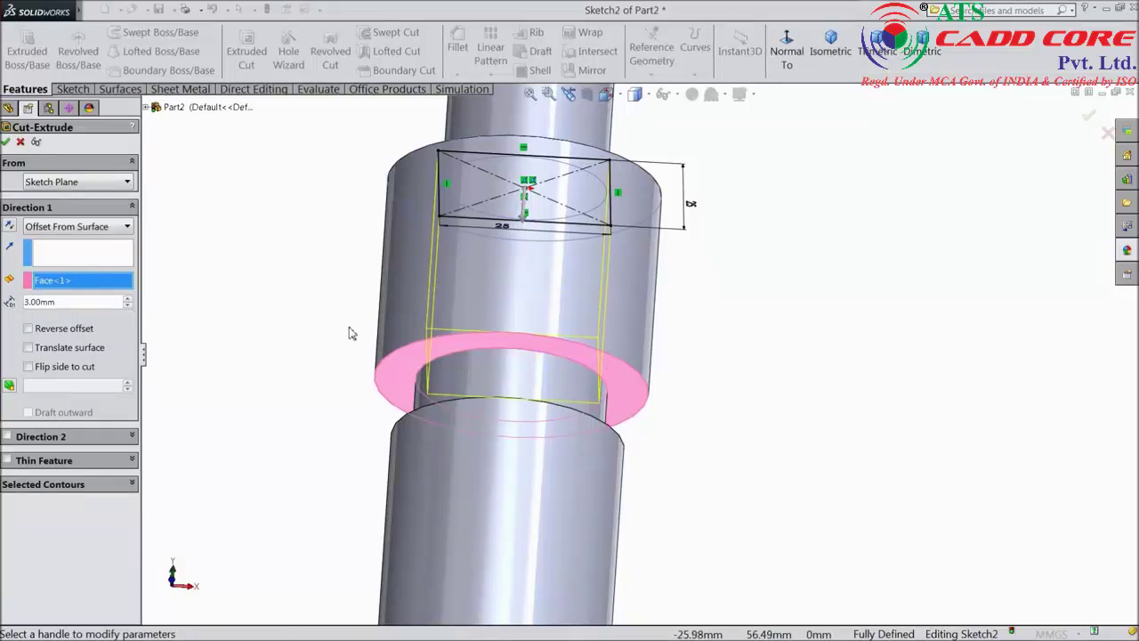
{"action": "left_click", "coordinate": [6, 142]}
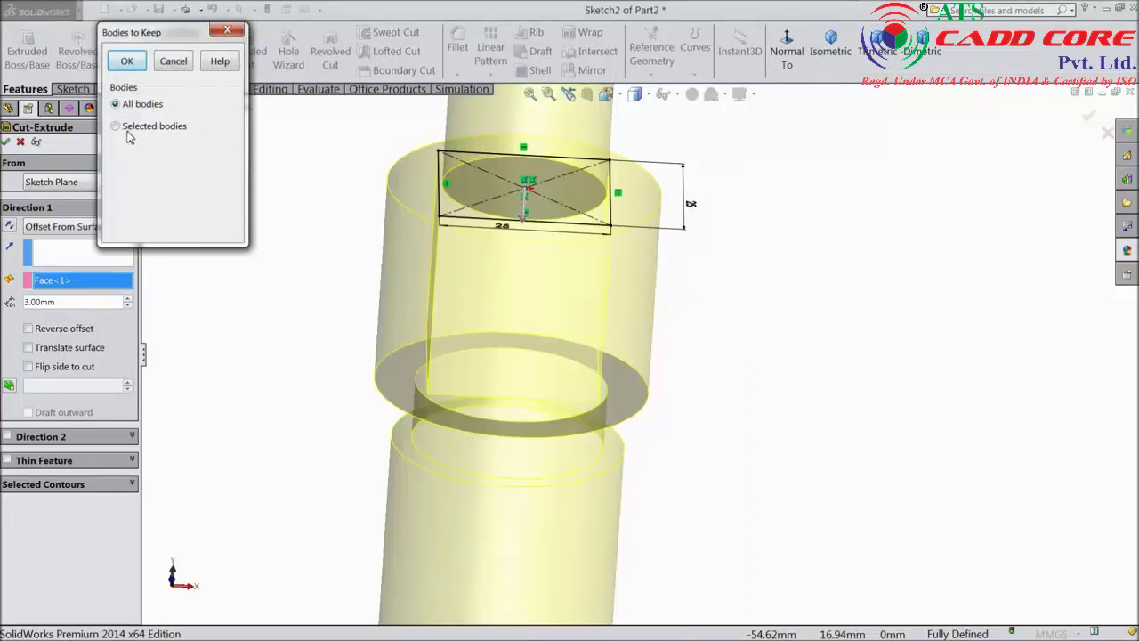
{"action": "left_click", "coordinate": [125, 63]}
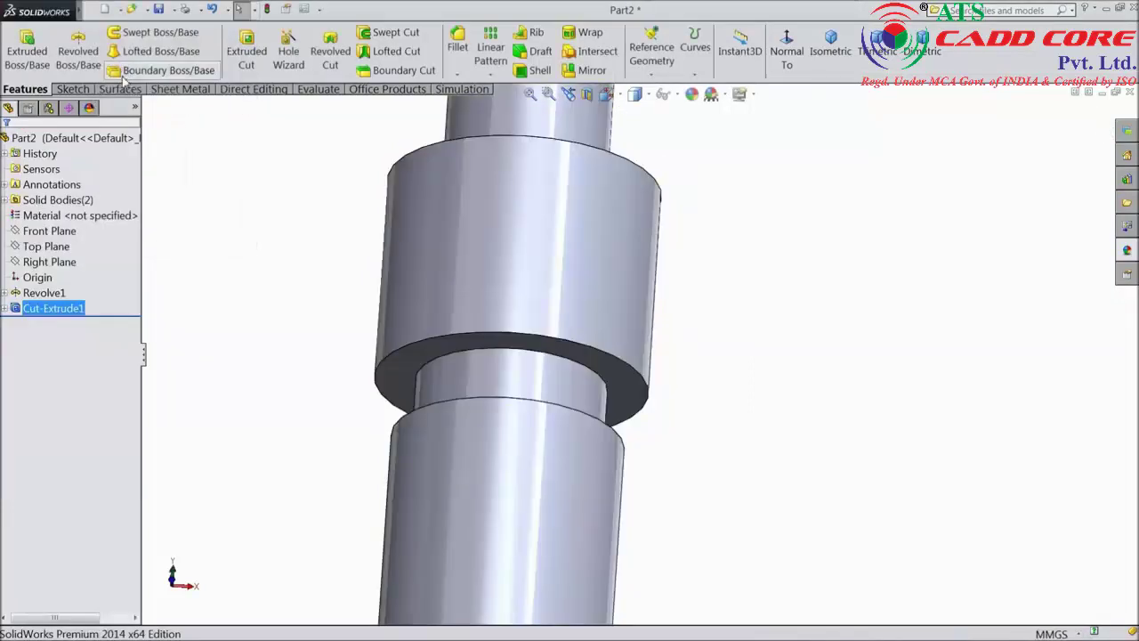
Edit Cut-Extrude1 to flip the side to cut, leaving a 25 mm square head.
{"action": "scroll", "coordinate": [253, 232], "scroll_direction": "up", "scroll_amount": 4}
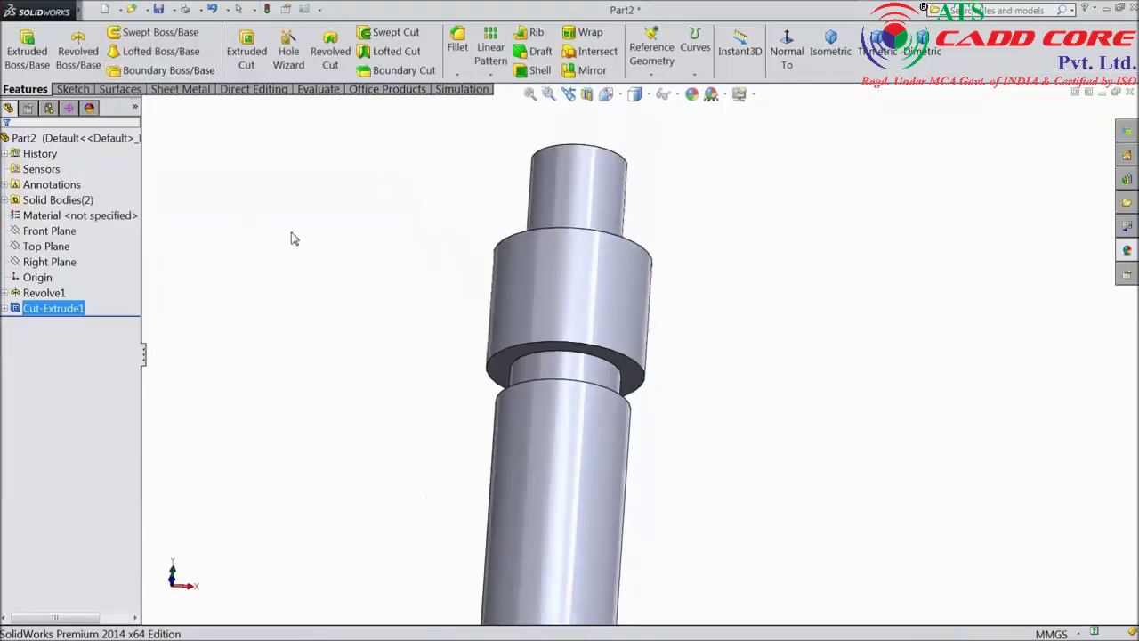
{"action": "middle_click_drag", "start_coordinate": [293, 237], "coordinate": [275, 422]}
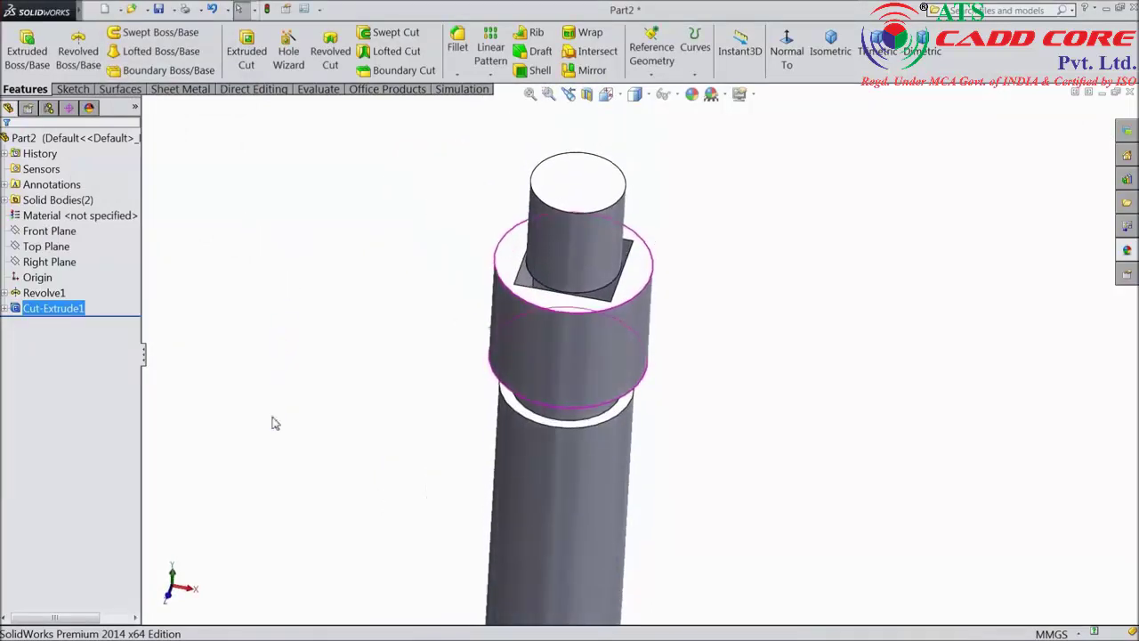
{"action": "left_click", "coordinate": [15, 309]}
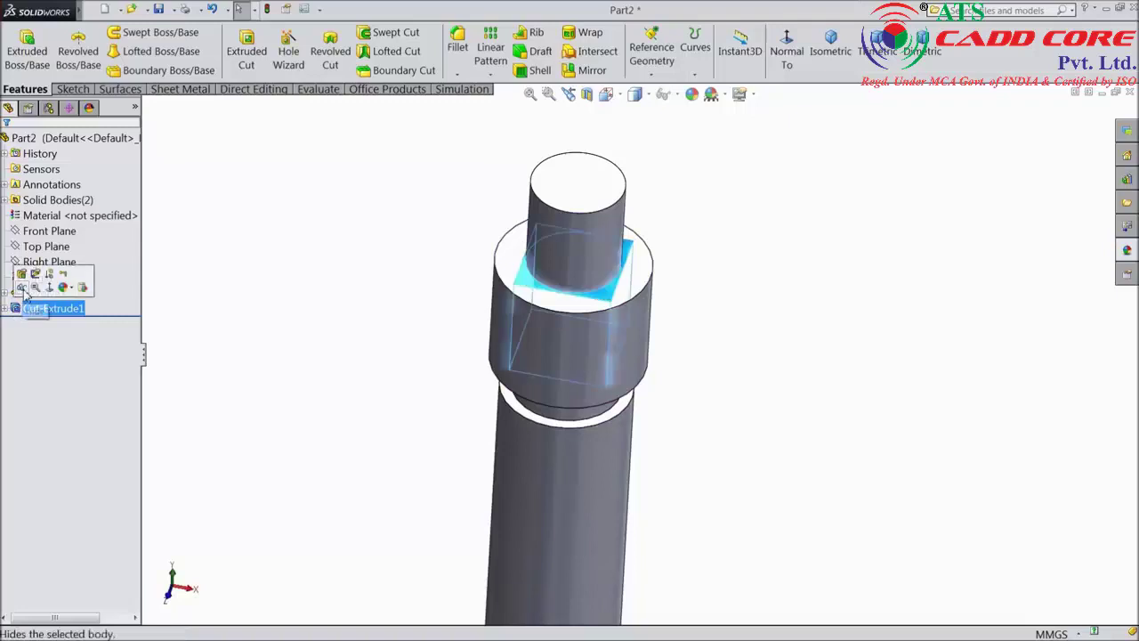
{"action": "left_click", "coordinate": [26, 279]}
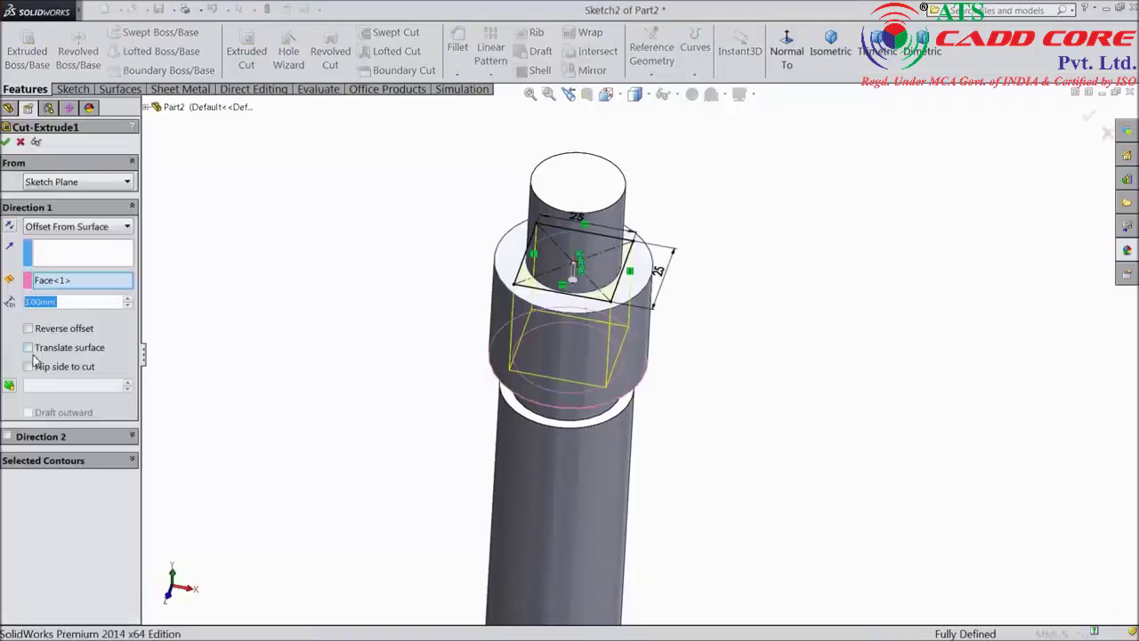
{"action": "left_click", "coordinate": [30, 366]}
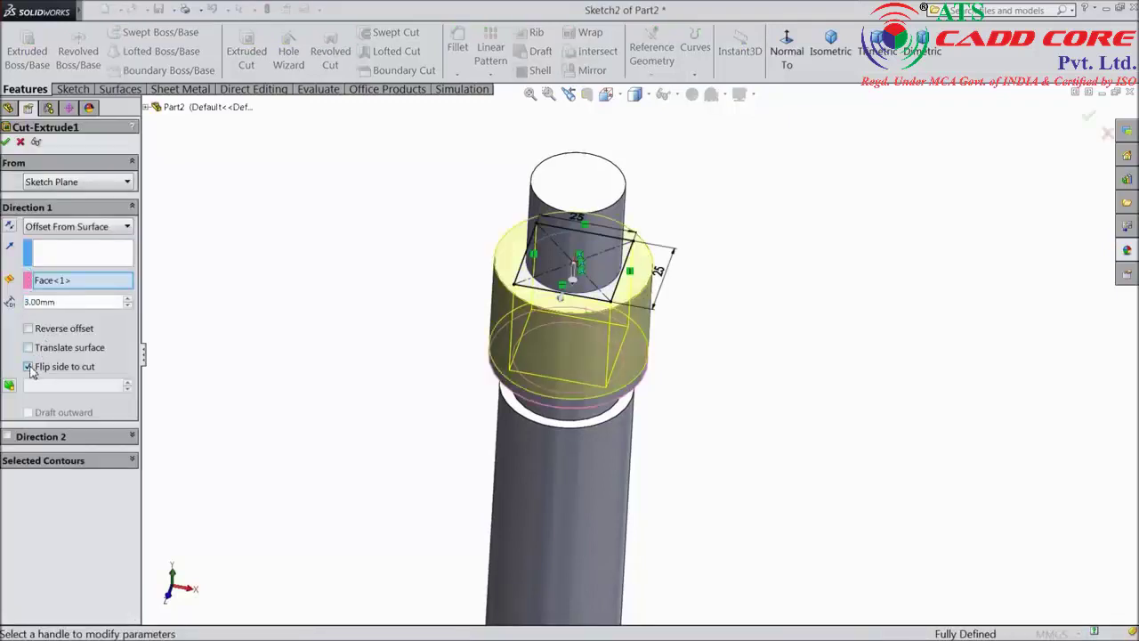
{"action": "left_click", "coordinate": [6, 142]}
{"action": "middle_click_drag", "start_coordinate": [279, 323], "coordinate": [415, 325]}
Sketch a circle on the Right Plane over the shaft, viewed normal to the plane.
{"action": "left_click", "coordinate": [52, 246]}
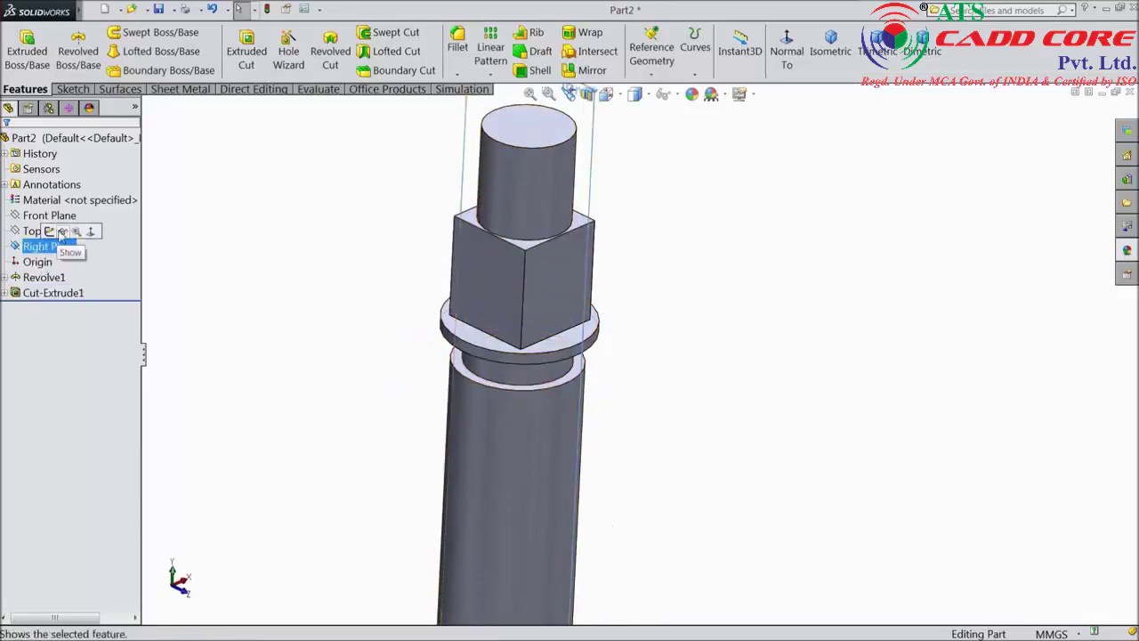
{"action": "left_click", "coordinate": [49, 215], "text": "ctrl"}
{"action": "left_click", "coordinate": [49, 232]}
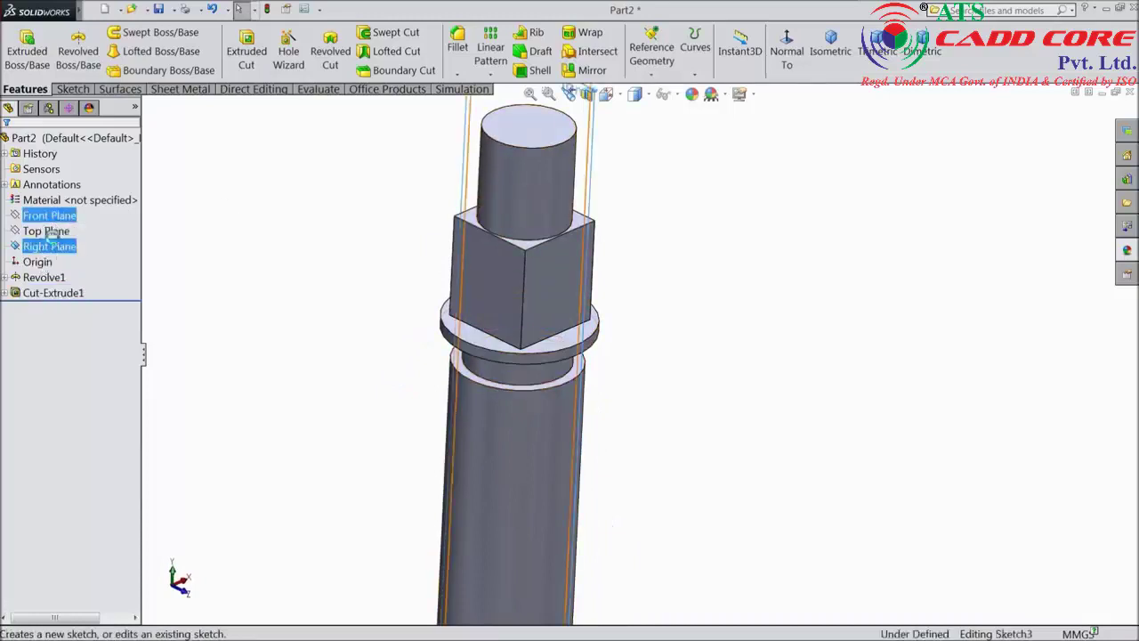
{"action": "left_click", "coordinate": [794, 60]}
{"action": "scroll", "coordinate": [611, 516], "scroll_direction": "down", "scroll_amount": 5}
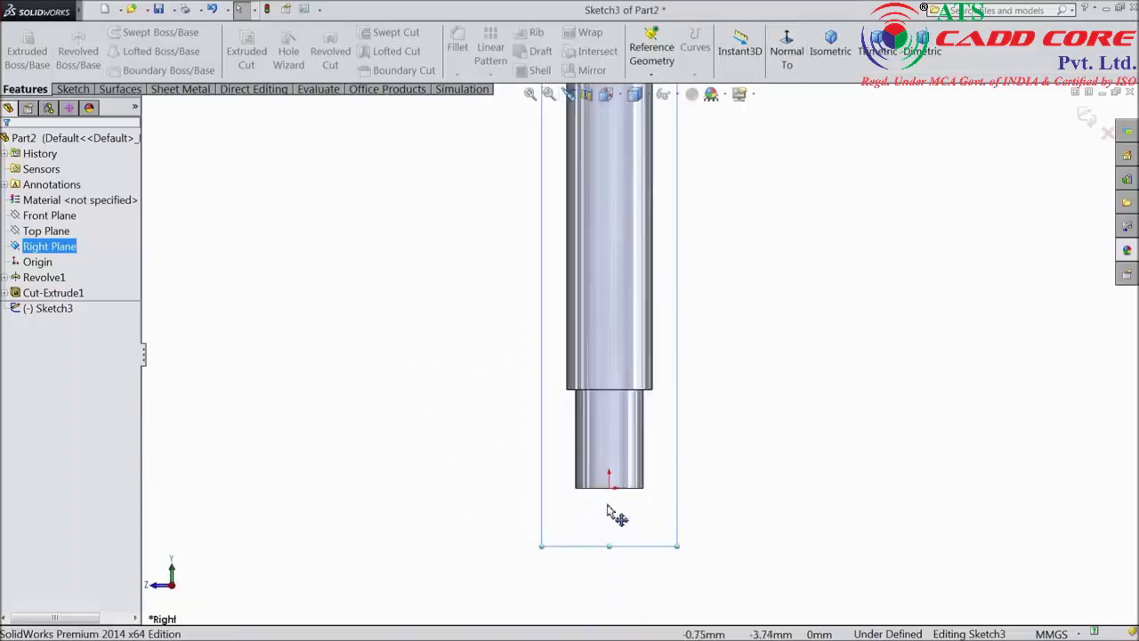
{"action": "left_click", "coordinate": [71, 89]}
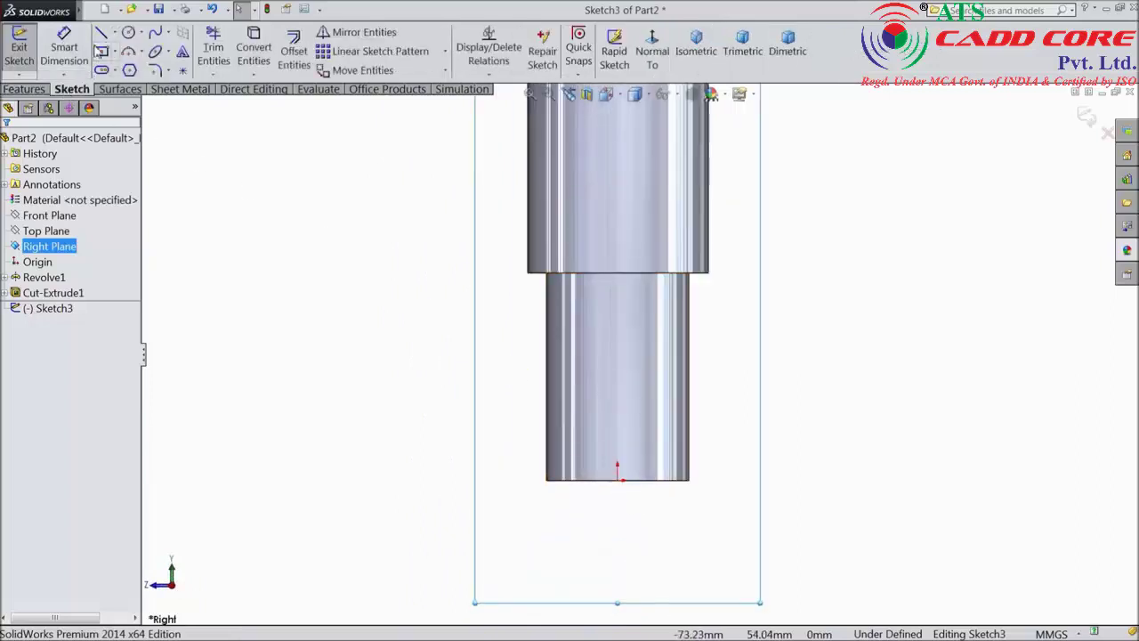
{"action": "left_click", "coordinate": [129, 34]}
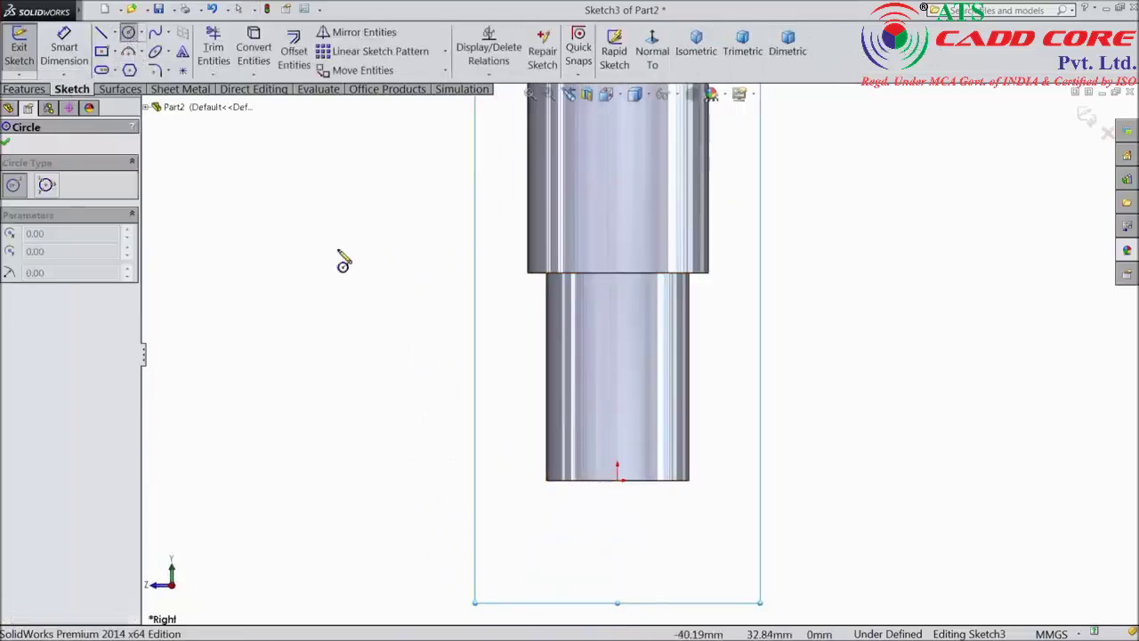
{"action": "left_click", "coordinate": [617, 378]}
{"action": "left_click", "coordinate": [637, 401]}
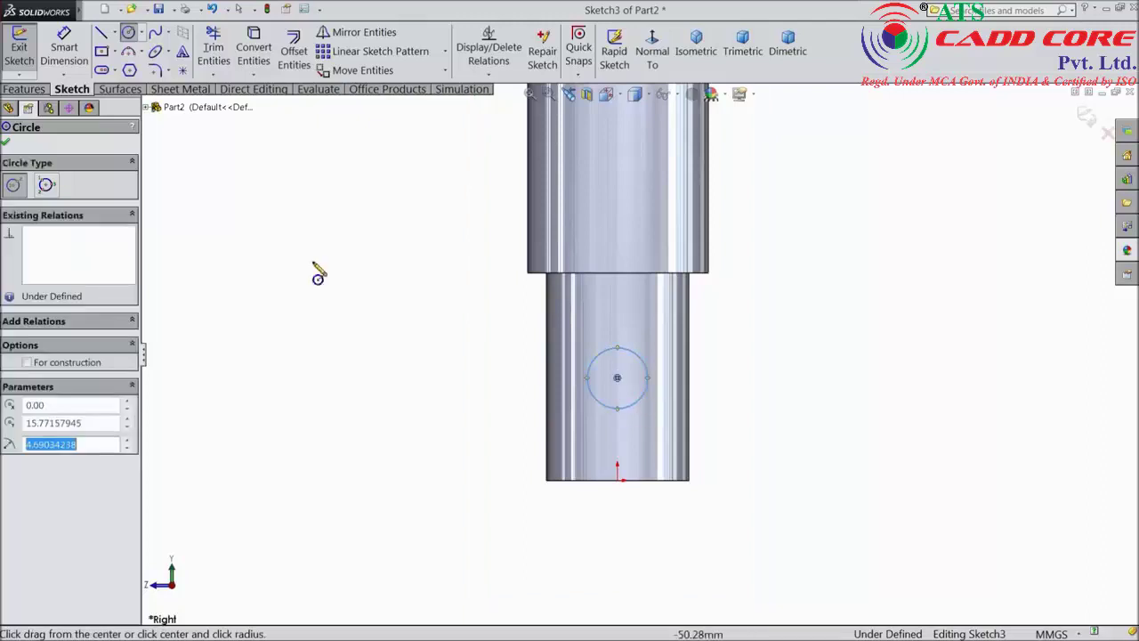
Dimension the circle 9 mm above the origin with a 4 mm diameter.
{"action": "left_click", "coordinate": [55, 60]}
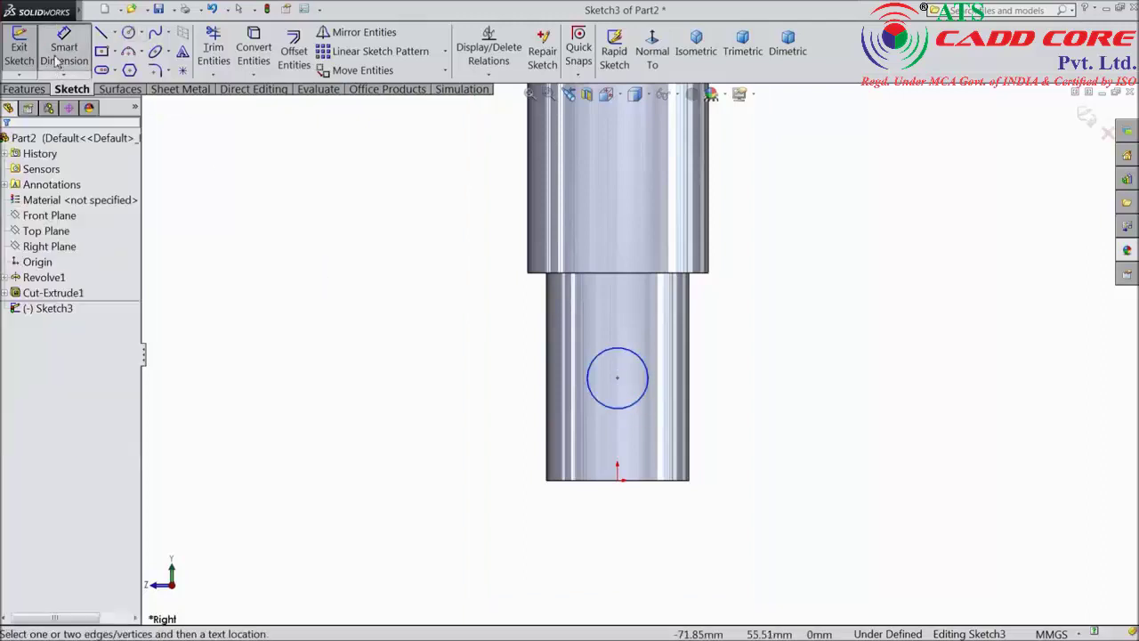
{"action": "left_click", "coordinate": [616, 378]}
{"action": "left_click", "coordinate": [616, 480]}
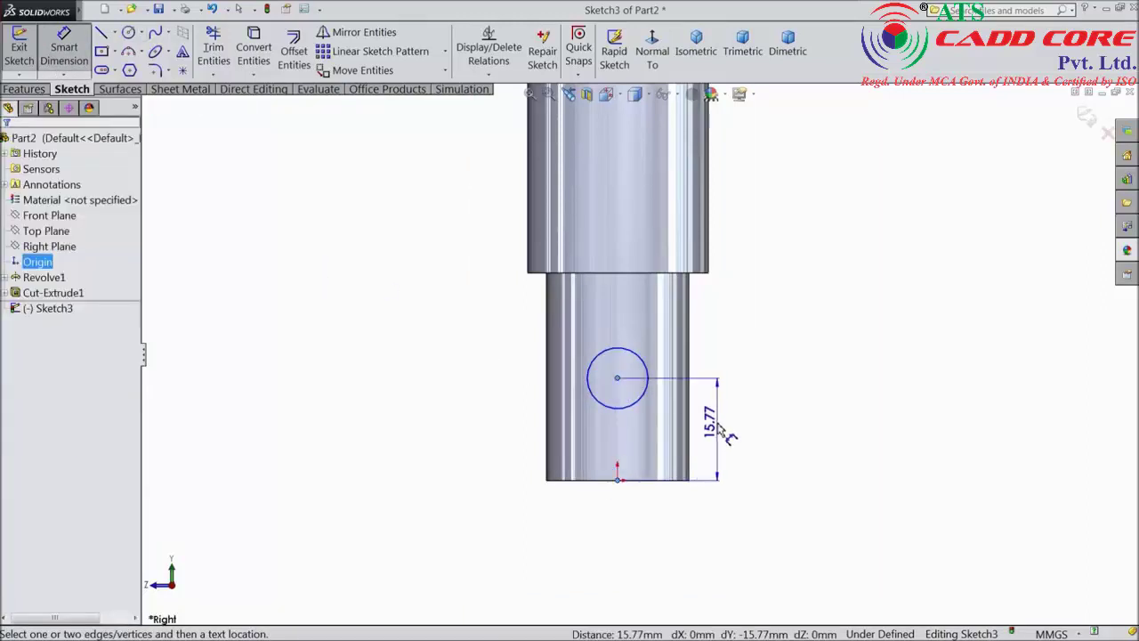
{"action": "left_click", "coordinate": [720, 434]}
{"action": "type", "text": "9"}
{"action": "left_click", "coordinate": [654, 408]}
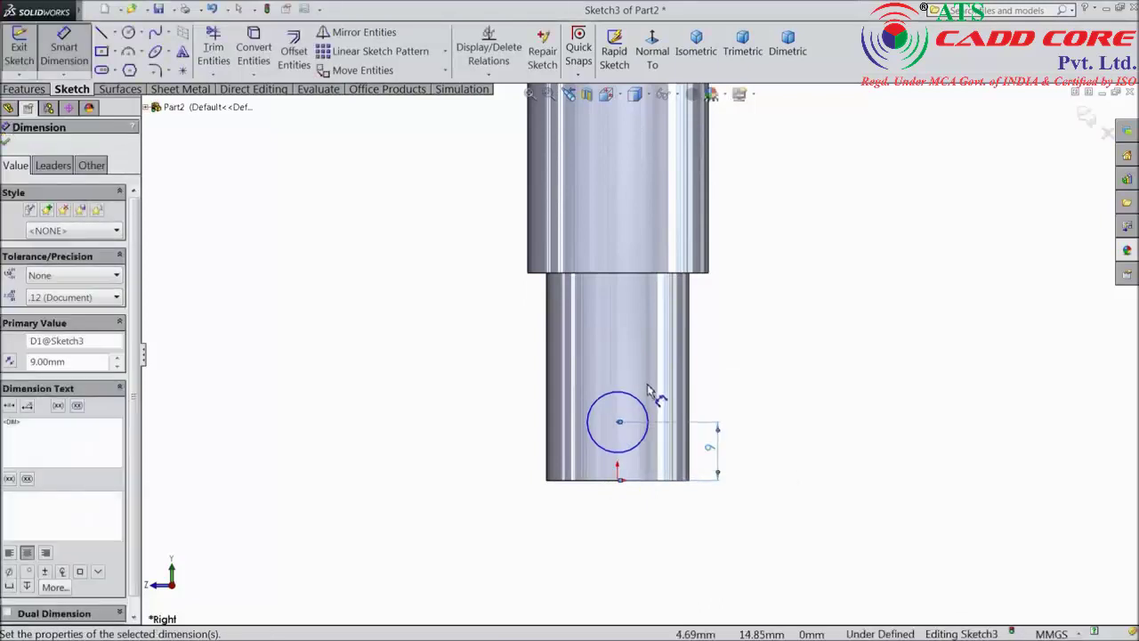
{"action": "left_click", "coordinate": [649, 407]}
{"action": "left_click", "coordinate": [743, 380]}
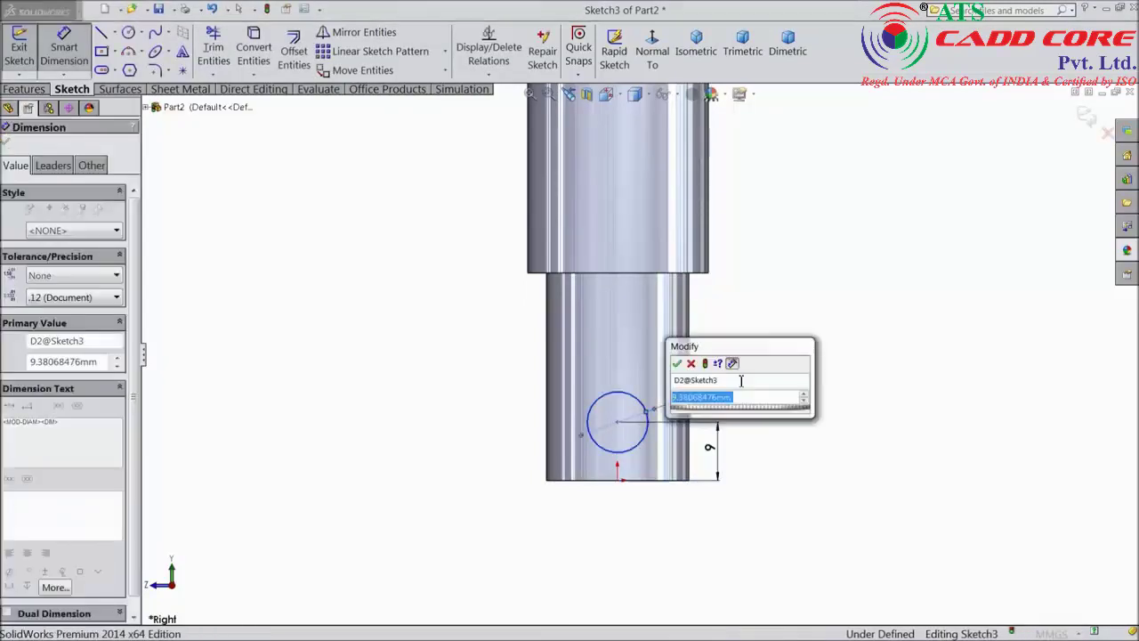
{"action": "type", "text": "4"}
{"action": "key", "text": "Return"}
Add a Vertical relation between the circle's centre and the origin.
{"action": "scroll", "coordinate": [628, 436], "scroll_direction": "up", "scroll_amount": 3}
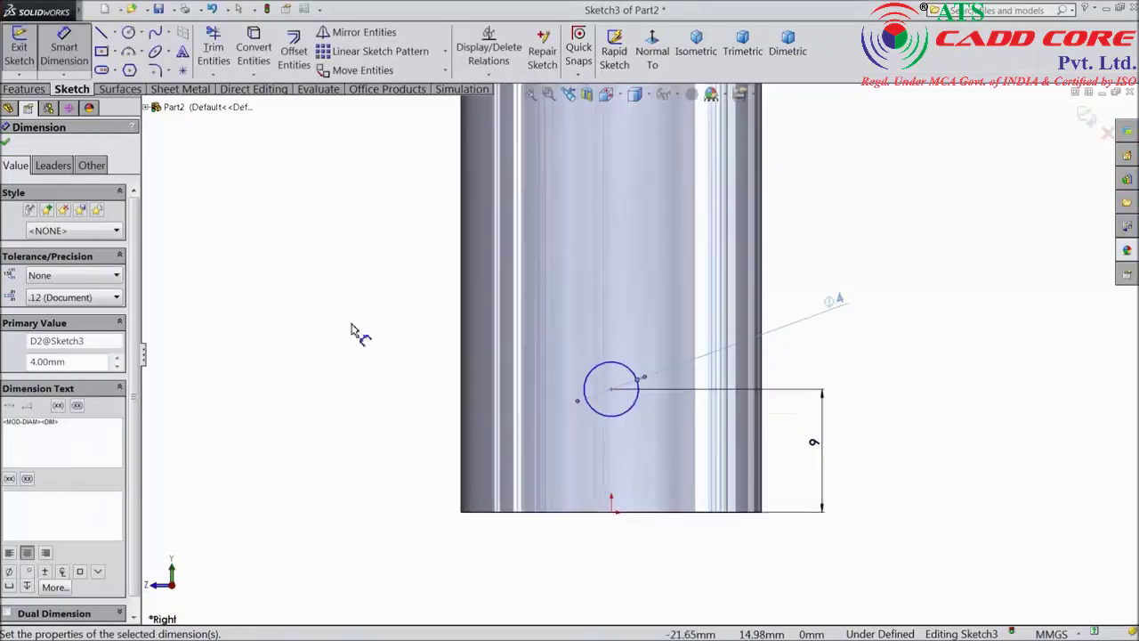
{"action": "key", "text": "Escape"}
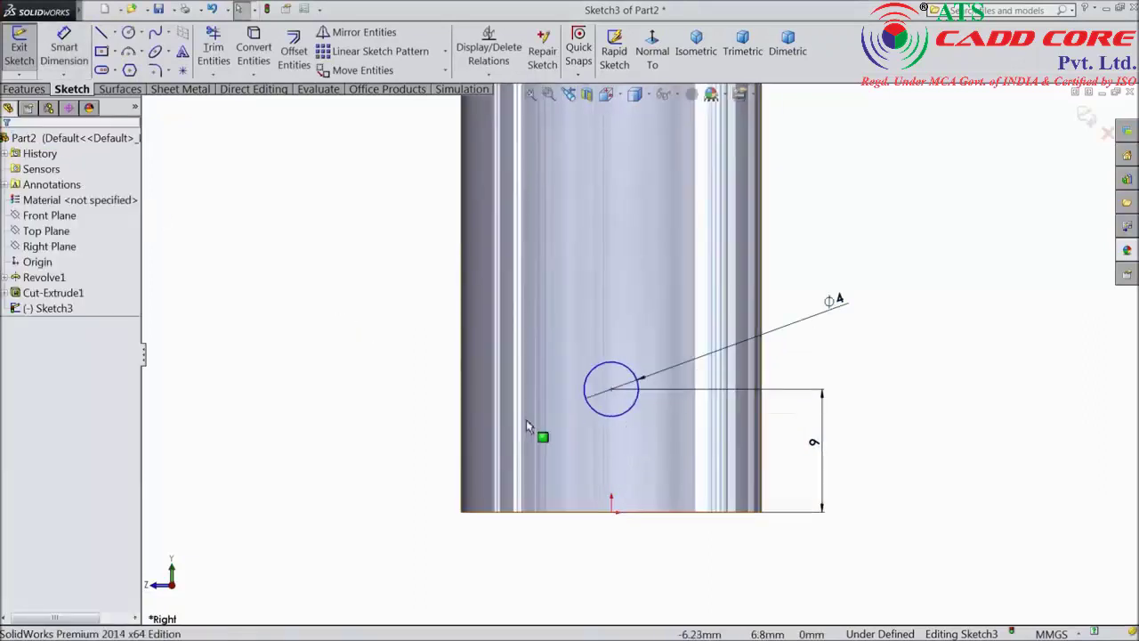
{"action": "left_click", "coordinate": [612, 388]}
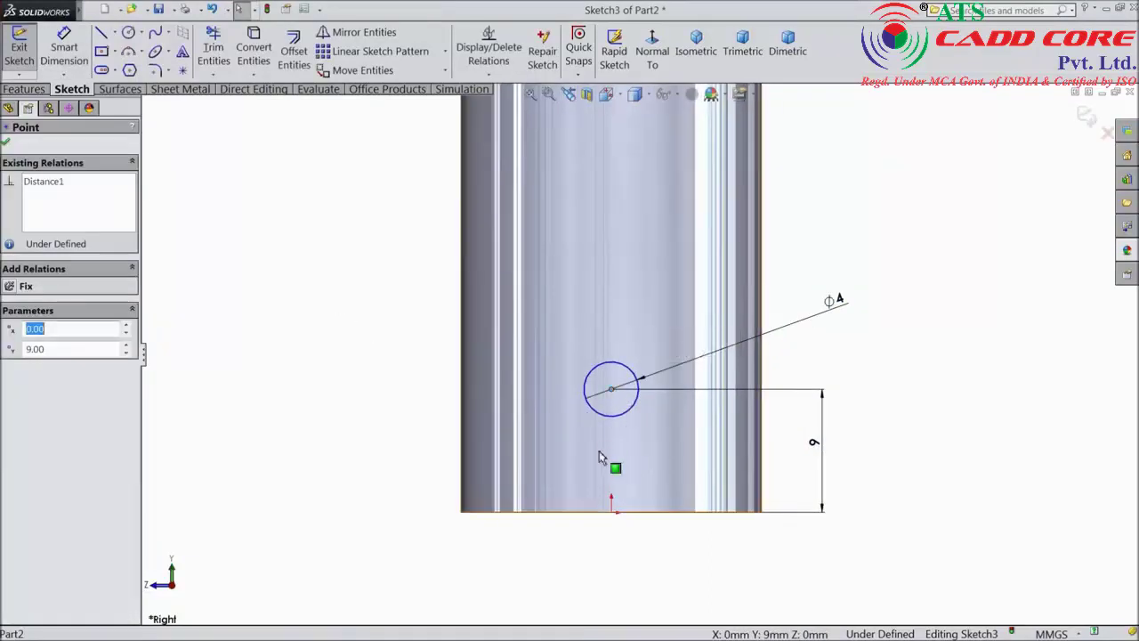
{"action": "left_click", "coordinate": [611, 509], "text": "ctrl"}
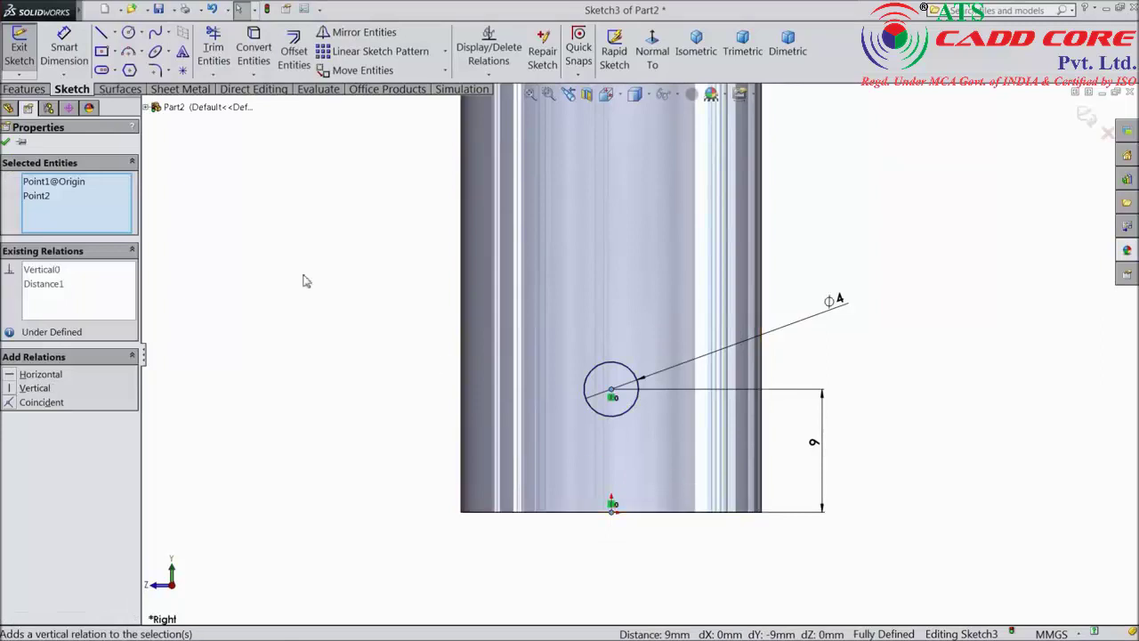
{"action": "left_click", "coordinate": [7, 144]}
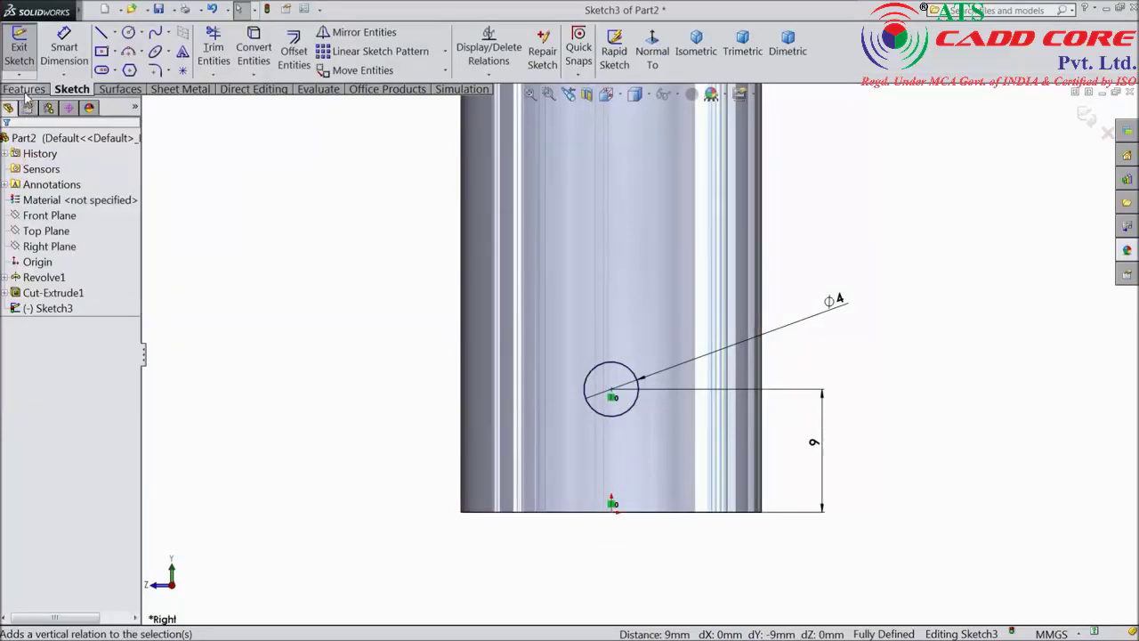
Extruded-cut the Ø4 mm circle Mid Plane to 40 mm depth, creating Cut-Extrude2.
{"action": "left_click", "coordinate": [24, 89]}
{"action": "left_click", "coordinate": [247, 56]}
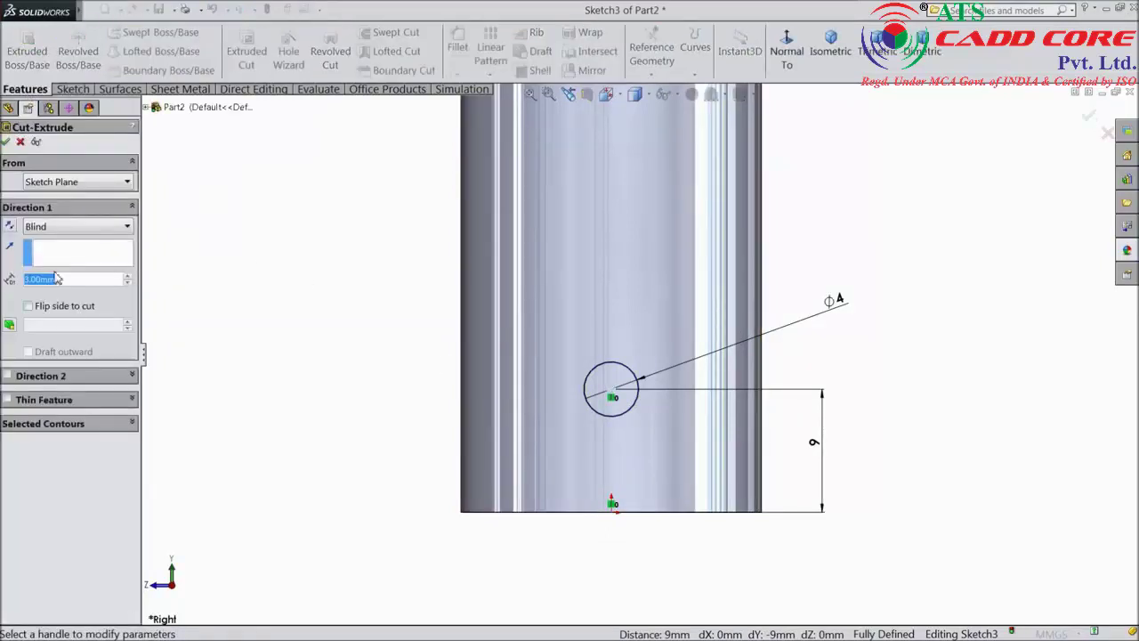
{"action": "left_click", "coordinate": [62, 227]}
{"action": "left_click", "coordinate": [62, 265]}
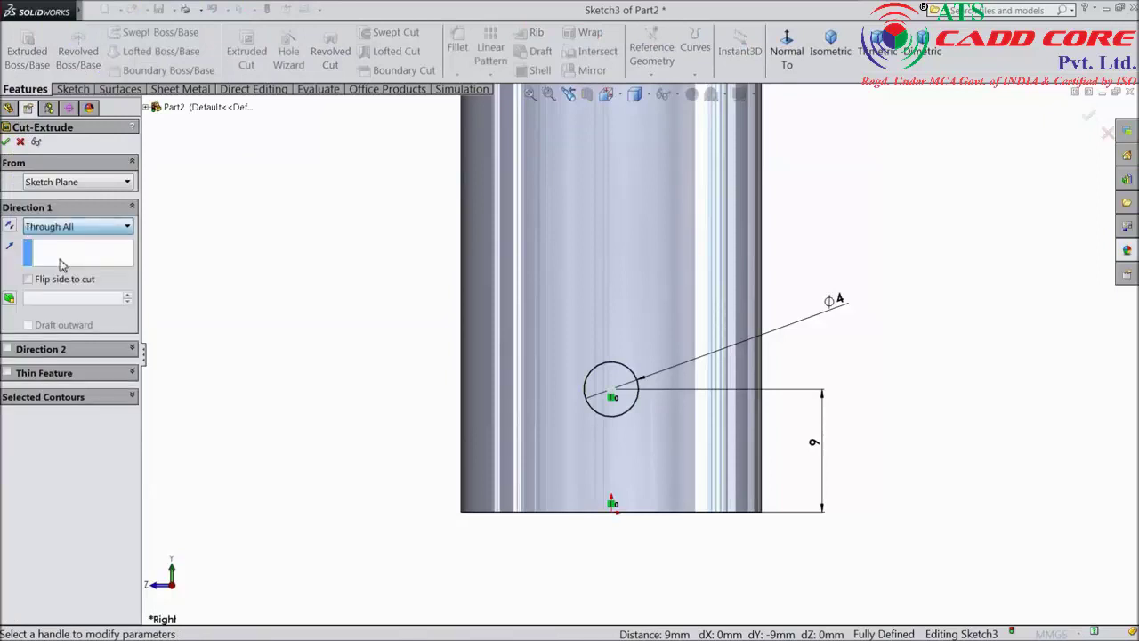
{"action": "scroll", "coordinate": [394, 364], "scroll_direction": "up", "scroll_amount": 2}
{"action": "middle_click_drag", "start_coordinate": [394, 364], "coordinate": [464, 397]}
{"action": "left_click", "coordinate": [35, 228]}
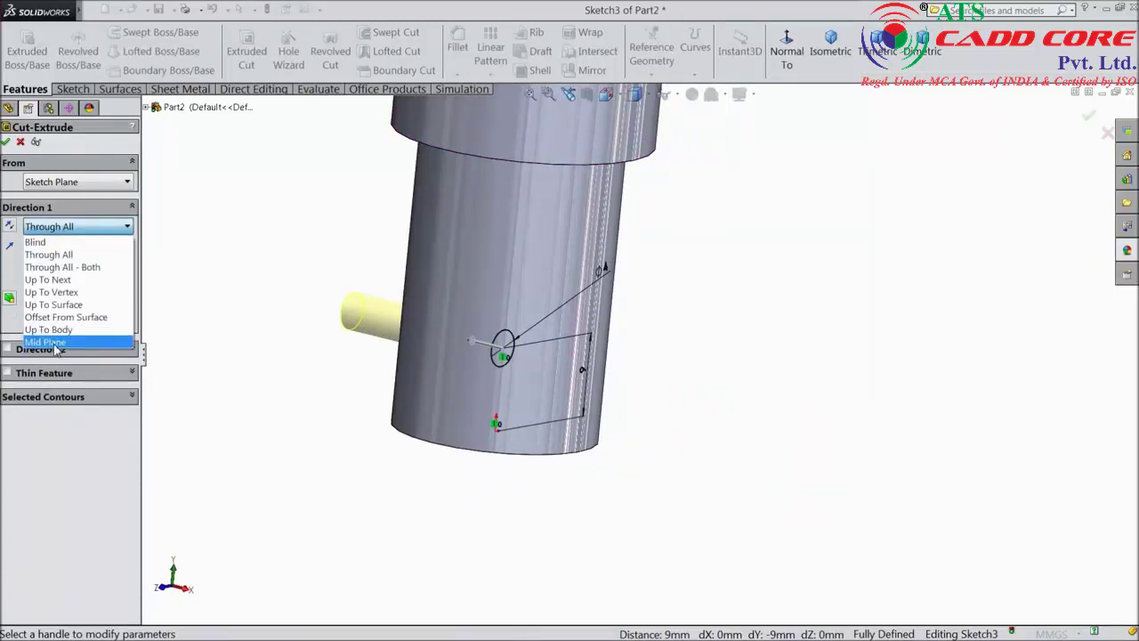
{"action": "left_click", "coordinate": [53, 343]}
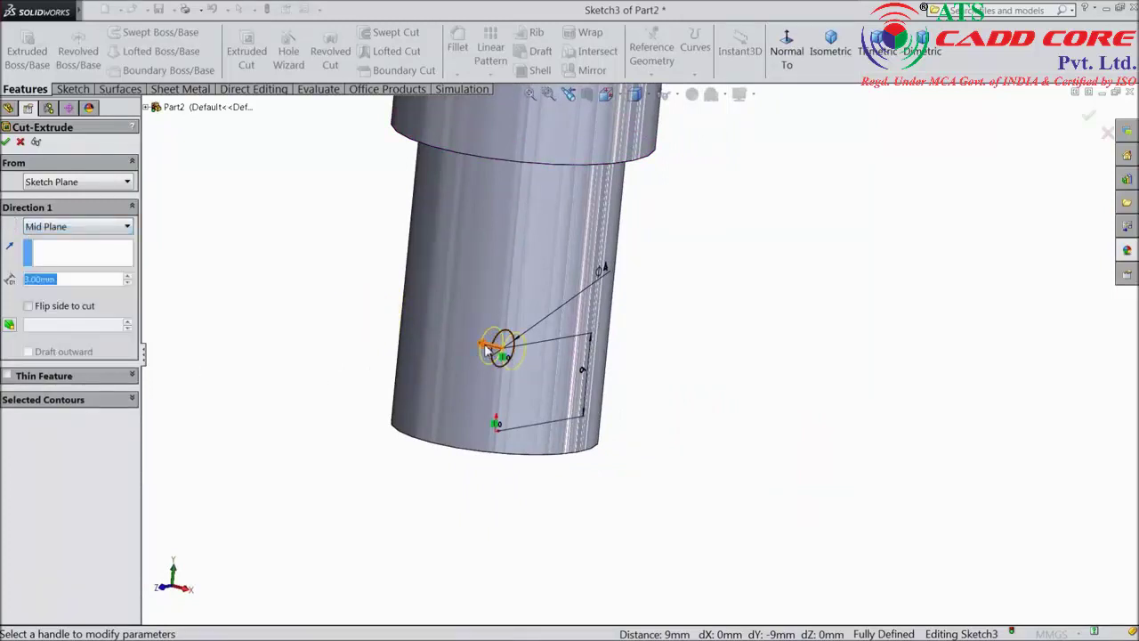
{"action": "left_click_drag", "start_coordinate": [487, 350], "coordinate": [346, 300]}
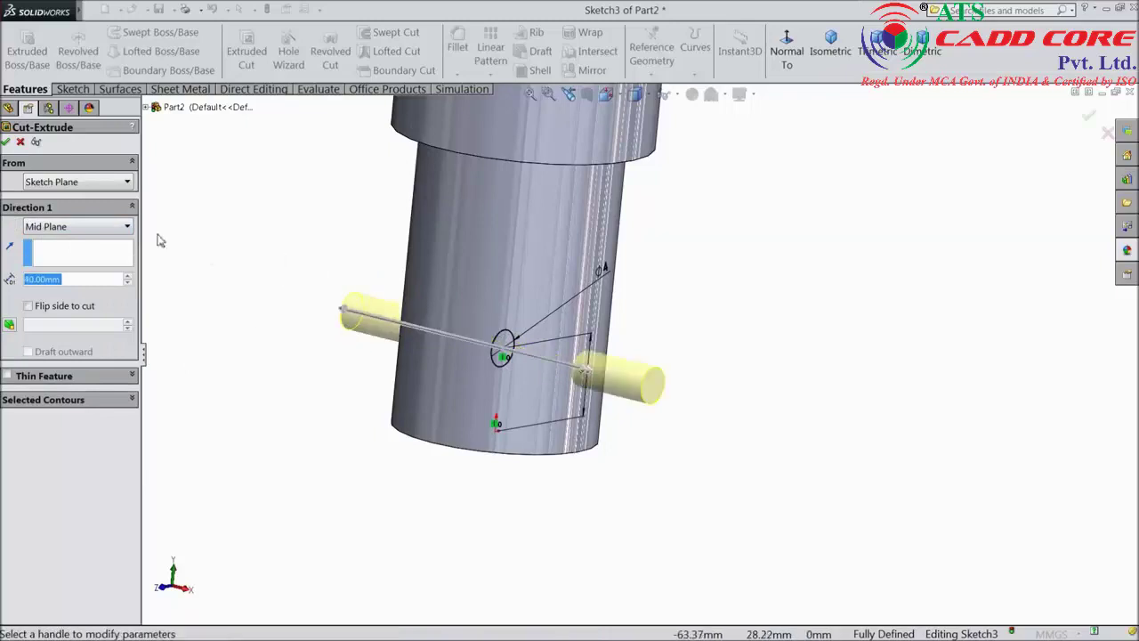
{"action": "left_click", "coordinate": [5, 142]}
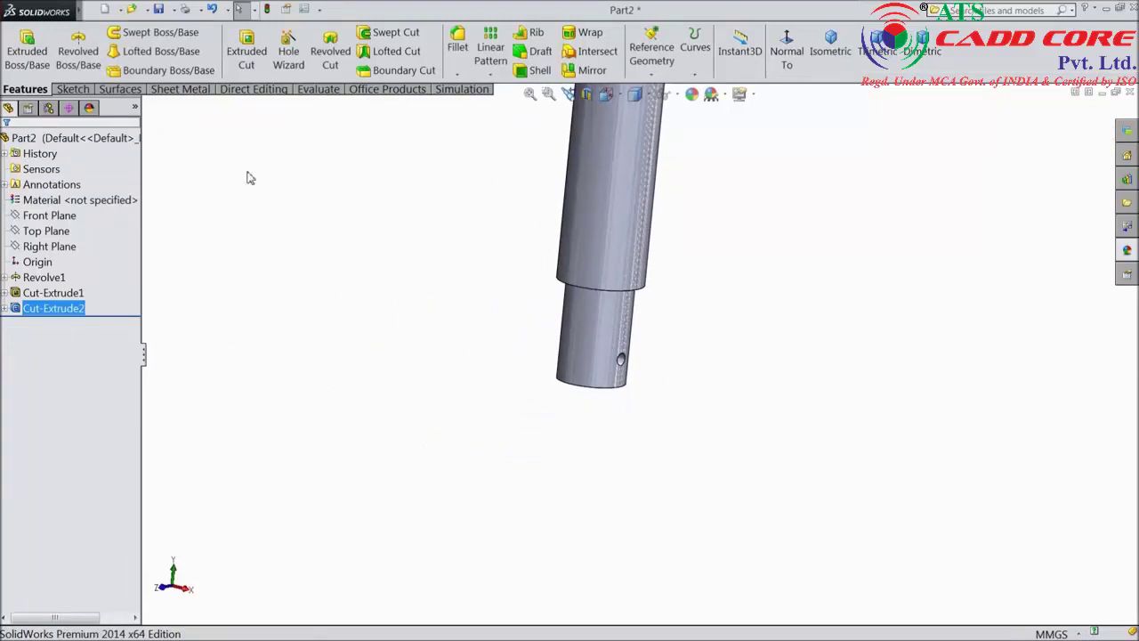
Chamfer the shaft's bottom end face 2 mm at 45°, creating Chamfer1.
{"action": "left_click", "coordinate": [458, 75]}
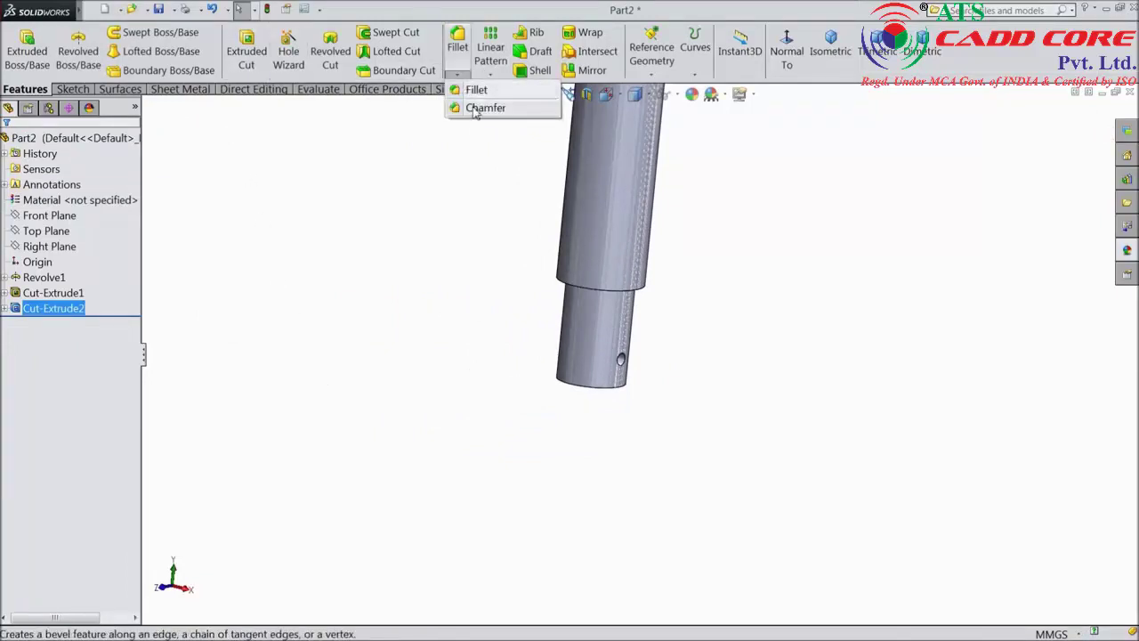
{"action": "left_click", "coordinate": [485, 108]}
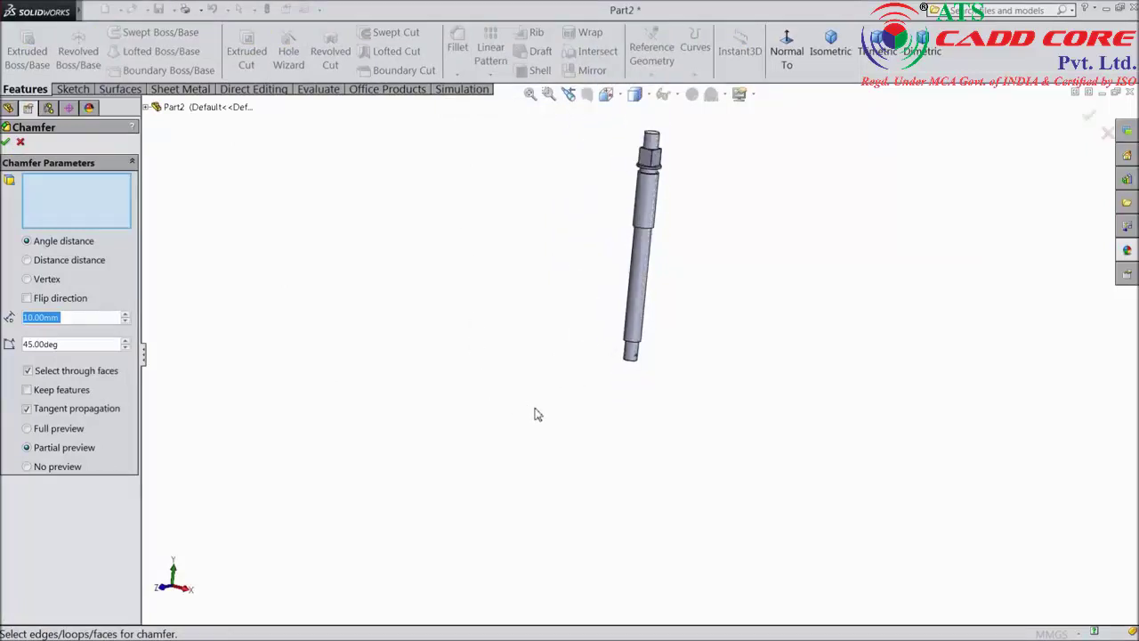
{"action": "scroll", "coordinate": [620, 291], "scroll_direction": "down", "scroll_amount": 3}
{"action": "middle_click_drag", "start_coordinate": [596, 487], "coordinate": [610, 460]}
{"action": "scroll", "coordinate": [647, 486], "scroll_direction": "down", "scroll_amount": 3}
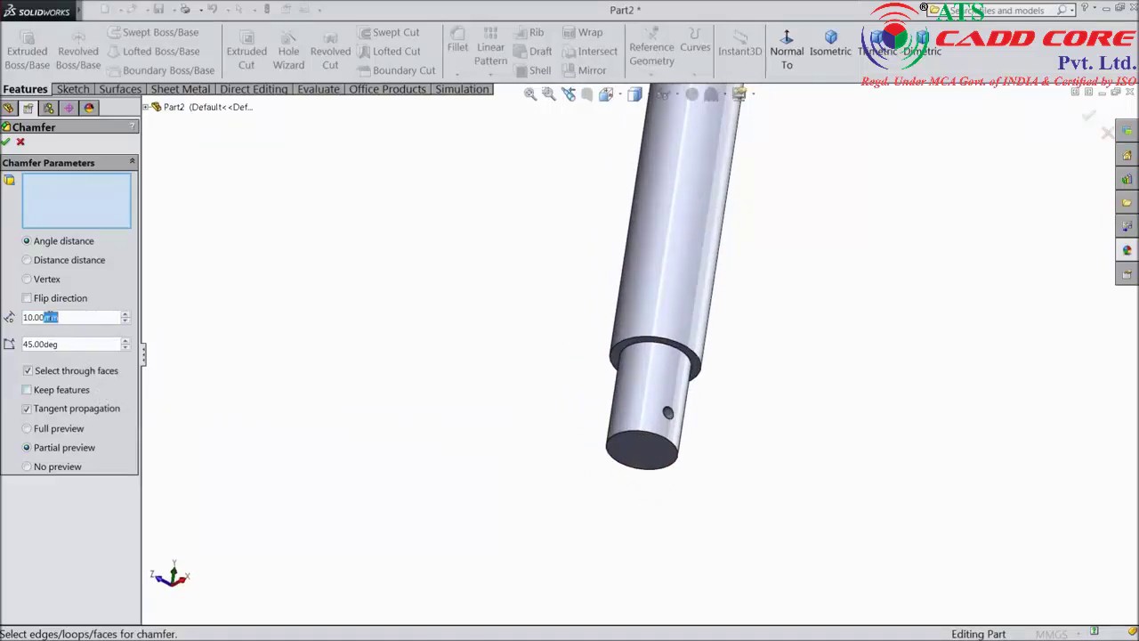
{"action": "type", "text": "2"}
{"action": "key", "text": "Return"}
{"action": "left_click", "coordinate": [646, 456]}
{"action": "scroll", "coordinate": [605, 454], "scroll_direction": "up", "scroll_amount": 5}
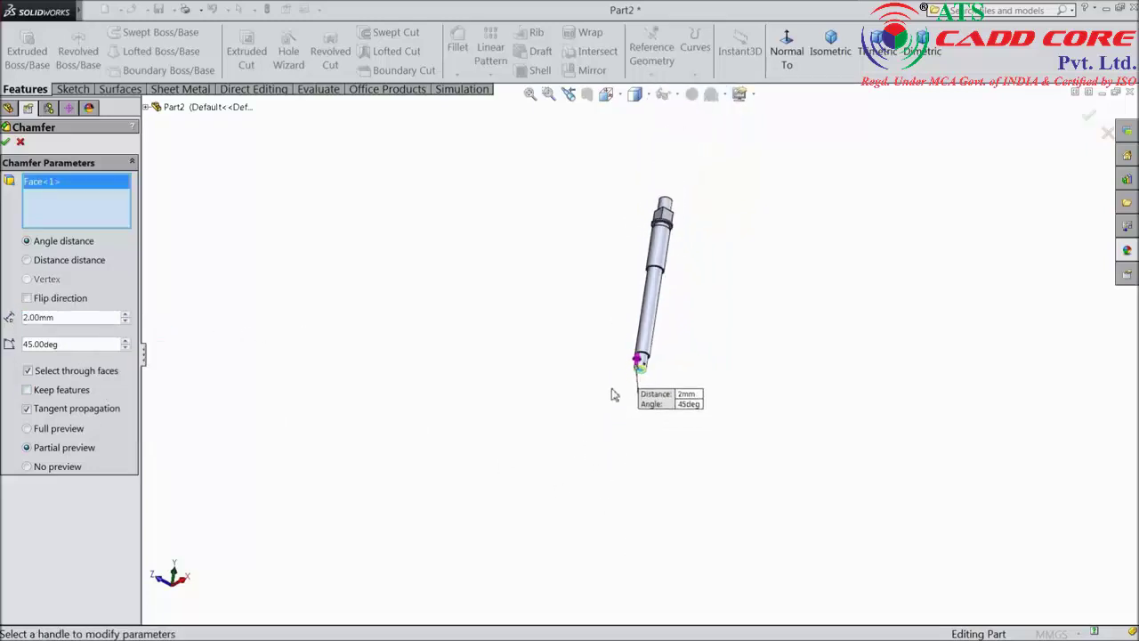
{"action": "scroll", "coordinate": [683, 231], "scroll_direction": "down", "scroll_amount": 5}
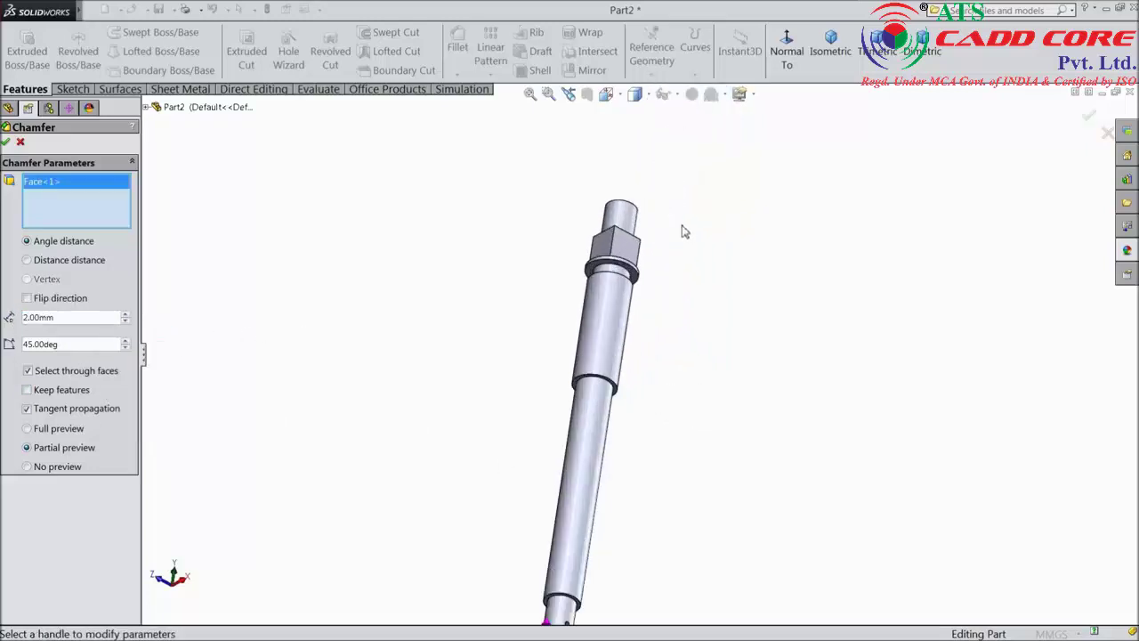
{"action": "left_click", "coordinate": [7, 143]}
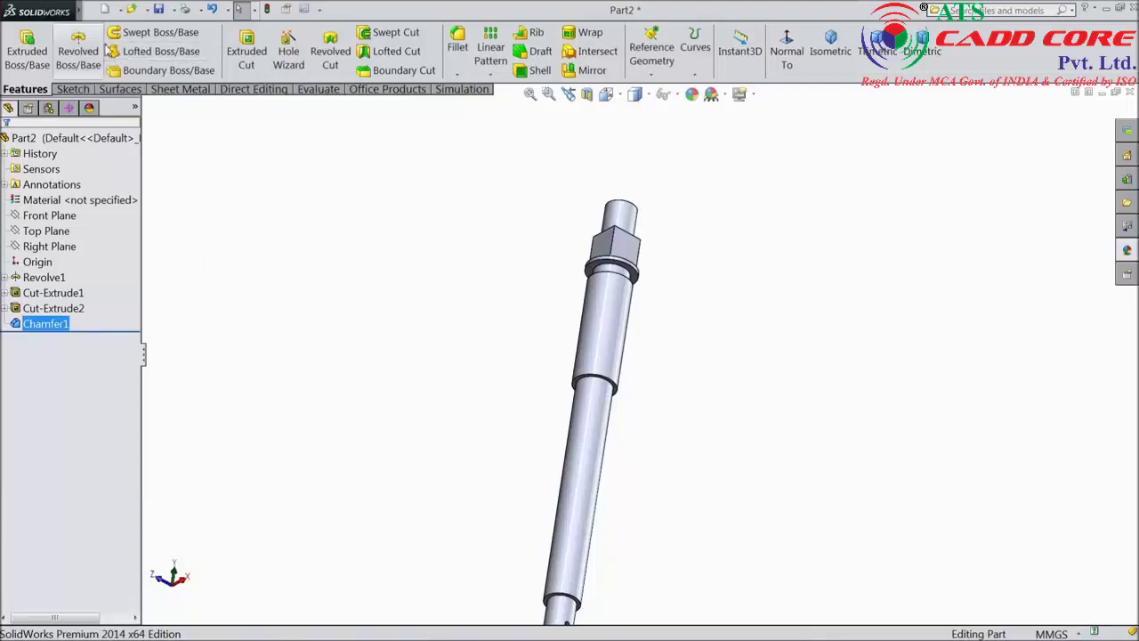
Start a cosmetic thread from the Insert menu, then cancel it.
{"action": "mouse_move", "coordinate": [80, 13]}
{"action": "left_click", "coordinate": [149, 10]}
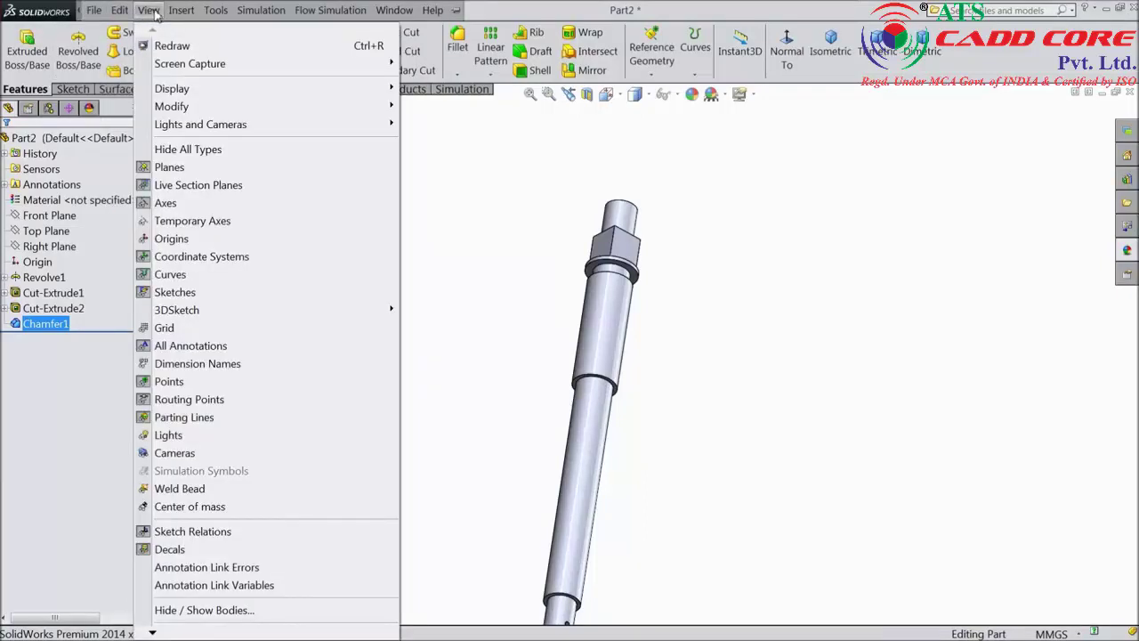
{"action": "mouse_move", "coordinate": [178, 15]}
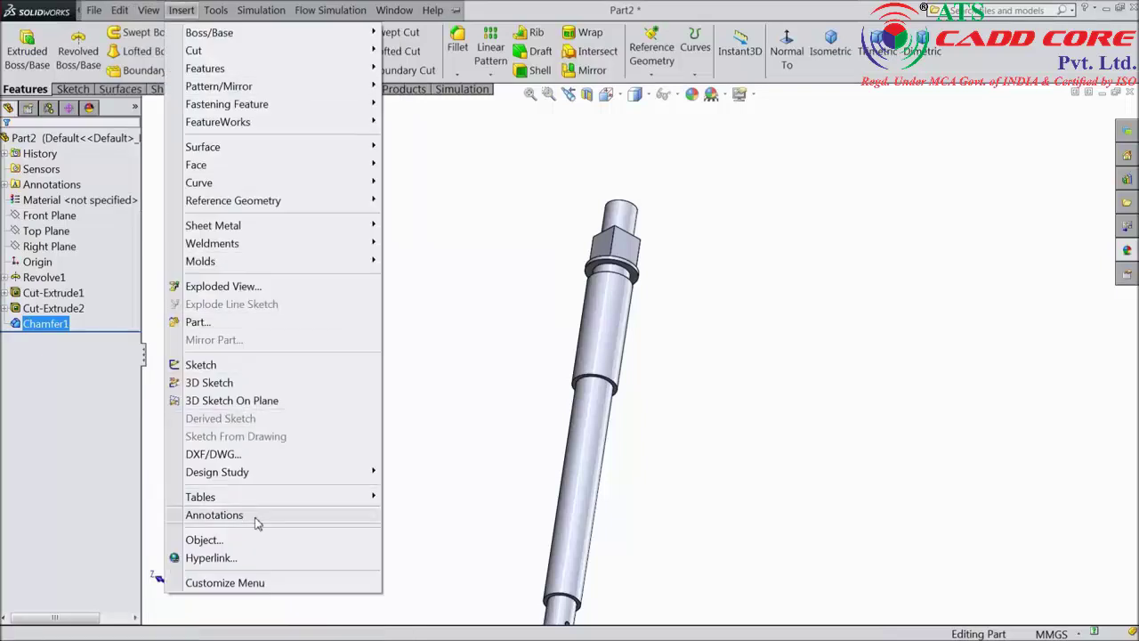
{"action": "mouse_move", "coordinate": [254, 516]}
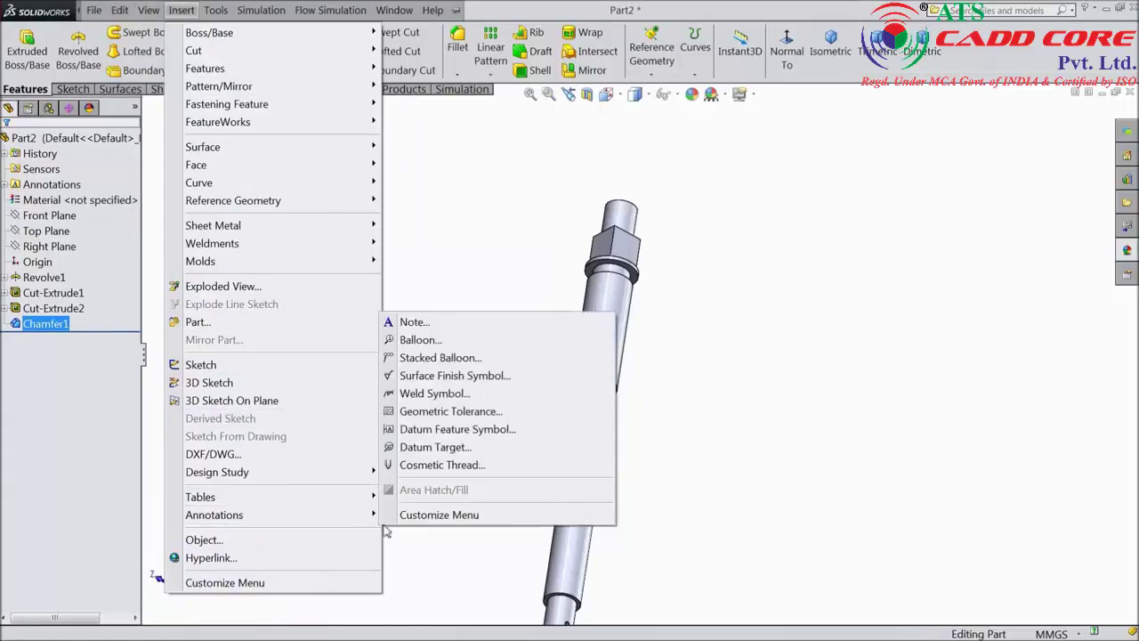
{"action": "left_click", "coordinate": [429, 470]}
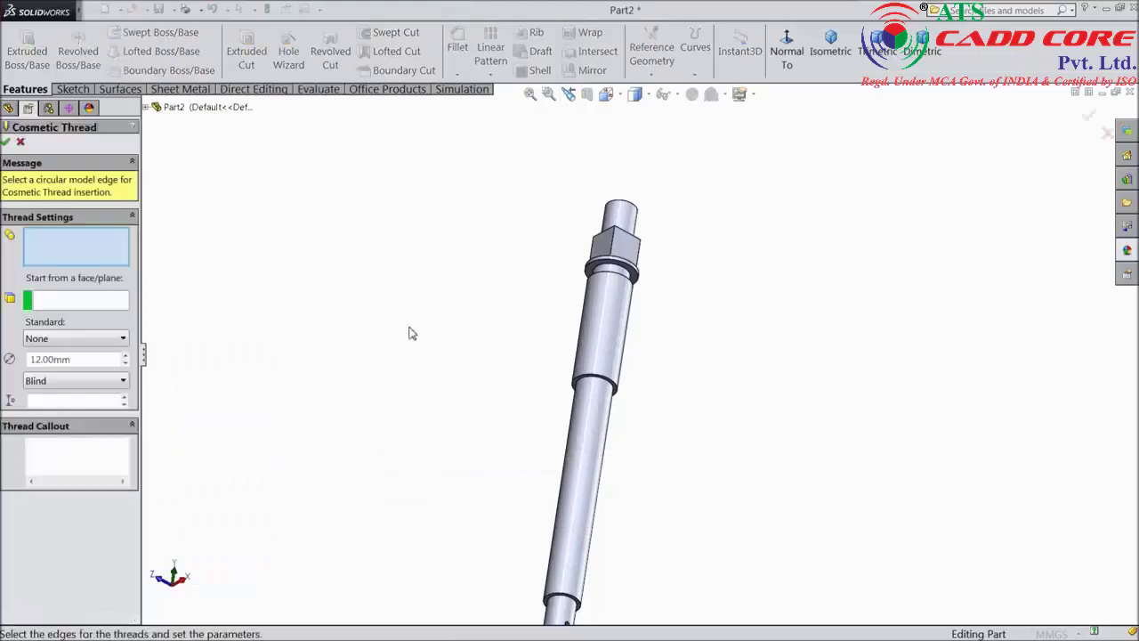
{"action": "middle_click_drag", "start_coordinate": [410, 331], "coordinate": [353, 315]}
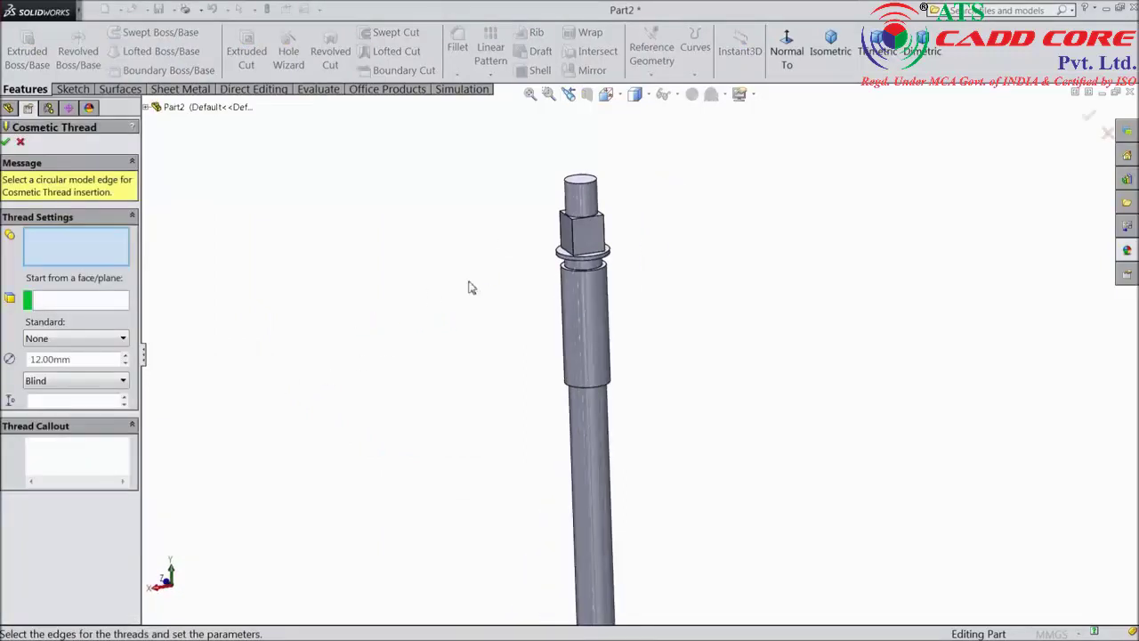
{"action": "scroll", "coordinate": [620, 254], "scroll_direction": "down", "scroll_amount": 3}
{"action": "middle_click_drag", "start_coordinate": [620, 255], "coordinate": [600, 209]}
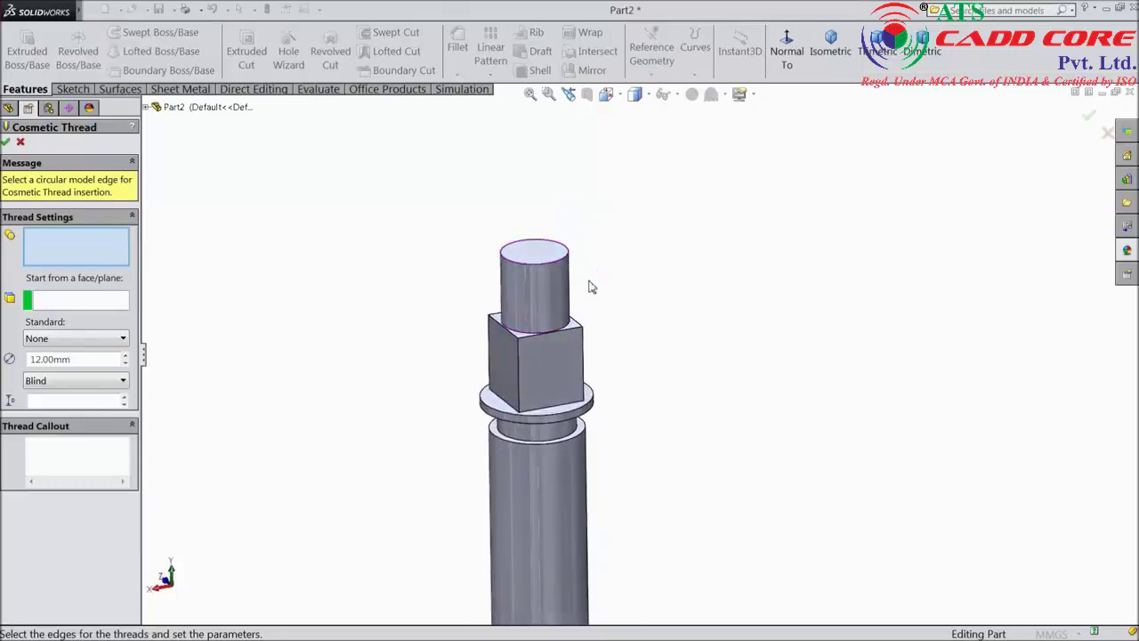
{"action": "scroll", "coordinate": [586, 293], "scroll_direction": "down", "scroll_amount": 2}
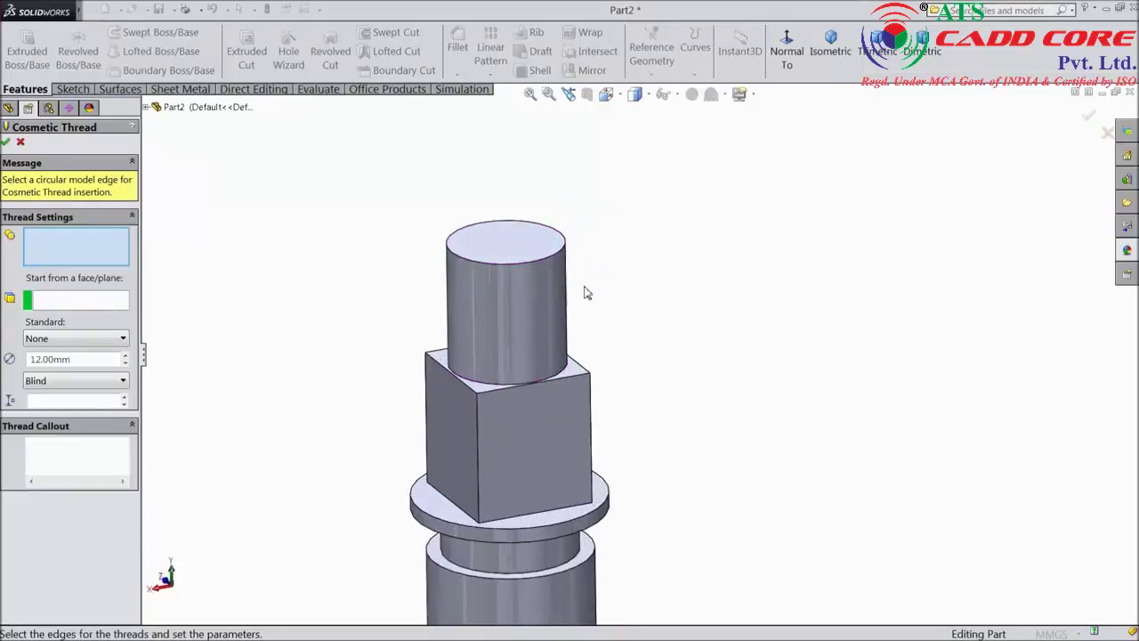
{"action": "left_click", "coordinate": [21, 143]}
Chamfer the upper cylinder's top circular edge 2 mm at 45°, creating Chamfer2.
{"action": "left_click", "coordinate": [456, 75]}
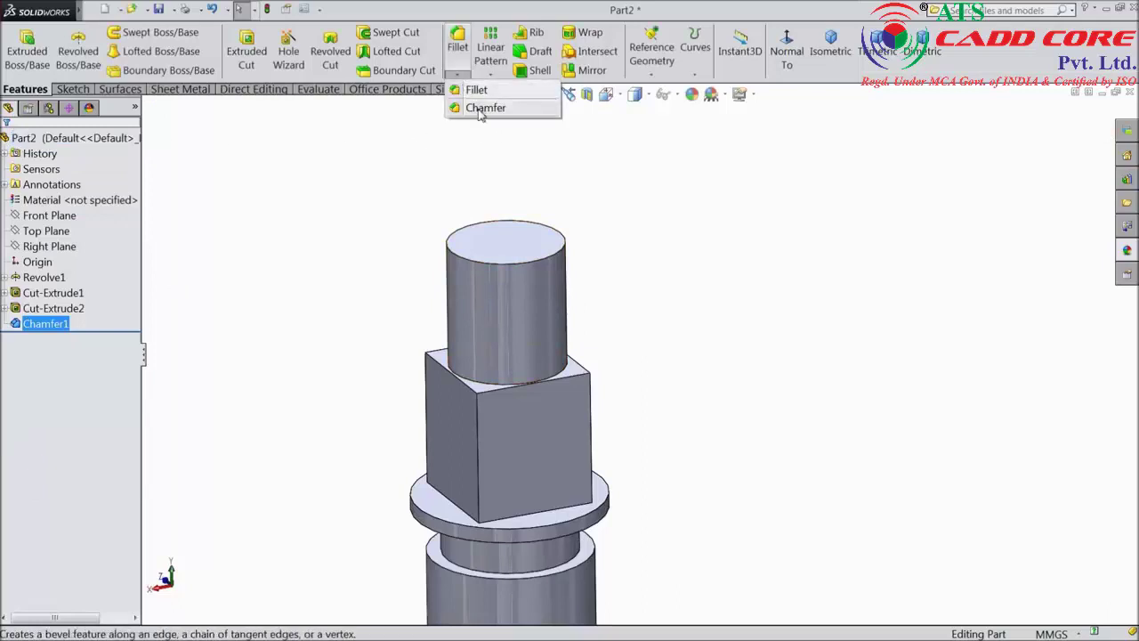
{"action": "left_click", "coordinate": [481, 107]}
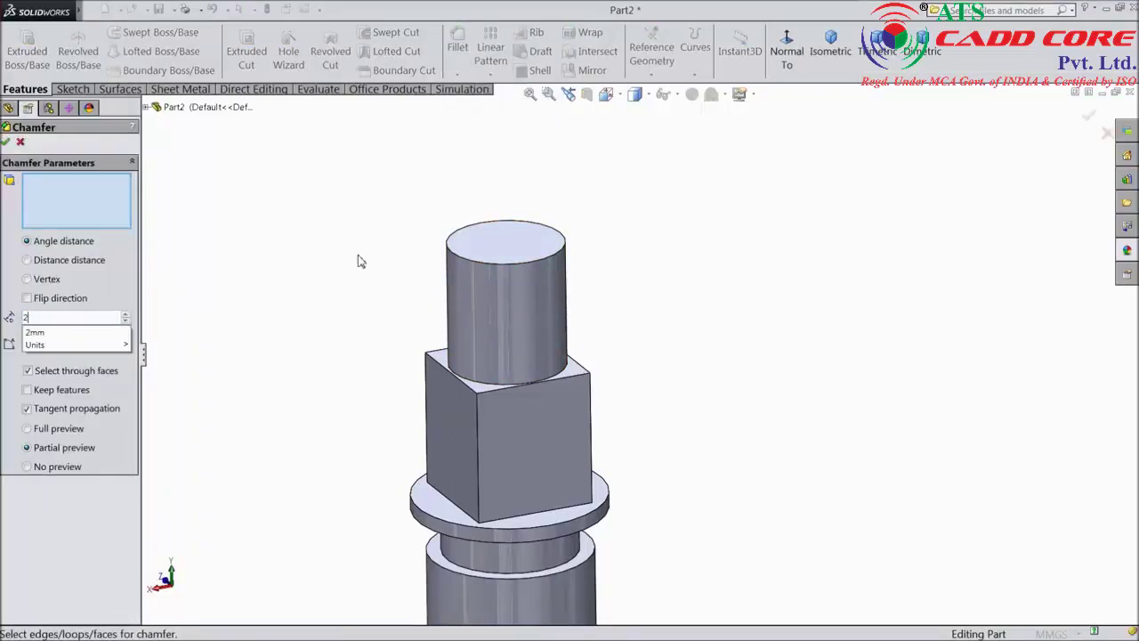
{"action": "left_click", "coordinate": [530, 263]}
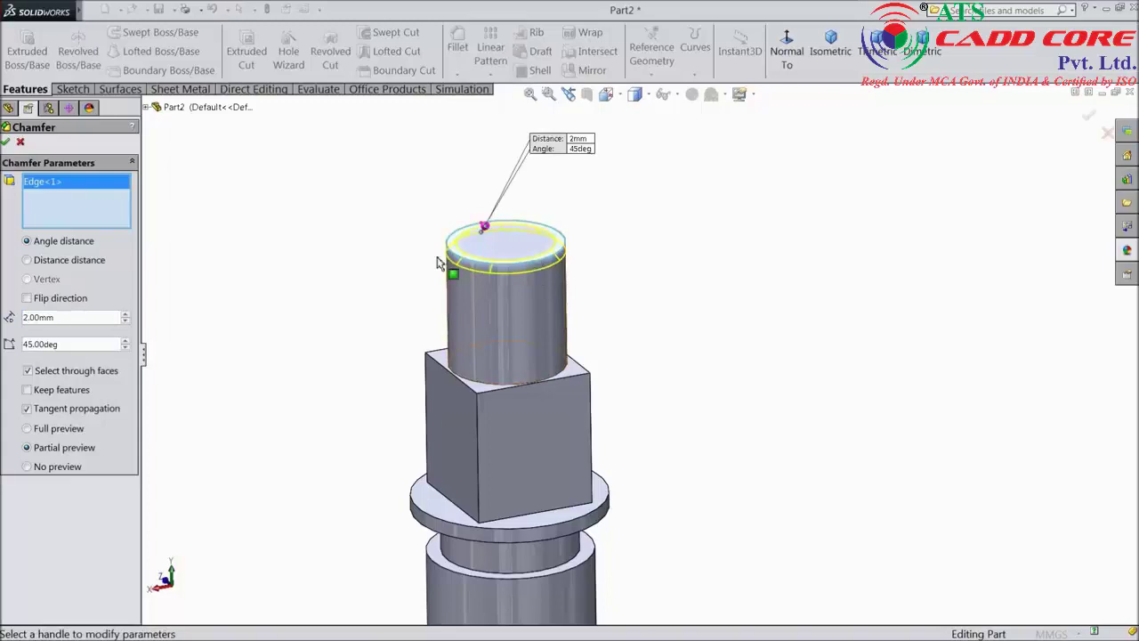
{"action": "left_click", "coordinate": [7, 144]}
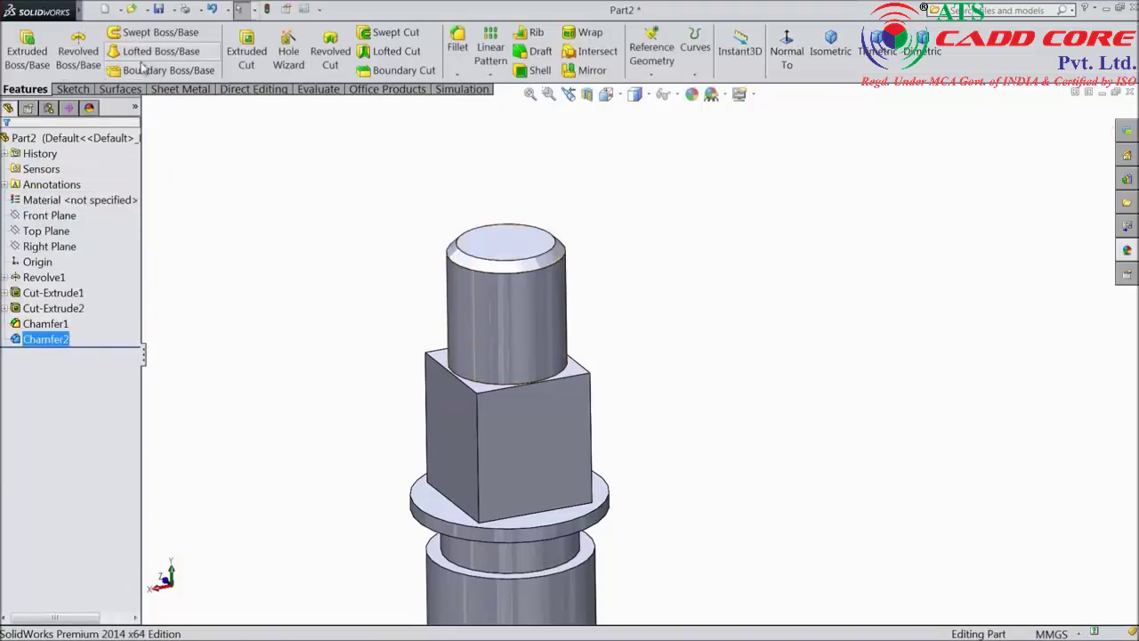
Start a cosmetic thread on the top cylinder's circular edge, beginning at its top face.
{"action": "mouse_move", "coordinate": [79, 13]}
{"action": "left_click", "coordinate": [147, 10]}
{"action": "mouse_move", "coordinate": [181, 10]}
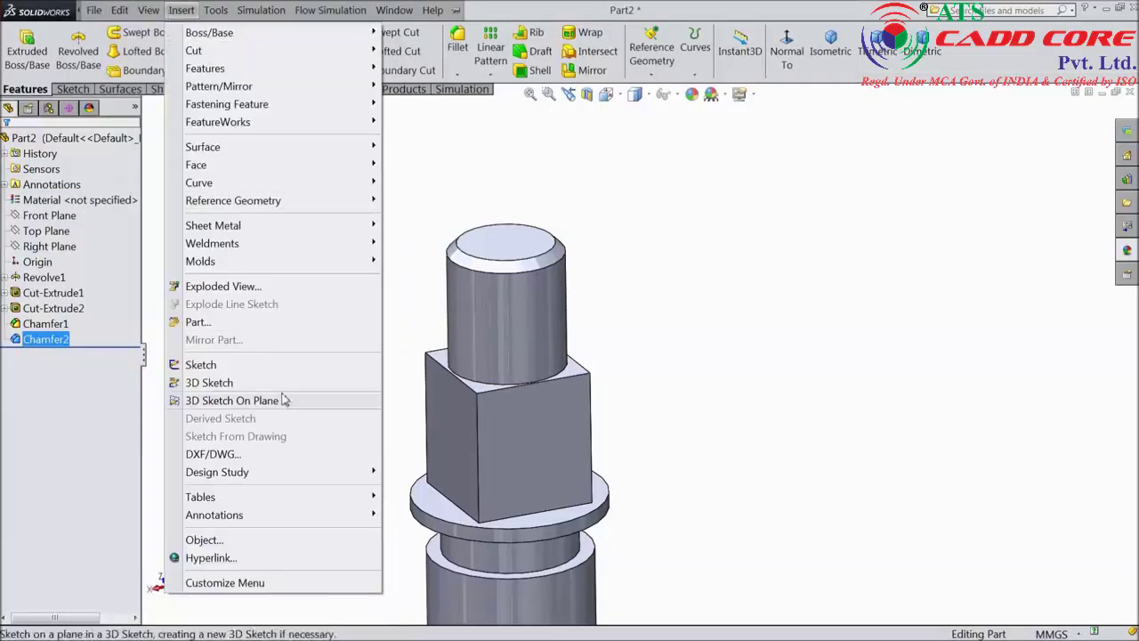
{"action": "mouse_move", "coordinate": [316, 516]}
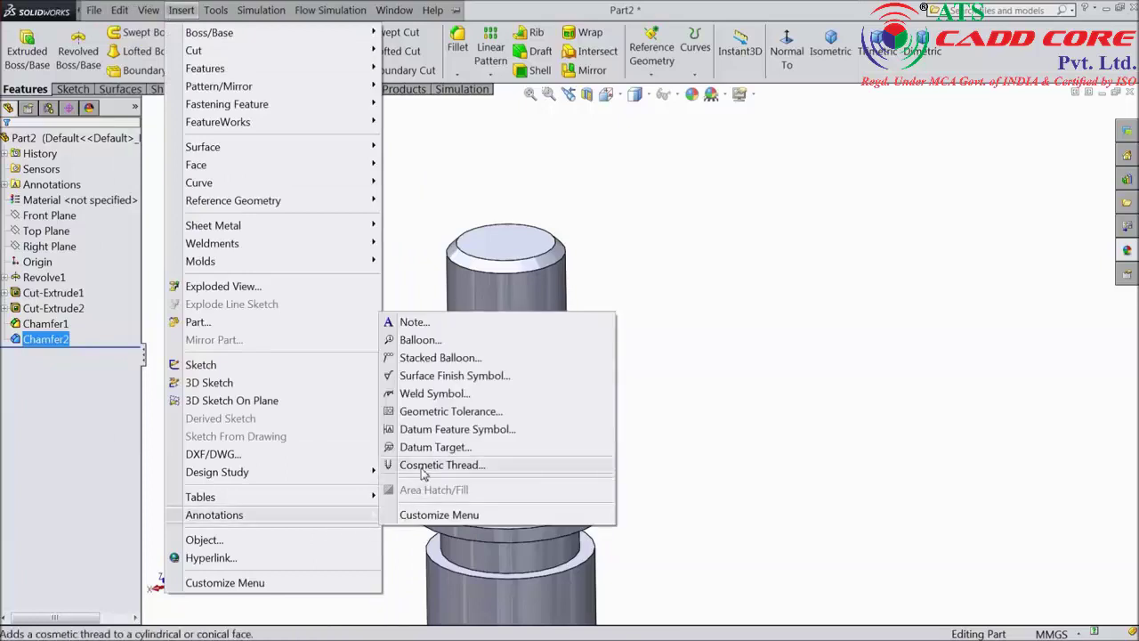
{"action": "left_click", "coordinate": [417, 472]}
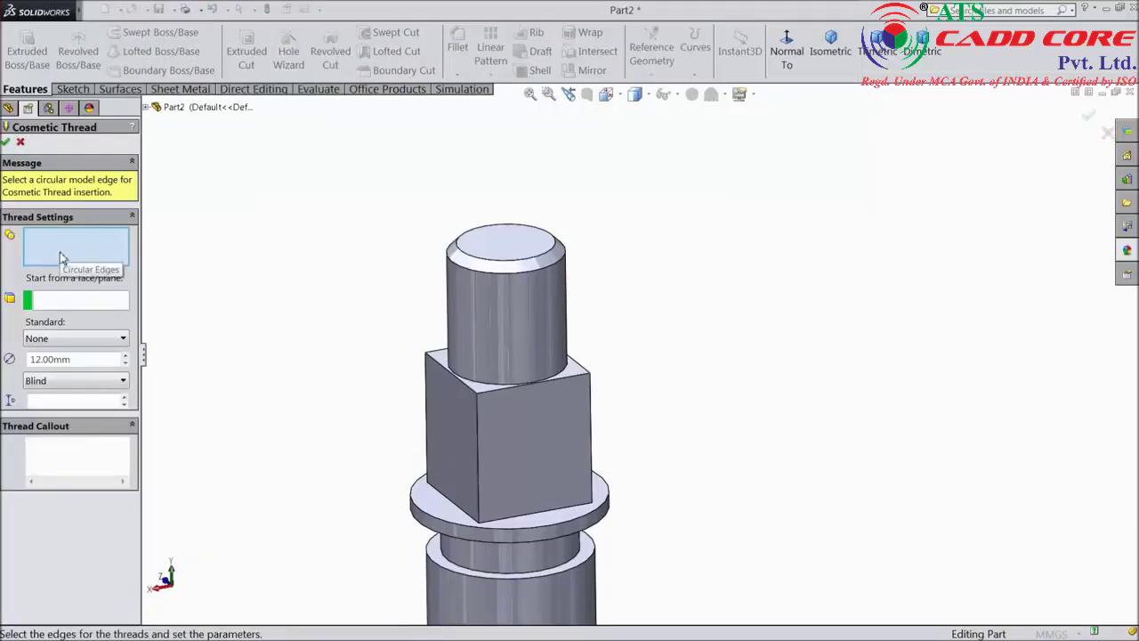
{"action": "left_click", "coordinate": [486, 272]}
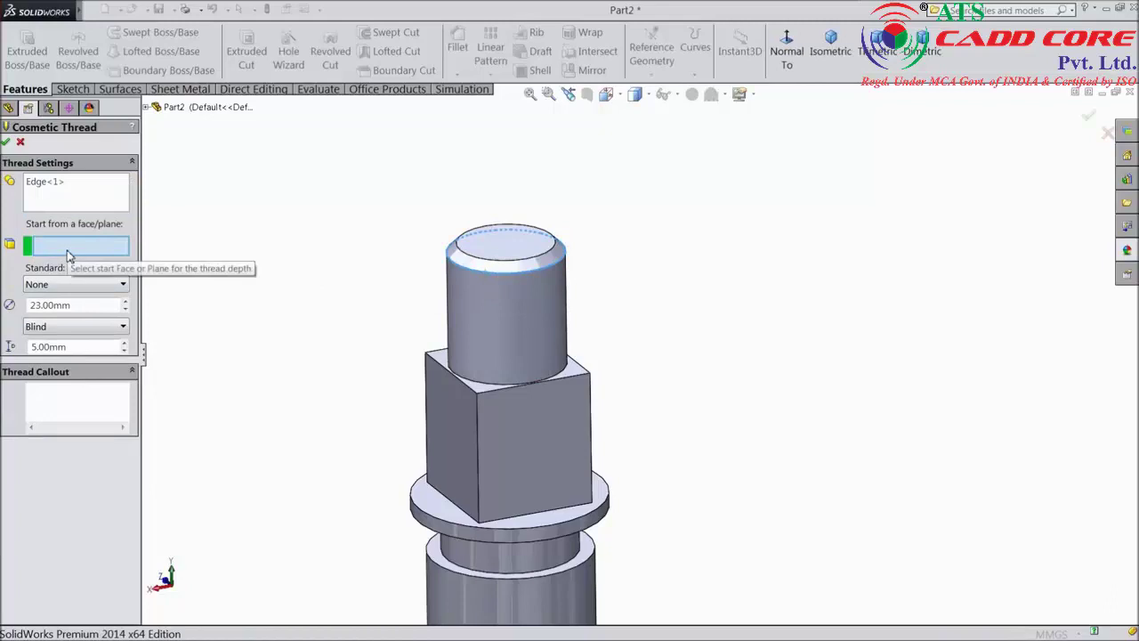
{"action": "left_click", "coordinate": [530, 256]}
Set the thread to ISO standard, size M24, 5 mm blind, and confirm.
{"action": "left_click_drag", "start_coordinate": [78, 307], "coordinate": [42, 307]}
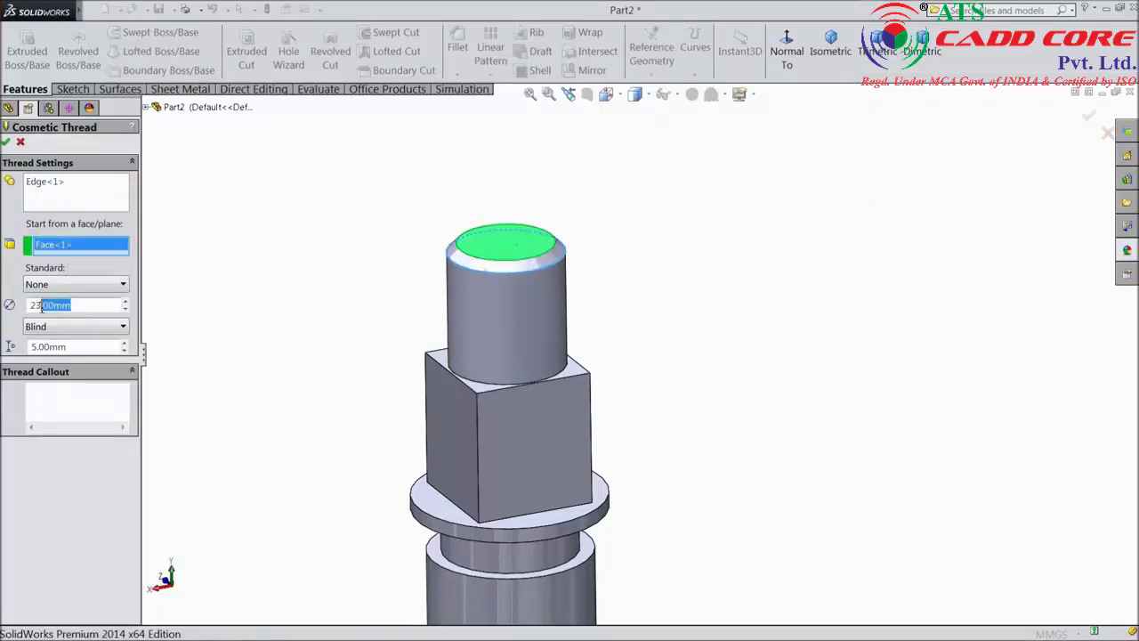
{"action": "left_click", "coordinate": [76, 285]}
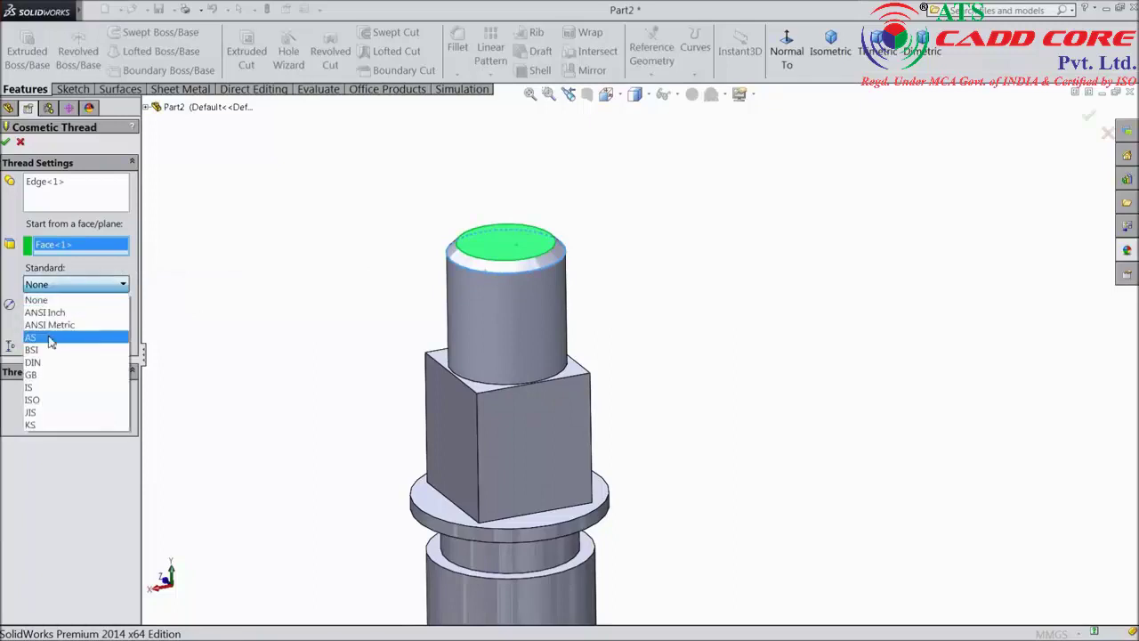
{"action": "left_click", "coordinate": [43, 399]}
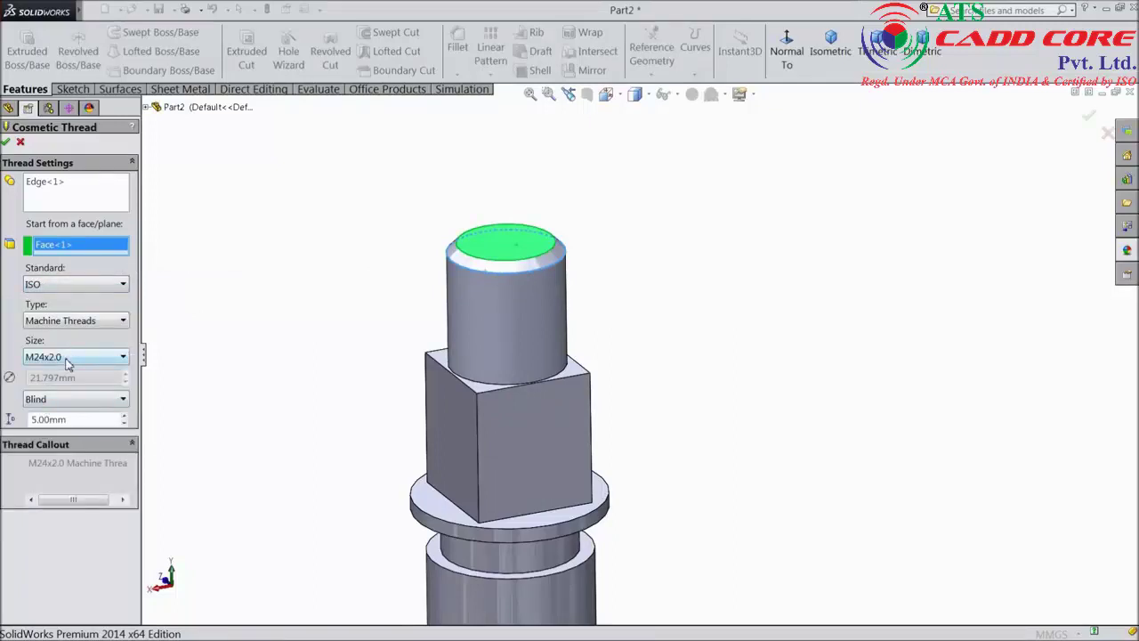
{"action": "left_click", "coordinate": [67, 364]}
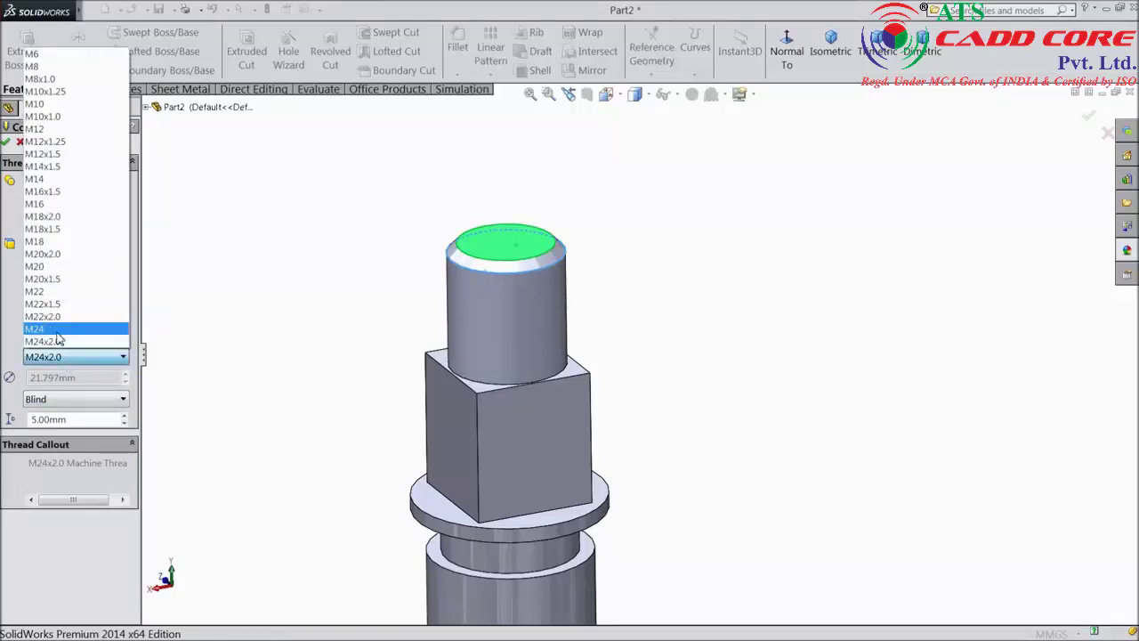
{"action": "left_click", "coordinate": [56, 337]}
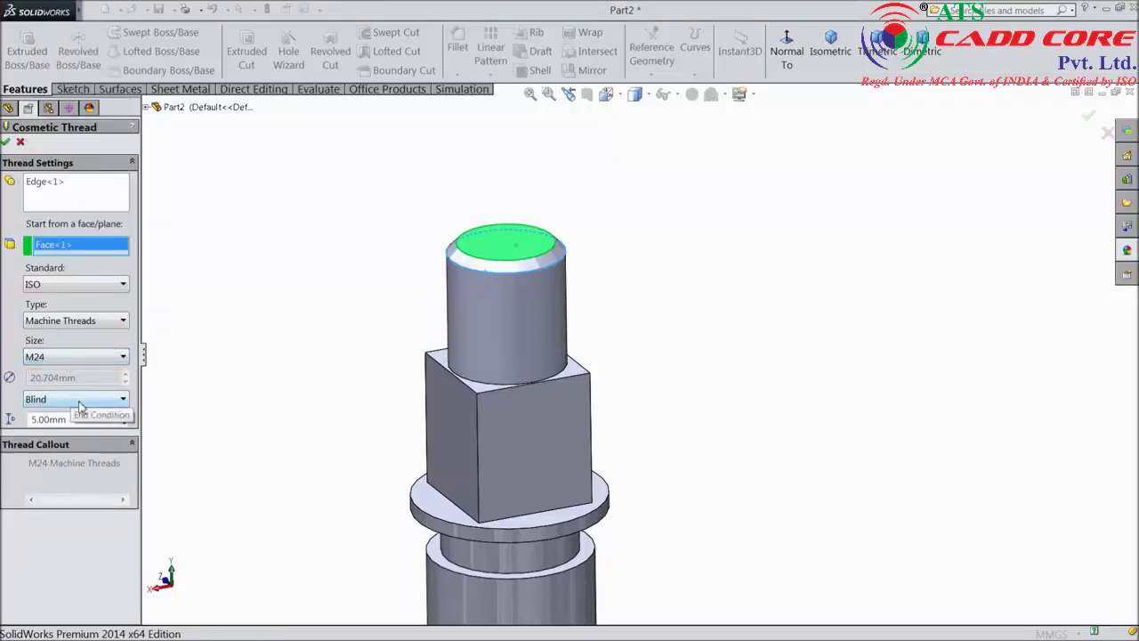
{"action": "left_click", "coordinate": [6, 145]}
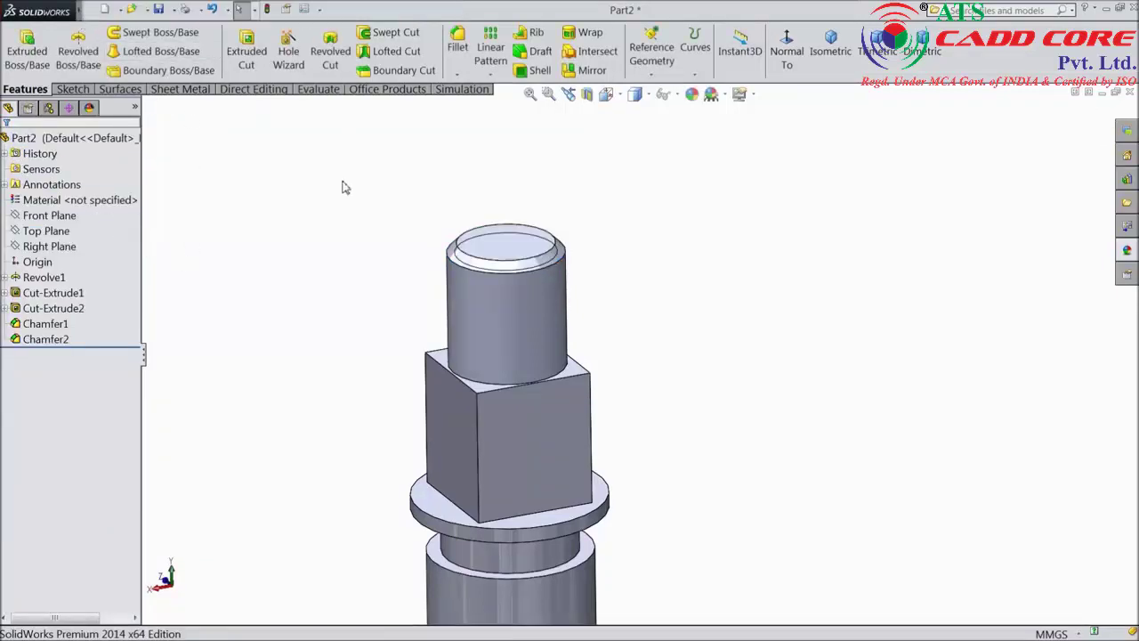
Turn on shaded cosmetic threads in Document Properties > Detailing.
{"action": "left_click", "coordinate": [303, 9]}
{"action": "left_click", "coordinate": [188, 81]}
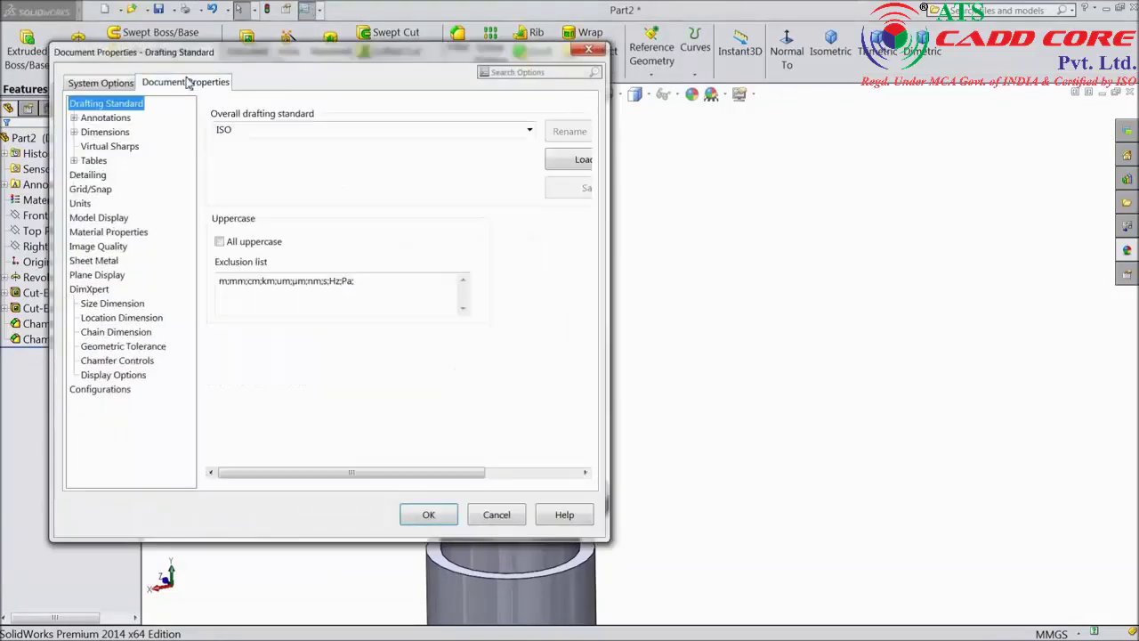
{"action": "left_click", "coordinate": [88, 176]}
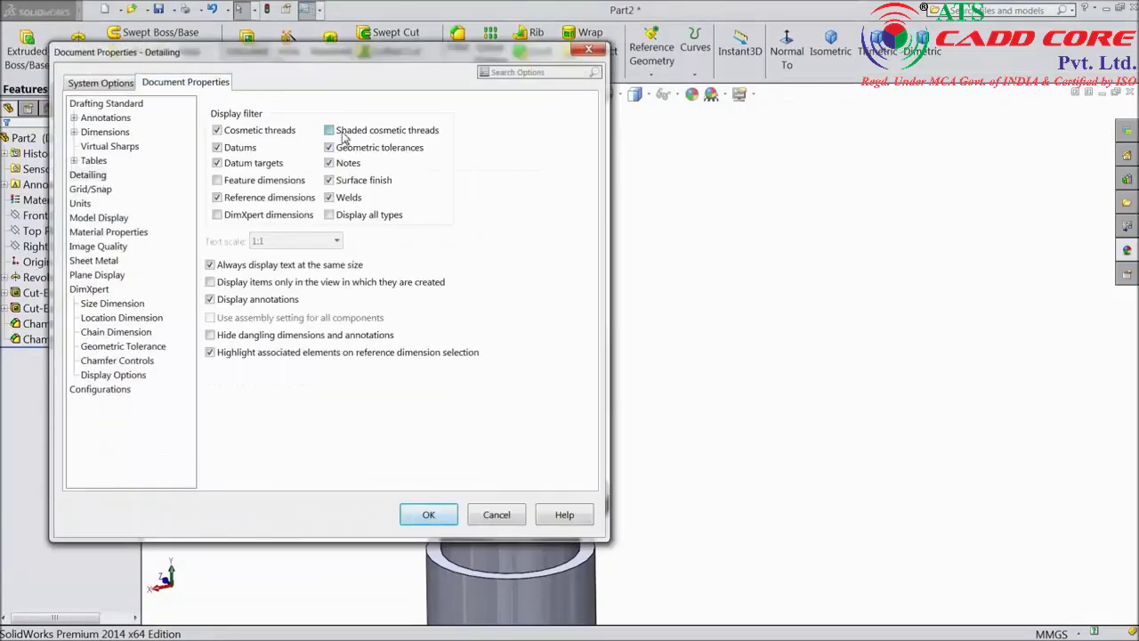
{"action": "left_click", "coordinate": [428, 516]}
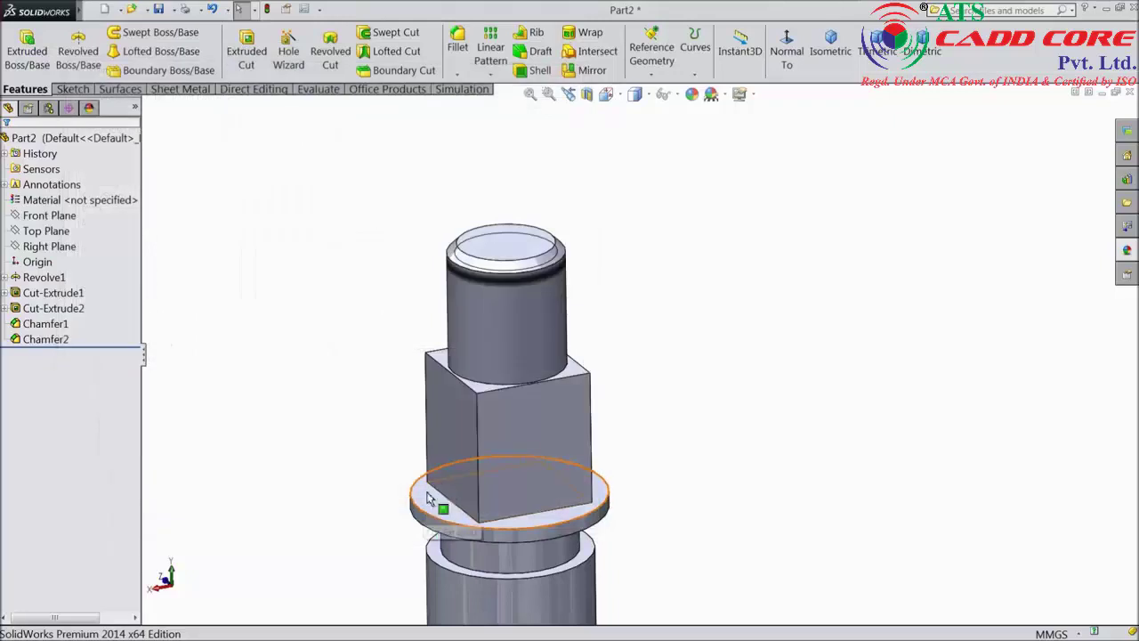
Select Chamfer1 in the feature tree and begin renaming it.
{"action": "left_click", "coordinate": [23, 328]}
{"action": "key", "text": "Escape"}
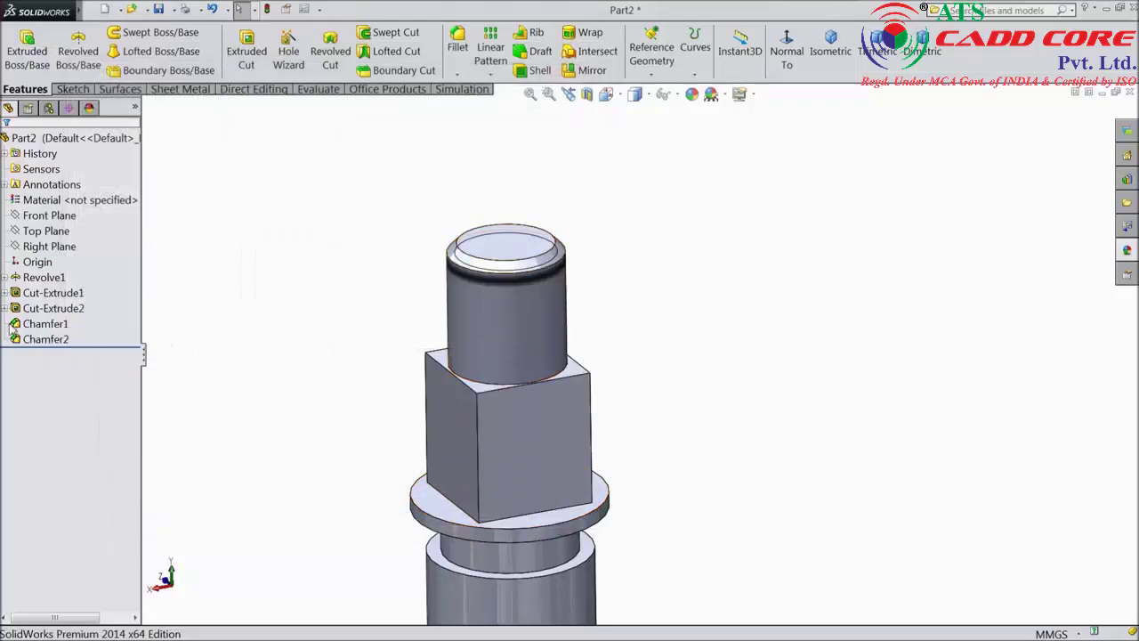
{"action": "left_click", "coordinate": [4, 309]}
{"action": "left_click", "coordinate": [35, 340]}
{"action": "left_click", "coordinate": [34, 339]}
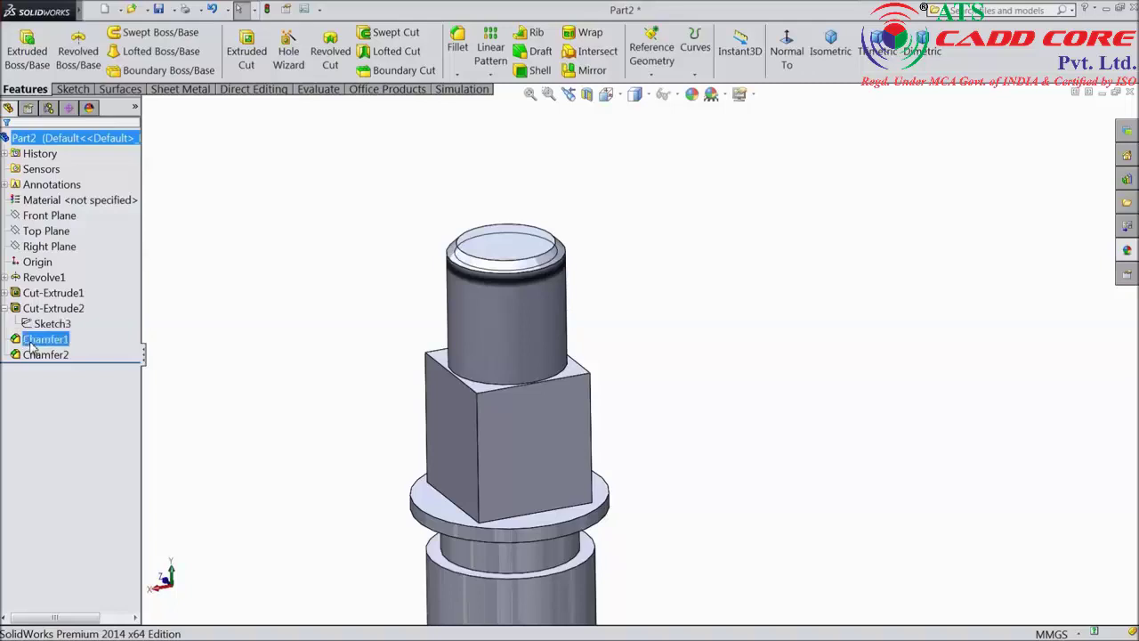
Edit Cosmetic Thread1 and raise its Blind depth to 25 mm.
{"action": "left_click", "coordinate": [158, 381]}
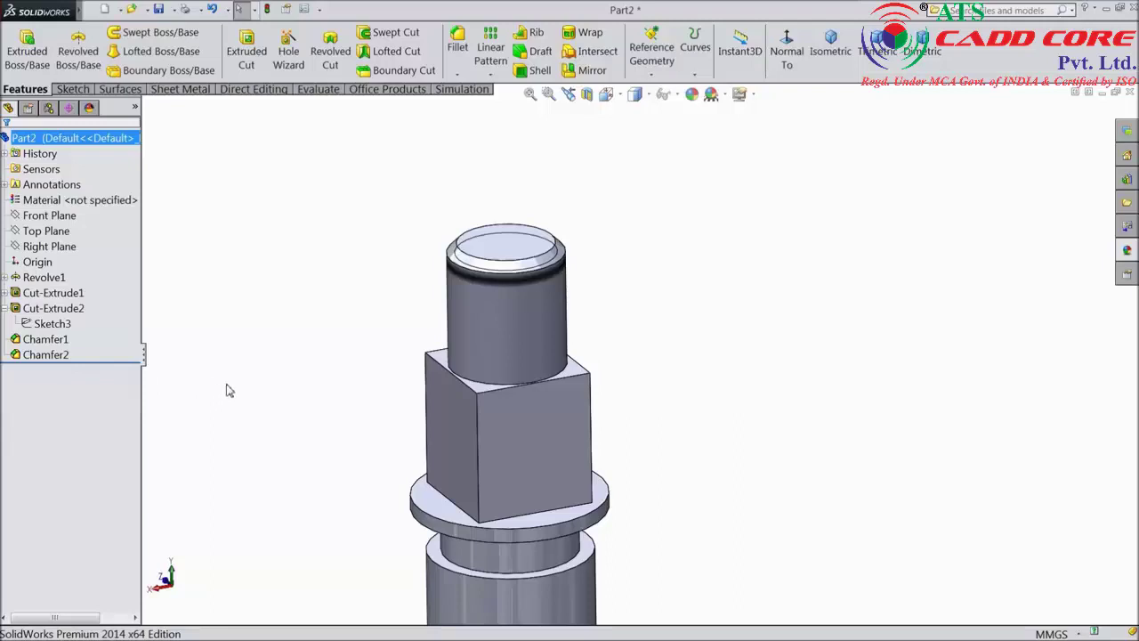
{"action": "scroll", "coordinate": [375, 330], "scroll_direction": "down", "scroll_amount": 2}
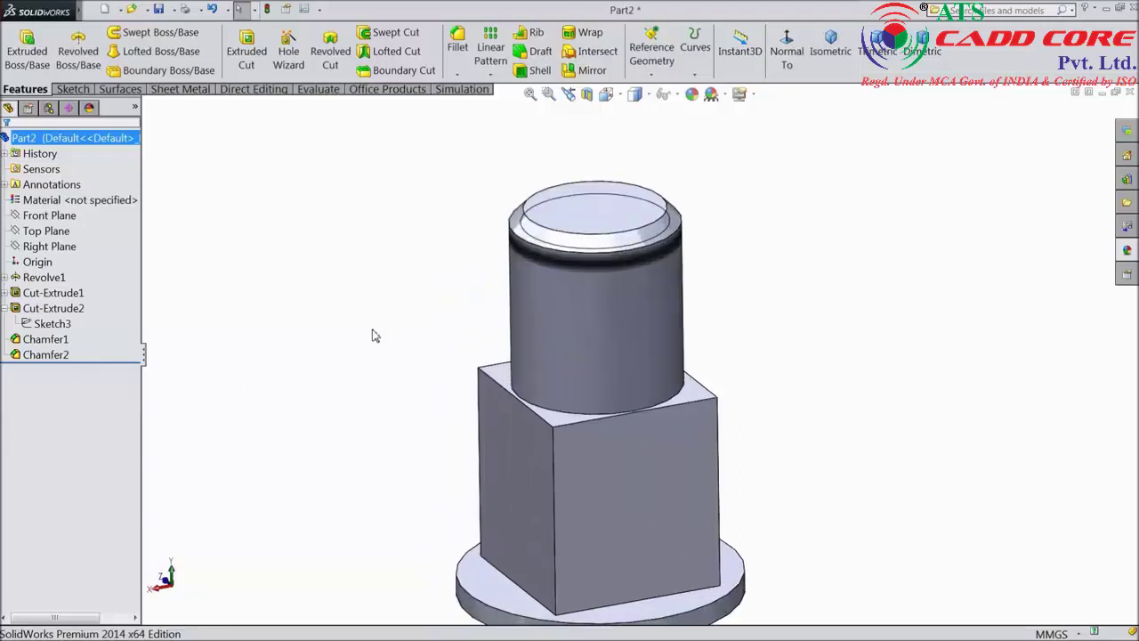
{"action": "scroll", "coordinate": [373, 336], "scroll_direction": "up", "scroll_amount": 4}
{"action": "scroll", "coordinate": [686, 432], "scroll_direction": "down", "scroll_amount": 2}
{"action": "left_click", "coordinate": [571, 296]}
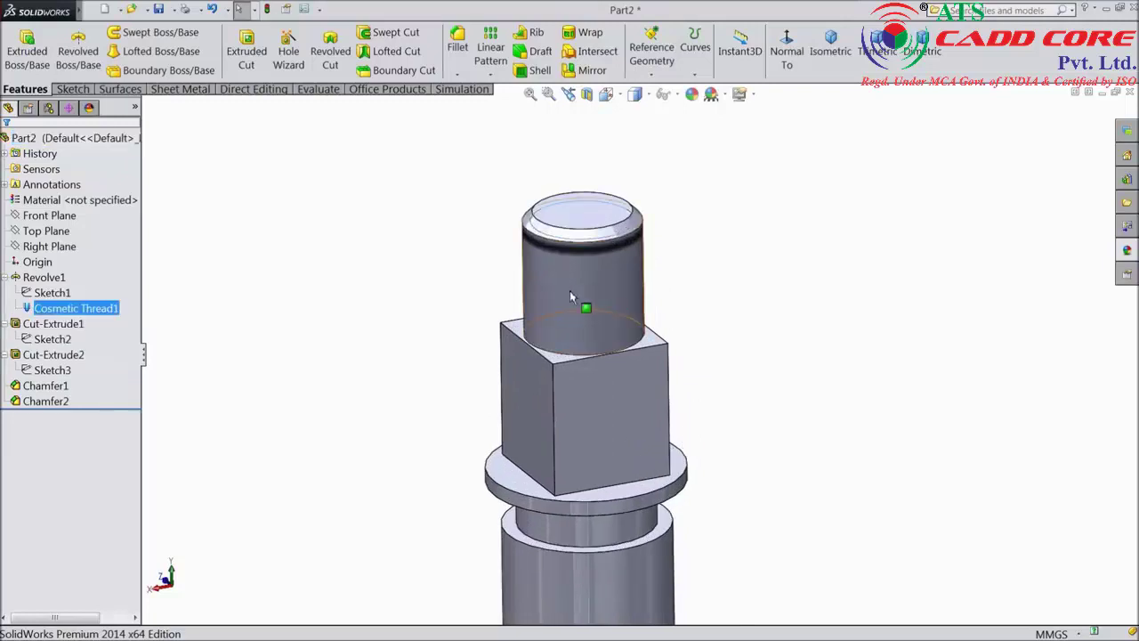
{"action": "scroll", "coordinate": [592, 272], "scroll_direction": "down", "scroll_amount": 3}
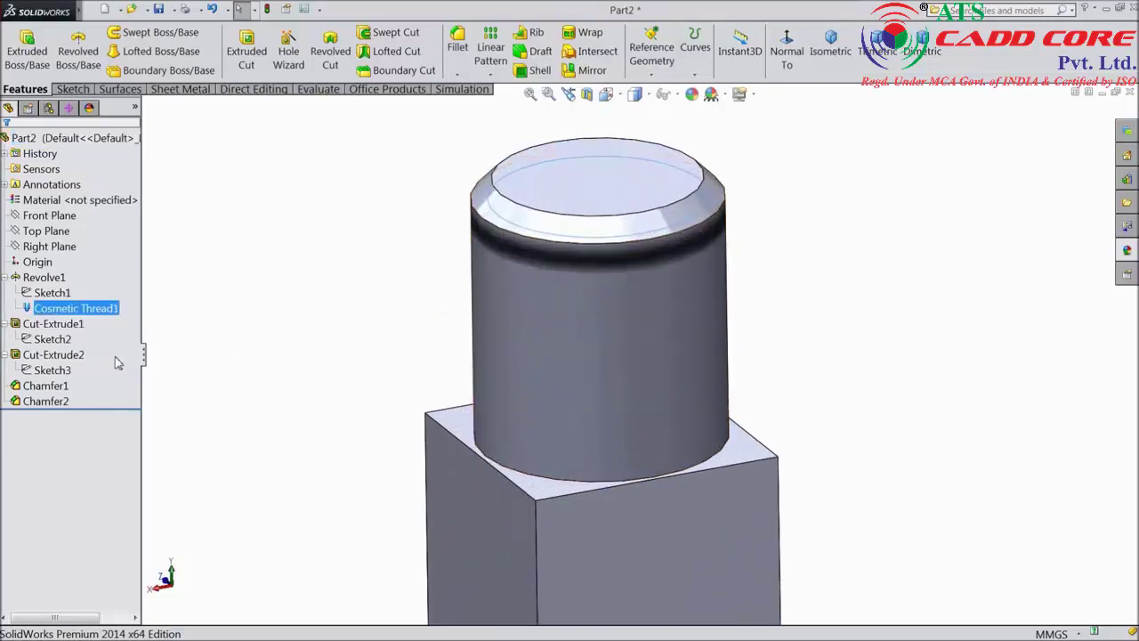
{"action": "left_click", "coordinate": [40, 308]}
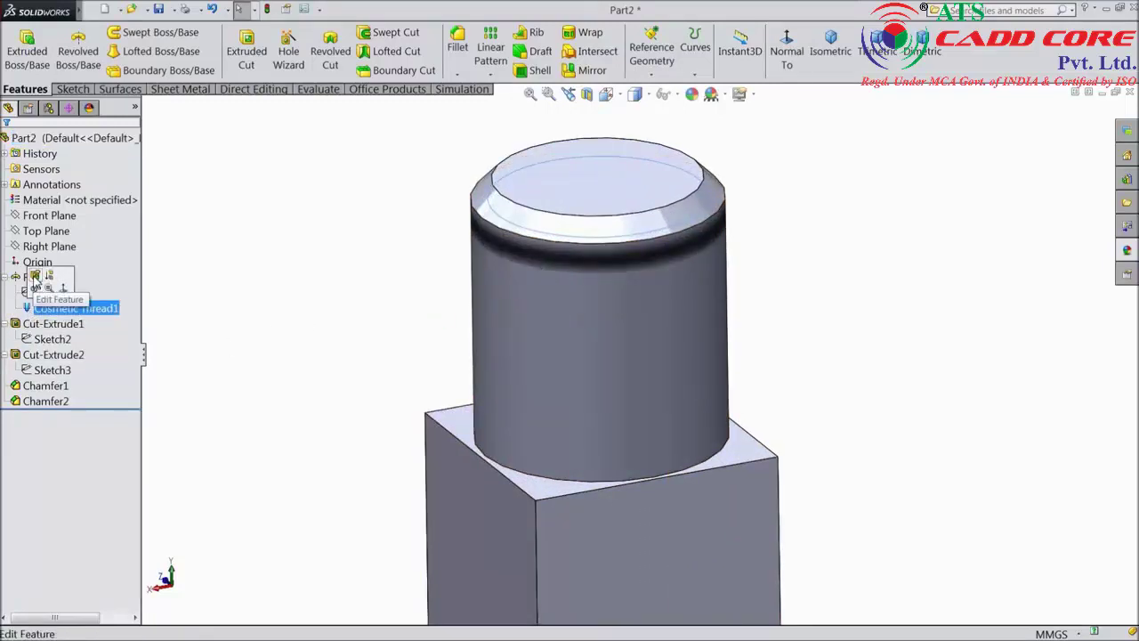
{"action": "left_click", "coordinate": [36, 281]}
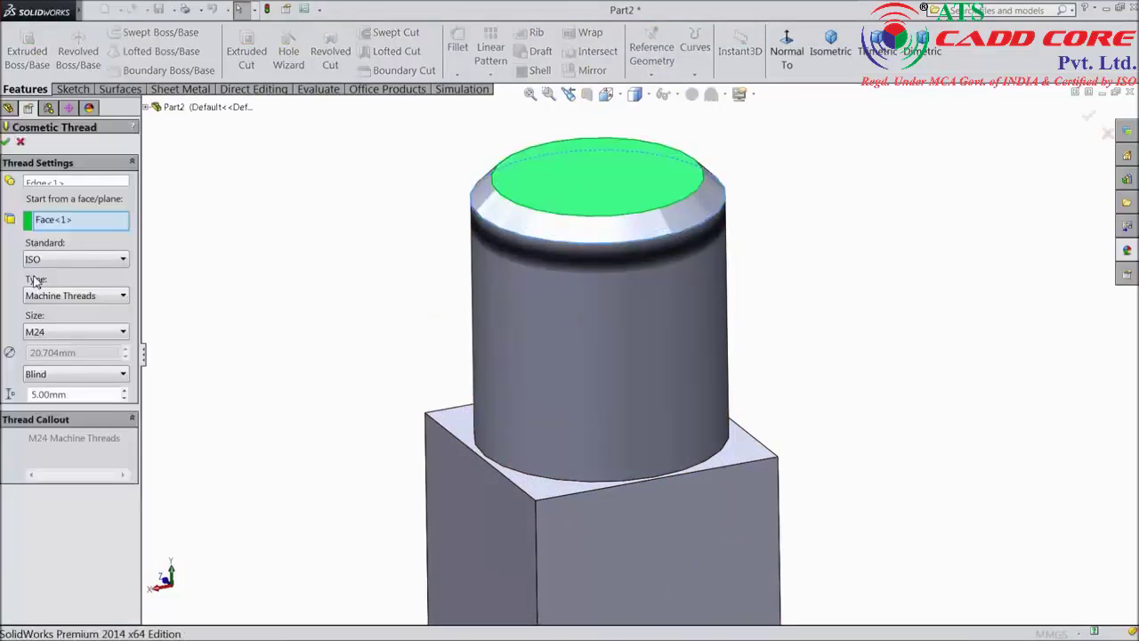
{"action": "left_click", "coordinate": [124, 390]}
{"action": "left_click", "coordinate": [124, 391]}
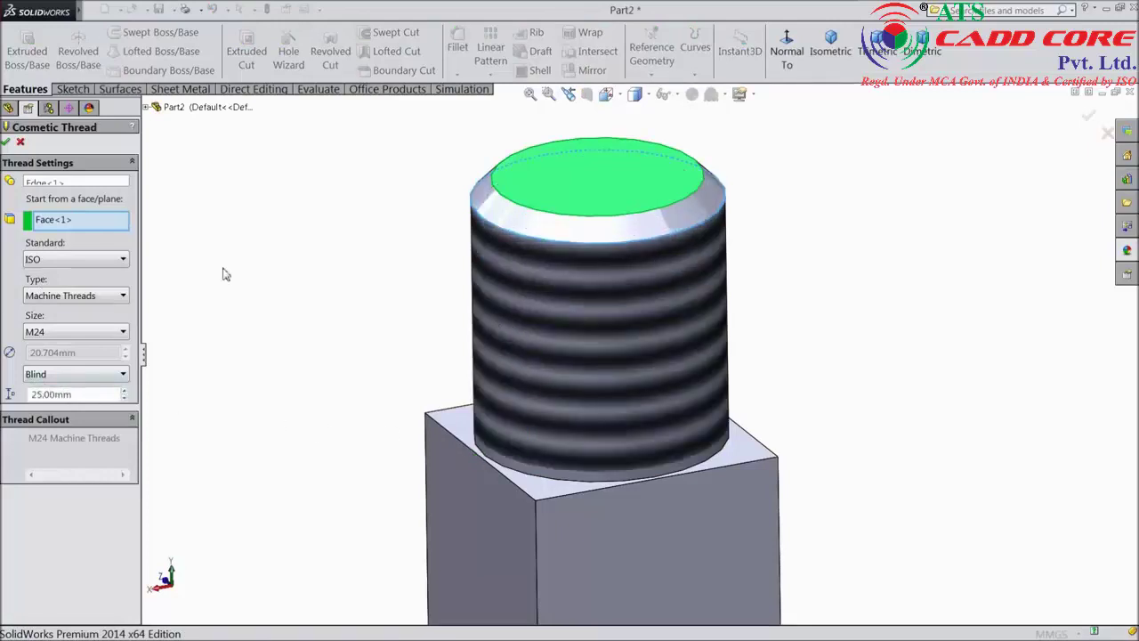
{"action": "left_click", "coordinate": [5, 142]}
Sketch on the collar's top face and convert the shaft's 34 mm circular edge into it.
{"action": "scroll", "coordinate": [603, 294], "scroll_direction": "up", "scroll_amount": 5}
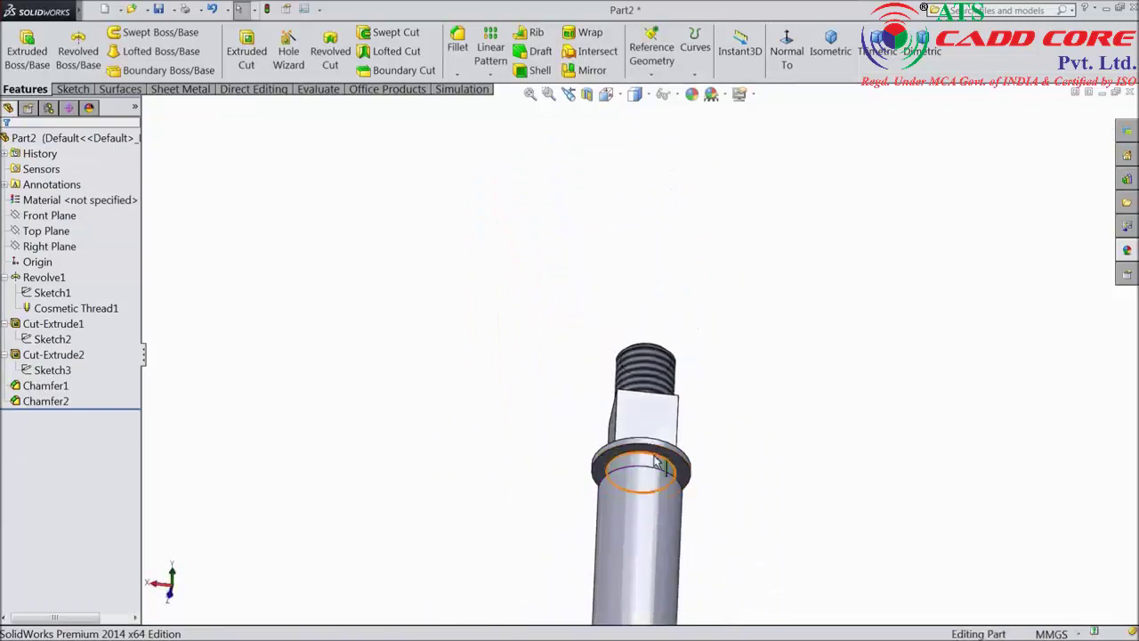
{"action": "scroll", "coordinate": [670, 449], "scroll_direction": "down", "scroll_amount": 3}
{"action": "scroll", "coordinate": [670, 449], "scroll_direction": "down", "scroll_amount": 2}
{"action": "left_click", "coordinate": [683, 417]}
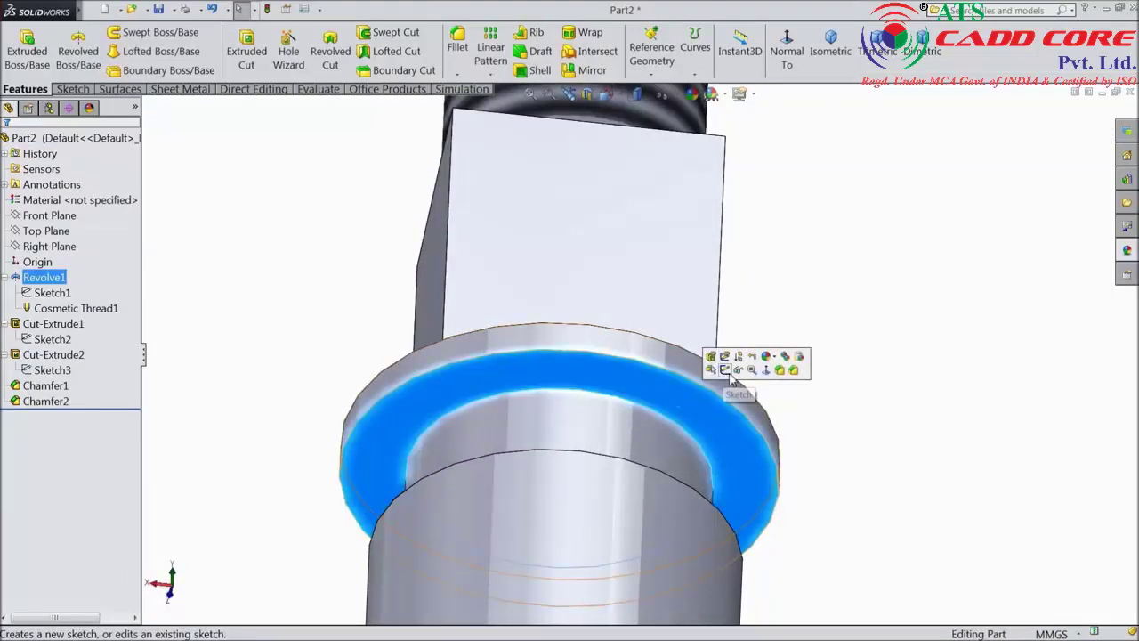
{"action": "left_click", "coordinate": [727, 372]}
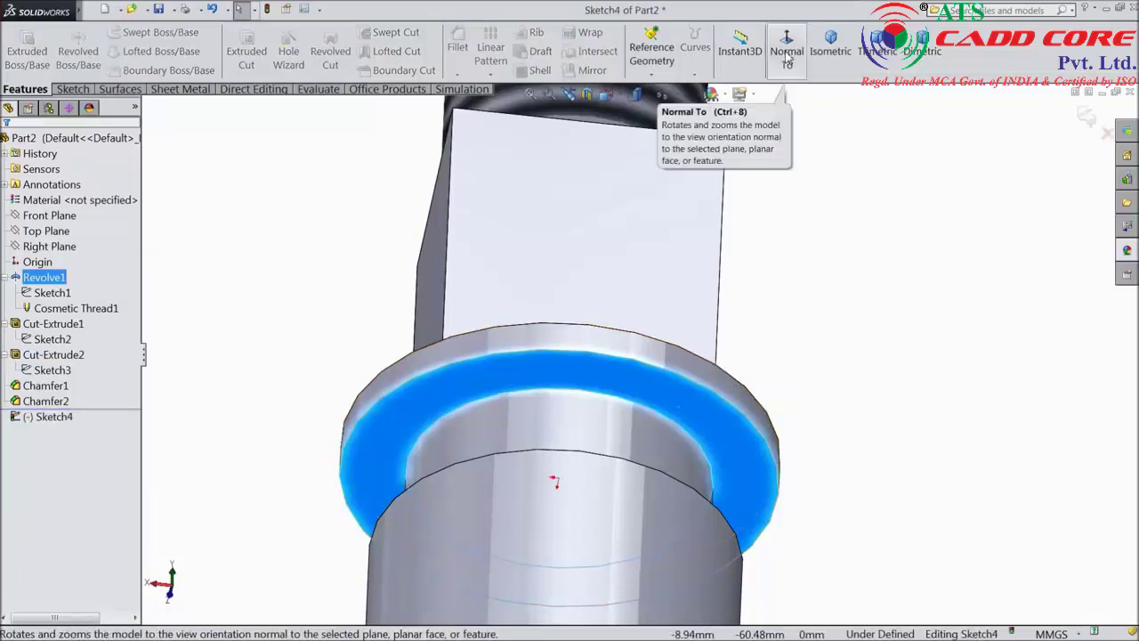
{"action": "left_click", "coordinate": [604, 461]}
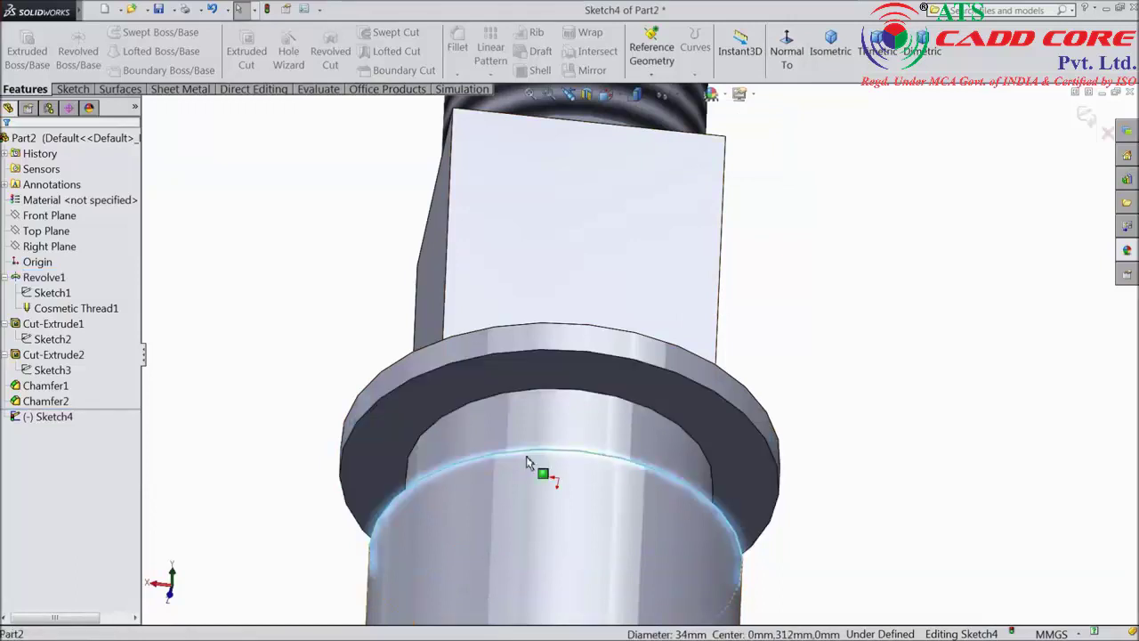
{"action": "left_click", "coordinate": [73, 89]}
{"action": "left_click", "coordinate": [265, 61]}
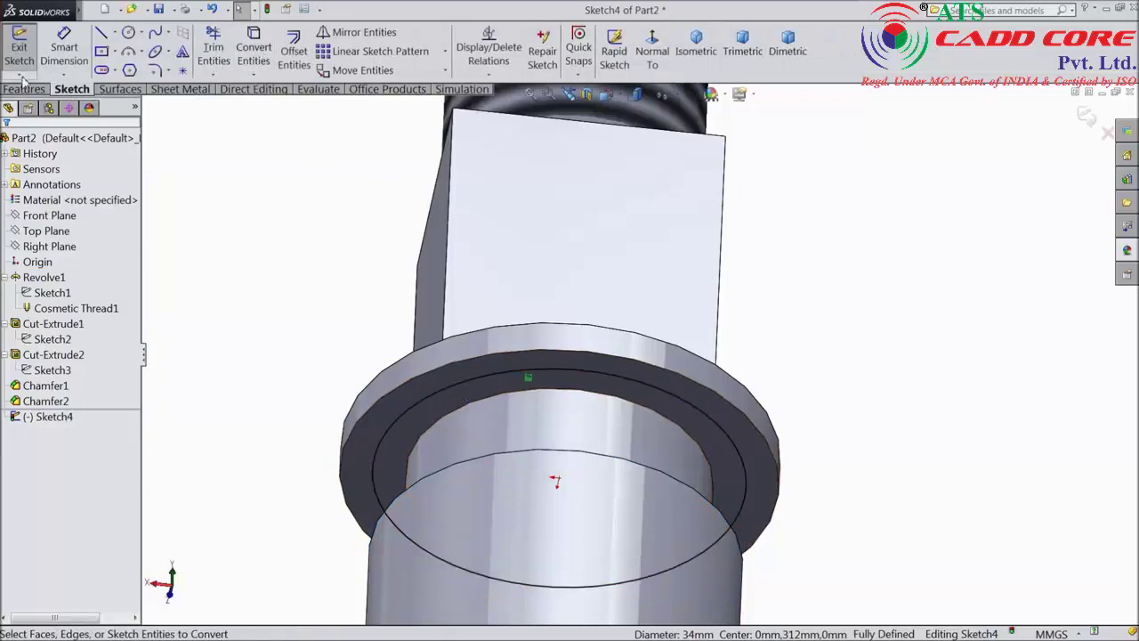
{"action": "left_click", "coordinate": [24, 89]}
Start a Height and Pitch helix on the 34 mm circle with 120 mm height.
{"action": "left_click", "coordinate": [698, 75]}
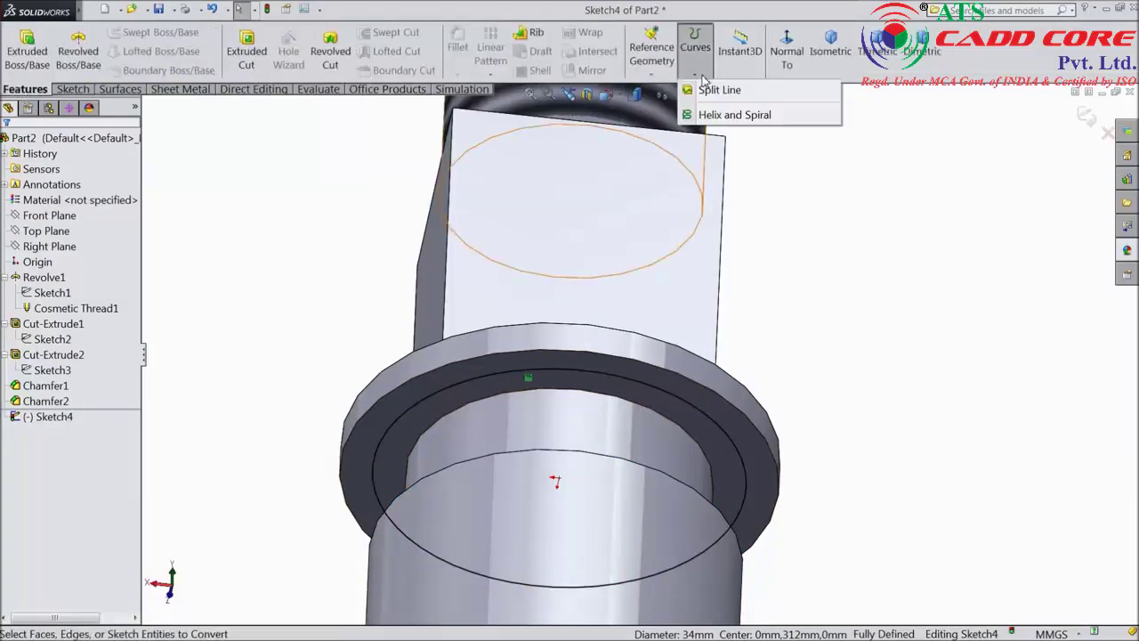
{"action": "left_click", "coordinate": [734, 114]}
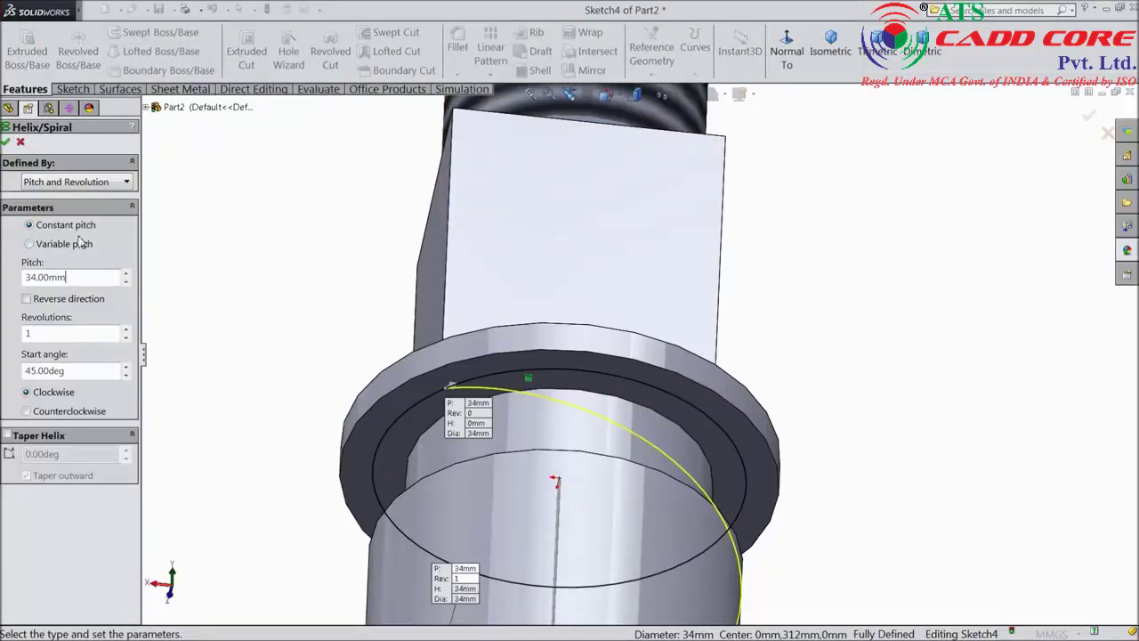
{"action": "left_click", "coordinate": [79, 182]}
{"action": "left_click", "coordinate": [70, 221]}
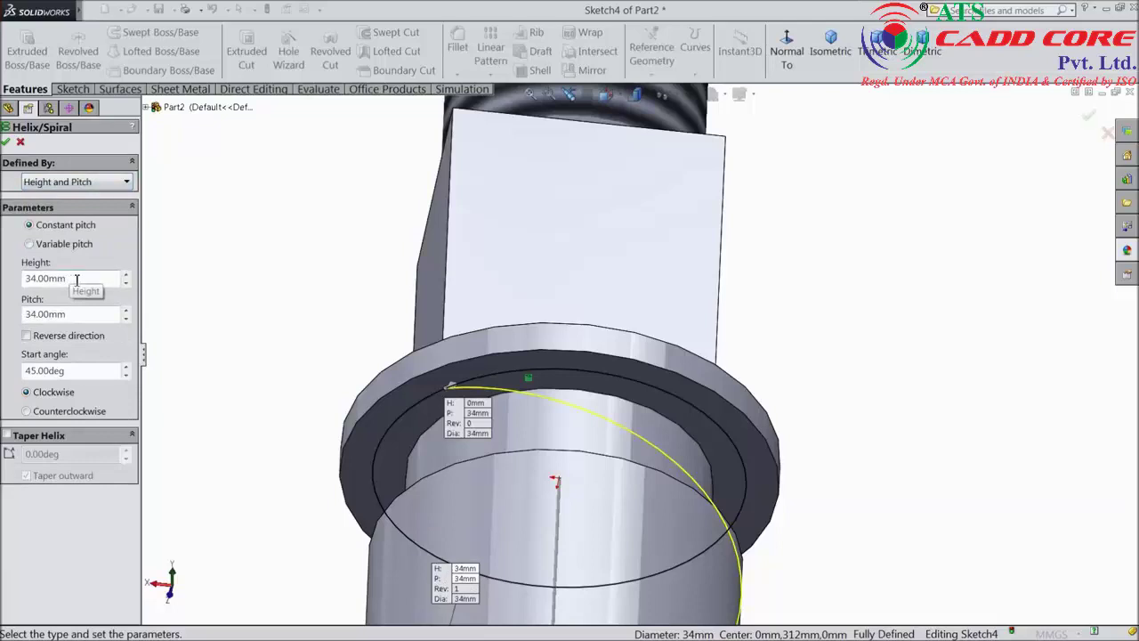
{"action": "left_click_drag", "start_coordinate": [76, 279], "coordinate": [33, 279]}
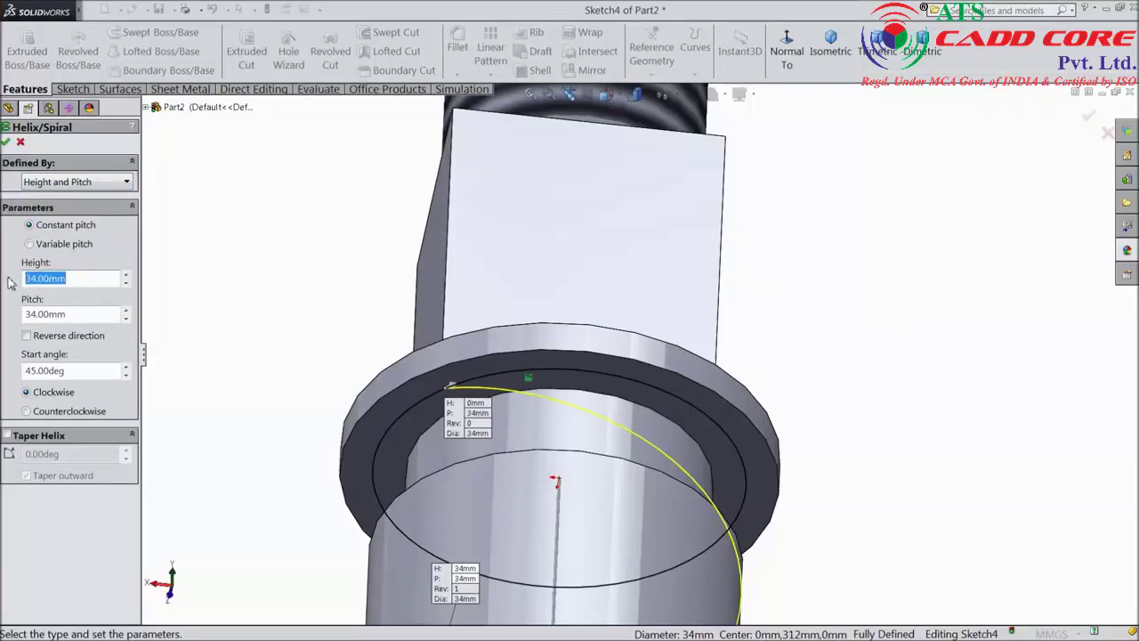
{"action": "type", "text": "120"}
{"action": "key", "text": "Return"}
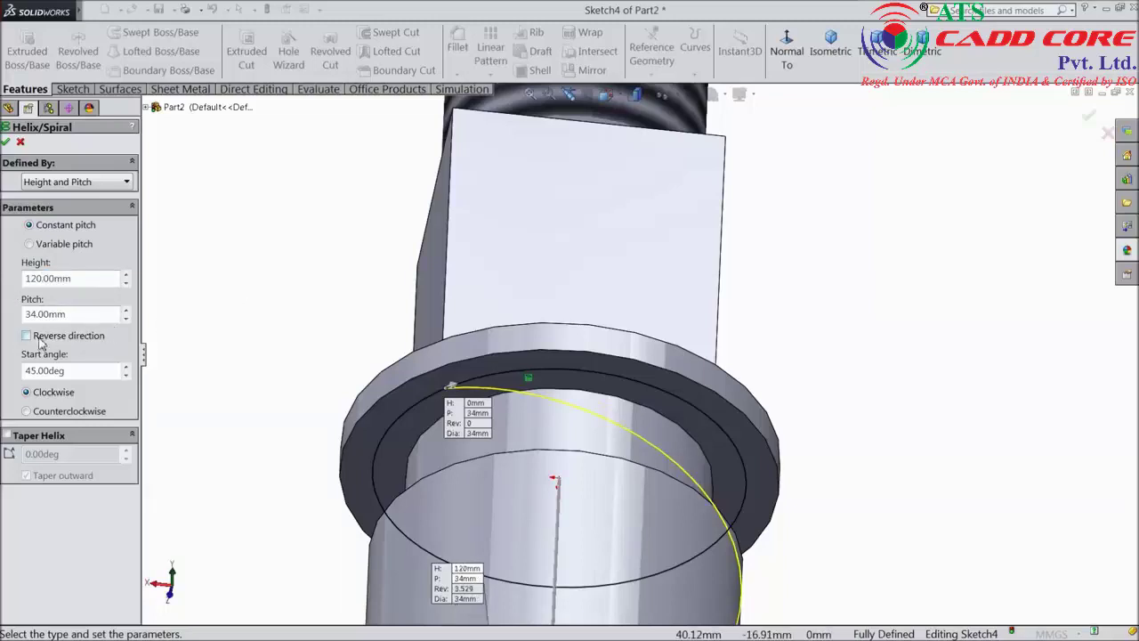
Set the helix pitch to 6 mm and start angle to 0°, and accept it.
{"action": "left_click_drag", "start_coordinate": [74, 315], "coordinate": [18, 313]}
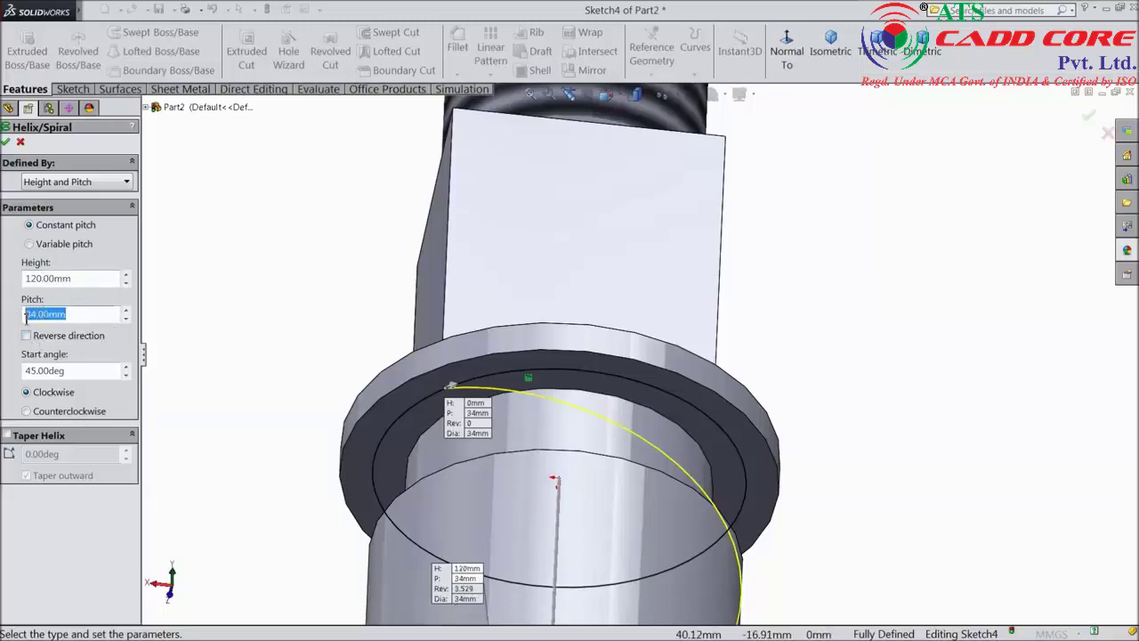
{"action": "type", "text": "6"}
{"action": "key", "text": "Return"}
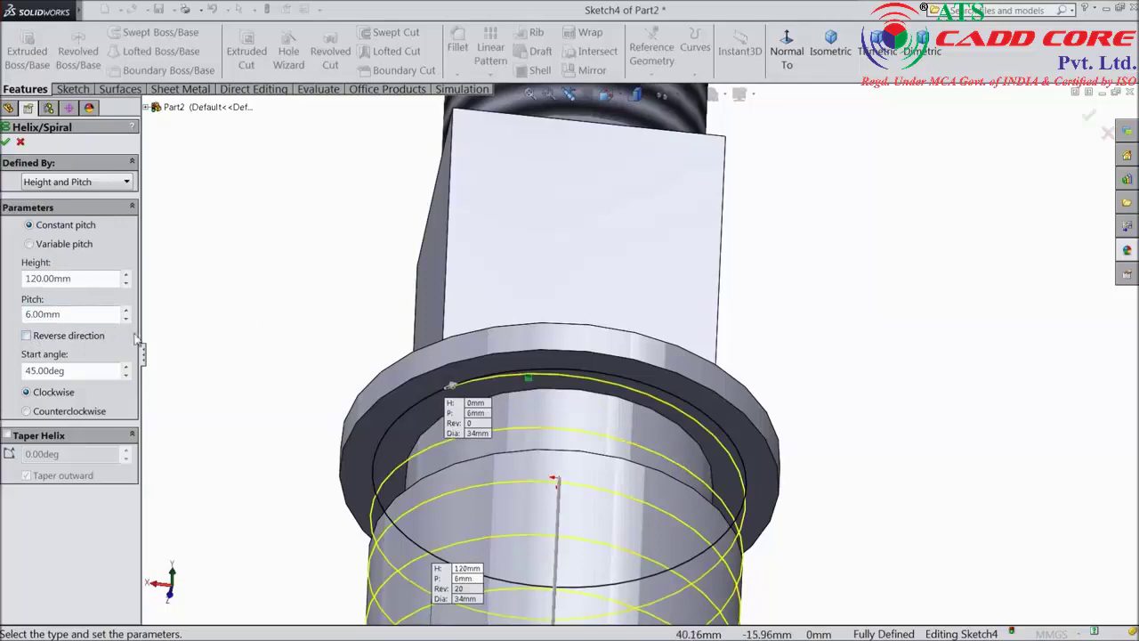
{"action": "key", "text": "z"}
{"action": "key", "text": "z"}
{"action": "key", "text": "z"}
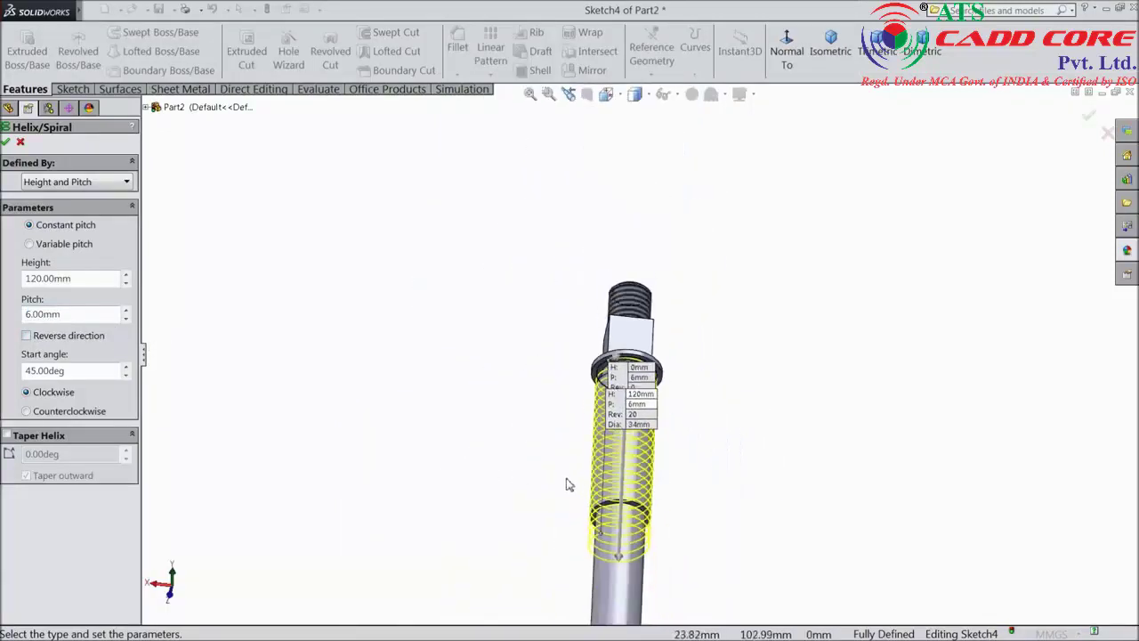
{"action": "middle_click_drag", "start_coordinate": [512, 425], "coordinate": [463, 442]}
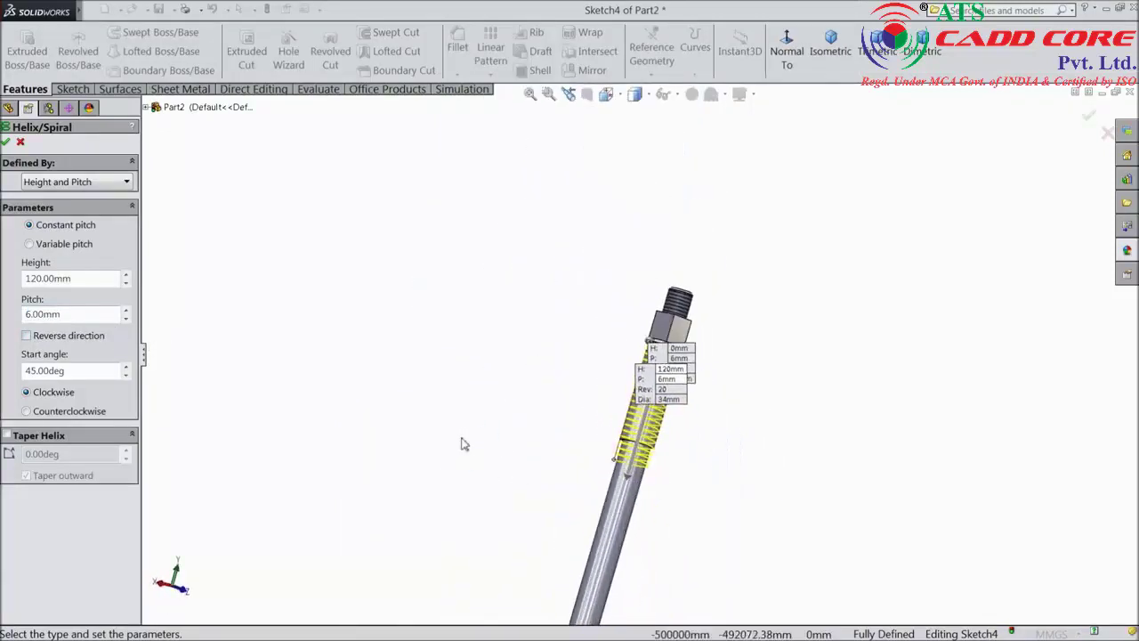
{"action": "scroll", "coordinate": [638, 417], "scroll_direction": "down", "scroll_amount": 3}
{"action": "scroll", "coordinate": [638, 416], "scroll_direction": "down", "scroll_amount": 1}
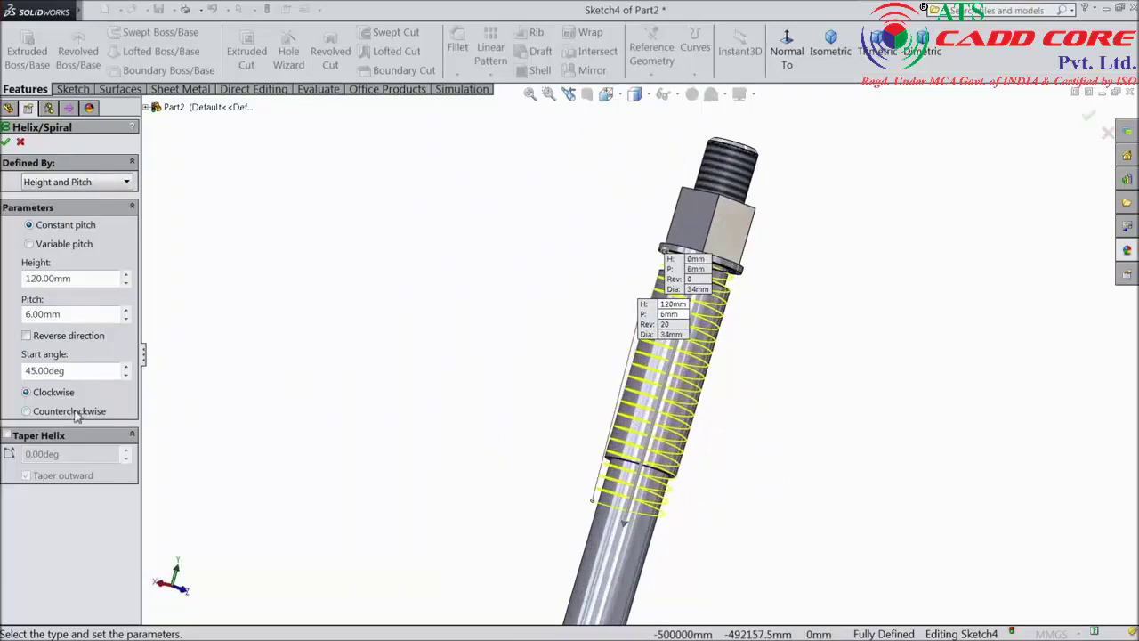
{"action": "double_click", "coordinate": [68, 372]}
{"action": "type", "text": "0"}
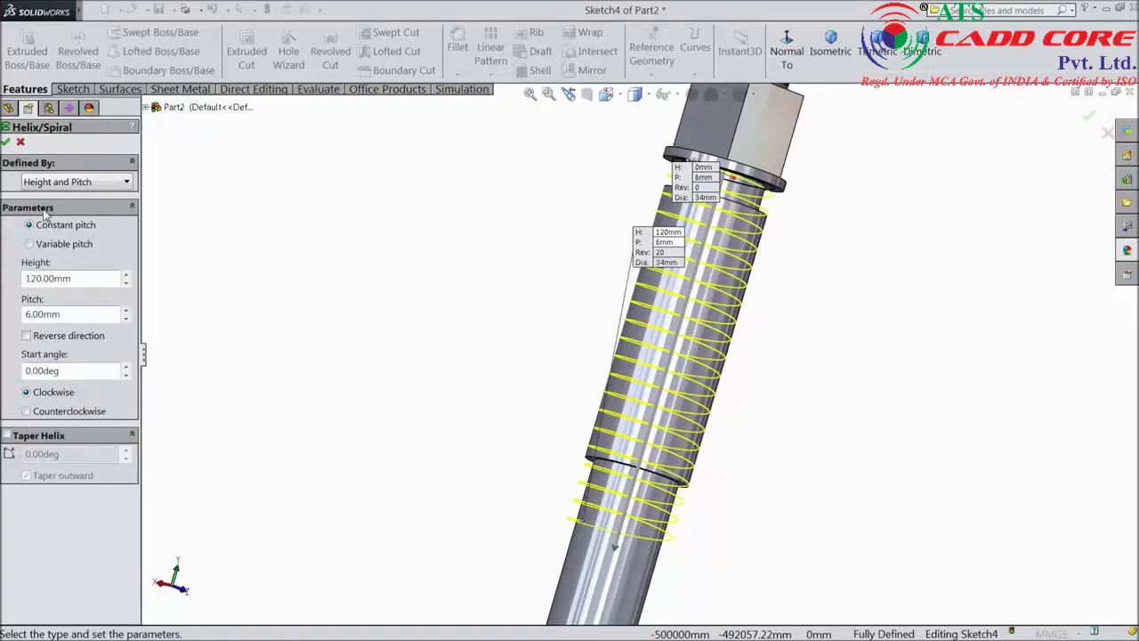
{"action": "left_click", "coordinate": [5, 143]}
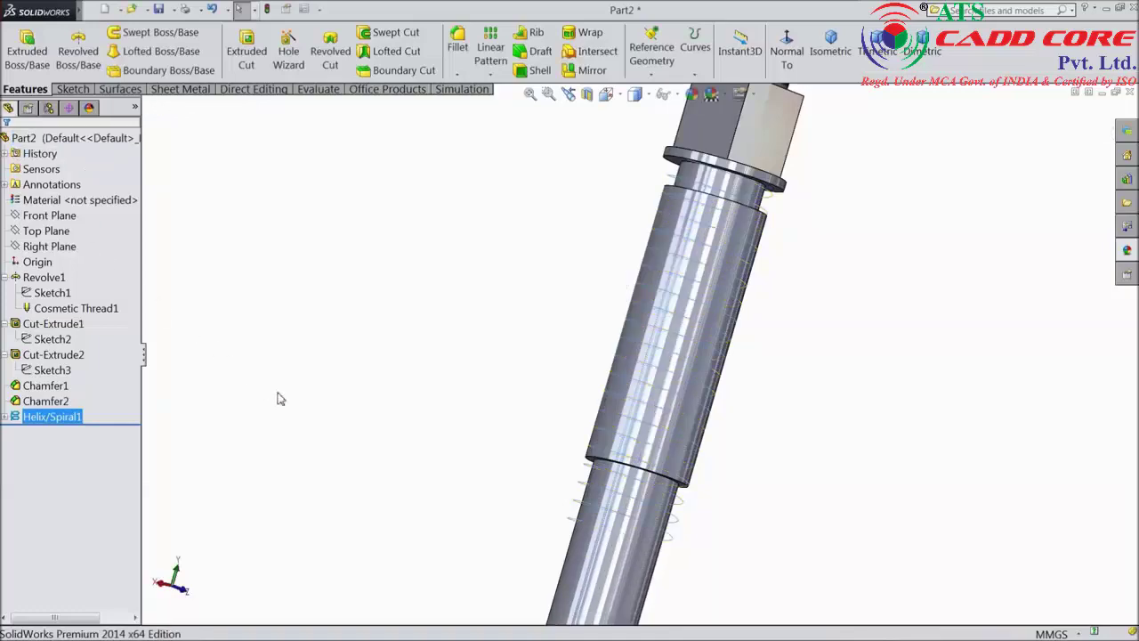
Start a new sketch on the Right Plane, viewed normal to it.
{"action": "scroll", "coordinate": [798, 277], "scroll_direction": "down", "scroll_amount": 2}
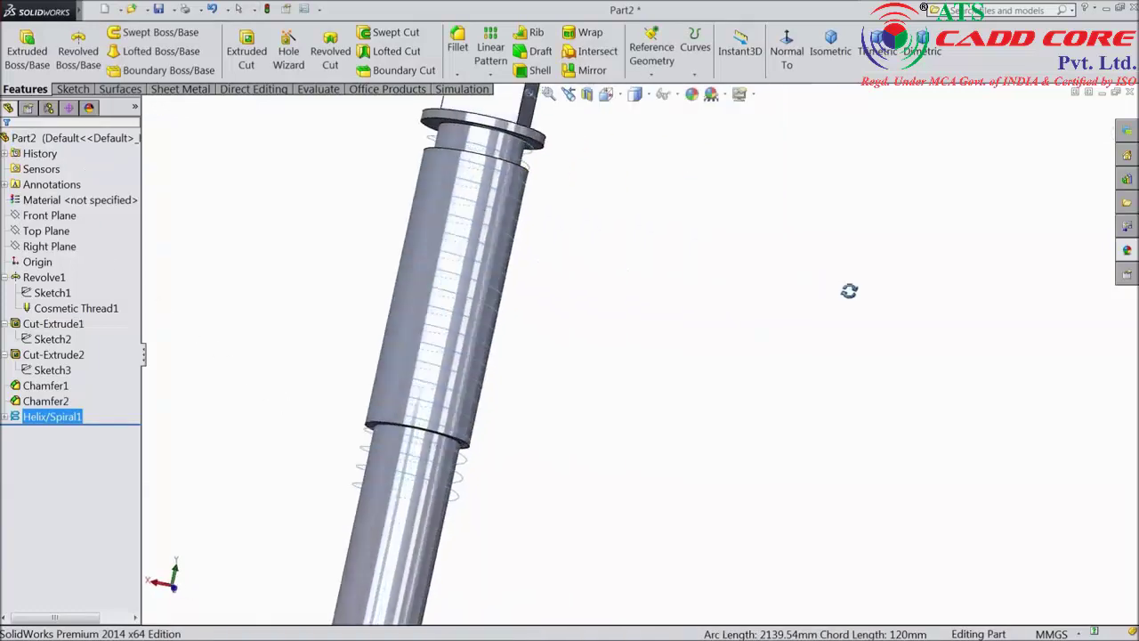
{"action": "scroll", "coordinate": [826, 323], "scroll_direction": "up", "scroll_amount": 3}
{"action": "scroll", "coordinate": [534, 233], "scroll_direction": "down", "scroll_amount": 3}
{"action": "scroll", "coordinate": [525, 229], "scroll_direction": "down", "scroll_amount": 2}
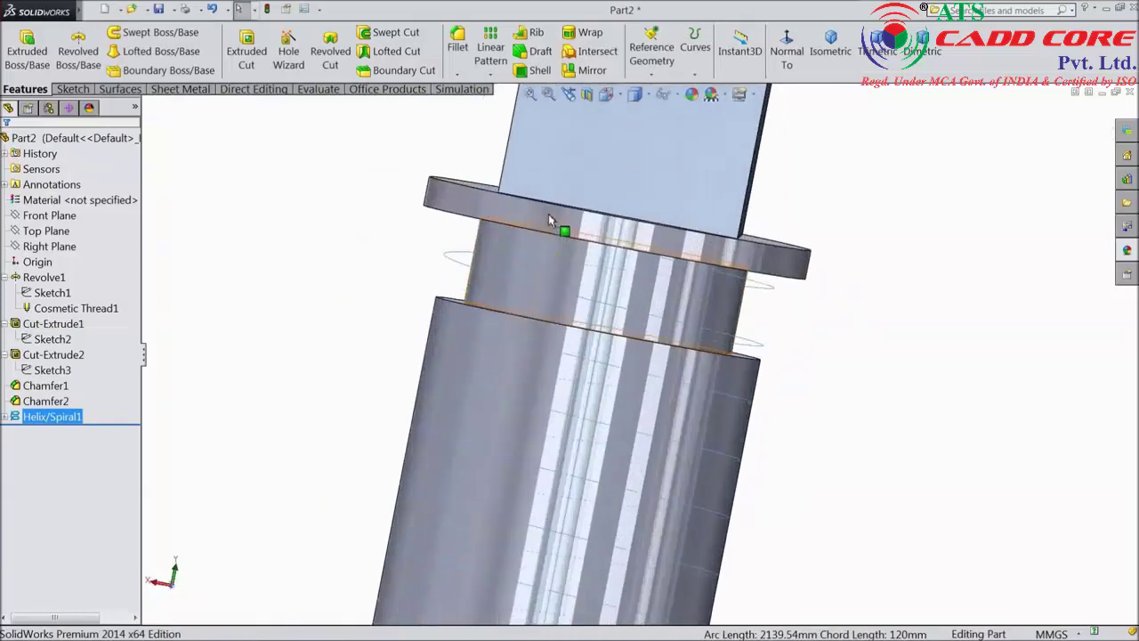
{"action": "left_click", "coordinate": [28, 247]}
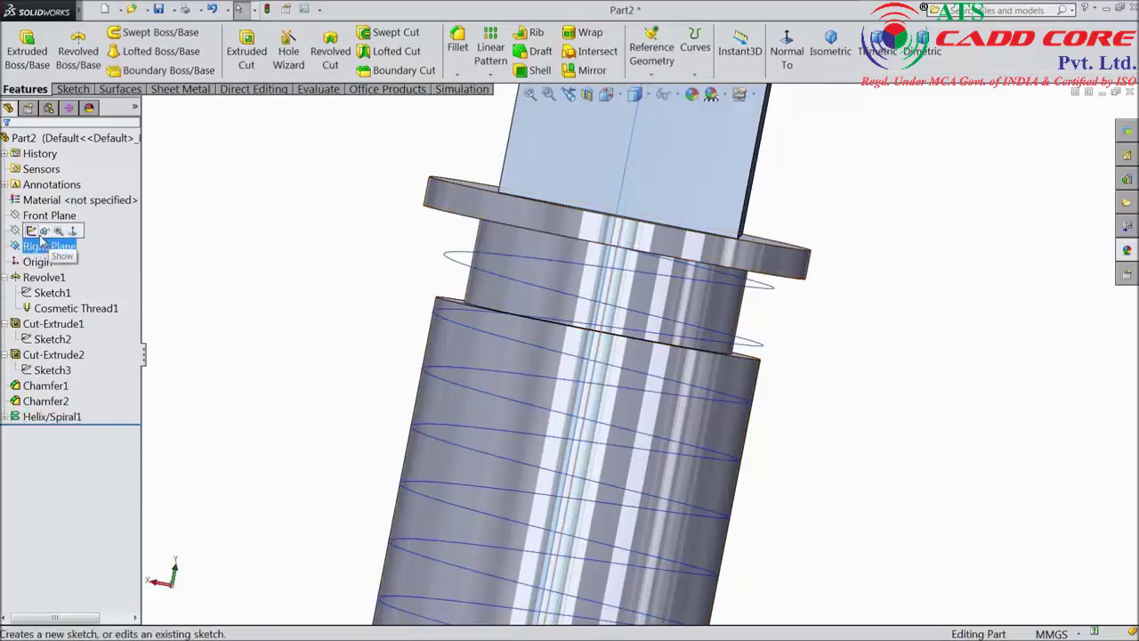
{"action": "left_click", "coordinate": [32, 238]}
{"action": "left_click", "coordinate": [794, 57]}
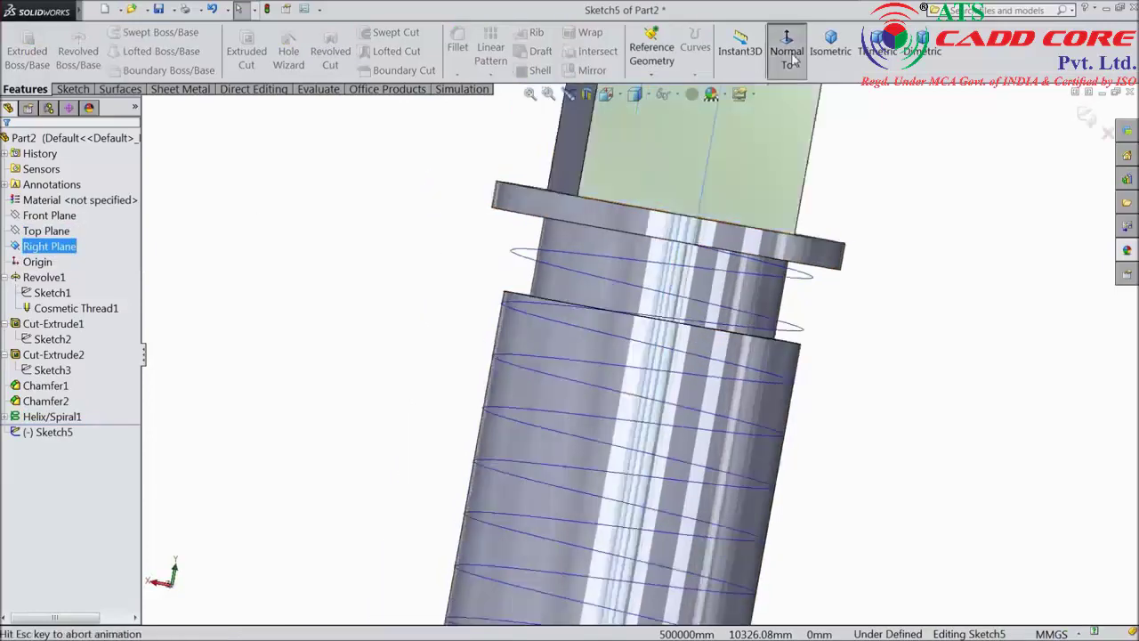
{"action": "scroll", "coordinate": [649, 208], "scroll_direction": "down", "scroll_amount": 5}
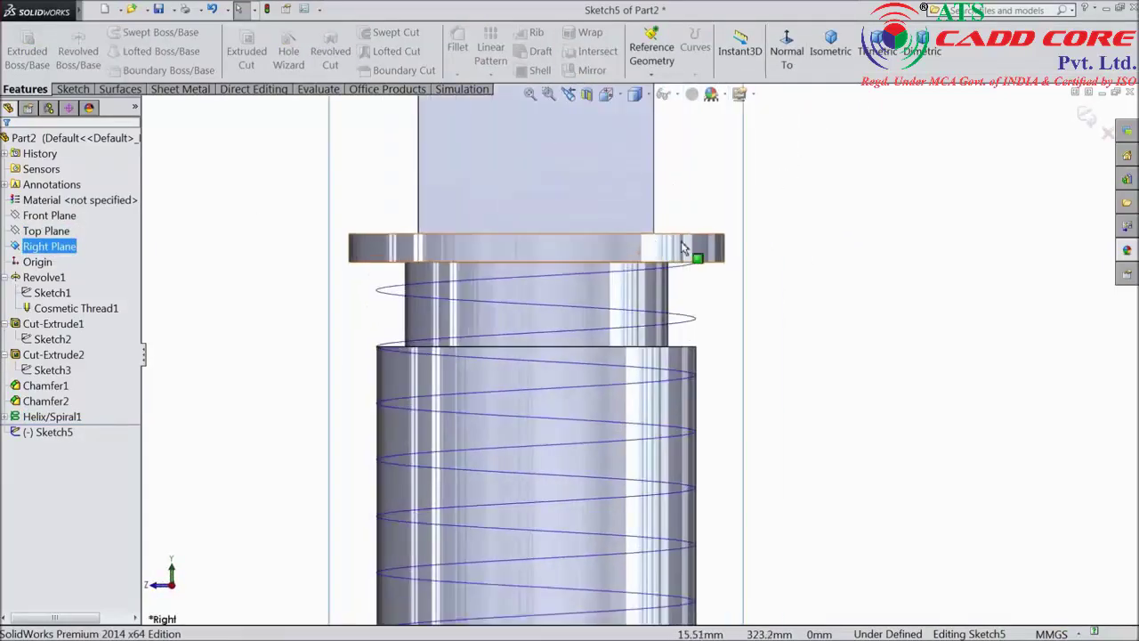
Draw a corner rectangle beside the shaft.
{"action": "left_click", "coordinate": [72, 89]}
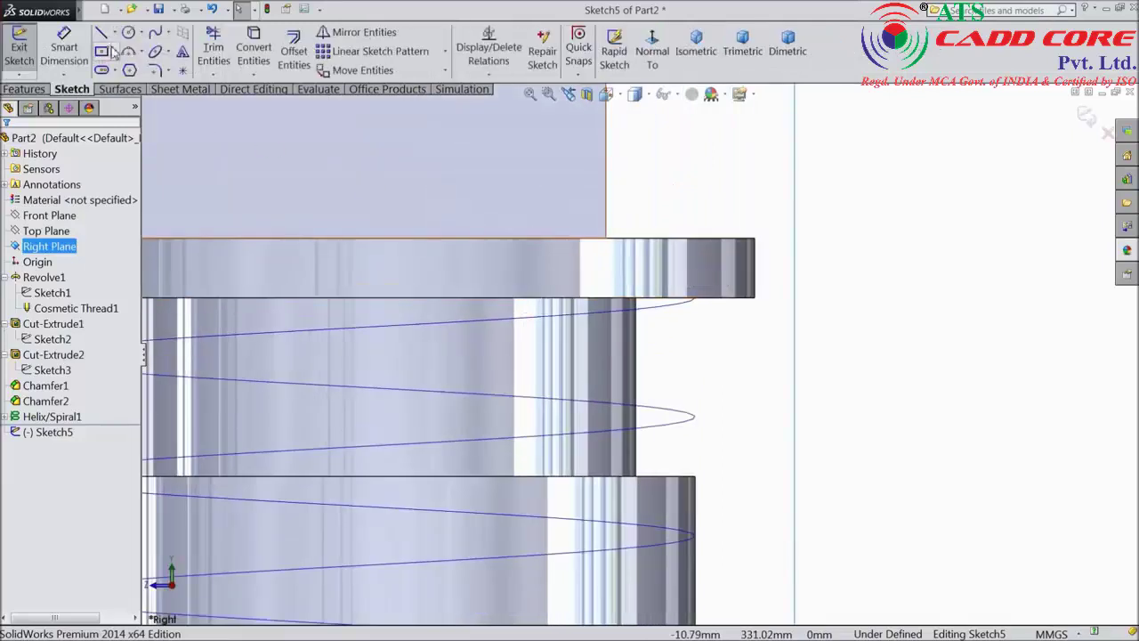
{"action": "left_click", "coordinate": [116, 52]}
{"action": "left_click", "coordinate": [147, 68]}
{"action": "scroll", "coordinate": [667, 320], "scroll_direction": "down", "scroll_amount": 3}
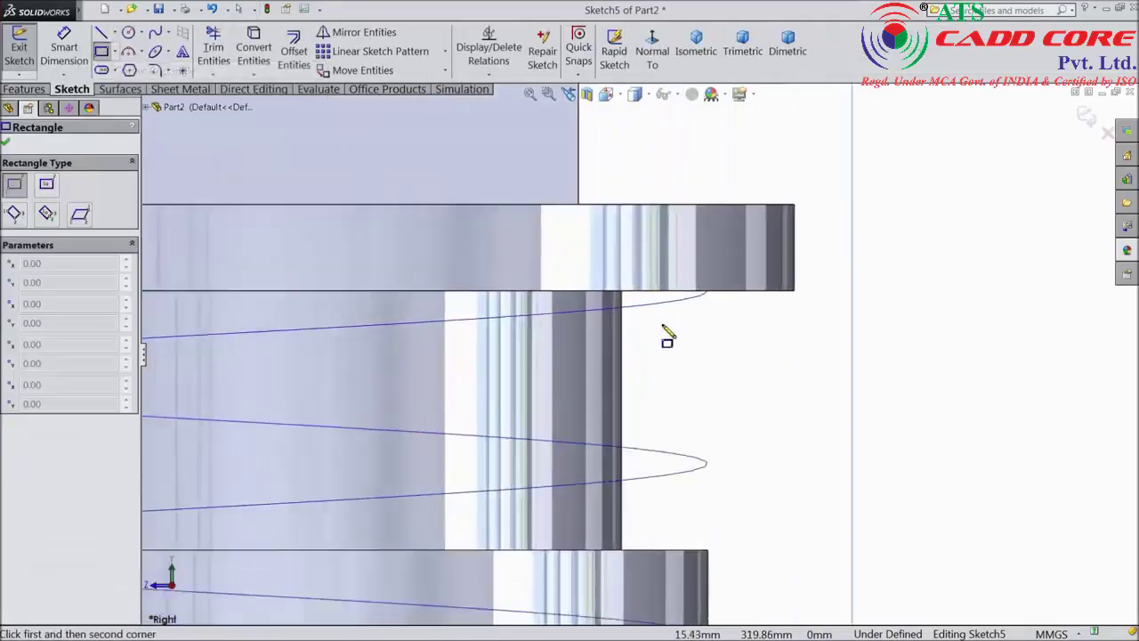
{"action": "left_click", "coordinate": [754, 328]}
{"action": "left_click", "coordinate": [833, 423]}
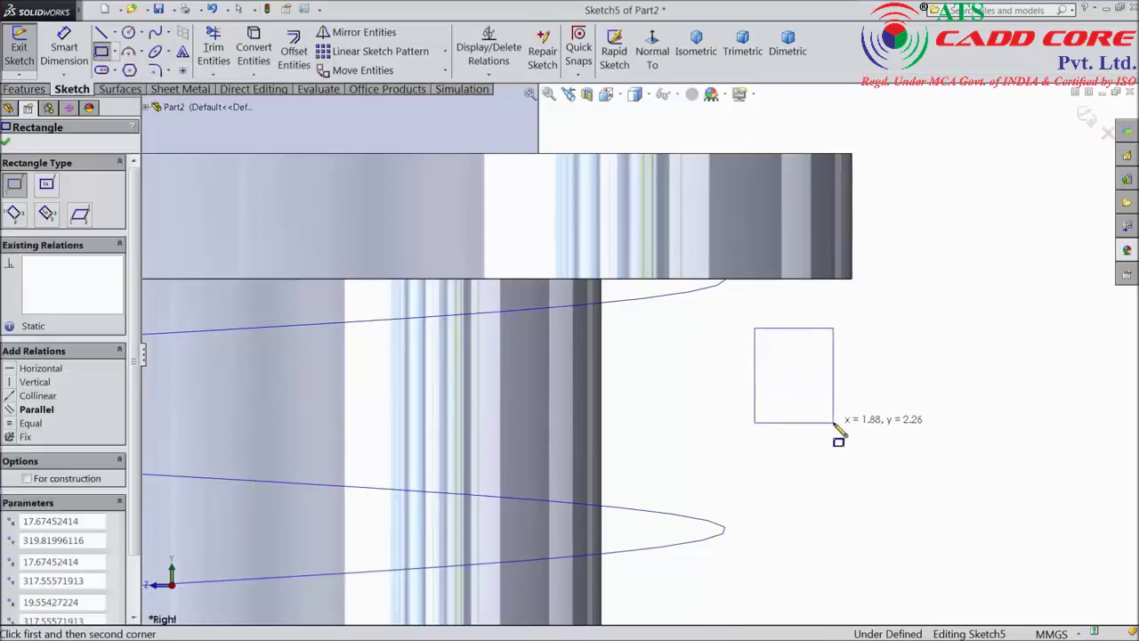
Dimension the rectangle's width to 3 mm and make two edges equal to form a square.
{"action": "left_click", "coordinate": [64, 49]}
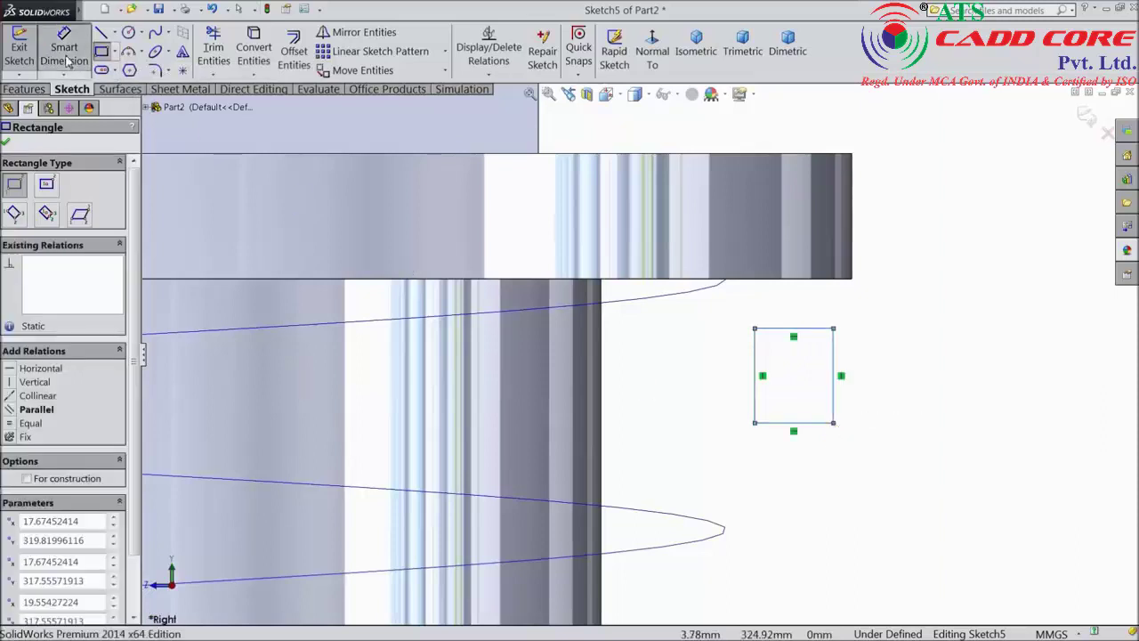
{"action": "left_click", "coordinate": [798, 336]}
{"action": "left_click", "coordinate": [796, 307]}
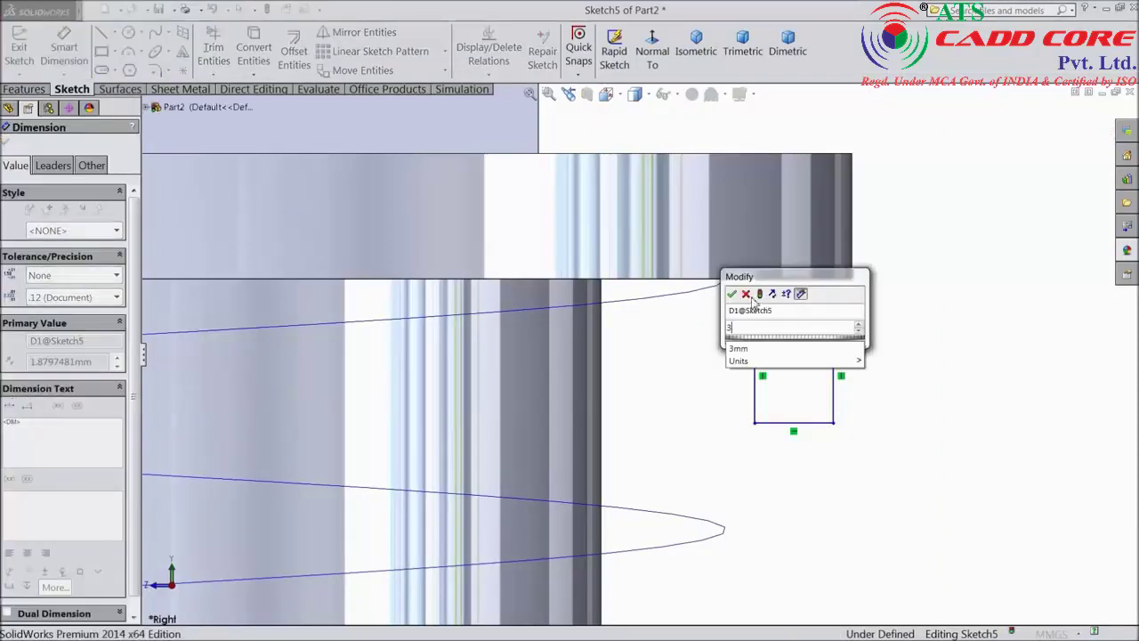
{"action": "left_click", "coordinate": [735, 296]}
{"action": "key", "text": "Escape"}
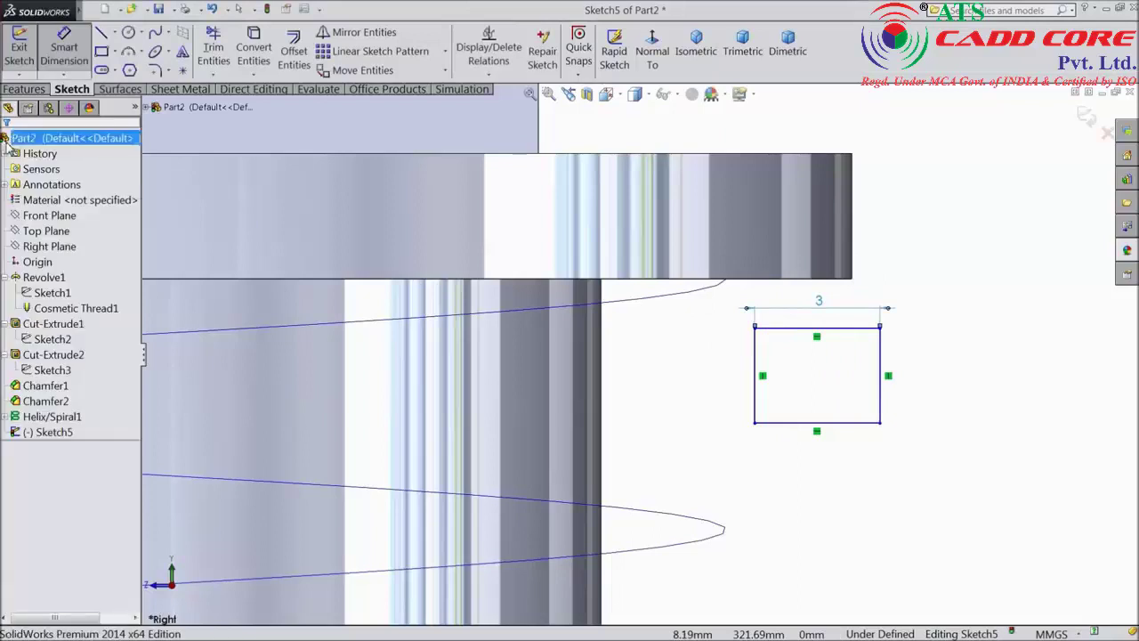
{"action": "left_click", "coordinate": [880, 381]}
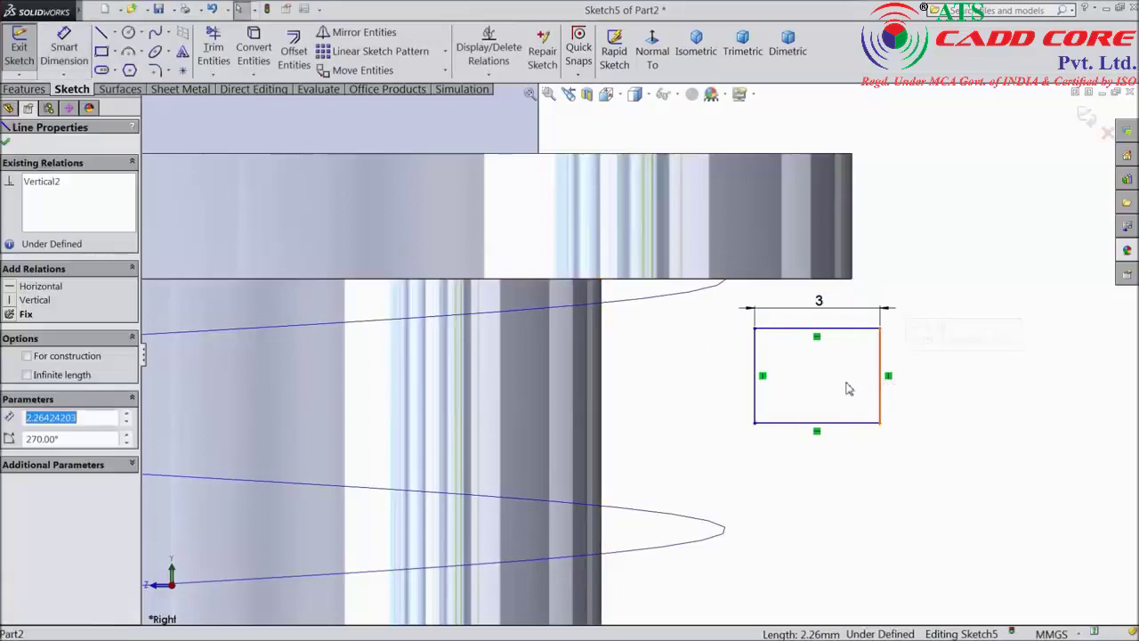
{"action": "left_click", "coordinate": [837, 329], "text": "ctrl"}
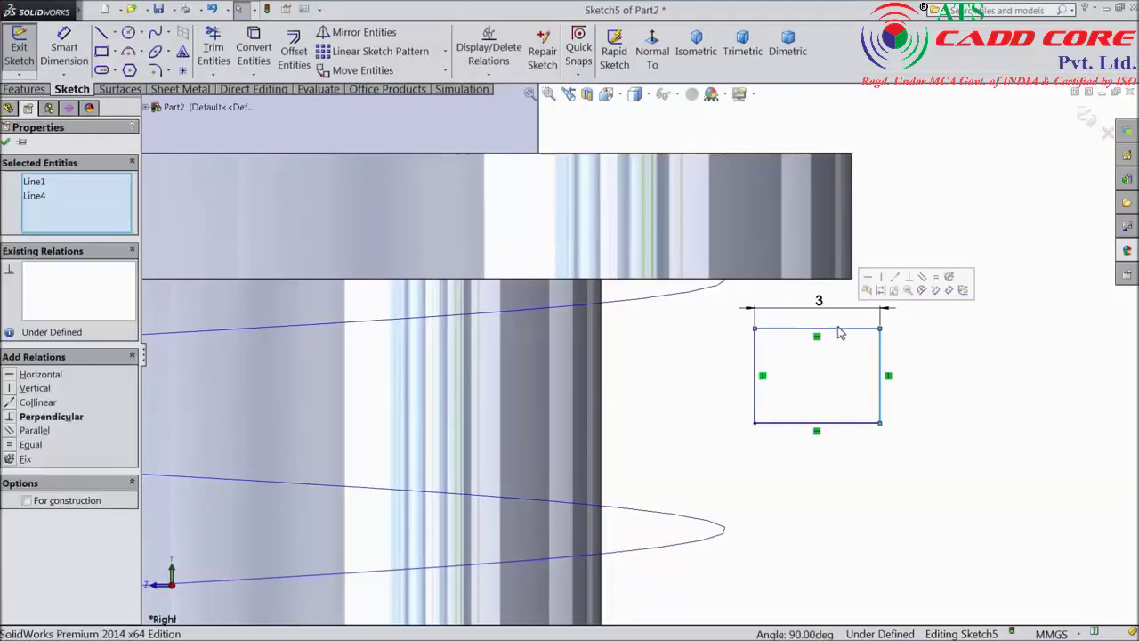
{"action": "left_click", "coordinate": [937, 283]}
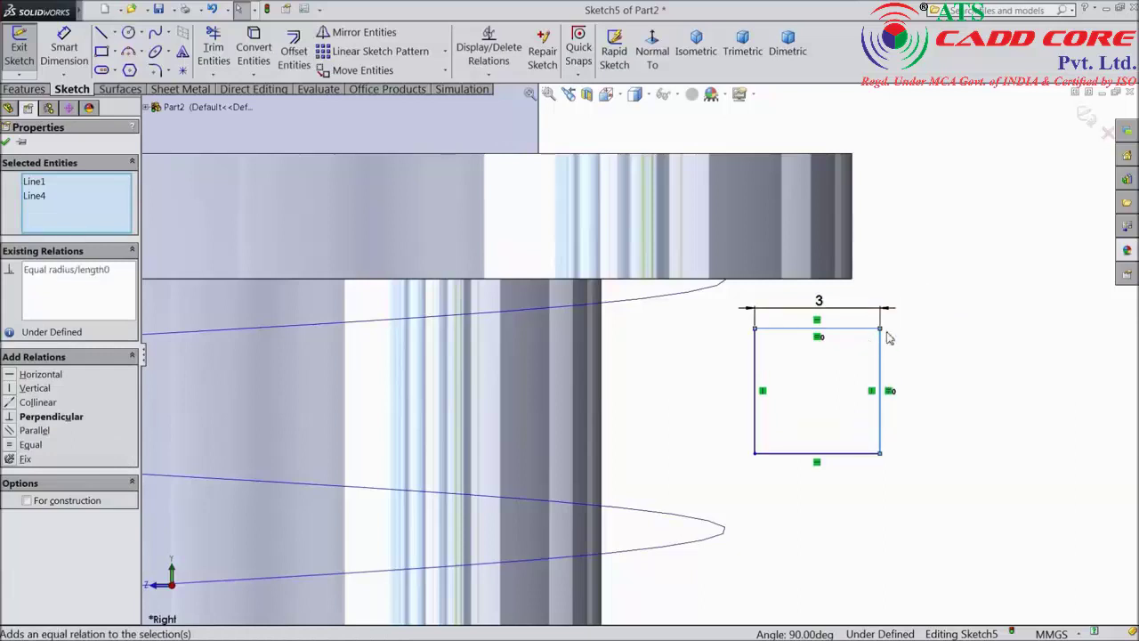
{"action": "key", "text": "Escape"}
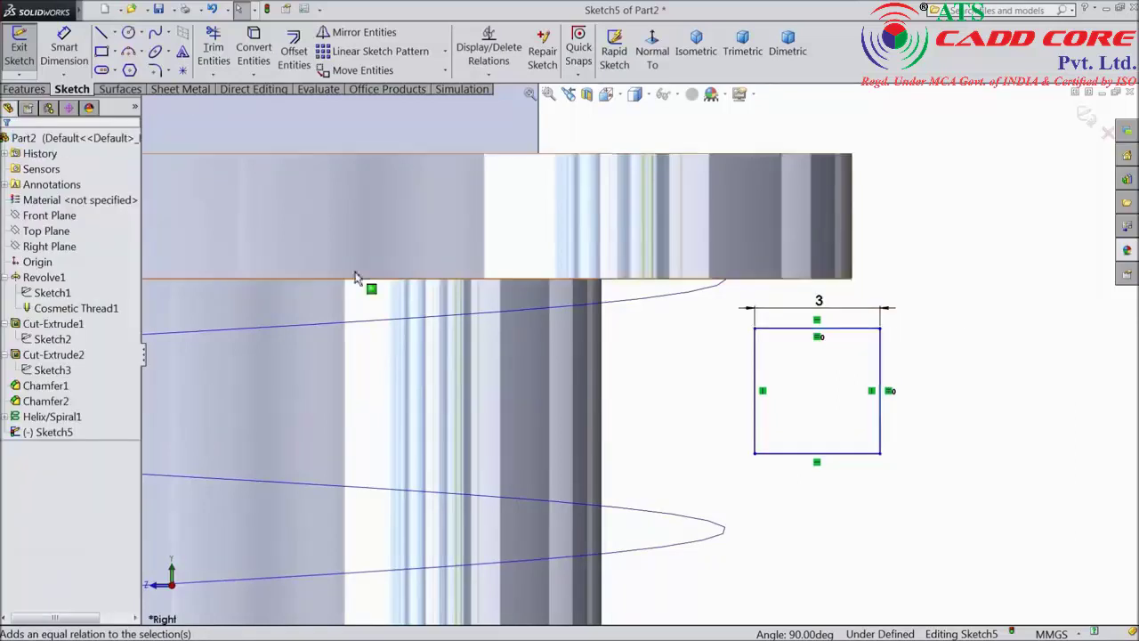
Pierce the square's top-right corner onto the helix and exit Sketch5.
{"action": "left_click", "coordinate": [880, 328]}
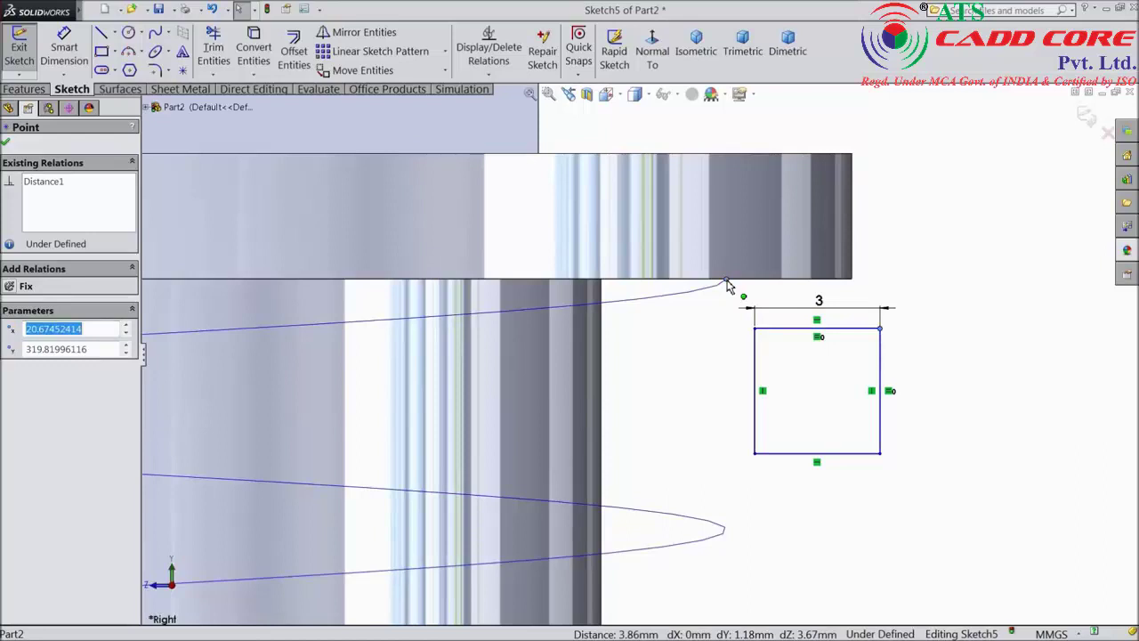
{"action": "left_click", "coordinate": [881, 328]}
{"action": "left_click", "coordinate": [676, 299], "text": "ctrl"}
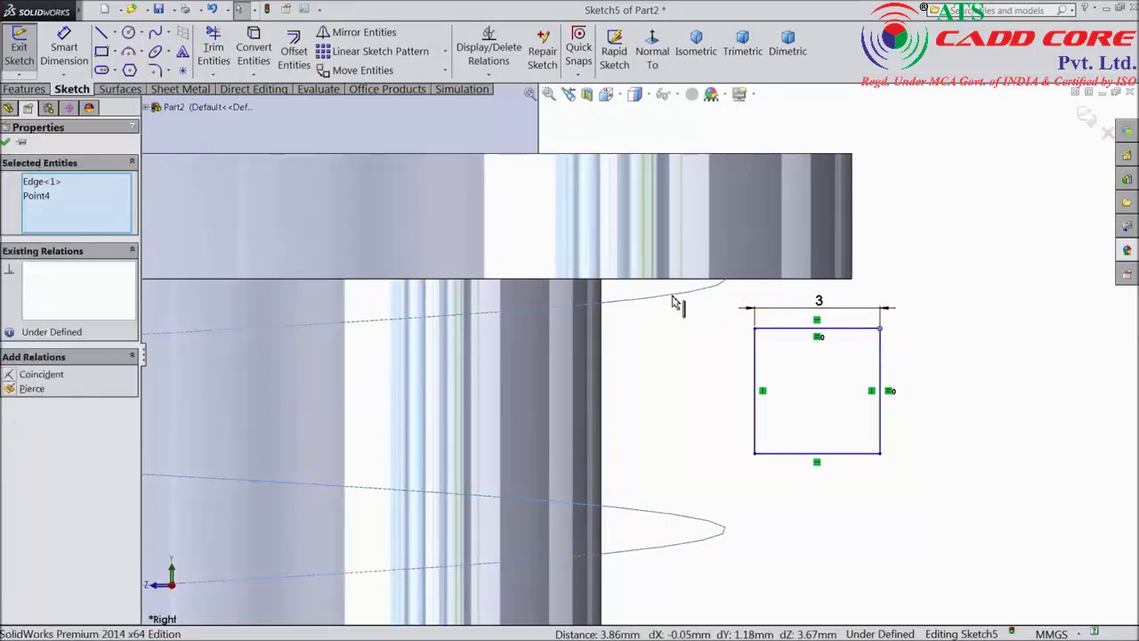
{"action": "left_click", "coordinate": [717, 246]}
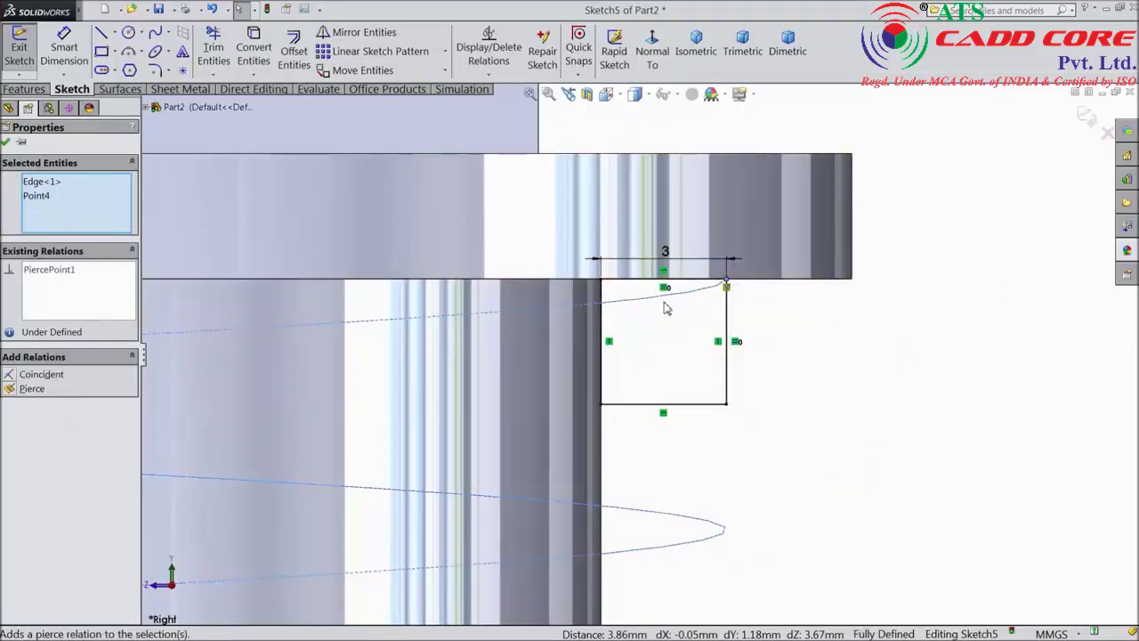
{"action": "scroll", "coordinate": [694, 325], "scroll_direction": "up", "scroll_amount": 4}
{"action": "left_click", "coordinate": [1085, 118]}
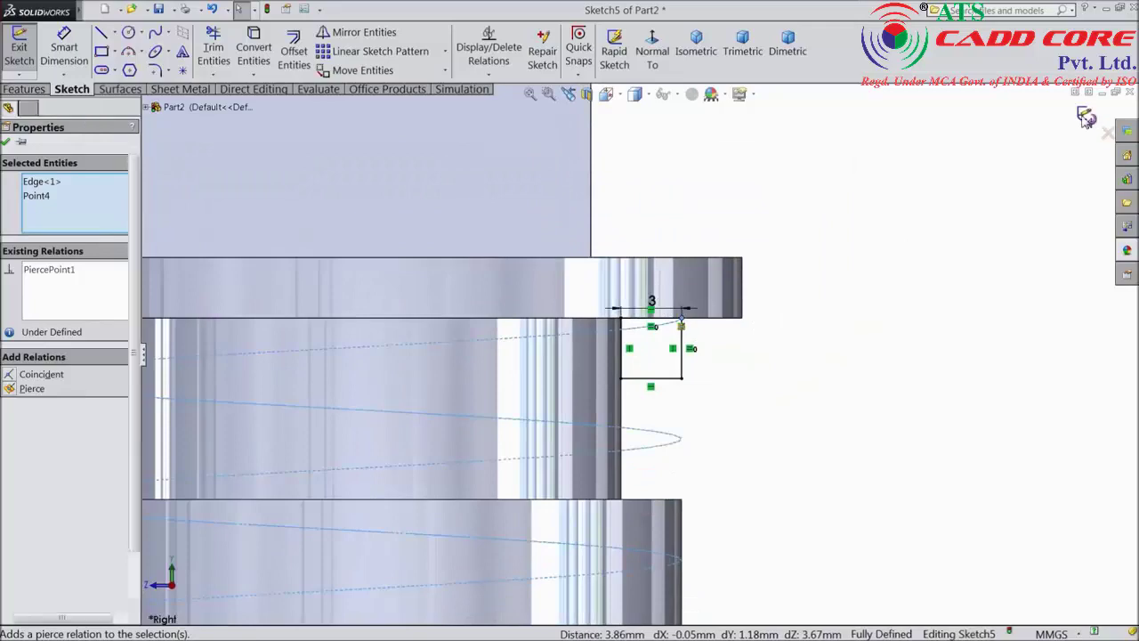
{"action": "middle_click_drag", "start_coordinate": [781, 323], "coordinate": [763, 348]}
{"action": "scroll", "coordinate": [720, 369], "scroll_direction": "up", "scroll_amount": 2}
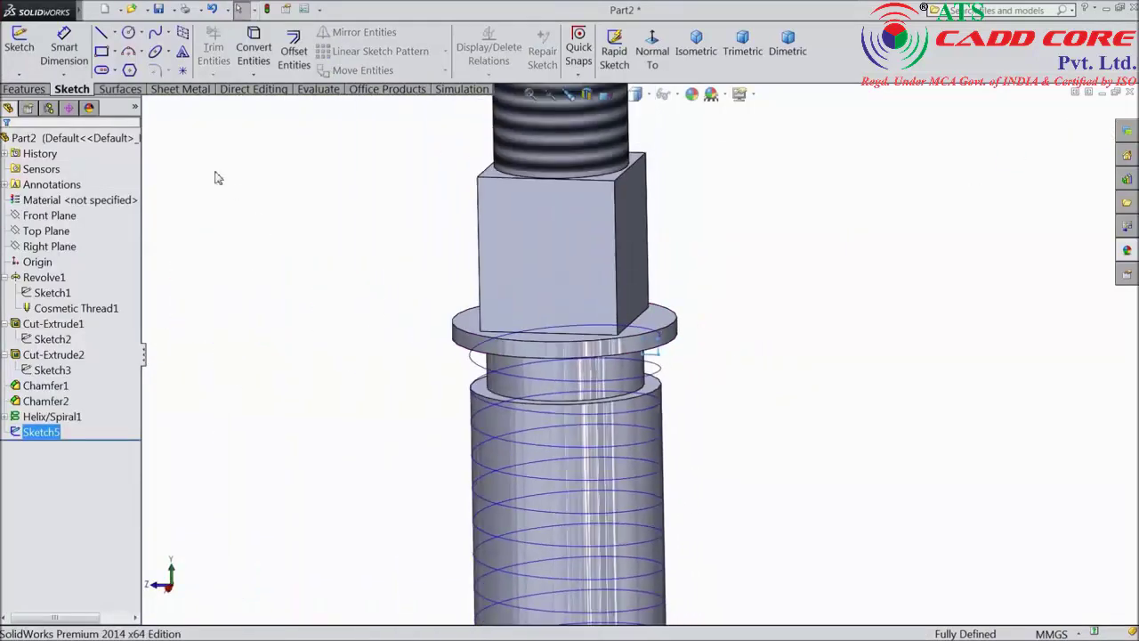
Swept-cut the Sketch5 square profile along Helix/Spiral1 to create Cut-Sweep1.
{"action": "left_click", "coordinate": [36, 89]}
{"action": "left_click", "coordinate": [374, 34]}
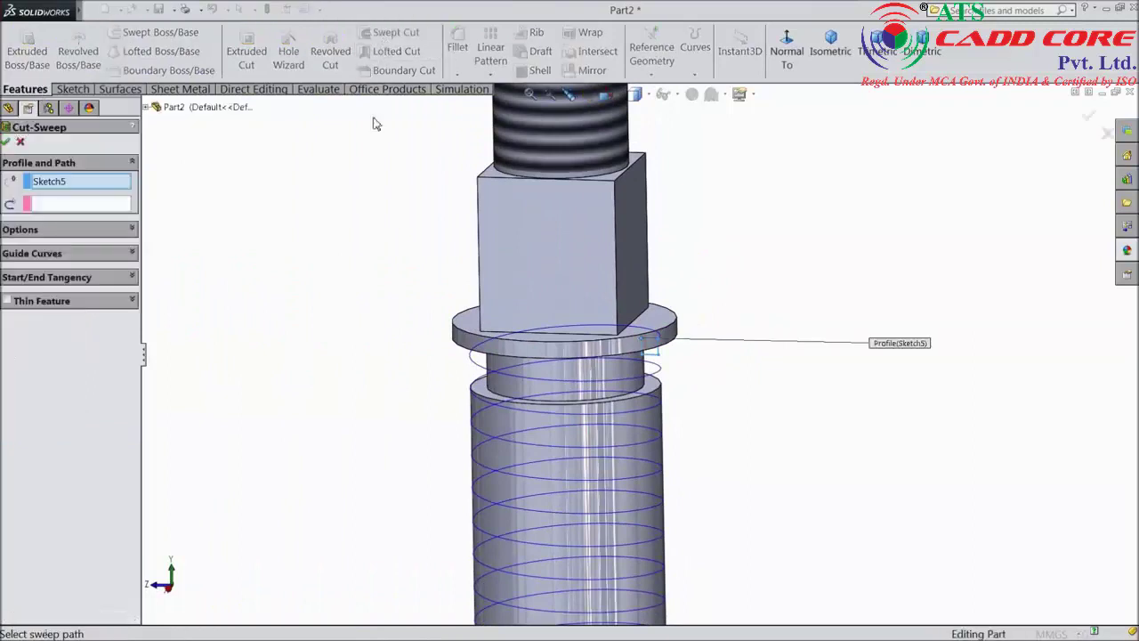
{"action": "left_click", "coordinate": [89, 206]}
{"action": "scroll", "coordinate": [676, 436], "scroll_direction": "down", "scroll_amount": 3}
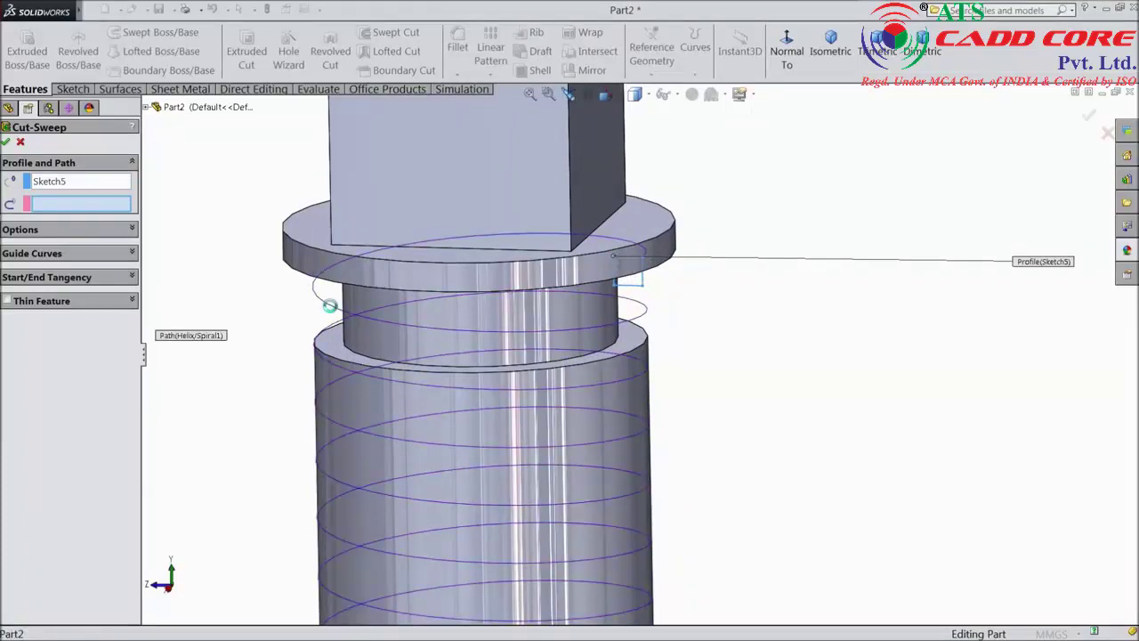
{"action": "left_click", "coordinate": [325, 307]}
{"action": "scroll", "coordinate": [495, 388], "scroll_direction": "up", "scroll_amount": 5}
{"action": "scroll", "coordinate": [667, 457], "scroll_direction": "up", "scroll_amount": 3}
{"action": "scroll", "coordinate": [659, 447], "scroll_direction": "down", "scroll_amount": 4}
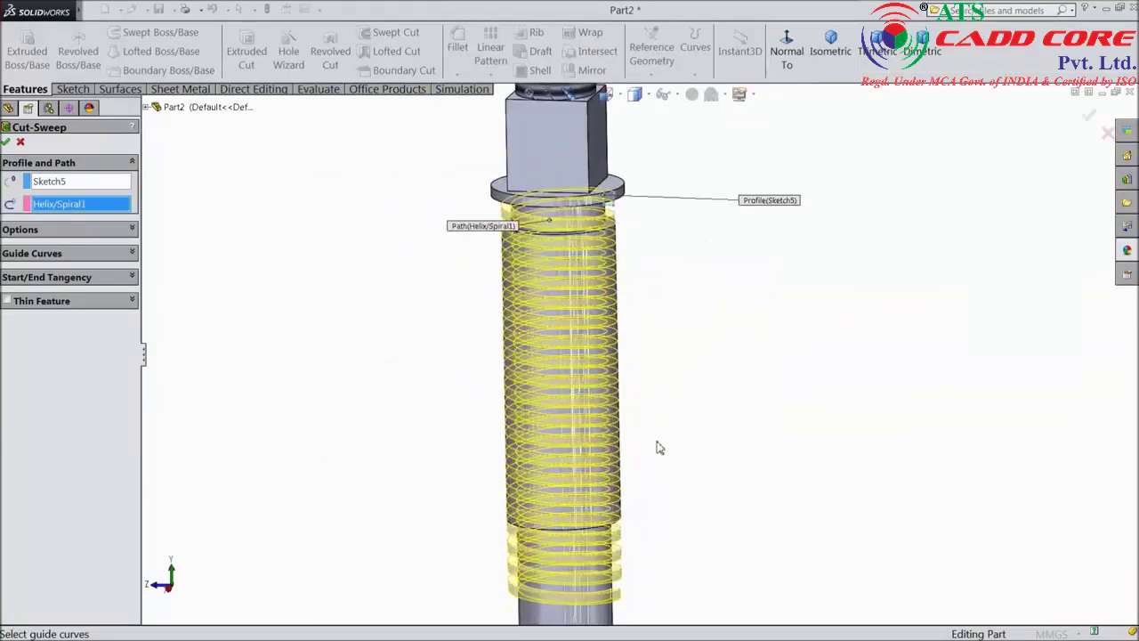
{"action": "left_click", "coordinate": [6, 143]}
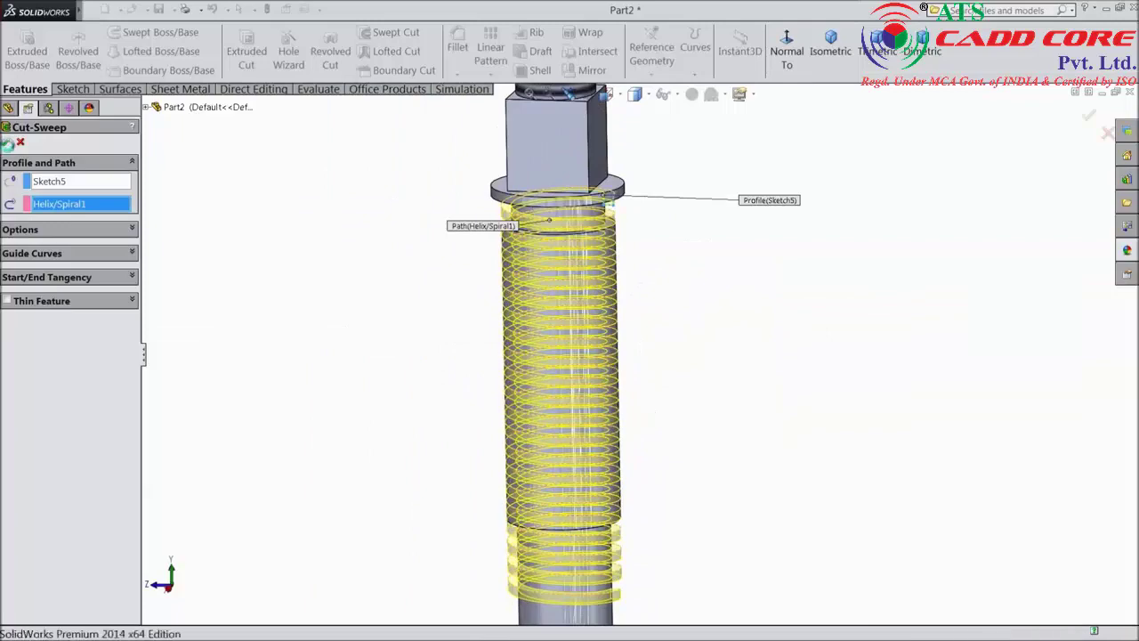
{"action": "scroll", "coordinate": [453, 442], "scroll_direction": "up", "scroll_amount": 1}
{"action": "middle_click_drag", "start_coordinate": [454, 442], "coordinate": [438, 419]}
{"action": "scroll", "coordinate": [574, 483], "scroll_direction": "down", "scroll_amount": 4}
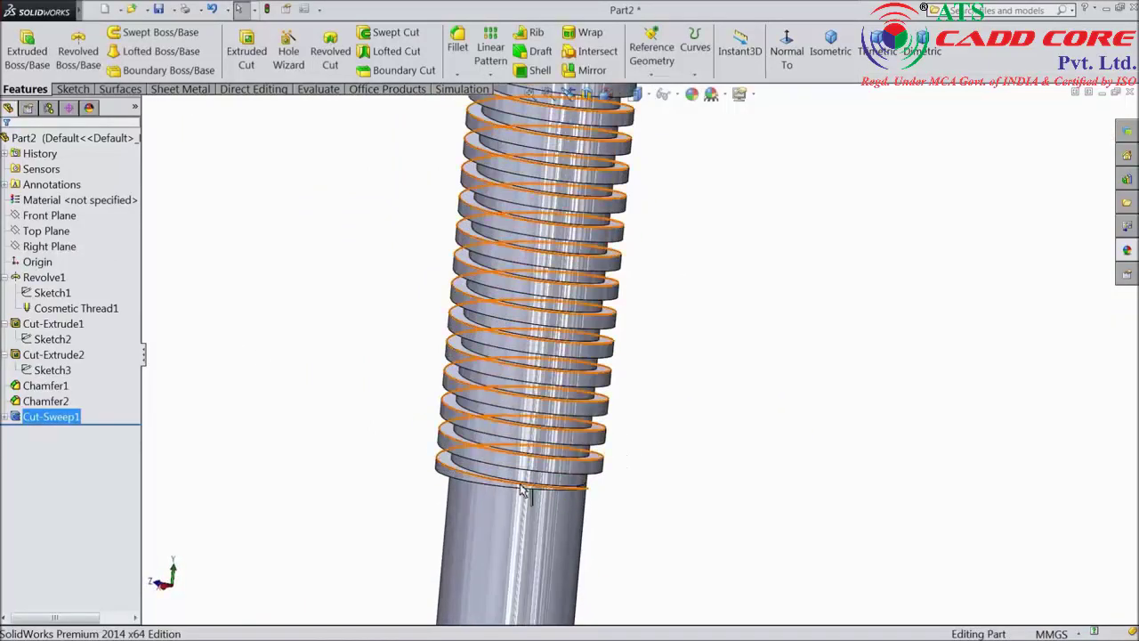
Reopen Helix/Spiral1 under Cut-Sweep1, review its 120 mm height and 6 mm pitch, and rebuild.
{"action": "left_click", "coordinate": [5, 417]}
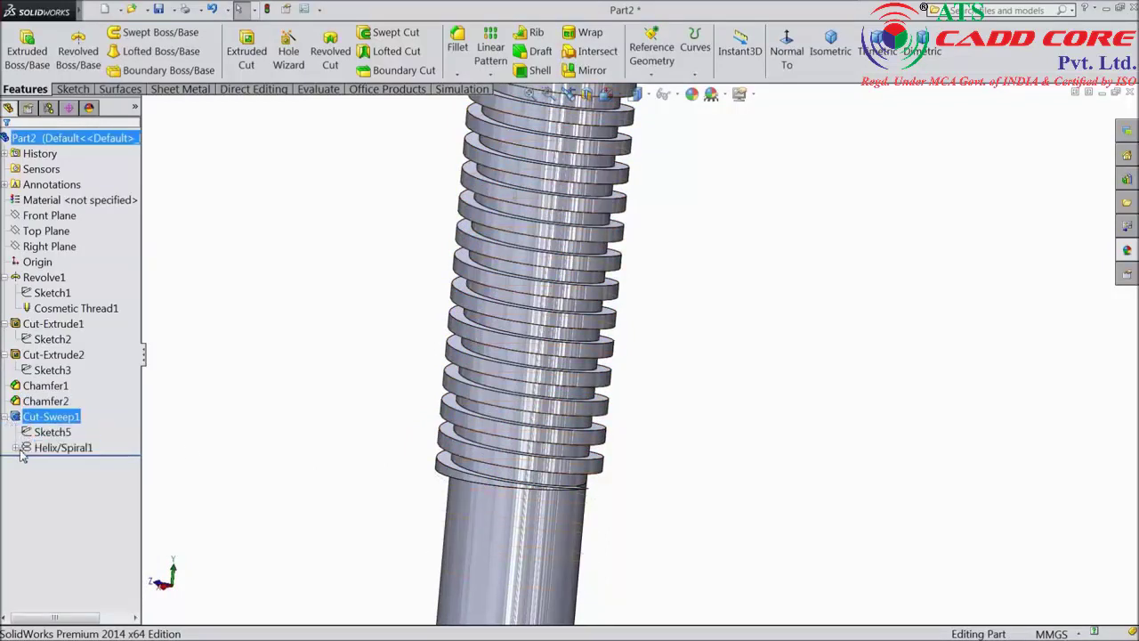
{"action": "left_click", "coordinate": [16, 448]}
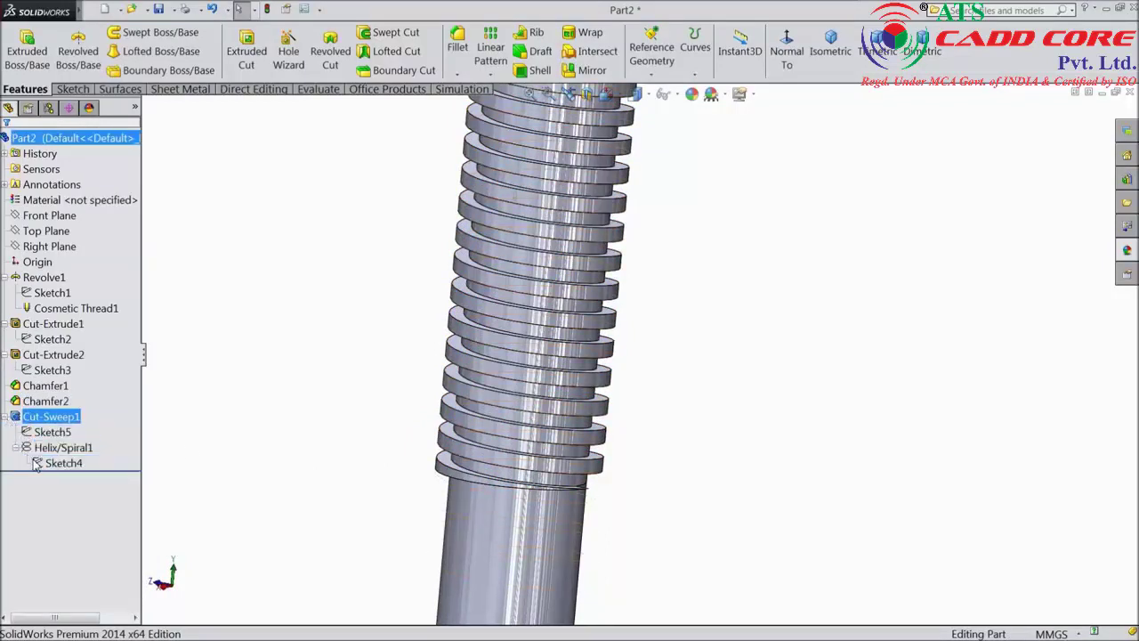
{"action": "left_click", "coordinate": [39, 464]}
{"action": "left_click", "coordinate": [49, 418]}
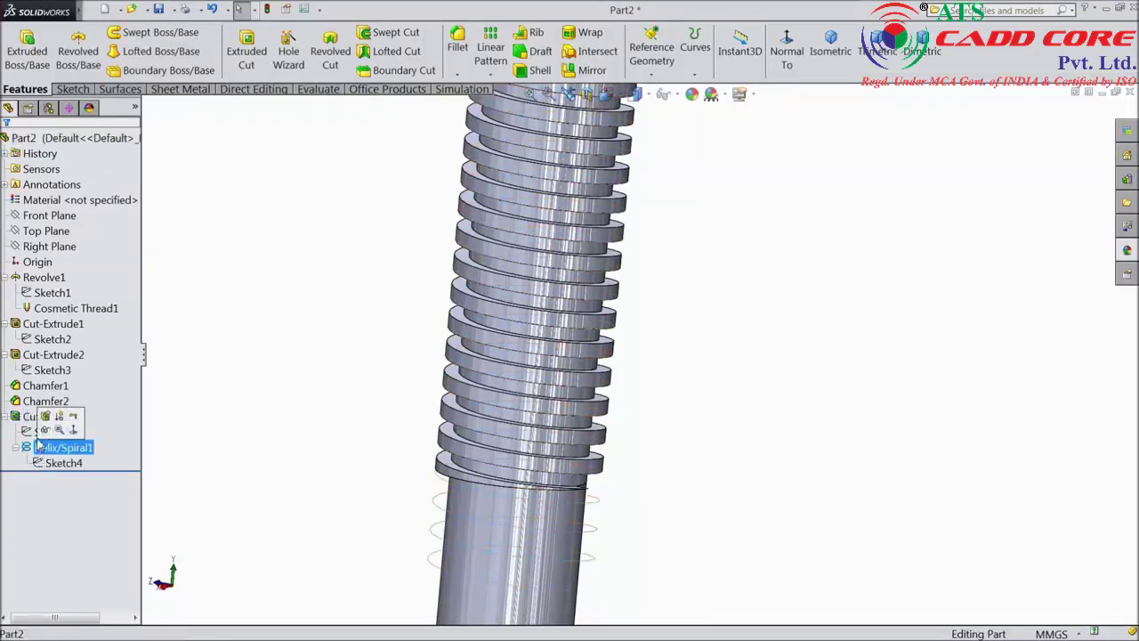
{"action": "left_click", "coordinate": [46, 414]}
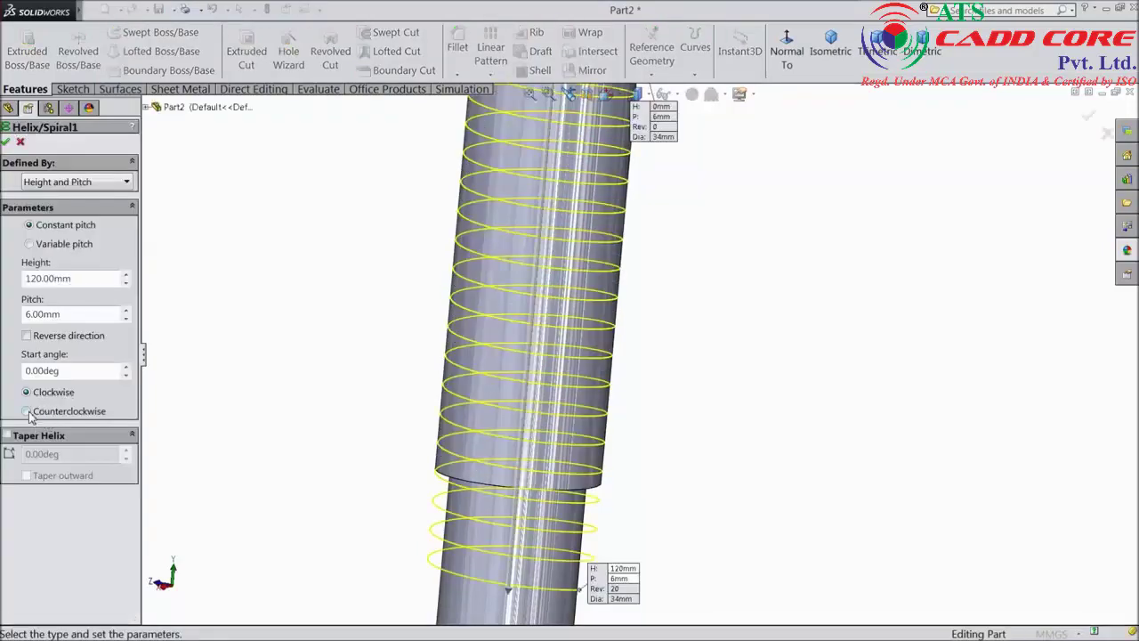
{"action": "left_click", "coordinate": [8, 142]}
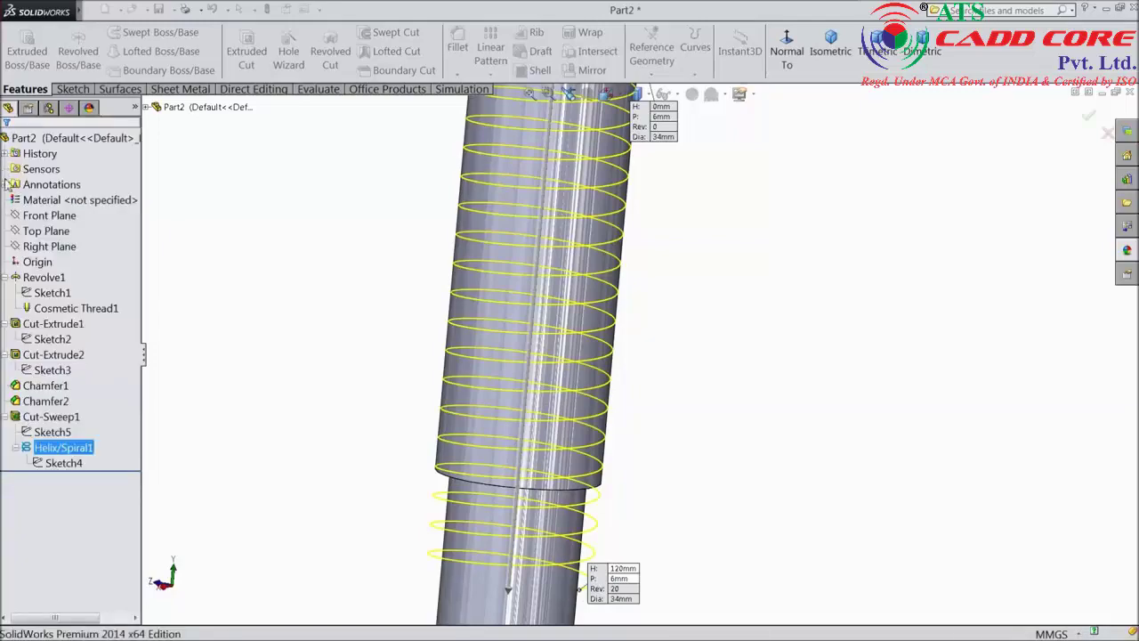
{"action": "left_click", "coordinate": [338, 368]}
{"action": "scroll", "coordinate": [323, 386], "scroll_direction": "up", "scroll_amount": 3}
{"action": "middle_click_drag", "start_coordinate": [323, 386], "coordinate": [436, 352]}
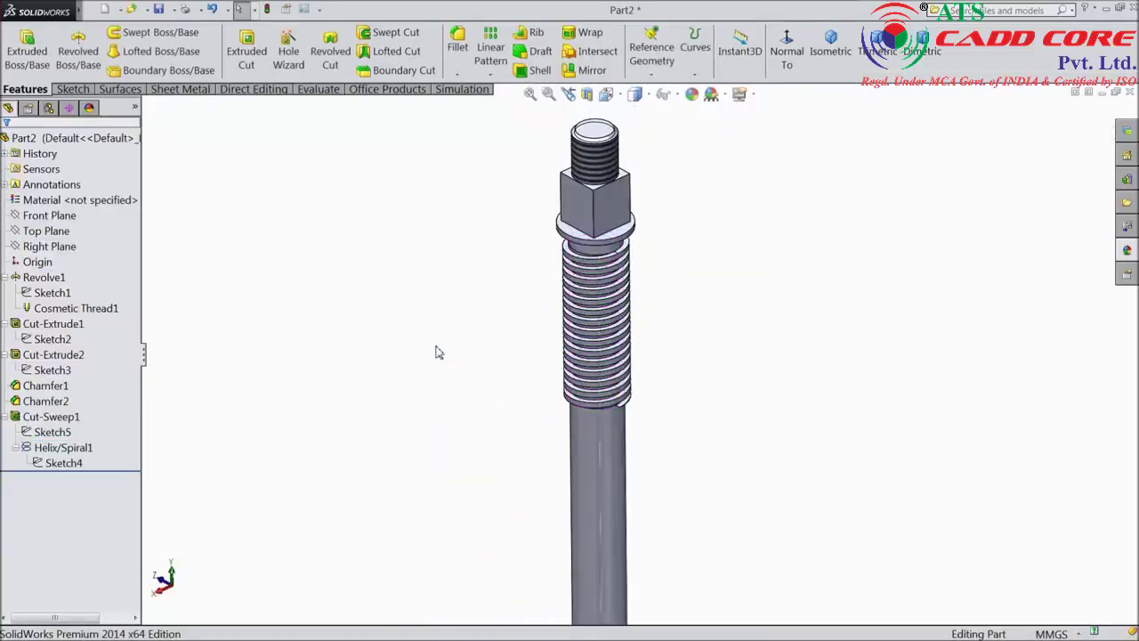
Apply the Metal polished steel appearance to Part2.
{"action": "left_click", "coordinate": [95, 142]}
{"action": "left_click", "coordinate": [1126, 250]}
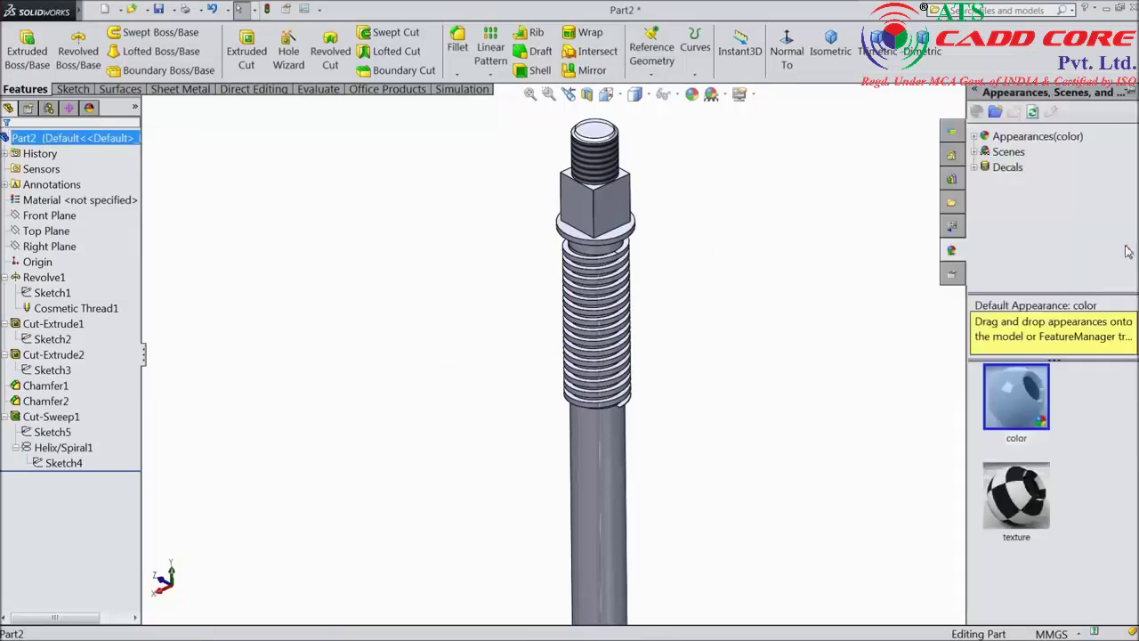
{"action": "left_click", "coordinate": [975, 137]}
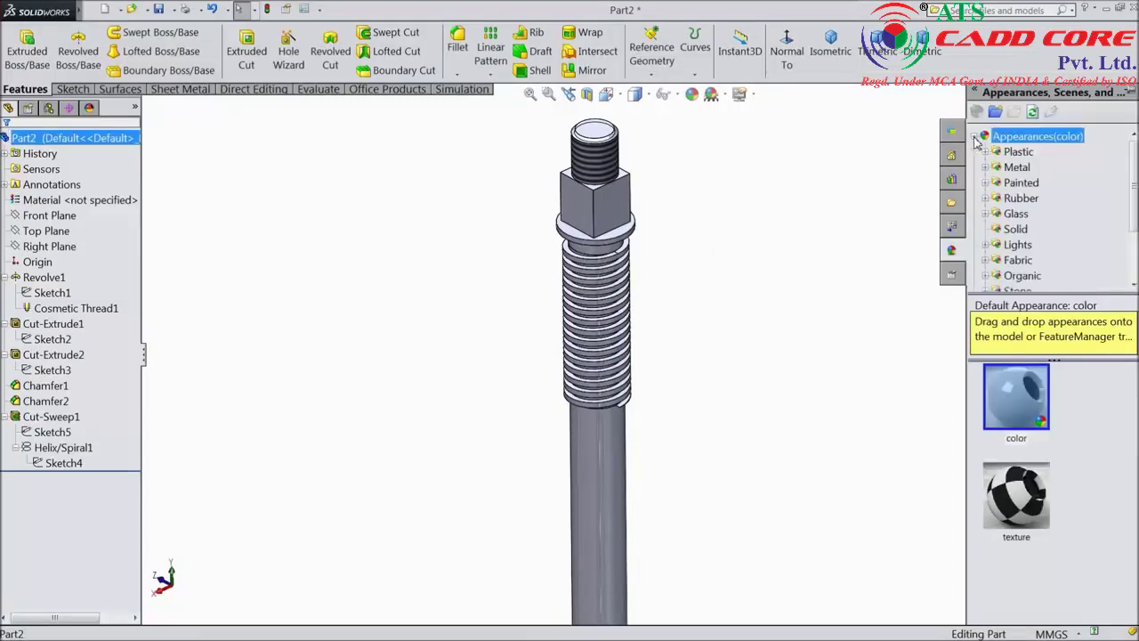
{"action": "left_click", "coordinate": [1016, 168]}
{"action": "double_click", "coordinate": [1028, 416]}
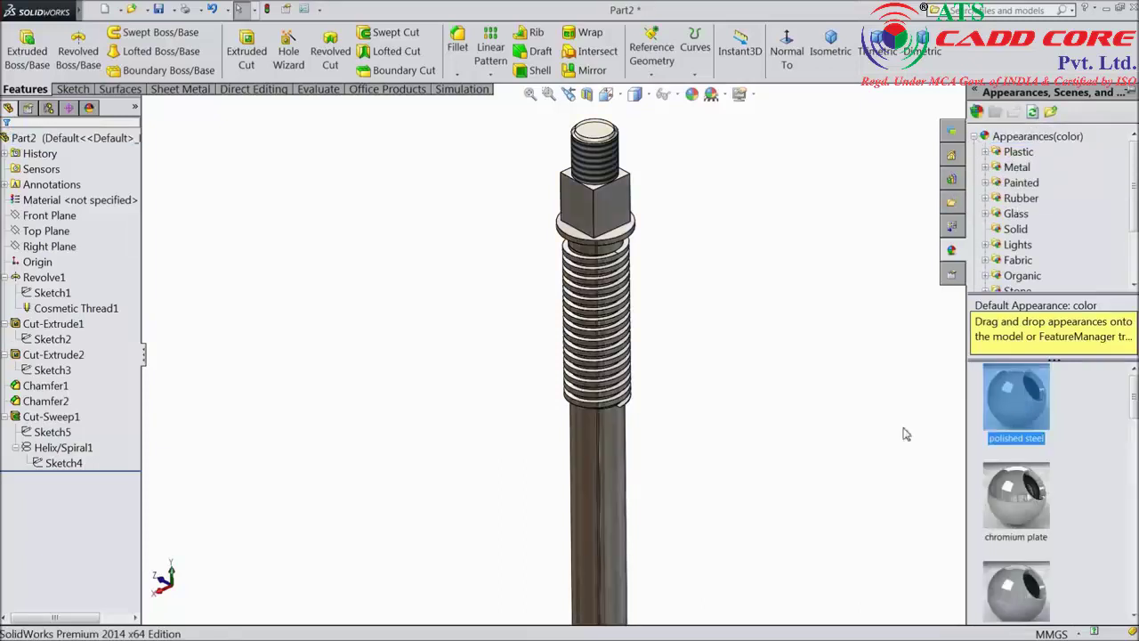
{"action": "middle_click_drag", "start_coordinate": [768, 407], "coordinate": [740, 401]}
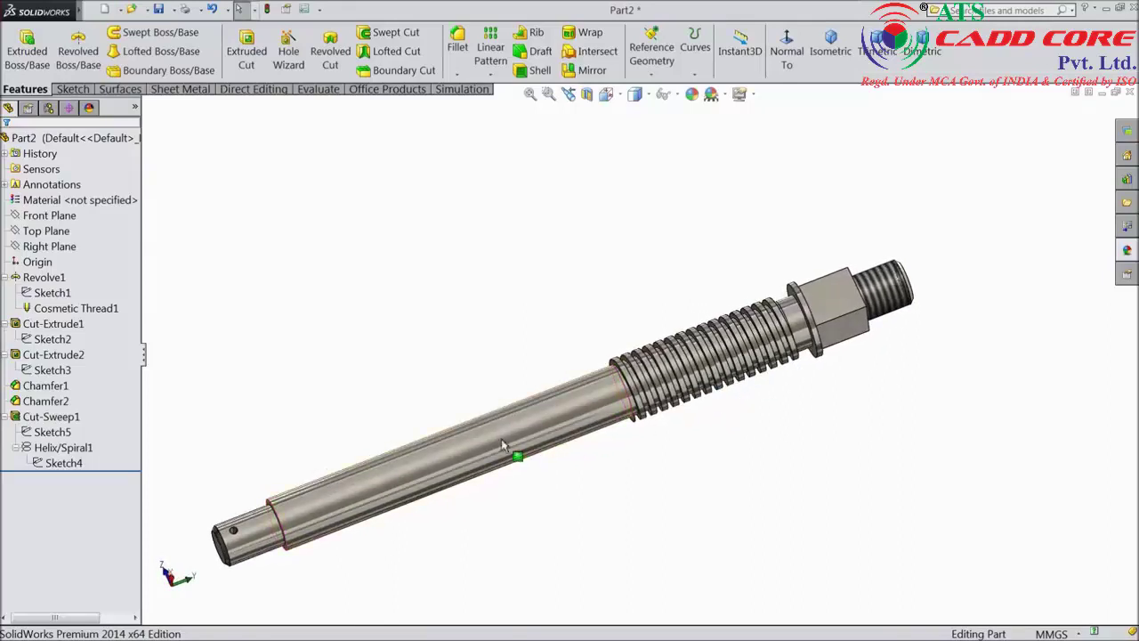
{"action": "scroll", "coordinate": [500, 445], "scroll_direction": "down", "scroll_amount": 3}
{"action": "scroll", "coordinate": [562, 448], "scroll_direction": "up", "scroll_amount": 2}
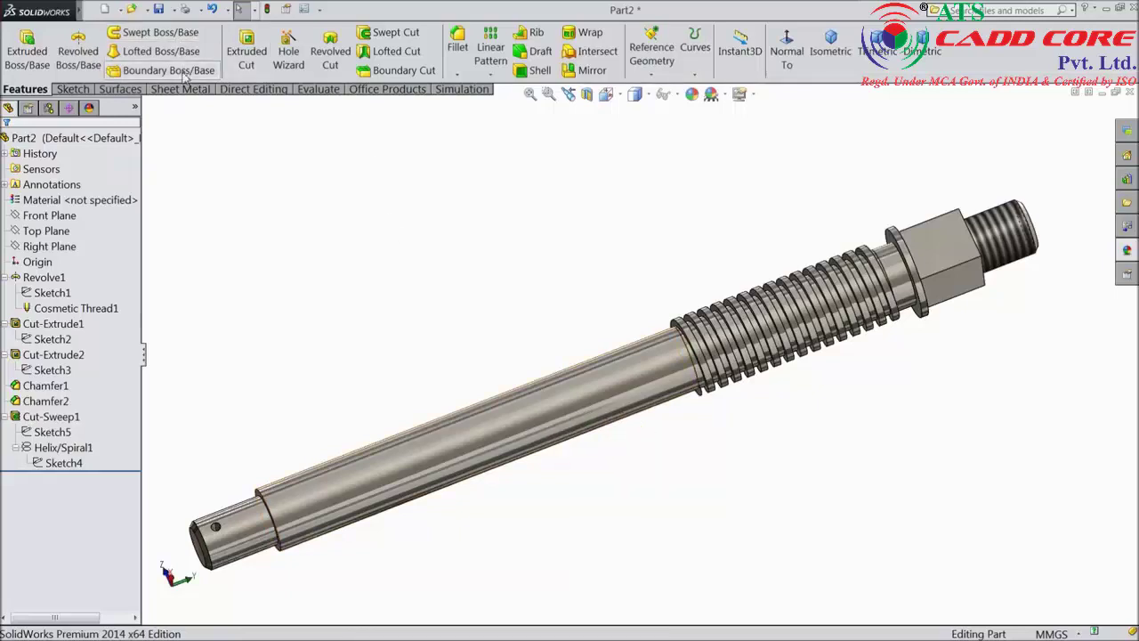
Save the part as Spindle in the Stop Valve folder.
{"action": "left_click", "coordinate": [159, 8]}
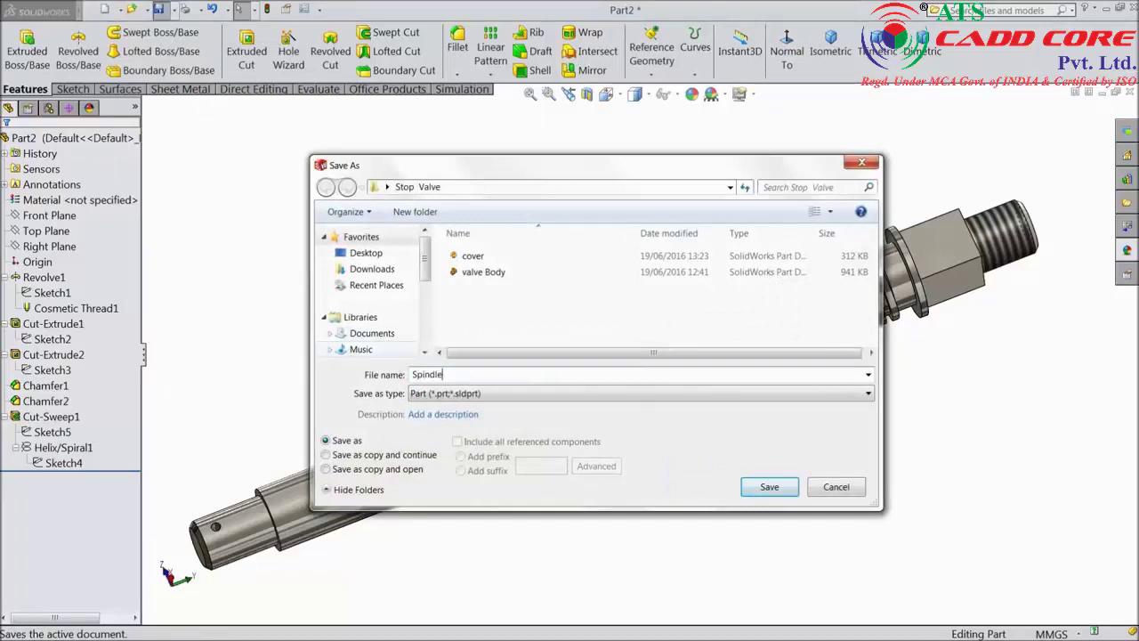
{"action": "left_click", "coordinate": [767, 488]}
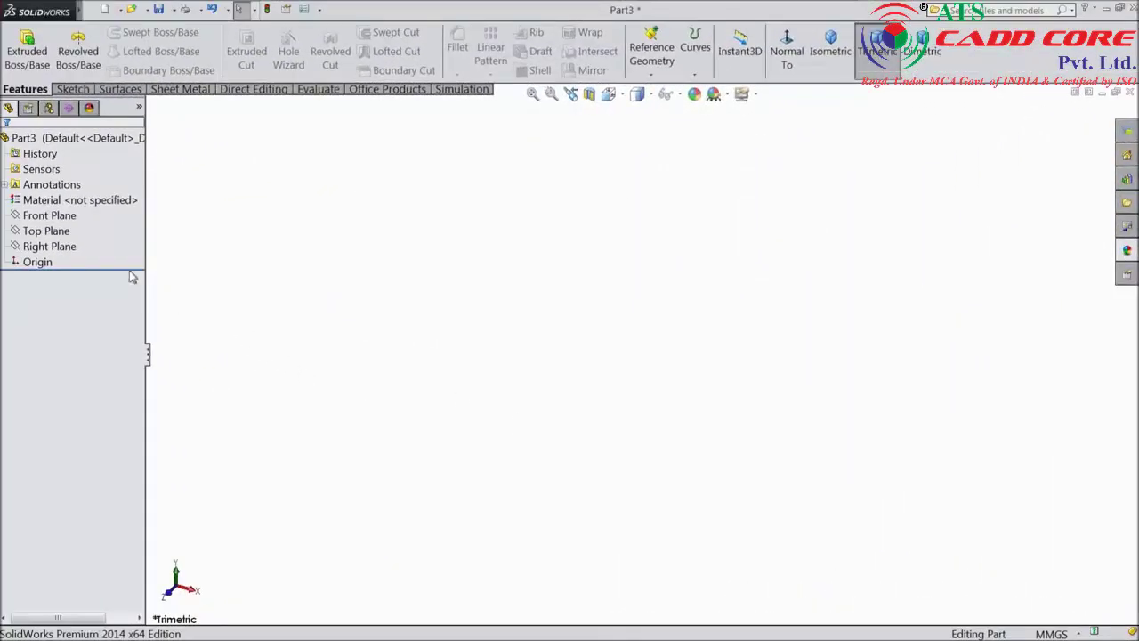
Start a Right Plane sketch with a vertical centerline through the origin.
{"action": "left_click", "coordinate": [69, 242]}
{"action": "left_click", "coordinate": [72, 229]}
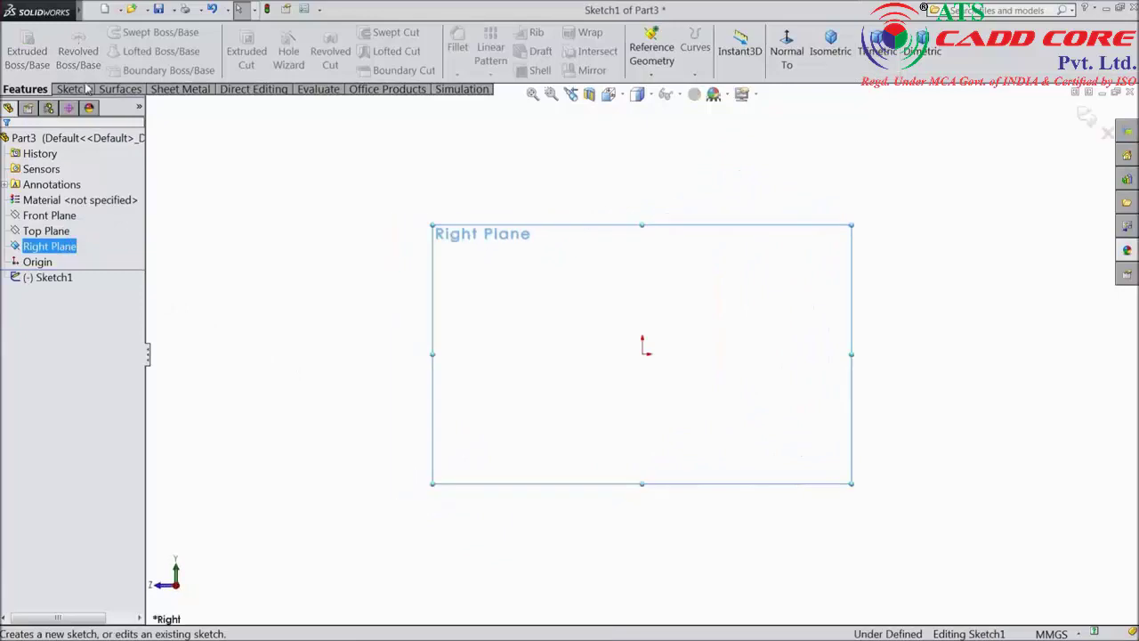
{"action": "left_click", "coordinate": [115, 33]}
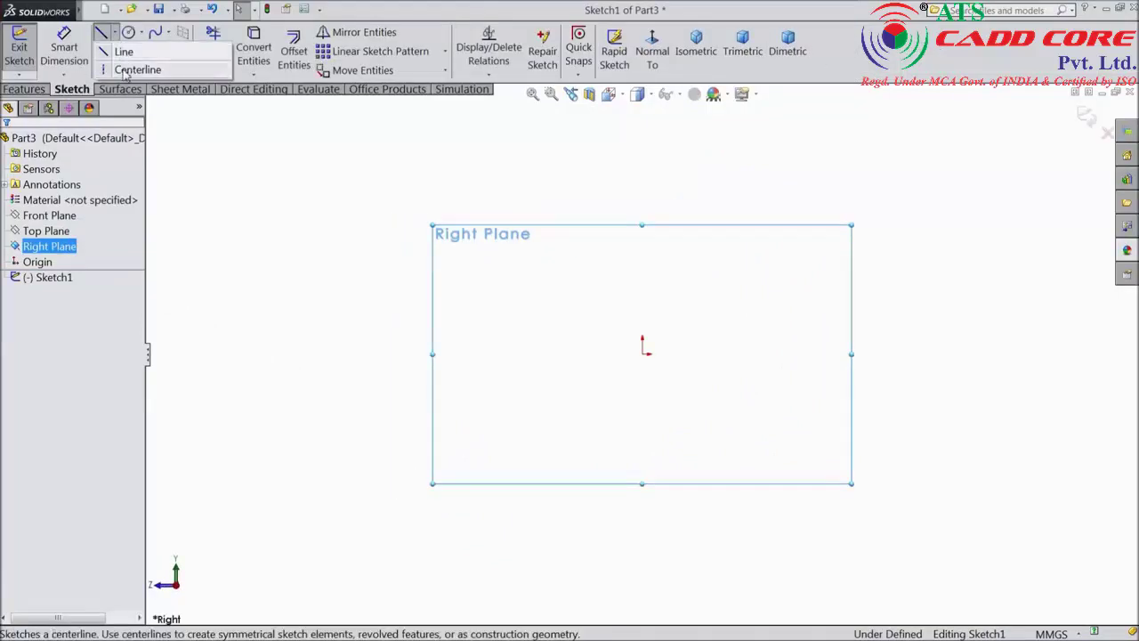
{"action": "left_click", "coordinate": [124, 68]}
{"action": "left_click", "coordinate": [642, 231]}
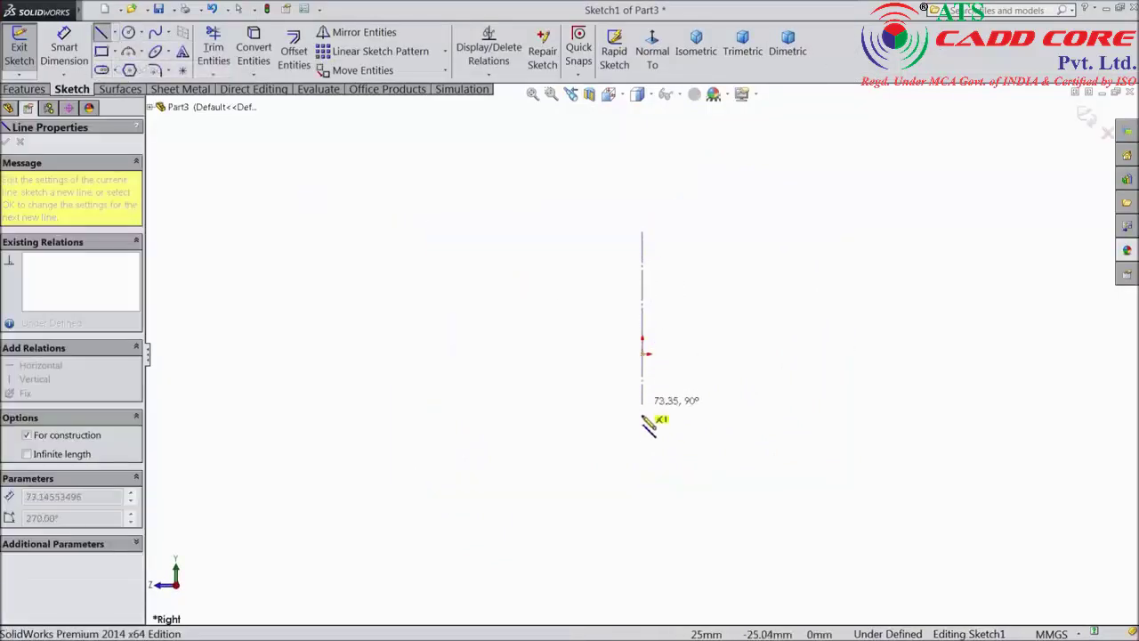
{"action": "left_click", "coordinate": [642, 461]}
{"action": "right_click", "coordinate": [718, 458]}
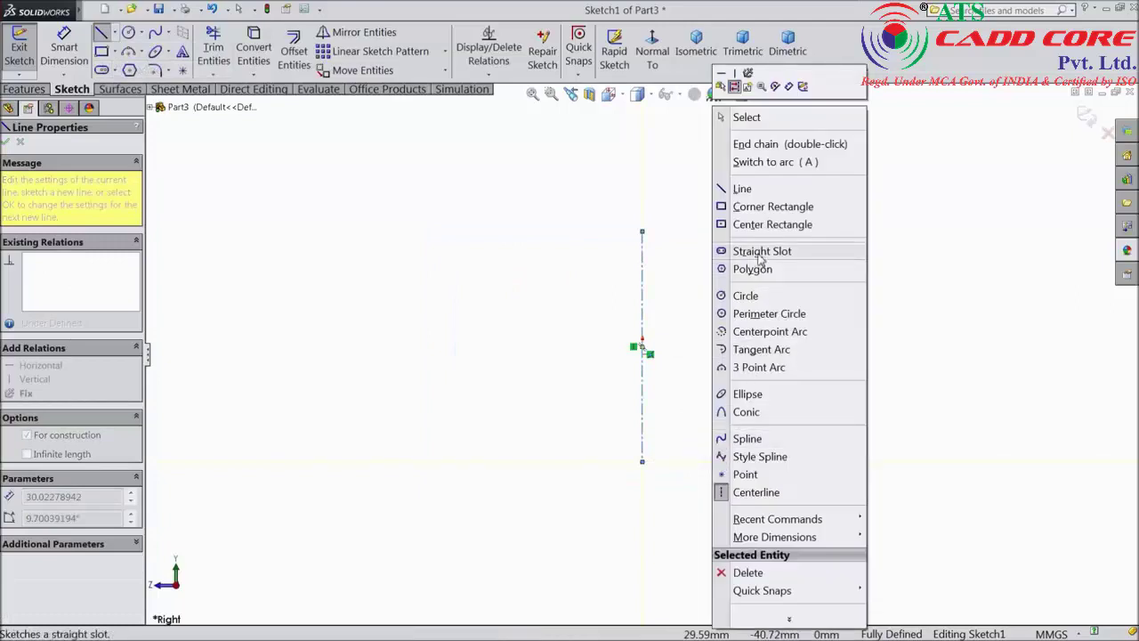
{"action": "left_click", "coordinate": [744, 117]}
Add a horizontal line through the origin and convert it to construction geometry.
{"action": "left_click", "coordinate": [102, 35]}
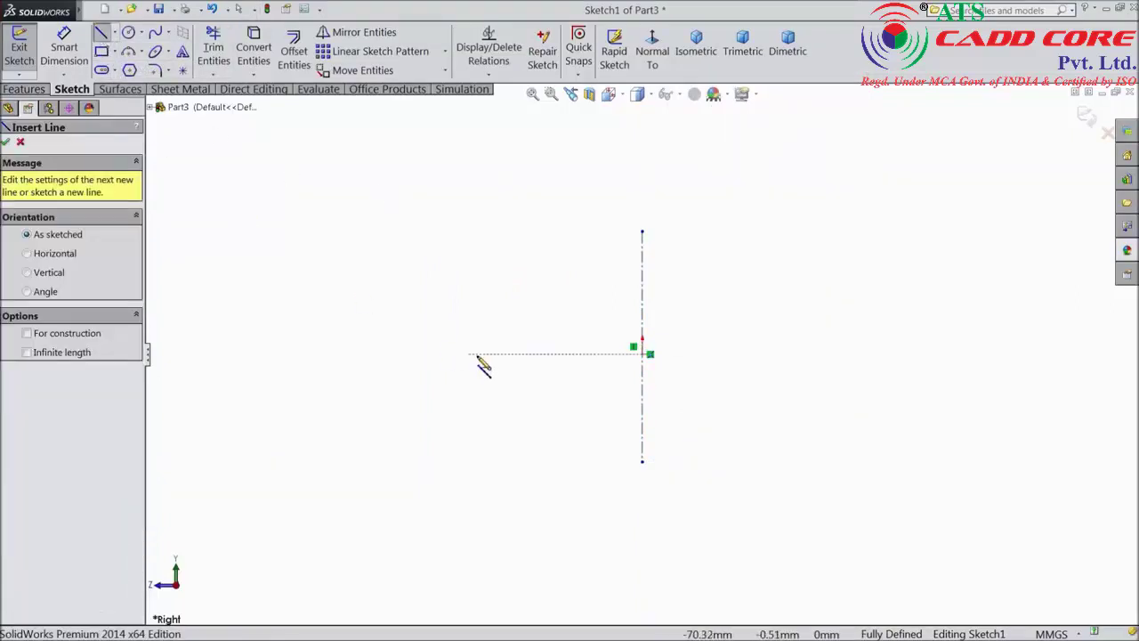
{"action": "left_click", "coordinate": [477, 354]}
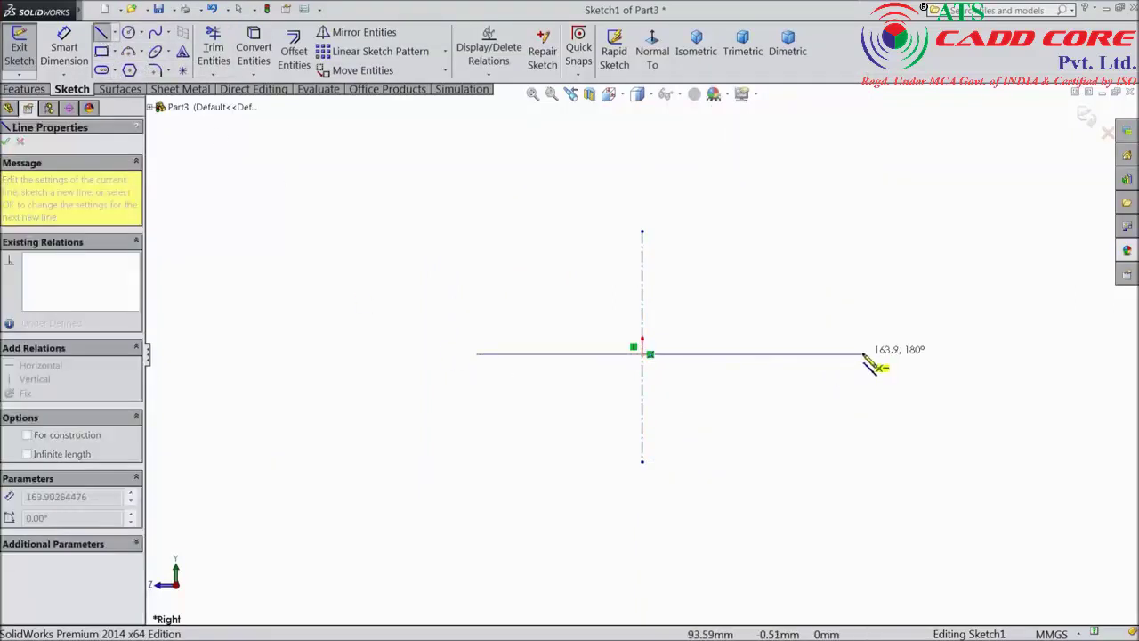
{"action": "left_click", "coordinate": [863, 354]}
{"action": "right_click", "coordinate": [863, 354]}
{"action": "left_click", "coordinate": [883, 107]}
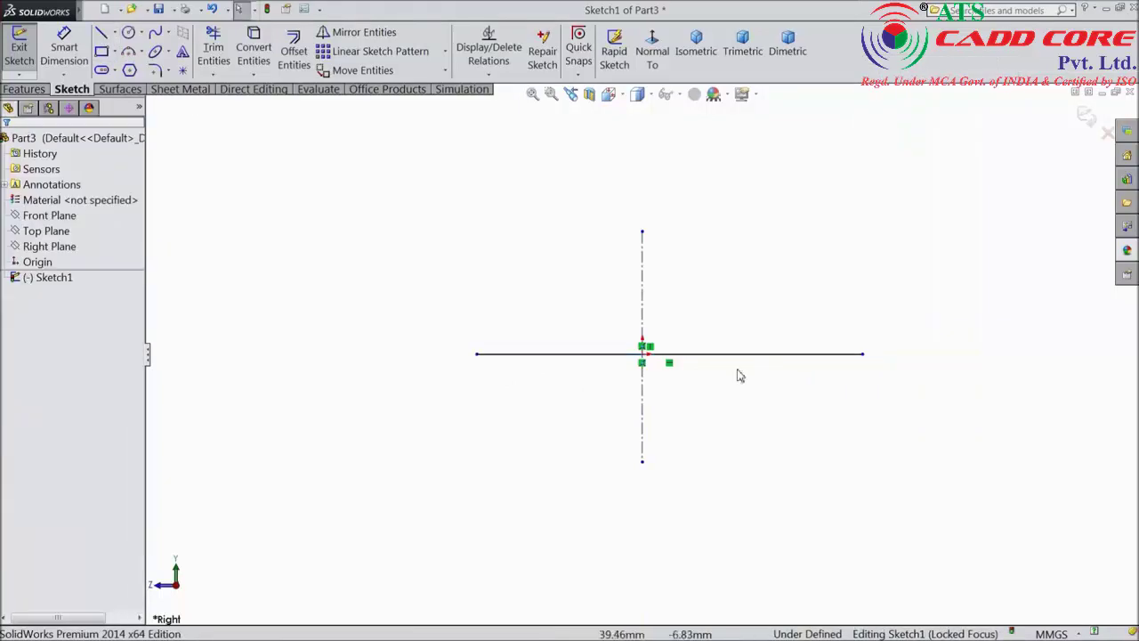
{"action": "left_click", "coordinate": [690, 360]}
{"action": "left_click", "coordinate": [734, 322]}
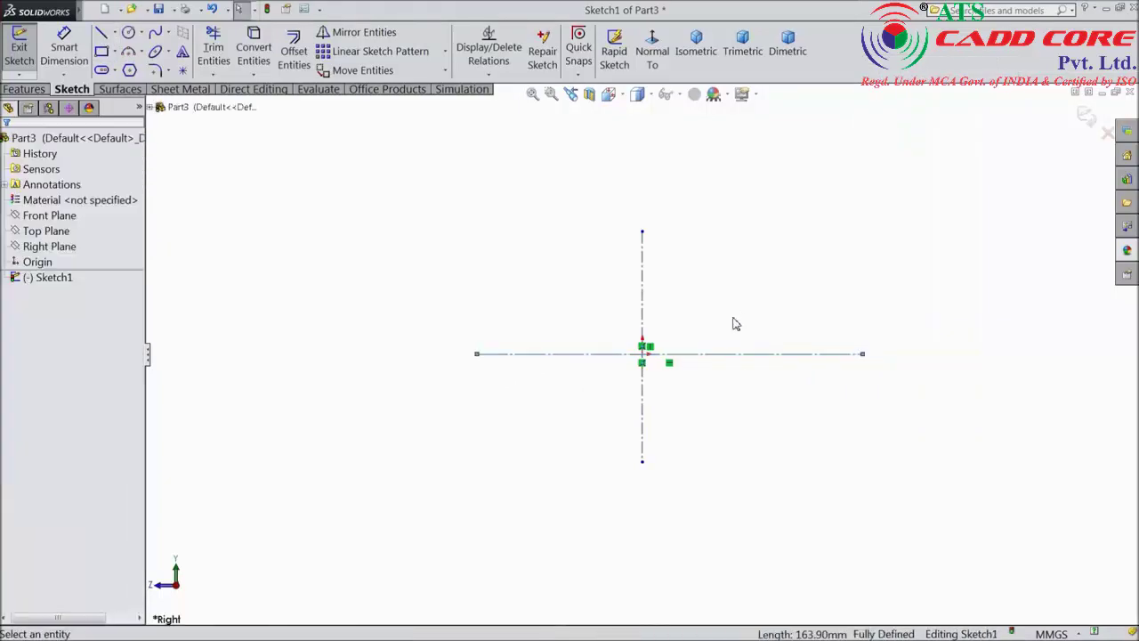
{"action": "scroll", "coordinate": [724, 318], "scroll_direction": "down", "scroll_amount": 3}
{"action": "scroll", "coordinate": [724, 319], "scroll_direction": "down", "scroll_amount": 1}
Draw base, right side and top lines, a tangent-arc step corner, and close the profile.
{"action": "left_click", "coordinate": [102, 33]}
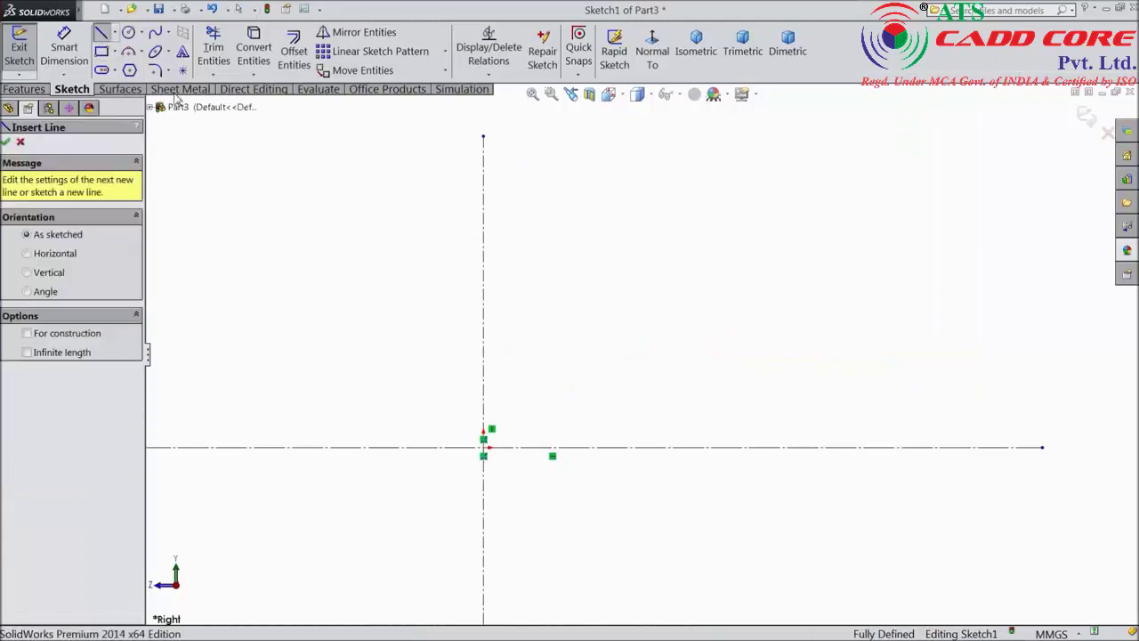
{"action": "left_click", "coordinate": [600, 448]}
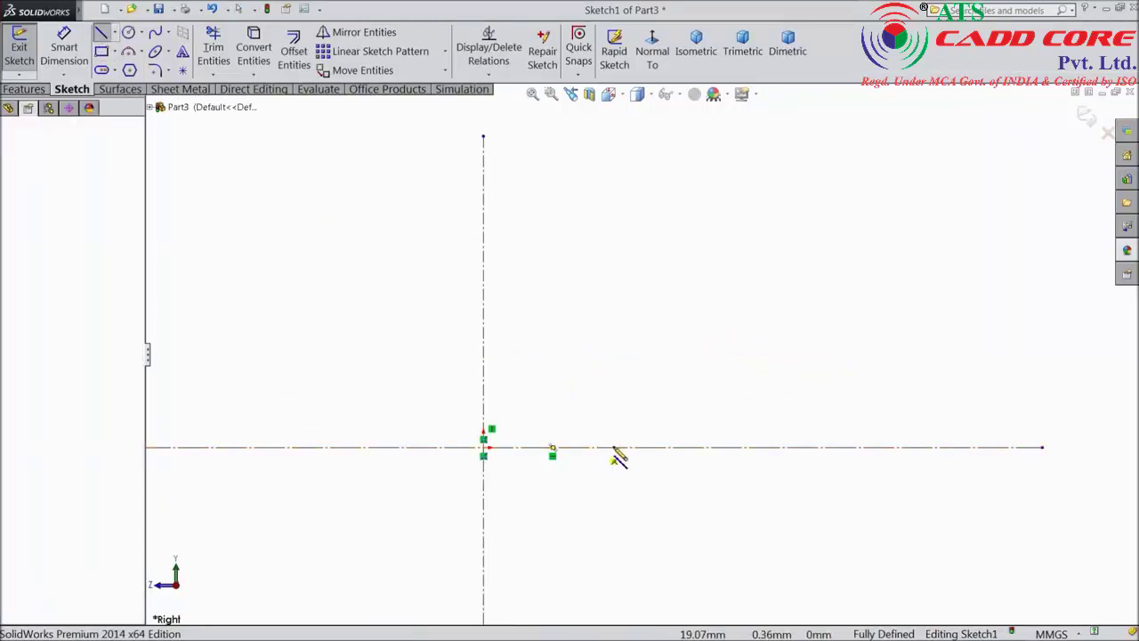
{"action": "left_click", "coordinate": [809, 448]}
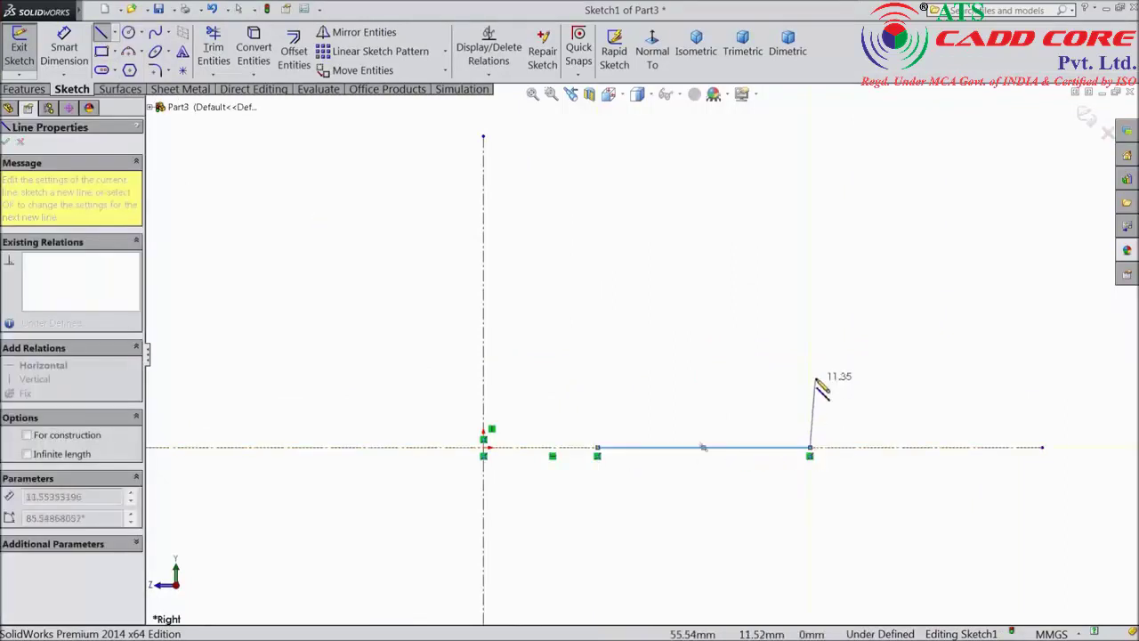
{"action": "left_click", "coordinate": [810, 335]}
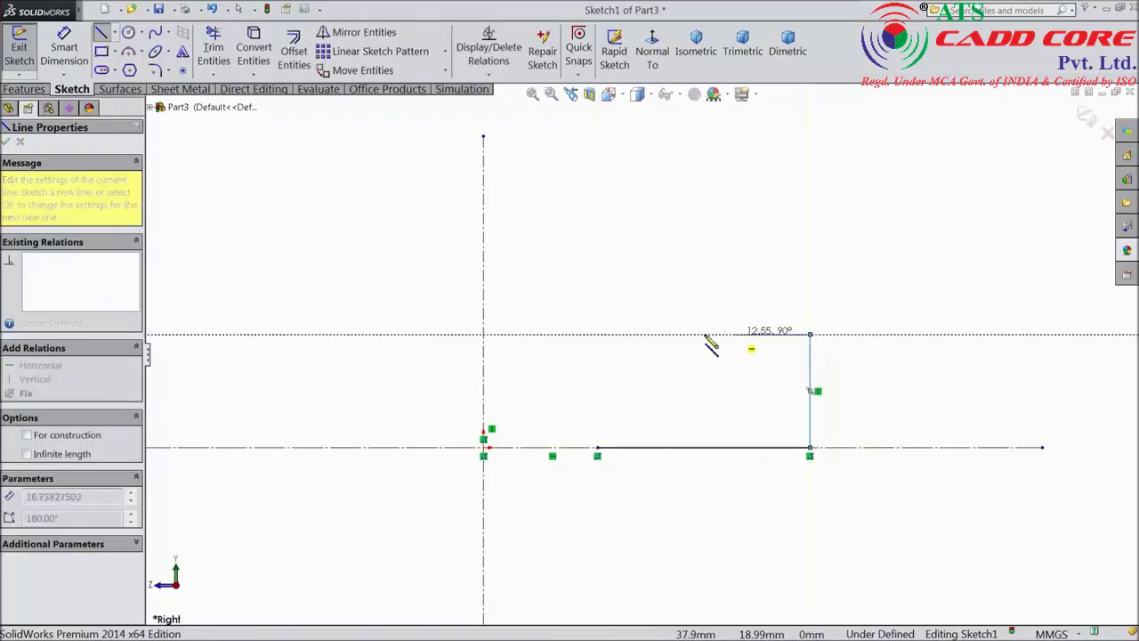
{"action": "left_click", "coordinate": [661, 335]}
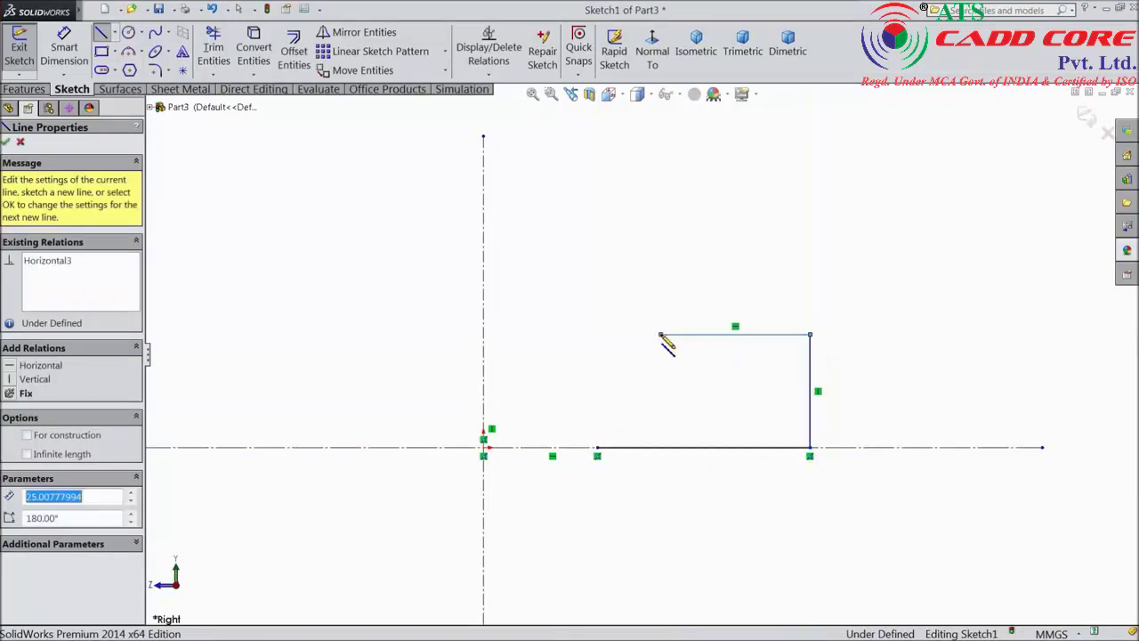
{"action": "left_click", "coordinate": [621, 291]}
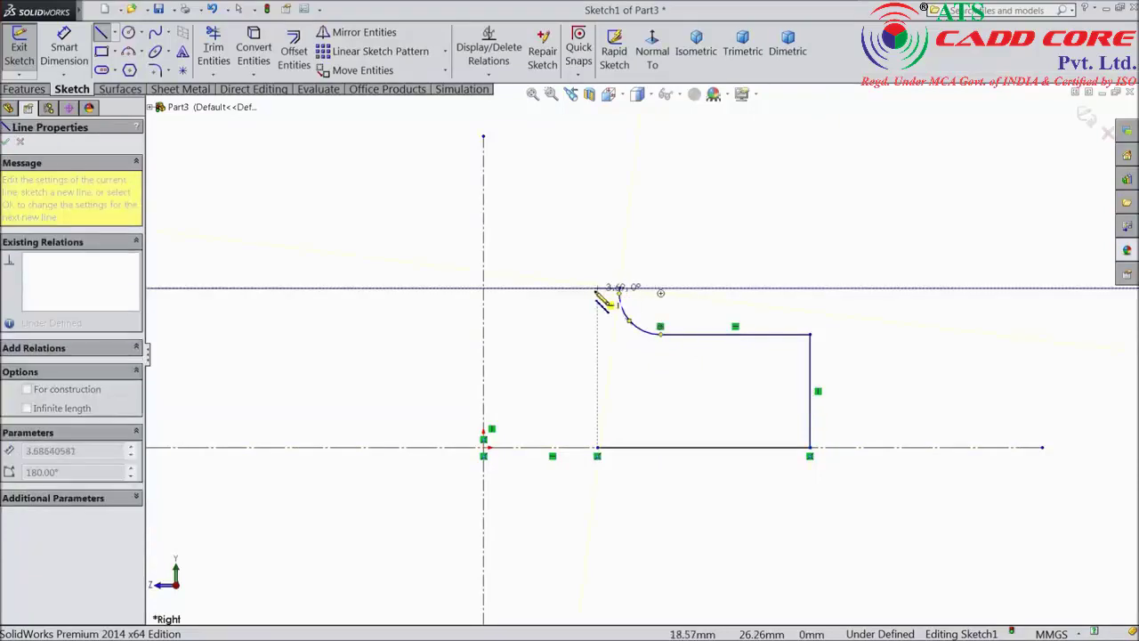
{"action": "left_click", "coordinate": [597, 289]}
{"action": "left_click", "coordinate": [597, 447]}
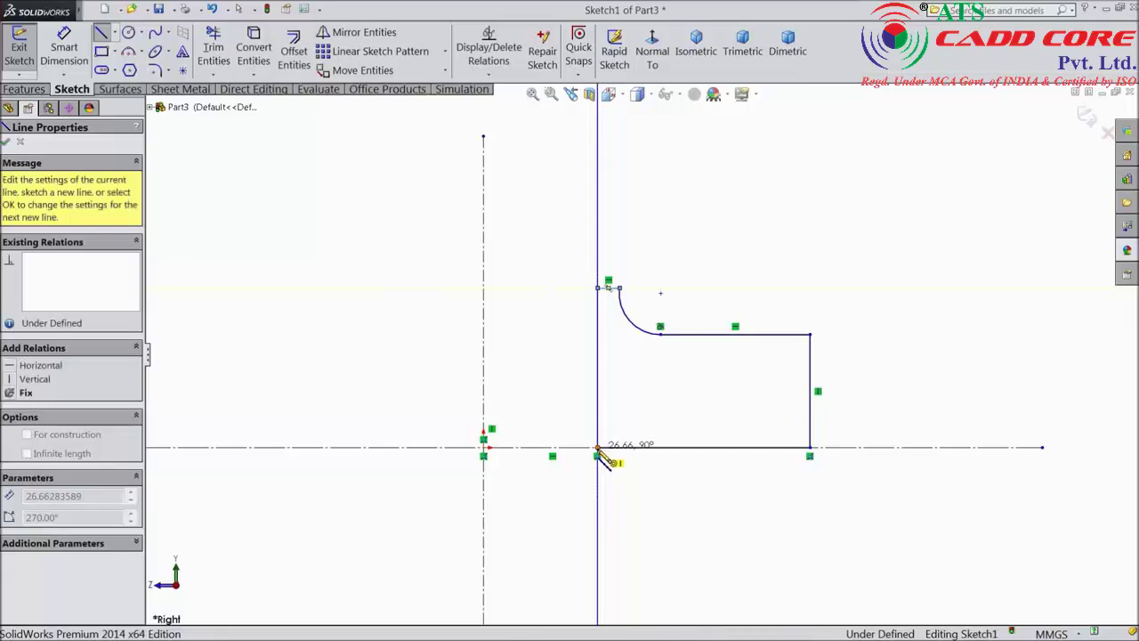
{"action": "right_click", "coordinate": [630, 480]}
Dimension the profile's left side 14 mm and the arc's top end 26 mm from the centreline.
{"action": "left_click", "coordinate": [663, 171]}
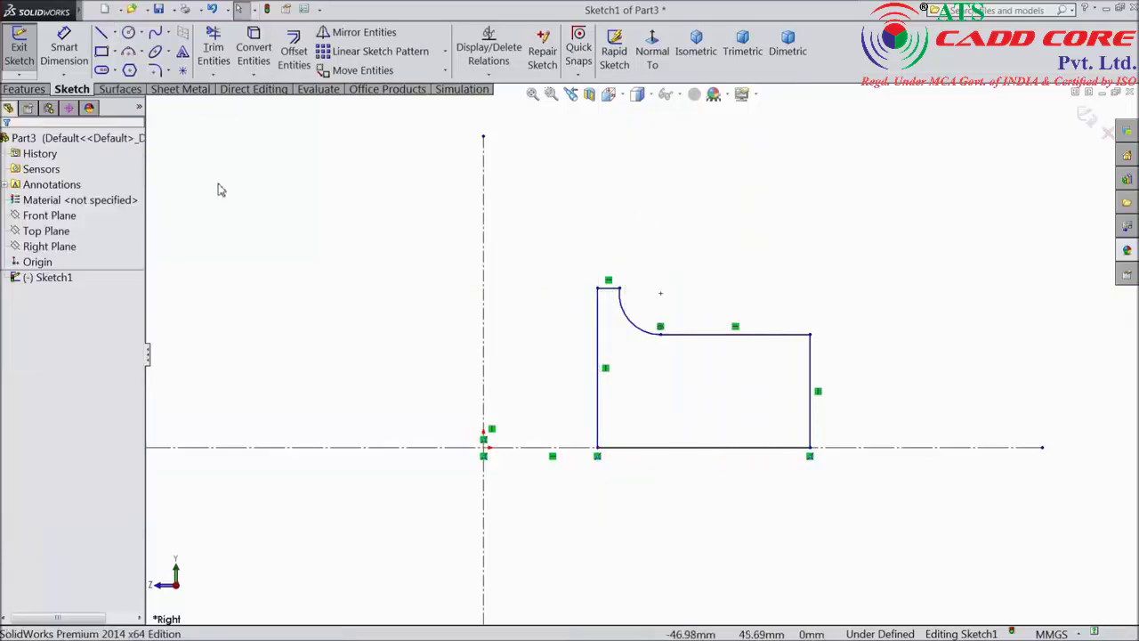
{"action": "left_click", "coordinate": [47, 63]}
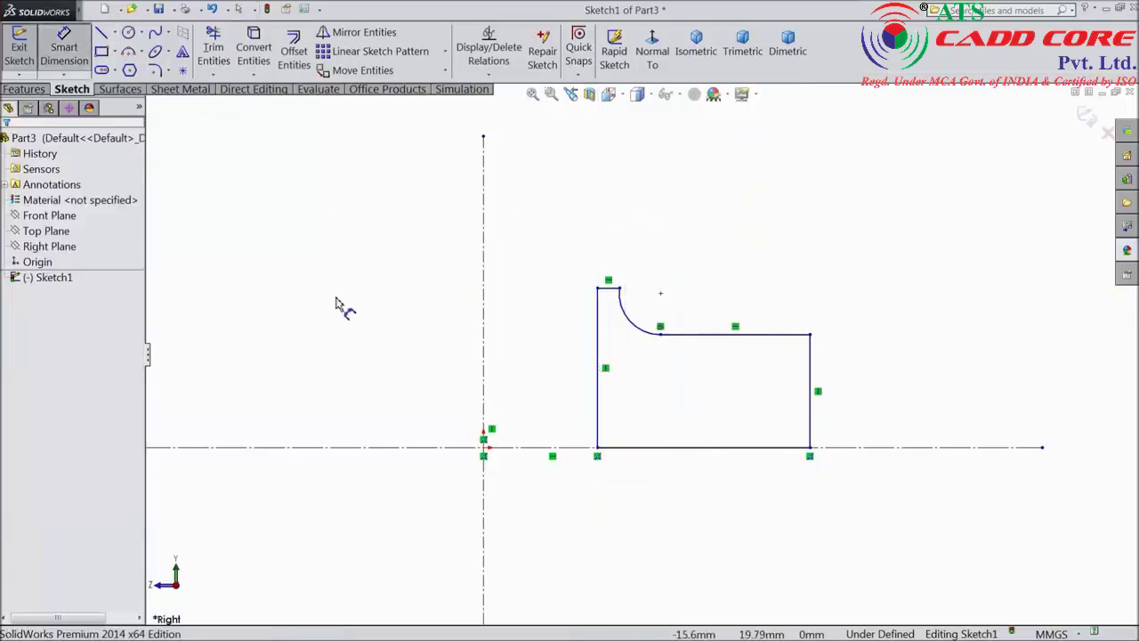
{"action": "left_click", "coordinate": [597, 427]}
{"action": "left_click", "coordinate": [483, 405]}
{"action": "left_click", "coordinate": [548, 428]}
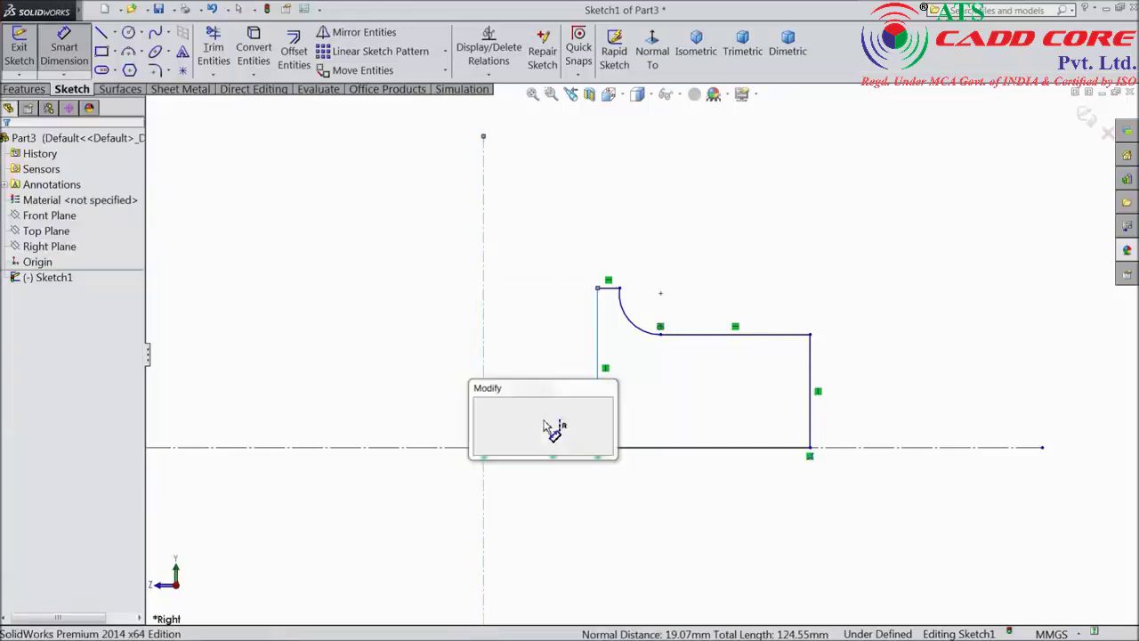
{"action": "type", "text": "14"}
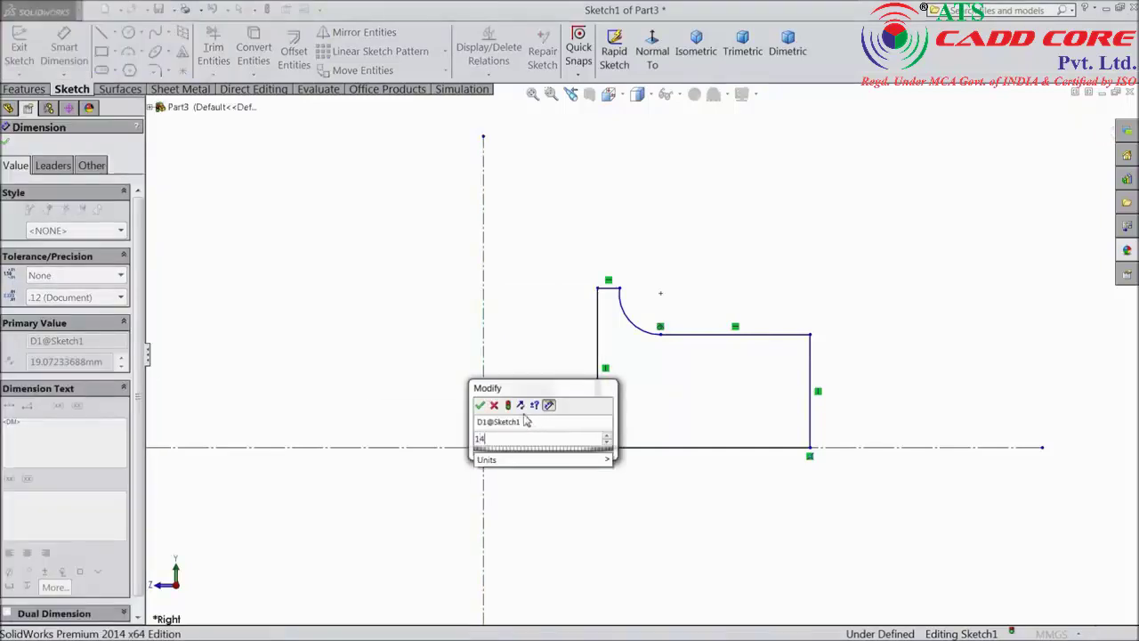
{"action": "key", "text": "Return"}
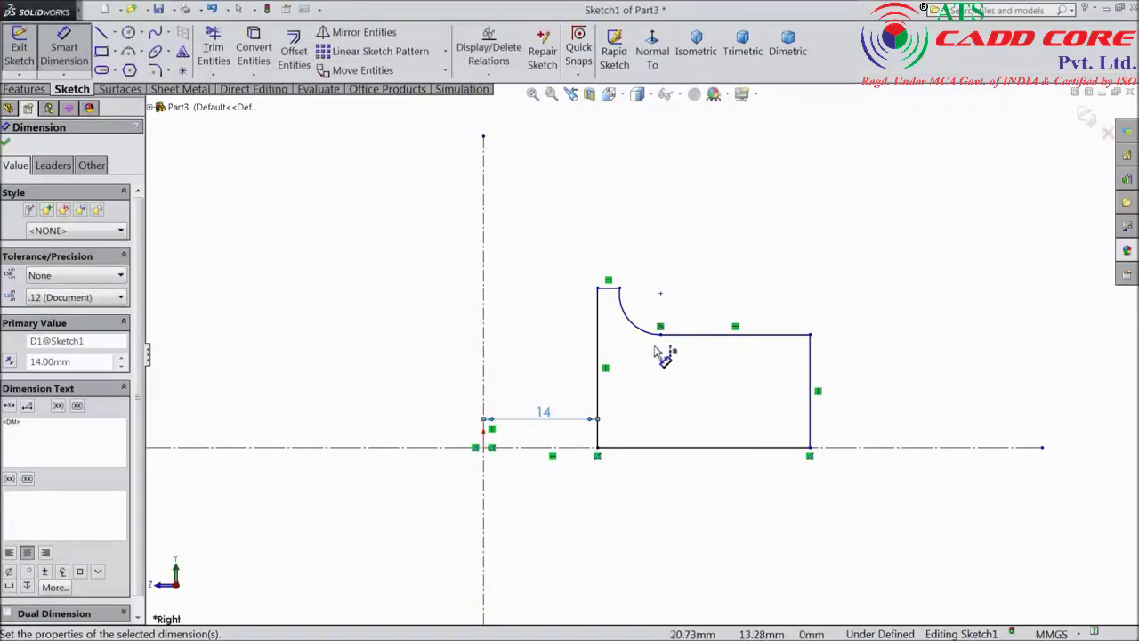
{"action": "left_click", "coordinate": [621, 293]}
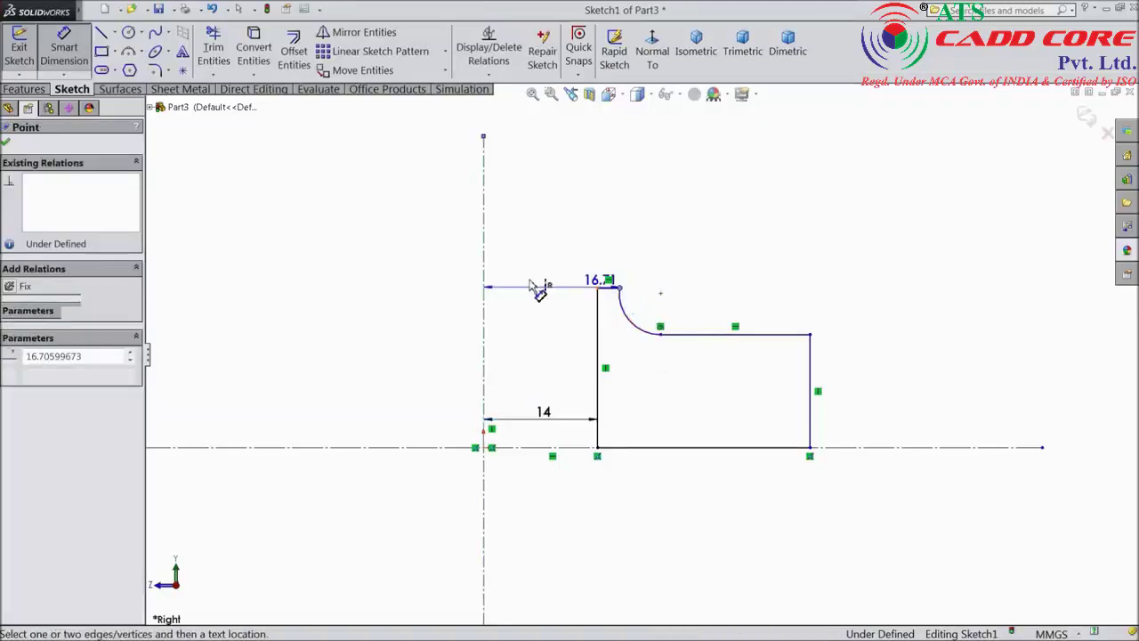
{"action": "left_click", "coordinate": [547, 212]}
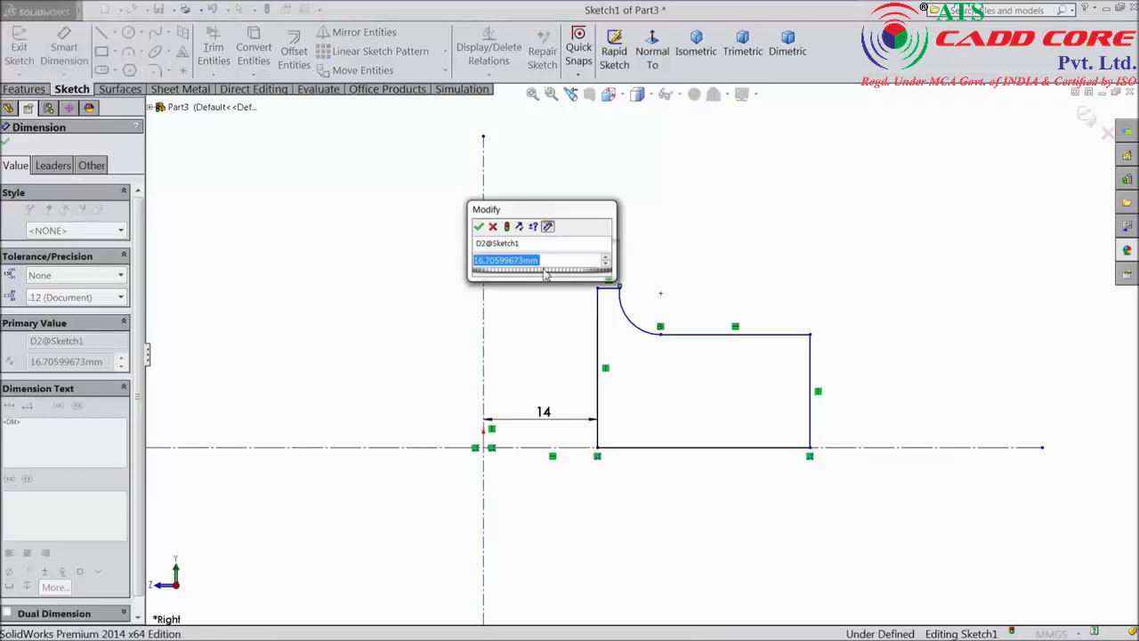
{"action": "type", "text": "26"}
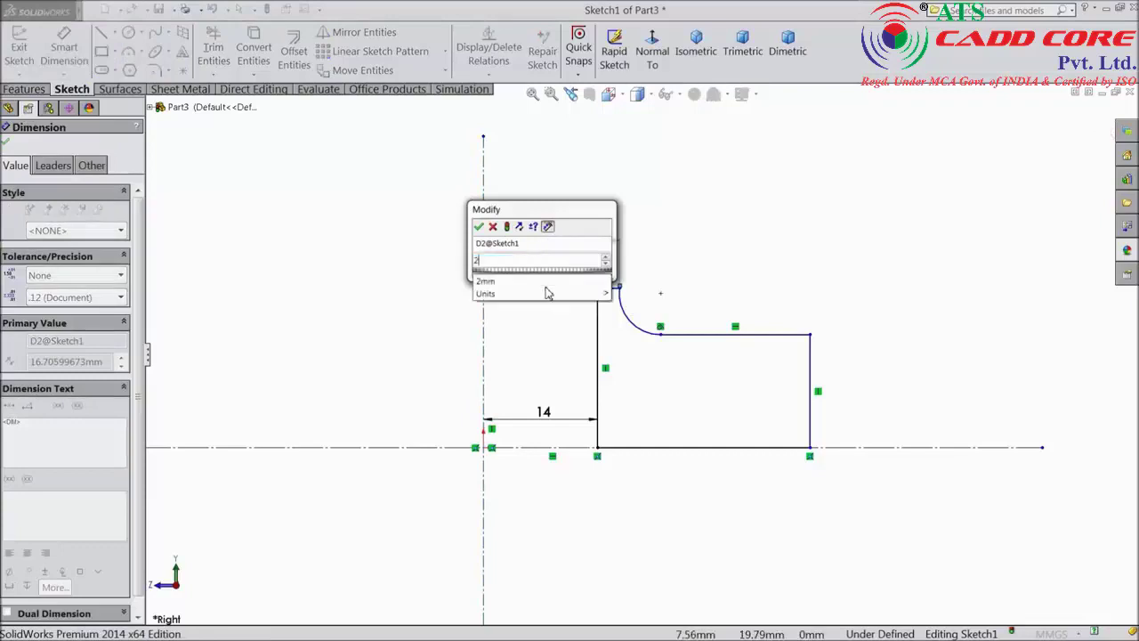
{"action": "left_click", "coordinate": [479, 228]}
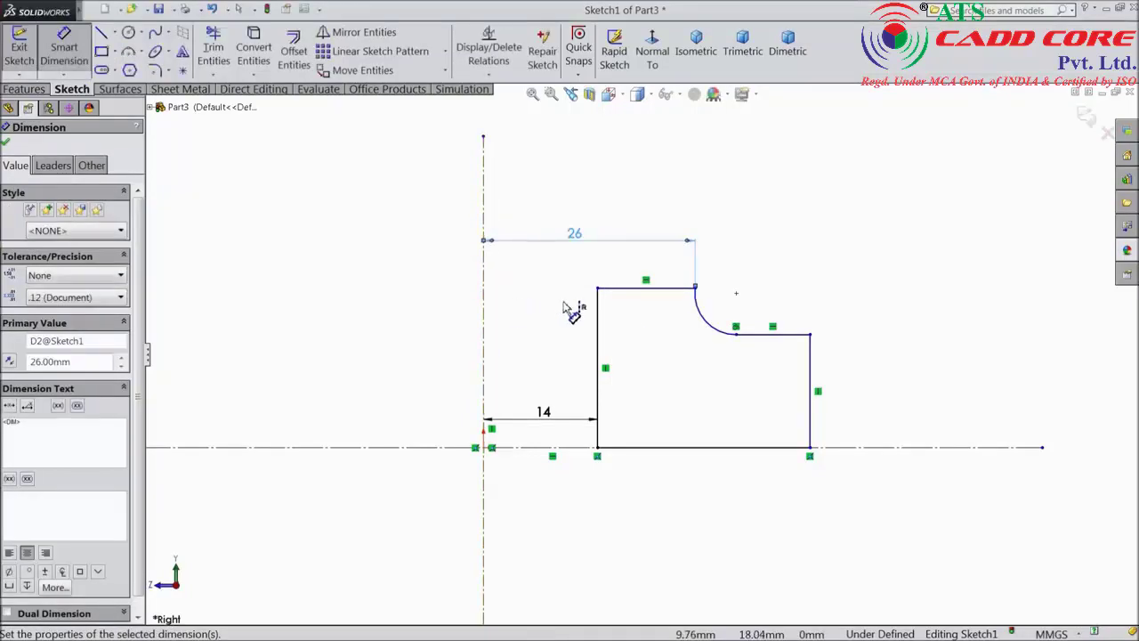
Set the profile's overall width to 90 mm and fit it in view.
{"action": "left_click", "coordinate": [811, 360]}
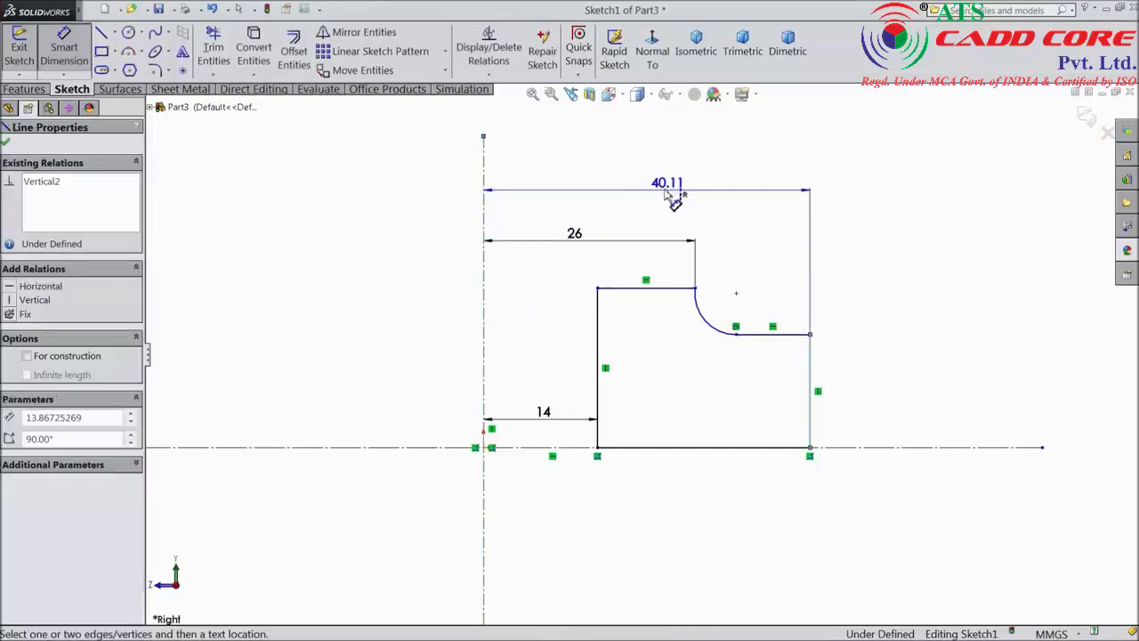
{"action": "left_click", "coordinate": [654, 183]}
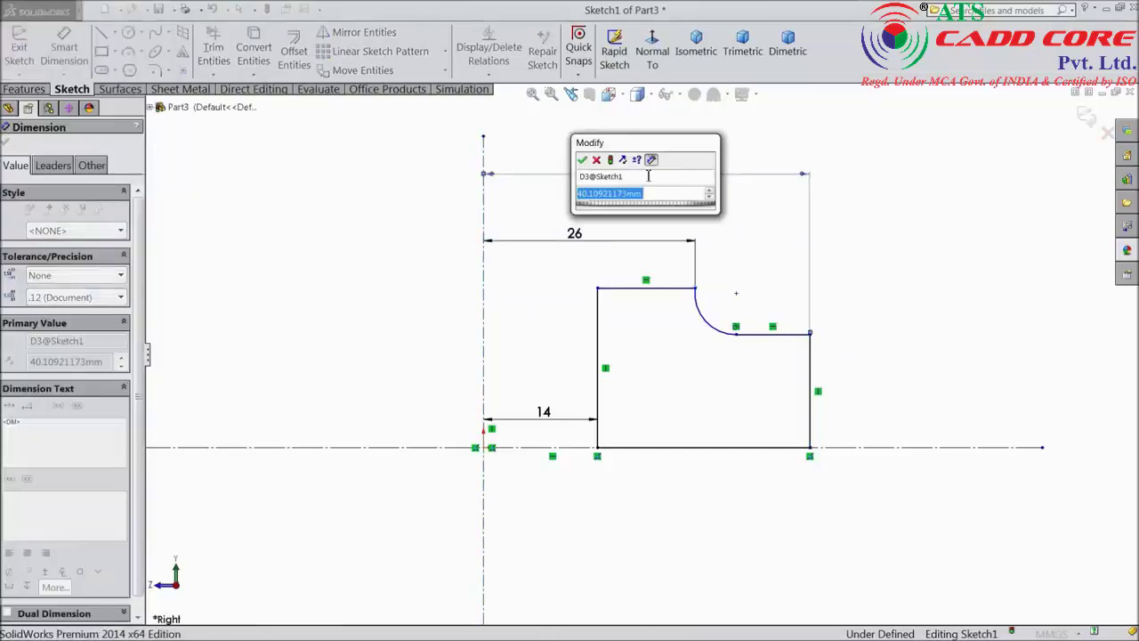
{"action": "type", "text": "90"}
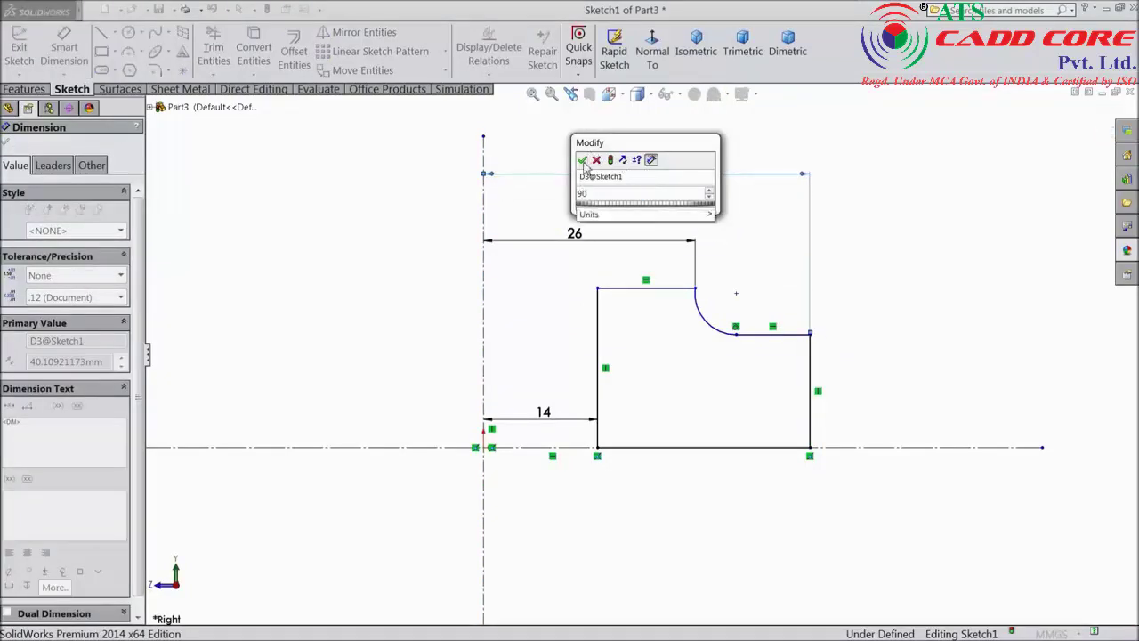
{"action": "left_click", "coordinate": [582, 160]}
{"action": "key", "text": "f"}
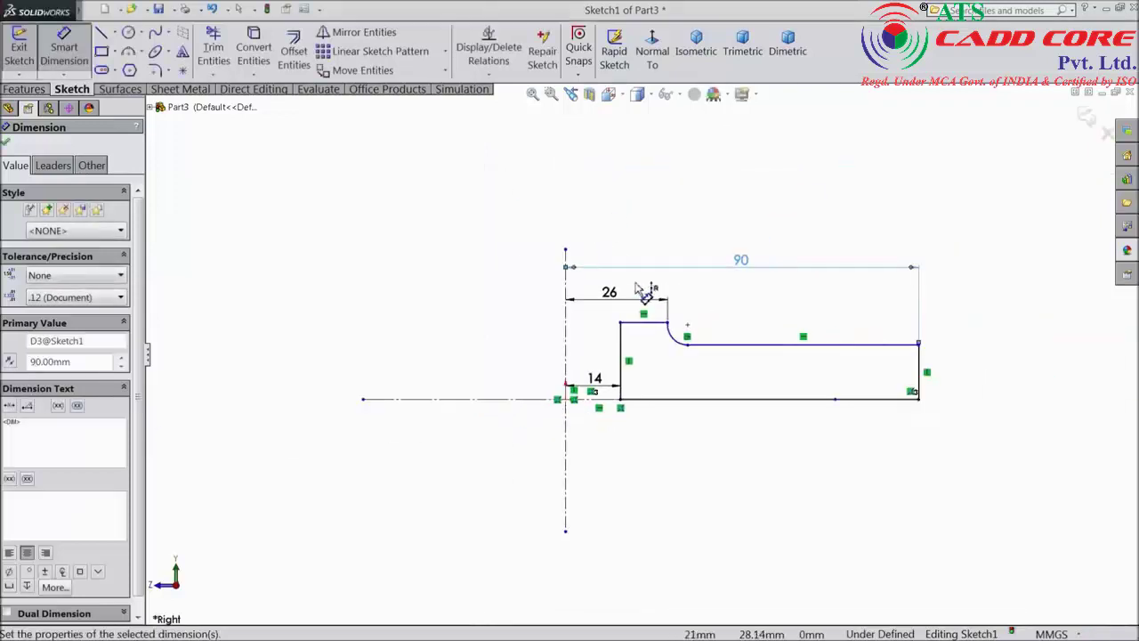
{"action": "scroll", "coordinate": [732, 351], "scroll_direction": "down", "scroll_amount": 2}
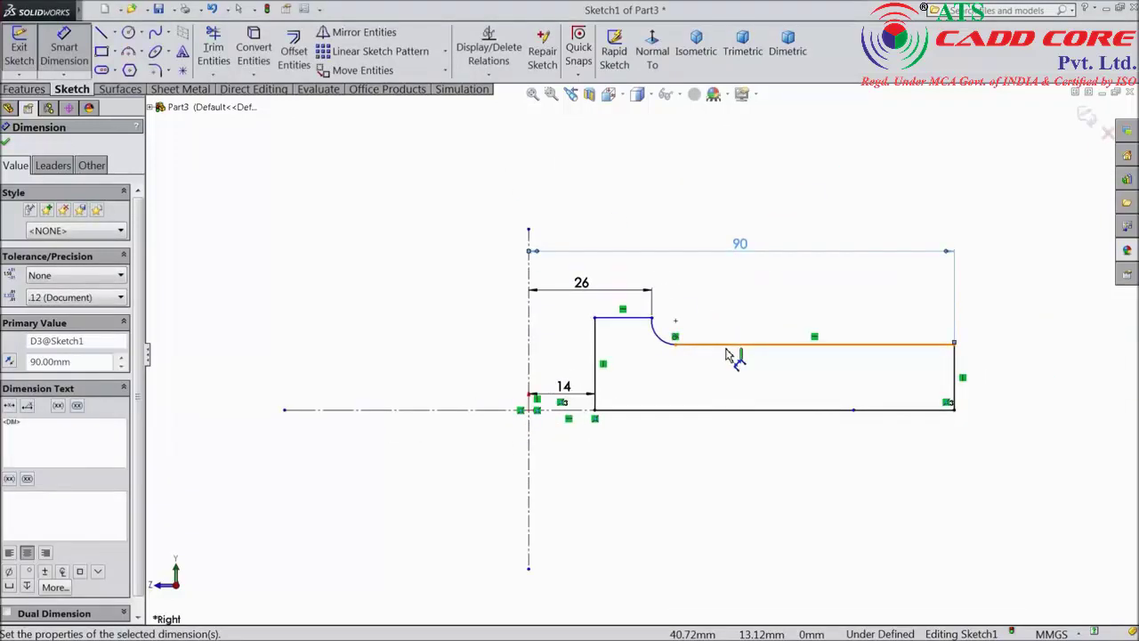
Dimension the step height to 10 mm and the right side height to 28 mm.
{"action": "left_click", "coordinate": [956, 374]}
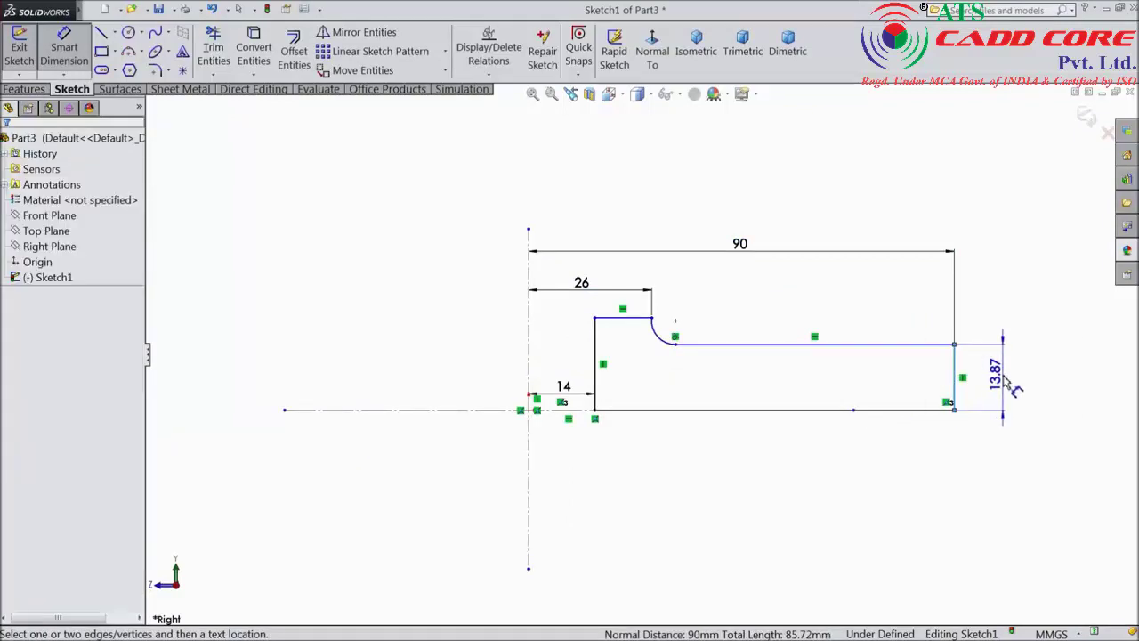
{"action": "left_click", "coordinate": [1006, 381]}
{"action": "type", "text": "28"}
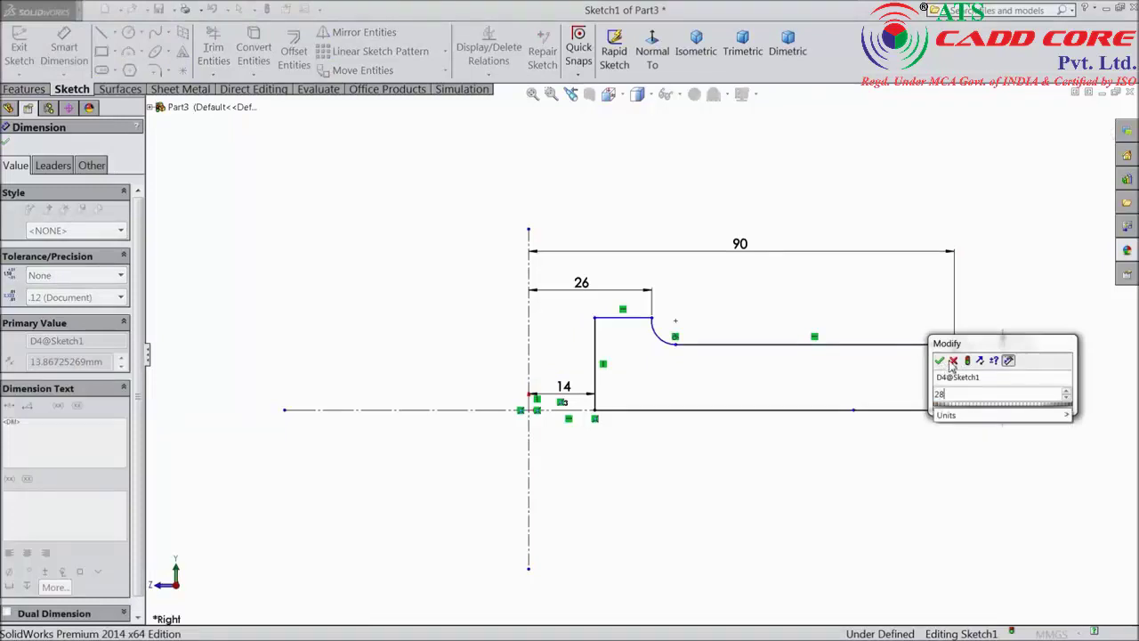
{"action": "left_click", "coordinate": [952, 360]}
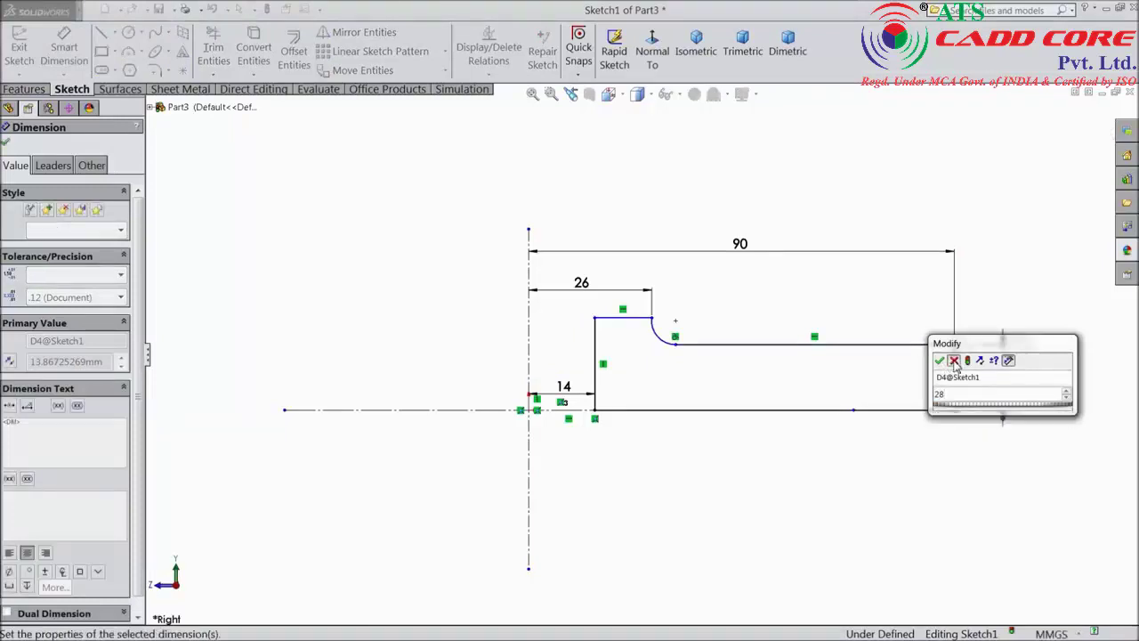
{"action": "left_click", "coordinate": [634, 318]}
{"action": "left_click", "coordinate": [703, 344]}
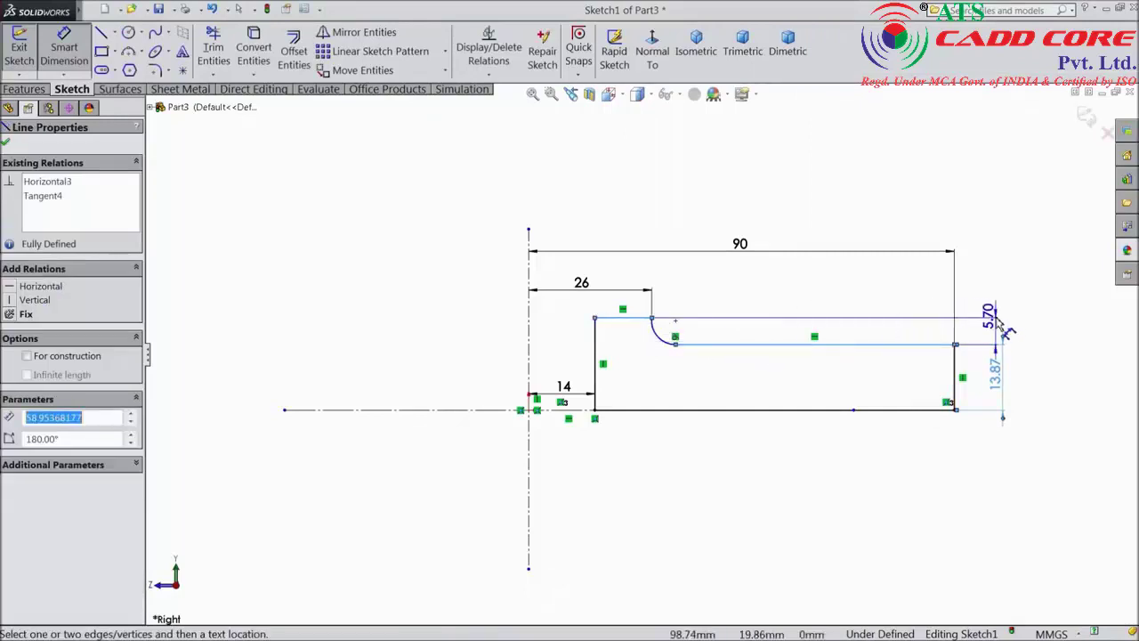
{"action": "left_click", "coordinate": [1006, 331]}
{"action": "type", "text": "10"}
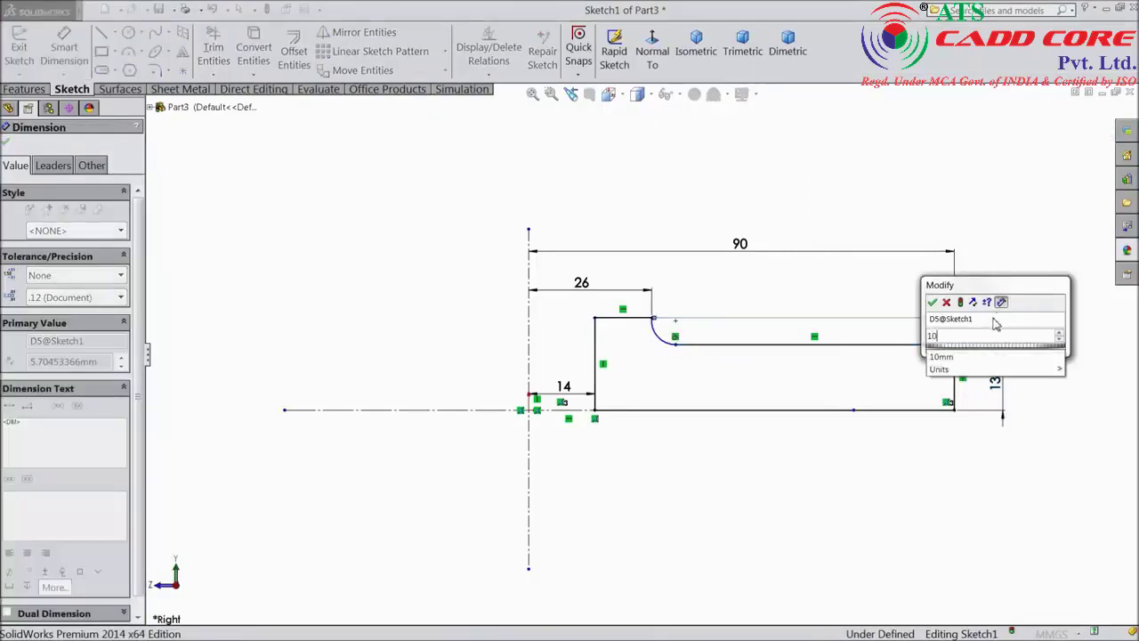
{"action": "left_click", "coordinate": [933, 302]}
{"action": "double_click", "coordinate": [999, 376]}
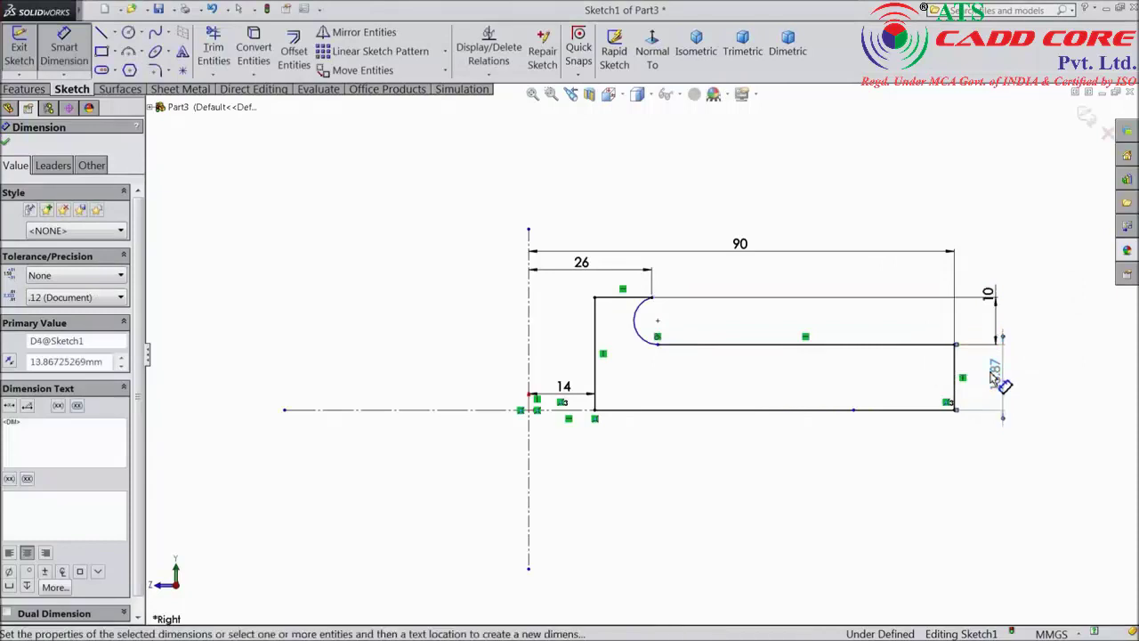
{"action": "type", "text": "28"}
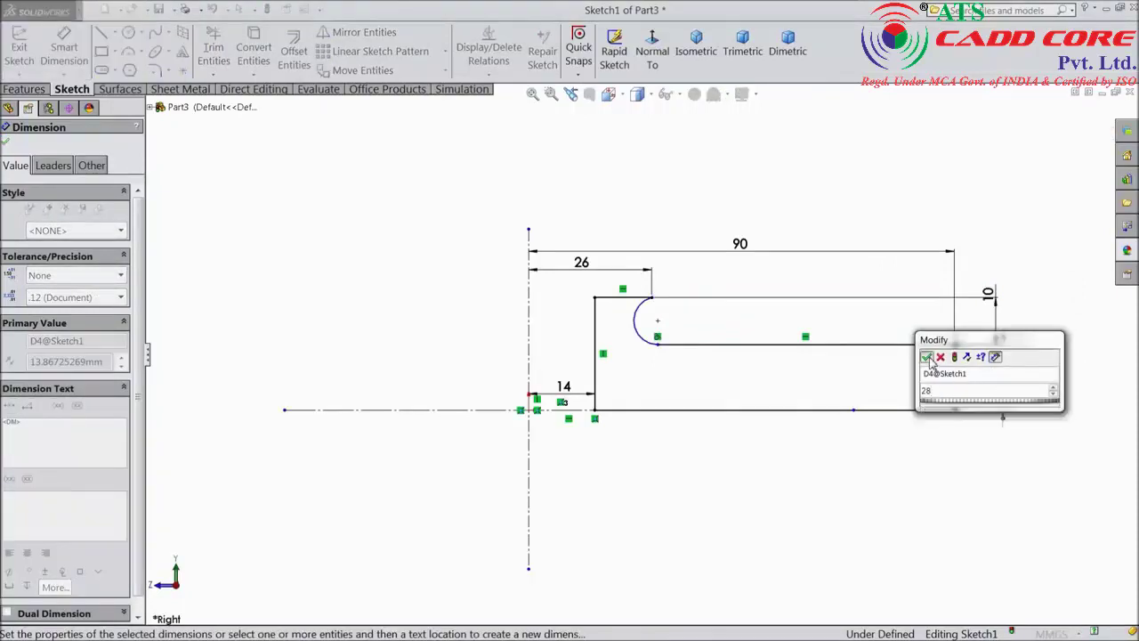
{"action": "left_click", "coordinate": [926, 356]}
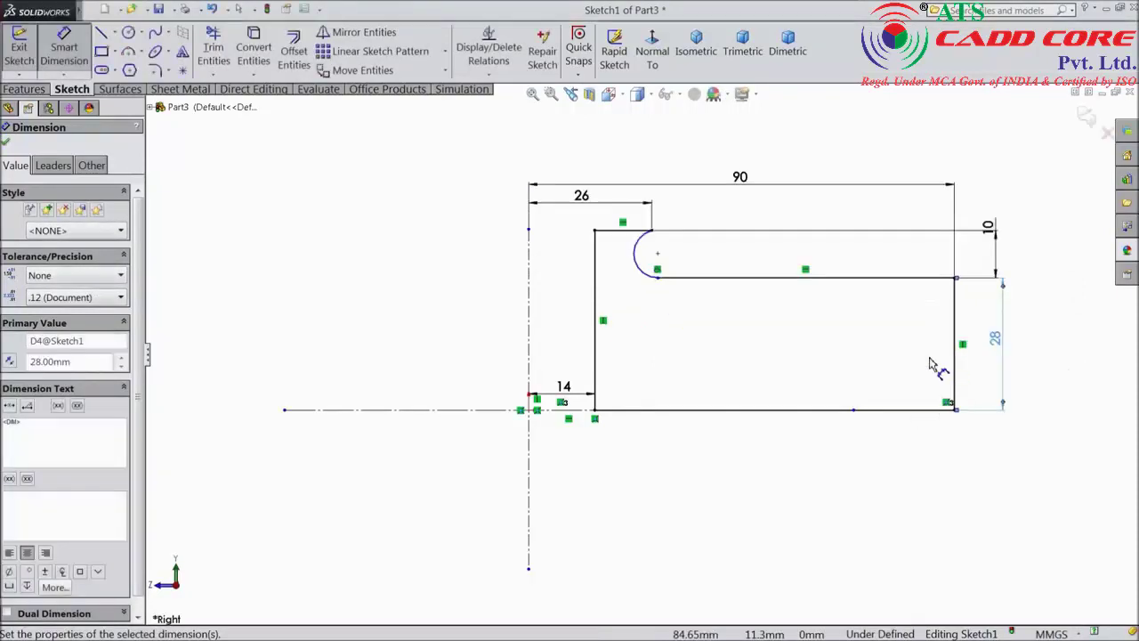
{"action": "left_click", "coordinate": [6, 143]}
Adjust the fillet arc's end and add a Horizontal relation between its centre and endpoint.
{"action": "scroll", "coordinate": [645, 265], "scroll_direction": "down", "scroll_amount": 2}
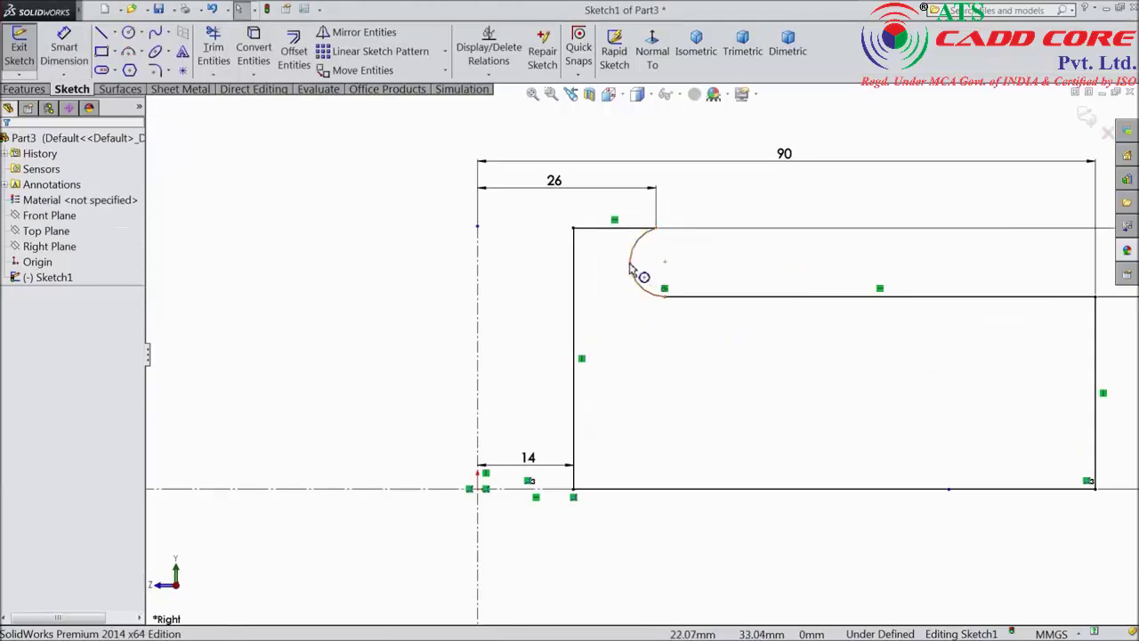
{"action": "mouse_move", "coordinate": [630, 267]}
{"action": "left_mouse_down"}
{"action": "mouse_move", "coordinate": [663, 268]}
{"action": "mouse_move", "coordinate": [650, 274]}
{"action": "left_mouse_up"}
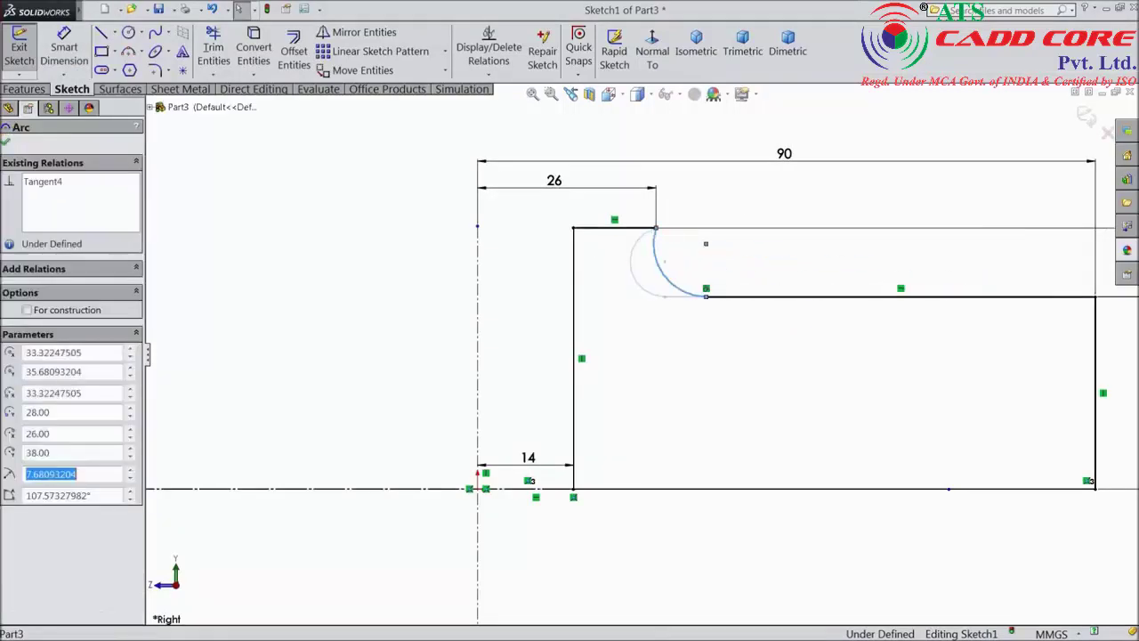
{"action": "left_click", "coordinate": [687, 205]}
{"action": "left_click", "coordinate": [707, 245]}
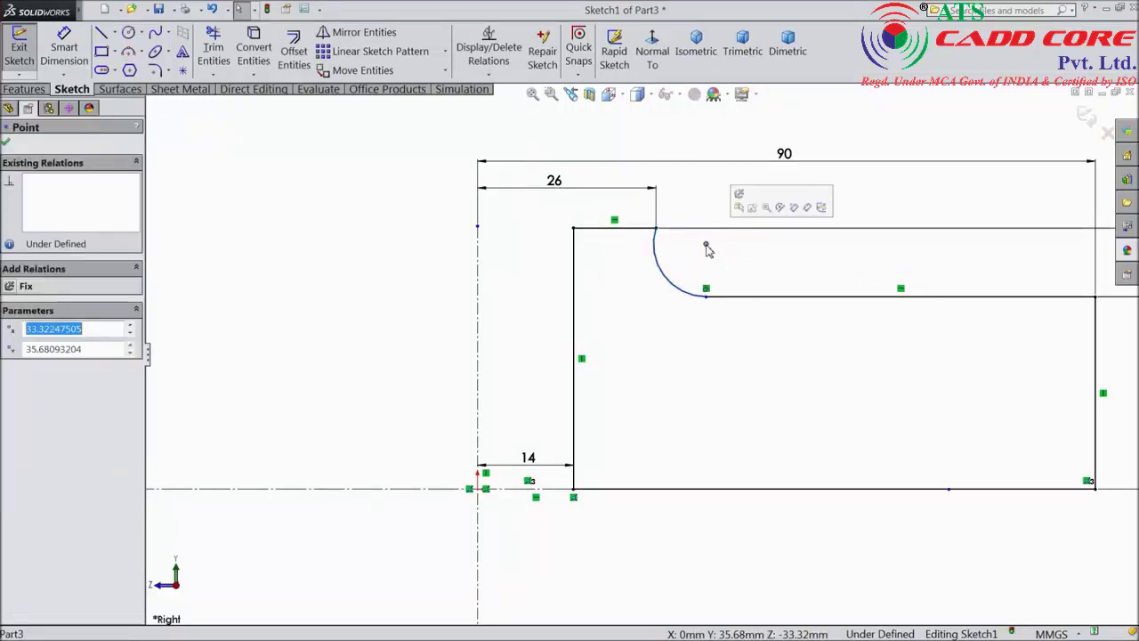
{"action": "left_click", "coordinate": [656, 229], "text": "ctrl"}
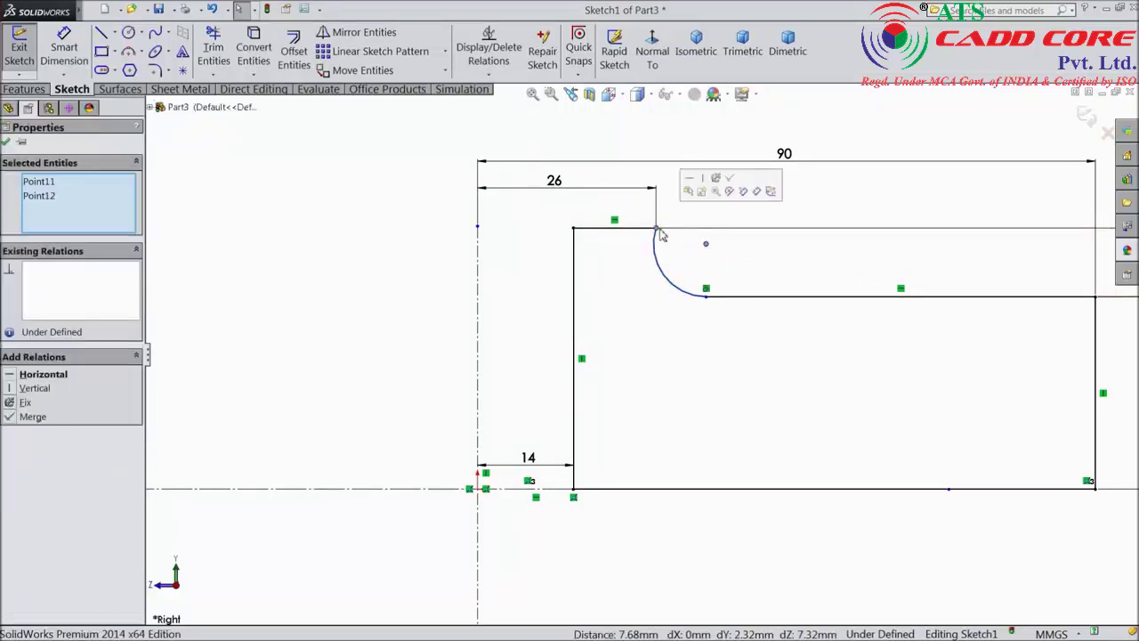
{"action": "left_click", "coordinate": [703, 190]}
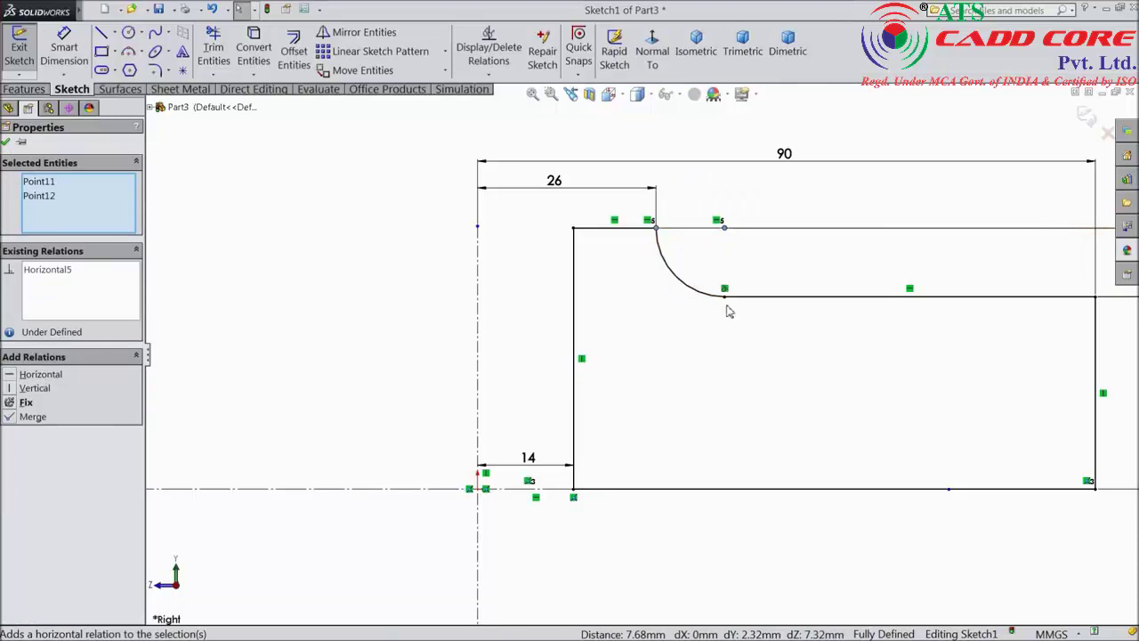
{"action": "left_click", "coordinate": [5, 141]}
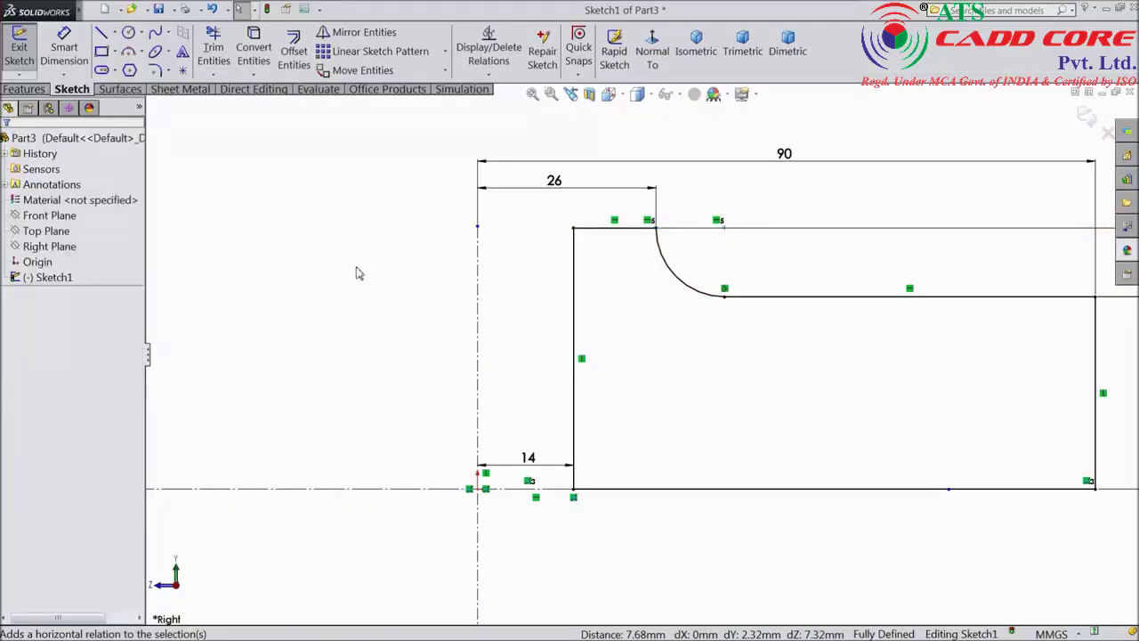
{"action": "key", "text": "f"}
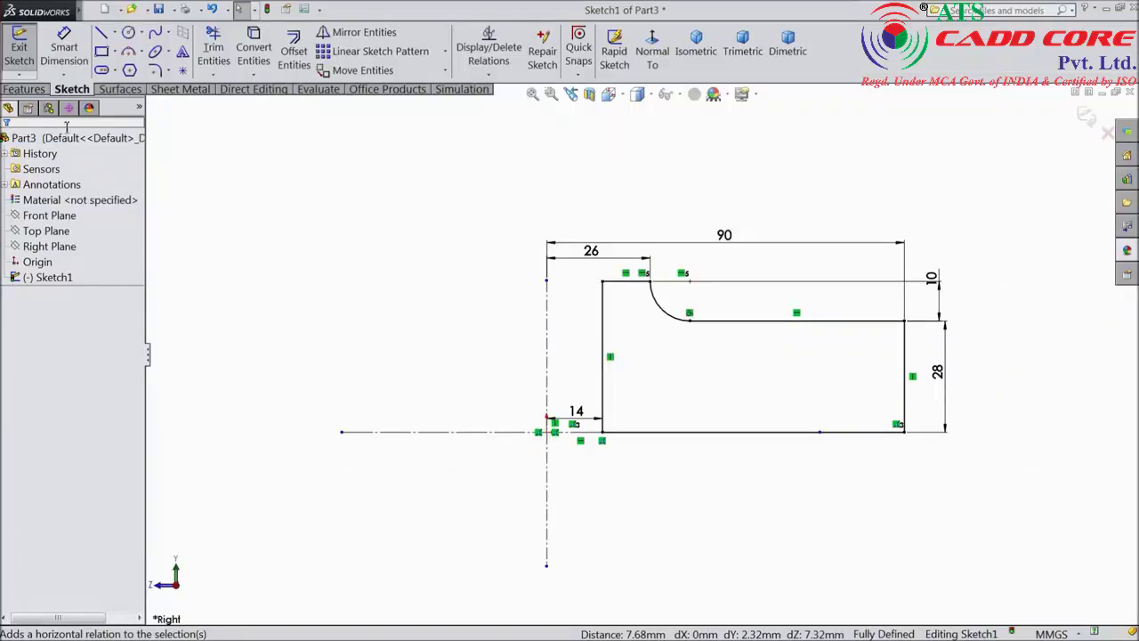
Revolve the profile 360° about the vertical centerline into a hubbed disc.
{"action": "left_click", "coordinate": [40, 89]}
{"action": "left_click", "coordinate": [79, 54]}
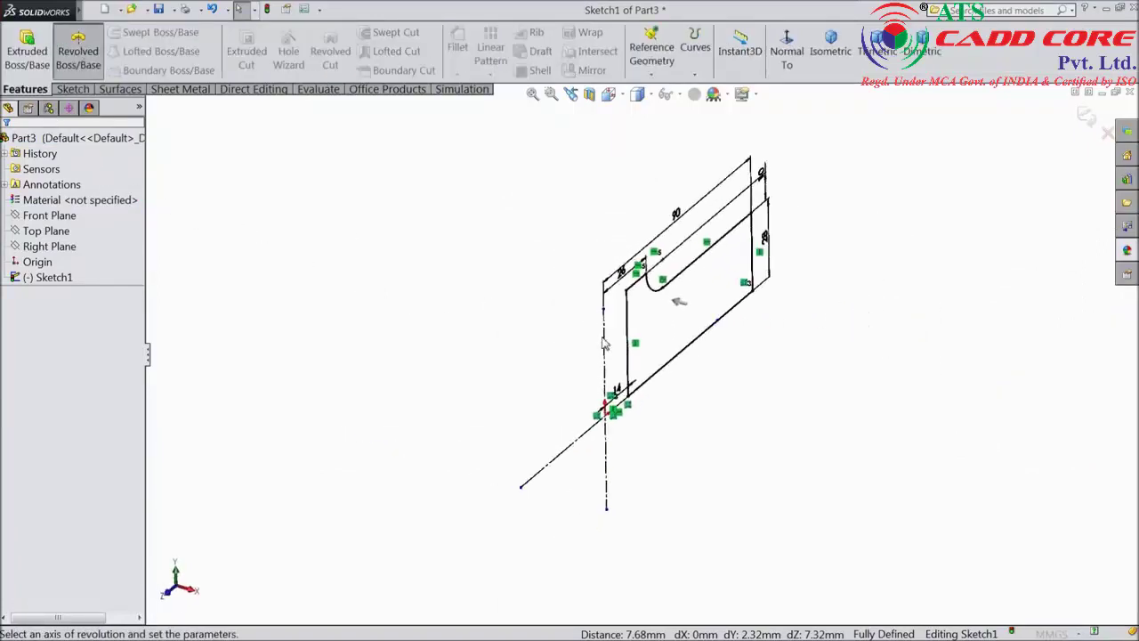
{"action": "left_click", "coordinate": [608, 347]}
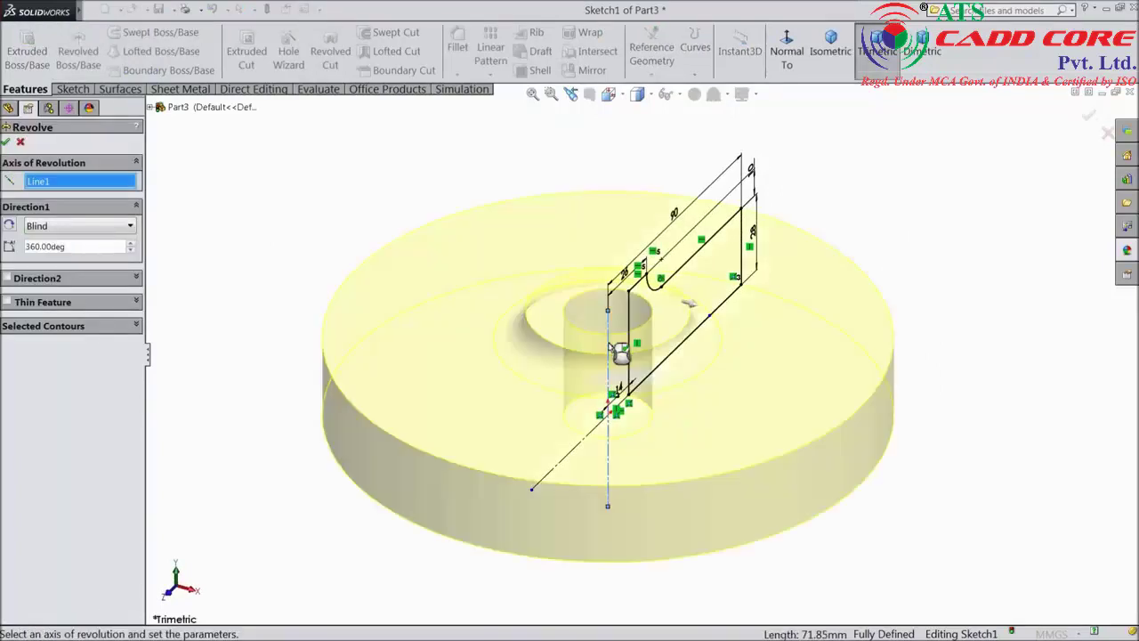
{"action": "left_click", "coordinate": [7, 143]}
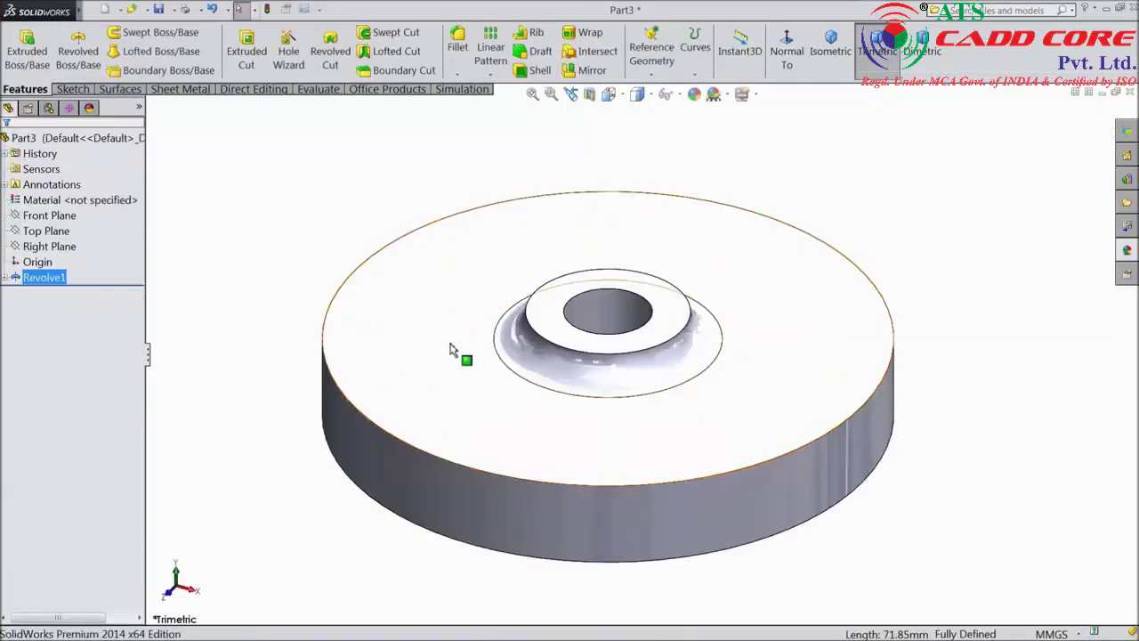
Start a new sketch on the disc's top face, viewed normal to it.
{"action": "left_click", "coordinate": [451, 348]}
{"action": "left_click", "coordinate": [504, 308]}
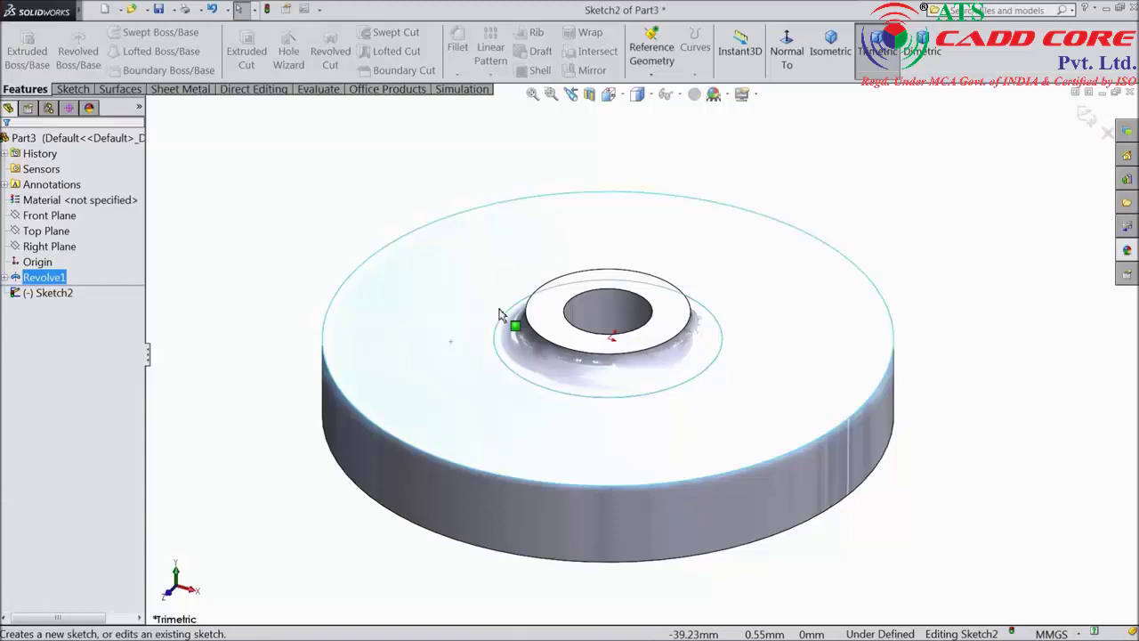
{"action": "left_click", "coordinate": [787, 55]}
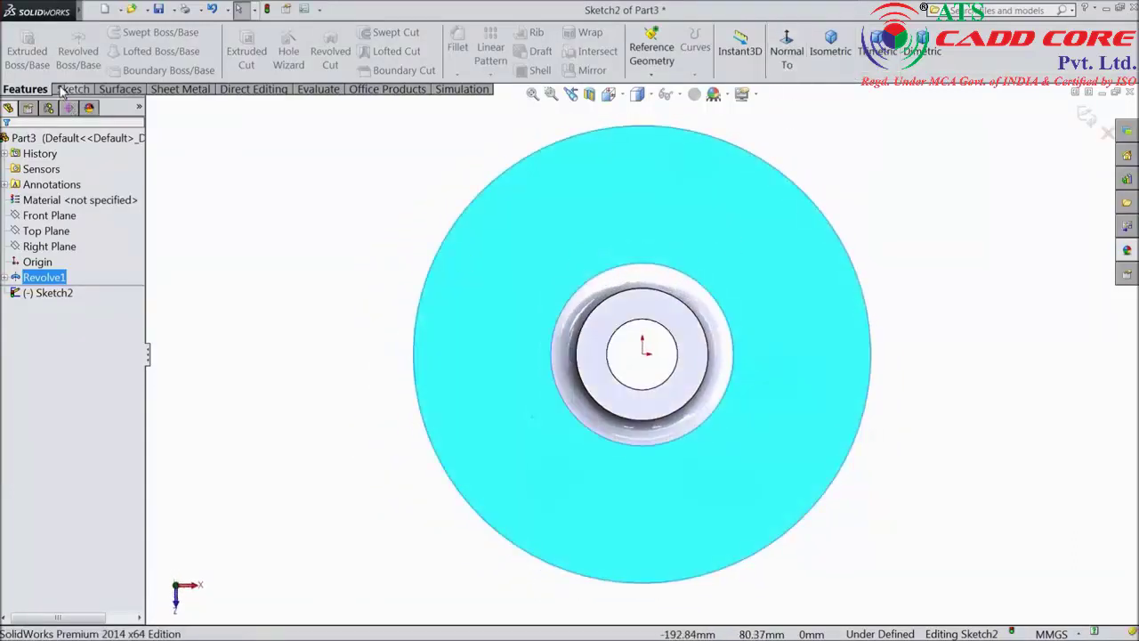
Draw a vertical centerline through the disc centre from top to bottom.
{"action": "left_click", "coordinate": [71, 89]}
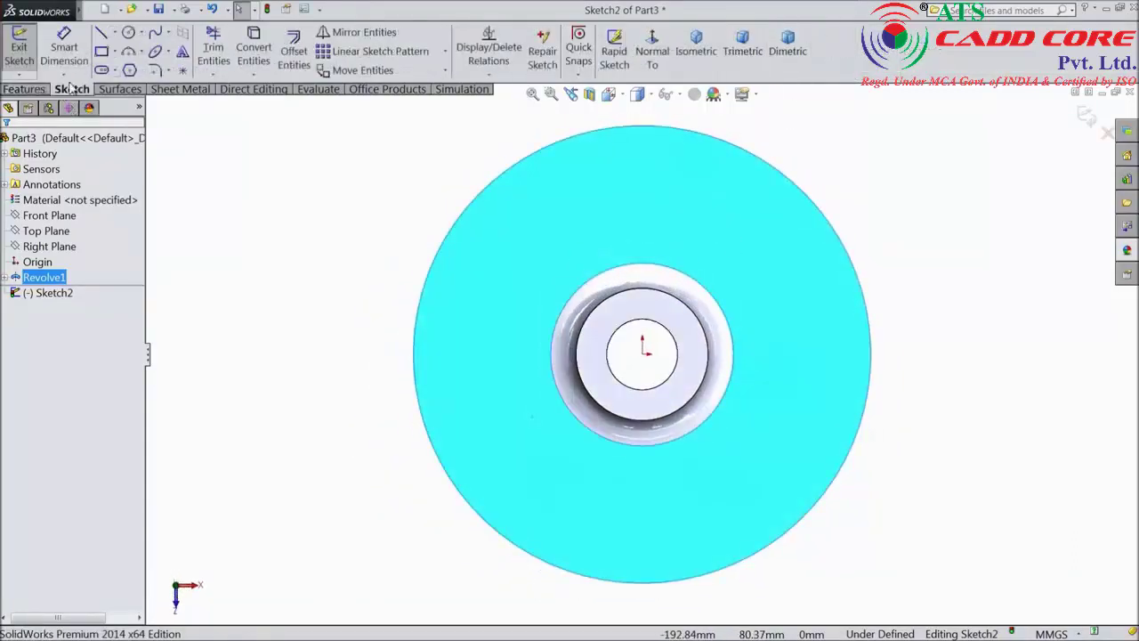
{"action": "left_click", "coordinate": [115, 32]}
{"action": "left_click", "coordinate": [126, 71]}
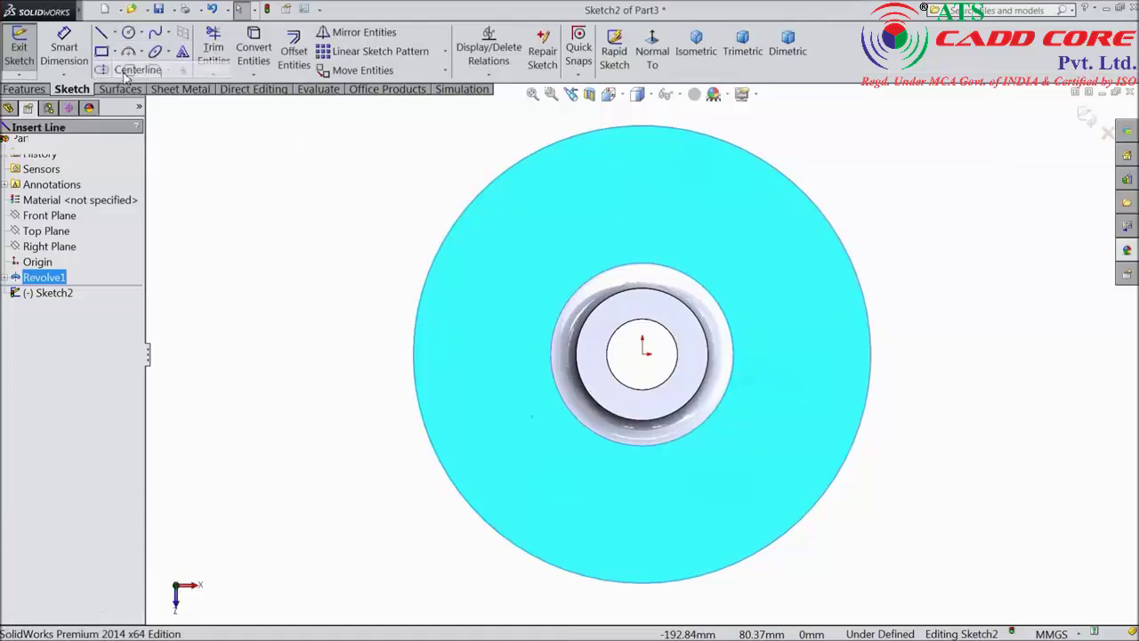
{"action": "left_click", "coordinate": [642, 150]}
{"action": "left_click", "coordinate": [642, 351]}
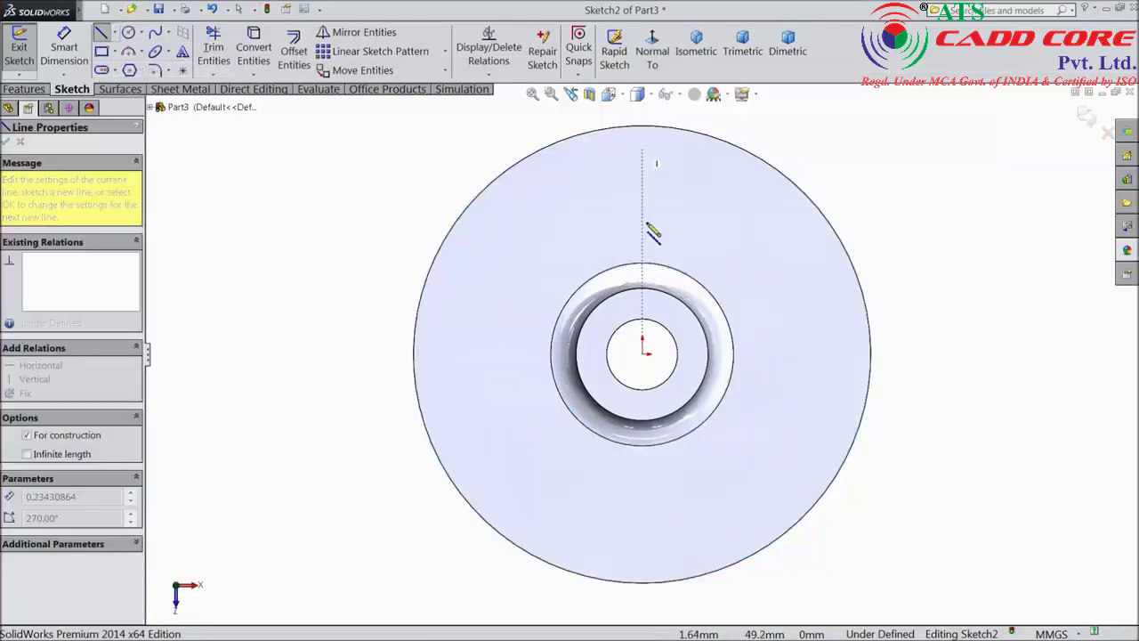
{"action": "left_click", "coordinate": [642, 502]}
{"action": "right_click", "coordinate": [720, 495]}
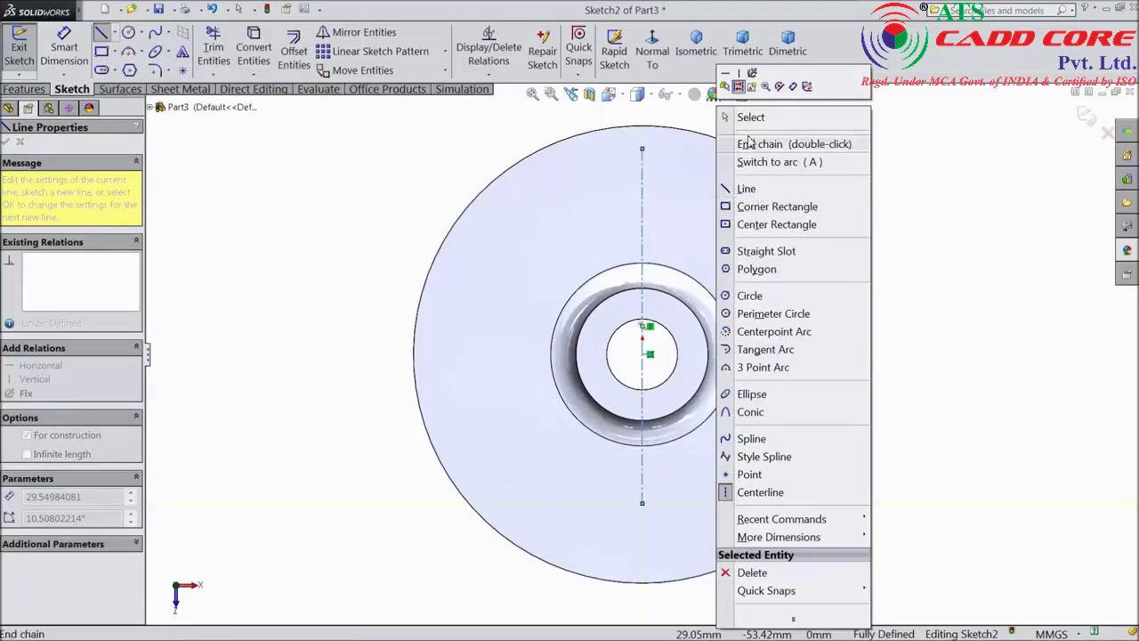
{"action": "left_click", "coordinate": [748, 119]}
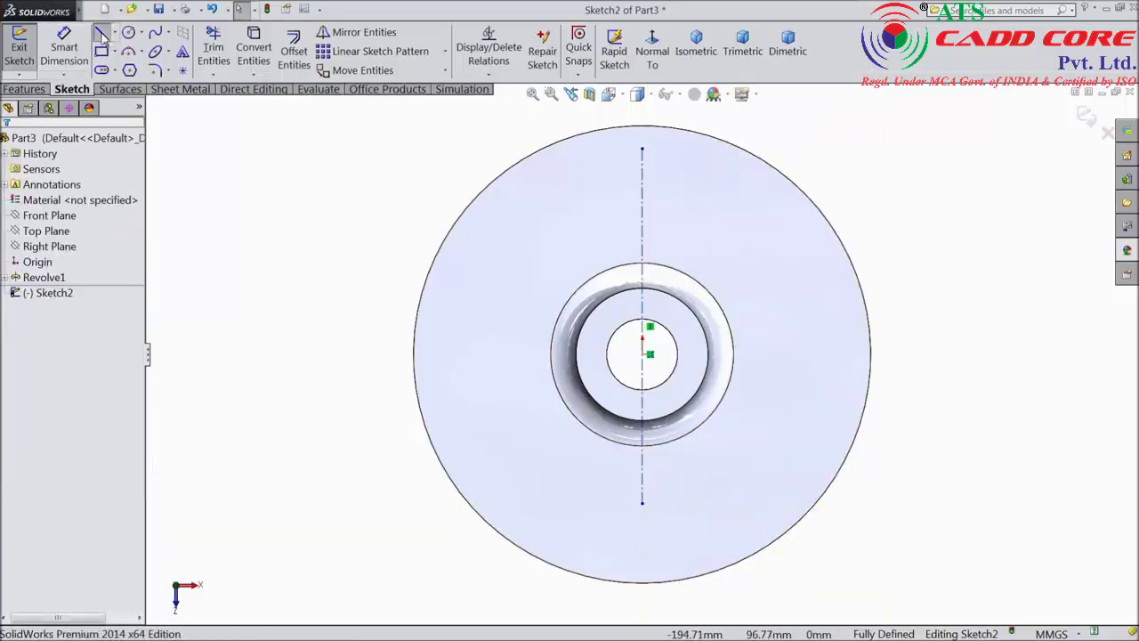
Draw a horizontal line through the centre and convert it to construction geometry.
{"action": "left_click", "coordinate": [102, 34]}
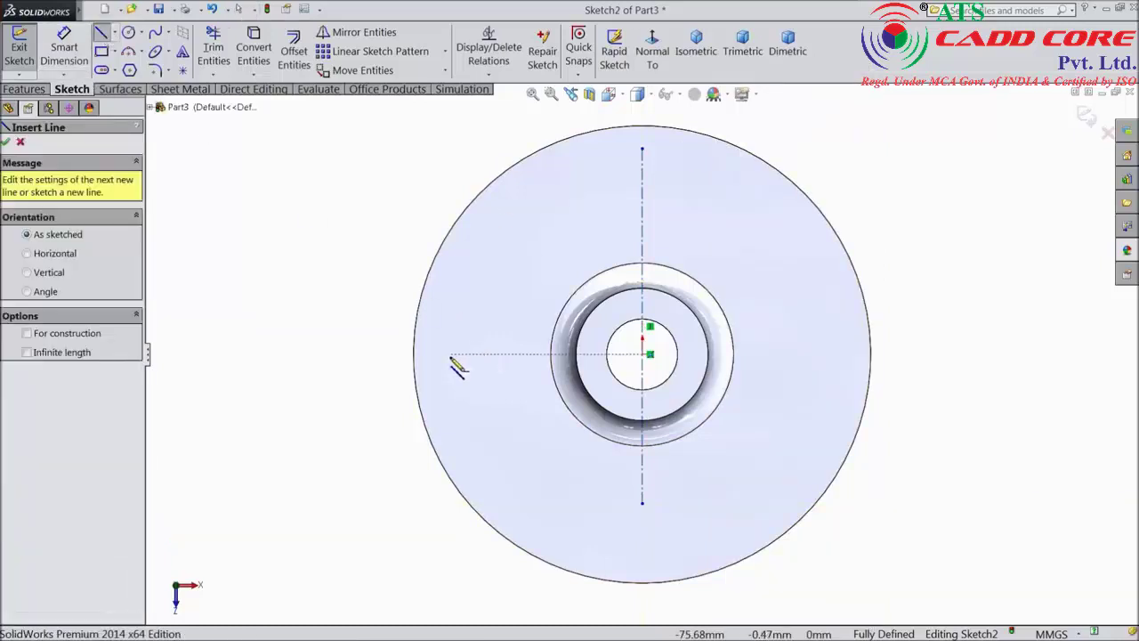
{"action": "left_click", "coordinate": [450, 354]}
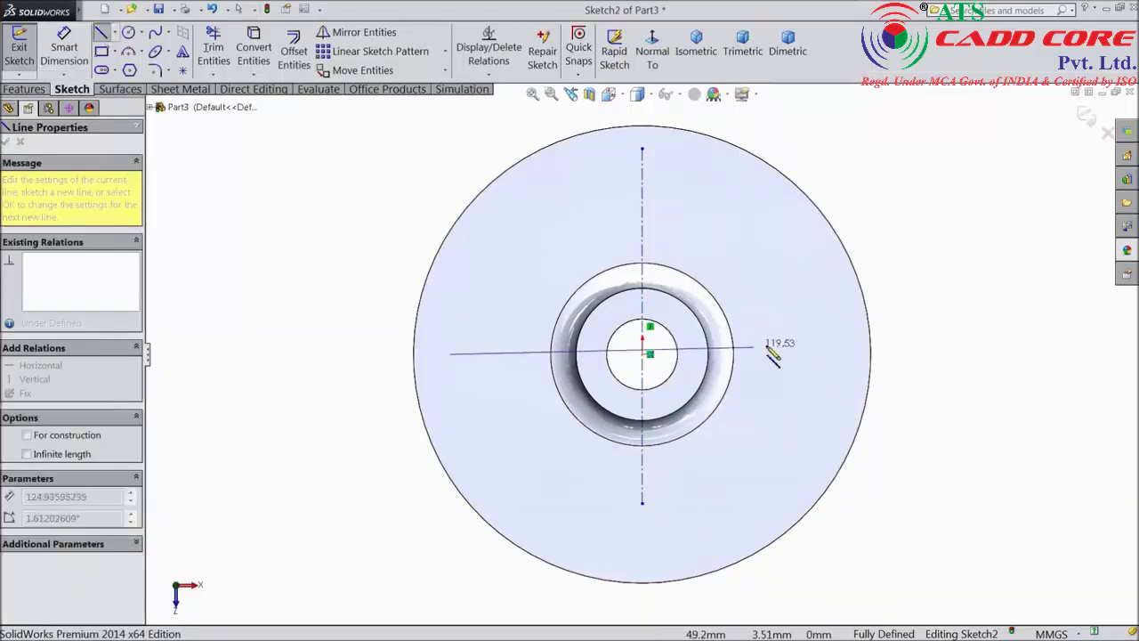
{"action": "right_click", "coordinate": [827, 351]}
{"action": "left_click", "coordinate": [872, 108]}
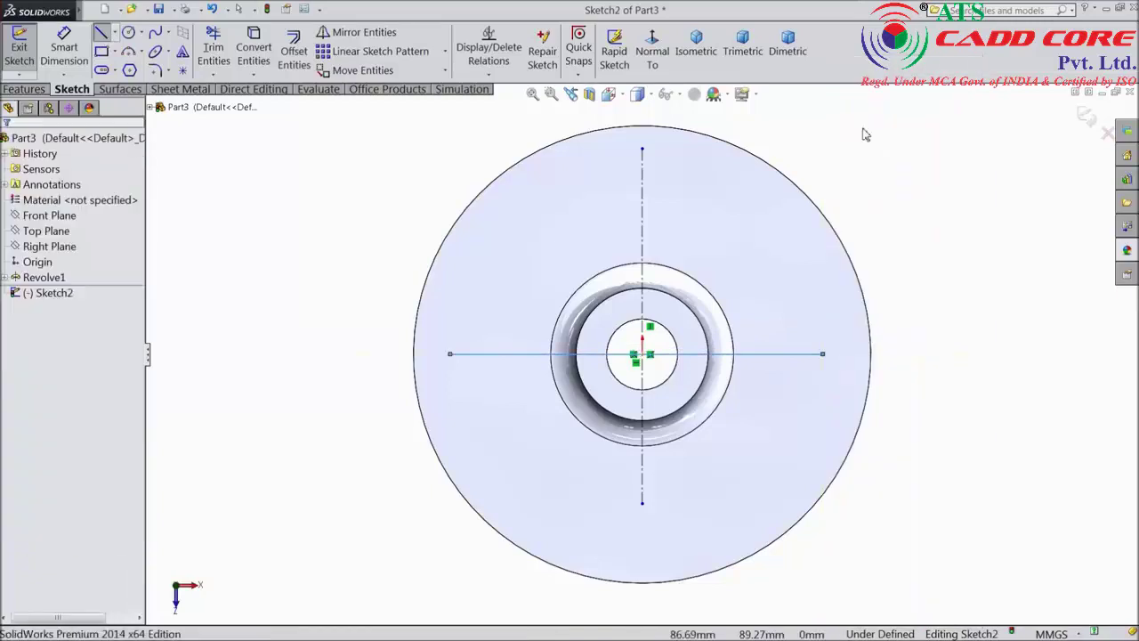
{"action": "left_click", "coordinate": [760, 355]}
{"action": "left_click", "coordinate": [804, 325]}
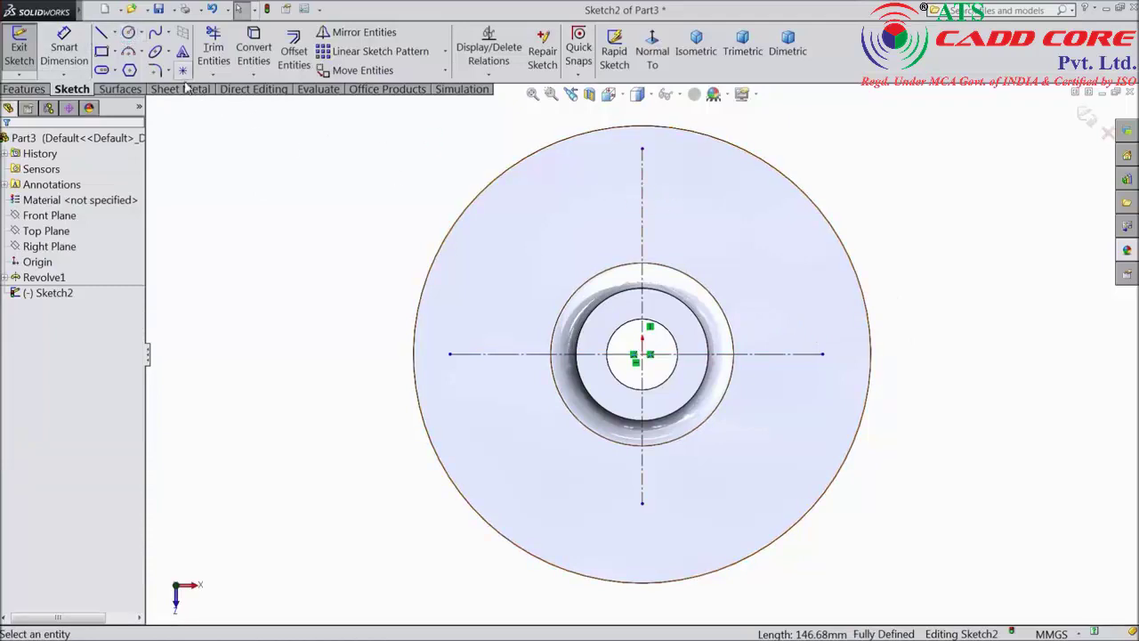
Draw two concentric circles centred on the vertical centerline above the hub.
{"action": "left_click", "coordinate": [129, 33]}
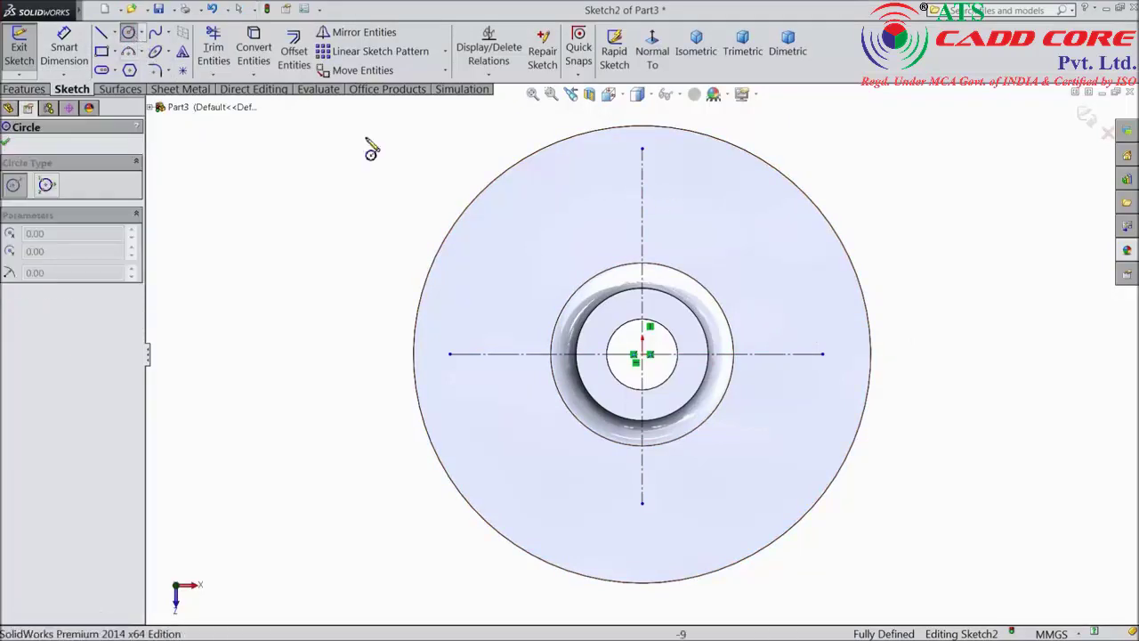
{"action": "left_click", "coordinate": [642, 190]}
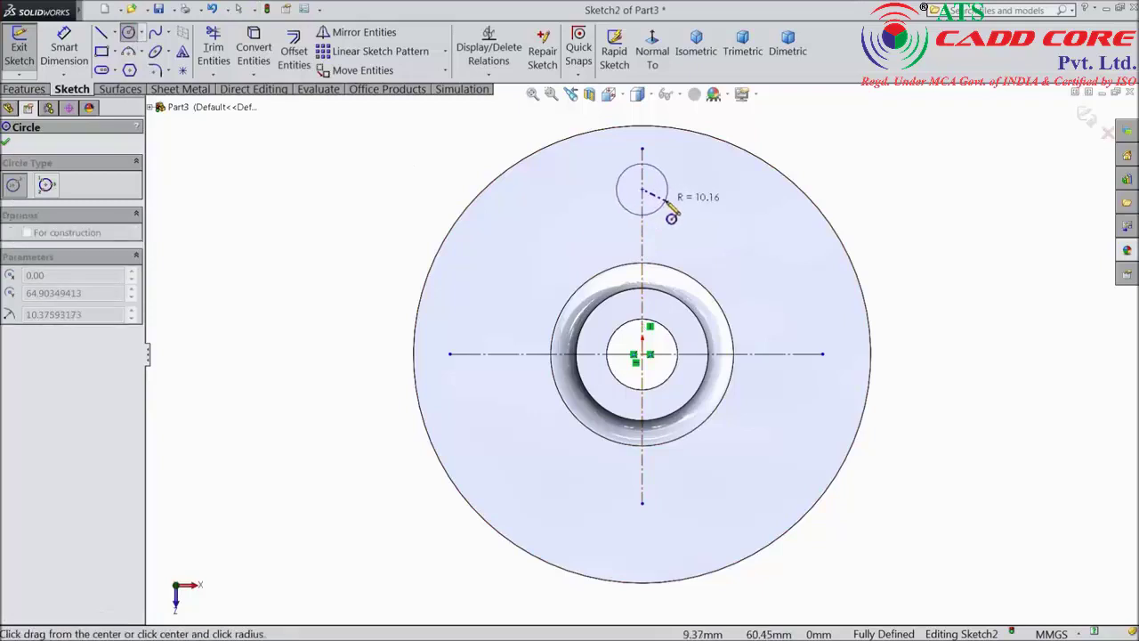
{"action": "left_click", "coordinate": [669, 206]}
{"action": "left_click", "coordinate": [642, 191]}
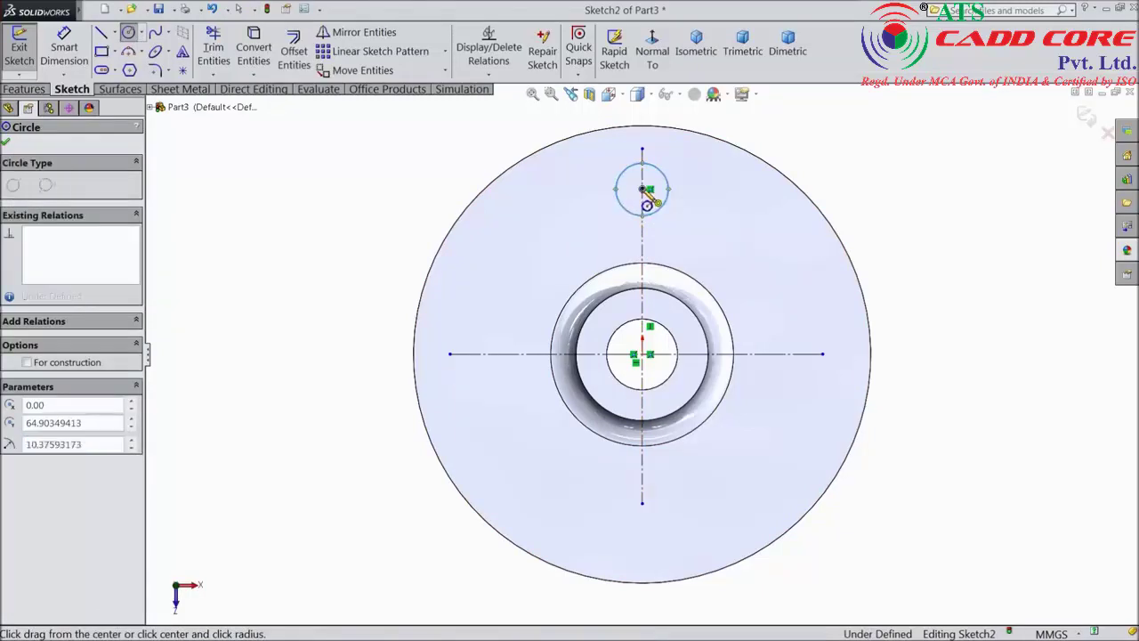
{"action": "left_click", "coordinate": [691, 225]}
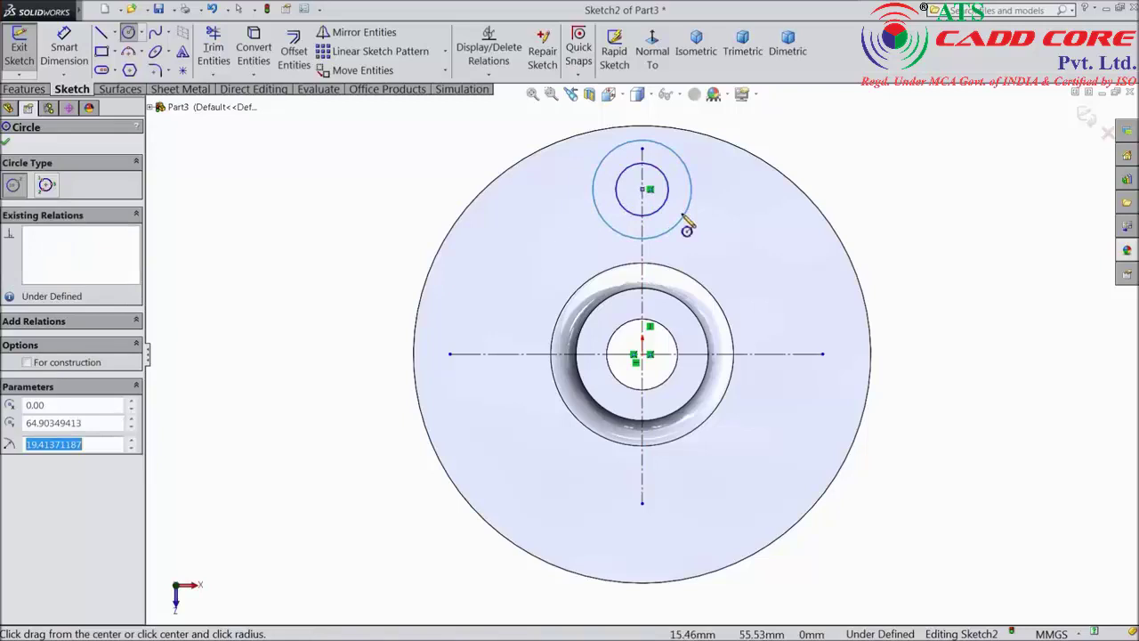
Dimension the outer circle to Ø60 mm and the inner circle to Ø24 mm.
{"action": "left_click", "coordinate": [64, 48]}
{"action": "left_click", "coordinate": [700, 195]}
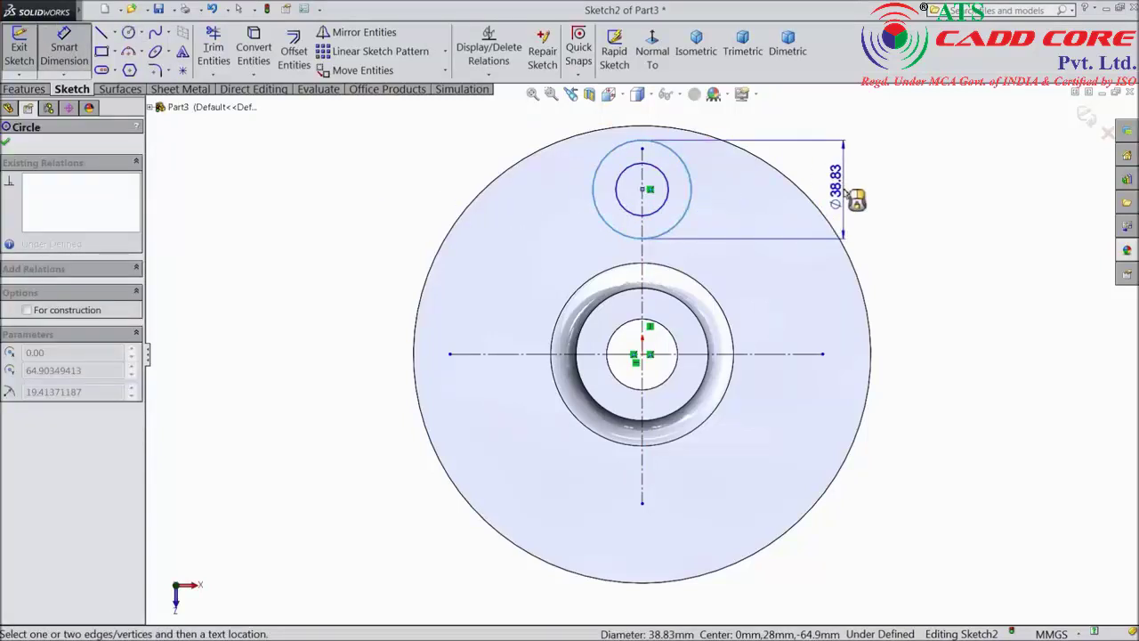
{"action": "left_click", "coordinate": [854, 199]}
{"action": "type", "text": "60"}
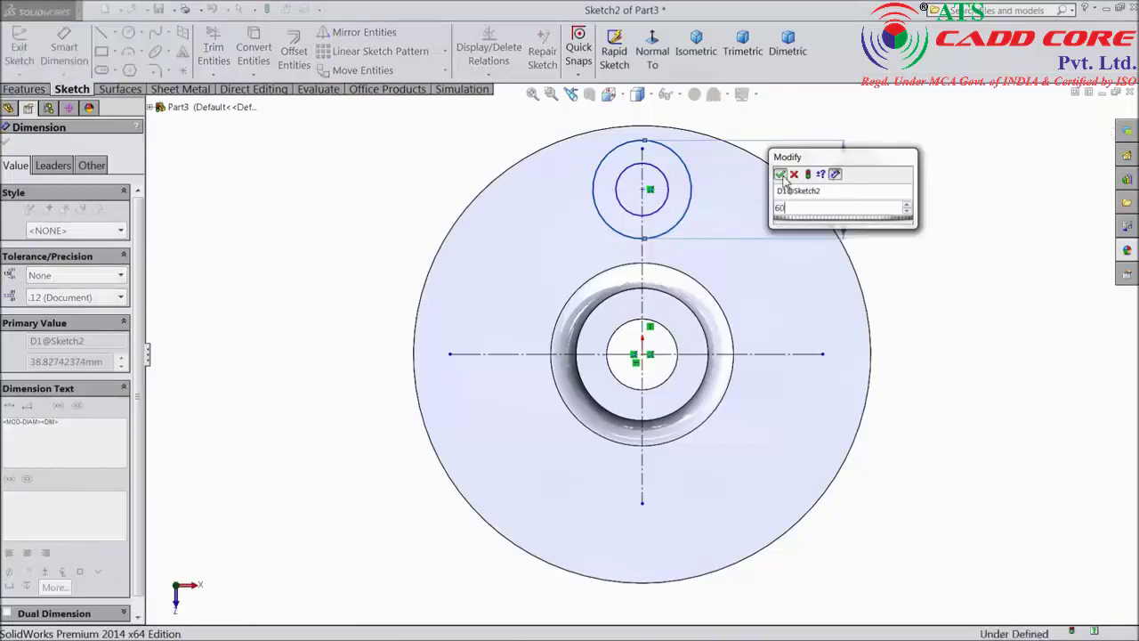
{"action": "key", "text": "Return"}
{"action": "left_click", "coordinate": [739, 191]}
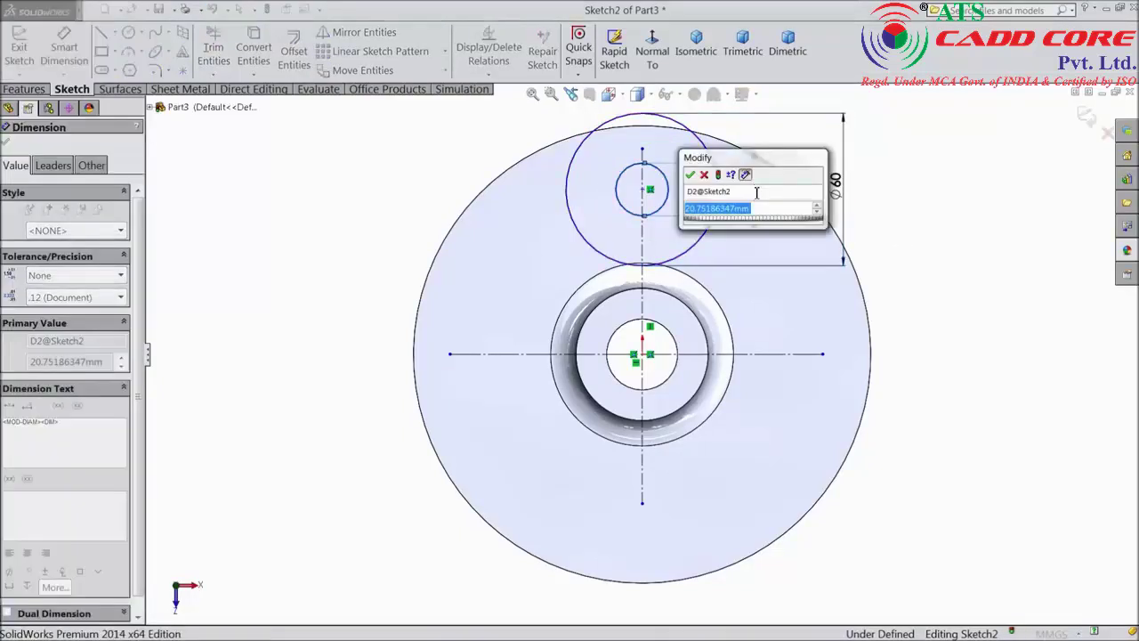
{"action": "type", "text": "24"}
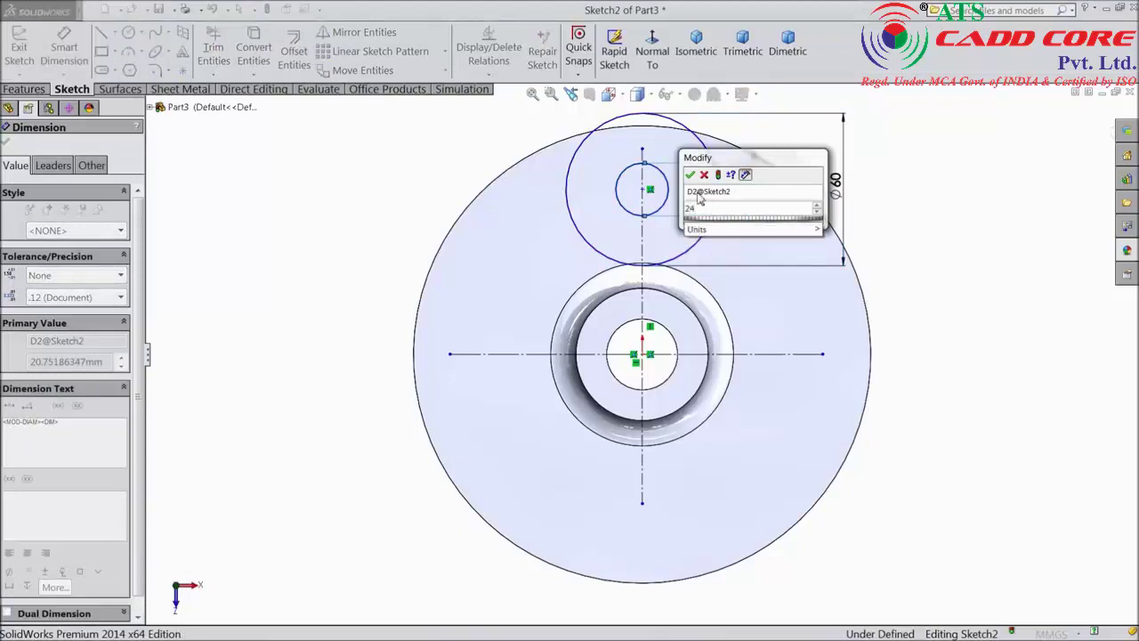
{"action": "left_click", "coordinate": [690, 176]}
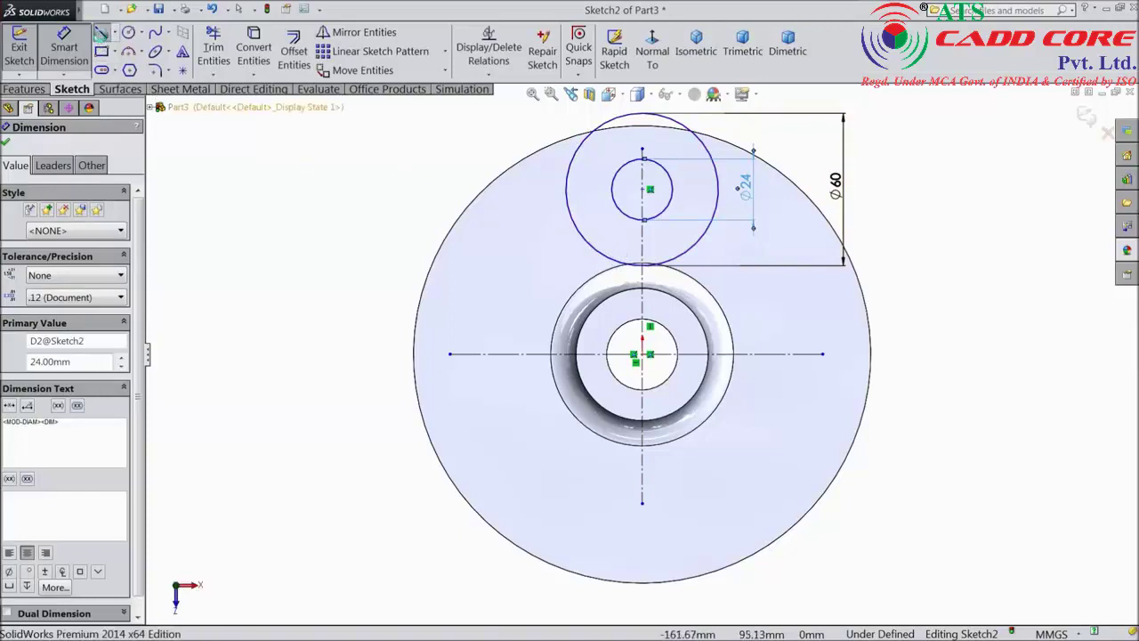
{"action": "left_click", "coordinate": [101, 32]}
Draw a slanted line from the Ø60 circle's left edge down to the horizontal centerline.
{"action": "left_click", "coordinate": [566, 189]}
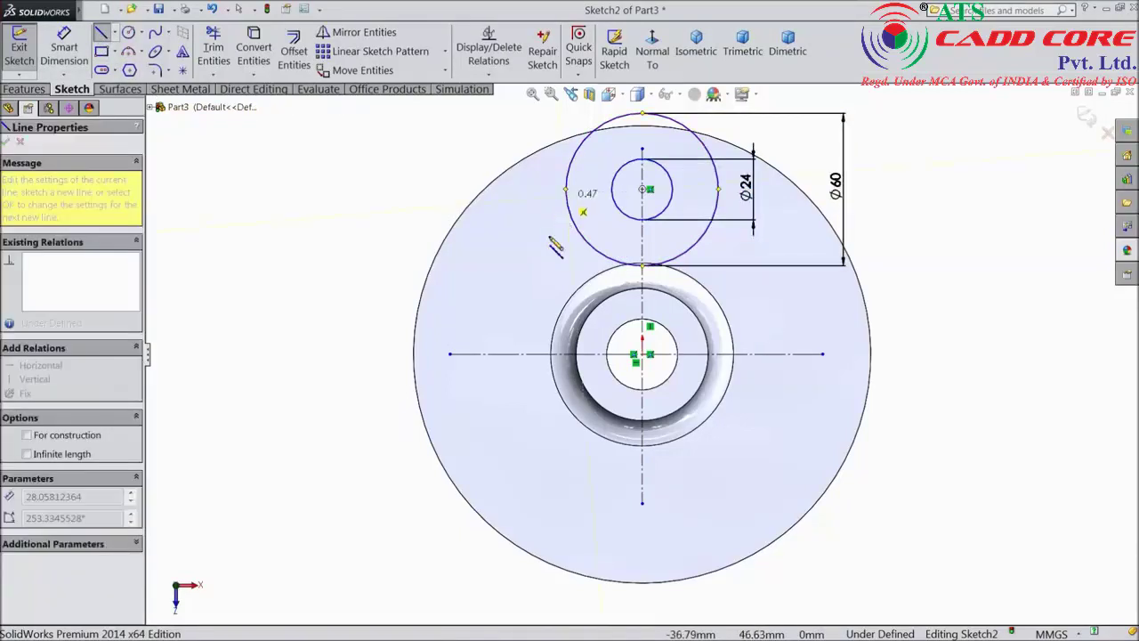
{"action": "left_click", "coordinate": [510, 354]}
{"action": "right_click", "coordinate": [553, 191]}
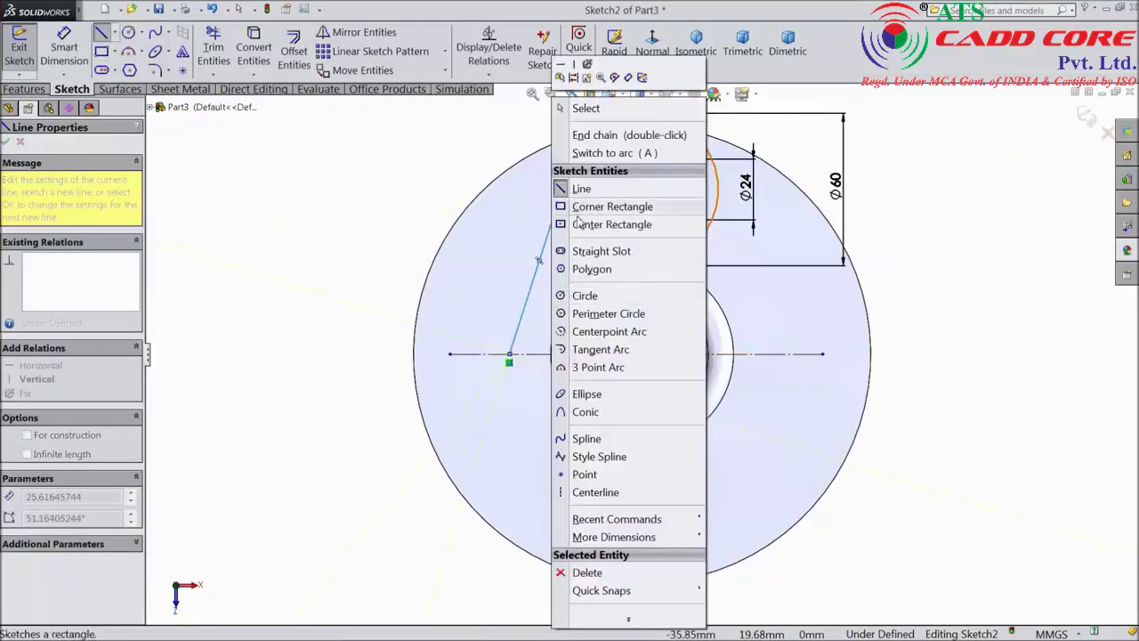
{"action": "left_click", "coordinate": [588, 110]}
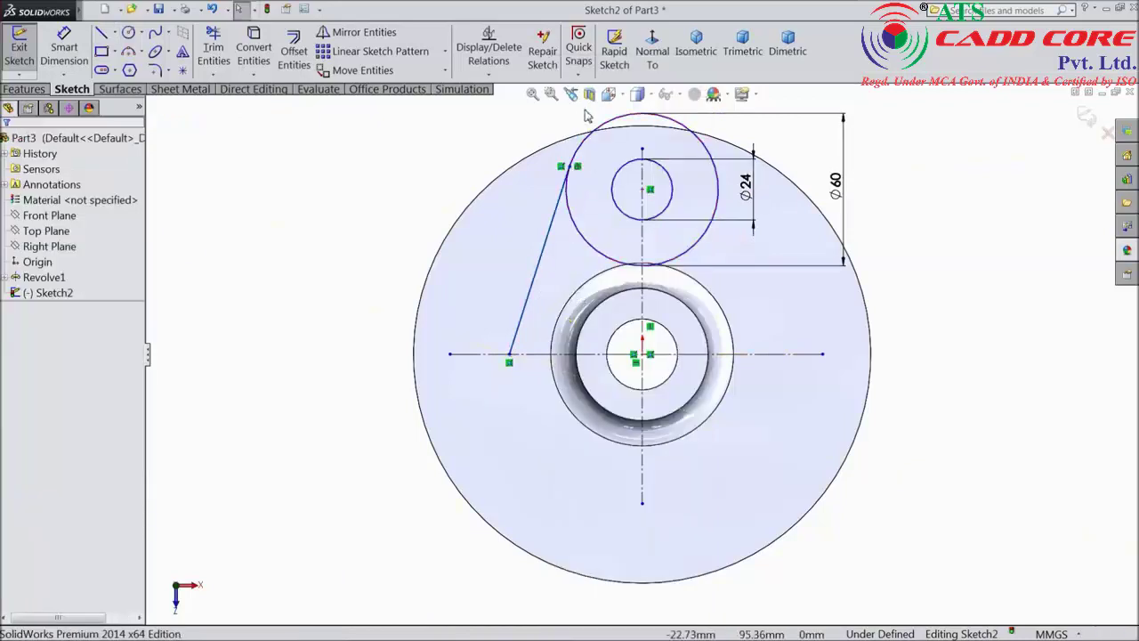
Mirror the left slanted line about the vertical centerline.
{"action": "left_click", "coordinate": [357, 32]}
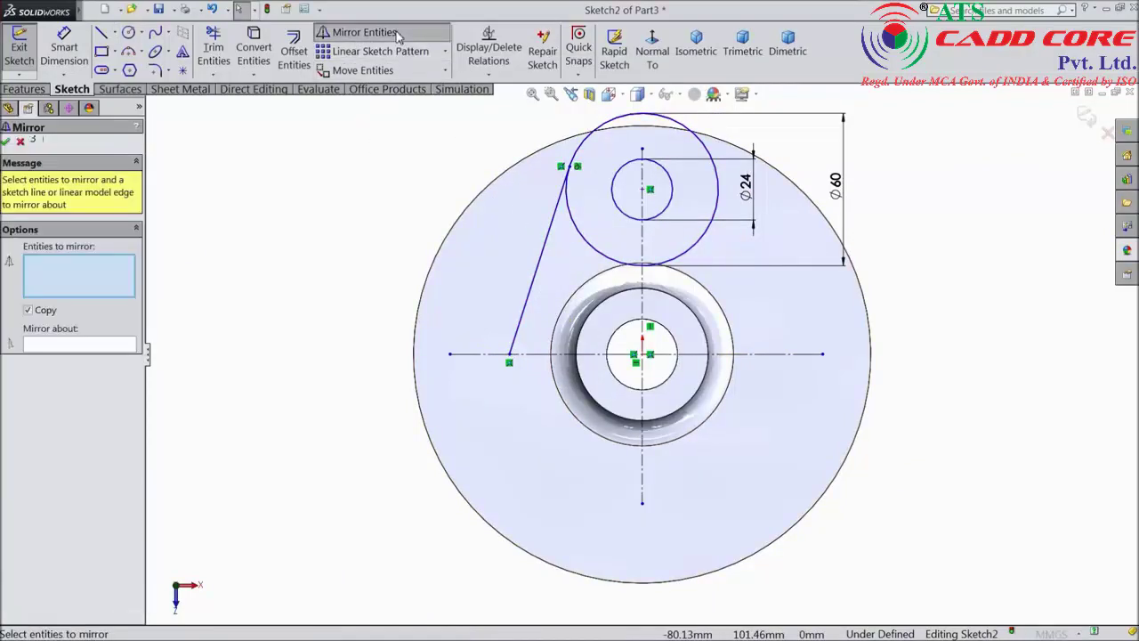
{"action": "left_click", "coordinate": [545, 271]}
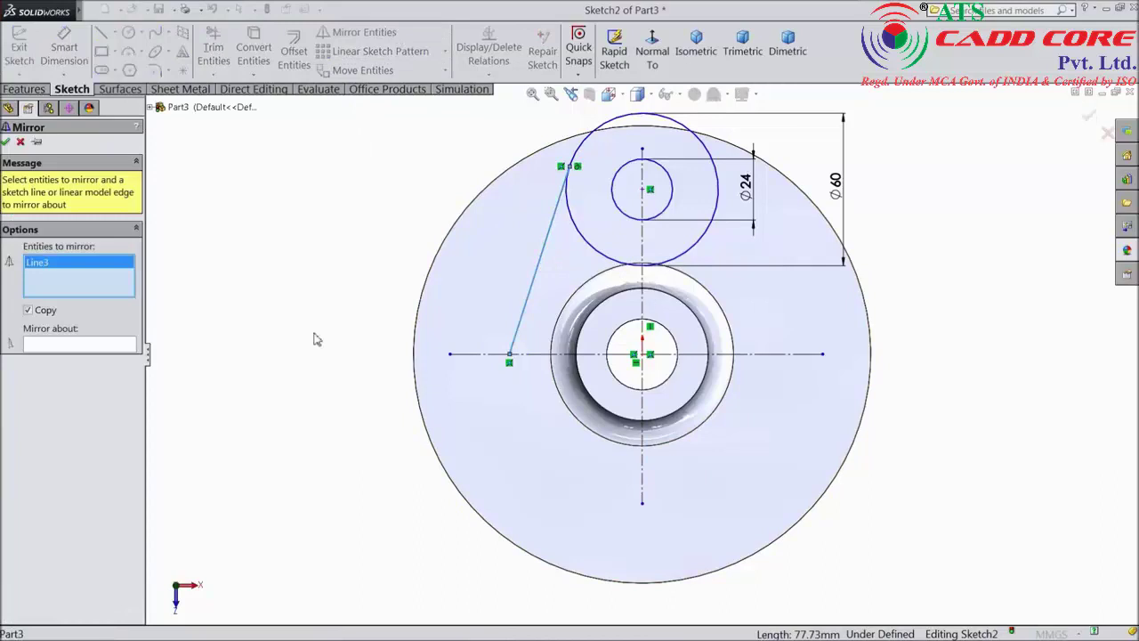
{"action": "left_click", "coordinate": [83, 346]}
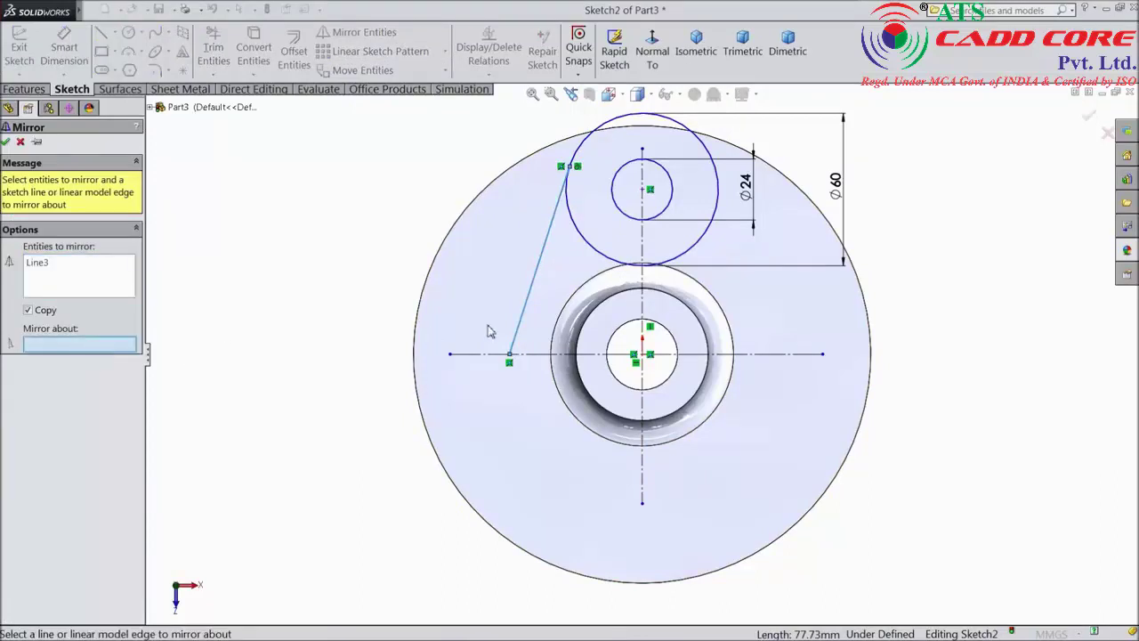
{"action": "left_click", "coordinate": [643, 307]}
{"action": "left_click", "coordinate": [7, 143]}
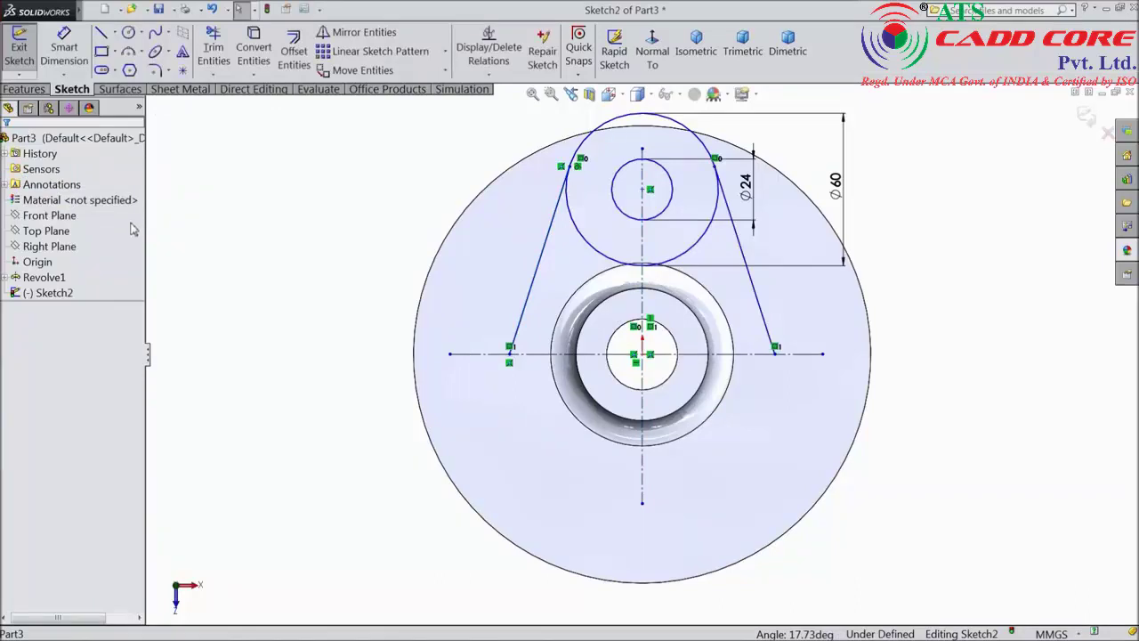
Mirror the Ø24 and Ø60 circles and both slanted lines about the horizontal centerline.
{"action": "left_click", "coordinate": [357, 36]}
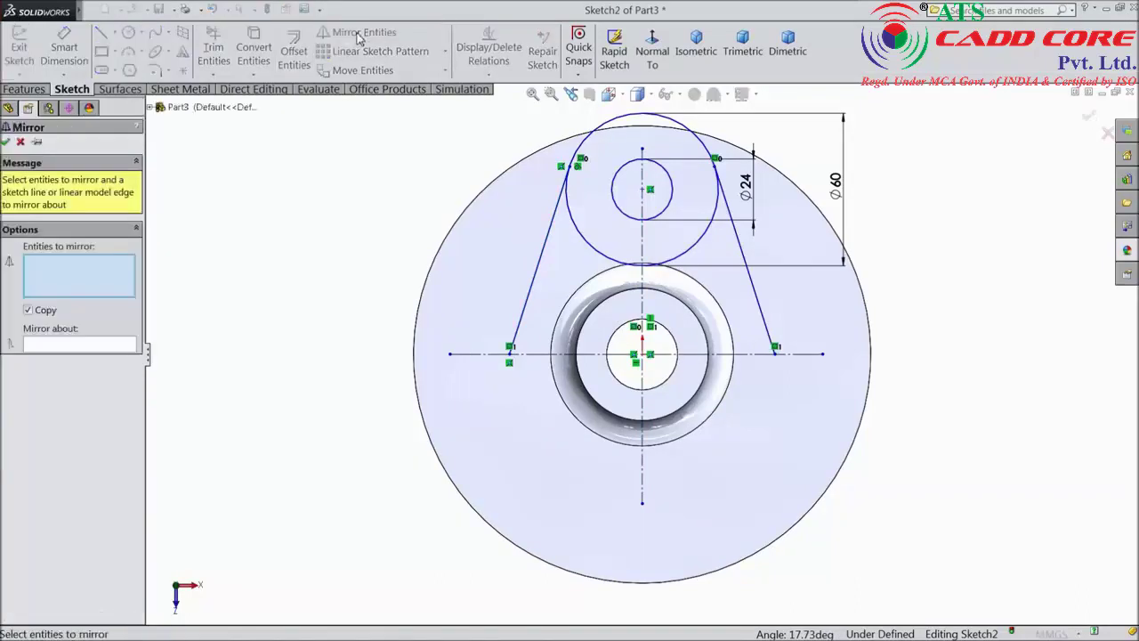
{"action": "left_click", "coordinate": [672, 219]}
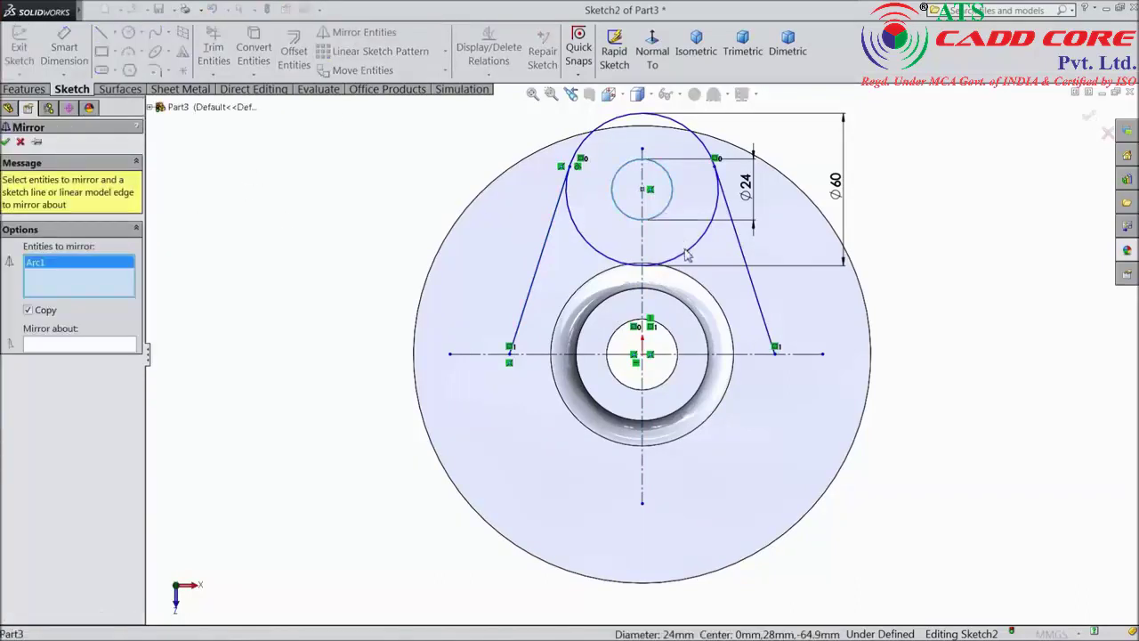
{"action": "left_click", "coordinate": [686, 255]}
{"action": "left_click", "coordinate": [748, 262]}
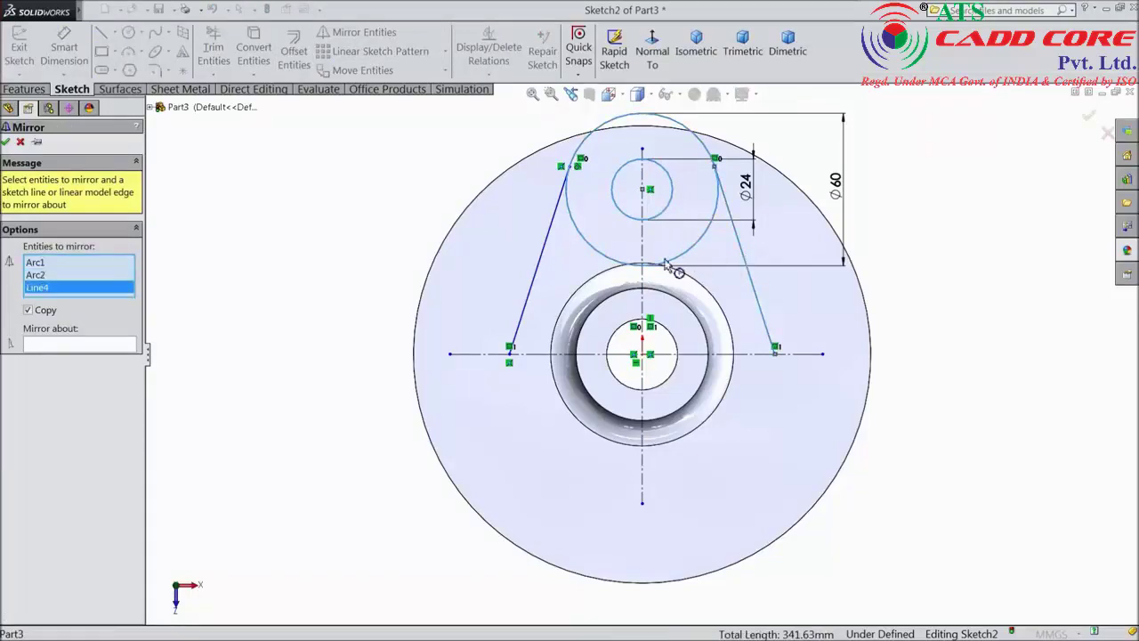
{"action": "left_click", "coordinate": [534, 276]}
{"action": "left_click", "coordinate": [87, 347]}
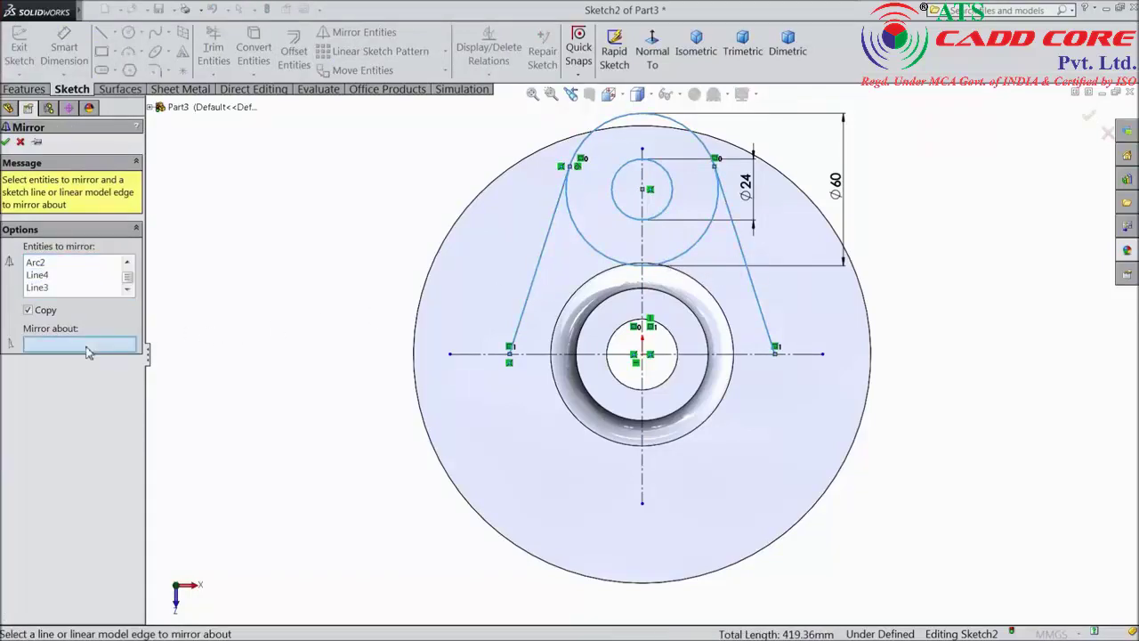
{"action": "left_click", "coordinate": [532, 355]}
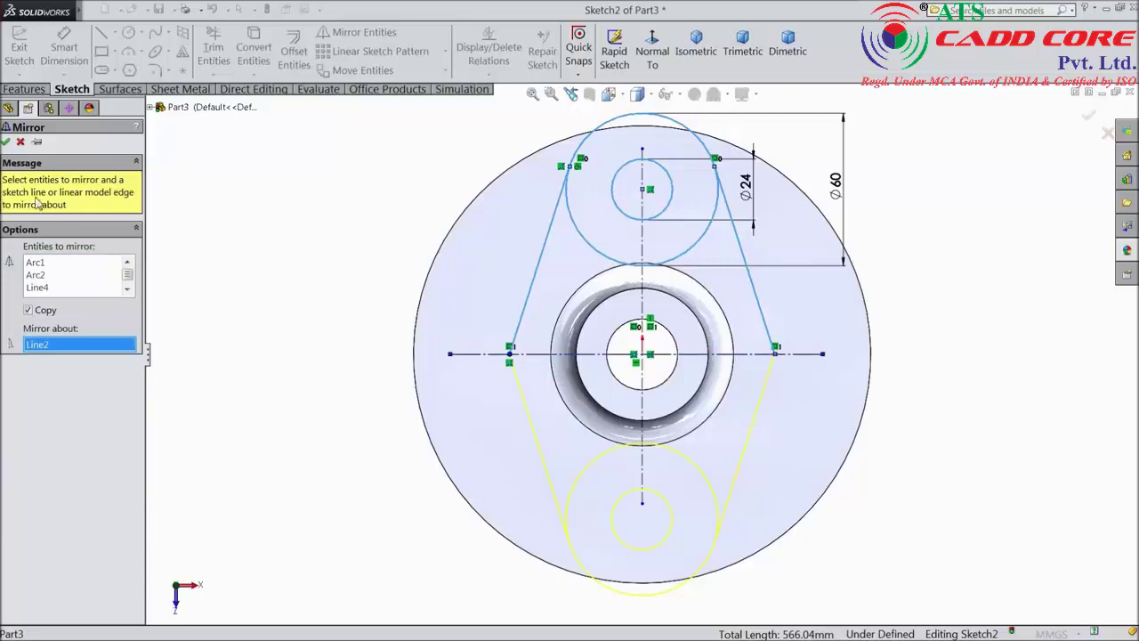
{"action": "left_click", "coordinate": [6, 143]}
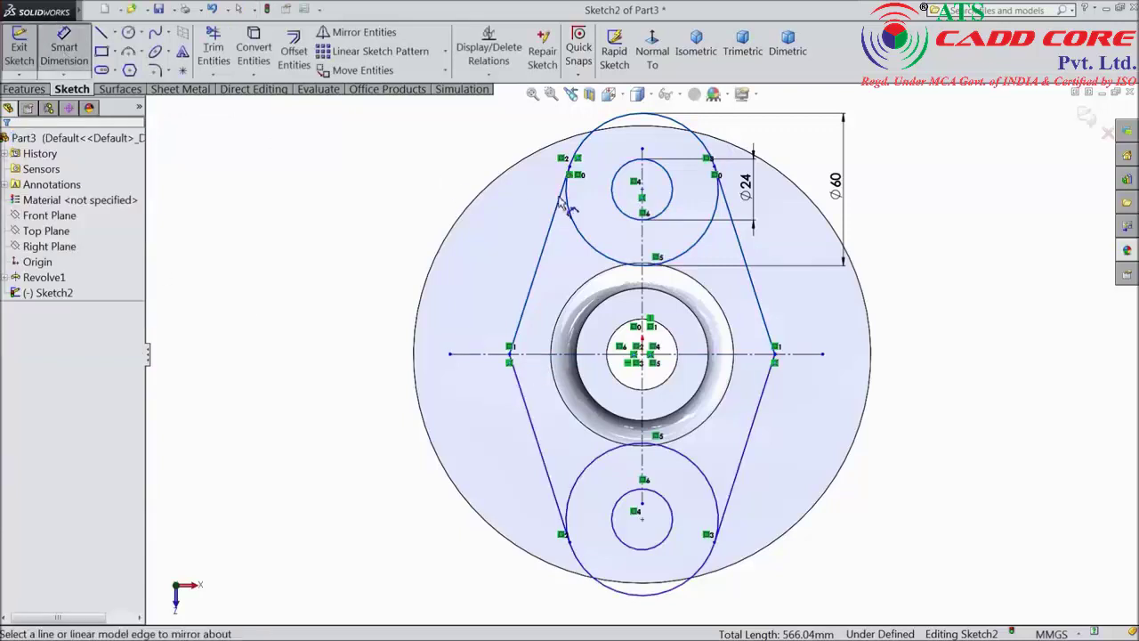
Dimension the circle centres 120 mm apart and the waist width between vertices to 76 mm.
{"action": "left_click", "coordinate": [643, 190]}
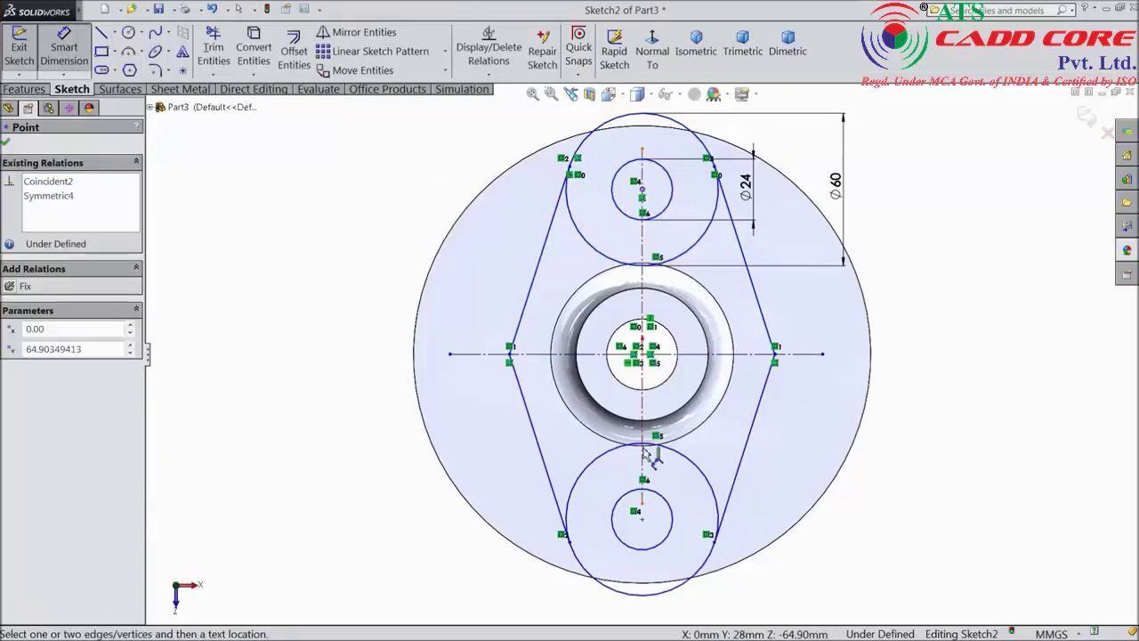
{"action": "left_click", "coordinate": [642, 522]}
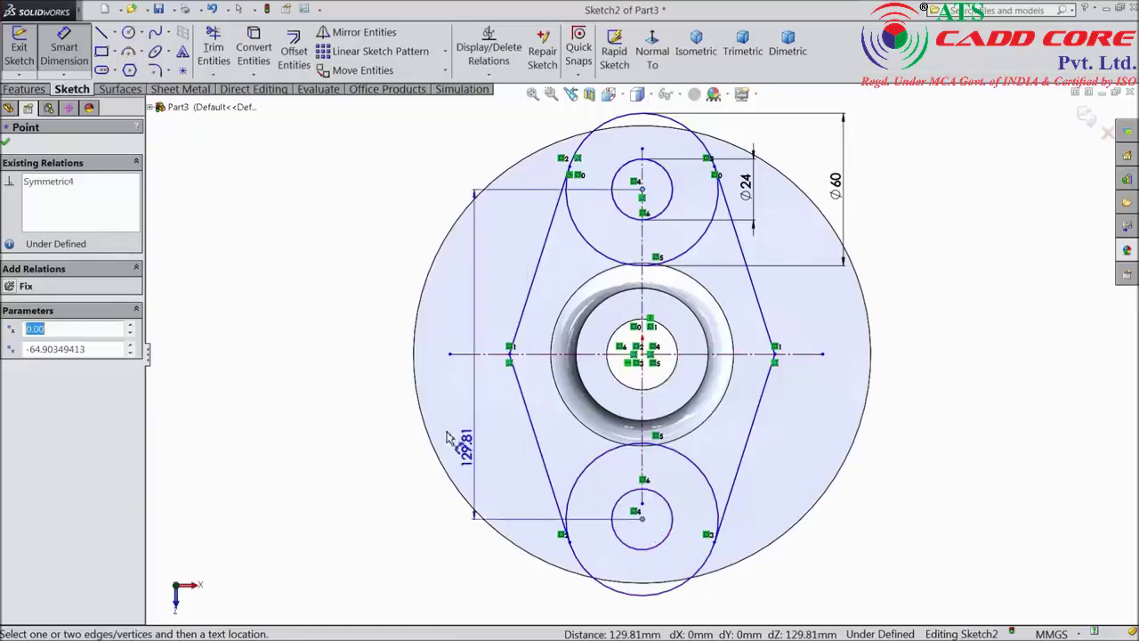
{"action": "left_click", "coordinate": [341, 383]}
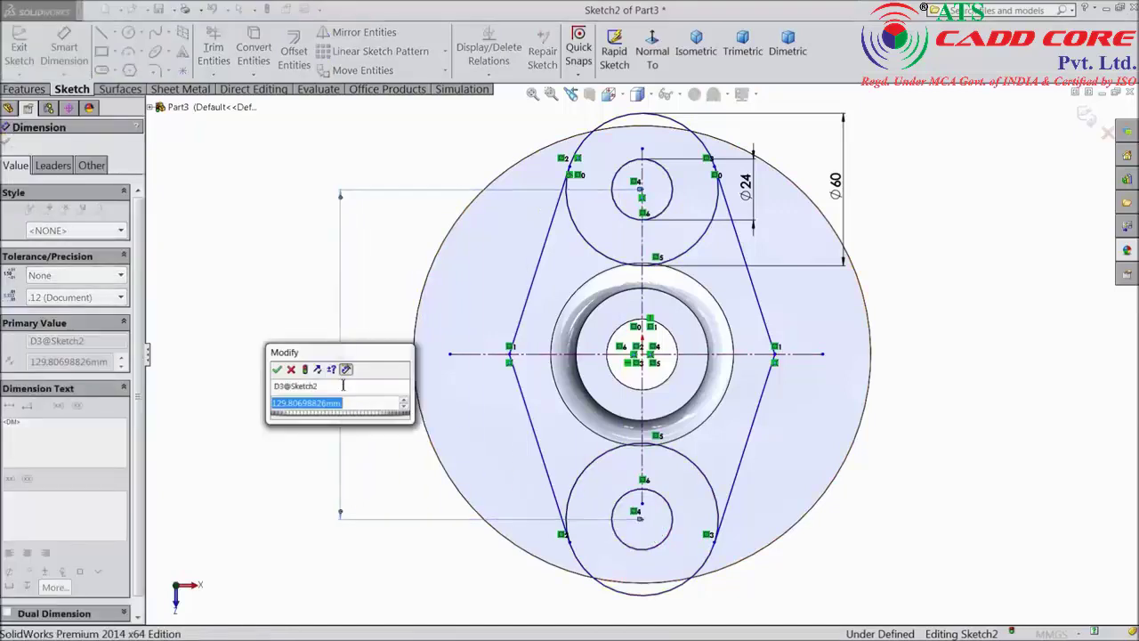
{"action": "type", "text": "120"}
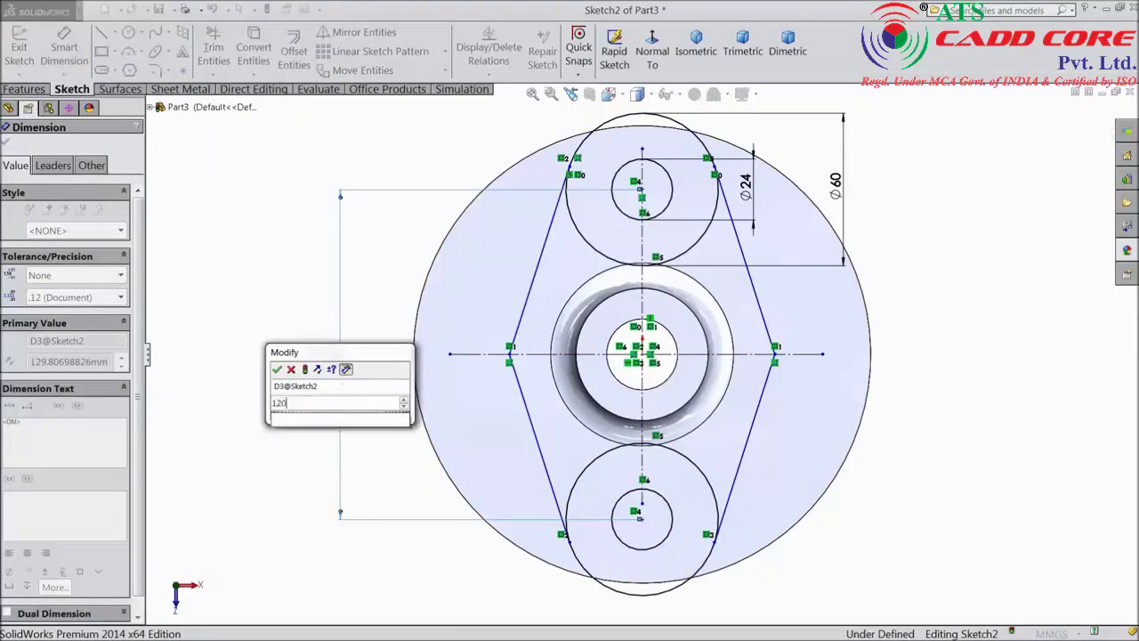
{"action": "left_click", "coordinate": [277, 371]}
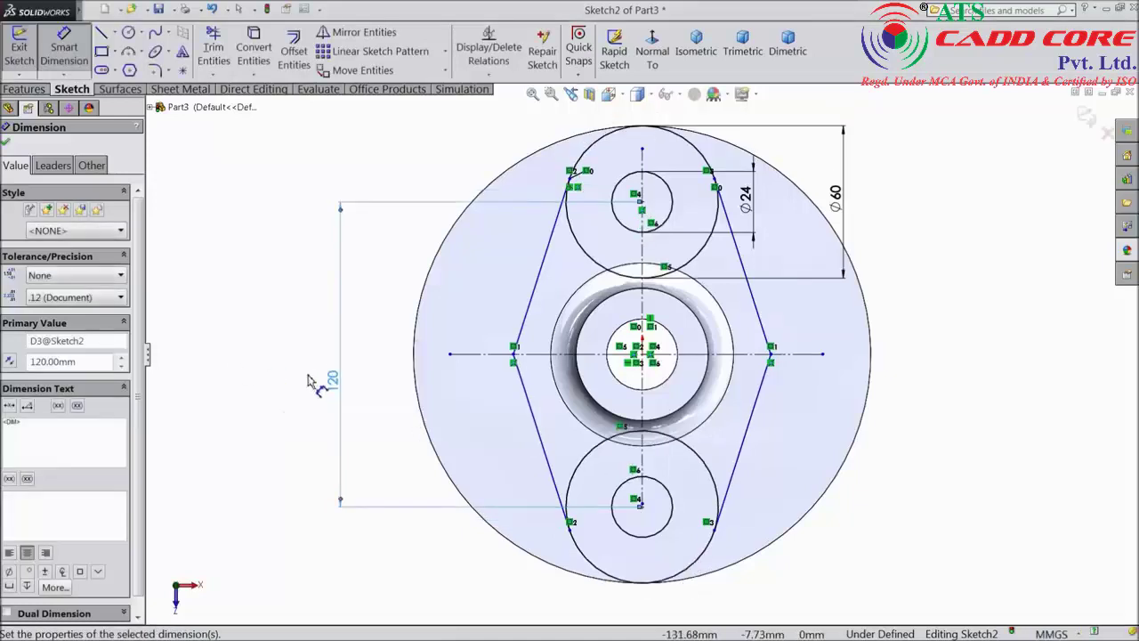
{"action": "middle_click_drag", "start_coordinate": [686, 508], "coordinate": [682, 466], "text": "ctrl"}
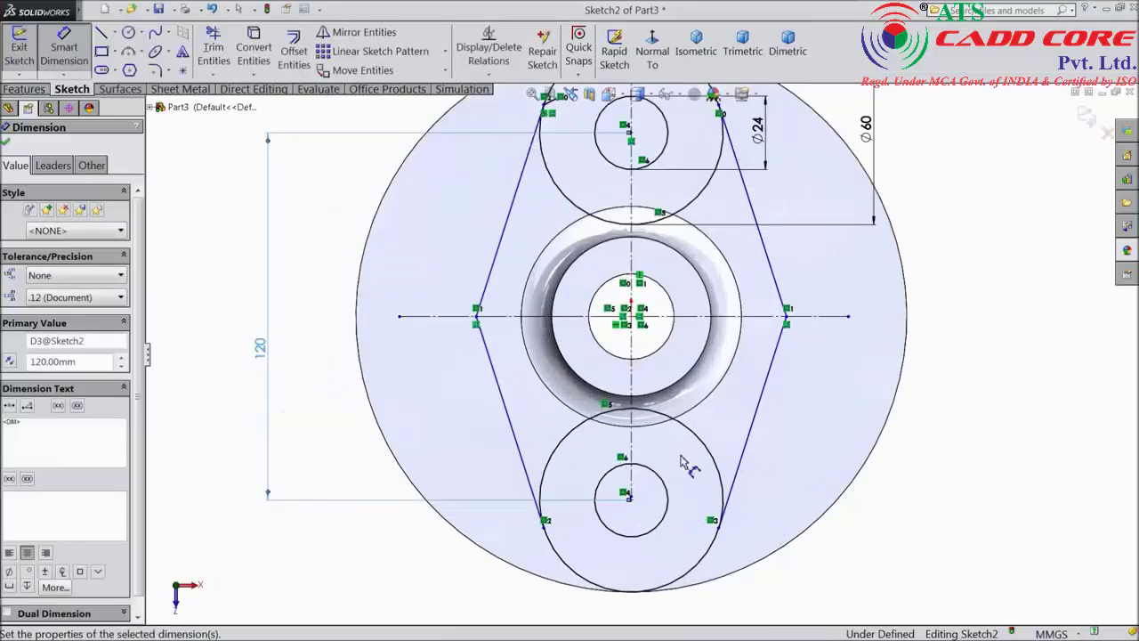
{"action": "left_click", "coordinate": [763, 323]}
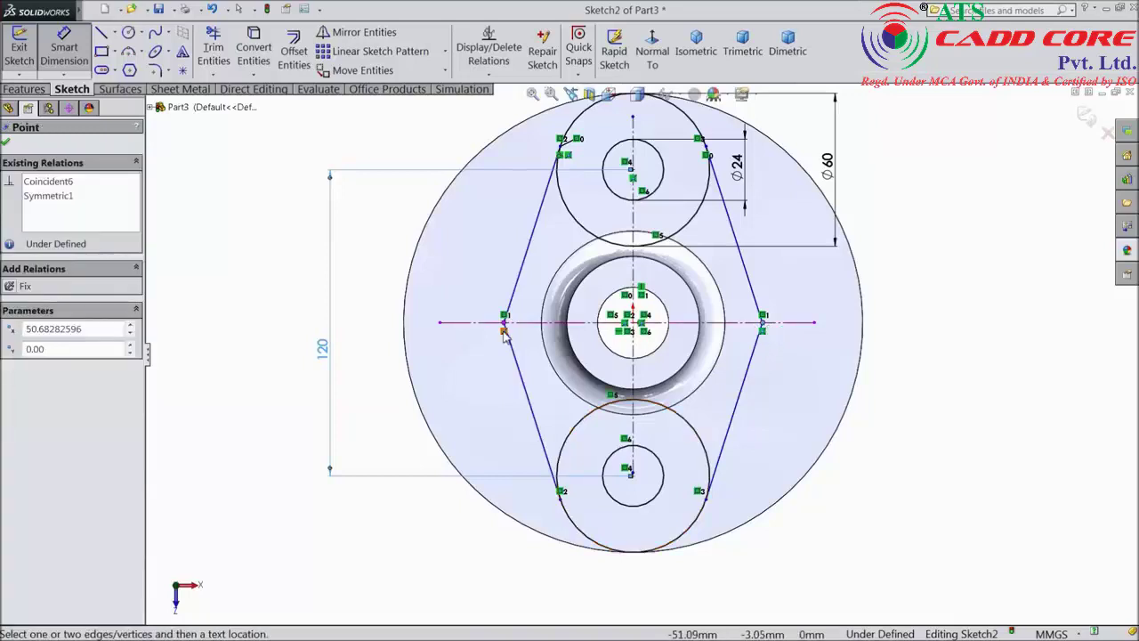
{"action": "left_click", "coordinate": [504, 323]}
{"action": "left_click", "coordinate": [635, 585]}
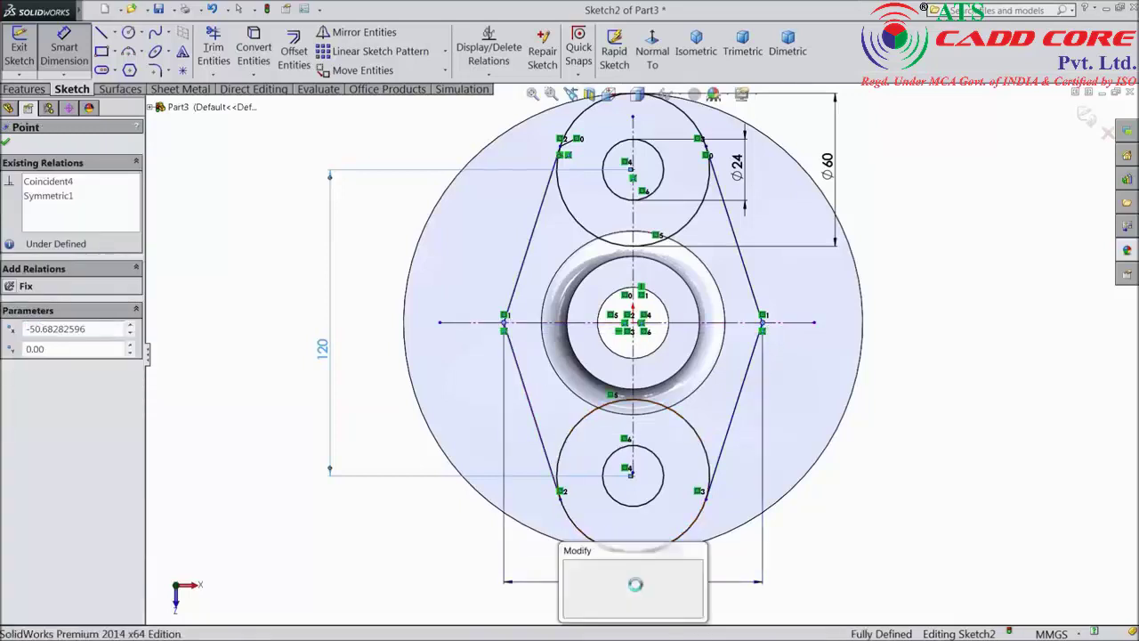
{"action": "type", "text": "7"}
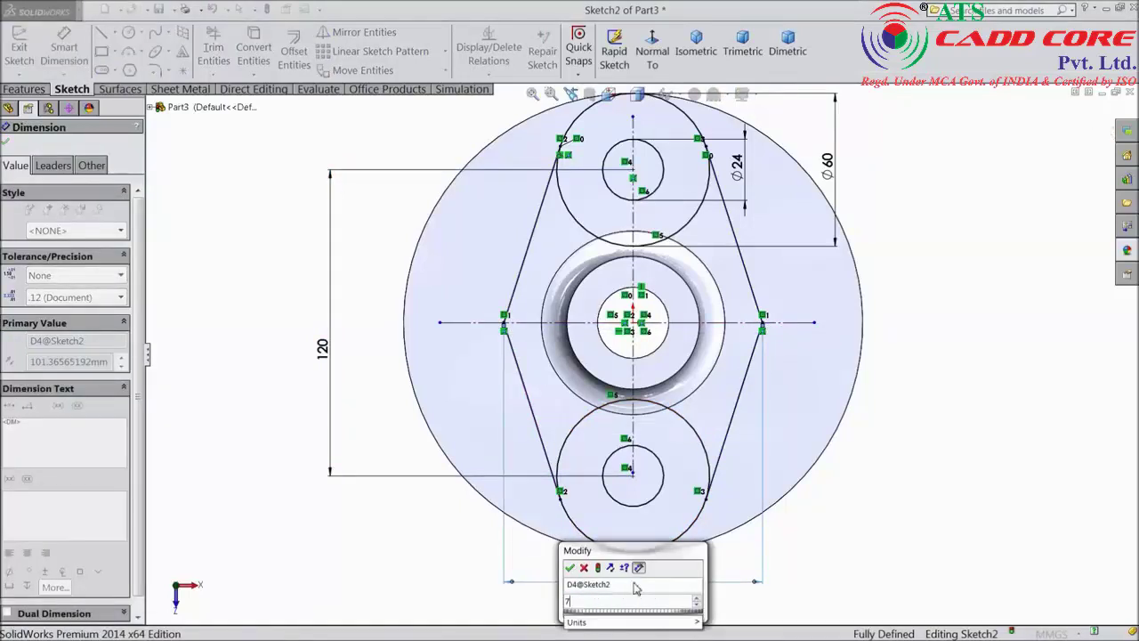
{"action": "type", "text": "6"}
{"action": "left_click", "coordinate": [571, 568]}
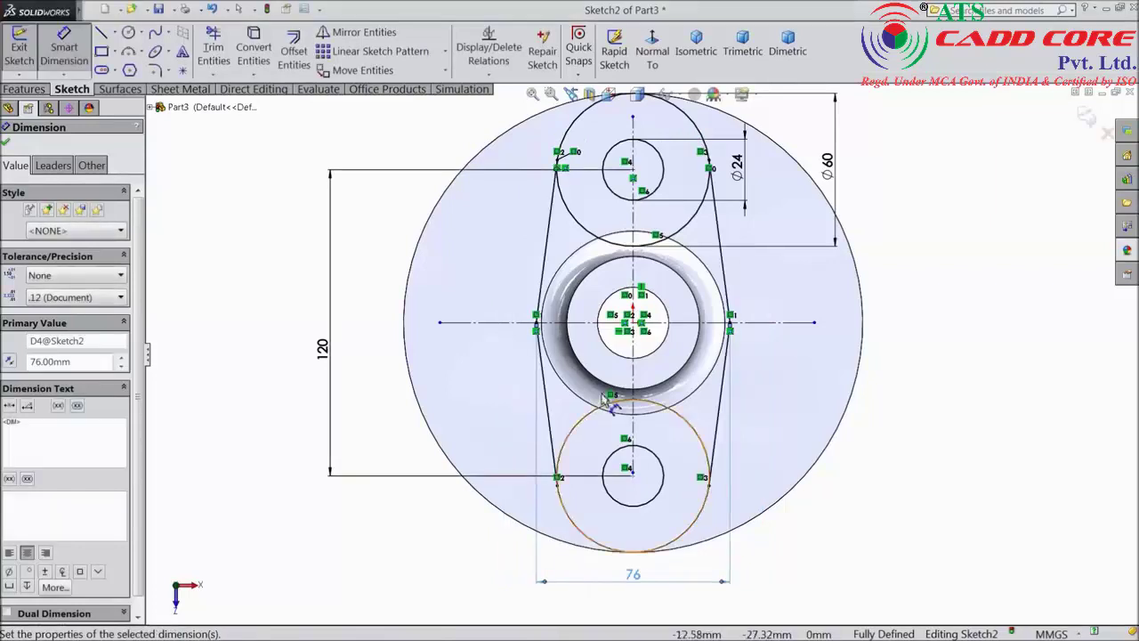
{"action": "scroll", "coordinate": [641, 297], "scroll_direction": "down", "scroll_amount": 2}
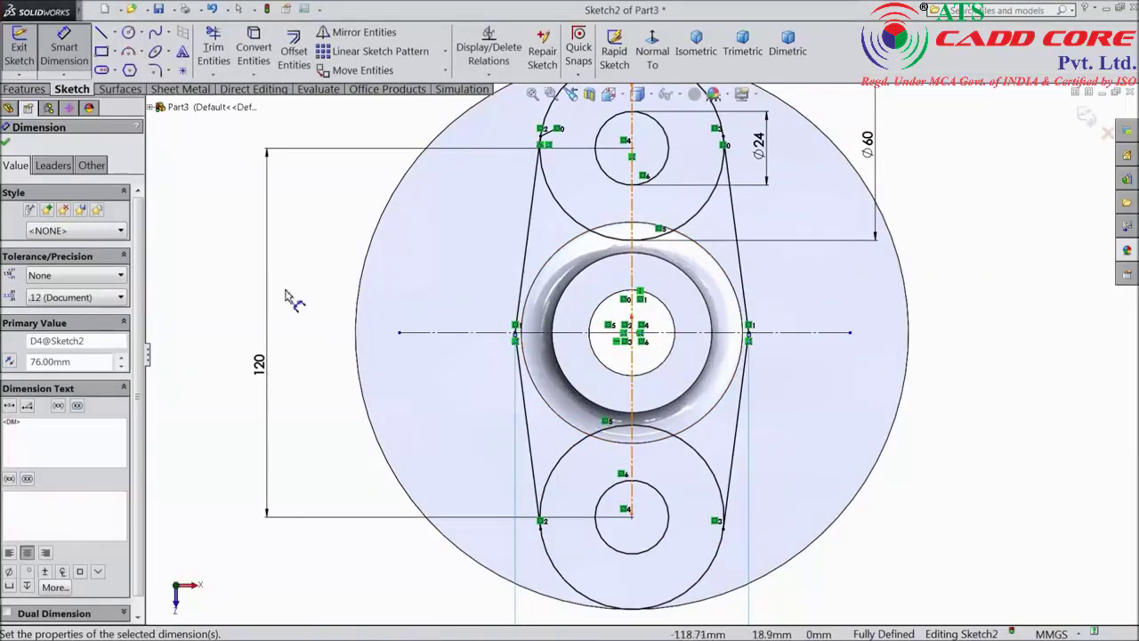
{"action": "left_click", "coordinate": [6, 144]}
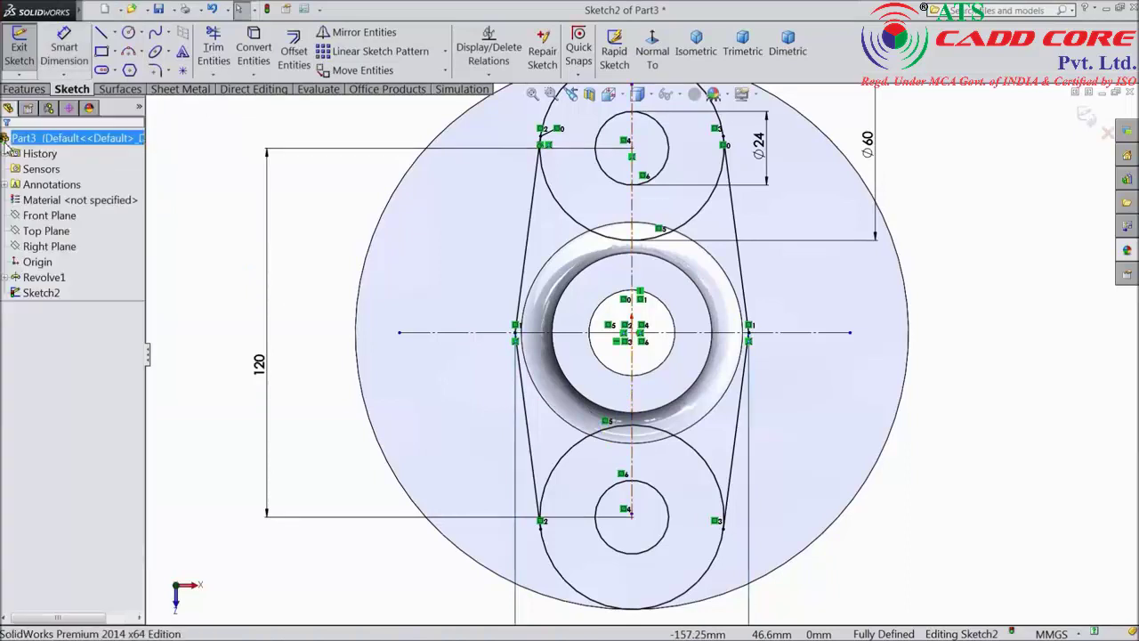
Extrude-cut Through All the two outer regions and both end holes to form the link.
{"action": "left_click", "coordinate": [27, 90]}
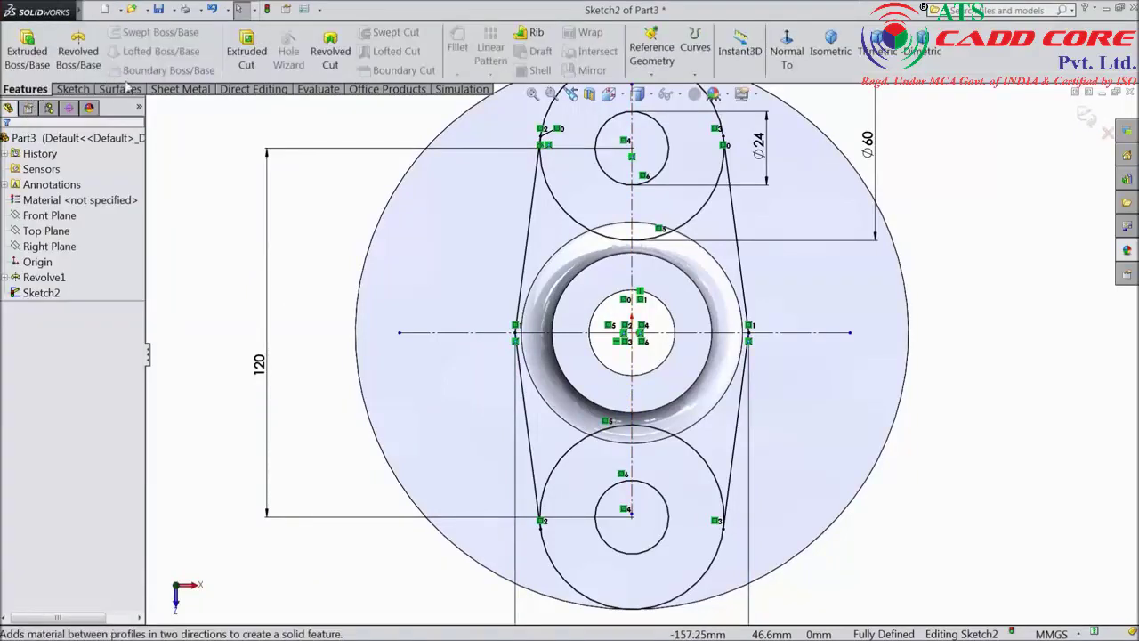
{"action": "left_click", "coordinate": [250, 57]}
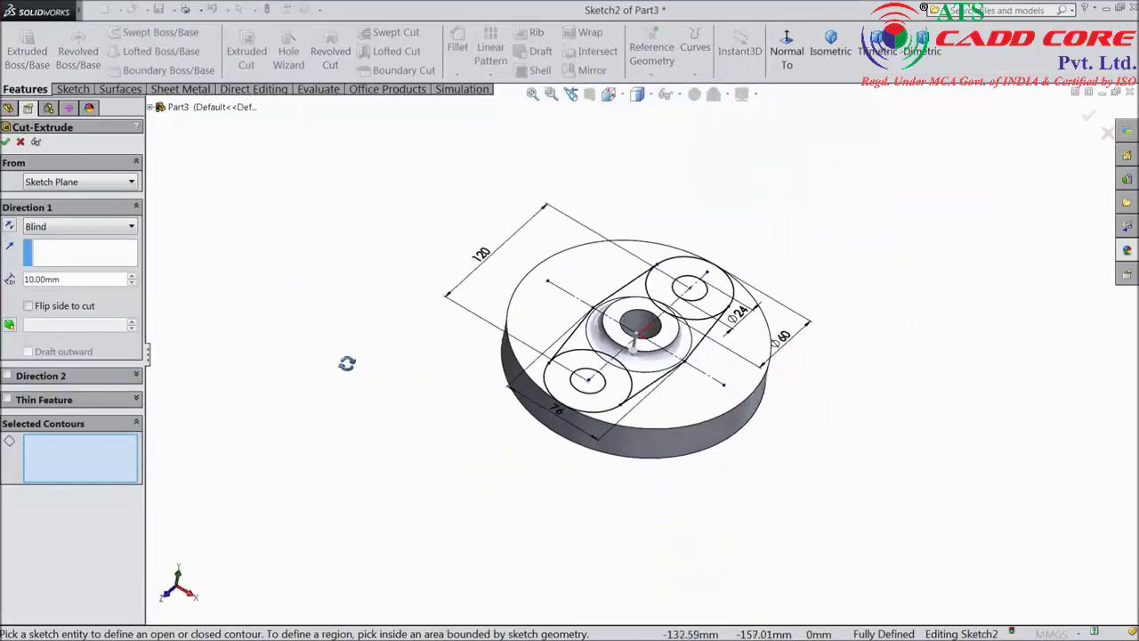
{"action": "left_click", "coordinate": [708, 400]}
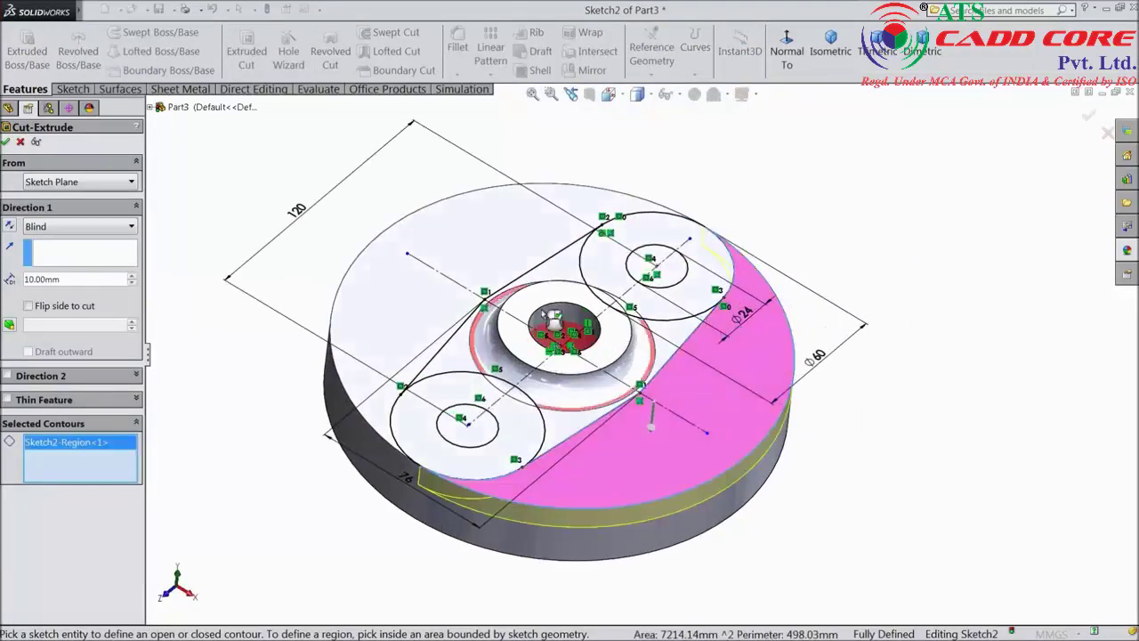
{"action": "left_click", "coordinate": [534, 218]}
{"action": "left_click", "coordinate": [658, 267]}
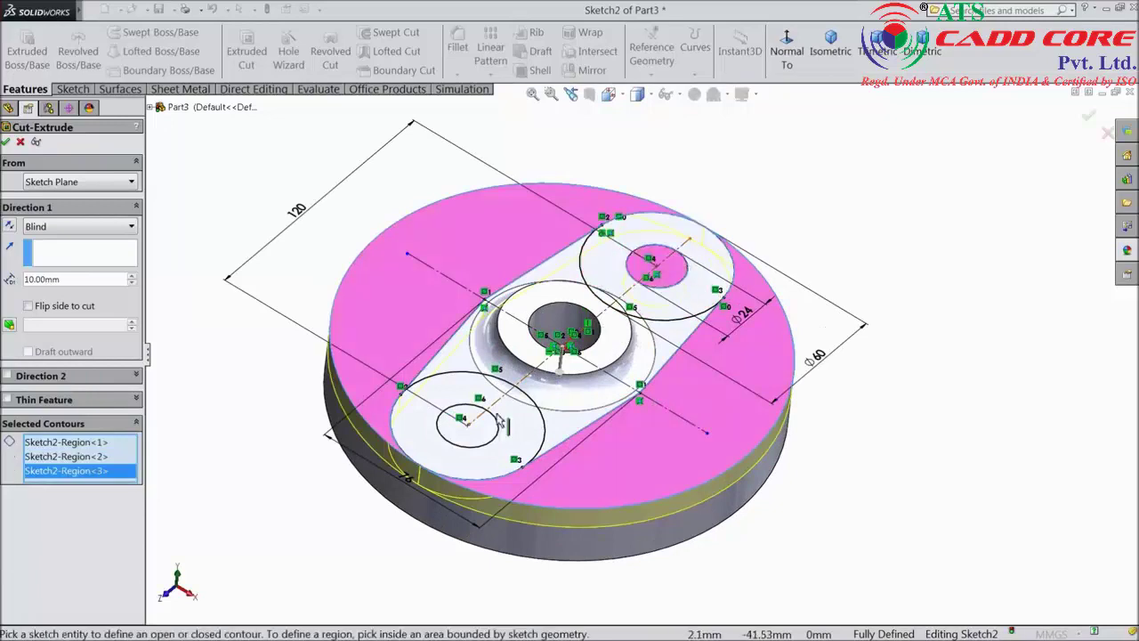
{"action": "left_click", "coordinate": [467, 425]}
{"action": "scroll", "coordinate": [570, 343], "scroll_direction": "down", "scroll_amount": 2}
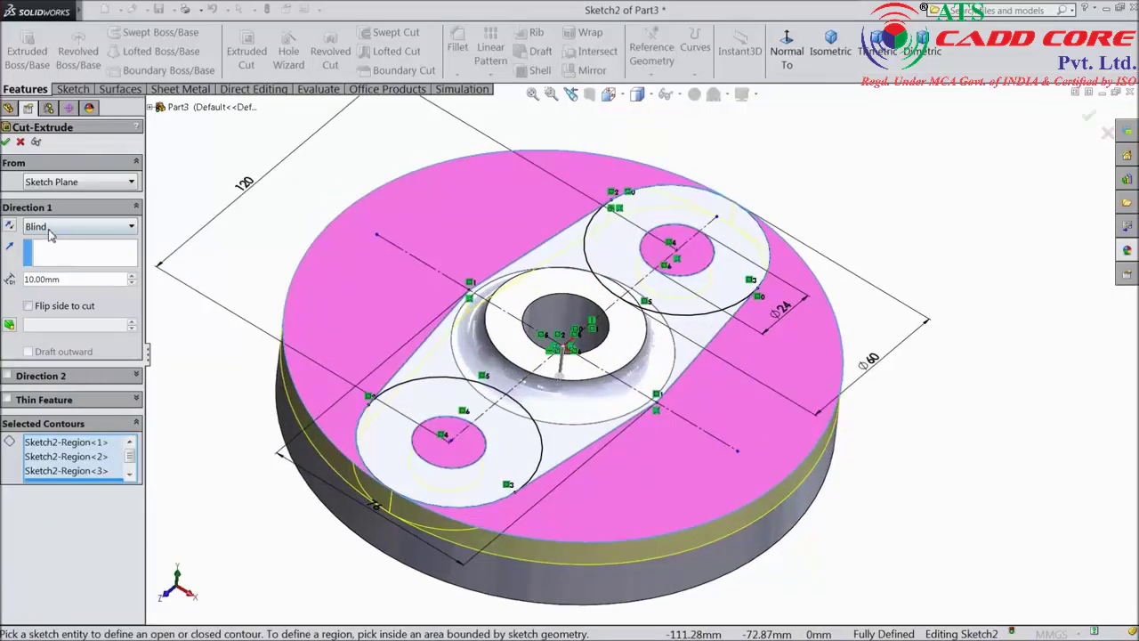
{"action": "left_click", "coordinate": [80, 227]}
{"action": "left_click", "coordinate": [42, 253]}
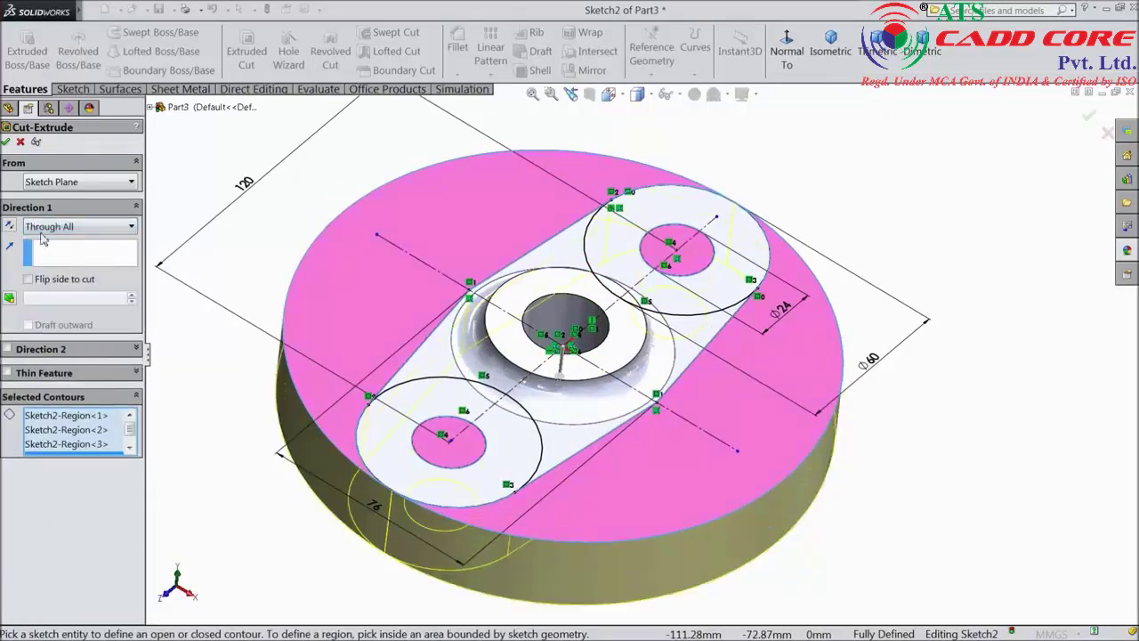
{"action": "left_click", "coordinate": [8, 143]}
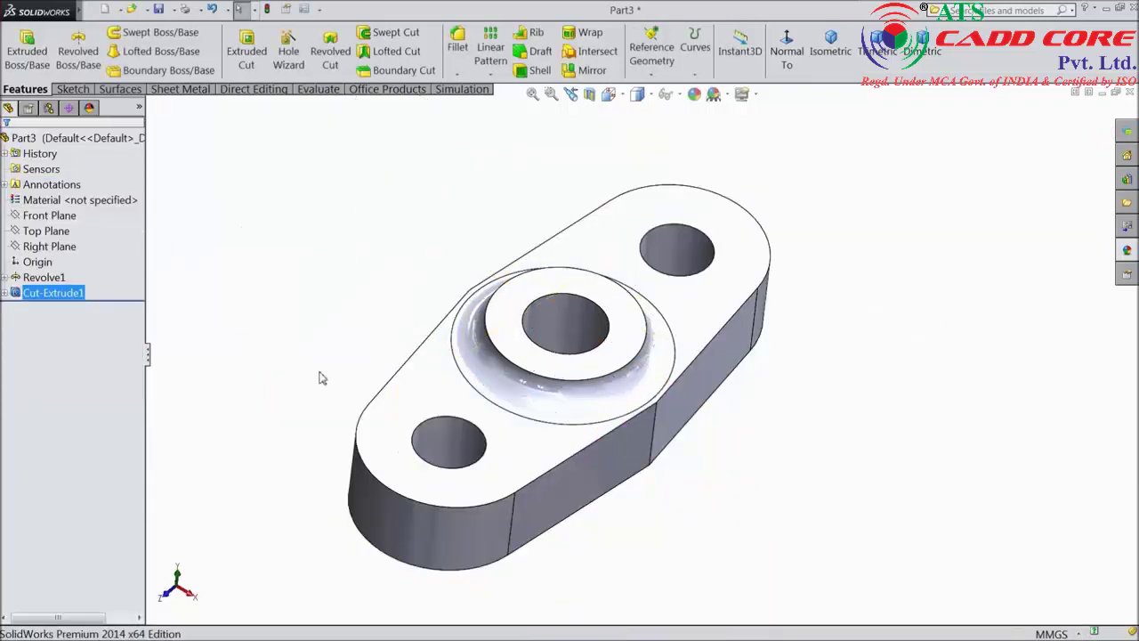
Fillet both vertical waist edges of the link with a 50 mm radius.
{"action": "left_click", "coordinate": [457, 45]}
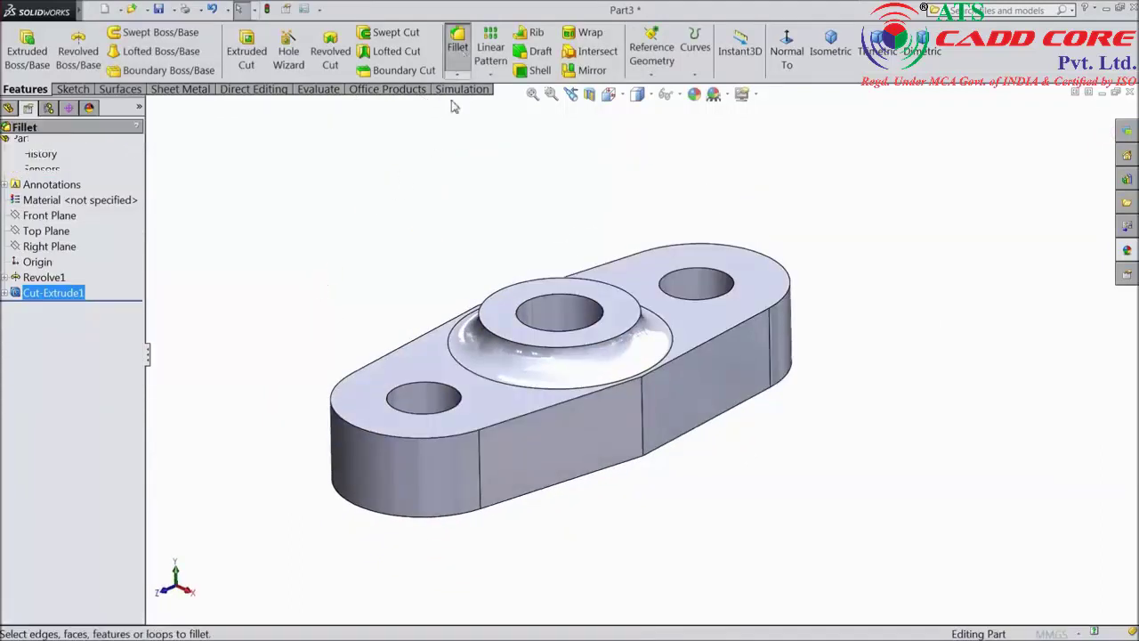
{"action": "type", "text": "50.00mm"}
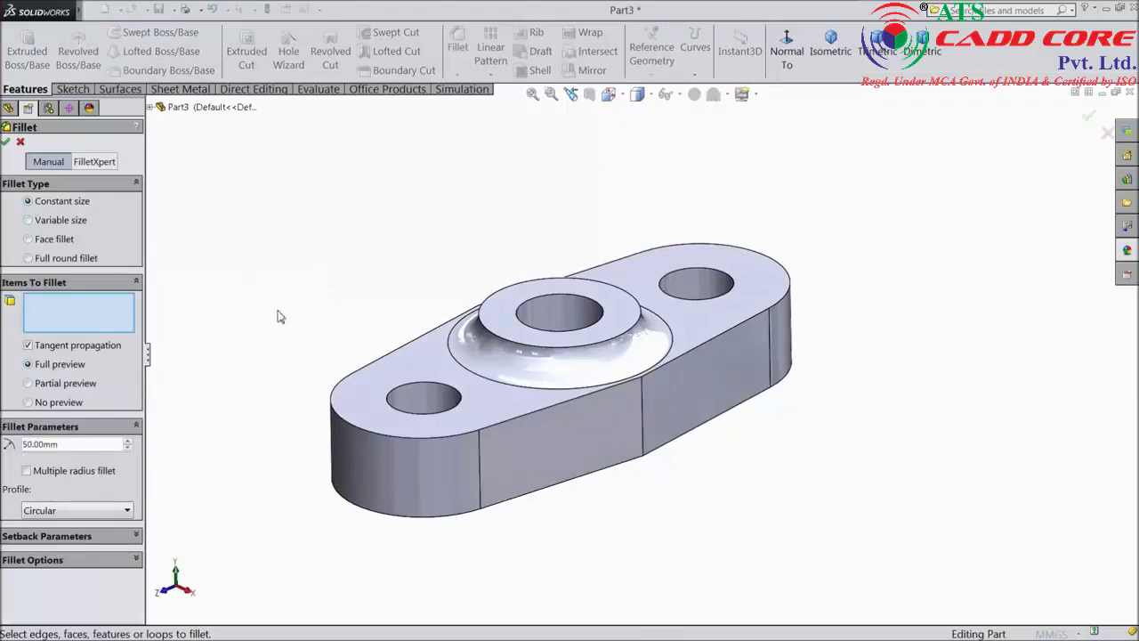
{"action": "scroll", "coordinate": [669, 432], "scroll_direction": "down", "scroll_amount": 4}
{"action": "left_click", "coordinate": [619, 417]}
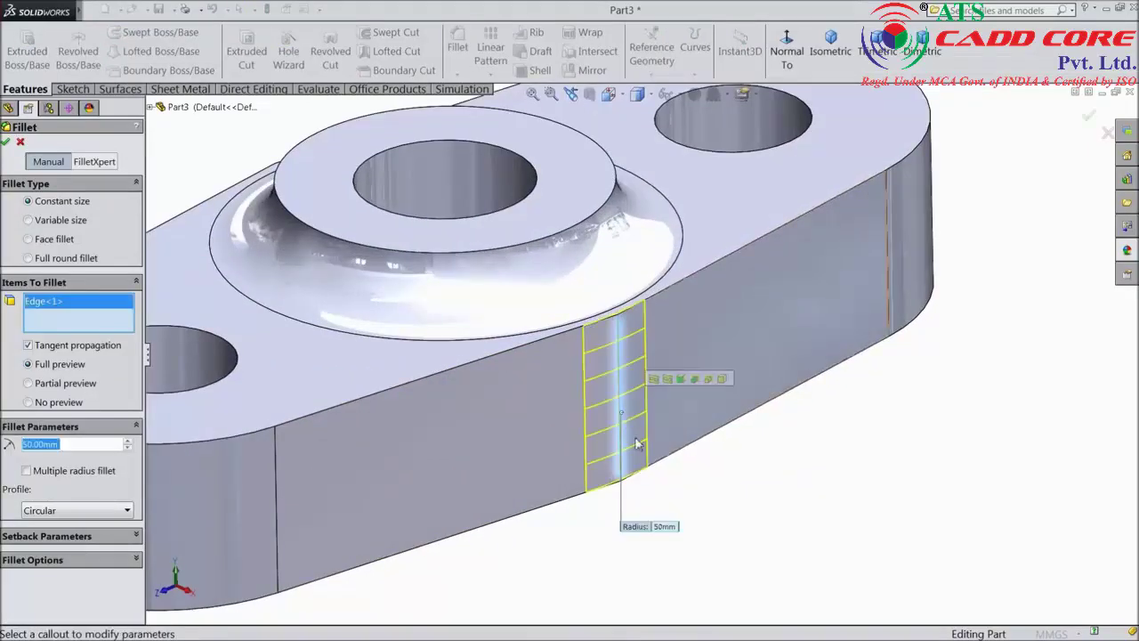
{"action": "scroll", "coordinate": [658, 363], "scroll_direction": "up", "scroll_amount": 5}
{"action": "middle_click_drag", "start_coordinate": [488, 274], "coordinate": [504, 314]}
{"action": "scroll", "coordinate": [504, 314], "scroll_direction": "down", "scroll_amount": 4}
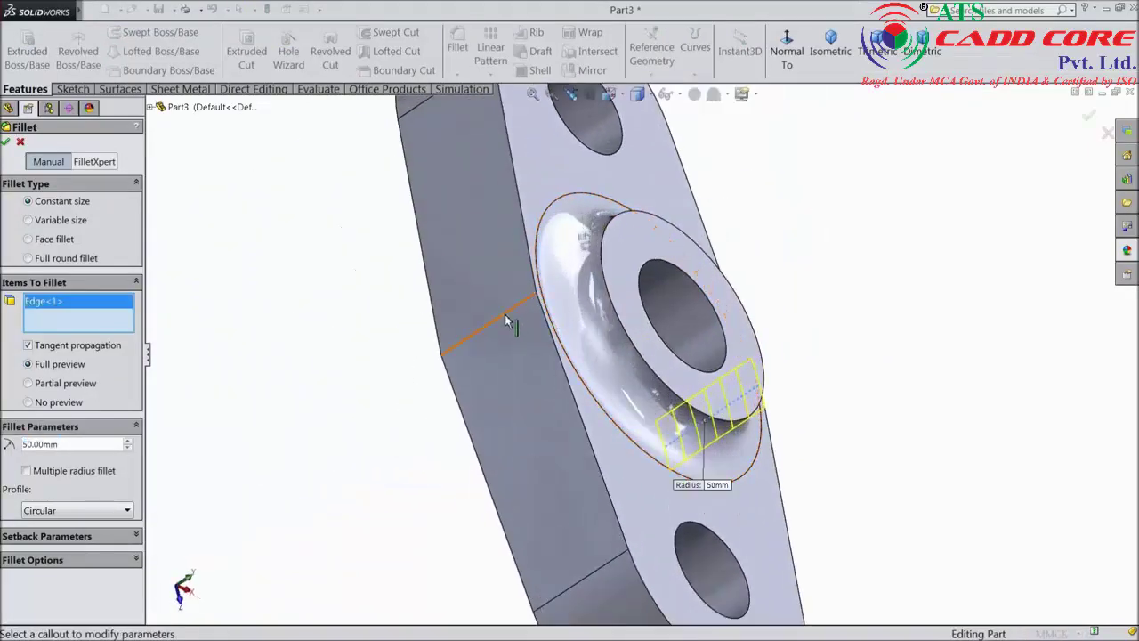
{"action": "left_click", "coordinate": [507, 317]}
{"action": "left_click", "coordinate": [7, 144]}
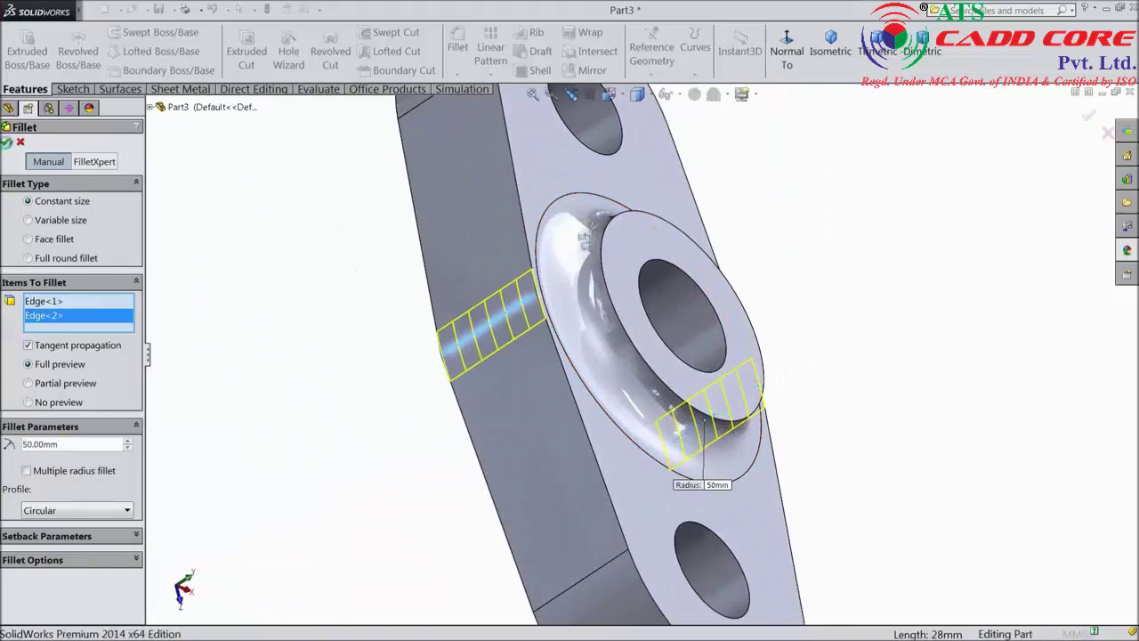
{"action": "scroll", "coordinate": [379, 473], "scroll_direction": "up", "scroll_amount": 5}
{"action": "middle_click_drag", "start_coordinate": [379, 473], "coordinate": [300, 383]}
{"action": "left_click", "coordinate": [561, 355]}
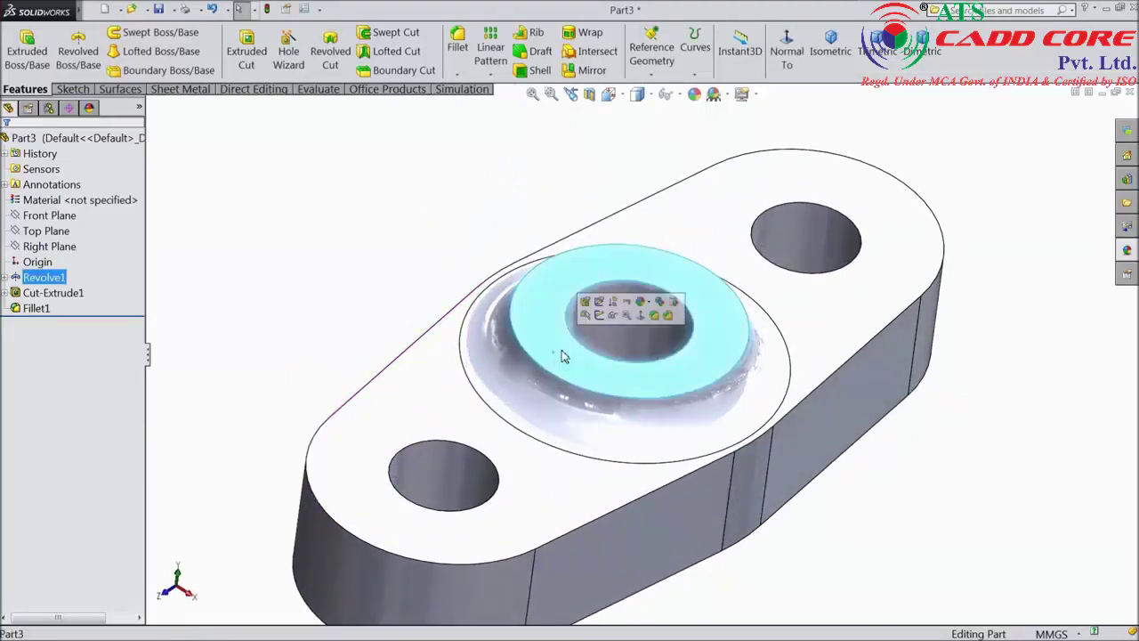
Sketch a circle centred on the bore axis on the boss top face.
{"action": "left_click", "coordinate": [599, 316]}
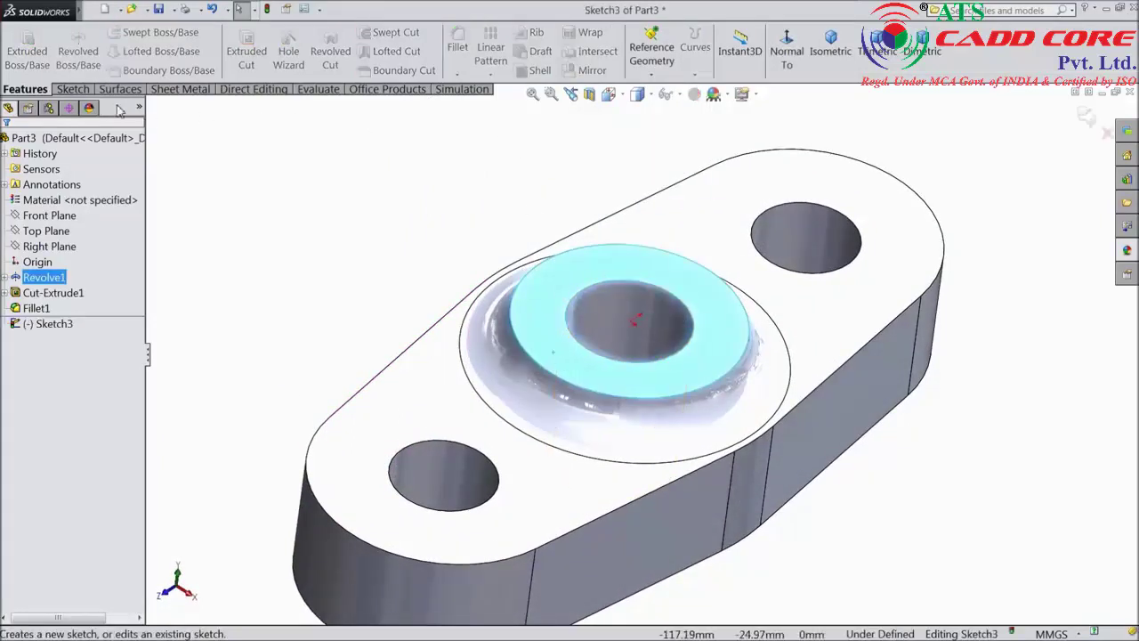
{"action": "left_click", "coordinate": [78, 90]}
{"action": "left_click", "coordinate": [129, 33]}
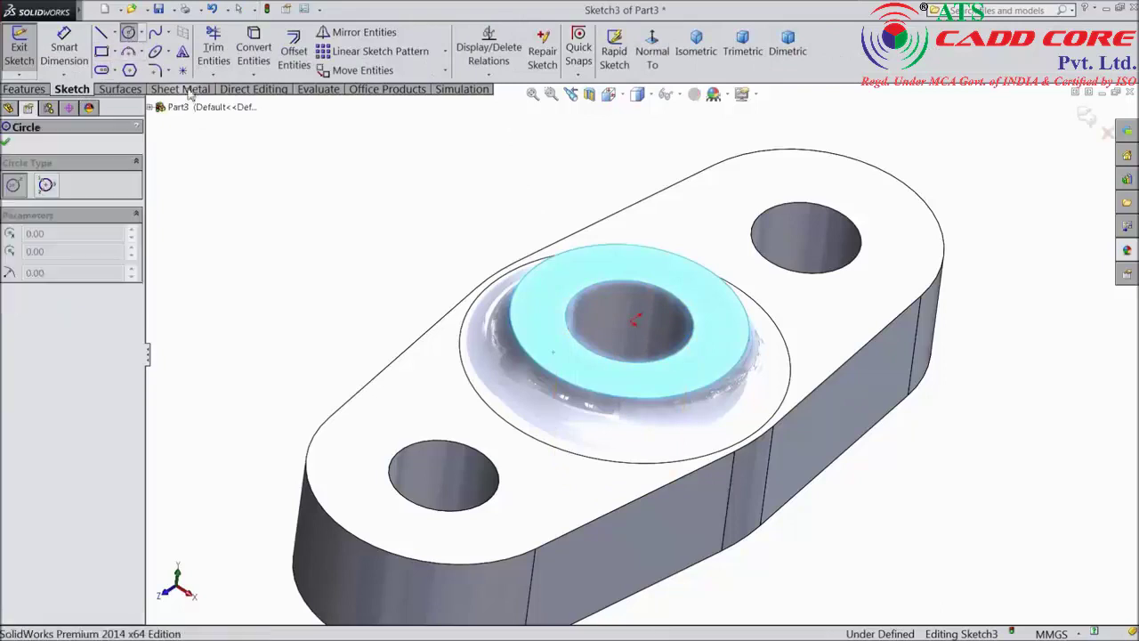
{"action": "left_click", "coordinate": [630, 320]}
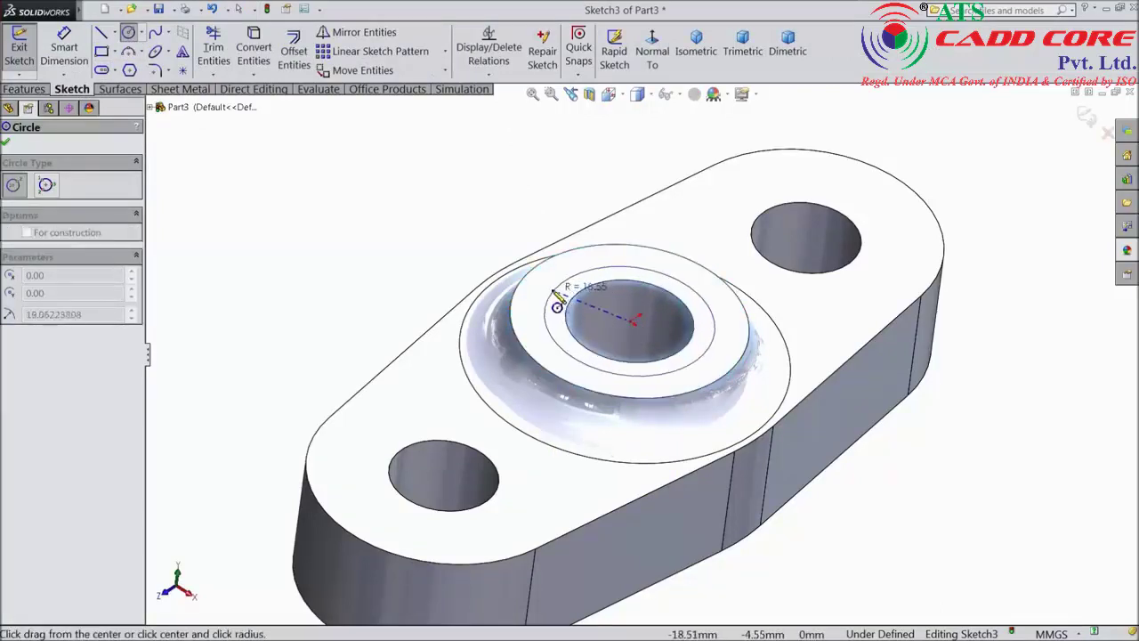
{"action": "left_click", "coordinate": [556, 299]}
{"action": "key", "text": "Escape"}
Dimension the circle to a 34 mm diameter.
{"action": "left_click", "coordinate": [62, 60]}
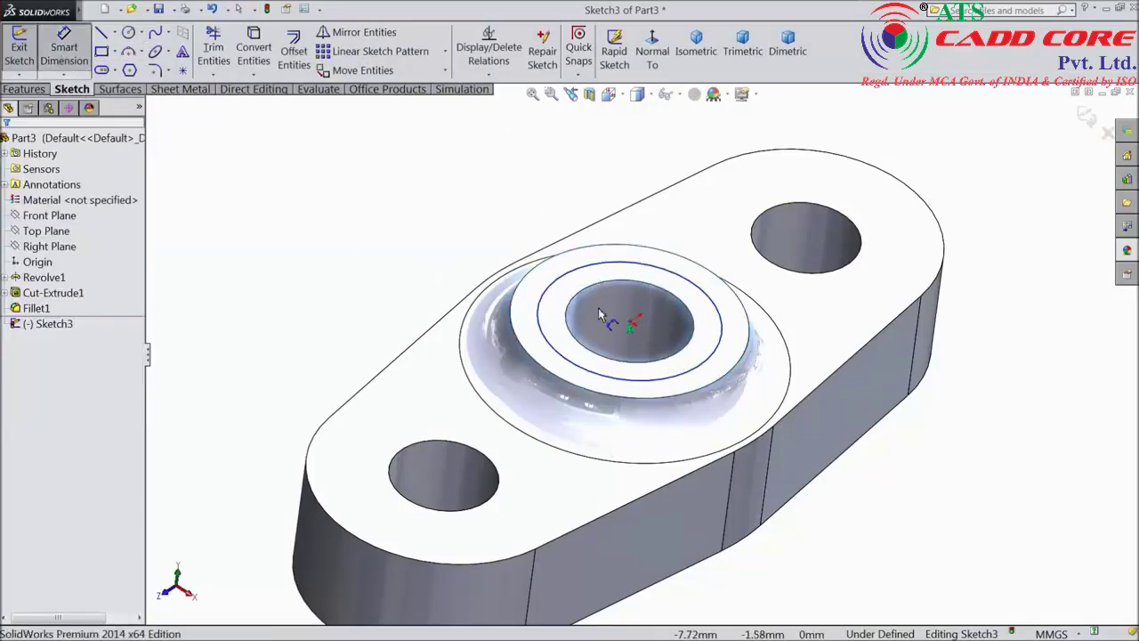
{"action": "left_click", "coordinate": [501, 283]}
{"action": "left_click", "coordinate": [462, 259]}
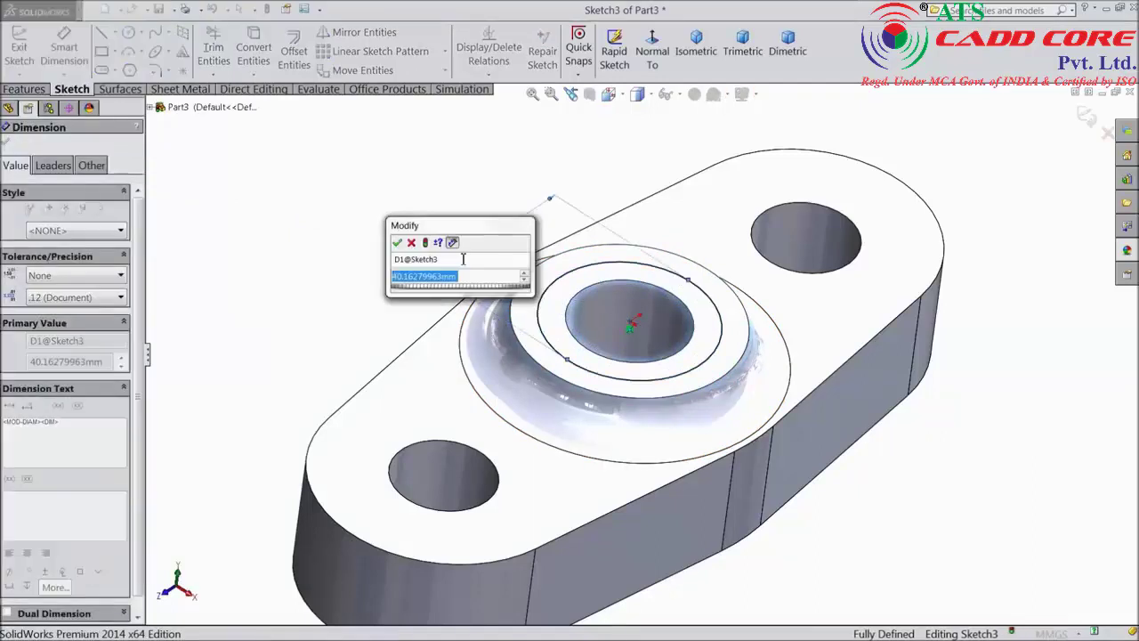
{"action": "type", "text": "34"}
{"action": "left_click", "coordinate": [397, 246]}
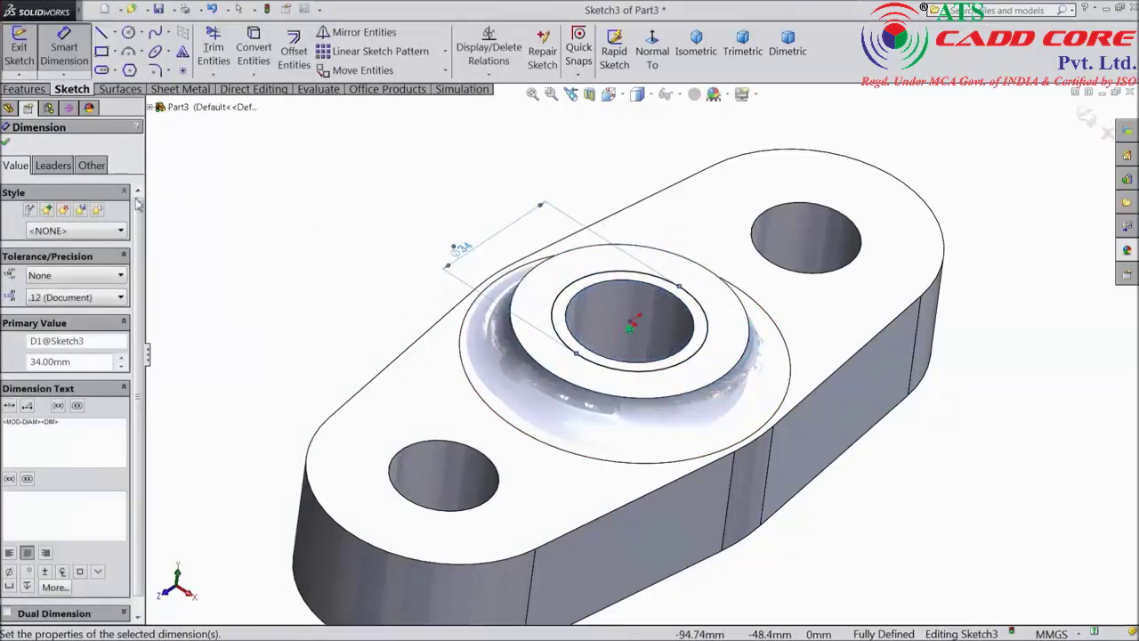
{"action": "left_click", "coordinate": [8, 128]}
{"action": "left_click", "coordinate": [24, 89]}
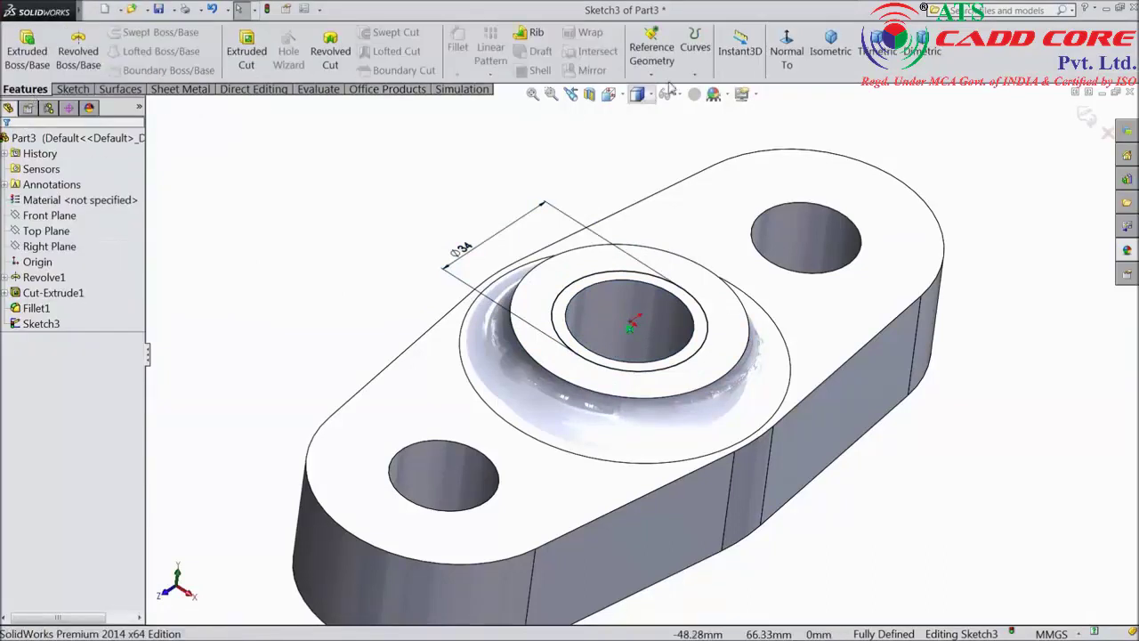
{"action": "left_click", "coordinate": [695, 52]}
Create a clockwise helix on the 34 mm circle, 50 mm tall at 6 mm pitch, reversed into the bore.
{"action": "left_click", "coordinate": [713, 115]}
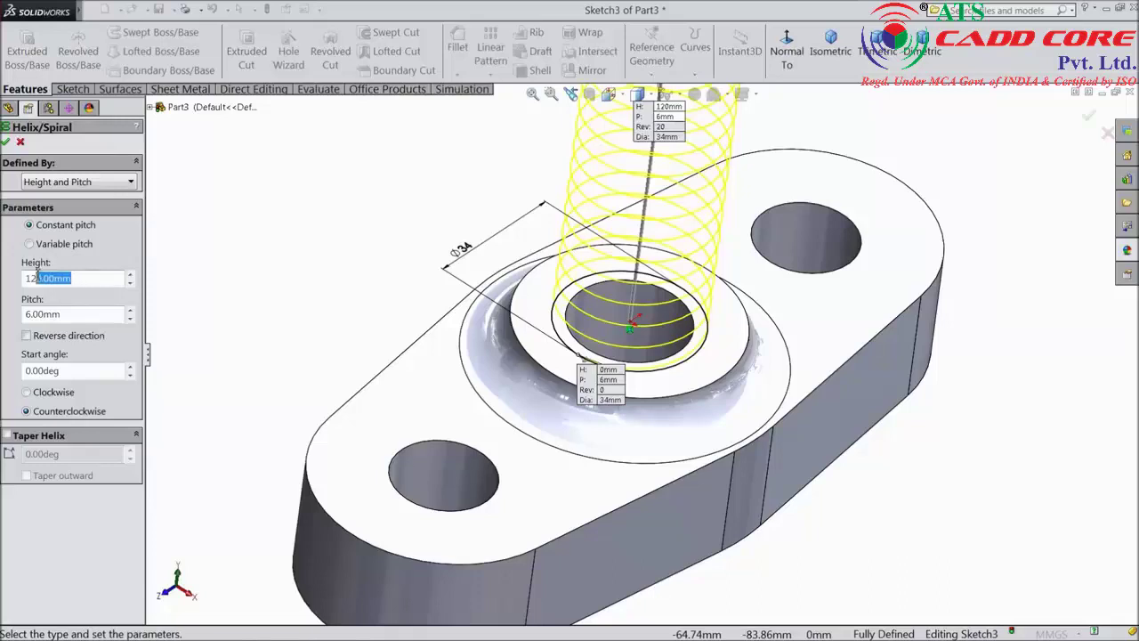
{"action": "type", "text": "50"}
{"action": "key", "text": "Return"}
{"action": "left_click", "coordinate": [26, 336]}
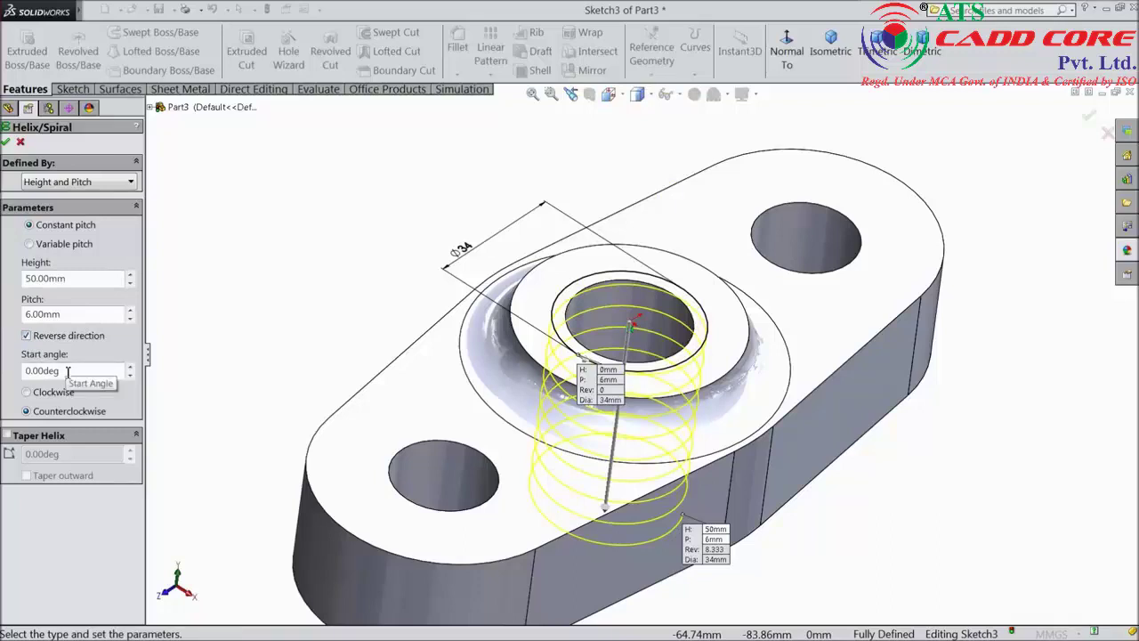
{"action": "left_click", "coordinate": [27, 392]}
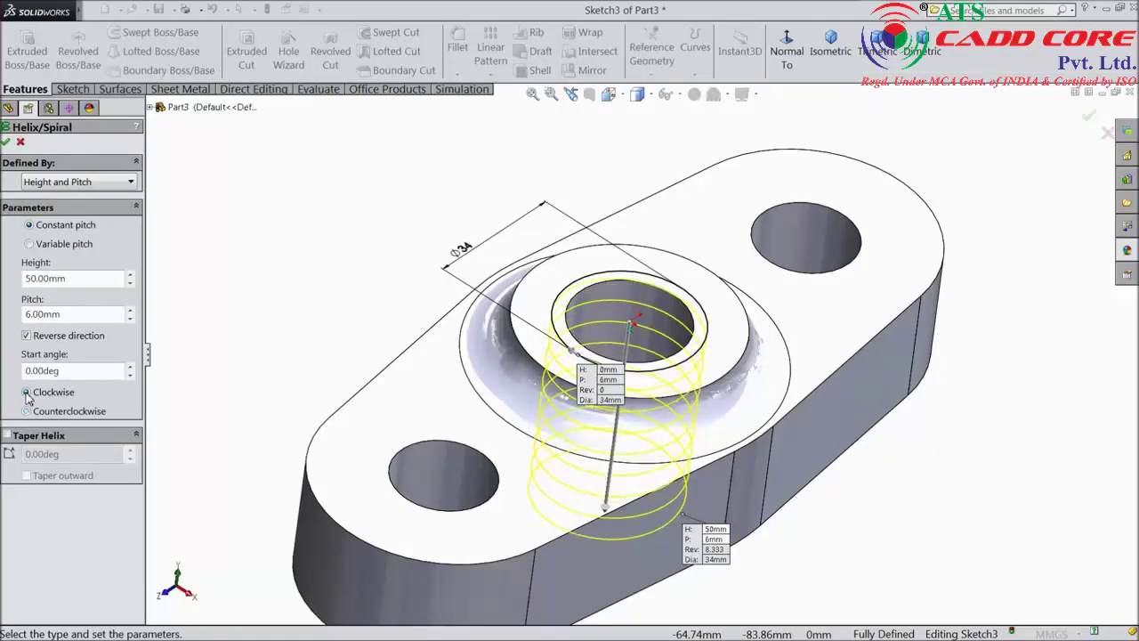
{"action": "left_click", "coordinate": [6, 143]}
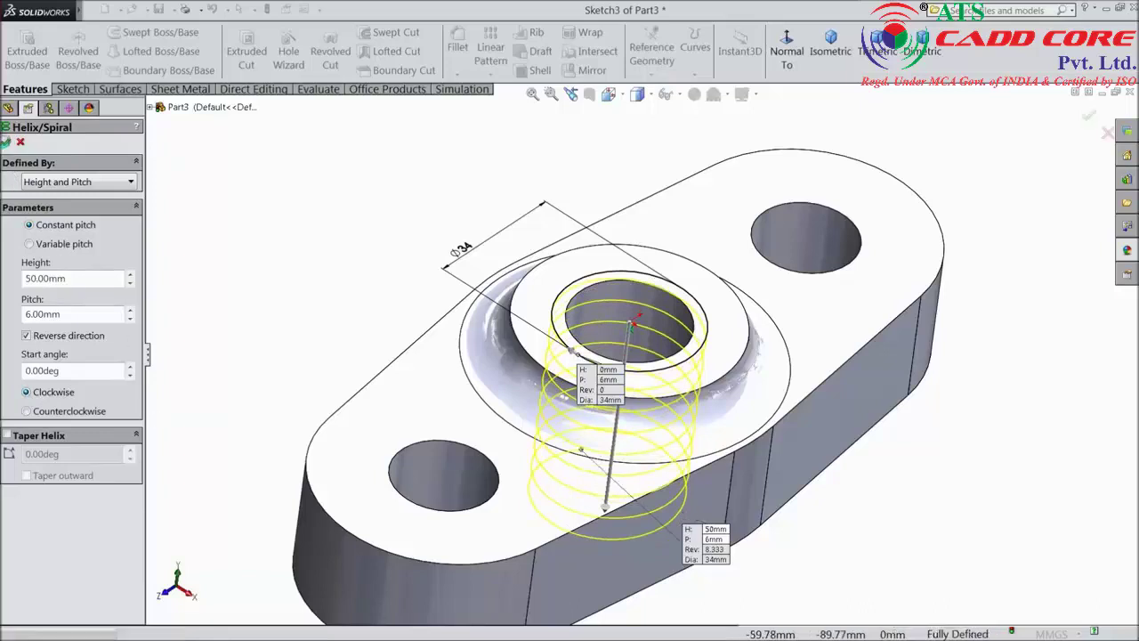
Start a new sketch on the Right Plane, viewed normal to it.
{"action": "key", "text": "f"}
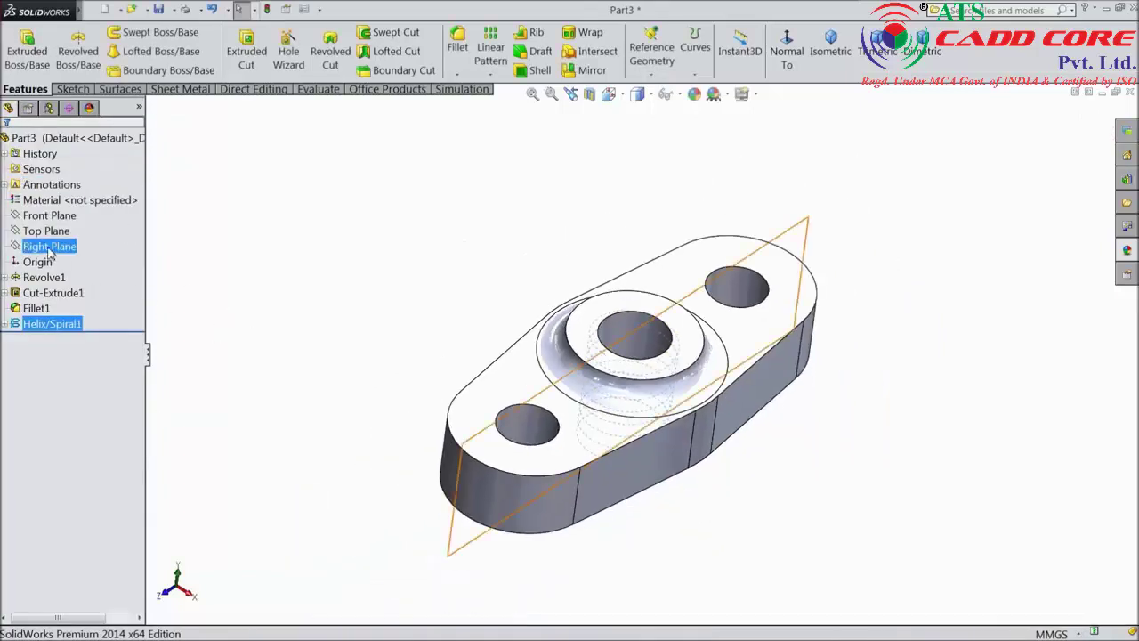
{"action": "left_click", "coordinate": [49, 251]}
{"action": "left_click", "coordinate": [58, 230]}
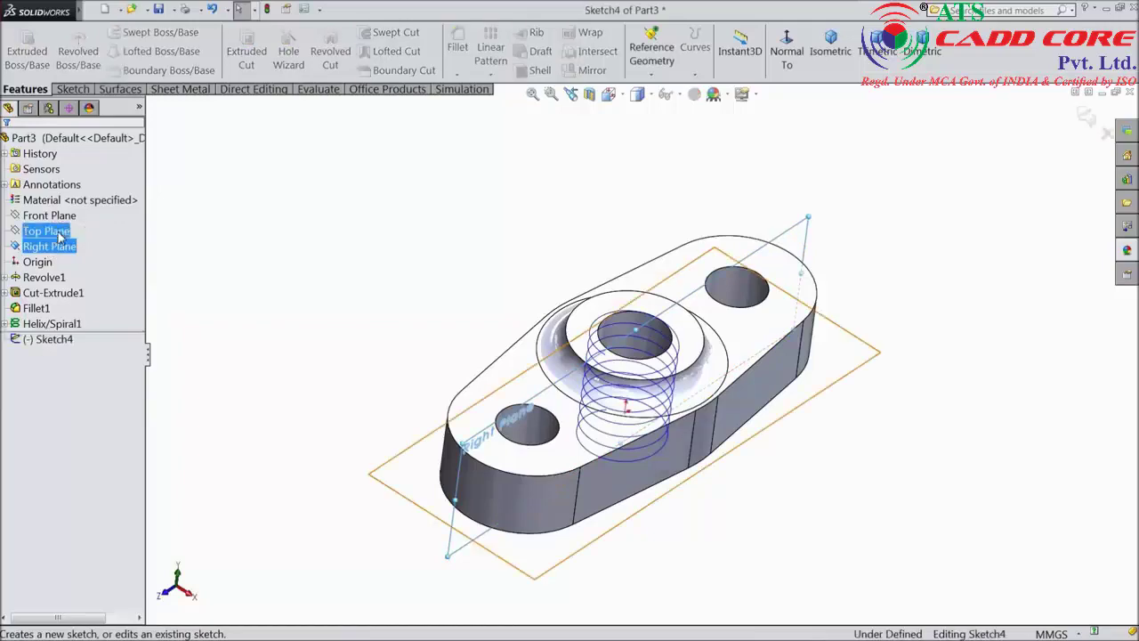
{"action": "left_click", "coordinate": [786, 50]}
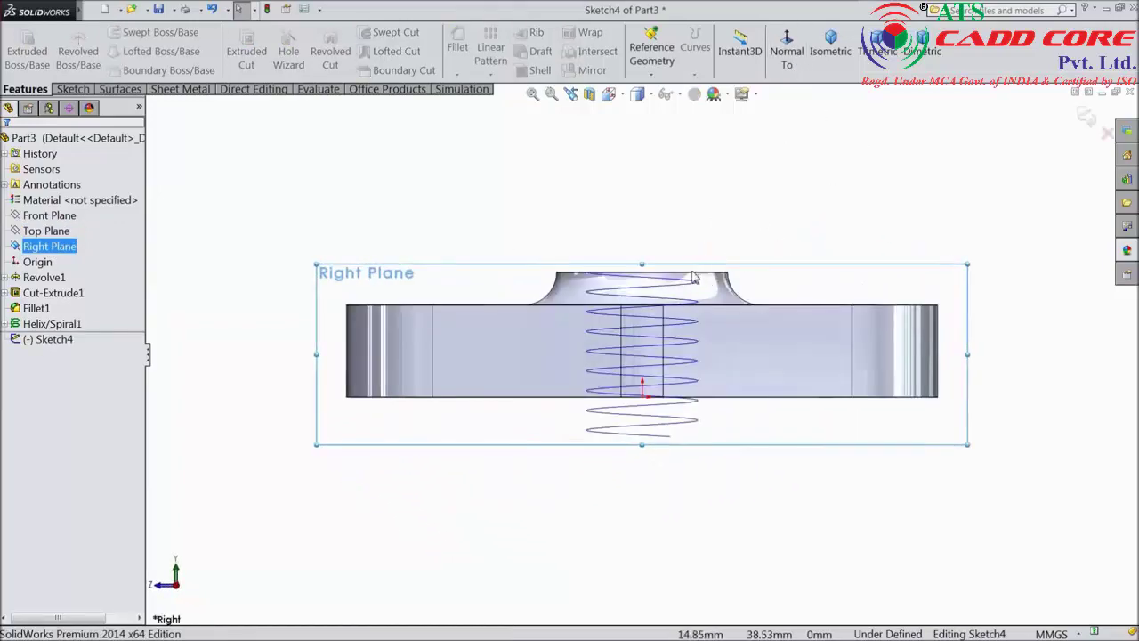
{"action": "scroll", "coordinate": [654, 283], "scroll_direction": "down", "scroll_amount": 5}
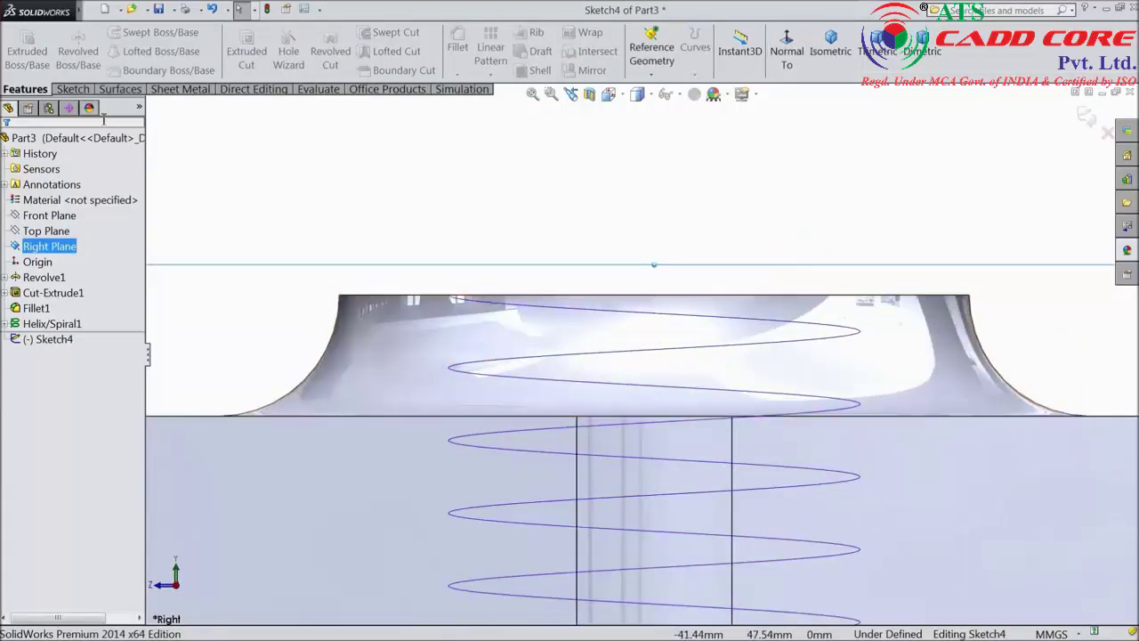
Draw a corner rectangle just above the boss.
{"action": "left_click", "coordinate": [73, 89]}
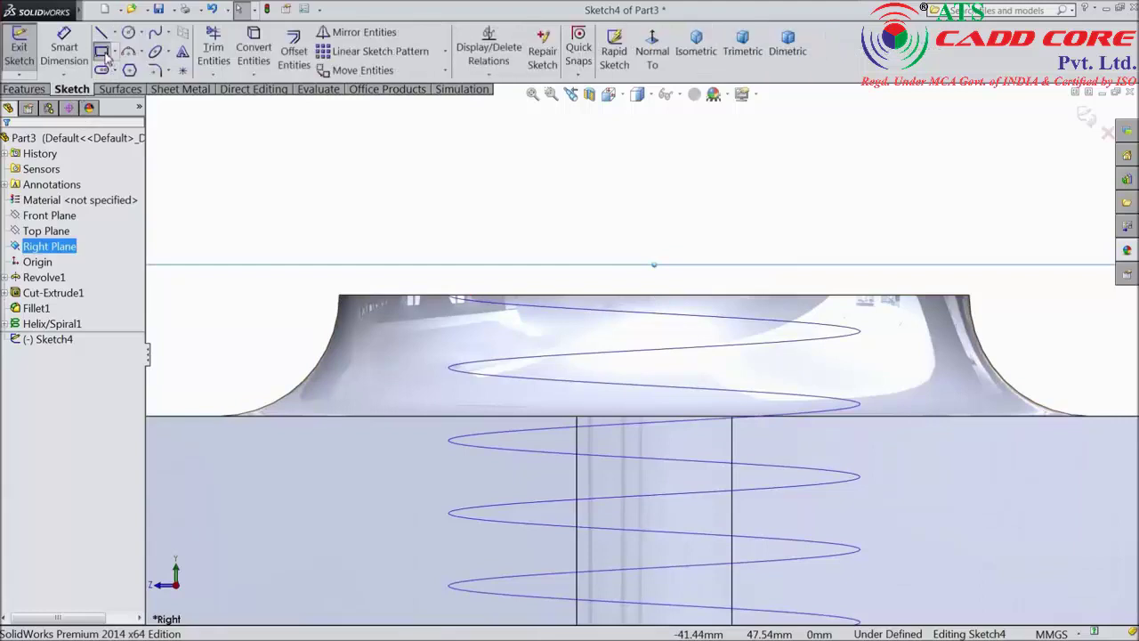
{"action": "left_click", "coordinate": [103, 52]}
{"action": "left_click", "coordinate": [463, 237]}
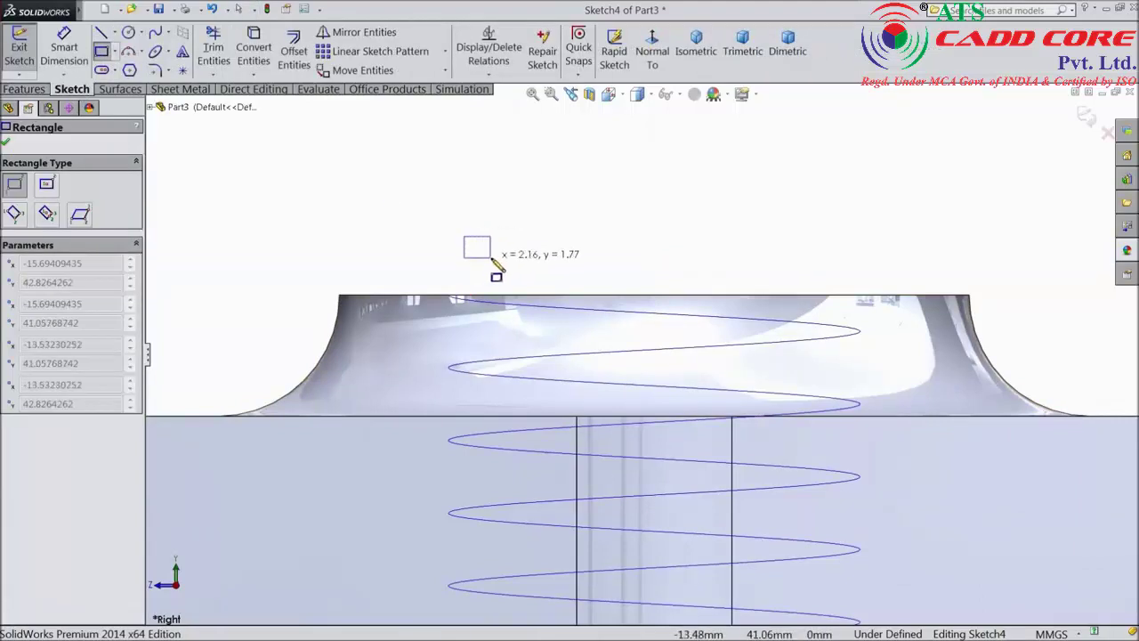
{"action": "left_click", "coordinate": [491, 257]}
Dimension the rectangle's width and height to 3 mm each, making a 3 × 3 mm square.
{"action": "left_click", "coordinate": [64, 49]}
{"action": "scroll", "coordinate": [423, 240], "scroll_direction": "down", "scroll_amount": 3}
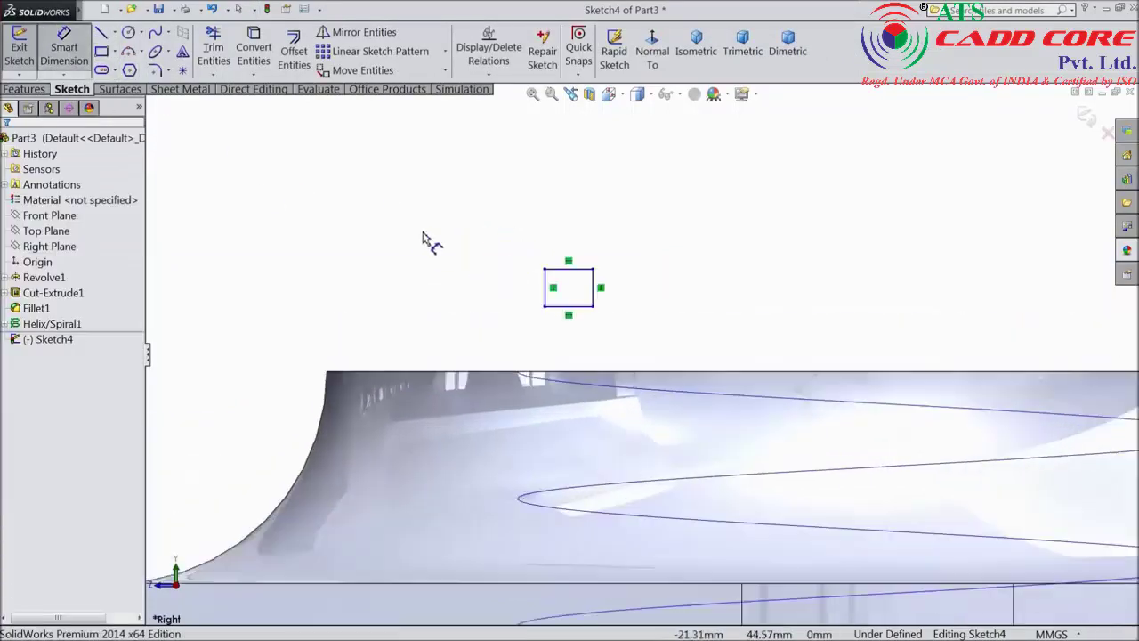
{"action": "left_click", "coordinate": [574, 268]}
{"action": "left_click", "coordinate": [570, 242]}
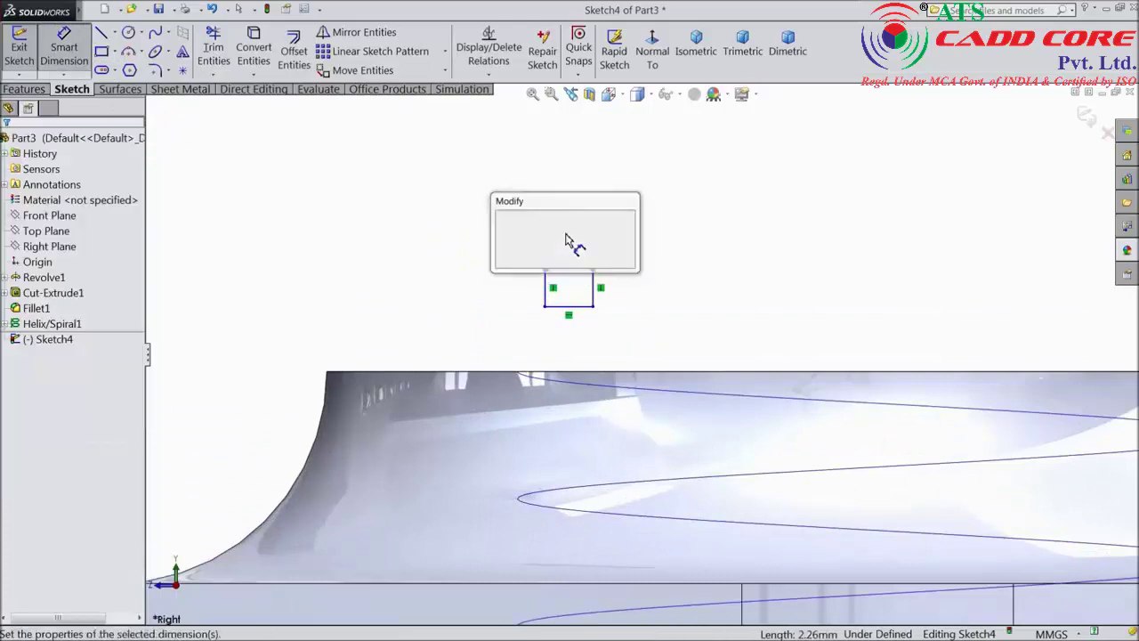
{"action": "type", "text": "34"}
{"action": "left_click", "coordinate": [503, 219]}
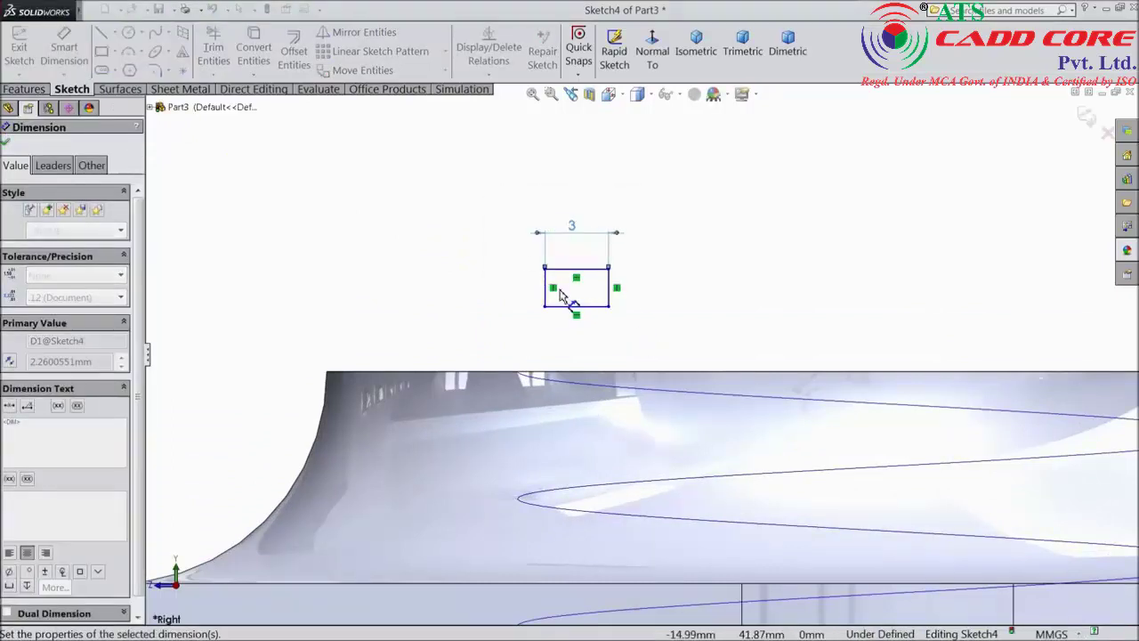
{"action": "left_click", "coordinate": [610, 286]}
{"action": "left_click", "coordinate": [656, 294]}
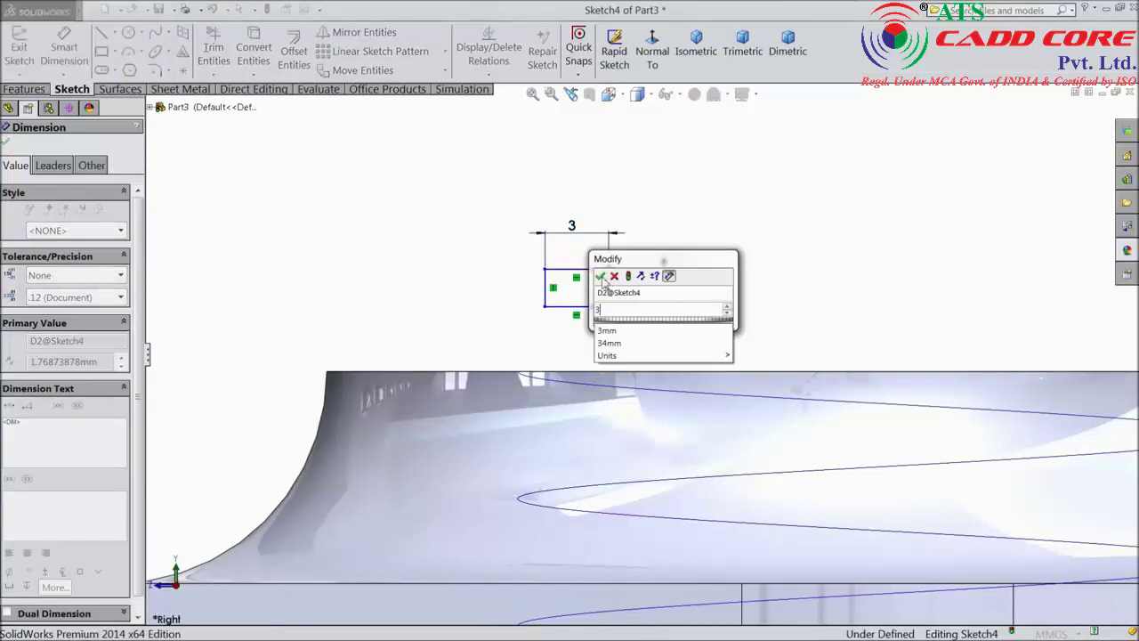
{"action": "key", "text": "Escape"}
{"action": "type", "text": "3"}
{"action": "key", "text": "Return"}
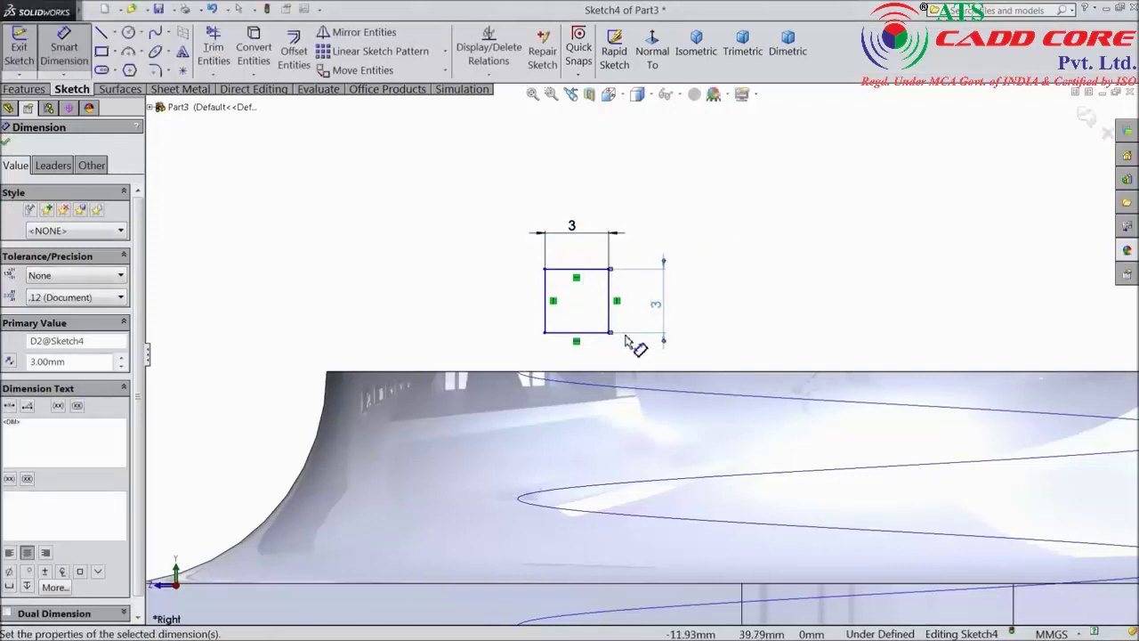
{"action": "left_click", "coordinate": [6, 145]}
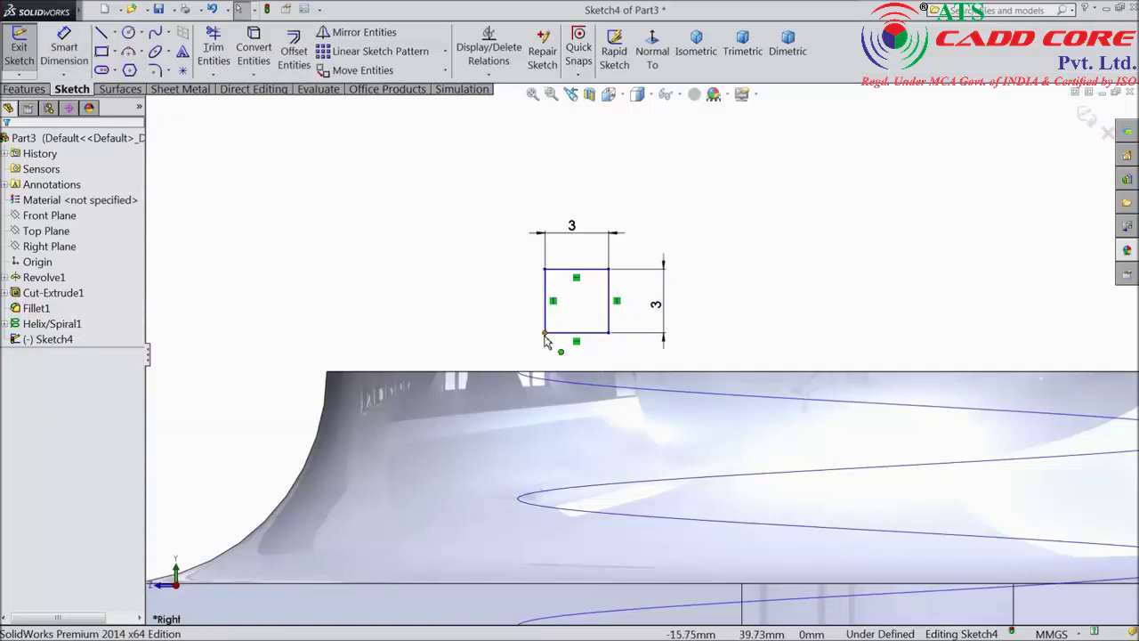
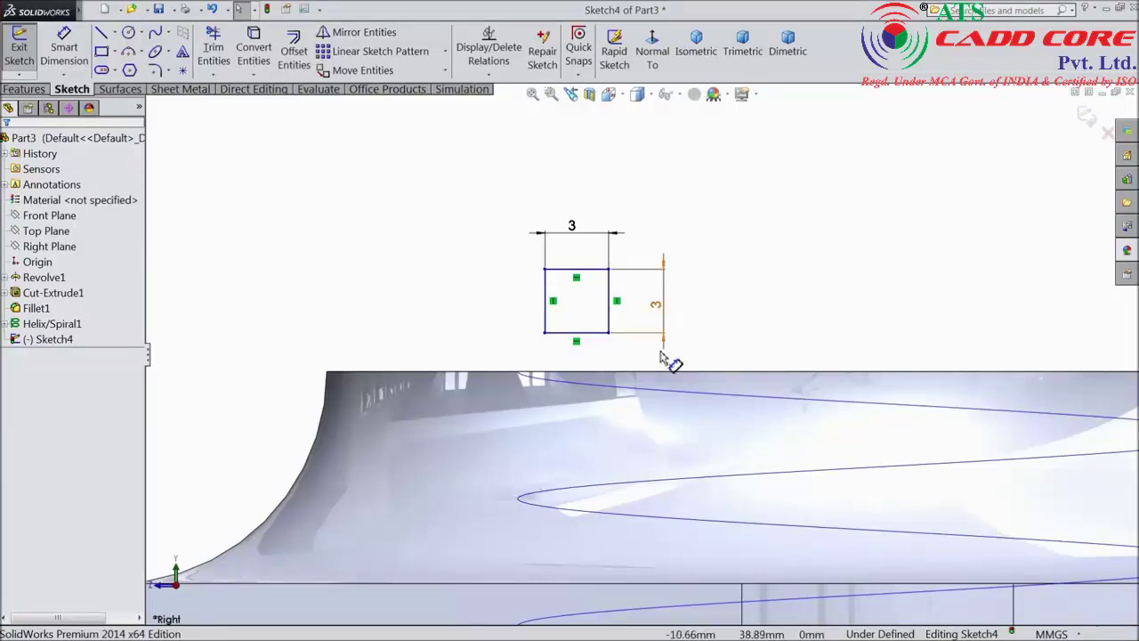
Pierce Sketch4's square corner point onto the helix edge, then exit the sketch.
{"action": "left_click", "coordinate": [545, 334]}
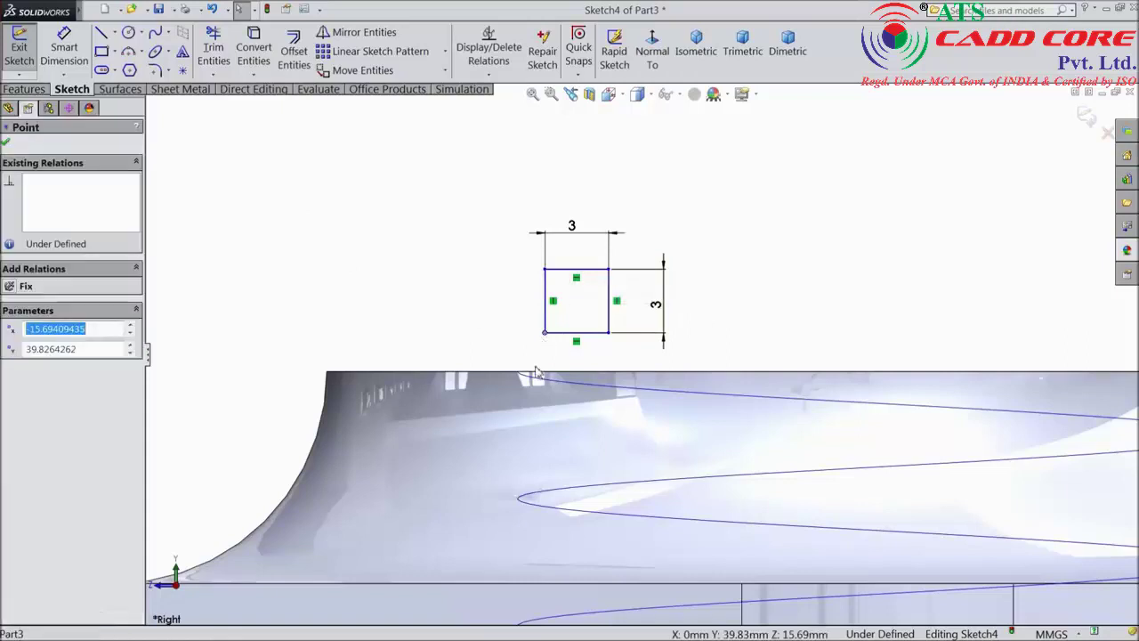
{"action": "left_click", "coordinate": [583, 386], "text": "ctrl"}
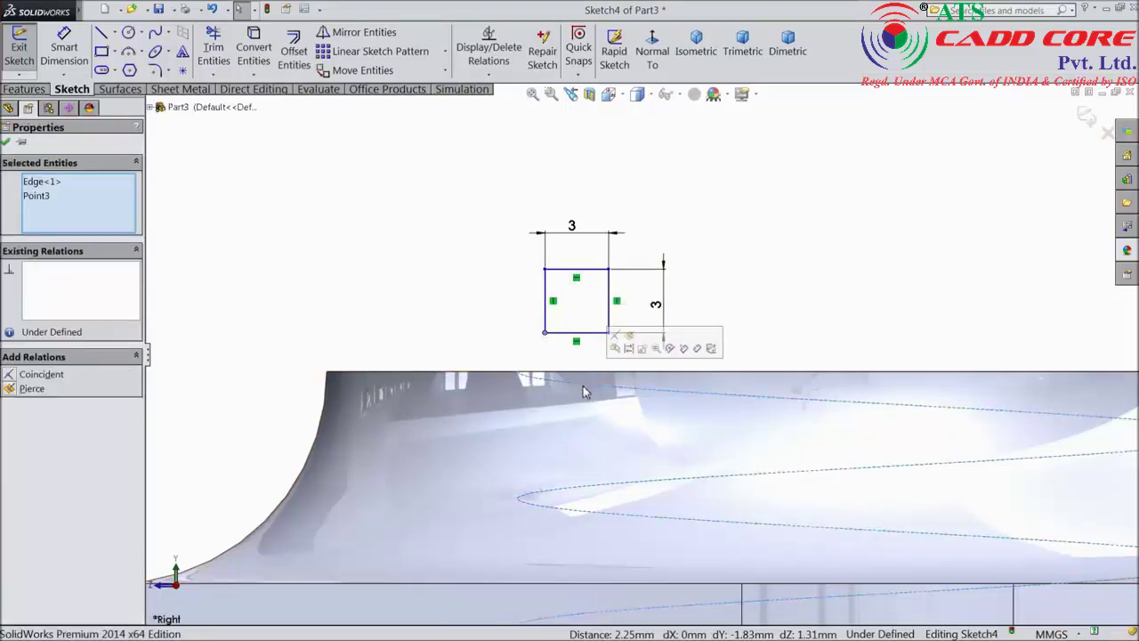
{"action": "left_click", "coordinate": [629, 337]}
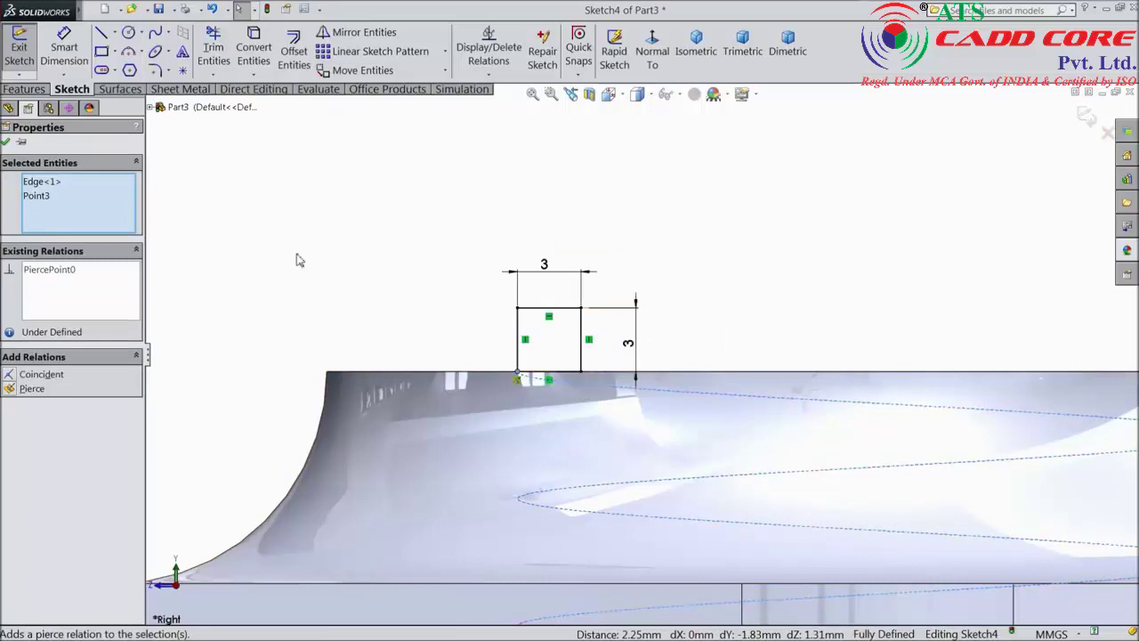
{"action": "left_click", "coordinate": [7, 142]}
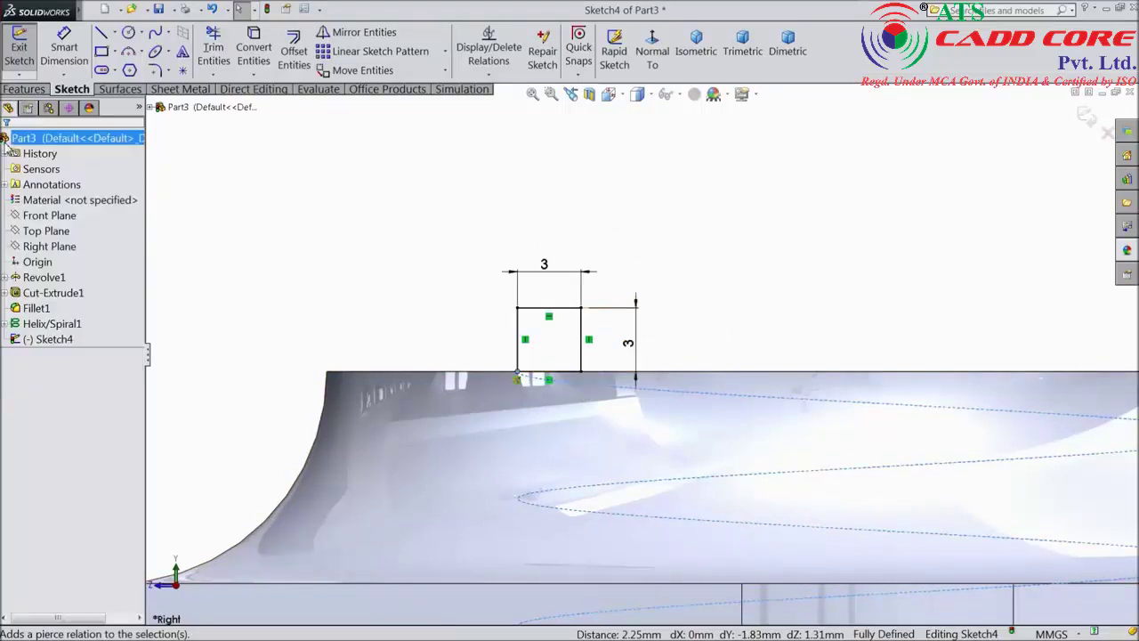
{"action": "left_click", "coordinate": [1091, 120]}
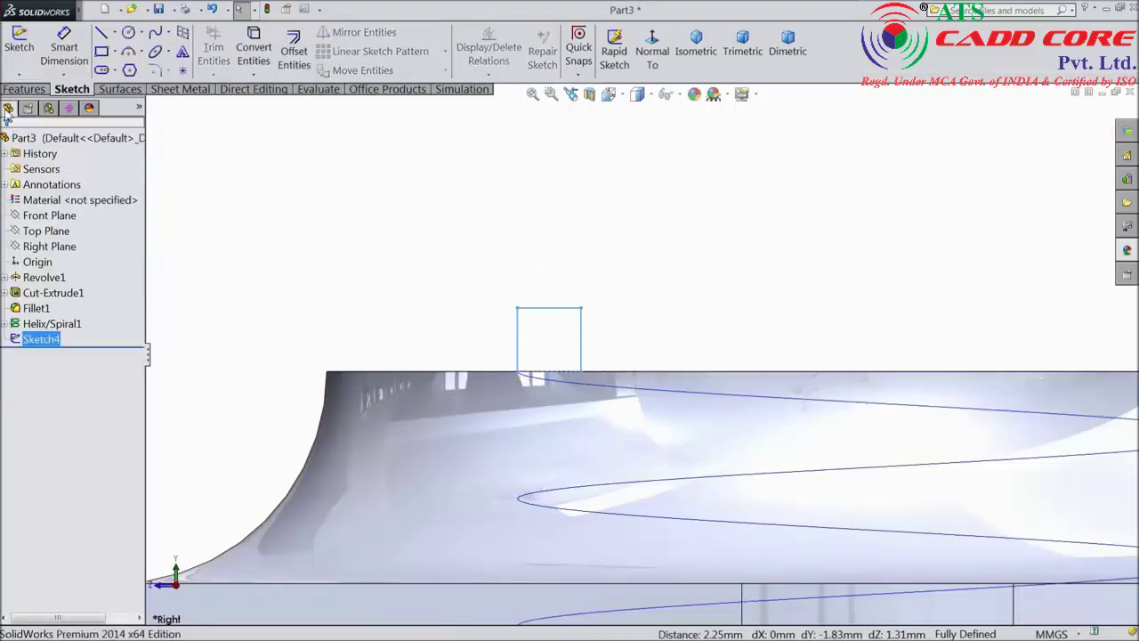
Create Cut-Sweep1 by sweeping the Sketch4 square profile along Helix/Spiral1.
{"action": "left_click", "coordinate": [20, 91]}
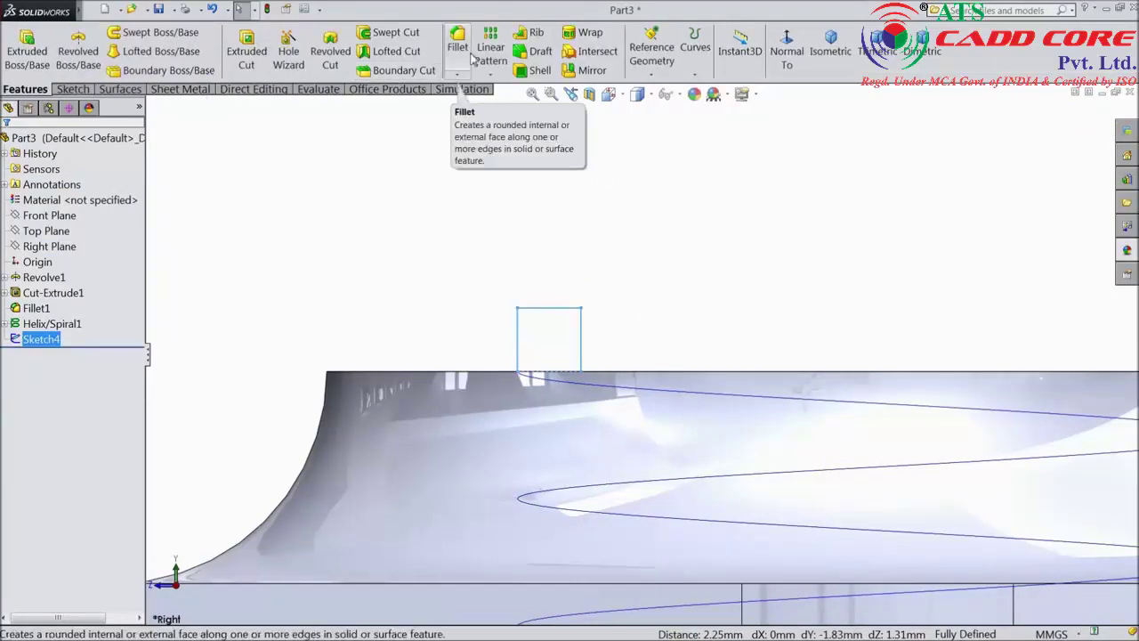
{"action": "left_click", "coordinate": [402, 34]}
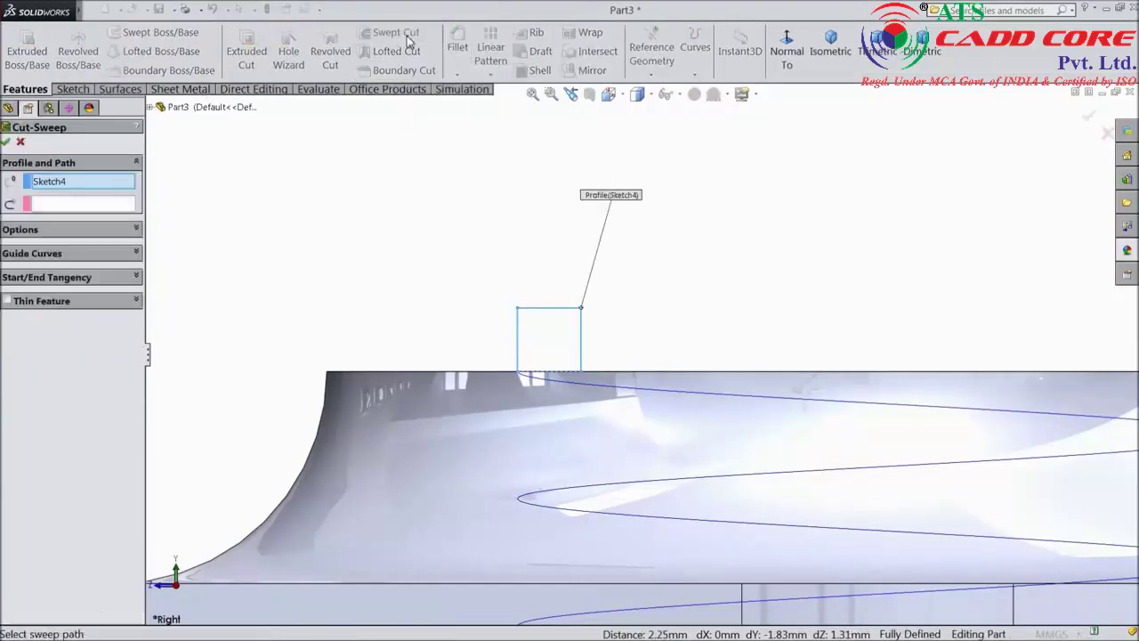
{"action": "left_click", "coordinate": [89, 208]}
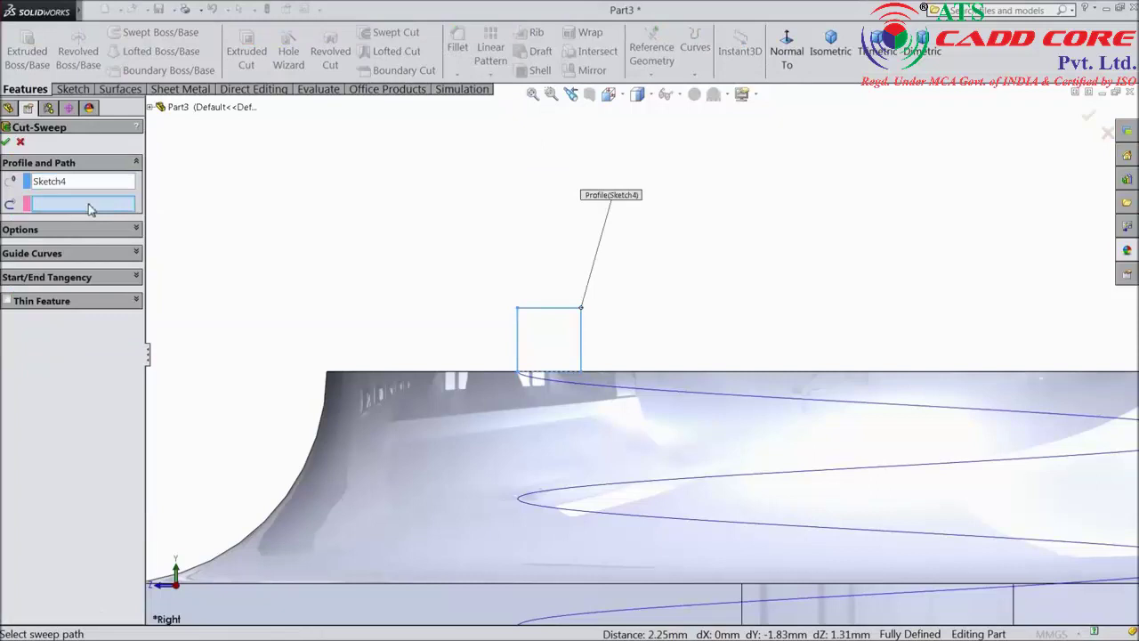
{"action": "left_click", "coordinate": [660, 397]}
{"action": "scroll", "coordinate": [440, 362], "scroll_direction": "up", "scroll_amount": 2}
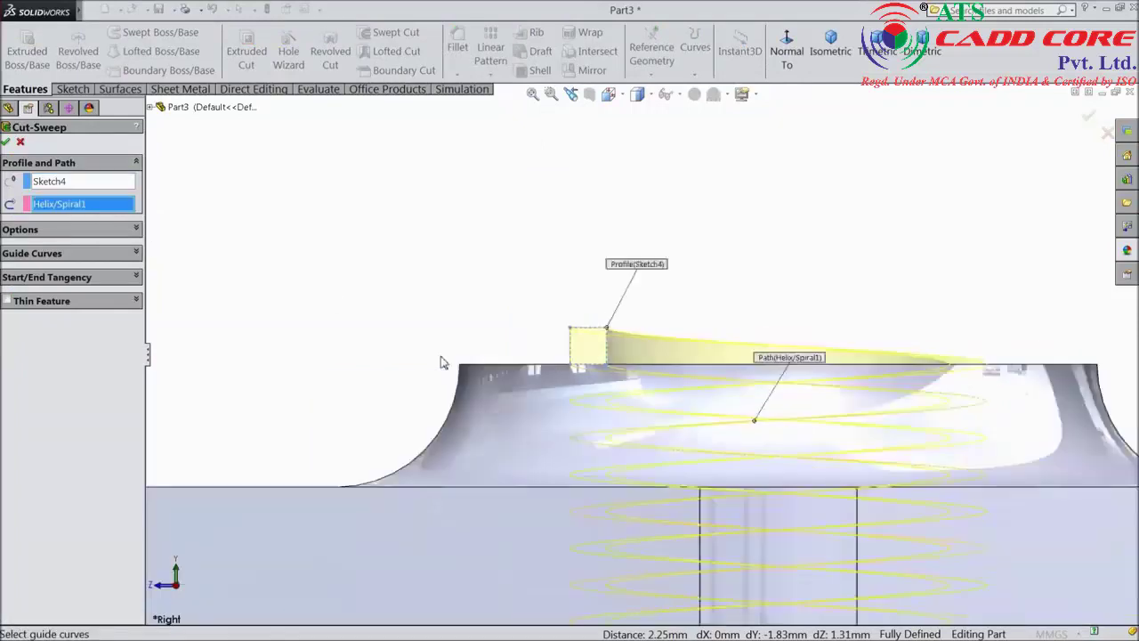
{"action": "scroll", "coordinate": [439, 362], "scroll_direction": "up", "scroll_amount": 3}
{"action": "scroll", "coordinate": [559, 365], "scroll_direction": "down", "scroll_amount": 2}
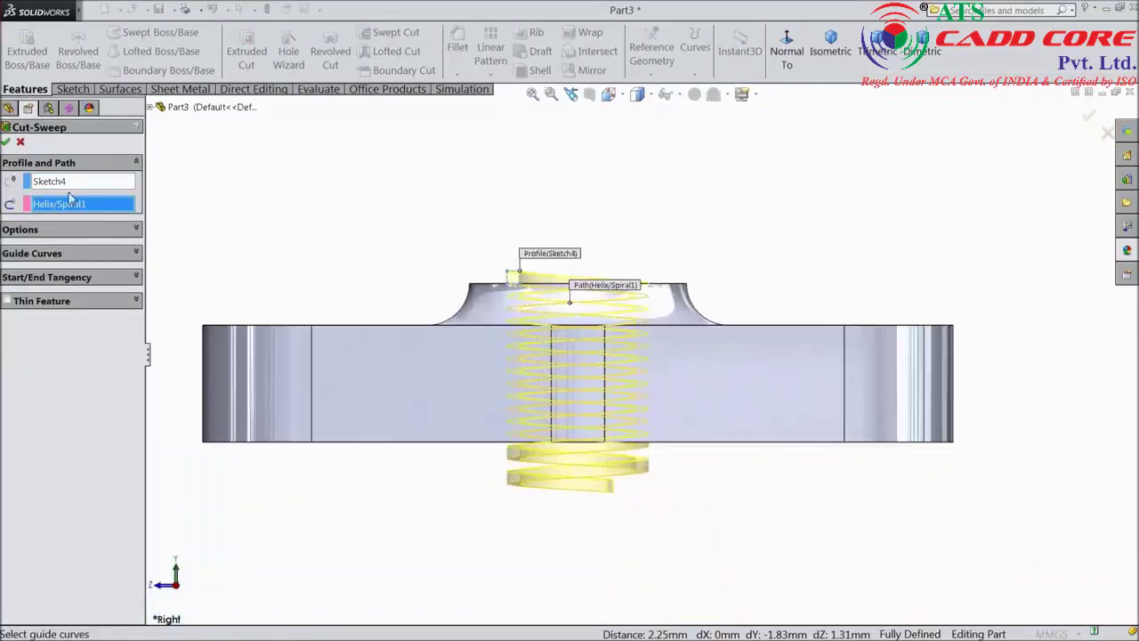
{"action": "left_click", "coordinate": [6, 142]}
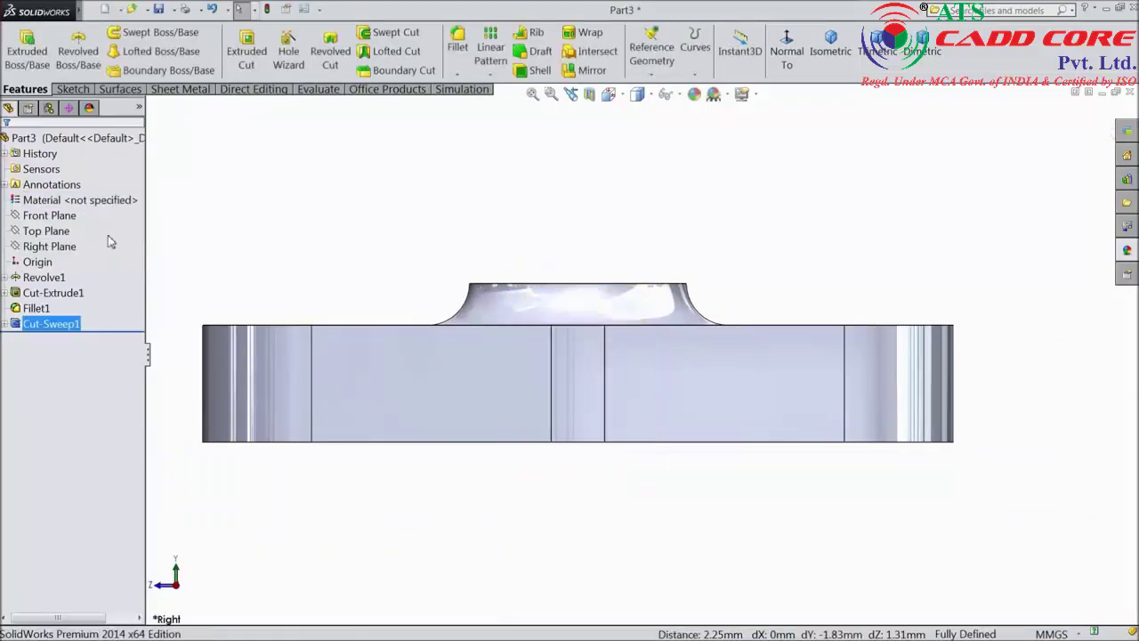
Apply the polished steel appearance to Part3, then orbit to inspect the finish.
{"action": "middle_click_drag", "start_coordinate": [326, 277], "coordinate": [366, 418]}
{"action": "scroll", "coordinate": [623, 400], "scroll_direction": "down", "scroll_amount": 5}
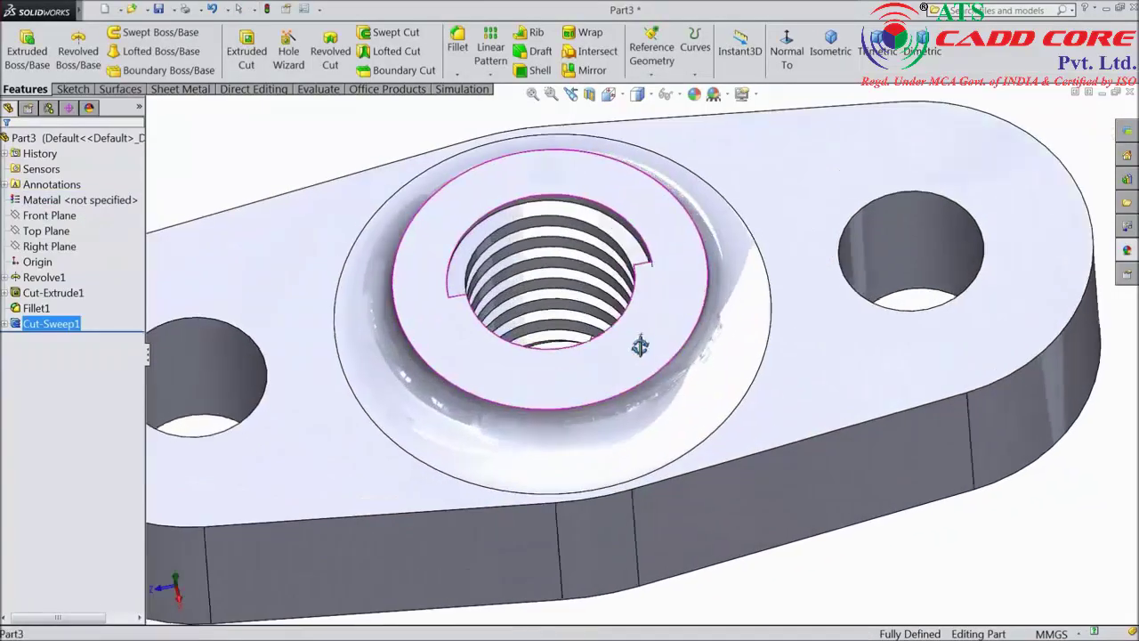
{"action": "scroll", "coordinate": [640, 443], "scroll_direction": "up", "scroll_amount": 5}
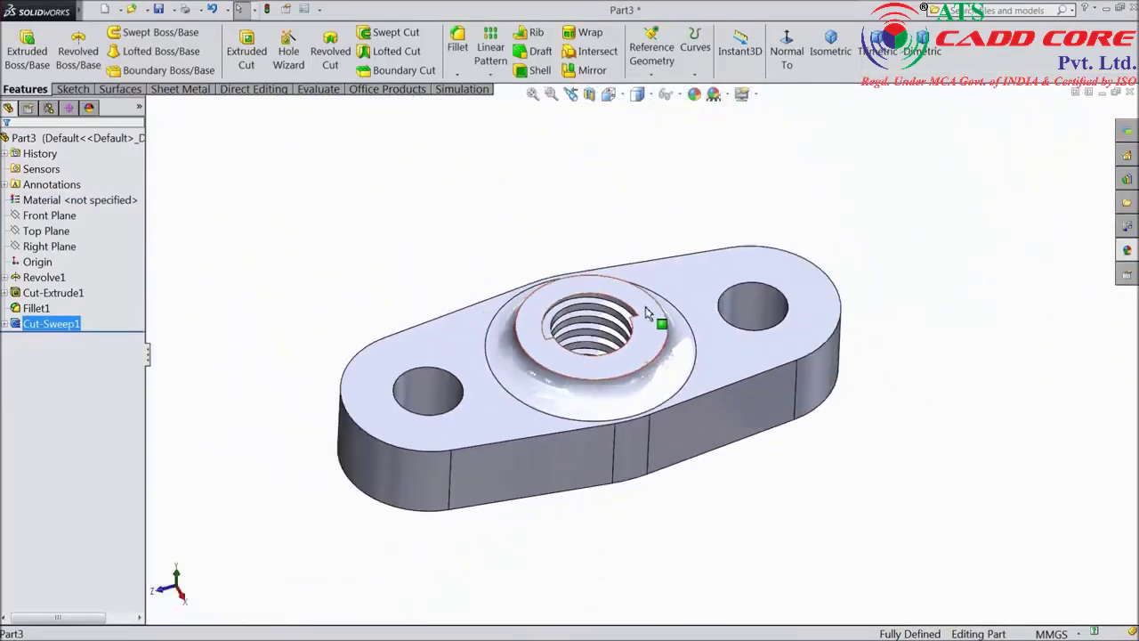
{"action": "left_click", "coordinate": [53, 139]}
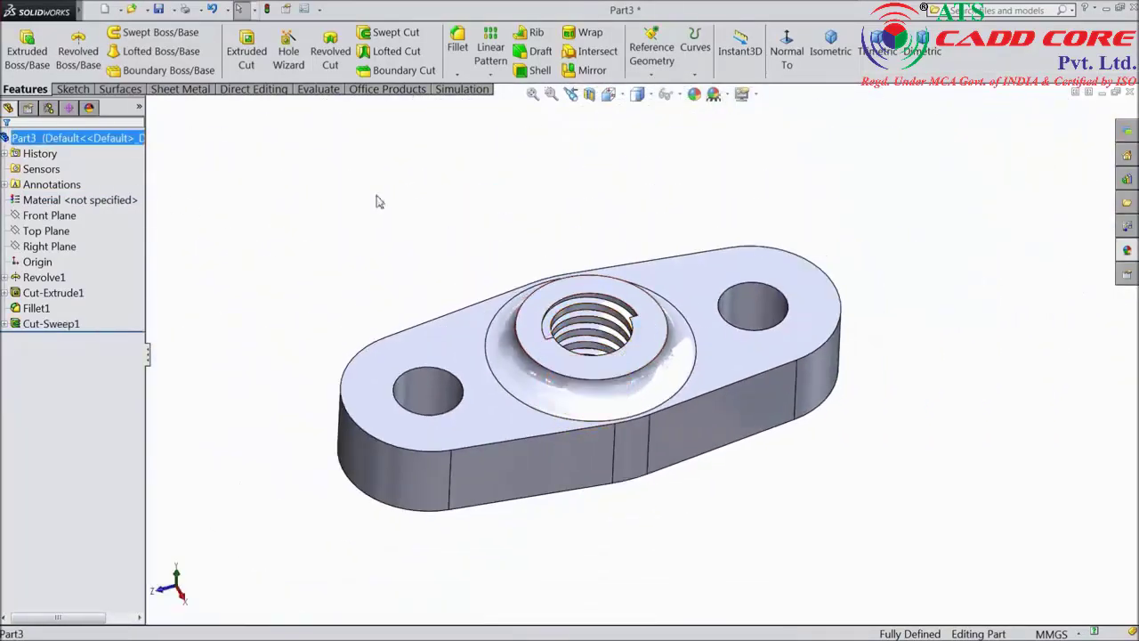
{"action": "scroll", "coordinate": [1074, 313], "scroll_direction": "down", "scroll_amount": 2}
{"action": "scroll", "coordinate": [317, 463], "scroll_direction": "down", "scroll_amount": 3}
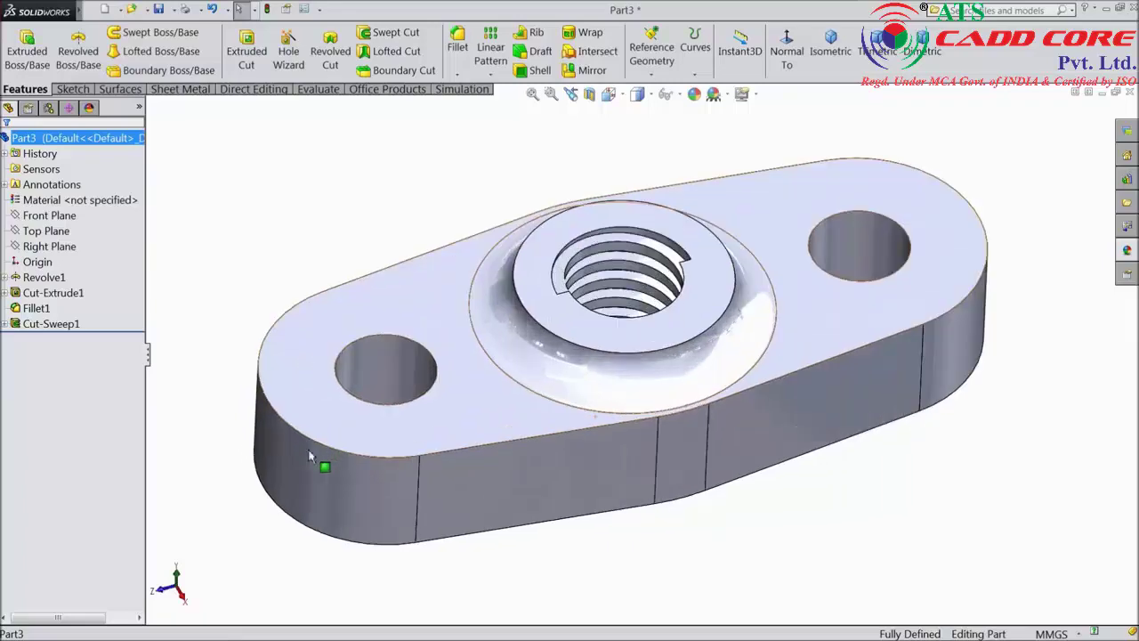
{"action": "left_click", "coordinate": [1127, 250]}
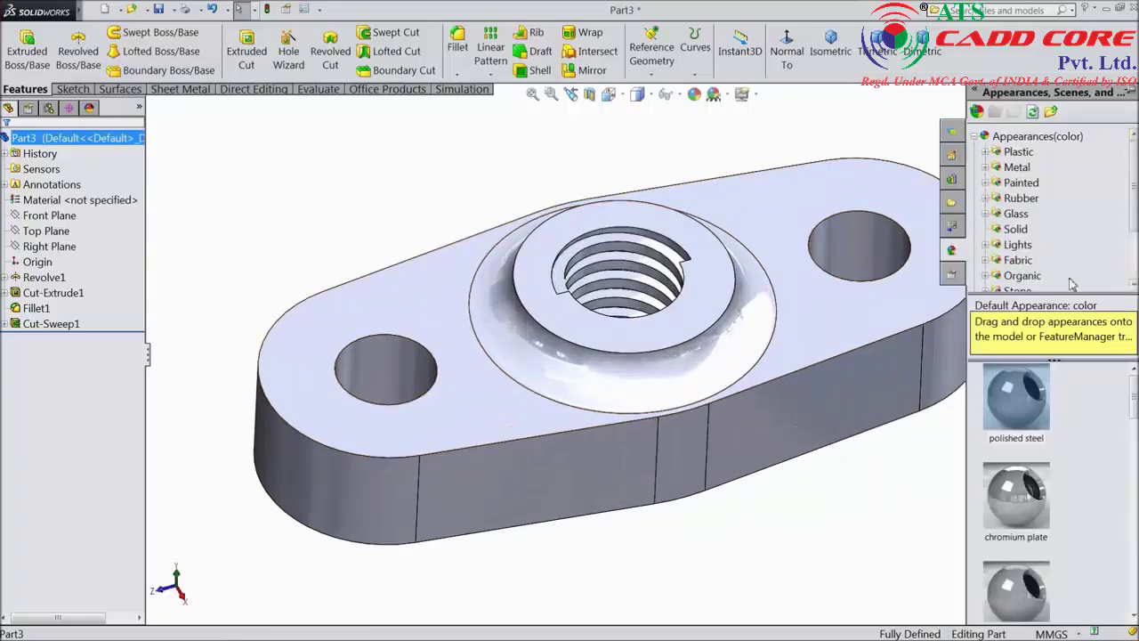
{"action": "double_click", "coordinate": [1011, 408]}
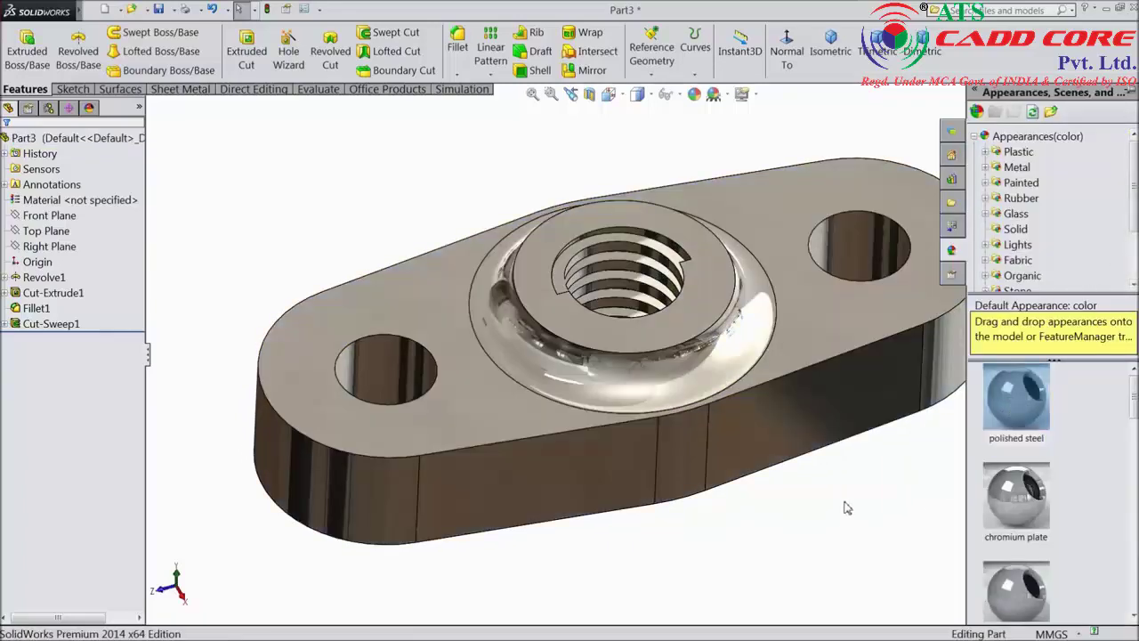
{"action": "mouse_move", "coordinate": [854, 501]}
{"action": "middle_mouse_down"}
{"action": "mouse_move", "coordinate": [857, 476]}
{"action": "mouse_move", "coordinate": [866, 498]}
{"action": "mouse_move", "coordinate": [827, 495]}
{"action": "mouse_move", "coordinate": [855, 495]}
{"action": "middle_mouse_up"}
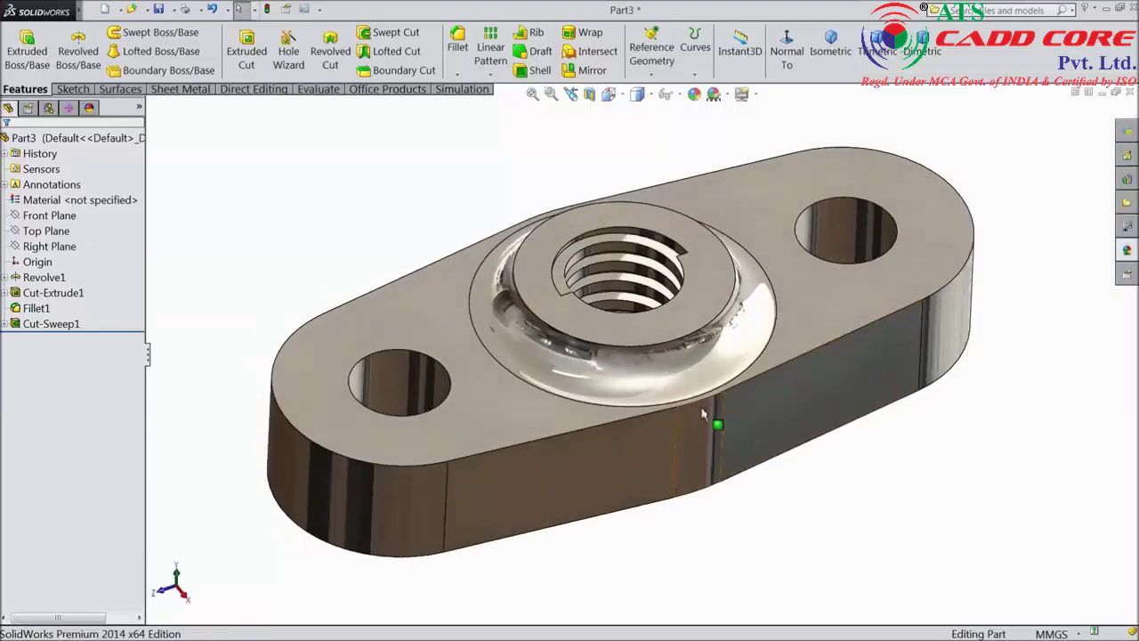
{"action": "mouse_move", "coordinate": [400, 231]}
{"action": "middle_mouse_down"}
{"action": "mouse_move", "coordinate": [359, 210]}
{"action": "mouse_move", "coordinate": [353, 300]}
{"action": "mouse_move", "coordinate": [383, 277]}
{"action": "mouse_move", "coordinate": [407, 193]}
{"action": "mouse_move", "coordinate": [417, 247]}
{"action": "mouse_move", "coordinate": [379, 237]}
{"action": "middle_mouse_up"}
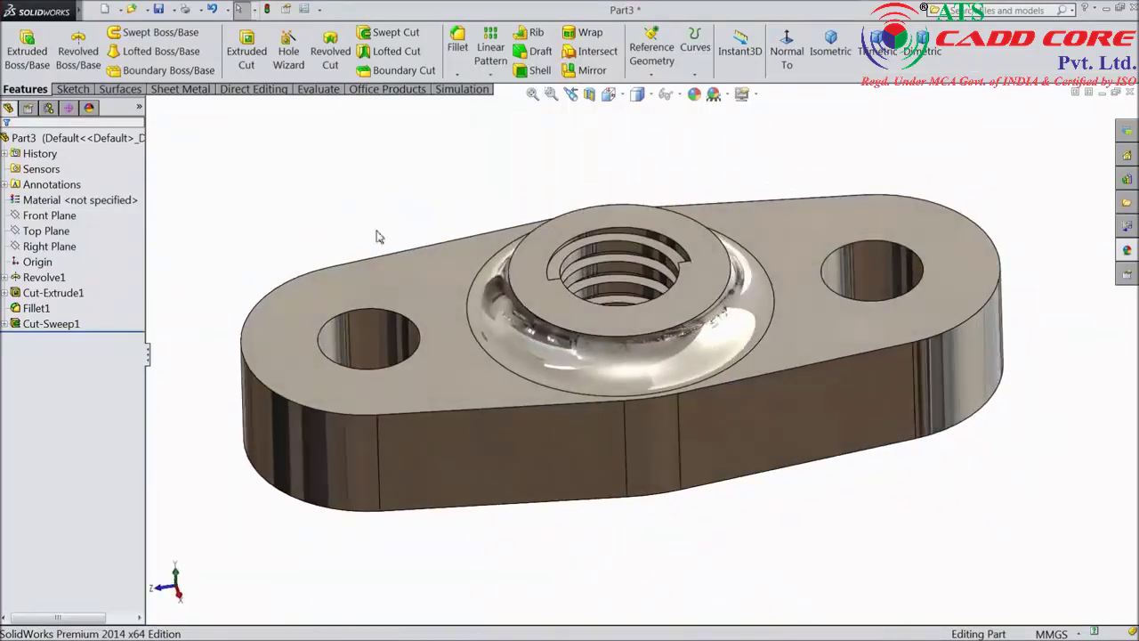
Save the threaded part as 'brigde' in the Stop Valve folder.
{"action": "left_click", "coordinate": [158, 9]}
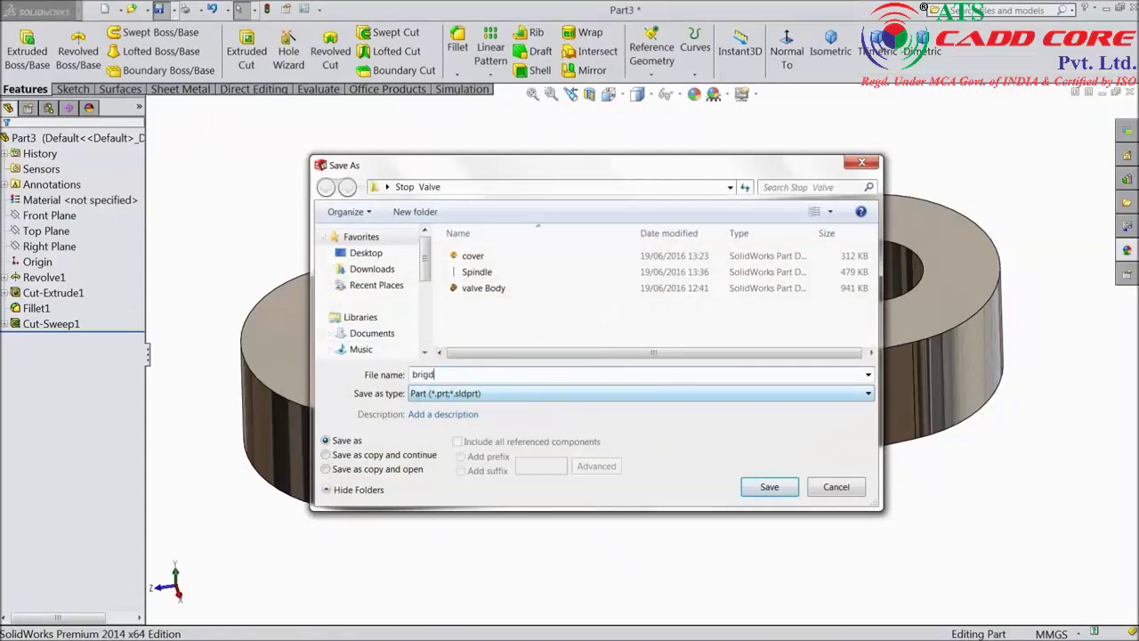
{"action": "left_click", "coordinate": [767, 488]}
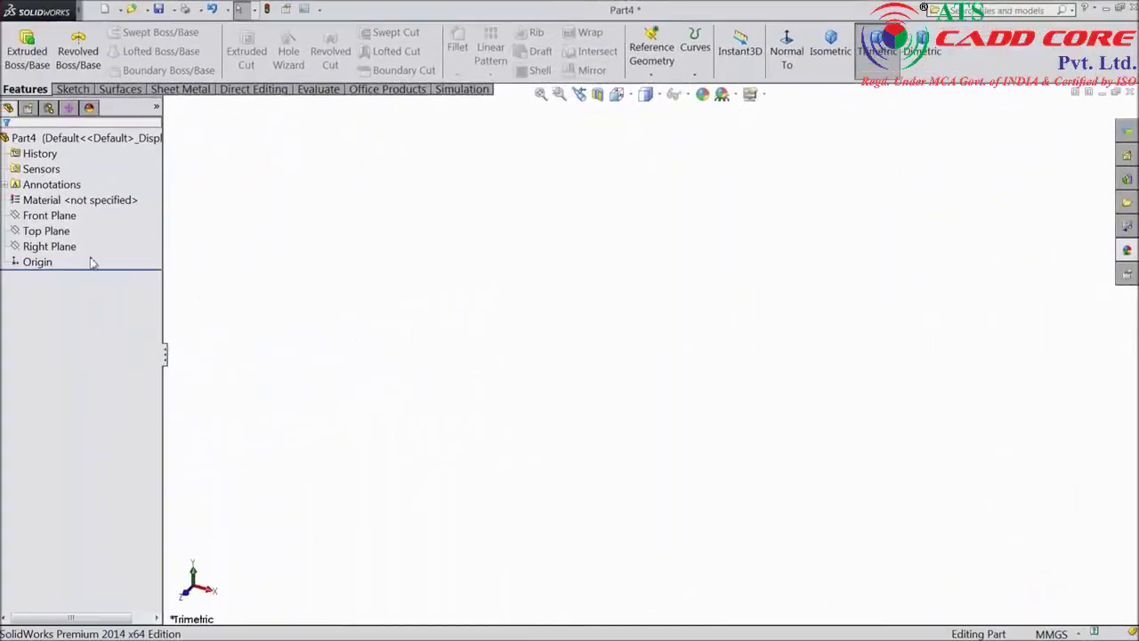
On the Right Plane, sketch a horizontal centerline from the origin.
{"action": "left_click", "coordinate": [36, 244]}
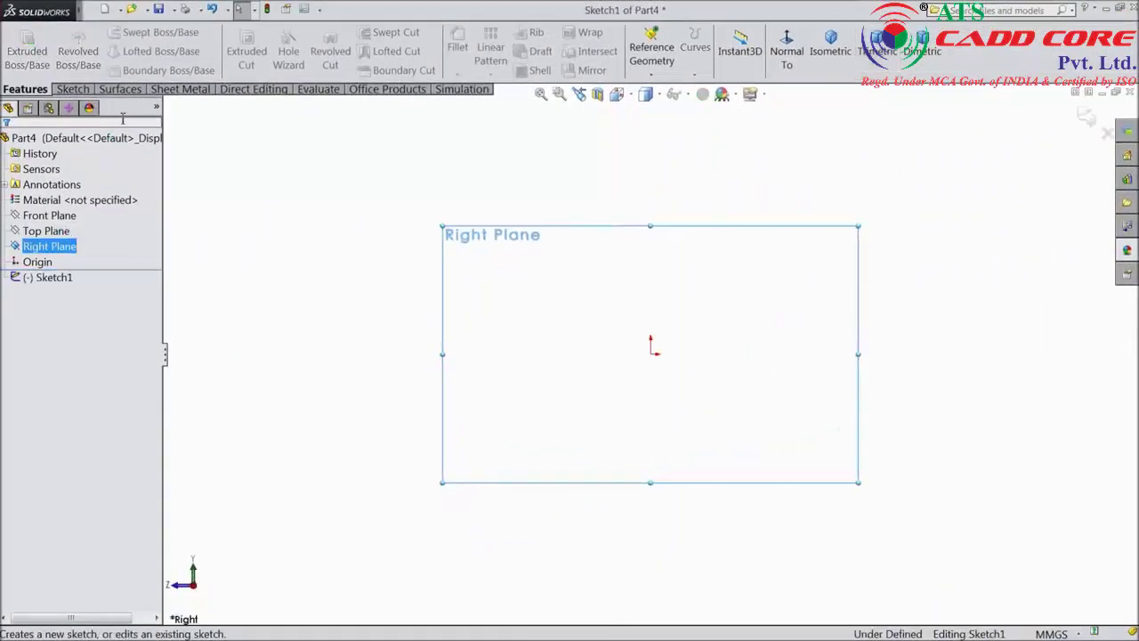
{"action": "left_click", "coordinate": [75, 90]}
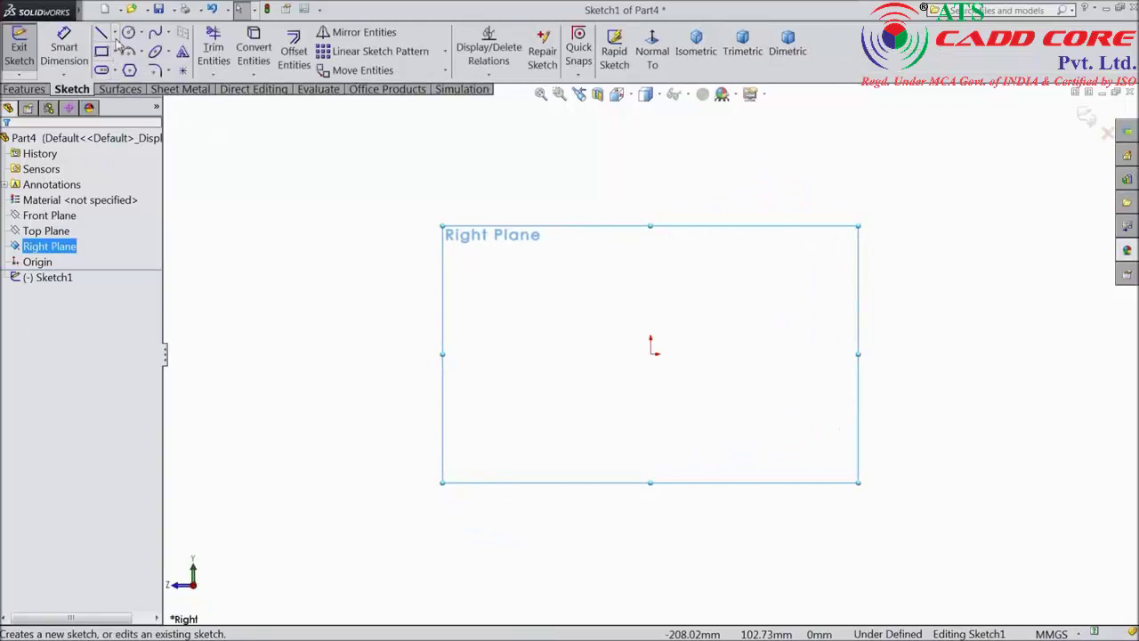
{"action": "left_click", "coordinate": [114, 34]}
{"action": "left_click", "coordinate": [134, 66]}
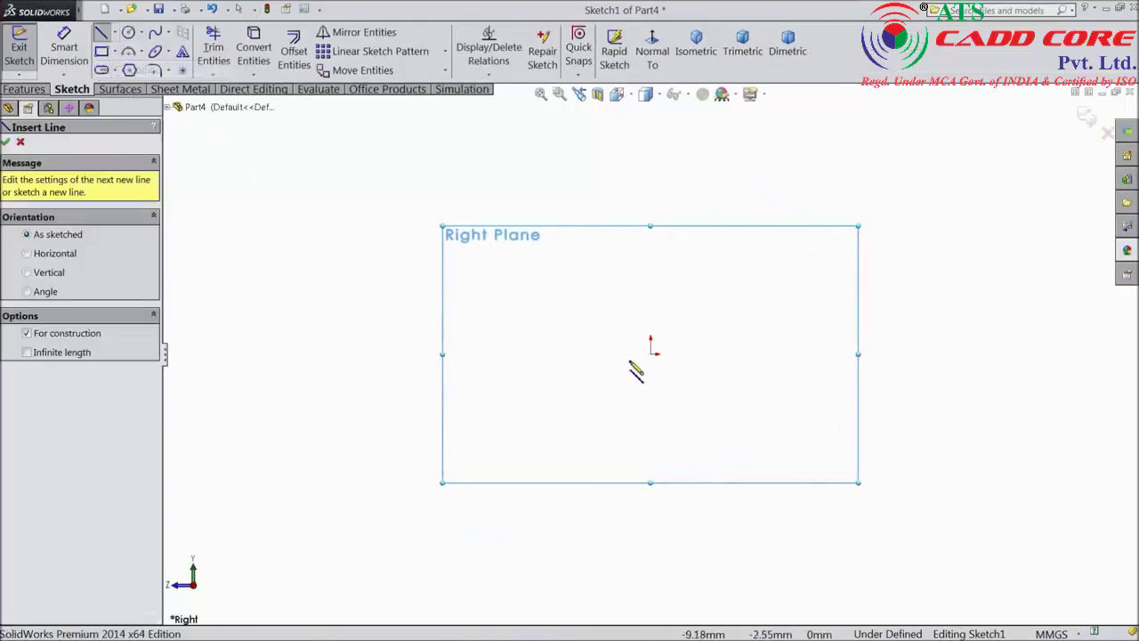
{"action": "left_click", "coordinate": [613, 354]}
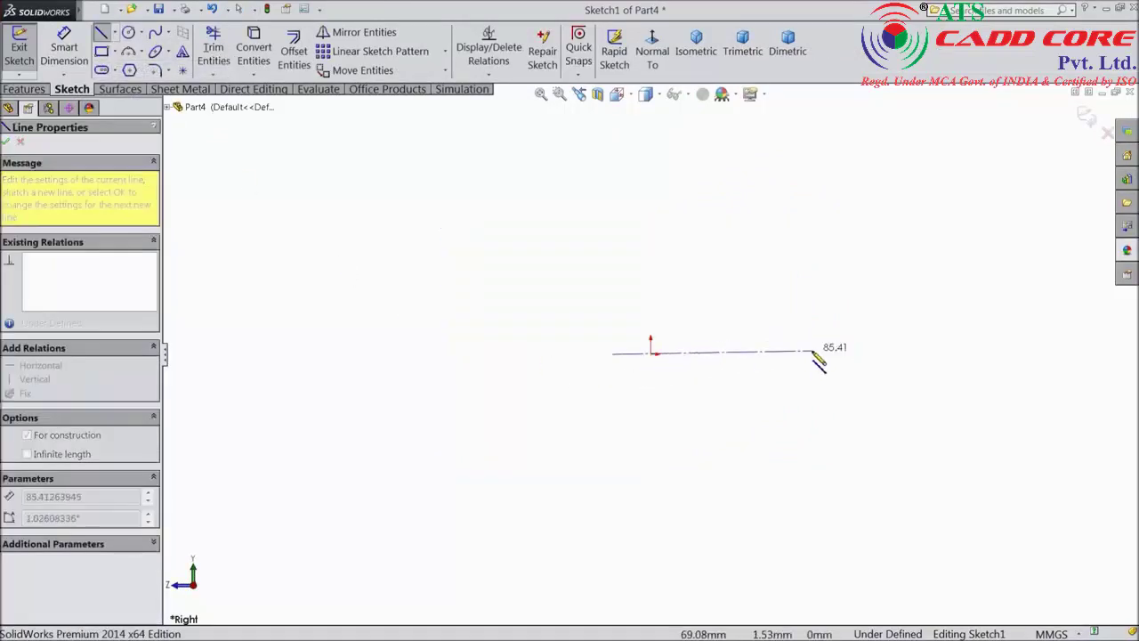
{"action": "left_click", "coordinate": [812, 355]}
{"action": "right_click", "coordinate": [817, 356]}
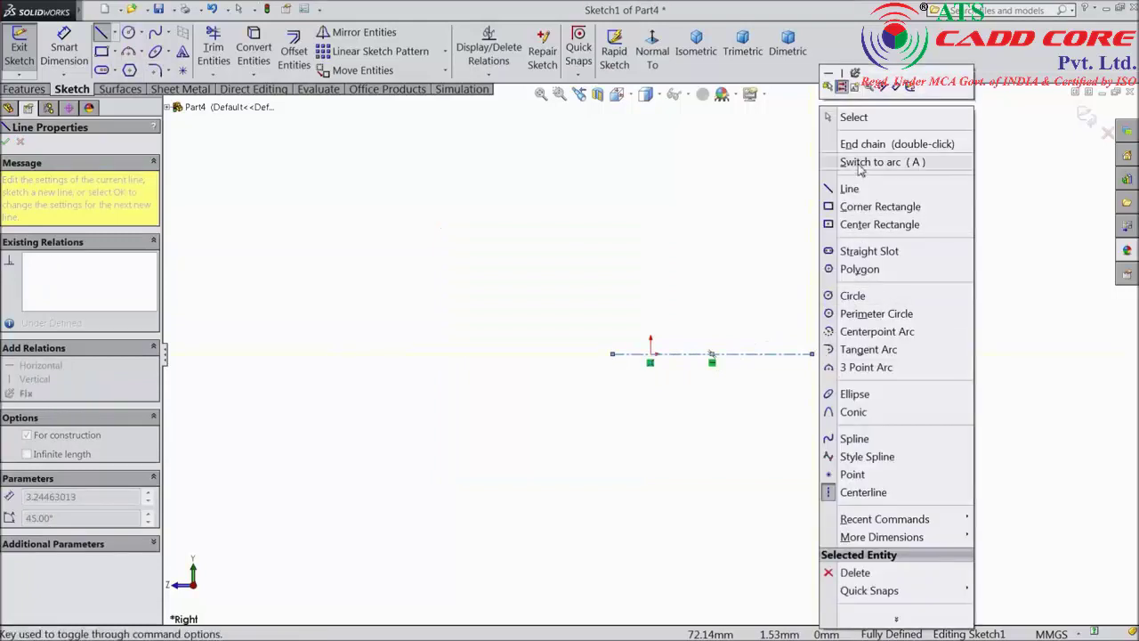
{"action": "left_click", "coordinate": [854, 117]}
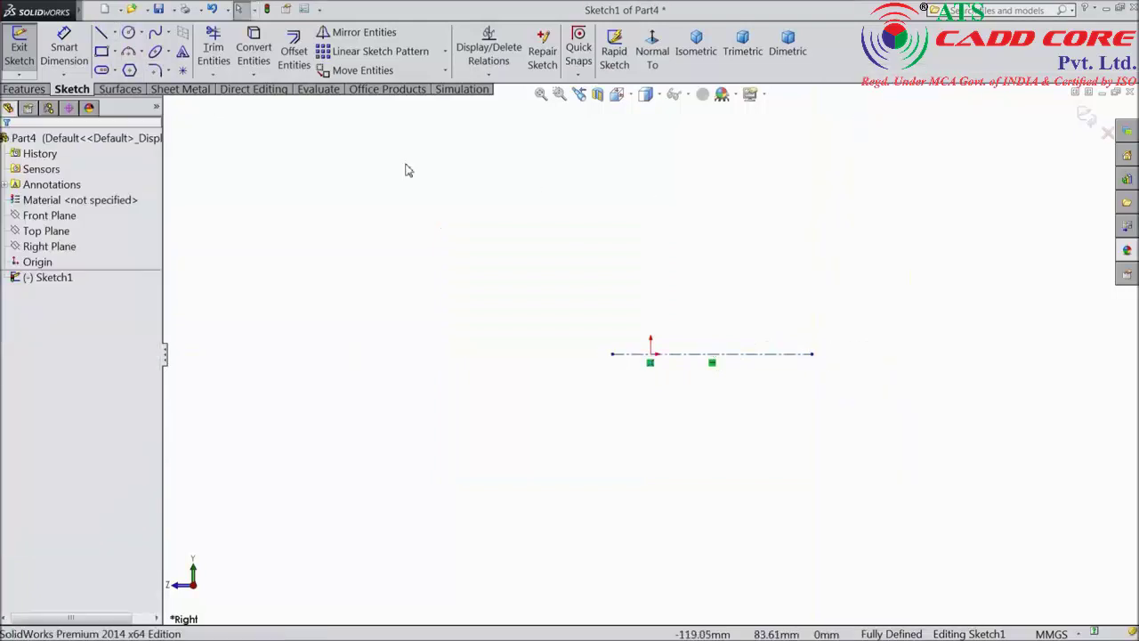
Draw a 160.34 mm vertical line up from the origin and make it construction geometry.
{"action": "left_click", "coordinate": [100, 34]}
{"action": "left_click", "coordinate": [650, 354]}
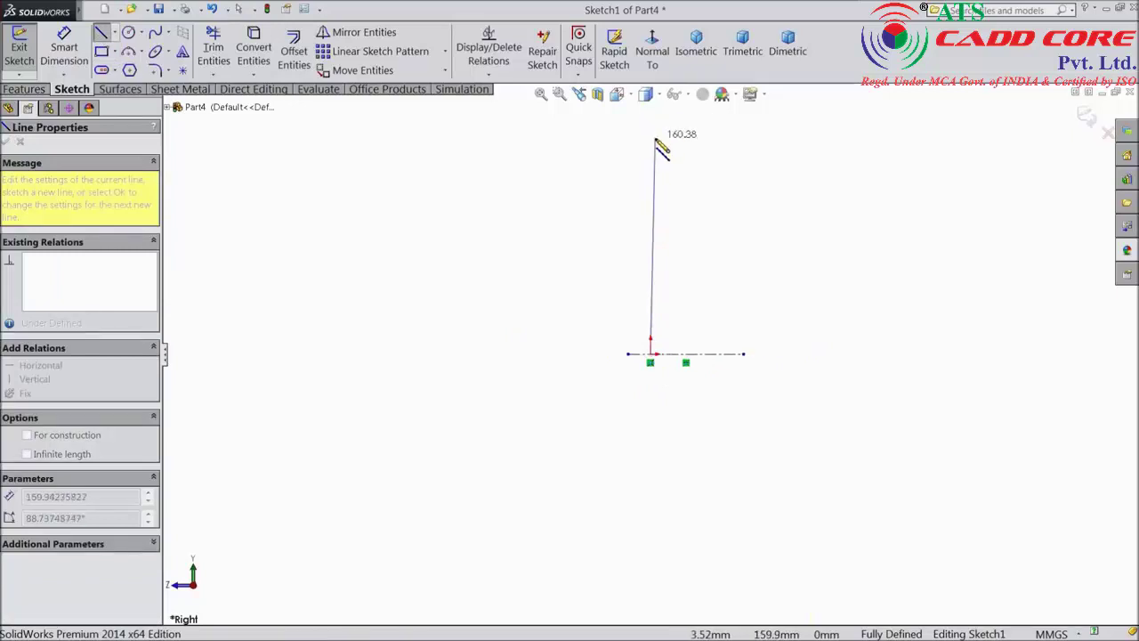
{"action": "left_click", "coordinate": [655, 140]}
{"action": "right_click", "coordinate": [707, 145]}
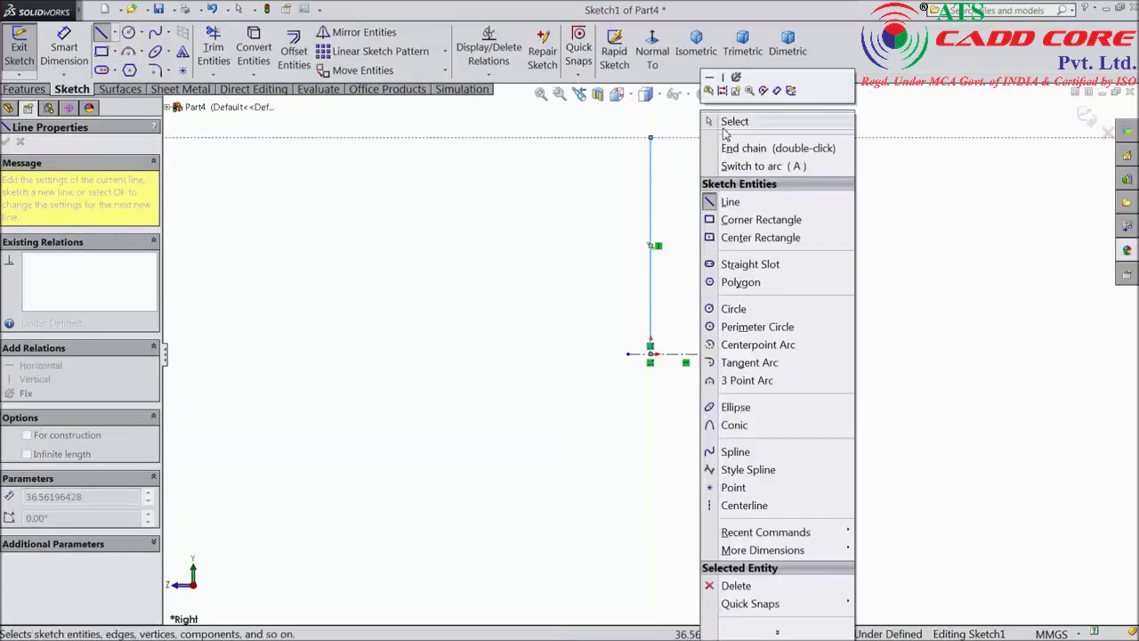
{"action": "left_click", "coordinate": [730, 119]}
{"action": "left_click", "coordinate": [650, 191]}
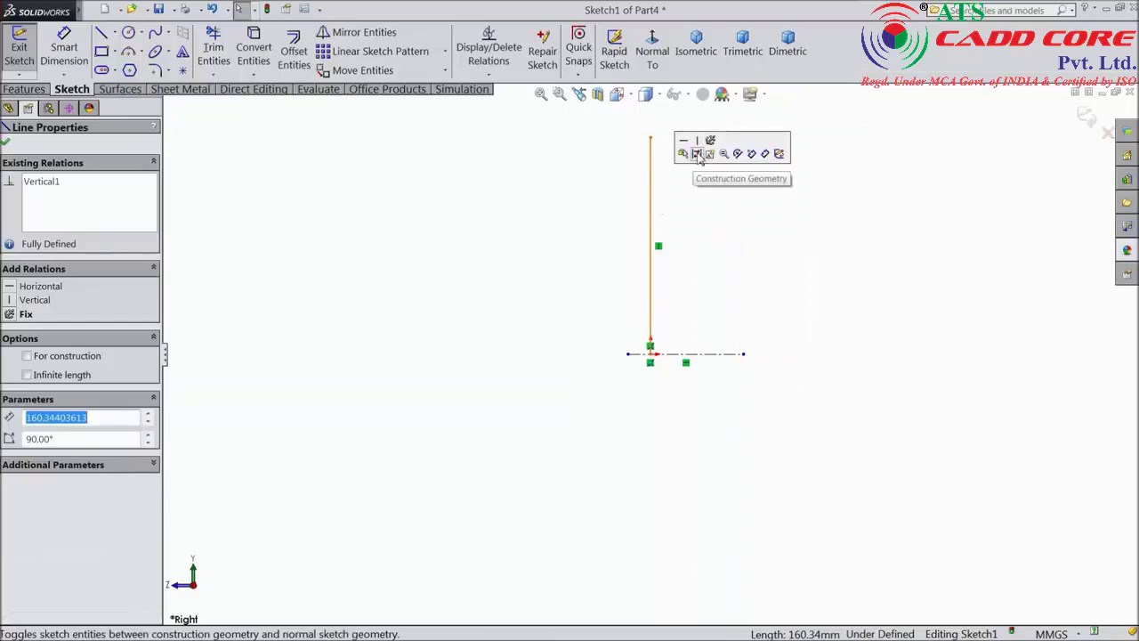
{"action": "left_click", "coordinate": [766, 205]}
{"action": "scroll", "coordinate": [766, 204], "scroll_direction": "down", "scroll_amount": 3}
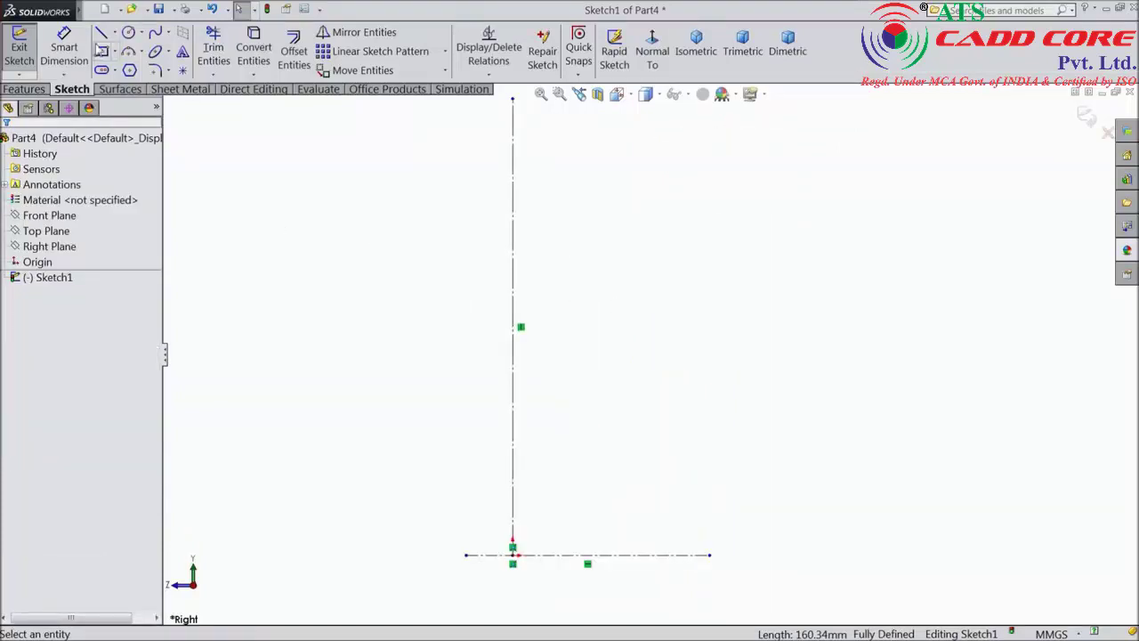
{"action": "left_click", "coordinate": [102, 32]}
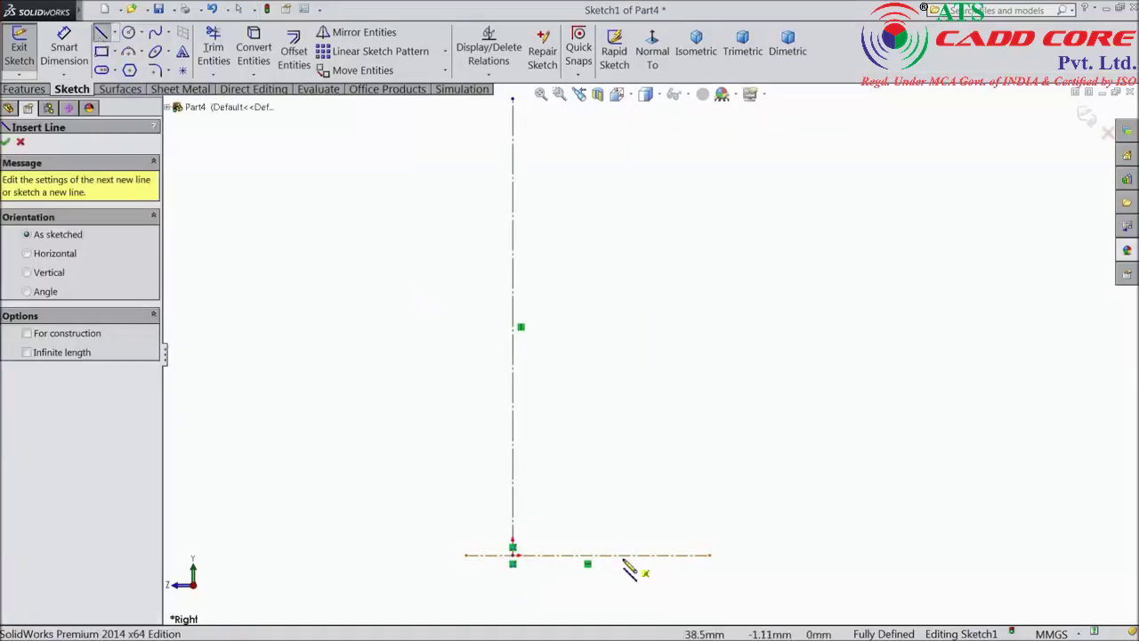
Draw the profile's bottom edge and lower right edge with the lower notch, starting at the origin.
{"action": "left_click", "coordinate": [512, 556]}
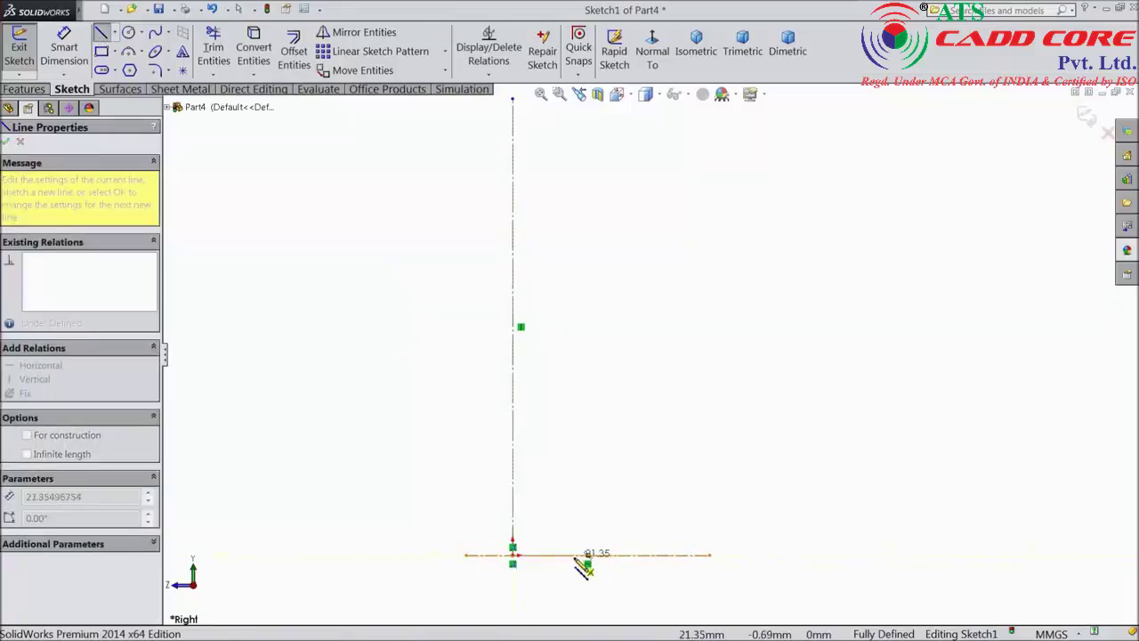
{"action": "left_click", "coordinate": [577, 556]}
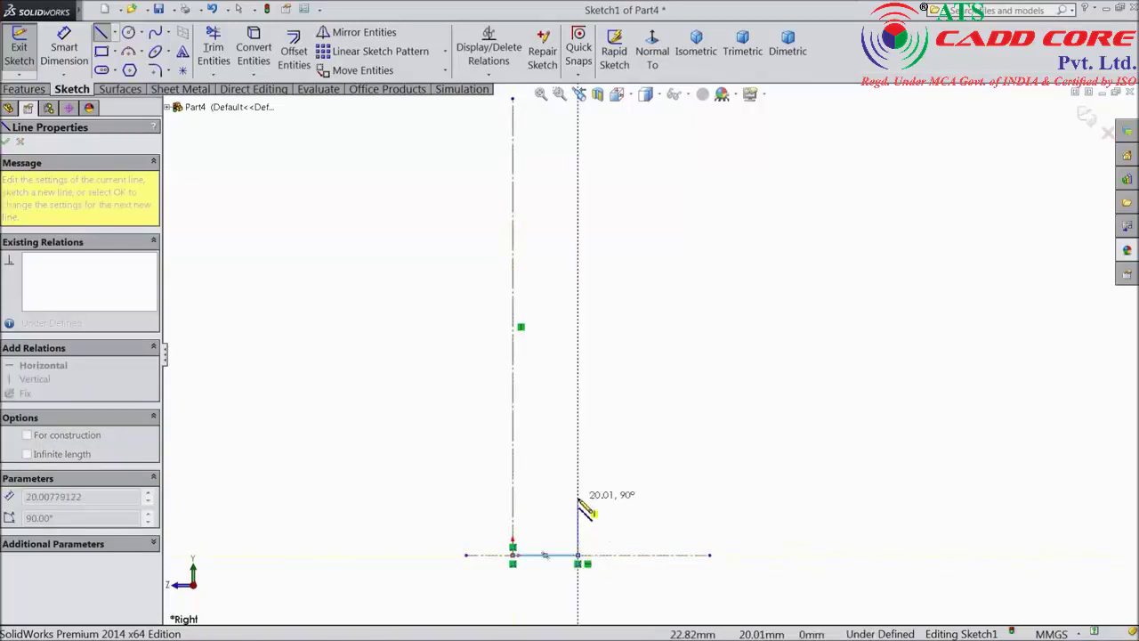
{"action": "left_click", "coordinate": [577, 433]}
{"action": "left_click", "coordinate": [628, 433]}
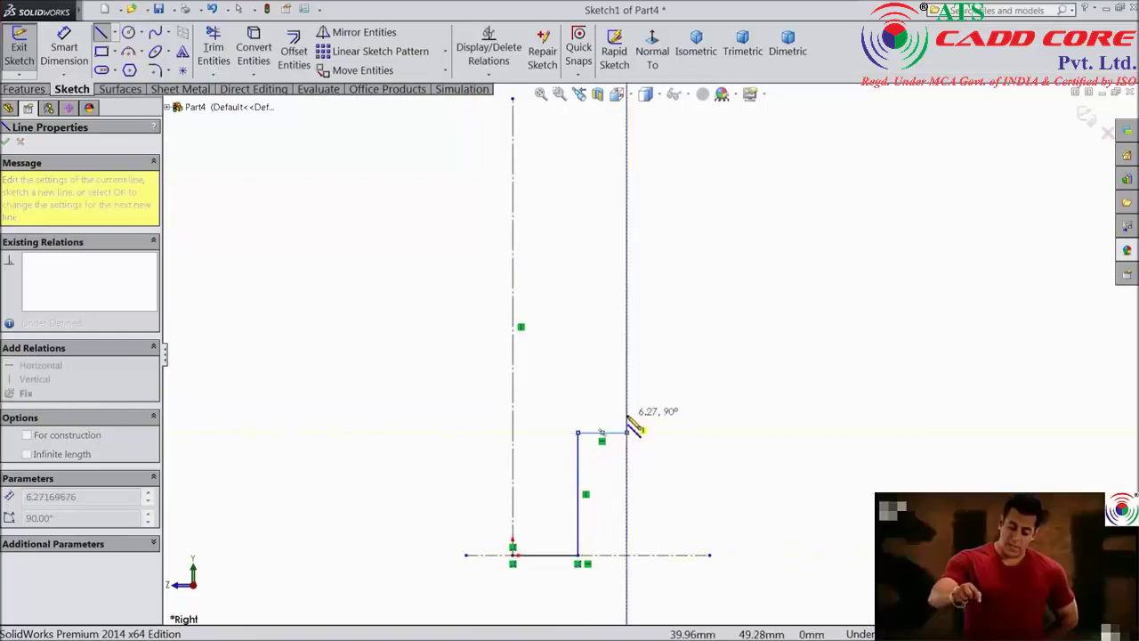
{"action": "left_click", "coordinate": [628, 414]}
{"action": "left_click", "coordinate": [577, 414]}
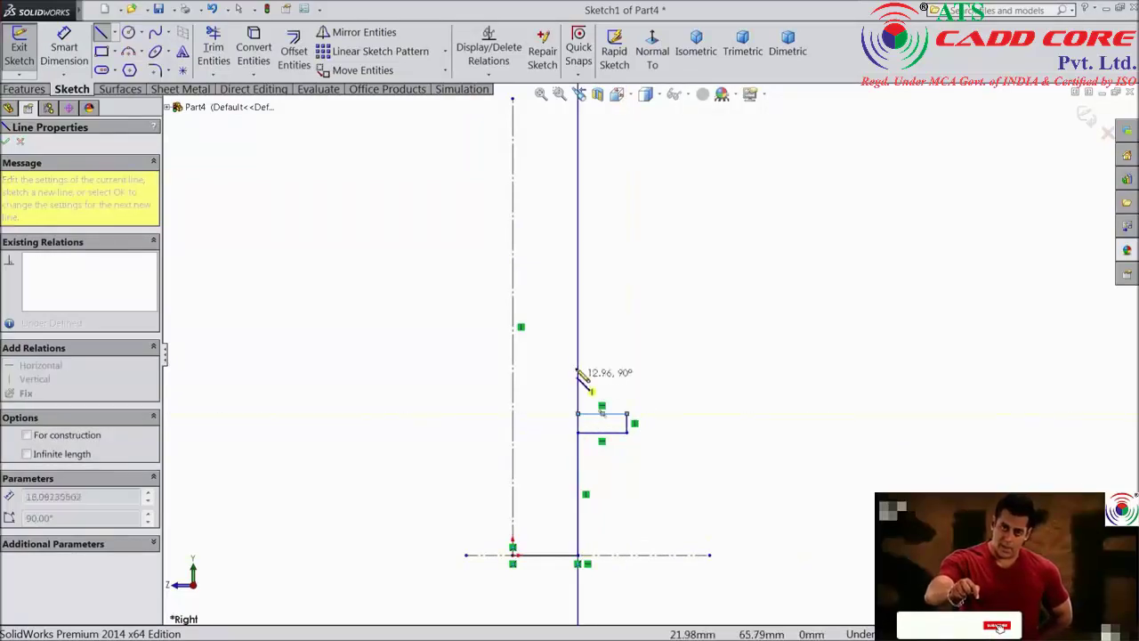
Continue the outline up past the upper notch to the top, then close it along the centerline.
{"action": "left_click", "coordinate": [578, 174]}
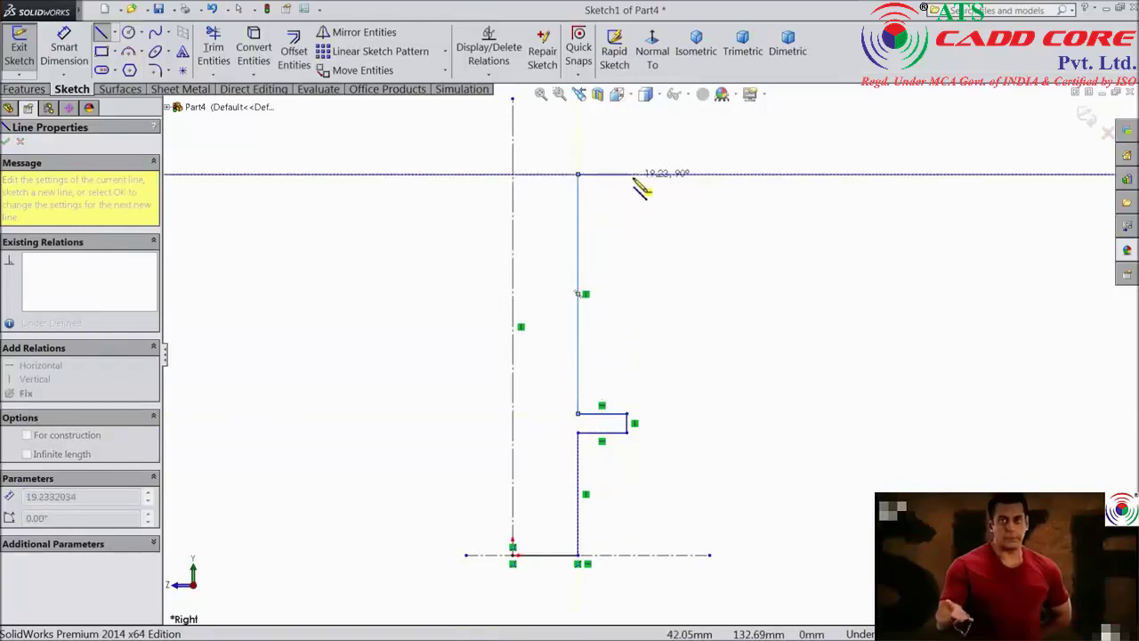
{"action": "left_click", "coordinate": [626, 175]}
{"action": "left_click", "coordinate": [626, 155]}
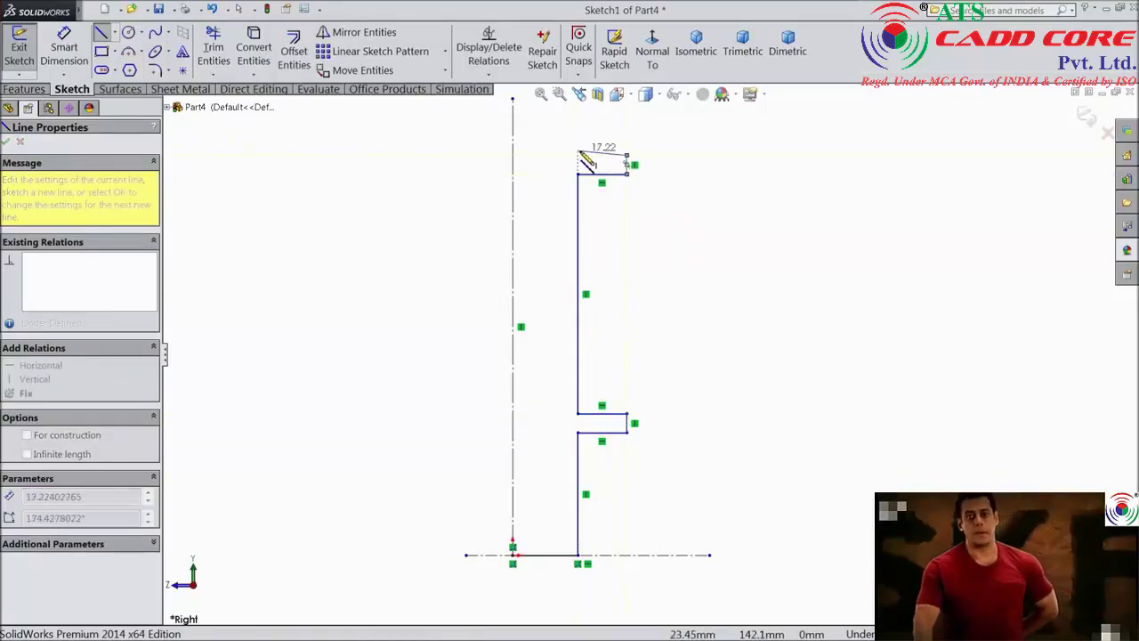
{"action": "left_click", "coordinate": [578, 156]}
{"action": "key", "text": "z"}
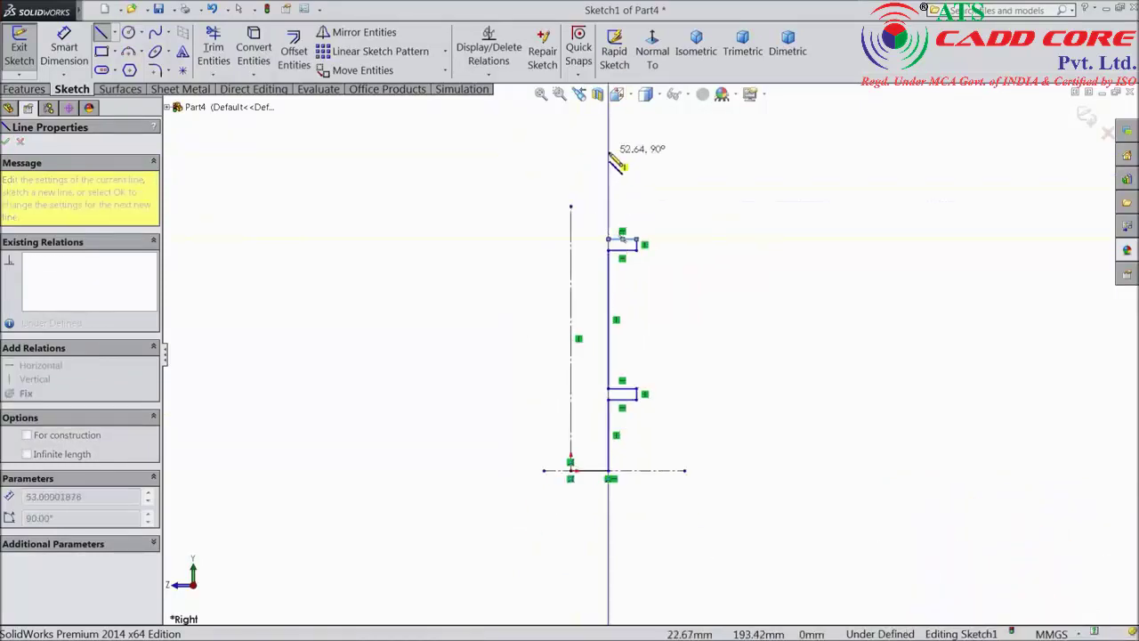
{"action": "left_click", "coordinate": [609, 150]}
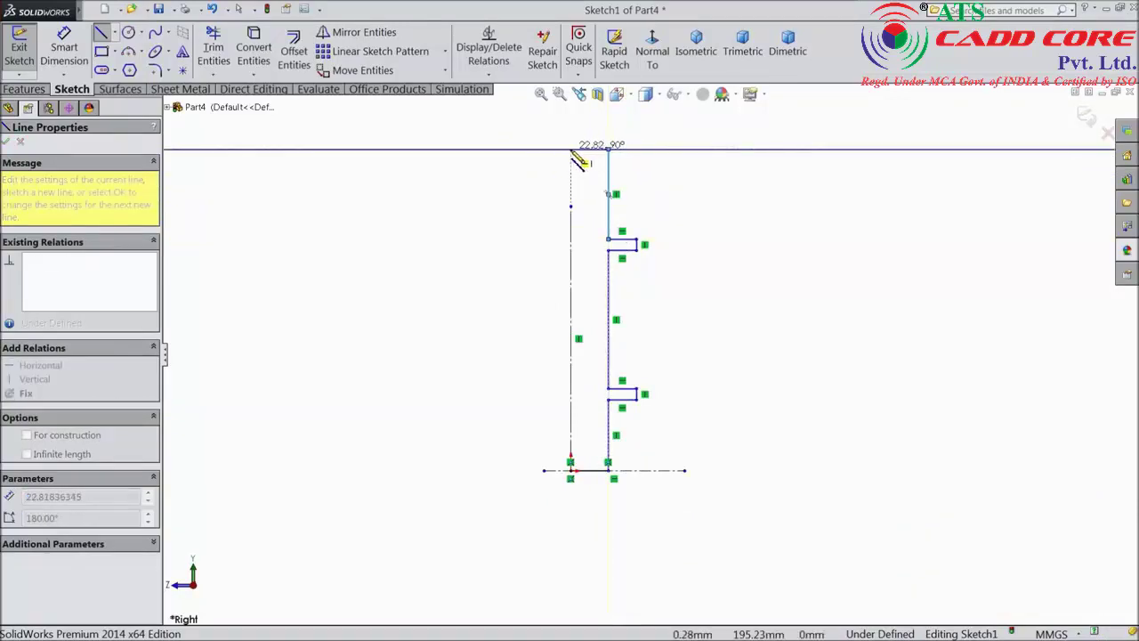
{"action": "left_click", "coordinate": [571, 150]}
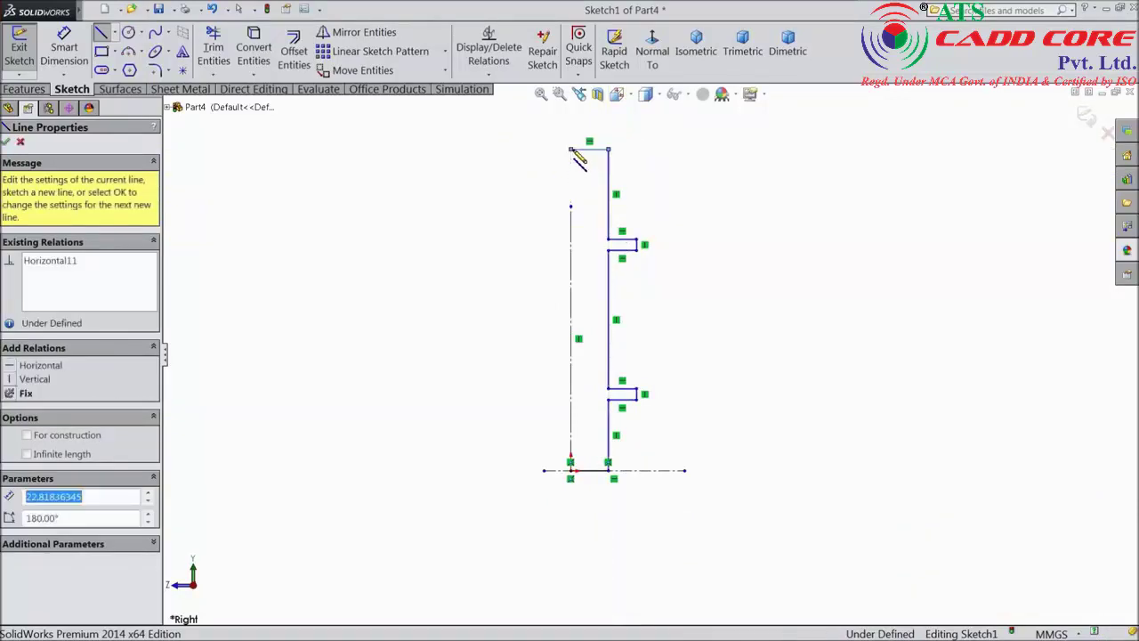
{"action": "left_click", "coordinate": [570, 470]}
{"action": "right_click", "coordinate": [719, 302]}
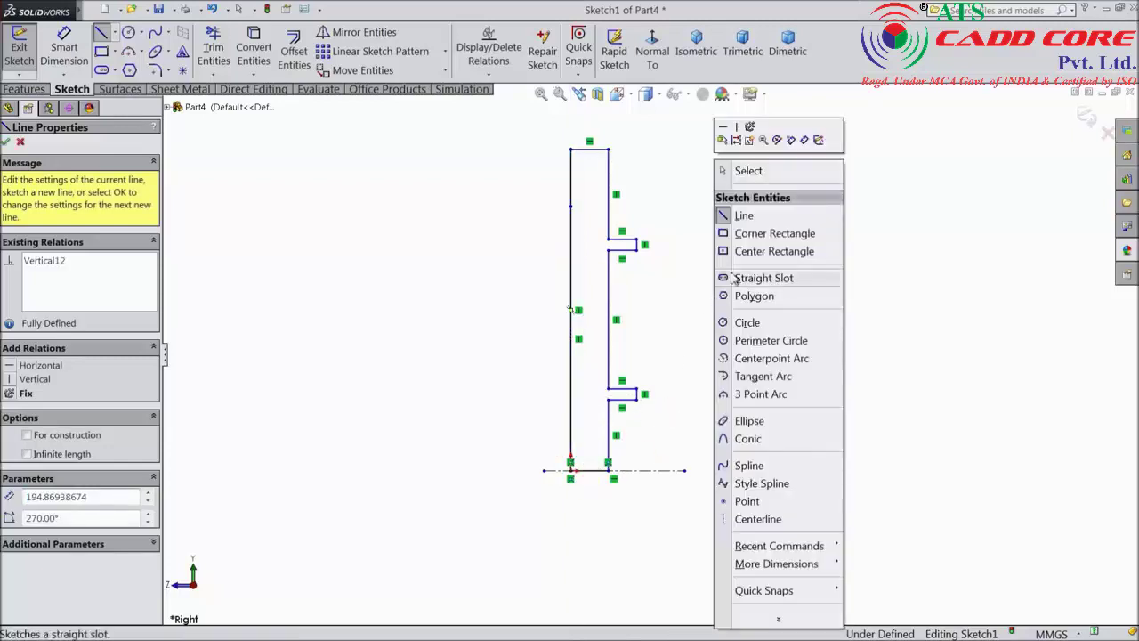
{"action": "left_click", "coordinate": [756, 178]}
{"action": "scroll", "coordinate": [685, 285], "scroll_direction": "down", "scroll_amount": 2}
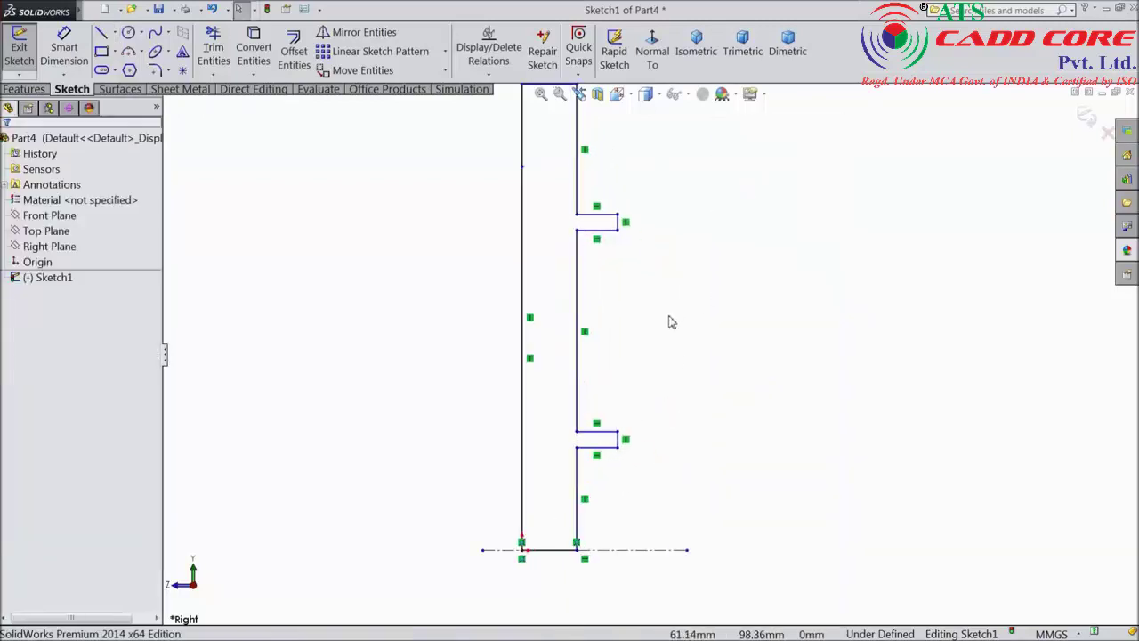
Make the three right-side vertical profile edges collinear.
{"action": "left_click", "coordinate": [579, 200]}
{"action": "left_click", "coordinate": [578, 270], "text": "ctrl"}
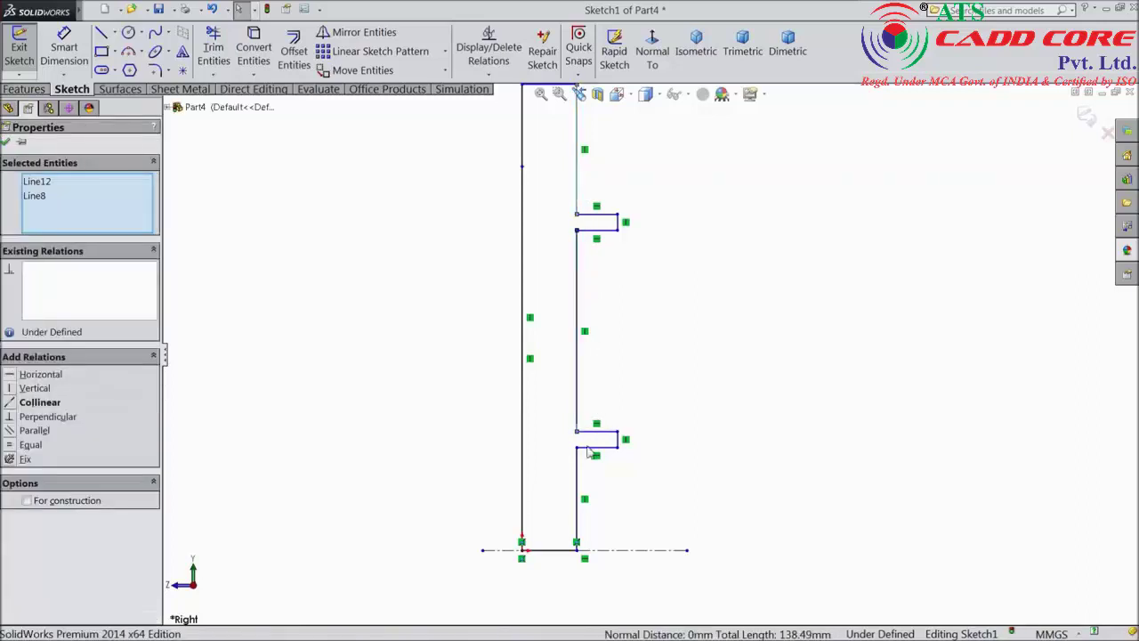
{"action": "left_click", "coordinate": [577, 485], "text": "ctrl"}
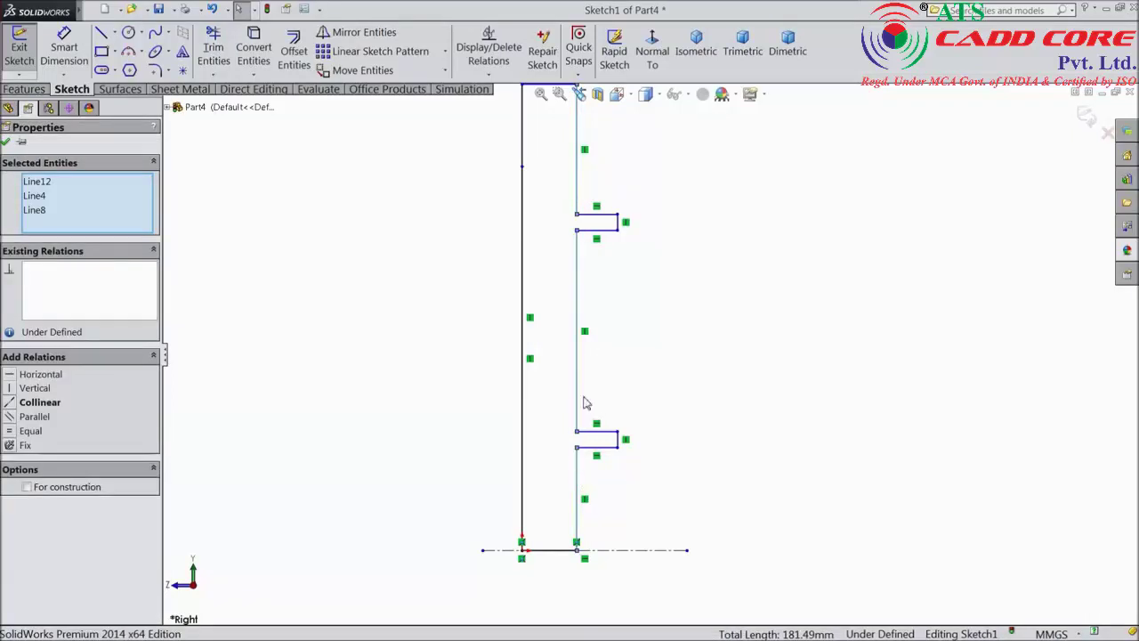
{"action": "left_click", "coordinate": [26, 405]}
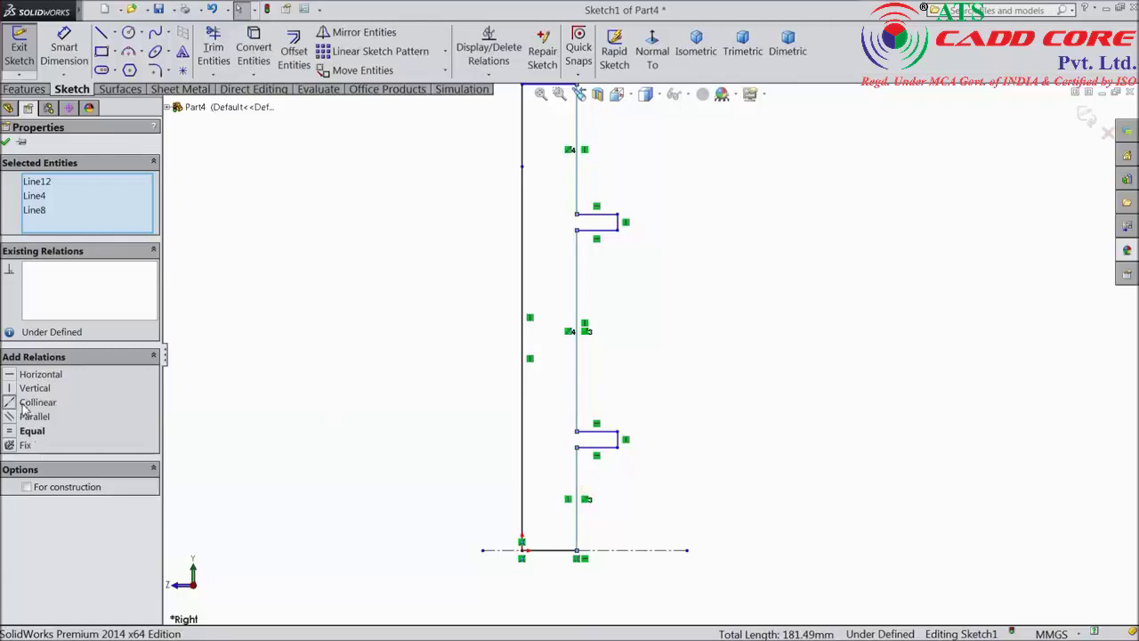
Make the two notches' short outer edges collinear and equal in length.
{"action": "left_click", "coordinate": [619, 225]}
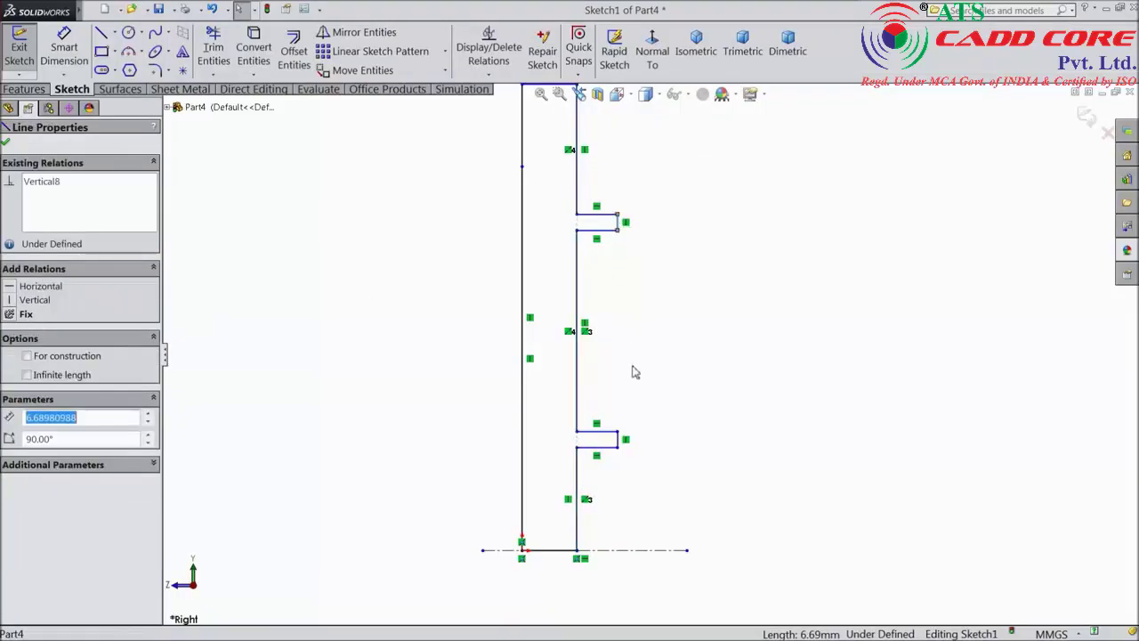
{"action": "left_click", "coordinate": [619, 442], "text": "ctrl"}
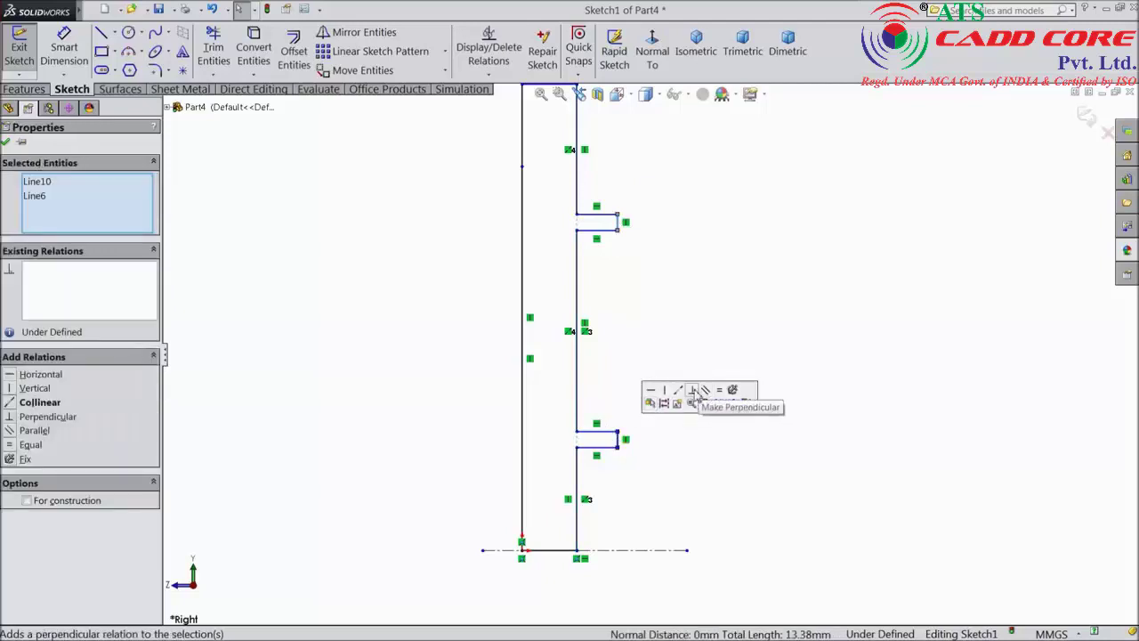
{"action": "left_click", "coordinate": [685, 394]}
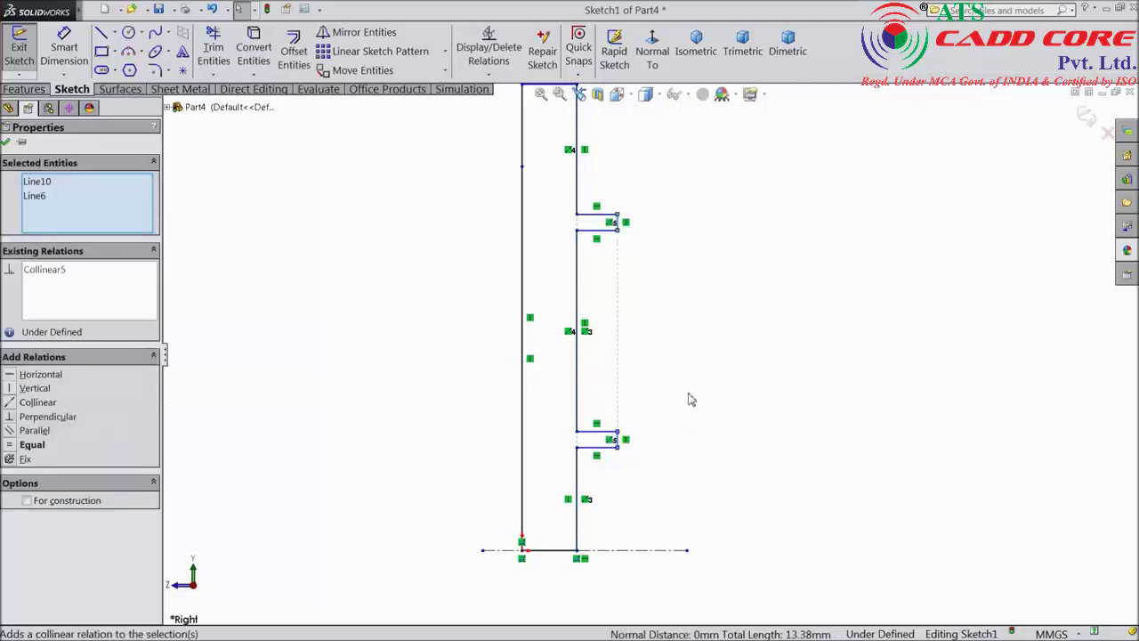
{"action": "left_click", "coordinate": [11, 446]}
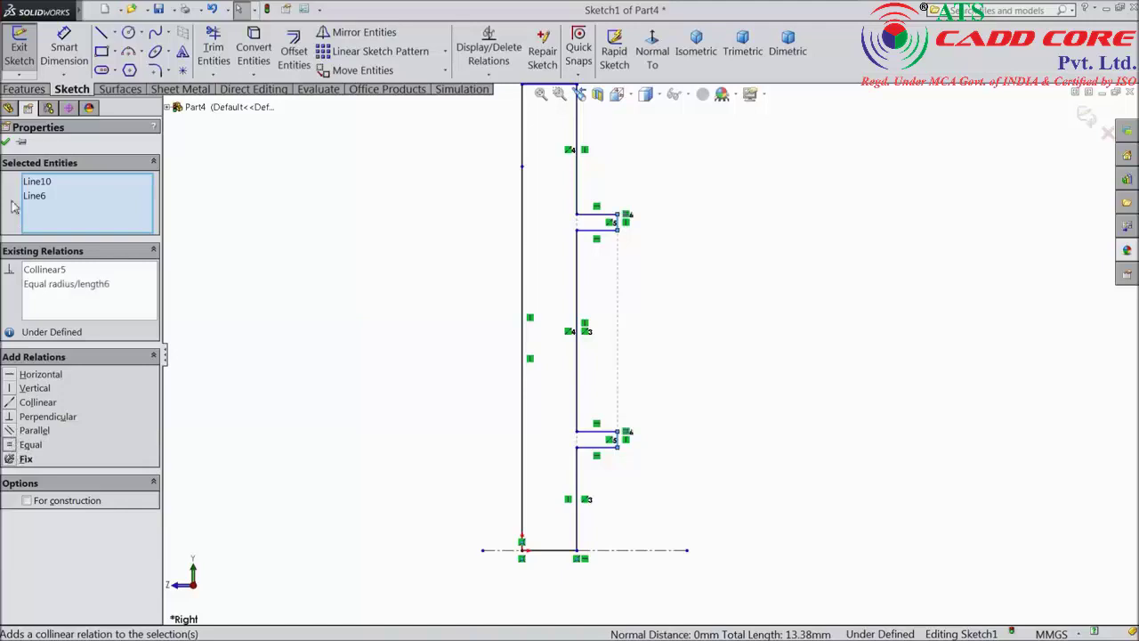
{"action": "left_click", "coordinate": [7, 144]}
{"action": "left_click", "coordinate": [64, 49]}
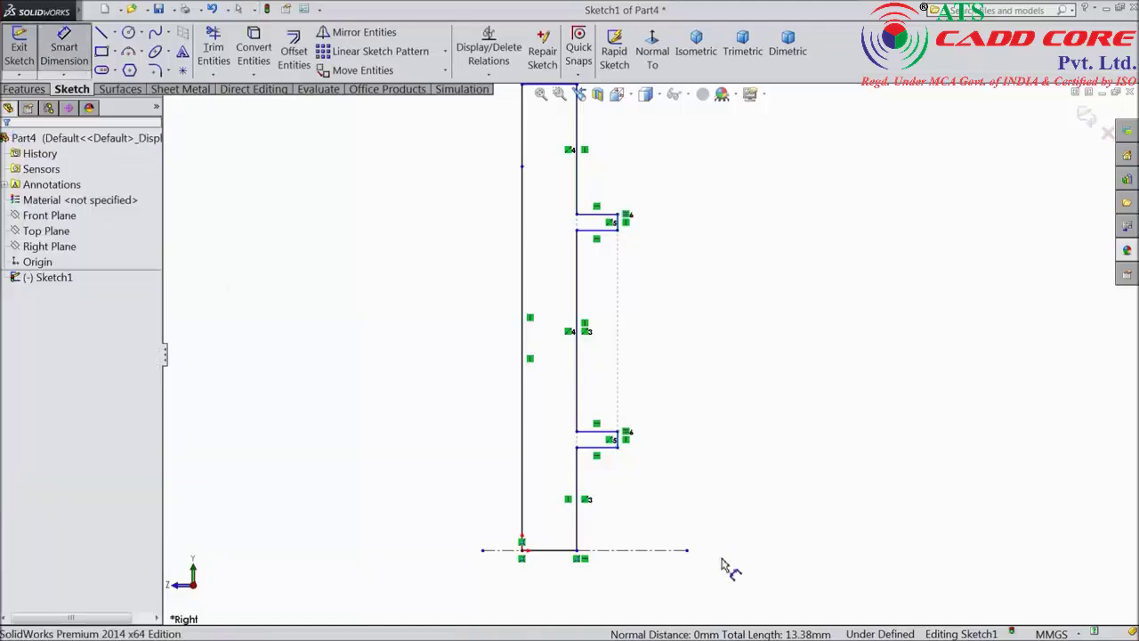
Dimension the bottom width to 12 mm and the lower right edge to 26 mm.
{"action": "left_click", "coordinate": [534, 550]}
{"action": "left_click", "coordinate": [547, 589]}
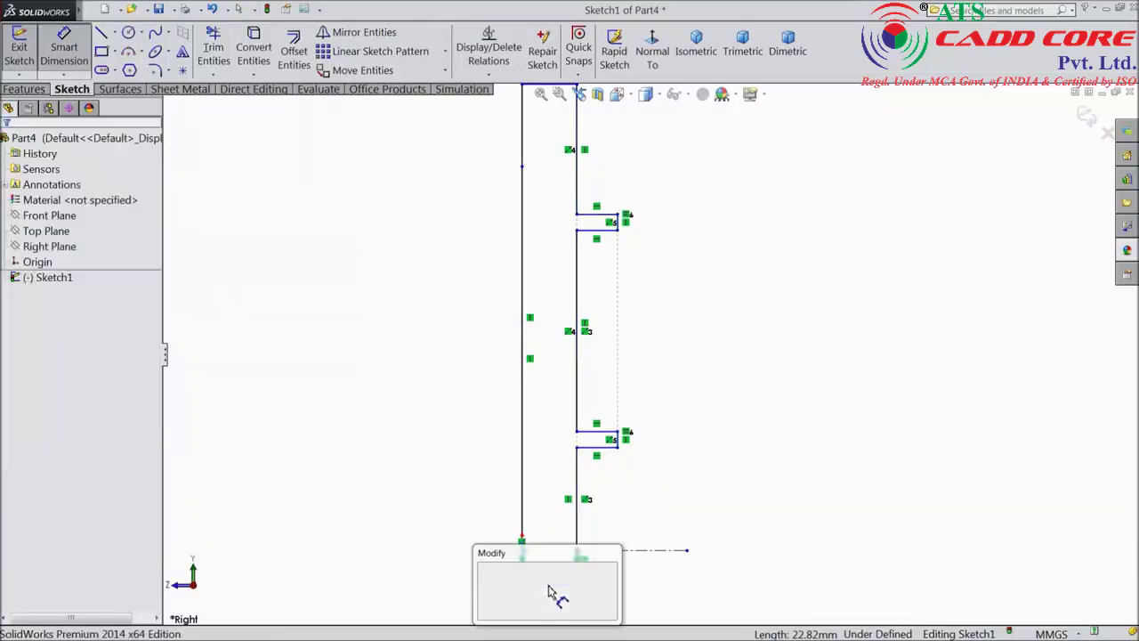
{"action": "type", "text": "12"}
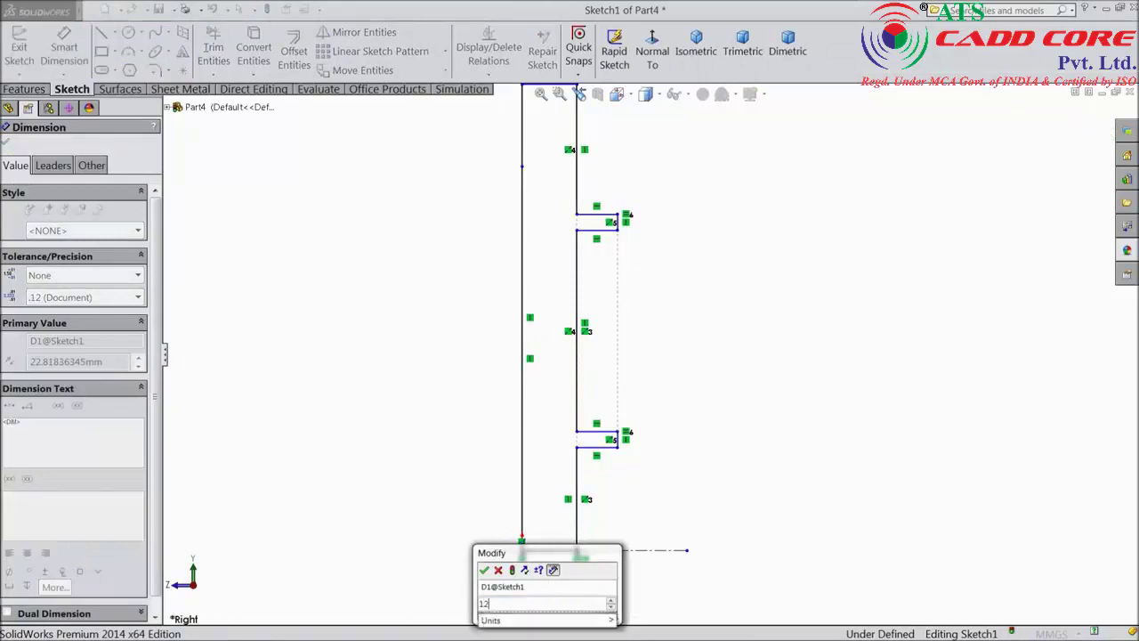
{"action": "key", "text": "Return"}
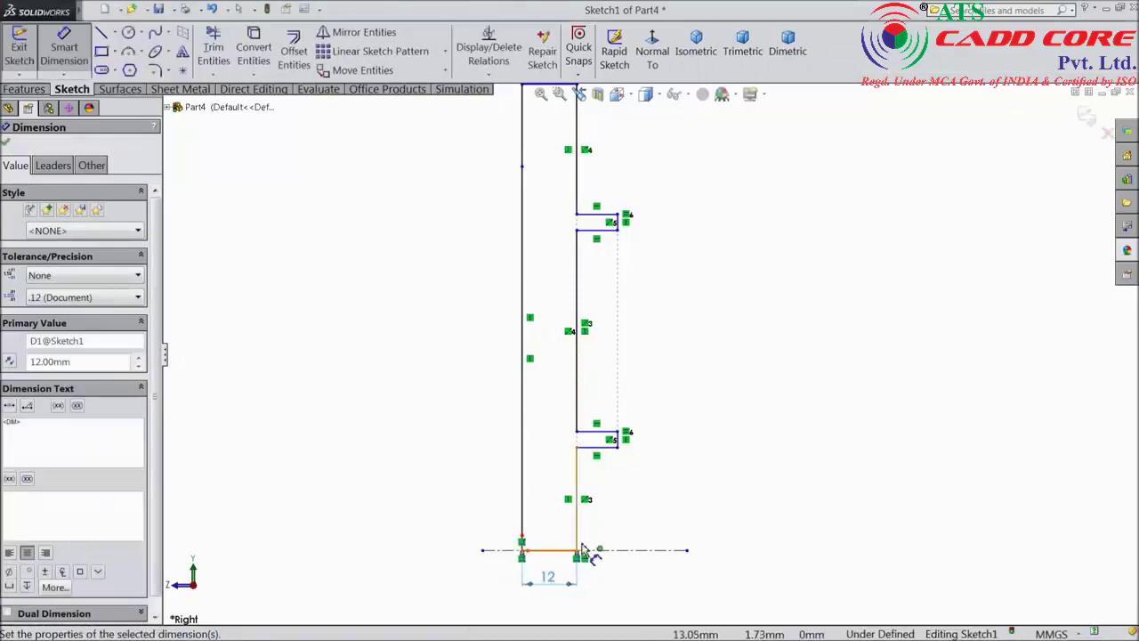
{"action": "left_click", "coordinate": [578, 506]}
{"action": "left_click", "coordinate": [715, 507]}
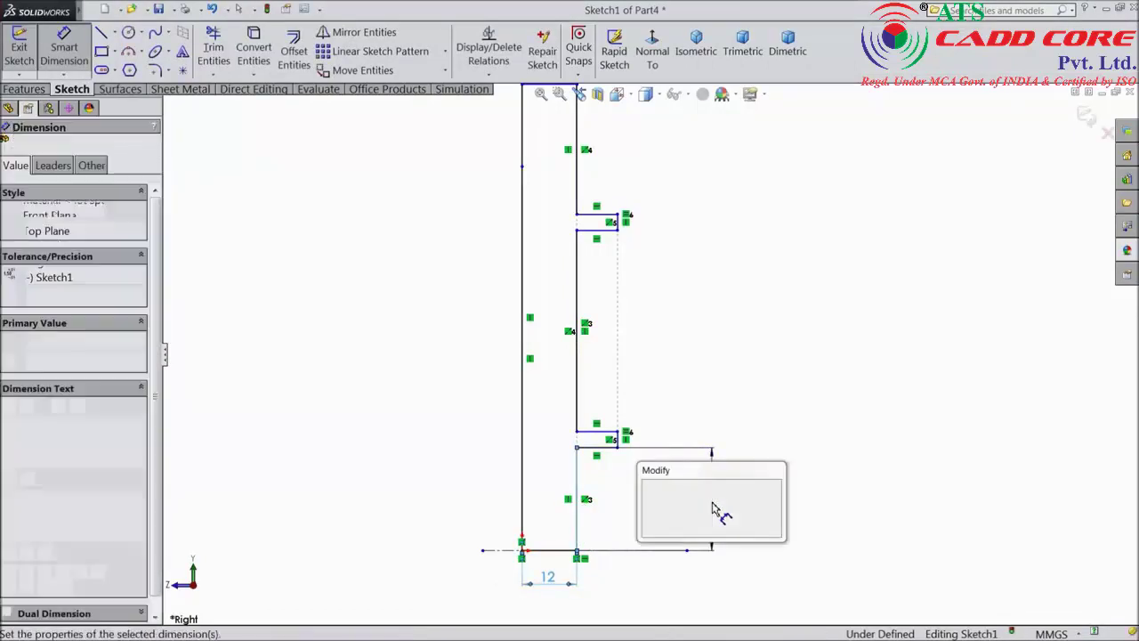
{"action": "type", "text": "26"}
{"action": "left_click", "coordinate": [648, 487]}
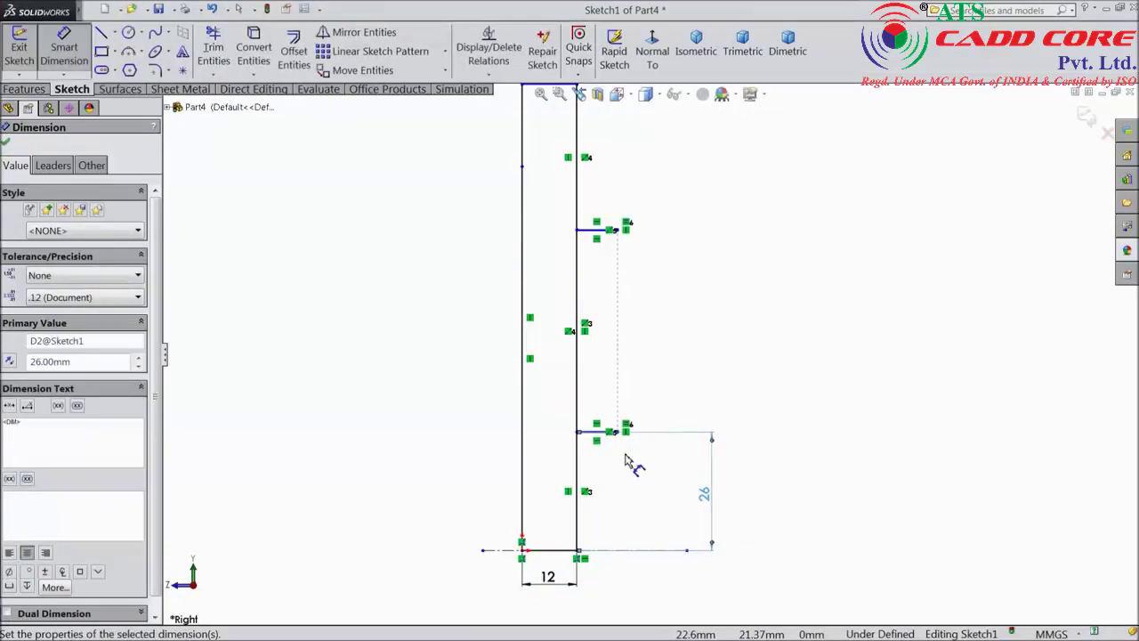
Dimension the notch's short edge to 3 mm and the long vertical line to 52 mm.
{"action": "scroll", "coordinate": [626, 460], "scroll_direction": "down", "scroll_amount": 5}
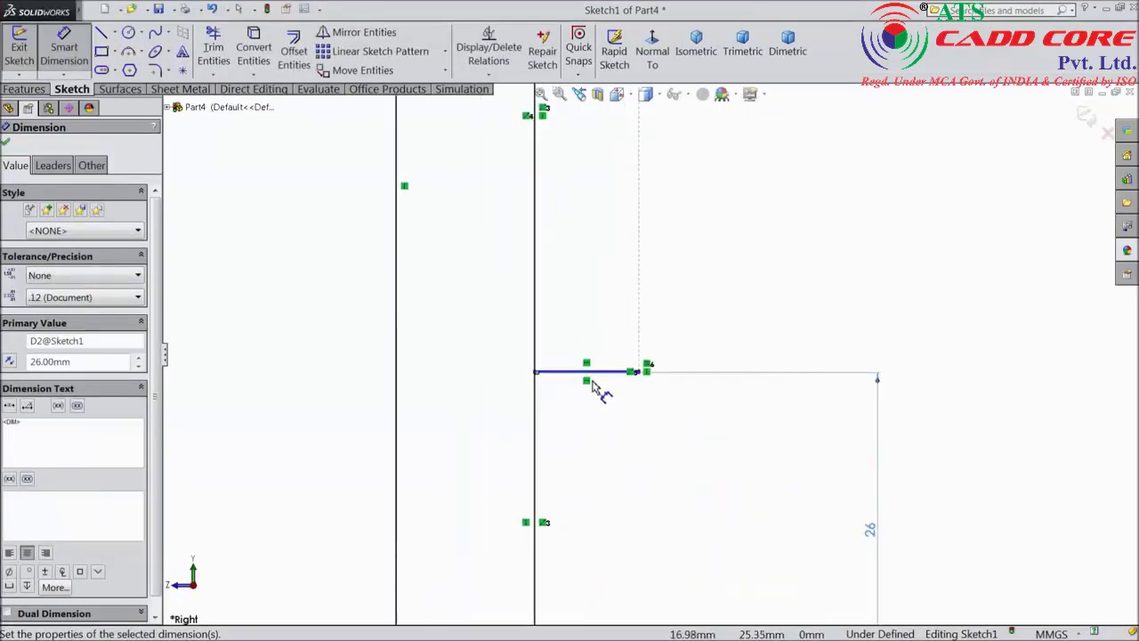
{"action": "scroll", "coordinate": [595, 389], "scroll_direction": "down", "scroll_amount": 4}
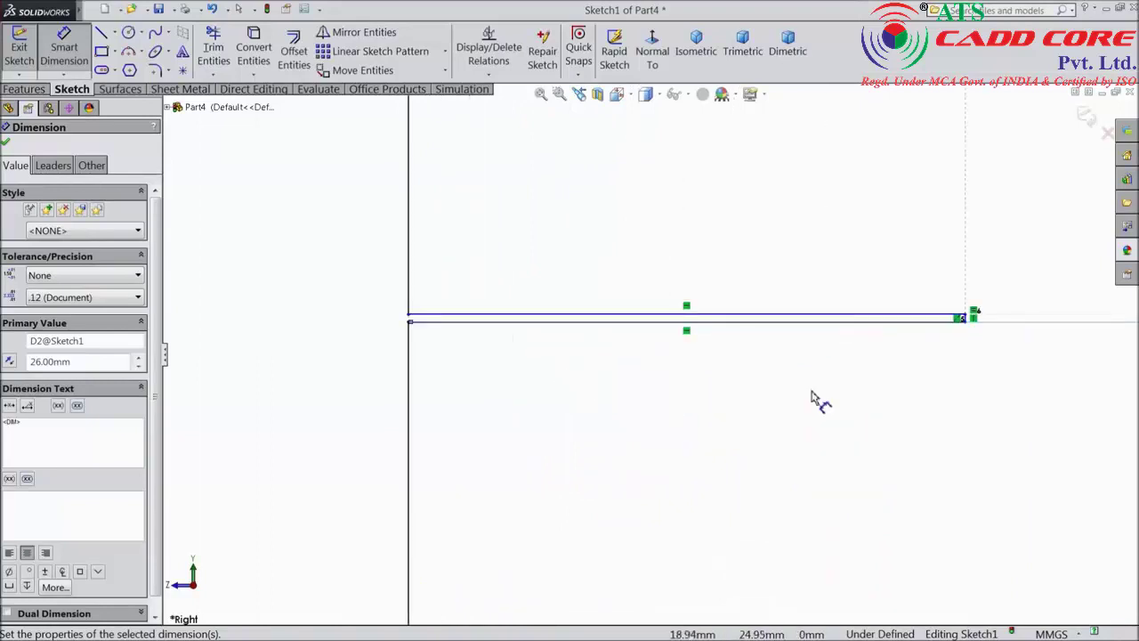
{"action": "scroll", "coordinate": [982, 348], "scroll_direction": "down", "scroll_amount": 3}
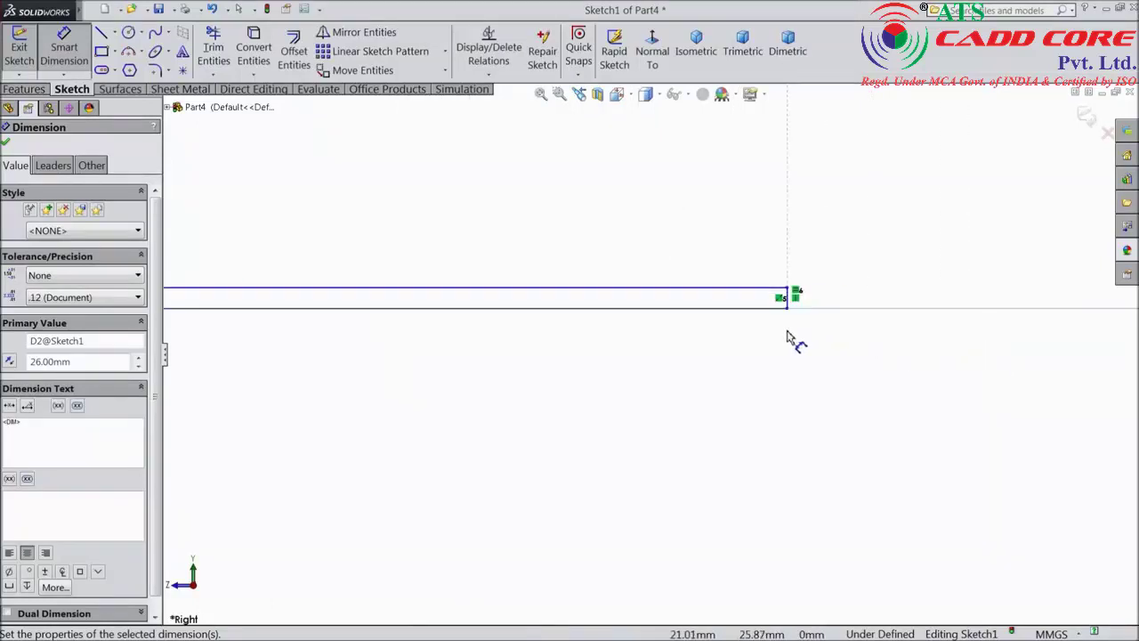
{"action": "left_click", "coordinate": [788, 298]}
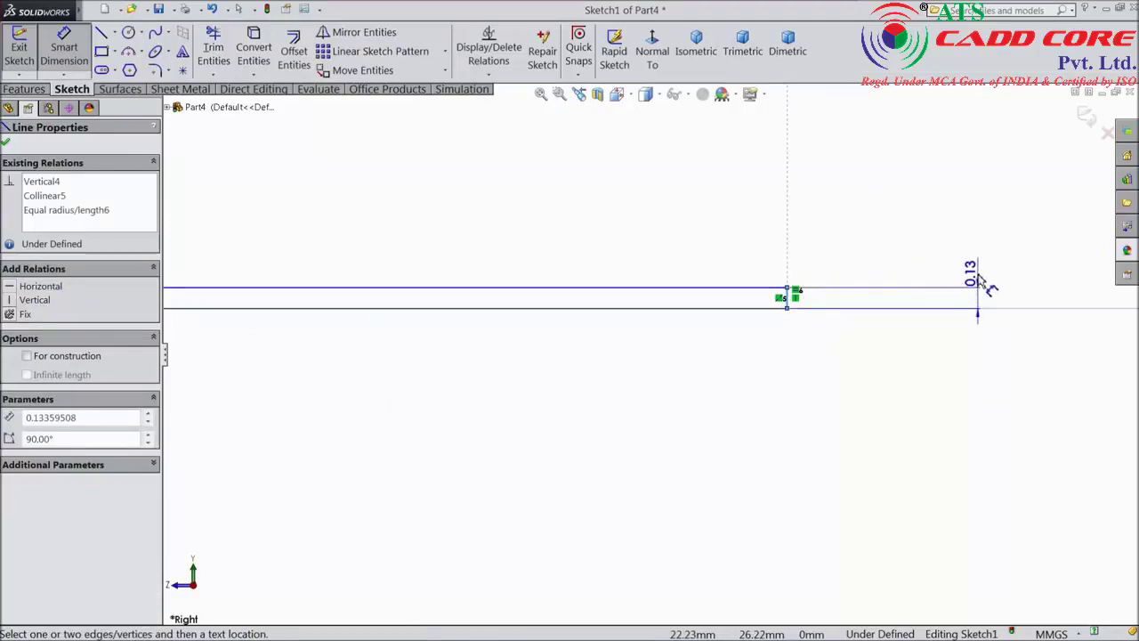
{"action": "left_click", "coordinate": [979, 281]}
{"action": "type", "text": "3"}
{"action": "left_click", "coordinate": [914, 261]}
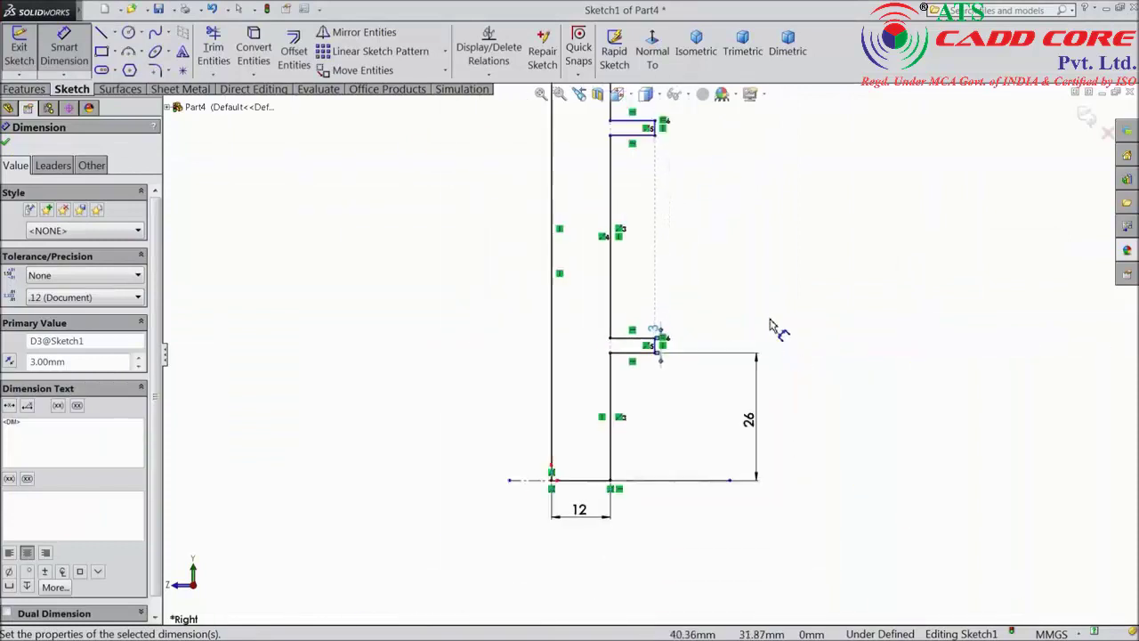
{"action": "scroll", "coordinate": [641, 249], "scroll_direction": "down", "scroll_amount": 2}
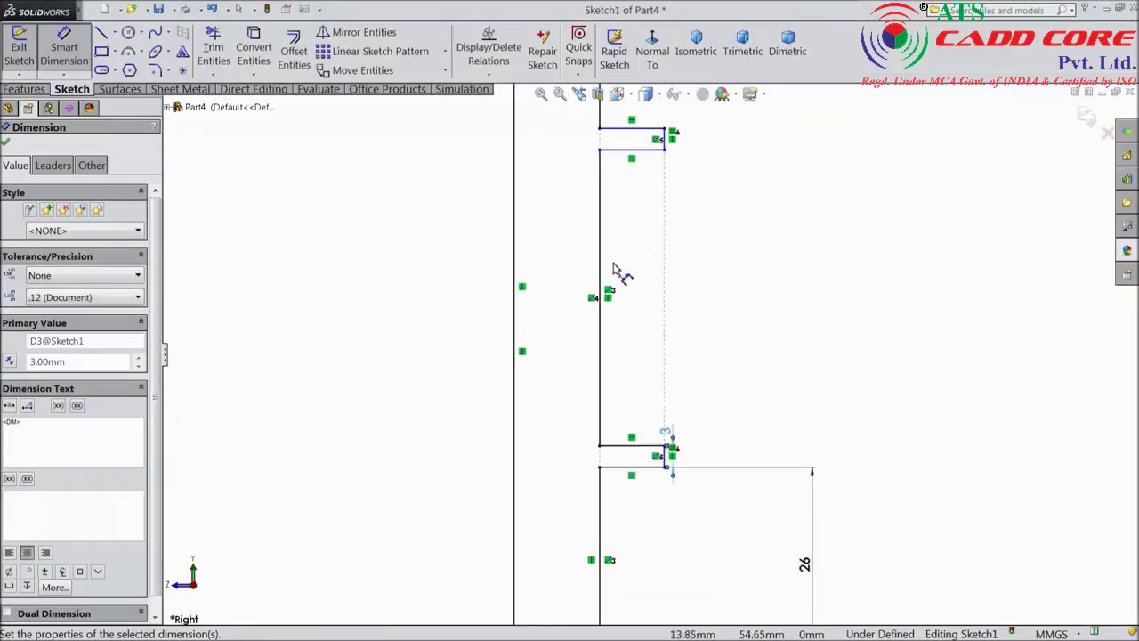
{"action": "scroll", "coordinate": [614, 269], "scroll_direction": "up", "scroll_amount": 3}
{"action": "left_click", "coordinate": [627, 203]}
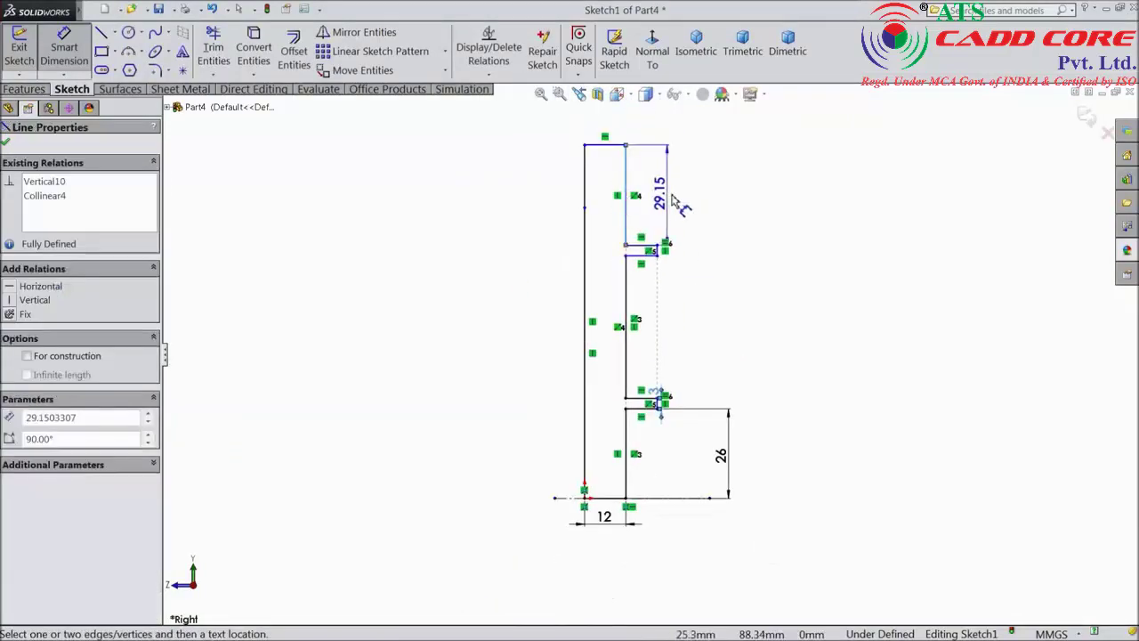
{"action": "left_click", "coordinate": [720, 200]}
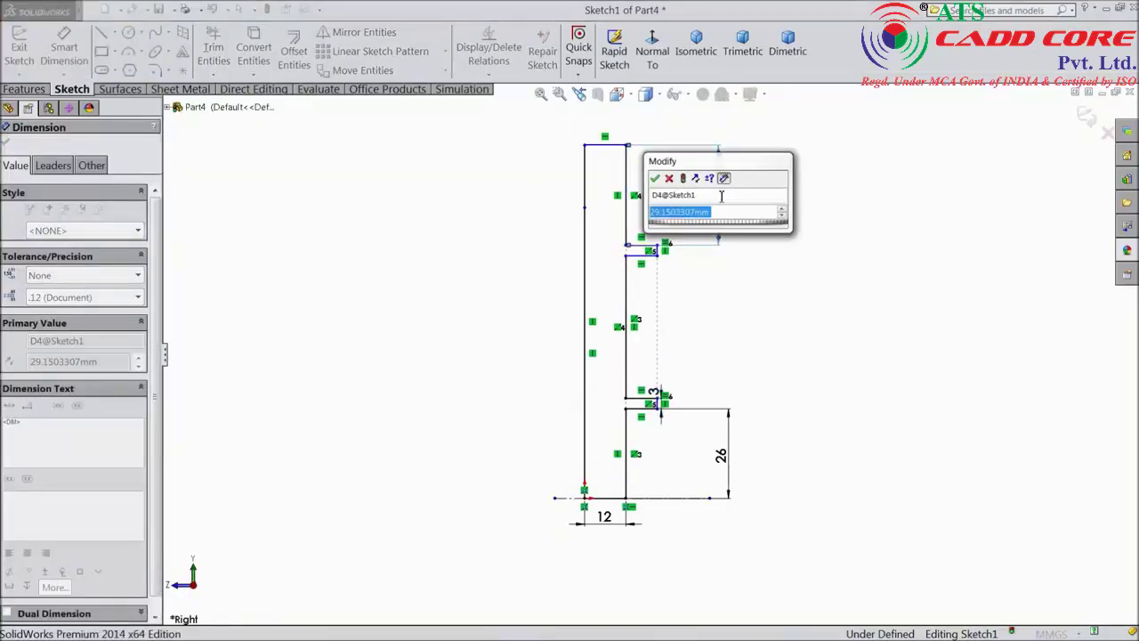
{"action": "type", "text": "52"}
{"action": "key", "text": "Return"}
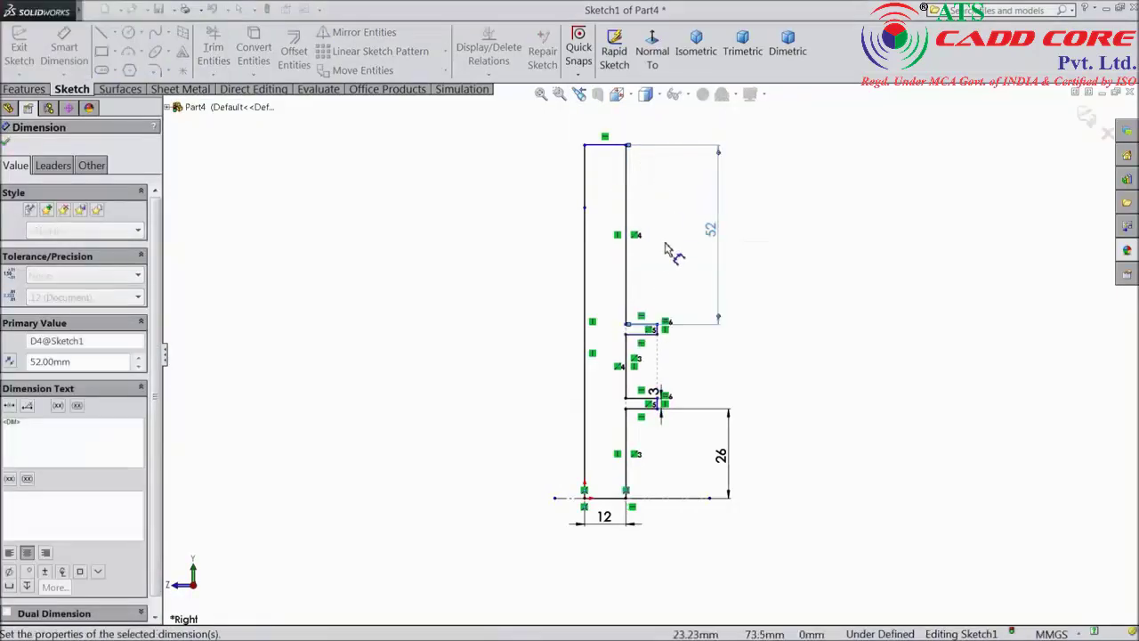
Dimension the next vertical line to 100 mm and the offset between lines to 19 mm.
{"action": "scroll", "coordinate": [673, 381], "scroll_direction": "down", "scroll_amount": 1}
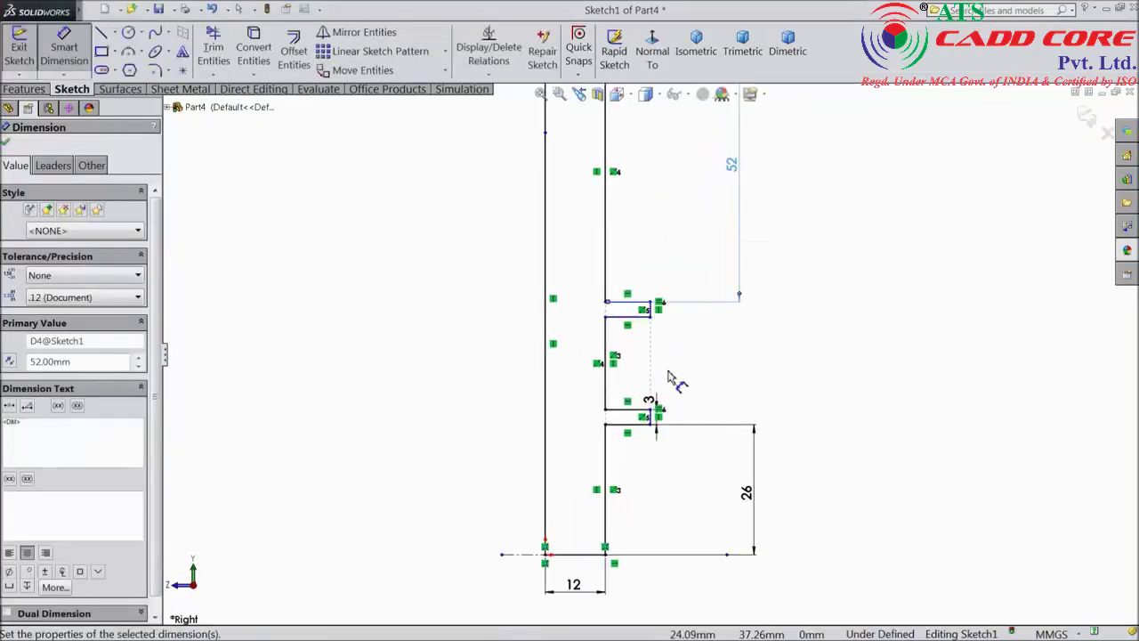
{"action": "left_click", "coordinate": [607, 369]}
{"action": "left_click", "coordinate": [737, 369]}
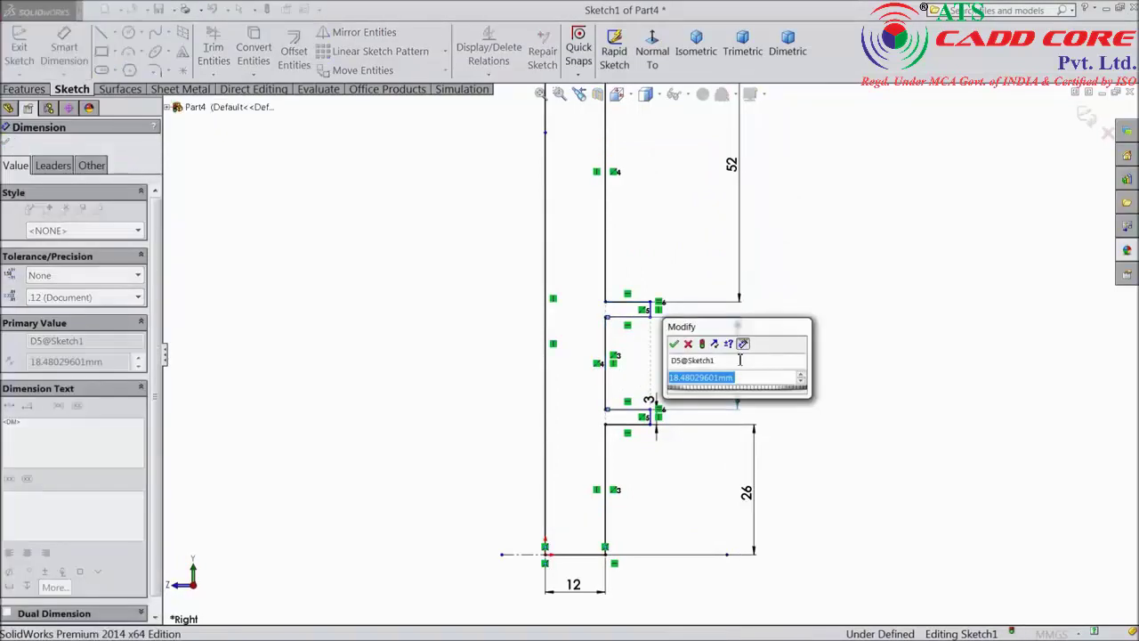
{"action": "type", "text": "100"}
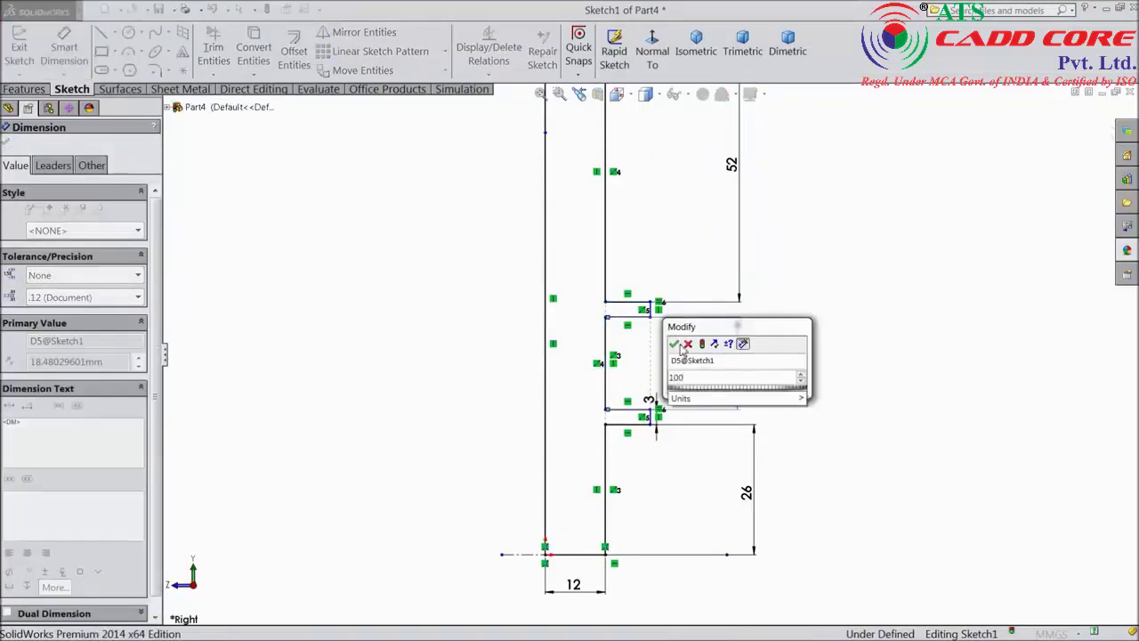
{"action": "left_click", "coordinate": [678, 346]}
{"action": "scroll", "coordinate": [683, 328], "scroll_direction": "up", "scroll_amount": 4}
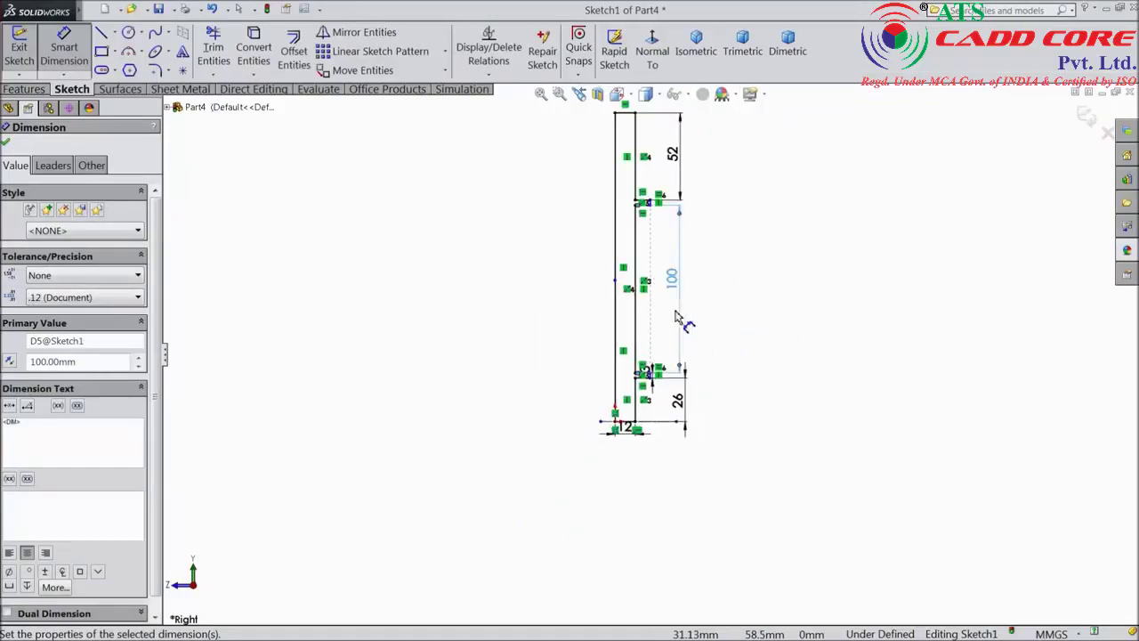
{"action": "scroll", "coordinate": [672, 312], "scroll_direction": "down", "scroll_amount": 2}
{"action": "scroll", "coordinate": [641, 319], "scroll_direction": "down", "scroll_amount": 3}
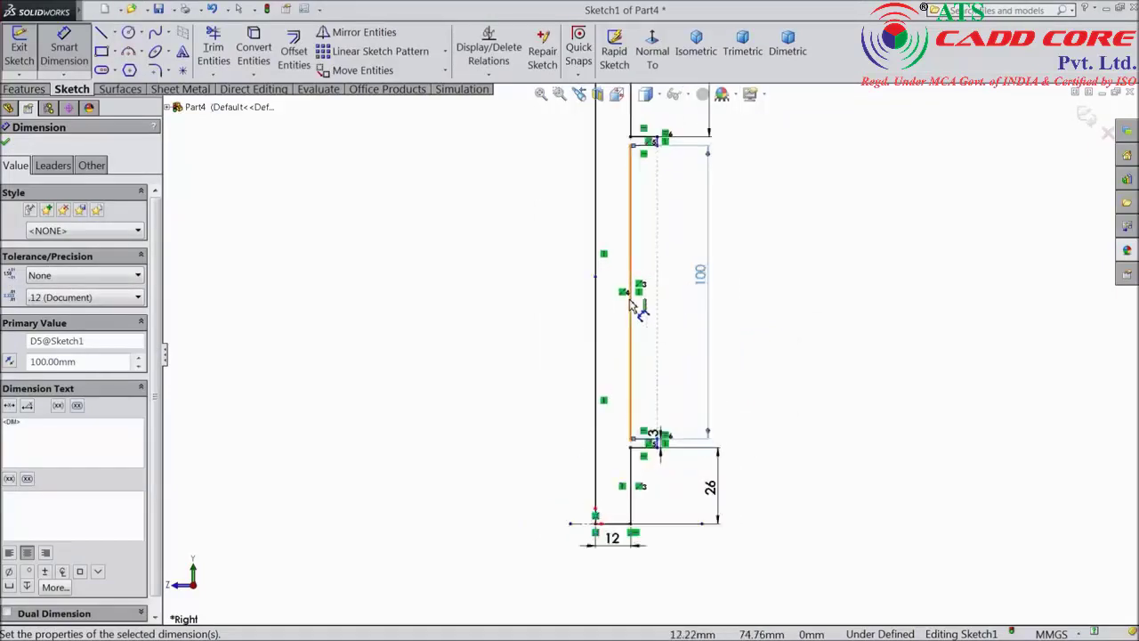
{"action": "scroll", "coordinate": [637, 313], "scroll_direction": "down", "scroll_amount": 3}
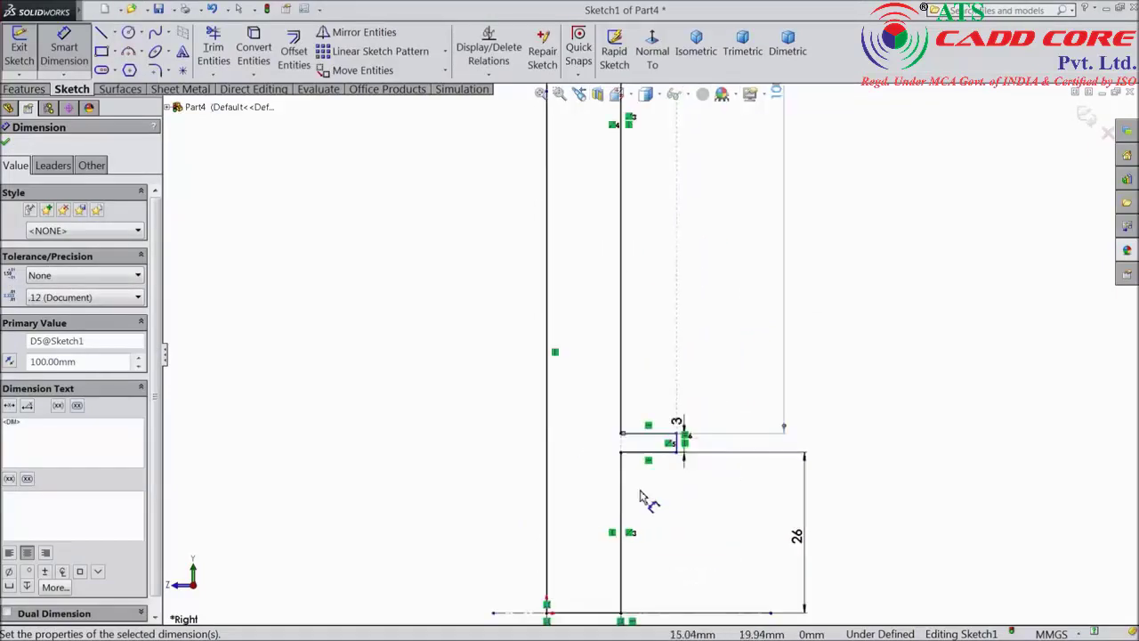
{"action": "scroll", "coordinate": [648, 501], "scroll_direction": "down", "scroll_amount": 3}
{"action": "left_click", "coordinate": [712, 383]}
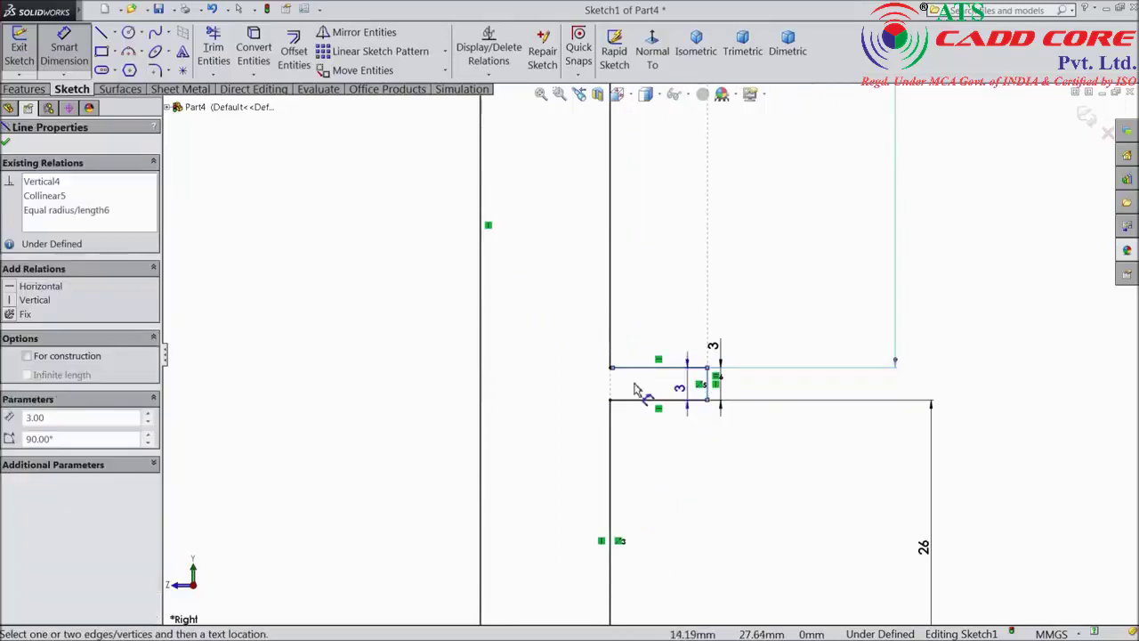
{"action": "left_click", "coordinate": [482, 383]}
{"action": "left_click", "coordinate": [338, 405]}
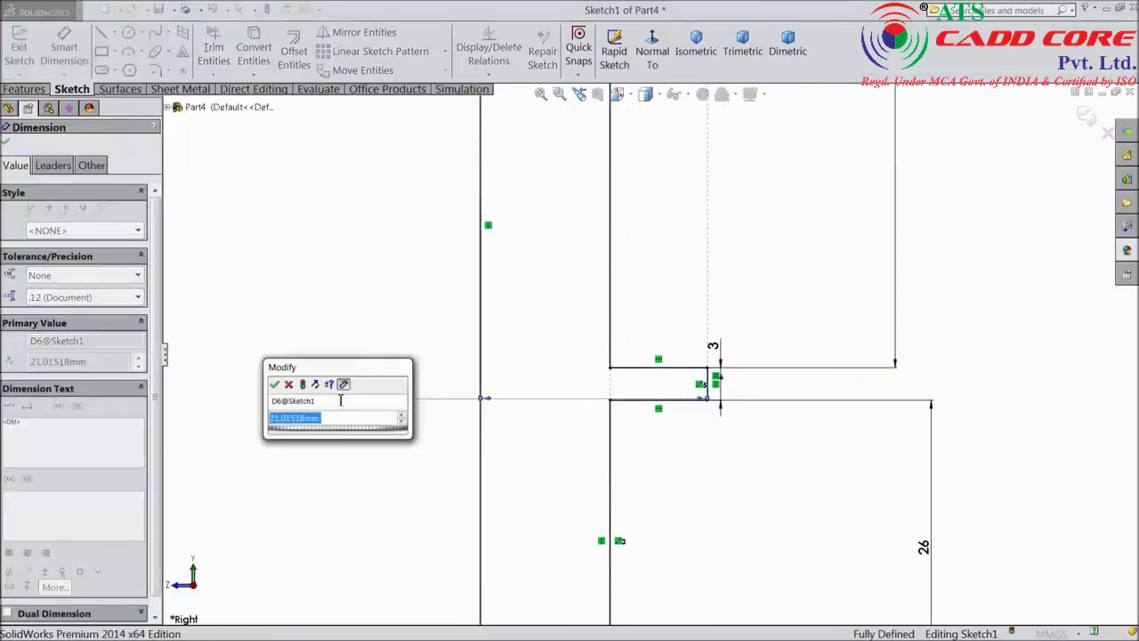
{"action": "type", "text": "19"}
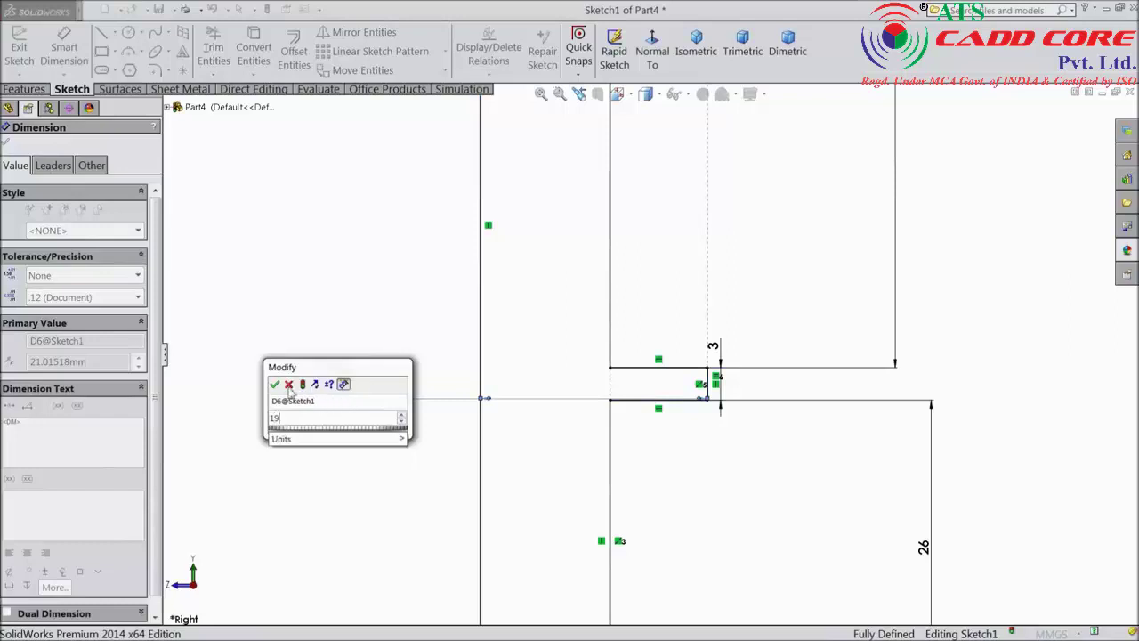
{"action": "left_click", "coordinate": [274, 384]}
{"action": "key", "text": "f"}
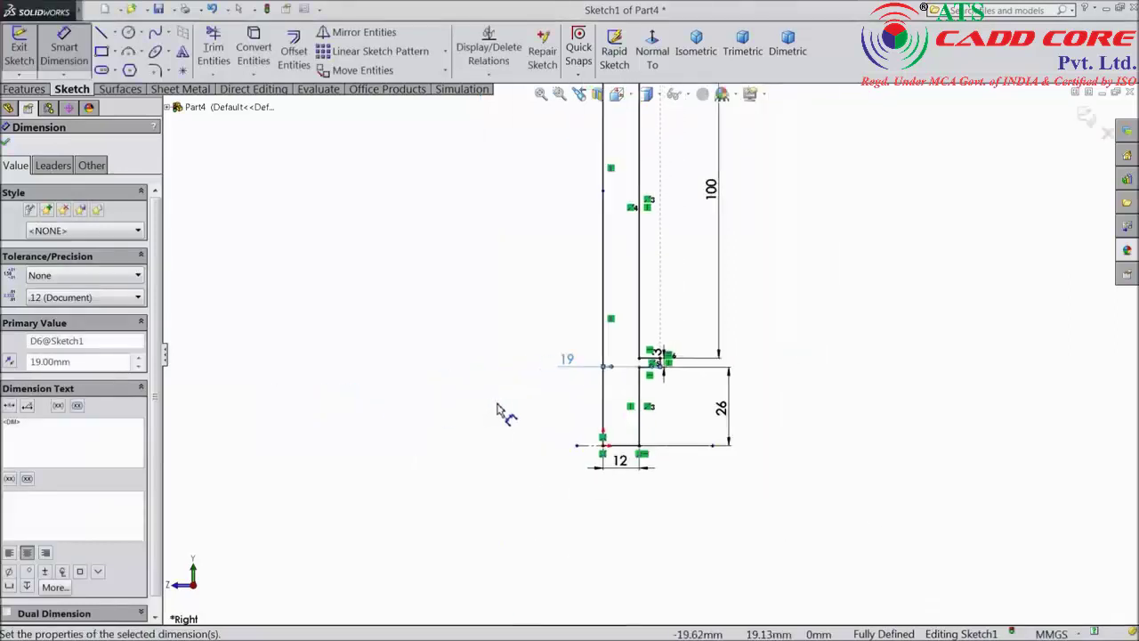
{"action": "key", "text": "f"}
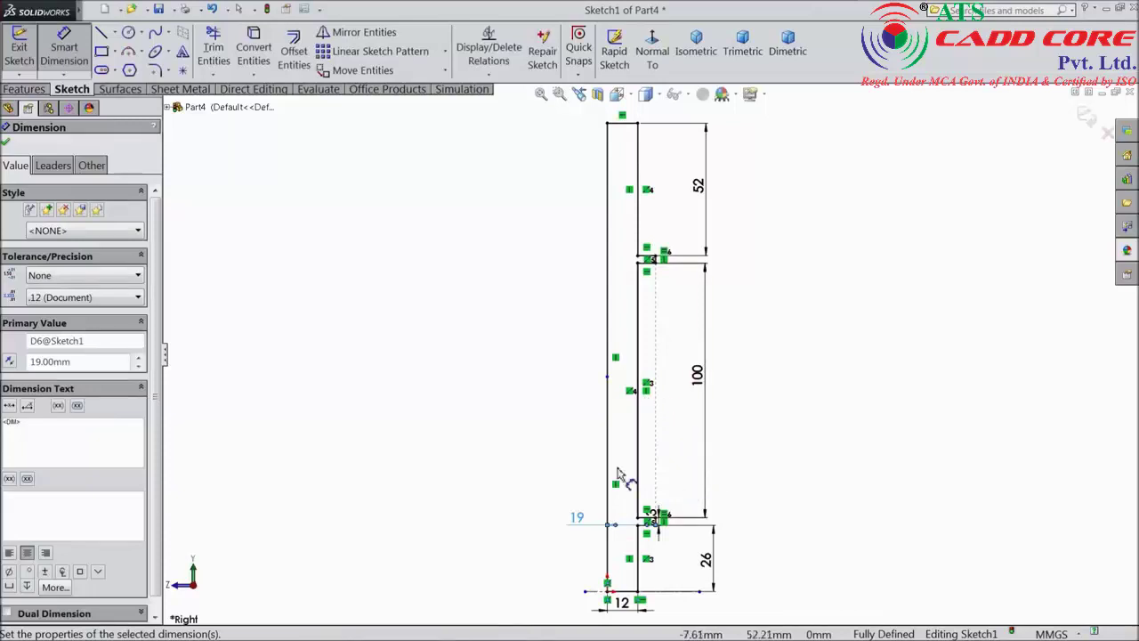
{"action": "left_click", "coordinate": [5, 146]}
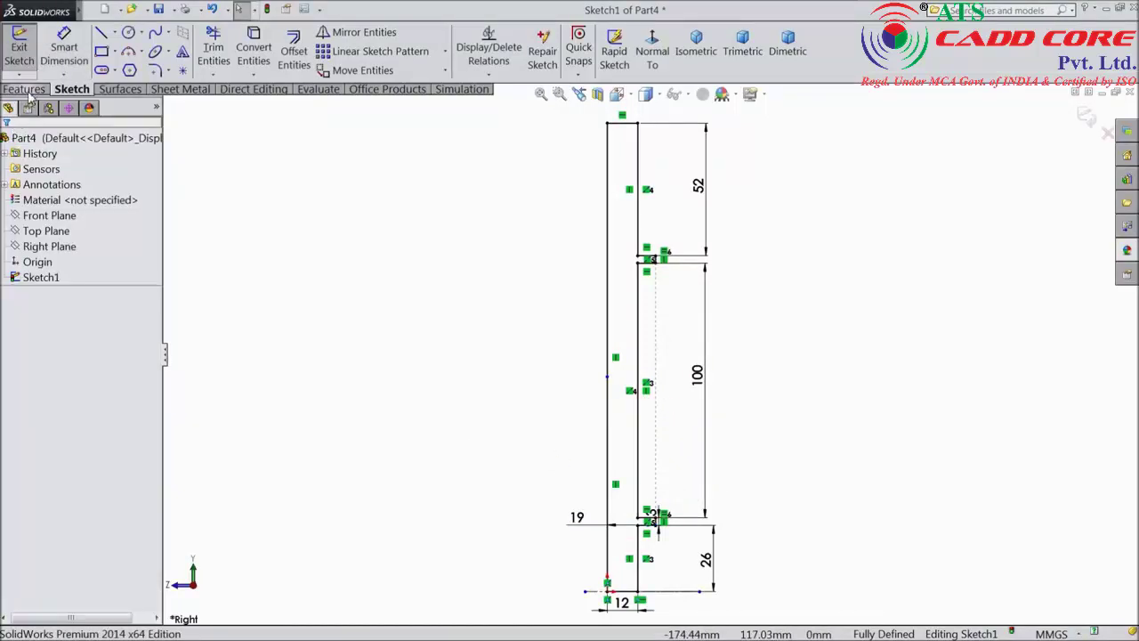
Revolve Sketch1 360° about Line14 to create Revolve1.
{"action": "left_click", "coordinate": [27, 90]}
{"action": "left_click", "coordinate": [79, 53]}
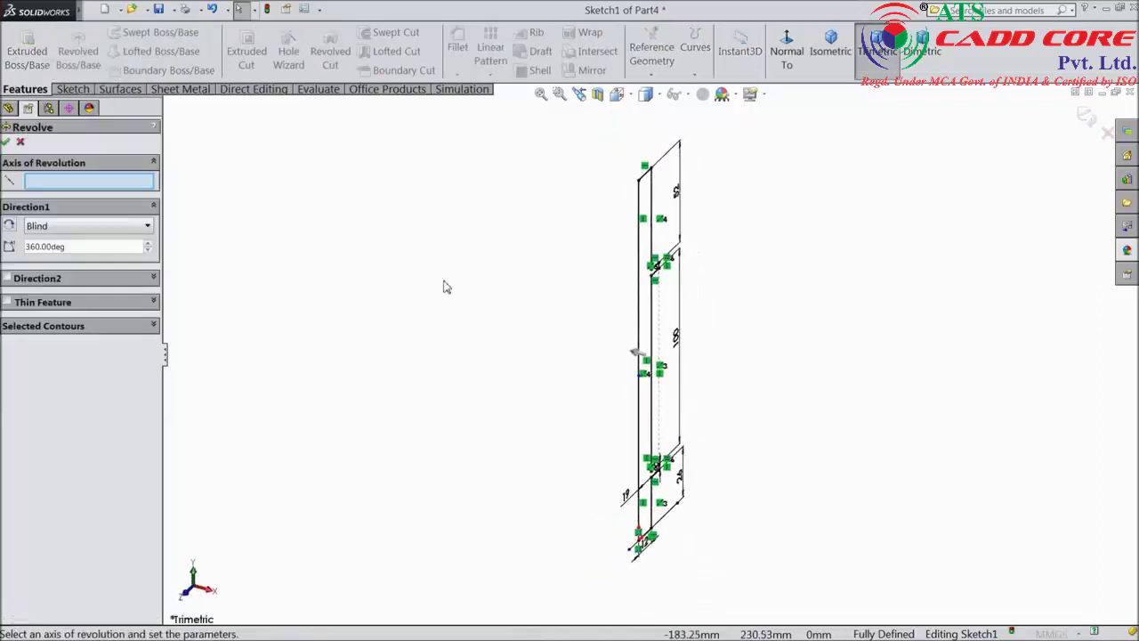
{"action": "left_click", "coordinate": [640, 336]}
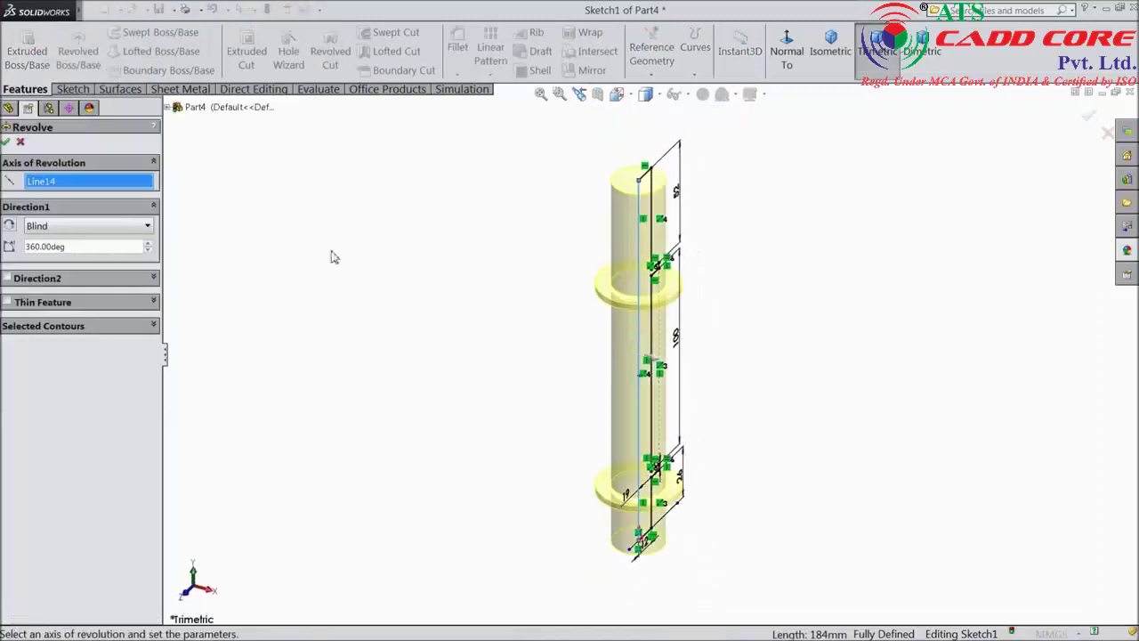
{"action": "left_click", "coordinate": [5, 144]}
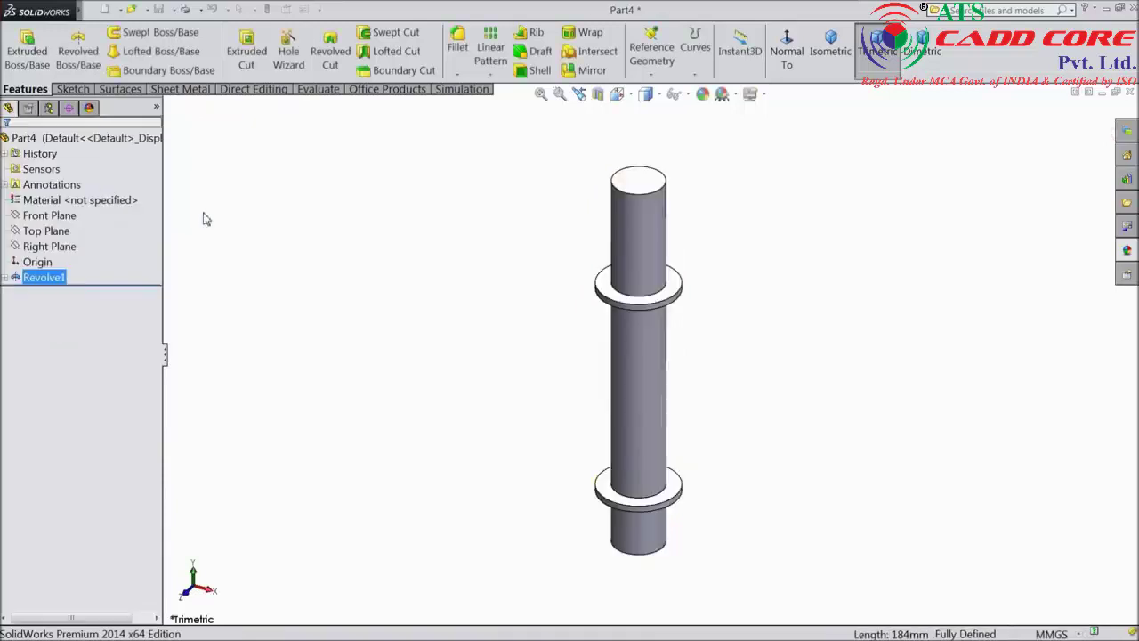
{"action": "left_click", "coordinate": [459, 75]}
{"action": "left_click", "coordinate": [476, 92]}
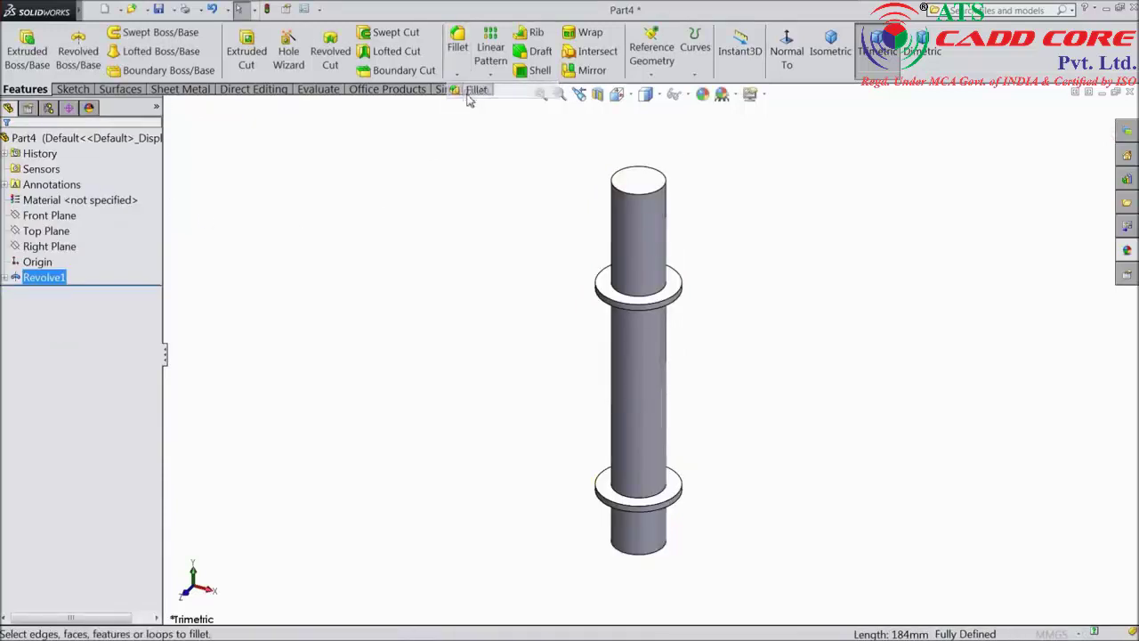
{"action": "type", "text": "2"}
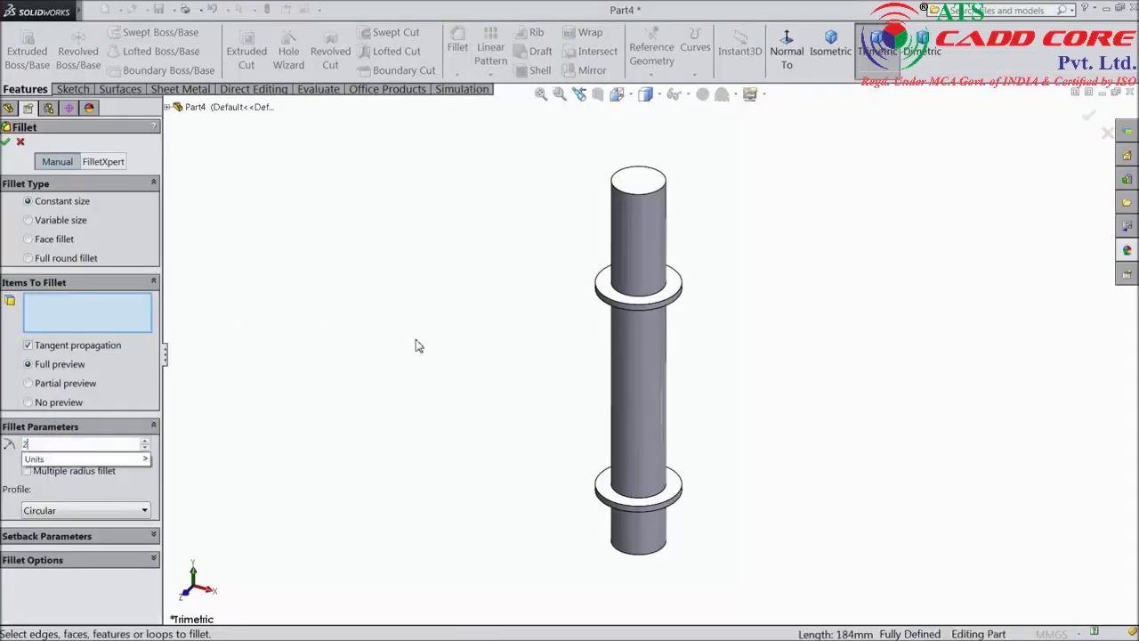
{"action": "left_click", "coordinate": [637, 178]}
{"action": "middle_click_drag", "start_coordinate": [771, 461], "coordinate": [749, 279]}
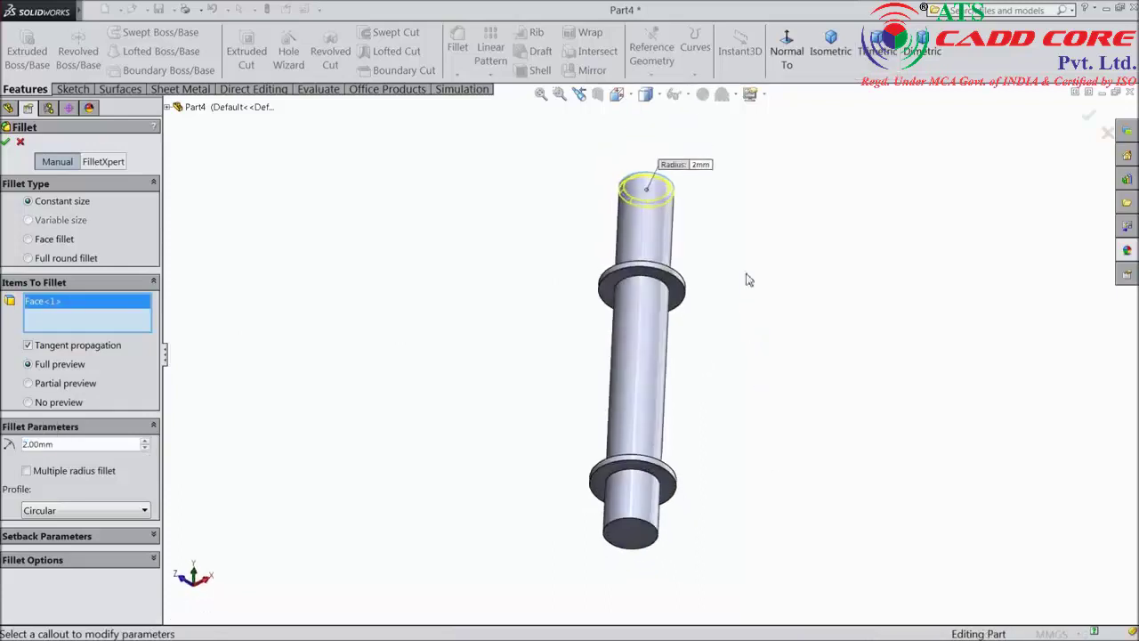
{"action": "left_click", "coordinate": [623, 534]}
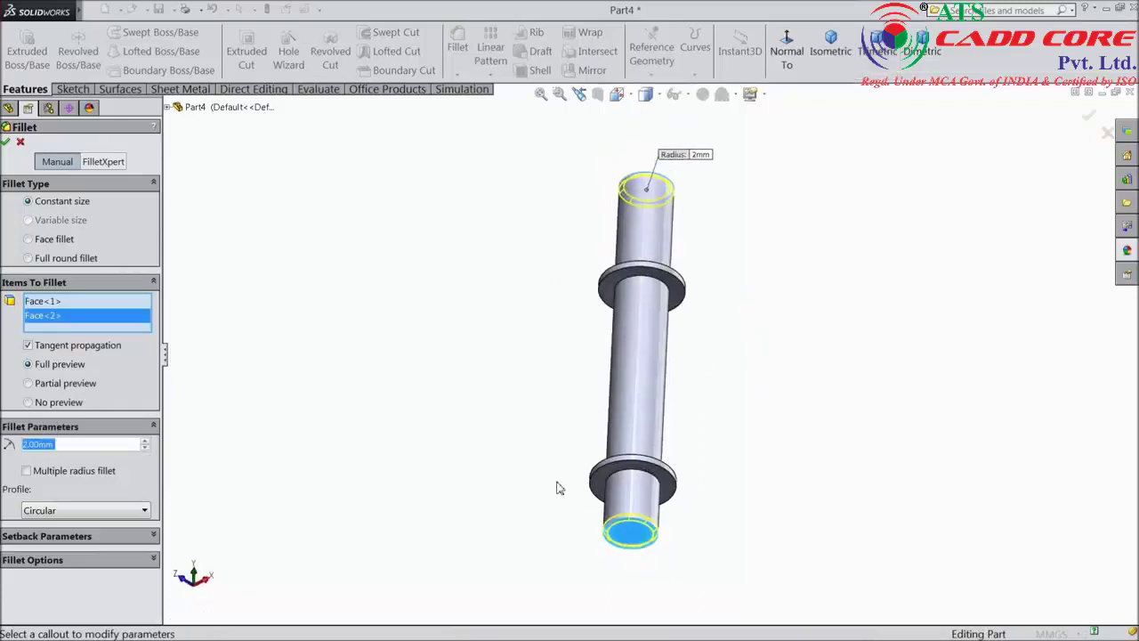
{"action": "left_click", "coordinate": [6, 143]}
{"action": "middle_click_drag", "start_coordinate": [438, 170], "coordinate": [434, 348]}
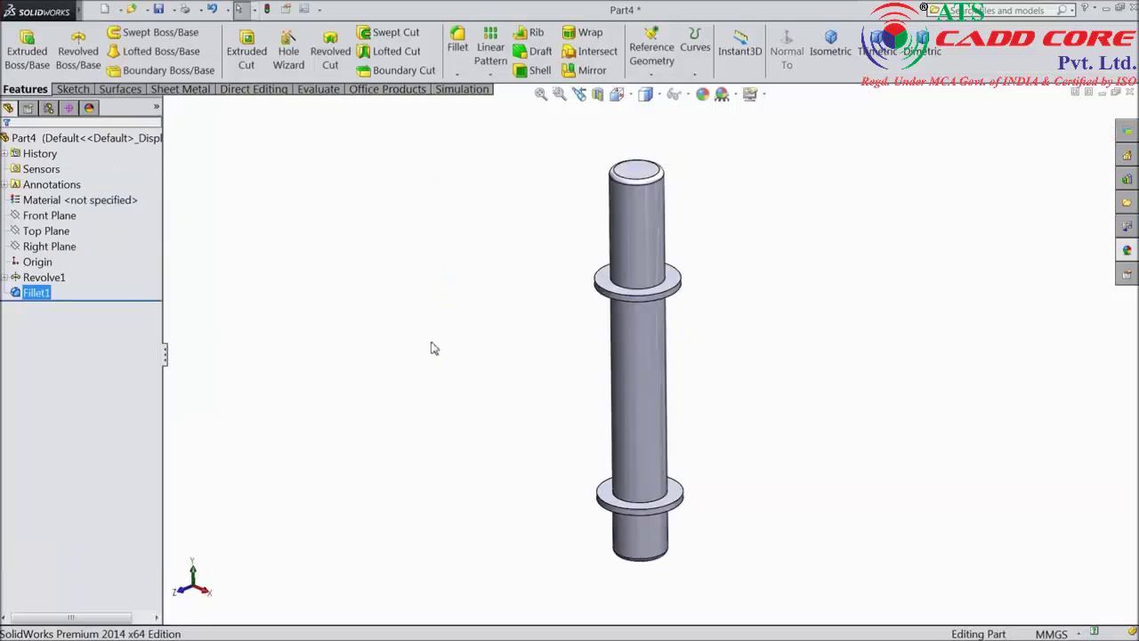
{"action": "right_click", "coordinate": [34, 302]}
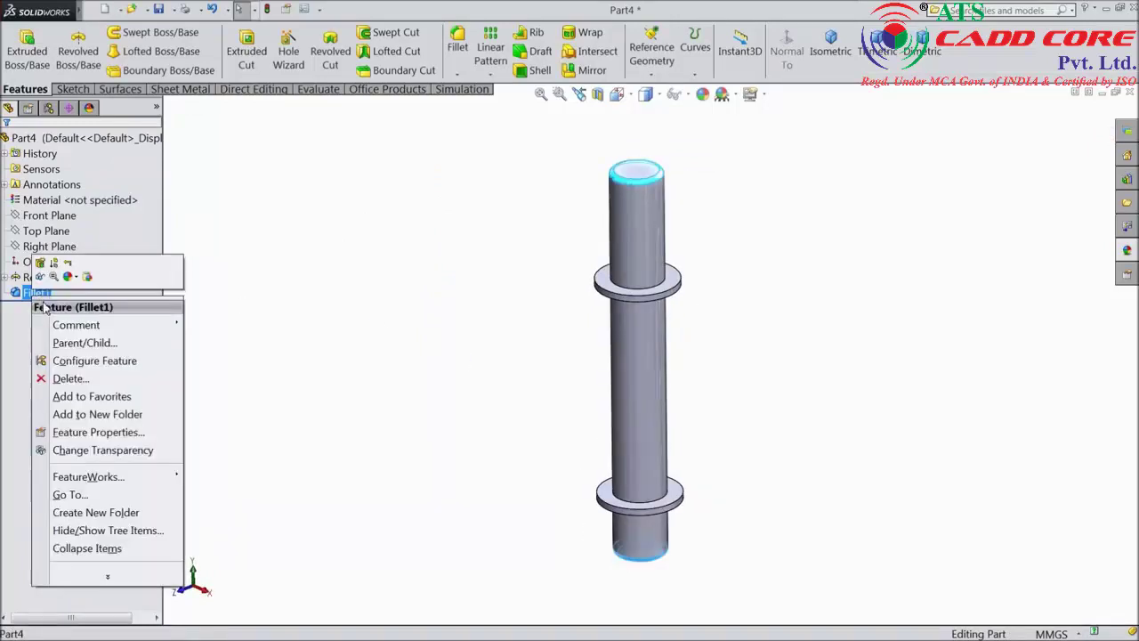
{"action": "left_click", "coordinate": [59, 377]}
{"action": "left_click", "coordinate": [667, 233]}
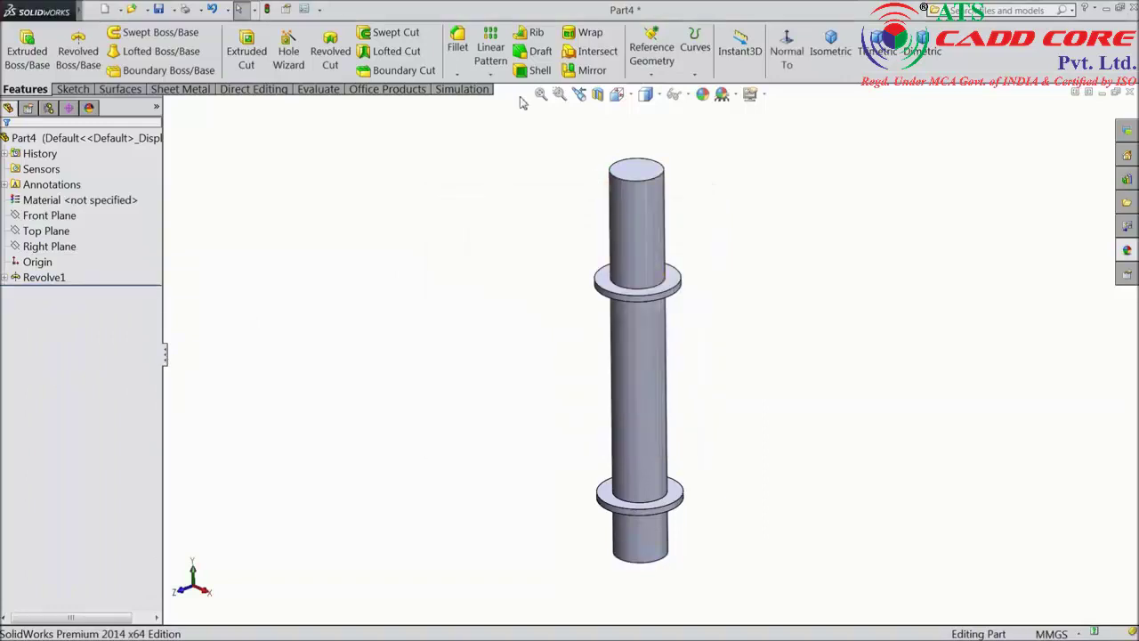
Add Chamfer1, 2 mm at 45°, to the stud's top and bottom end faces.
{"action": "left_click", "coordinate": [458, 75]}
{"action": "left_click", "coordinate": [485, 108]}
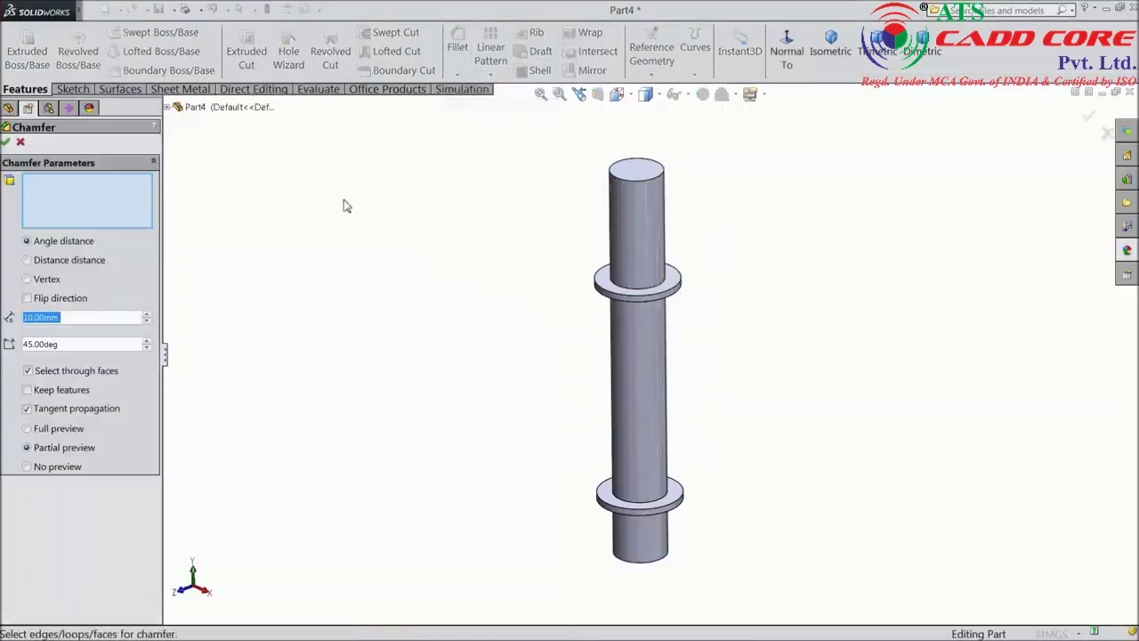
{"action": "type", "text": "2"}
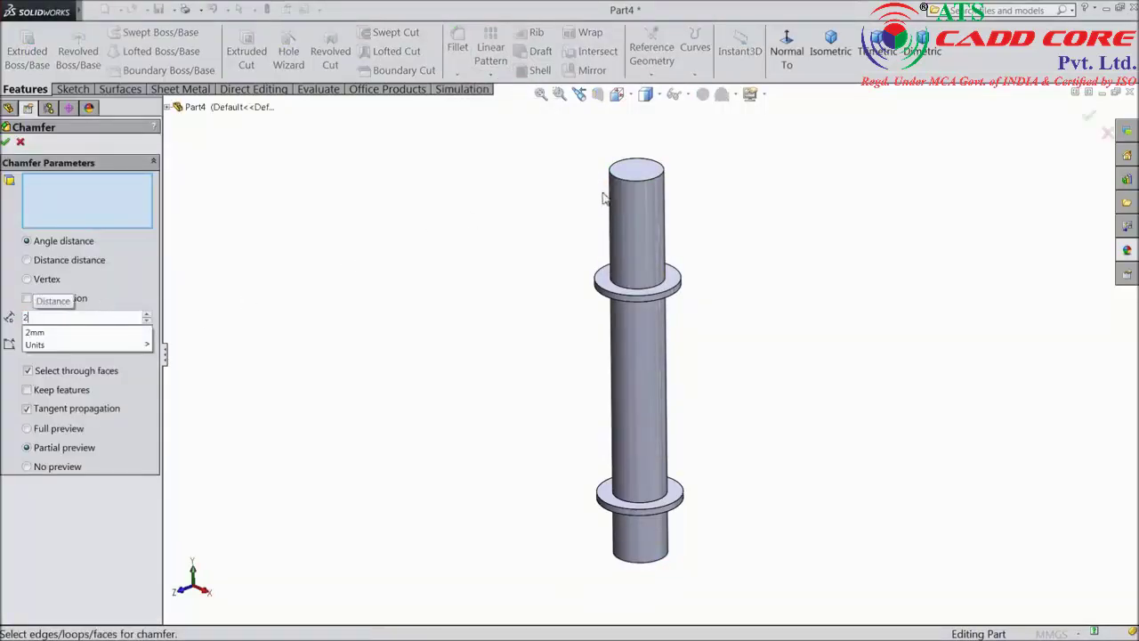
{"action": "key", "text": "Return"}
{"action": "left_click", "coordinate": [653, 183]}
{"action": "middle_click_drag", "start_coordinate": [739, 493], "coordinate": [724, 368]}
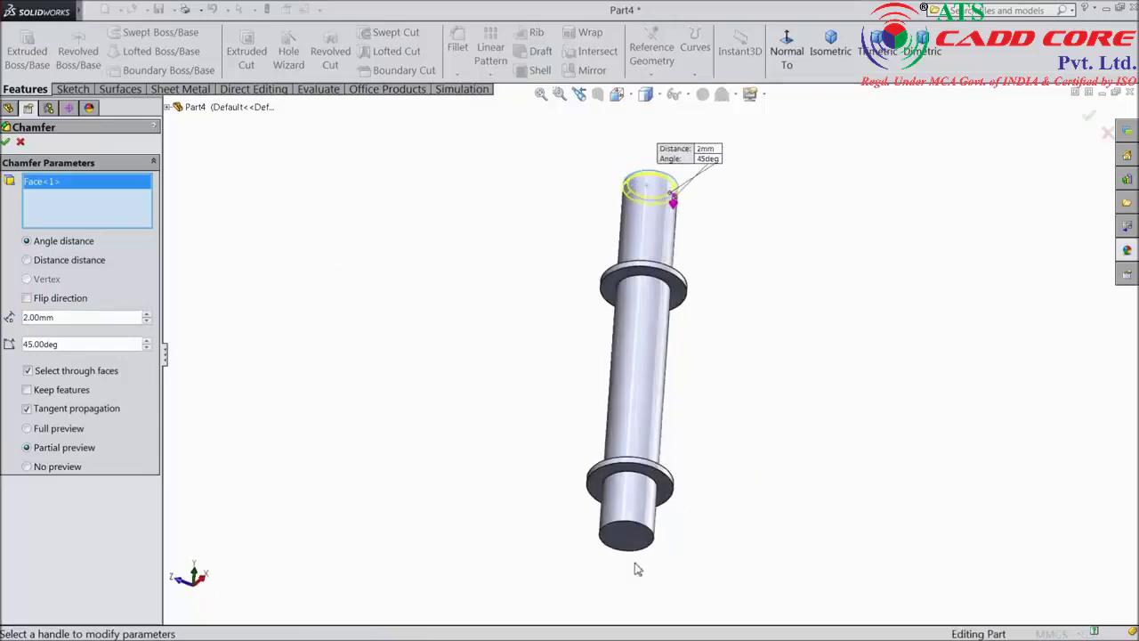
{"action": "left_click", "coordinate": [630, 538]}
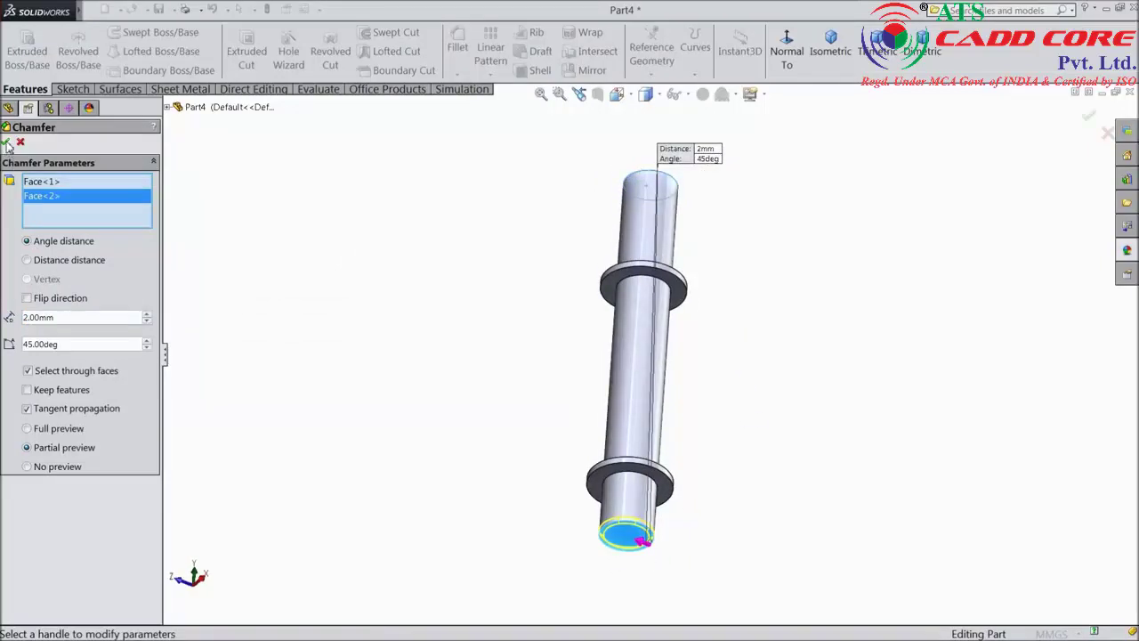
{"action": "left_click", "coordinate": [6, 142]}
{"action": "middle_click_drag", "start_coordinate": [526, 158], "coordinate": [495, 321]}
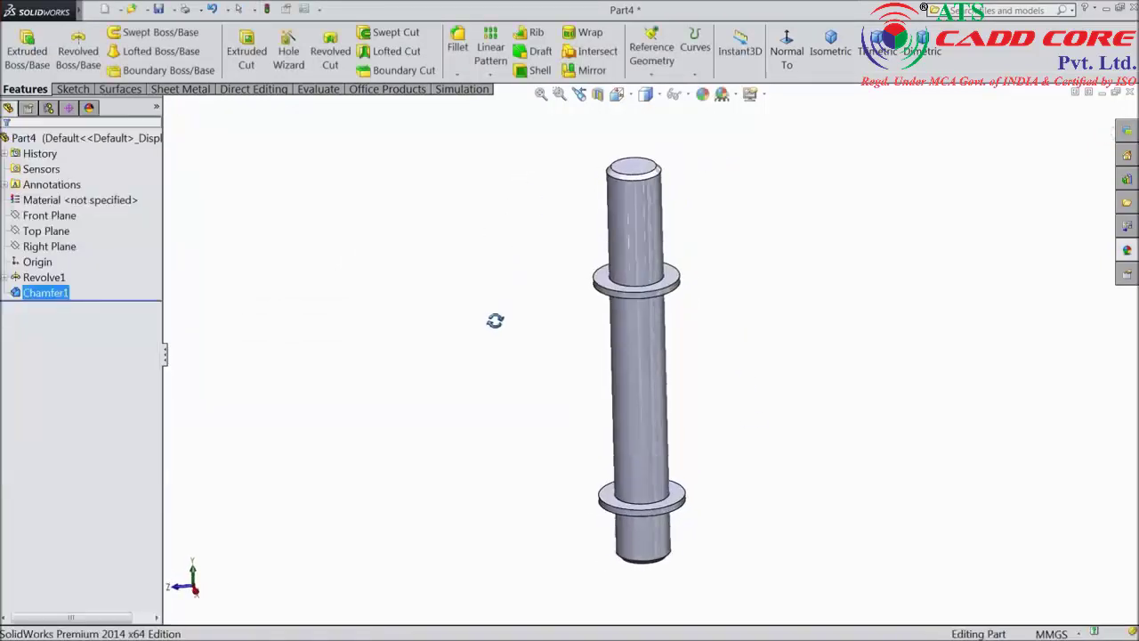
{"action": "scroll", "coordinate": [674, 182], "scroll_direction": "down", "scroll_amount": 3}
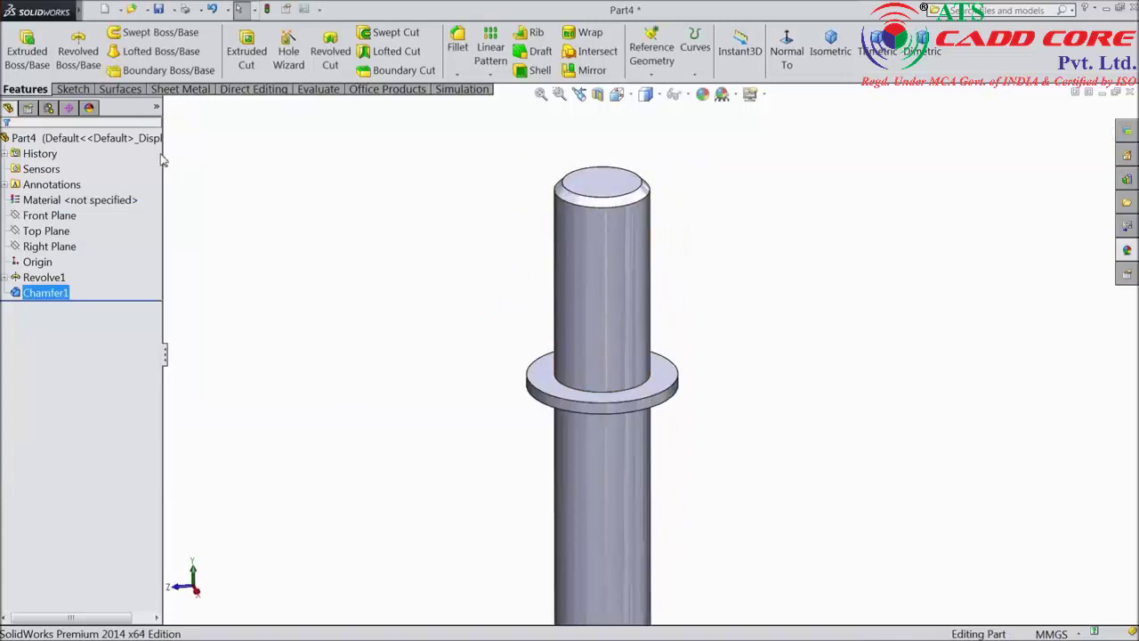
Start a cosmetic thread on the stud's top circular edge with size M24.
{"action": "mouse_move", "coordinate": [89, 11]}
{"action": "left_click", "coordinate": [148, 10]}
{"action": "mouse_move", "coordinate": [176, 12]}
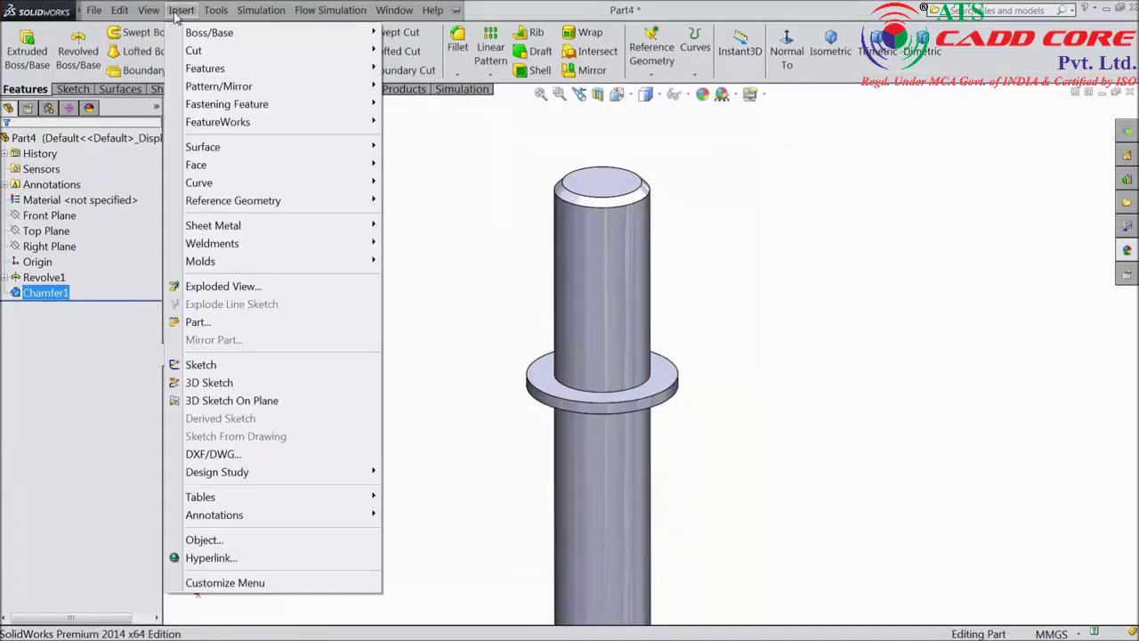
{"action": "mouse_move", "coordinate": [356, 516]}
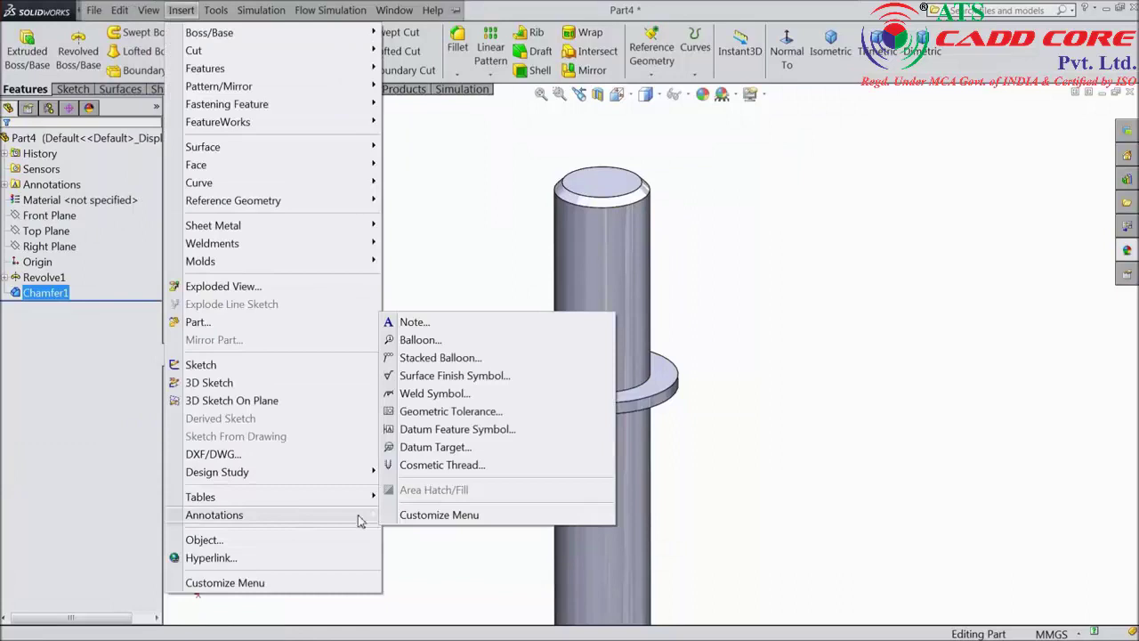
{"action": "left_click", "coordinate": [438, 465]}
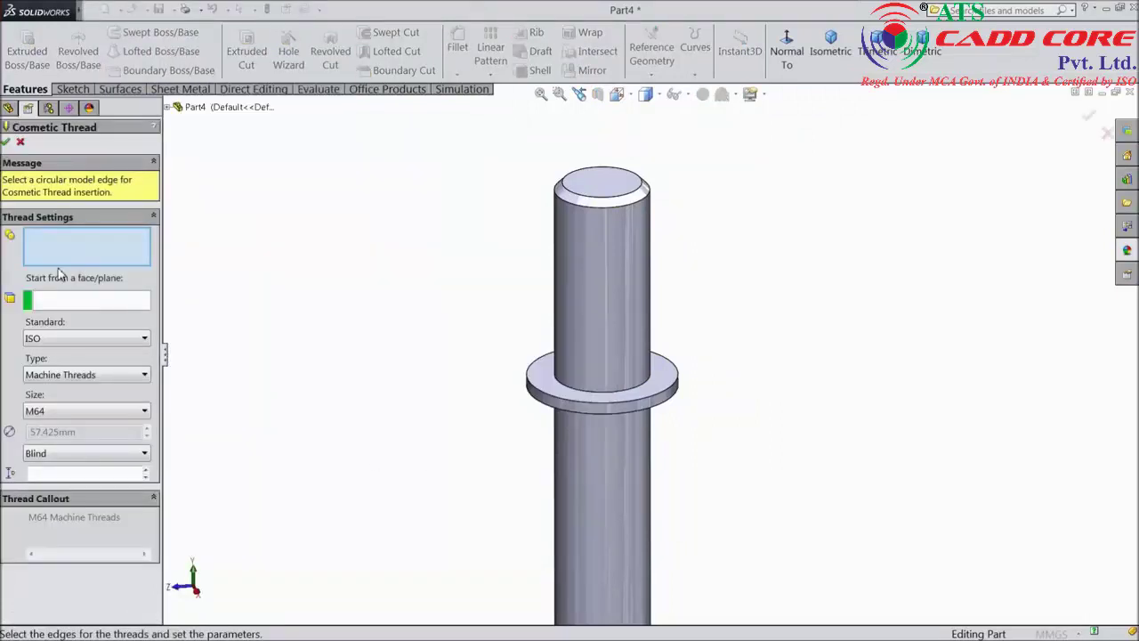
{"action": "scroll", "coordinate": [632, 212], "scroll_direction": "down", "scroll_amount": 2}
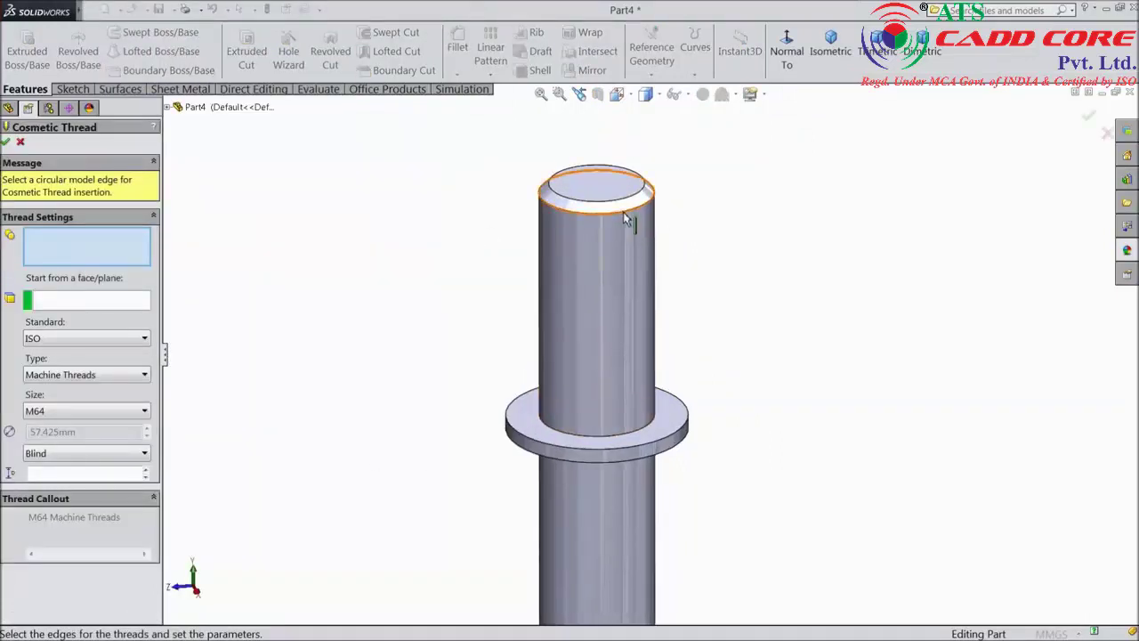
{"action": "left_click", "coordinate": [623, 212]}
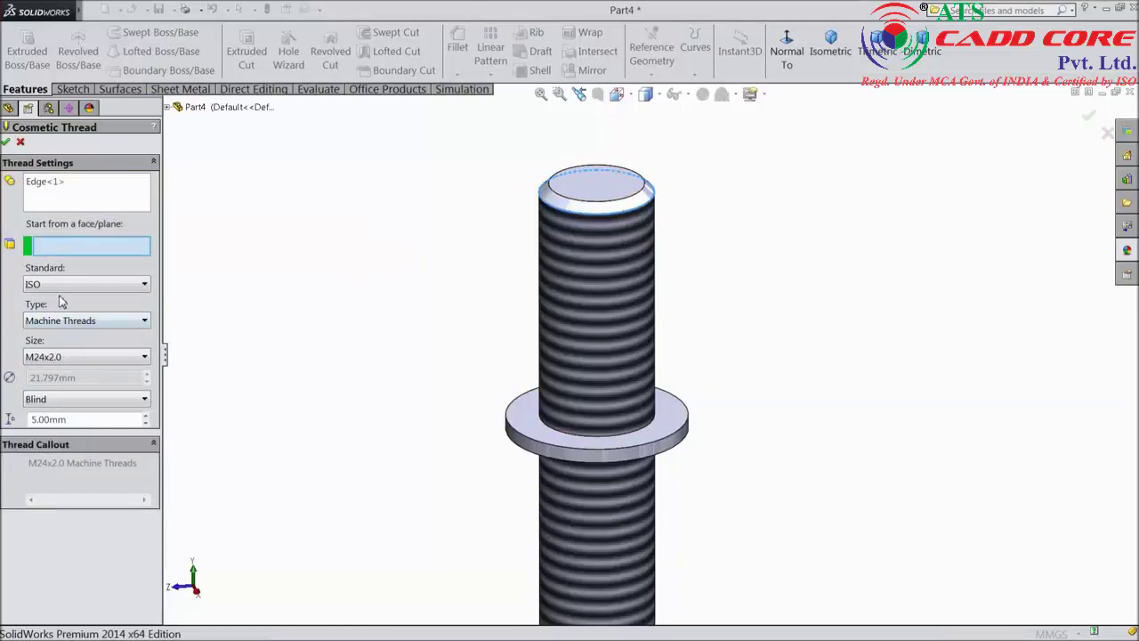
{"action": "left_click", "coordinate": [71, 358]}
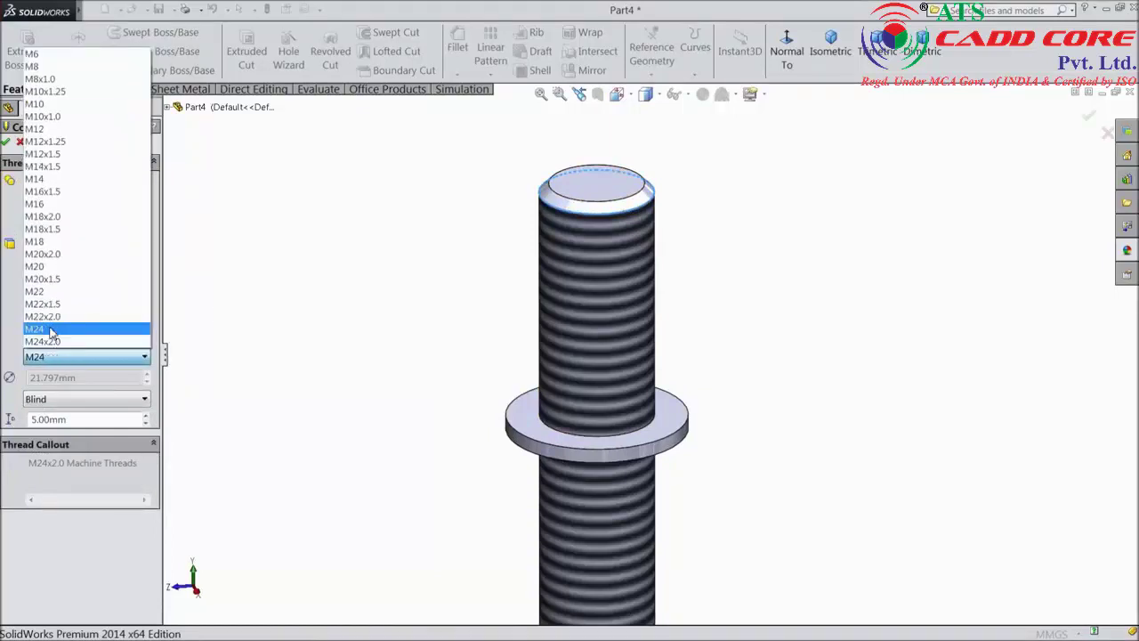
{"action": "left_click", "coordinate": [52, 328]}
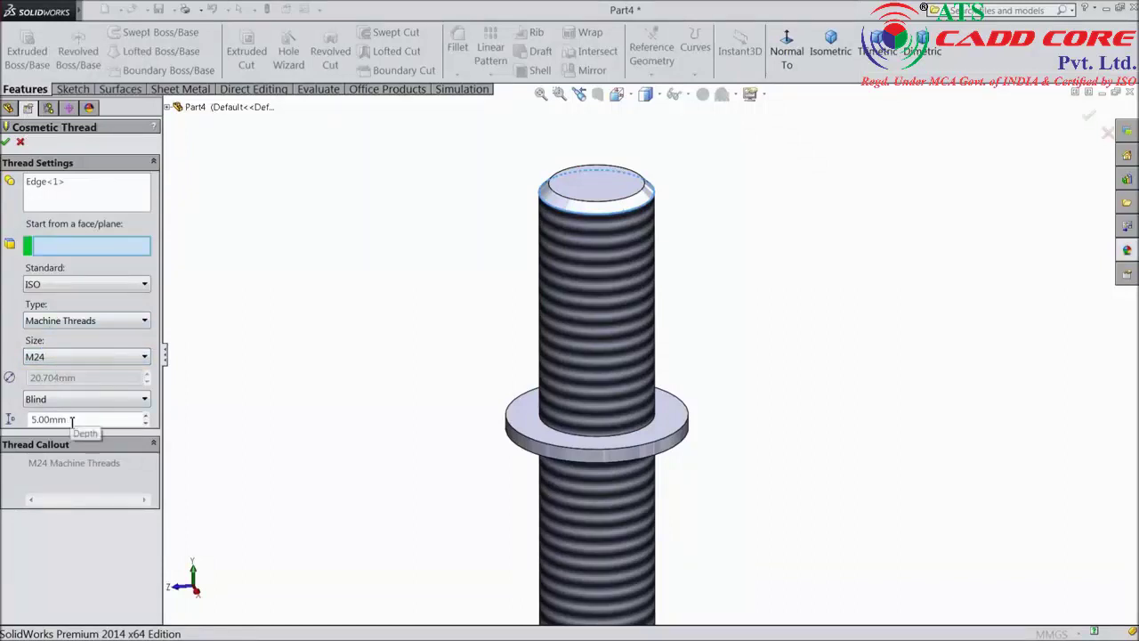
Make the M24 thread 26 mm deep from the top face and confirm it.
{"action": "left_click_drag", "start_coordinate": [72, 420], "coordinate": [20, 421]}
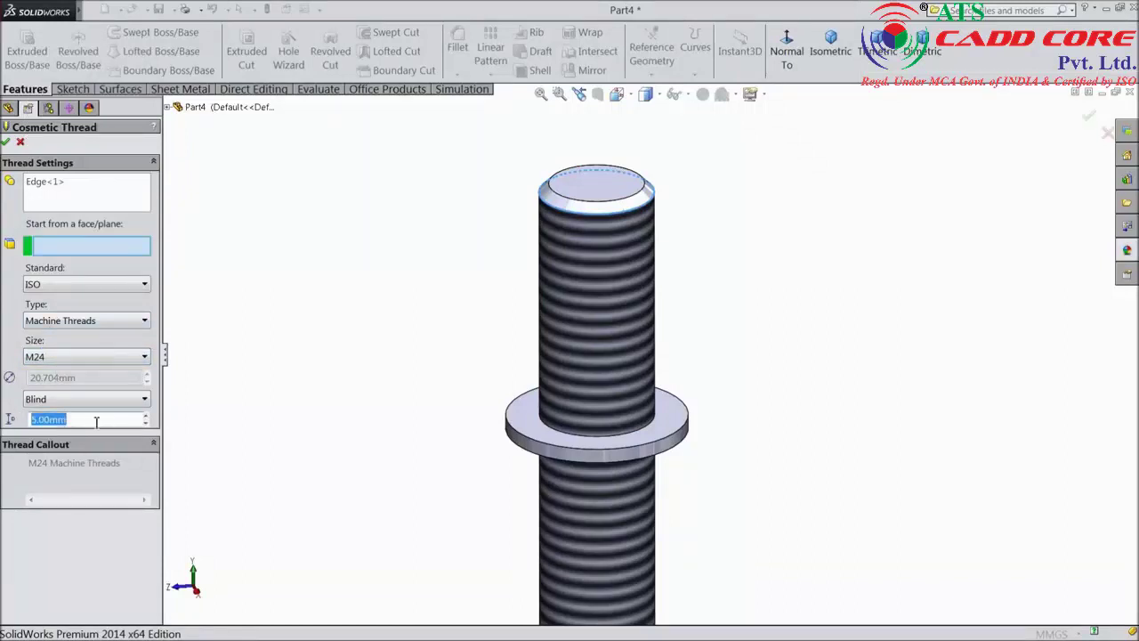
{"action": "type", "text": "26"}
{"action": "key", "text": "Return"}
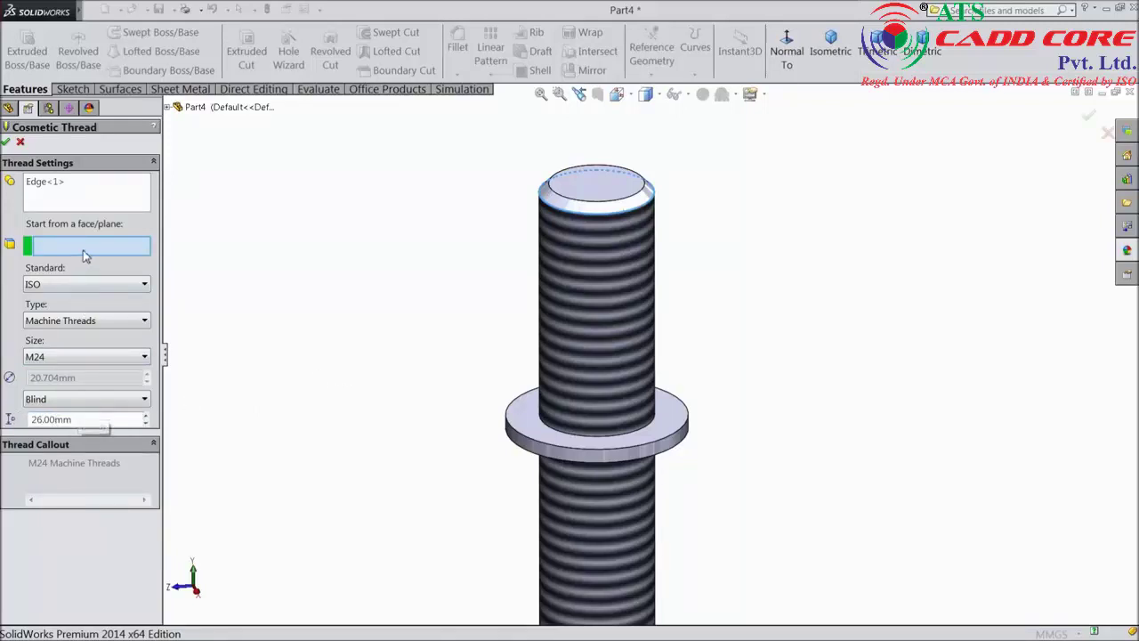
{"action": "left_click", "coordinate": [590, 194]}
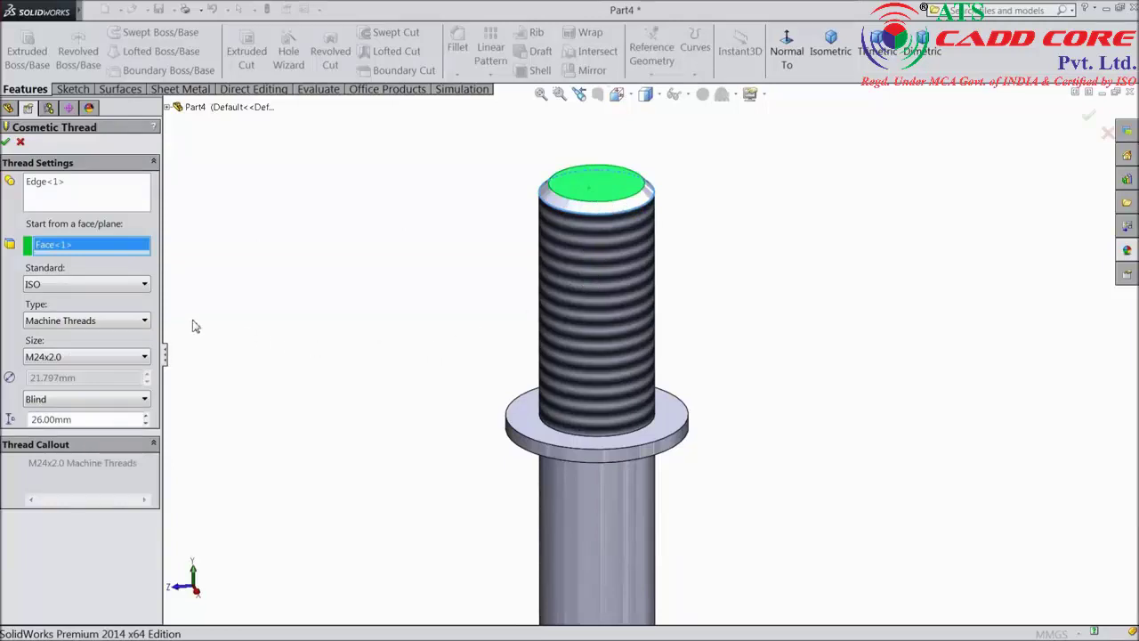
{"action": "left_click", "coordinate": [55, 360]}
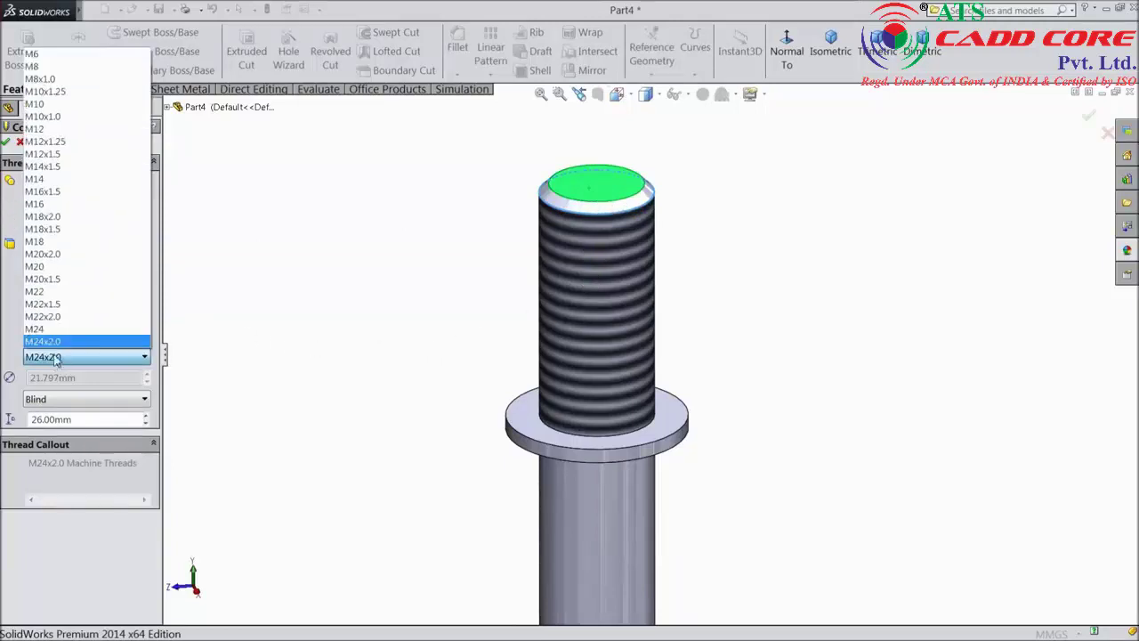
{"action": "left_click", "coordinate": [49, 339]}
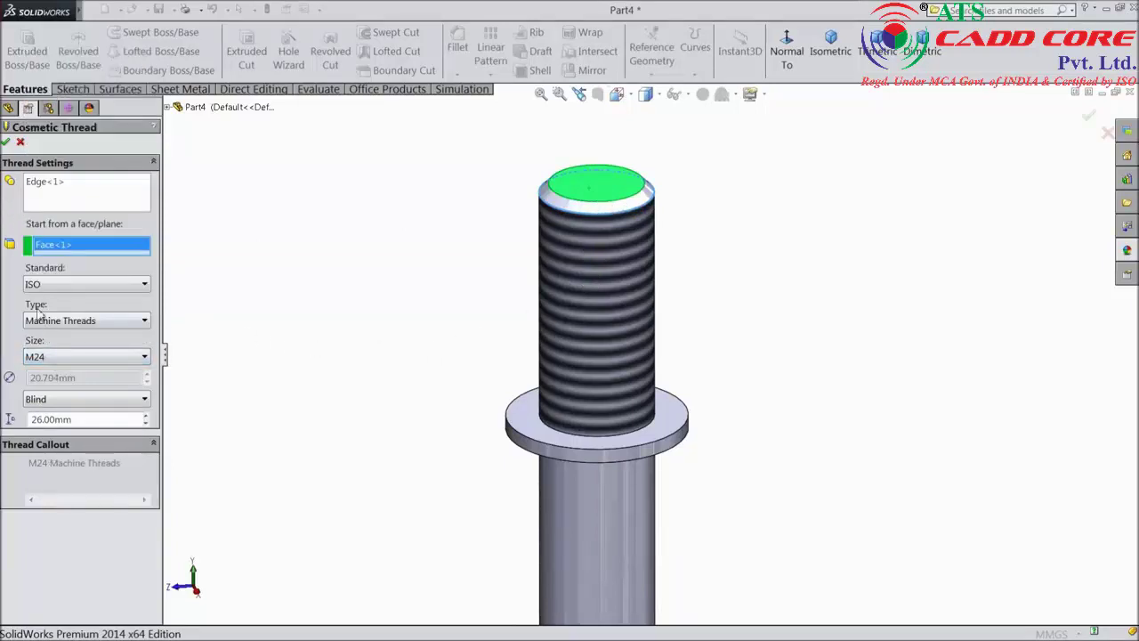
{"action": "left_click", "coordinate": [5, 142]}
{"action": "scroll", "coordinate": [425, 363], "scroll_direction": "up", "scroll_amount": 5}
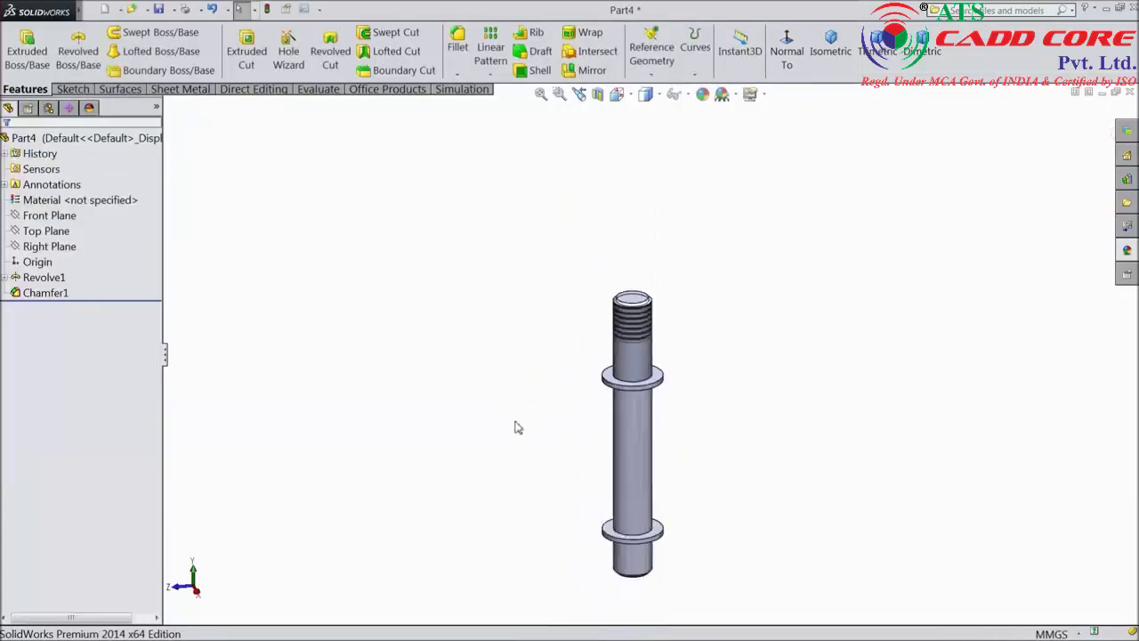
Orbit to the stud's bottom and start a cosmetic thread on its bottom edge and face.
{"action": "middle_click_drag", "start_coordinate": [525, 511], "coordinate": [557, 471]}
{"action": "scroll", "coordinate": [627, 530], "scroll_direction": "down", "scroll_amount": 6}
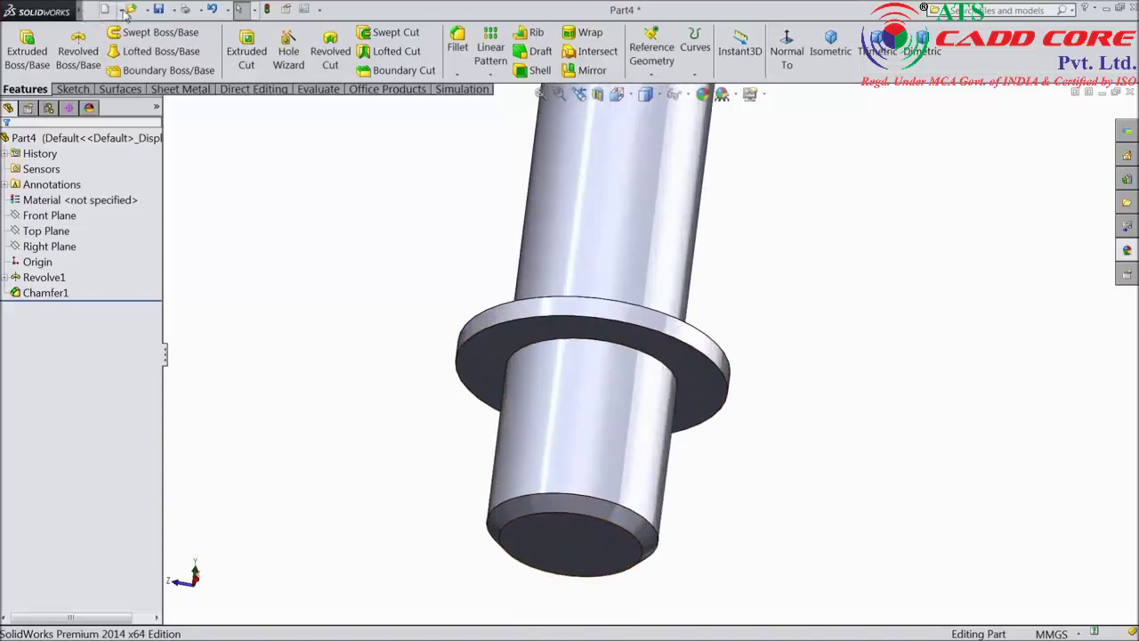
{"action": "mouse_move", "coordinate": [87, 16]}
{"action": "left_click", "coordinate": [180, 10]}
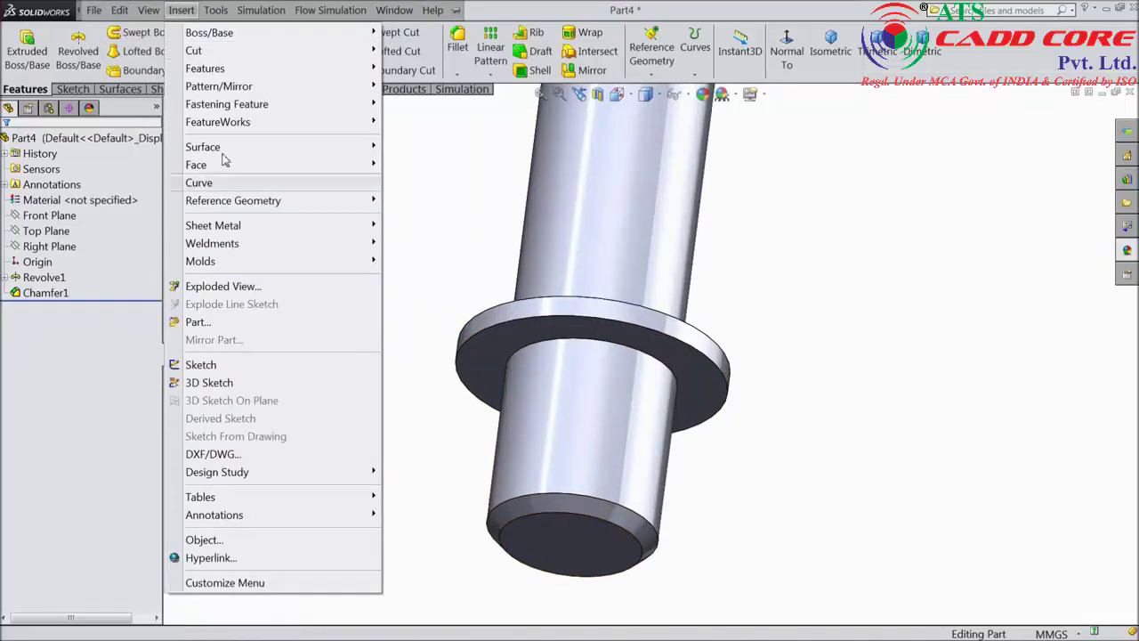
{"action": "mouse_move", "coordinate": [300, 516]}
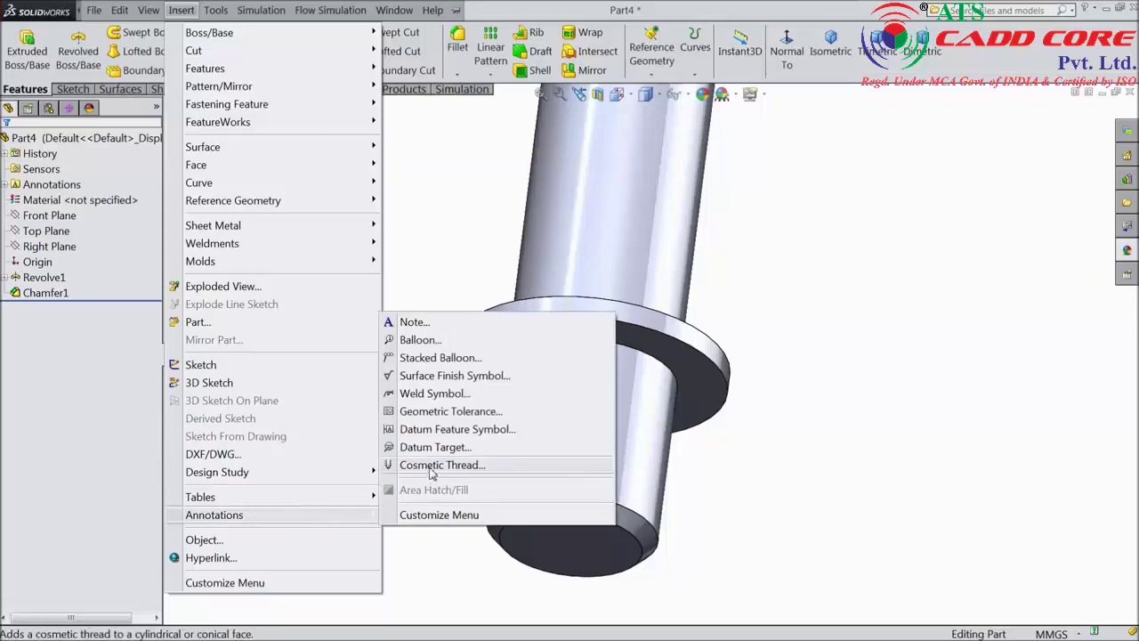
{"action": "left_click", "coordinate": [430, 469]}
{"action": "left_click", "coordinate": [536, 495]}
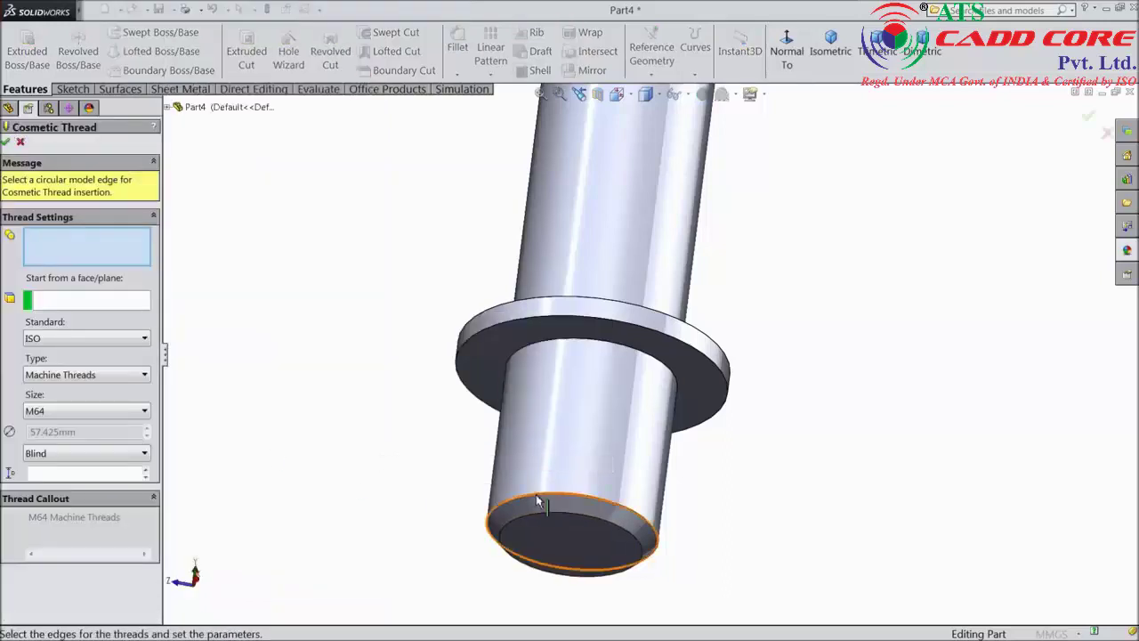
{"action": "left_click", "coordinate": [563, 545]}
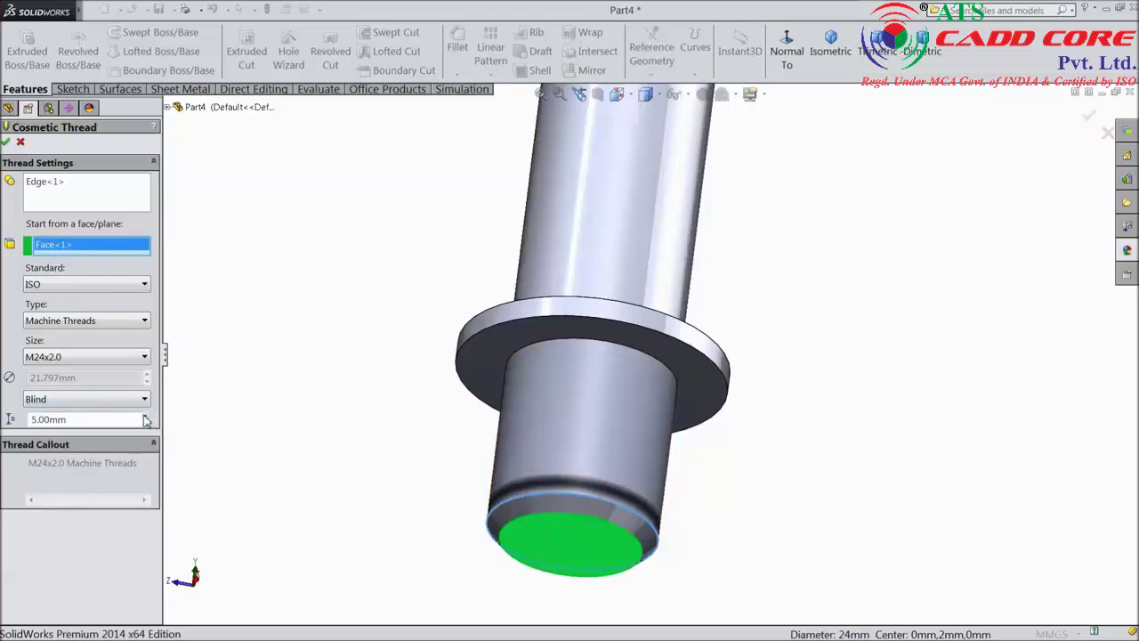
Set the bottom thread depth to 26 mm and size to M24.
{"action": "left_click", "coordinate": [148, 416]}
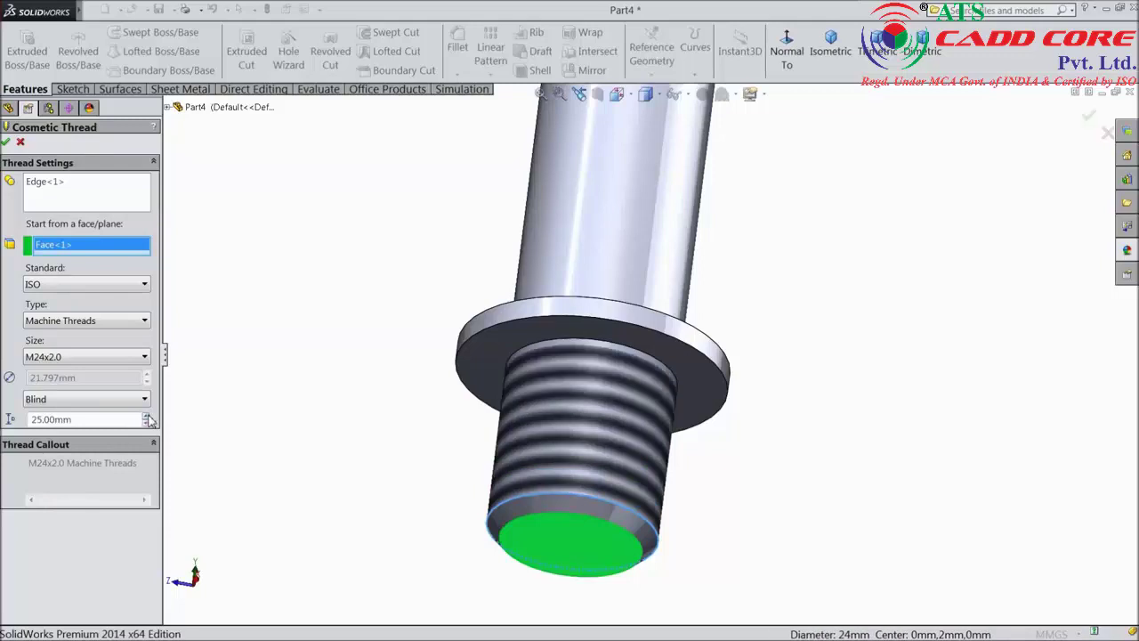
{"action": "double_click", "coordinate": [88, 418]}
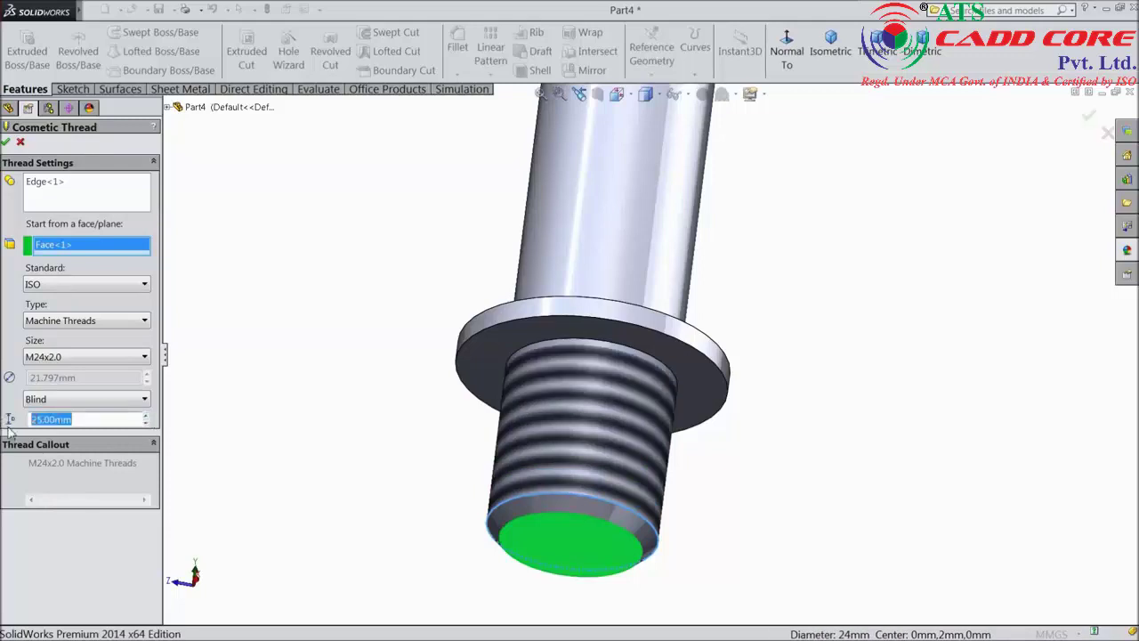
{"action": "type", "text": "26"}
{"action": "left_click", "coordinate": [69, 356]}
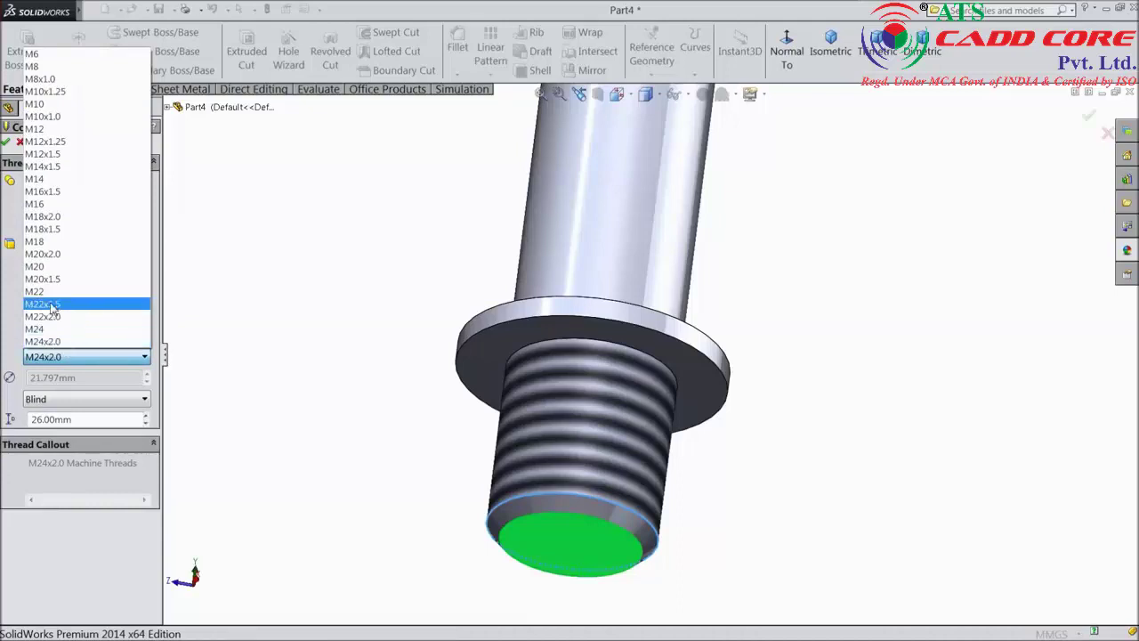
{"action": "left_click", "coordinate": [54, 330]}
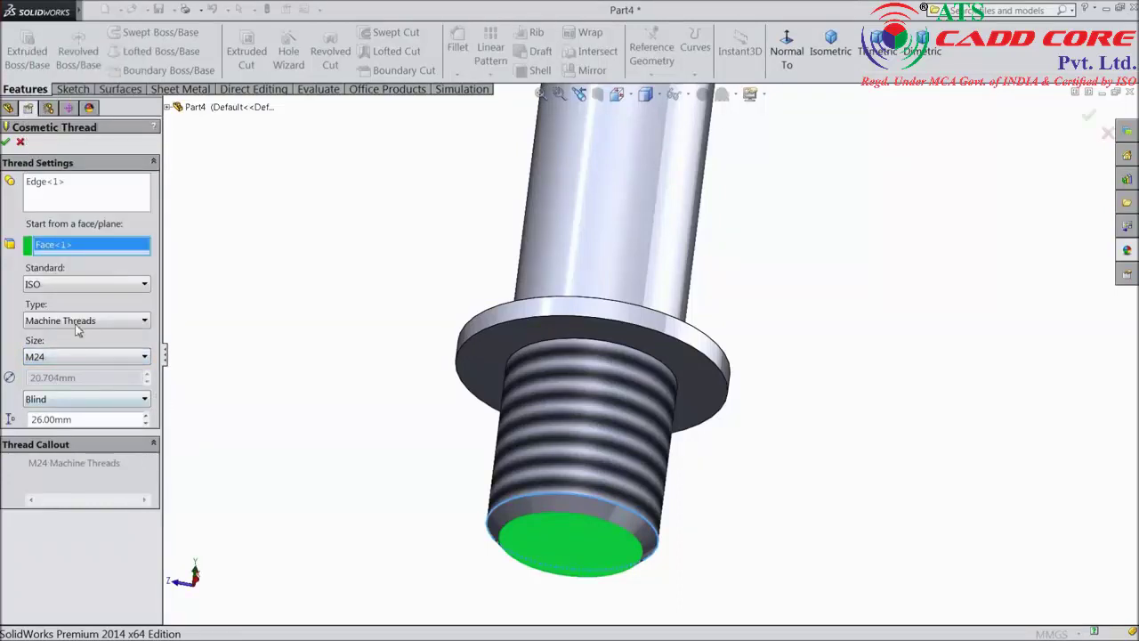
Confirm the second M24 cosmetic thread and orbit the stud back upright.
{"action": "left_click", "coordinate": [5, 143]}
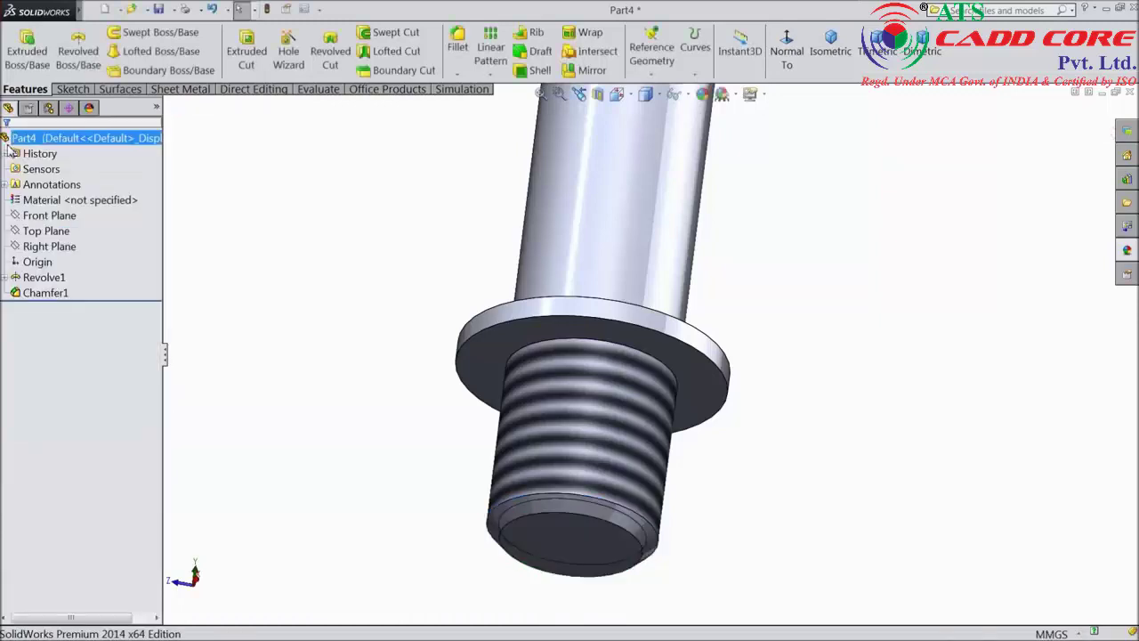
{"action": "key", "text": "f"}
{"action": "middle_click_drag", "start_coordinate": [580, 215], "coordinate": [511, 332]}
{"action": "scroll", "coordinate": [647, 253], "scroll_direction": "down", "scroll_amount": 3}
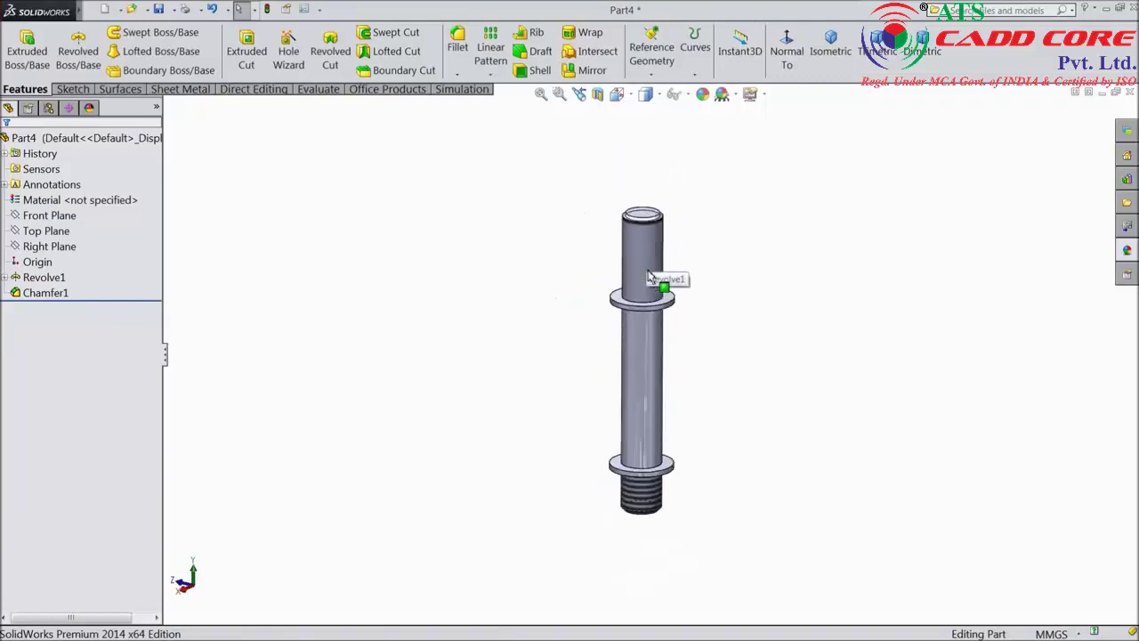
{"action": "scroll", "coordinate": [652, 283], "scroll_direction": "down", "scroll_amount": 3}
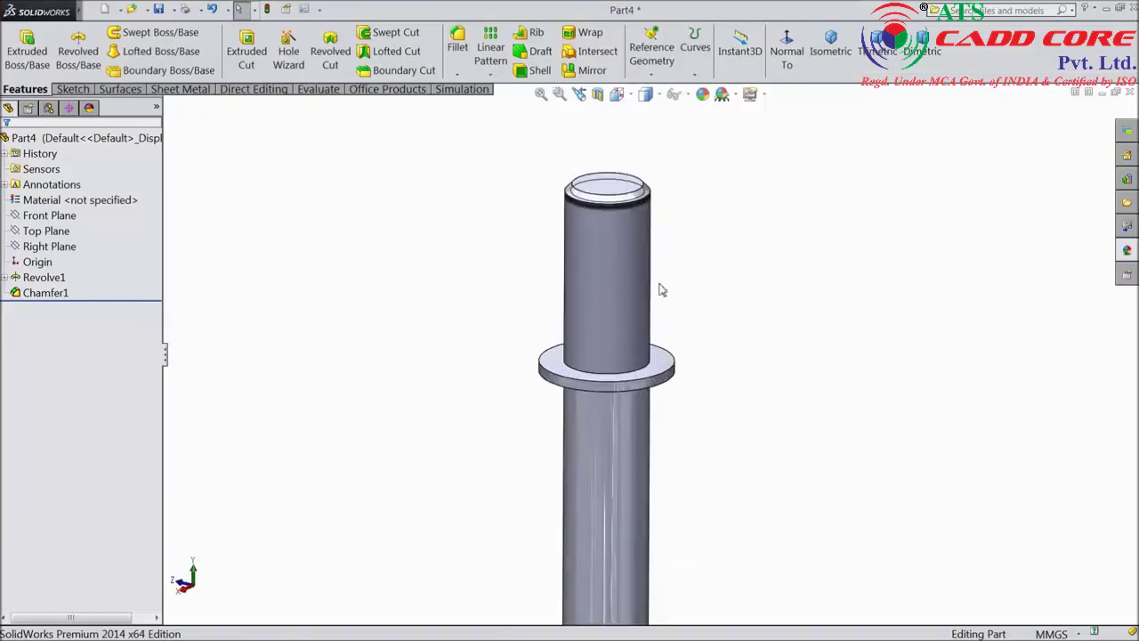
Reopen Cosmetic Thread1 under Revolve1 and re-confirm its settings.
{"action": "left_click", "coordinate": [5, 278]}
{"action": "left_click", "coordinate": [45, 307]}
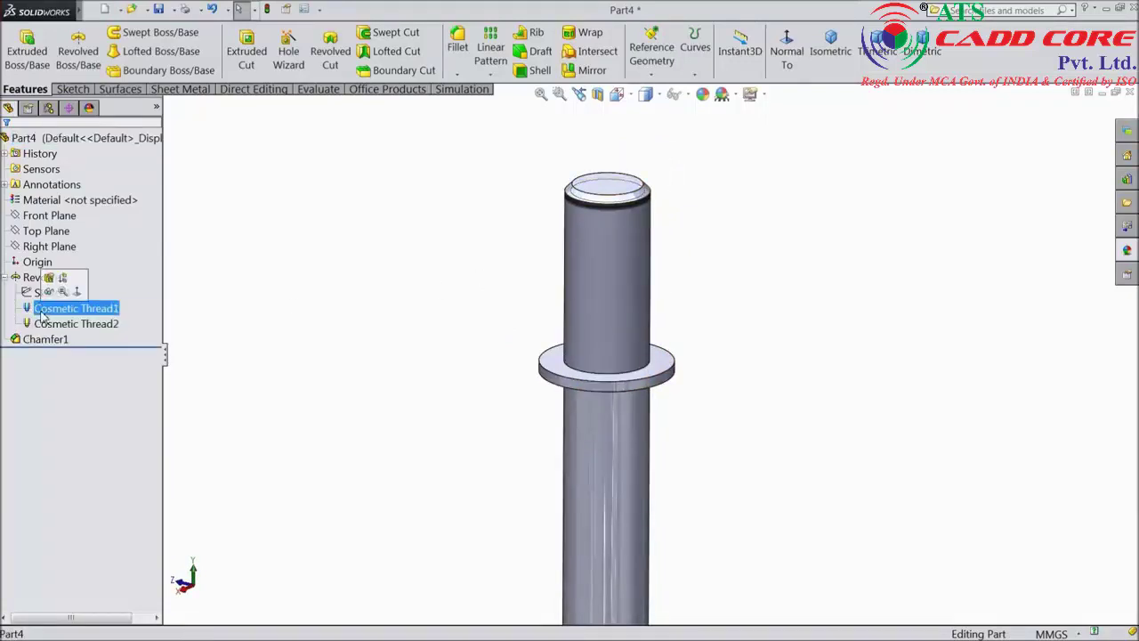
{"action": "left_click", "coordinate": [50, 281]}
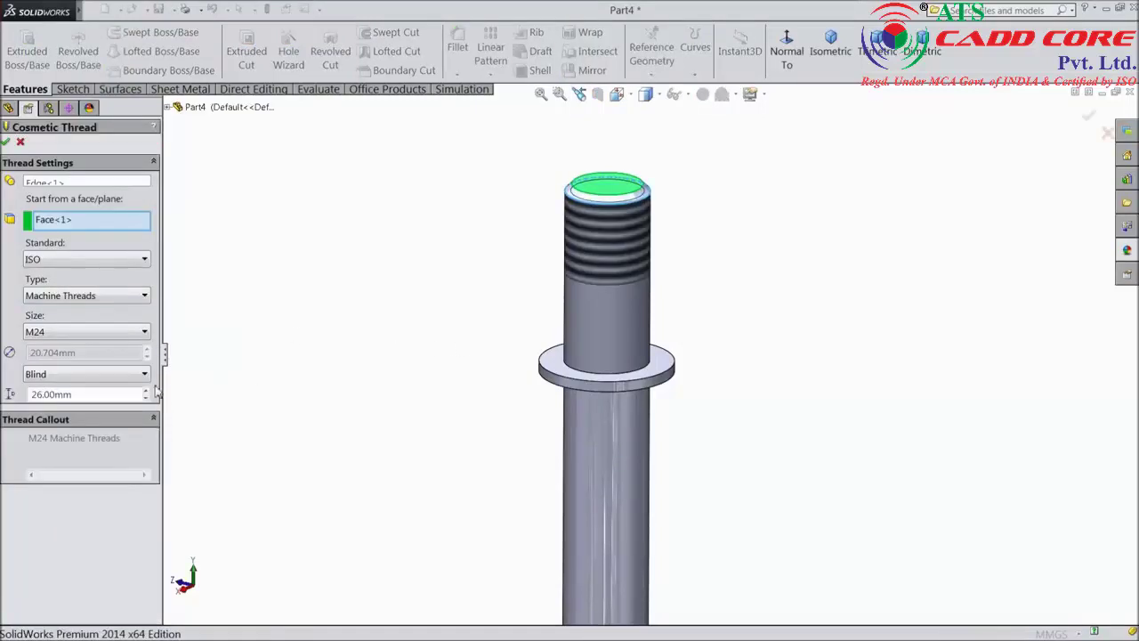
{"action": "left_click", "coordinate": [6, 142]}
{"action": "key", "text": "f"}
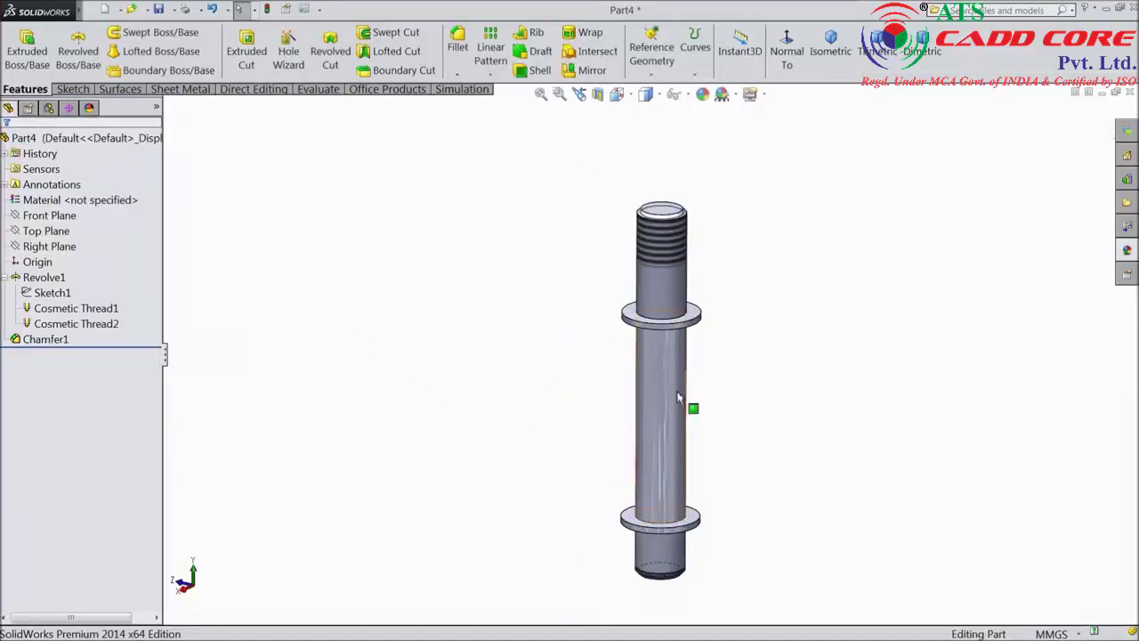
{"action": "key", "text": "f"}
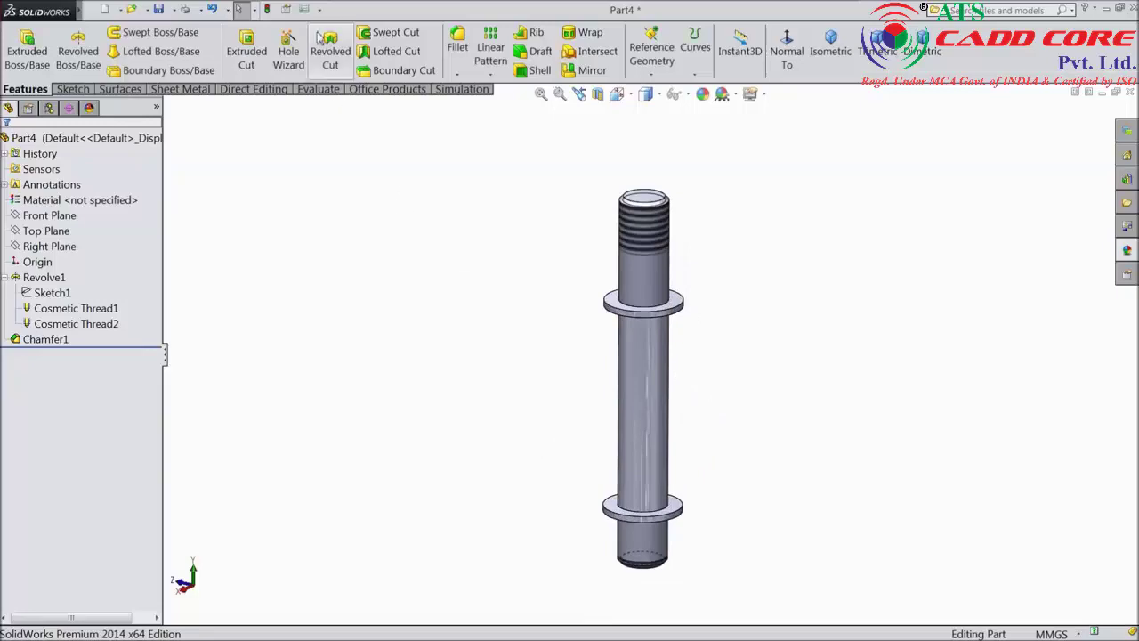
Enable shaded cosmetic threads in Document Properties > Detailing.
{"action": "left_click", "coordinate": [305, 9]}
{"action": "left_click", "coordinate": [182, 82]}
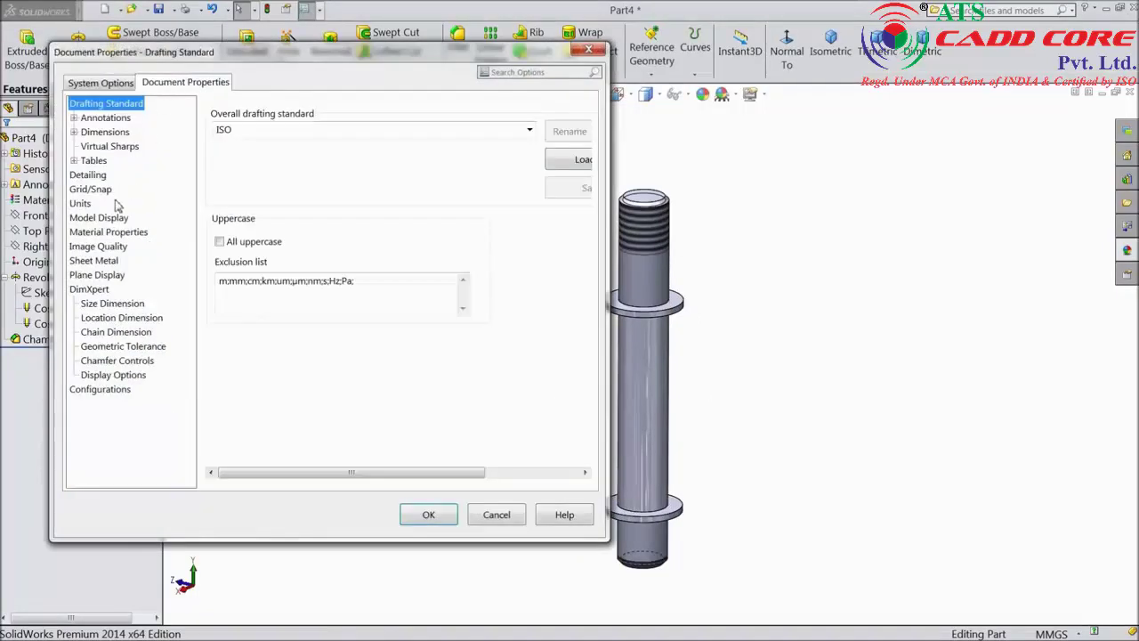
{"action": "left_click", "coordinate": [89, 175]}
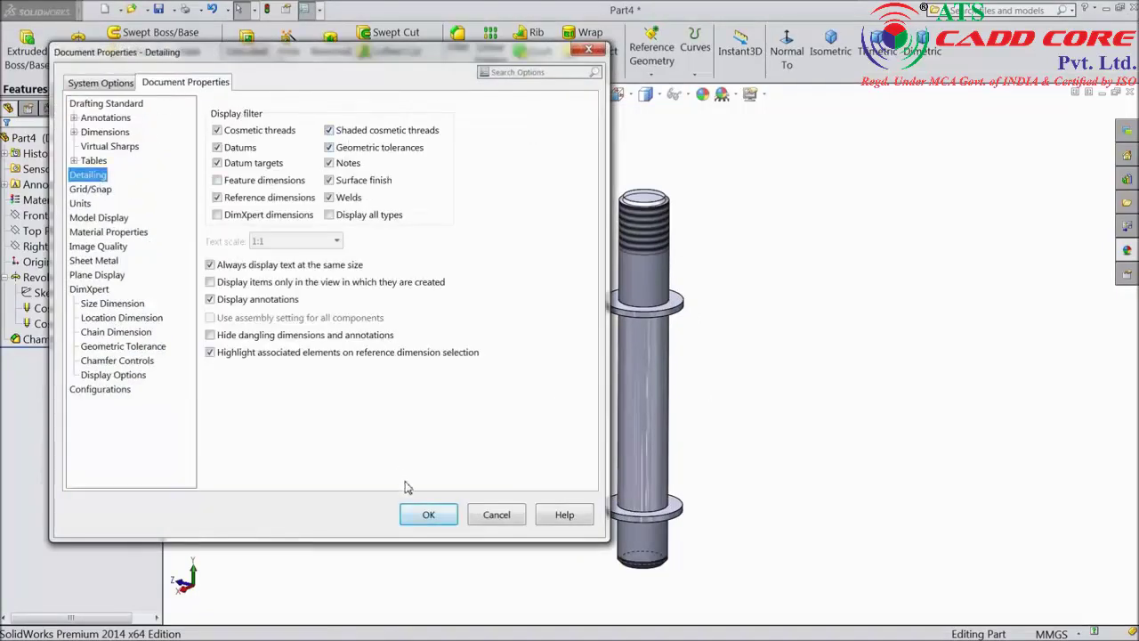
{"action": "left_click", "coordinate": [428, 514]}
{"action": "scroll", "coordinate": [667, 391], "scroll_direction": "down", "scroll_amount": 2}
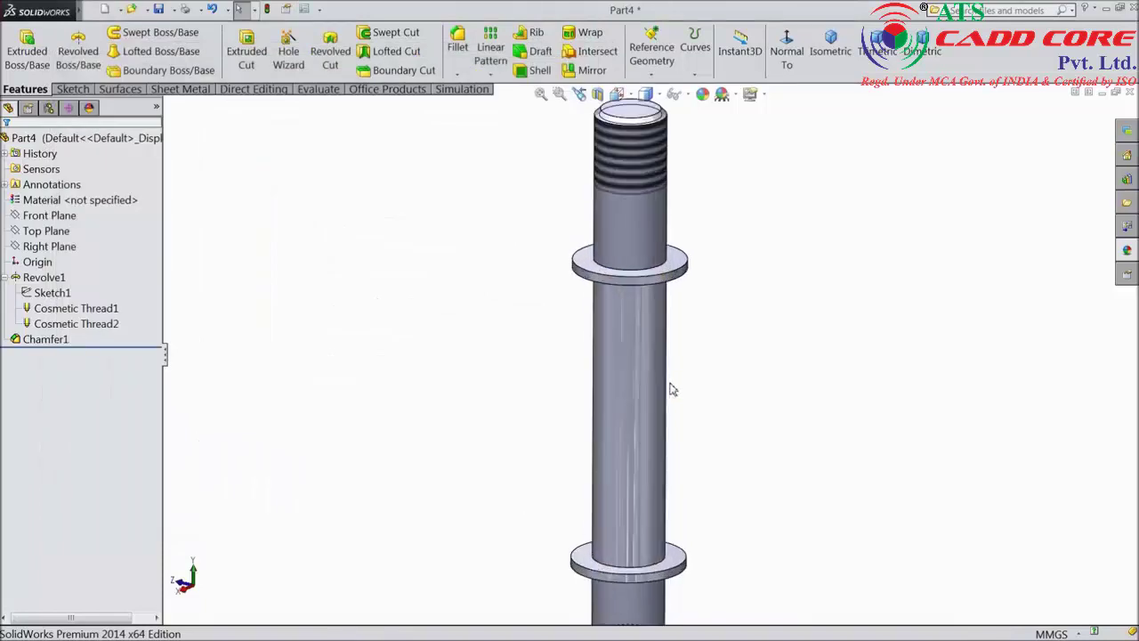
{"action": "scroll", "coordinate": [671, 388], "scroll_direction": "up", "scroll_amount": 2}
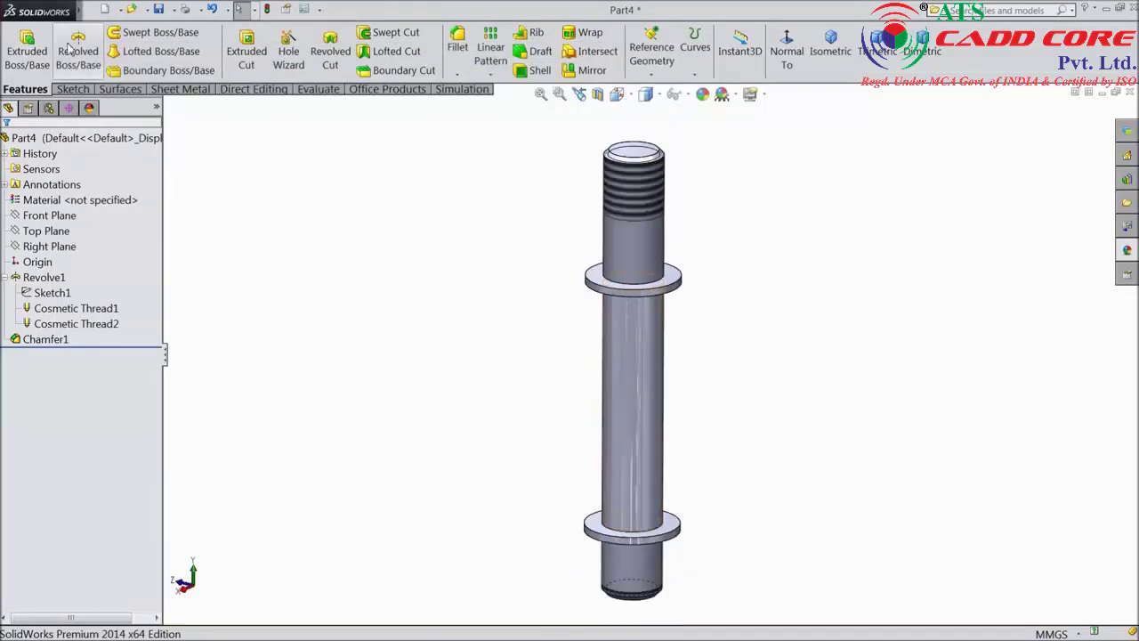
Save the part as 'Stud' in the Stop Valve folder.
{"action": "left_click", "coordinate": [91, 11]}
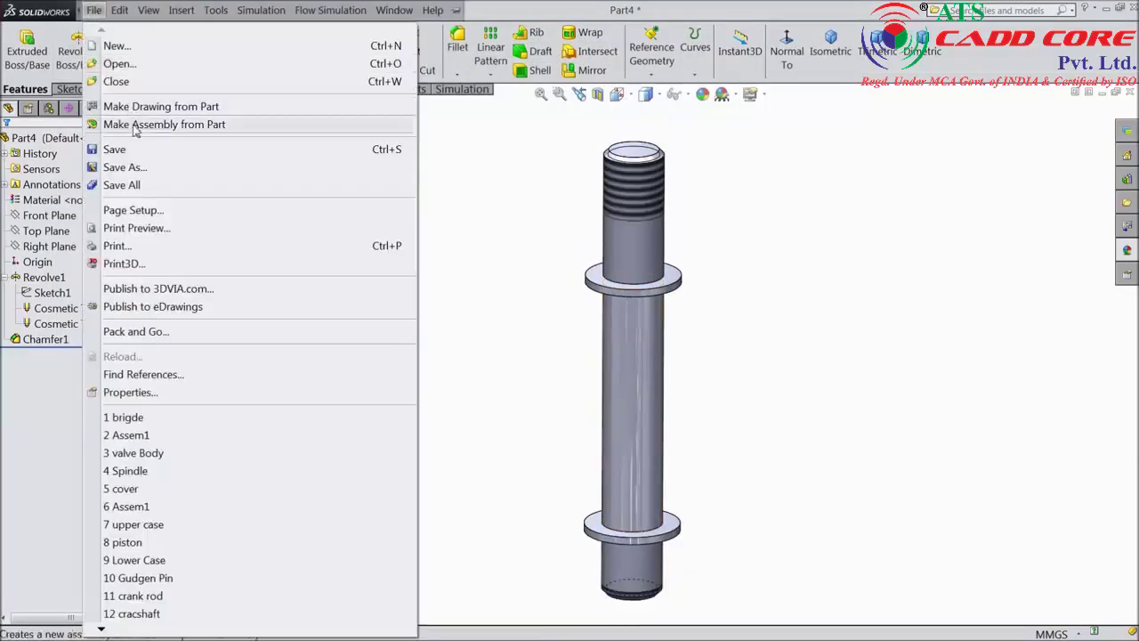
{"action": "left_click", "coordinate": [130, 153]}
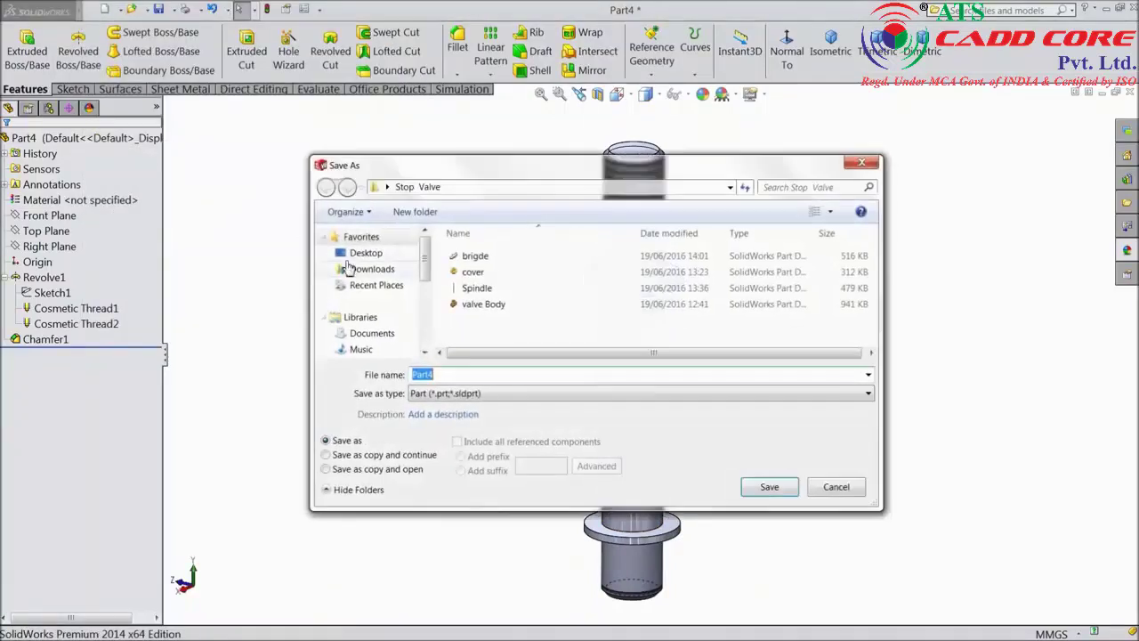
{"action": "type", "text": "Stud"}
{"action": "left_click", "coordinate": [764, 487]}
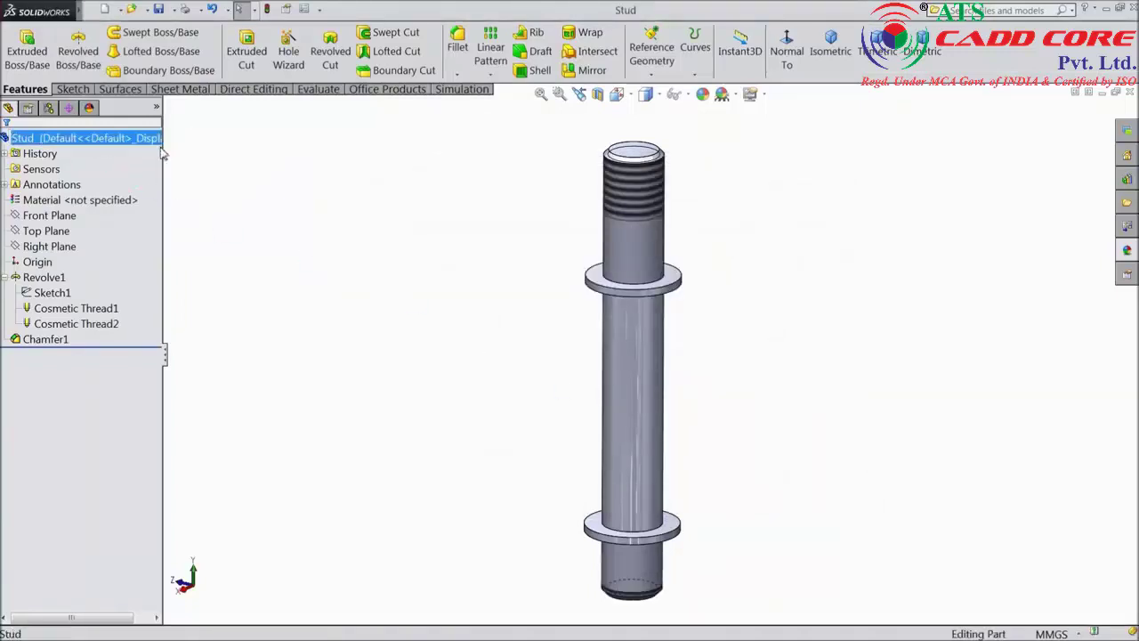
Apply the polished steel appearance to the stud and view it tilted.
{"action": "left_click", "coordinate": [1127, 253]}
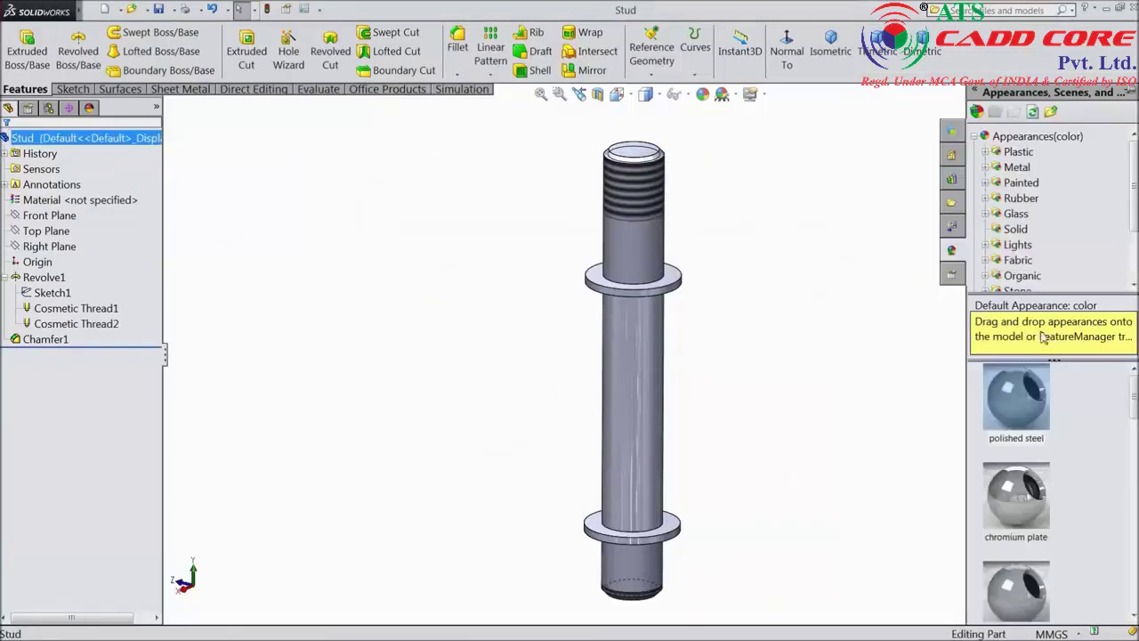
{"action": "double_click", "coordinate": [1025, 402]}
{"action": "left_click", "coordinate": [677, 395]}
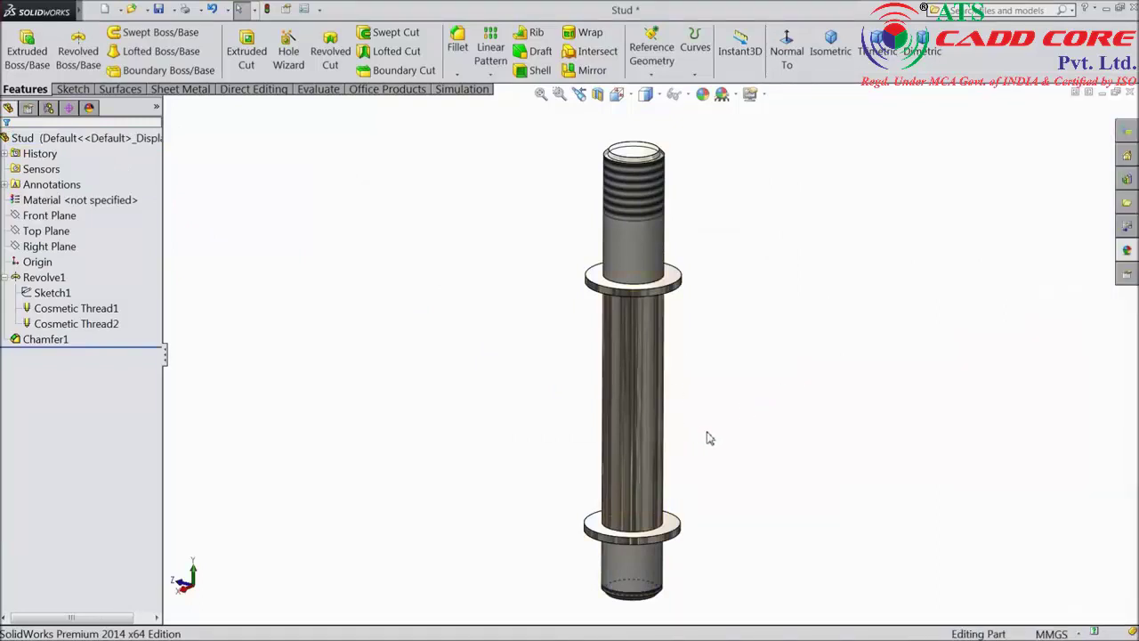
{"action": "middle_click_drag", "start_coordinate": [709, 437], "coordinate": [596, 388]}
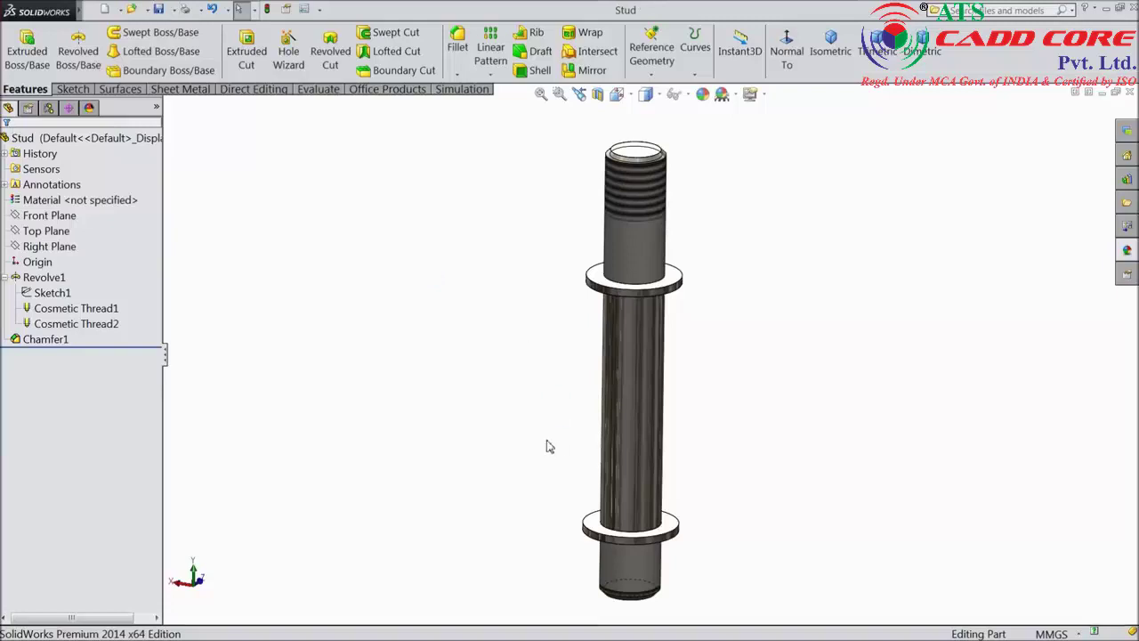
{"action": "middle_click_drag", "start_coordinate": [546, 445], "coordinate": [523, 294]}
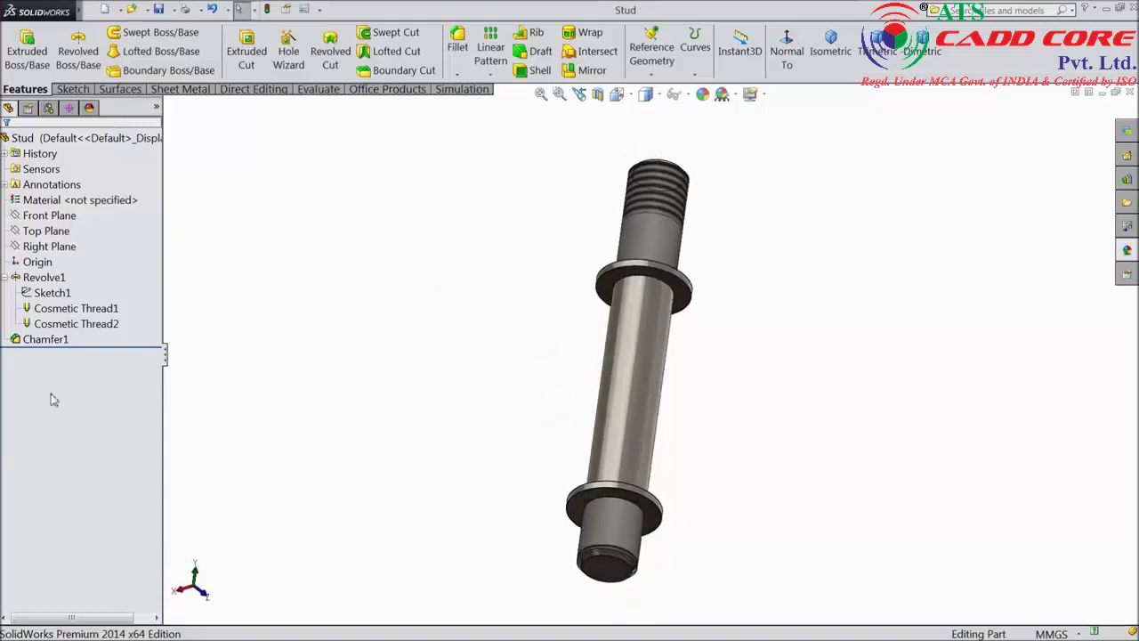
Edit Cosmetic Thread2 onto the stud's bottom end, then save the stud.
{"action": "left_click", "coordinate": [28, 324]}
{"action": "left_click", "coordinate": [25, 287]}
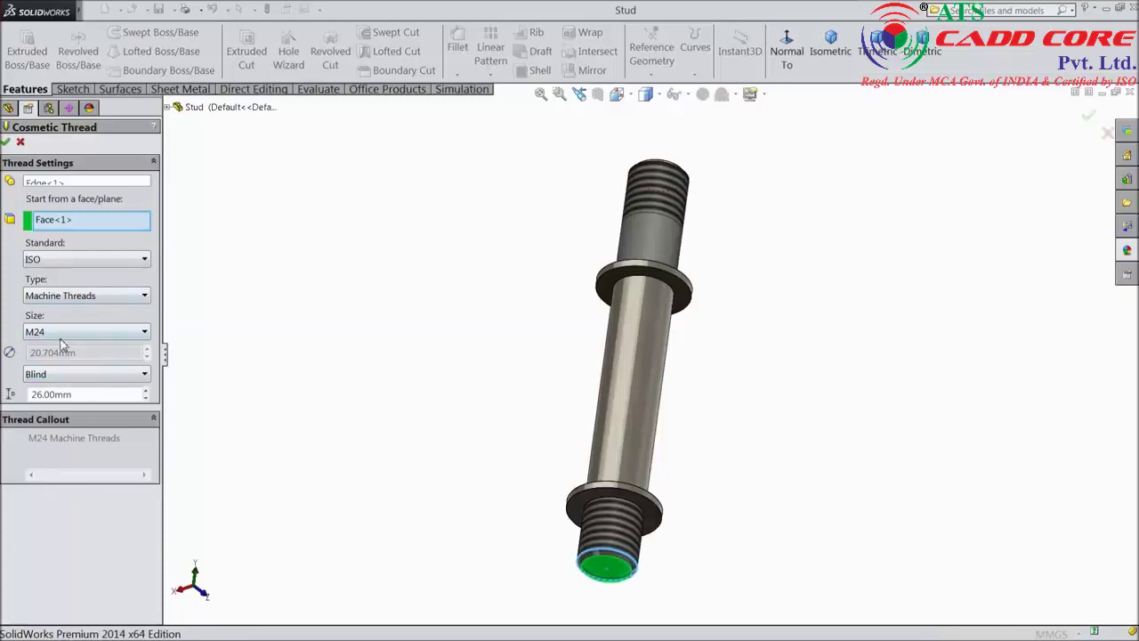
{"action": "left_click", "coordinate": [6, 144]}
{"action": "middle_click_drag", "start_coordinate": [425, 255], "coordinate": [371, 348]}
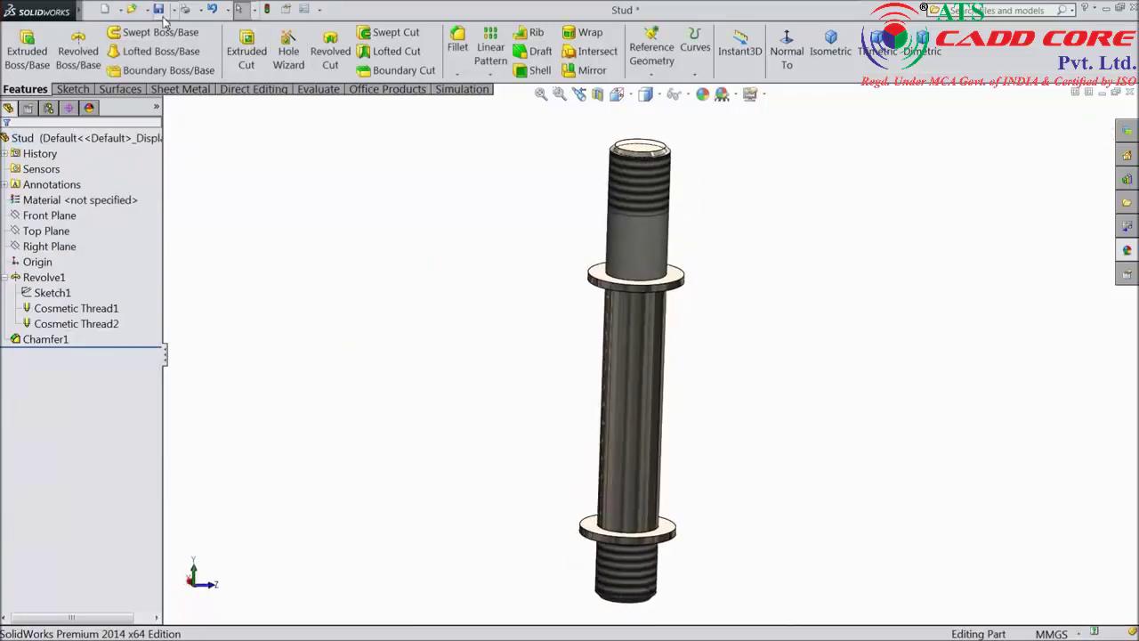
{"action": "left_click", "coordinate": [159, 10]}
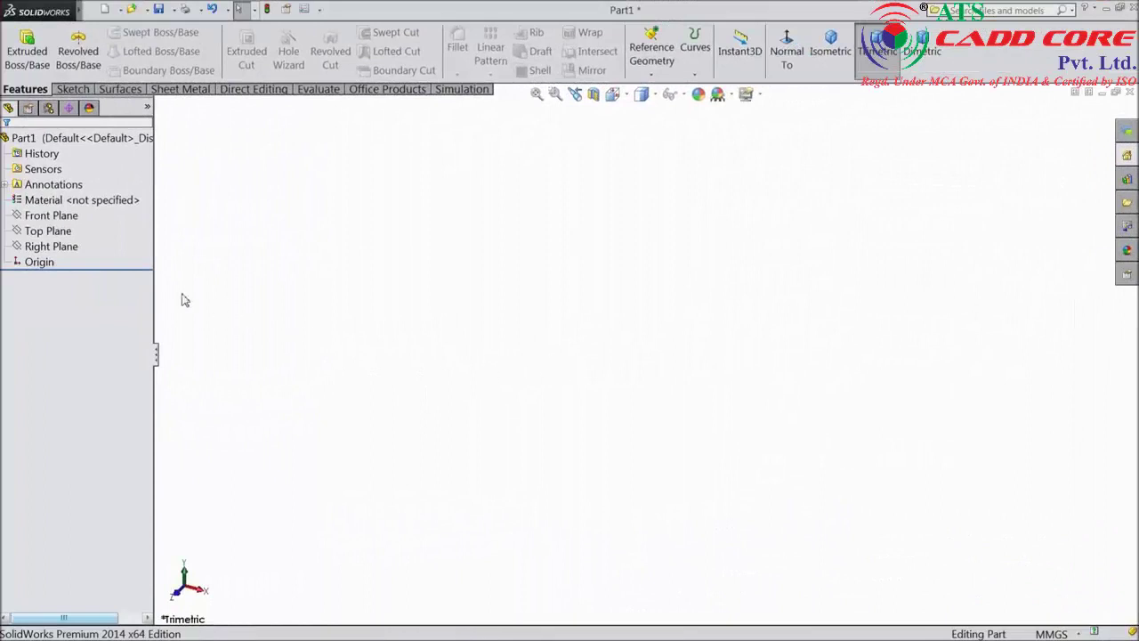
Sketch a corner rectangle from the origin on the Front Plane.
{"action": "left_click", "coordinate": [59, 216]}
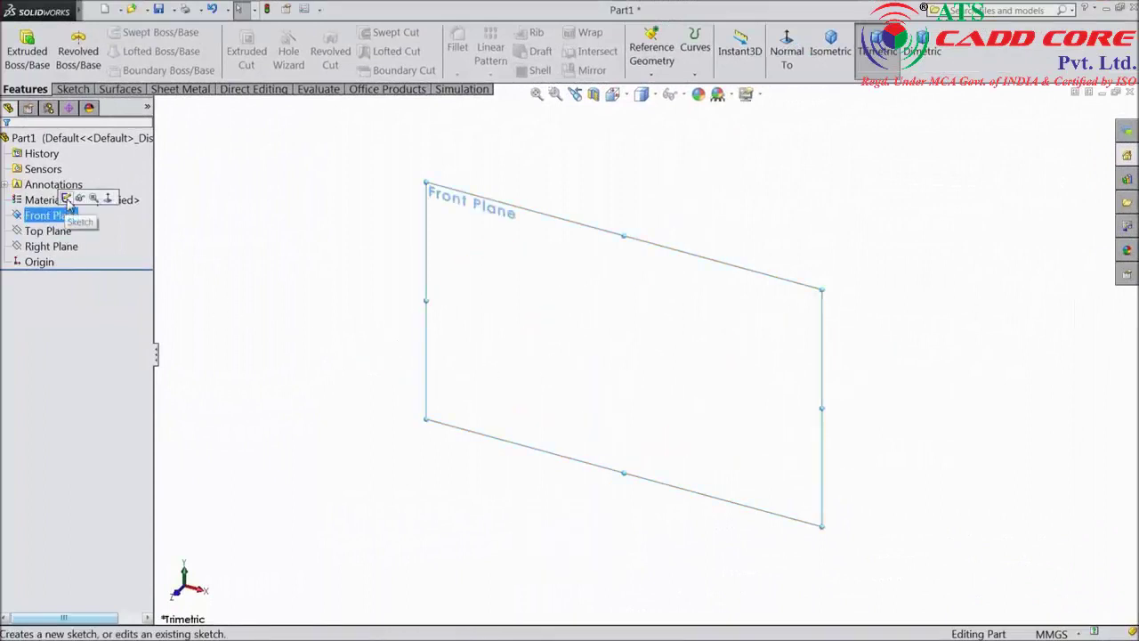
{"action": "left_click", "coordinate": [66, 198]}
{"action": "left_click", "coordinate": [74, 90]}
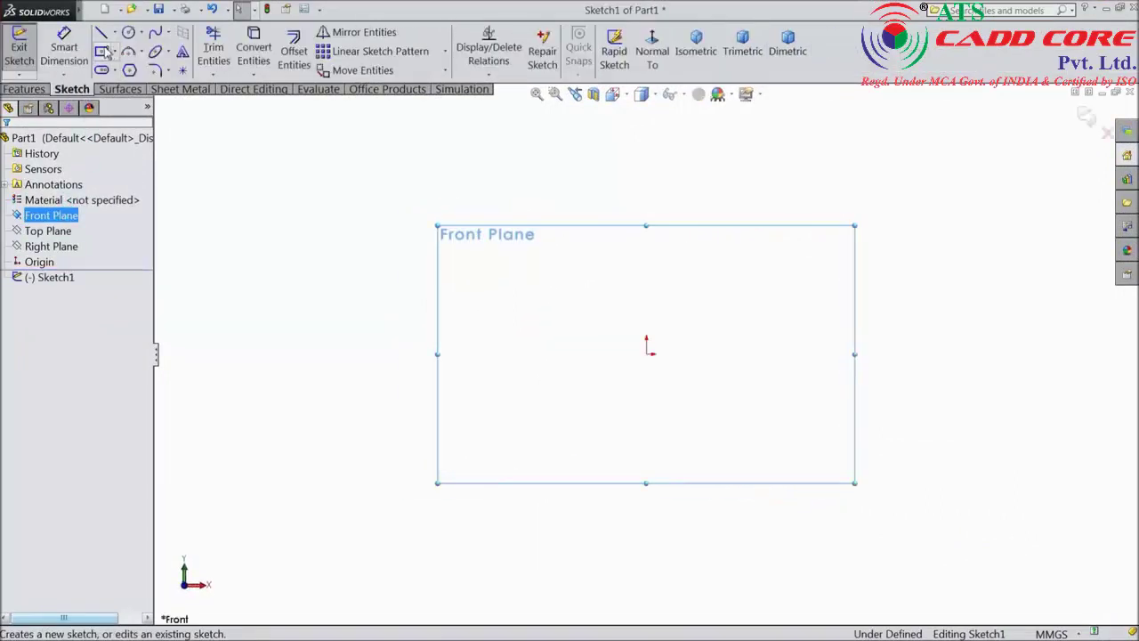
{"action": "left_click", "coordinate": [116, 53]}
{"action": "left_click", "coordinate": [122, 75]}
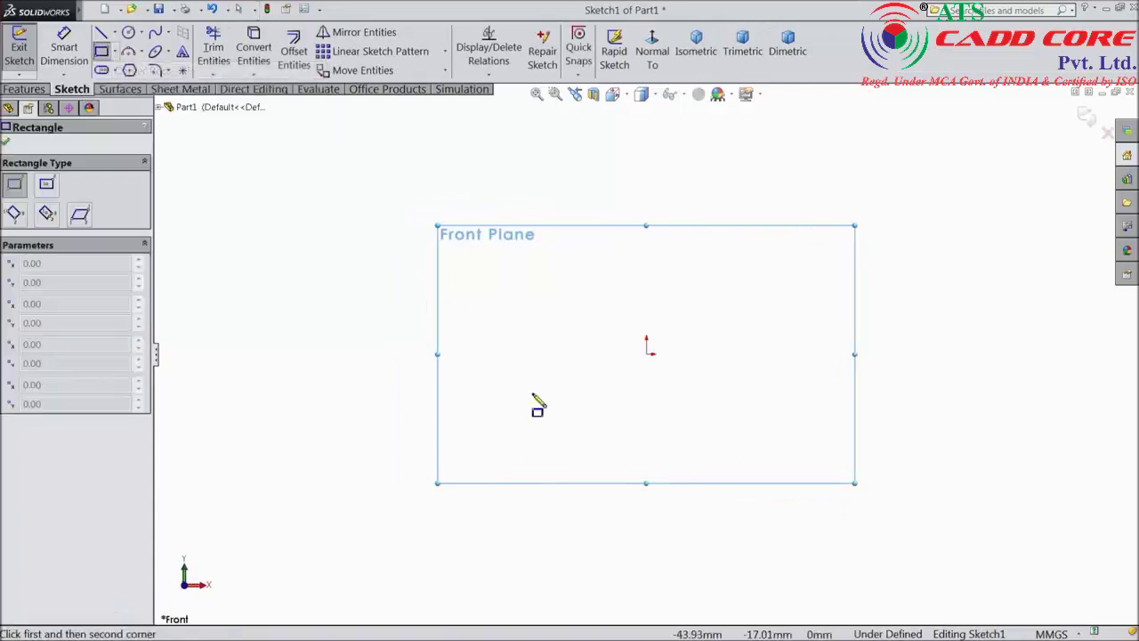
{"action": "left_click", "coordinate": [647, 354]}
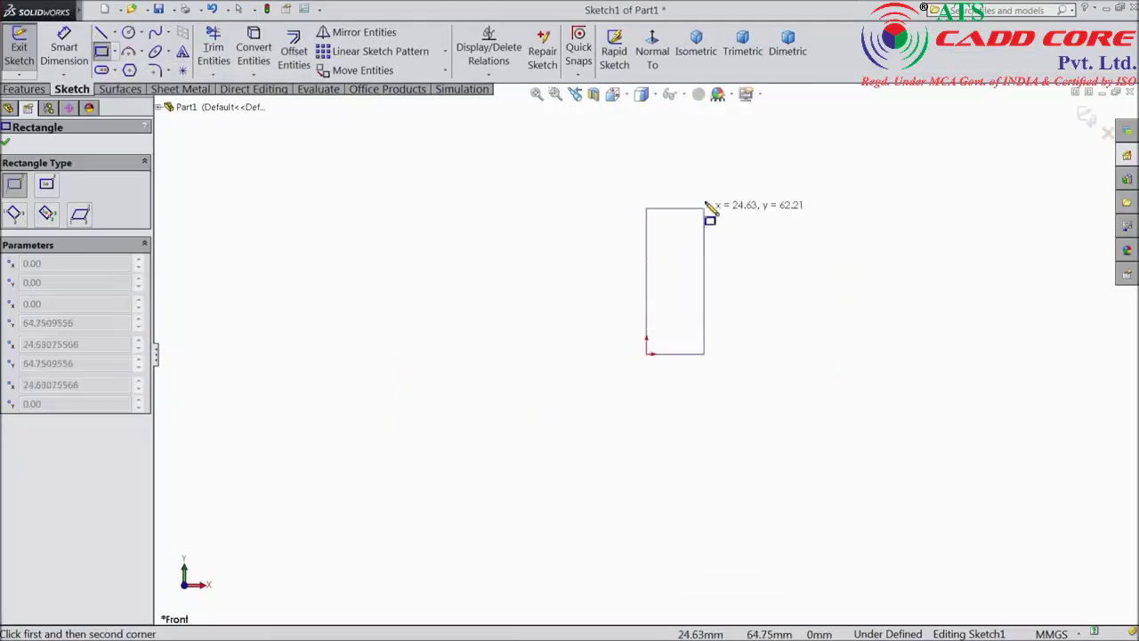
{"action": "left_click", "coordinate": [702, 118]}
Dimension the rectangle 70 mm tall and 6 mm wide.
{"action": "left_click", "coordinate": [64, 49]}
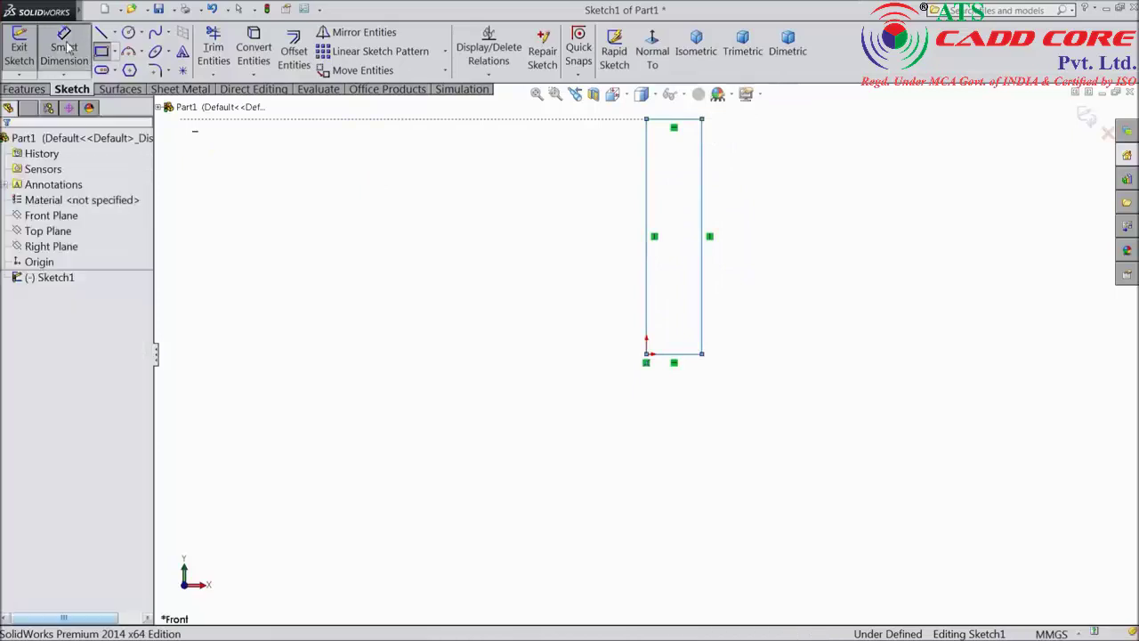
{"action": "scroll", "coordinate": [686, 234], "scroll_direction": "up", "scroll_amount": 3}
{"action": "left_click", "coordinate": [682, 280]}
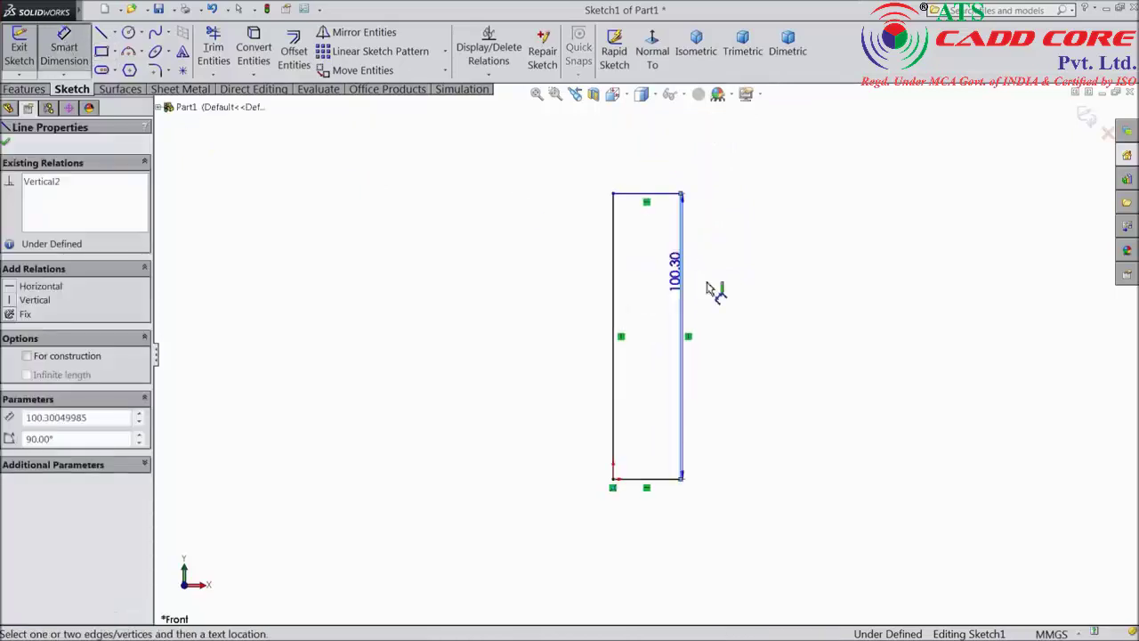
{"action": "left_click", "coordinate": [776, 365]}
{"action": "type", "text": "70"}
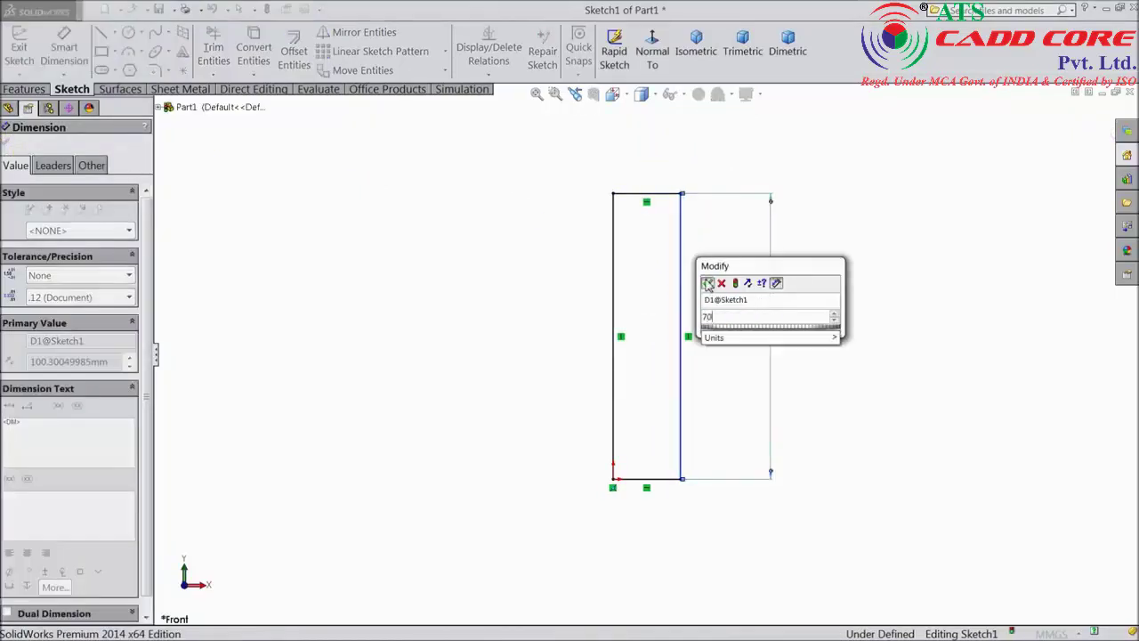
{"action": "left_click", "coordinate": [707, 283]}
{"action": "left_click", "coordinate": [649, 479]}
{"action": "left_click", "coordinate": [647, 523]}
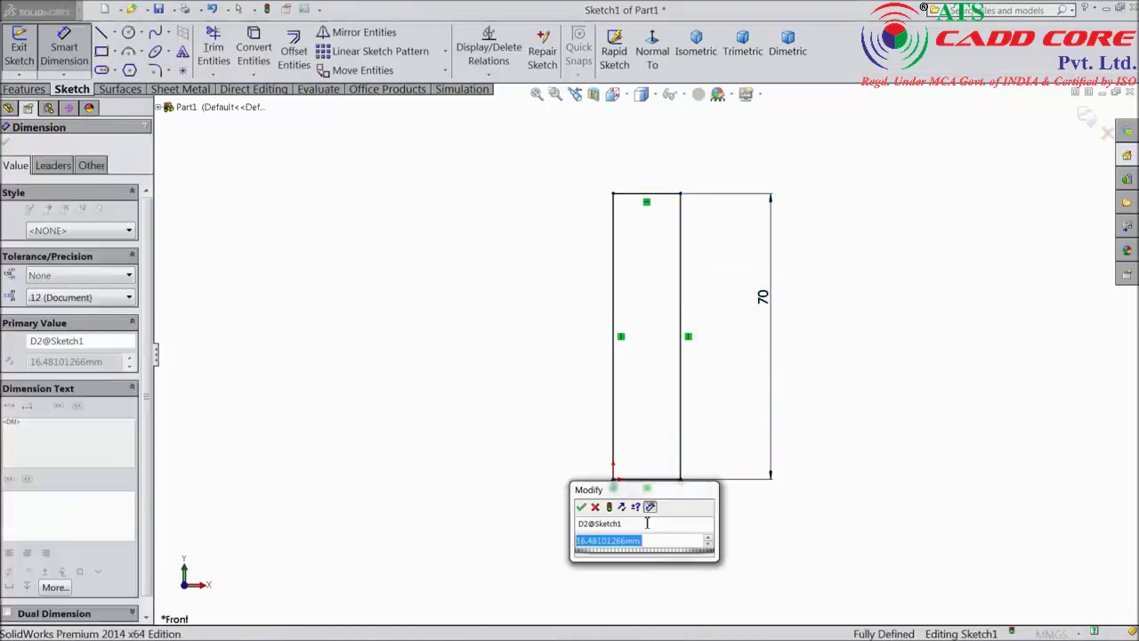
{"action": "type", "text": "6"}
{"action": "left_click", "coordinate": [581, 507]}
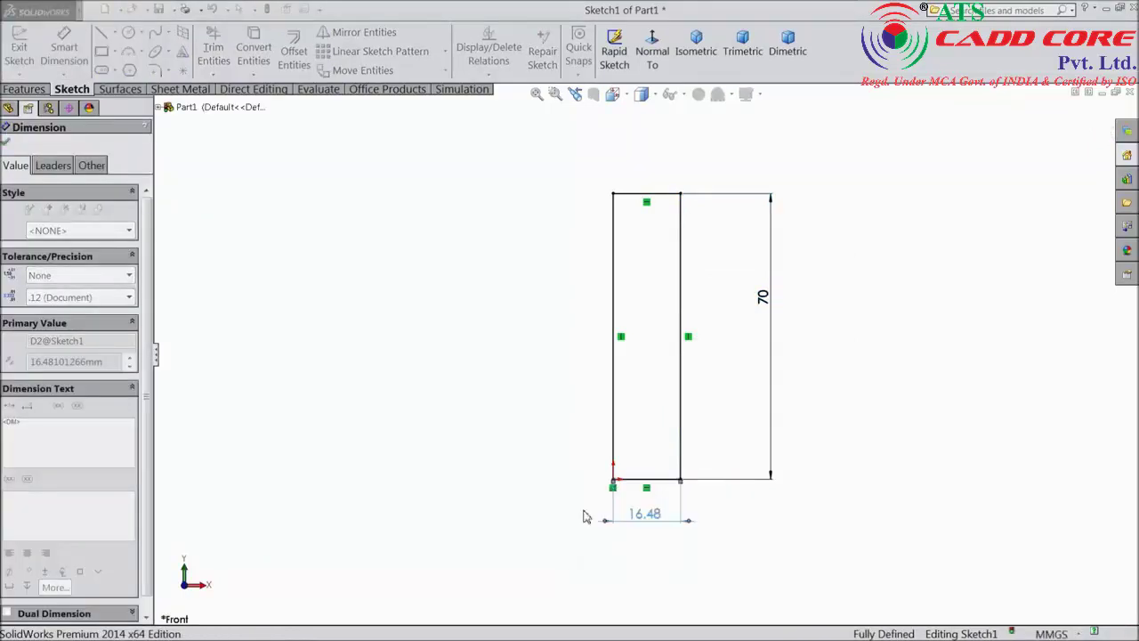
Revolve the rectangle about its left line into a solid cylinder.
{"action": "left_click", "coordinate": [23, 89]}
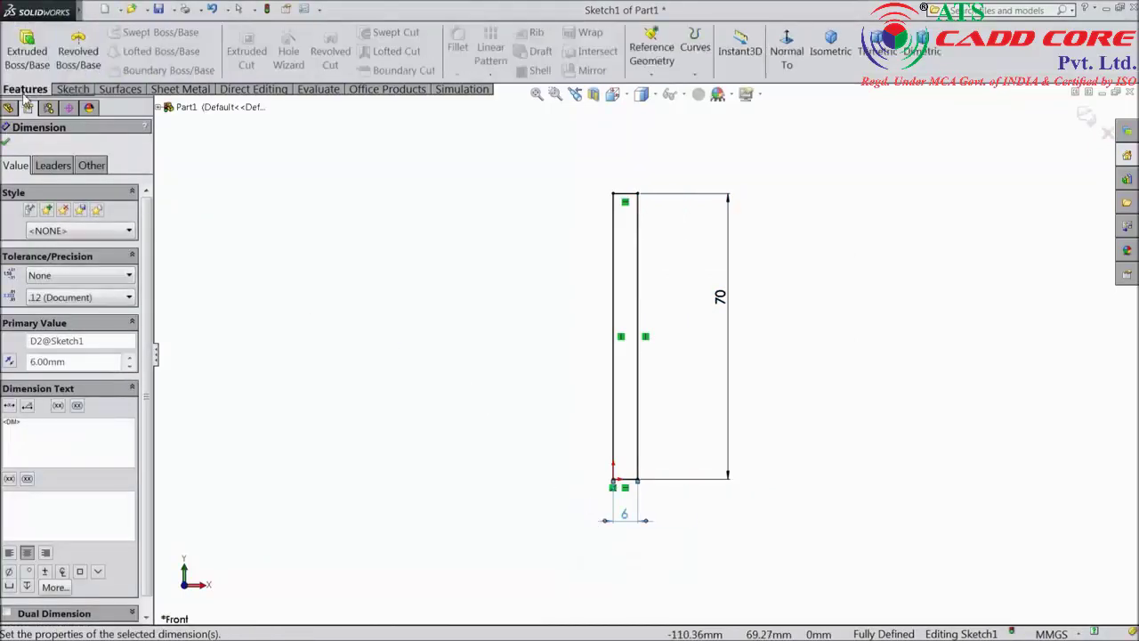
{"action": "left_click", "coordinate": [77, 55]}
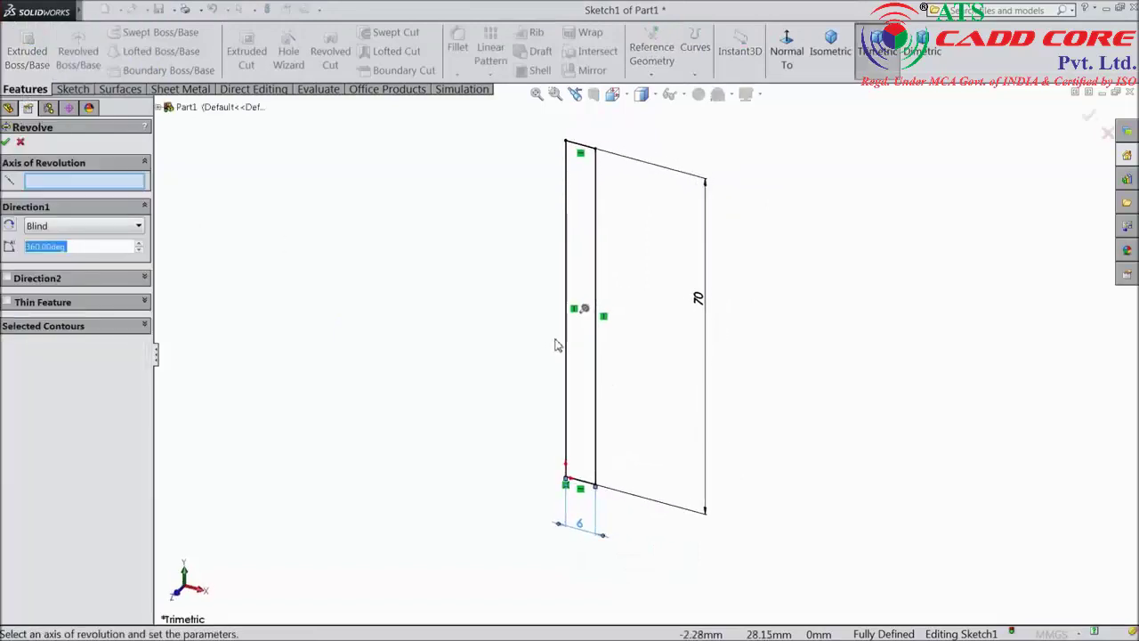
{"action": "left_click", "coordinate": [566, 346]}
{"action": "left_click", "coordinate": [6, 142]}
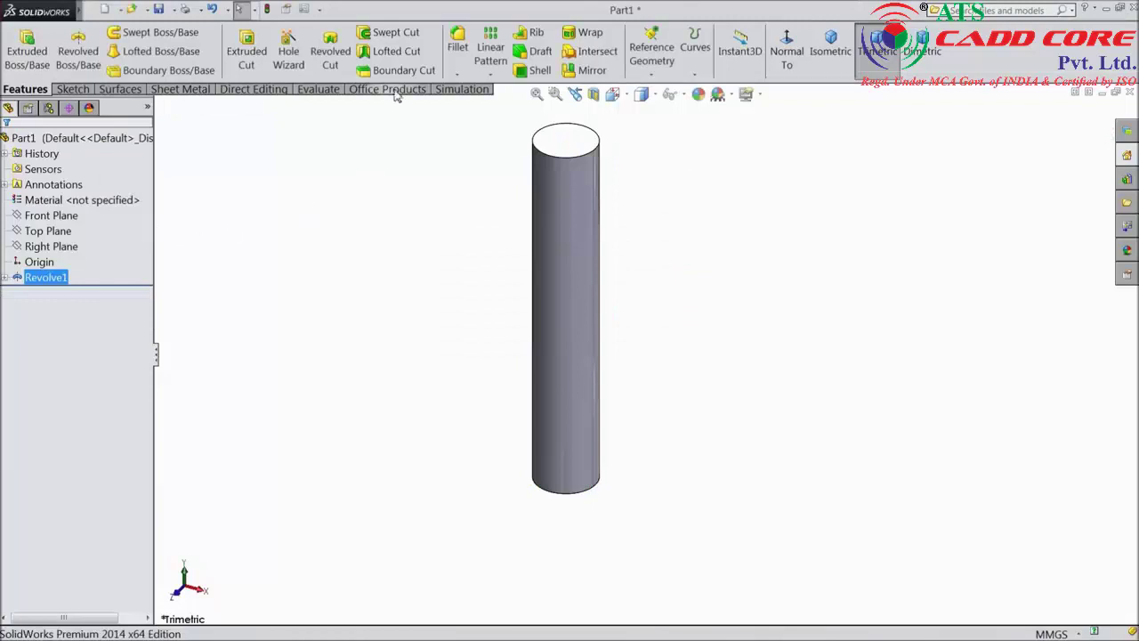
Chamfer the cylinder's top face and bottom edge 1 mm at 45°.
{"action": "left_click", "coordinate": [458, 76]}
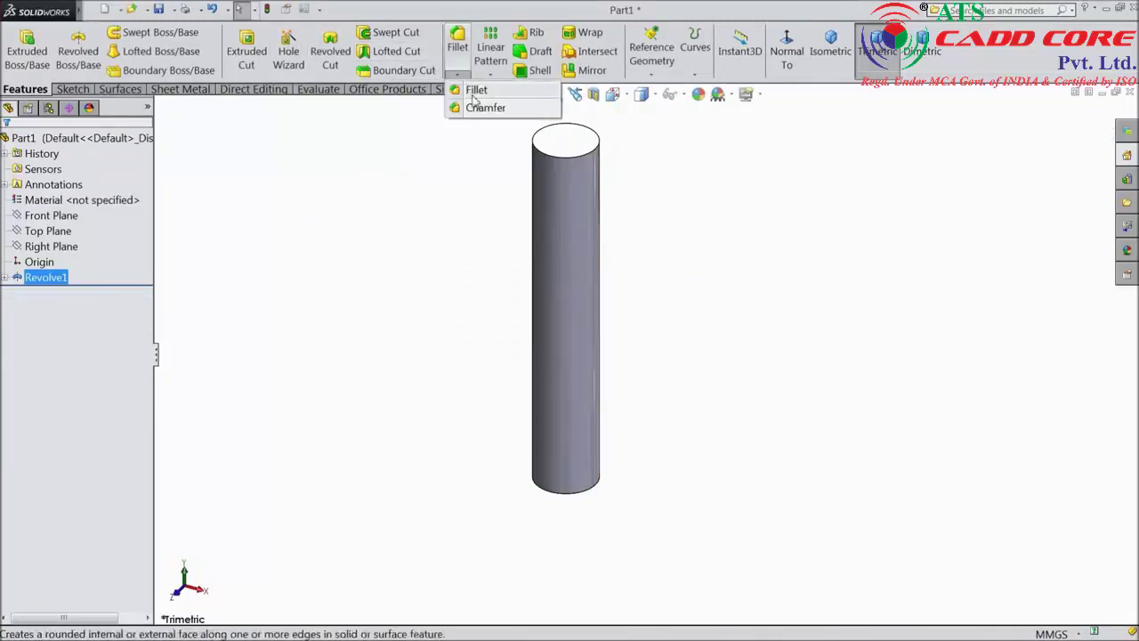
{"action": "left_click", "coordinate": [483, 107]}
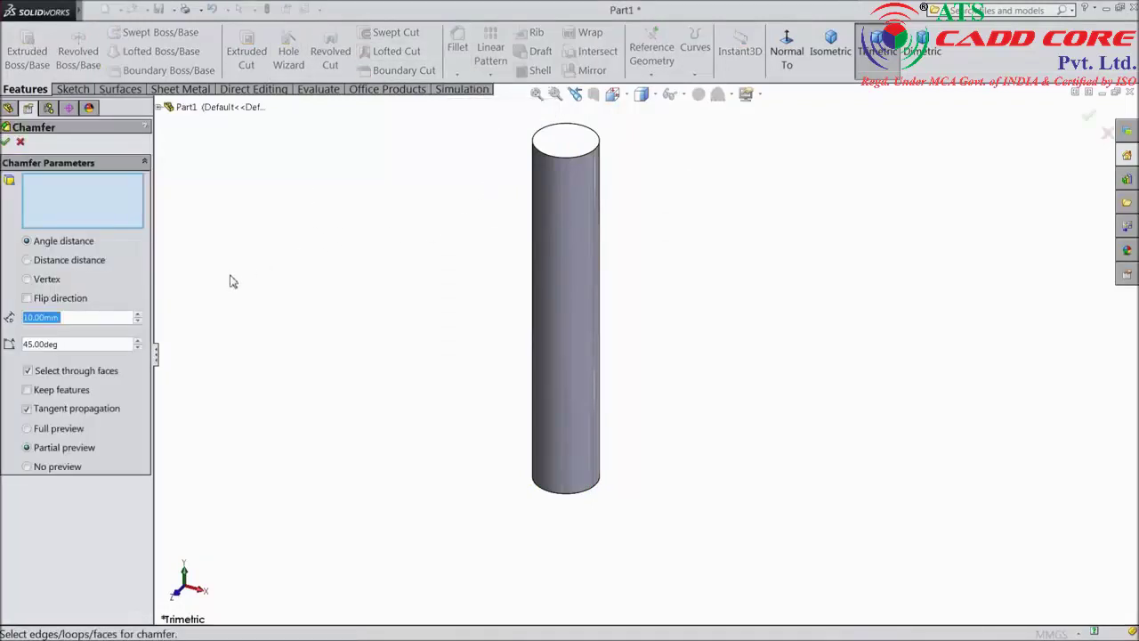
{"action": "type", "text": "1"}
{"action": "left_click", "coordinate": [548, 149]}
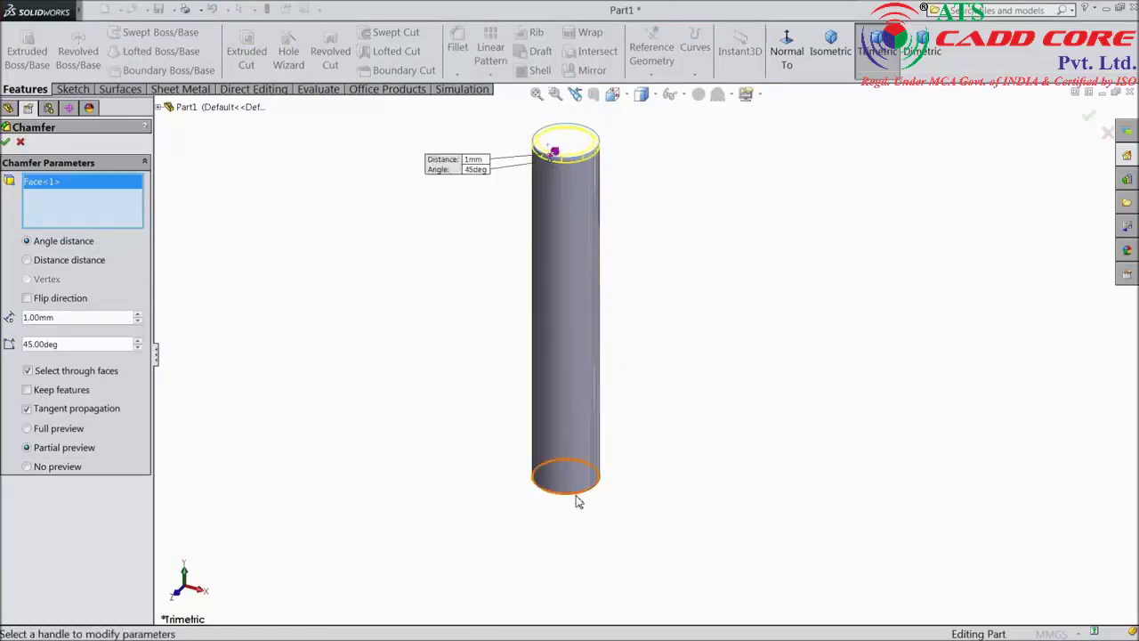
{"action": "left_click", "coordinate": [576, 501]}
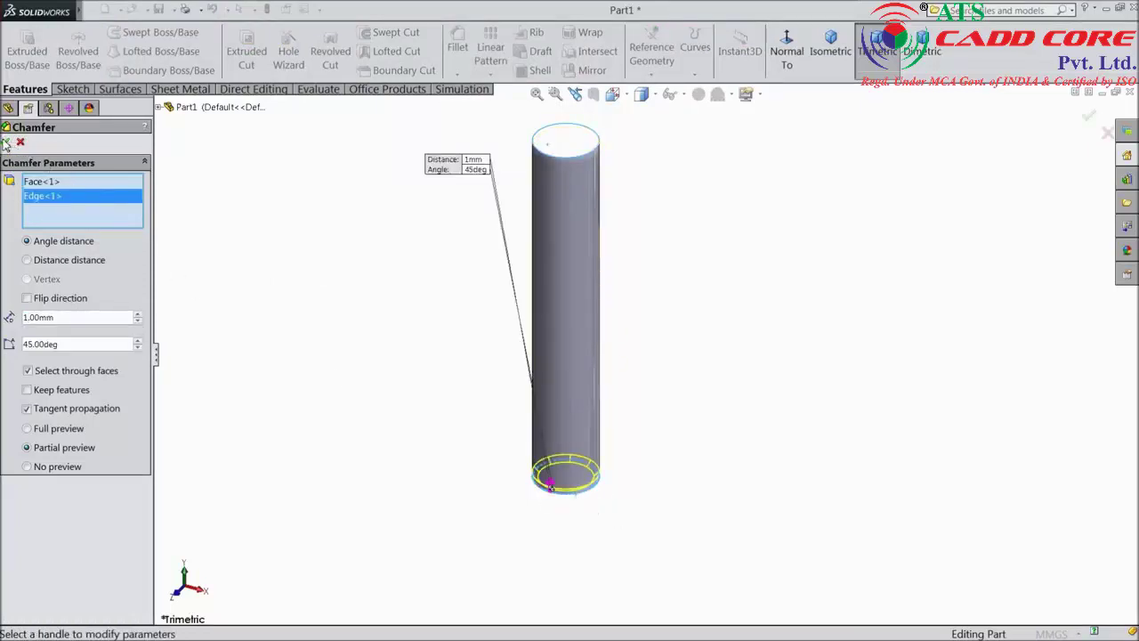
{"action": "left_click", "coordinate": [7, 142]}
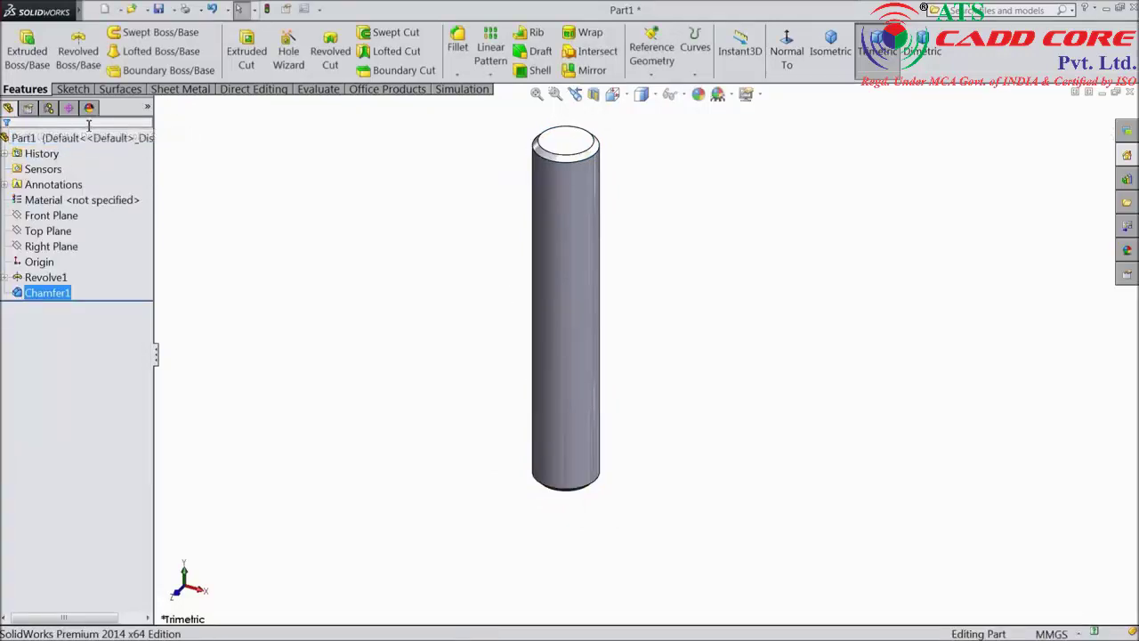
{"action": "mouse_move", "coordinate": [78, 10]}
{"action": "left_click", "coordinate": [120, 10]}
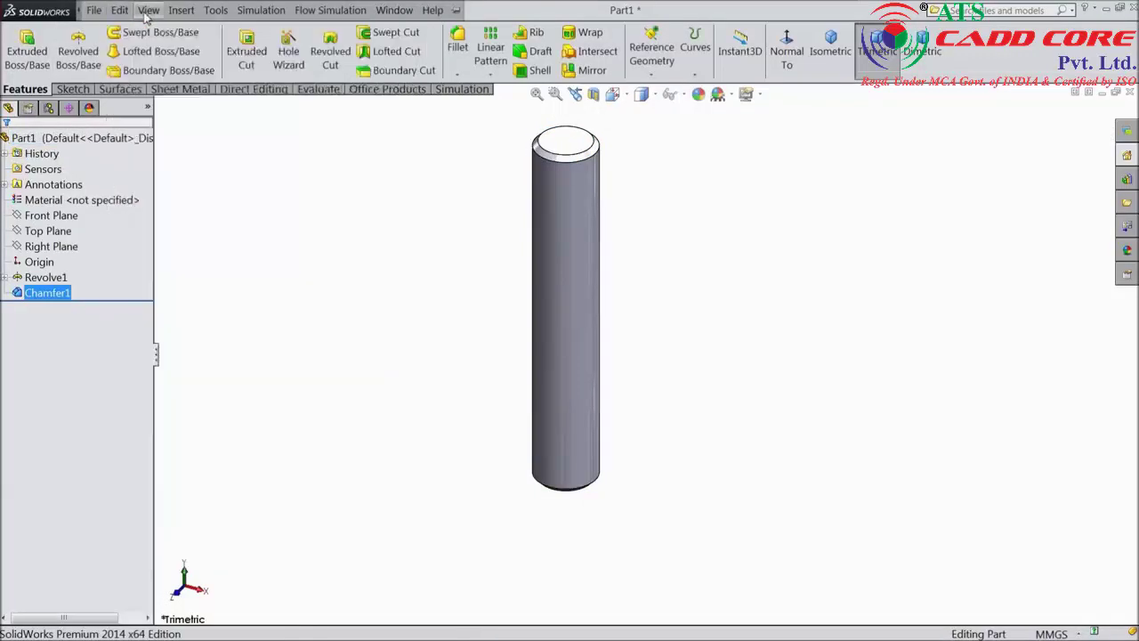
Start an ISO cosmetic thread on the rod's top circular edge.
{"action": "left_click", "coordinate": [181, 10]}
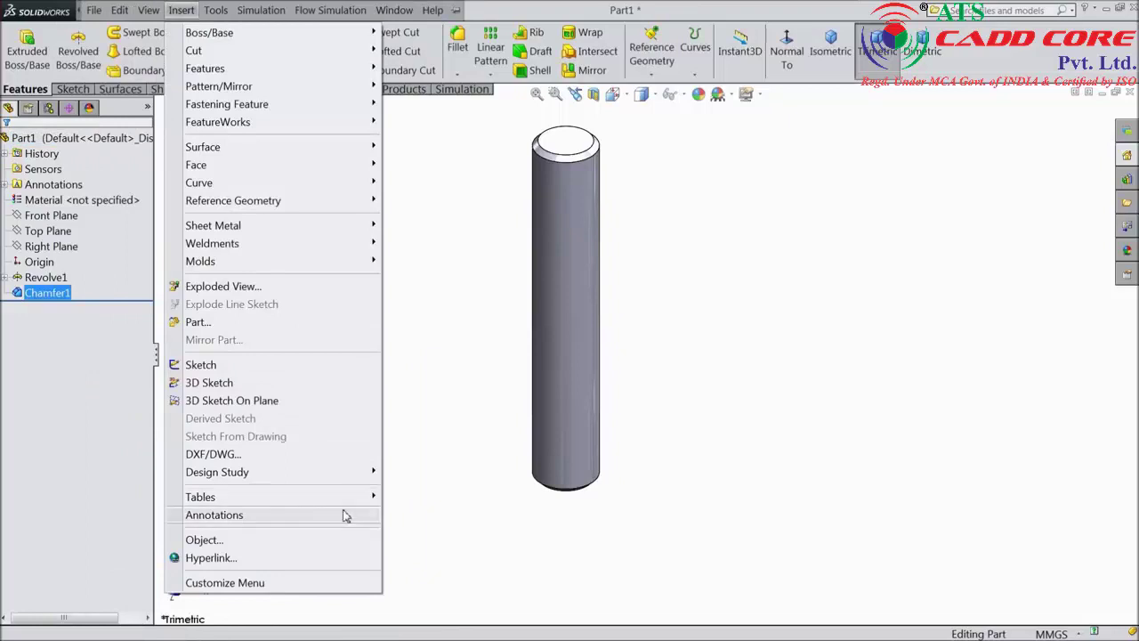
{"action": "mouse_move", "coordinate": [346, 516]}
{"action": "left_click", "coordinate": [437, 465]}
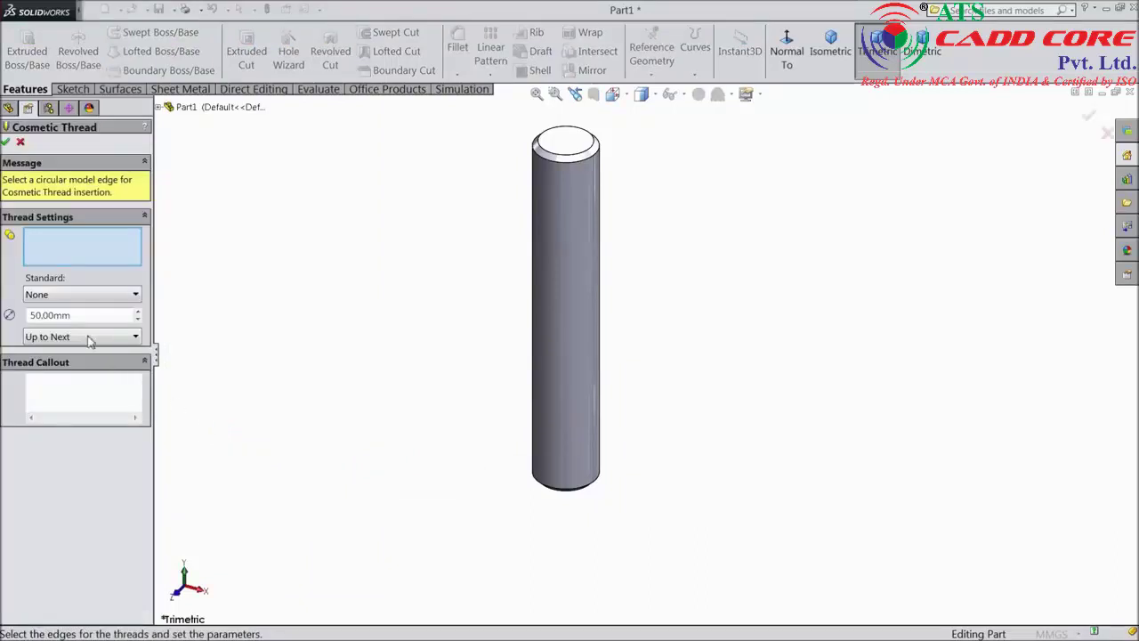
{"action": "scroll", "coordinate": [602, 152], "scroll_direction": "down", "scroll_amount": 3}
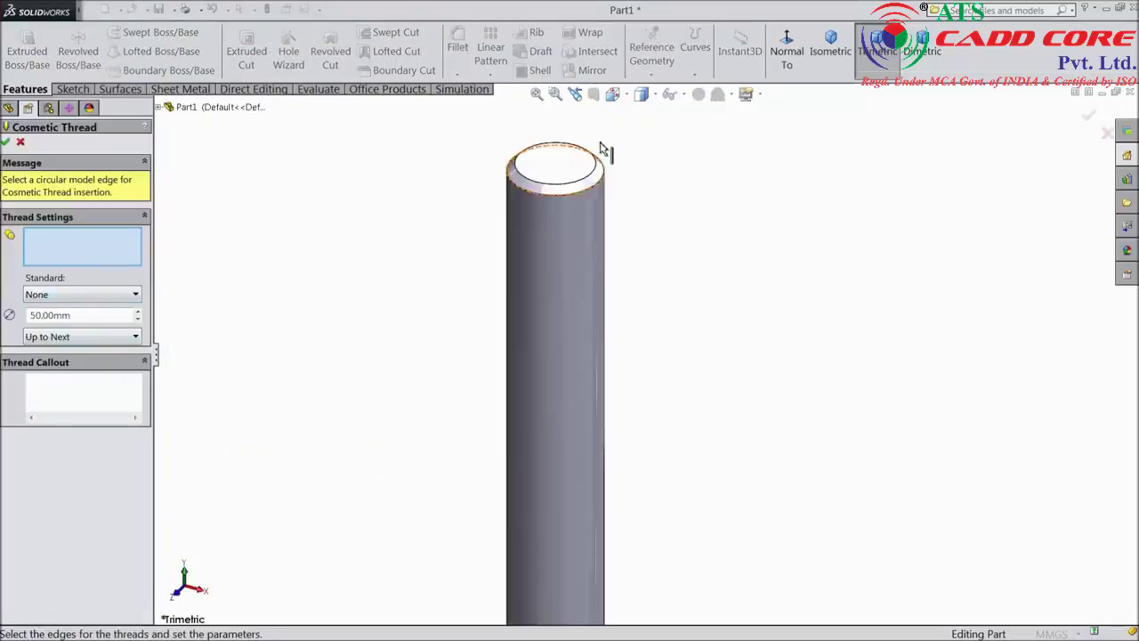
{"action": "left_click", "coordinate": [570, 222]}
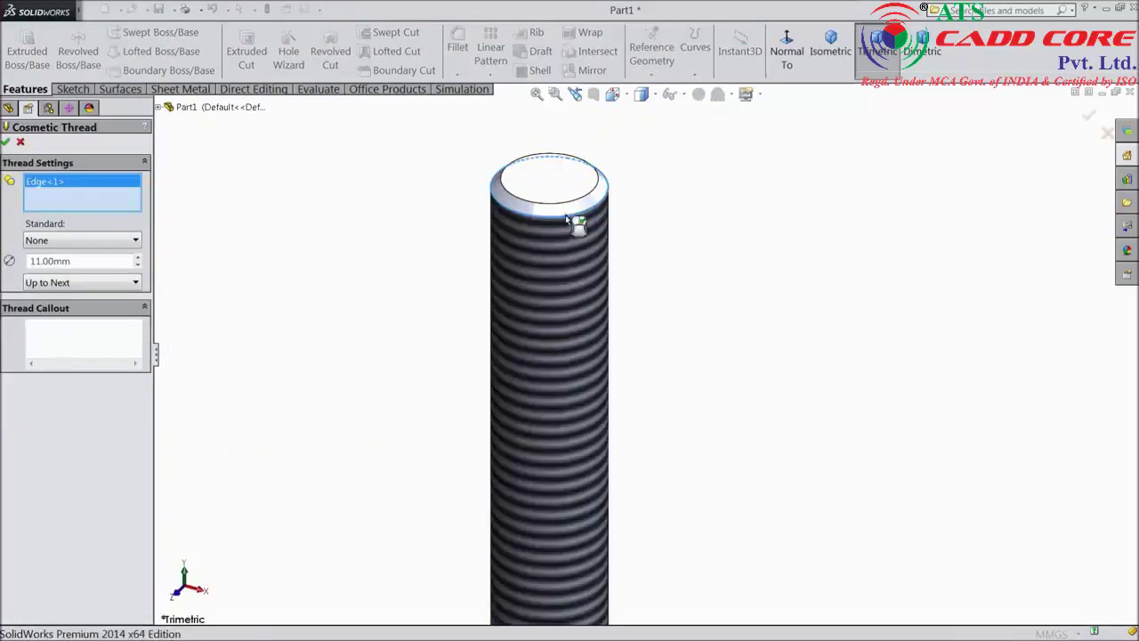
{"action": "left_click", "coordinate": [88, 242]}
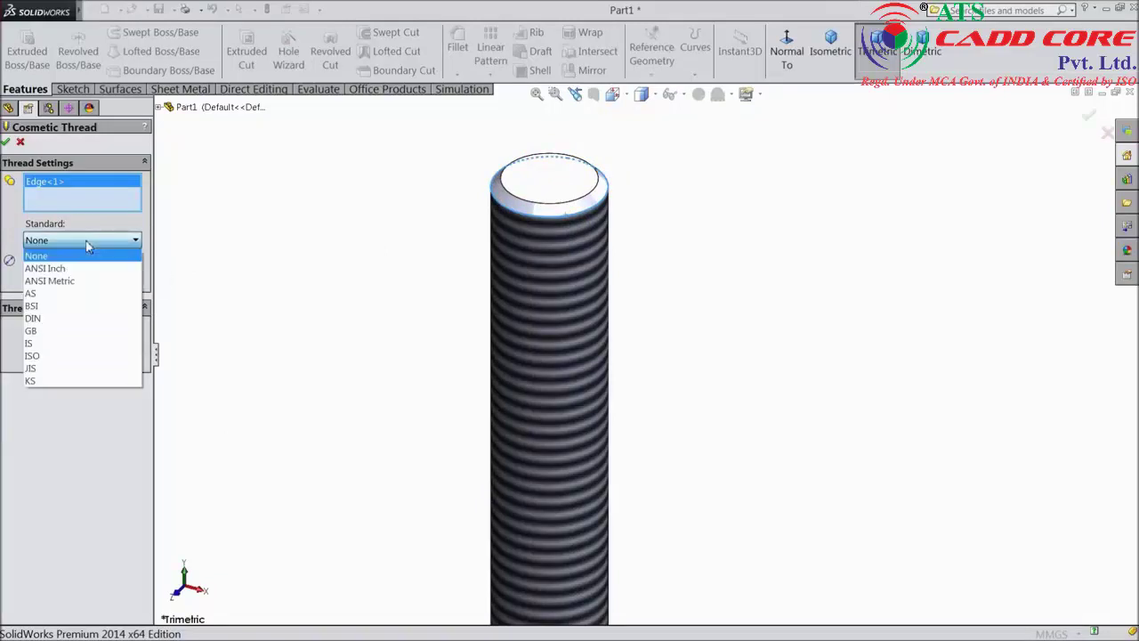
{"action": "left_click", "coordinate": [54, 355]}
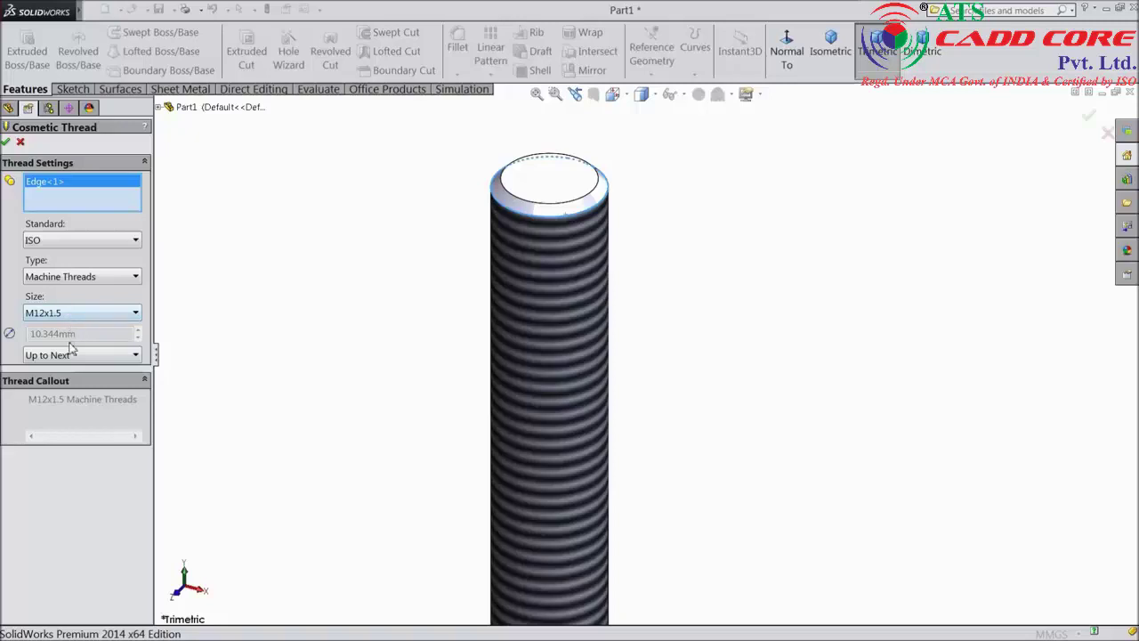
Make it a Blind M12 thread, 40 mm from the top face, and confirm.
{"action": "left_click", "coordinate": [71, 356]}
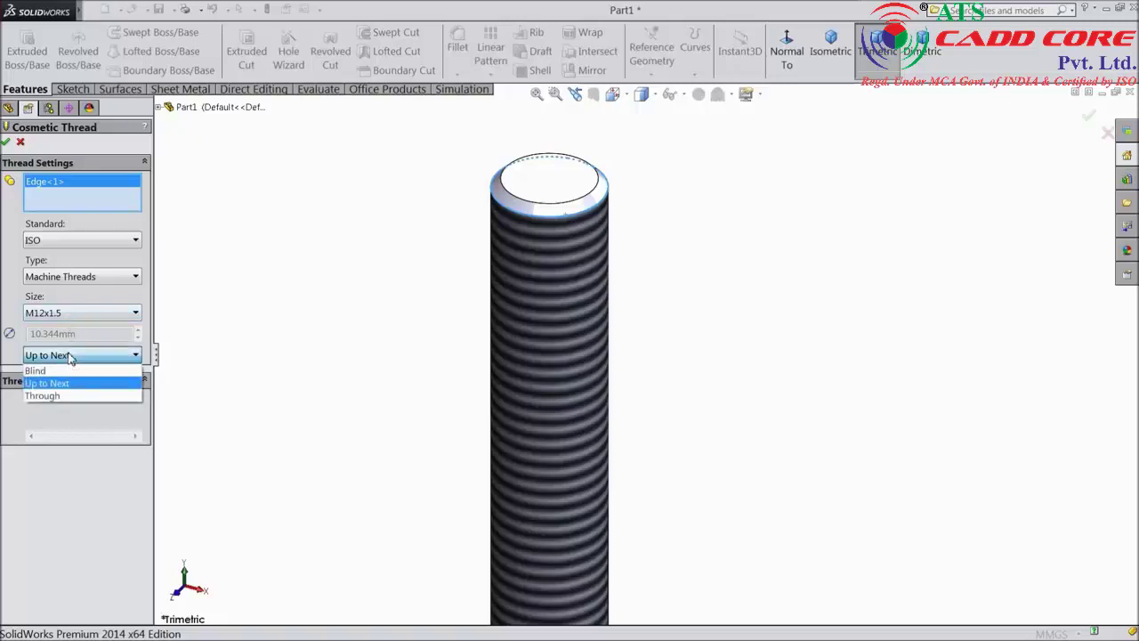
{"action": "left_click", "coordinate": [50, 371]}
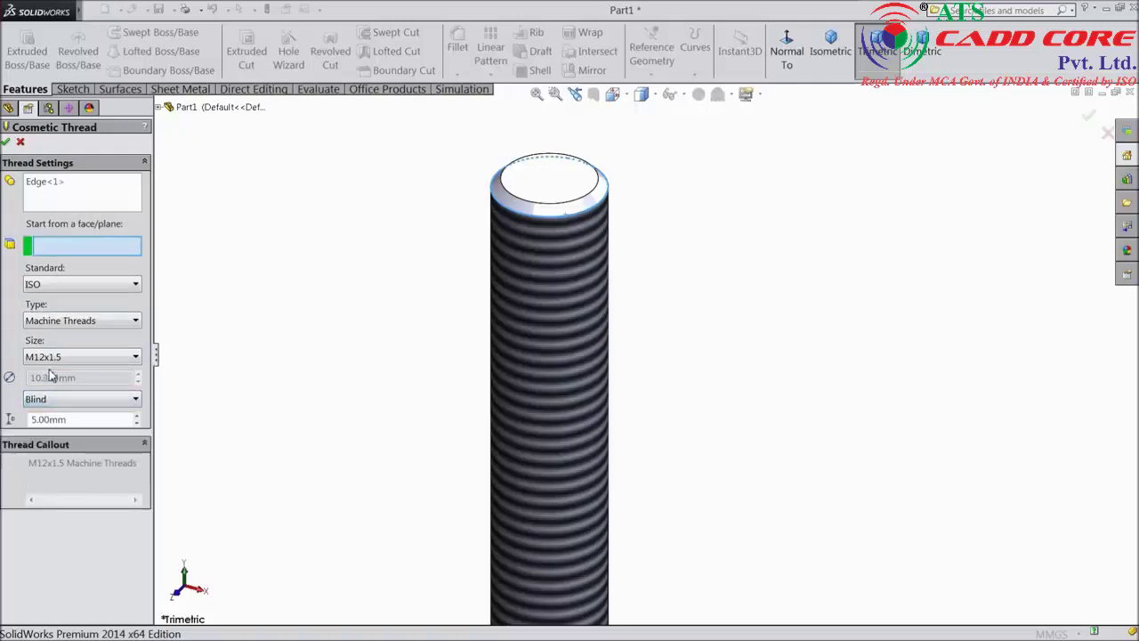
{"action": "left_click", "coordinate": [532, 191]}
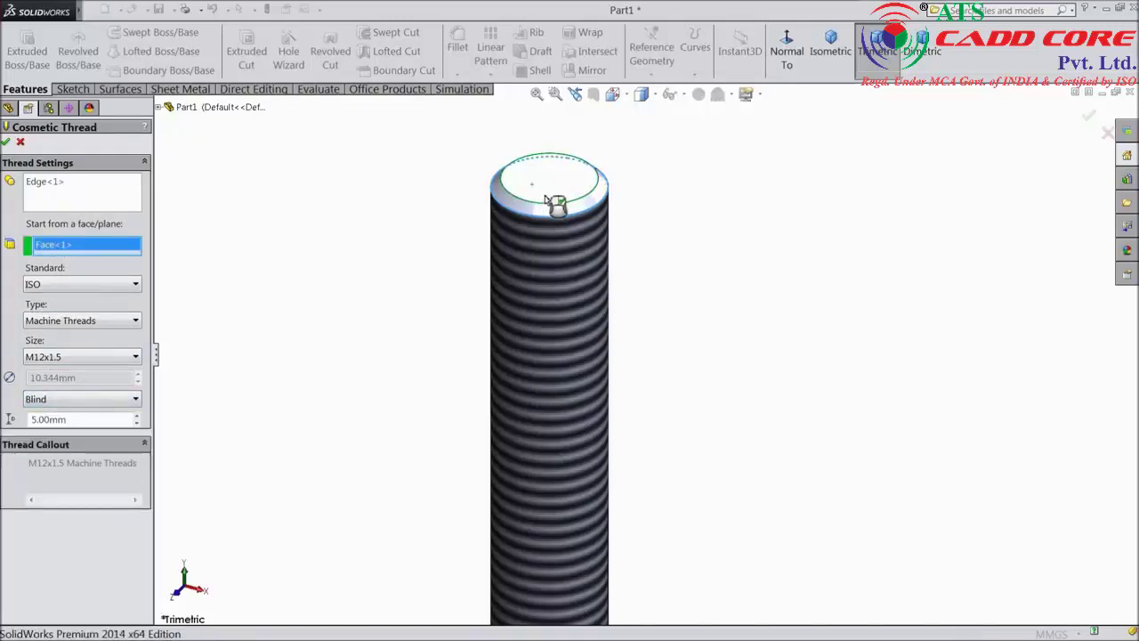
{"action": "left_click", "coordinate": [73, 359]}
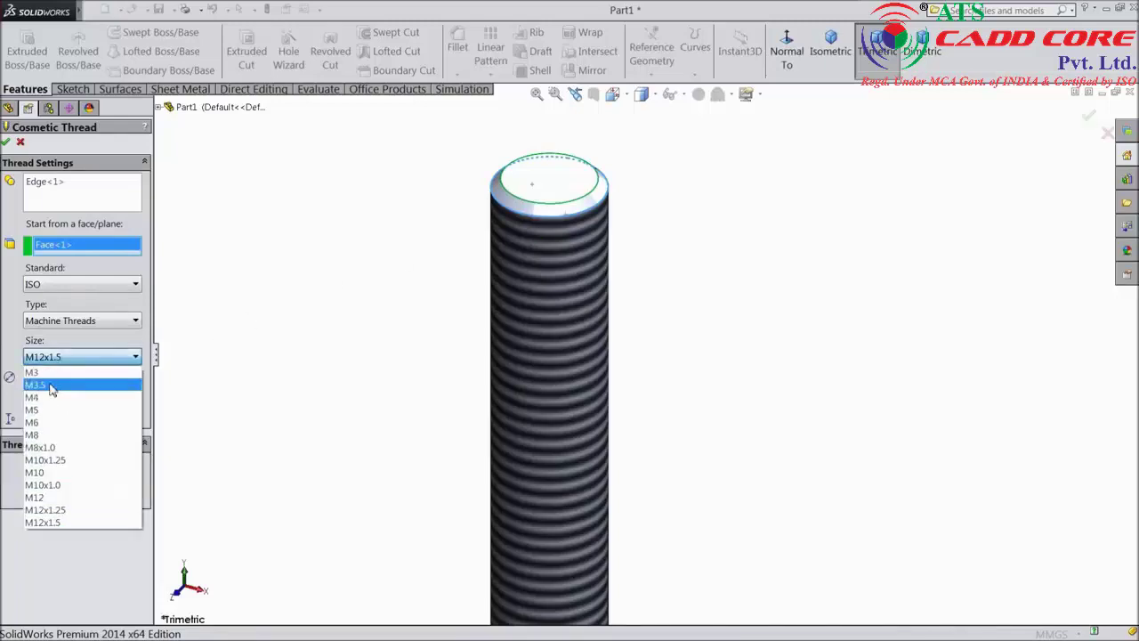
{"action": "left_click", "coordinate": [46, 498]}
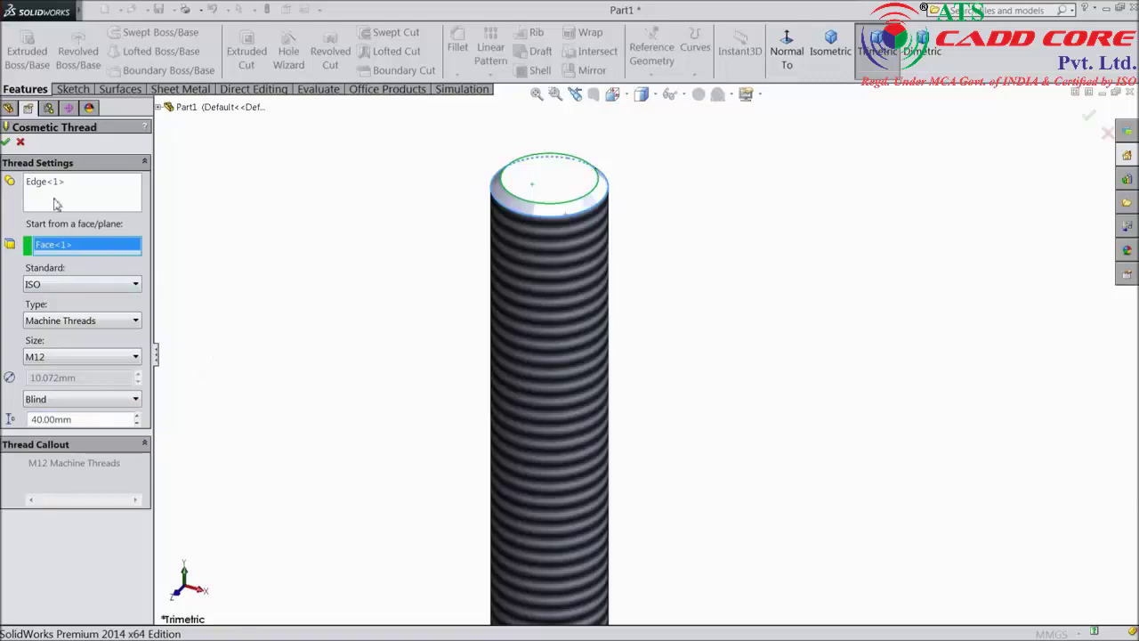
{"action": "left_click", "coordinate": [6, 144]}
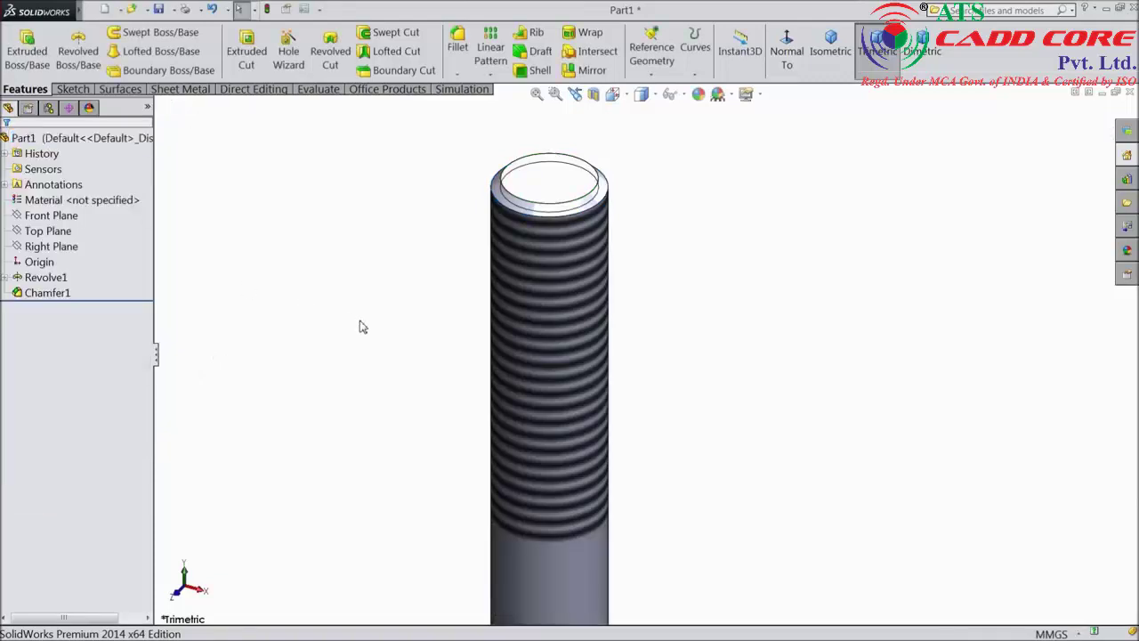
{"action": "key", "text": "z"}
{"action": "middle_click_drag", "start_coordinate": [515, 452], "coordinate": [480, 269]}
Add an M12 cosmetic thread 14 mm deep from the rod's bottom end face.
{"action": "left_click", "coordinate": [120, 10]}
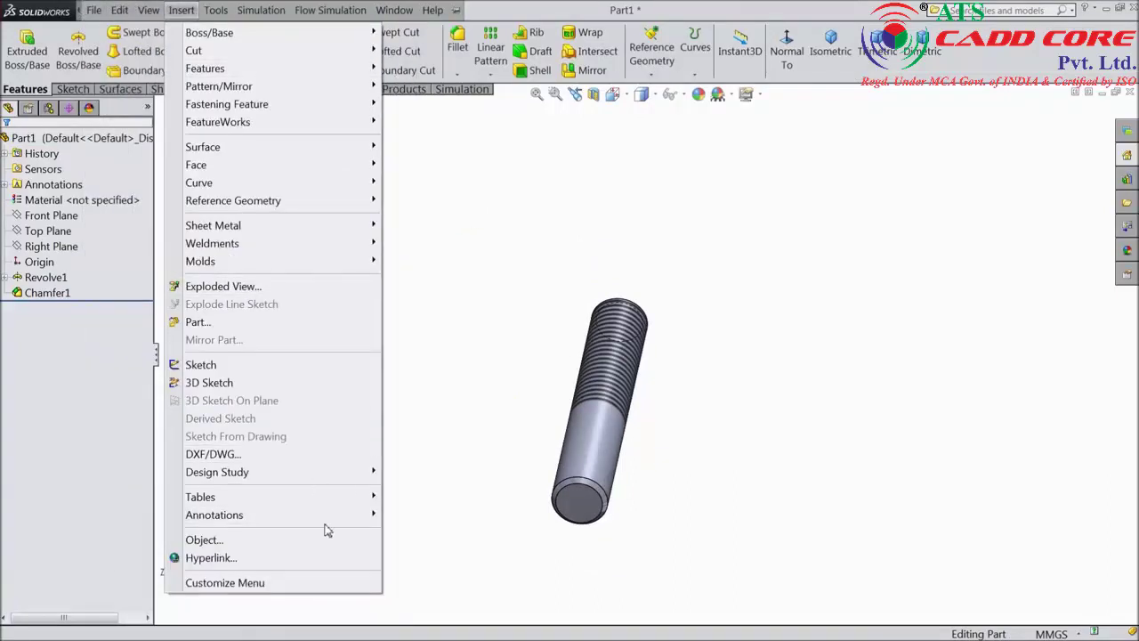
{"action": "mouse_move", "coordinate": [333, 514]}
{"action": "left_click", "coordinate": [409, 464]}
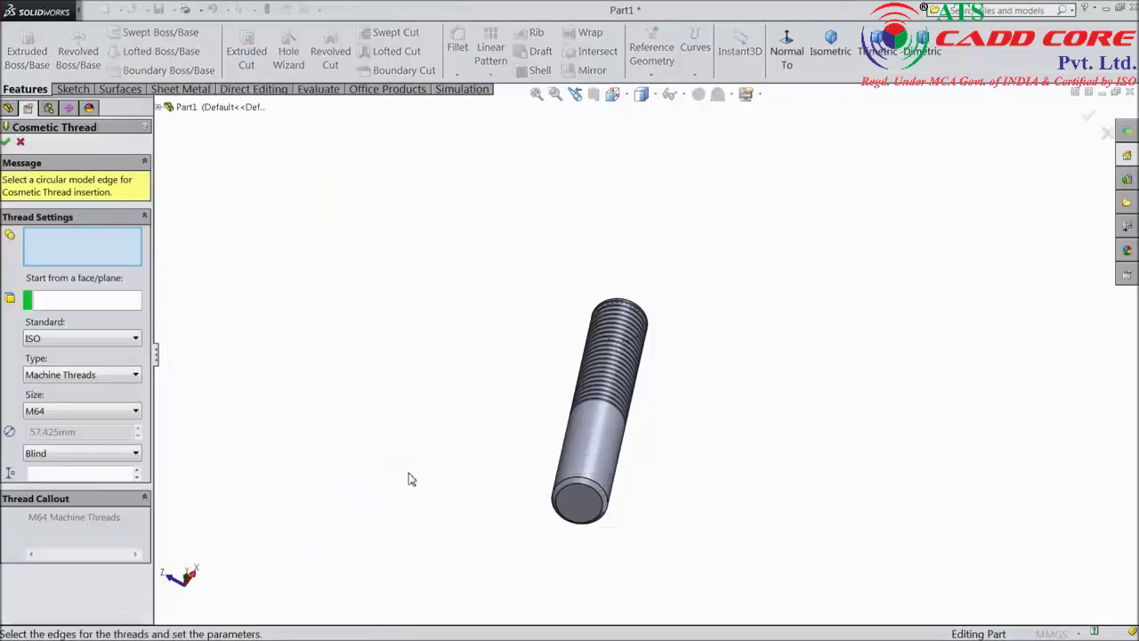
{"action": "scroll", "coordinate": [578, 502], "scroll_direction": "down", "scroll_amount": 5}
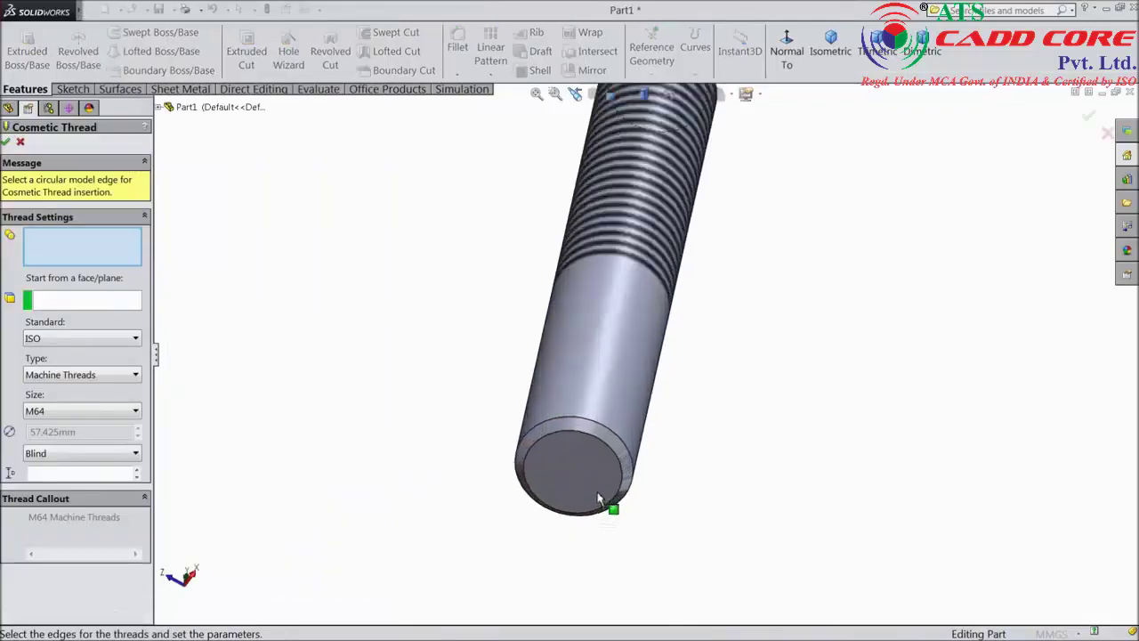
{"action": "left_click", "coordinate": [570, 402]}
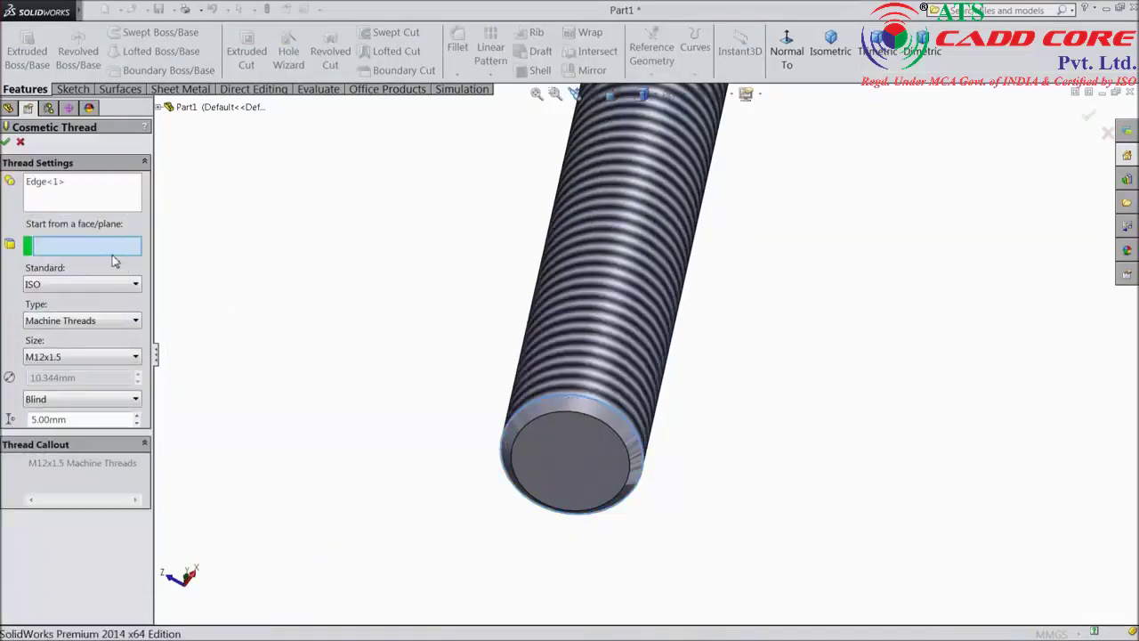
{"action": "left_click", "coordinate": [595, 461]}
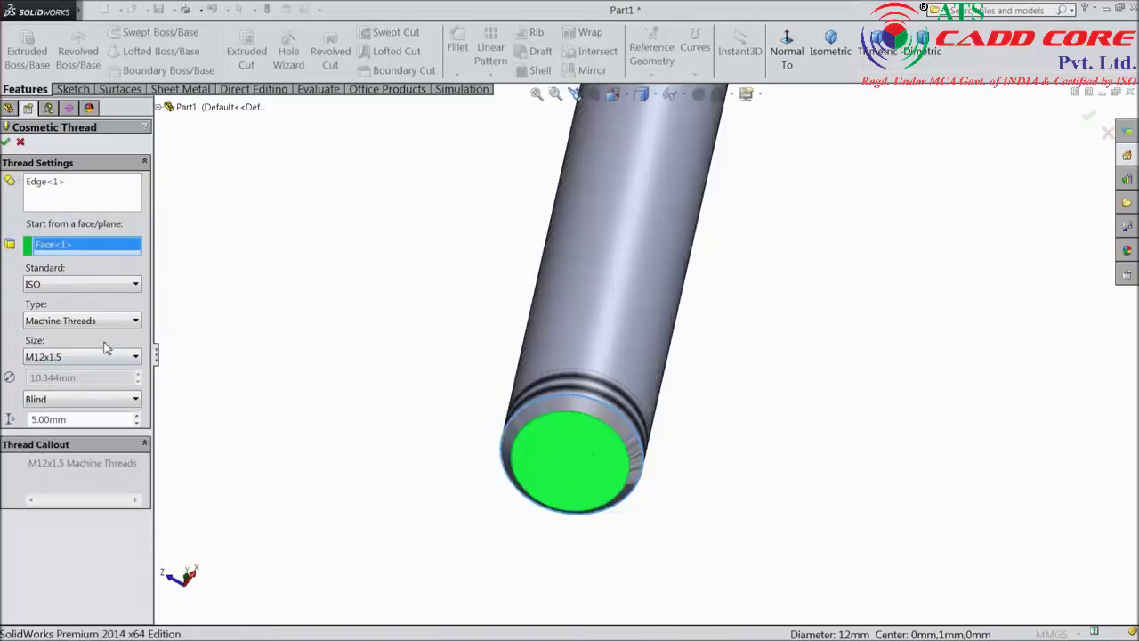
{"action": "left_click", "coordinate": [63, 357]}
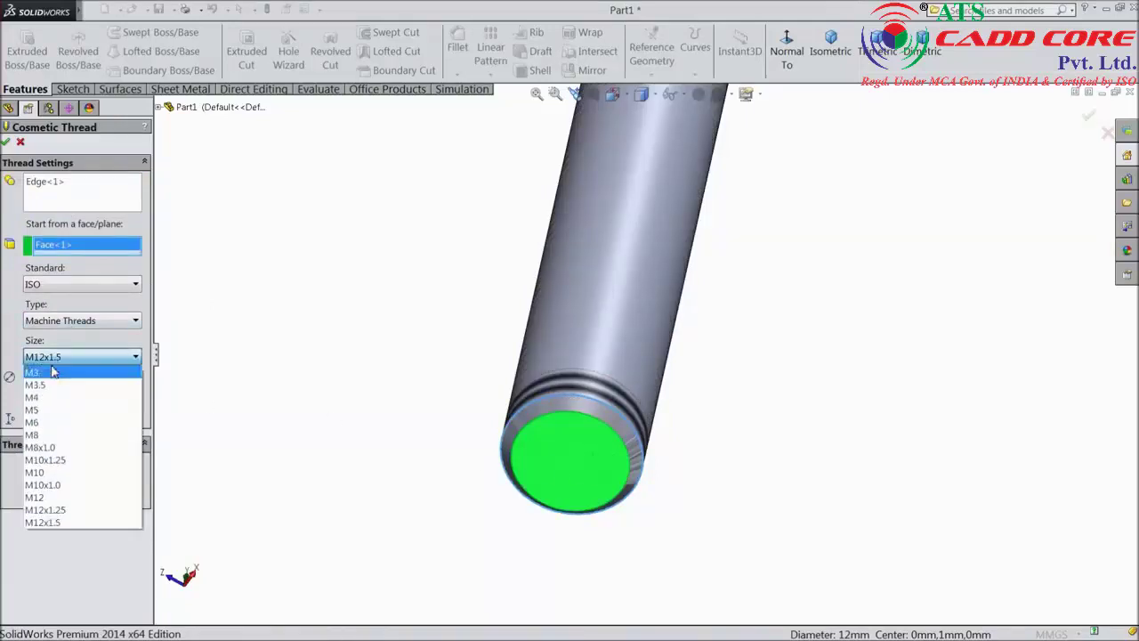
{"action": "left_click", "coordinate": [48, 500]}
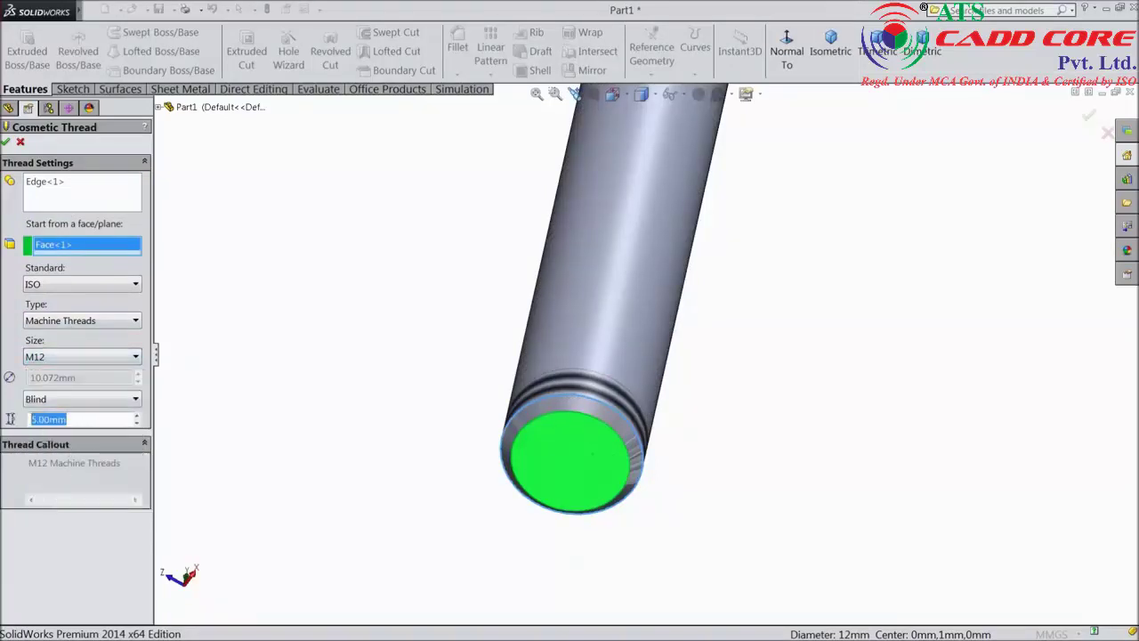
{"action": "type", "text": "14"}
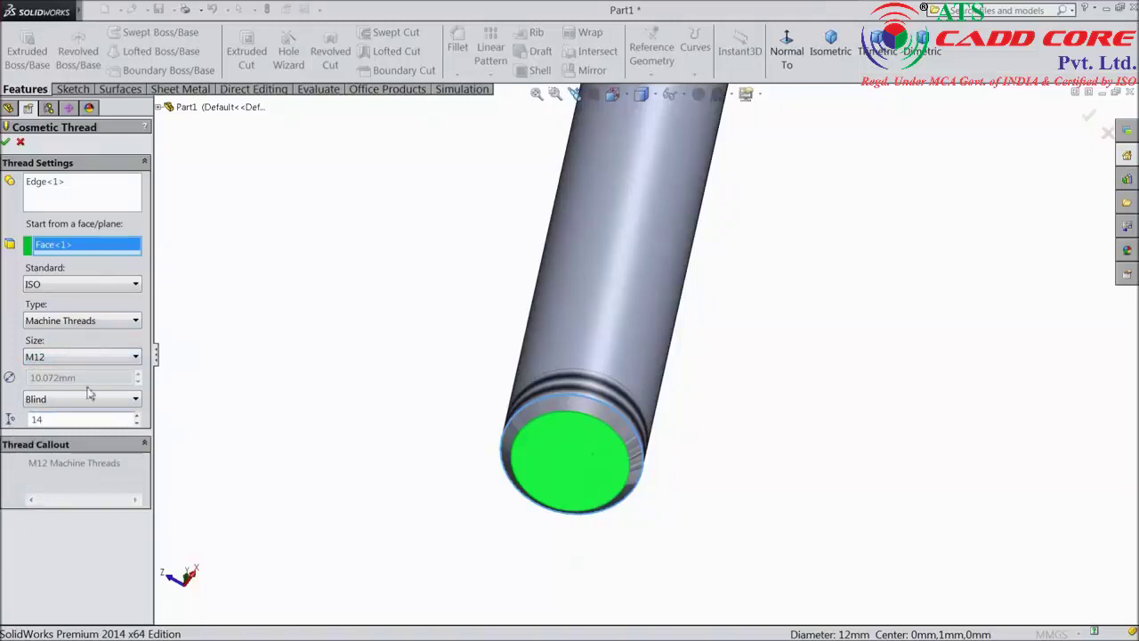
{"action": "key", "text": "Return"}
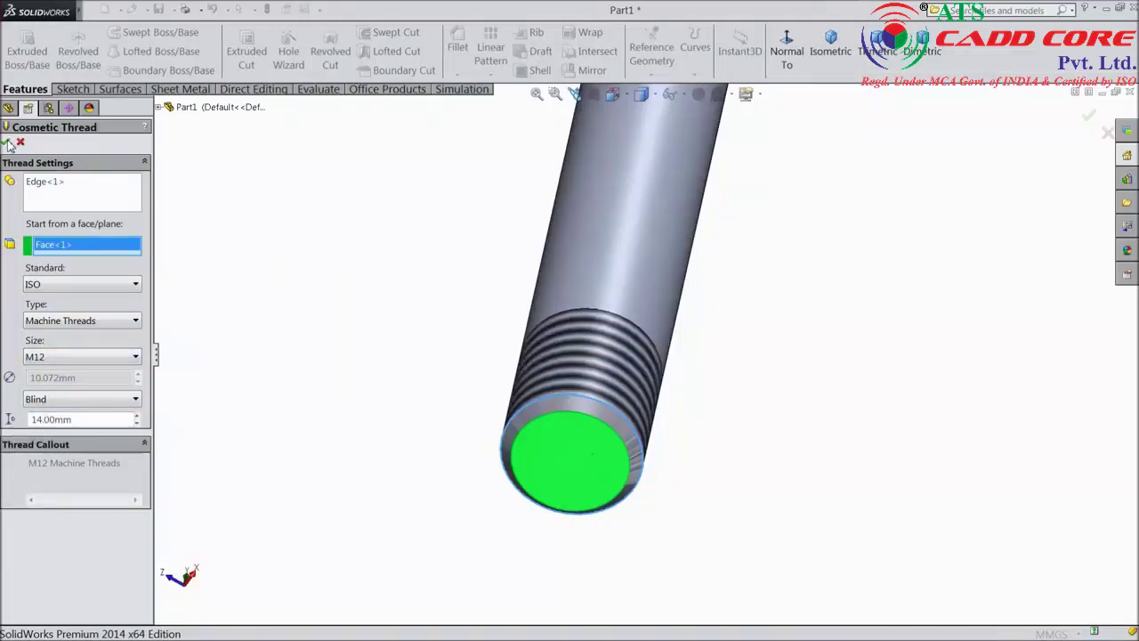
{"action": "left_click", "coordinate": [7, 144]}
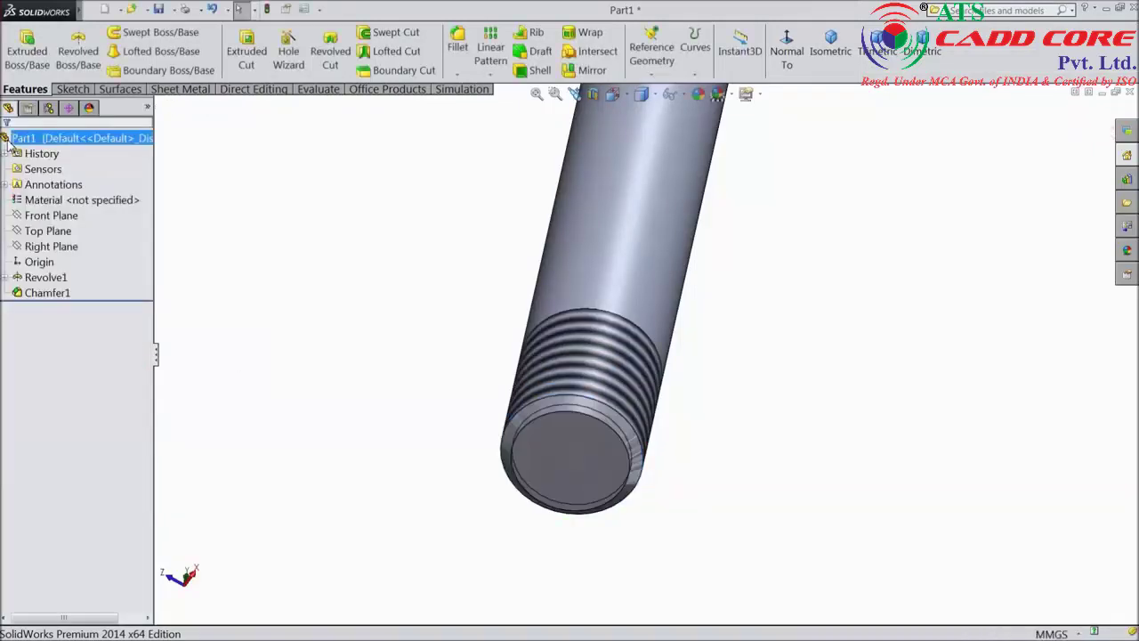
{"action": "left_click", "coordinate": [59, 142]}
Apply Metal > Steel > satin finish stainless steel to the whole rod.
{"action": "key", "text": "f"}
{"action": "scroll", "coordinate": [759, 215], "scroll_direction": "down", "scroll_amount": 2}
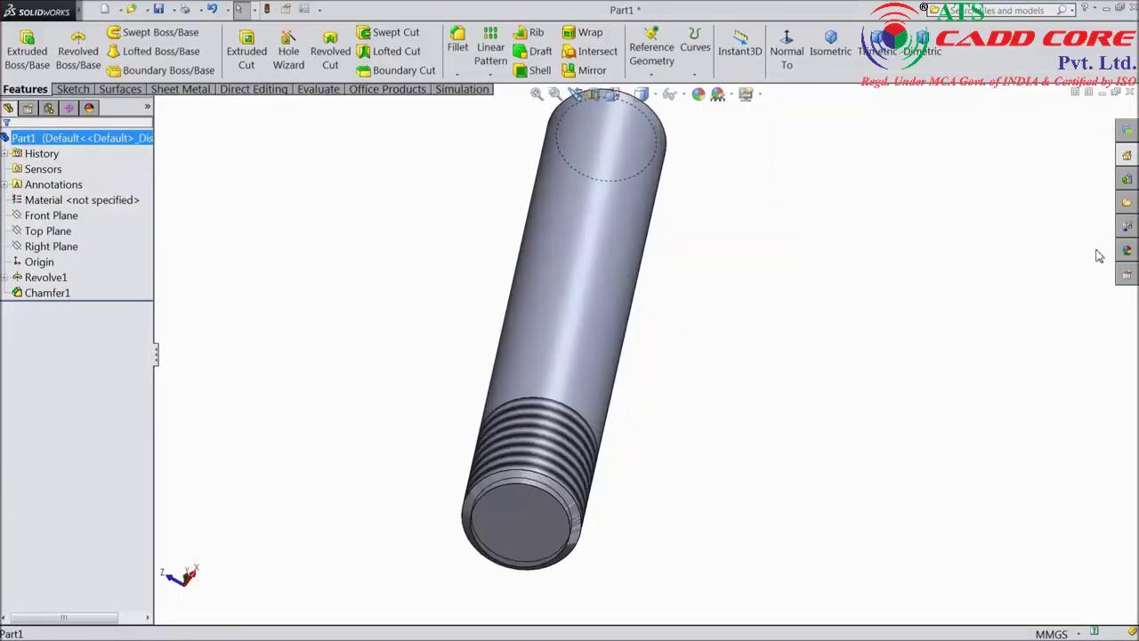
{"action": "scroll", "coordinate": [697, 234], "scroll_direction": "down", "scroll_amount": 3}
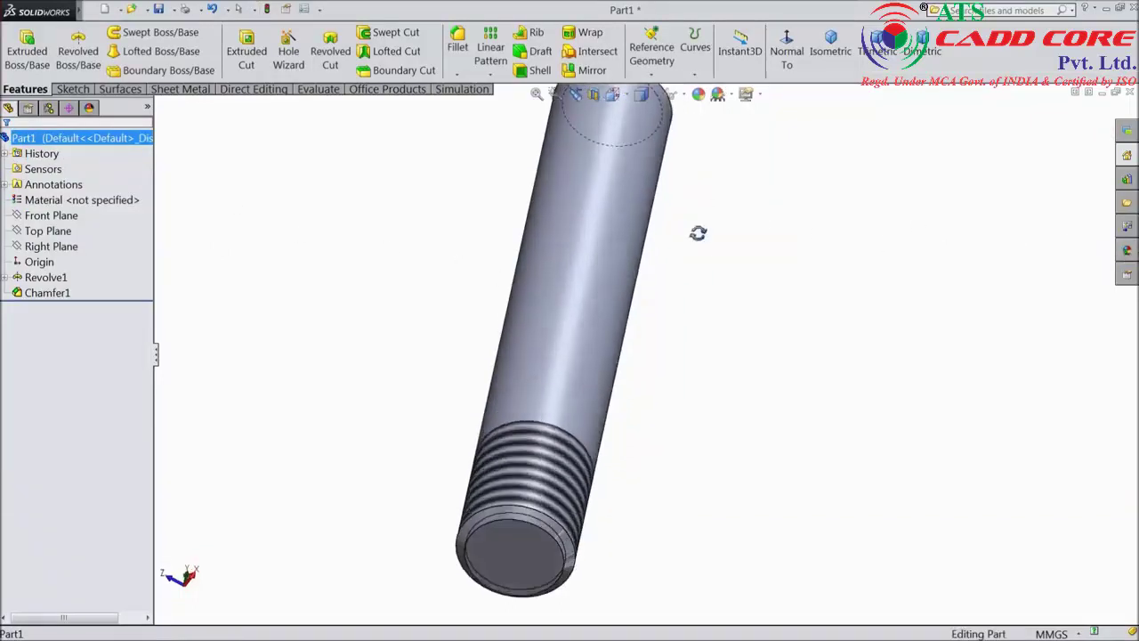
{"action": "scroll", "coordinate": [658, 381], "scroll_direction": "up", "scroll_amount": 3}
{"action": "key", "text": "f"}
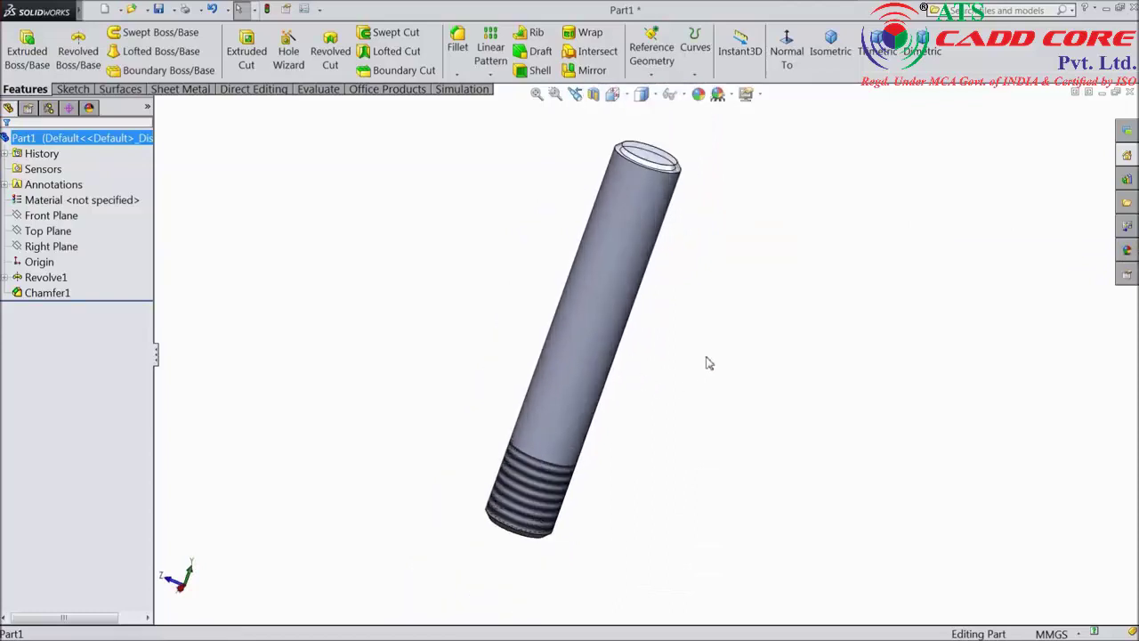
{"action": "left_click", "coordinate": [1127, 251]}
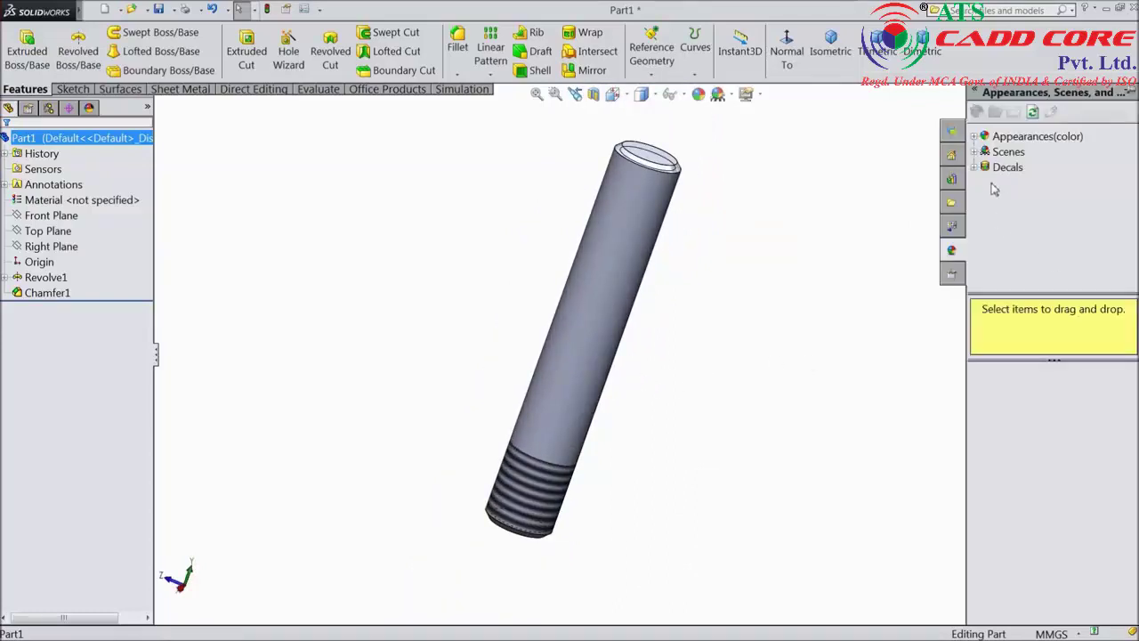
{"action": "left_click", "coordinate": [976, 137]}
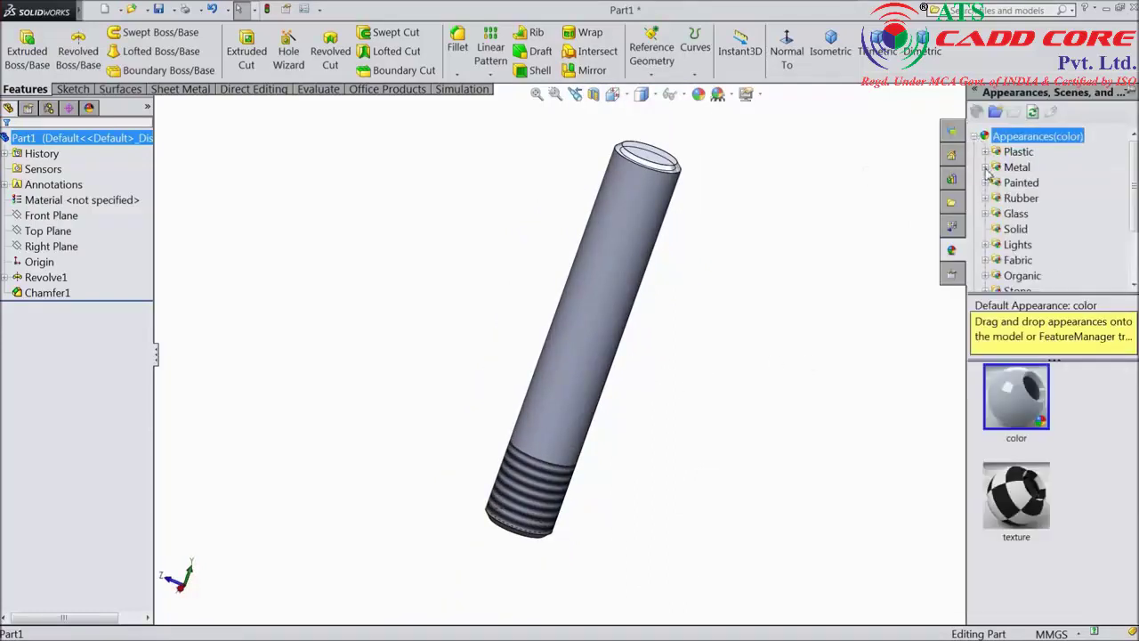
{"action": "left_click", "coordinate": [986, 169]}
{"action": "left_click", "coordinate": [1023, 152]}
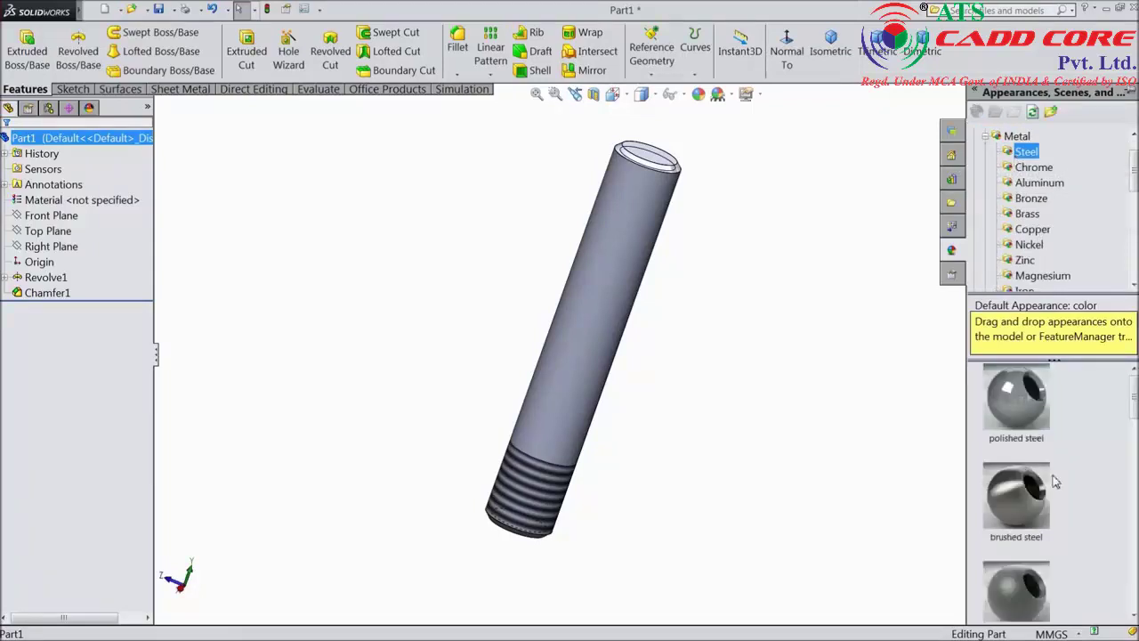
{"action": "scroll", "coordinate": [1034, 517], "scroll_direction": "down", "scroll_amount": 1}
{"action": "double_click", "coordinate": [1022, 455]}
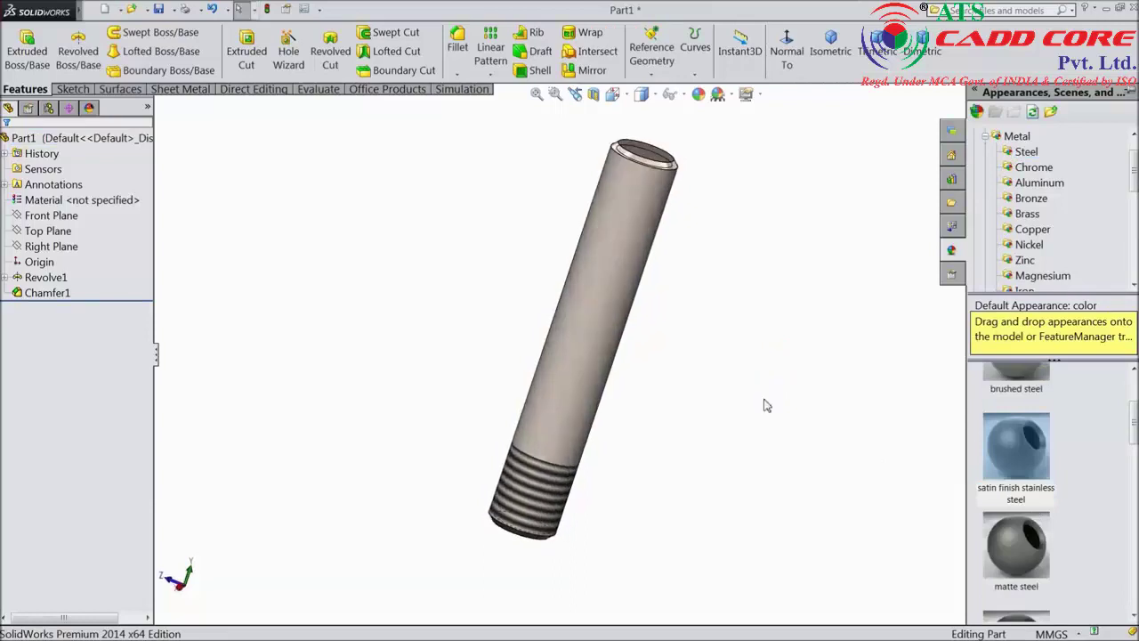
Re-edit and confirm Cosmetic Thread1 and Cosmetic Thread2 under Revolve1 to thread both stud ends.
{"action": "left_click", "coordinate": [7, 283]}
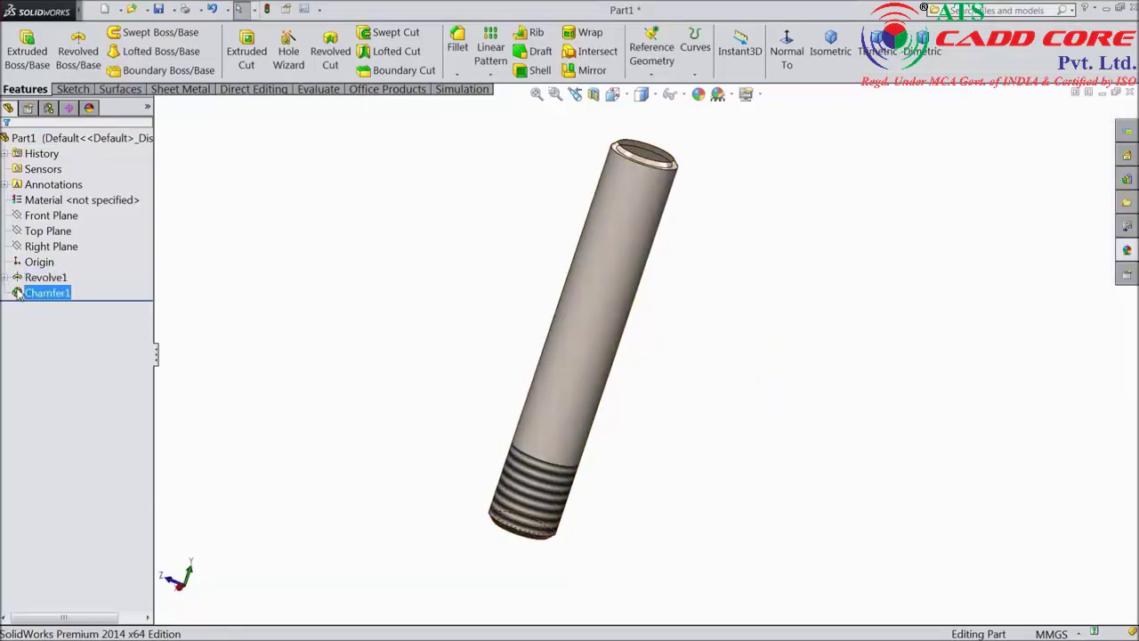
{"action": "left_click", "coordinate": [7, 283]}
{"action": "left_click", "coordinate": [55, 308]}
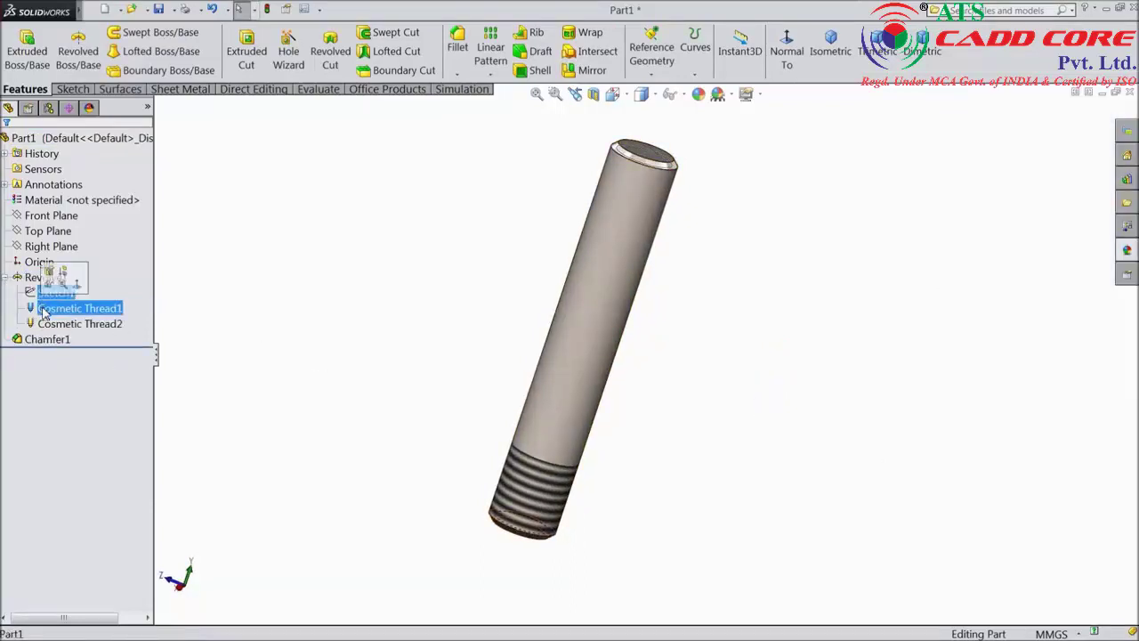
{"action": "left_click", "coordinate": [49, 273]}
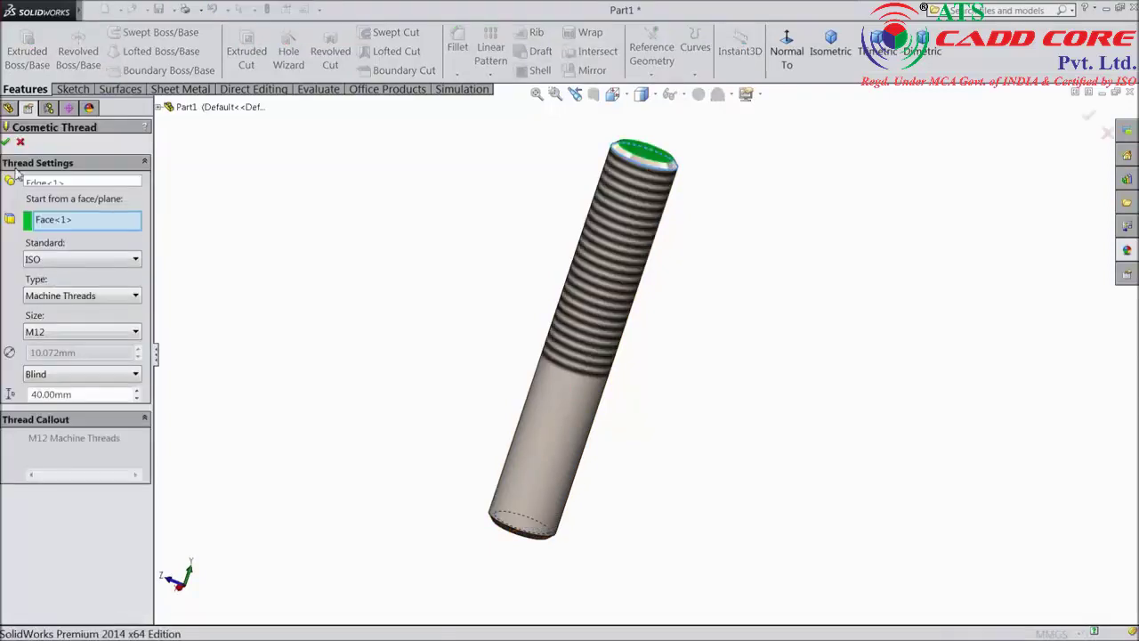
{"action": "left_click", "coordinate": [7, 143]}
{"action": "left_click", "coordinate": [54, 324]}
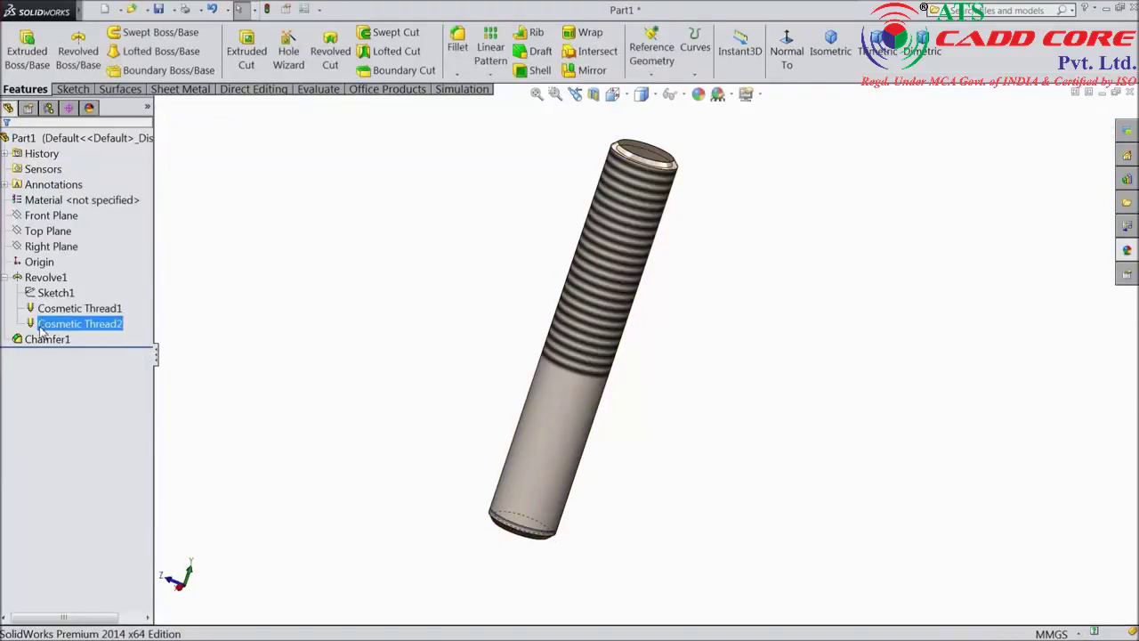
{"action": "left_click", "coordinate": [47, 293]}
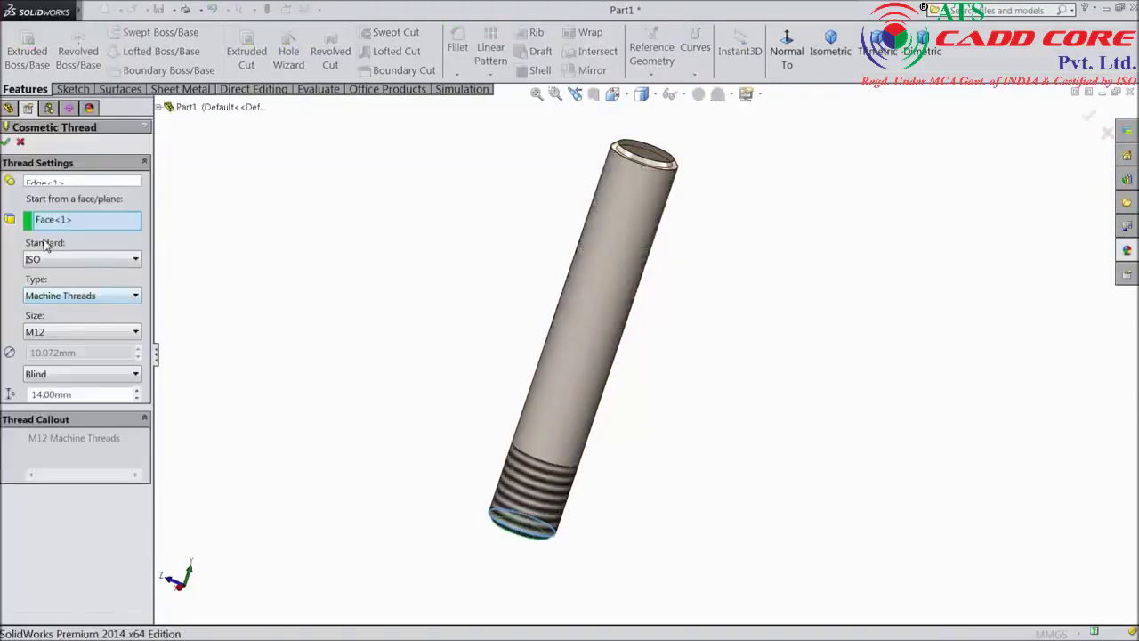
{"action": "left_click", "coordinate": [6, 143]}
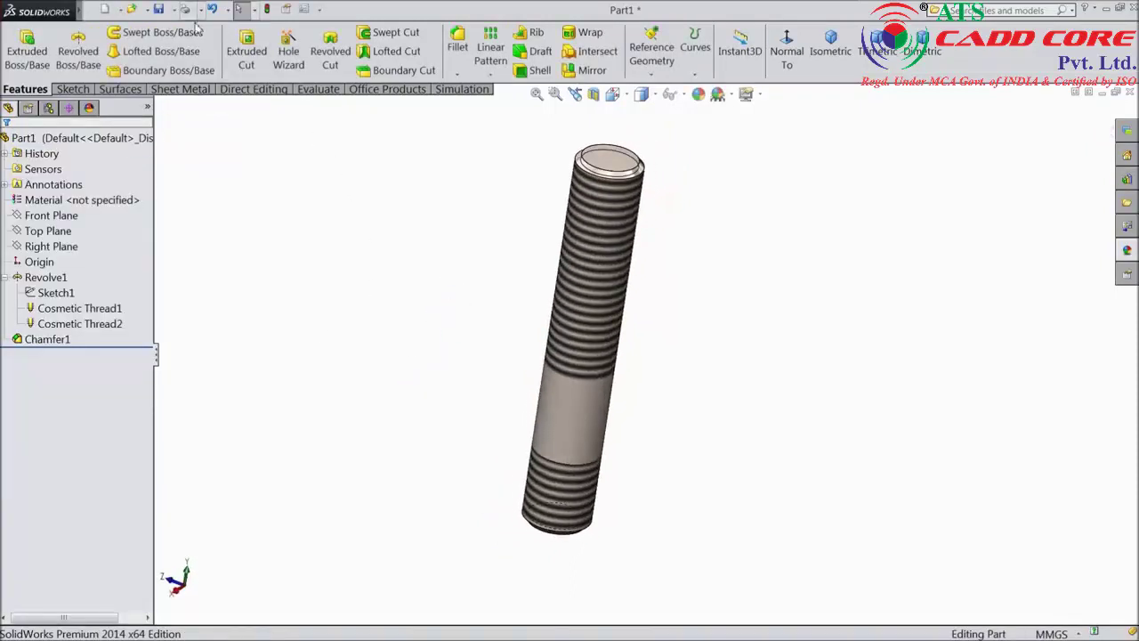
Save the threaded rod as 'Stud 12'.
{"action": "left_click", "coordinate": [158, 10]}
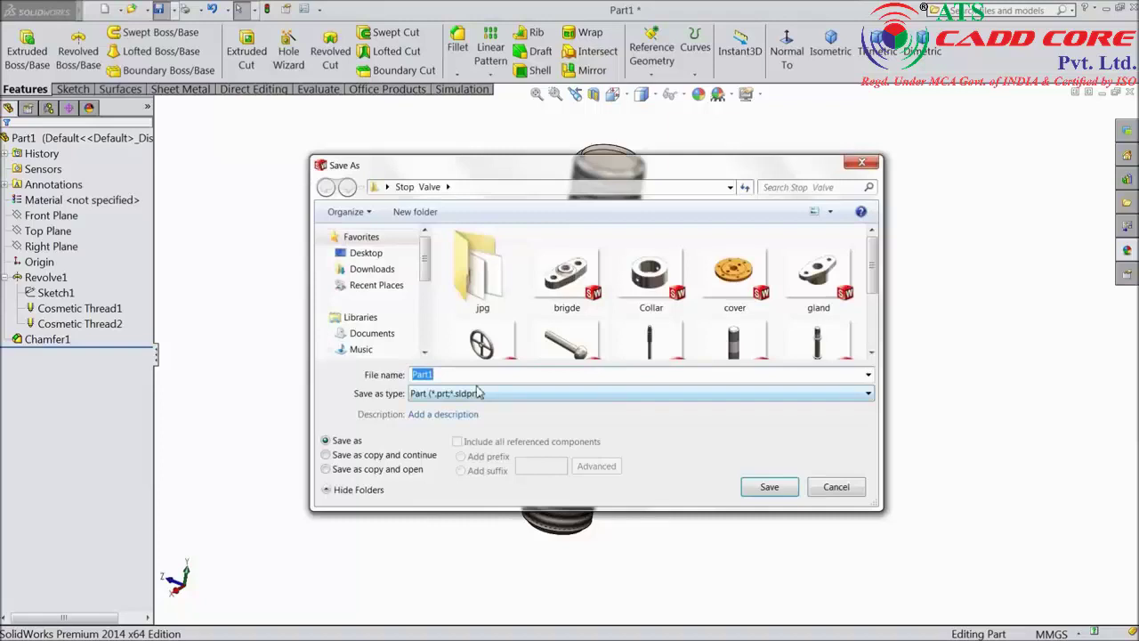
{"action": "type", "text": "St"}
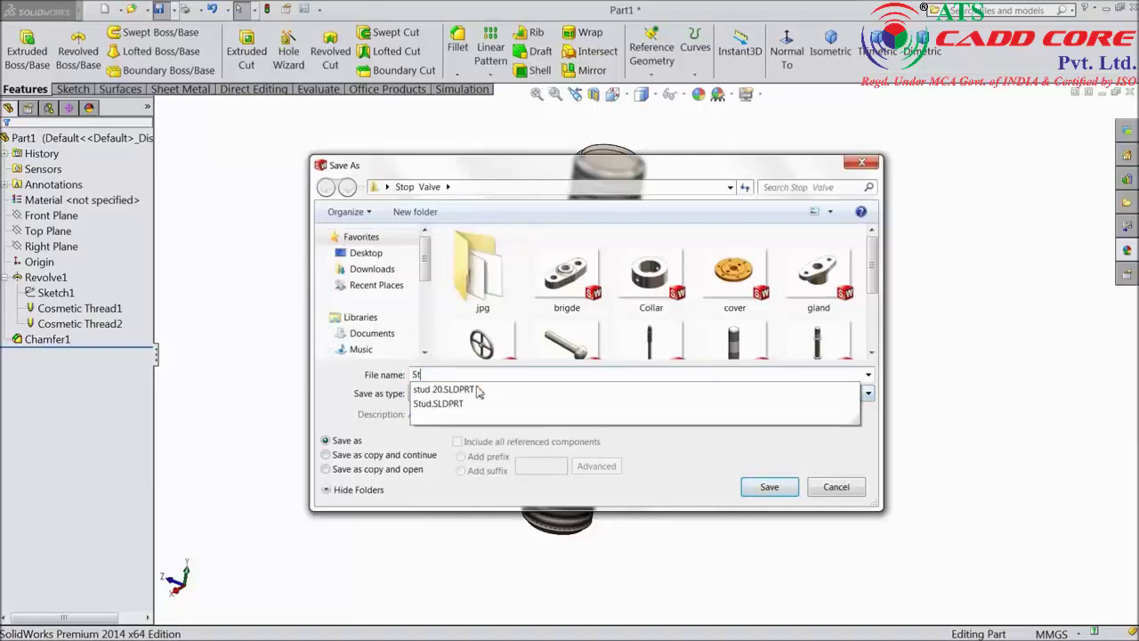
{"action": "type", "text": "ud 12"}
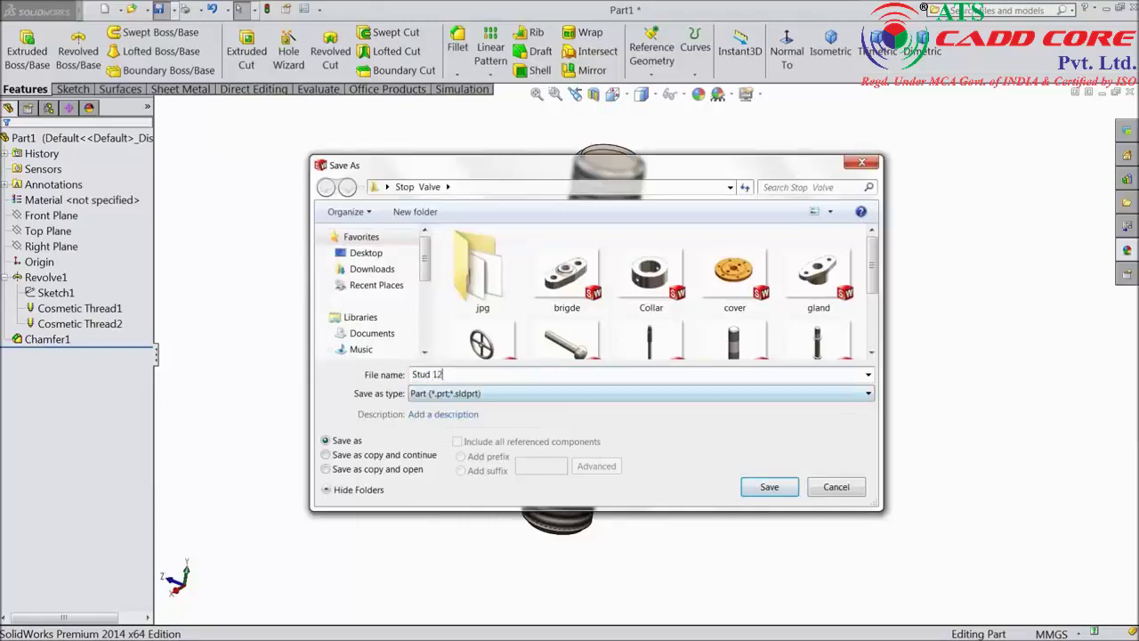
{"action": "left_click", "coordinate": [770, 488]}
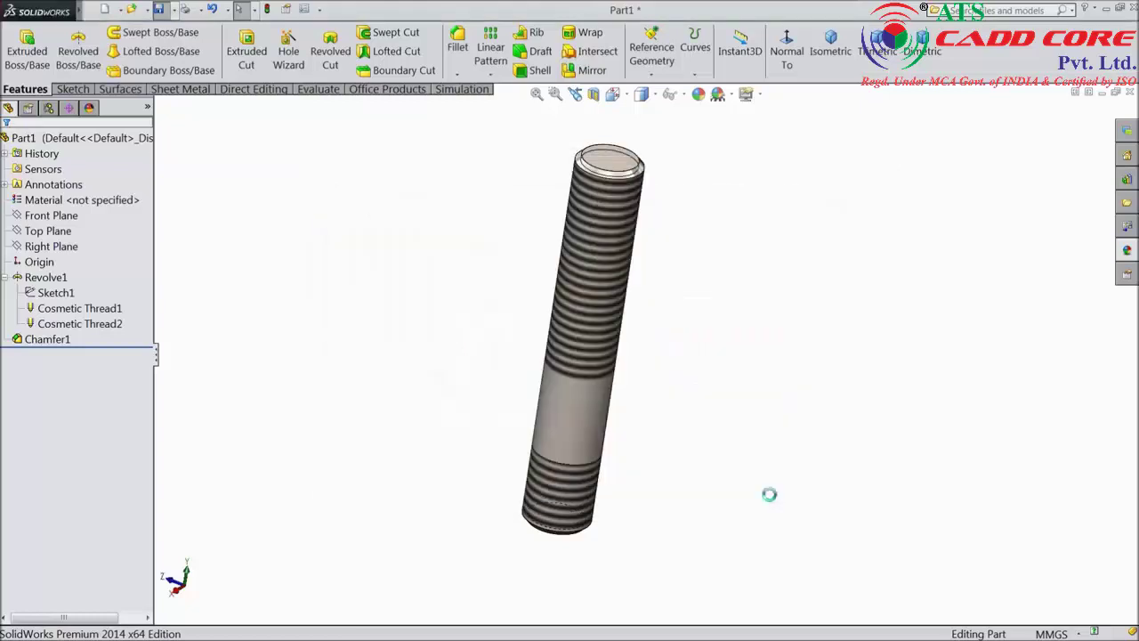
{"action": "middle_click_drag", "start_coordinate": [725, 435], "coordinate": [733, 377]}
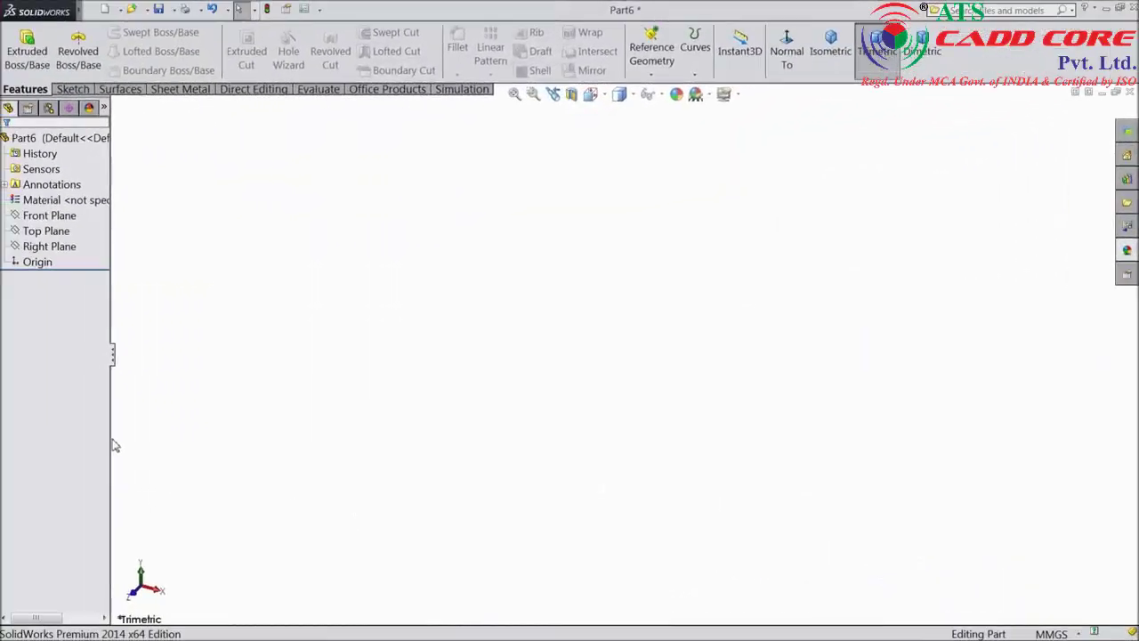
Start a sketch on the Right Plane and draw a corner rectangle from the origin.
{"action": "left_click_drag", "start_coordinate": [109, 437], "coordinate": [152, 437]}
{"action": "left_click", "coordinate": [50, 247]}
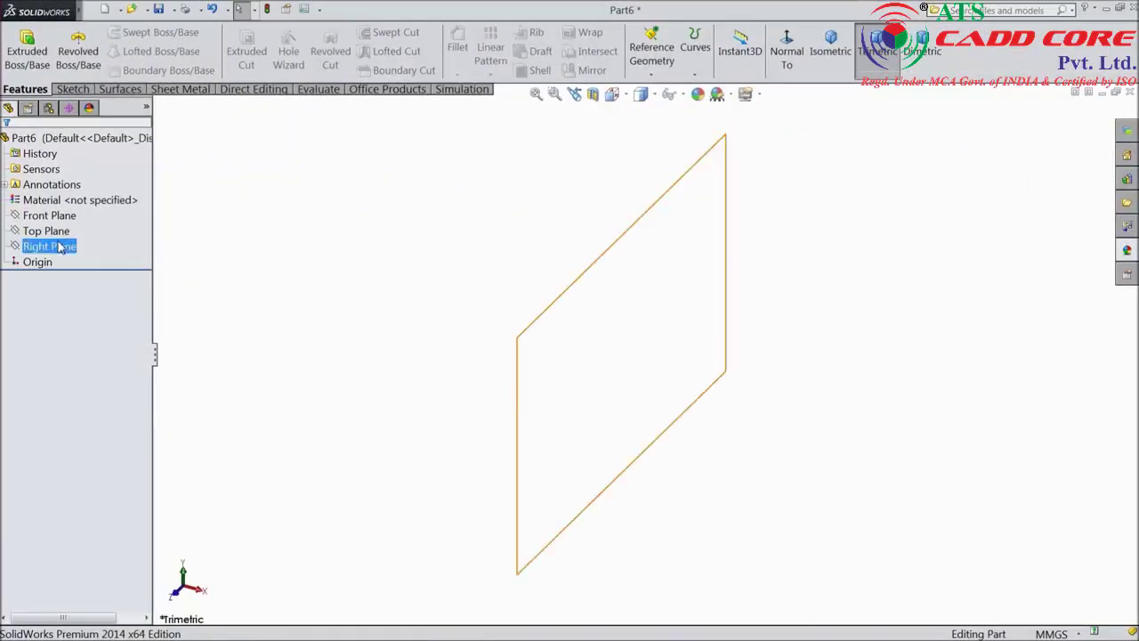
{"action": "left_click", "coordinate": [73, 222]}
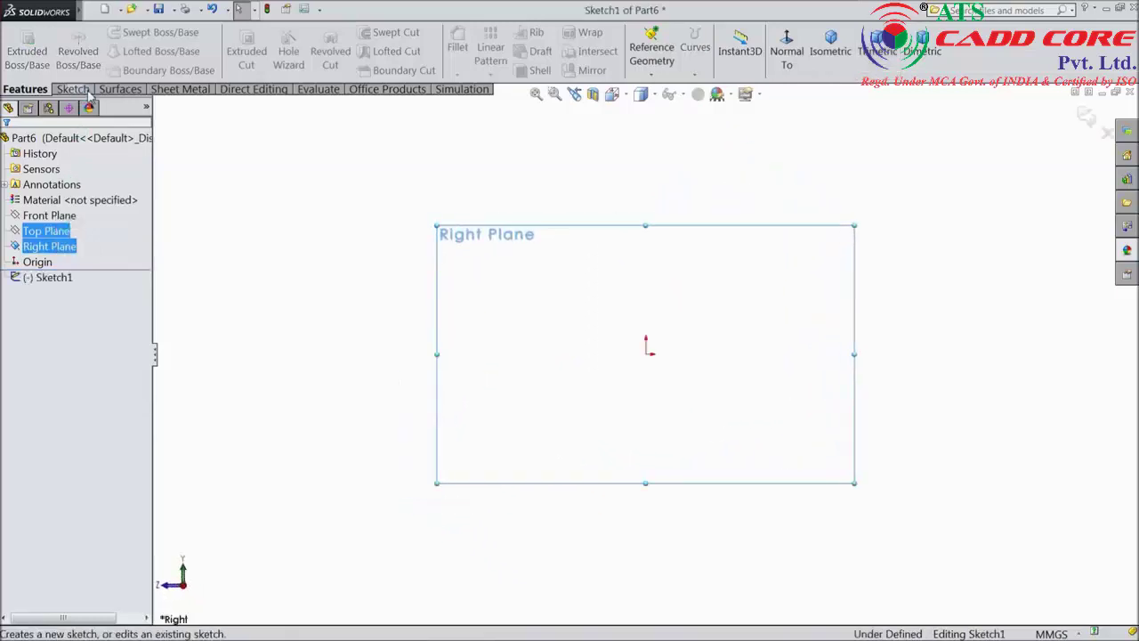
{"action": "left_click", "coordinate": [88, 91]}
{"action": "left_click", "coordinate": [102, 52]}
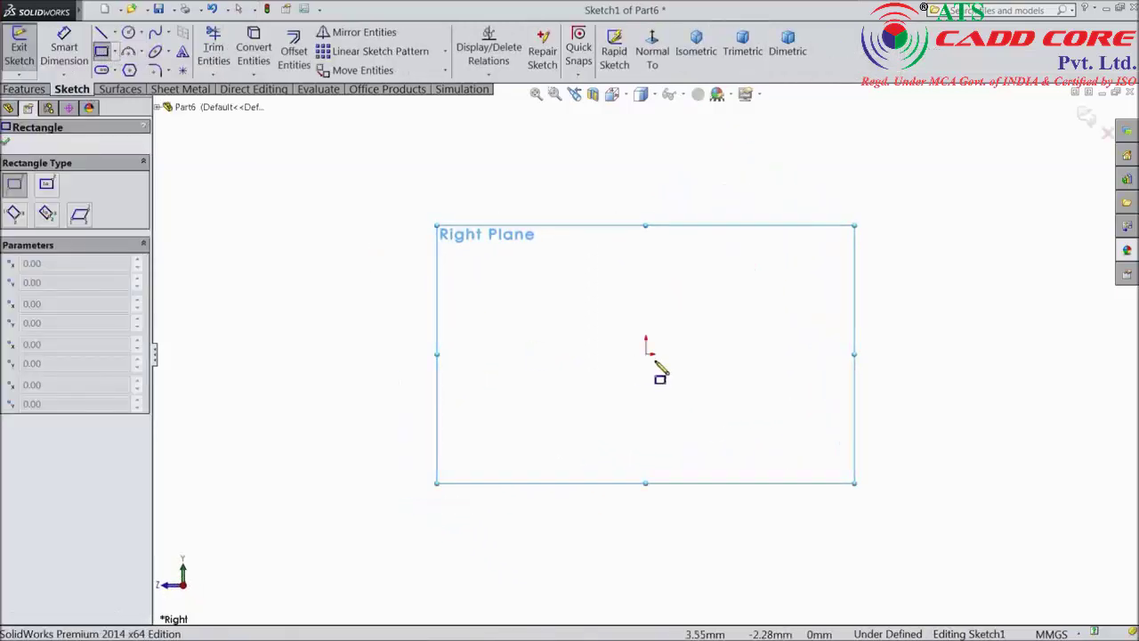
{"action": "left_click", "coordinate": [646, 351]}
{"action": "left_click", "coordinate": [703, 117]}
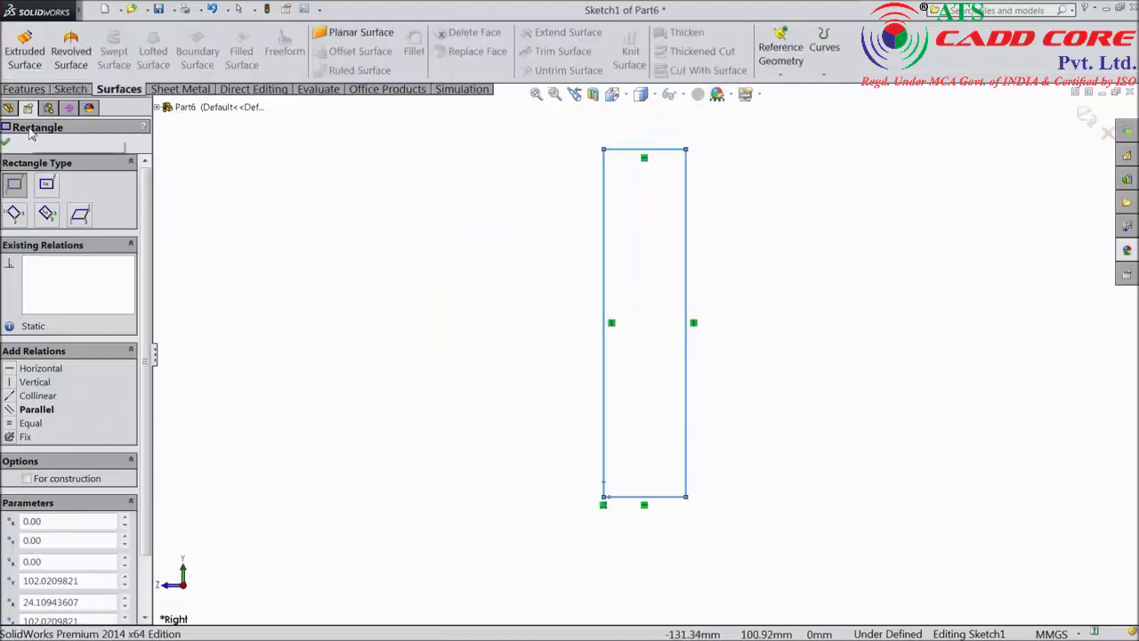
Dimension the rectangle 74 mm tall and 10 mm wide.
{"action": "left_click", "coordinate": [24, 90]}
{"action": "left_click", "coordinate": [72, 89]}
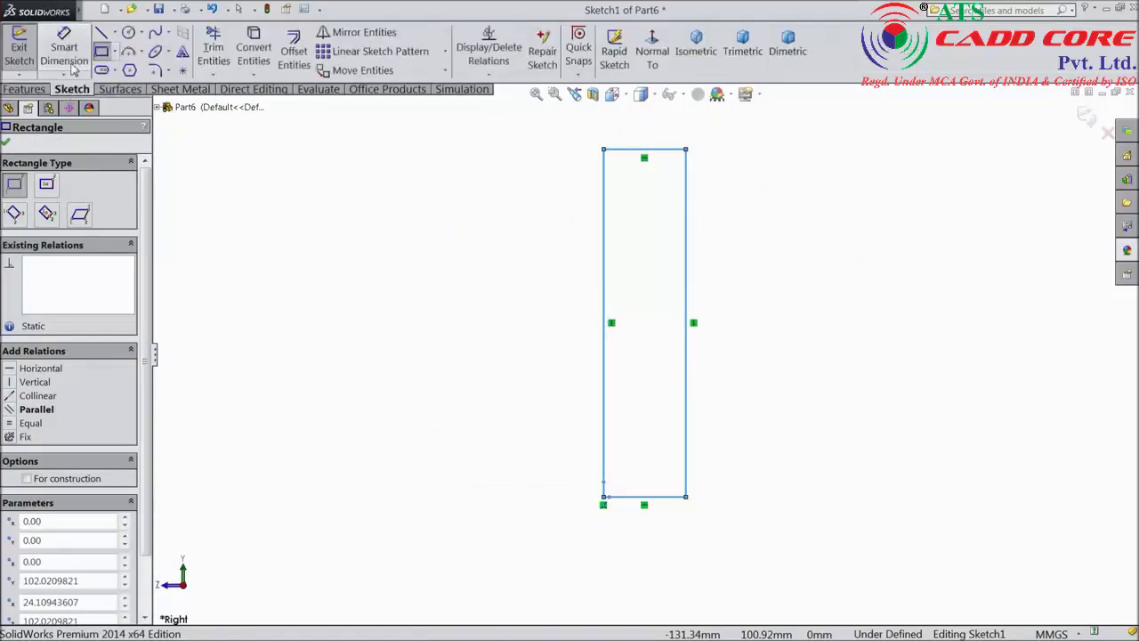
{"action": "left_click", "coordinate": [64, 49]}
{"action": "left_click", "coordinate": [685, 385]}
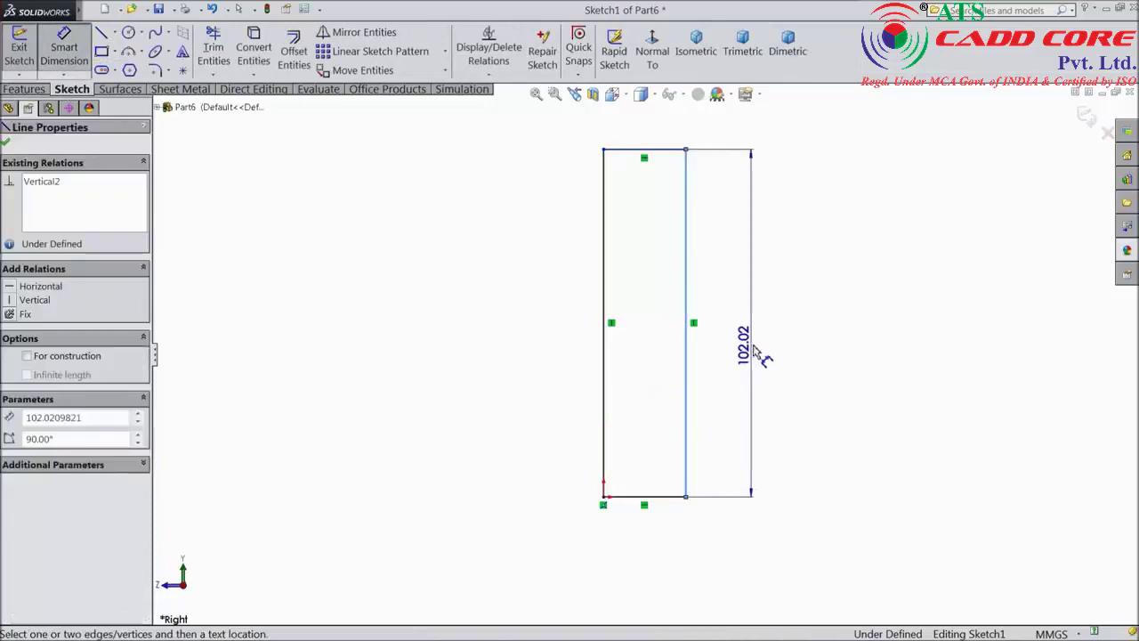
{"action": "left_click", "coordinate": [757, 354]}
{"action": "type", "text": "74"}
{"action": "key", "text": "Return"}
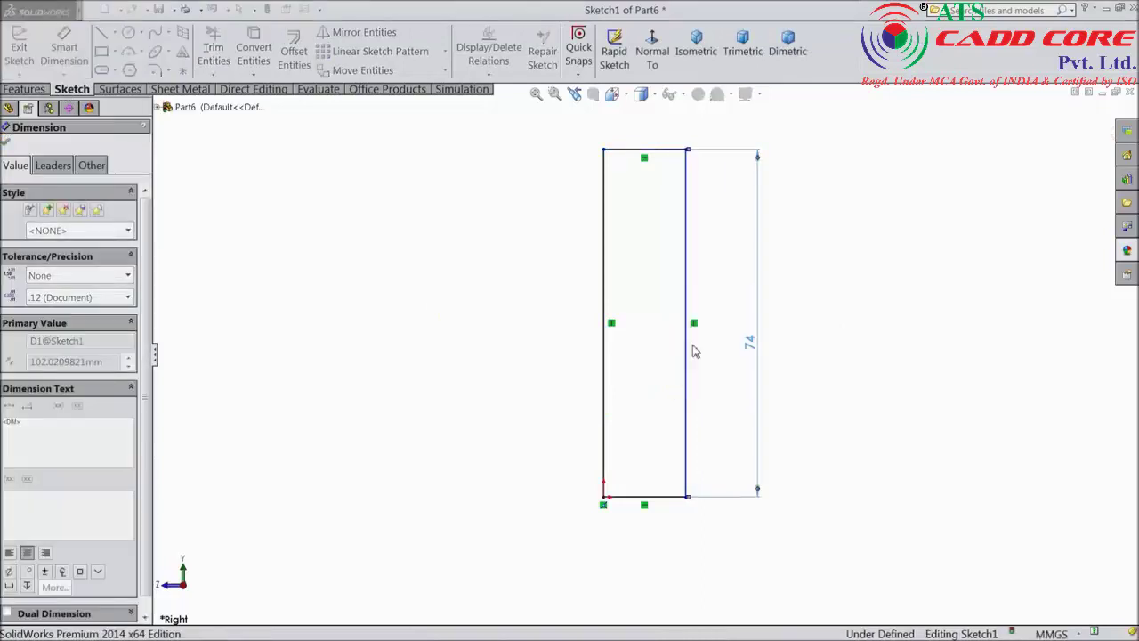
{"action": "left_click", "coordinate": [644, 497]}
{"action": "left_click", "coordinate": [647, 558]}
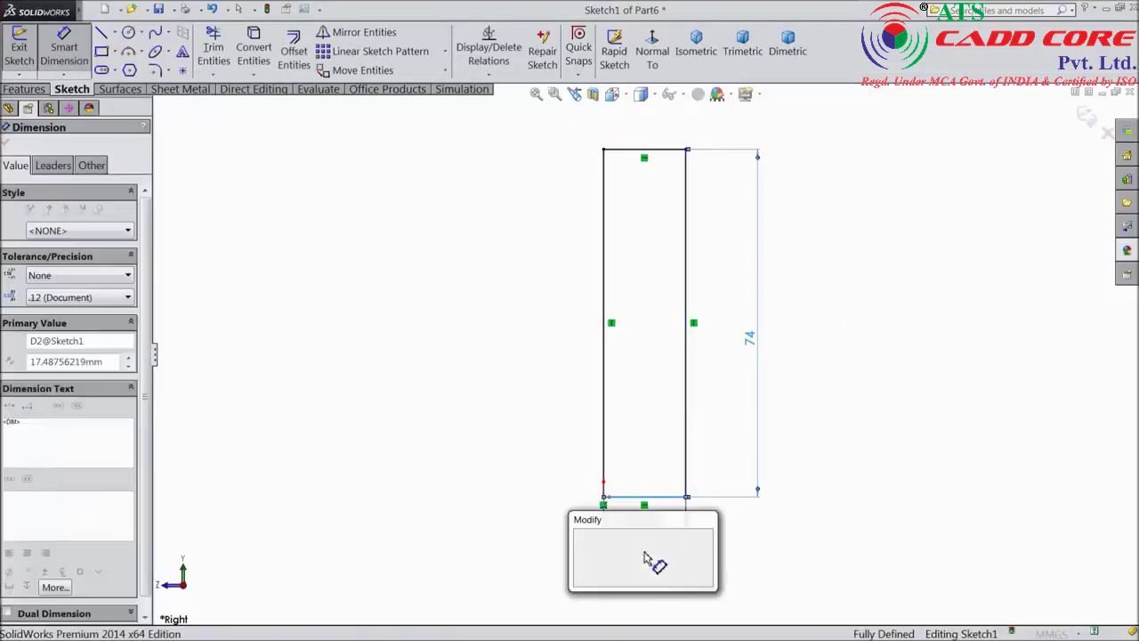
{"action": "type", "text": "10"}
{"action": "key", "text": "Return"}
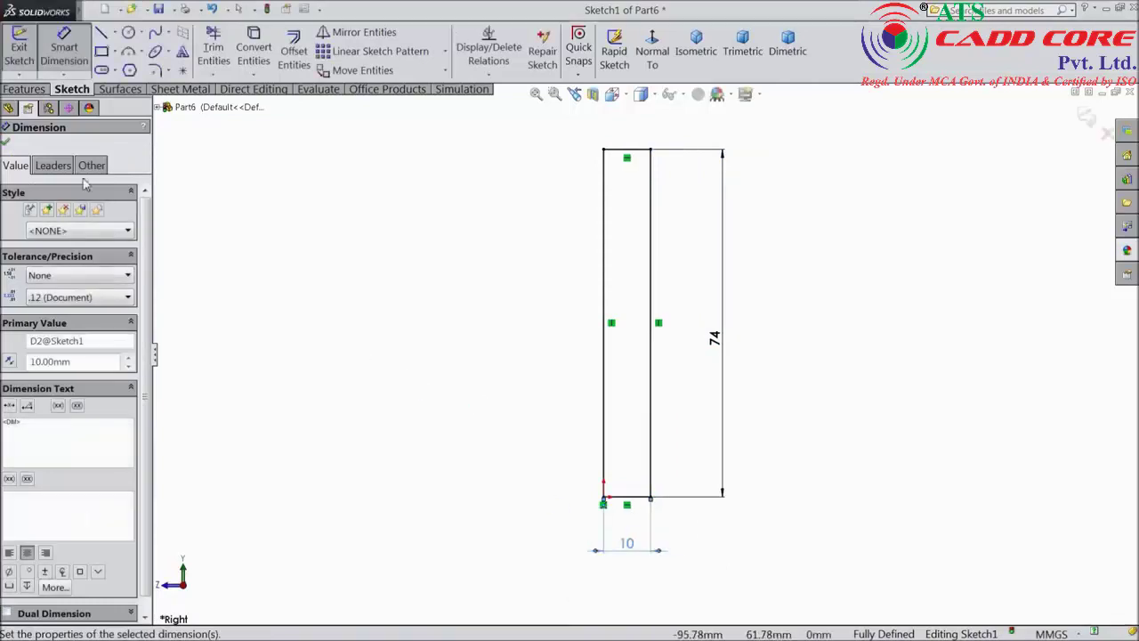
{"action": "left_click", "coordinate": [23, 89]}
Revolve the rectangle about its left edge into a solid cylinder.
{"action": "left_click", "coordinate": [77, 53]}
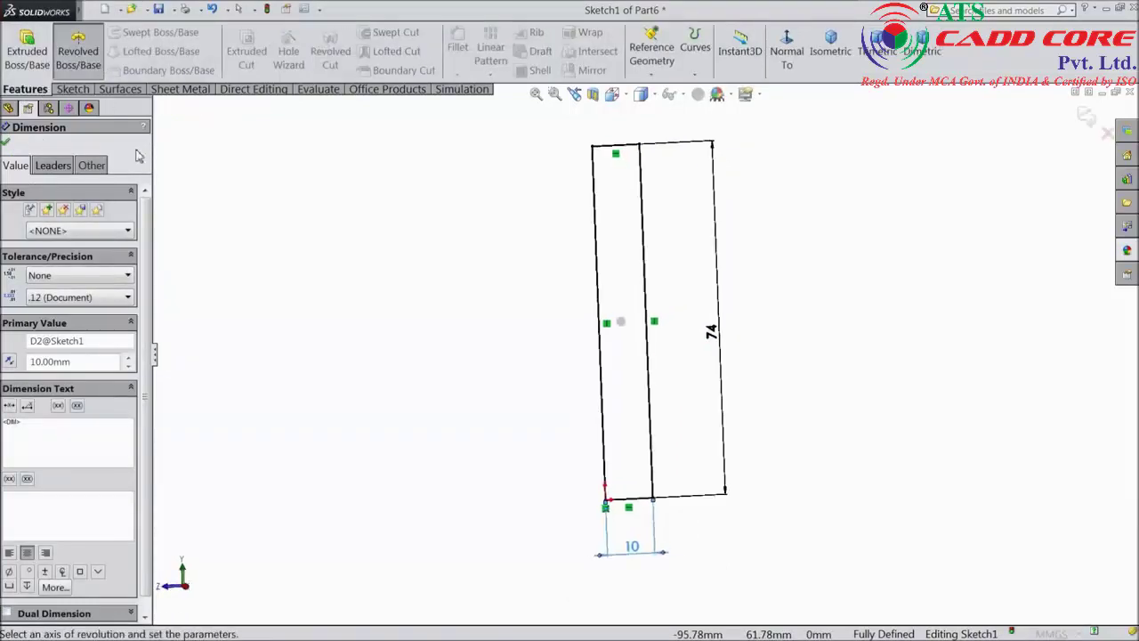
{"action": "left_click", "coordinate": [618, 418]}
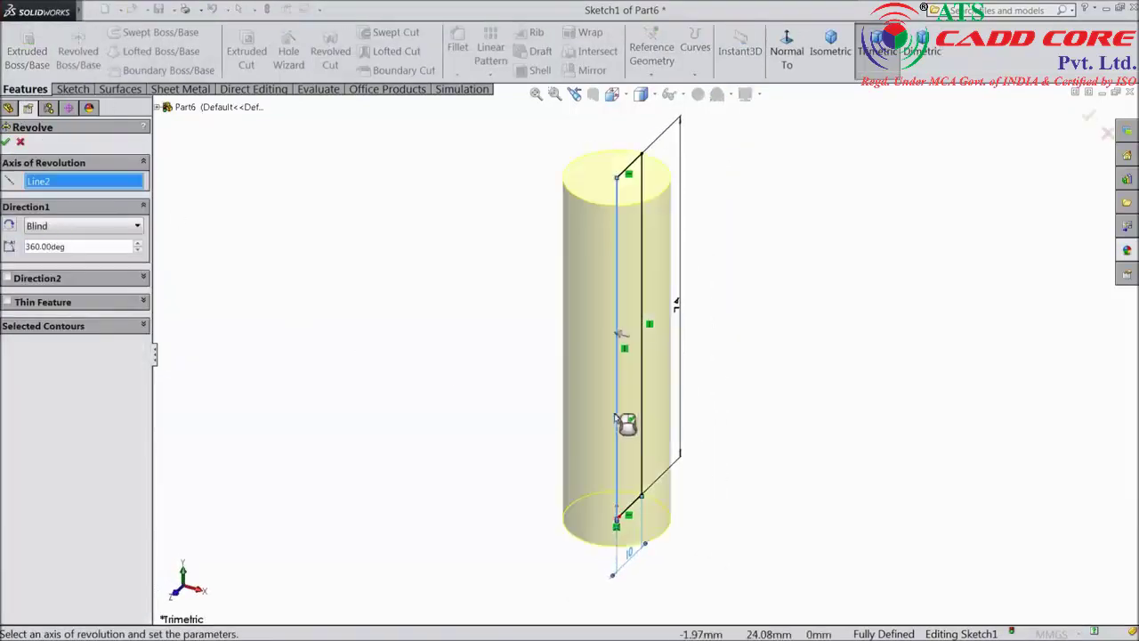
{"action": "left_click", "coordinate": [5, 142]}
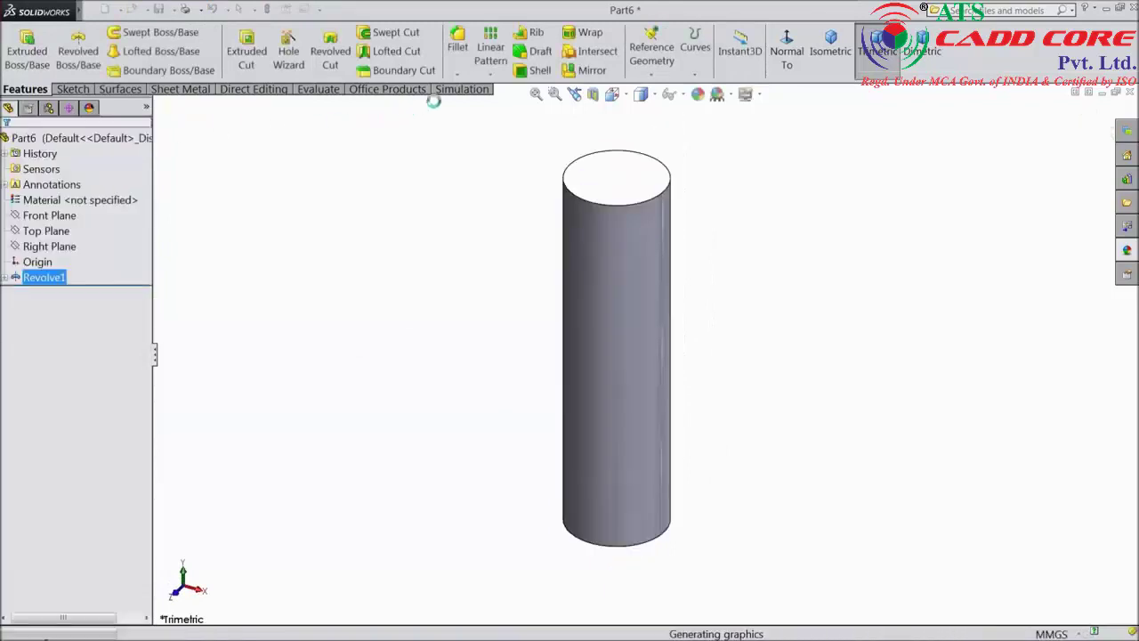
Chamfer the cylinder's top face and bottom edge at 2 mm × 45°.
{"action": "left_click", "coordinate": [459, 76]}
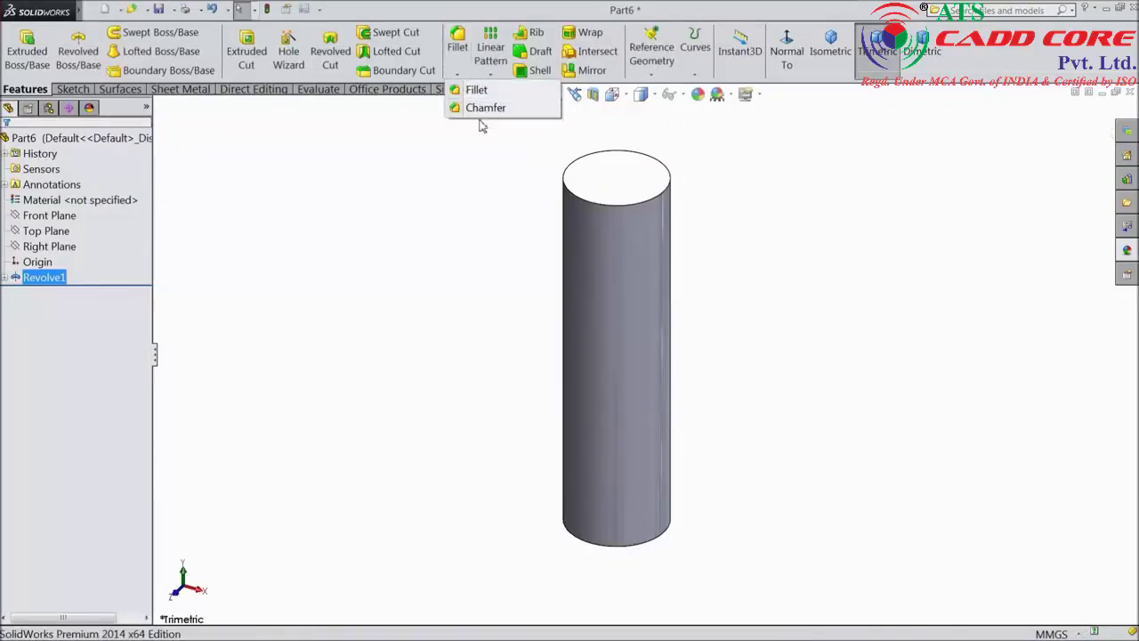
{"action": "left_click", "coordinate": [473, 106]}
{"action": "type", "text": "2"}
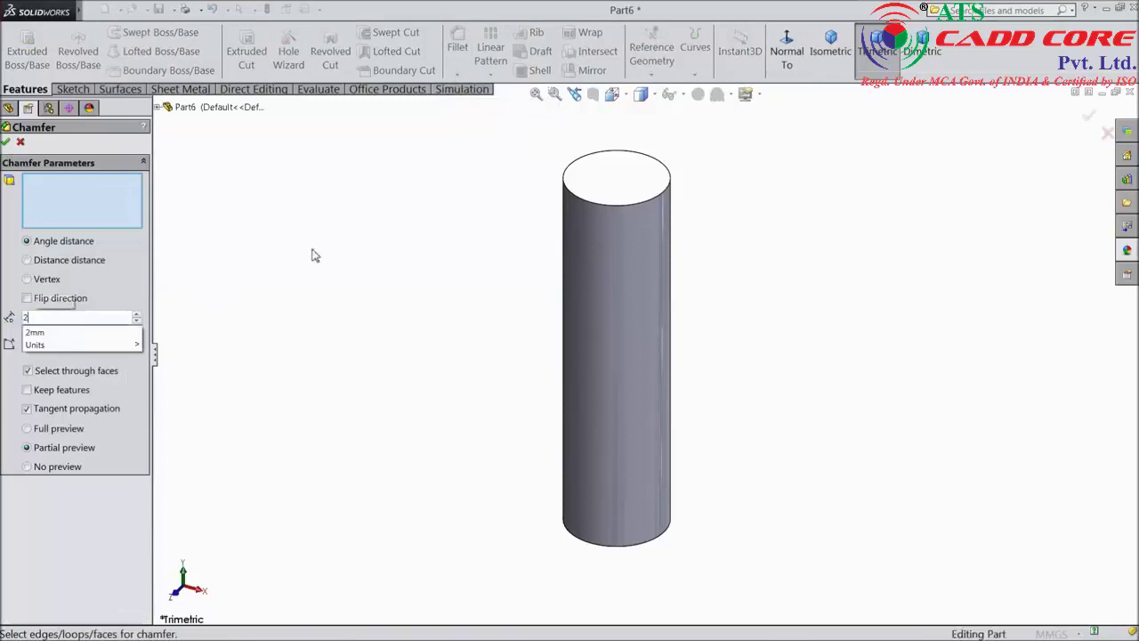
{"action": "left_click", "coordinate": [590, 184]}
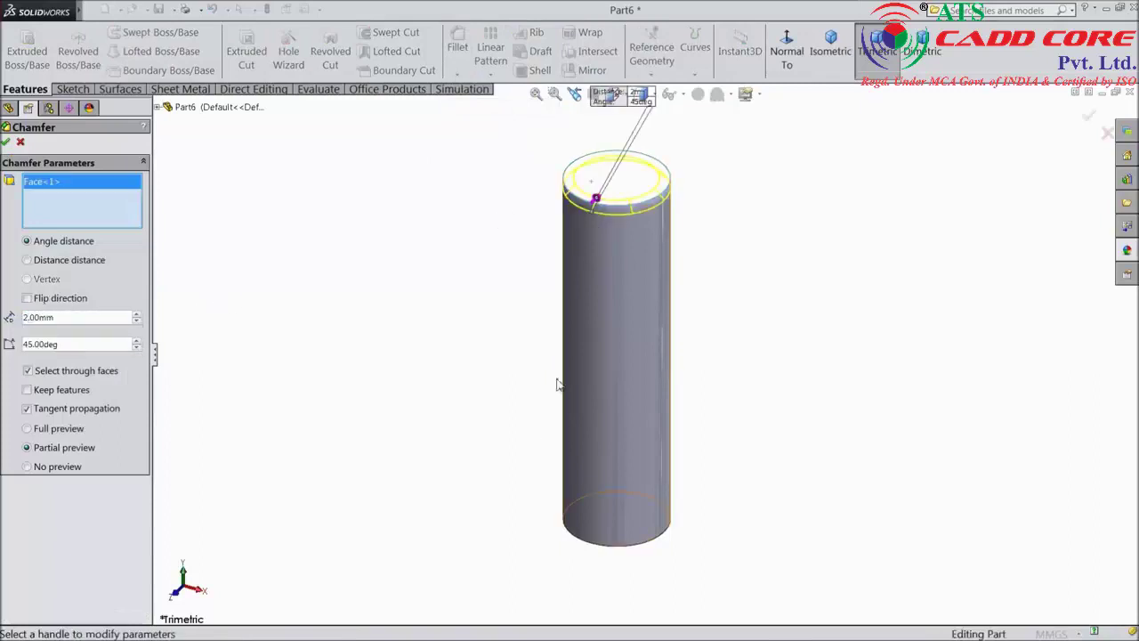
{"action": "left_click", "coordinate": [611, 552]}
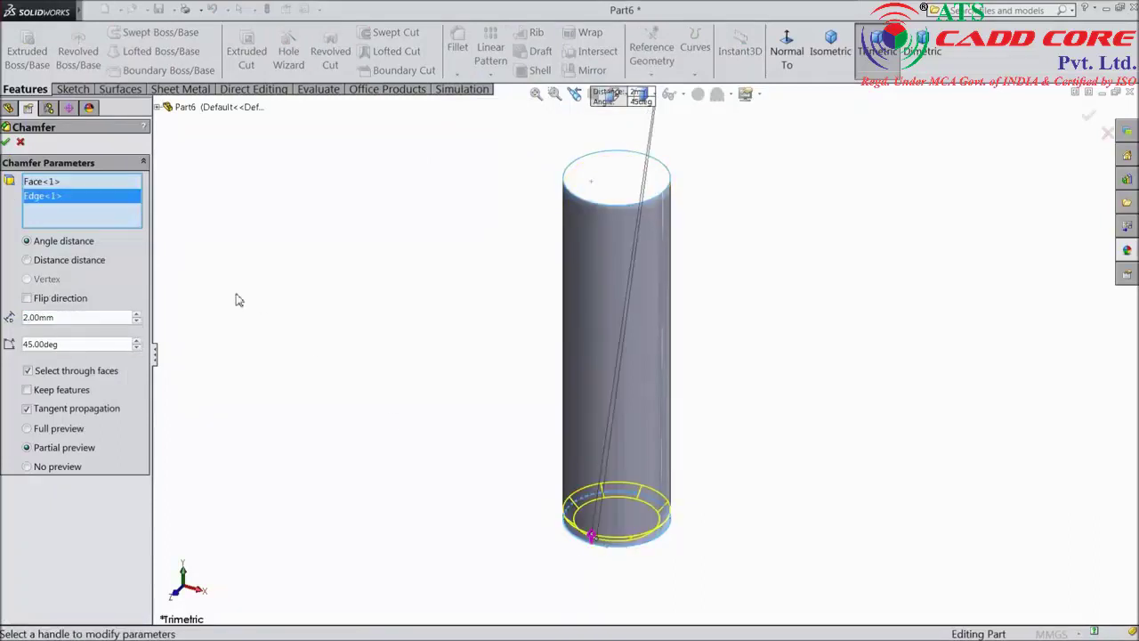
{"action": "left_click", "coordinate": [6, 144]}
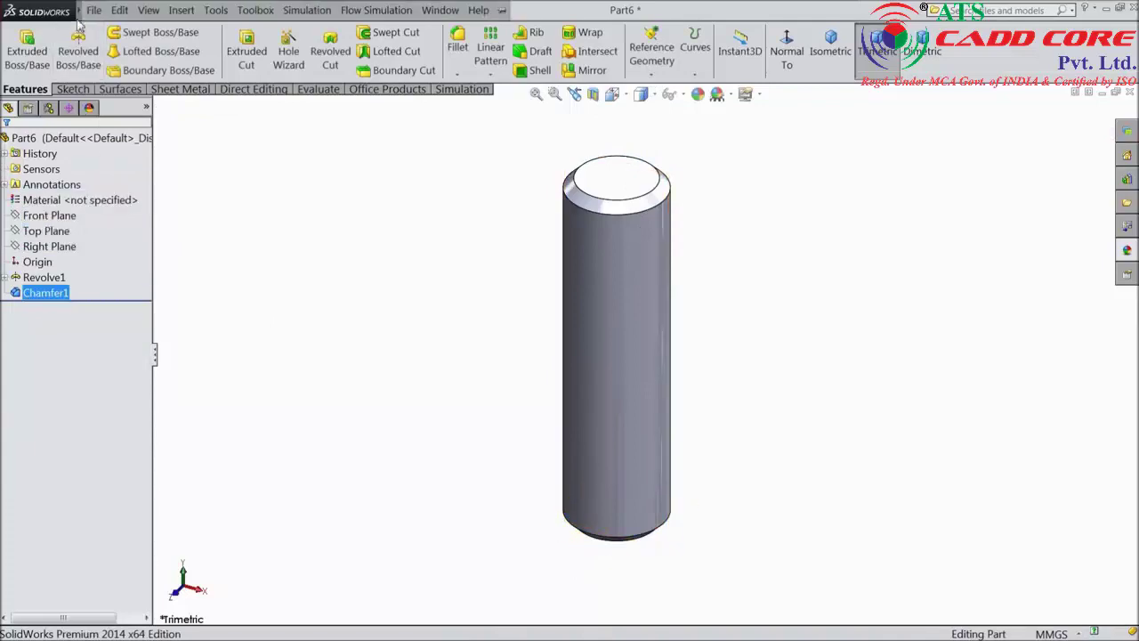
Add an M20 cosmetic thread starting from the cylinder's top face.
{"action": "left_click", "coordinate": [121, 15]}
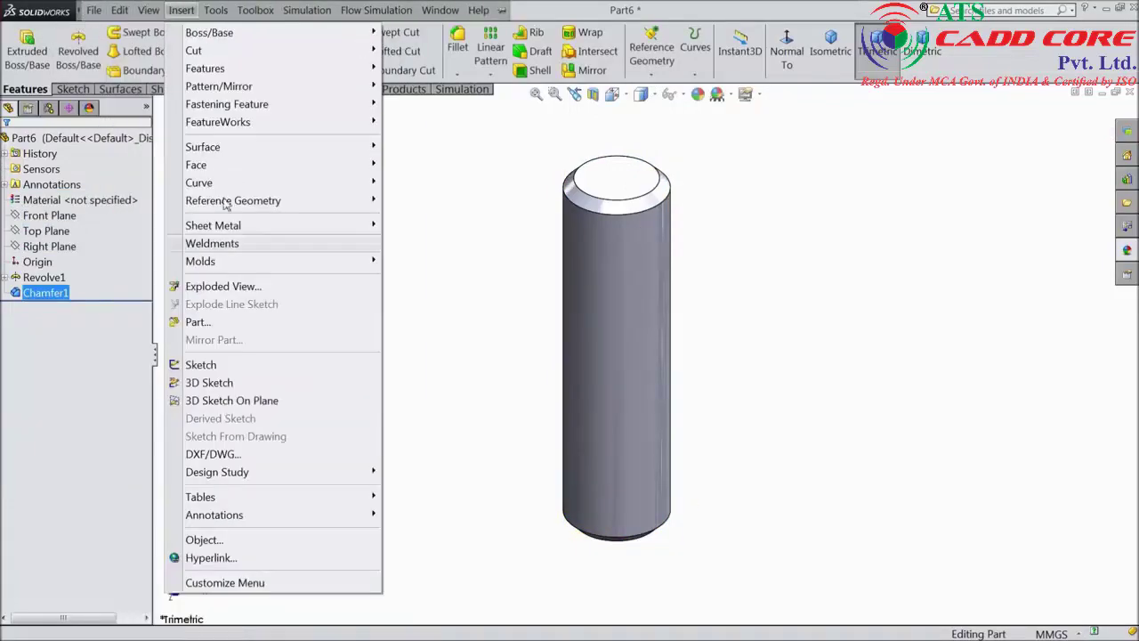
{"action": "mouse_move", "coordinate": [283, 517]}
{"action": "left_click", "coordinate": [409, 461]}
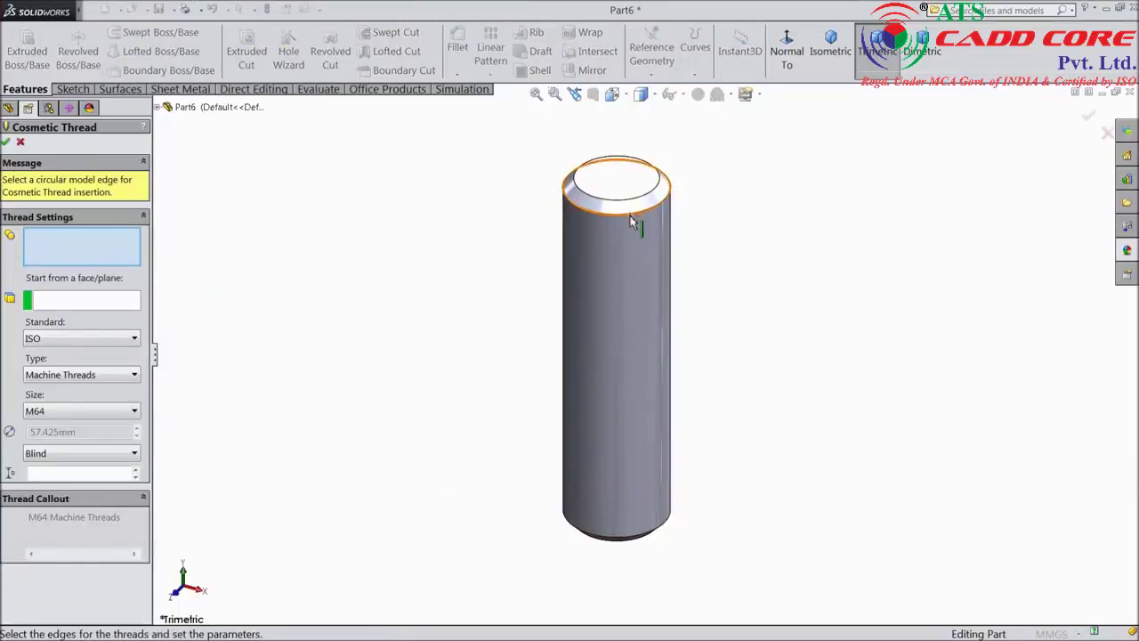
{"action": "left_click", "coordinate": [635, 219]}
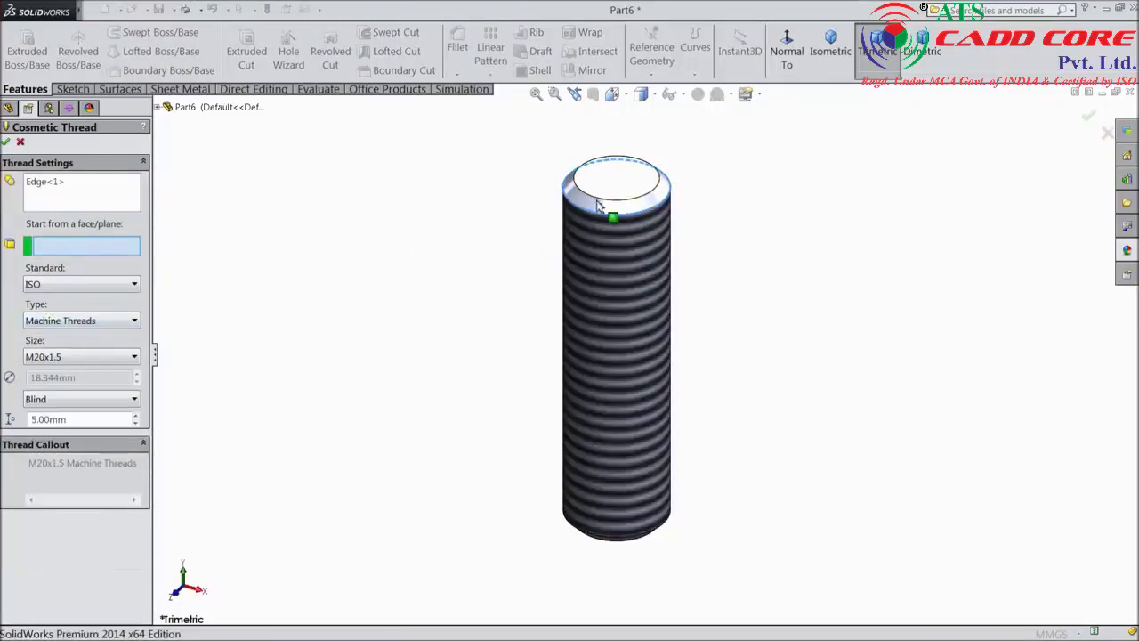
{"action": "left_click", "coordinate": [619, 191]}
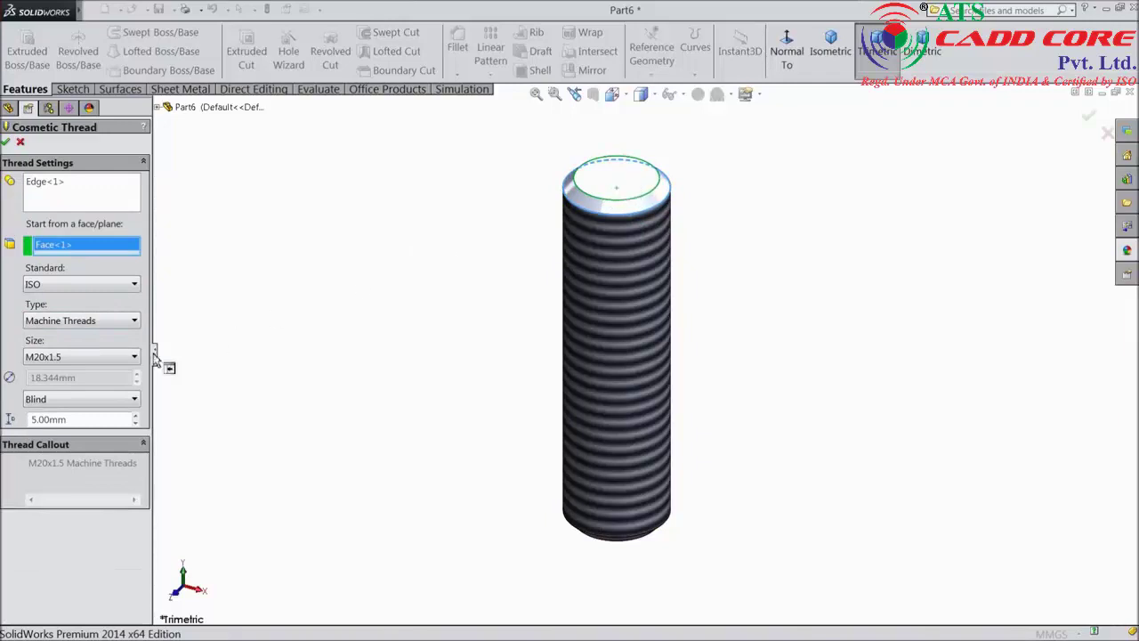
{"action": "left_click", "coordinate": [63, 356]}
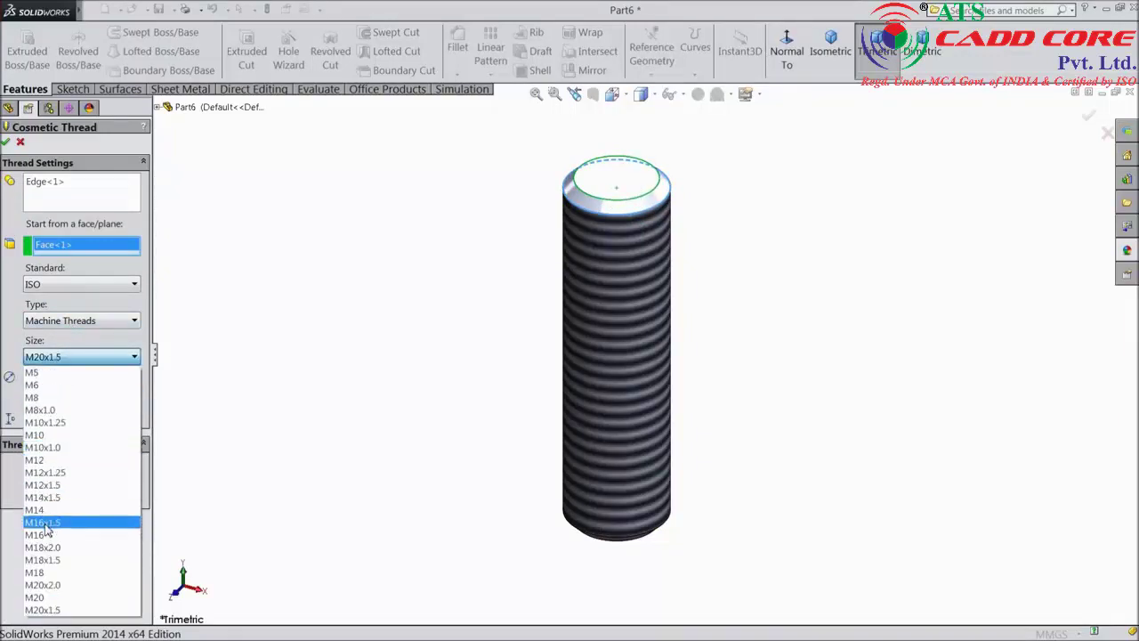
{"action": "left_click", "coordinate": [40, 597]}
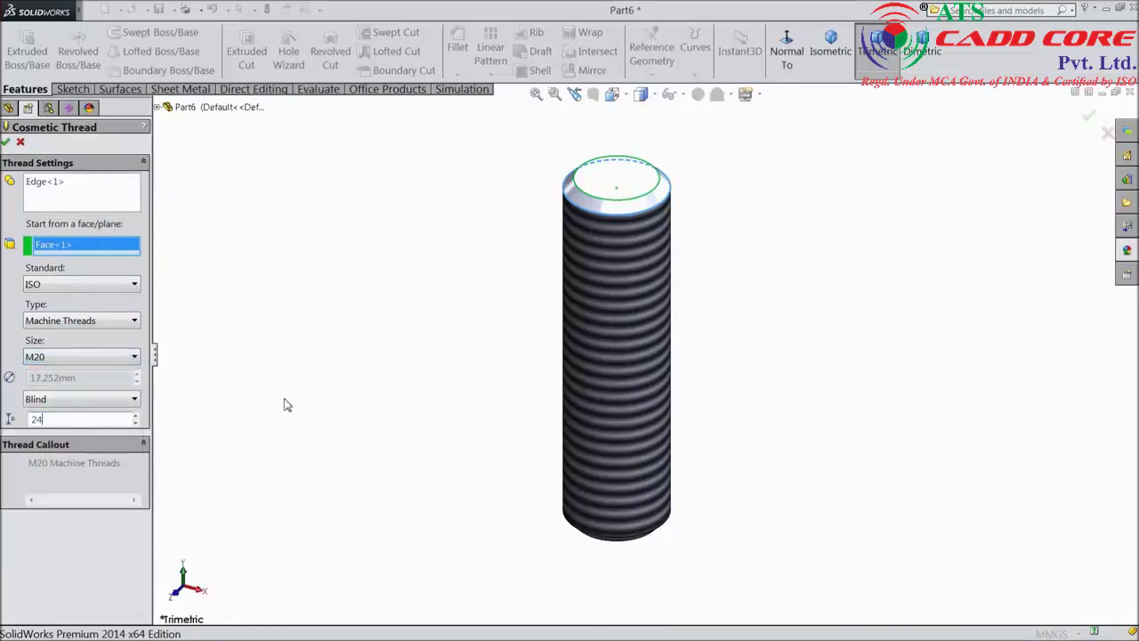
{"action": "left_click", "coordinate": [5, 142]}
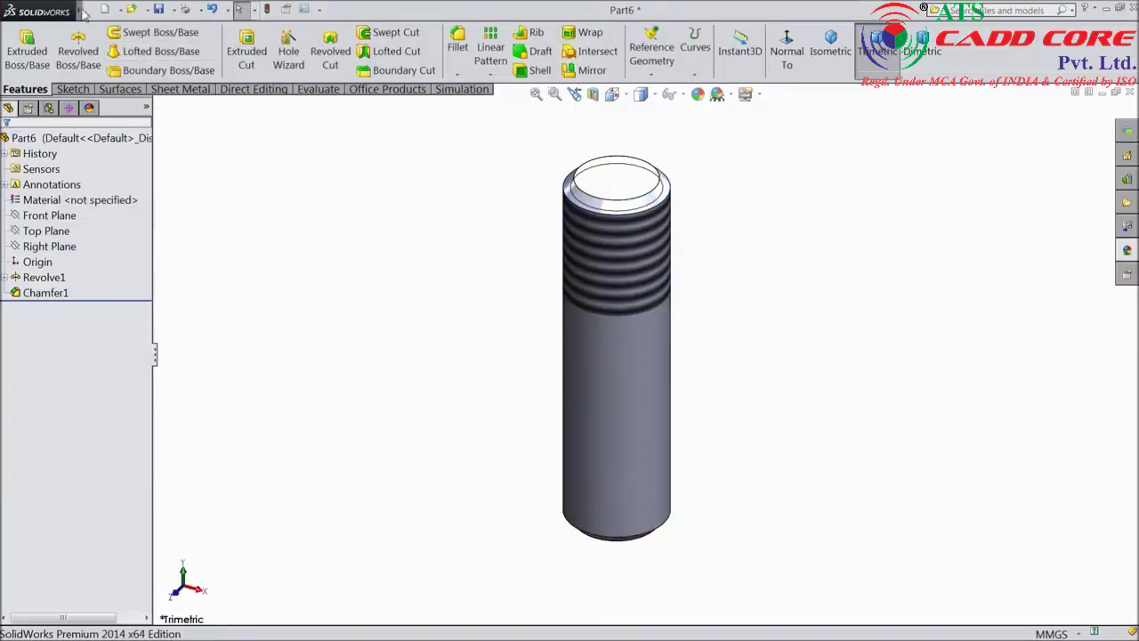
Add a 24 mm blind M20 cosmetic thread from the cylinder's bottom face.
{"action": "left_click", "coordinate": [119, 10]}
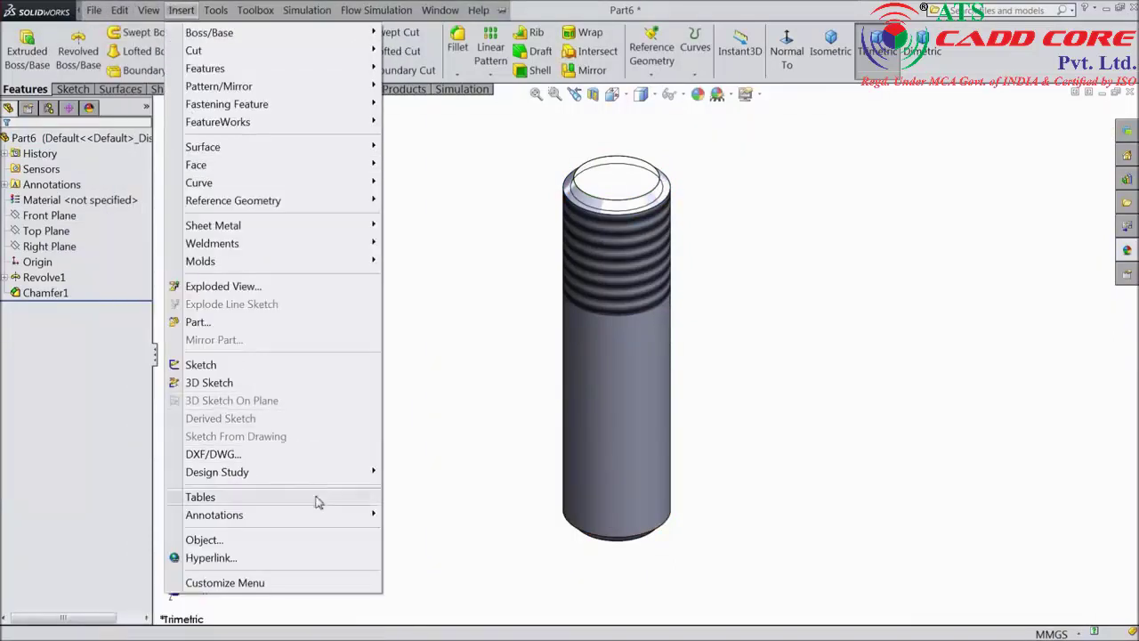
{"action": "mouse_move", "coordinate": [331, 515]}
{"action": "left_click", "coordinate": [454, 464]}
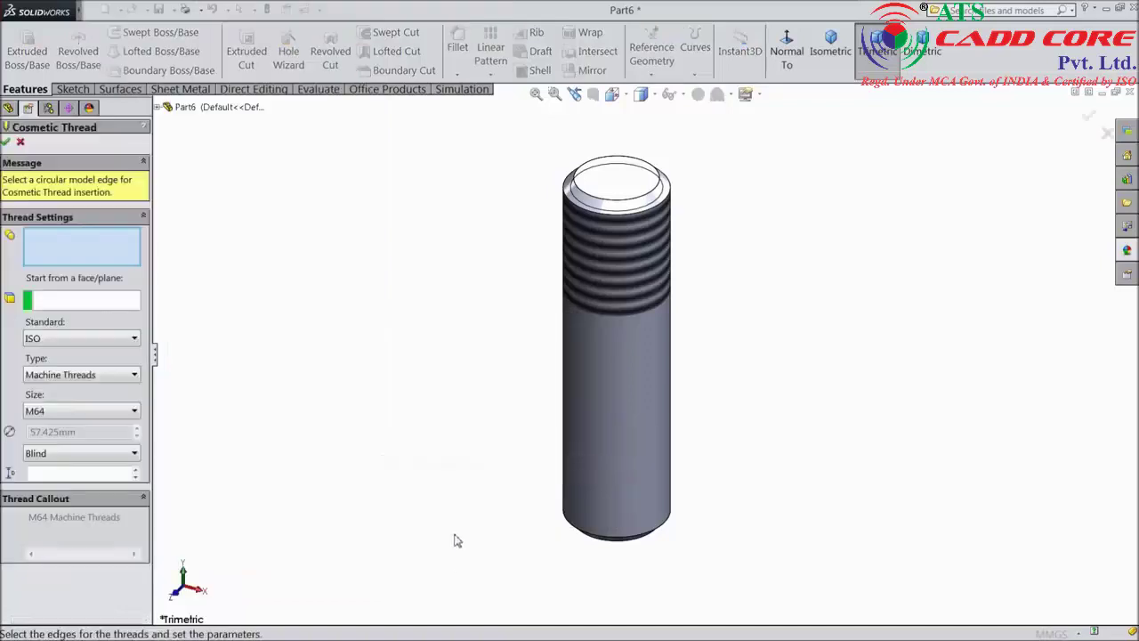
{"action": "middle_click_drag", "start_coordinate": [455, 539], "coordinate": [468, 437]}
{"action": "scroll", "coordinate": [594, 550], "scroll_direction": "down", "scroll_amount": 3}
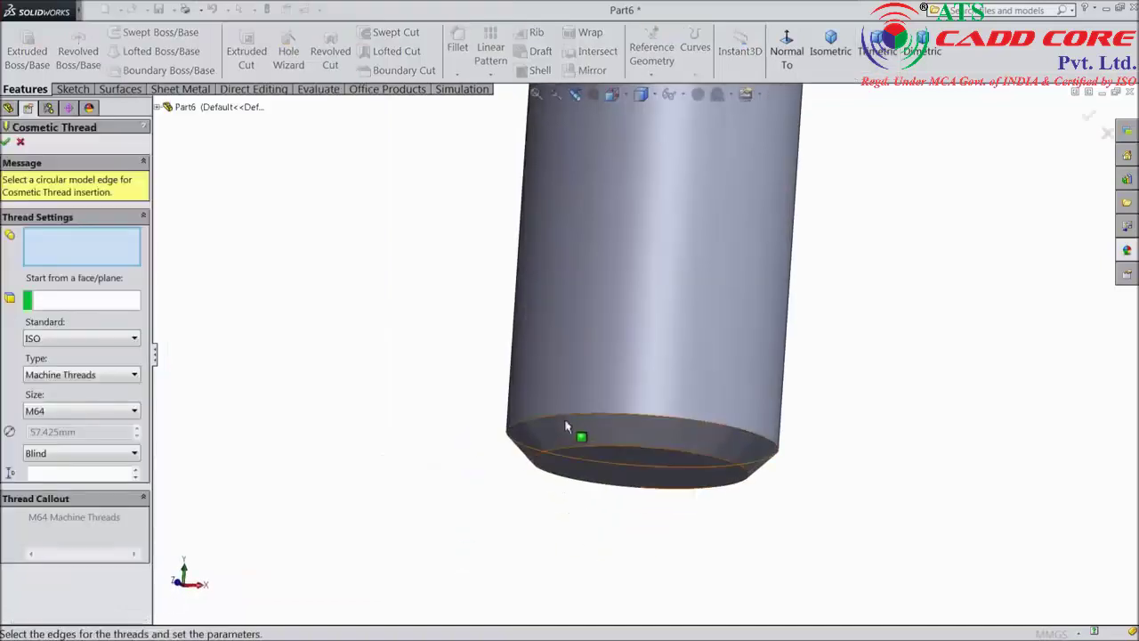
{"action": "left_click", "coordinate": [562, 416]}
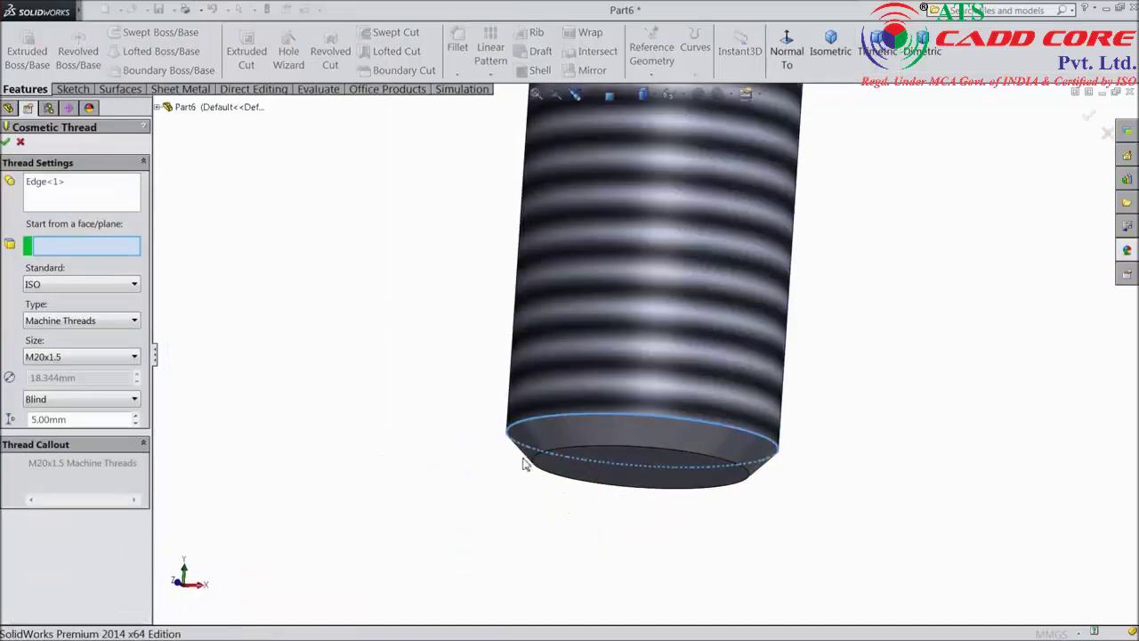
{"action": "left_click", "coordinate": [596, 473]}
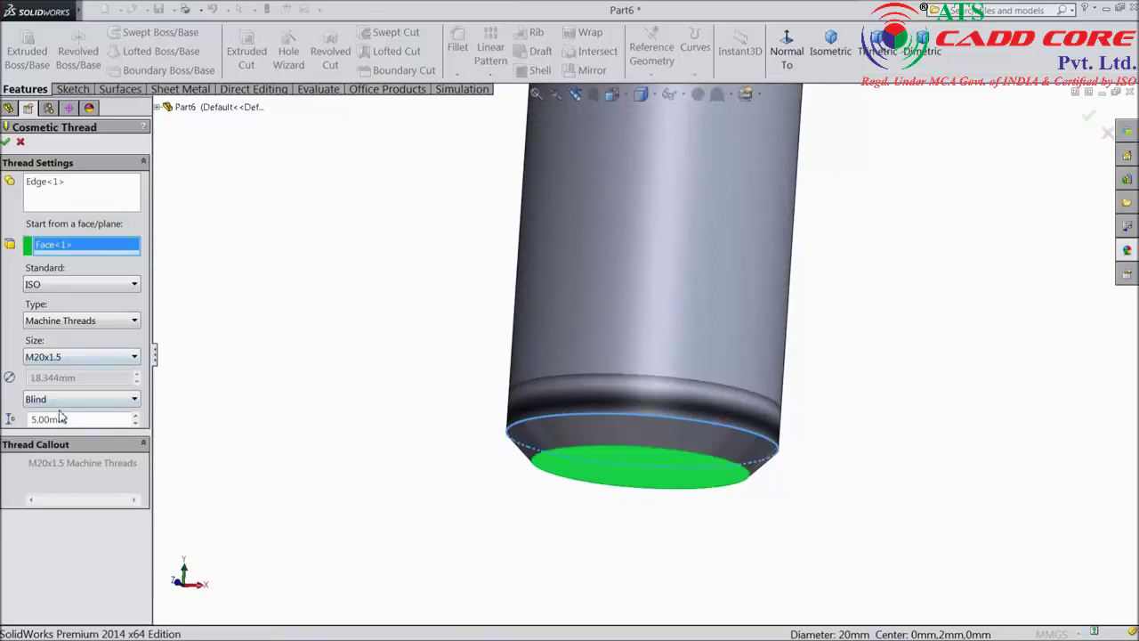
{"action": "left_click", "coordinate": [66, 361]}
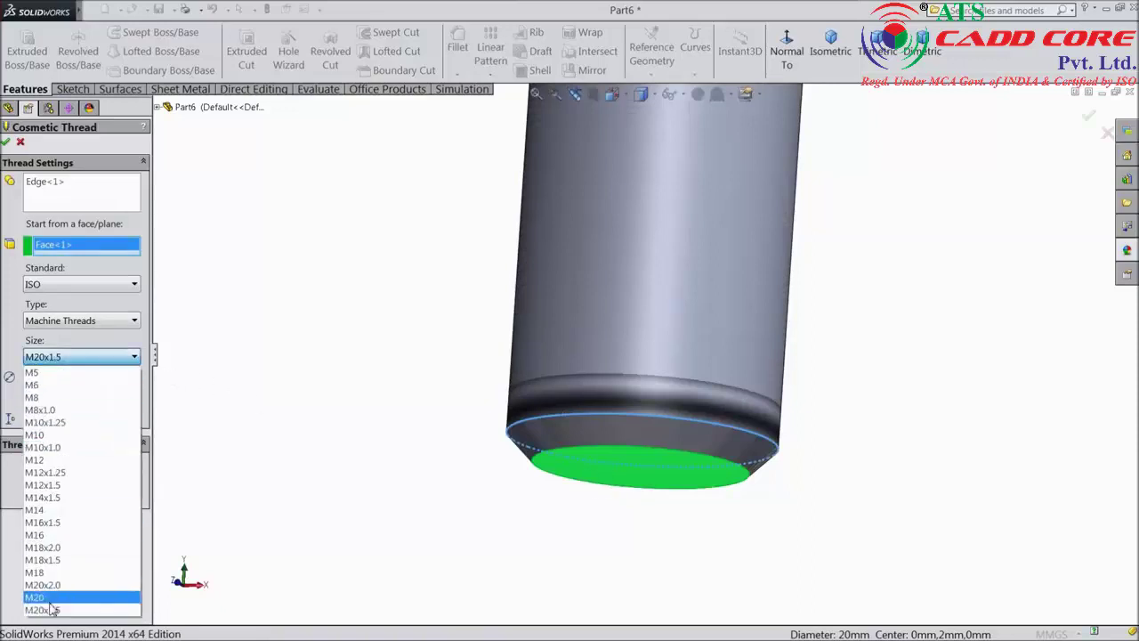
{"action": "left_click", "coordinate": [51, 603]}
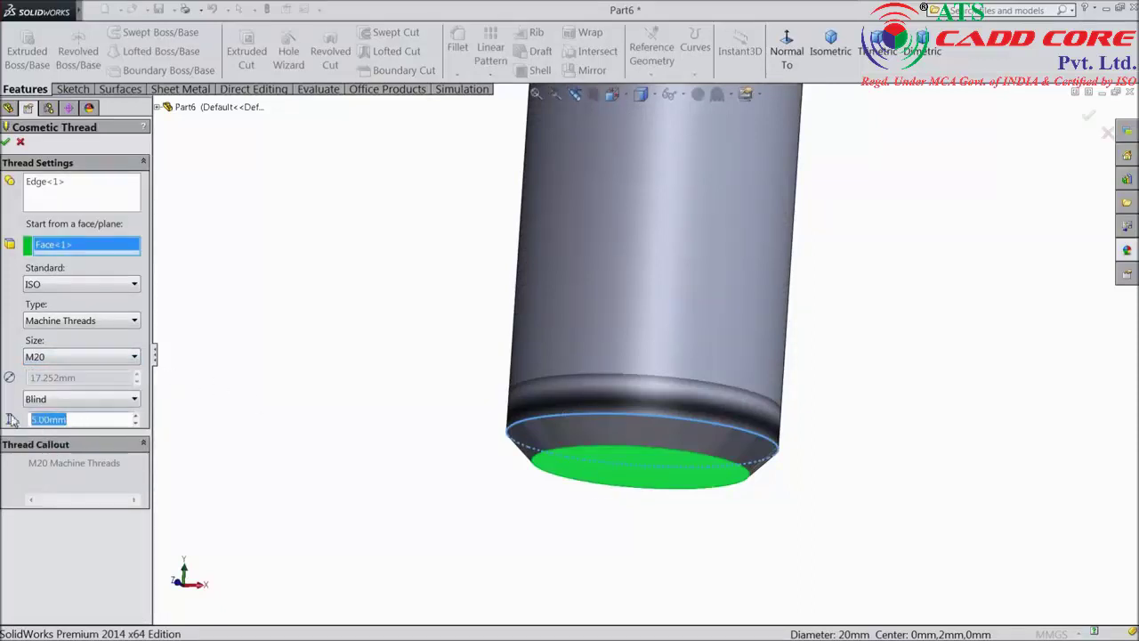
{"action": "key", "text": "Return"}
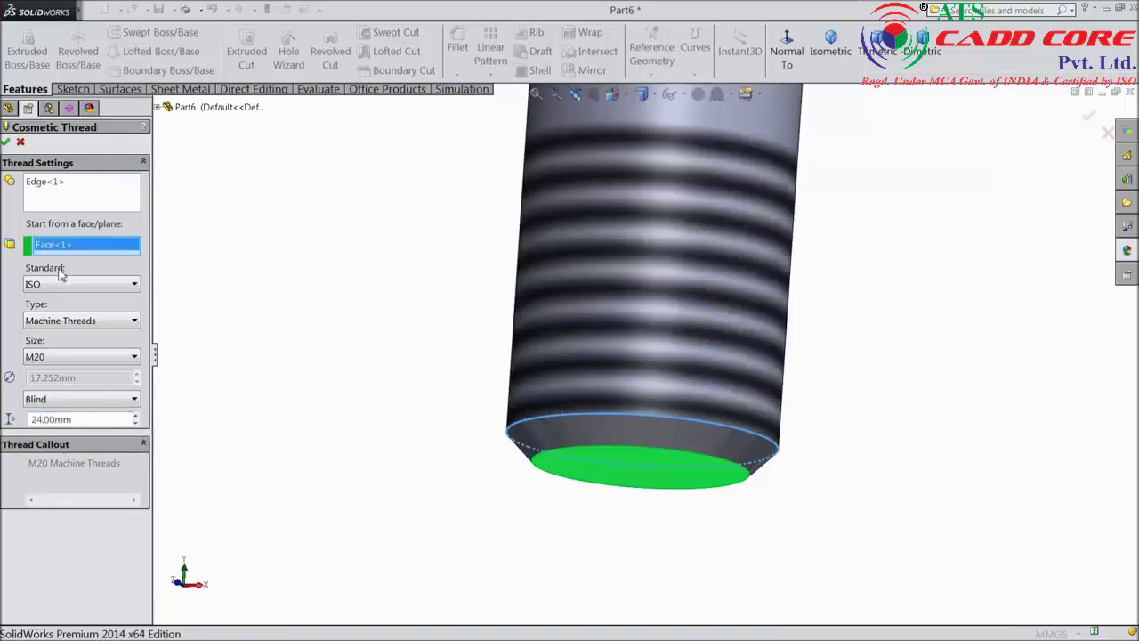
{"action": "left_click", "coordinate": [6, 143]}
{"action": "scroll", "coordinate": [236, 341], "scroll_direction": "up", "scroll_amount": 5}
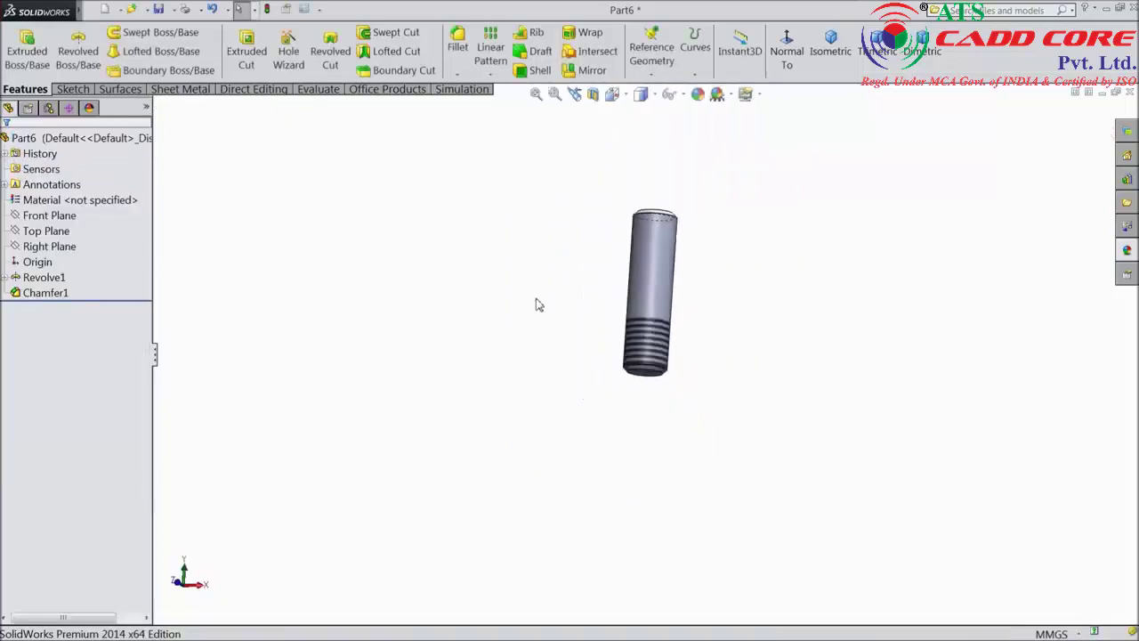
{"action": "scroll", "coordinate": [707, 237], "scroll_direction": "down", "scroll_amount": 5}
{"action": "scroll", "coordinate": [471, 353], "scroll_direction": "up", "scroll_amount": 3}
{"action": "scroll", "coordinate": [624, 414], "scroll_direction": "down", "scroll_amount": 3}
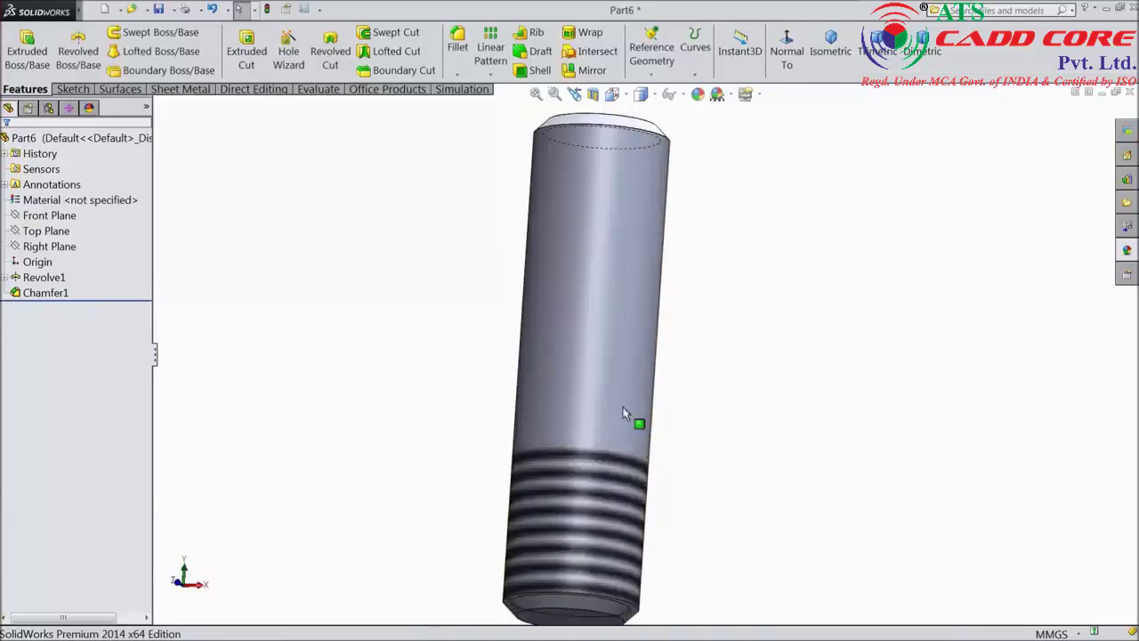
Apply the satin finish stainless steel appearance to the whole part.
{"action": "left_click", "coordinate": [49, 139]}
{"action": "left_click", "coordinate": [1124, 254]}
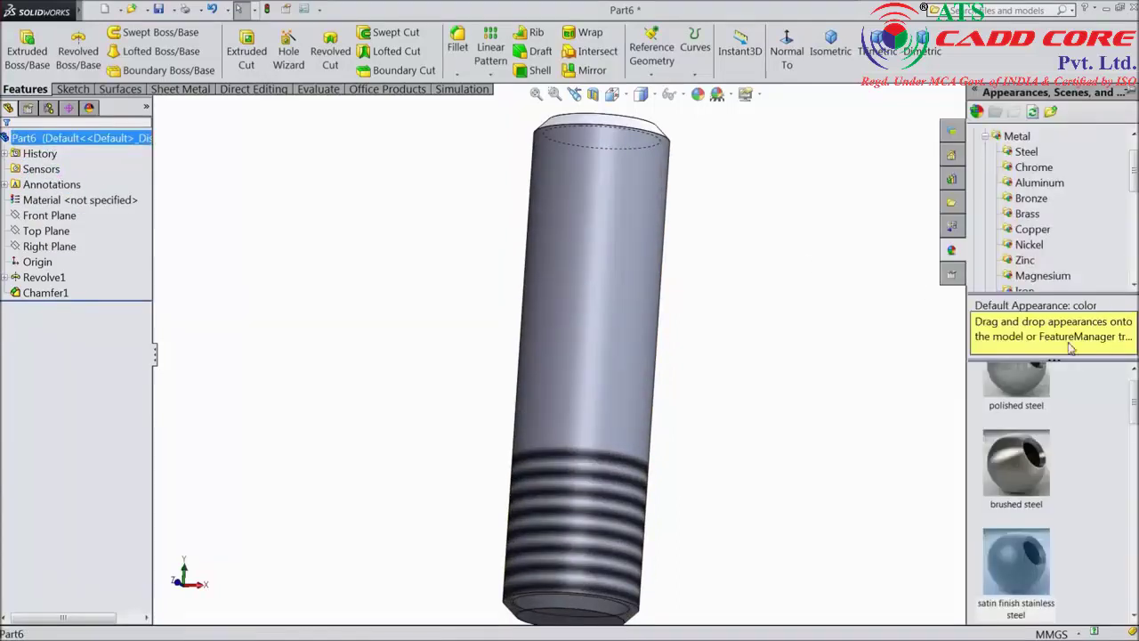
{"action": "double_click", "coordinate": [1032, 592]}
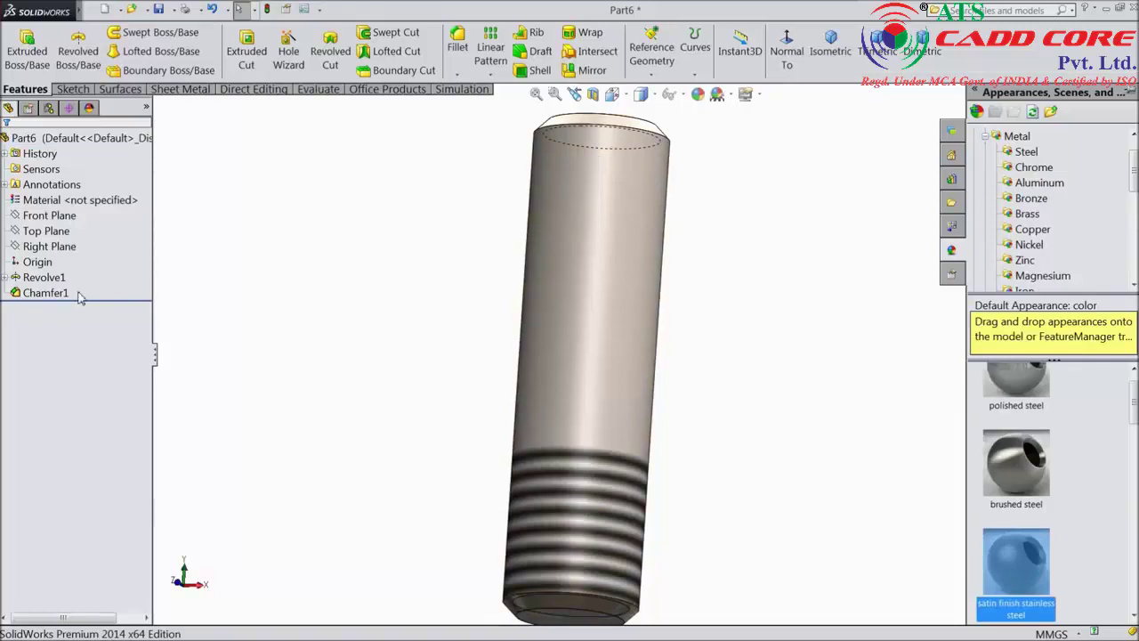
Re-edit and confirm Cosmetic Thread1 and Cosmetic Thread2 so both M20 threads display.
{"action": "left_click", "coordinate": [5, 277]}
{"action": "left_click", "coordinate": [44, 309]}
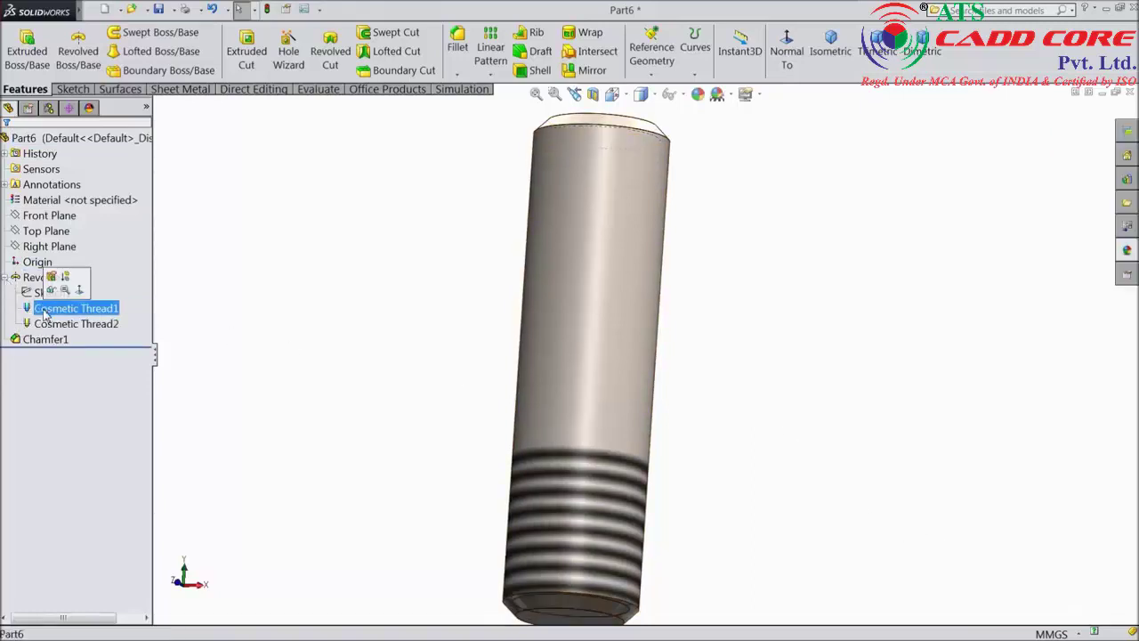
{"action": "left_click", "coordinate": [50, 277]}
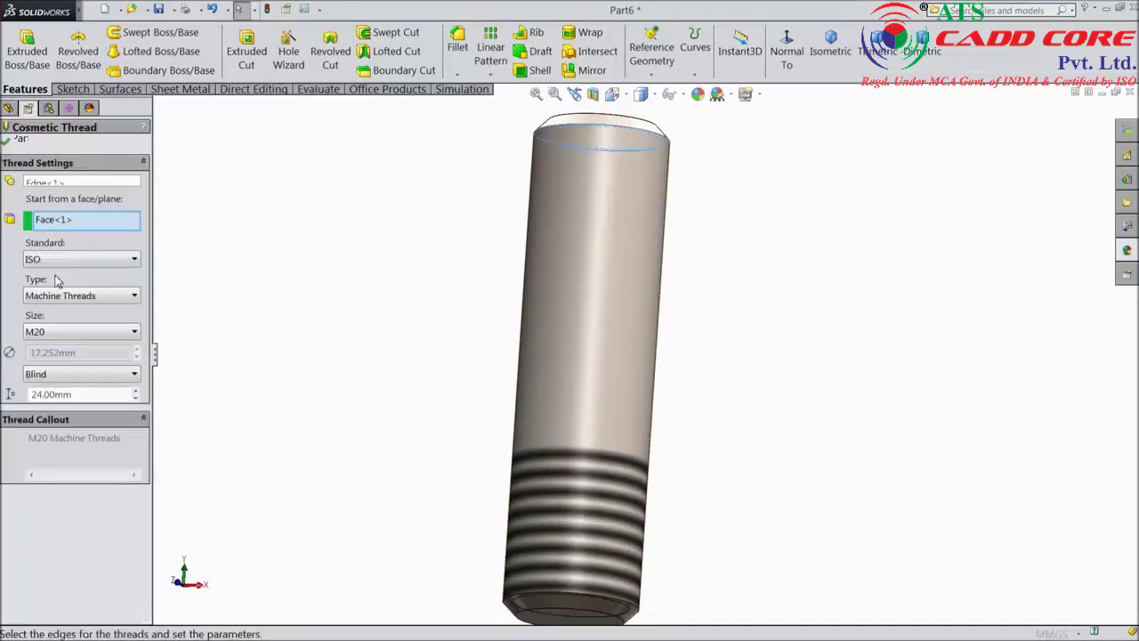
{"action": "left_click", "coordinate": [5, 144]}
{"action": "left_click", "coordinate": [71, 323]}
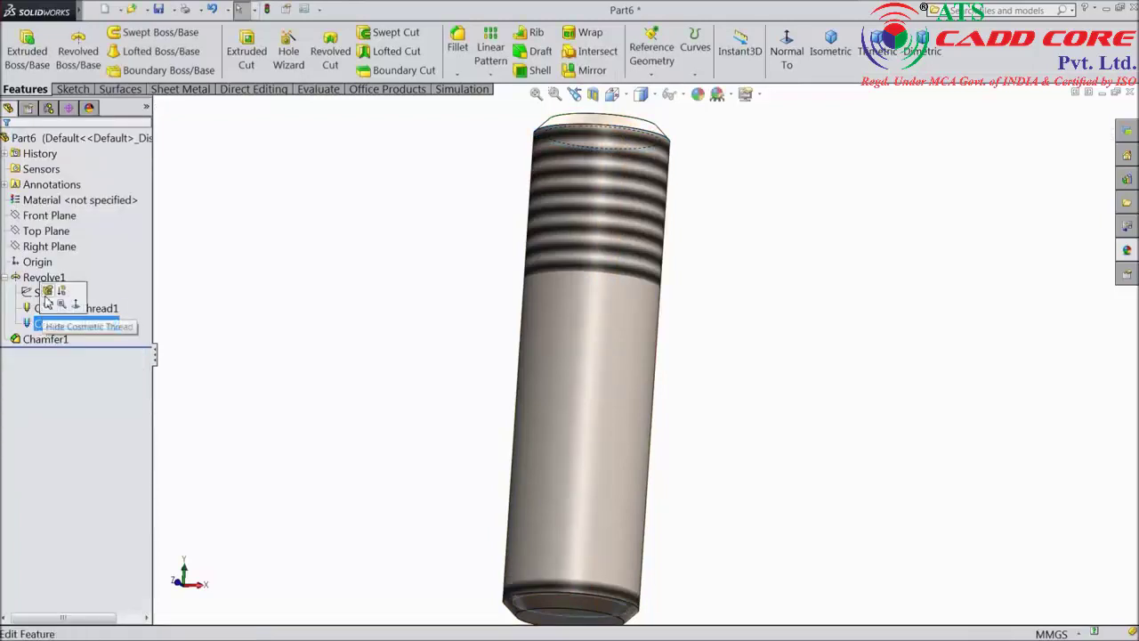
{"action": "left_click", "coordinate": [46, 293]}
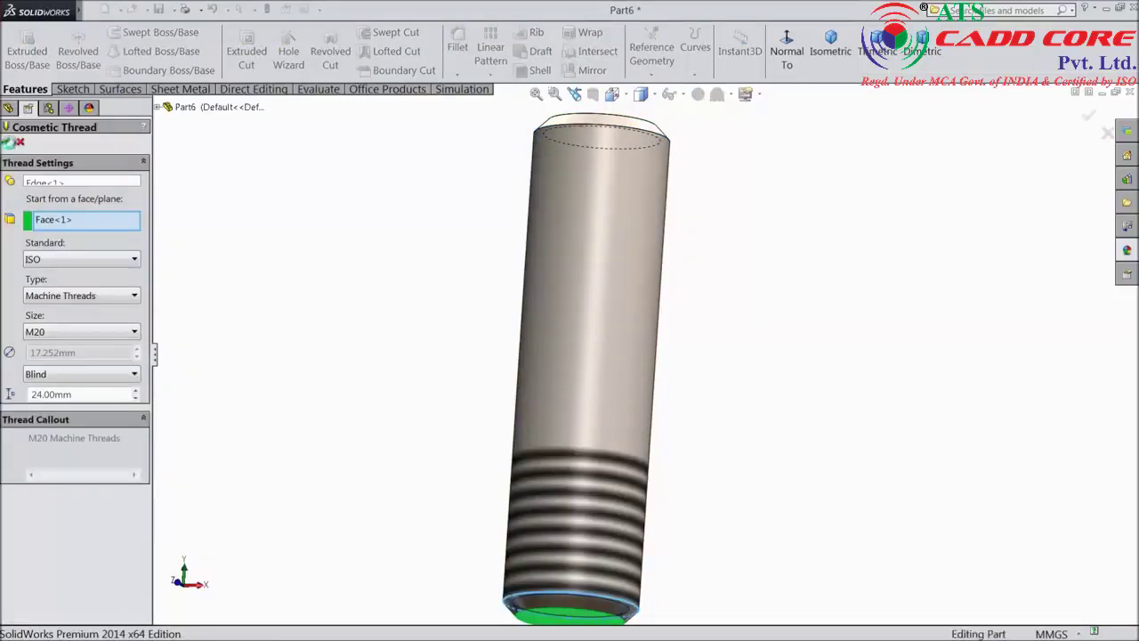
{"action": "left_click", "coordinate": [9, 142]}
{"action": "scroll", "coordinate": [395, 282], "scroll_direction": "up", "scroll_amount": 2}
{"action": "middle_click_drag", "start_coordinate": [394, 282], "coordinate": [346, 359]}
Save Part6 as 'stud 20' in the Stop Valve folder.
{"action": "left_click", "coordinate": [158, 9]}
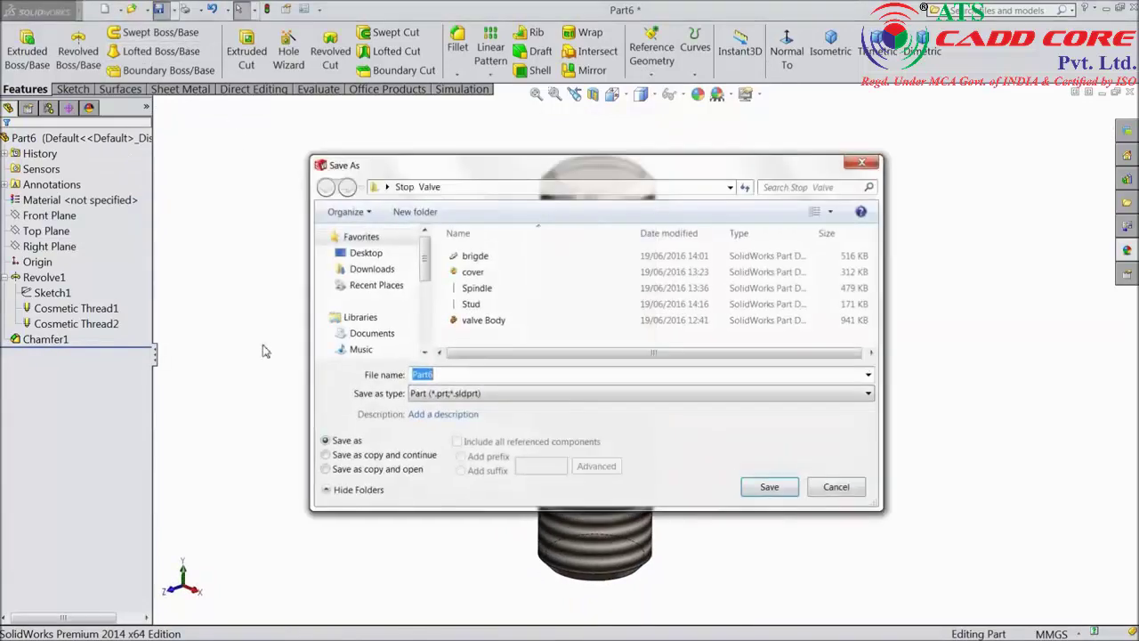
{"action": "type", "text": "st"}
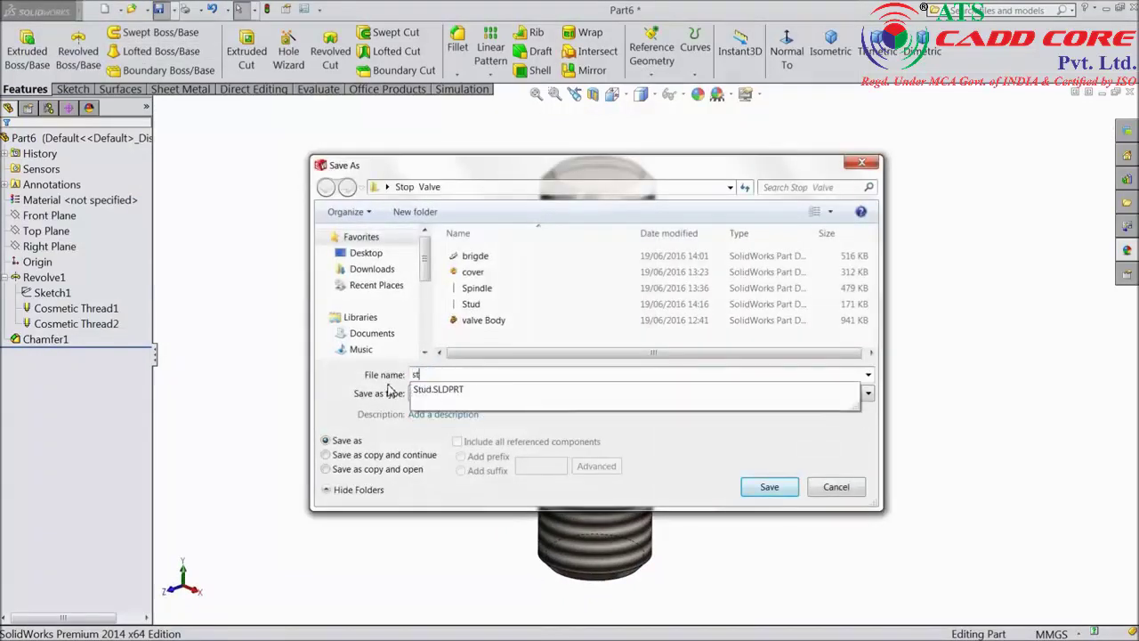
{"action": "type", "text": "ud 20"}
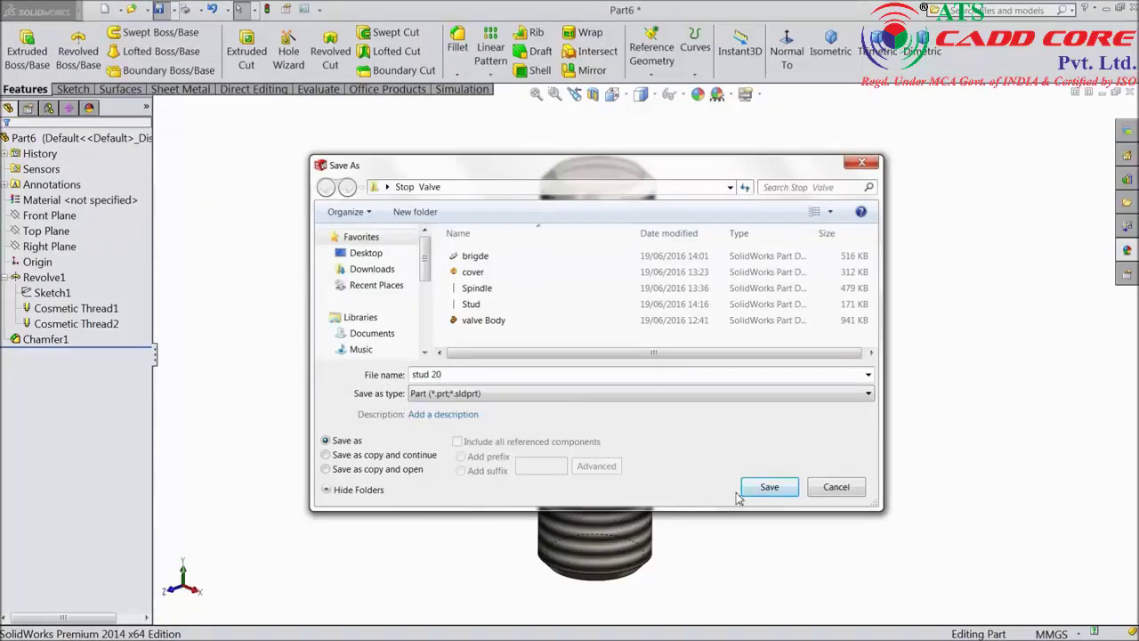
{"action": "left_click", "coordinate": [769, 487]}
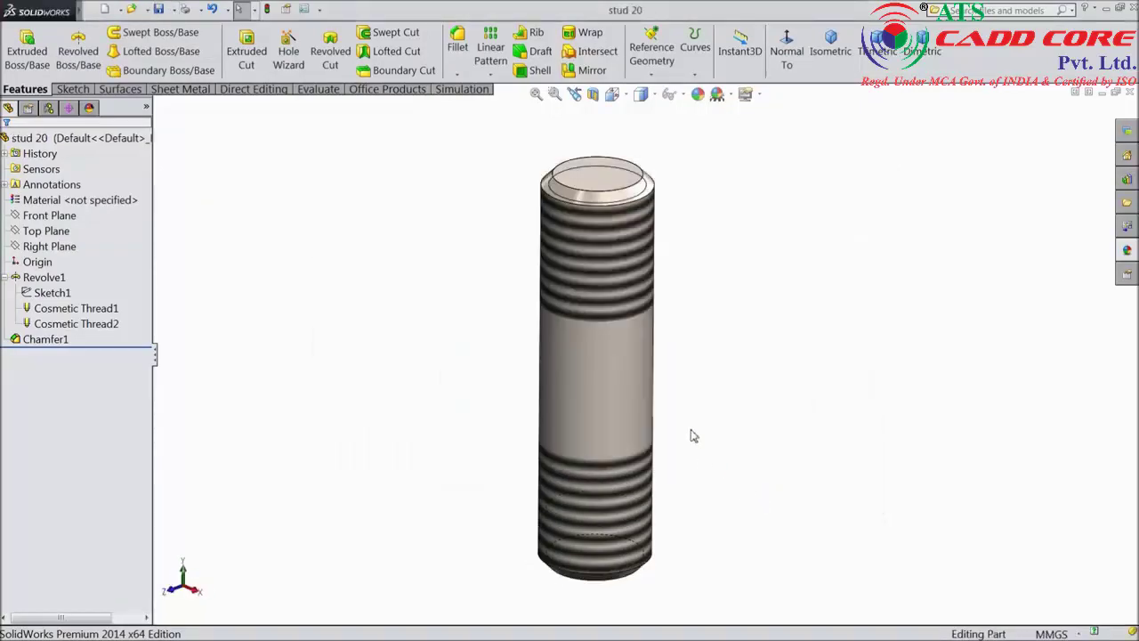
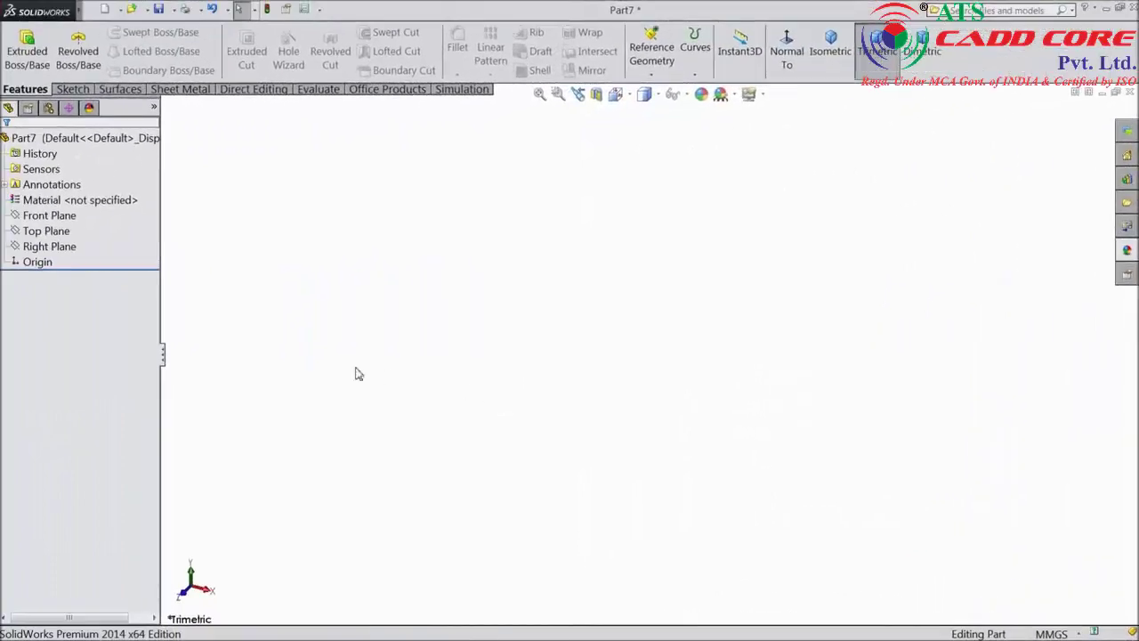
Start a sketch on the Top Plane and draw a horizontal line through the origin.
{"action": "left_click", "coordinate": [52, 231]}
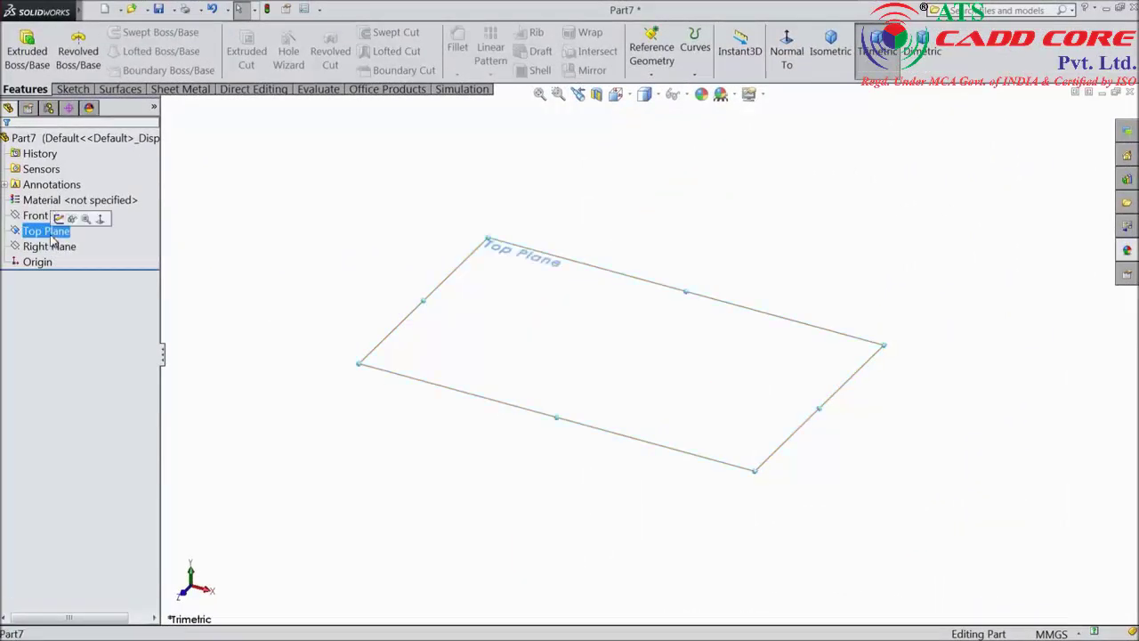
{"action": "left_click", "coordinate": [59, 219]}
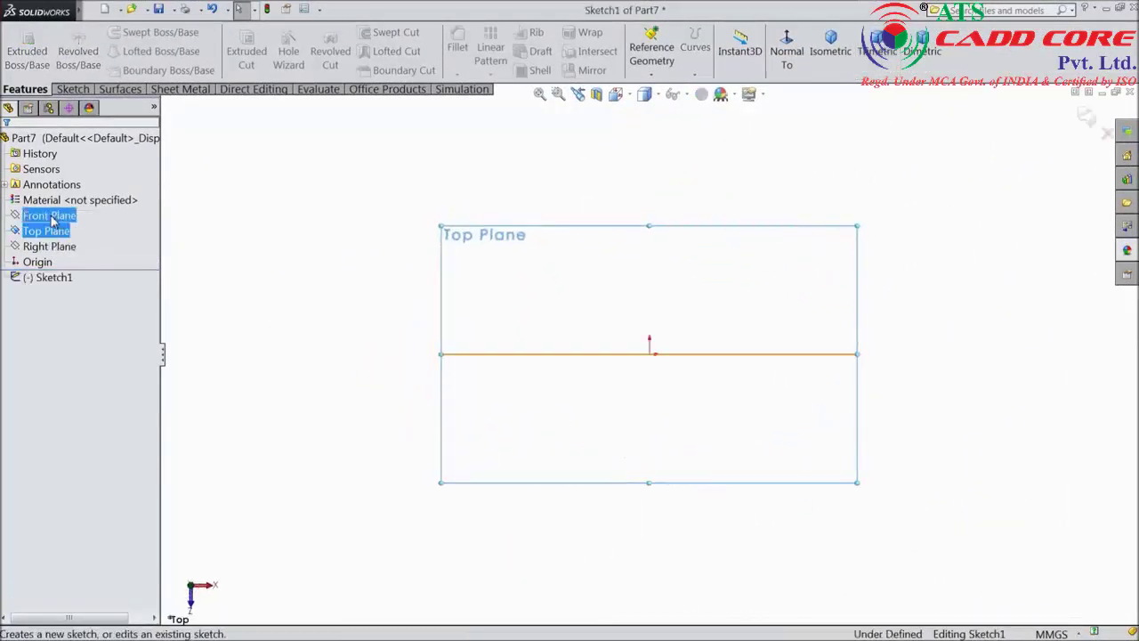
{"action": "left_click", "coordinate": [73, 91]}
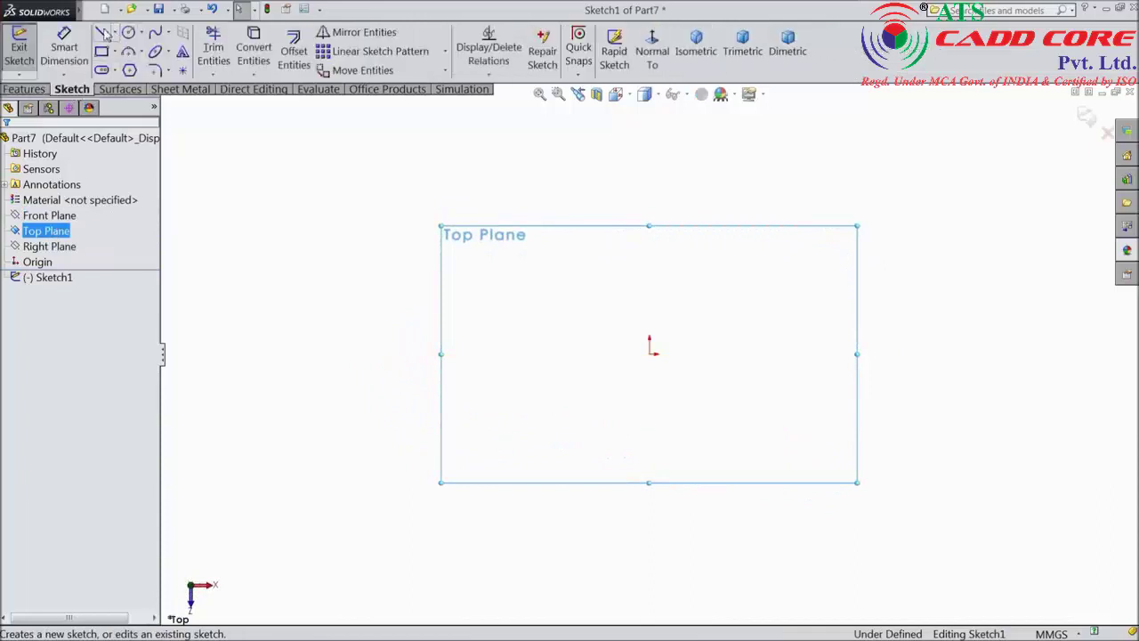
{"action": "left_click", "coordinate": [104, 33]}
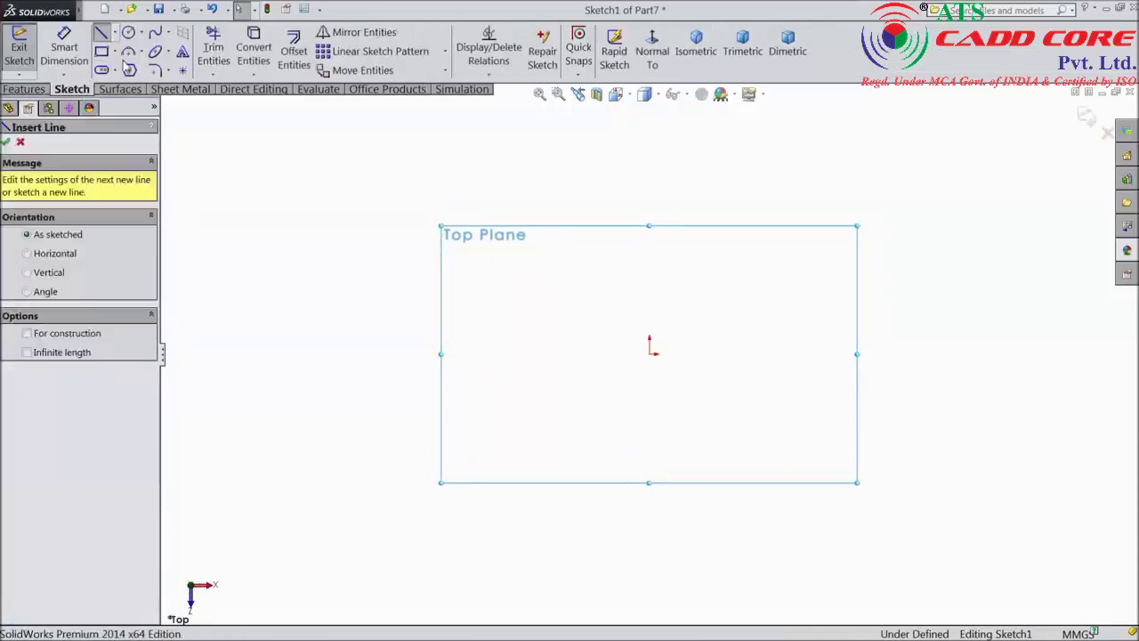
{"action": "left_click", "coordinate": [591, 353]}
{"action": "left_click", "coordinate": [803, 354]}
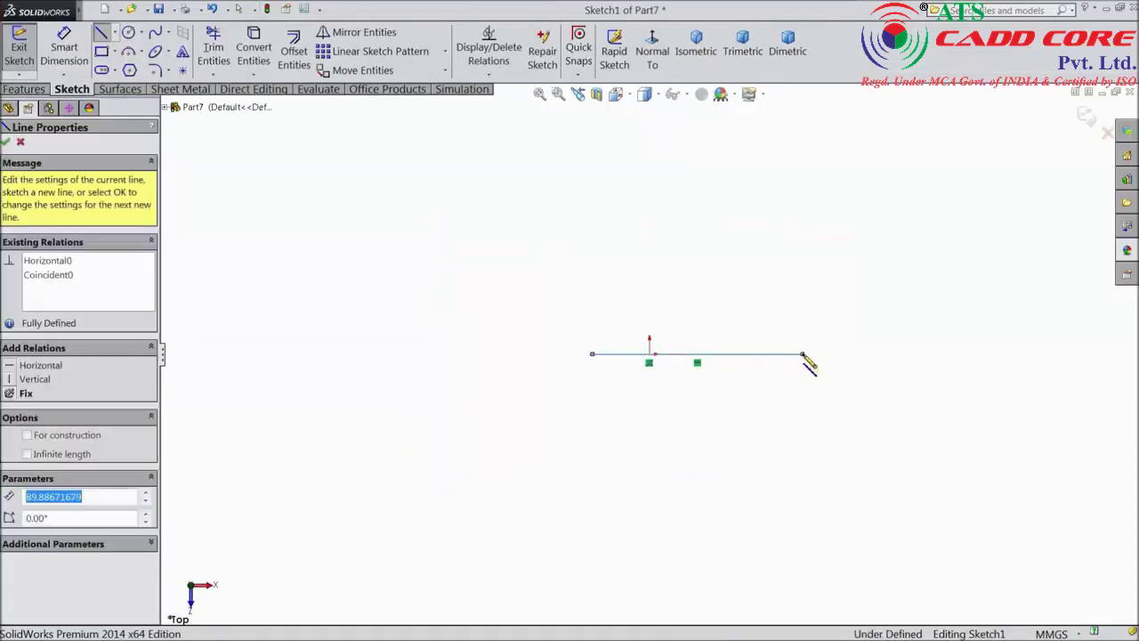
{"action": "right_click", "coordinate": [809, 365]}
{"action": "left_click", "coordinate": [858, 189]}
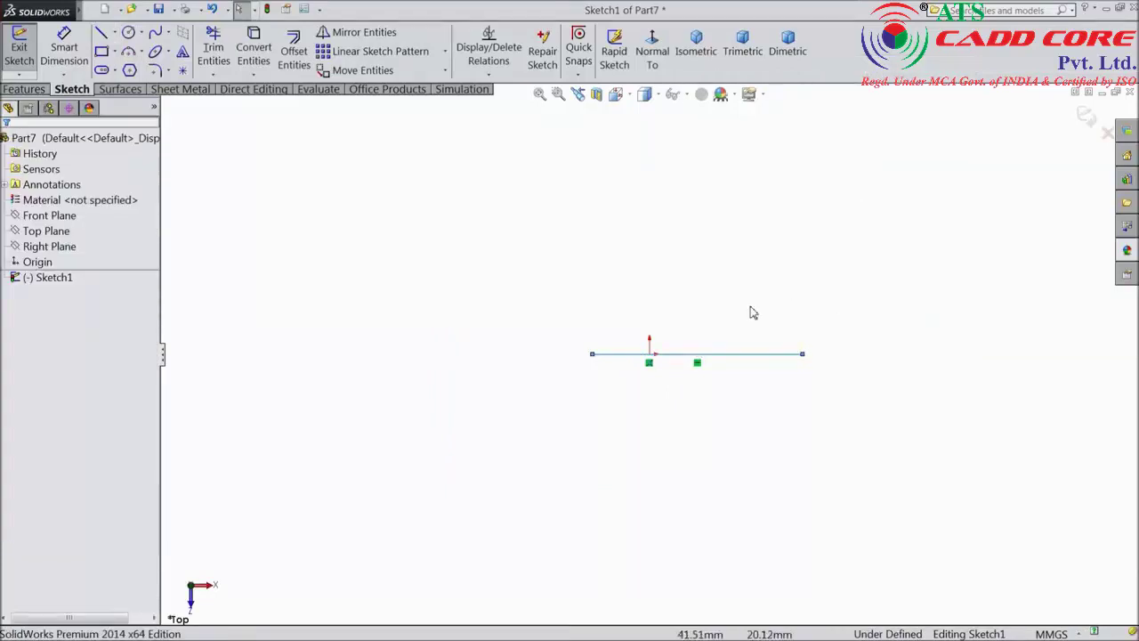
Draw a vertical line through the origin and convert both lines to construction geometry.
{"action": "left_click", "coordinate": [102, 34]}
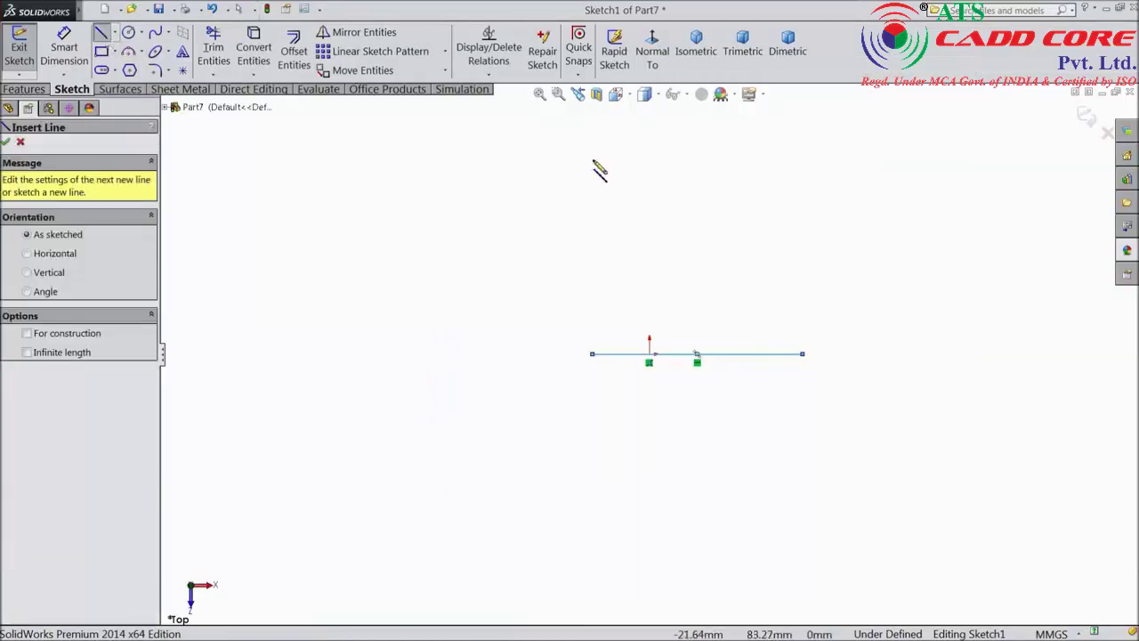
{"action": "left_click", "coordinate": [650, 154]}
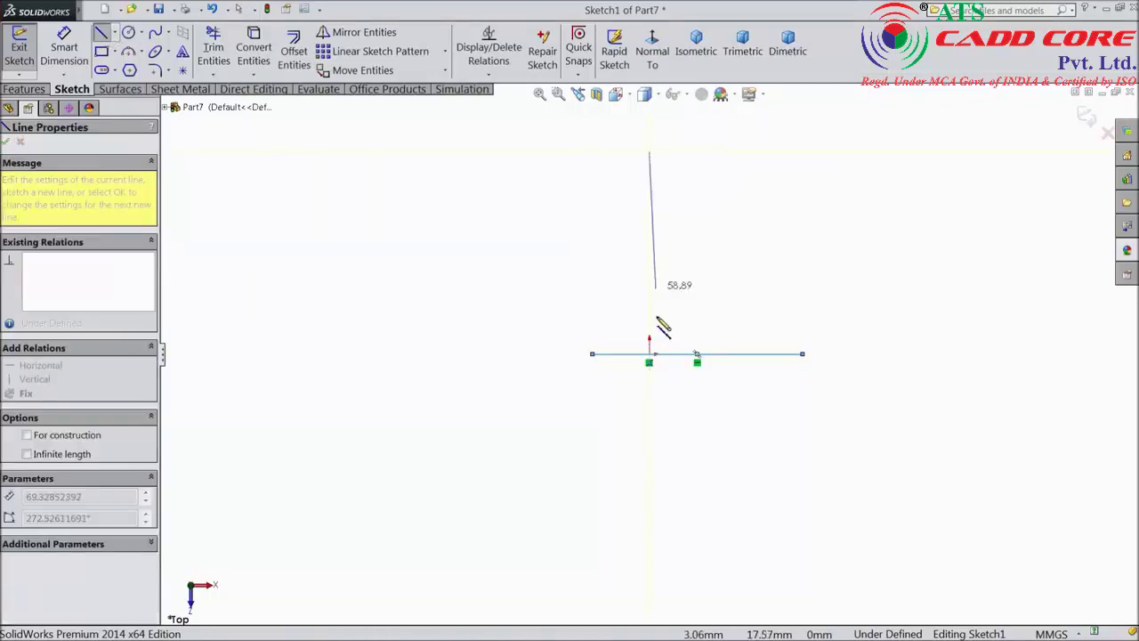
{"action": "left_click", "coordinate": [650, 482]}
{"action": "right_click", "coordinate": [685, 358]}
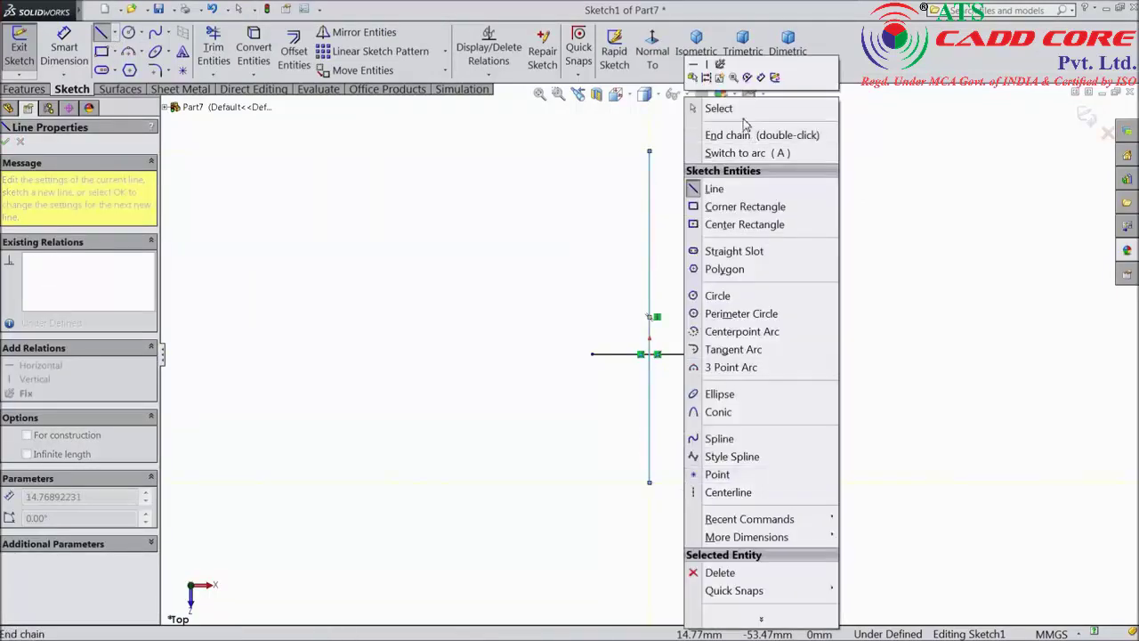
{"action": "left_click", "coordinate": [719, 108]}
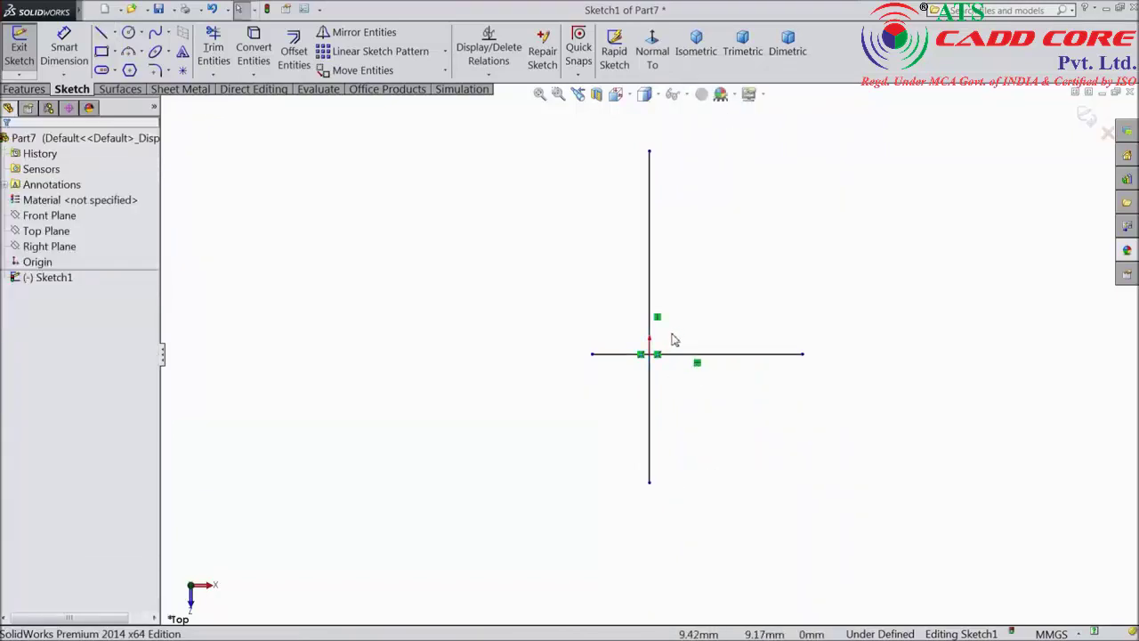
{"action": "left_click_drag", "start_coordinate": [673, 339], "coordinate": [626, 374]}
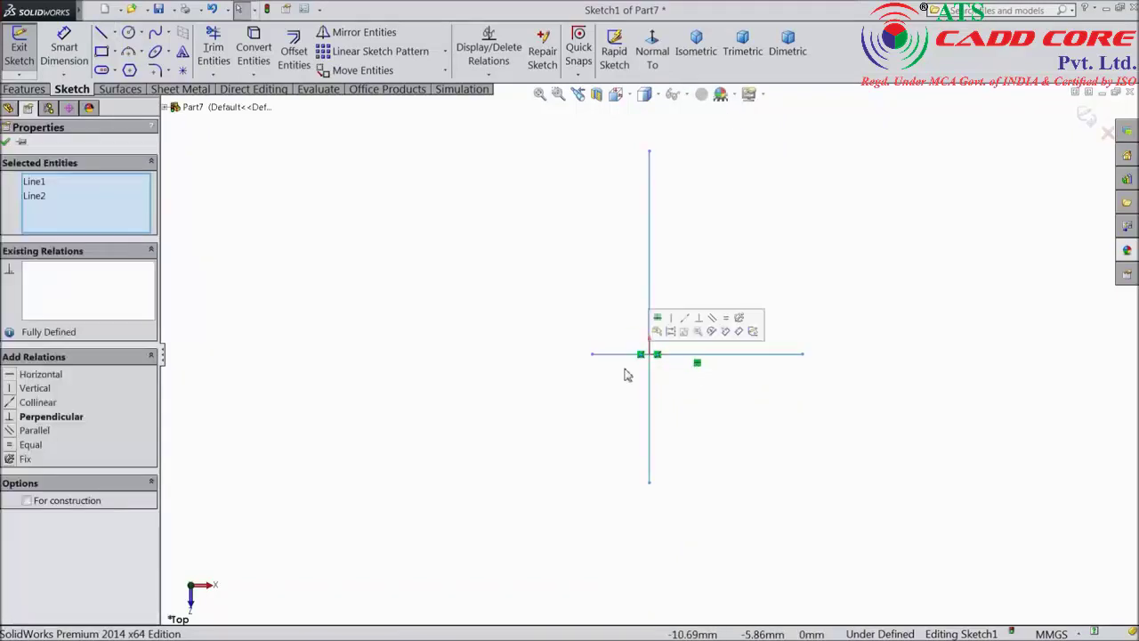
{"action": "left_click", "coordinate": [28, 501]}
{"action": "left_click", "coordinate": [6, 143]}
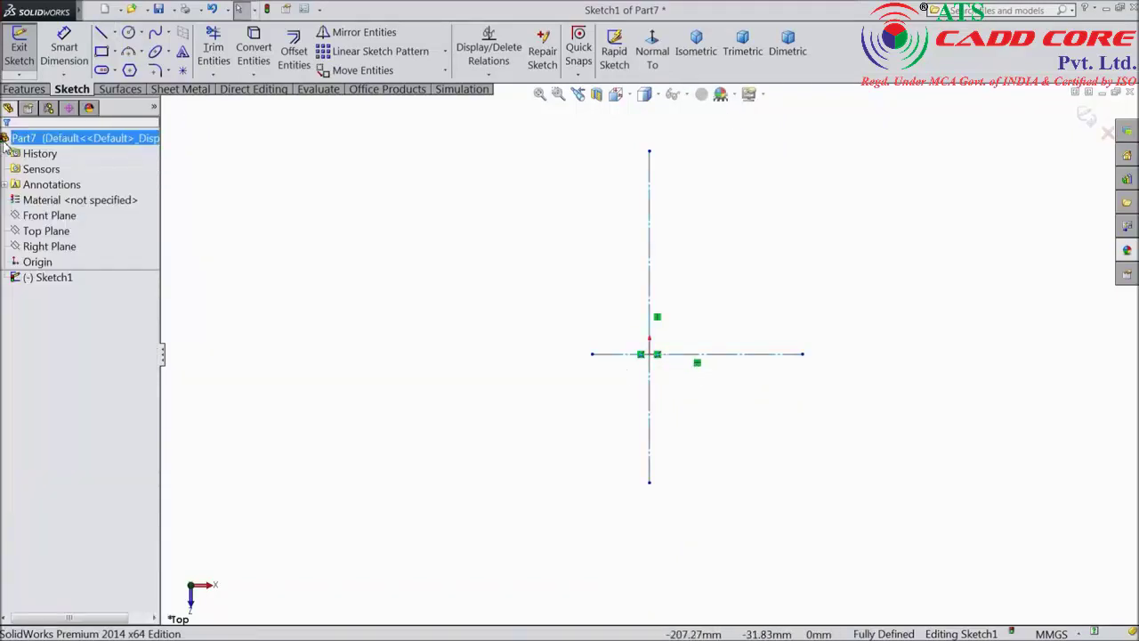
Draw two concentric circles on the vertical line above the origin.
{"action": "left_click", "coordinate": [129, 34]}
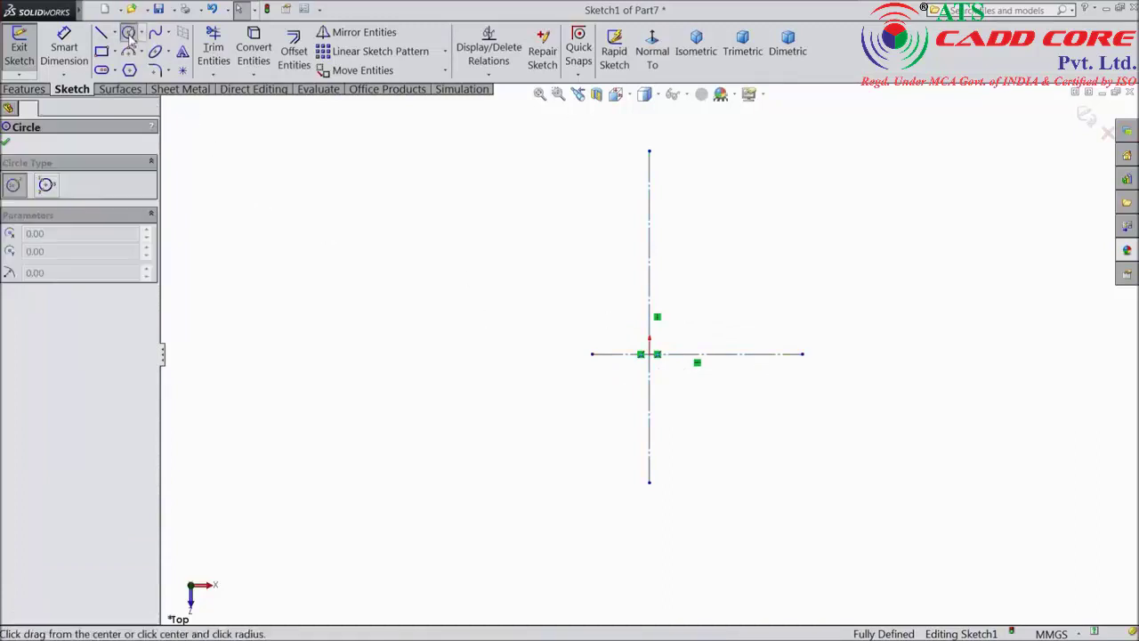
{"action": "left_click", "coordinate": [650, 187]}
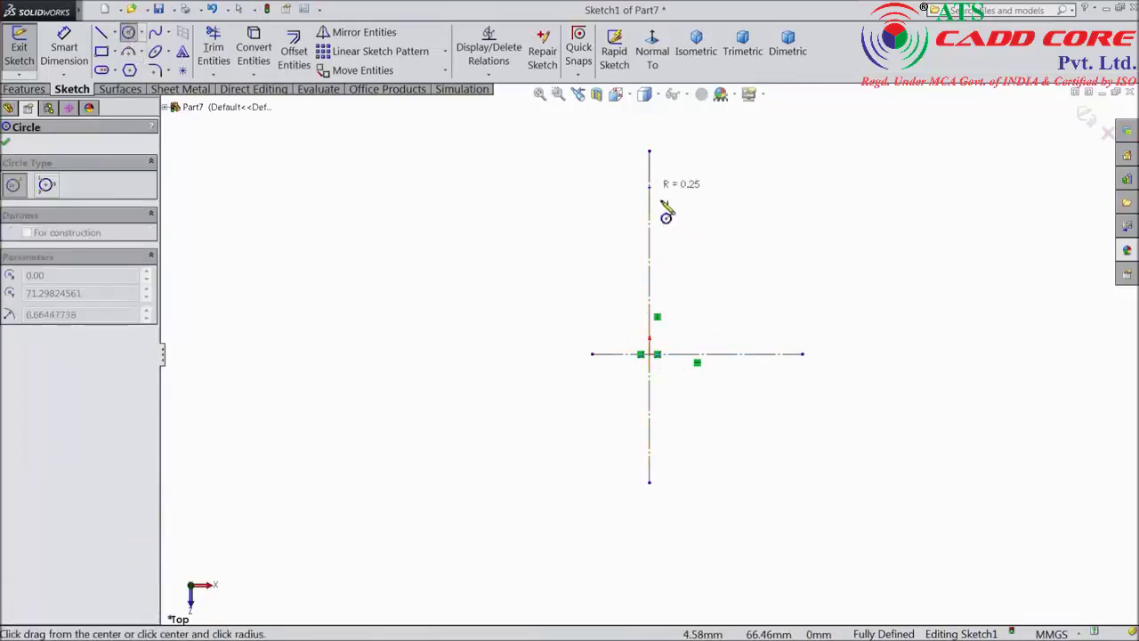
{"action": "left_click", "coordinate": [671, 217]}
{"action": "left_click", "coordinate": [650, 189]}
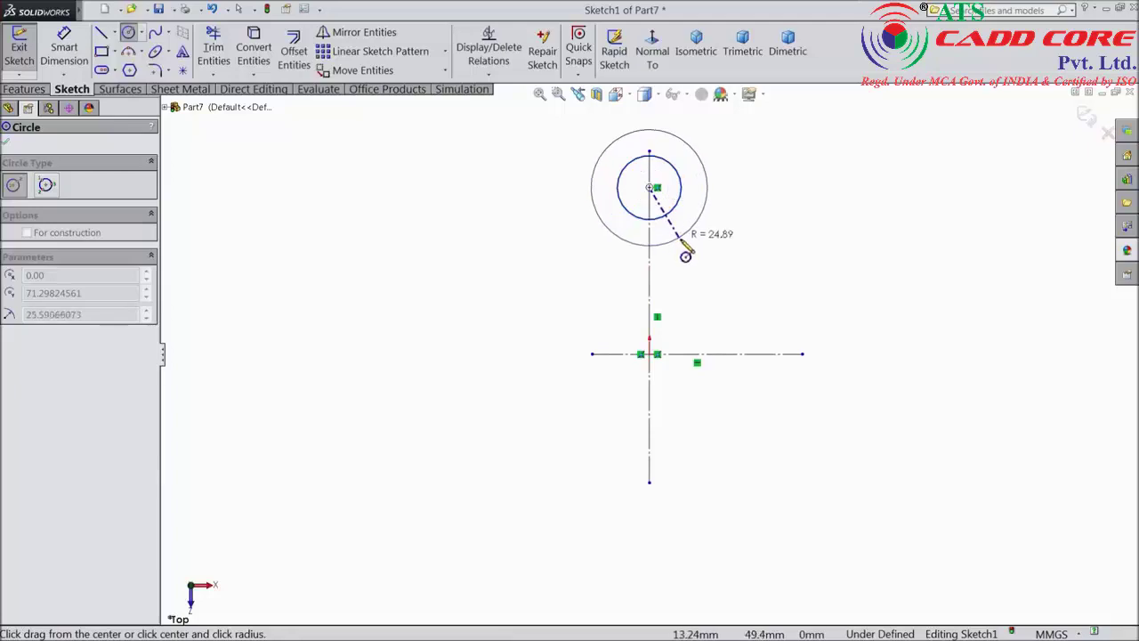
{"action": "left_click", "coordinate": [686, 249]}
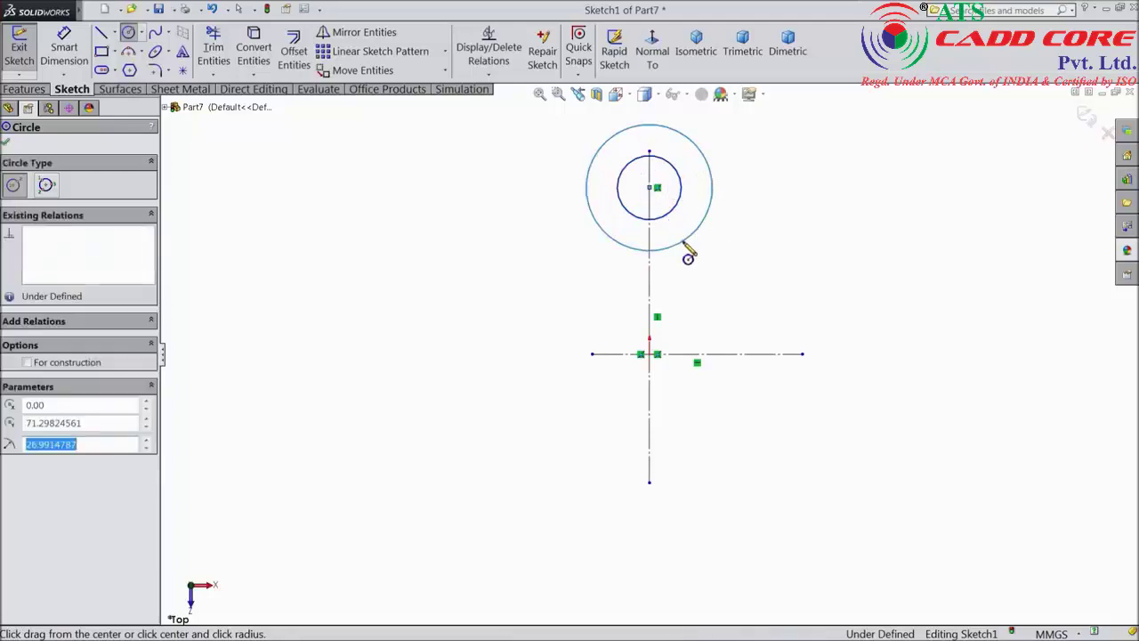
Draw a slanted line from the outer circle down to the horizontal centerline.
{"action": "left_click", "coordinate": [102, 37]}
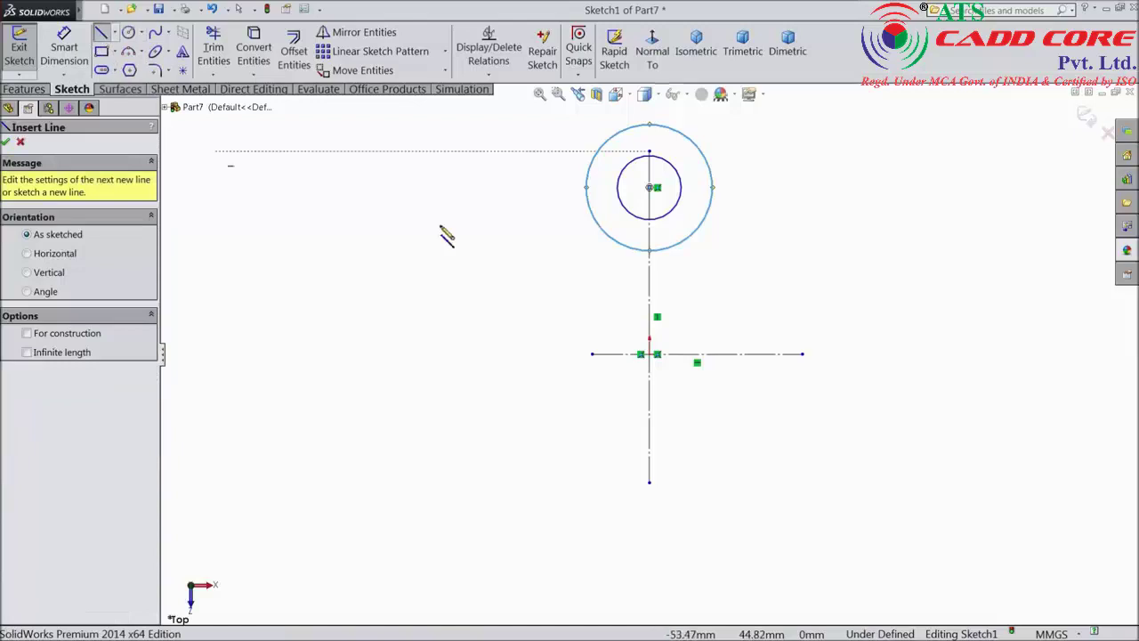
{"action": "left_click", "coordinate": [714, 206]}
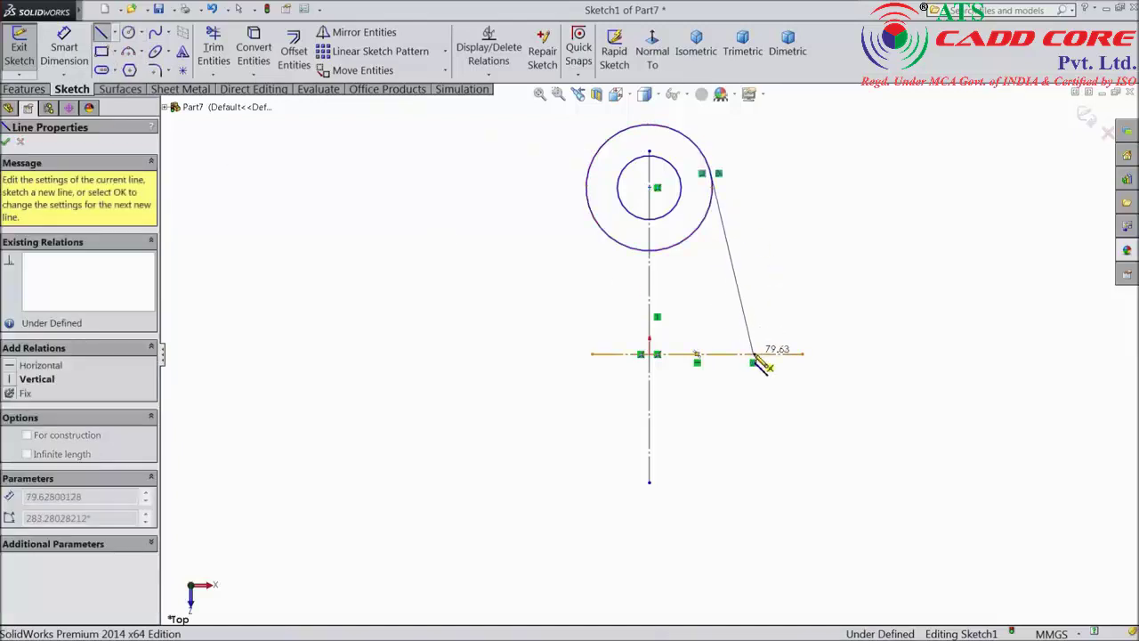
{"action": "left_click", "coordinate": [754, 355]}
{"action": "right_click", "coordinate": [835, 294]}
{"action": "left_click", "coordinate": [845, 108]}
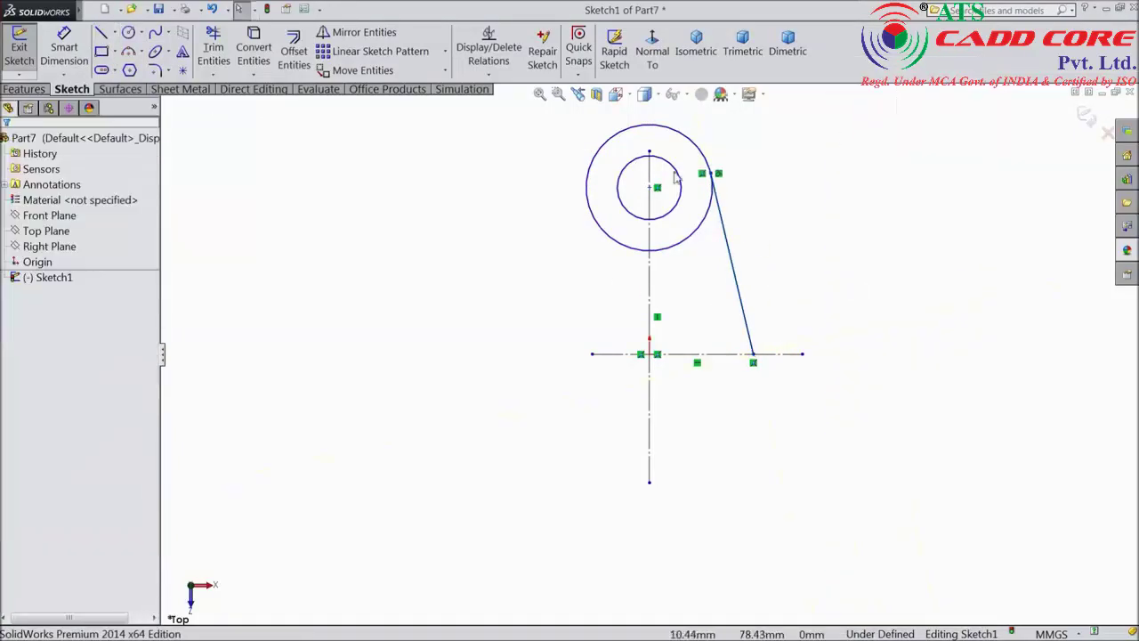
Dimension the outer circle to Ø38 and the inner circle to Ø12.
{"action": "left_click", "coordinate": [64, 49]}
{"action": "scroll", "coordinate": [587, 160], "scroll_direction": "down", "scroll_amount": 2}
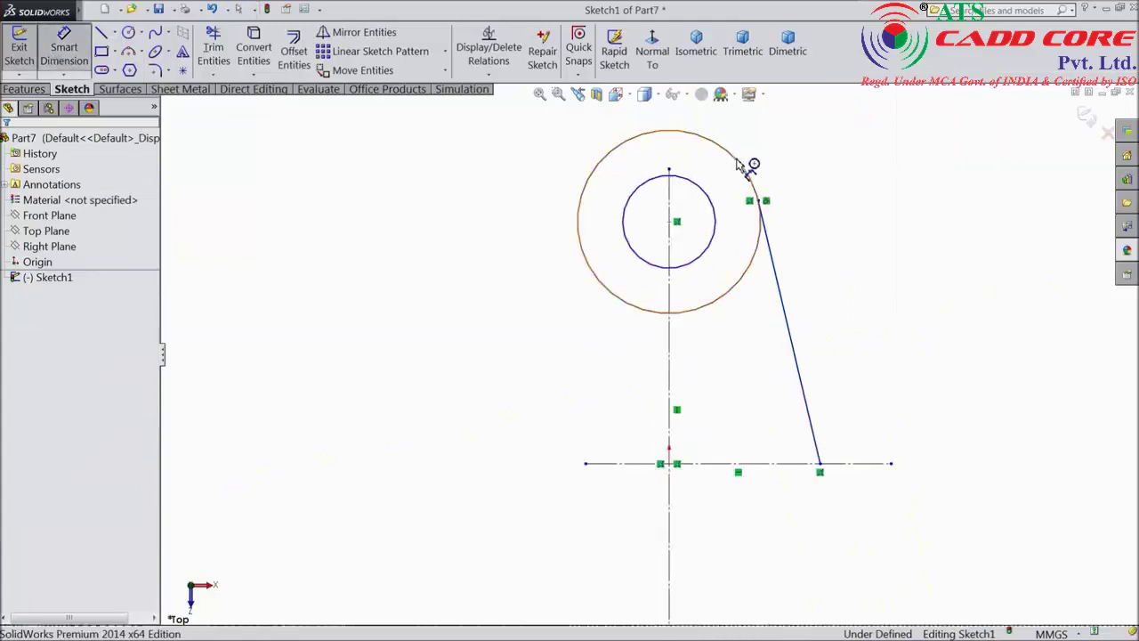
{"action": "left_click", "coordinate": [736, 163]}
{"action": "left_click", "coordinate": [855, 219]}
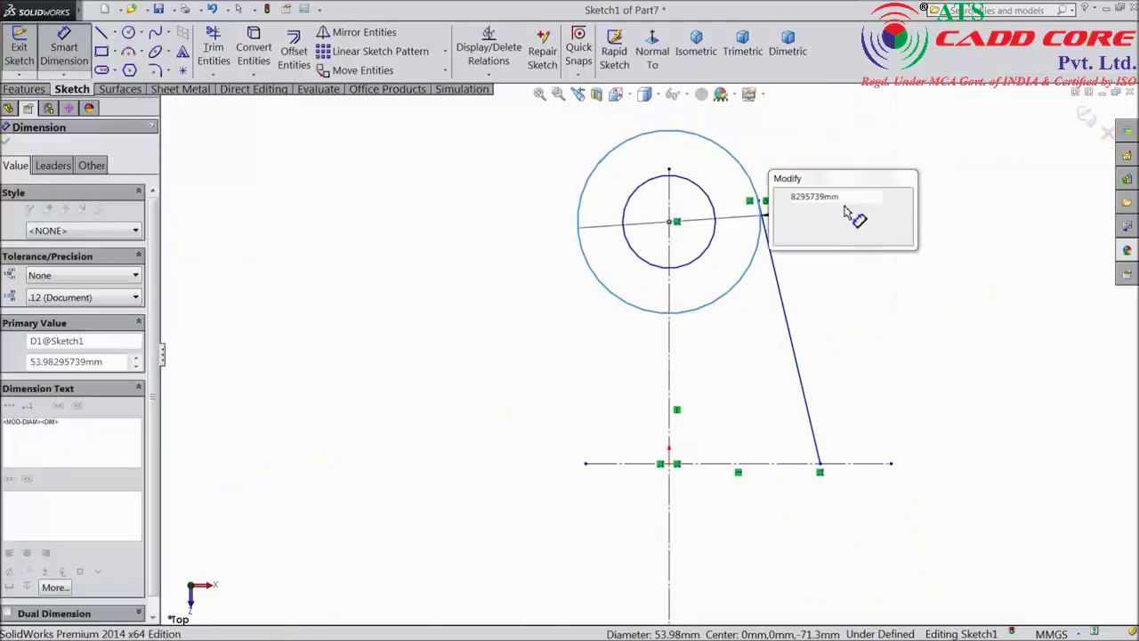
{"action": "type", "text": "38"}
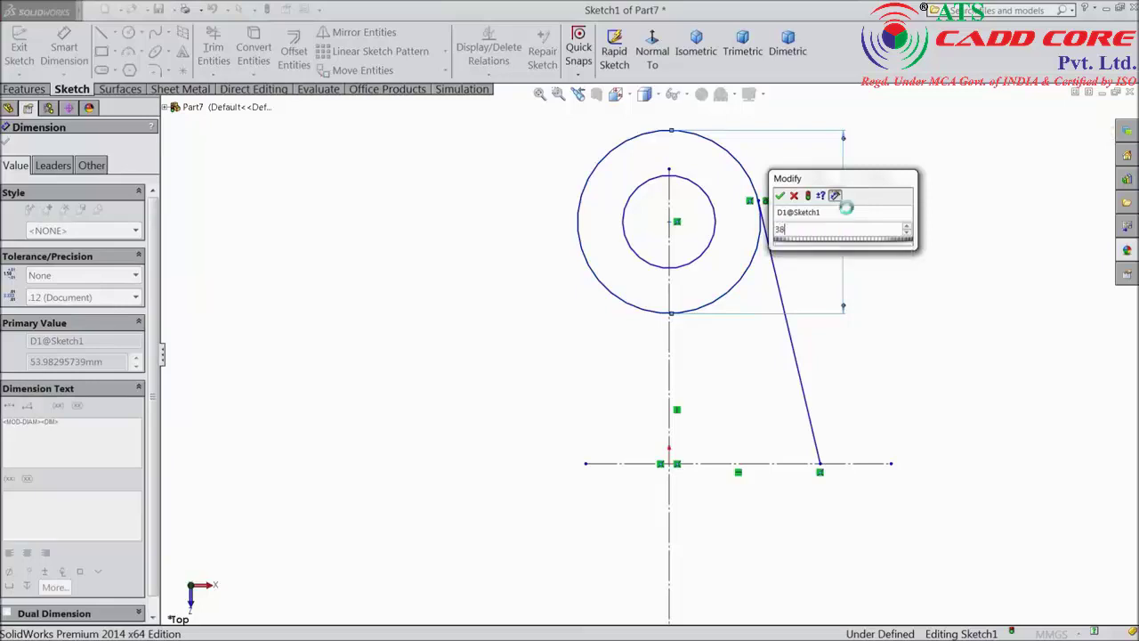
{"action": "key", "text": "Return"}
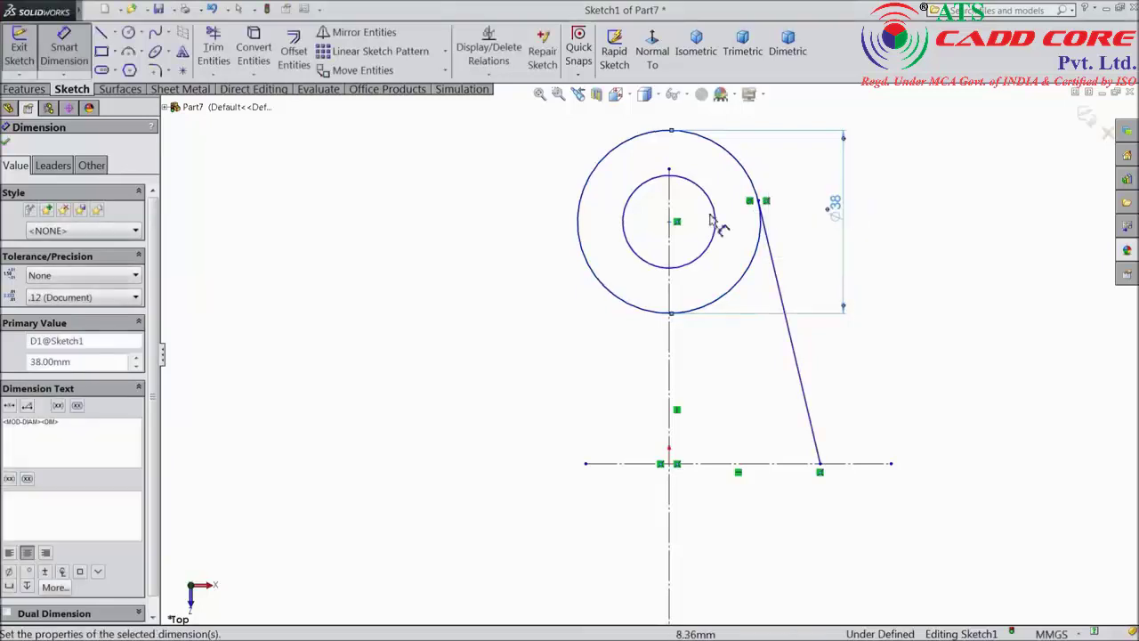
{"action": "left_click", "coordinate": [626, 240]}
{"action": "left_click", "coordinate": [538, 227]}
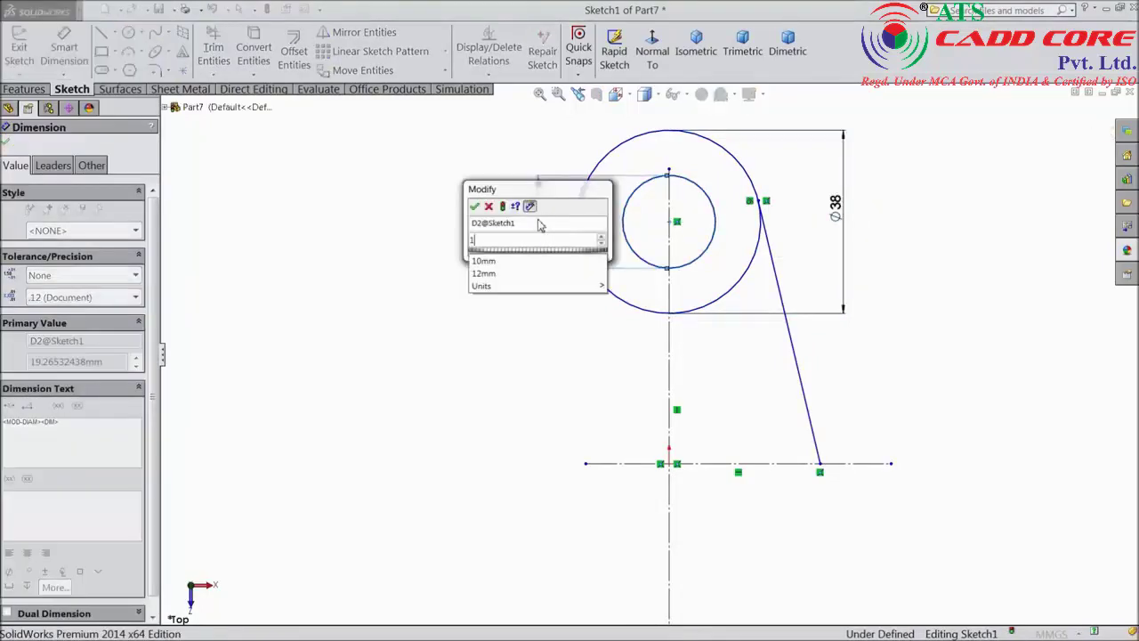
{"action": "type", "text": "12"}
{"action": "key", "text": "Return"}
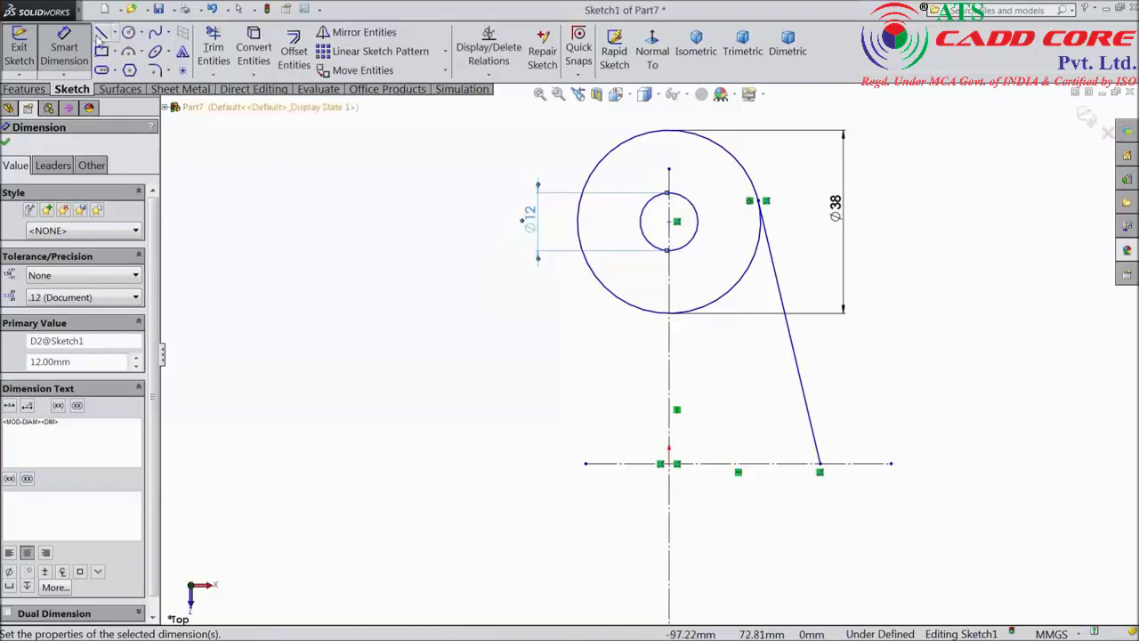
{"action": "left_click", "coordinate": [5, 142]}
Mirror the slanted line about the vertical centerline.
{"action": "left_click", "coordinate": [356, 32]}
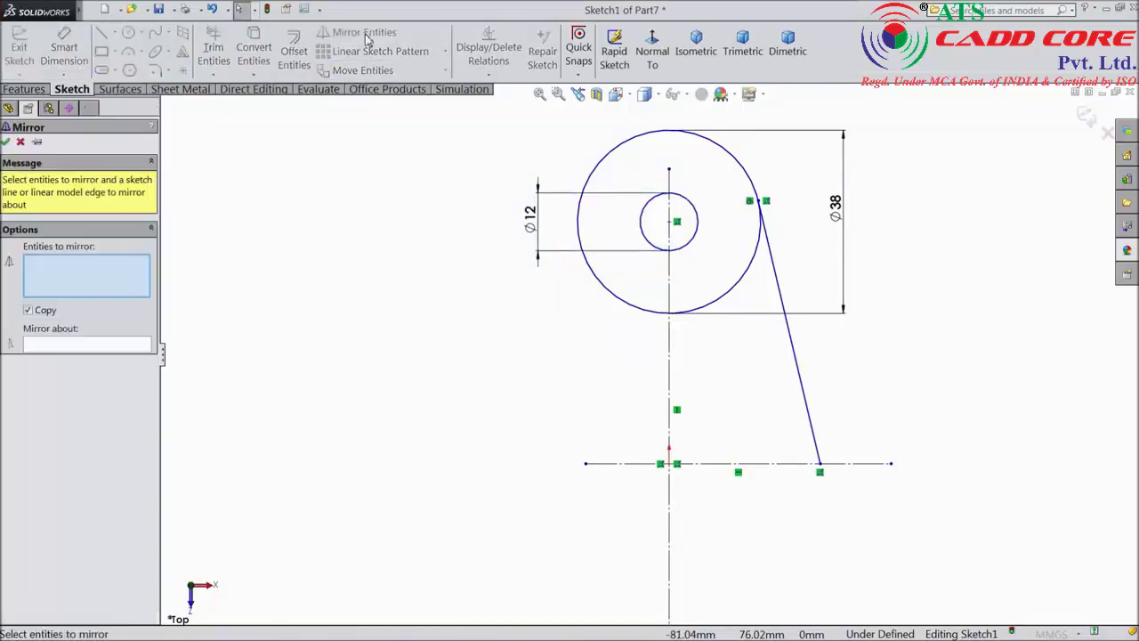
{"action": "left_click", "coordinate": [799, 369]}
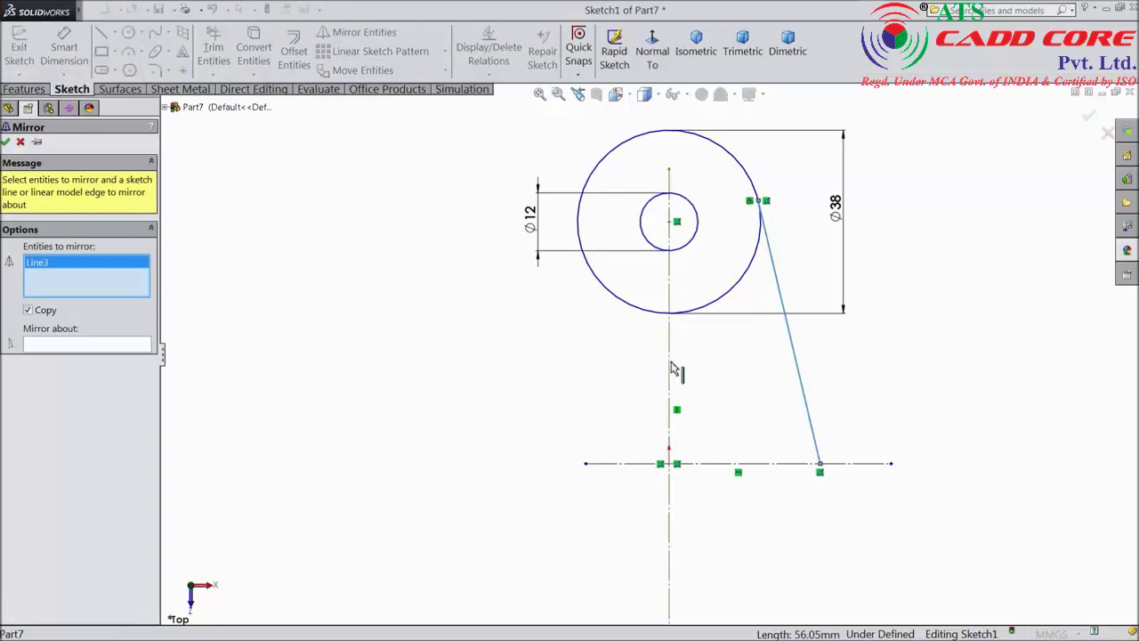
{"action": "left_click", "coordinate": [142, 347]}
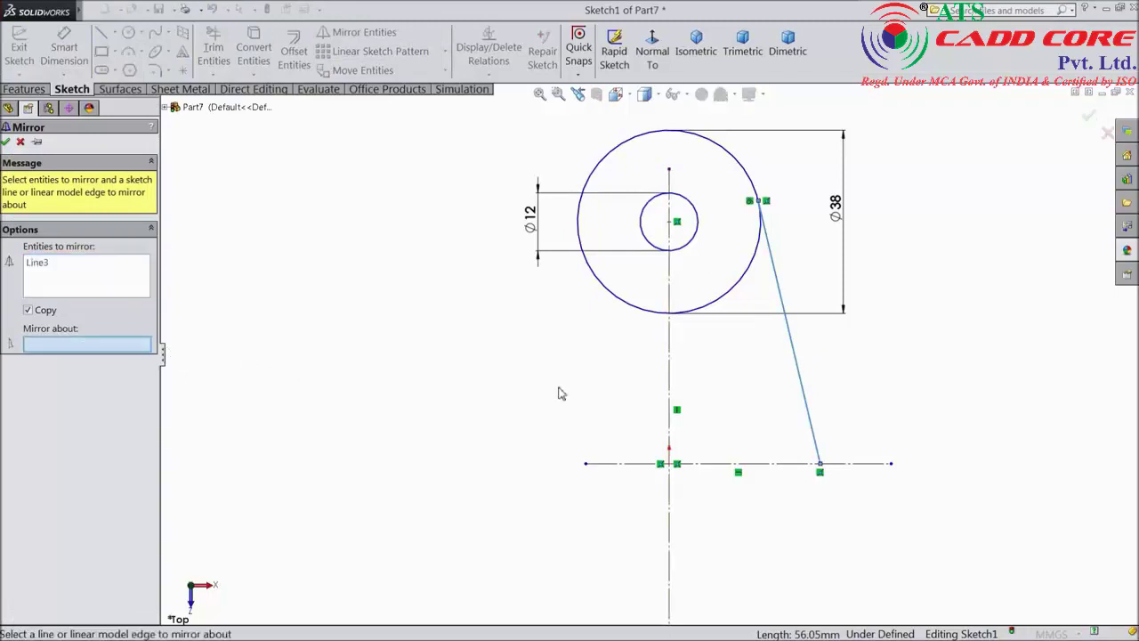
{"action": "left_click", "coordinate": [669, 400]}
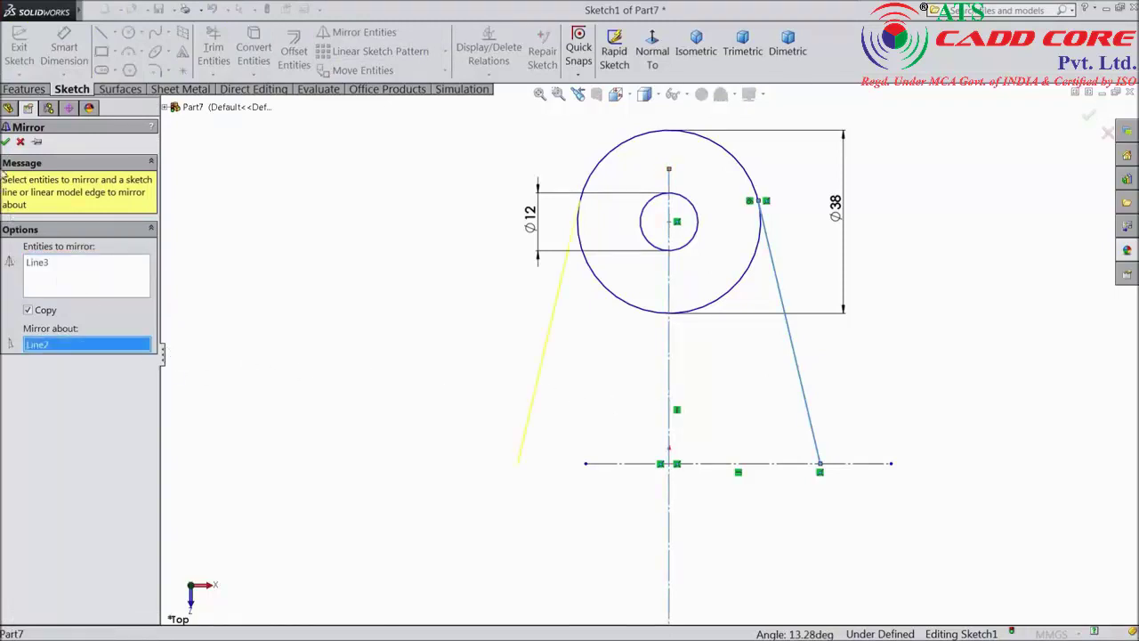
{"action": "left_click", "coordinate": [6, 143]}
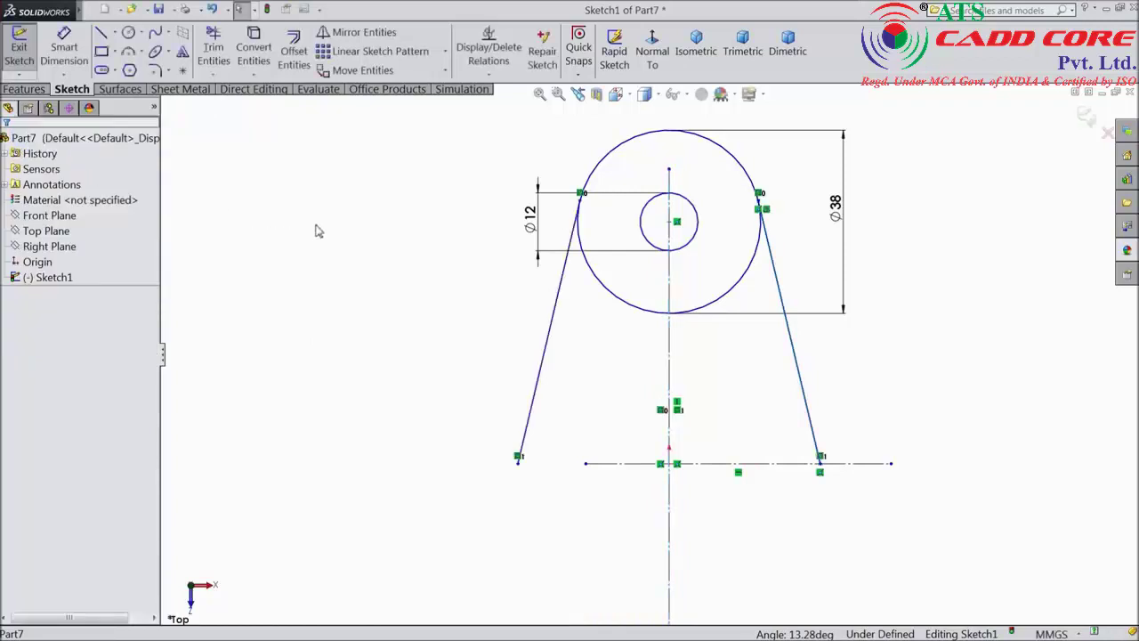
{"action": "key", "text": "f"}
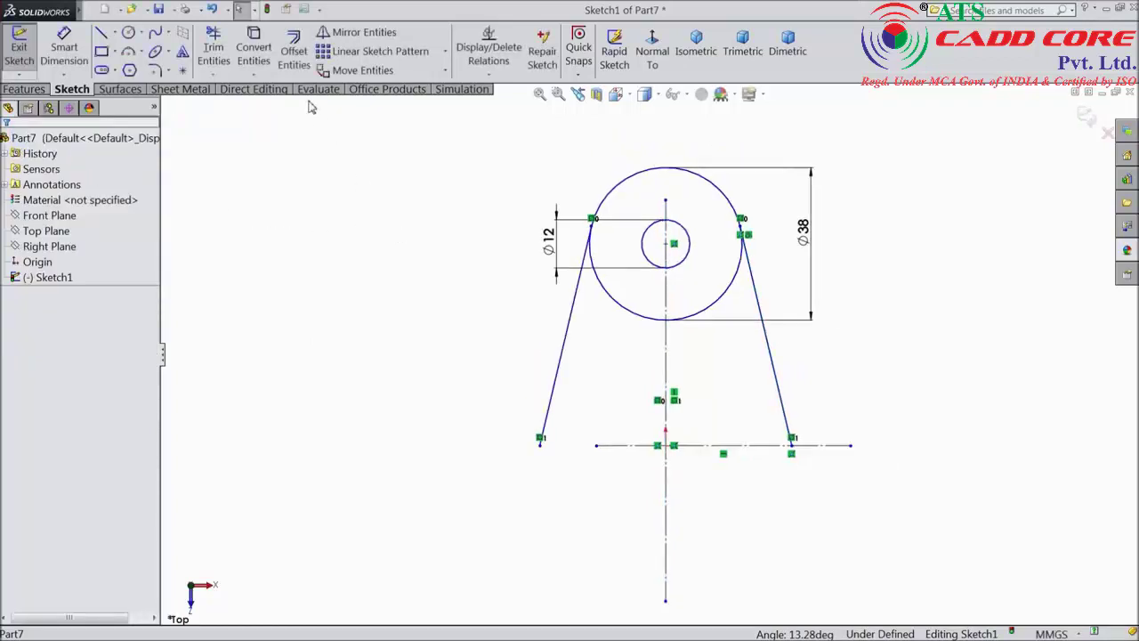
Mirror the side lines and arc about the horizontal centerline.
{"action": "left_click", "coordinate": [356, 32]}
{"action": "mouse_move", "coordinate": [884, 132]}
{"action": "left_mouse_down"}
{"action": "mouse_move", "coordinate": [719, 299]}
{"action": "mouse_move", "coordinate": [454, 403]}
{"action": "left_mouse_up"}
{"action": "left_click", "coordinate": [114, 345]}
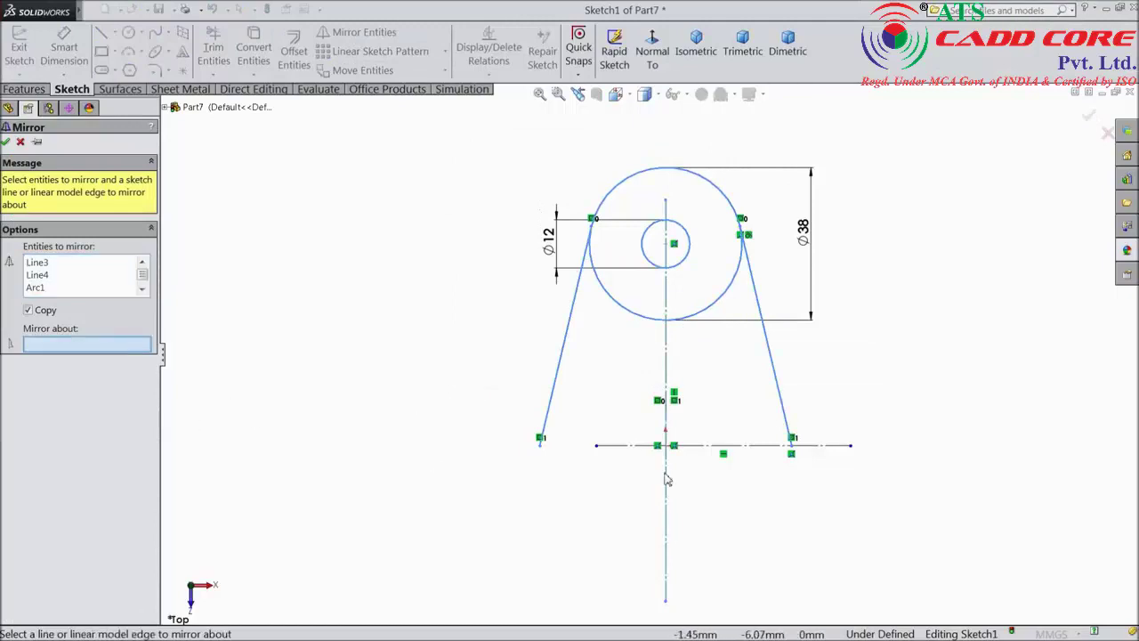
{"action": "left_click", "coordinate": [625, 447]}
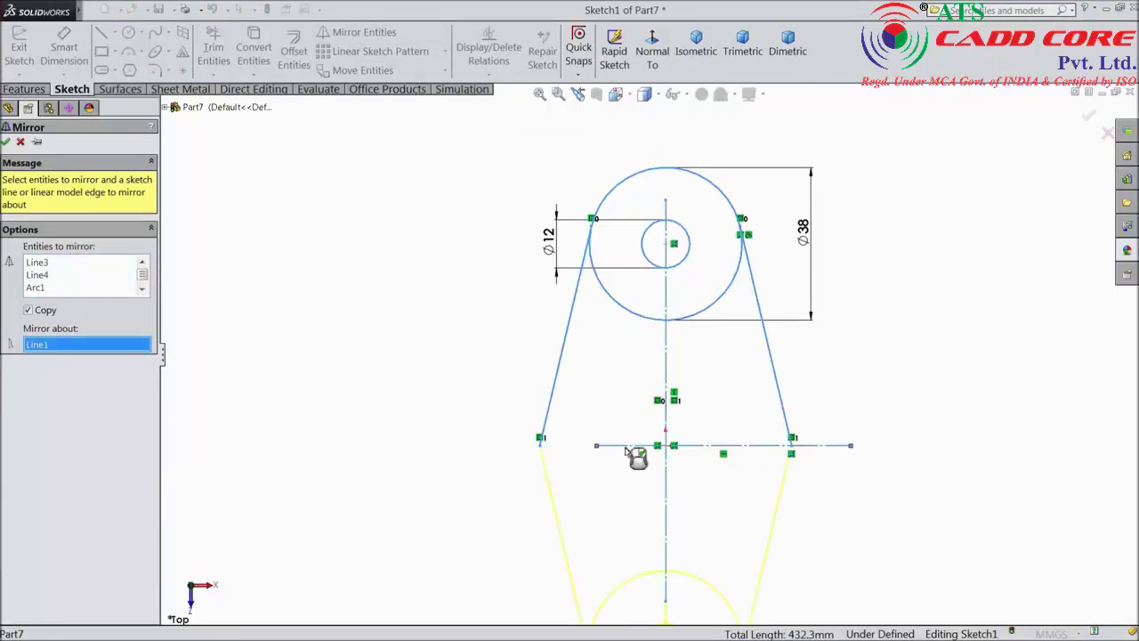
{"action": "left_click", "coordinate": [6, 143]}
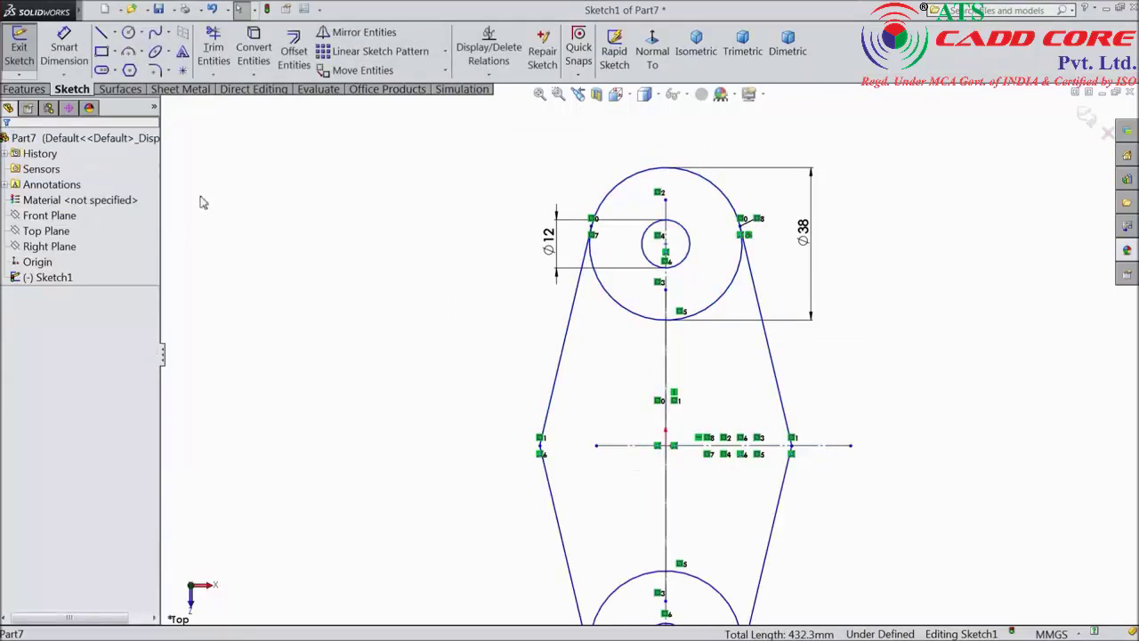
Dimension the distance between the top and bottom circle centres to 88.
{"action": "left_click", "coordinate": [64, 49]}
{"action": "left_click", "coordinate": [666, 244]}
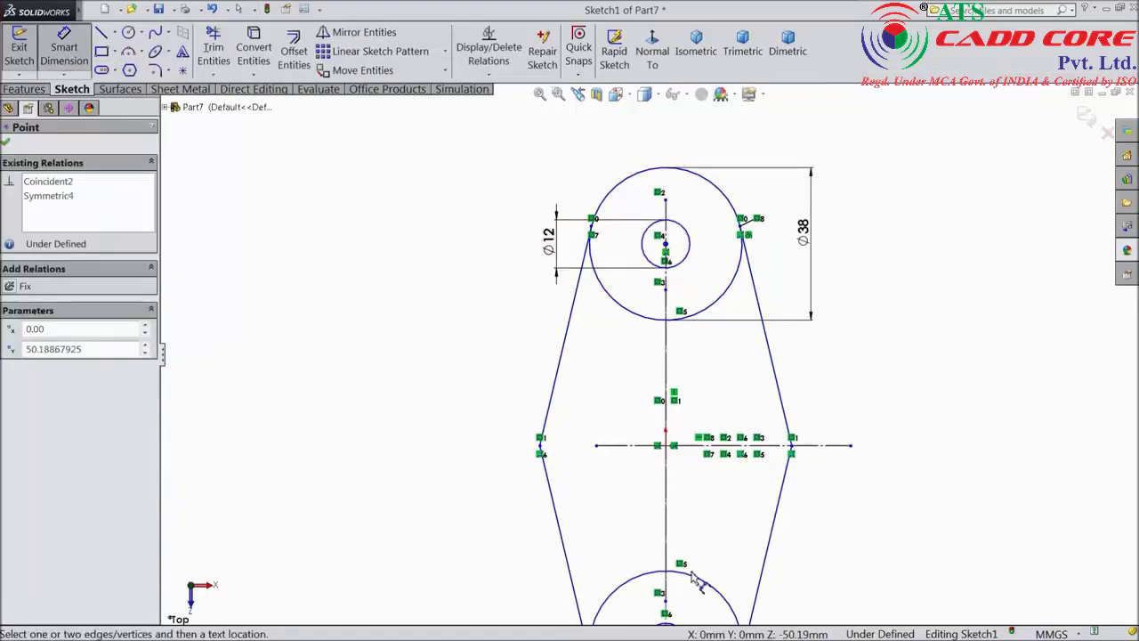
{"action": "key", "text": "f"}
{"action": "left_click", "coordinate": [659, 557]}
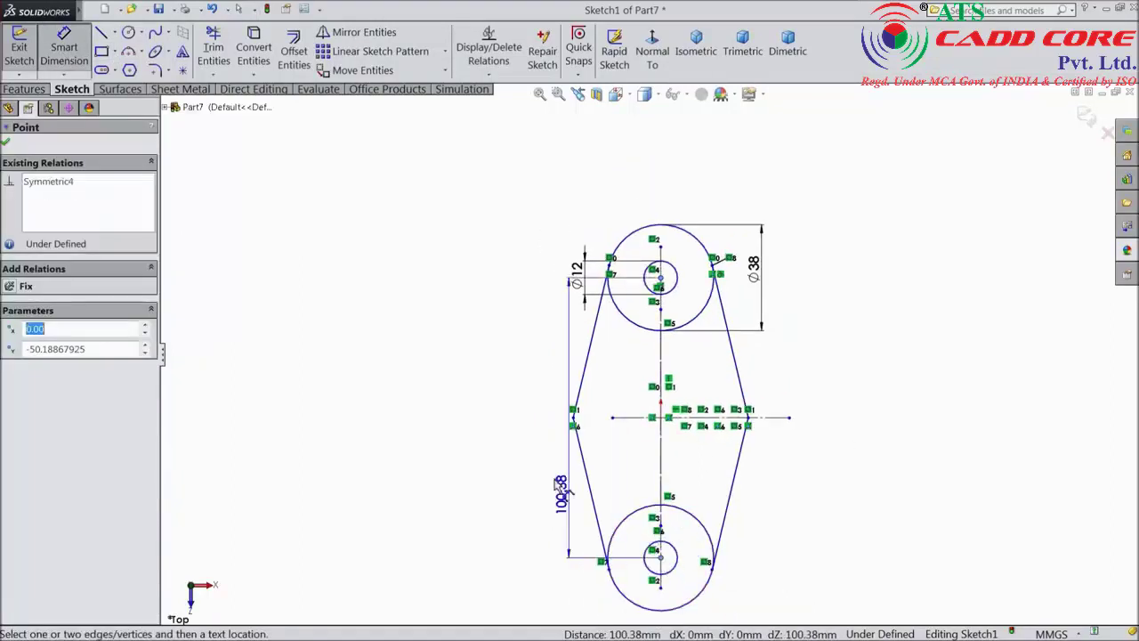
{"action": "left_click", "coordinate": [501, 436]}
{"action": "type", "text": "88"}
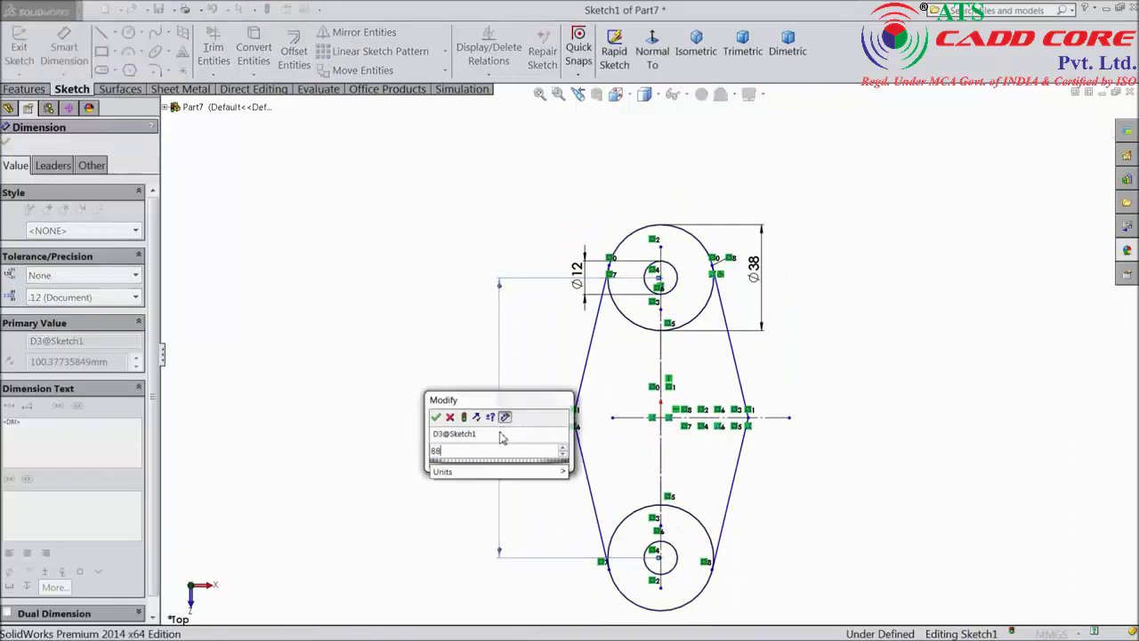
{"action": "left_click", "coordinate": [436, 417]}
Set the overall width between the corner points on the centerline to 62.
{"action": "scroll", "coordinate": [698, 456], "scroll_direction": "down", "scroll_amount": 3}
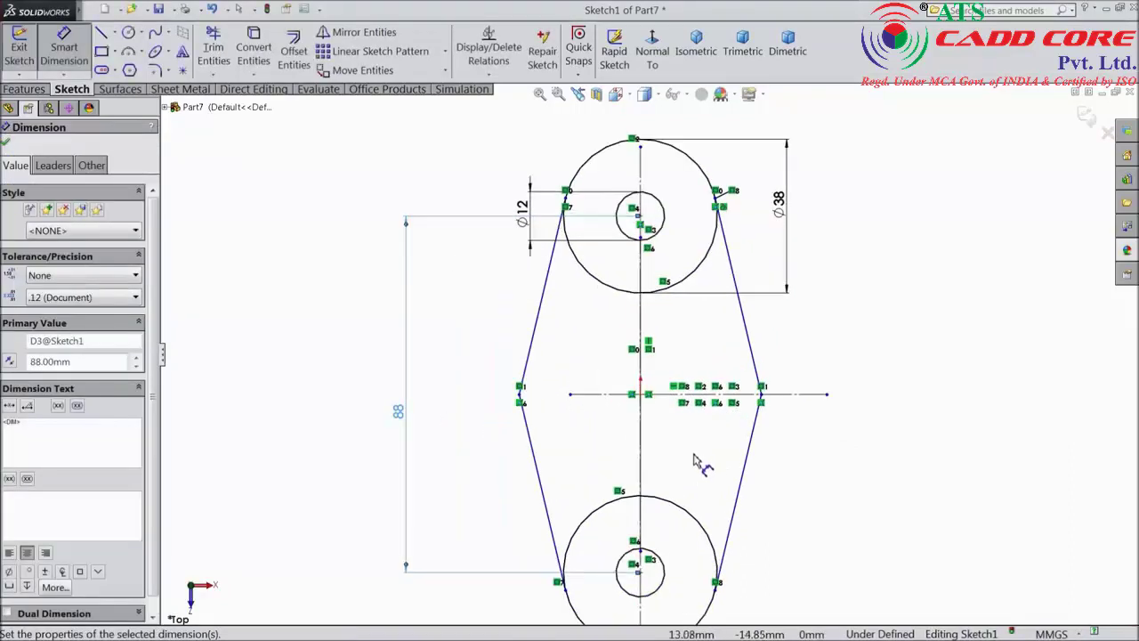
{"action": "left_click", "coordinate": [761, 394]}
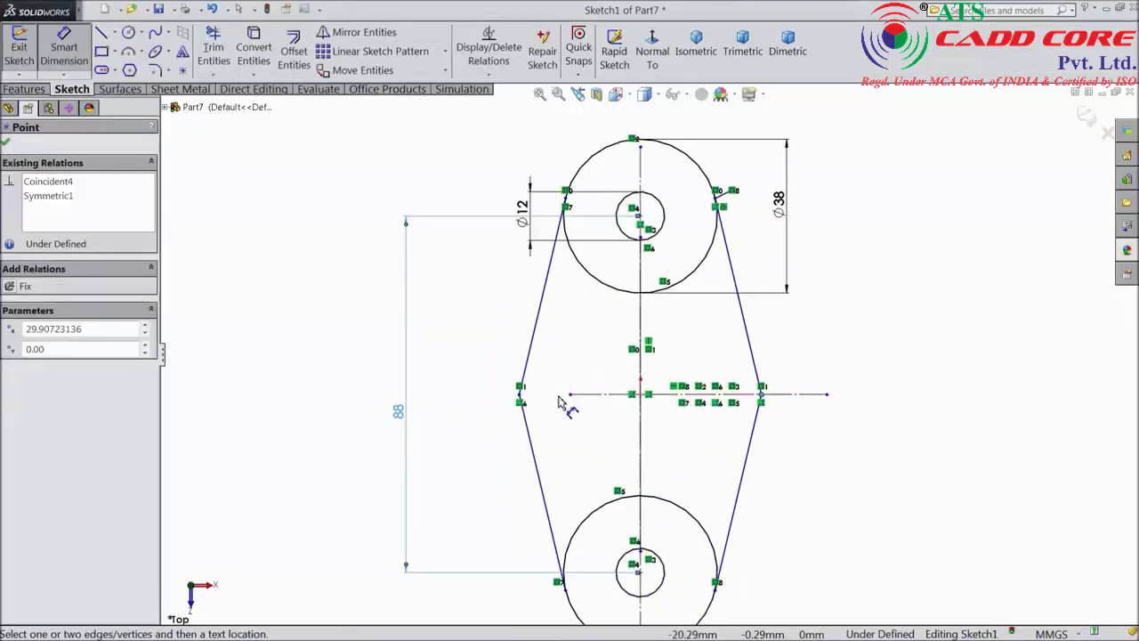
{"action": "left_click", "coordinate": [521, 395]}
{"action": "scroll", "coordinate": [650, 354], "scroll_direction": "up", "scroll_amount": 3}
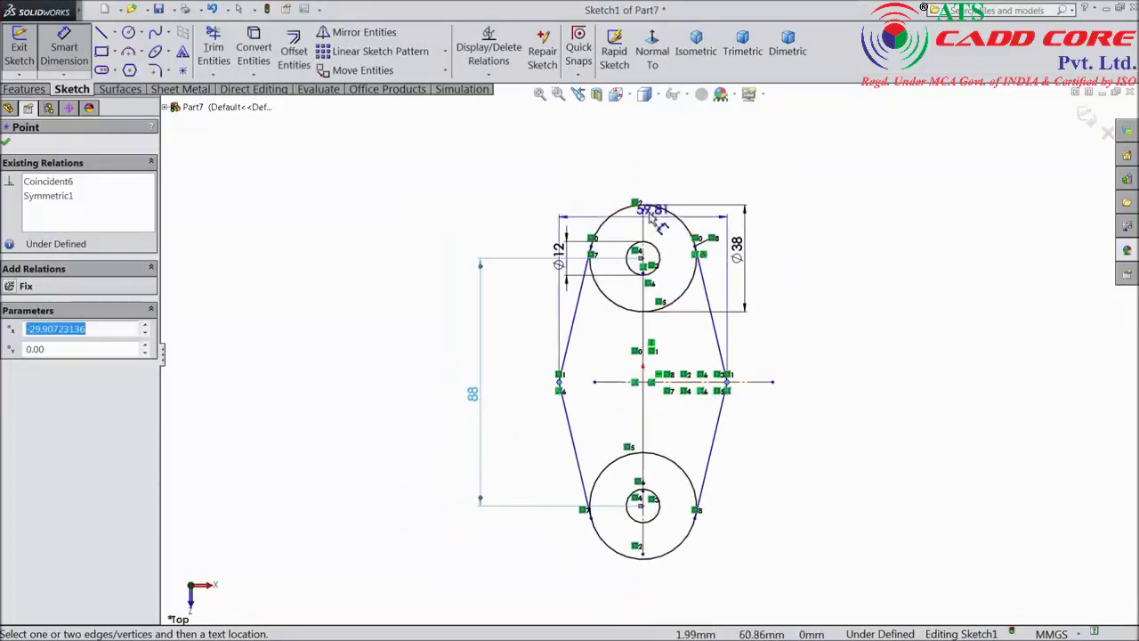
{"action": "left_click", "coordinate": [632, 166]}
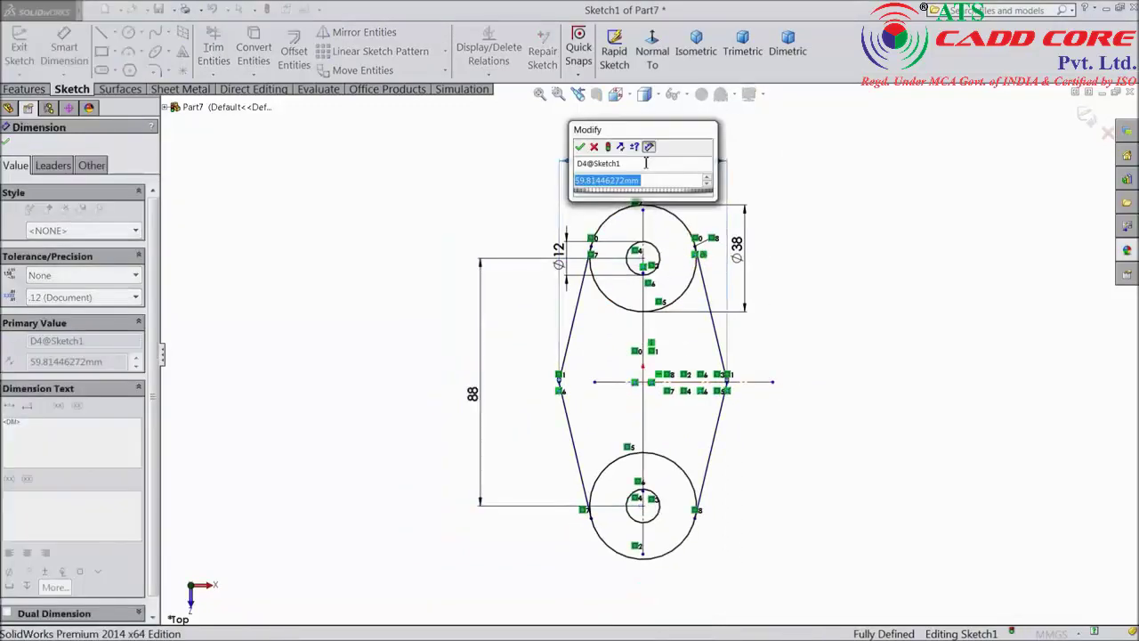
{"action": "type", "text": "62"}
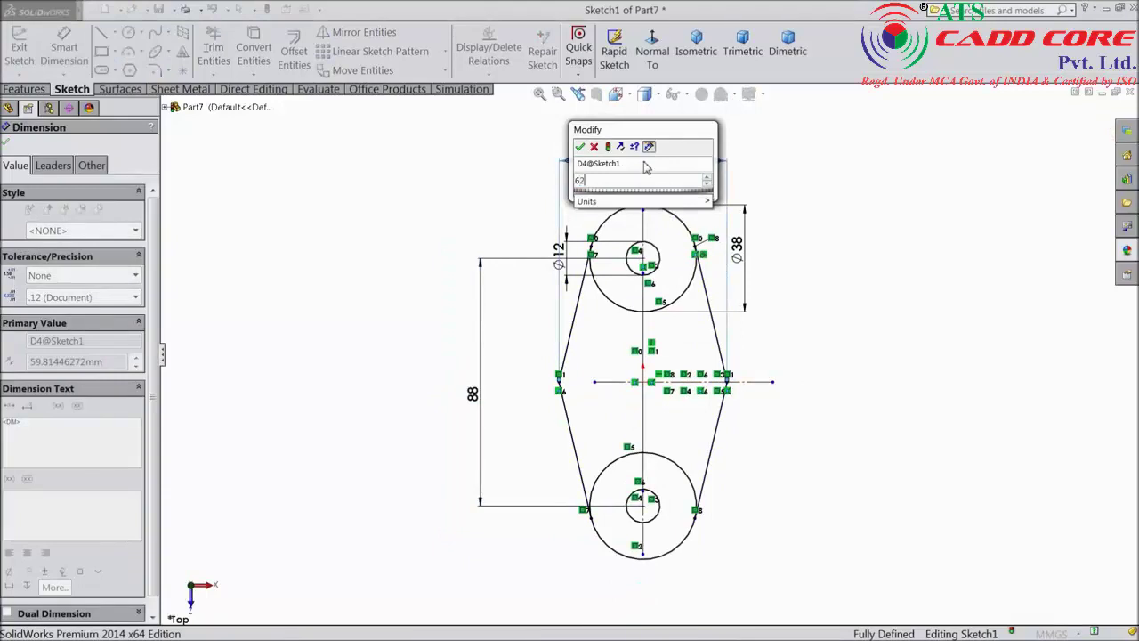
{"action": "left_click", "coordinate": [580, 147]}
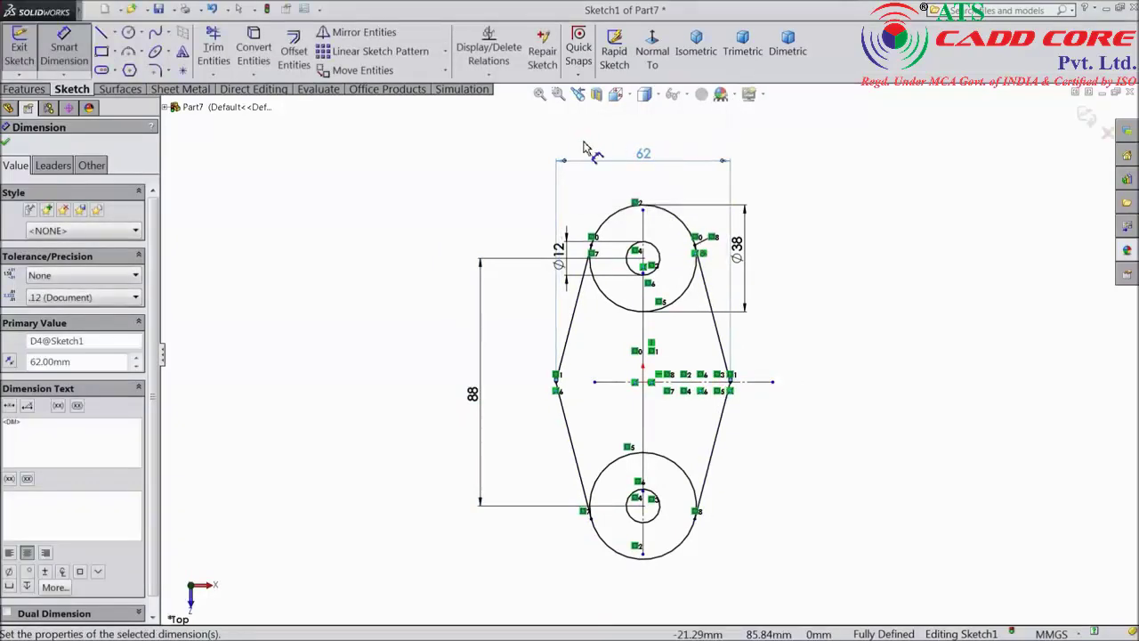
Add a circle at the sketch centre and dimension it Ø28.
{"action": "left_click", "coordinate": [128, 32]}
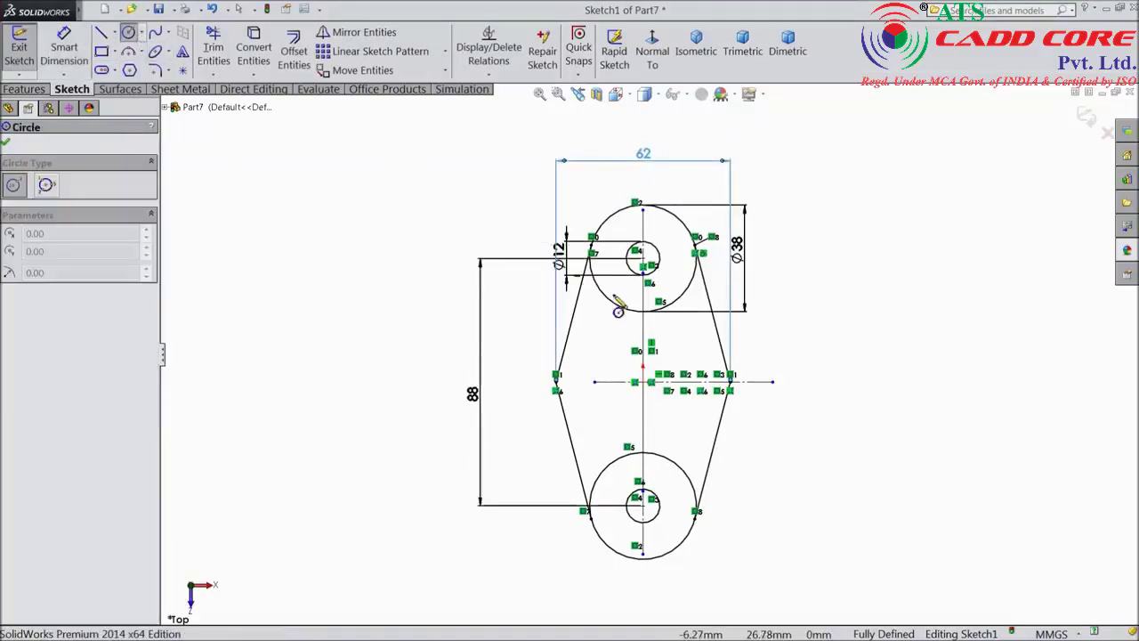
{"action": "scroll", "coordinate": [658, 390], "scroll_direction": "up", "scroll_amount": 3}
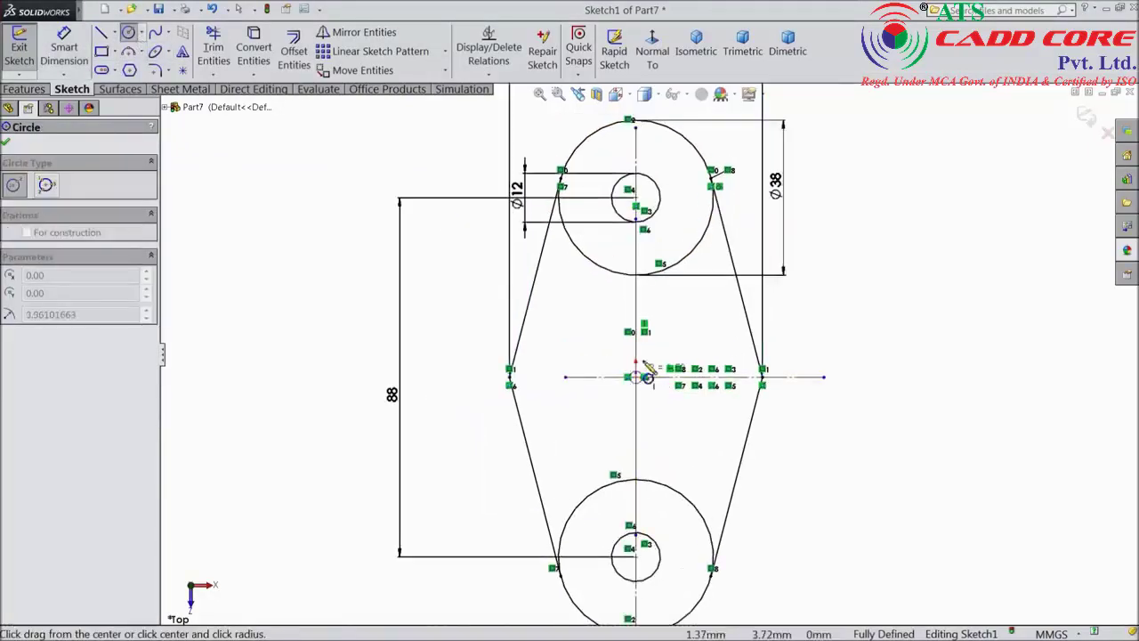
{"action": "left_click_drag", "start_coordinate": [636, 377], "coordinate": [666, 325]}
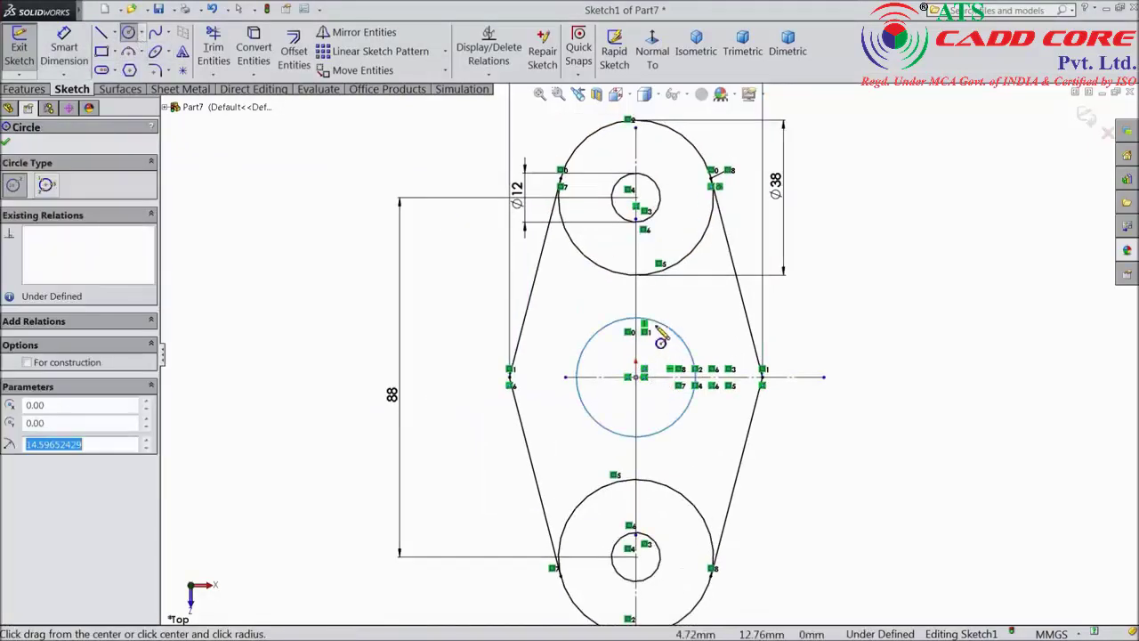
{"action": "left_click", "coordinate": [64, 69]}
{"action": "left_click", "coordinate": [687, 415]}
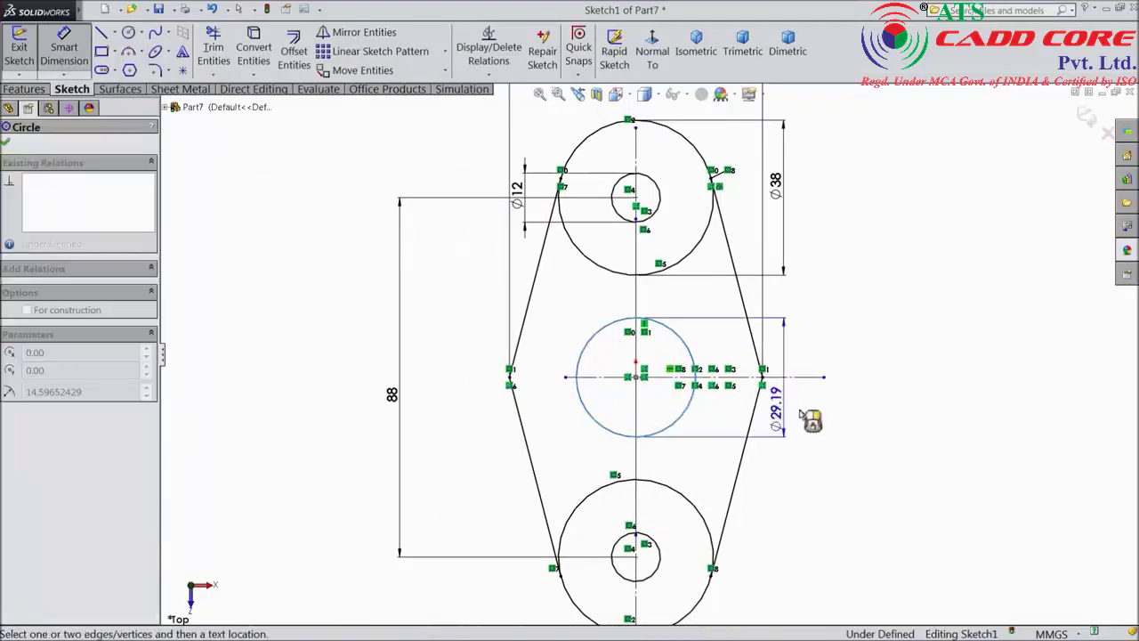
{"action": "left_click", "coordinate": [845, 390]}
{"action": "type", "text": "2"}
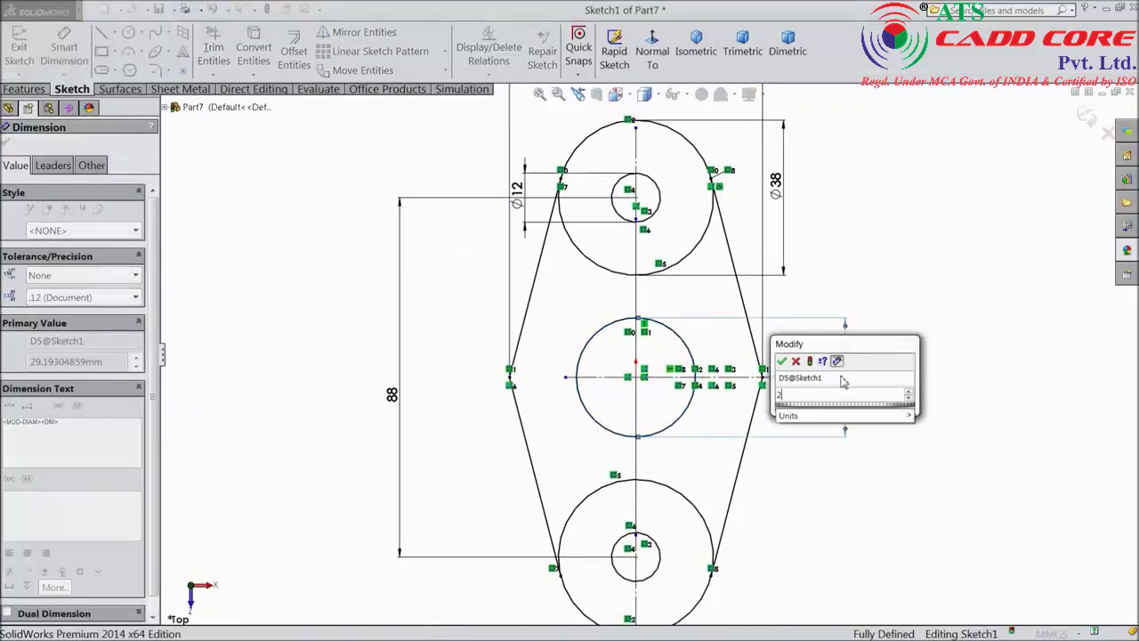
{"action": "type", "text": "8"}
{"action": "left_click", "coordinate": [781, 361]}
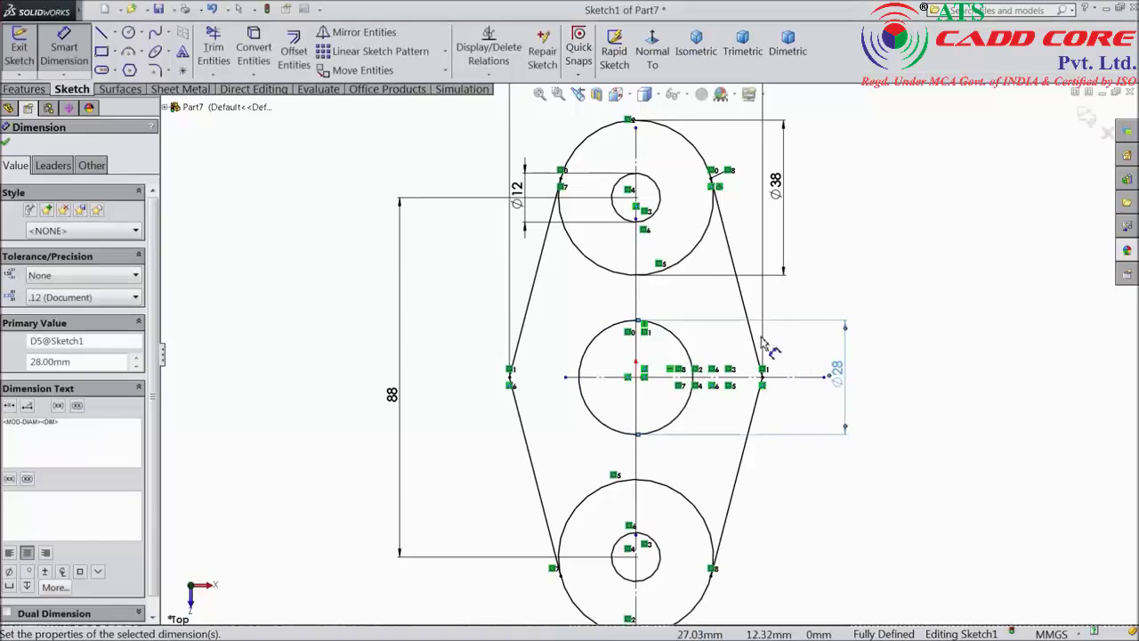
{"action": "left_click", "coordinate": [7, 143]}
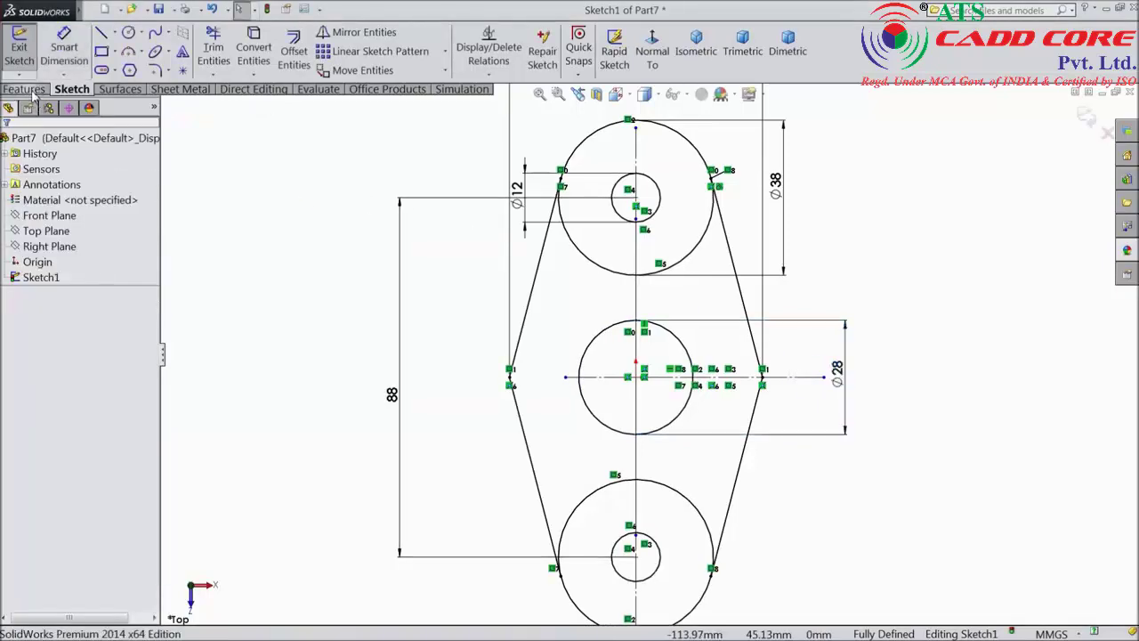
Extrude the outer plate region and both end ring regions 12 mm.
{"action": "left_click", "coordinate": [31, 92]}
{"action": "left_click", "coordinate": [27, 49]}
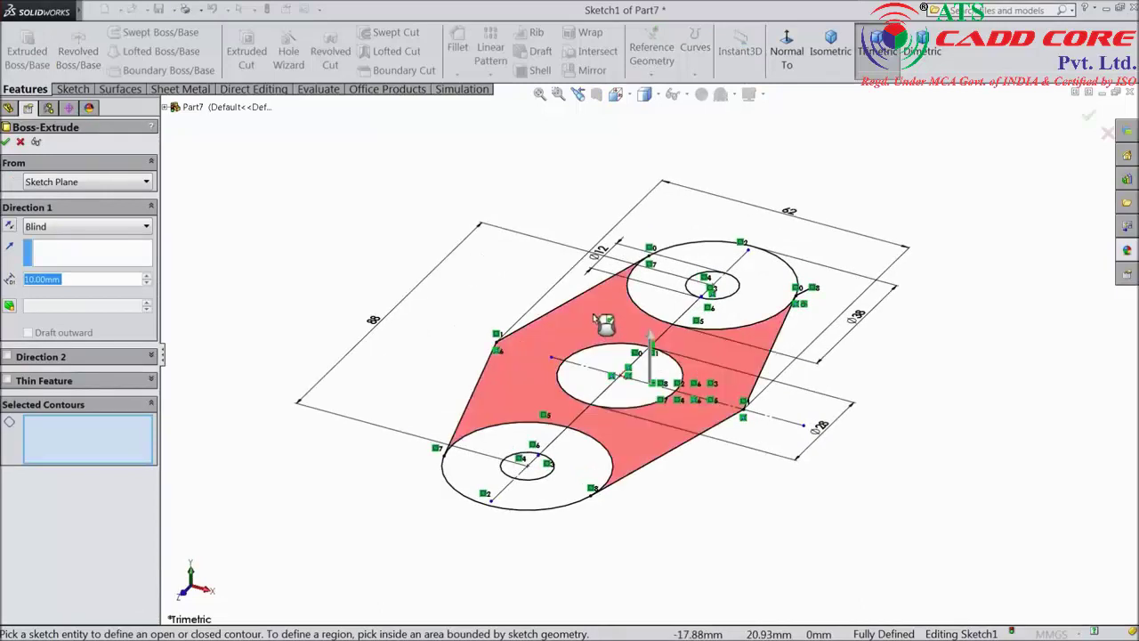
{"action": "left_click", "coordinate": [604, 322]}
{"action": "left_click", "coordinate": [759, 283]}
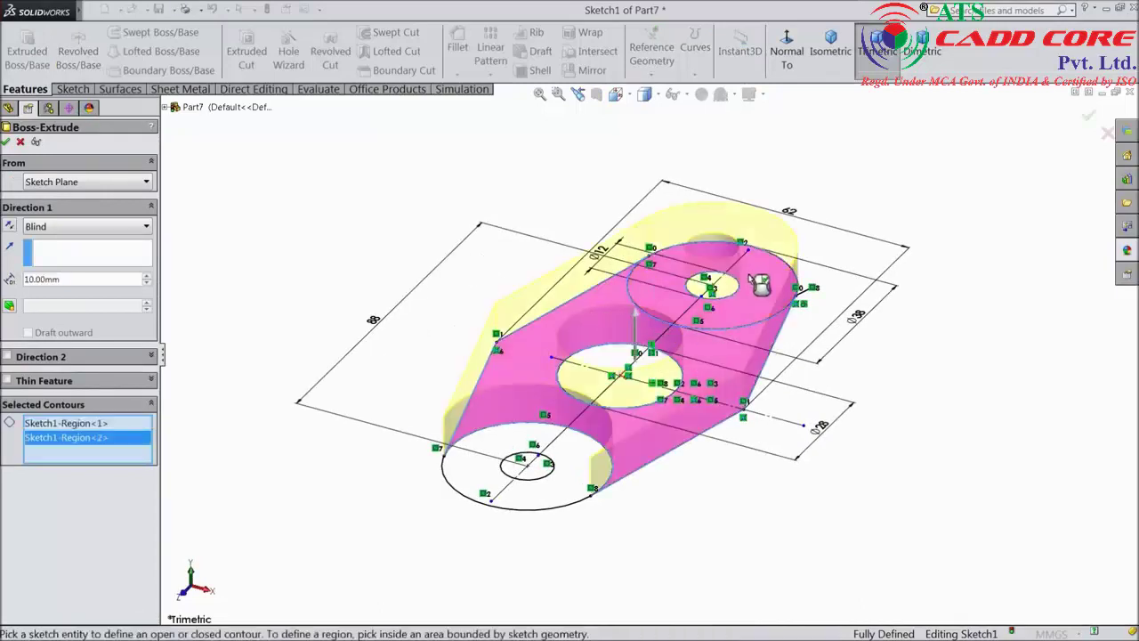
{"action": "left_click", "coordinate": [580, 494]}
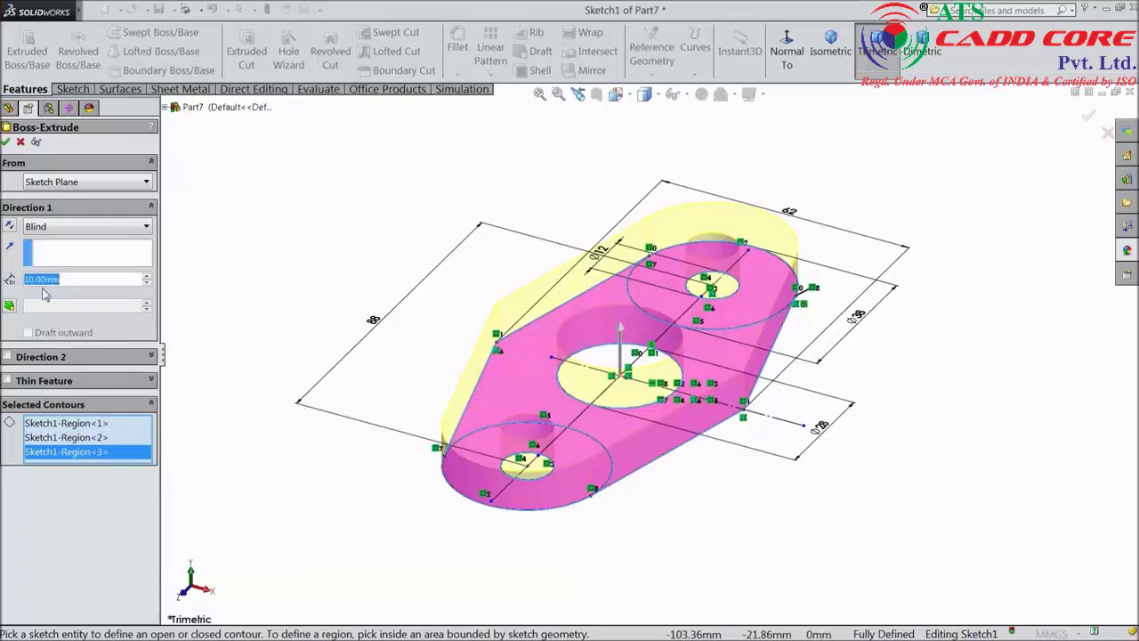
{"action": "type", "text": "12"}
{"action": "key", "text": "Return"}
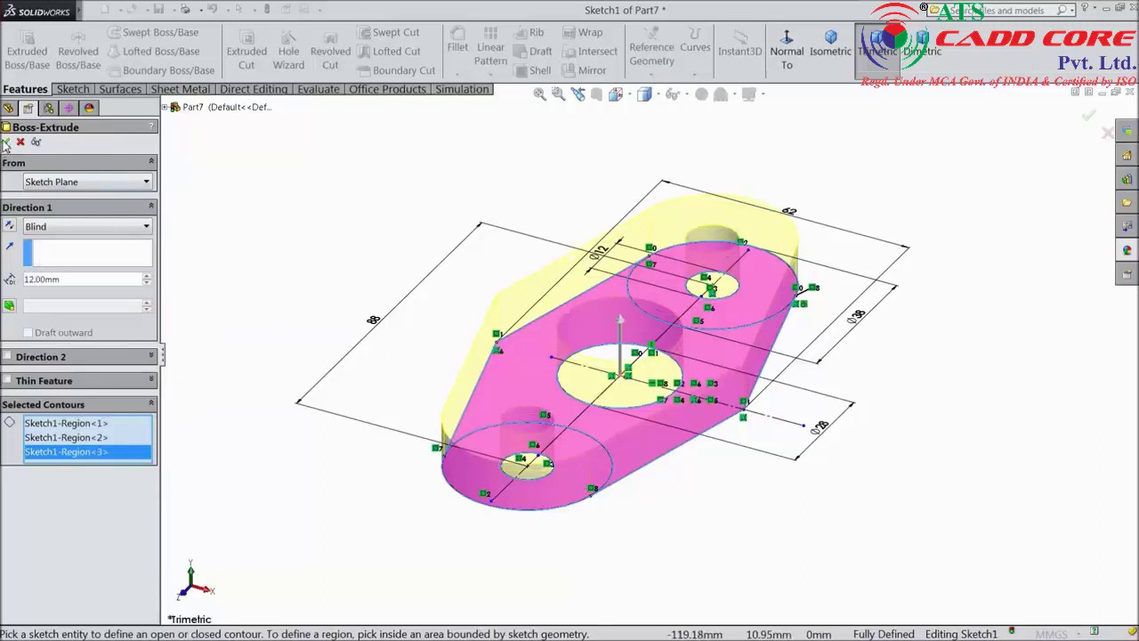
{"action": "left_click", "coordinate": [7, 142]}
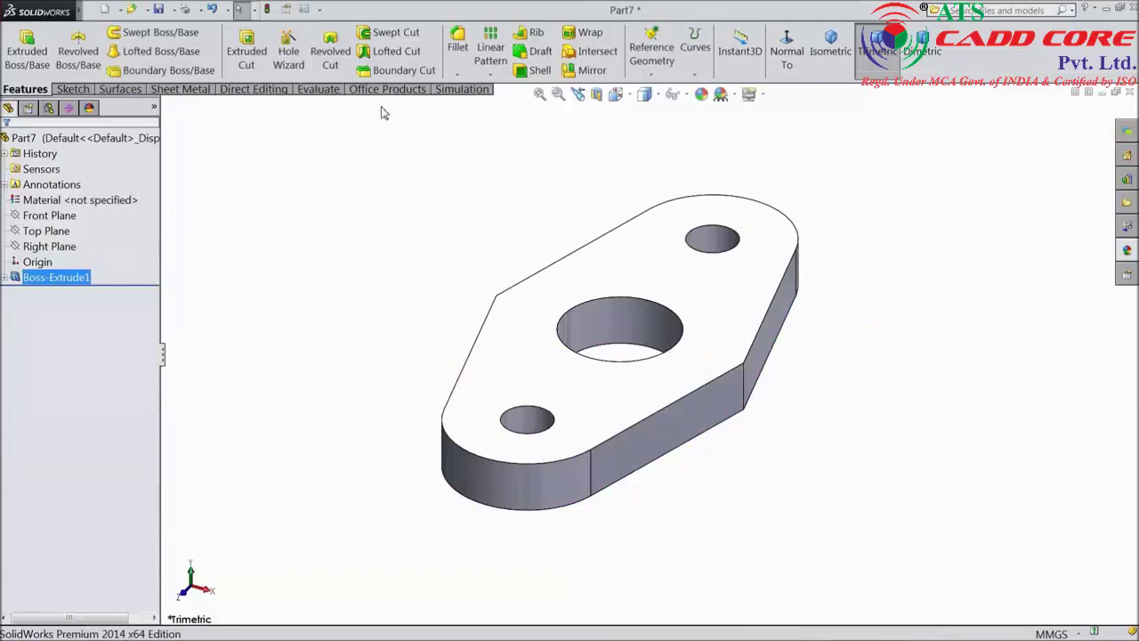
Round the plate's left and right vertical corner edges with a 50 mm fillet.
{"action": "left_click", "coordinate": [457, 45]}
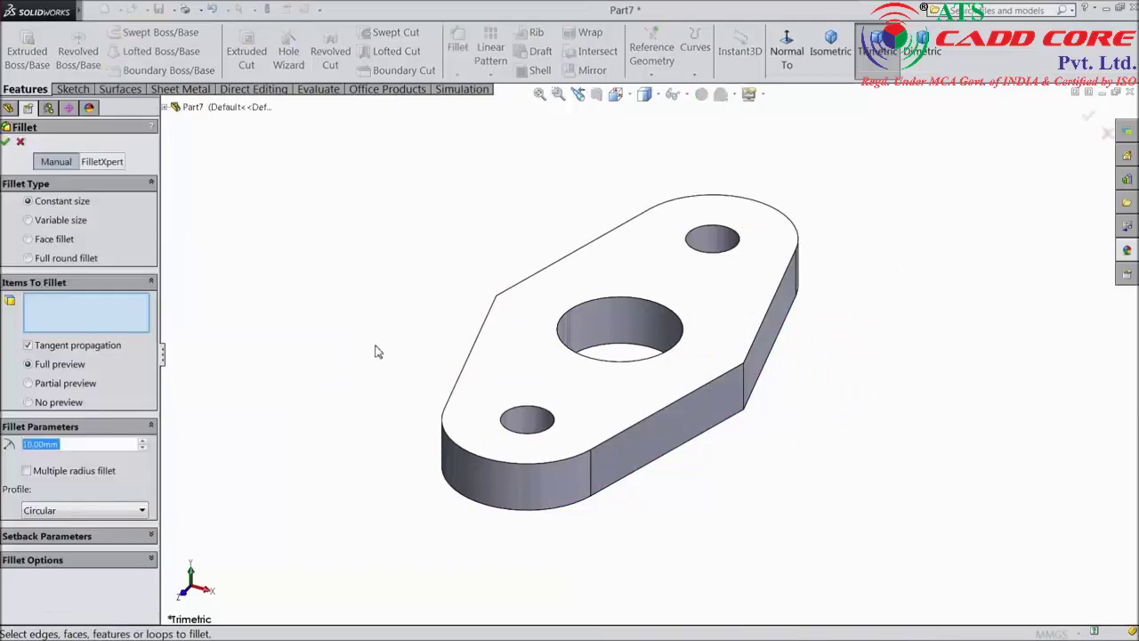
{"action": "type", "text": "50"}
{"action": "left_click", "coordinate": [747, 398]}
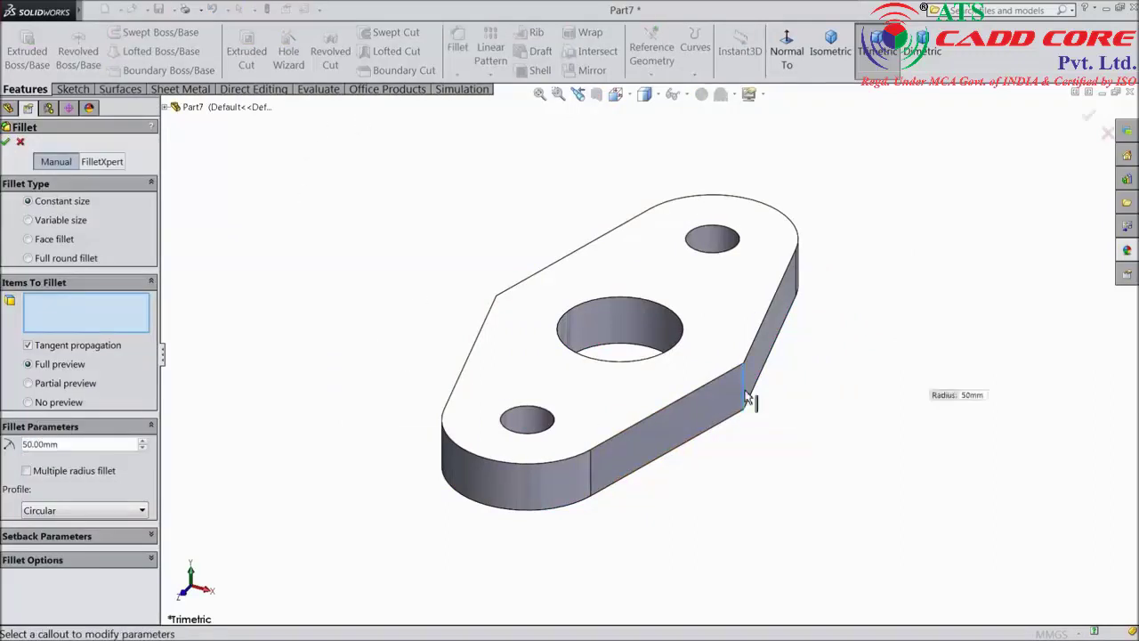
{"action": "middle_click_drag", "start_coordinate": [490, 356], "coordinate": [494, 326]}
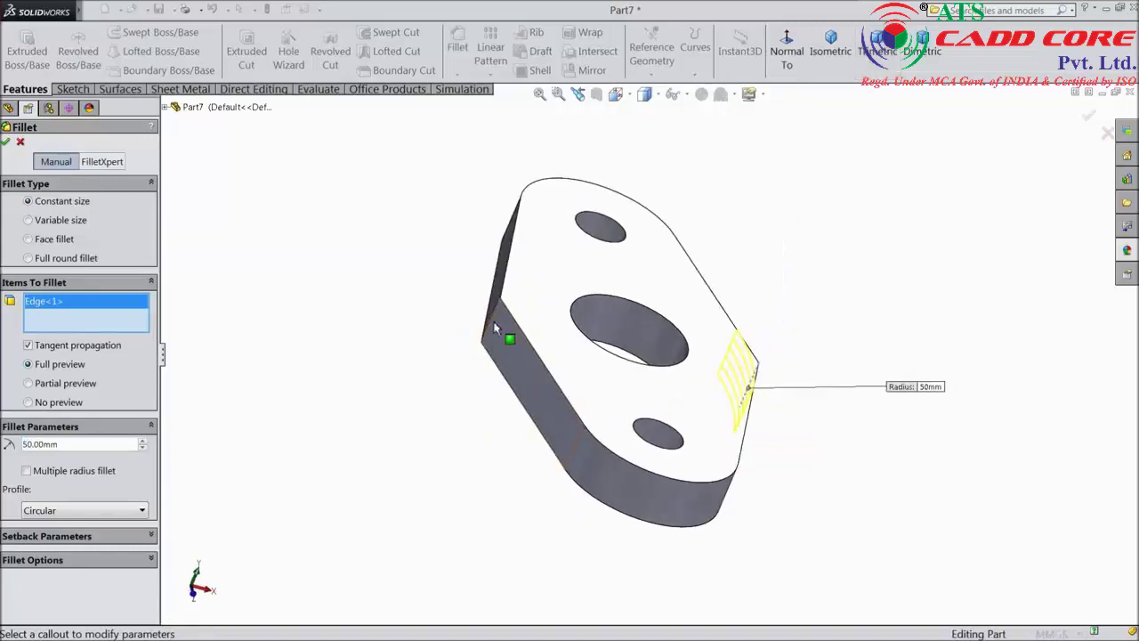
{"action": "left_click", "coordinate": [504, 331]}
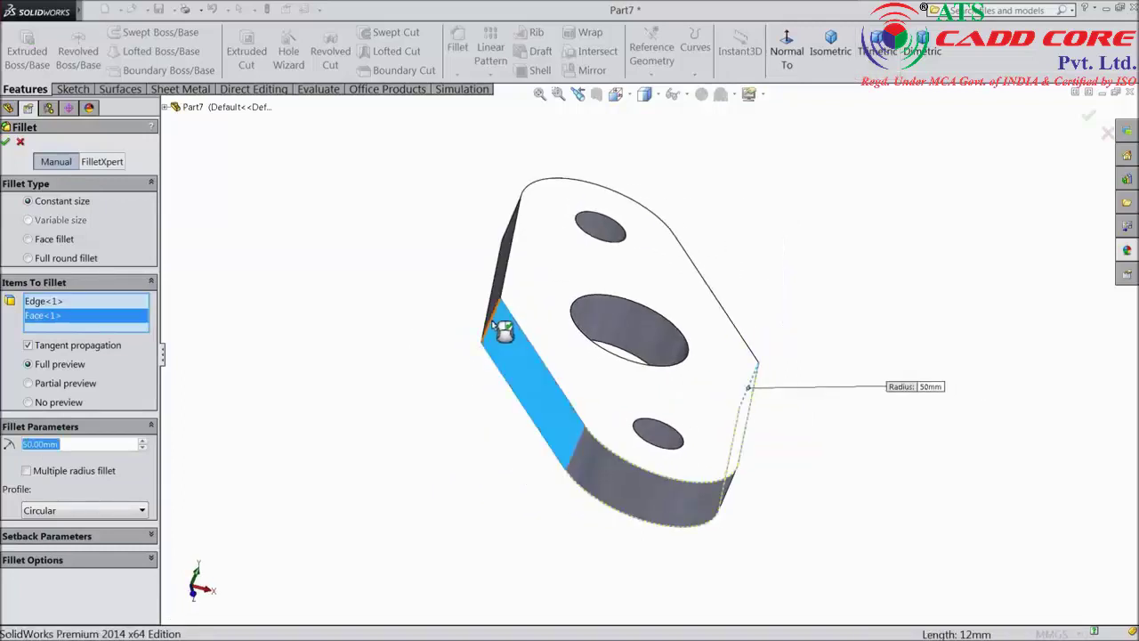
{"action": "right_click", "coordinate": [64, 318]}
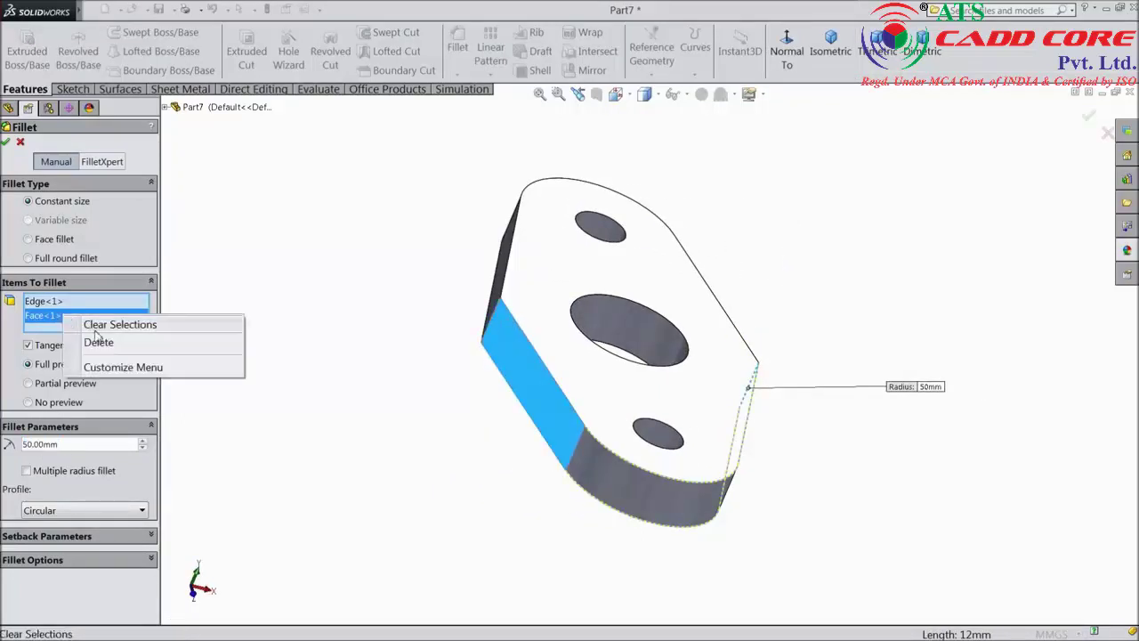
{"action": "left_click", "coordinate": [89, 338]}
{"action": "left_click", "coordinate": [490, 334]}
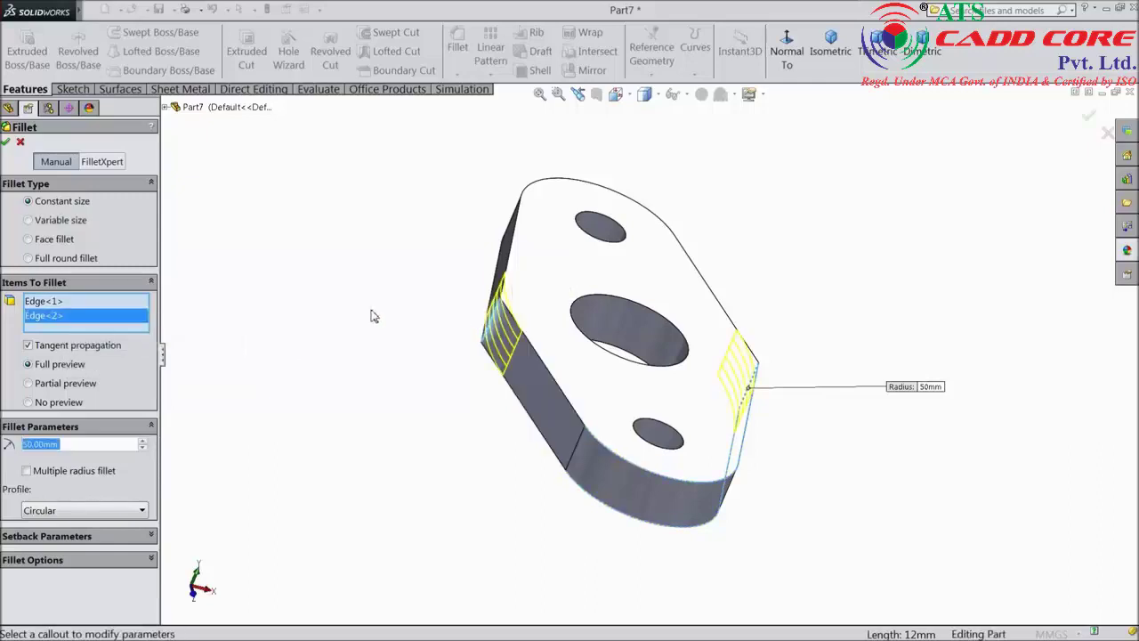
{"action": "left_click", "coordinate": [6, 143]}
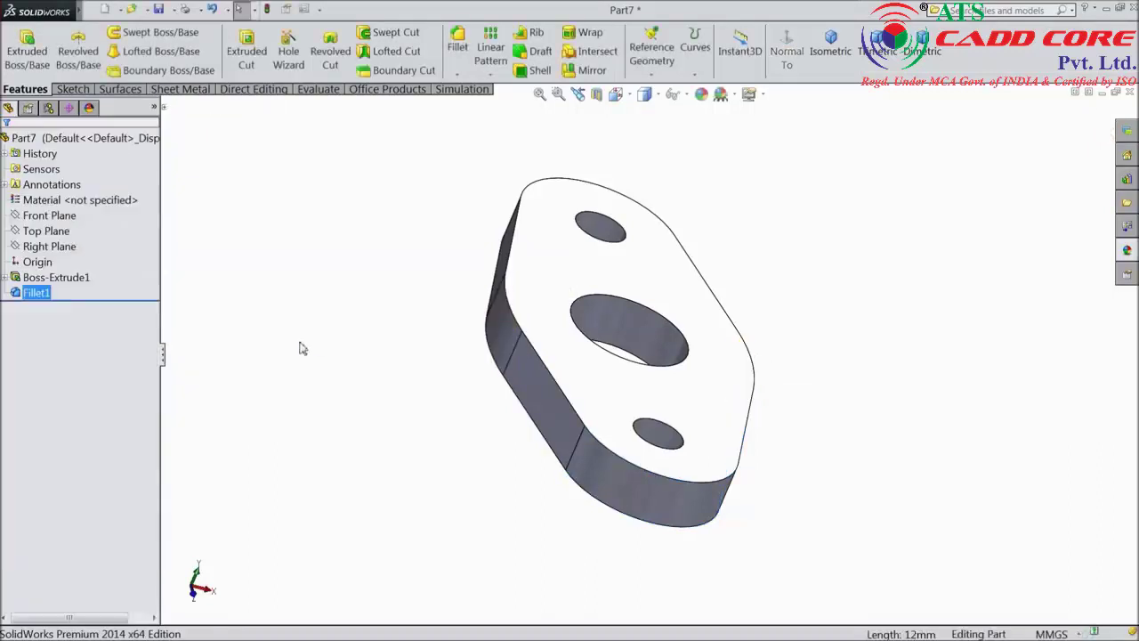
Start a new sketch on the Front Plane, viewed face-on.
{"action": "middle_click_drag", "start_coordinate": [344, 368], "coordinate": [281, 316]}
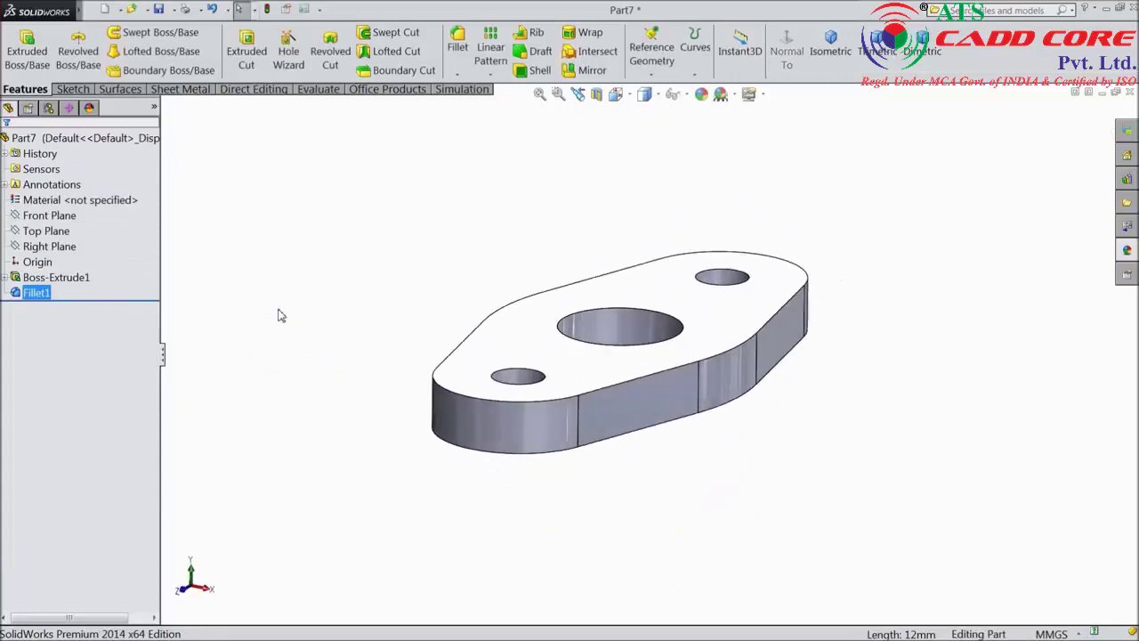
{"action": "left_click", "coordinate": [58, 217]}
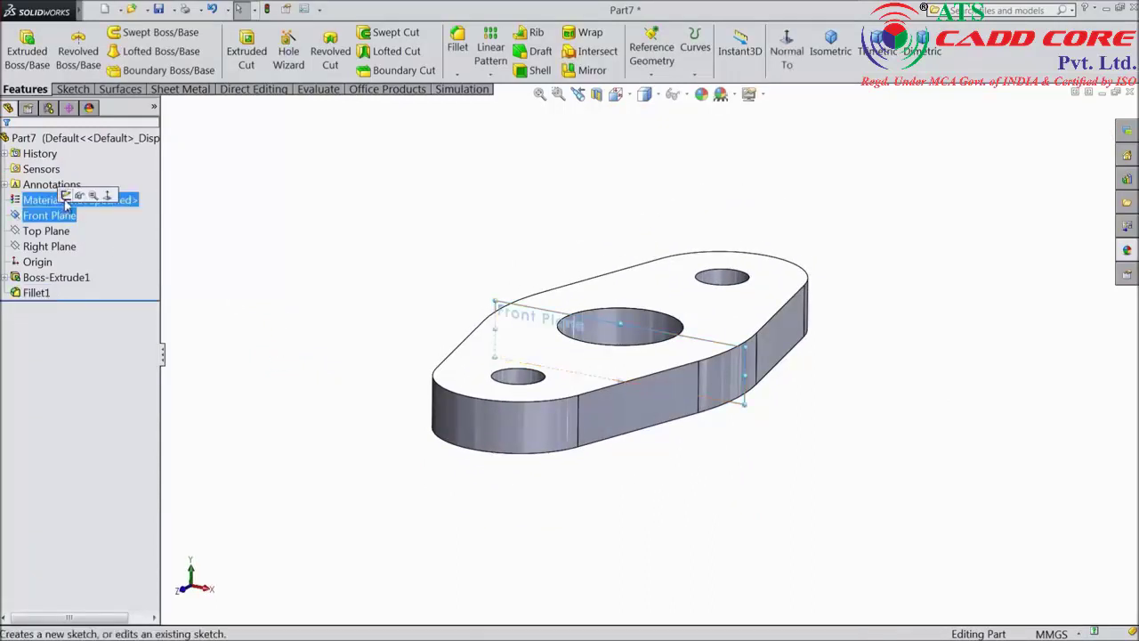
{"action": "left_click", "coordinate": [65, 198]}
{"action": "left_click", "coordinate": [72, 89]}
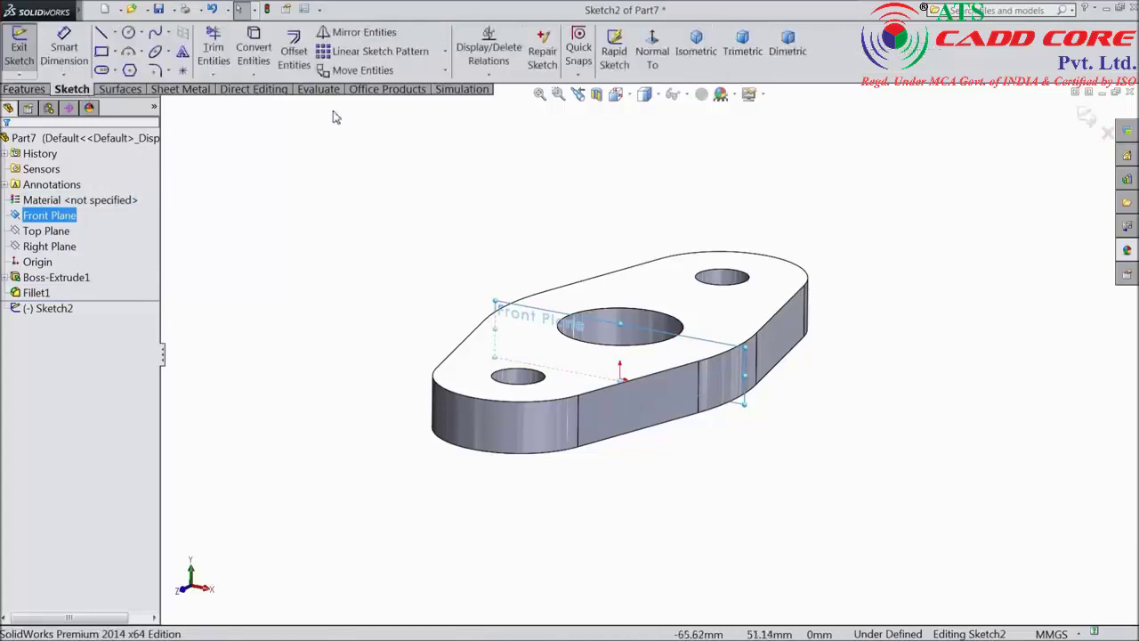
{"action": "left_click", "coordinate": [652, 50]}
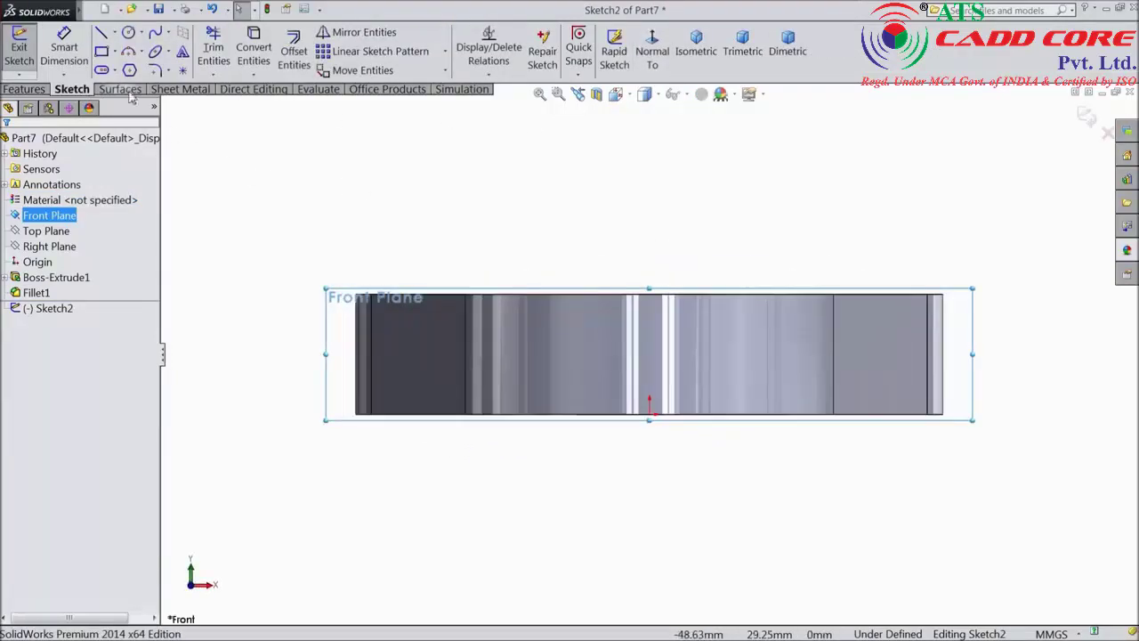
Draw a vertical centerline down from the origin and switch the display to wireframe.
{"action": "left_click", "coordinate": [116, 34]}
{"action": "left_click", "coordinate": [125, 69]}
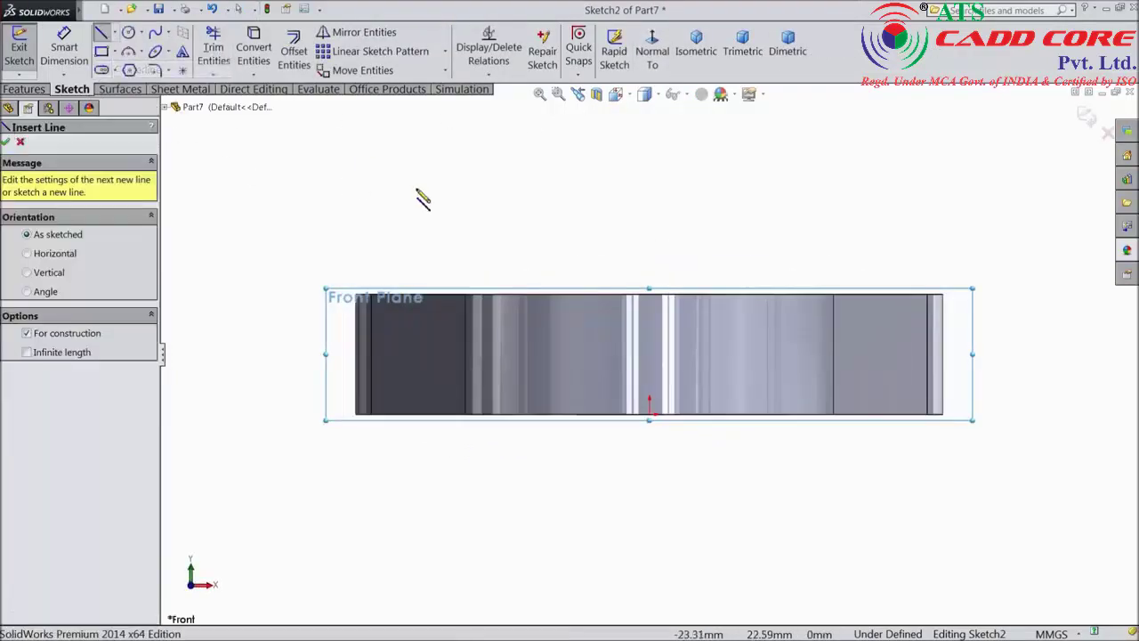
{"action": "key", "text": "z"}
{"action": "key", "text": "z"}
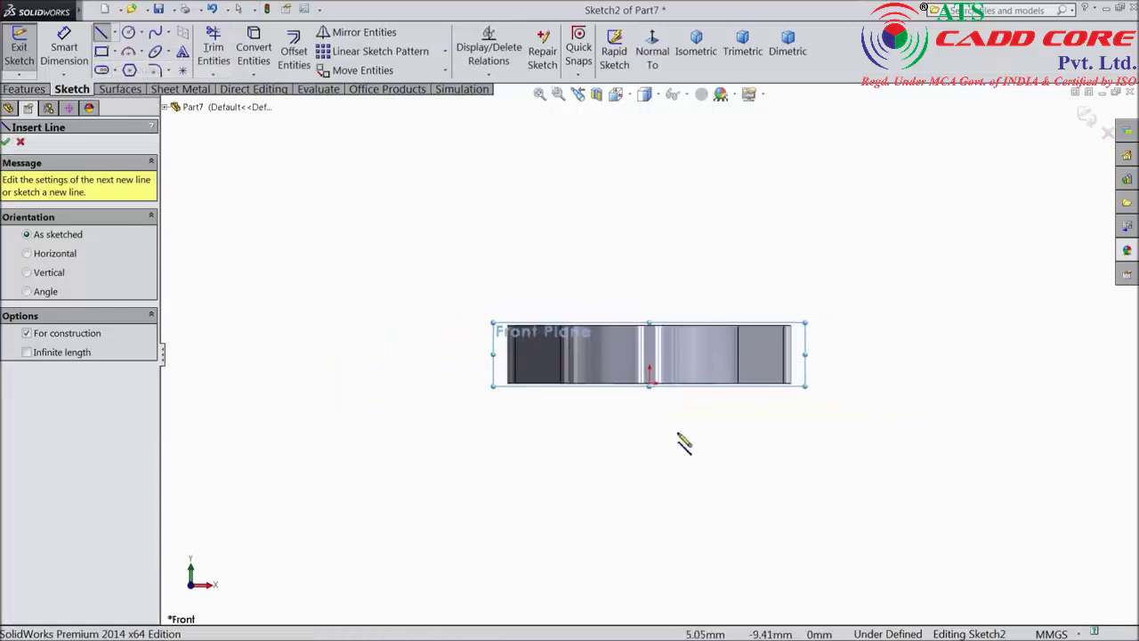
{"action": "left_click", "coordinate": [649, 384]}
{"action": "left_click", "coordinate": [649, 527]}
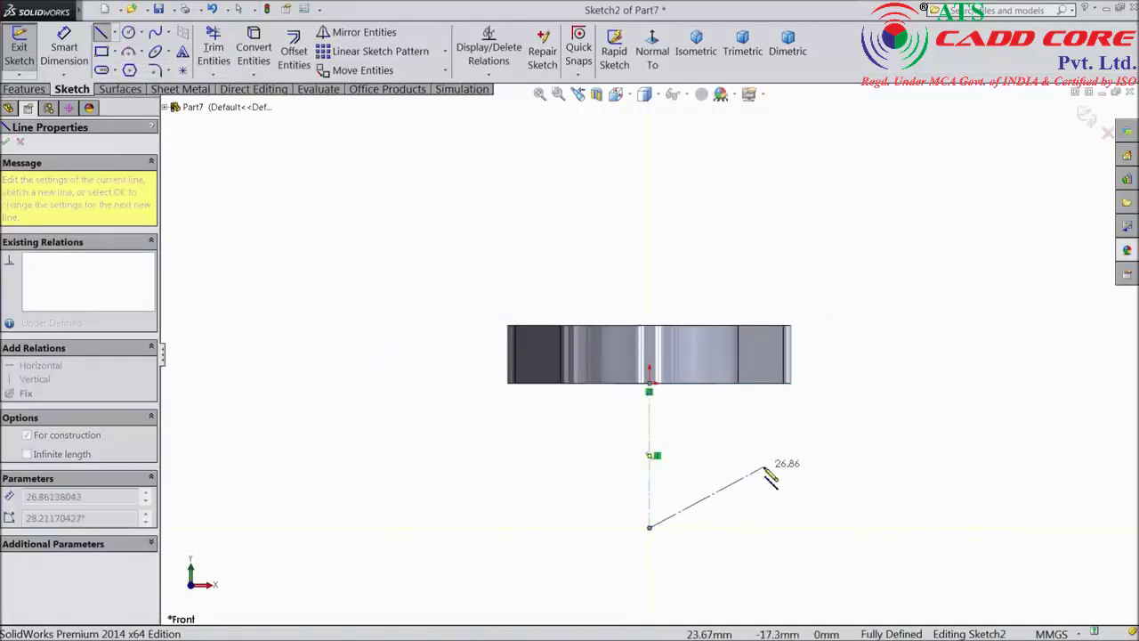
{"action": "right_click", "coordinate": [764, 469]}
{"action": "left_click", "coordinate": [801, 117]}
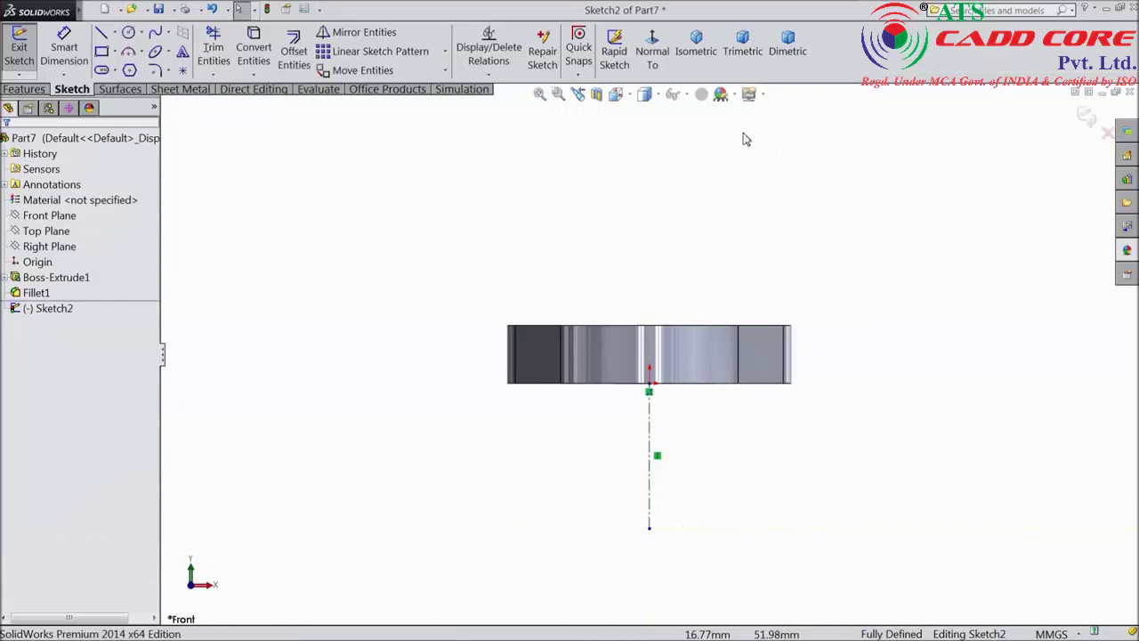
{"action": "left_click", "coordinate": [660, 97]}
{"action": "left_click", "coordinate": [646, 197]}
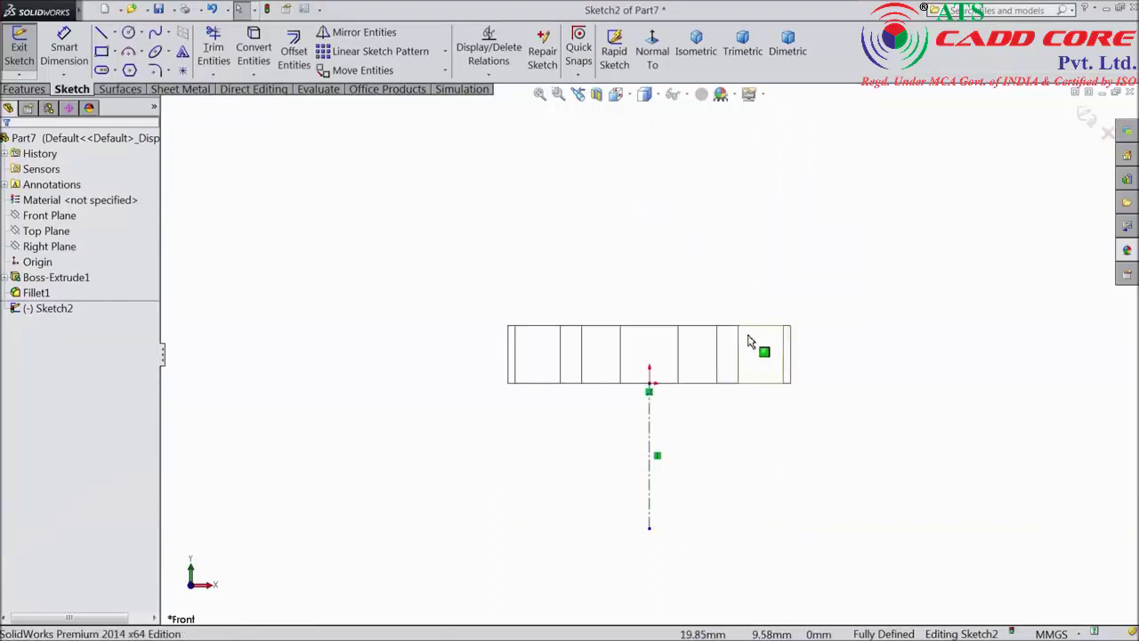
{"action": "scroll", "coordinate": [679, 442], "scroll_direction": "down", "scroll_amount": 3}
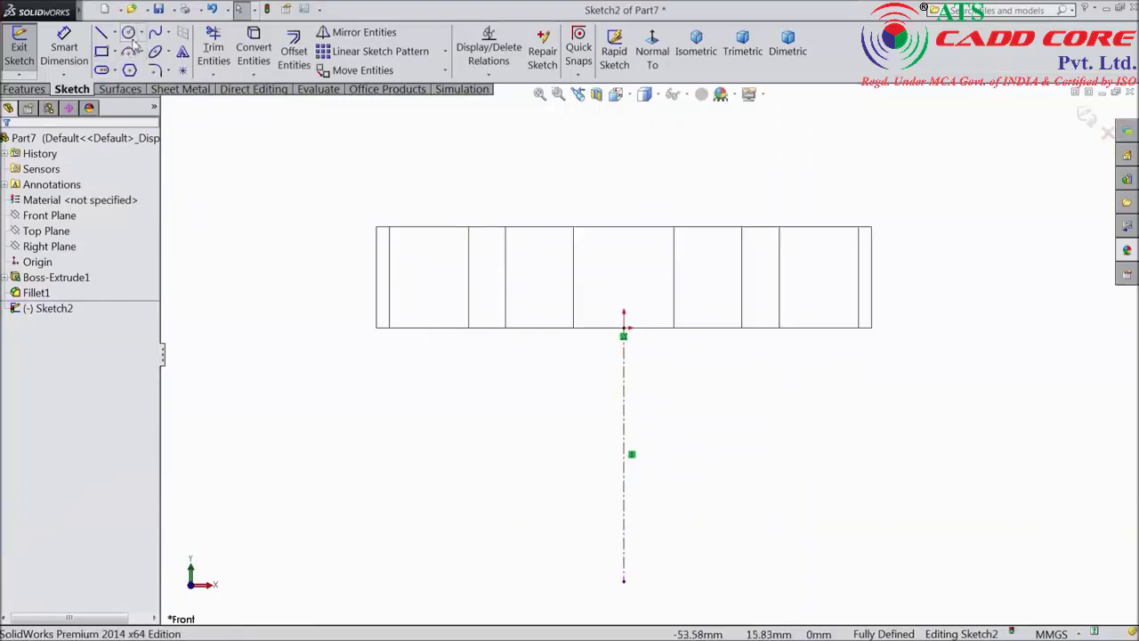
Draw a closed four-sided profile right of the centerline with a slanted bottom edge.
{"action": "left_click", "coordinate": [101, 33]}
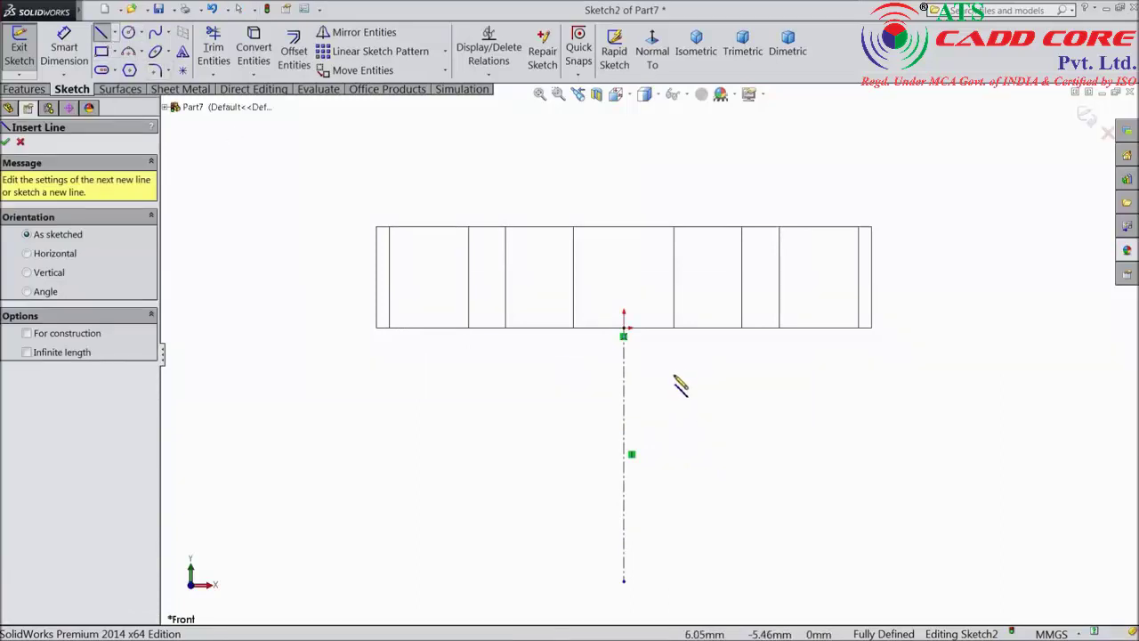
{"action": "left_click", "coordinate": [675, 357]}
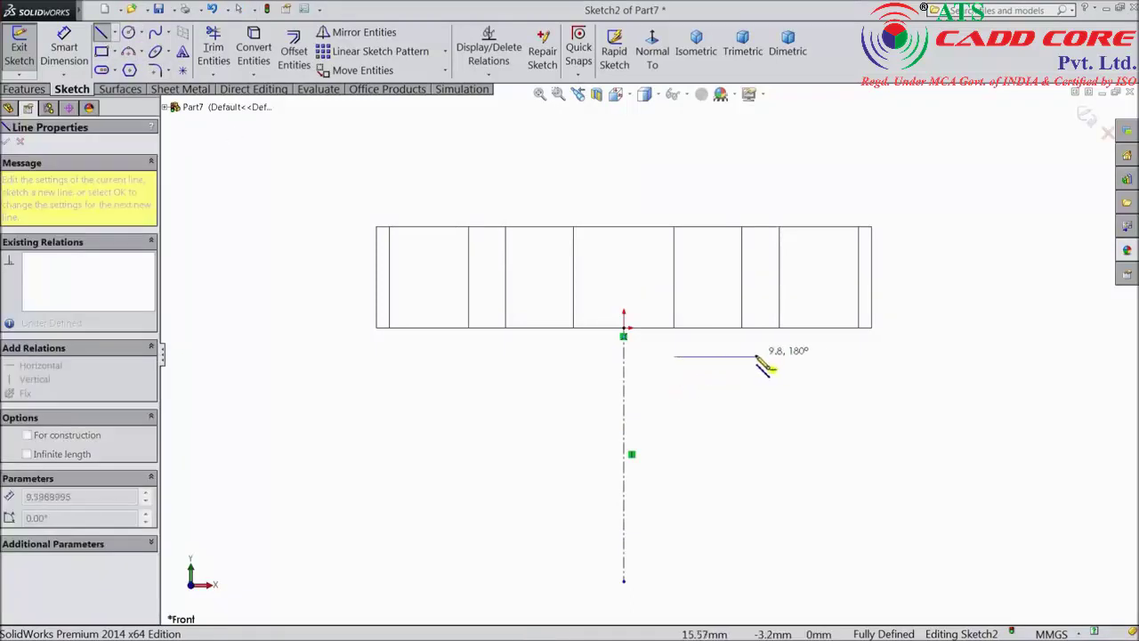
{"action": "left_click", "coordinate": [795, 357]}
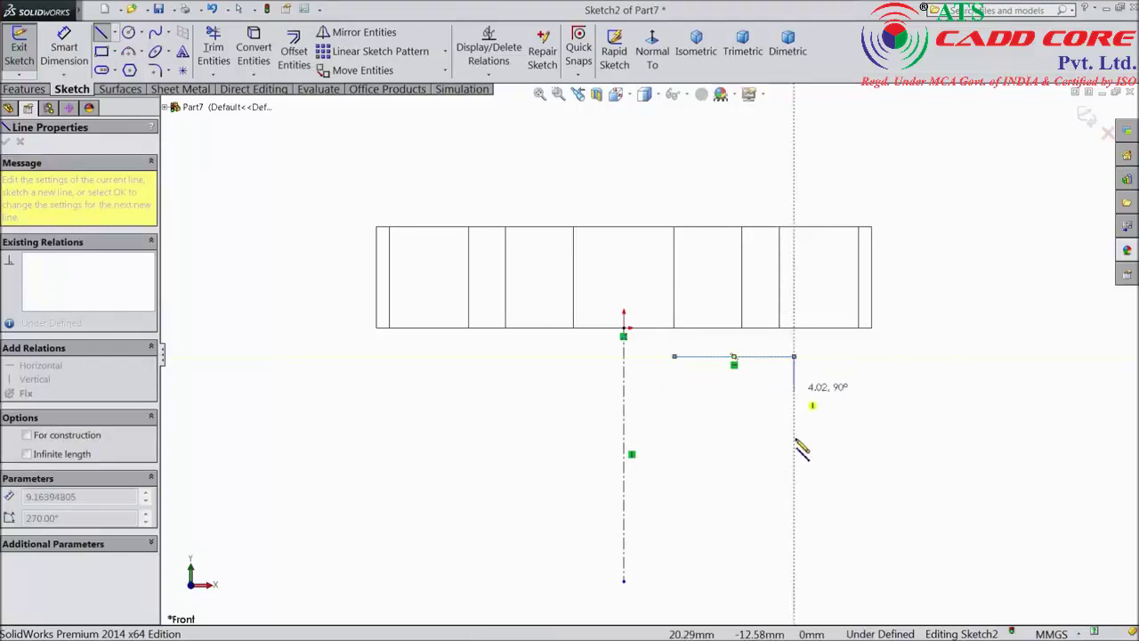
{"action": "left_click", "coordinate": [794, 547]}
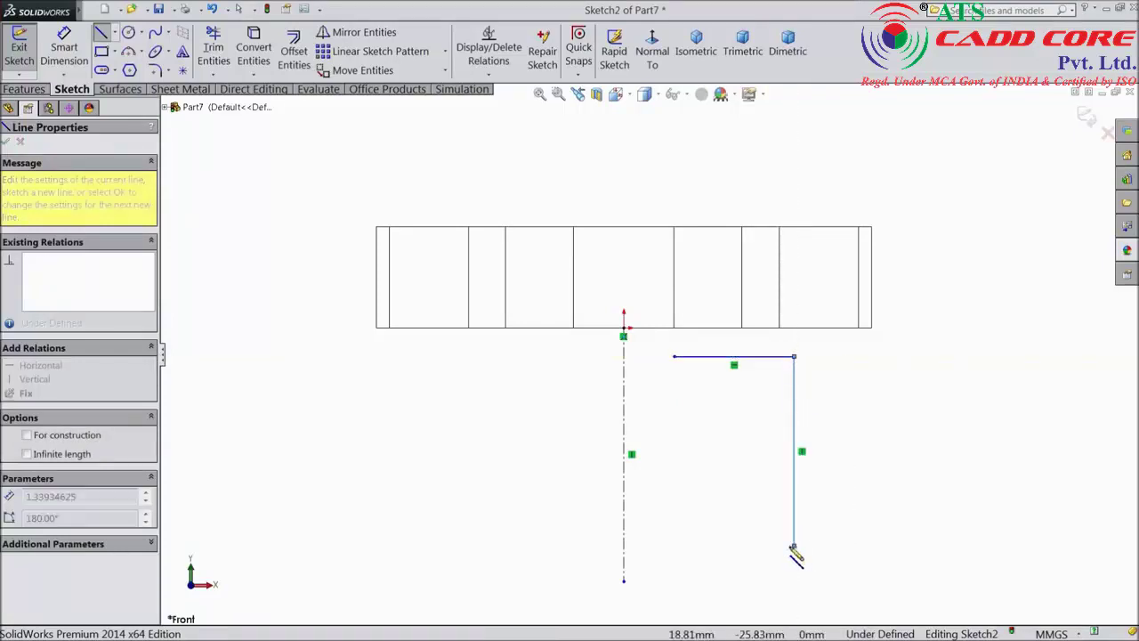
{"action": "left_click", "coordinate": [675, 460]}
{"action": "left_click", "coordinate": [675, 358]}
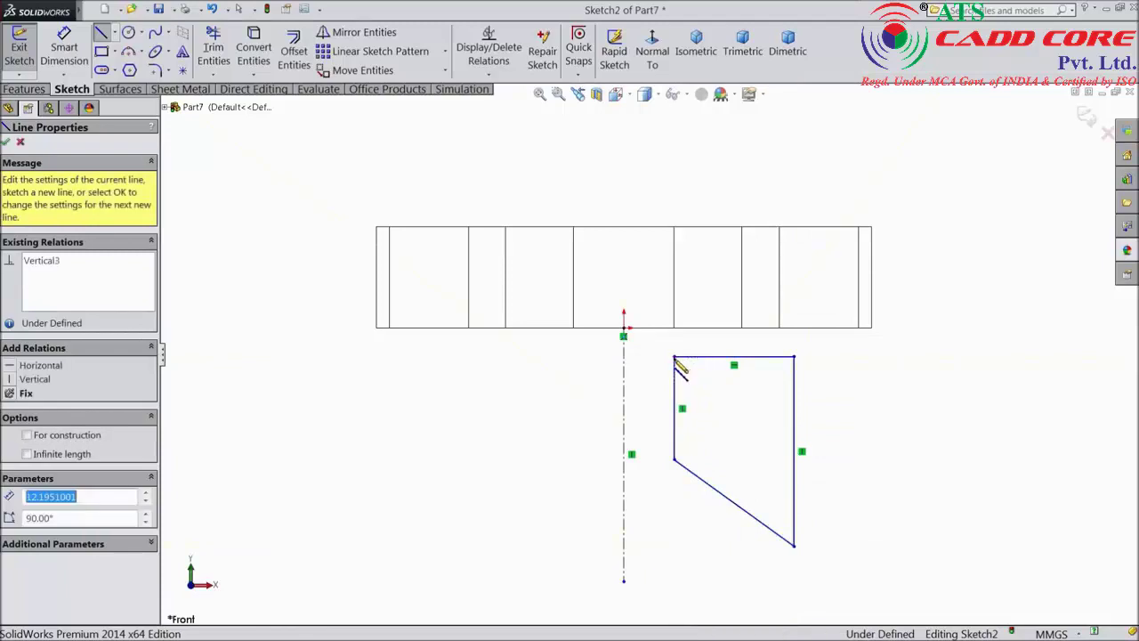
{"action": "right_click", "coordinate": [952, 278]}
{"action": "left_click", "coordinate": [979, 170]}
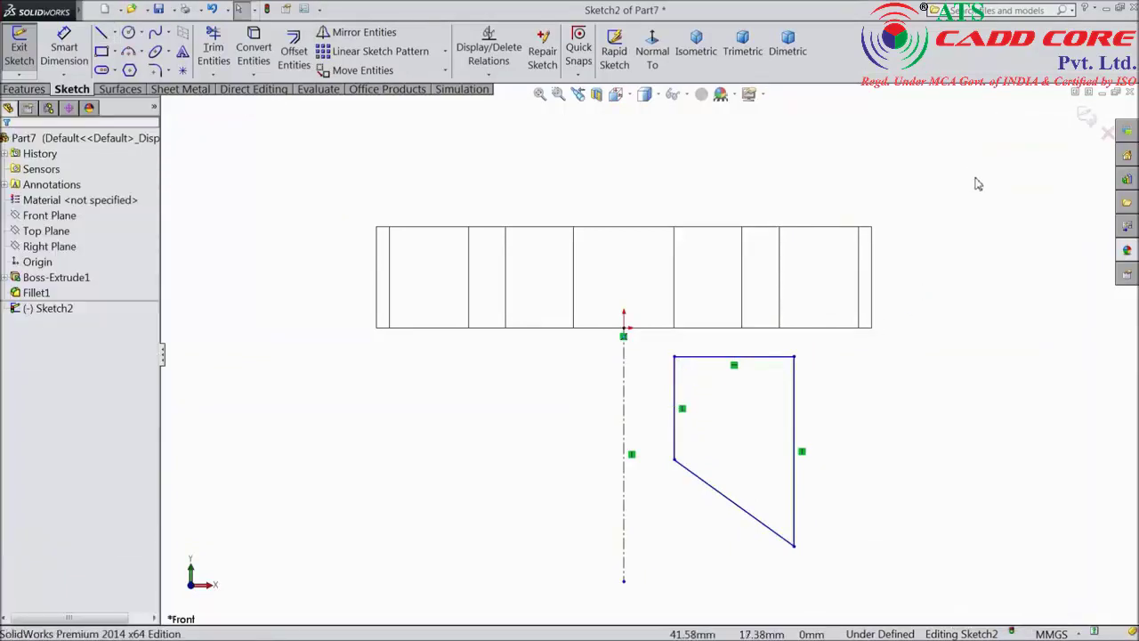
Pierce the profile's top-left corner point onto the circular model edge.
{"action": "middle_click_drag", "start_coordinate": [890, 328], "coordinate": [884, 350]}
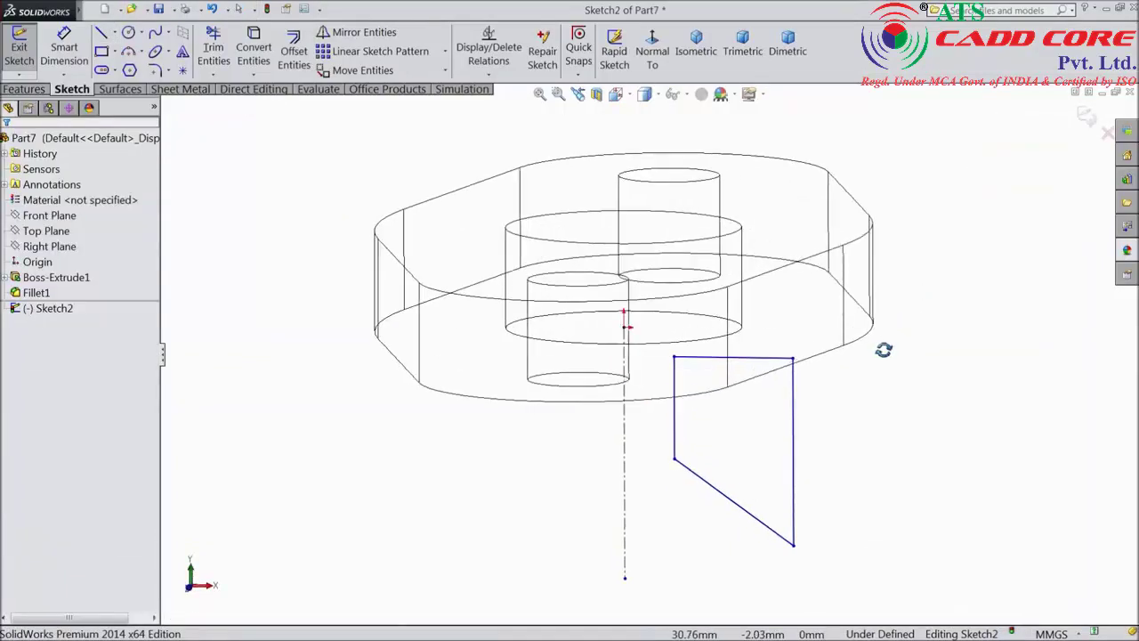
{"action": "left_click", "coordinate": [674, 358]}
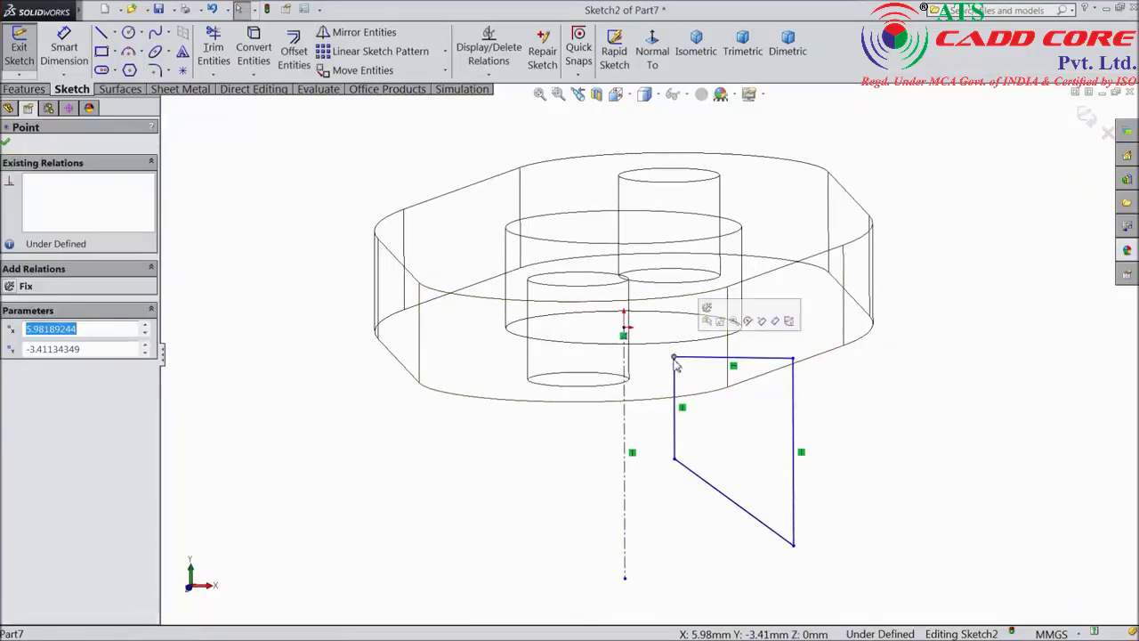
{"action": "left_click", "coordinate": [722, 343], "text": "ctrl"}
{"action": "left_click", "coordinate": [770, 290]}
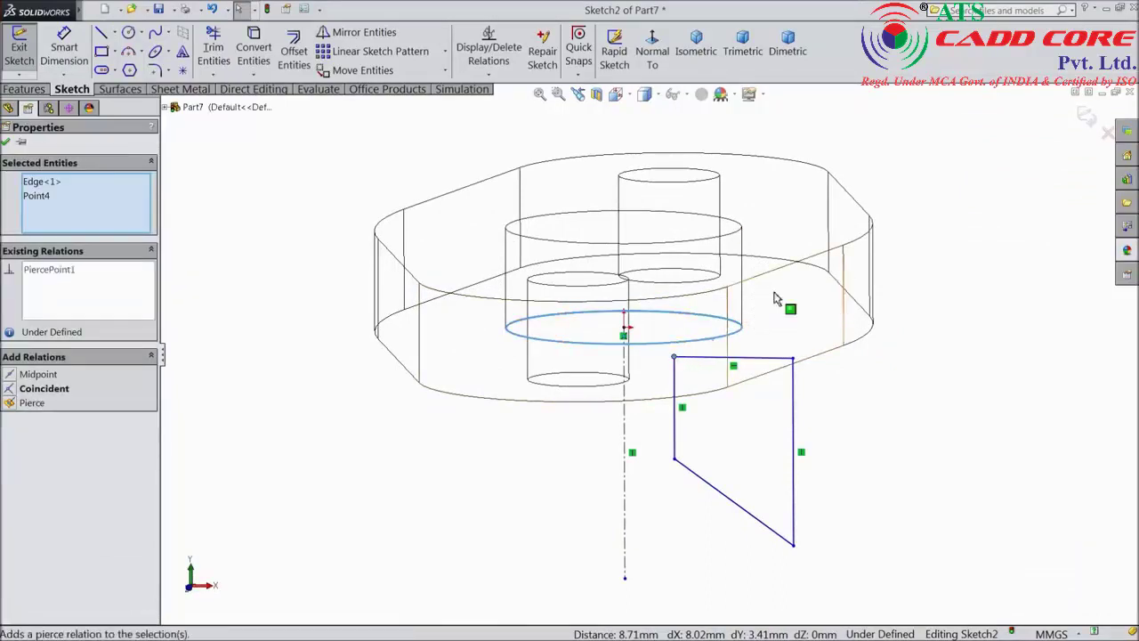
{"action": "scroll", "coordinate": [654, 340], "scroll_direction": "up", "scroll_amount": 2}
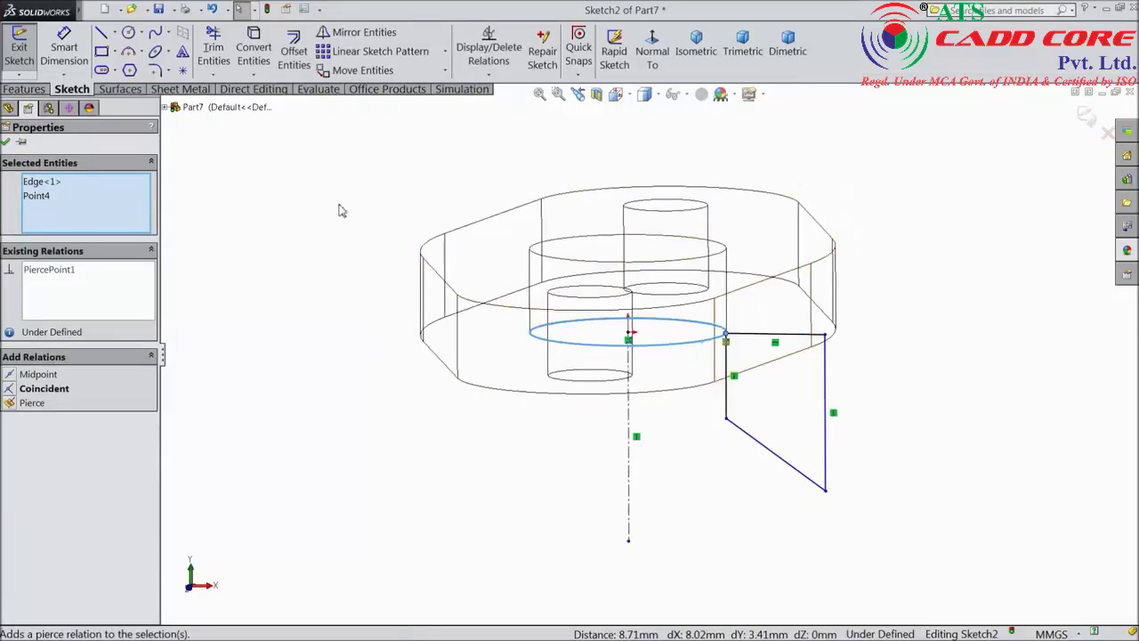
{"action": "left_click", "coordinate": [652, 55]}
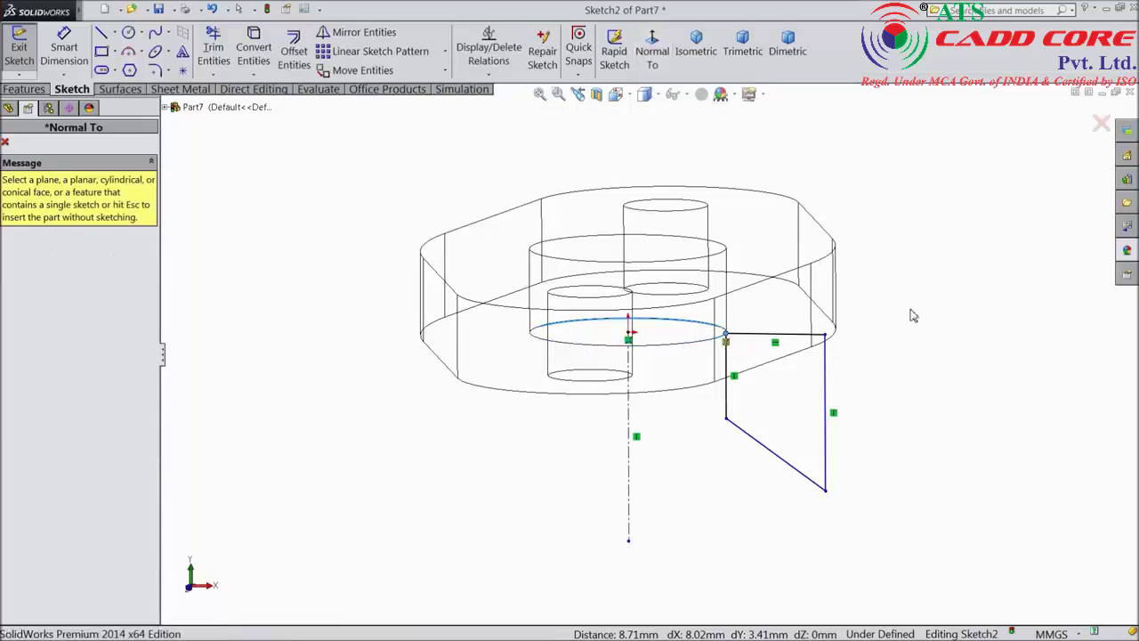
{"action": "key", "text": "Escape"}
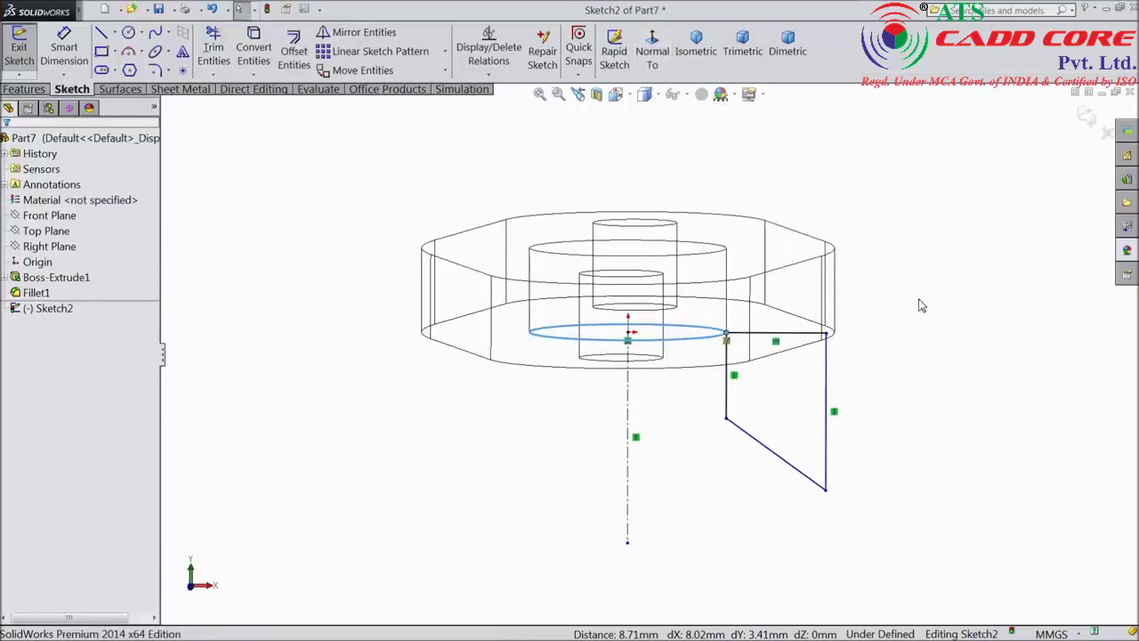
Dimension the profile's right edge to 30 mm.
{"action": "left_click", "coordinate": [64, 54]}
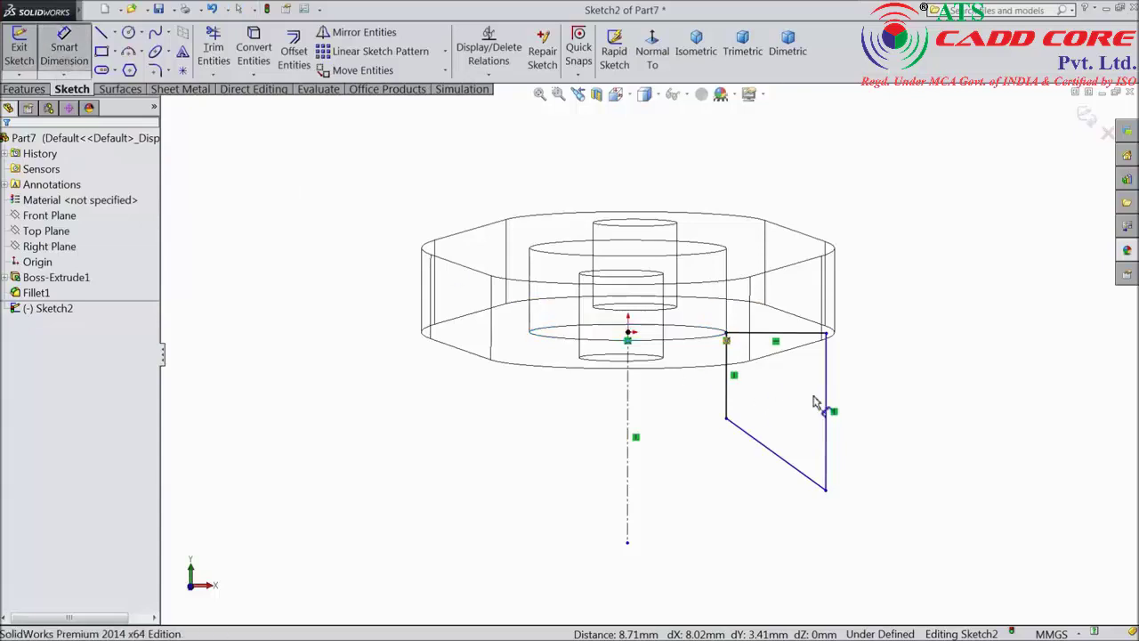
{"action": "left_click", "coordinate": [825, 405]}
{"action": "left_click", "coordinate": [864, 411]}
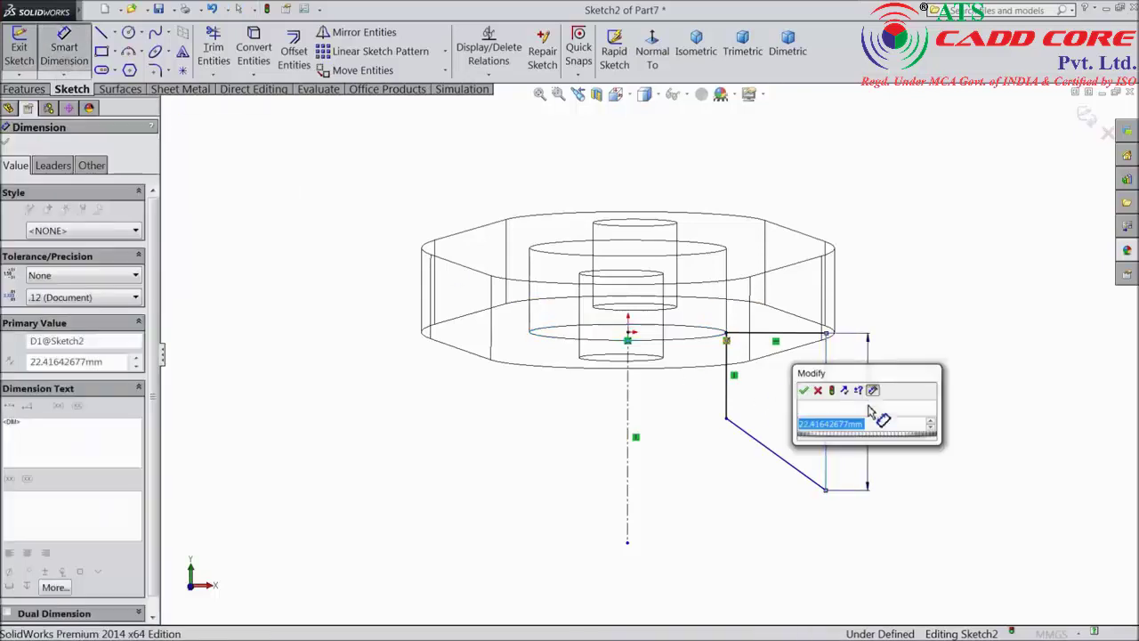
{"action": "type", "text": "30"}
{"action": "left_click", "coordinate": [804, 390]}
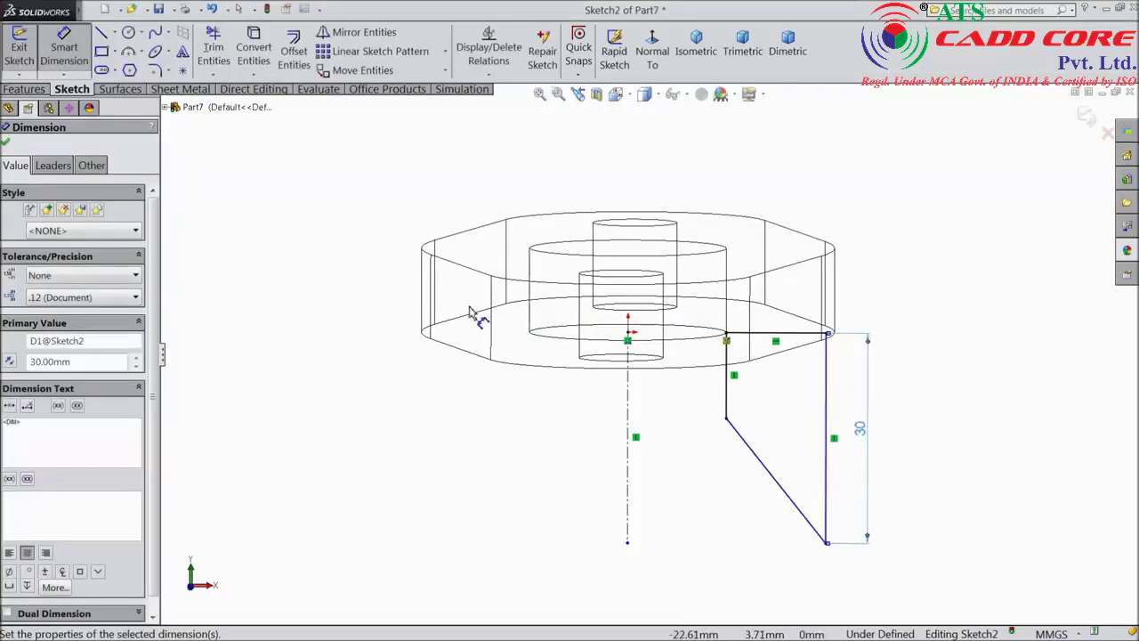
{"action": "left_click", "coordinate": [166, 108]}
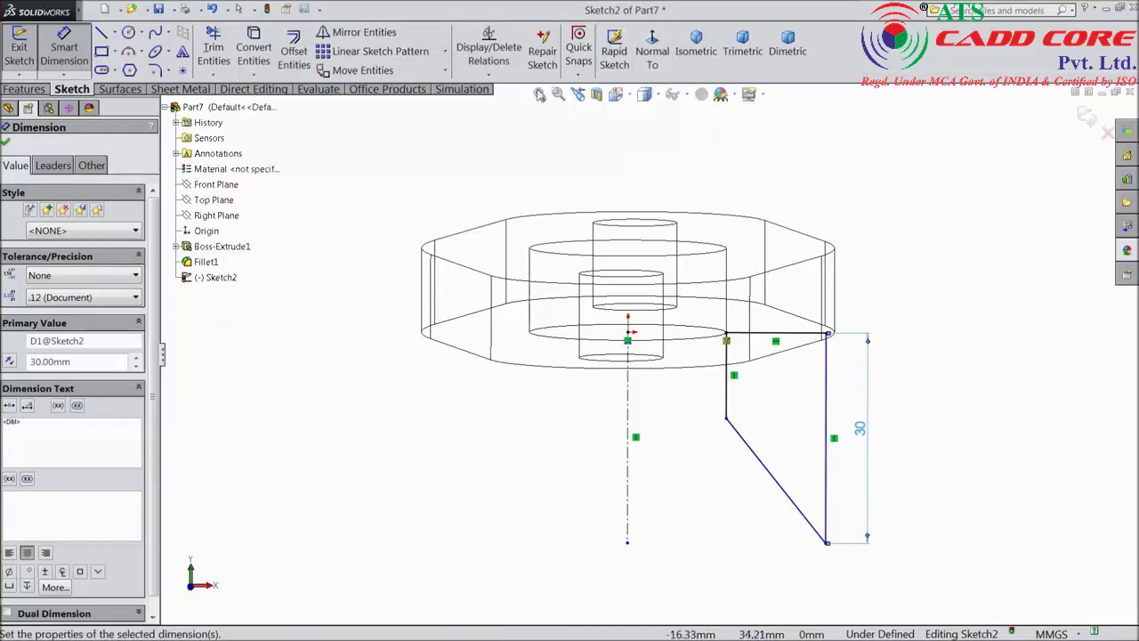
{"action": "left_click", "coordinate": [6, 145]}
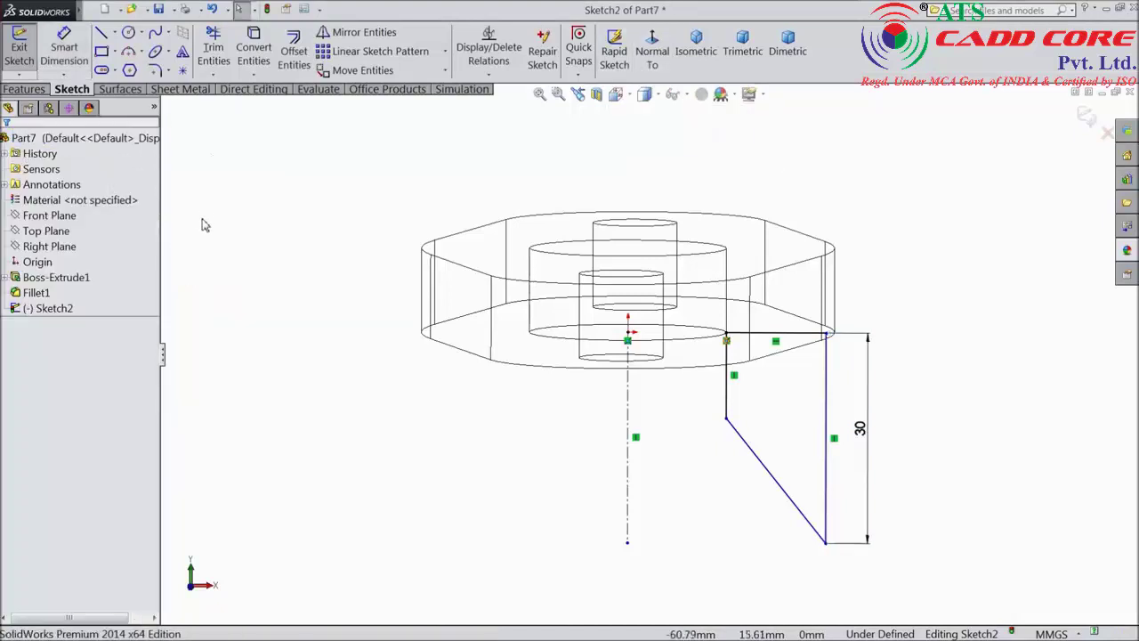
Dimension the profile's bottom width to 28 mm.
{"action": "left_click", "coordinate": [653, 51]}
{"action": "scroll", "coordinate": [667, 344], "scroll_direction": "up", "scroll_amount": 2}
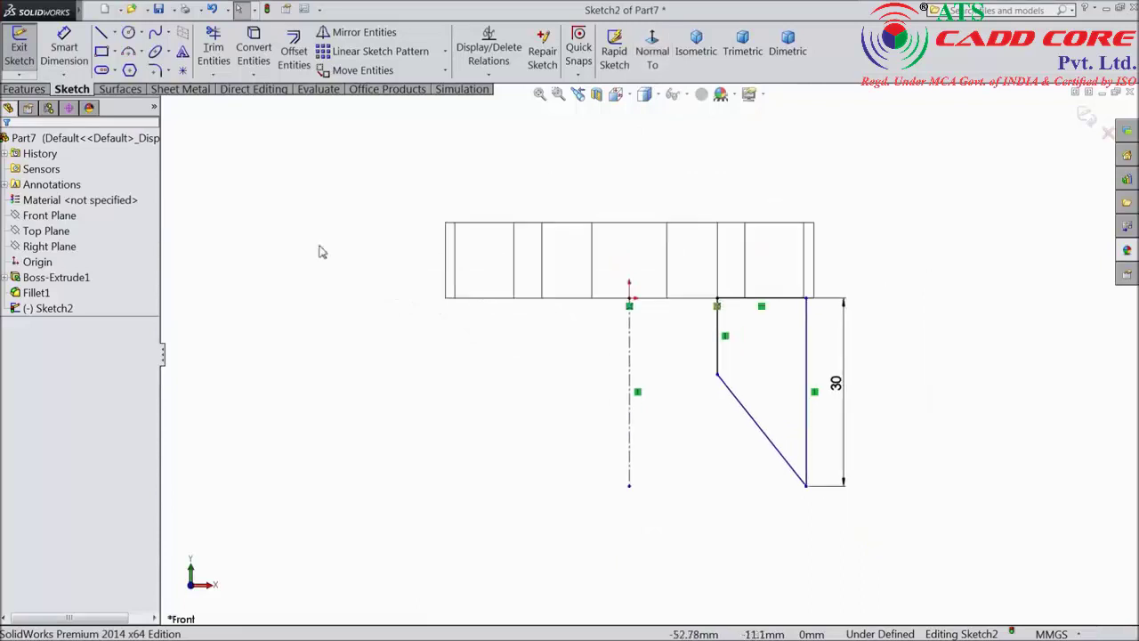
{"action": "left_click", "coordinate": [64, 49]}
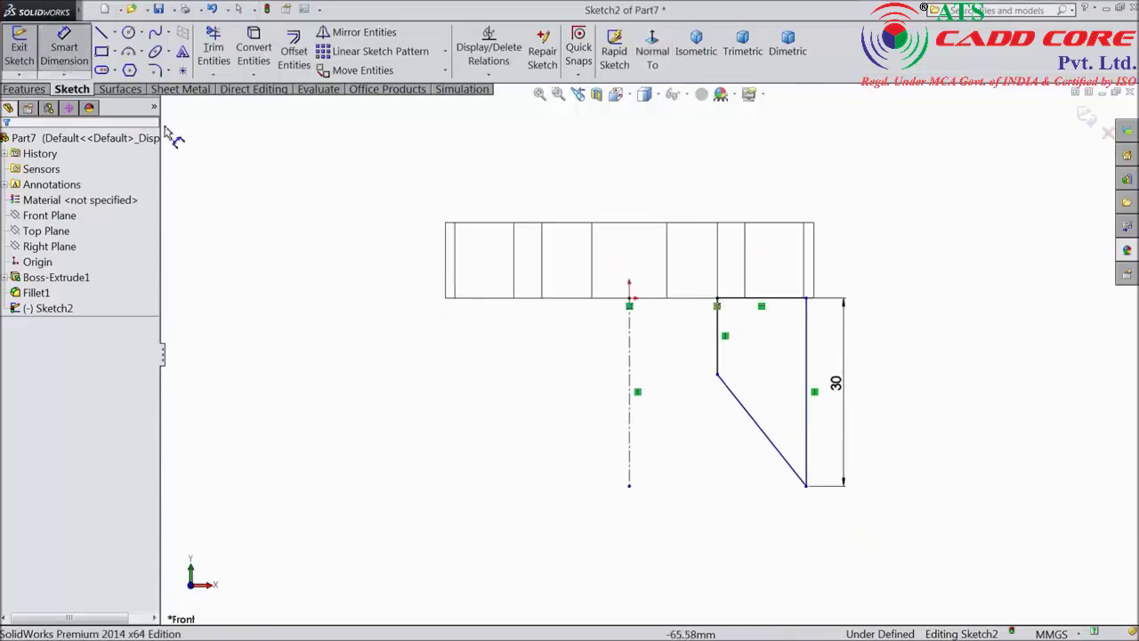
{"action": "left_click", "coordinate": [805, 486]}
{"action": "left_click", "coordinate": [629, 487]}
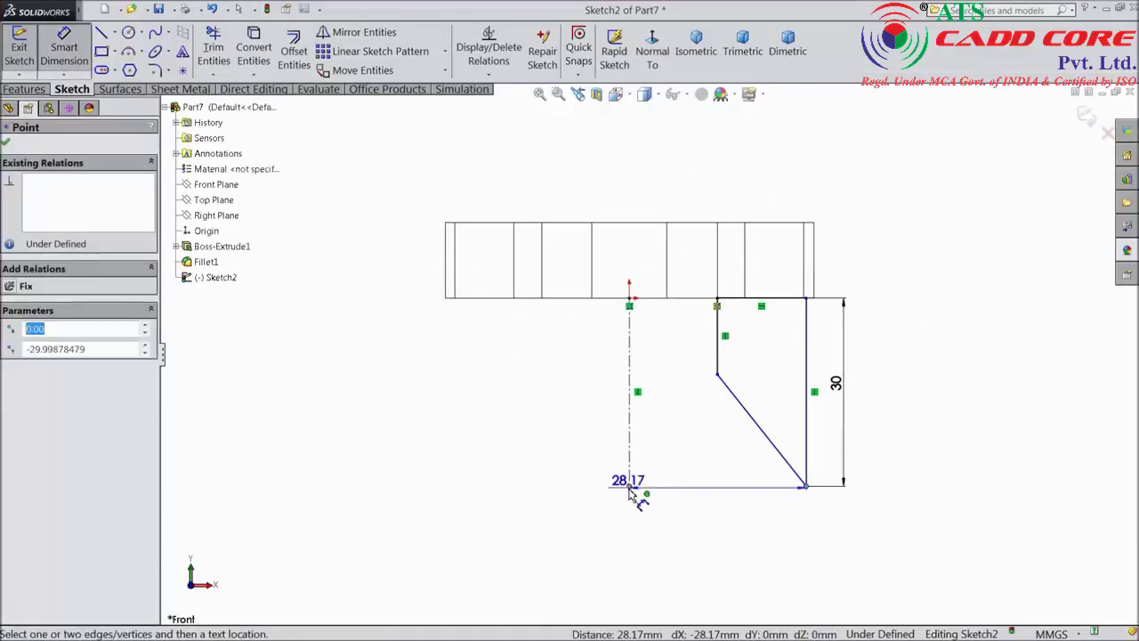
{"action": "left_click", "coordinate": [748, 546]}
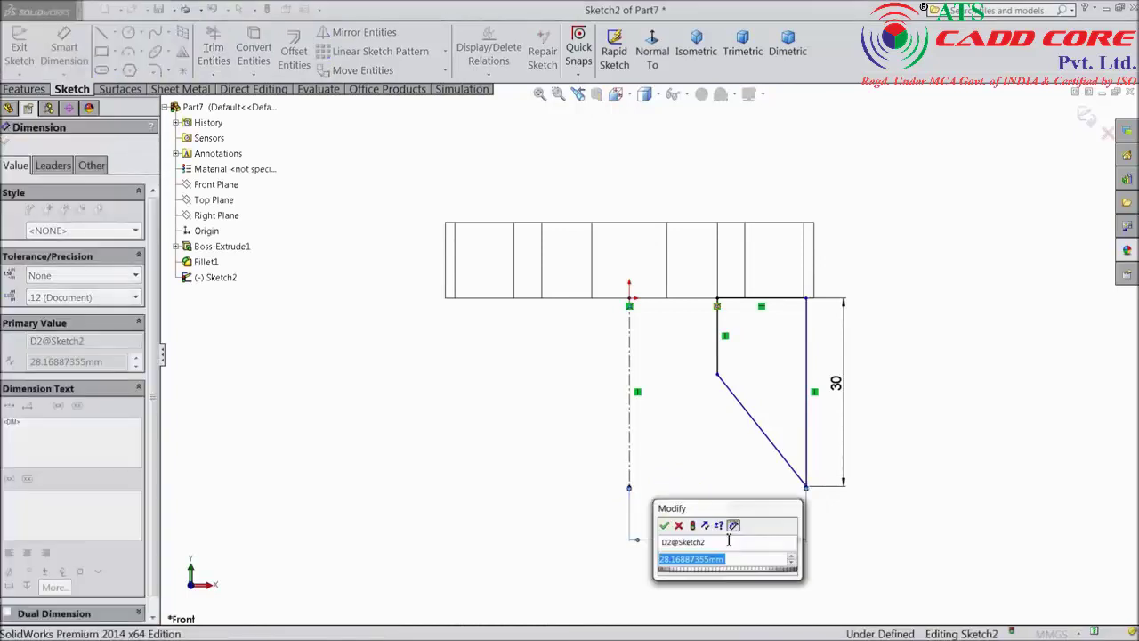
{"action": "type", "text": "28"}
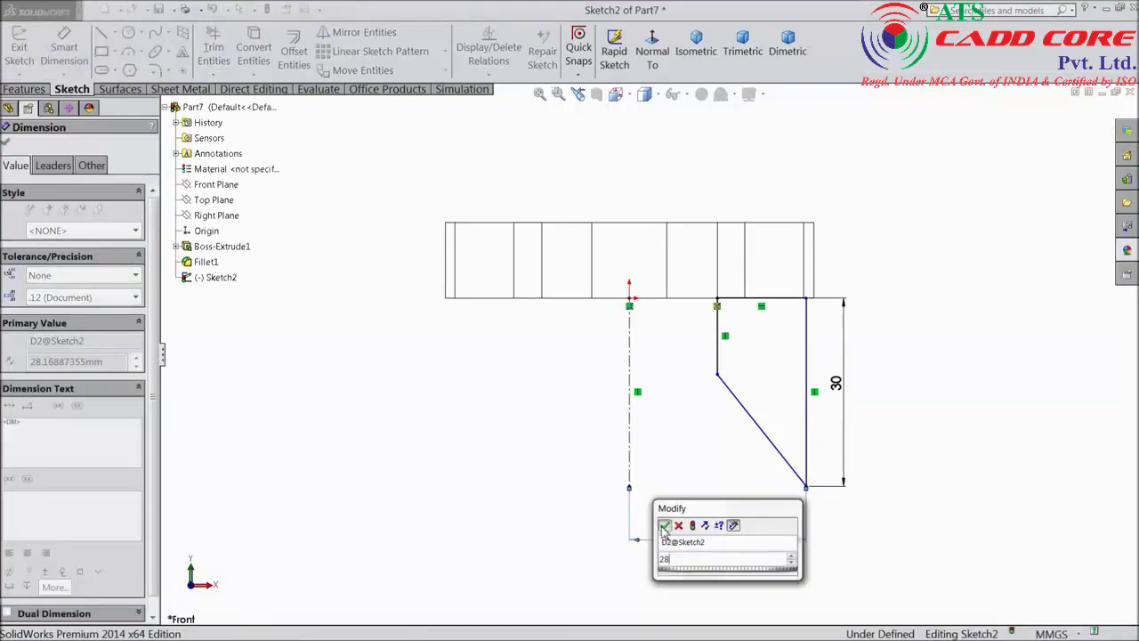
{"action": "key", "text": "Return"}
Set the slanted edge at 60° to the centerline.
{"action": "left_click", "coordinate": [747, 421]}
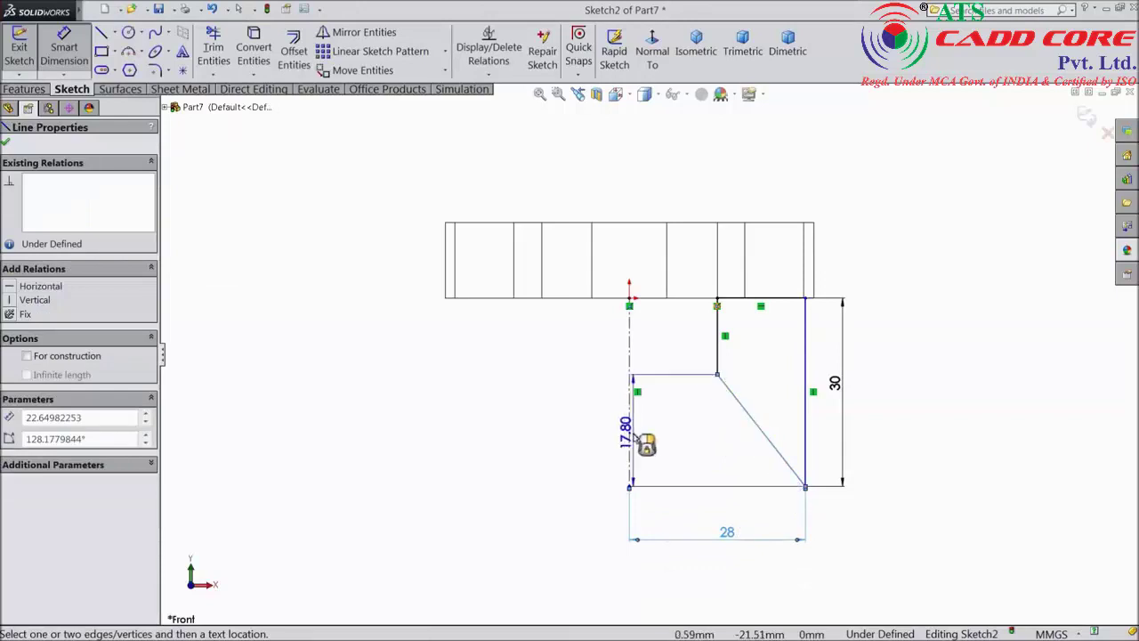
{"action": "left_click", "coordinate": [630, 436]}
{"action": "left_click", "coordinate": [687, 452]}
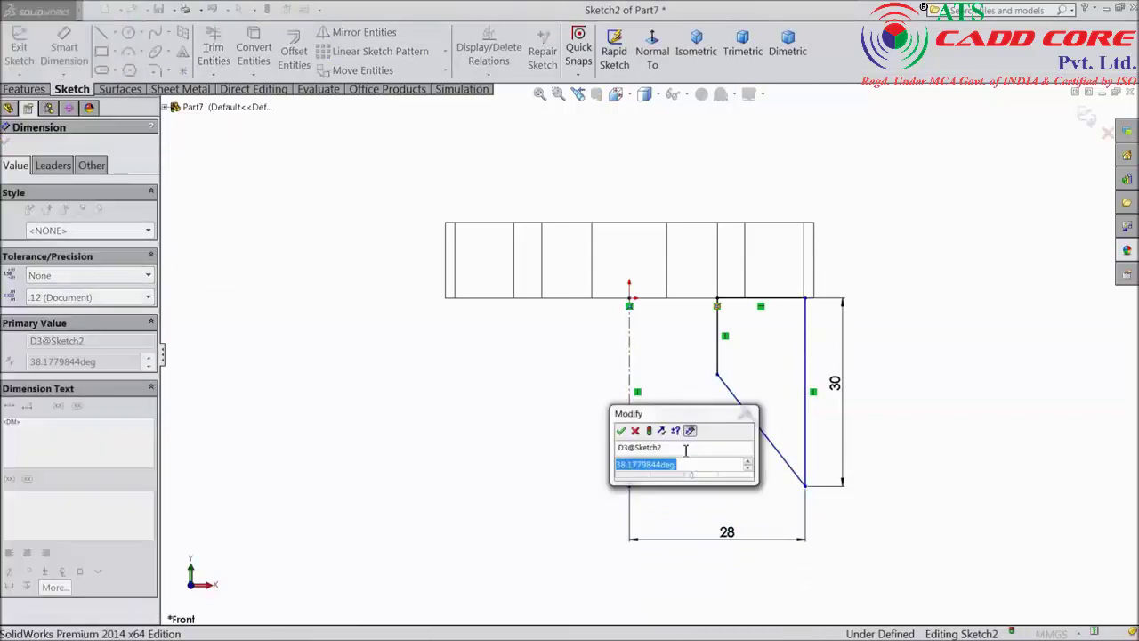
{"action": "type", "text": "60"}
{"action": "left_click", "coordinate": [621, 432]}
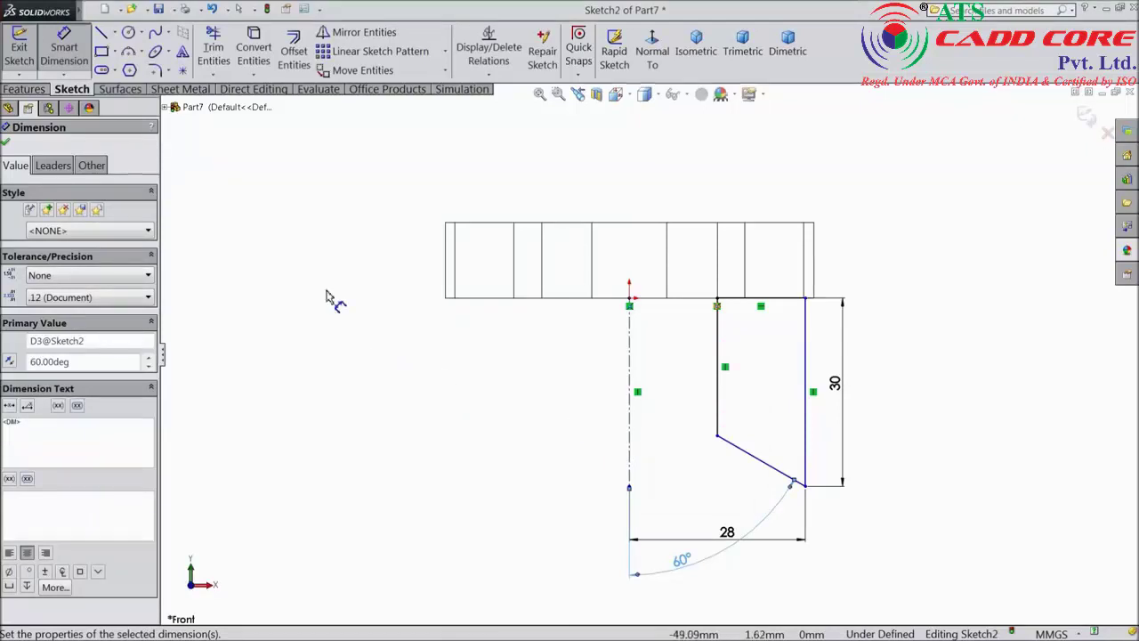
{"action": "left_click", "coordinate": [5, 144]}
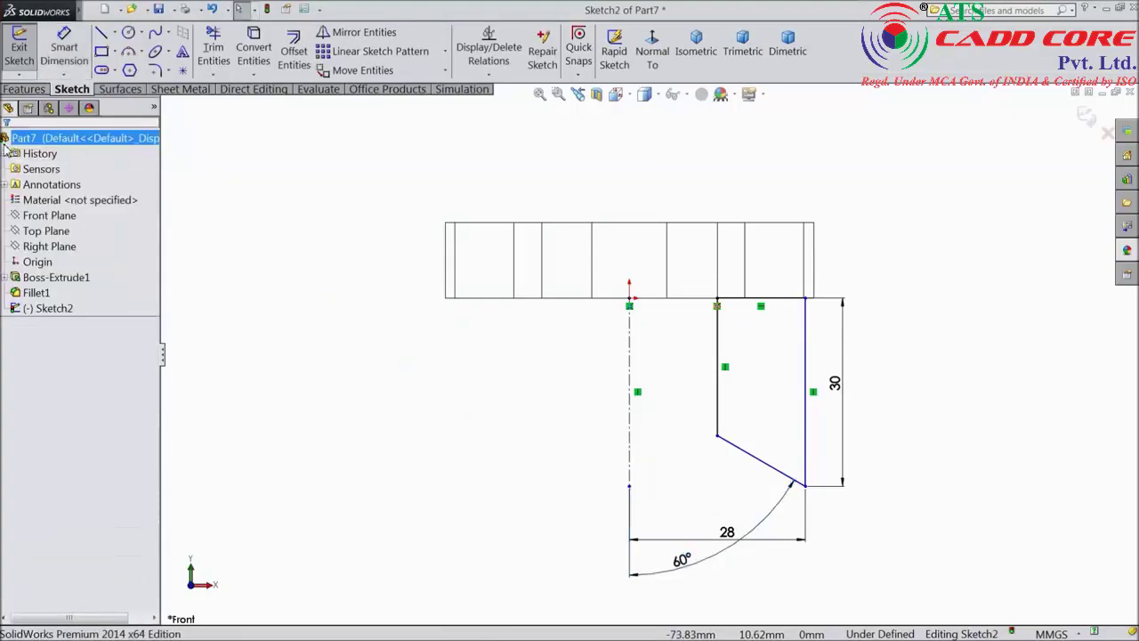
{"action": "left_click", "coordinate": [24, 89]}
Revolve the profile a full 360° about Line1 to form the boss beneath the plate.
{"action": "left_click", "coordinate": [87, 64]}
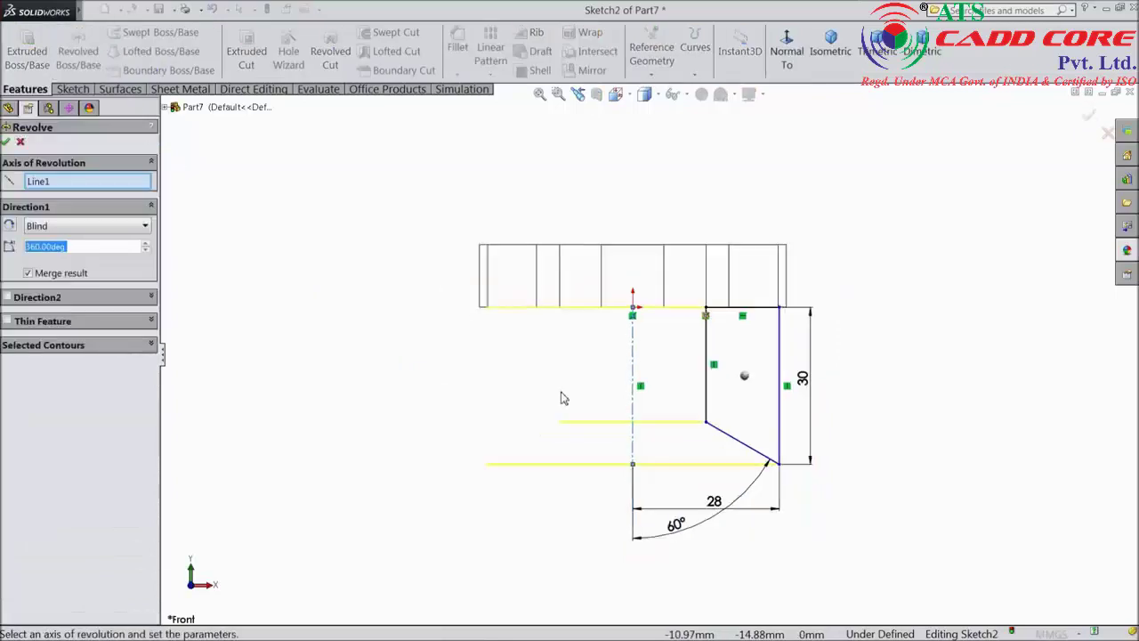
{"action": "middle_click_drag", "start_coordinate": [718, 254], "coordinate": [732, 254]}
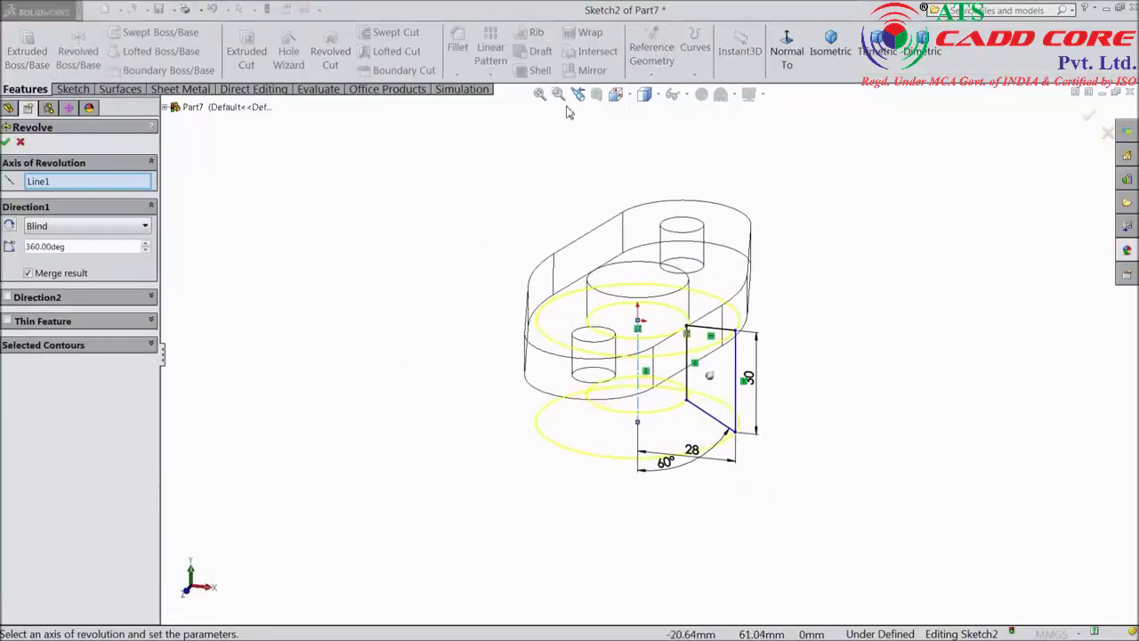
{"action": "left_click", "coordinate": [1088, 119]}
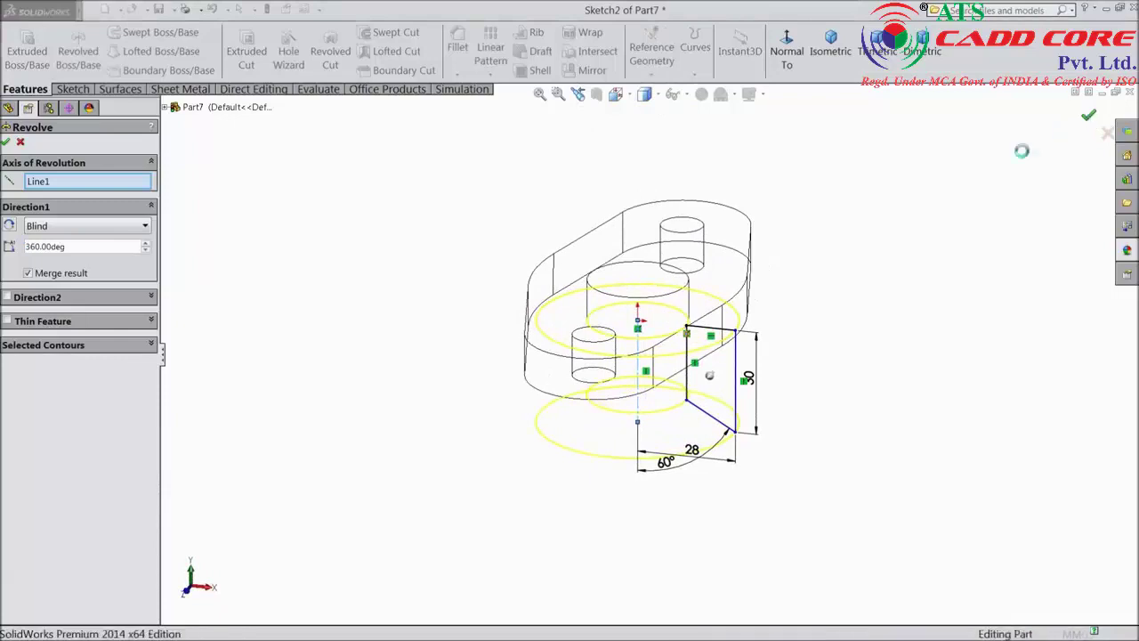
Show the part shaded from an angled side view and select the whole part.
{"action": "left_click", "coordinate": [659, 94]}
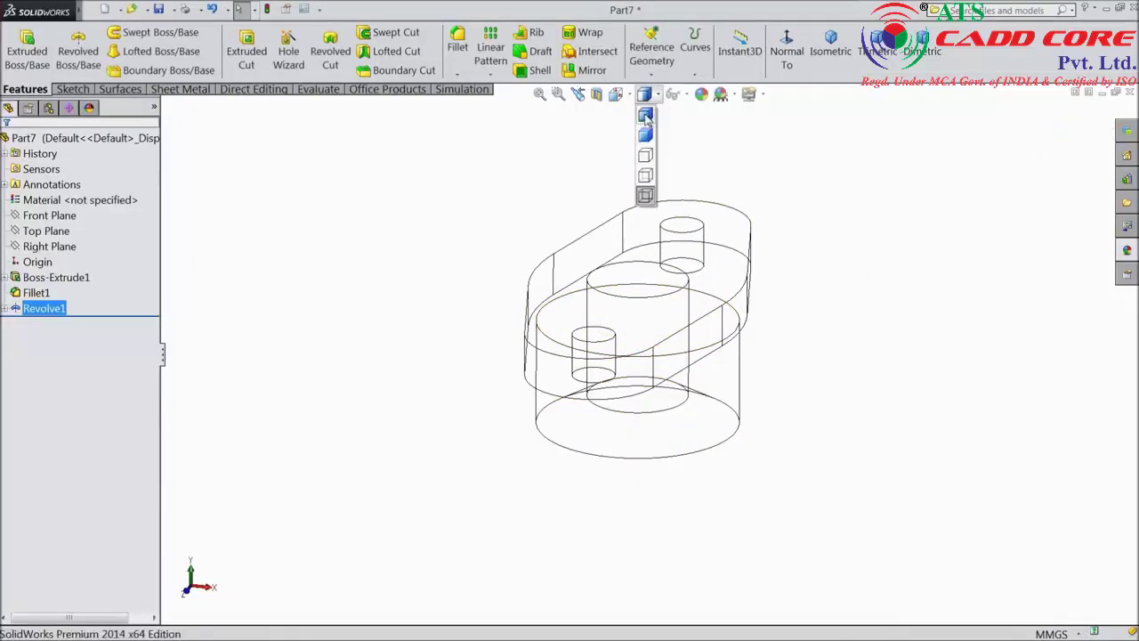
{"action": "left_click", "coordinate": [644, 132]}
{"action": "mouse_move", "coordinate": [644, 134]}
{"action": "middle_mouse_down"}
{"action": "mouse_move", "coordinate": [765, 360]}
{"action": "mouse_move", "coordinate": [763, 173]}
{"action": "mouse_move", "coordinate": [692, 180]}
{"action": "mouse_move", "coordinate": [731, 236]}
{"action": "mouse_move", "coordinate": [837, 241]}
{"action": "mouse_move", "coordinate": [667, 460]}
{"action": "mouse_move", "coordinate": [713, 490]}
{"action": "mouse_move", "coordinate": [678, 460]}
{"action": "middle_mouse_up"}
{"action": "left_click", "coordinate": [45, 138]}
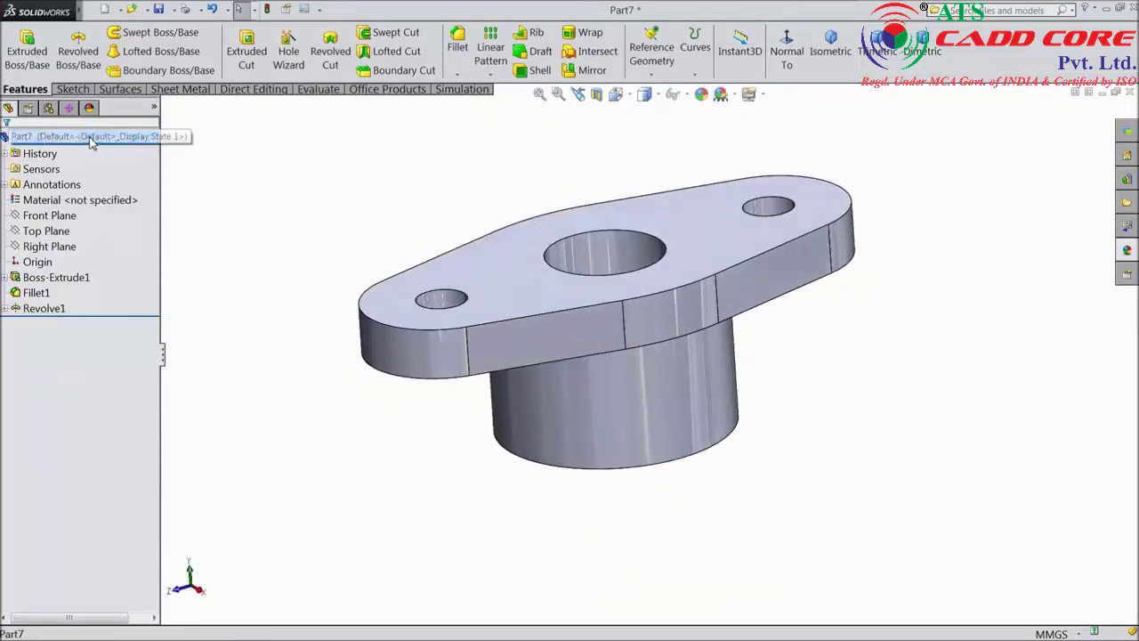
Apply the satin finish stainless steel appearance to the whole part.
{"action": "left_click", "coordinate": [1126, 250]}
{"action": "double_click", "coordinate": [1016, 561]}
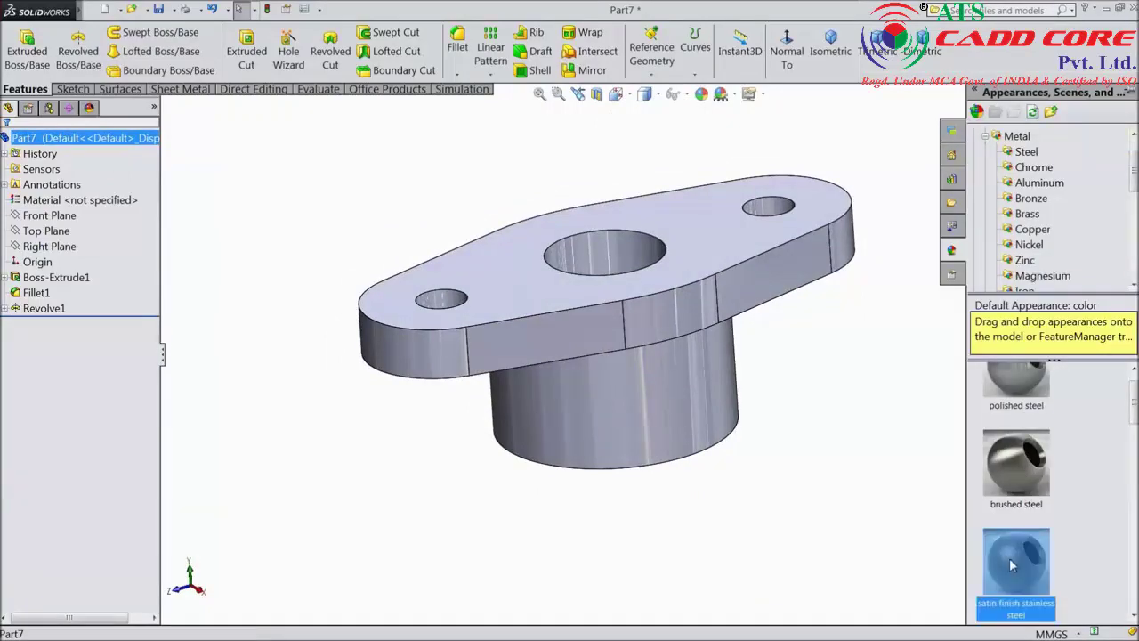
{"action": "mouse_move", "coordinate": [875, 485]}
{"action": "middle_mouse_down"}
{"action": "mouse_move", "coordinate": [925, 371]}
{"action": "mouse_move", "coordinate": [882, 514]}
{"action": "mouse_move", "coordinate": [823, 496]}
{"action": "mouse_move", "coordinate": [878, 504]}
{"action": "middle_mouse_up"}
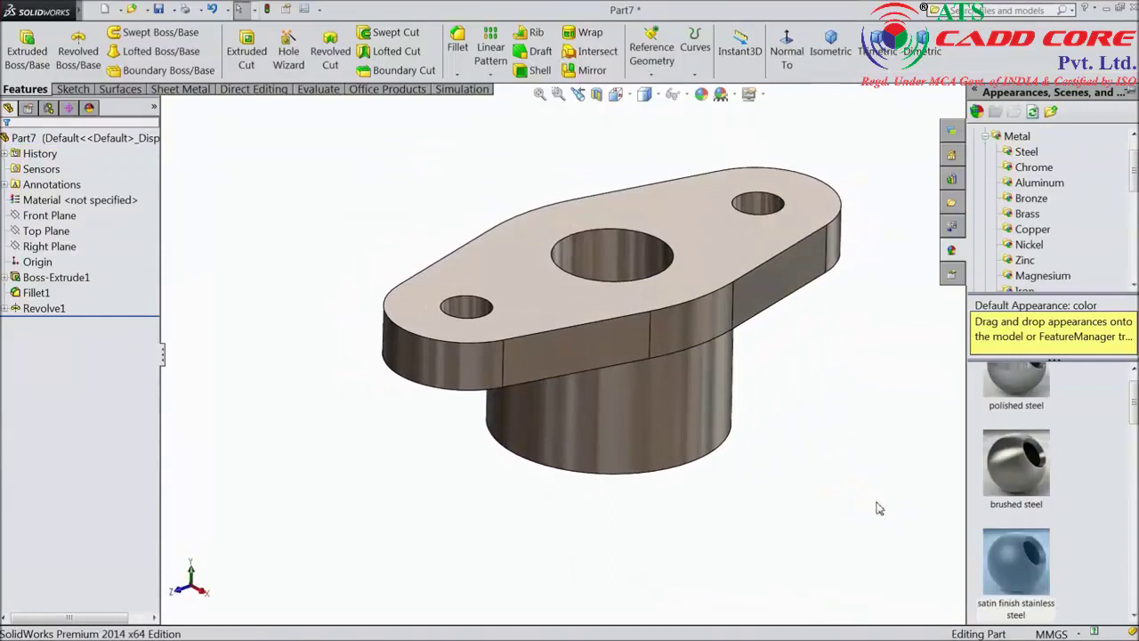
{"action": "scroll", "coordinate": [794, 464], "scroll_direction": "up", "scroll_amount": 2}
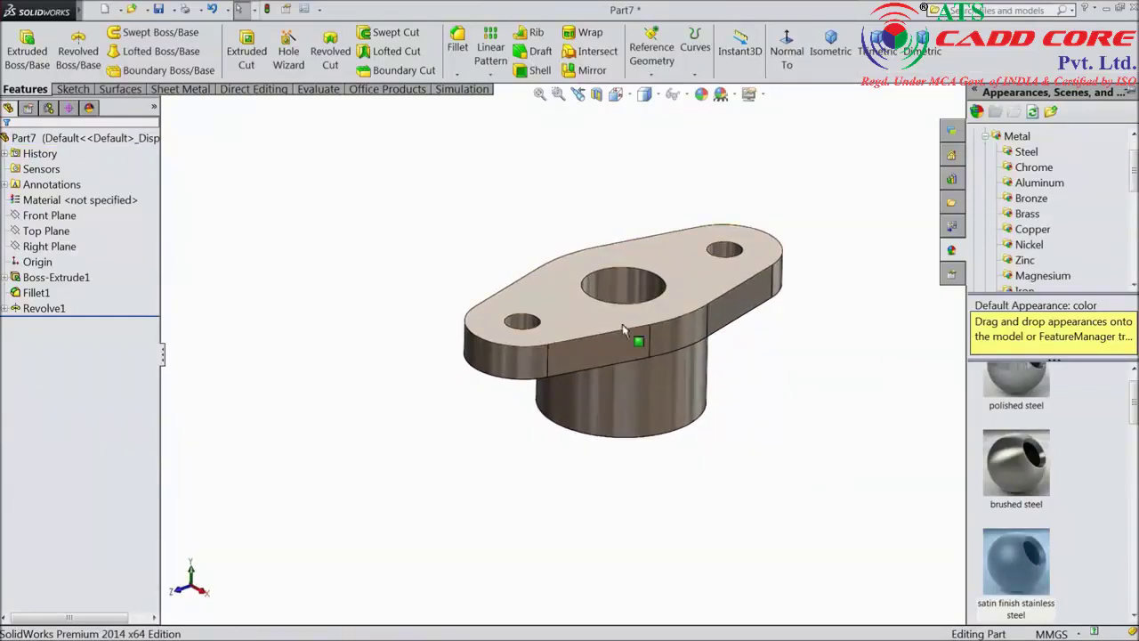
{"action": "middle_click_drag", "start_coordinate": [635, 336], "coordinate": [788, 311]}
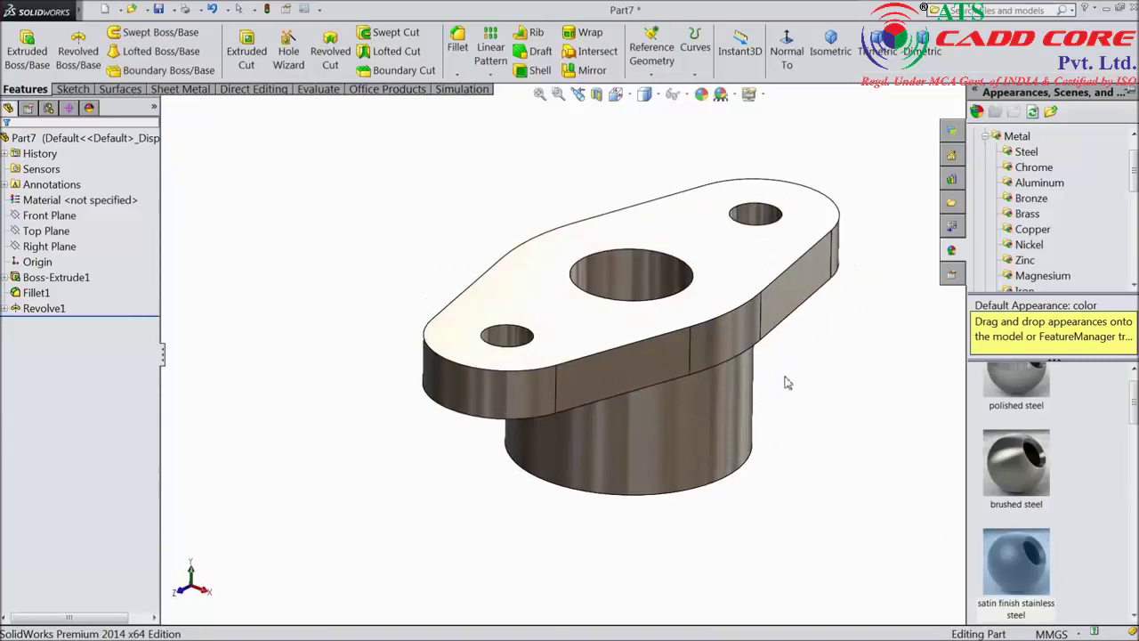
Save the part as gland in the Stop Valve folder.
{"action": "left_click", "coordinate": [158, 9]}
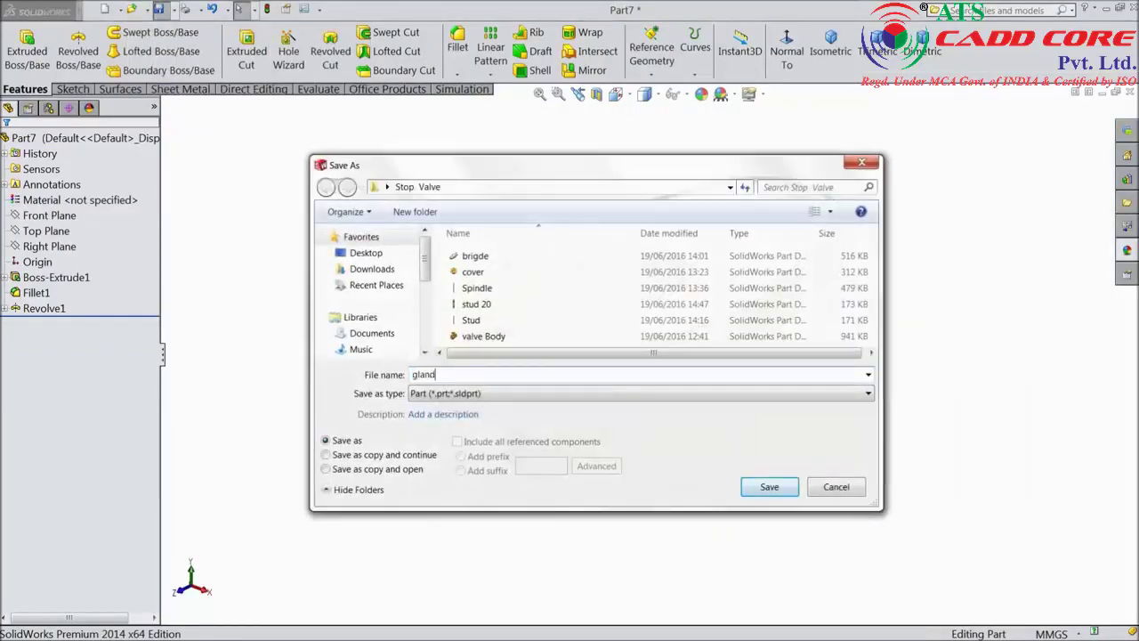
{"action": "left_click", "coordinate": [769, 496]}
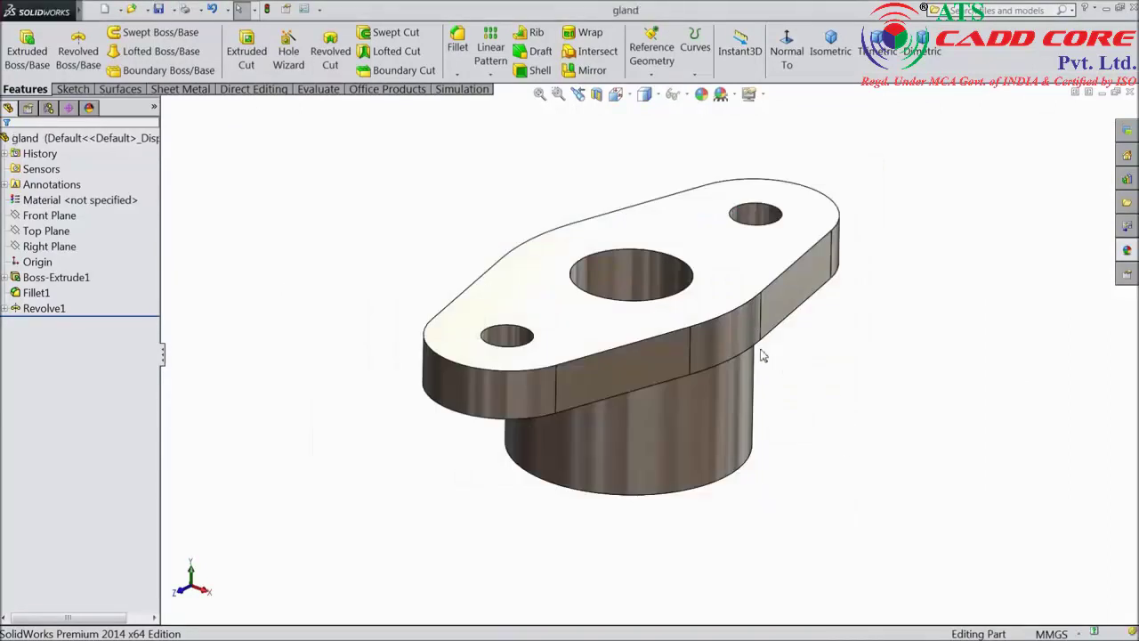
{"action": "mouse_move", "coordinate": [655, 326]}
{"action": "middle_mouse_down"}
{"action": "mouse_move", "coordinate": [851, 432]}
{"action": "mouse_move", "coordinate": [858, 385]}
{"action": "mouse_move", "coordinate": [856, 427]}
{"action": "middle_mouse_up"}
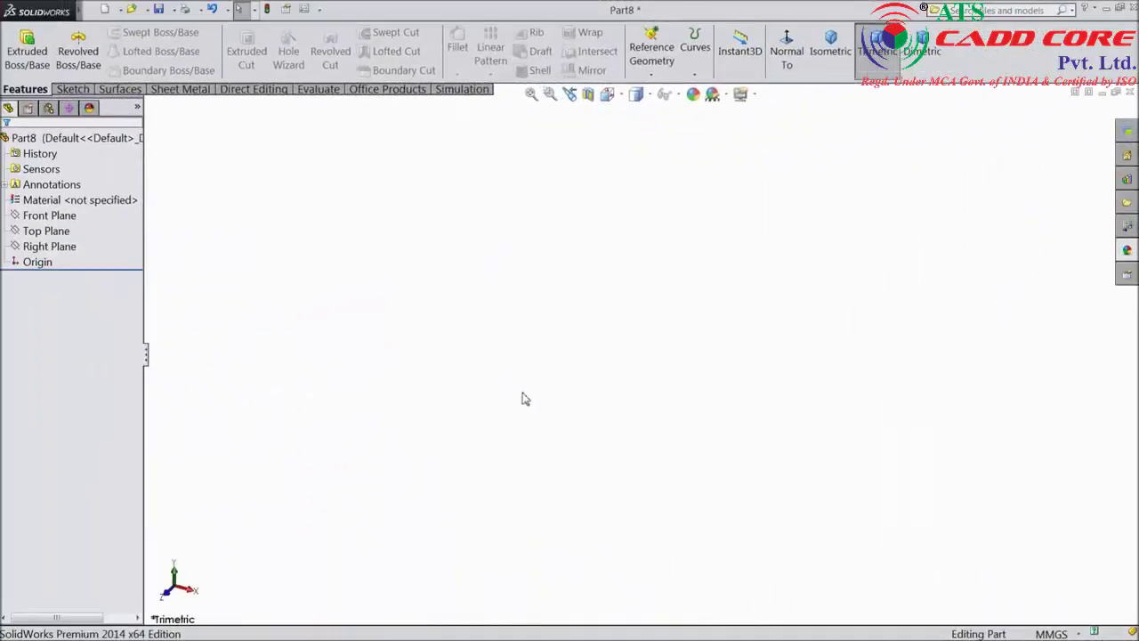
Start a new sketch on the Top Plane.
{"action": "left_click", "coordinate": [50, 246]}
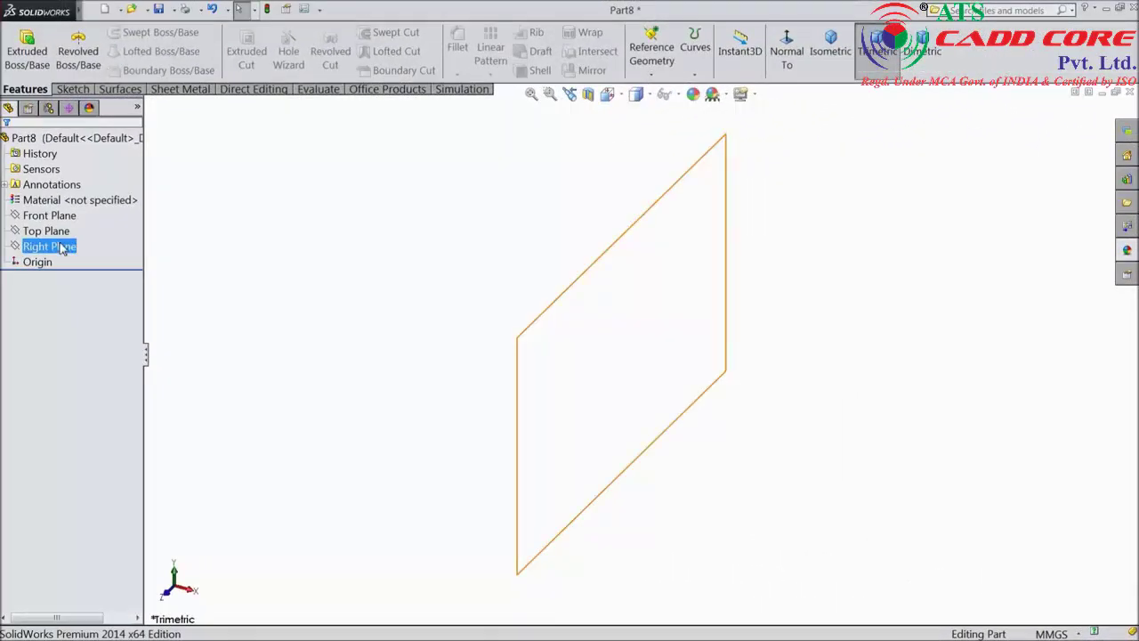
{"action": "left_click", "coordinate": [66, 232], "text": "ctrl"}
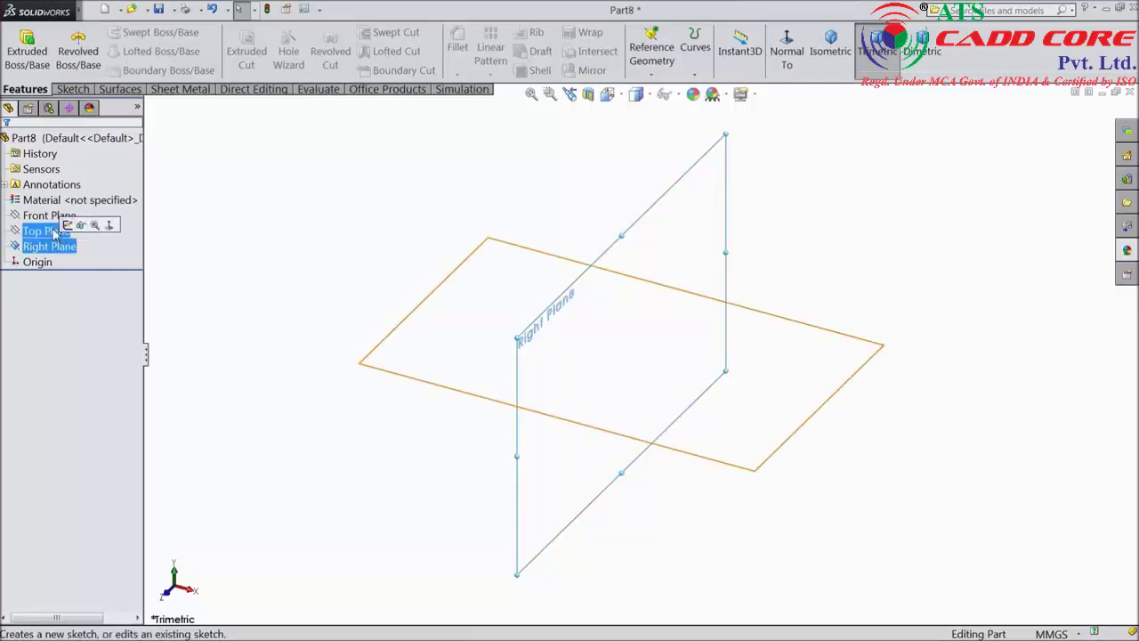
{"action": "left_click", "coordinate": [53, 233]}
{"action": "left_click", "coordinate": [67, 222]}
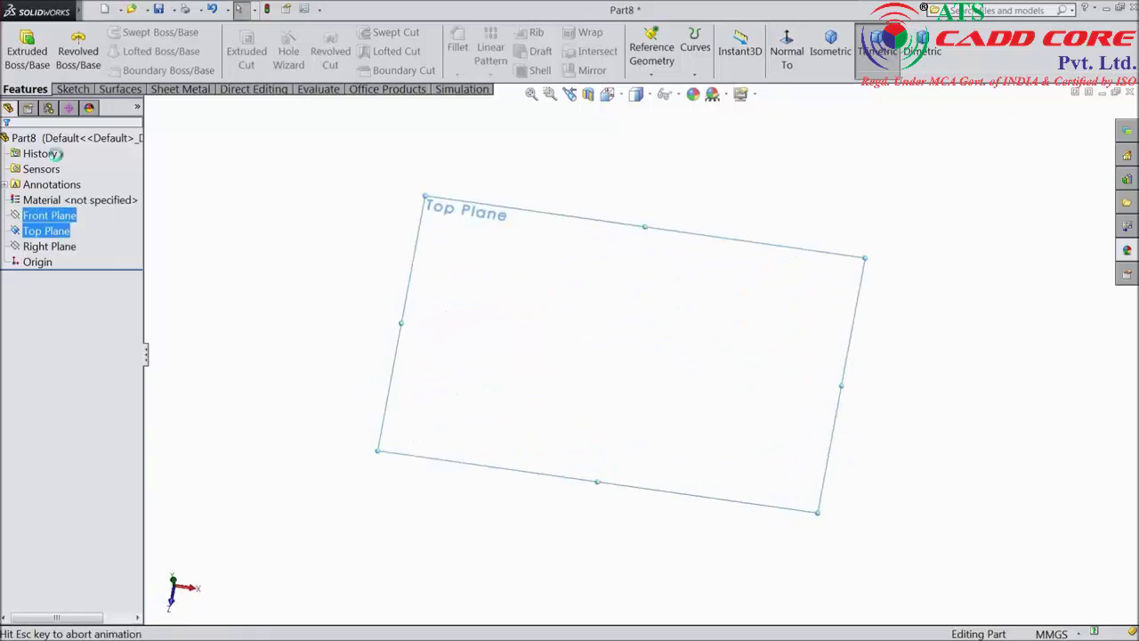
{"action": "left_click", "coordinate": [63, 89]}
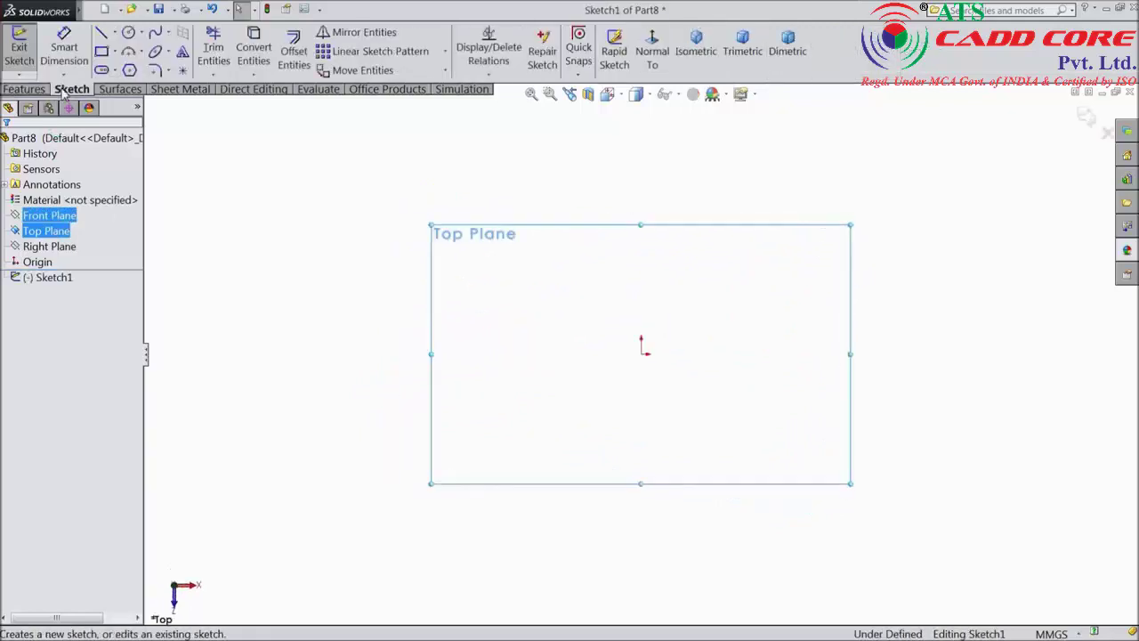
Draw a horizontal construction centerline across the origin.
{"action": "left_click", "coordinate": [116, 33]}
{"action": "left_click", "coordinate": [104, 71]}
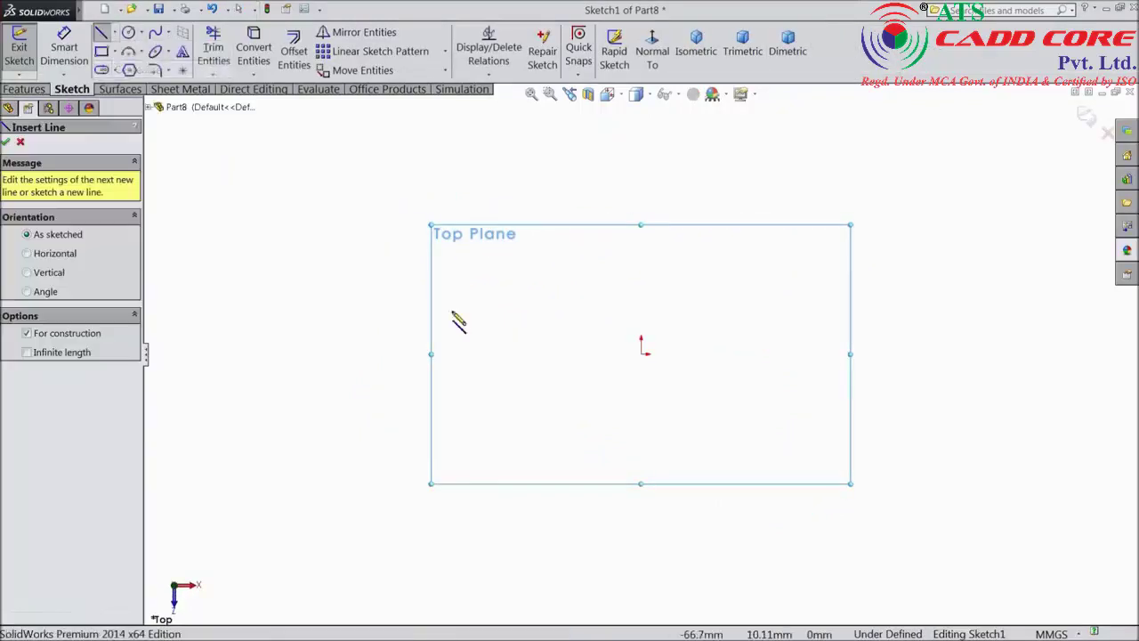
{"action": "left_click", "coordinate": [492, 354]}
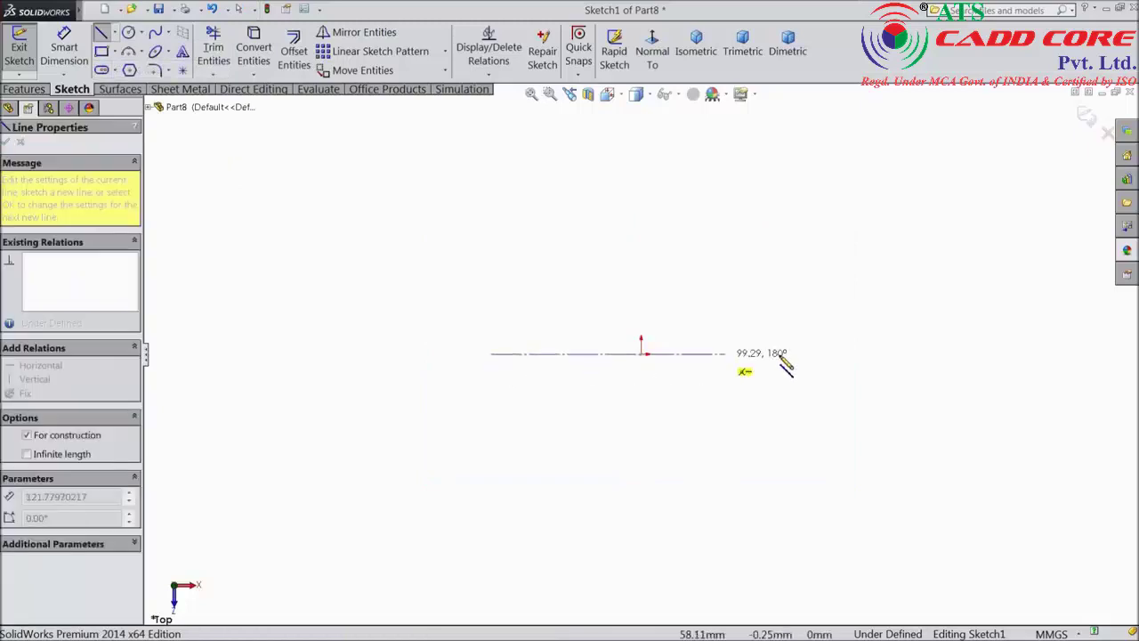
{"action": "left_click", "coordinate": [876, 354]}
{"action": "right_click", "coordinate": [878, 355]}
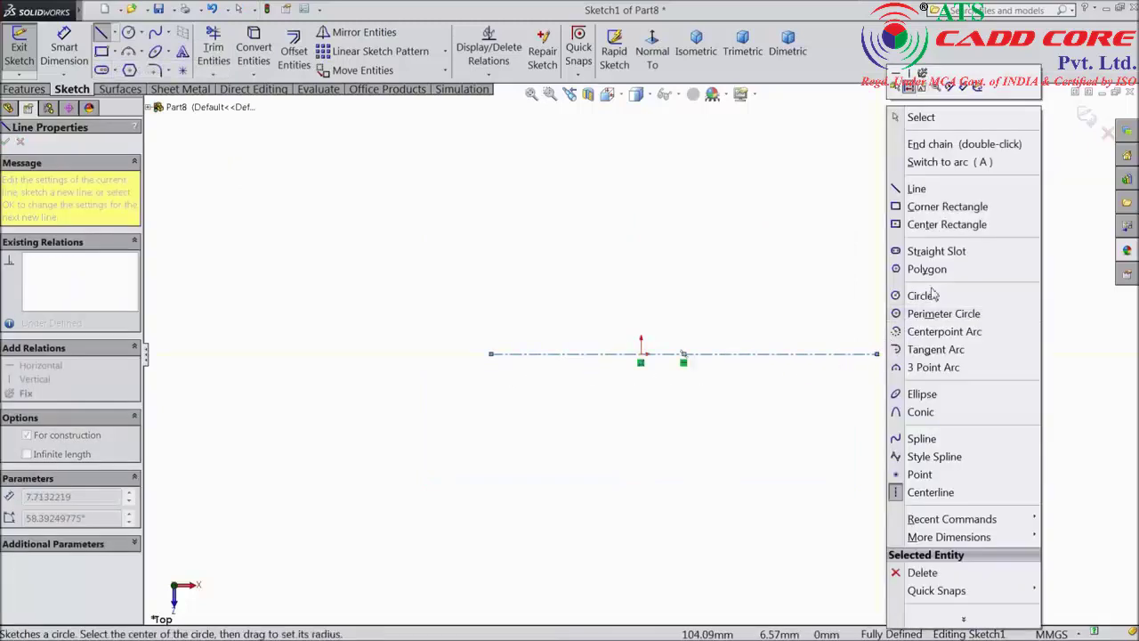
{"action": "left_click", "coordinate": [929, 117]}
Draw a long vertical line through the origin.
{"action": "left_click", "coordinate": [102, 34]}
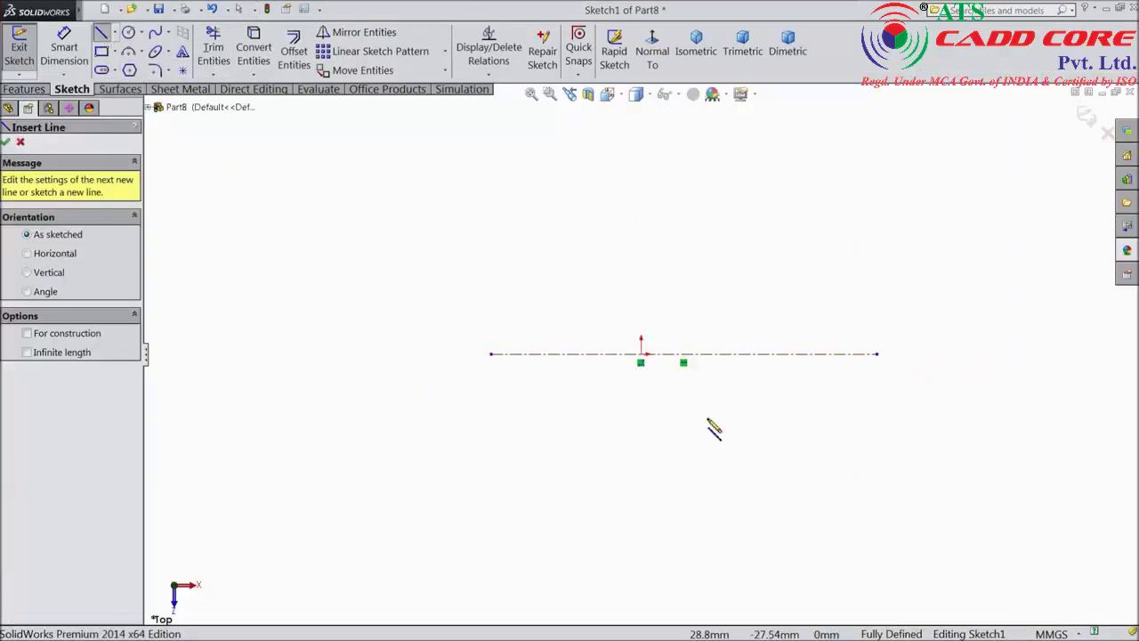
{"action": "left_click", "coordinate": [641, 425]}
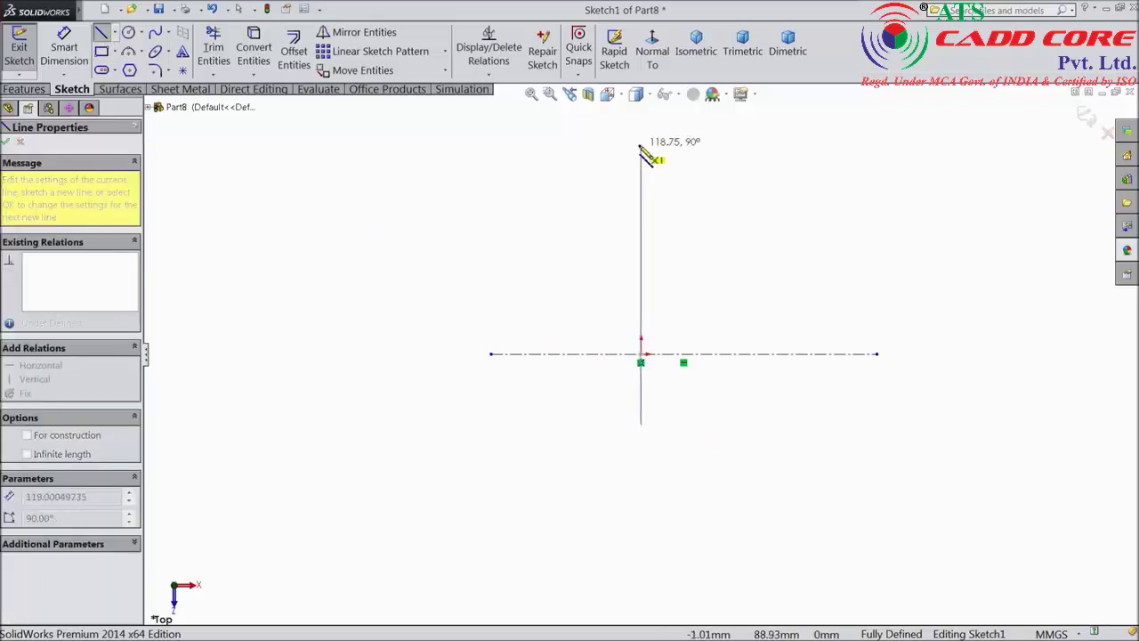
{"action": "left_click", "coordinate": [641, 143]}
{"action": "right_click", "coordinate": [662, 146]}
{"action": "left_click", "coordinate": [692, 121]}
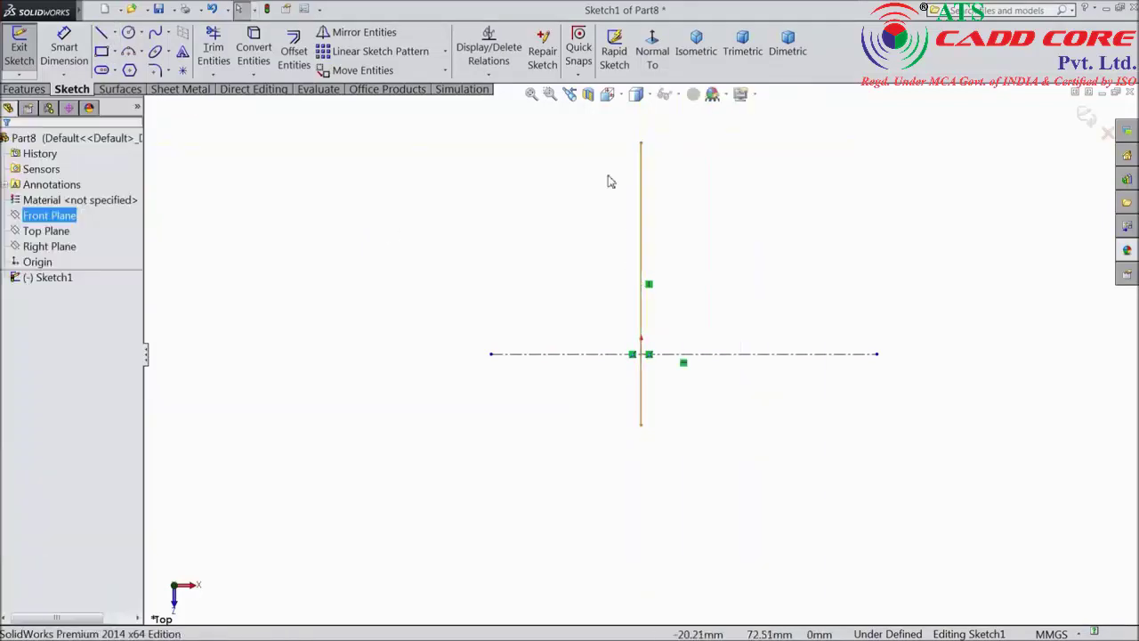
Draw a rectangle starting on the vertical line, to its right.
{"action": "left_click", "coordinate": [102, 52]}
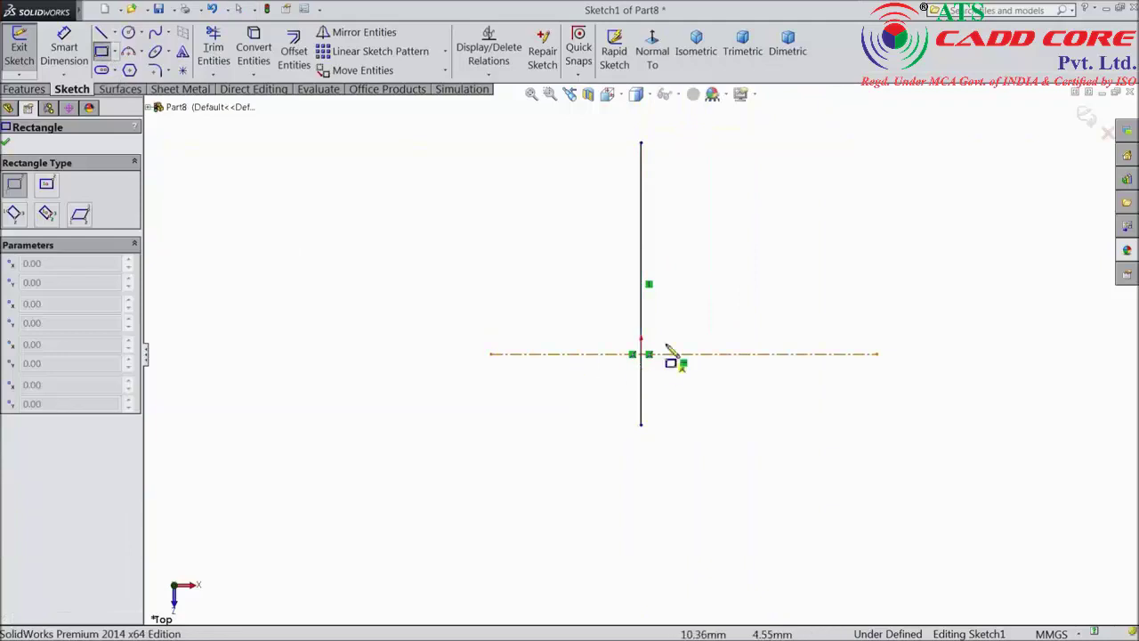
{"action": "left_click", "coordinate": [641, 307]}
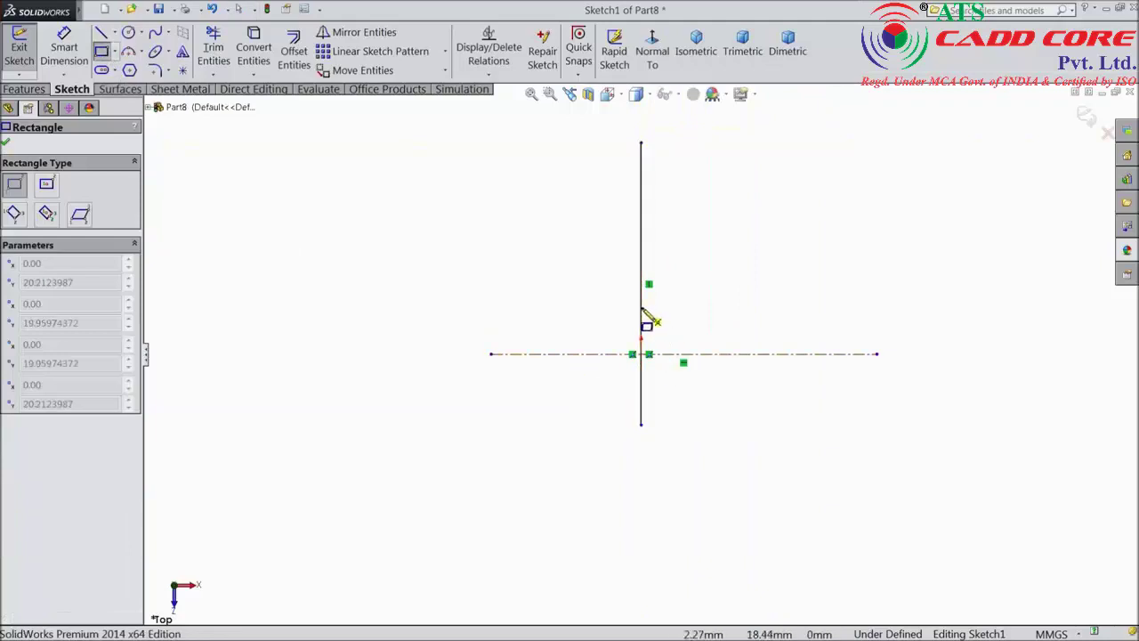
{"action": "left_click", "coordinate": [725, 410]}
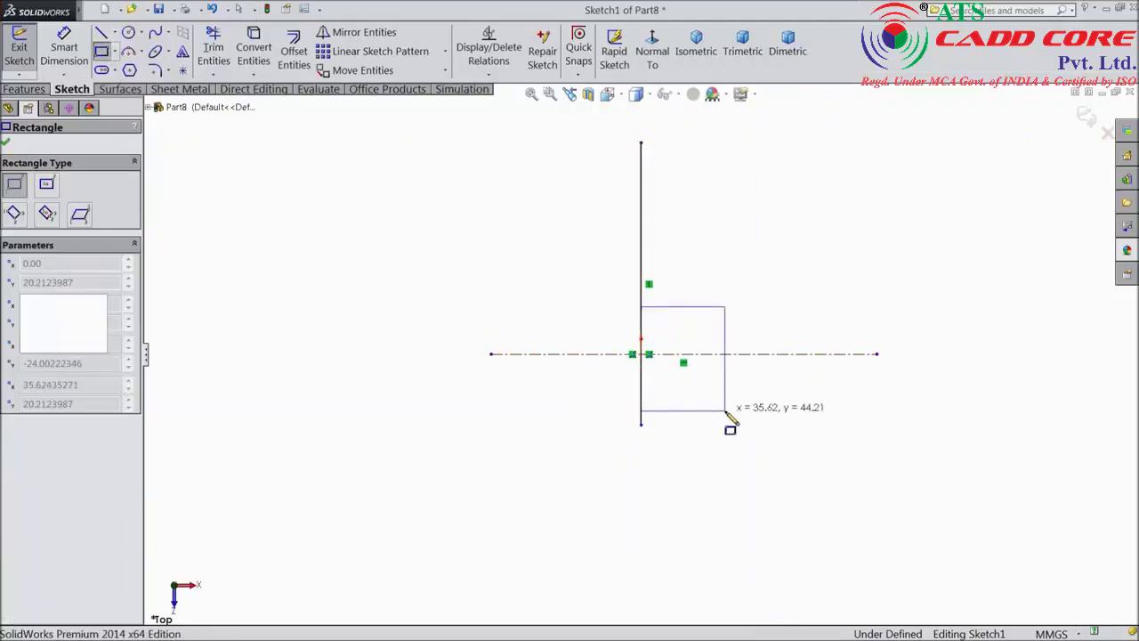
{"action": "left_click", "coordinate": [8, 144]}
{"action": "scroll", "coordinate": [874, 394], "scroll_direction": "down", "scroll_amount": 3}
Add a Midpoint relation centring the vertical line on the origin.
{"action": "left_click", "coordinate": [459, 363]}
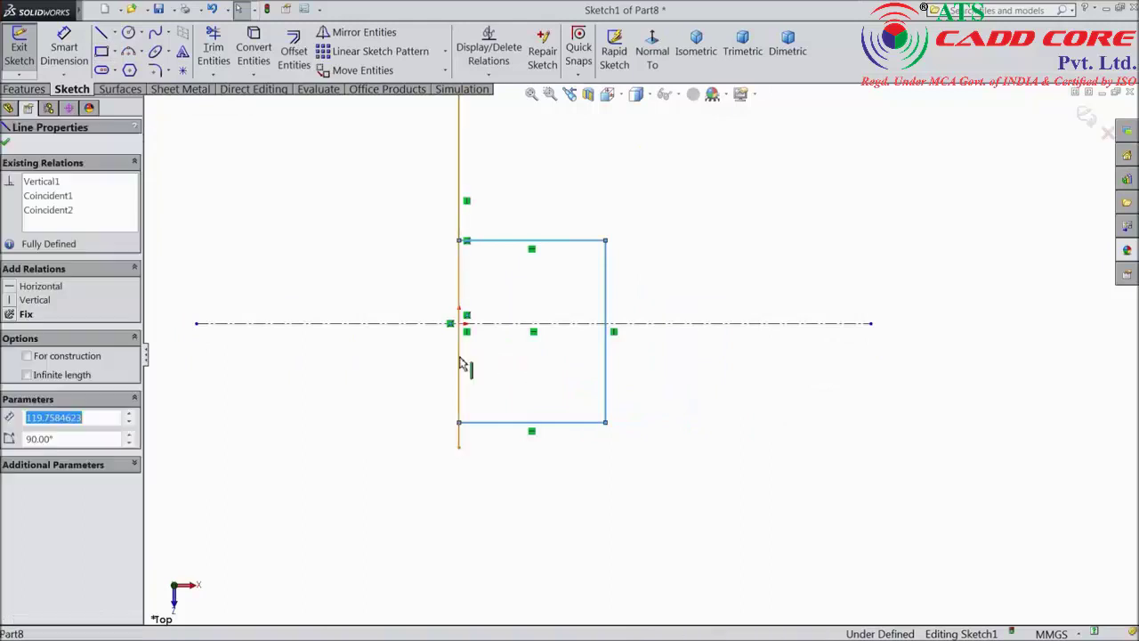
{"action": "left_click", "coordinate": [461, 325], "text": "ctrl"}
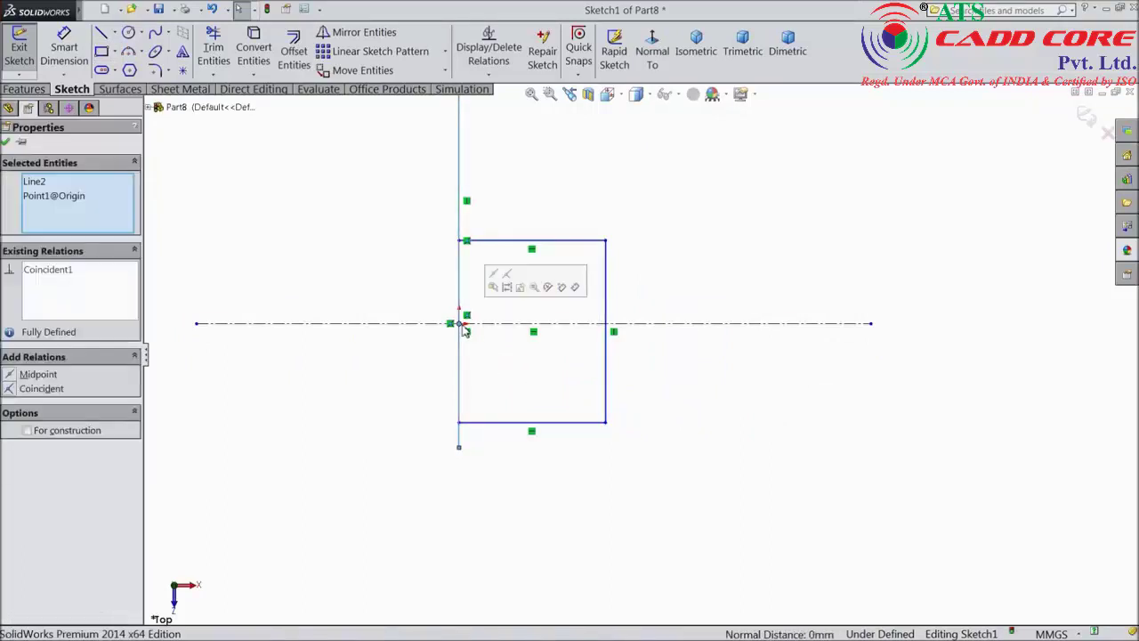
{"action": "left_click", "coordinate": [499, 282]}
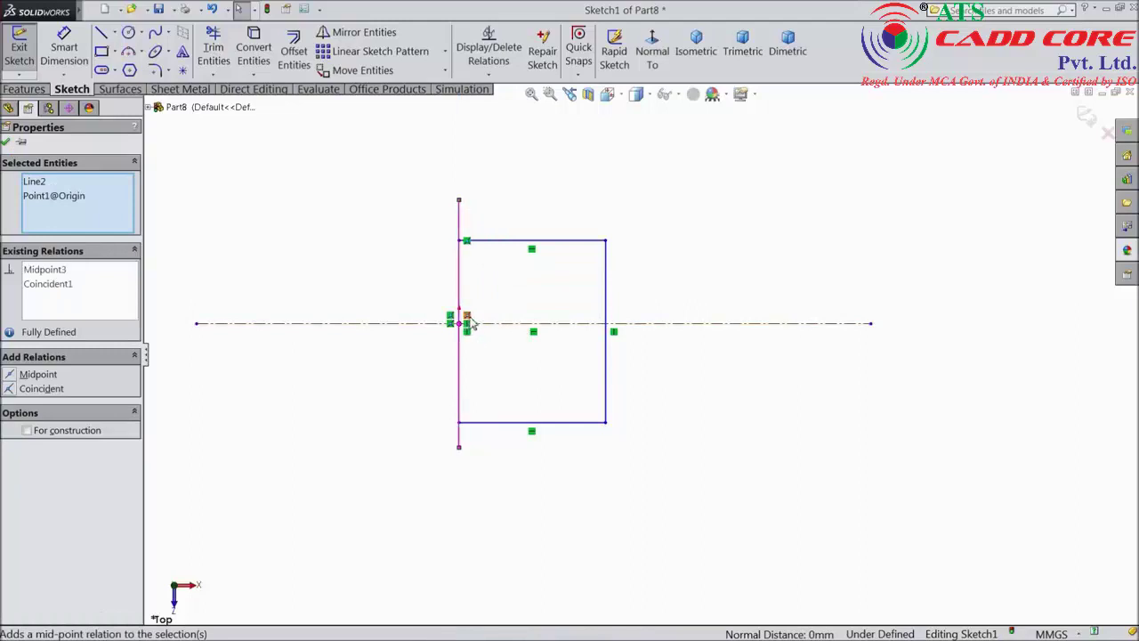
Dimension the rectangle's right edge to 30 mm.
{"action": "left_click", "coordinate": [64, 49]}
{"action": "left_click", "coordinate": [608, 355]}
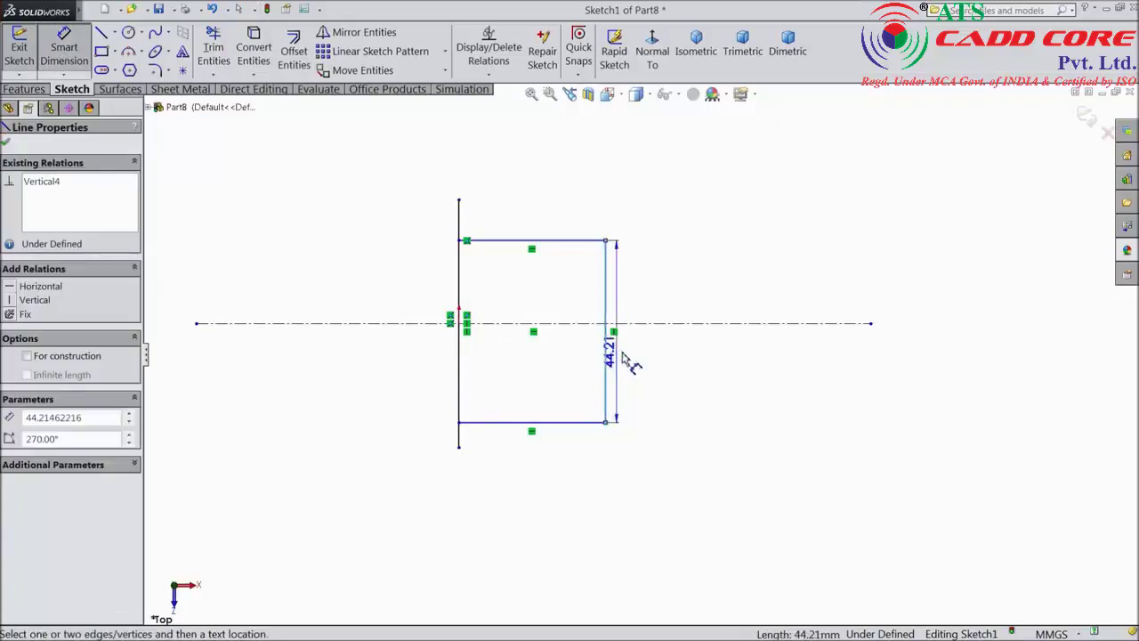
{"action": "left_click", "coordinate": [653, 358]}
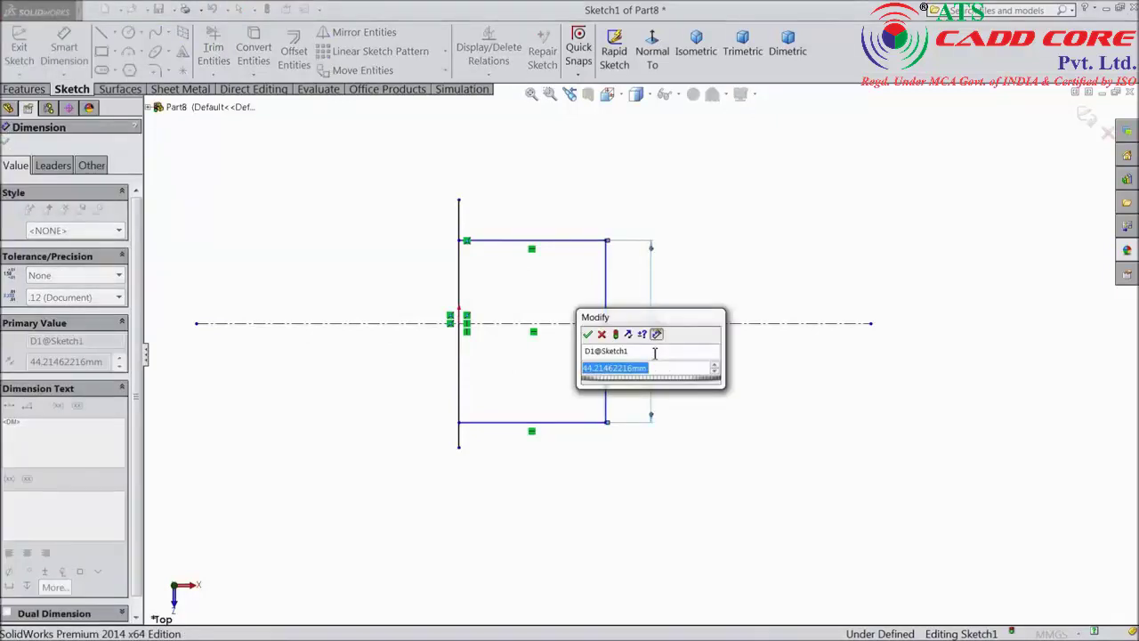
{"action": "type", "text": "30"}
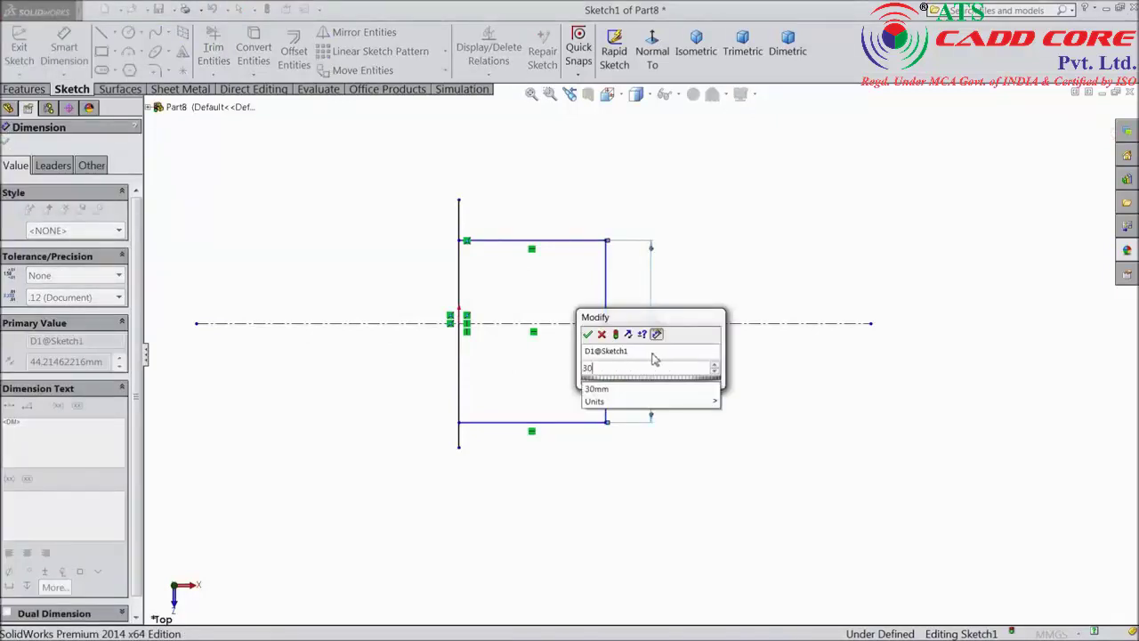
{"action": "left_click", "coordinate": [588, 335]}
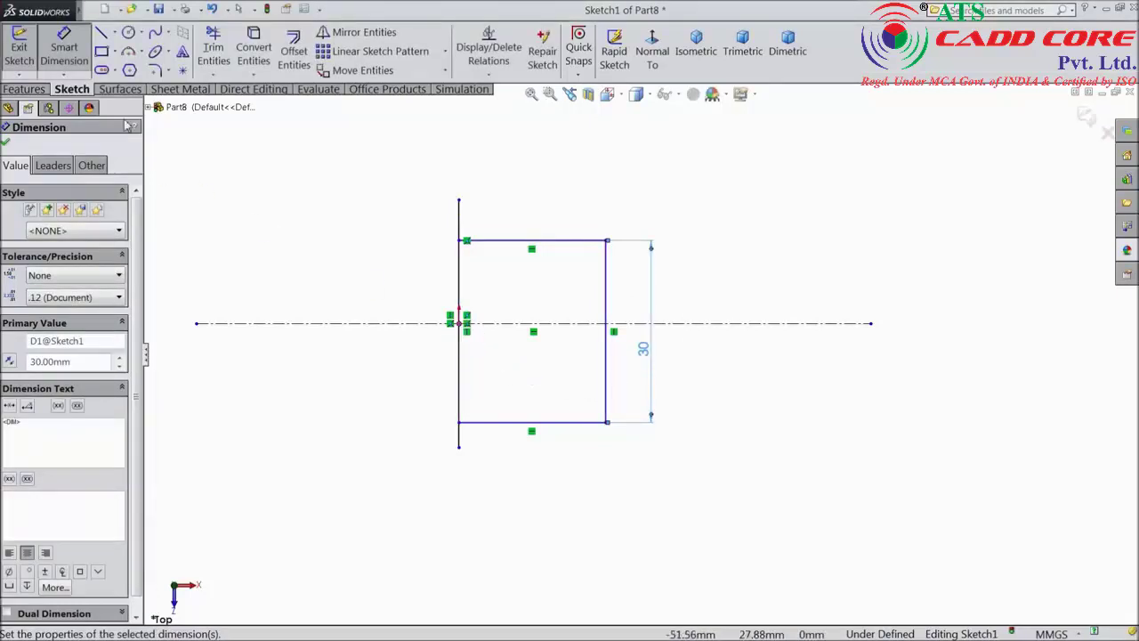
{"action": "left_click", "coordinate": [129, 33]}
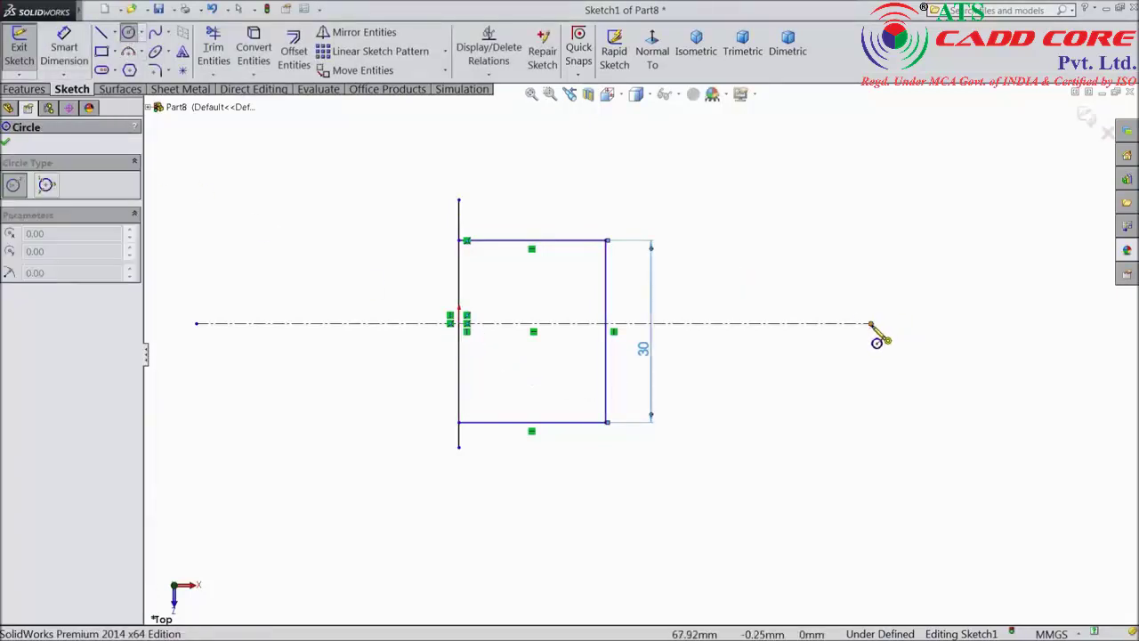
Draw a circle at the centerline's right end with a 26 mm diameter.
{"action": "left_click", "coordinate": [872, 323]}
{"action": "left_click", "coordinate": [880, 268]}
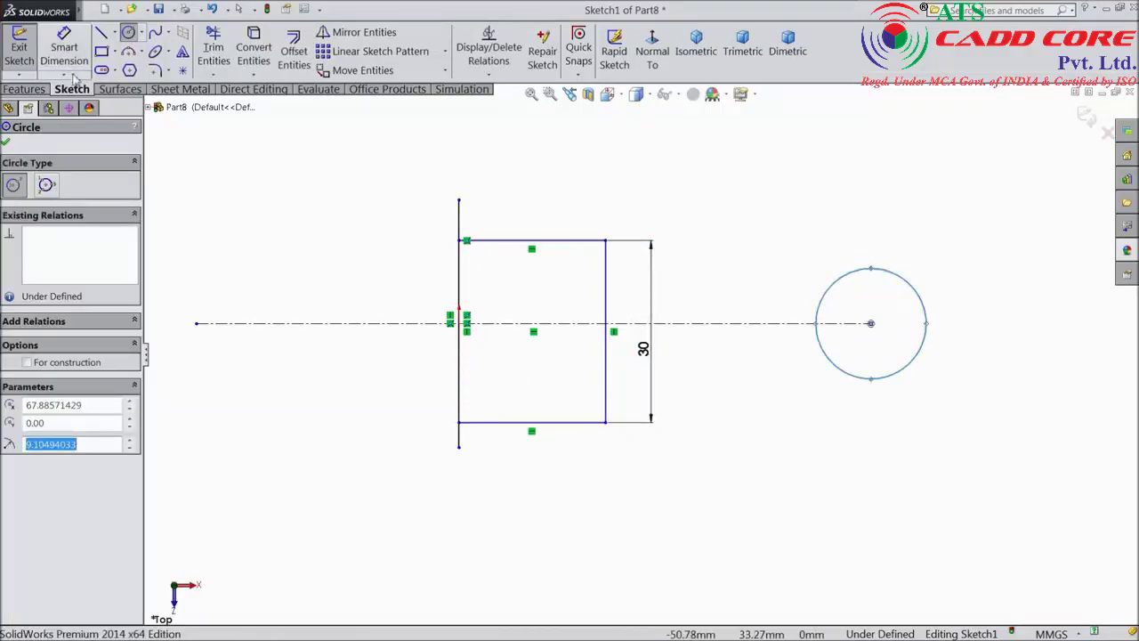
{"action": "left_click", "coordinate": [65, 52]}
{"action": "left_click", "coordinate": [925, 349]}
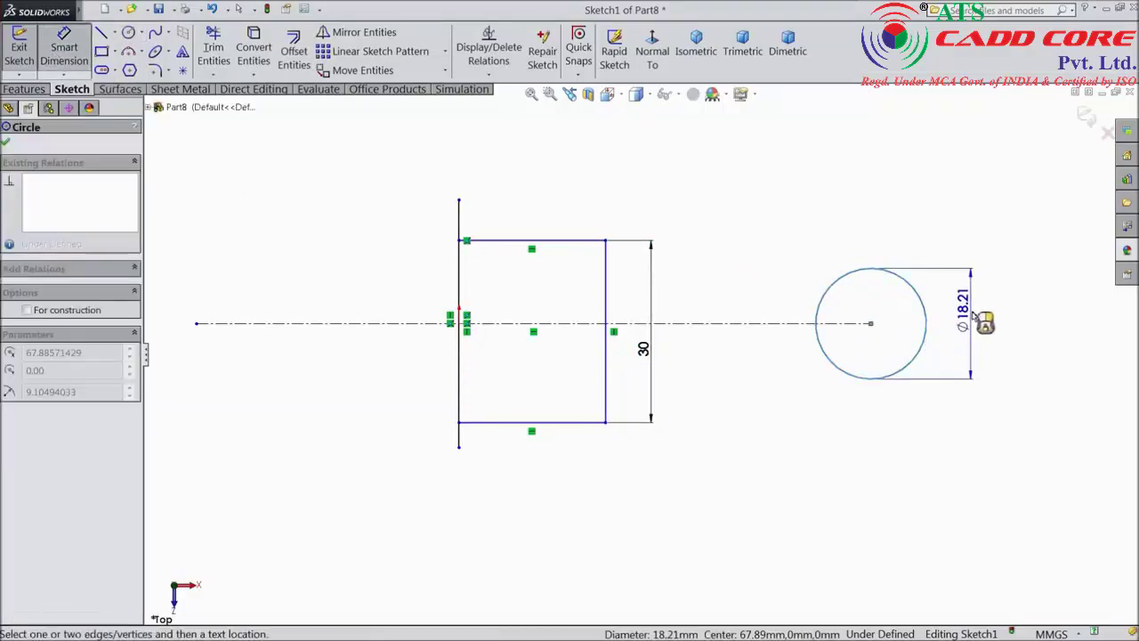
{"action": "left_click", "coordinate": [986, 326]}
{"action": "type", "text": "26"}
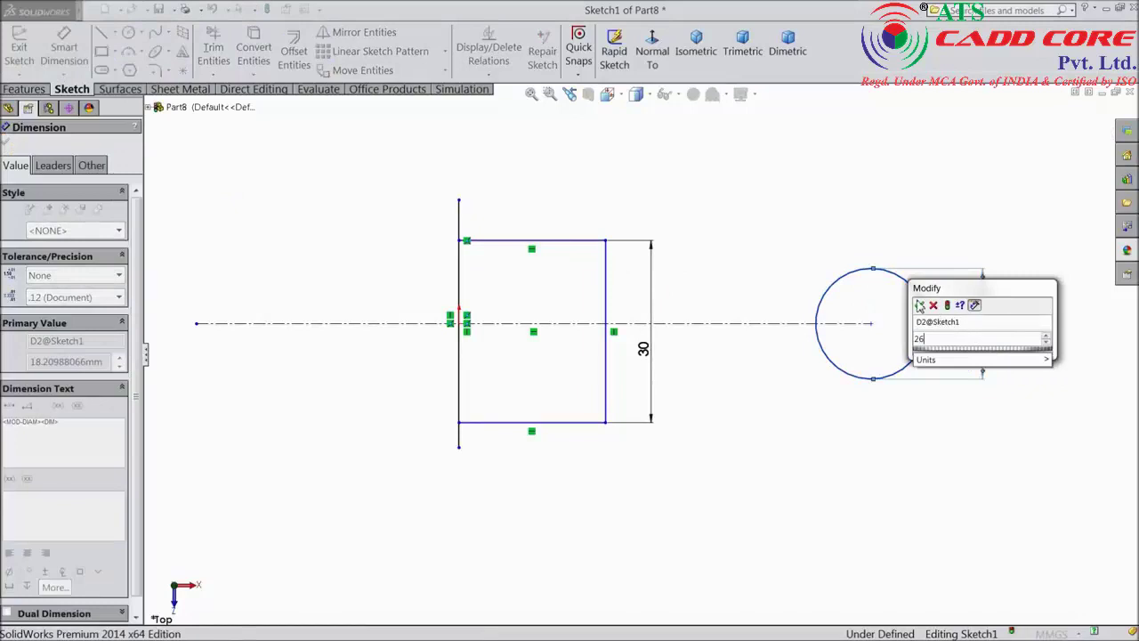
{"action": "left_click", "coordinate": [919, 305]}
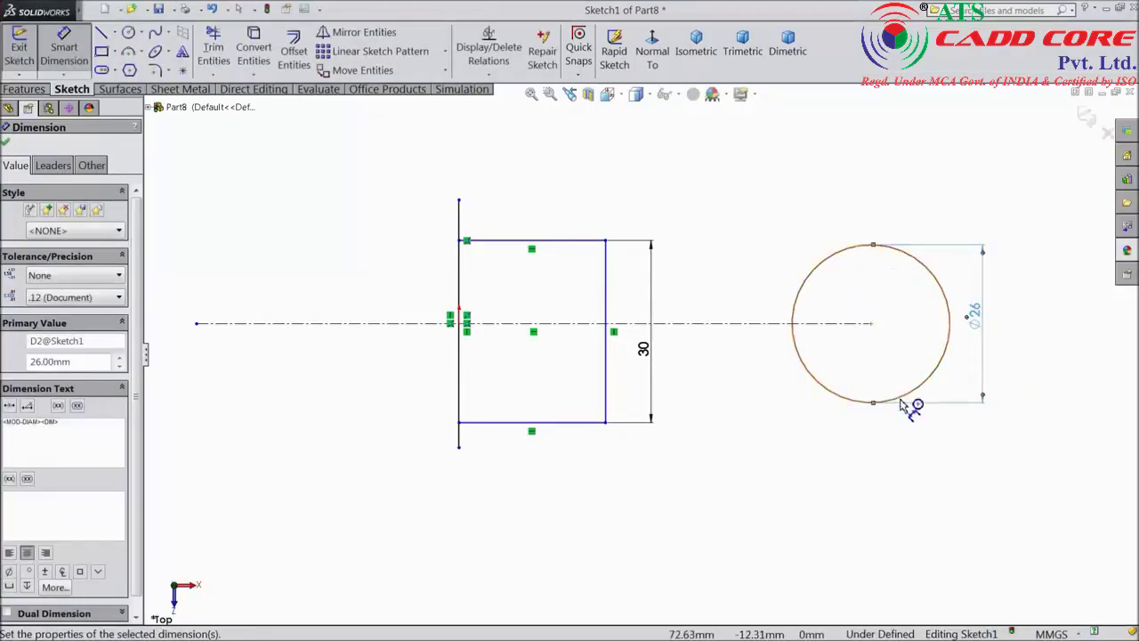
Dimension the circle's centre 125 mm from the vertical line.
{"action": "left_click", "coordinate": [901, 398]}
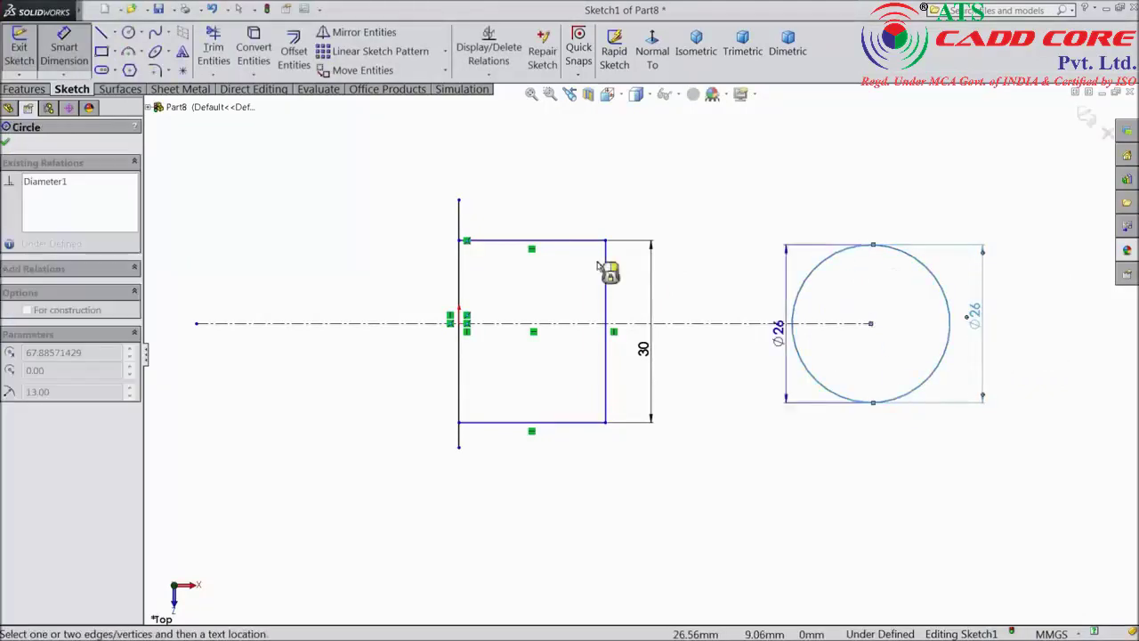
{"action": "left_click", "coordinate": [458, 219]}
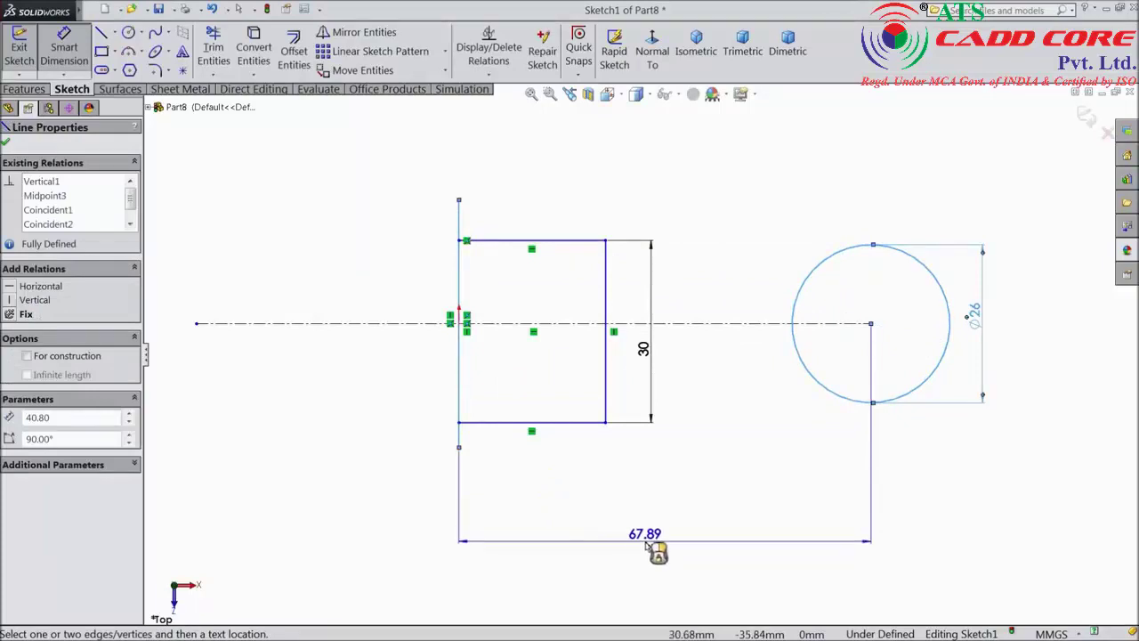
{"action": "left_click", "coordinate": [651, 544]}
{"action": "type", "text": "125"}
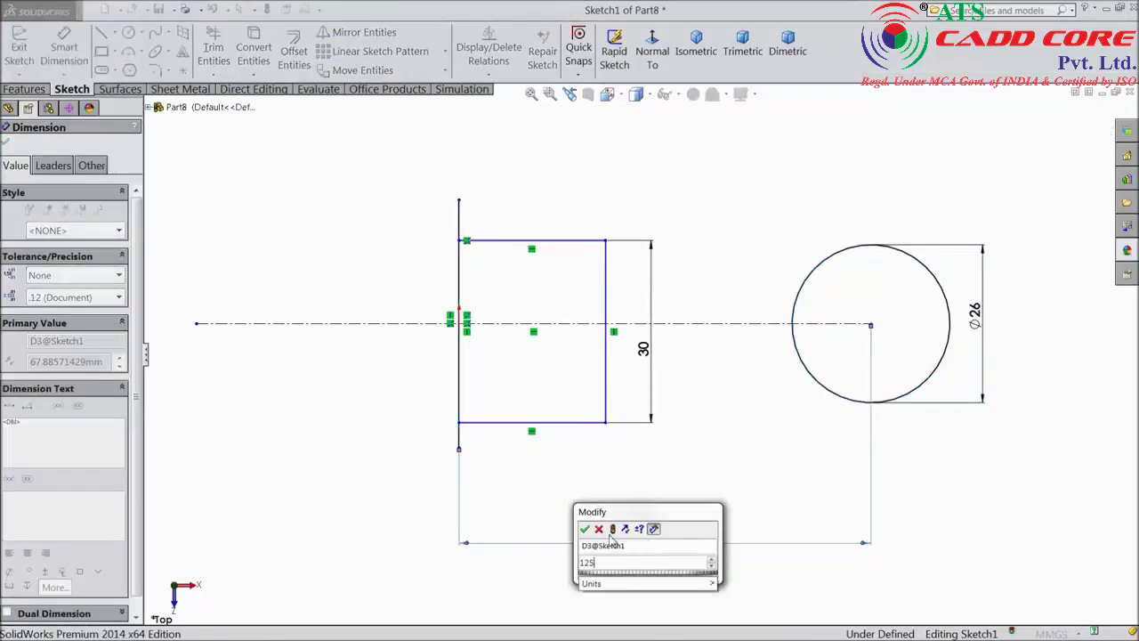
{"action": "left_click", "coordinate": [586, 530]}
{"action": "scroll", "coordinate": [650, 481], "scroll_direction": "up", "scroll_amount": 3}
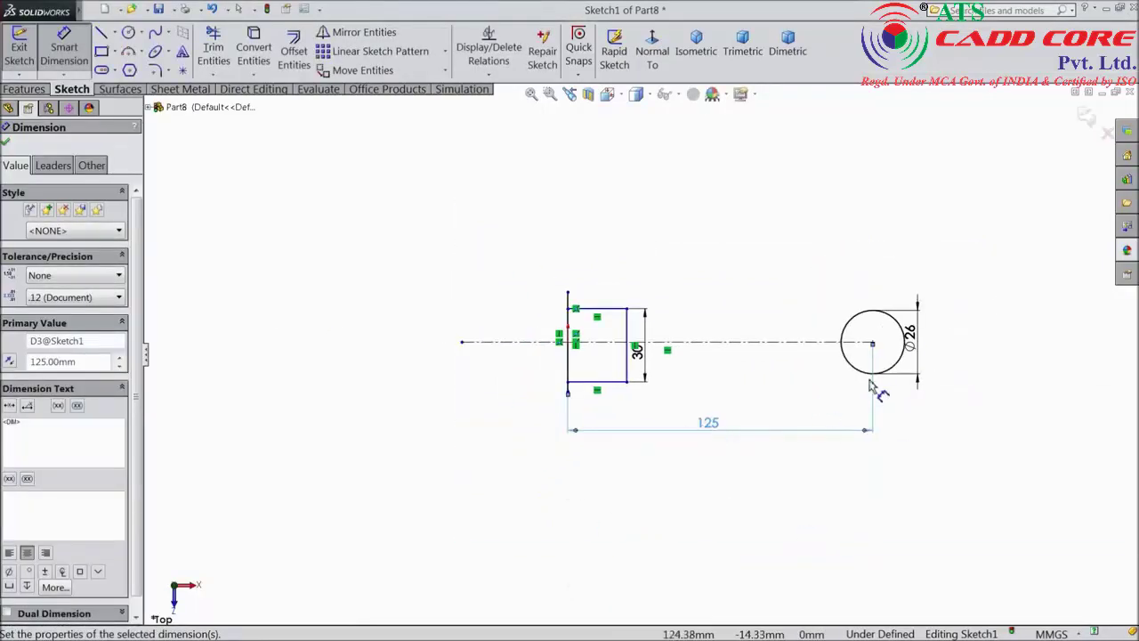
{"action": "scroll", "coordinate": [877, 378], "scroll_direction": "down", "scroll_amount": 2}
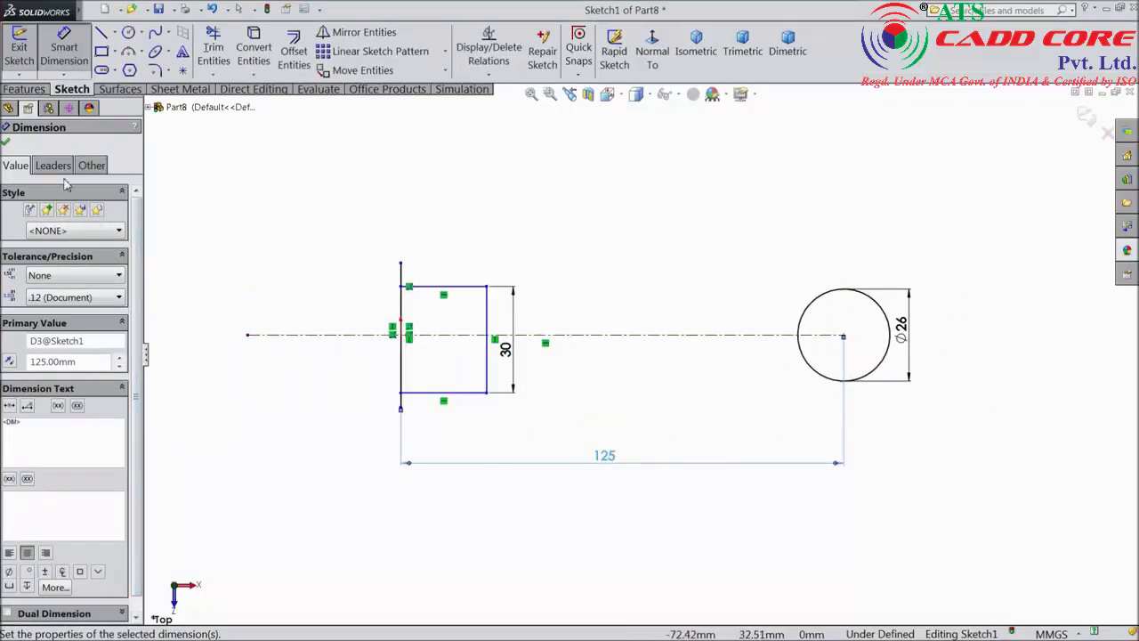
{"action": "left_click", "coordinate": [6, 142]}
{"action": "scroll", "coordinate": [428, 342], "scroll_direction": "down", "scroll_amount": 3}
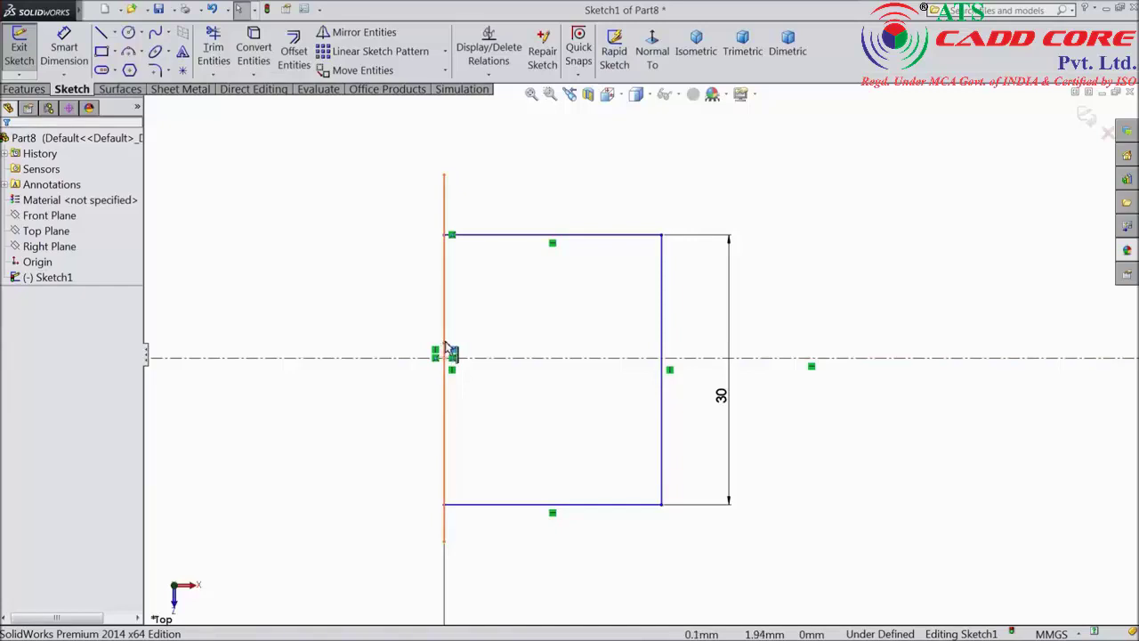
Convert the long vertical line to construction geometry.
{"action": "left_click", "coordinate": [445, 336]}
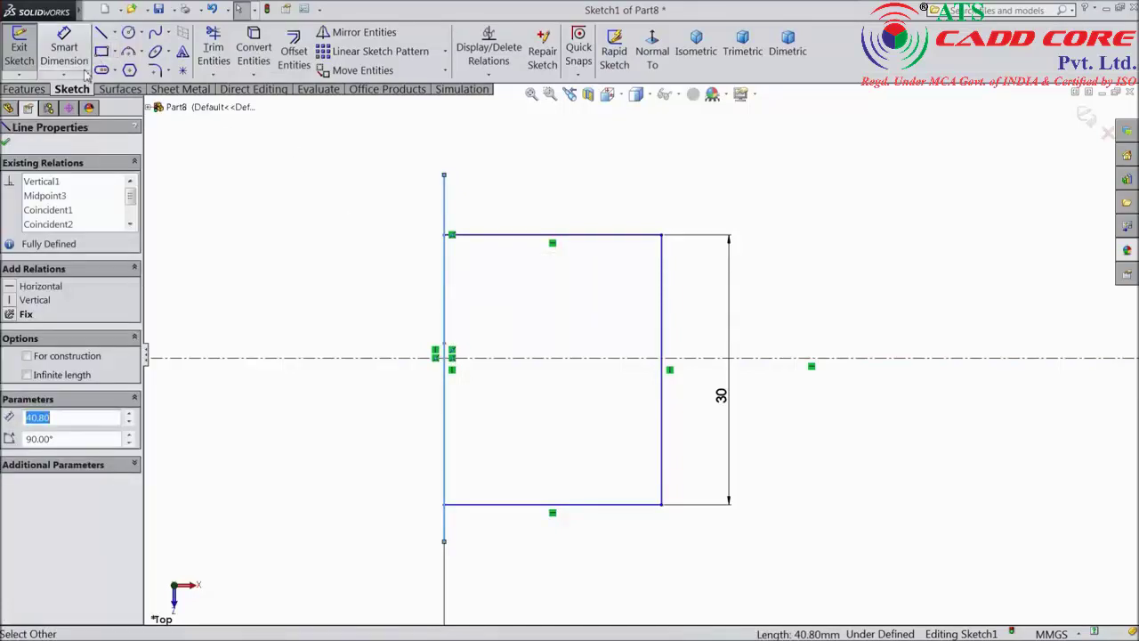
{"action": "left_click", "coordinate": [27, 356]}
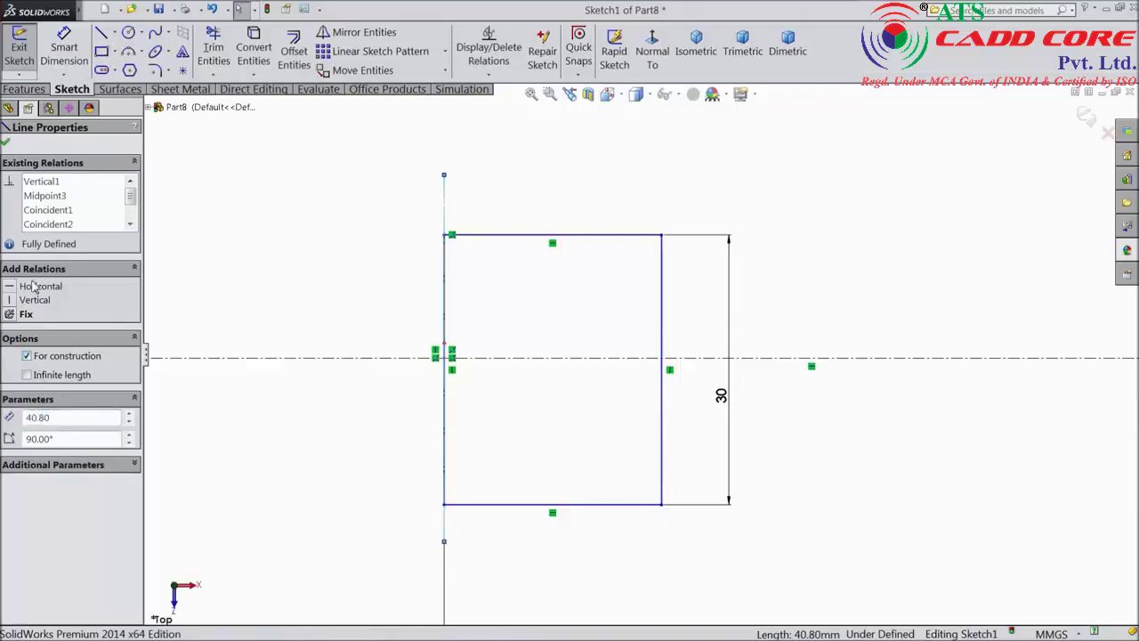
{"action": "left_click", "coordinate": [6, 143]}
{"action": "left_click", "coordinate": [392, 351]}
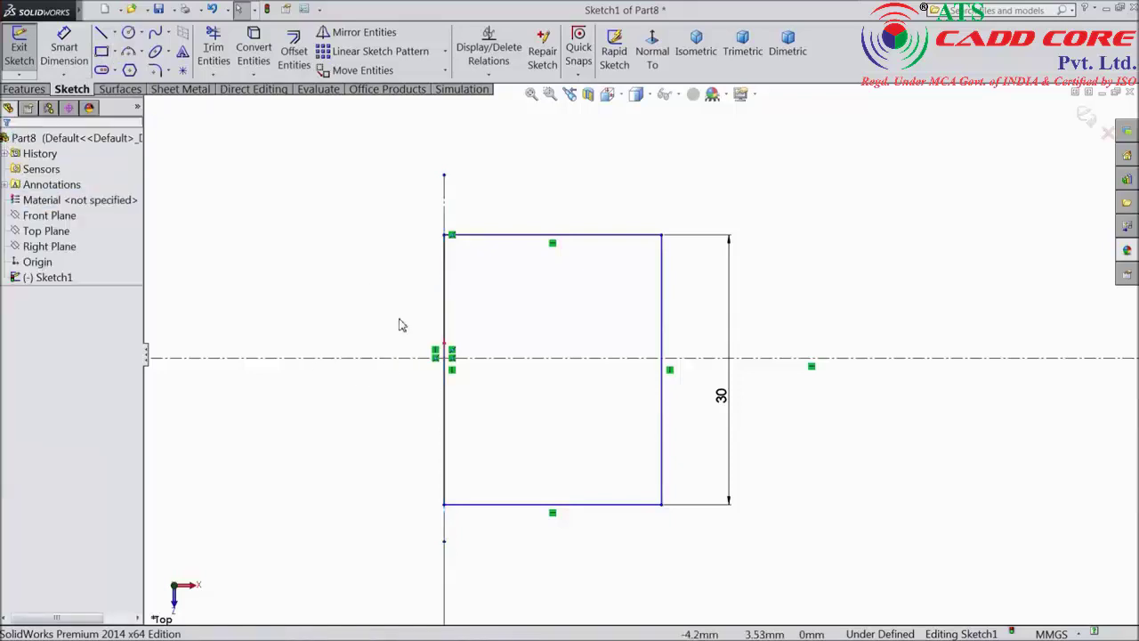
Add a Midpoint relation centring the rectangle's left edge on the origin.
{"action": "left_click", "coordinate": [446, 380]}
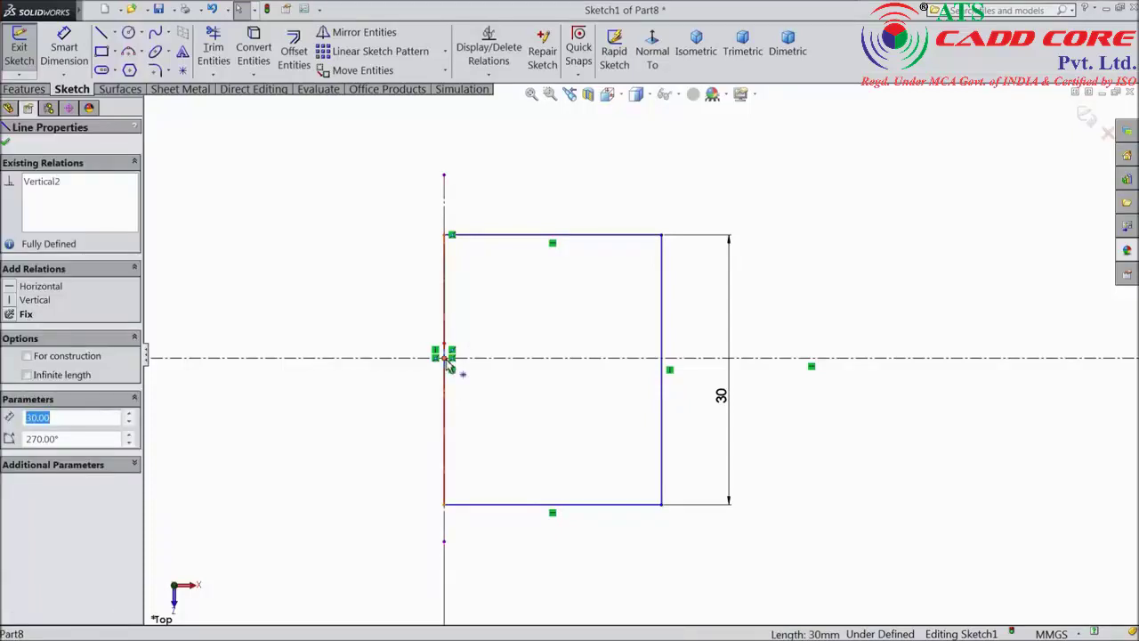
{"action": "left_click", "coordinate": [447, 359], "text": "ctrl"}
{"action": "left_click", "coordinate": [479, 311]}
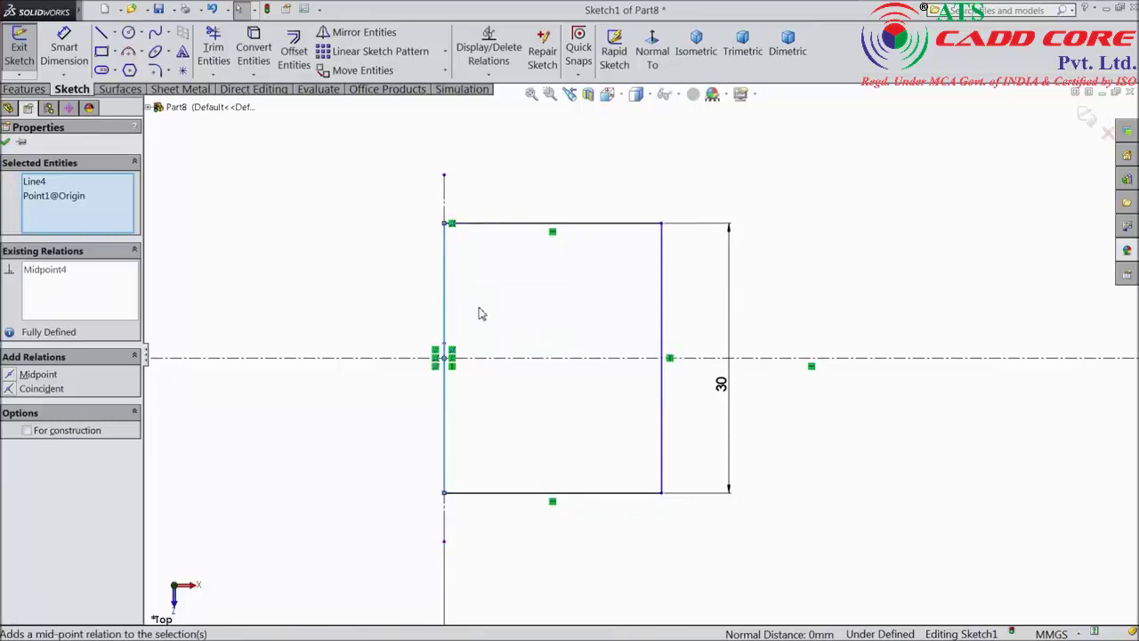
{"action": "left_click", "coordinate": [5, 143]}
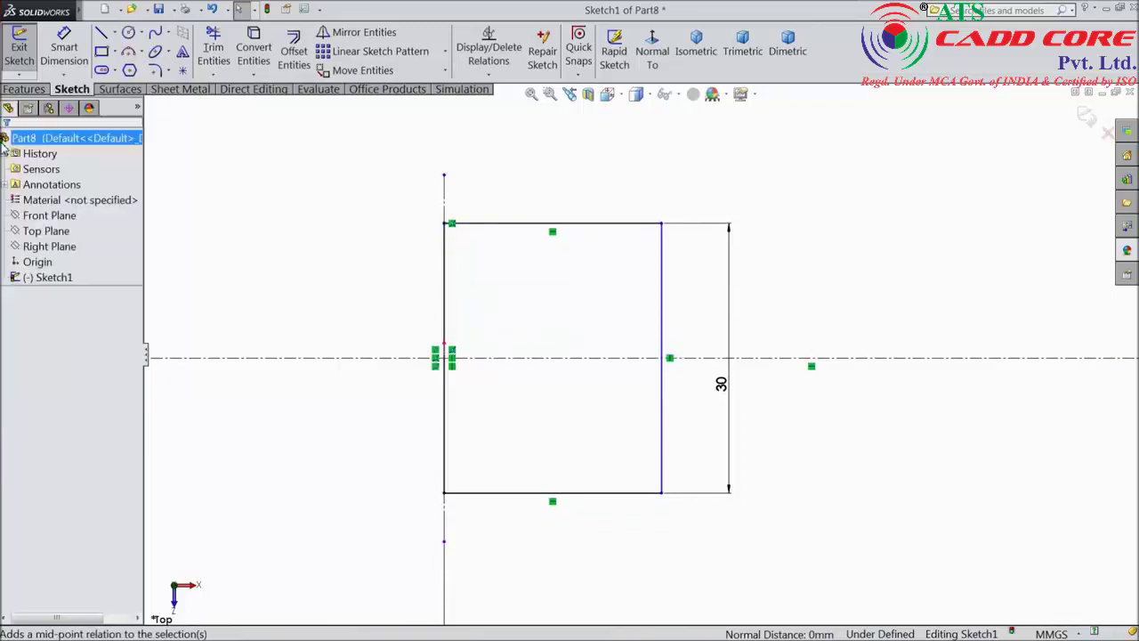
{"action": "key", "text": "f"}
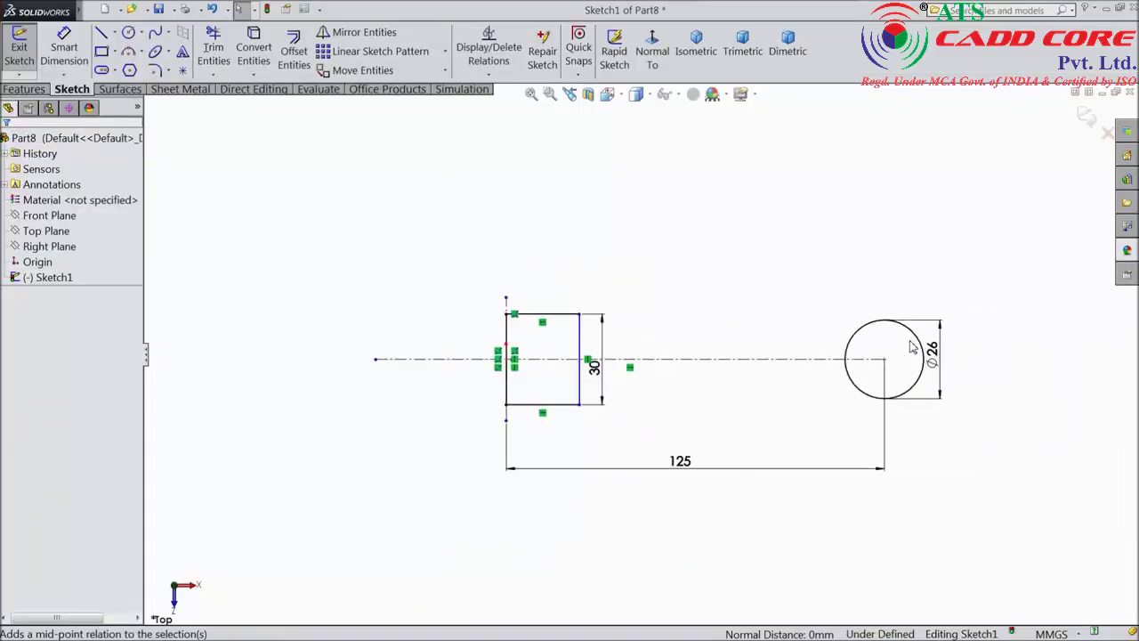
Dimension the rectangle's top edge to a 25 mm width.
{"action": "left_click", "coordinate": [66, 51]}
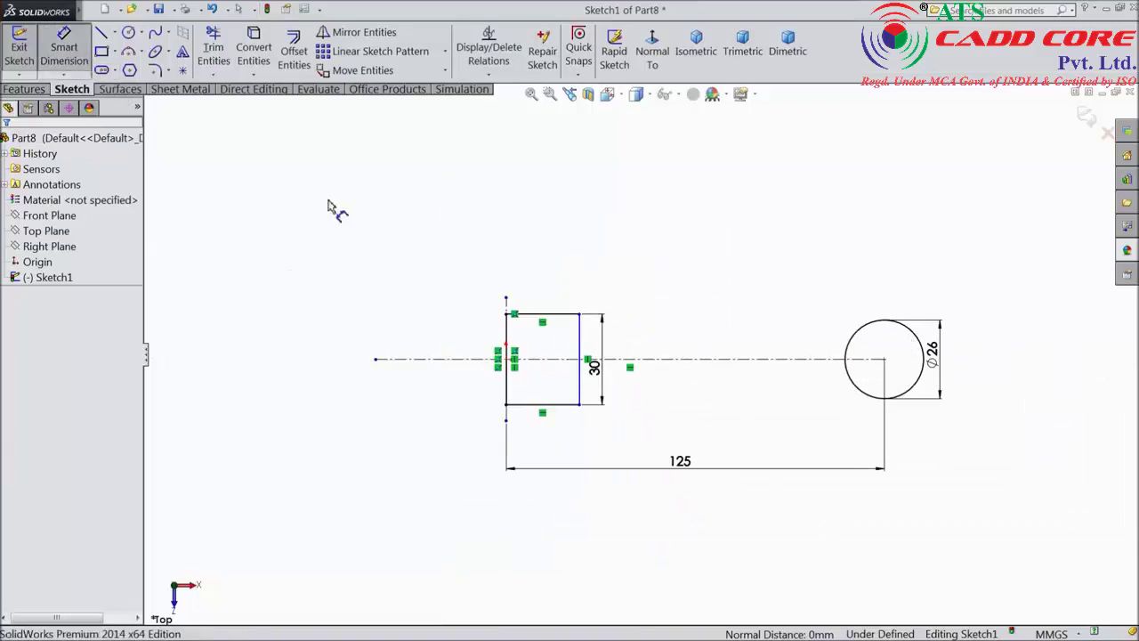
{"action": "left_click", "coordinate": [560, 321]}
{"action": "left_click", "coordinate": [539, 290]}
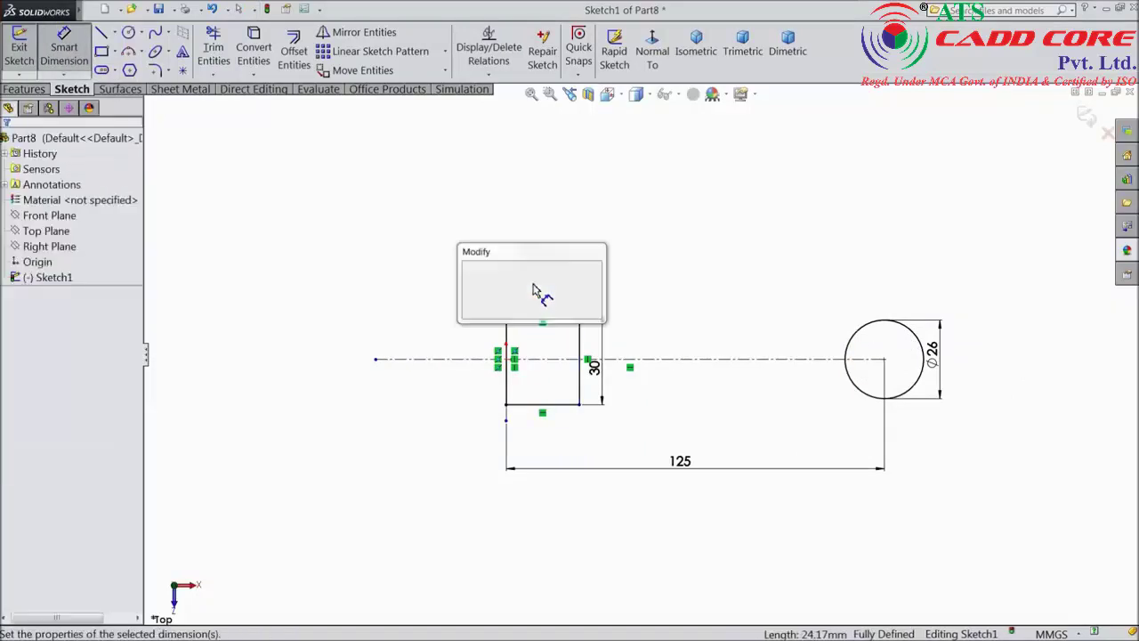
{"action": "type", "text": "25"}
{"action": "left_click", "coordinate": [469, 269]}
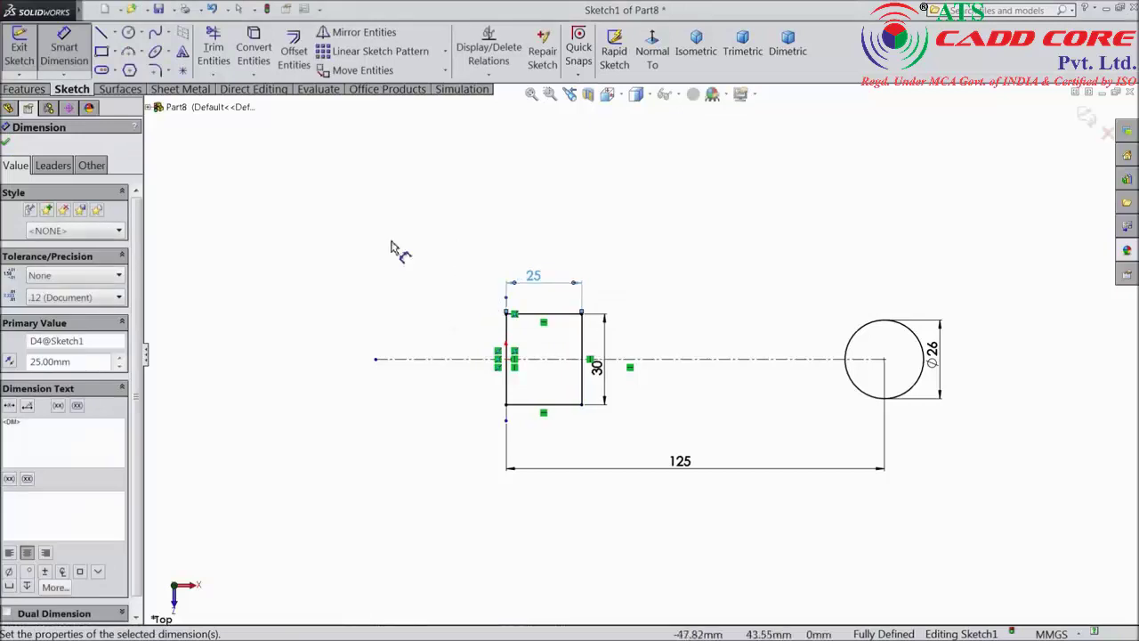
{"action": "left_click", "coordinate": [26, 89]}
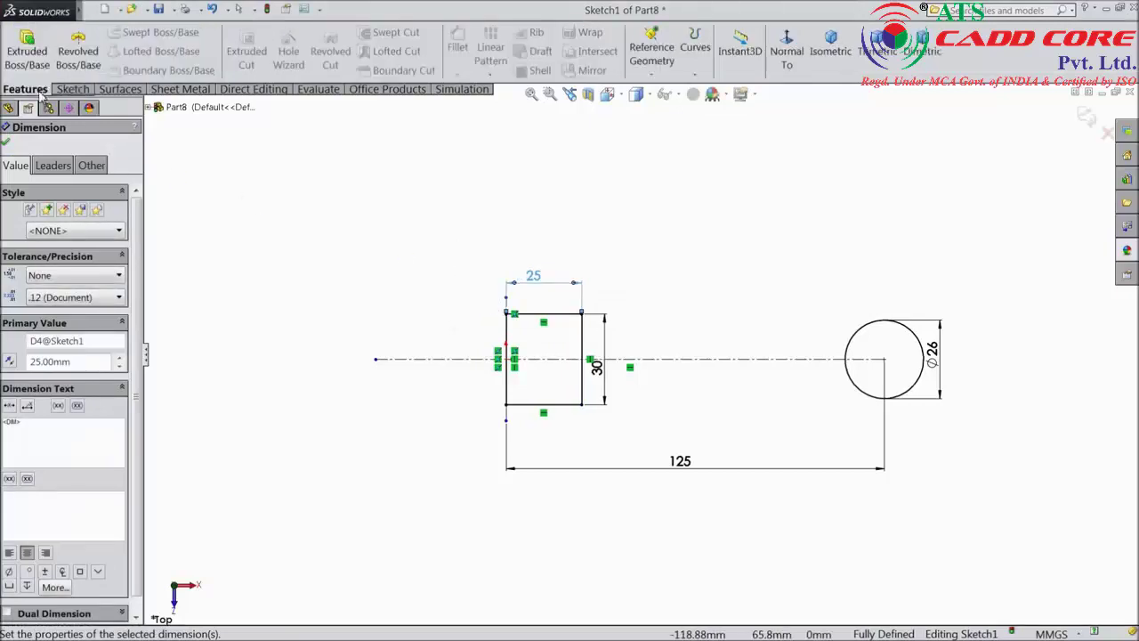
Revolve the sketch 360° about the vertical construction line into the rim and hub.
{"action": "left_click", "coordinate": [79, 55]}
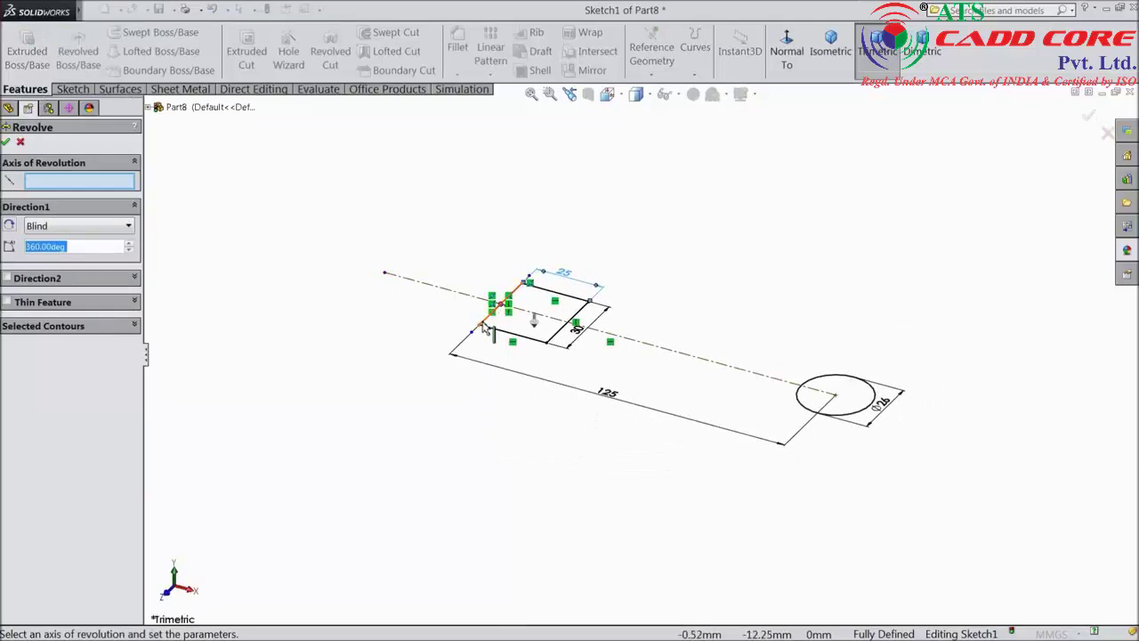
{"action": "left_click", "coordinate": [485, 328]}
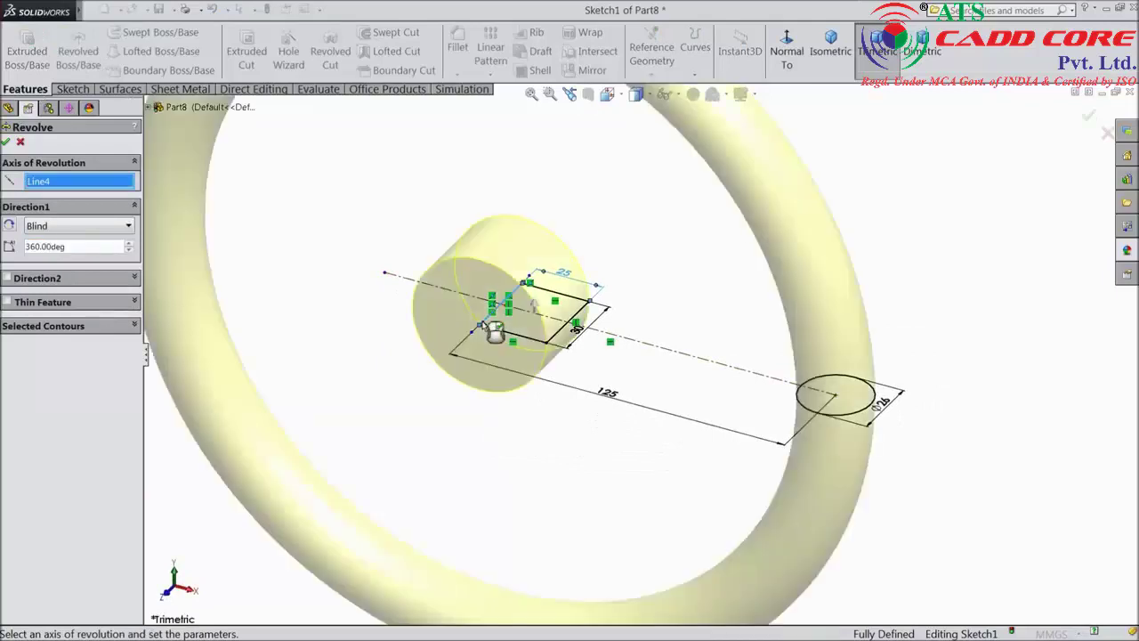
{"action": "left_click", "coordinate": [6, 143]}
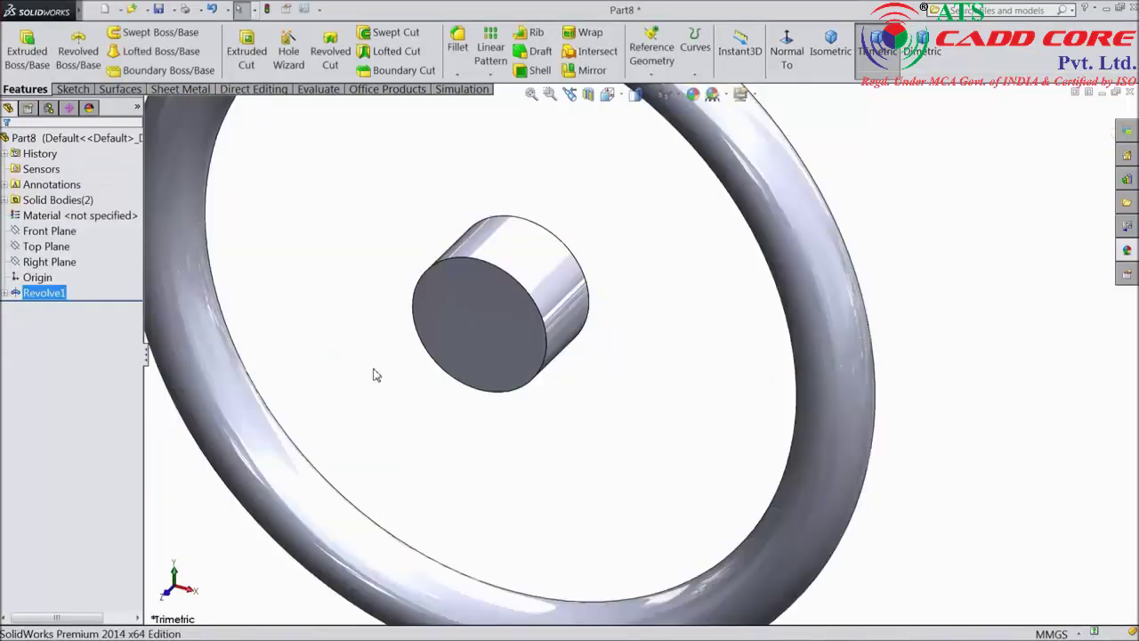
{"action": "key", "text": "f"}
{"action": "middle_click_drag", "start_coordinate": [381, 418], "coordinate": [541, 270]}
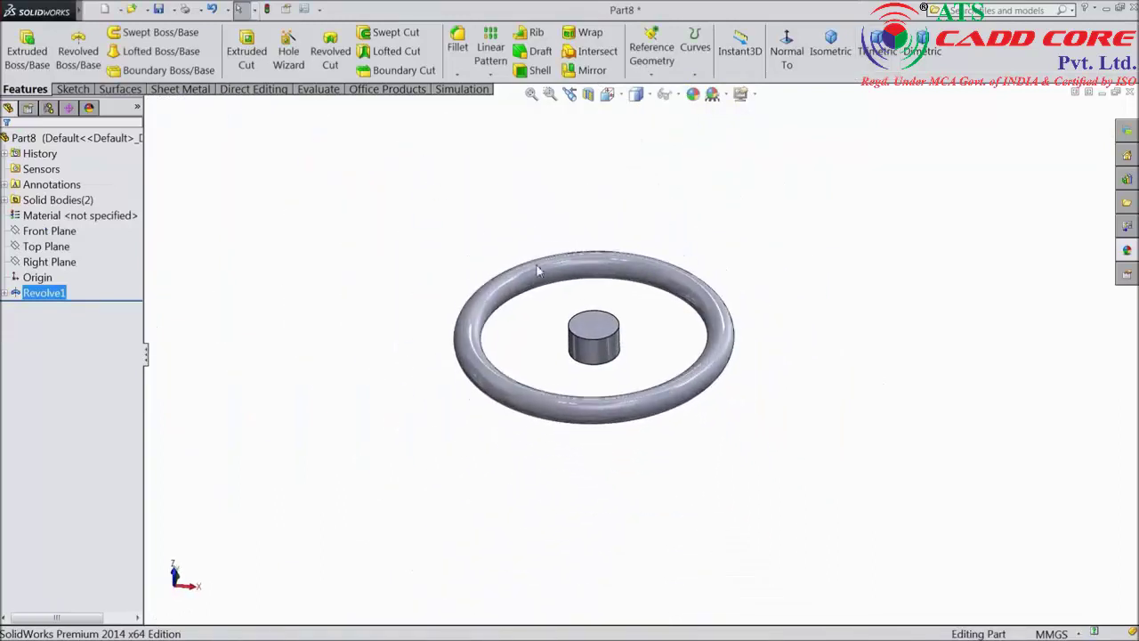
{"action": "scroll", "coordinate": [594, 318], "scroll_direction": "down", "scroll_amount": 2}
Turn the view normal to the Top Plane, then select the Front Plane.
{"action": "left_click", "coordinate": [42, 248]}
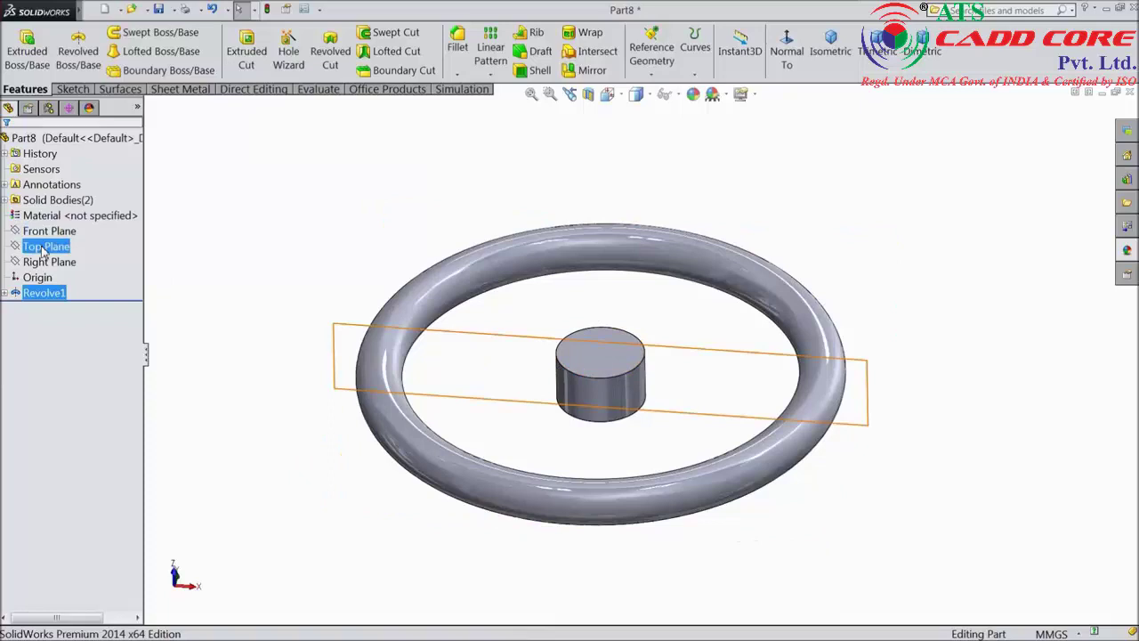
{"action": "left_click", "coordinate": [84, 228]}
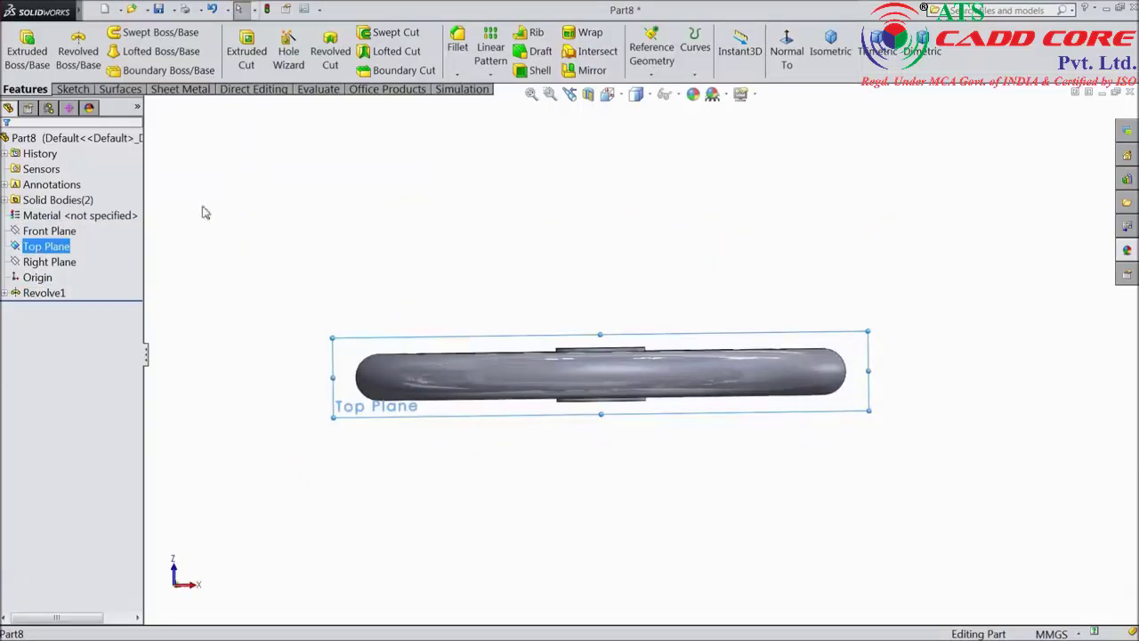
{"action": "left_click", "coordinate": [55, 231]}
{"action": "middle_click_drag", "start_coordinate": [196, 223], "coordinate": [232, 272]}
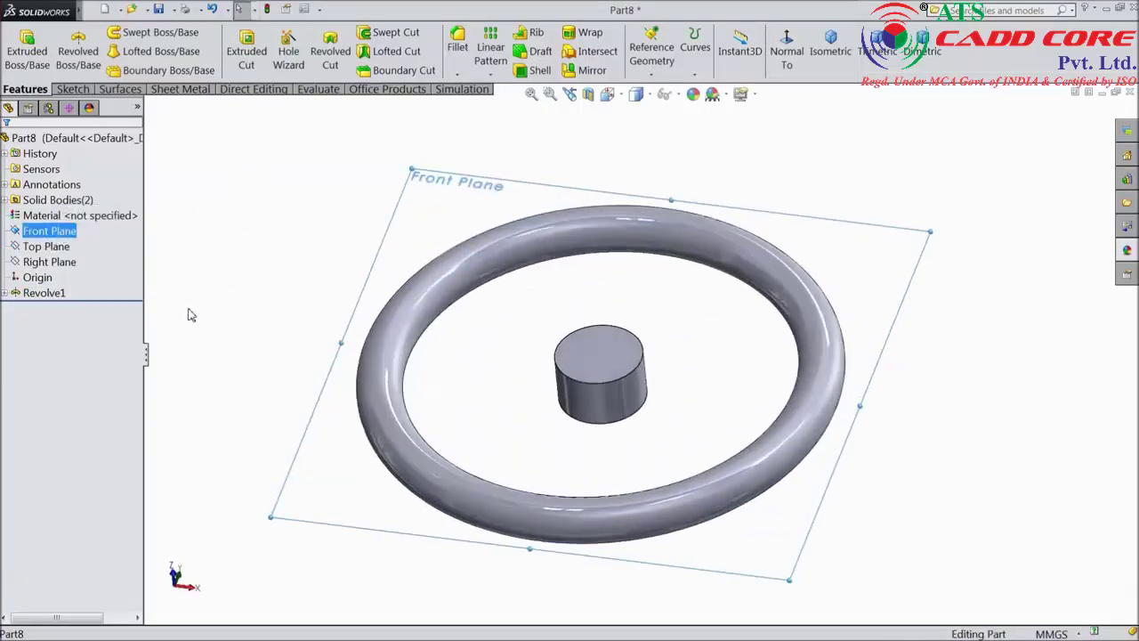
Start a Front Plane sketch and draw a rectangle across the ring through the hub.
{"action": "left_click", "coordinate": [55, 232]}
{"action": "left_click", "coordinate": [65, 216]}
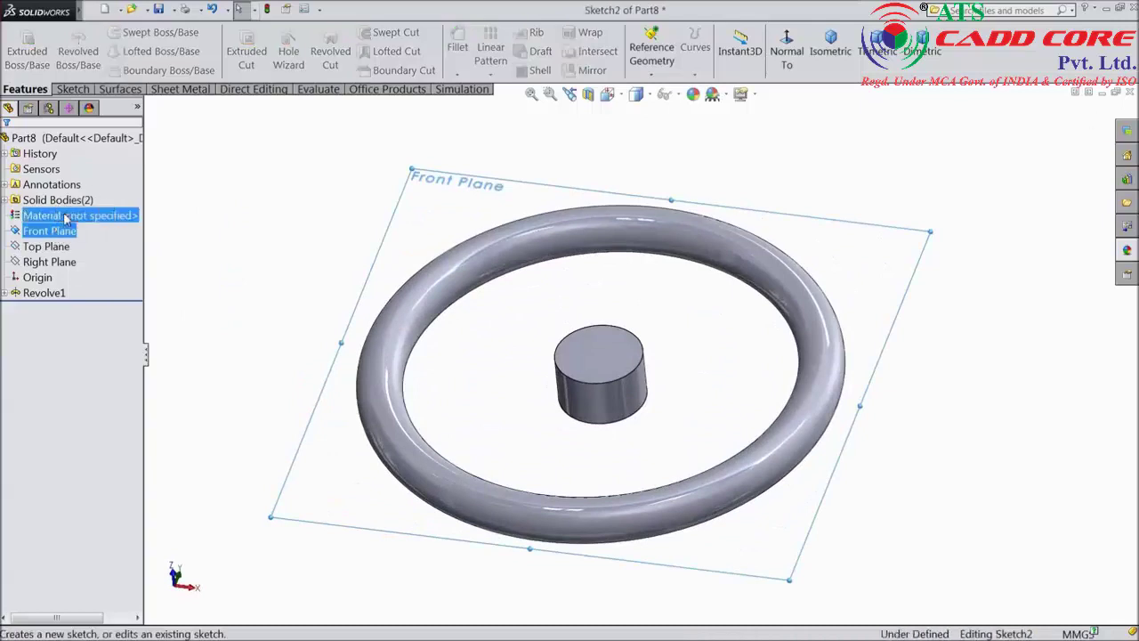
{"action": "left_click", "coordinate": [75, 90]}
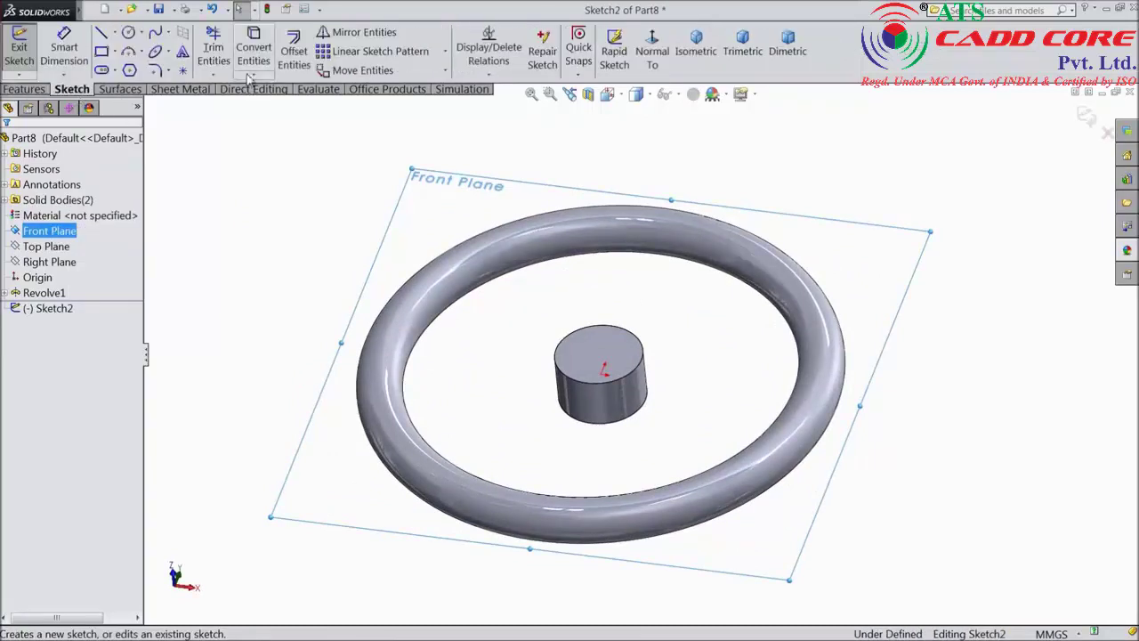
{"action": "left_click", "coordinate": [102, 51]}
{"action": "left_click", "coordinate": [653, 51]}
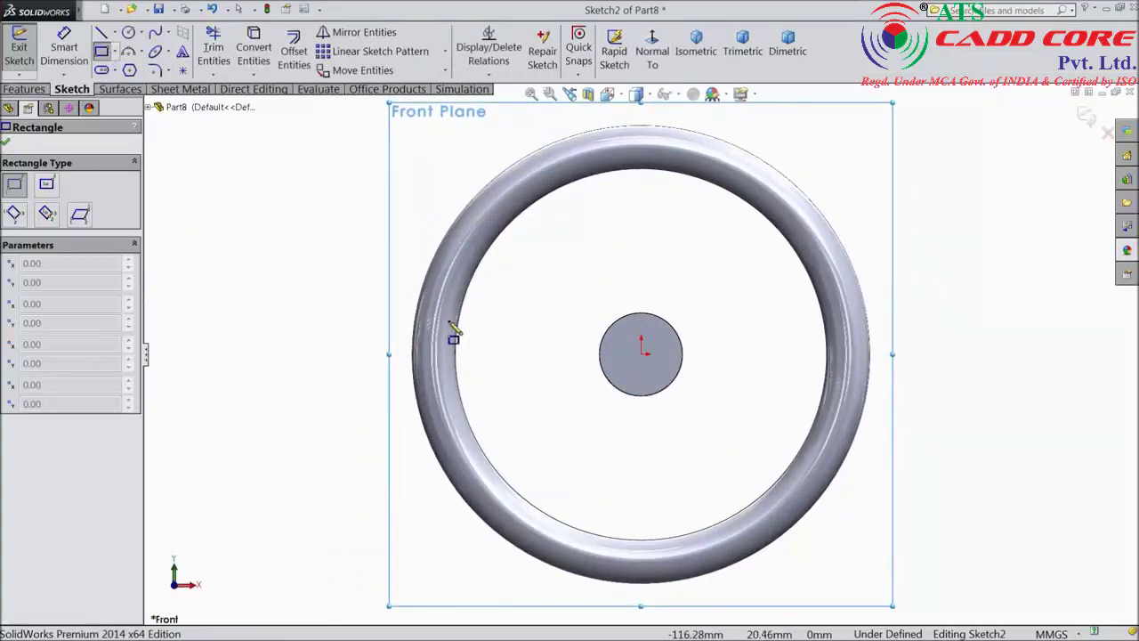
{"action": "left_click_drag", "start_coordinate": [449, 322], "coordinate": [848, 393]}
Draw a horizontal centerline from the origin to the right of the hub.
{"action": "left_click", "coordinate": [115, 34]}
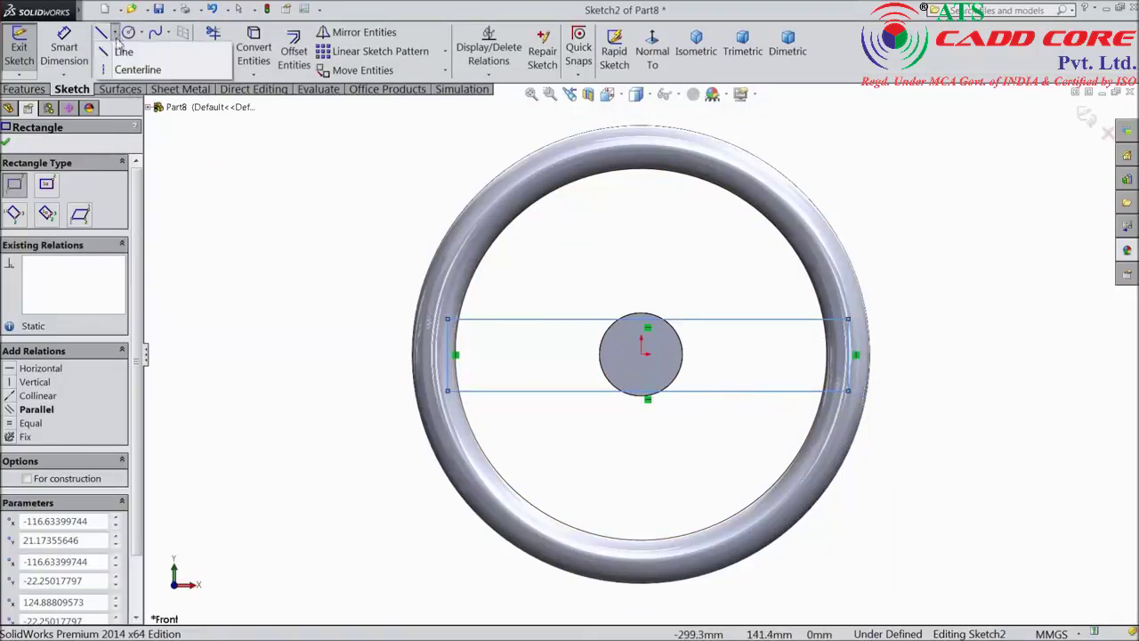
{"action": "left_click", "coordinate": [133, 66]}
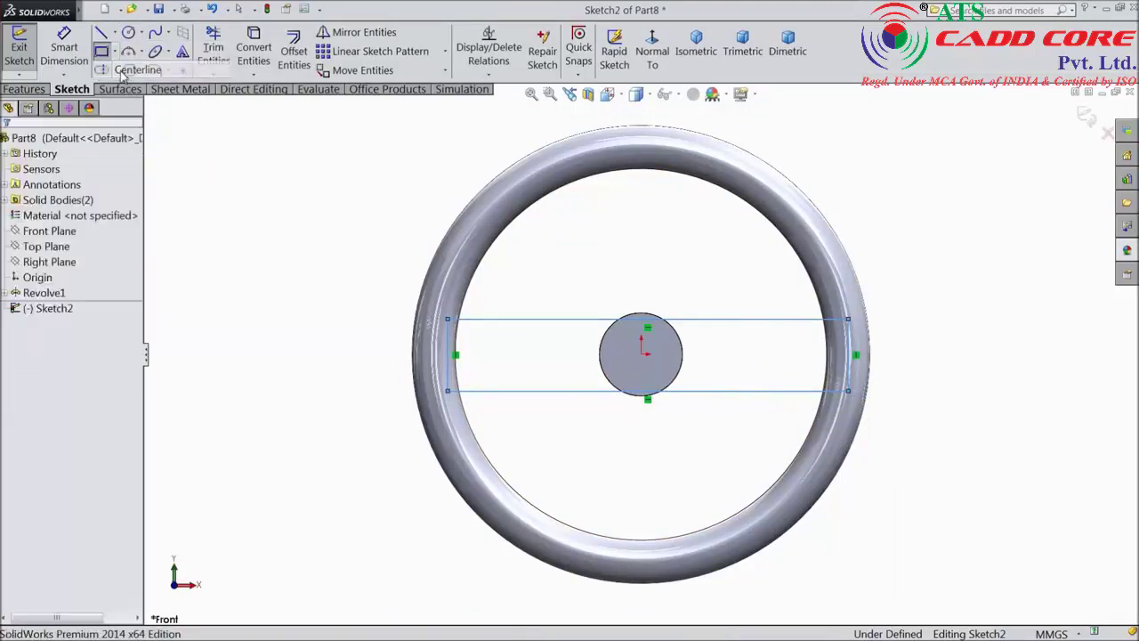
{"action": "left_click", "coordinate": [644, 354]}
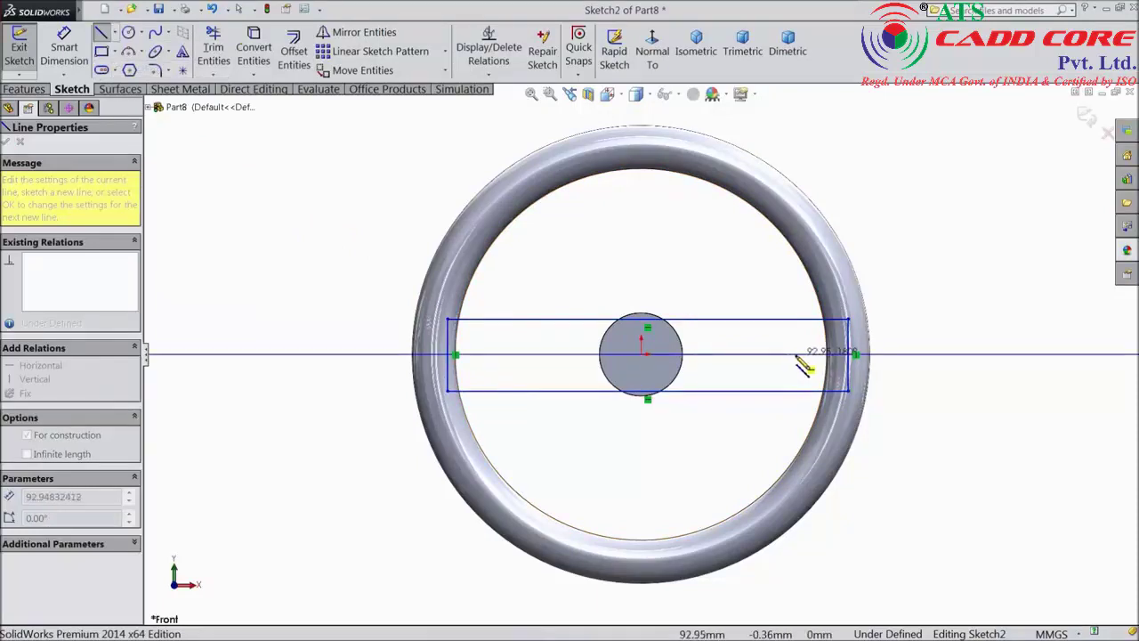
{"action": "left_click", "coordinate": [797, 355]}
{"action": "right_click", "coordinate": [806, 353]}
{"action": "left_click", "coordinate": [839, 117]}
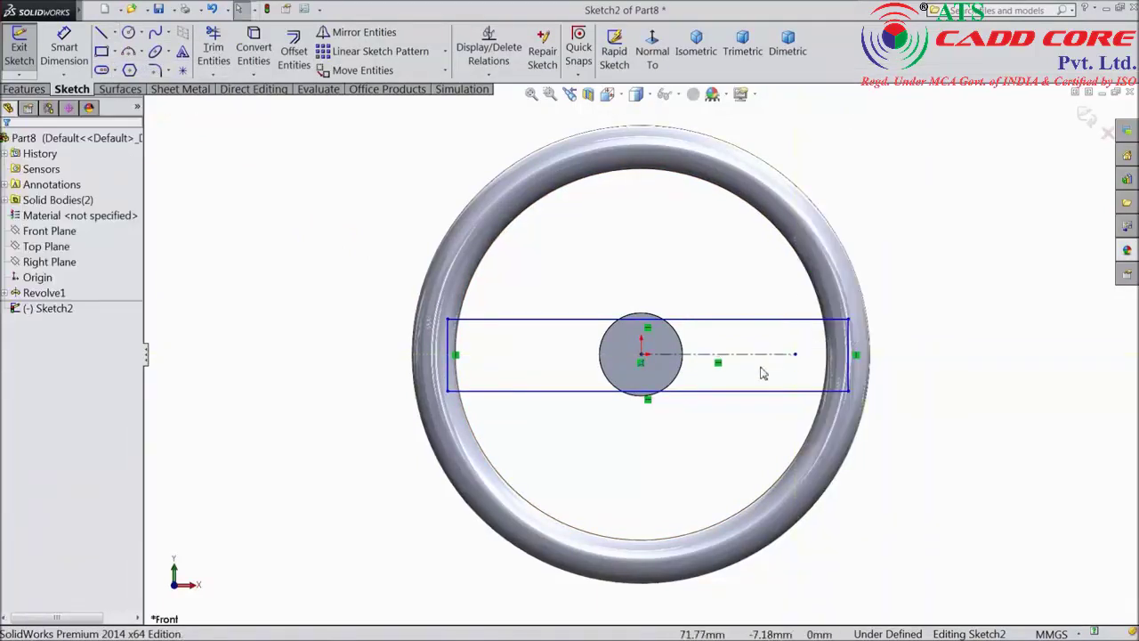
{"action": "scroll", "coordinate": [762, 374], "scroll_direction": "down", "scroll_amount": 2}
Make the rectangle's top and bottom edges symmetric about the centerline.
{"action": "left_click", "coordinate": [745, 296]}
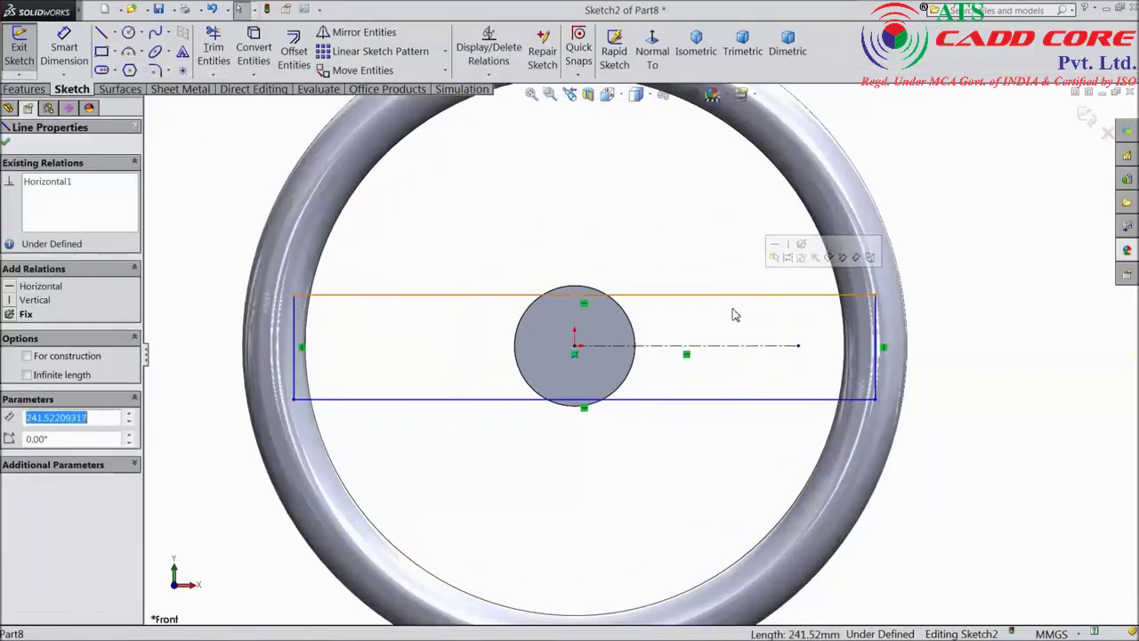
{"action": "left_click", "coordinate": [724, 398], "text": "ctrl"}
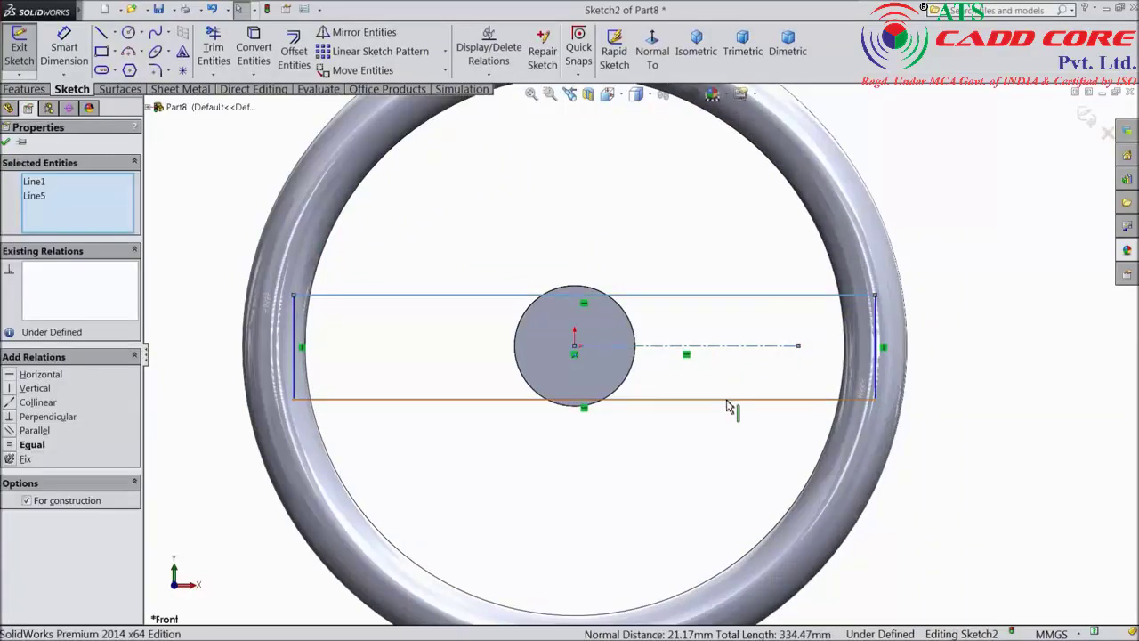
{"action": "left_click", "coordinate": [767, 346], "text": "ctrl"}
{"action": "left_click", "coordinate": [827, 352]}
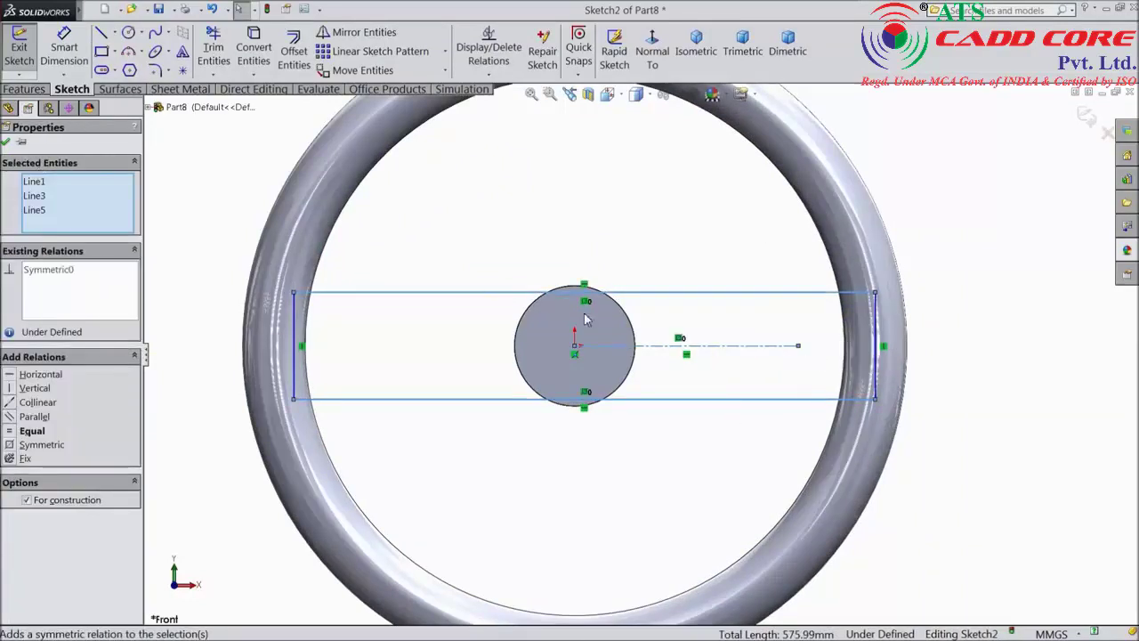
{"action": "left_click", "coordinate": [170, 132]}
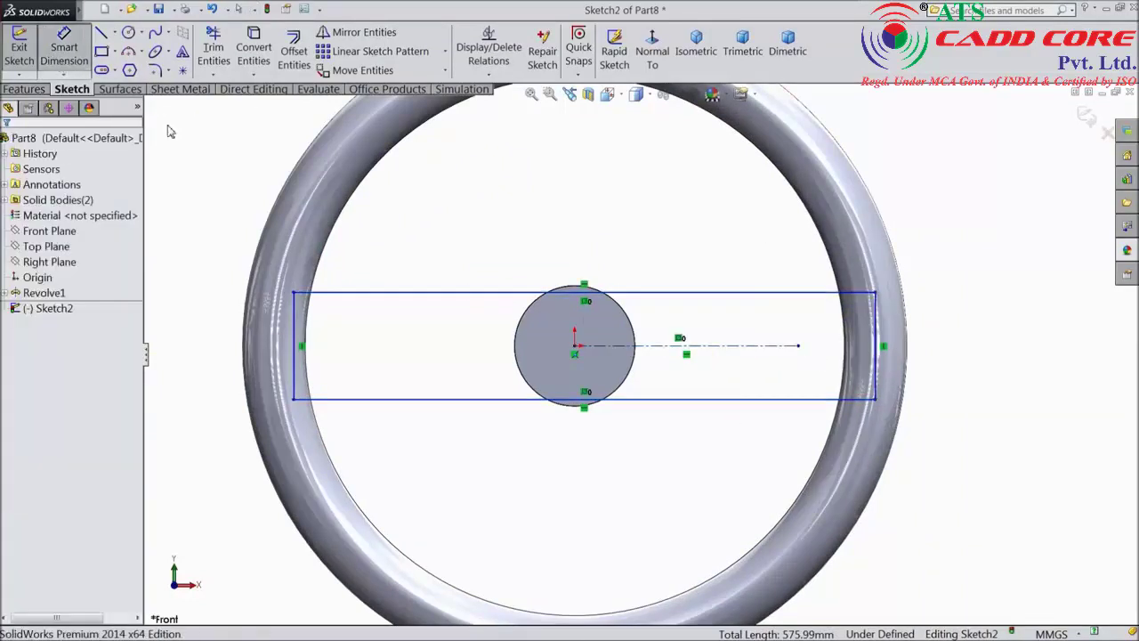
Dimension the rectangle's height to 20 mm.
{"action": "left_click", "coordinate": [881, 349]}
{"action": "left_click", "coordinate": [953, 347]}
{"action": "type", "text": "20"}
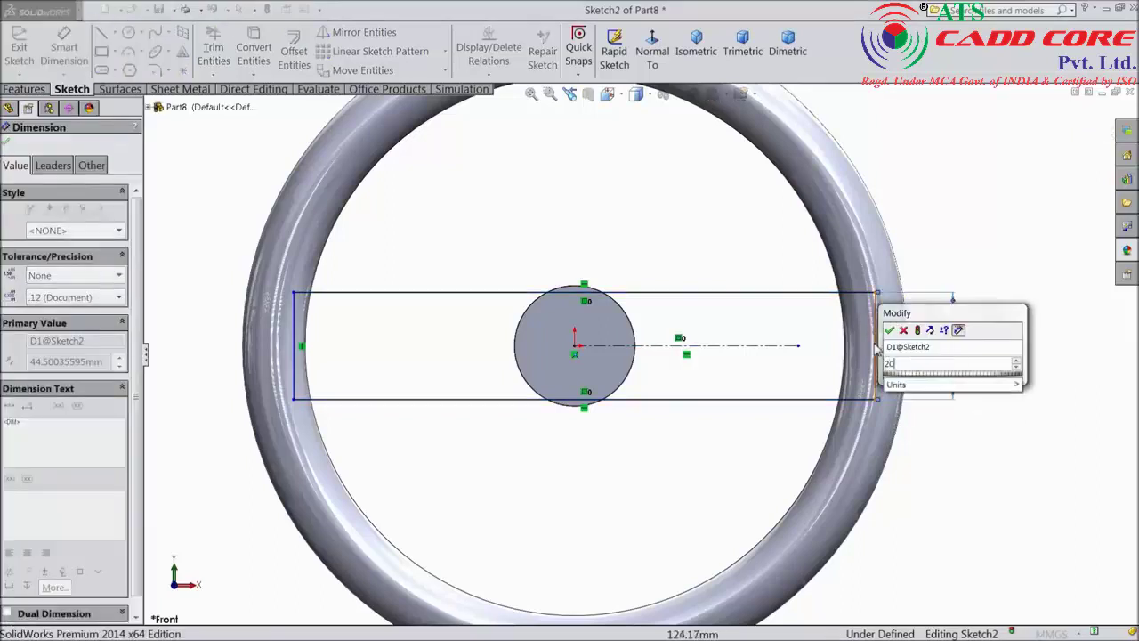
{"action": "key", "text": "Return"}
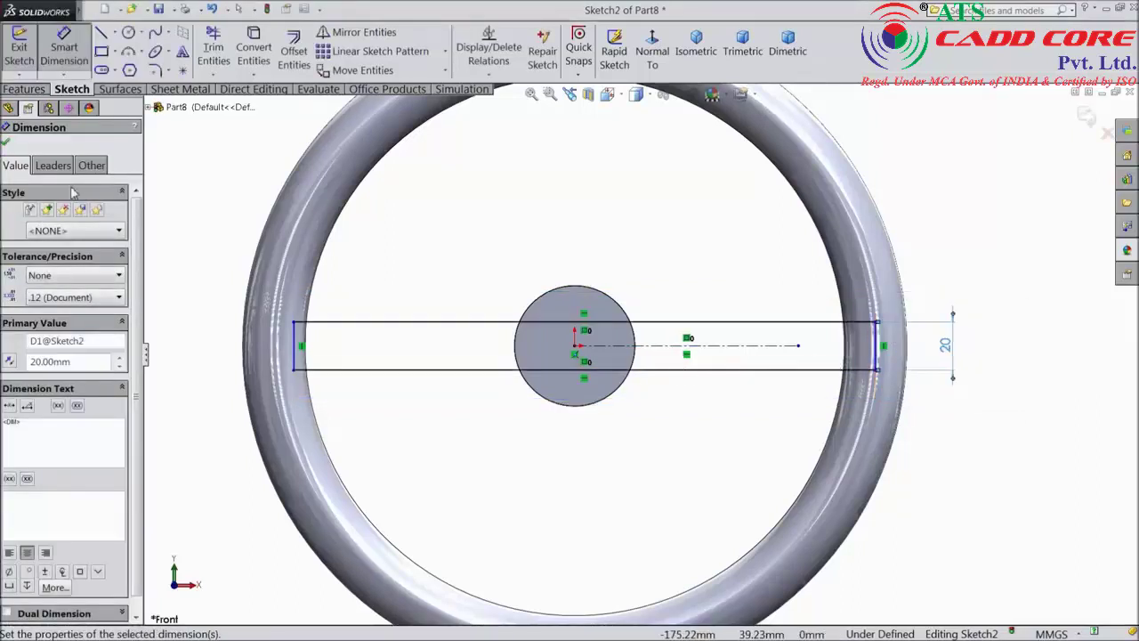
{"action": "left_click", "coordinate": [6, 143]}
Extrude the rectangle 10 mm Mid Plane into a bar across the hub to the rim.
{"action": "left_click", "coordinate": [25, 89]}
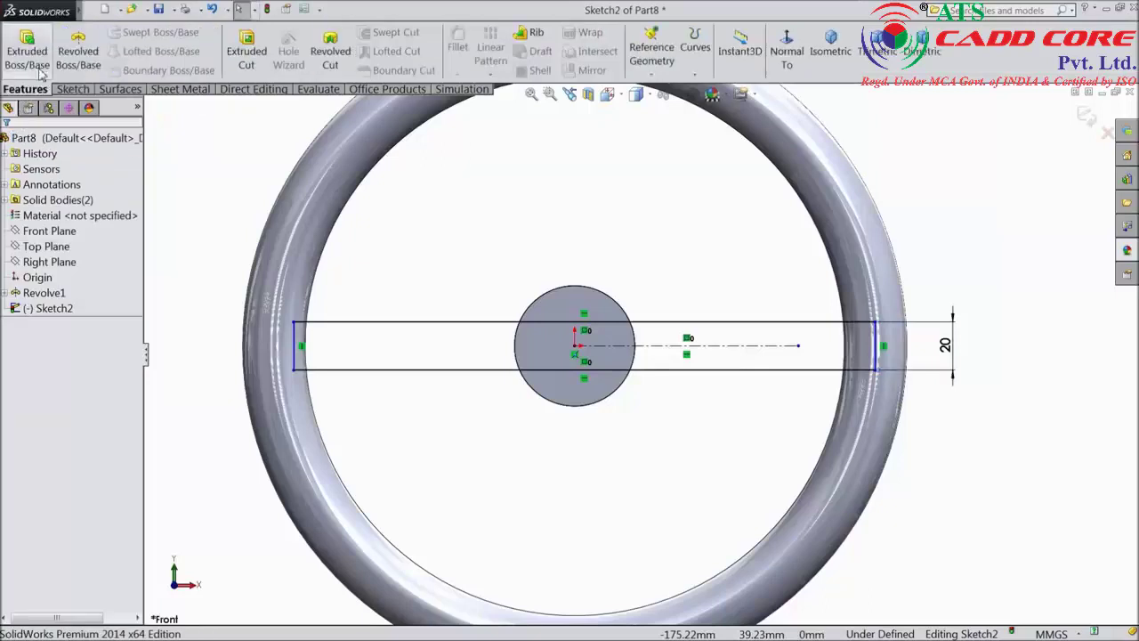
{"action": "left_click", "coordinate": [27, 61]}
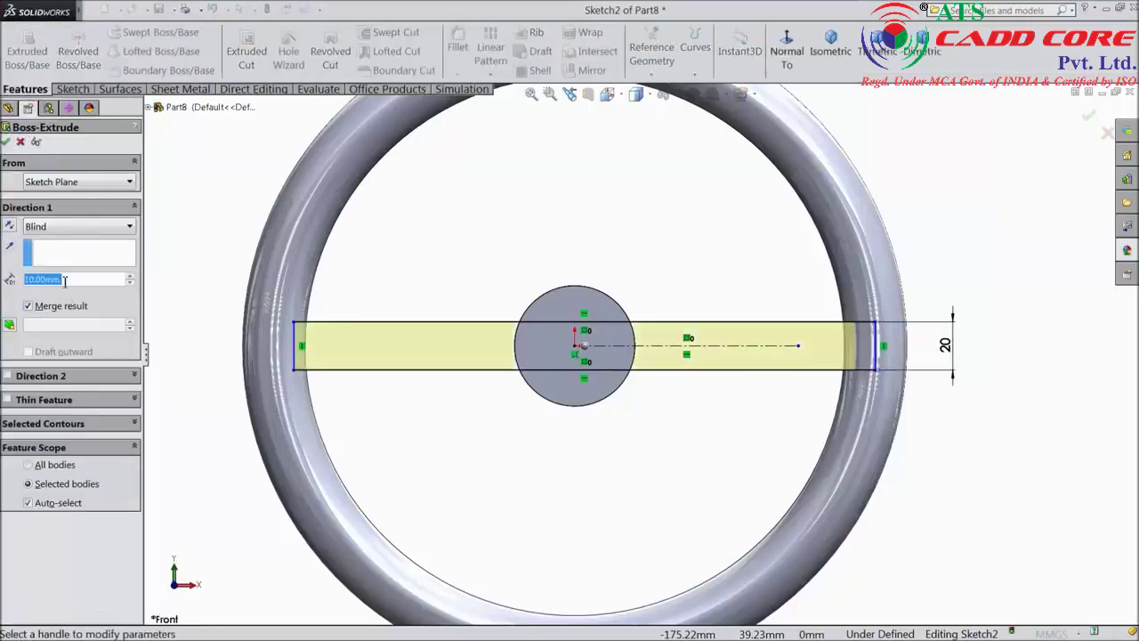
{"action": "left_click", "coordinate": [70, 230]}
{"action": "left_click", "coordinate": [51, 320]}
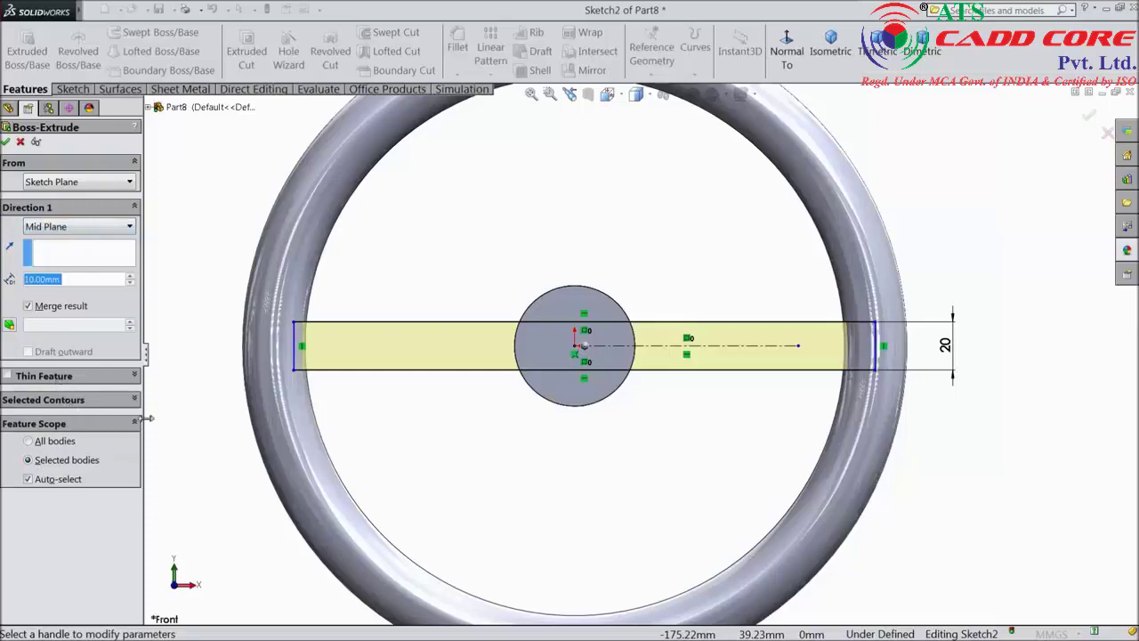
{"action": "scroll", "coordinate": [232, 437], "scroll_direction": "up", "scroll_amount": 2}
{"action": "middle_click_drag", "start_coordinate": [232, 437], "coordinate": [270, 315]}
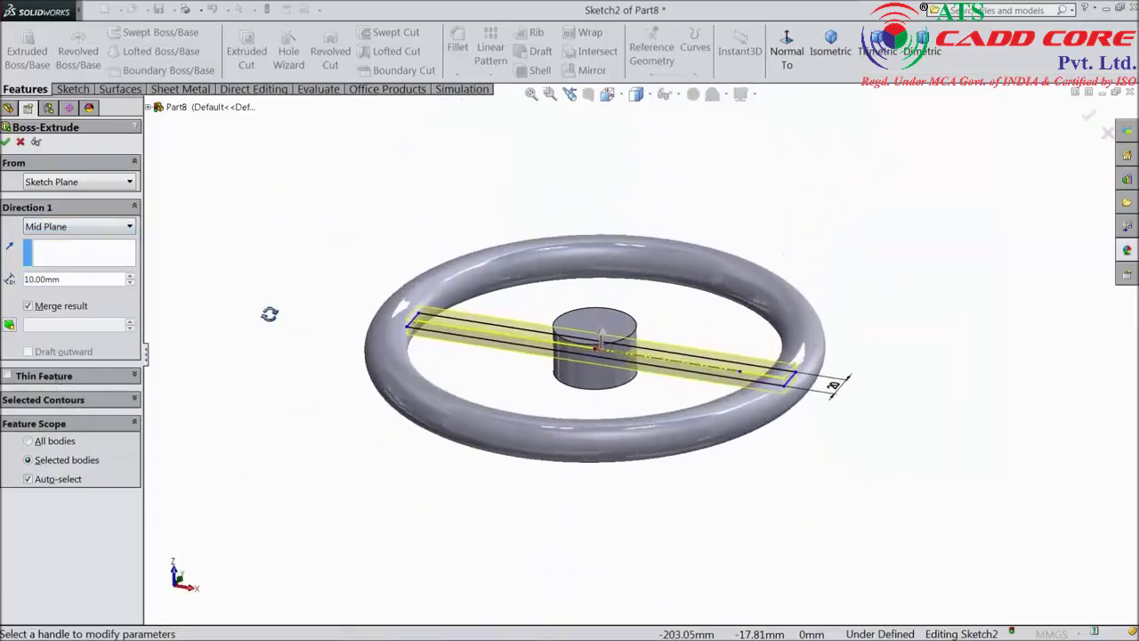
{"action": "scroll", "coordinate": [609, 321], "scroll_direction": "down", "scroll_amount": 2}
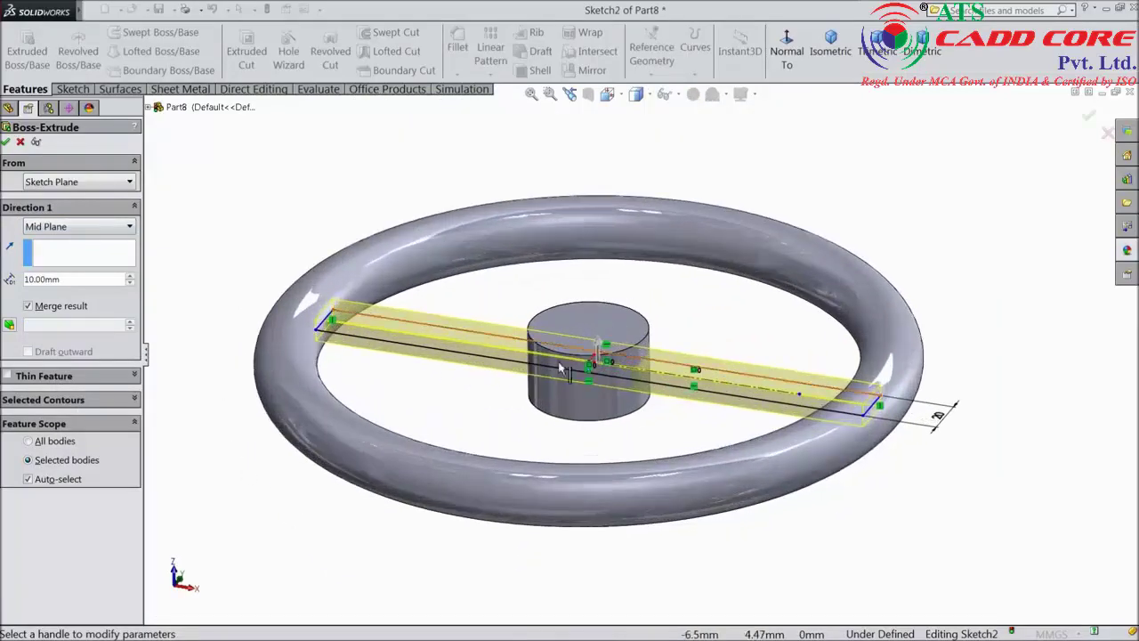
{"action": "left_click", "coordinate": [6, 143]}
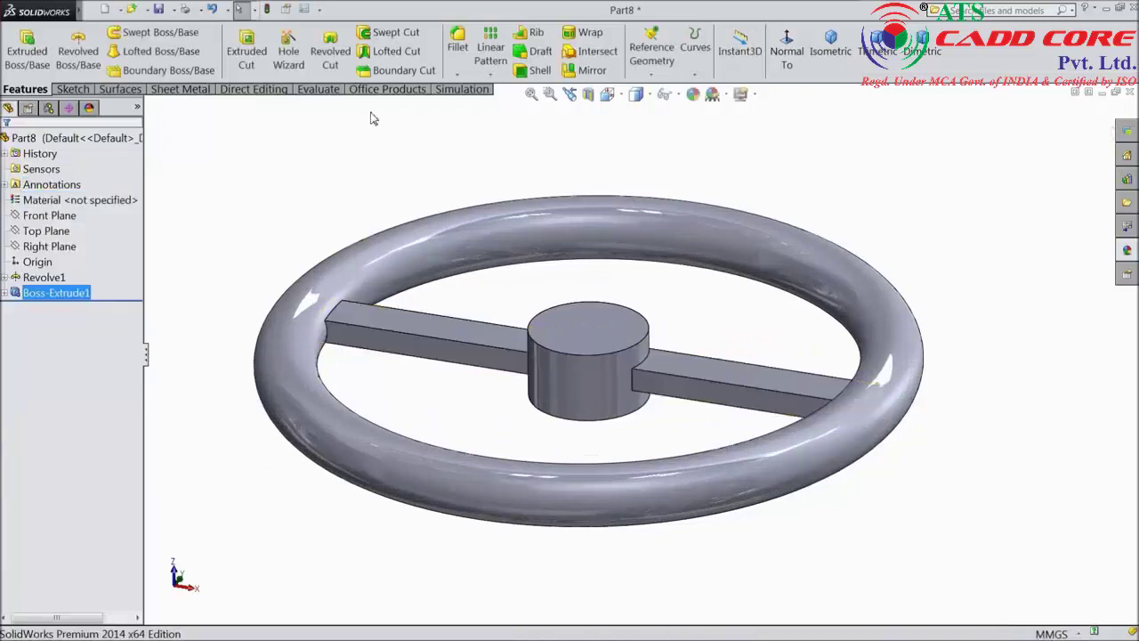
Create a 4-instance circular pattern of the bar about the hub's cylindrical face.
{"action": "left_click", "coordinate": [488, 76]}
{"action": "left_click", "coordinate": [517, 109]}
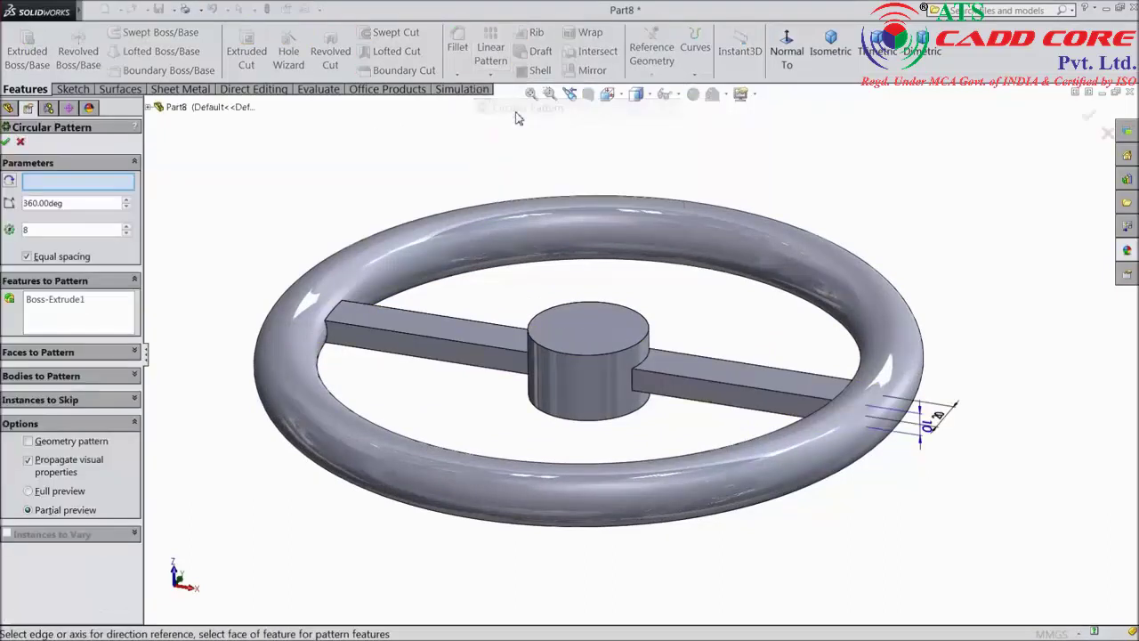
{"action": "left_click", "coordinate": [574, 391]}
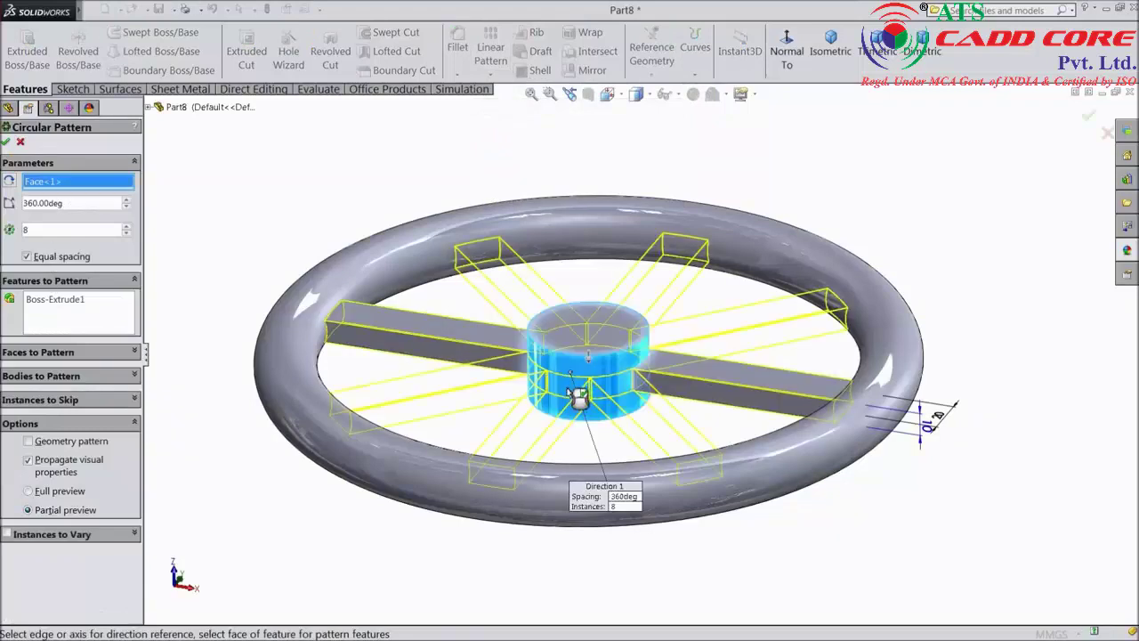
{"action": "left_click", "coordinate": [127, 234]}
{"action": "left_click", "coordinate": [127, 234]}
{"action": "left_click", "coordinate": [127, 234]}
{"action": "left_click", "coordinate": [127, 234]}
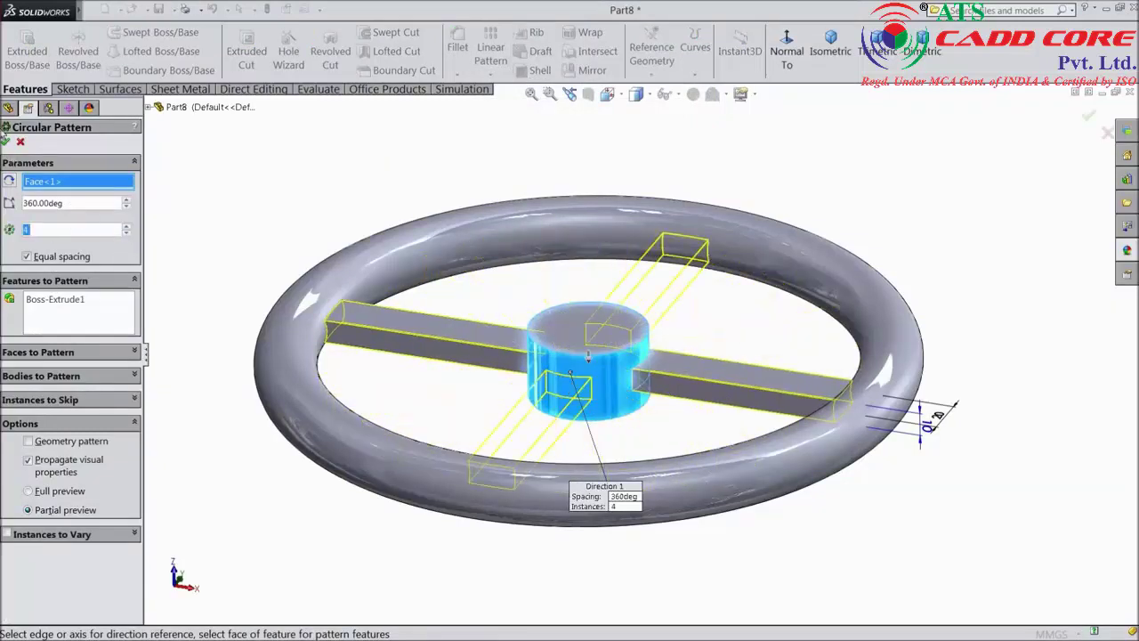
{"action": "left_click", "coordinate": [6, 142]}
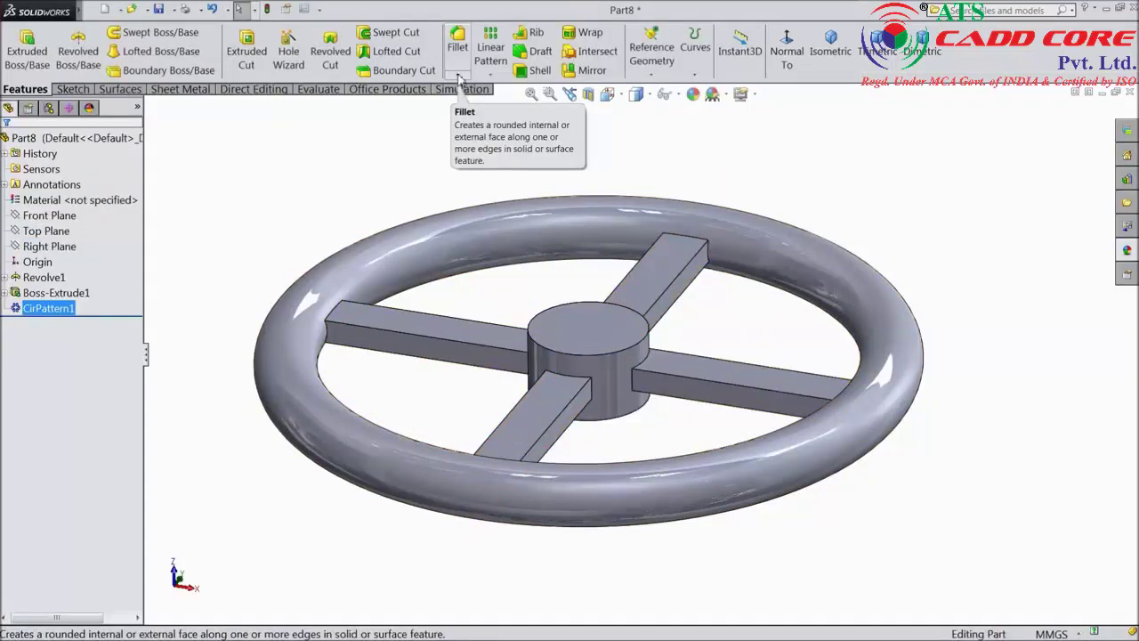
Start a fillet on the spokes, then clear the initially picked faces.
{"action": "left_click", "coordinate": [458, 62]}
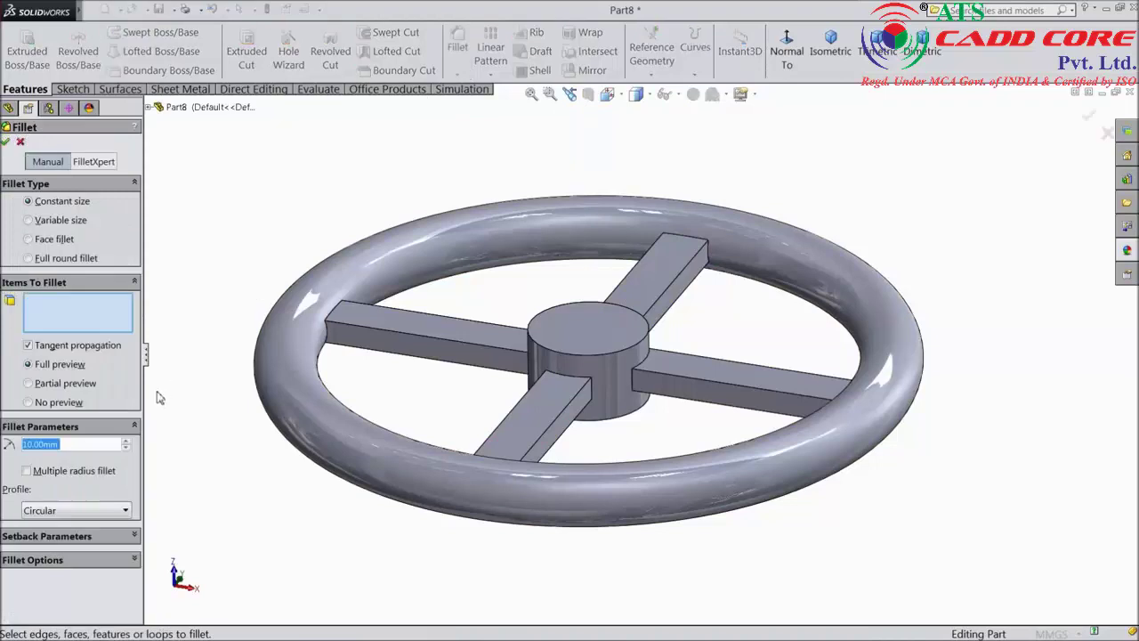
{"action": "left_click", "coordinate": [496, 351]}
{"action": "left_click", "coordinate": [725, 242]}
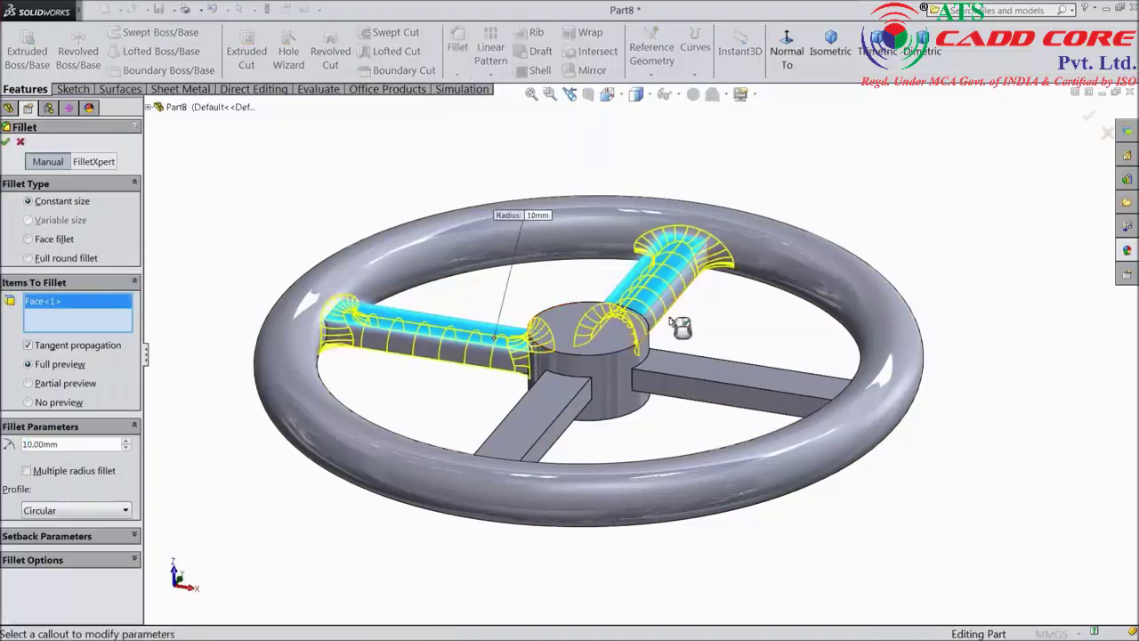
{"action": "left_click", "coordinate": [682, 372]}
{"action": "left_click", "coordinate": [563, 404]}
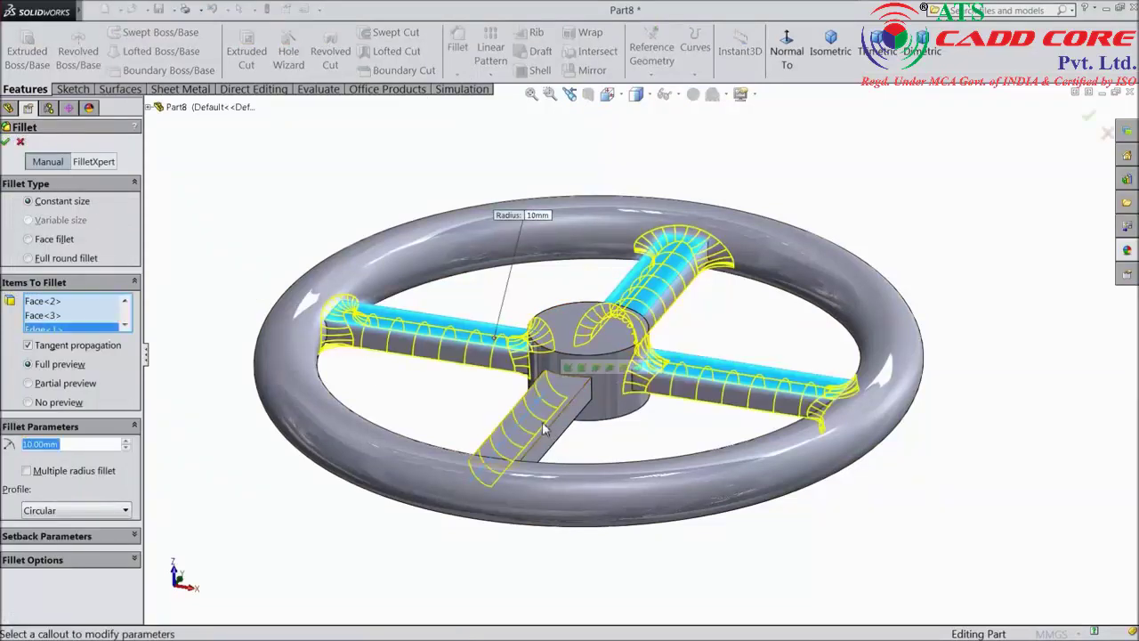
{"action": "left_click", "coordinate": [534, 418]}
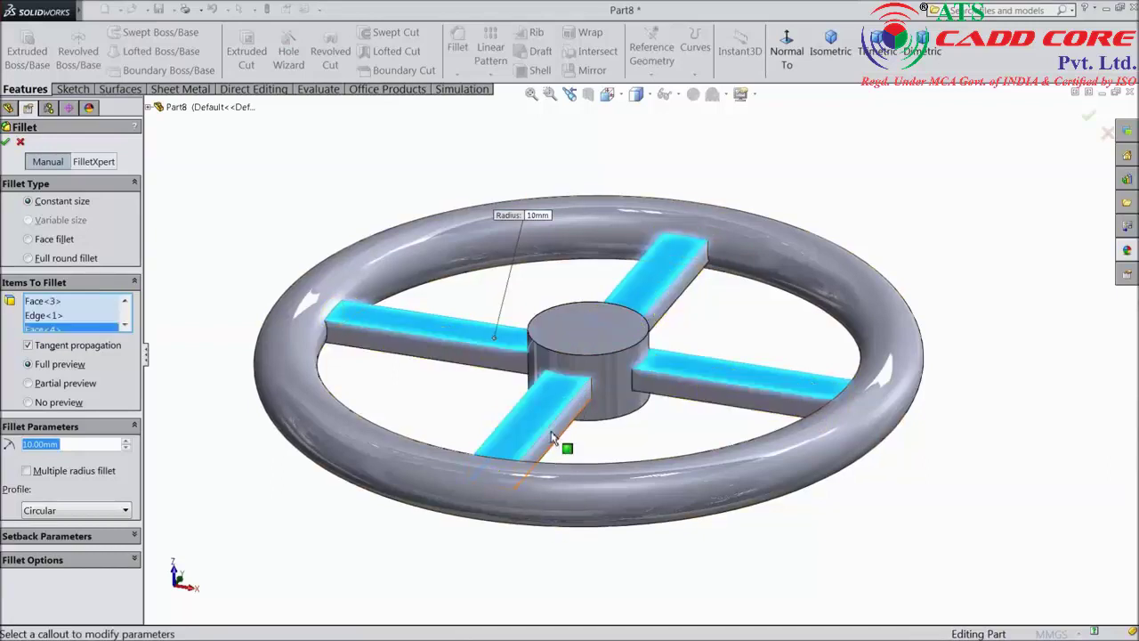
{"action": "right_click", "coordinate": [53, 325]}
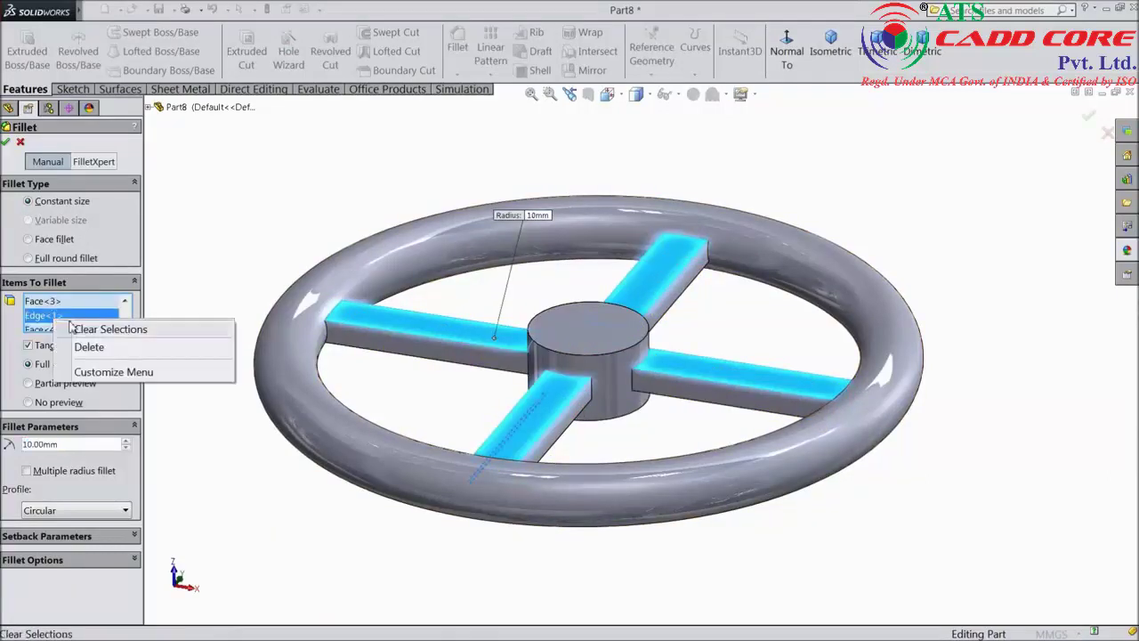
{"action": "left_click", "coordinate": [173, 326]}
Fillet the four spokes' top faces at 10 mm, removing the extra face.
{"action": "left_click", "coordinate": [514, 344]}
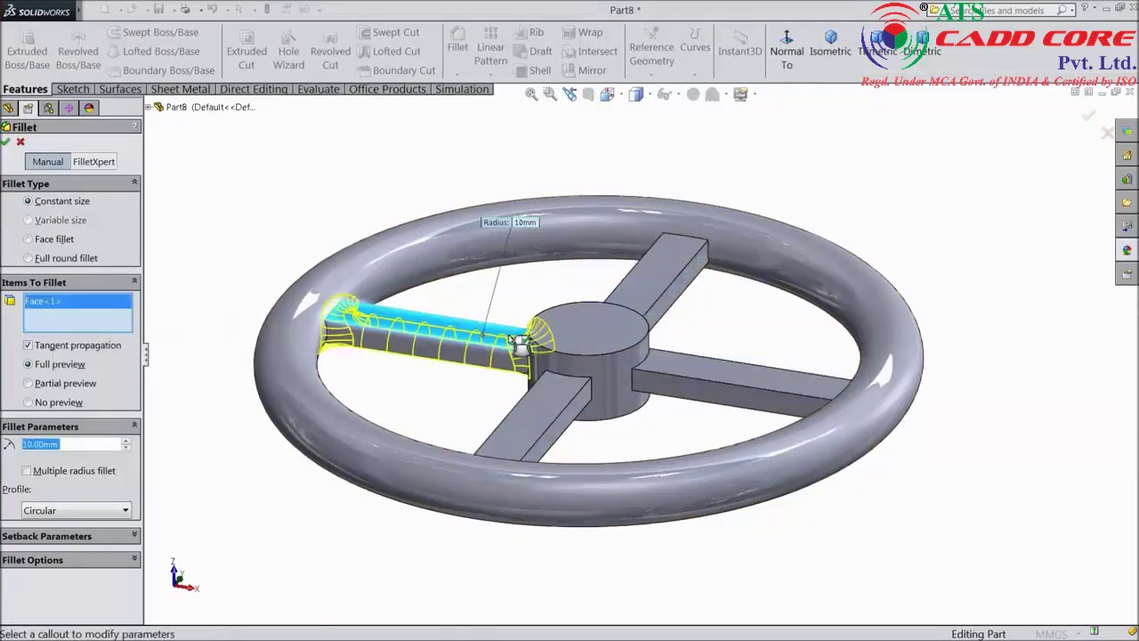
{"action": "left_click", "coordinate": [655, 290]}
{"action": "left_click", "coordinate": [689, 365]}
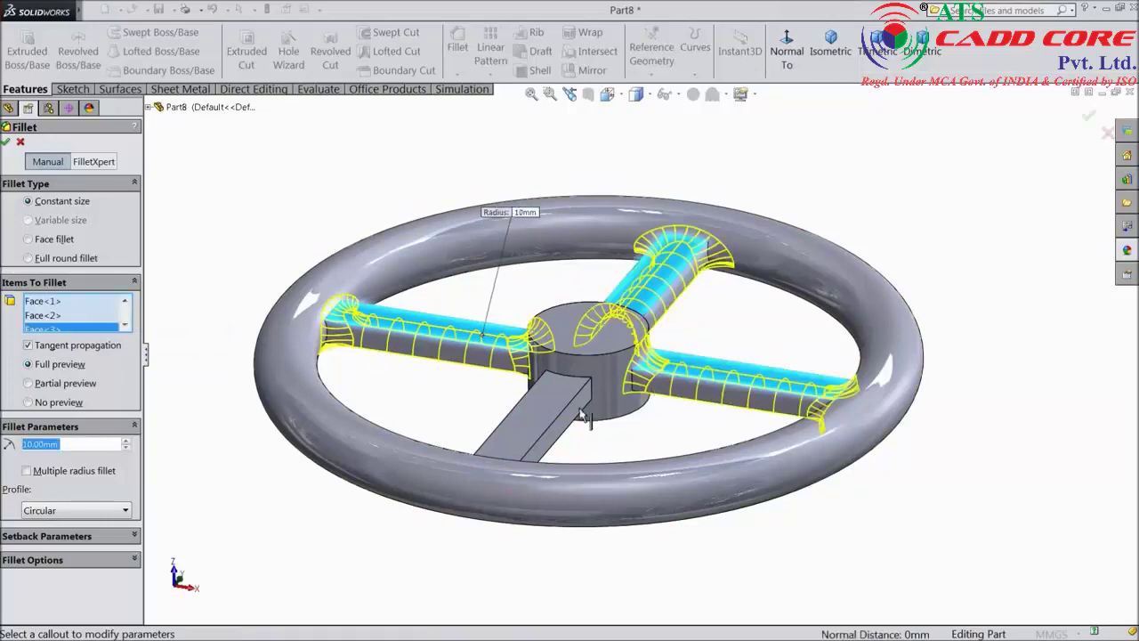
{"action": "left_click", "coordinate": [525, 434]}
{"action": "middle_click_drag", "start_coordinate": [555, 534], "coordinate": [529, 289]}
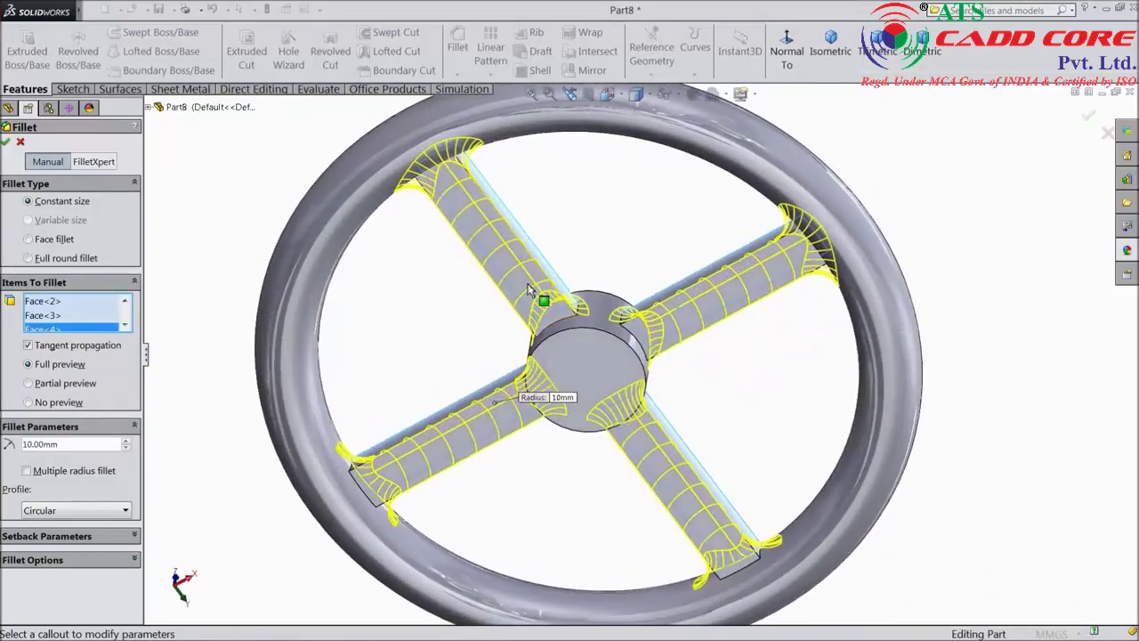
{"action": "left_click", "coordinate": [529, 289]}
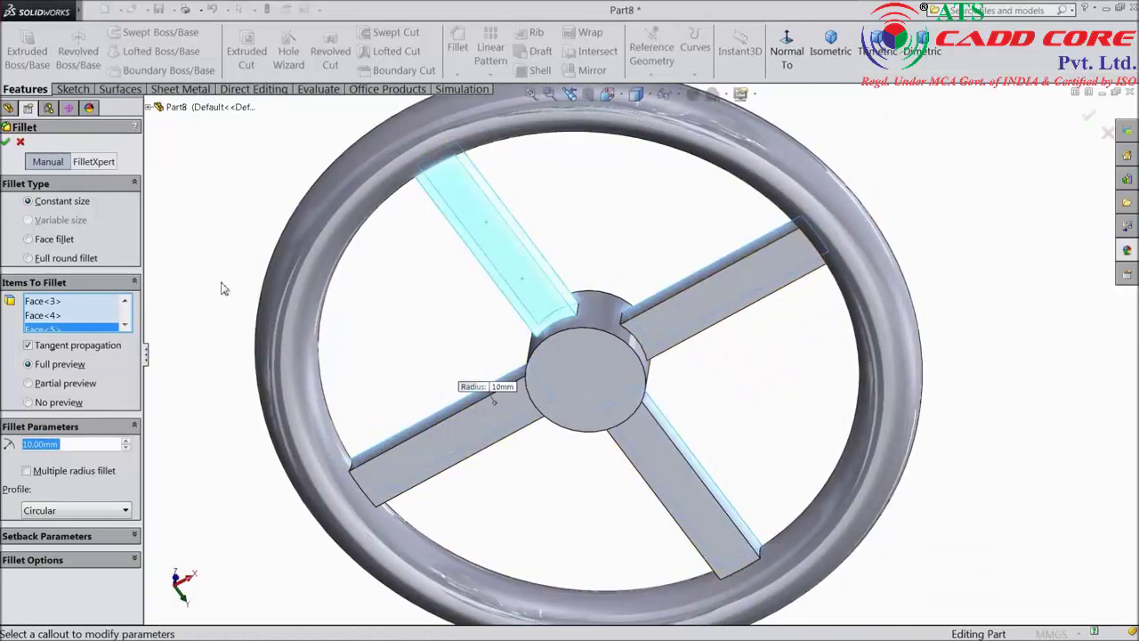
{"action": "right_click", "coordinate": [51, 332]}
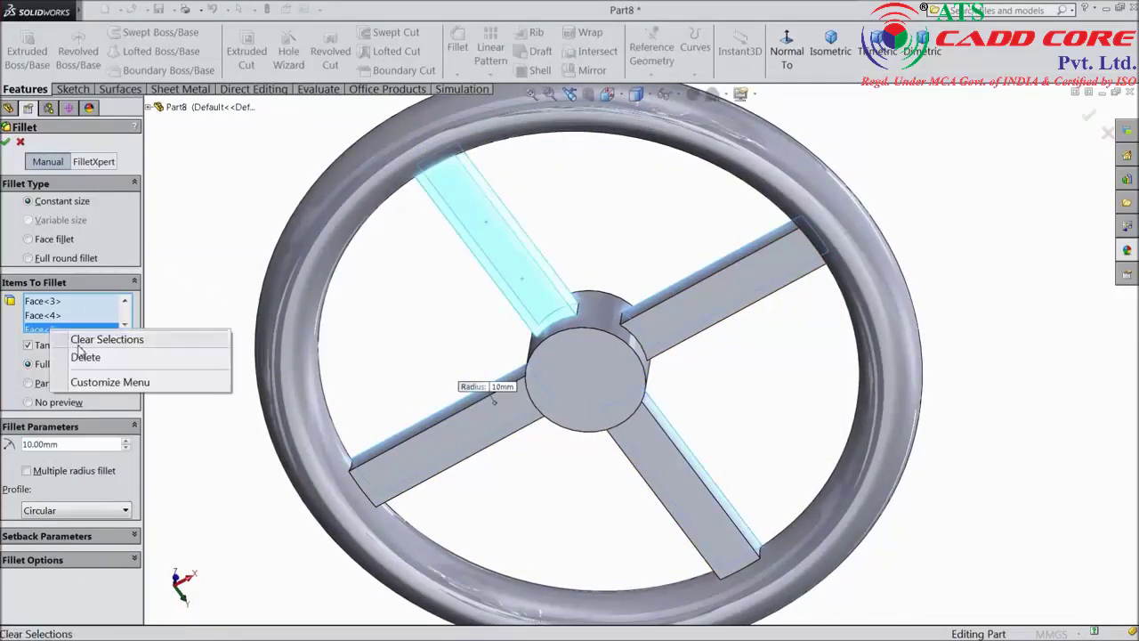
{"action": "left_click", "coordinate": [80, 356]}
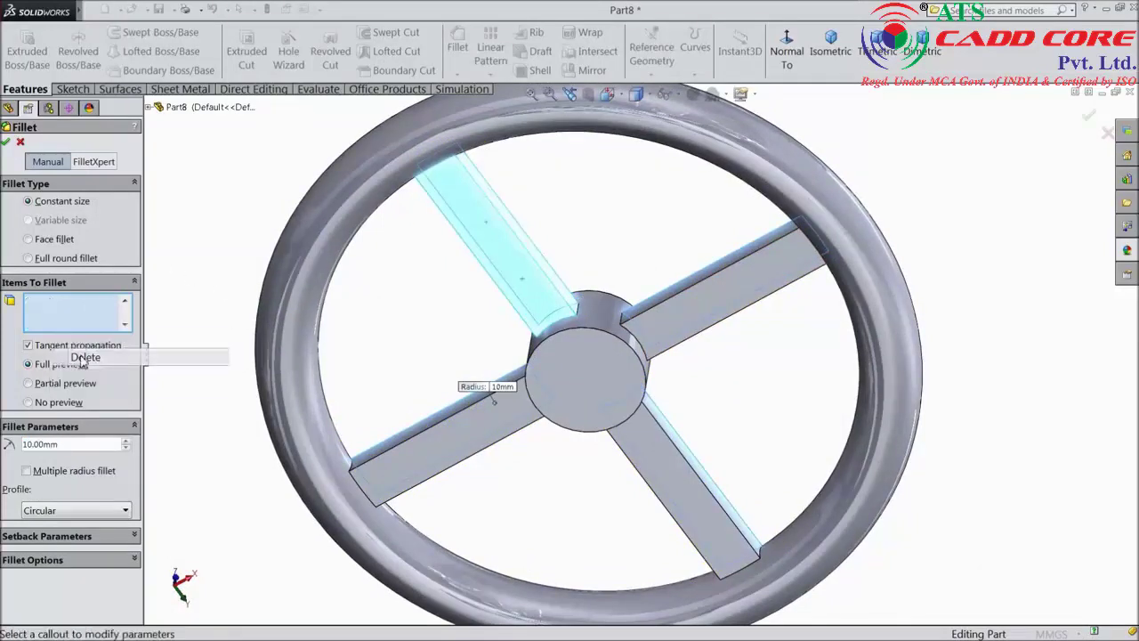
{"action": "left_click", "coordinate": [7, 143]}
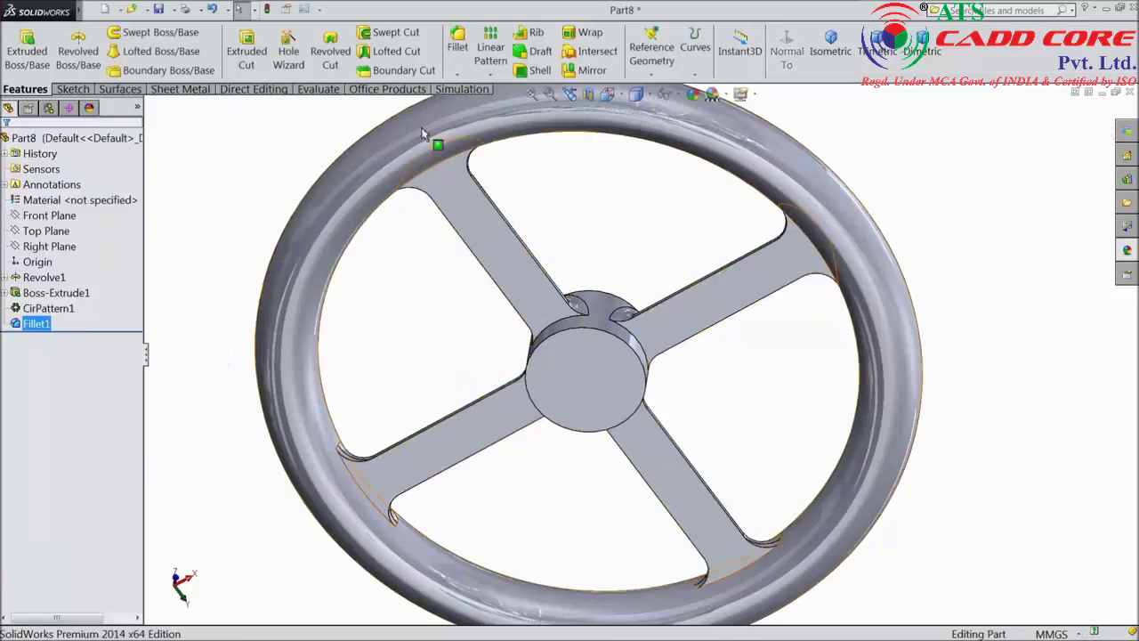
Start a new 5 mm fillet on a spoke face, then cancel it.
{"action": "left_click", "coordinate": [456, 63]}
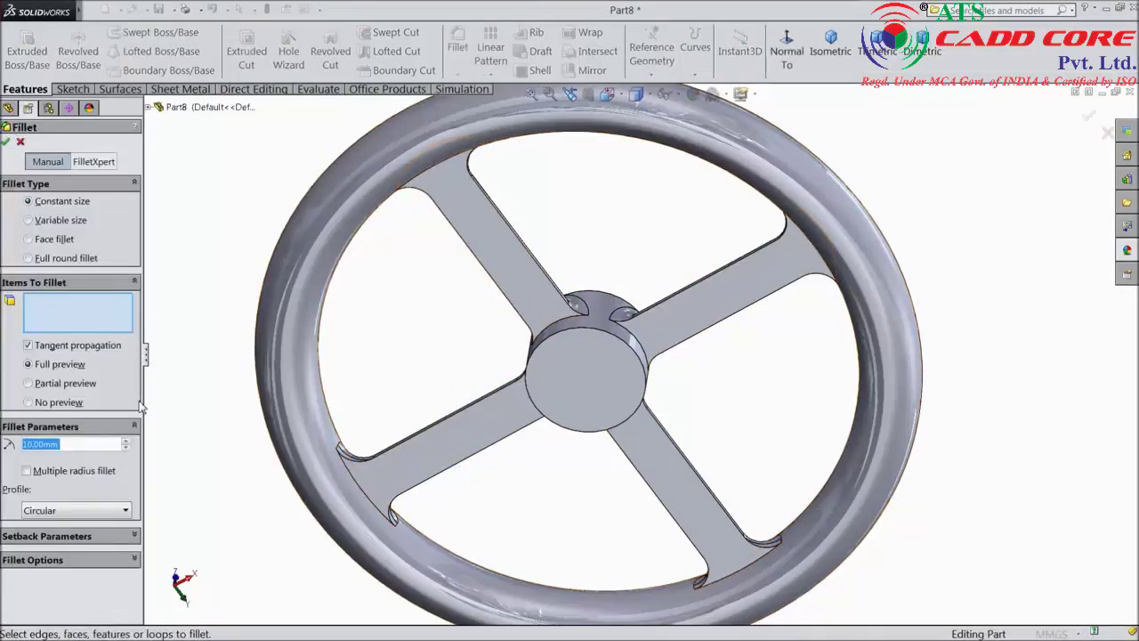
{"action": "type", "text": "5"}
{"action": "key", "text": "Return"}
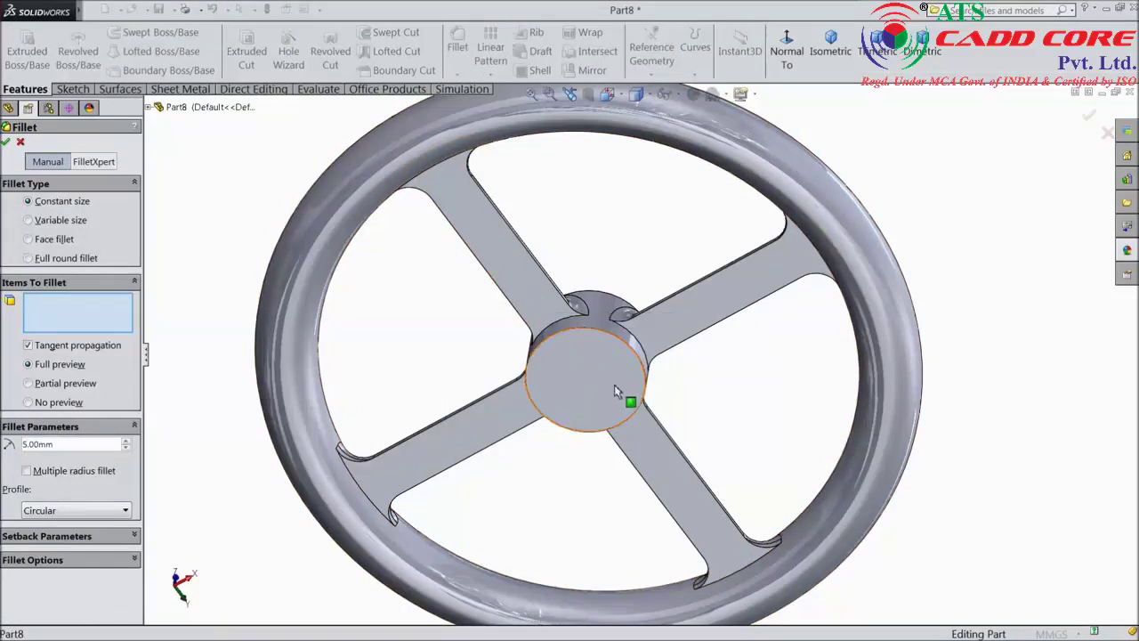
{"action": "left_click", "coordinate": [539, 297]}
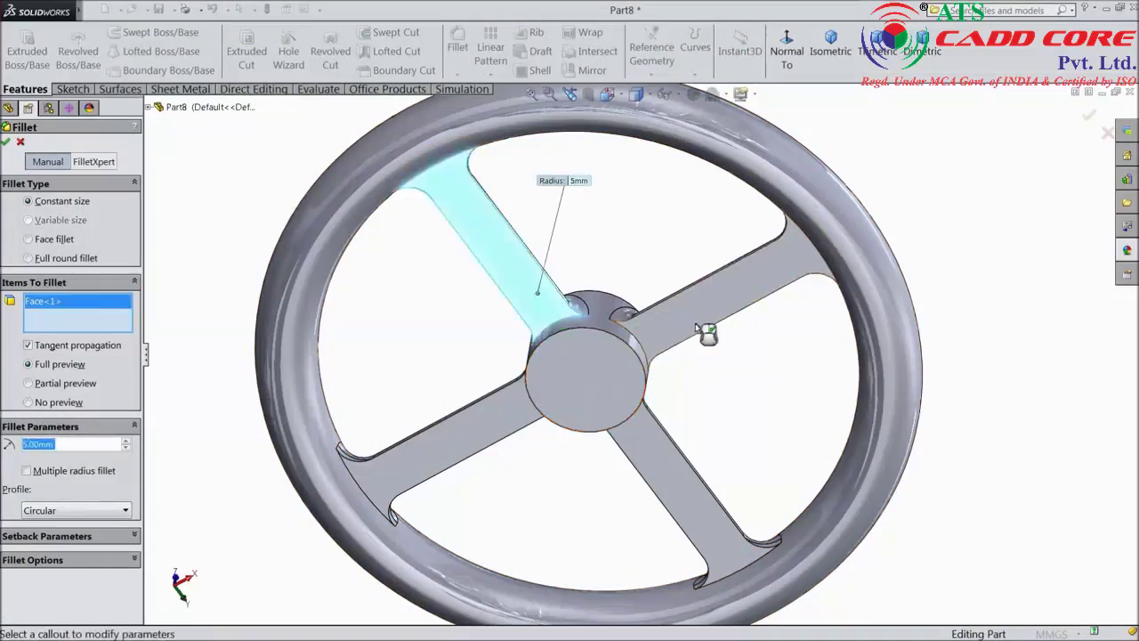
{"action": "left_click", "coordinate": [7, 143]}
Edit Fillet1 to a 5 mm radius and add the remaining face of all four spokes.
{"action": "left_click", "coordinate": [26, 323]}
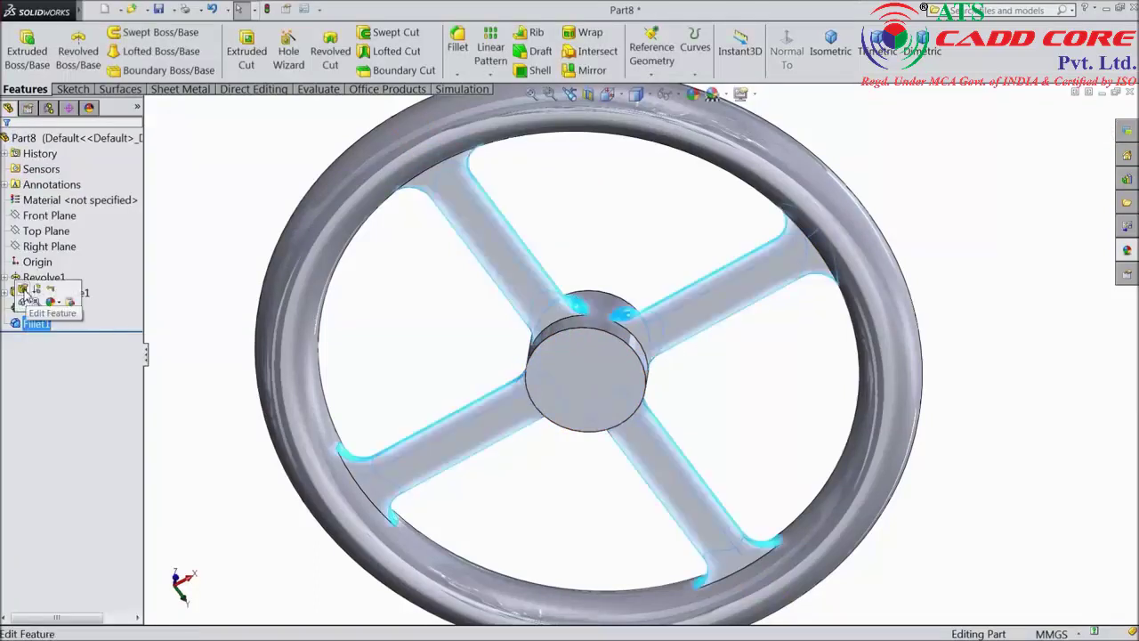
{"action": "left_click", "coordinate": [23, 290]}
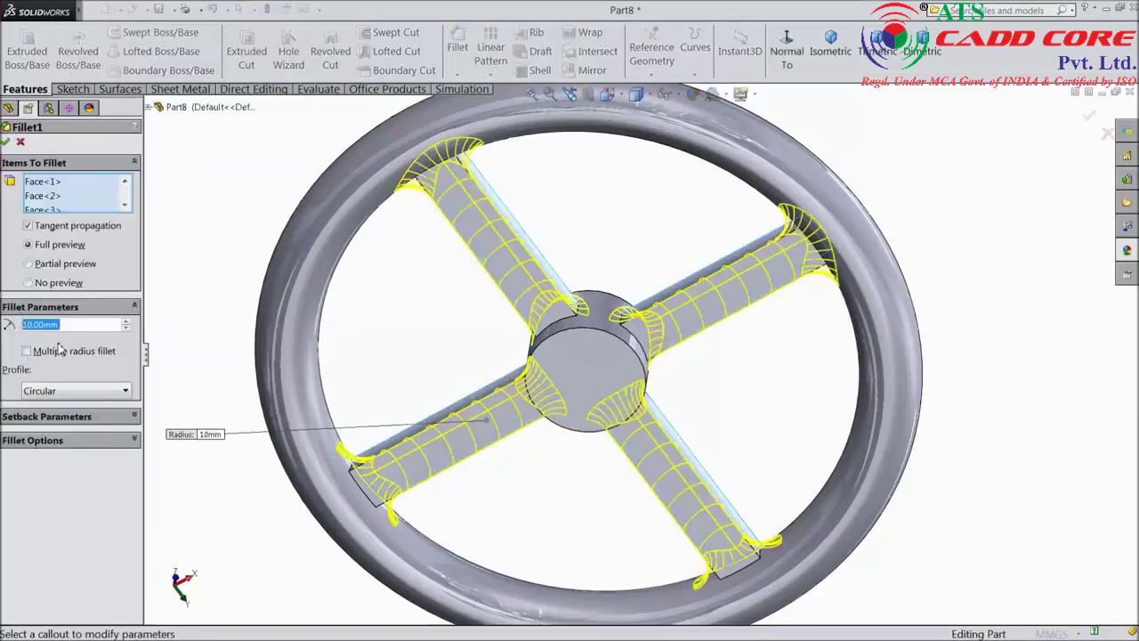
{"action": "type", "text": "5"}
{"action": "key", "text": "Return"}
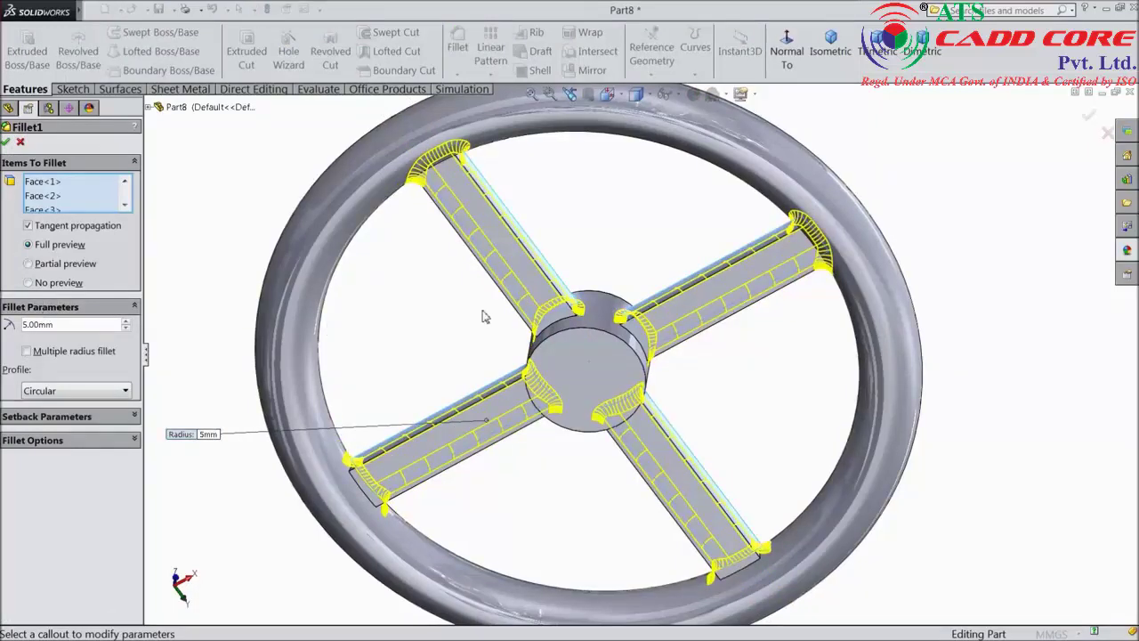
{"action": "left_click", "coordinate": [537, 285]}
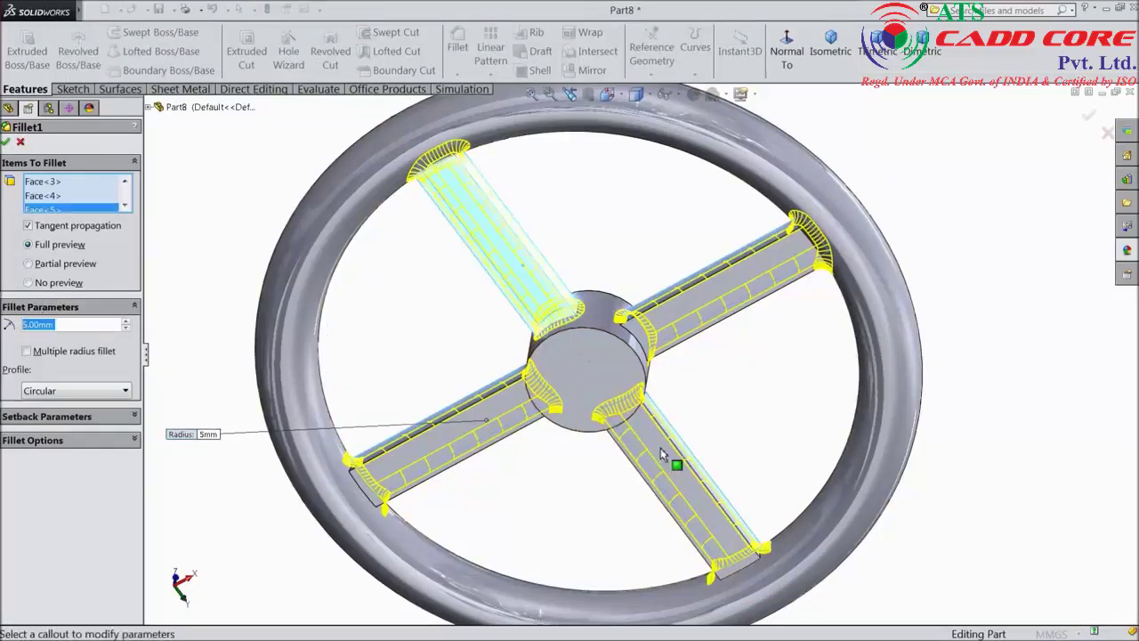
{"action": "left_click", "coordinate": [660, 448]}
{"action": "left_click", "coordinate": [687, 308]}
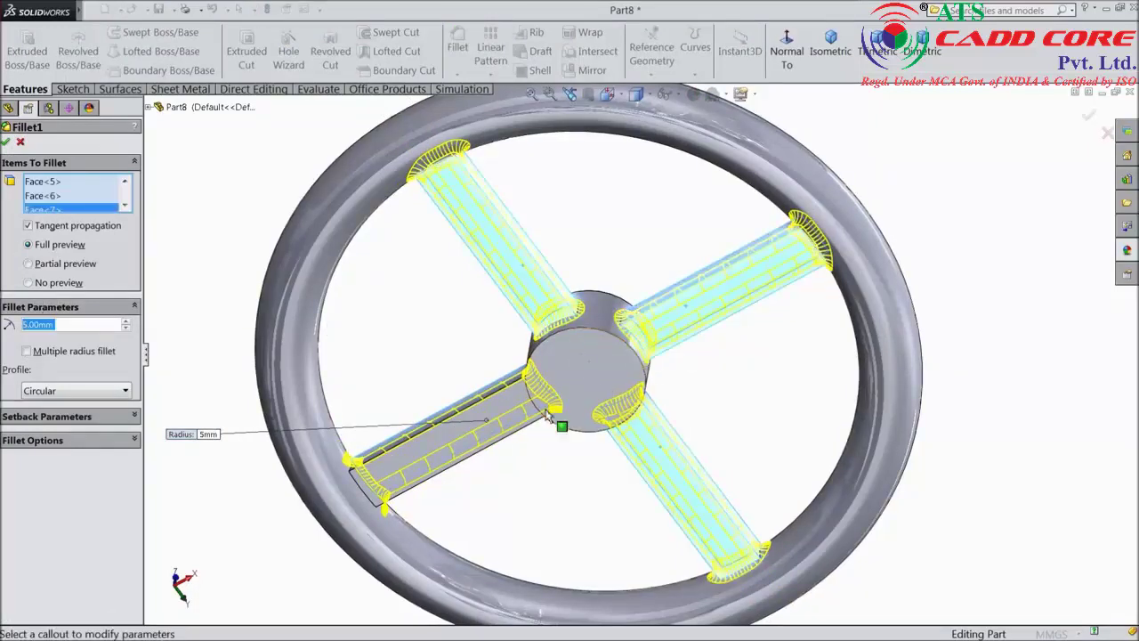
{"action": "left_click", "coordinate": [503, 408]}
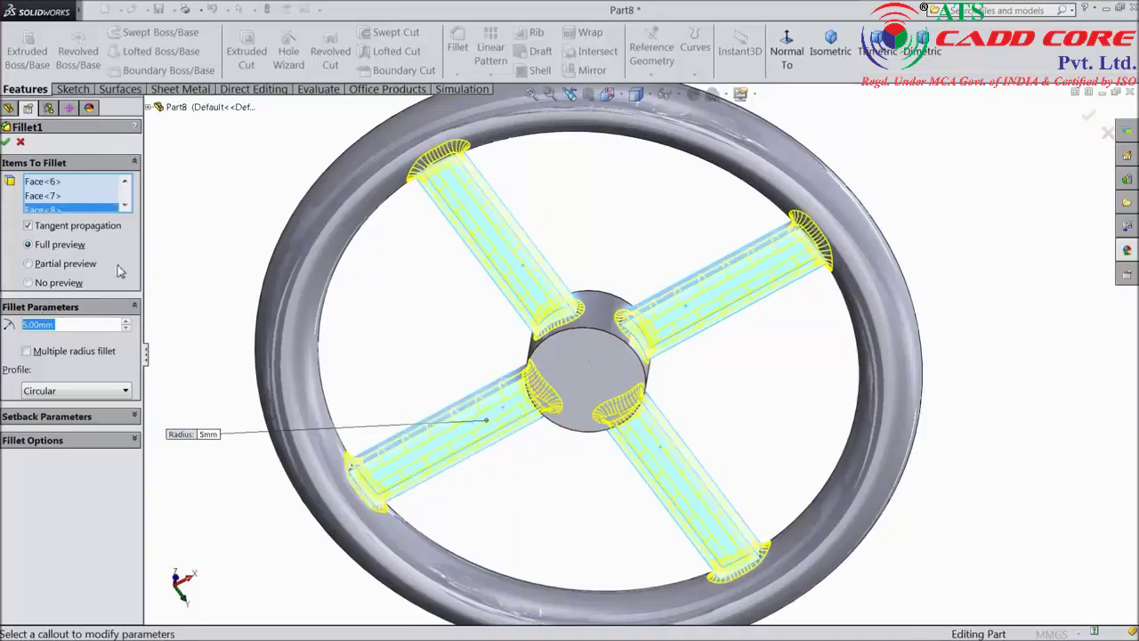
{"action": "left_click", "coordinate": [5, 142]}
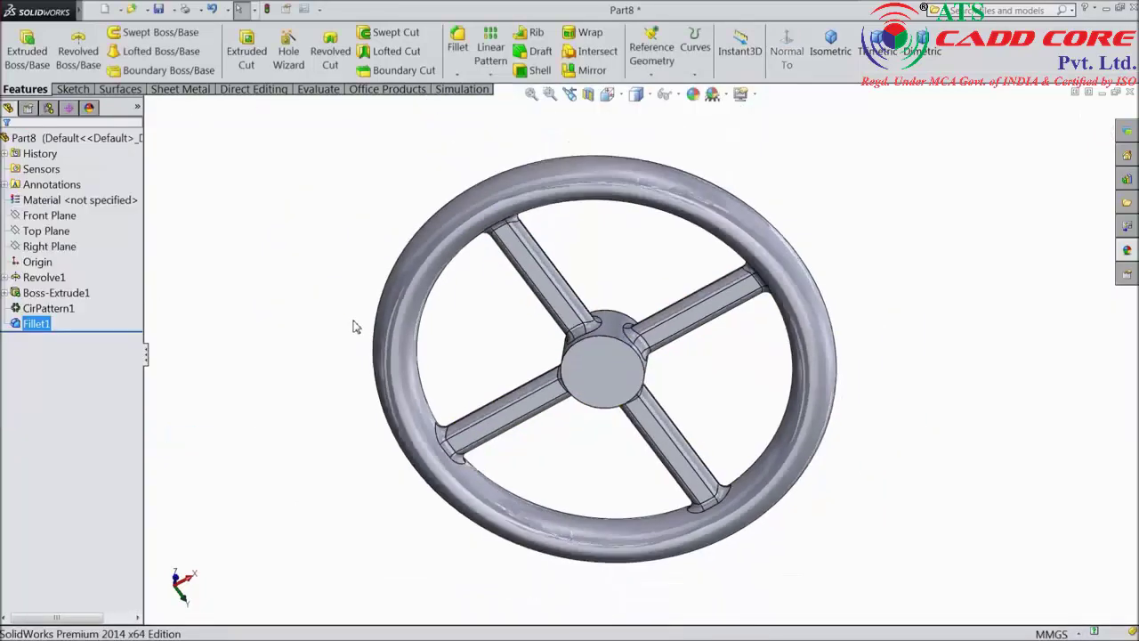
{"action": "middle_click_drag", "start_coordinate": [526, 186], "coordinate": [585, 347]}
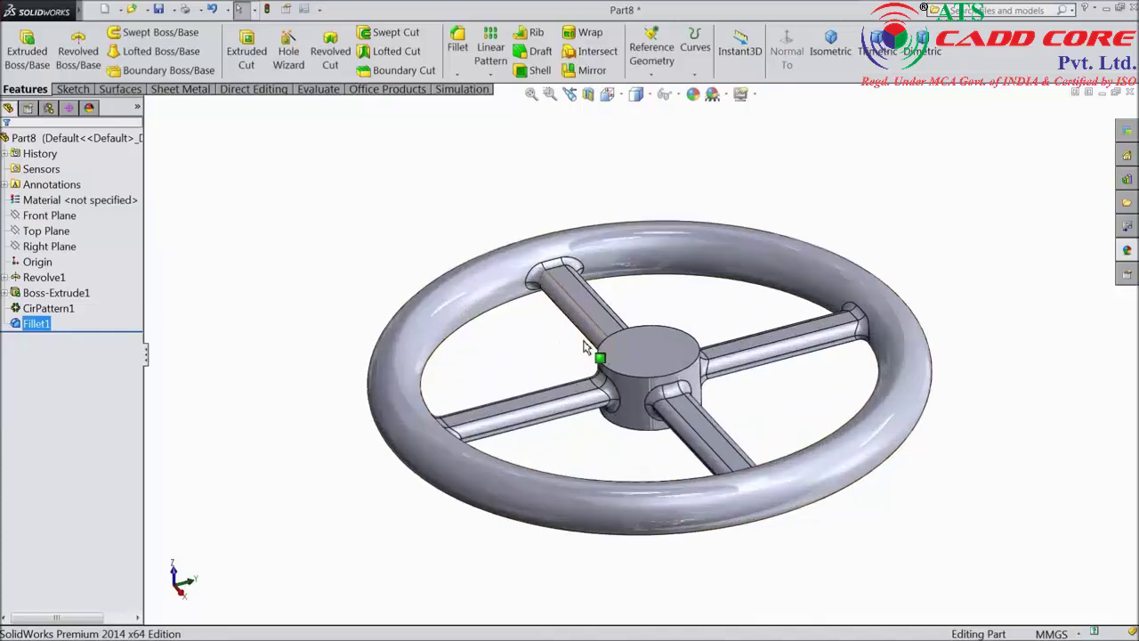
Start a new sketch on the hub's top face.
{"action": "left_click", "coordinate": [659, 351]}
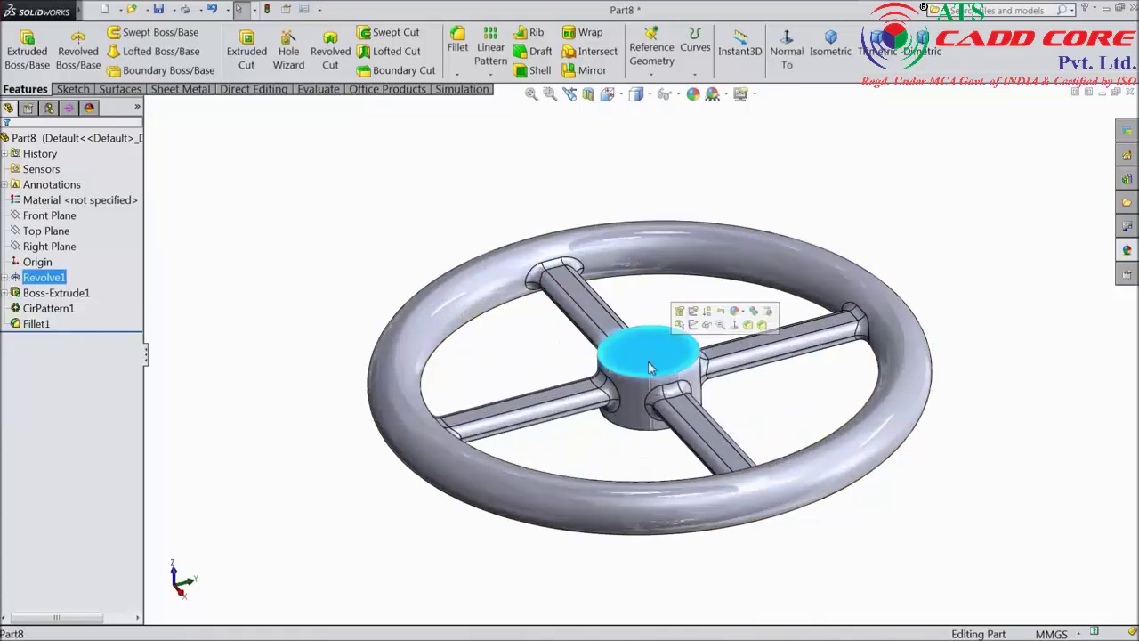
{"action": "left_click", "coordinate": [694, 326]}
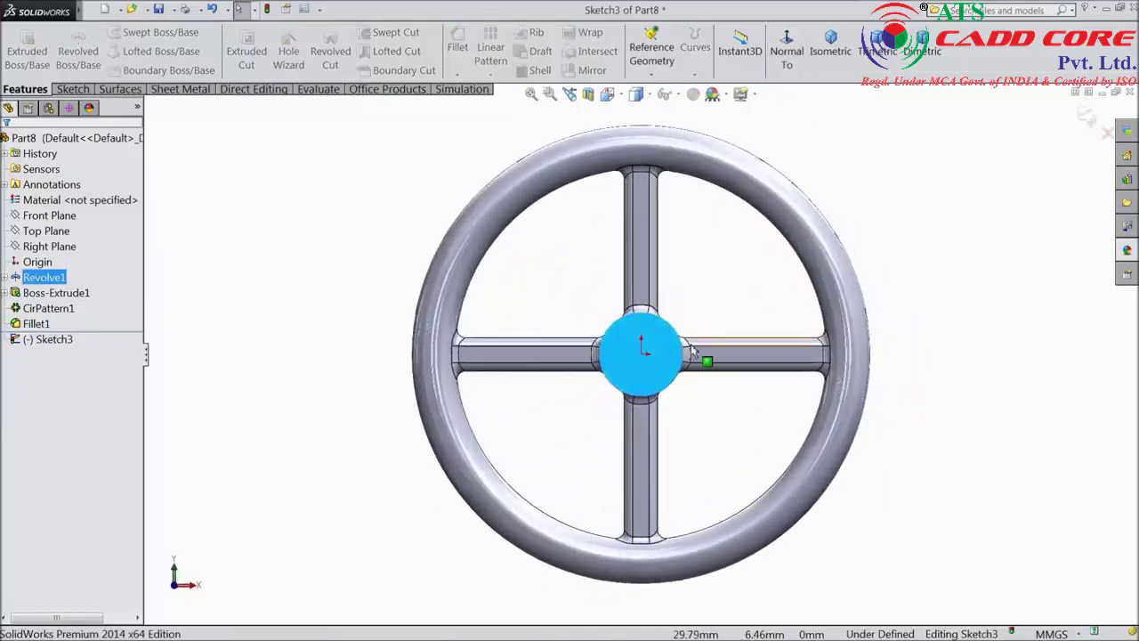
{"action": "scroll", "coordinate": [646, 360], "scroll_direction": "down", "scroll_amount": 5}
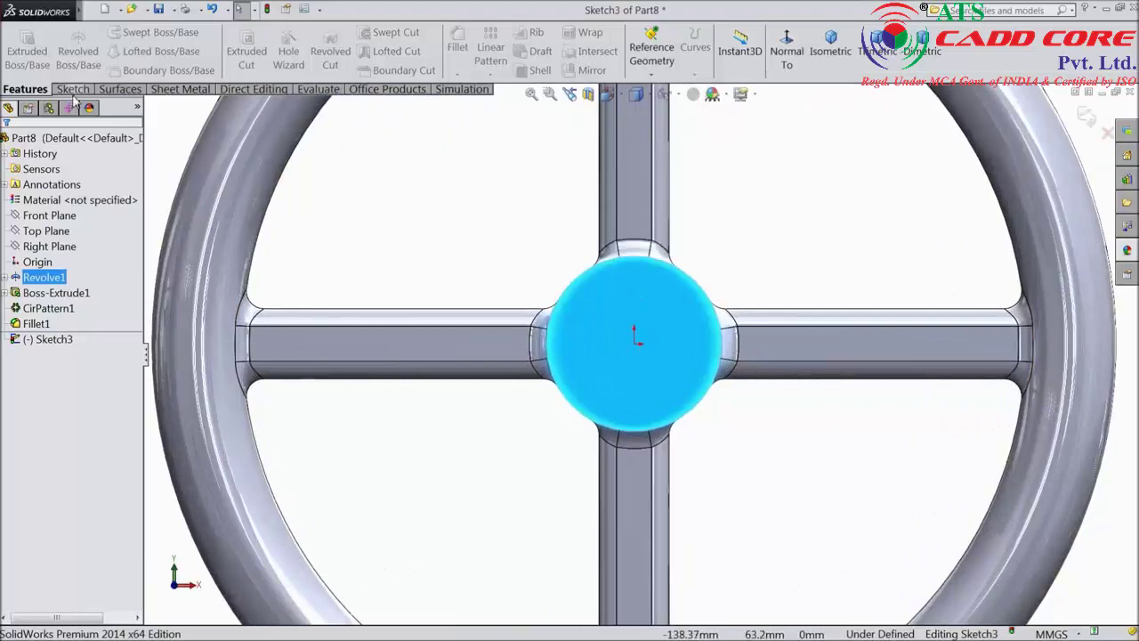
{"action": "left_click", "coordinate": [73, 89]}
{"action": "key", "text": "Escape"}
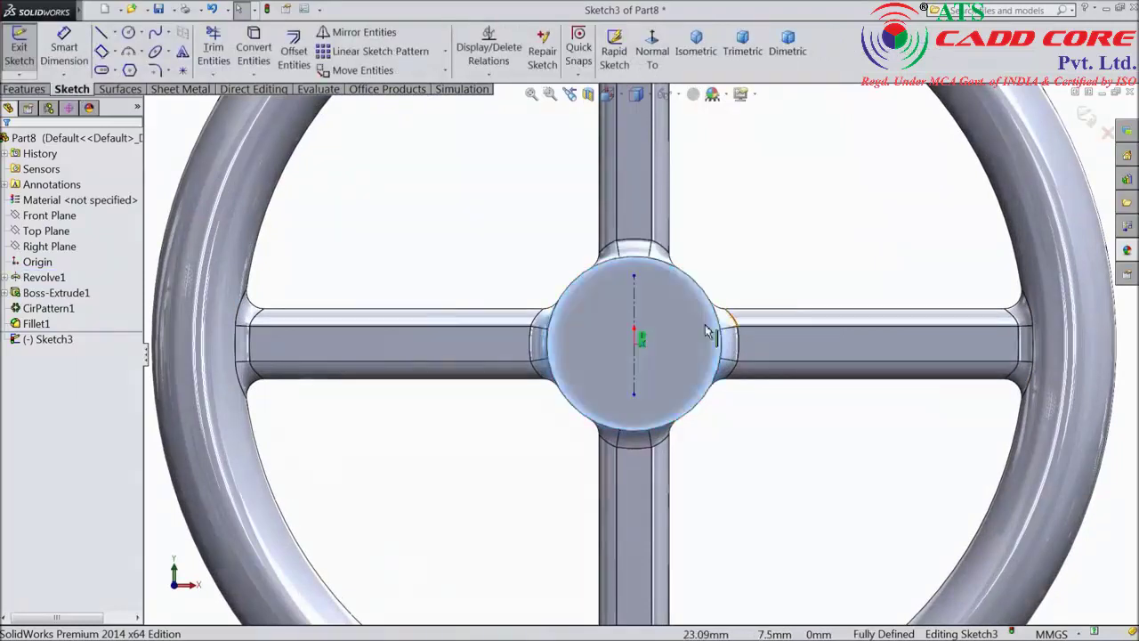
Draw a horizontal centerline across the hub through the origin.
{"action": "left_click", "coordinate": [115, 36]}
{"action": "left_click", "coordinate": [133, 68]}
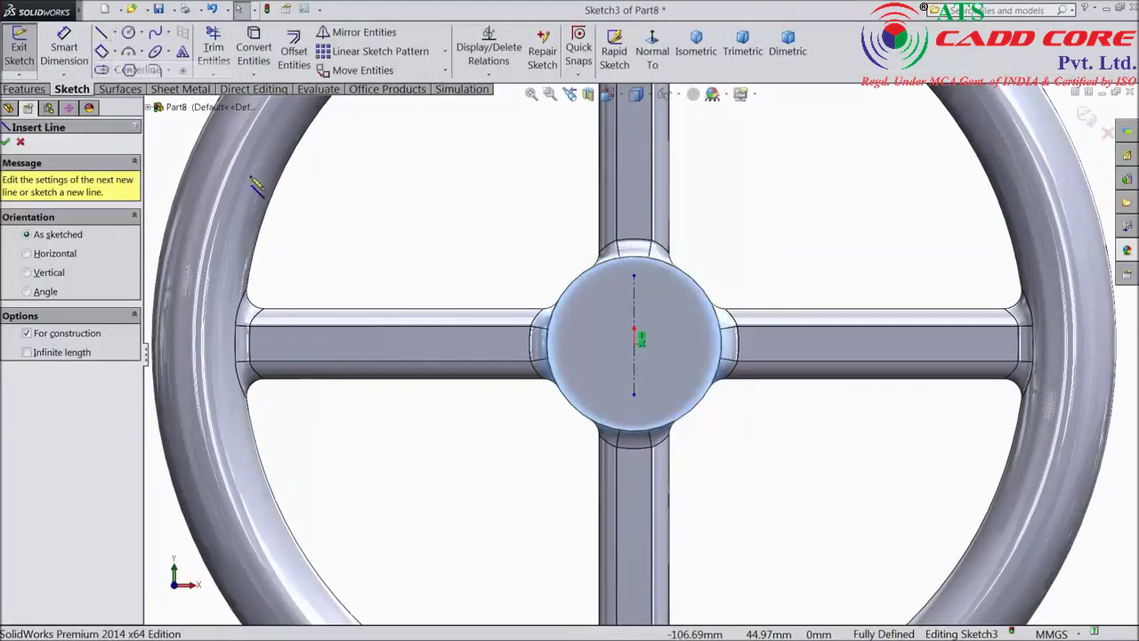
{"action": "left_click", "coordinate": [574, 344]}
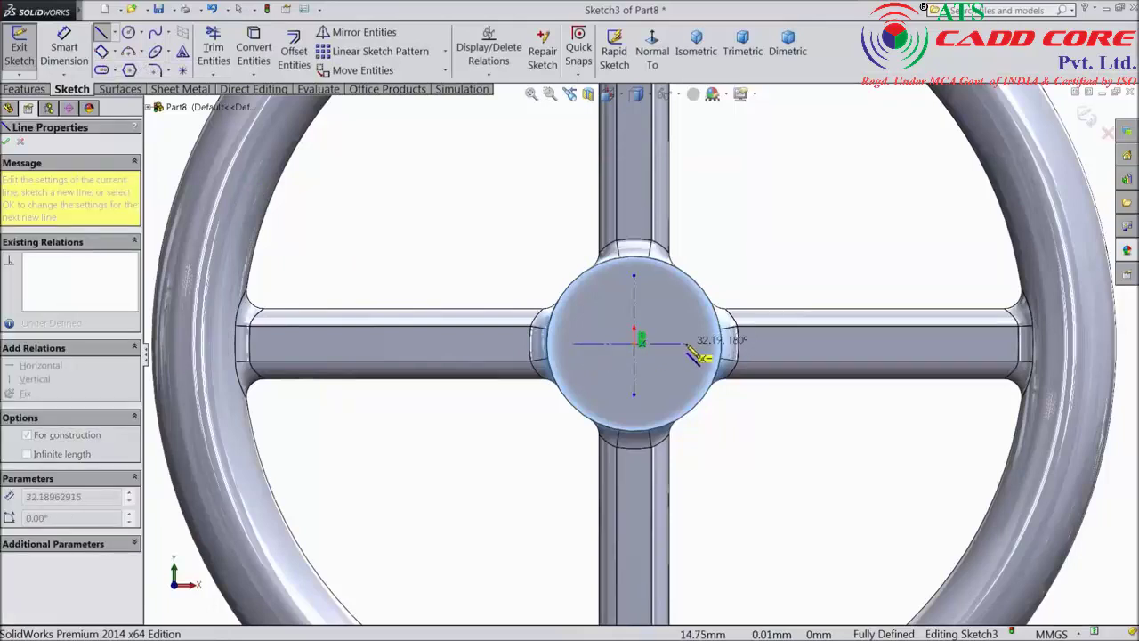
{"action": "right_click", "coordinate": [686, 342]}
{"action": "left_click", "coordinate": [723, 117]}
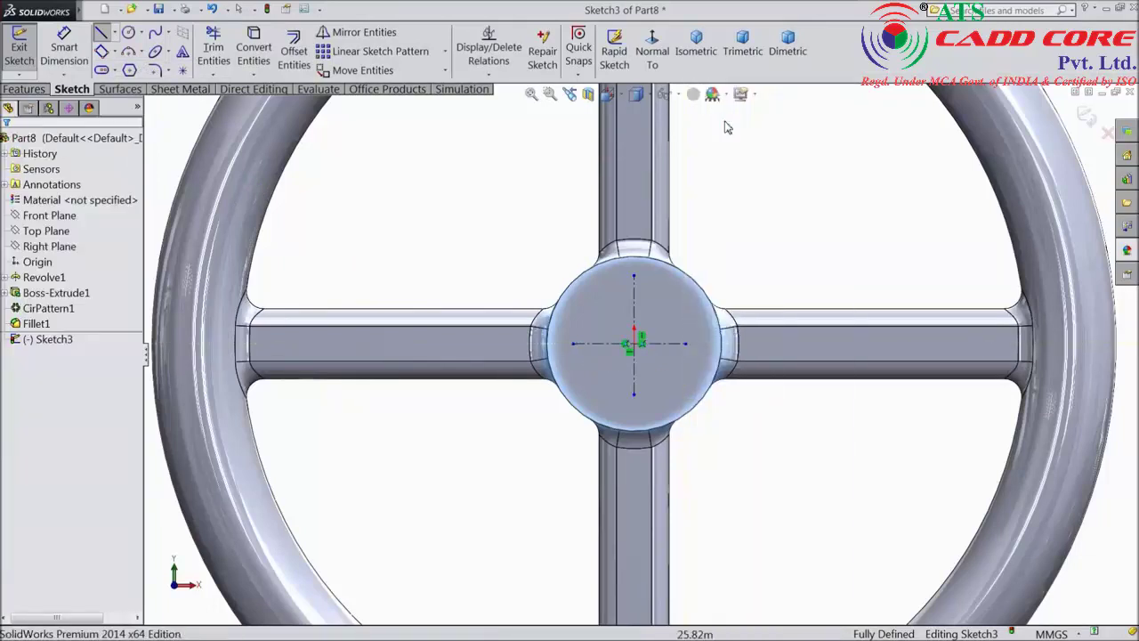
{"action": "left_click", "coordinate": [115, 52]}
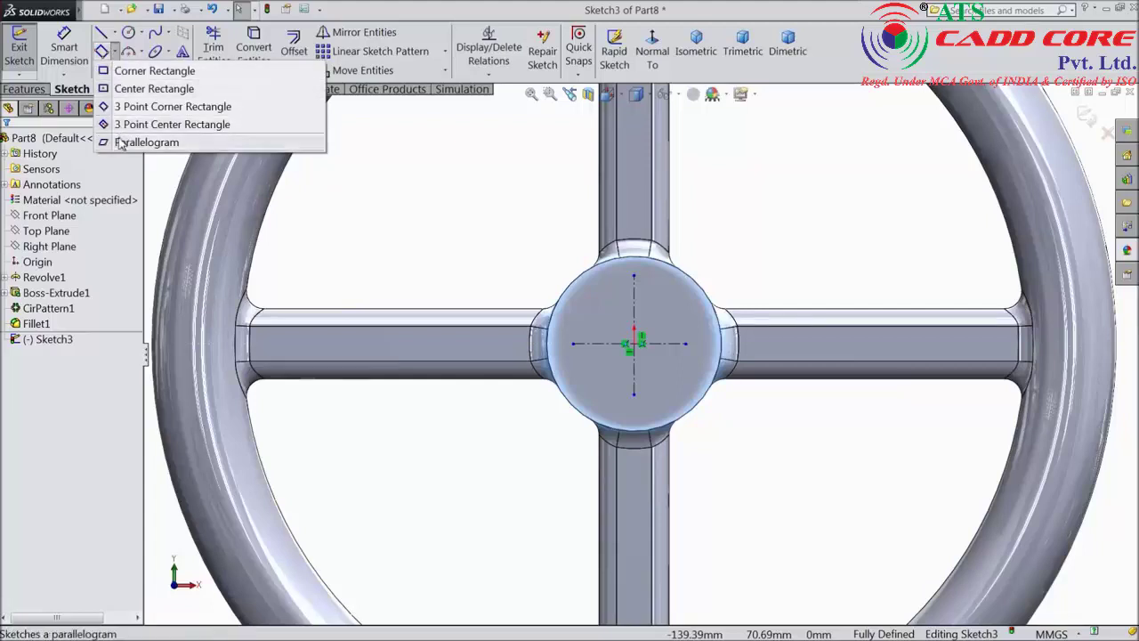
Try a centre-based rectangle at the hub origin, then cancel it.
{"action": "left_click", "coordinate": [171, 125]}
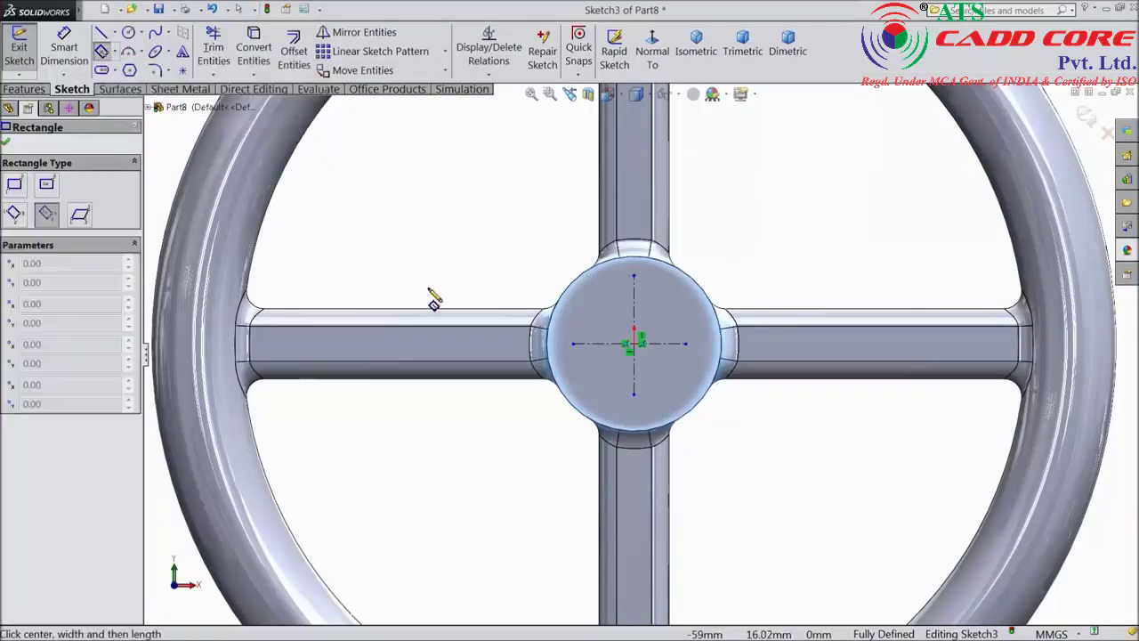
{"action": "scroll", "coordinate": [718, 415], "scroll_direction": "down", "scroll_amount": 2}
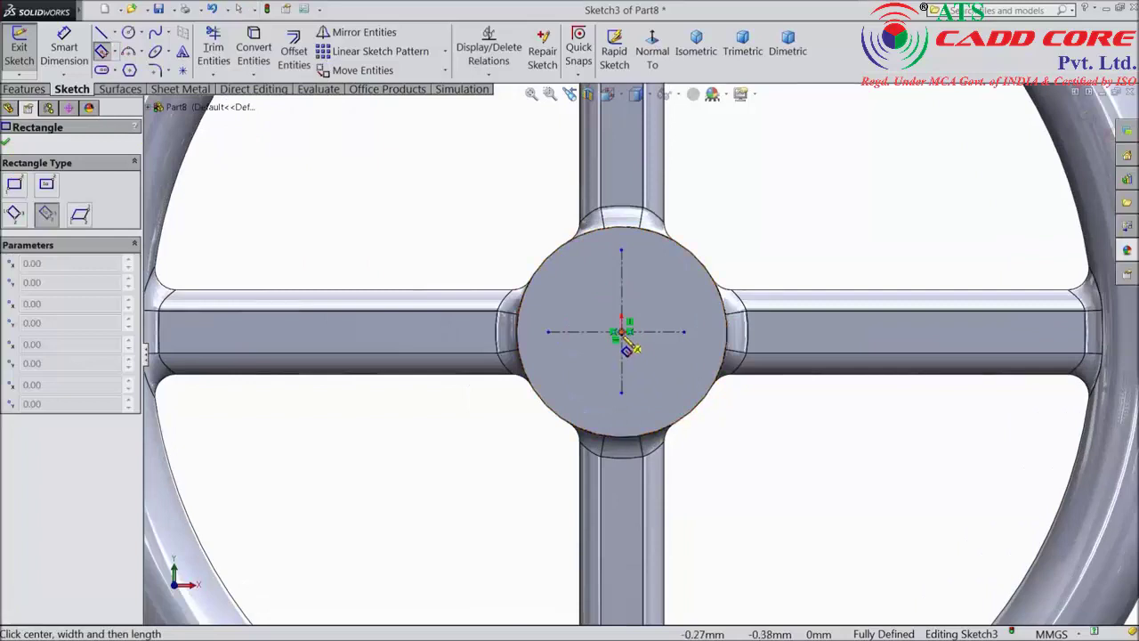
{"action": "left_click", "coordinate": [621, 332]}
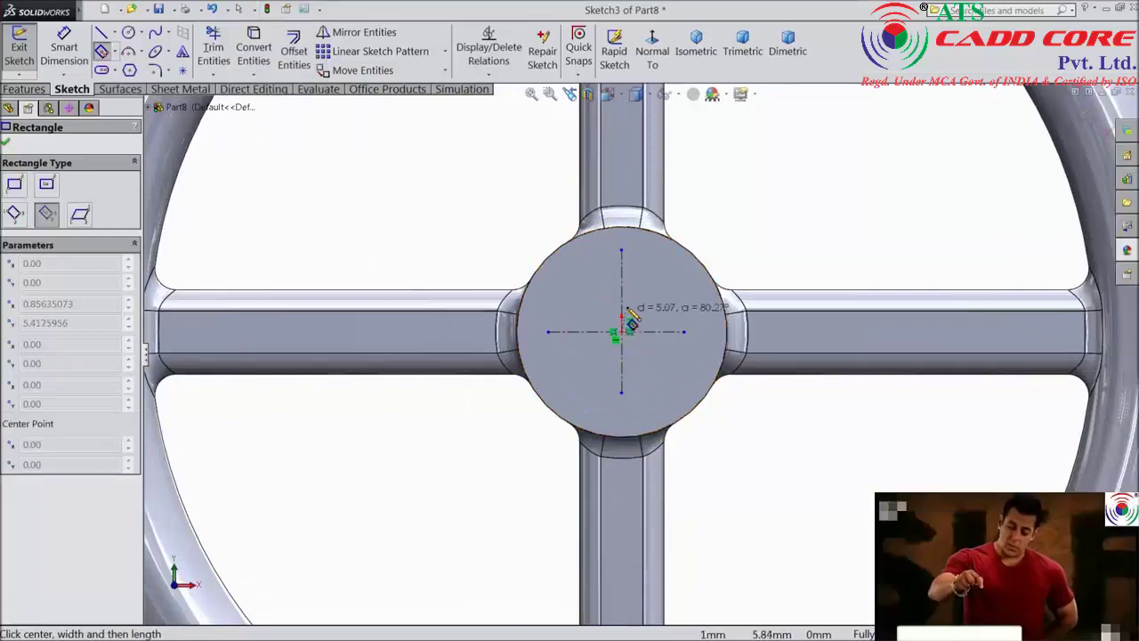
{"action": "left_click", "coordinate": [684, 332]}
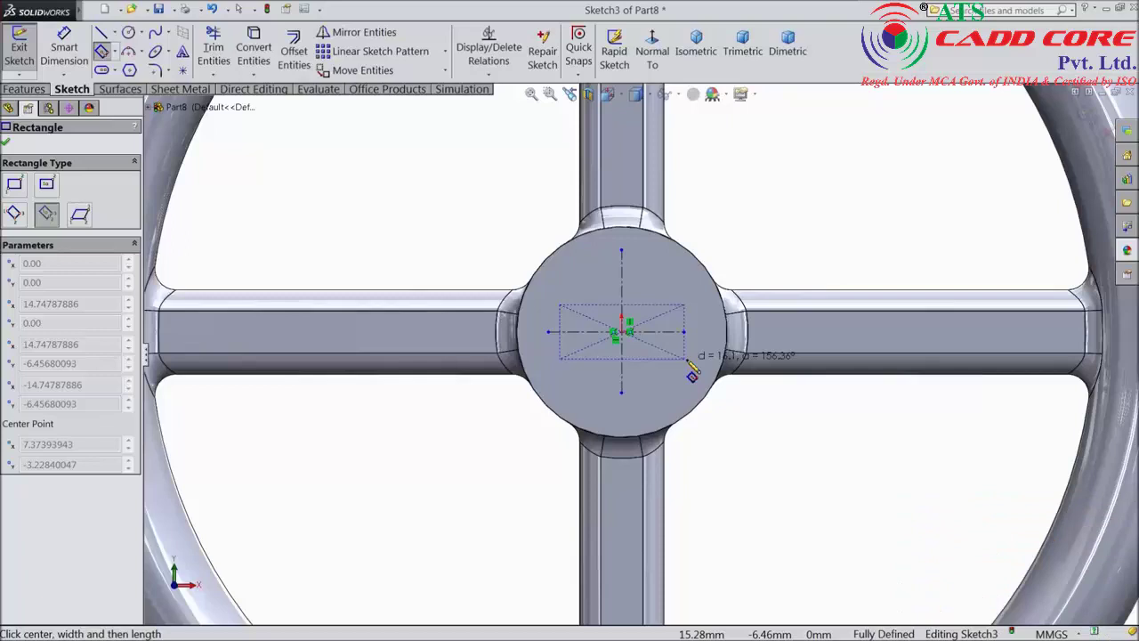
{"action": "key", "text": "Escape"}
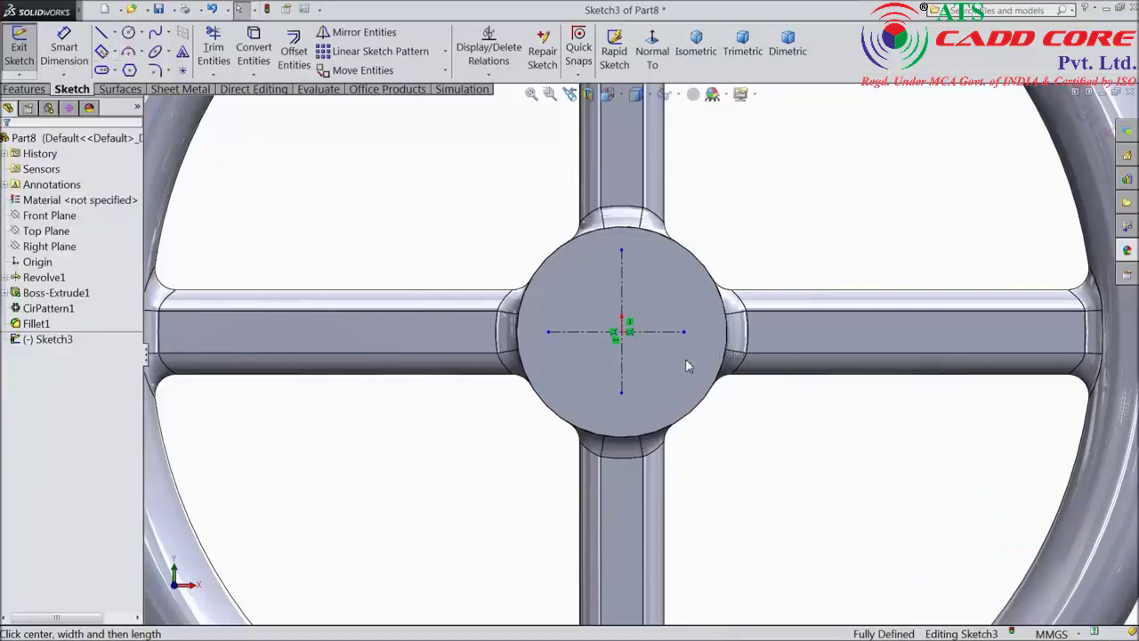
Draw a diagonal centerline from the sketch origin at about 45°.
{"action": "left_click", "coordinate": [114, 33]}
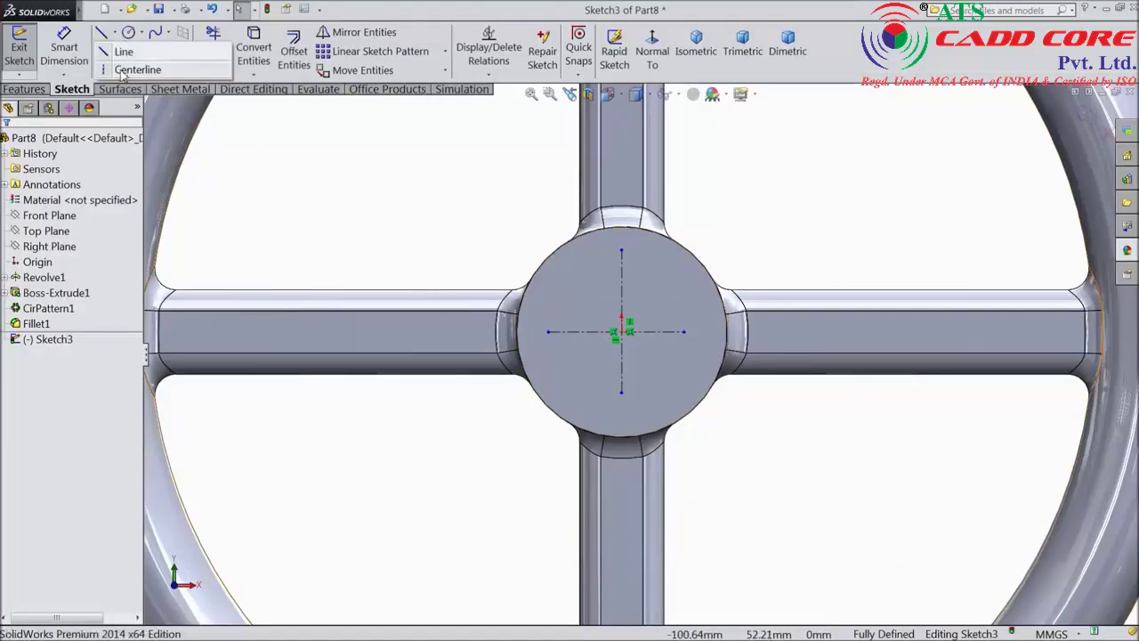
{"action": "left_click", "coordinate": [135, 69]}
{"action": "left_click", "coordinate": [622, 333]}
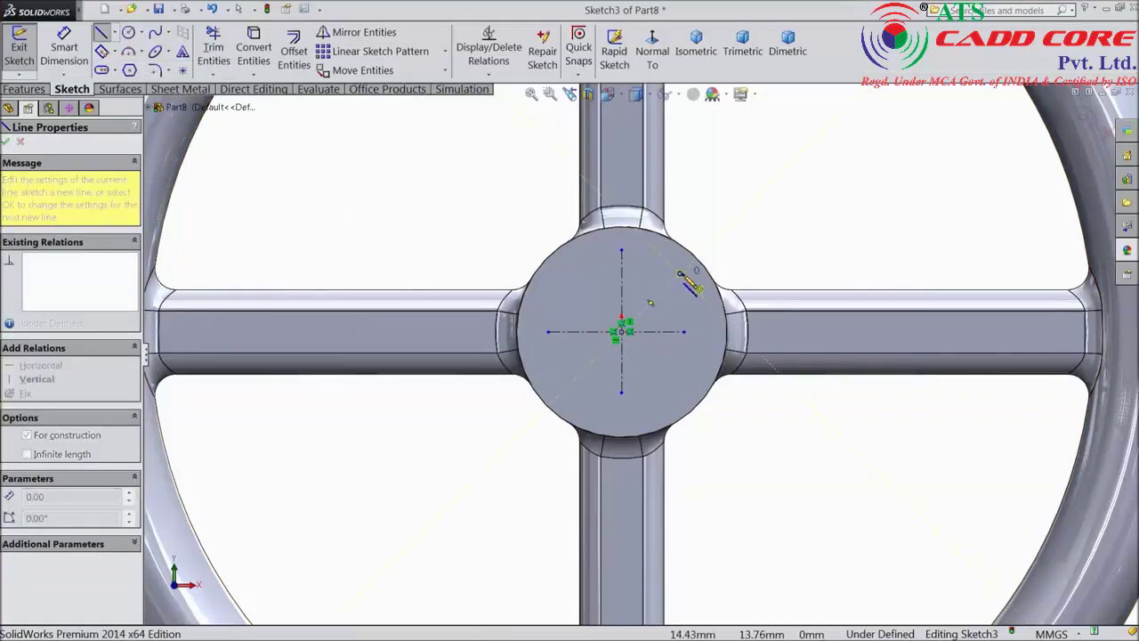
{"action": "right_click", "coordinate": [685, 105]}
{"action": "left_click", "coordinate": [717, 119]}
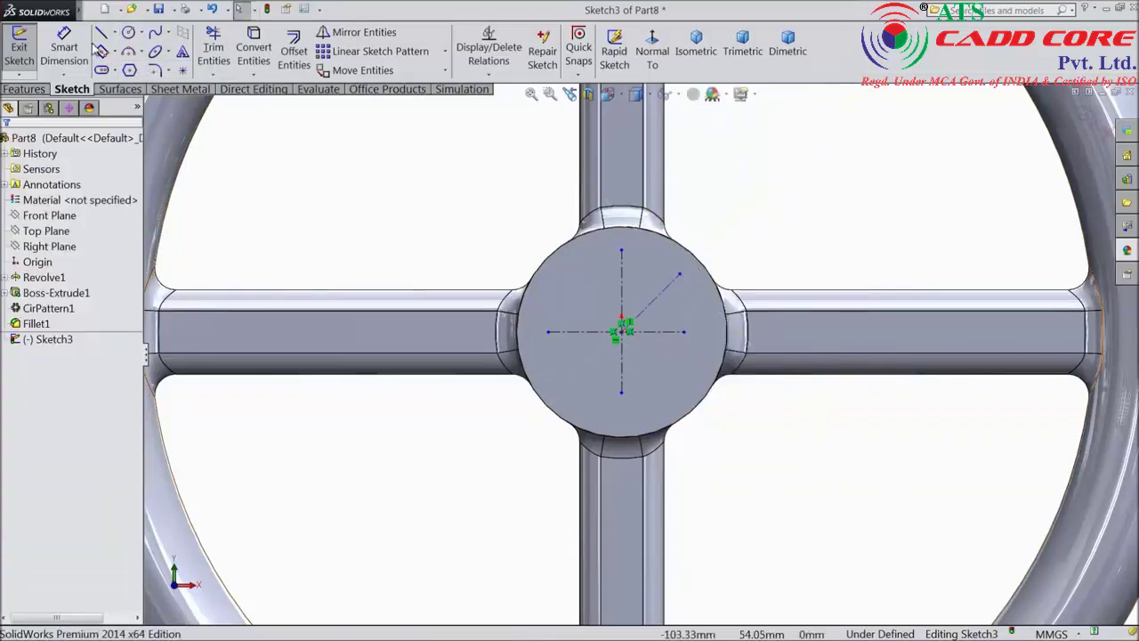
Dimension the angle between the diagonal and horizontal centerlines as 45°.
{"action": "left_click", "coordinate": [64, 46]}
{"action": "left_click", "coordinate": [655, 302]}
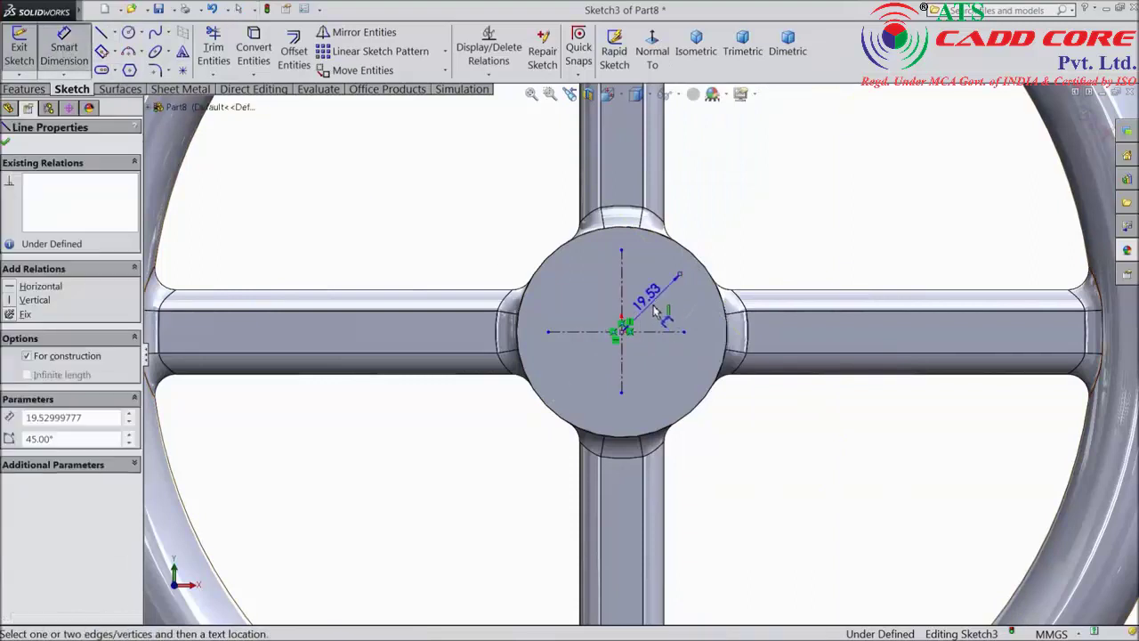
{"action": "left_click", "coordinate": [669, 332]}
{"action": "left_click", "coordinate": [693, 322]}
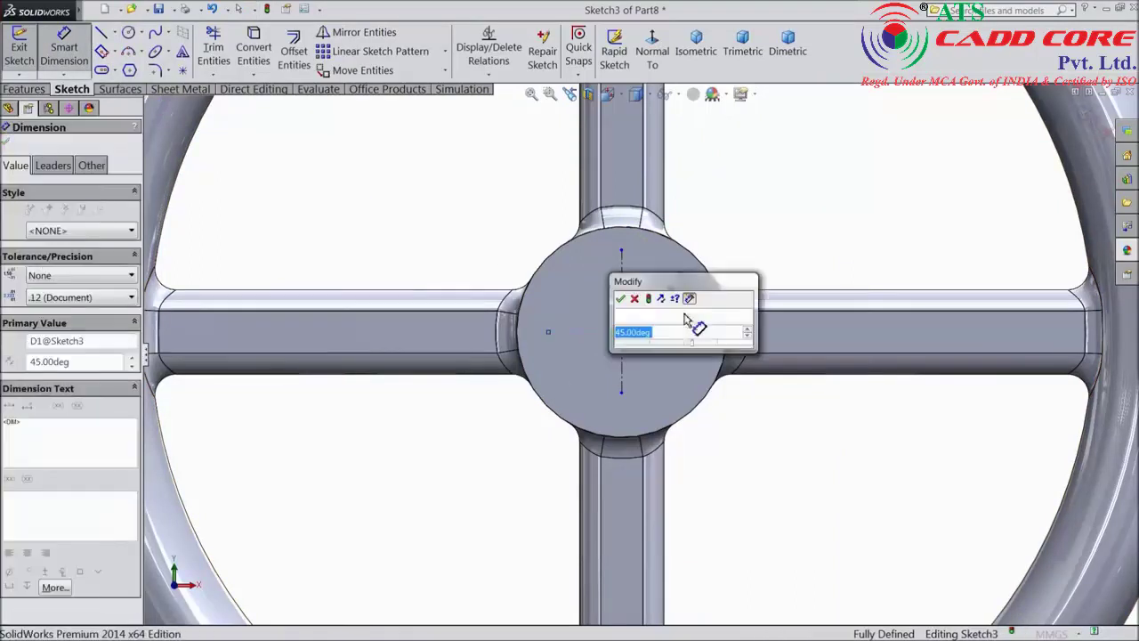
{"action": "left_click", "coordinate": [620, 298]}
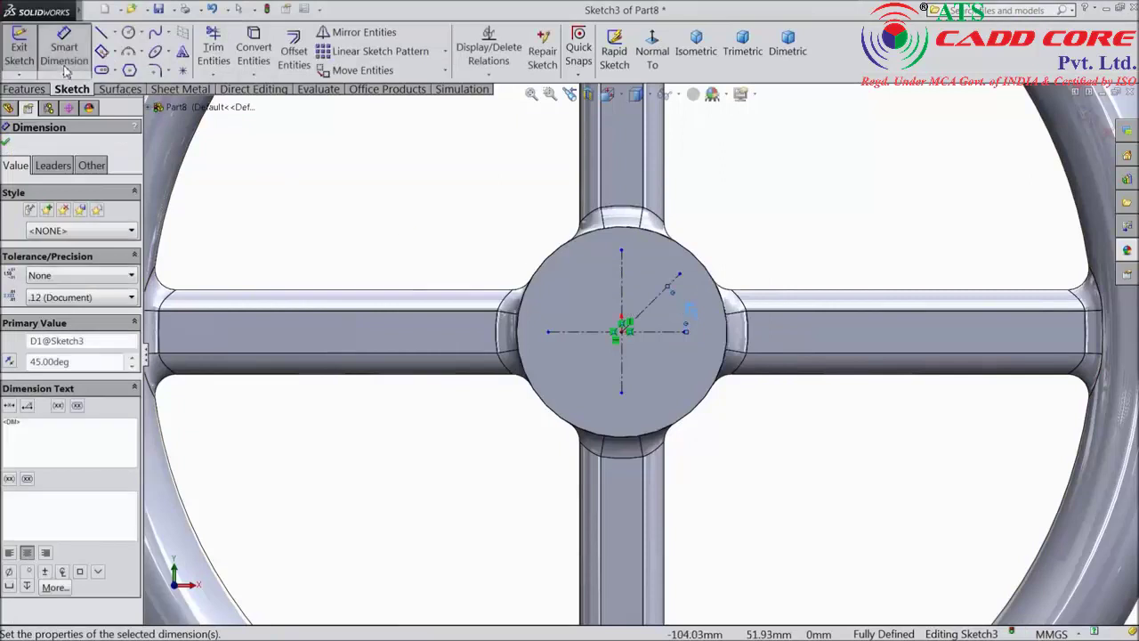
{"action": "left_click", "coordinate": [103, 51]}
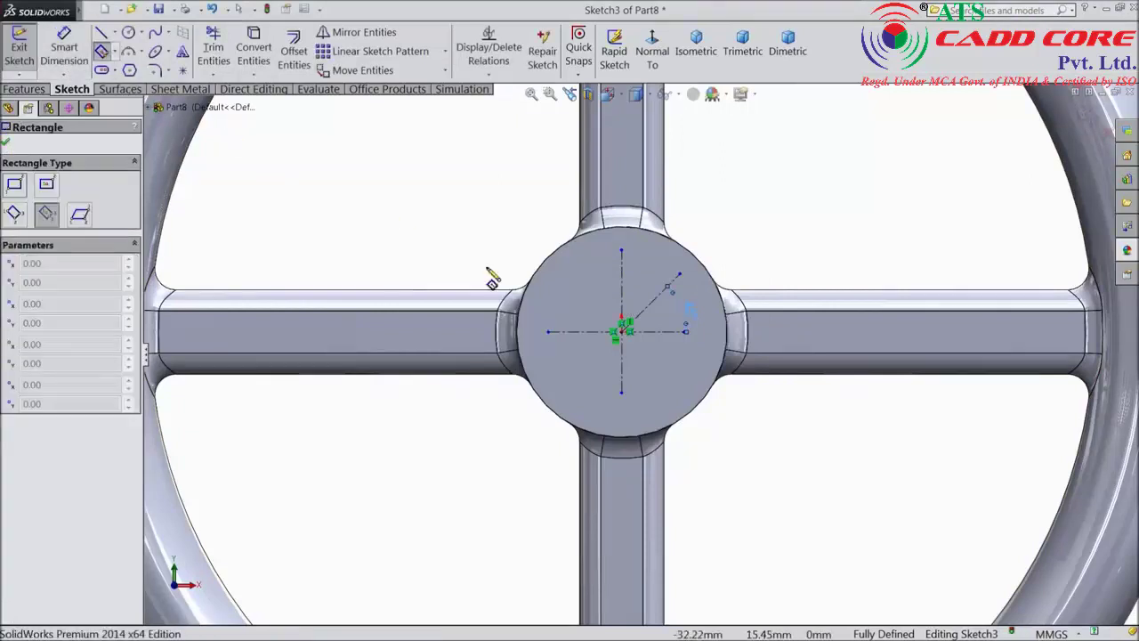
Draw a centre rectangle from the origin, rotated 45° along the diagonal centerline.
{"action": "left_click", "coordinate": [623, 334]}
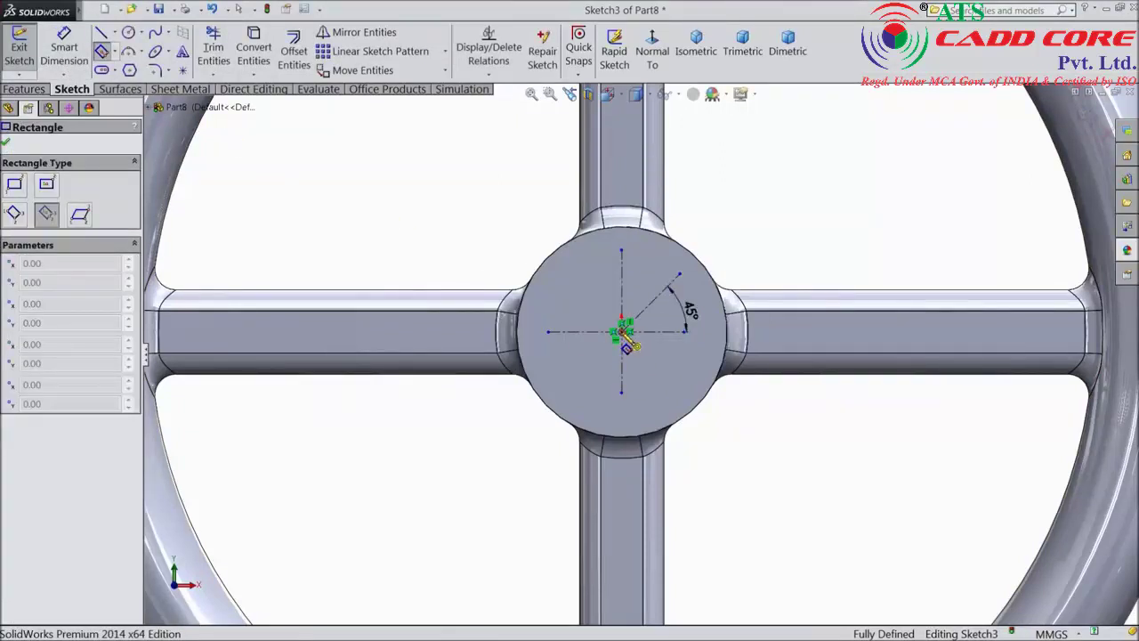
{"action": "left_click", "coordinate": [681, 275]}
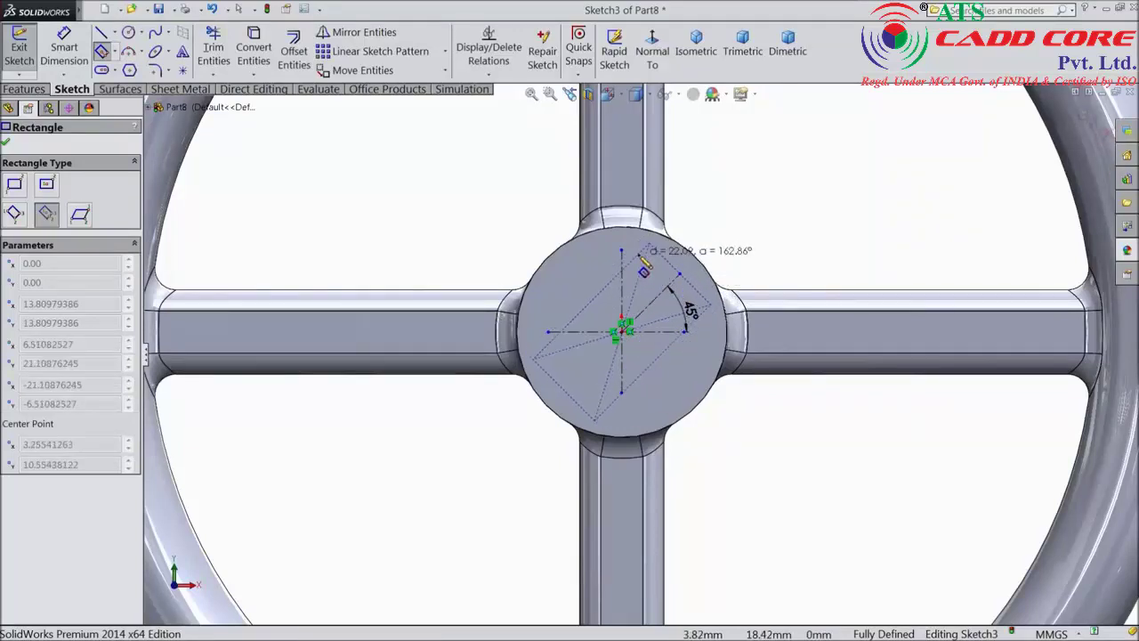
{"action": "left_click", "coordinate": [708, 301]}
{"action": "left_click", "coordinate": [6, 143]}
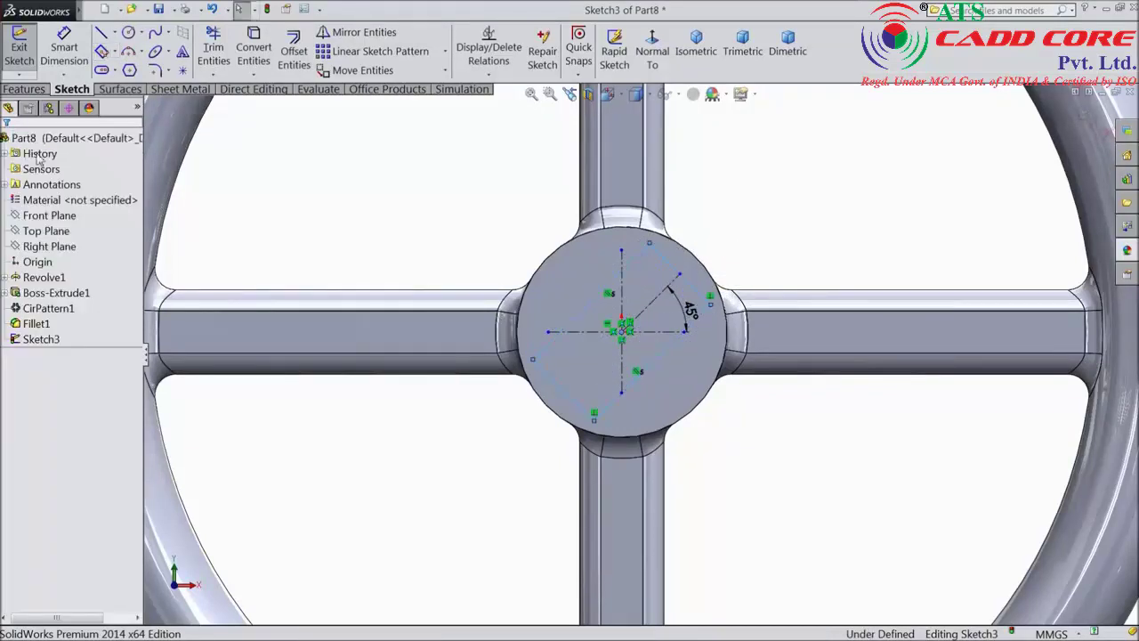
Make the rectangle's top corner coincident with the diagonal centerline's end.
{"action": "scroll", "coordinate": [681, 285], "scroll_direction": "down", "scroll_amount": 2}
{"action": "left_click", "coordinate": [666, 230]}
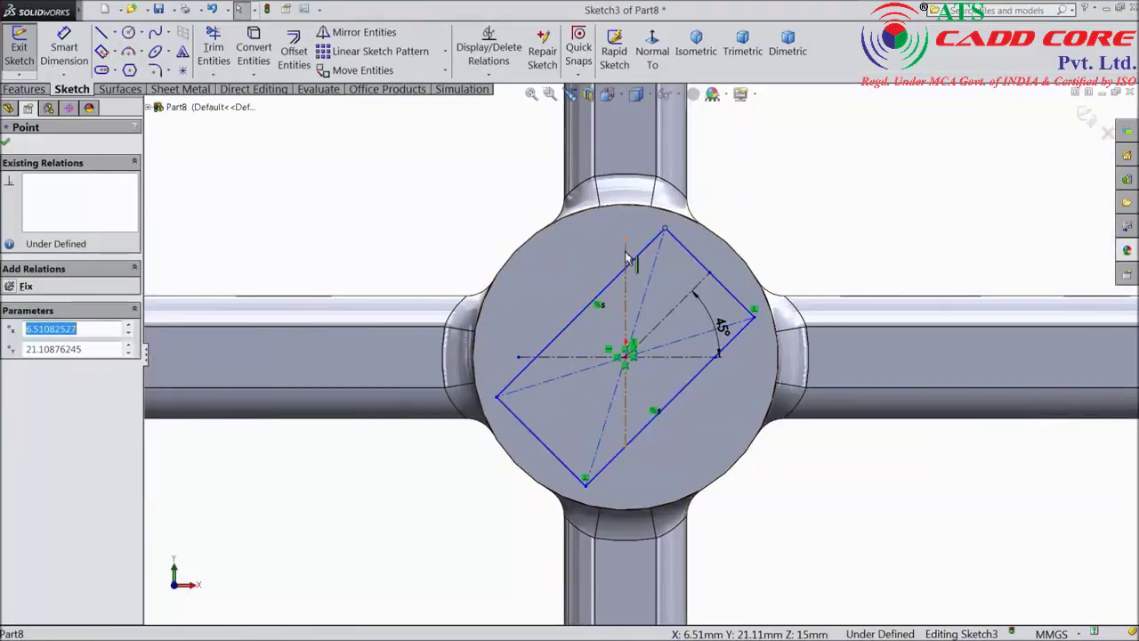
{"action": "left_click", "coordinate": [627, 260], "text": "ctrl"}
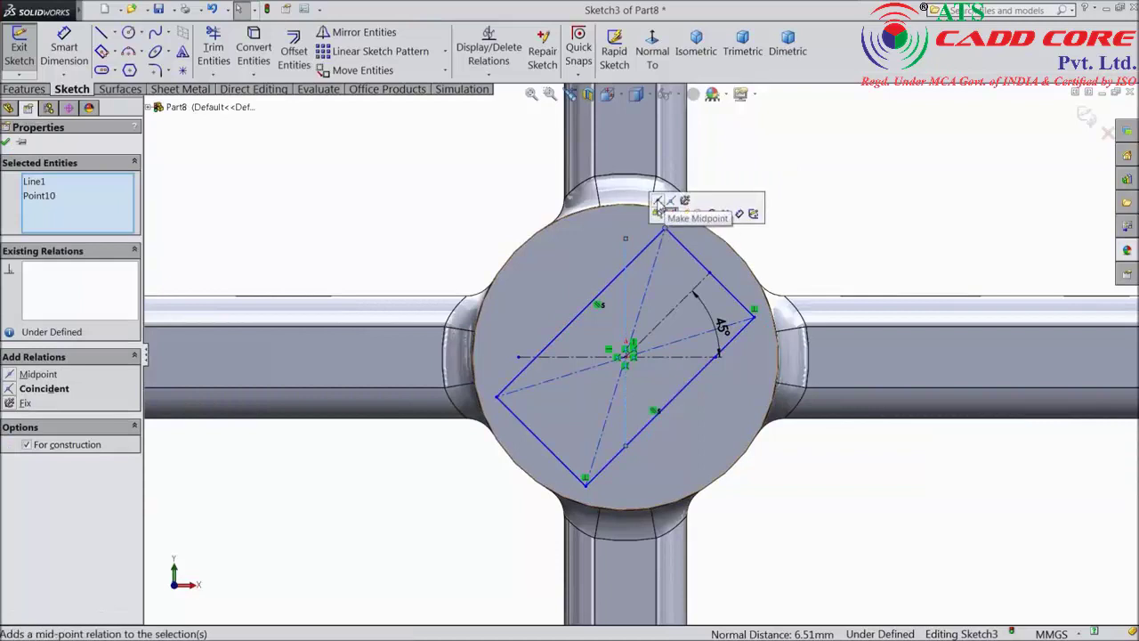
{"action": "left_click", "coordinate": [672, 203]}
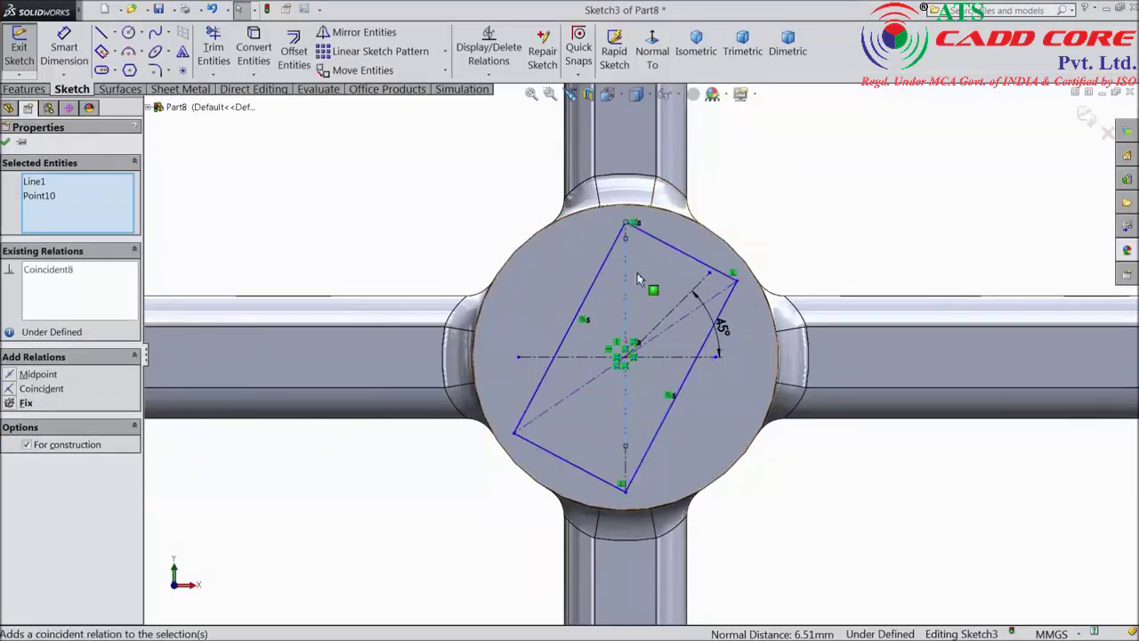
{"action": "left_click", "coordinate": [552, 212]}
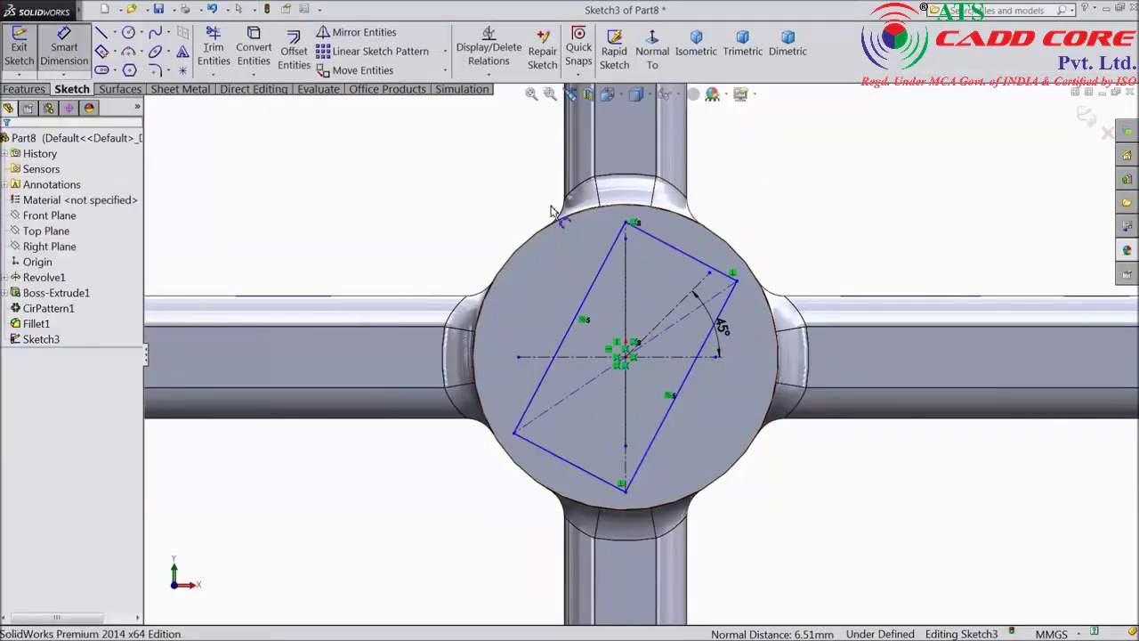
Dimension two adjacent sides of the square to 25 mm each.
{"action": "left_click", "coordinate": [598, 287]}
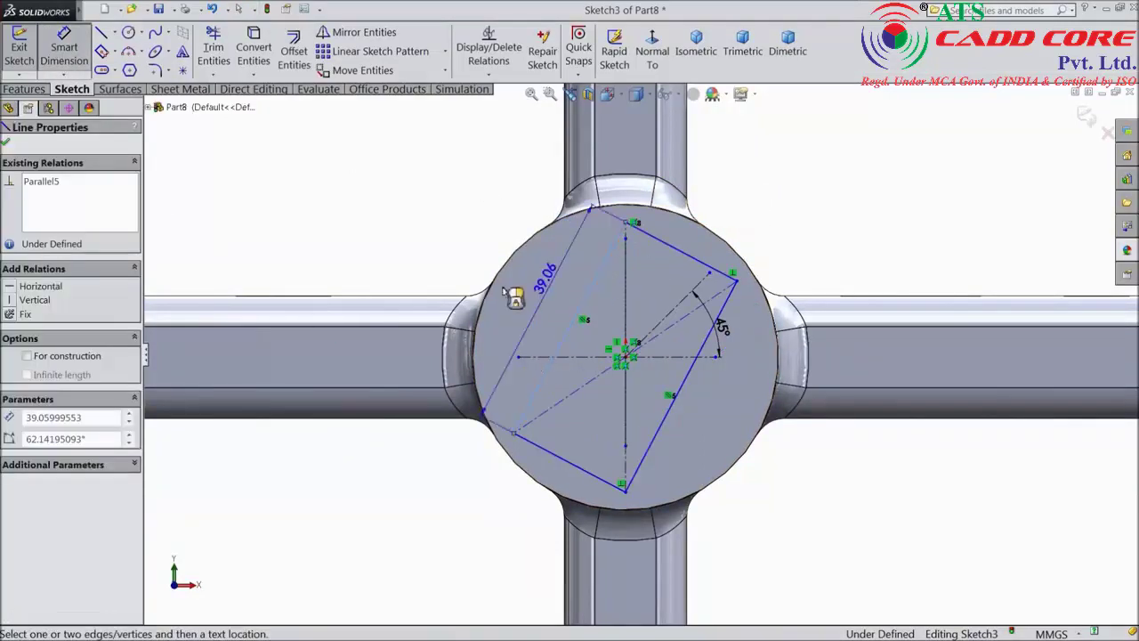
{"action": "left_click", "coordinate": [576, 261]}
{"action": "type", "text": "25"}
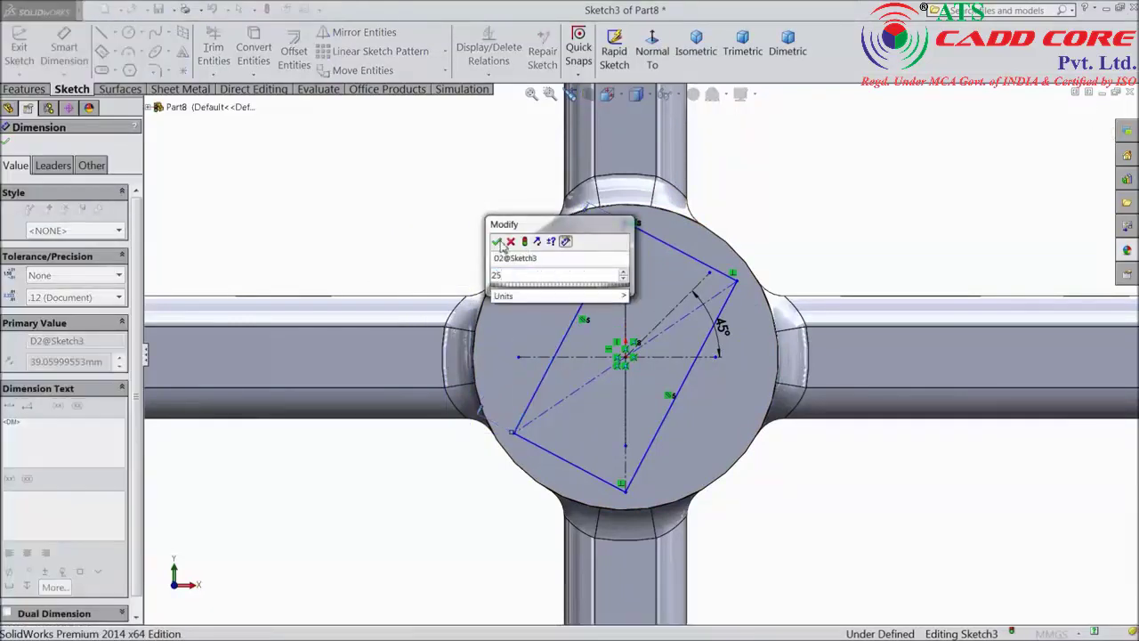
{"action": "left_click", "coordinate": [498, 242]}
{"action": "left_click", "coordinate": [661, 292]}
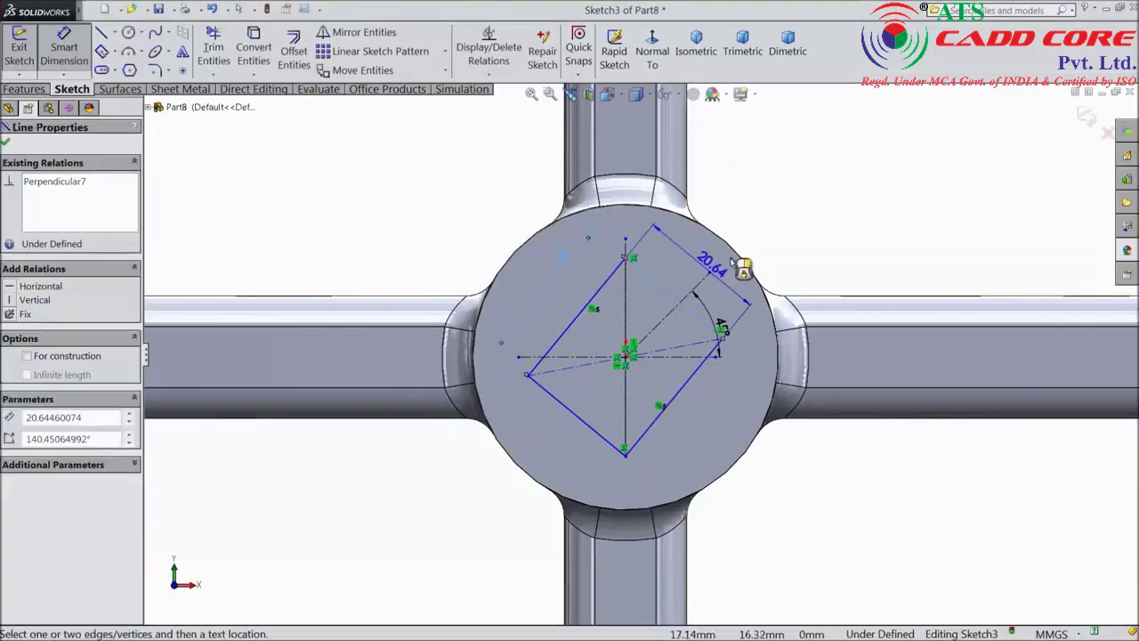
{"action": "left_click", "coordinate": [756, 225]}
{"action": "type", "text": "25"}
{"action": "key", "text": "Return"}
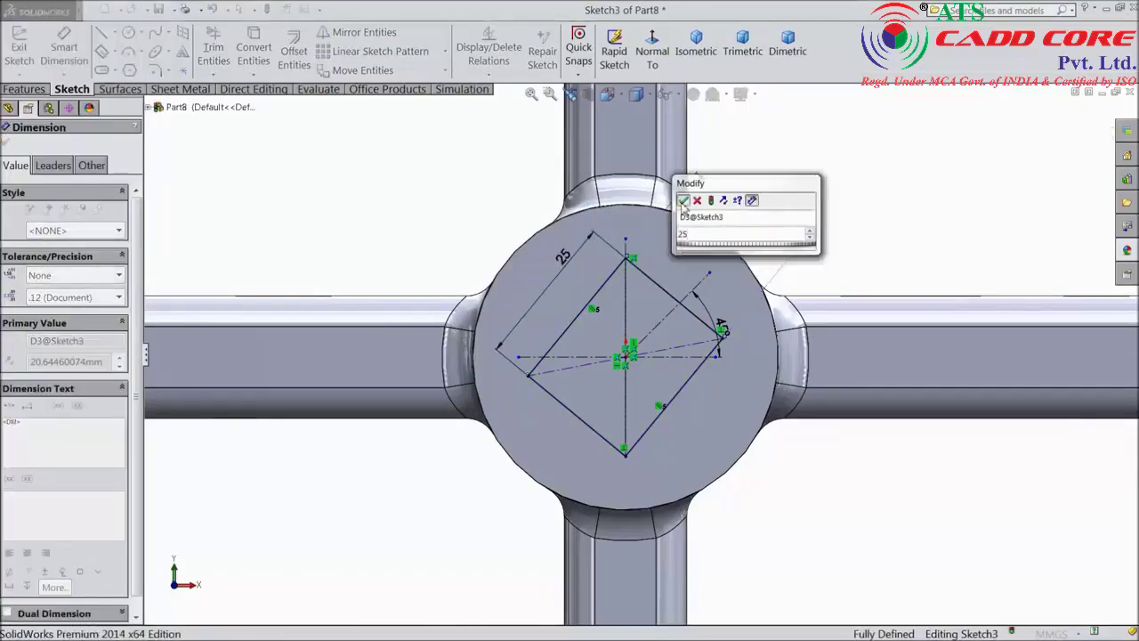
{"action": "left_click", "coordinate": [11, 92]}
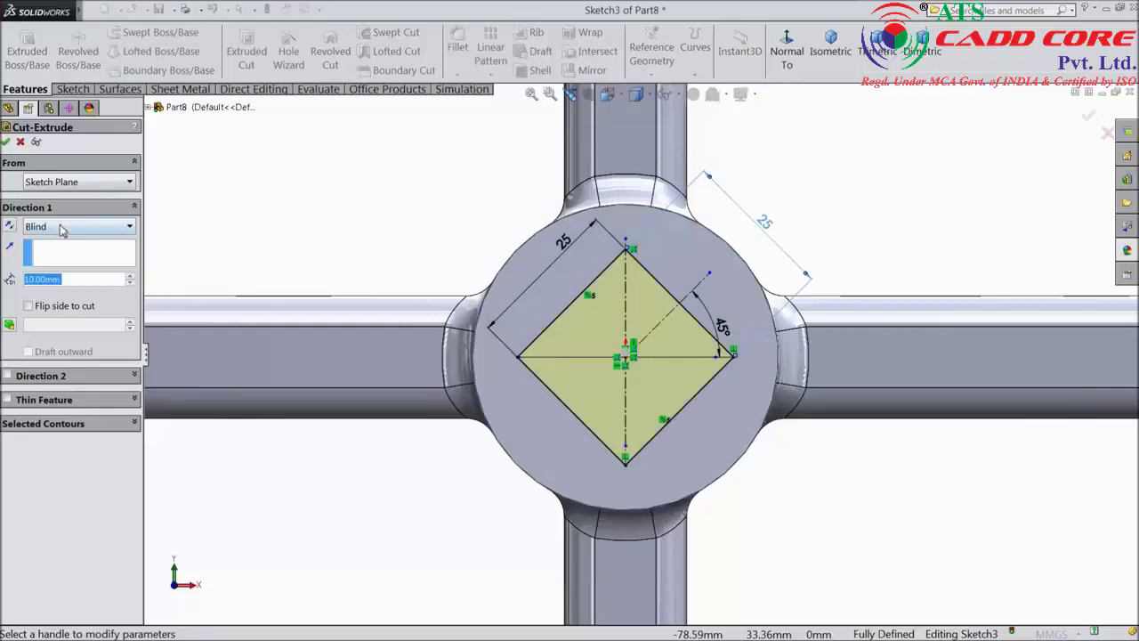
Extrude-cut the 25 mm square Through All to make a square hole in the hub.
{"action": "left_click", "coordinate": [64, 226]}
{"action": "left_click", "coordinate": [40, 248]}
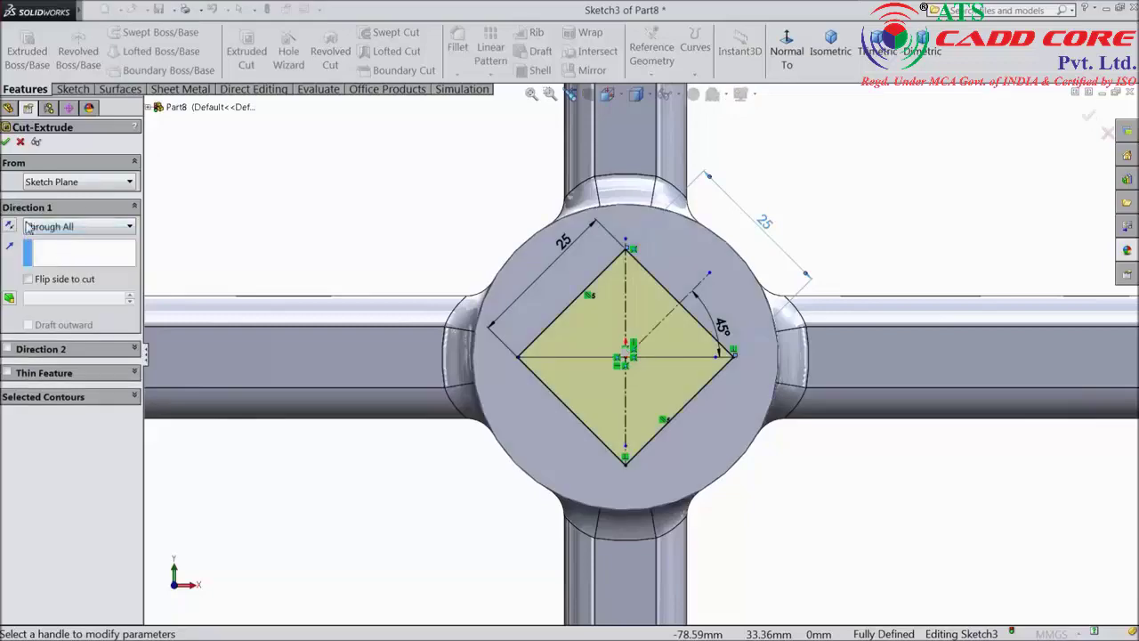
{"action": "left_click", "coordinate": [6, 143]}
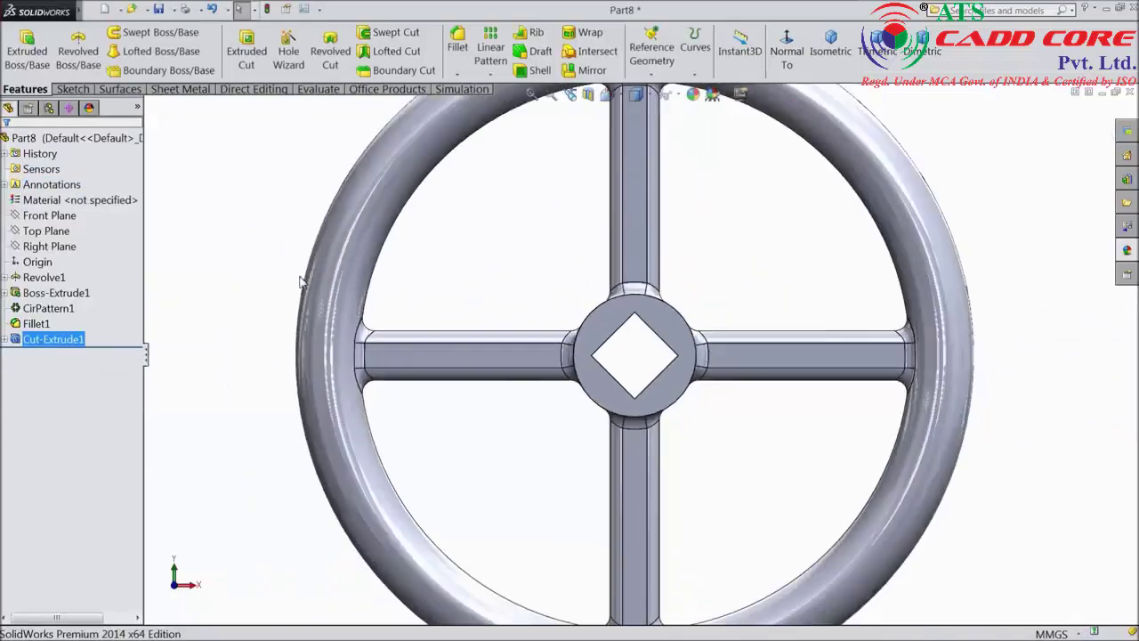
{"action": "middle_click_drag", "start_coordinate": [472, 497], "coordinate": [460, 326]}
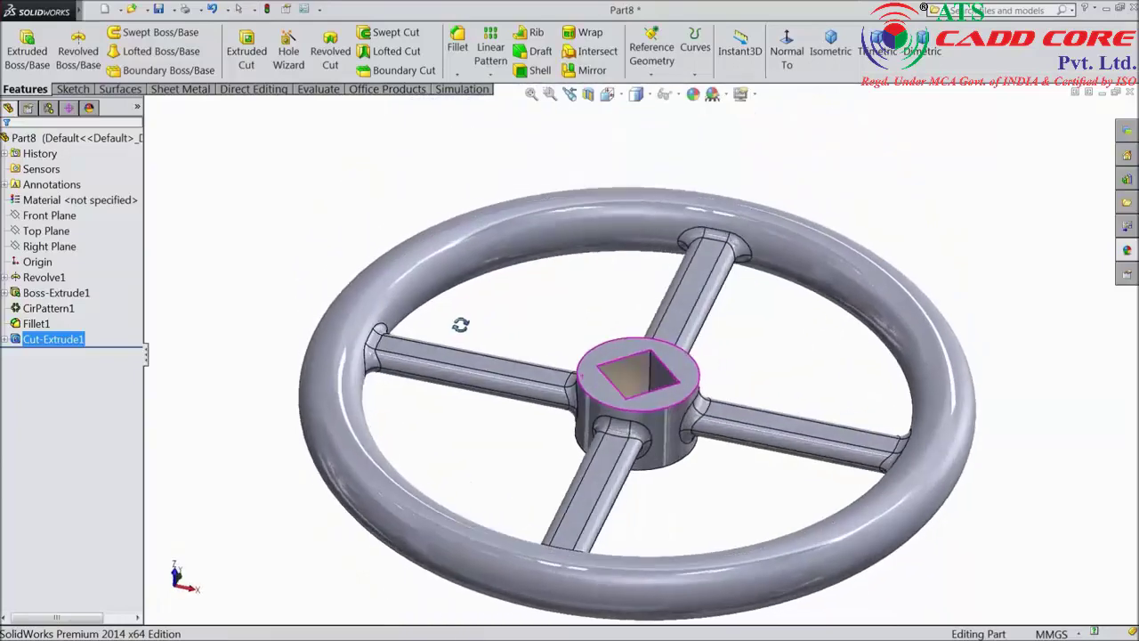
{"action": "scroll", "coordinate": [598, 396], "scroll_direction": "up", "scroll_amount": 2}
{"action": "scroll", "coordinate": [673, 453], "scroll_direction": "down", "scroll_amount": 2}
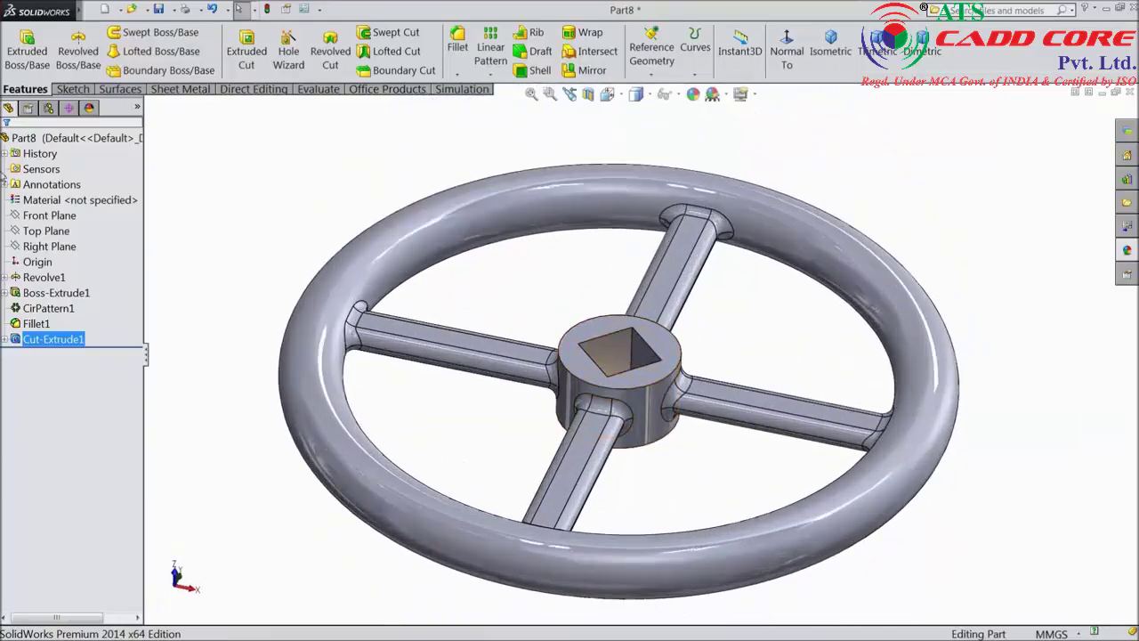
{"action": "left_click", "coordinate": [46, 138]}
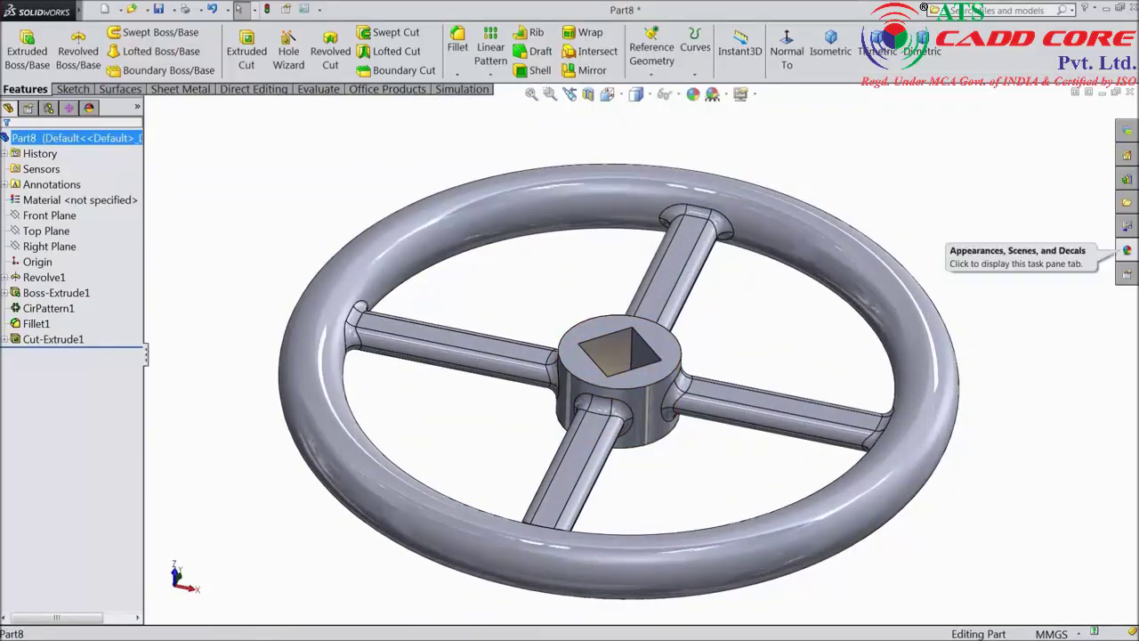
Apply satin finish stainless steel to the handwheel and save it as 'hand wheel'.
{"action": "left_click", "coordinate": [1127, 250]}
{"action": "left_click_drag", "start_coordinate": [1016, 556], "coordinate": [890, 424]}
{"action": "middle_click_drag", "start_coordinate": [832, 378], "coordinate": [444, 368]}
{"action": "left_click", "coordinate": [159, 11]}
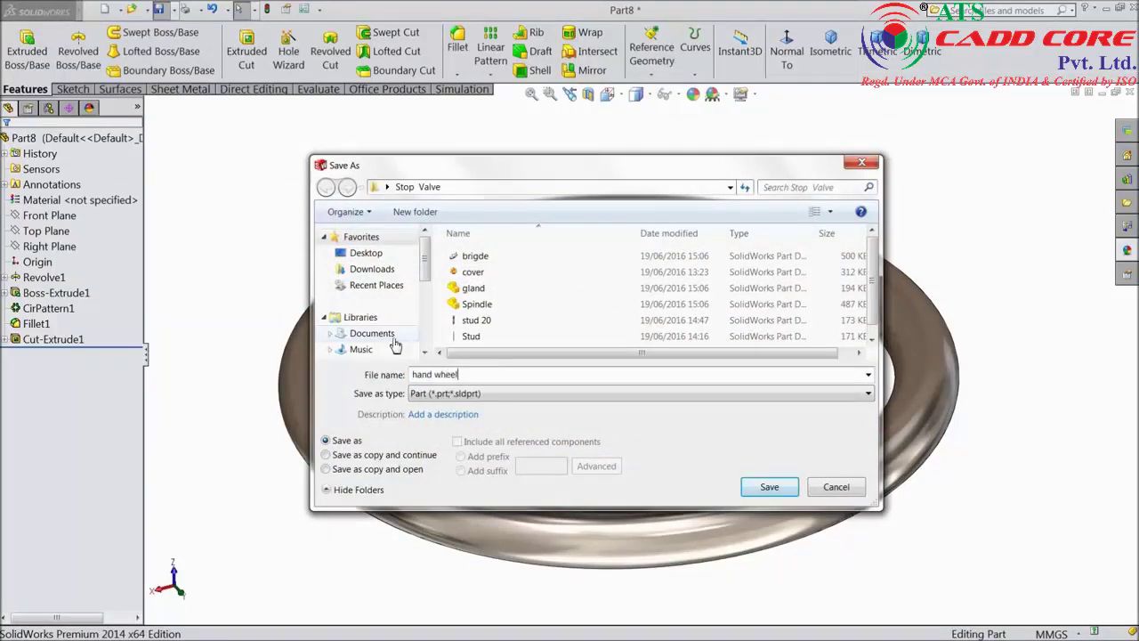
{"action": "left_click", "coordinate": [765, 486]}
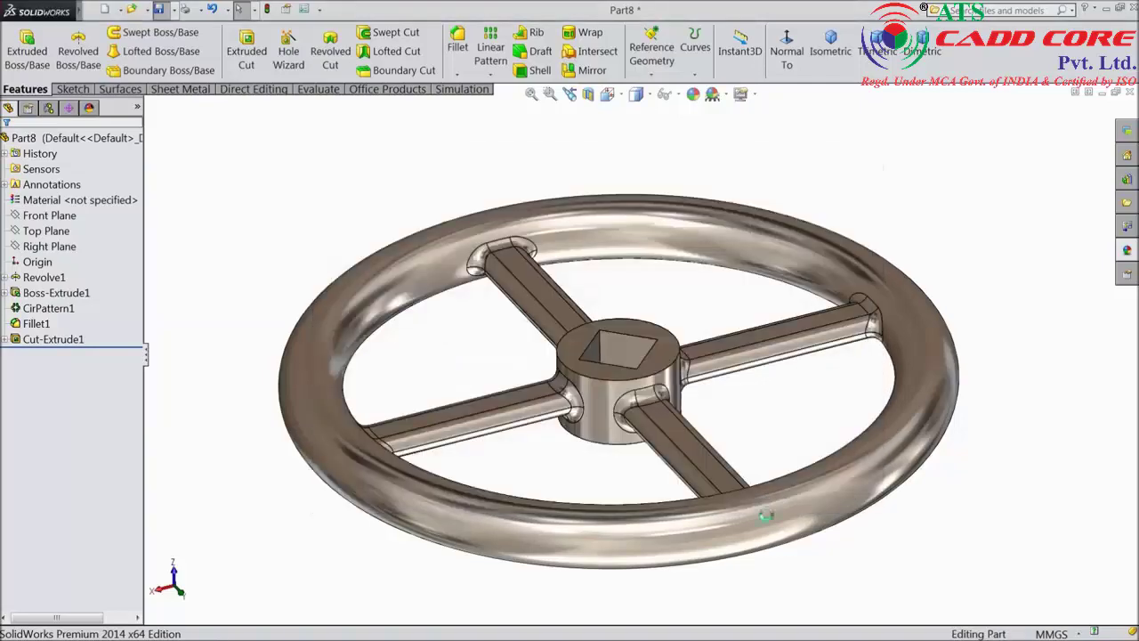
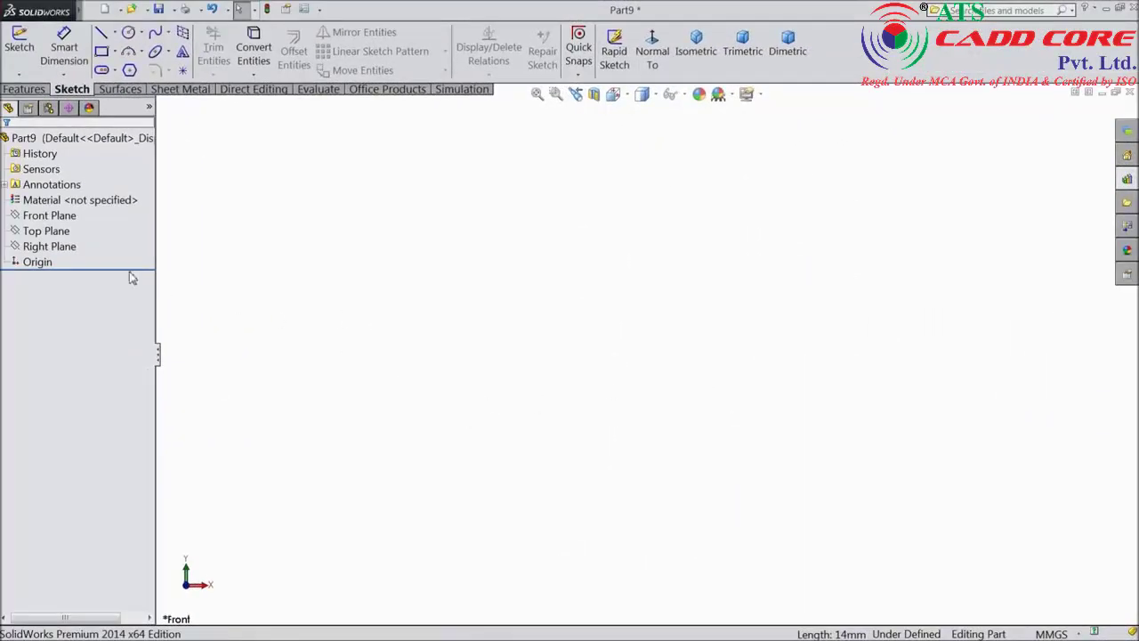
Start a Front Plane sketch and draw a horizontal centerline through the origin.
{"action": "left_click", "coordinate": [58, 216]}
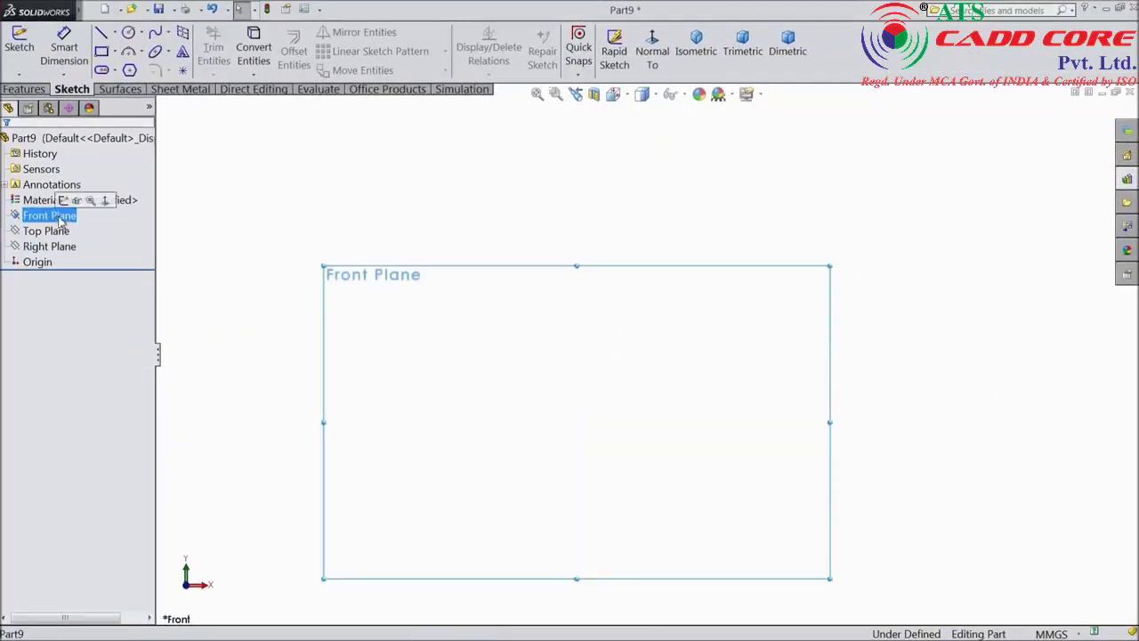
{"action": "left_click", "coordinate": [64, 201]}
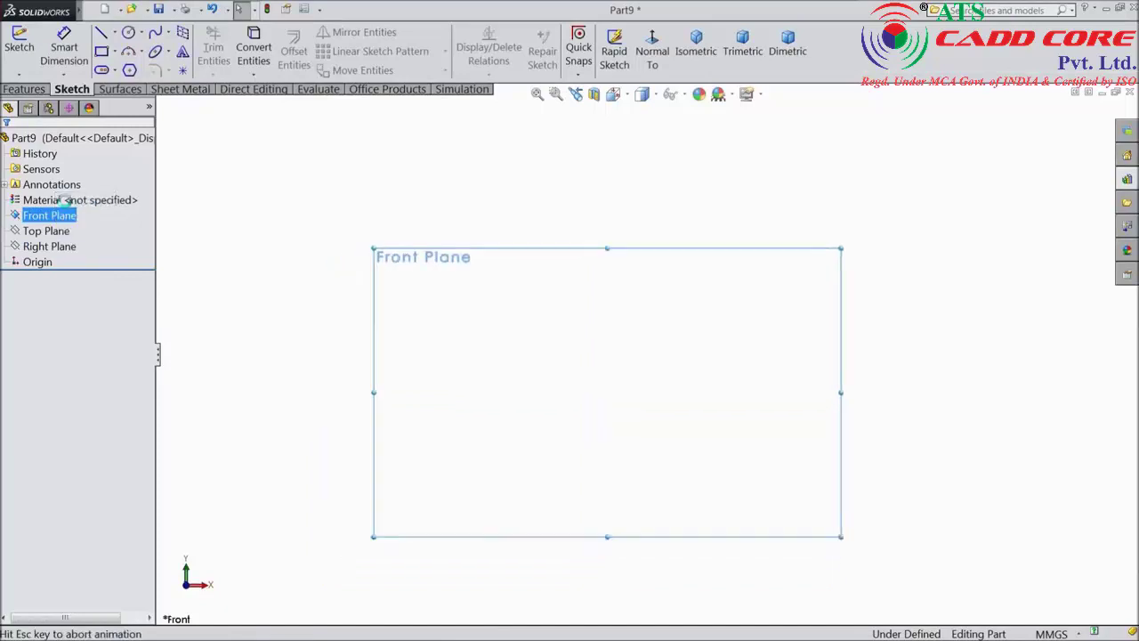
{"action": "left_click", "coordinate": [115, 33]}
{"action": "left_click", "coordinate": [126, 66]}
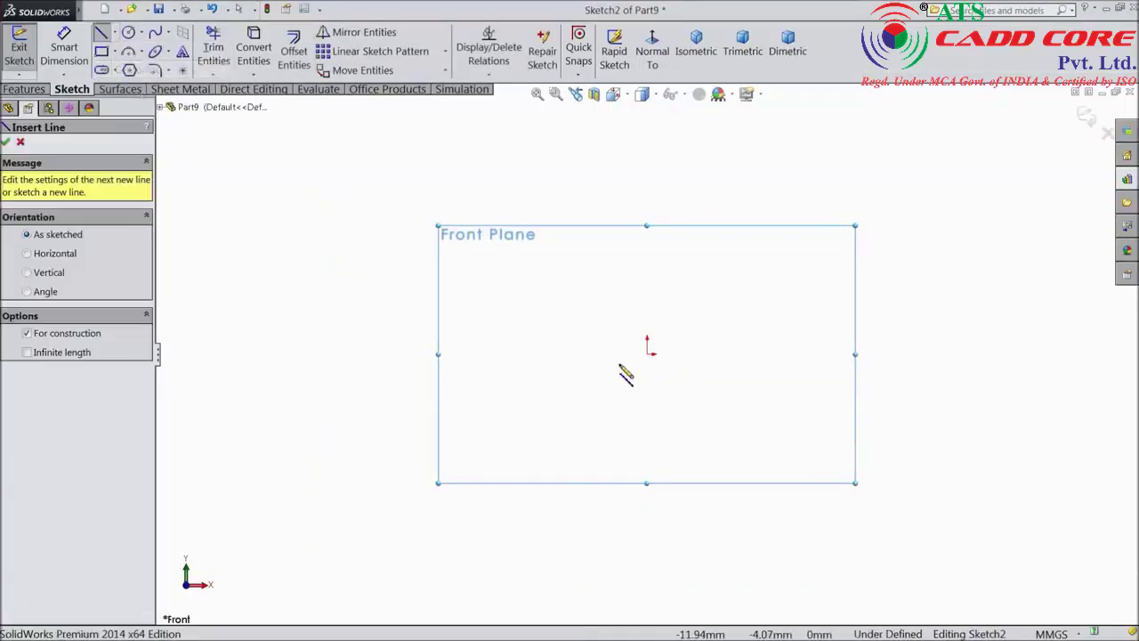
{"action": "left_click", "coordinate": [585, 354]}
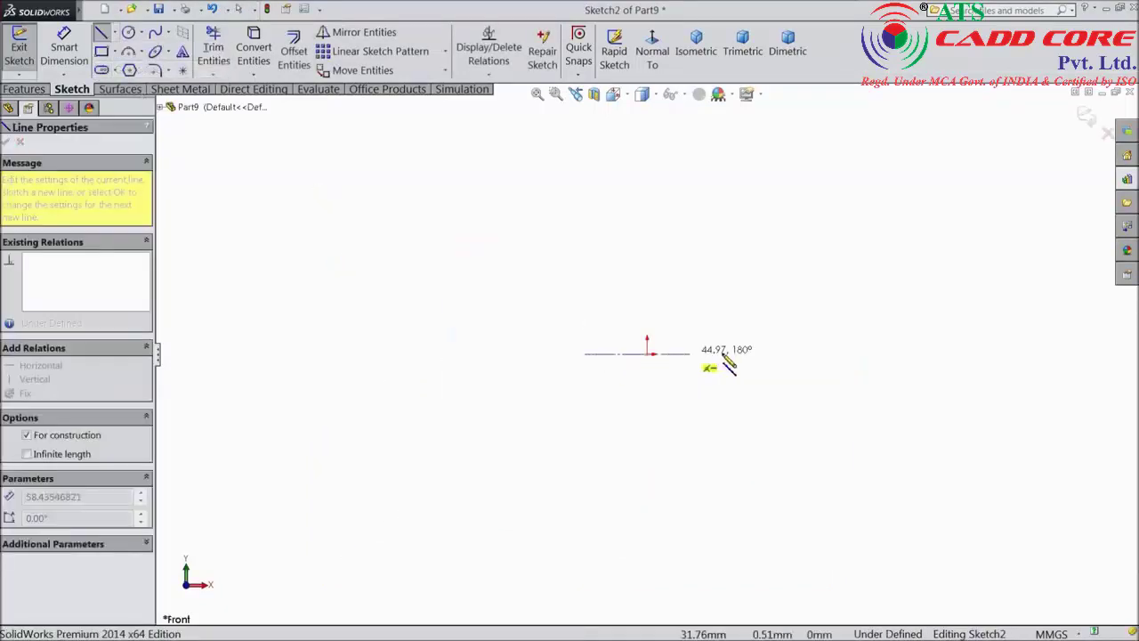
{"action": "right_click", "coordinate": [817, 353]}
{"action": "left_click", "coordinate": [841, 115]}
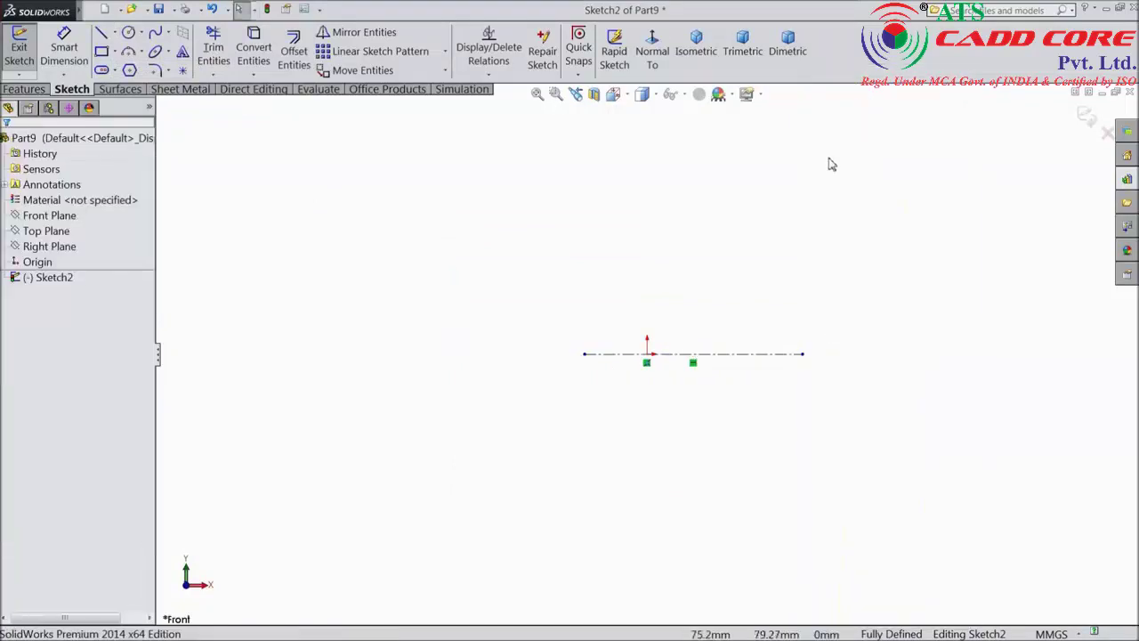
Draw a vertical line through the origin.
{"action": "left_click", "coordinate": [103, 33]}
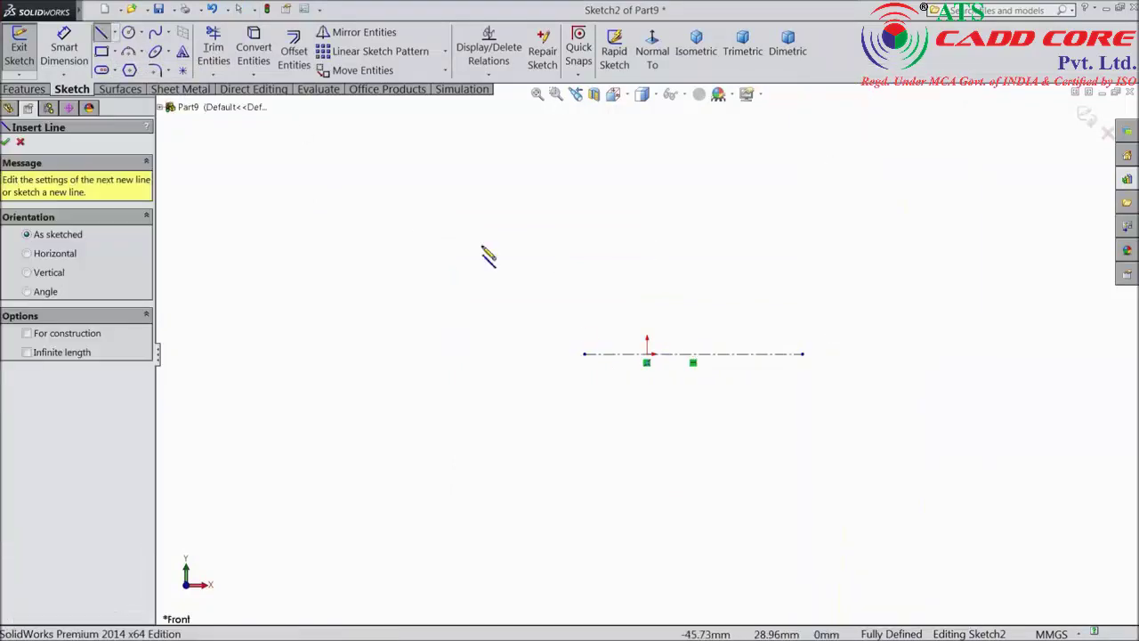
{"action": "left_click", "coordinate": [647, 412]}
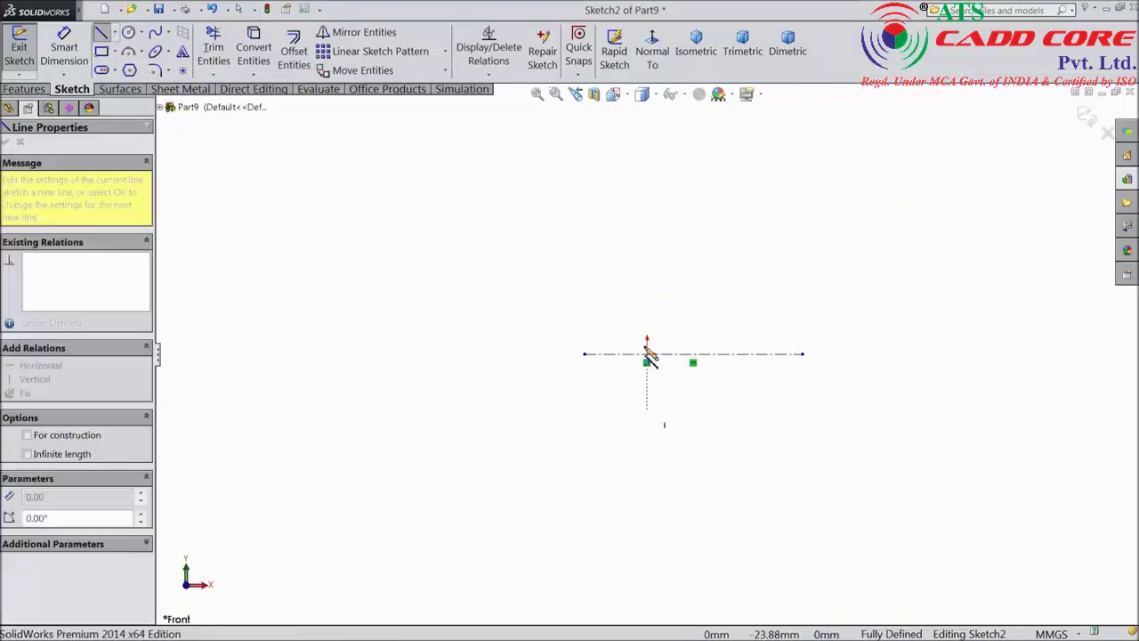
{"action": "left_click", "coordinate": [648, 211]}
{"action": "right_click", "coordinate": [677, 218]}
{"action": "left_click", "coordinate": [739, 108]}
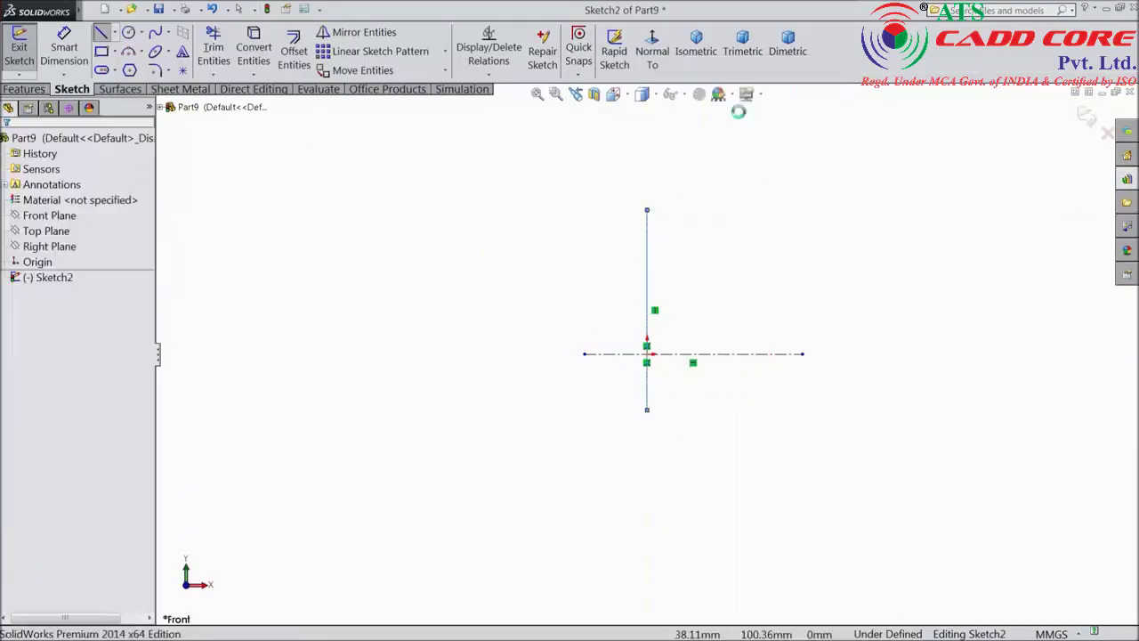
{"action": "scroll", "coordinate": [813, 353], "scroll_direction": "down", "scroll_amount": 3}
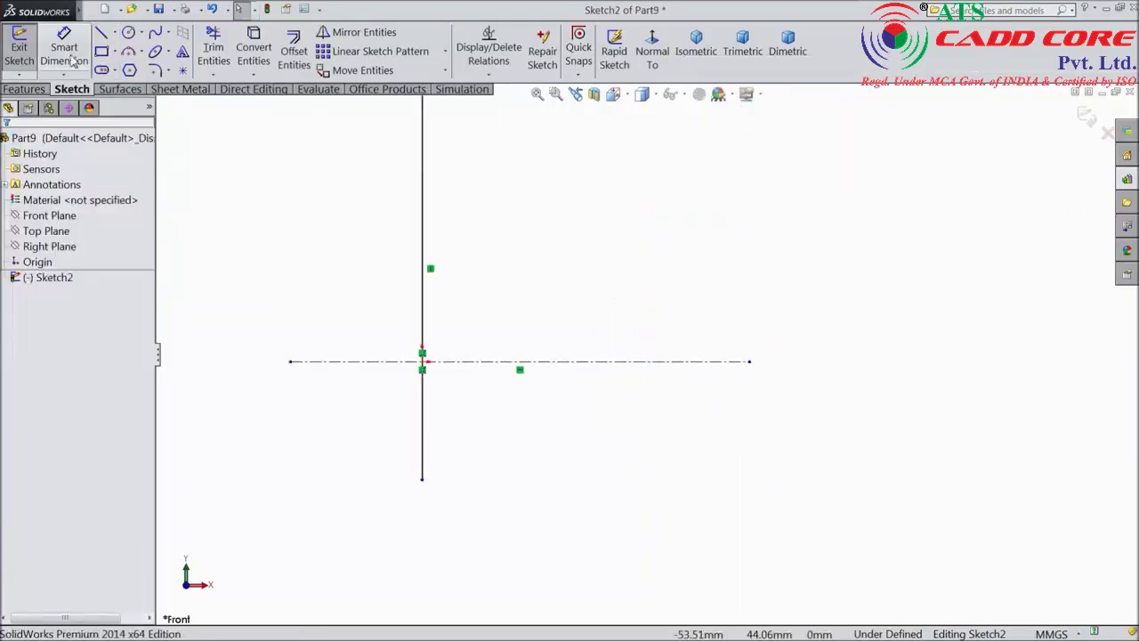
Draw a center-point rectangle centred on the centerline, left of the origin.
{"action": "left_click", "coordinate": [114, 53]}
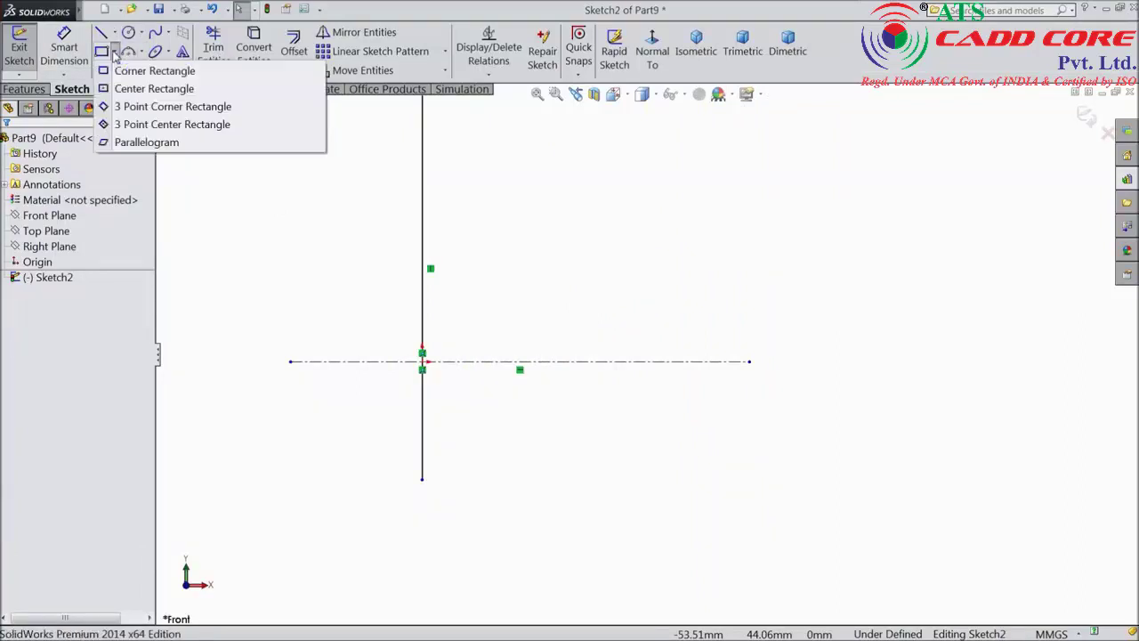
{"action": "left_click", "coordinate": [153, 89]}
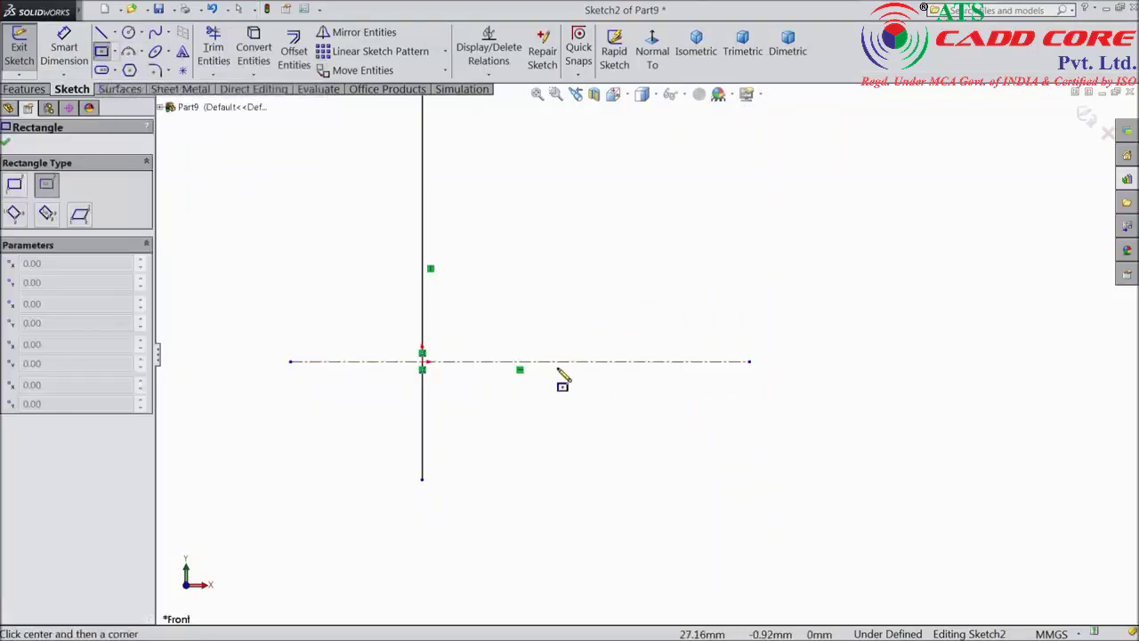
{"action": "left_click", "coordinate": [556, 360]}
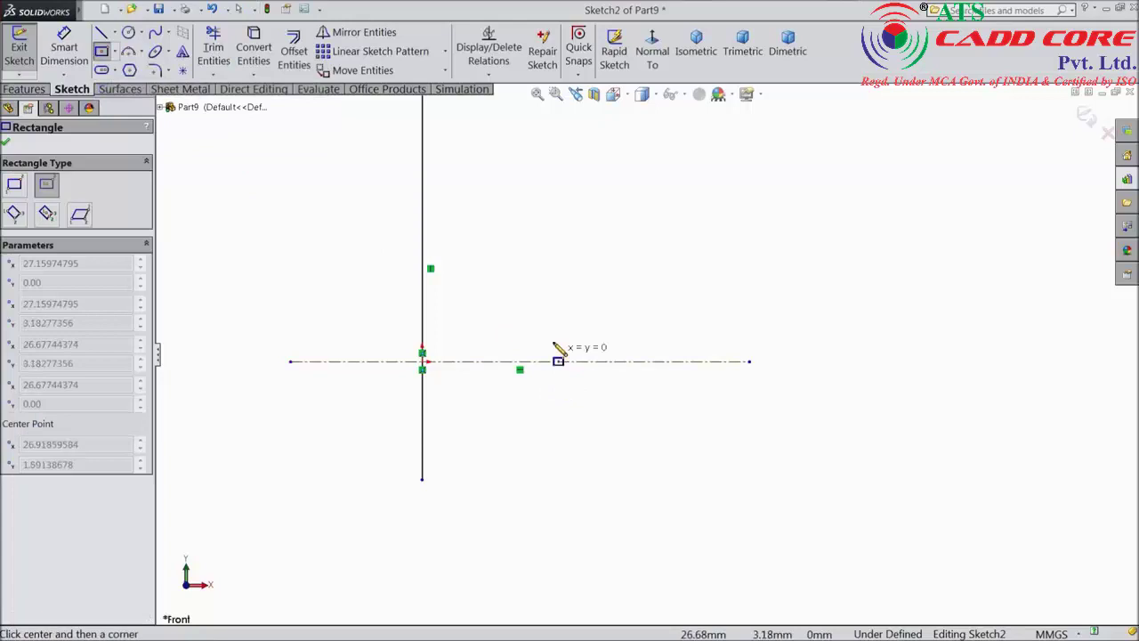
{"action": "left_click", "coordinate": [525, 283]}
Dimension the rectangle's height as 14 mm.
{"action": "left_click", "coordinate": [64, 49]}
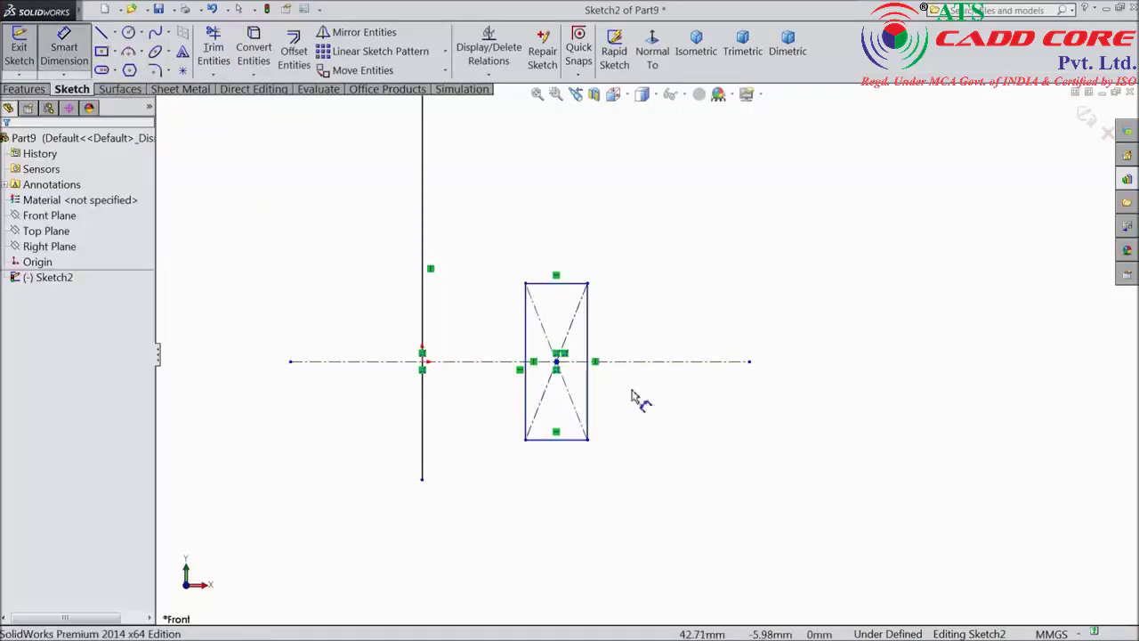
{"action": "left_click", "coordinate": [589, 337]}
{"action": "left_click", "coordinate": [681, 362]}
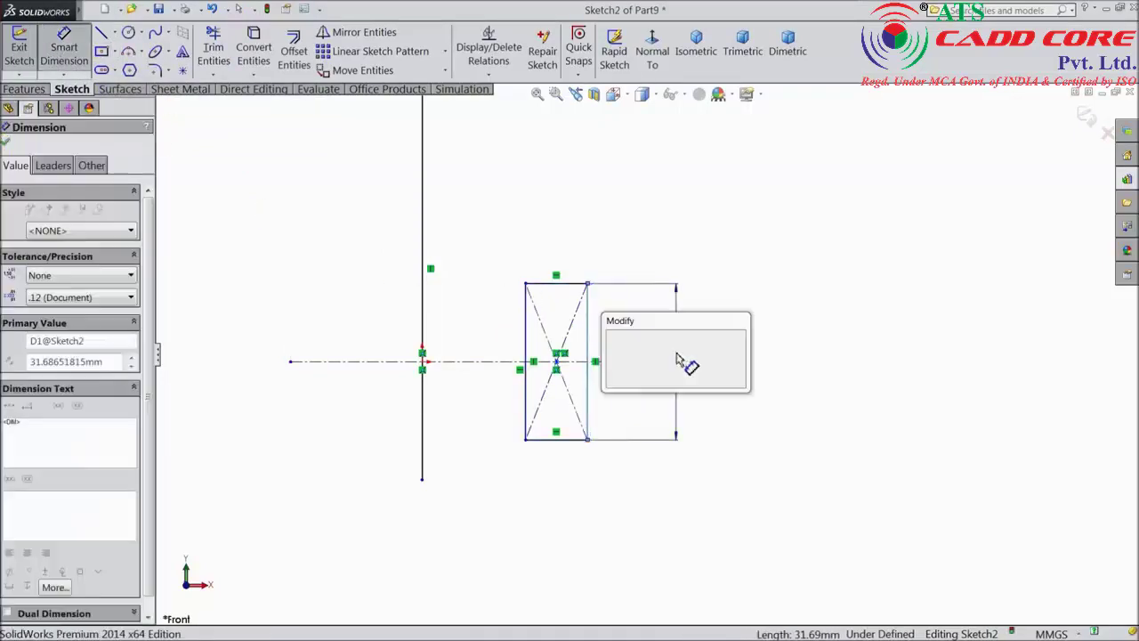
{"action": "type", "text": "14"}
{"action": "left_click", "coordinate": [611, 338]}
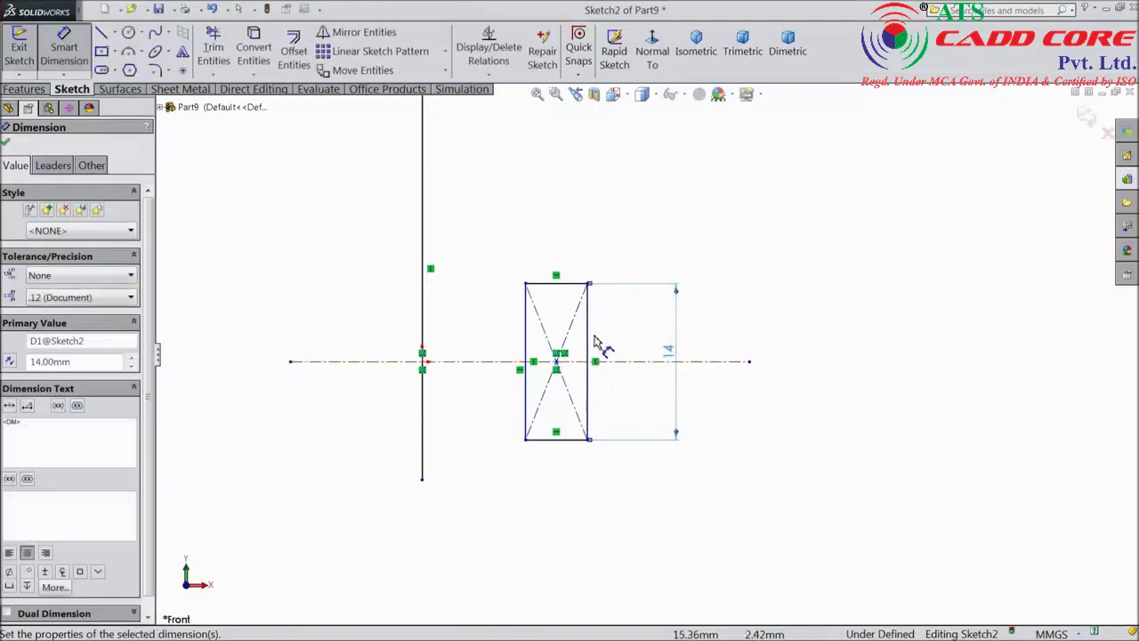
Dimension the rectangle's edges 18 mm and 11 mm from the vertical line.
{"action": "left_click", "coordinate": [588, 336]}
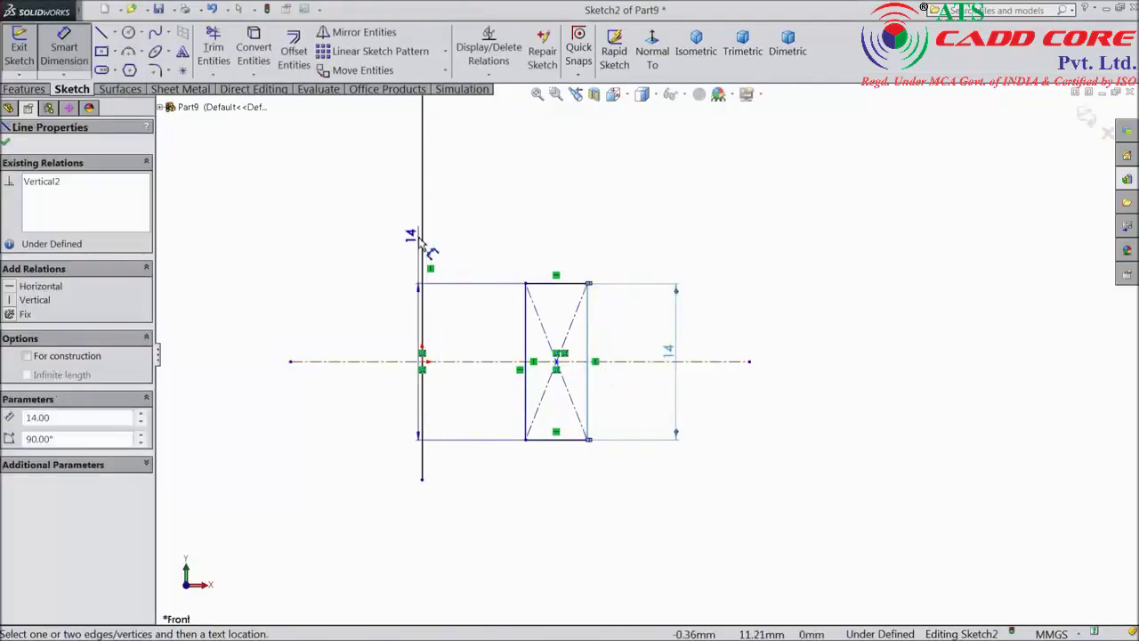
{"action": "left_click", "coordinate": [424, 245]}
{"action": "left_click", "coordinate": [505, 224]}
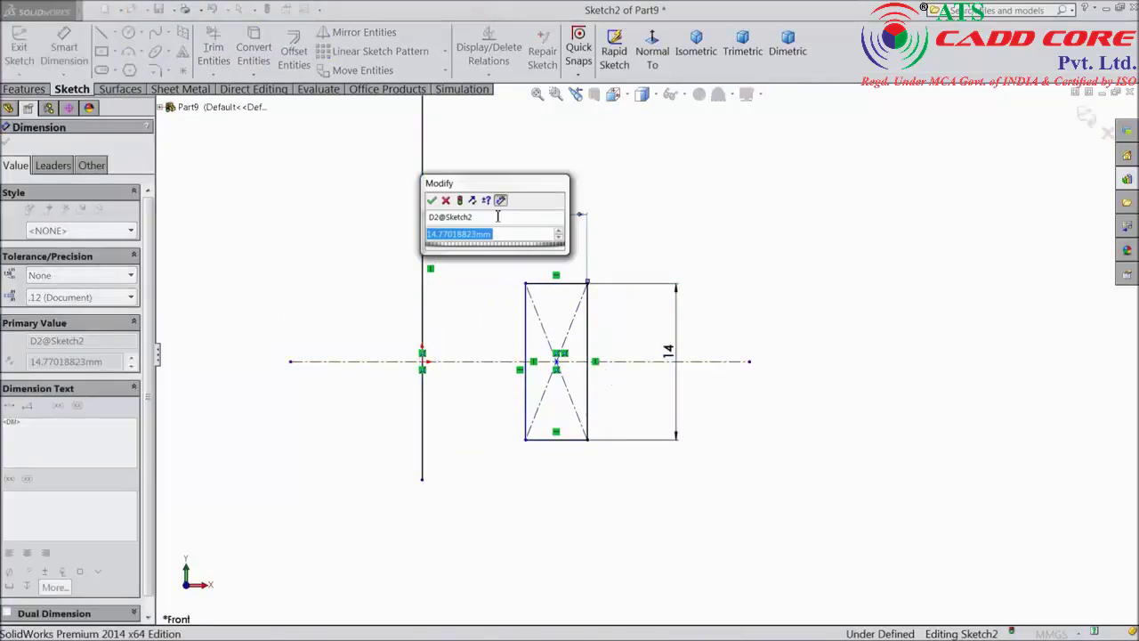
{"action": "type", "text": "18"}
{"action": "left_click", "coordinate": [433, 201]}
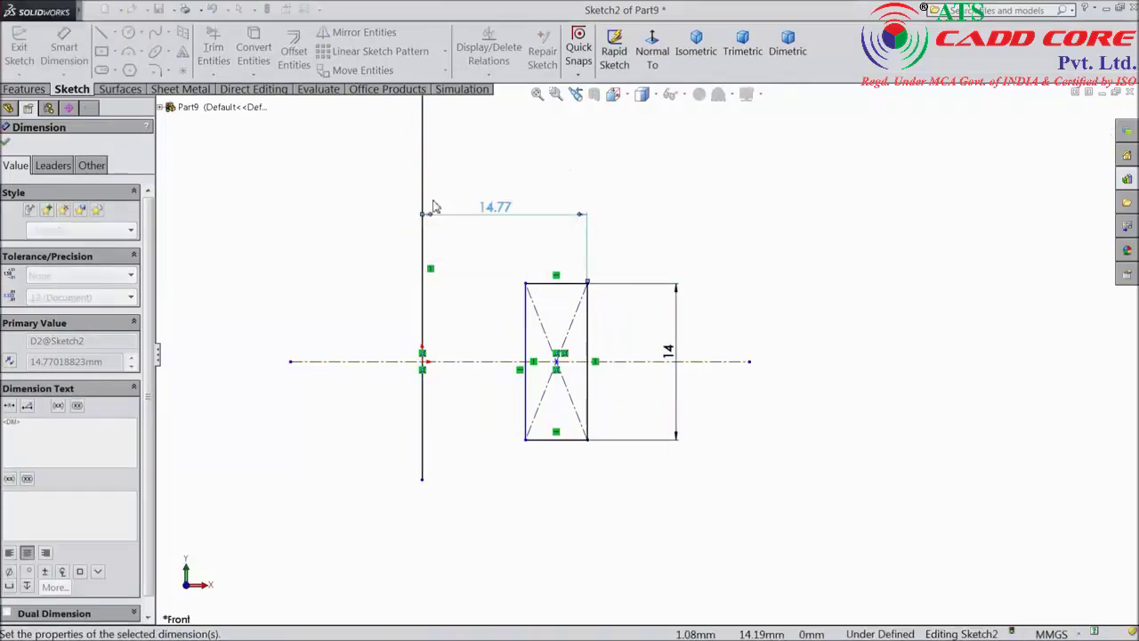
{"action": "left_click", "coordinate": [560, 416]}
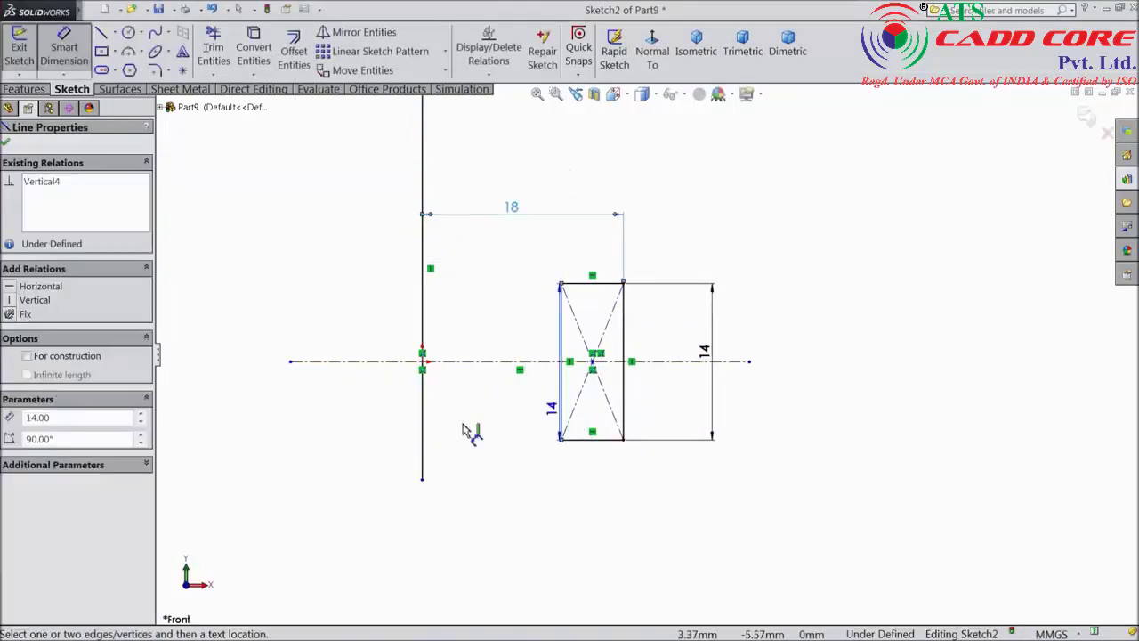
{"action": "left_click", "coordinate": [422, 427]}
{"action": "left_click", "coordinate": [468, 504]}
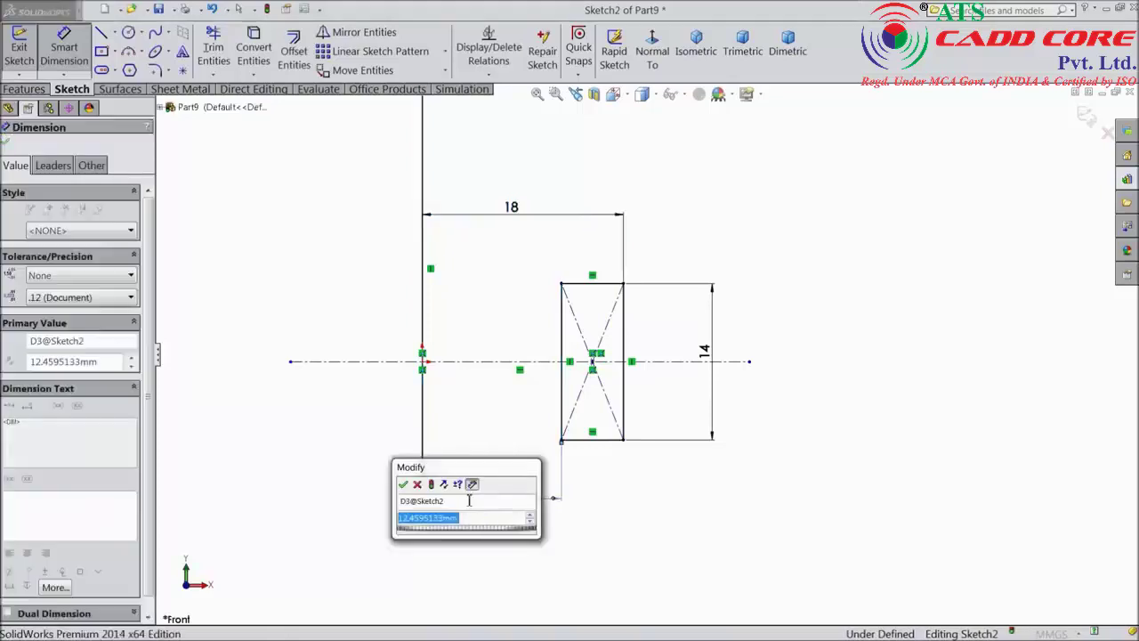
{"action": "type", "text": "11"}
{"action": "left_click", "coordinate": [402, 485]}
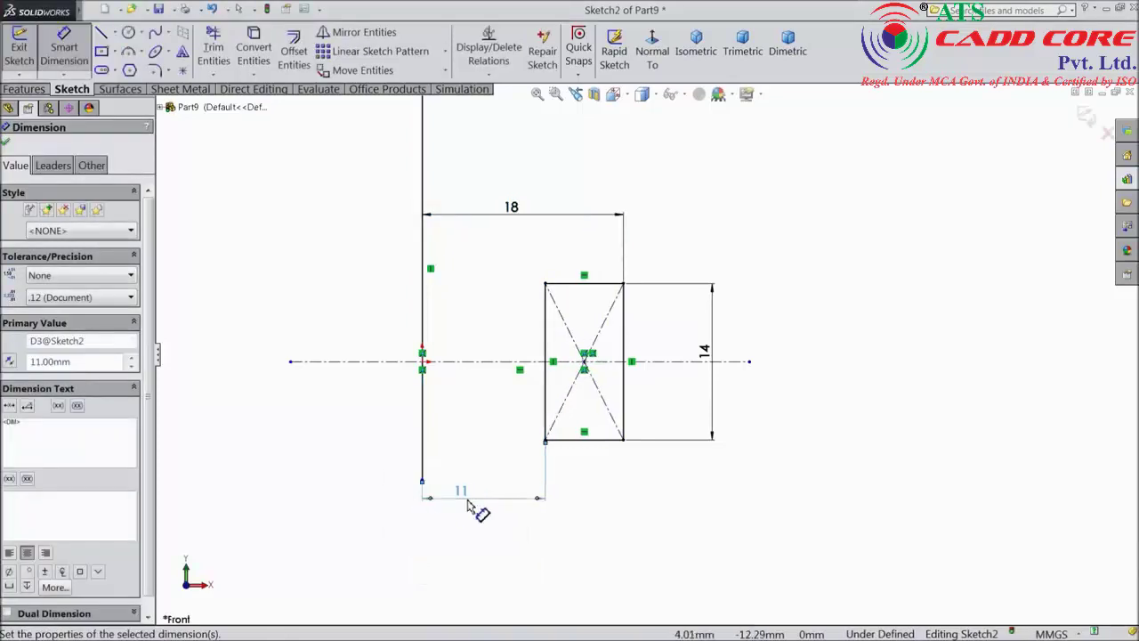
{"action": "left_click", "coordinate": [5, 142]}
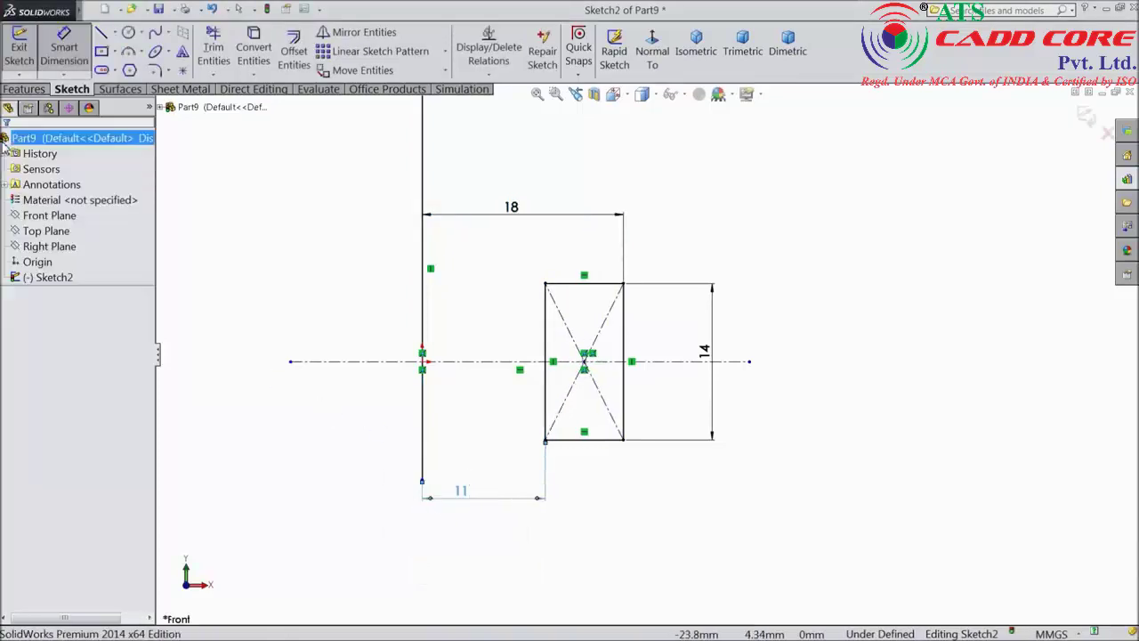
{"action": "left_click", "coordinate": [24, 89]}
Revolve the rectangle 360° about the vertical line into a ring with a central hole.
{"action": "left_click", "coordinate": [77, 67]}
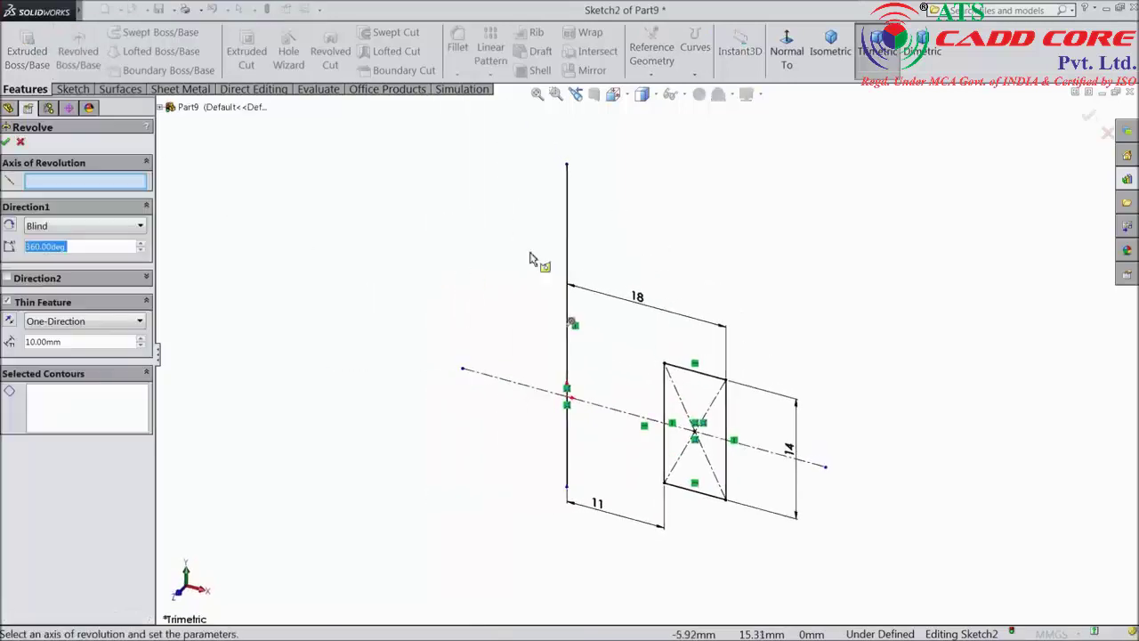
{"action": "left_click", "coordinate": [567, 252]}
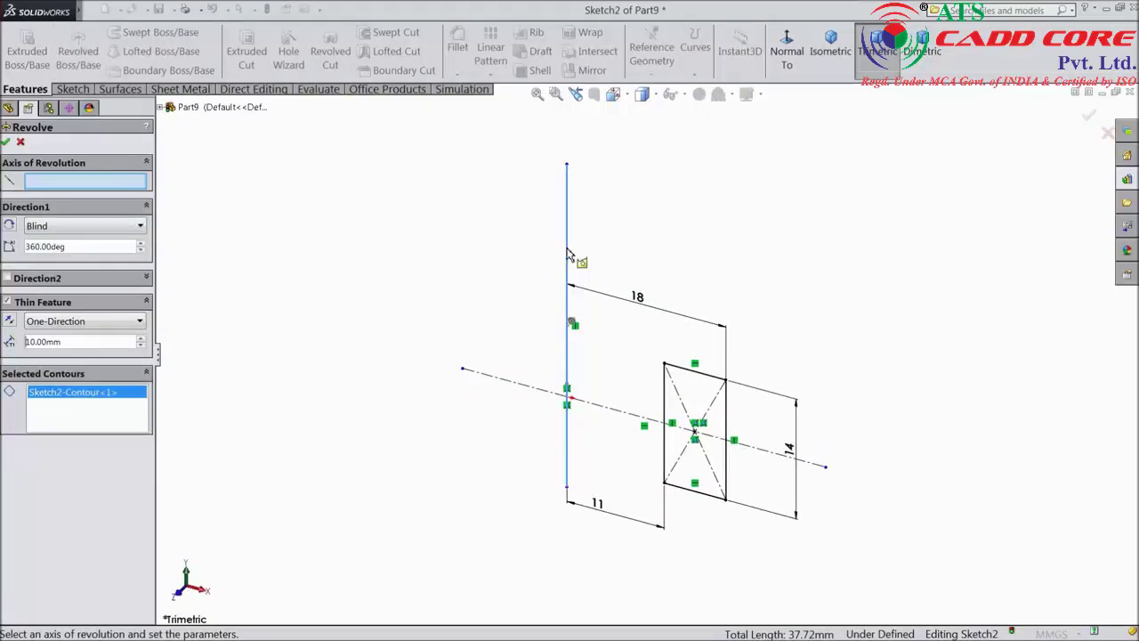
{"action": "left_click", "coordinate": [21, 143]}
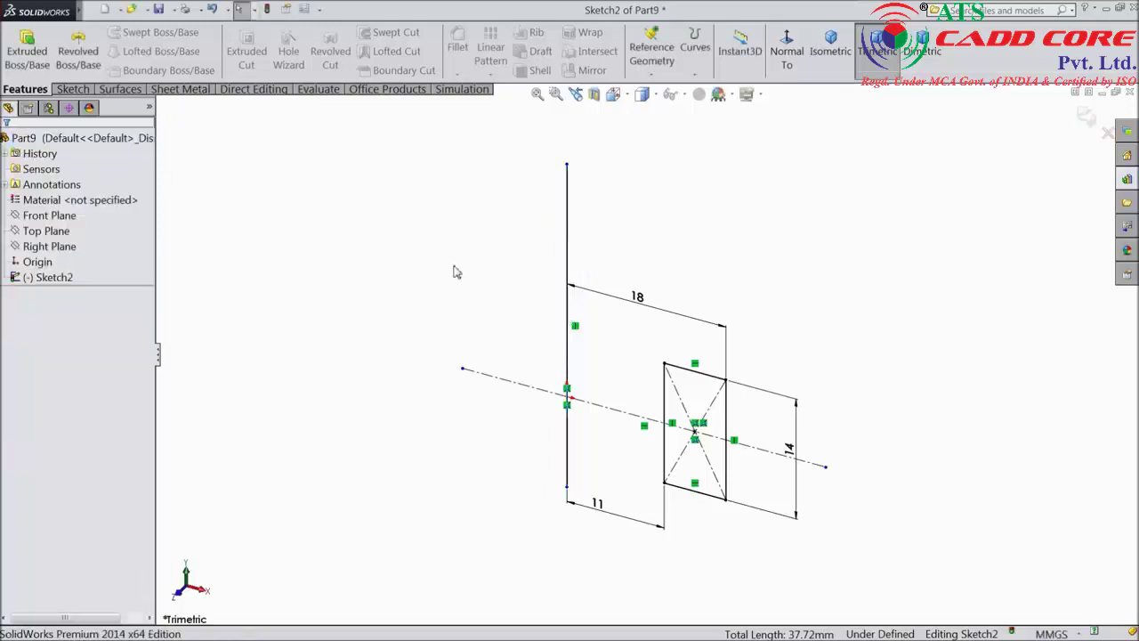
{"action": "left_click", "coordinate": [568, 257]}
{"action": "left_click", "coordinate": [594, 264]}
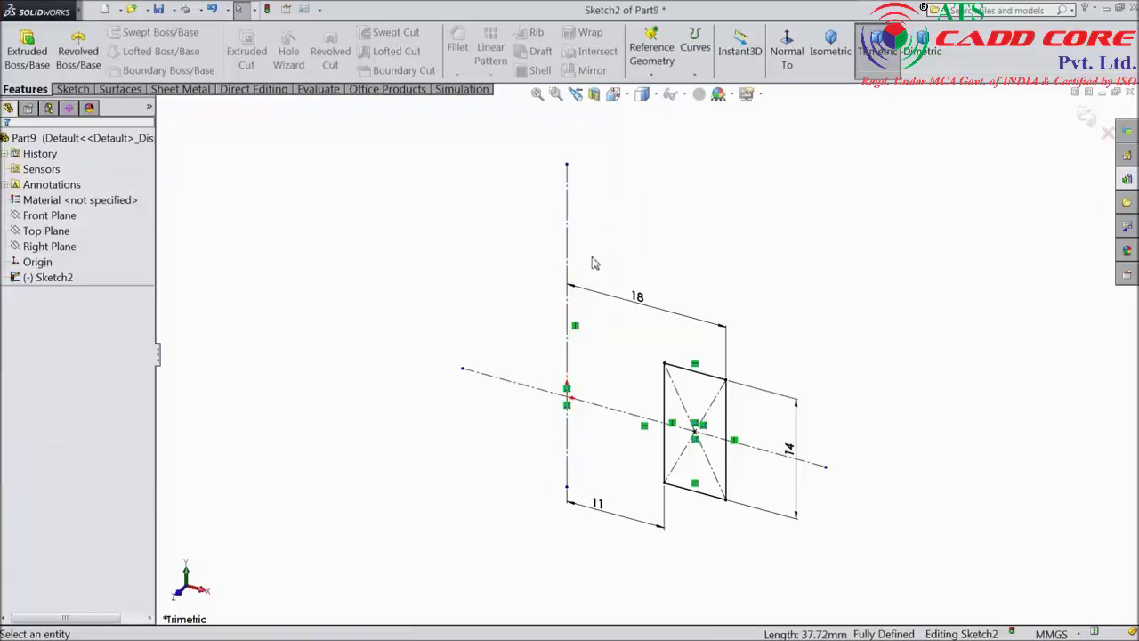
{"action": "left_click", "coordinate": [78, 55]}
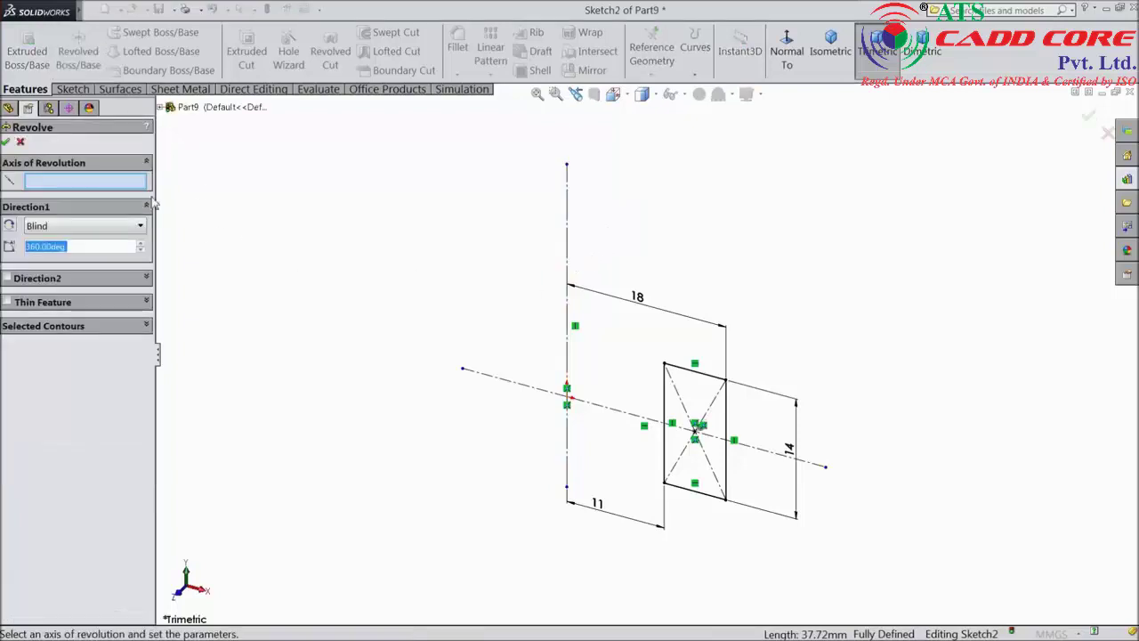
{"action": "left_click", "coordinate": [568, 263]}
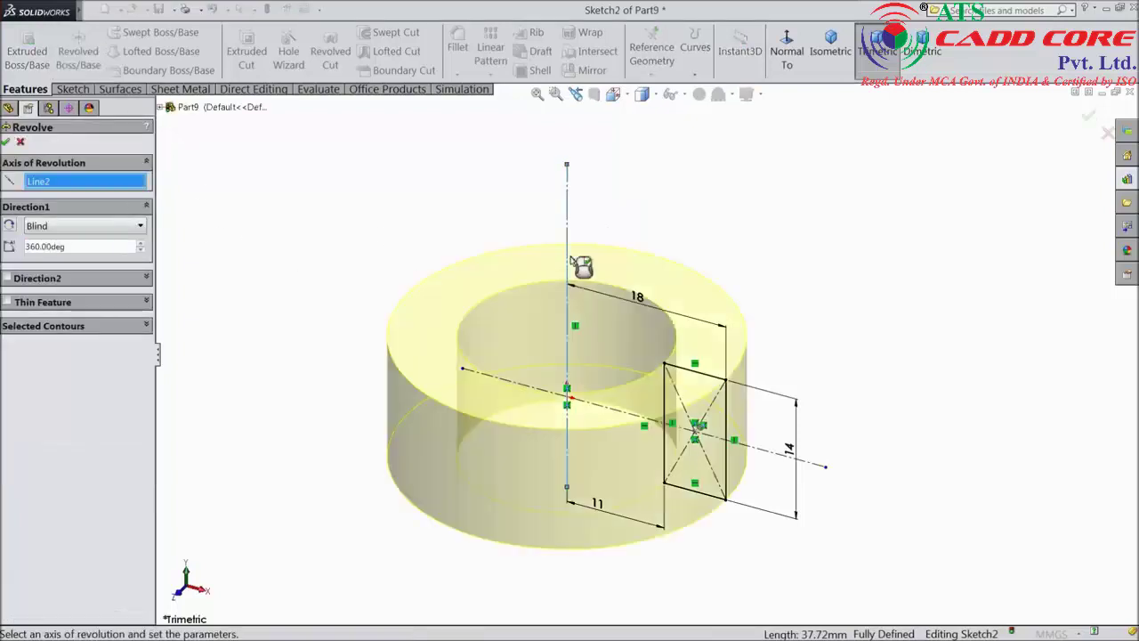
{"action": "left_click", "coordinate": [7, 142]}
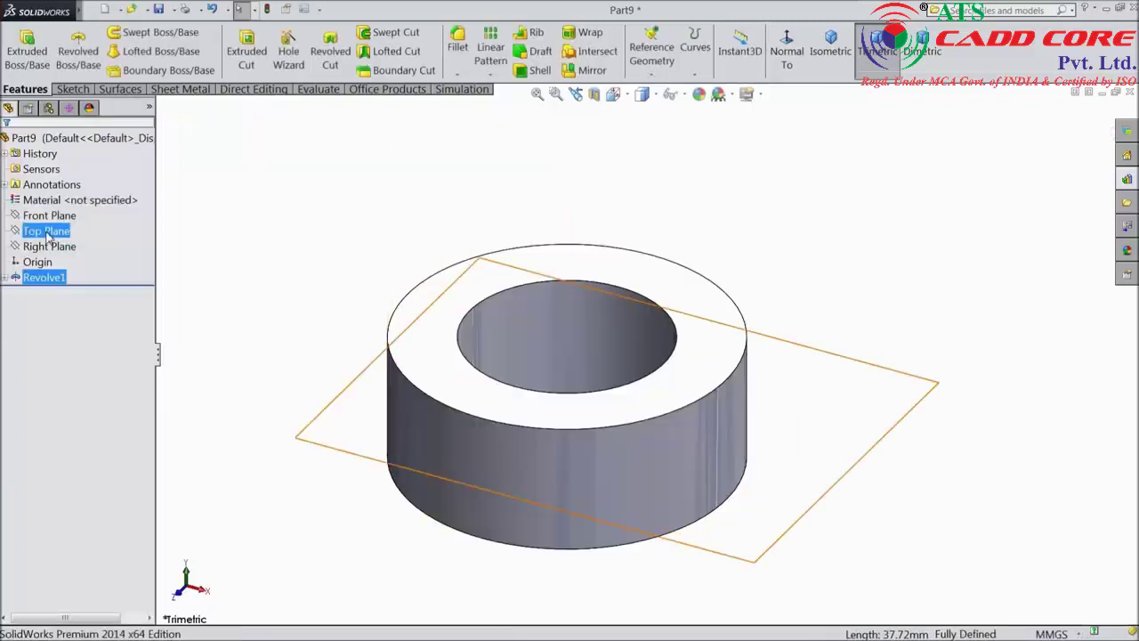
Sketch a 4 mm diameter circle at the origin on the Front Plane.
{"action": "left_click", "coordinate": [49, 215]}
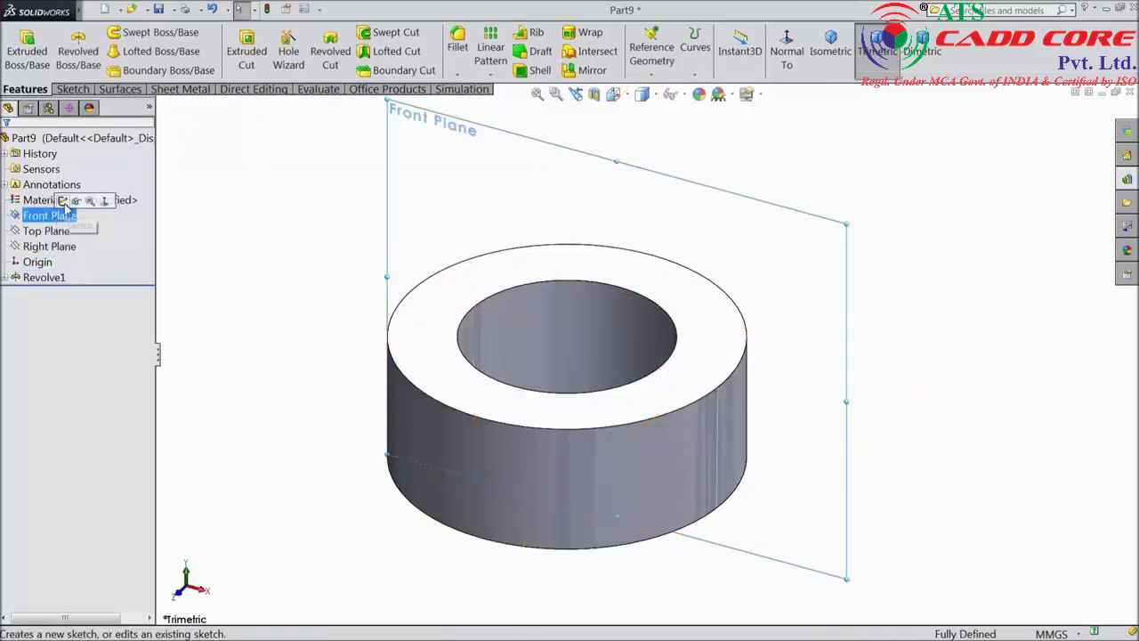
{"action": "left_click", "coordinate": [78, 201]}
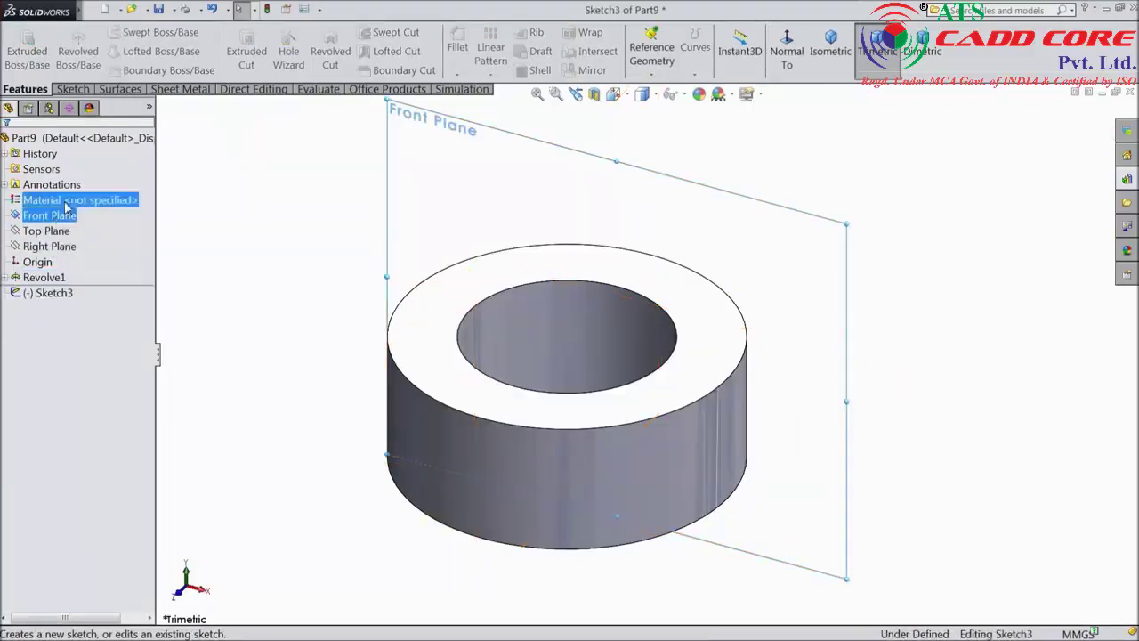
{"action": "left_click", "coordinate": [73, 89]}
{"action": "left_click", "coordinate": [129, 34]}
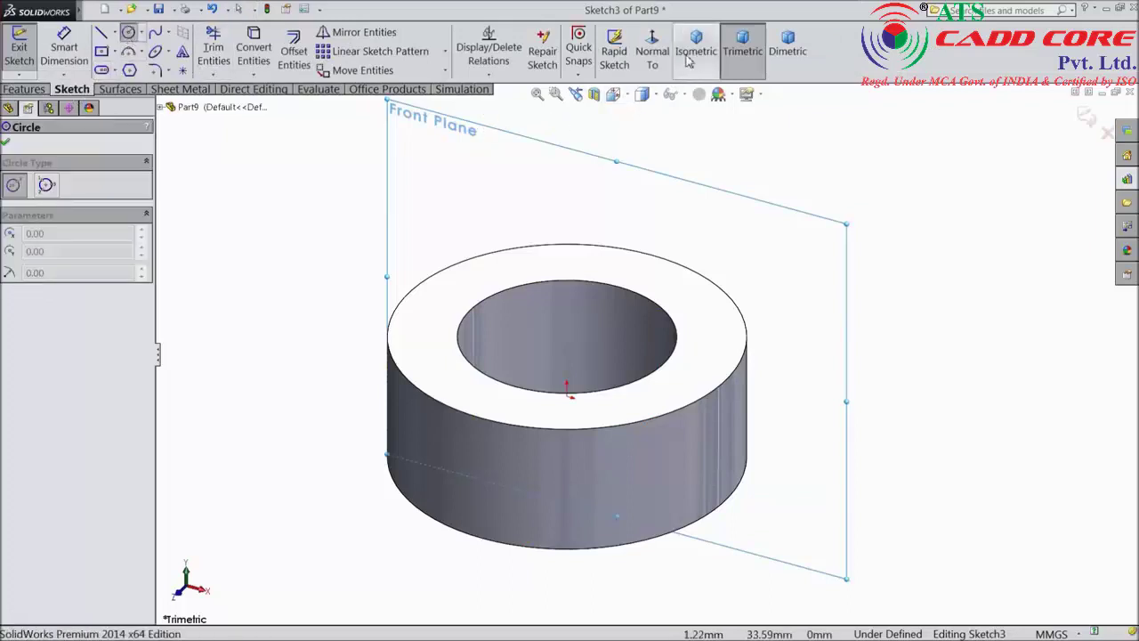
{"action": "left_click", "coordinate": [652, 51]}
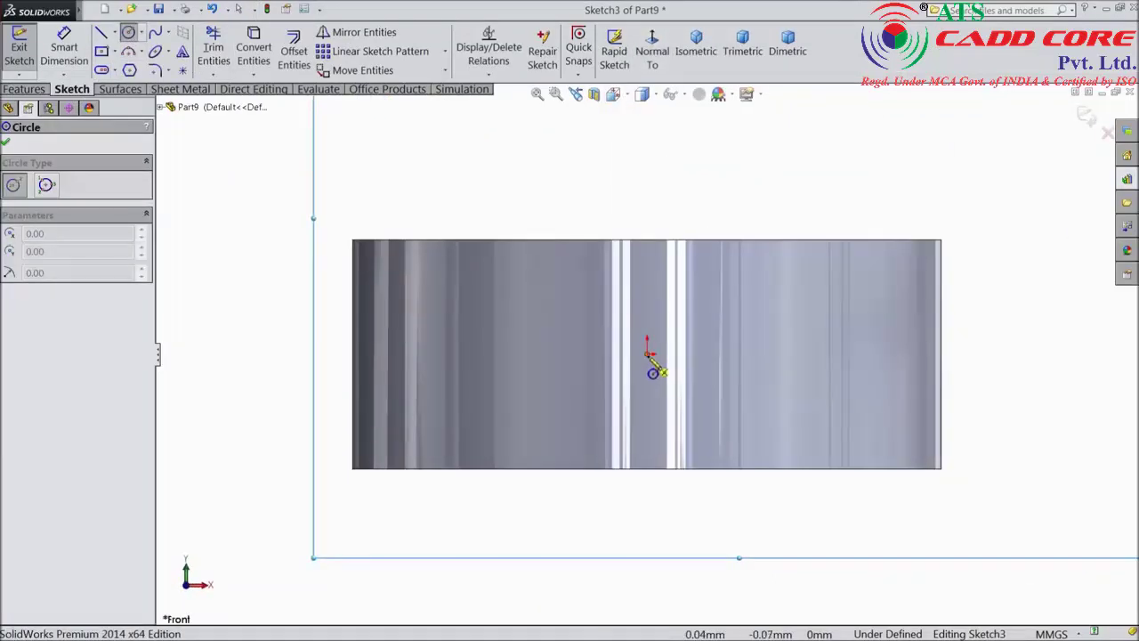
{"action": "left_click", "coordinate": [647, 354]}
{"action": "left_click", "coordinate": [602, 320]}
{"action": "left_click", "coordinate": [84, 71]}
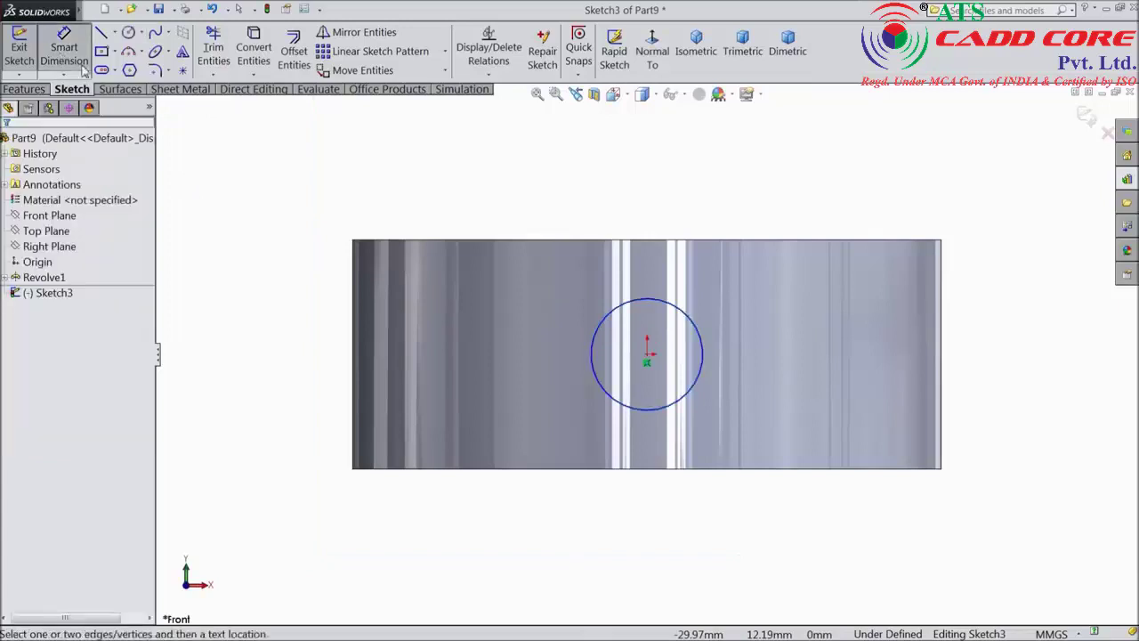
{"action": "left_click", "coordinate": [593, 348]}
{"action": "left_click", "coordinate": [261, 370]}
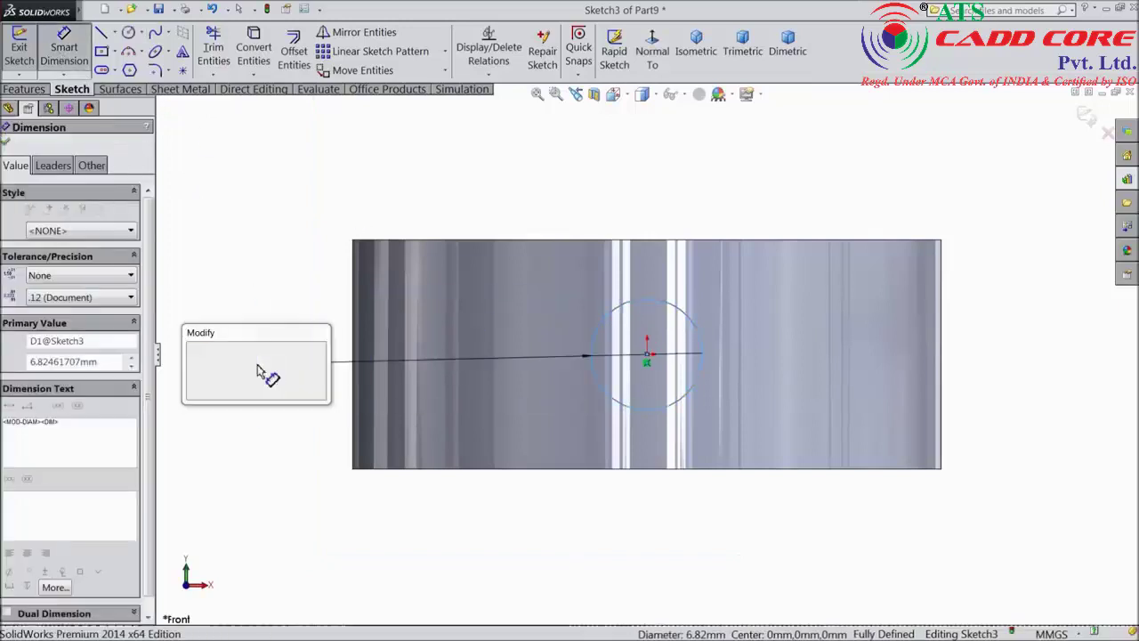
{"action": "type", "text": "4"}
{"action": "key", "text": "Return"}
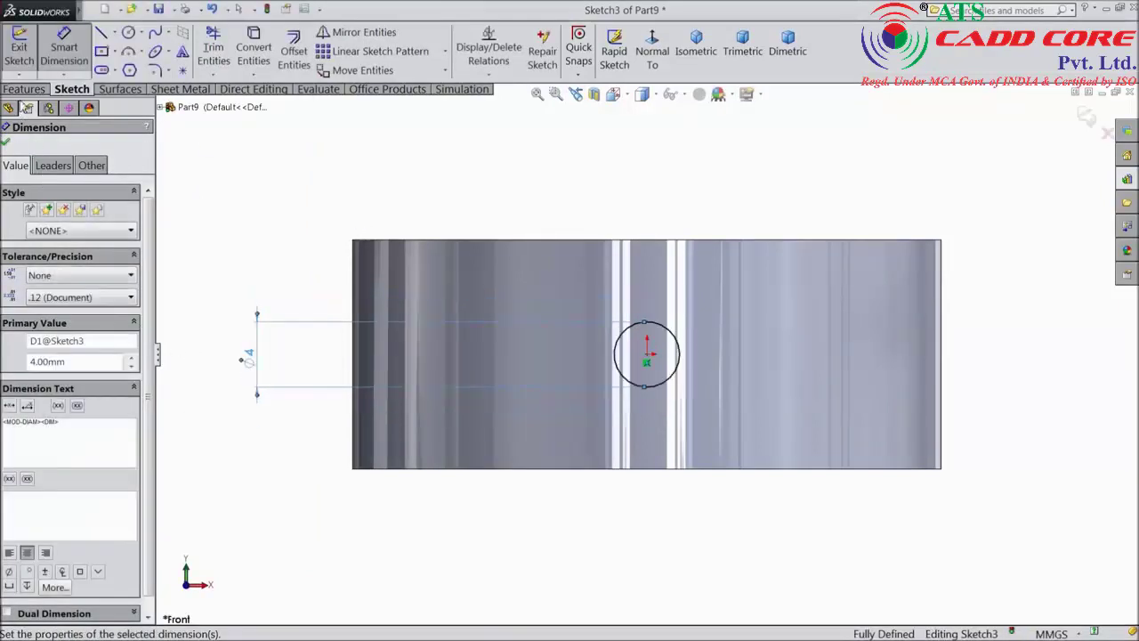
Extrude-cut the circle Mid Plane, 63 mm deep, through both ring walls.
{"action": "left_click", "coordinate": [31, 90]}
{"action": "left_click", "coordinate": [246, 53]}
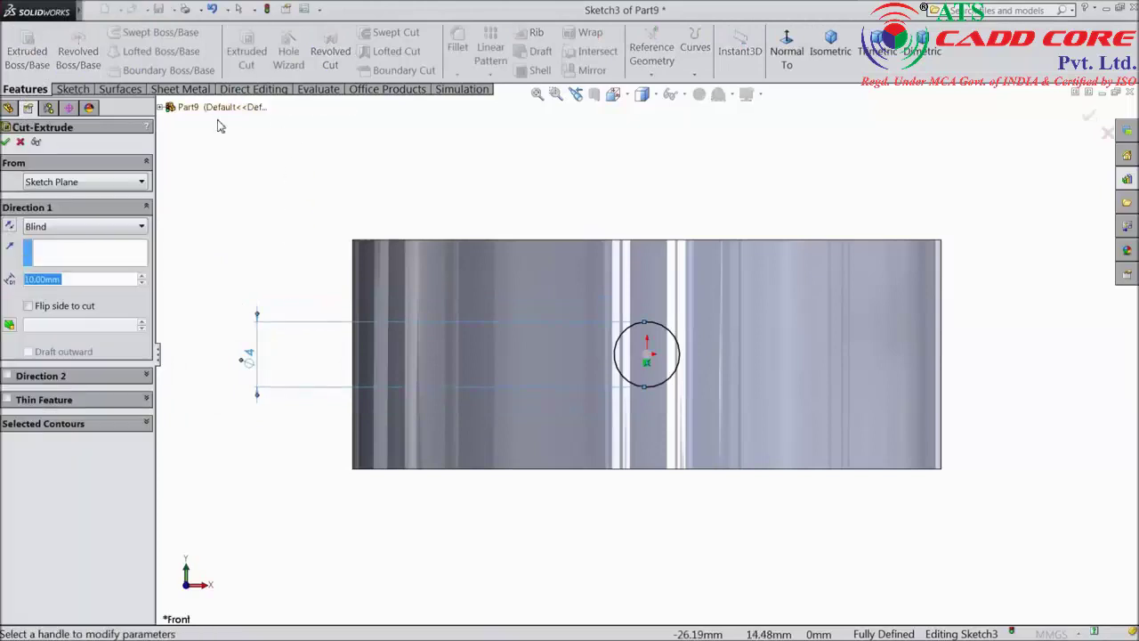
{"action": "left_click", "coordinate": [55, 226]}
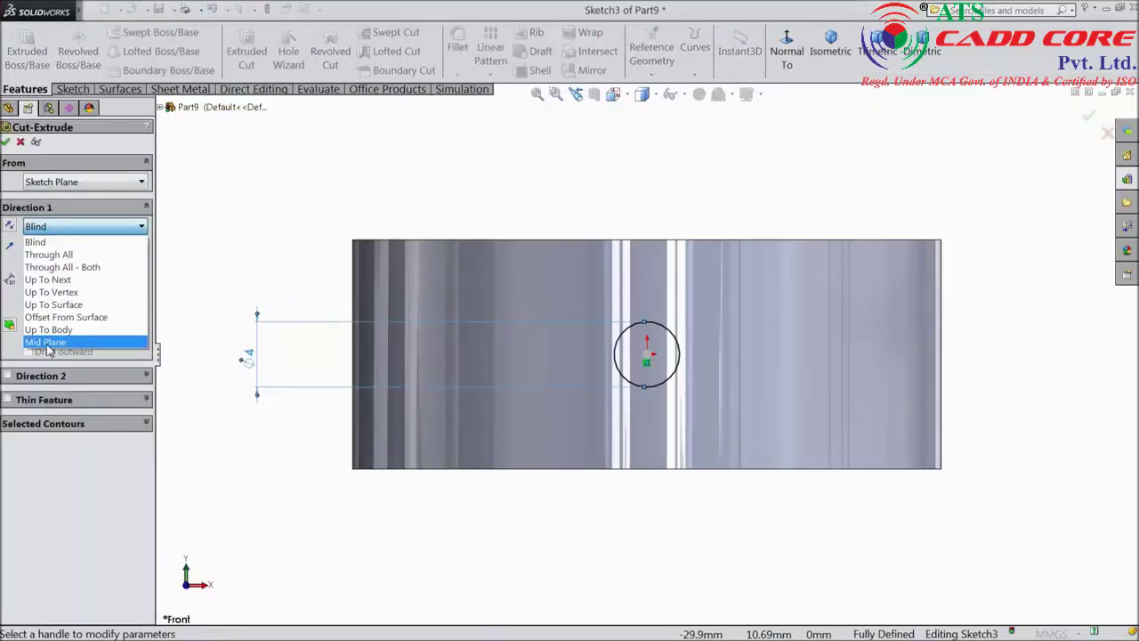
{"action": "left_click", "coordinate": [47, 342]}
{"action": "scroll", "coordinate": [495, 187], "scroll_direction": "down", "scroll_amount": 3}
{"action": "middle_click_drag", "start_coordinate": [496, 188], "coordinate": [443, 287]}
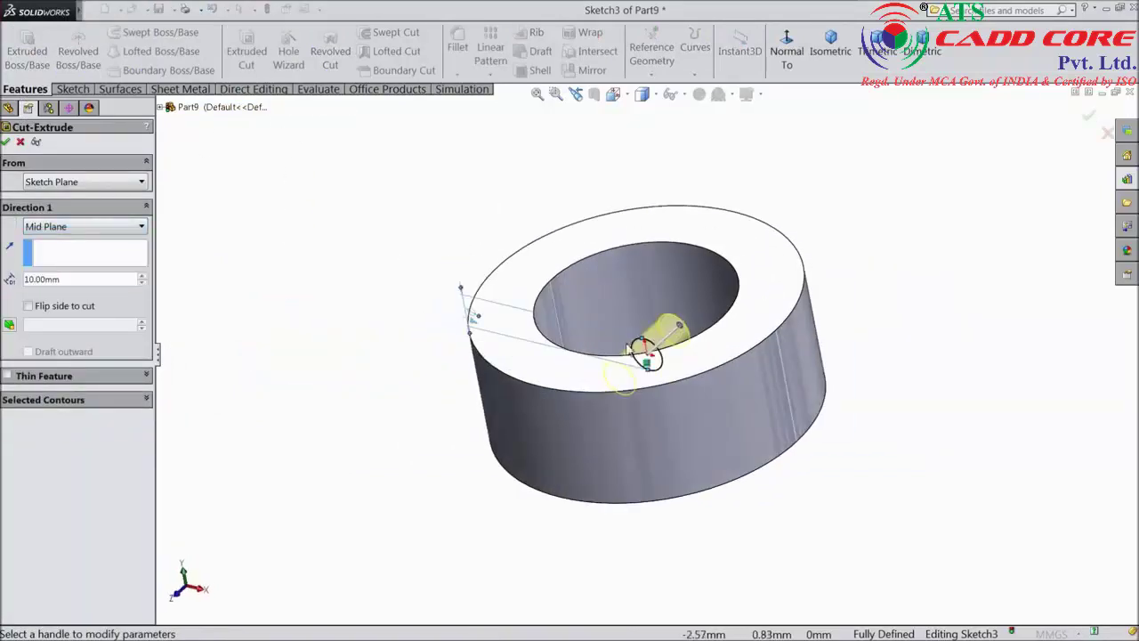
{"action": "left_click_drag", "start_coordinate": [695, 339], "coordinate": [895, 227]}
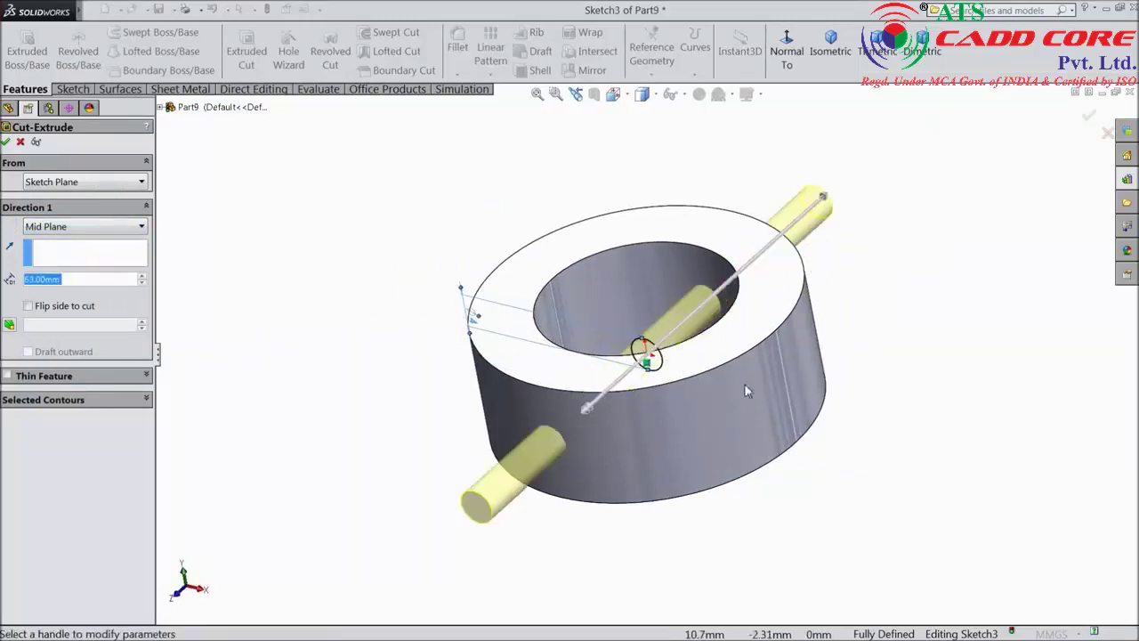
{"action": "left_click", "coordinate": [6, 143]}
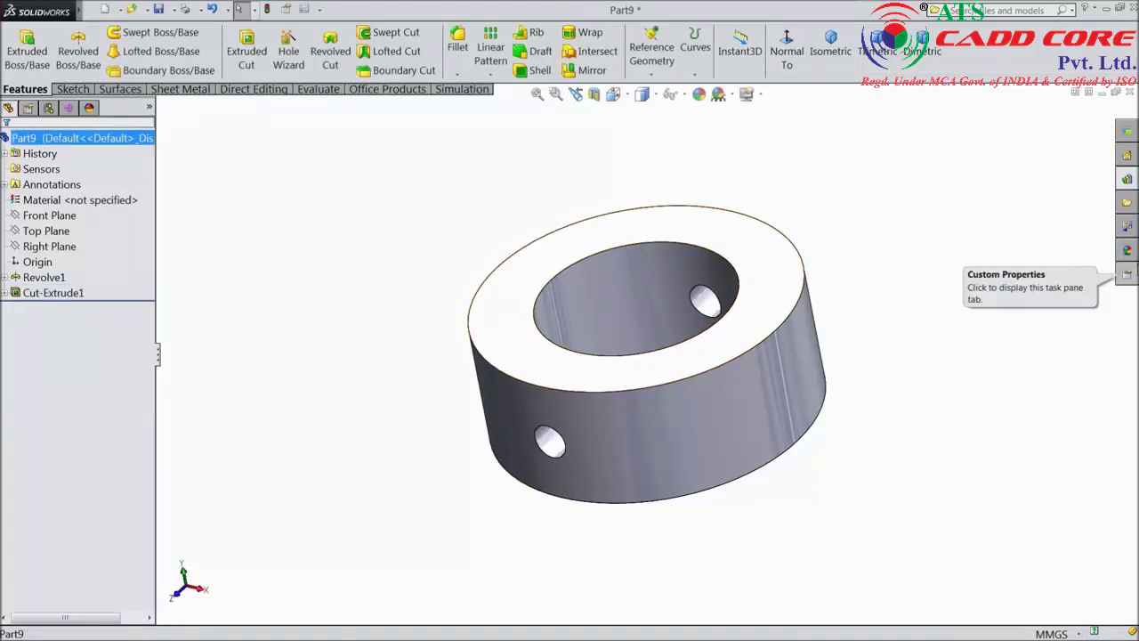
Apply the satin finish stainless steel appearance to the ring.
{"action": "left_click", "coordinate": [1126, 250]}
{"action": "double_click", "coordinate": [1020, 565]}
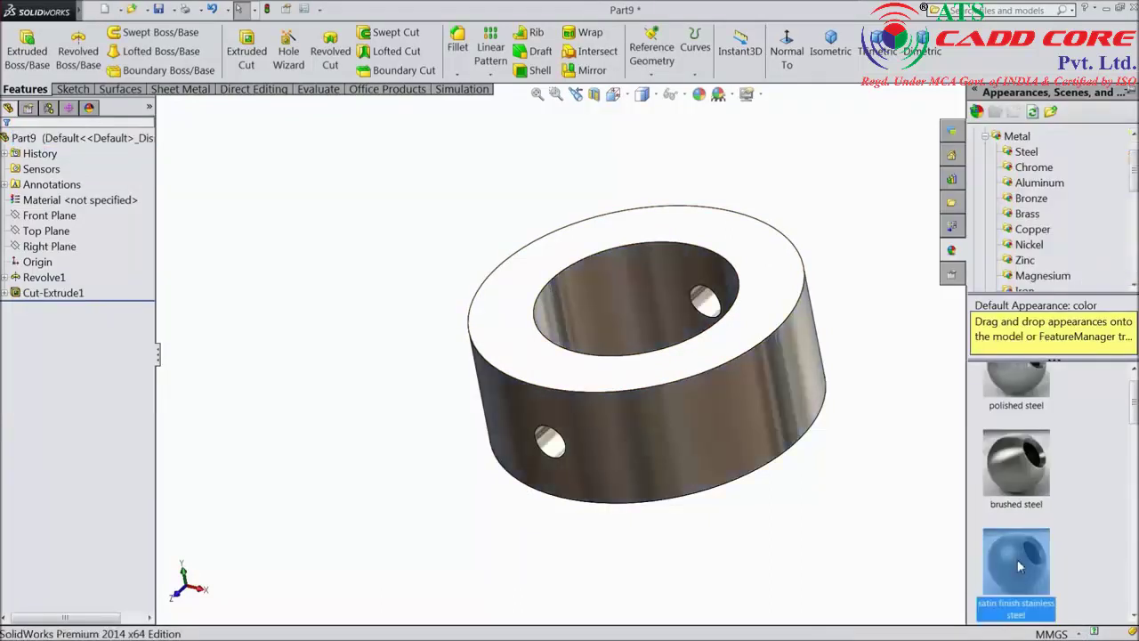
{"action": "middle_click_drag", "start_coordinate": [925, 520], "coordinate": [895, 481]}
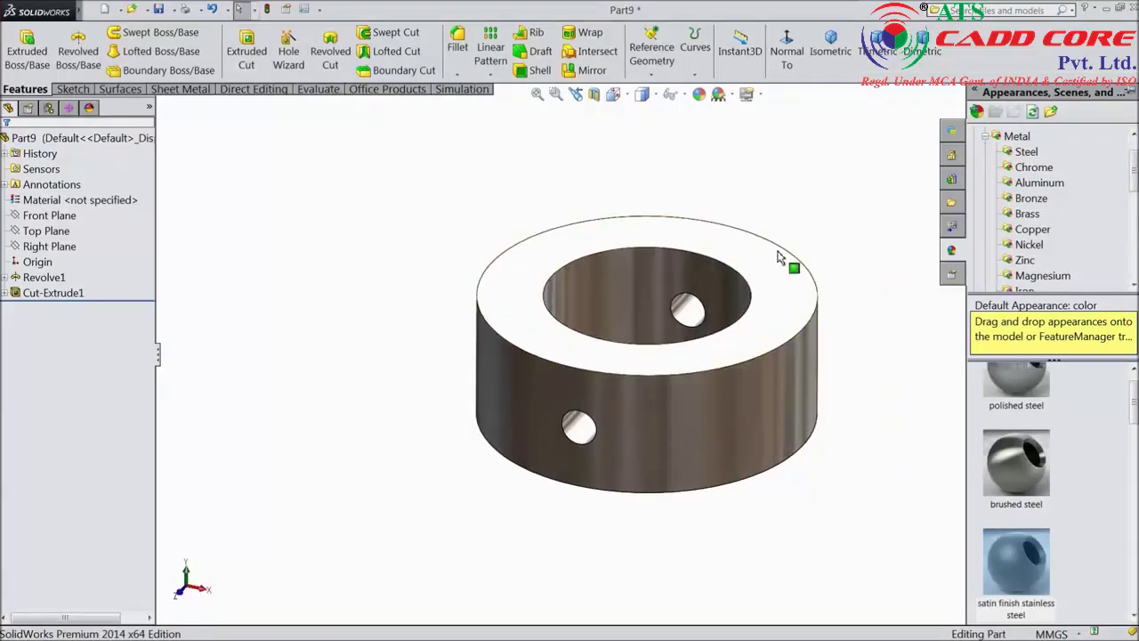
{"action": "scroll", "coordinate": [791, 263], "scroll_direction": "down", "scroll_amount": 2}
{"action": "scroll", "coordinate": [832, 390], "scroll_direction": "down", "scroll_amount": 2}
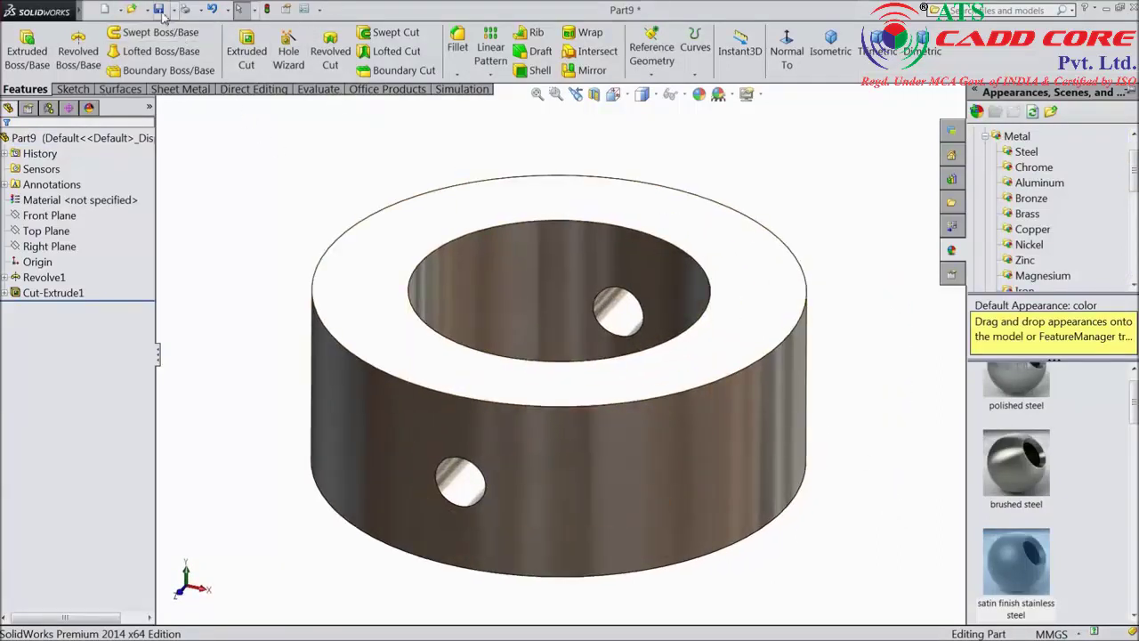
Save the part as Collar.
{"action": "left_click", "coordinate": [159, 10]}
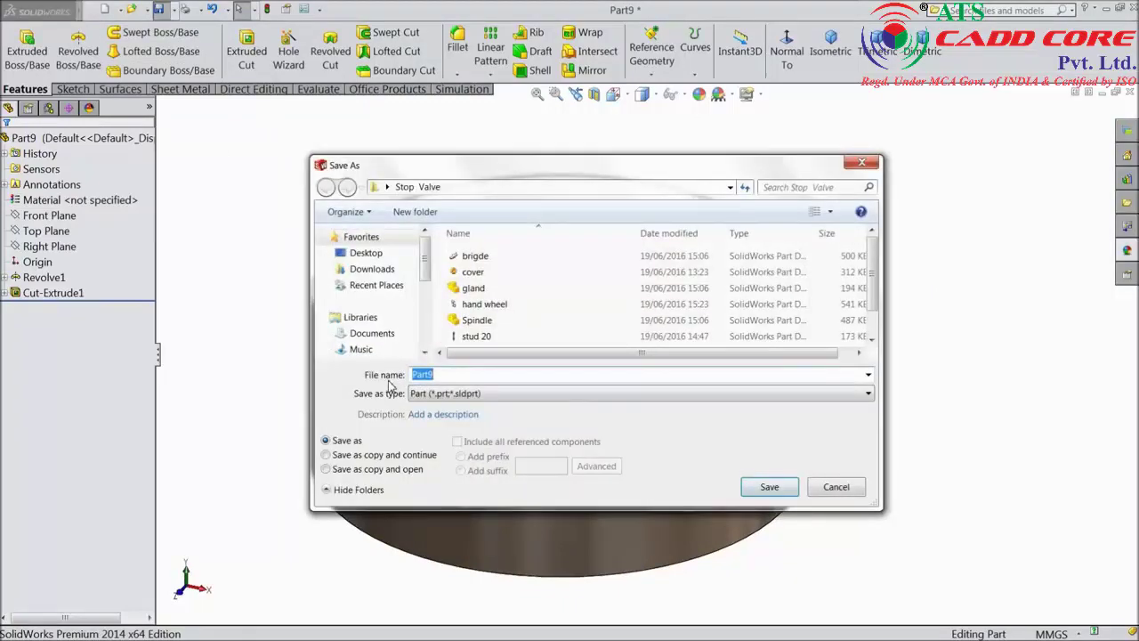
{"action": "type", "text": "Collar"}
{"action": "left_click", "coordinate": [779, 490]}
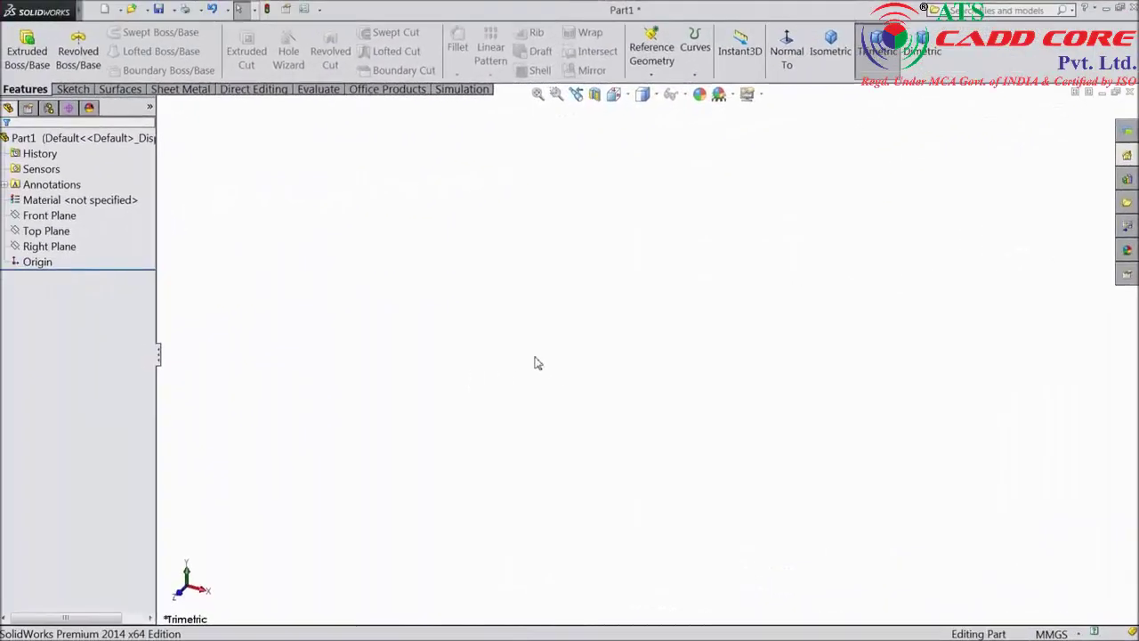
In the new part's Front Plane sketch, draw a stepped line profile starting at the origin.
{"action": "left_click", "coordinate": [53, 216]}
{"action": "left_click", "coordinate": [61, 201]}
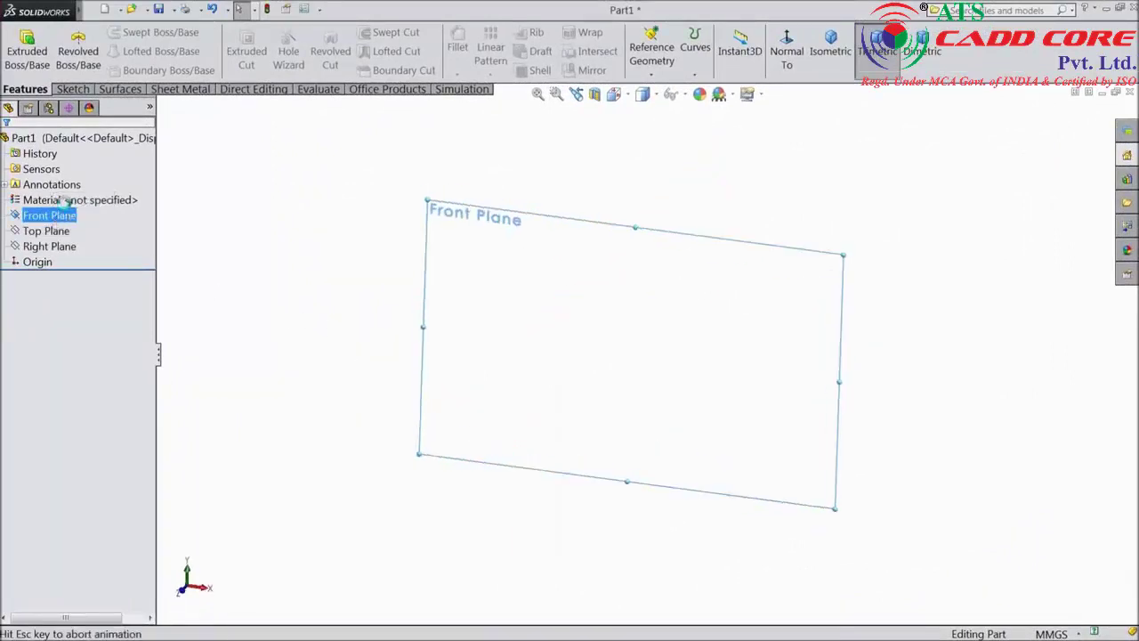
{"action": "left_click", "coordinate": [73, 89]}
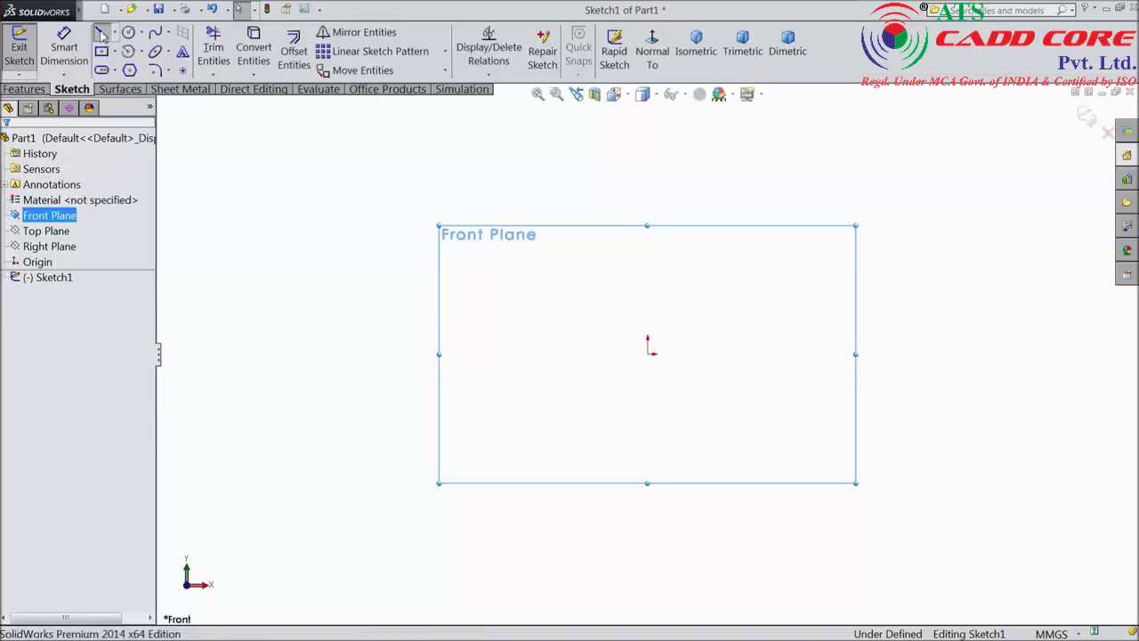
{"action": "left_click", "coordinate": [101, 32]}
{"action": "left_click", "coordinate": [648, 354]}
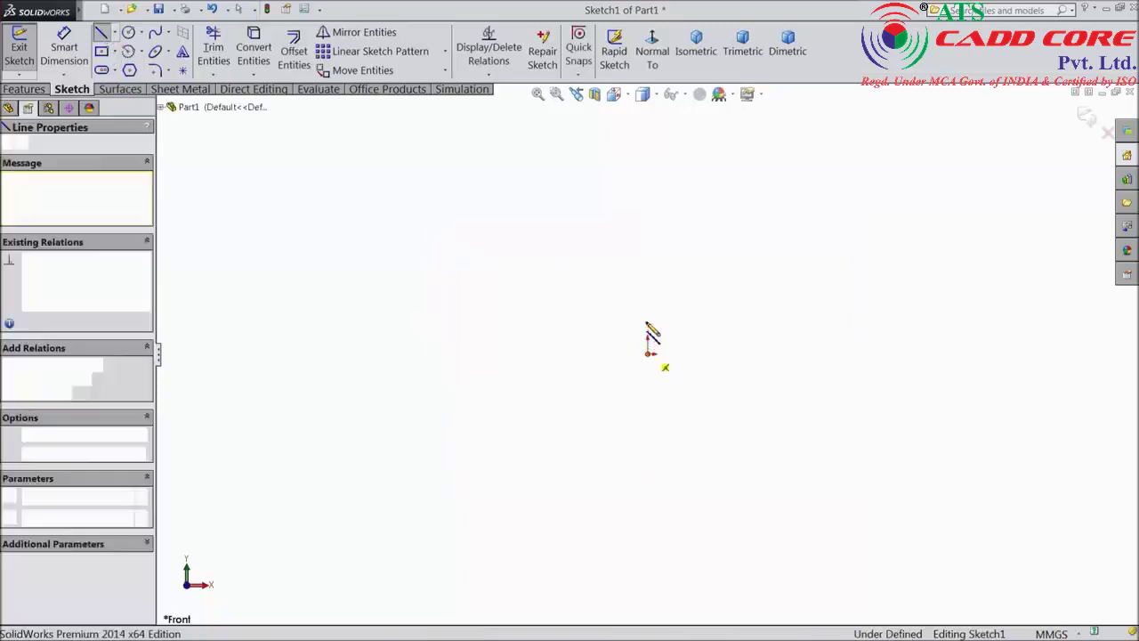
{"action": "left_click", "coordinate": [647, 322]}
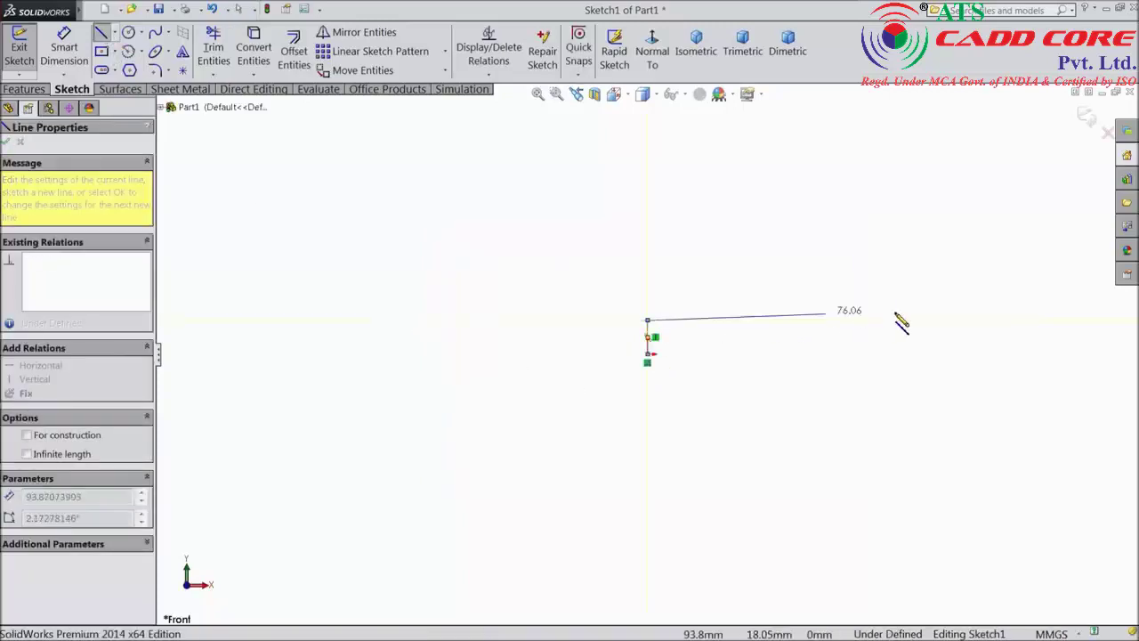
{"action": "left_click", "coordinate": [970, 320]}
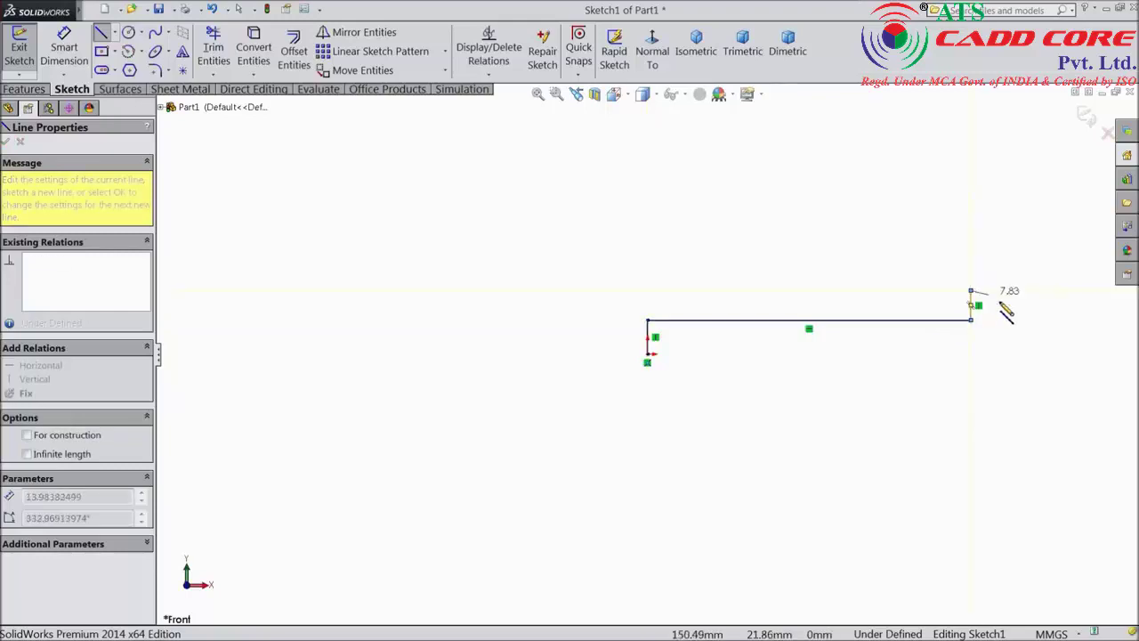
{"action": "left_click", "coordinate": [970, 291]}
Add a tangent arc flaring down to the base and close the profile back to the origin.
{"action": "key", "text": "a"}
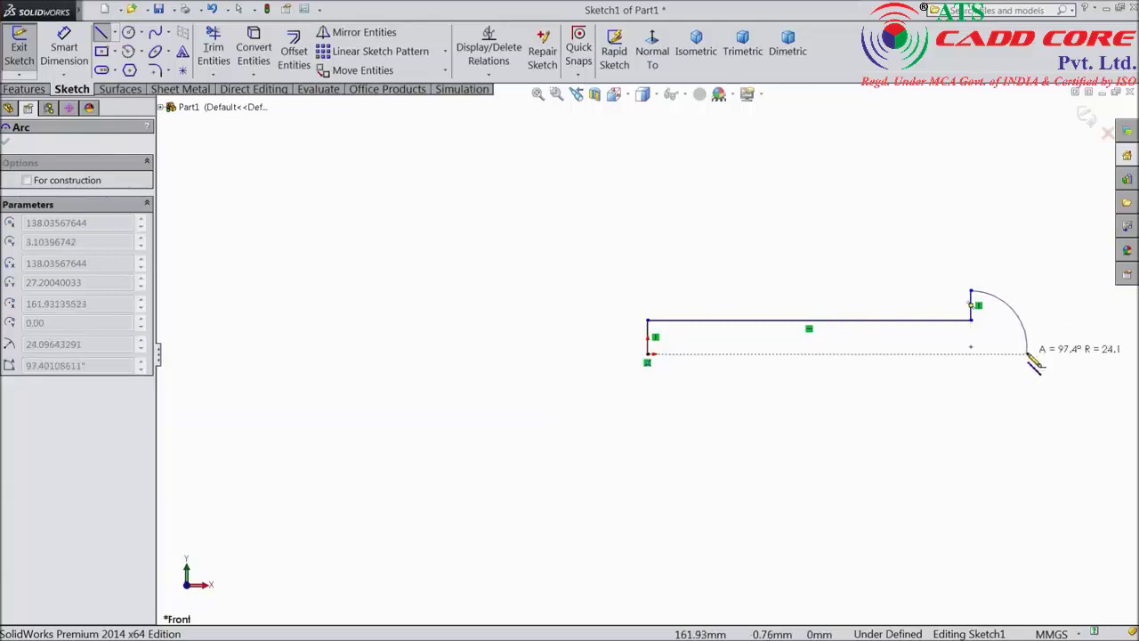
{"action": "left_click", "coordinate": [1028, 354]}
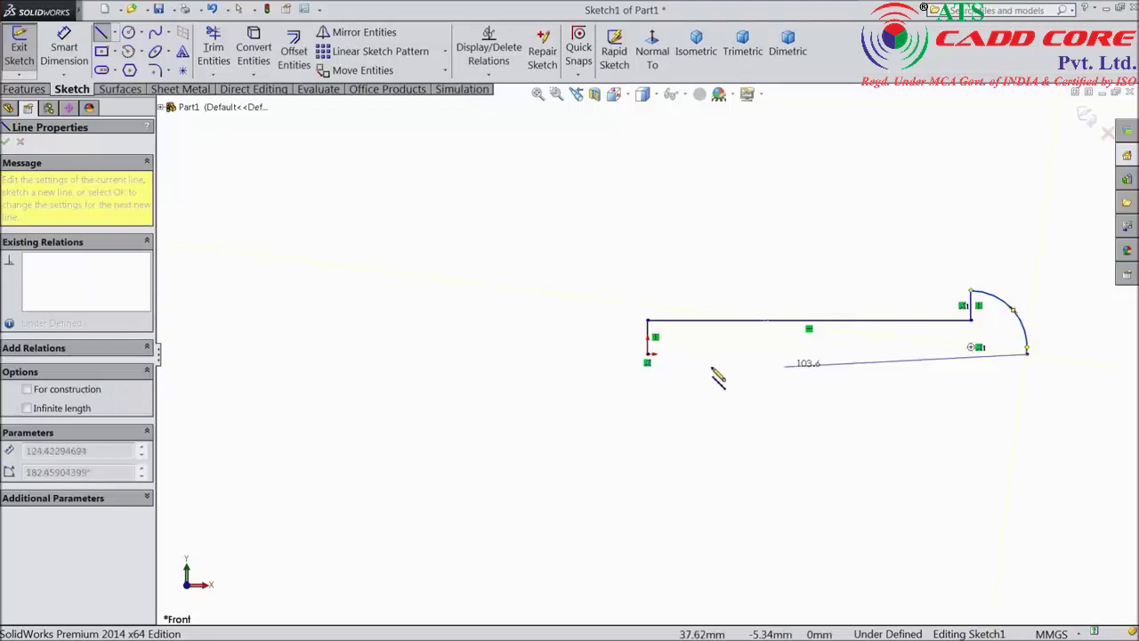
{"action": "left_click", "coordinate": [649, 355]}
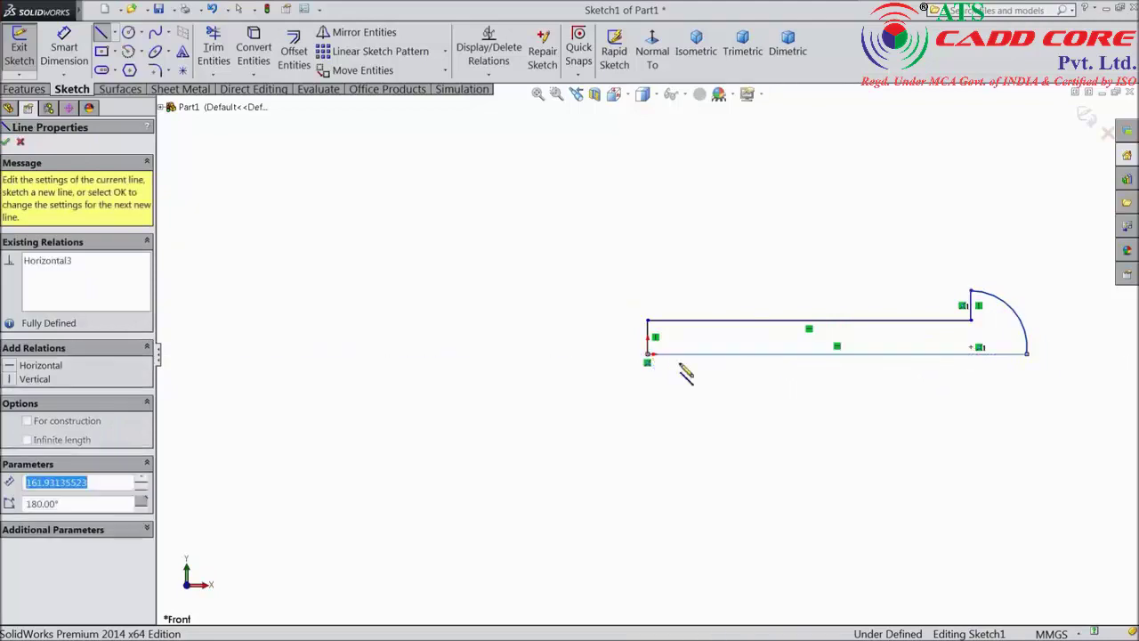
{"action": "scroll", "coordinate": [1035, 323], "scroll_direction": "down", "scroll_amount": 3}
{"action": "right_click", "coordinate": [837, 245]}
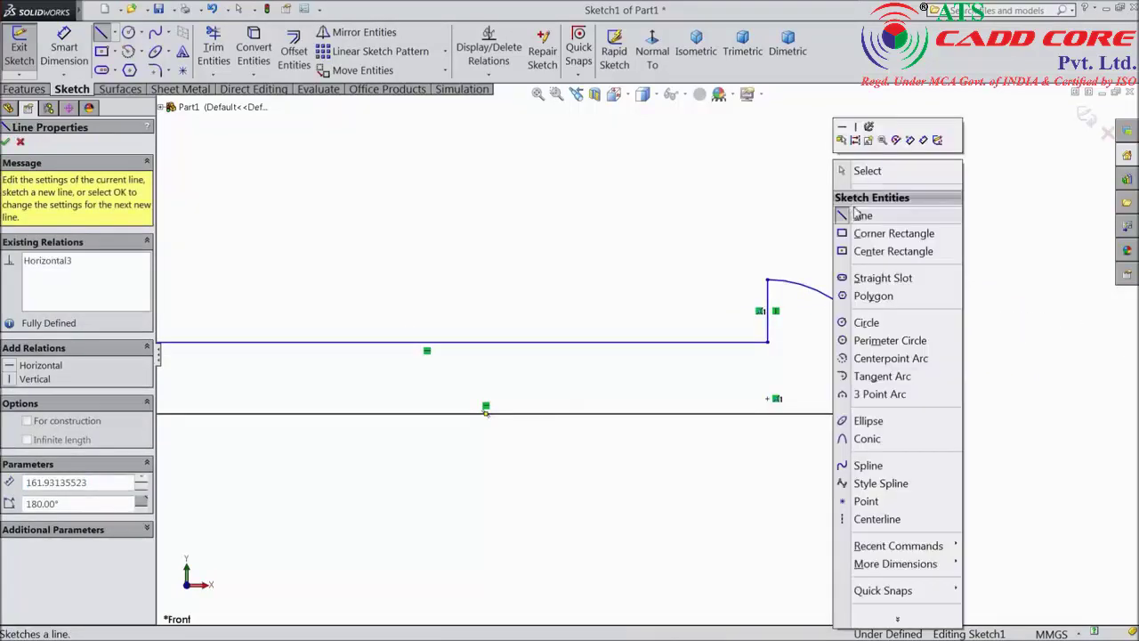
{"action": "left_click", "coordinate": [859, 170]}
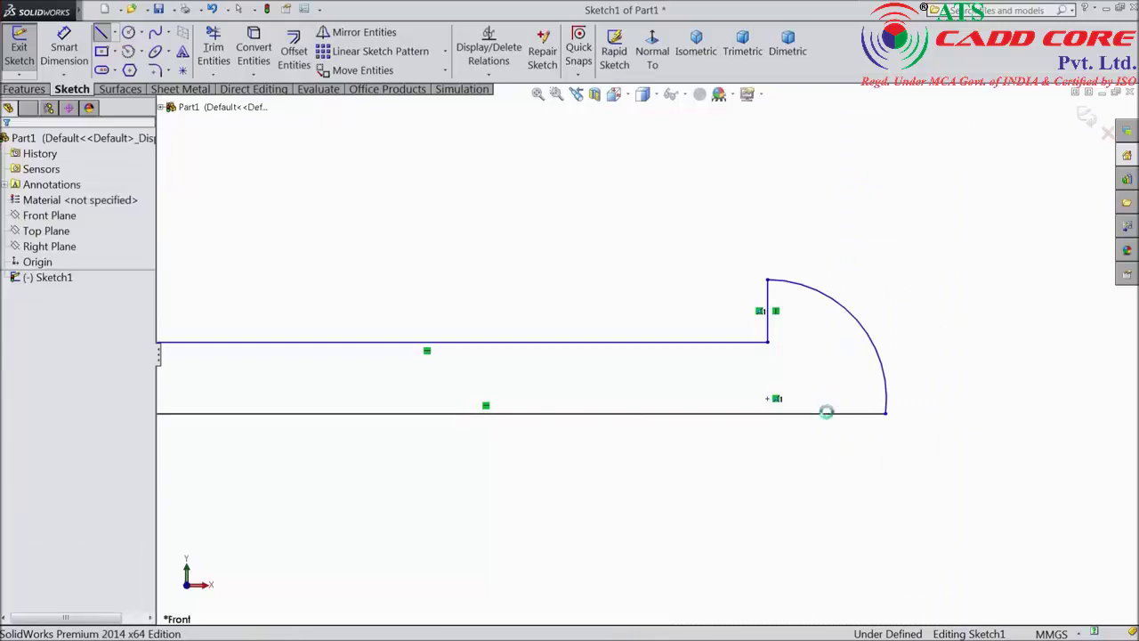
Make the stray sketch point coincident with the profile's bottom line.
{"action": "left_click", "coordinate": [769, 401]}
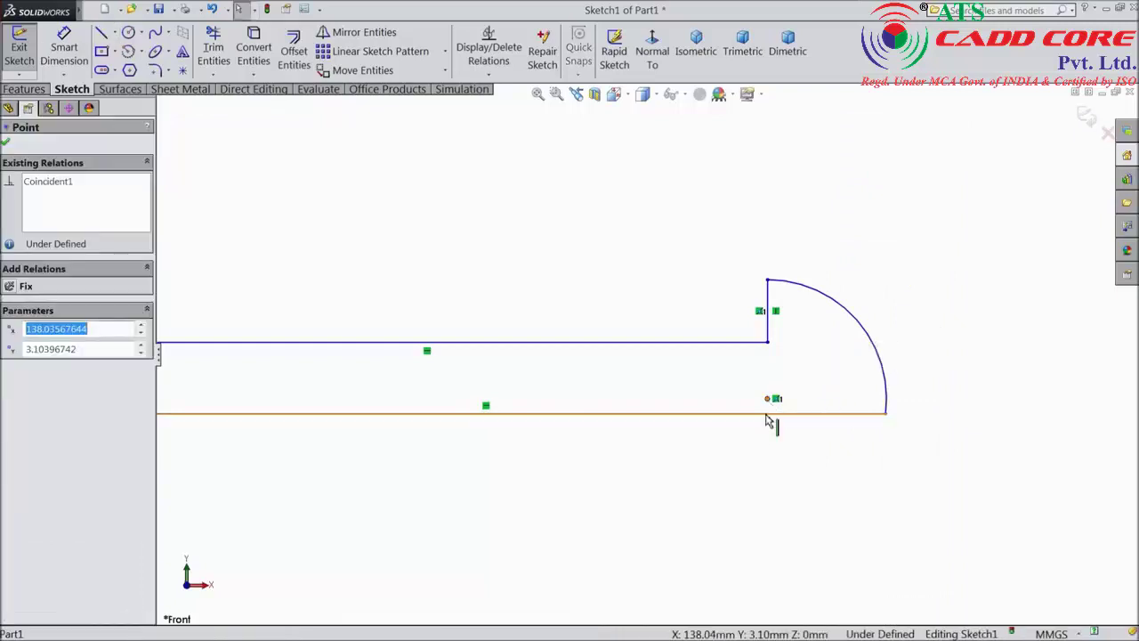
{"action": "left_click", "coordinate": [767, 417], "text": "ctrl"}
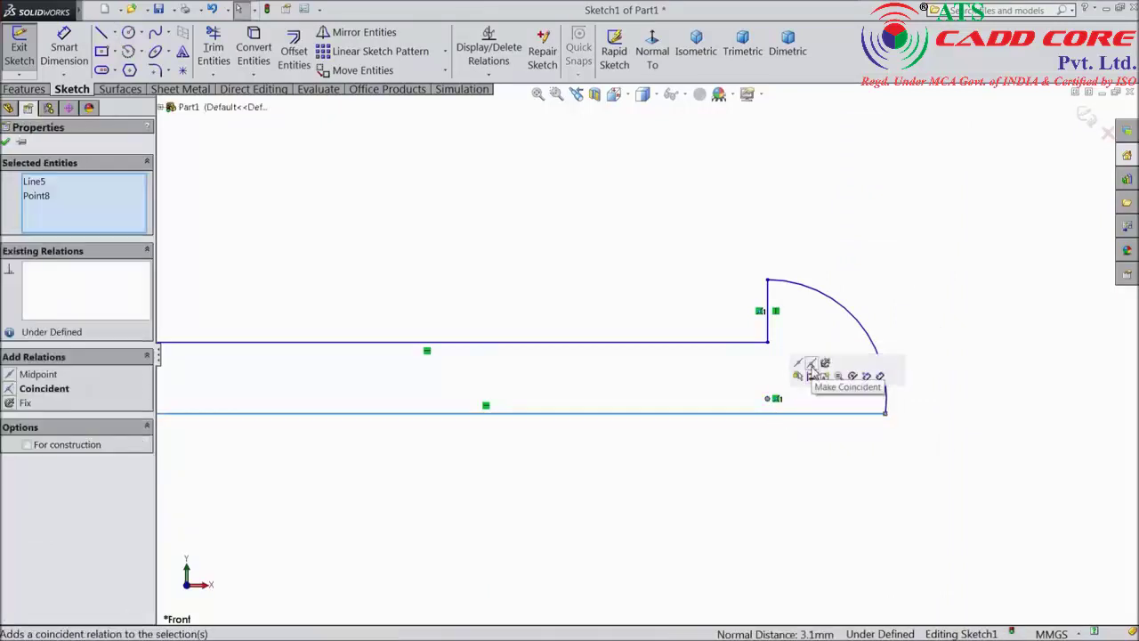
{"action": "left_click", "coordinate": [811, 374]}
{"action": "left_click", "coordinate": [64, 49]}
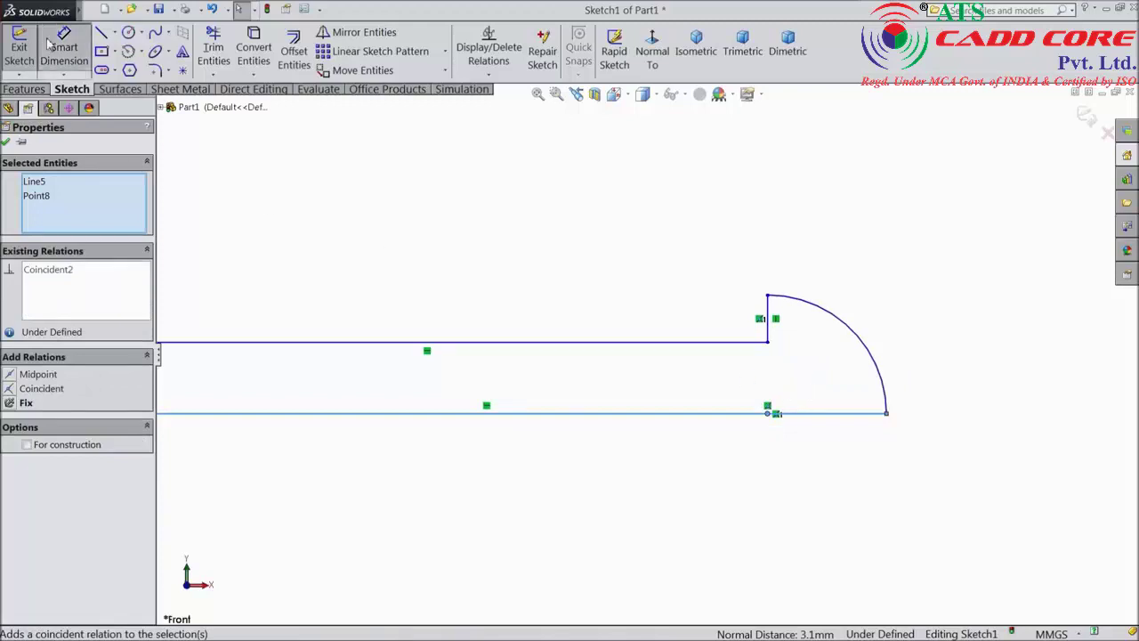
{"action": "left_click", "coordinate": [867, 328]}
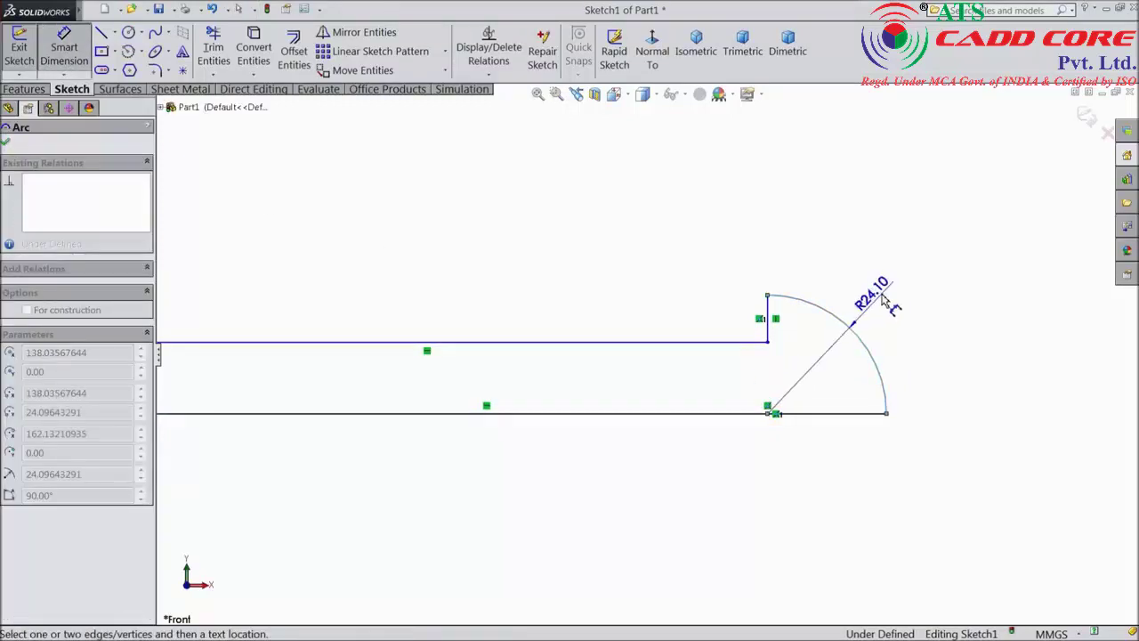
Dimension the arc radius as 3 mm and the top line length as 39 mm.
{"action": "left_click", "coordinate": [889, 289]}
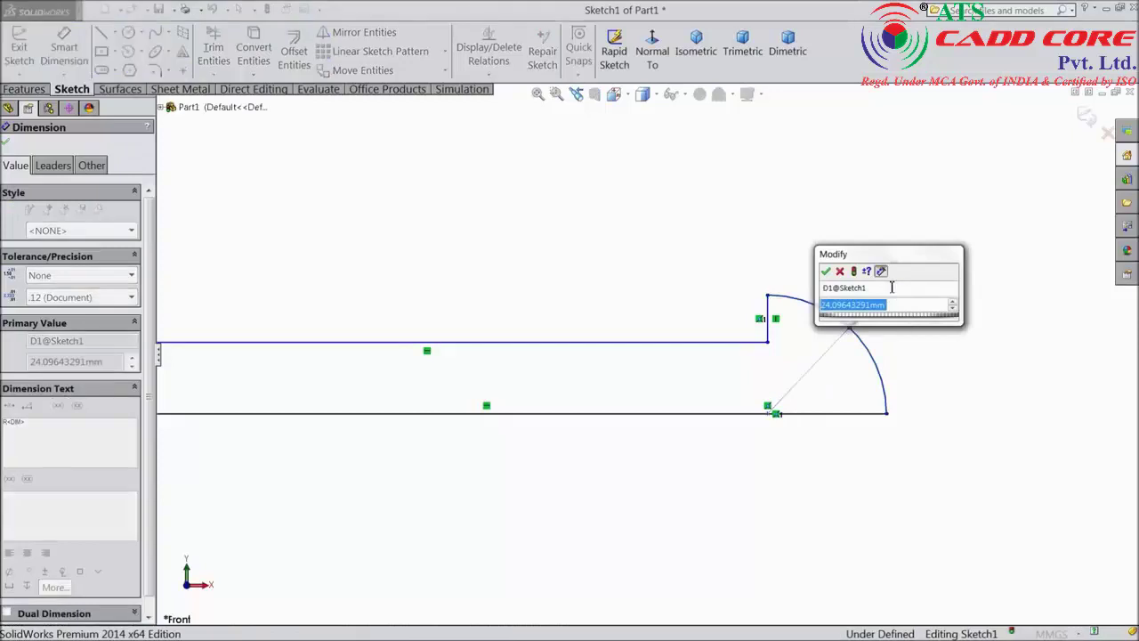
{"action": "type", "text": "3"}
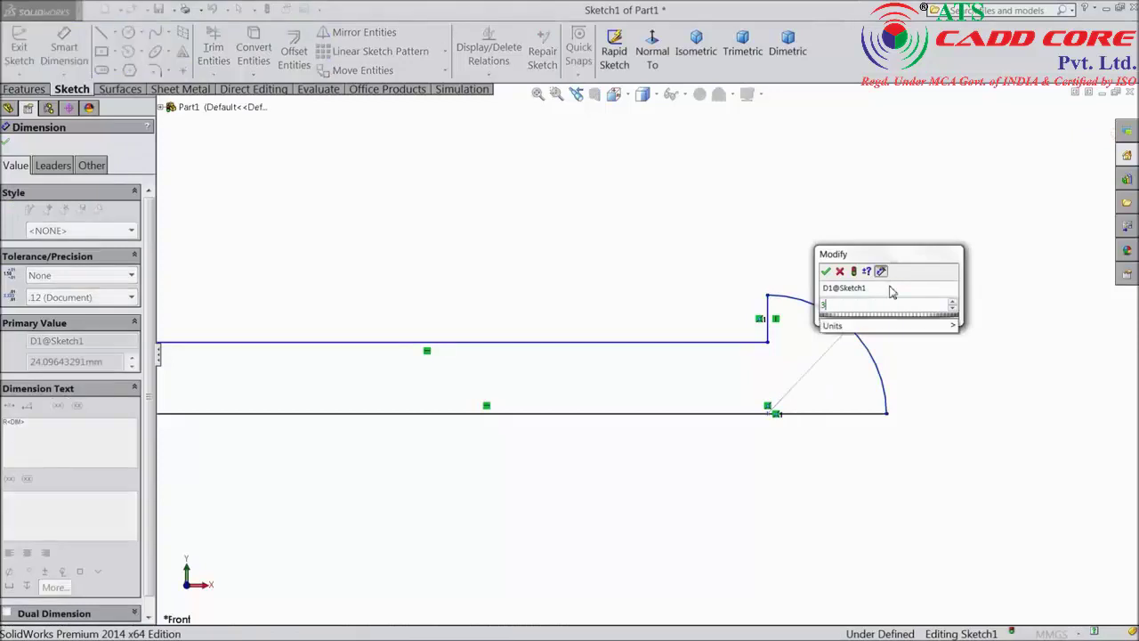
{"action": "key", "text": "Return"}
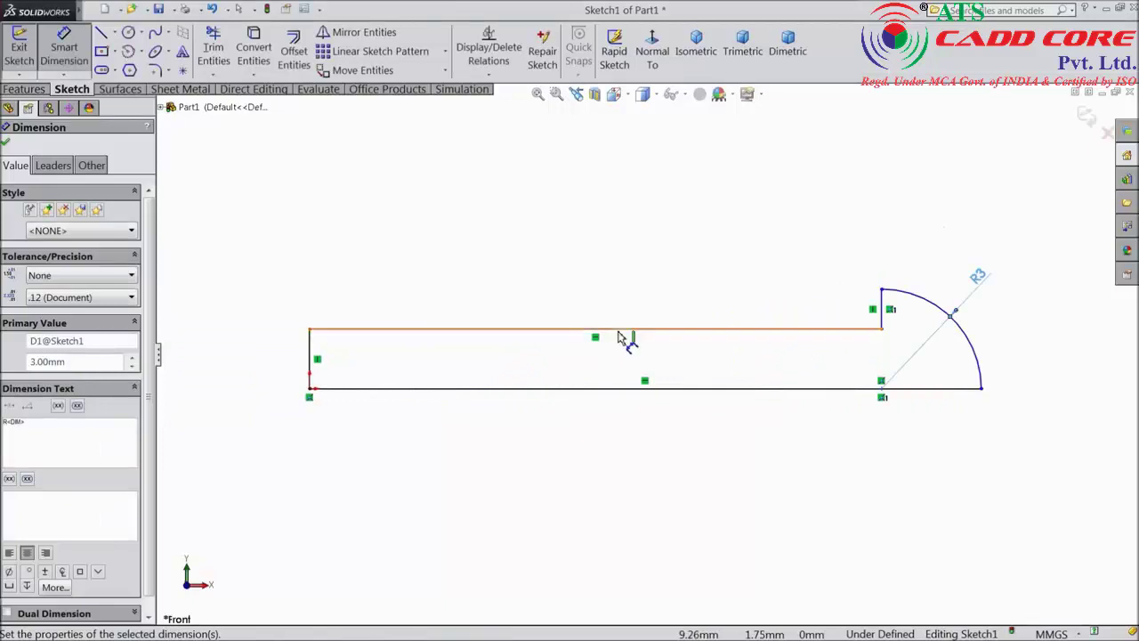
{"action": "left_click", "coordinate": [619, 333]}
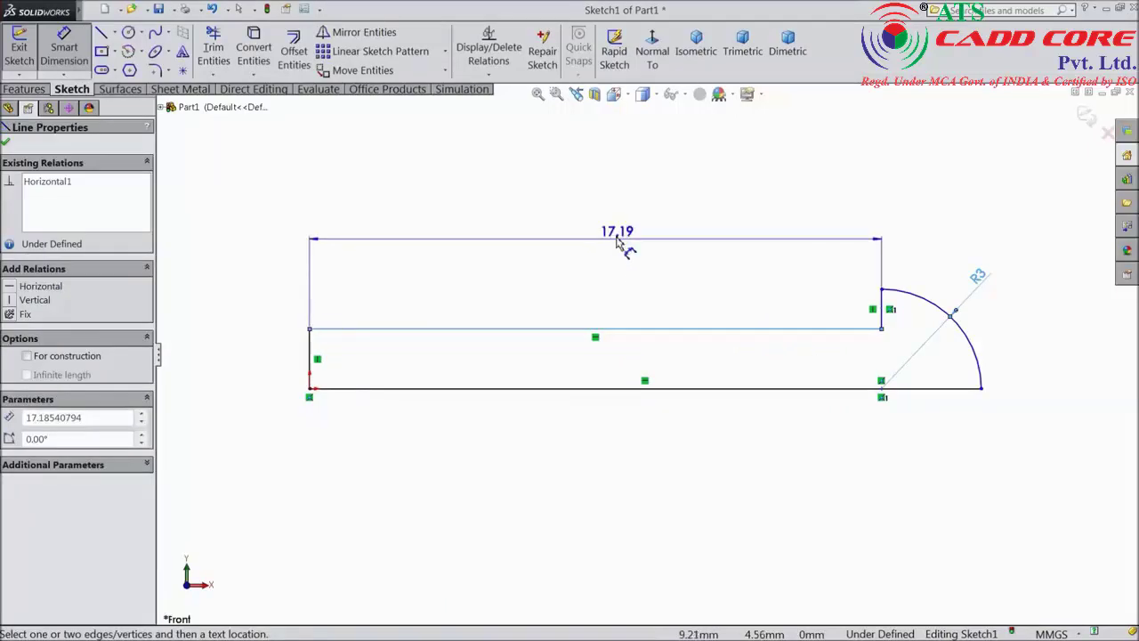
{"action": "left_click", "coordinate": [615, 230]}
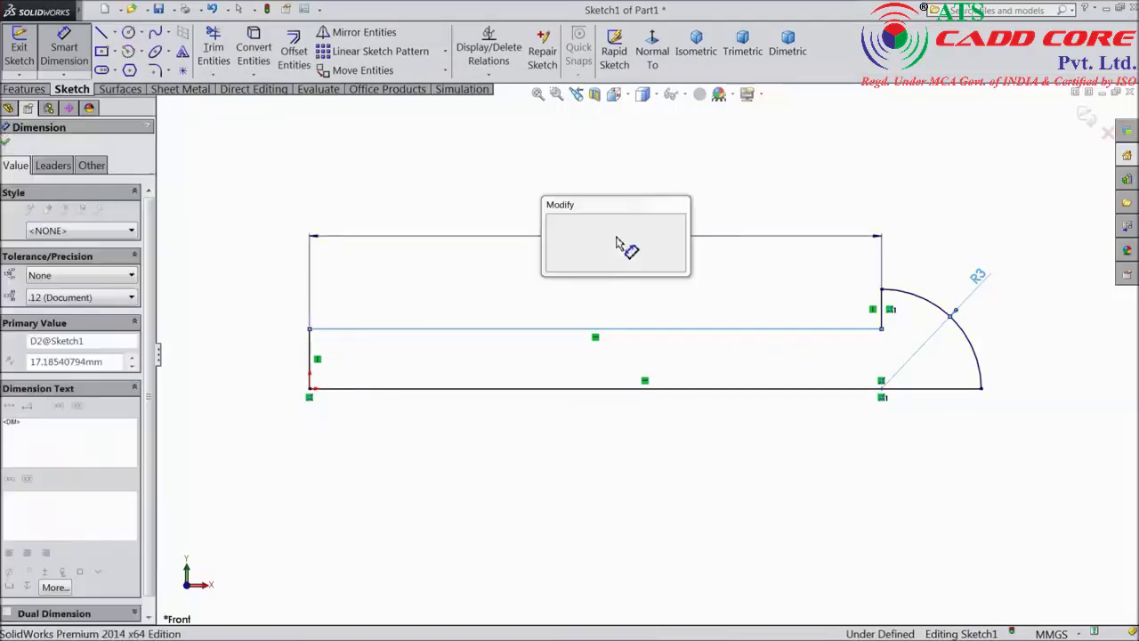
{"action": "type", "text": "35"}
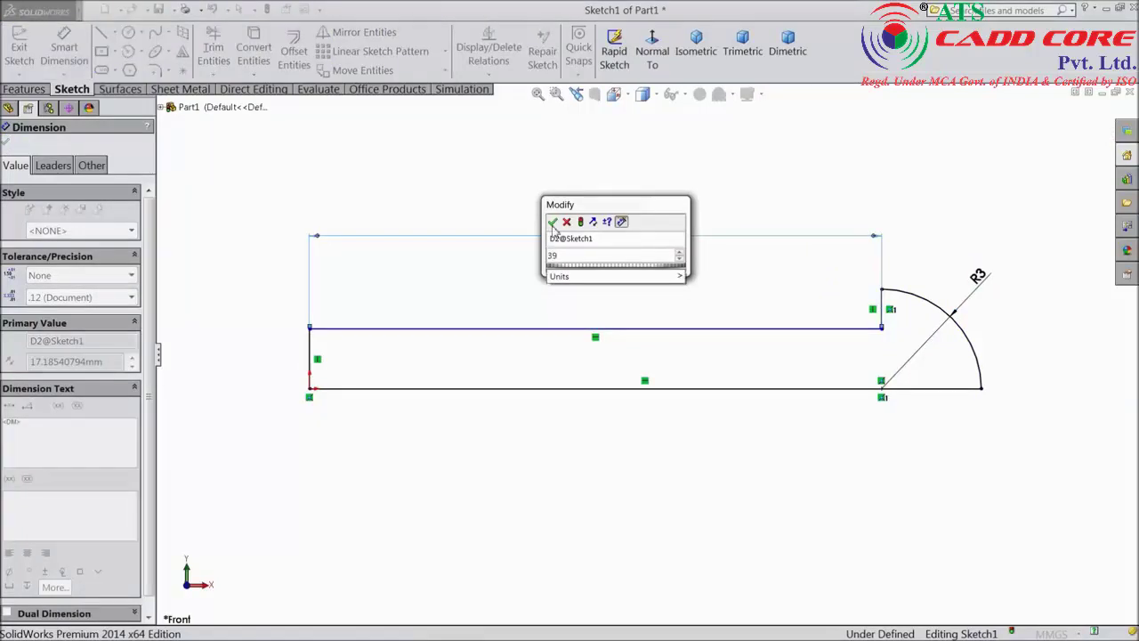
{"action": "left_click", "coordinate": [552, 223]}
Dimension the left edge height as 2 mm, fully defining the sketch.
{"action": "scroll", "coordinate": [603, 319], "scroll_direction": "up", "scroll_amount": 3}
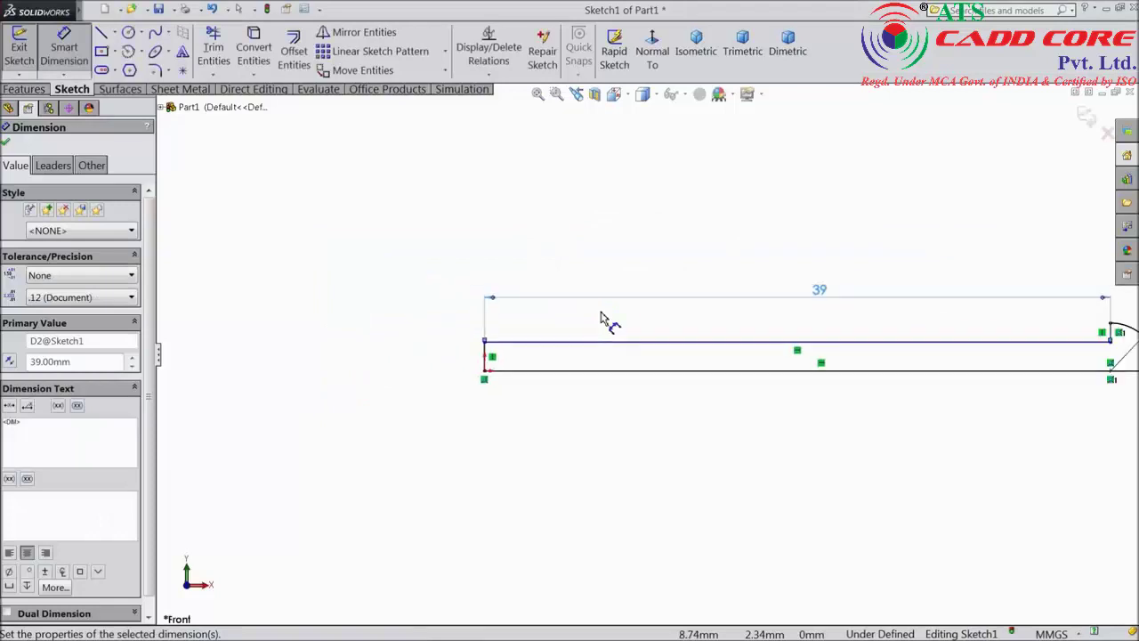
{"action": "scroll", "coordinate": [756, 360], "scroll_direction": "up", "scroll_amount": 2}
{"action": "scroll", "coordinate": [722, 353], "scroll_direction": "down", "scroll_amount": 1}
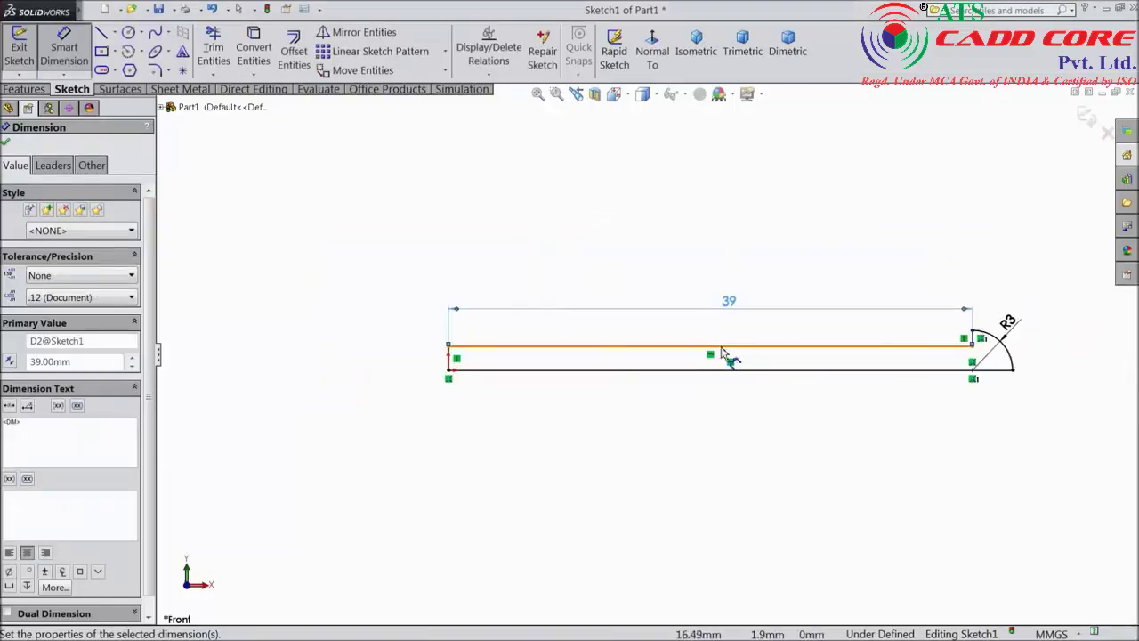
{"action": "left_click", "coordinate": [449, 365]}
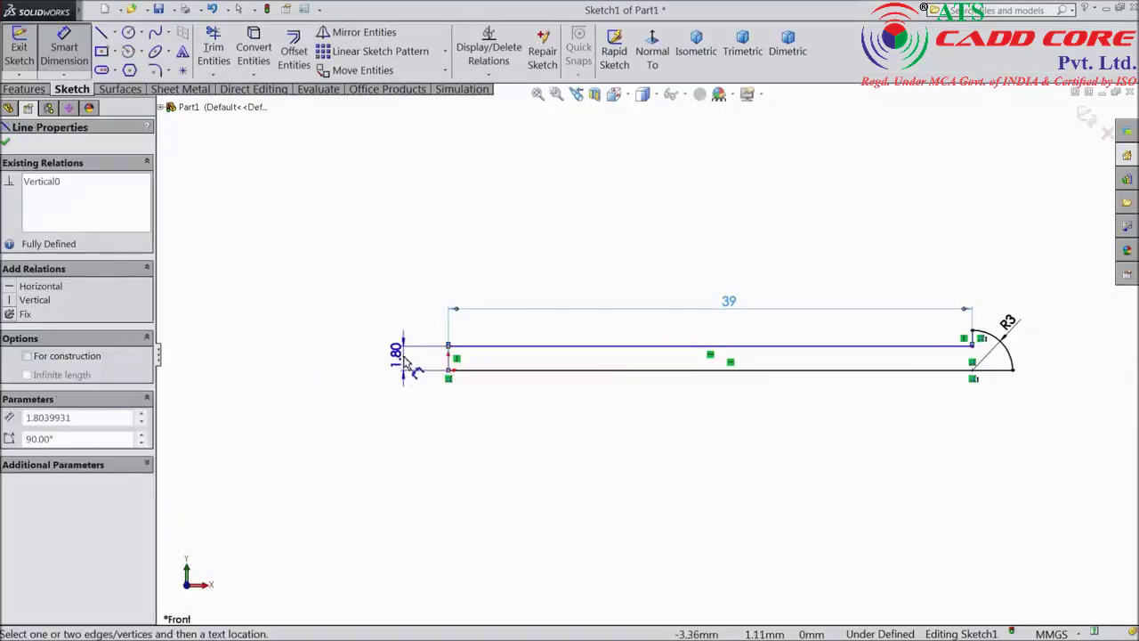
{"action": "left_click", "coordinate": [405, 360]}
{"action": "type", "text": "2"}
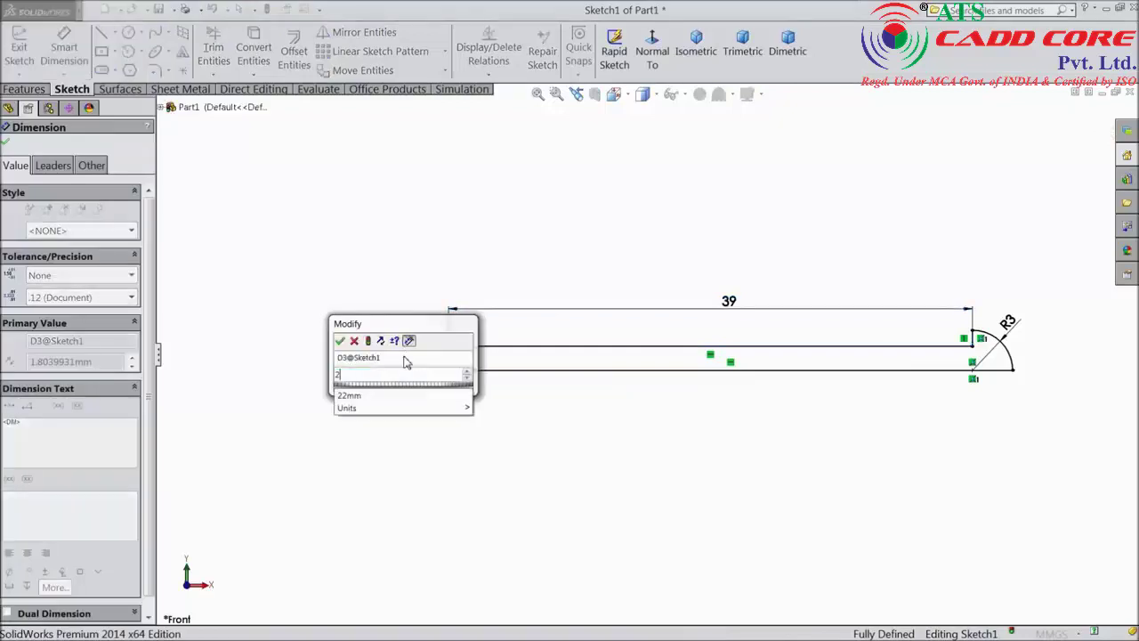
{"action": "left_click", "coordinate": [341, 344]}
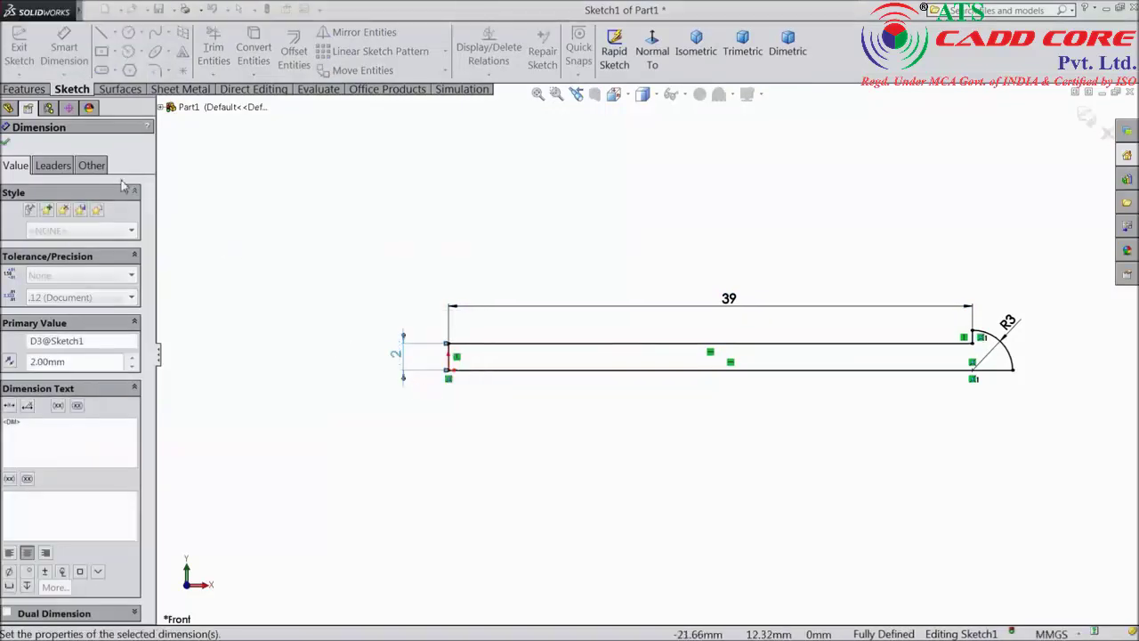
{"action": "left_click", "coordinate": [8, 143]}
{"action": "left_click", "coordinate": [24, 89]}
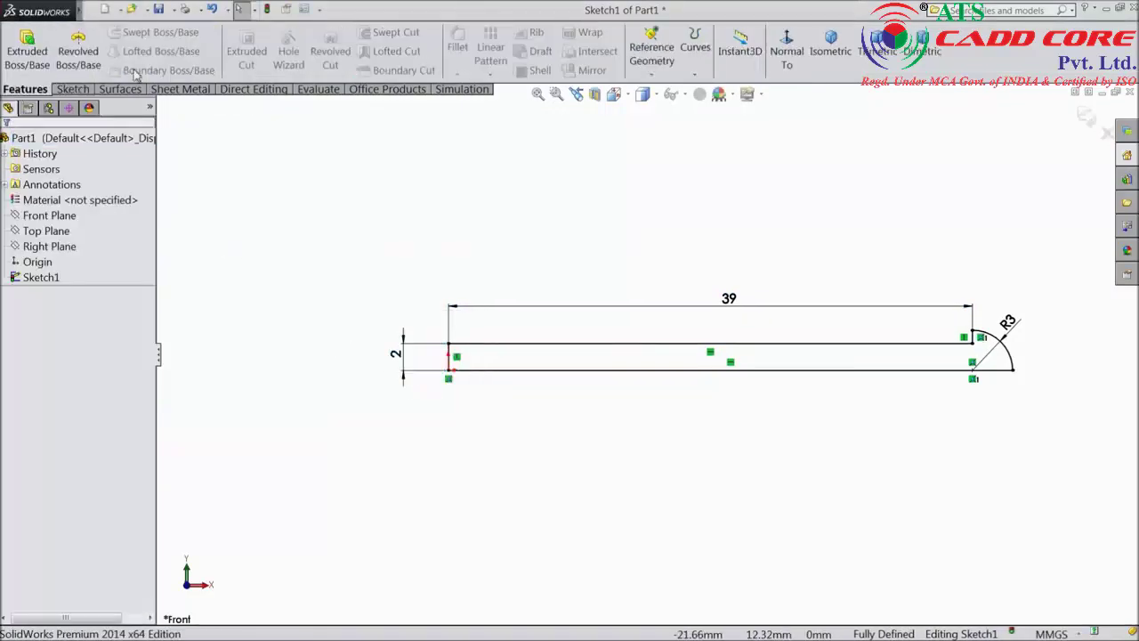
Revolve Sketch1 360° about its bottom line into a pin with a domed head.
{"action": "left_click", "coordinate": [86, 58]}
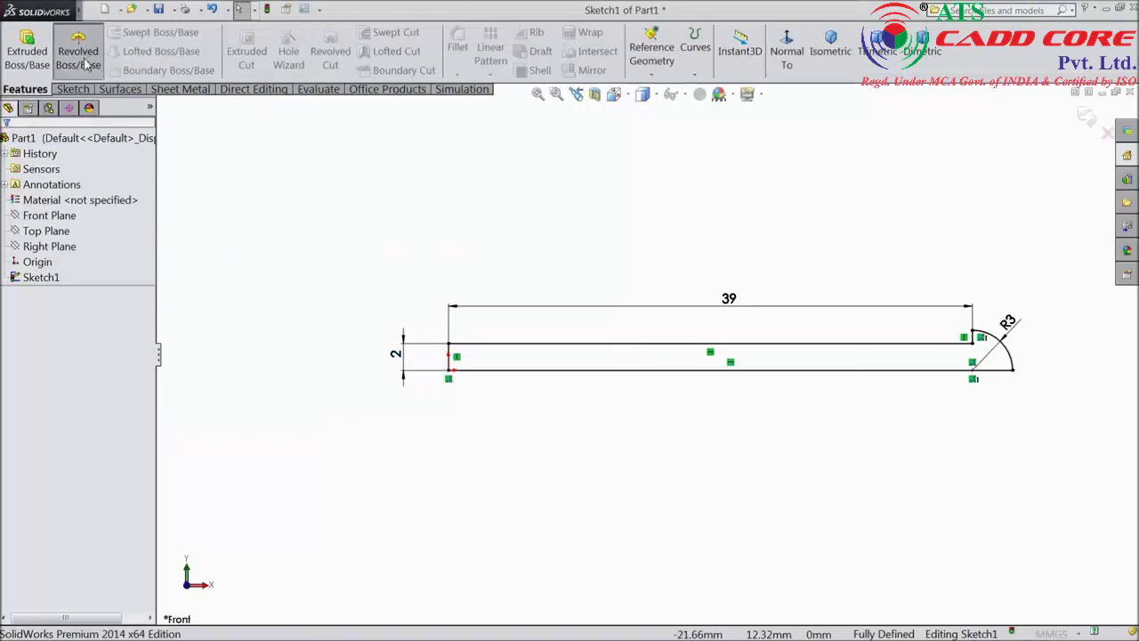
{"action": "left_click", "coordinate": [614, 390]}
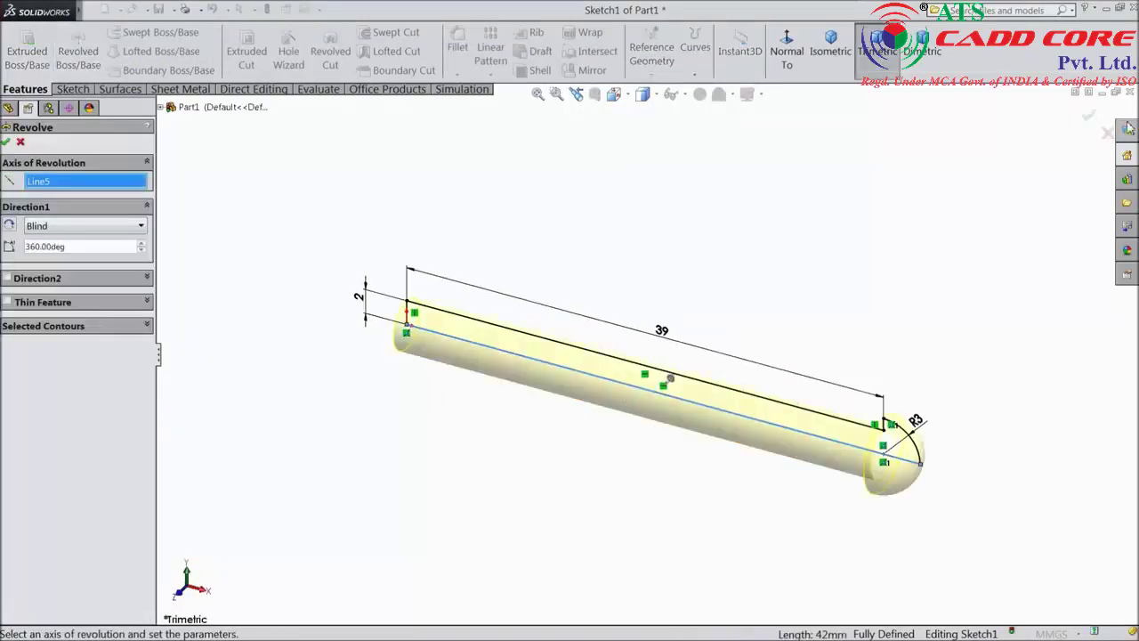
{"action": "left_click", "coordinate": [1093, 122]}
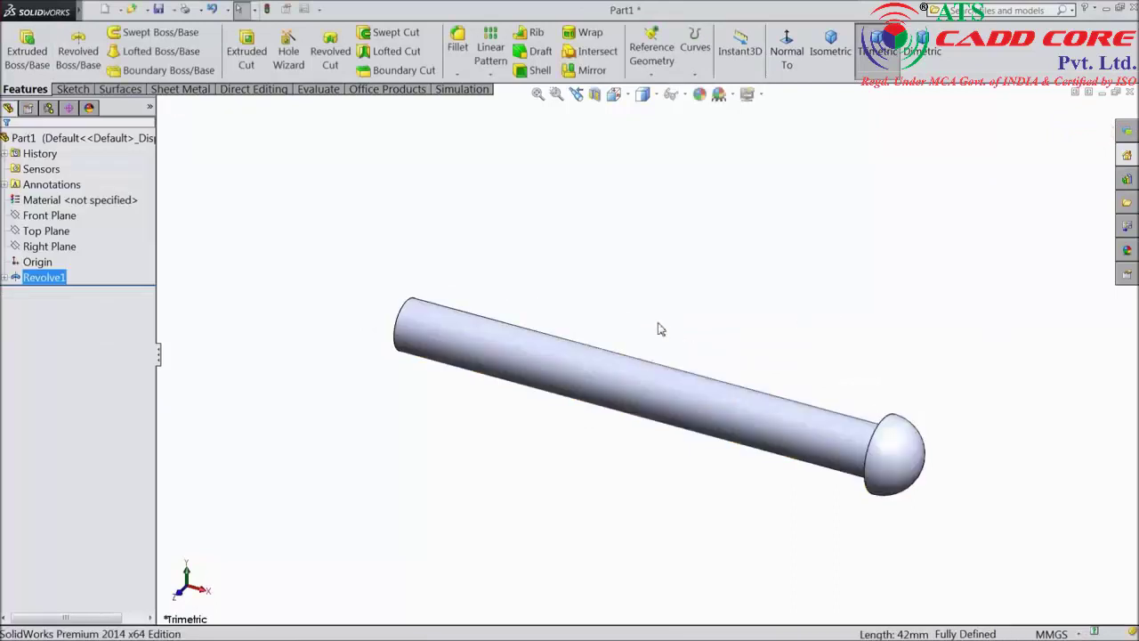
{"action": "left_click", "coordinate": [40, 215]}
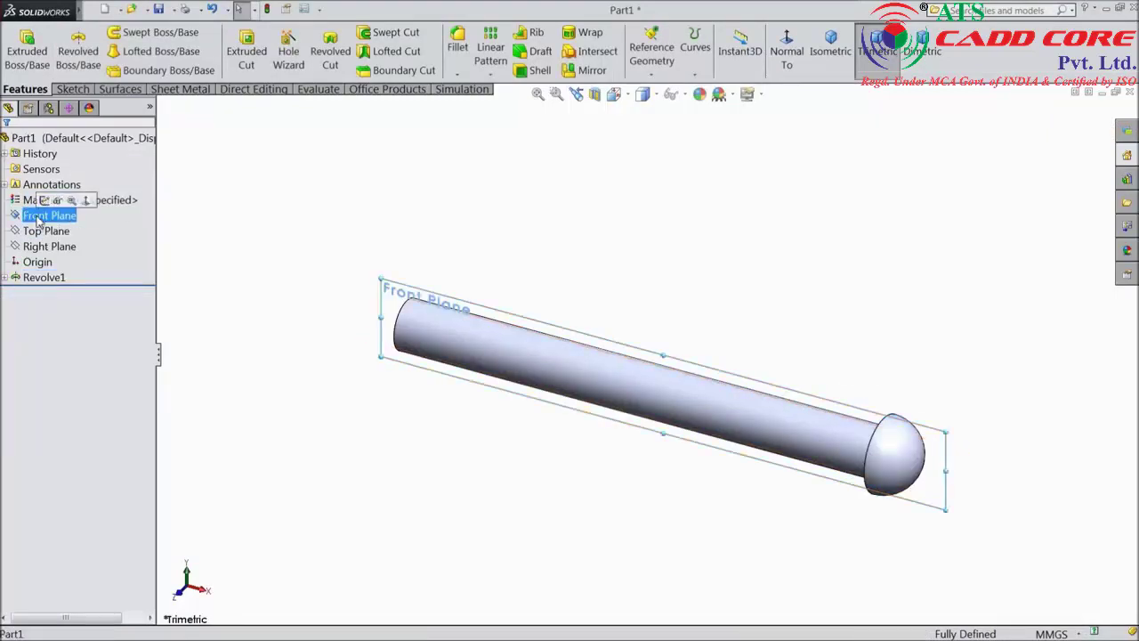
Sketch a 1 mm diameter circle near the pin's left end on the Front Plane.
{"action": "left_click", "coordinate": [43, 201]}
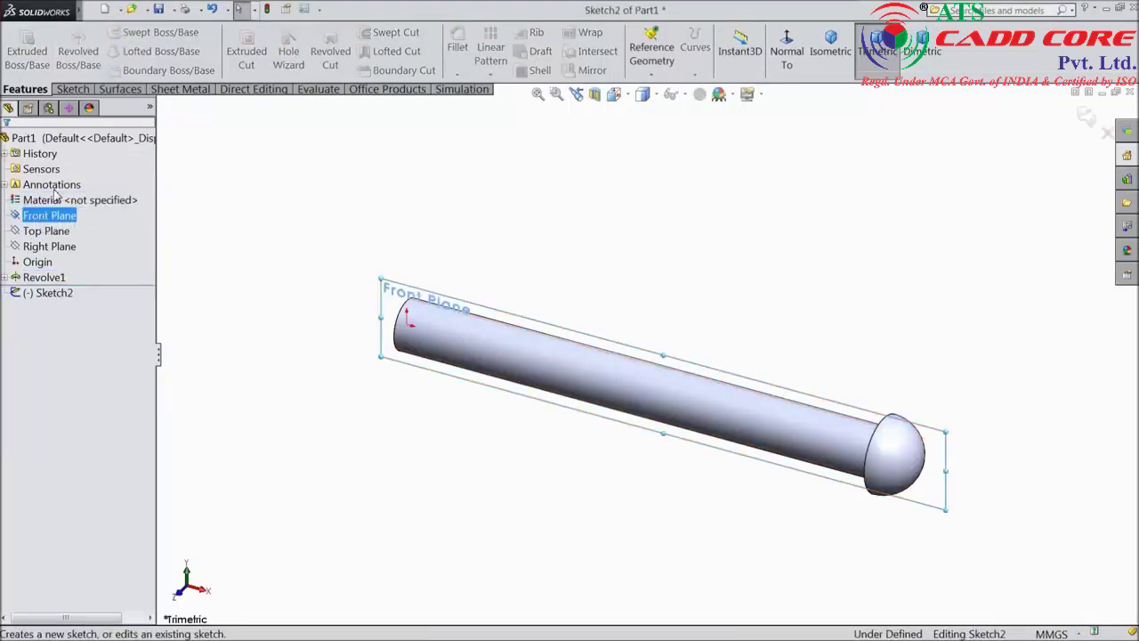
{"action": "left_click", "coordinate": [786, 47]}
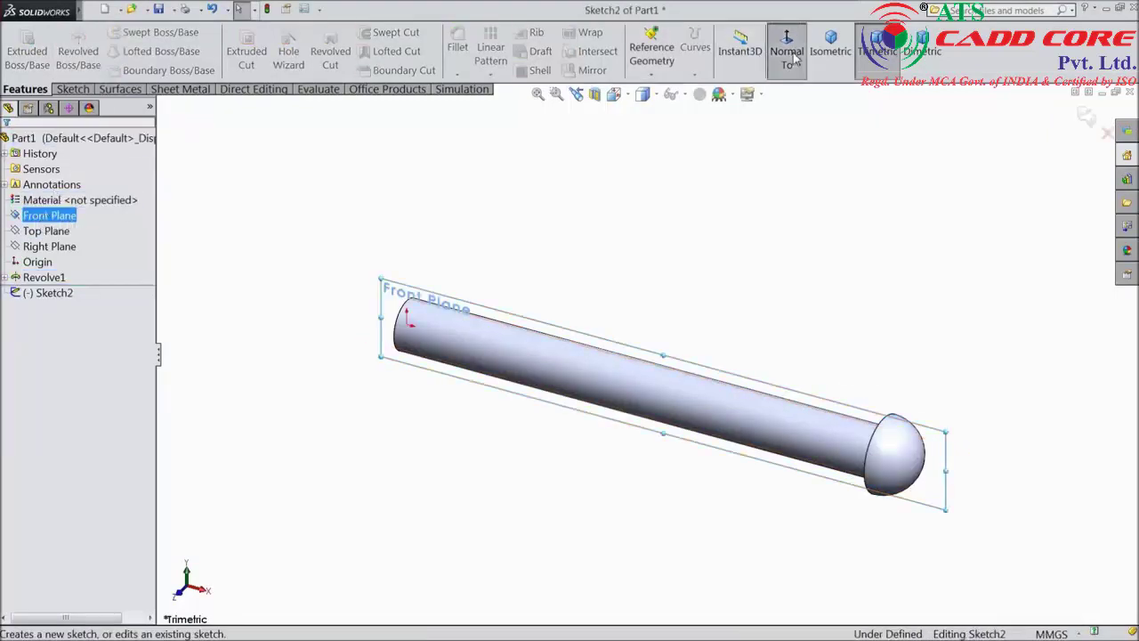
{"action": "left_click", "coordinate": [73, 89]}
{"action": "left_click", "coordinate": [128, 32]}
{"action": "scroll", "coordinate": [414, 351], "scroll_direction": "down", "scroll_amount": 4}
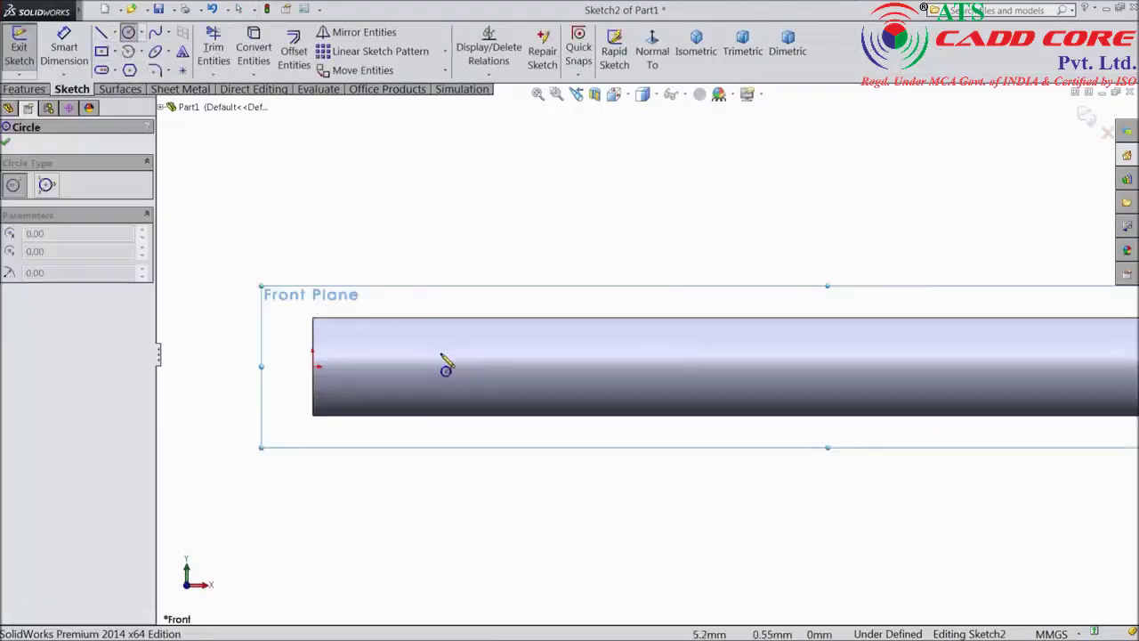
{"action": "left_click", "coordinate": [379, 368]}
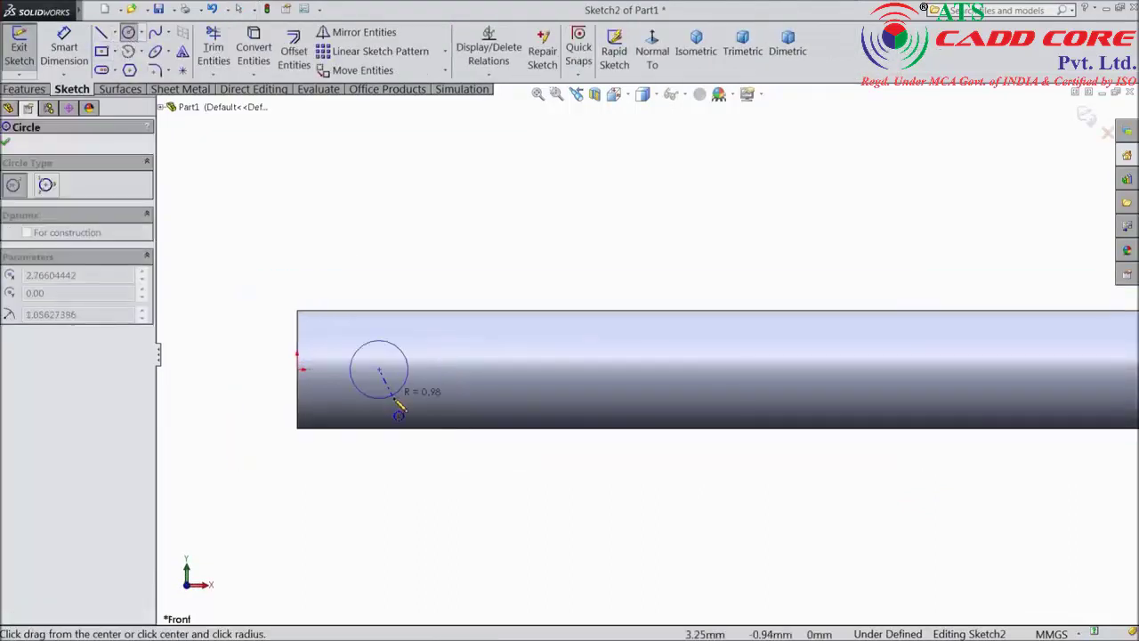
{"action": "left_click", "coordinate": [396, 397]}
{"action": "left_click", "coordinate": [64, 49]}
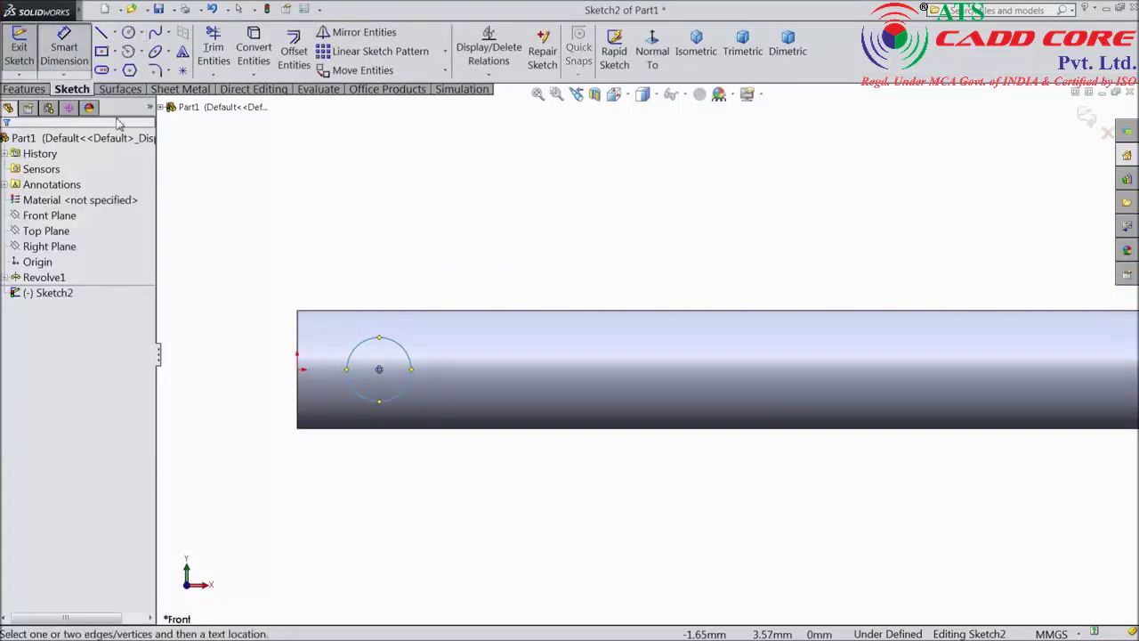
{"action": "left_click", "coordinate": [361, 356]}
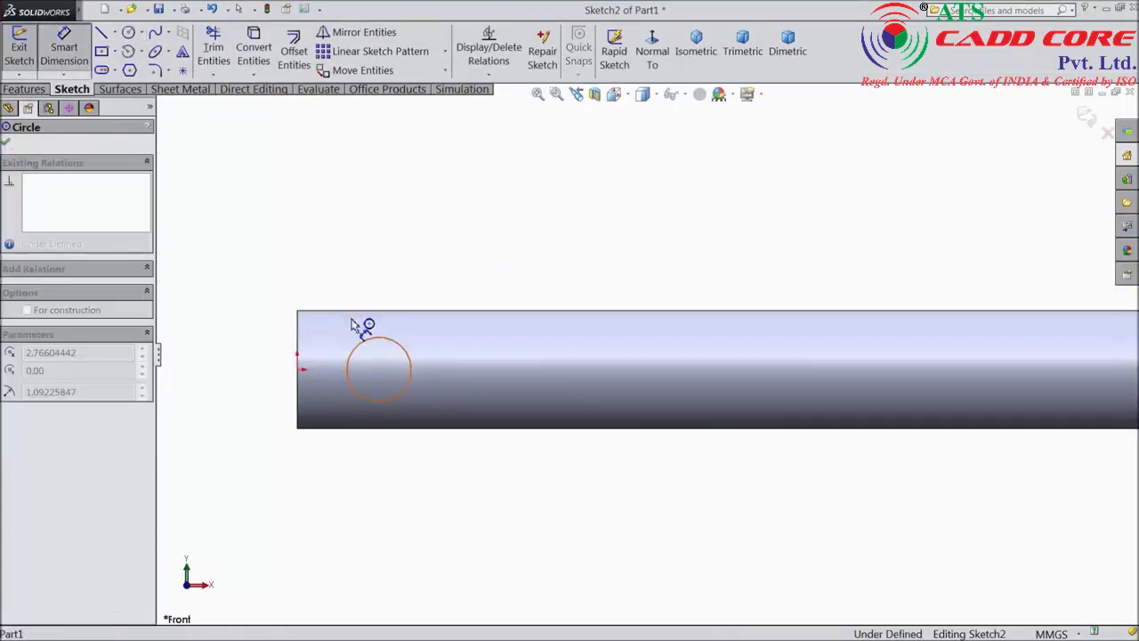
{"action": "left_click", "coordinate": [344, 242]}
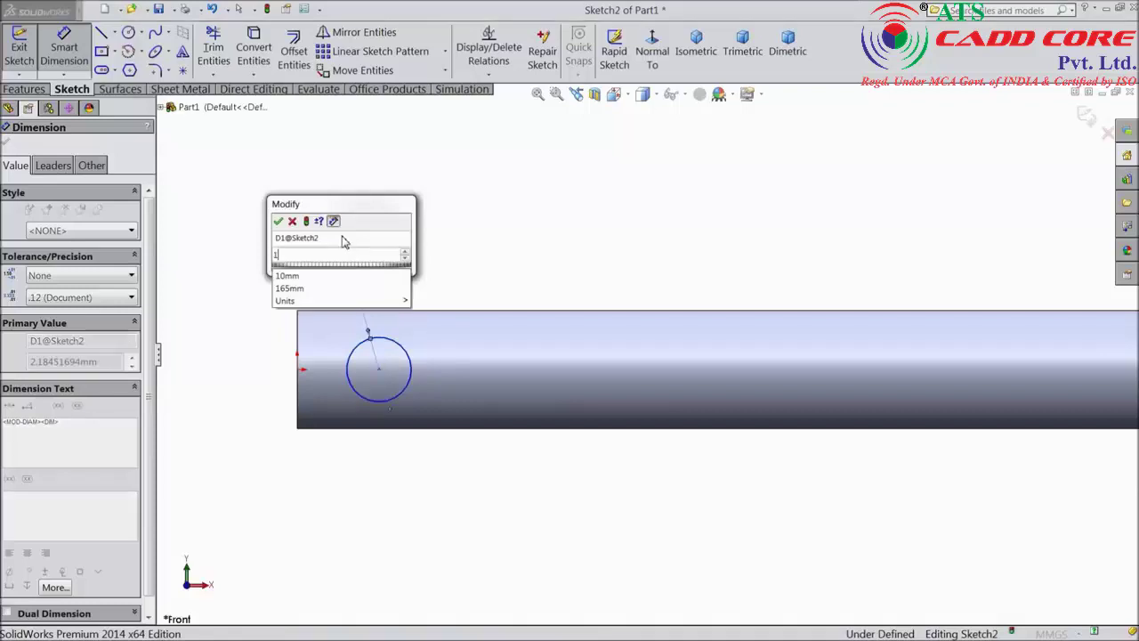
{"action": "key", "text": "Escape"}
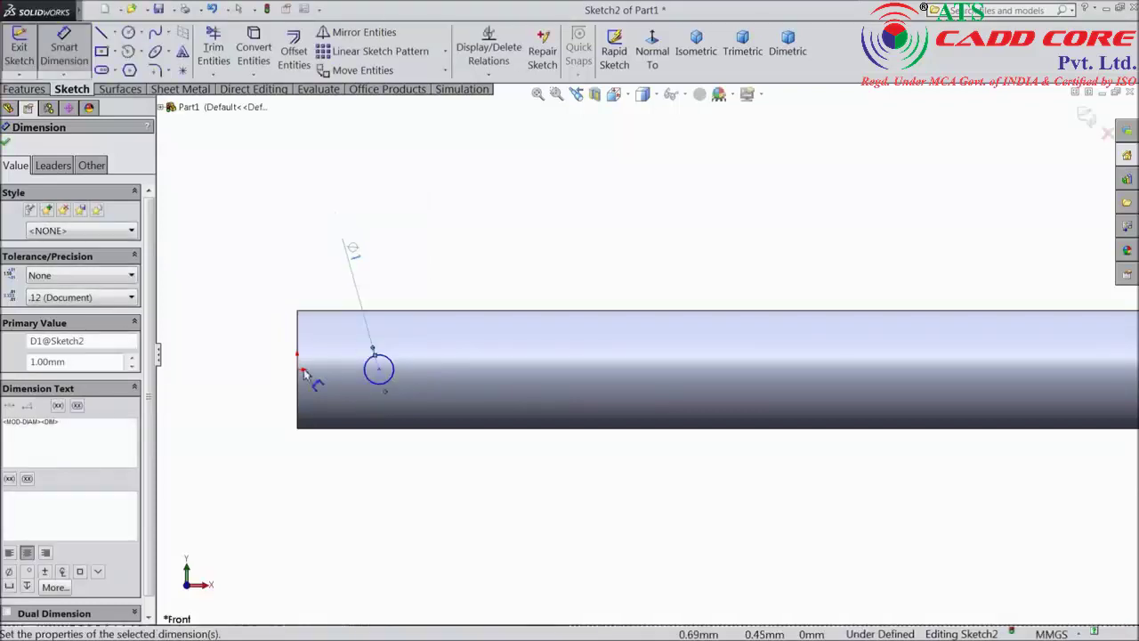
Dimension the circle 37 mm from the domed head's edge.
{"action": "left_click", "coordinate": [394, 381]}
{"action": "scroll", "coordinate": [419, 409], "scroll_direction": "up", "scroll_amount": 3}
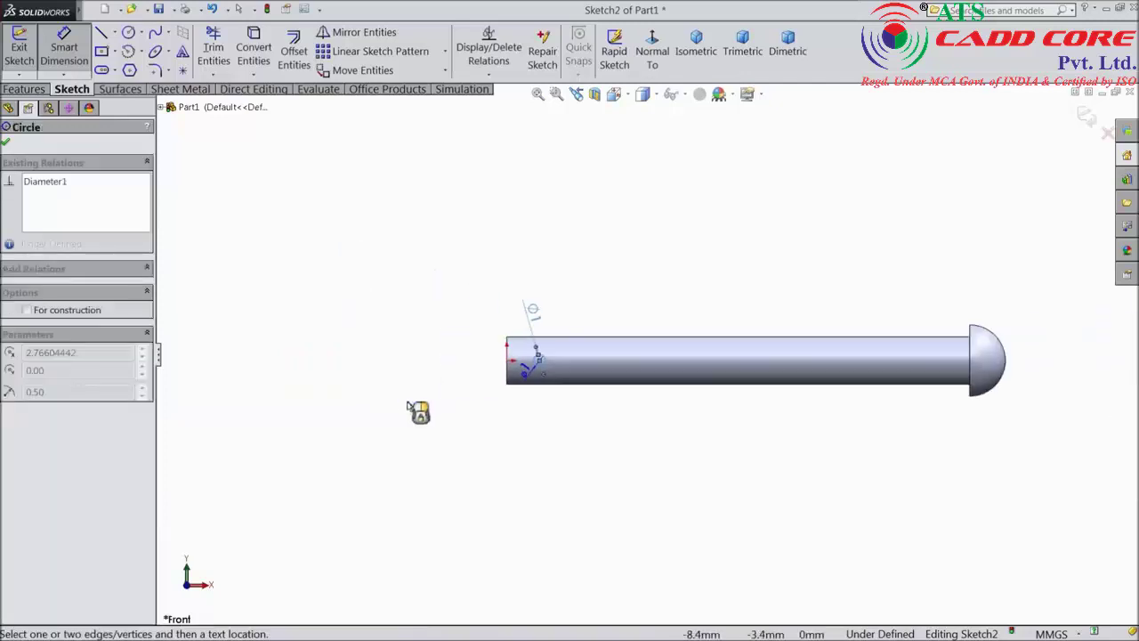
{"action": "scroll", "coordinate": [963, 371], "scroll_direction": "down", "scroll_amount": 2}
{"action": "left_click", "coordinate": [942, 365]}
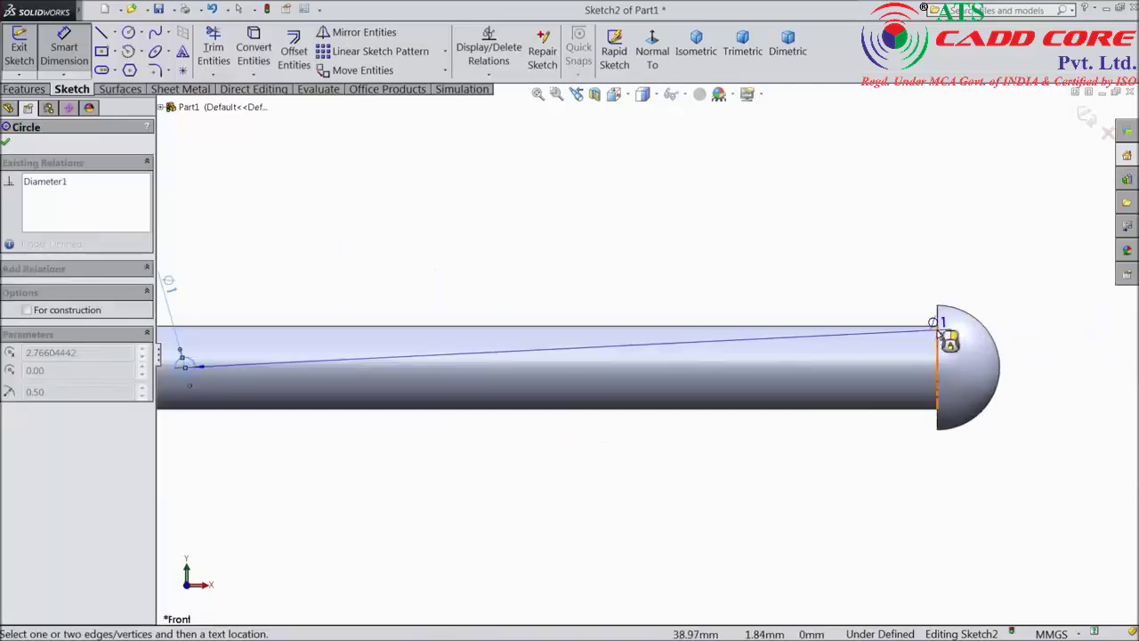
{"action": "left_click", "coordinate": [180, 353]}
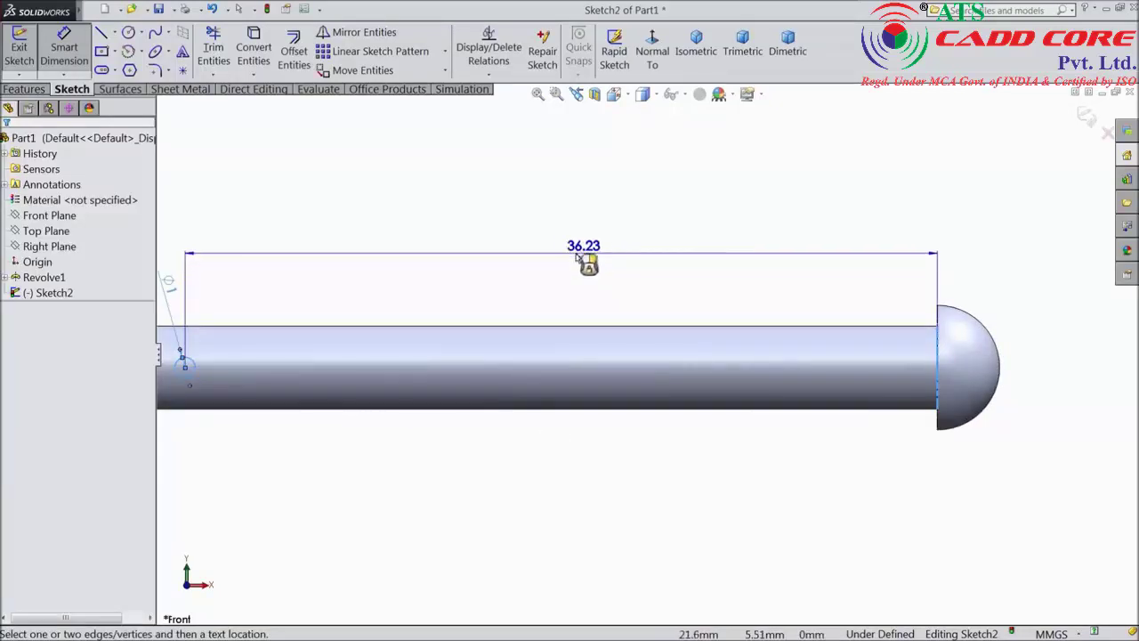
{"action": "left_click", "coordinate": [580, 257]}
{"action": "type", "text": "37"}
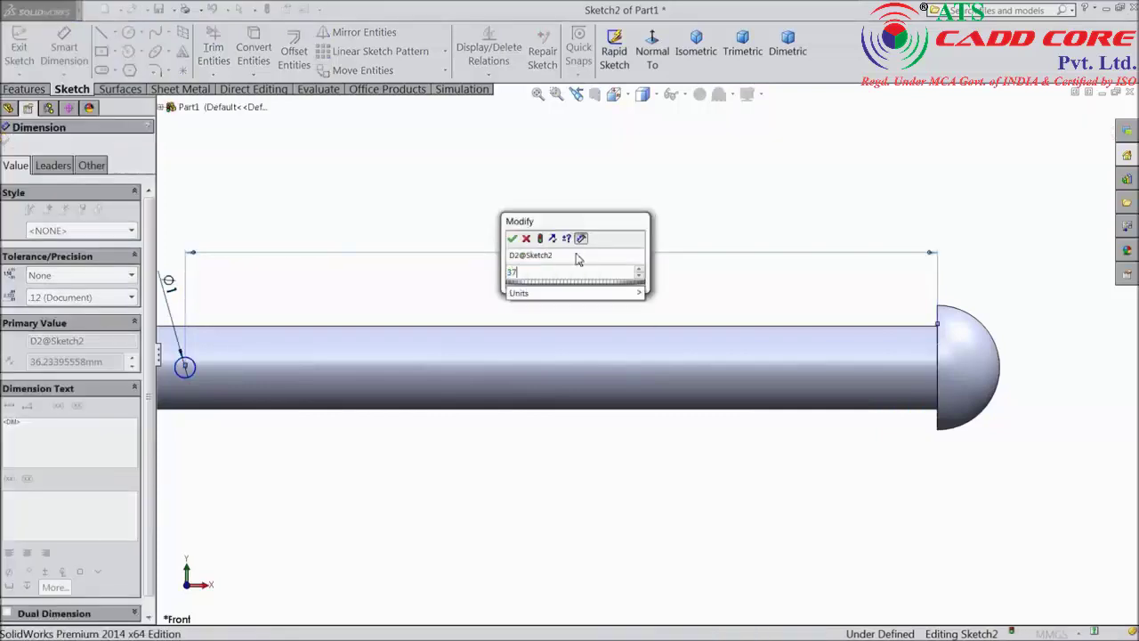
{"action": "left_click", "coordinate": [513, 239]}
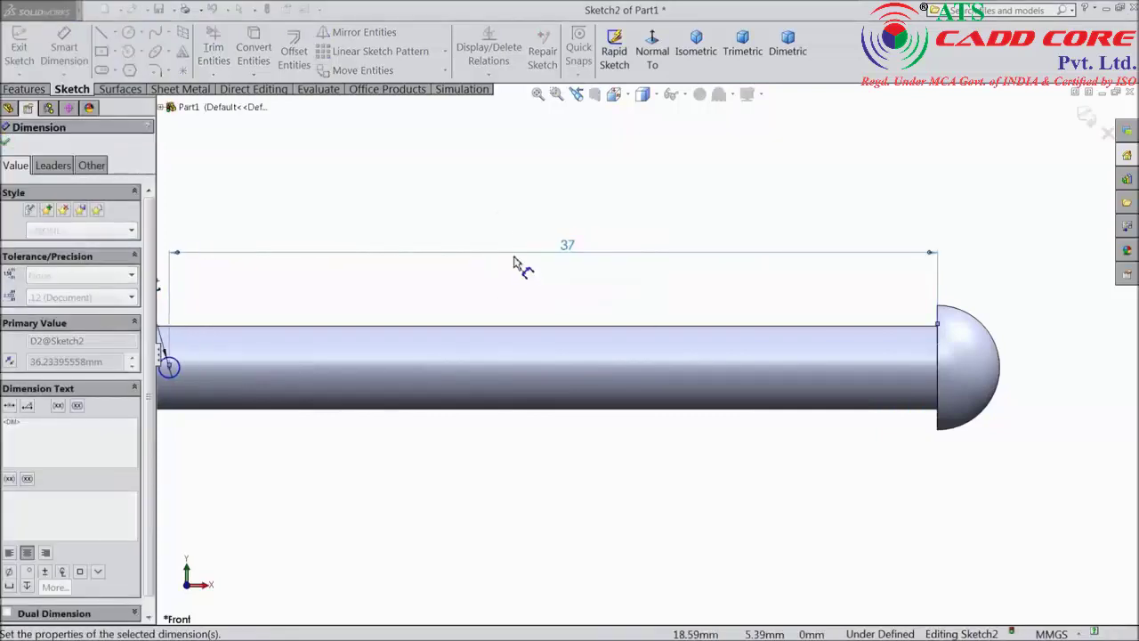
{"action": "key", "text": "f"}
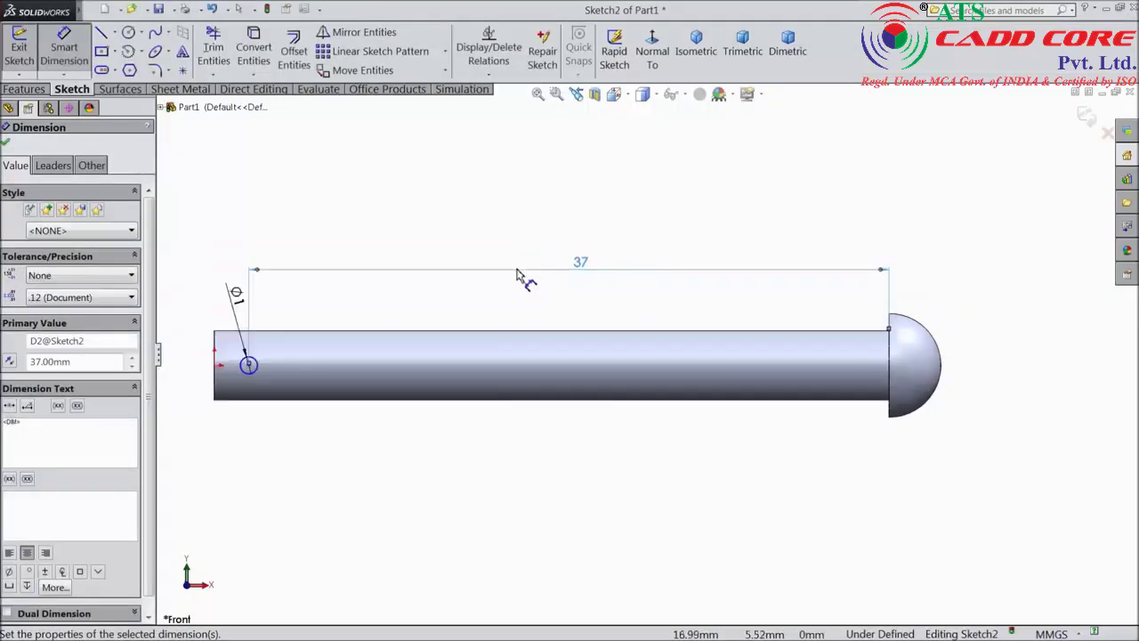
{"action": "left_click", "coordinate": [7, 145]}
Add a Horizontal relation between the hole centre and the origin, then start an Extruded Cut.
{"action": "scroll", "coordinate": [318, 378], "scroll_direction": "down", "scroll_amount": 5}
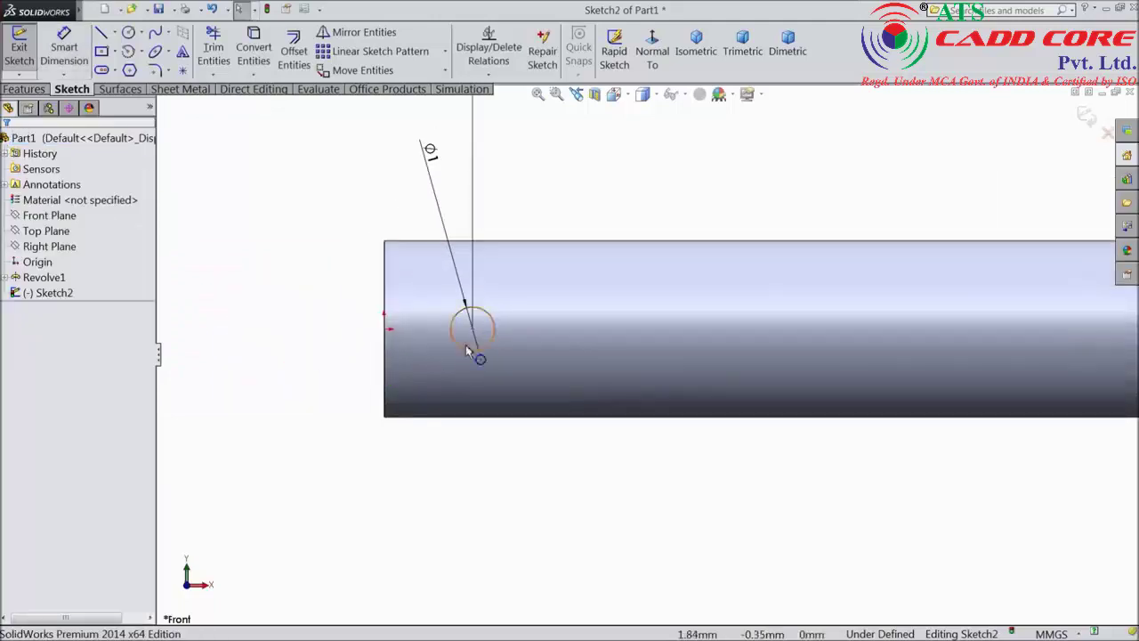
{"action": "left_click", "coordinate": [473, 330]}
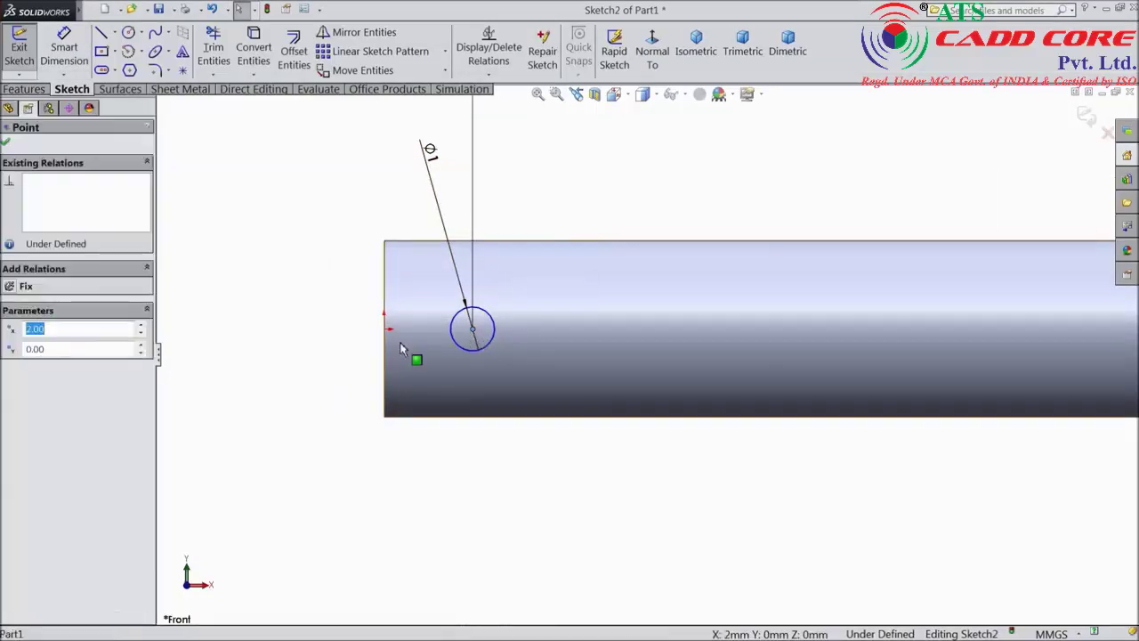
{"action": "left_click", "coordinate": [385, 331], "text": "ctrl"}
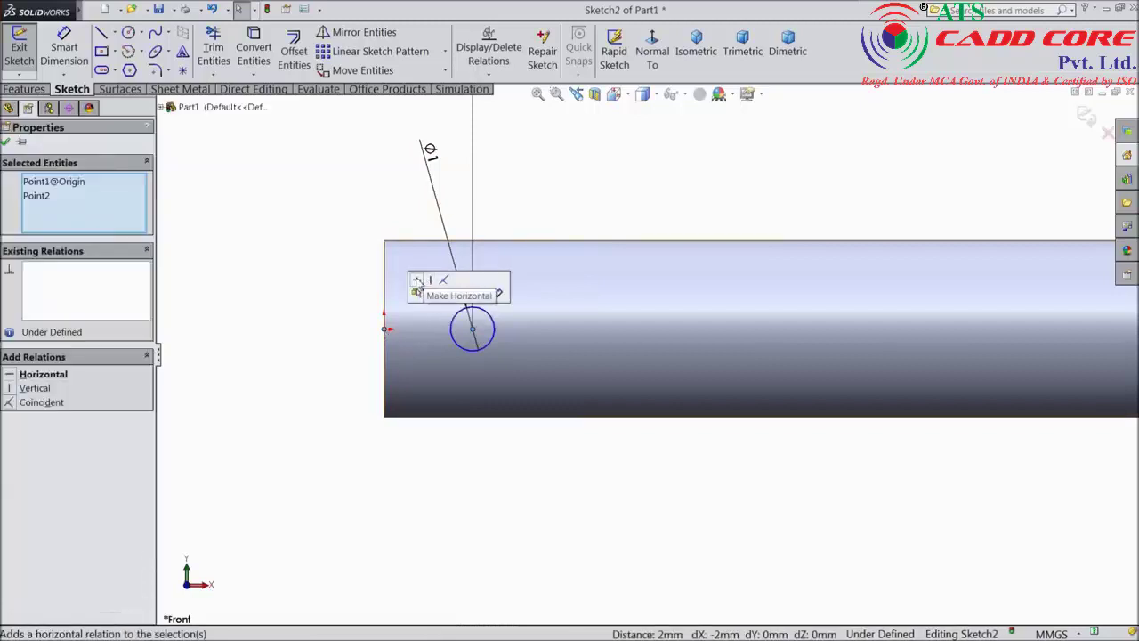
{"action": "left_click", "coordinate": [422, 277]}
{"action": "left_click", "coordinate": [7, 143]}
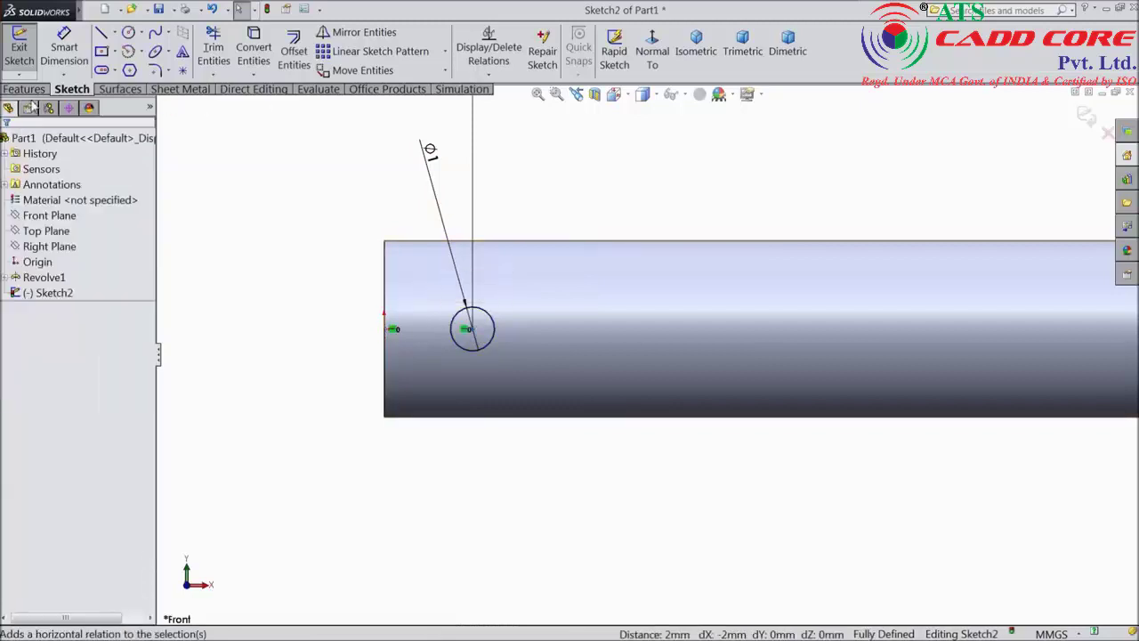
{"action": "left_click", "coordinate": [24, 89]}
{"action": "left_click", "coordinate": [247, 53]}
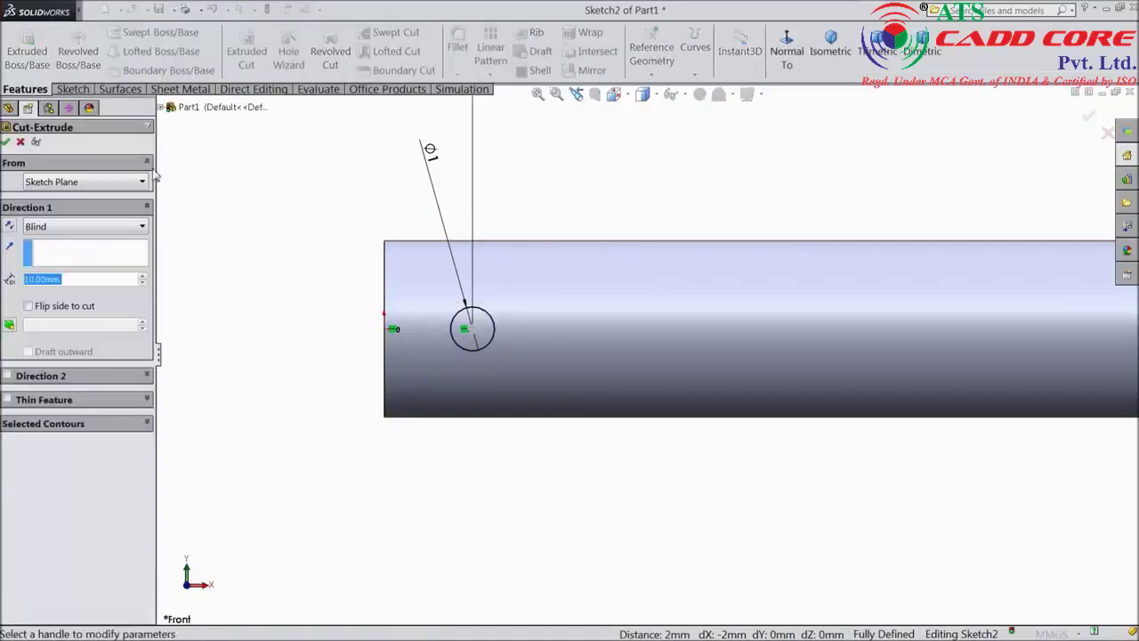
Cut the 1 mm hole Mid Plane, 80 mm deep, right through the pin.
{"action": "left_click", "coordinate": [62, 227]}
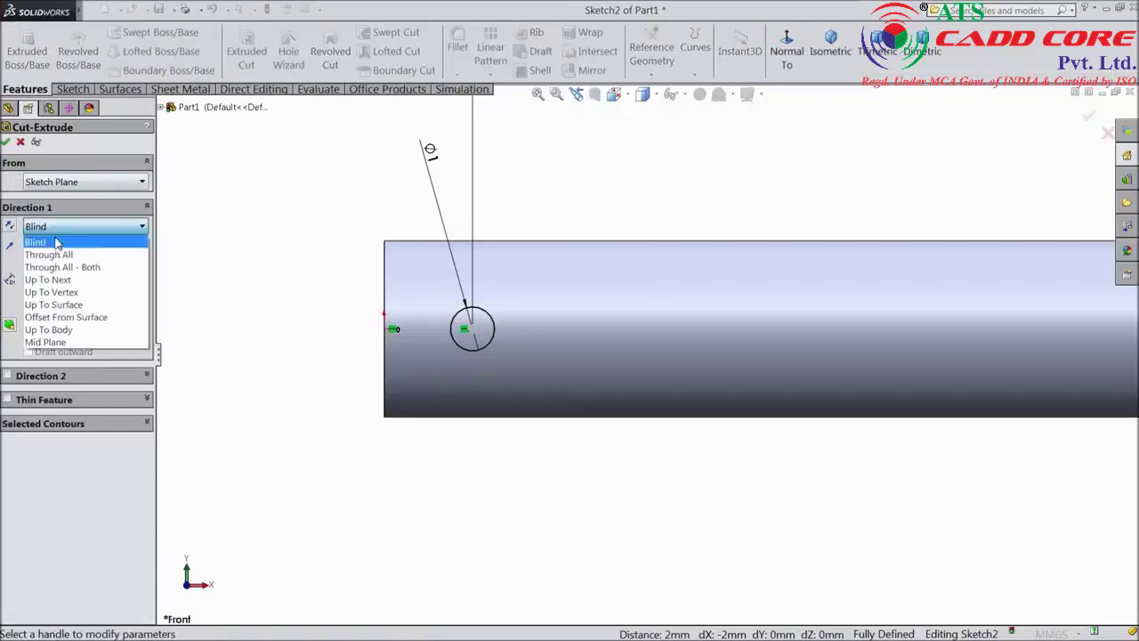
{"action": "left_click", "coordinate": [52, 342]}
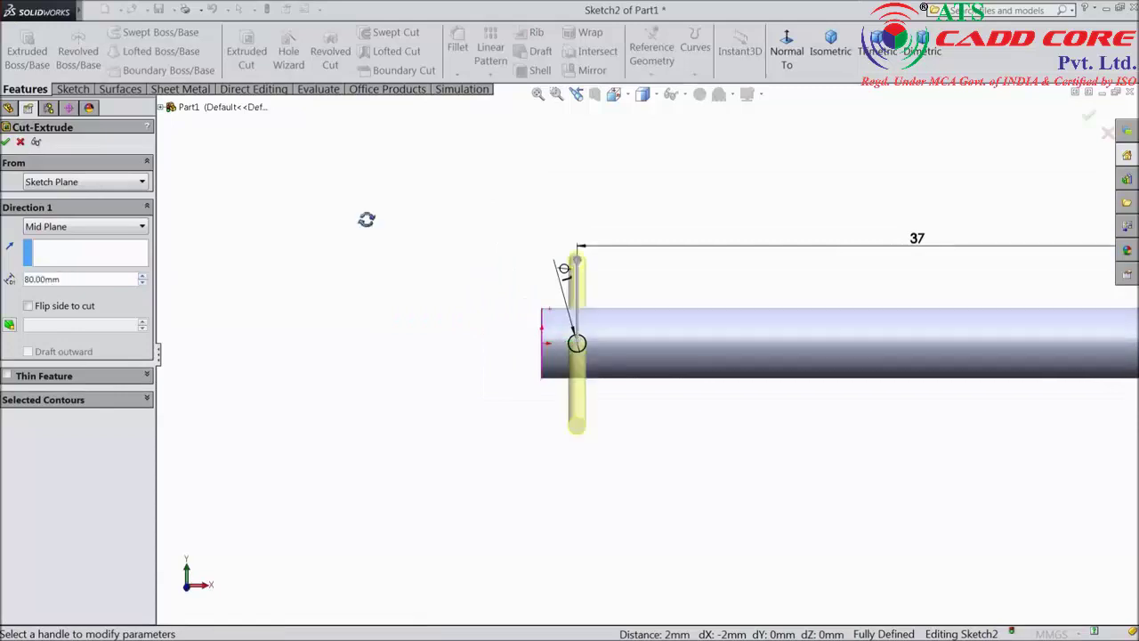
{"action": "left_click", "coordinate": [5, 143]}
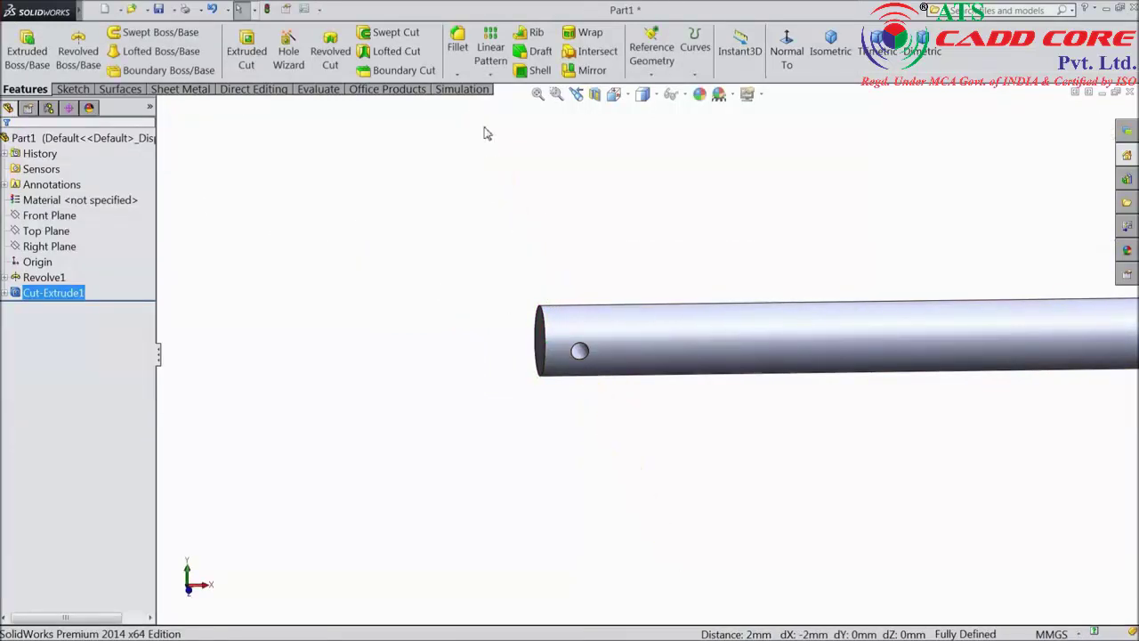
Add a 1 mm × 45° chamfer to the pin's plain end edge.
{"action": "left_click", "coordinate": [459, 74]}
{"action": "left_click", "coordinate": [471, 108]}
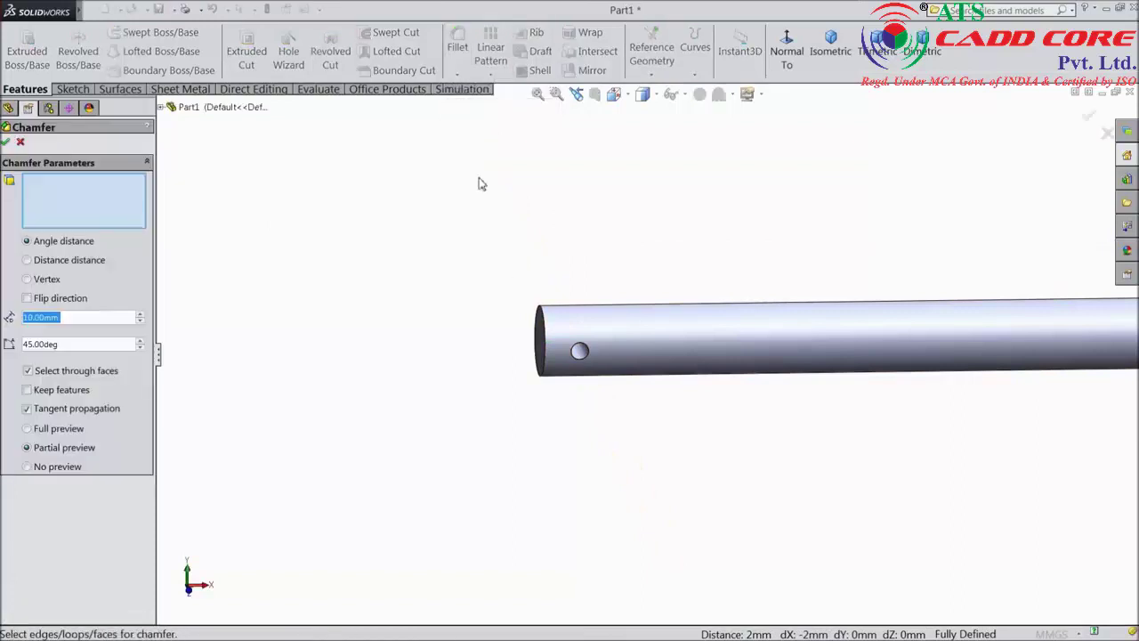
{"action": "type", "text": "1"}
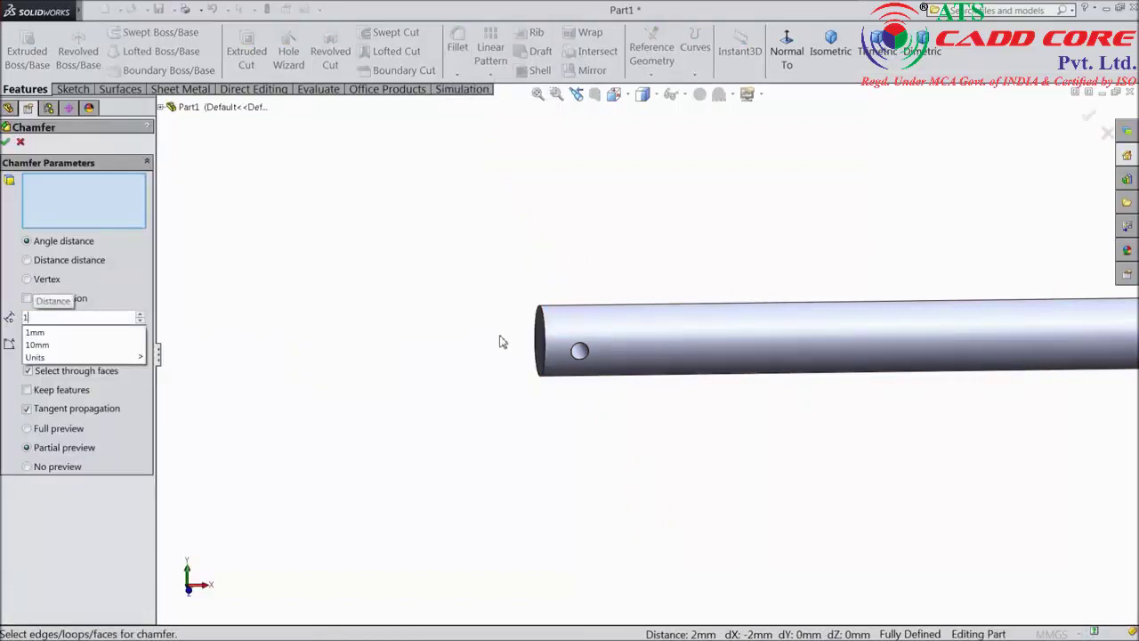
{"action": "left_click", "coordinate": [537, 341]}
{"action": "scroll", "coordinate": [598, 342], "scroll_direction": "down", "scroll_amount": 2}
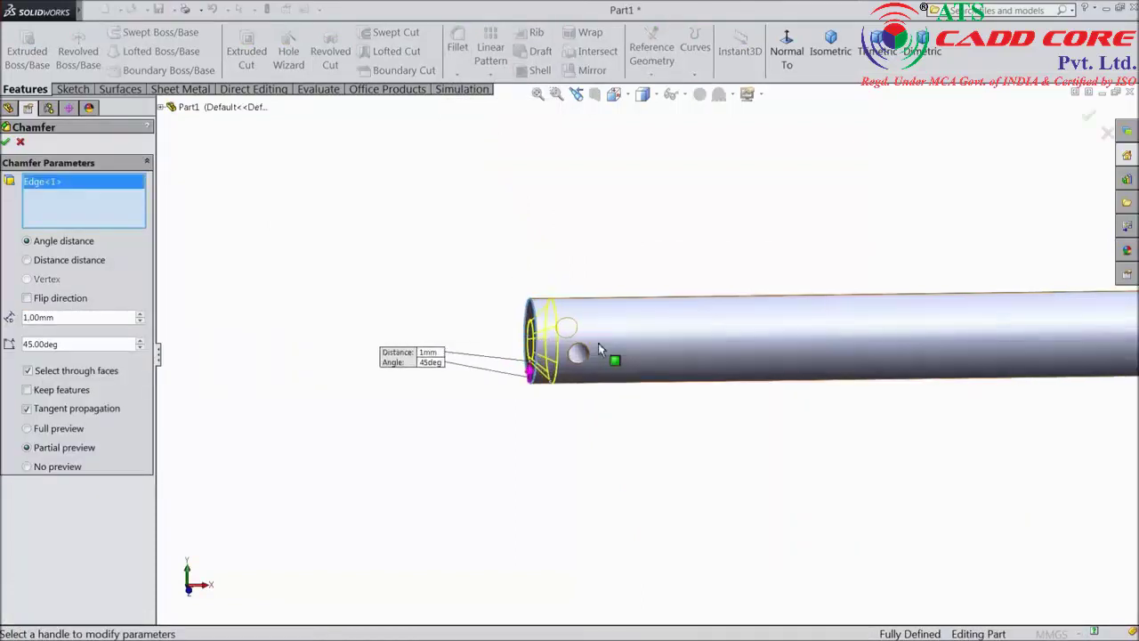
{"action": "left_click", "coordinate": [6, 144]}
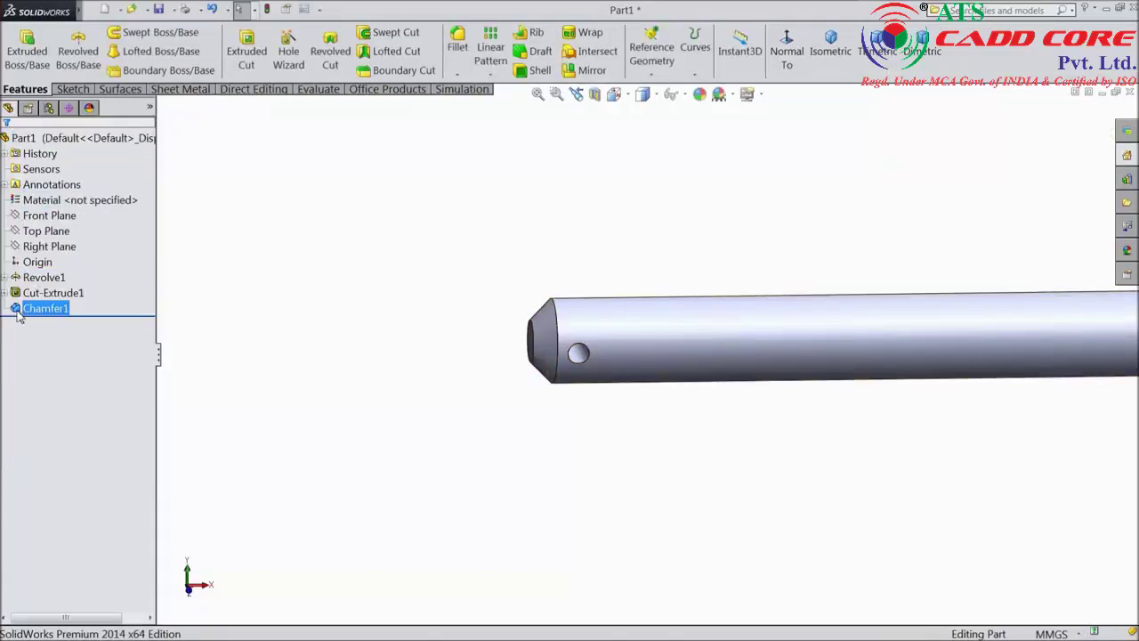
Edit Chamfer1 to reduce its distance to 0.5 mm.
{"action": "left_click", "coordinate": [36, 309]}
{"action": "left_click", "coordinate": [29, 285]}
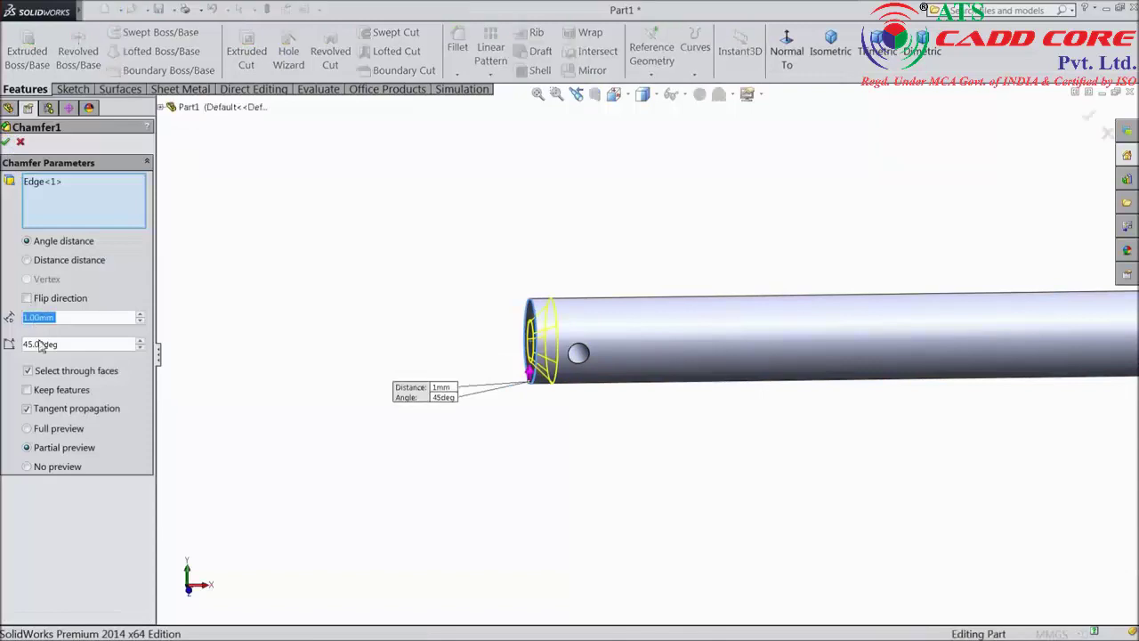
{"action": "type", "text": "0.5"}
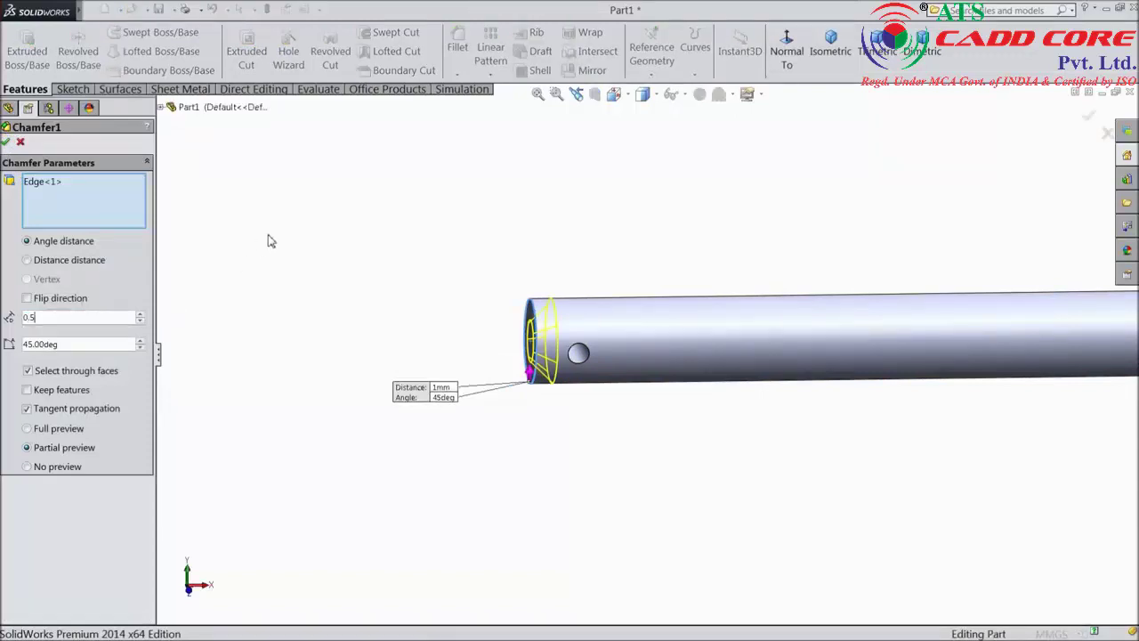
{"action": "key", "text": "Return"}
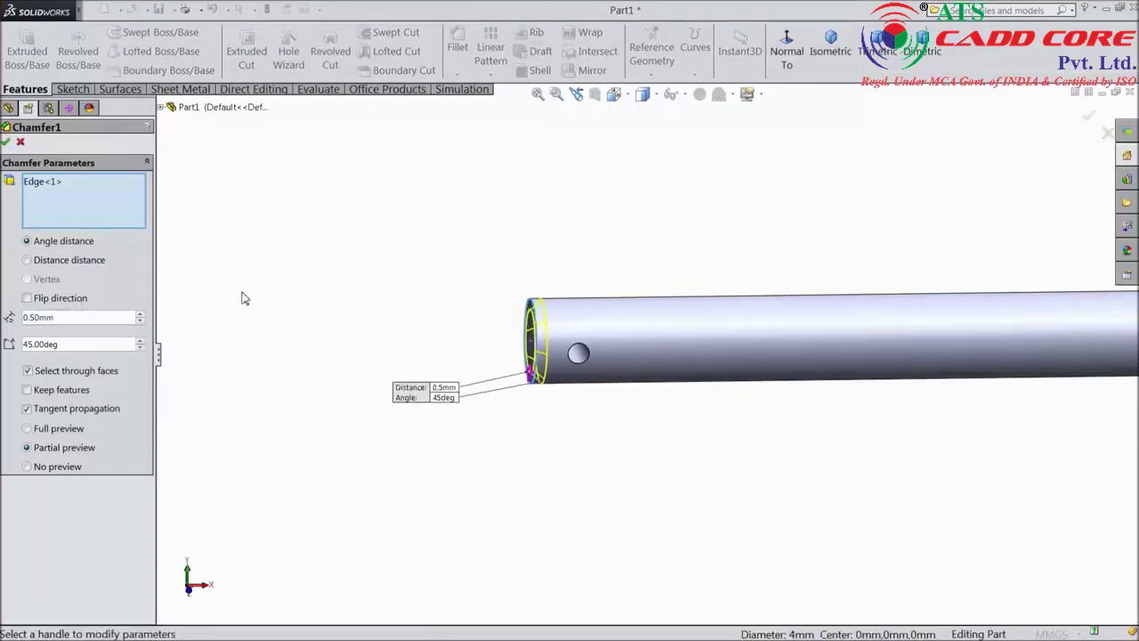
{"action": "left_click", "coordinate": [7, 142]}
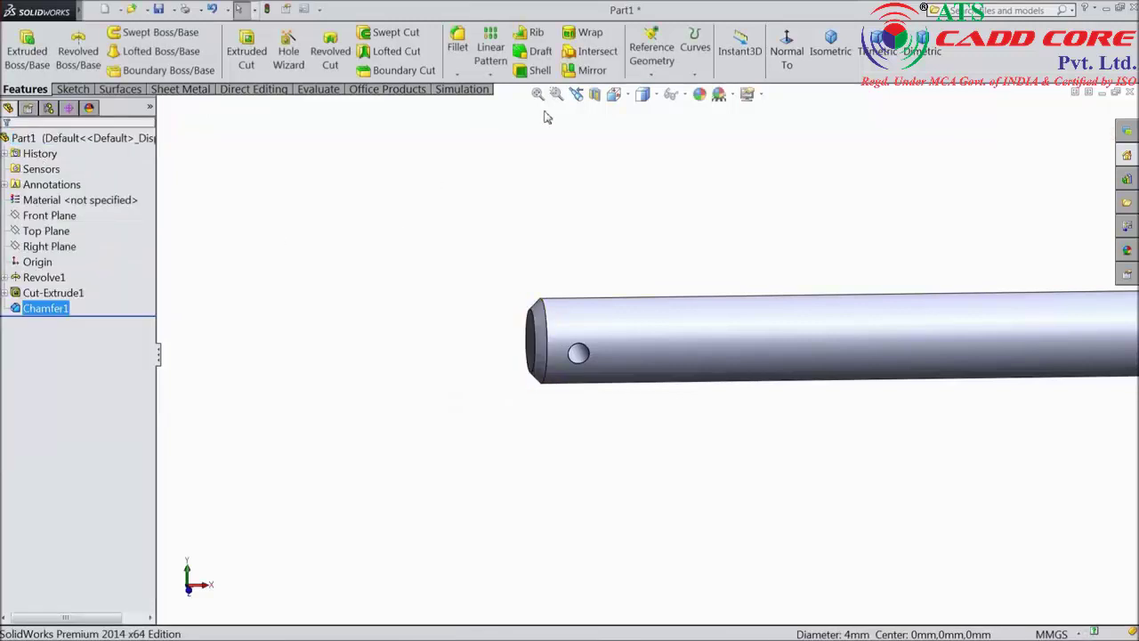
Select the whole pin and apply satin finish stainless steel from Appearances > Metal.
{"action": "left_click", "coordinate": [787, 53]}
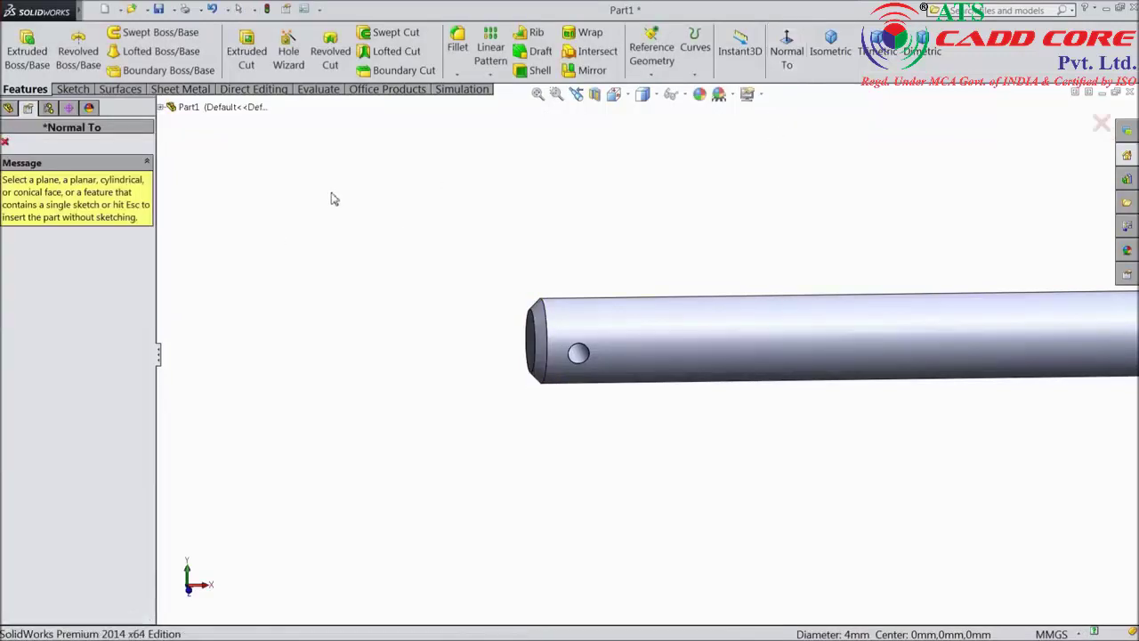
{"action": "left_click", "coordinate": [4, 142]}
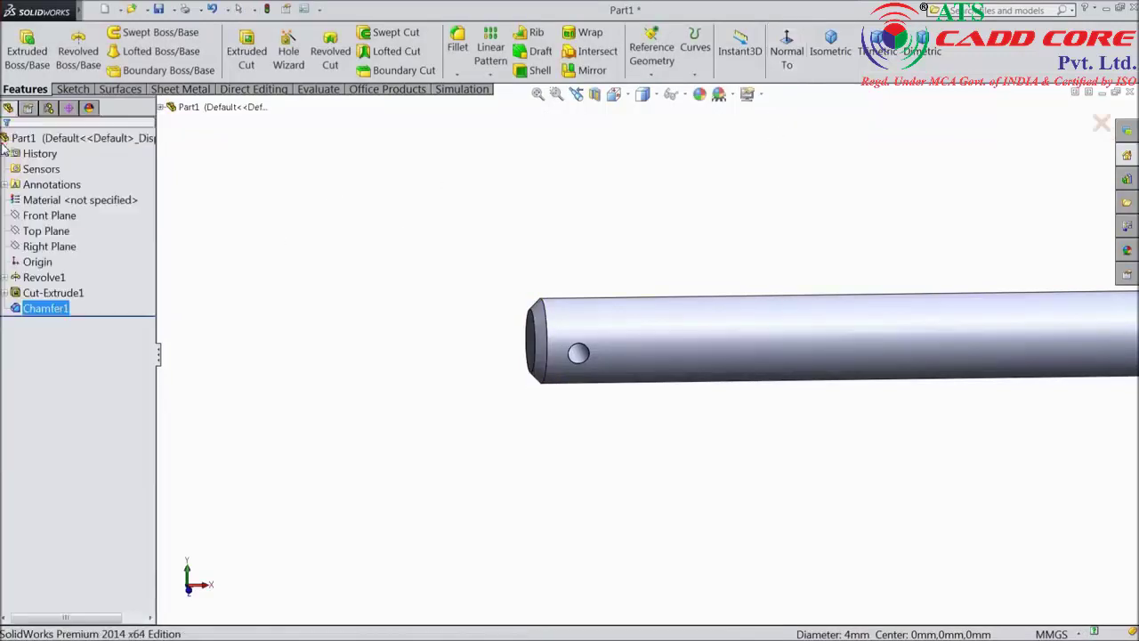
{"action": "left_click", "coordinate": [786, 55]}
{"action": "key", "text": "f"}
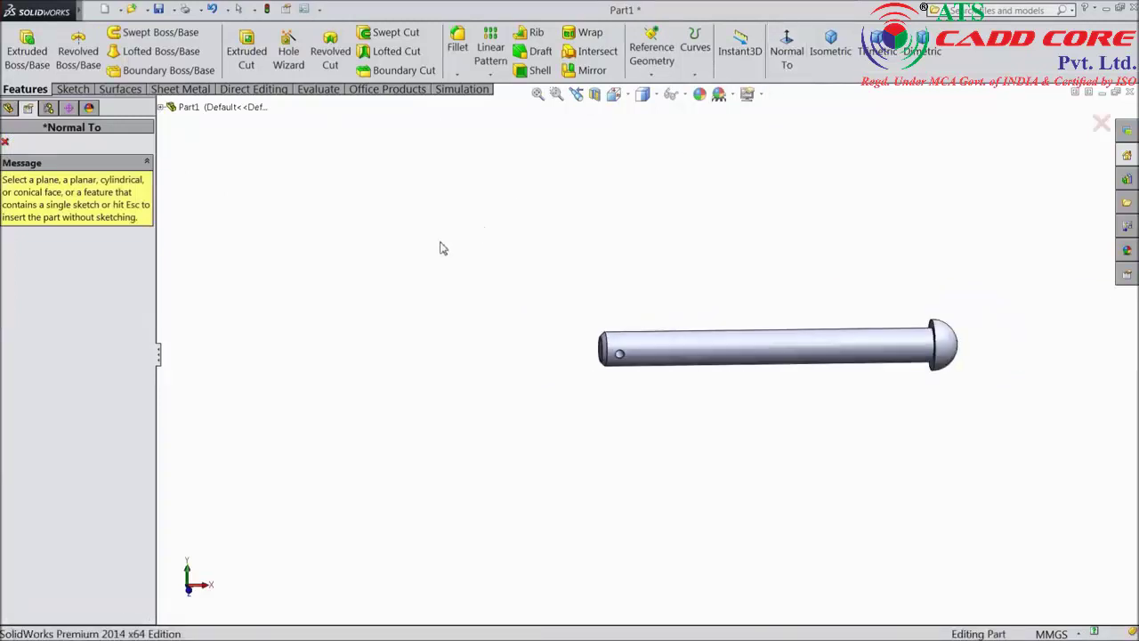
{"action": "key", "text": "Escape"}
{"action": "middle_click_drag", "start_coordinate": [562, 255], "coordinate": [903, 358]}
{"action": "scroll", "coordinate": [903, 357], "scroll_direction": "up", "scroll_amount": 3}
{"action": "left_click", "coordinate": [88, 142]}
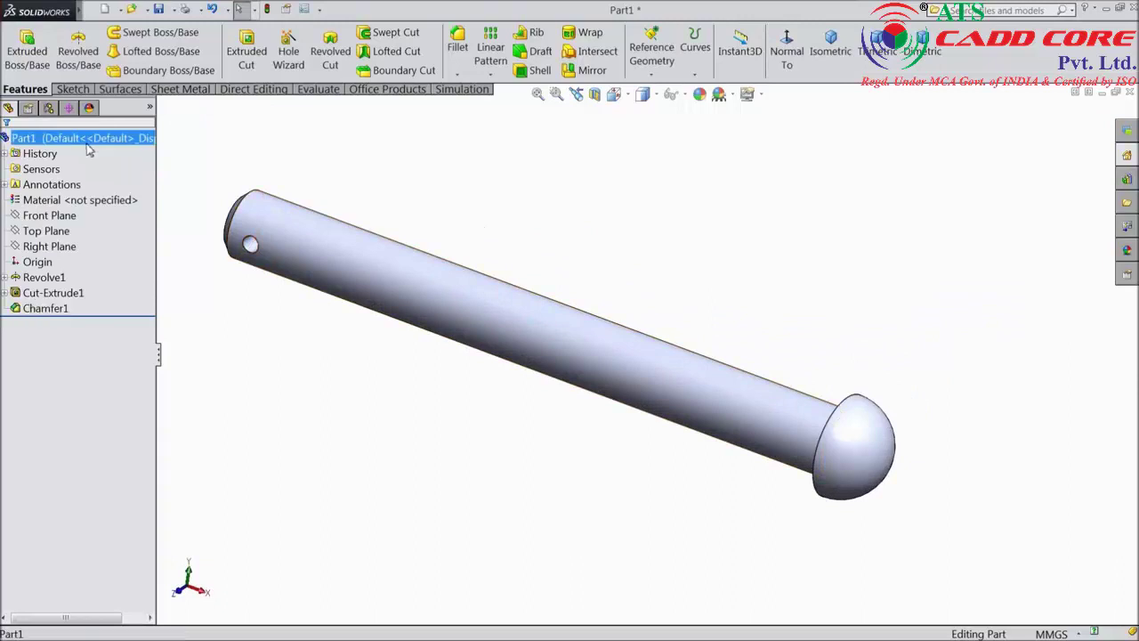
{"action": "left_click", "coordinate": [1125, 252]}
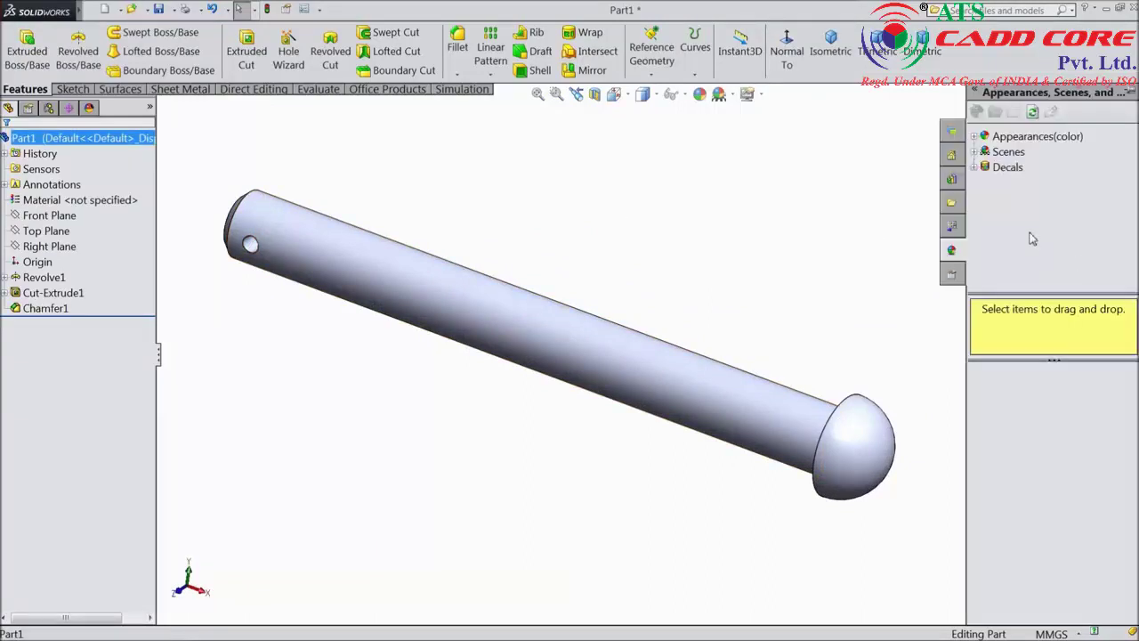
{"action": "left_click", "coordinate": [975, 138]}
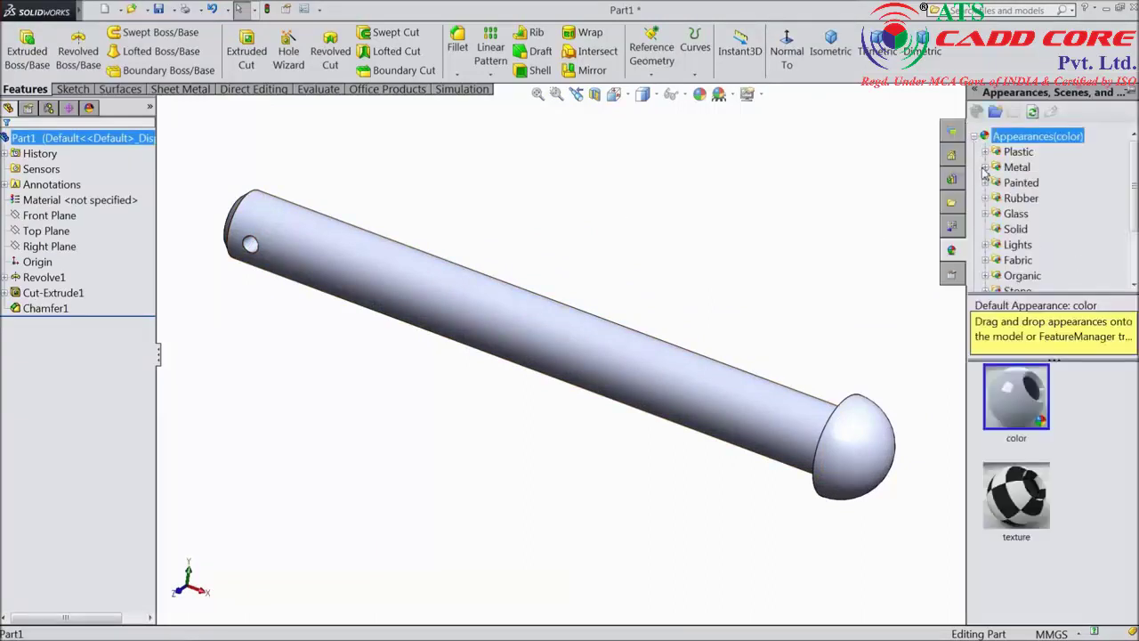
{"action": "left_click", "coordinate": [985, 168]}
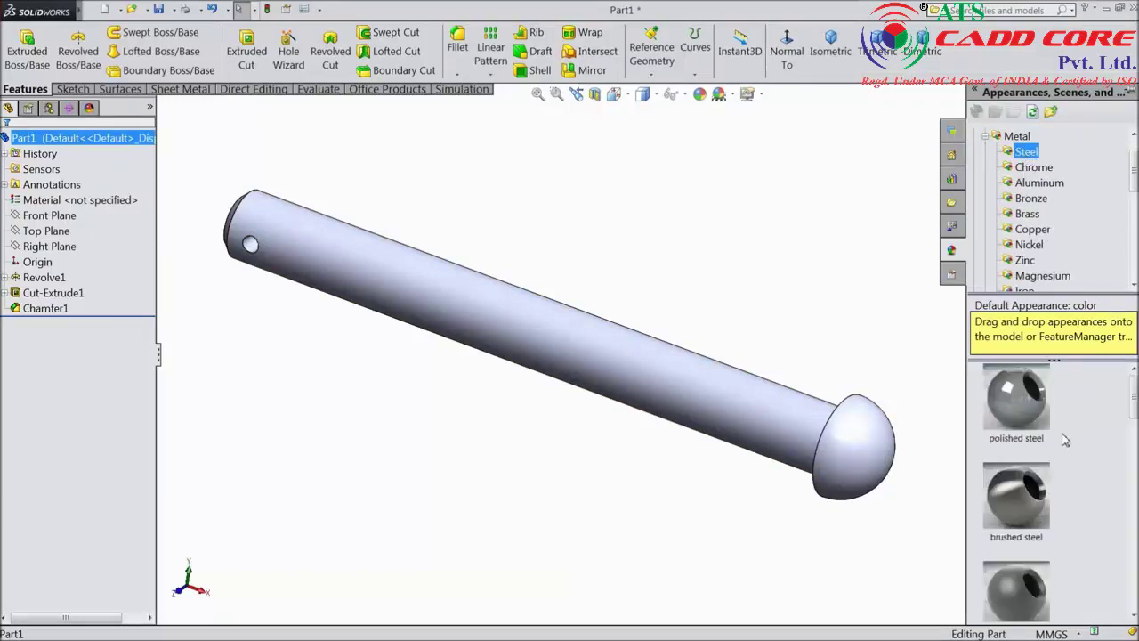
{"action": "scroll", "coordinate": [1061, 445], "scroll_direction": "down", "scroll_amount": 2}
{"action": "double_click", "coordinate": [1025, 483]}
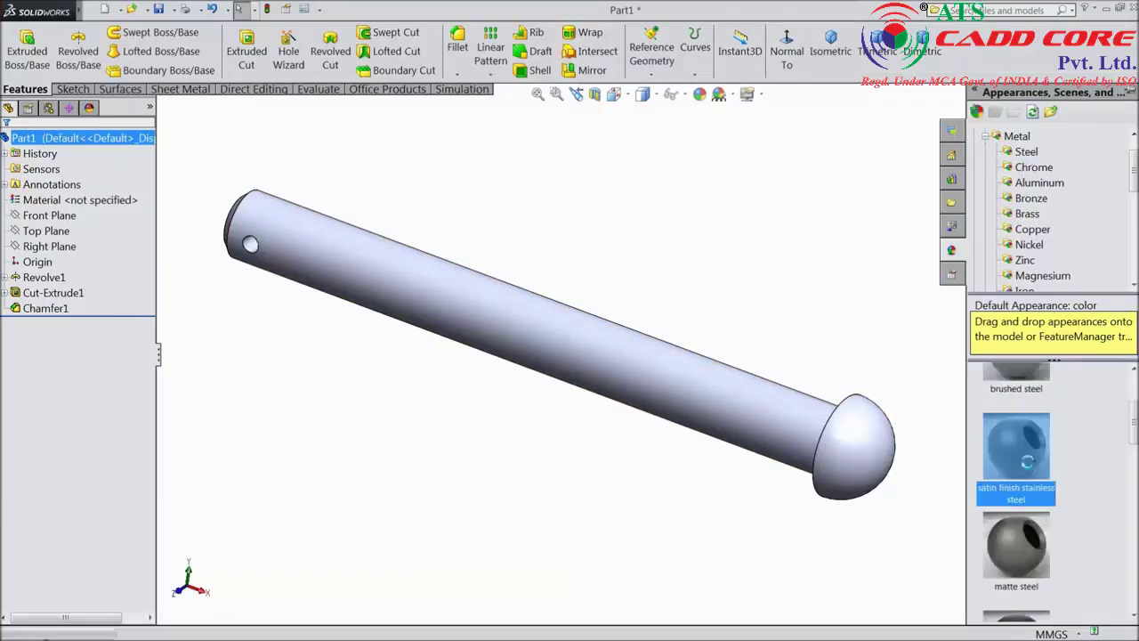
Save the pin part as PIN in the Stop Valve folder.
{"action": "left_click", "coordinate": [158, 9]}
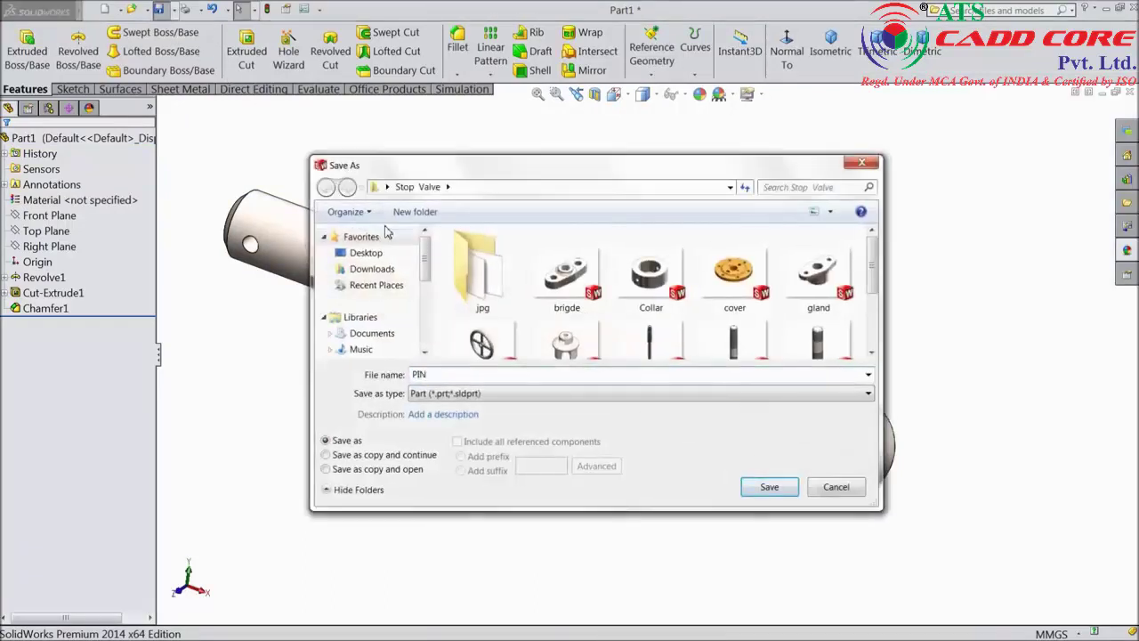
{"action": "left_click", "coordinate": [770, 487]}
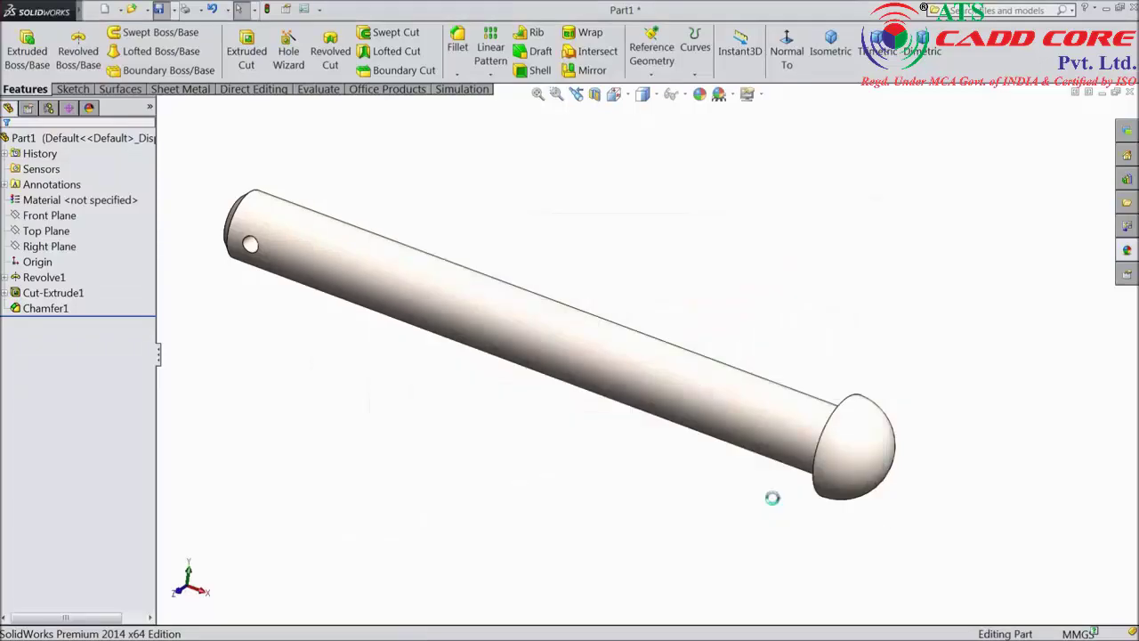
{"action": "middle_click_drag", "start_coordinate": [448, 436], "coordinate": [460, 432]}
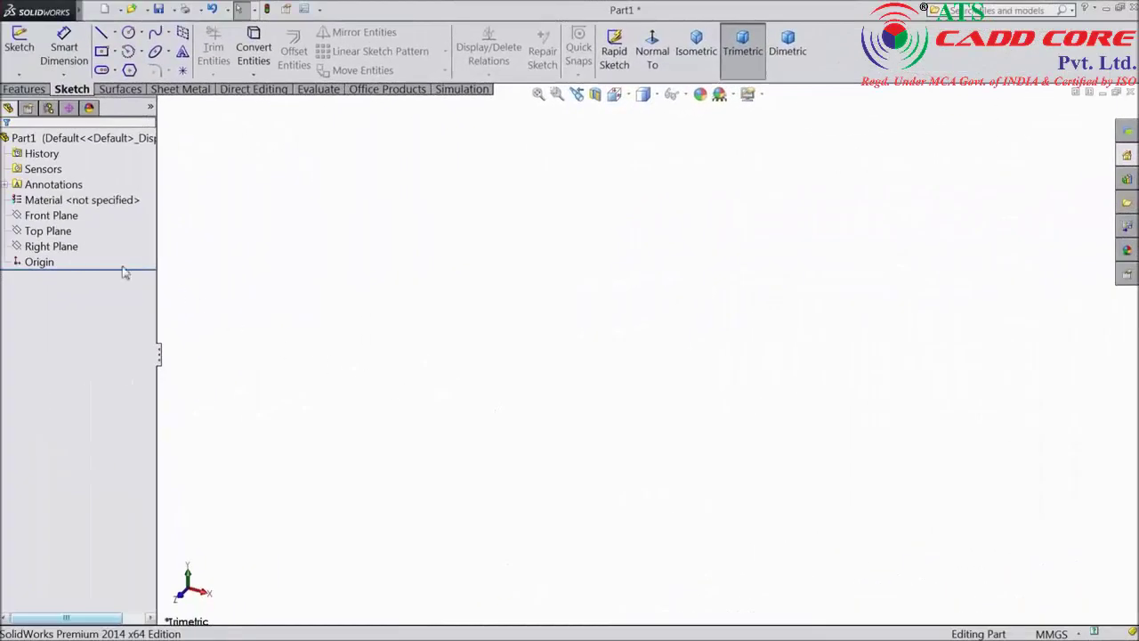
Start a sketch on the Front Plane and draw a vertical centerline.
{"action": "left_click", "coordinate": [53, 247]}
{"action": "left_click", "coordinate": [53, 235]}
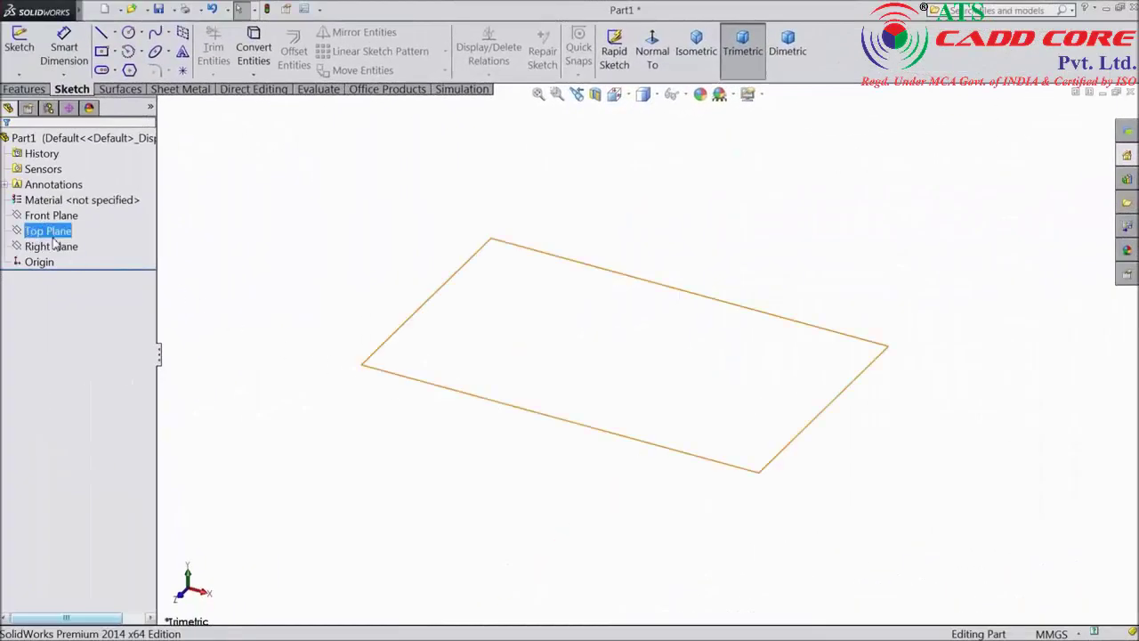
{"action": "left_click", "coordinate": [52, 216]}
{"action": "left_click", "coordinate": [73, 201]}
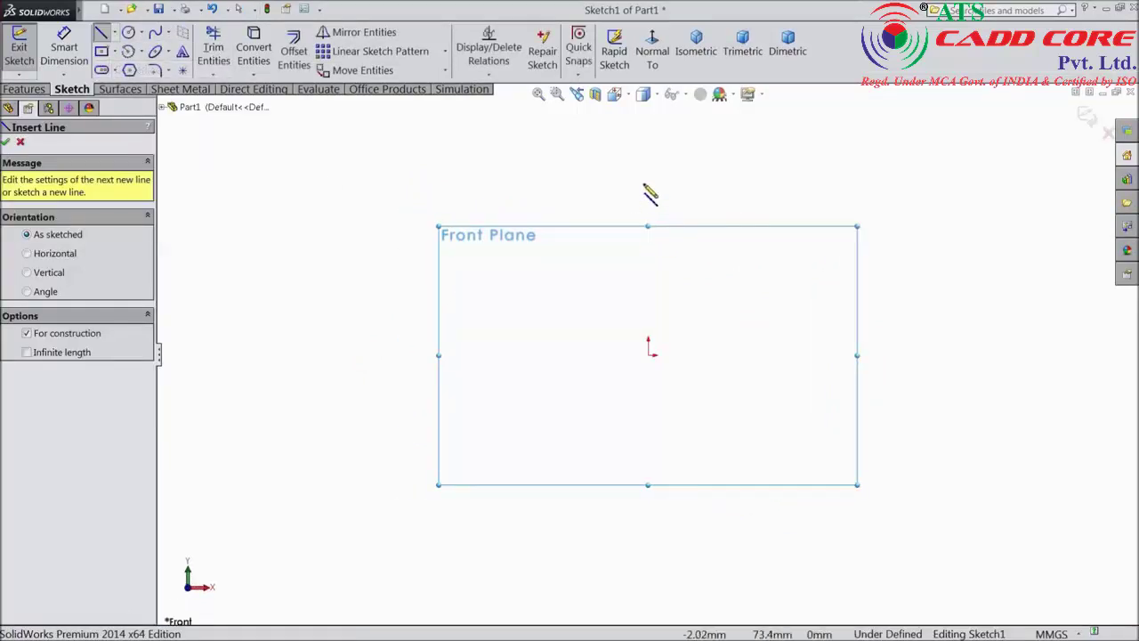
{"action": "left_click", "coordinate": [647, 167]}
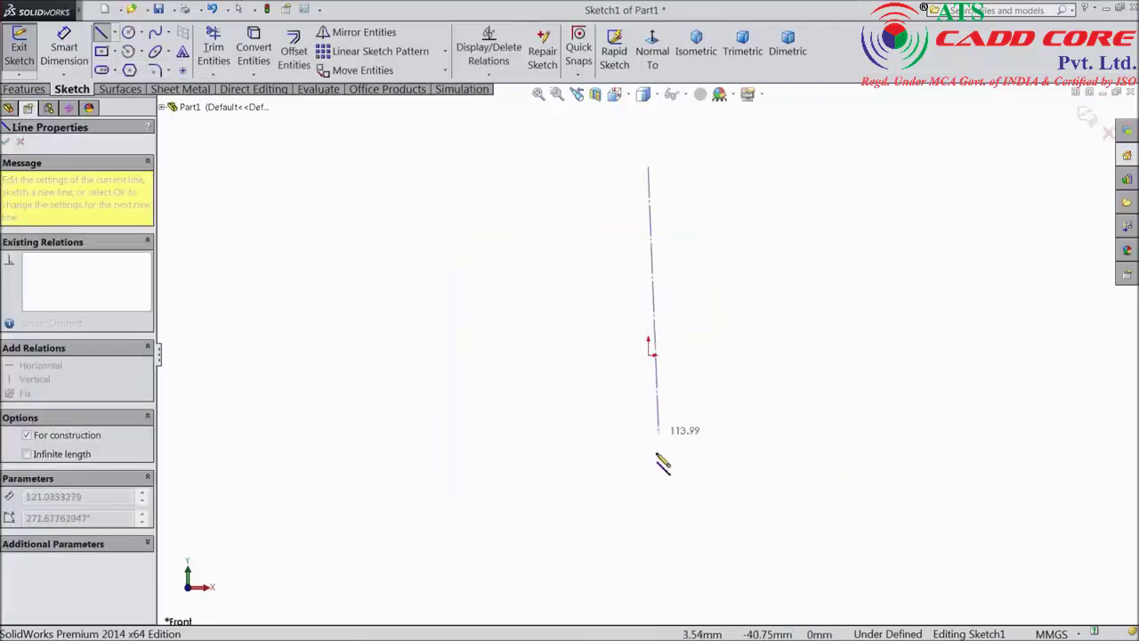
{"action": "left_click", "coordinate": [645, 493]}
{"action": "right_click", "coordinate": [710, 489]}
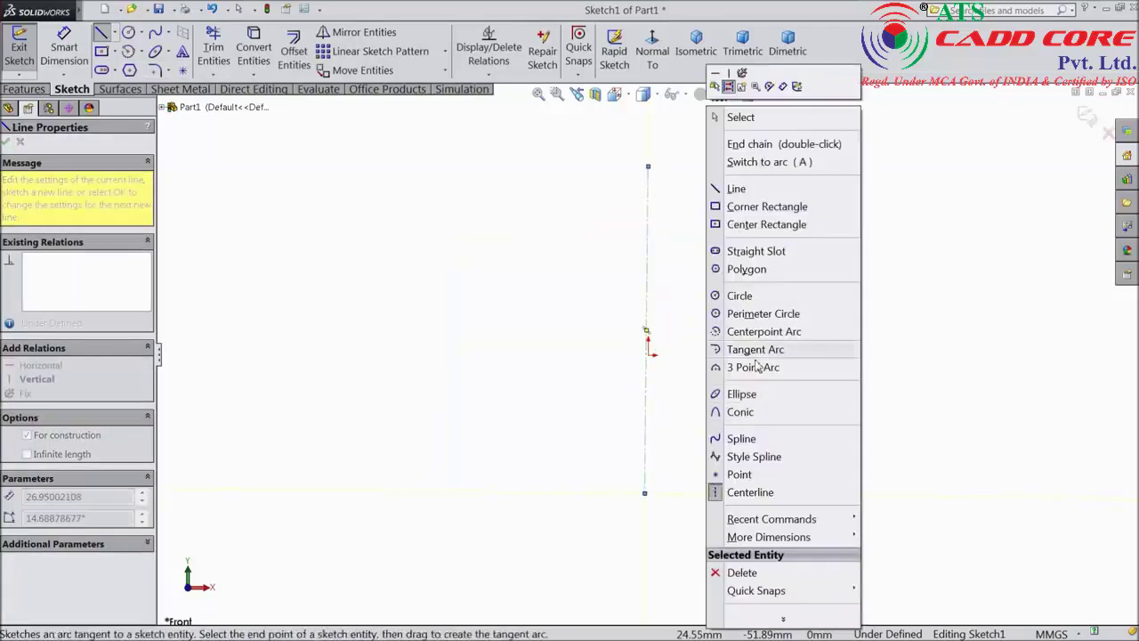
{"action": "left_click", "coordinate": [737, 117]}
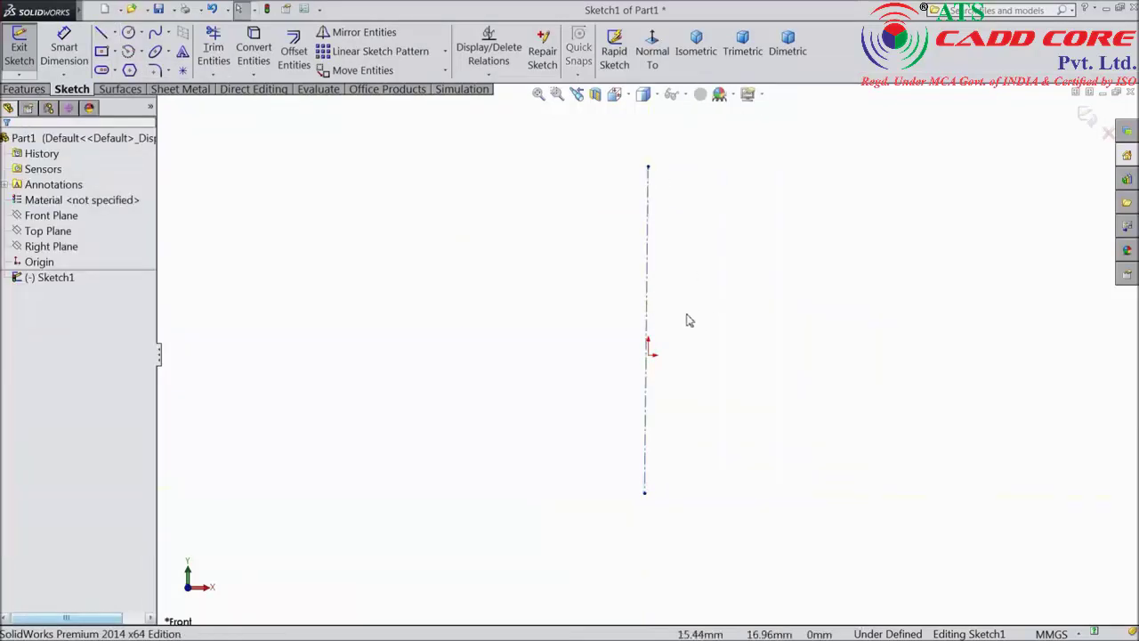
Add a Coincident relation between the centerline and the origin.
{"action": "left_click", "coordinate": [647, 370]}
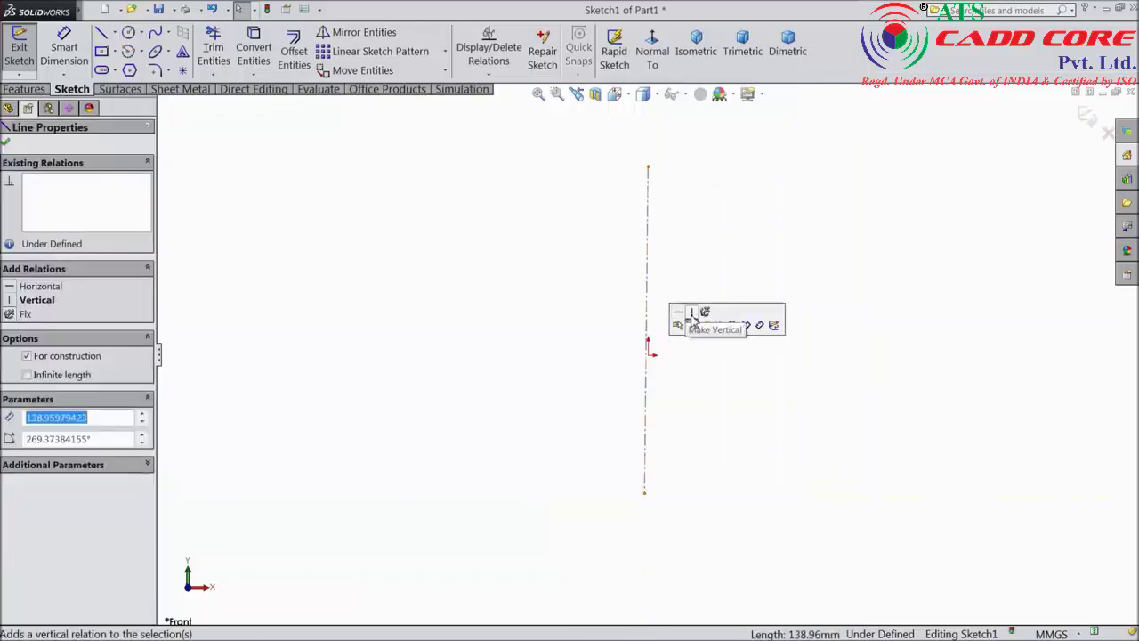
{"action": "left_click", "coordinate": [648, 356]}
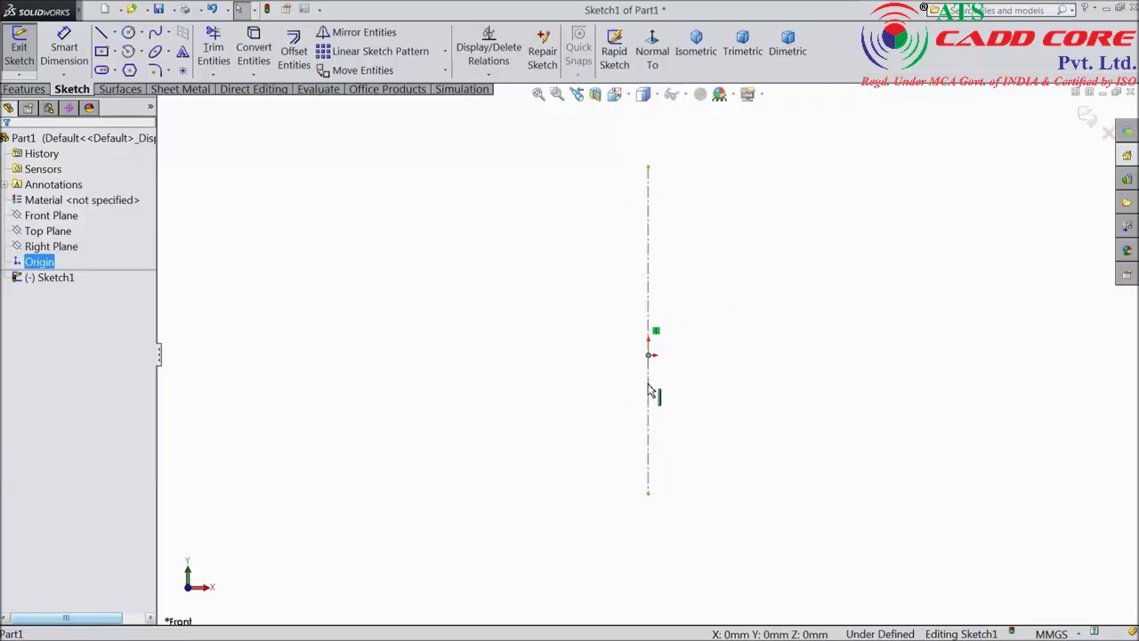
{"action": "left_click", "coordinate": [649, 388], "text": "ctrl"}
{"action": "left_click", "coordinate": [693, 341]}
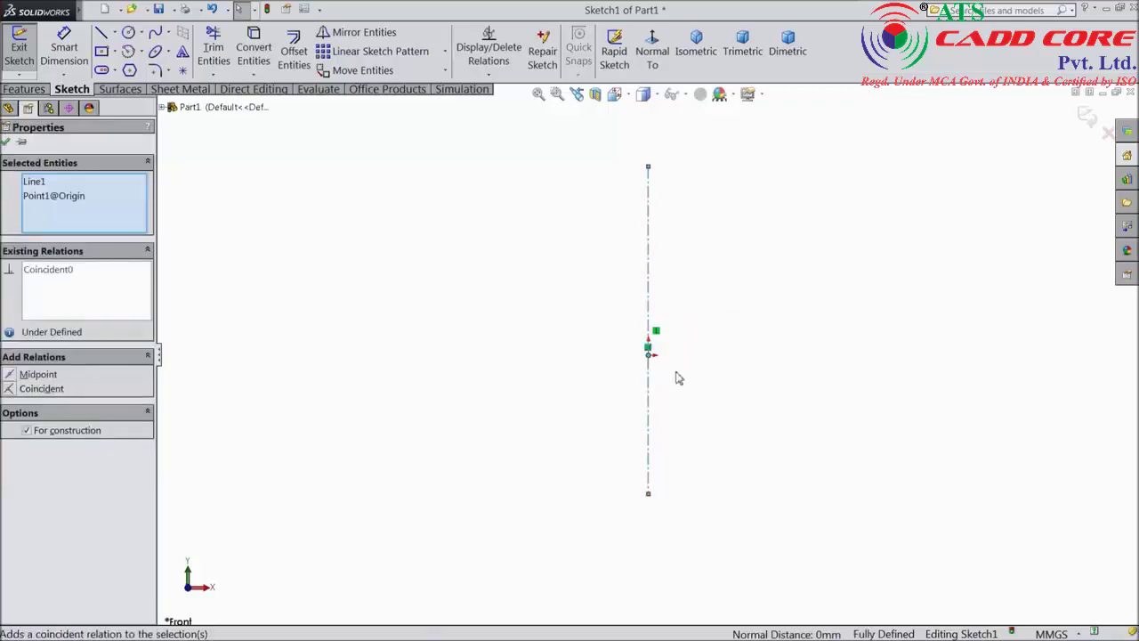
{"action": "left_click", "coordinate": [619, 389]}
{"action": "left_click", "coordinate": [102, 36]}
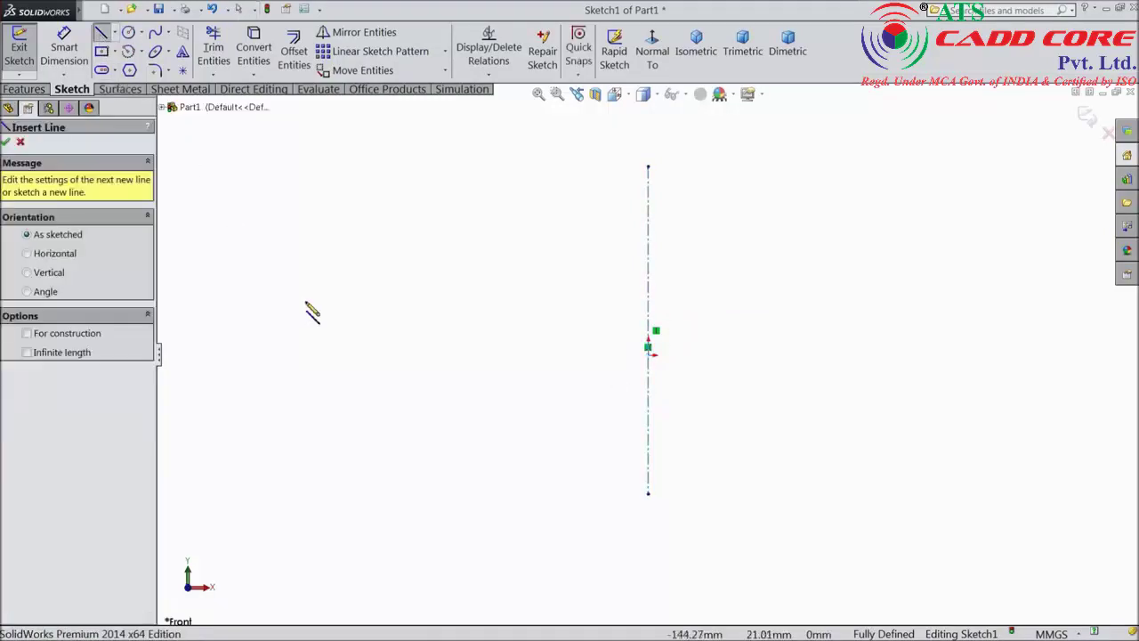
Draw a horizontal line through the origin and make it construction geometry.
{"action": "left_click", "coordinate": [524, 356]}
{"action": "left_click", "coordinate": [994, 355]}
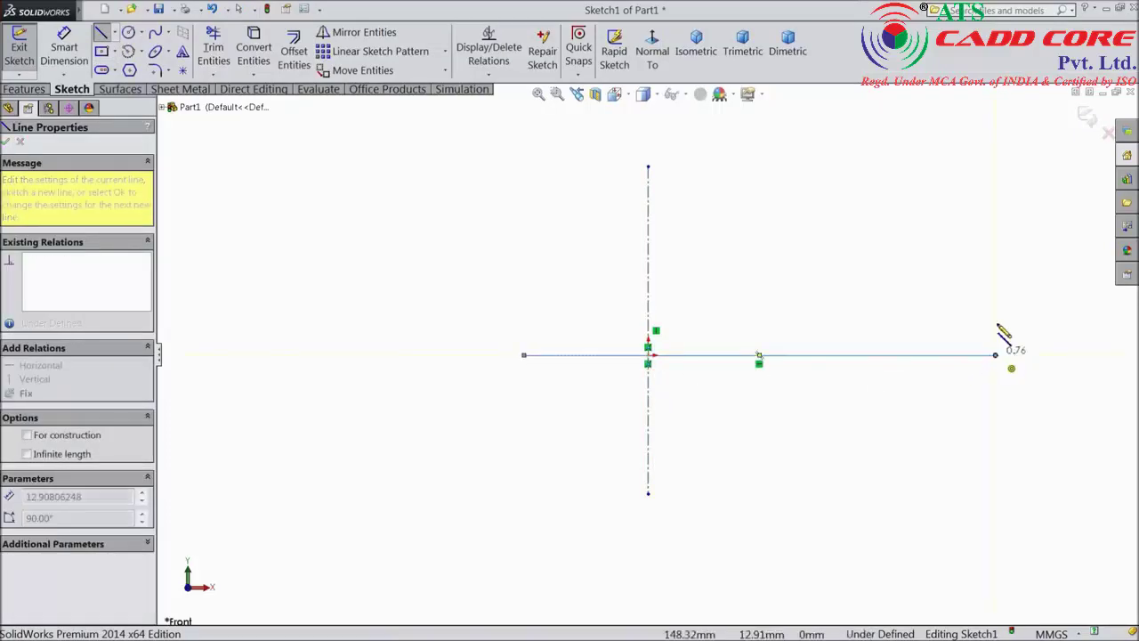
{"action": "right_click", "coordinate": [999, 330]}
{"action": "left_click", "coordinate": [1019, 111]}
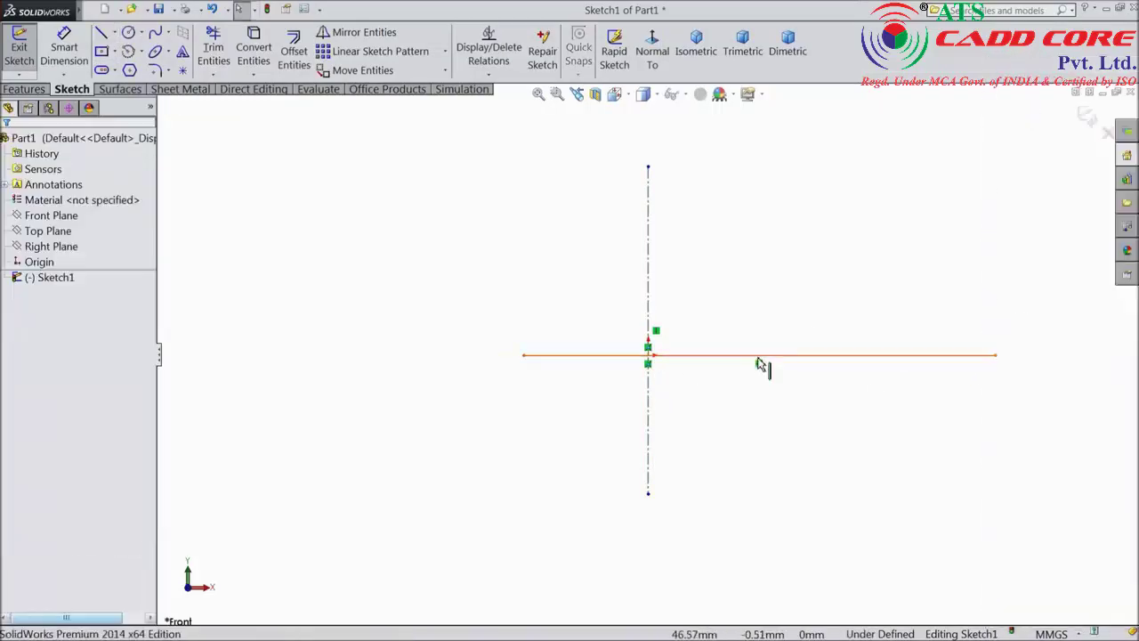
{"action": "left_click", "coordinate": [757, 360]}
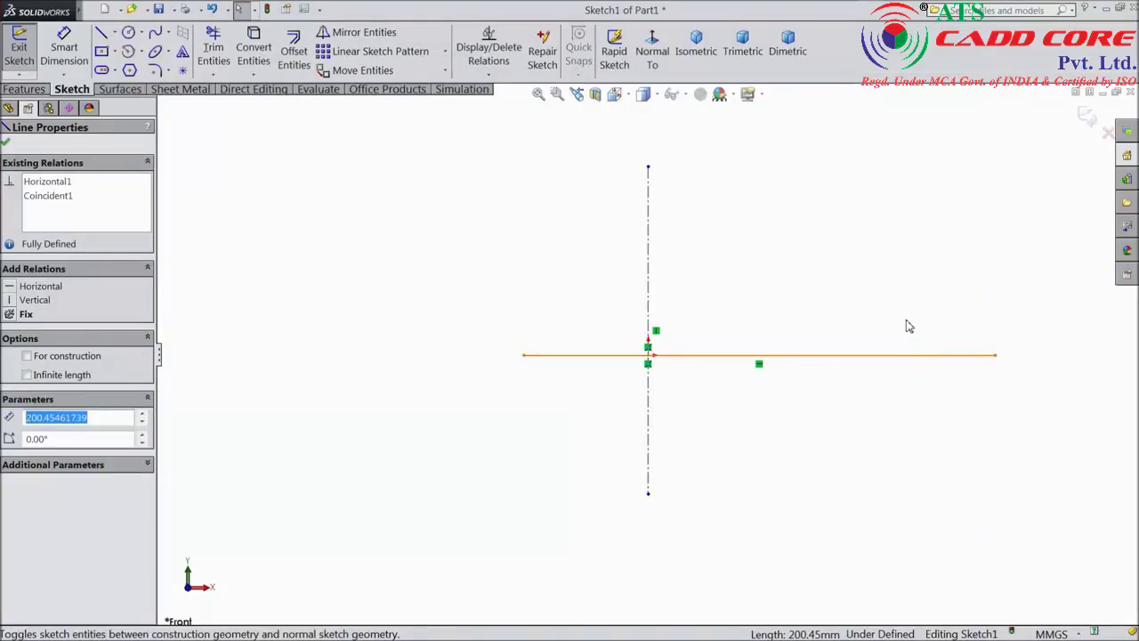
{"action": "left_click", "coordinate": [921, 311]}
{"action": "scroll", "coordinate": [922, 311], "scroll_direction": "down", "scroll_amount": 2}
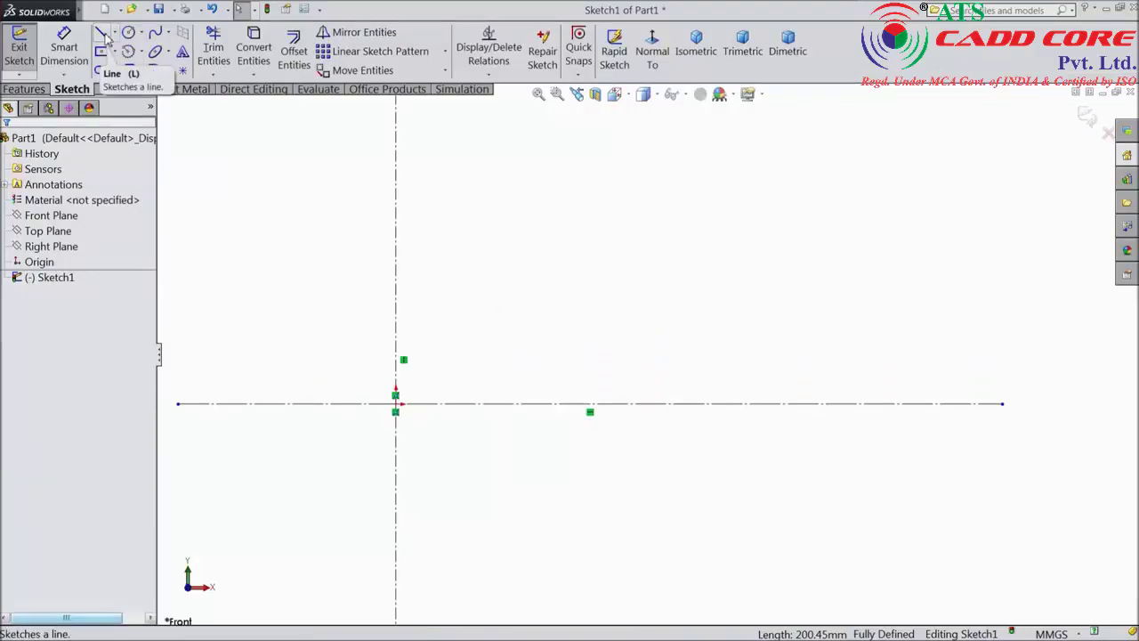
Draw the slanted upper line and mirror it about the horizontal centerline.
{"action": "left_click", "coordinate": [103, 34]}
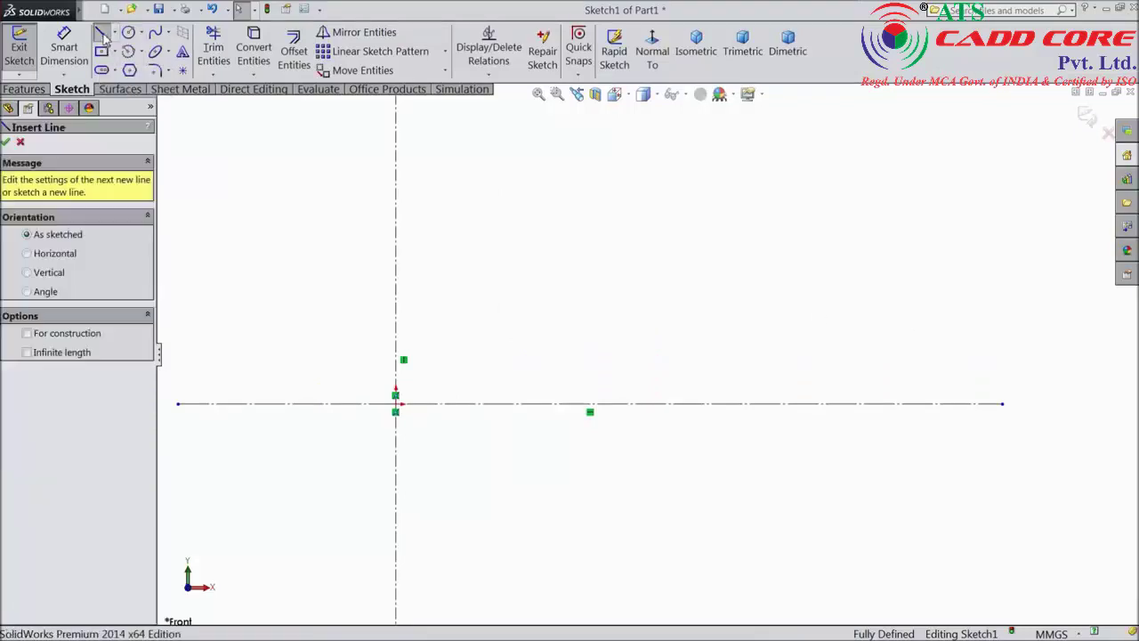
{"action": "left_click", "coordinate": [569, 210]}
{"action": "left_click", "coordinate": [643, 250]}
{"action": "right_click", "coordinate": [721, 226]}
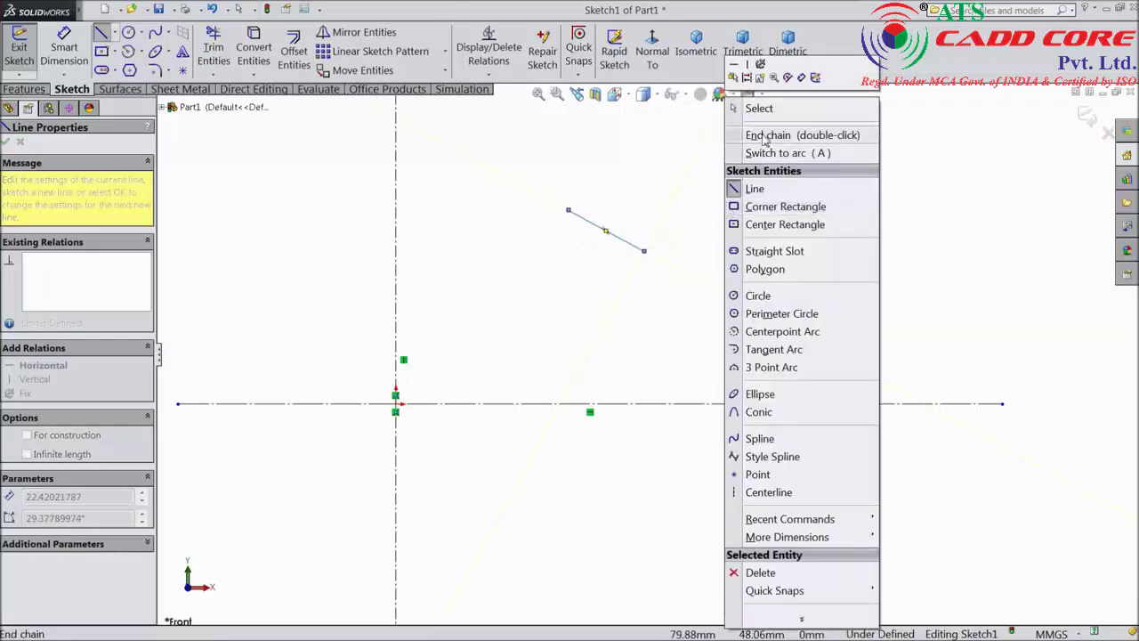
{"action": "left_click", "coordinate": [765, 135]}
{"action": "left_click", "coordinate": [343, 34]}
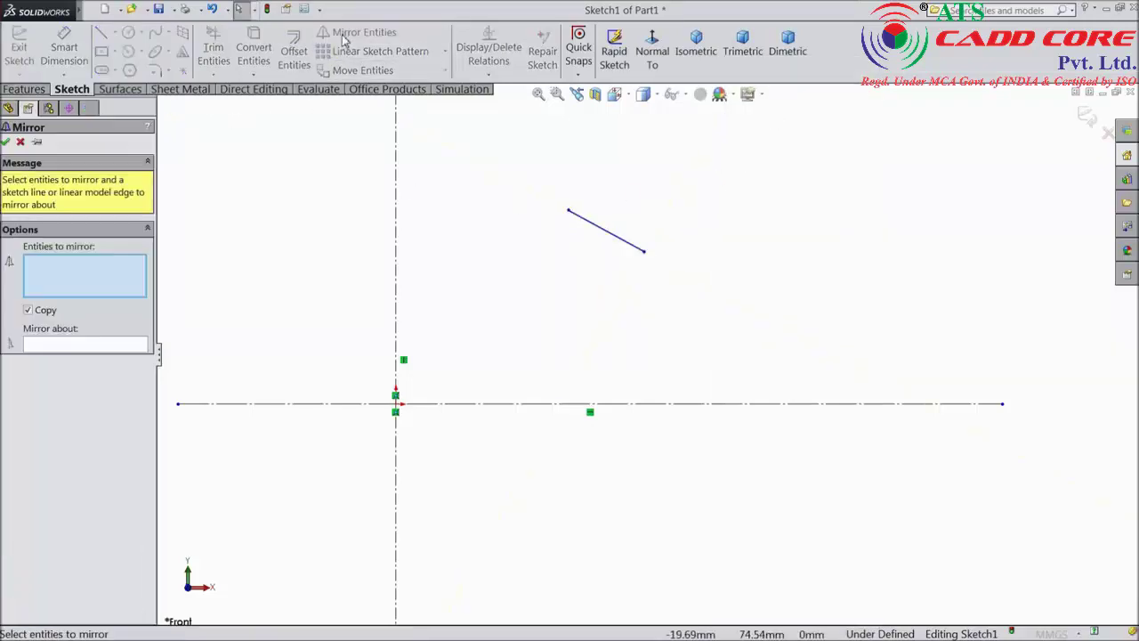
{"action": "left_click", "coordinate": [620, 246]}
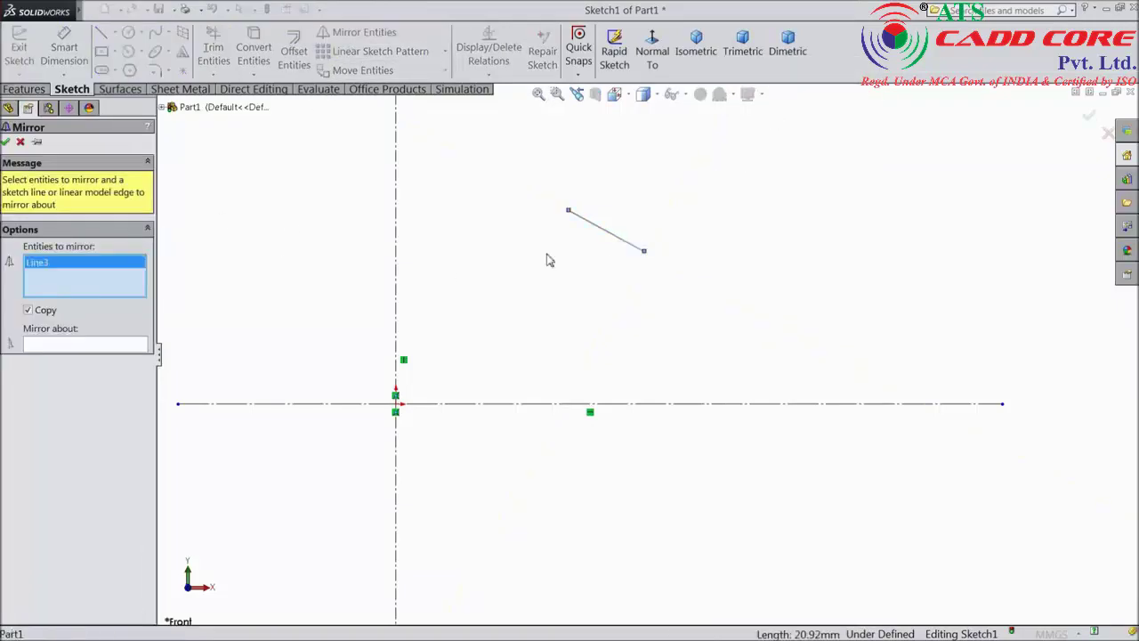
{"action": "left_click", "coordinate": [78, 349]}
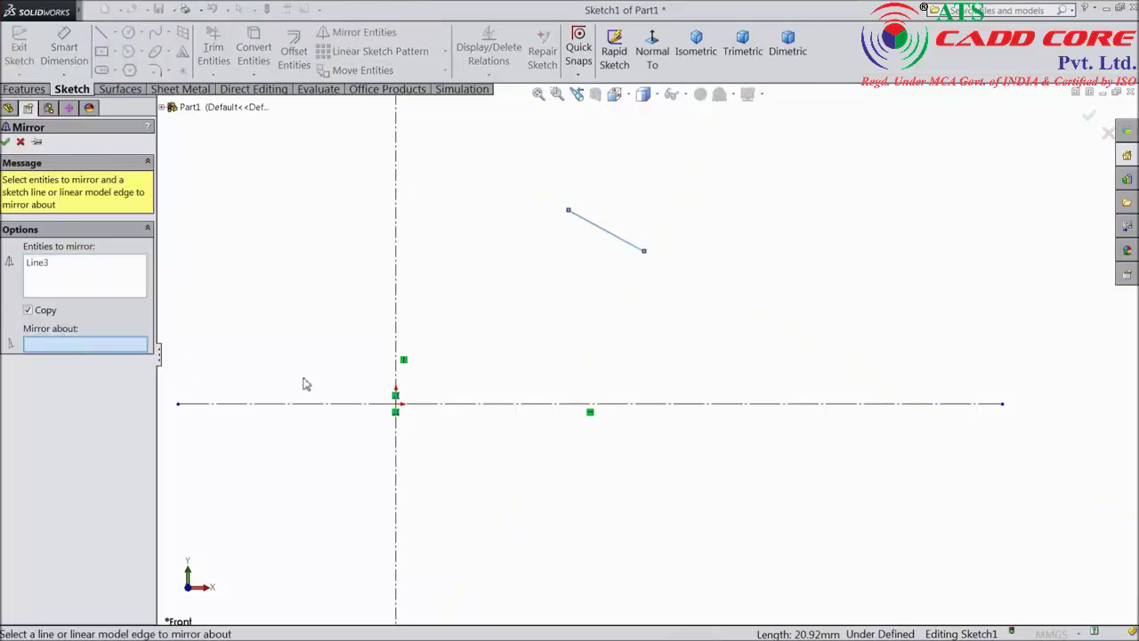
{"action": "left_click", "coordinate": [424, 405]}
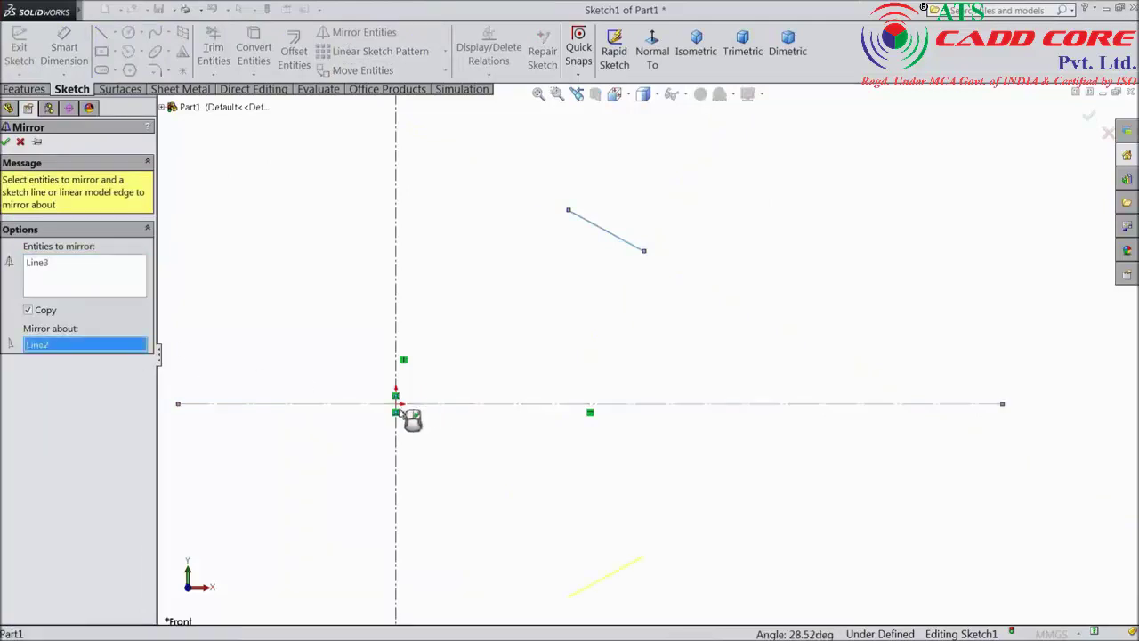
{"action": "left_click", "coordinate": [6, 142]}
Close the outline with two vertical lines joining the slanted lines' ends.
{"action": "left_click", "coordinate": [102, 32]}
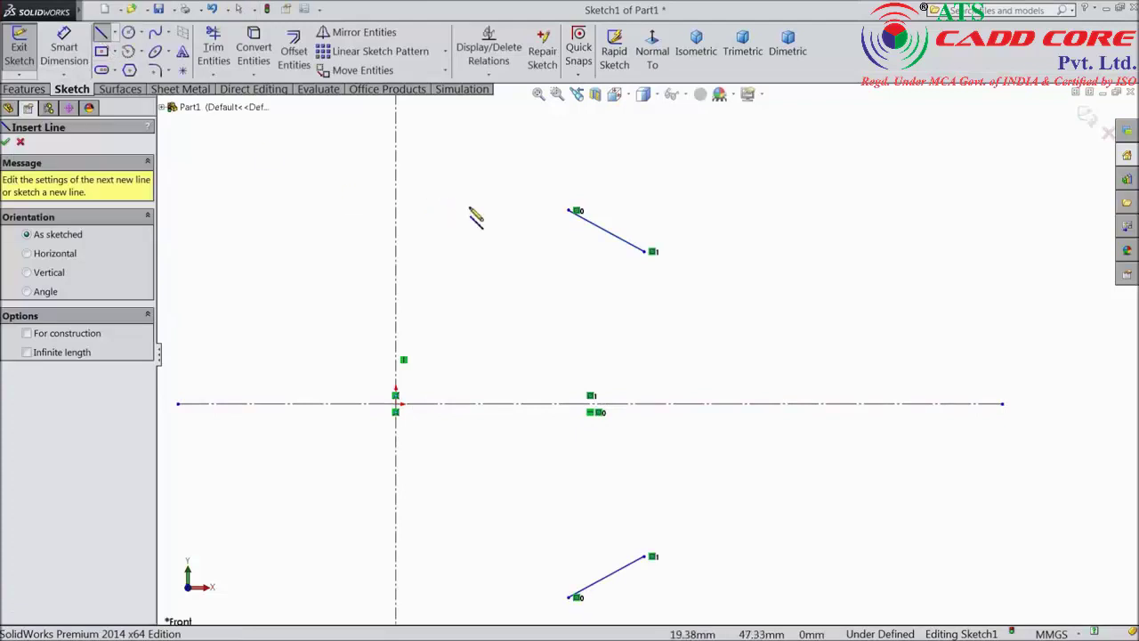
{"action": "left_click", "coordinate": [570, 211]}
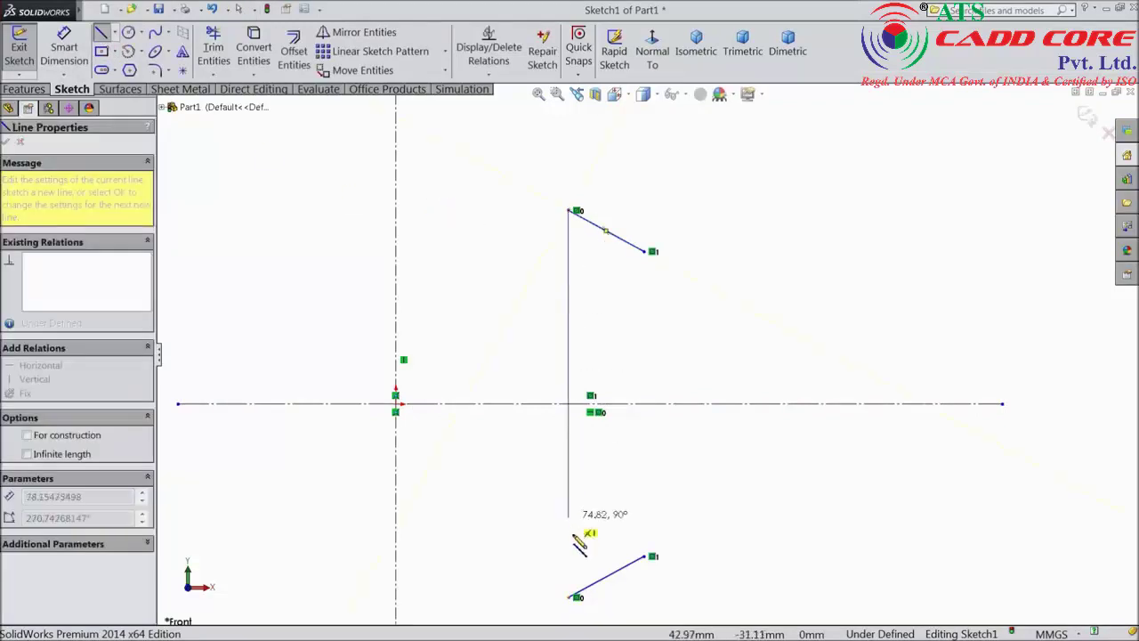
{"action": "left_click", "coordinate": [570, 597]}
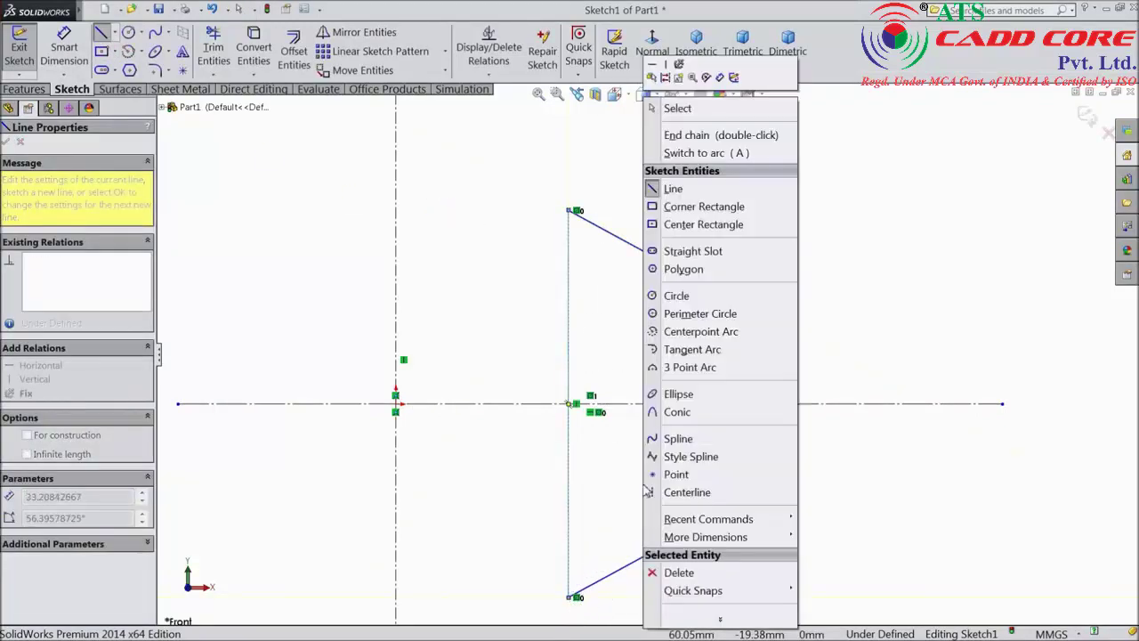
{"action": "right_click", "coordinate": [644, 484]}
{"action": "left_click", "coordinate": [717, 109]}
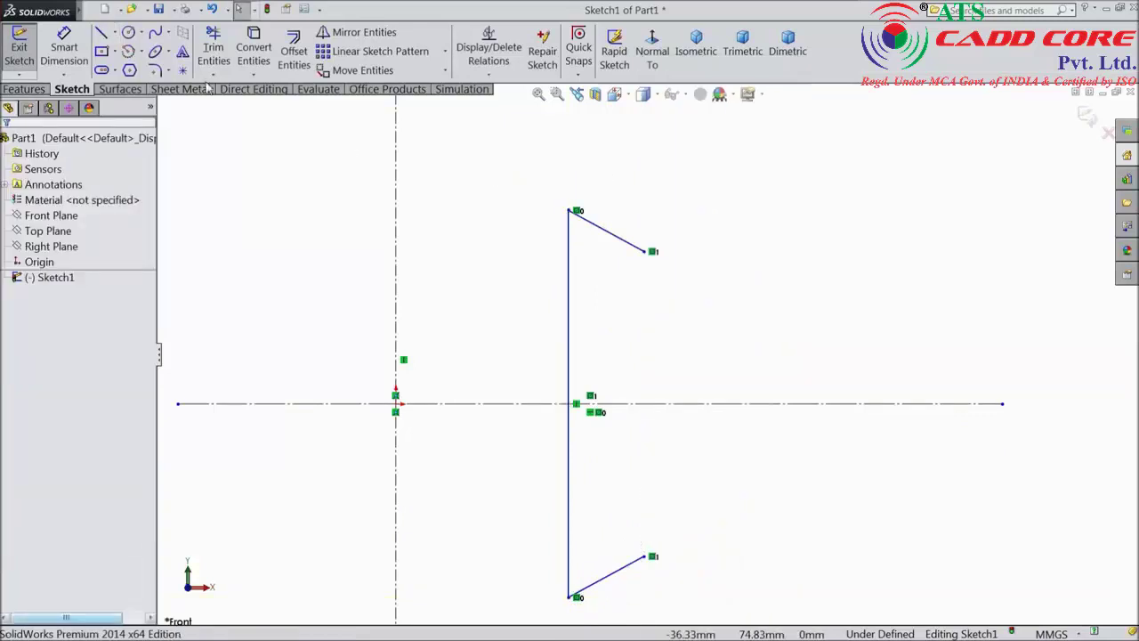
{"action": "left_click", "coordinate": [101, 32]}
{"action": "left_click", "coordinate": [645, 252]}
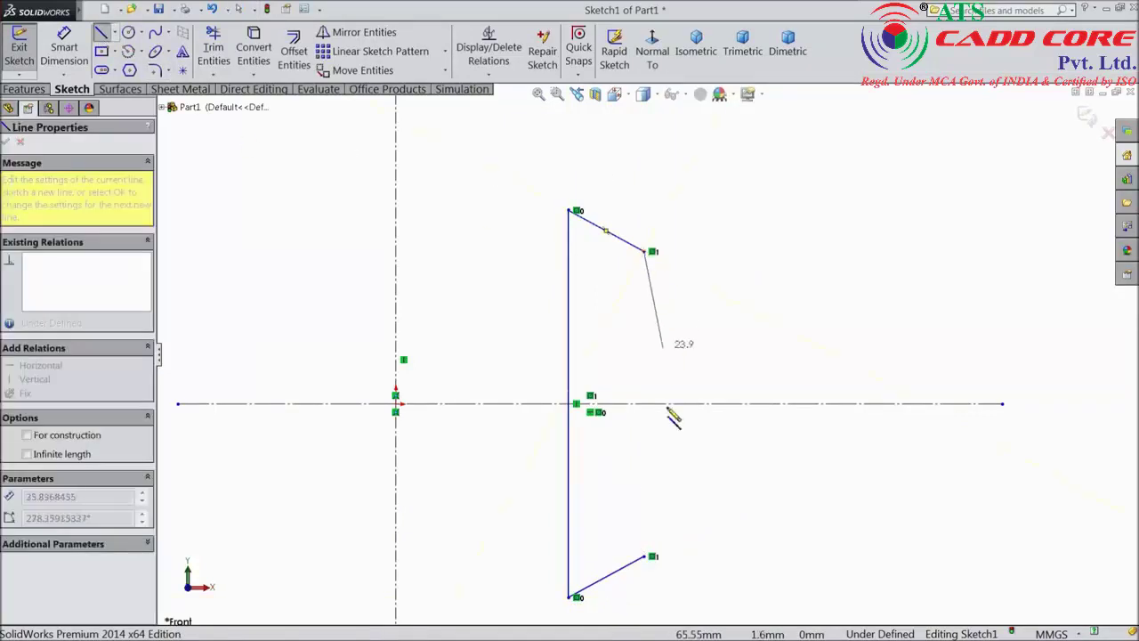
{"action": "left_click", "coordinate": [644, 557]}
{"action": "right_click", "coordinate": [703, 504]}
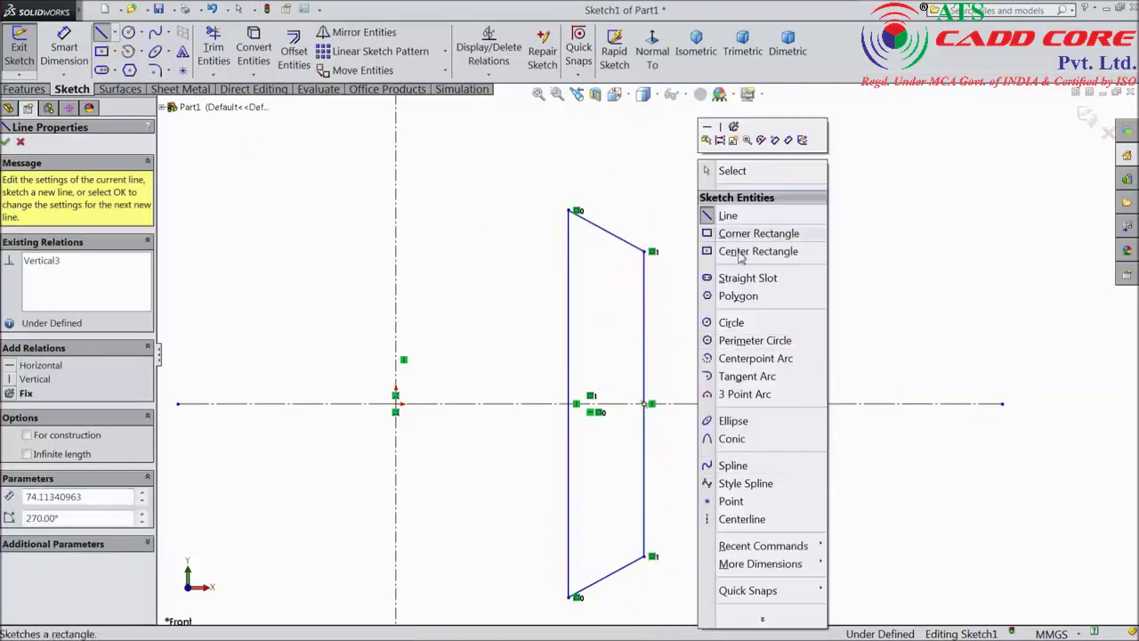
{"action": "left_click", "coordinate": [717, 170]}
{"action": "left_click", "coordinate": [64, 51]}
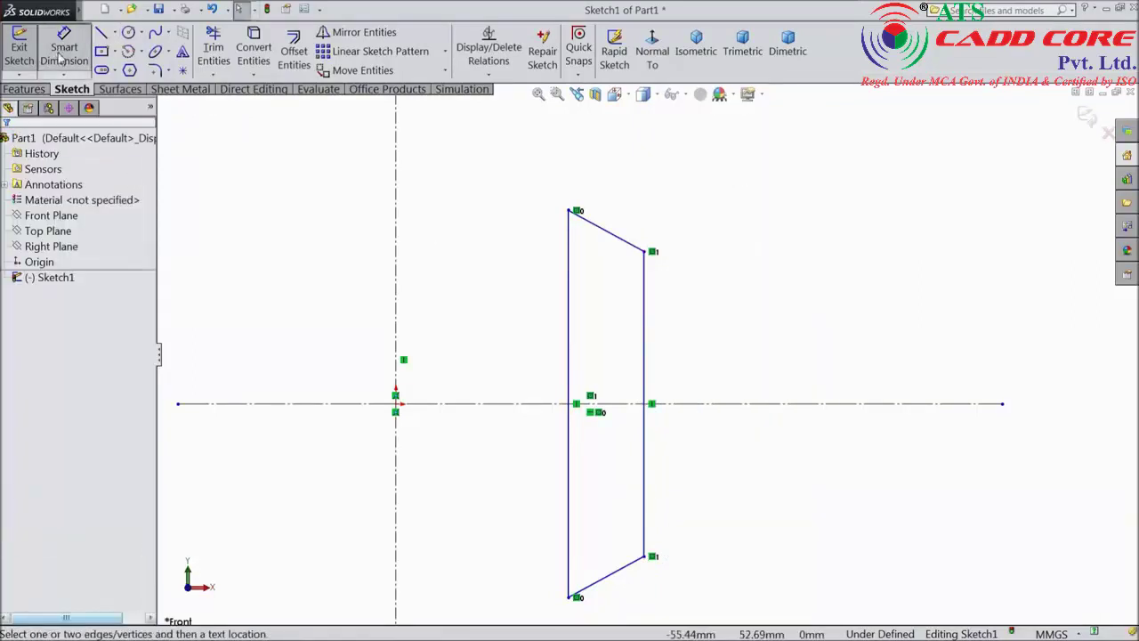
Dimension the 60° lip angle and the 43 mm right line length.
{"action": "left_click", "coordinate": [614, 239]}
{"action": "left_click", "coordinate": [569, 260]}
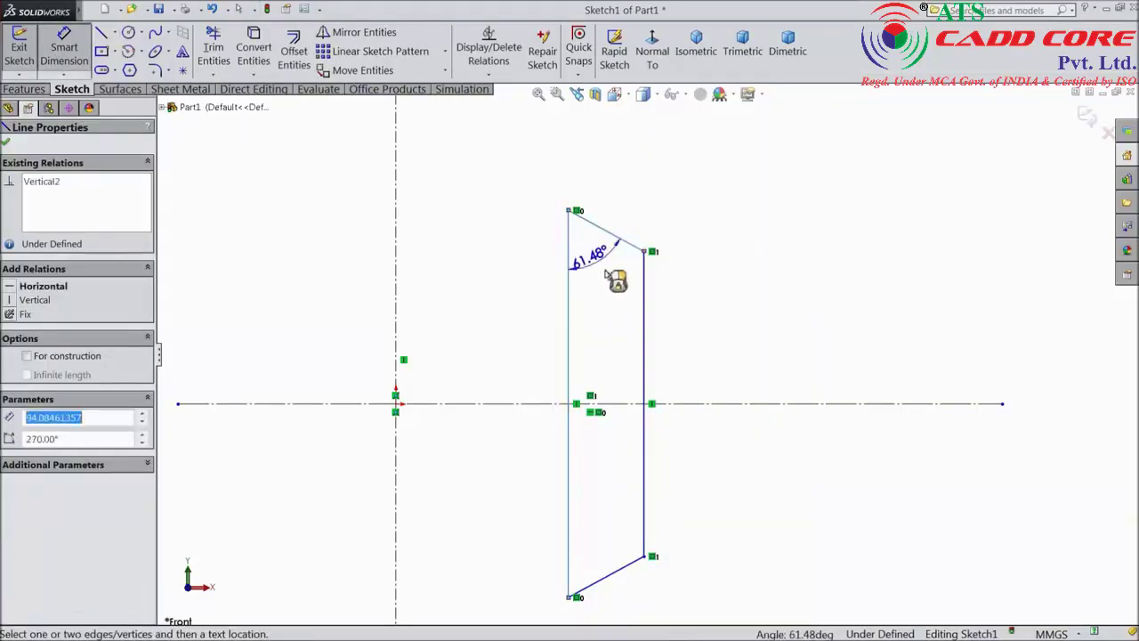
{"action": "left_click", "coordinate": [606, 275]}
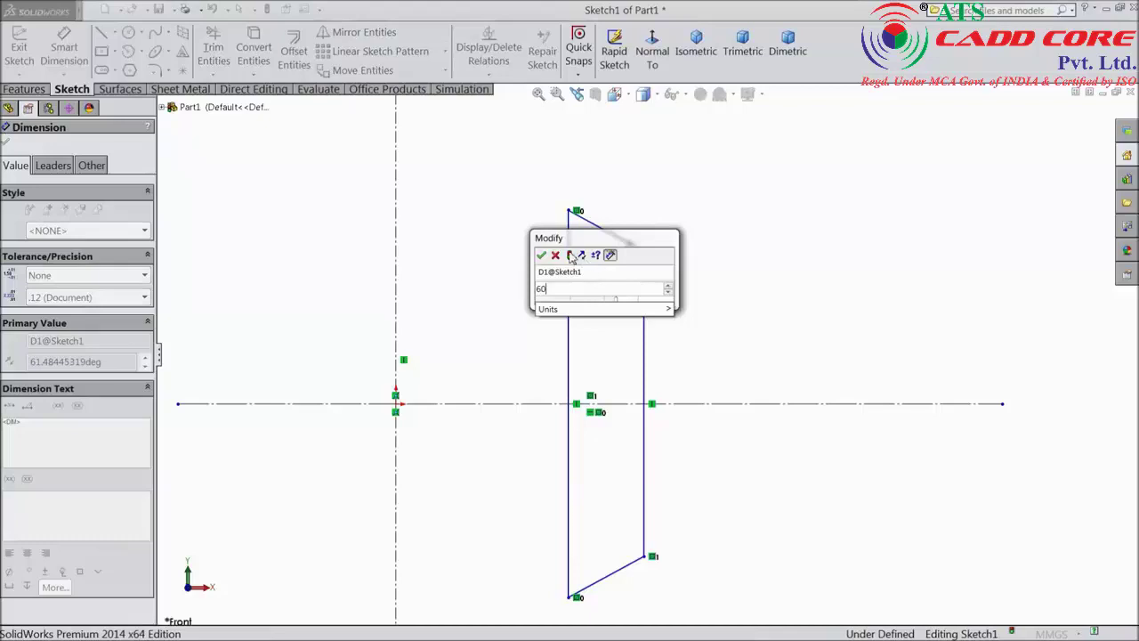
{"action": "left_click", "coordinate": [540, 255]}
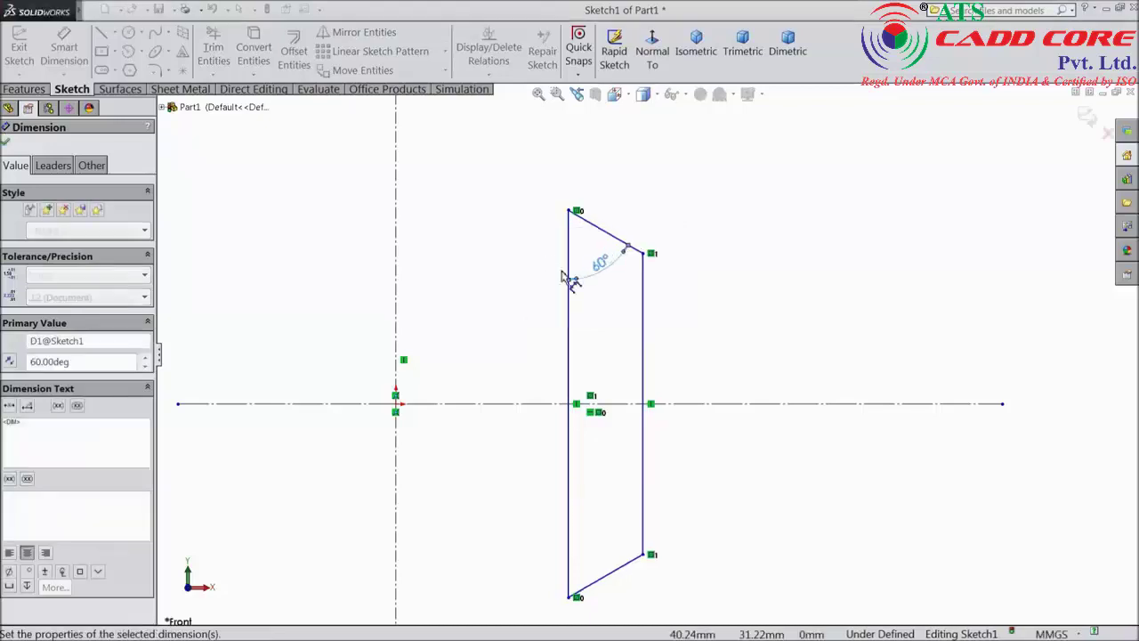
{"action": "left_click", "coordinate": [647, 374]}
{"action": "left_click", "coordinate": [717, 375]}
{"action": "type", "text": "43"}
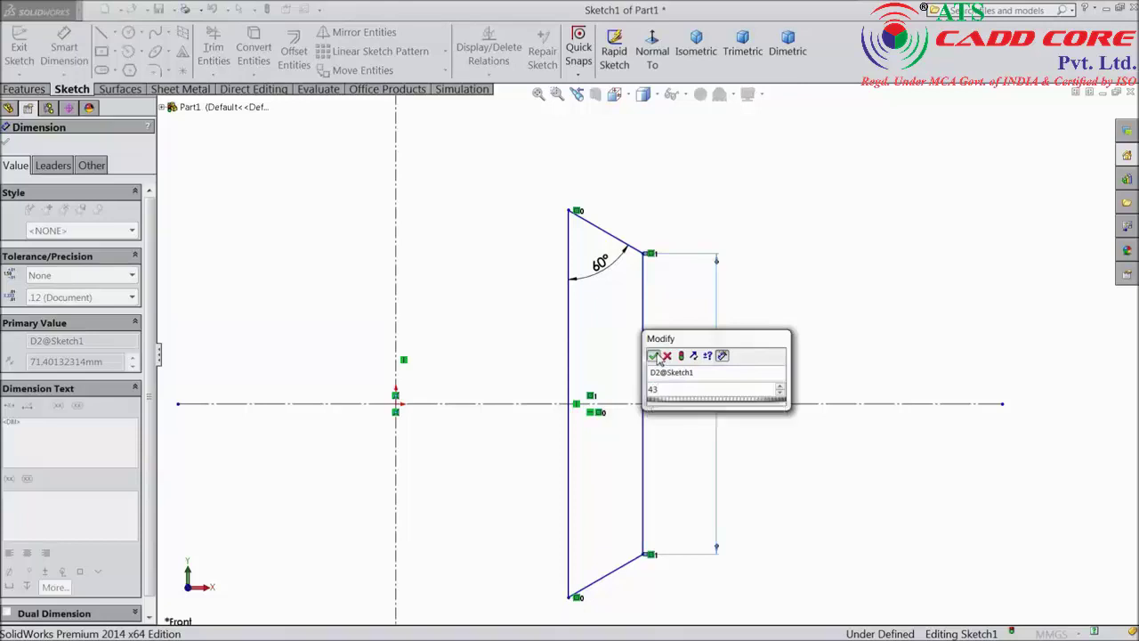
{"action": "left_click", "coordinate": [653, 355]}
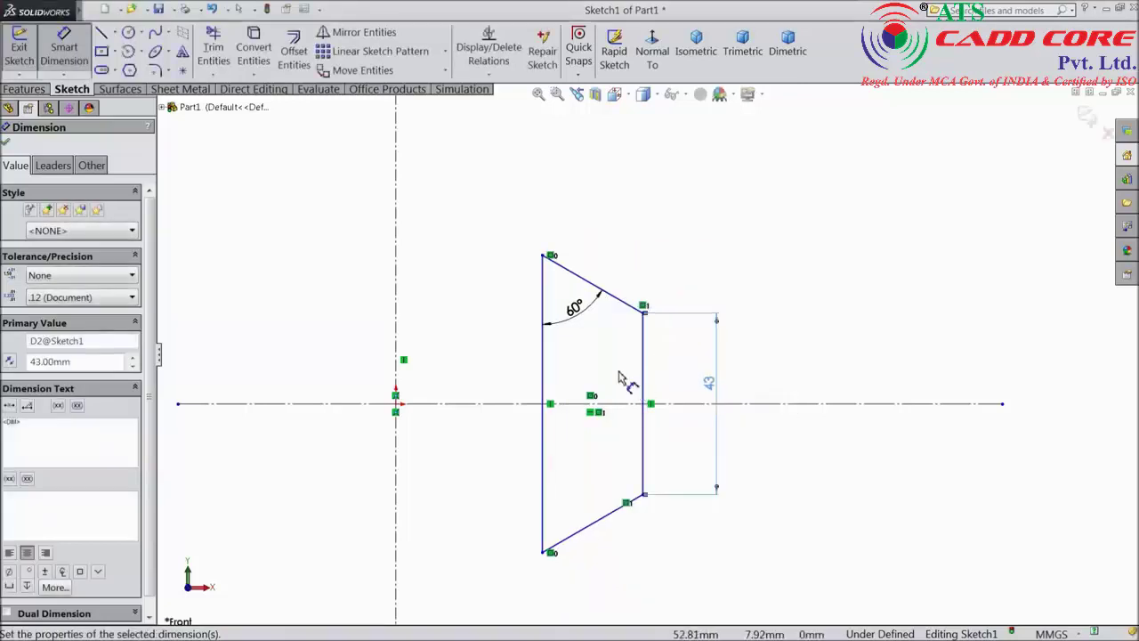
Dimension the left line 14 mm from the vertical centreline.
{"action": "left_click", "coordinate": [543, 305]}
{"action": "left_click", "coordinate": [396, 294]}
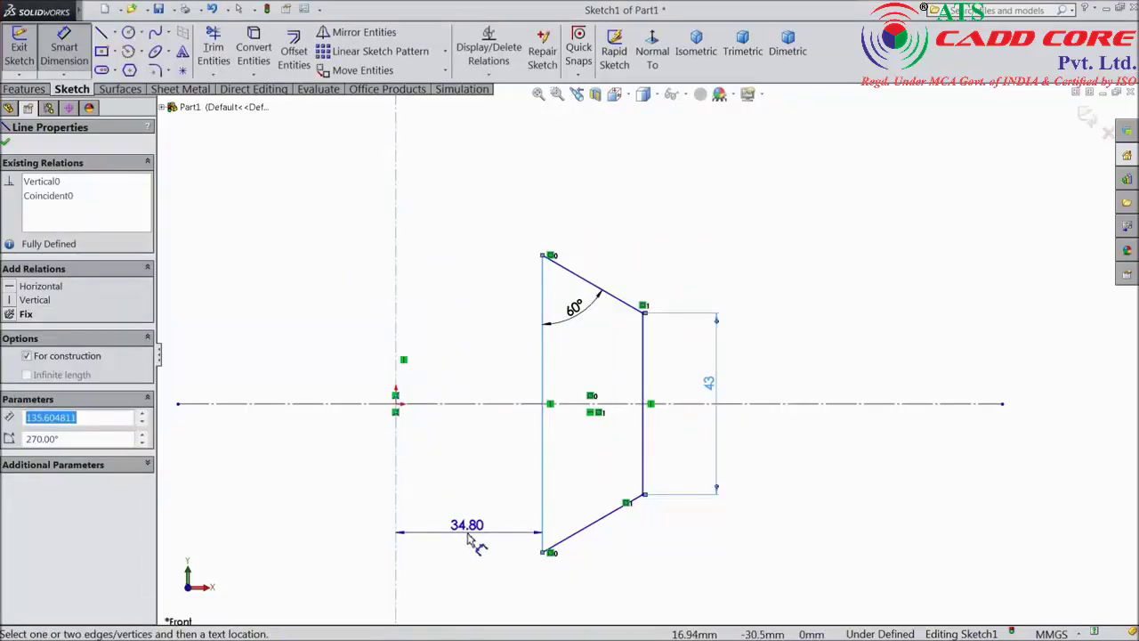
{"action": "left_click", "coordinate": [471, 536]}
{"action": "type", "text": "6"}
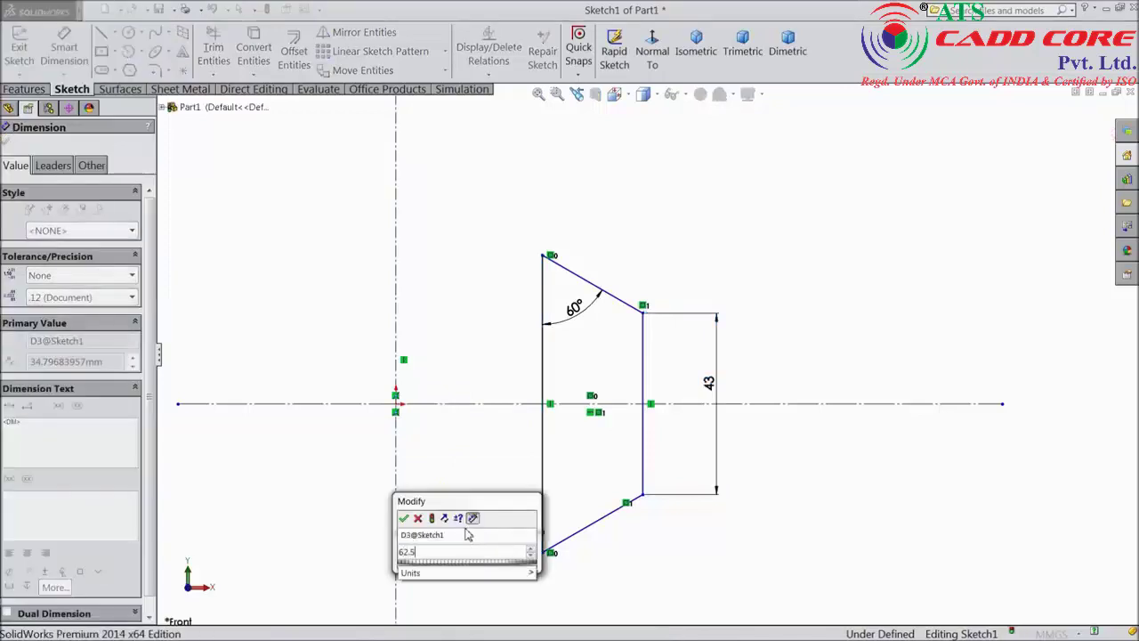
{"action": "right_click", "coordinate": [467, 532]}
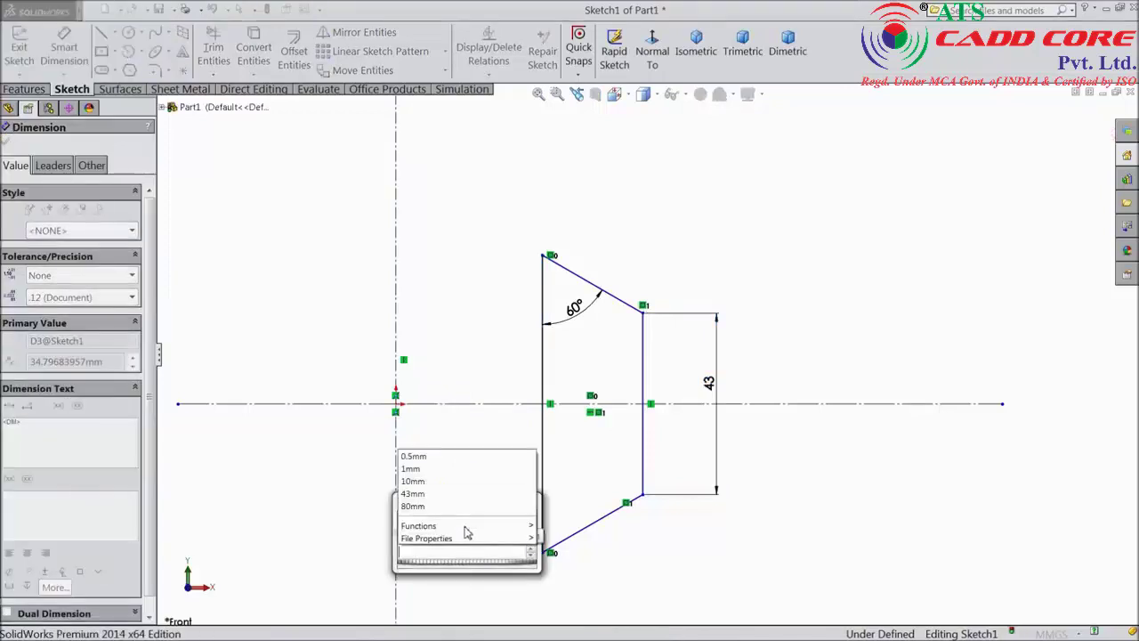
{"action": "left_click", "coordinate": [456, 533]}
{"action": "type", "text": "14"}
{"action": "left_click", "coordinate": [405, 519]}
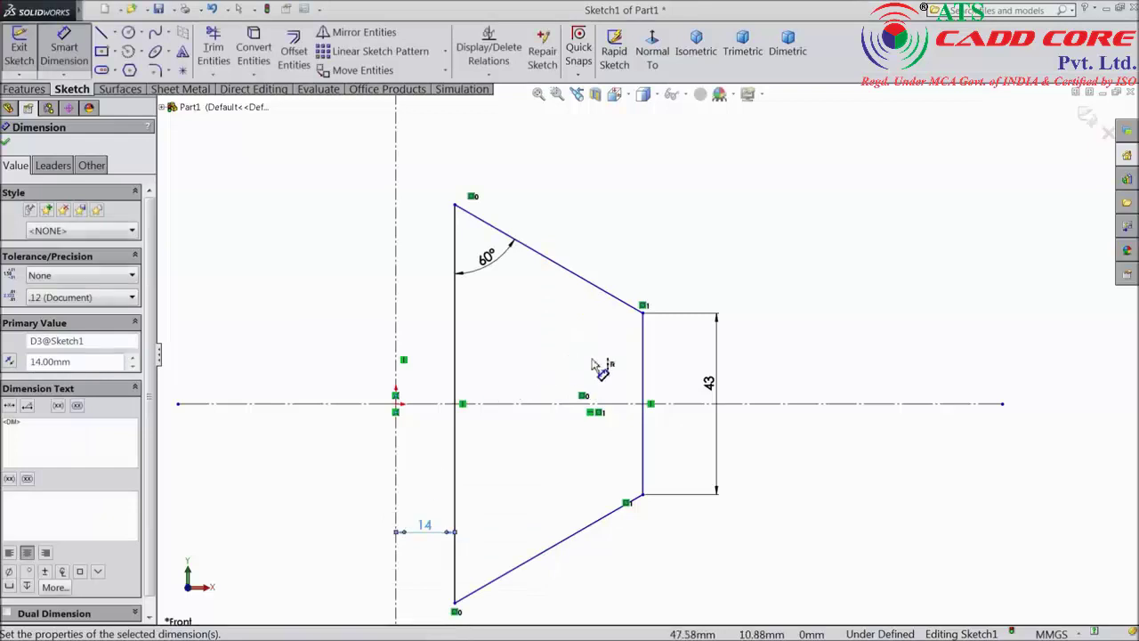
Dimension the right line 28 mm from the vertical centreline.
{"action": "left_click", "coordinate": [648, 354]}
{"action": "left_click", "coordinate": [396, 222]}
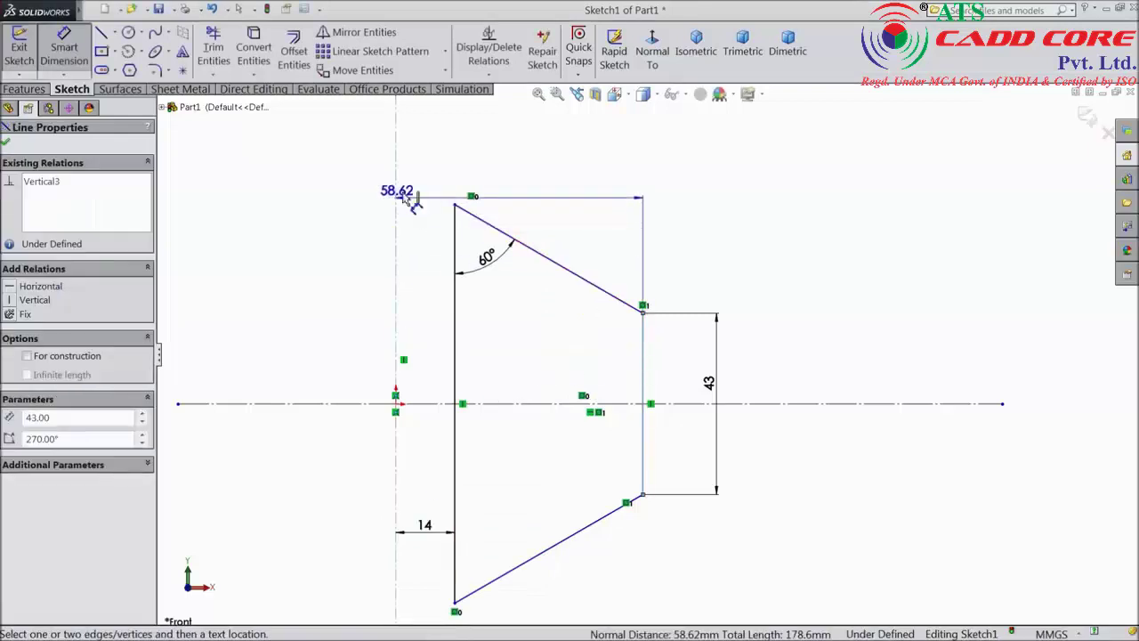
{"action": "left_click", "coordinate": [503, 141]}
{"action": "type", "text": "2"}
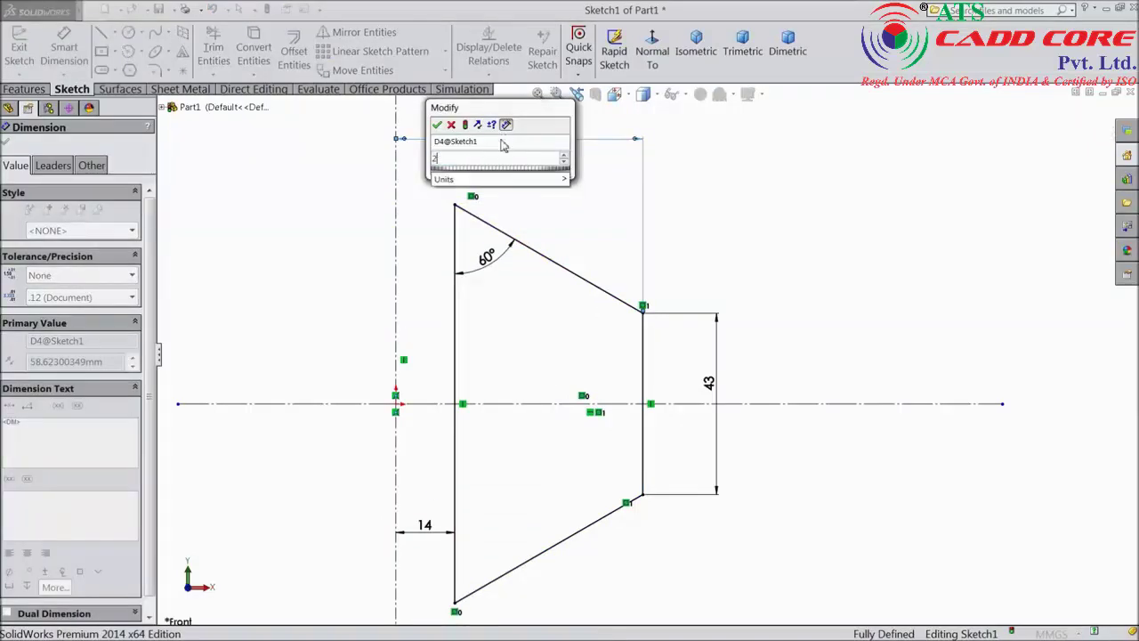
{"action": "type", "text": "8"}
{"action": "key", "text": "Return"}
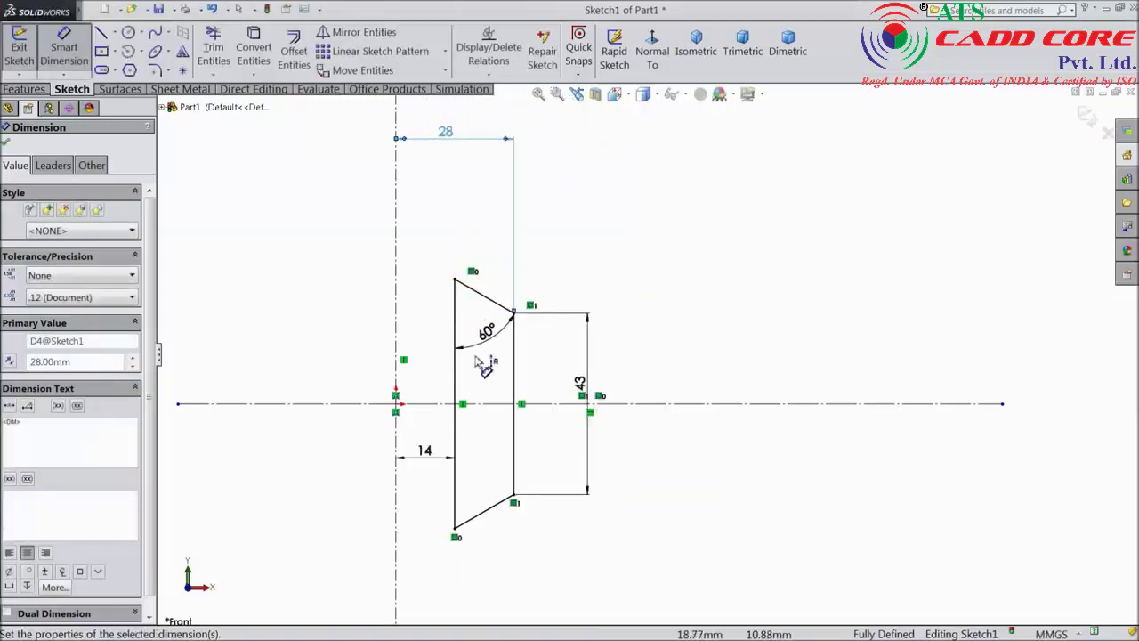
{"action": "key", "text": "f"}
{"action": "mouse_move", "coordinate": [485, 165]}
{"action": "left_mouse_down"}
{"action": "mouse_move", "coordinate": [496, 173]}
{"action": "mouse_move", "coordinate": [479, 243]}
{"action": "left_mouse_up"}
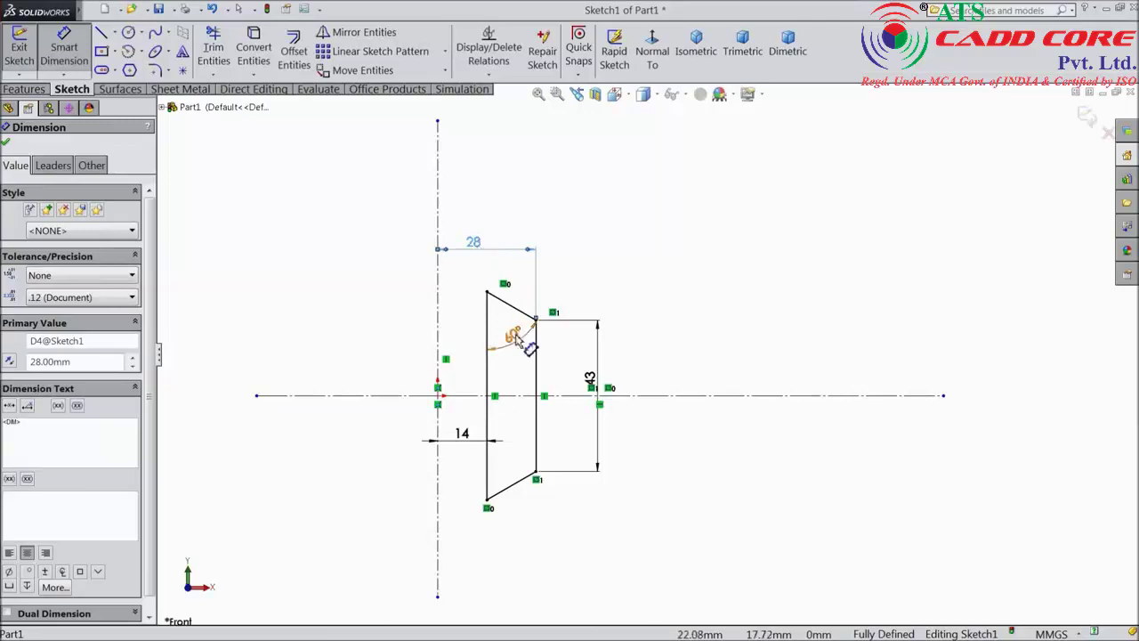
{"action": "left_click", "coordinate": [7, 145]}
Revolve Sketch1 360° about the vertical centreline to create Revolve1.
{"action": "left_click", "coordinate": [36, 91]}
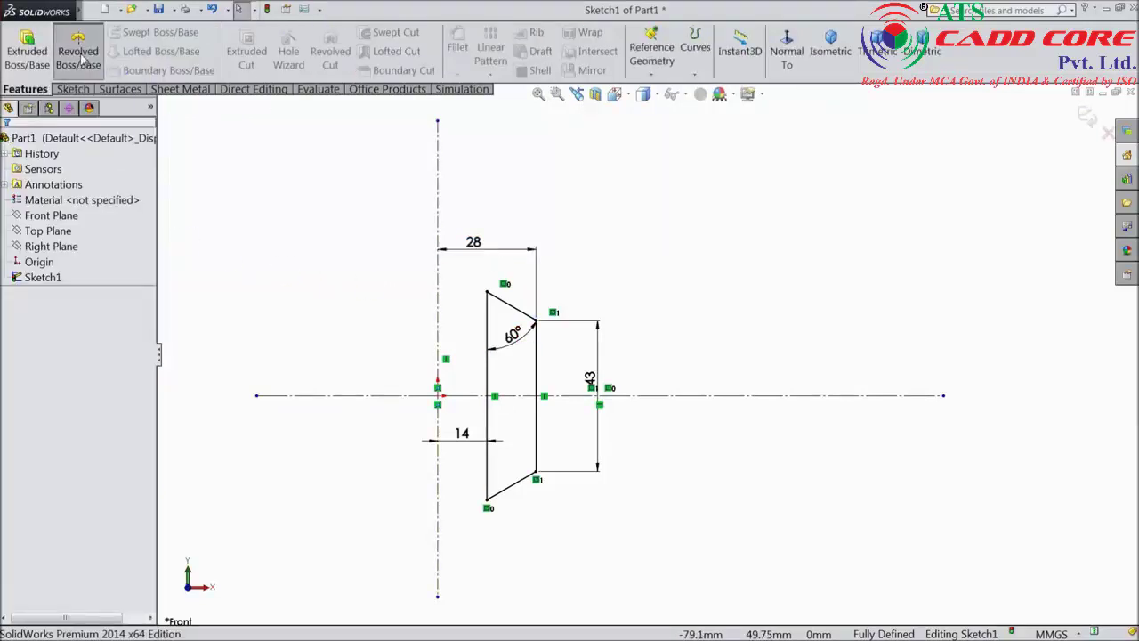
{"action": "left_click", "coordinate": [82, 68]}
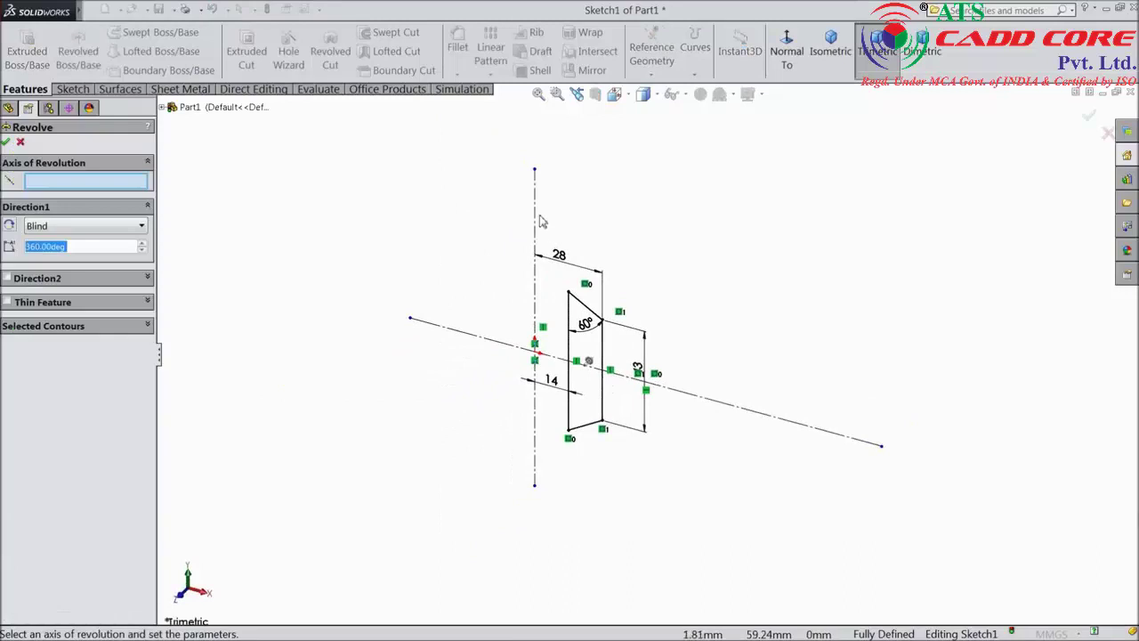
{"action": "left_click", "coordinate": [535, 219]}
{"action": "scroll", "coordinate": [592, 356], "scroll_direction": "down", "scroll_amount": 2}
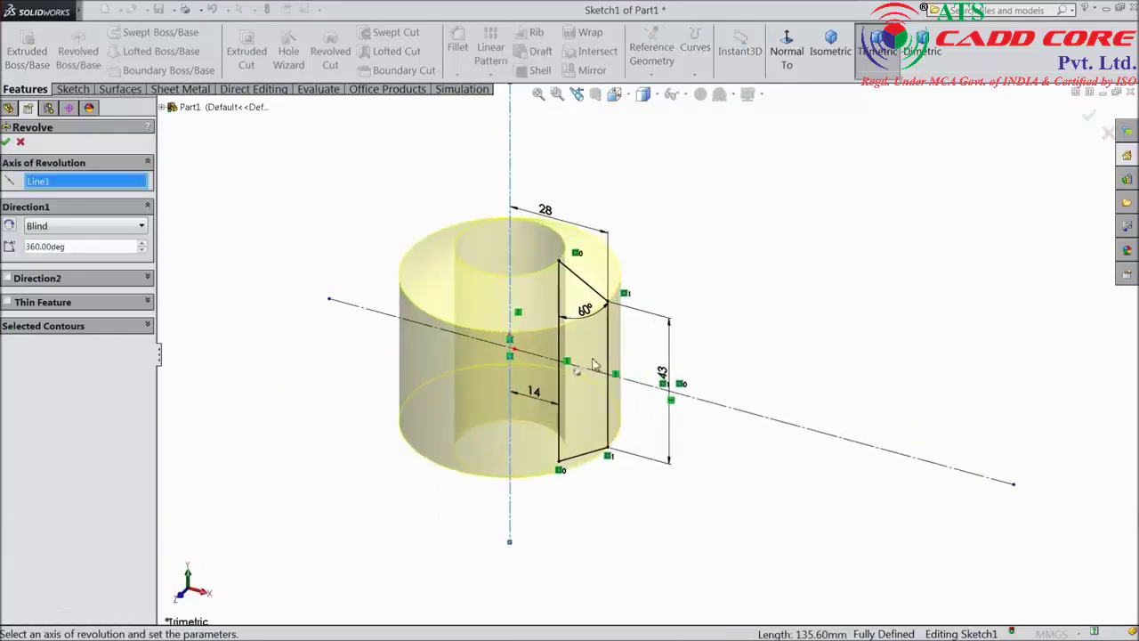
{"action": "left_click", "coordinate": [8, 143]}
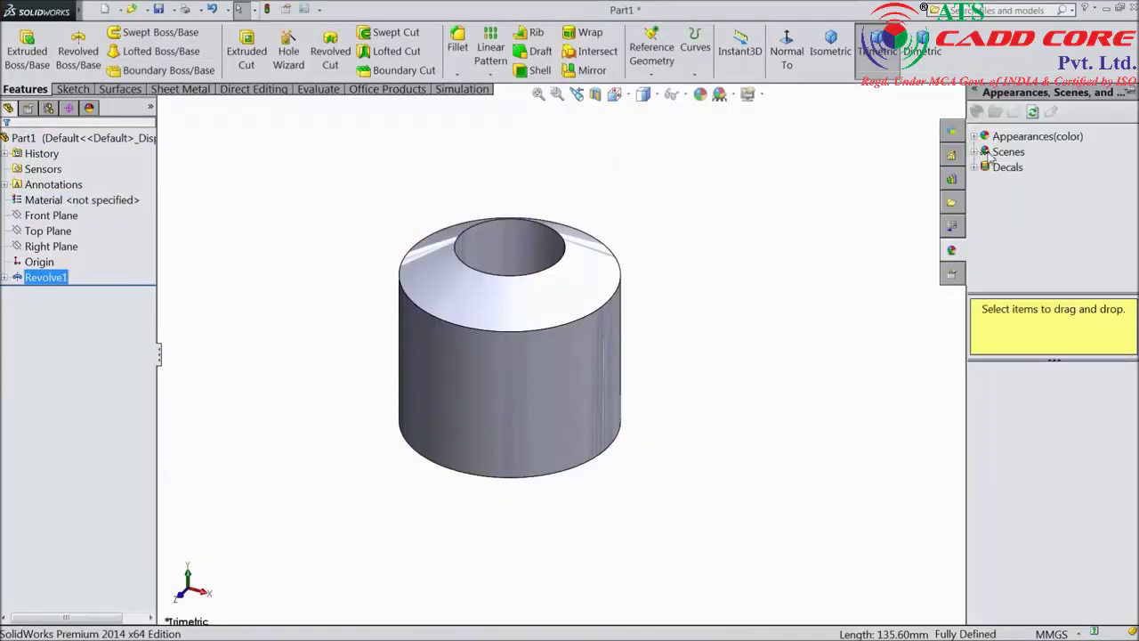
Apply satin finish stainless steel from Appearances > Metal > Steel to the bush.
{"action": "left_click", "coordinate": [977, 137]}
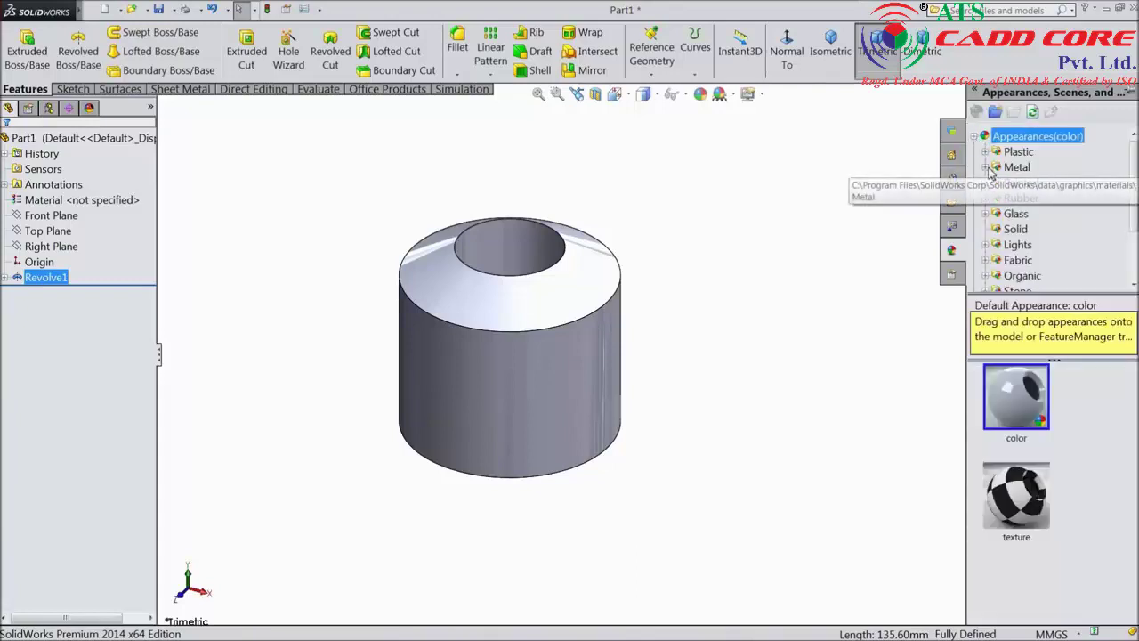
{"action": "left_click", "coordinate": [986, 169]}
{"action": "scroll", "coordinate": [1023, 480], "scroll_direction": "down", "scroll_amount": 2}
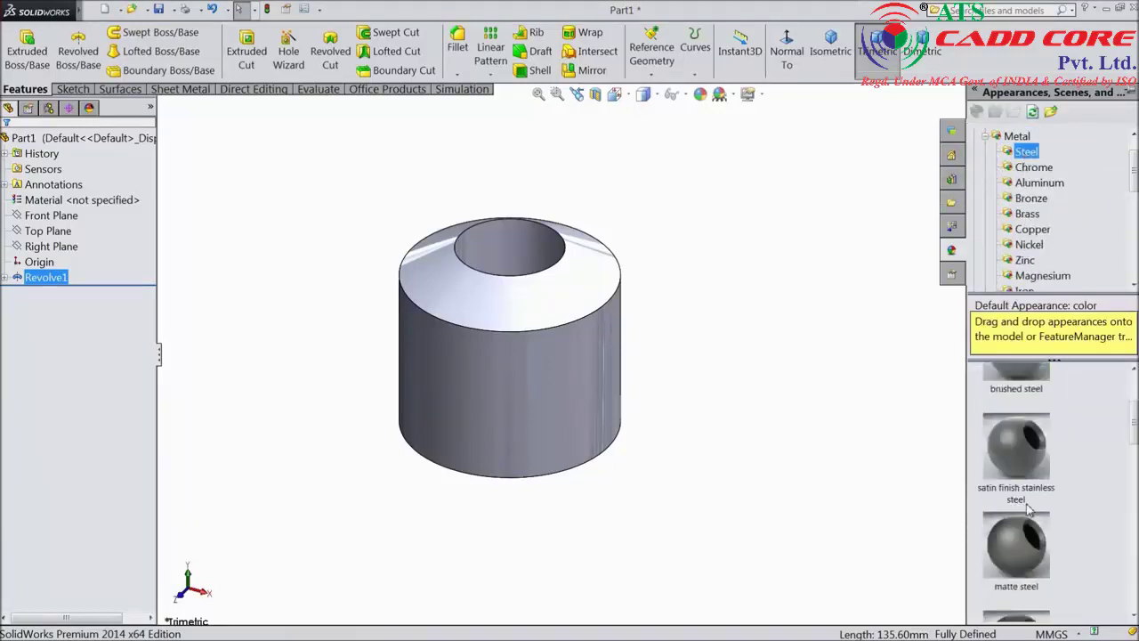
{"action": "double_click", "coordinate": [1023, 478]}
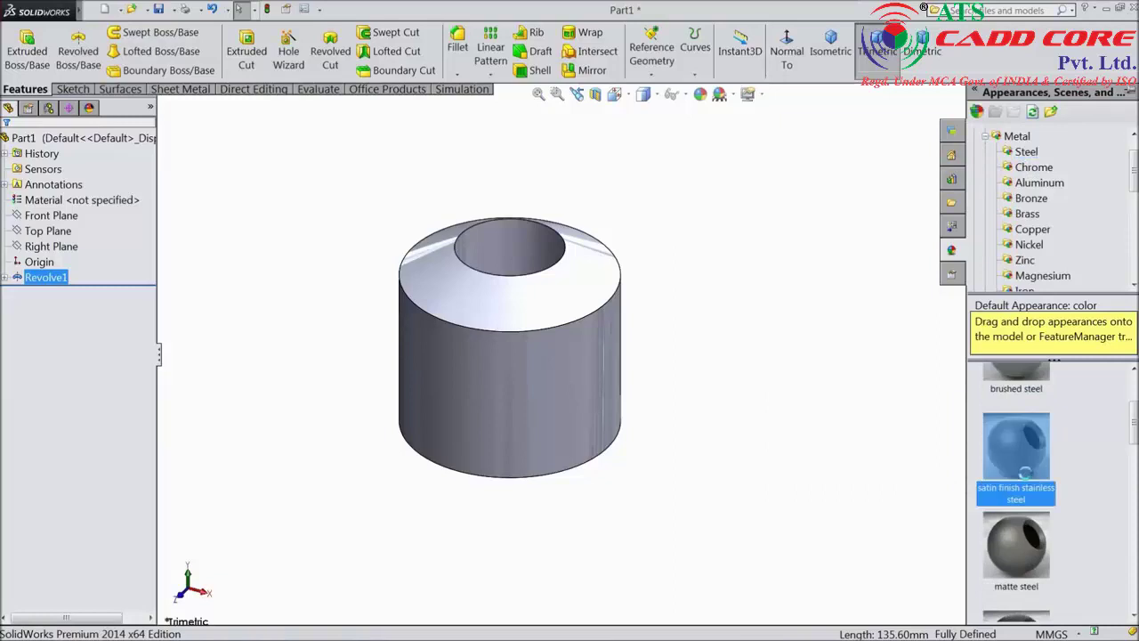
{"action": "middle_click_drag", "start_coordinate": [778, 394], "coordinate": [704, 435]}
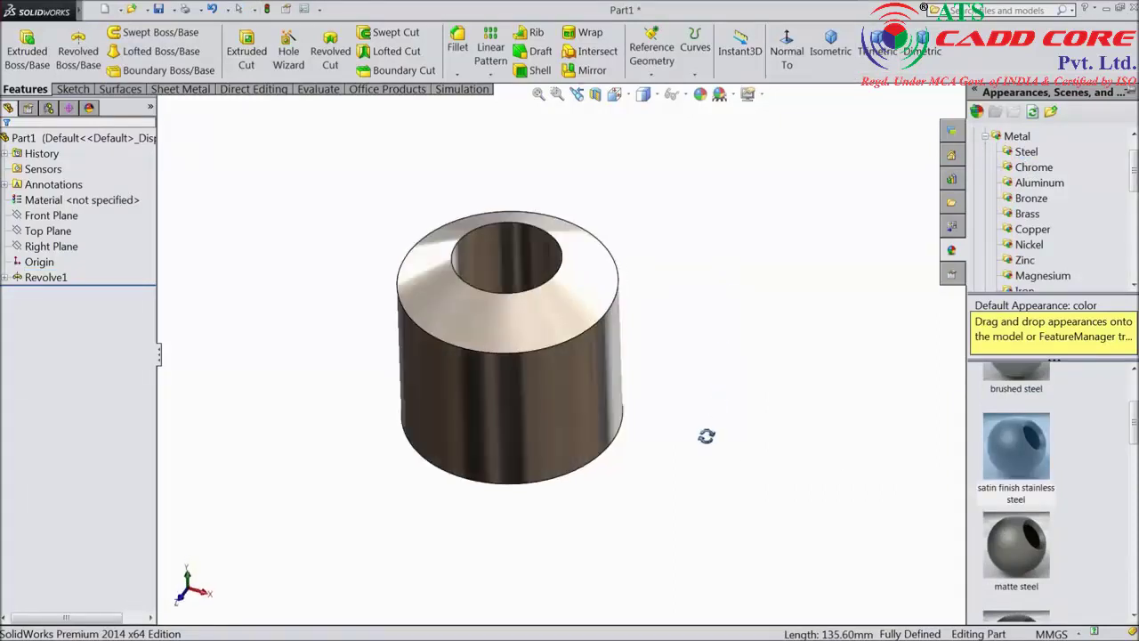
Save the bush as v FILLER in the Stop Valve folder.
{"action": "left_click", "coordinate": [159, 11]}
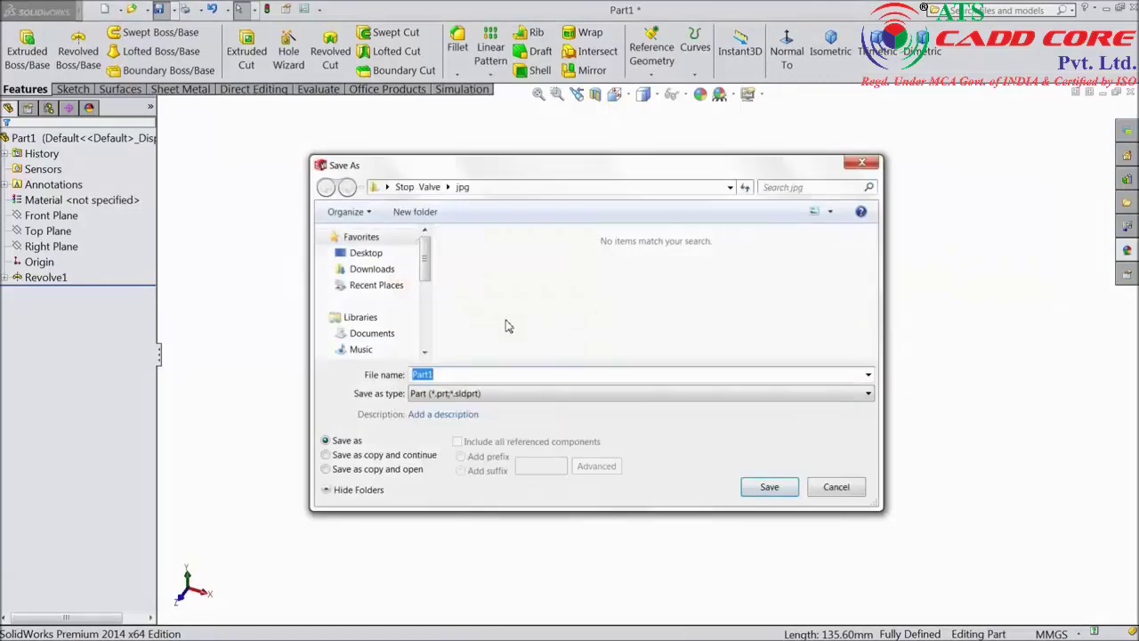
{"action": "type", "text": "v"}
{"action": "key", "text": "Caps_Lock"}
{"action": "type", "text": "FILLER"}
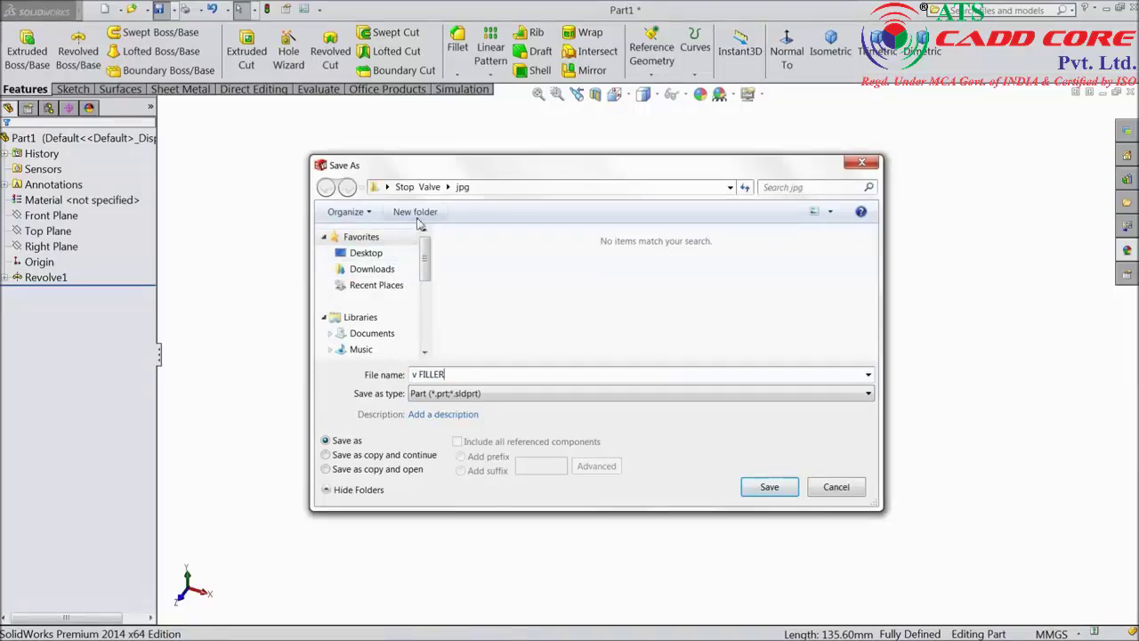
{"action": "left_click", "coordinate": [427, 190]}
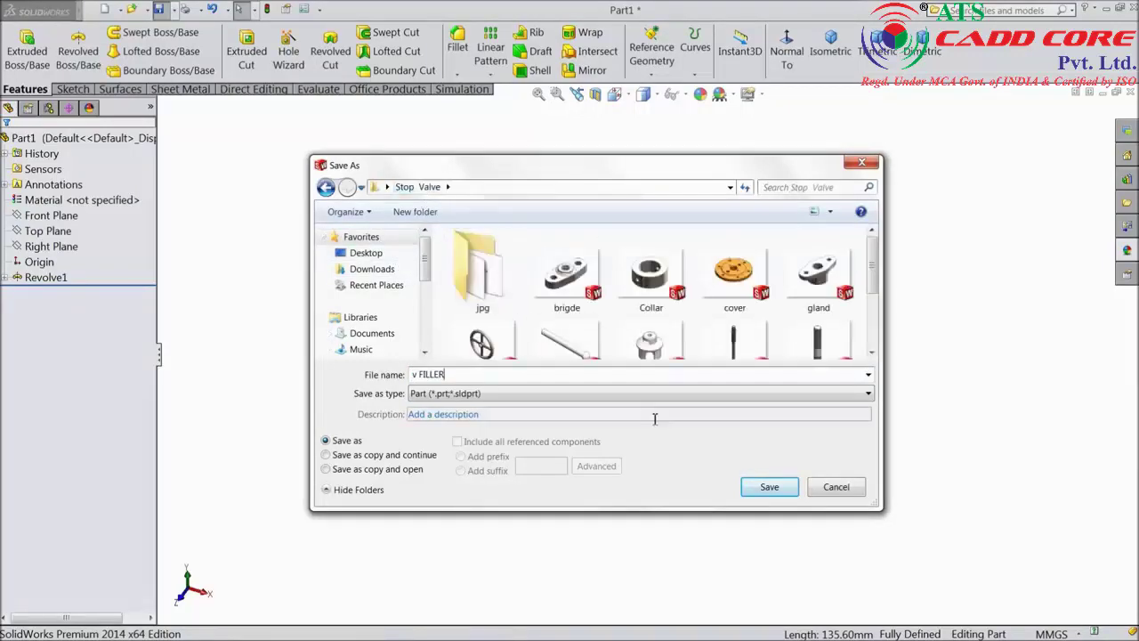
{"action": "left_click", "coordinate": [768, 488]}
{"action": "middle_click_drag", "start_coordinate": [752, 415], "coordinate": [527, 327]}
{"action": "scroll", "coordinate": [527, 328], "scroll_direction": "down", "scroll_amount": 3}
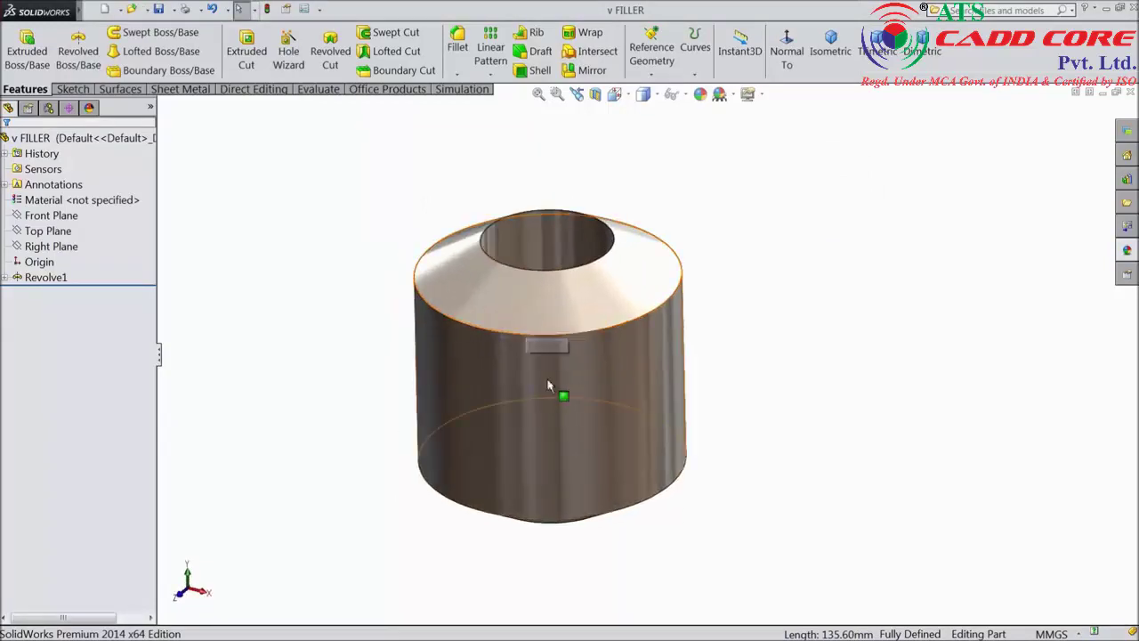
Create a new part document and apply the Plain White scene.
{"action": "left_click", "coordinate": [105, 8]}
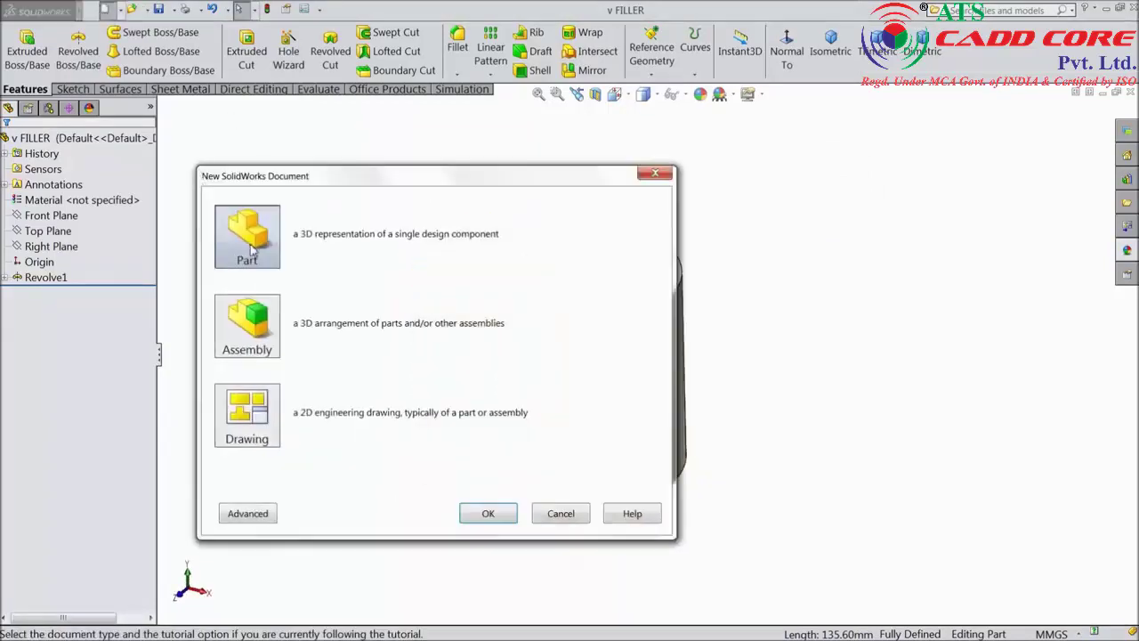
{"action": "left_click", "coordinate": [505, 521]}
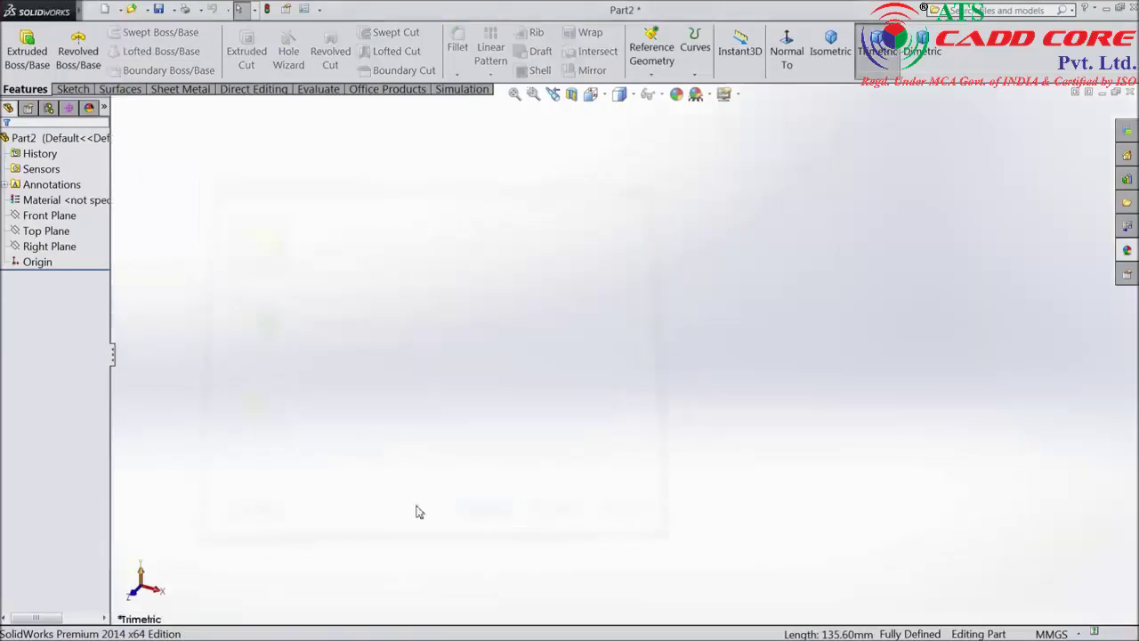
{"action": "left_click_drag", "start_coordinate": [112, 404], "coordinate": [157, 408]}
{"action": "left_click", "coordinate": [734, 94]}
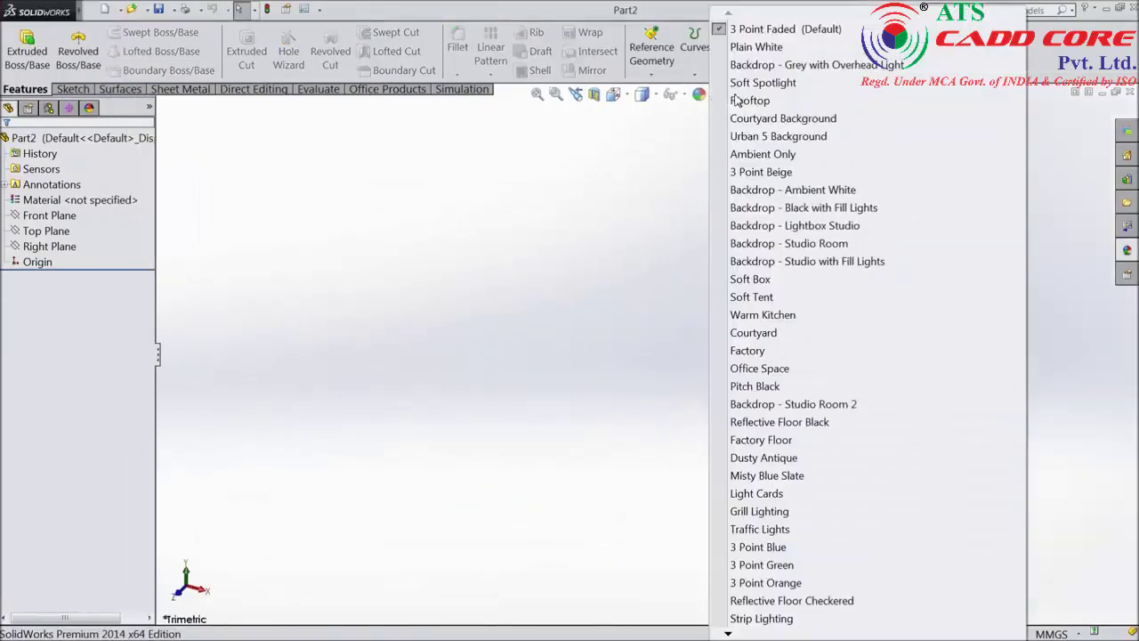
{"action": "left_click", "coordinate": [738, 47]}
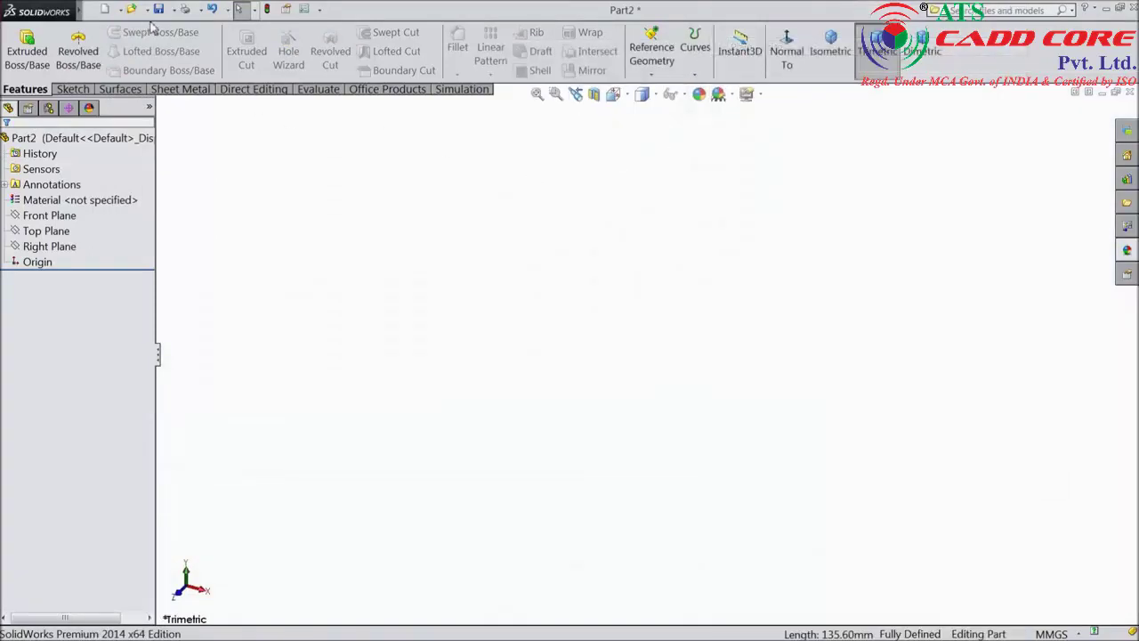
Select the Front Plane and begin a sketch on it.
{"action": "left_click", "coordinate": [80, 198]}
{"action": "left_click", "coordinate": [135, 253]}
{"action": "left_click", "coordinate": [51, 246]}
{"action": "left_click", "coordinate": [49, 216]}
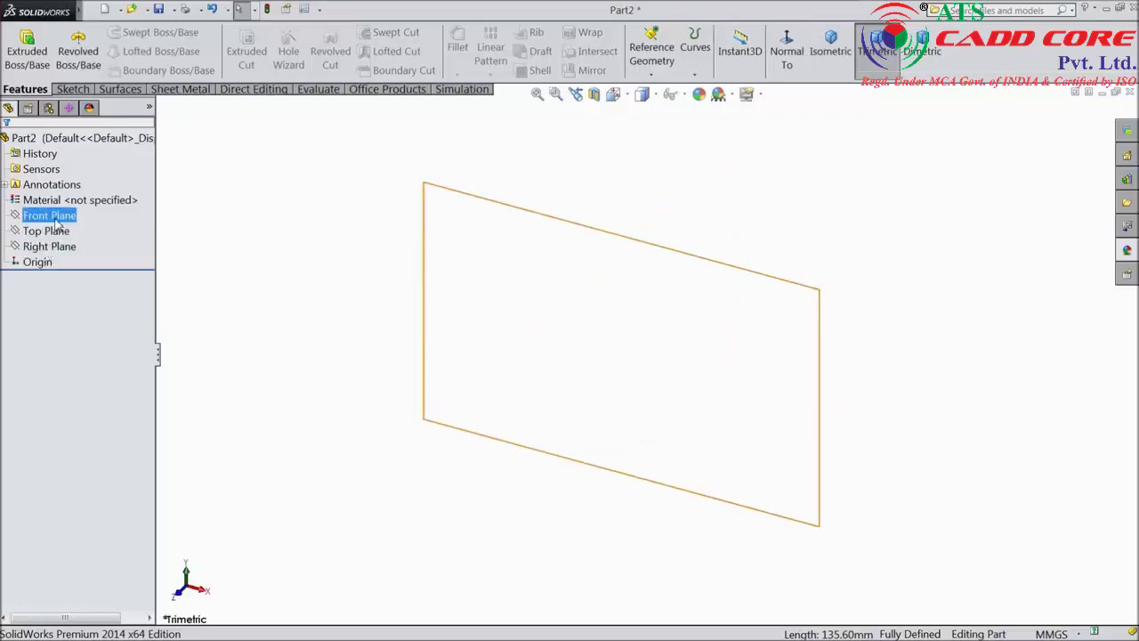
{"action": "left_click", "coordinate": [57, 220]}
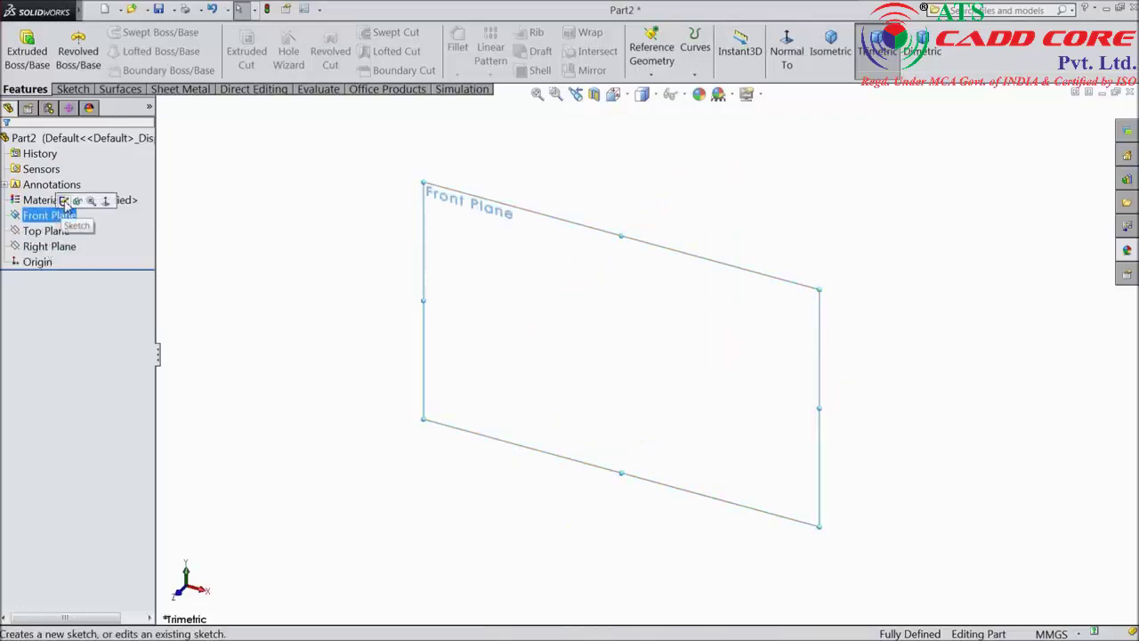
{"action": "left_click", "coordinate": [64, 203]}
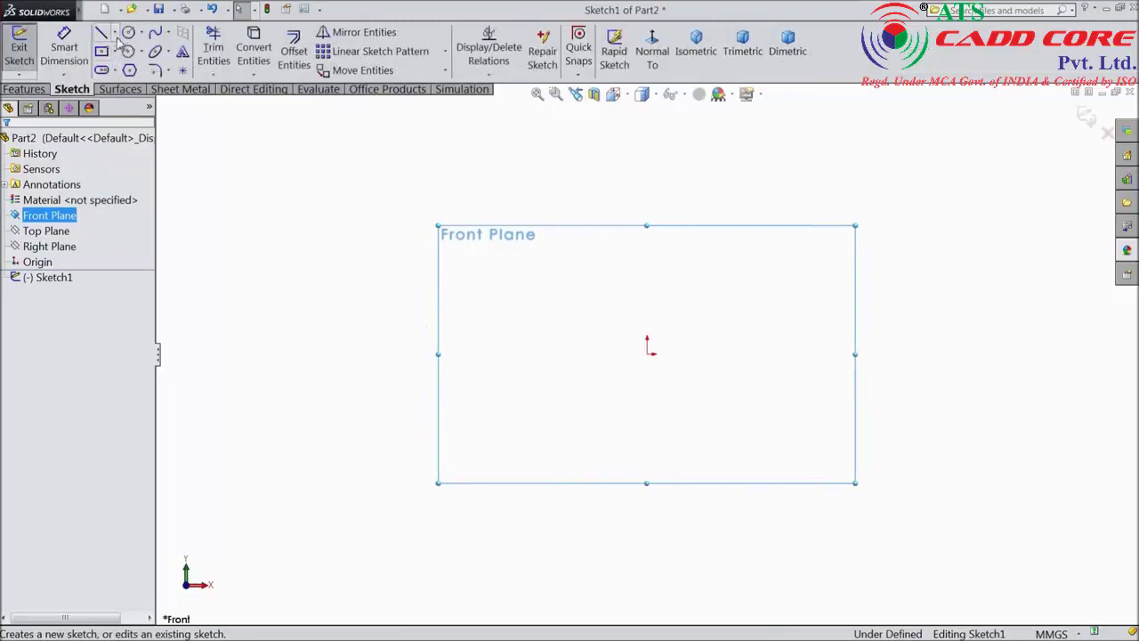
Draw vertical and horizontal centerlines crossing at the origin.
{"action": "left_click", "coordinate": [114, 33]}
{"action": "left_click", "coordinate": [125, 69]}
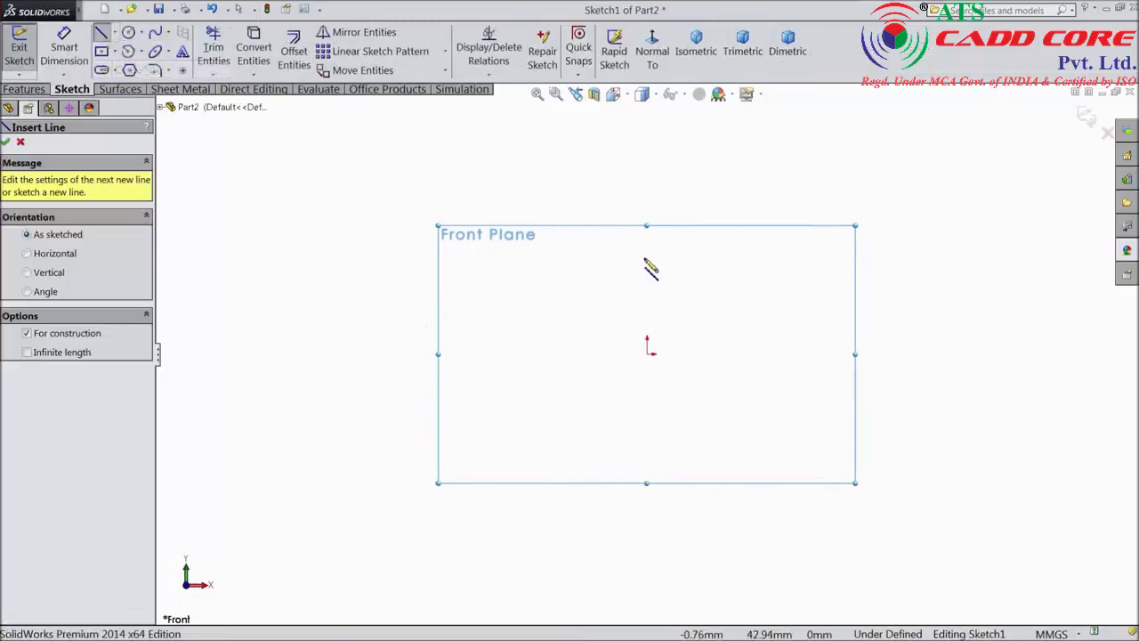
{"action": "left_click", "coordinate": [647, 158]}
{"action": "left_click", "coordinate": [647, 522]}
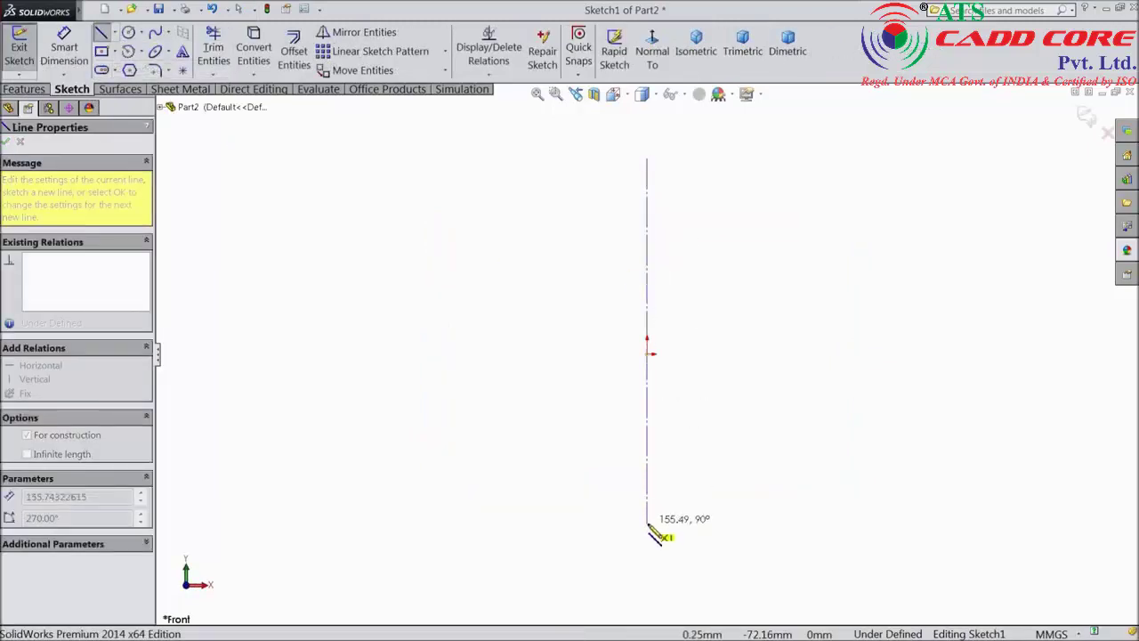
{"action": "right_click", "coordinate": [697, 528]}
{"action": "left_click", "coordinate": [720, 116]}
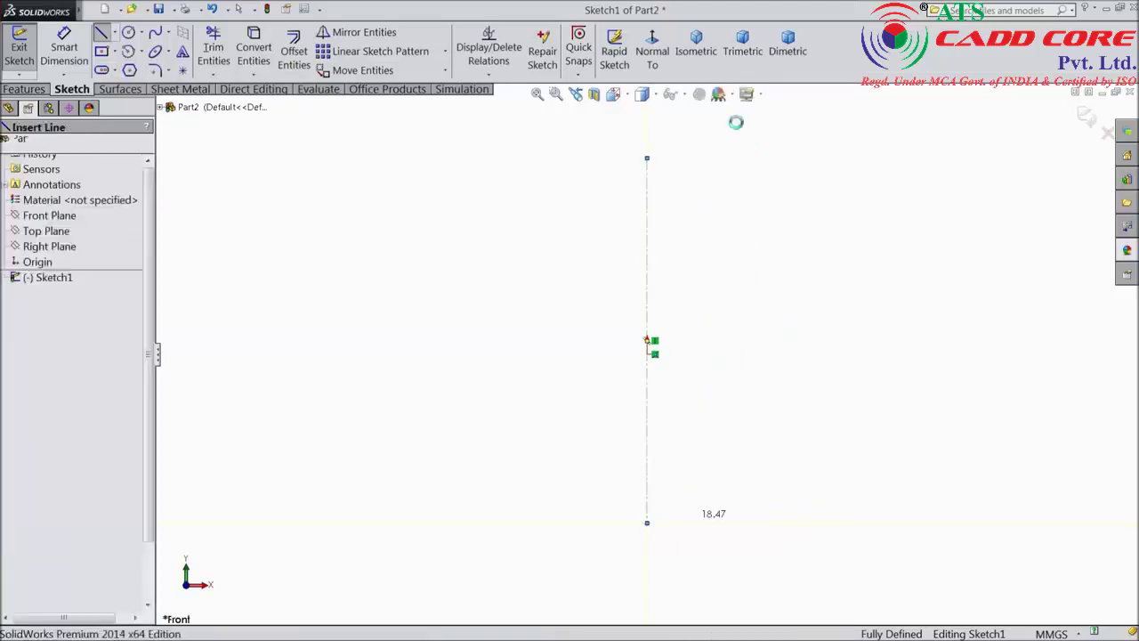
{"action": "left_click", "coordinate": [115, 33]}
{"action": "left_click", "coordinate": [125, 68]}
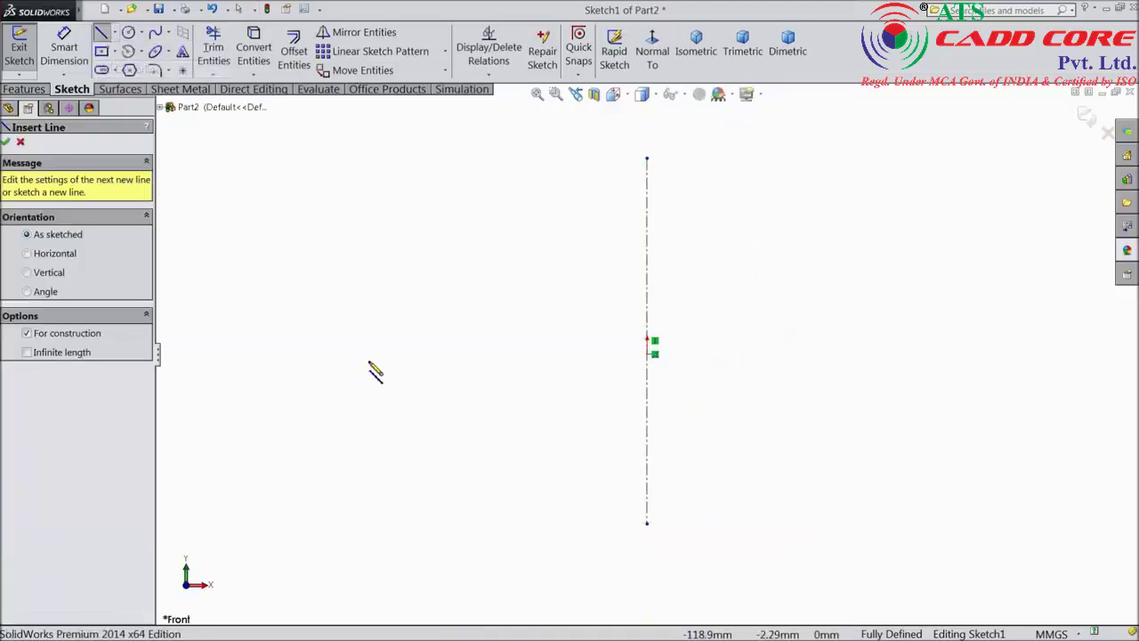
{"action": "left_click", "coordinate": [368, 353]}
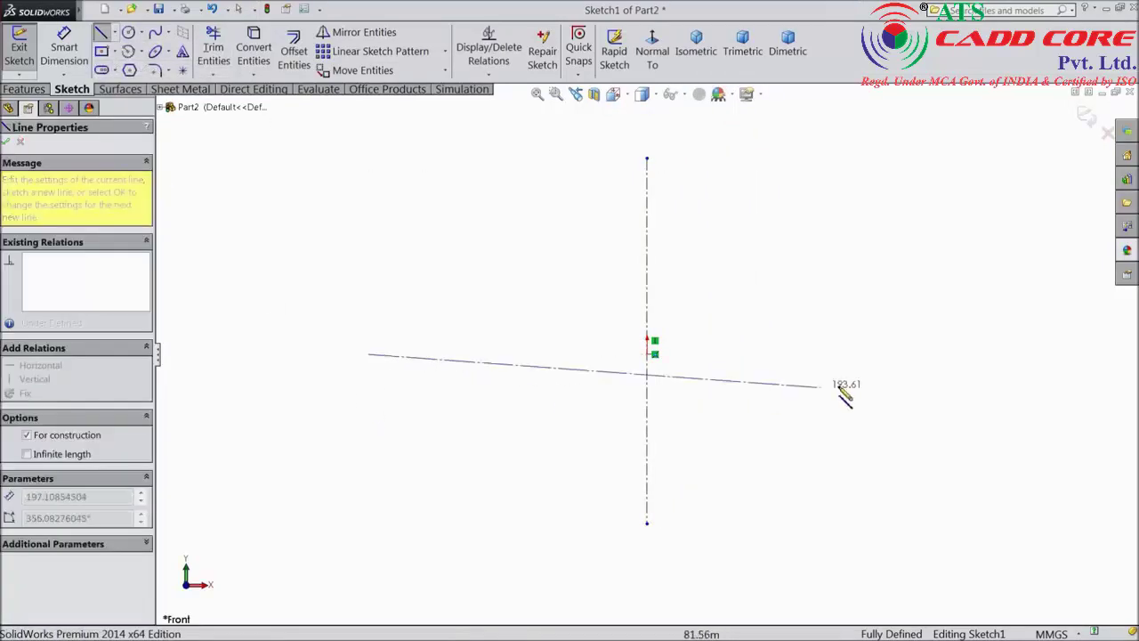
{"action": "left_click", "coordinate": [928, 354]}
{"action": "right_click", "coordinate": [938, 350]}
{"action": "left_click", "coordinate": [973, 116]}
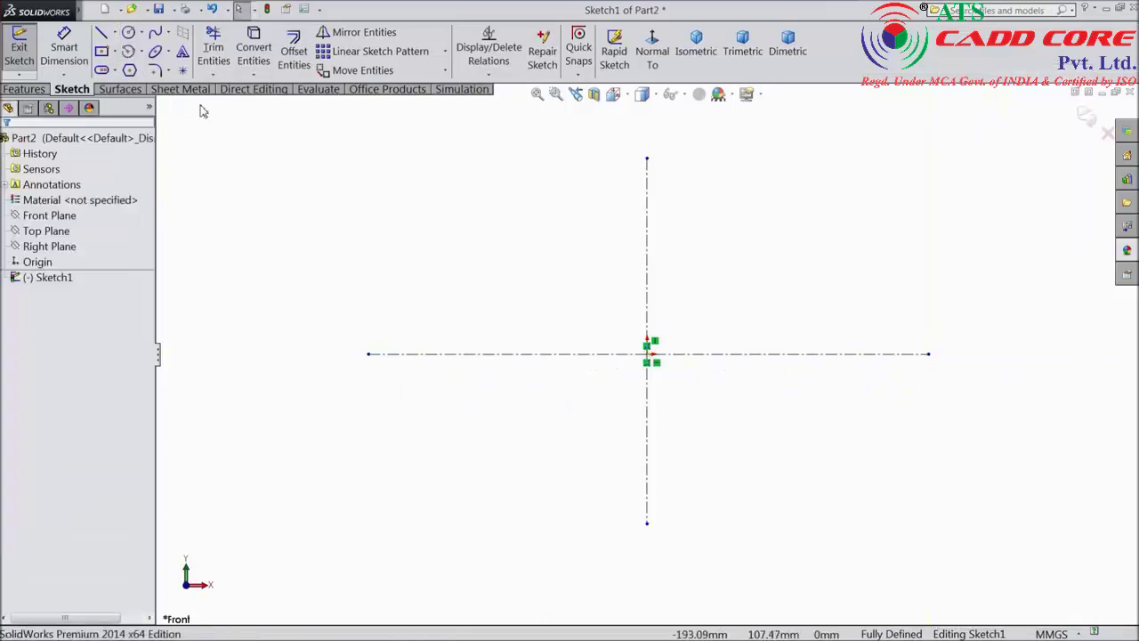
Draw the closed bush profile with a slanted flared lip right of the vertical axis.
{"action": "left_click", "coordinate": [101, 34]}
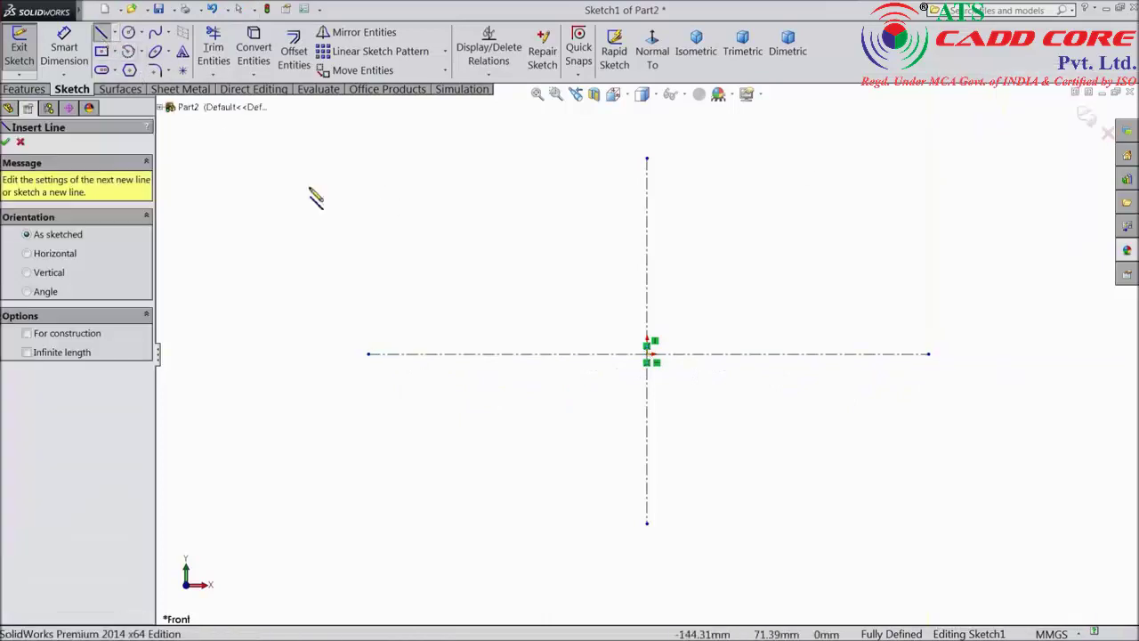
{"action": "left_click", "coordinate": [721, 354]}
{"action": "left_click", "coordinate": [721, 245]}
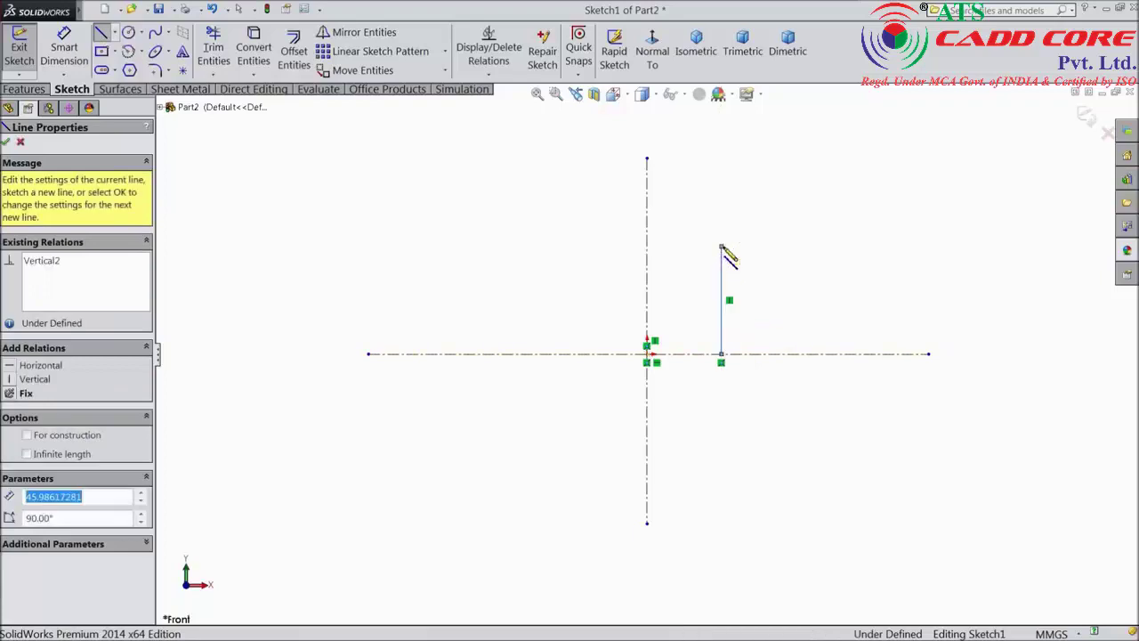
{"action": "left_click", "coordinate": [737, 218]}
{"action": "left_click", "coordinate": [781, 218]}
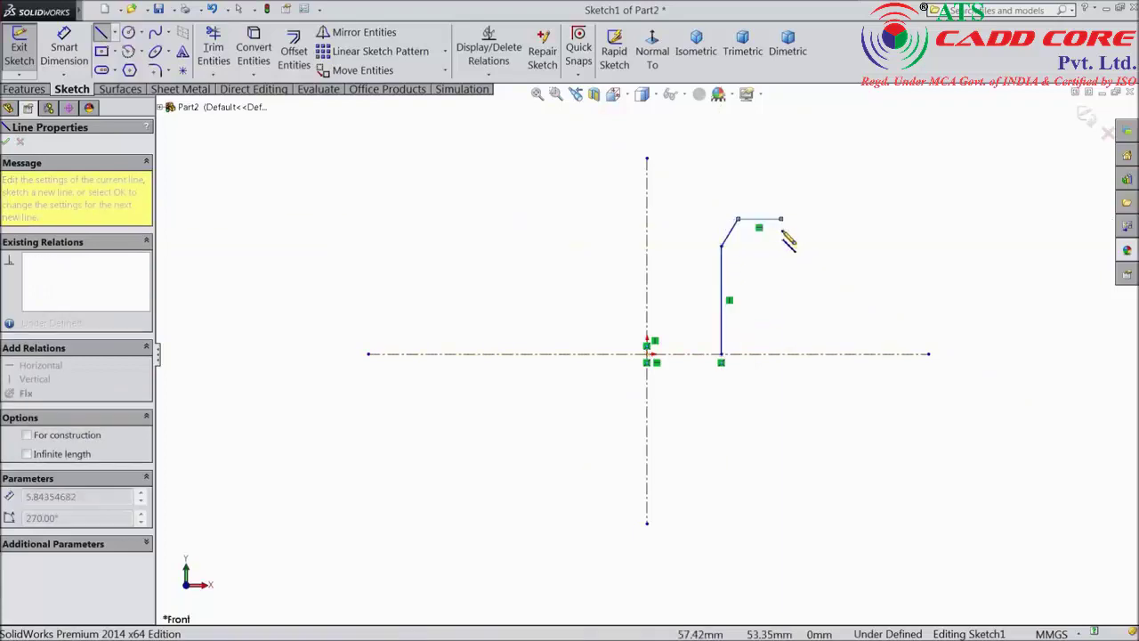
{"action": "left_click", "coordinate": [780, 245]}
{"action": "left_click", "coordinate": [752, 246]}
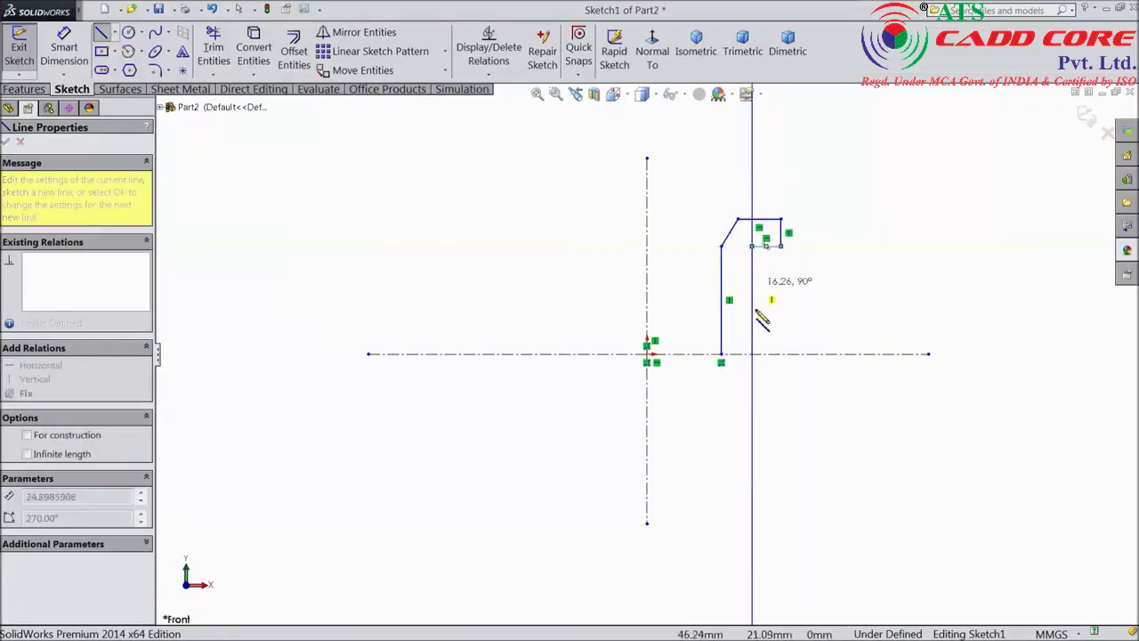
{"action": "left_click", "coordinate": [751, 353]}
{"action": "left_click", "coordinate": [721, 353]}
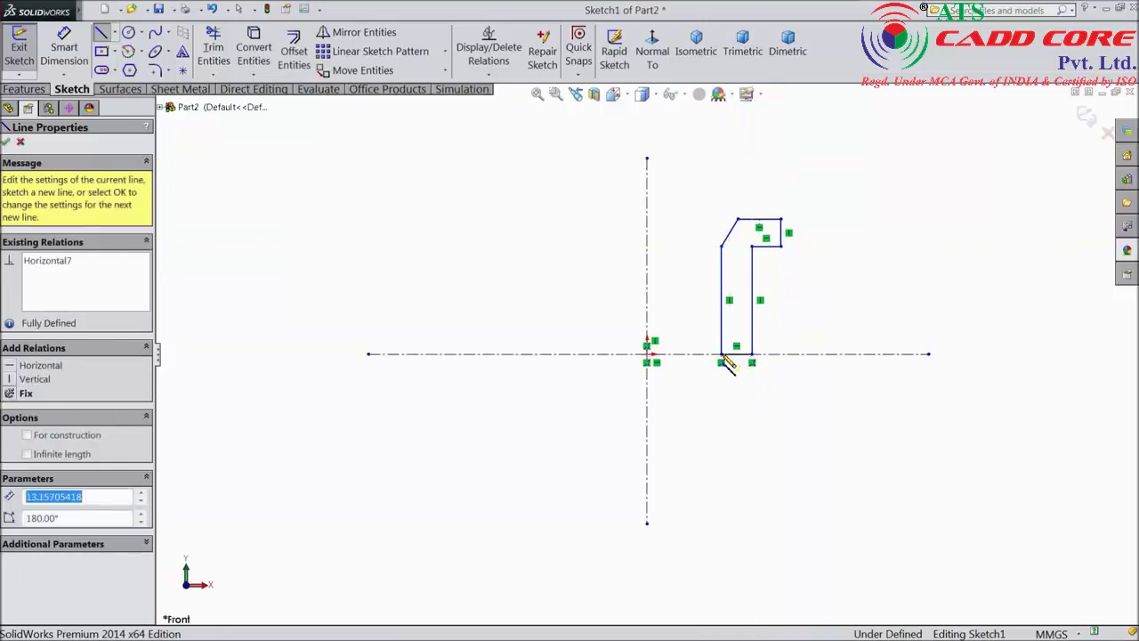
{"action": "scroll", "coordinate": [755, 236], "scroll_direction": "down", "scroll_amount": 2}
{"action": "scroll", "coordinate": [762, 246], "scroll_direction": "down", "scroll_amount": 2}
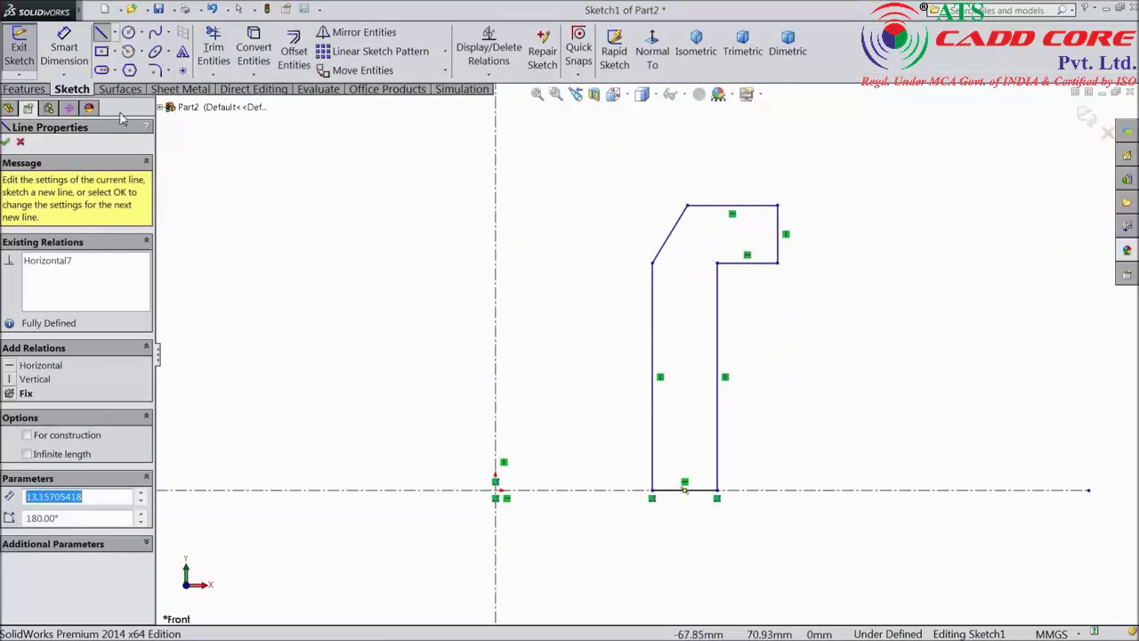
{"action": "key", "text": "Escape"}
{"action": "key", "text": "Escape"}
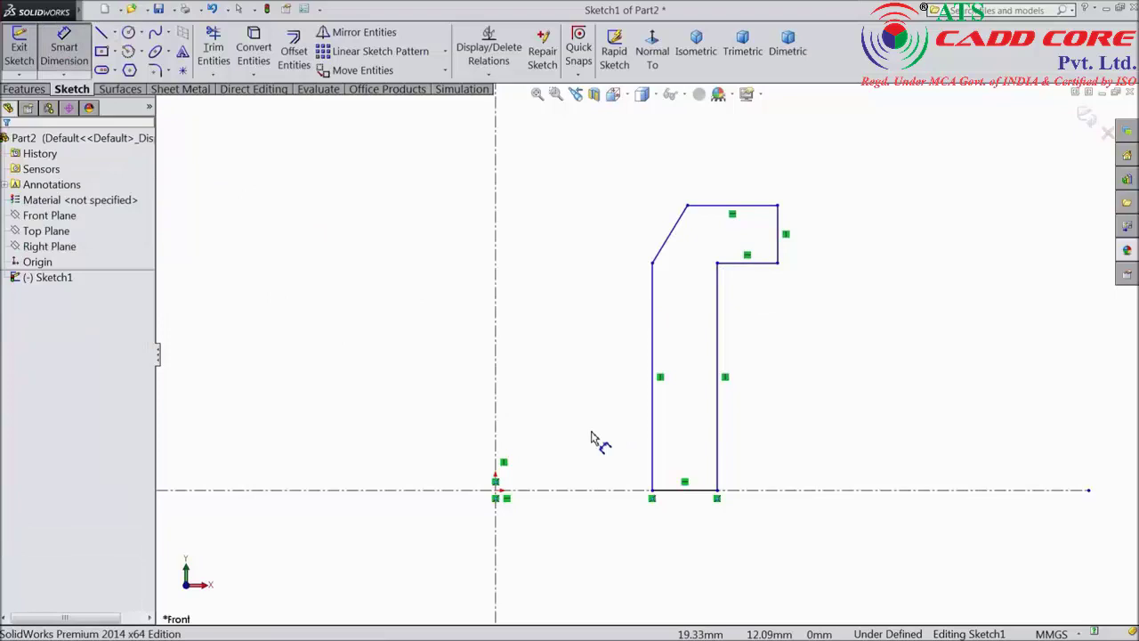
Dimension the profile's horizontal offsets from the axis: 62.50, 78 and 72.
{"action": "left_click", "coordinate": [501, 456]}
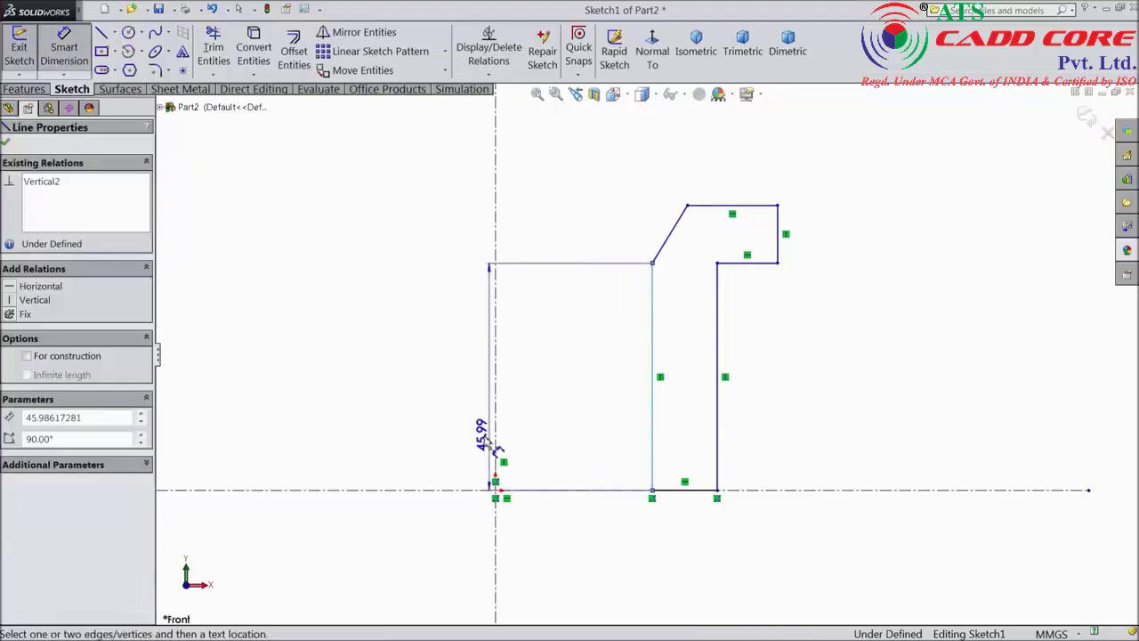
{"action": "left_click", "coordinate": [498, 441]}
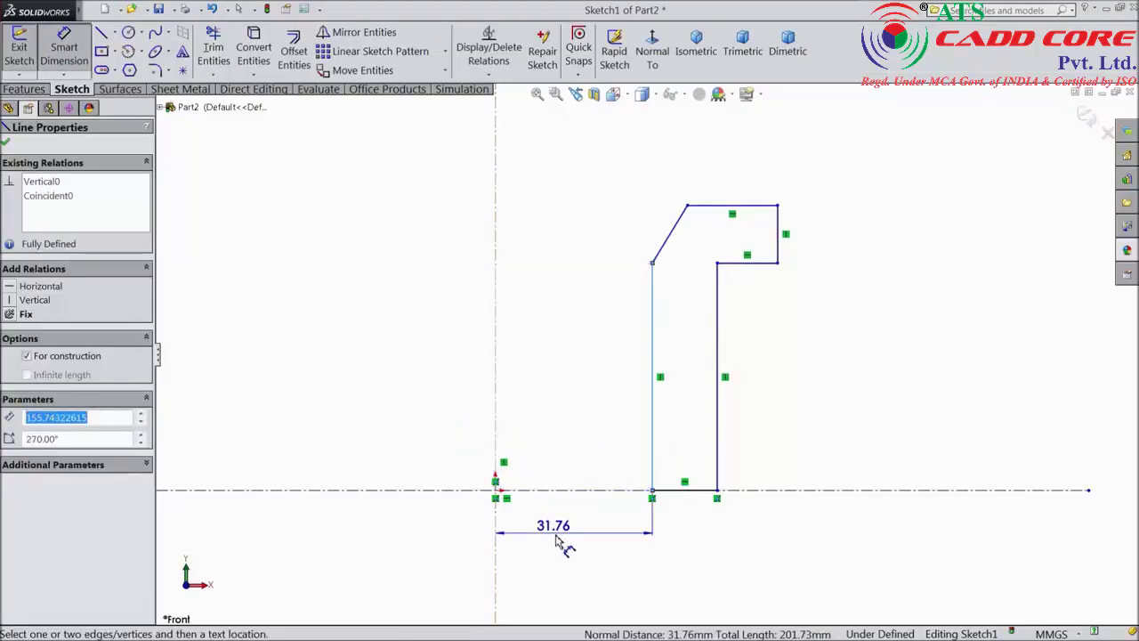
{"action": "left_click", "coordinate": [559, 541]}
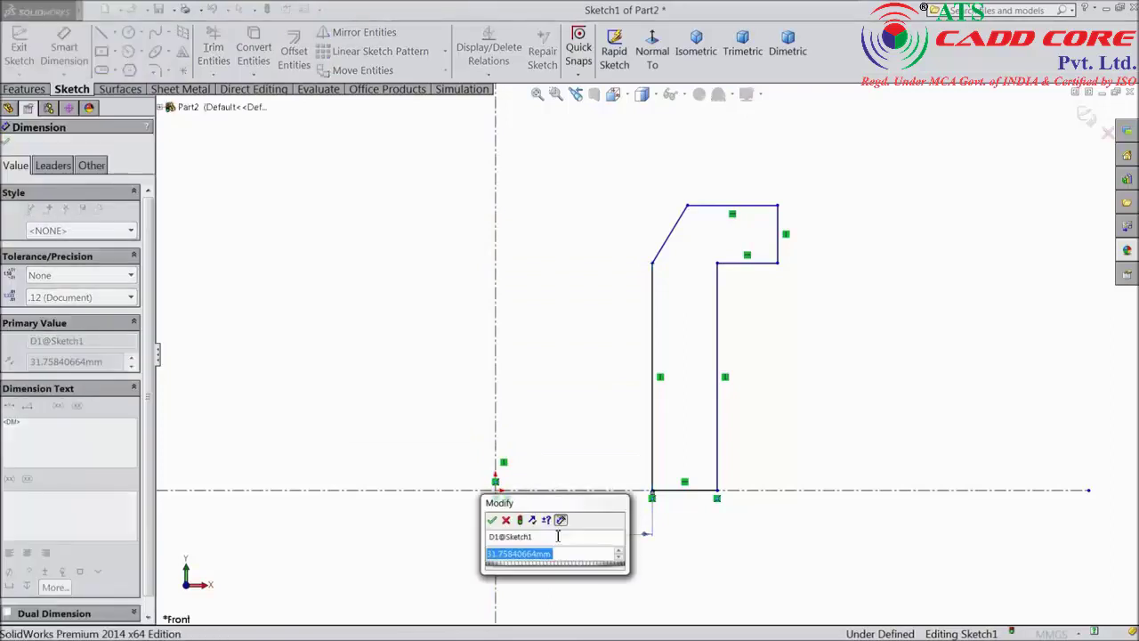
{"action": "type", "text": "62.5"}
{"action": "left_click", "coordinate": [491, 520]}
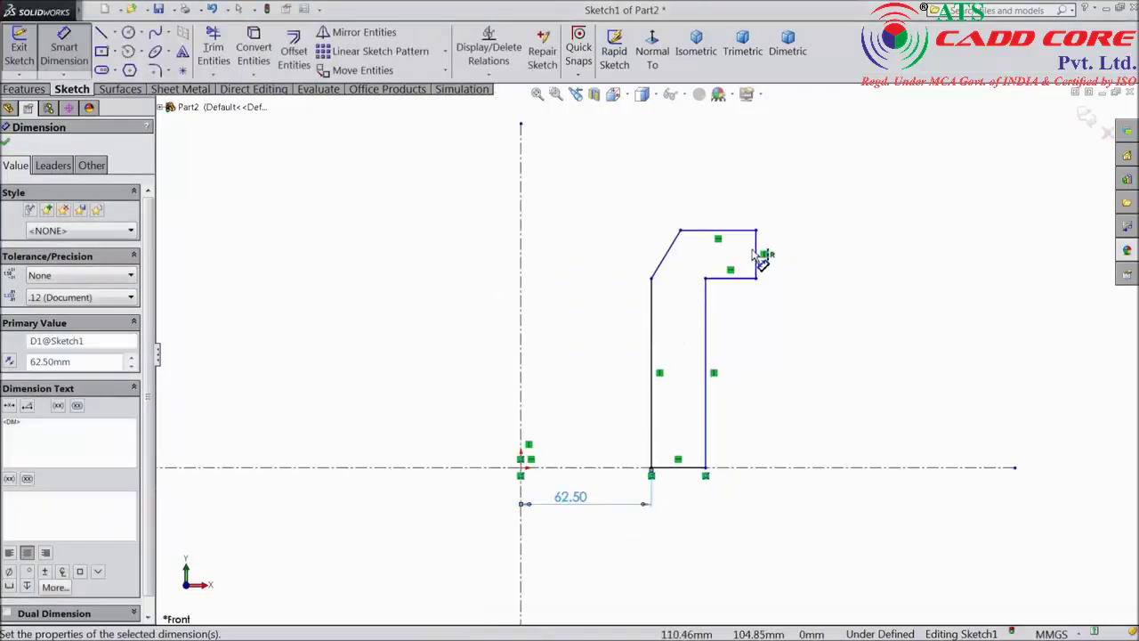
{"action": "left_click", "coordinate": [756, 253]}
{"action": "left_click", "coordinate": [621, 178]}
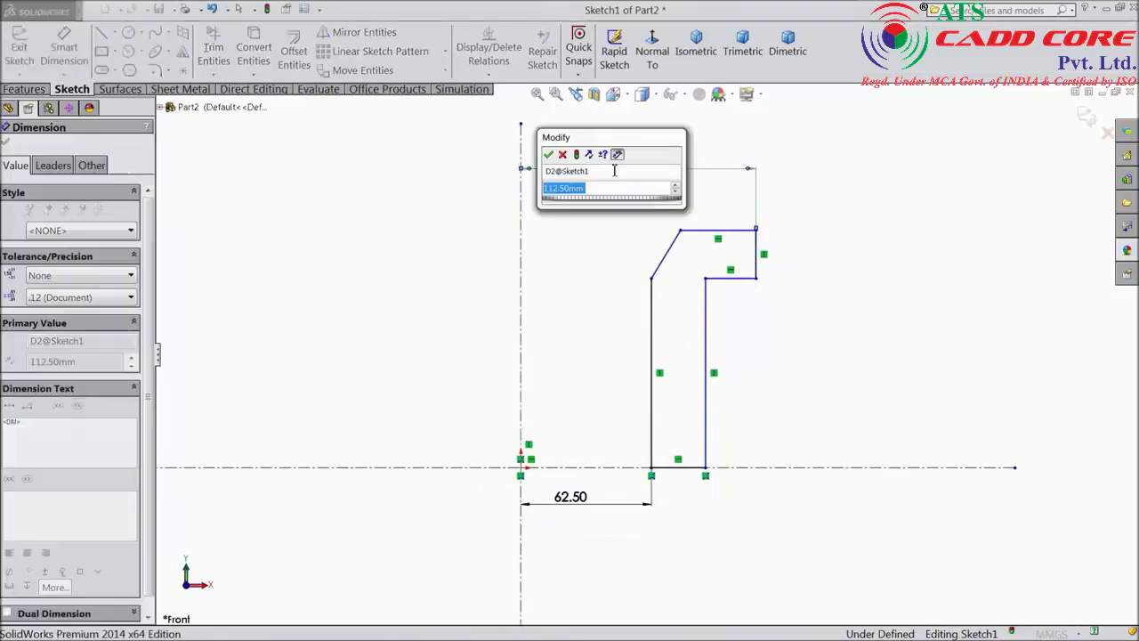
{"action": "type", "text": "78"}
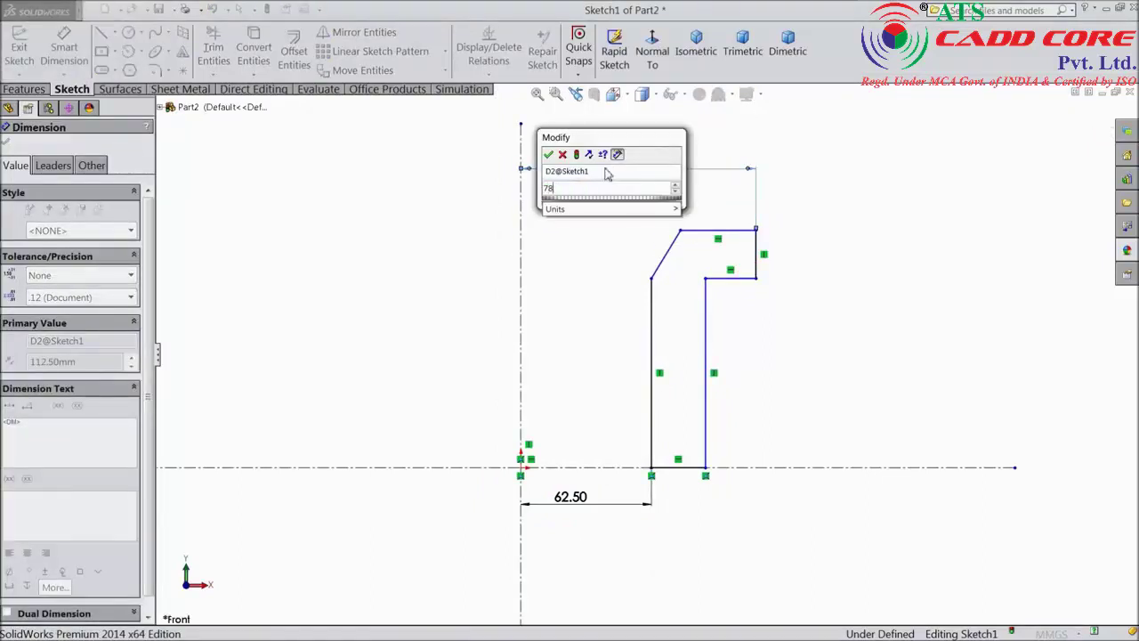
{"action": "left_click", "coordinate": [548, 154]}
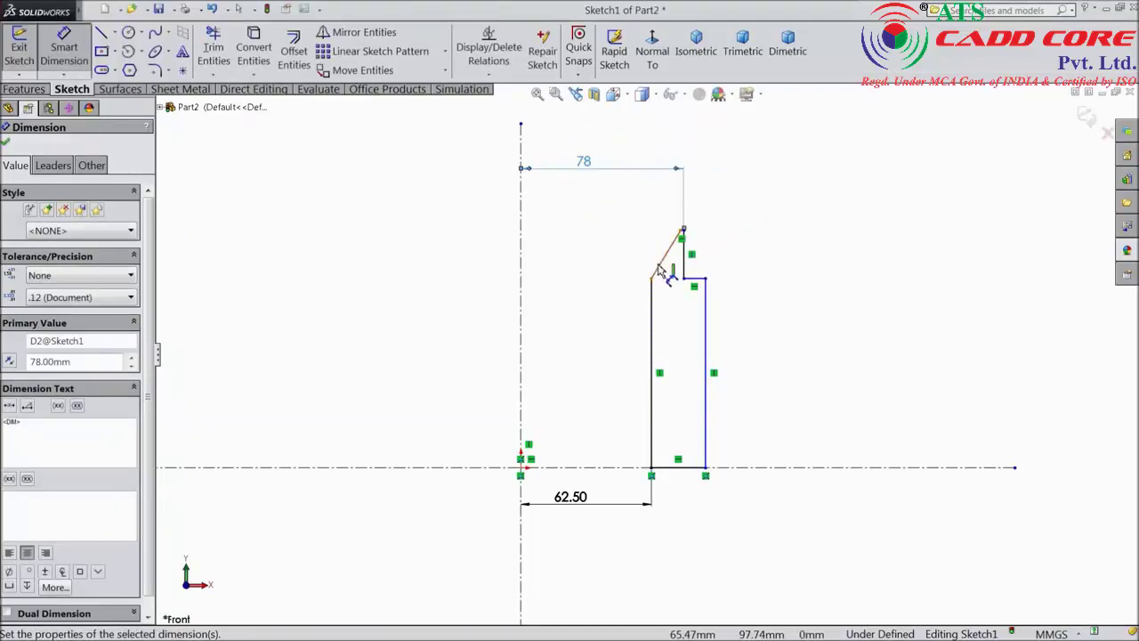
{"action": "left_click", "coordinate": [709, 359]}
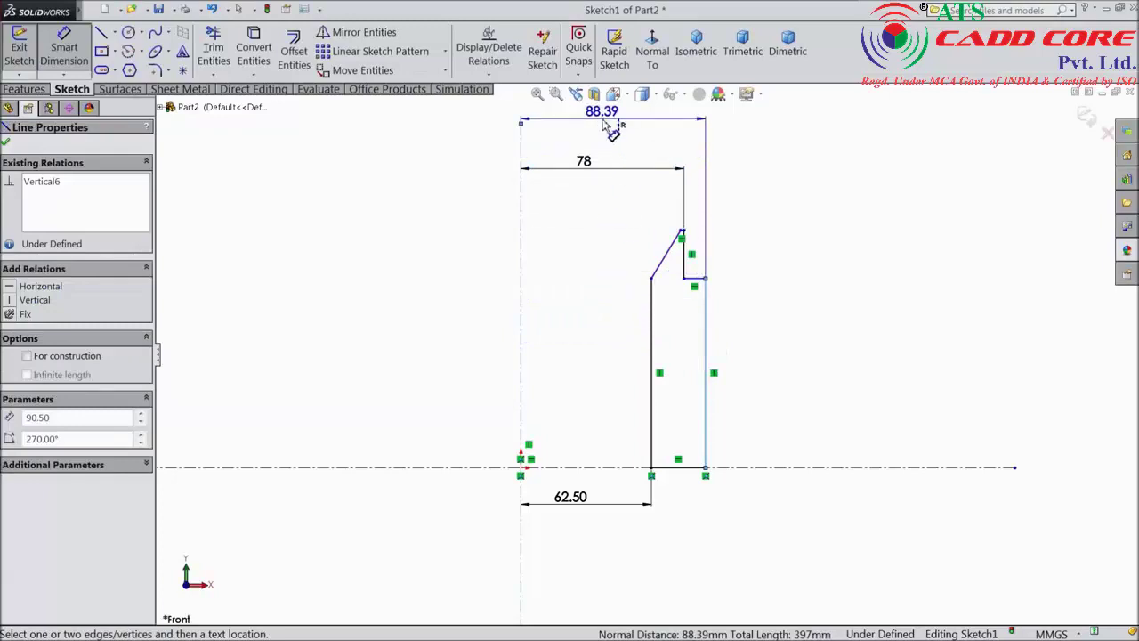
{"action": "left_click", "coordinate": [610, 214]}
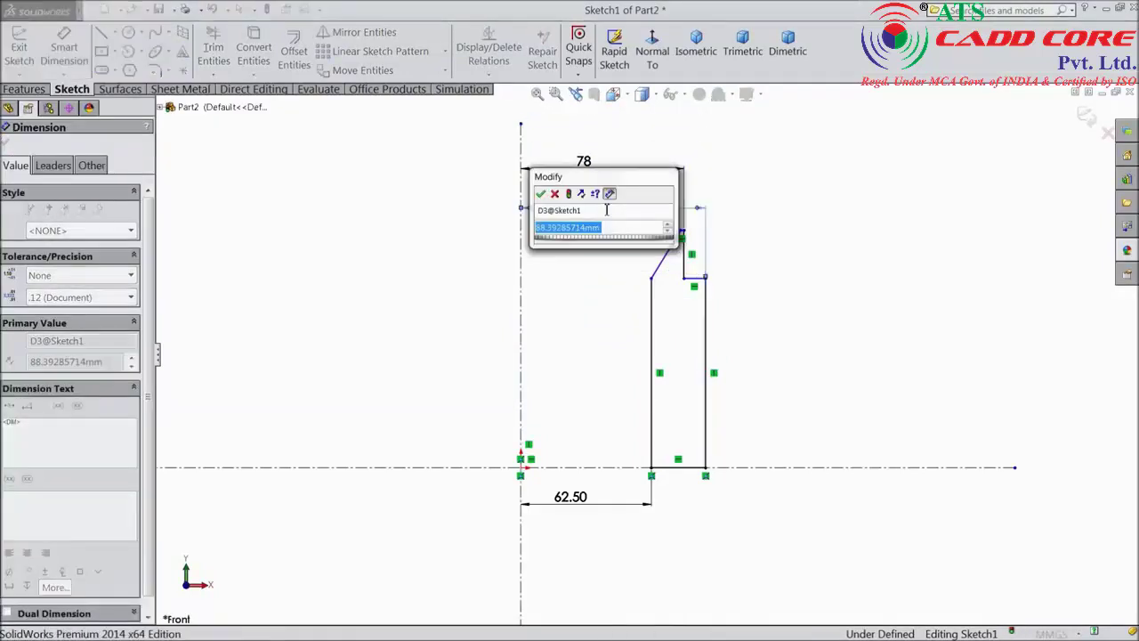
{"action": "type", "text": "72"}
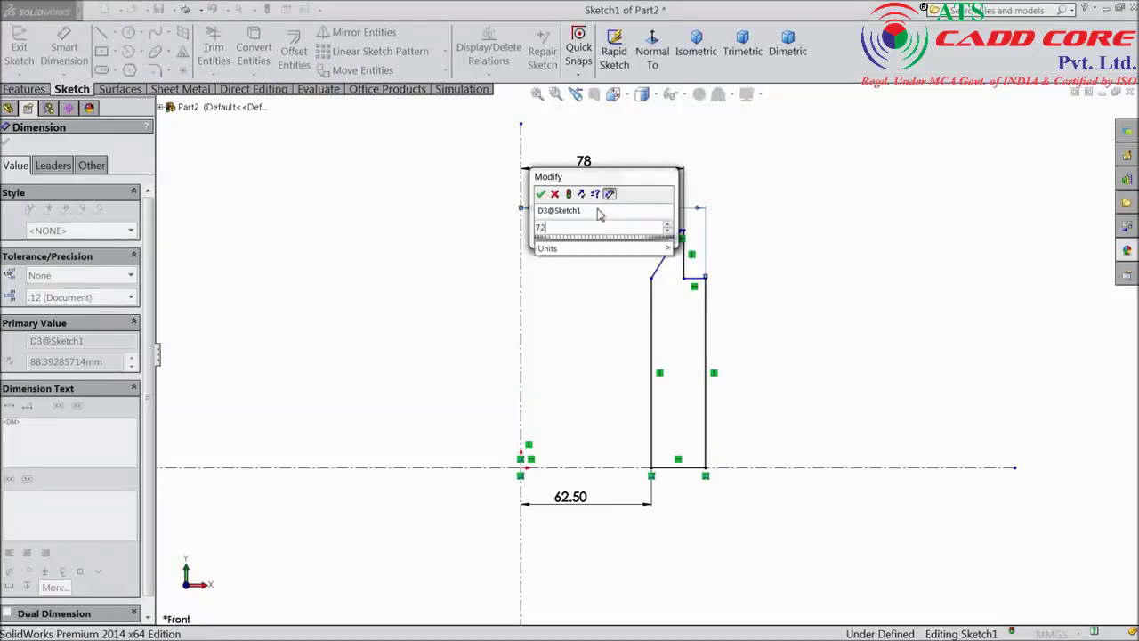
{"action": "left_click", "coordinate": [540, 195]}
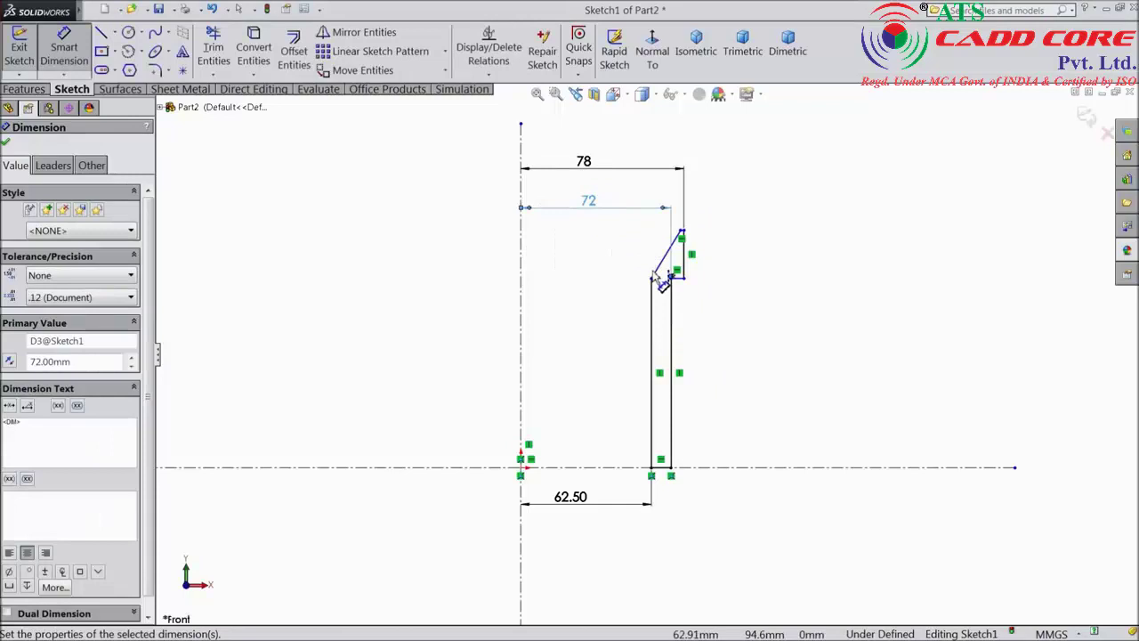
Add a 40 mm wall height and a 10 mm height for the lip's lower end.
{"action": "scroll", "coordinate": [663, 285], "scroll_direction": "down", "scroll_amount": 2}
{"action": "left_click", "coordinate": [684, 425]}
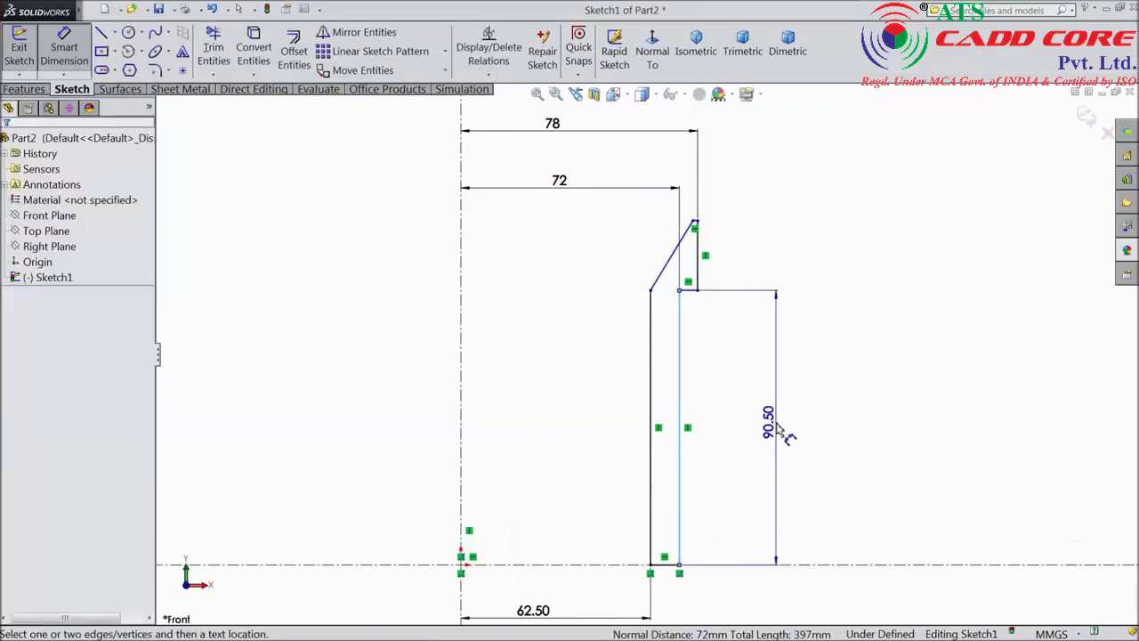
{"action": "left_click", "coordinate": [777, 430]}
{"action": "type", "text": "40"}
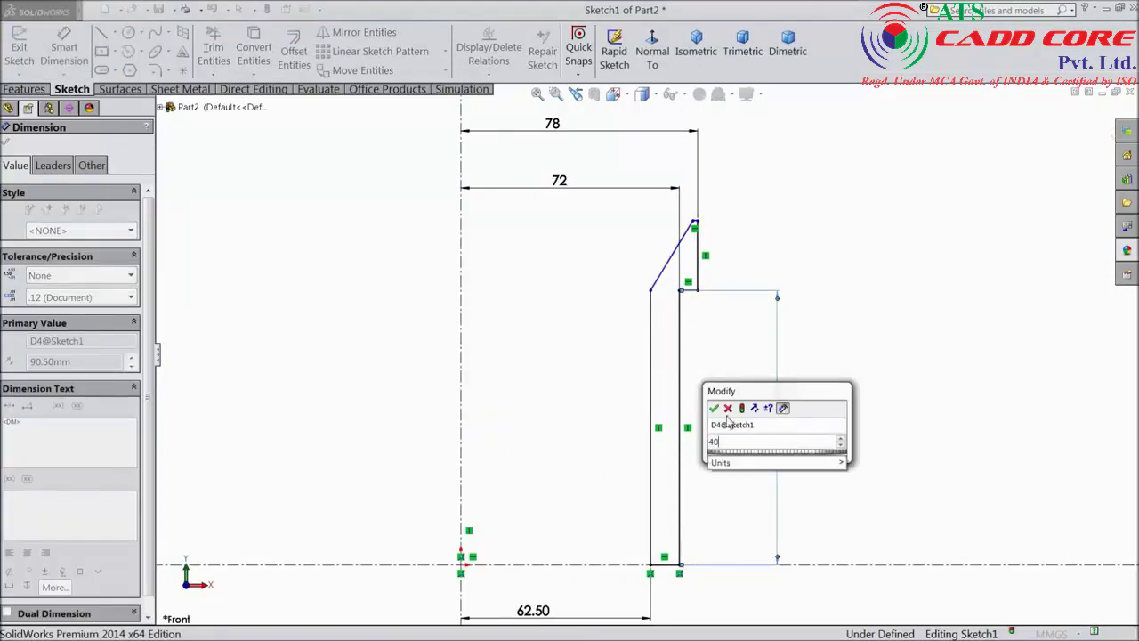
{"action": "left_click", "coordinate": [714, 407]}
{"action": "left_click", "coordinate": [700, 363]}
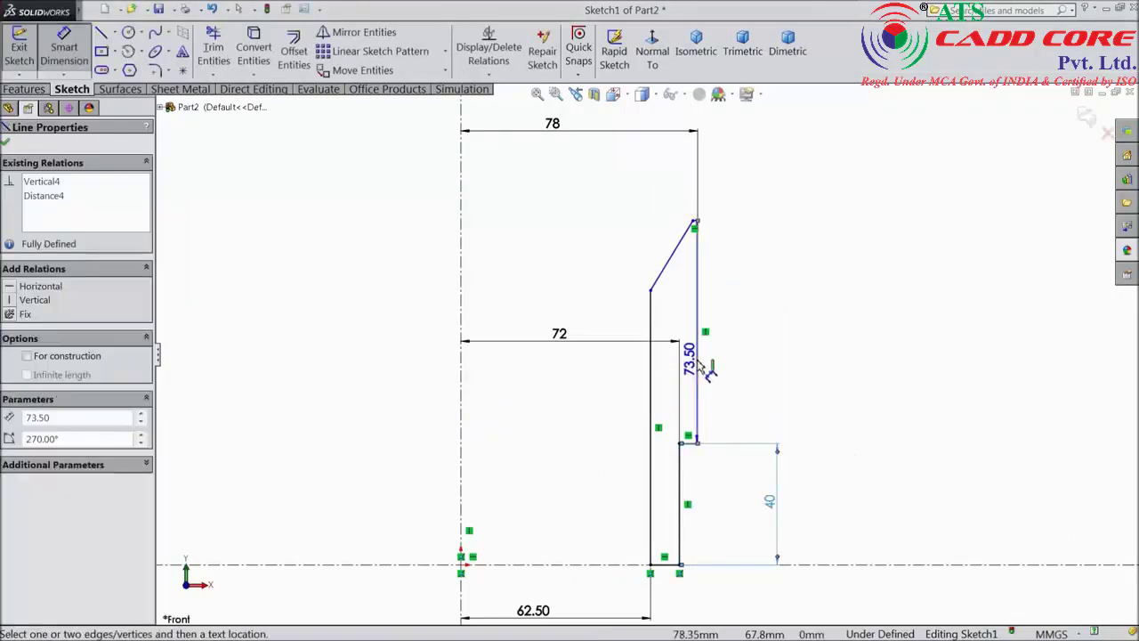
{"action": "left_click", "coordinate": [762, 365]}
{"action": "type", "text": "10"}
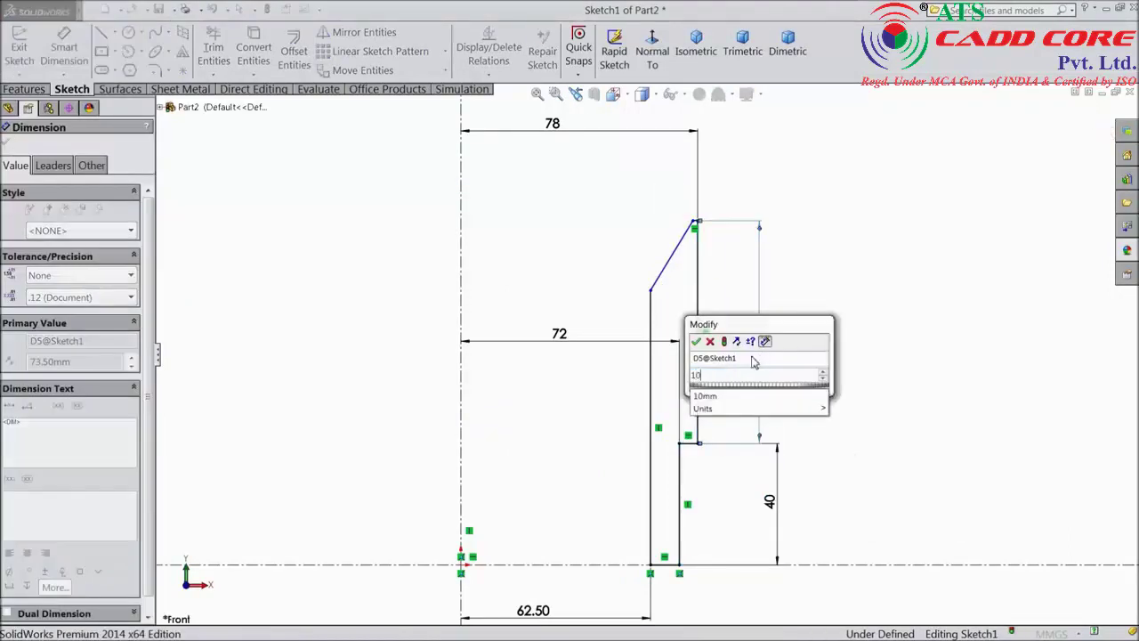
{"action": "left_click", "coordinate": [696, 343]}
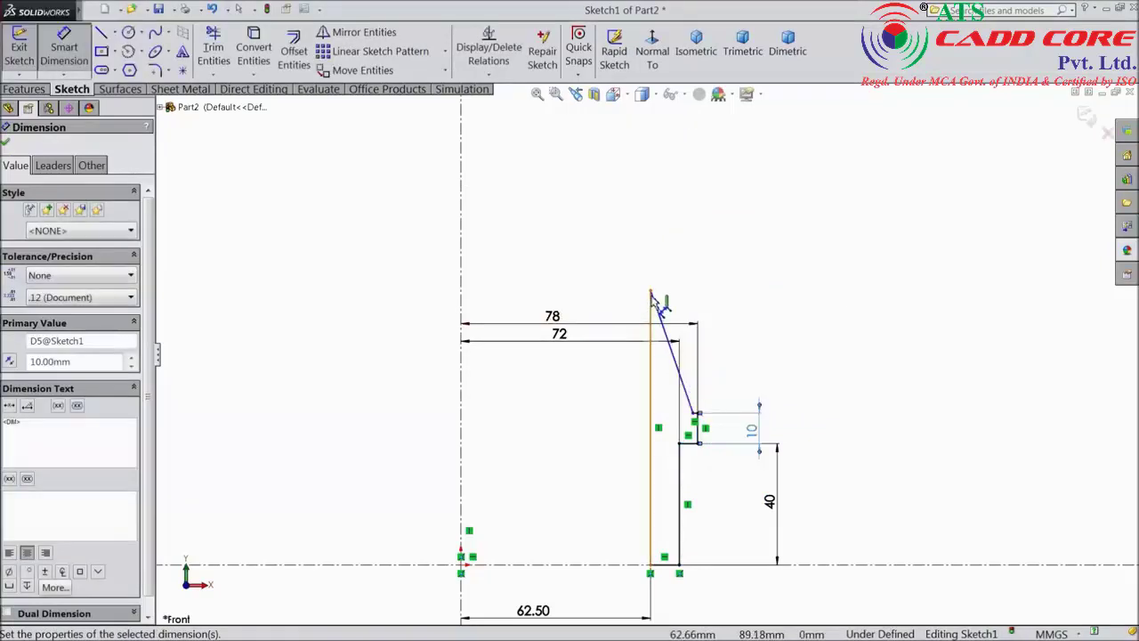
{"action": "key", "text": "Escape"}
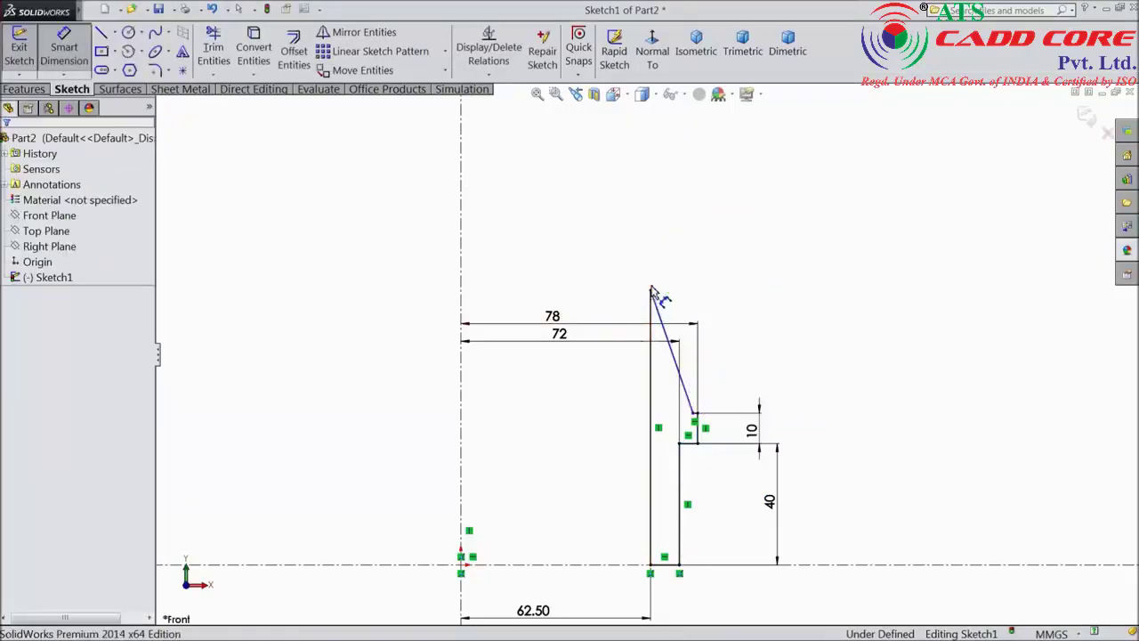
Drag the slanted lip endpoint down and set the lip angle to 135°.
{"action": "left_click", "coordinate": [62, 53]}
{"action": "scroll", "coordinate": [673, 503], "scroll_direction": "down", "scroll_amount": 1}
{"action": "scroll", "coordinate": [674, 496], "scroll_direction": "up", "scroll_amount": 2}
{"action": "scroll", "coordinate": [665, 461], "scroll_direction": "down", "scroll_amount": 3}
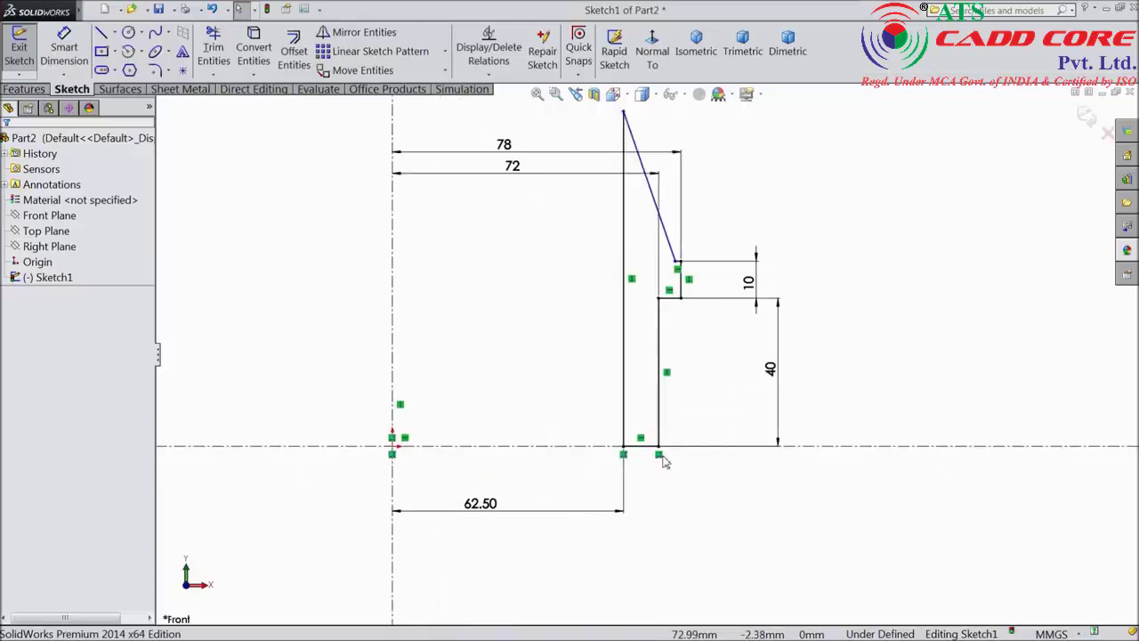
{"action": "left_click_drag", "start_coordinate": [622, 111], "coordinate": [624, 298]}
{"action": "right_click_drag", "start_coordinate": [561, 262], "coordinate": [562, 223]}
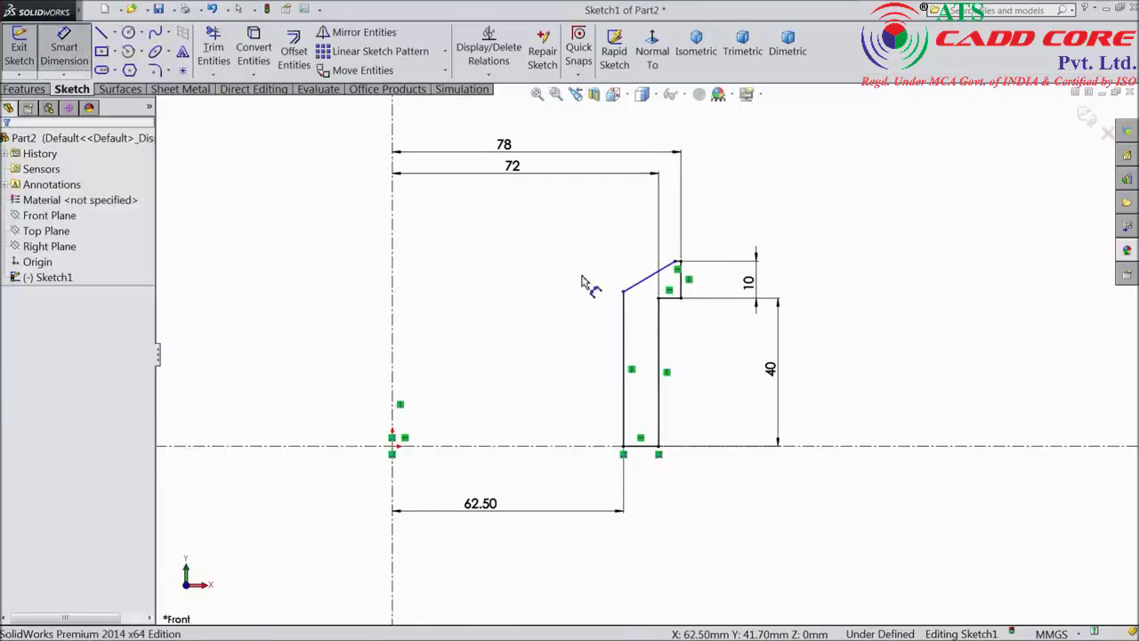
{"action": "scroll", "coordinate": [581, 281], "scroll_direction": "down", "scroll_amount": 1}
{"action": "left_click", "coordinate": [654, 299]}
{"action": "left_click", "coordinate": [635, 316]}
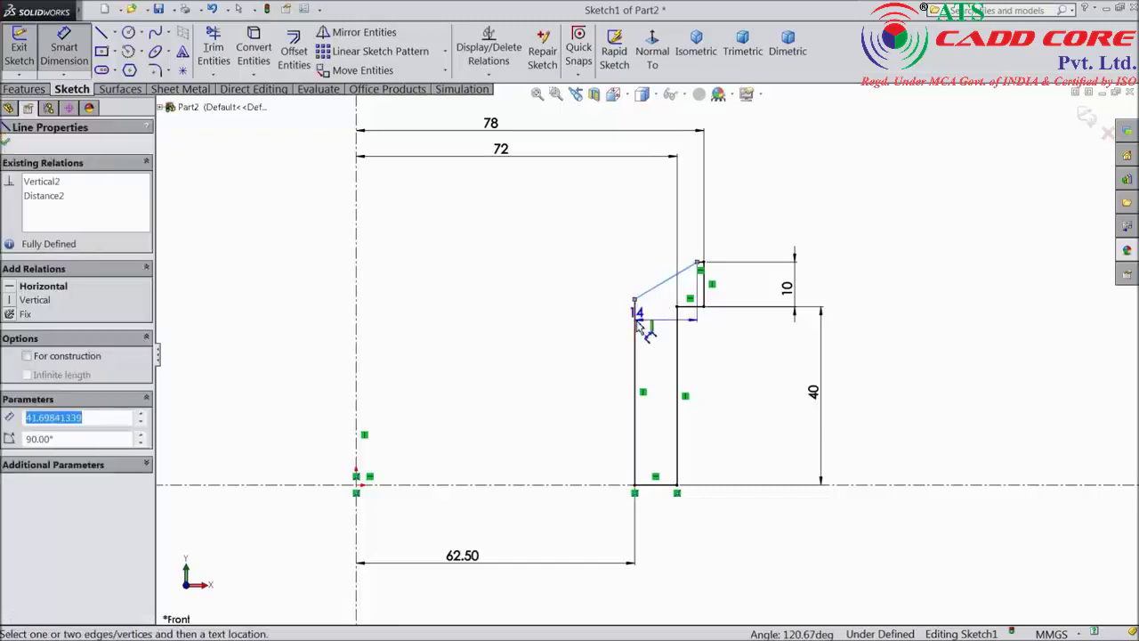
{"action": "left_click", "coordinate": [663, 327]}
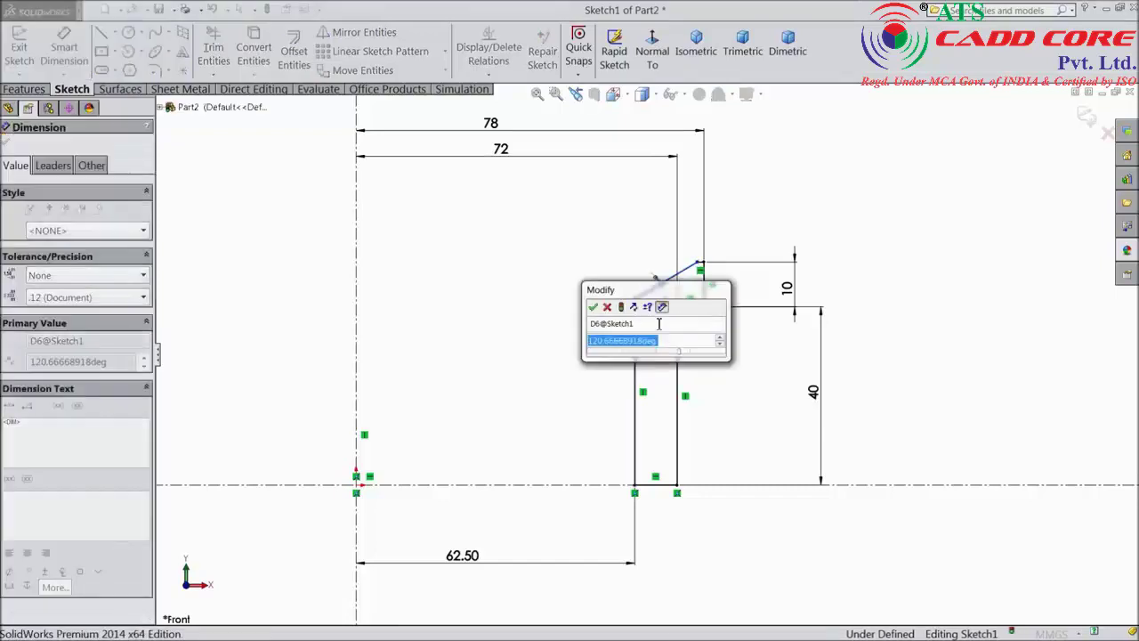
{"action": "type", "text": "135"}
{"action": "key", "text": "Return"}
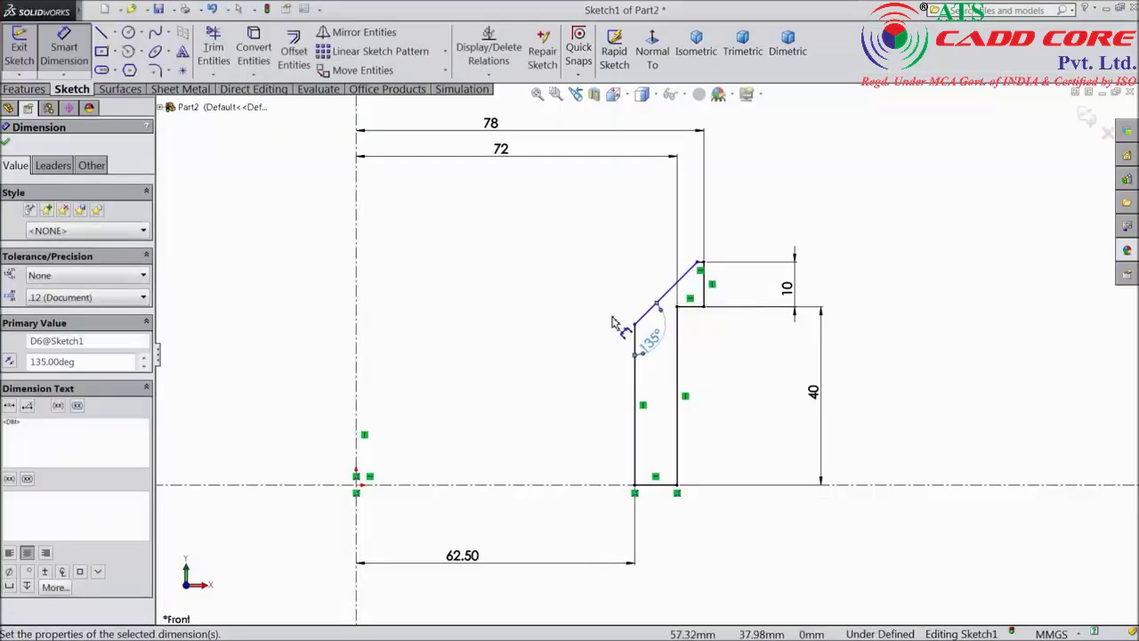
Set the flared lip's vertical height to 8 mm.
{"action": "scroll", "coordinate": [696, 311], "scroll_direction": "down", "scroll_amount": 2}
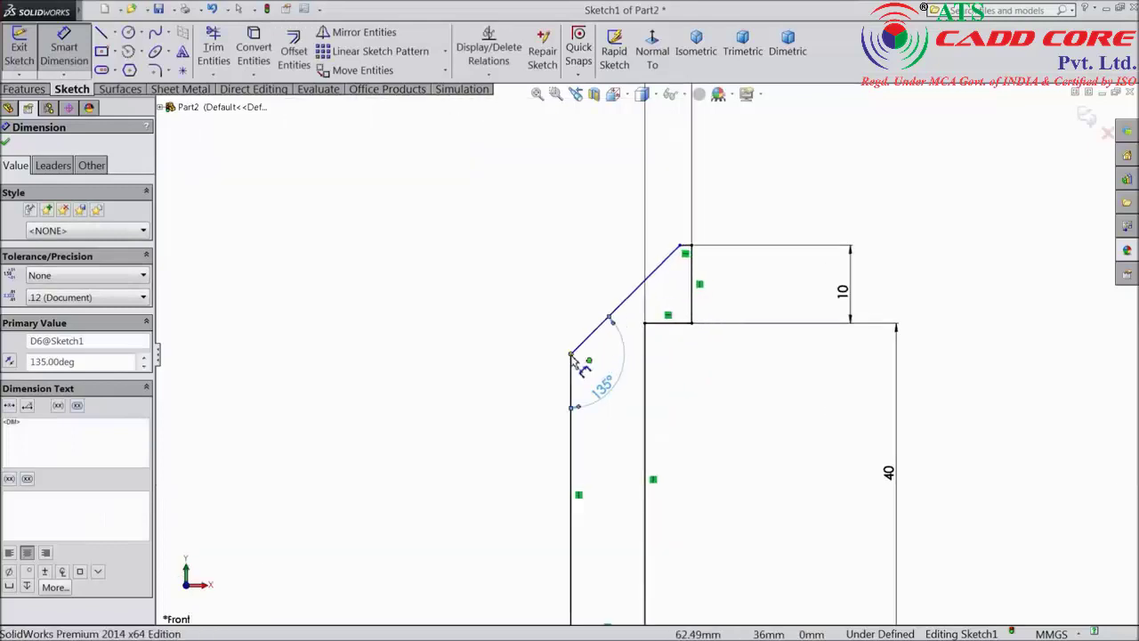
{"action": "left_click", "coordinate": [681, 247]}
{"action": "left_click", "coordinate": [571, 353]}
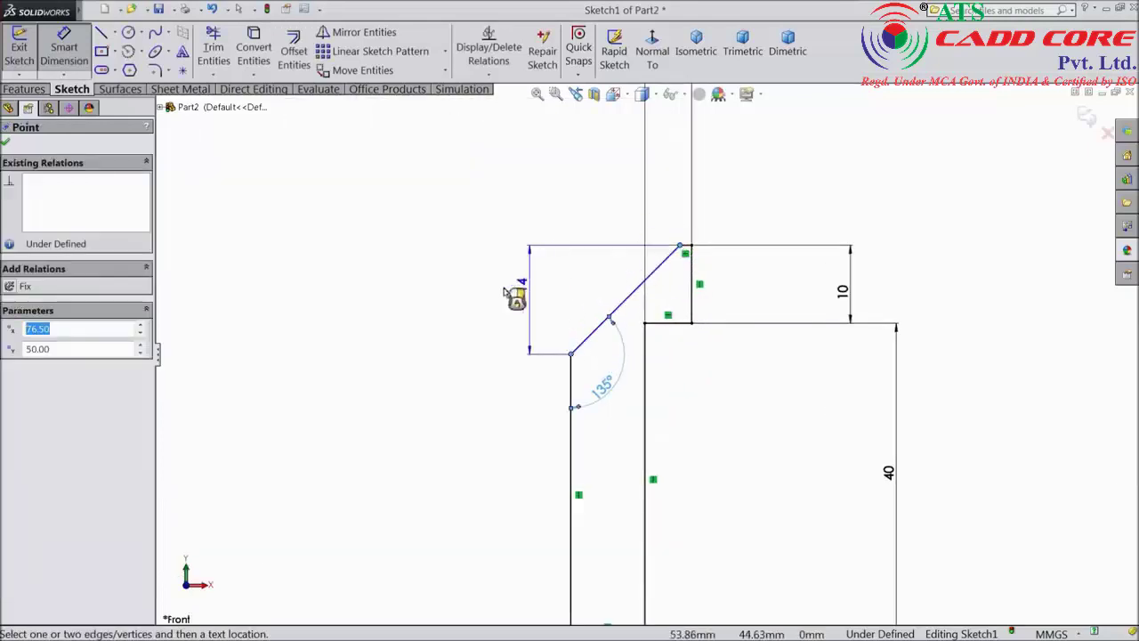
{"action": "left_click", "coordinate": [458, 298]}
{"action": "type", "text": "8"}
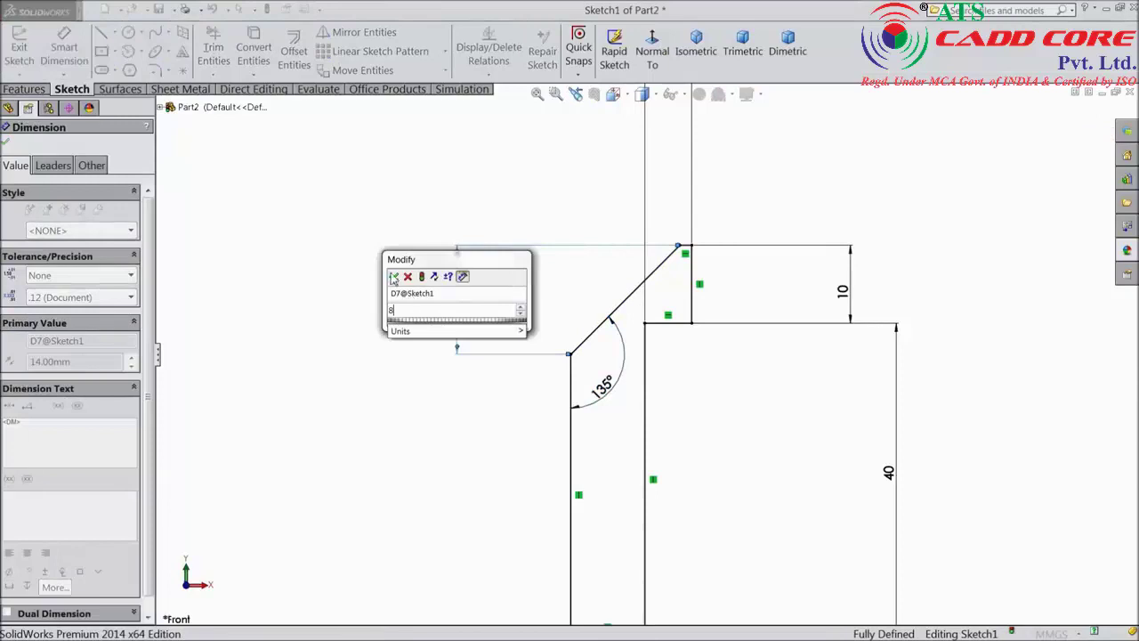
{"action": "left_click", "coordinate": [393, 278]}
Revolve the profile 360° about the vertical centerline into a solid ring.
{"action": "scroll", "coordinate": [603, 331], "scroll_direction": "up", "scroll_amount": 3}
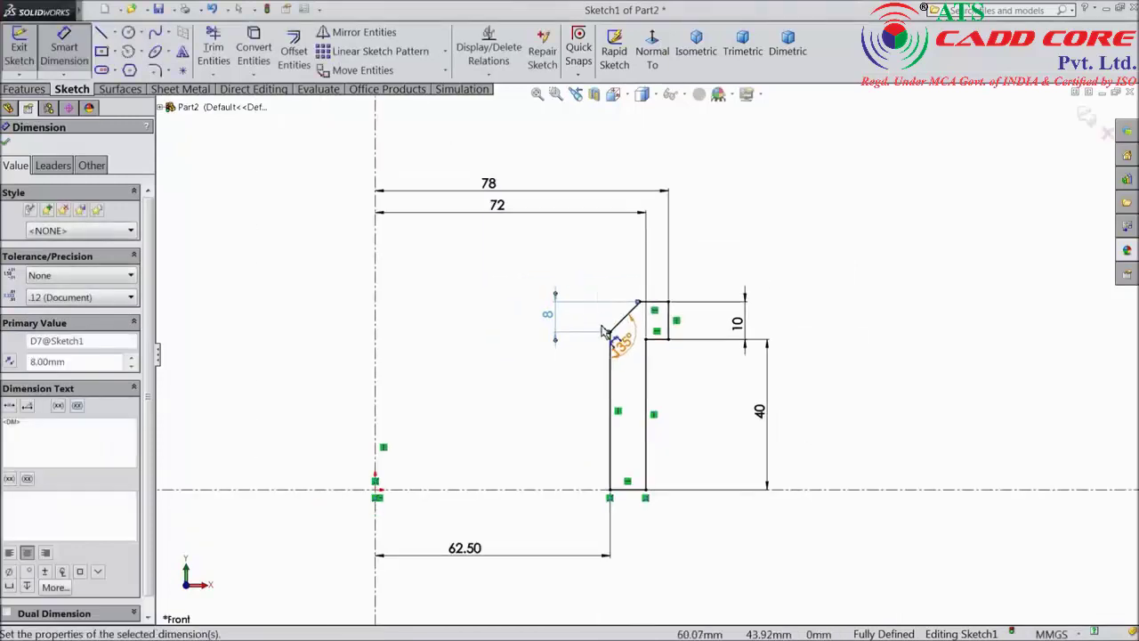
{"action": "scroll", "coordinate": [604, 331], "scroll_direction": "up", "scroll_amount": 2}
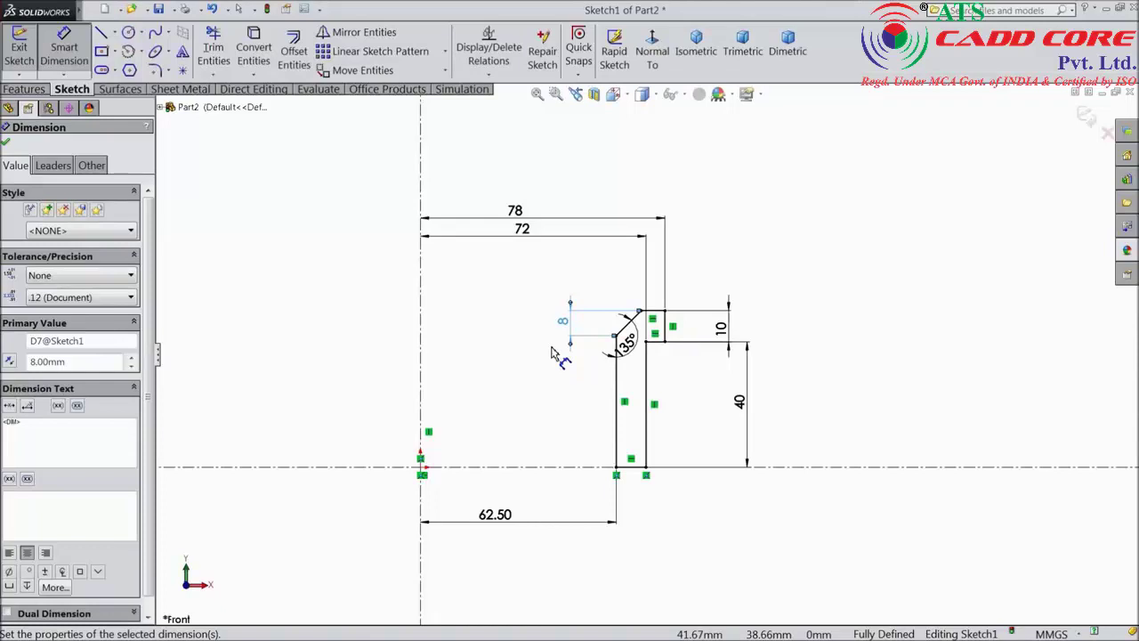
{"action": "left_click", "coordinate": [25, 89]}
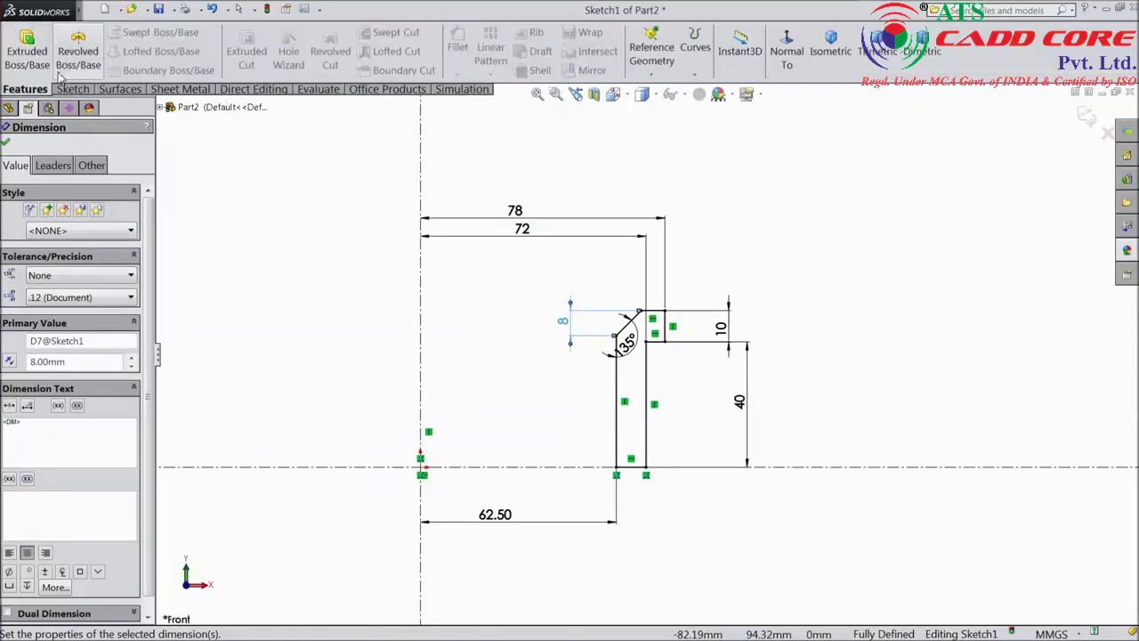
{"action": "left_click", "coordinate": [77, 51]}
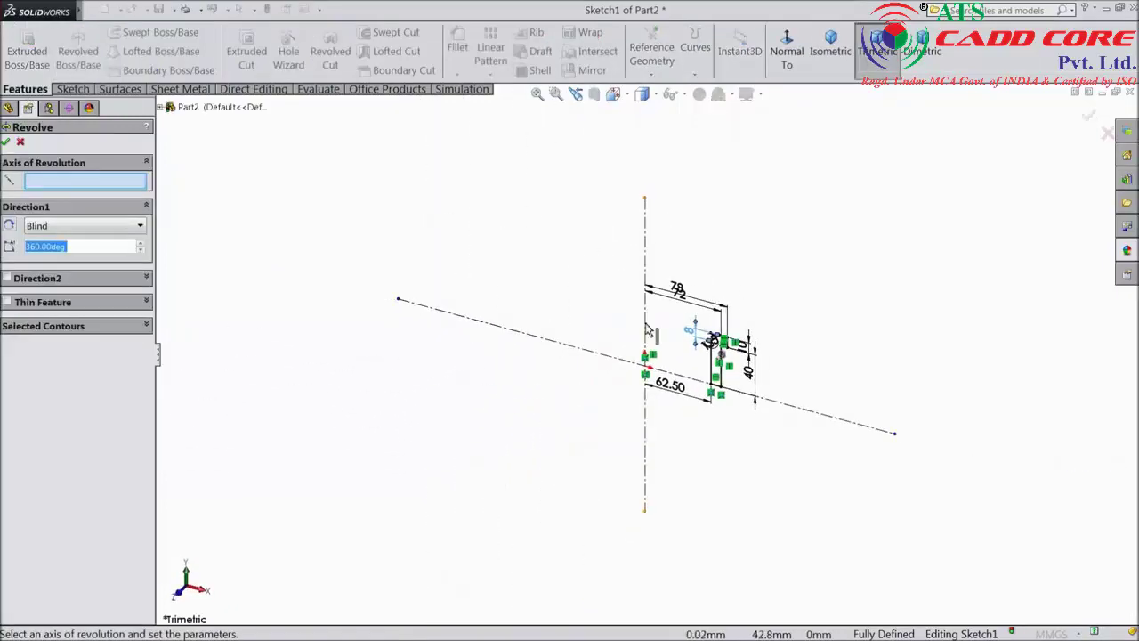
{"action": "left_click", "coordinate": [646, 328]}
{"action": "scroll", "coordinate": [693, 360], "scroll_direction": "down", "scroll_amount": 3}
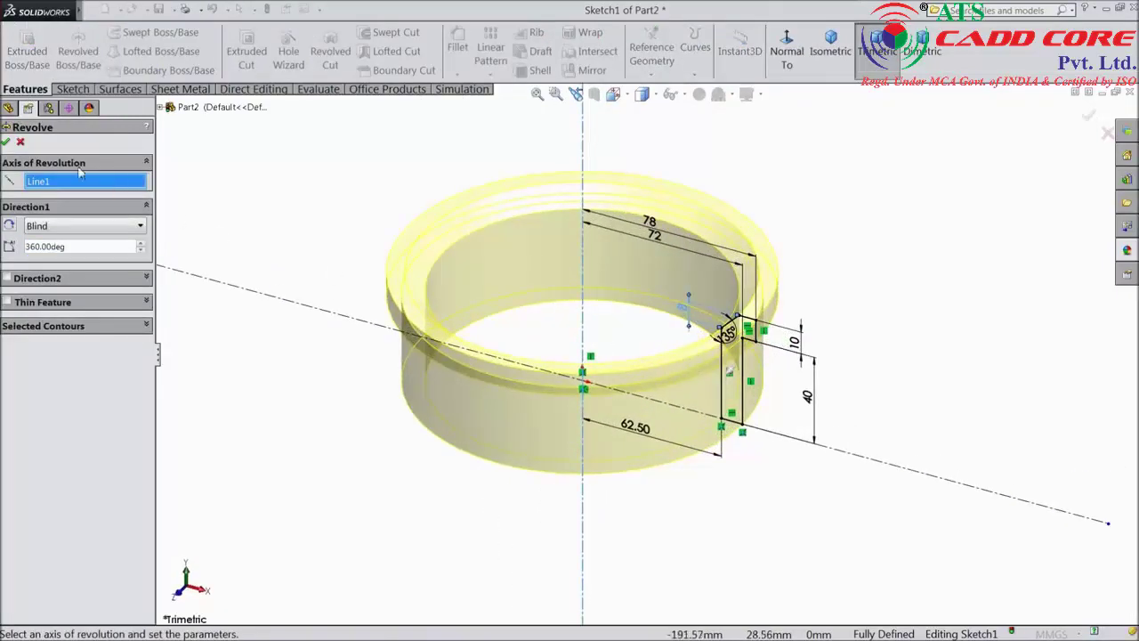
{"action": "left_click", "coordinate": [7, 142]}
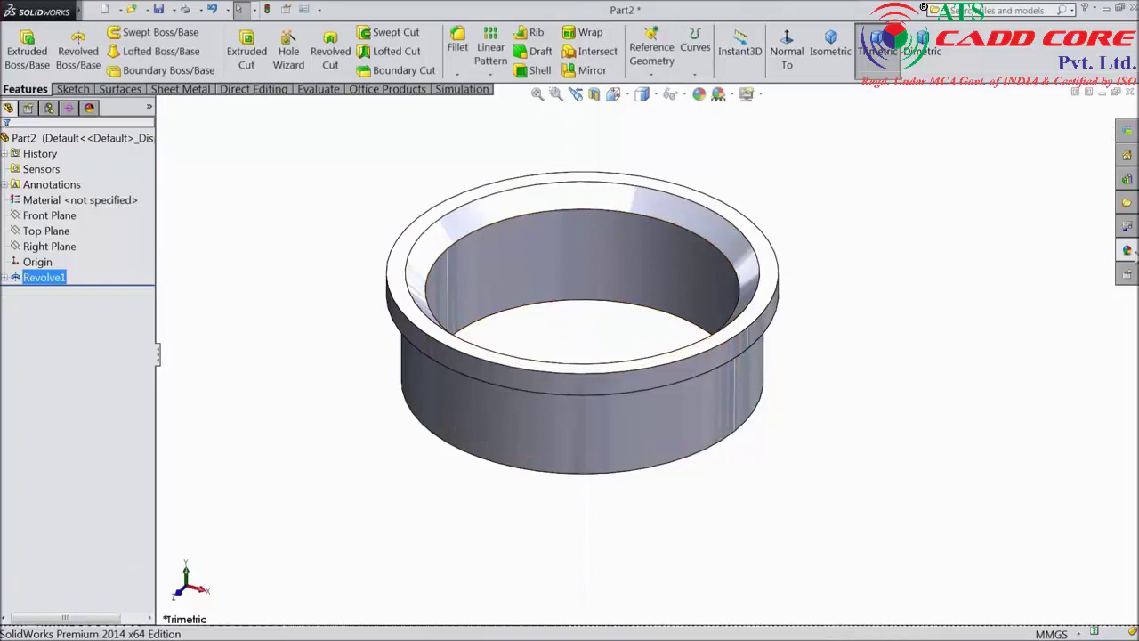
{"action": "left_click", "coordinate": [1126, 251]}
Apply the satin finish stainless steel appearance to the ring and orbit to view it.
{"action": "double_click", "coordinate": [1023, 447]}
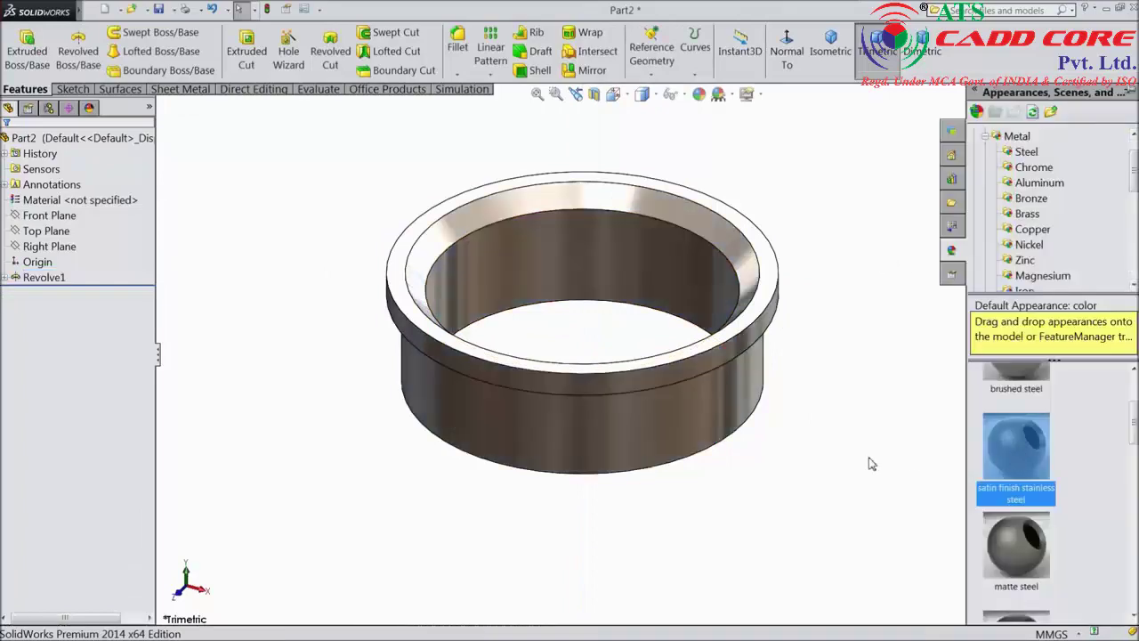
{"action": "middle_click_drag", "start_coordinate": [796, 495], "coordinate": [691, 479]}
{"action": "scroll", "coordinate": [645, 307], "scroll_direction": "down", "scroll_amount": 2}
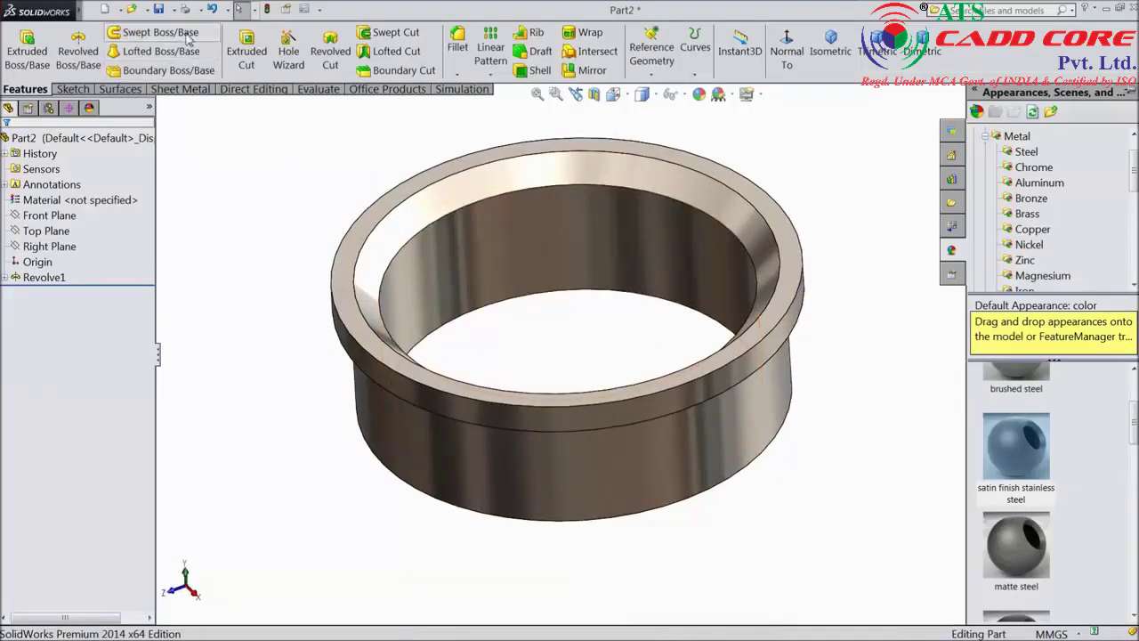
Save the part as 'Bush' and orbit the saved ring.
{"action": "left_click", "coordinate": [158, 10]}
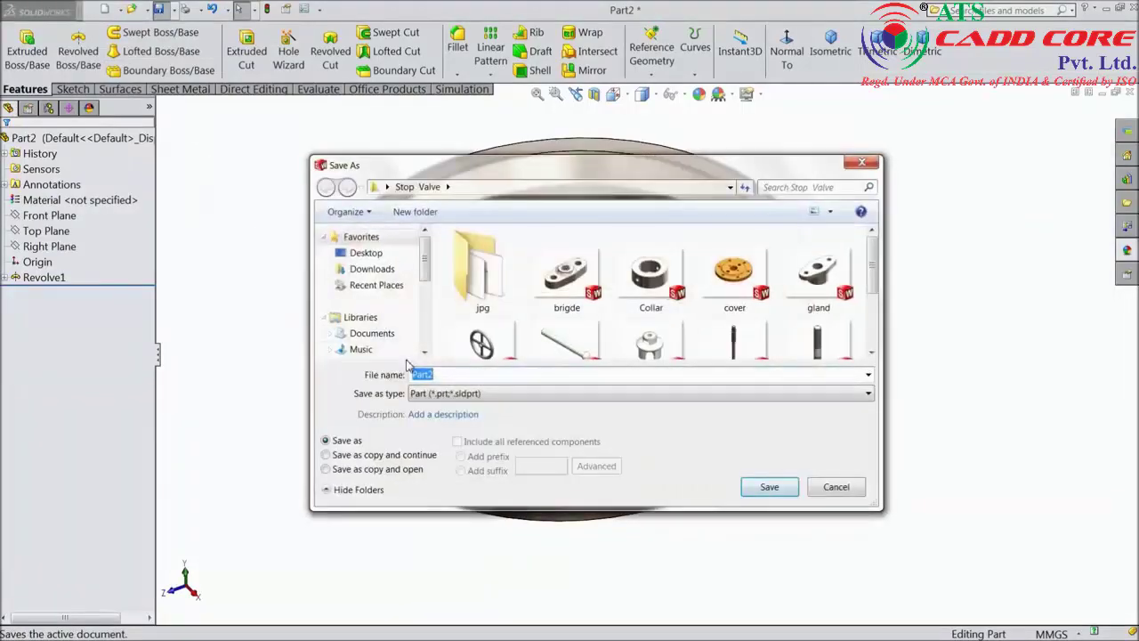
{"action": "type", "text": "bU"}
{"action": "key", "text": "BackSpace"}
{"action": "key", "text": "BackSpace"}
{"action": "key", "text": "BackSpace"}
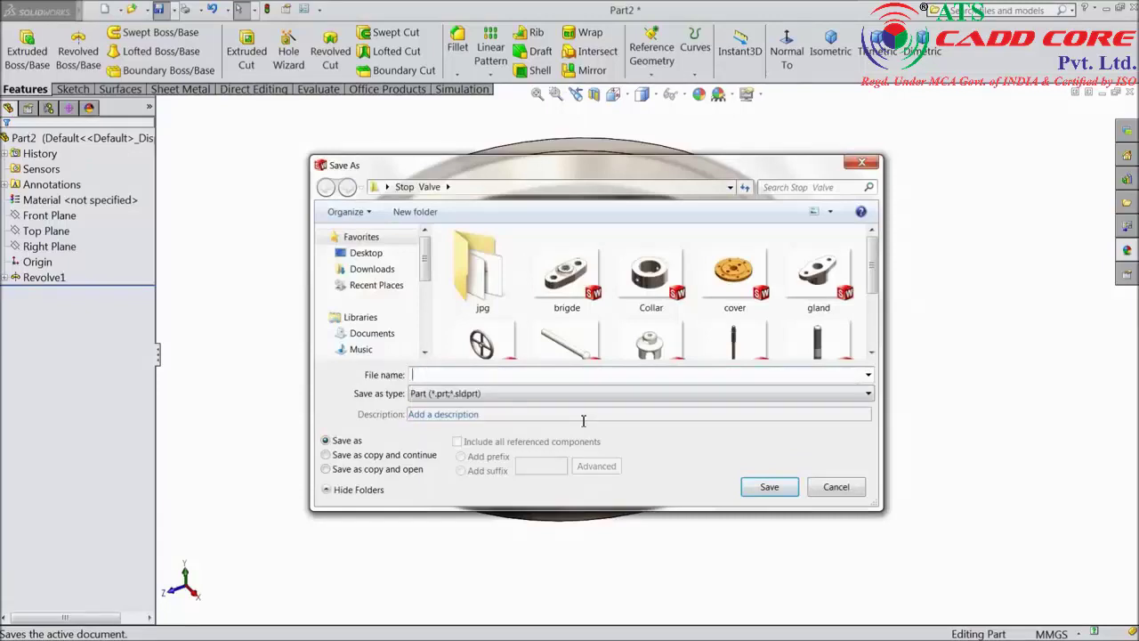
{"action": "key", "text": "Caps_Lock"}
{"action": "type", "text": "Bush"}
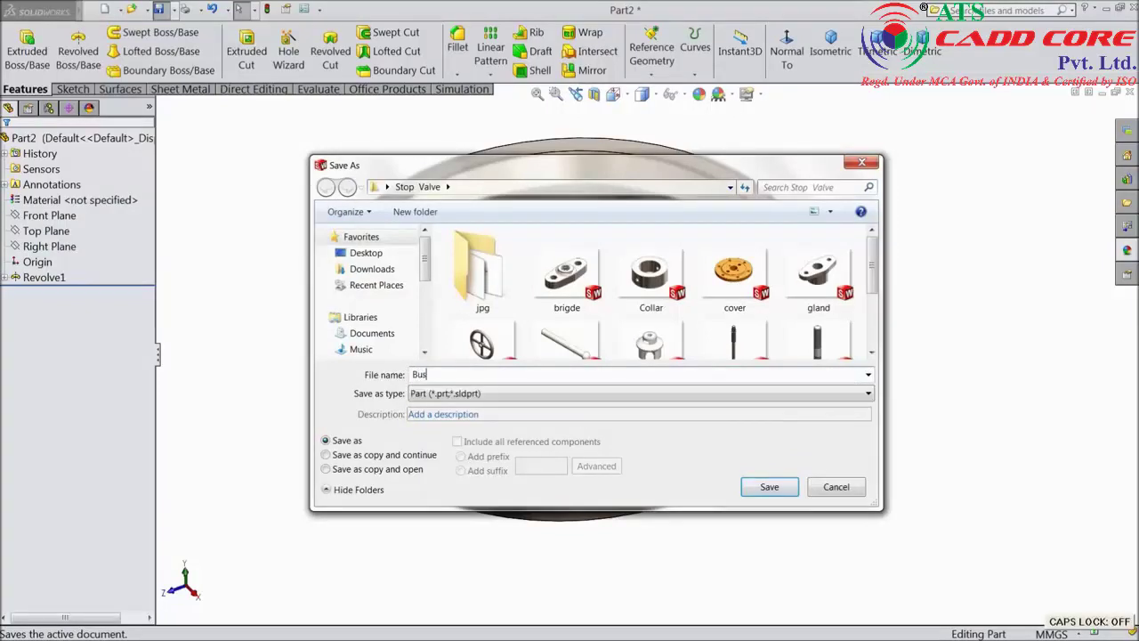
{"action": "left_click", "coordinate": [767, 488]}
{"action": "middle_click_drag", "start_coordinate": [788, 475], "coordinate": [653, 300]}
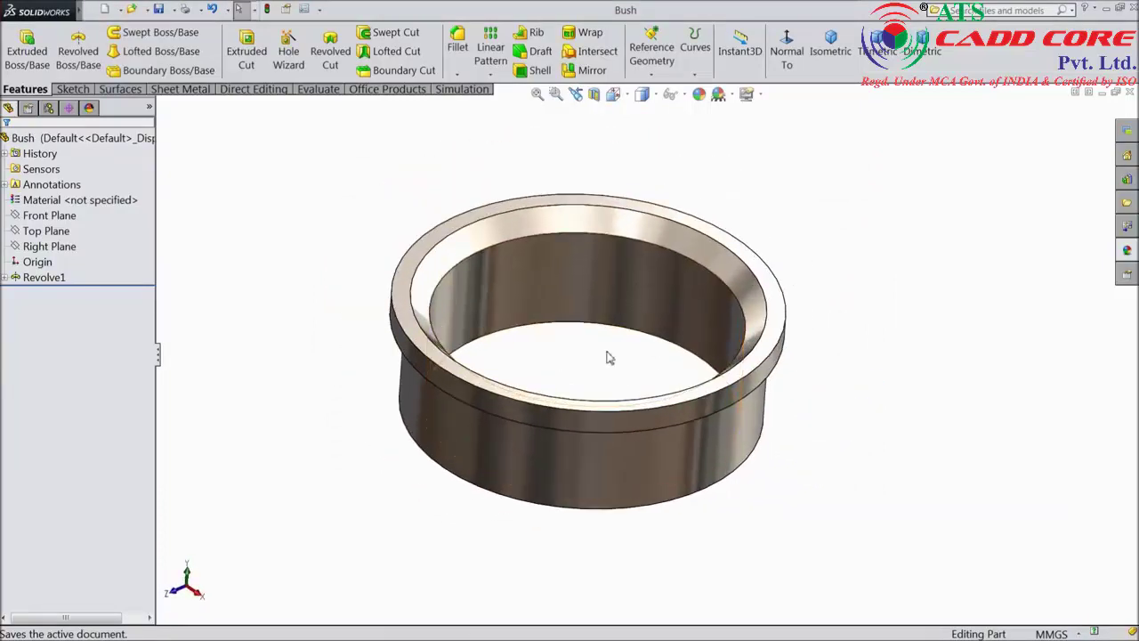
{"action": "middle_click_drag", "start_coordinate": [609, 357], "coordinate": [600, 358]}
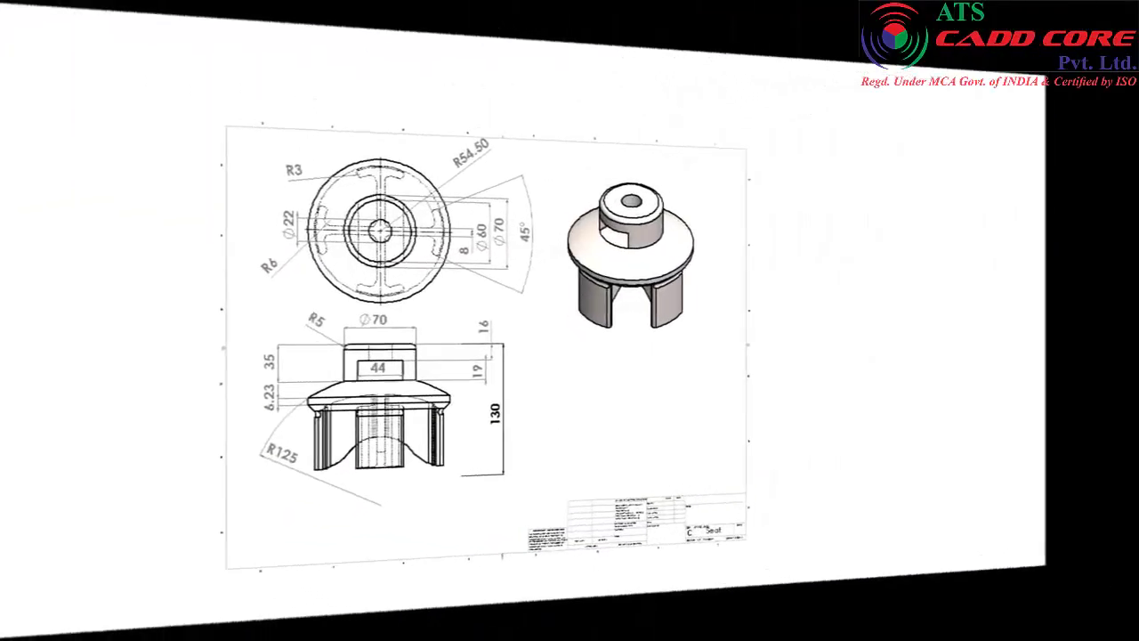
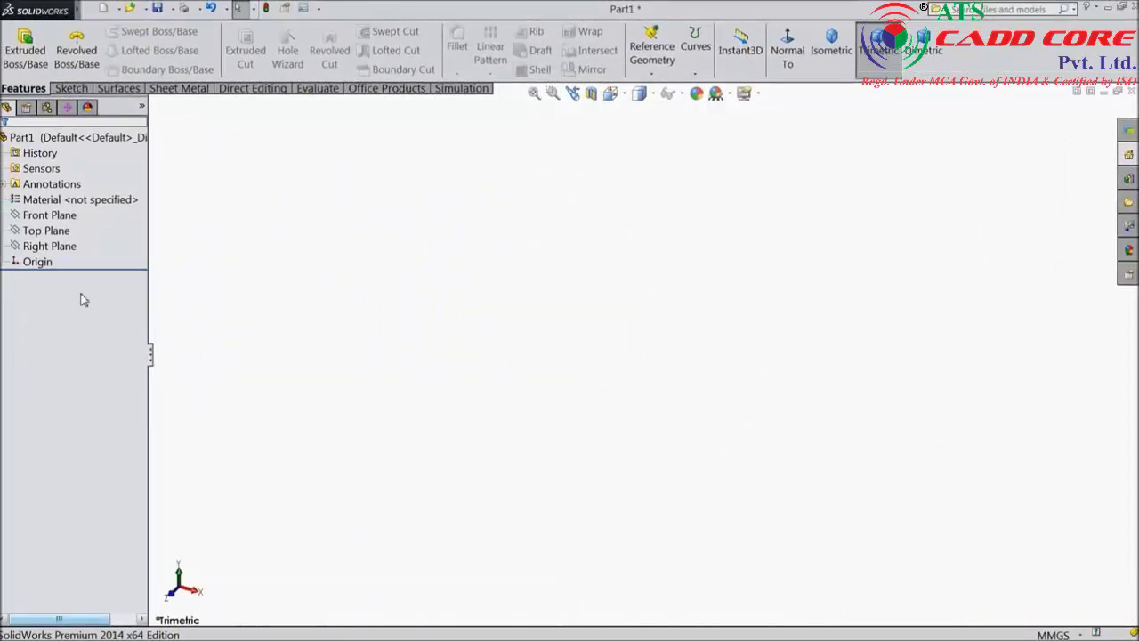
Start a sketch on the Right Plane and draw a long vertical line through the origin.
{"action": "left_click", "coordinate": [50, 248]}
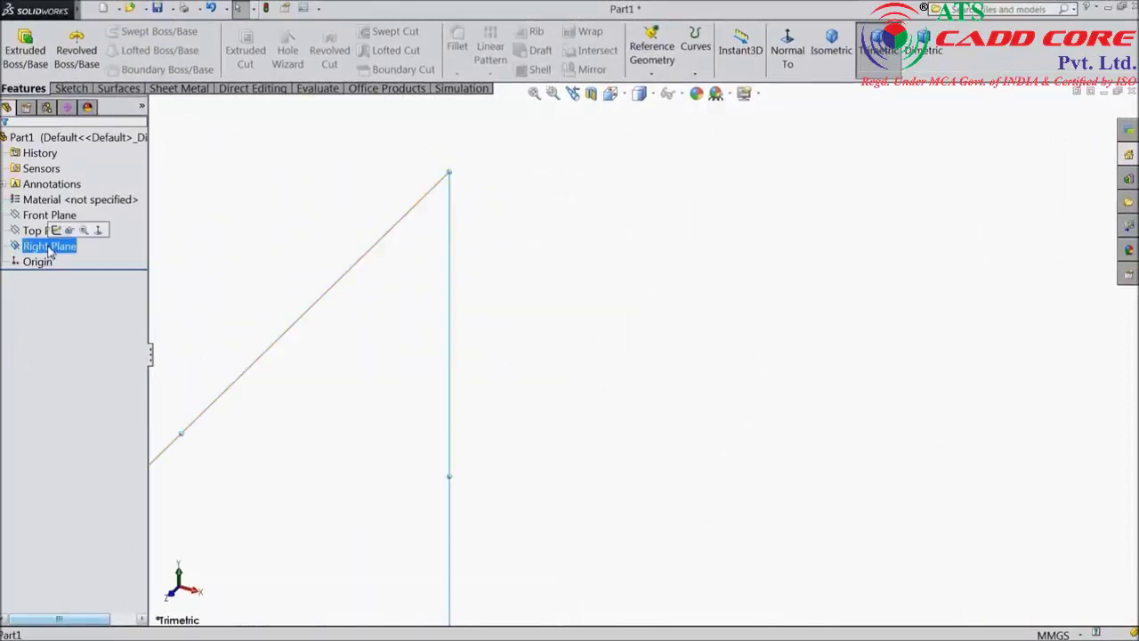
{"action": "left_click", "coordinate": [56, 233]}
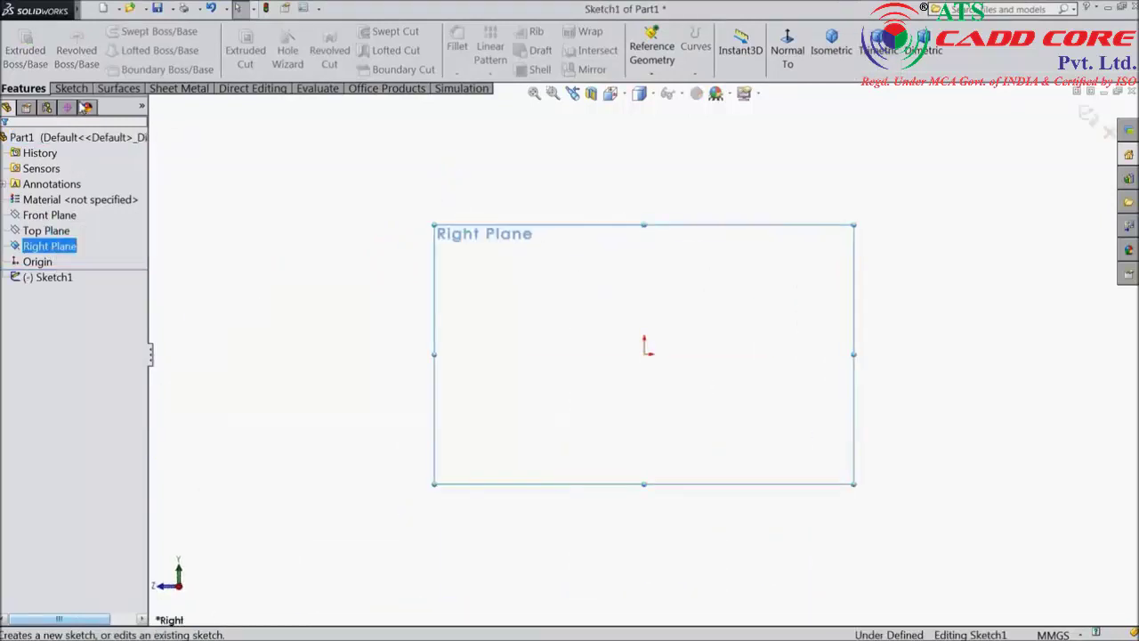
{"action": "left_click", "coordinate": [71, 88]}
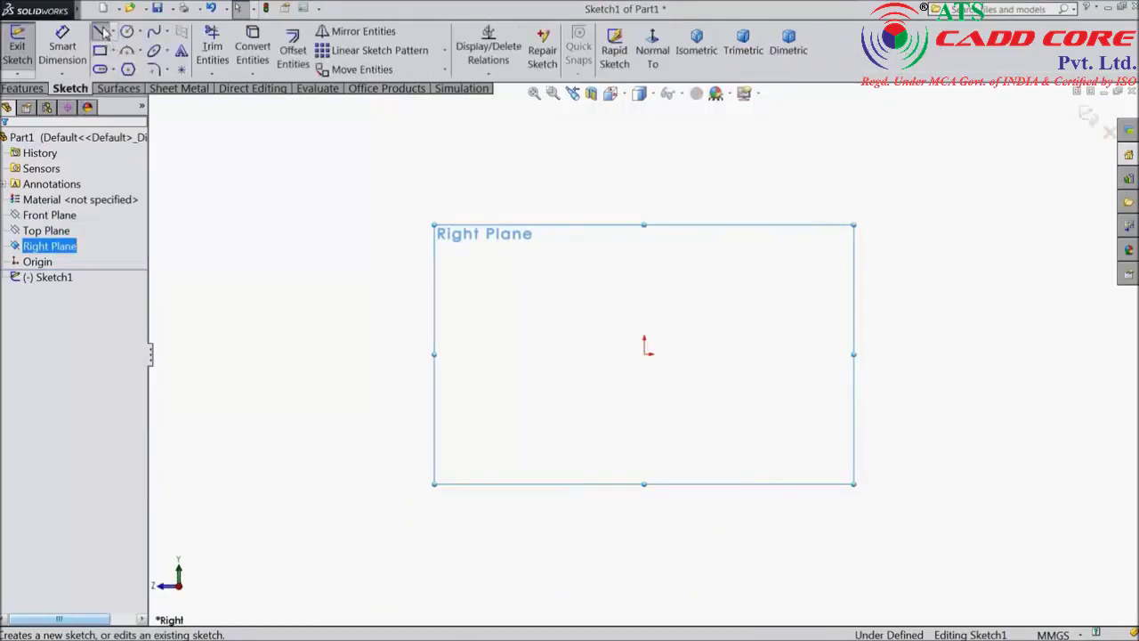
{"action": "left_click", "coordinate": [101, 32]}
{"action": "left_click", "coordinate": [644, 136]}
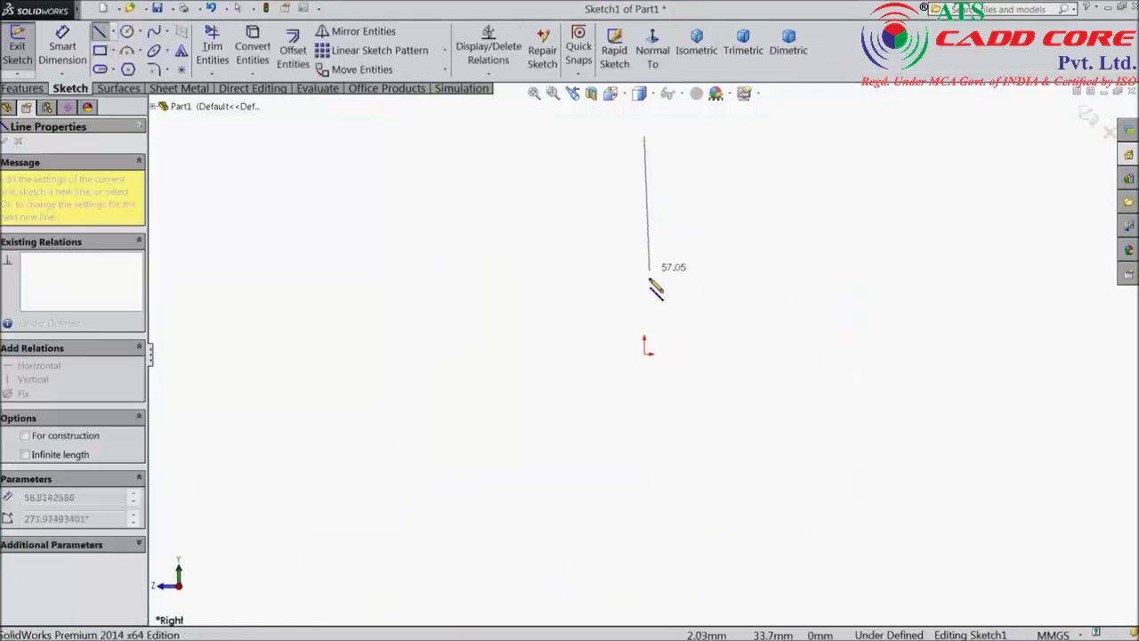
{"action": "left_click", "coordinate": [644, 572]}
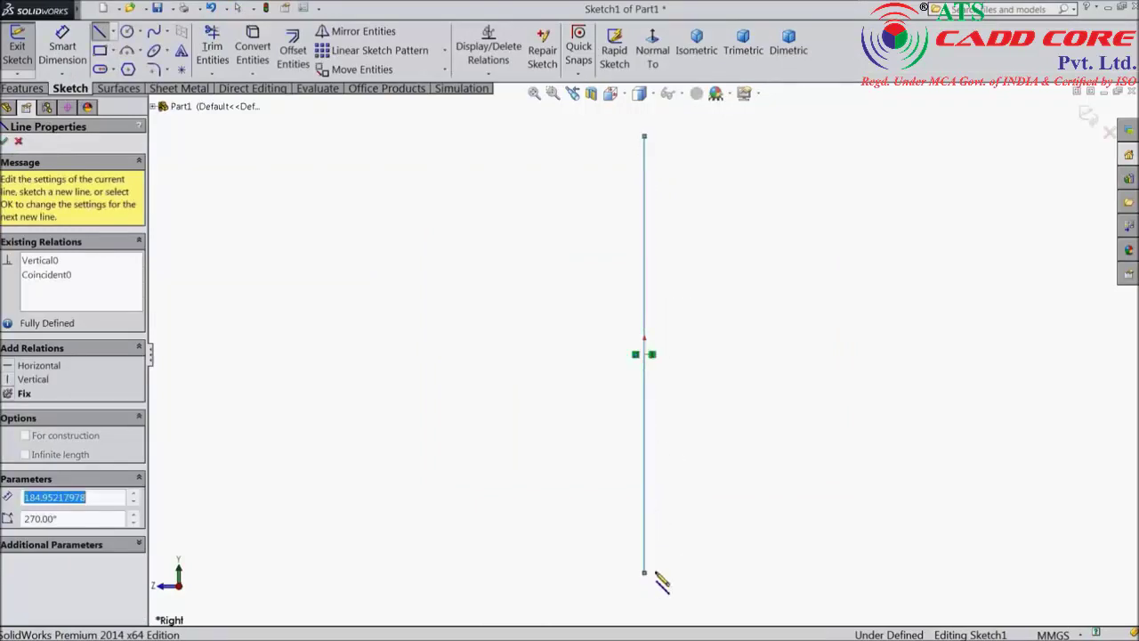
Convert the vertical line into a construction centerline.
{"action": "right_click", "coordinate": [721, 356]}
{"action": "left_click", "coordinate": [762, 121]}
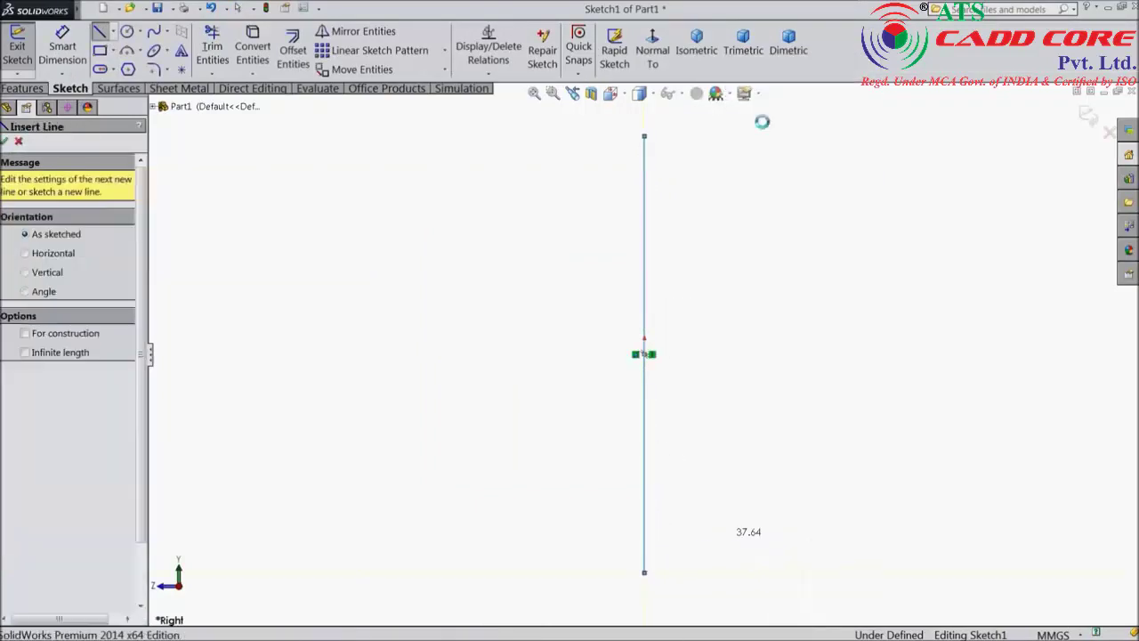
{"action": "key", "text": "Escape"}
{"action": "left_click", "coordinate": [647, 283]}
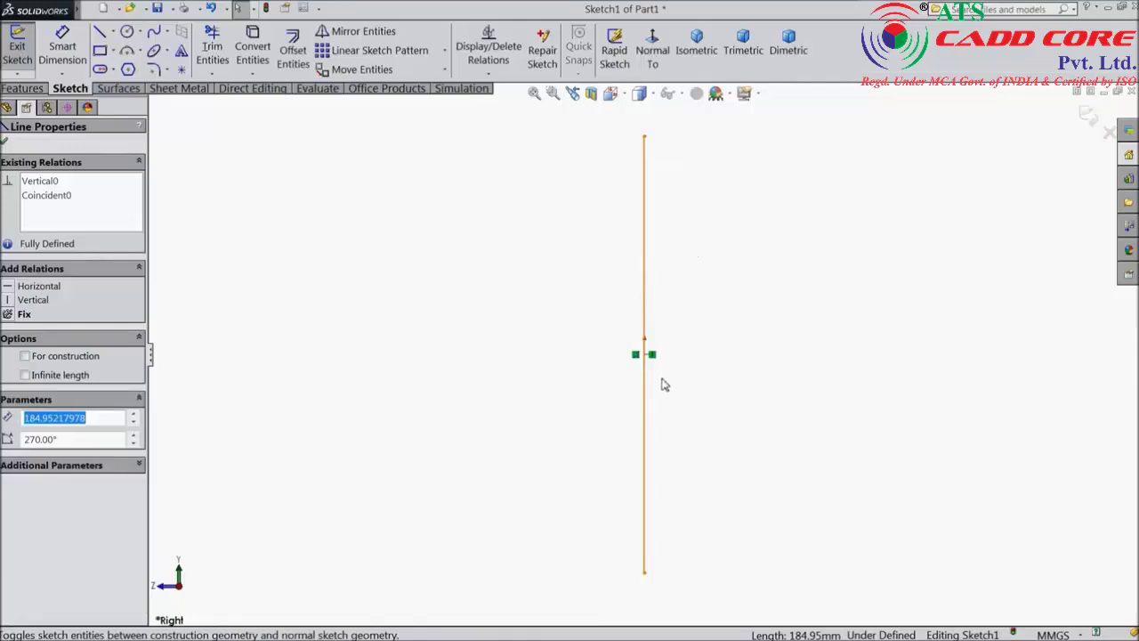
{"action": "left_click", "coordinate": [325, 362]}
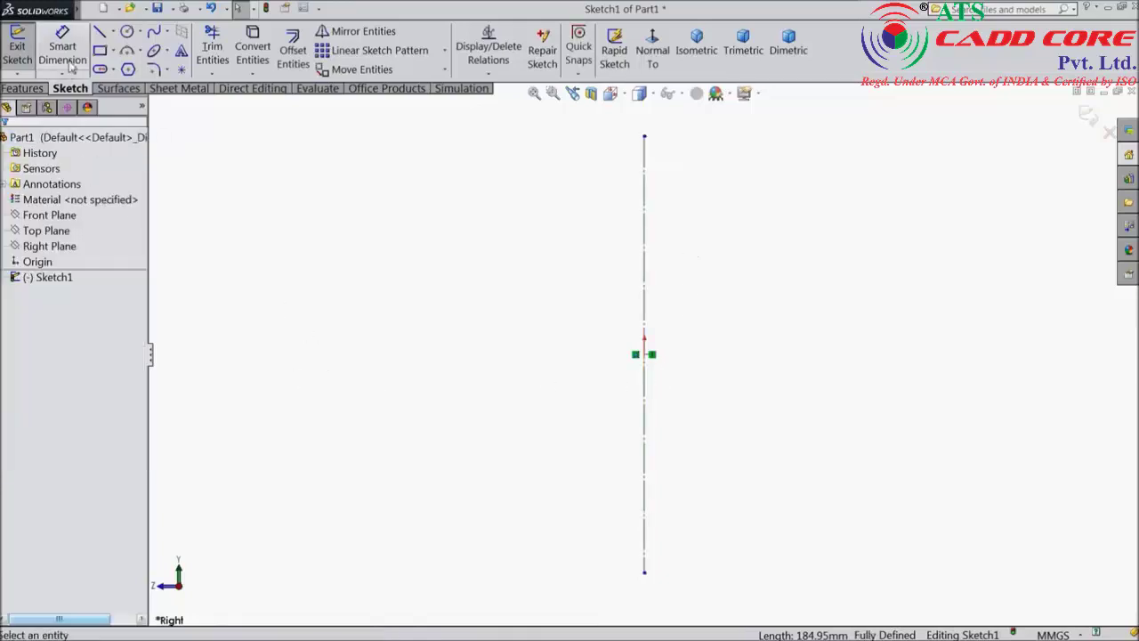
Draw a horizontal line left from the centerline, then a vertical line down from its end.
{"action": "left_click", "coordinate": [100, 36]}
{"action": "scroll", "coordinate": [623, 400], "scroll_direction": "down", "scroll_amount": 3}
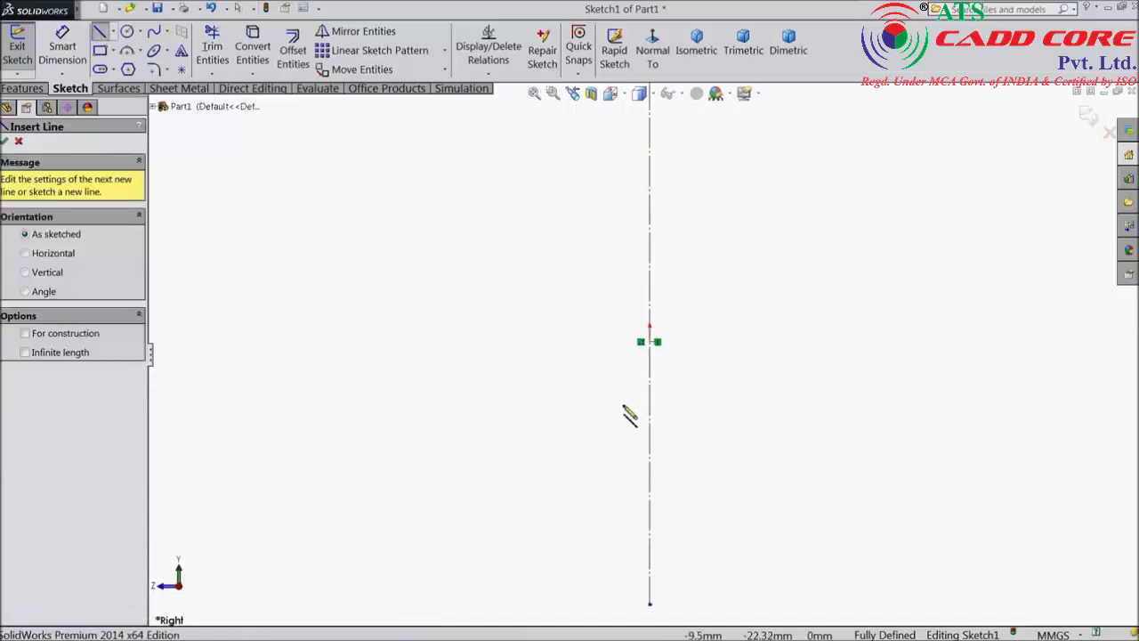
{"action": "left_click", "coordinate": [664, 307]}
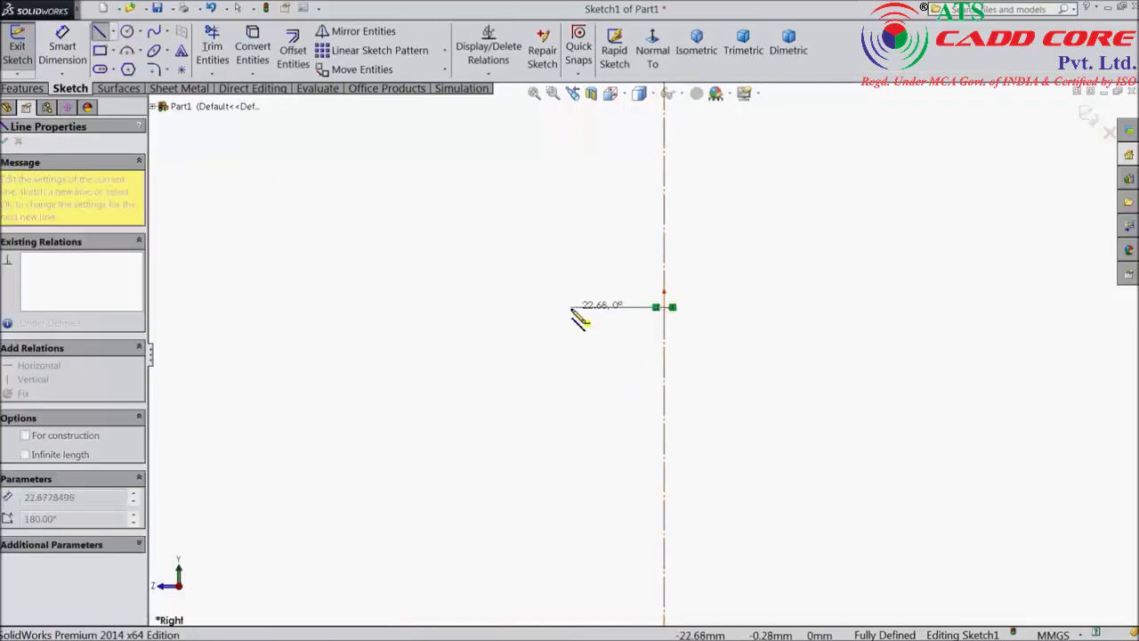
{"action": "left_click", "coordinate": [572, 307]}
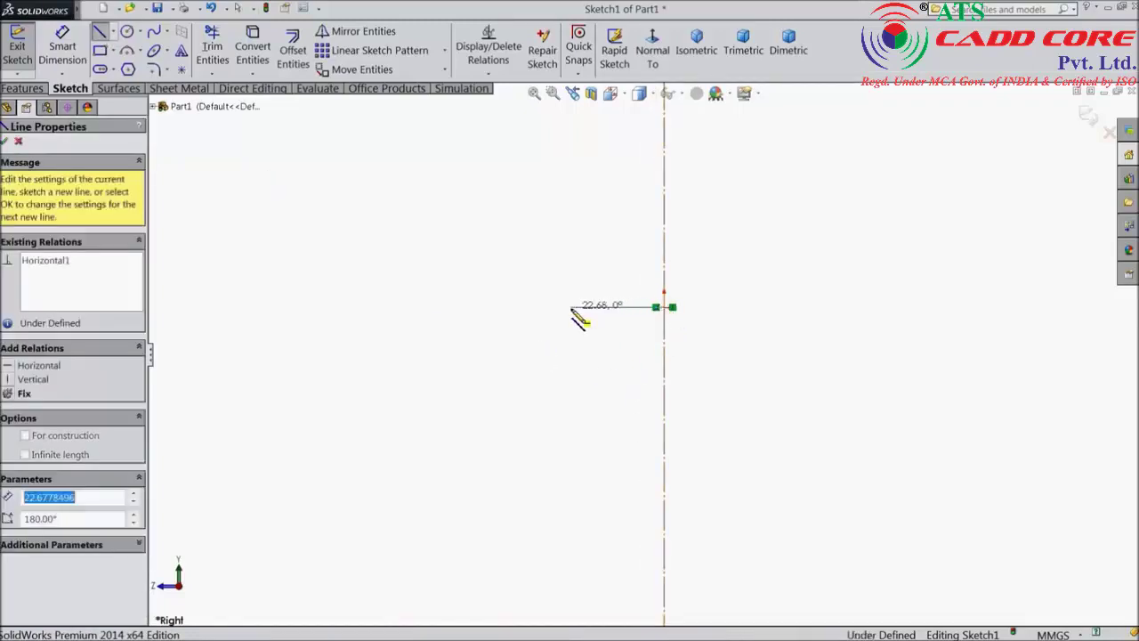
{"action": "left_click", "coordinate": [572, 401]}
{"action": "right_click", "coordinate": [577, 402]}
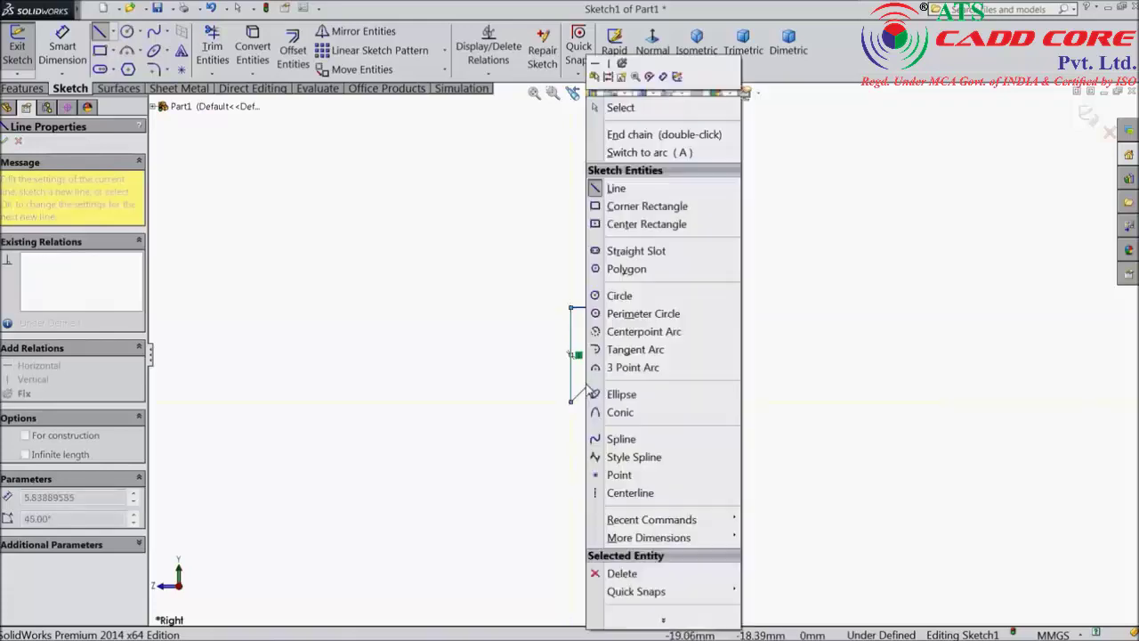
{"action": "left_click", "coordinate": [620, 107]}
Add a centerpoint arc centred on the centerline, starting at the vertical line's end.
{"action": "left_click", "coordinate": [144, 53]}
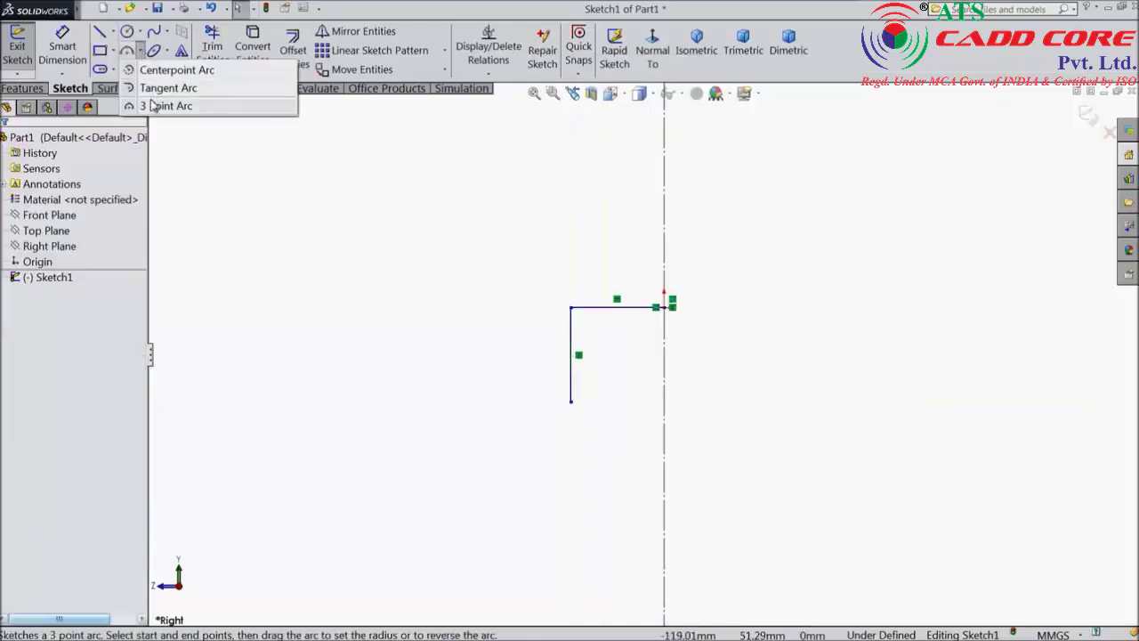
{"action": "left_click", "coordinate": [152, 69]}
{"action": "scroll", "coordinate": [656, 338], "scroll_direction": "up", "scroll_amount": 2}
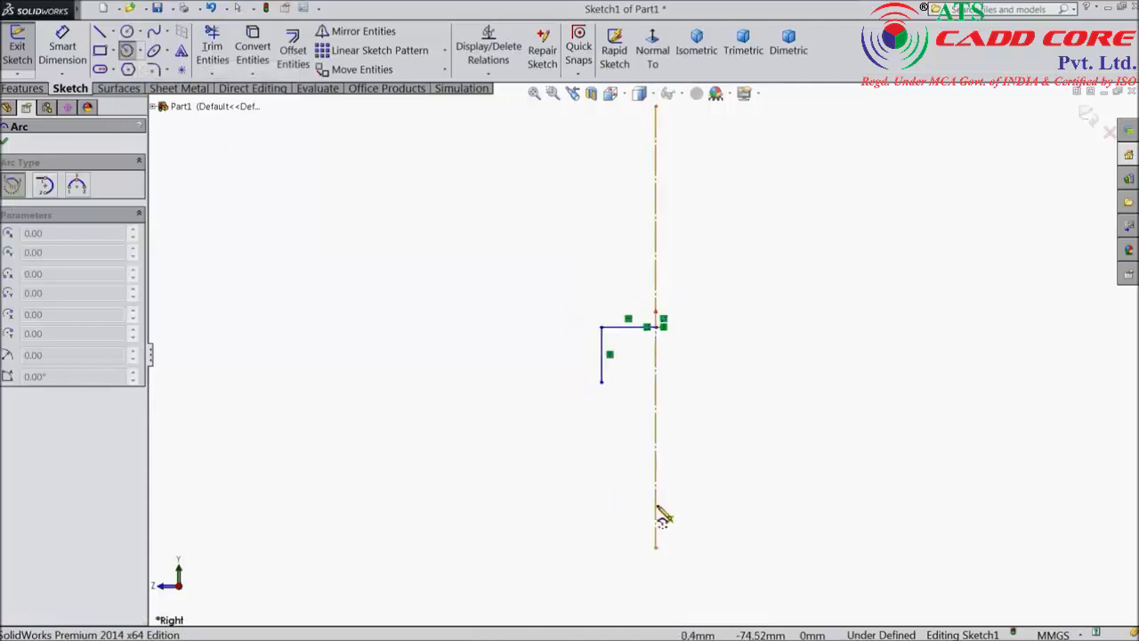
{"action": "scroll", "coordinate": [663, 498], "scroll_direction": "down", "scroll_amount": 4}
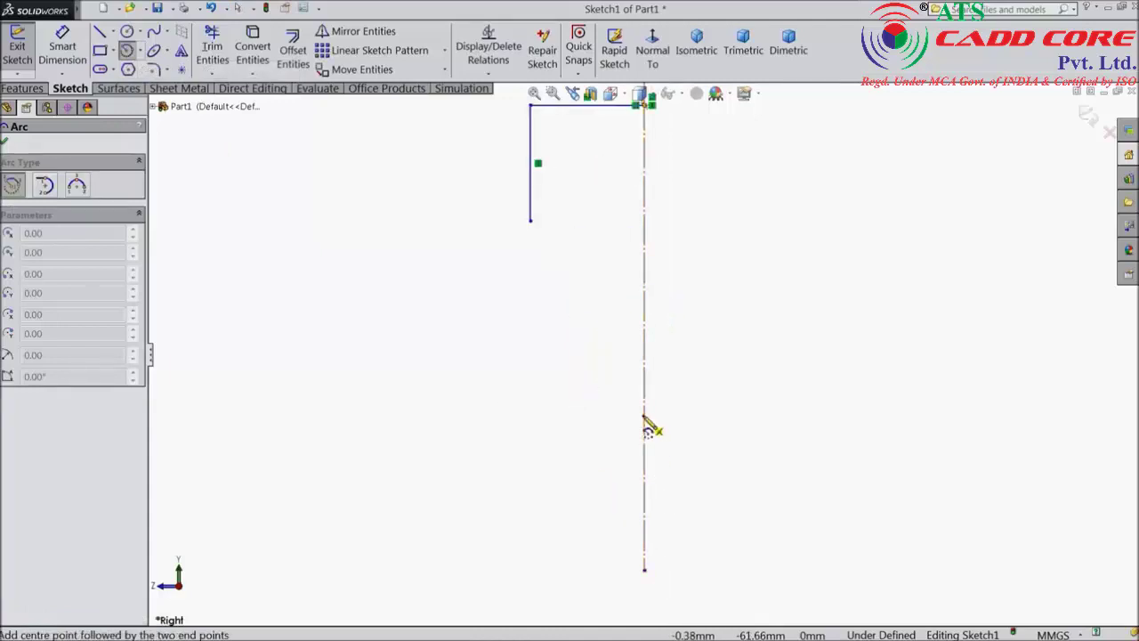
{"action": "left_click", "coordinate": [644, 411]}
{"action": "left_click", "coordinate": [531, 222]}
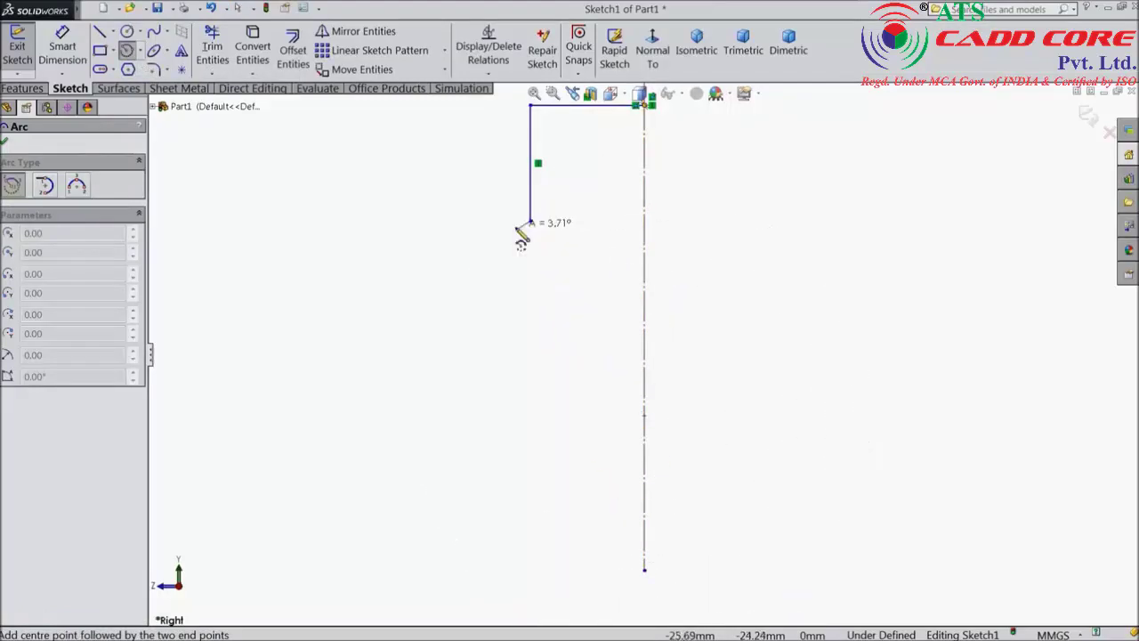
{"action": "left_click", "coordinate": [454, 294]}
{"action": "right_click", "coordinate": [454, 294]}
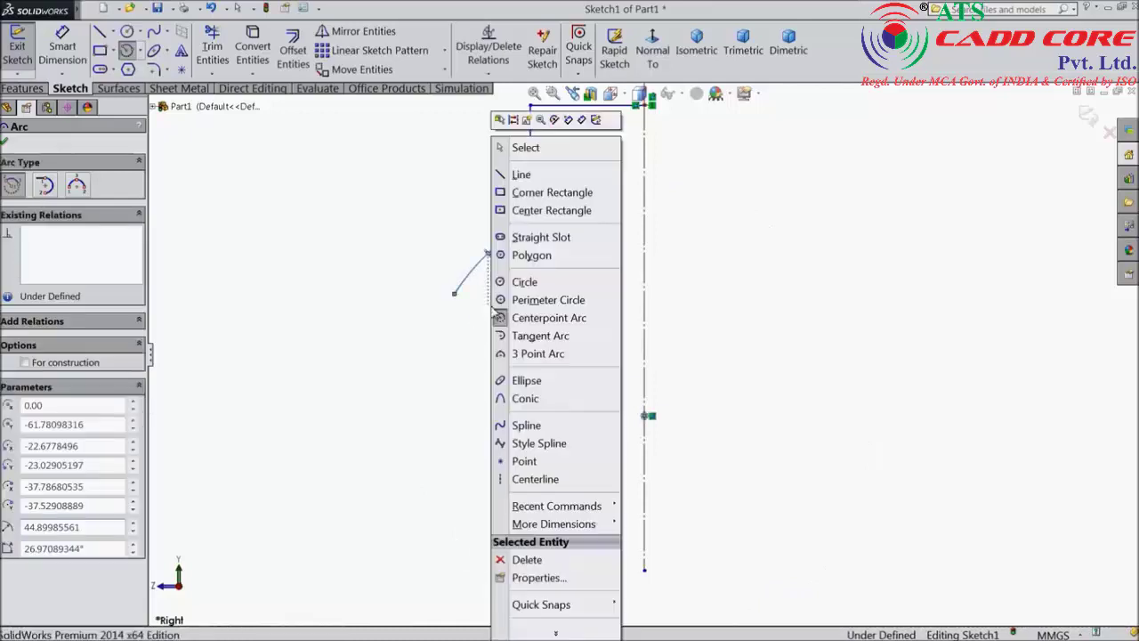
{"action": "left_click", "coordinate": [528, 148]}
{"action": "middle_click_drag", "start_coordinate": [529, 158], "coordinate": [533, 260], "text": "ctrl"}
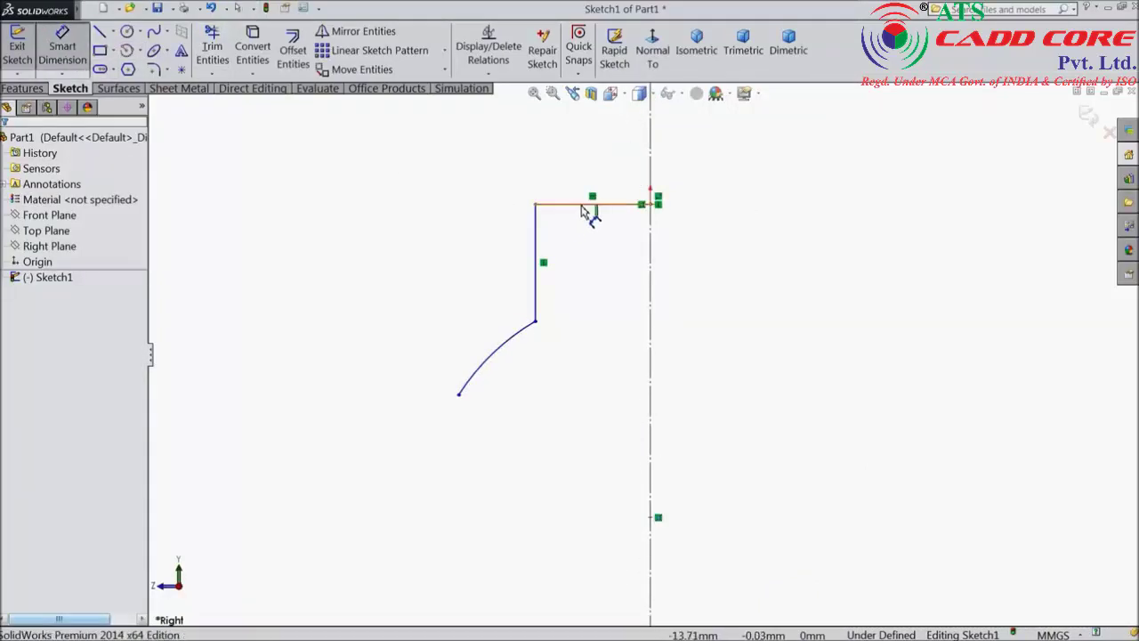
Dimension the horizontal and vertical lines to 35 mm each.
{"action": "left_click", "coordinate": [583, 206]}
{"action": "left_click", "coordinate": [592, 178]}
{"action": "type", "text": "3"}
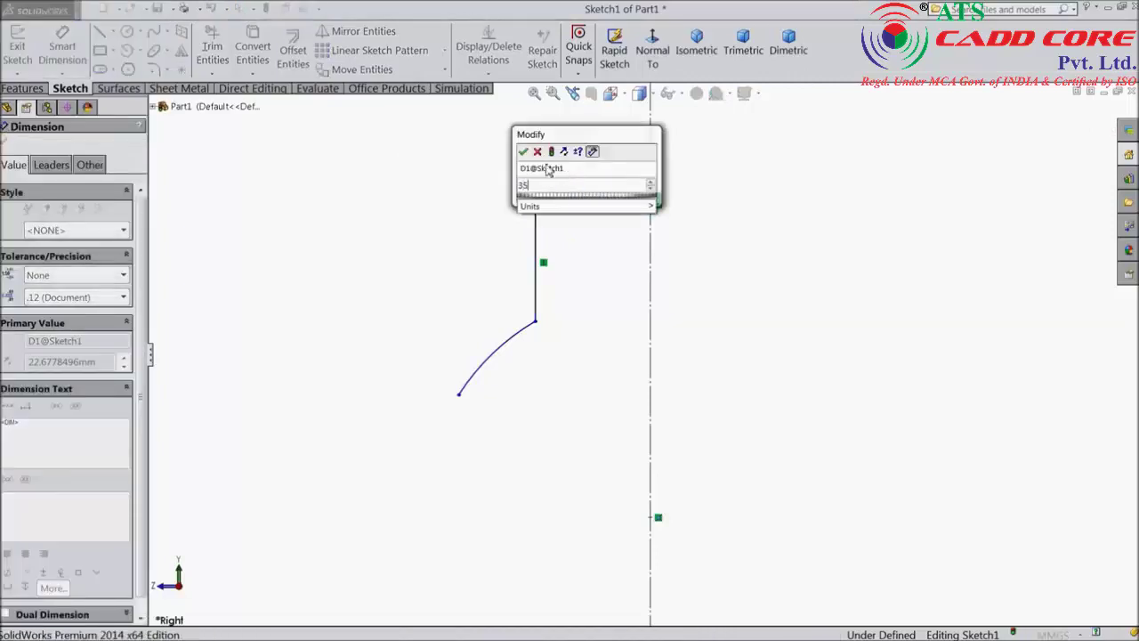
{"action": "type", "text": "5"}
{"action": "left_click", "coordinate": [523, 151]}
{"action": "left_click", "coordinate": [534, 249]}
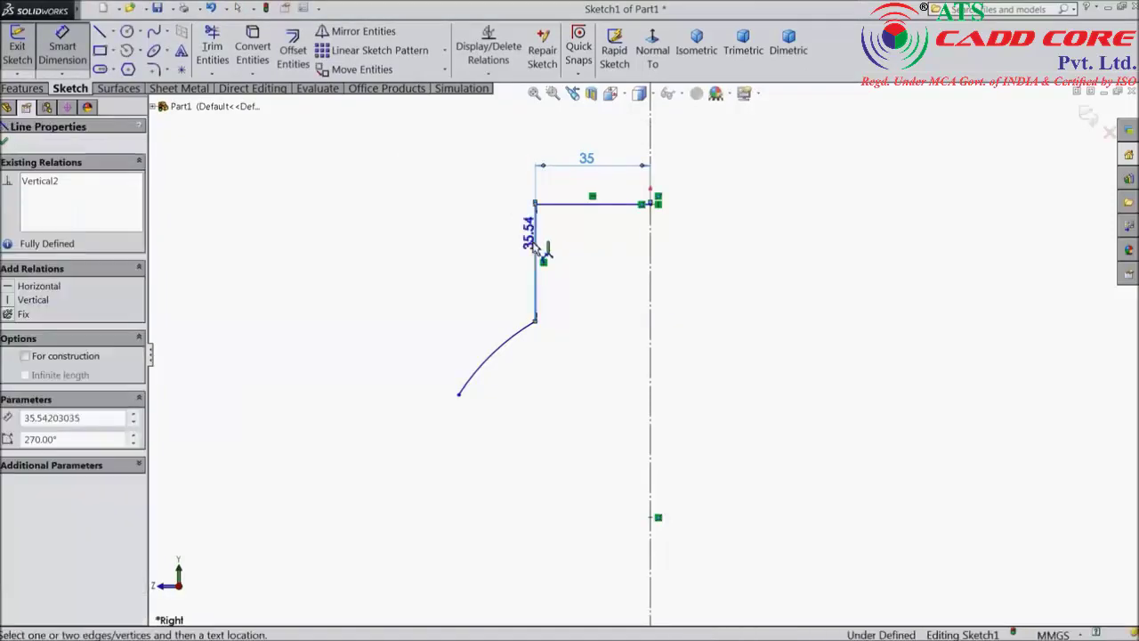
{"action": "left_click", "coordinate": [504, 257]}
{"action": "type", "text": "35"}
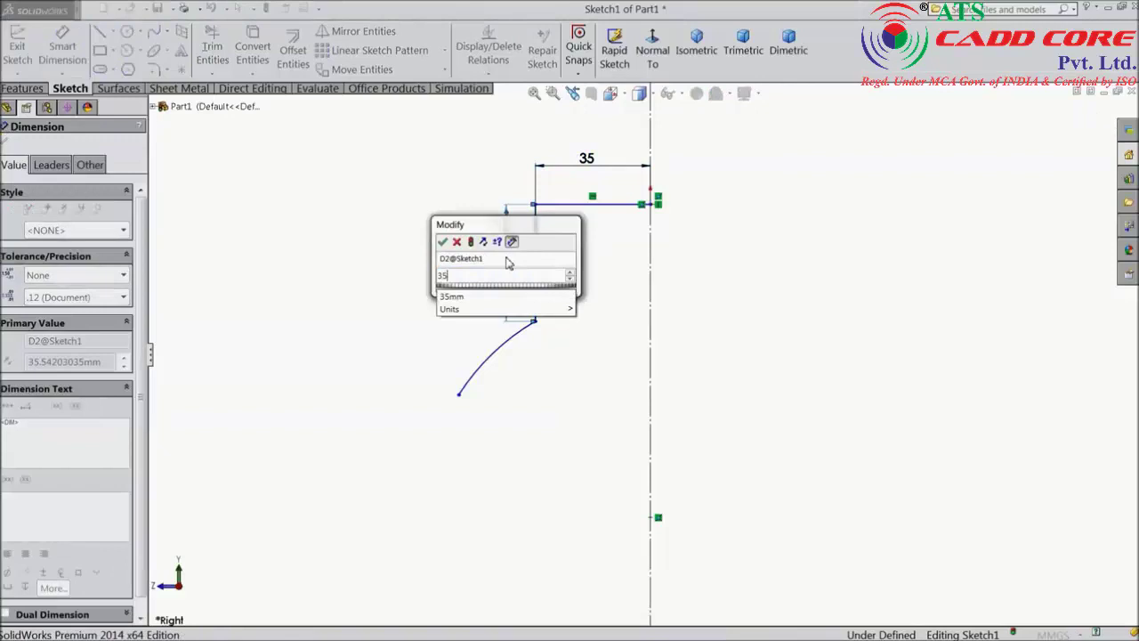
{"action": "left_click", "coordinate": [443, 242]}
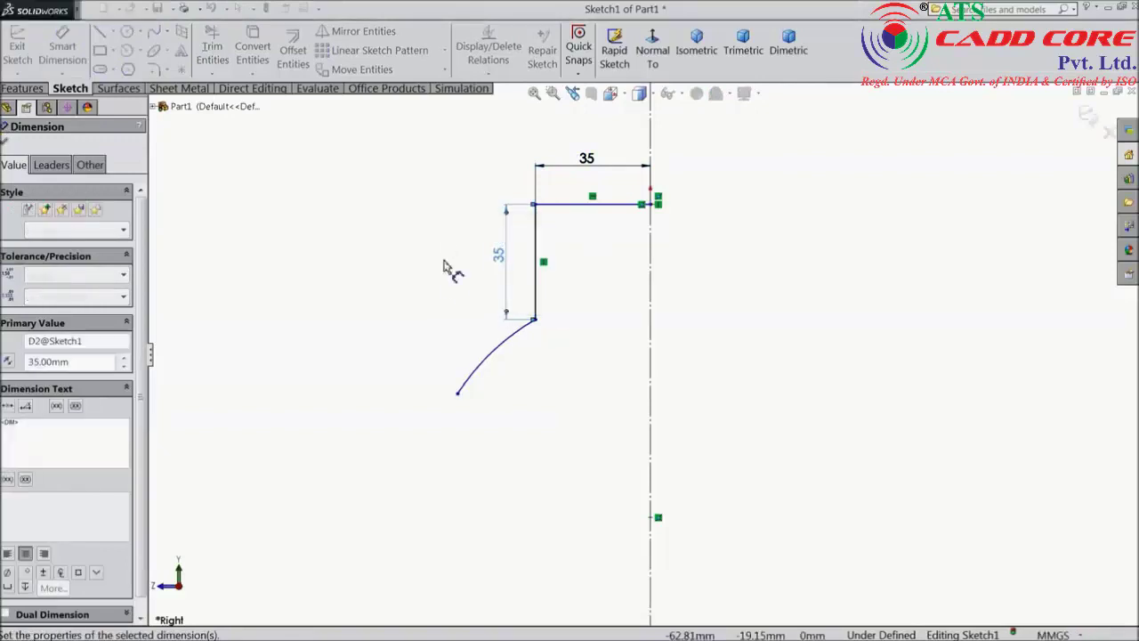
Set the arc's lower endpoint 69 mm from the centerline.
{"action": "left_click", "coordinate": [458, 393]}
{"action": "left_click", "coordinate": [654, 206]}
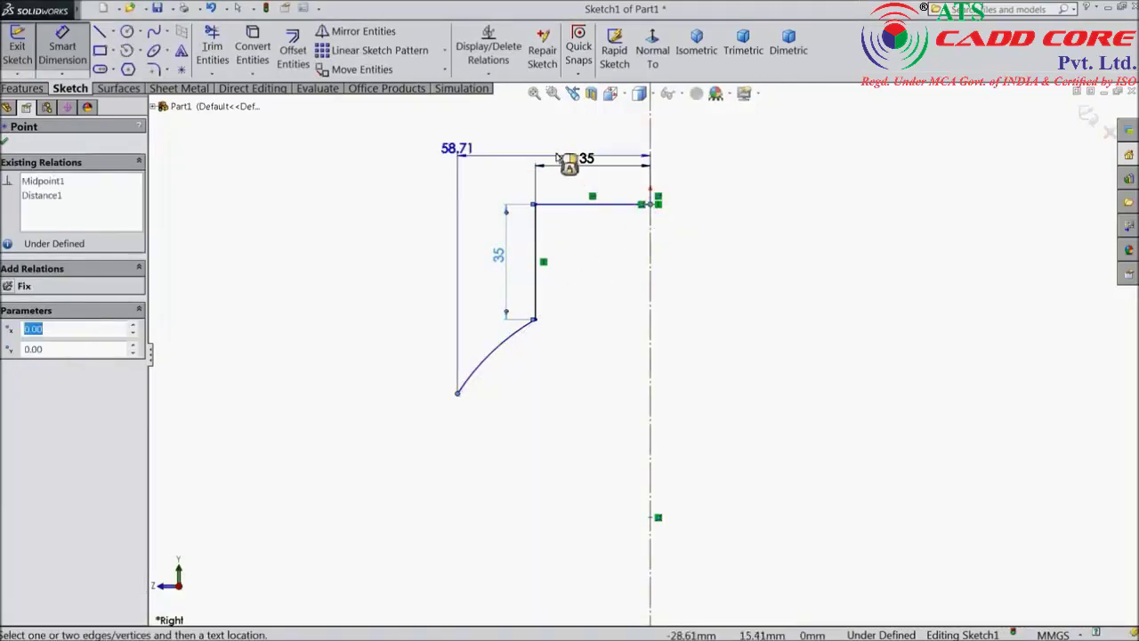
{"action": "left_click", "coordinate": [574, 133]}
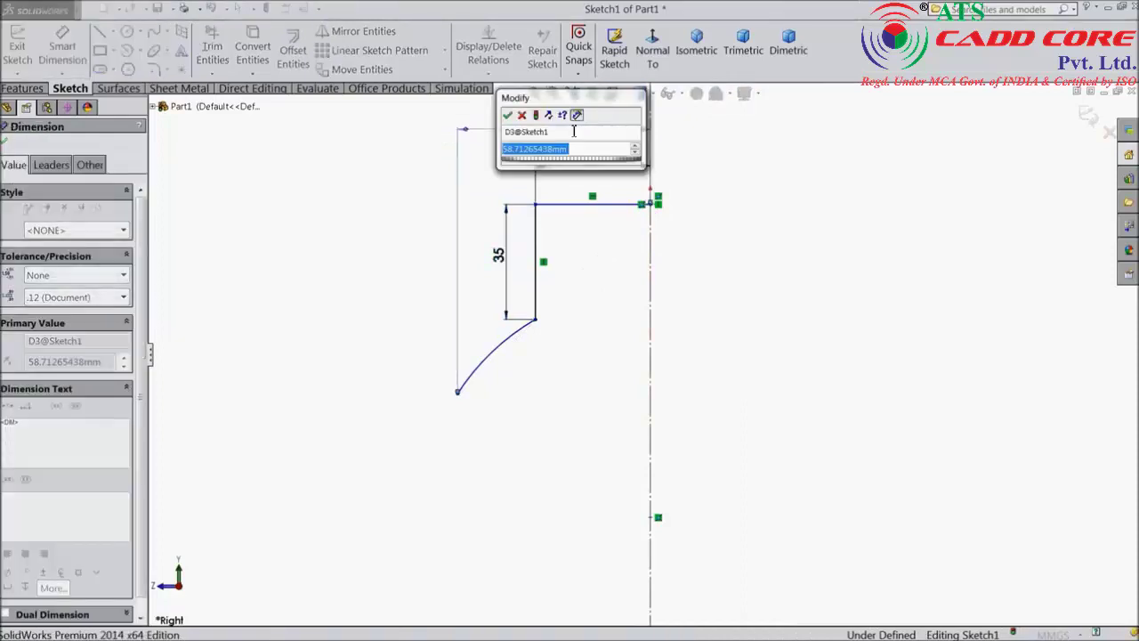
{"action": "type", "text": "69"}
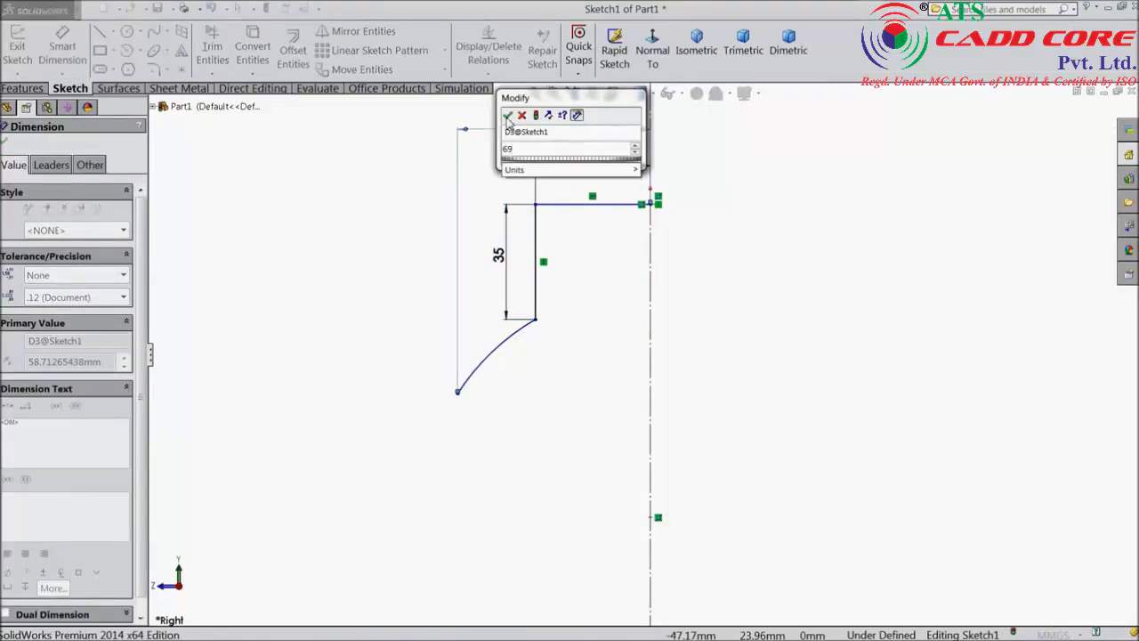
{"action": "left_click", "coordinate": [507, 117]}
Give the arc a 125 mm radius and fit the sketch in view.
{"action": "left_click", "coordinate": [467, 391]}
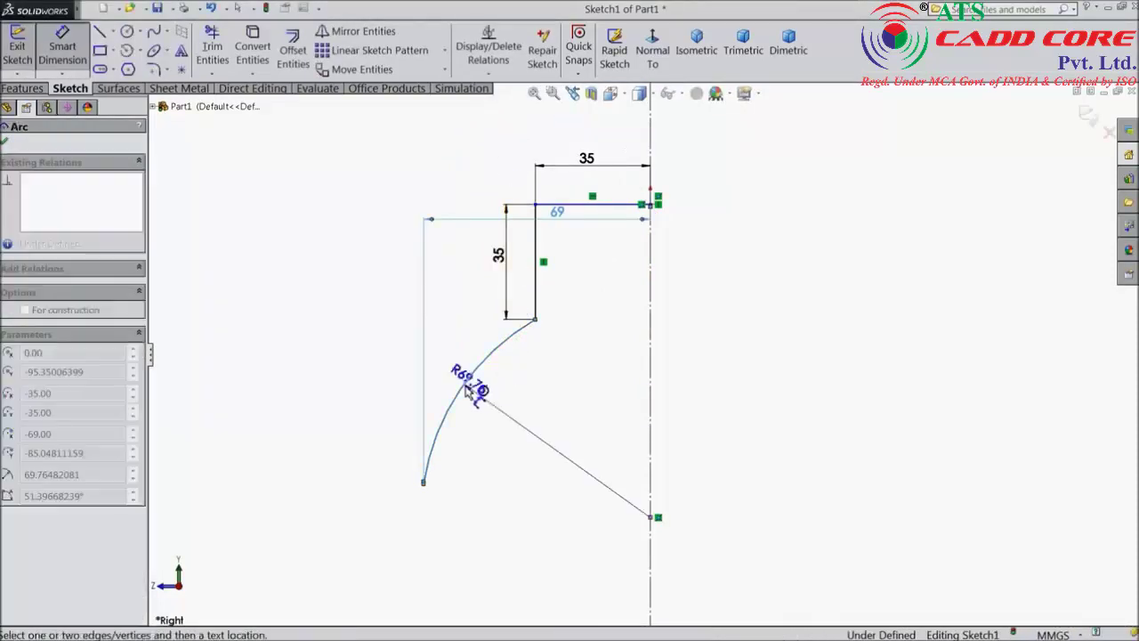
{"action": "left_click", "coordinate": [521, 426]}
{"action": "type", "text": "12"}
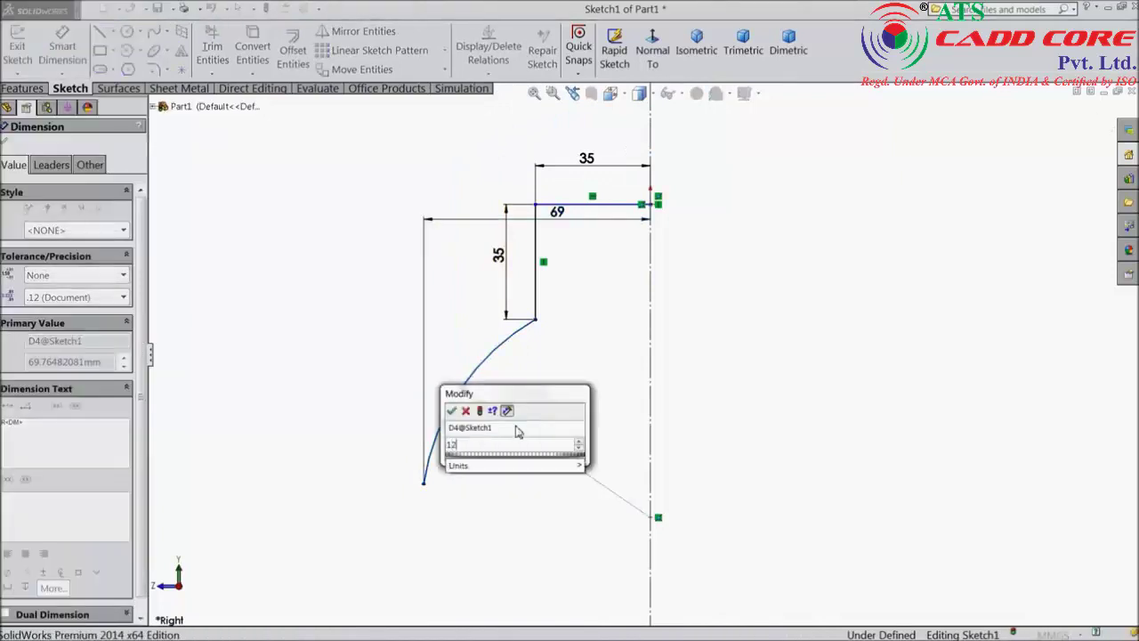
{"action": "type", "text": "5"}
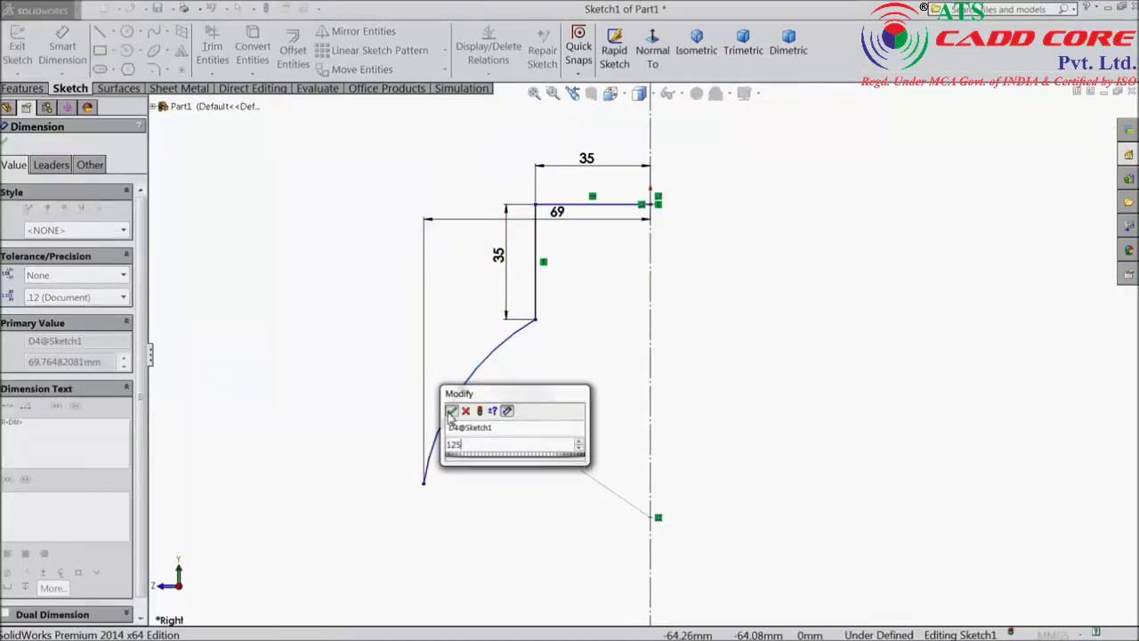
{"action": "key", "text": "Return"}
{"action": "key", "text": "f"}
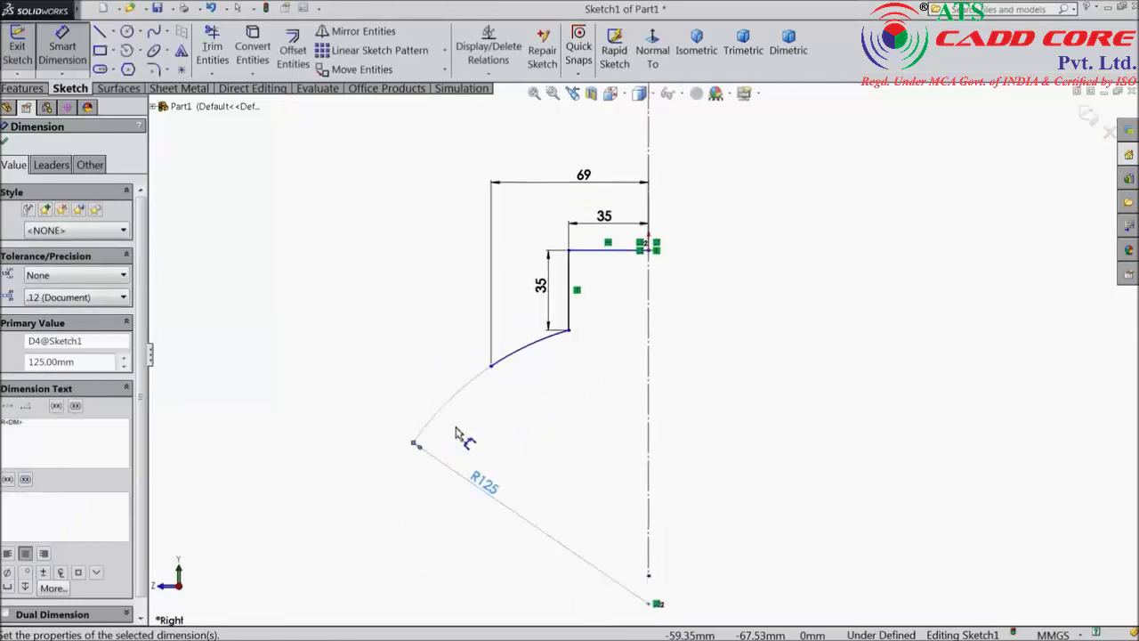
{"action": "left_click", "coordinate": [3, 143]}
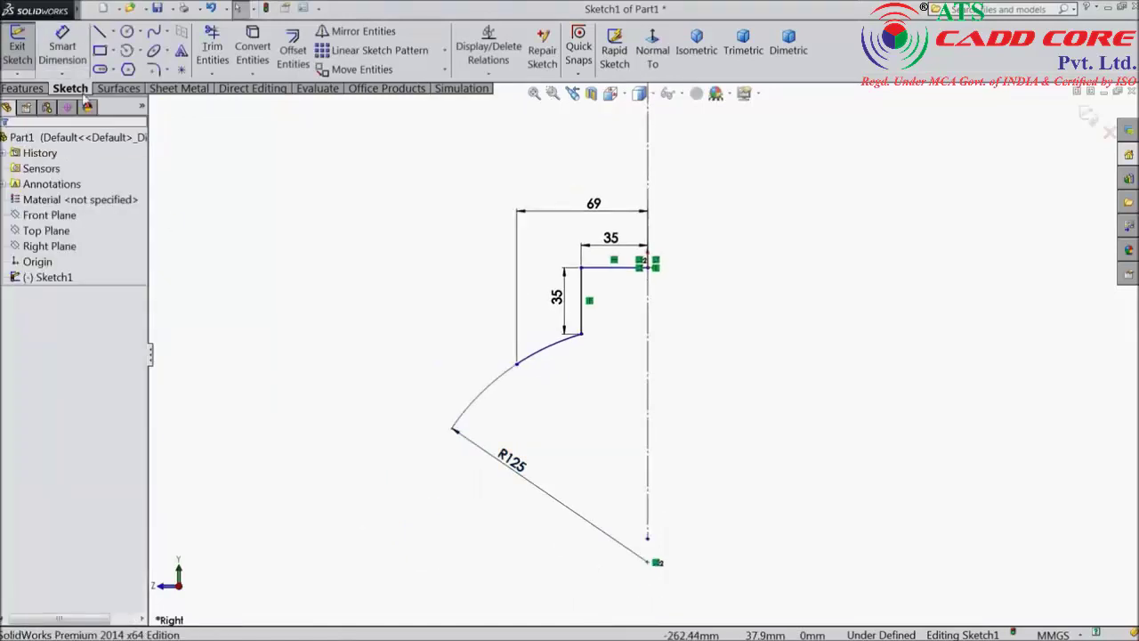
From the rim arc's end, draw a short vertical line, an angled inward line and a small tangent arc.
{"action": "left_click", "coordinate": [99, 31]}
{"action": "scroll", "coordinate": [634, 432], "scroll_direction": "down", "scroll_amount": 3}
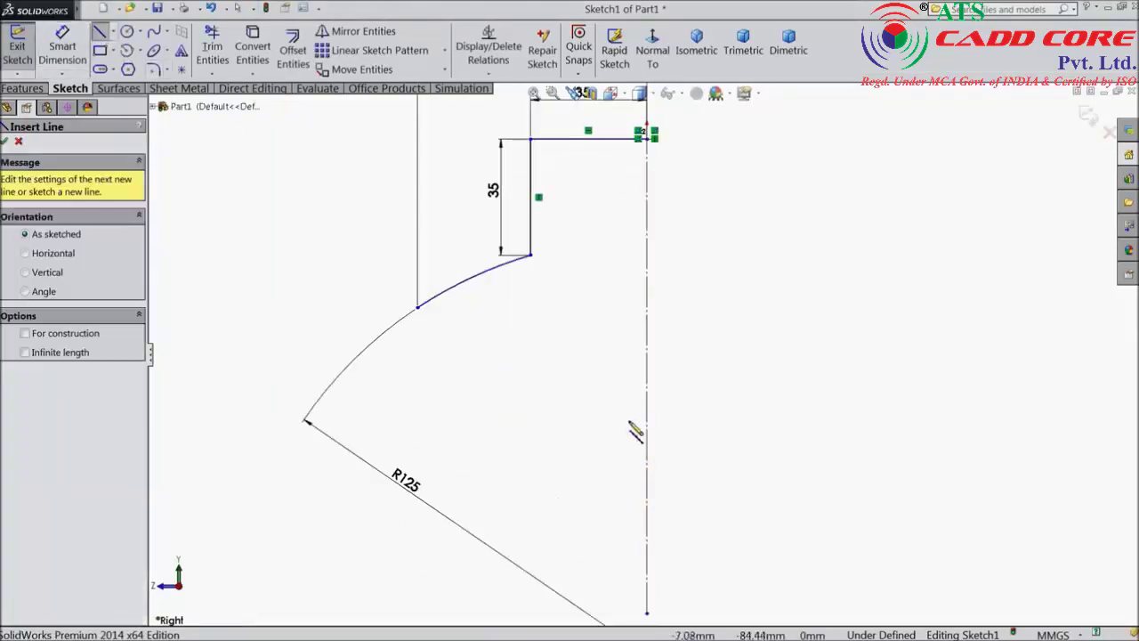
{"action": "left_click", "coordinate": [417, 309]}
{"action": "left_click", "coordinate": [418, 347]}
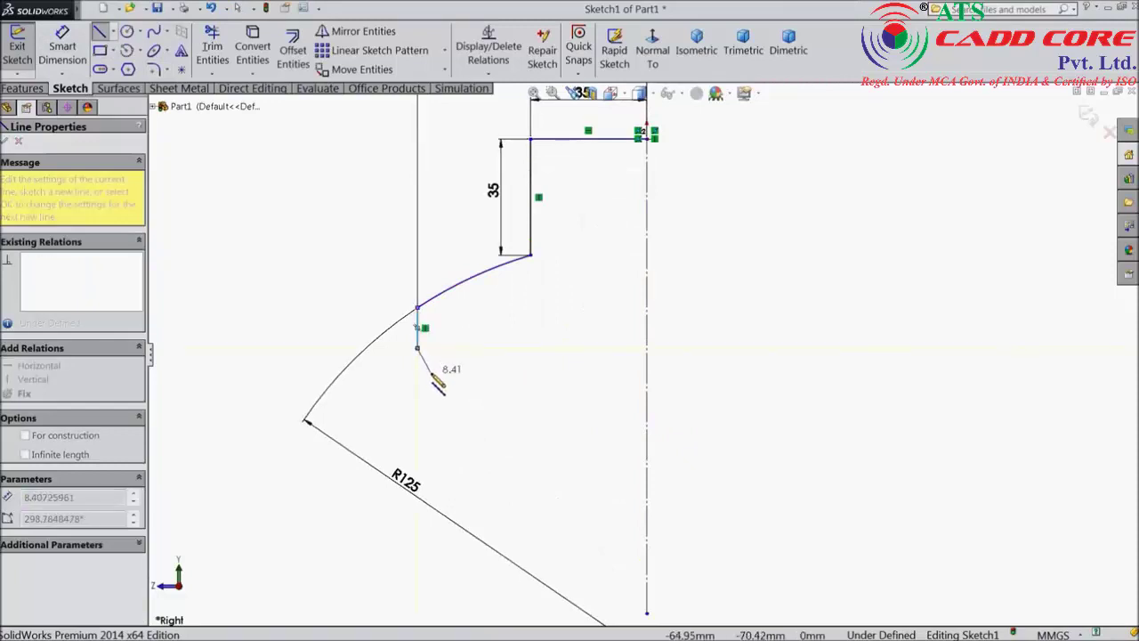
{"action": "left_click", "coordinate": [445, 381]}
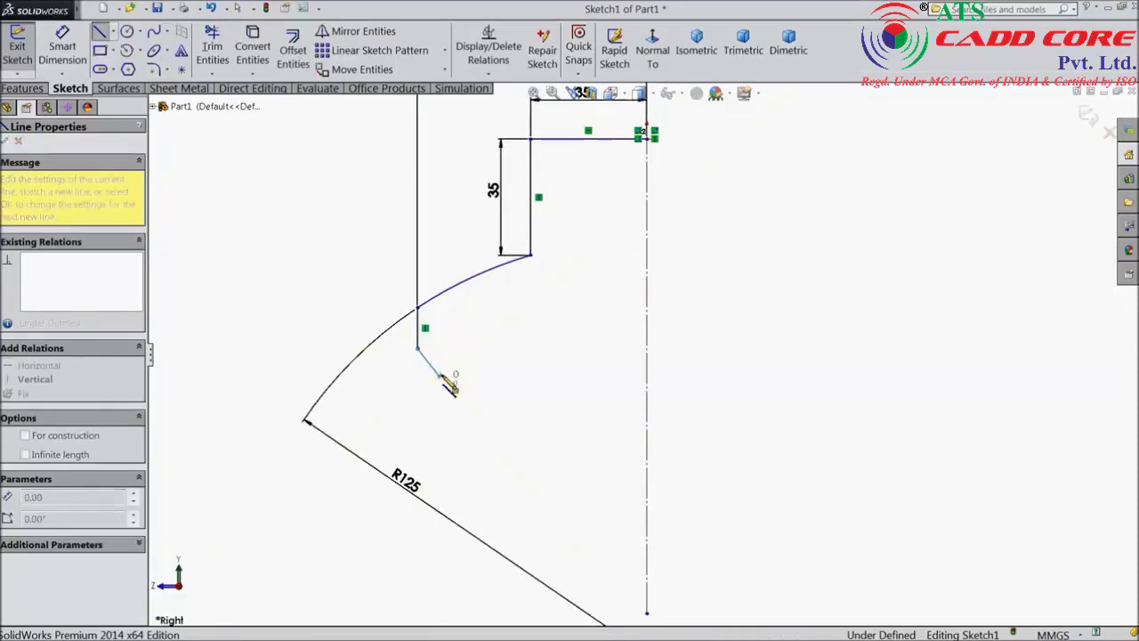
{"action": "left_click", "coordinate": [441, 424]}
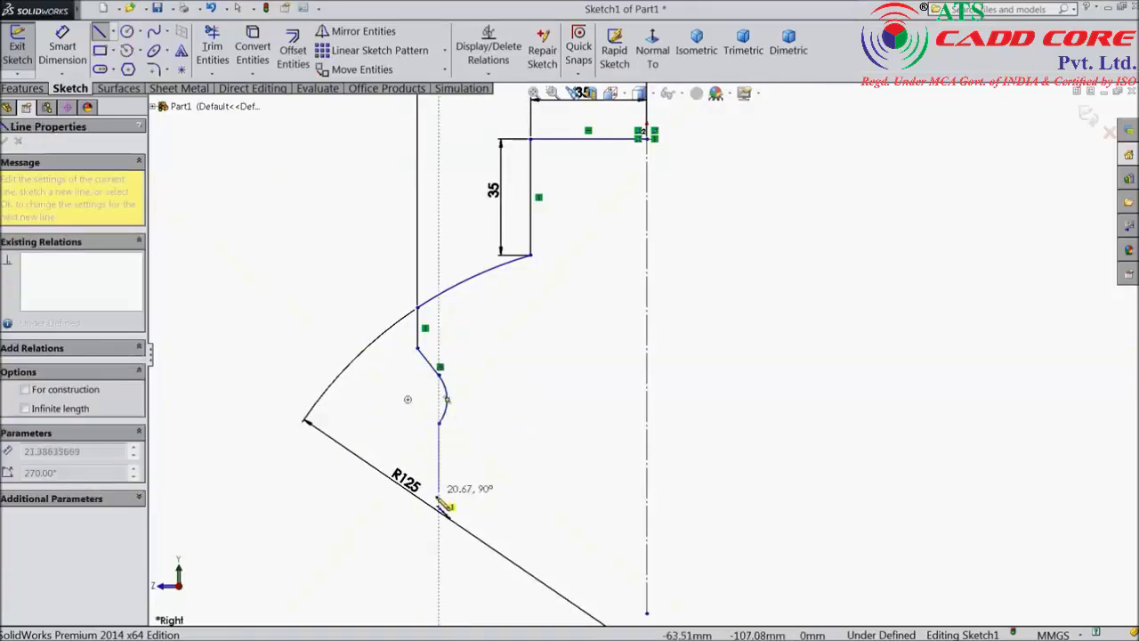
Continue with a long vertical line and two arcs ending on the centerline.
{"action": "scroll", "coordinate": [446, 506], "scroll_direction": "up", "scroll_amount": 3}
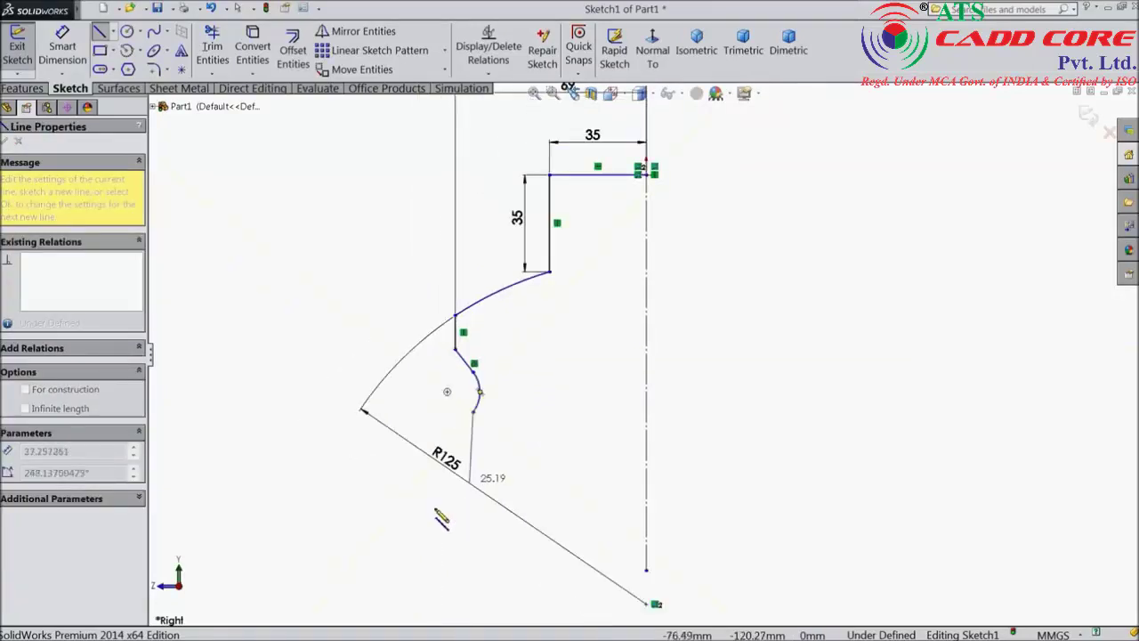
{"action": "left_click", "coordinate": [501, 532]}
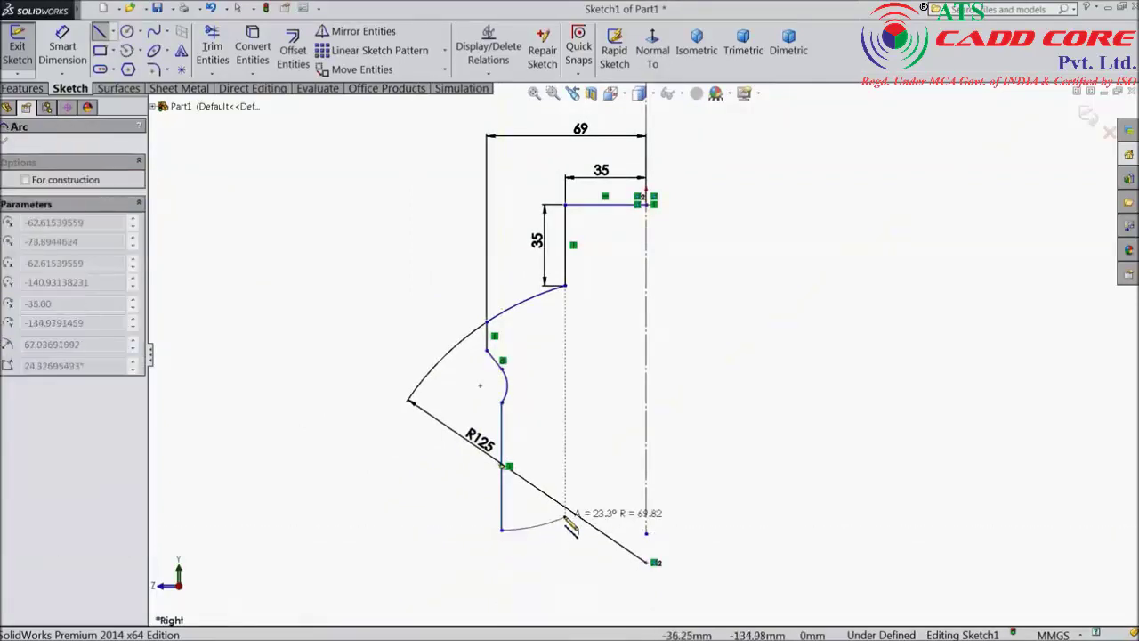
{"action": "left_click", "coordinate": [581, 488]}
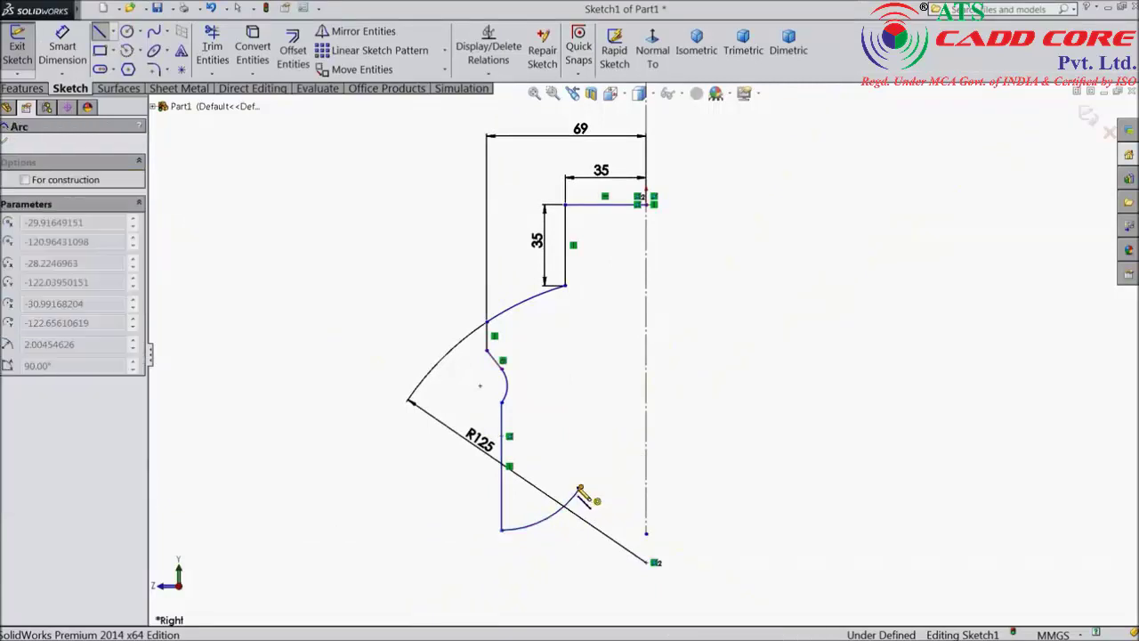
{"action": "left_click", "coordinate": [650, 437]}
{"action": "right_click", "coordinate": [706, 434]}
{"action": "left_click", "coordinate": [760, 148]}
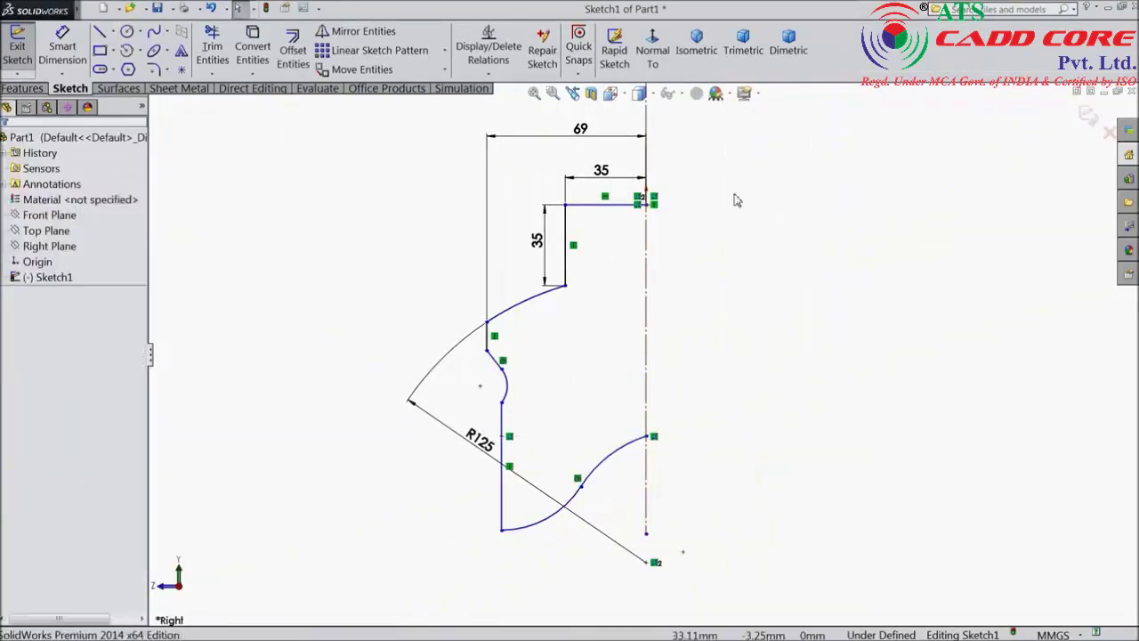
{"action": "scroll", "coordinate": [682, 306], "scroll_direction": "down", "scroll_amount": 2}
Dimension the 22 mm vertical distance from the 35 step to the short vertical segment.
{"action": "left_click", "coordinate": [63, 46]}
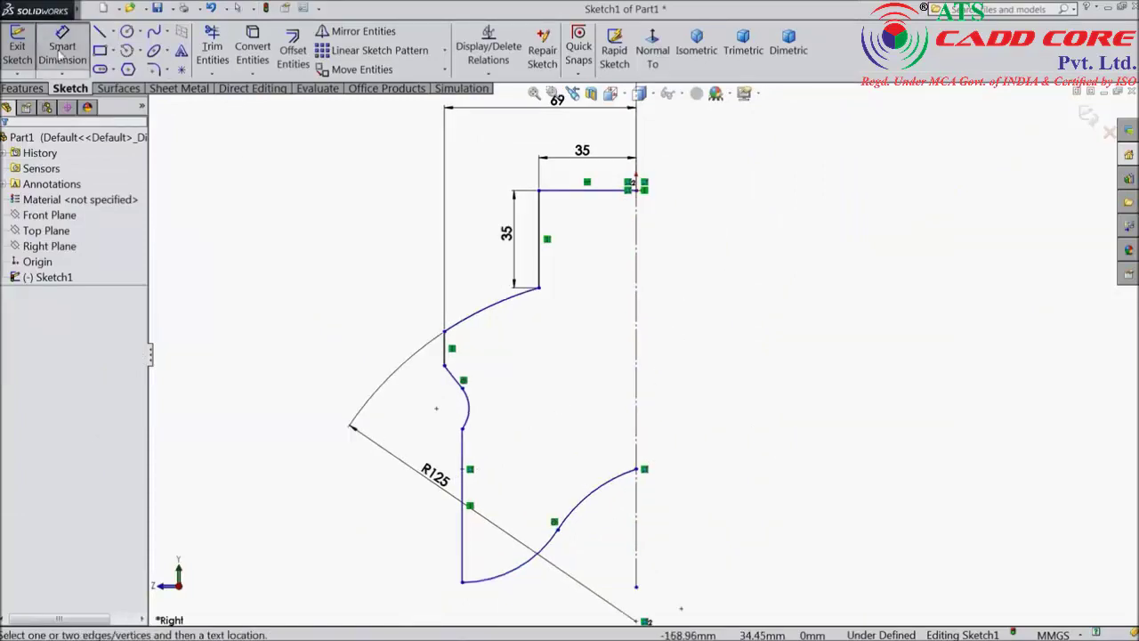
{"action": "scroll", "coordinate": [547, 298], "scroll_direction": "down", "scroll_amount": 1}
{"action": "left_click", "coordinate": [541, 288]}
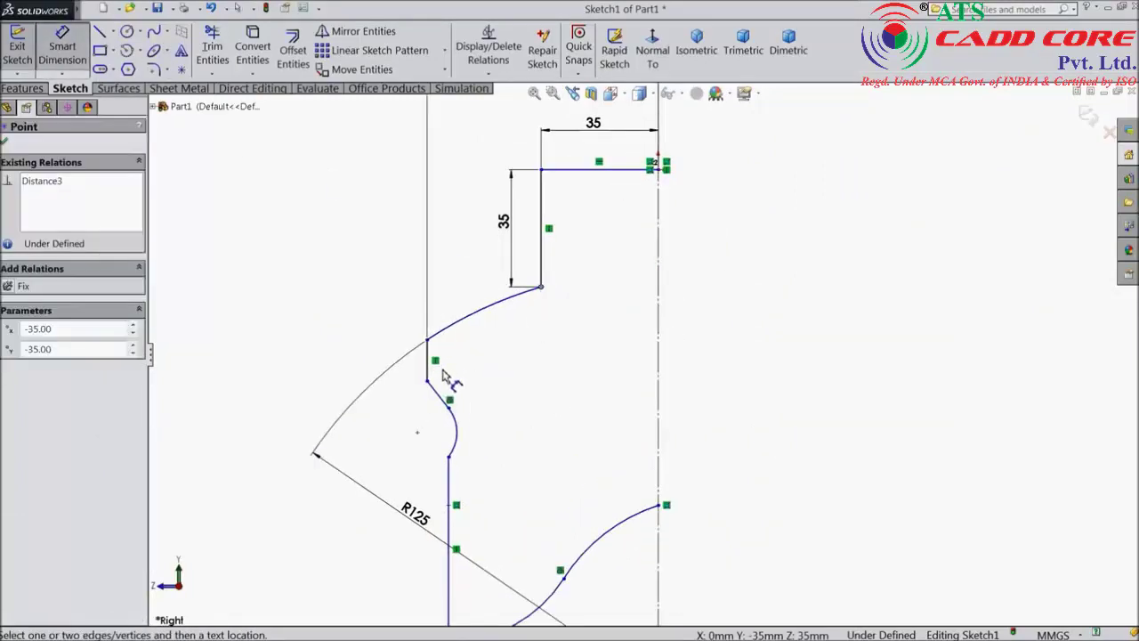
{"action": "left_click", "coordinate": [426, 383]}
{"action": "left_click", "coordinate": [347, 333]}
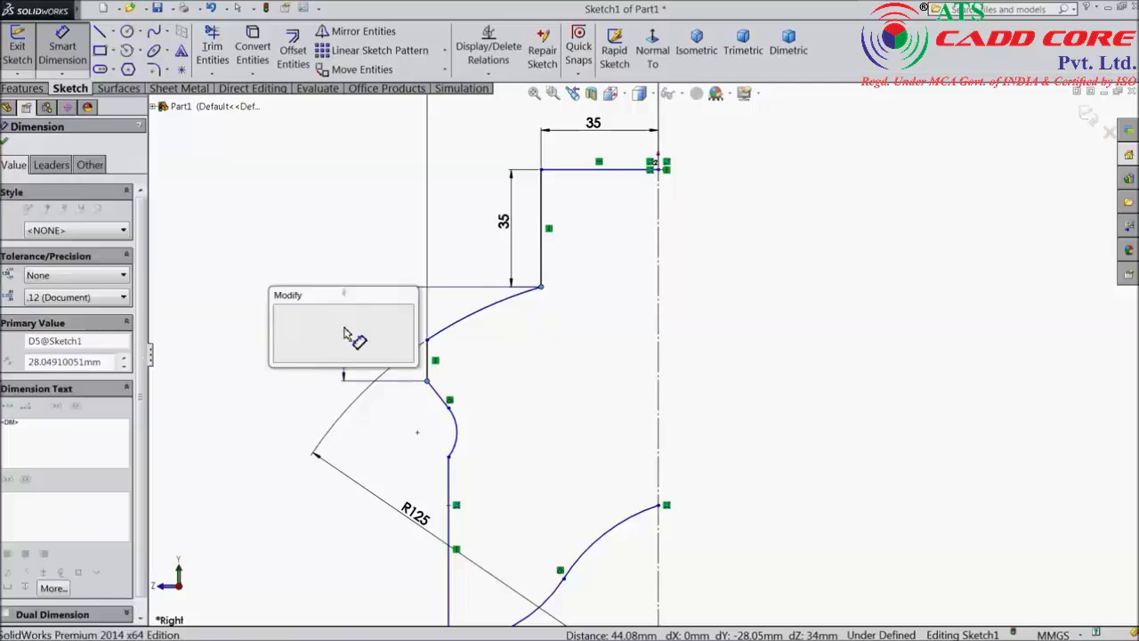
{"action": "type", "text": "22"}
{"action": "key", "text": "Return"}
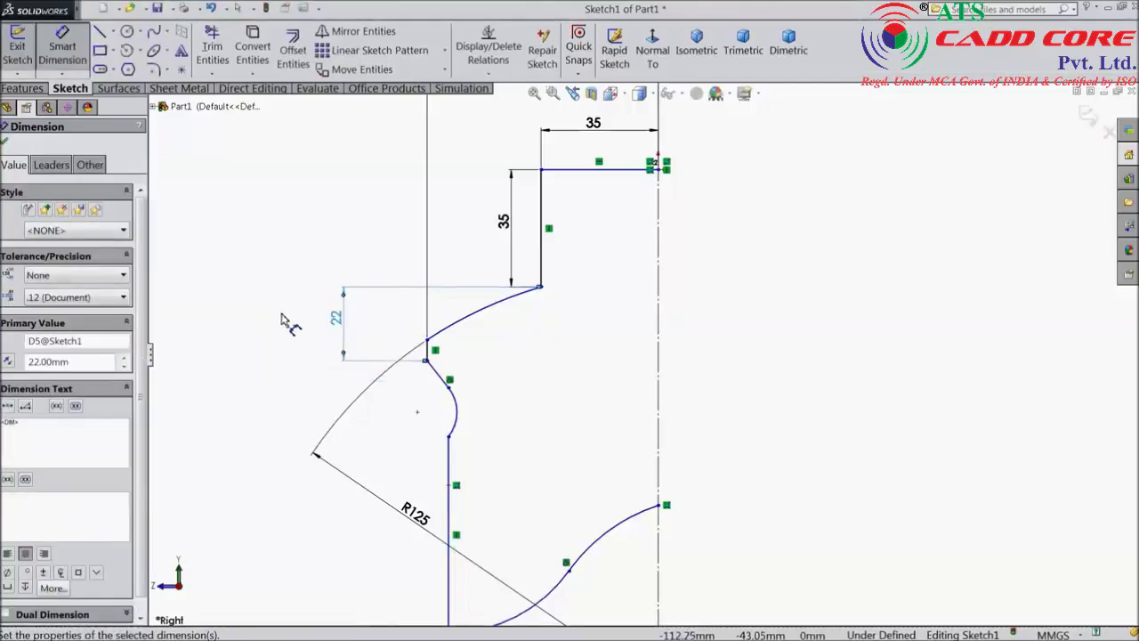
Set a 135° angle between the short vertical segment and the angled line.
{"action": "scroll", "coordinate": [449, 369], "scroll_direction": "down", "scroll_amount": 2}
{"action": "left_click", "coordinate": [459, 356]}
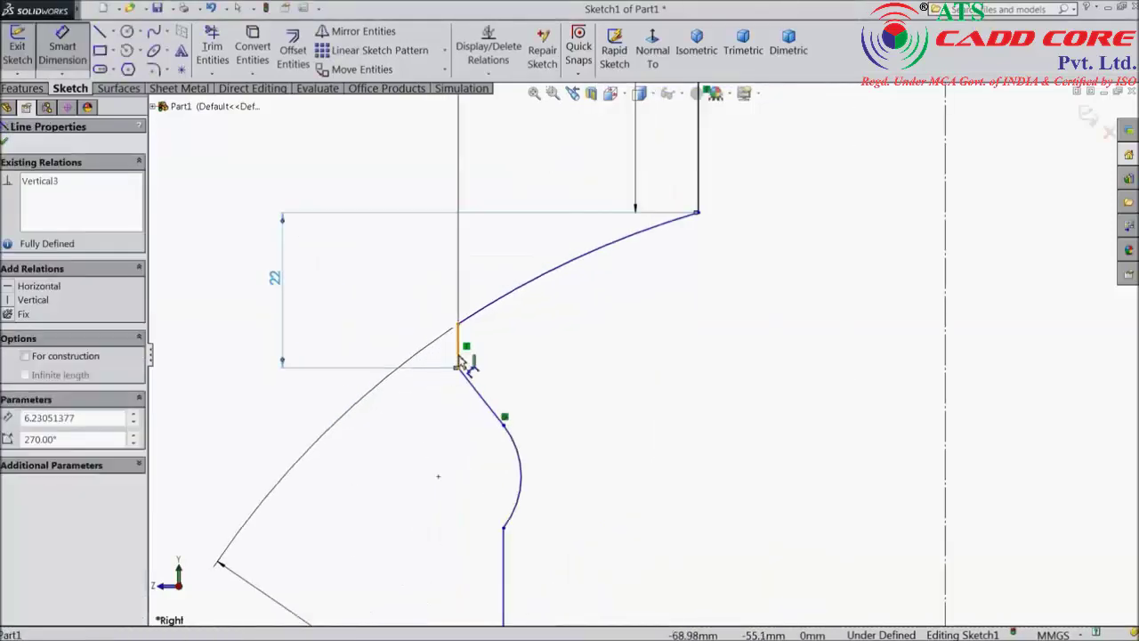
{"action": "left_click", "coordinate": [476, 392]}
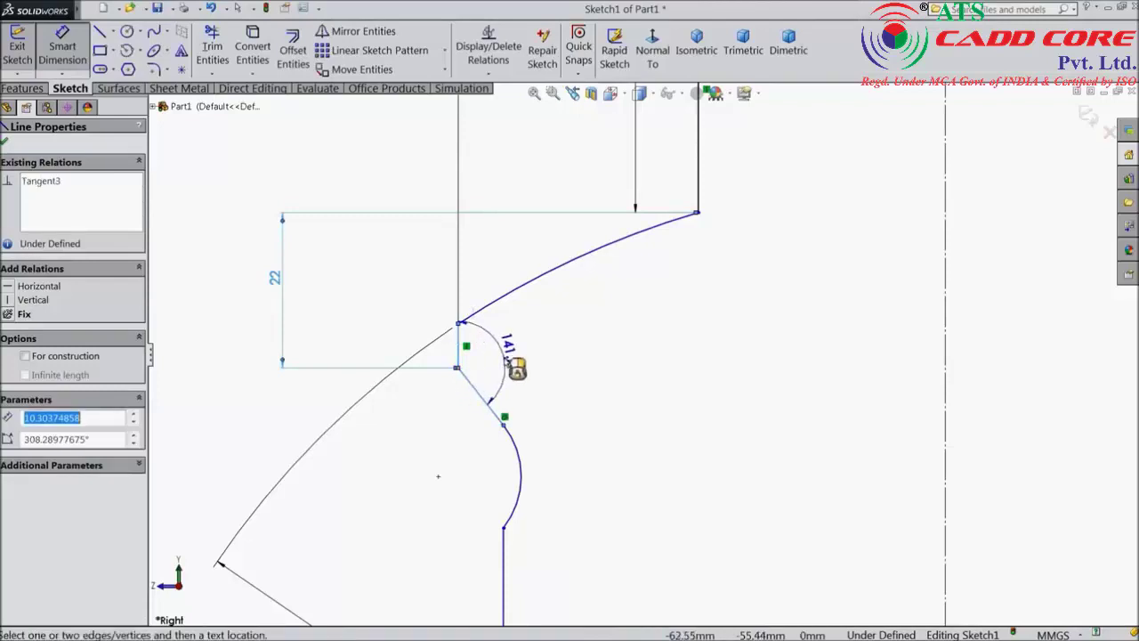
{"action": "left_click", "coordinate": [510, 367]}
{"action": "type", "text": "135"}
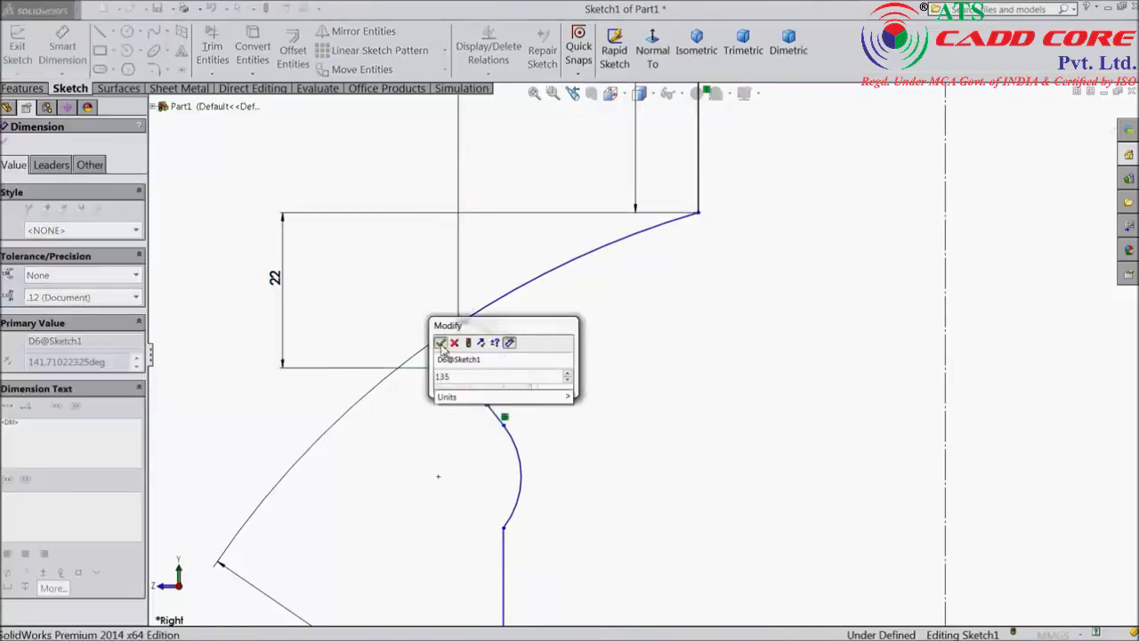
{"action": "left_click", "coordinate": [441, 343]}
Give the angled line a 6 mm vertical height.
{"action": "left_click", "coordinate": [507, 420]}
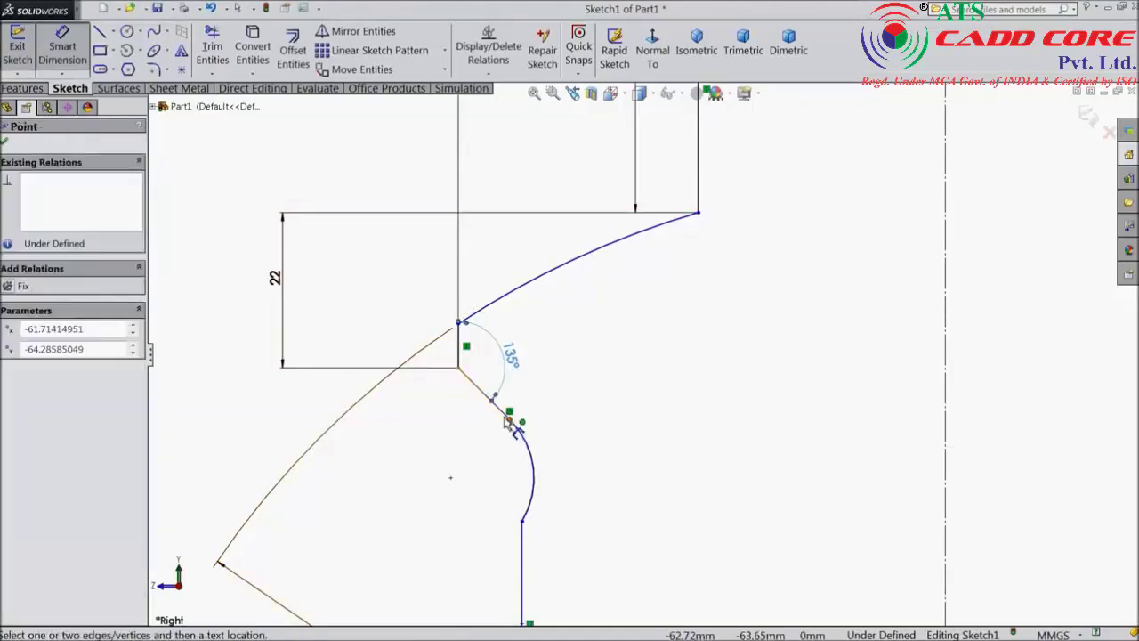
{"action": "left_click", "coordinate": [459, 366]}
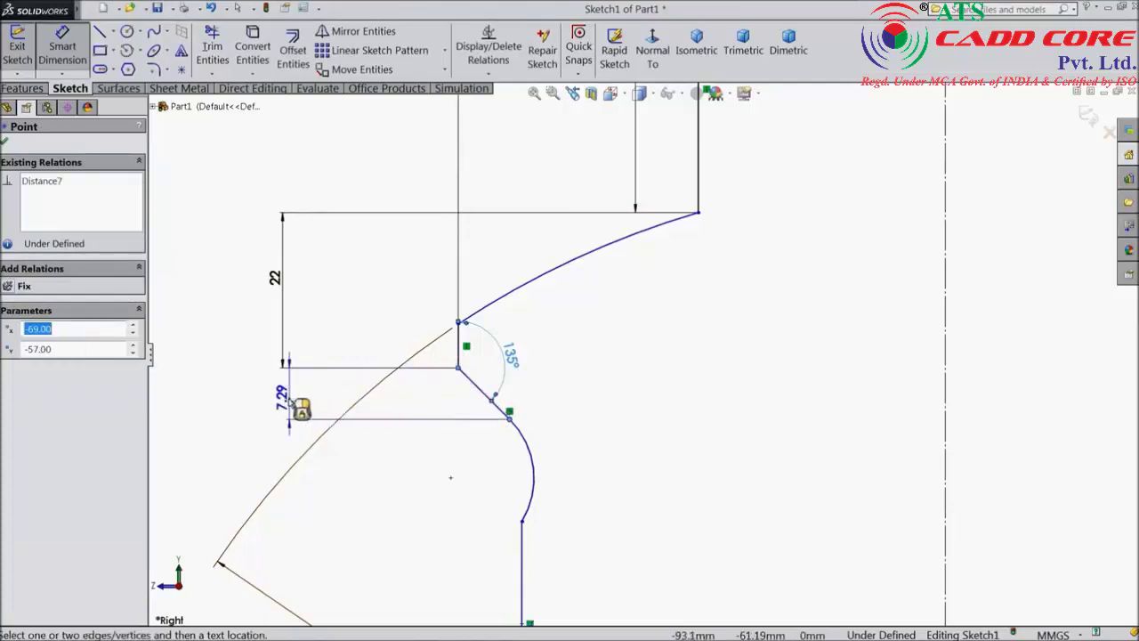
{"action": "left_click", "coordinate": [299, 408]}
{"action": "type", "text": "6"}
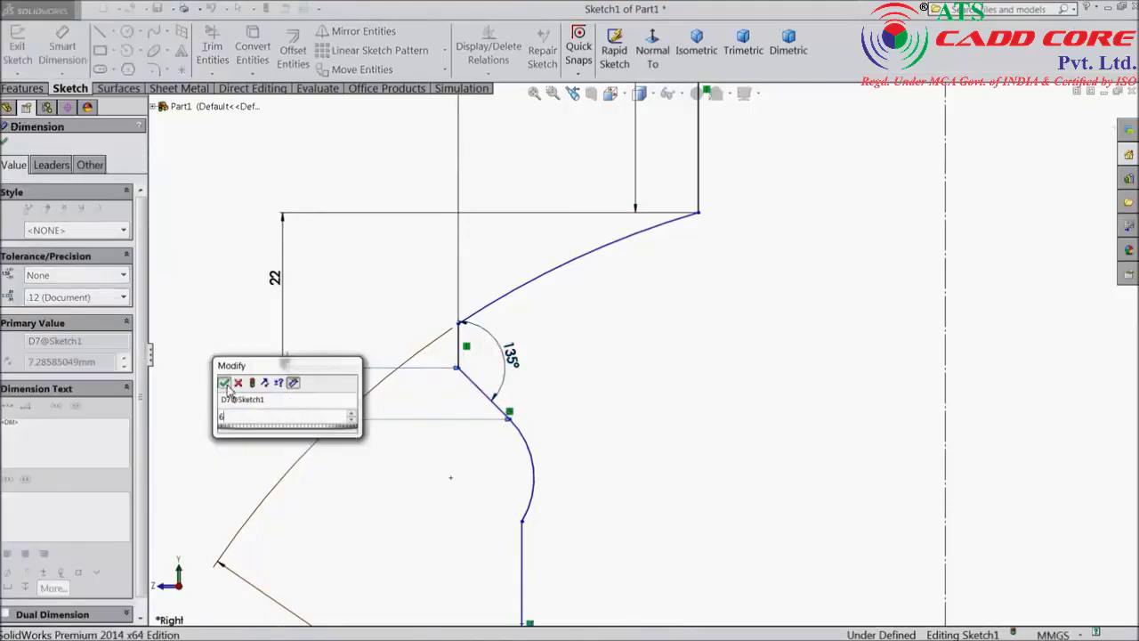
{"action": "left_click", "coordinate": [224, 382]}
{"action": "key", "text": "f"}
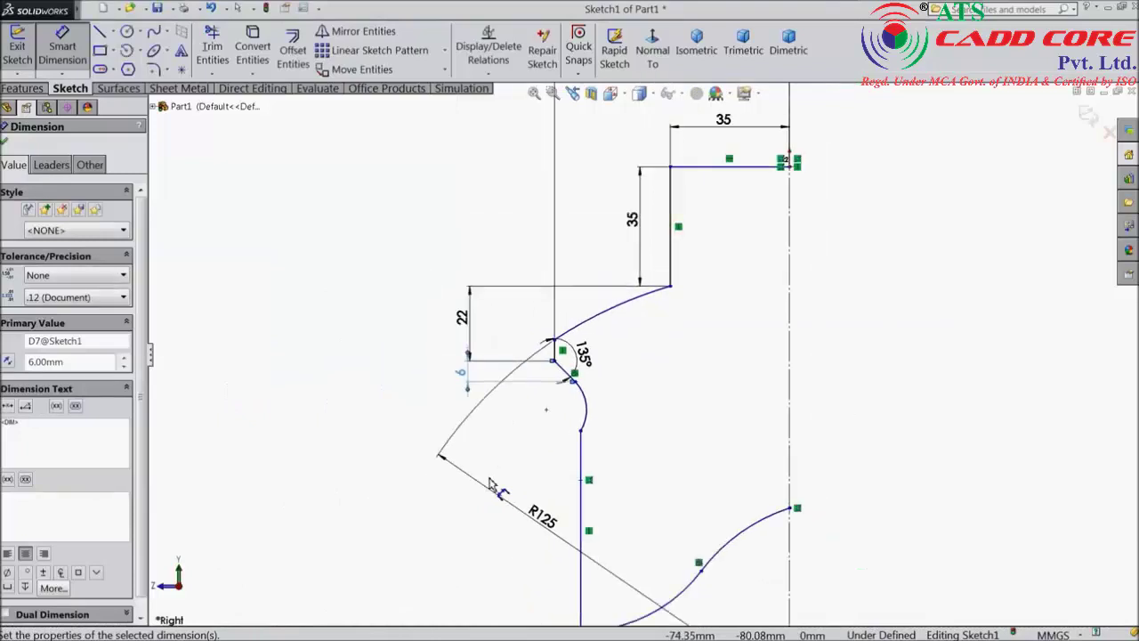
{"action": "scroll", "coordinate": [543, 489], "scroll_direction": "up", "scroll_amount": 1}
{"action": "scroll", "coordinate": [618, 506], "scroll_direction": "down", "scroll_amount": 1}
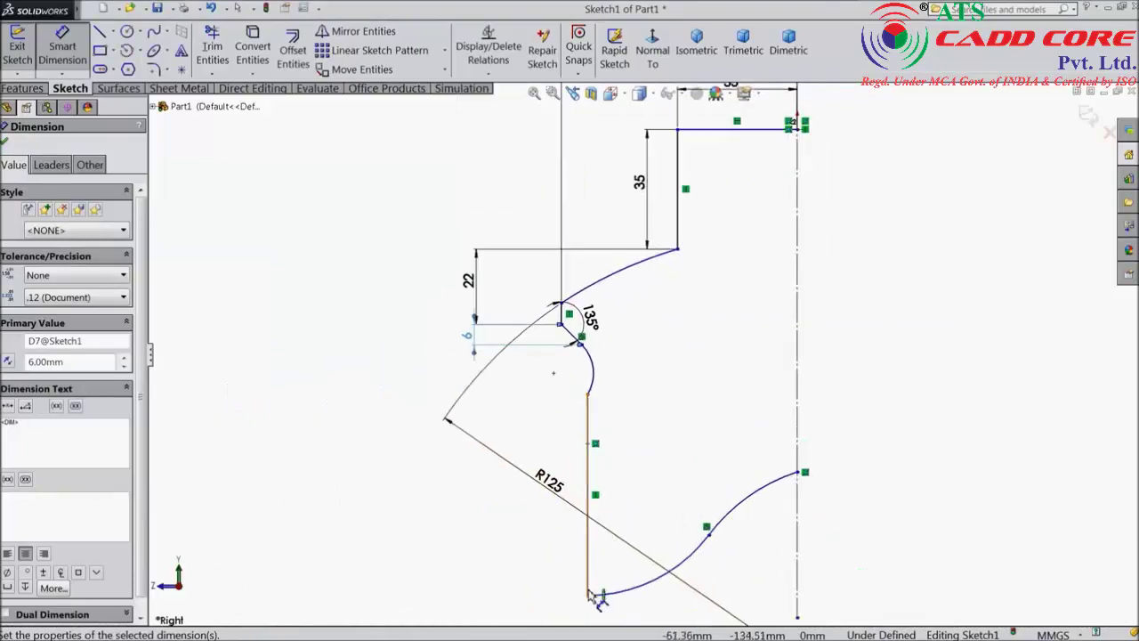
Dimension the long vertical line's span to 56 mm.
{"action": "left_click", "coordinate": [587, 596]}
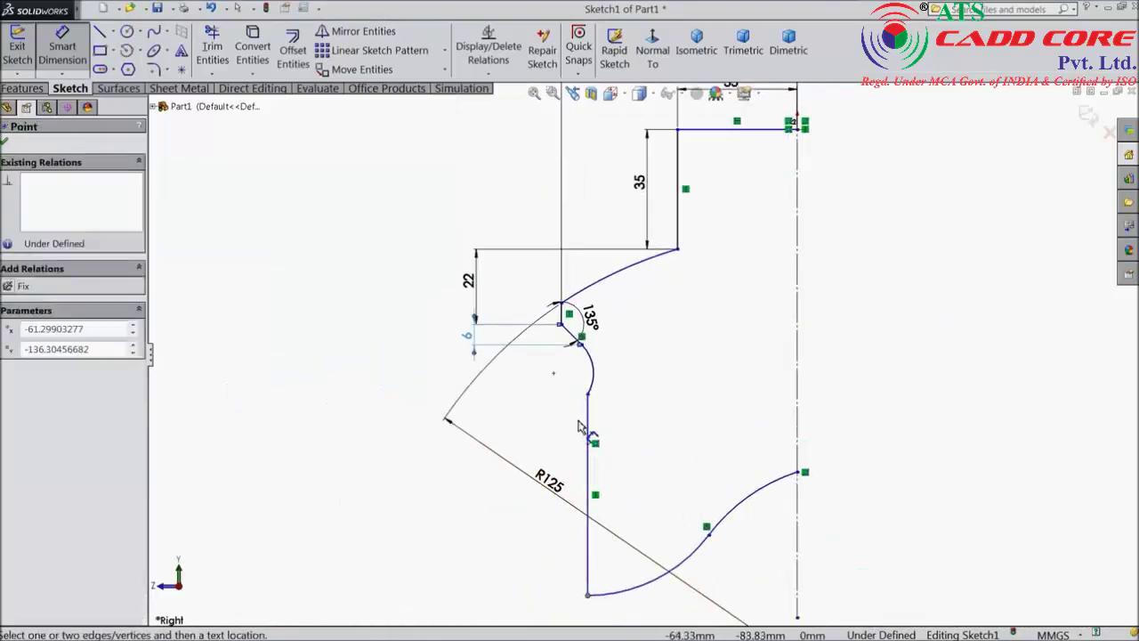
{"action": "left_click", "coordinate": [582, 346]}
{"action": "left_click", "coordinate": [464, 445]}
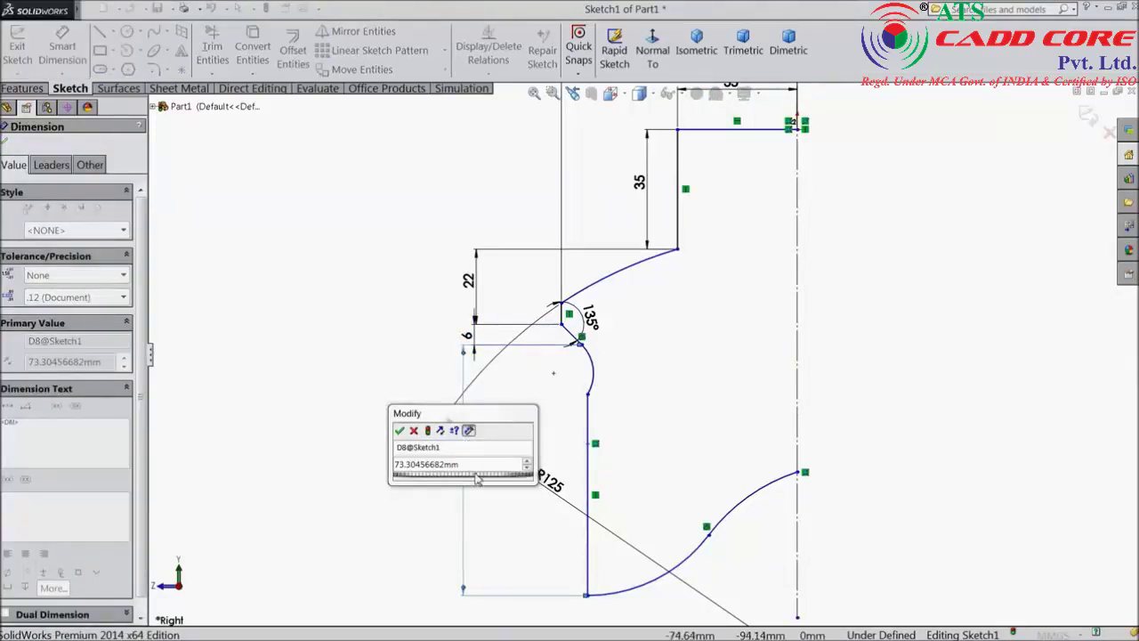
{"action": "left_click", "coordinate": [466, 463]}
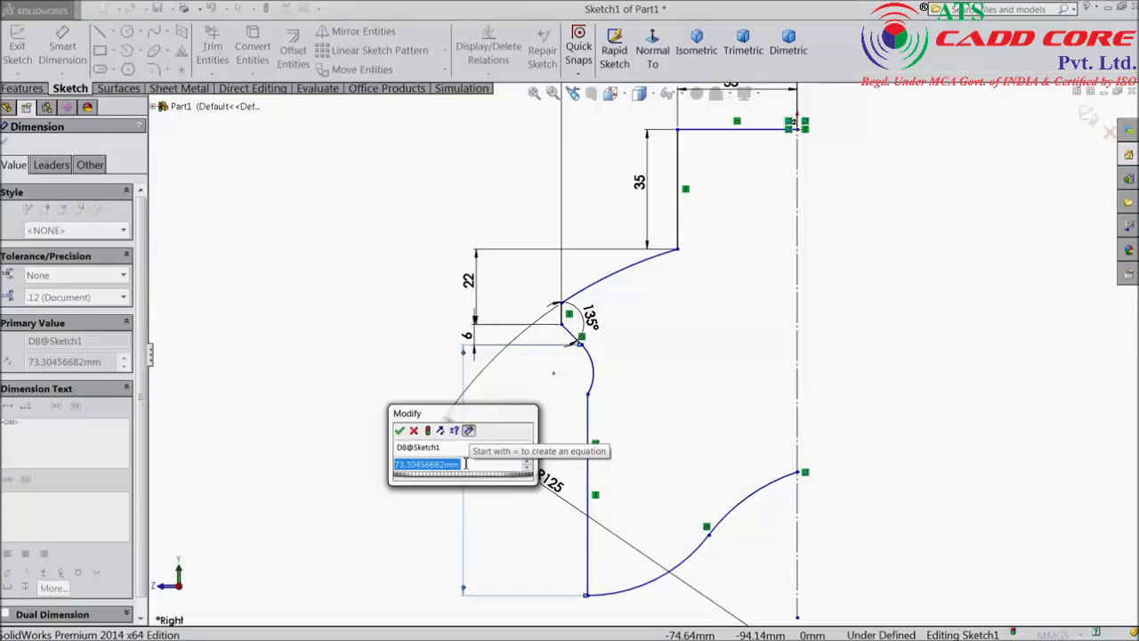
{"action": "type", "text": "56"}
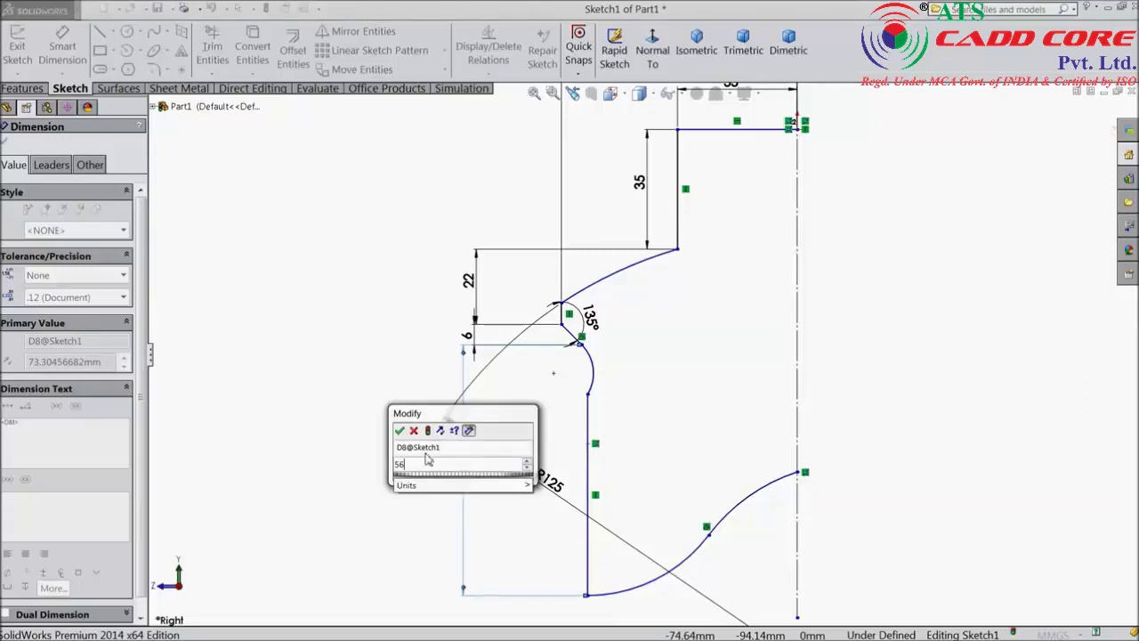
{"action": "left_click", "coordinate": [399, 431]}
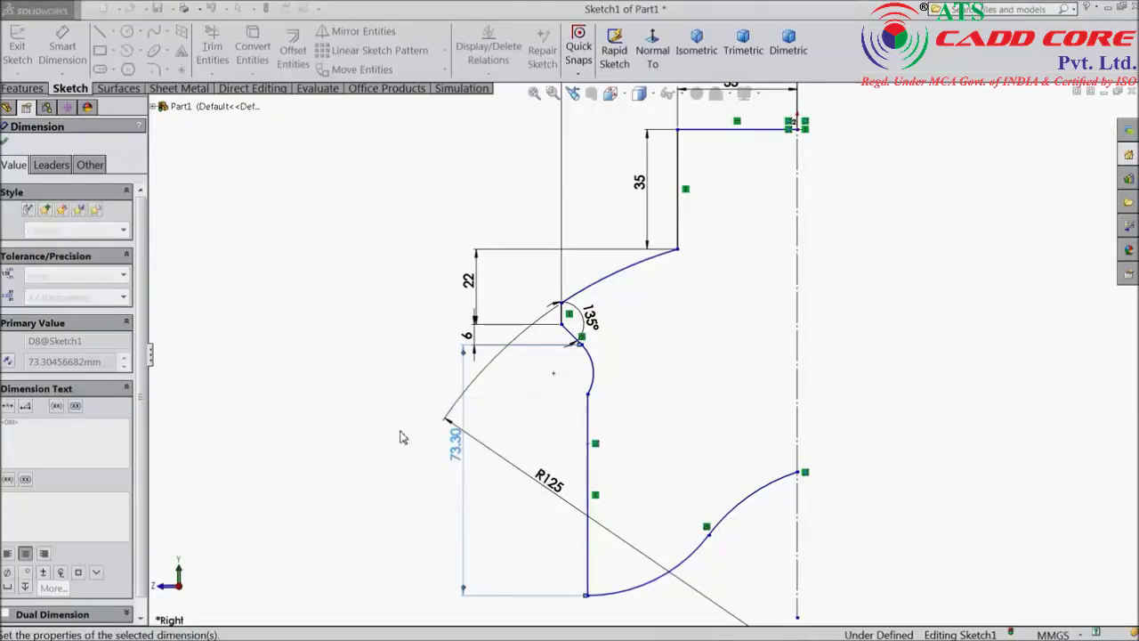
Set the small tangent arc to radius 5 mm.
{"action": "left_click", "coordinate": [596, 381]}
{"action": "left_click", "coordinate": [617, 349]}
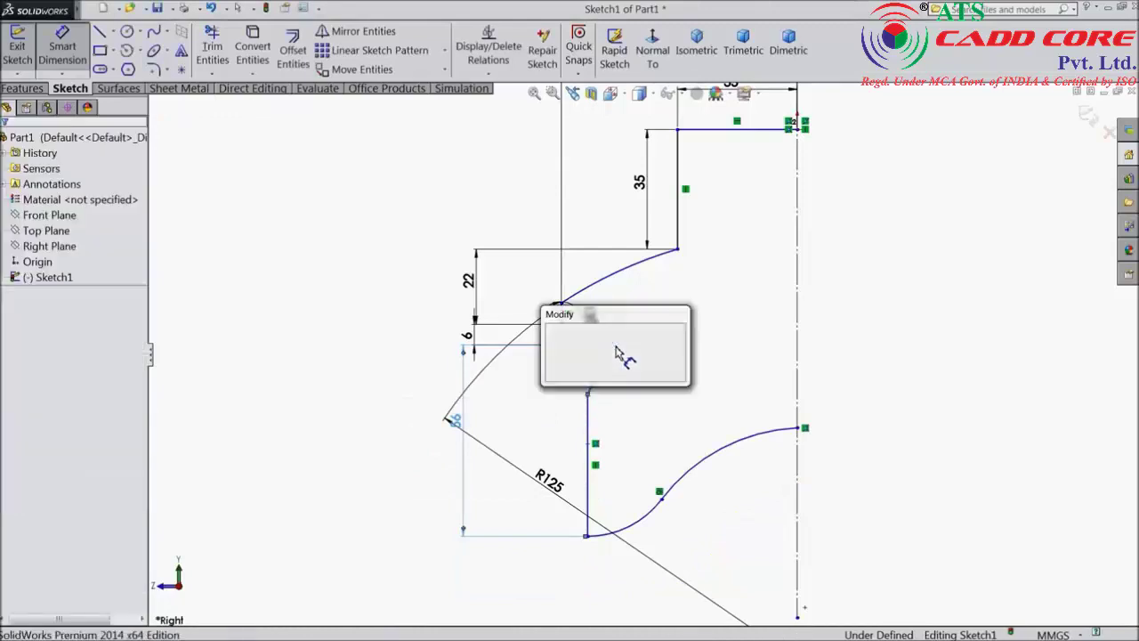
{"action": "type", "text": "5"}
{"action": "left_click", "coordinate": [552, 331]}
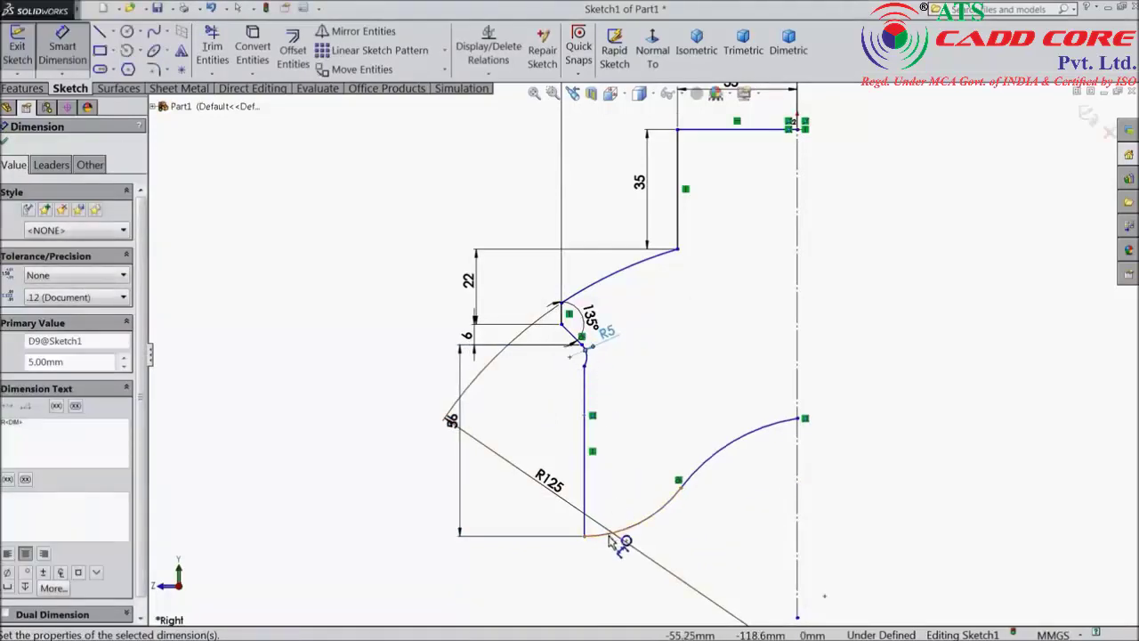
Give both lower connecting arcs a 40 mm radius.
{"action": "left_click", "coordinate": [728, 456]}
{"action": "left_click", "coordinate": [750, 488]}
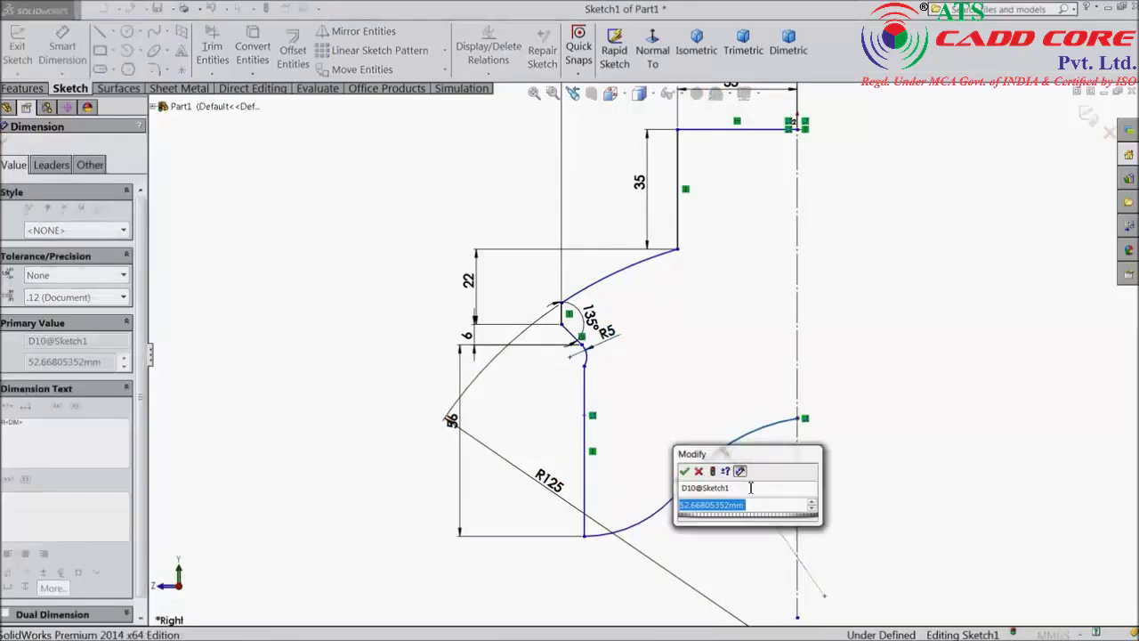
{"action": "type", "text": "40"}
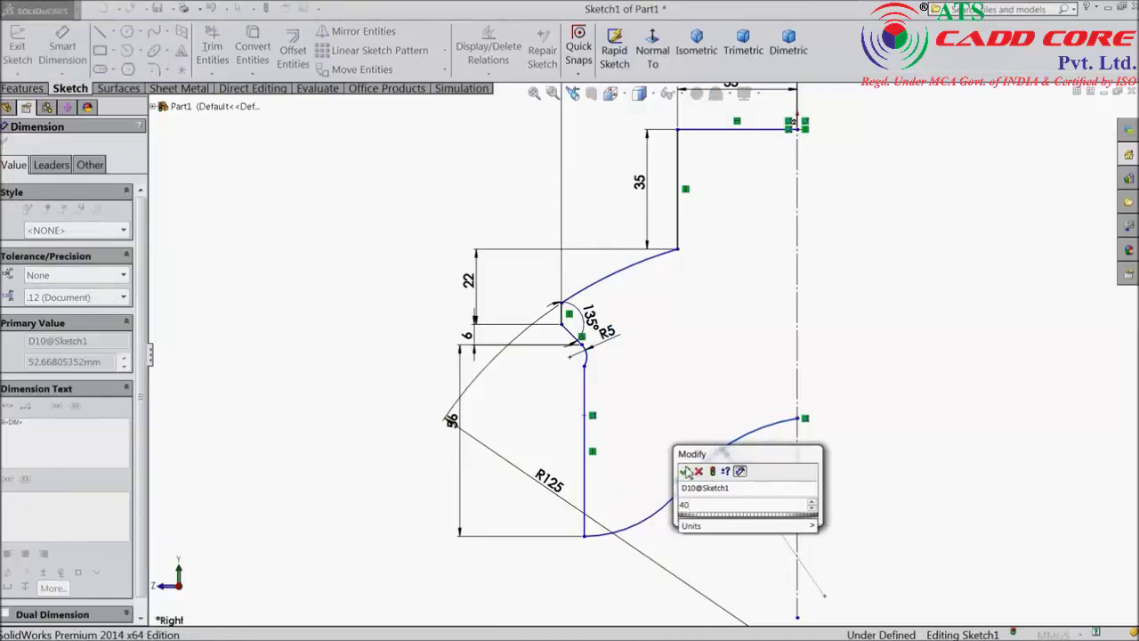
{"action": "left_click", "coordinate": [685, 472]}
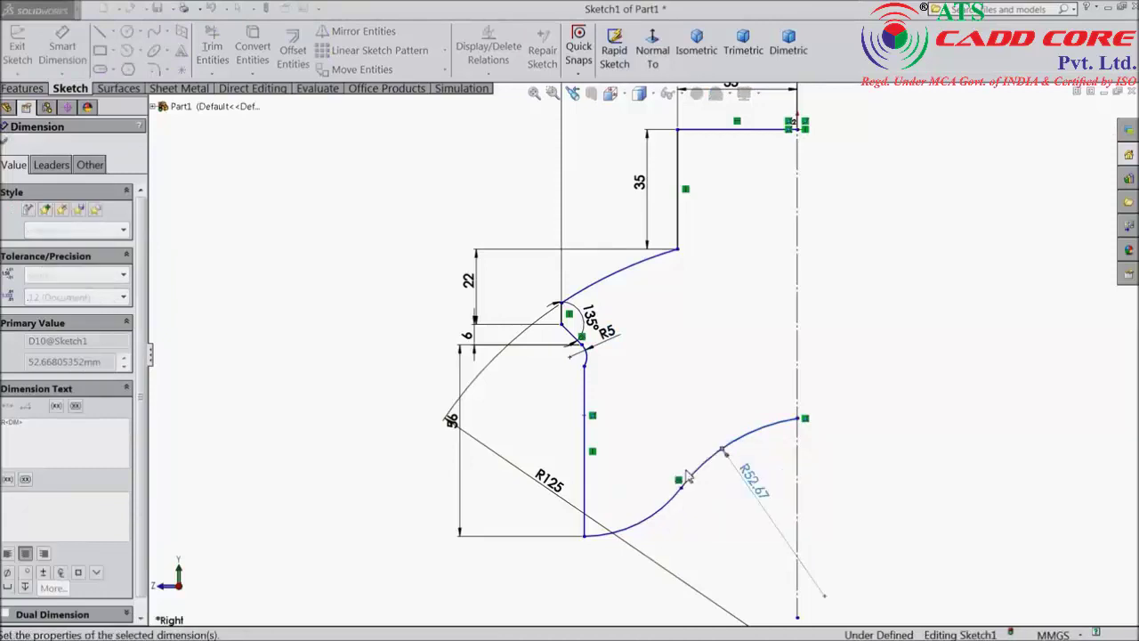
{"action": "left_click", "coordinate": [663, 520]}
{"action": "left_click", "coordinate": [638, 502]}
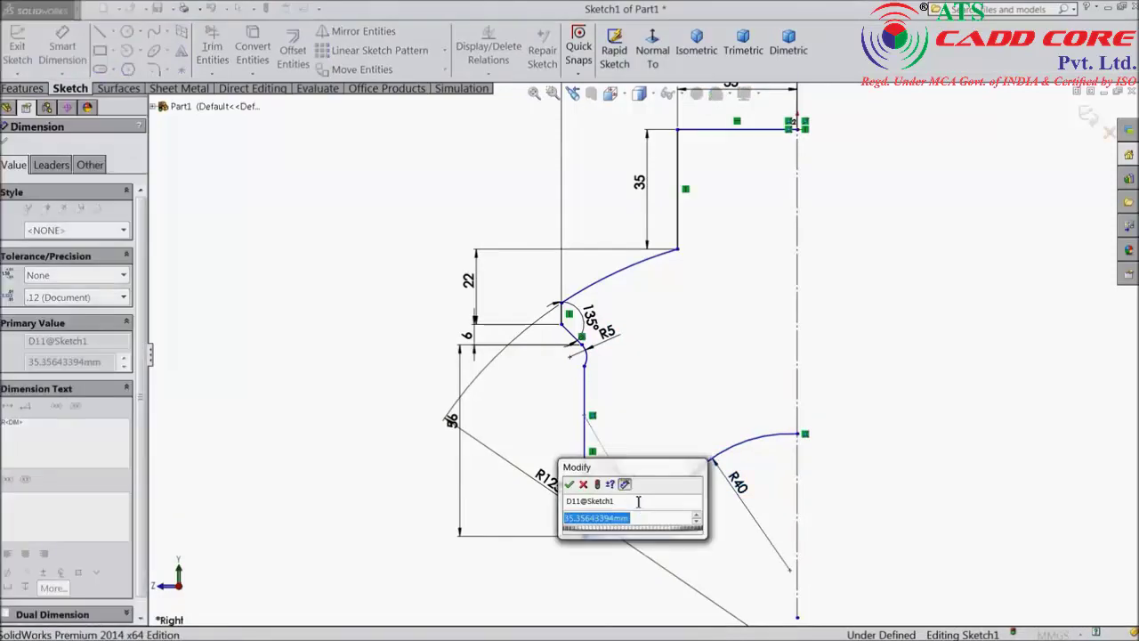
{"action": "type", "text": "40"}
{"action": "left_click", "coordinate": [568, 484]}
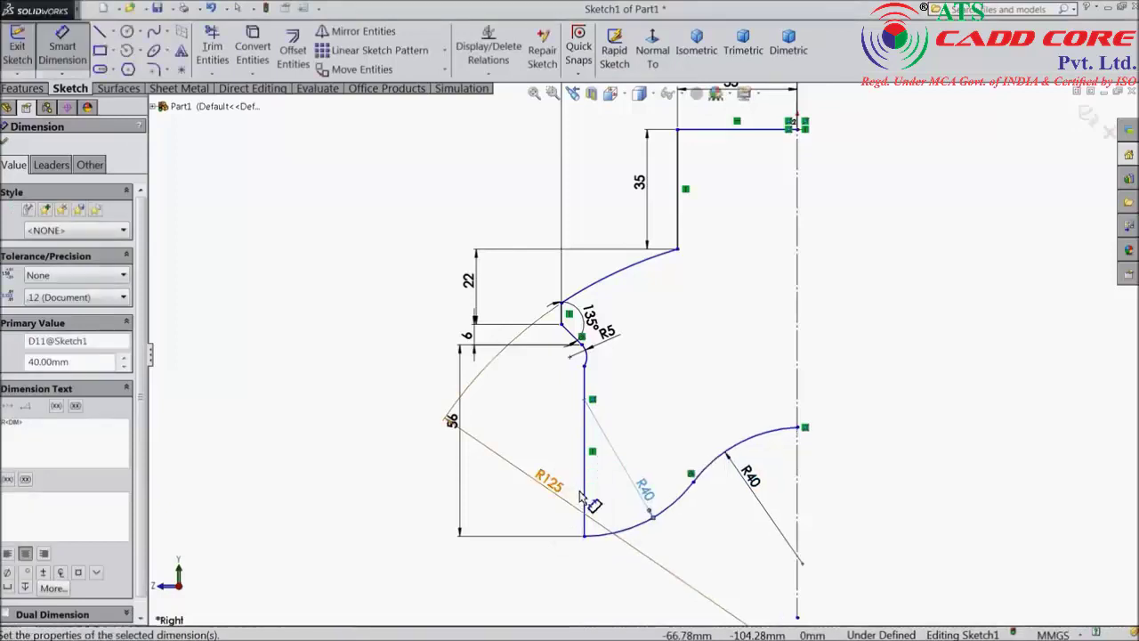
{"action": "left_click", "coordinate": [4, 142]}
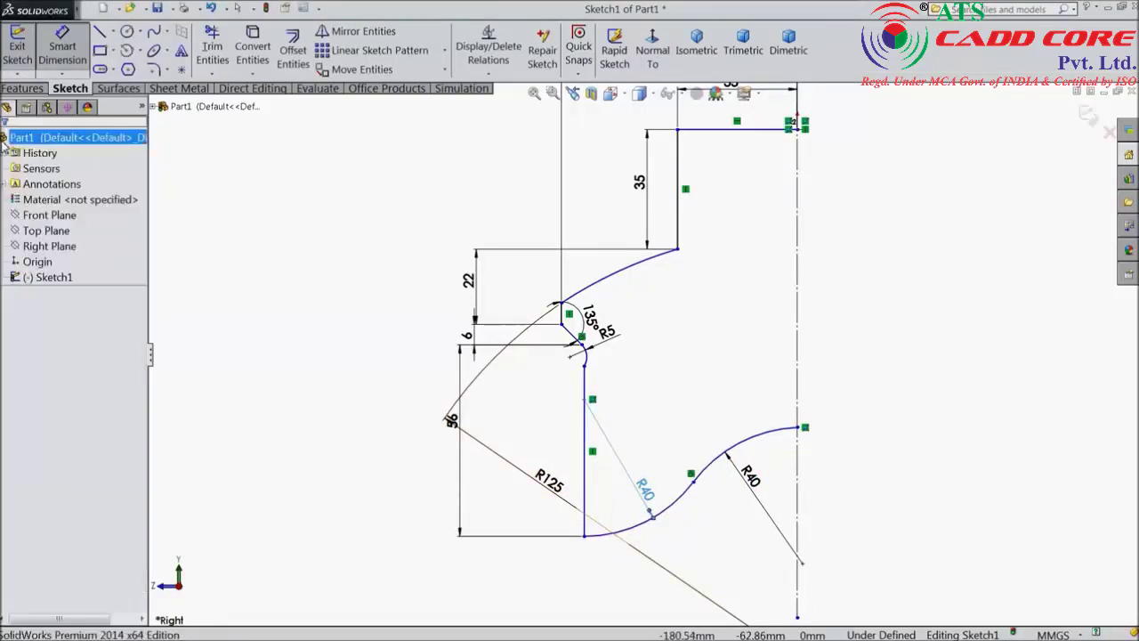
Draw a short construction centerline from the upper R40 arc's endpoint.
{"action": "left_click", "coordinate": [113, 38]}
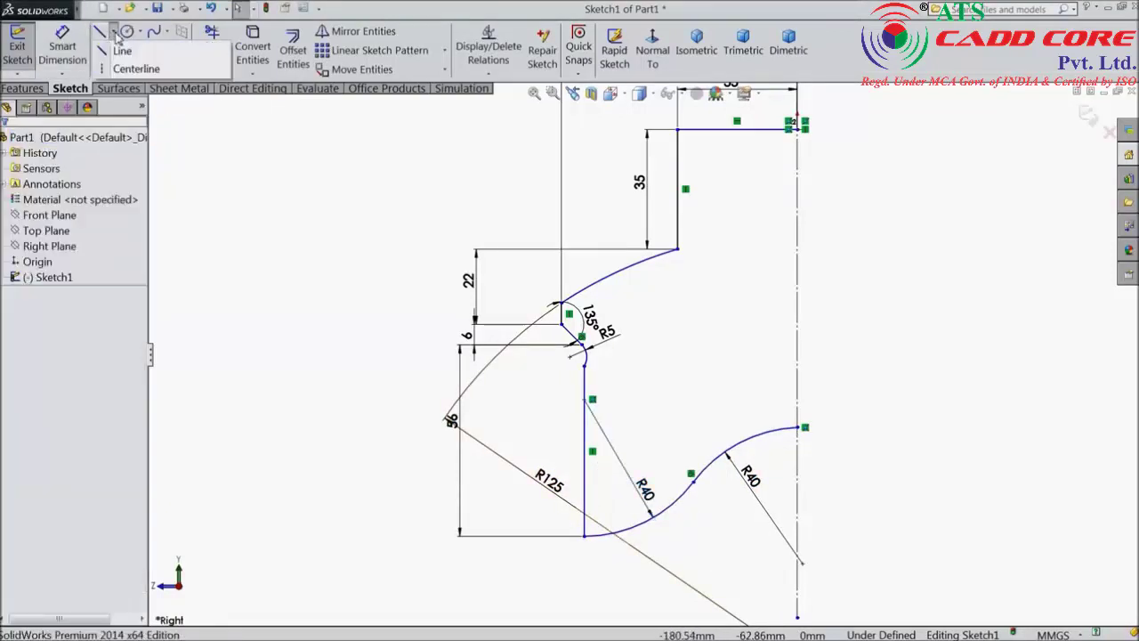
{"action": "left_click", "coordinate": [127, 71]}
{"action": "scroll", "coordinate": [715, 462], "scroll_direction": "down", "scroll_amount": 3}
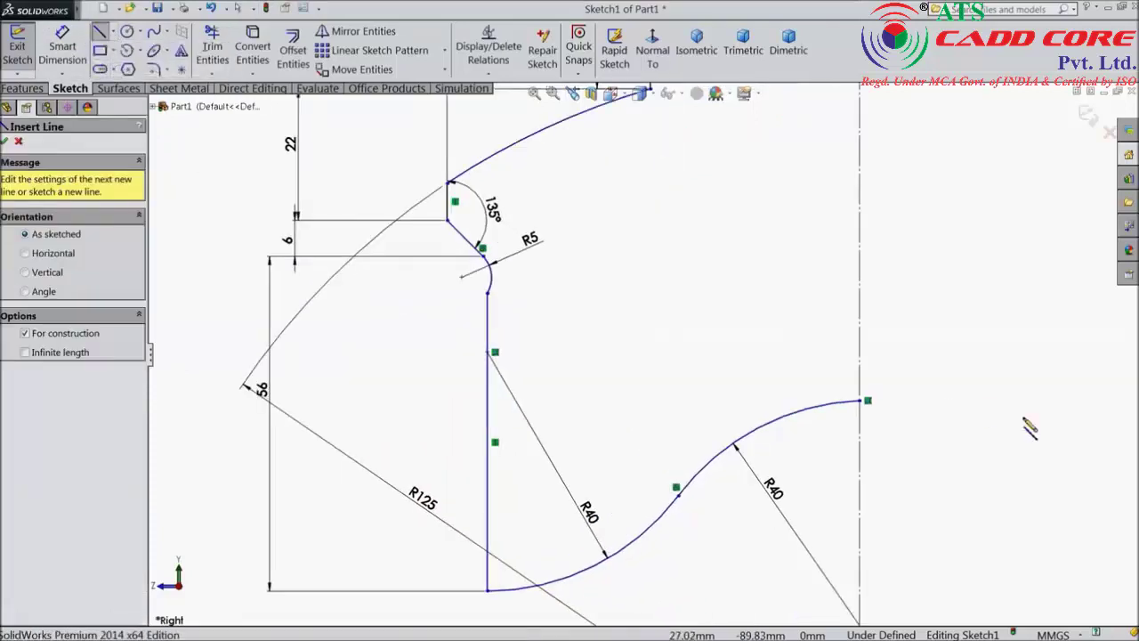
{"action": "left_click", "coordinate": [863, 403]}
{"action": "right_click", "coordinate": [910, 400]}
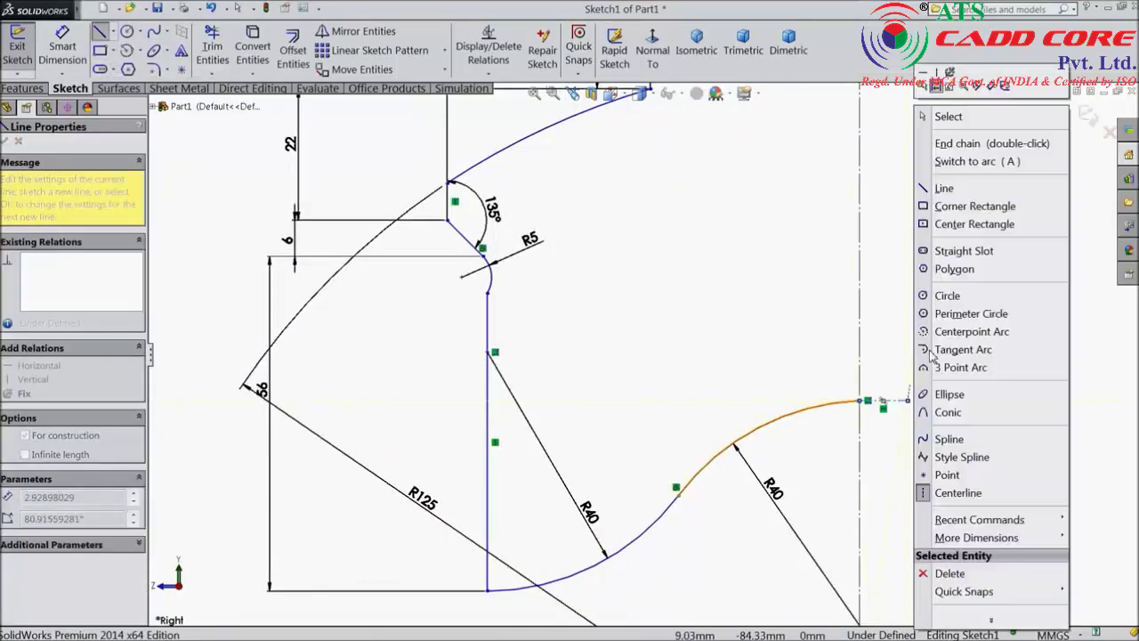
{"action": "left_click", "coordinate": [943, 116]}
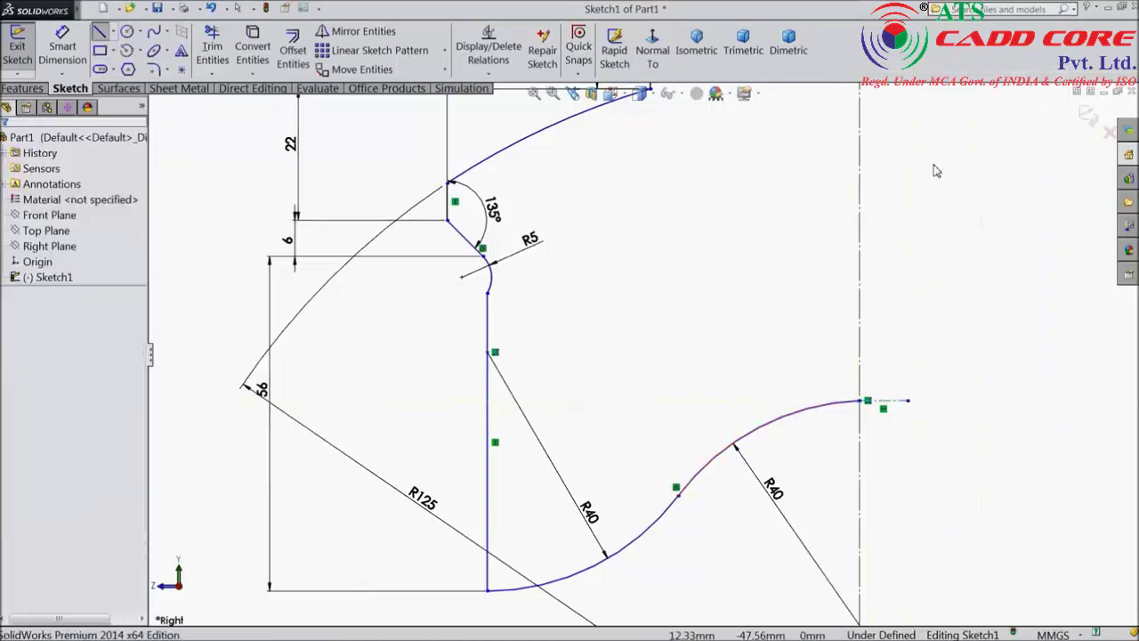
Add a Tangent relation between the upper R40 arc and the new centerline.
{"action": "left_click", "coordinate": [868, 401]}
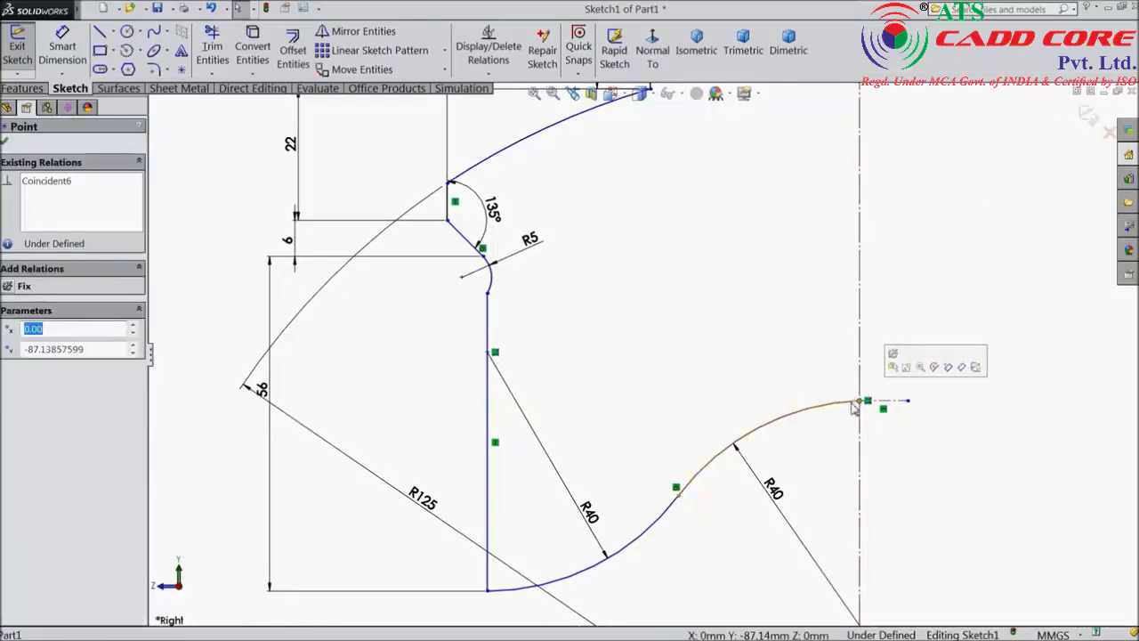
{"action": "left_click", "coordinate": [854, 405]}
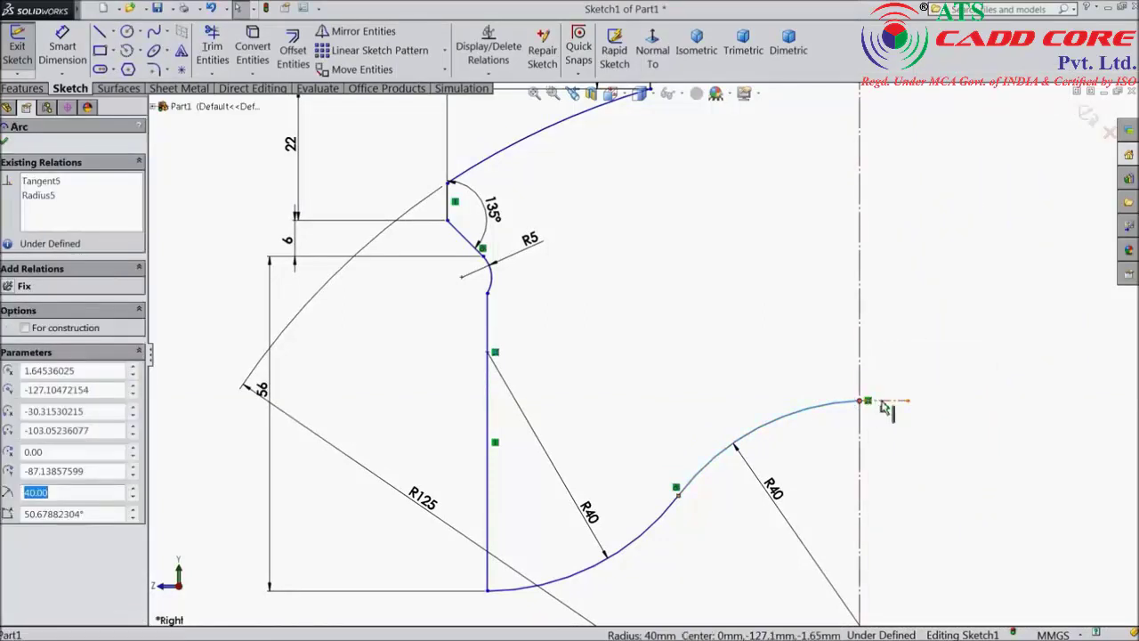
{"action": "left_click", "coordinate": [885, 402], "text": "ctrl"}
{"action": "left_click", "coordinate": [917, 358]}
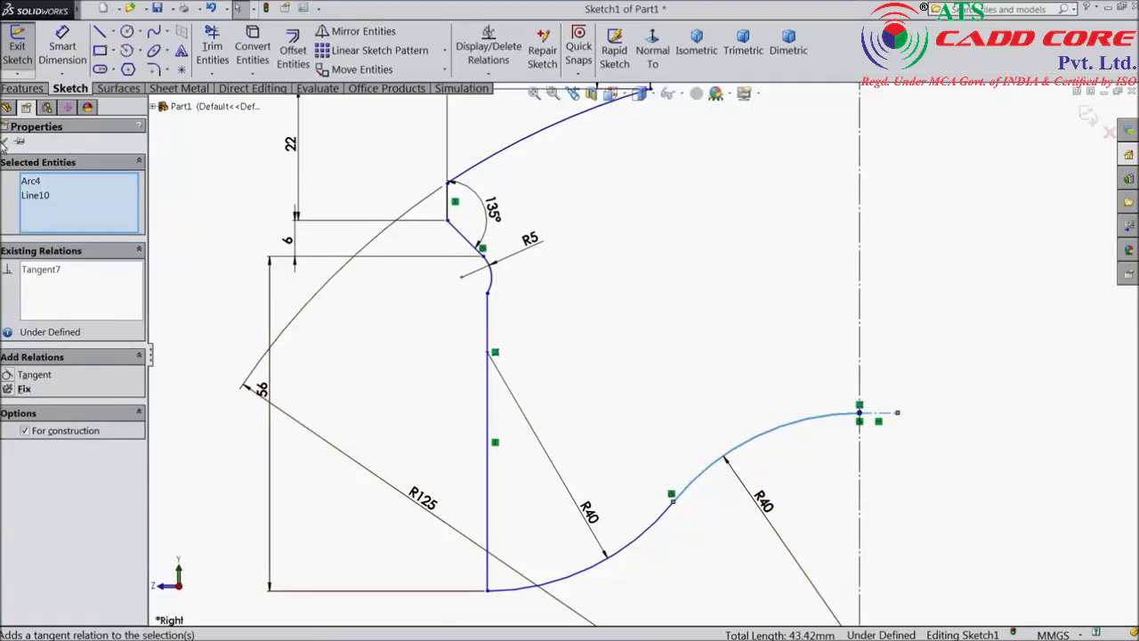
{"action": "left_click", "coordinate": [5, 142]}
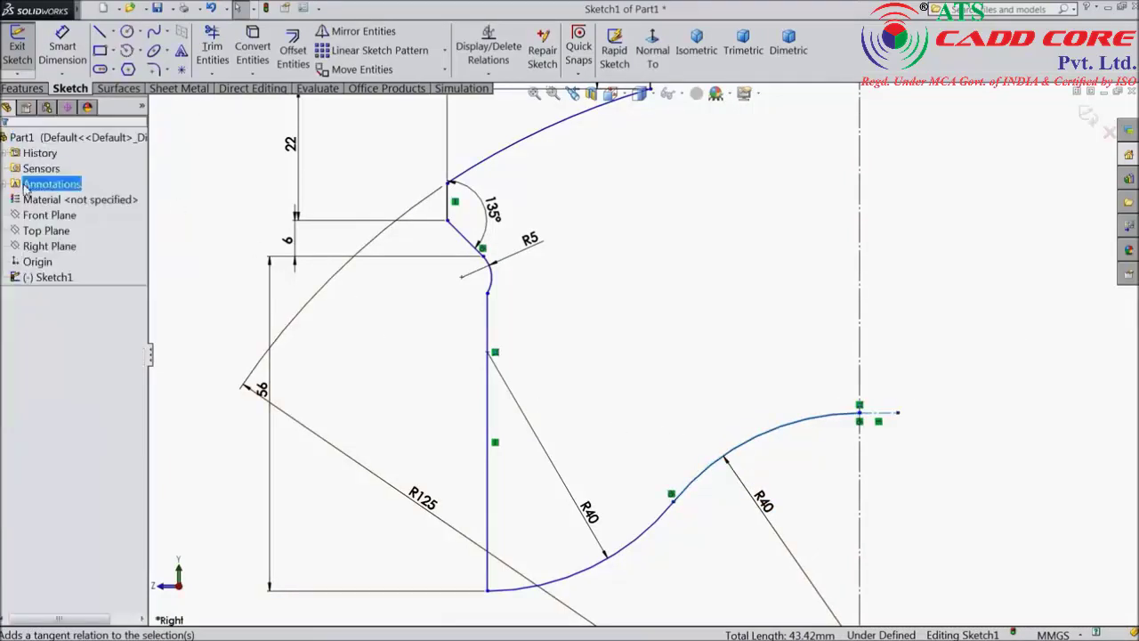
{"action": "scroll", "coordinate": [313, 341], "scroll_direction": "up", "scroll_amount": 3}
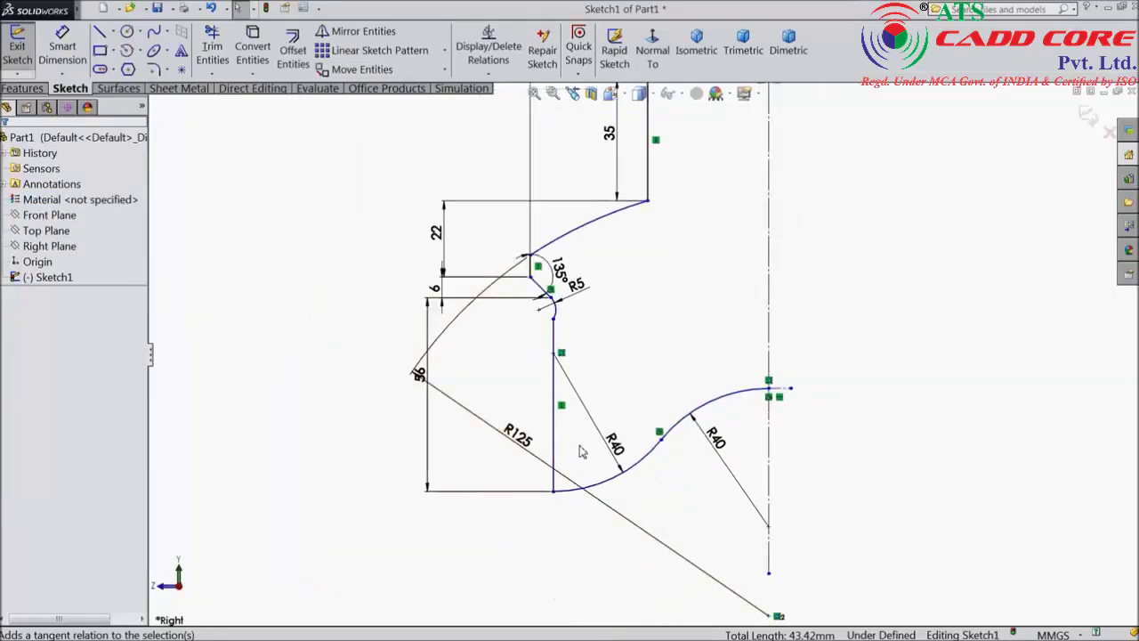
Dimension the vertical line 62.5 mm from the centerline.
{"action": "left_click", "coordinate": [63, 49]}
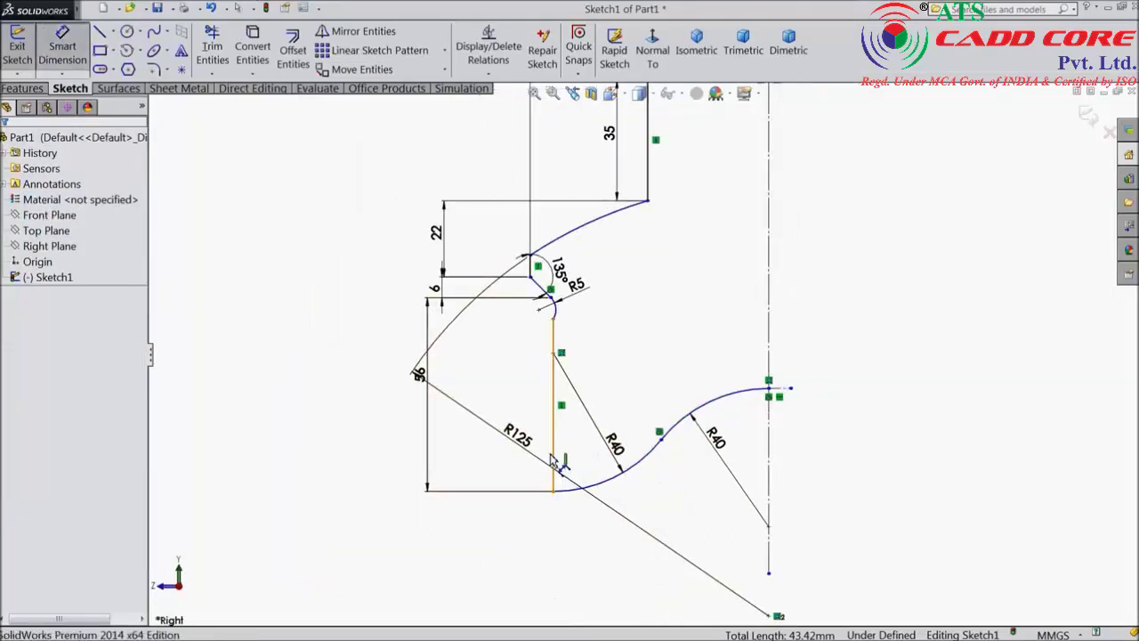
{"action": "left_click", "coordinate": [553, 459]}
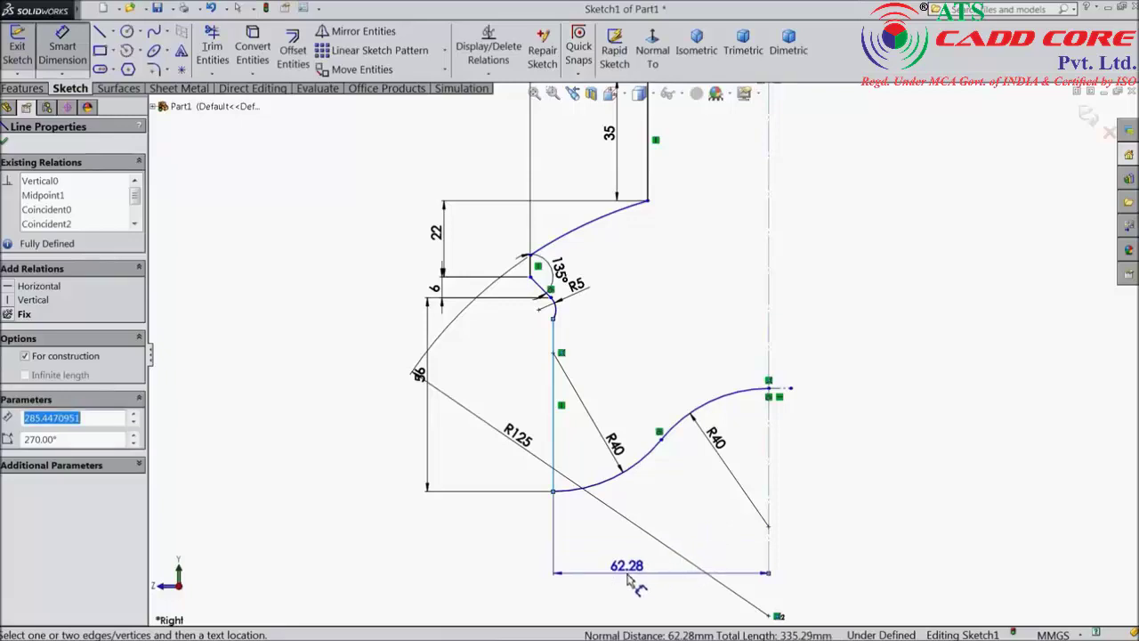
{"action": "left_click", "coordinate": [654, 574]}
{"action": "type", "text": "62"}
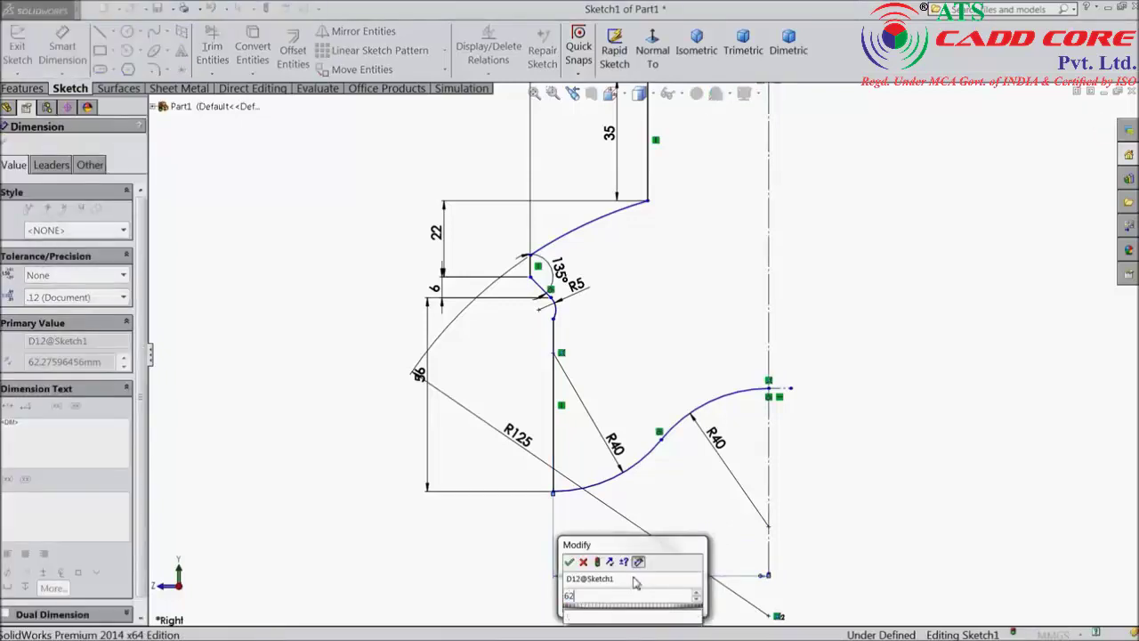
{"action": "type", "text": ".5"}
{"action": "left_click", "coordinate": [570, 561]}
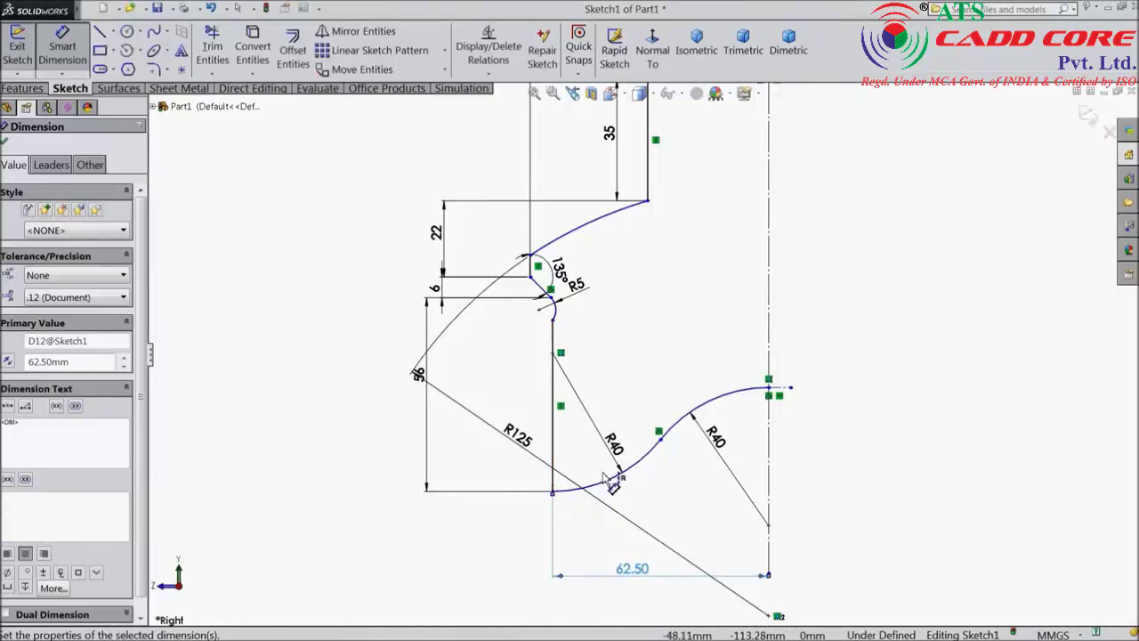
{"action": "scroll", "coordinate": [614, 480], "scroll_direction": "down", "scroll_amount": 2}
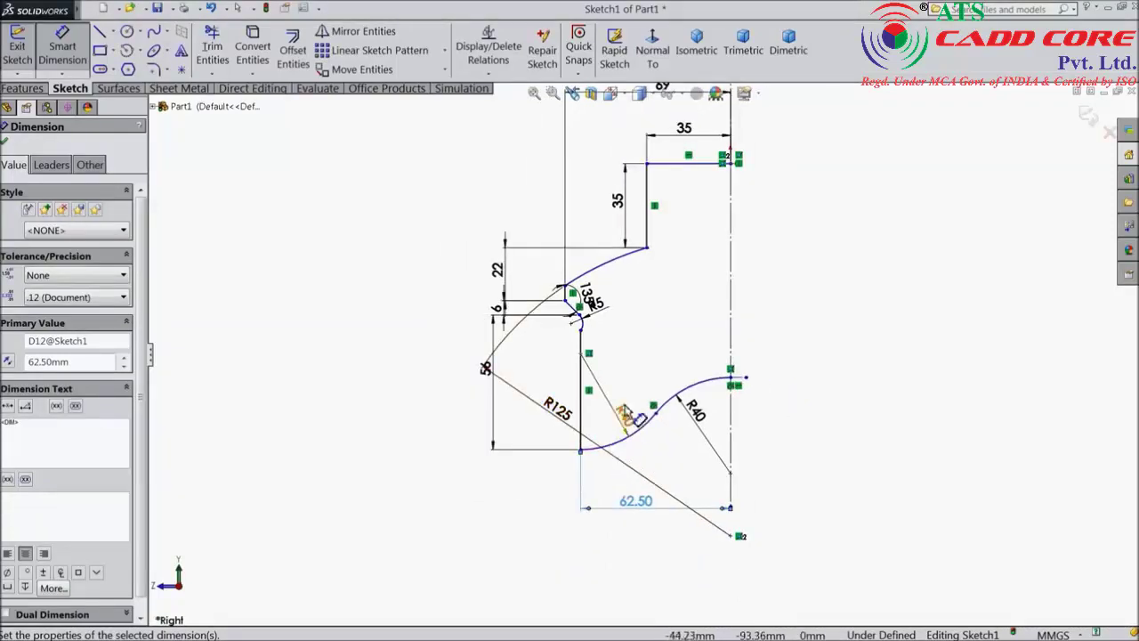
Draw a vertical line from the top-right endpoint down to the upper arc's endpoint.
{"action": "left_click", "coordinate": [100, 32]}
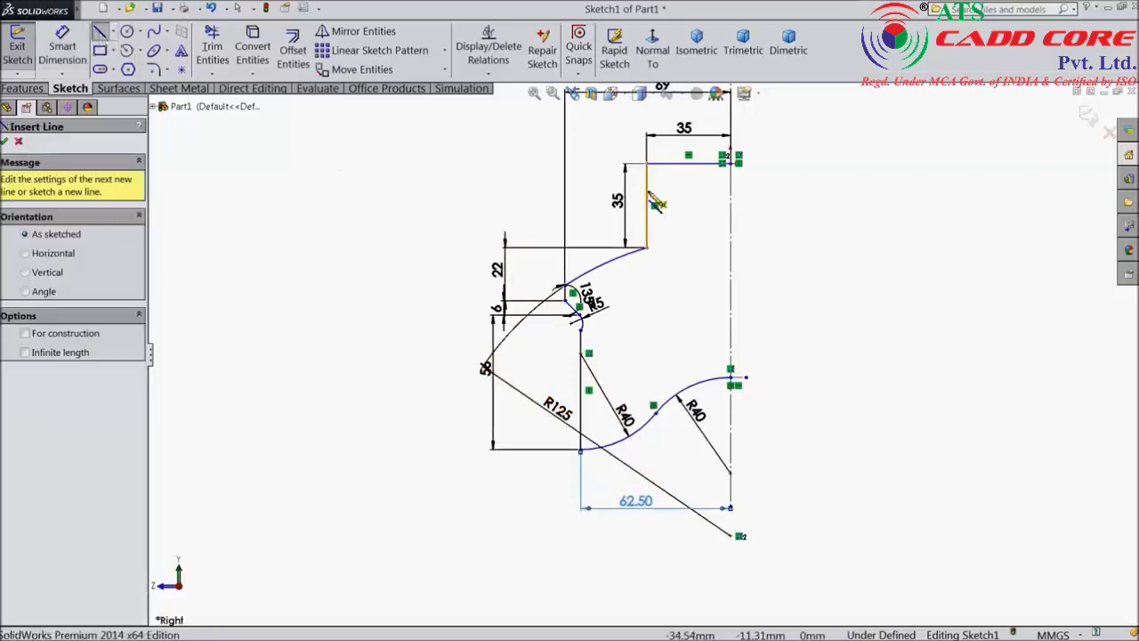
{"action": "left_click", "coordinate": [731, 162]}
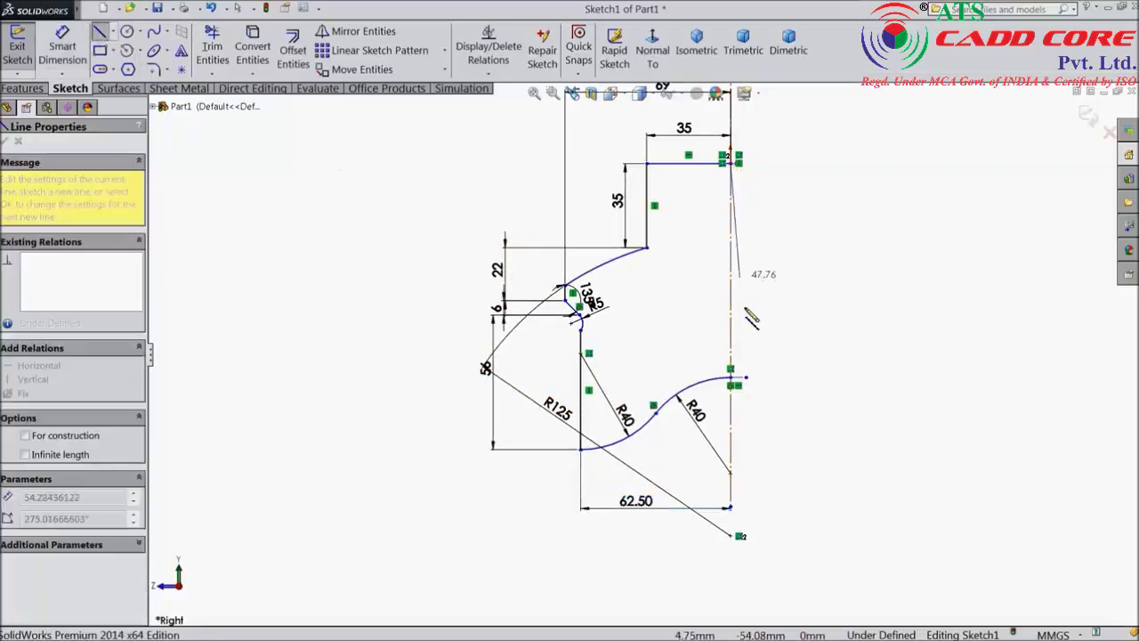
{"action": "left_click", "coordinate": [731, 377]}
{"action": "right_click", "coordinate": [815, 301]}
{"action": "left_click", "coordinate": [850, 116]}
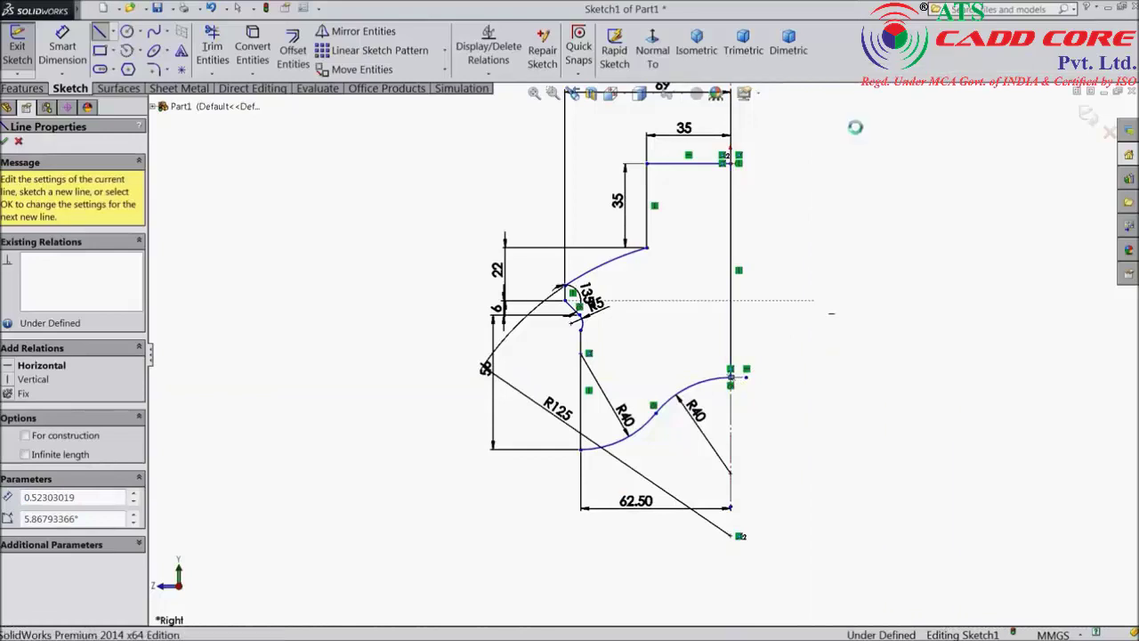
Revolve the closed sketch region 360° Blind about Line1 to create Revolve1.
{"action": "left_click", "coordinate": [23, 88]}
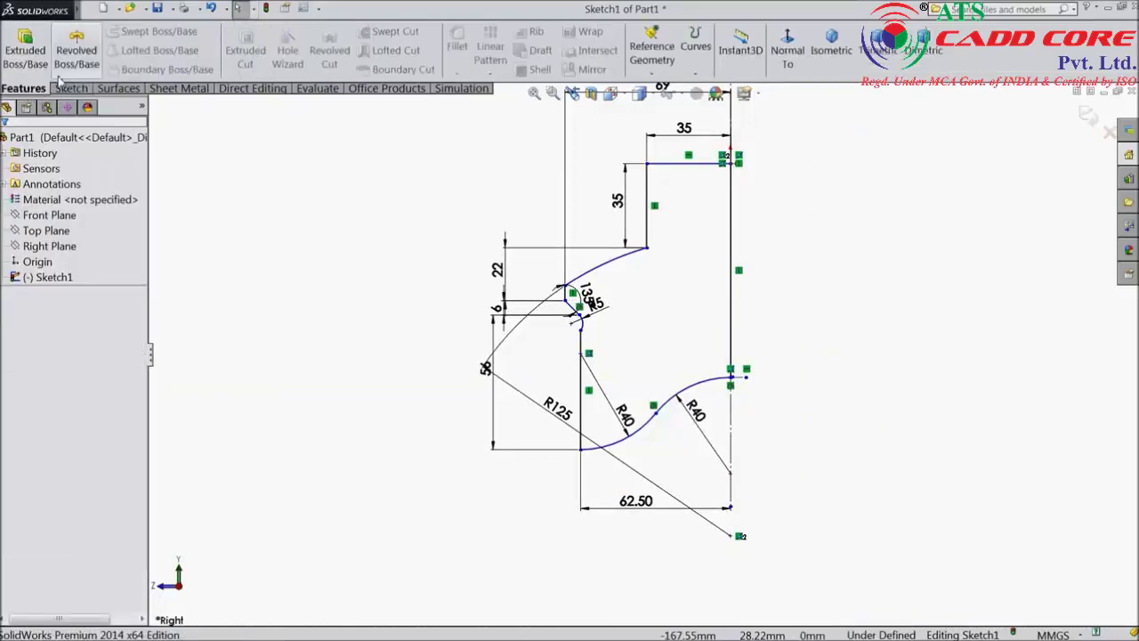
{"action": "left_click", "coordinate": [77, 53]}
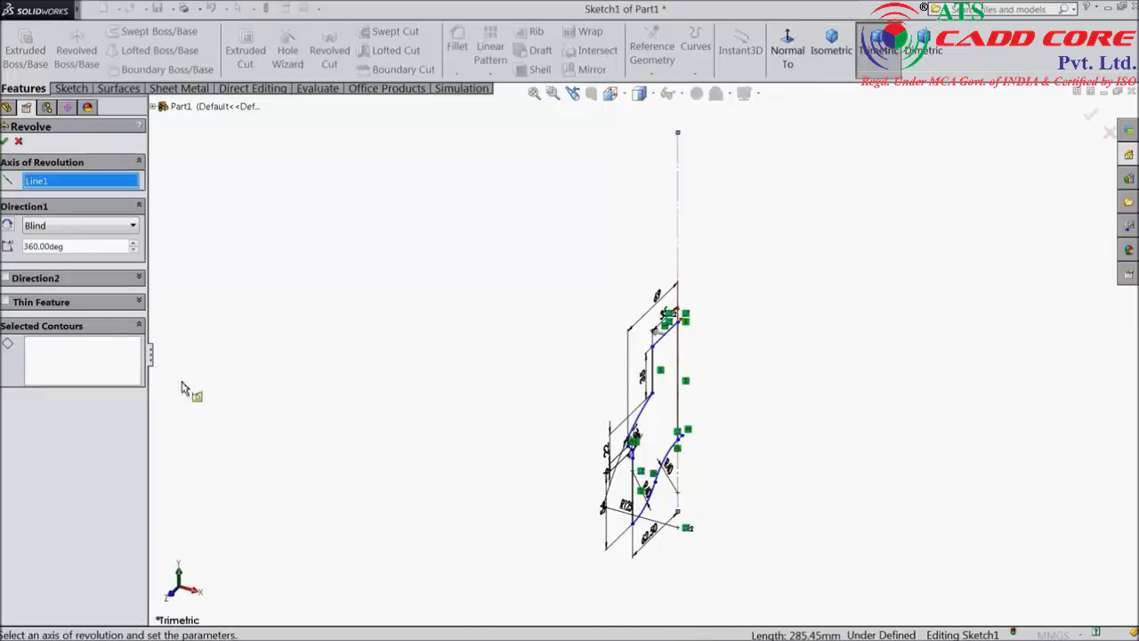
{"action": "left_click", "coordinate": [93, 372]}
{"action": "left_click", "coordinate": [659, 429]}
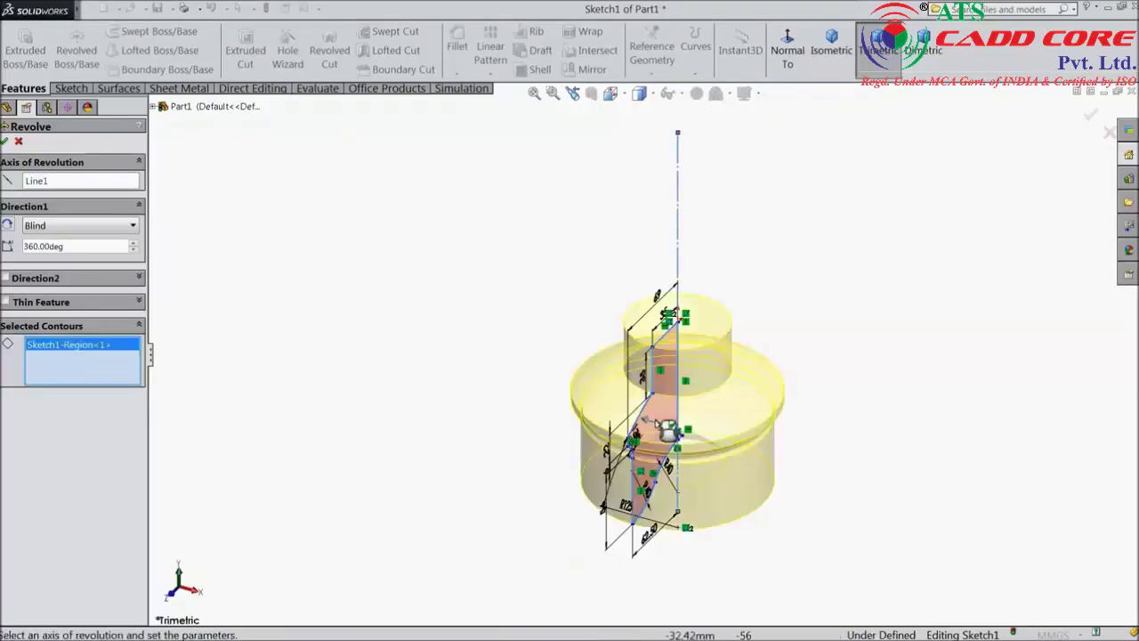
{"action": "left_click", "coordinate": [5, 141]}
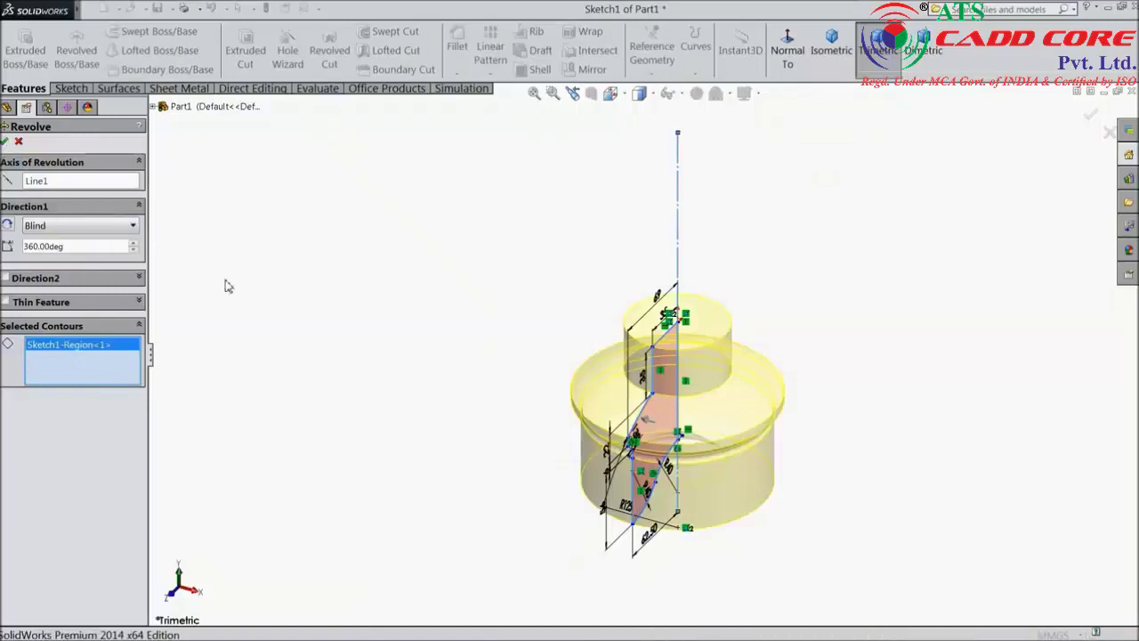
{"action": "key", "text": "f"}
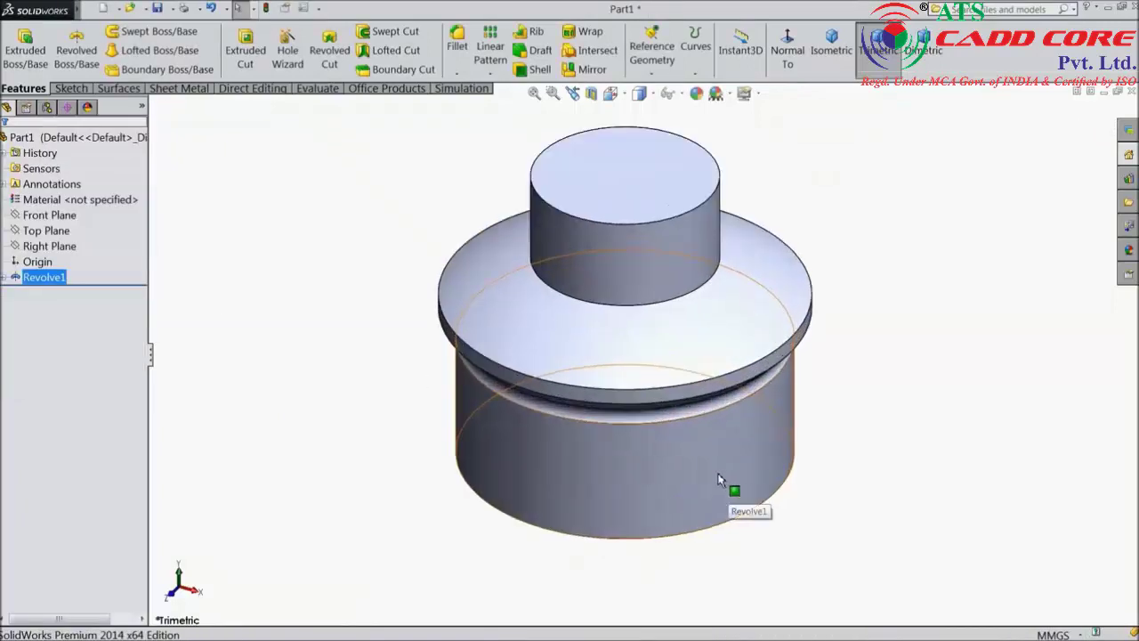
{"action": "left_click", "coordinate": [5, 279]}
{"action": "left_click", "coordinate": [33, 294]}
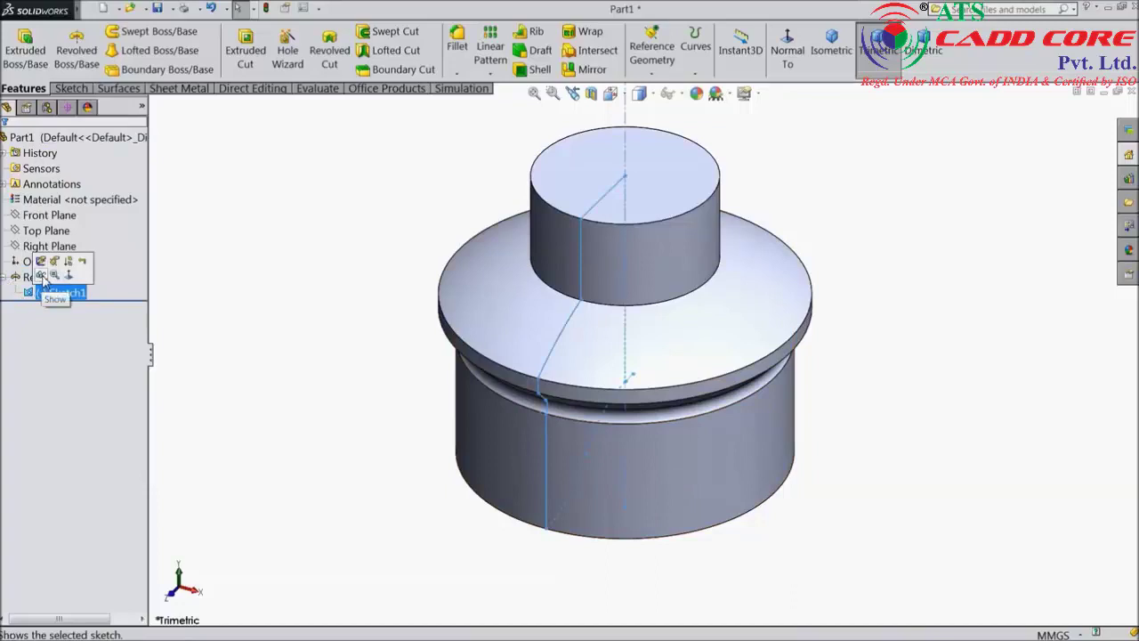
Show Sketch1 and start a new sketch on the Right Plane, viewed normal to it.
{"action": "left_click", "coordinate": [41, 276]}
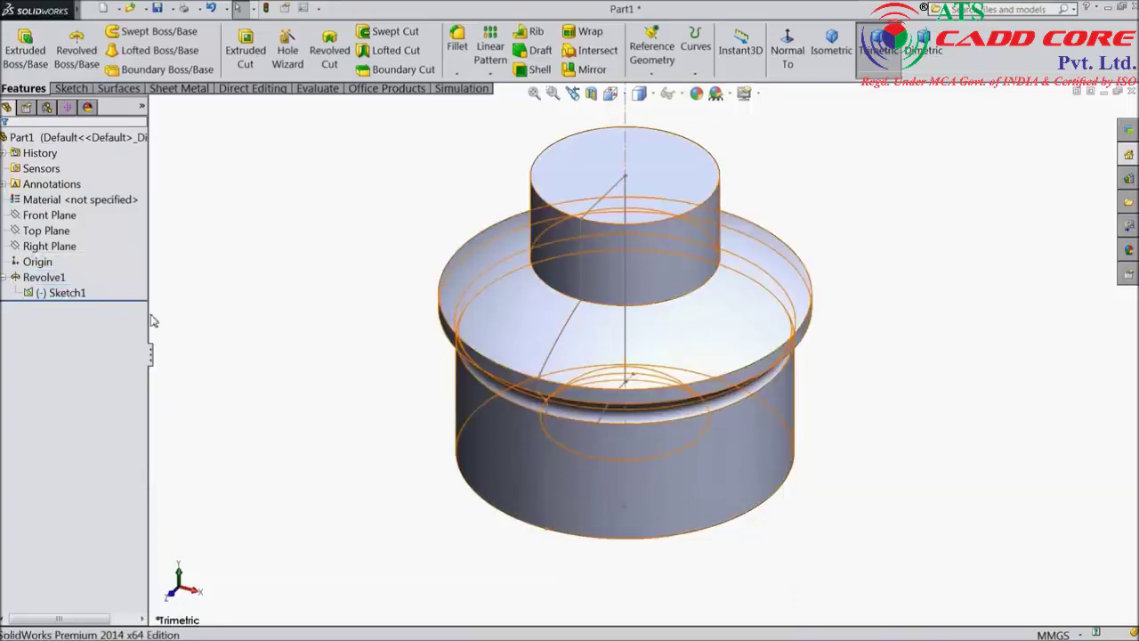
{"action": "left_click", "coordinate": [49, 230]}
{"action": "left_click", "coordinate": [59, 234]}
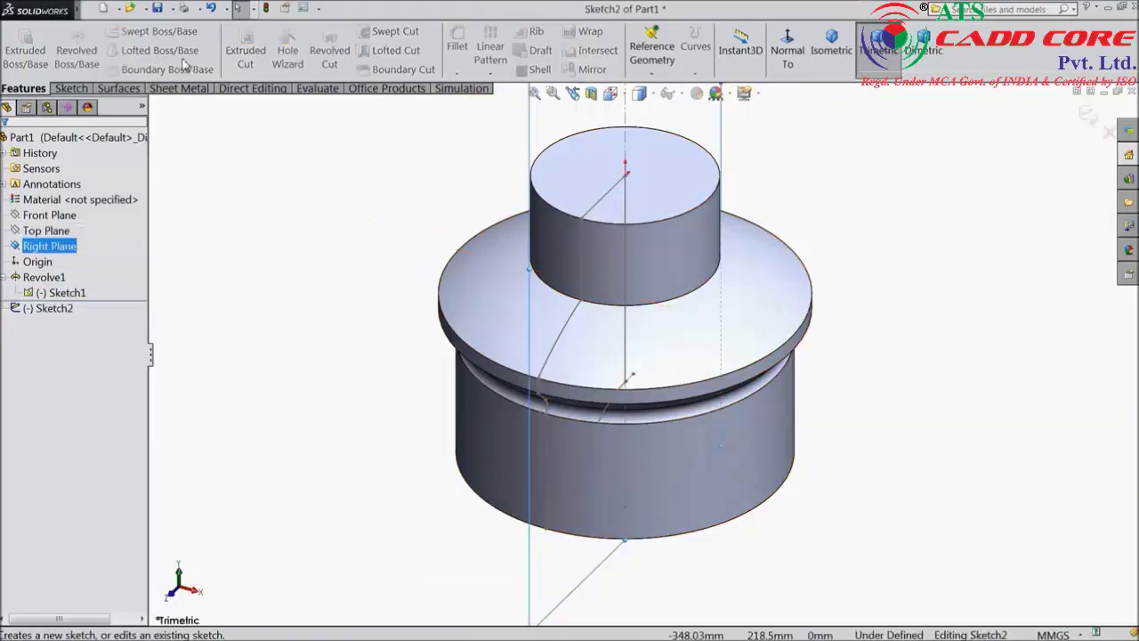
{"action": "left_click", "coordinate": [787, 46]}
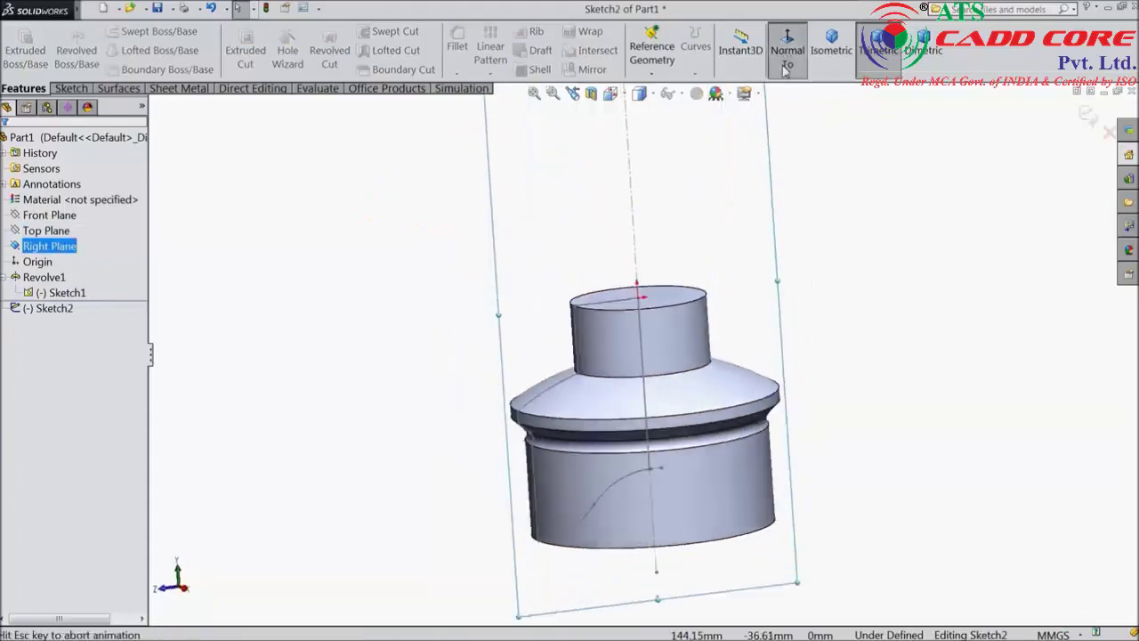
{"action": "scroll", "coordinate": [681, 530], "scroll_direction": "down", "scroll_amount": 3}
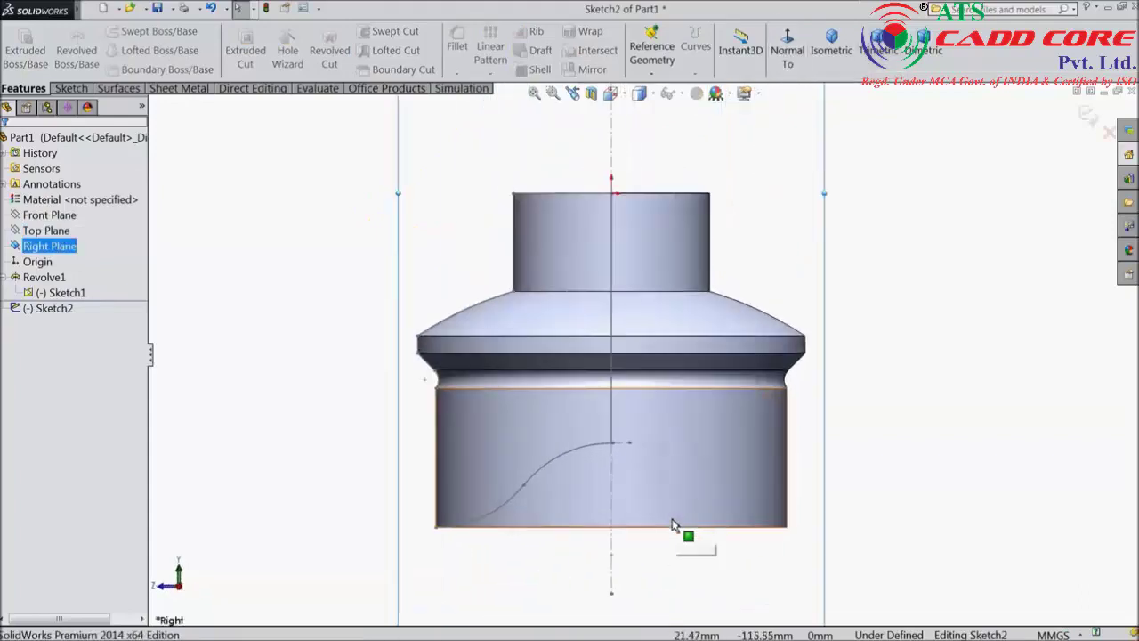
Draw a centerpoint arc of about R77 centred on the axis below the part, curving down-left.
{"action": "left_click", "coordinate": [78, 89]}
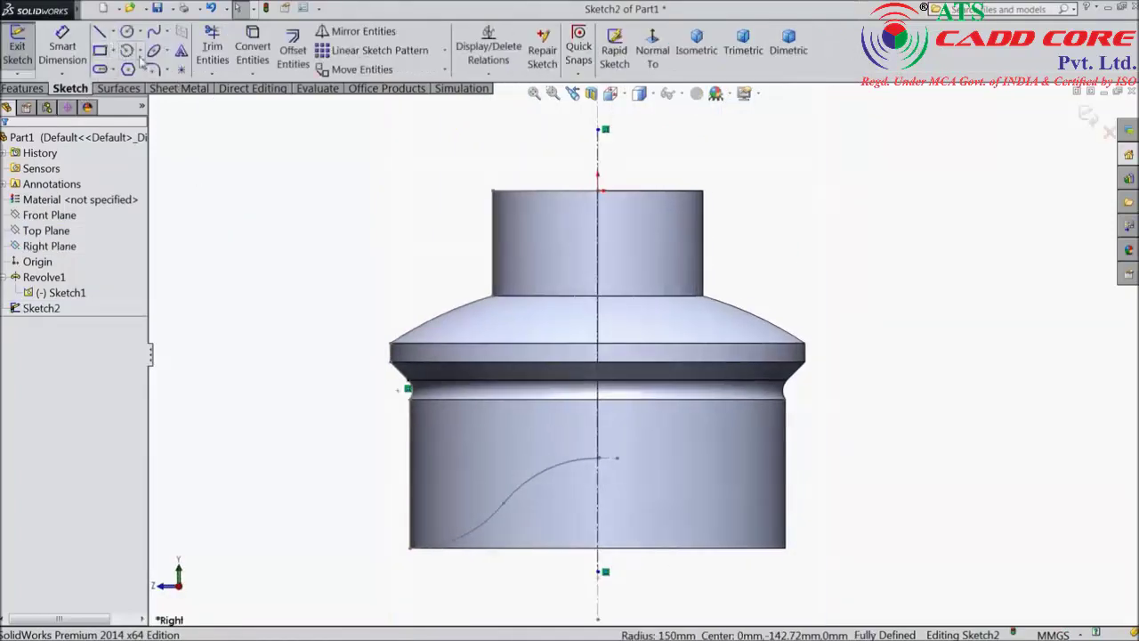
{"action": "left_click", "coordinate": [130, 52]}
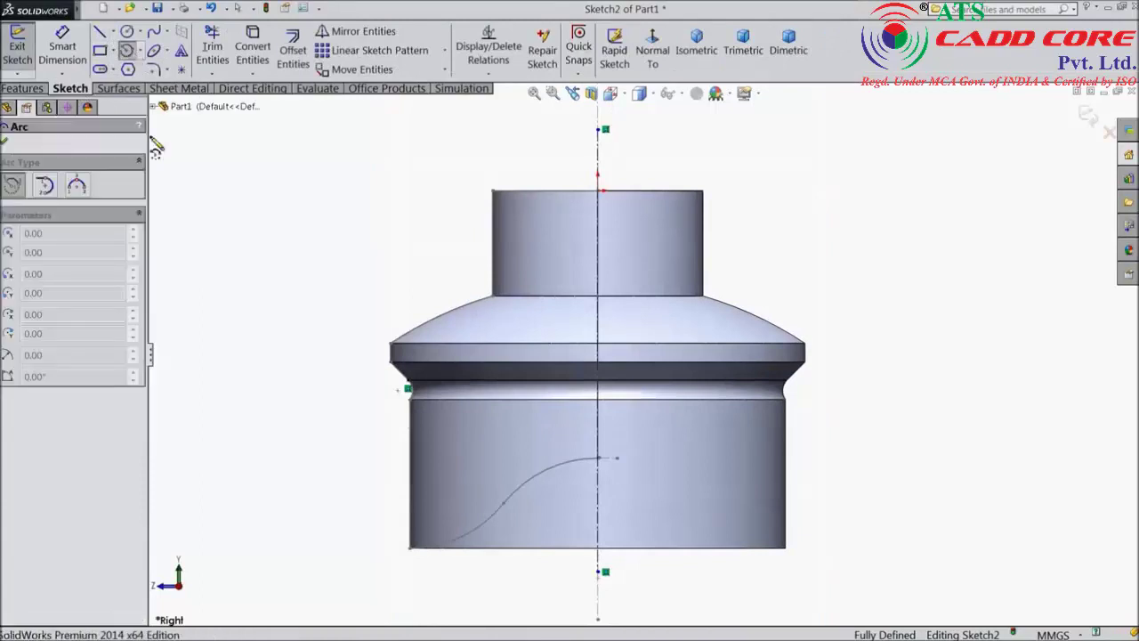
{"action": "scroll", "coordinate": [623, 569], "scroll_direction": "up", "scroll_amount": 2}
{"action": "left_click", "coordinate": [616, 528]}
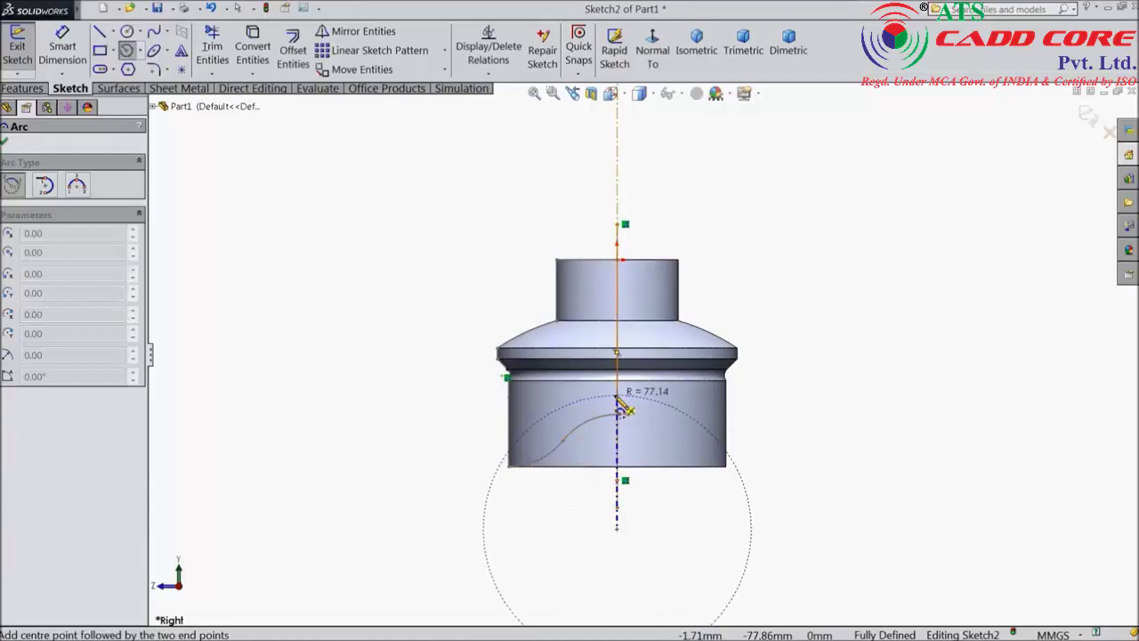
{"action": "left_click", "coordinate": [618, 396]}
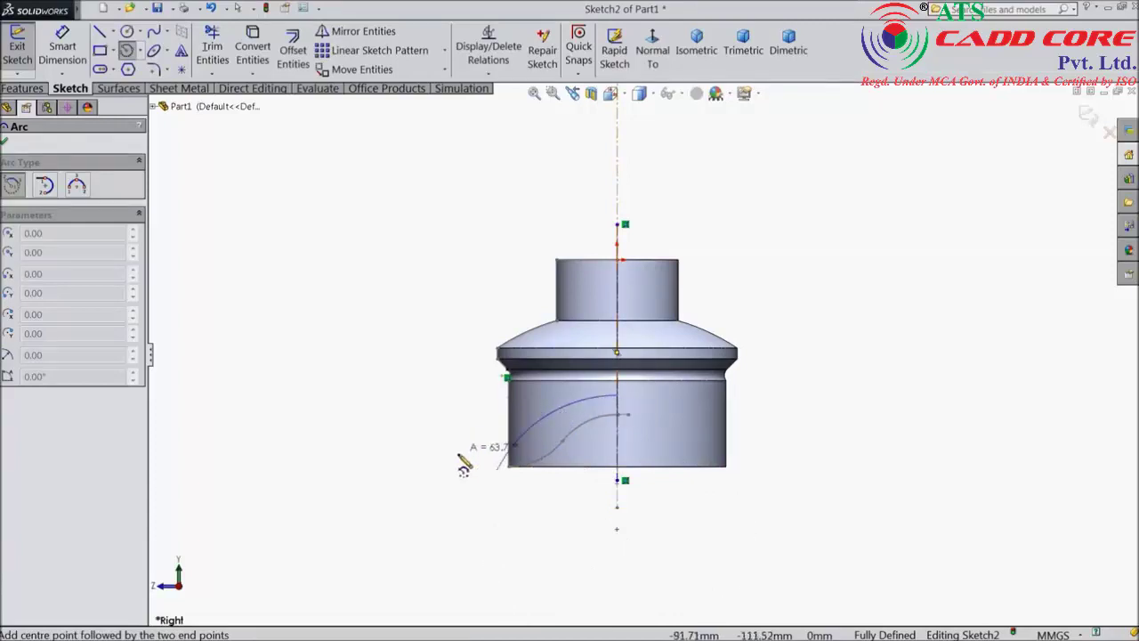
{"action": "right_click", "coordinate": [446, 401]}
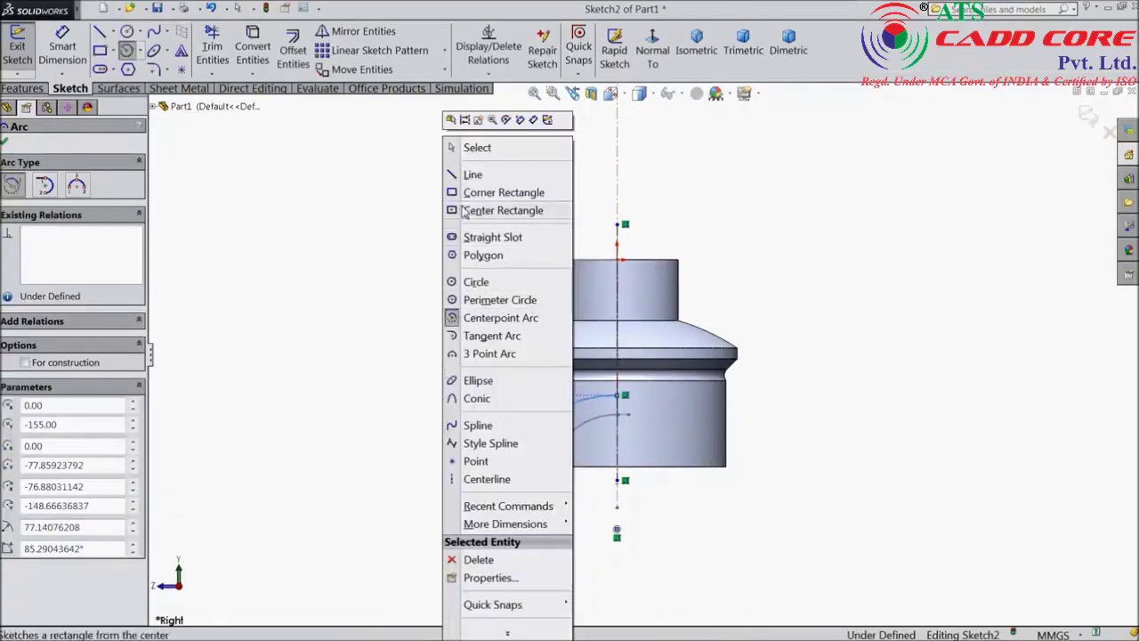
{"action": "left_click", "coordinate": [464, 178]}
{"action": "right_click", "coordinate": [465, 184]}
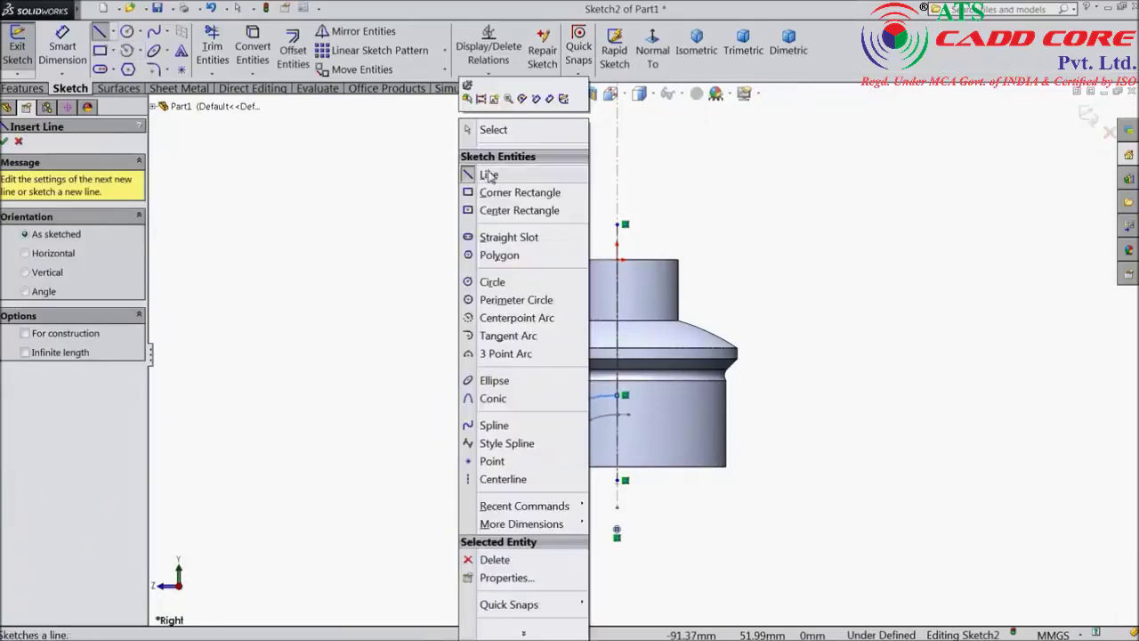
{"action": "left_click", "coordinate": [493, 130]}
{"action": "scroll", "coordinate": [576, 480], "scroll_direction": "down", "scroll_amount": 5}
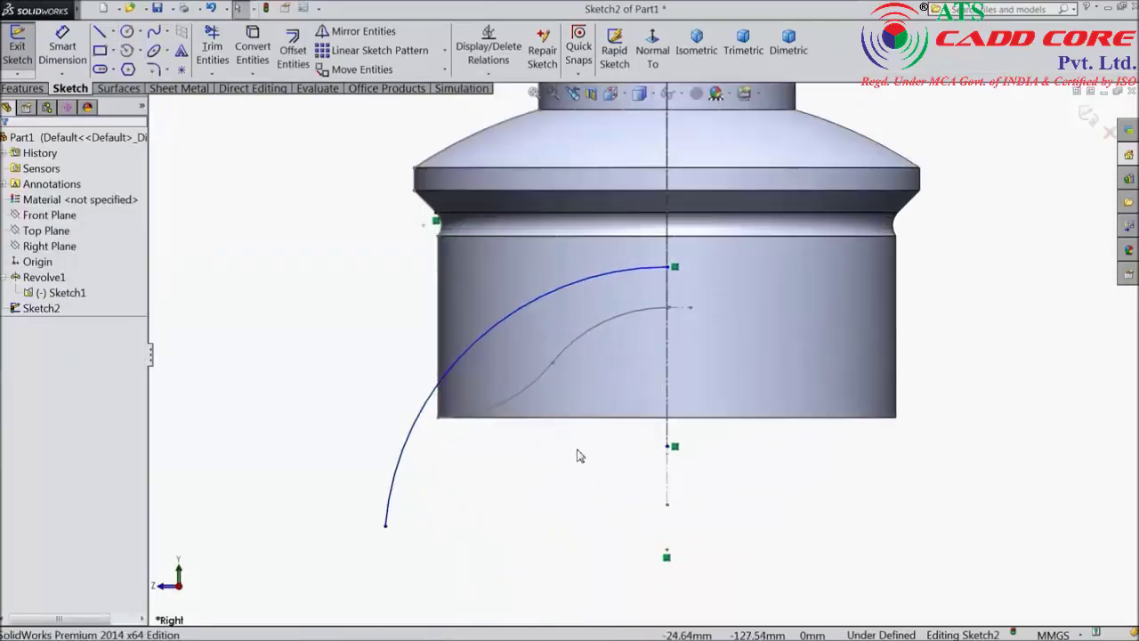
Dimension the arc's radius to 150.
{"action": "left_click", "coordinate": [62, 41]}
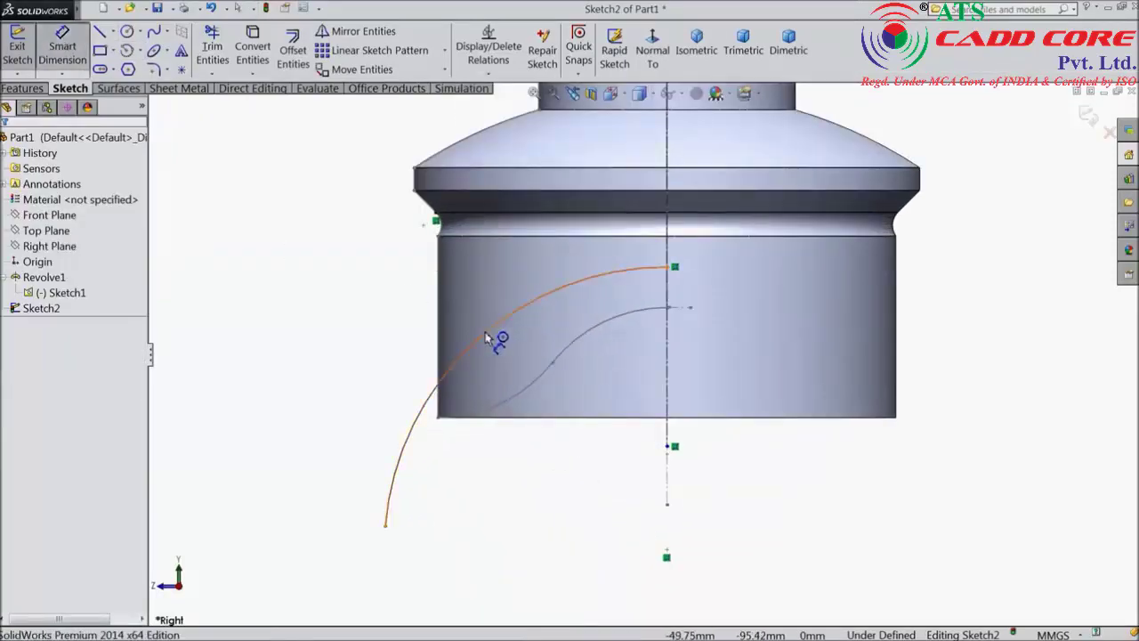
{"action": "left_click", "coordinate": [485, 338]}
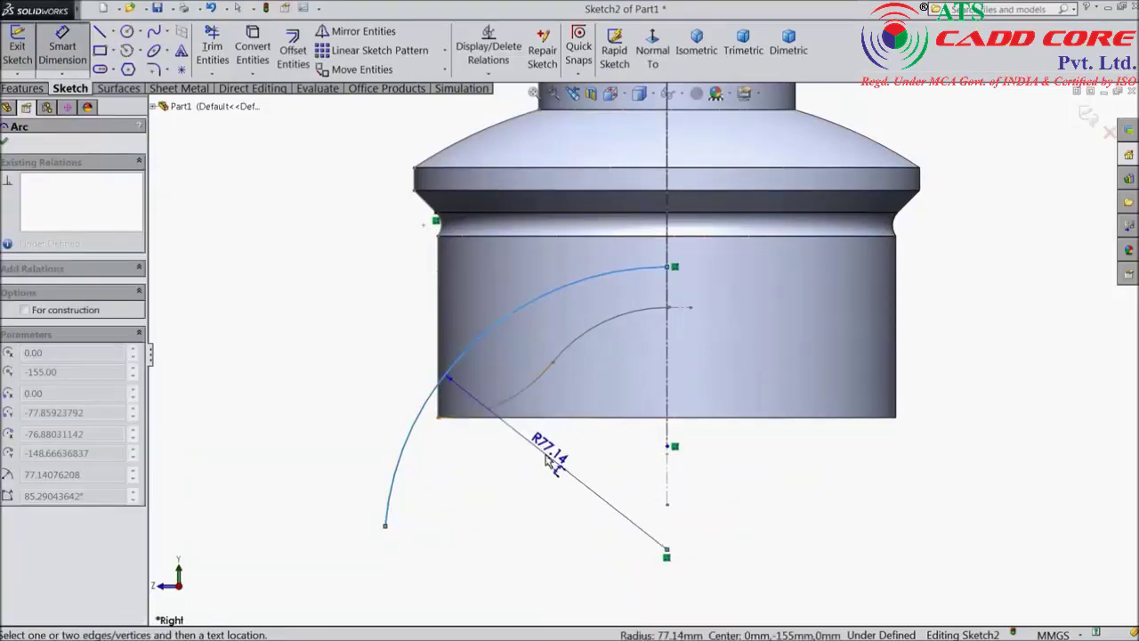
{"action": "left_click", "coordinate": [545, 461]}
{"action": "type", "text": "150"}
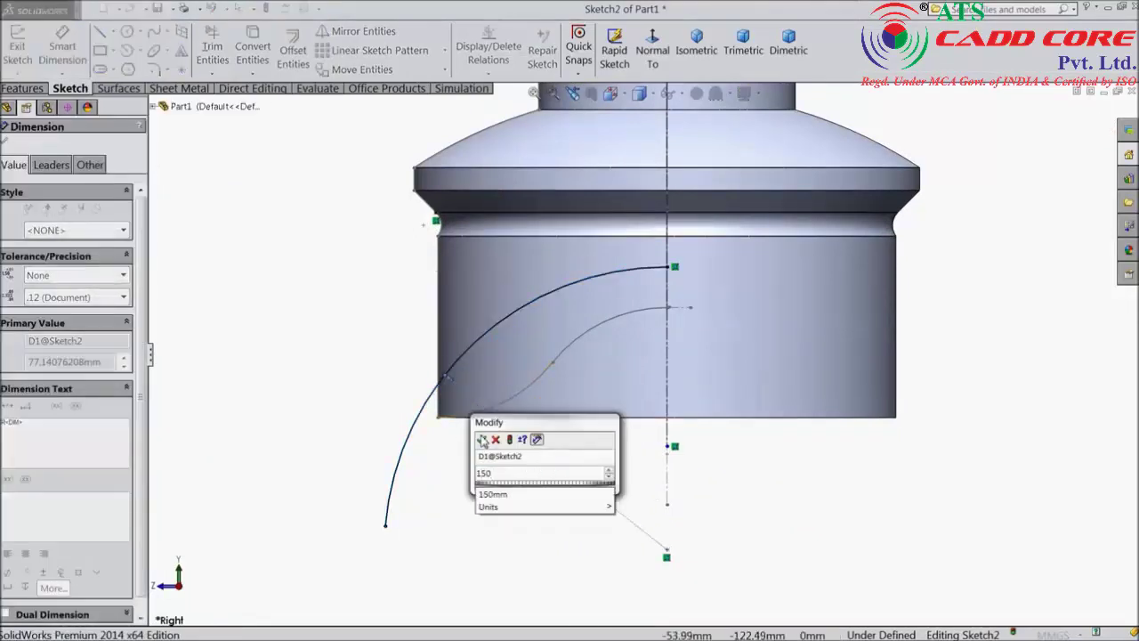
{"action": "left_click", "coordinate": [482, 439]}
{"action": "key", "text": "f"}
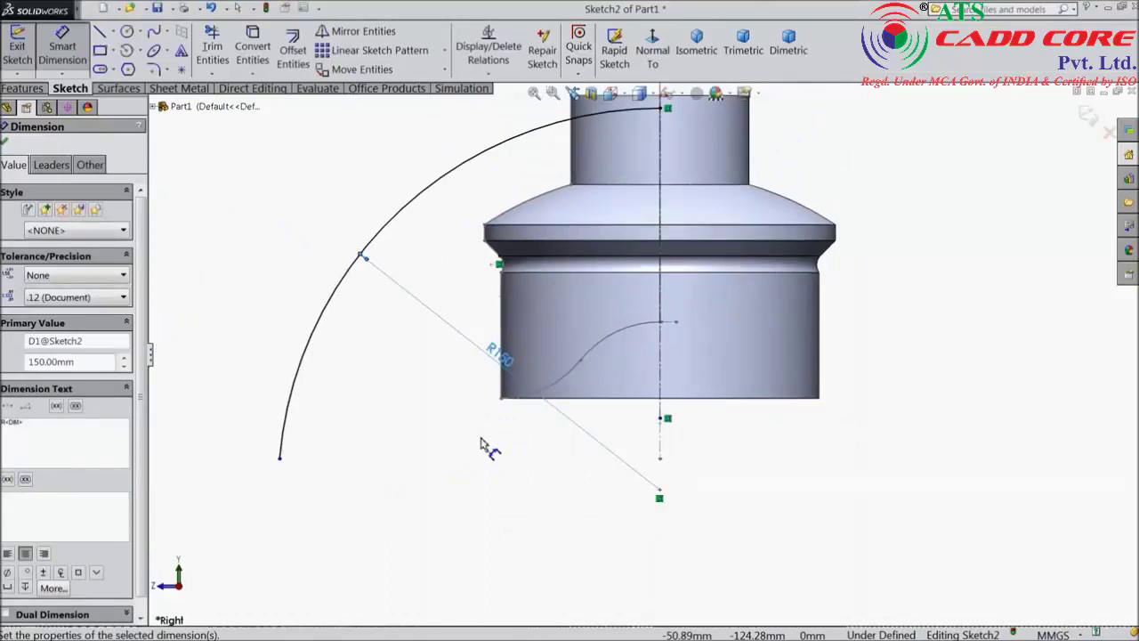
{"action": "left_click", "coordinate": [5, 145]}
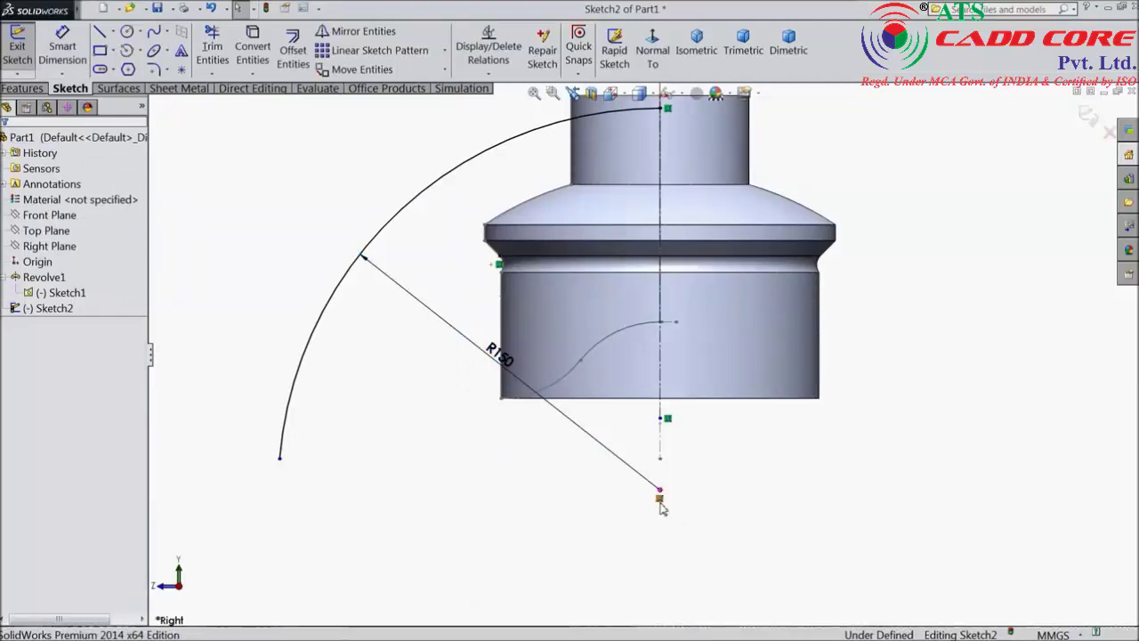
Make the arc coincident with the point on the part's edge and shorten its free end.
{"action": "left_click", "coordinate": [659, 493]}
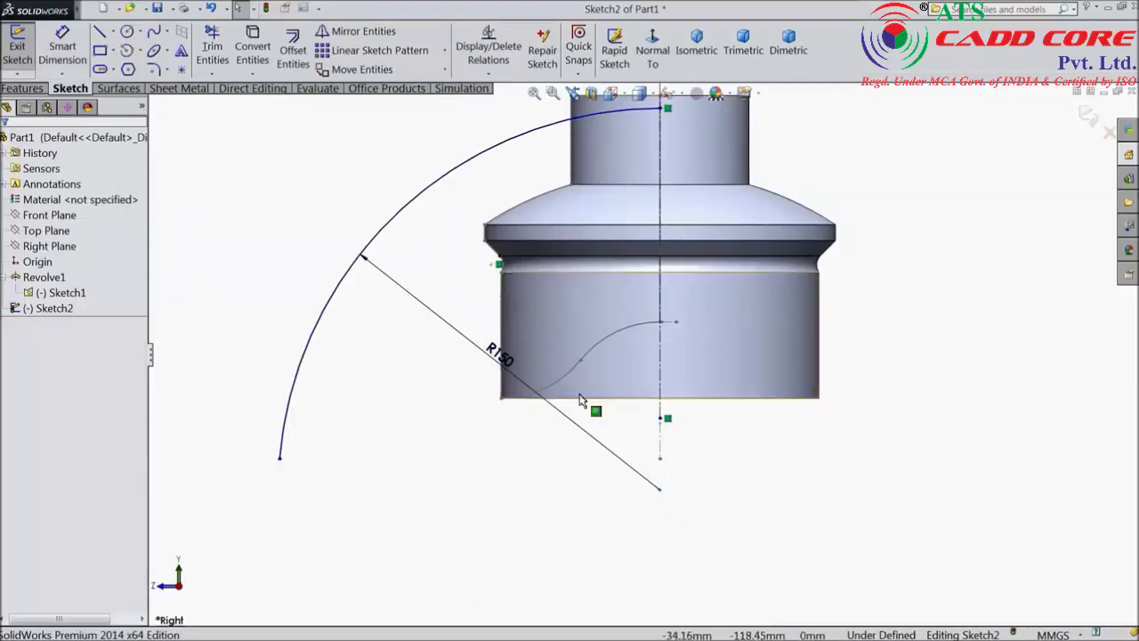
{"action": "left_click_drag", "start_coordinate": [661, 109], "coordinate": [662, 163]}
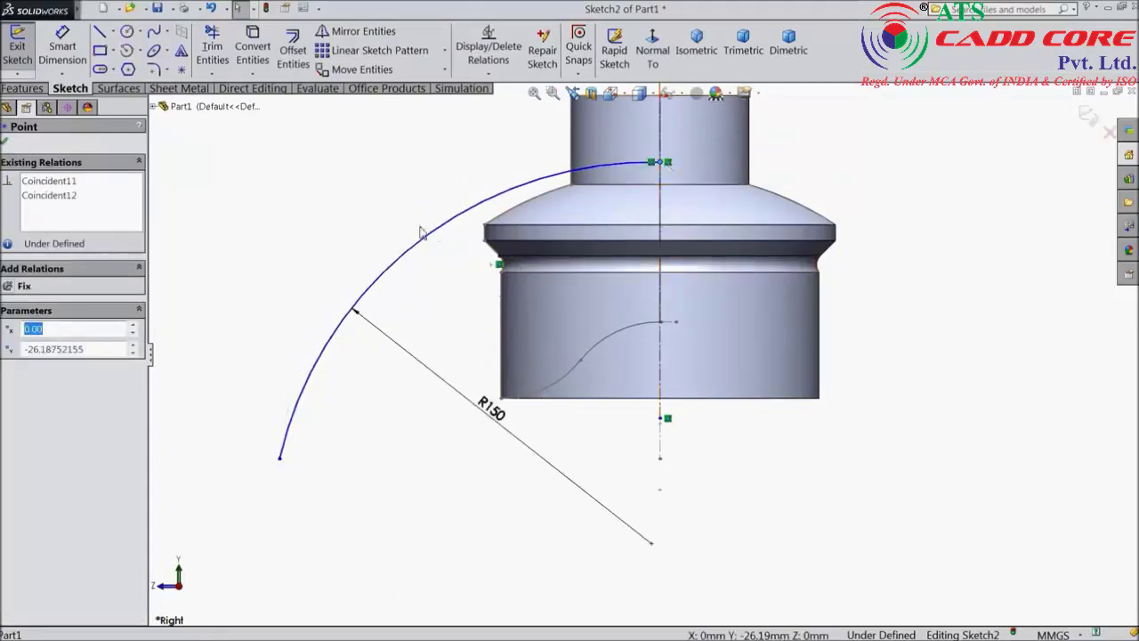
{"action": "left_click", "coordinate": [500, 264]}
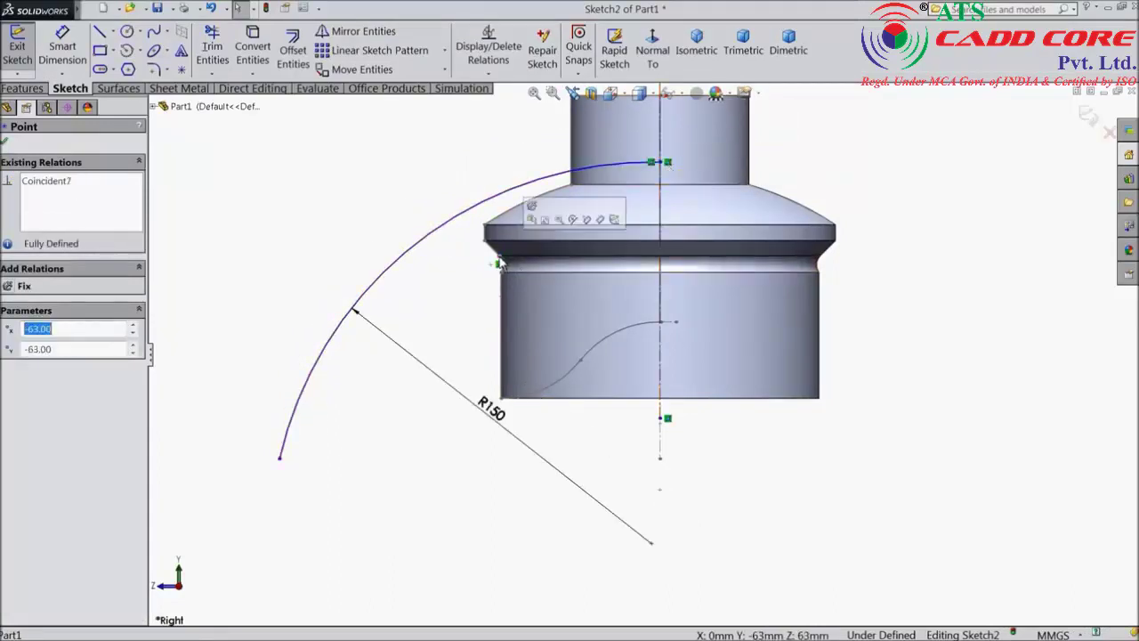
{"action": "left_click", "coordinate": [415, 250], "text": "ctrl"}
{"action": "left_click", "coordinate": [474, 196]}
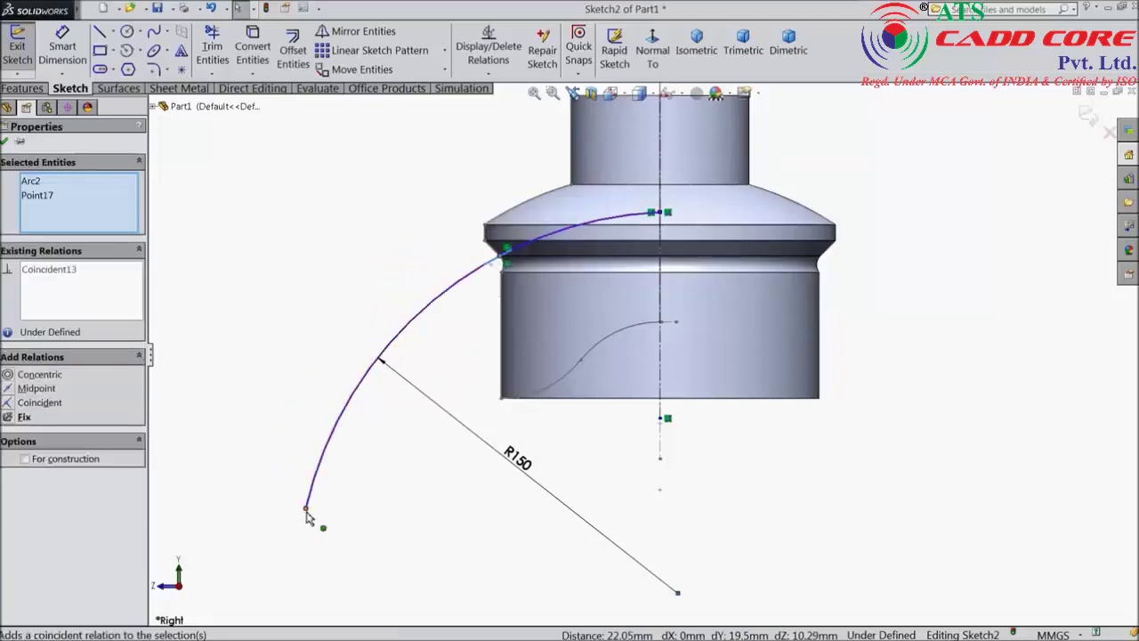
{"action": "left_click_drag", "start_coordinate": [307, 511], "coordinate": [410, 321]}
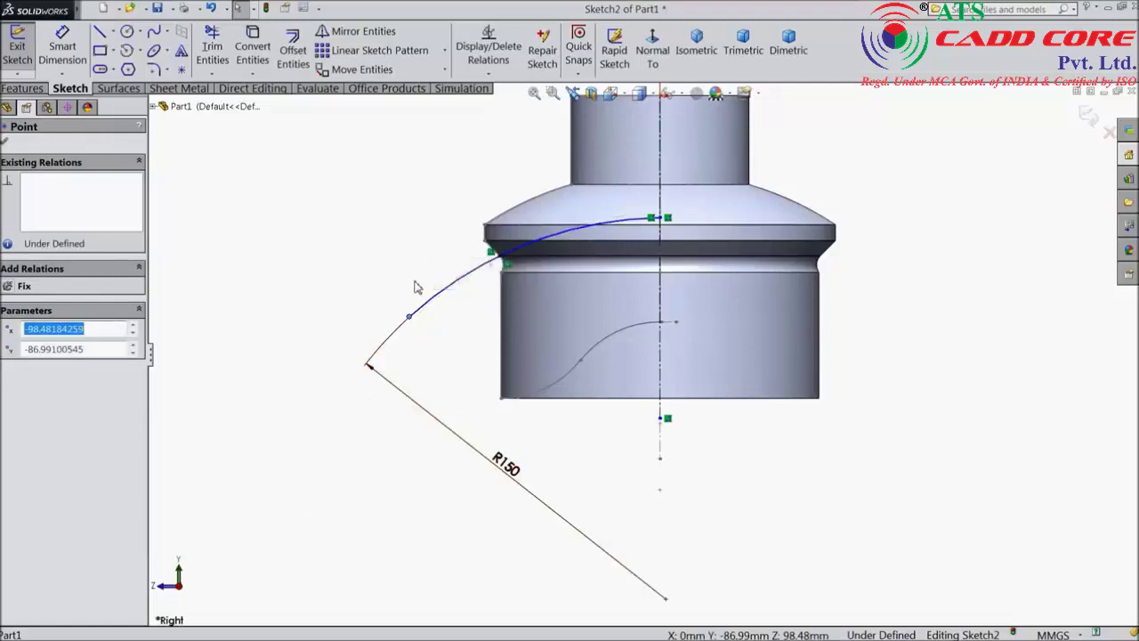
{"action": "left_click", "coordinate": [6, 141]}
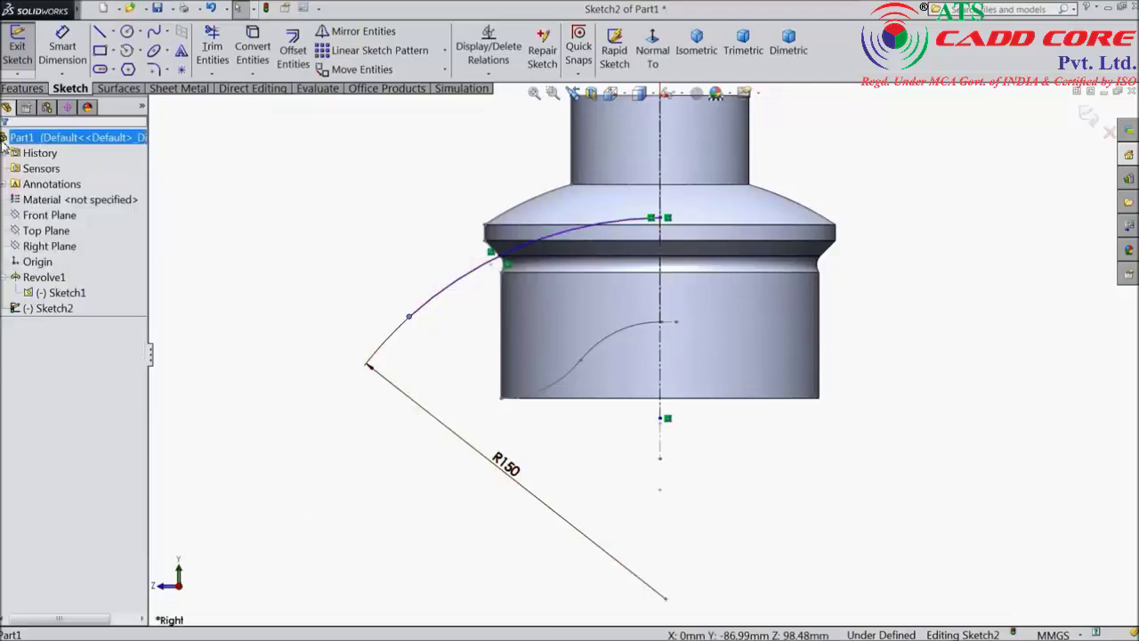
Revolve the R150 arc 360° about Line2 into Surface-Revolve1.
{"action": "left_click", "coordinate": [23, 89]}
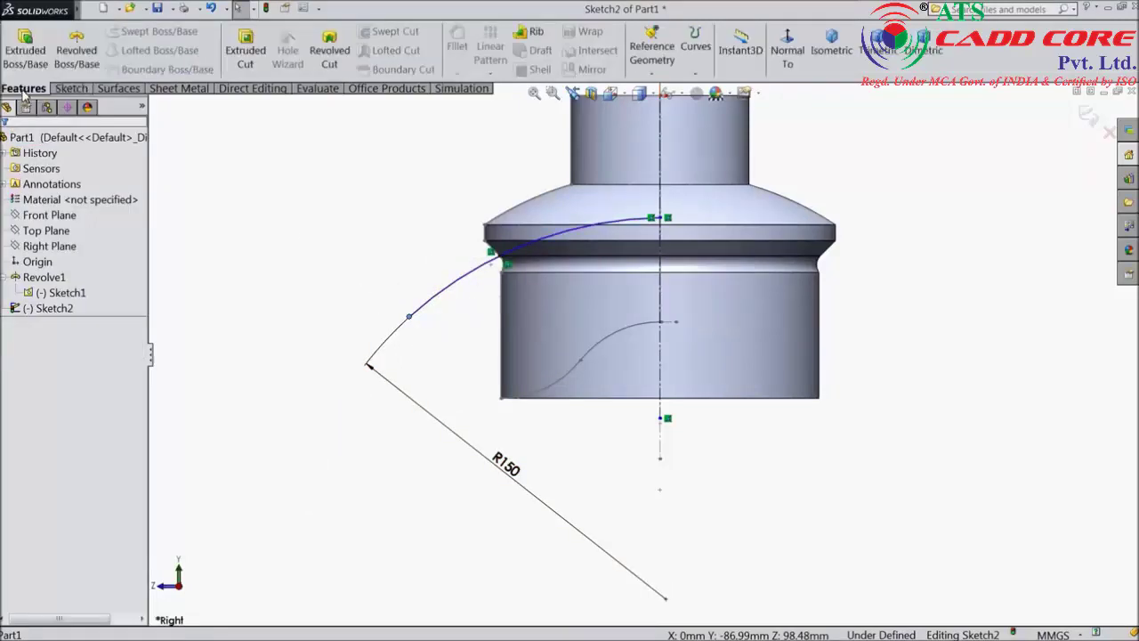
{"action": "left_click", "coordinate": [114, 90]}
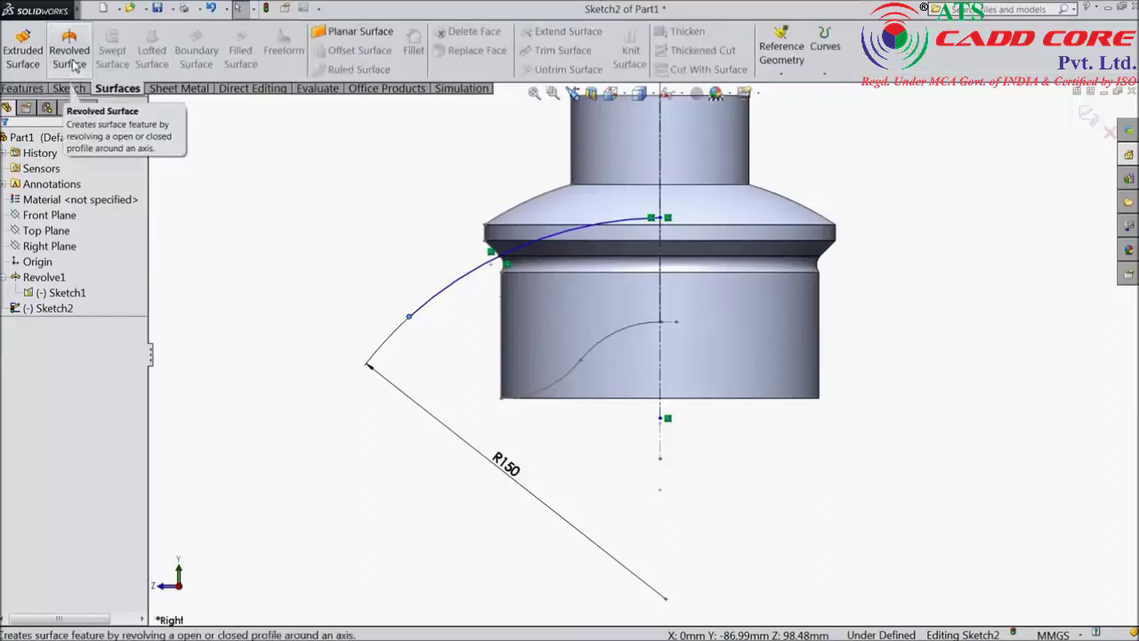
{"action": "left_click", "coordinate": [71, 55]}
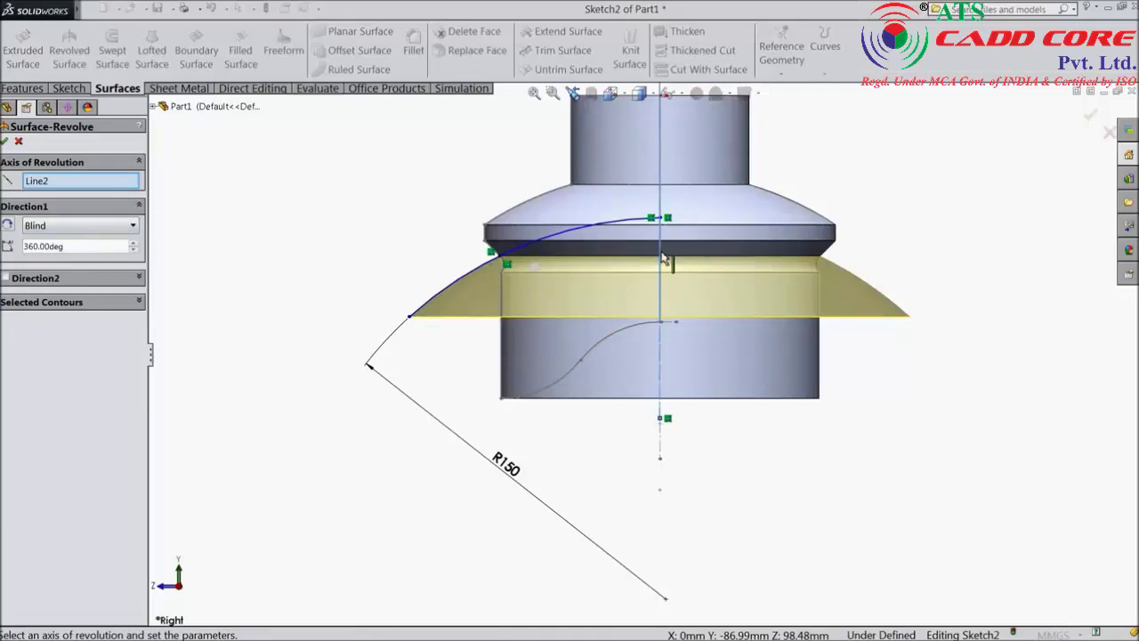
{"action": "left_click", "coordinate": [6, 143]}
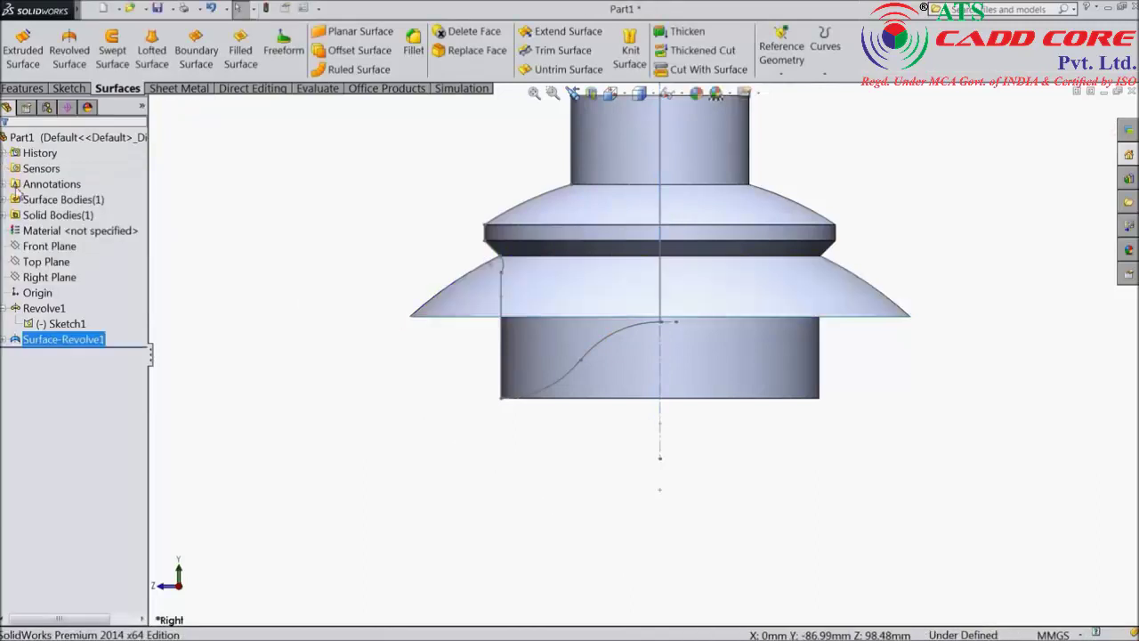
{"action": "scroll", "coordinate": [389, 257], "scroll_direction": "up", "scroll_amount": 3}
{"action": "middle_click_drag", "start_coordinate": [419, 238], "coordinate": [402, 354]}
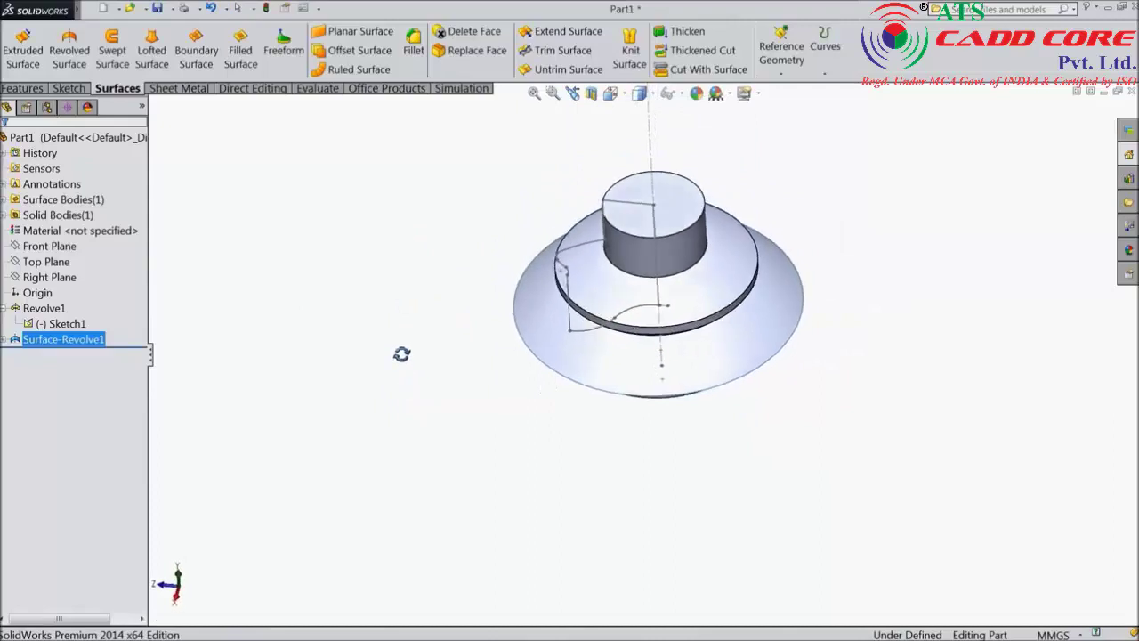
Hide Sketch1 and orbit to a tilted view of the dish-shaped surface.
{"action": "left_click", "coordinate": [31, 327]}
{"action": "left_click", "coordinate": [37, 294]}
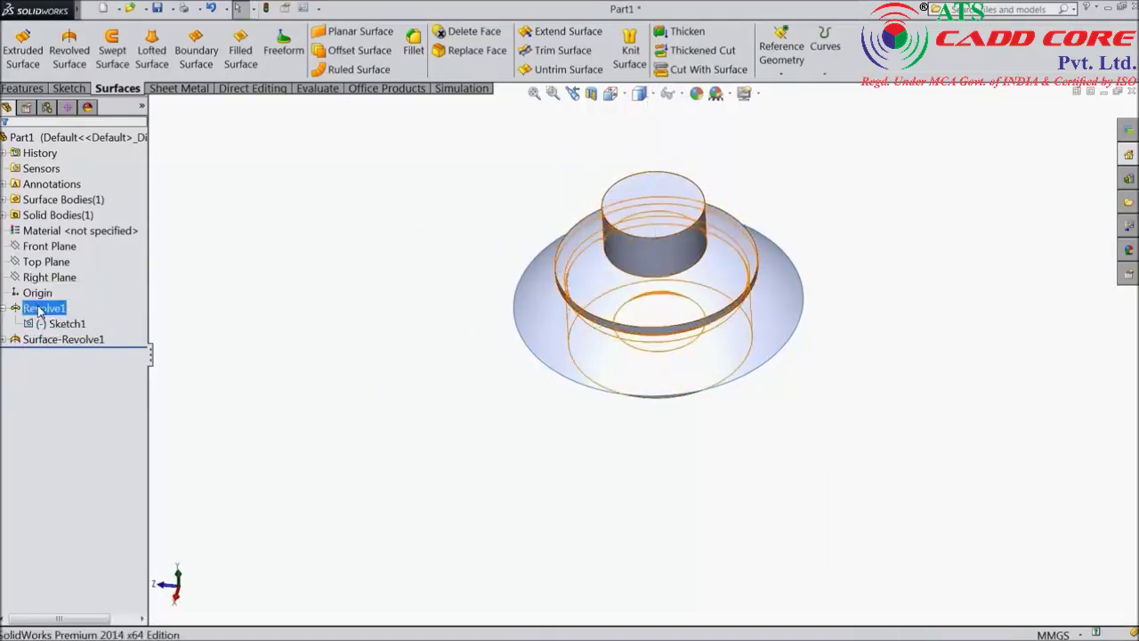
{"action": "middle_click_drag", "start_coordinate": [303, 381], "coordinate": [344, 376]}
{"action": "scroll", "coordinate": [437, 356], "scroll_direction": "up", "scroll_amount": 4}
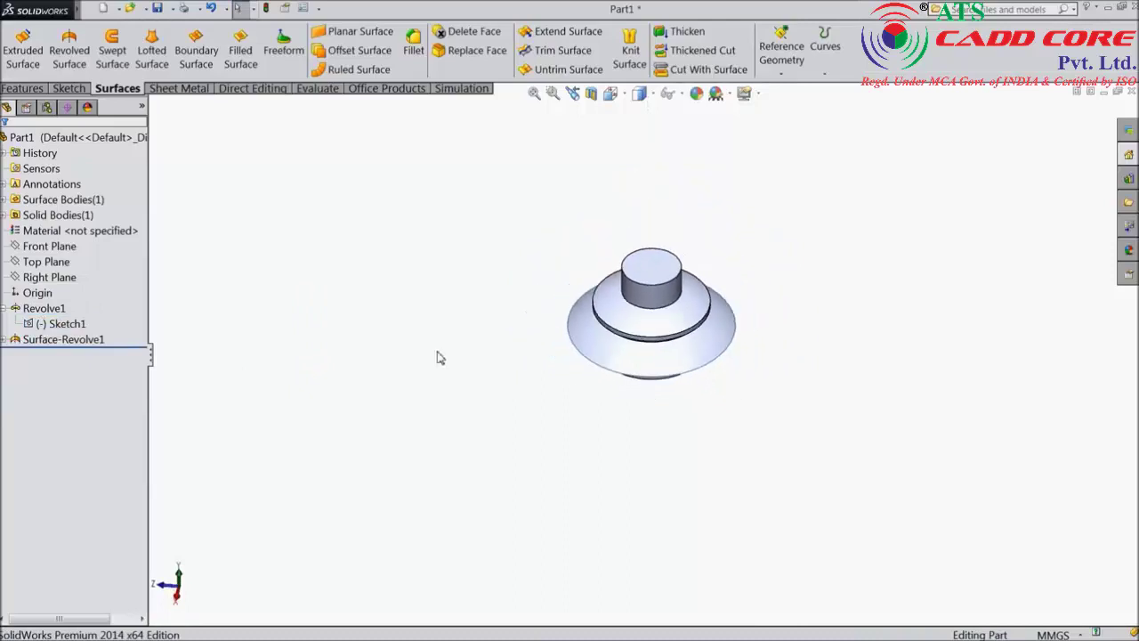
Start a new sketch on Top Plane, viewed normal to the plane from below.
{"action": "left_click", "coordinate": [44, 261]}
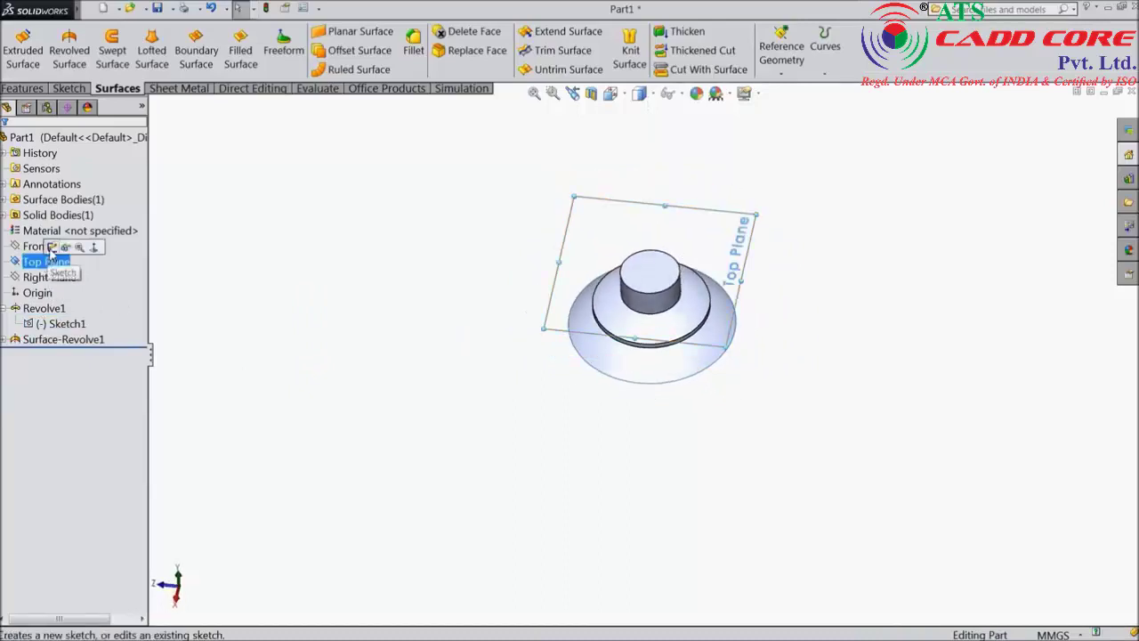
{"action": "left_click", "coordinate": [52, 252]}
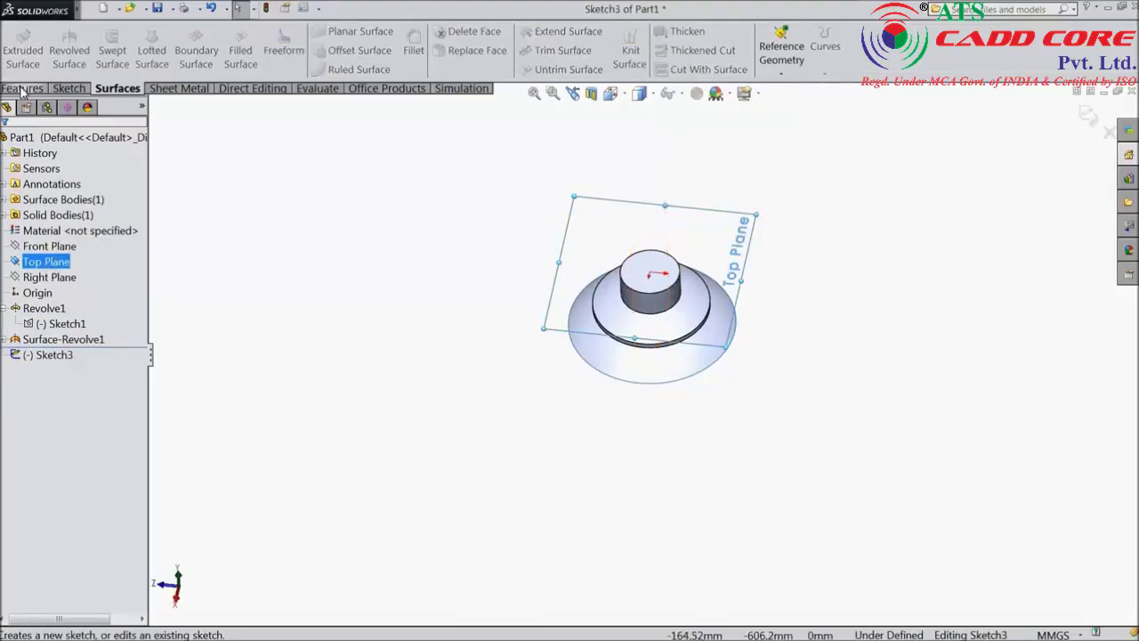
{"action": "left_click", "coordinate": [22, 88]}
{"action": "left_click", "coordinate": [795, 59]}
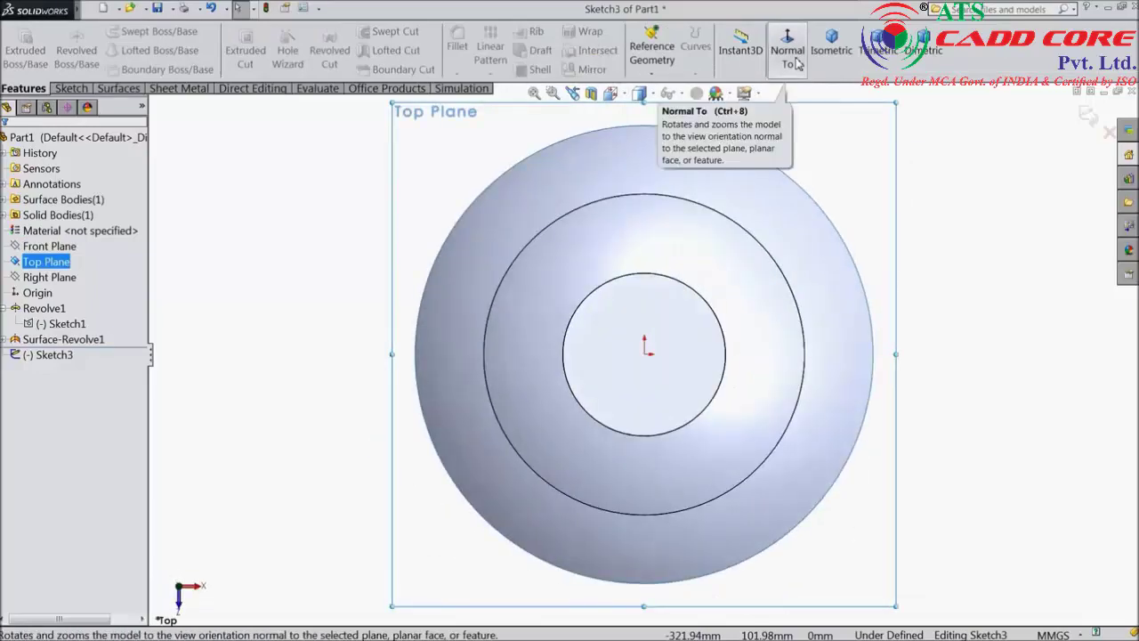
{"action": "left_click", "coordinate": [798, 64]}
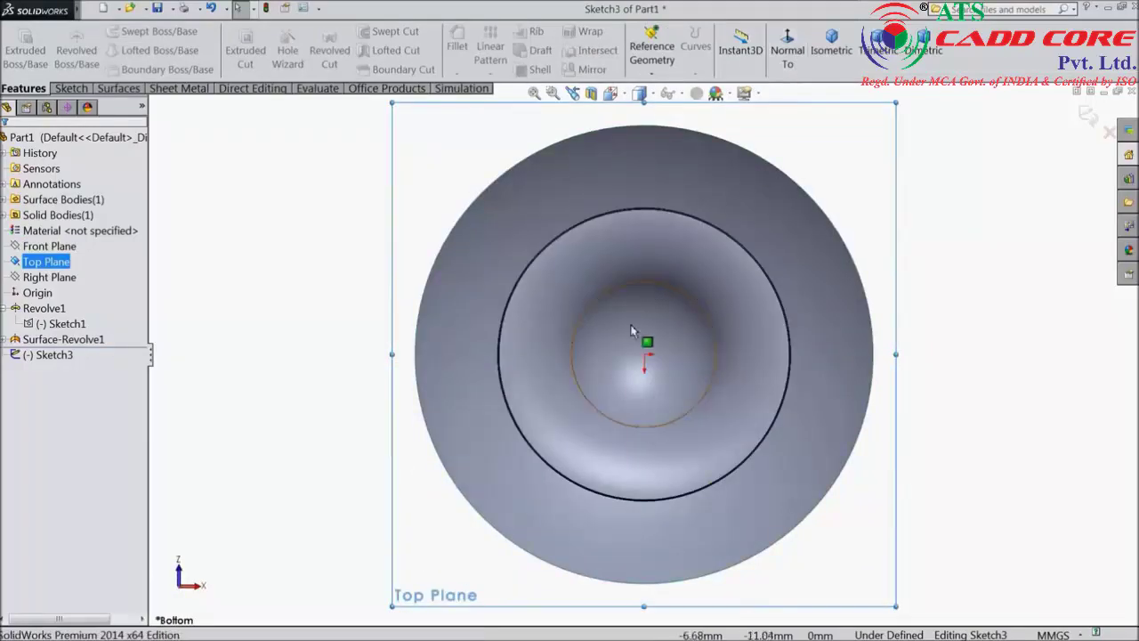
{"action": "scroll", "coordinate": [649, 354], "scroll_direction": "down", "scroll_amount": 2}
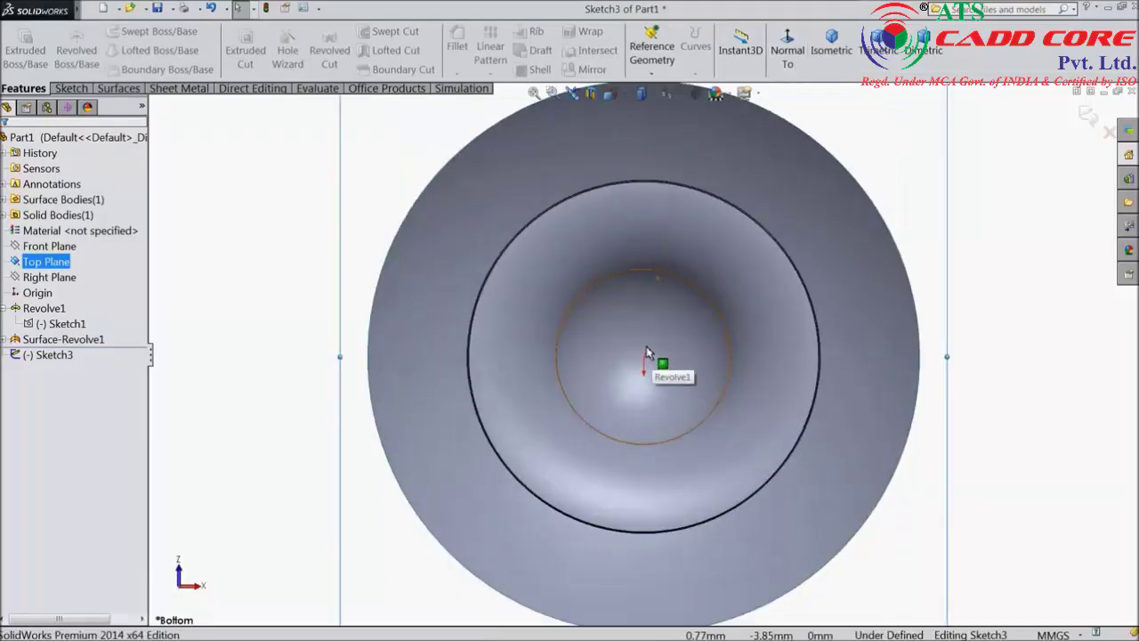
{"action": "scroll", "coordinate": [547, 279], "scroll_direction": "down", "scroll_amount": 4}
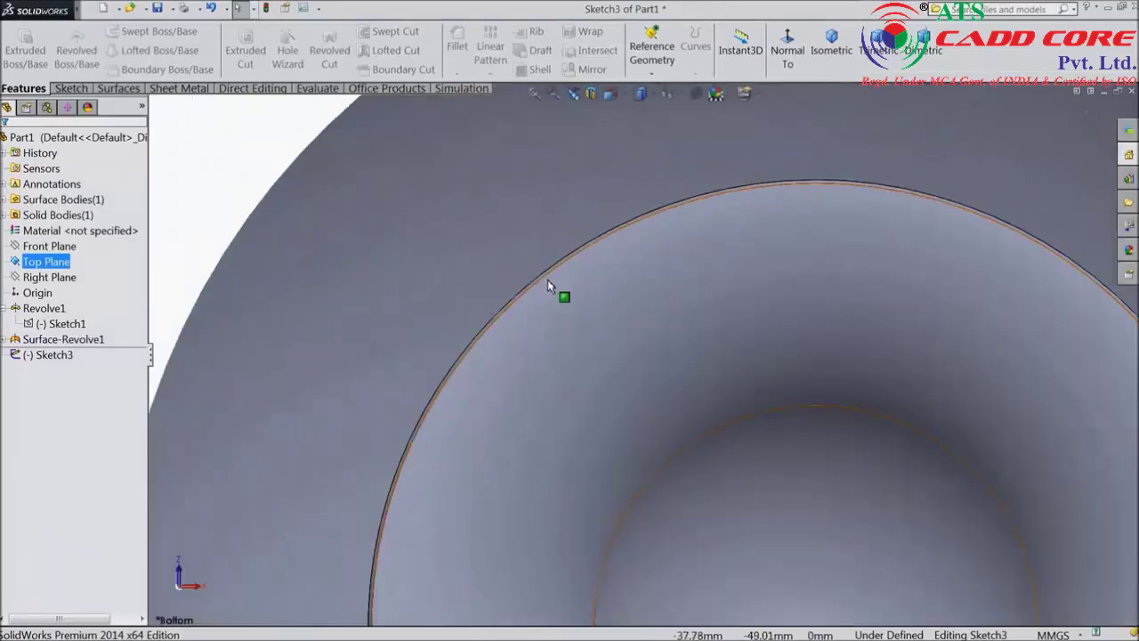
Convert the 125 mm circular edge and offset it 8 mm inward.
{"action": "left_click", "coordinate": [546, 278]}
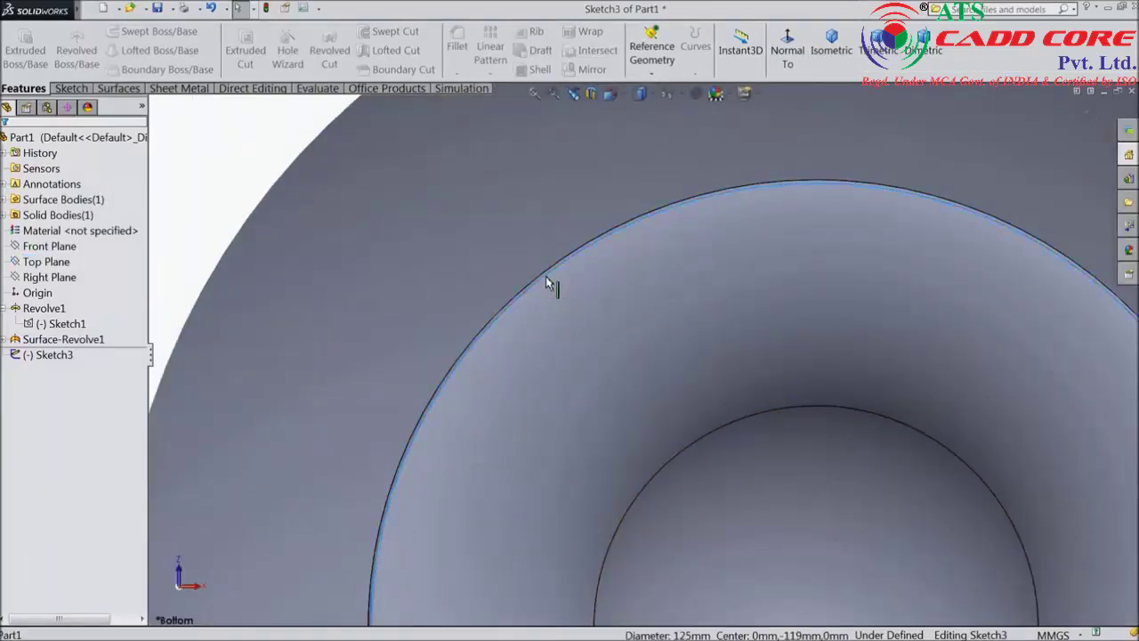
{"action": "left_click", "coordinate": [84, 92]}
{"action": "left_click", "coordinate": [252, 49]}
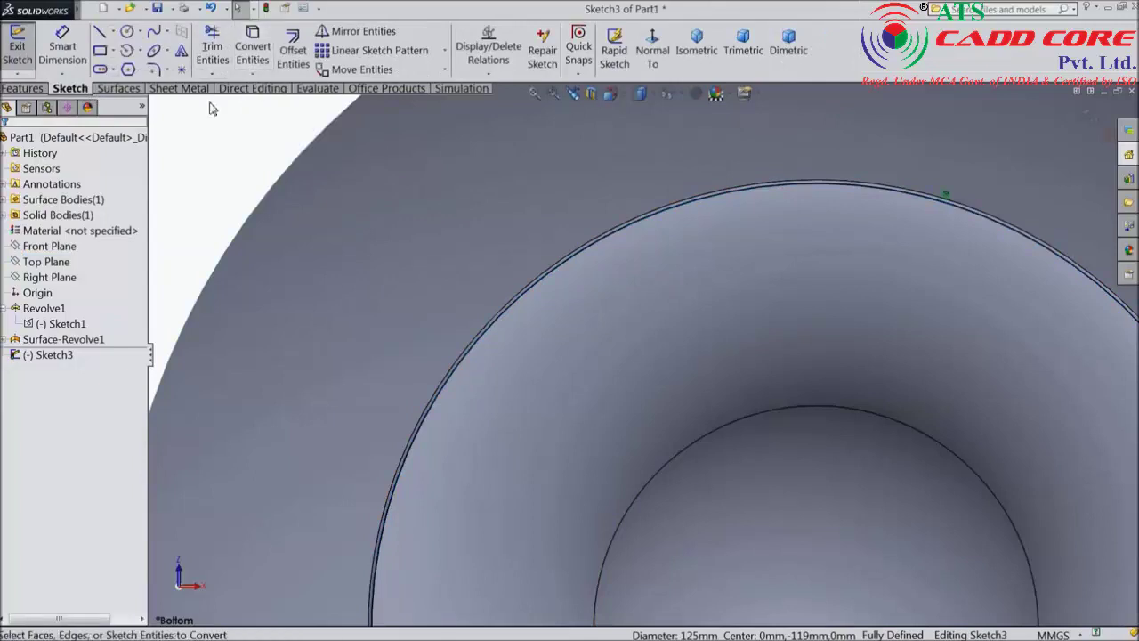
{"action": "left_click", "coordinate": [293, 49]}
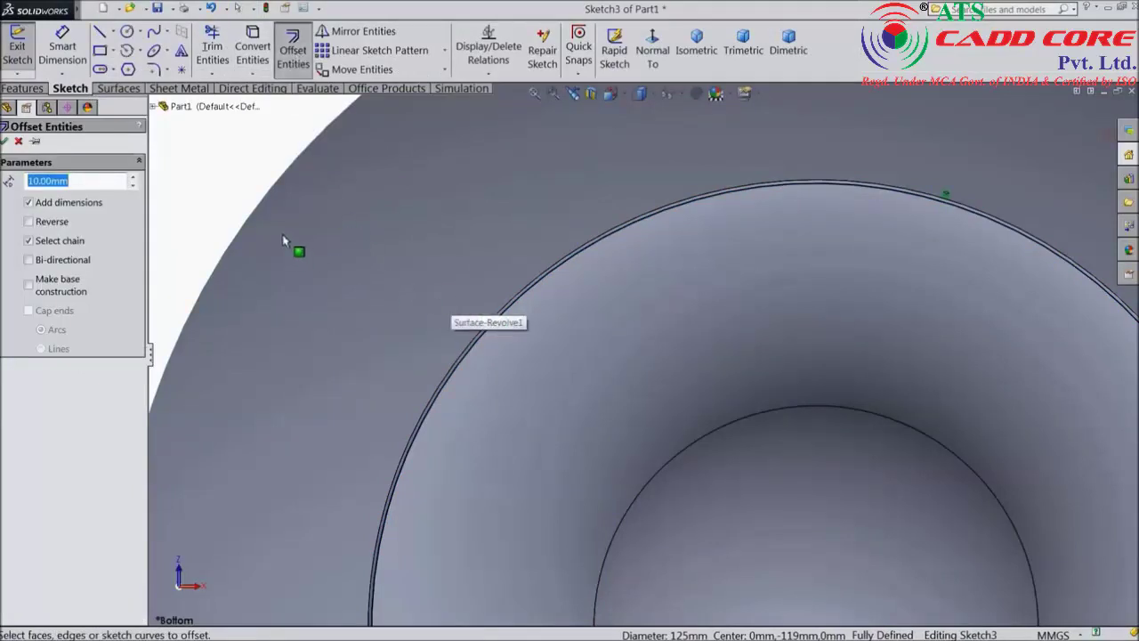
{"action": "left_click", "coordinate": [529, 299]}
{"action": "left_click", "coordinate": [41, 223]}
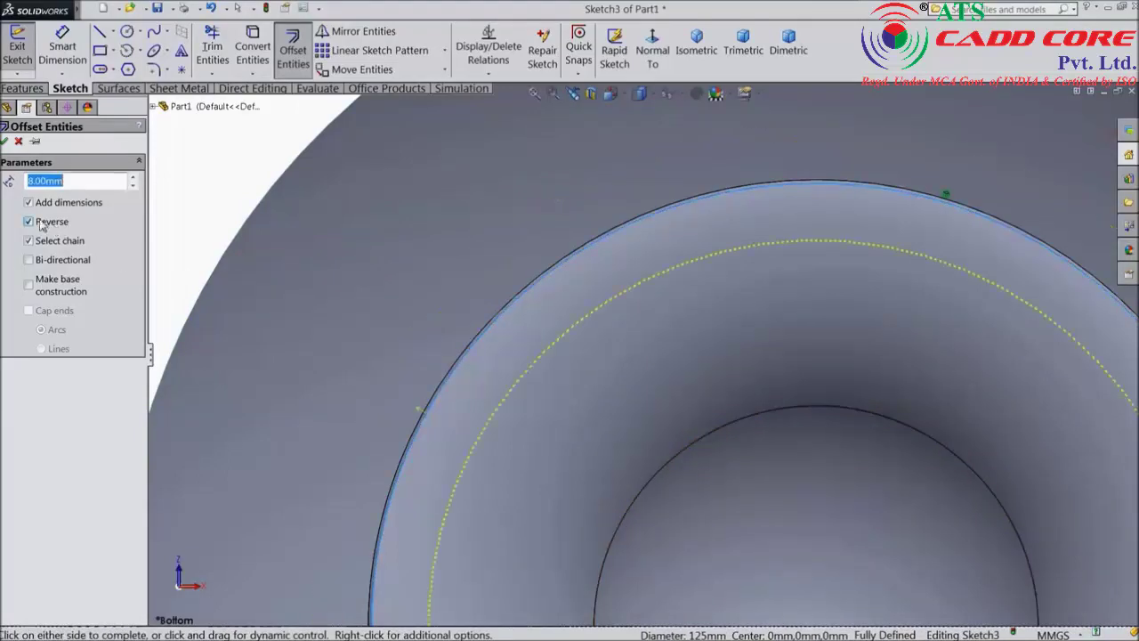
{"action": "left_click", "coordinate": [4, 141]}
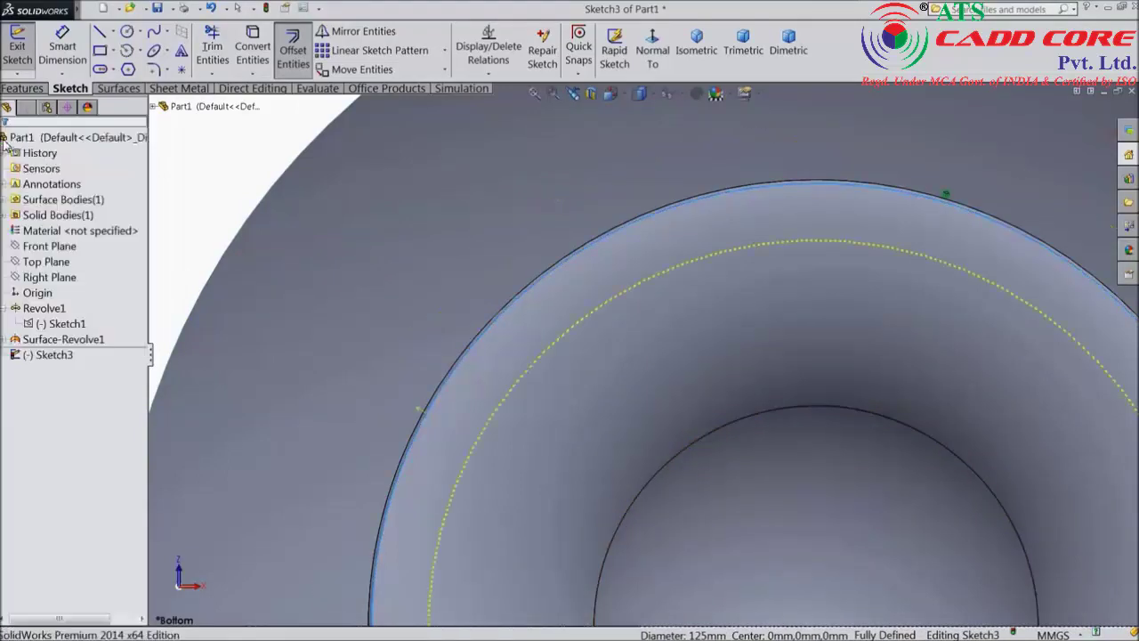
Draw a circle at the origin and dimension its diameter to 16 mm.
{"action": "left_click", "coordinate": [127, 31]}
{"action": "scroll", "coordinate": [651, 361], "scroll_direction": "up", "scroll_amount": 3}
{"action": "scroll", "coordinate": [762, 573], "scroll_direction": "down", "scroll_amount": 3}
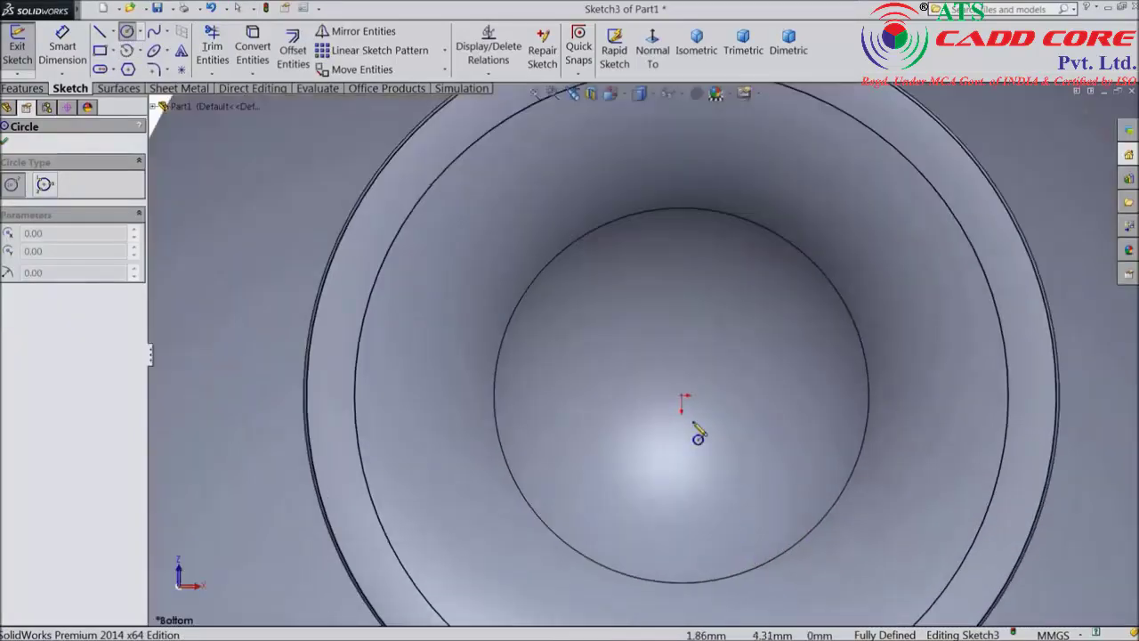
{"action": "left_click", "coordinate": [682, 395]}
{"action": "left_click", "coordinate": [663, 334]}
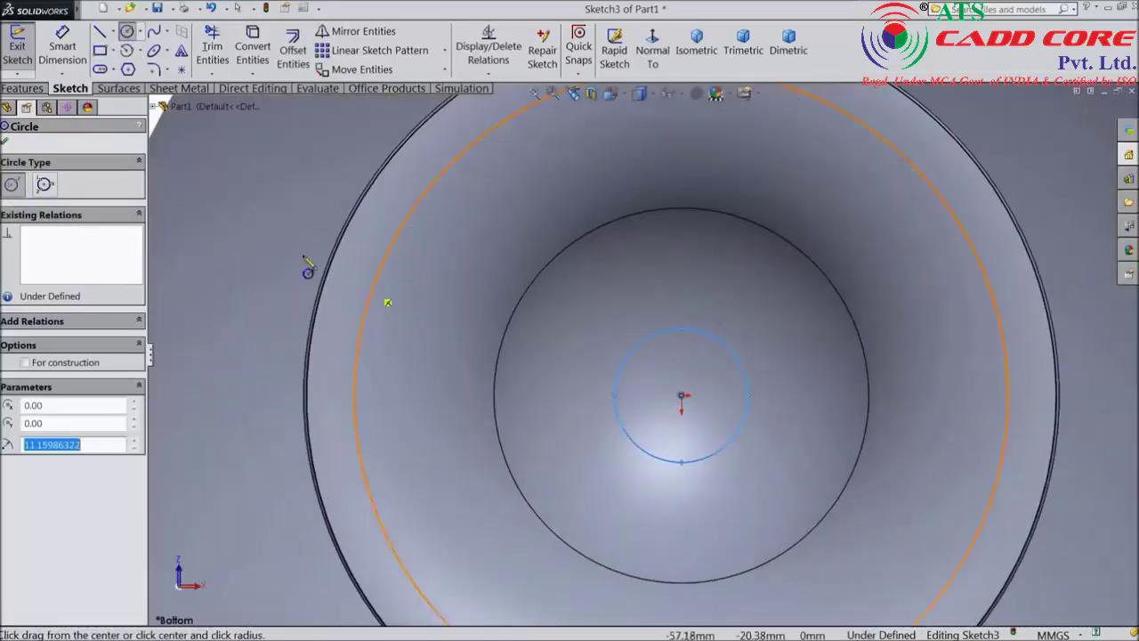
{"action": "left_click", "coordinate": [51, 61]}
{"action": "left_click", "coordinate": [624, 420]}
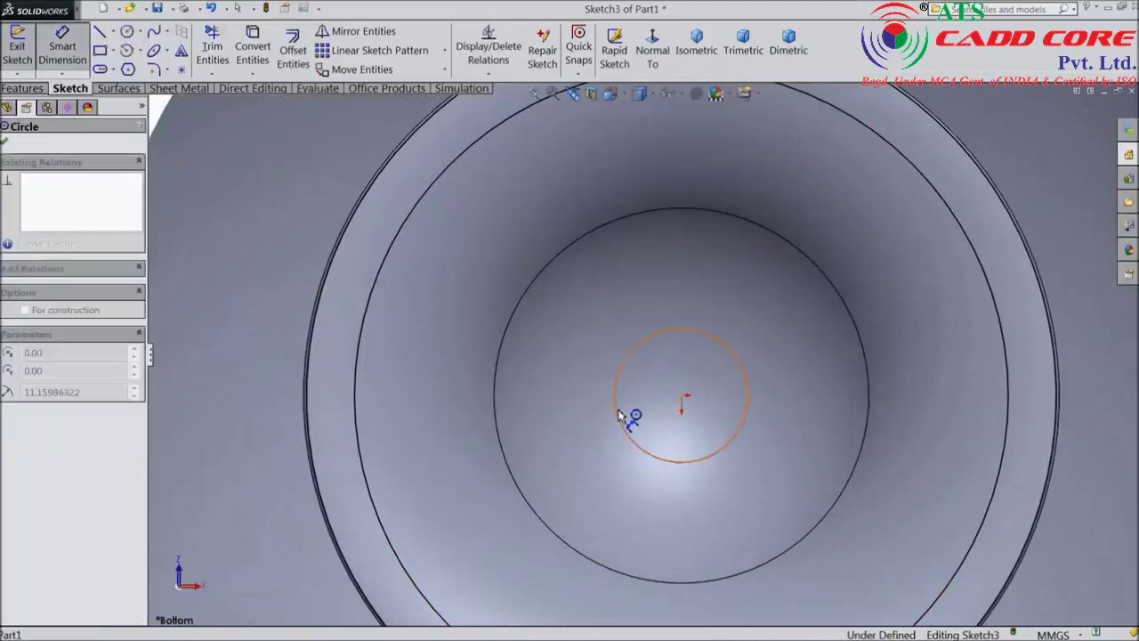
{"action": "left_click", "coordinate": [583, 394]}
{"action": "type", "text": "16"}
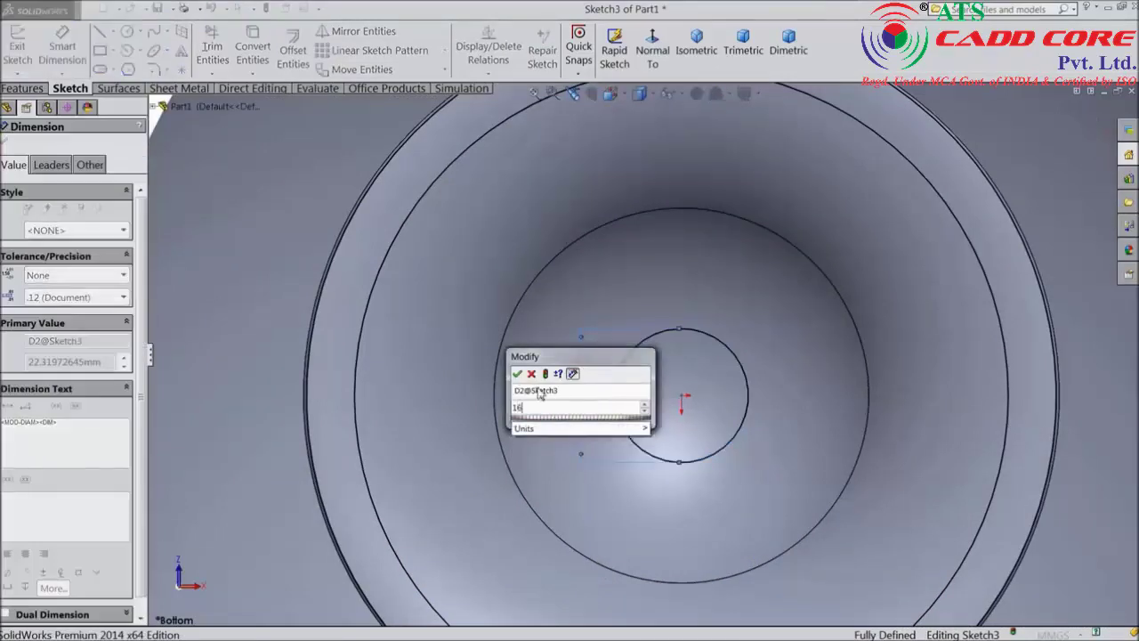
{"action": "left_click", "coordinate": [517, 373]}
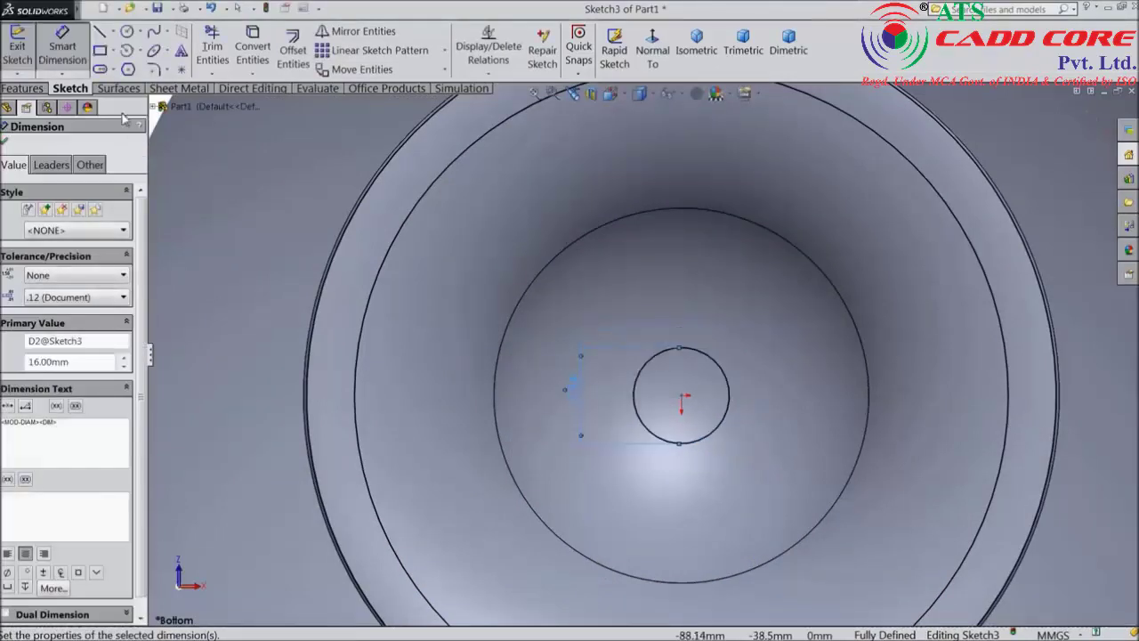
{"action": "left_click", "coordinate": [113, 31]}
Draw a horizontal centerline from the hub circle to the outer offset circle.
{"action": "left_click", "coordinate": [122, 66]}
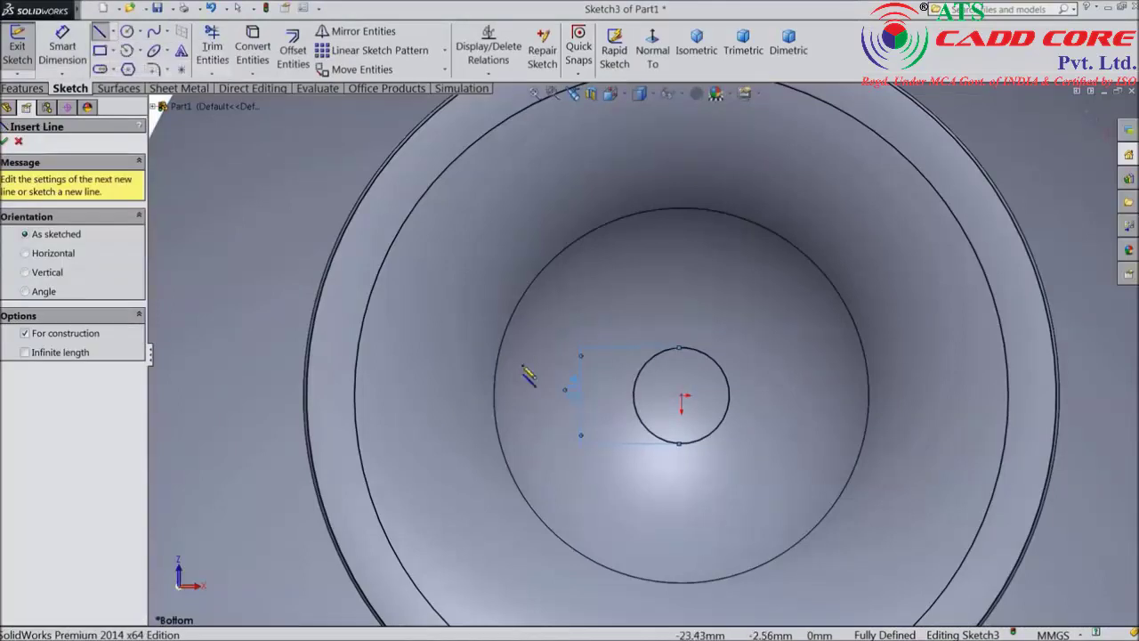
{"action": "left_click", "coordinate": [728, 397]}
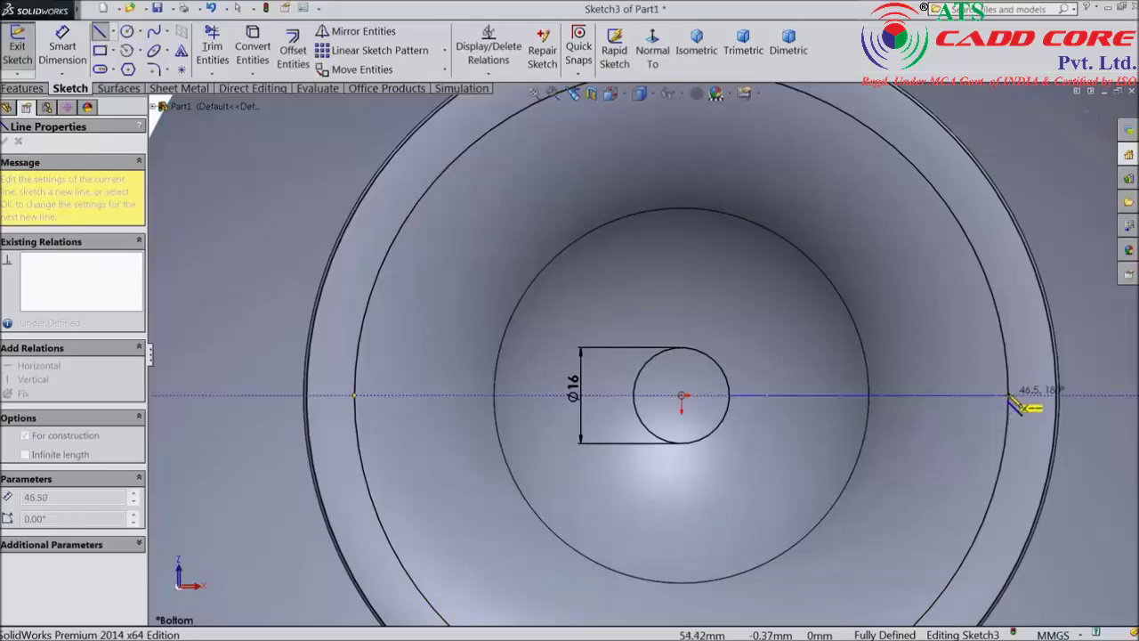
{"action": "left_click", "coordinate": [1008, 397]}
{"action": "right_click", "coordinate": [983, 372]}
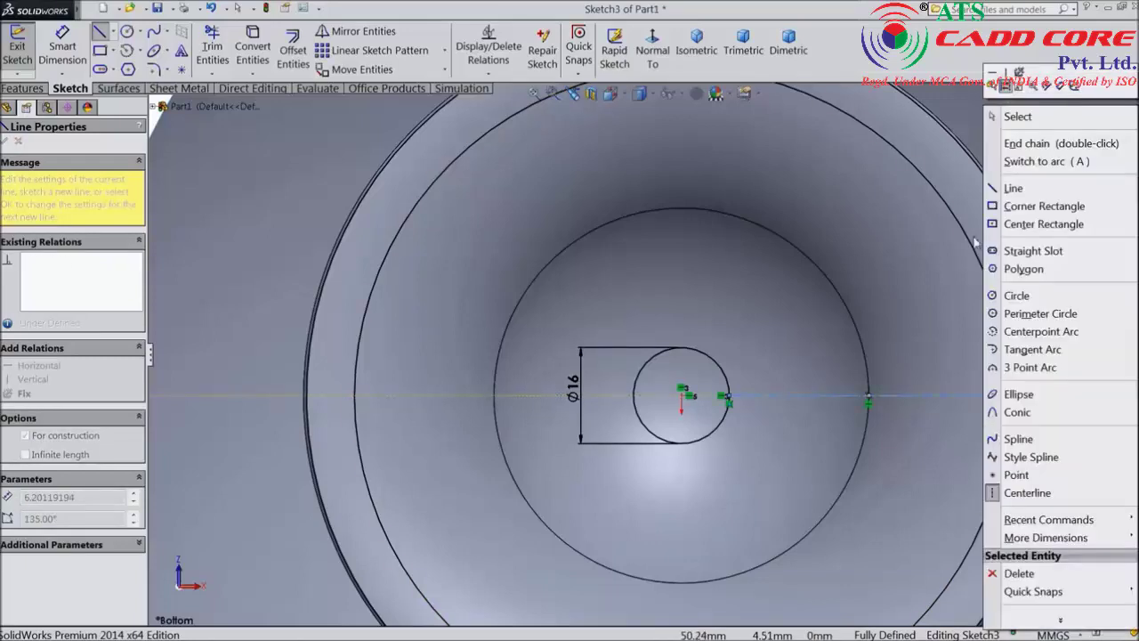
{"action": "left_click", "coordinate": [1018, 145]}
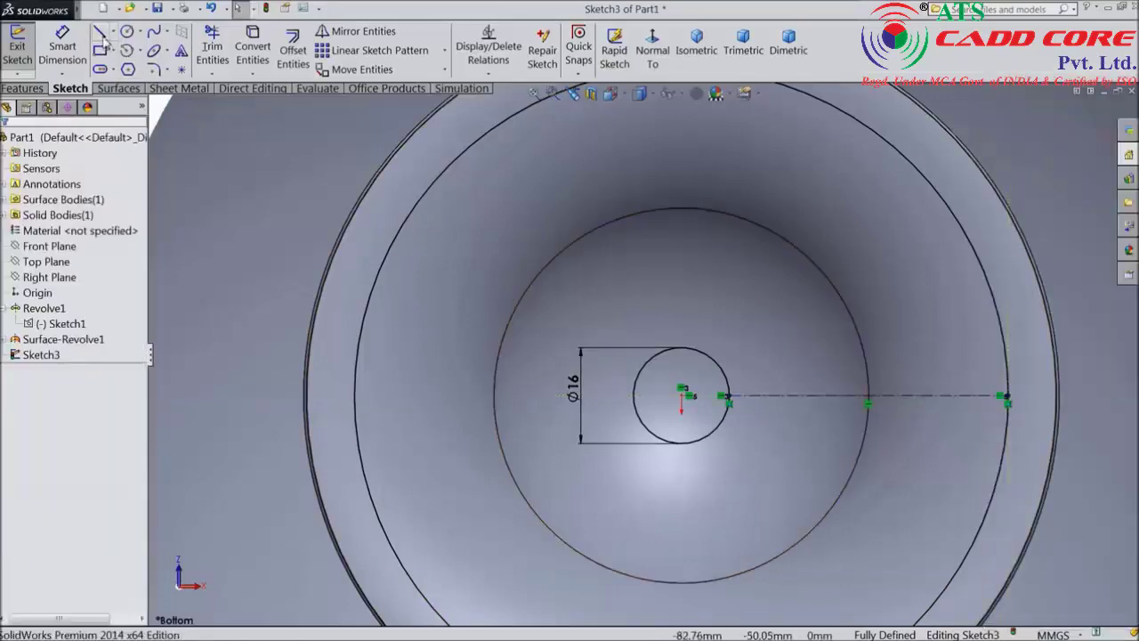
Draw a slot line from the hub circle's edge to the outer circle.
{"action": "left_click", "coordinate": [98, 32]}
{"action": "scroll", "coordinate": [801, 433], "scroll_direction": "down", "scroll_amount": 5}
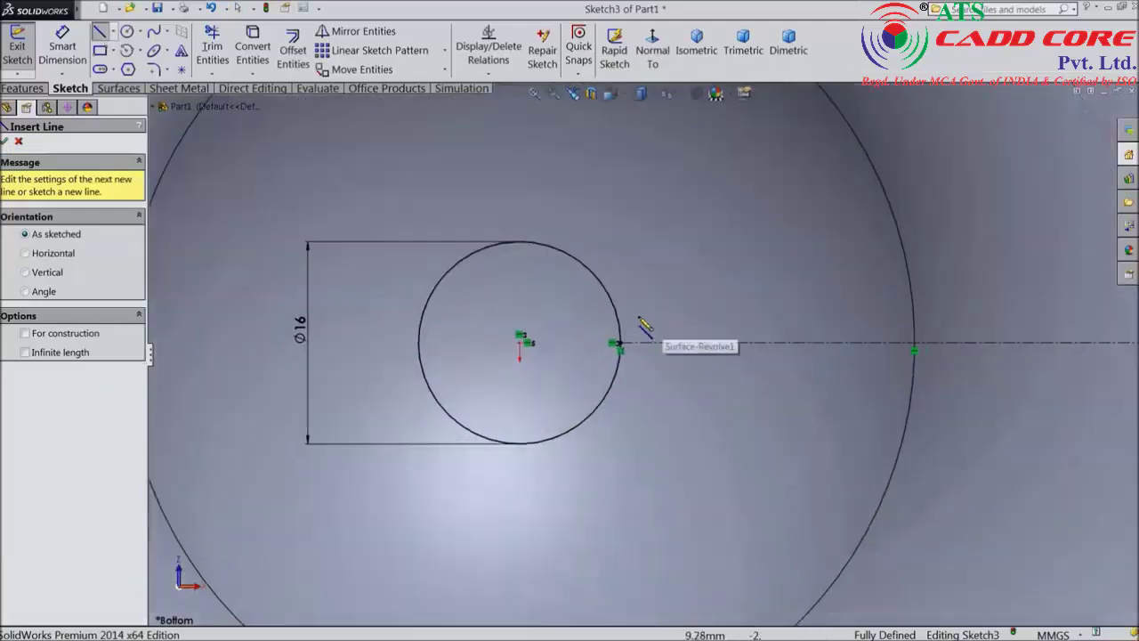
{"action": "left_click", "coordinate": [620, 341]}
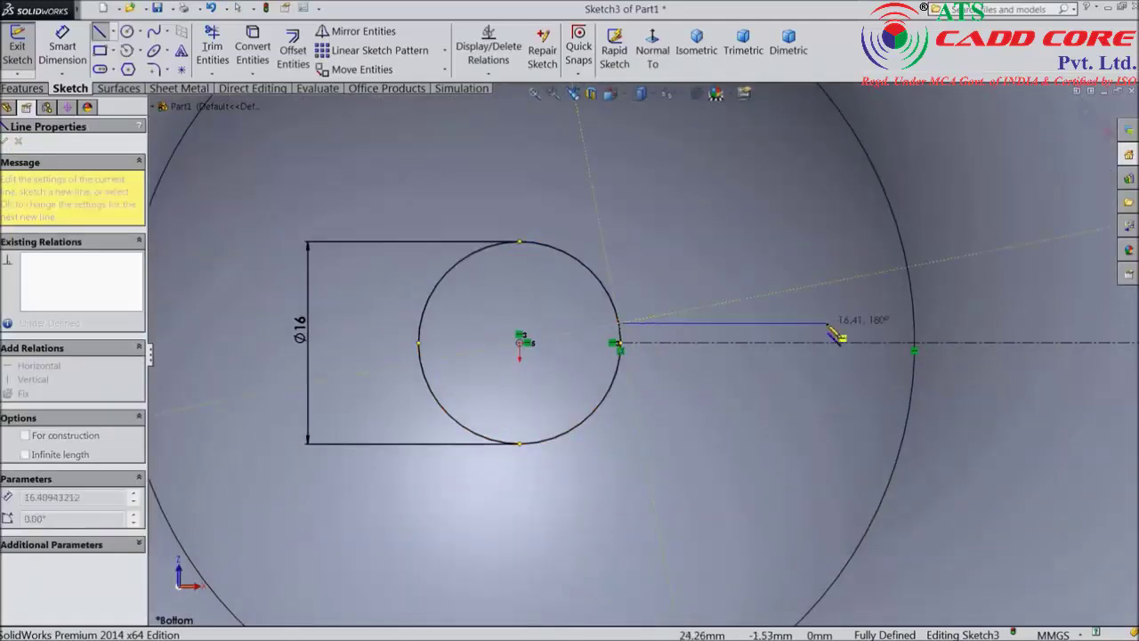
{"action": "scroll", "coordinate": [801, 321], "scroll_direction": "up", "scroll_amount": 2}
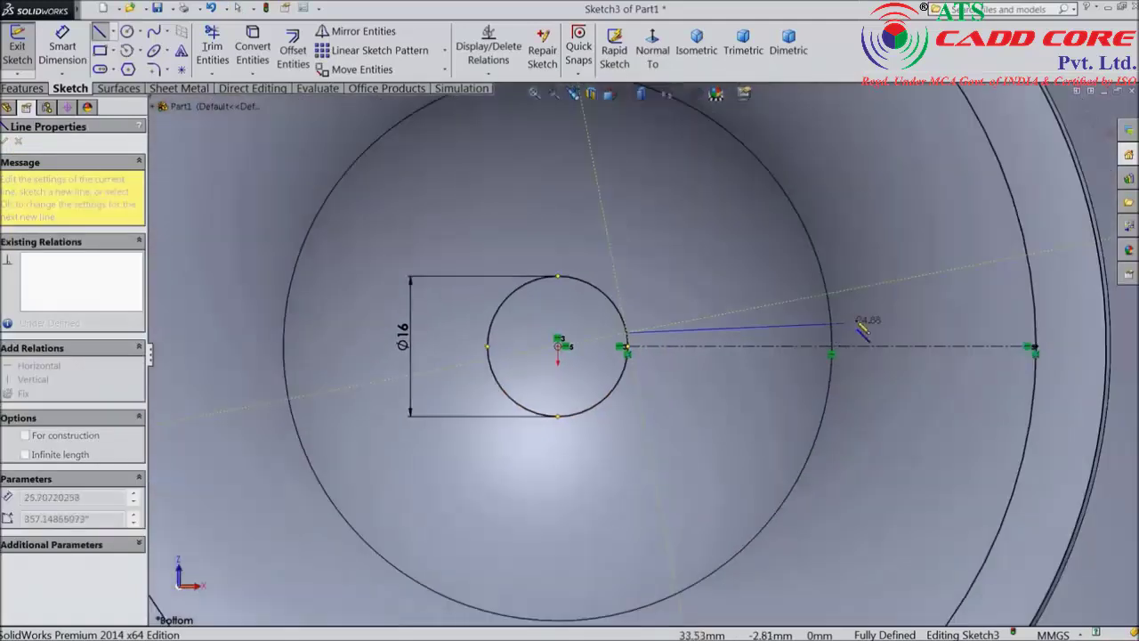
{"action": "left_click", "coordinate": [1037, 332]}
{"action": "right_click", "coordinate": [1063, 298]}
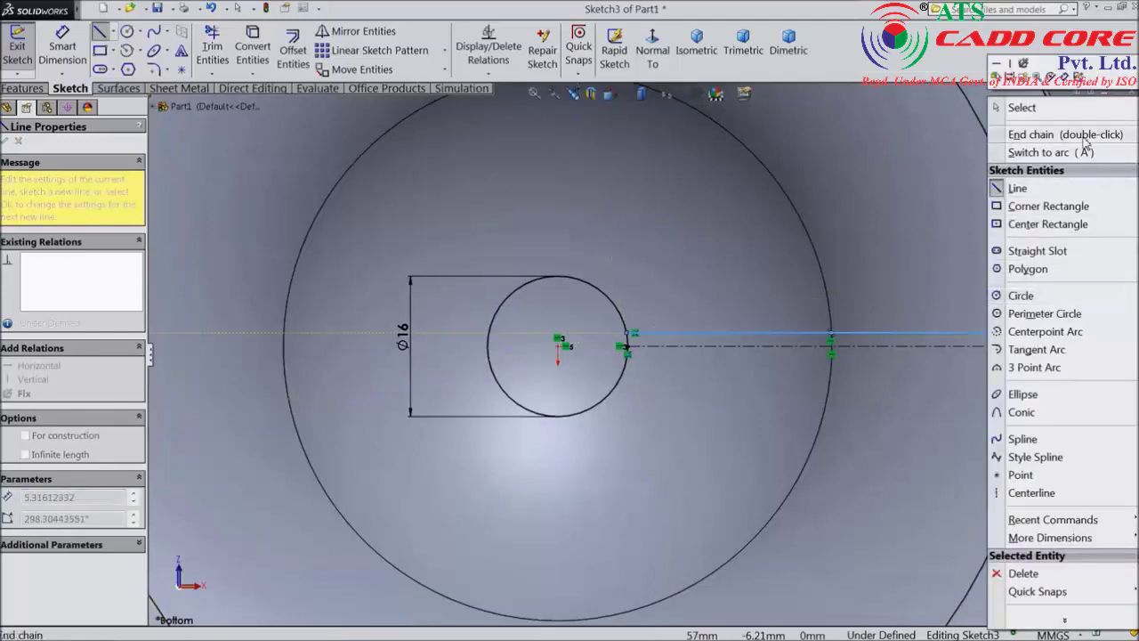
{"action": "left_click", "coordinate": [1023, 107]}
{"action": "scroll", "coordinate": [850, 348], "scroll_direction": "down", "scroll_amount": 3}
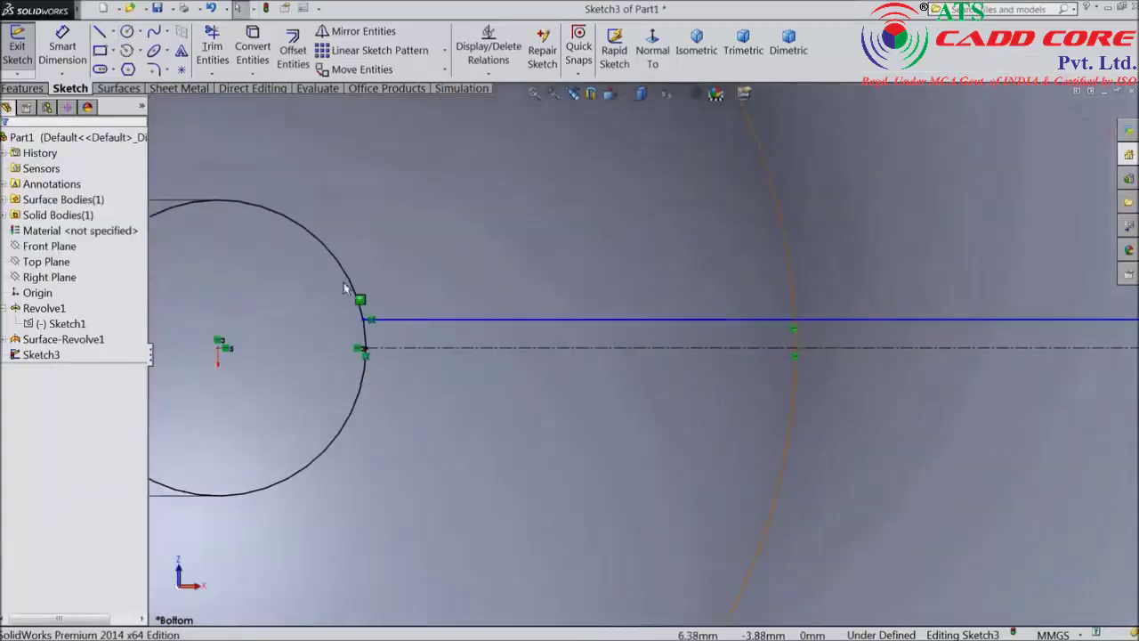
{"action": "left_click", "coordinate": [62, 47]}
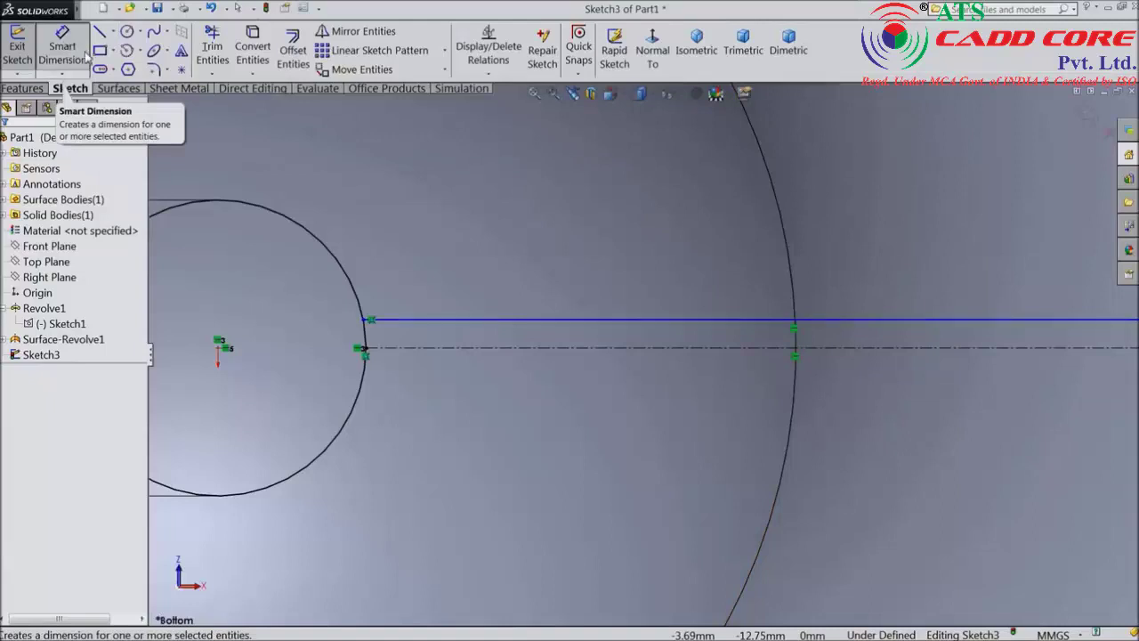
Mirror the slot line about the horizontal centerline.
{"action": "left_click", "coordinate": [356, 32]}
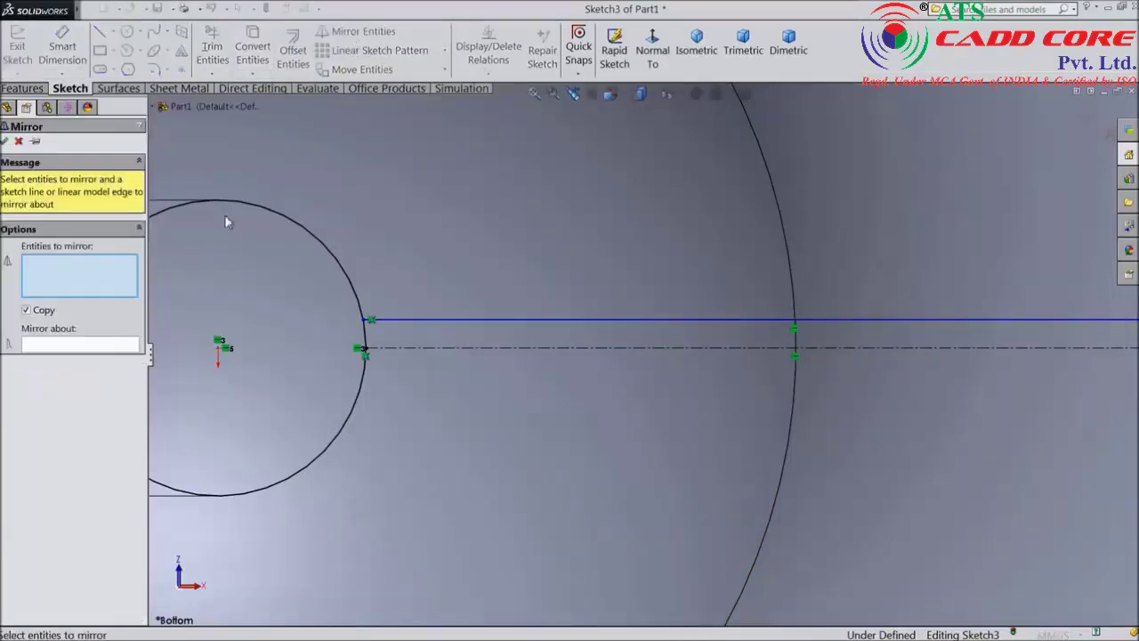
{"action": "left_click", "coordinate": [461, 324]}
{"action": "left_click", "coordinate": [105, 349]}
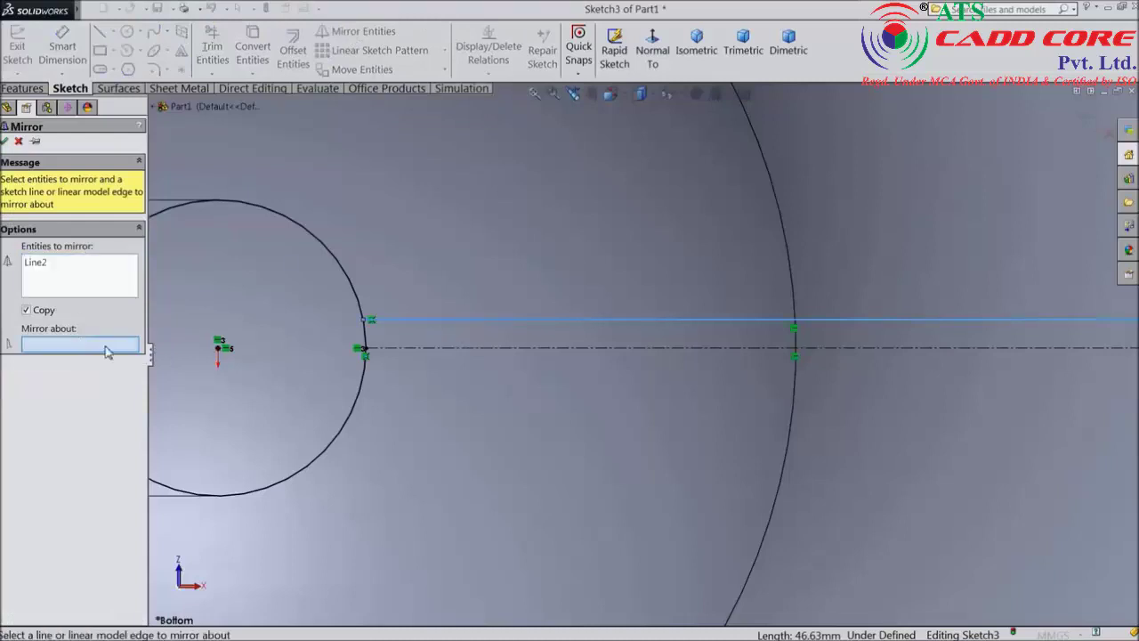
{"action": "left_click", "coordinate": [418, 351]}
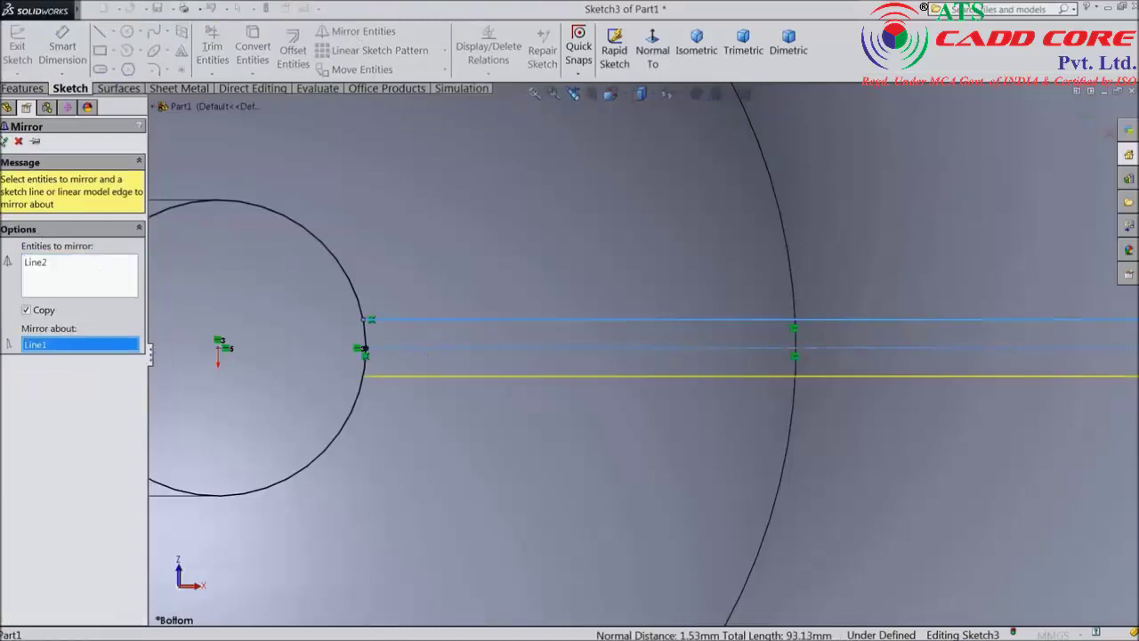
{"action": "left_click", "coordinate": [4, 141]}
Dimension the distance between the top and bottom slot lines to 8 mm.
{"action": "left_click", "coordinate": [62, 45]}
{"action": "scroll", "coordinate": [633, 354], "scroll_direction": "up", "scroll_amount": 3}
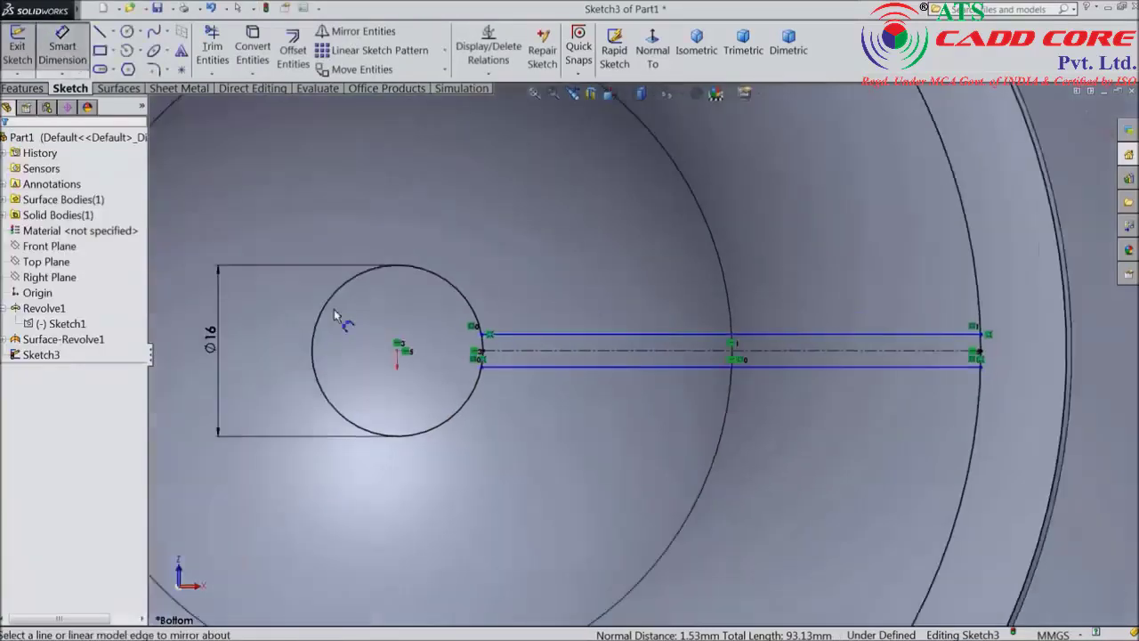
{"action": "scroll", "coordinate": [945, 371], "scroll_direction": "down", "scroll_amount": 3}
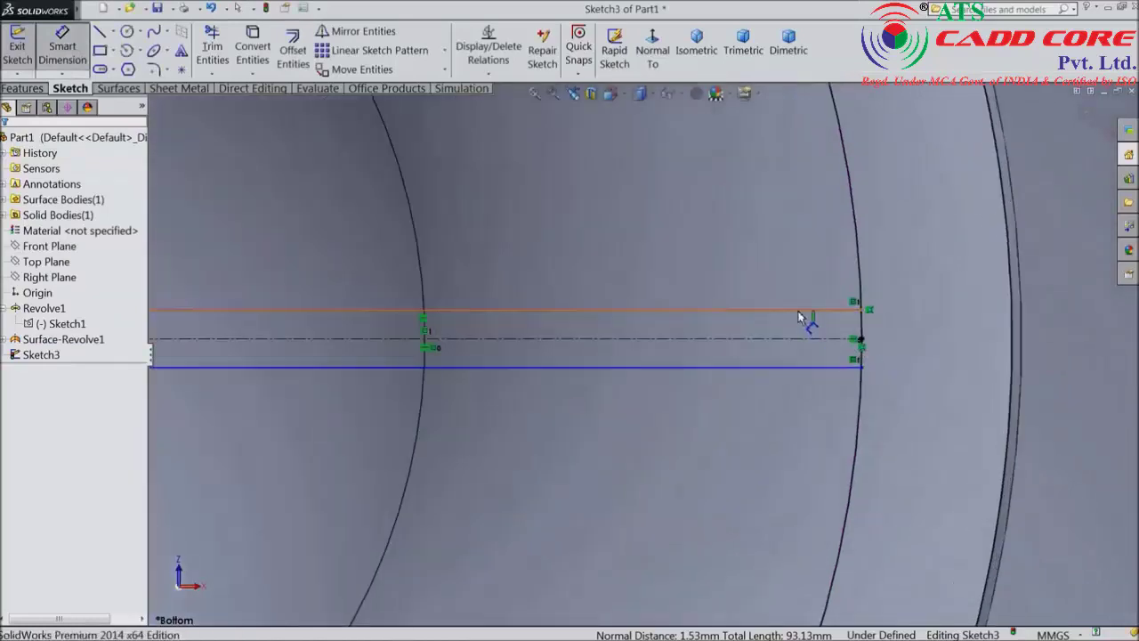
{"action": "left_click", "coordinate": [806, 311]}
{"action": "left_click", "coordinate": [791, 372]}
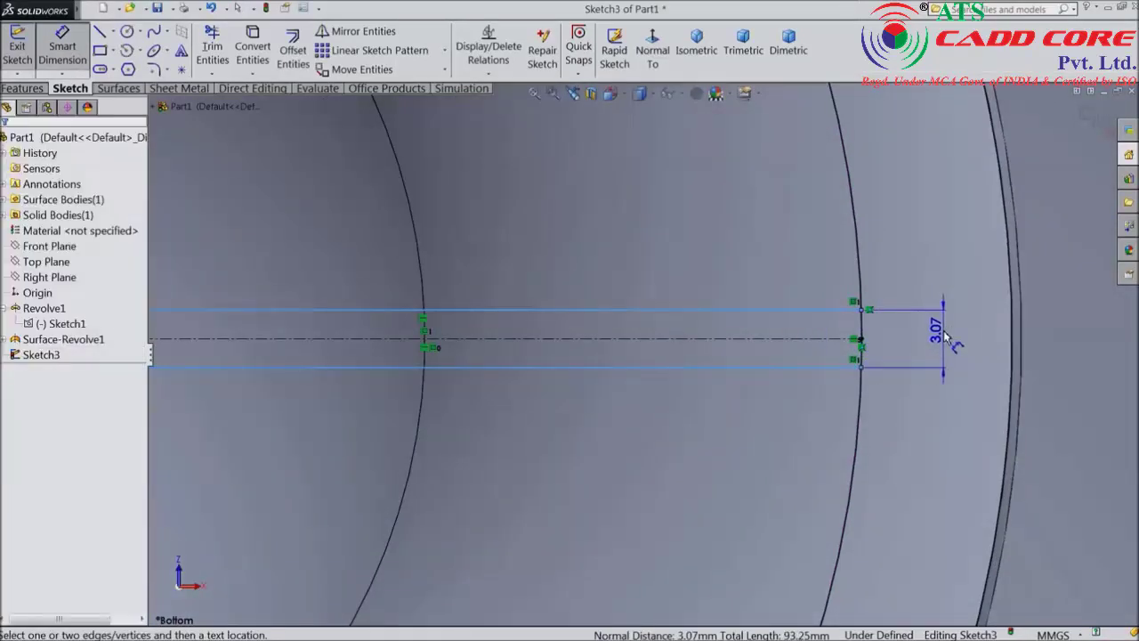
{"action": "left_click", "coordinate": [943, 334]}
{"action": "type", "text": "8"}
{"action": "left_click", "coordinate": [881, 317]}
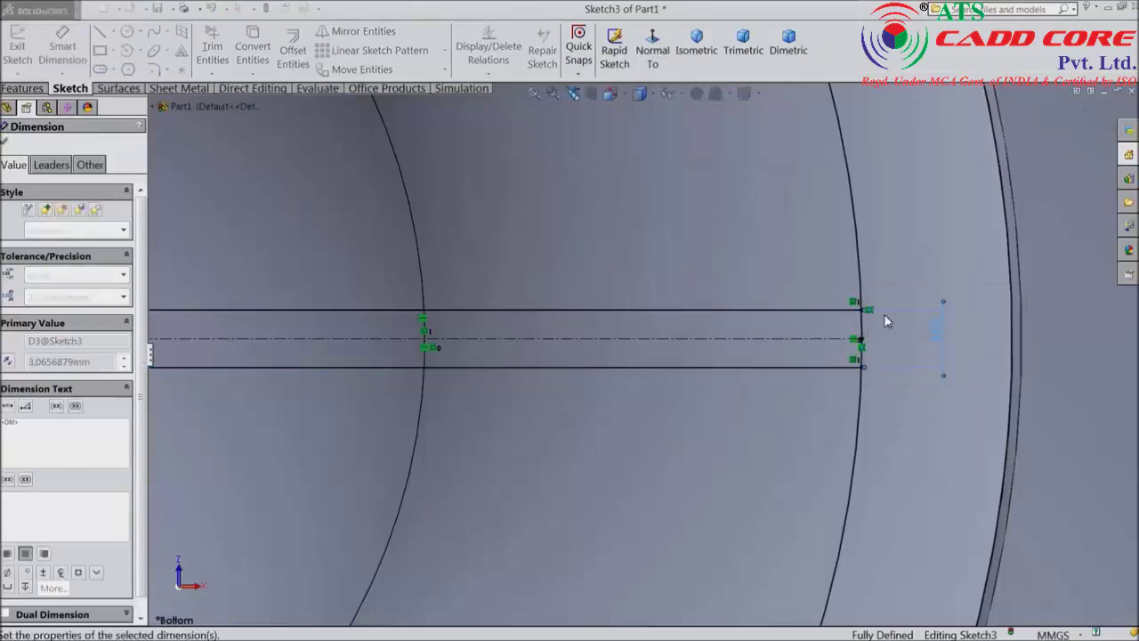
{"action": "scroll", "coordinate": [770, 366], "scroll_direction": "up", "scroll_amount": 2}
{"action": "scroll", "coordinate": [771, 366], "scroll_direction": "up", "scroll_amount": 2}
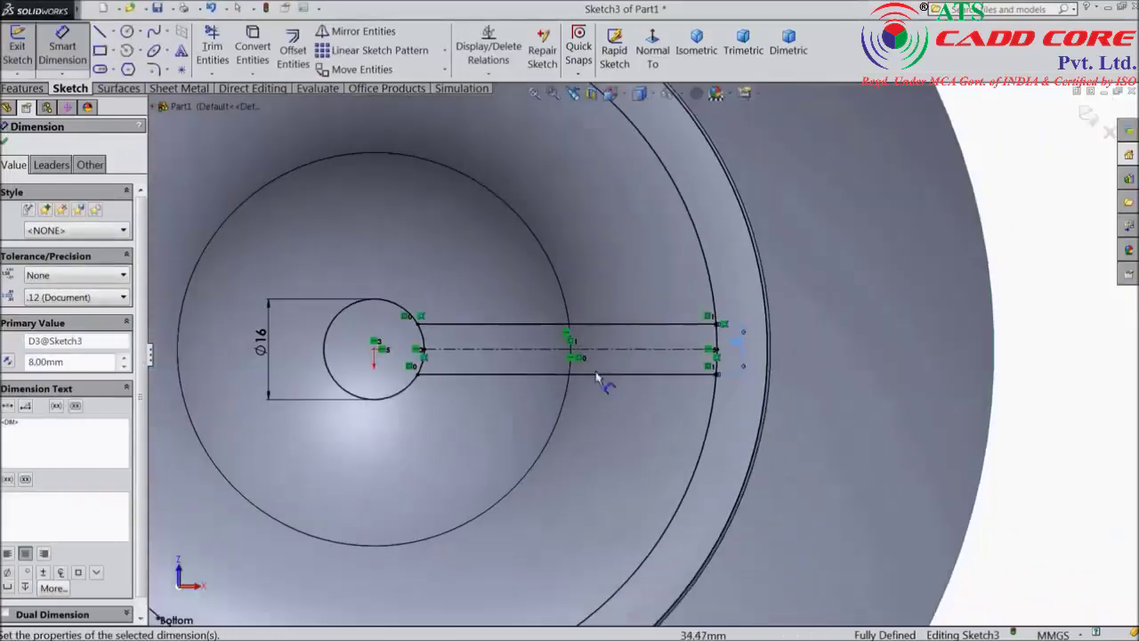
{"action": "scroll", "coordinate": [599, 381], "scroll_direction": "up", "scroll_amount": 2}
{"action": "left_click", "coordinate": [5, 144]}
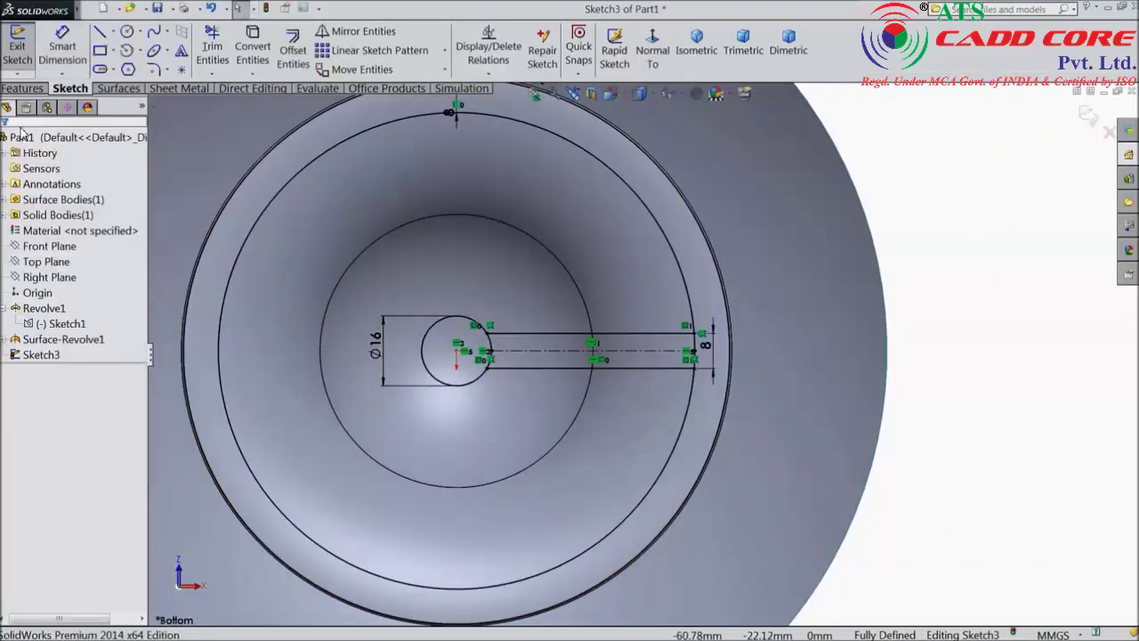
{"action": "left_click", "coordinate": [113, 32]}
Draw a construction centerline from the hub centre running up and to the right.
{"action": "left_click", "coordinate": [111, 69]}
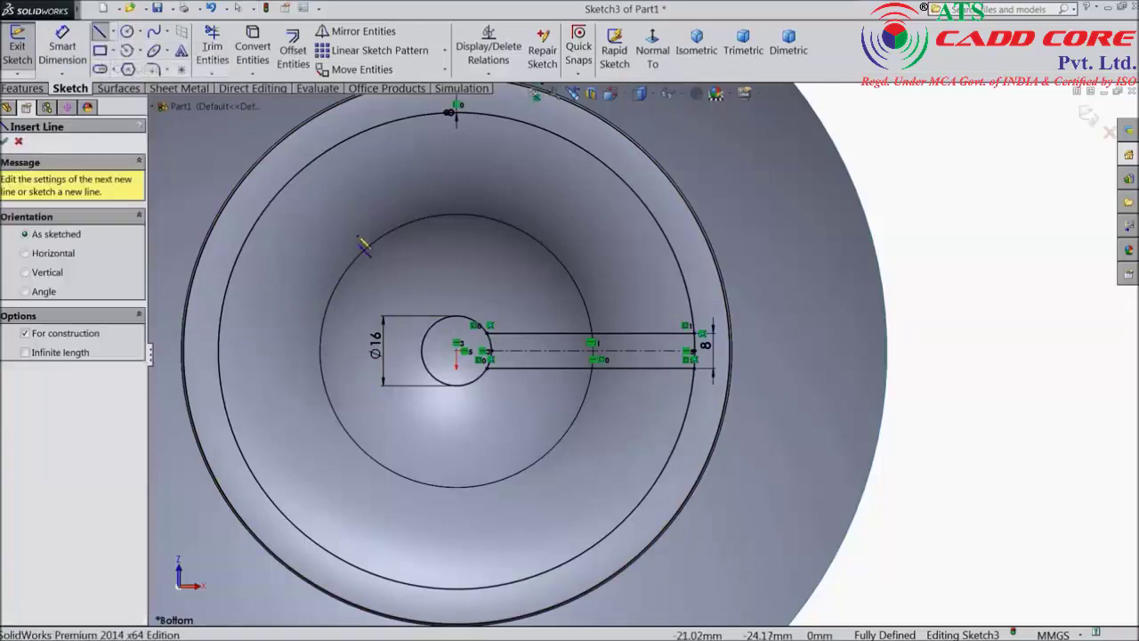
{"action": "left_click", "coordinate": [458, 352]}
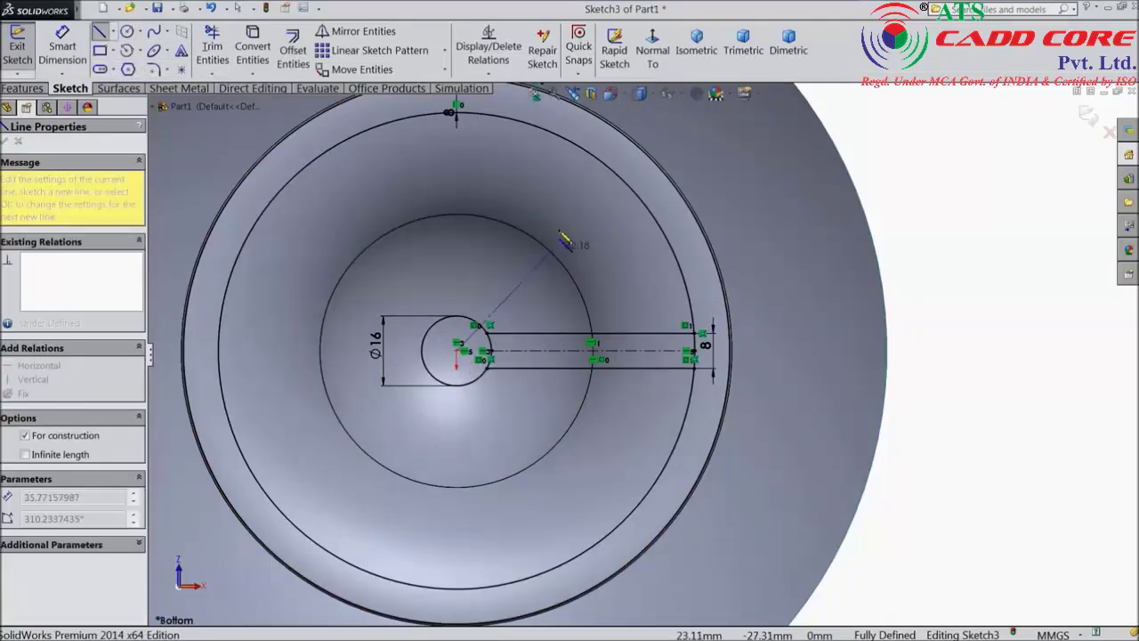
{"action": "left_click", "coordinate": [563, 194]}
{"action": "right_click", "coordinate": [614, 203]}
{"action": "left_click", "coordinate": [639, 122]}
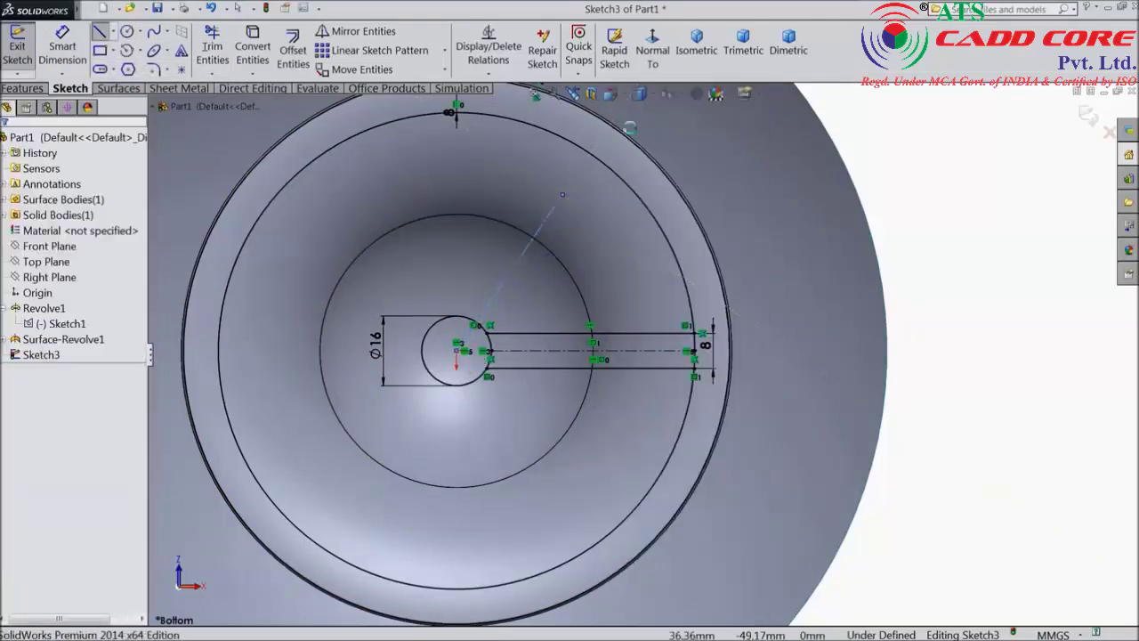
Dimension the diagonal centerline at 45° to the horizontal centerline and dismiss the unsaved-document notice.
{"action": "left_click", "coordinate": [62, 45]}
{"action": "scroll", "coordinate": [383, 253], "scroll_direction": "down", "scroll_amount": 3}
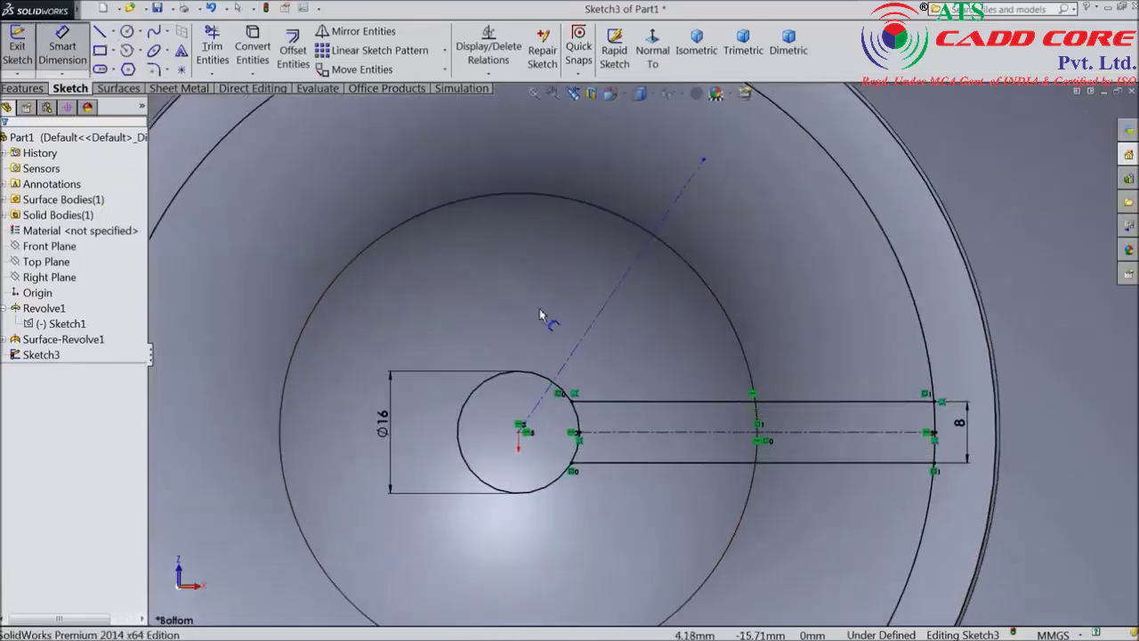
{"action": "left_click", "coordinate": [587, 337]}
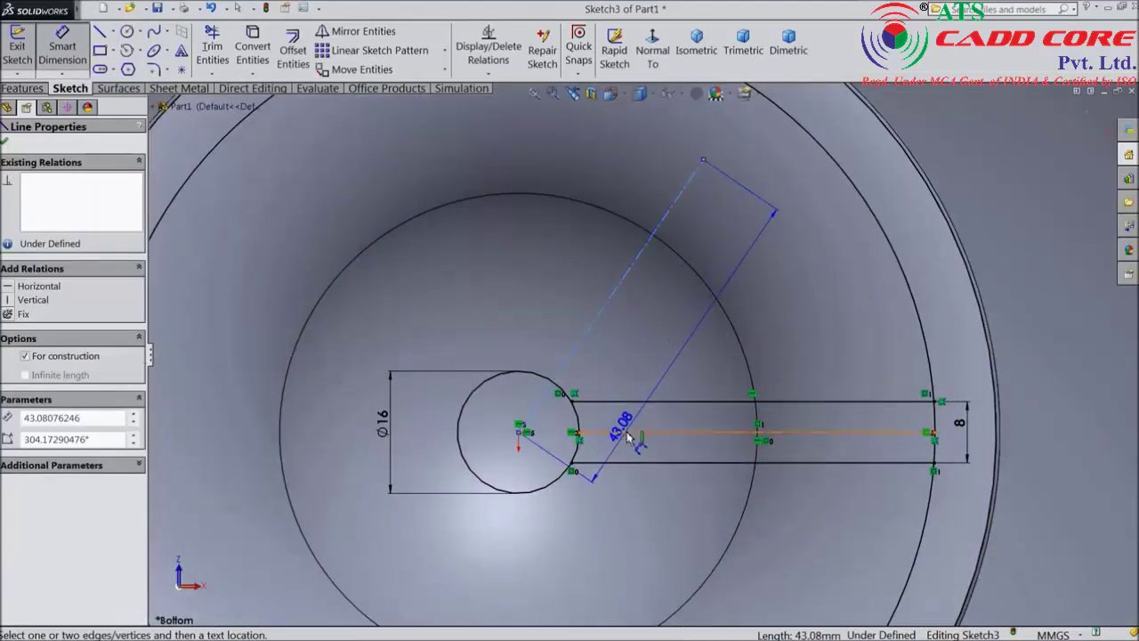
{"action": "left_click", "coordinate": [627, 433]}
{"action": "left_click", "coordinate": [778, 285]}
{"action": "type", "text": "4"}
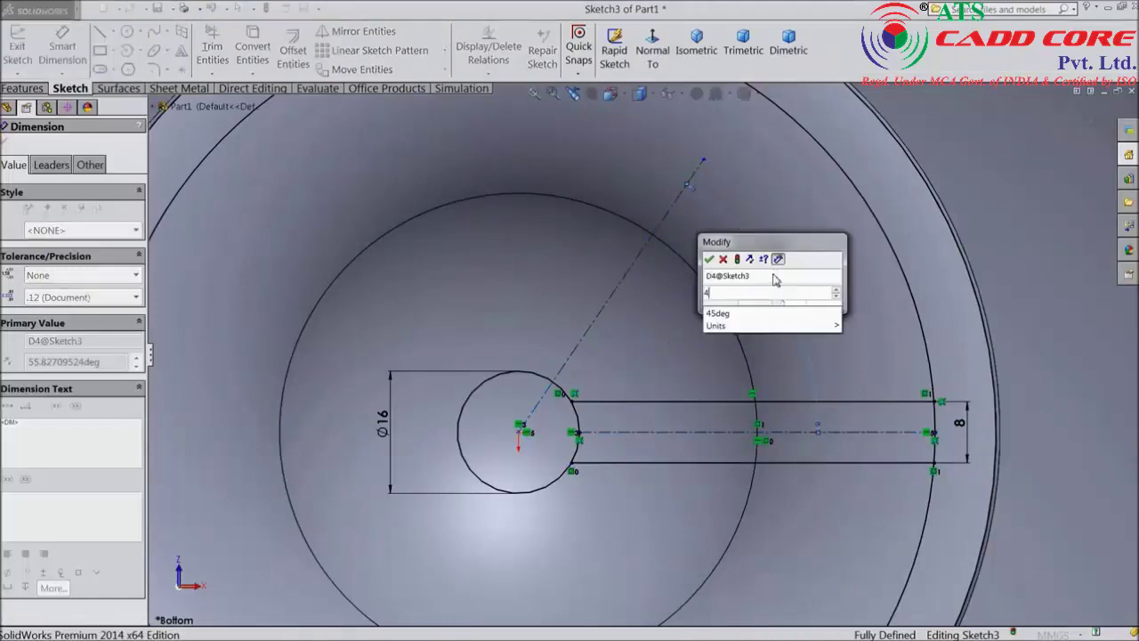
{"action": "type", "text": "5"}
{"action": "left_click", "coordinate": [709, 259]}
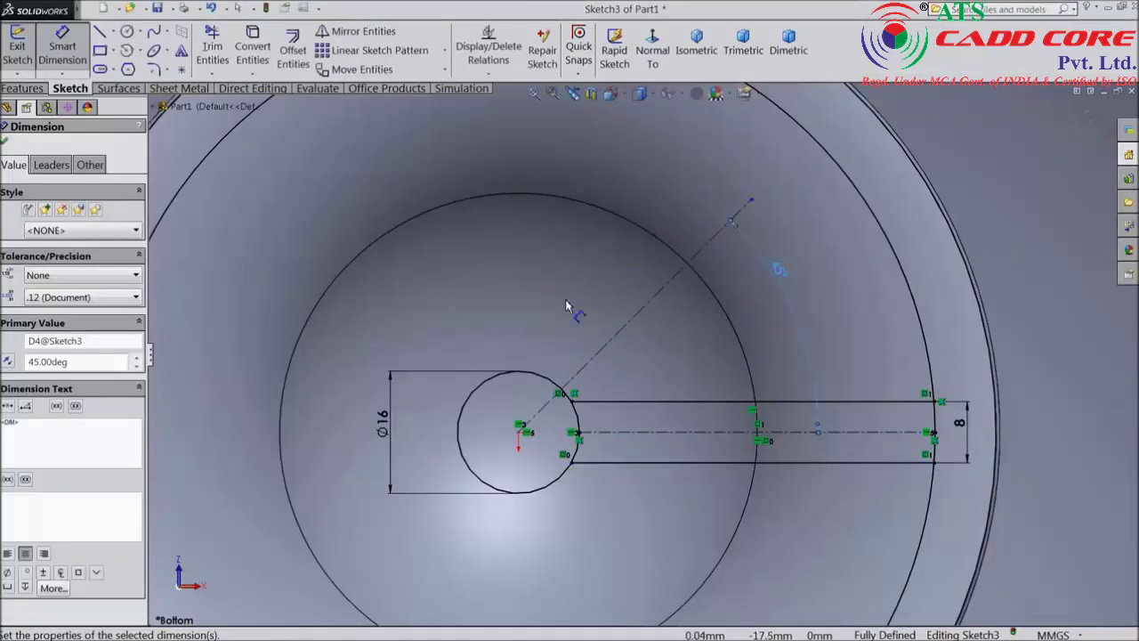
{"action": "left_click", "coordinate": [6, 142]}
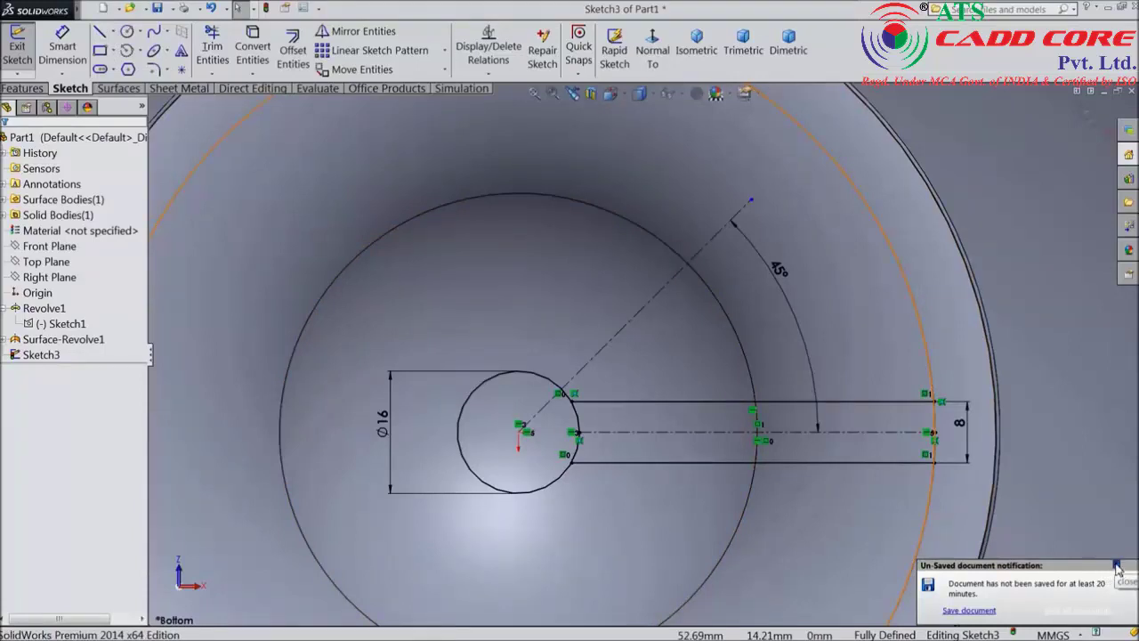
{"action": "left_click", "coordinate": [1117, 567]}
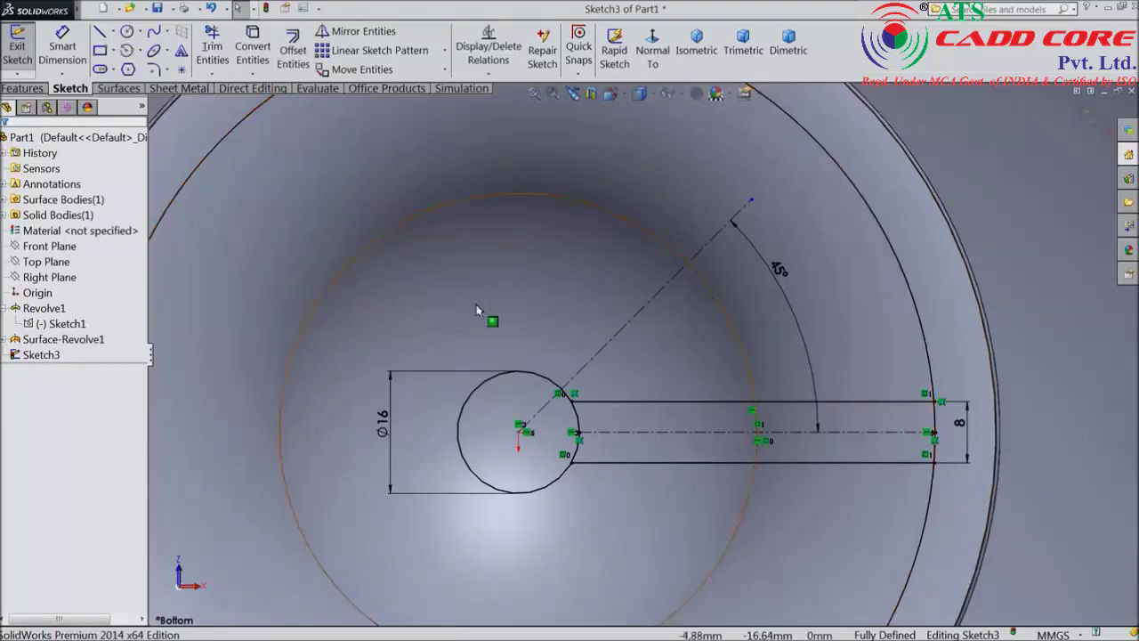
{"action": "left_click", "coordinate": [339, 34]}
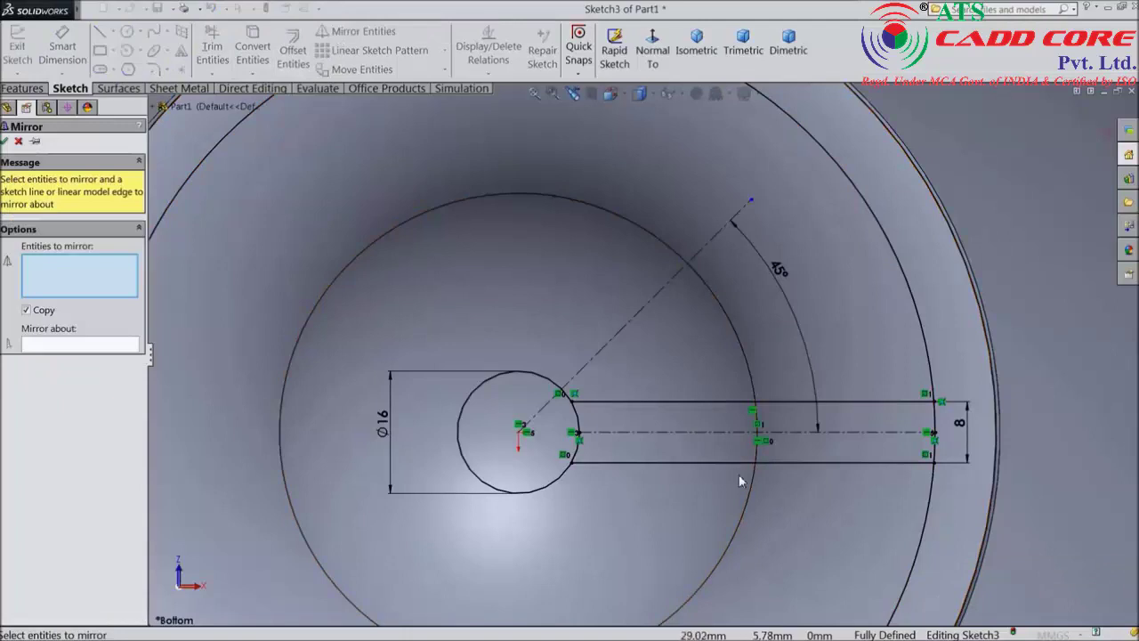
Mirror the three slot lines about the 45° centerline to create the upward slot.
{"action": "left_click_drag", "start_coordinate": [827, 486], "coordinate": [859, 389]}
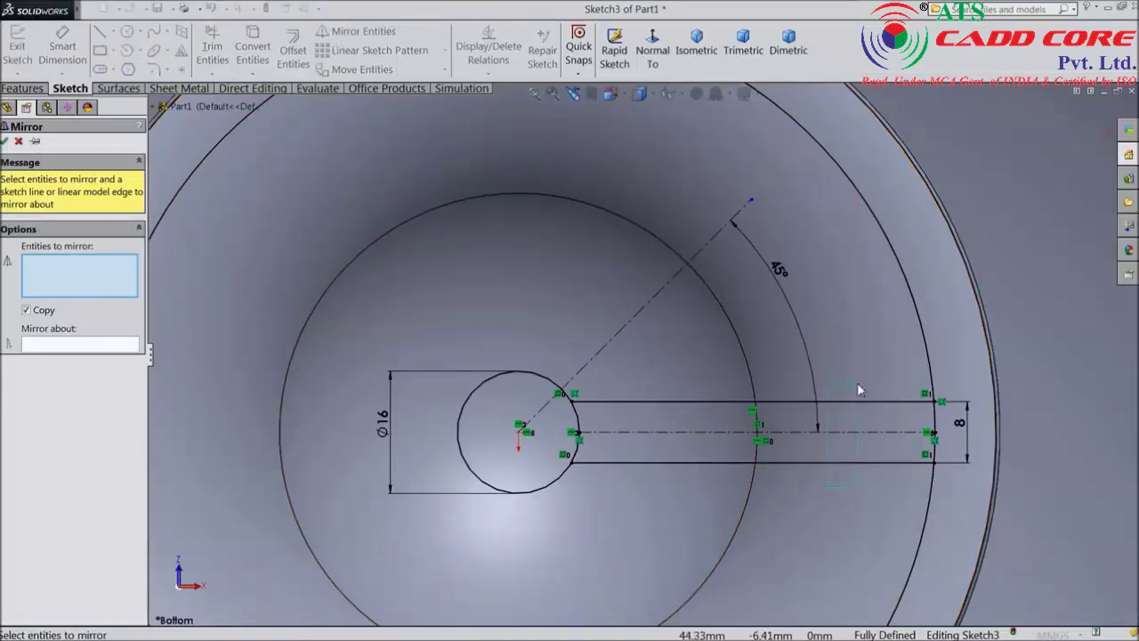
{"action": "left_click", "coordinate": [859, 401]}
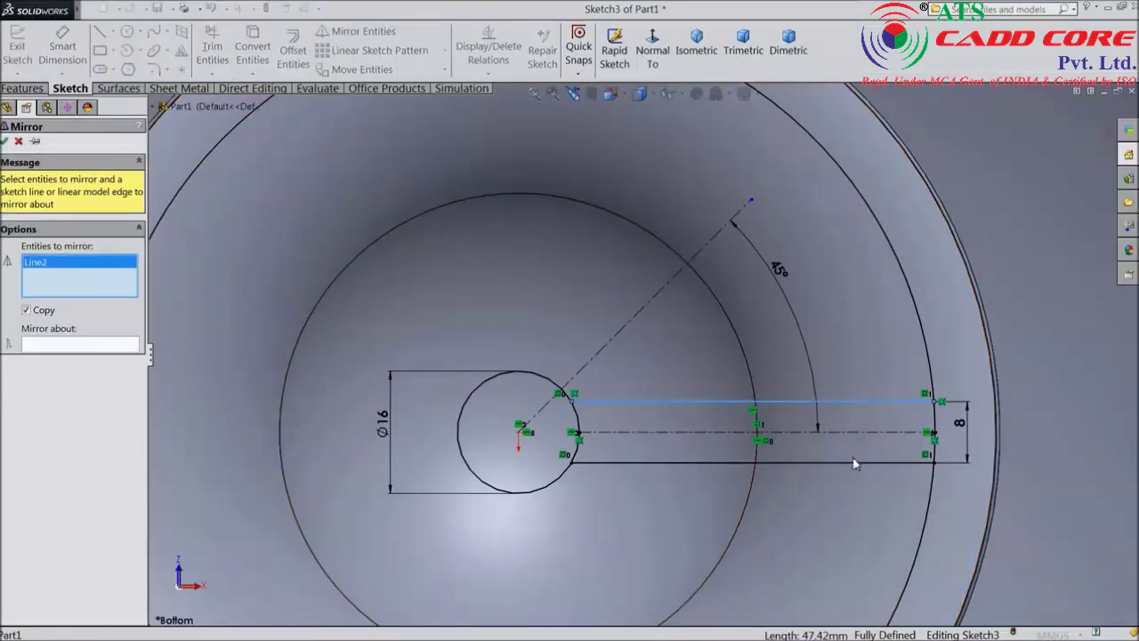
{"action": "left_click", "coordinate": [852, 461]}
{"action": "left_click", "coordinate": [854, 433]}
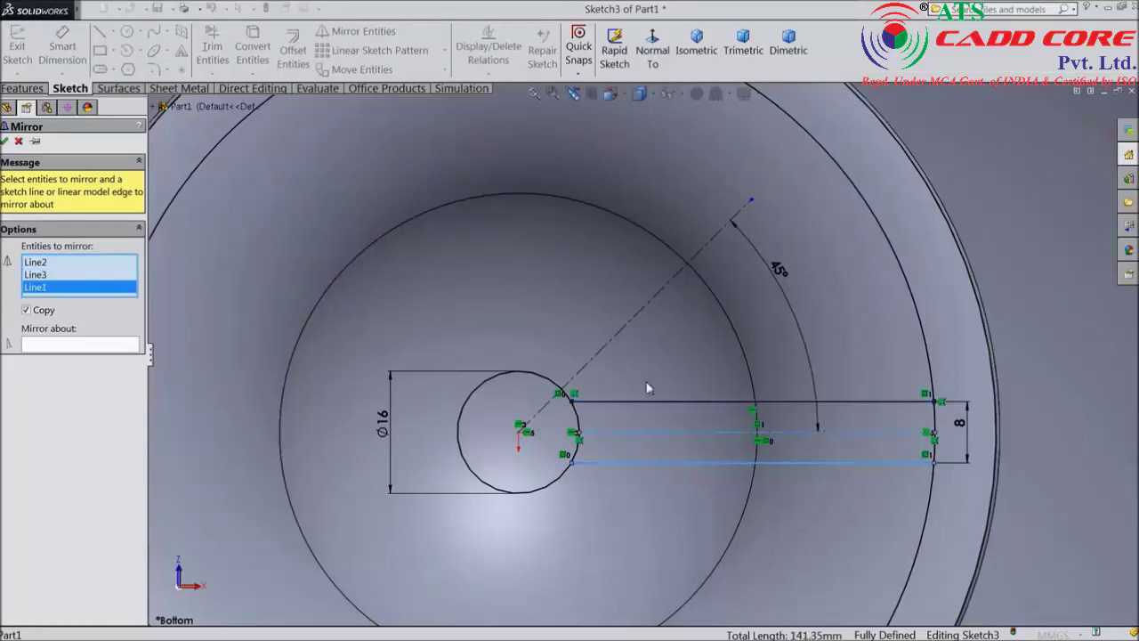
{"action": "left_click", "coordinate": [89, 344]}
{"action": "left_click", "coordinate": [597, 353]}
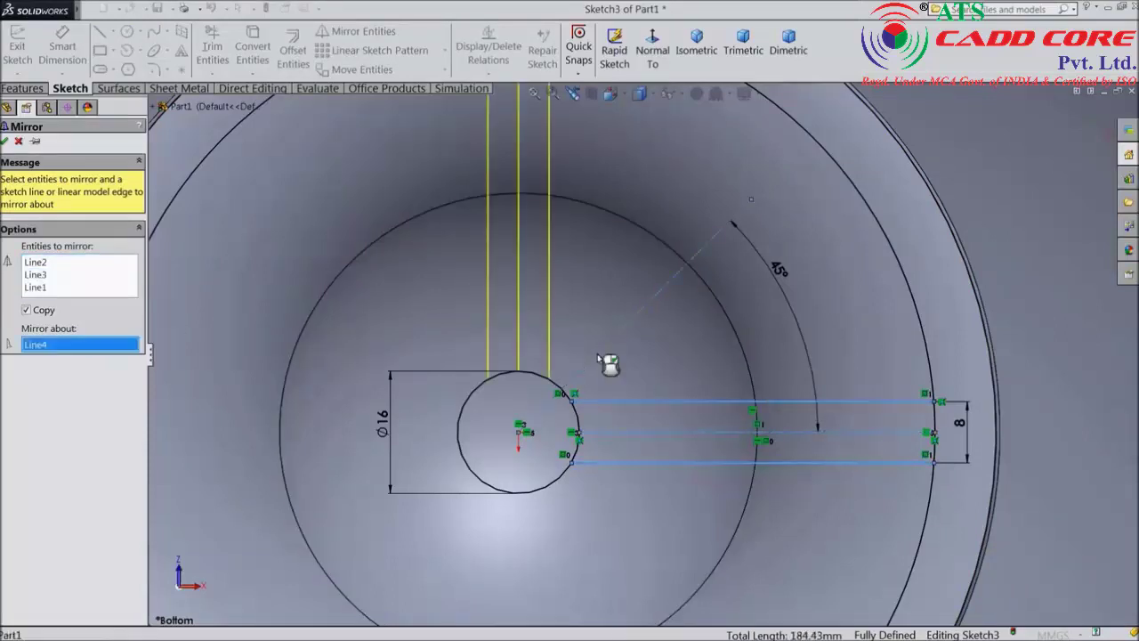
{"action": "left_click", "coordinate": [6, 141]}
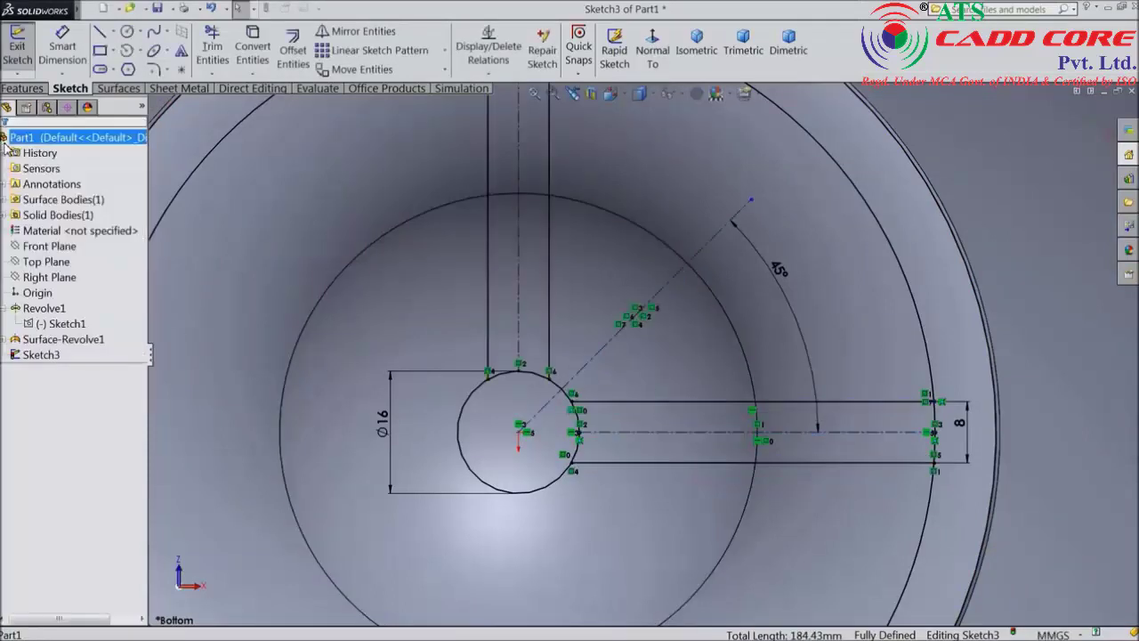
Remove the conflicting Vertical2 relation from the new slot line.
{"action": "scroll", "coordinate": [605, 271], "scroll_direction": "up", "scroll_amount": 2}
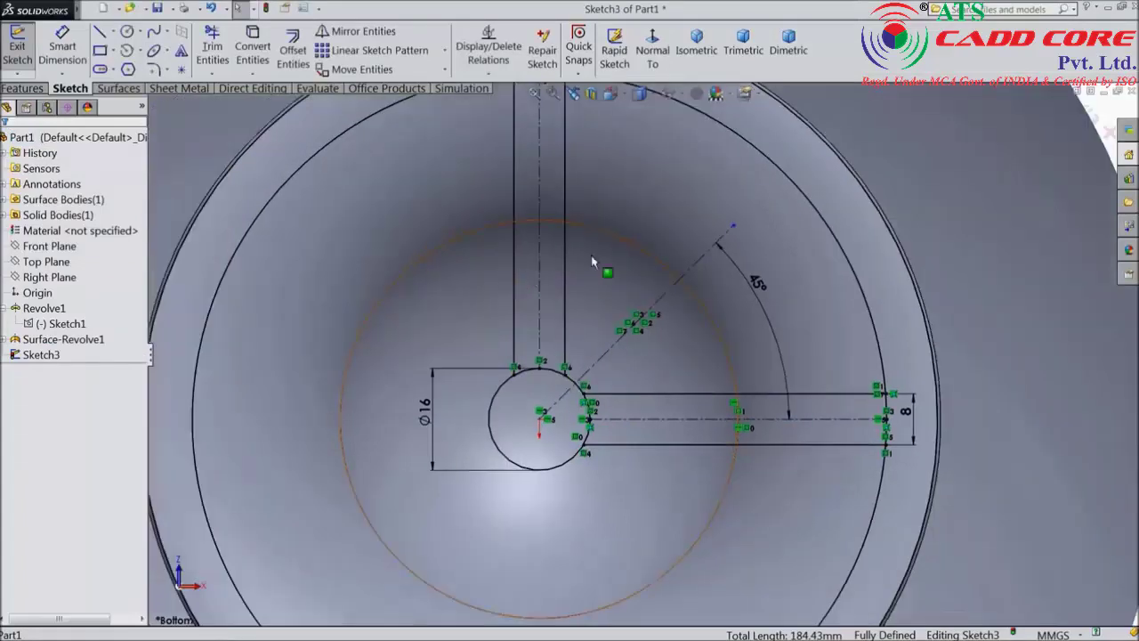
{"action": "left_click", "coordinate": [566, 174]}
{"action": "left_click", "coordinate": [610, 136]}
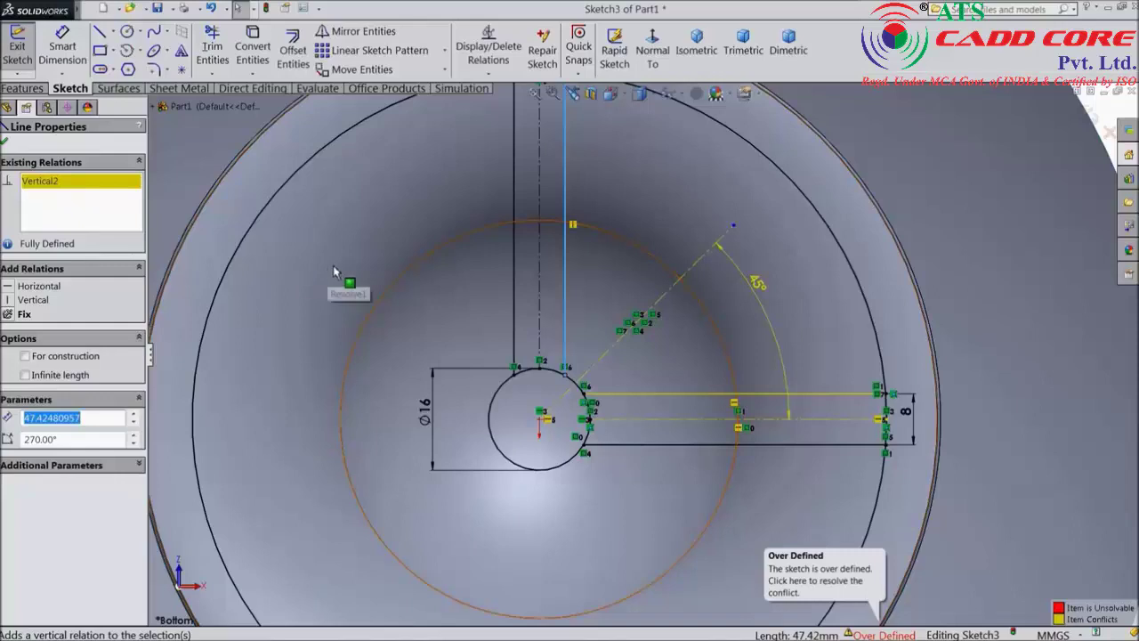
{"action": "right_click", "coordinate": [61, 192]}
{"action": "left_click", "coordinate": [94, 207]}
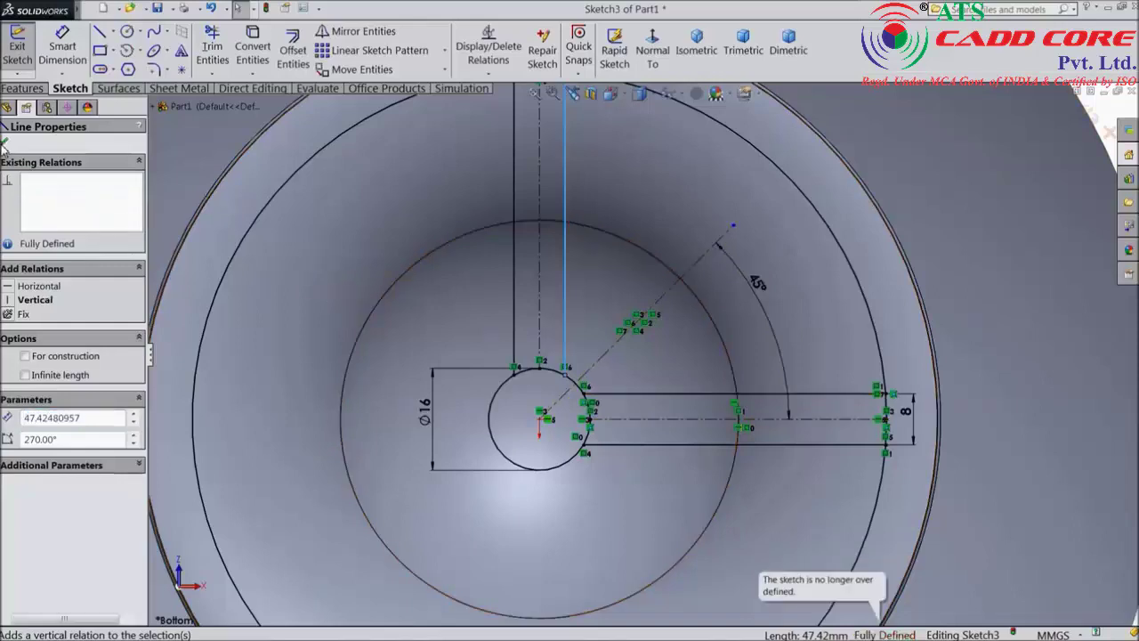
{"action": "key", "text": "Escape"}
{"action": "scroll", "coordinate": [415, 348], "scroll_direction": "up", "scroll_amount": 3}
{"action": "scroll", "coordinate": [534, 382], "scroll_direction": "down", "scroll_amount": 2}
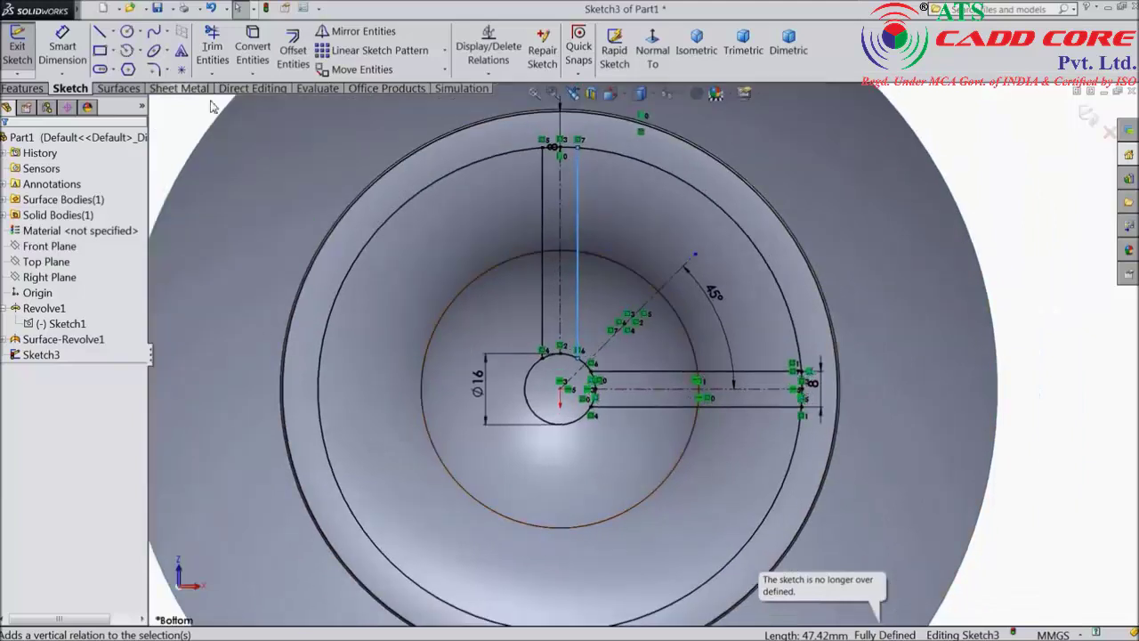
Draw a construction centerline from the hub centre running up and to the left.
{"action": "left_click", "coordinate": [111, 33]}
{"action": "left_click", "coordinate": [129, 62]}
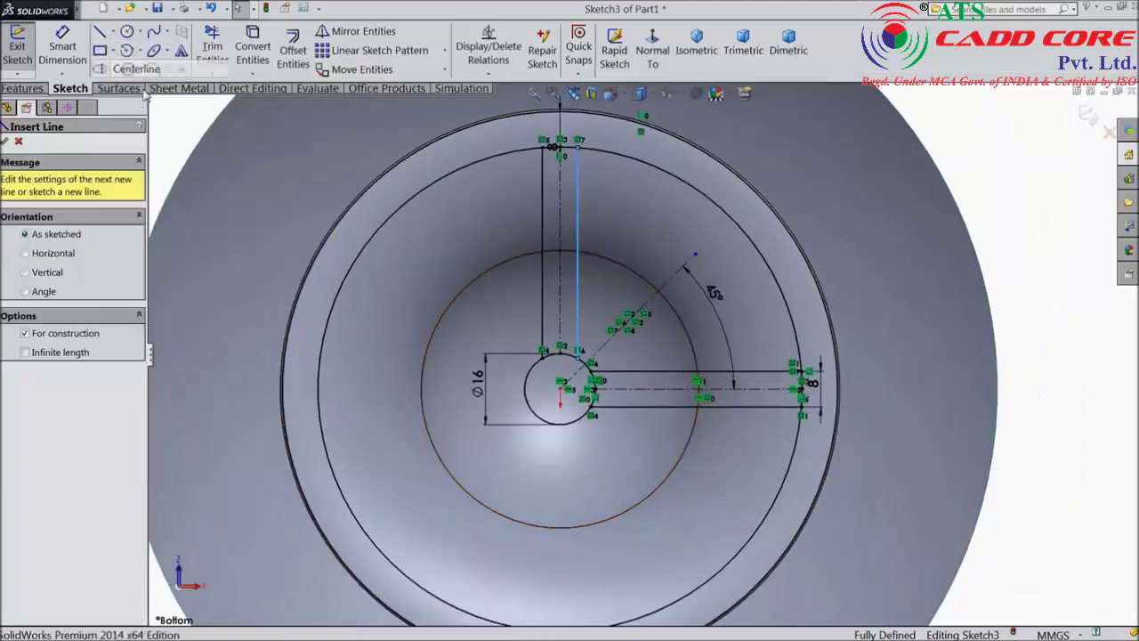
{"action": "left_click", "coordinate": [561, 389]}
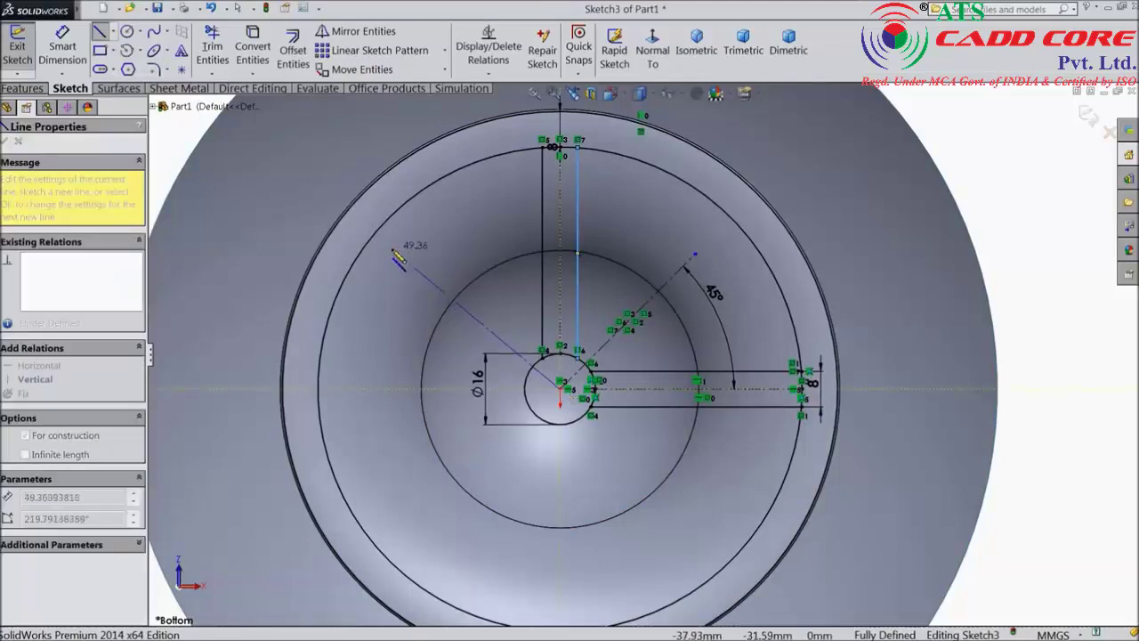
{"action": "left_click", "coordinate": [393, 249]}
{"action": "right_click", "coordinate": [411, 71]}
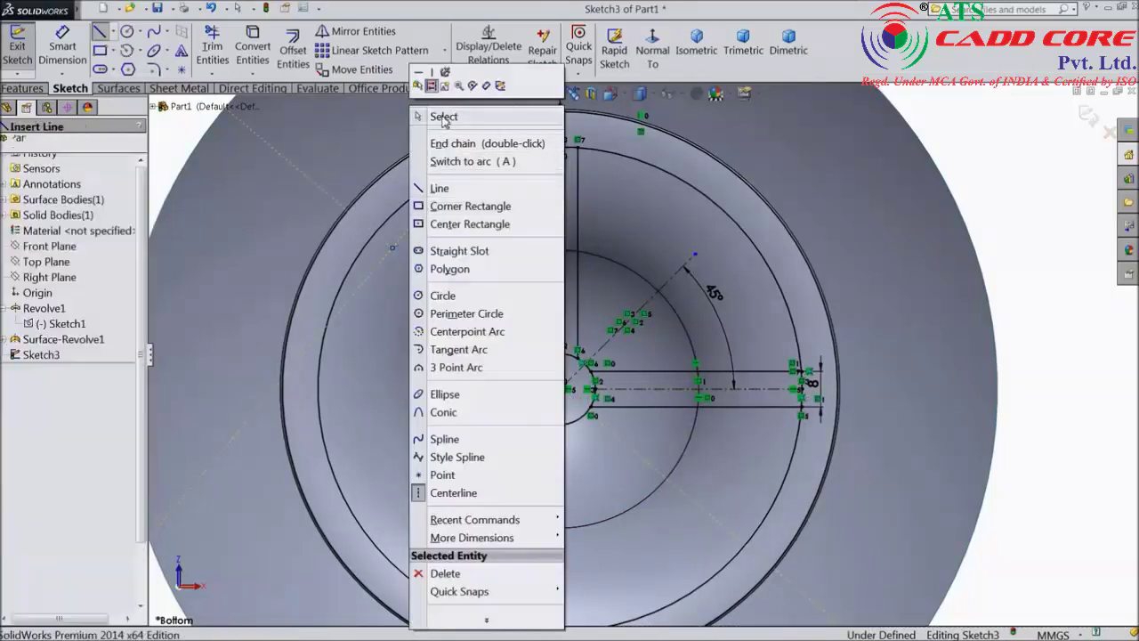
Dimension the angle between the up-left and 45° diagonal centerlines as 90°.
{"action": "left_click", "coordinate": [443, 116]}
{"action": "left_click", "coordinate": [62, 49]}
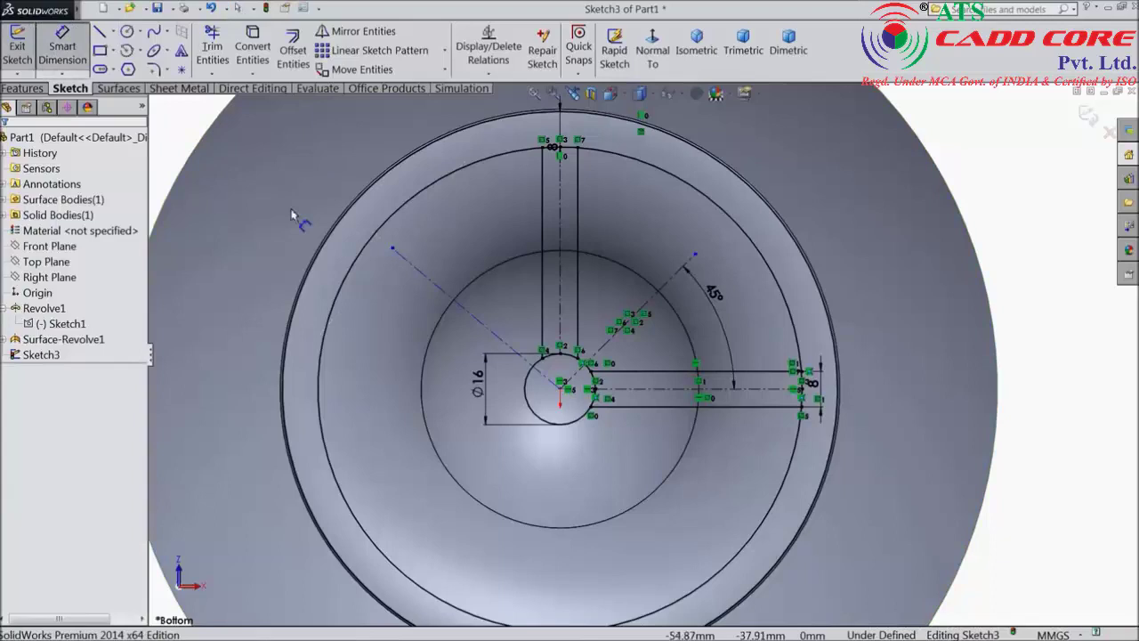
{"action": "left_click", "coordinate": [469, 313]}
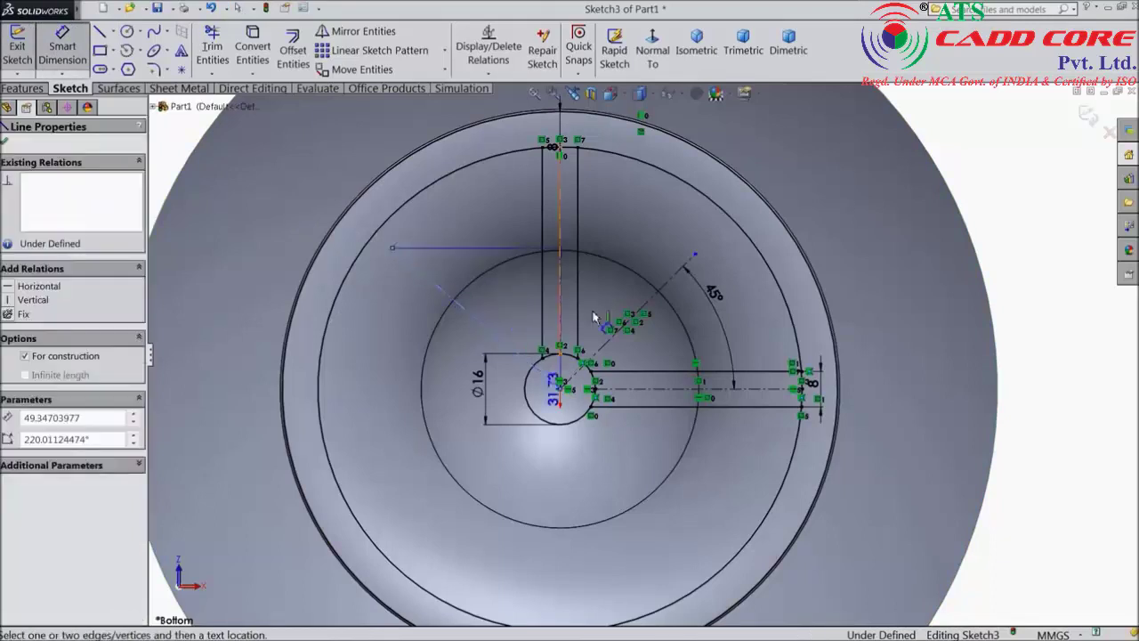
{"action": "left_click", "coordinate": [642, 309]}
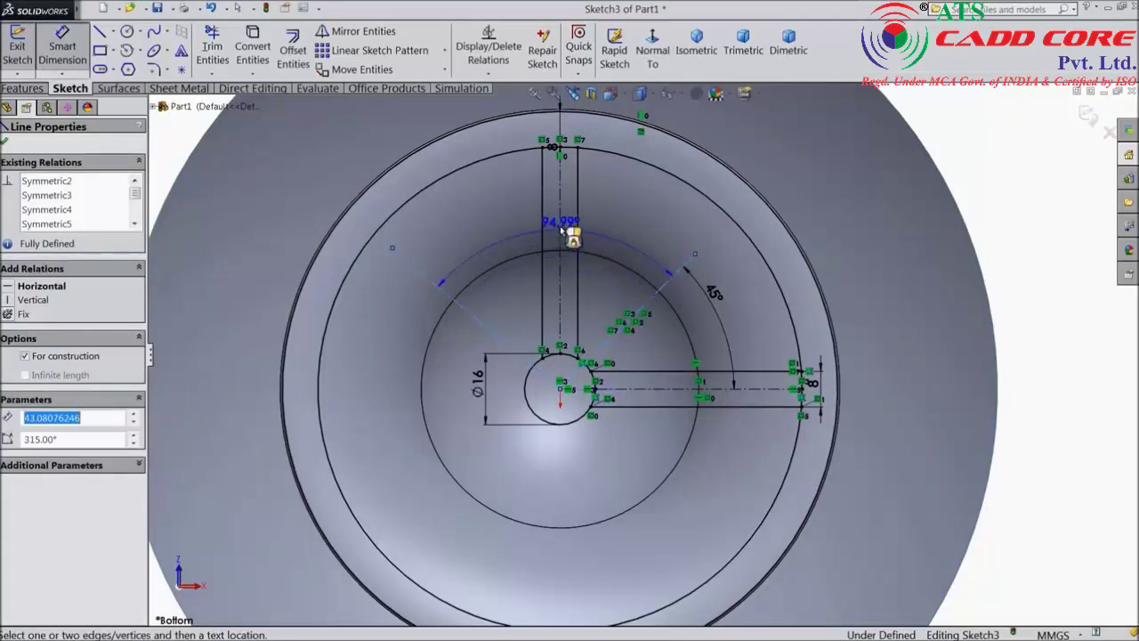
{"action": "left_click", "coordinate": [569, 234]}
{"action": "type", "text": "90"}
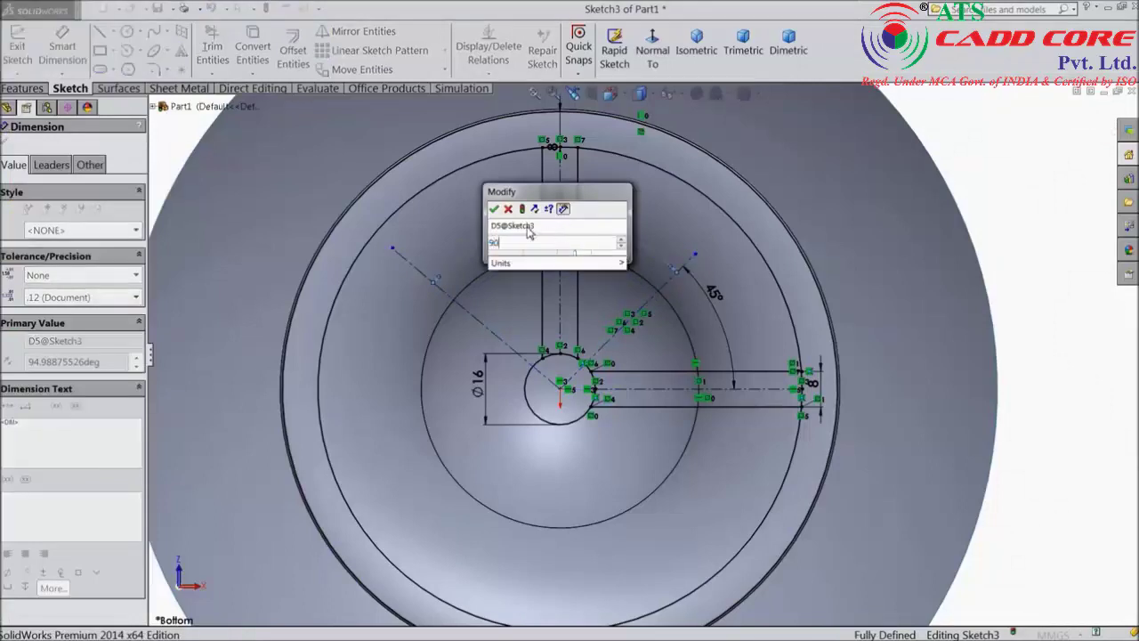
{"action": "left_click", "coordinate": [495, 211]}
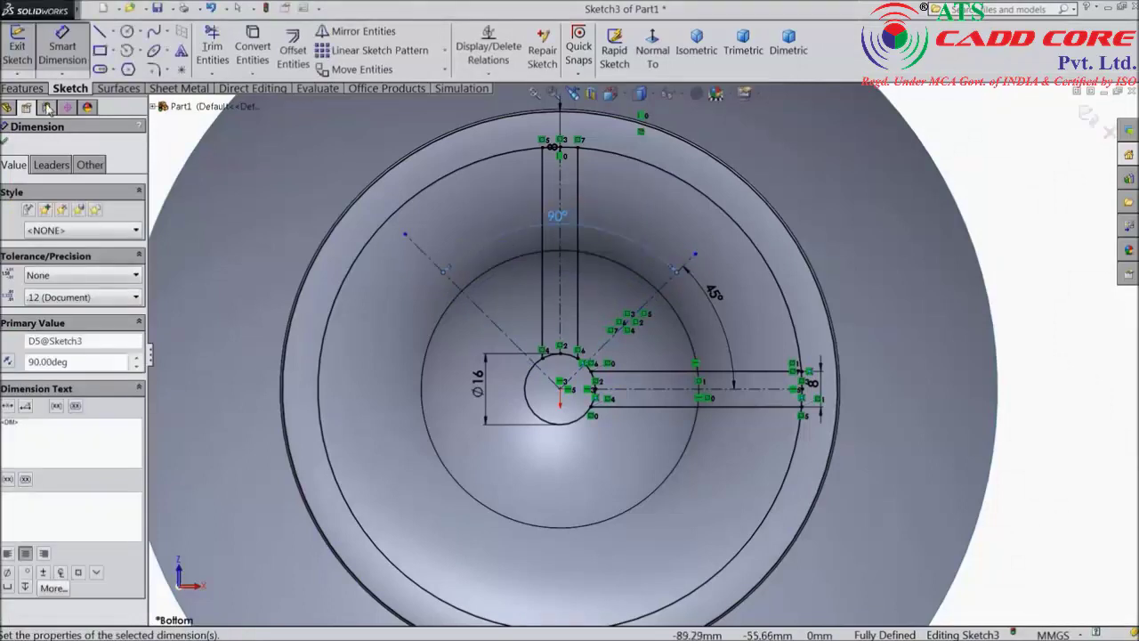
{"action": "left_click", "coordinate": [7, 145]}
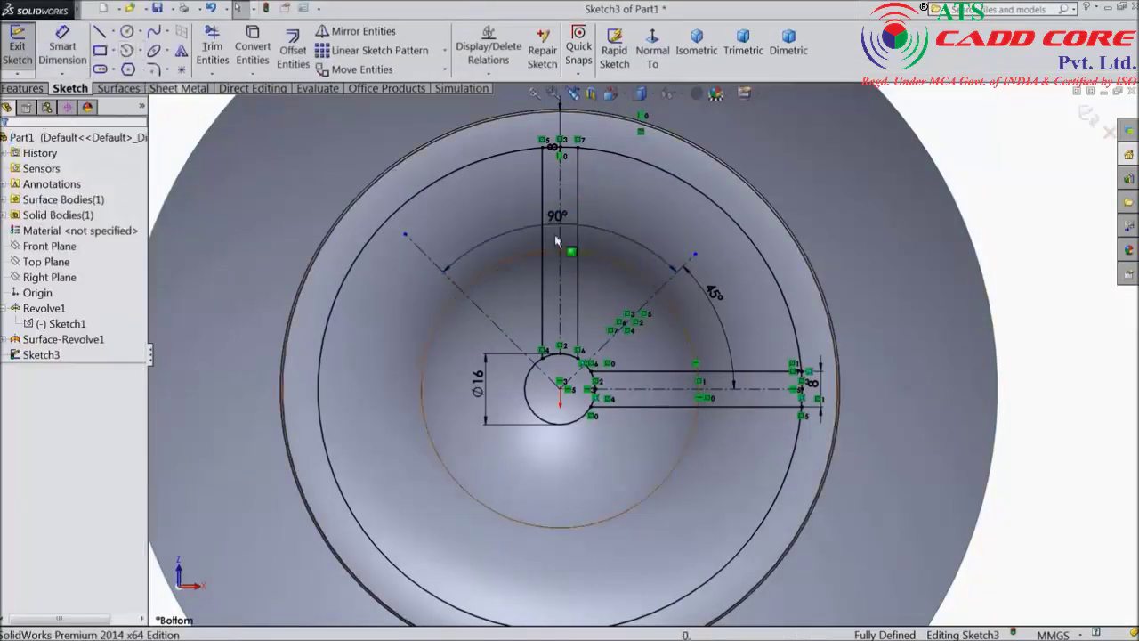
{"action": "left_click_drag", "start_coordinate": [740, 414], "coordinate": [739, 411]}
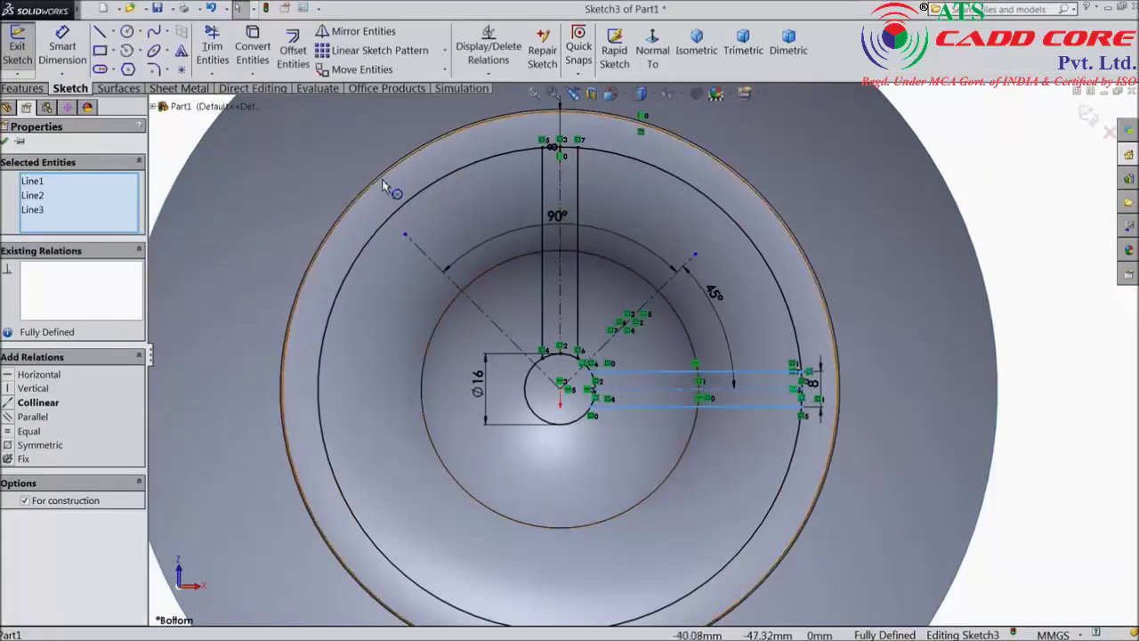
{"action": "key", "text": "Escape"}
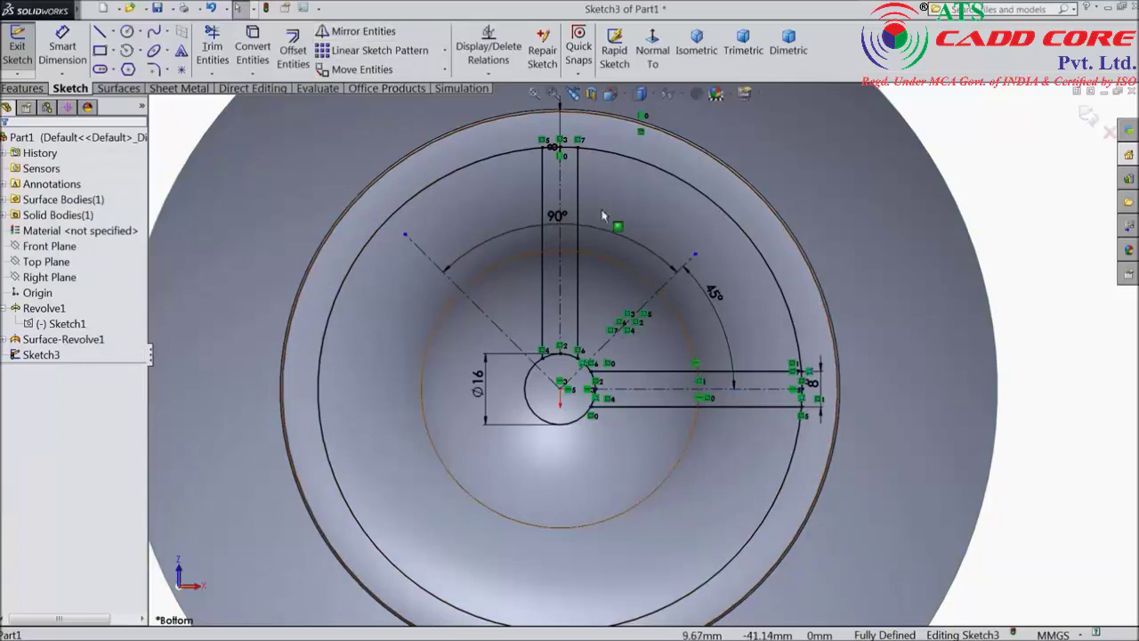
Mirror the right and upper slot lines about the upper-left diagonal centerline.
{"action": "left_click", "coordinate": [366, 32]}
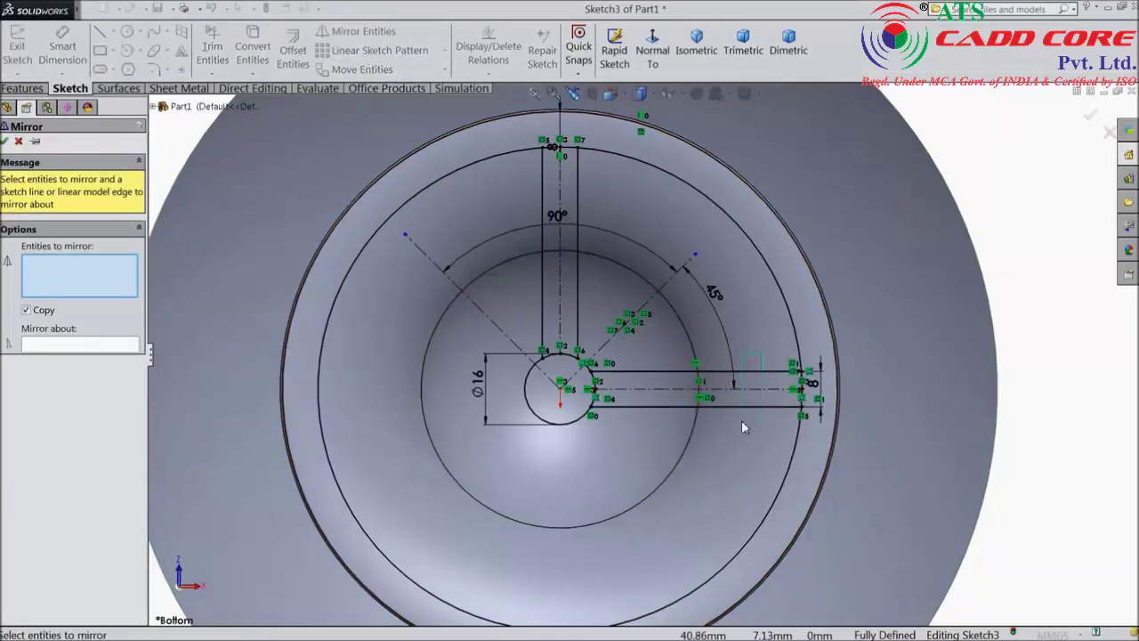
{"action": "left_click_drag", "start_coordinate": [743, 427], "coordinate": [741, 421]}
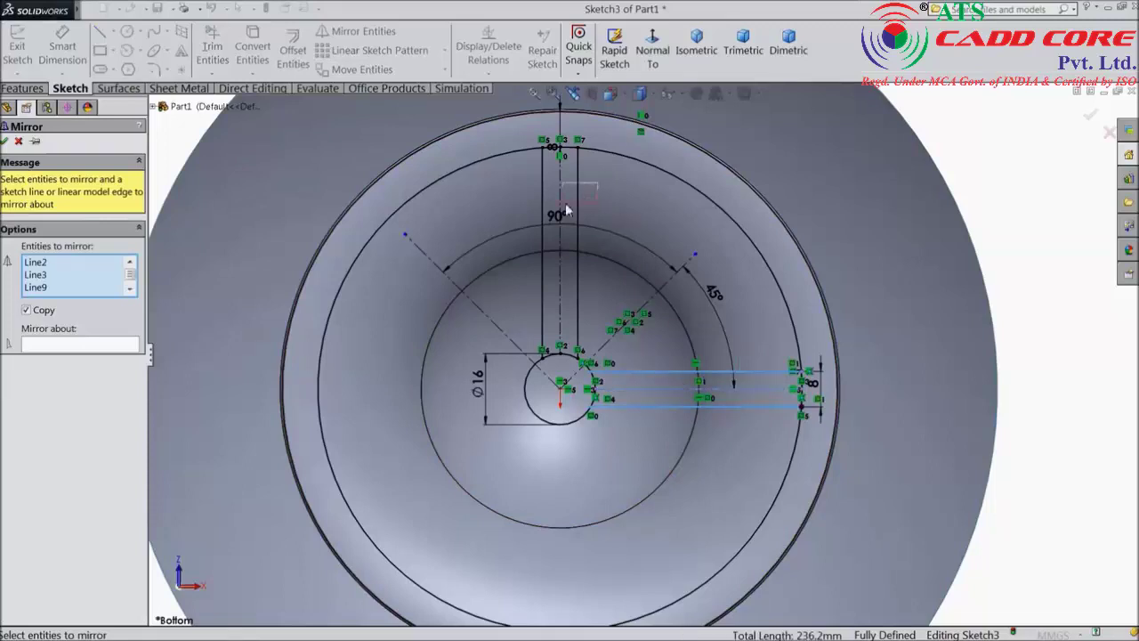
{"action": "left_click_drag", "start_coordinate": [527, 213], "coordinate": [529, 214]}
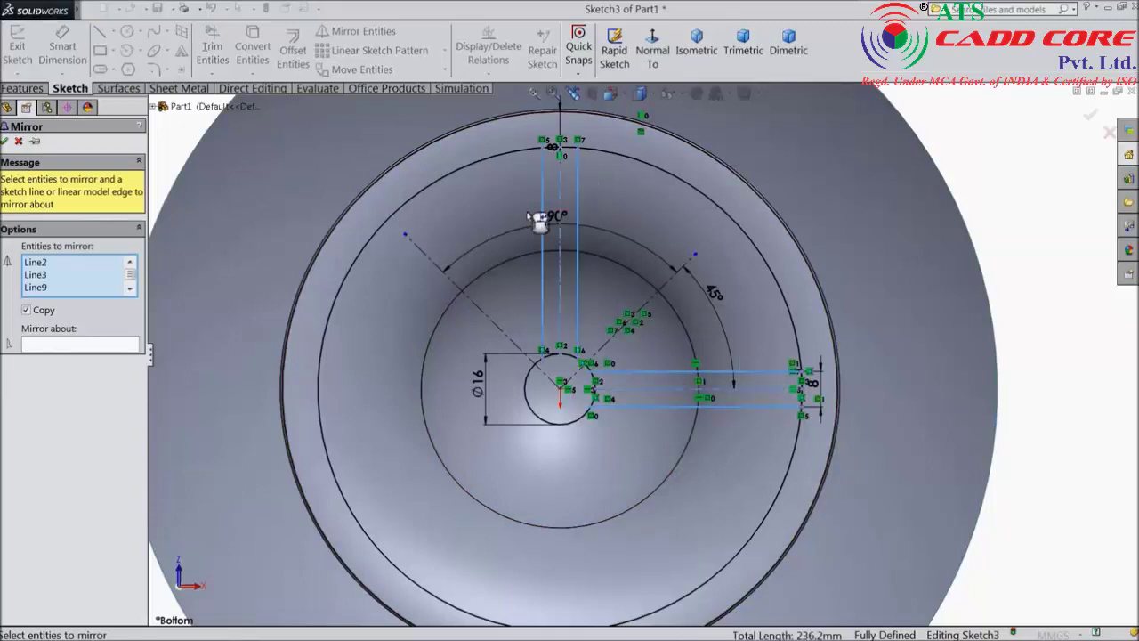
{"action": "left_click", "coordinate": [103, 347]}
{"action": "left_click", "coordinate": [478, 313]}
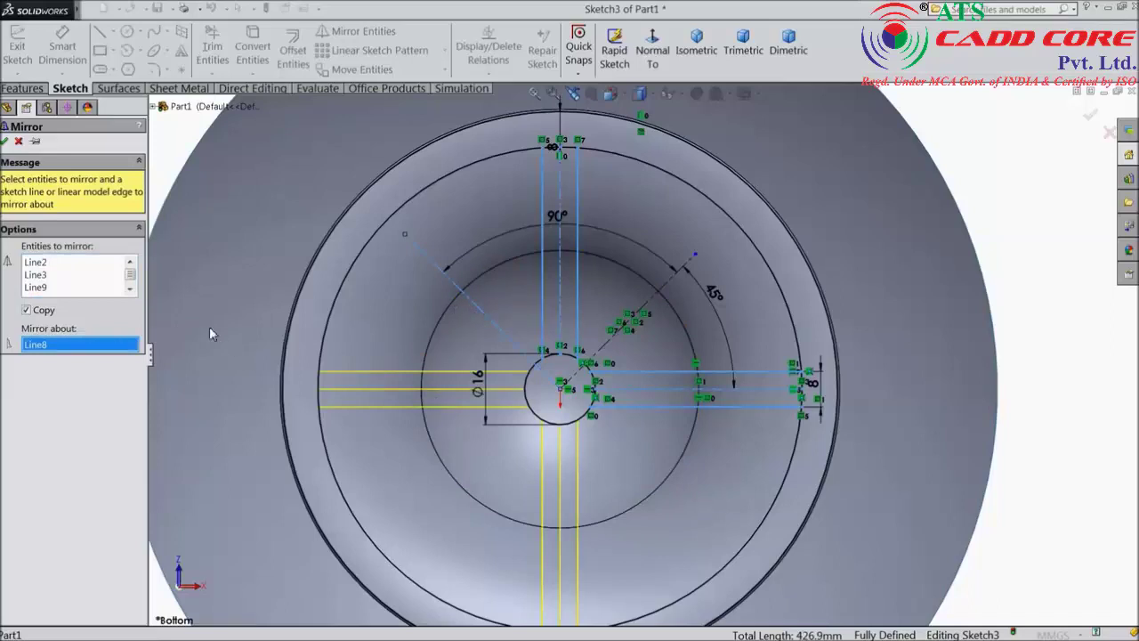
{"action": "left_click", "coordinate": [6, 141]}
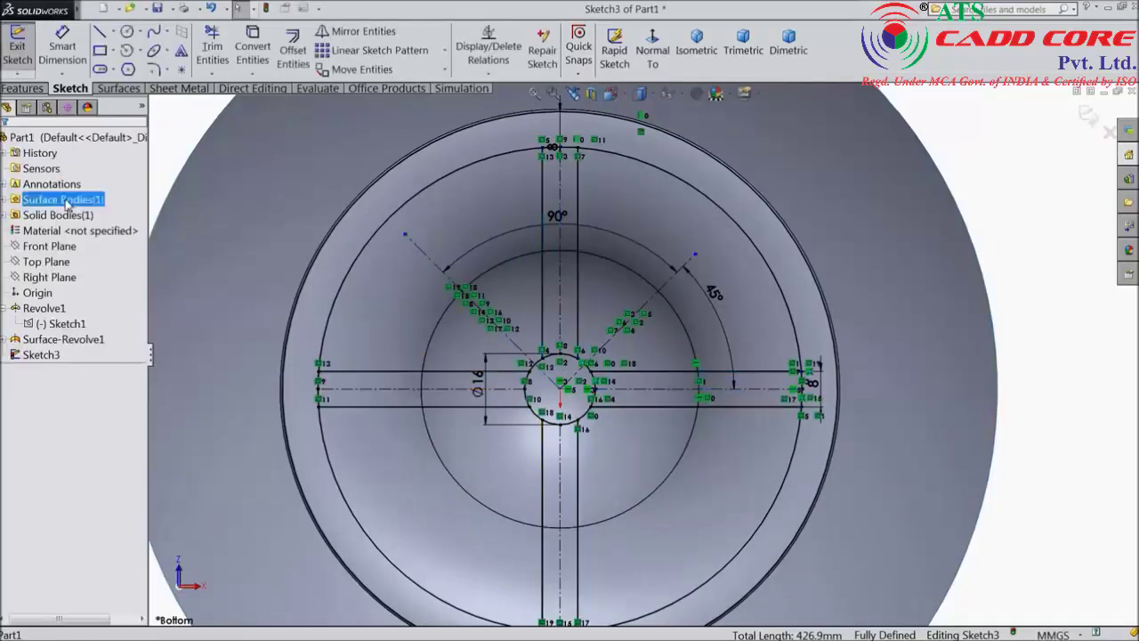
Draw a centerline from the hub centre to the outer circle and make the short rim line solid.
{"action": "left_click", "coordinate": [114, 32]}
{"action": "left_click", "coordinate": [127, 66]}
{"action": "scroll", "coordinate": [965, 478], "scroll_direction": "down", "scroll_amount": 3}
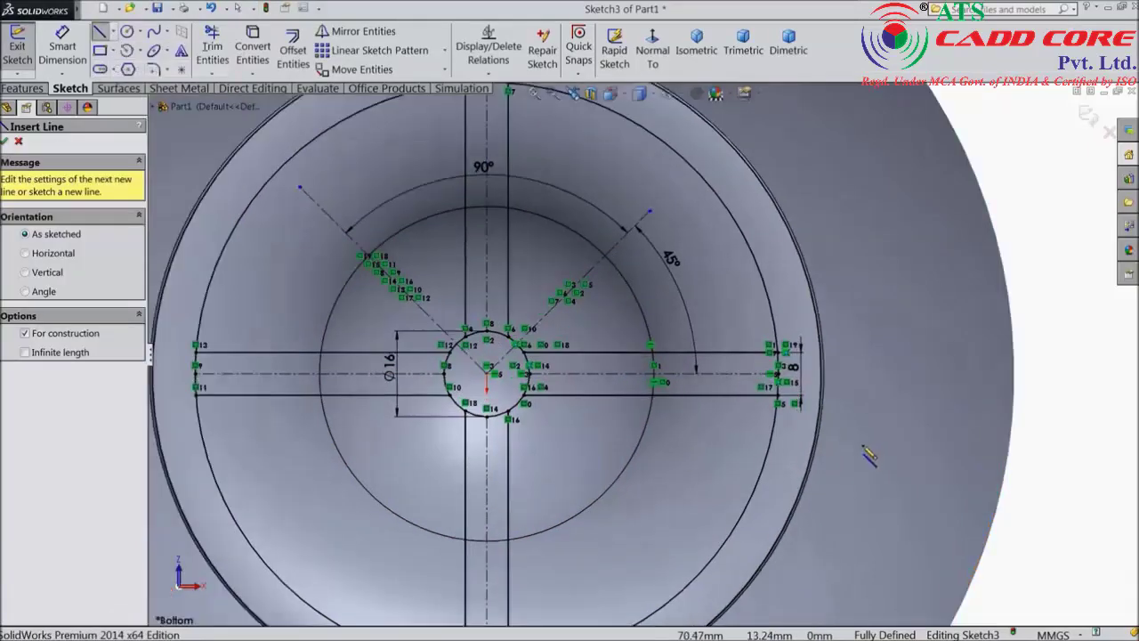
{"action": "scroll", "coordinate": [752, 449], "scroll_direction": "up", "scroll_amount": 3}
{"action": "scroll", "coordinate": [476, 374], "scroll_direction": "down", "scroll_amount": 3}
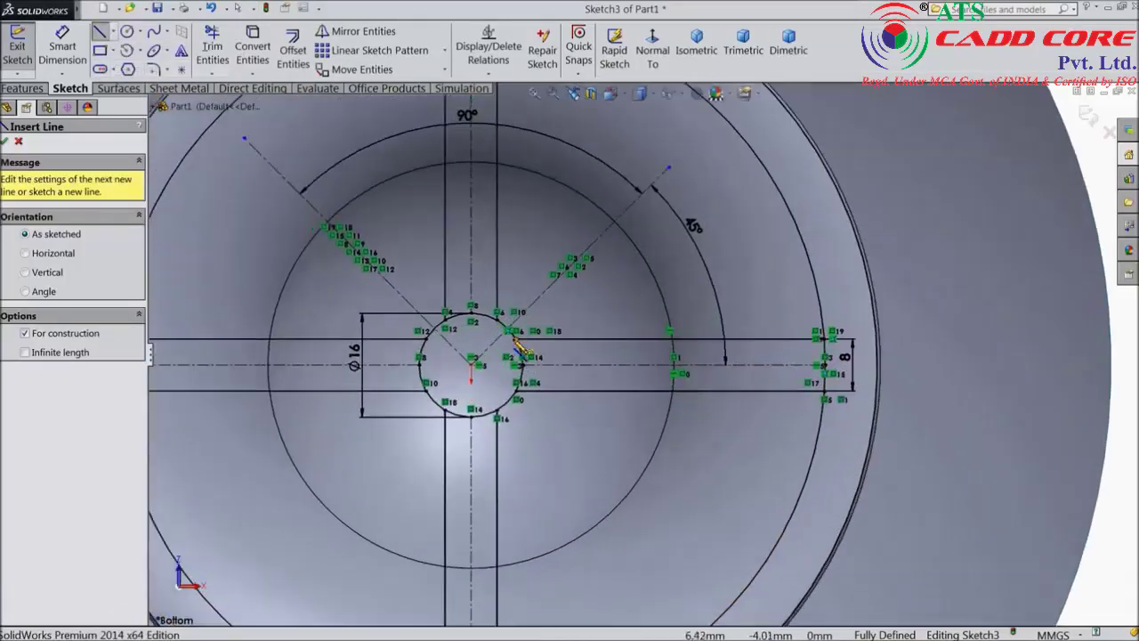
{"action": "left_click", "coordinate": [472, 361]}
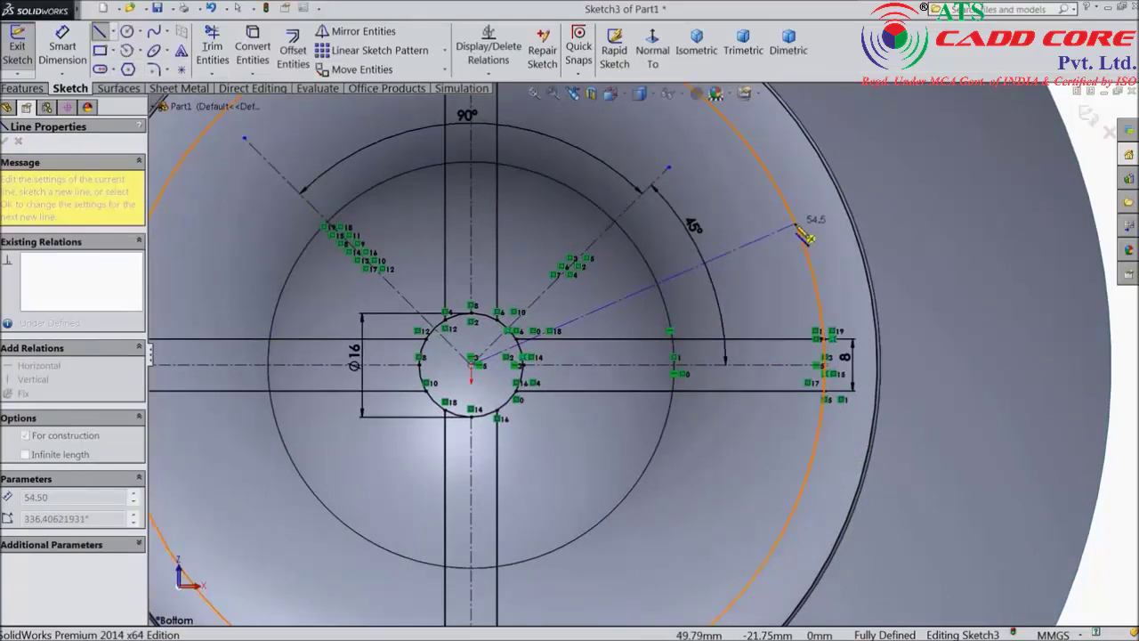
{"action": "left_click", "coordinate": [801, 231]}
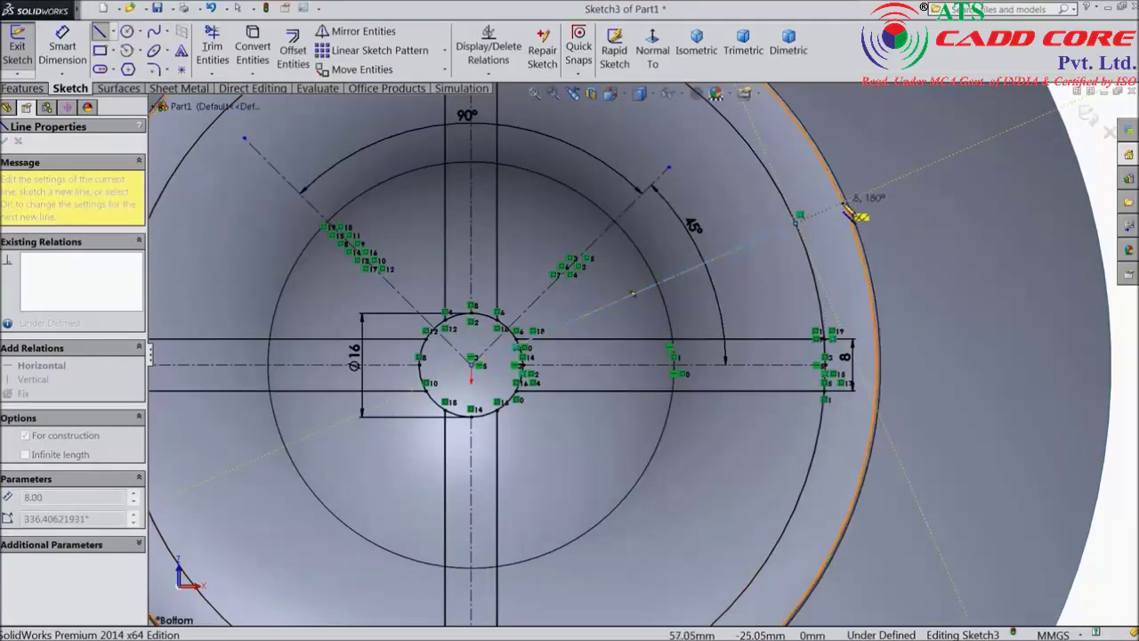
{"action": "right_click", "coordinate": [889, 125]}
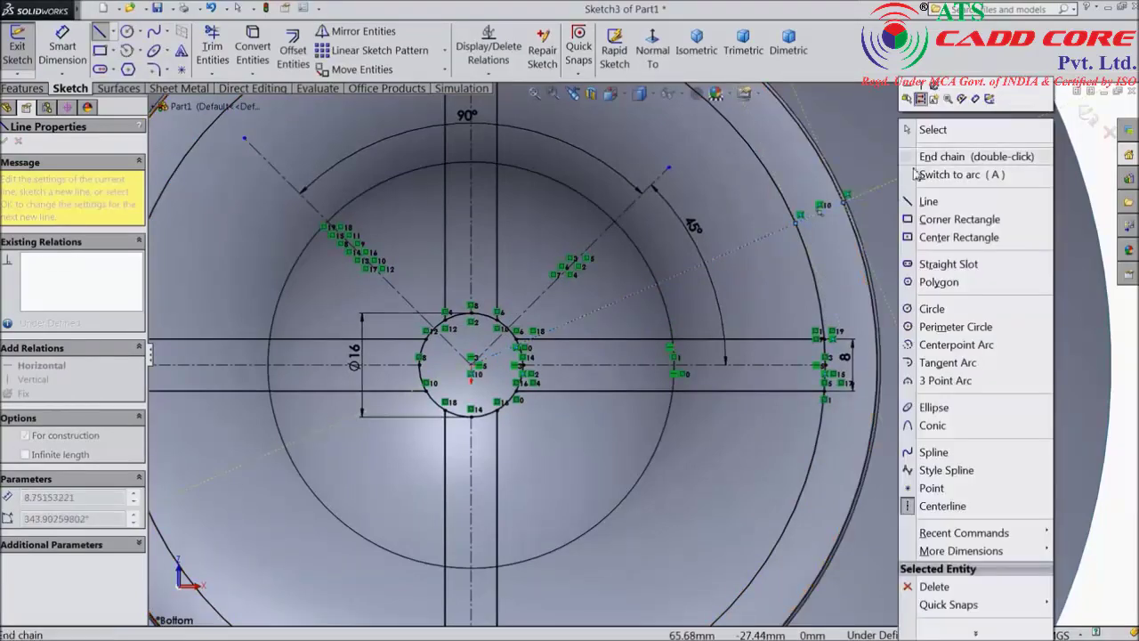
{"action": "left_click", "coordinate": [941, 128]}
{"action": "scroll", "coordinate": [856, 233], "scroll_direction": "down", "scroll_amount": 2}
{"action": "left_click", "coordinate": [801, 225]}
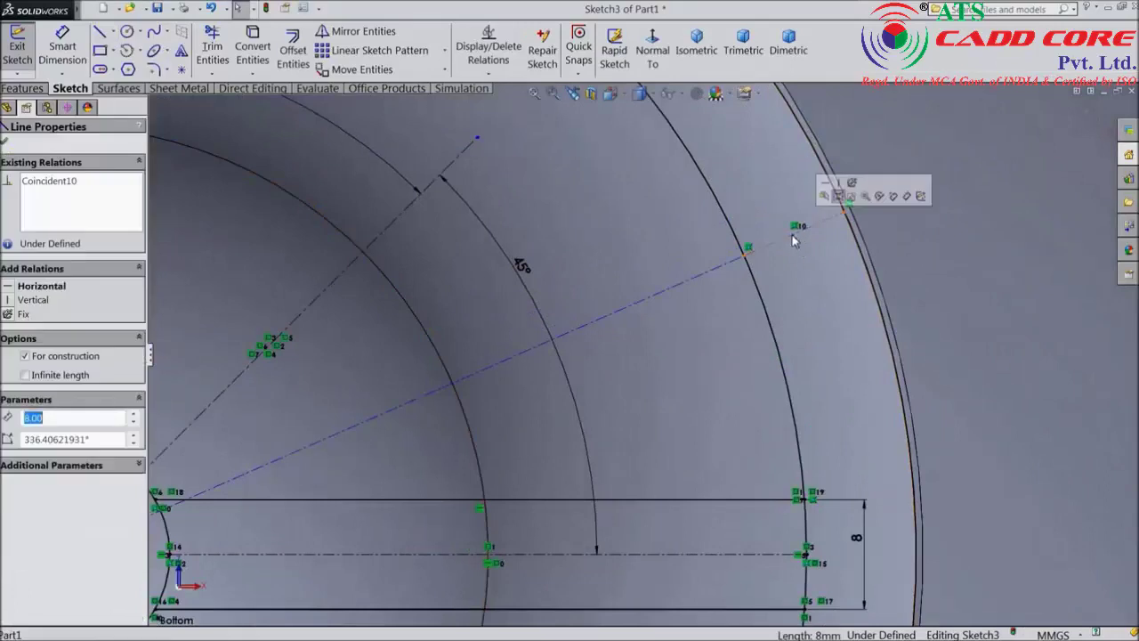
{"action": "left_click", "coordinate": [839, 197]}
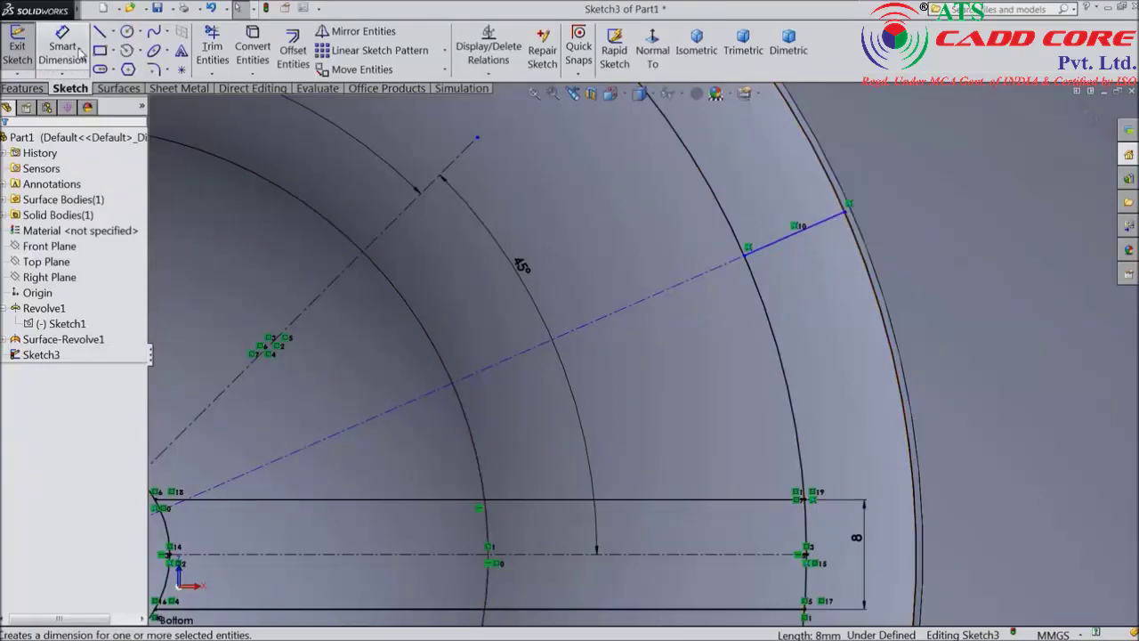
Mirror the radial centerline and short rim line about the horizontal slot centerline.
{"action": "left_click", "coordinate": [363, 32]}
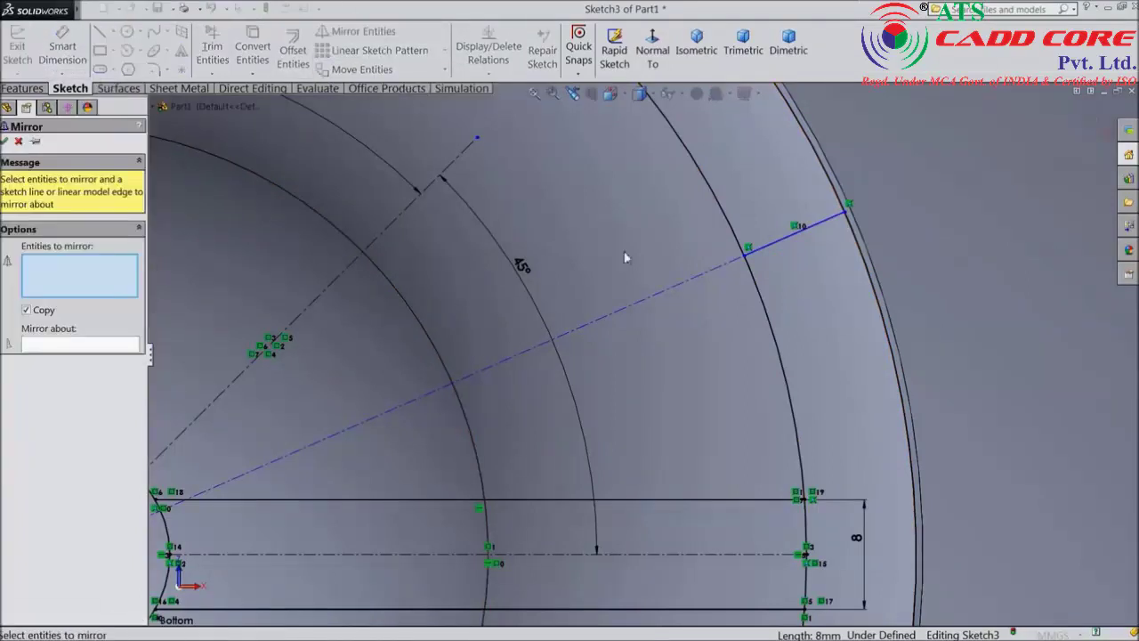
{"action": "left_click", "coordinate": [660, 303]}
{"action": "left_click", "coordinate": [759, 257]}
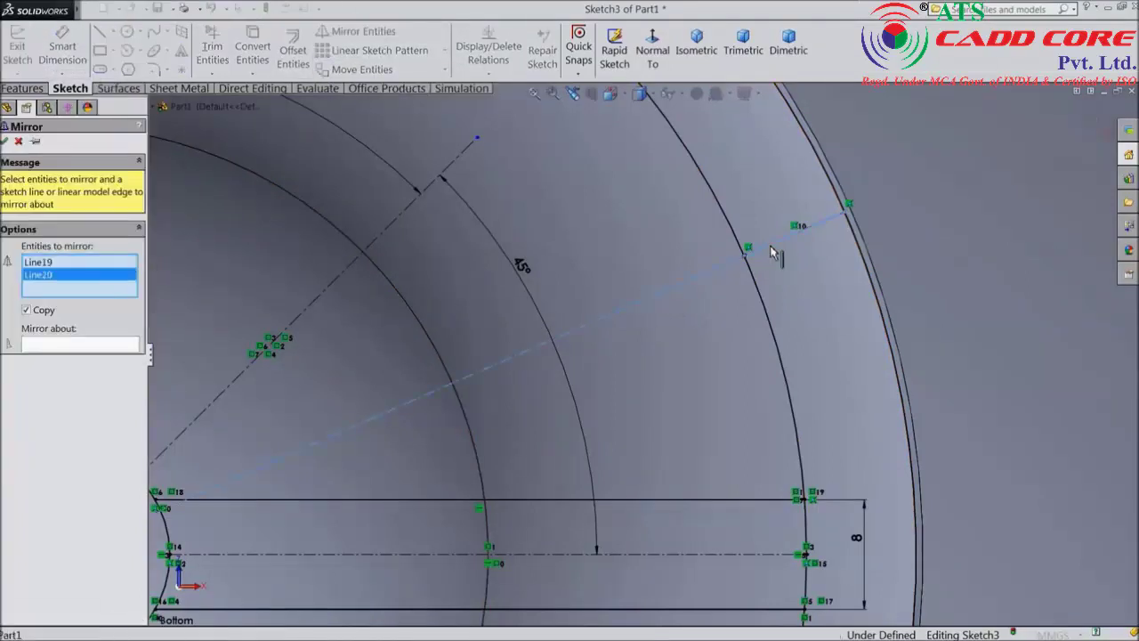
{"action": "left_click", "coordinate": [71, 345]}
{"action": "scroll", "coordinate": [455, 414], "scroll_direction": "up", "scroll_amount": 2}
{"action": "scroll", "coordinate": [626, 485], "scroll_direction": "up", "scroll_amount": 1}
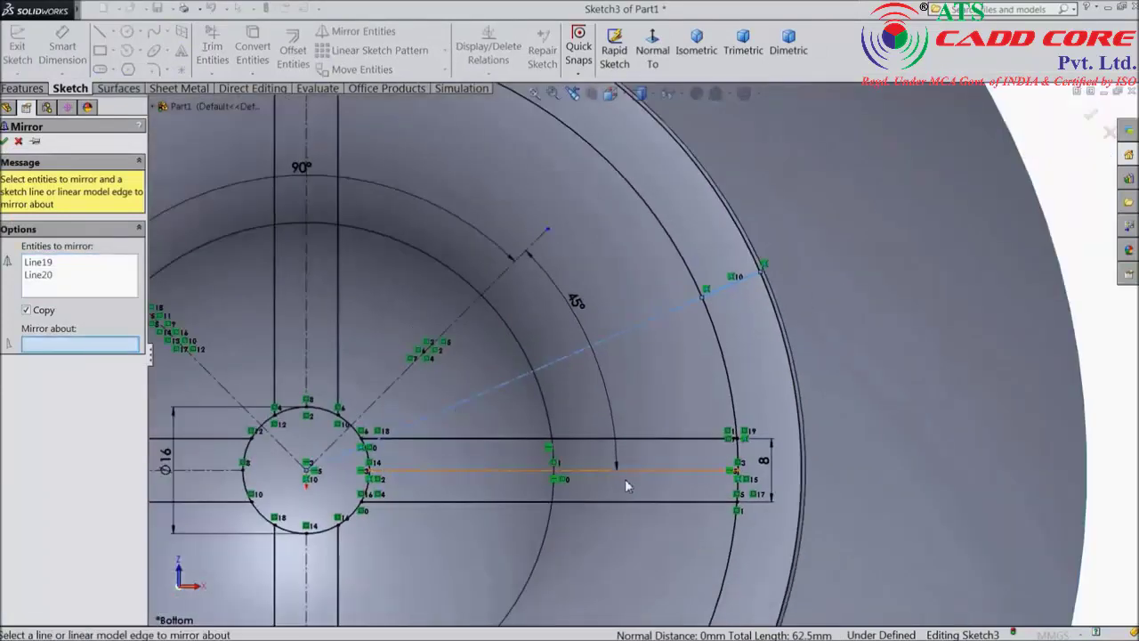
{"action": "left_click", "coordinate": [626, 481]}
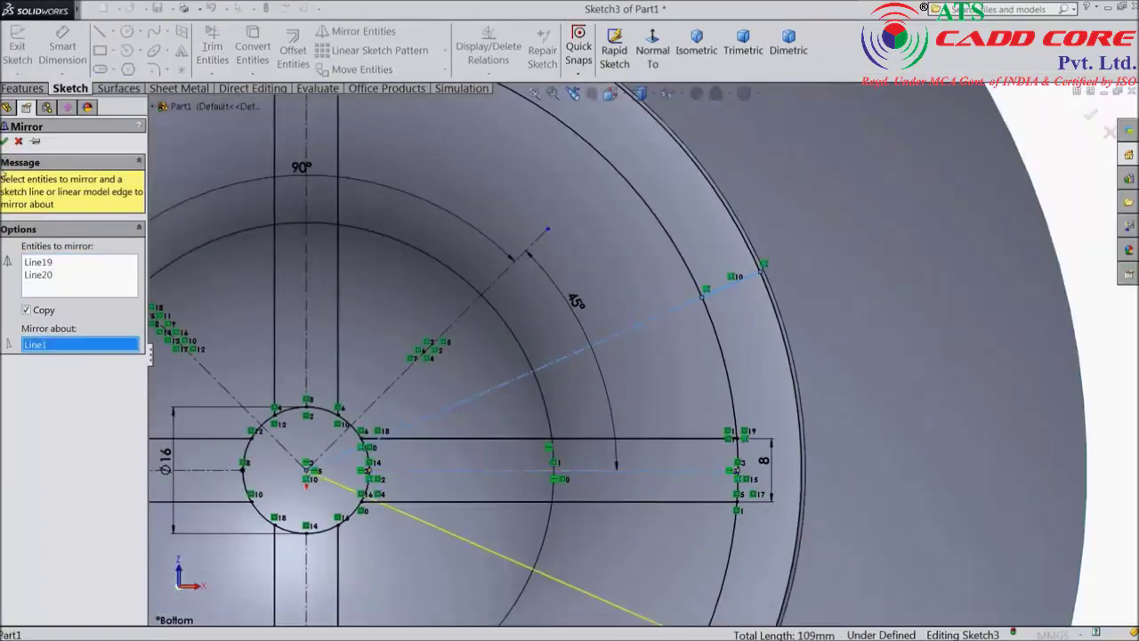
{"action": "left_click", "coordinate": [6, 141]}
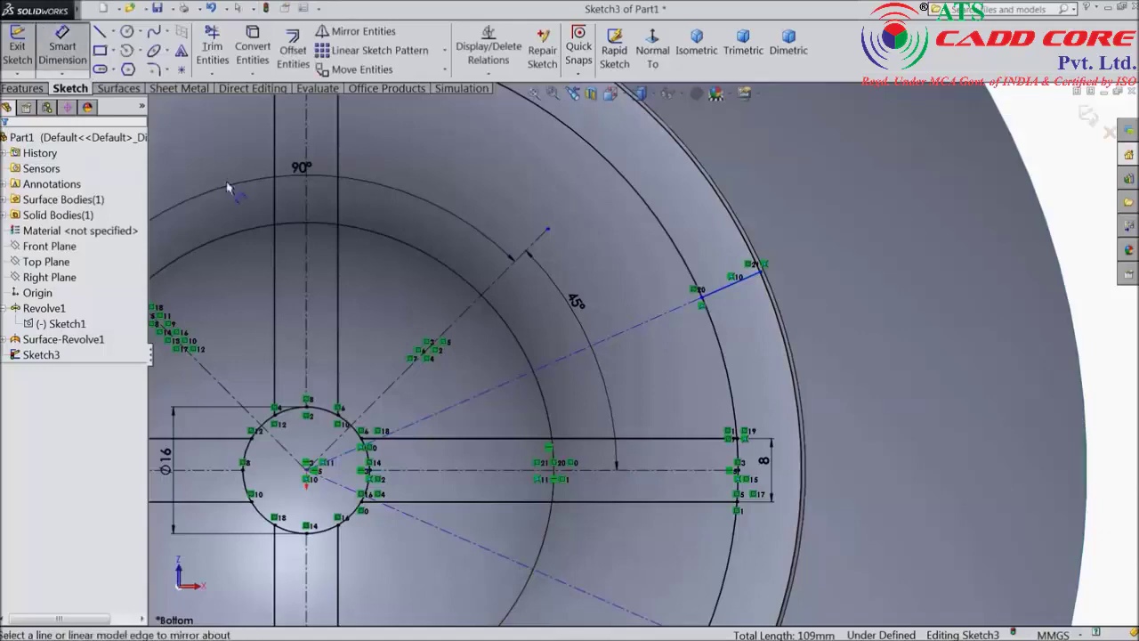
{"action": "scroll", "coordinate": [645, 471], "scroll_direction": "up", "scroll_amount": 2}
{"action": "scroll", "coordinate": [645, 472], "scroll_direction": "down", "scroll_amount": 1}
Dimension the angle between the upper and lower angled construction lines as 45°.
{"action": "left_click", "coordinate": [601, 238]}
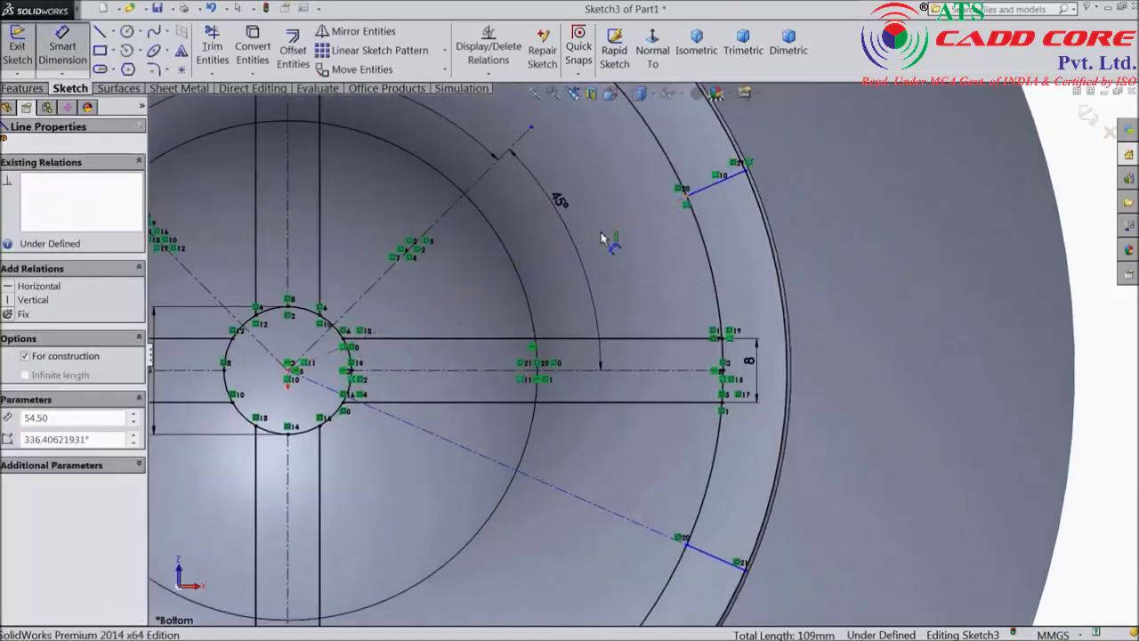
{"action": "left_click", "coordinate": [613, 518]}
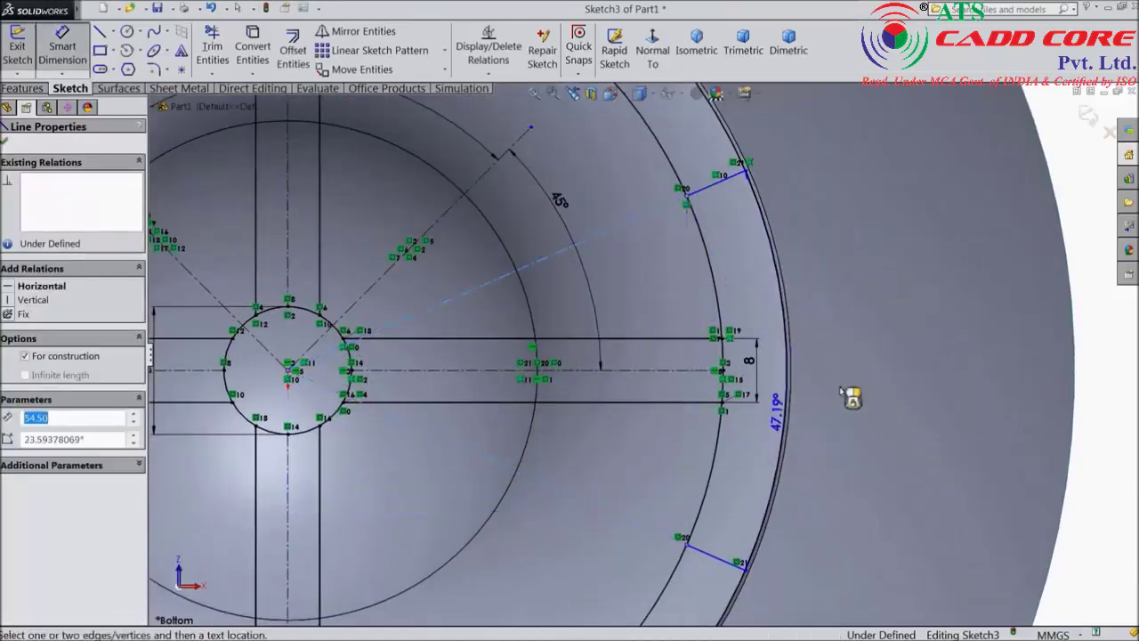
{"action": "left_click", "coordinate": [854, 363]}
{"action": "type", "text": "45"}
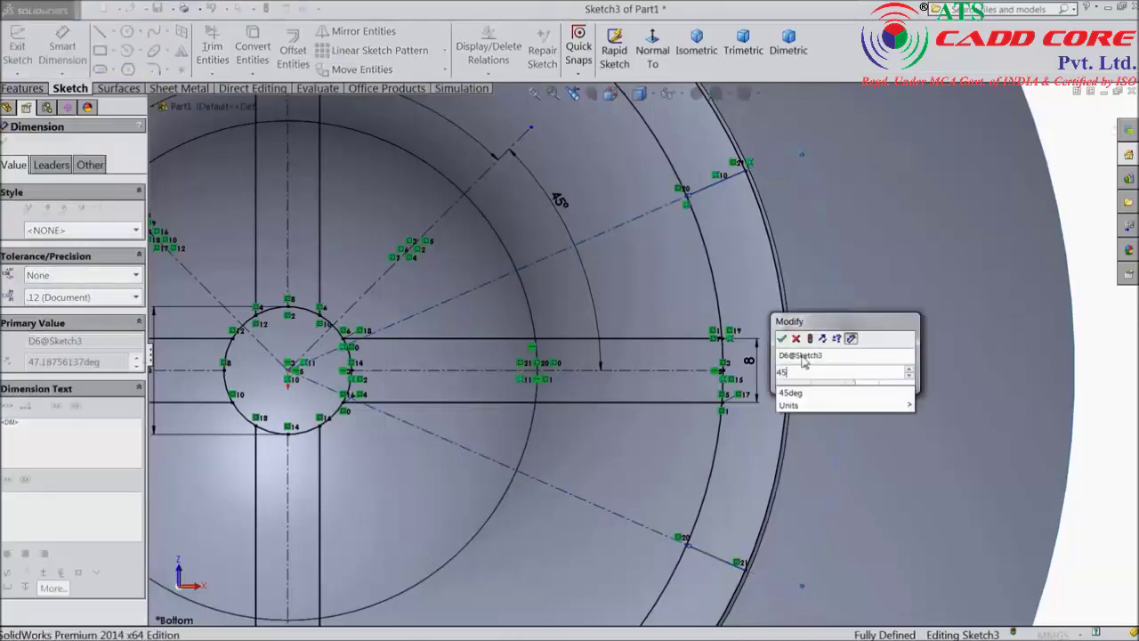
{"action": "left_click", "coordinate": [782, 339]}
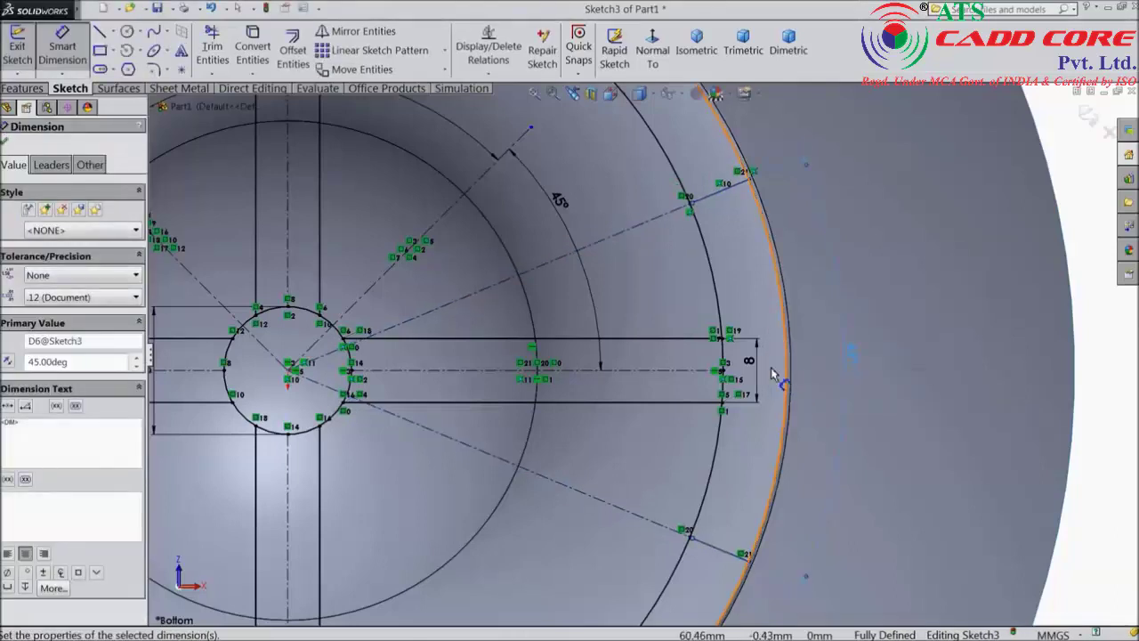
{"action": "left_click", "coordinate": [4, 143]}
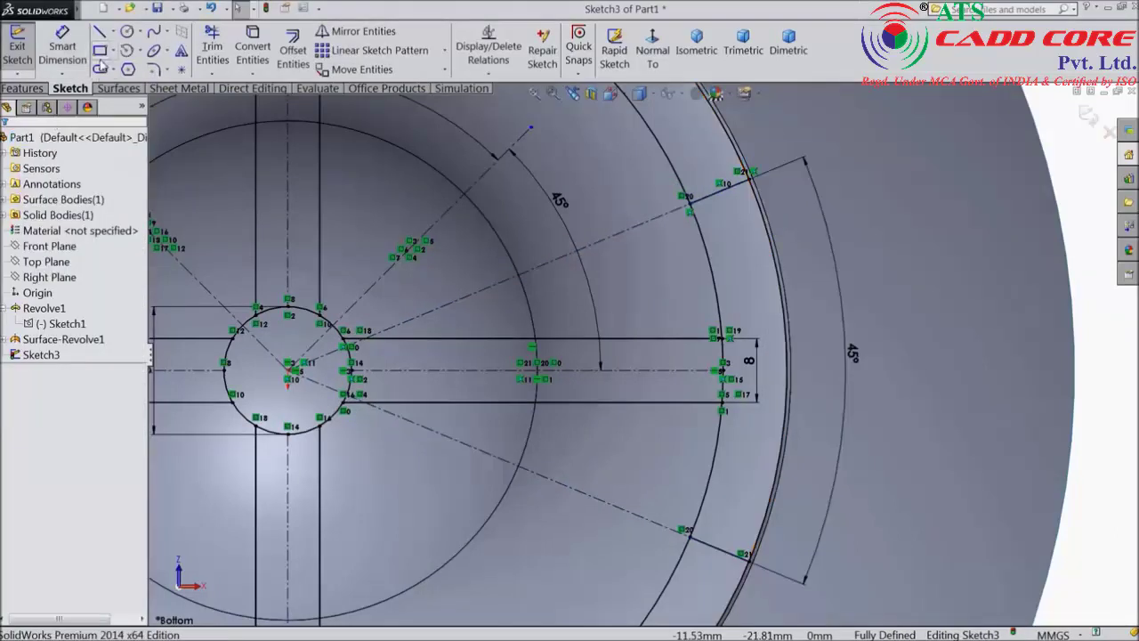
Mirror the two short rim end lines about the 45° diagonal centerline.
{"action": "left_click", "coordinate": [712, 206]}
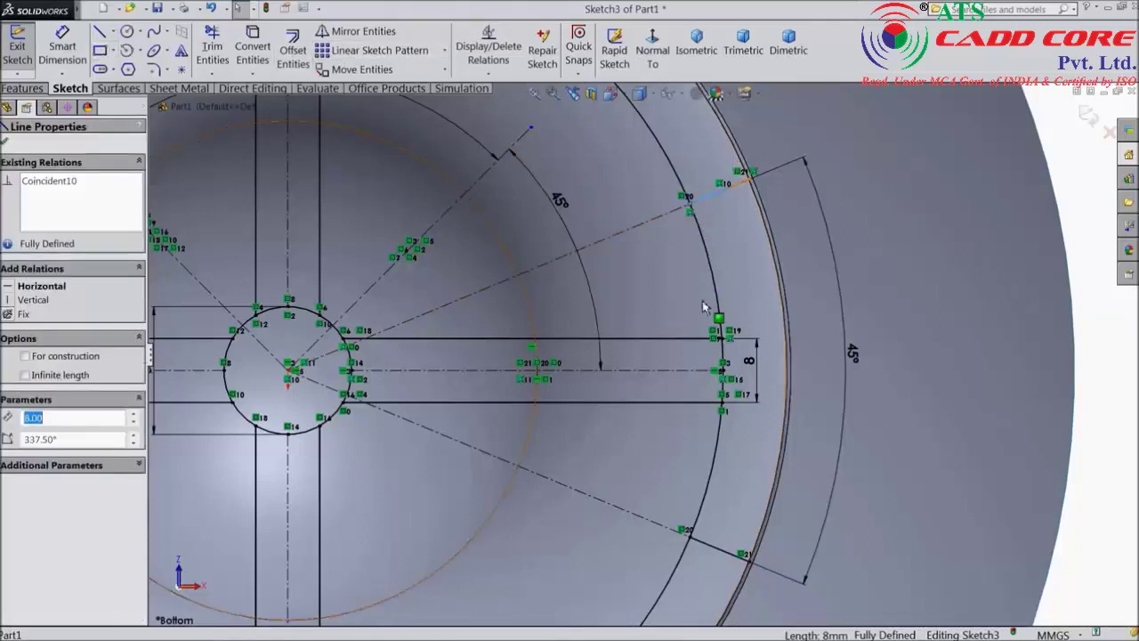
{"action": "left_click", "coordinate": [730, 560], "text": "ctrl"}
{"action": "scroll", "coordinate": [681, 460], "scroll_direction": "up", "scroll_amount": 3}
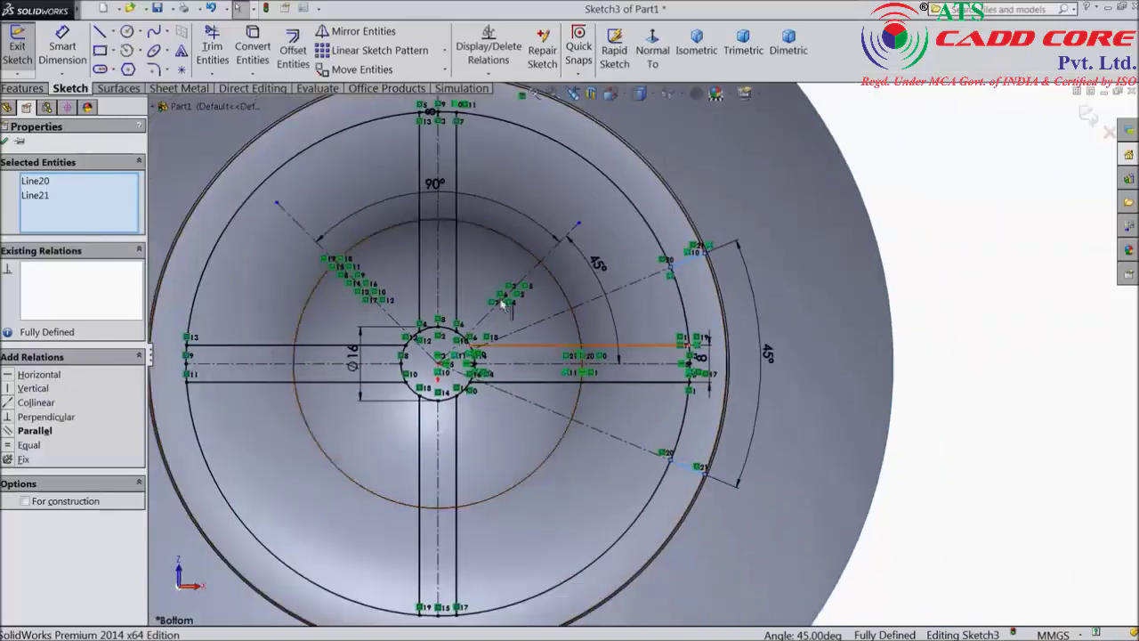
{"action": "left_click", "coordinate": [341, 30]}
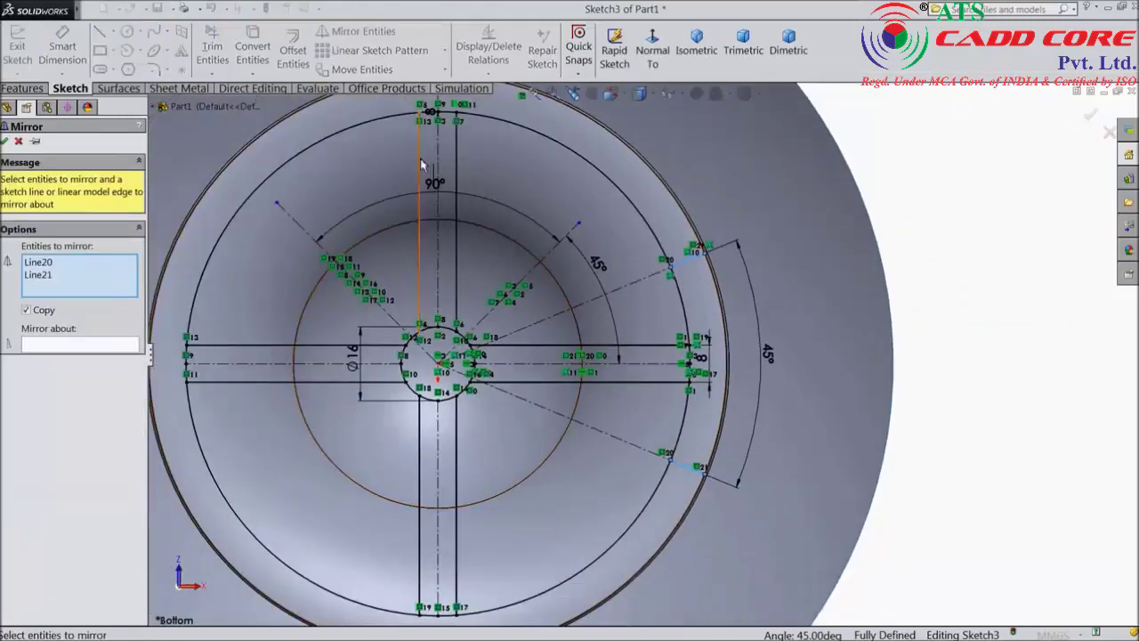
{"action": "left_click", "coordinate": [533, 280]}
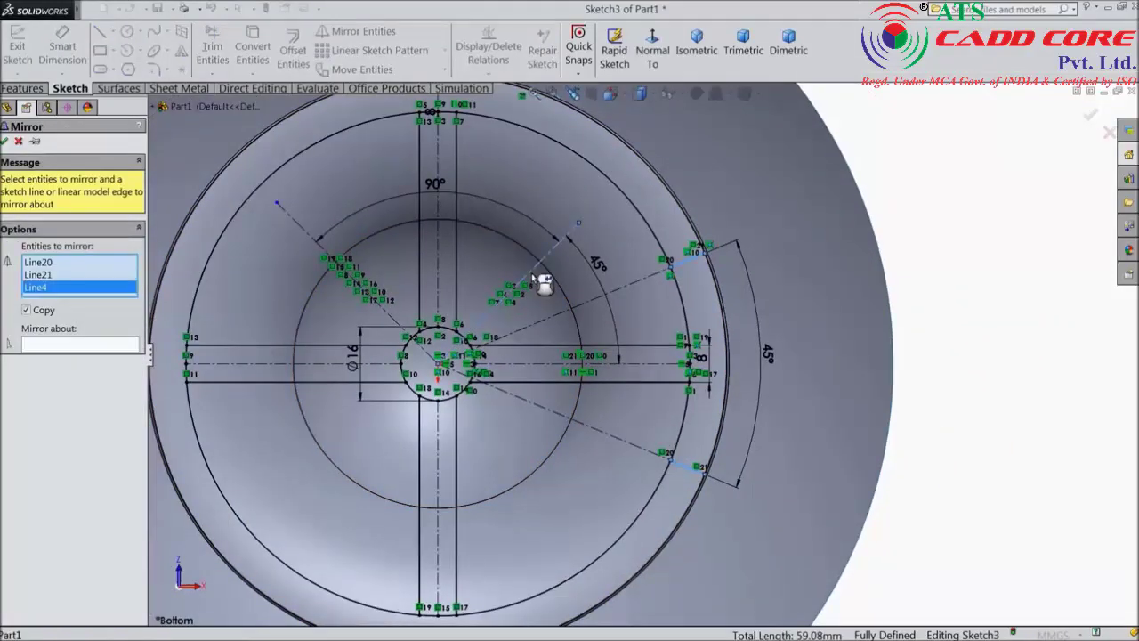
{"action": "right_click", "coordinate": [53, 294]}
{"action": "left_click", "coordinate": [84, 315]}
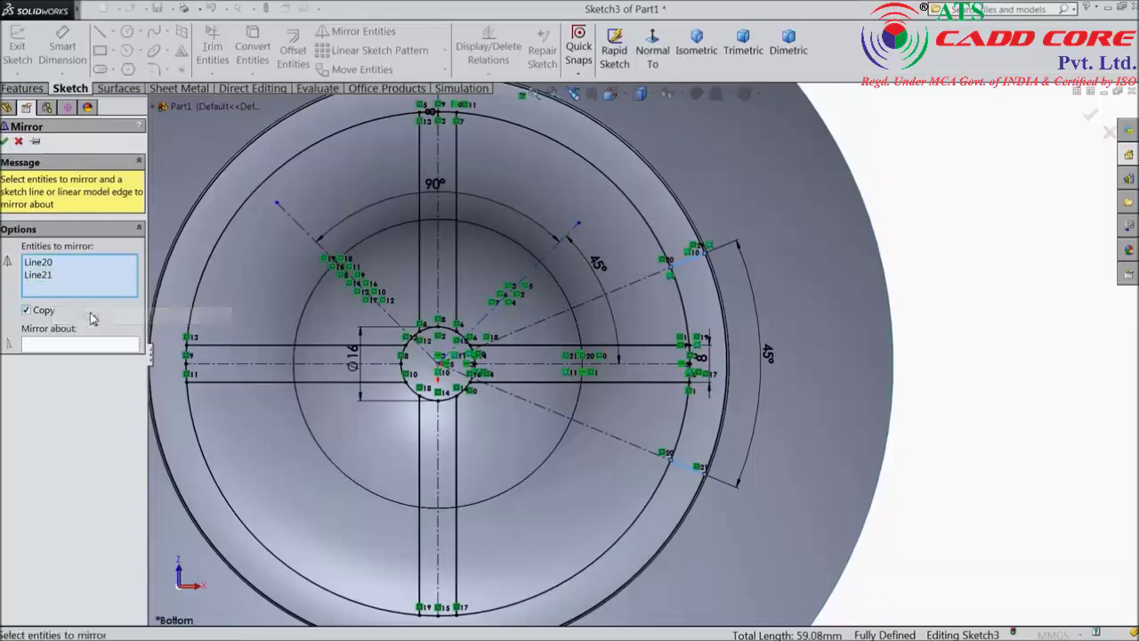
{"action": "left_click", "coordinate": [54, 342]}
{"action": "left_click", "coordinate": [555, 264]}
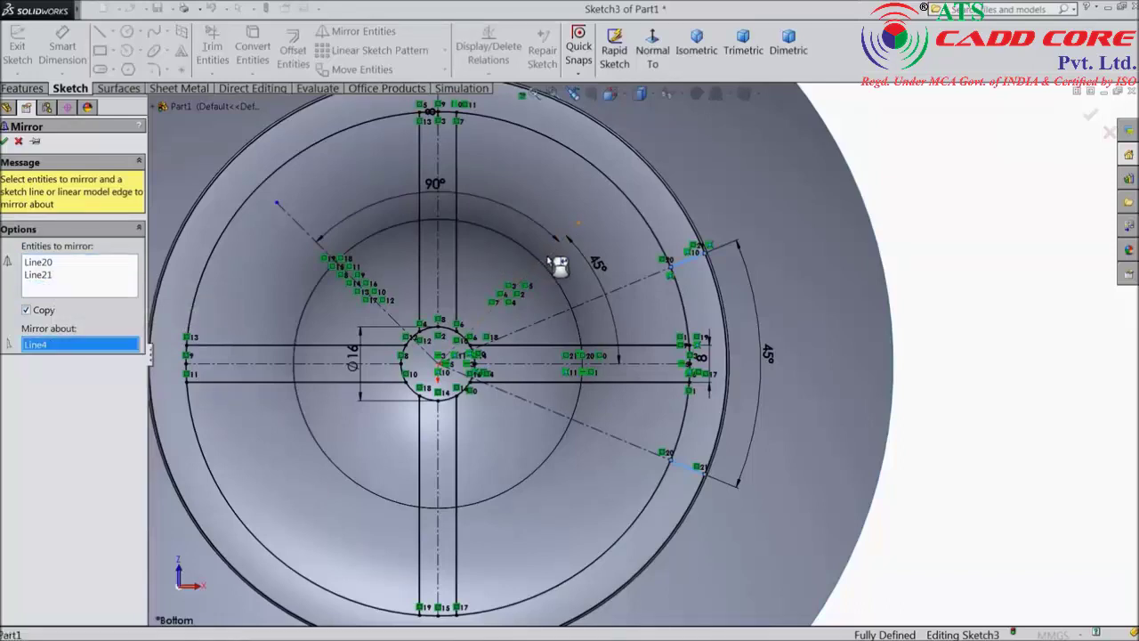
{"action": "key", "text": "z"}
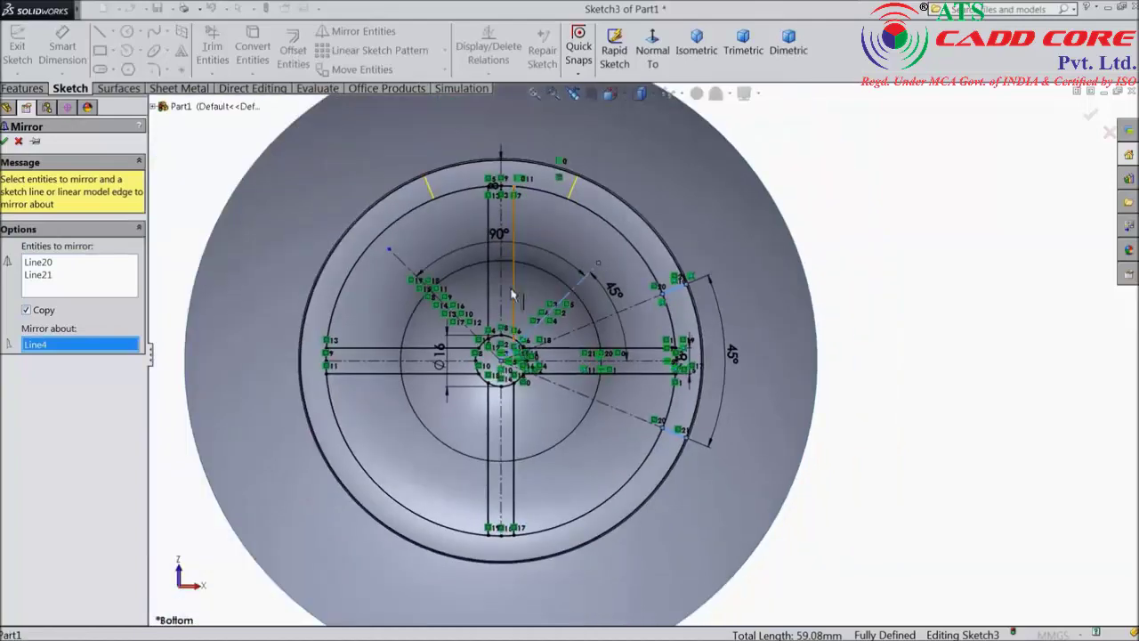
{"action": "left_click", "coordinate": [5, 141]}
Mirror the three short end lines about the upper-left diagonal centerline to fill the left and bottom.
{"action": "scroll", "coordinate": [462, 285], "scroll_direction": "down", "scroll_amount": 3}
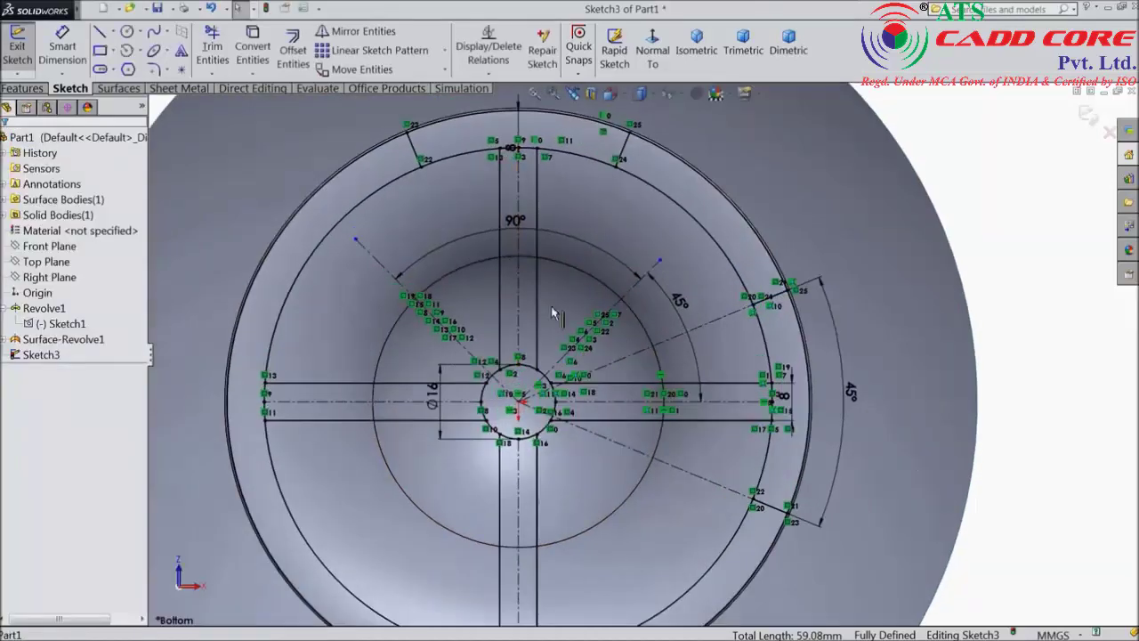
{"action": "left_click", "coordinate": [780, 514]}
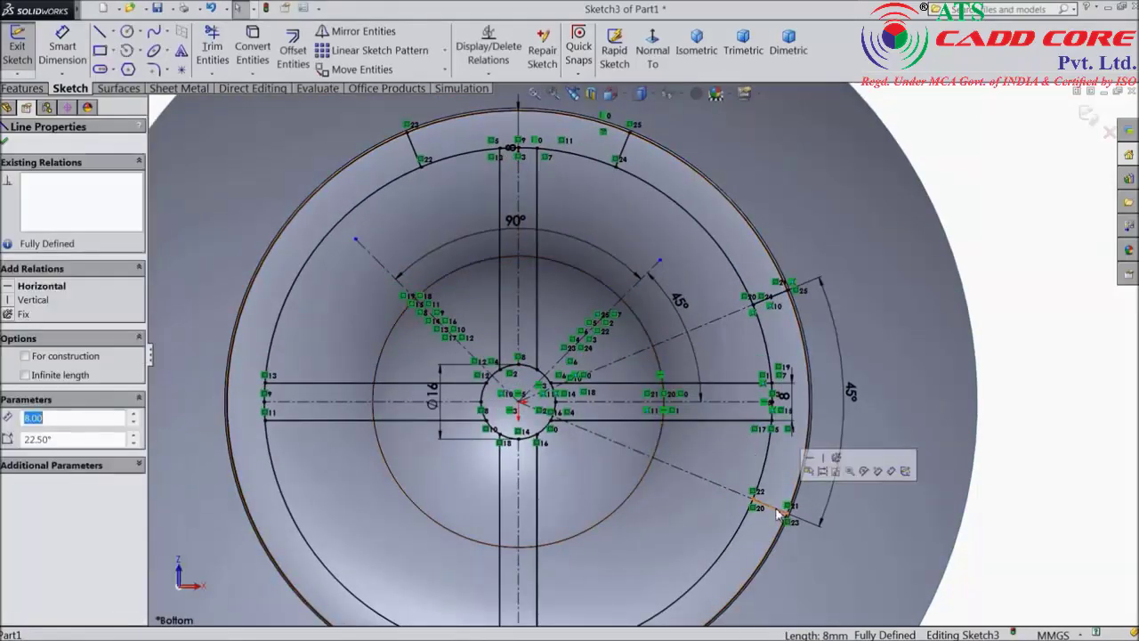
{"action": "left_click", "coordinate": [779, 303], "text": "ctrl"}
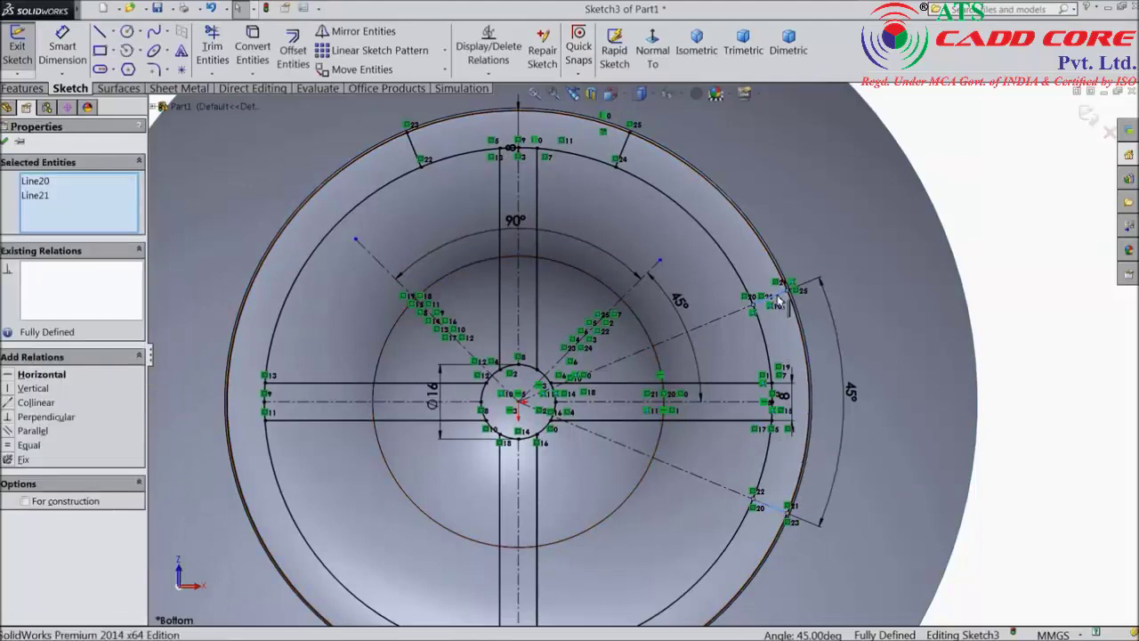
{"action": "left_click", "coordinate": [625, 154], "text": "ctrl"}
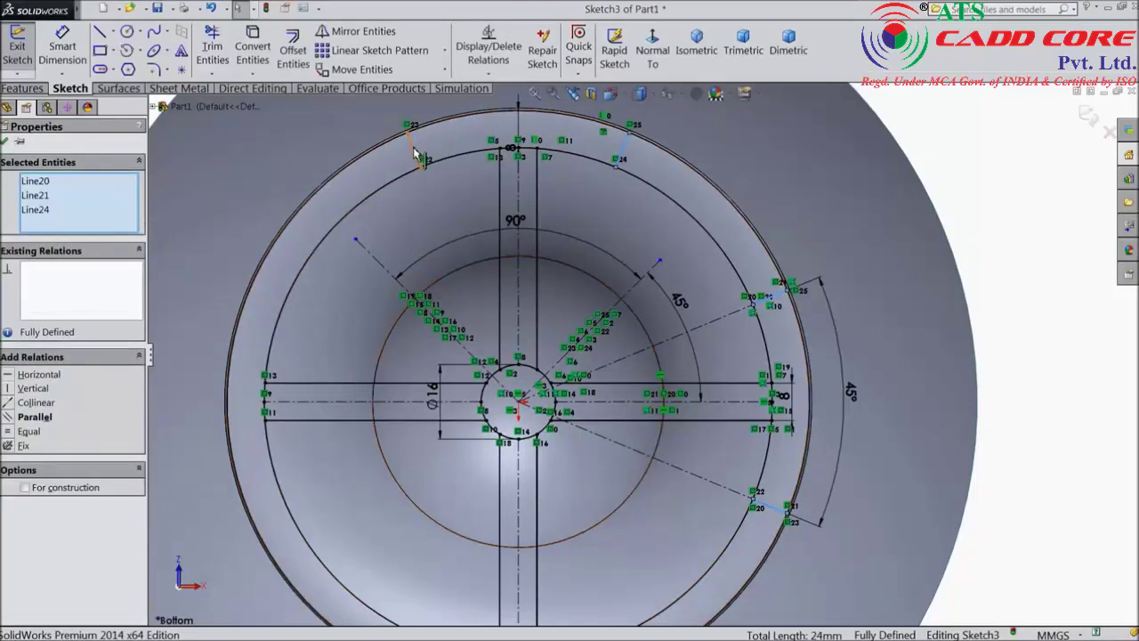
{"action": "left_click", "coordinate": [343, 33]}
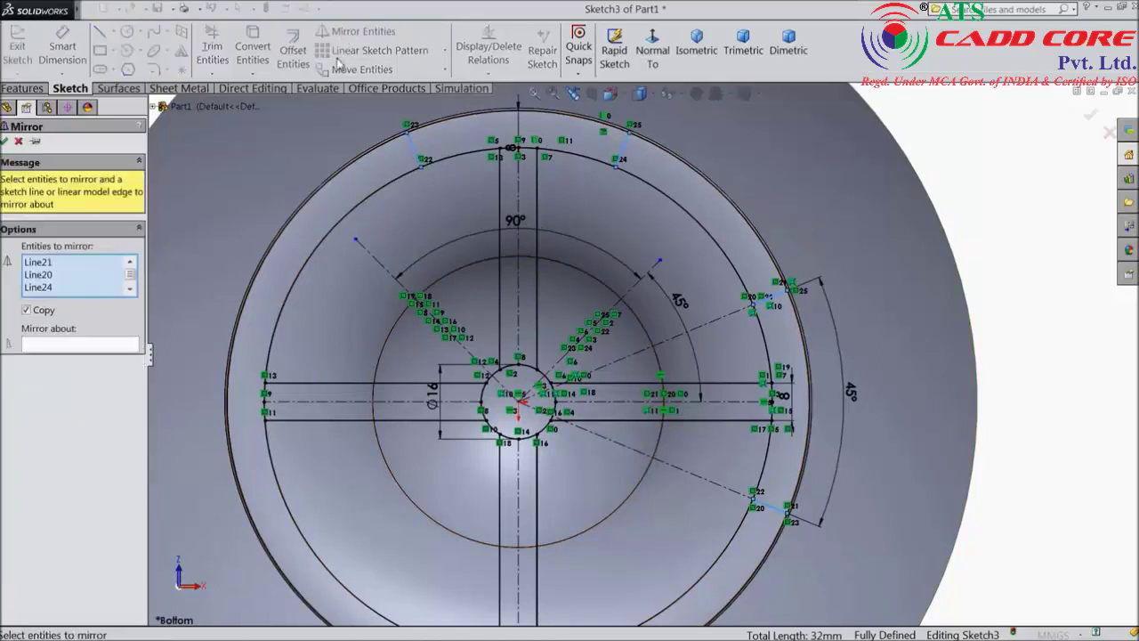
{"action": "left_click", "coordinate": [386, 272]}
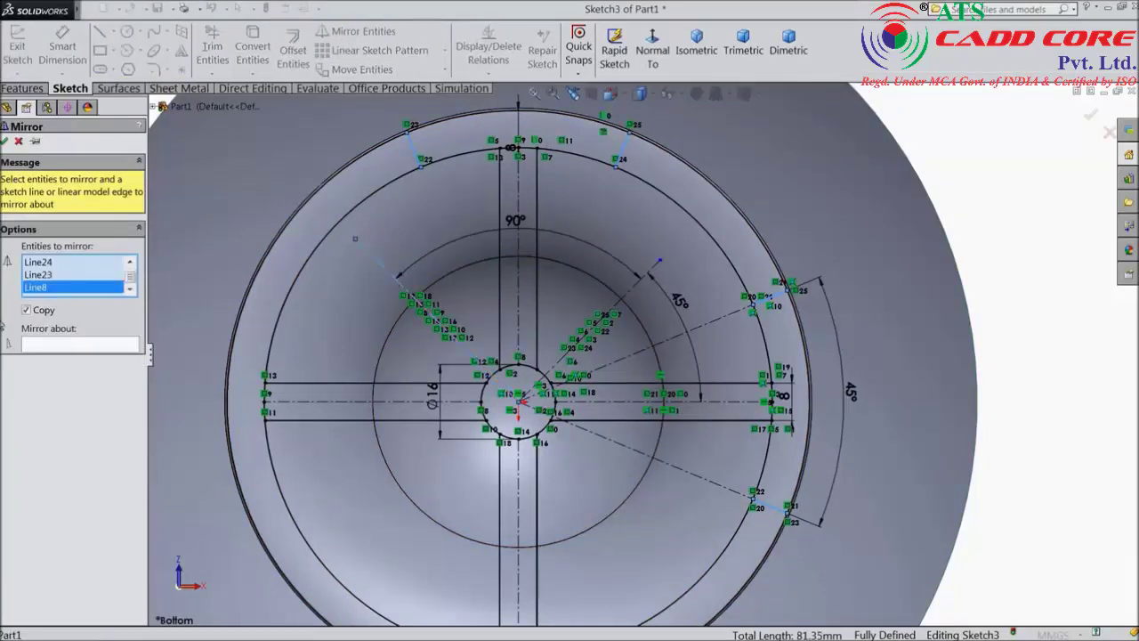
{"action": "right_click", "coordinate": [44, 293]}
{"action": "left_click", "coordinate": [76, 319]}
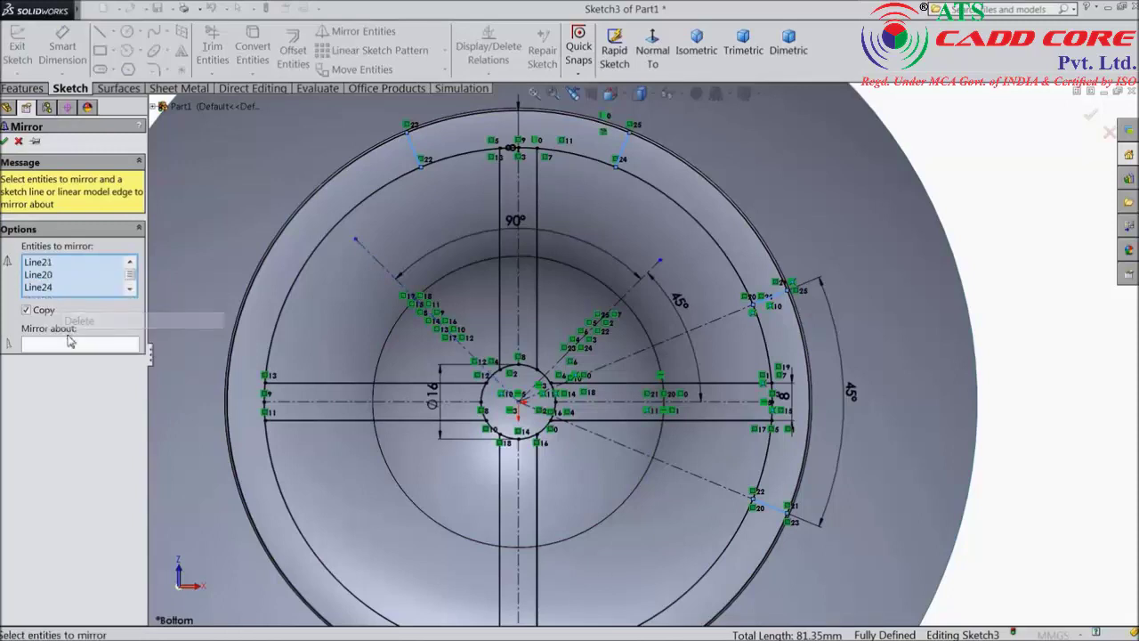
{"action": "left_click", "coordinate": [87, 347]}
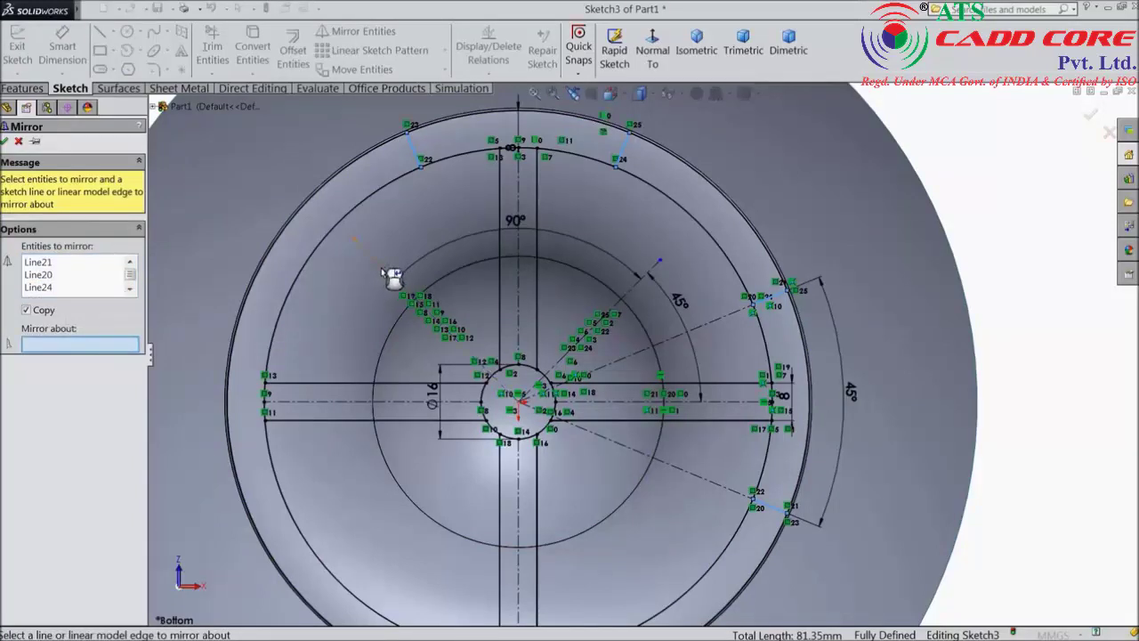
{"action": "left_click", "coordinate": [391, 275]}
{"action": "scroll", "coordinate": [374, 305], "scroll_direction": "up", "scroll_amount": 2}
{"action": "scroll", "coordinate": [591, 488], "scroll_direction": "down", "scroll_amount": 1}
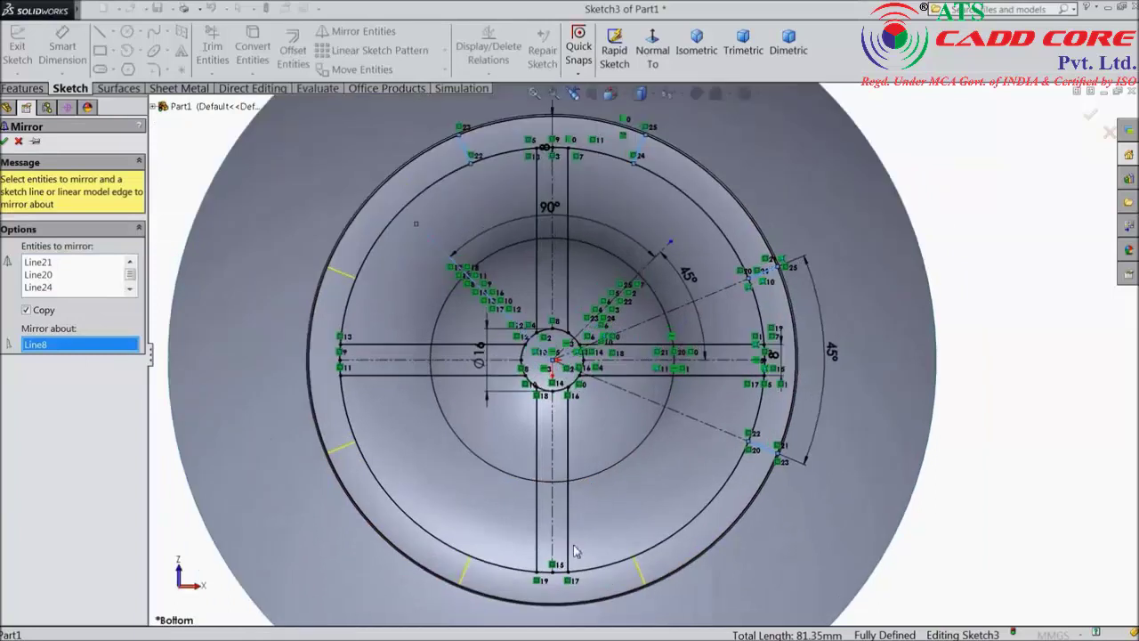
{"action": "left_click", "coordinate": [5, 141]}
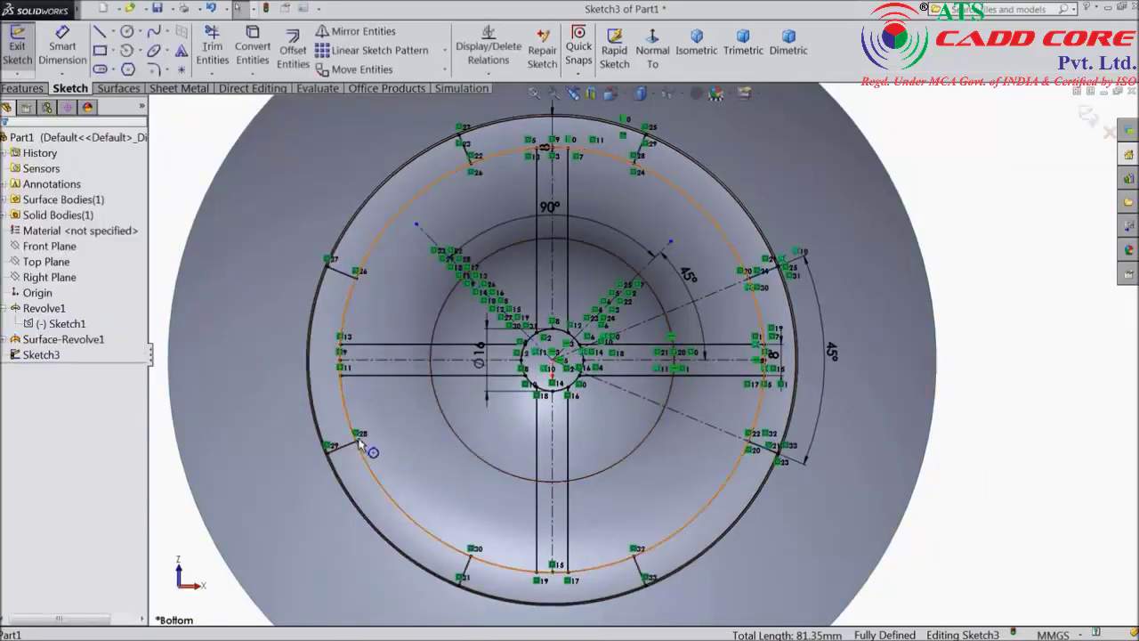
Orbit to inspect the sketch on the 3D model, then view it face-on from the top.
{"action": "scroll", "coordinate": [406, 427], "scroll_direction": "up", "scroll_amount": 1}
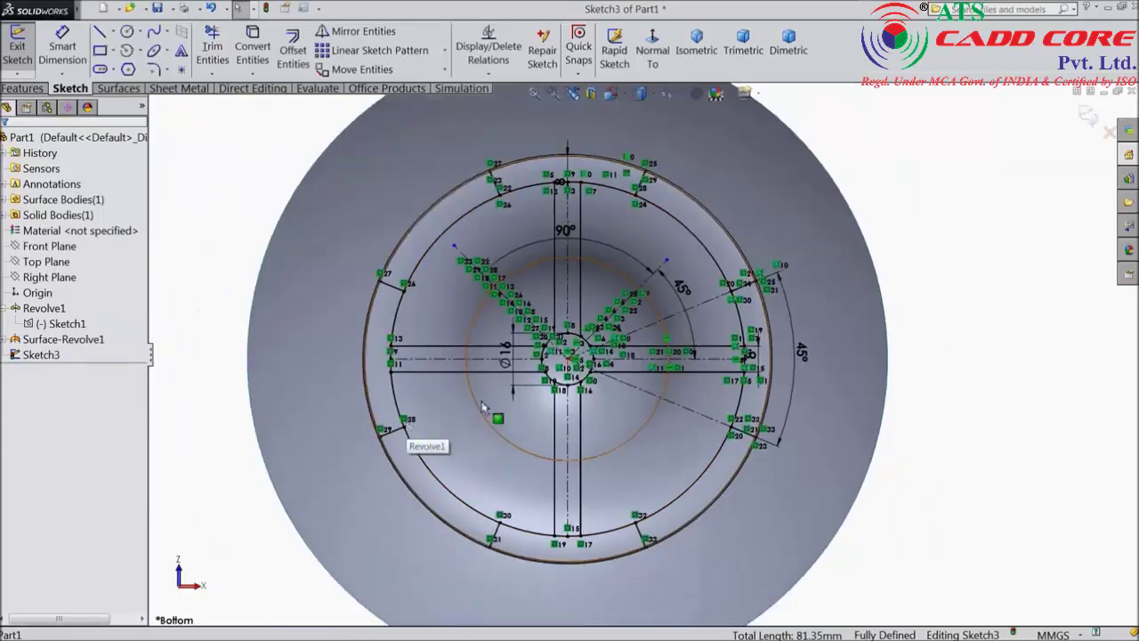
{"action": "scroll", "coordinate": [541, 460], "scroll_direction": "down", "scroll_amount": 2}
{"action": "scroll", "coordinate": [585, 467], "scroll_direction": "up", "scroll_amount": 3}
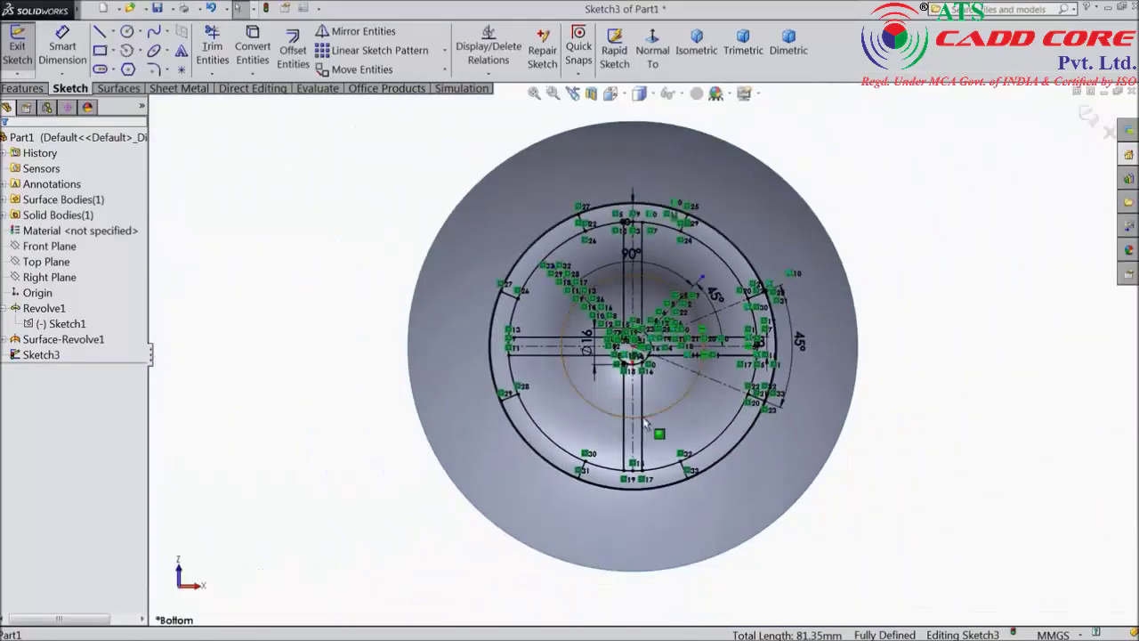
{"action": "mouse_move", "coordinate": [986, 526]}
{"action": "middle_mouse_down"}
{"action": "mouse_move", "coordinate": [986, 272]}
{"action": "mouse_move", "coordinate": [973, 369]}
{"action": "mouse_move", "coordinate": [738, 165]}
{"action": "mouse_move", "coordinate": [720, 168]}
{"action": "mouse_move", "coordinate": [735, 171]}
{"action": "middle_mouse_up"}
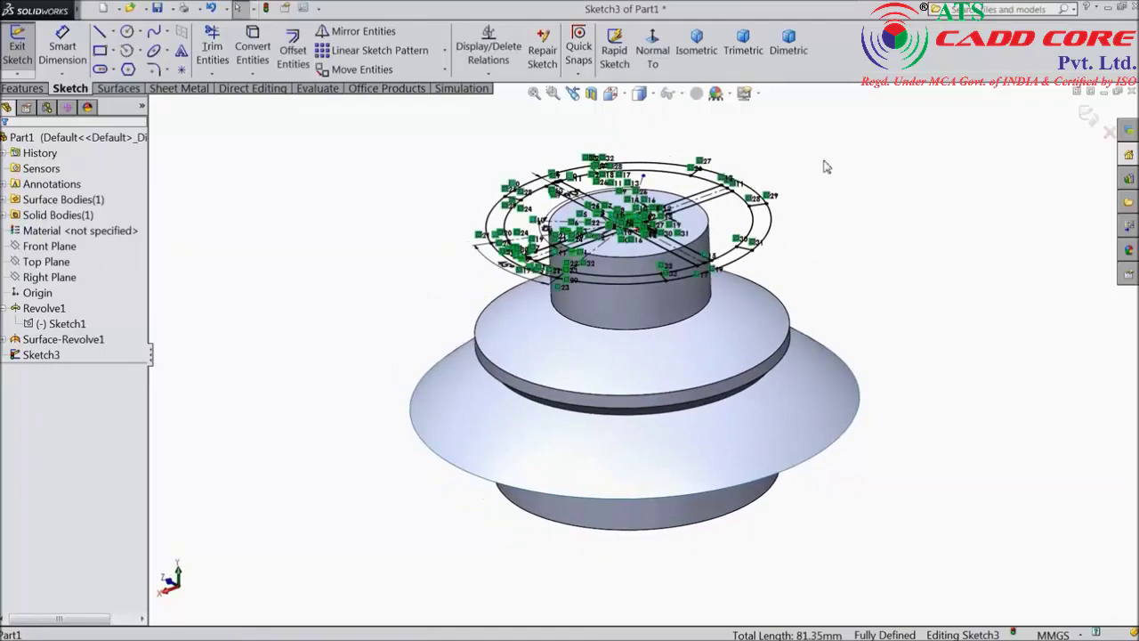
{"action": "key", "text": "f"}
{"action": "key", "text": "ctrl+8"}
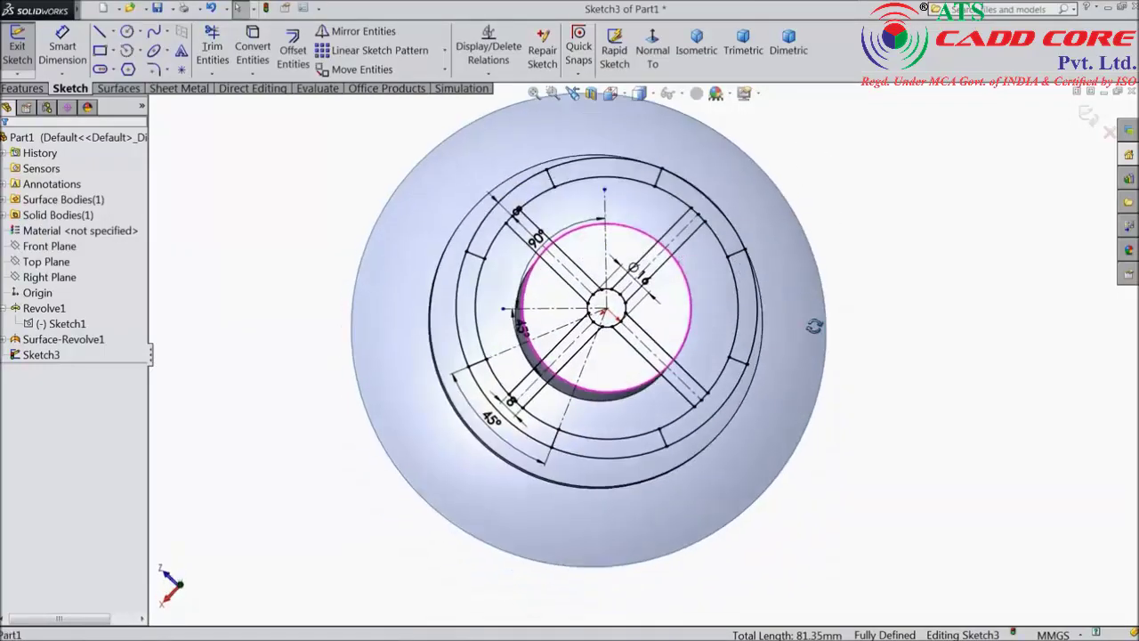
{"action": "scroll", "coordinate": [623, 345], "scroll_direction": "down", "scroll_amount": 3}
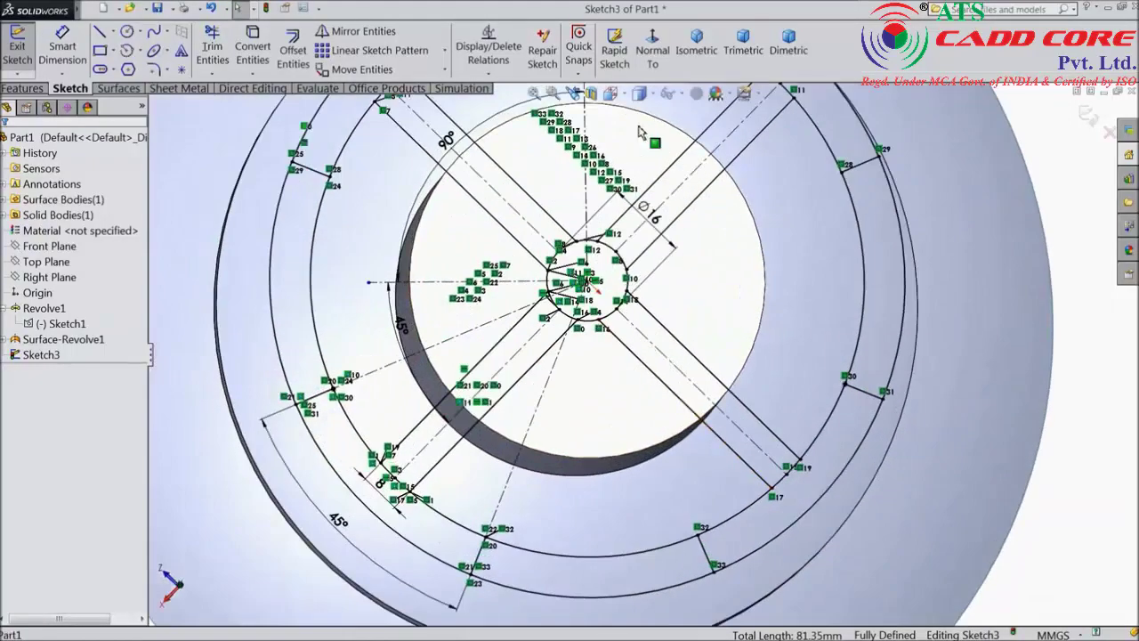
{"action": "key", "text": "ctrl+8"}
{"action": "scroll", "coordinate": [705, 440], "scroll_direction": "down", "scroll_amount": 3}
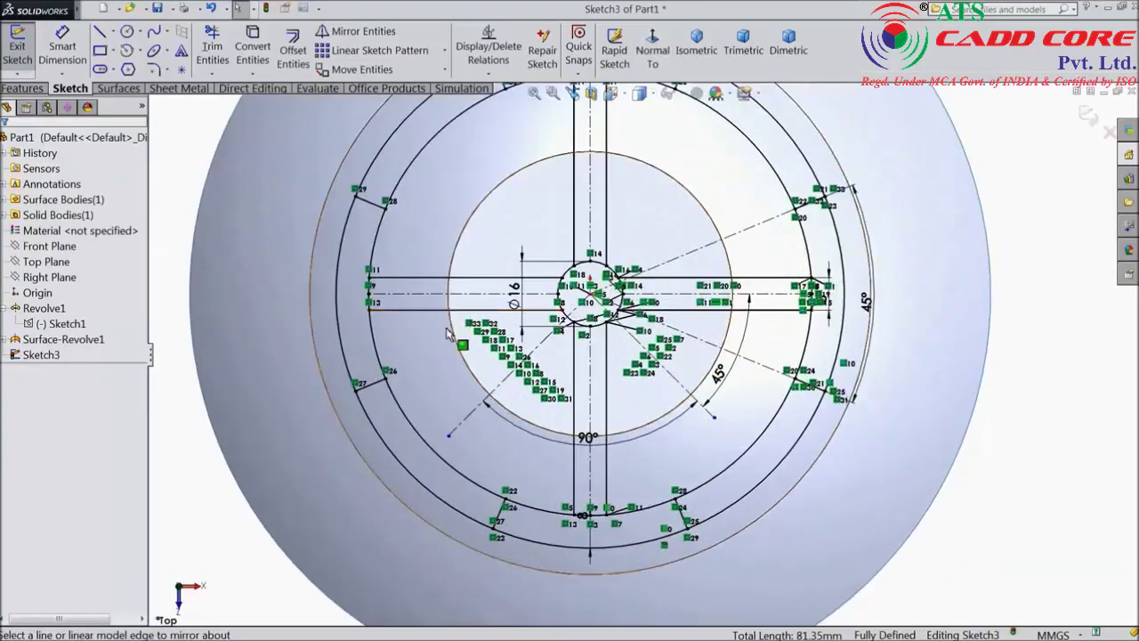
Power-trim the unwanted rim arc segments and overlapping slot segments around the sketch.
{"action": "left_click", "coordinate": [214, 60]}
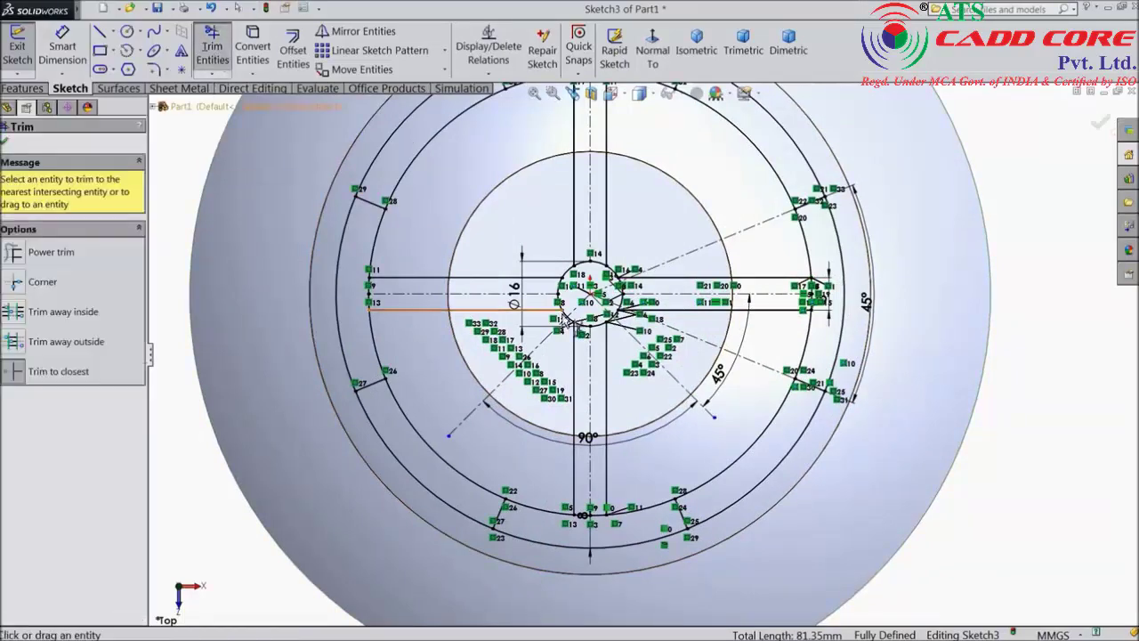
{"action": "scroll", "coordinate": [605, 341], "scroll_direction": "down", "scroll_amount": 2}
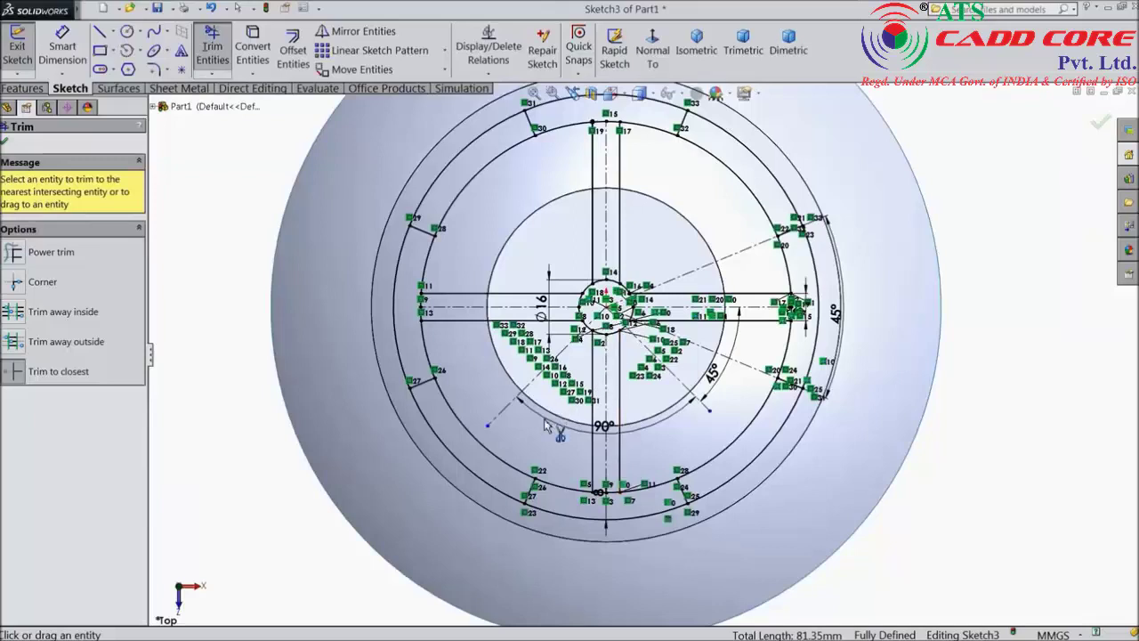
{"action": "scroll", "coordinate": [546, 425], "scroll_direction": "down", "scroll_amount": 2}
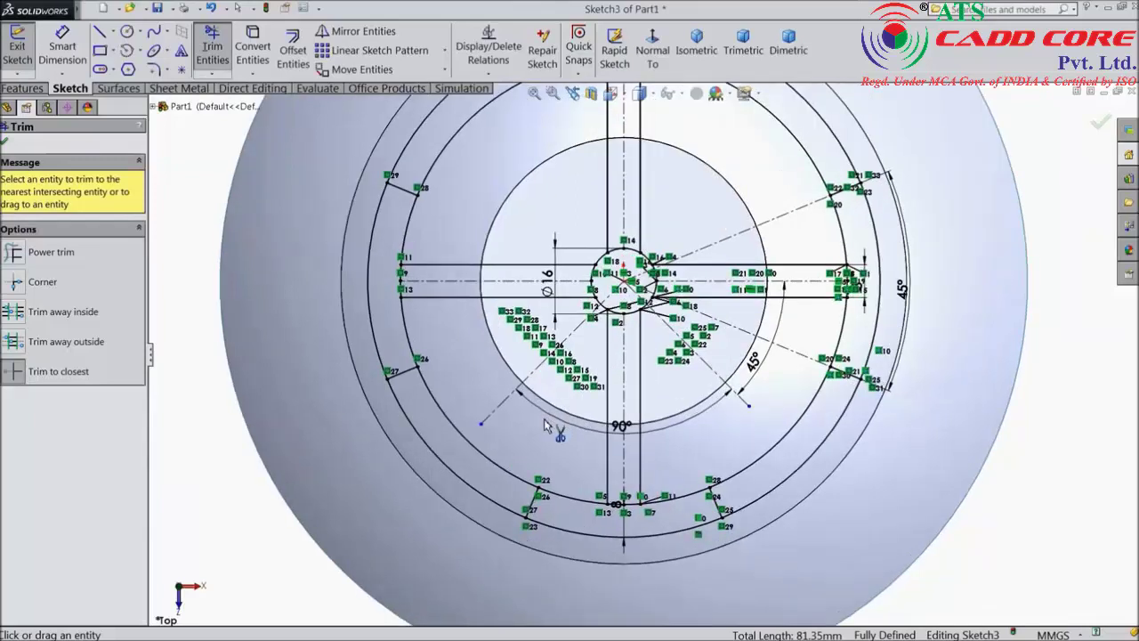
{"action": "left_click", "coordinate": [481, 458]}
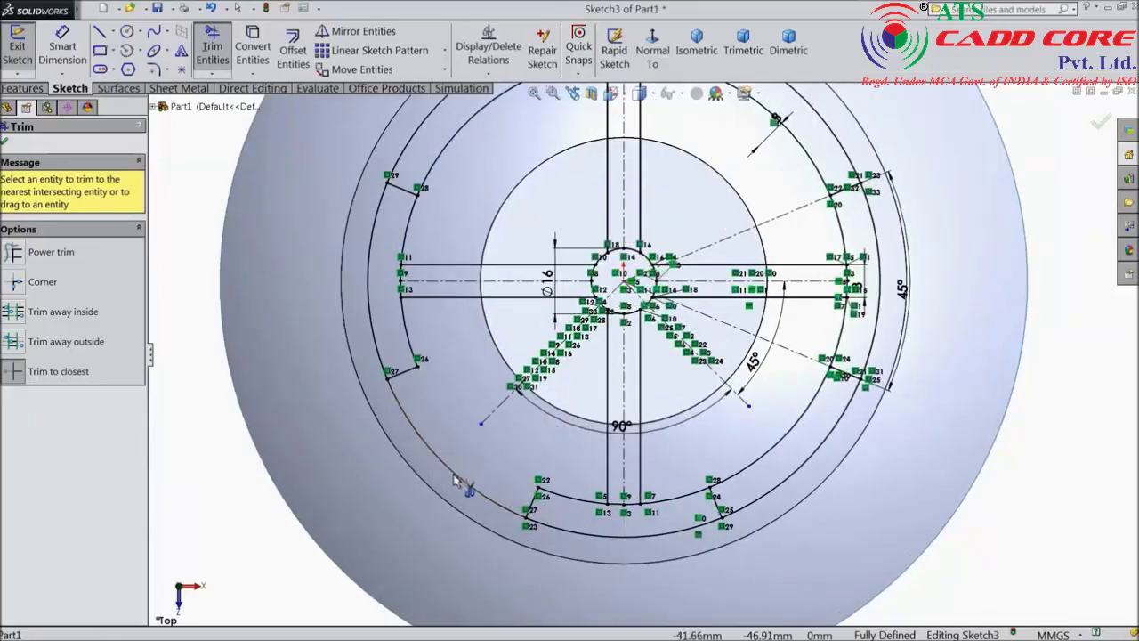
{"action": "left_click", "coordinate": [454, 481]}
{"action": "scroll", "coordinate": [433, 207], "scroll_direction": "up", "scroll_amount": 1}
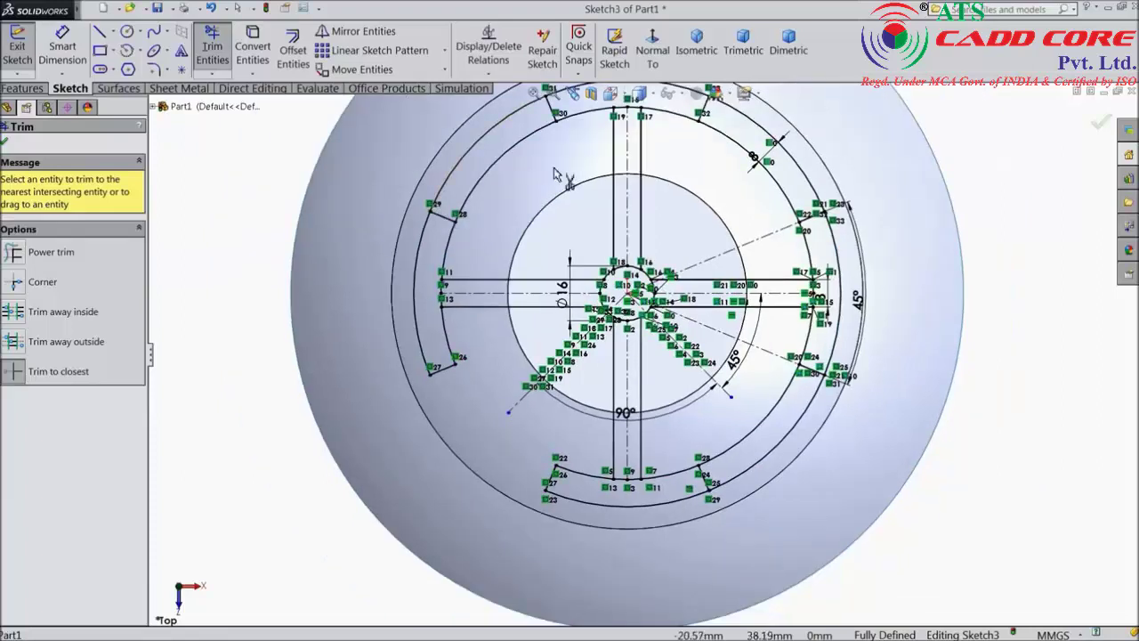
{"action": "left_click", "coordinate": [503, 160]}
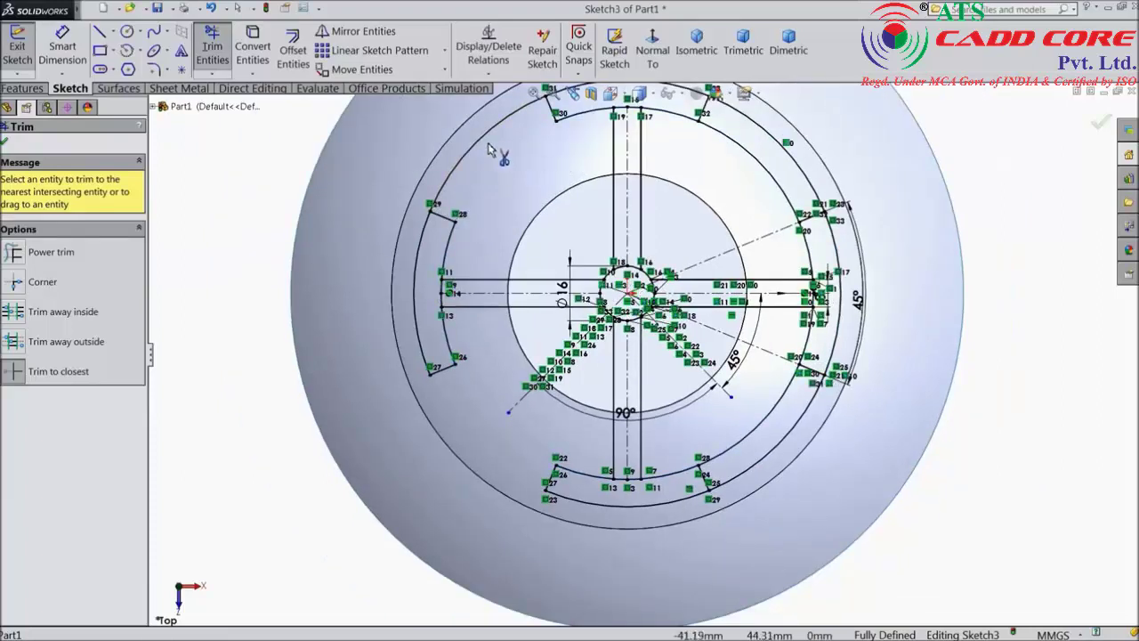
{"action": "left_click", "coordinate": [525, 282]}
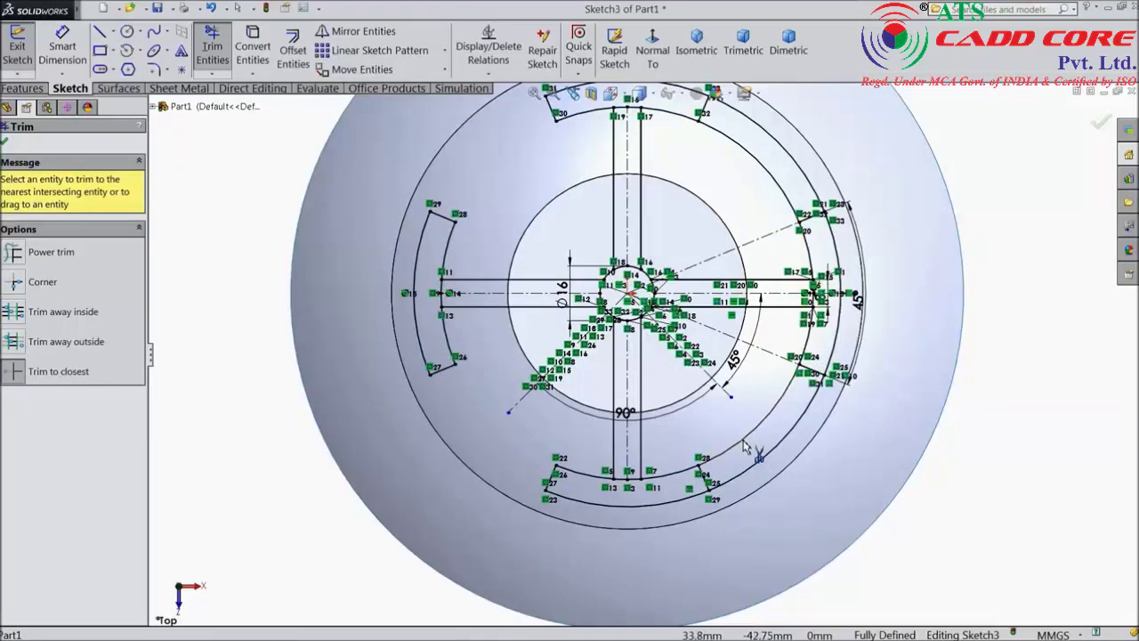
{"action": "left_click", "coordinate": [772, 460]}
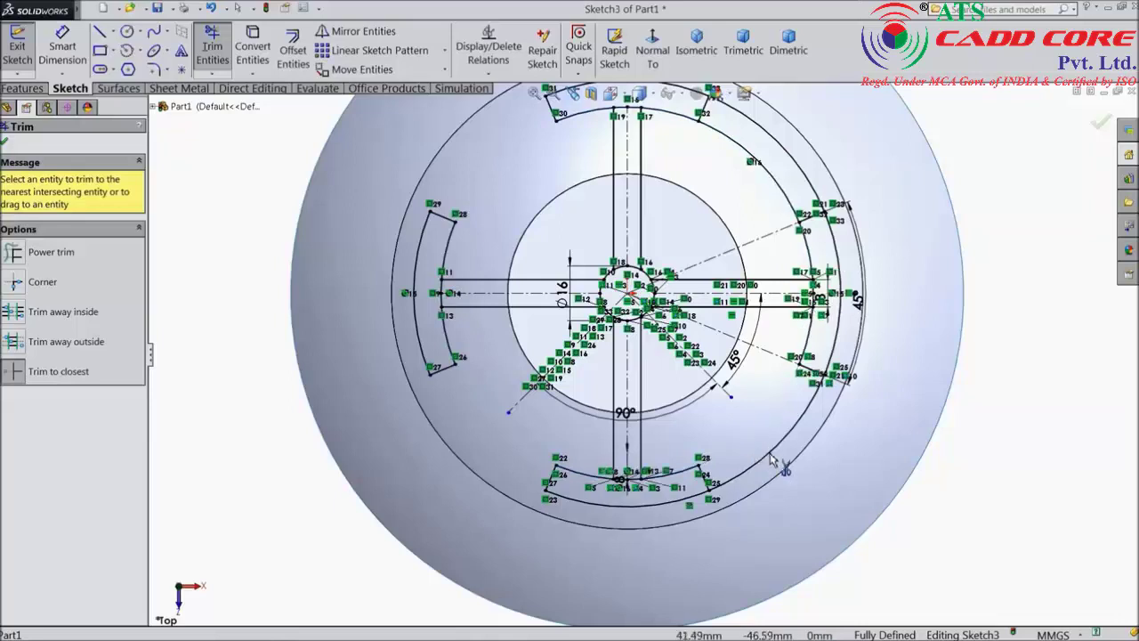
{"action": "left_click", "coordinate": [792, 176]}
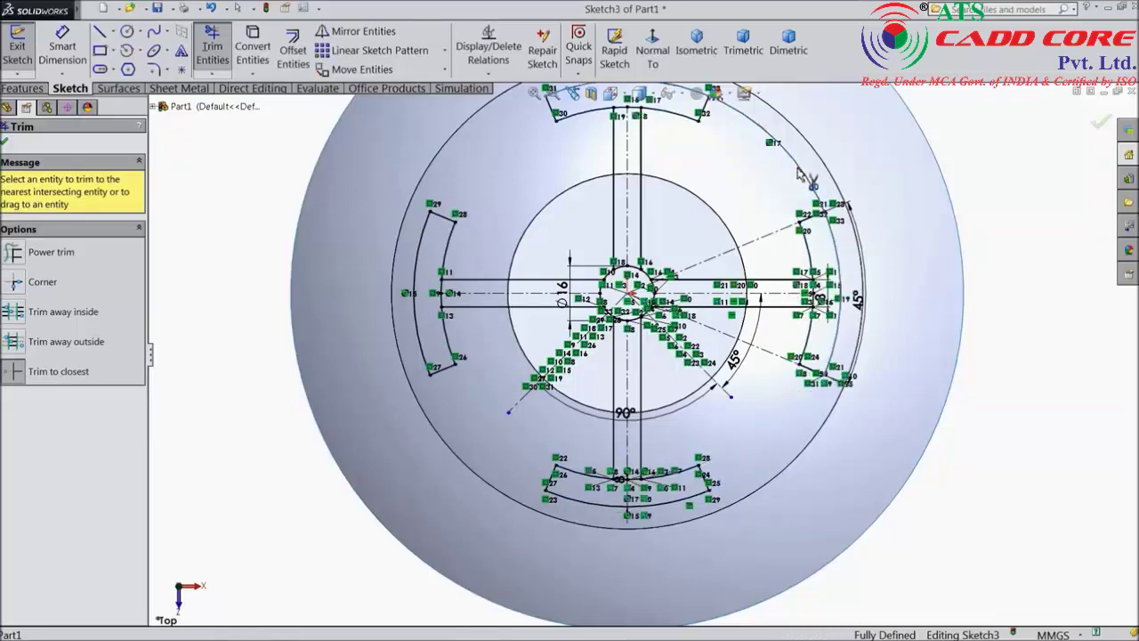
{"action": "left_click", "coordinate": [803, 202]}
Trim the inner arc between the top slot lines so the slot opens into its pad.
{"action": "key", "text": "f"}
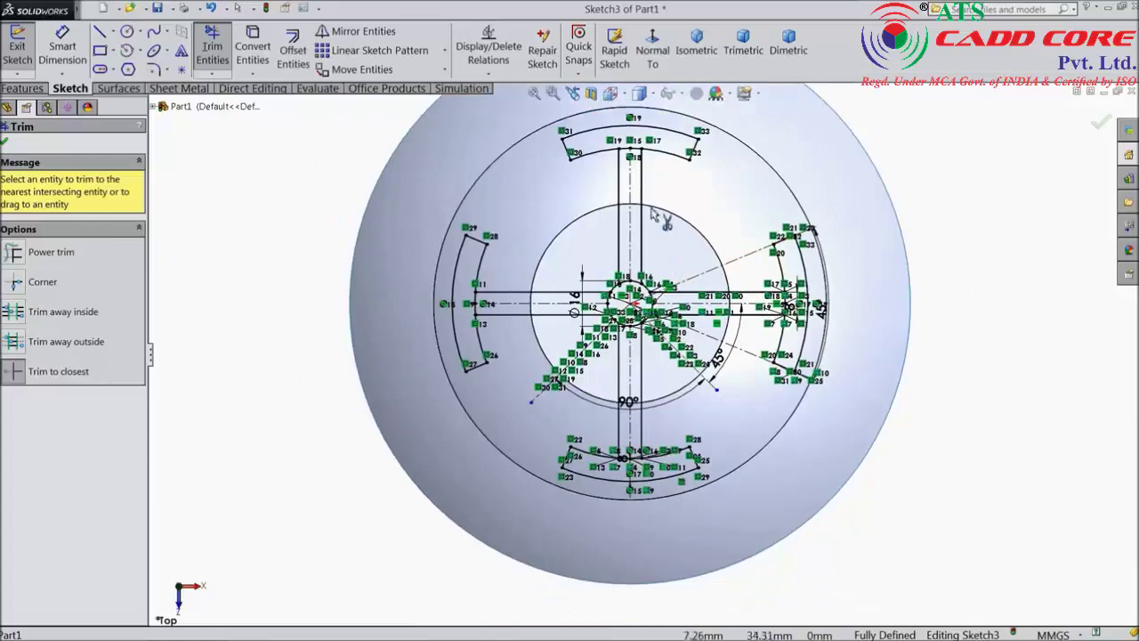
{"action": "scroll", "coordinate": [638, 181], "scroll_direction": "down", "scroll_amount": 5}
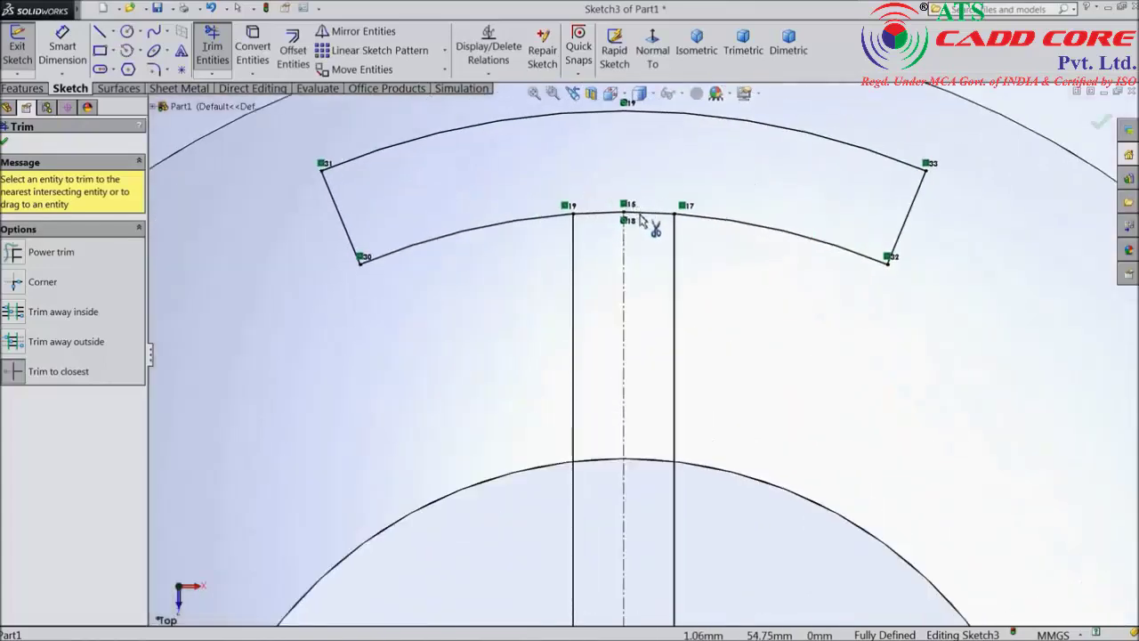
{"action": "left_click", "coordinate": [640, 216]}
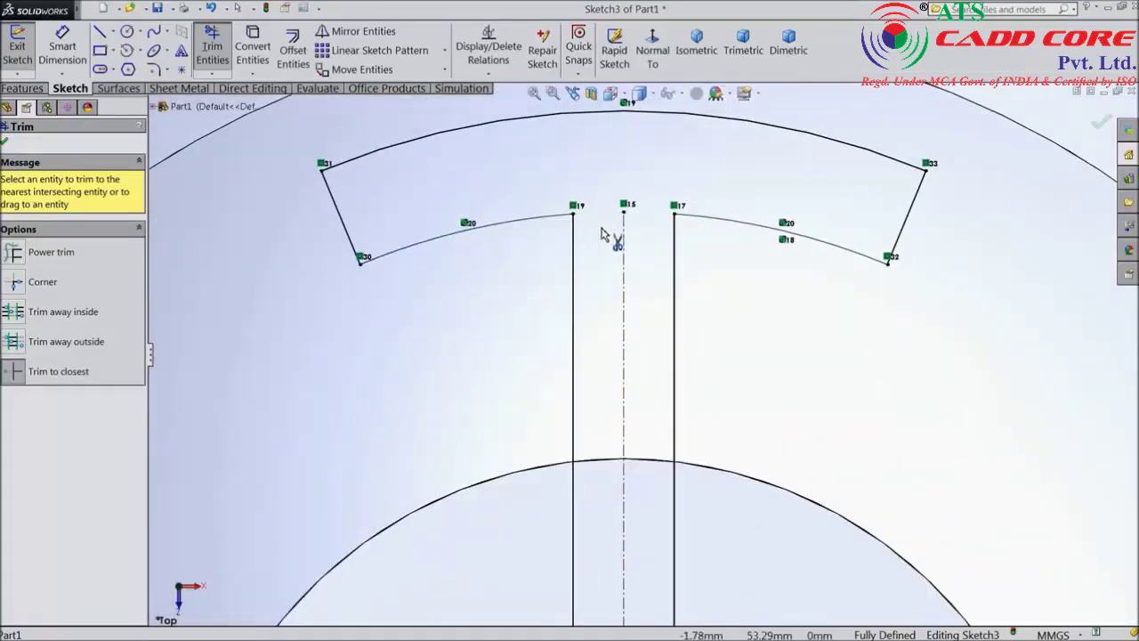
{"action": "scroll", "coordinate": [605, 258], "scroll_direction": "up", "scroll_amount": 3}
{"action": "scroll", "coordinate": [605, 272], "scroll_direction": "up", "scroll_amount": 5}
{"action": "scroll", "coordinate": [569, 267], "scroll_direction": "down", "scroll_amount": 8}
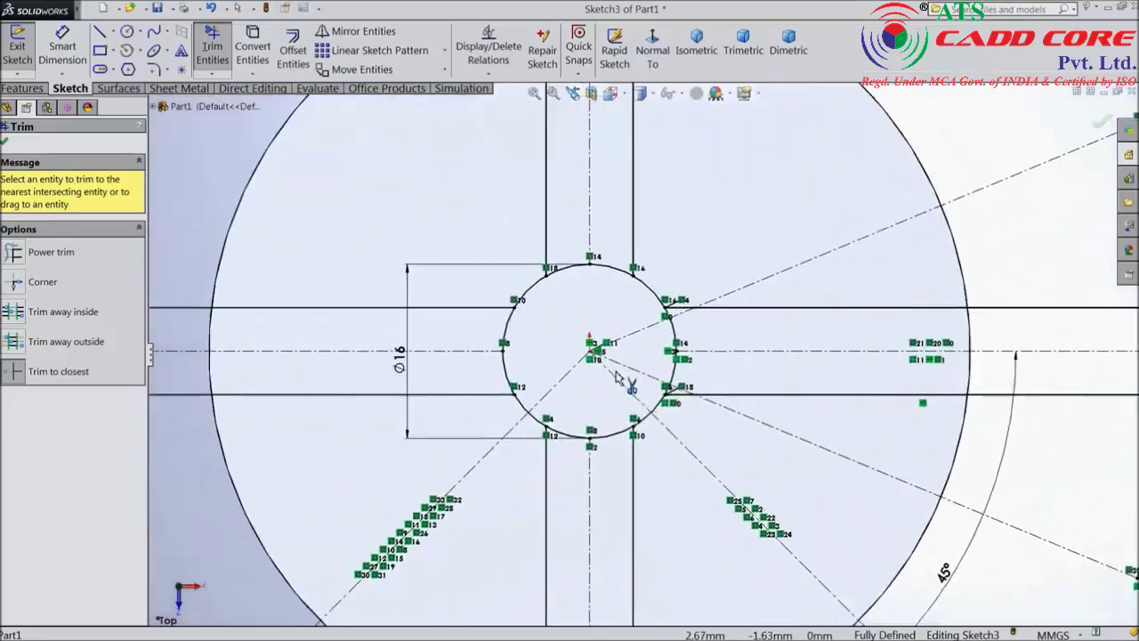
Trim the Ø16 hub circle arcs inside the top, left, bottom and right slots.
{"action": "left_click", "coordinate": [546, 228]}
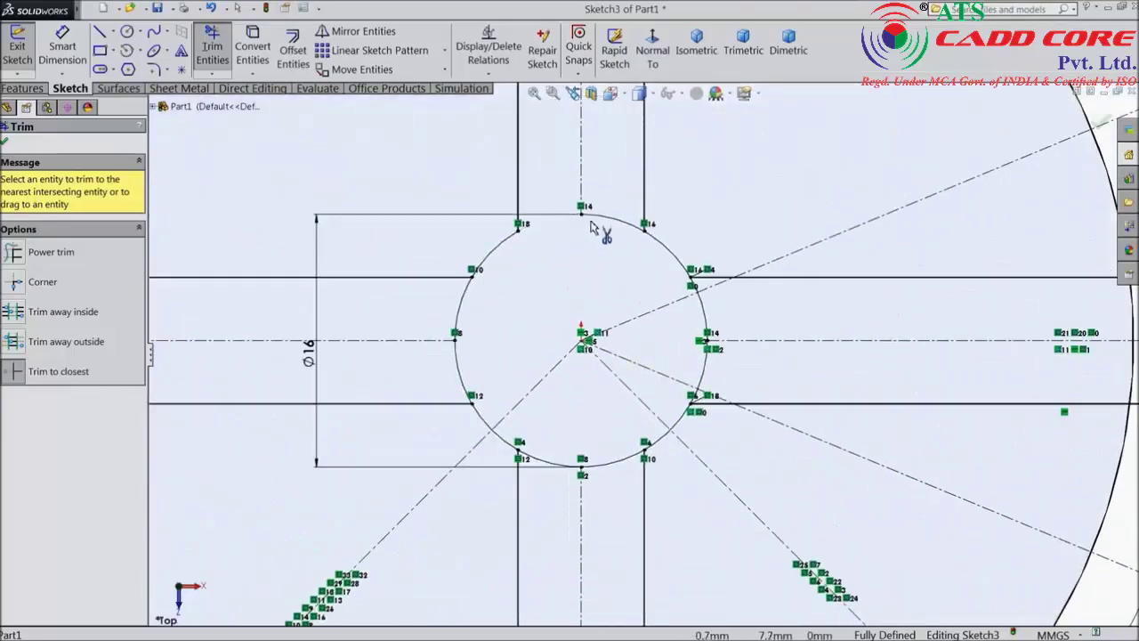
{"action": "left_click", "coordinate": [460, 307]}
{"action": "left_click", "coordinate": [458, 372]}
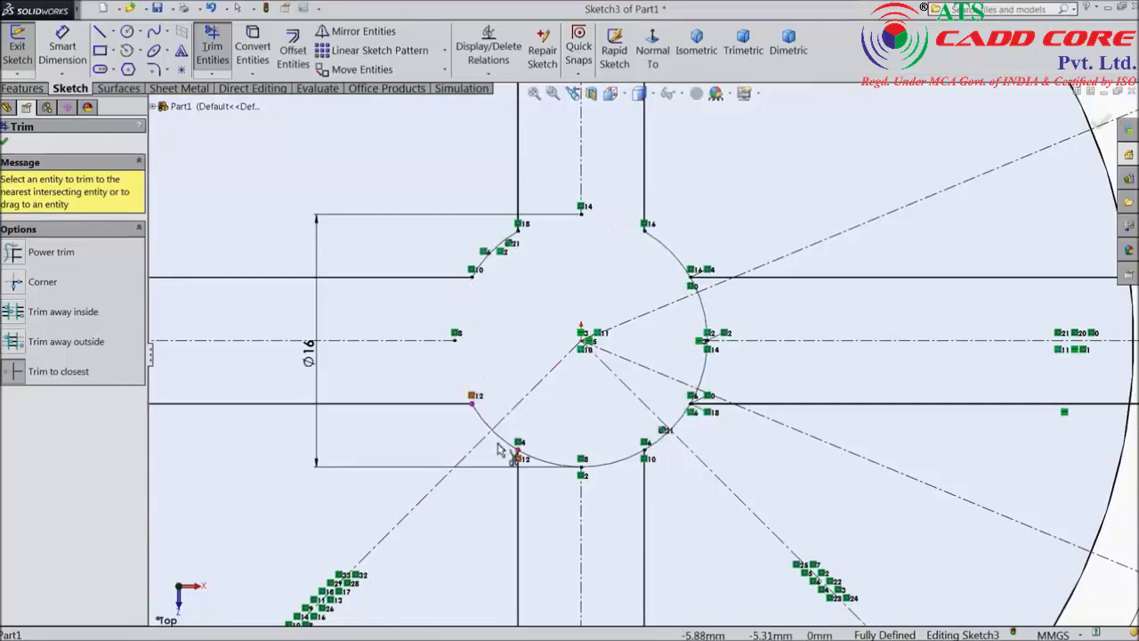
{"action": "left_click", "coordinate": [538, 464]}
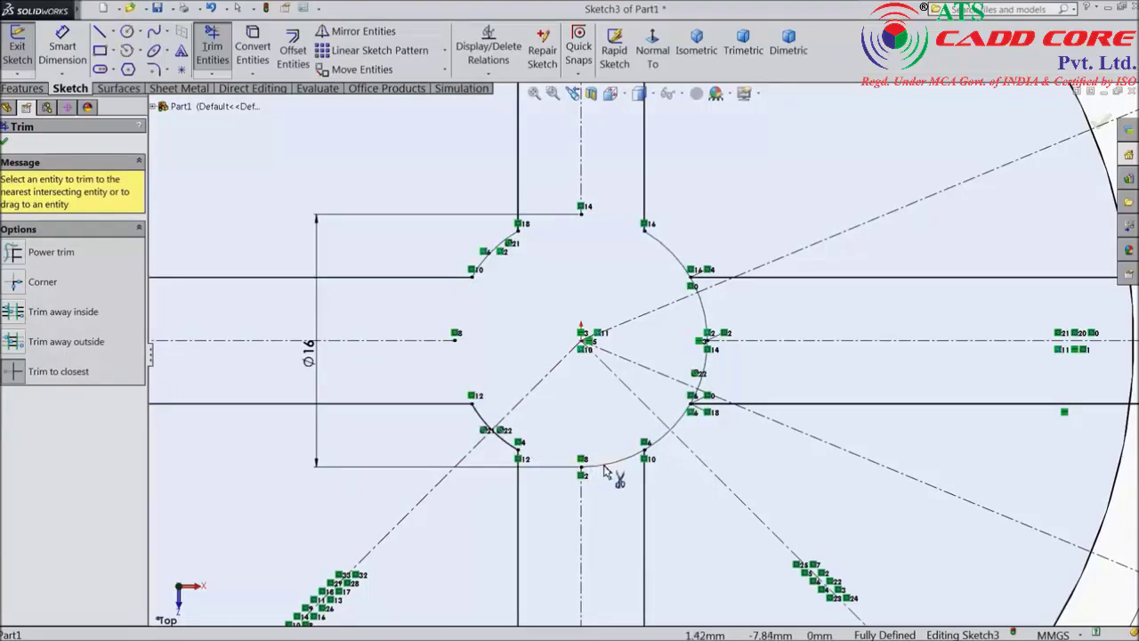
{"action": "left_click", "coordinate": [605, 468]}
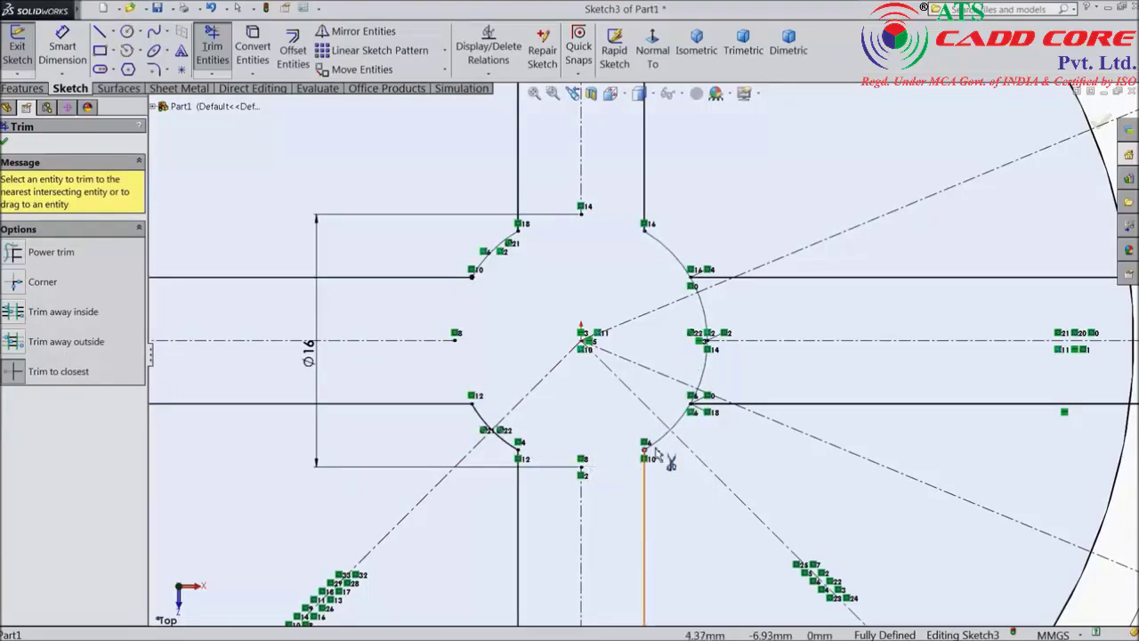
{"action": "left_click", "coordinate": [704, 381]}
{"action": "left_click", "coordinate": [703, 315]}
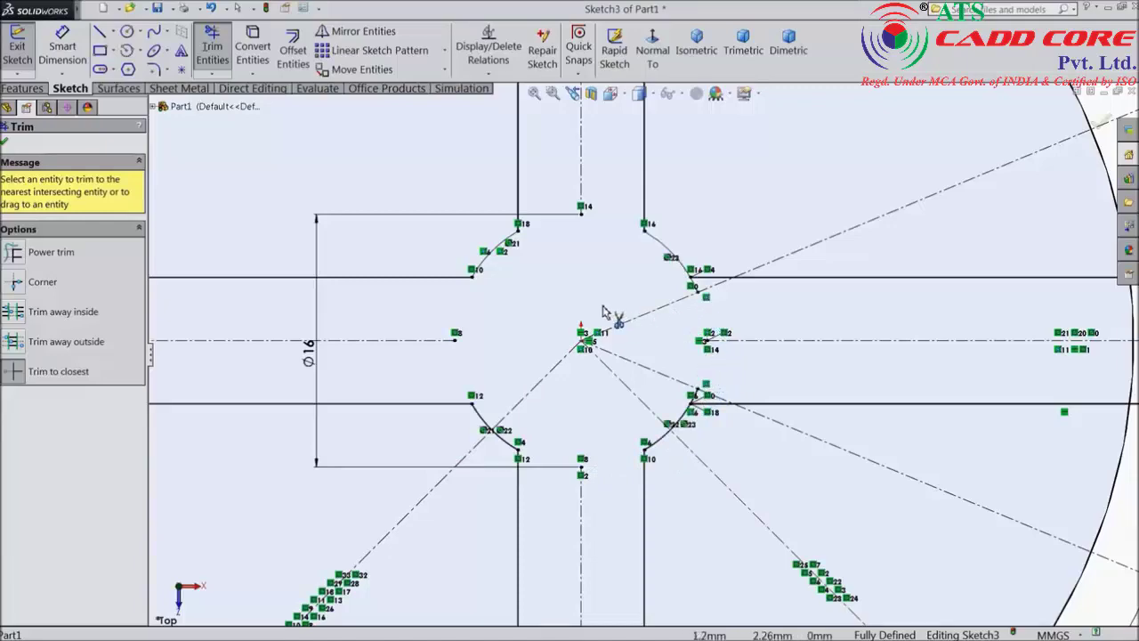
Trim the pad arcs across the bottom, right and left slots to join them to their pads.
{"action": "scroll", "coordinate": [603, 311], "scroll_direction": "up", "scroll_amount": 5}
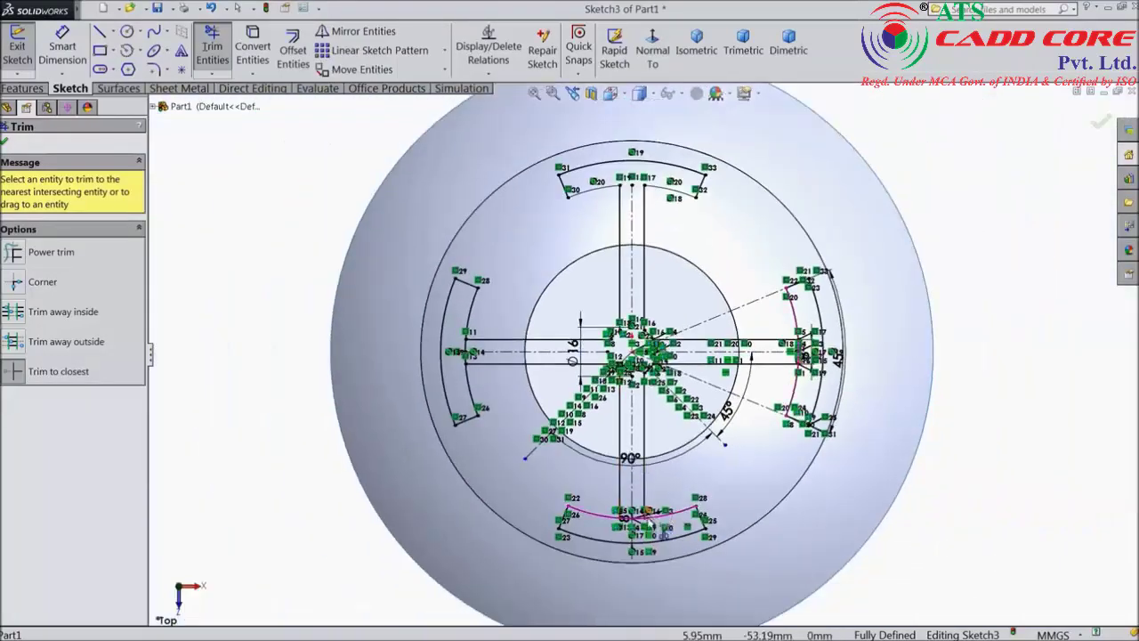
{"action": "scroll", "coordinate": [660, 532], "scroll_direction": "down", "scroll_amount": 5}
{"action": "left_click", "coordinate": [658, 417]}
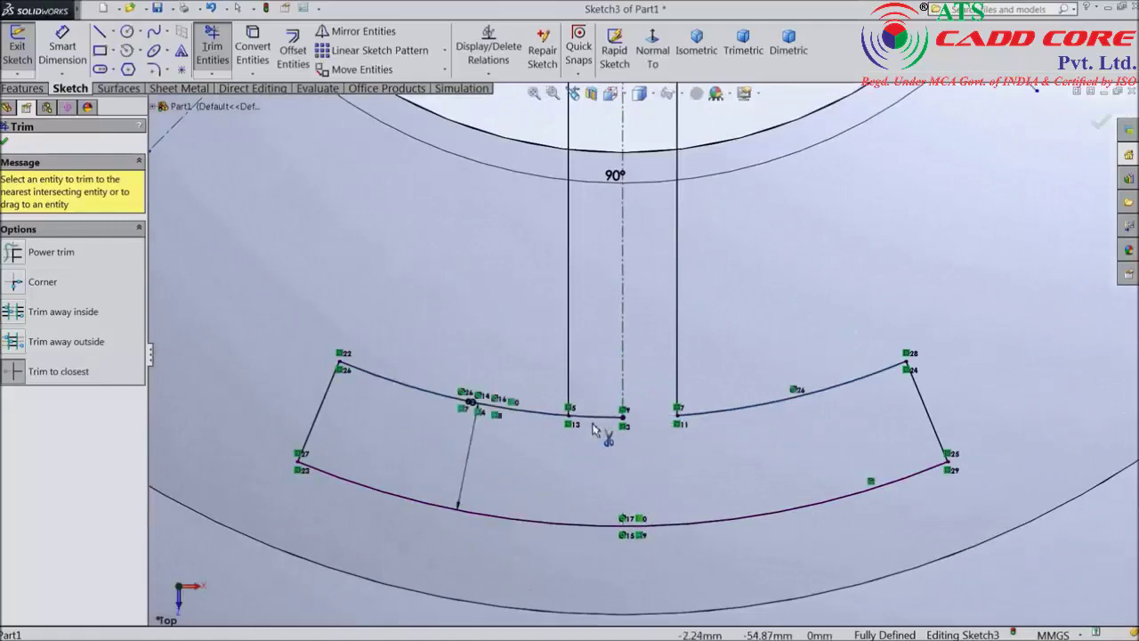
{"action": "left_click", "coordinate": [596, 417]}
{"action": "scroll", "coordinate": [611, 445], "scroll_direction": "up", "scroll_amount": 5}
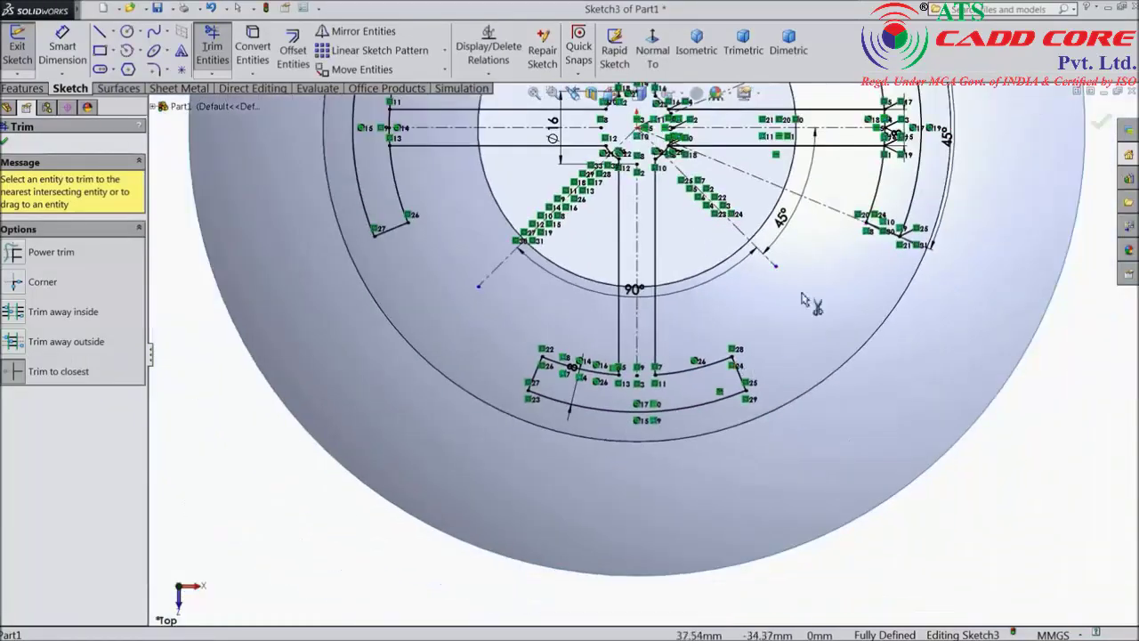
{"action": "scroll", "coordinate": [908, 142], "scroll_direction": "down", "scroll_amount": 2}
{"action": "scroll", "coordinate": [908, 141], "scroll_direction": "down", "scroll_amount": 4}
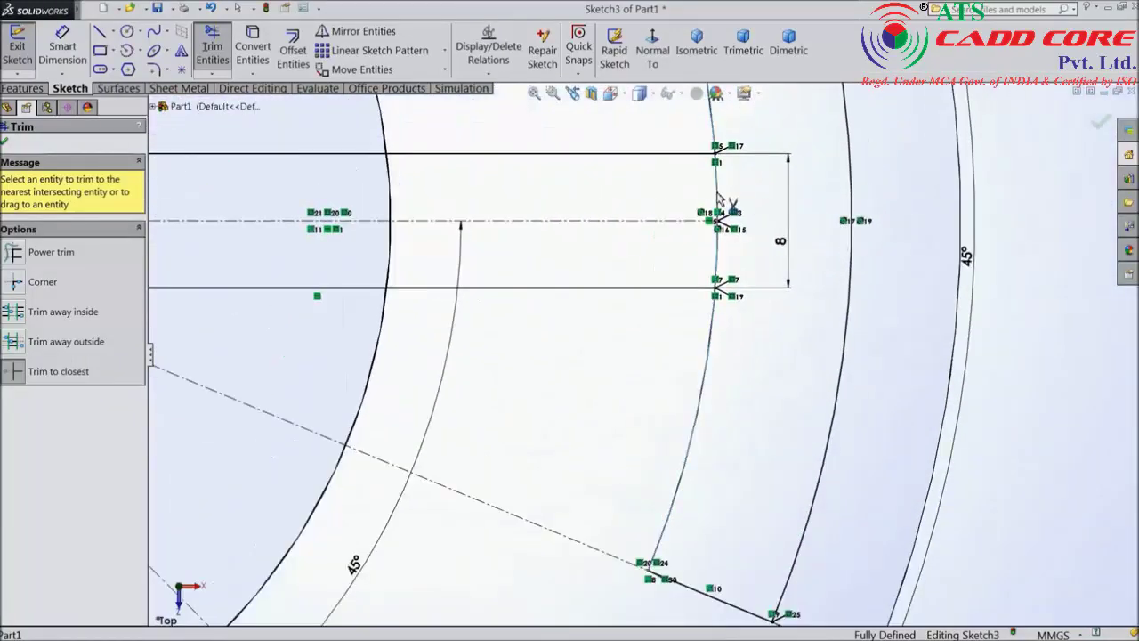
{"action": "left_click", "coordinate": [717, 256]}
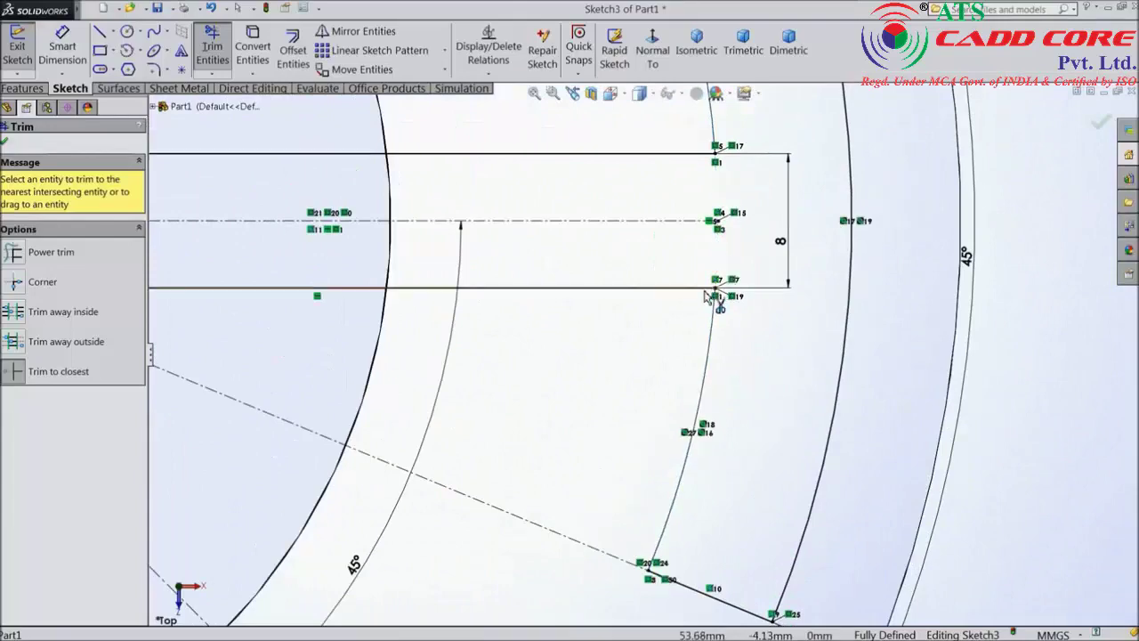
{"action": "scroll", "coordinate": [712, 287], "scroll_direction": "up", "scroll_amount": 5}
{"action": "scroll", "coordinate": [291, 338], "scroll_direction": "down", "scroll_amount": 4}
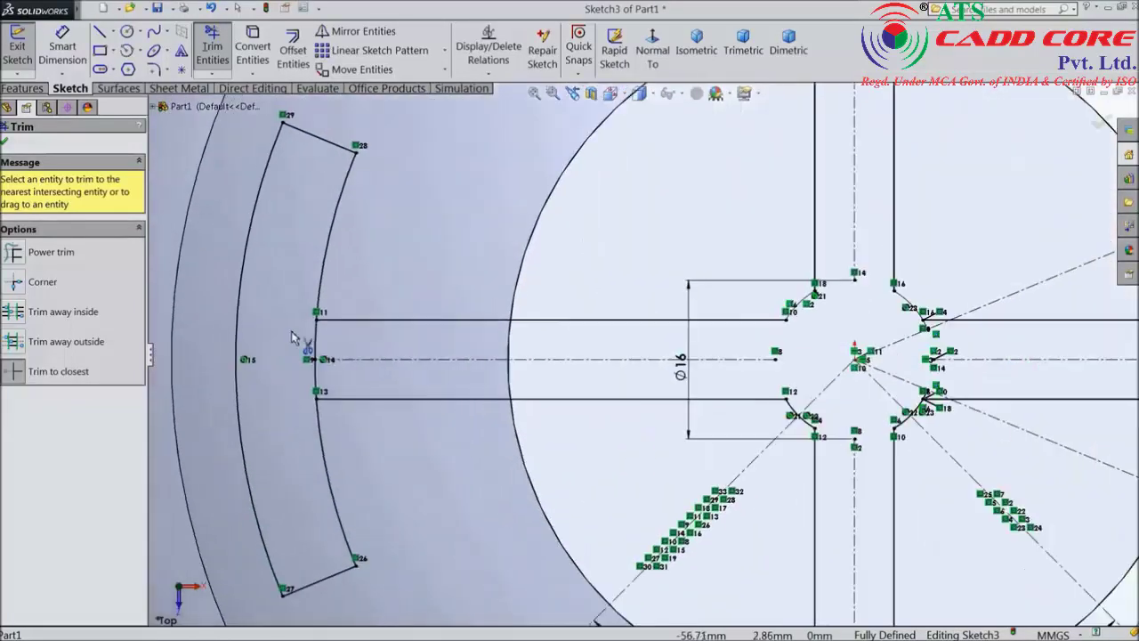
{"action": "left_click", "coordinate": [316, 347]}
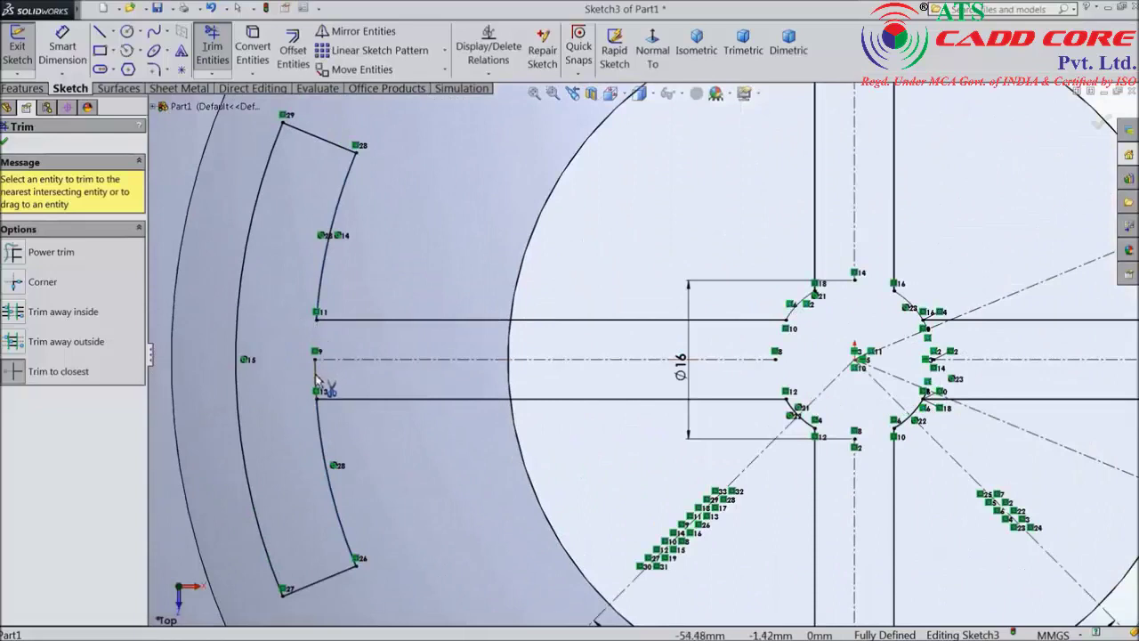
{"action": "left_click", "coordinate": [4, 143]}
{"action": "left_click", "coordinate": [156, 71]}
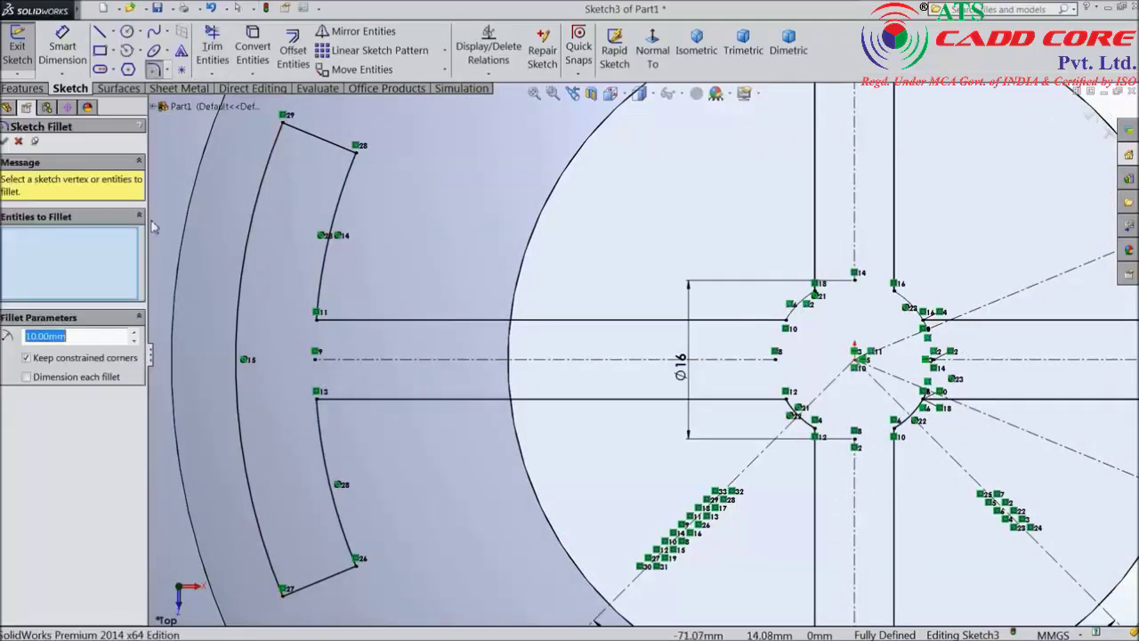
Add 3 mm fillets to the left pad's four corners and one slot-to-hub corner.
{"action": "left_click", "coordinate": [283, 127]}
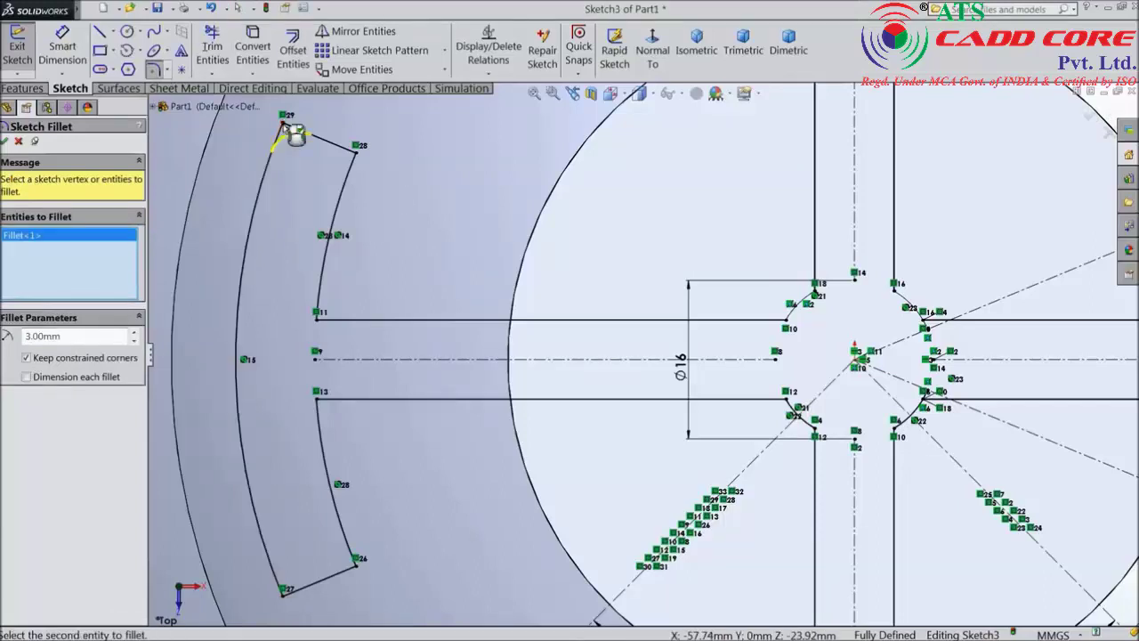
{"action": "left_click", "coordinate": [356, 155]}
{"action": "left_click", "coordinate": [356, 569]}
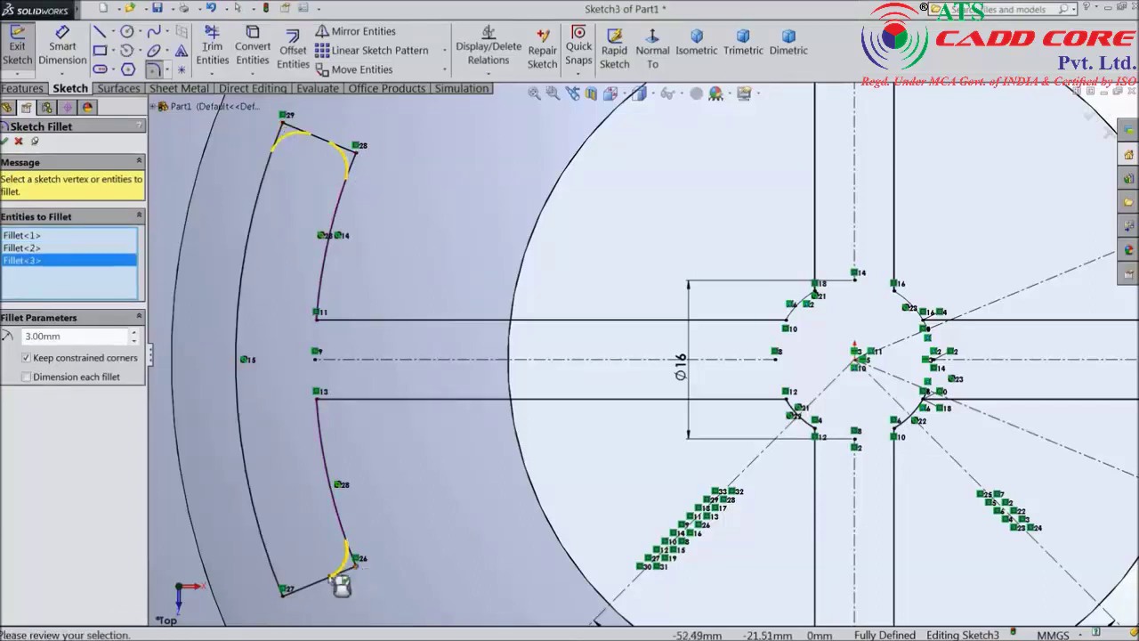
{"action": "left_click", "coordinate": [284, 602]}
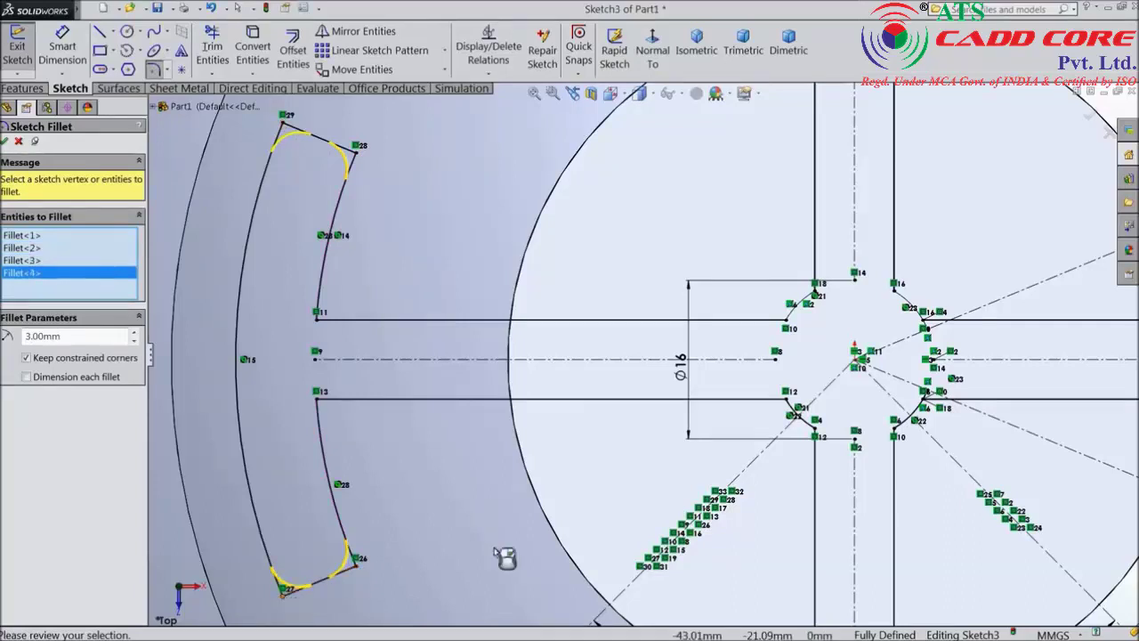
{"action": "left_click", "coordinate": [785, 322]}
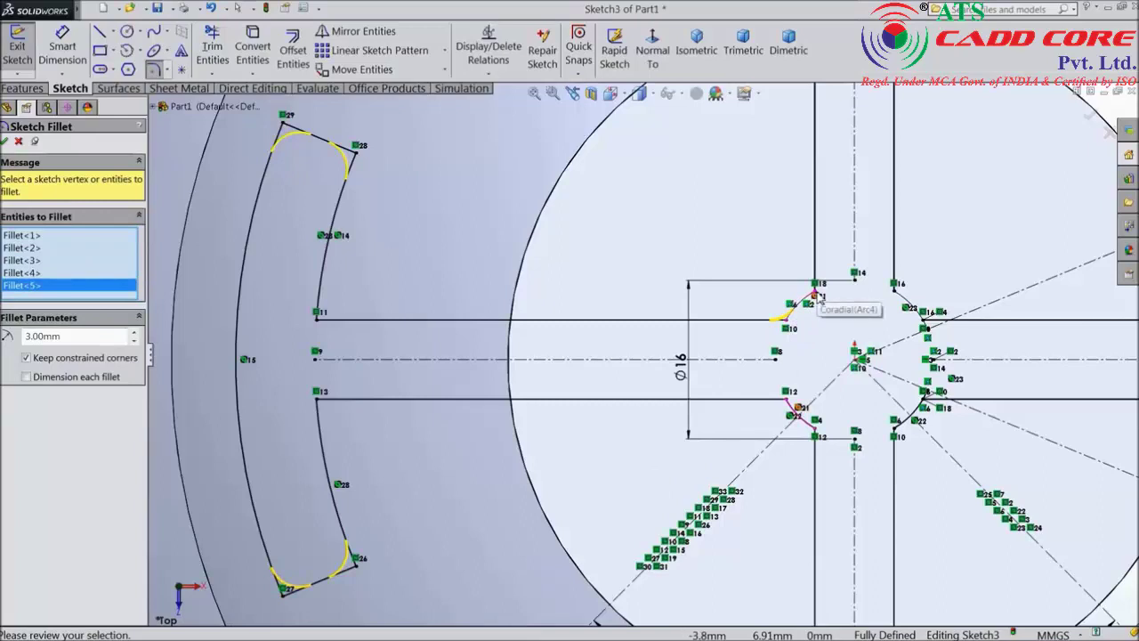
{"action": "left_click", "coordinate": [817, 295]}
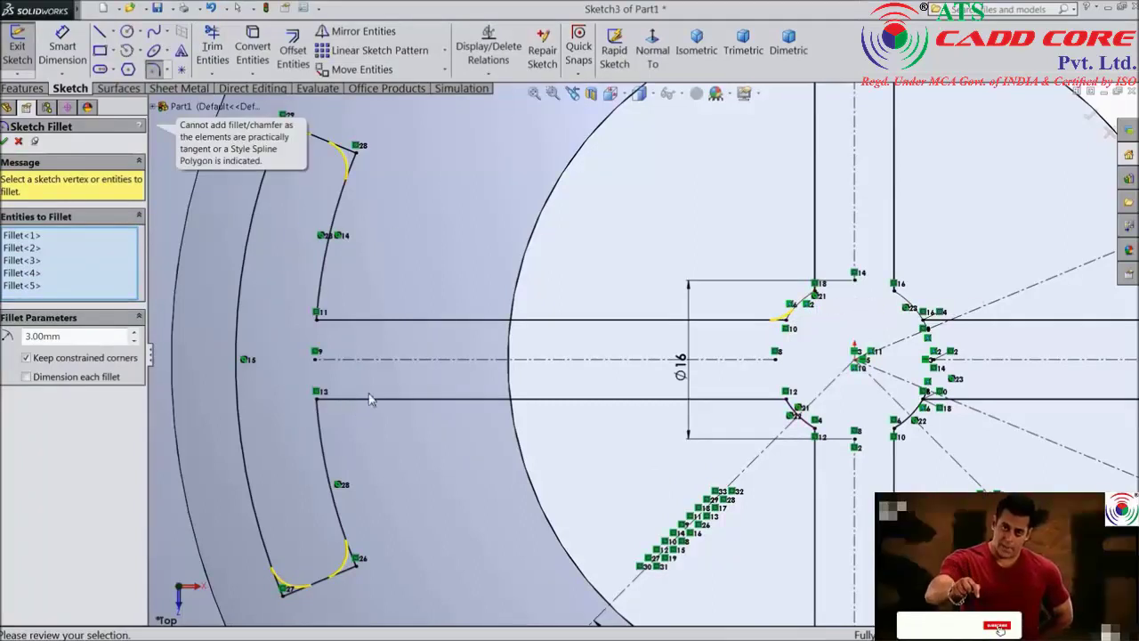
{"action": "scroll", "coordinate": [879, 391], "scroll_direction": "up", "scroll_amount": 3}
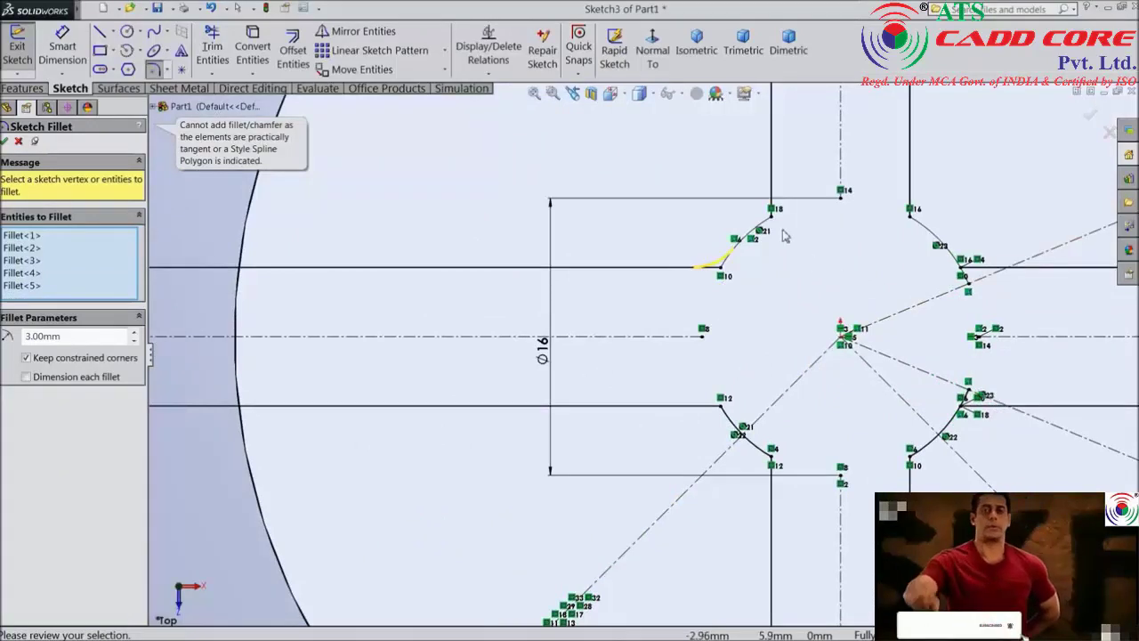
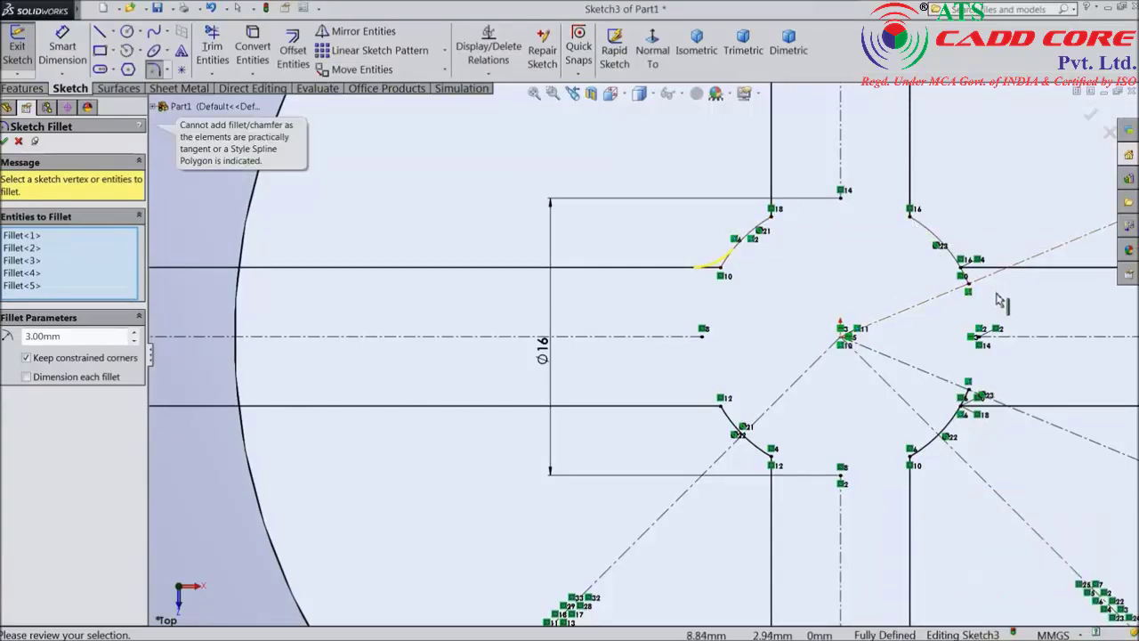
Add 3 mm sketch fillets at the hub corners by vertices 16, 18, 10 and 12, accepting relation warnings.
{"action": "scroll", "coordinate": [998, 300], "scroll_direction": "up", "scroll_amount": 1}
{"action": "scroll", "coordinate": [975, 305], "scroll_direction": "down", "scroll_amount": 3}
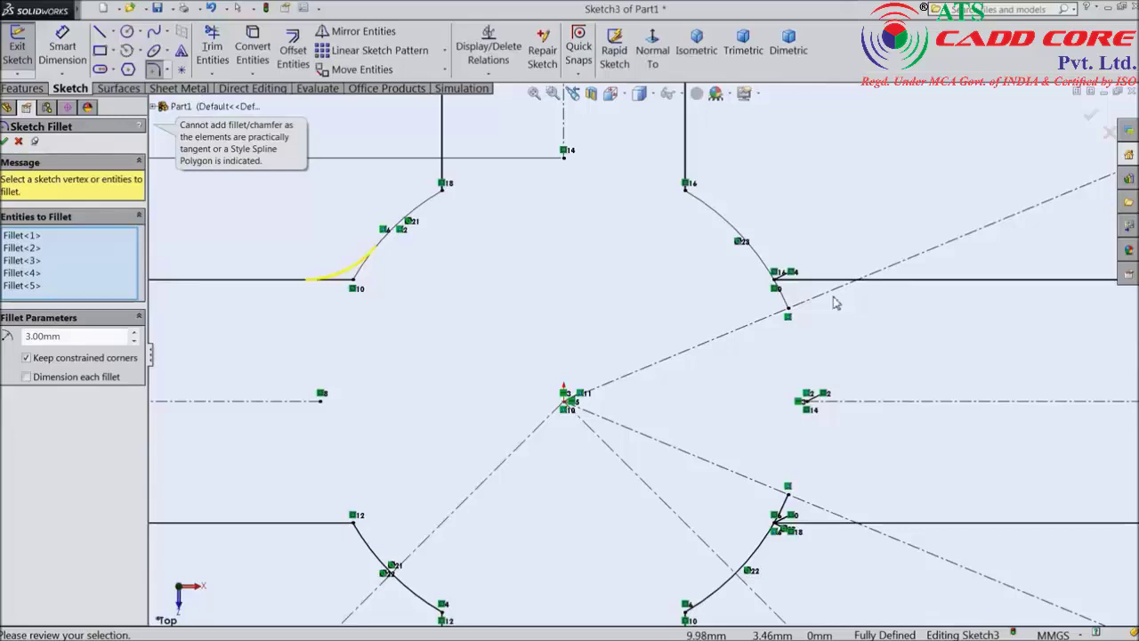
{"action": "left_click", "coordinate": [773, 279]}
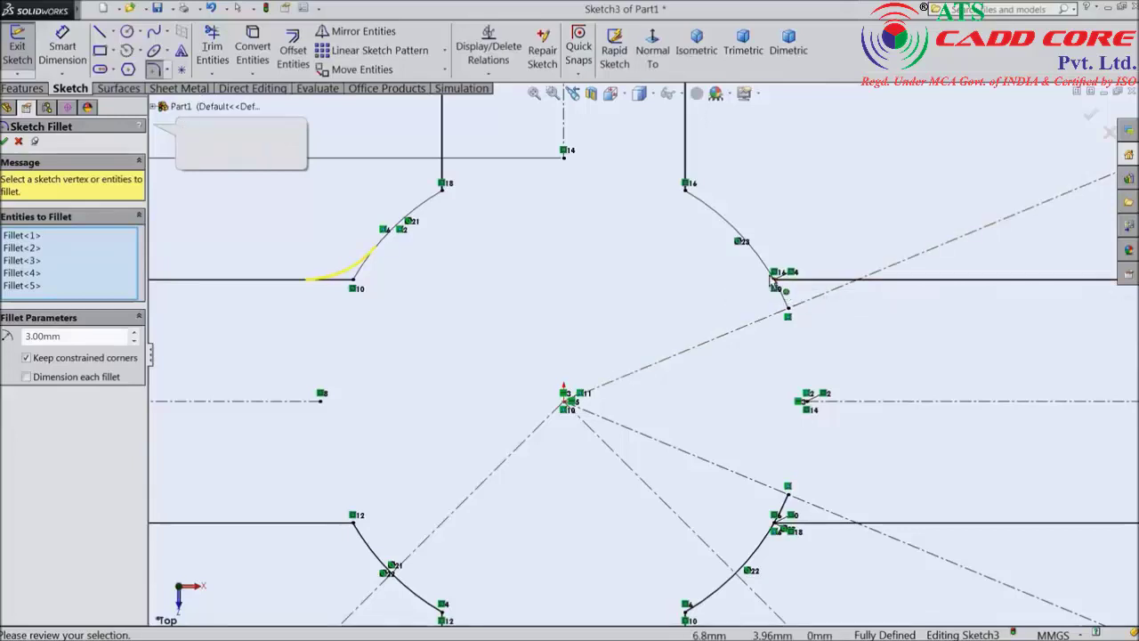
{"action": "left_click", "coordinate": [783, 281]}
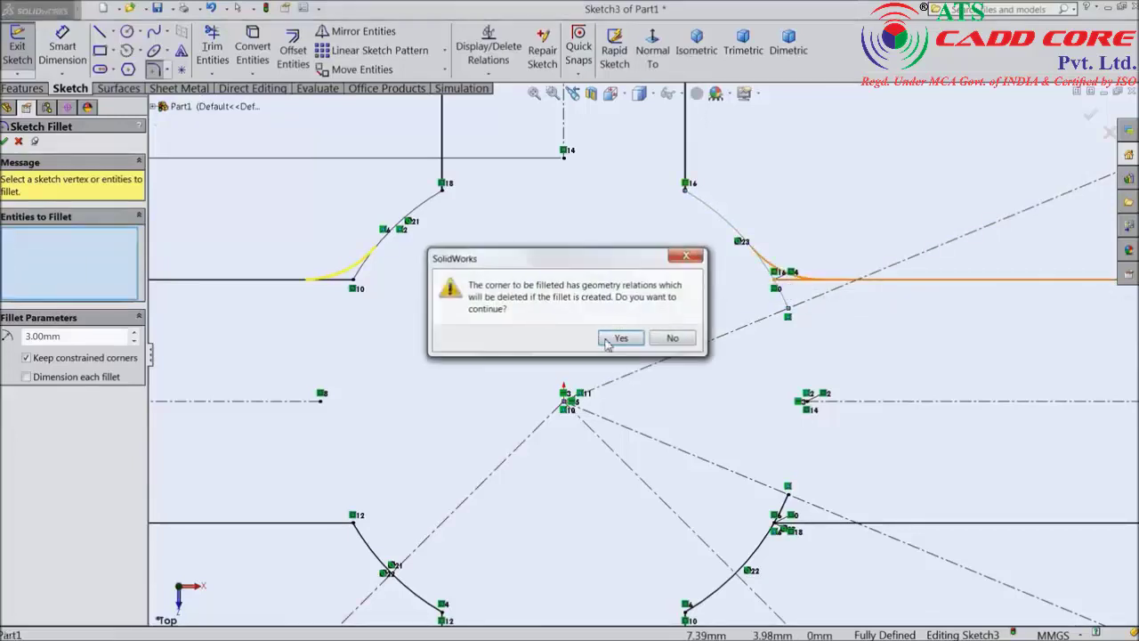
{"action": "left_click", "coordinate": [618, 338]}
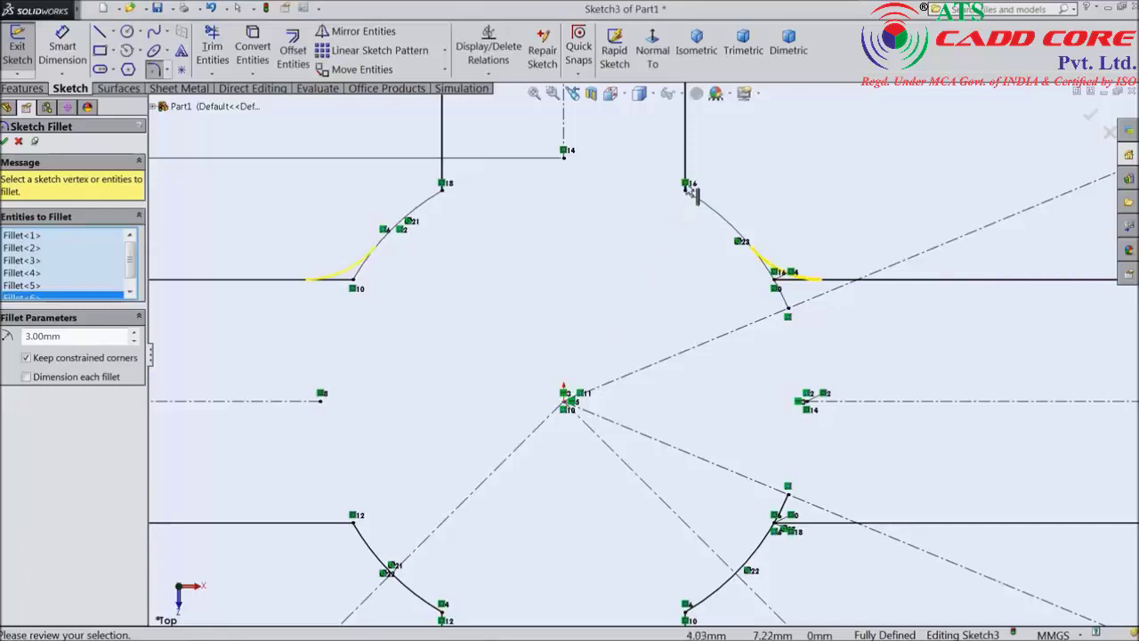
{"action": "left_click", "coordinate": [703, 203]}
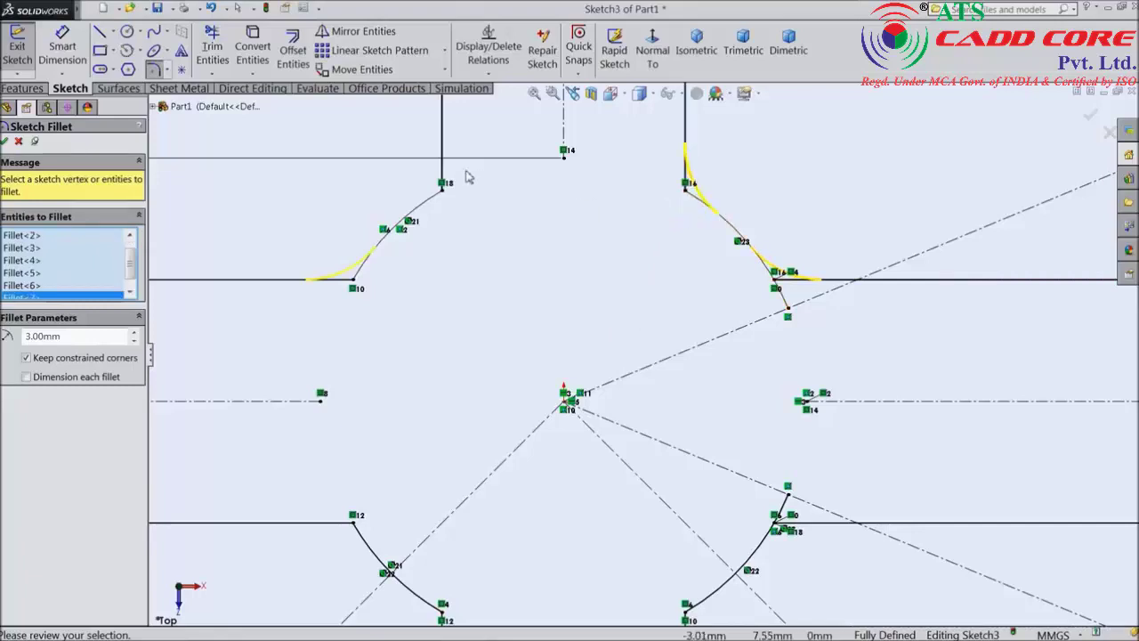
{"action": "left_click", "coordinate": [442, 173]}
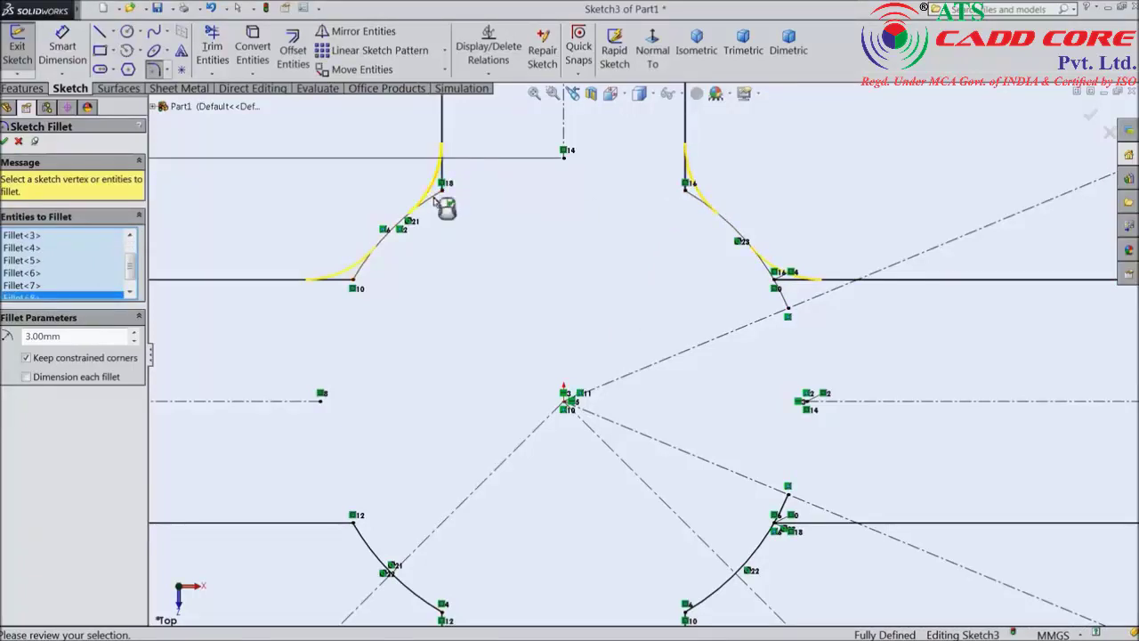
{"action": "scroll", "coordinate": [521, 234], "scroll_direction": "up", "scroll_amount": 3}
{"action": "scroll", "coordinate": [672, 525], "scroll_direction": "down", "scroll_amount": 5}
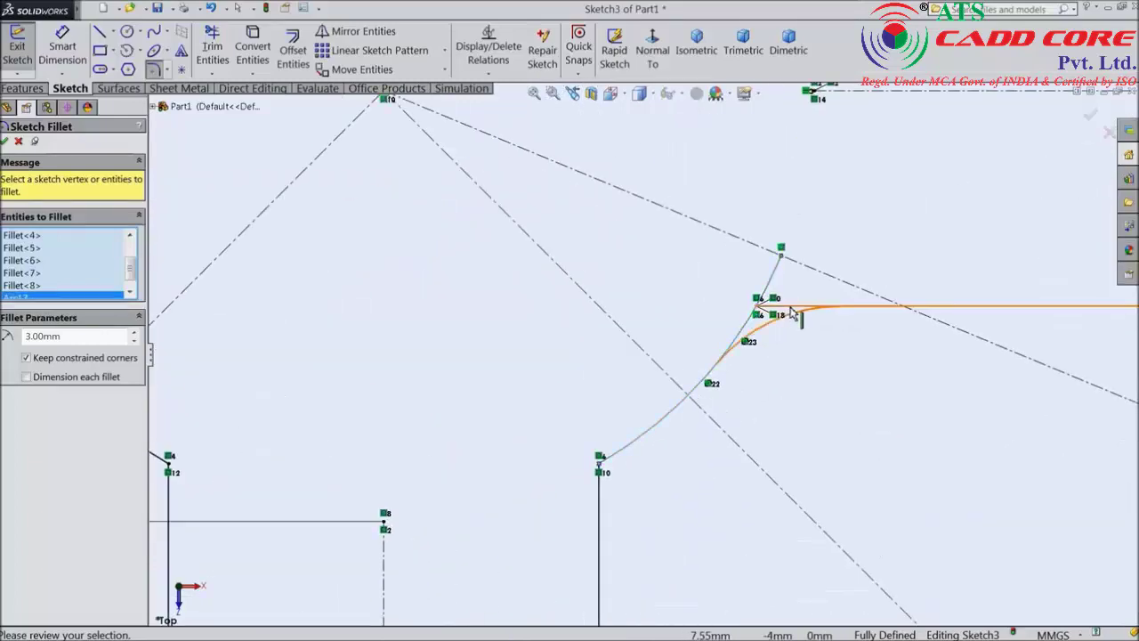
{"action": "left_click", "coordinate": [791, 309]}
{"action": "left_click", "coordinate": [620, 339]}
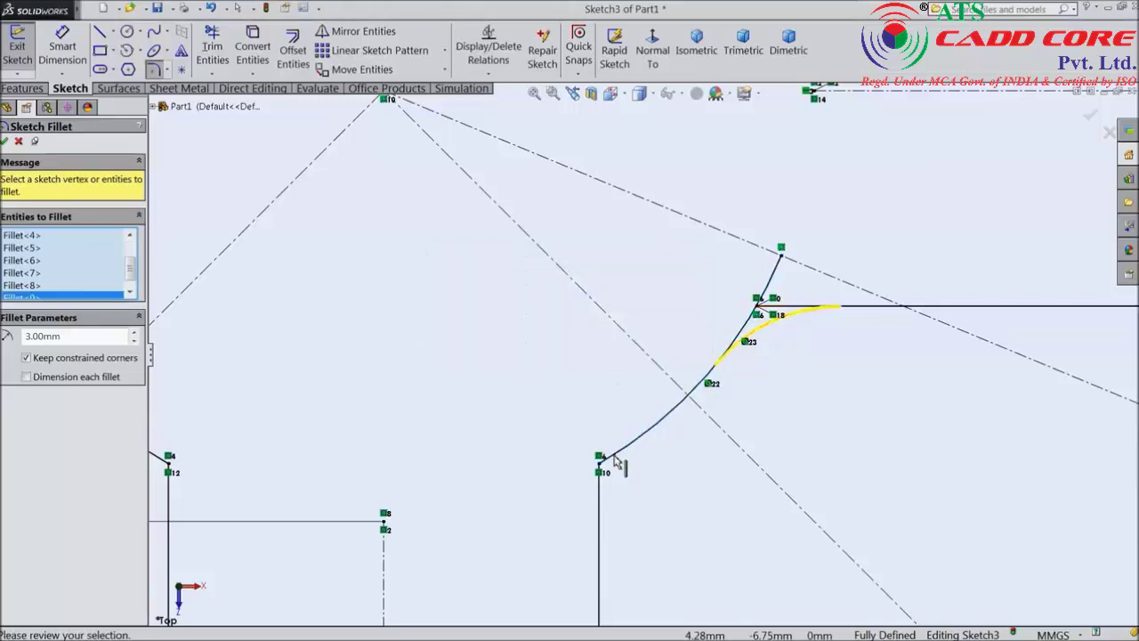
{"action": "left_click", "coordinate": [600, 498]}
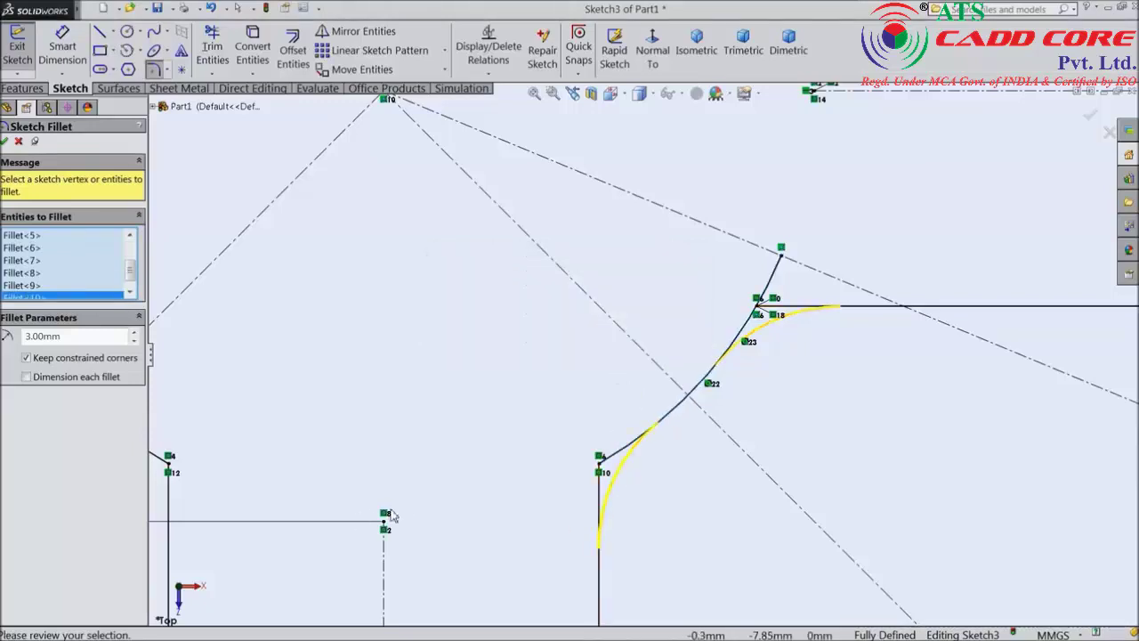
{"action": "scroll", "coordinate": [382, 516], "scroll_direction": "up", "scroll_amount": 4}
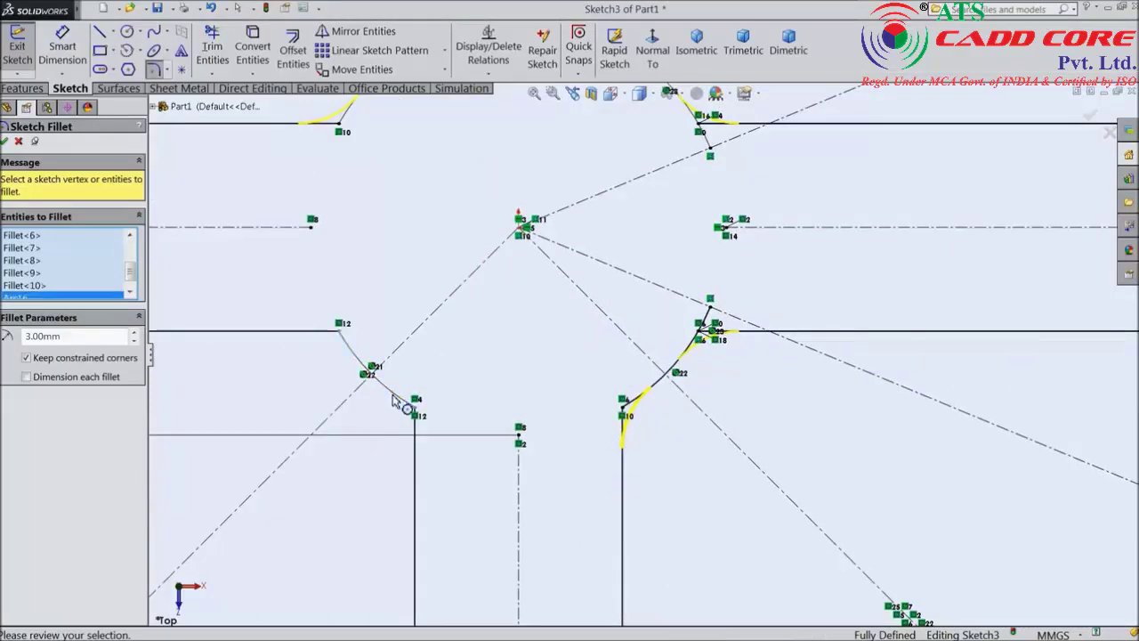
{"action": "left_click", "coordinate": [416, 436]}
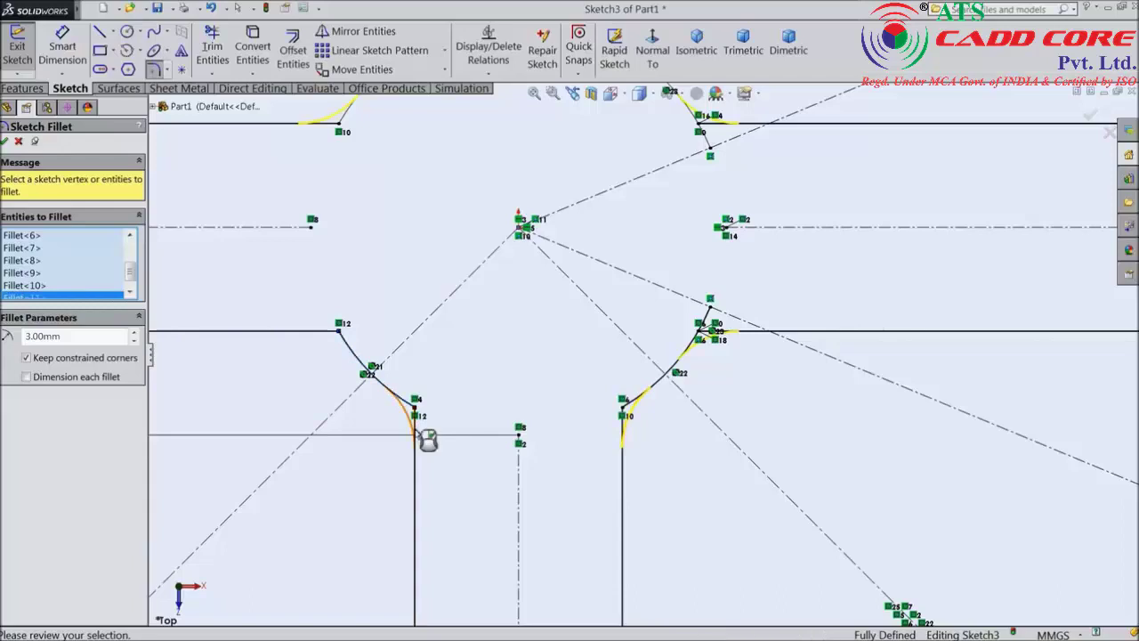
{"action": "left_click", "coordinate": [350, 353]}
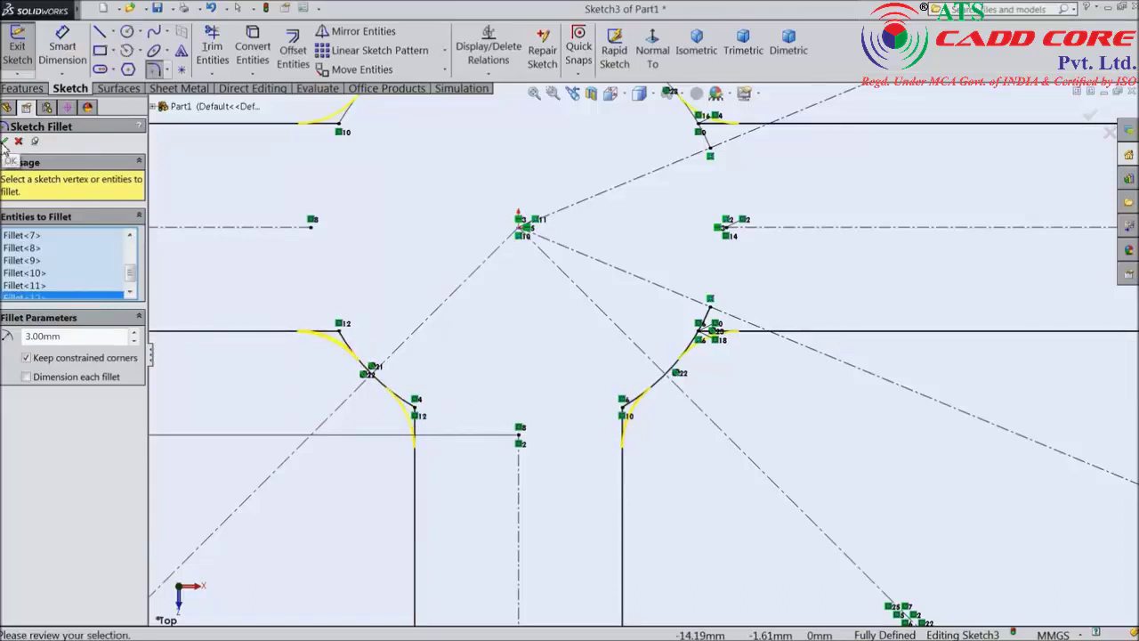
Round the right slot's four corners with 3 mm sketch fillets.
{"action": "scroll", "coordinate": [488, 427], "scroll_direction": "up", "scroll_amount": 5}
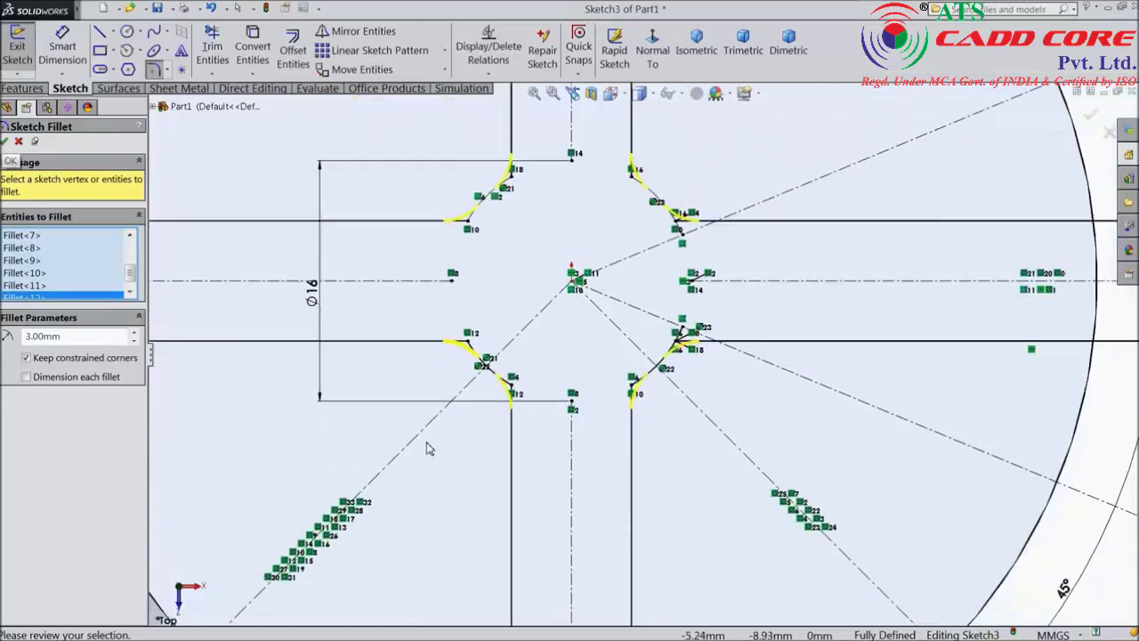
{"action": "scroll", "coordinate": [862, 152], "scroll_direction": "down", "scroll_amount": 5}
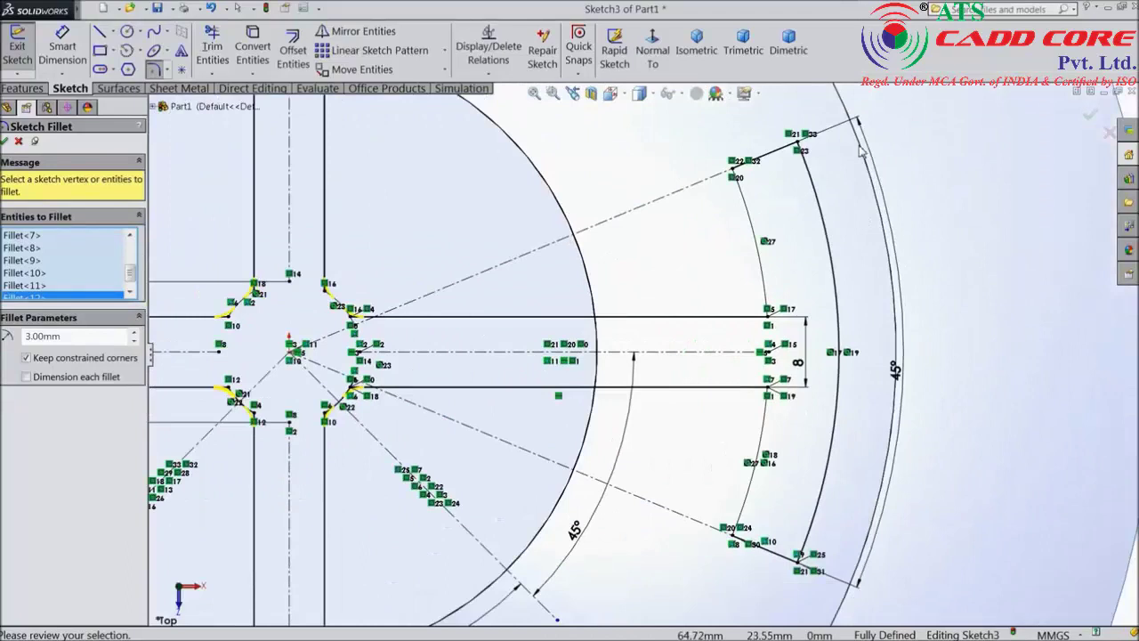
{"action": "left_click", "coordinate": [801, 146]}
{"action": "left_click", "coordinate": [735, 171]}
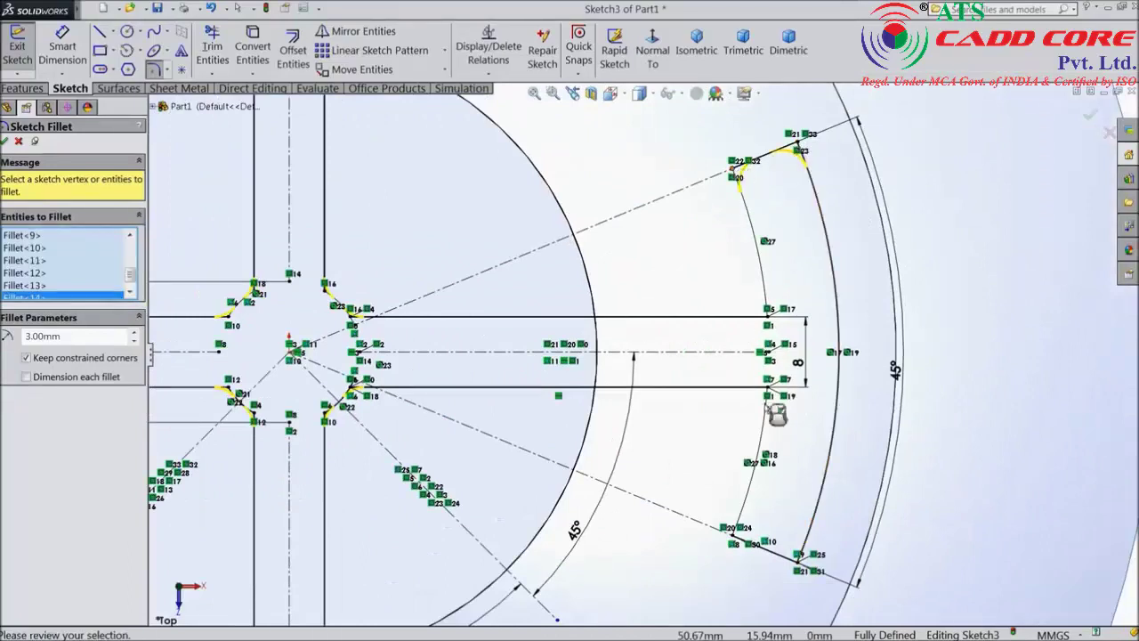
{"action": "left_click", "coordinate": [733, 537]}
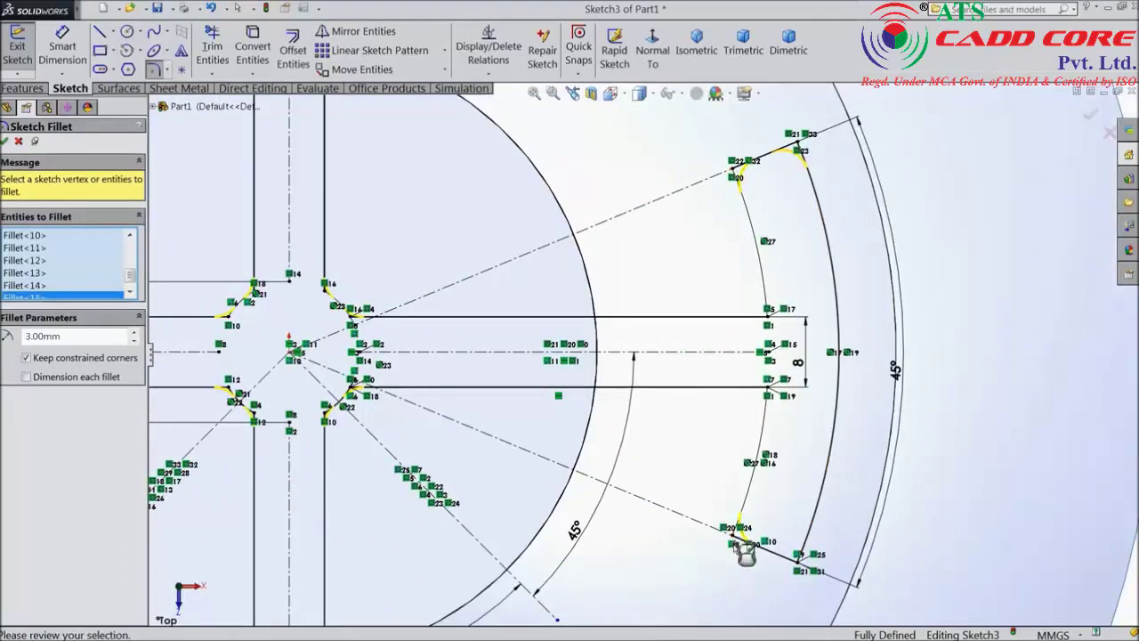
{"action": "left_click", "coordinate": [799, 567]}
{"action": "scroll", "coordinate": [686, 526], "scroll_direction": "up", "scroll_amount": 6}
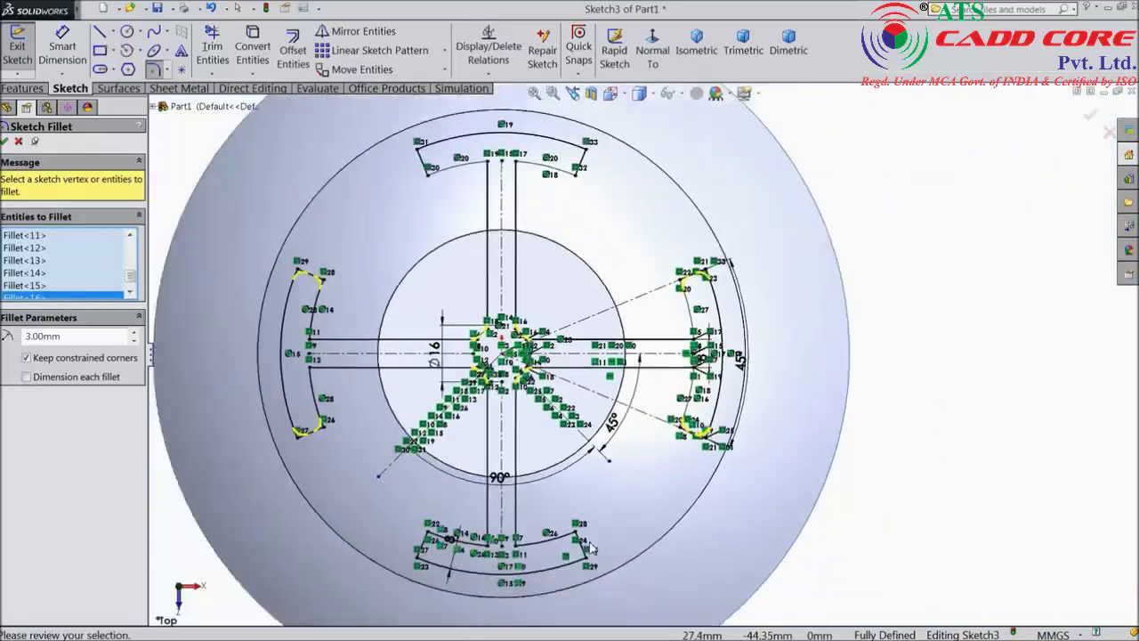
Fillet the bottom slot's four corners at 3 mm.
{"action": "scroll", "coordinate": [553, 517], "scroll_direction": "down", "scroll_amount": 6}
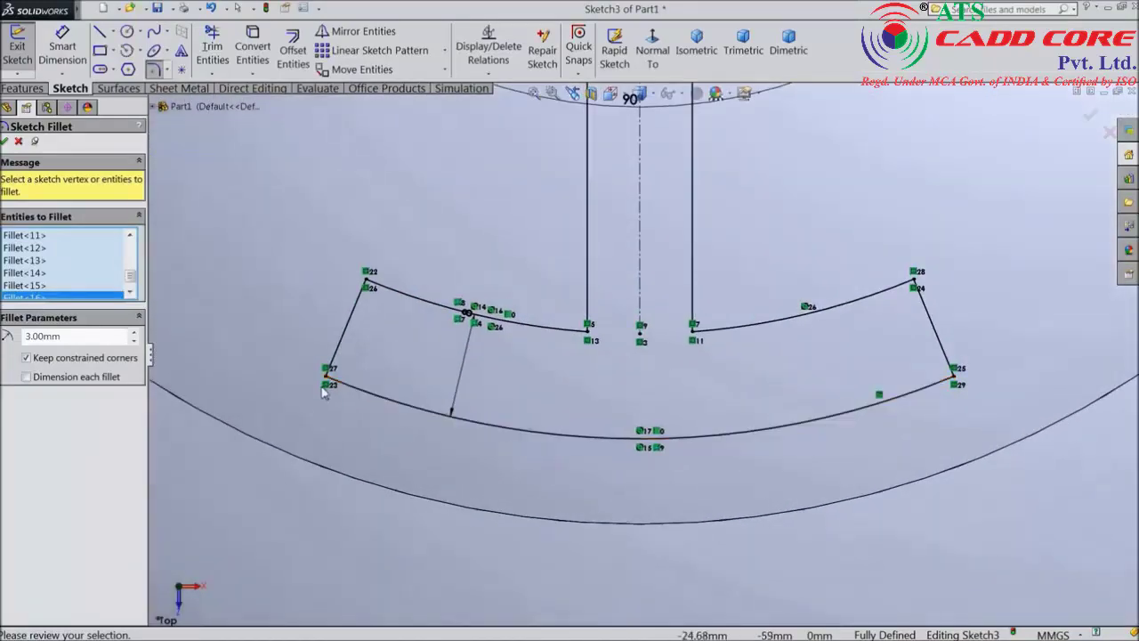
{"action": "left_click", "coordinate": [326, 380]}
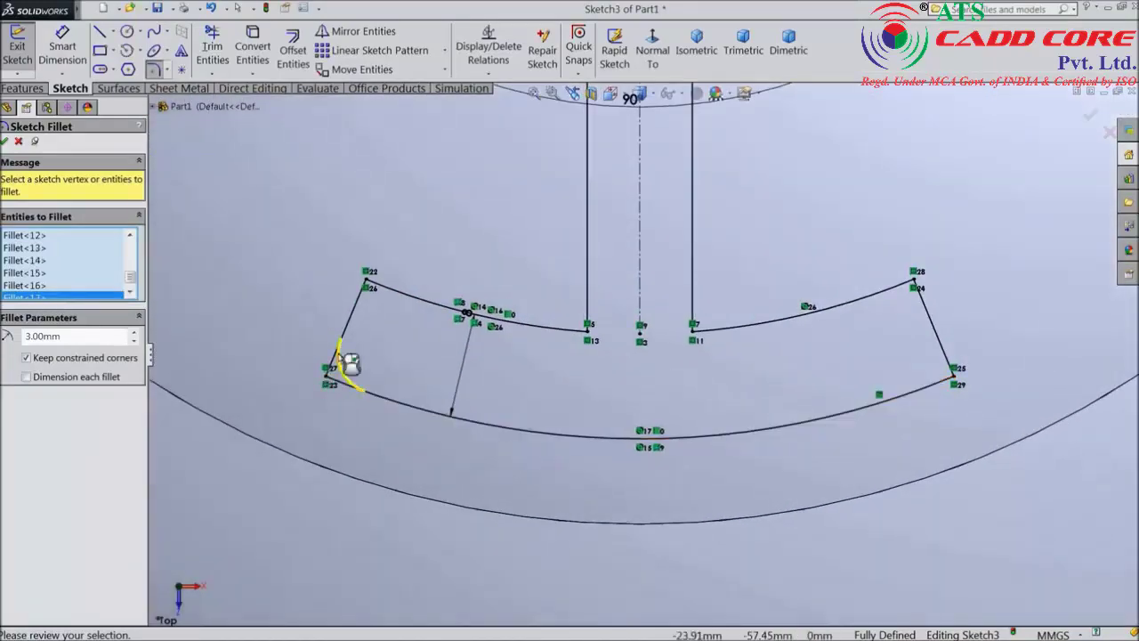
{"action": "left_click", "coordinate": [367, 283]}
{"action": "left_click", "coordinate": [921, 289]}
{"action": "left_click", "coordinate": [950, 377]}
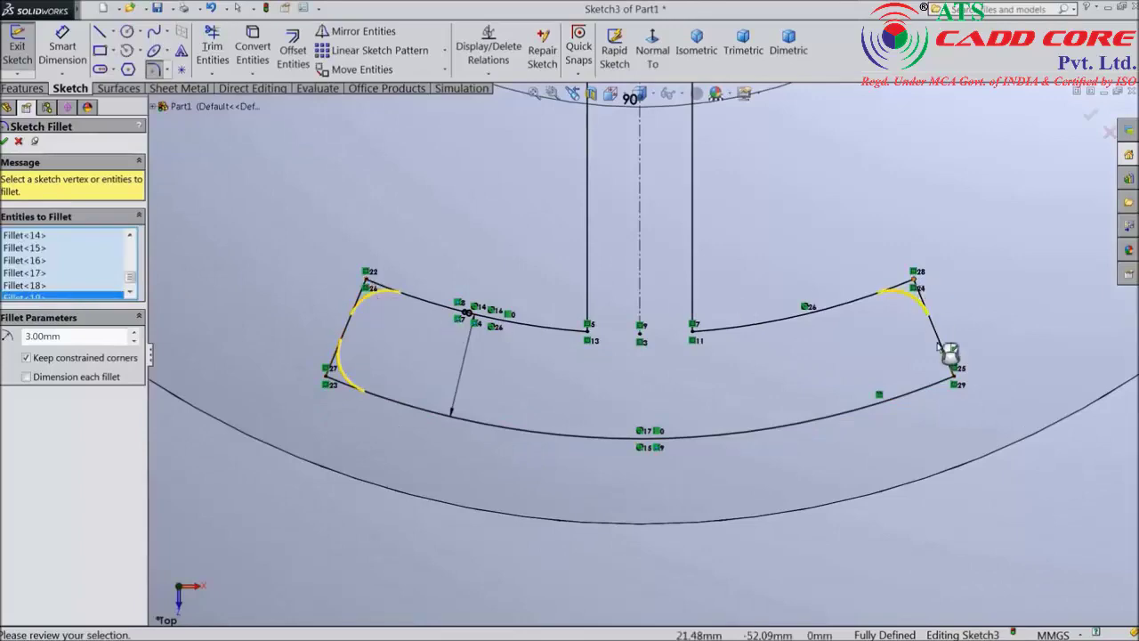
Fillet the top slot's corners and apply all the pending sketch fillets.
{"action": "scroll", "coordinate": [661, 387], "scroll_direction": "up", "scroll_amount": 5}
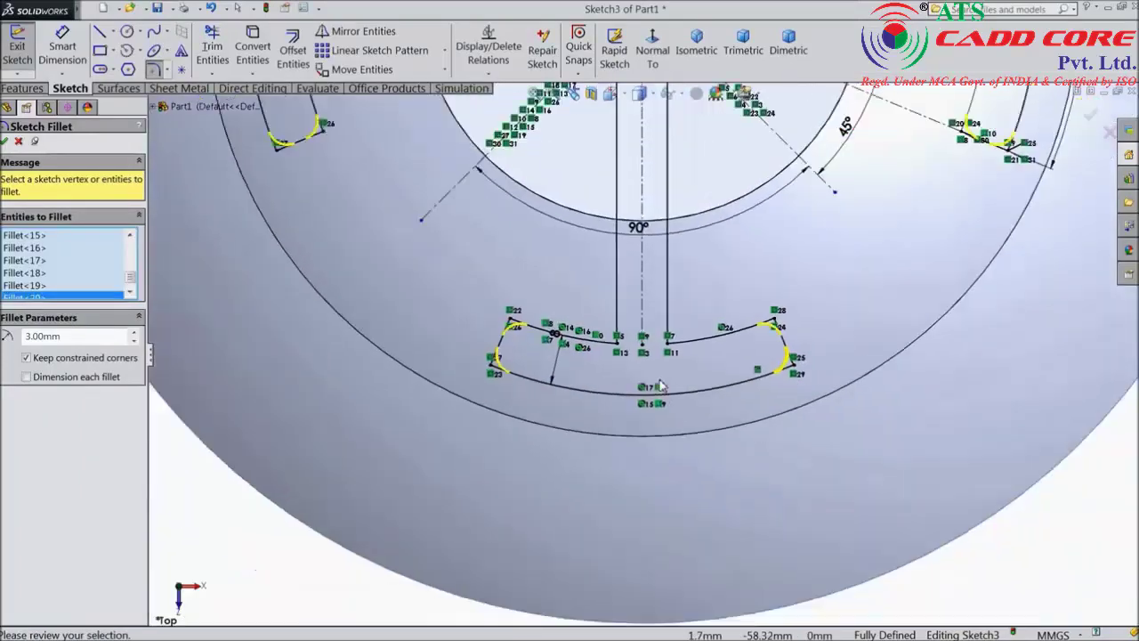
{"action": "scroll", "coordinate": [658, 106], "scroll_direction": "down", "scroll_amount": 5}
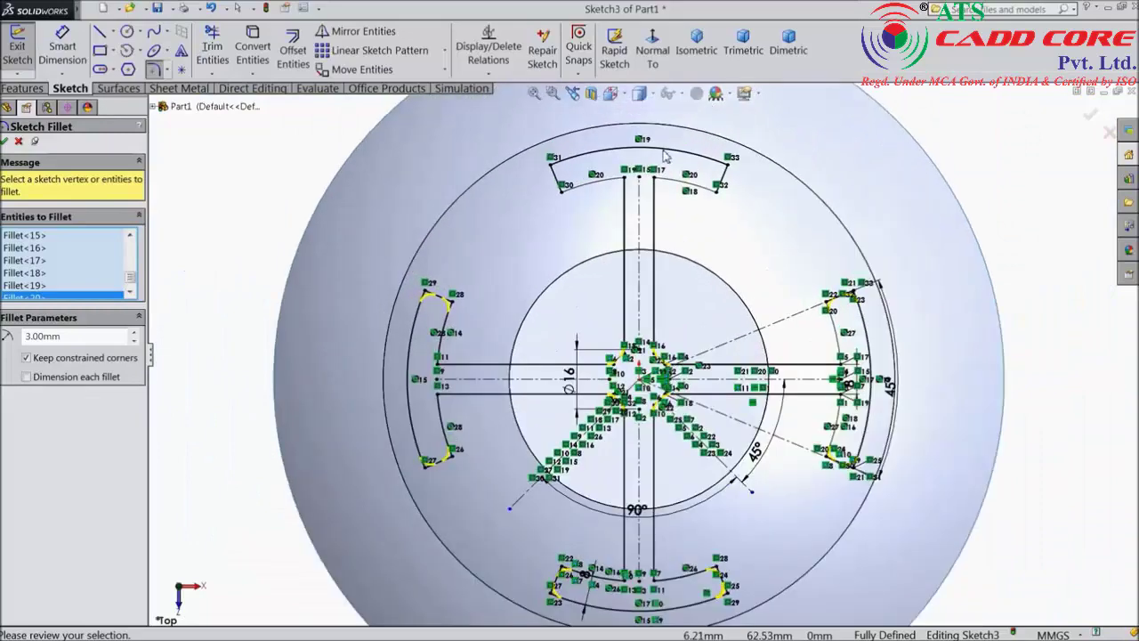
{"action": "left_click", "coordinate": [755, 197]}
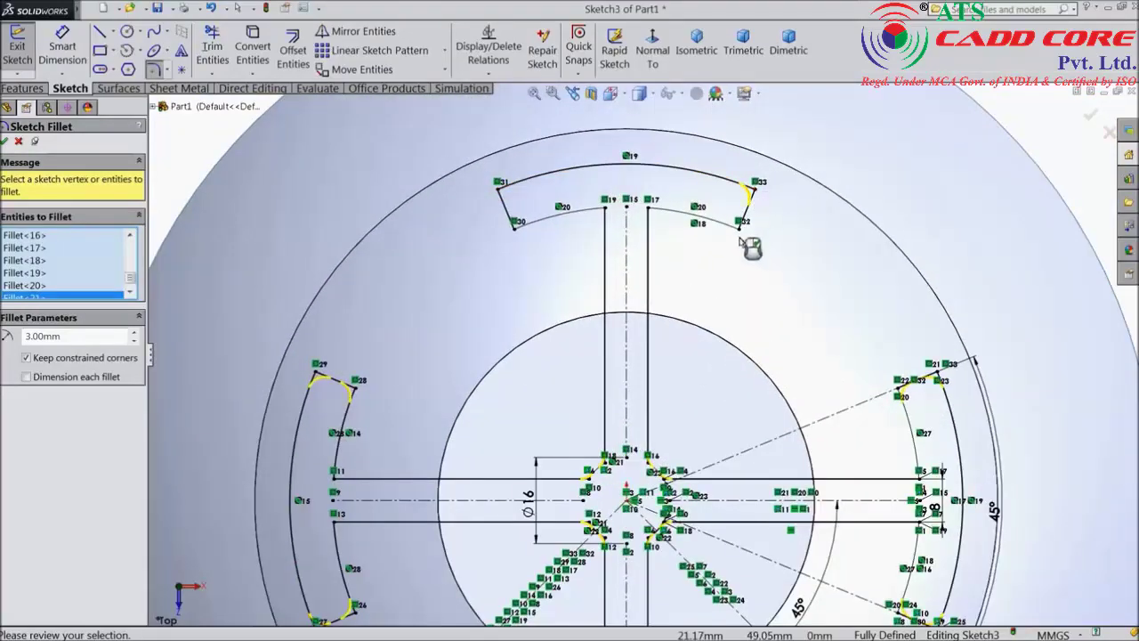
{"action": "left_click", "coordinate": [516, 224]}
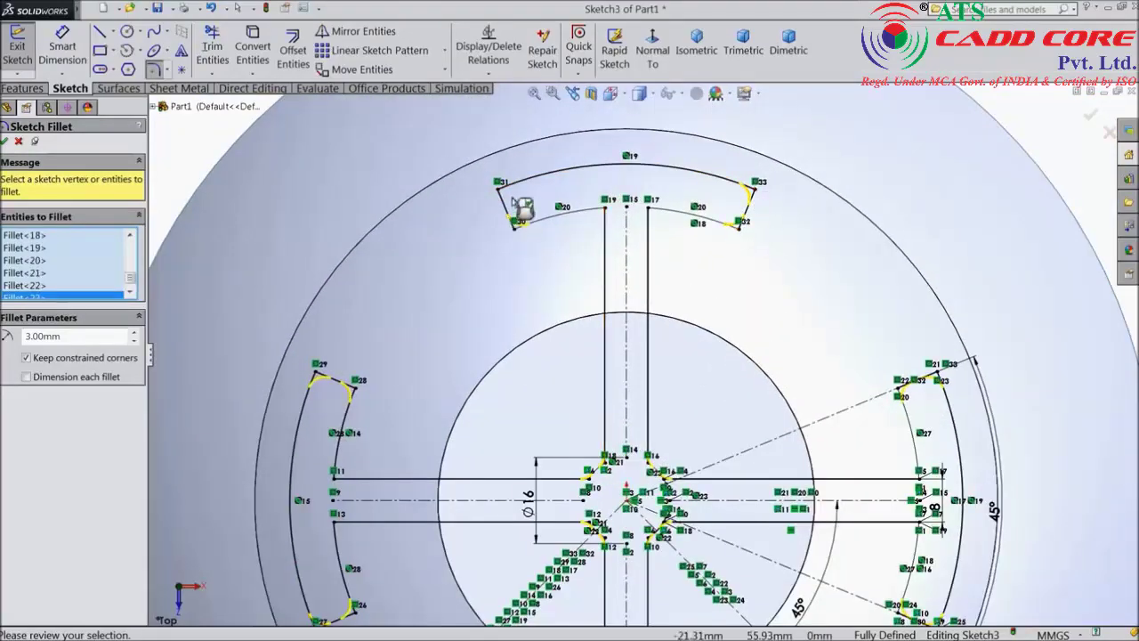
{"action": "scroll", "coordinate": [632, 354], "scroll_direction": "up", "scroll_amount": 2}
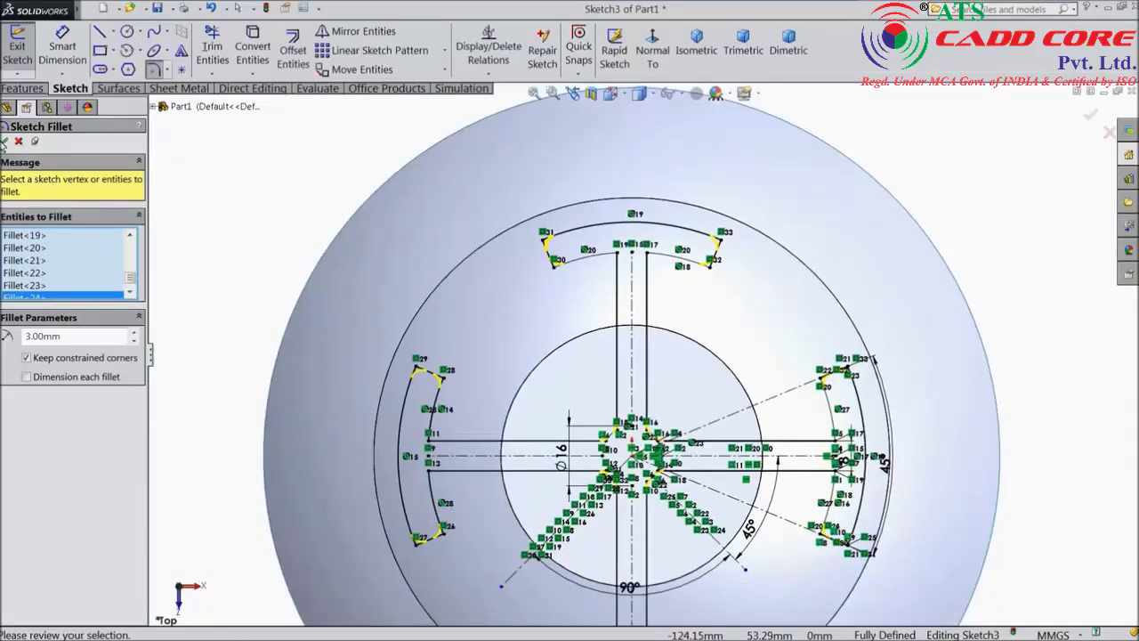
{"action": "left_click", "coordinate": [5, 141]}
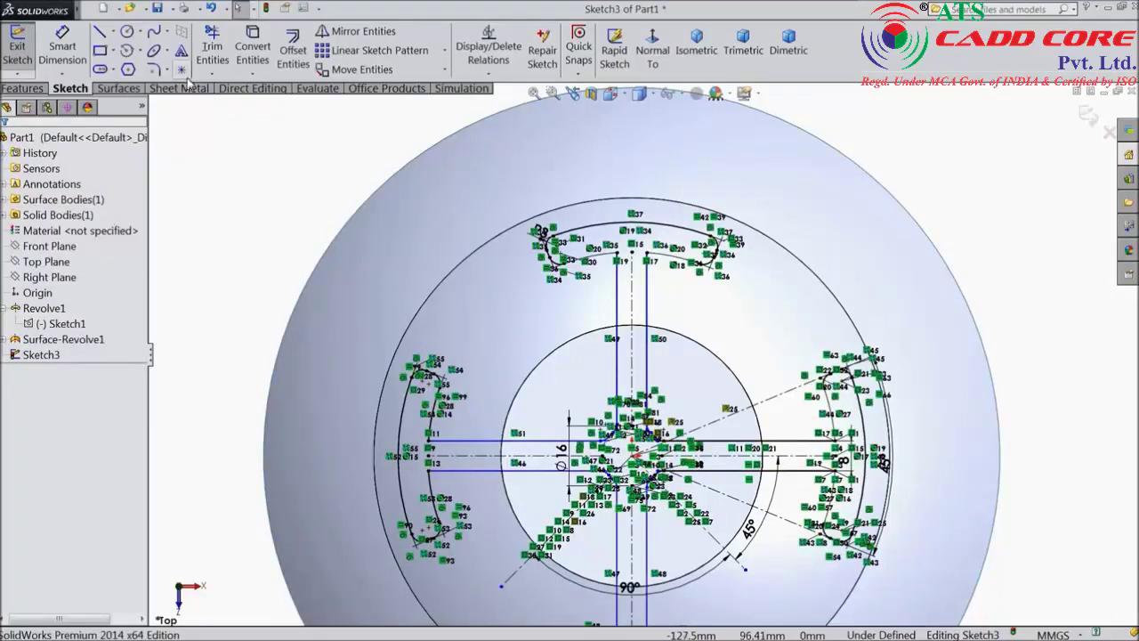
Start a 6 mm sketch fillet and round the top slot's arc into both vertical lines.
{"action": "left_click", "coordinate": [156, 70]}
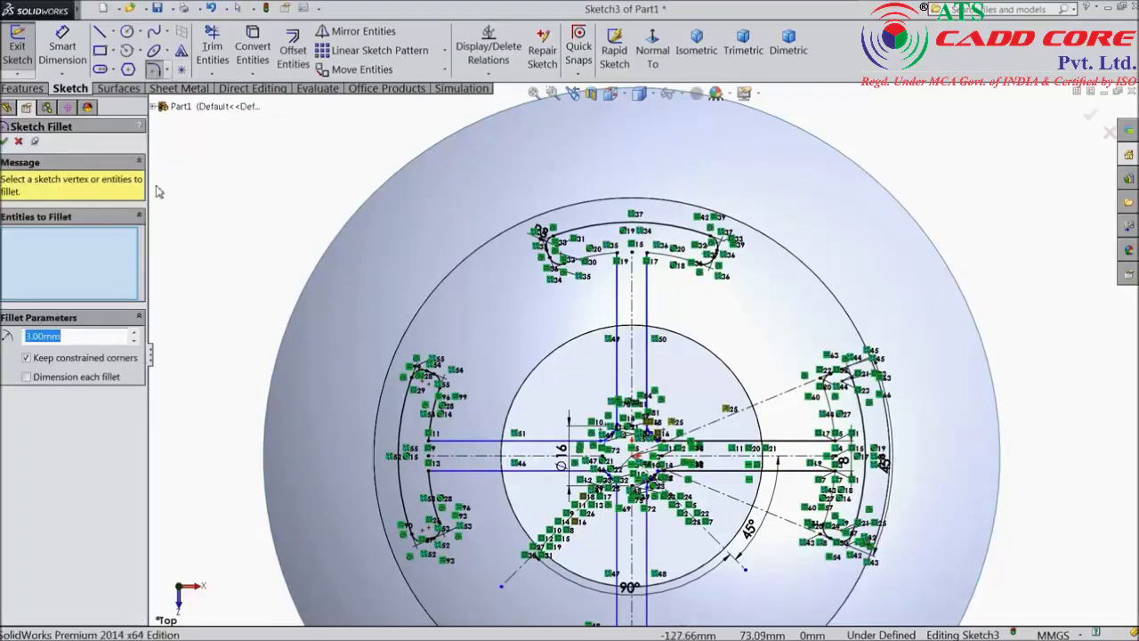
{"action": "scroll", "coordinate": [658, 260], "scroll_direction": "down", "scroll_amount": 5}
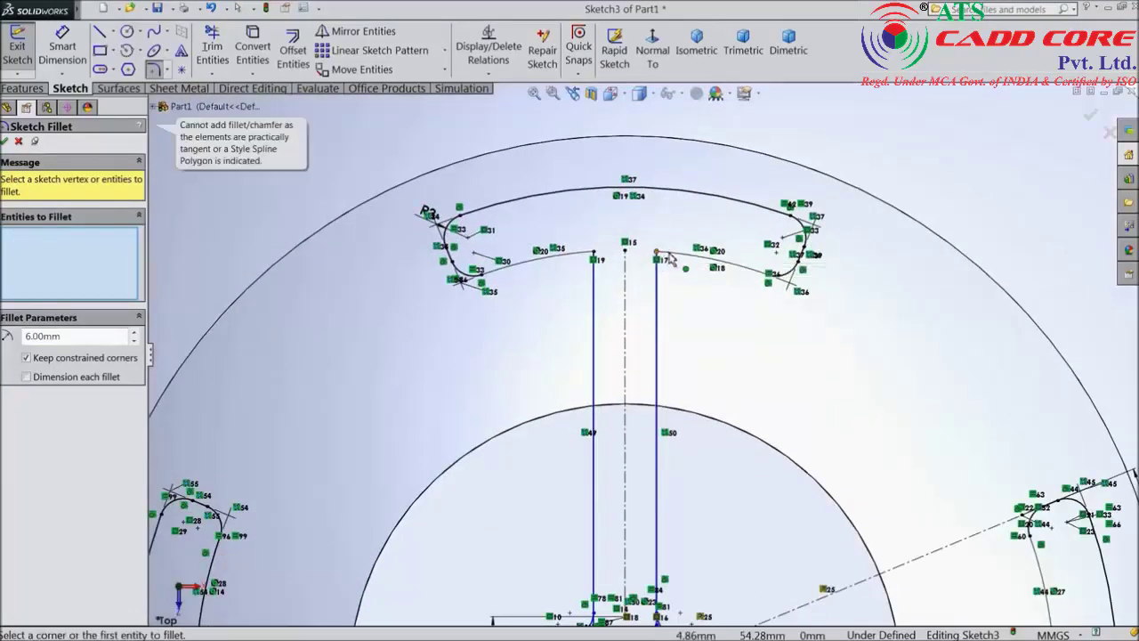
{"action": "left_click", "coordinate": [658, 259]}
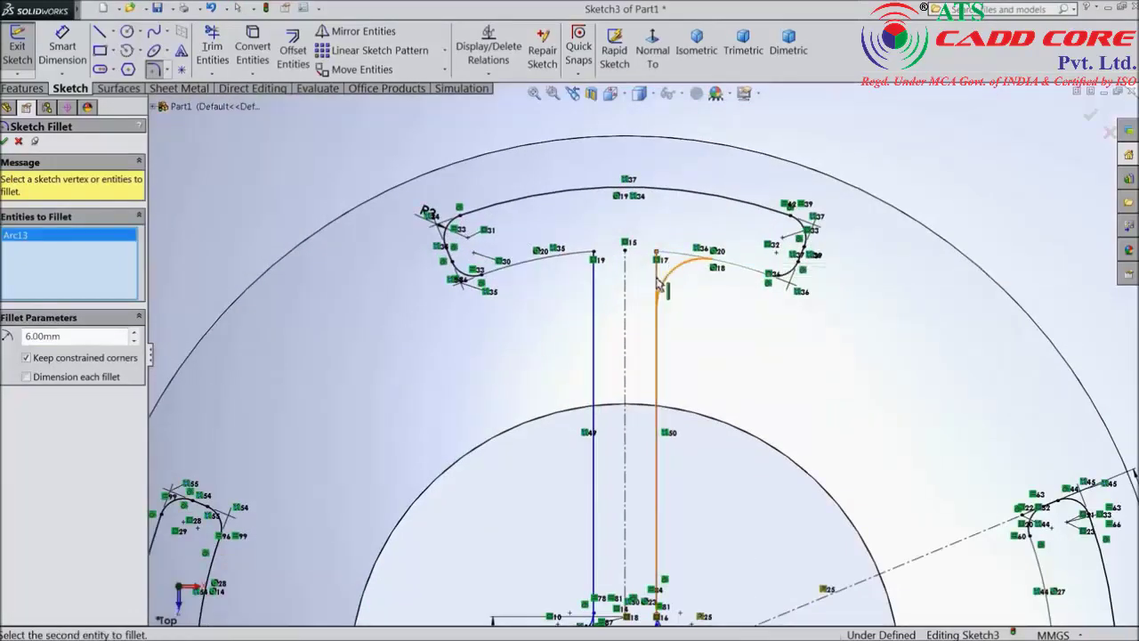
{"action": "left_click", "coordinate": [656, 283]}
{"action": "left_click", "coordinate": [595, 280]}
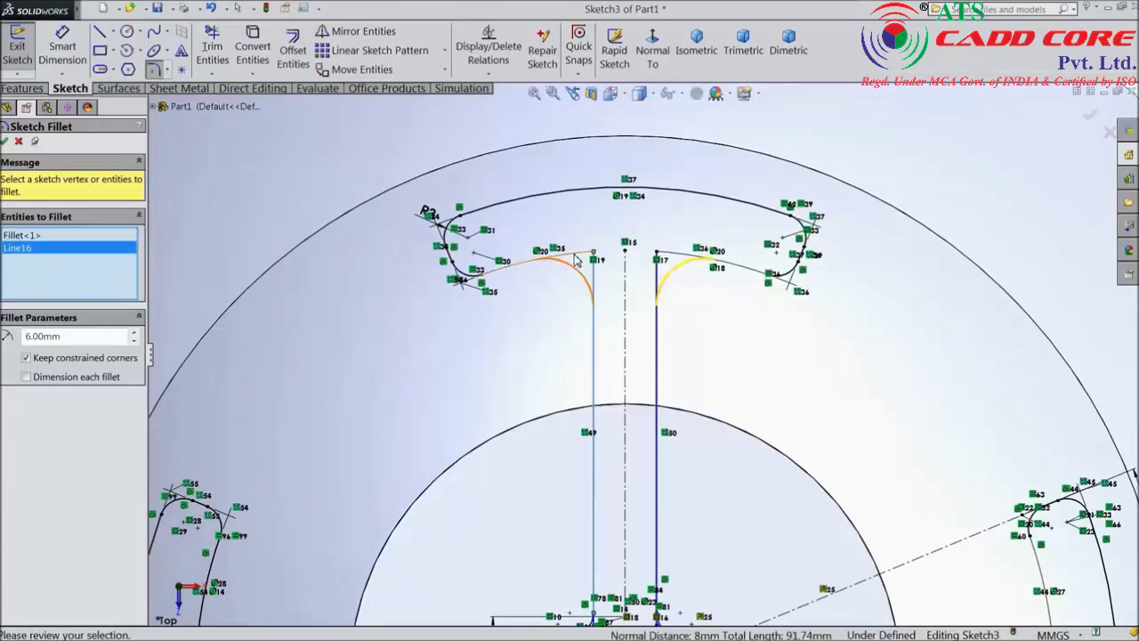
{"action": "scroll", "coordinate": [576, 322], "scroll_direction": "up", "scroll_amount": 3}
{"action": "scroll", "coordinate": [576, 322], "scroll_direction": "up", "scroll_amount": 3}
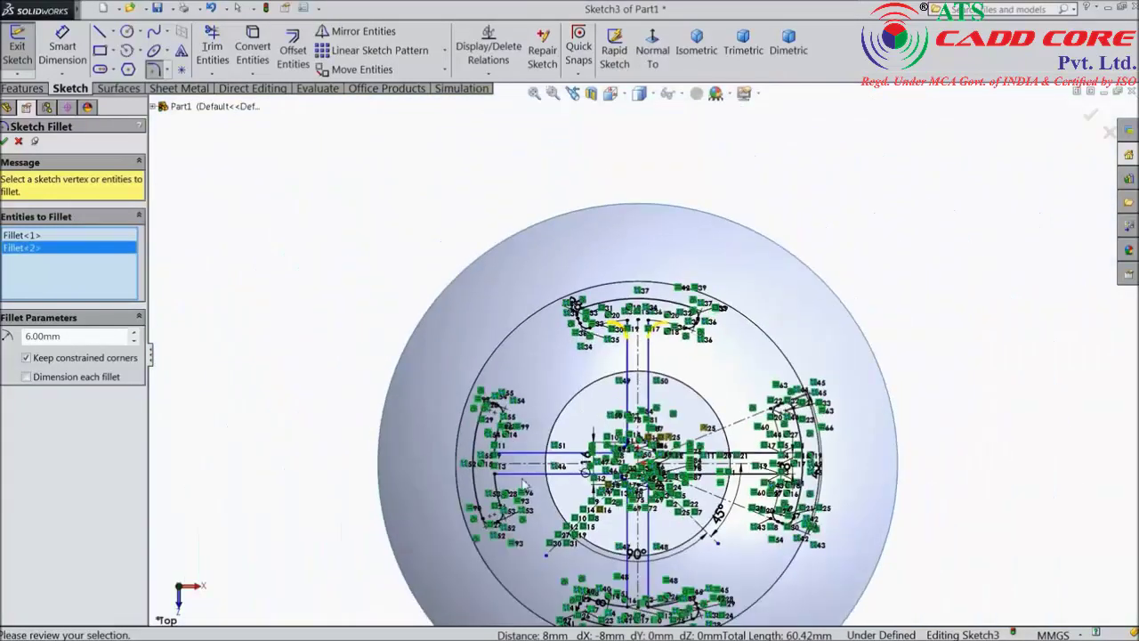
{"action": "scroll", "coordinate": [527, 434], "scroll_direction": "down", "scroll_amount": 5}
{"action": "scroll", "coordinate": [527, 434], "scroll_direction": "down", "scroll_amount": 2}
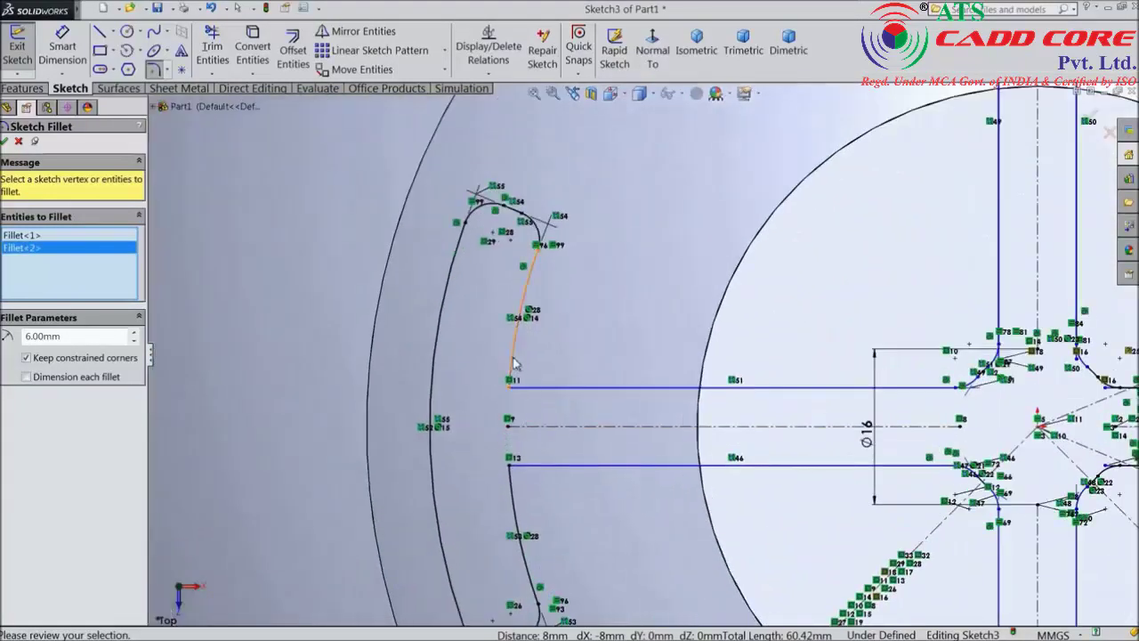
Round the left slot's upper and lower arm corners at 6 mm.
{"action": "left_click", "coordinate": [513, 363]}
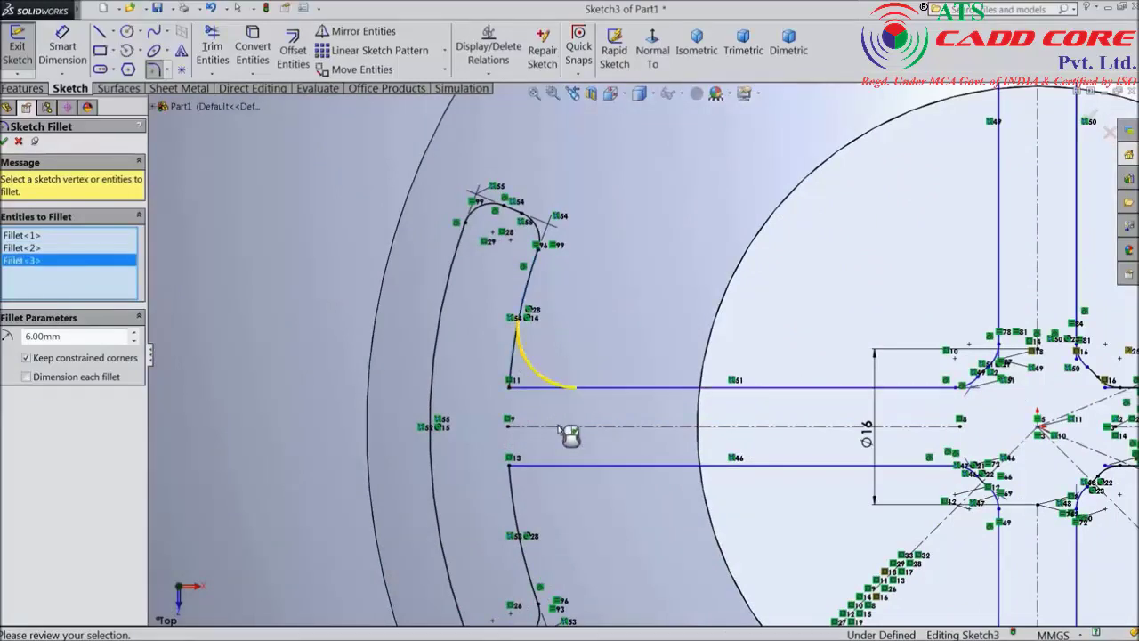
{"action": "left_click", "coordinate": [563, 465]}
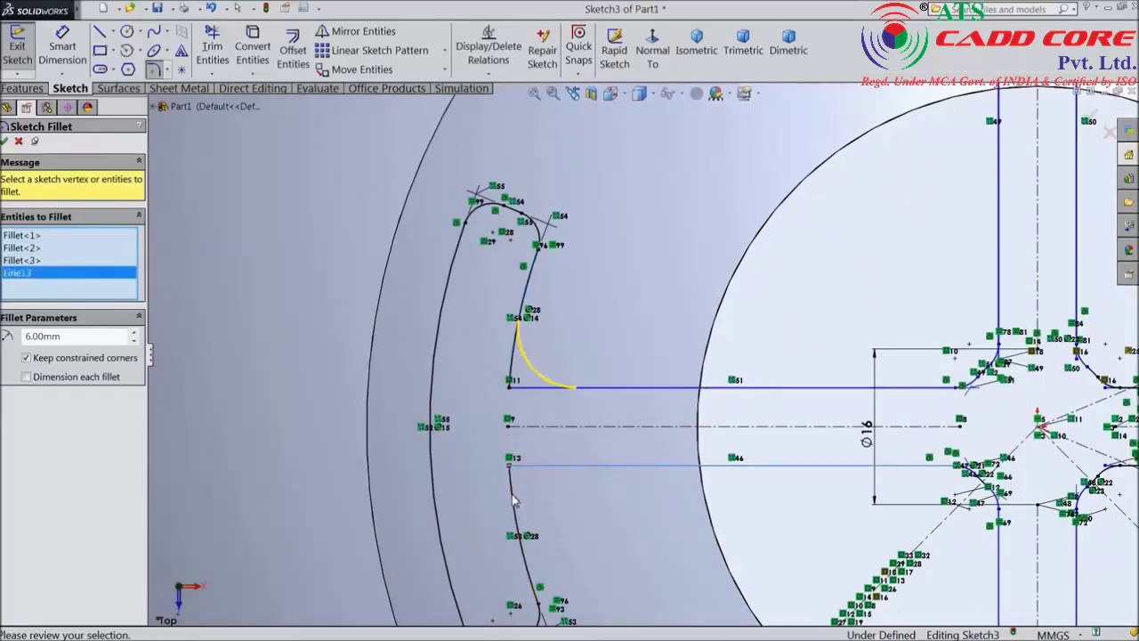
{"action": "left_click", "coordinate": [513, 505]}
{"action": "scroll", "coordinate": [579, 498], "scroll_direction": "up", "scroll_amount": 4}
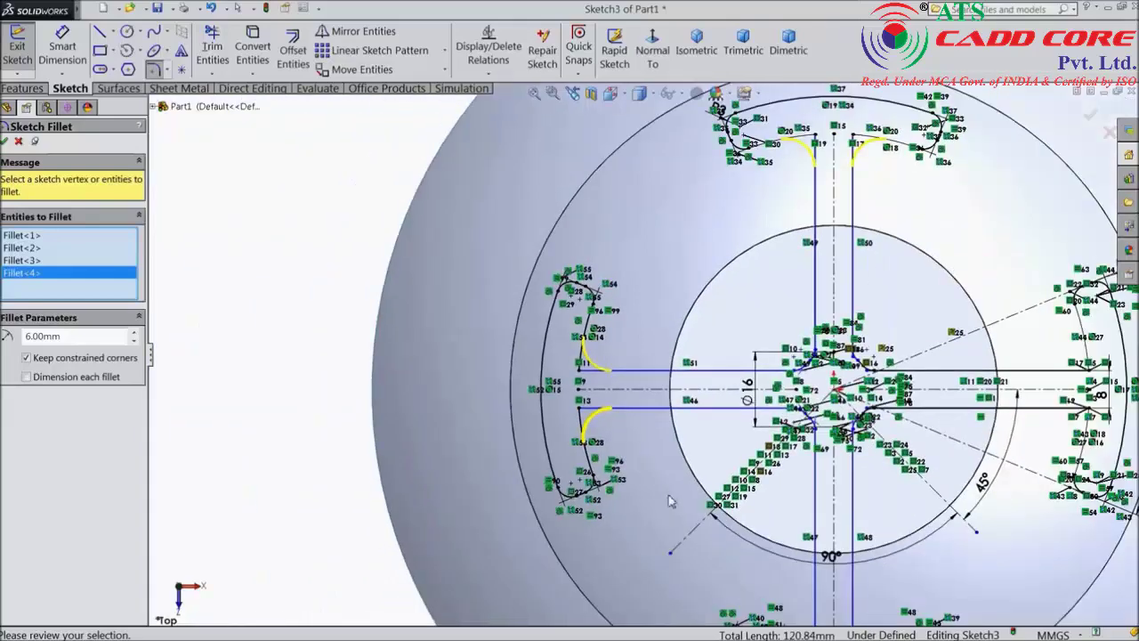
{"action": "scroll", "coordinate": [835, 563], "scroll_direction": "up", "scroll_amount": 2}
{"action": "scroll", "coordinate": [677, 451], "scroll_direction": "down", "scroll_amount": 8}
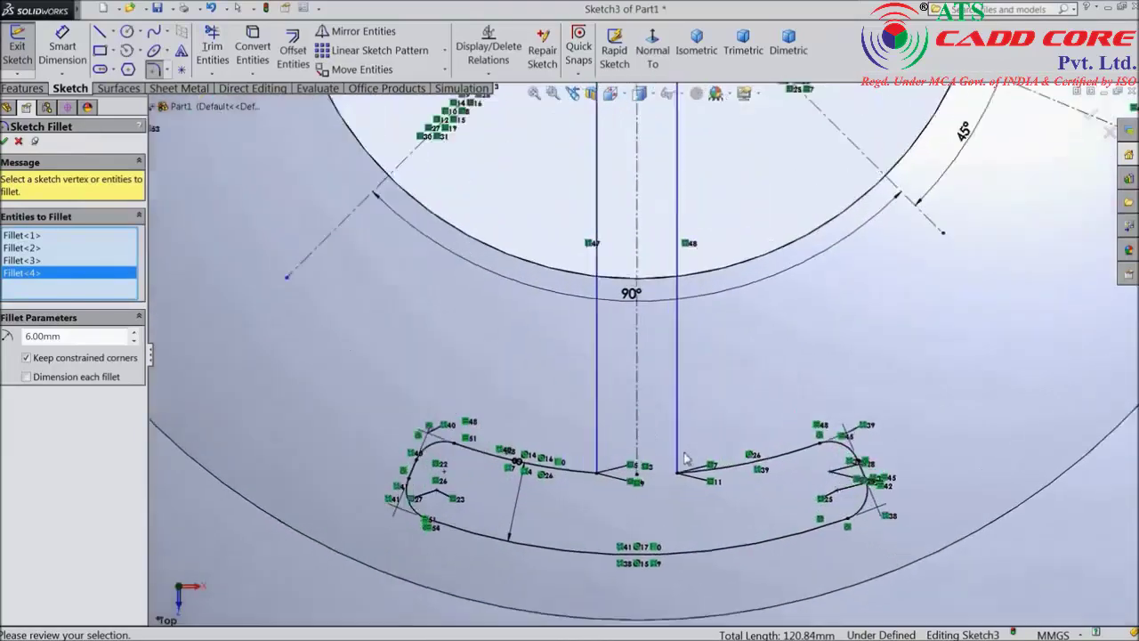
Round the bottom slot's left and right arm corners at 6 mm.
{"action": "left_click", "coordinate": [674, 451]}
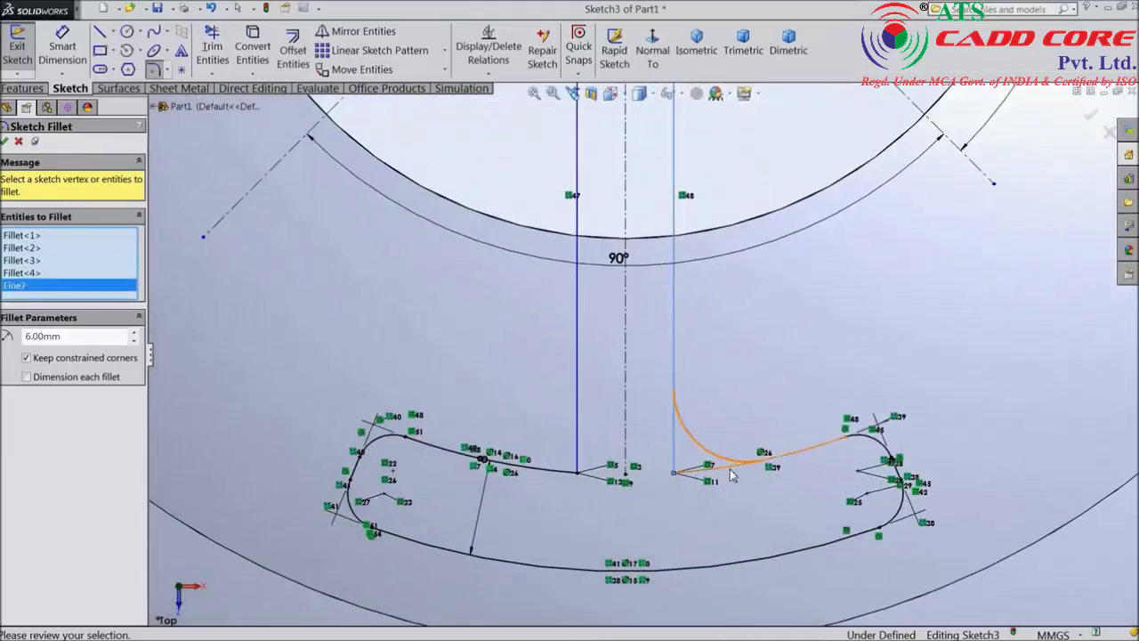
{"action": "left_click", "coordinate": [717, 465]}
{"action": "left_click", "coordinate": [578, 442]}
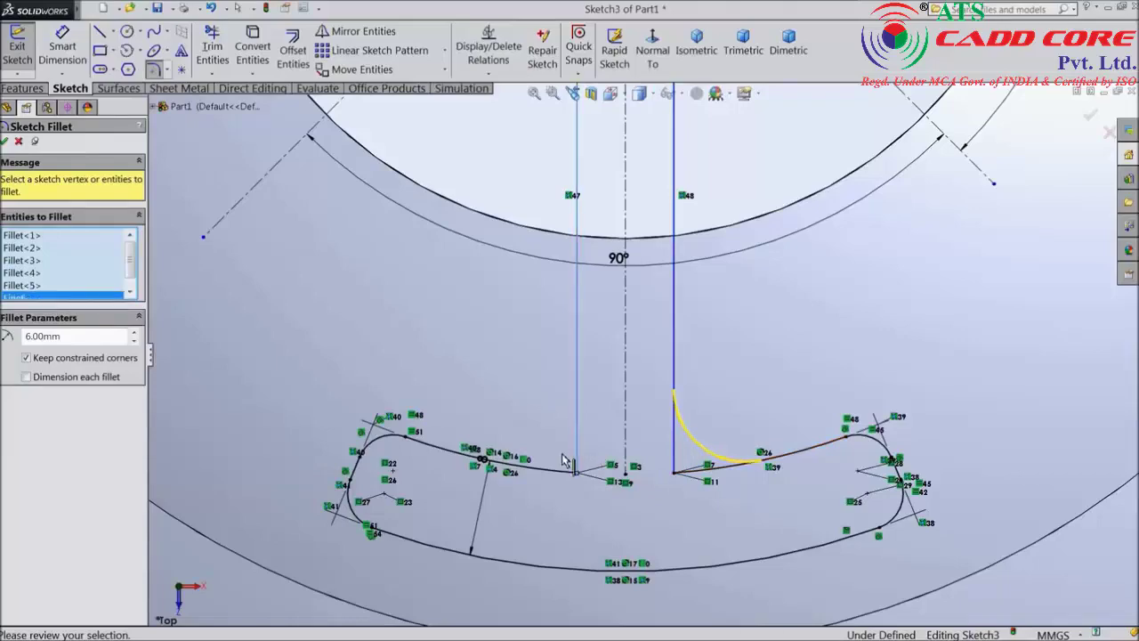
{"action": "left_click", "coordinate": [566, 470]}
{"action": "scroll", "coordinate": [583, 472], "scroll_direction": "up", "scroll_amount": 2}
{"action": "scroll", "coordinate": [583, 472], "scroll_direction": "up", "scroll_amount": 4}
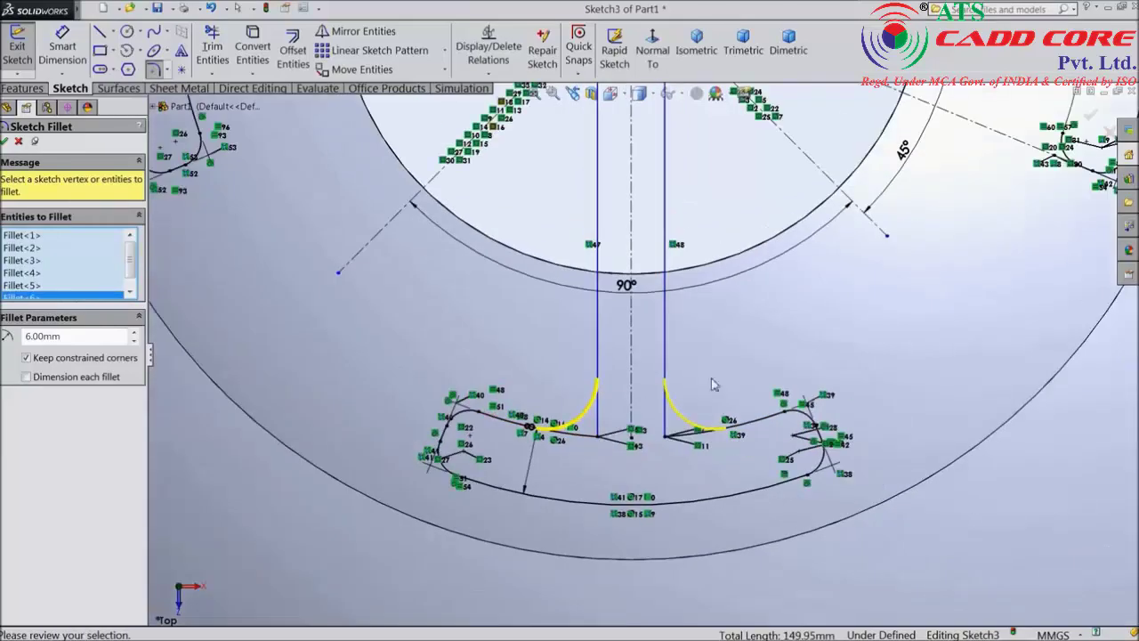
{"action": "scroll", "coordinate": [847, 178], "scroll_direction": "down", "scroll_amount": 4}
{"action": "scroll", "coordinate": [847, 178], "scroll_direction": "down", "scroll_amount": 4}
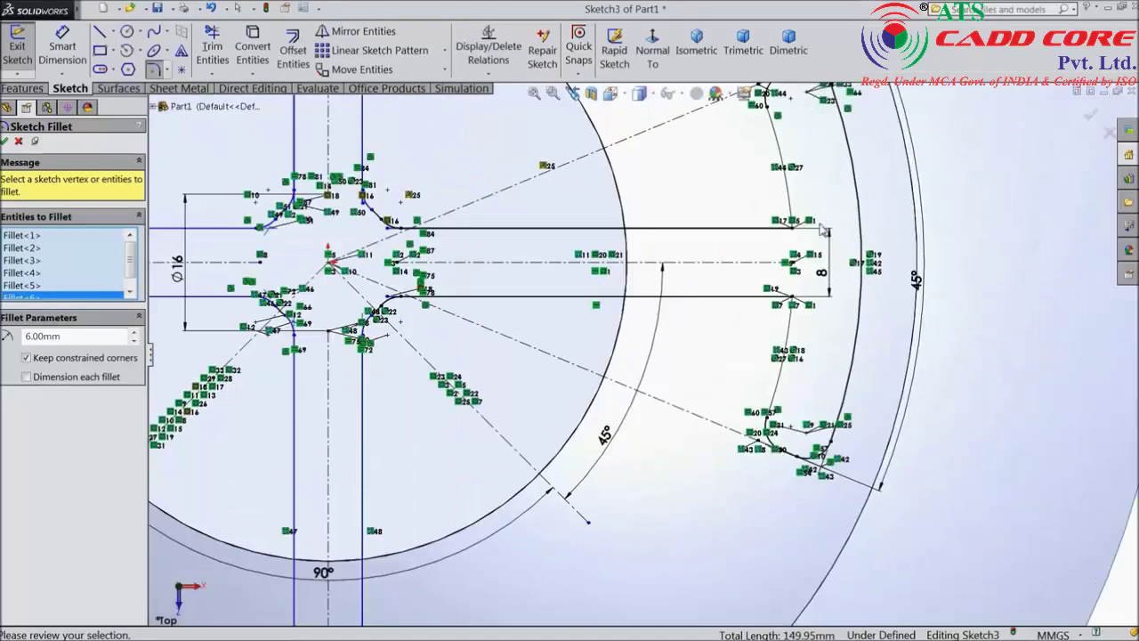
Round the right slot's top and bottom corners and commit the 6 mm fillets.
{"action": "left_click", "coordinate": [683, 267]}
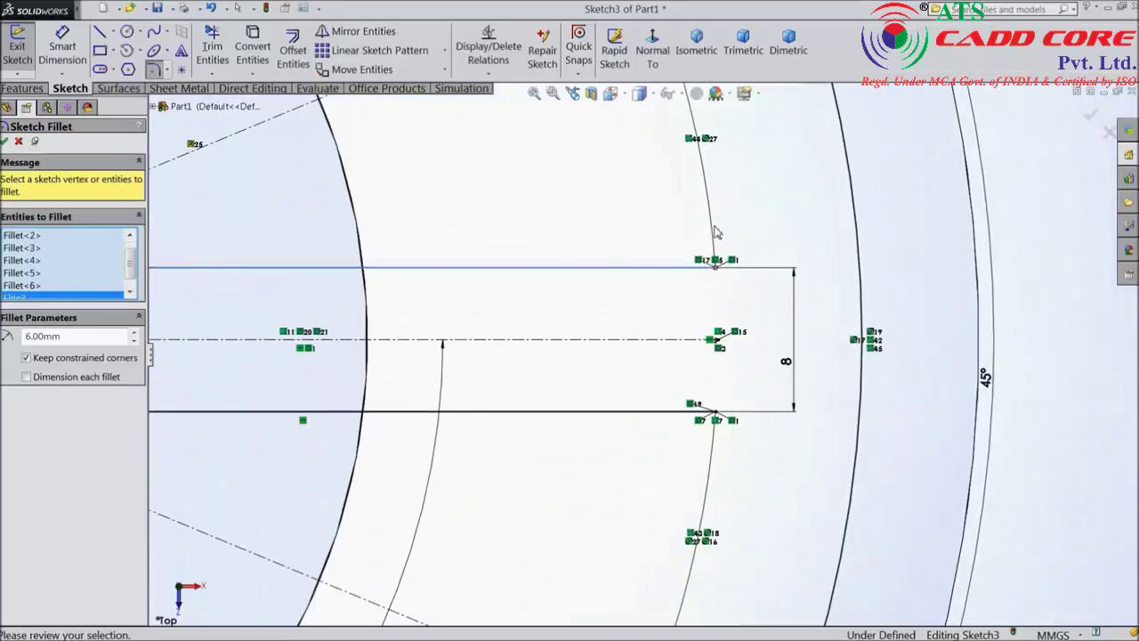
{"action": "left_click", "coordinate": [714, 232]}
{"action": "left_click", "coordinate": [659, 412]}
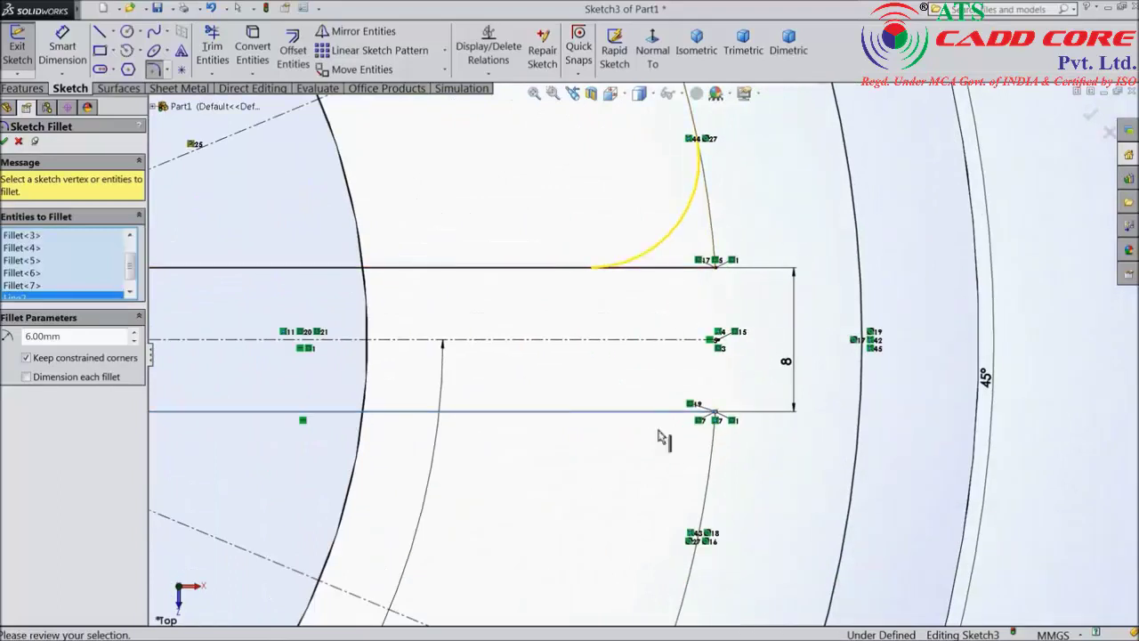
{"action": "left_click", "coordinate": [707, 507]}
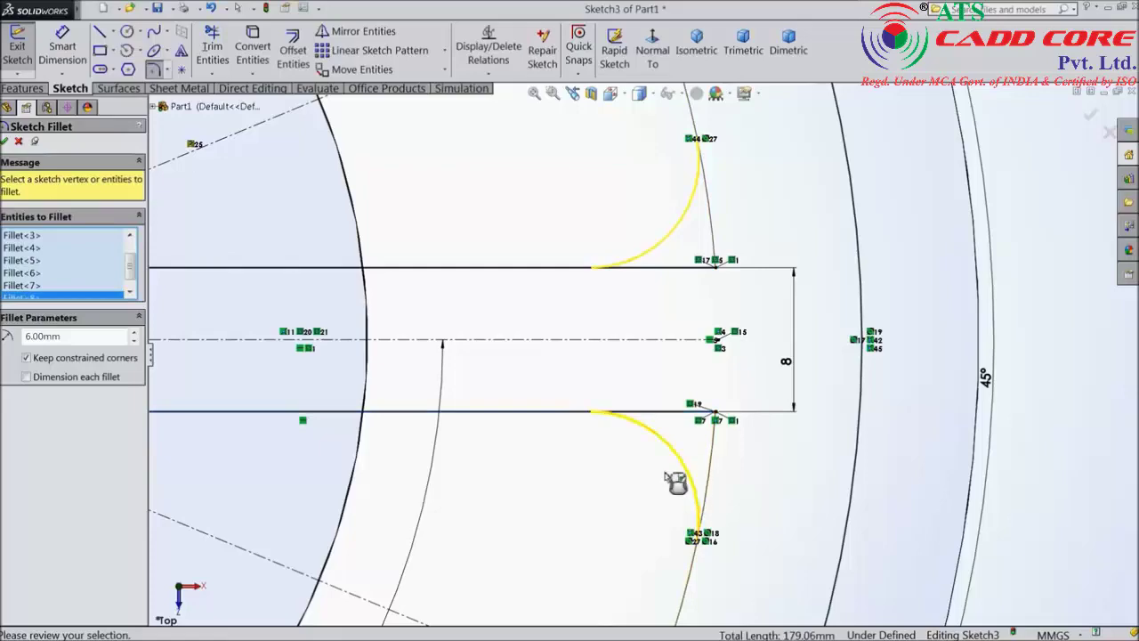
{"action": "scroll", "coordinate": [676, 481], "scroll_direction": "up", "scroll_amount": 3}
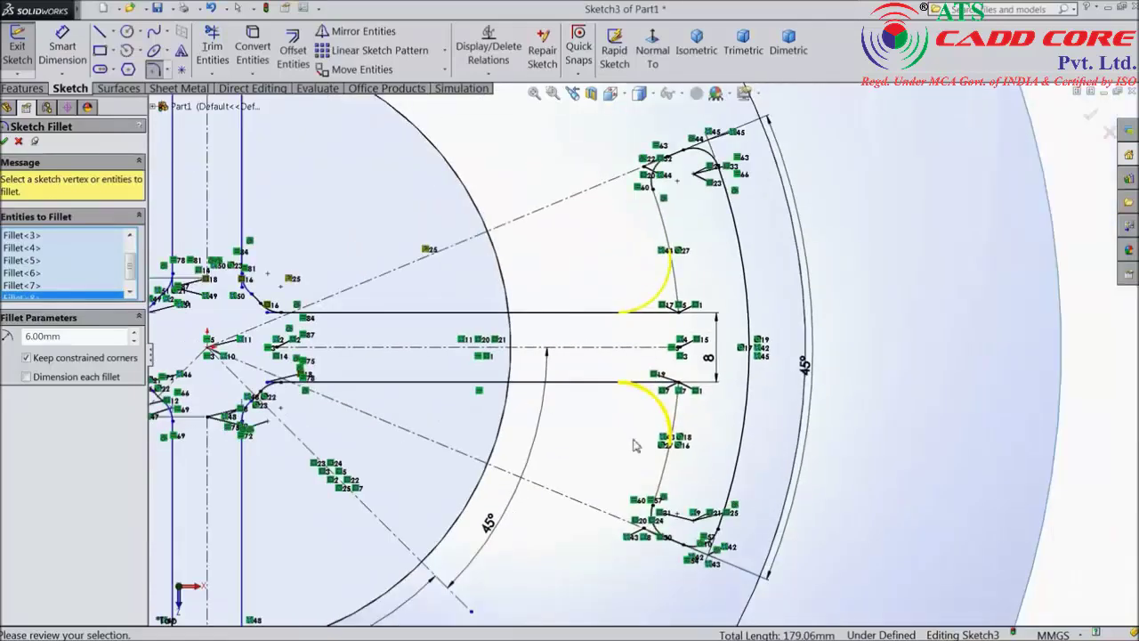
{"action": "left_click", "coordinate": [6, 142]}
{"action": "scroll", "coordinate": [553, 322], "scroll_direction": "up", "scroll_amount": 3}
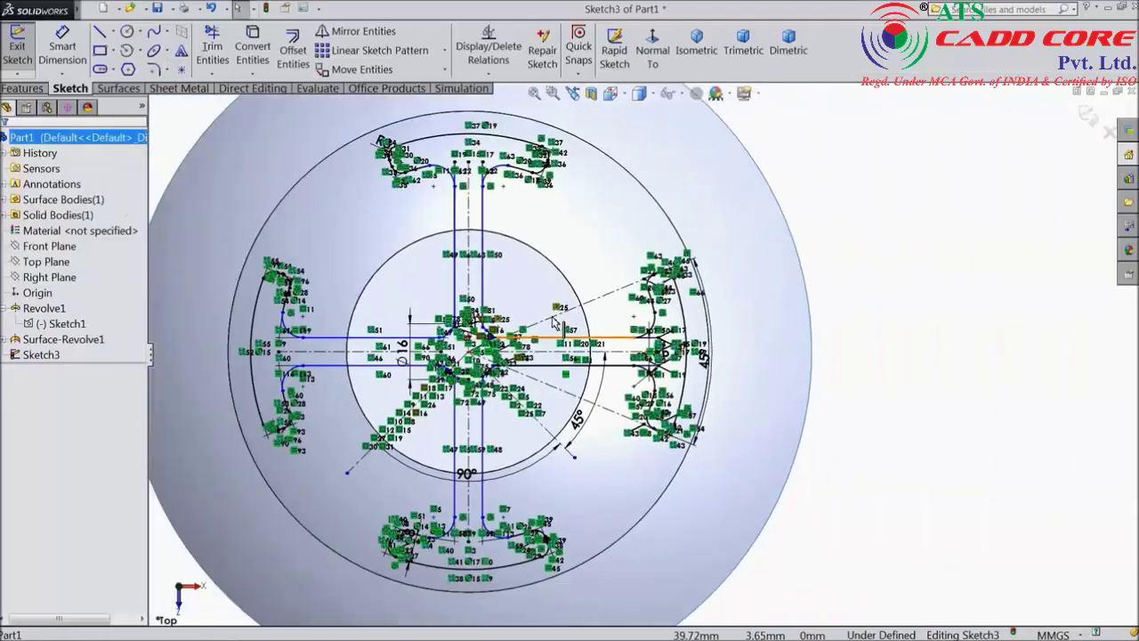
{"action": "scroll", "coordinate": [554, 323], "scroll_direction": "up", "scroll_amount": 2}
{"action": "mouse_move", "coordinate": [706, 579]}
{"action": "middle_mouse_down"}
{"action": "mouse_move", "coordinate": [735, 454]}
{"action": "mouse_move", "coordinate": [732, 311]}
{"action": "mouse_move", "coordinate": [726, 366]}
{"action": "middle_mouse_up"}
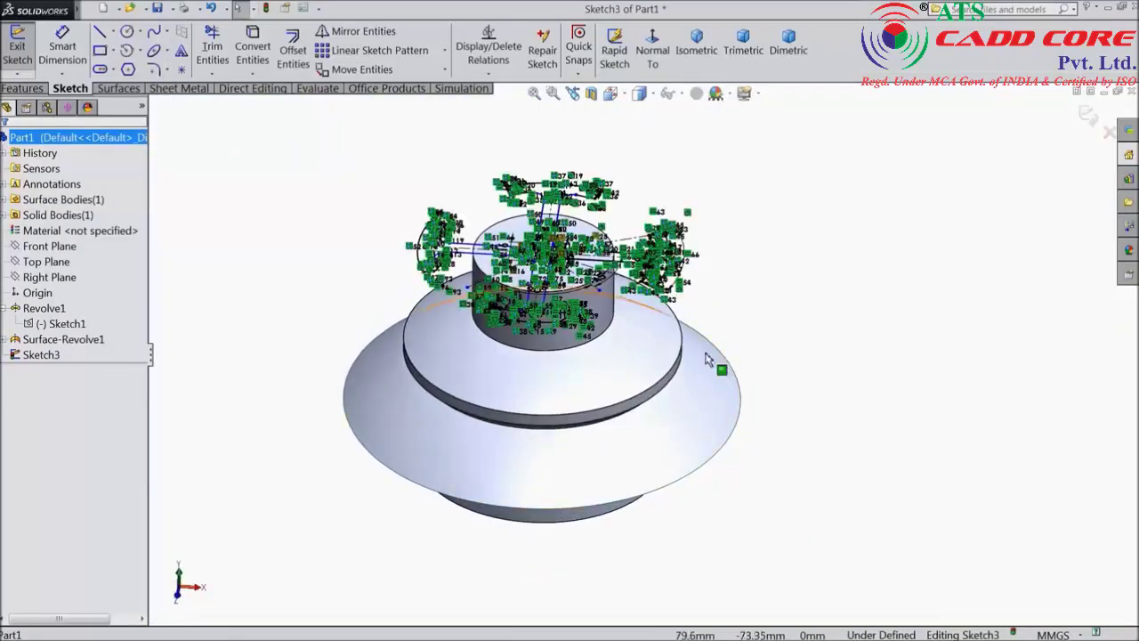
{"action": "scroll", "coordinate": [649, 330], "scroll_direction": "down", "scroll_amount": 2}
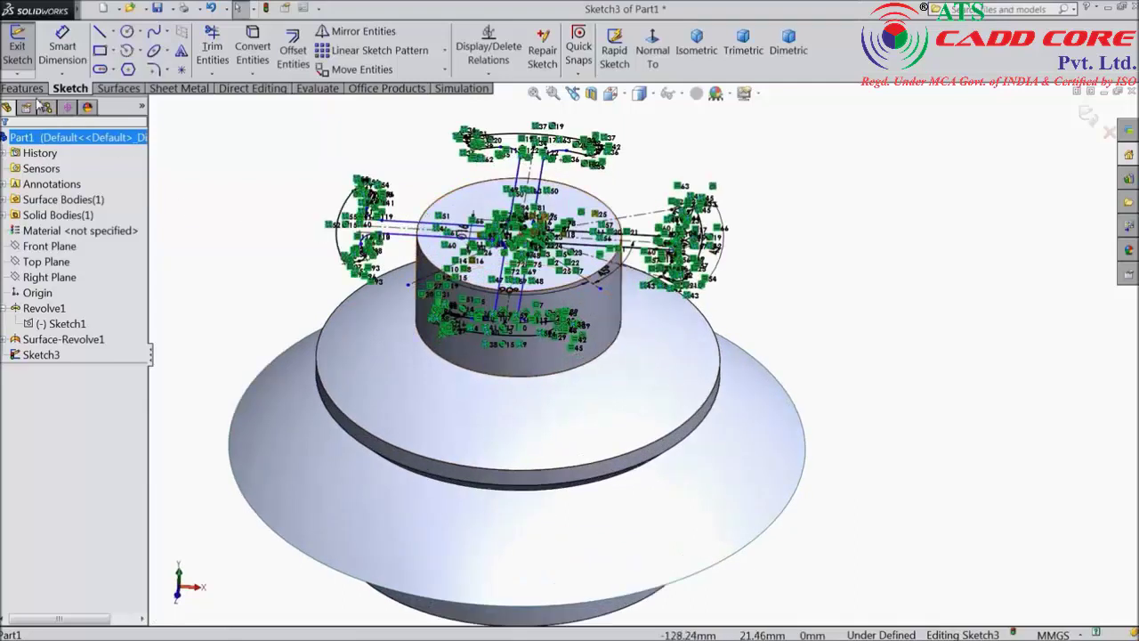
Start an extruded cut on the sketch region from a reversed 130 mm offset.
{"action": "left_click", "coordinate": [23, 88]}
{"action": "left_click", "coordinate": [251, 57]}
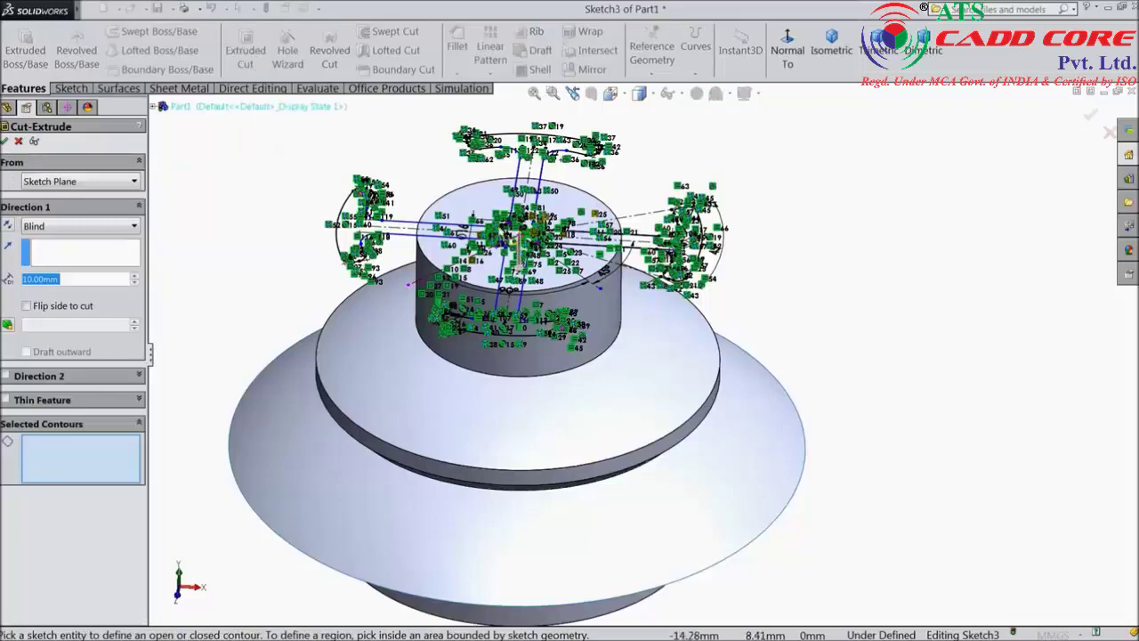
{"action": "scroll", "coordinate": [609, 225], "scroll_direction": "down", "scroll_amount": 3}
{"action": "left_click", "coordinate": [637, 229]}
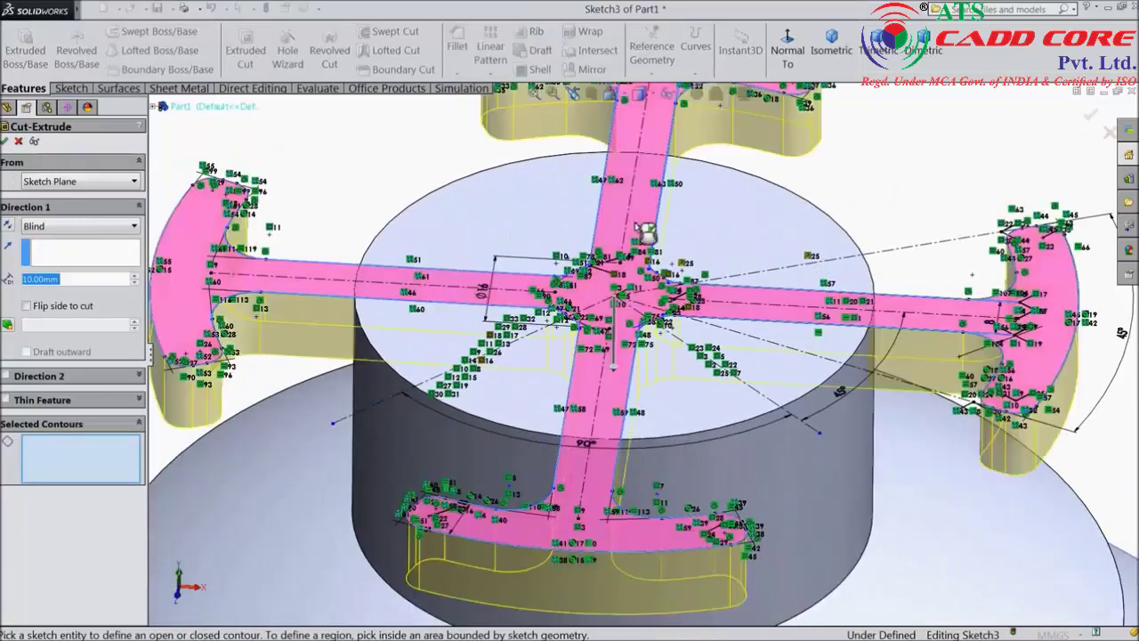
{"action": "scroll", "coordinate": [492, 302], "scroll_direction": "up", "scroll_amount": 3}
{"action": "scroll", "coordinate": [492, 302], "scroll_direction": "up", "scroll_amount": 2}
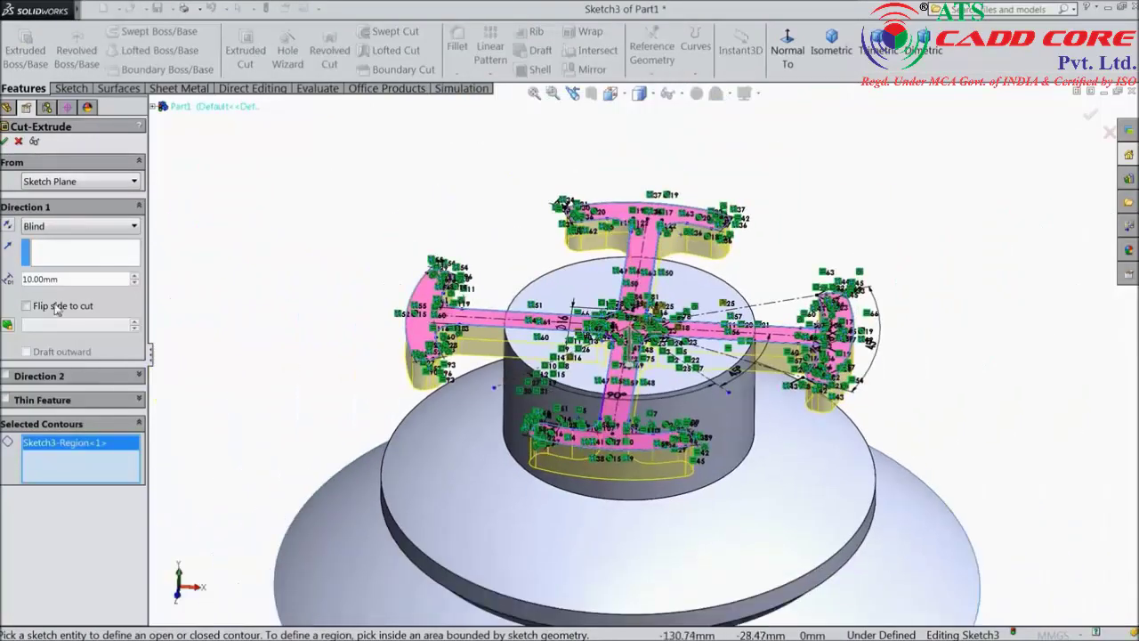
{"action": "left_click", "coordinate": [49, 182]}
{"action": "left_click", "coordinate": [55, 235]}
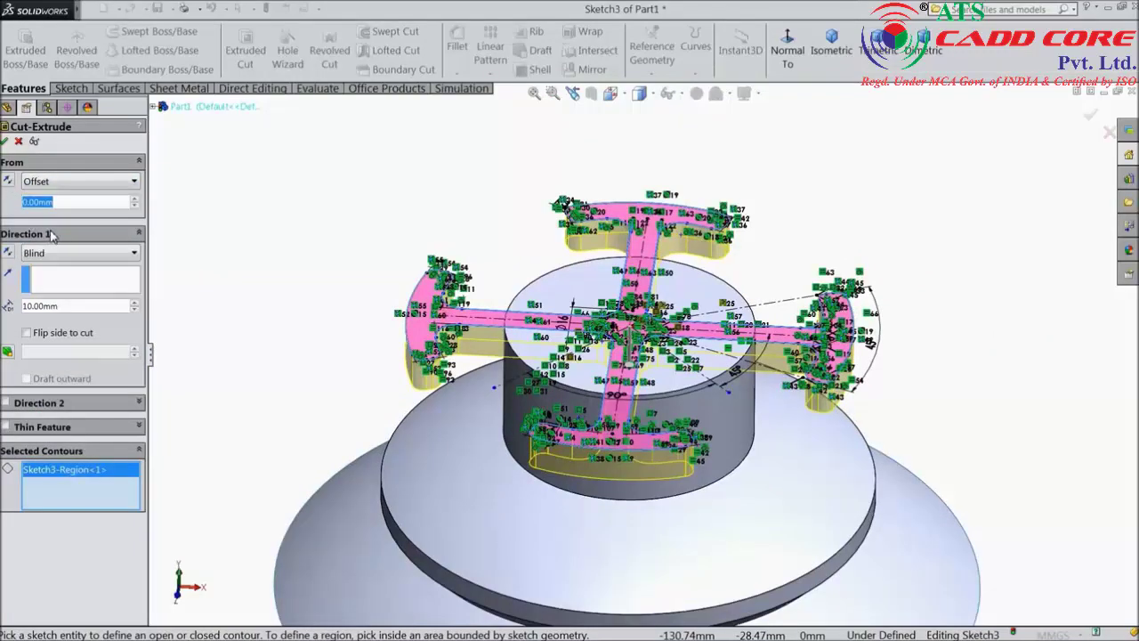
{"action": "type", "text": "130"}
{"action": "key", "text": "Return"}
{"action": "key", "text": "f"}
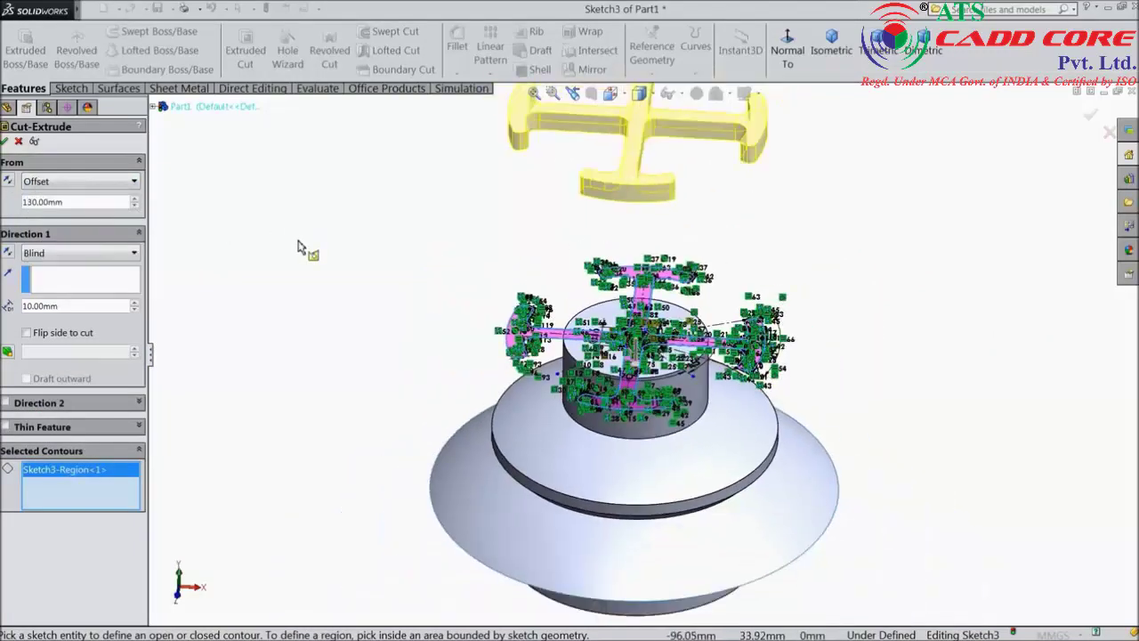
{"action": "left_click", "coordinate": [10, 181]}
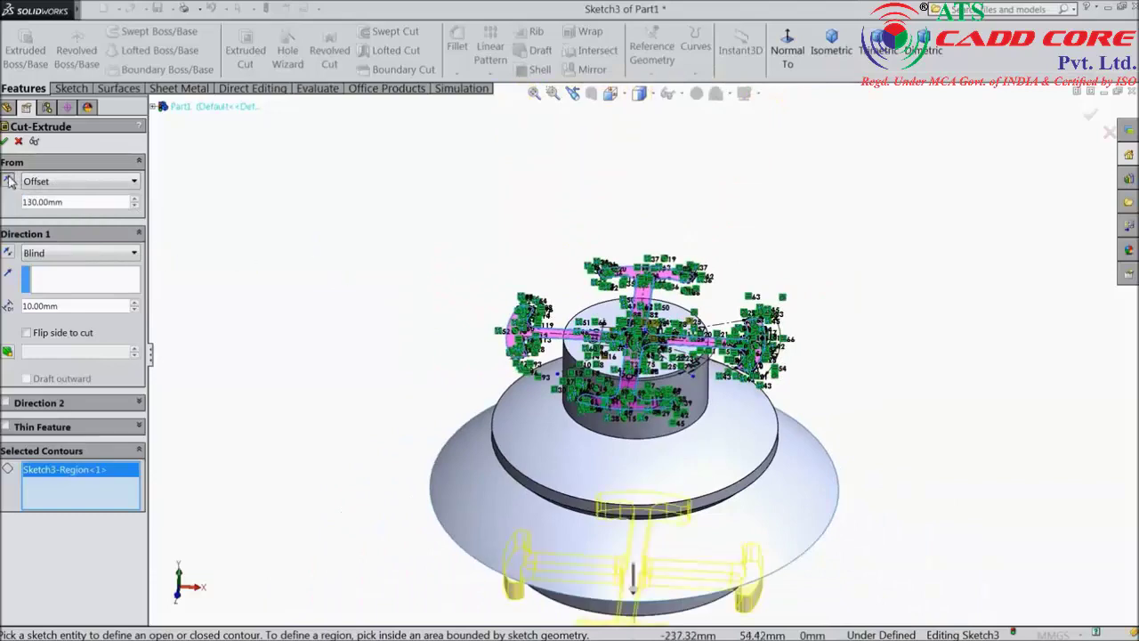
End the cut Up To Surface at Surface-Revolve1 and confirm Cut-Extrude1.
{"action": "middle_click_drag", "start_coordinate": [297, 372], "coordinate": [314, 210]}
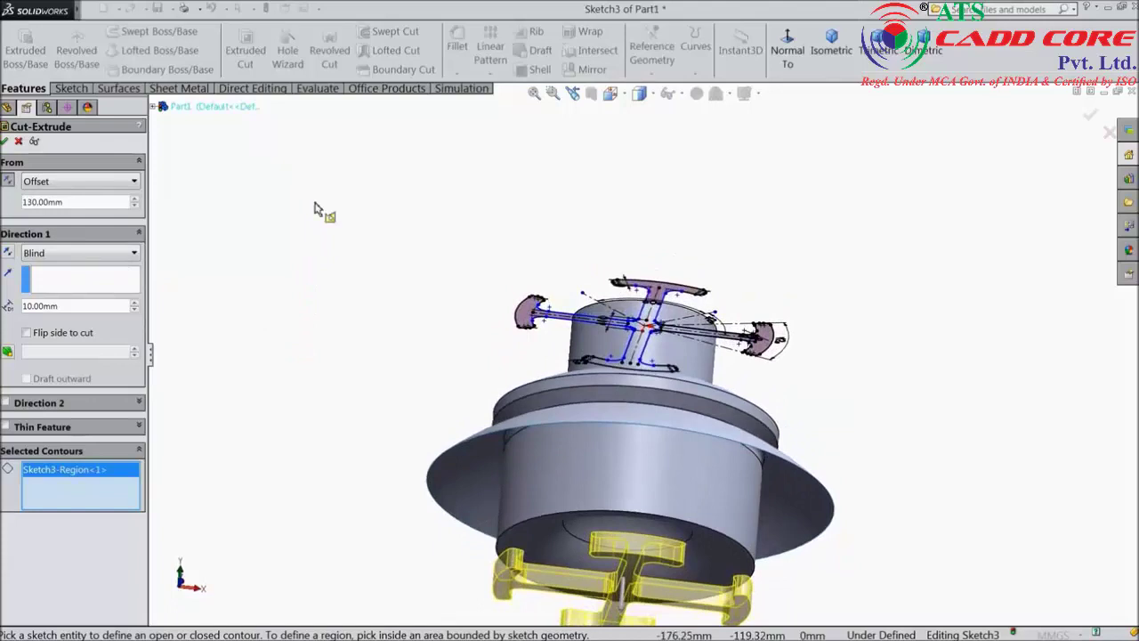
{"action": "left_click", "coordinate": [95, 254]}
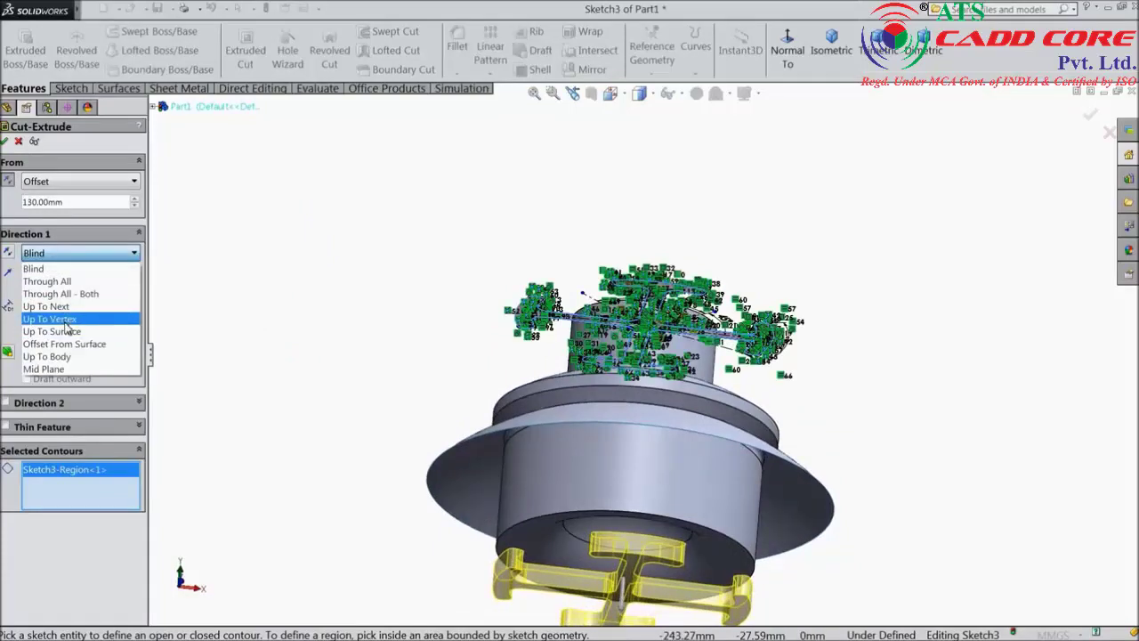
{"action": "left_click", "coordinate": [61, 332]}
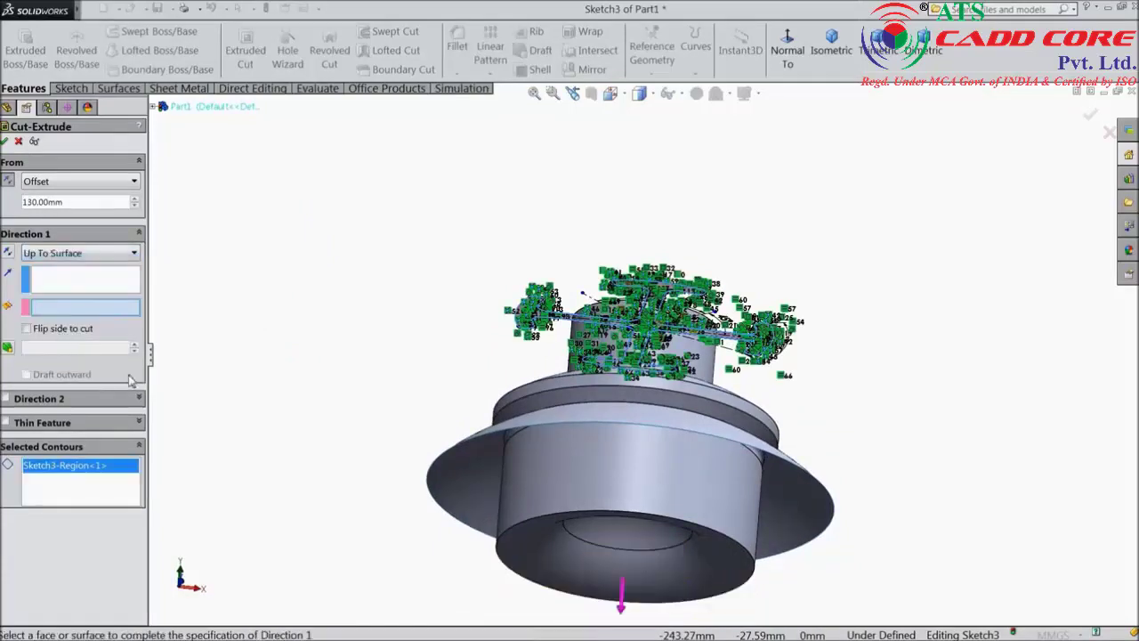
{"action": "left_click", "coordinate": [458, 486]}
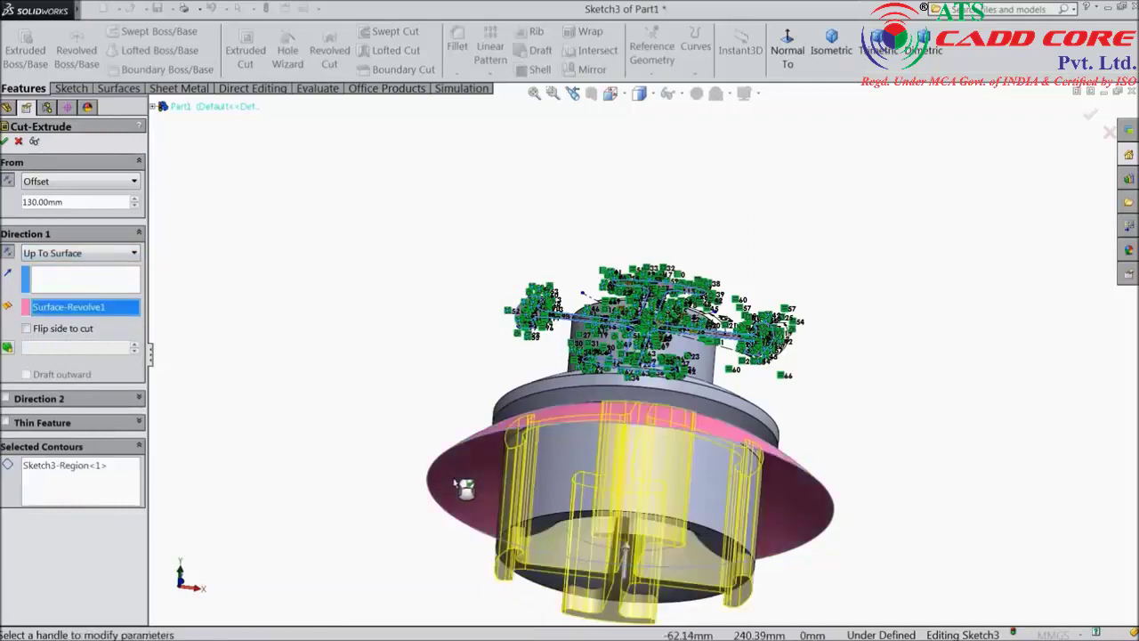
{"action": "scroll", "coordinate": [513, 483], "scroll_direction": "down", "scroll_amount": 2}
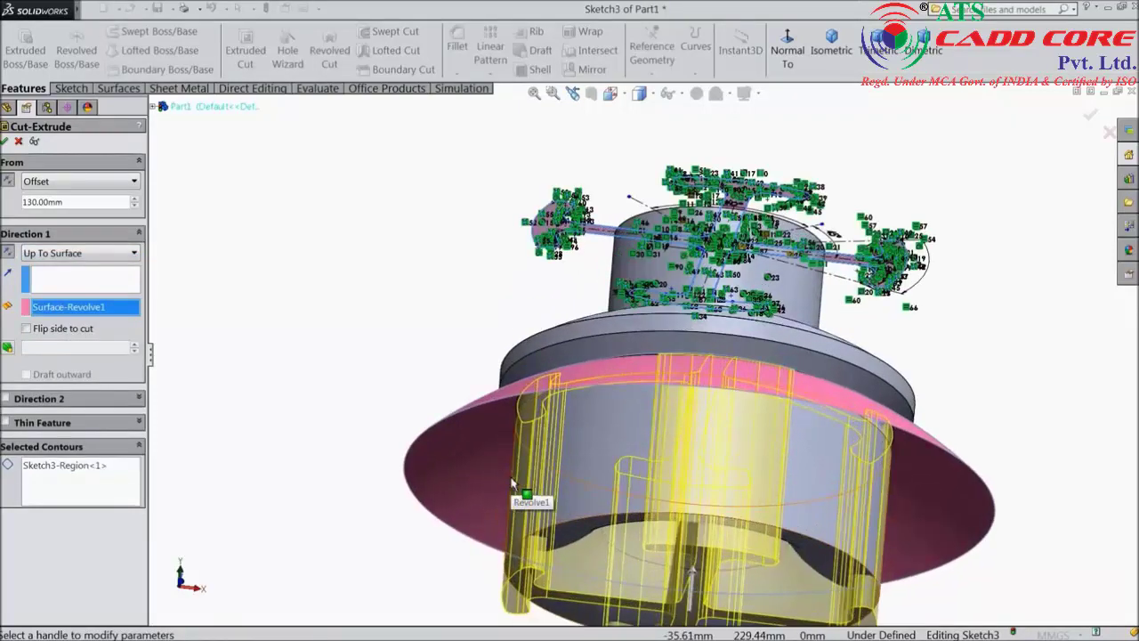
{"action": "left_click", "coordinate": [5, 142]}
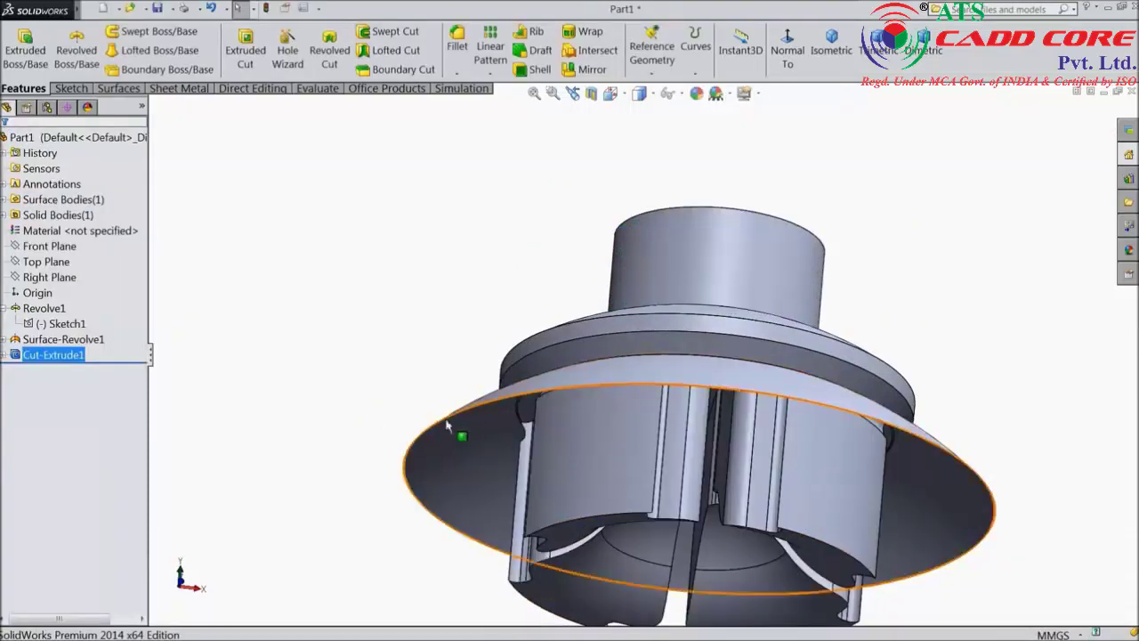
Hide the revolved surface disc to inspect the cut.
{"action": "middle_click_drag", "start_coordinate": [457, 433], "coordinate": [350, 343]}
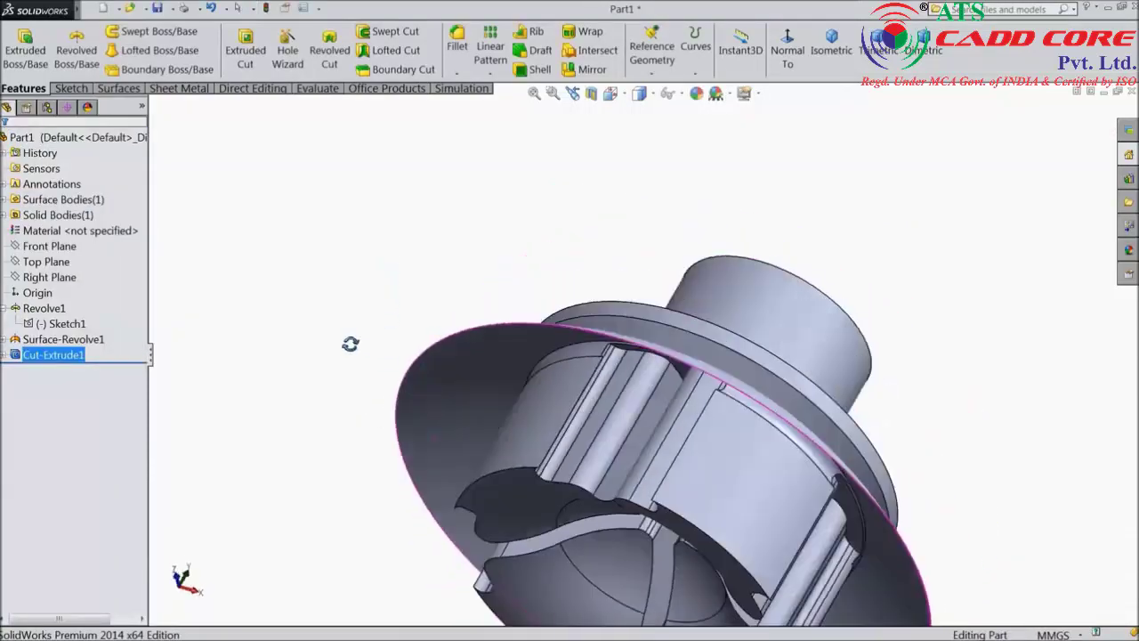
{"action": "left_click", "coordinate": [462, 401]}
{"action": "left_click", "coordinate": [501, 365]}
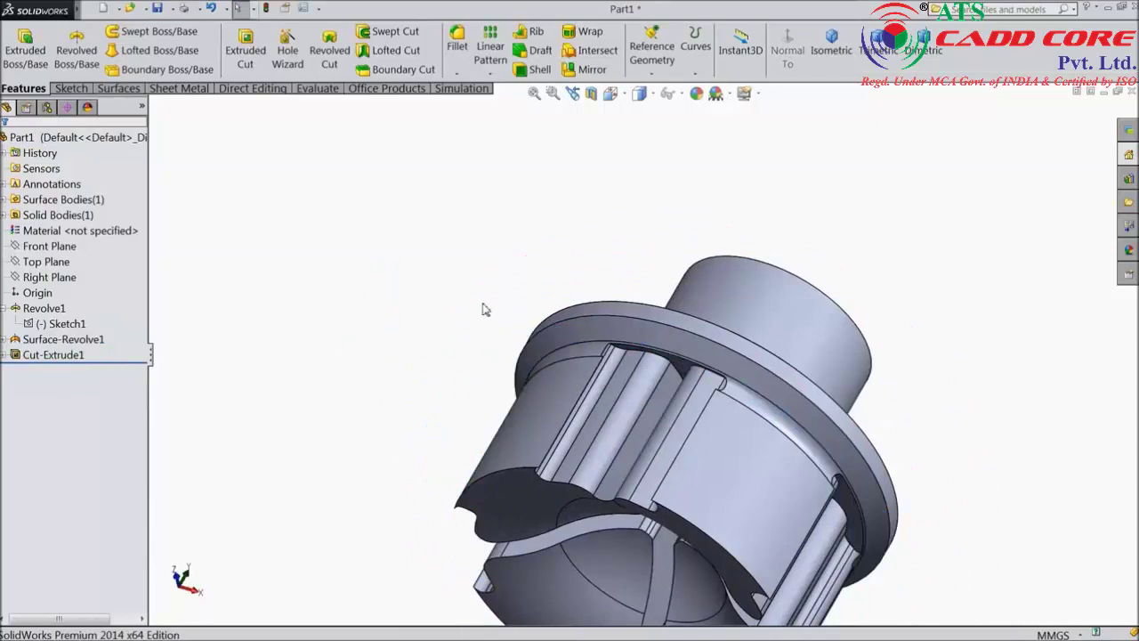
{"action": "middle_click_drag", "start_coordinate": [485, 308], "coordinate": [375, 373]}
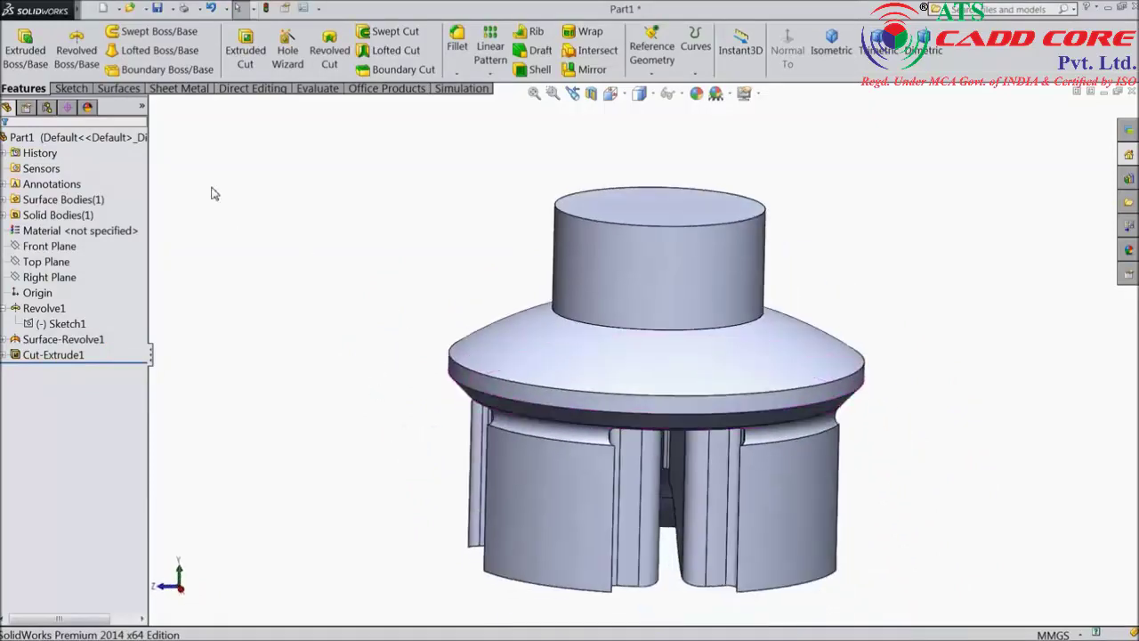
Apply satin finish stainless steel from Appearances > Metal > Steel to the whole part.
{"action": "left_click", "coordinate": [71, 138]}
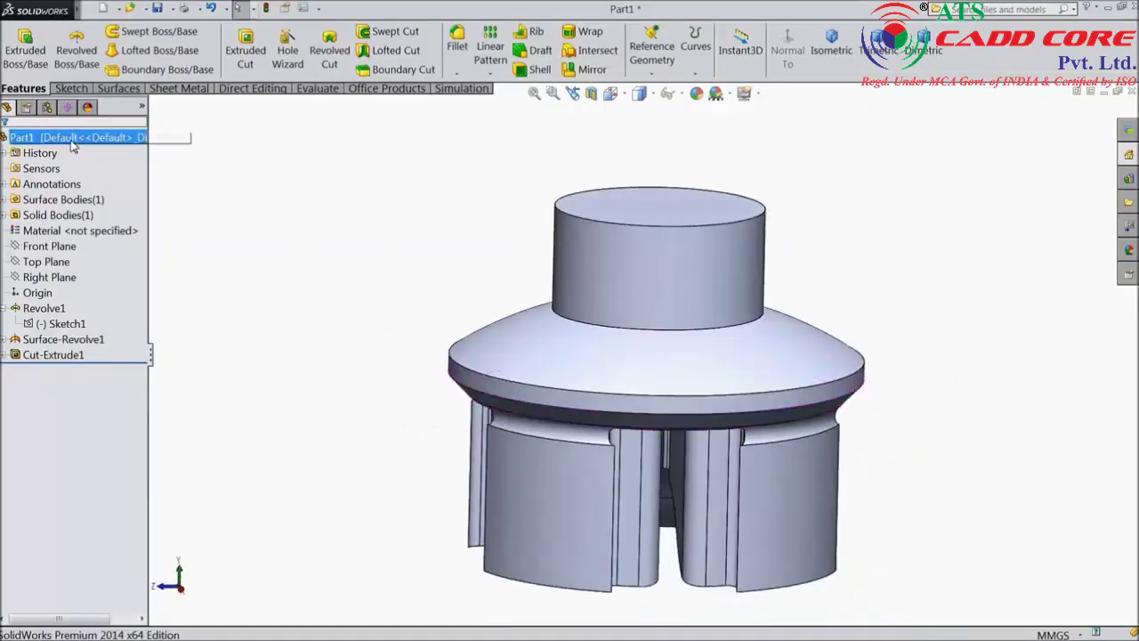
{"action": "left_click", "coordinate": [1128, 251]}
{"action": "left_click", "coordinate": [977, 137]}
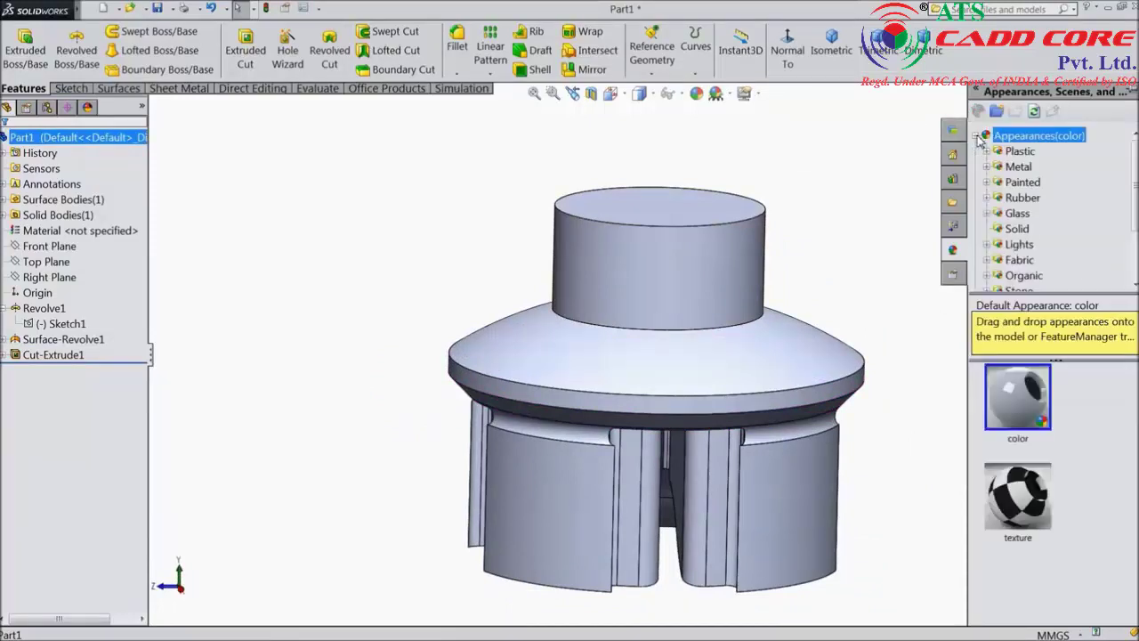
{"action": "left_click", "coordinate": [987, 167]}
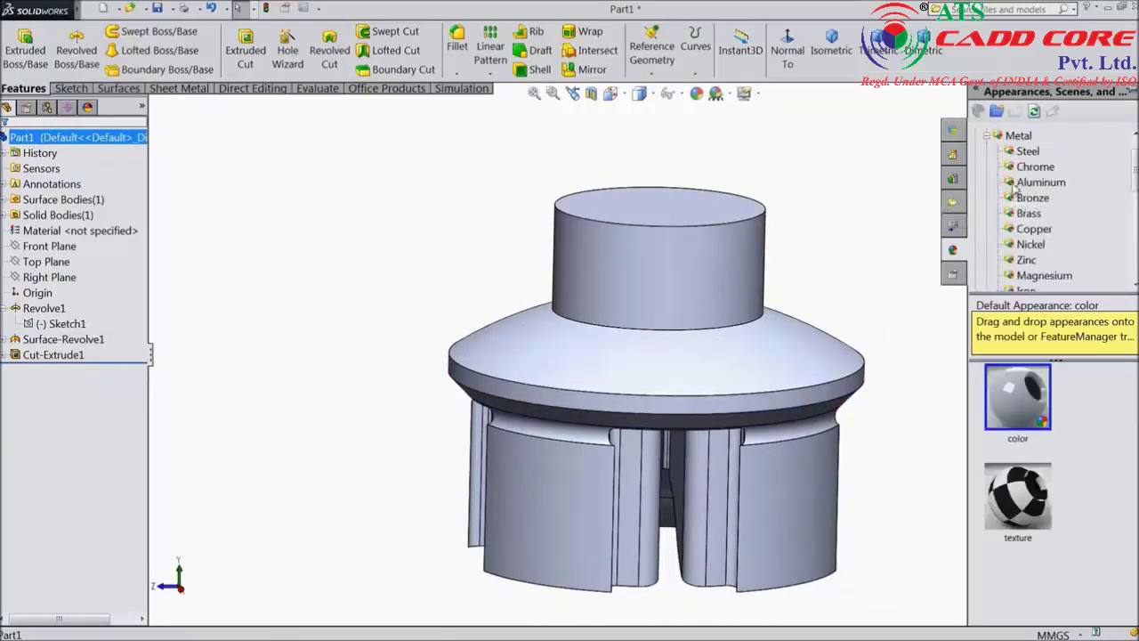
{"action": "left_click", "coordinate": [1027, 151]}
{"action": "scroll", "coordinate": [1063, 500], "scroll_direction": "down", "scroll_amount": 2}
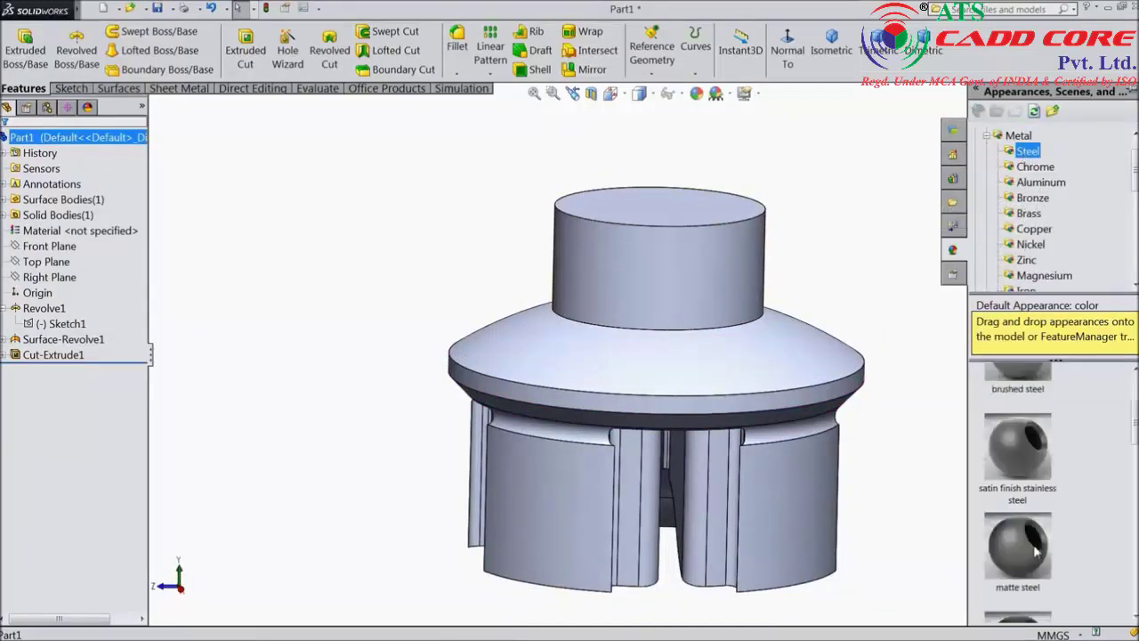
{"action": "double_click", "coordinate": [1017, 466]}
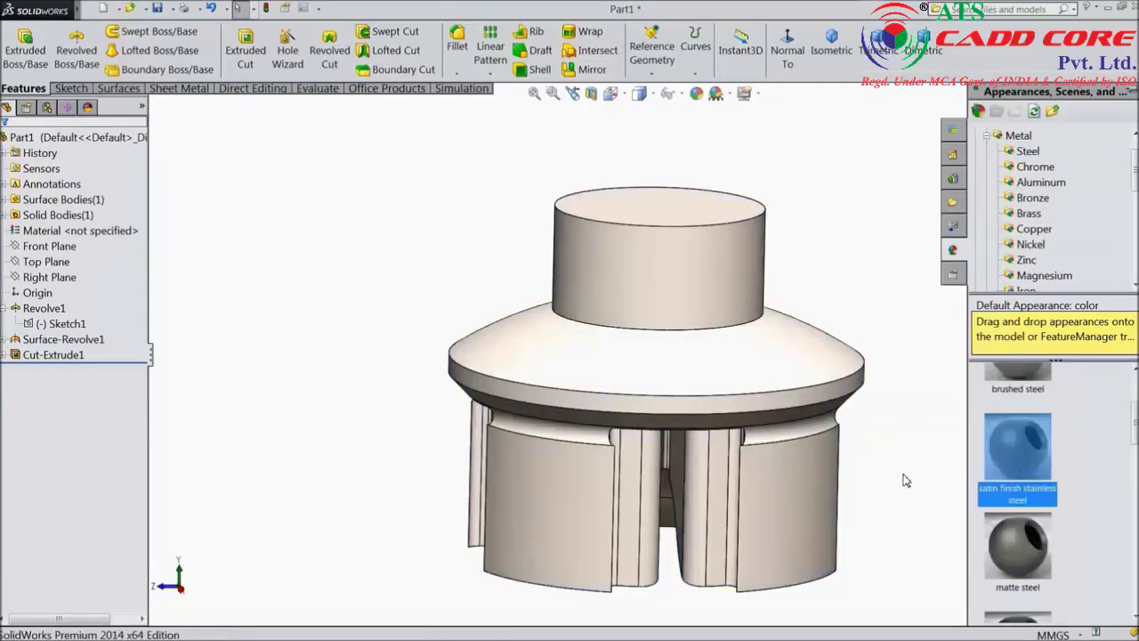
{"action": "middle_click_drag", "start_coordinate": [902, 472], "coordinate": [673, 440]}
{"action": "left_click", "coordinate": [62, 340]}
{"action": "left_click", "coordinate": [53, 354]}
{"action": "key", "text": "Escape"}
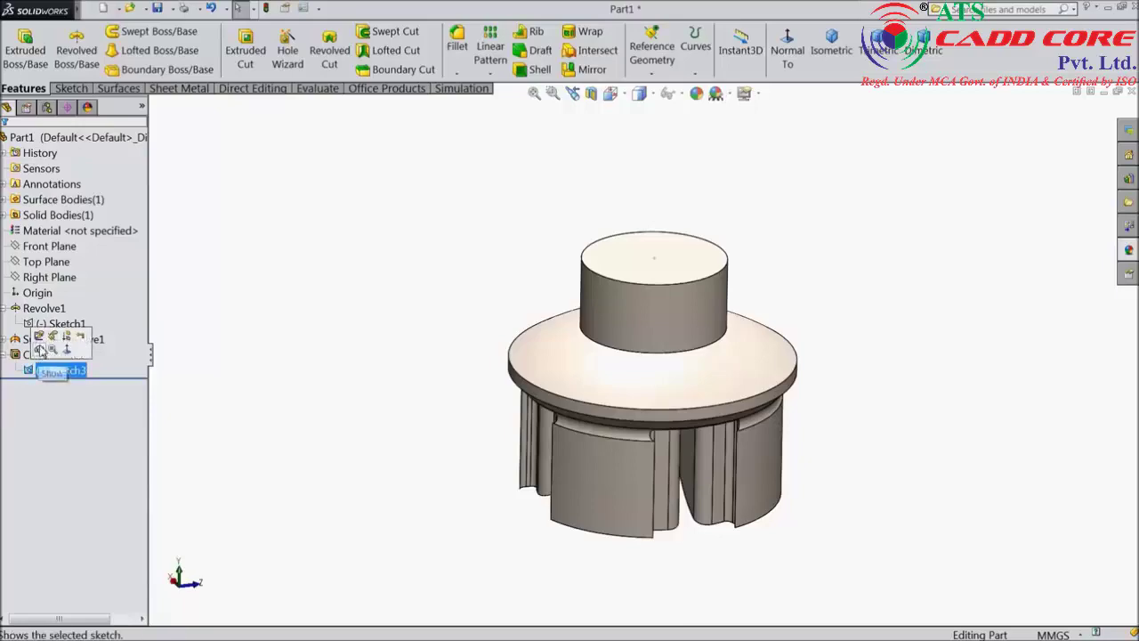
Edit Sketch3, draw an origin-centred circle of about 79 mm radius, and exit the sketch.
{"action": "left_click", "coordinate": [40, 350]}
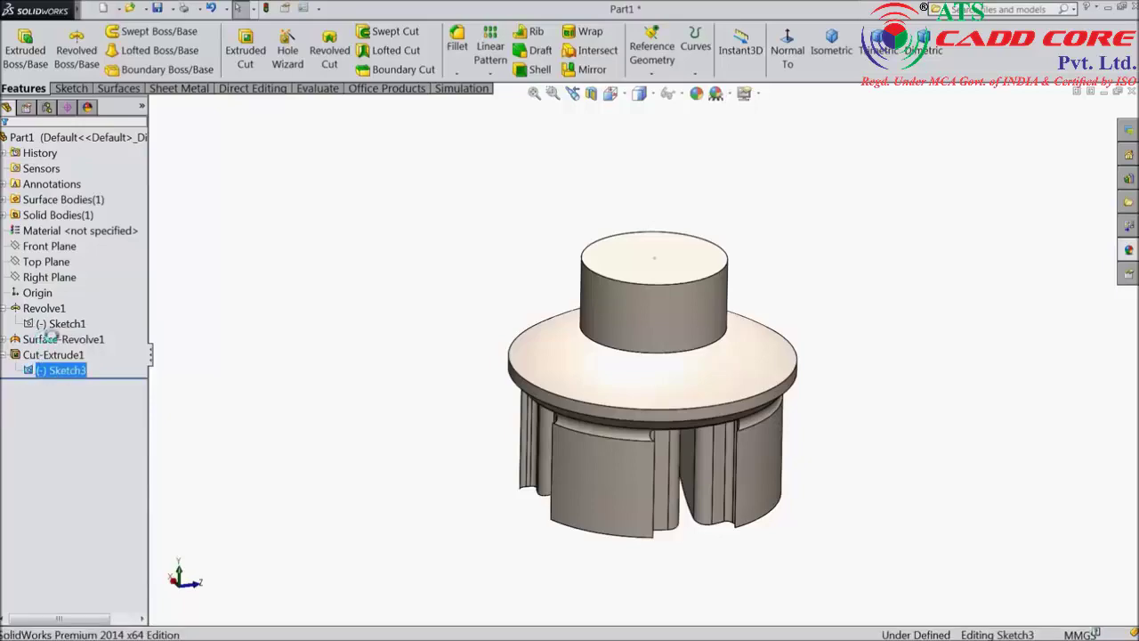
{"action": "left_click", "coordinate": [787, 54]}
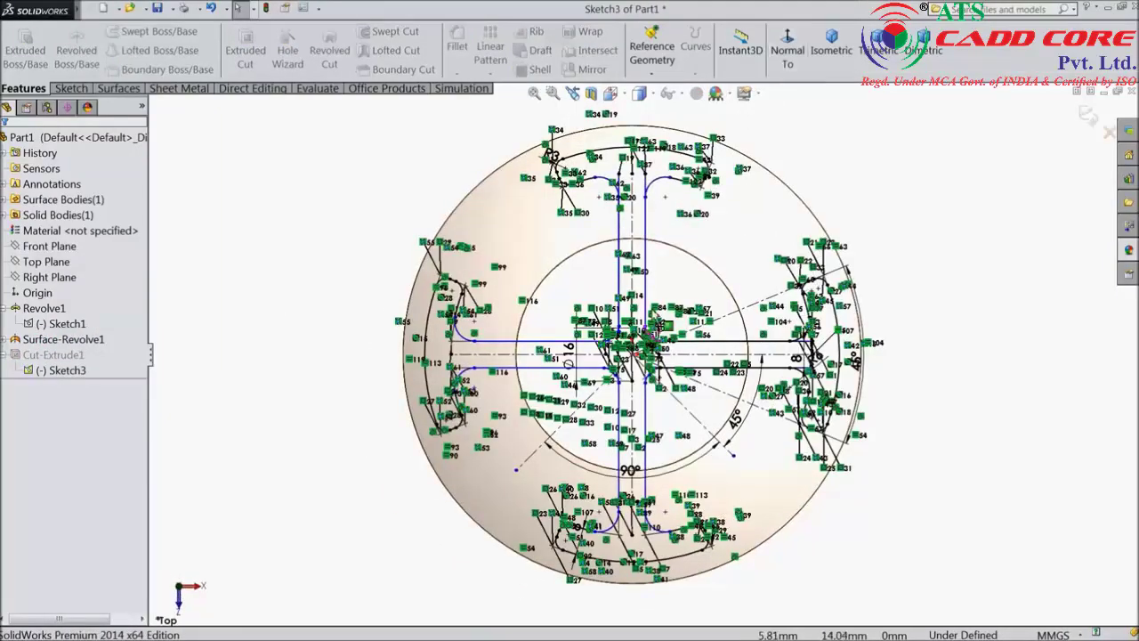
{"action": "scroll", "coordinate": [654, 313], "scroll_direction": "down", "scroll_amount": 2}
{"action": "scroll", "coordinate": [654, 313], "scroll_direction": "up", "scroll_amount": 3}
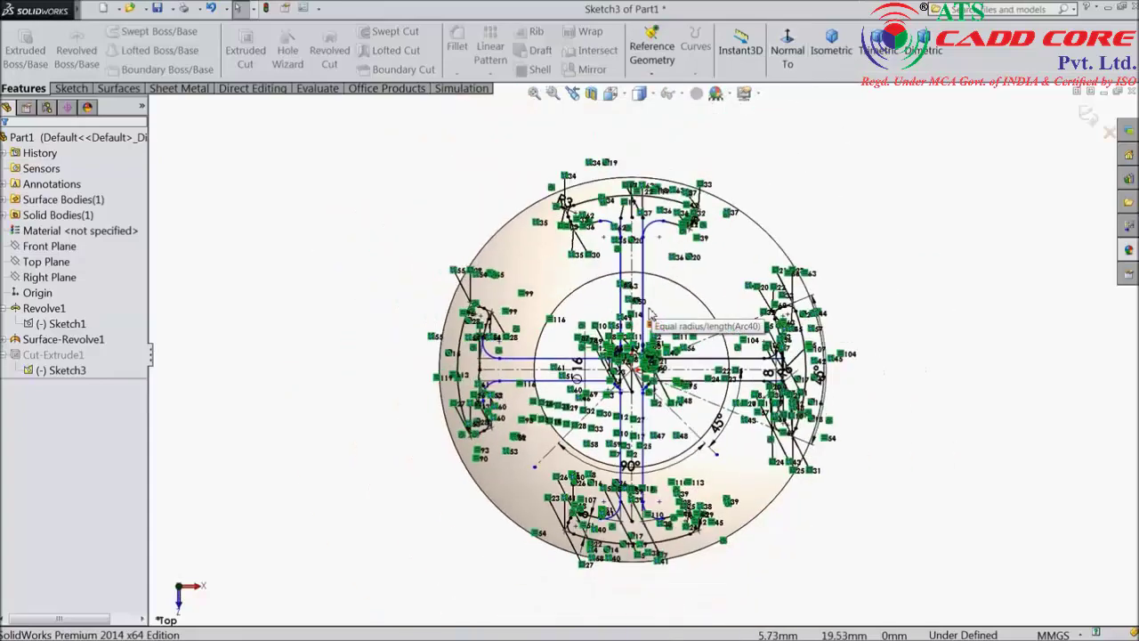
{"action": "left_click", "coordinate": [73, 88]}
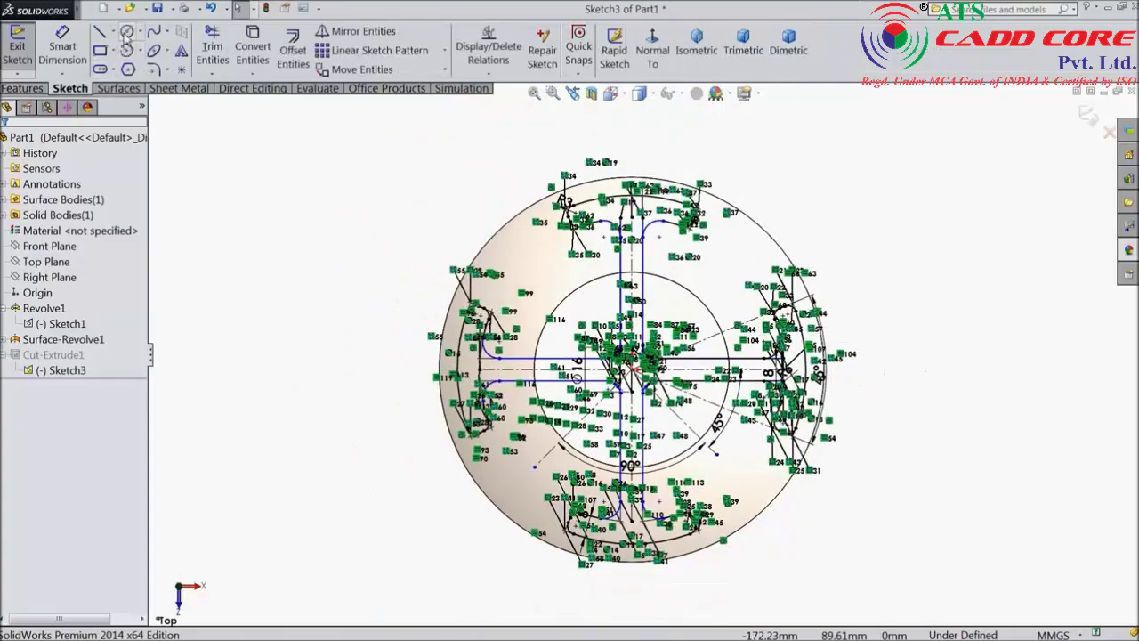
{"action": "left_click", "coordinate": [127, 36]}
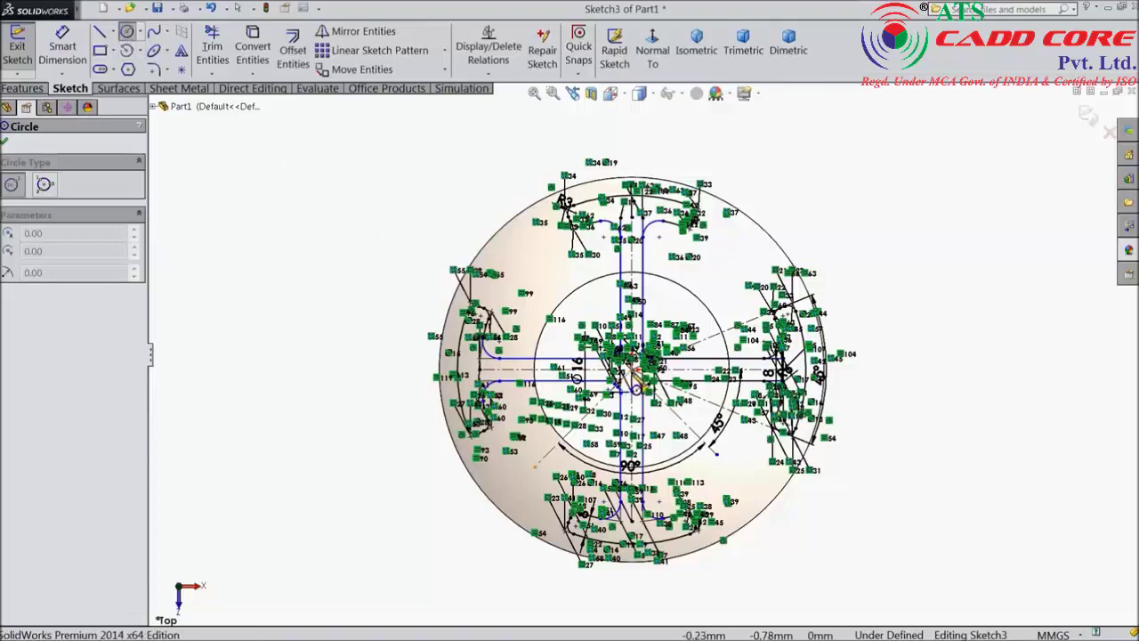
{"action": "left_click", "coordinate": [636, 387]}
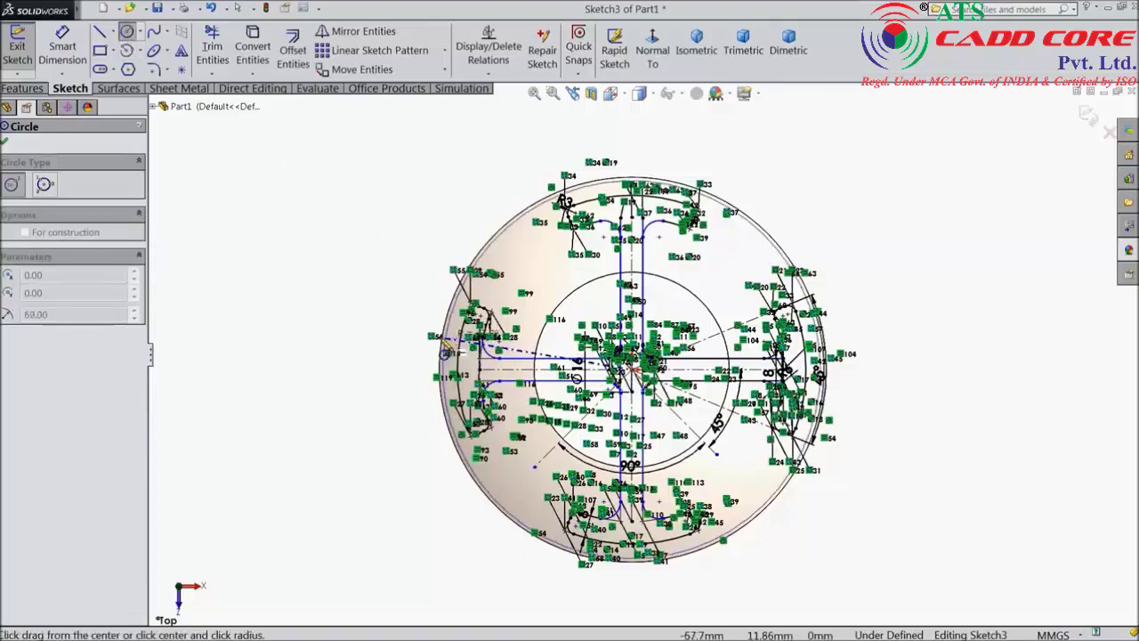
{"action": "left_click", "coordinate": [417, 333]}
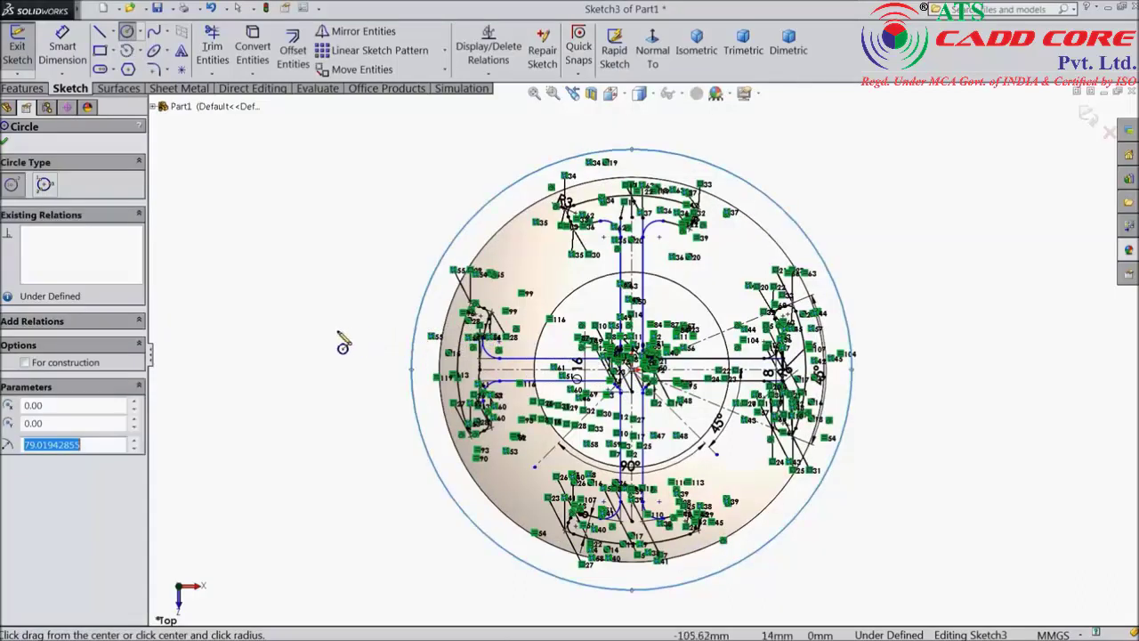
{"action": "left_click", "coordinate": [4, 142]}
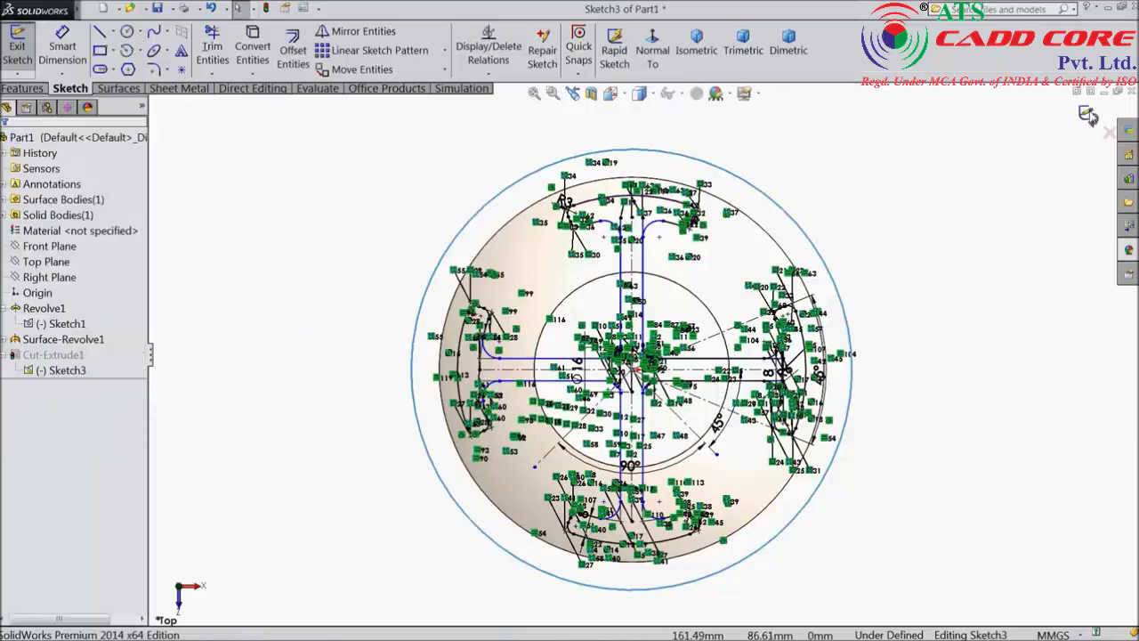
{"action": "left_click", "coordinate": [1088, 116]}
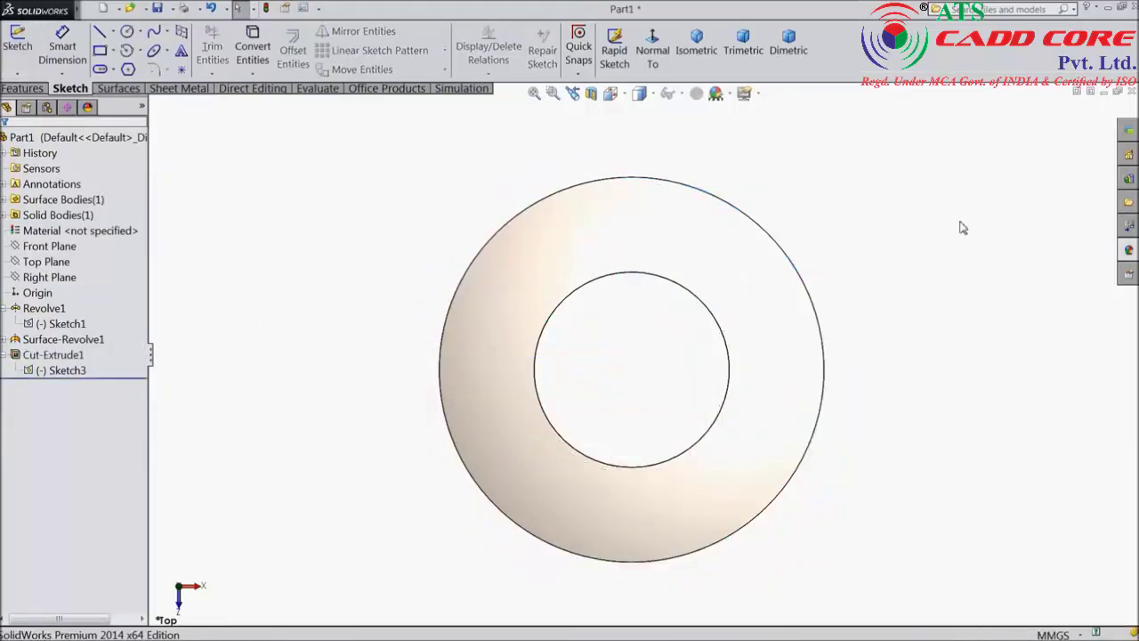
{"action": "middle_click_drag", "start_coordinate": [961, 227], "coordinate": [920, 145]}
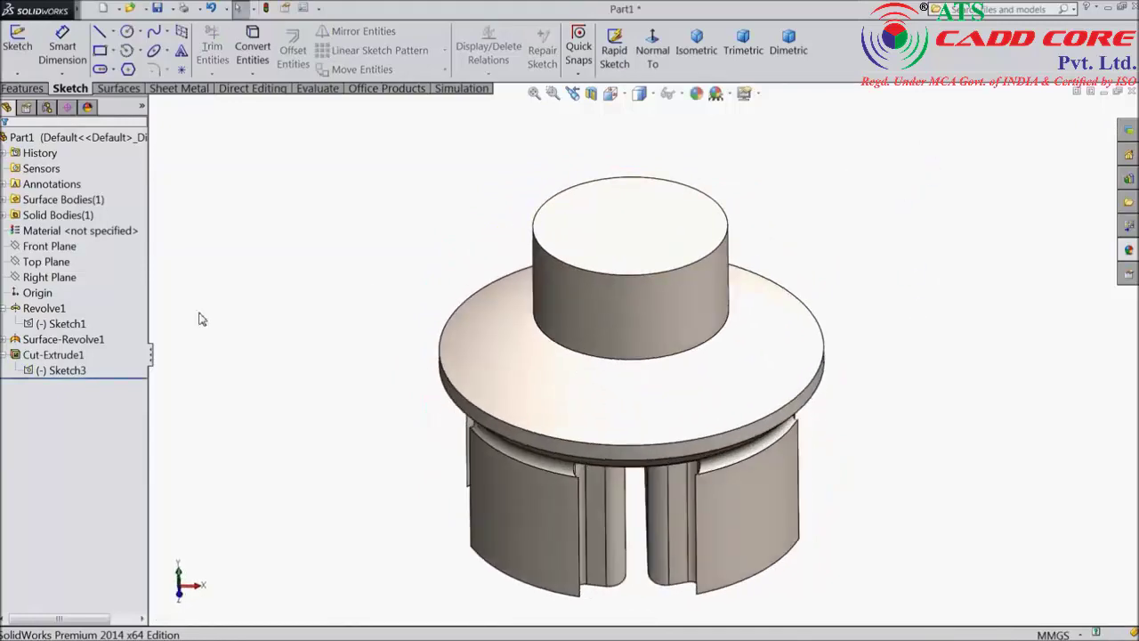
{"action": "left_click", "coordinate": [25, 356]}
Redefine Cut-Extrude1 to cut Sketch3's outer ring region instead of the inner region.
{"action": "left_click", "coordinate": [29, 331]}
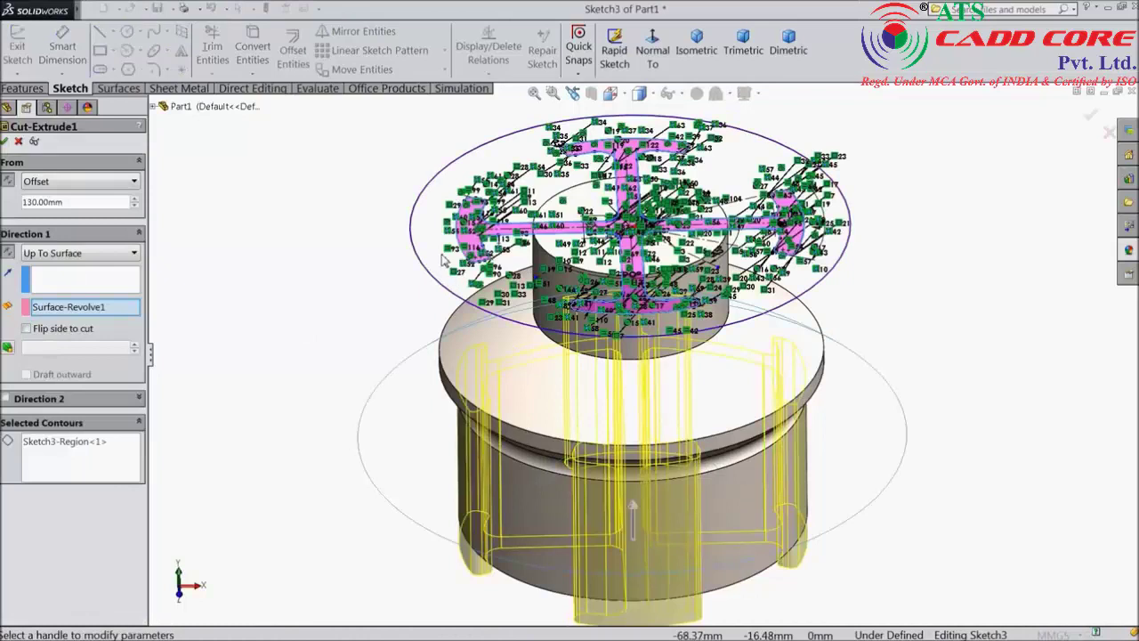
{"action": "left_click", "coordinate": [79, 459]}
{"action": "right_click", "coordinate": [78, 460]}
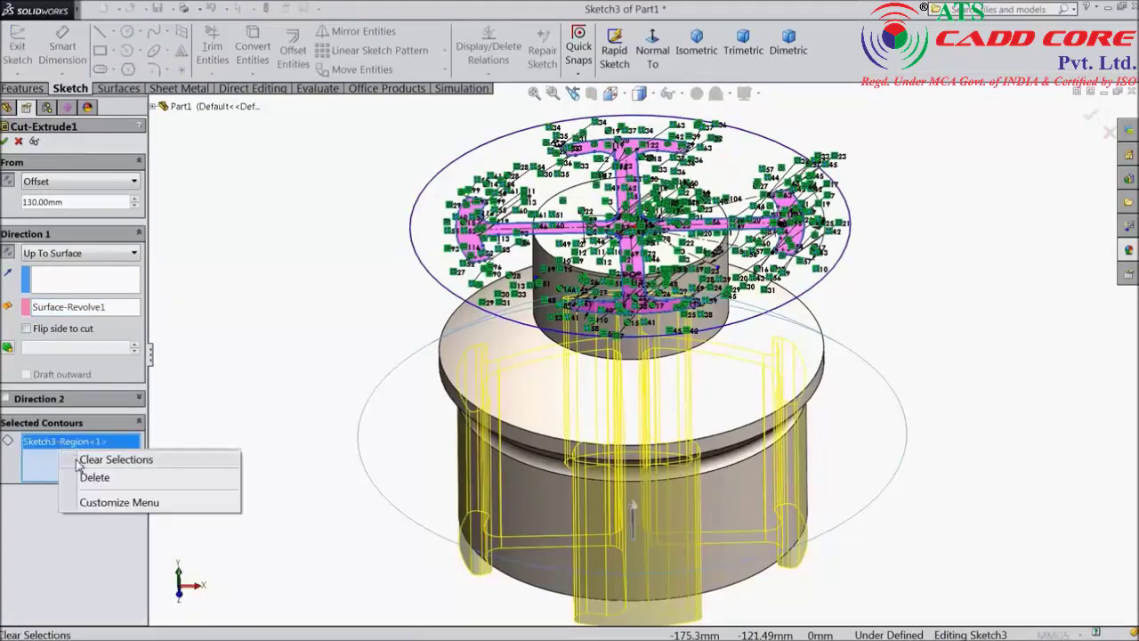
{"action": "left_click", "coordinate": [115, 459]}
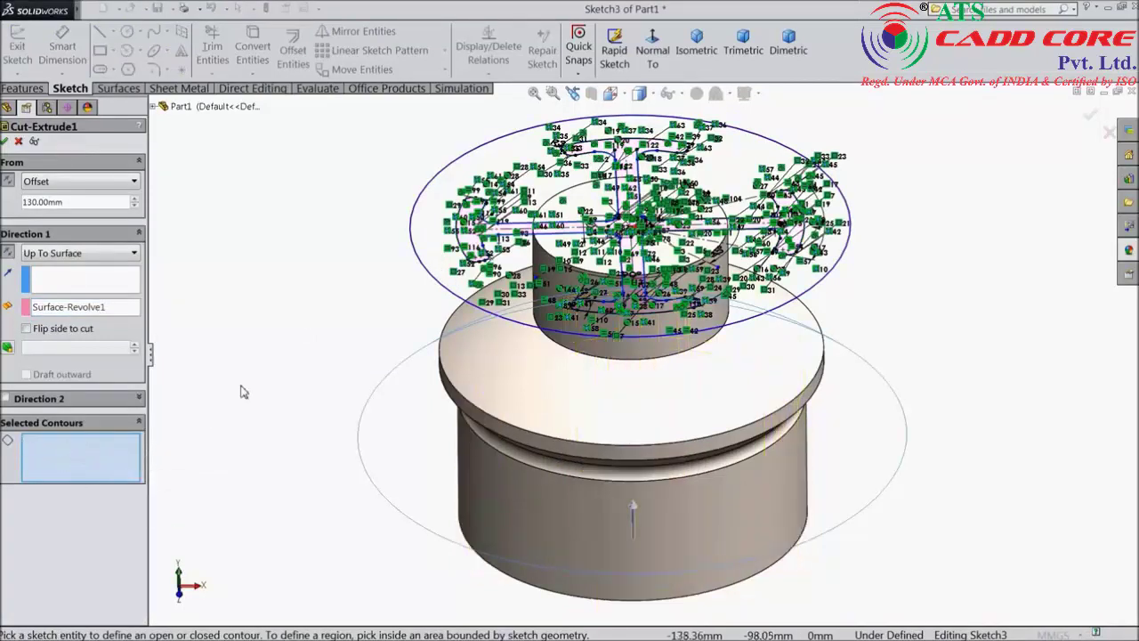
{"action": "left_click", "coordinate": [433, 250]}
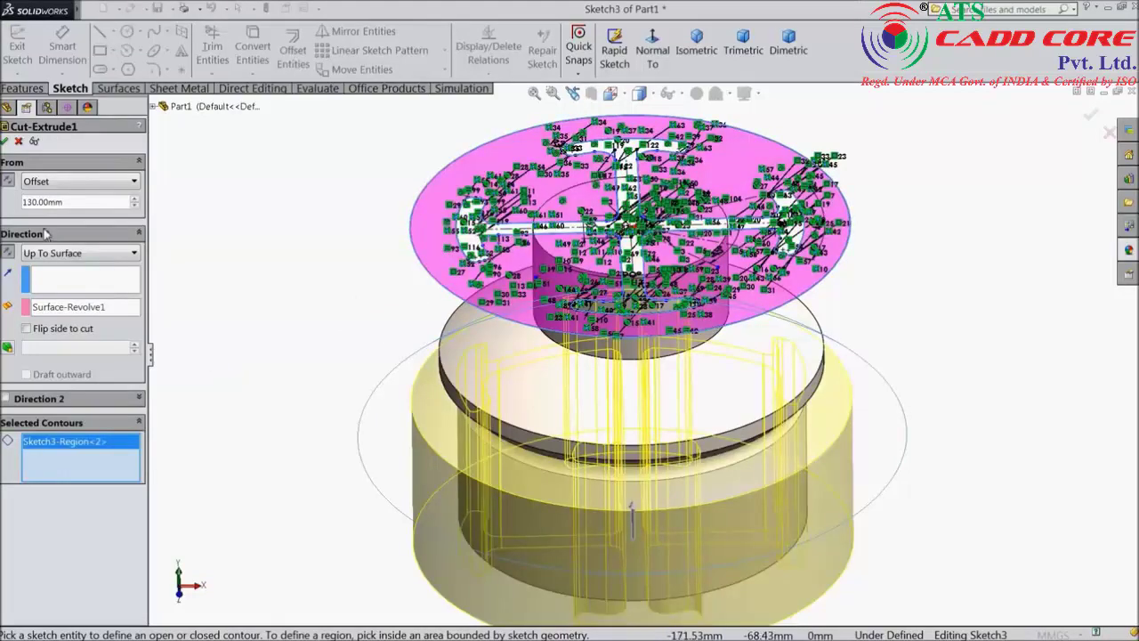
{"action": "left_click", "coordinate": [6, 141]}
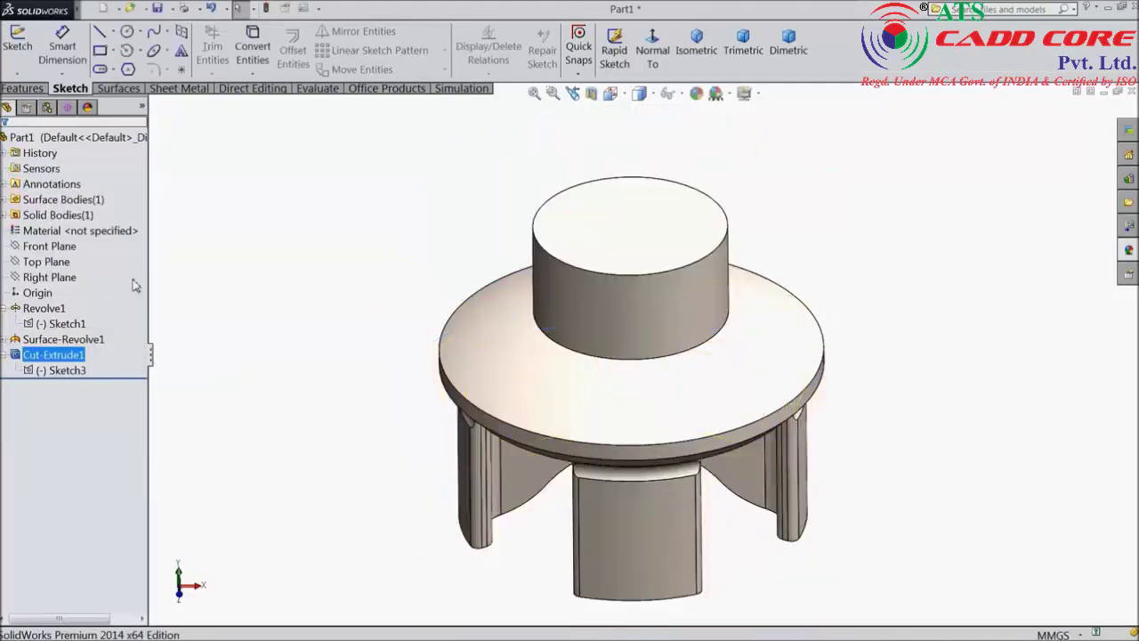
{"action": "middle_click_drag", "start_coordinate": [321, 420], "coordinate": [405, 363]}
Add a 5 mm fillet to the top edge of the hub cylinder.
{"action": "middle_click_drag", "start_coordinate": [674, 580], "coordinate": [492, 477]}
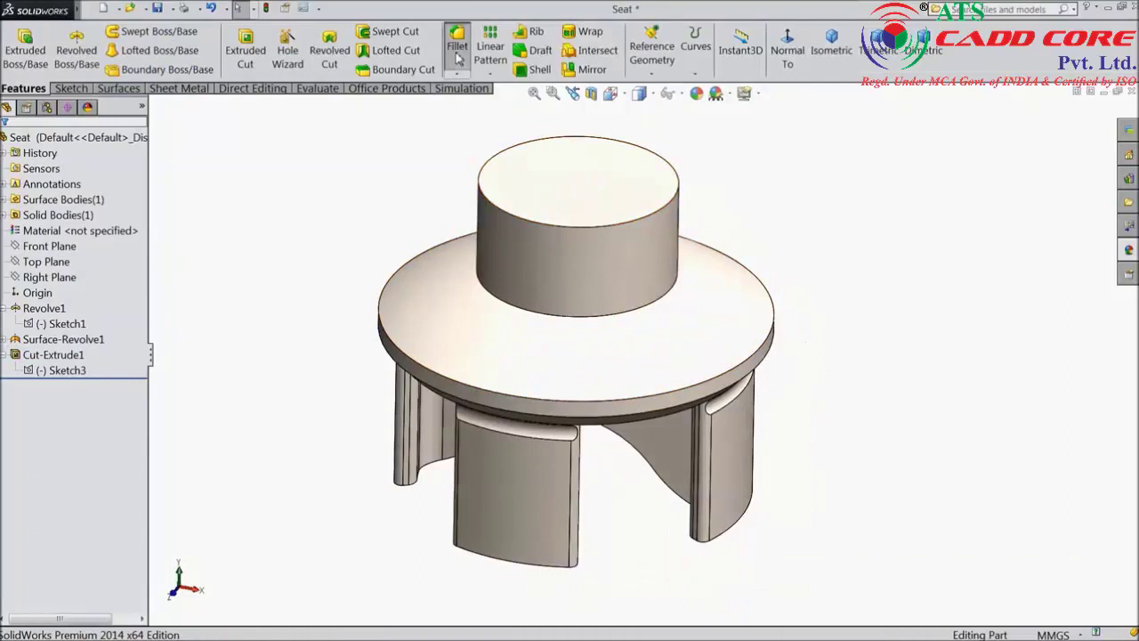
{"action": "left_click", "coordinate": [458, 53]}
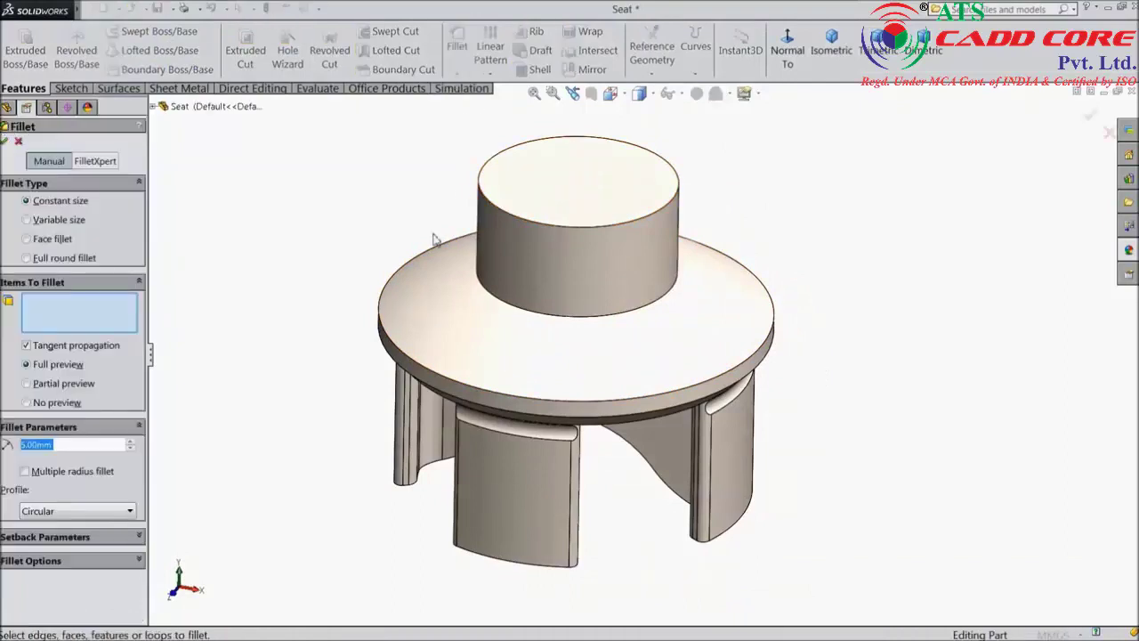
{"action": "left_click", "coordinate": [567, 204]}
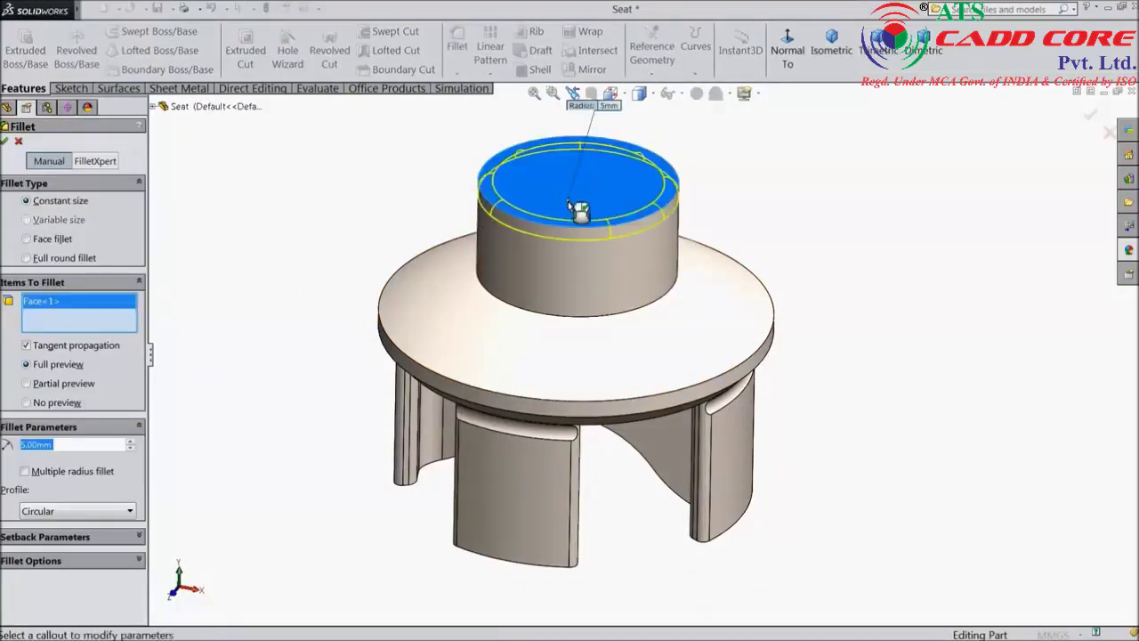
{"action": "left_click", "coordinate": [6, 141]}
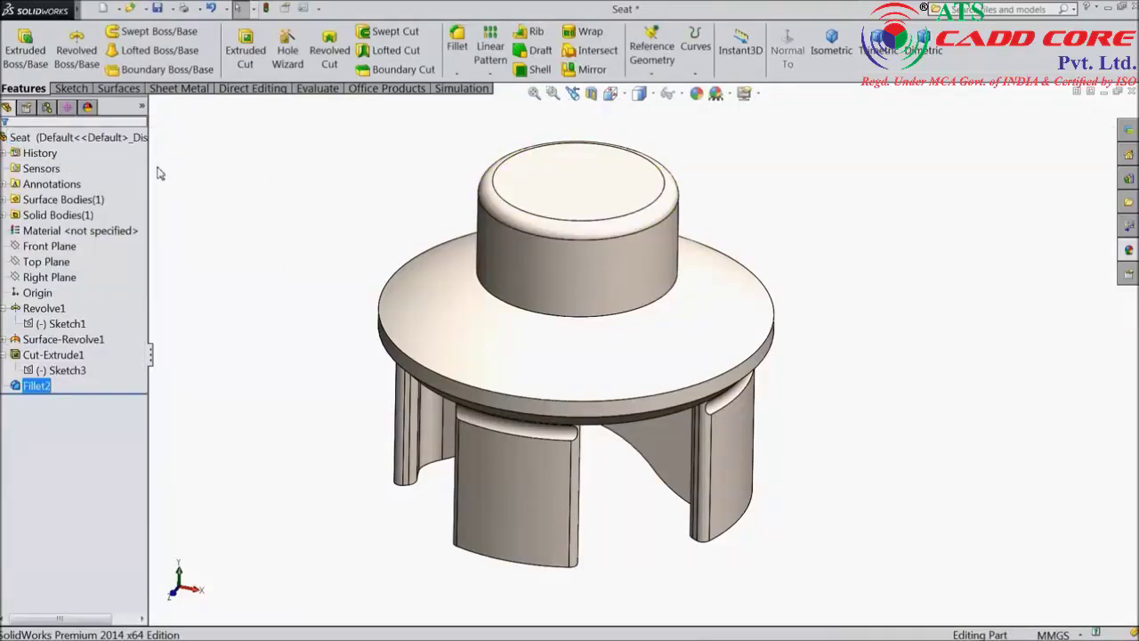
Start a sketch on the Front Plane and draw a centre rectangle on the cylinder axis.
{"action": "left_click", "coordinate": [50, 245]}
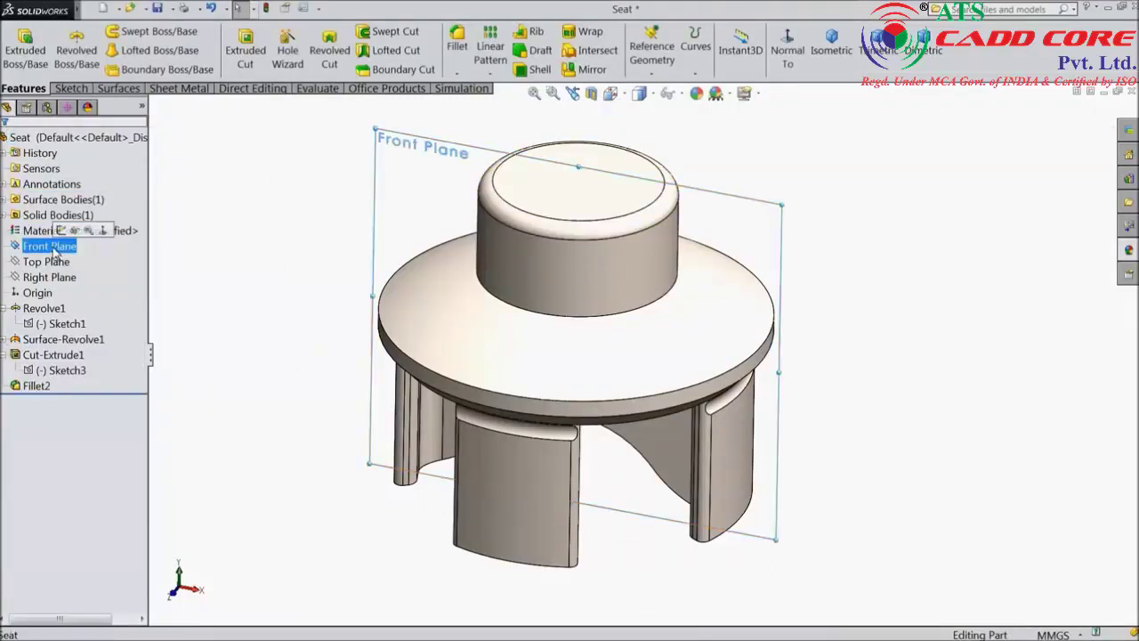
{"action": "left_click", "coordinate": [132, 226]}
{"action": "left_click", "coordinate": [787, 47]}
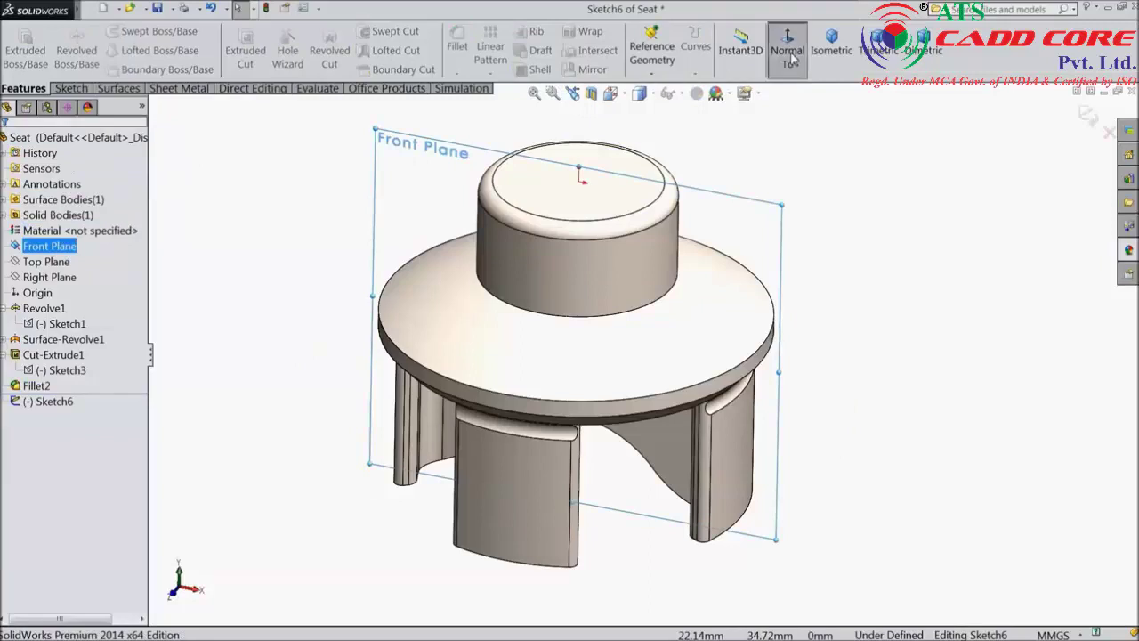
{"action": "left_click", "coordinate": [71, 89]}
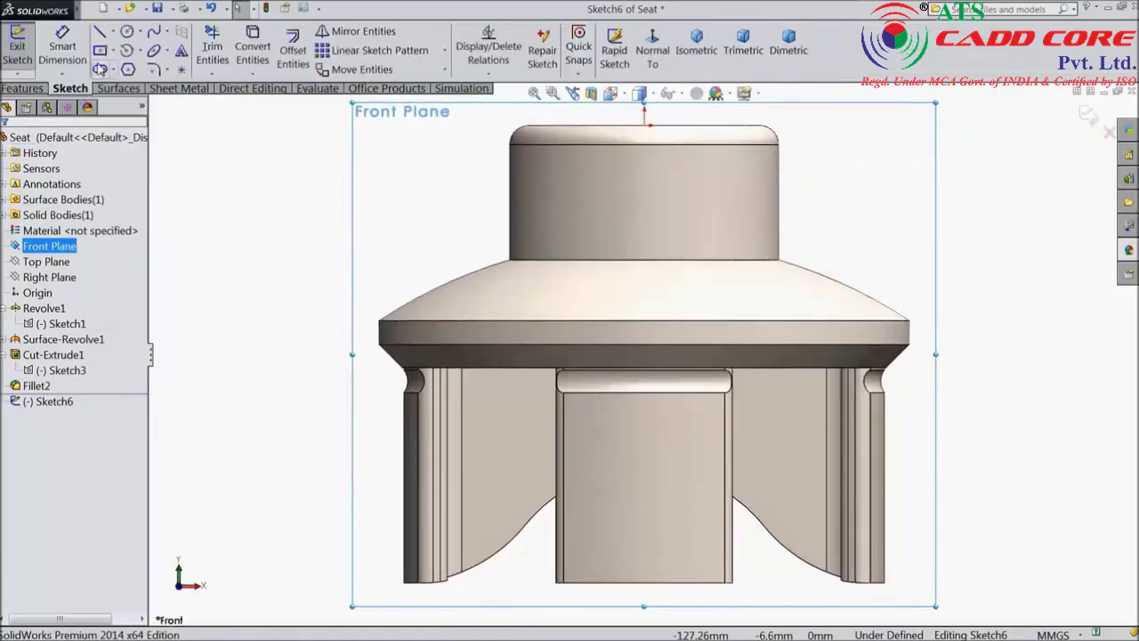
{"action": "left_click", "coordinate": [100, 51]}
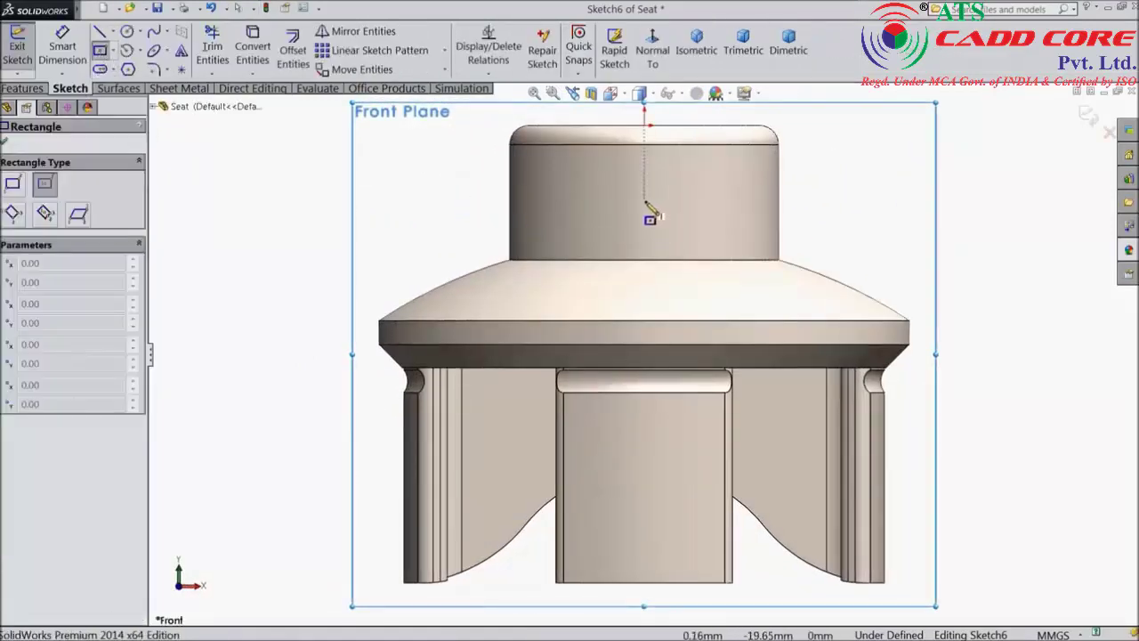
{"action": "left_click", "coordinate": [644, 201]}
{"action": "left_click", "coordinate": [559, 233]}
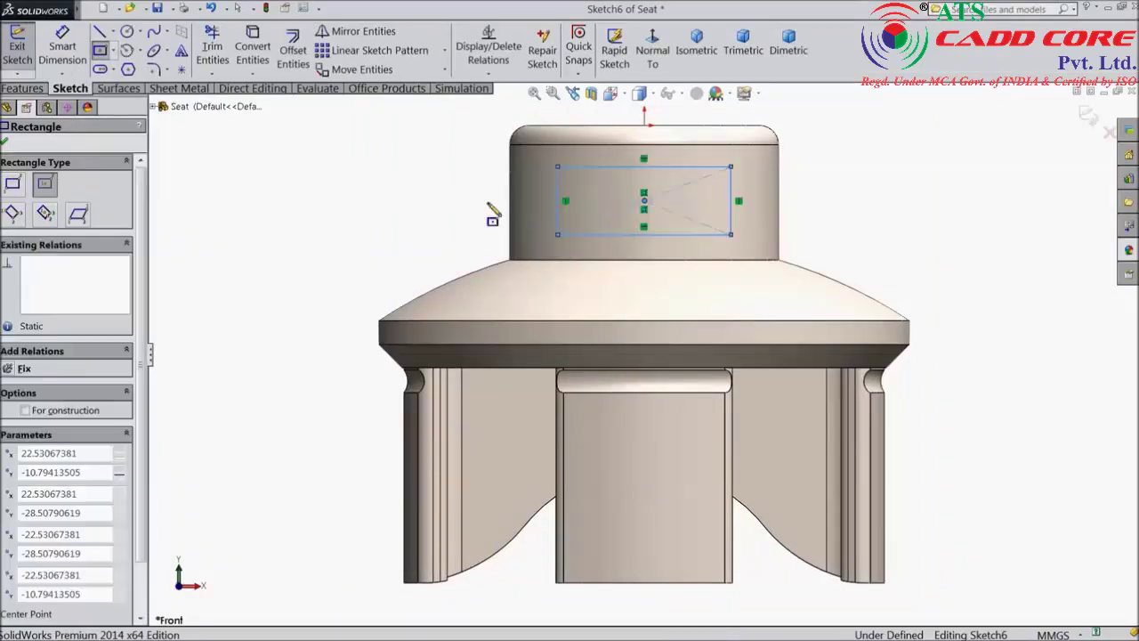
Dimension the rectangle 19 mm high and 44 mm wide.
{"action": "left_click", "coordinate": [63, 49]}
{"action": "scroll", "coordinate": [756, 135], "scroll_direction": "down", "scroll_amount": 3}
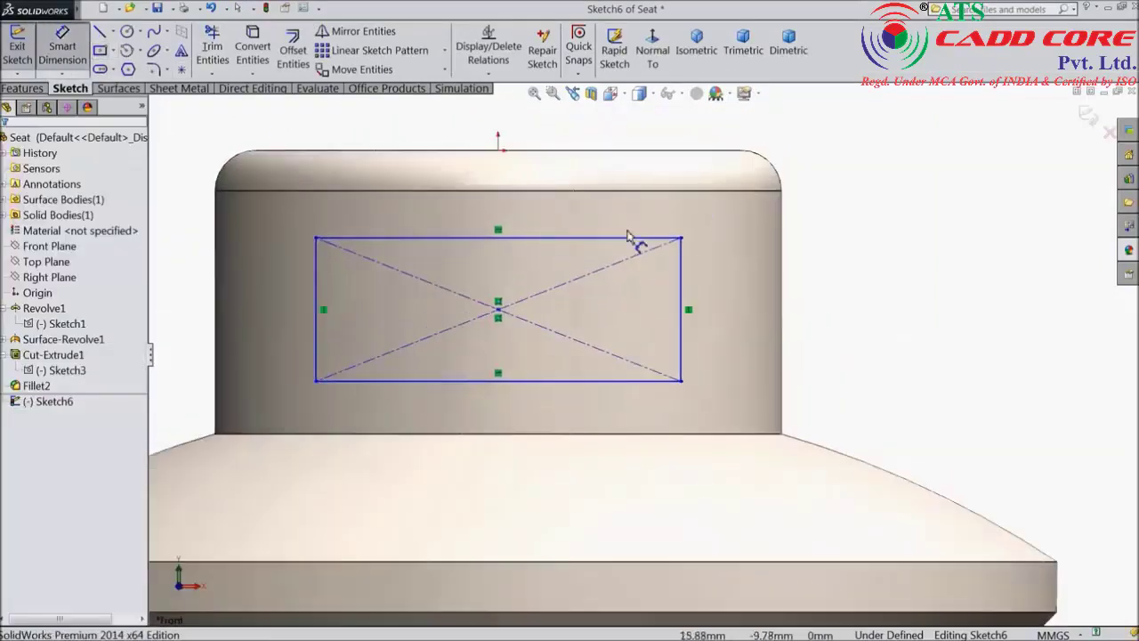
{"action": "left_click", "coordinate": [685, 301]}
{"action": "left_click", "coordinate": [839, 308]}
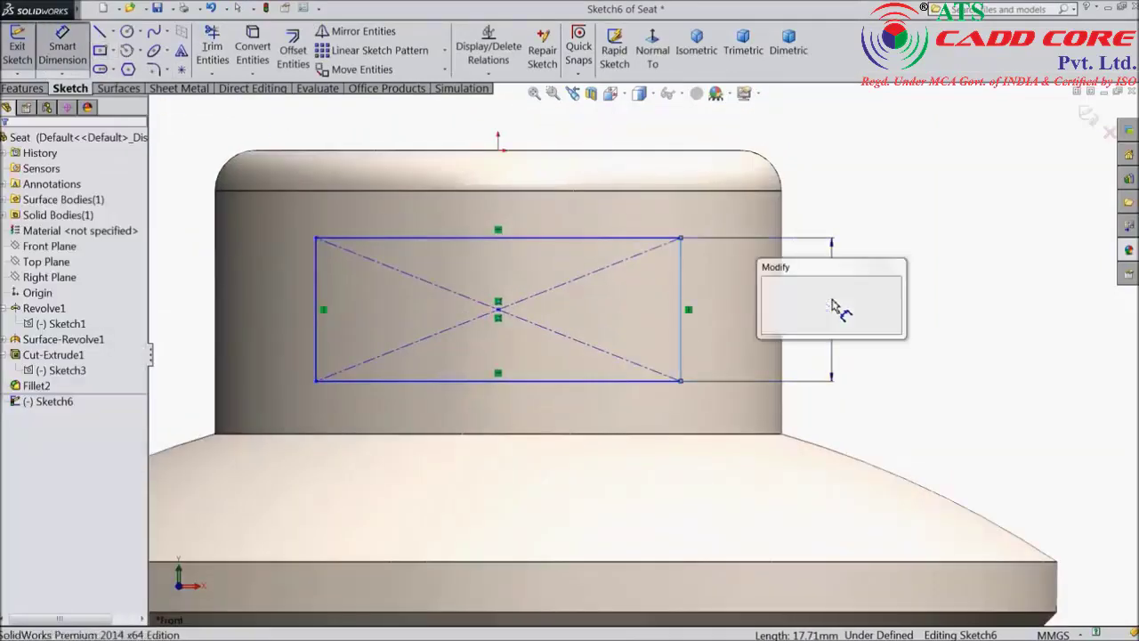
{"action": "type", "text": "19"}
{"action": "left_click", "coordinate": [768, 284]}
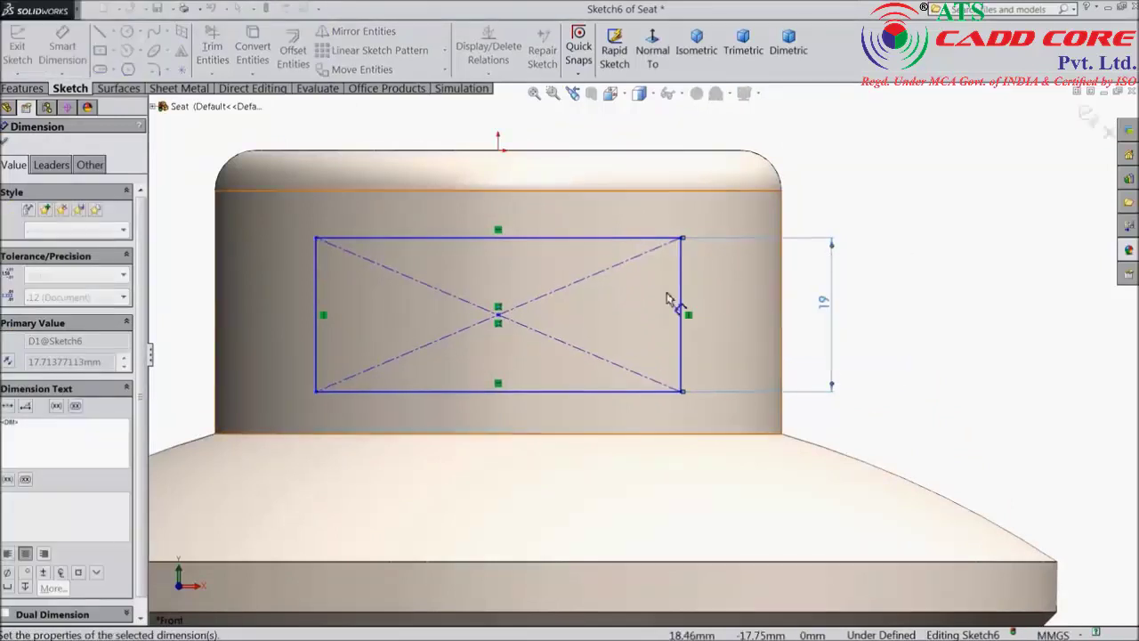
{"action": "left_click", "coordinate": [504, 399]}
{"action": "left_click", "coordinate": [501, 463]}
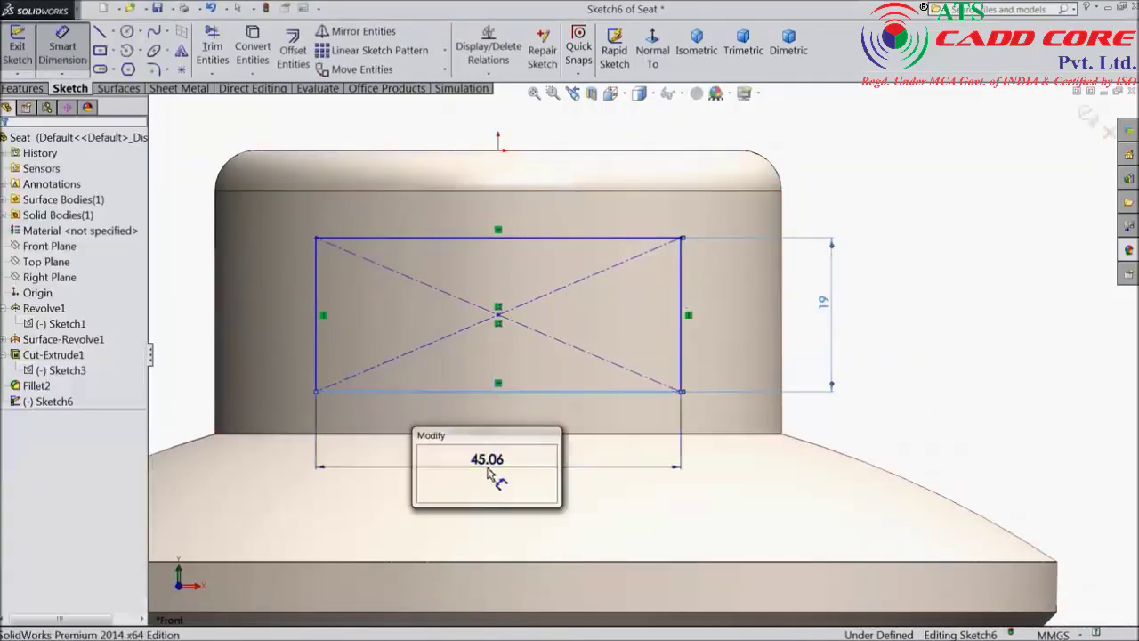
{"action": "type", "text": "44"}
{"action": "left_click", "coordinate": [425, 457]}
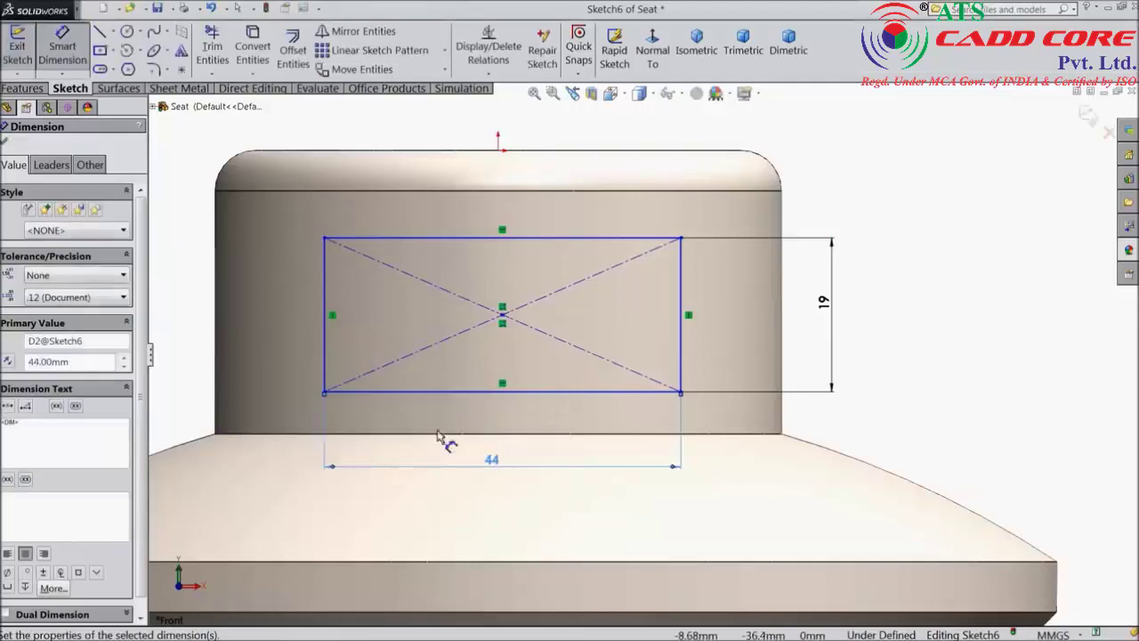
Place the rectangle 16 mm below the part's top and align its centre vertically with the origin.
{"action": "left_click", "coordinate": [599, 239]}
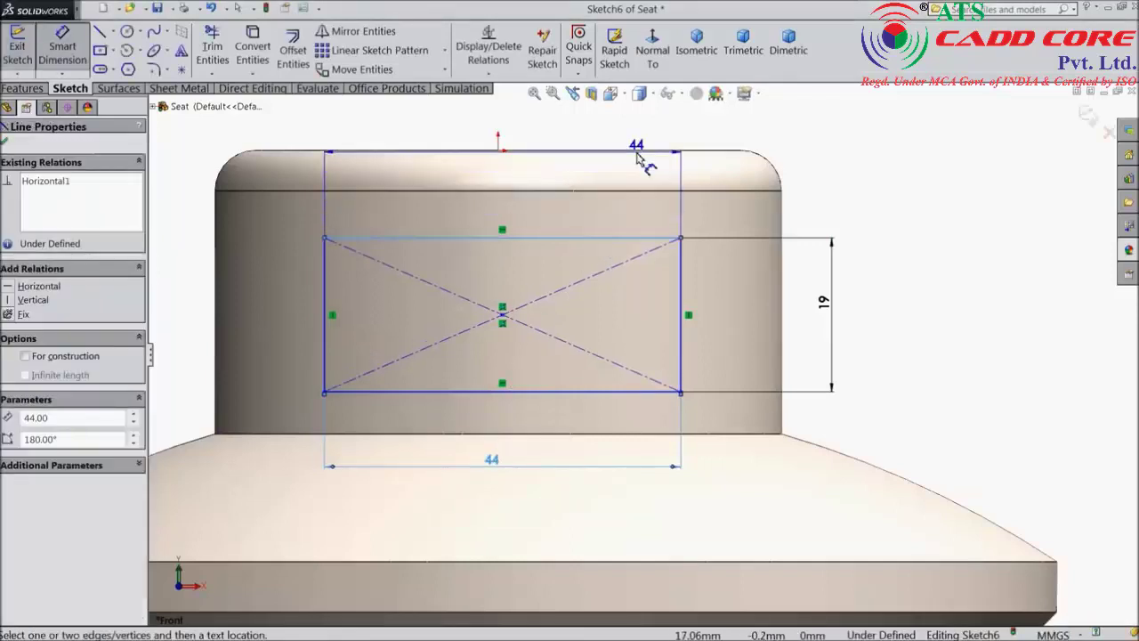
{"action": "left_click", "coordinate": [649, 153]}
{"action": "left_click", "coordinate": [878, 203]}
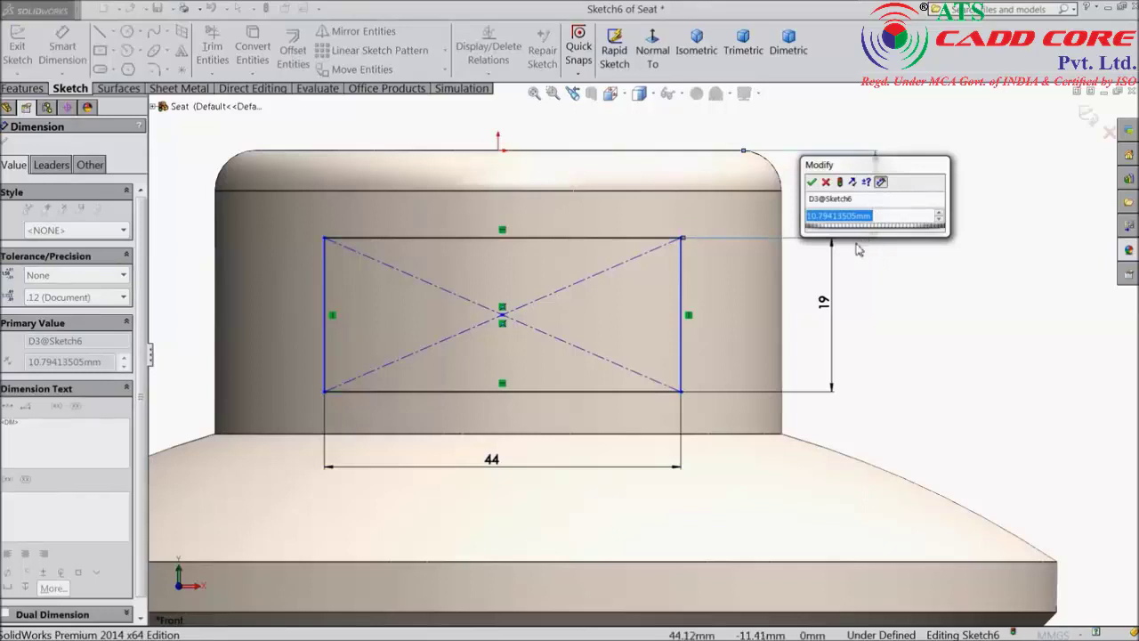
{"action": "type", "text": "16"}
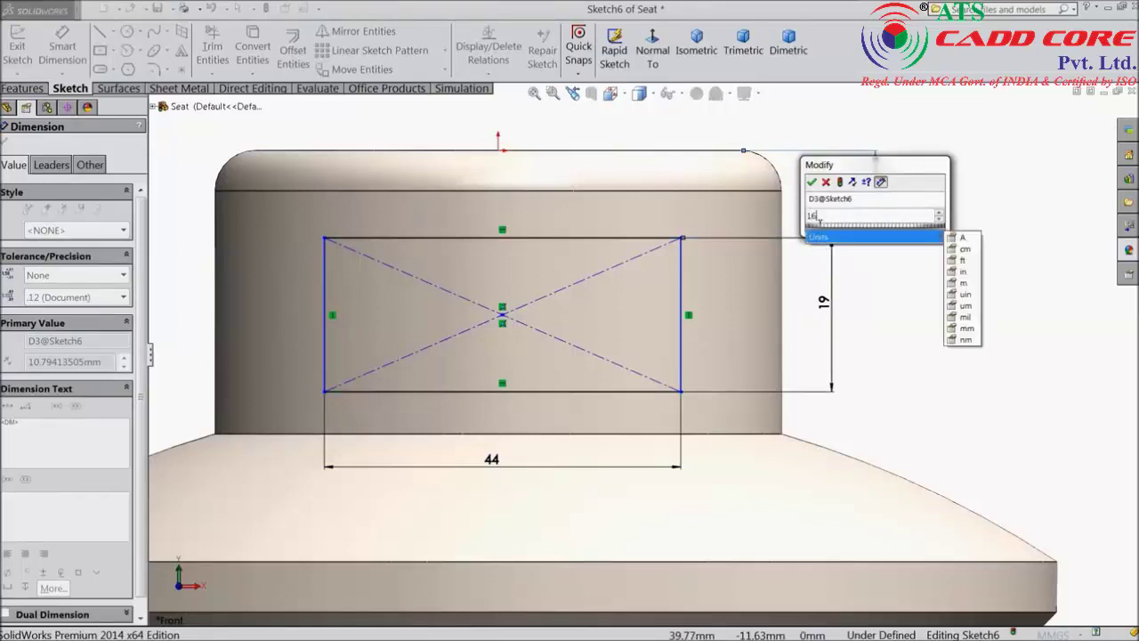
{"action": "left_click", "coordinate": [810, 182]}
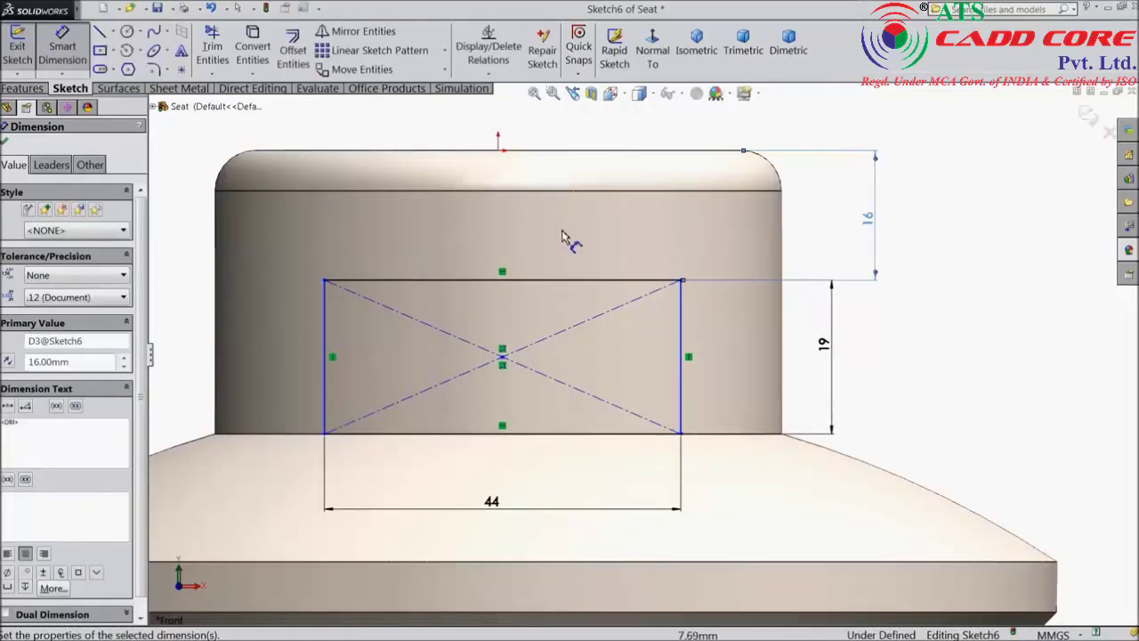
{"action": "left_click", "coordinate": [6, 143]}
{"action": "left_click", "coordinate": [503, 358]}
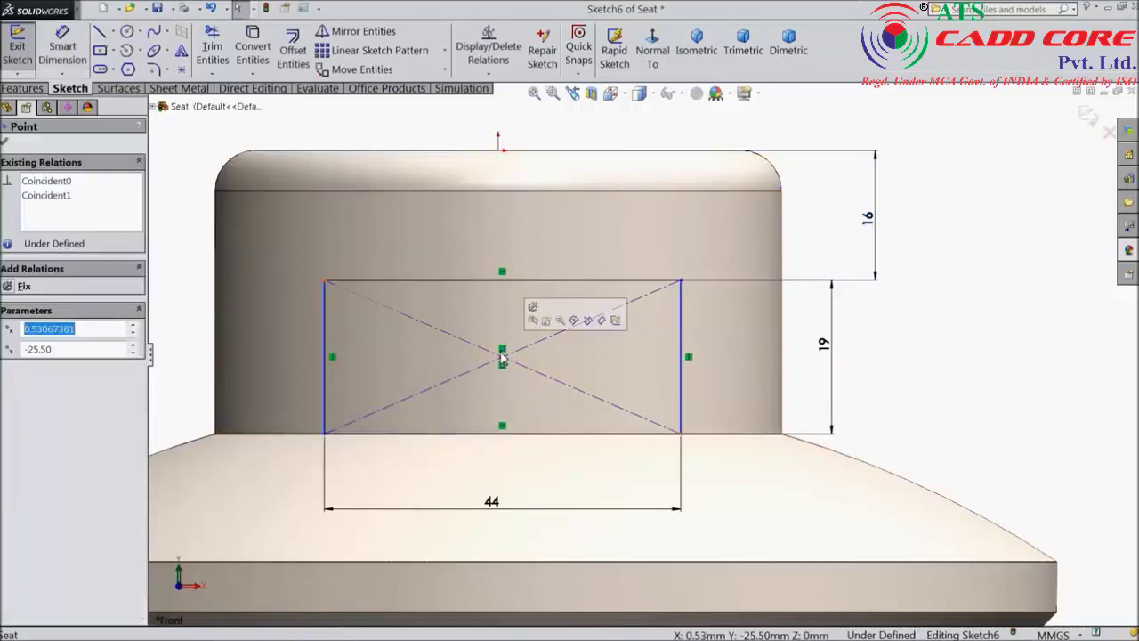
{"action": "left_click", "coordinate": [499, 152], "text": "ctrl"}
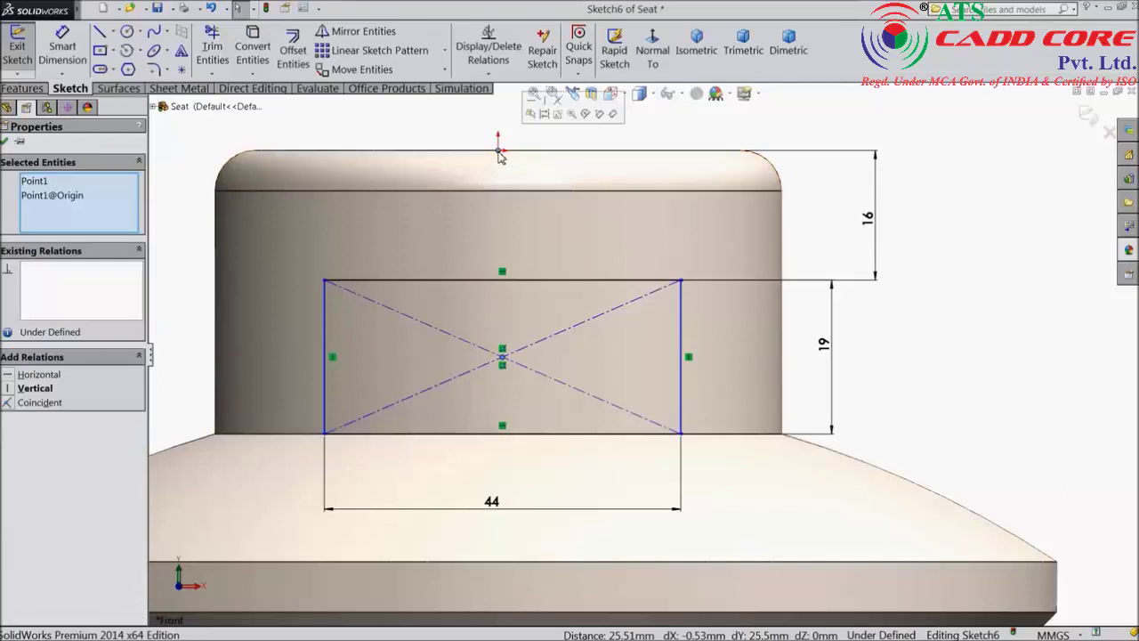
{"action": "left_click", "coordinate": [543, 107]}
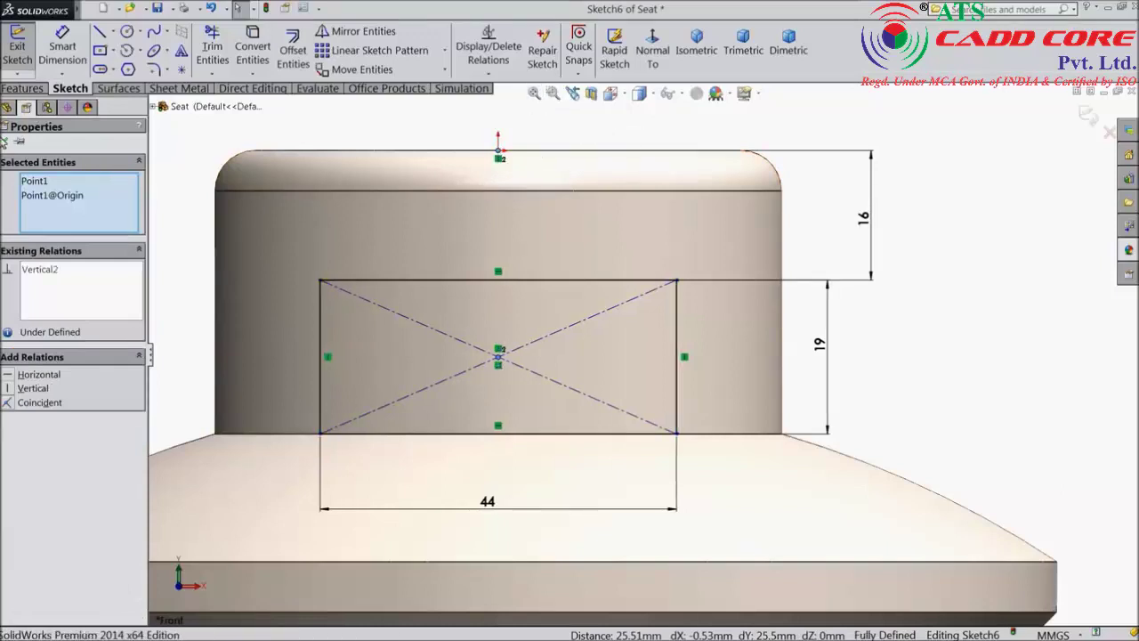
{"action": "left_click", "coordinate": [4, 141]}
{"action": "left_click", "coordinate": [22, 88]}
Cut the rectangle through the seat with a Mid Plane extruded cut.
{"action": "left_click", "coordinate": [244, 49]}
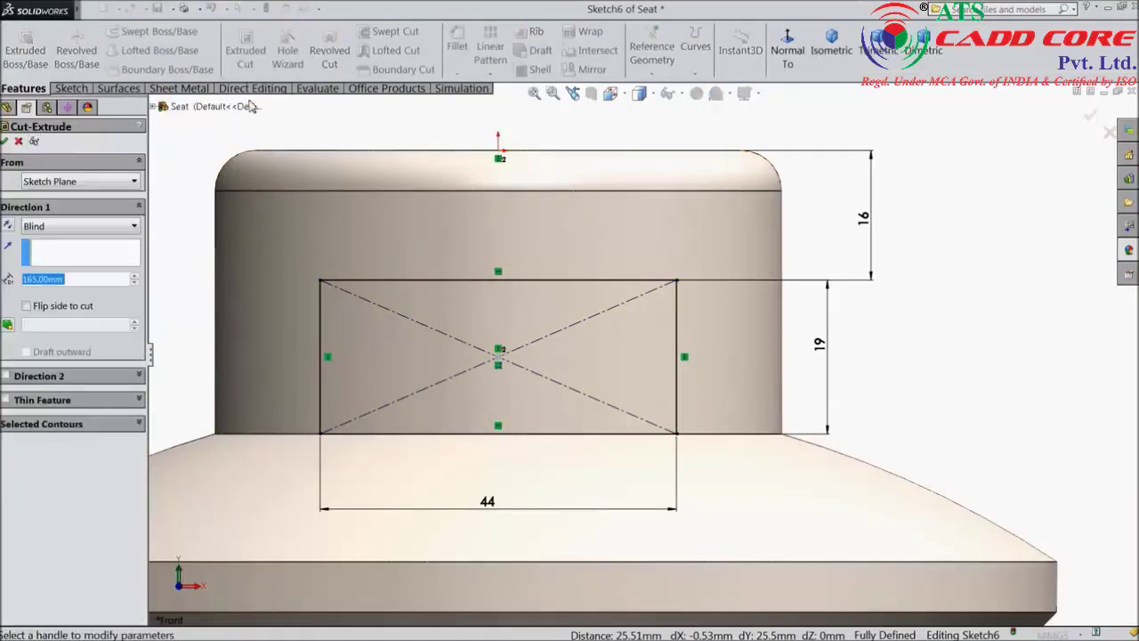
{"action": "left_click", "coordinate": [80, 226]}
{"action": "left_click", "coordinate": [53, 340]}
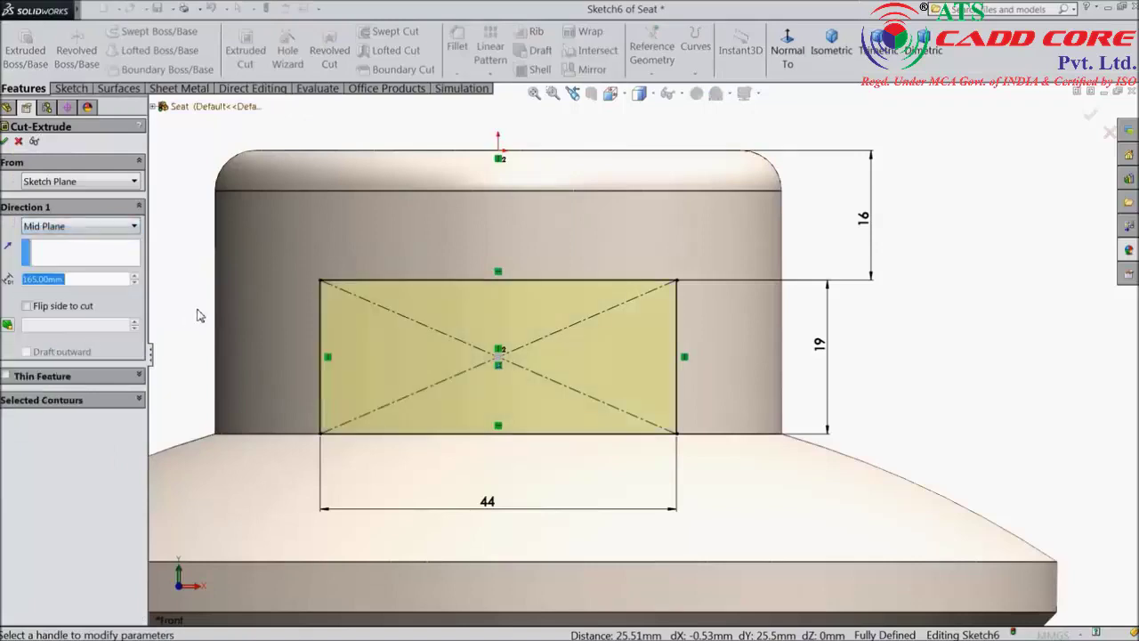
{"action": "key", "text": "f"}
{"action": "middle_click_drag", "start_coordinate": [263, 262], "coordinate": [377, 287]}
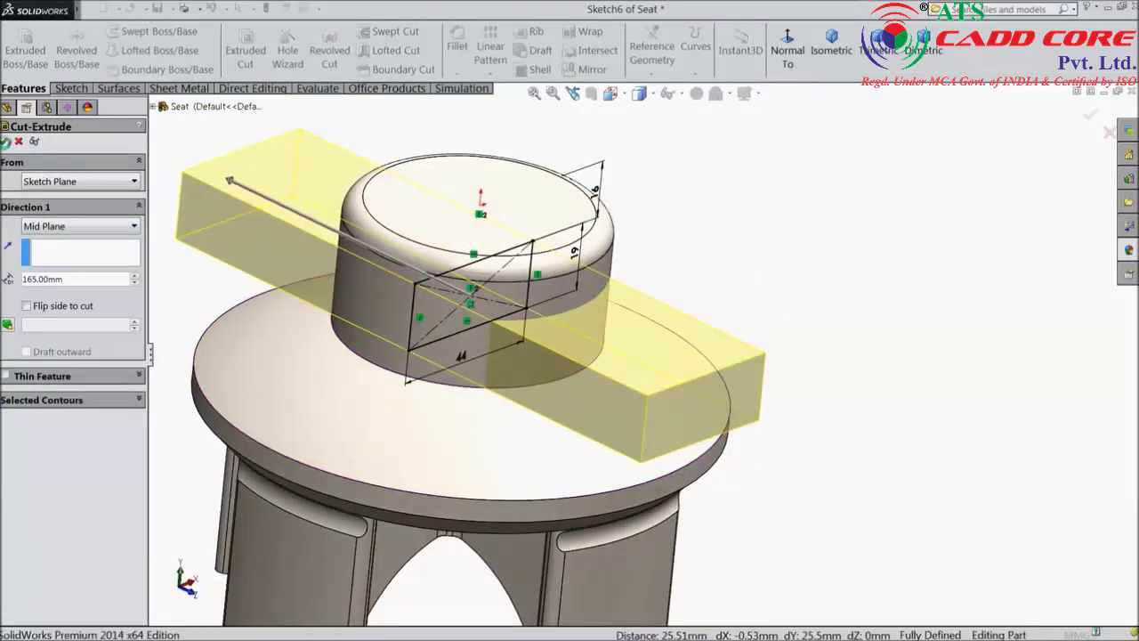
{"action": "left_click", "coordinate": [6, 141]}
Sketch a circle centred on the origin on the seat's top face.
{"action": "left_click", "coordinate": [476, 214]}
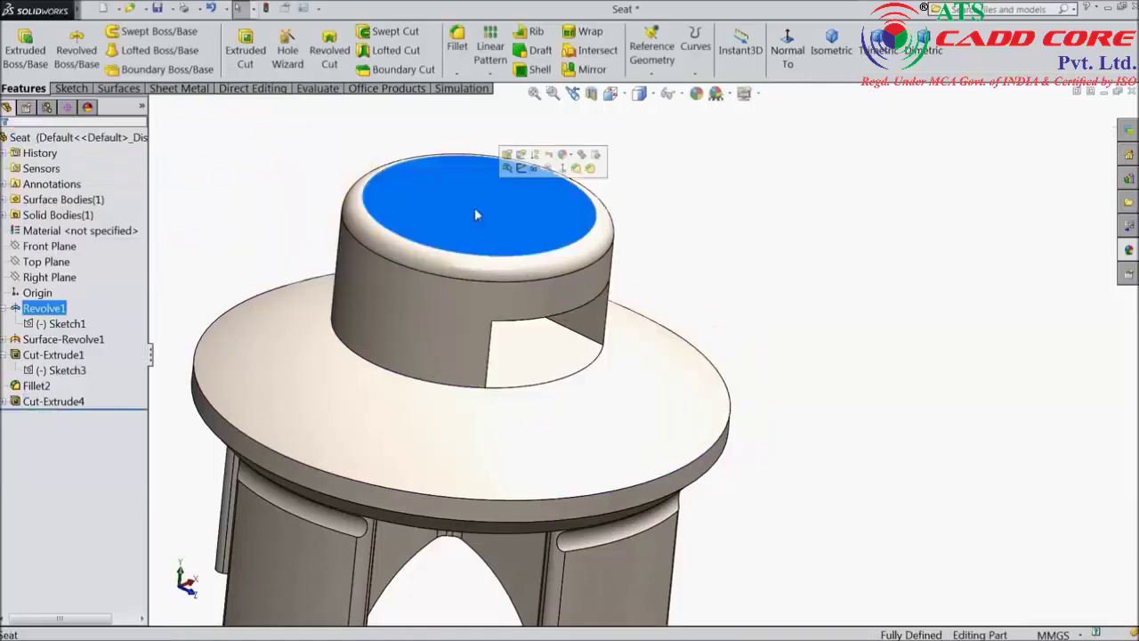
{"action": "left_click", "coordinate": [522, 167]}
{"action": "left_click", "coordinate": [787, 66]}
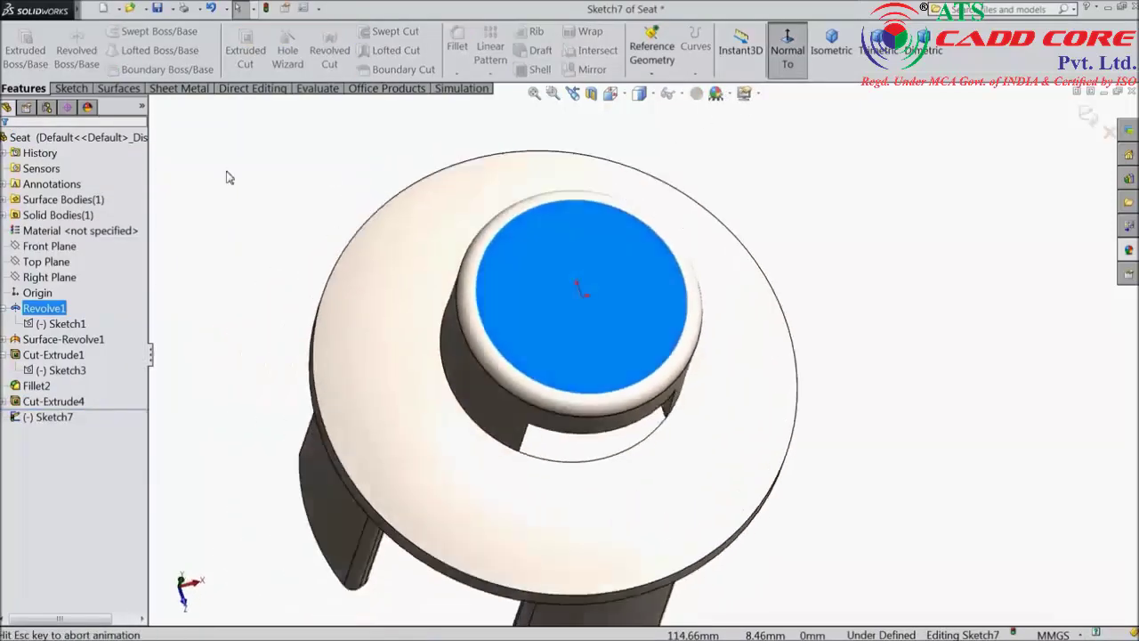
{"action": "left_click", "coordinate": [67, 90]}
{"action": "left_click", "coordinate": [128, 32]}
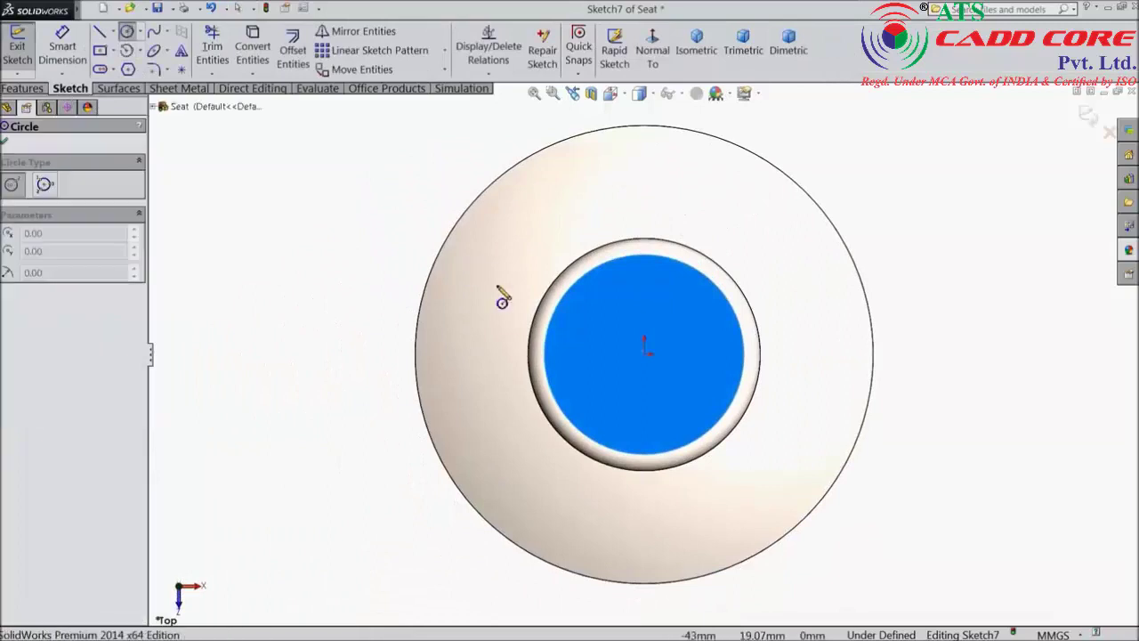
{"action": "left_click", "coordinate": [646, 356]}
{"action": "left_click", "coordinate": [617, 399]}
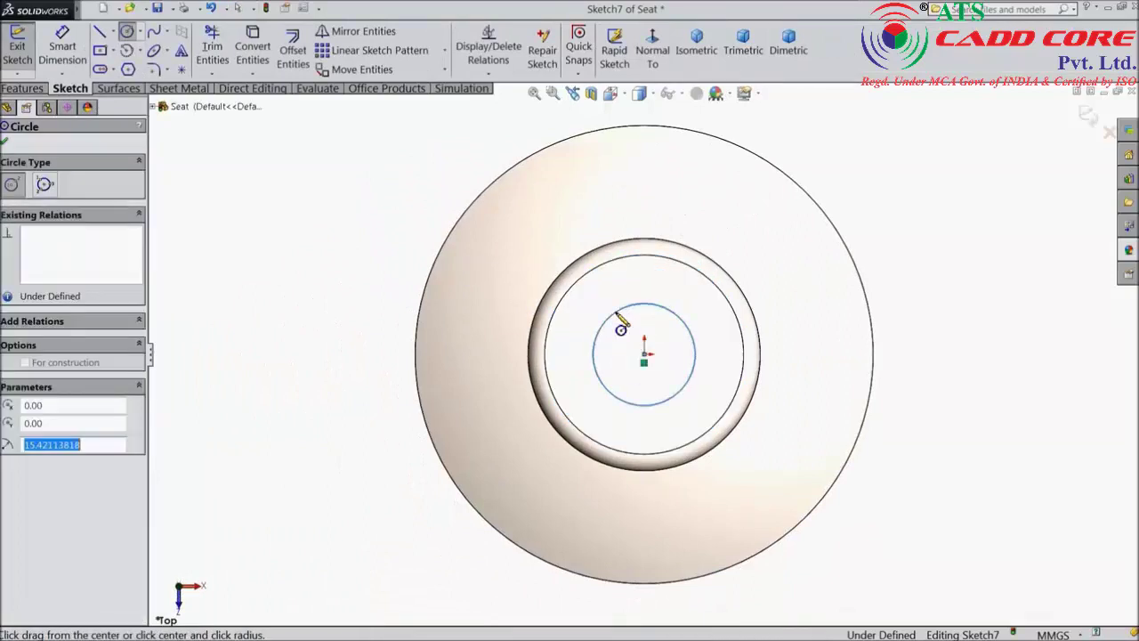
Dimension the circle's diameter to 22 mm.
{"action": "left_click", "coordinate": [62, 49]}
{"action": "left_click", "coordinate": [606, 363]}
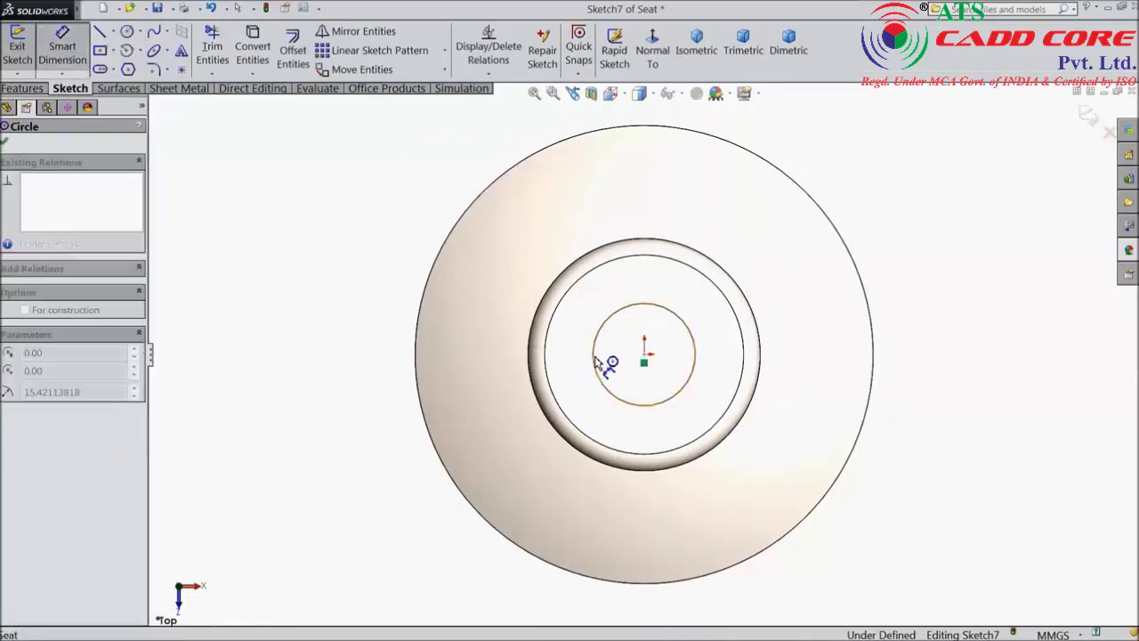
{"action": "left_click", "coordinate": [400, 377]}
{"action": "type", "text": "22"}
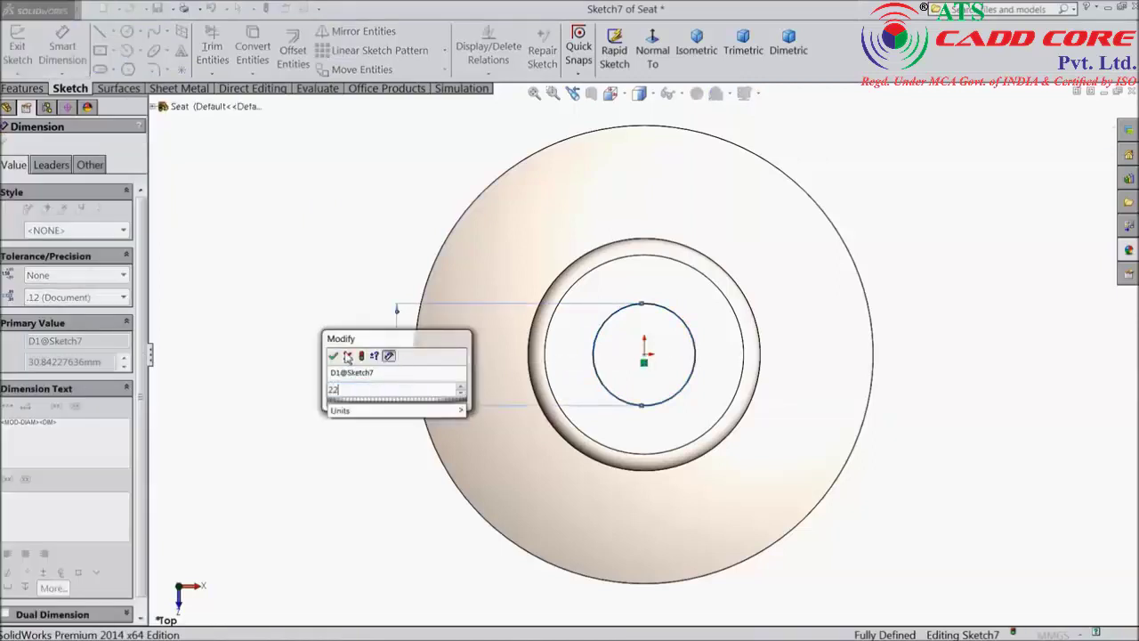
{"action": "left_click", "coordinate": [333, 356]}
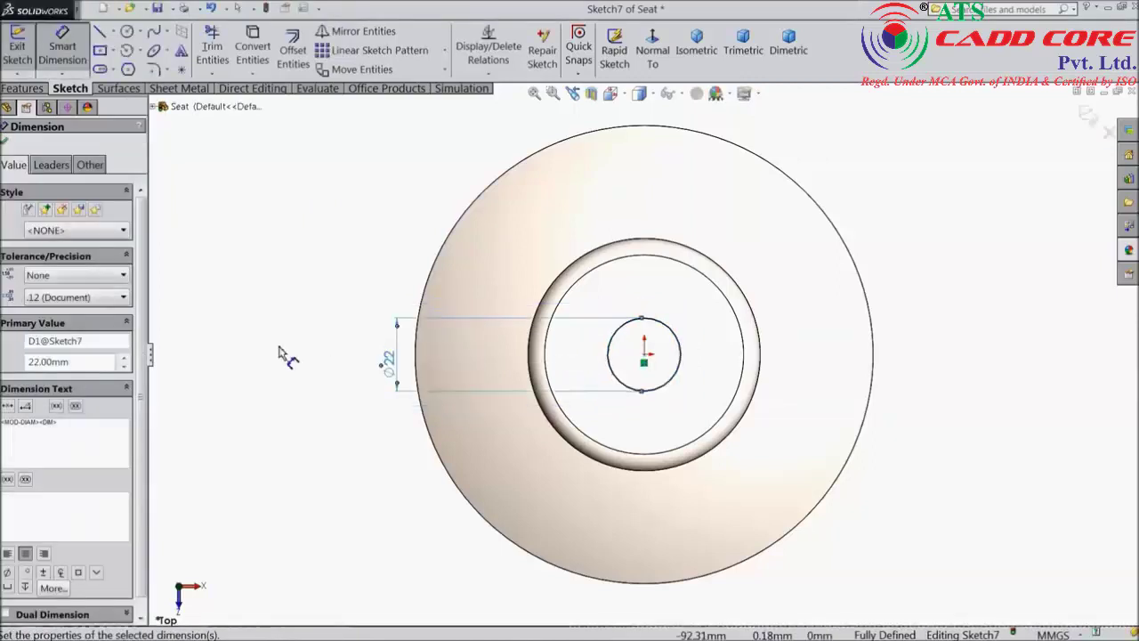
{"action": "left_click", "coordinate": [24, 88]}
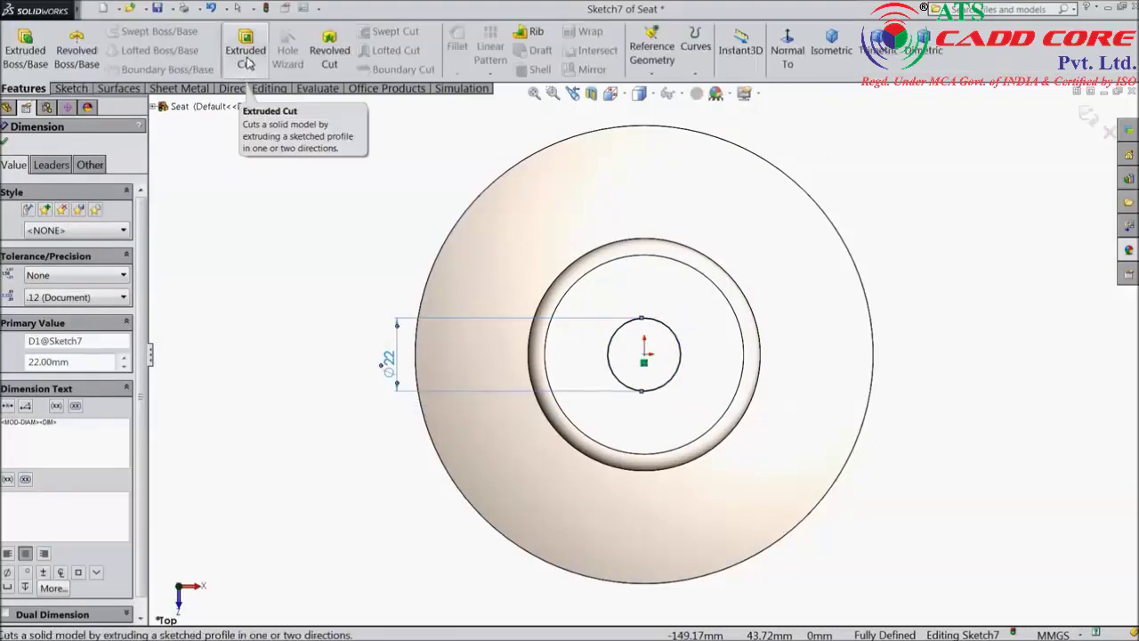
Cut the Ø22 circle Up To Next to bore the hole, then save the Seat part.
{"action": "left_click", "coordinate": [248, 64]}
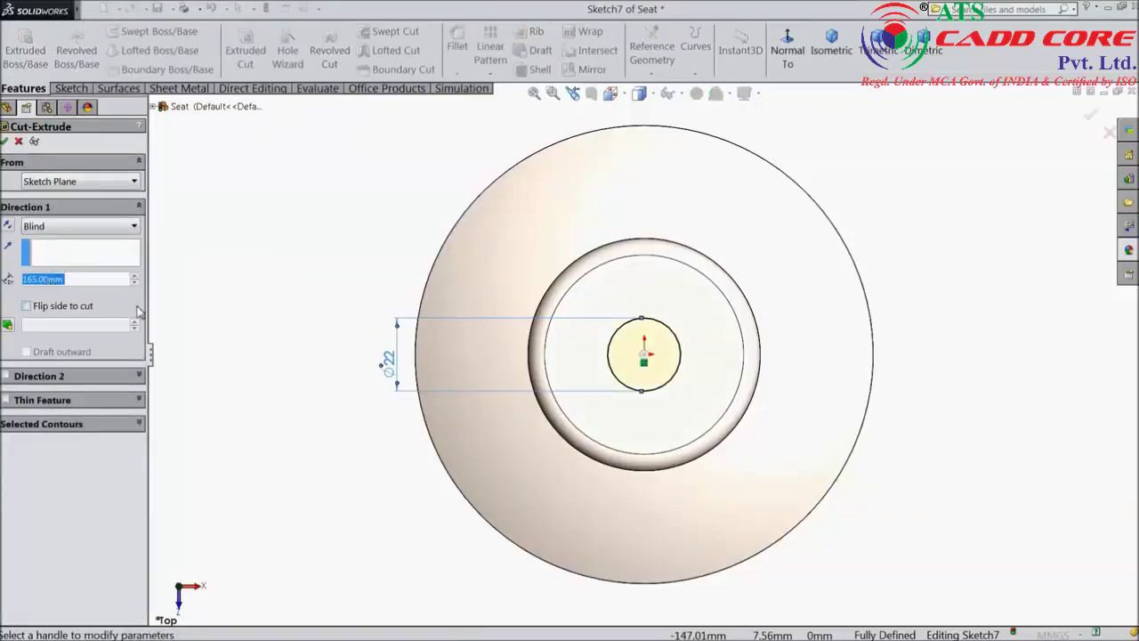
{"action": "left_click", "coordinate": [51, 228]}
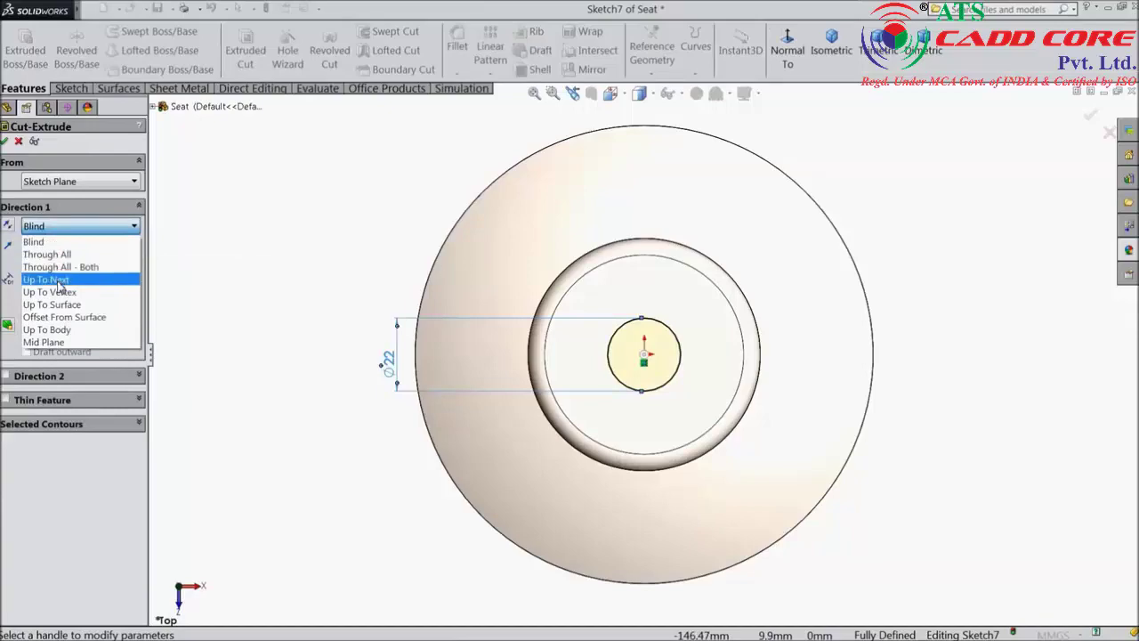
{"action": "left_click", "coordinate": [62, 275]}
{"action": "left_click", "coordinate": [7, 140]}
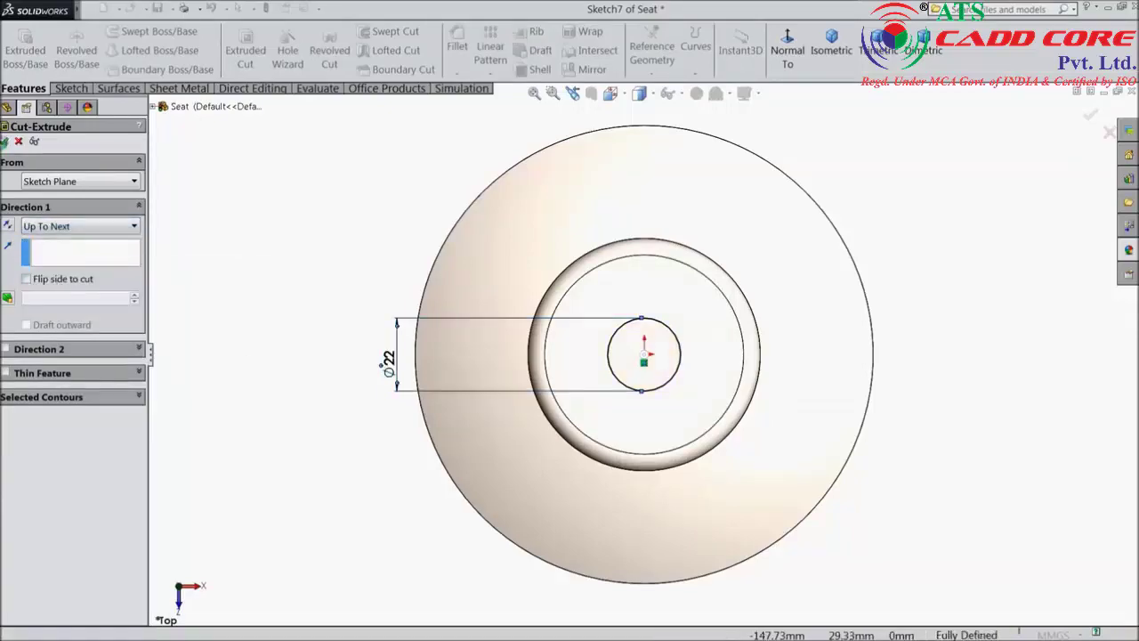
{"action": "middle_click_drag", "start_coordinate": [246, 391], "coordinate": [330, 259]}
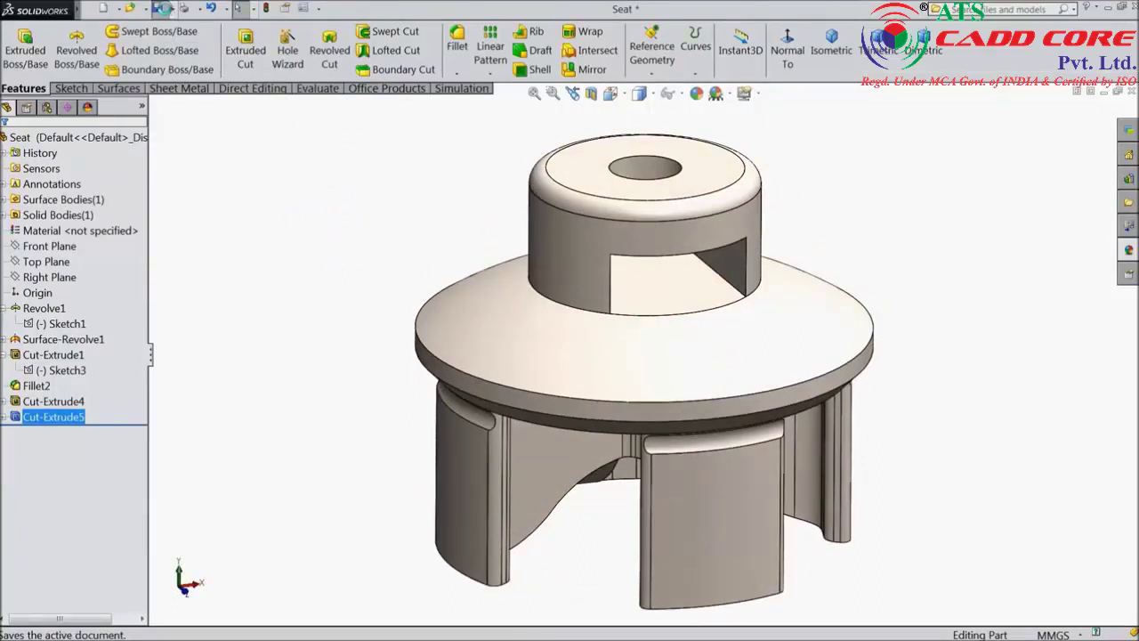
{"action": "left_click", "coordinate": [158, 8]}
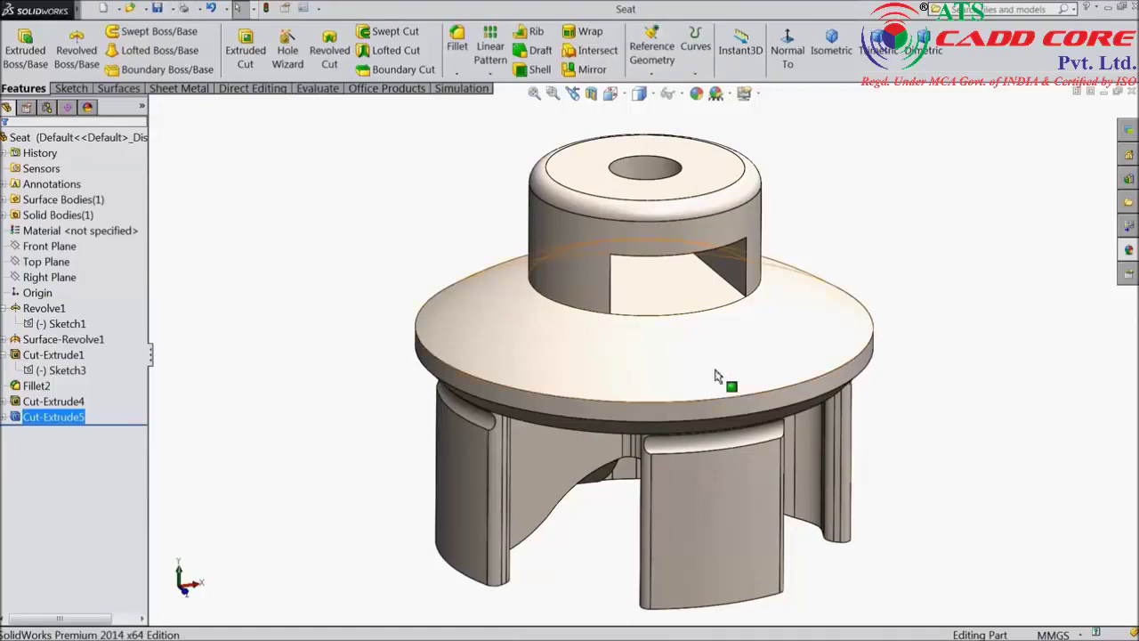
{"action": "middle_click_drag", "start_coordinate": [895, 399], "coordinate": [892, 381]}
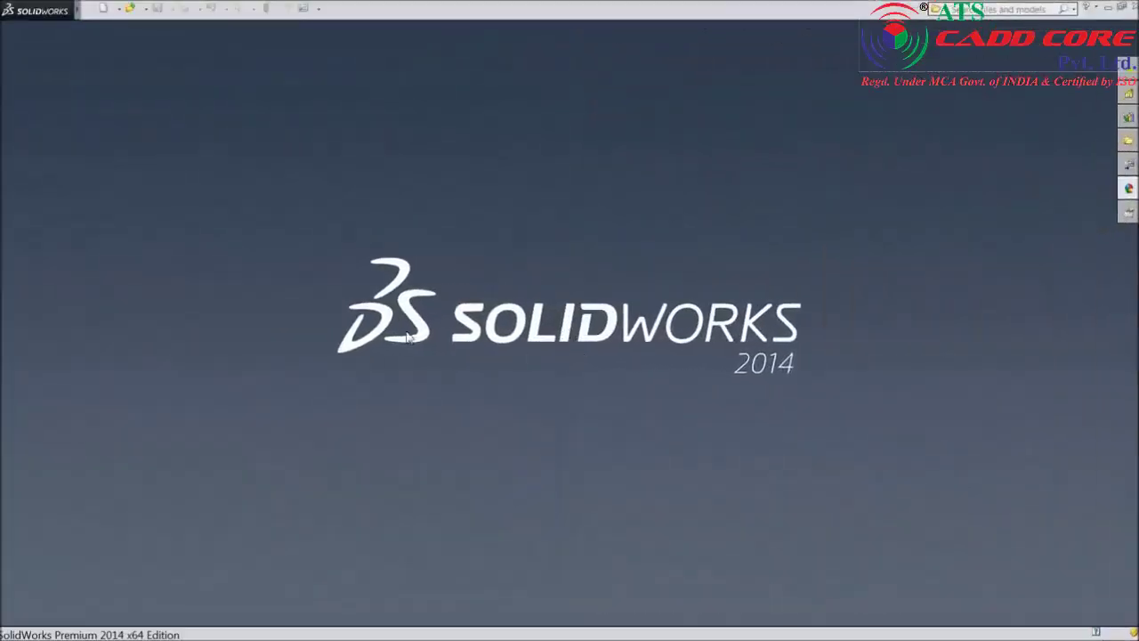
{"action": "left_click", "coordinate": [103, 9]}
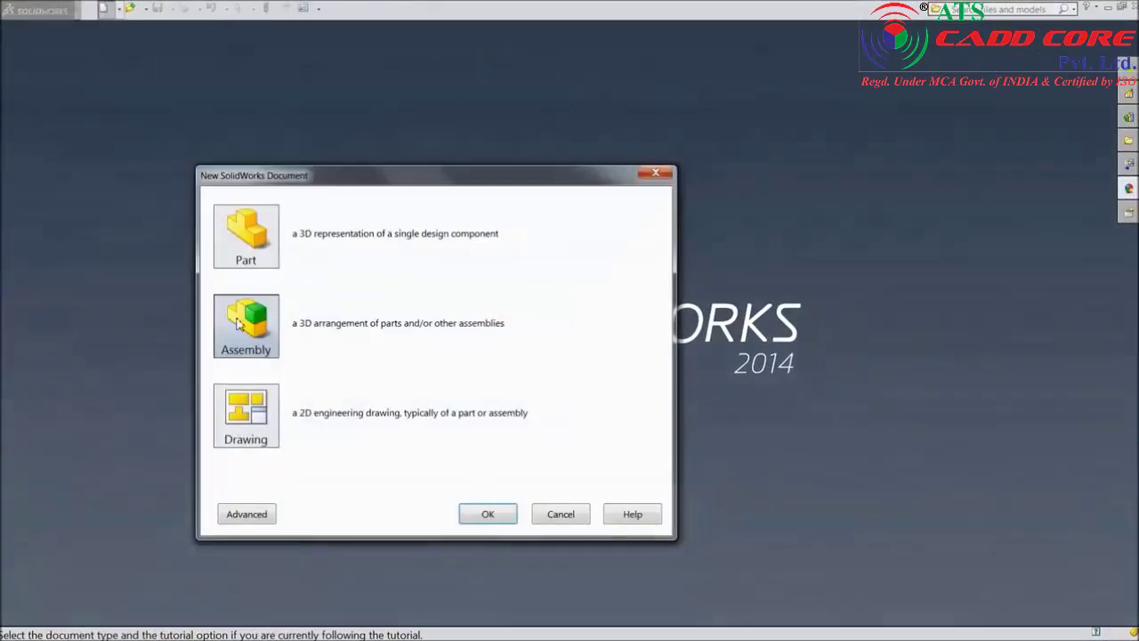
{"action": "left_click", "coordinate": [491, 514]}
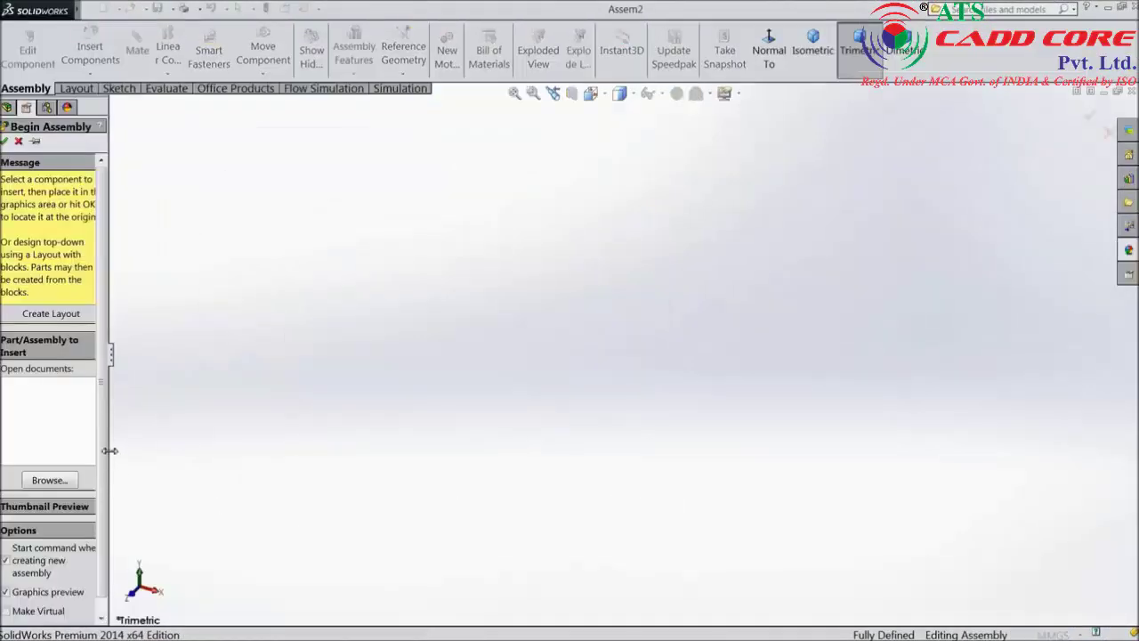
{"action": "left_click_drag", "start_coordinate": [110, 451], "coordinate": [152, 448]}
{"action": "left_click", "coordinate": [71, 431]}
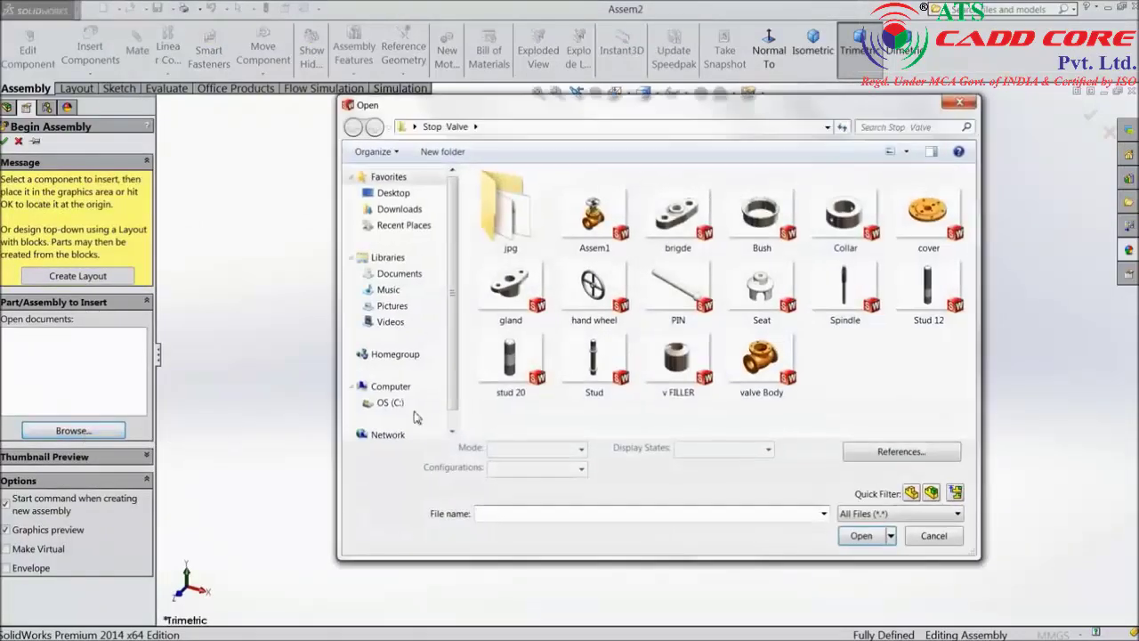
{"action": "left_click", "coordinate": [764, 373]}
{"action": "left_click", "coordinate": [859, 535]}
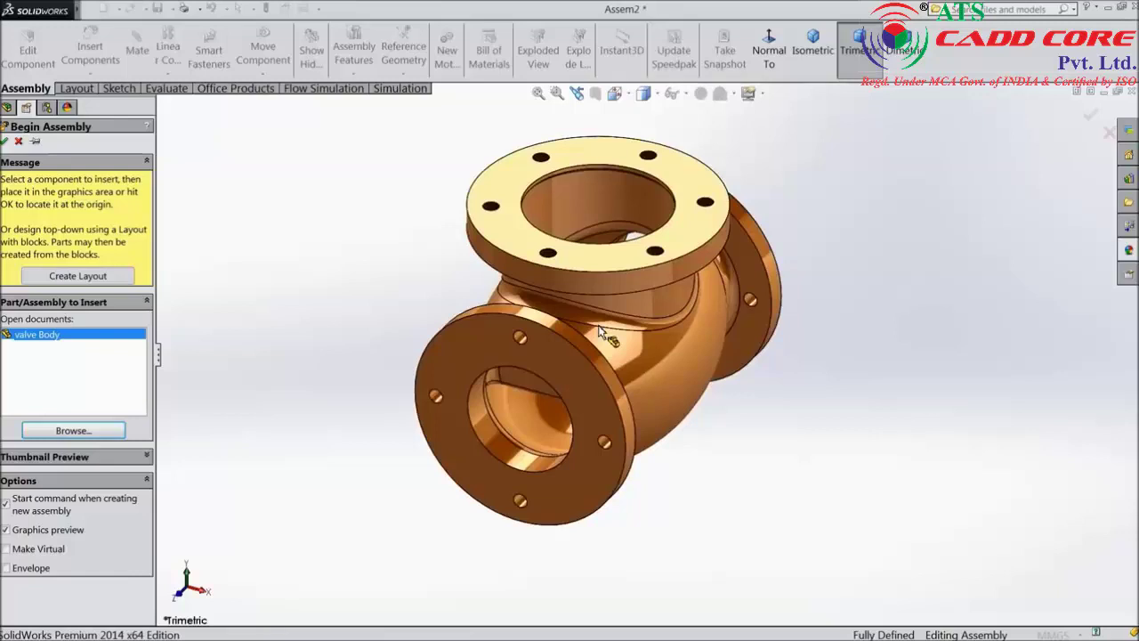
{"action": "left_click", "coordinate": [599, 332]}
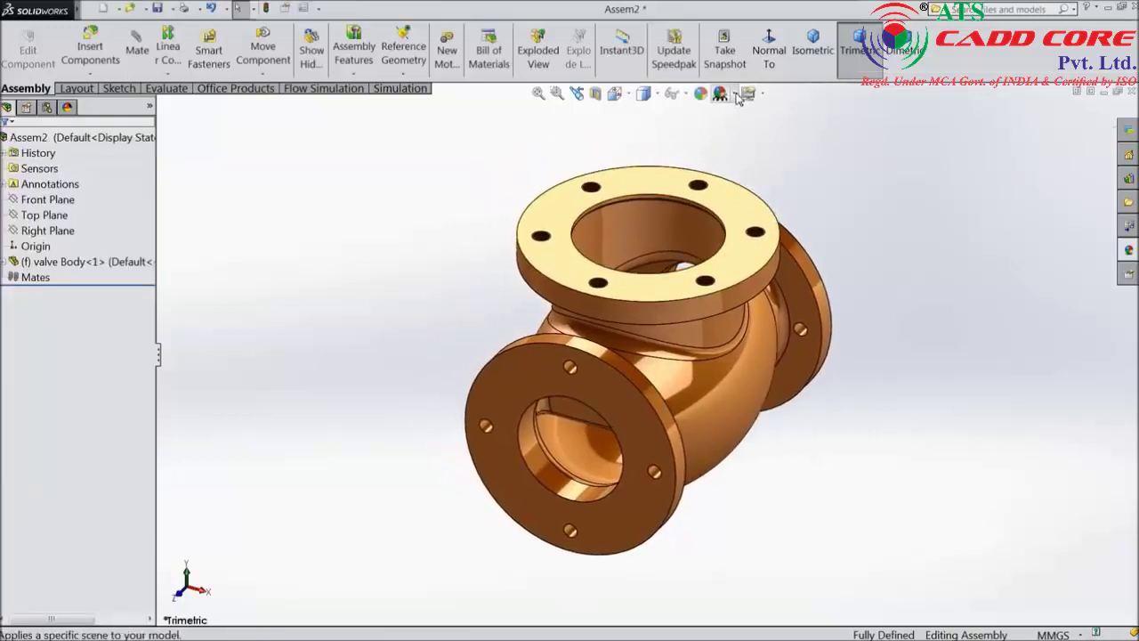
{"action": "left_click", "coordinate": [737, 94]}
{"action": "left_click", "coordinate": [757, 44]}
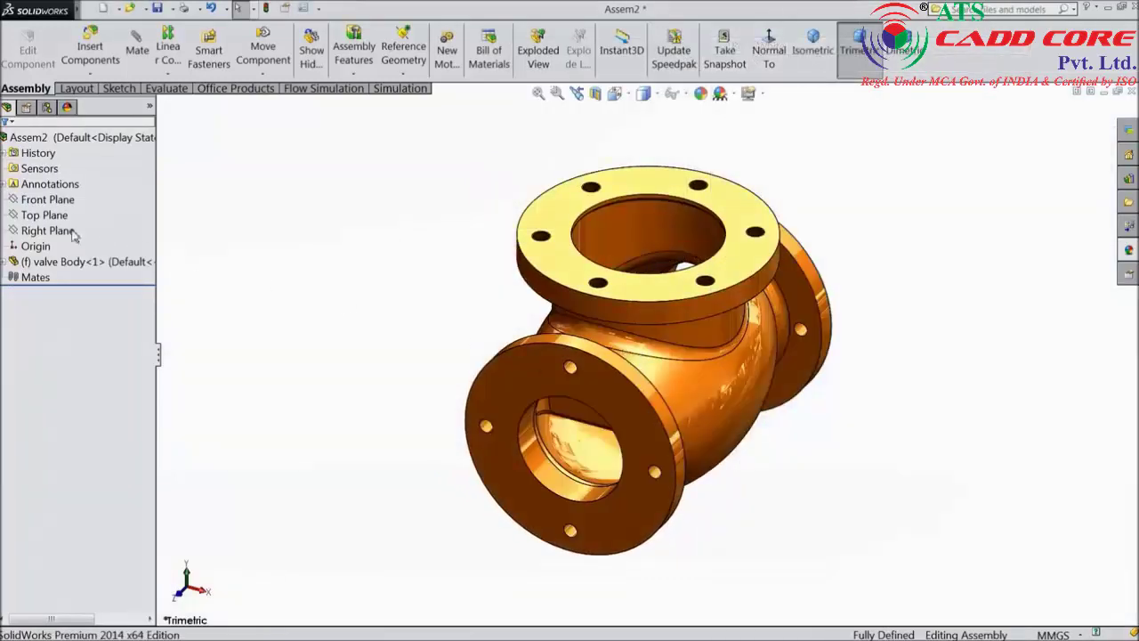
{"action": "left_click", "coordinate": [5, 262]}
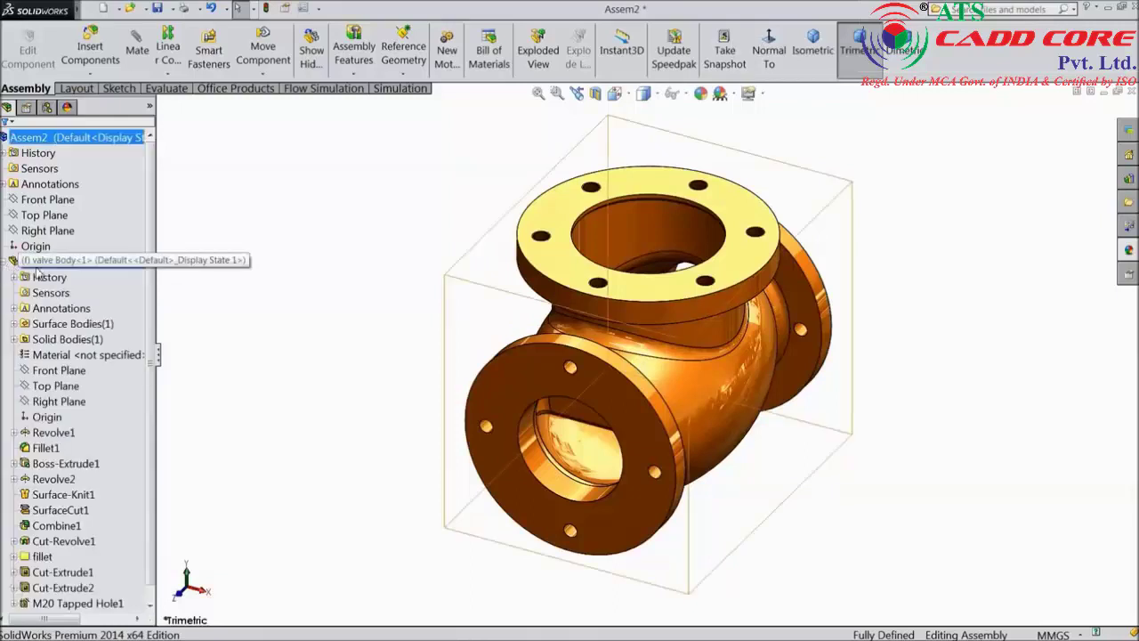
{"action": "left_click", "coordinate": [50, 203]}
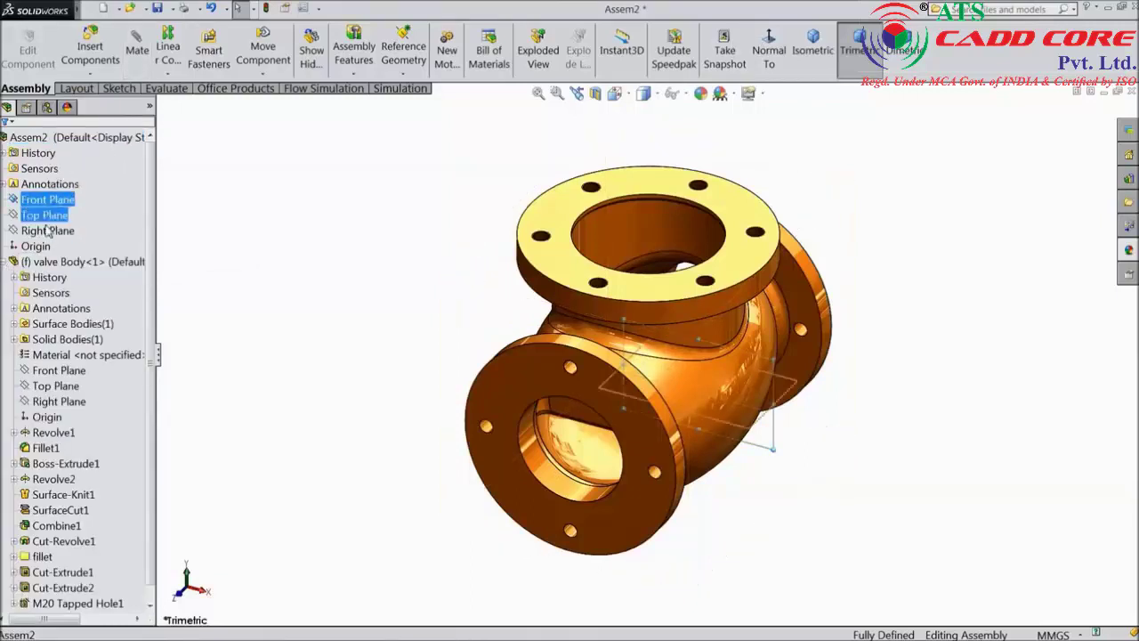
{"action": "left_click", "coordinate": [55, 372], "text": "shift"}
Float the valve body and mate its Front Plane coincident with the assembly's Front Plane.
{"action": "left_click", "coordinate": [353, 335]}
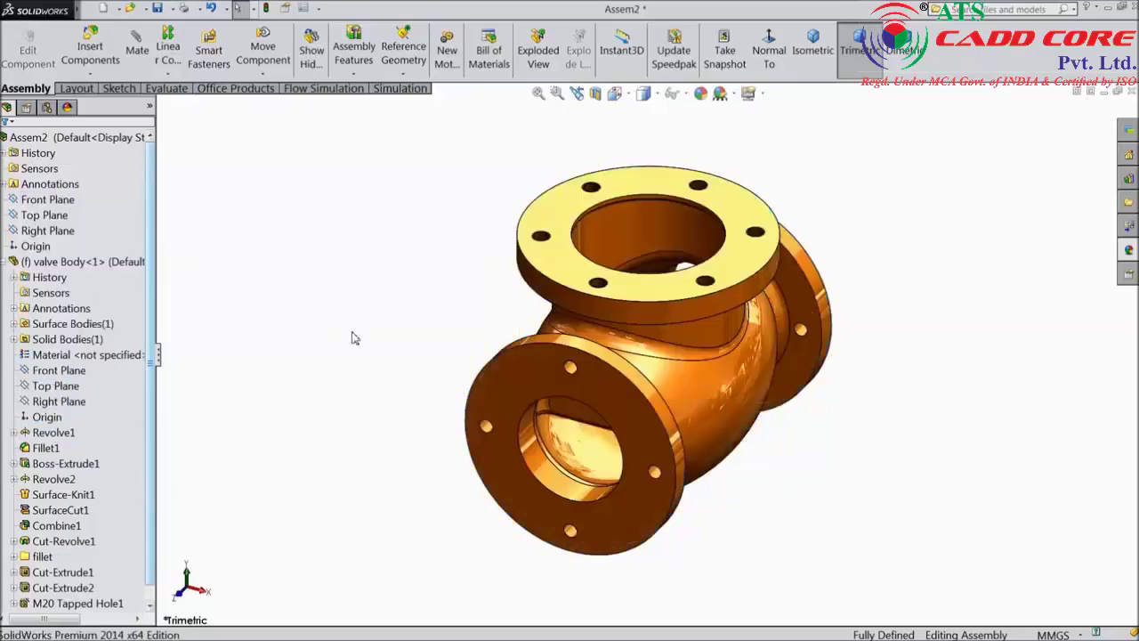
{"action": "right_click", "coordinate": [674, 258]}
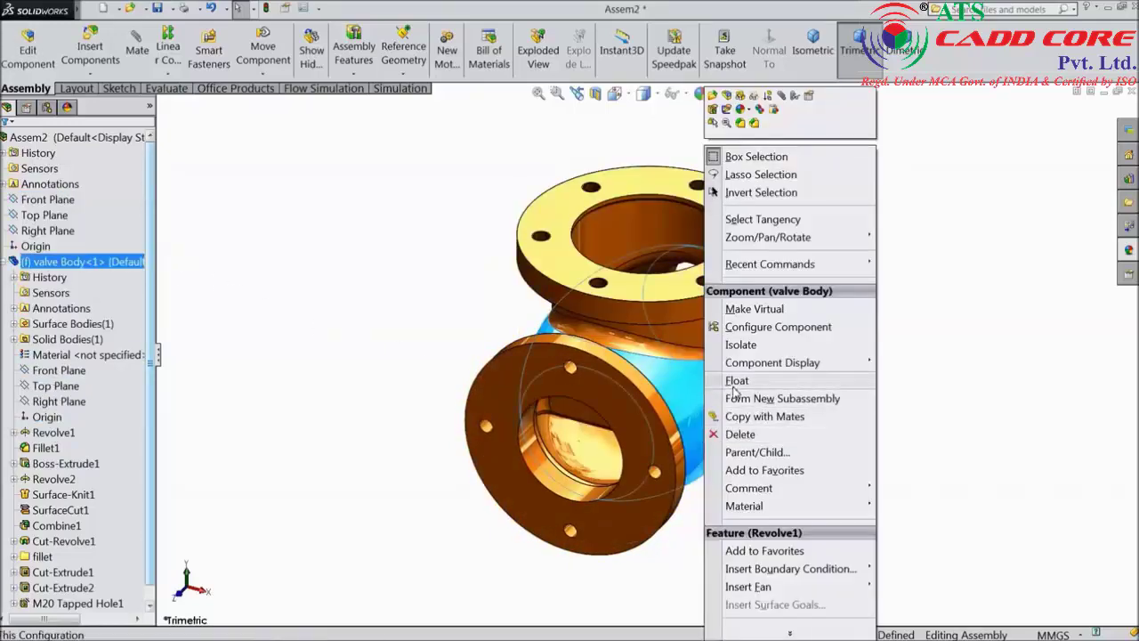
{"action": "left_click", "coordinate": [736, 381]}
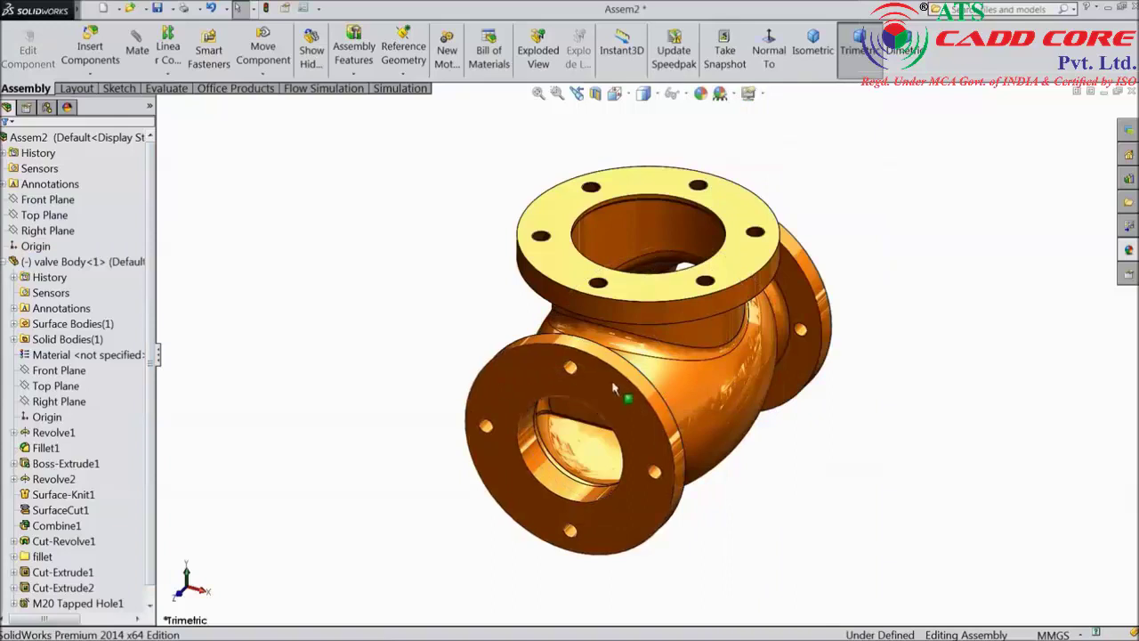
{"action": "left_click_drag", "start_coordinate": [688, 378], "coordinate": [649, 364]}
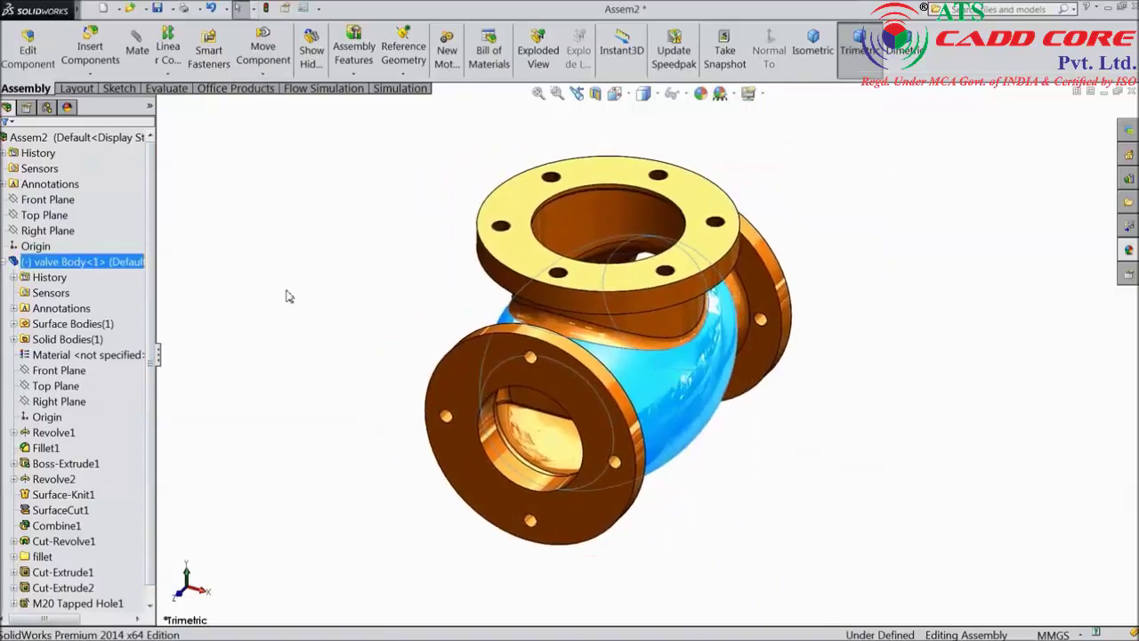
{"action": "left_click", "coordinate": [40, 203]}
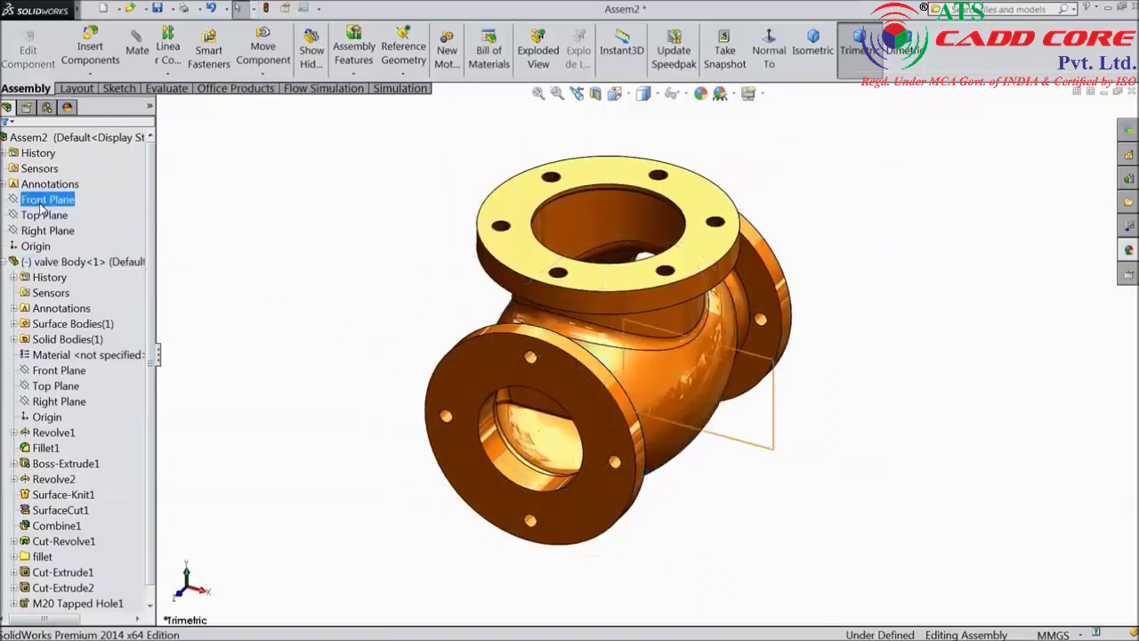
{"action": "left_click", "coordinate": [136, 49]}
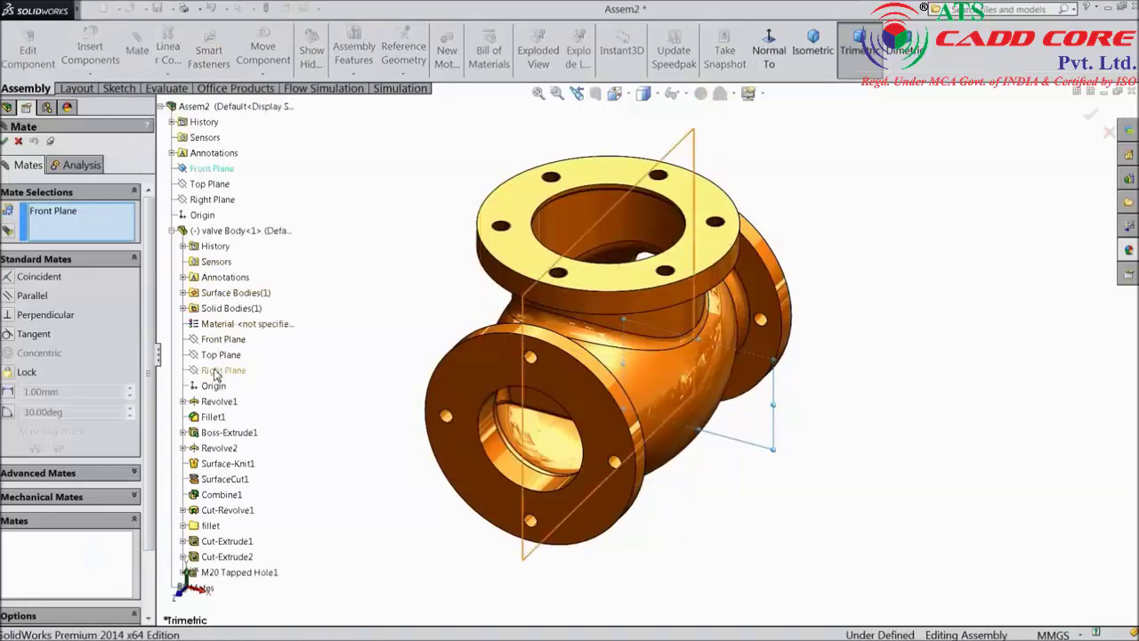
{"action": "left_click", "coordinate": [220, 341]}
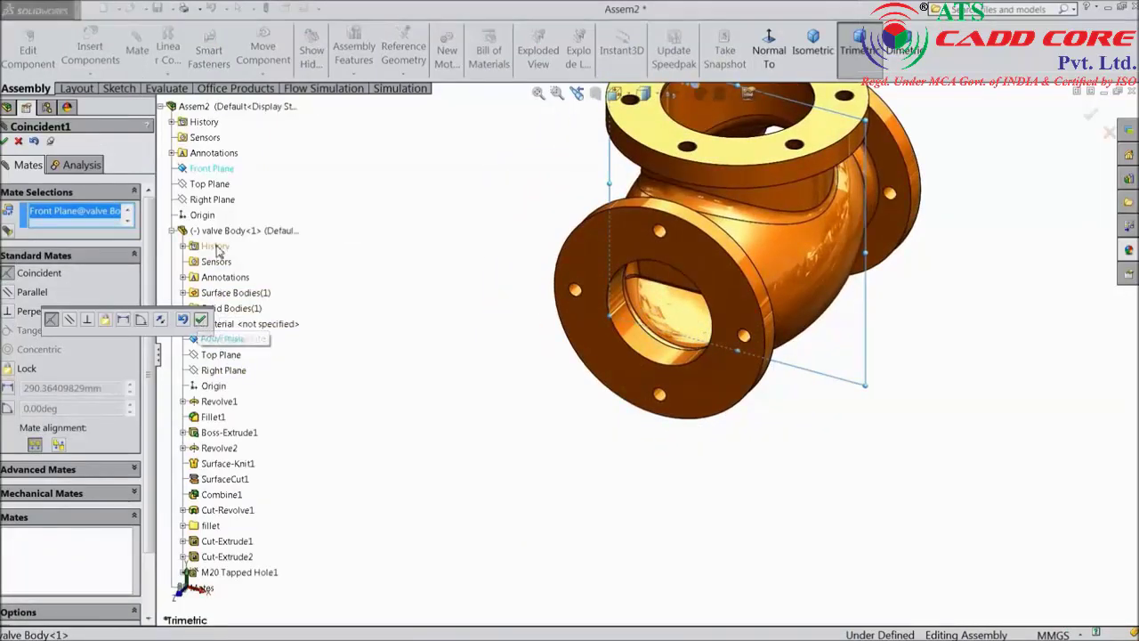
{"action": "left_click", "coordinate": [200, 321]}
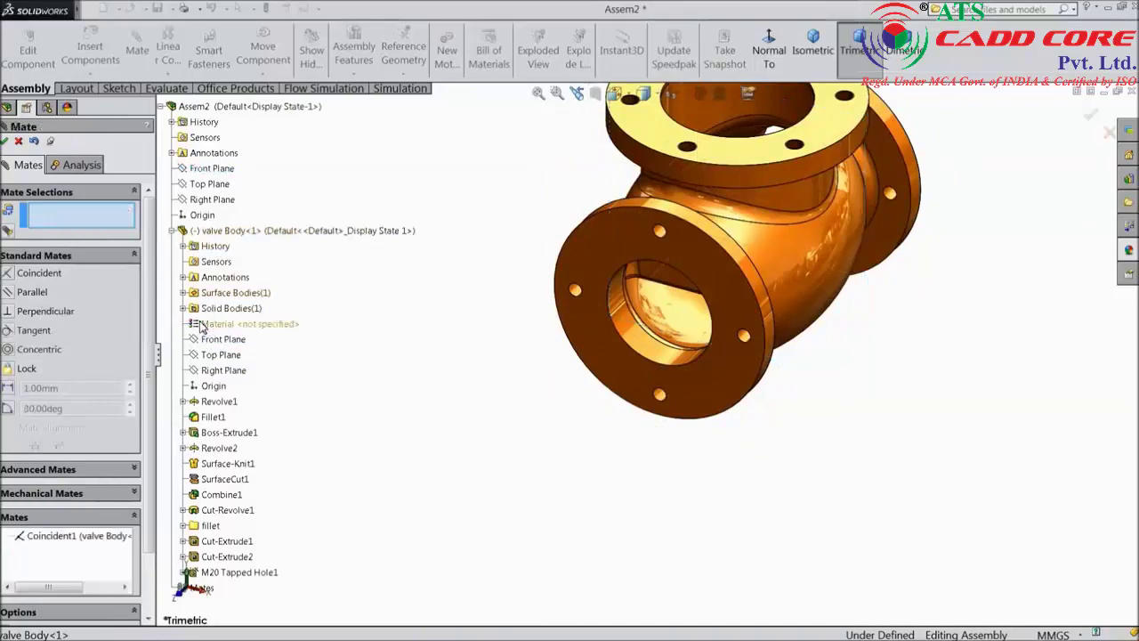
Mate the body's Right and Top Planes coincident with the assembly's Right and Top Planes.
{"action": "left_click", "coordinate": [211, 202]}
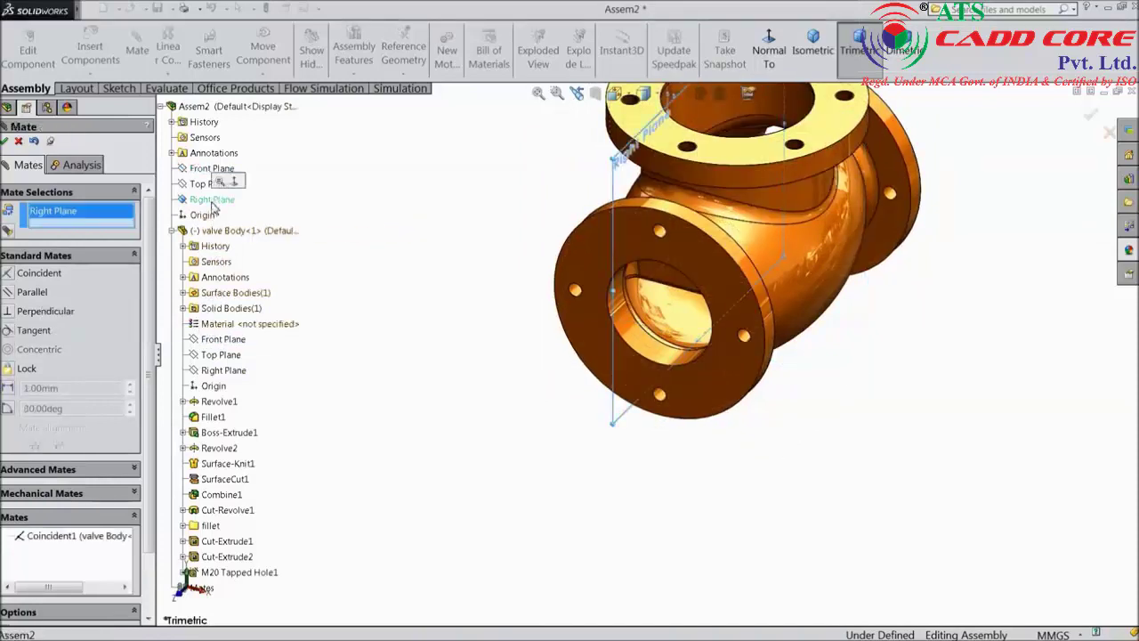
{"action": "left_click", "coordinate": [223, 370]}
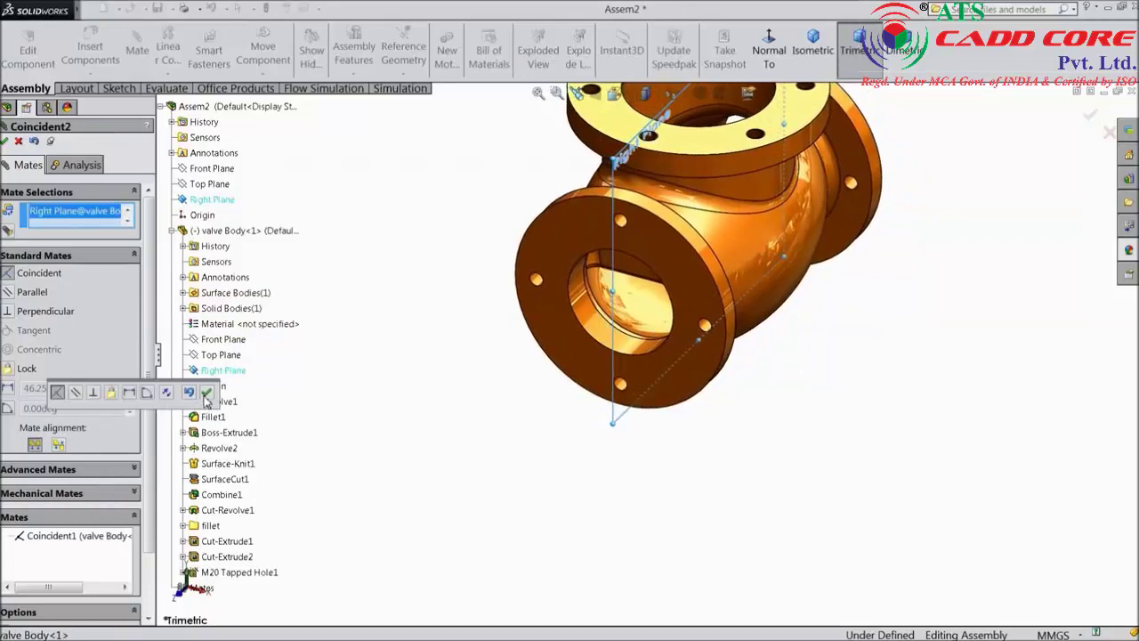
{"action": "left_click", "coordinate": [206, 393]}
{"action": "left_click", "coordinate": [209, 184]}
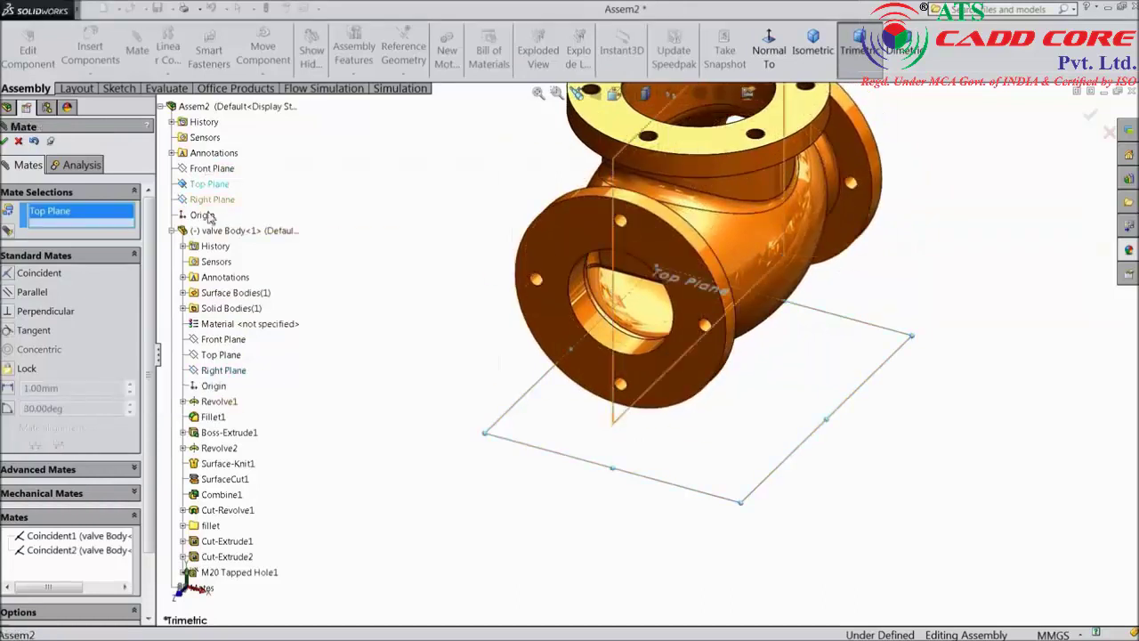
{"action": "left_click", "coordinate": [221, 354]}
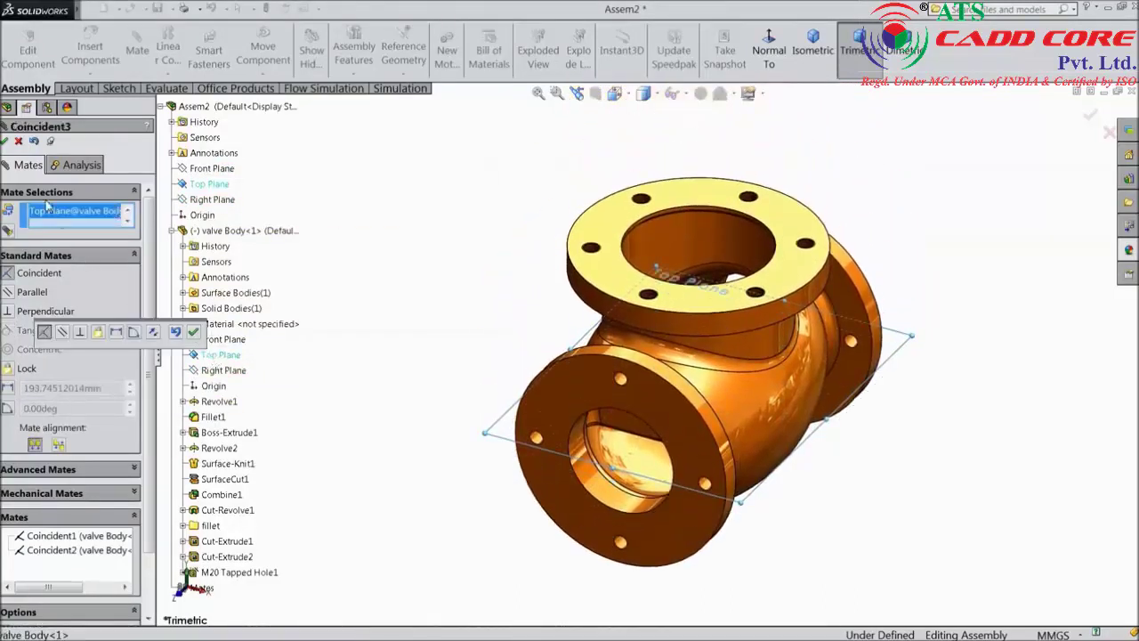
{"action": "left_click", "coordinate": [193, 331]}
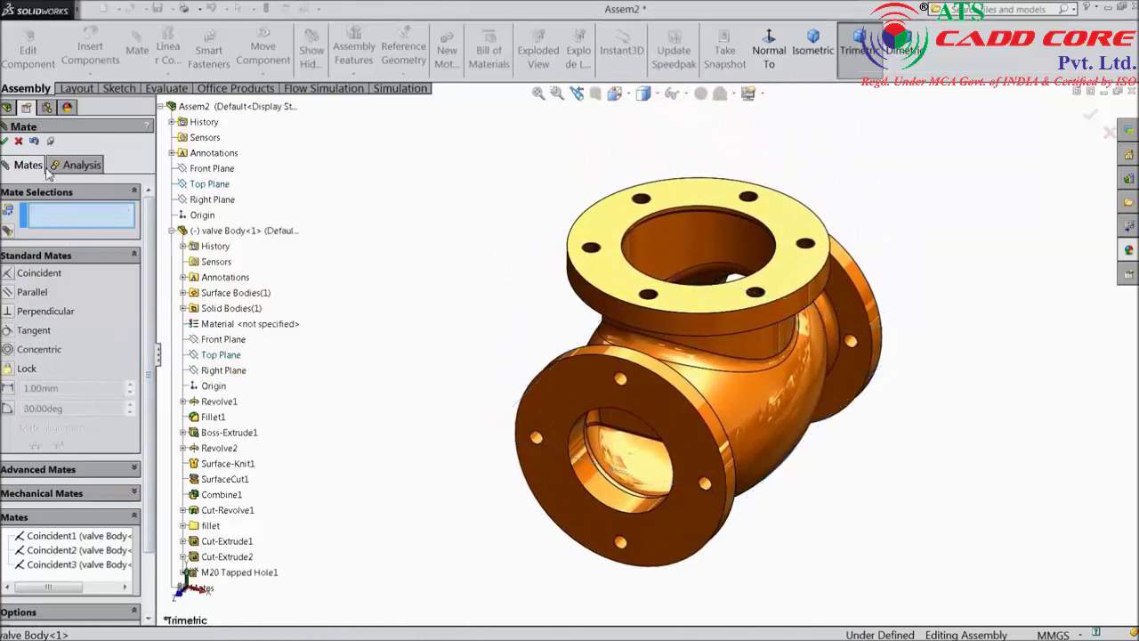
{"action": "left_click", "coordinate": [6, 141]}
Fix the valve body in place and collapse its feature list.
{"action": "scroll", "coordinate": [649, 412], "scroll_direction": "up", "scroll_amount": 3}
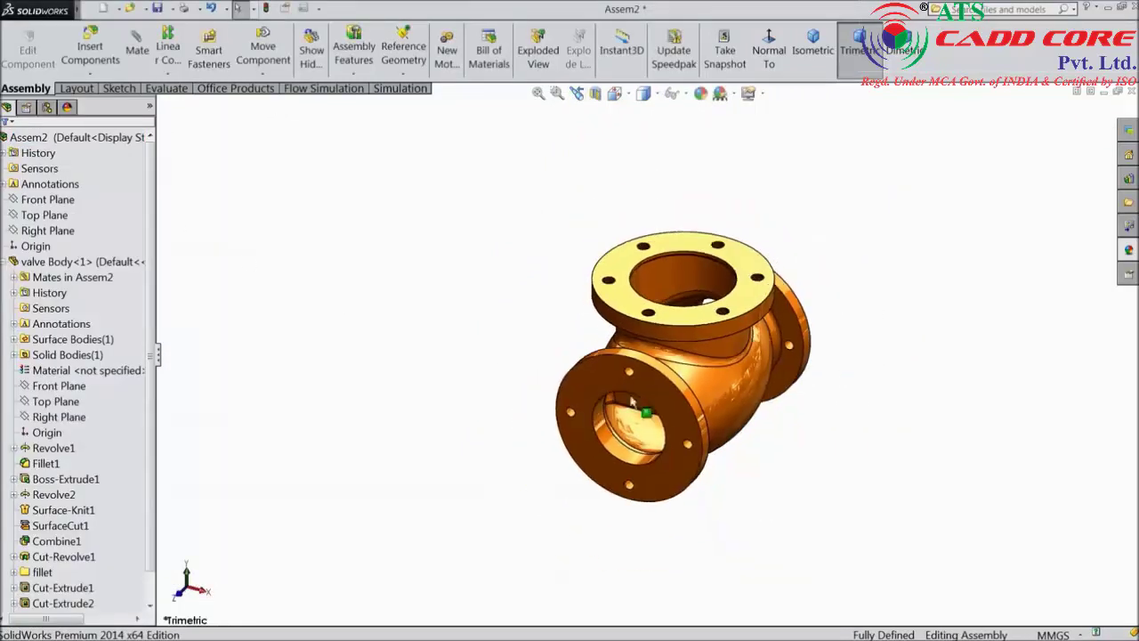
{"action": "right_click", "coordinate": [715, 389]}
{"action": "left_click", "coordinate": [740, 363]}
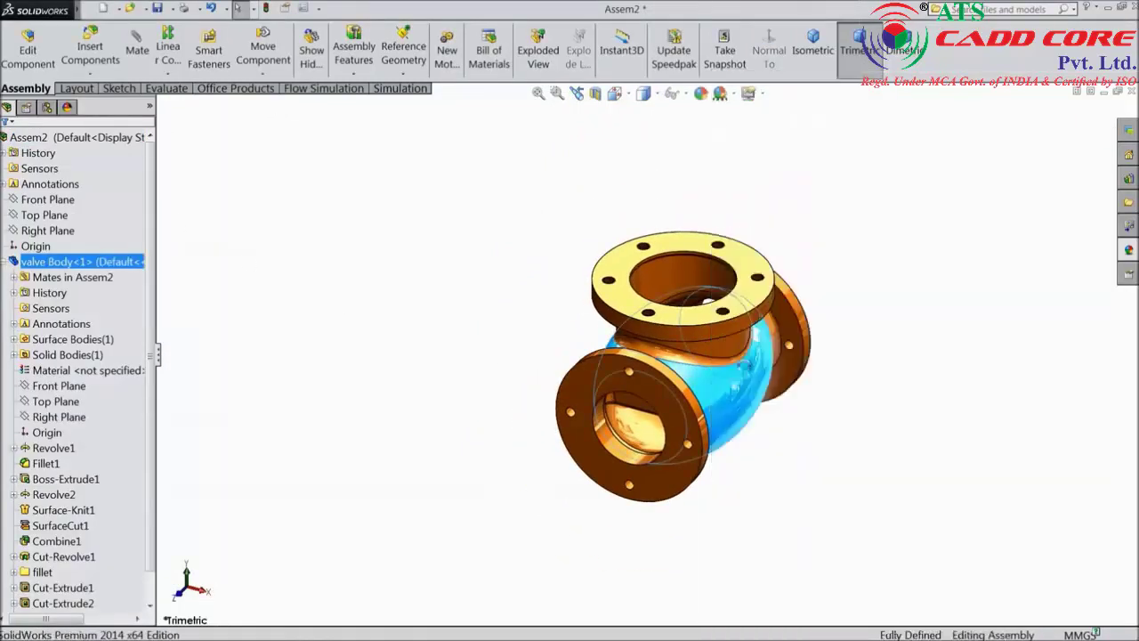
{"action": "middle_click_drag", "start_coordinate": [762, 439], "coordinate": [739, 450]}
{"action": "scroll", "coordinate": [750, 418], "scroll_direction": "down", "scroll_amount": 2}
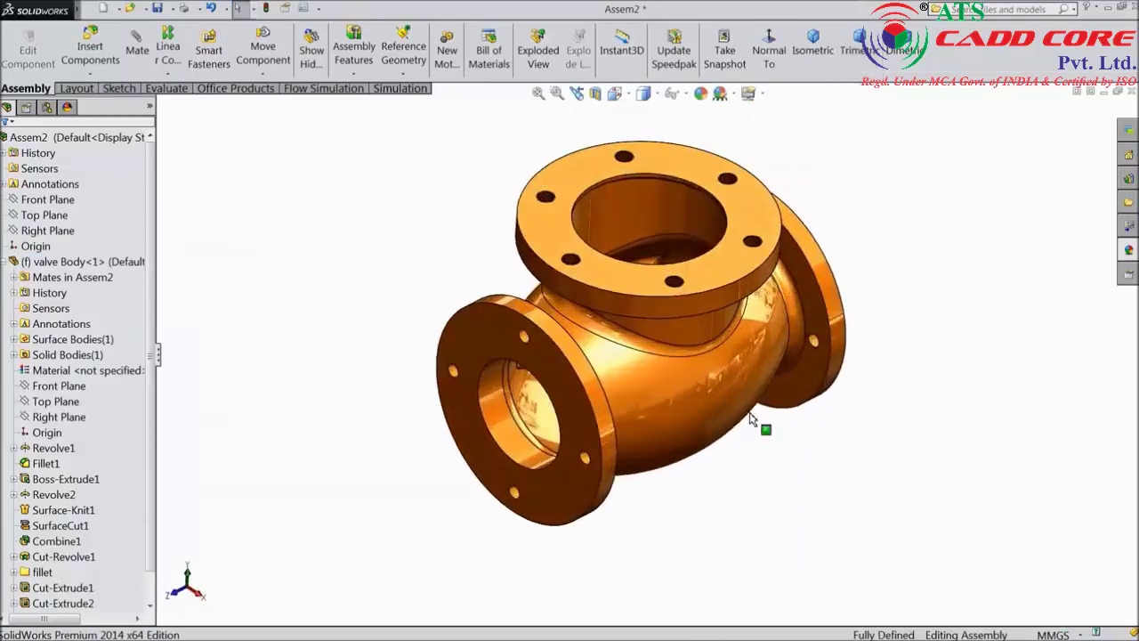
{"action": "left_click", "coordinate": [5, 263]}
Insert the cover part from the Stop Valve folder and place it above the valve body.
{"action": "left_click", "coordinate": [90, 52]}
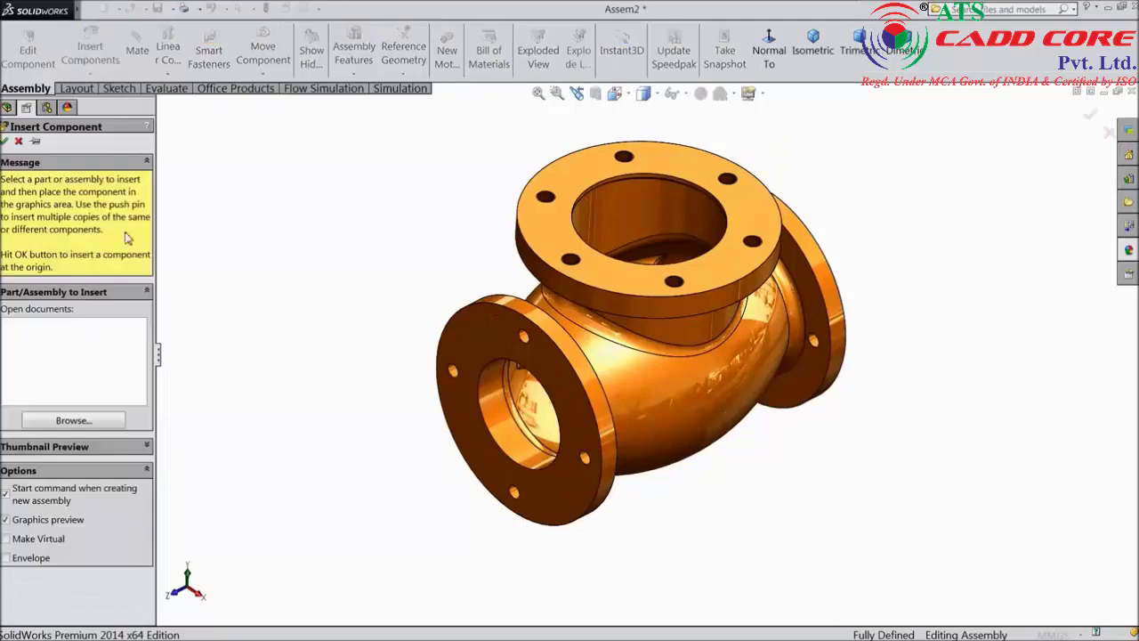
{"action": "left_click", "coordinate": [56, 419]}
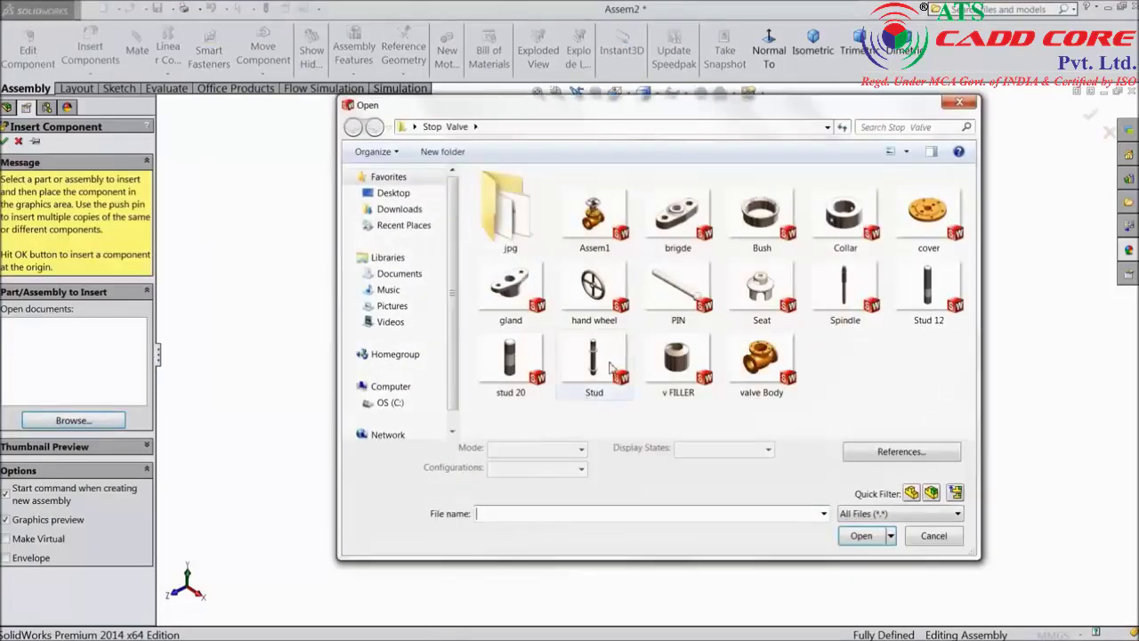
{"action": "left_click", "coordinate": [924, 221]}
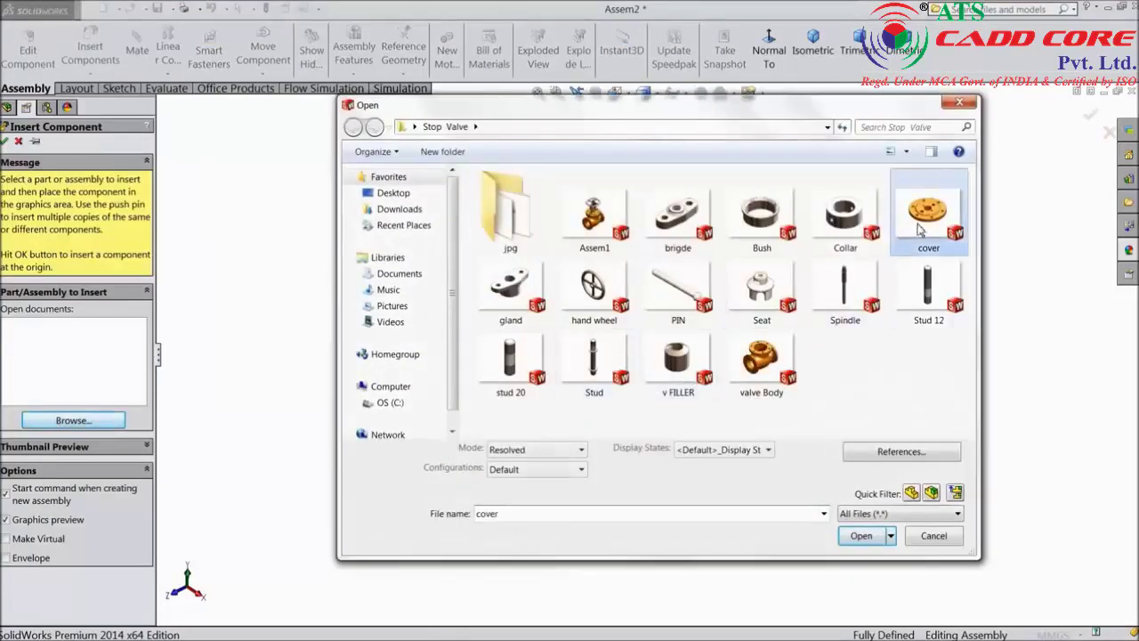
{"action": "left_click", "coordinate": [861, 535]}
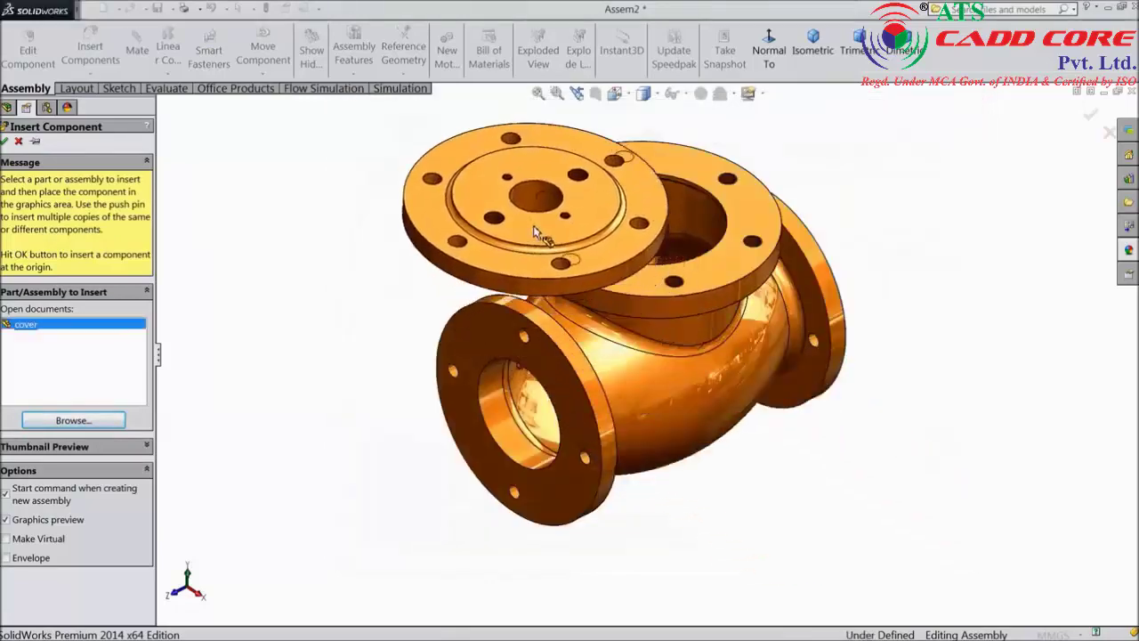
{"action": "left_click", "coordinate": [523, 204]}
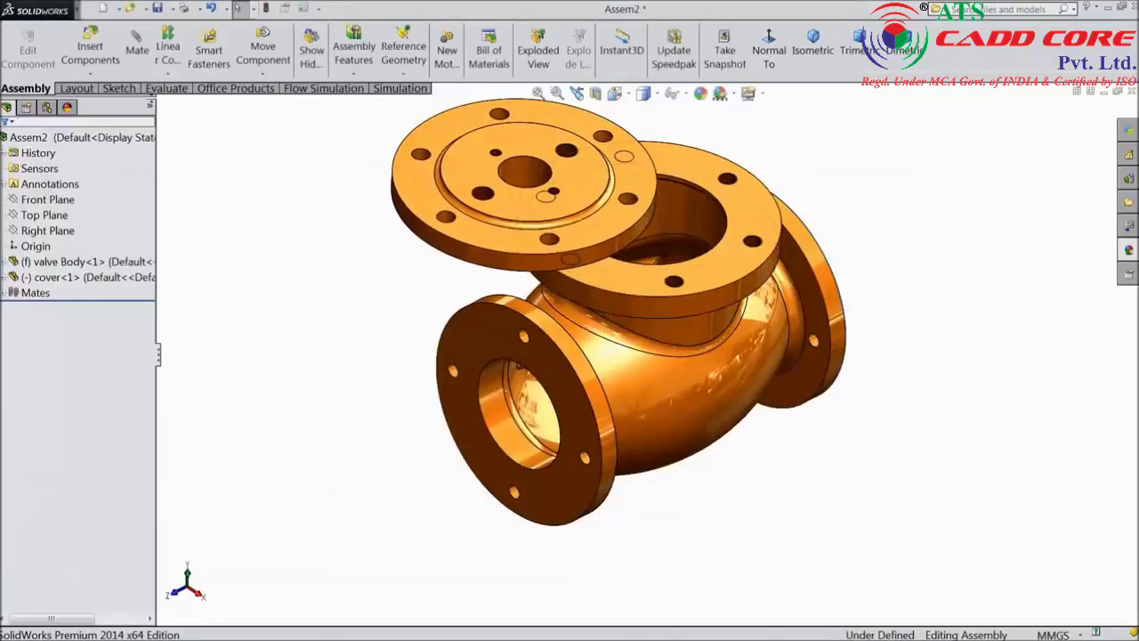
{"action": "left_click", "coordinate": [137, 49]}
{"action": "scroll", "coordinate": [638, 236], "scroll_direction": "down", "scroll_amount": 2}
Make the cover's side face concentric with the body flange's side face.
{"action": "scroll", "coordinate": [638, 236], "scroll_direction": "up", "scroll_amount": 3}
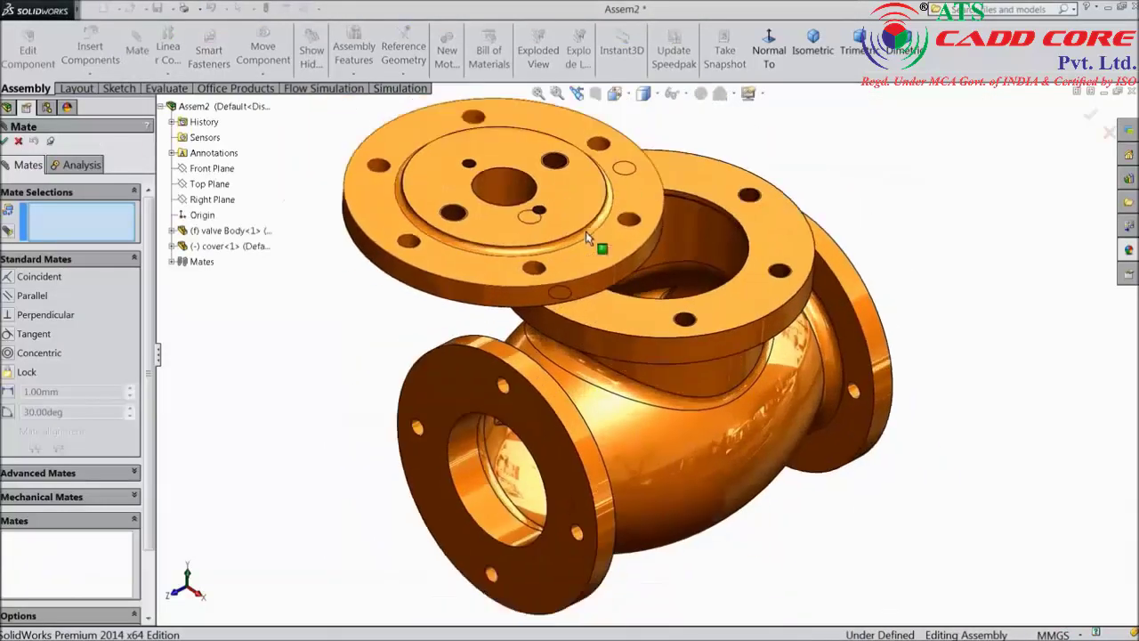
{"action": "left_click", "coordinate": [620, 307]}
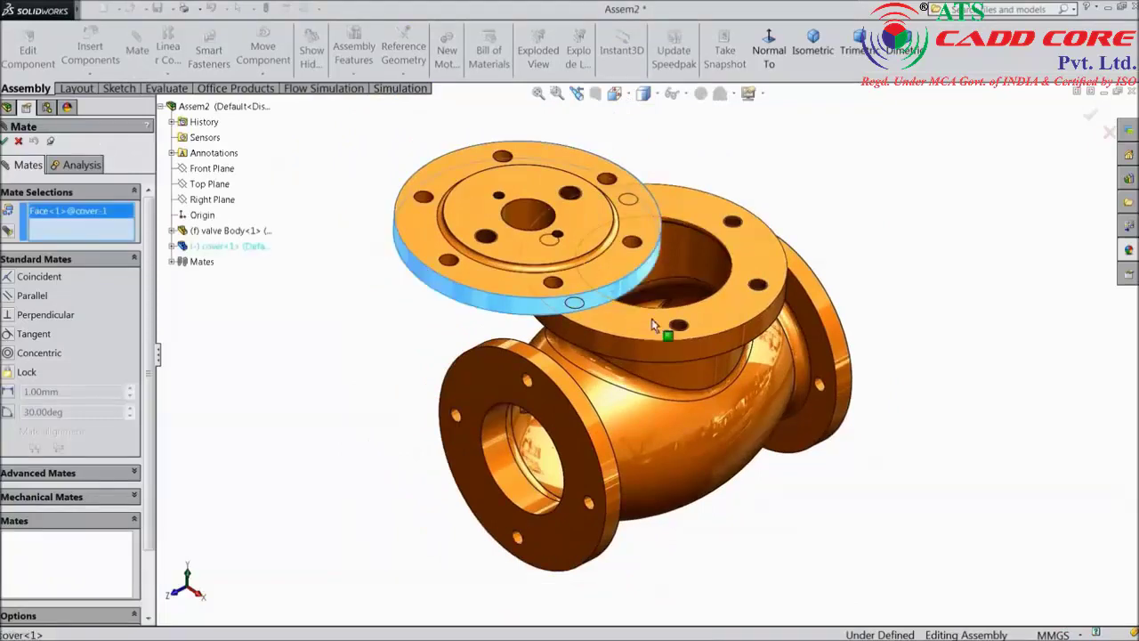
{"action": "left_click", "coordinate": [690, 349]}
{"action": "left_click", "coordinate": [880, 304]}
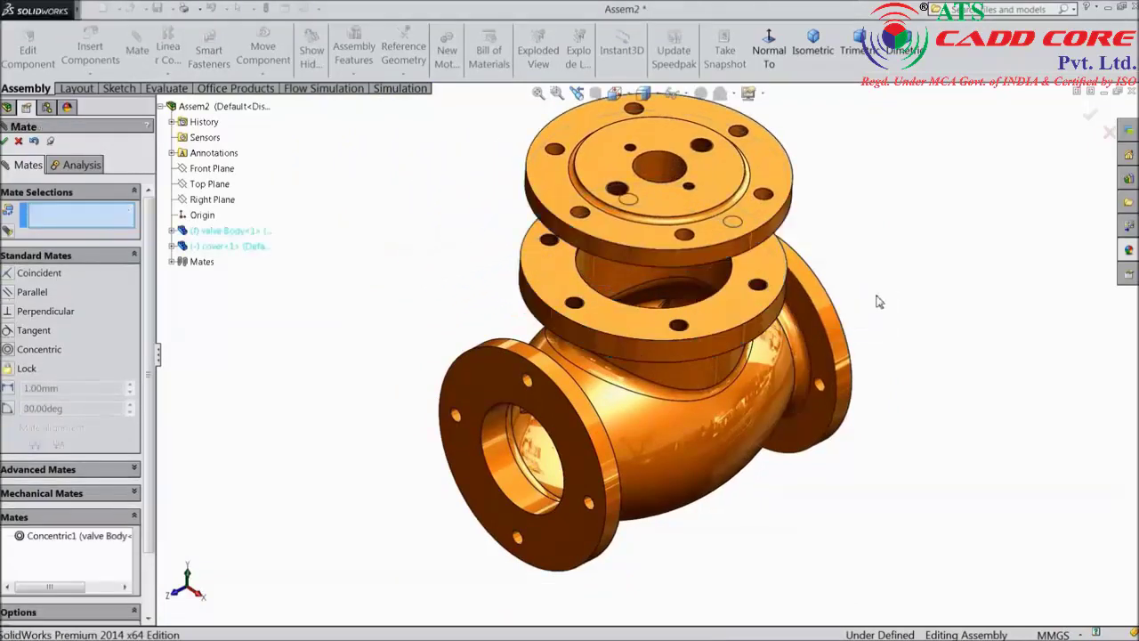
Align two cover bolt holes concentric with the matching body flange bolt holes.
{"action": "scroll", "coordinate": [506, 274], "scroll_direction": "down", "scroll_amount": 3}
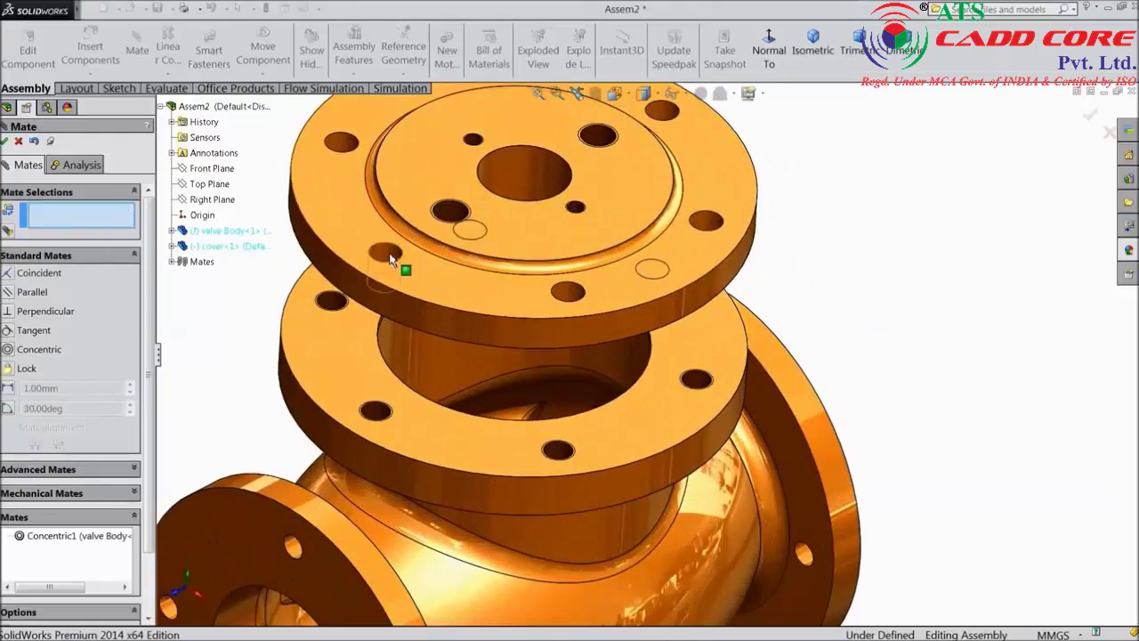
{"action": "left_click", "coordinate": [390, 256]}
{"action": "left_click", "coordinate": [375, 412]}
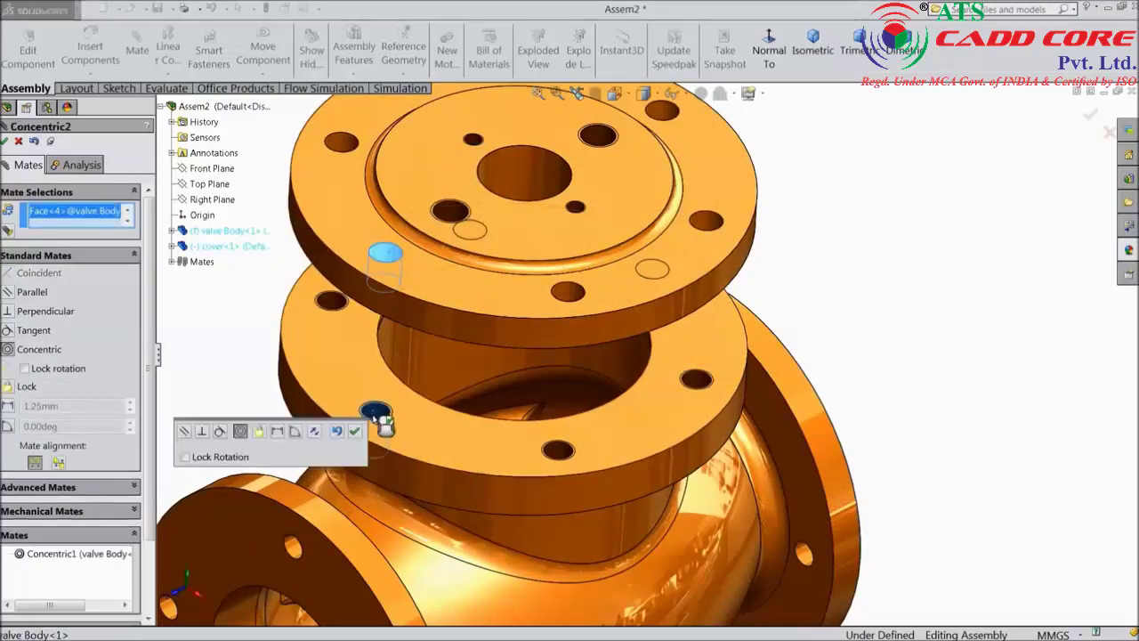
{"action": "left_click", "coordinate": [354, 431]}
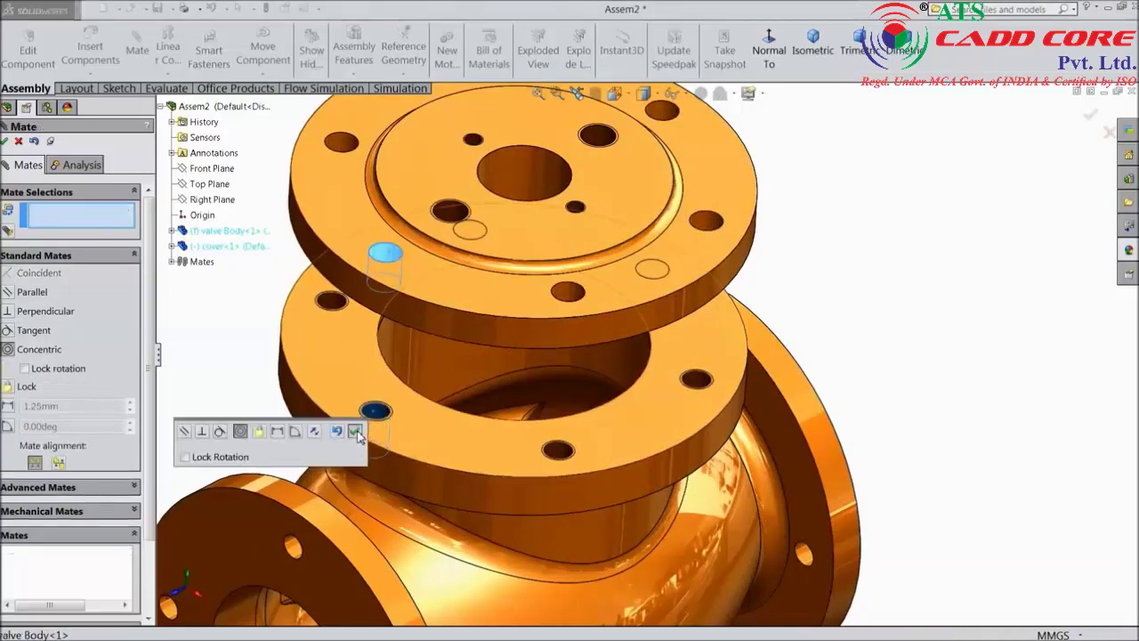
{"action": "left_click", "coordinate": [670, 122]}
{"action": "middle_click_drag", "start_coordinate": [788, 259], "coordinate": [728, 308]}
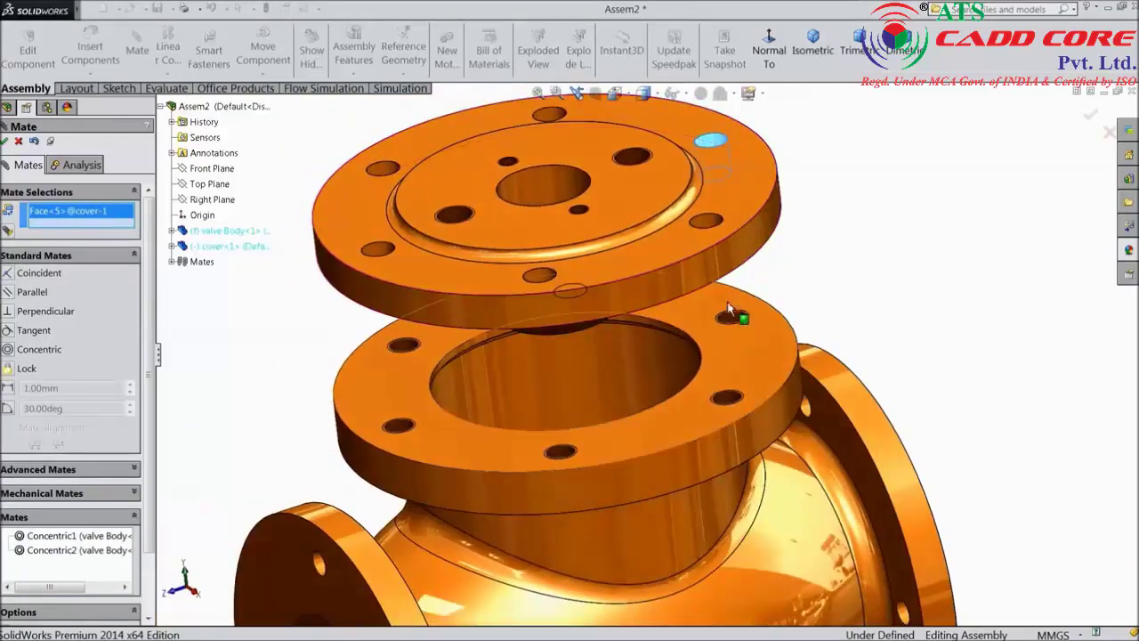
{"action": "left_click", "coordinate": [731, 317]}
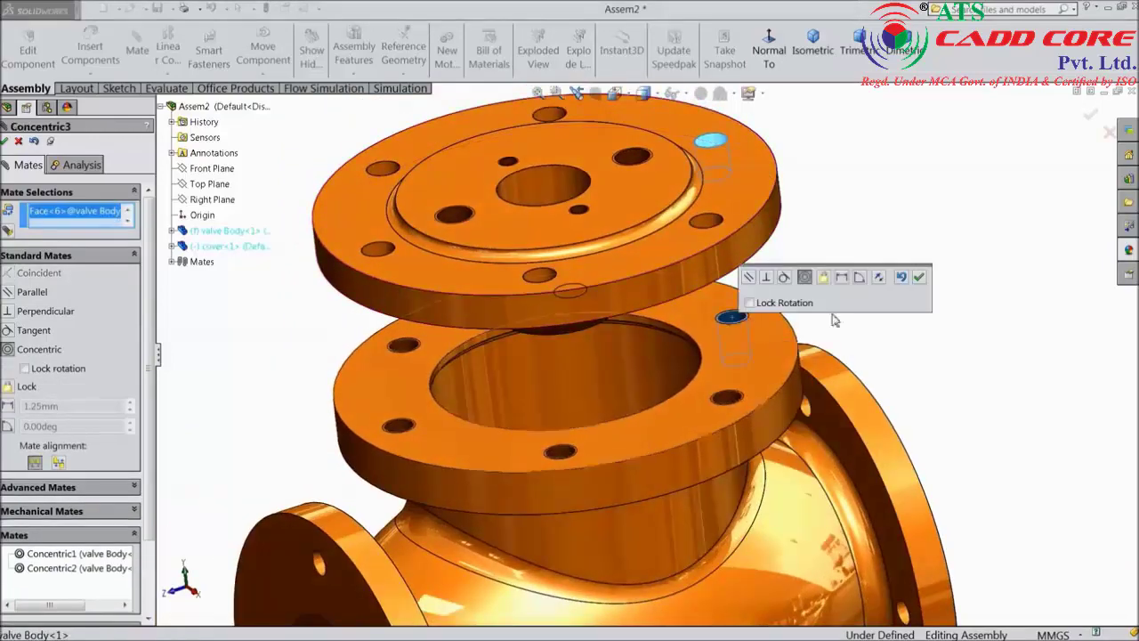
{"action": "left_click", "coordinate": [919, 278]}
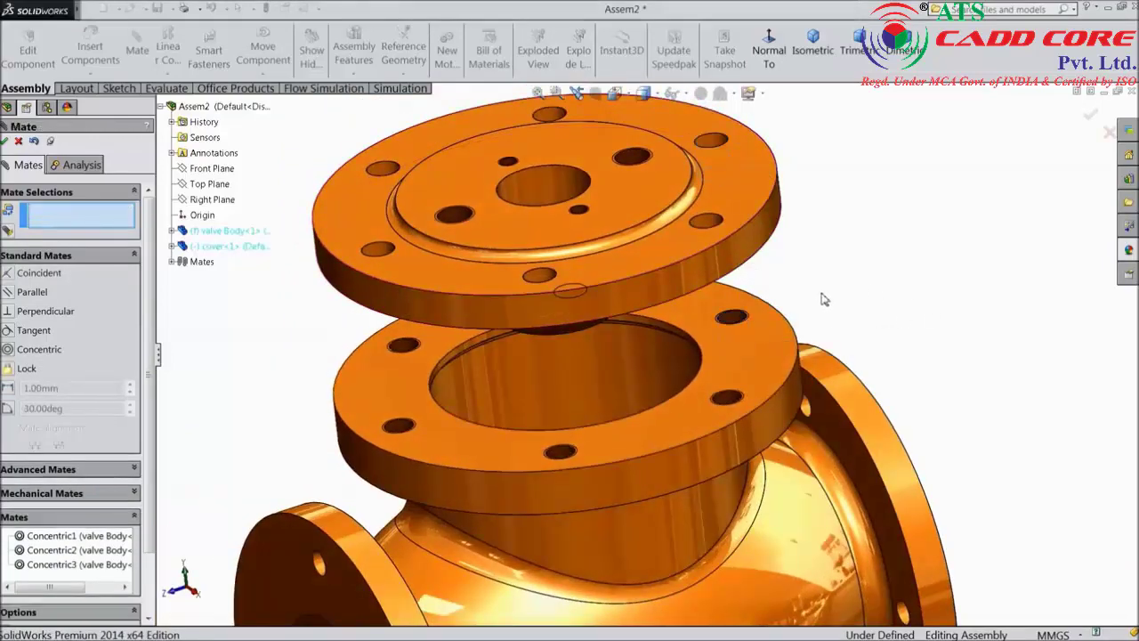
Mate the cover's flange face coincident with the body's top flange face.
{"action": "left_click", "coordinate": [751, 349]}
{"action": "middle_click_drag", "start_coordinate": [751, 349], "coordinate": [819, 204]}
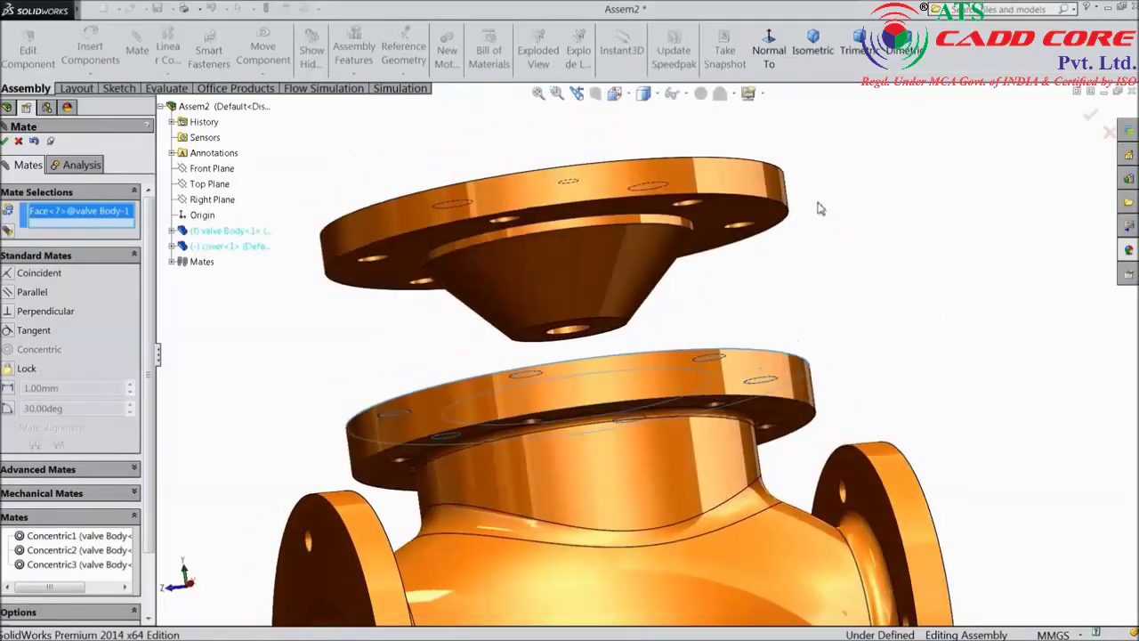
{"action": "left_click", "coordinate": [745, 206]}
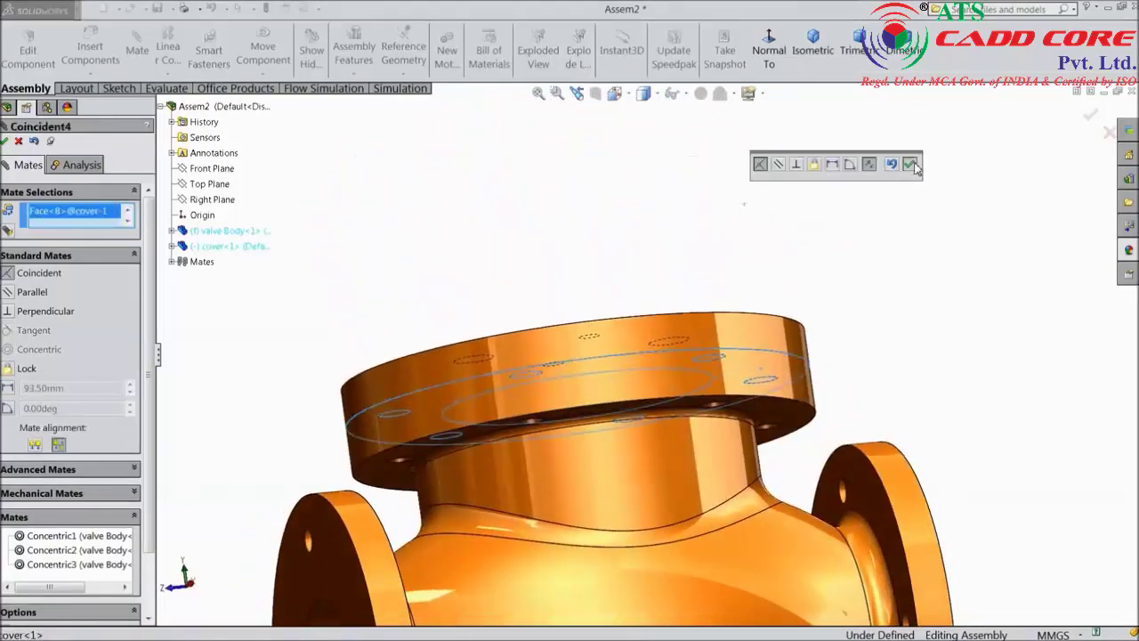
{"action": "left_click", "coordinate": [911, 165]}
{"action": "left_click", "coordinate": [6, 143]}
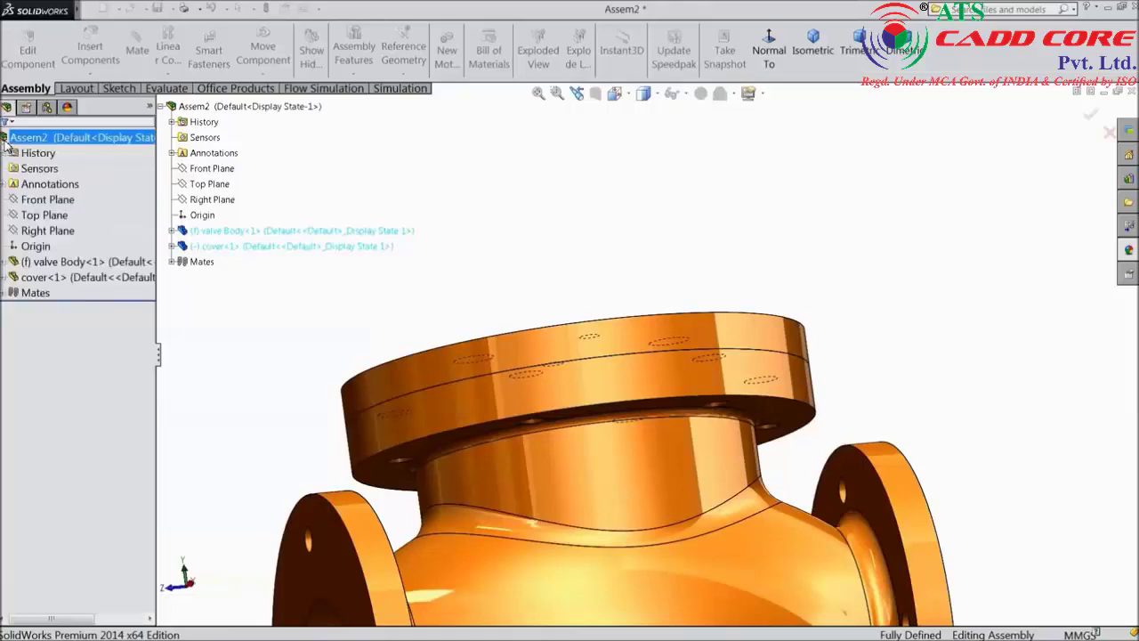
{"action": "scroll", "coordinate": [387, 259], "scroll_direction": "up", "scroll_amount": 3}
{"action": "middle_click_drag", "start_coordinate": [386, 259], "coordinate": [525, 346]}
Open the cover as a part and edit its profile Sketch1 face-on.
{"action": "left_click", "coordinate": [525, 345]}
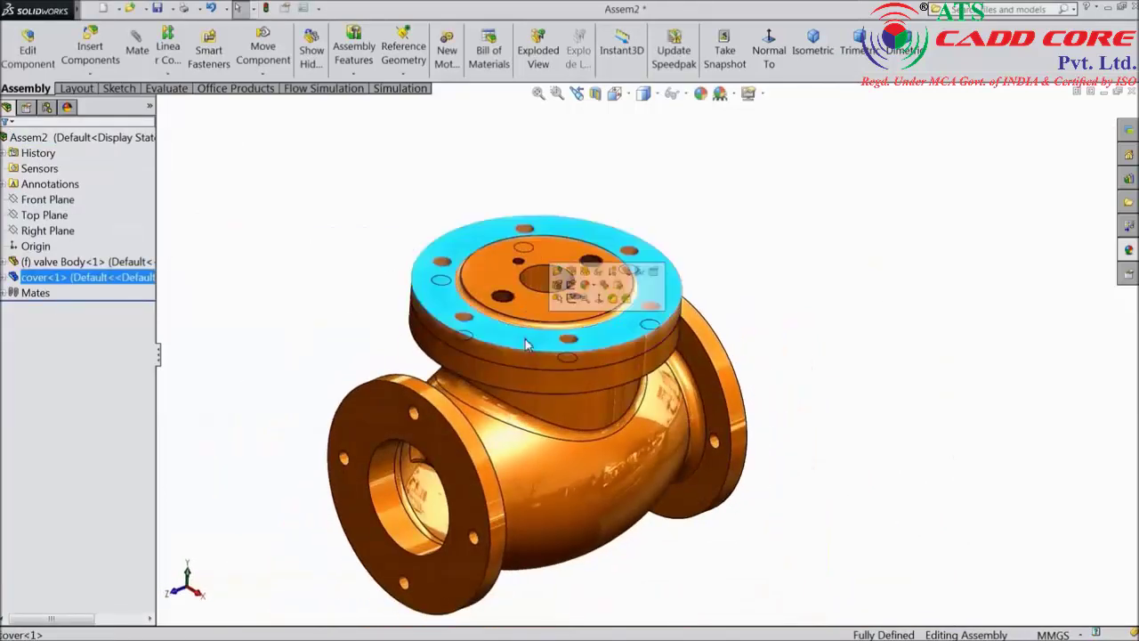
{"action": "left_click", "coordinate": [557, 271]}
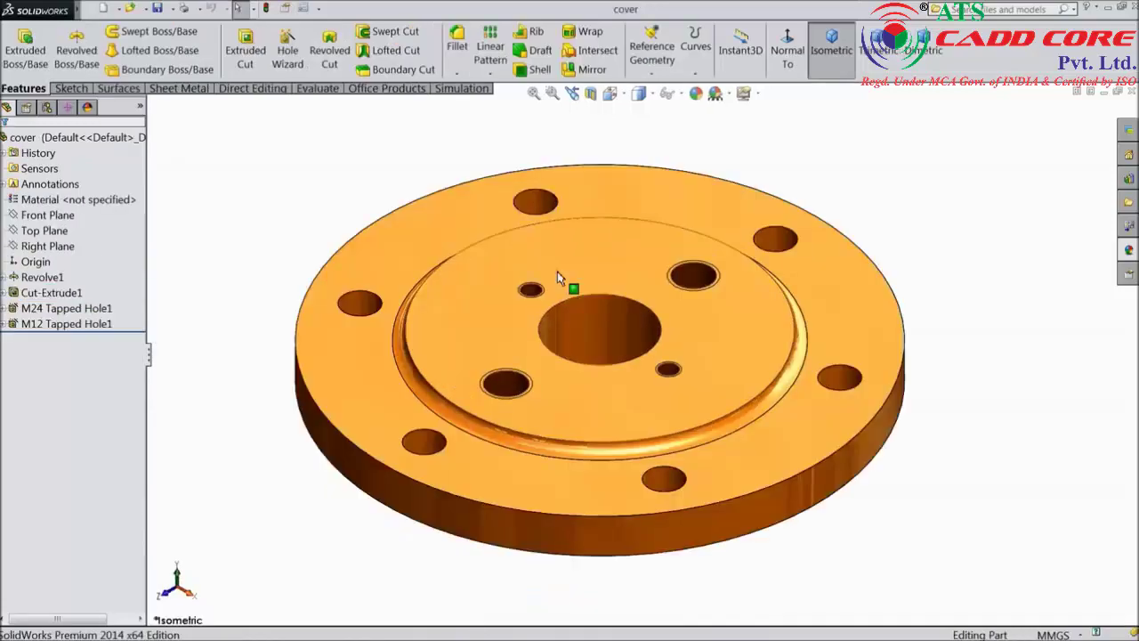
{"action": "middle_click_drag", "start_coordinate": [653, 460], "coordinate": [641, 302]}
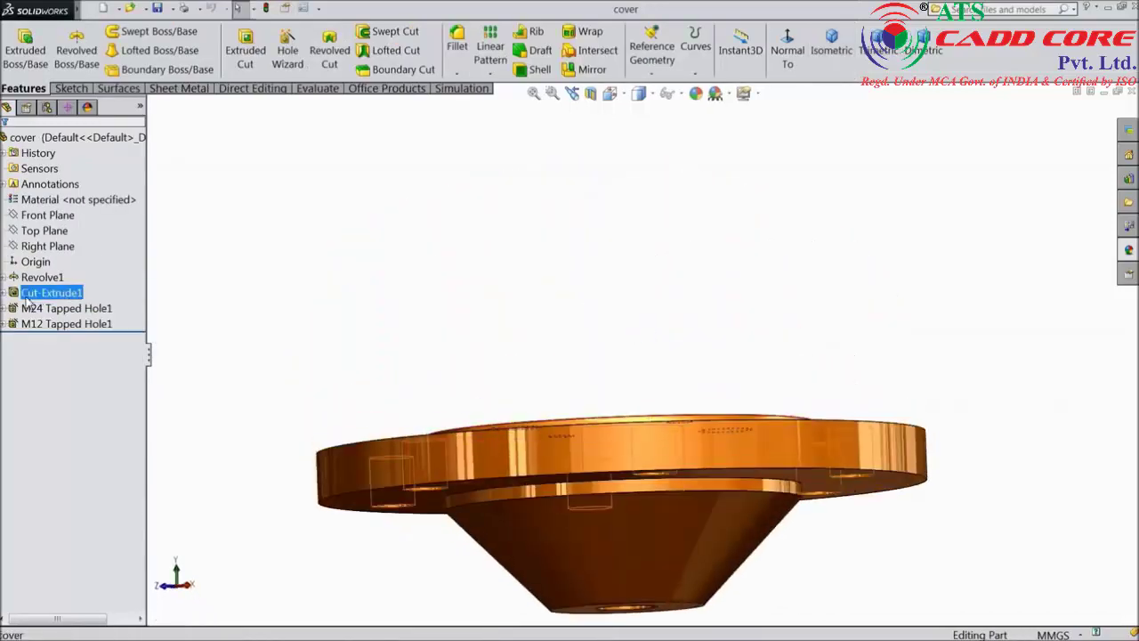
{"action": "left_click", "coordinate": [5, 279]}
{"action": "left_click", "coordinate": [49, 292]}
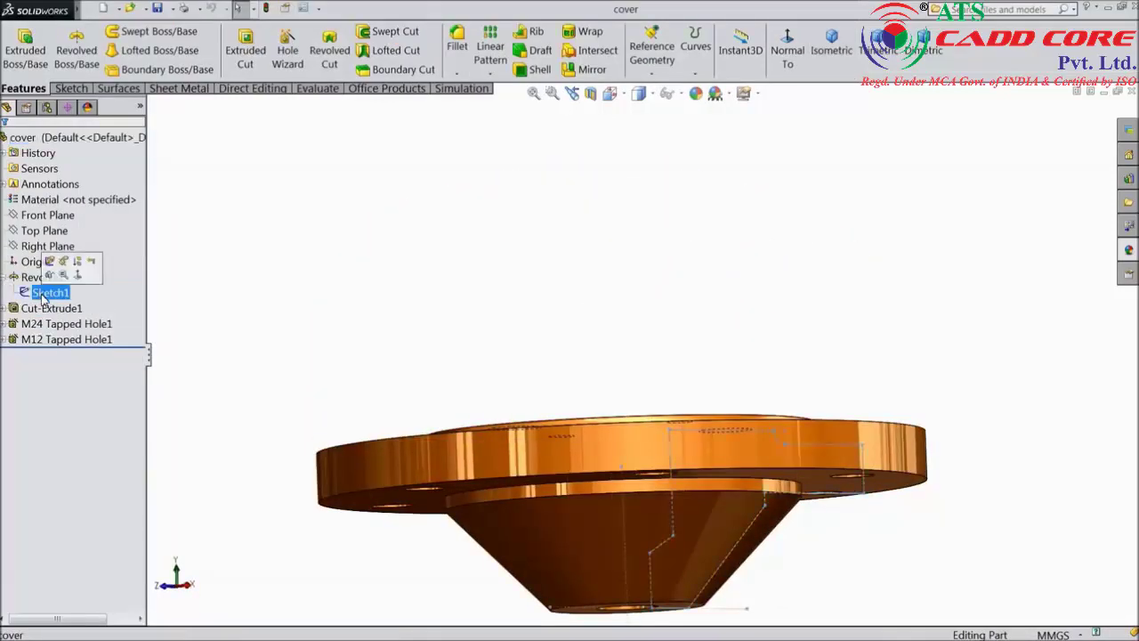
{"action": "left_click", "coordinate": [50, 262]}
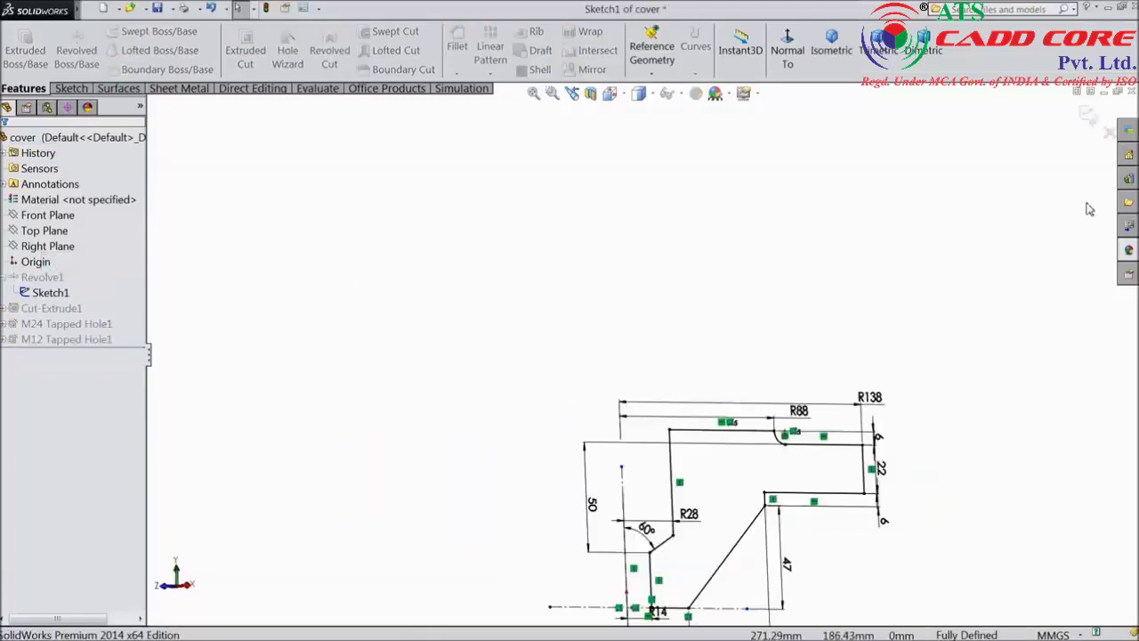
{"action": "left_click", "coordinate": [786, 54]}
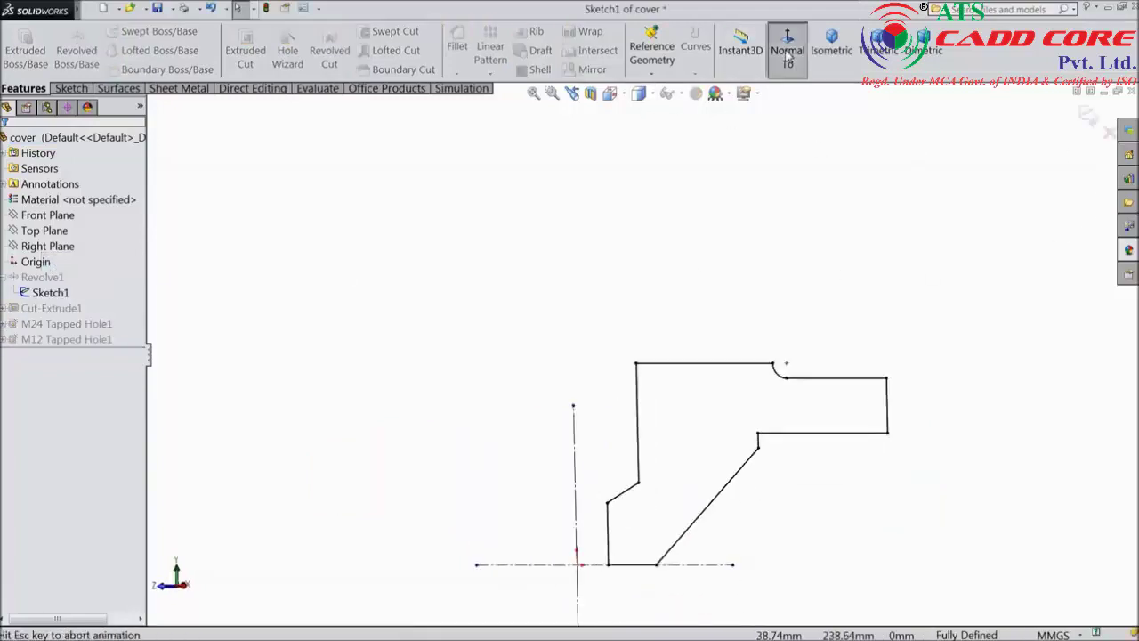
{"action": "key", "text": "z"}
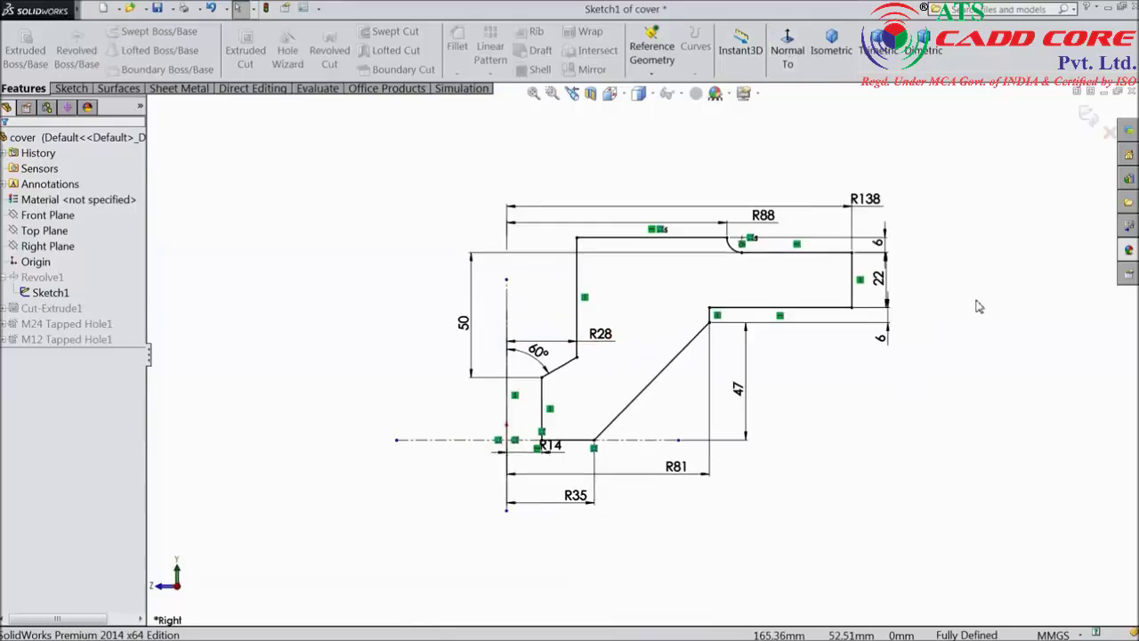
{"action": "scroll", "coordinate": [928, 260], "scroll_direction": "down", "scroll_amount": 1}
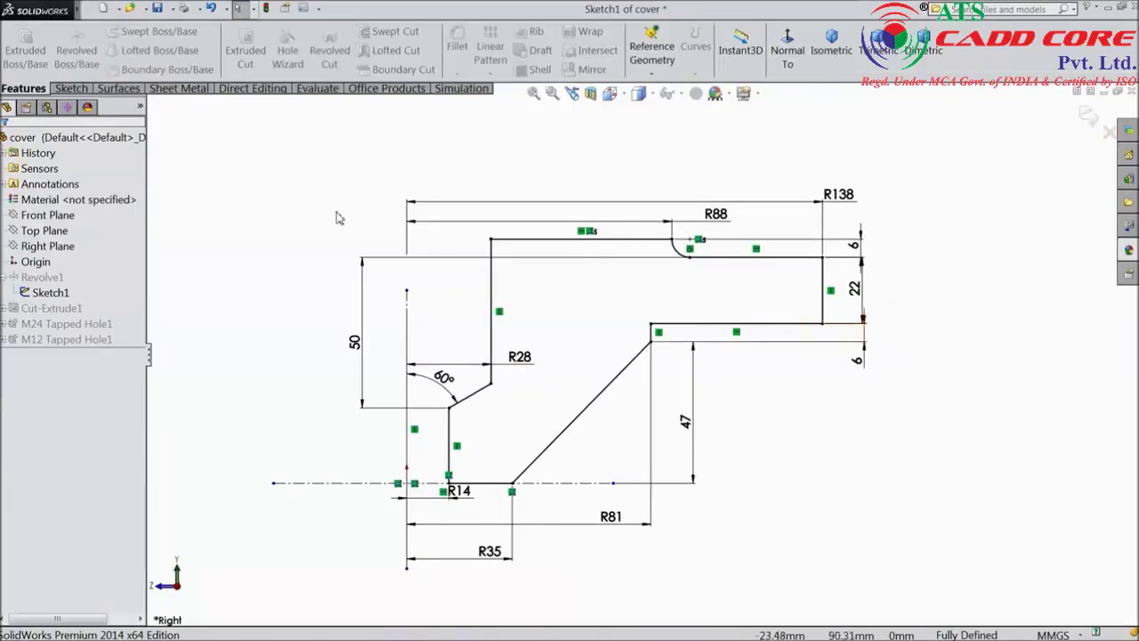
Replace the 50 mm height dimension with a 48 mm dimension on the vertical line.
{"action": "left_click", "coordinate": [71, 88]}
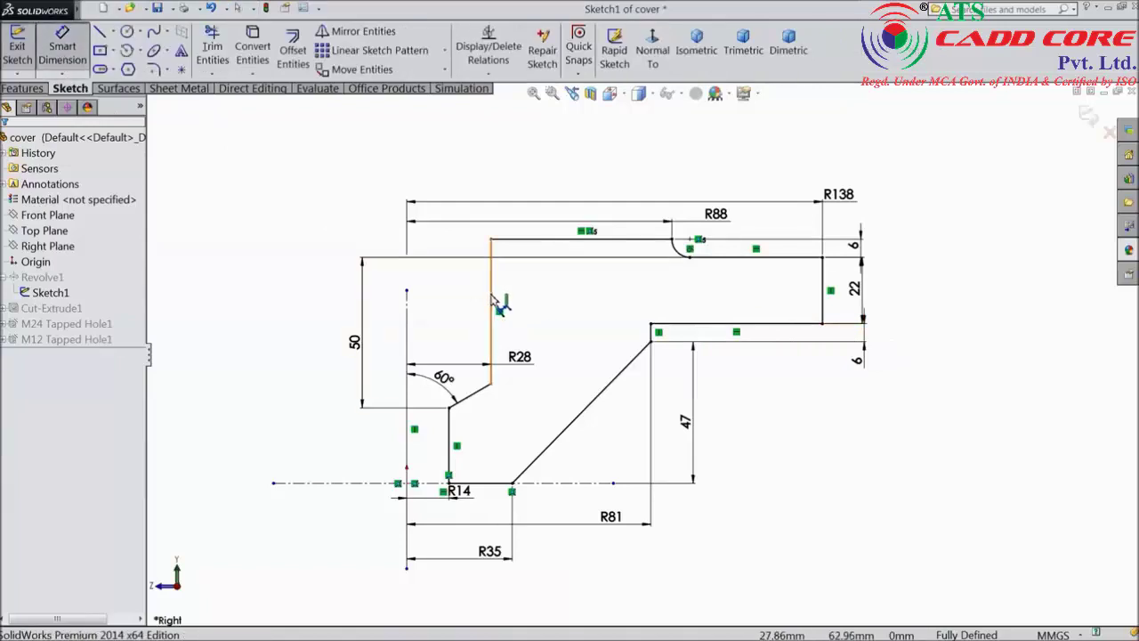
{"action": "left_click", "coordinate": [355, 343]}
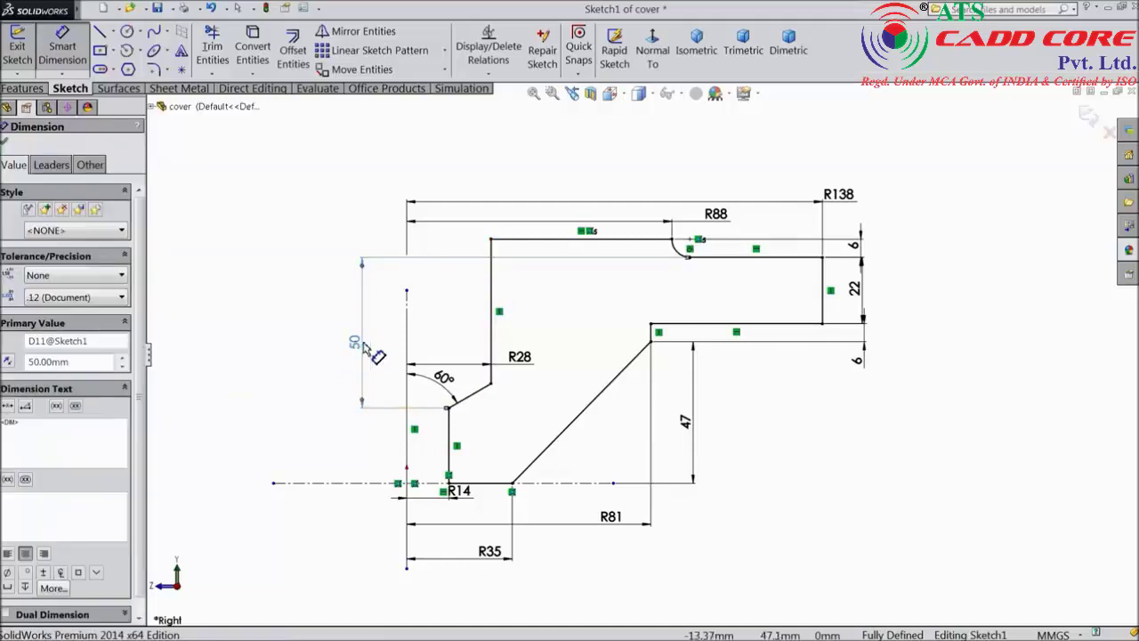
{"action": "key", "text": "Delete"}
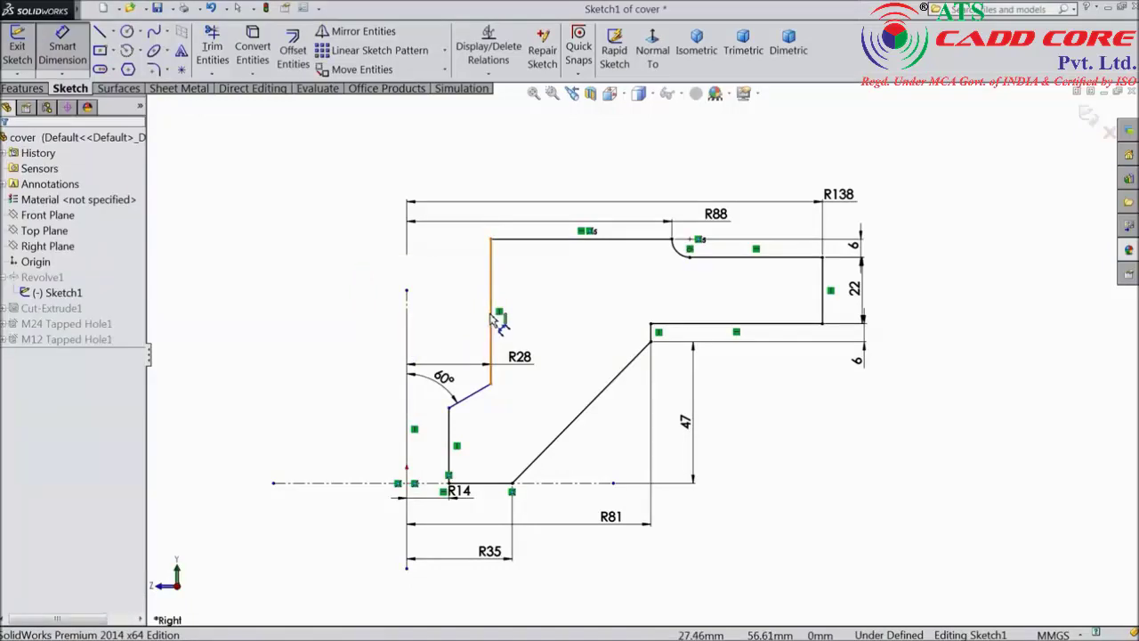
{"action": "left_click", "coordinate": [495, 322]}
{"action": "left_click", "coordinate": [354, 318]}
{"action": "type", "text": "48"}
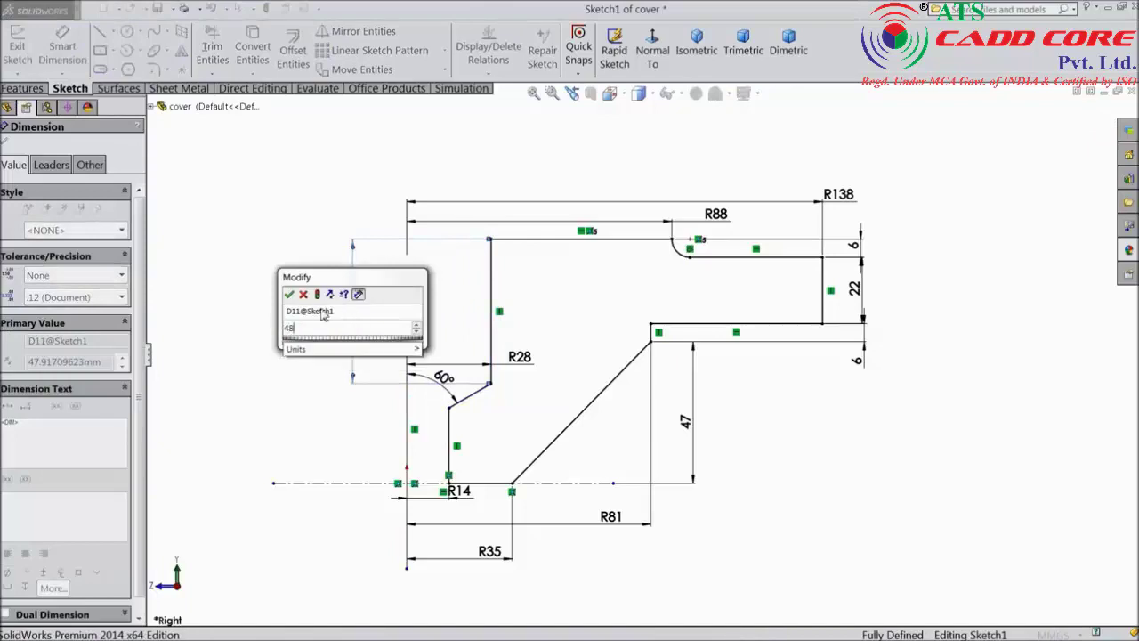
{"action": "left_click", "coordinate": [289, 295]}
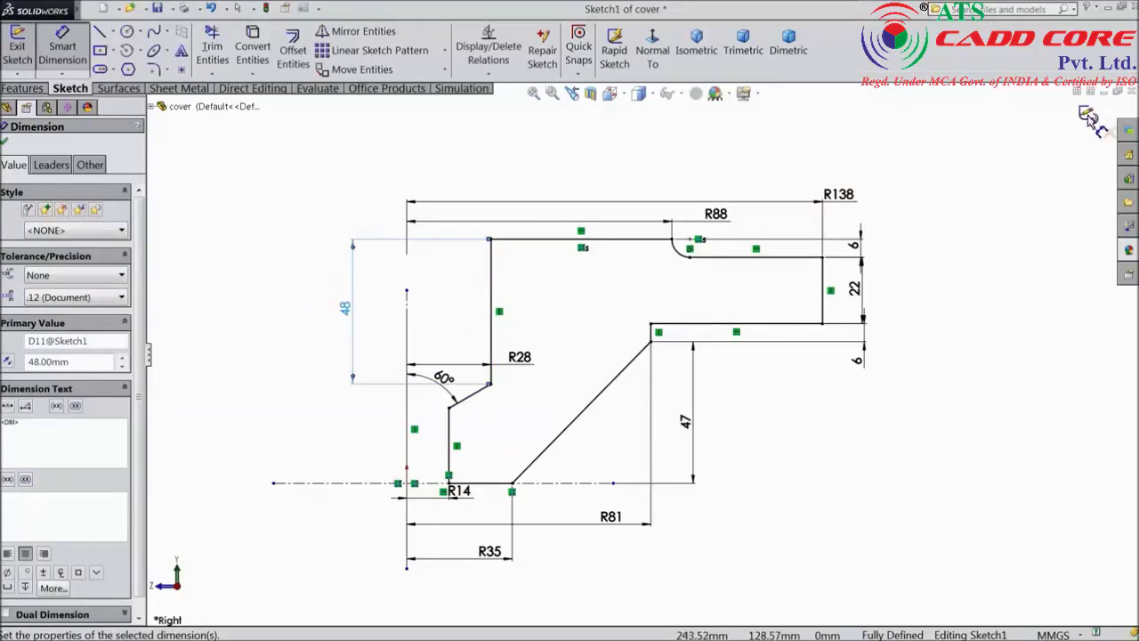
Exit the sketch, close and save the cover, and rebuild the assembly.
{"action": "left_click", "coordinate": [1087, 116]}
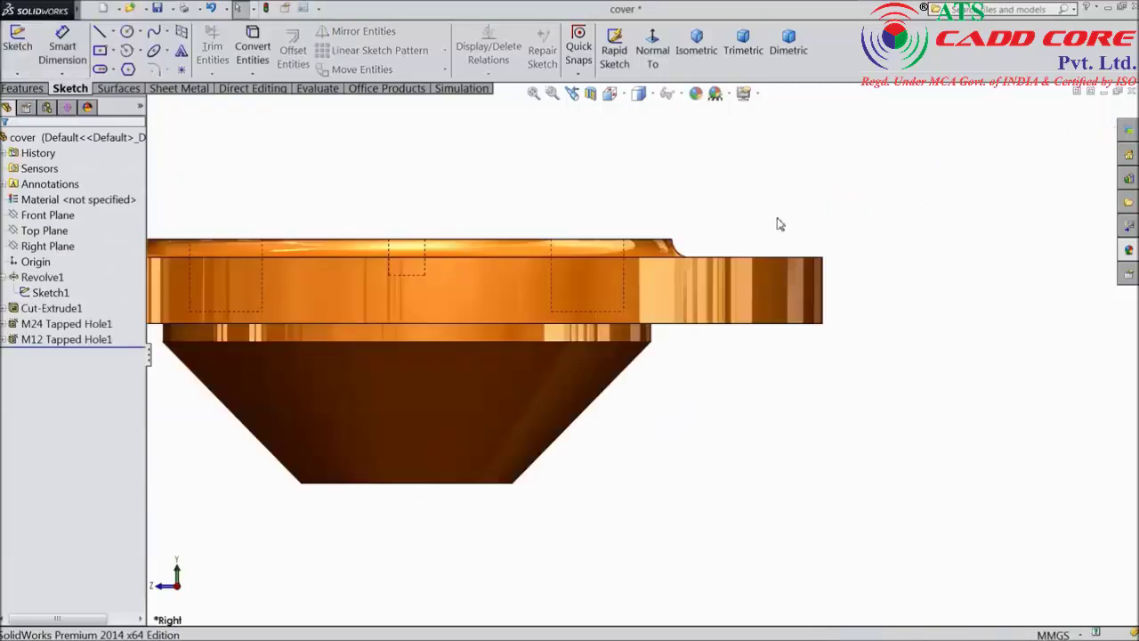
{"action": "key", "text": "ctrl+7"}
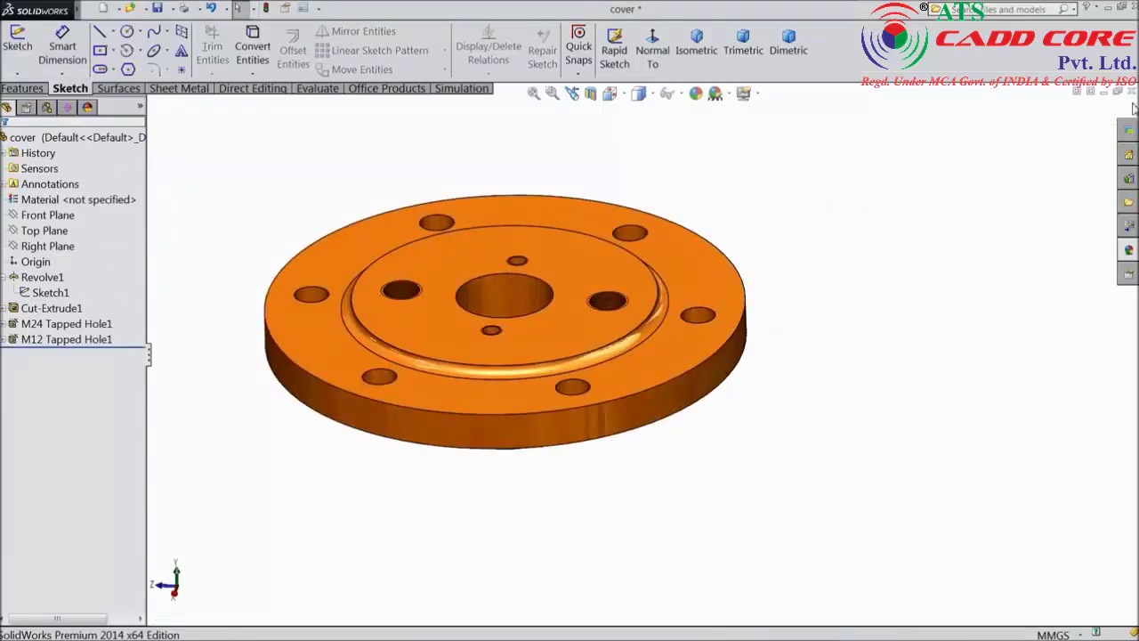
{"action": "left_click", "coordinate": [1129, 96]}
{"action": "left_click", "coordinate": [566, 331]}
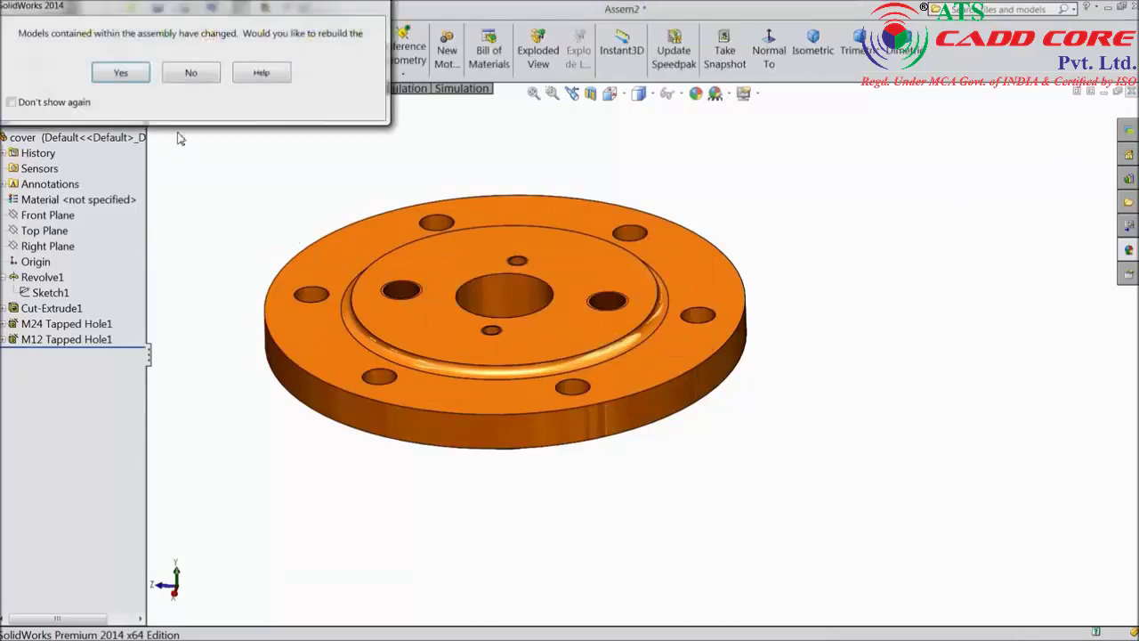
{"action": "left_click", "coordinate": [122, 74]}
Insert the Spindle part and drop it into the cover's bore.
{"action": "key", "text": "f"}
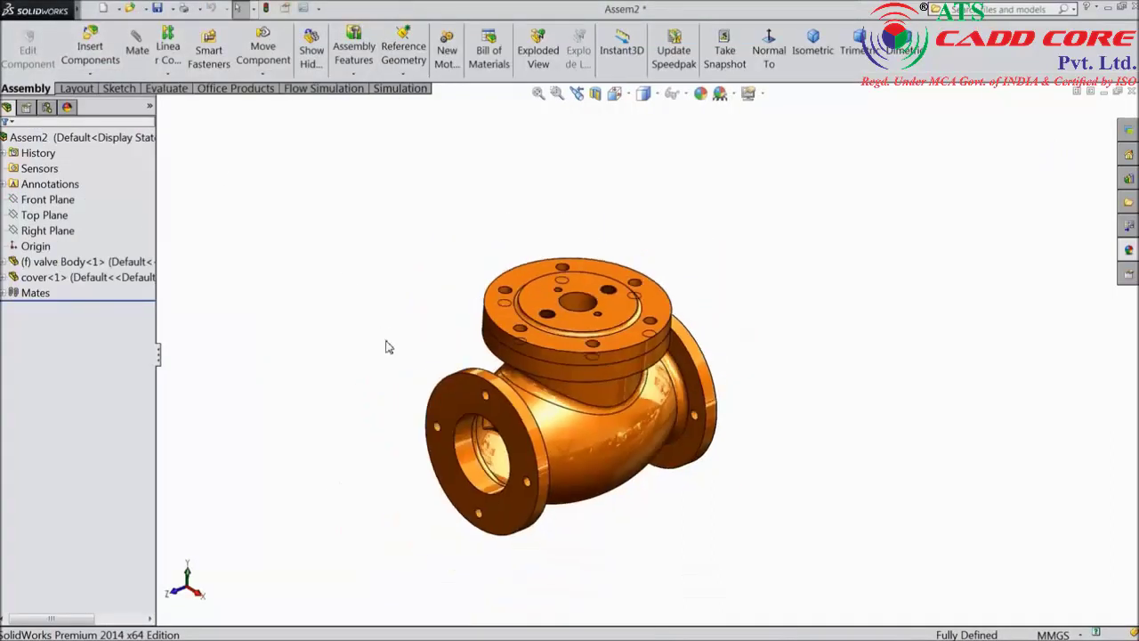
{"action": "scroll", "coordinate": [566, 433], "scroll_direction": "down", "scroll_amount": 2}
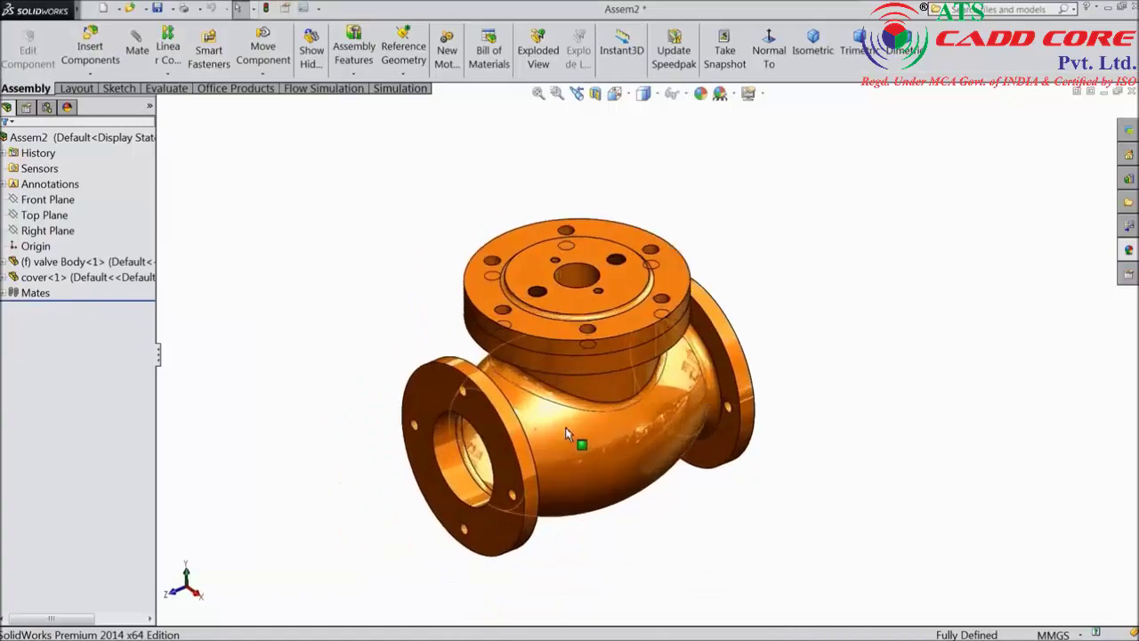
{"action": "left_click", "coordinate": [90, 53]}
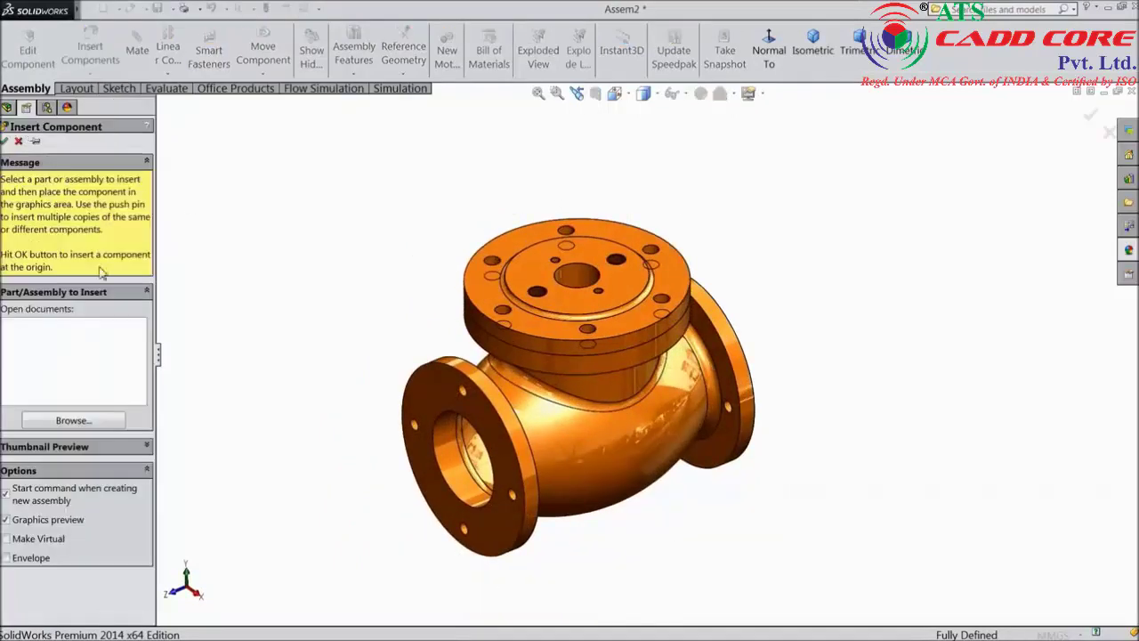
{"action": "left_click", "coordinate": [73, 421]}
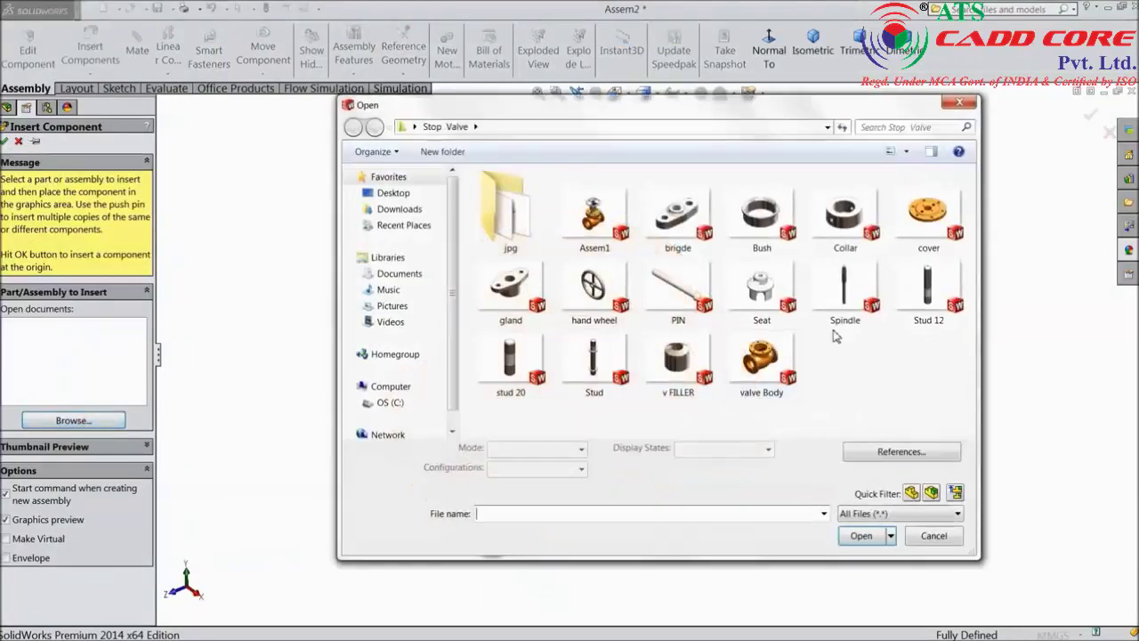
{"action": "left_click", "coordinate": [842, 296]}
{"action": "left_click", "coordinate": [861, 534]}
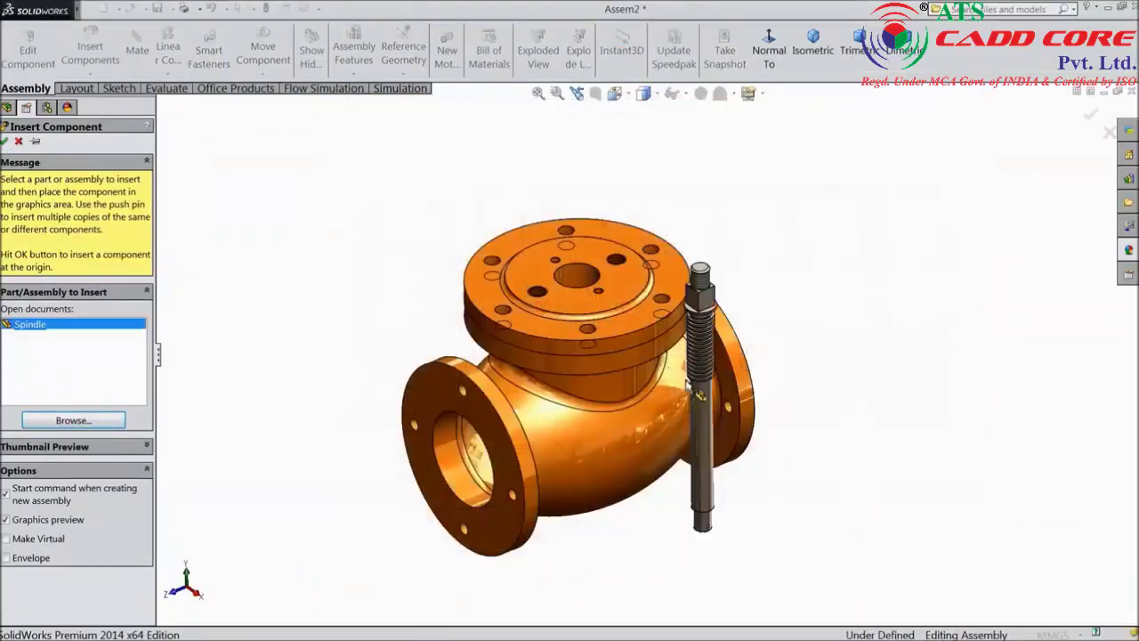
{"action": "left_click", "coordinate": [583, 265]}
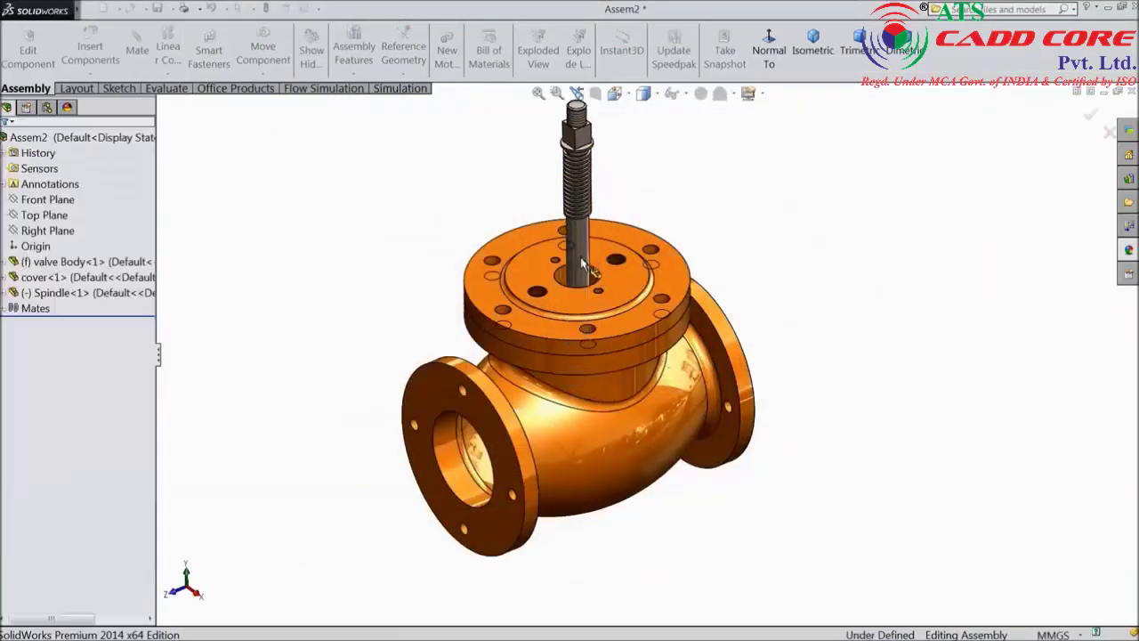
Mate the spindle concentric with the cover bore and slide it lower along its axis.
{"action": "scroll", "coordinate": [583, 266], "scroll_direction": "down", "scroll_amount": 3}
{"action": "left_click", "coordinate": [601, 319]}
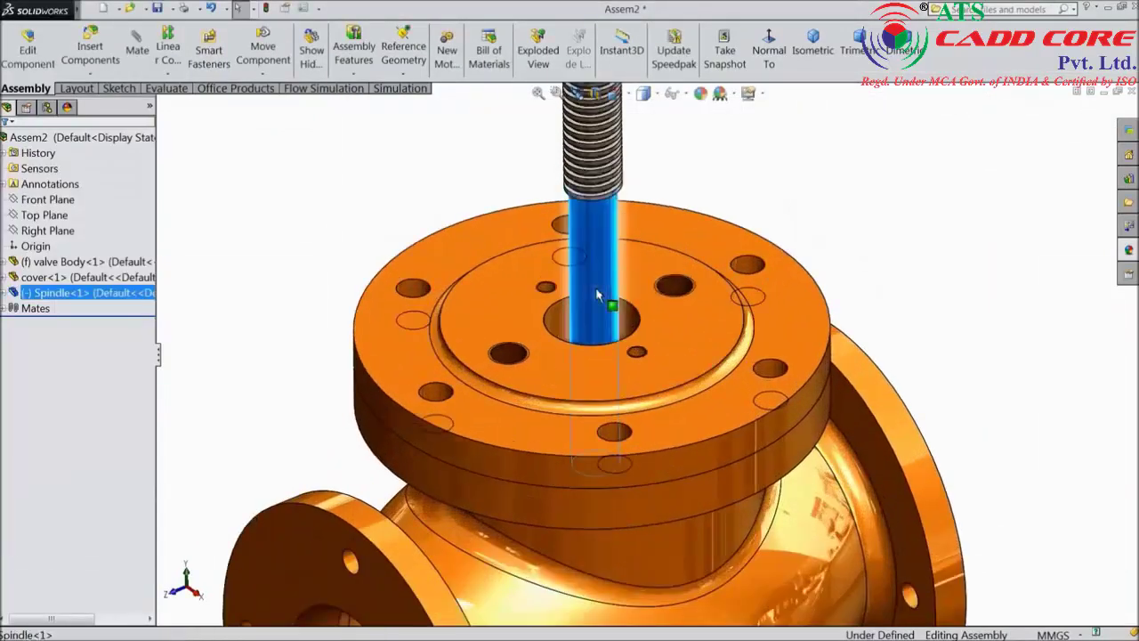
{"action": "left_click", "coordinate": [137, 50]}
{"action": "left_click", "coordinate": [563, 322]}
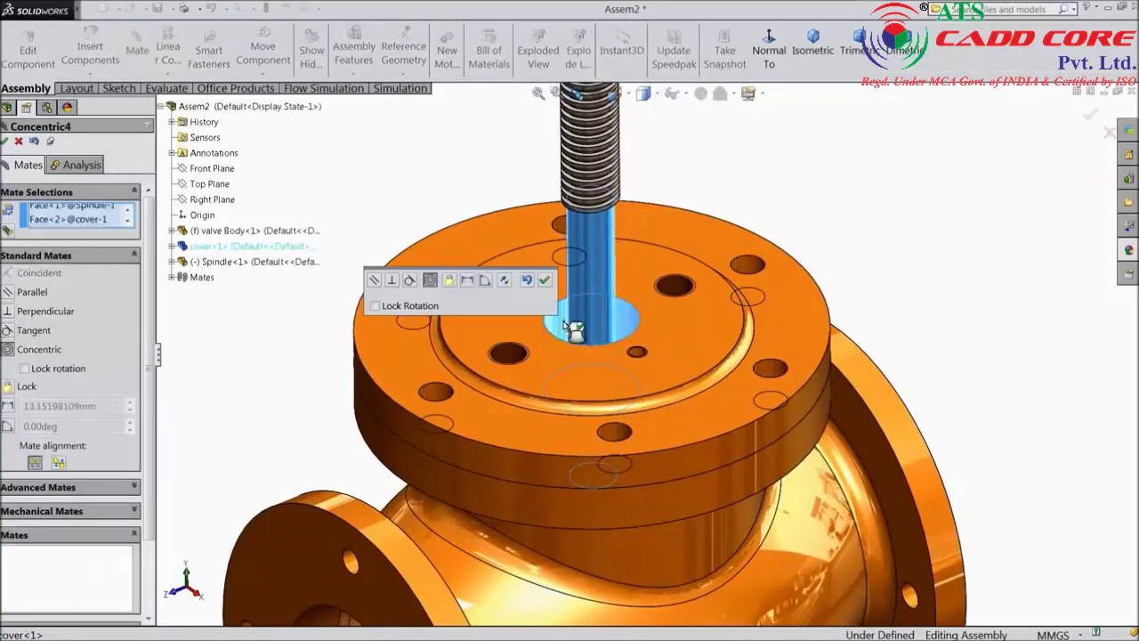
{"action": "left_click", "coordinate": [549, 287]}
{"action": "scroll", "coordinate": [584, 278], "scroll_direction": "up", "scroll_amount": 3}
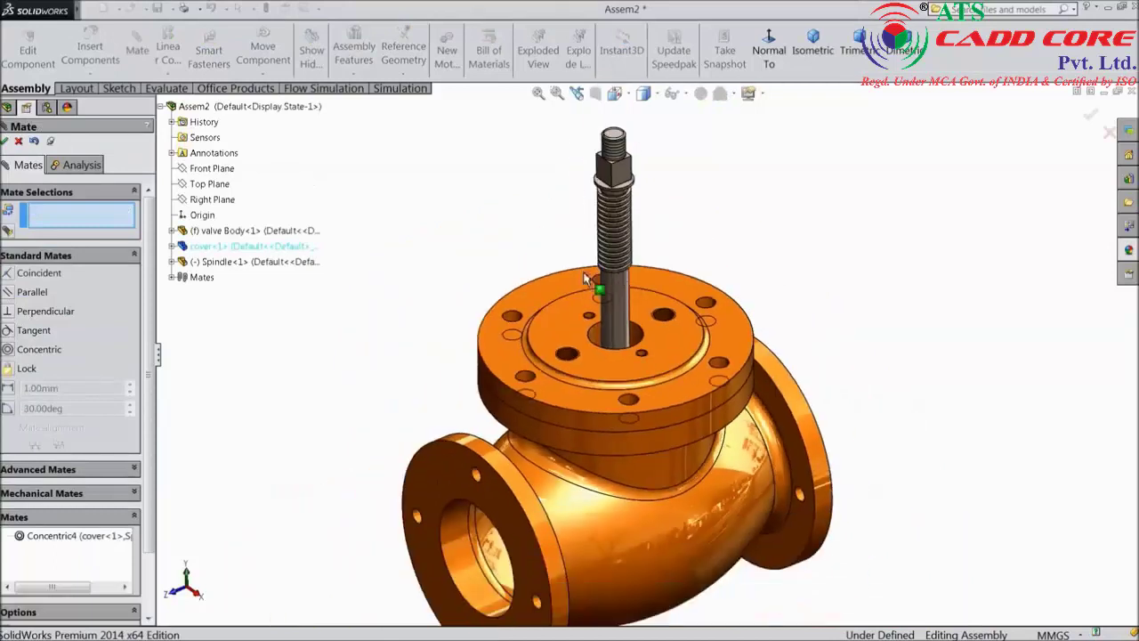
{"action": "left_click_drag", "start_coordinate": [618, 296], "coordinate": [630, 347]}
Finish the spindle mate and section the assembly on the Right Plane, leaving the spindle uncut.
{"action": "left_click", "coordinate": [5, 140]}
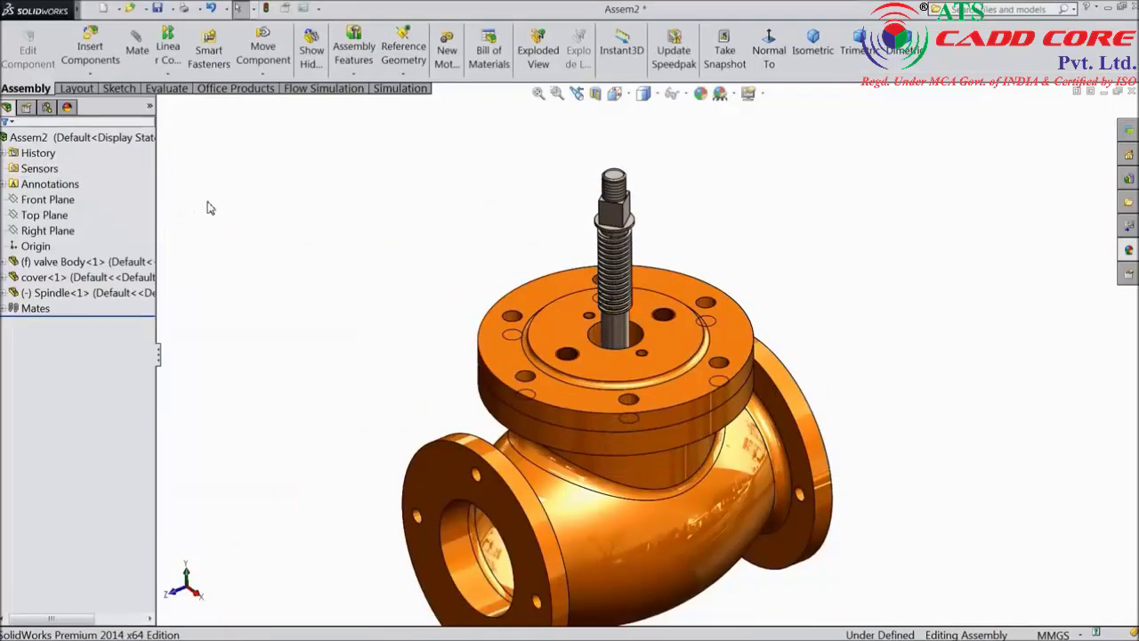
{"action": "left_click", "coordinate": [47, 230]}
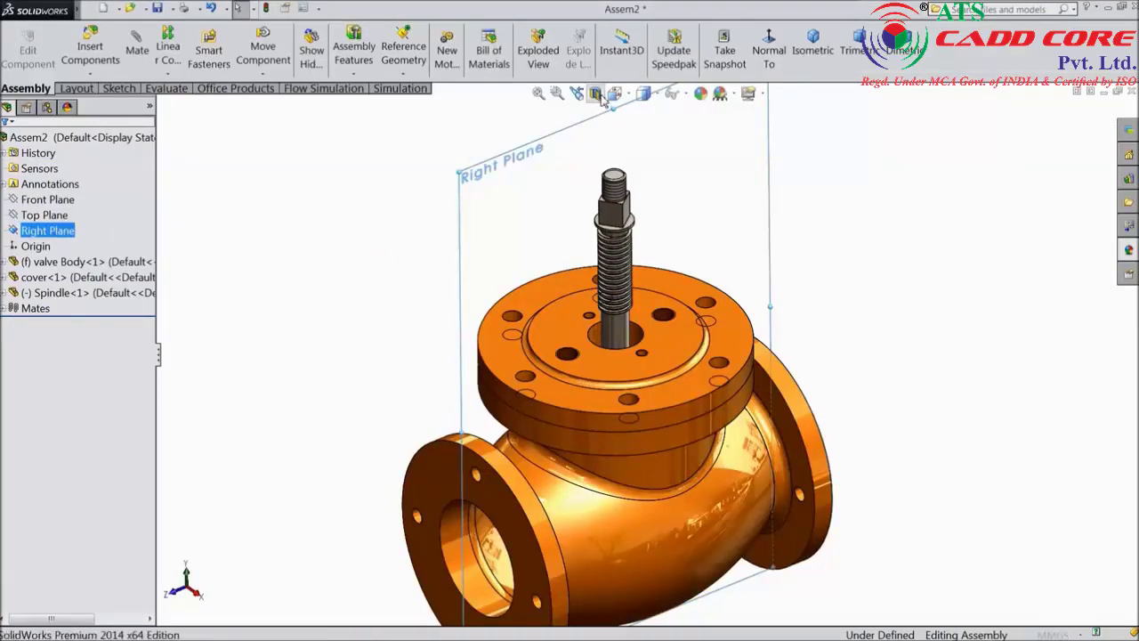
{"action": "left_click", "coordinate": [596, 93]}
{"action": "left_click", "coordinate": [96, 482]}
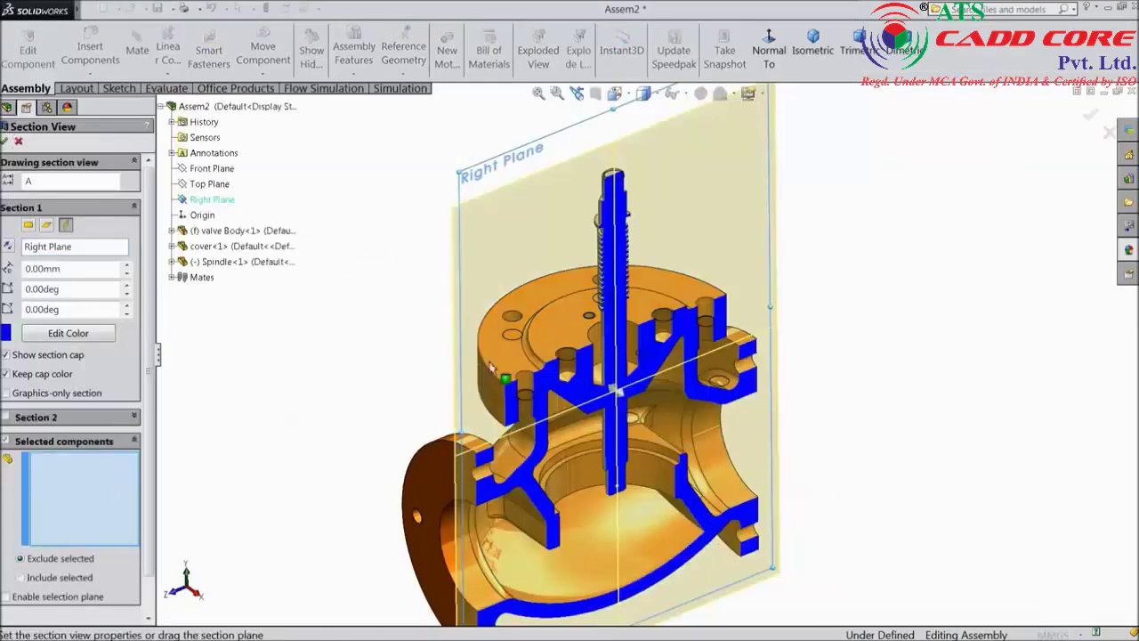
{"action": "left_click", "coordinate": [621, 326]}
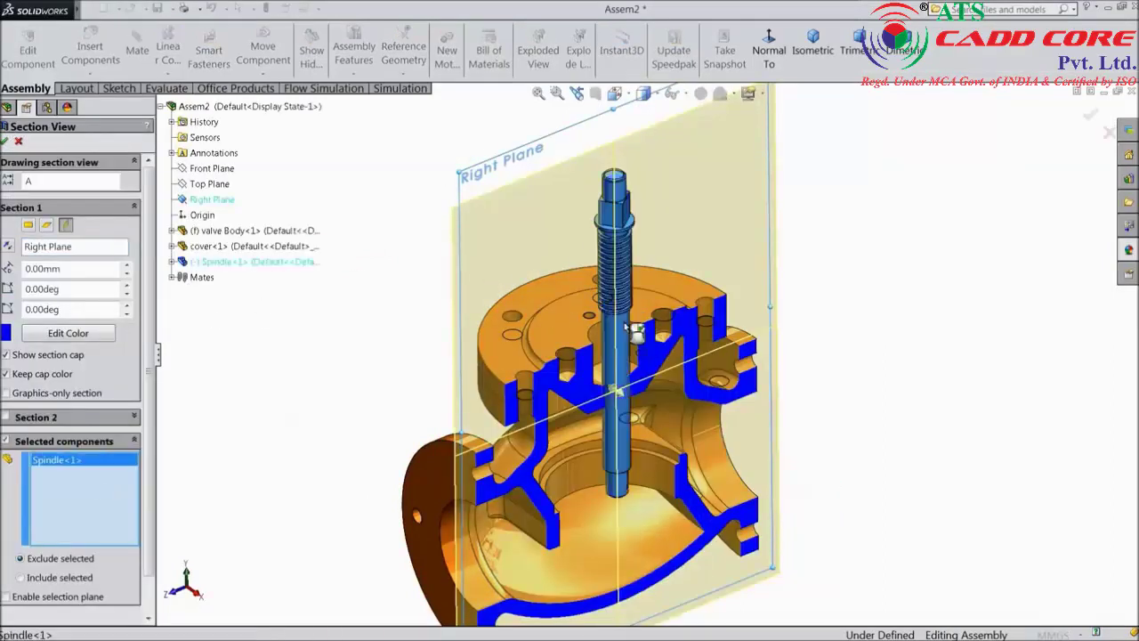
{"action": "left_click", "coordinate": [5, 143]}
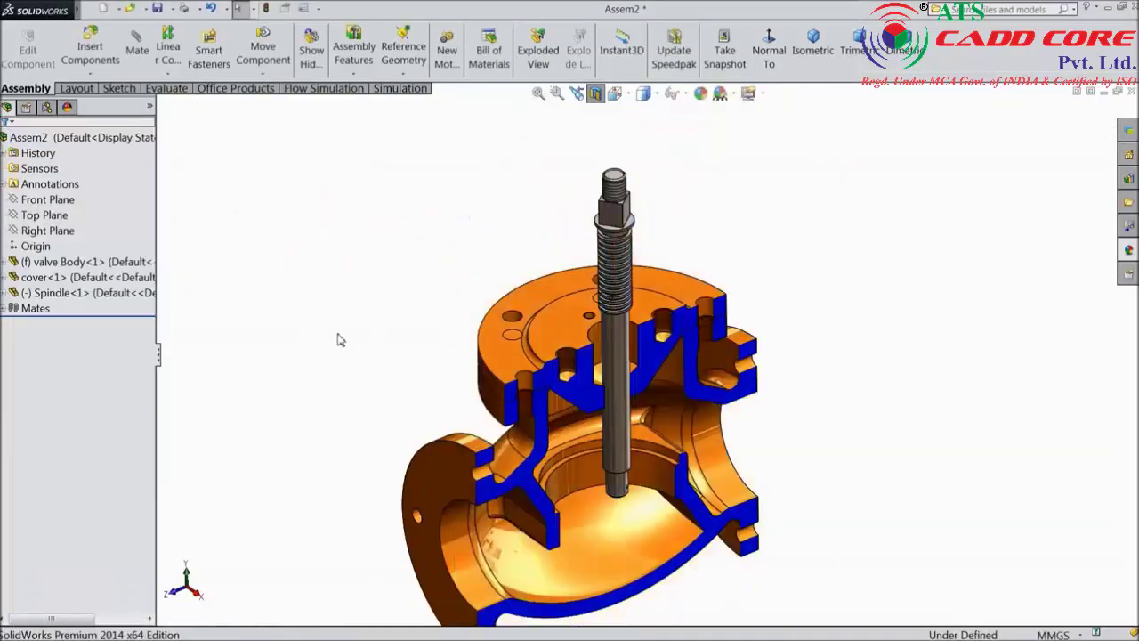
Drag the spindle upward along its axis out of the valve body.
{"action": "middle_click_drag", "start_coordinate": [338, 338], "coordinate": [394, 362]}
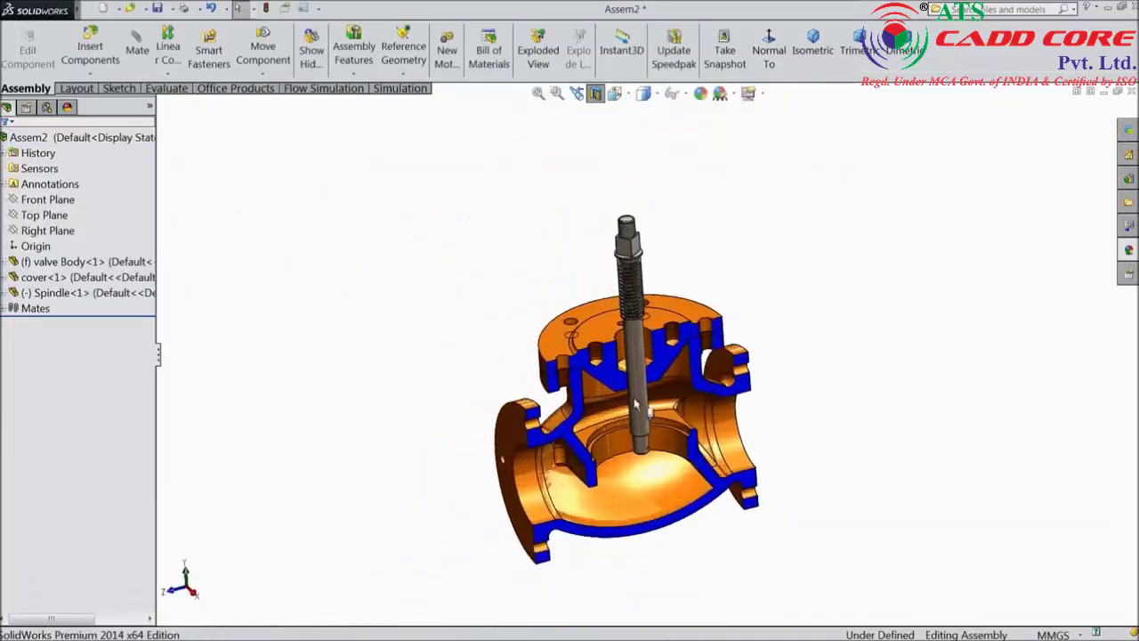
{"action": "scroll", "coordinate": [542, 401], "scroll_direction": "down", "scroll_amount": 2}
{"action": "left_click", "coordinate": [651, 360]}
{"action": "left_click_drag", "start_coordinate": [652, 360], "coordinate": [628, 227]}
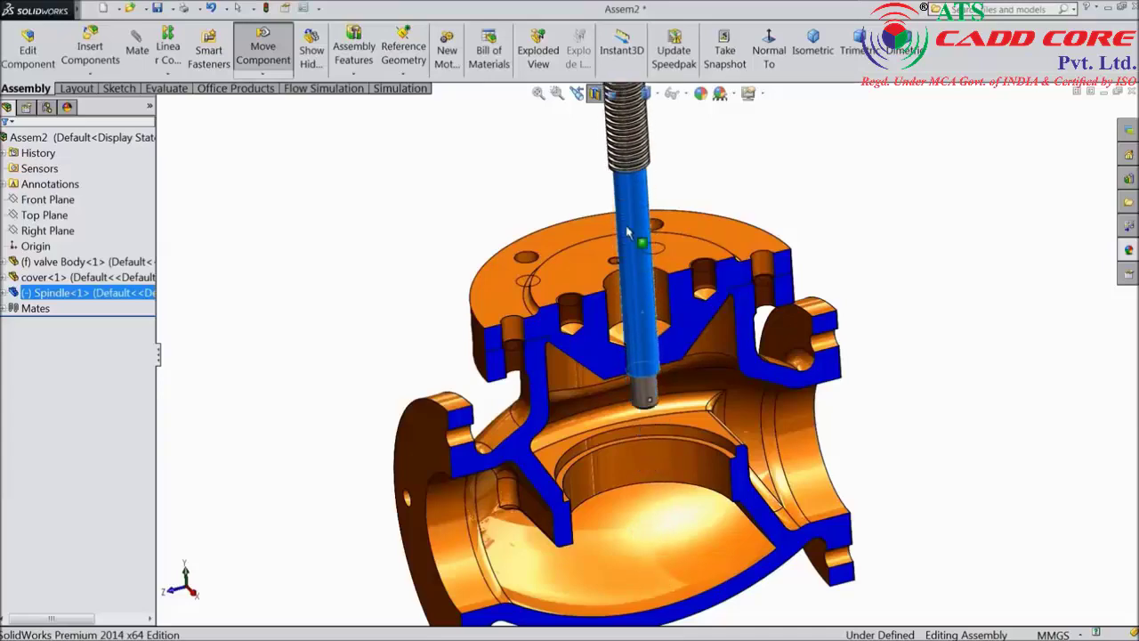
{"action": "key", "text": "Escape"}
Turn off the section view to show the whole valve and start Insert Components.
{"action": "middle_click_drag", "start_coordinate": [422, 239], "coordinate": [439, 209]}
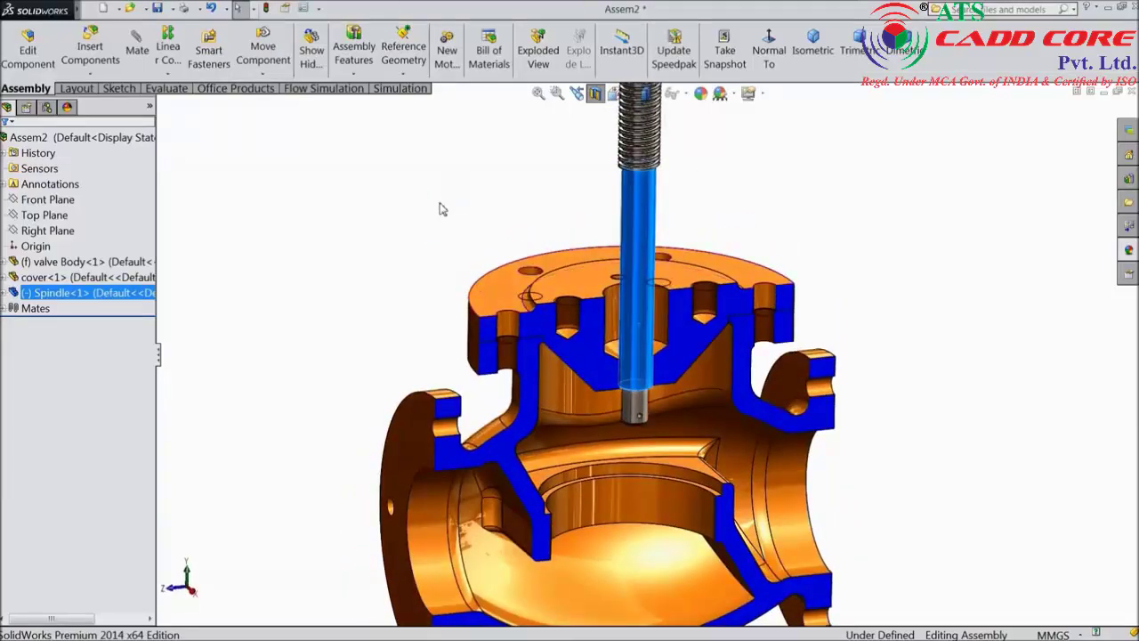
{"action": "left_click", "coordinate": [594, 94]}
{"action": "left_click", "coordinate": [89, 51]}
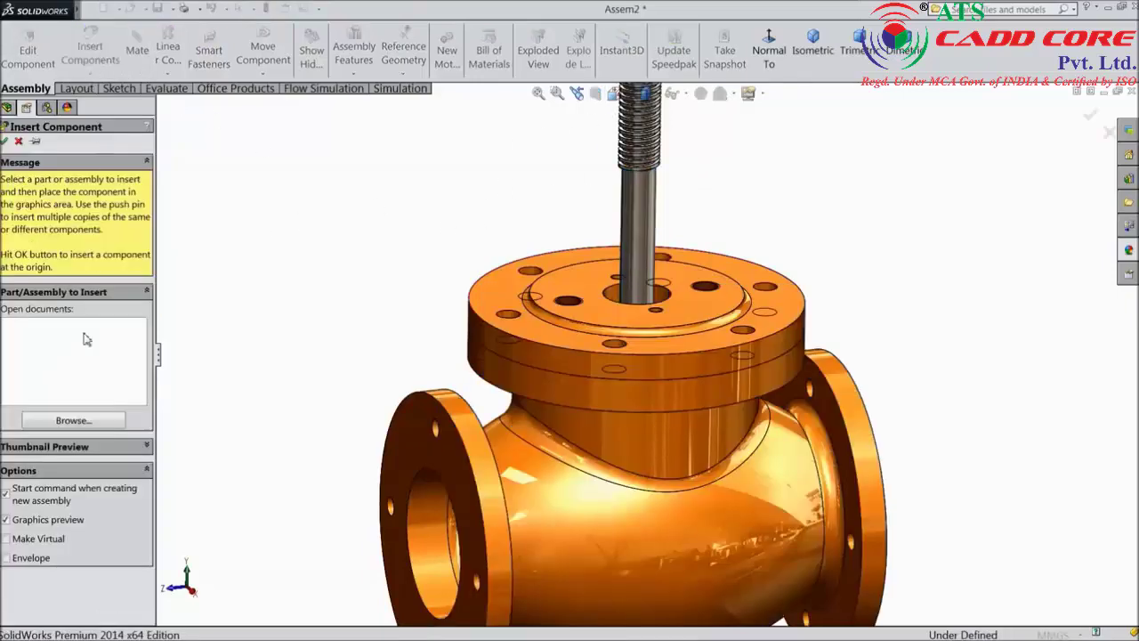
Insert the Stud part file and place it beside the valve.
{"action": "left_click", "coordinate": [73, 422]}
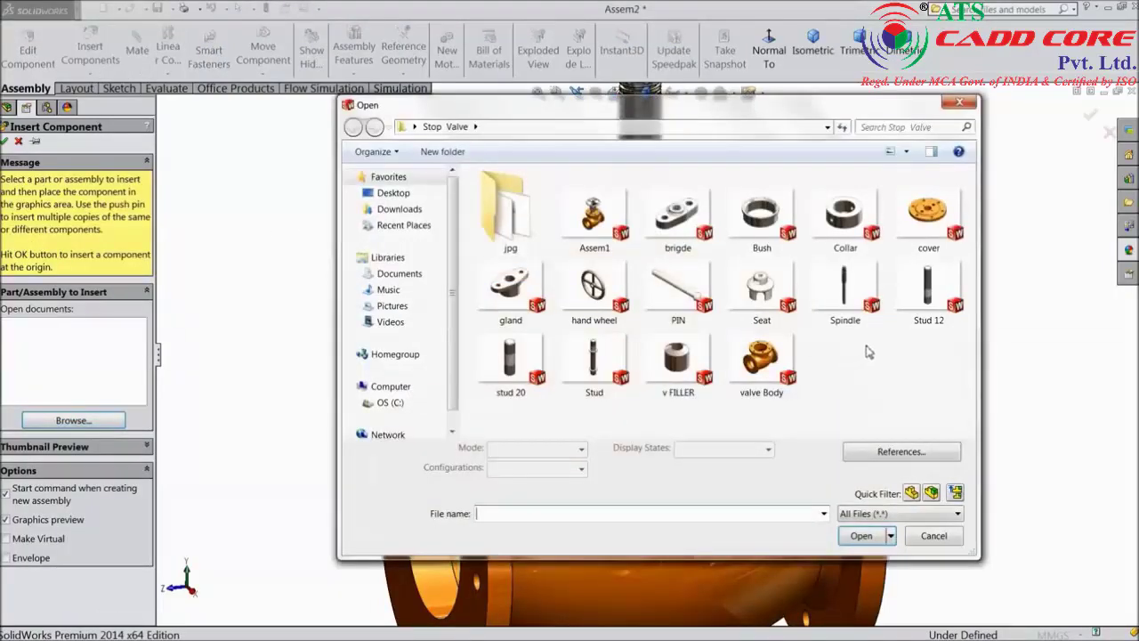
{"action": "left_click", "coordinate": [595, 360]}
{"action": "left_click", "coordinate": [861, 535]}
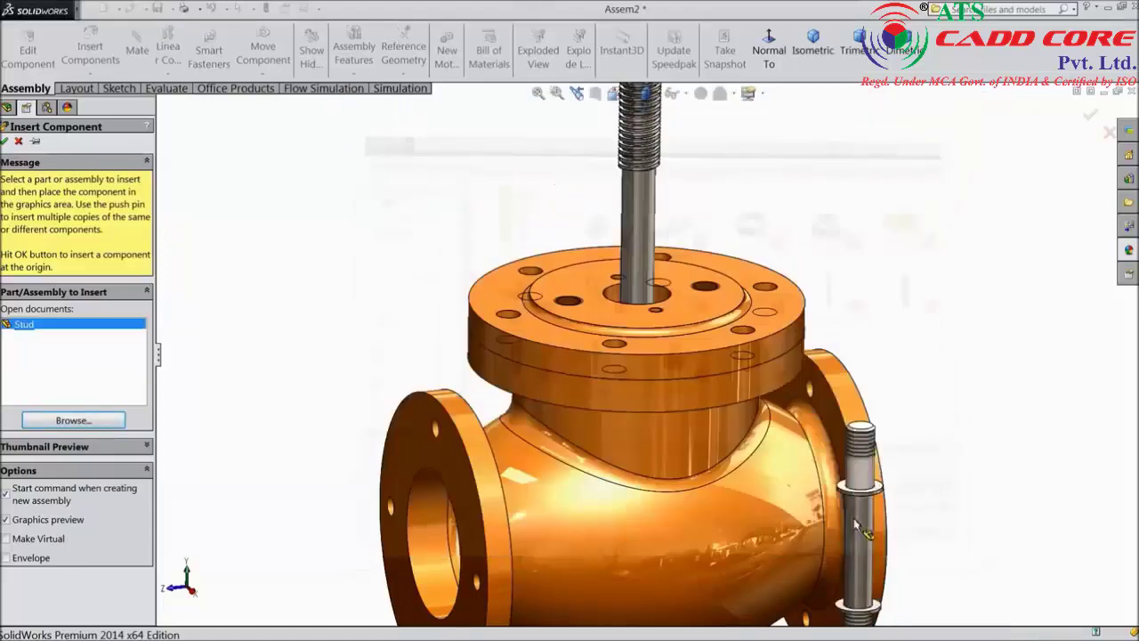
{"action": "left_click", "coordinate": [767, 230]}
Ctrl-drag Stud<1> to create Stud<2> on the left of the spindle.
{"action": "key", "text": "f"}
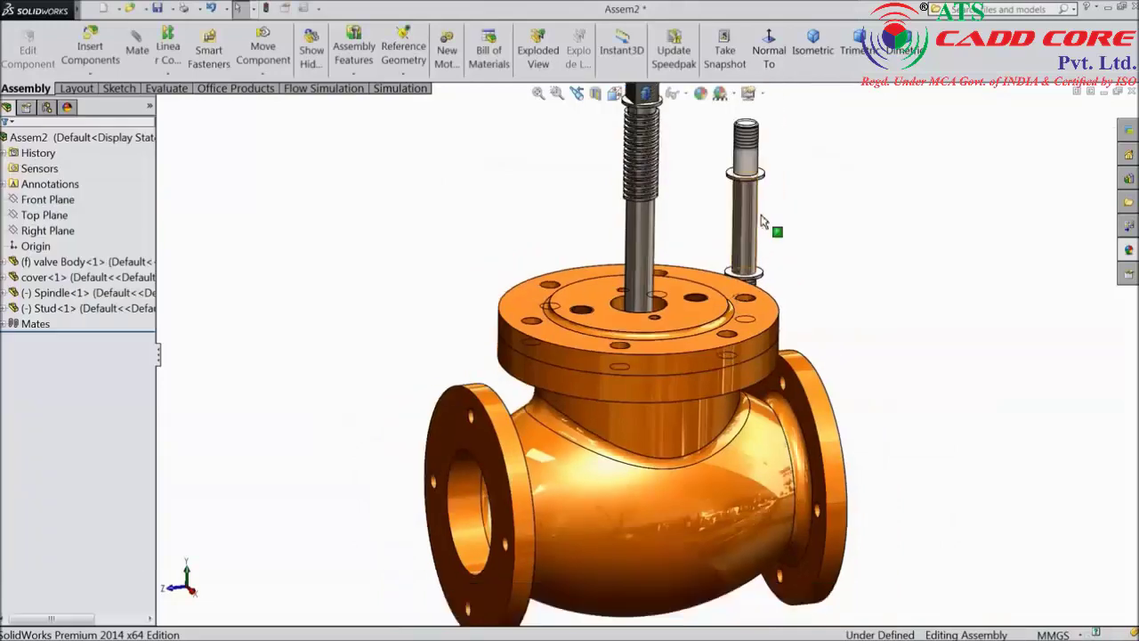
{"action": "scroll", "coordinate": [744, 225], "scroll_direction": "down", "scroll_amount": 3}
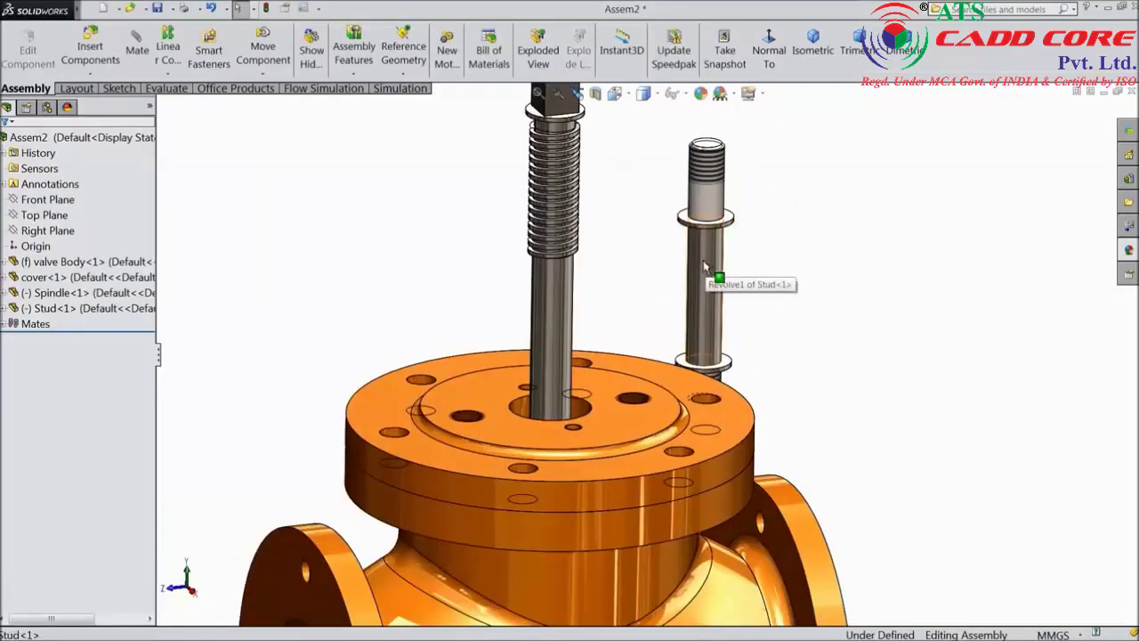
{"action": "left_click_drag", "start_coordinate": [703, 266], "coordinate": [411, 251], "text": "ctrl"}
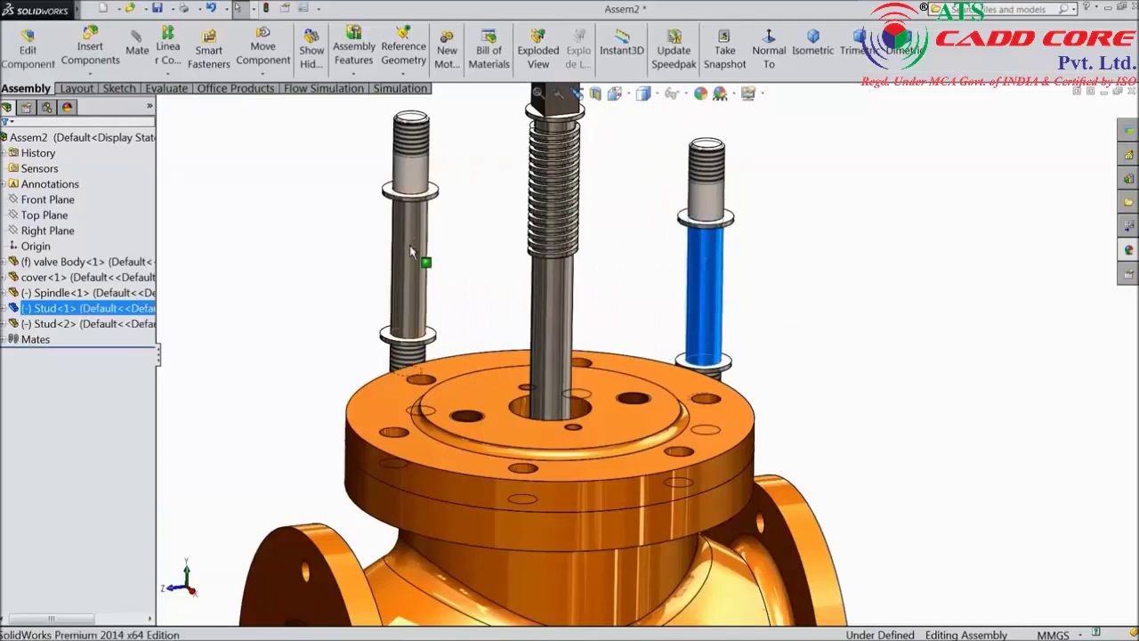
{"action": "left_click", "coordinate": [525, 261]}
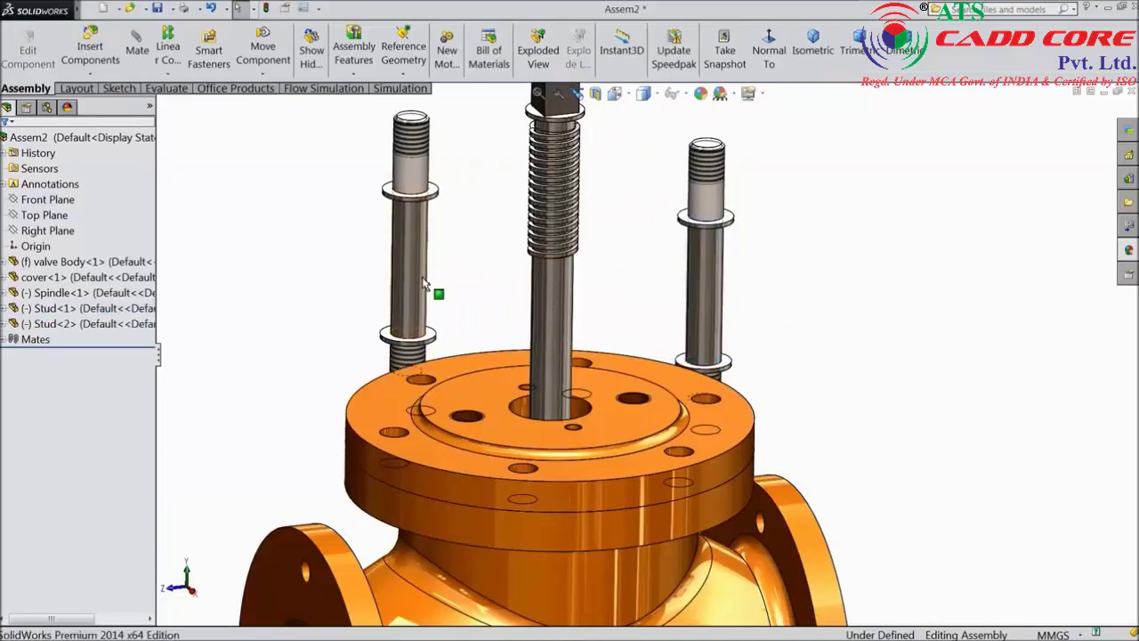
{"action": "mouse_move", "coordinate": [437, 294]}
{"action": "middle_mouse_down"}
{"action": "mouse_move", "coordinate": [435, 226]}
{"action": "mouse_move", "coordinate": [427, 294]}
{"action": "middle_mouse_up"}
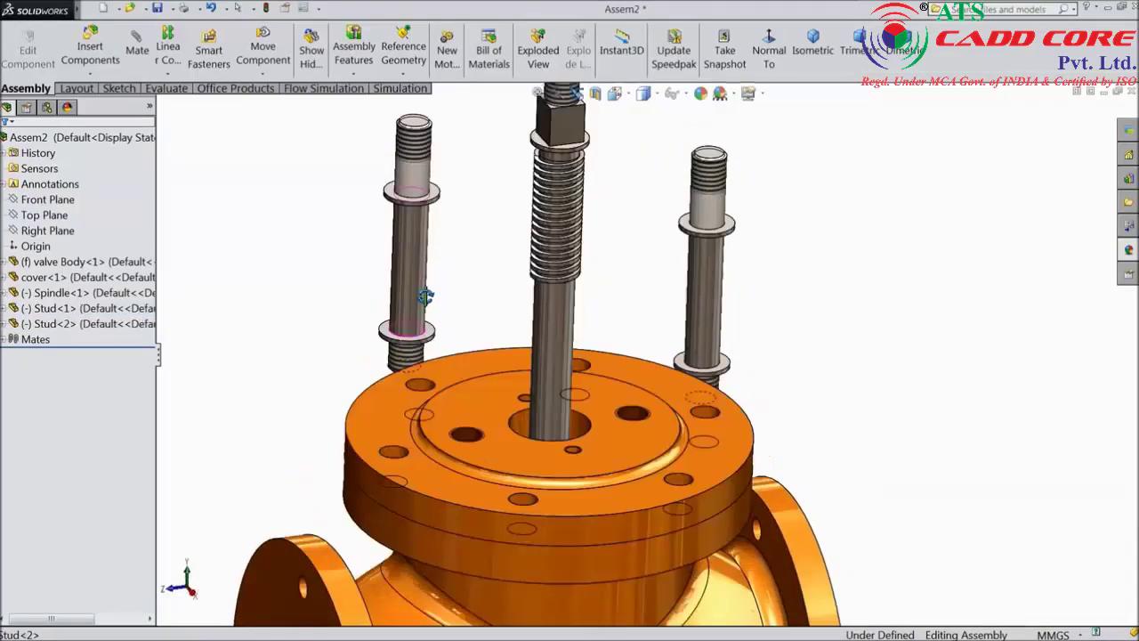
{"action": "left_click", "coordinate": [137, 46]}
{"action": "left_click", "coordinate": [385, 434]}
{"action": "middle_click_drag", "start_coordinate": [386, 436], "coordinate": [468, 184]}
{"action": "scroll", "coordinate": [469, 189], "scroll_direction": "down", "scroll_amount": 3}
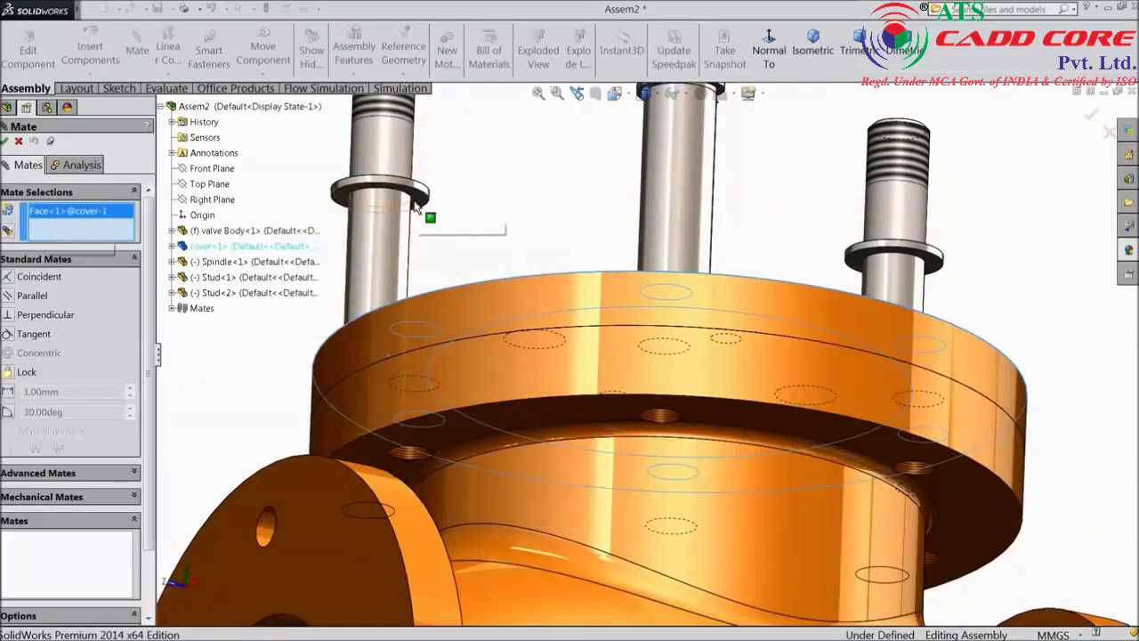
{"action": "left_click", "coordinate": [9, 233]}
{"action": "left_click", "coordinate": [417, 205]}
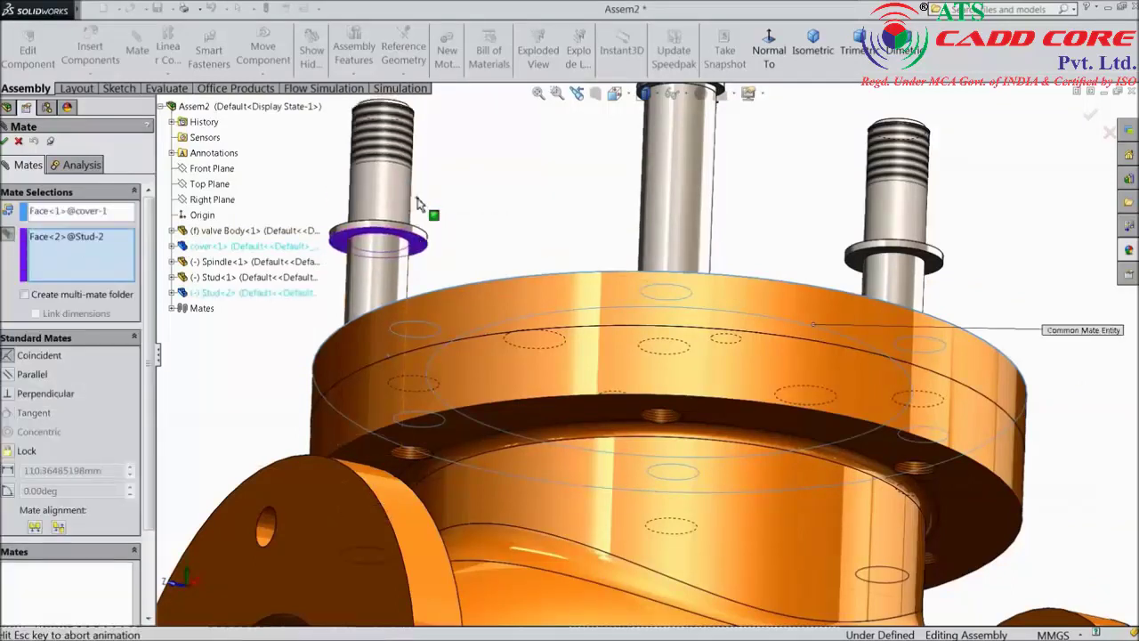
{"action": "middle_click_drag", "start_coordinate": [537, 198], "coordinate": [528, 284]}
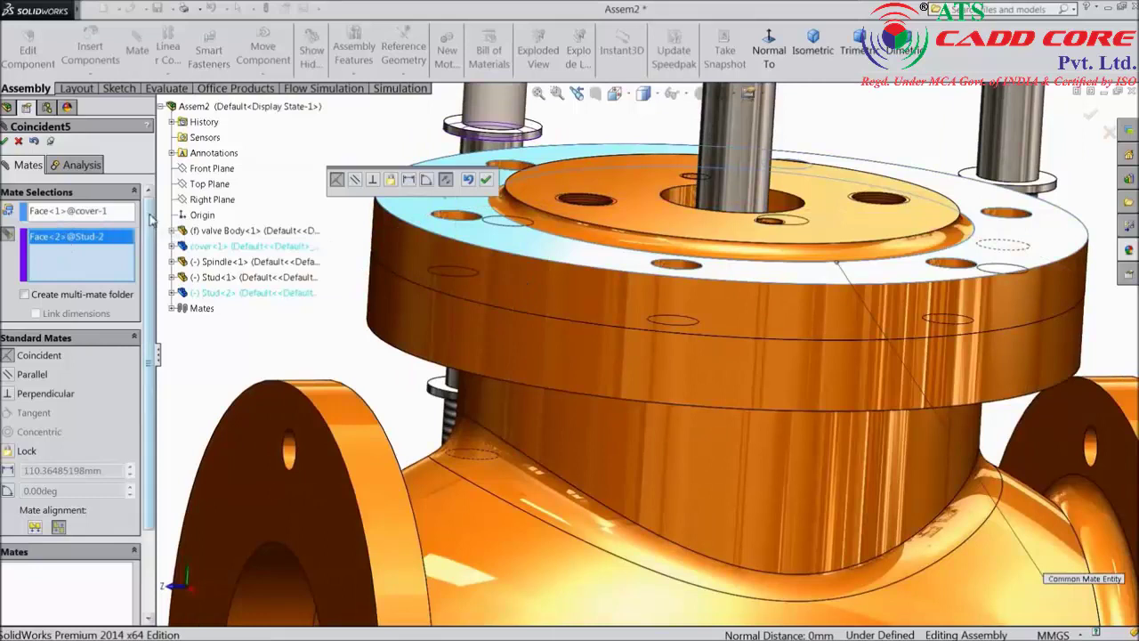
{"action": "right_click", "coordinate": [71, 242]}
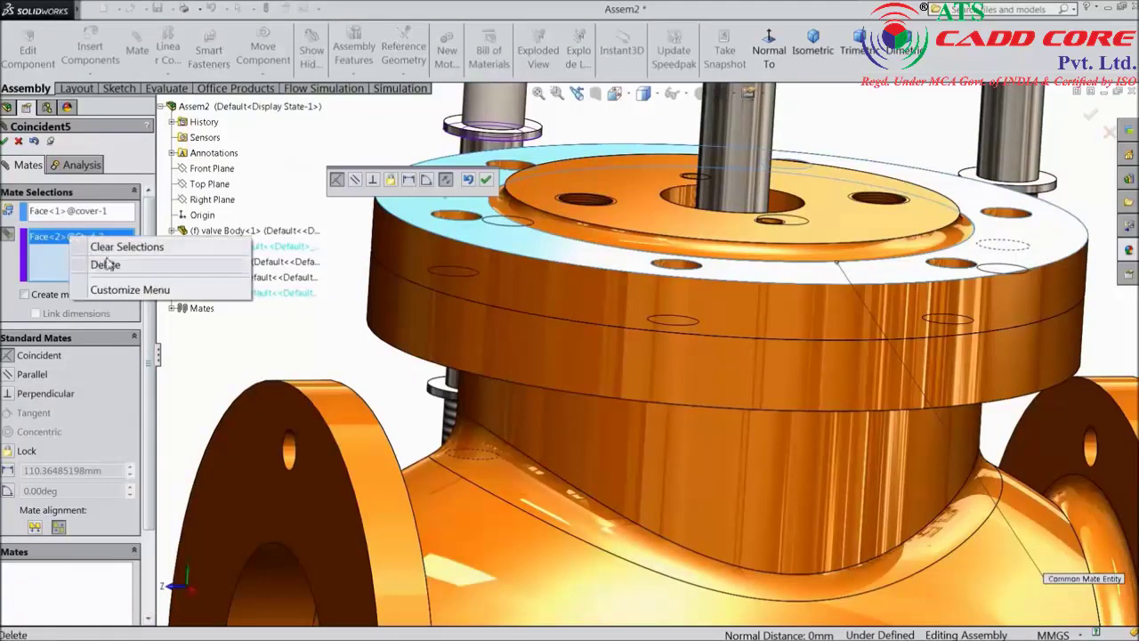
{"action": "left_click", "coordinate": [99, 262]}
{"action": "right_click", "coordinate": [80, 214]}
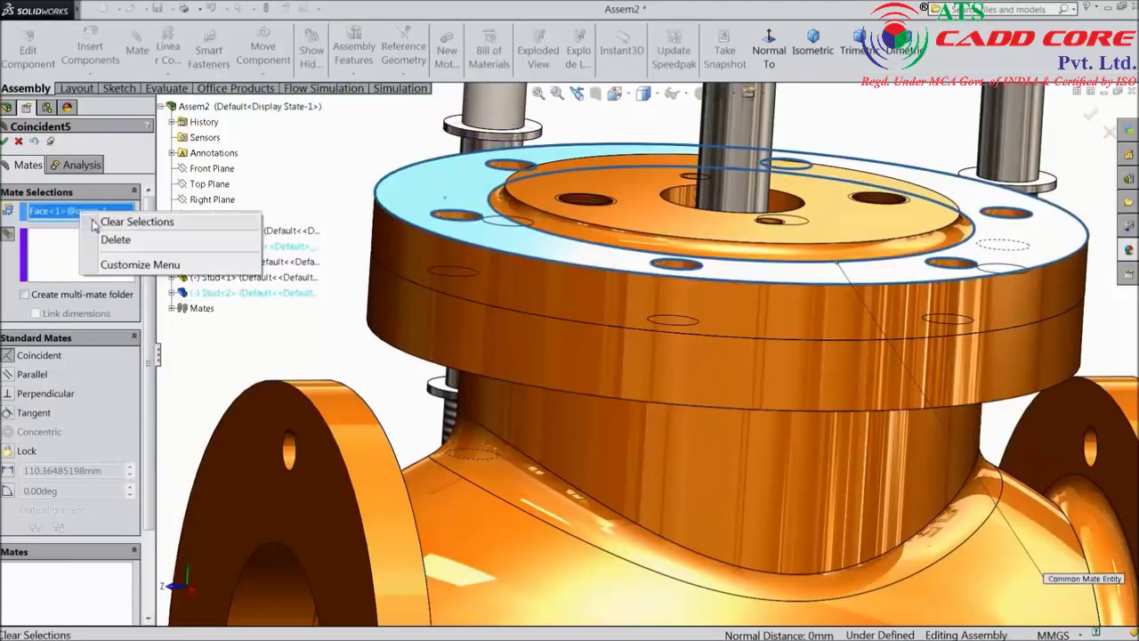
{"action": "left_click", "coordinate": [111, 223]}
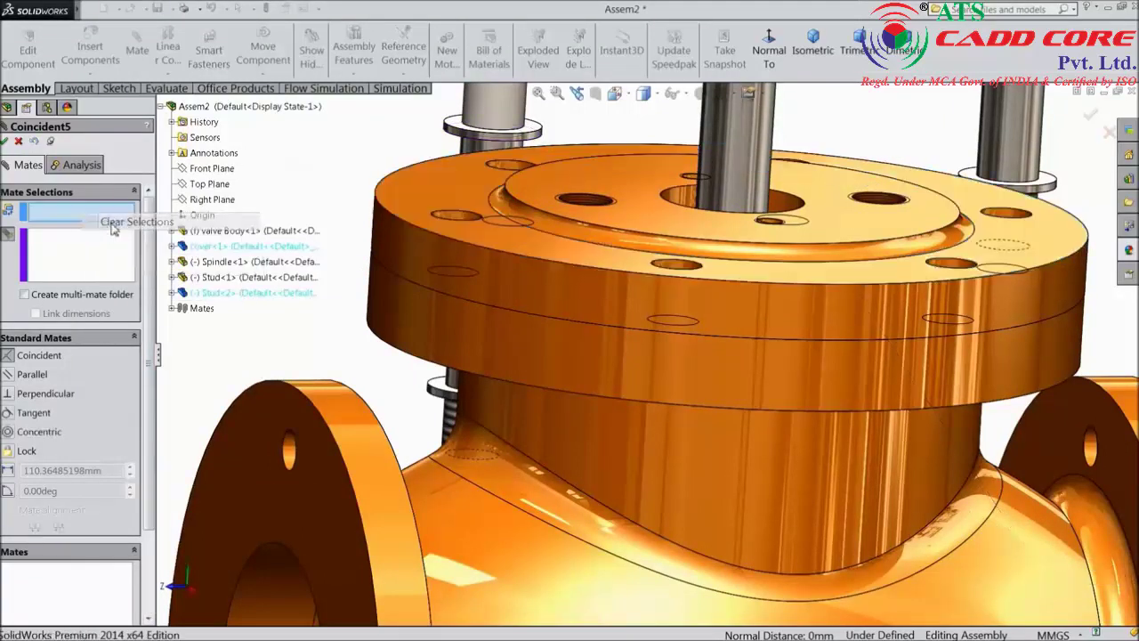
{"action": "left_click", "coordinate": [18, 143]}
{"action": "scroll", "coordinate": [569, 312], "scroll_direction": "up", "scroll_amount": 3}
Move Stud<2> to sit above the cover flange.
{"action": "scroll", "coordinate": [569, 312], "scroll_direction": "down", "scroll_amount": 3}
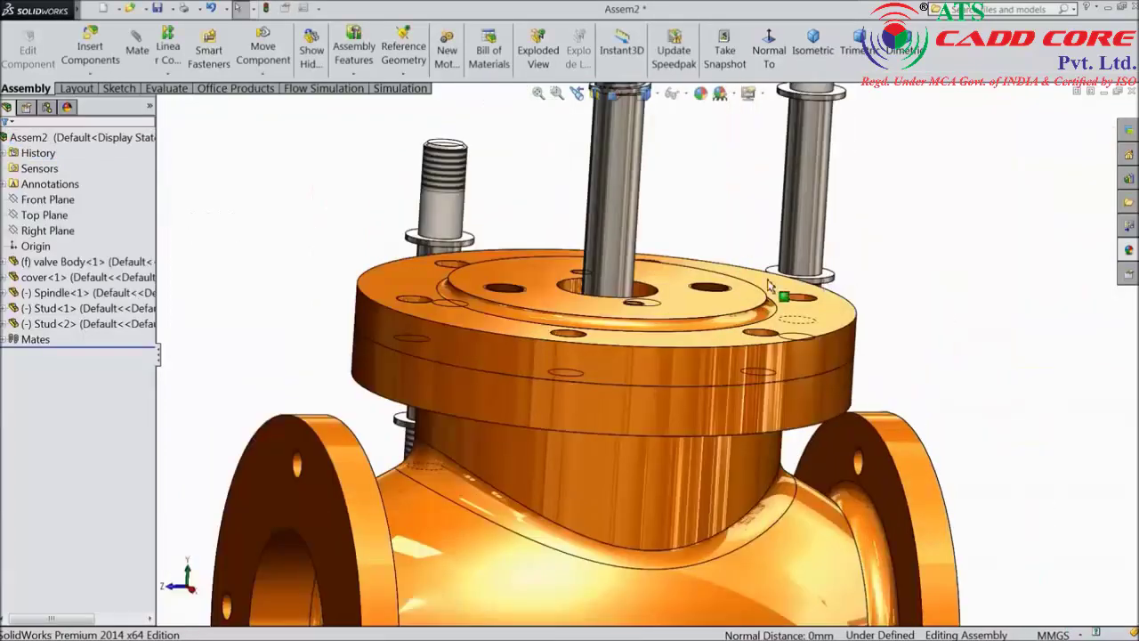
{"action": "left_click_drag", "start_coordinate": [267, 213], "coordinate": [356, 214]}
{"action": "scroll", "coordinate": [403, 213], "scroll_direction": "up", "scroll_amount": 2}
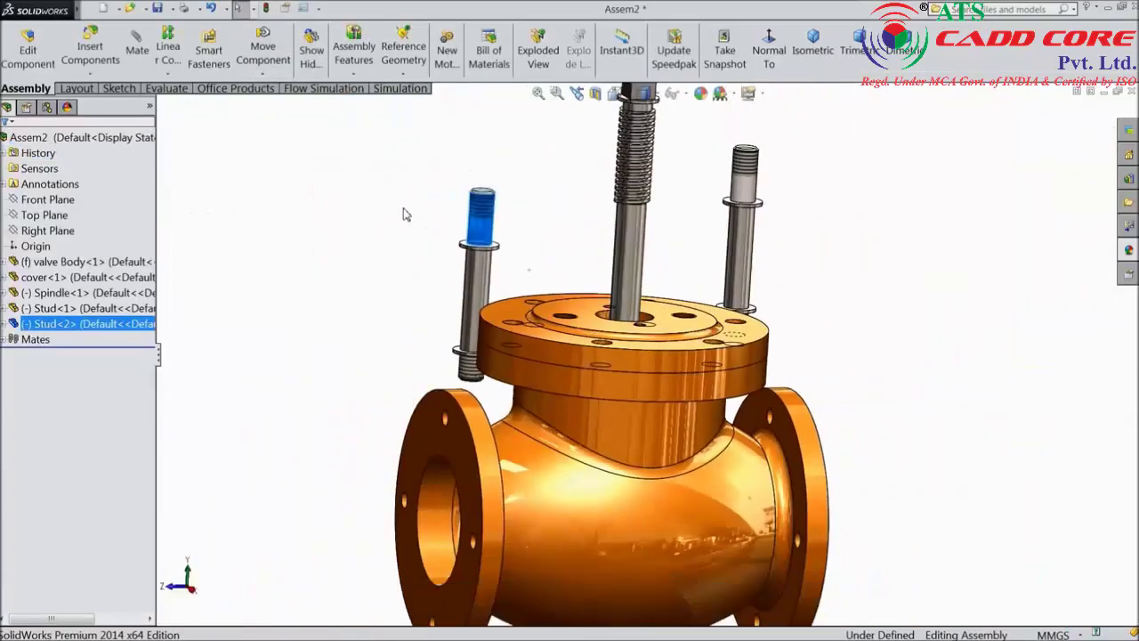
{"action": "middle_click_drag", "start_coordinate": [532, 211], "coordinate": [539, 255]}
{"action": "scroll", "coordinate": [735, 260], "scroll_direction": "down", "scroll_amount": 2}
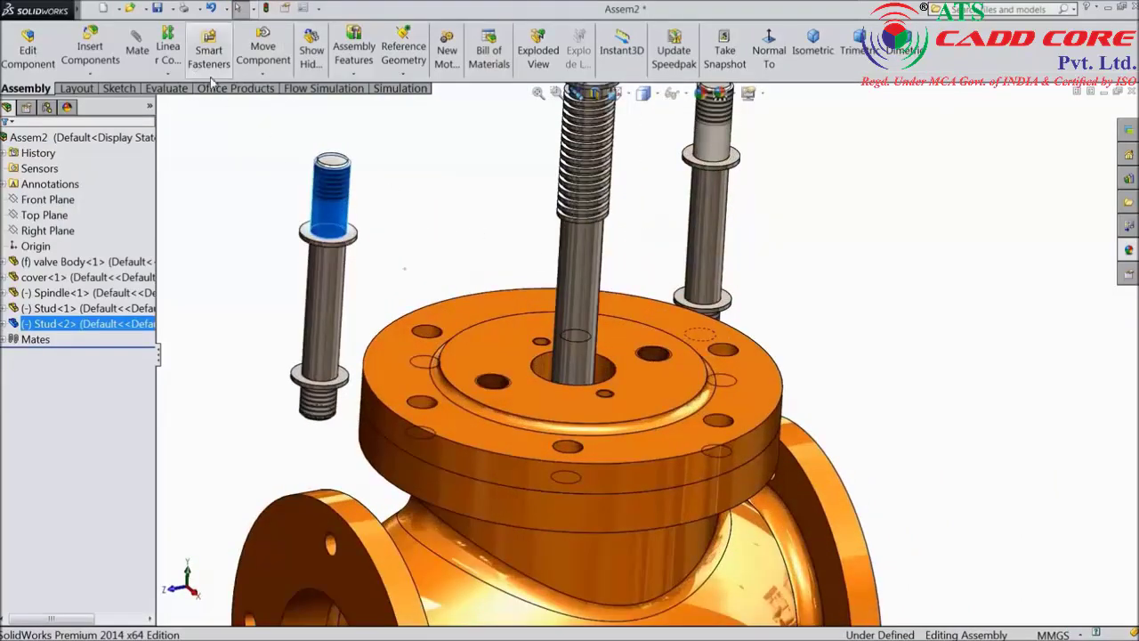
Start a mate between the two stud faces, then clear the selections.
{"action": "left_click", "coordinate": [137, 50]}
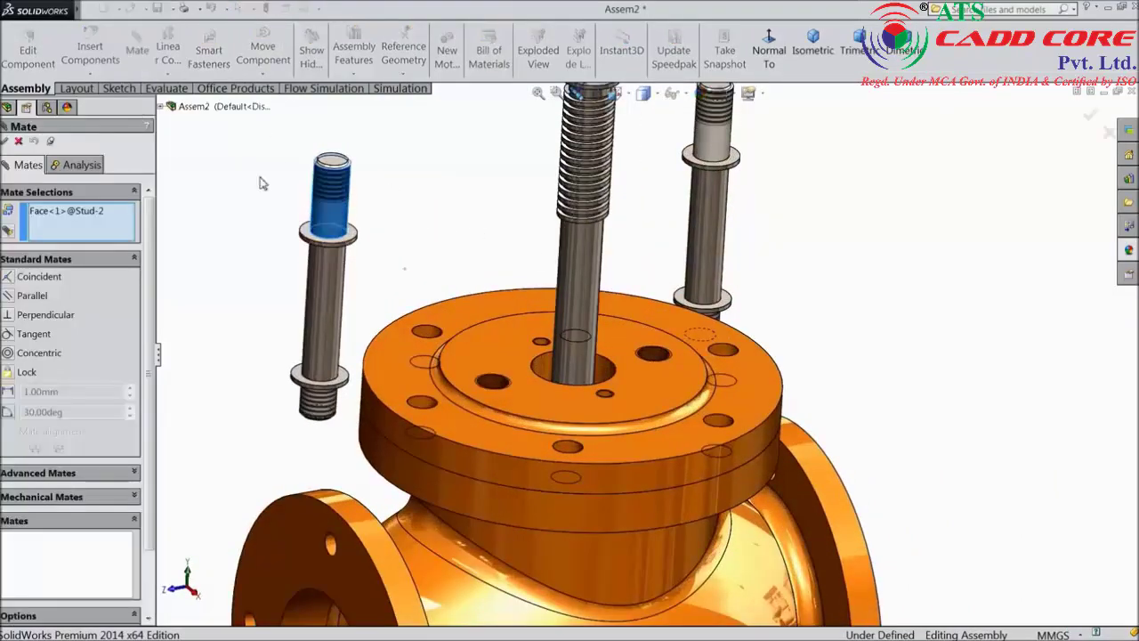
{"action": "left_click", "coordinate": [707, 238]}
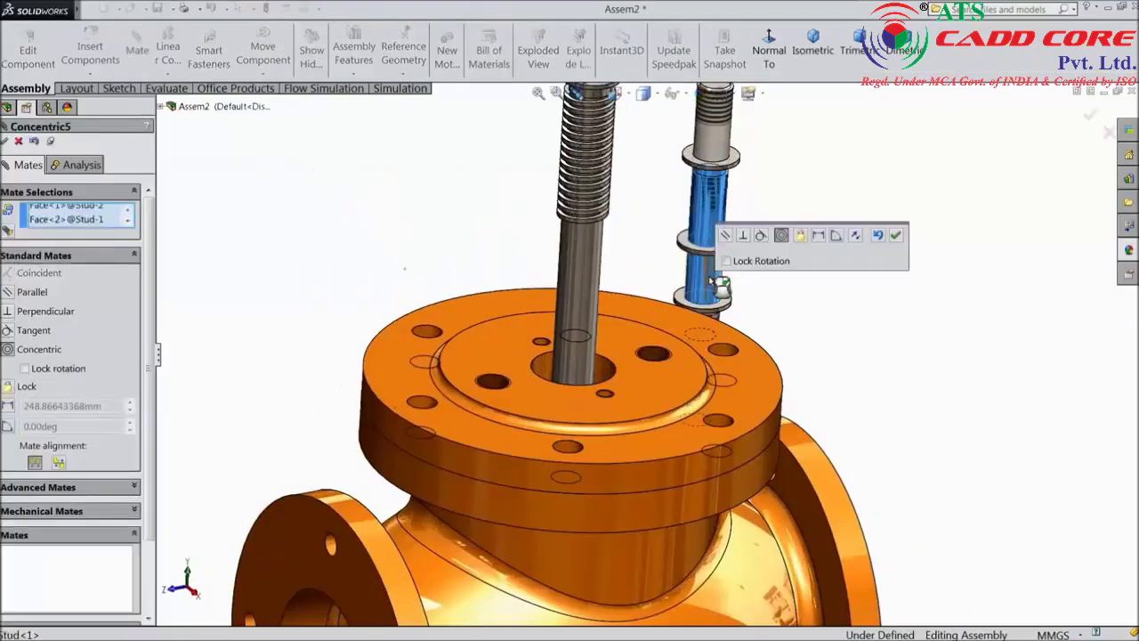
{"action": "right_click", "coordinate": [82, 221]}
{"action": "left_click", "coordinate": [114, 222]}
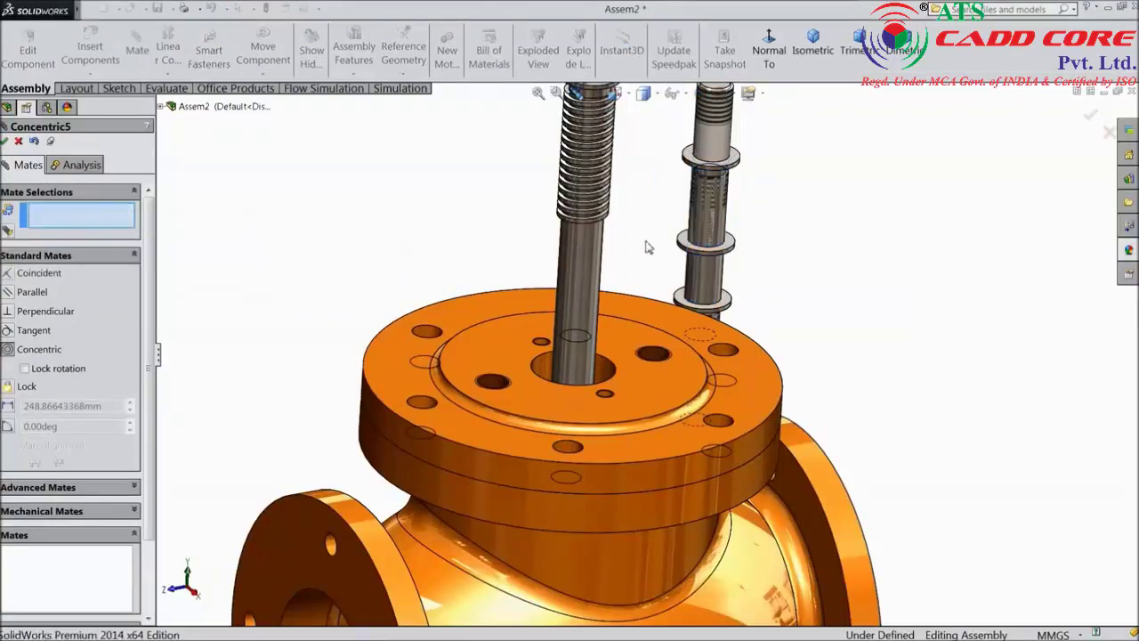
Reposition a stud left of the spindle beside the flange and cancel the concentric mate.
{"action": "left_click_drag", "start_coordinate": [716, 153], "coordinate": [365, 133]}
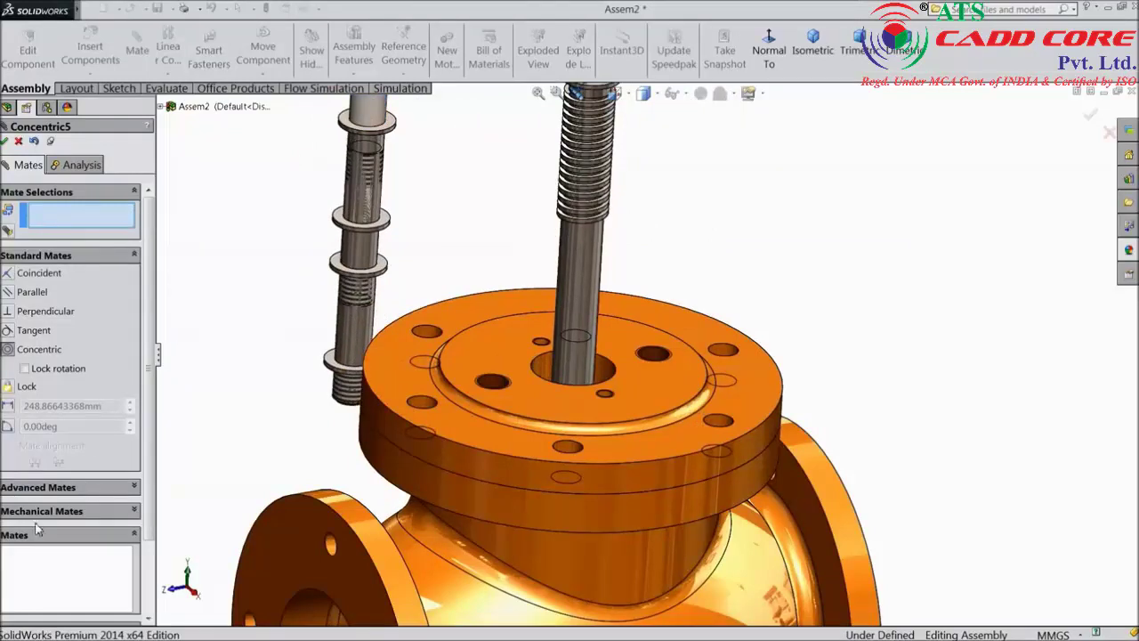
{"action": "left_click_drag", "start_coordinate": [361, 350], "coordinate": [267, 360]}
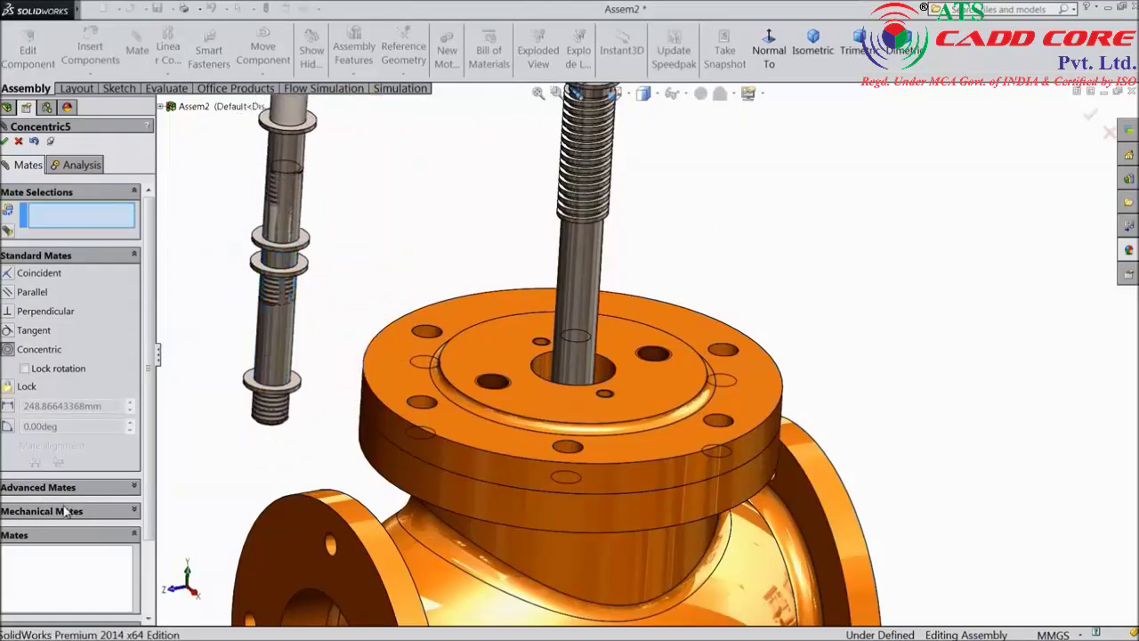
{"action": "scroll", "coordinate": [142, 498], "scroll_direction": "down", "scroll_amount": 3}
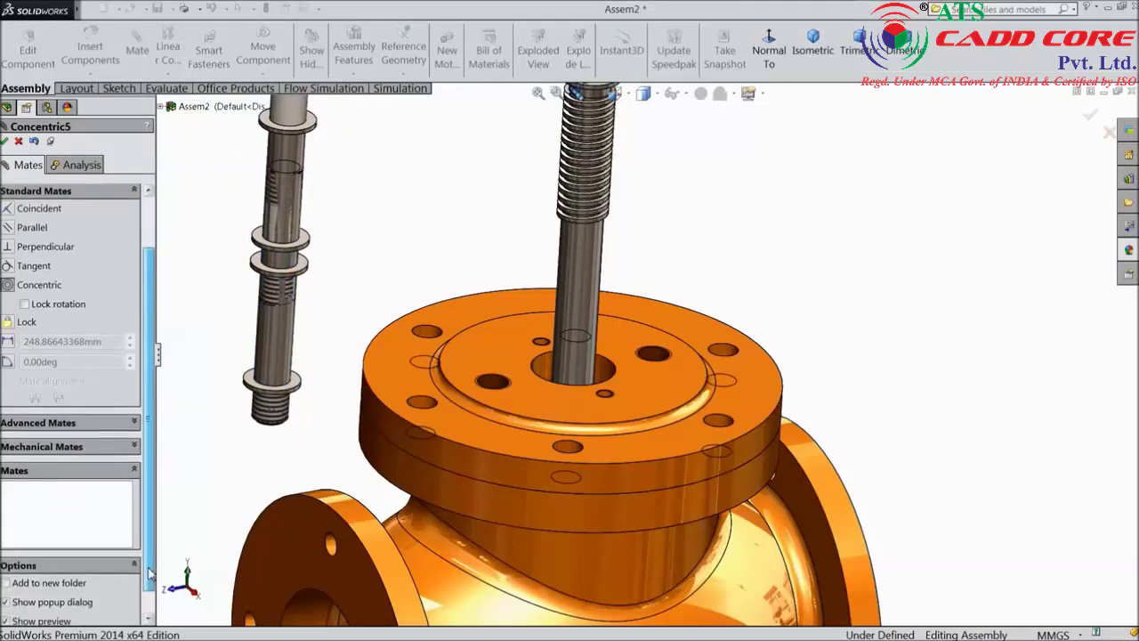
{"action": "scroll", "coordinate": [147, 494], "scroll_direction": "up", "scroll_amount": 3}
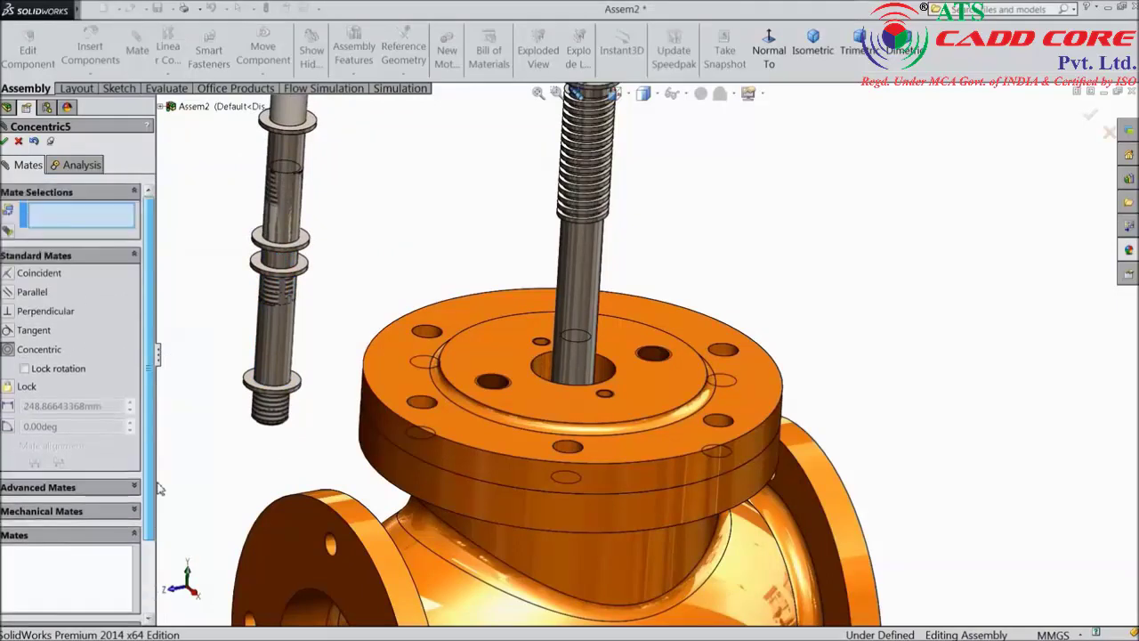
{"action": "left_click", "coordinate": [18, 142]}
Inspect the left stud's features and annotations in the design tree.
{"action": "left_click", "coordinate": [340, 300]}
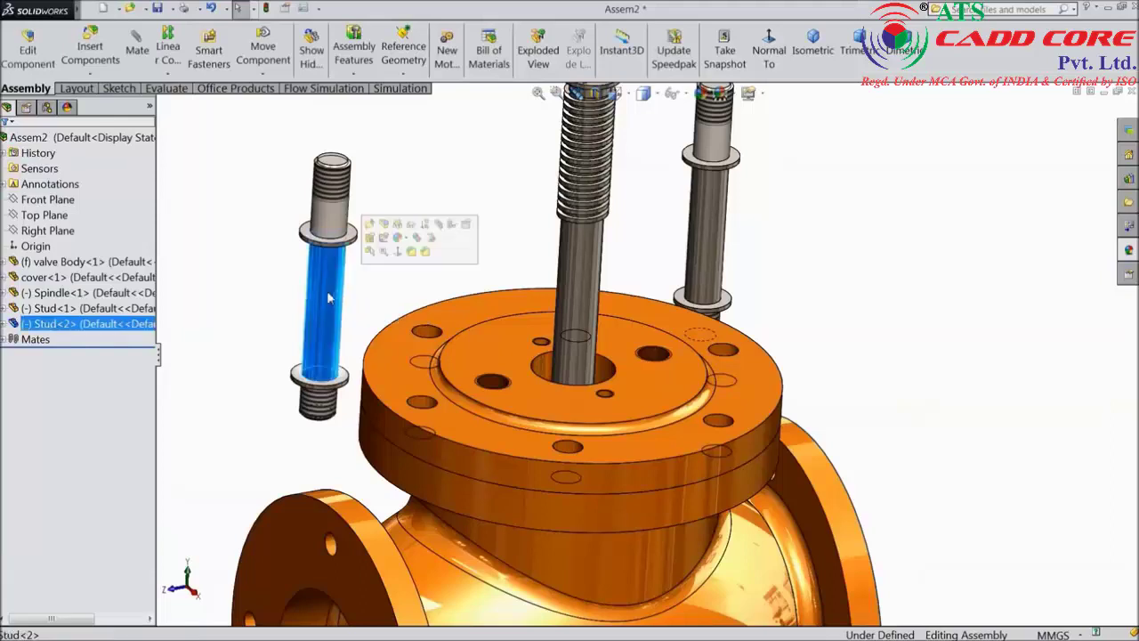
{"action": "left_click", "coordinate": [5, 324]}
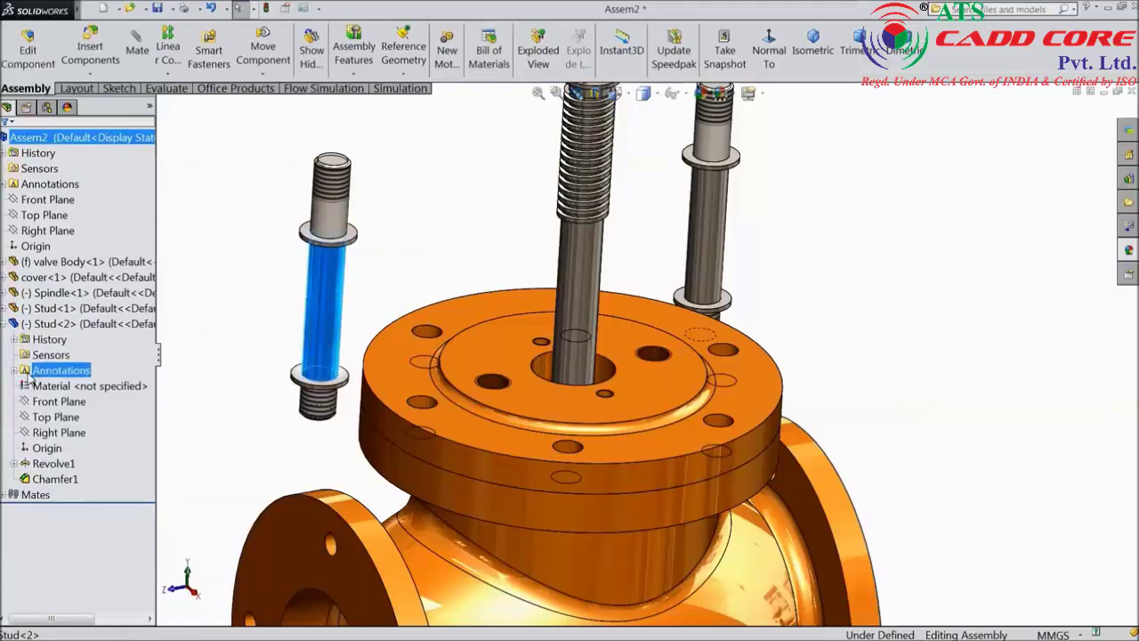
{"action": "left_click", "coordinate": [14, 371]}
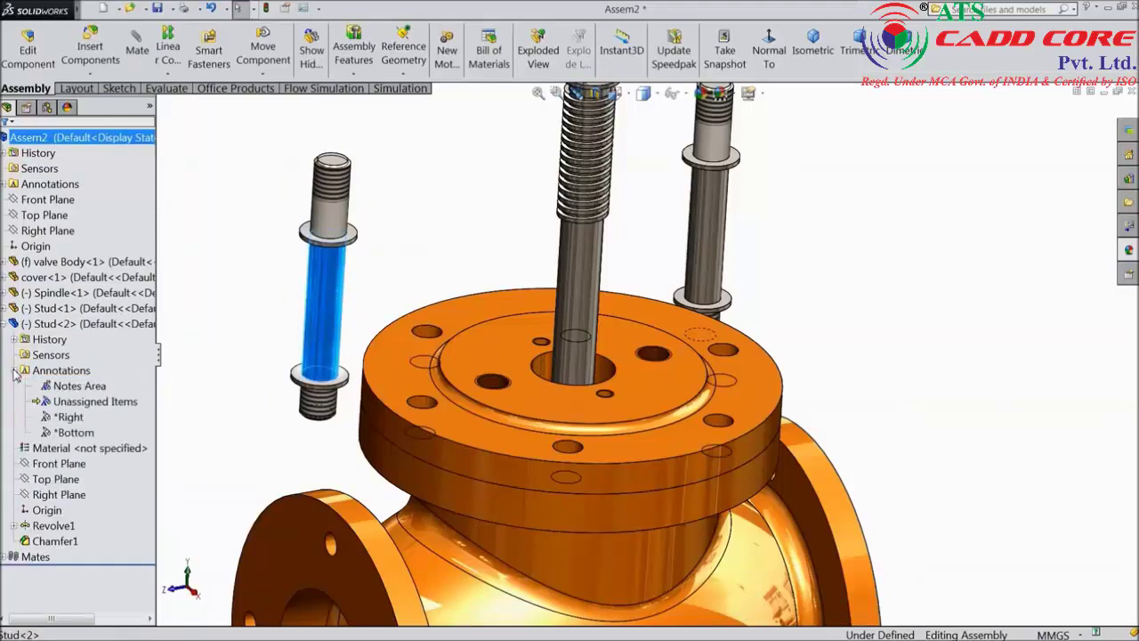
{"action": "left_click", "coordinate": [14, 370]}
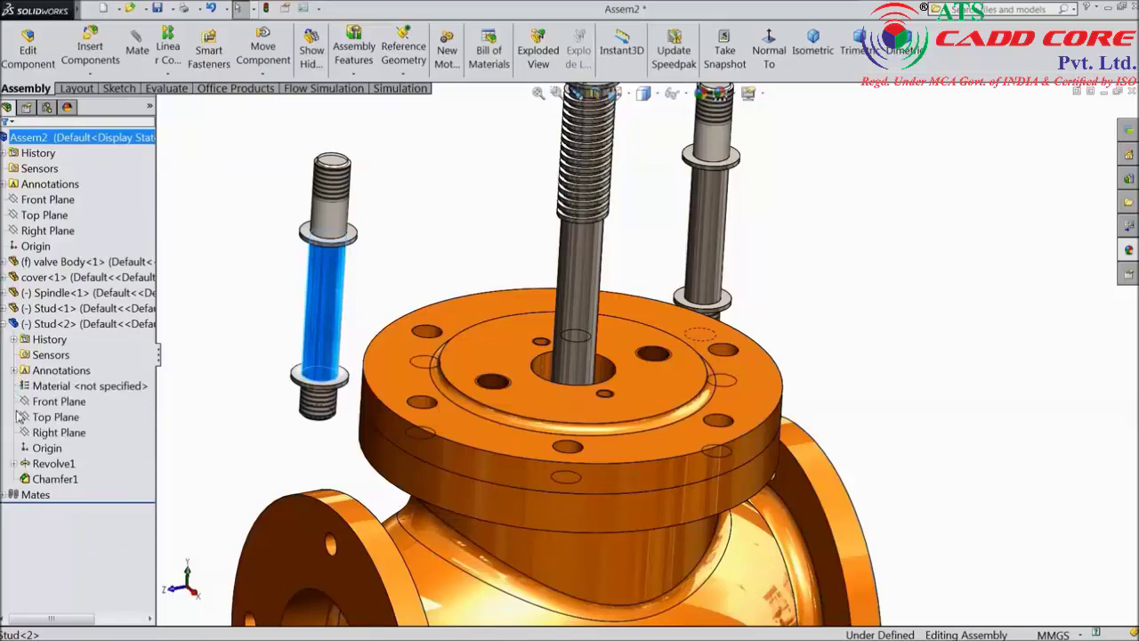
{"action": "left_click", "coordinate": [431, 239]}
{"action": "middle_click_drag", "start_coordinate": [432, 236], "coordinate": [427, 229]}
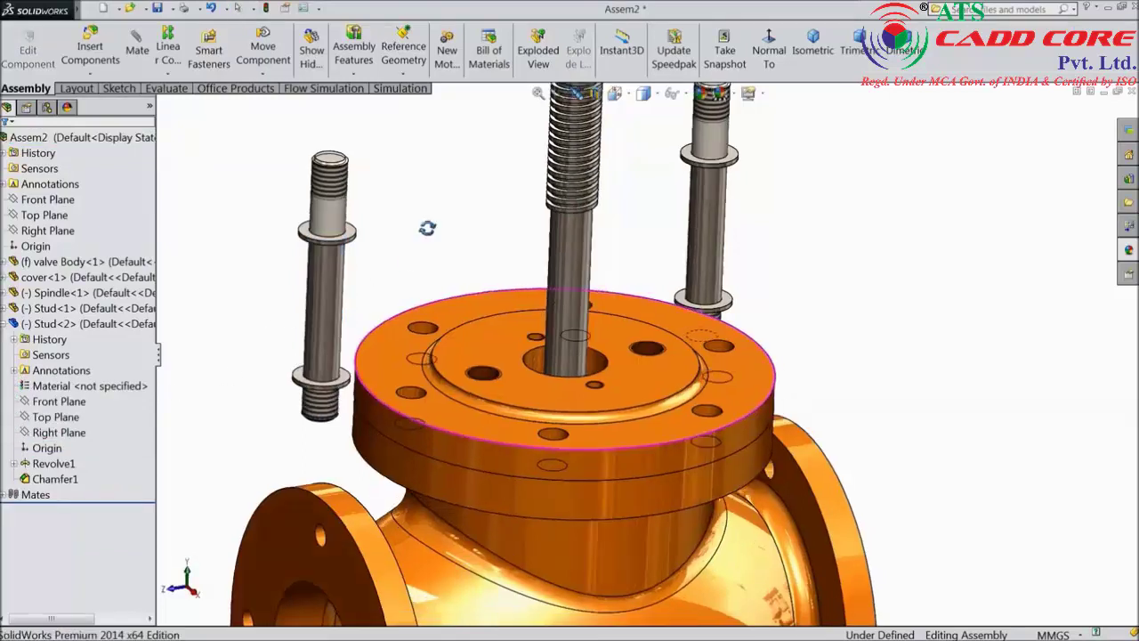
{"action": "middle_click_drag", "start_coordinate": [785, 222], "coordinate": [745, 264]}
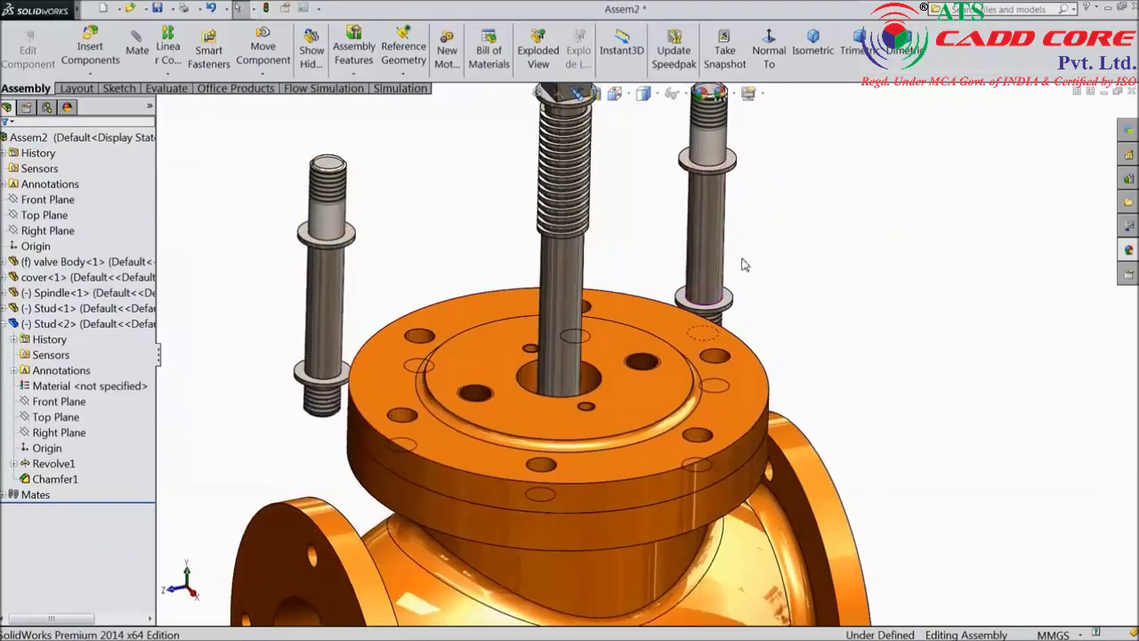
Mate the right stud concentric with its cover hole, flipped to point into it.
{"action": "left_click", "coordinate": [719, 221]}
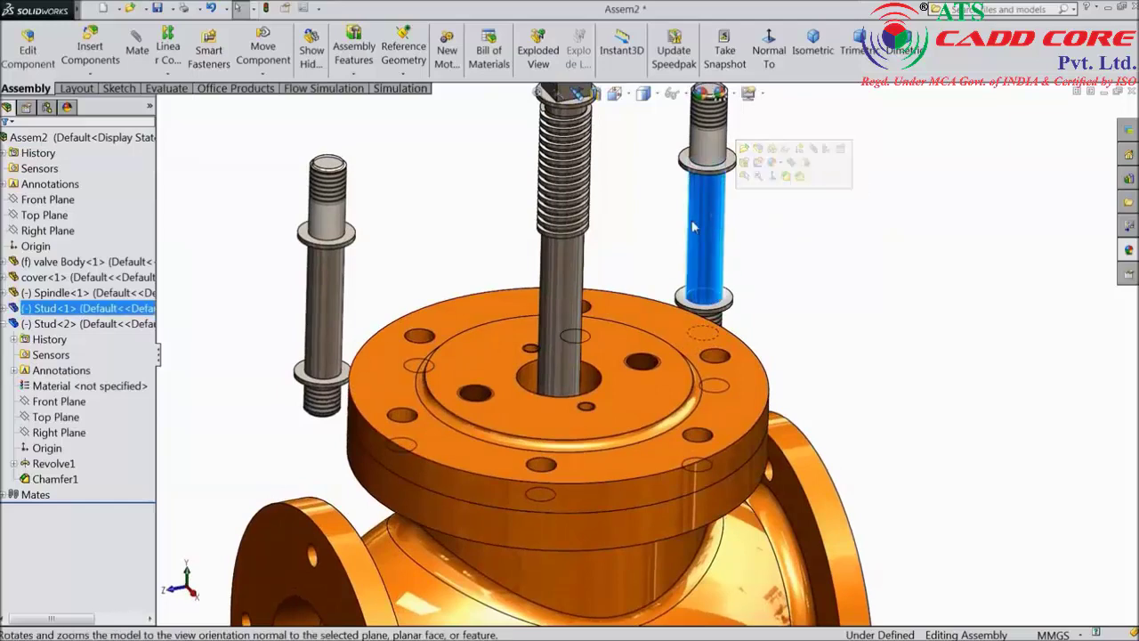
{"action": "left_click", "coordinate": [814, 153]}
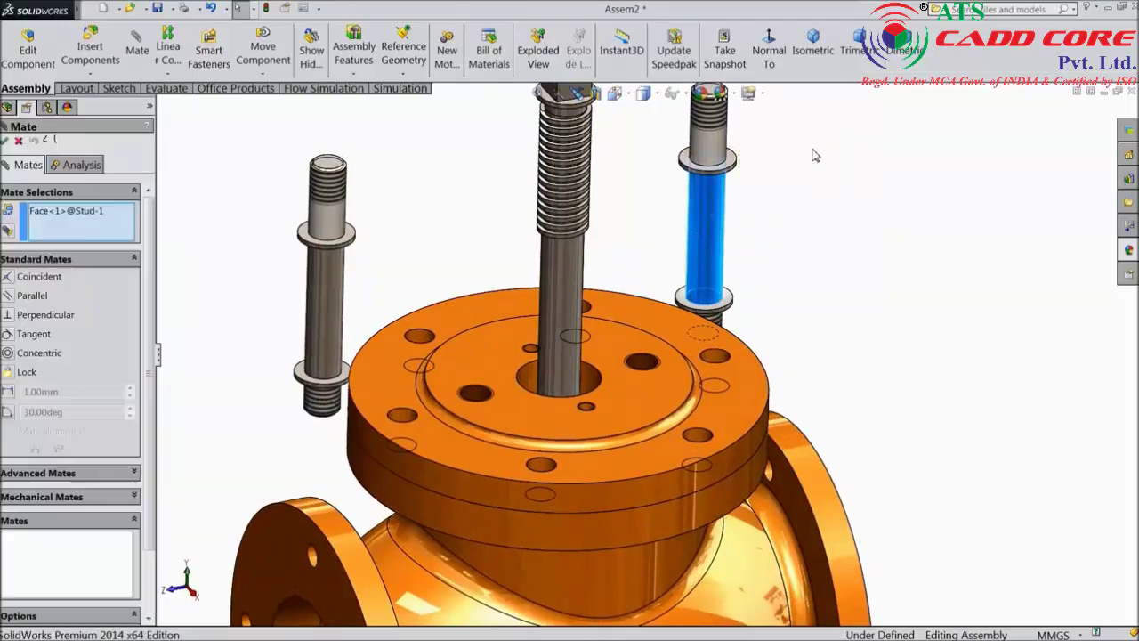
{"action": "scroll", "coordinate": [631, 342], "scroll_direction": "down", "scroll_amount": 4}
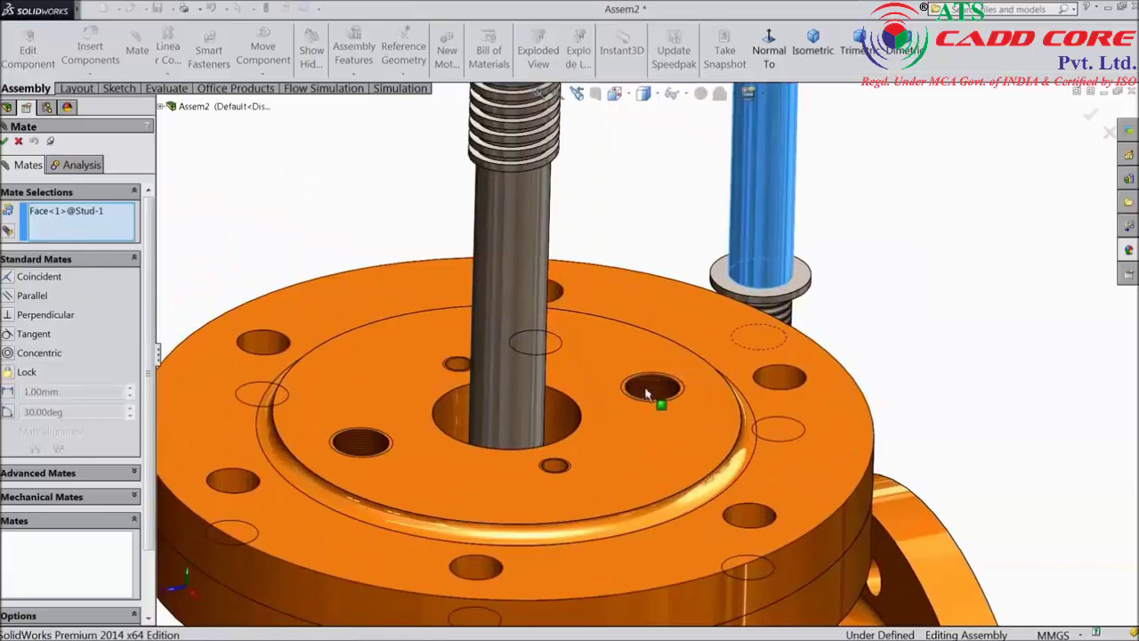
{"action": "left_click", "coordinate": [650, 391]}
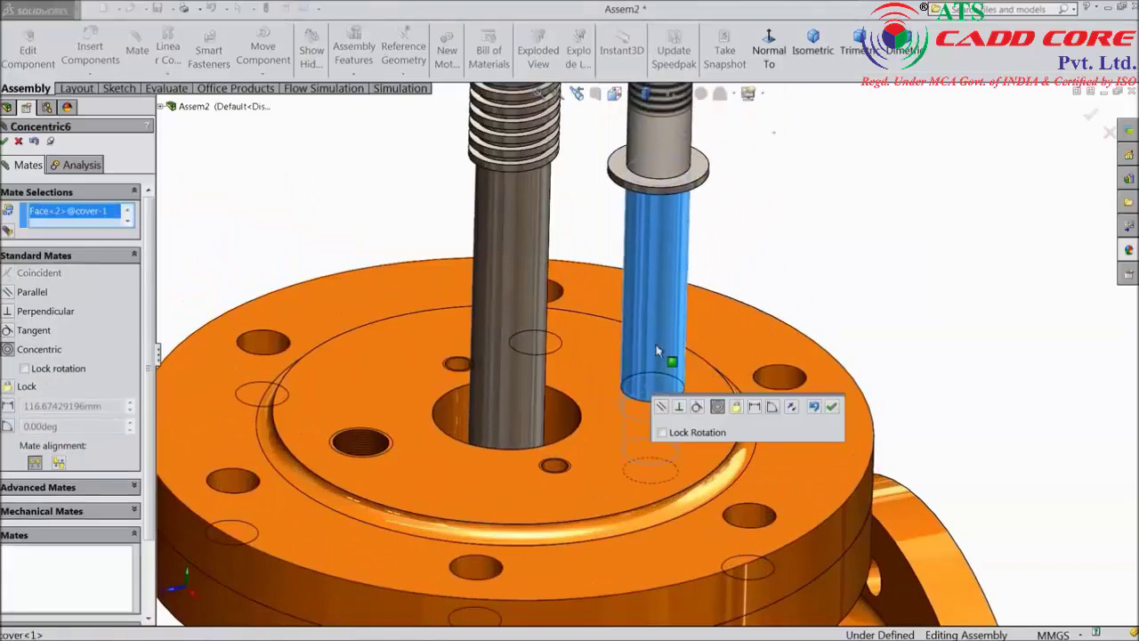
{"action": "left_click", "coordinate": [813, 407]}
{"action": "left_click", "coordinate": [831, 407]}
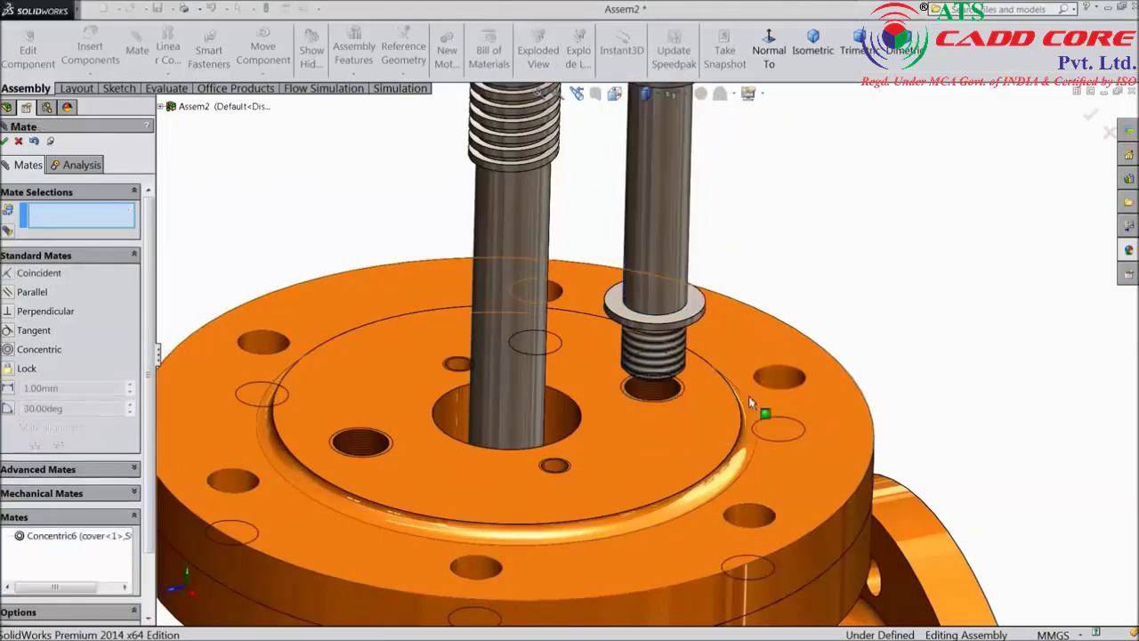
{"action": "scroll", "coordinate": [626, 383], "scroll_direction": "up", "scroll_amount": 3}
Mate the left stud concentric with its cover hole and pull it up out of the hole.
{"action": "left_click", "coordinate": [328, 315]}
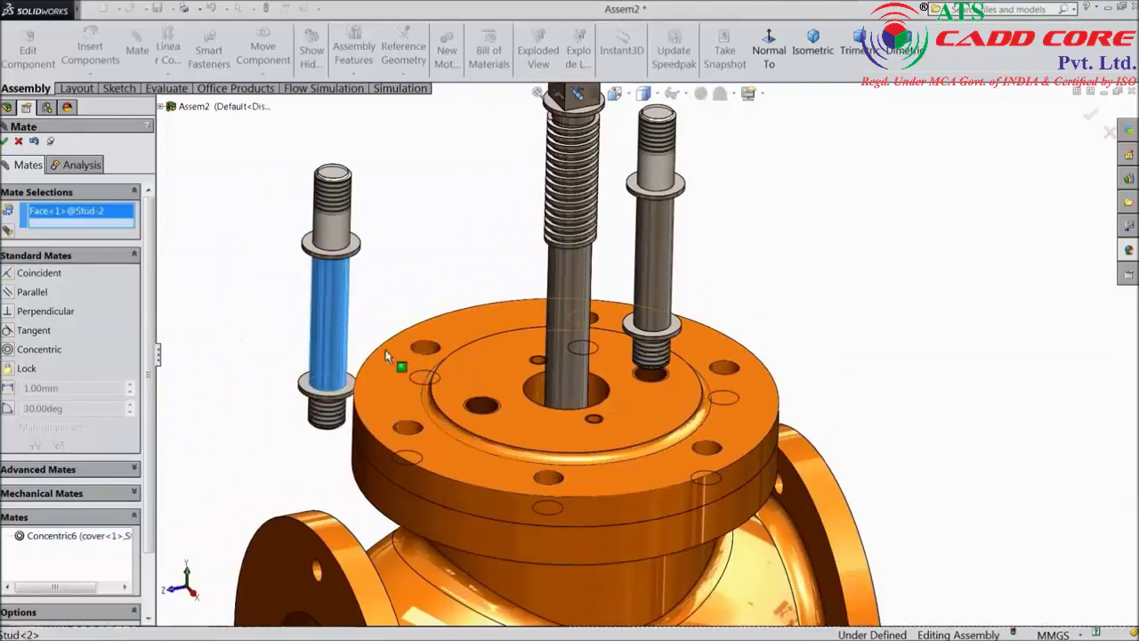
{"action": "left_click", "coordinate": [487, 406]}
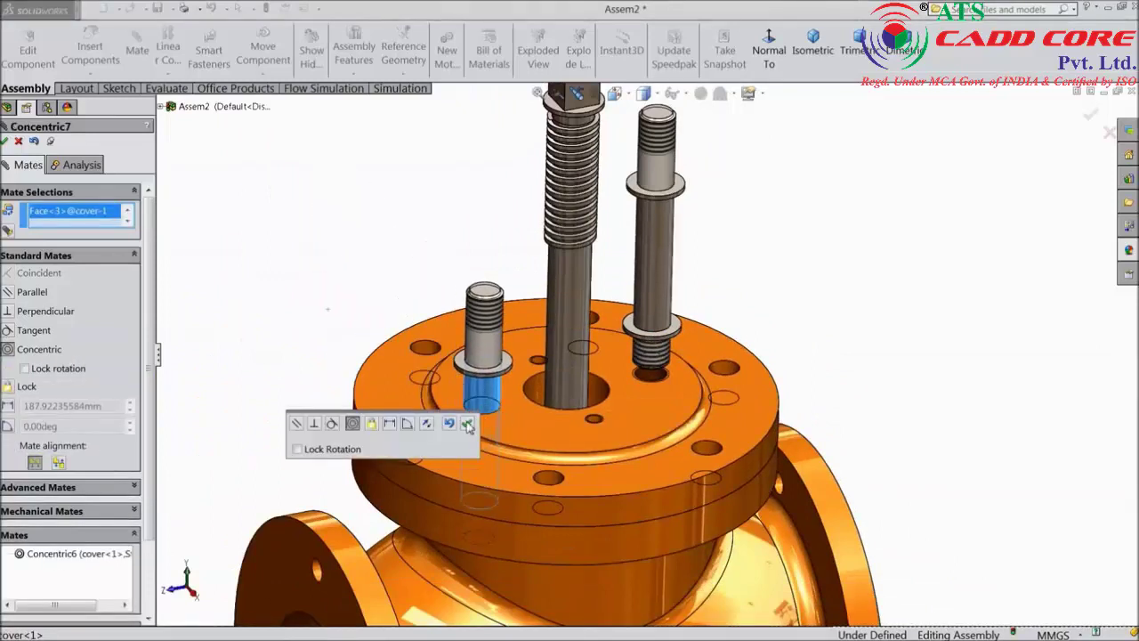
{"action": "left_click", "coordinate": [467, 426]}
{"action": "left_click_drag", "start_coordinate": [501, 399], "coordinate": [501, 233]}
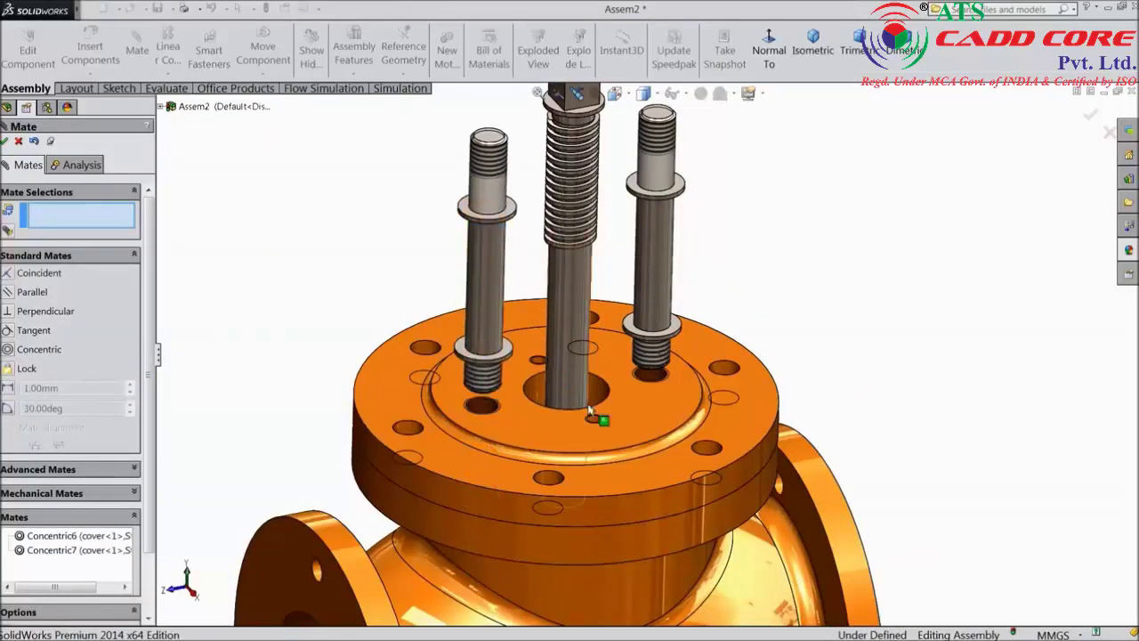
Multi-mate both stud collar undersides coincident with the cover's top face.
{"action": "left_click", "coordinate": [609, 434]}
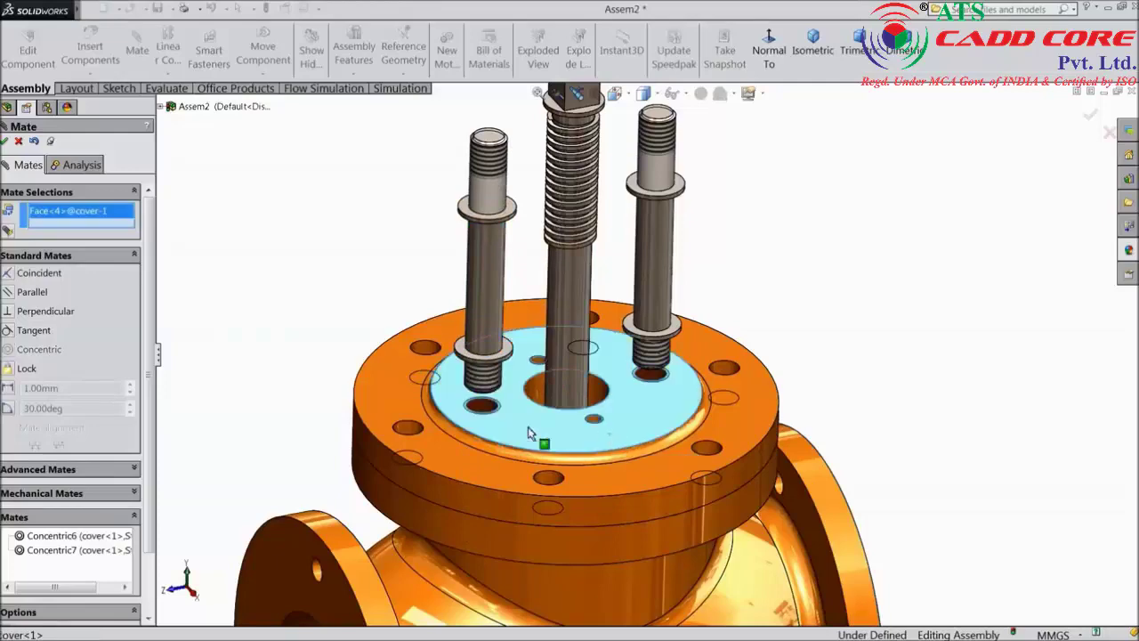
{"action": "left_click", "coordinate": [7, 231]}
{"action": "middle_click_drag", "start_coordinate": [270, 347], "coordinate": [422, 323]}
{"action": "scroll", "coordinate": [534, 378], "scroll_direction": "down", "scroll_amount": 3}
{"action": "left_click", "coordinate": [558, 363]}
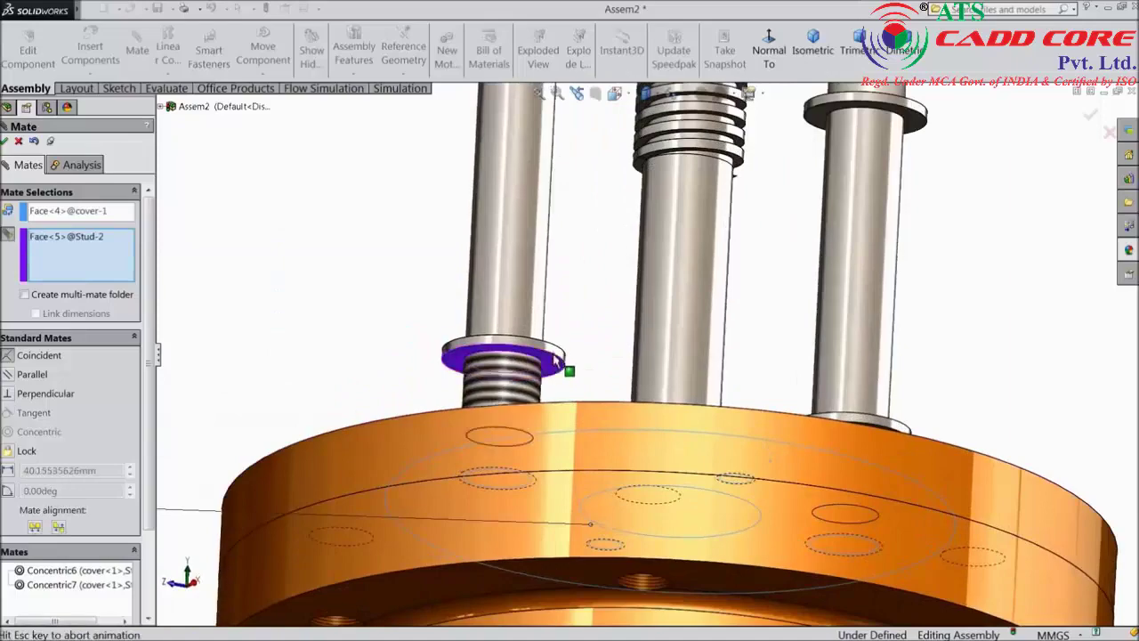
{"action": "middle_click_drag", "start_coordinate": [602, 293], "coordinate": [566, 299]}
{"action": "scroll", "coordinate": [890, 445], "scroll_direction": "down", "scroll_amount": 3}
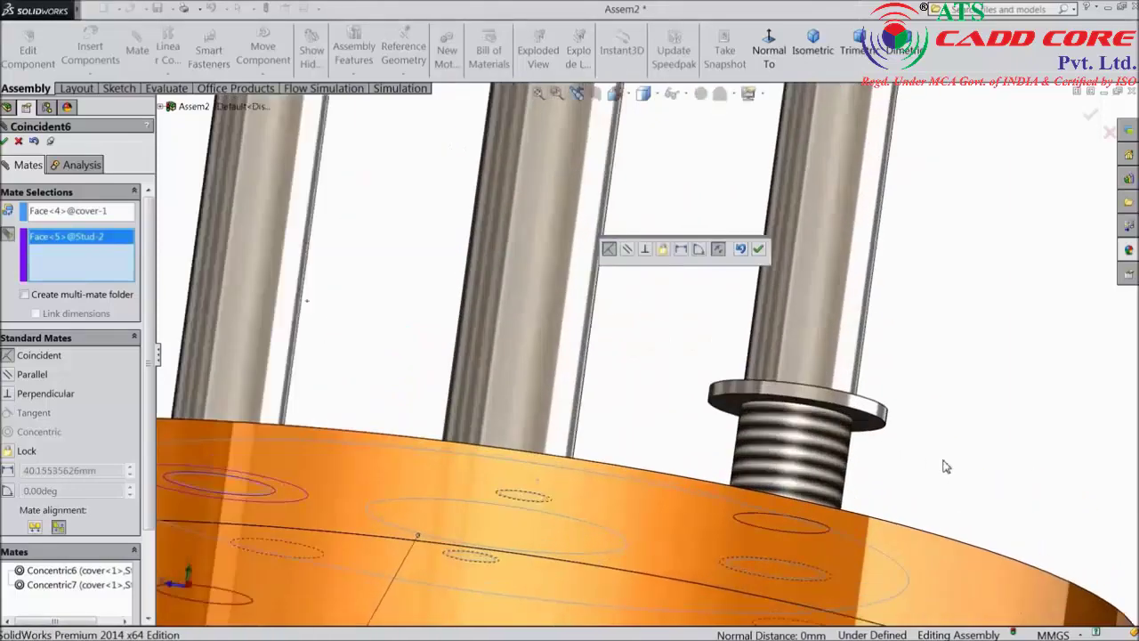
{"action": "left_click", "coordinate": [841, 422]}
{"action": "scroll", "coordinate": [841, 422], "scroll_direction": "up", "scroll_amount": 5}
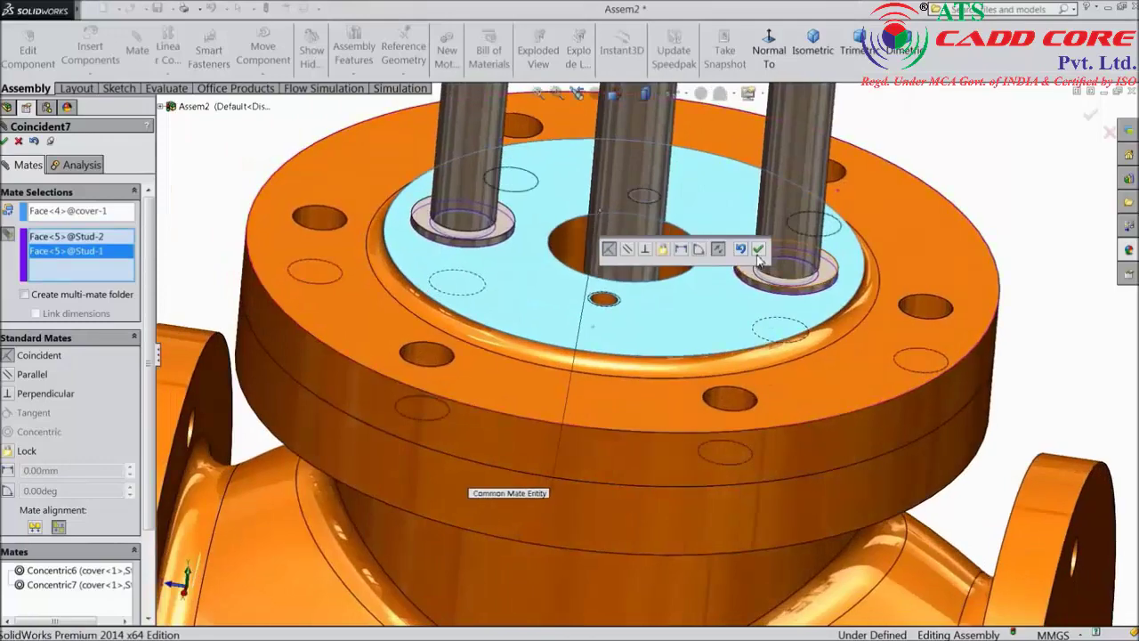
{"action": "left_click", "coordinate": [759, 259]}
{"action": "scroll", "coordinate": [765, 260], "scroll_direction": "up", "scroll_amount": 5}
{"action": "middle_click_drag", "start_coordinate": [780, 241], "coordinate": [815, 276]}
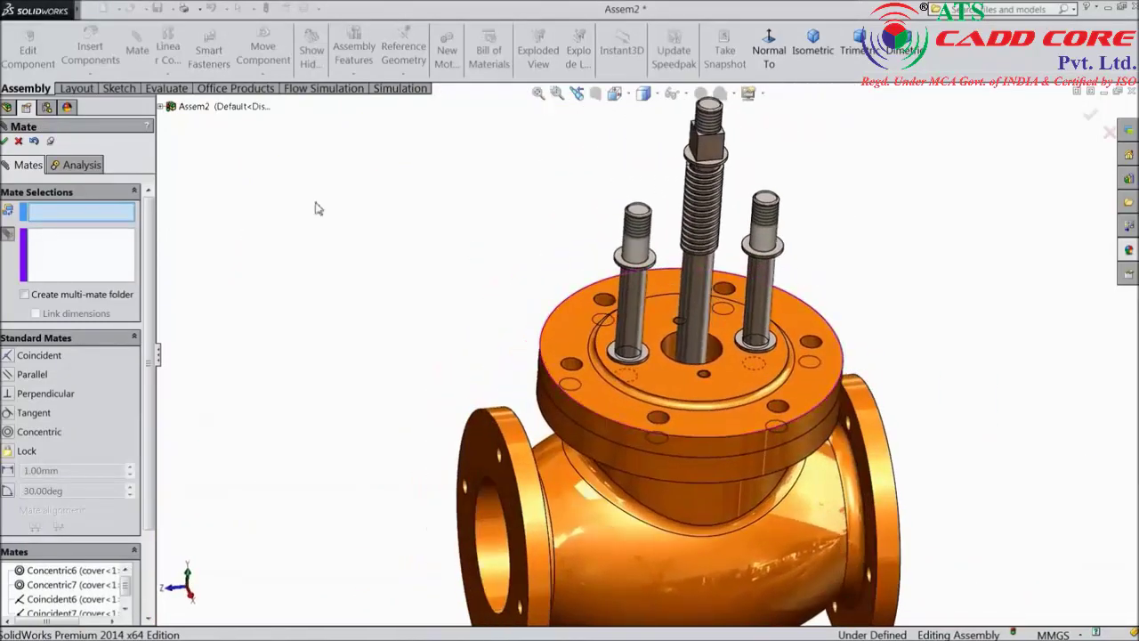
{"action": "left_click", "coordinate": [3, 143]}
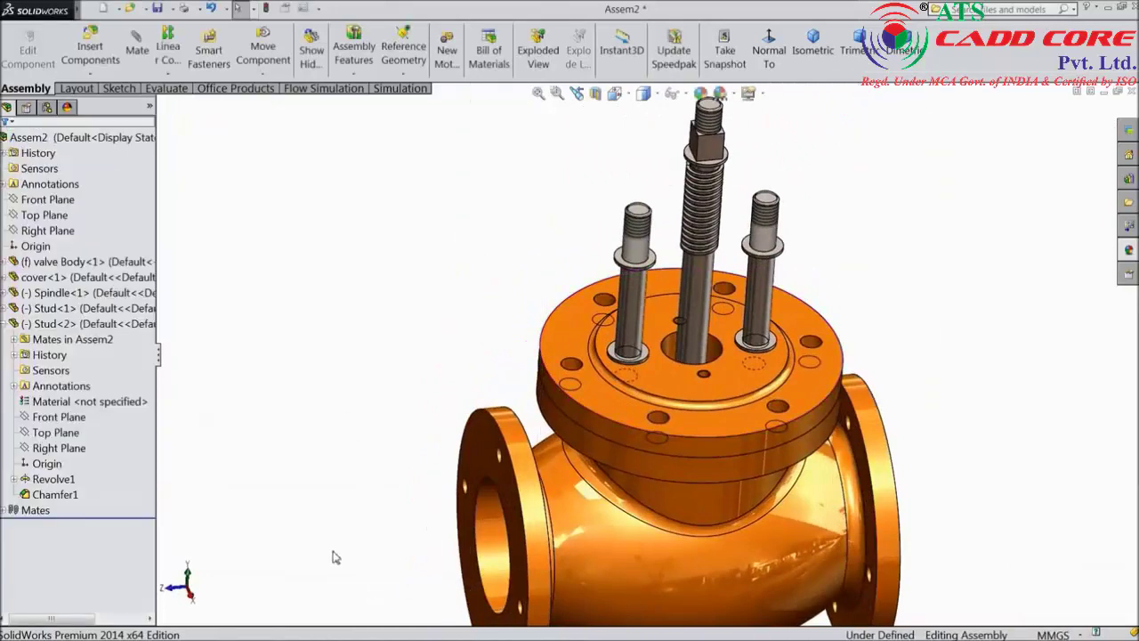
Insert the bridge part file and place it beside the studs above the cover.
{"action": "left_click", "coordinate": [89, 47]}
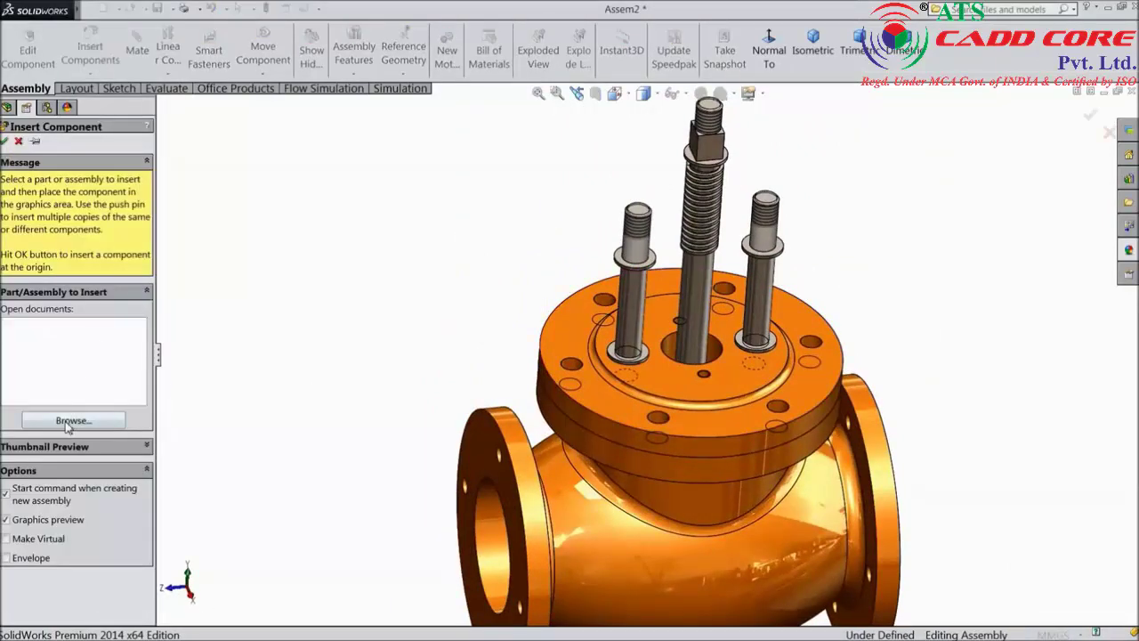
{"action": "left_click", "coordinate": [69, 421]}
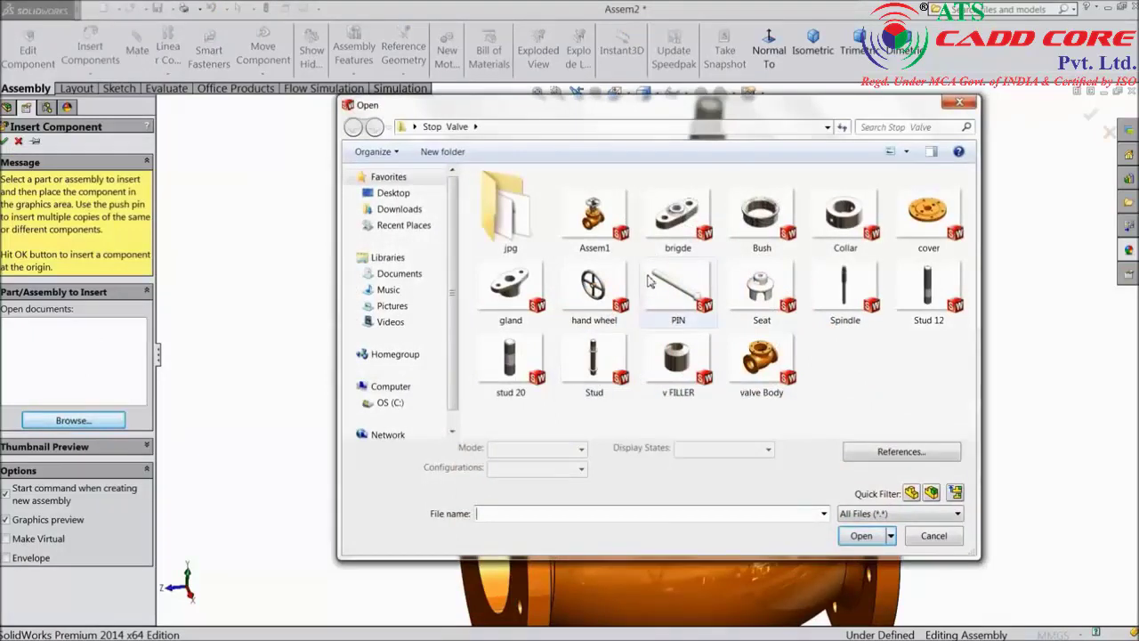
{"action": "left_click", "coordinate": [680, 233]}
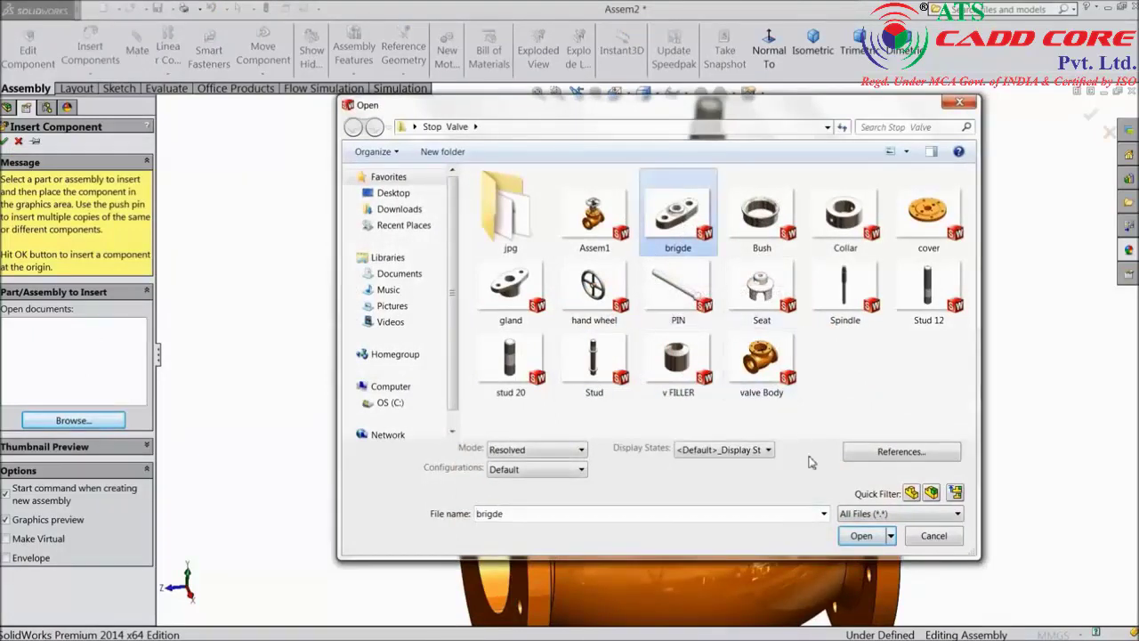
{"action": "left_click", "coordinate": [861, 536]}
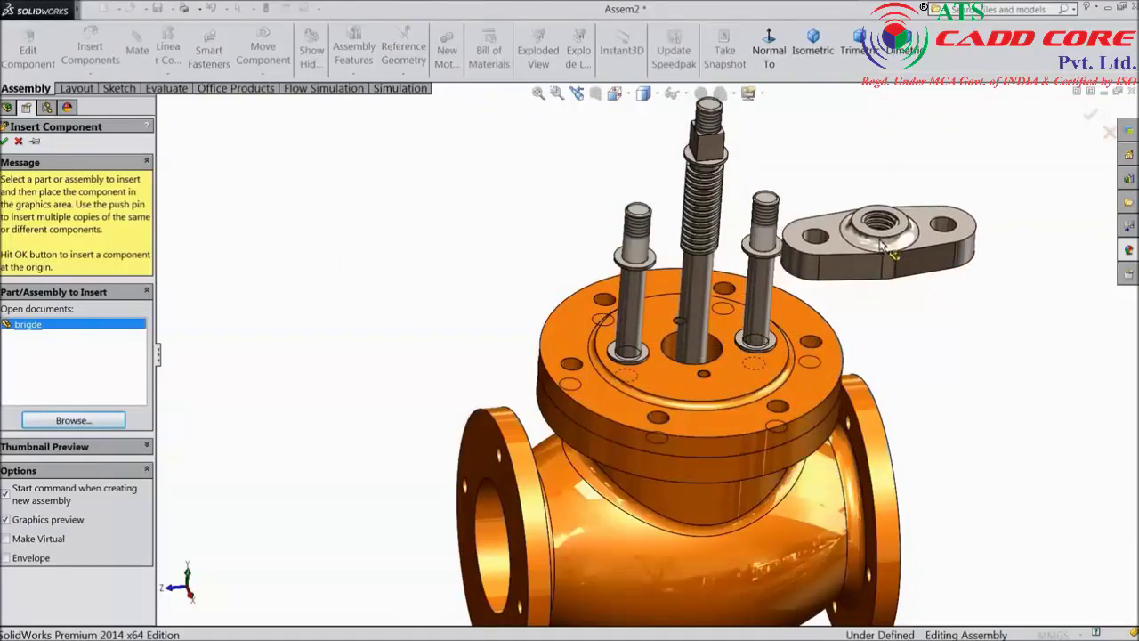
{"action": "left_click", "coordinate": [890, 252]}
{"action": "scroll", "coordinate": [890, 252], "scroll_direction": "down", "scroll_amount": 4}
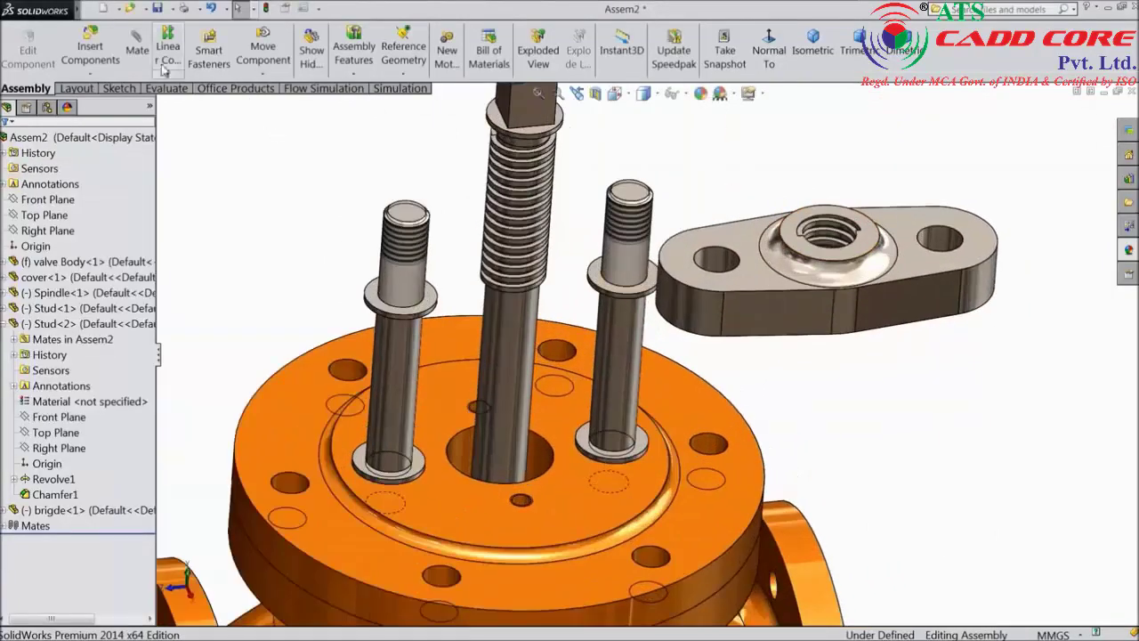
Try mating the spindle shaft to the bridge's threaded hole, then clear and cancel the mate.
{"action": "left_click", "coordinate": [136, 46]}
{"action": "left_click", "coordinate": [521, 347]}
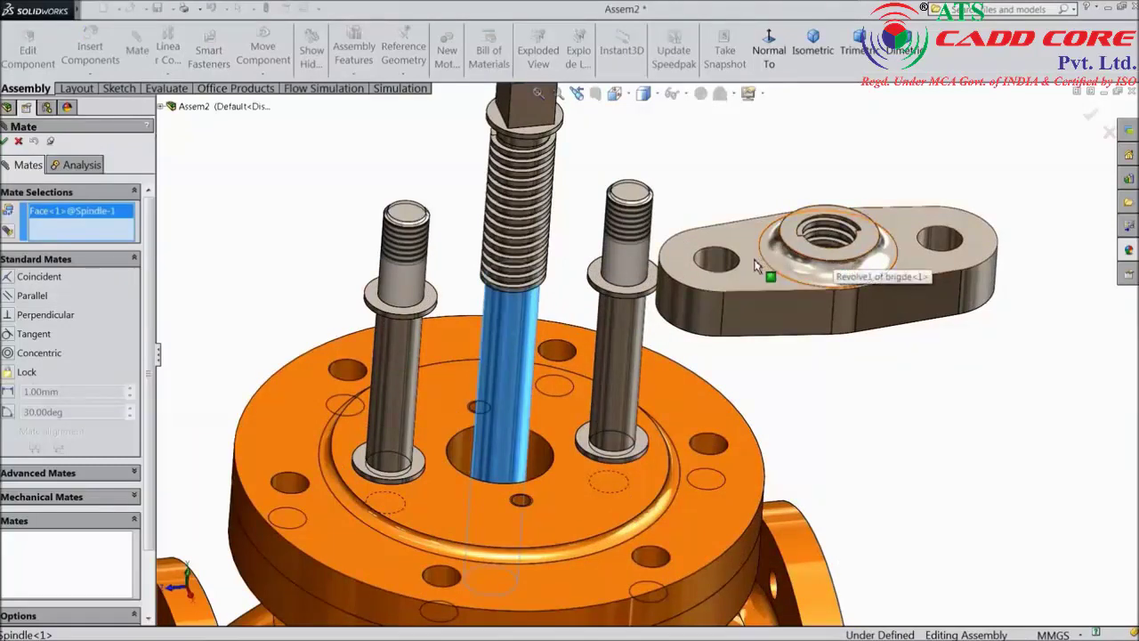
{"action": "left_click", "coordinate": [832, 239]}
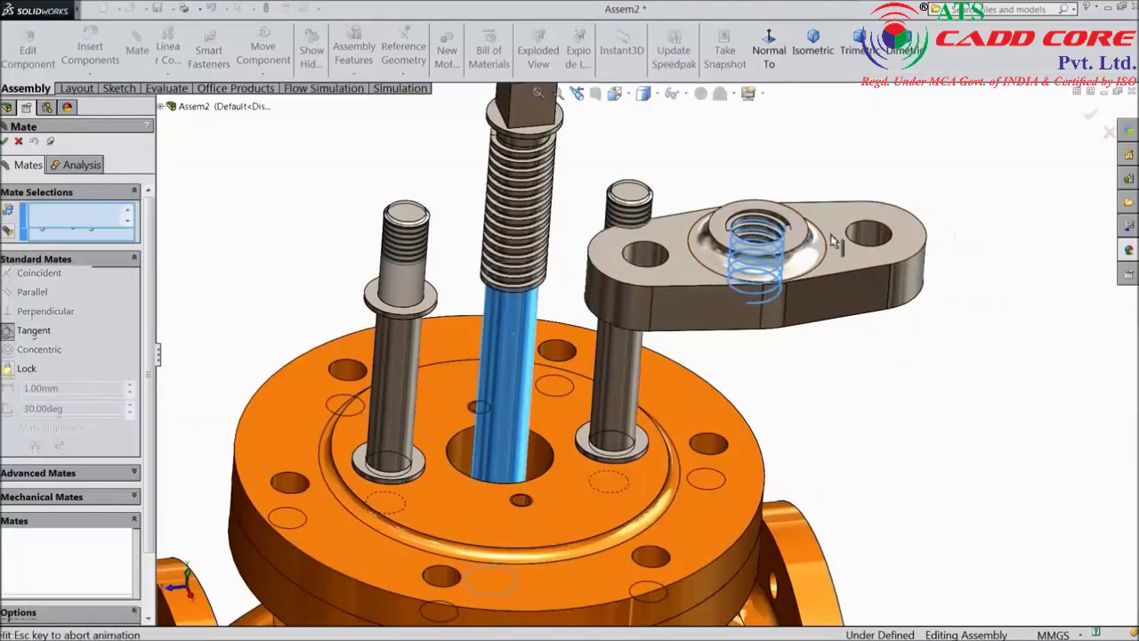
{"action": "mouse_move", "coordinate": [783, 324]}
{"action": "middle_mouse_down"}
{"action": "mouse_move", "coordinate": [763, 329]}
{"action": "mouse_move", "coordinate": [760, 275]}
{"action": "mouse_move", "coordinate": [786, 333]}
{"action": "middle_mouse_up"}
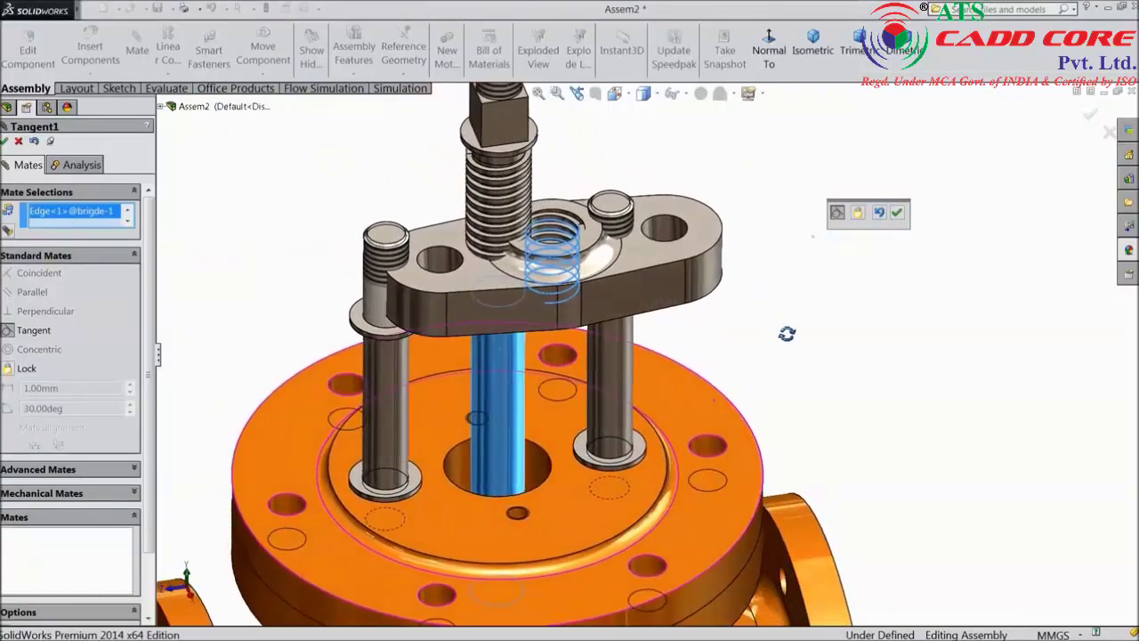
{"action": "right_click", "coordinate": [94, 218]}
{"action": "left_click", "coordinate": [114, 221]}
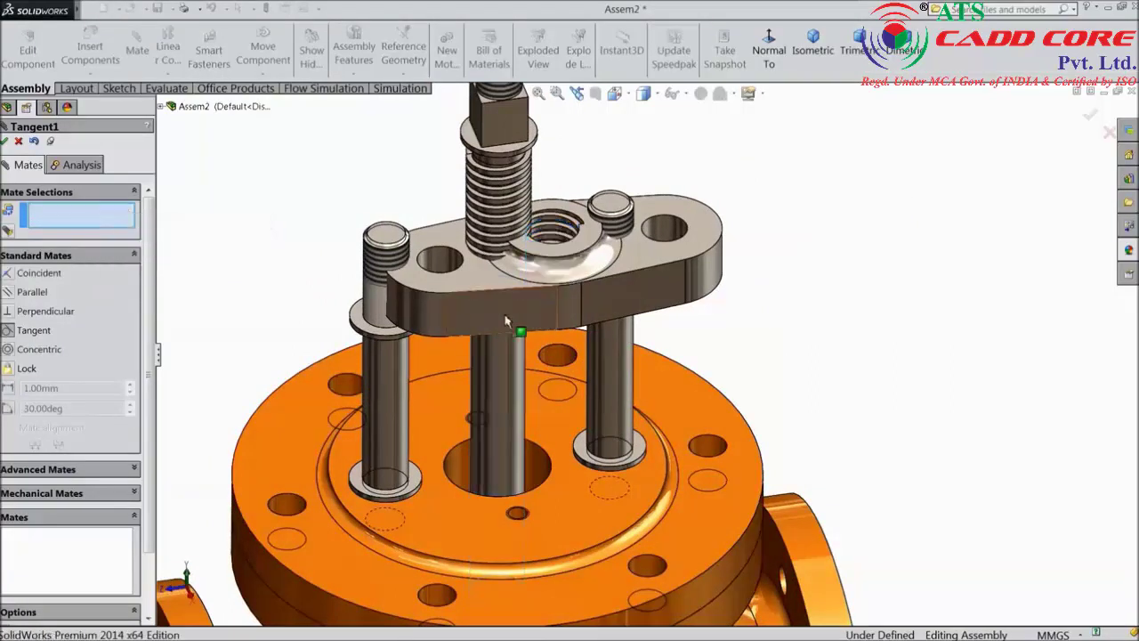
{"action": "left_click", "coordinate": [532, 312]}
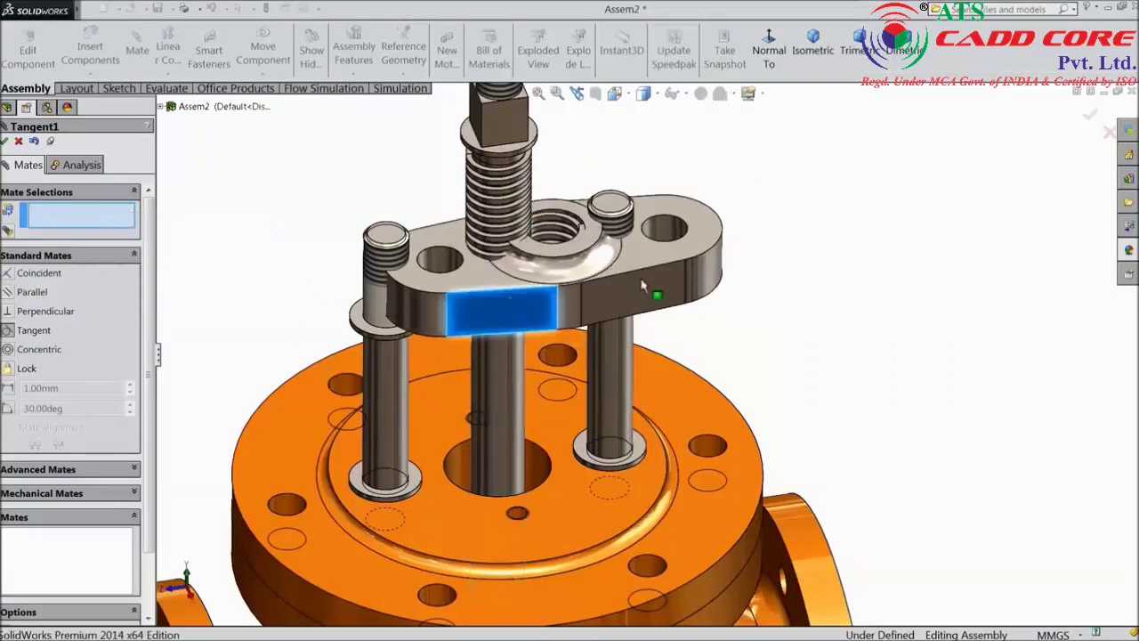
{"action": "left_click_drag", "start_coordinate": [642, 285], "coordinate": [545, 309]}
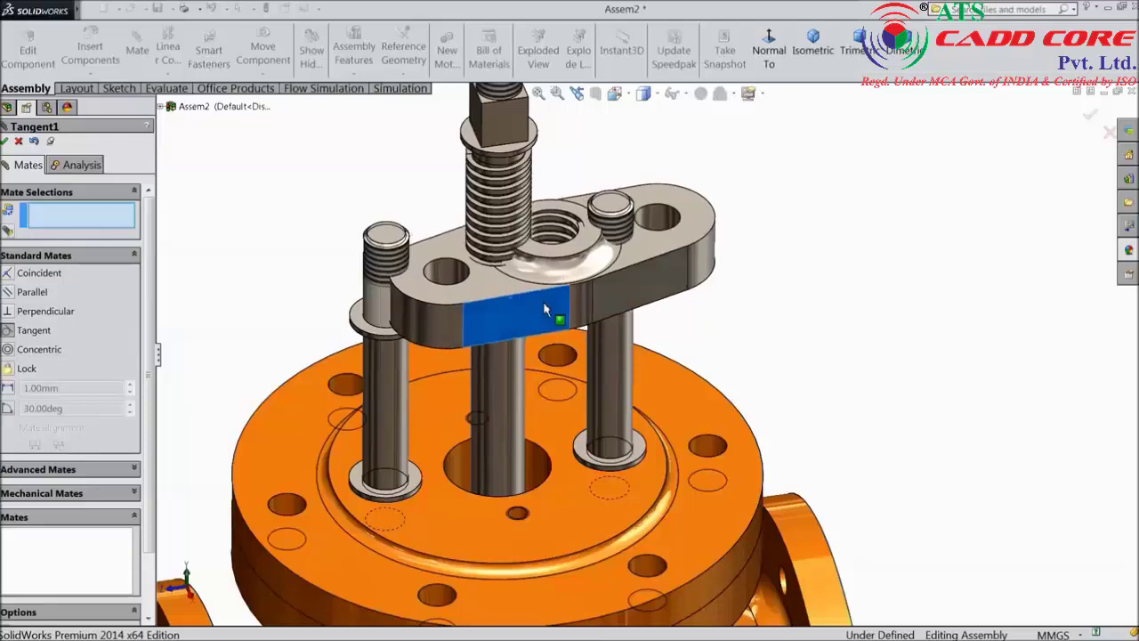
{"action": "left_click", "coordinate": [18, 141]}
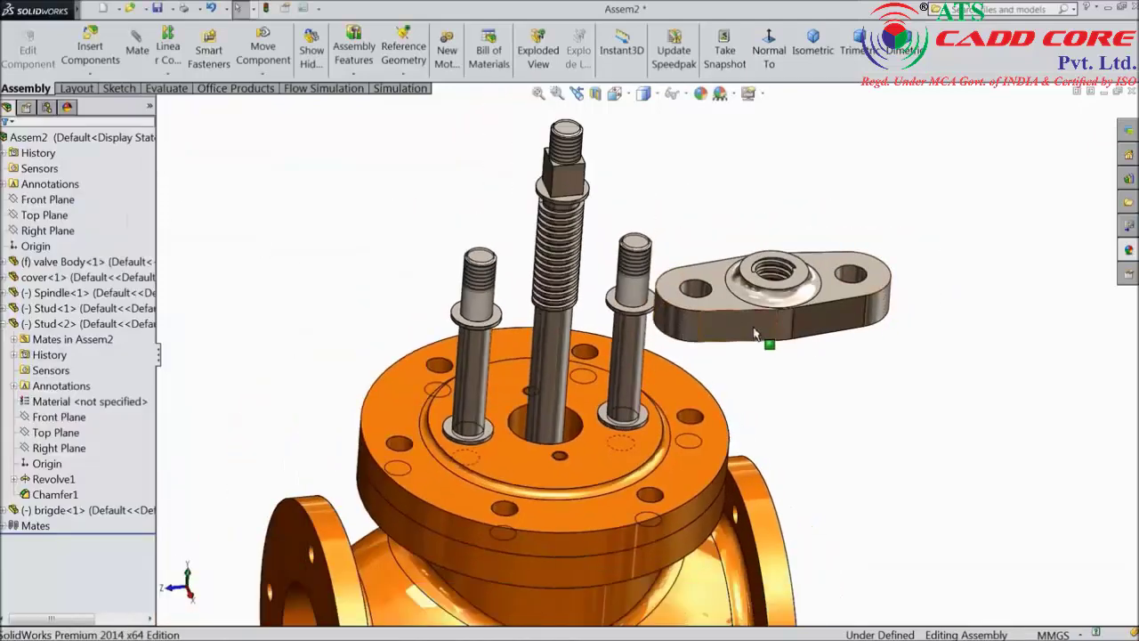
Select the bridge's threaded hole edge, showing its 14 mm radius, from an angled top view.
{"action": "middle_click_drag", "start_coordinate": [757, 368], "coordinate": [742, 180]}
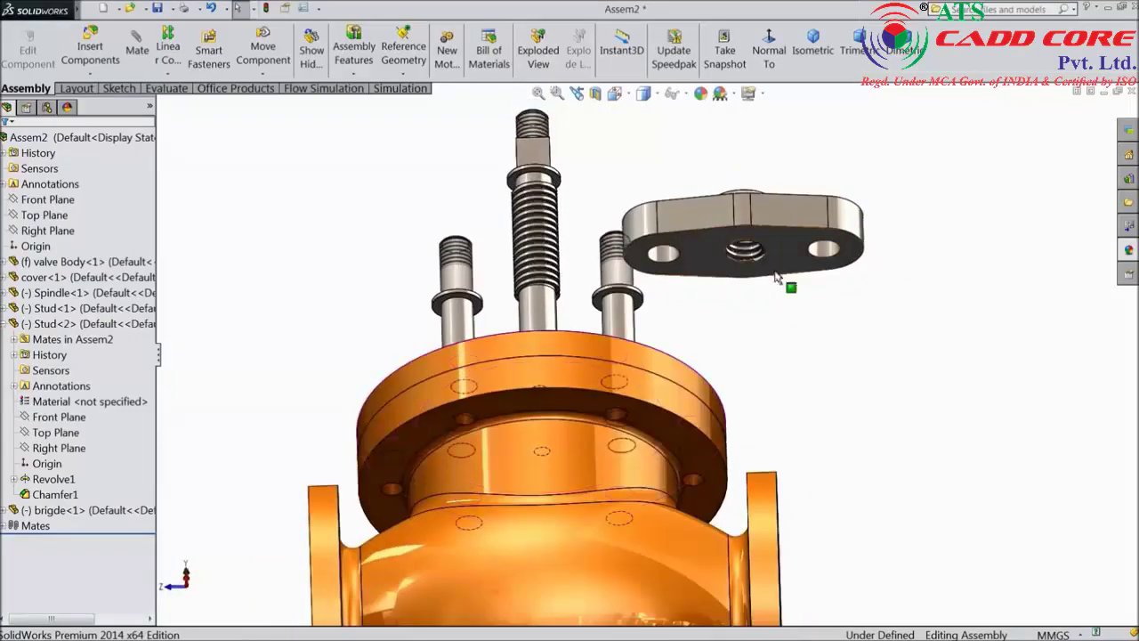
{"action": "scroll", "coordinate": [776, 279], "scroll_direction": "down", "scroll_amount": 8}
{"action": "scroll", "coordinate": [570, 313], "scroll_direction": "up", "scroll_amount": 3}
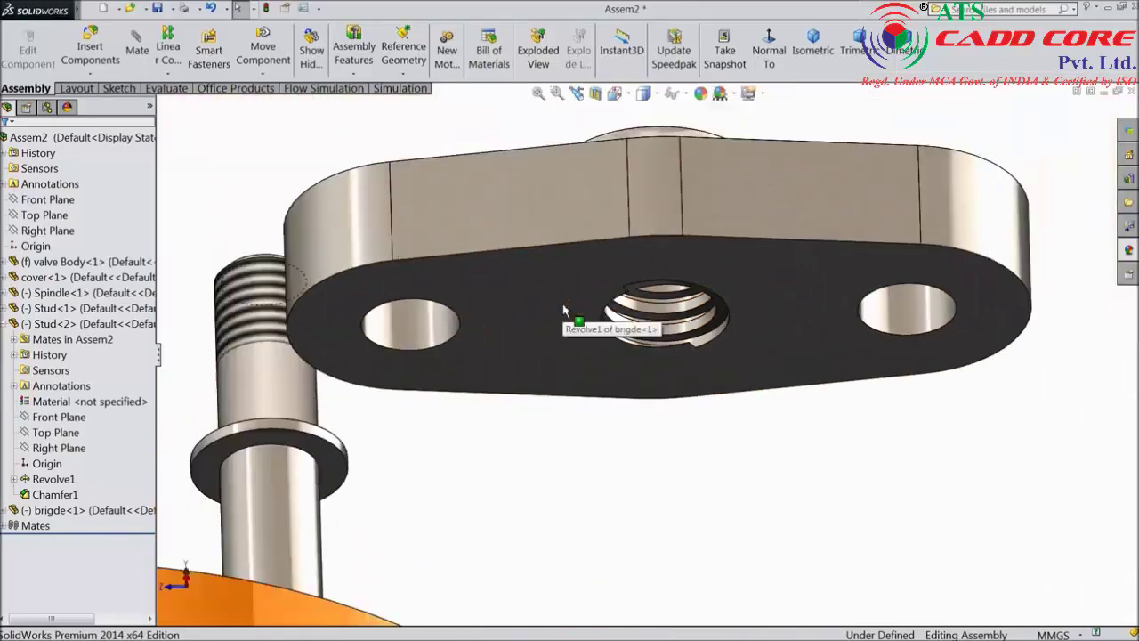
{"action": "scroll", "coordinate": [570, 319], "scroll_direction": "down", "scroll_amount": 2}
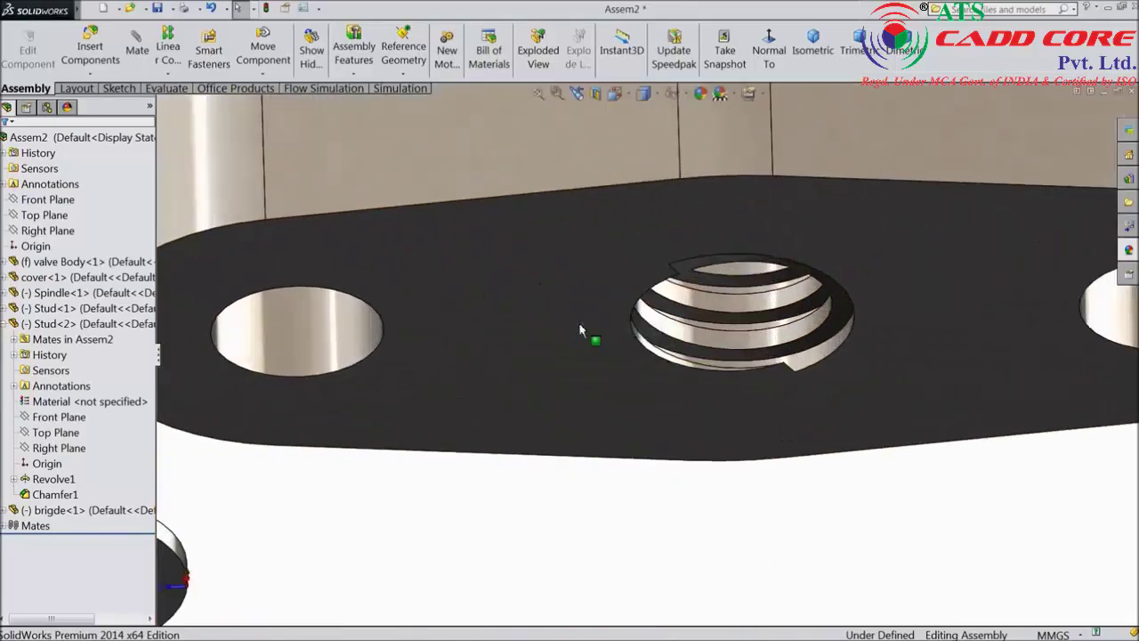
{"action": "left_click", "coordinate": [635, 343]}
{"action": "scroll", "coordinate": [635, 342], "scroll_direction": "up", "scroll_amount": 5}
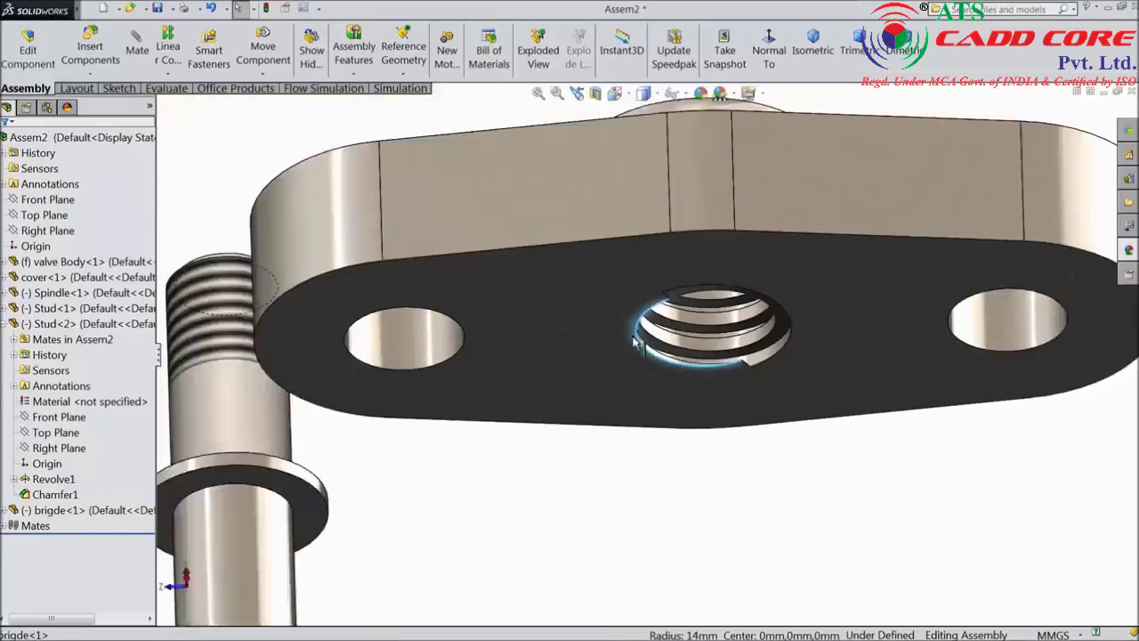
{"action": "middle_click_drag", "start_coordinate": [504, 350], "coordinate": [614, 368]}
{"action": "scroll", "coordinate": [614, 367], "scroll_direction": "up", "scroll_amount": 5}
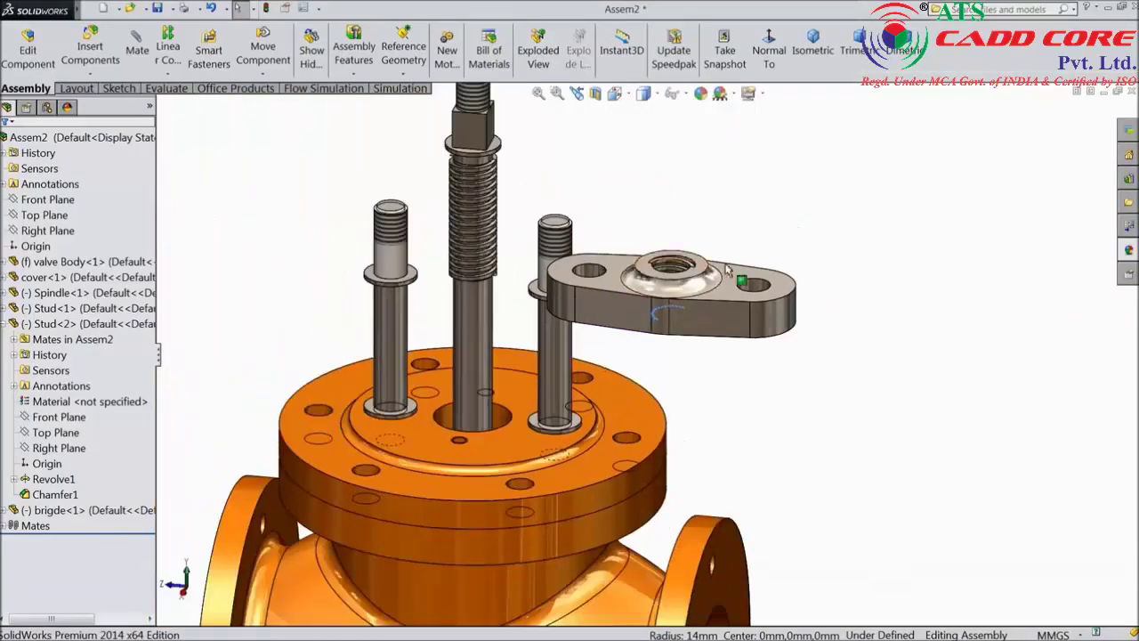
Turn on View Axes to show the stud and spindle axes.
{"action": "left_click", "coordinate": [687, 95]}
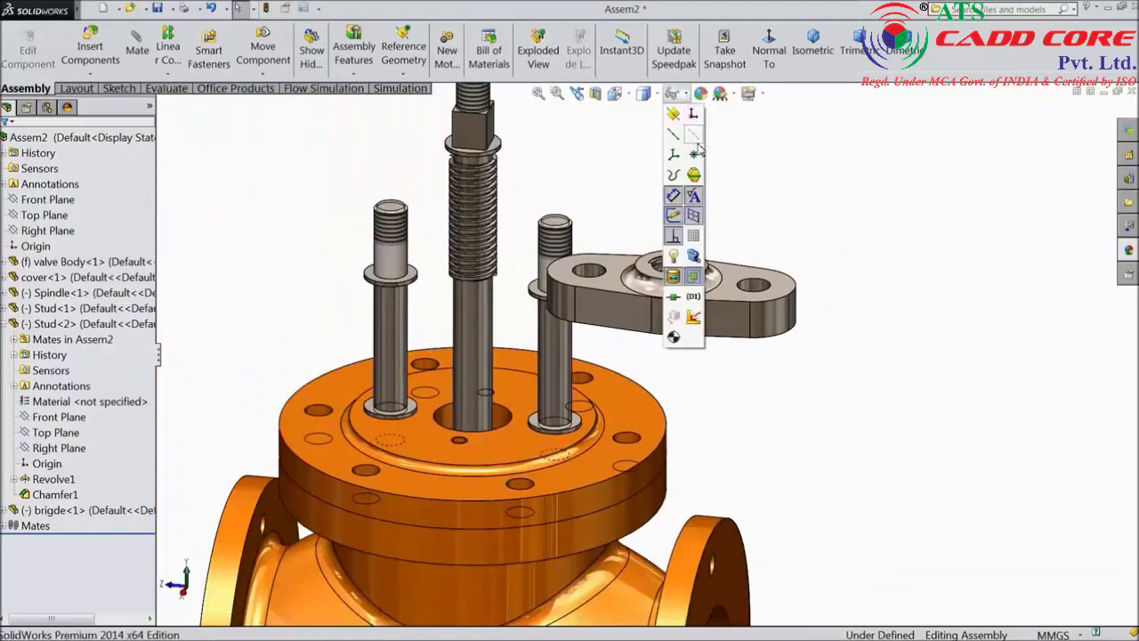
{"action": "left_click", "coordinate": [694, 138]}
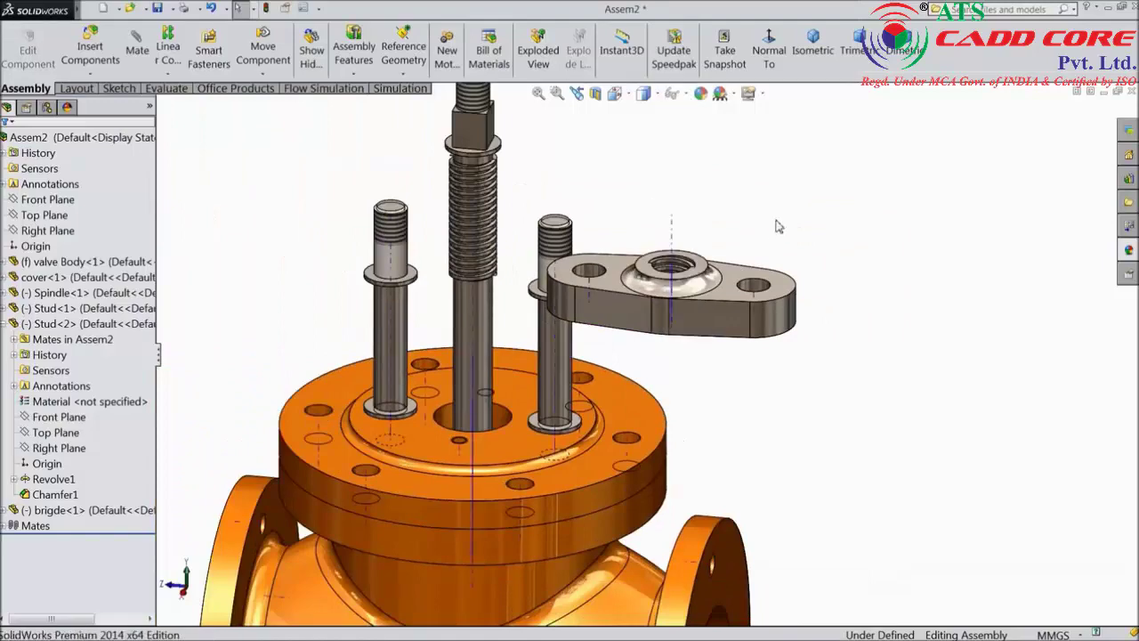
{"action": "scroll", "coordinate": [662, 283], "scroll_direction": "down", "scroll_amount": 2}
Mate the bridge axis coincident with the spindle axis.
{"action": "left_click", "coordinate": [138, 50]}
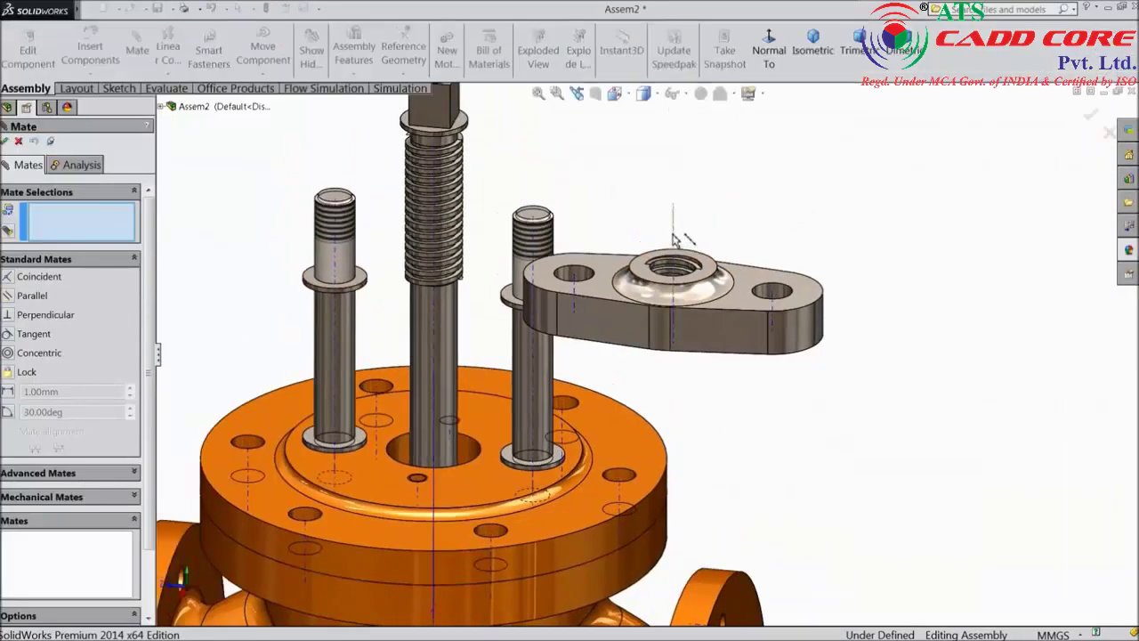
{"action": "left_click", "coordinate": [674, 237]}
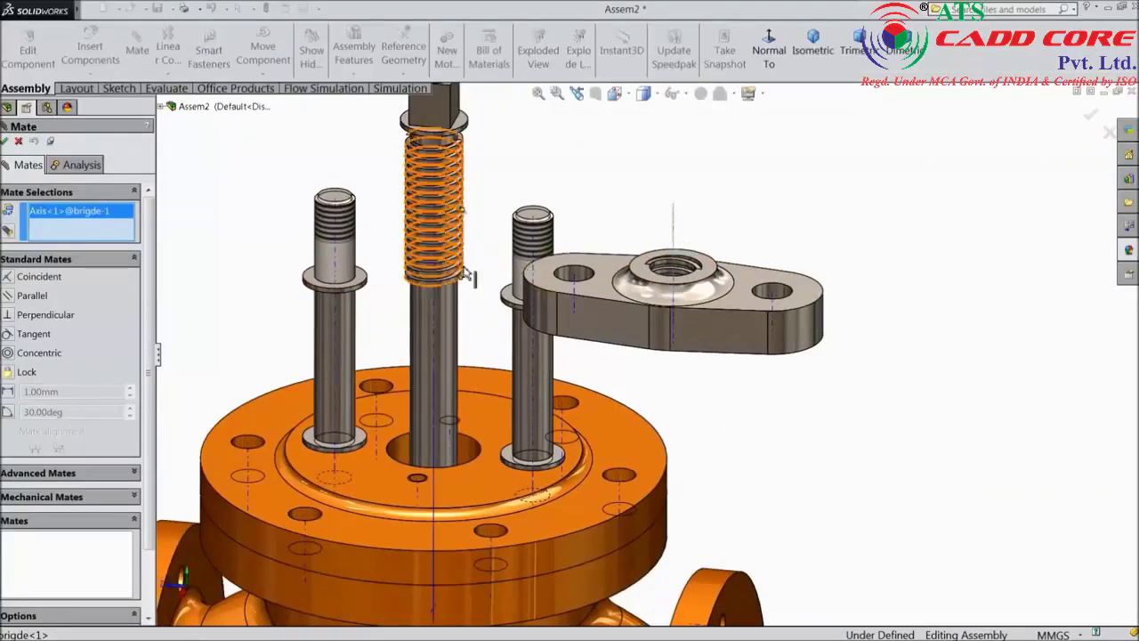
{"action": "left_click", "coordinate": [434, 307]}
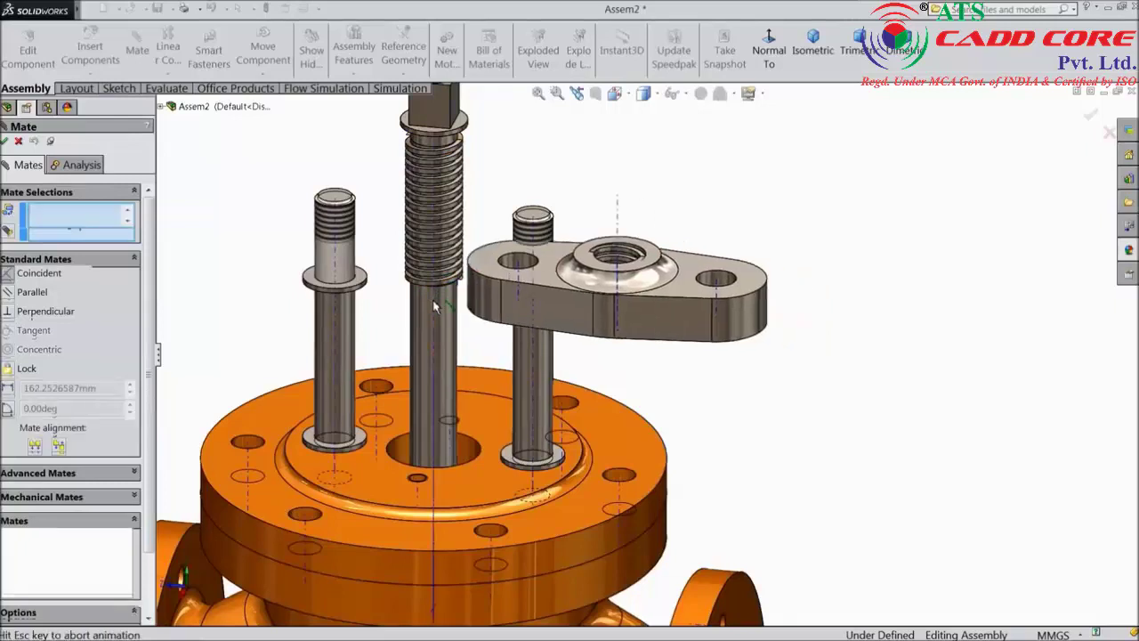
{"action": "left_click", "coordinate": [414, 278]}
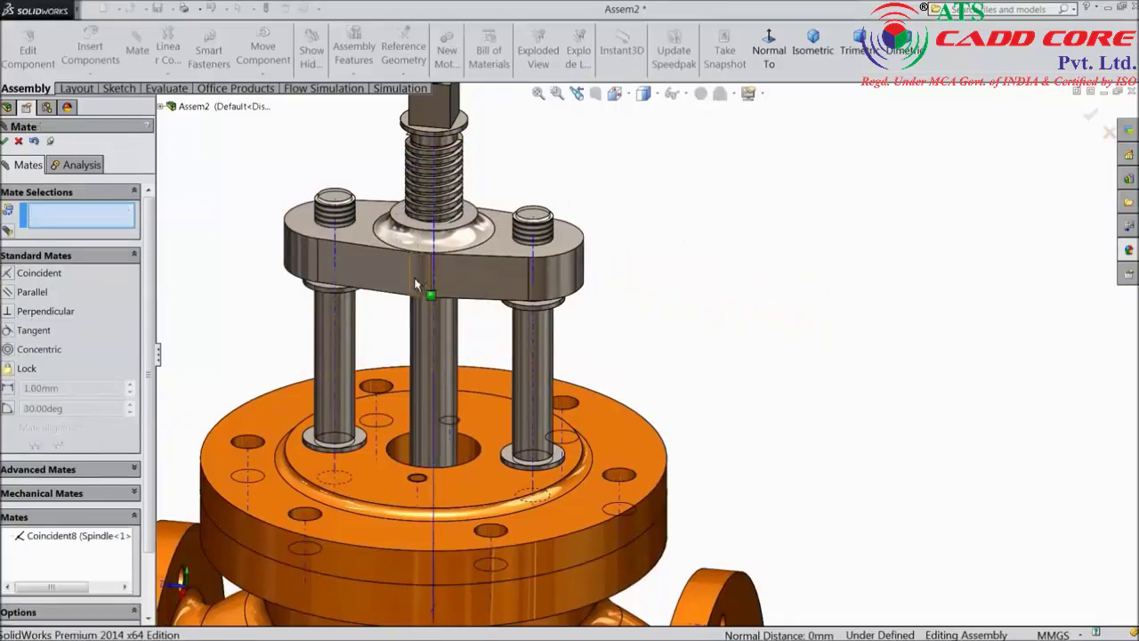
{"action": "left_click", "coordinate": [5, 141]}
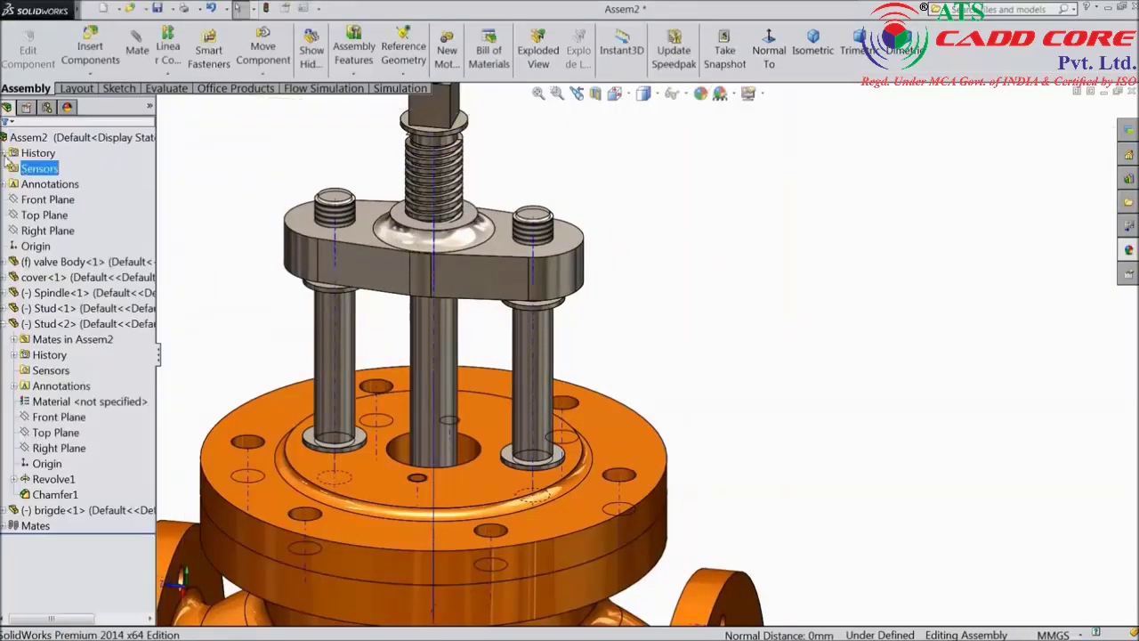
Mate the bridge underside coincident with the stud's top face.
{"action": "middle_click_drag", "start_coordinate": [250, 302], "coordinate": [534, 299]}
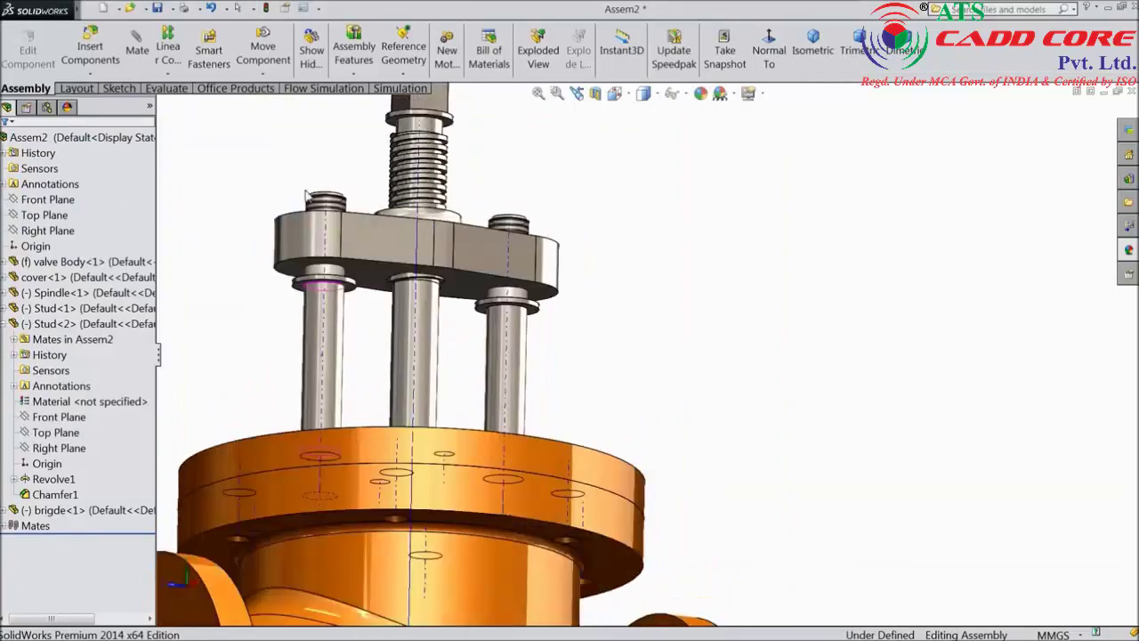
{"action": "scroll", "coordinate": [540, 299], "scroll_direction": "down", "scroll_amount": 2}
{"action": "scroll", "coordinate": [540, 299], "scroll_direction": "down", "scroll_amount": 2}
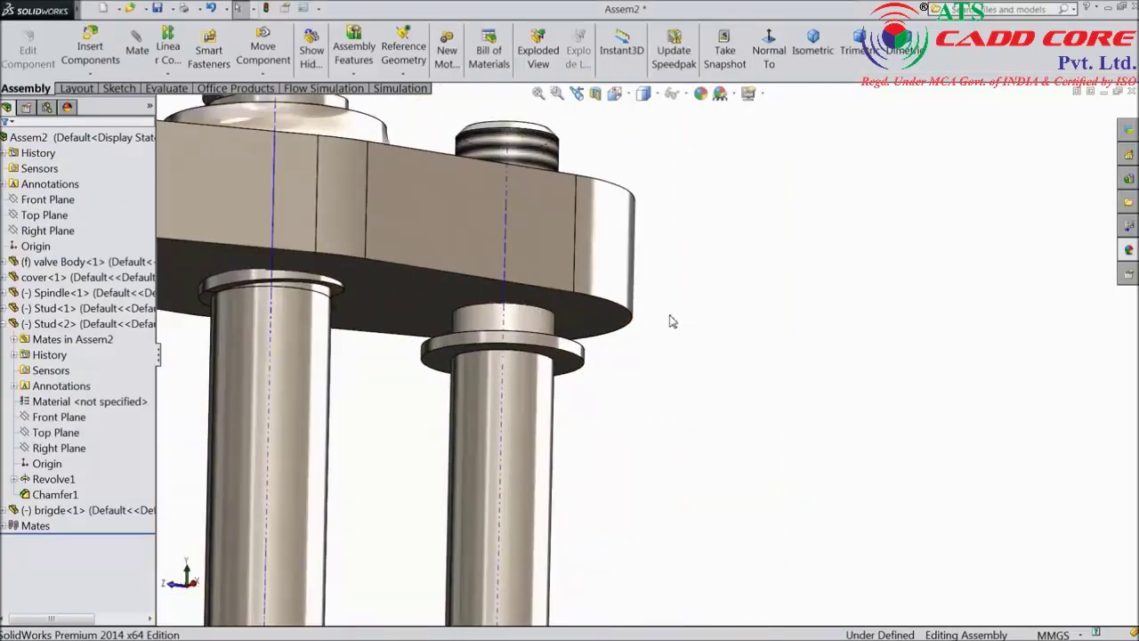
{"action": "left_click", "coordinate": [580, 338]}
{"action": "scroll", "coordinate": [686, 323], "scroll_direction": "up", "scroll_amount": 3}
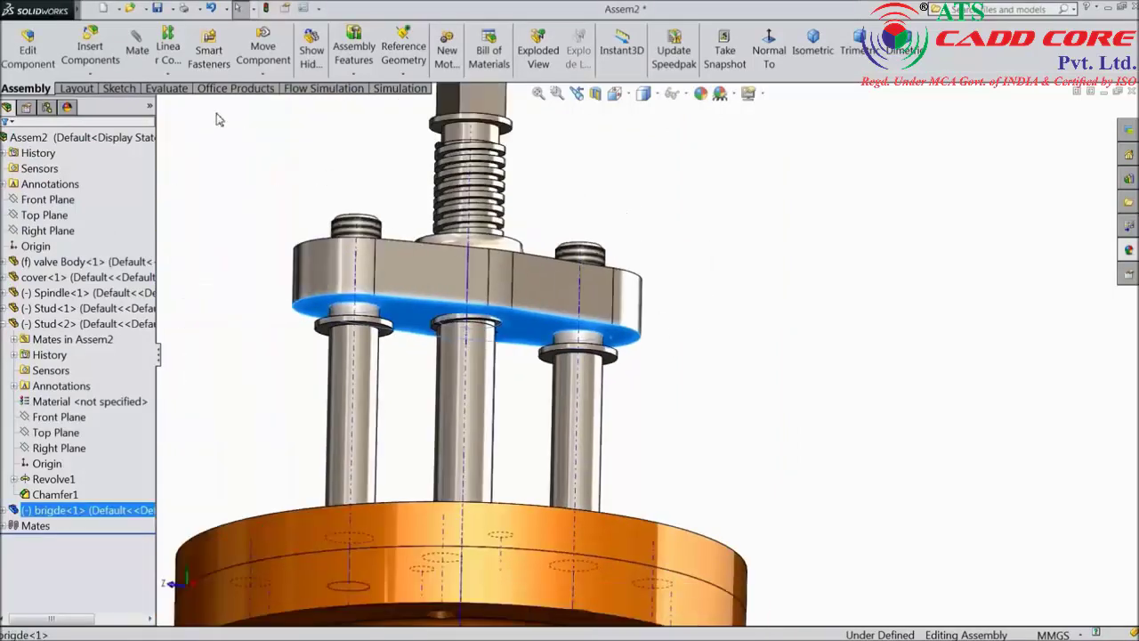
{"action": "left_click", "coordinate": [138, 52]}
{"action": "middle_click_drag", "start_coordinate": [753, 207], "coordinate": [724, 312]}
{"action": "scroll", "coordinate": [629, 291], "scroll_direction": "down", "scroll_amount": 3}
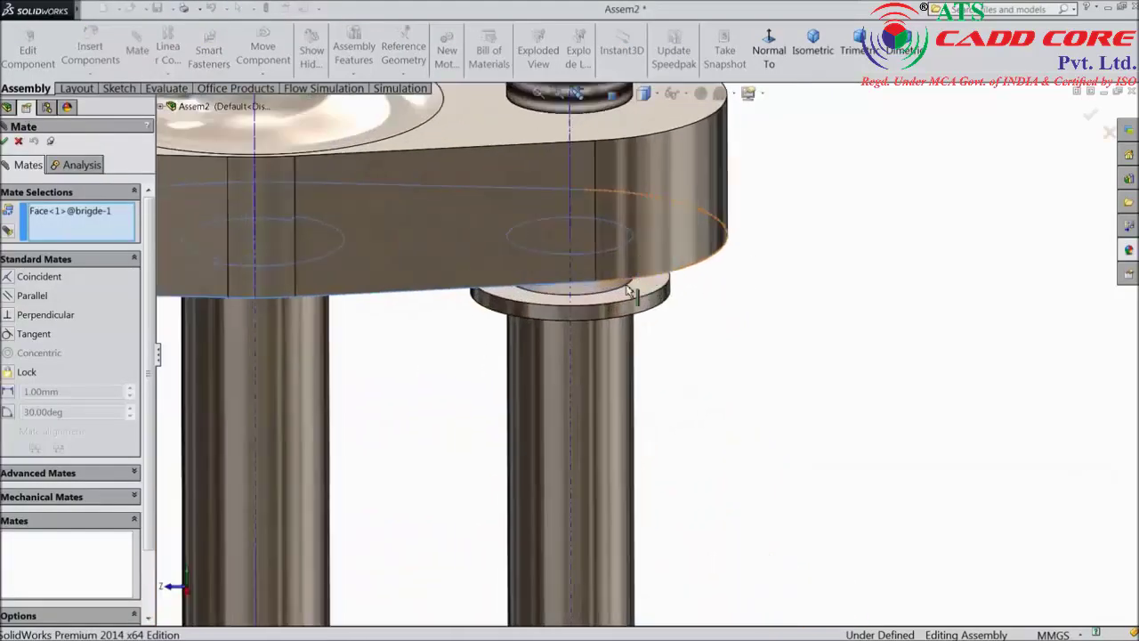
{"action": "left_click", "coordinate": [642, 300]}
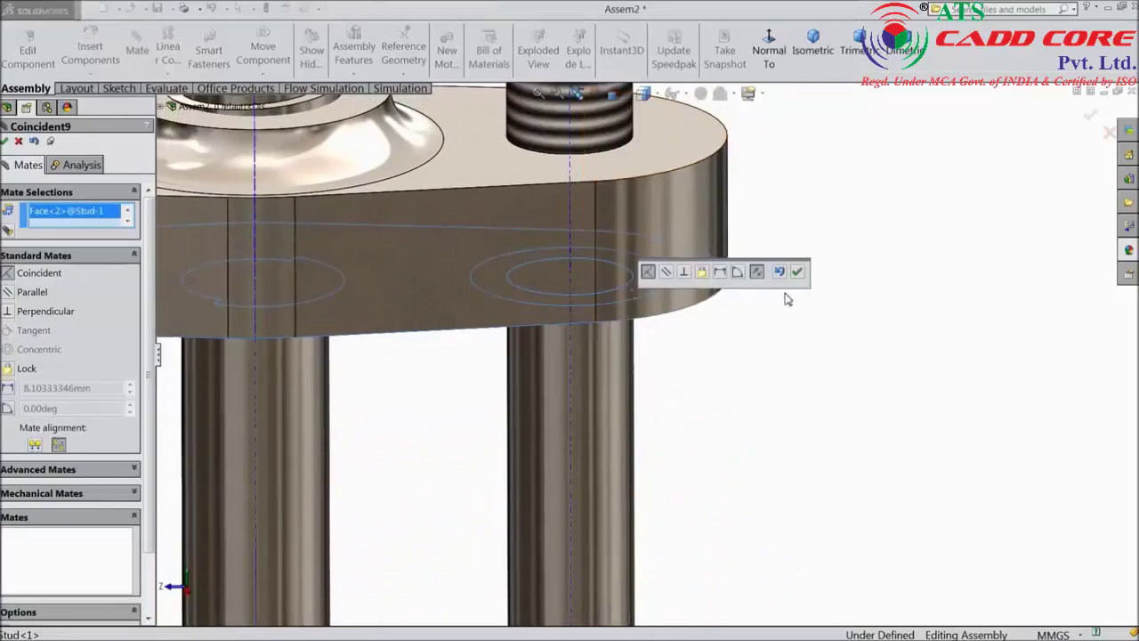
{"action": "left_click", "coordinate": [798, 274]}
{"action": "scroll", "coordinate": [793, 295], "scroll_direction": "up", "scroll_amount": 5}
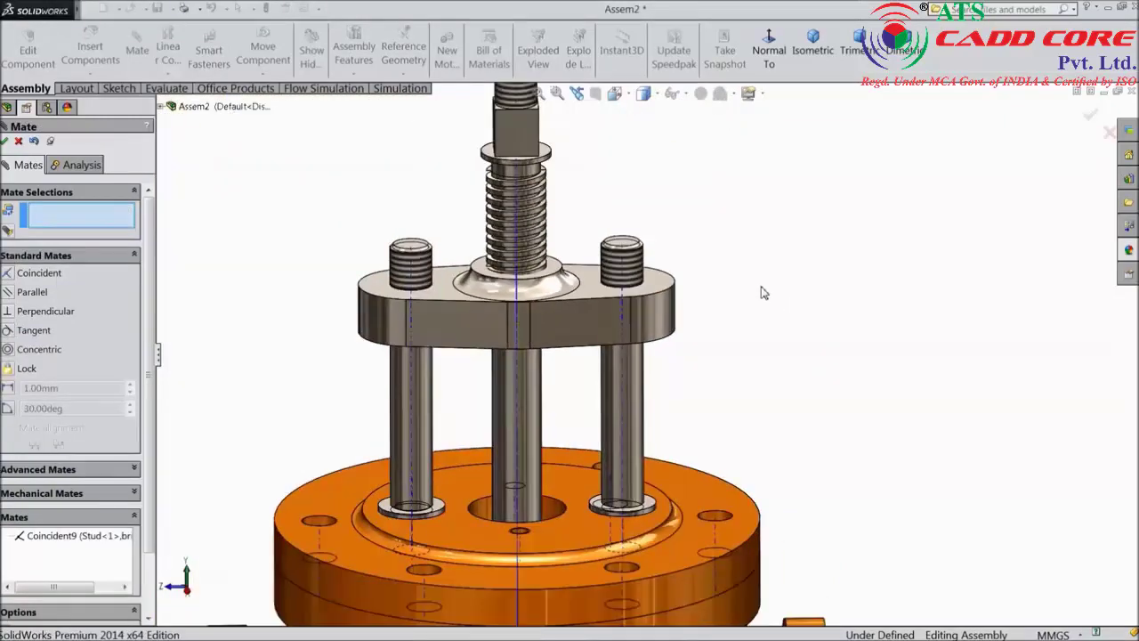
Mate the right stud's threaded face concentric with the bridge hole.
{"action": "middle_click_drag", "start_coordinate": [763, 292], "coordinate": [757, 356]}
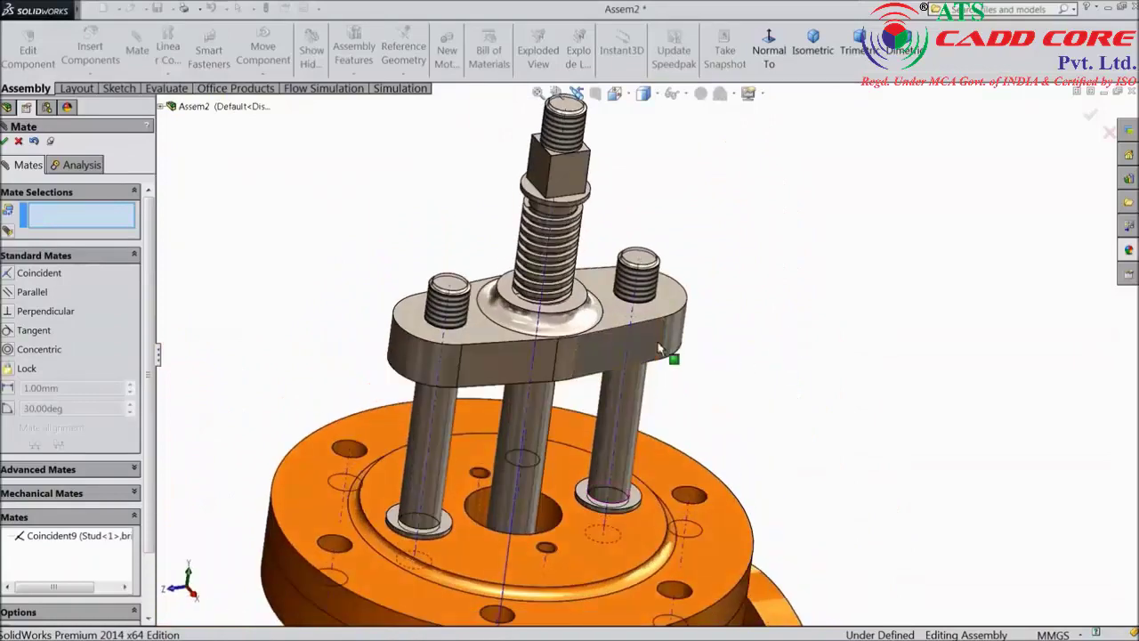
{"action": "scroll", "coordinate": [659, 351], "scroll_direction": "down", "scroll_amount": 2}
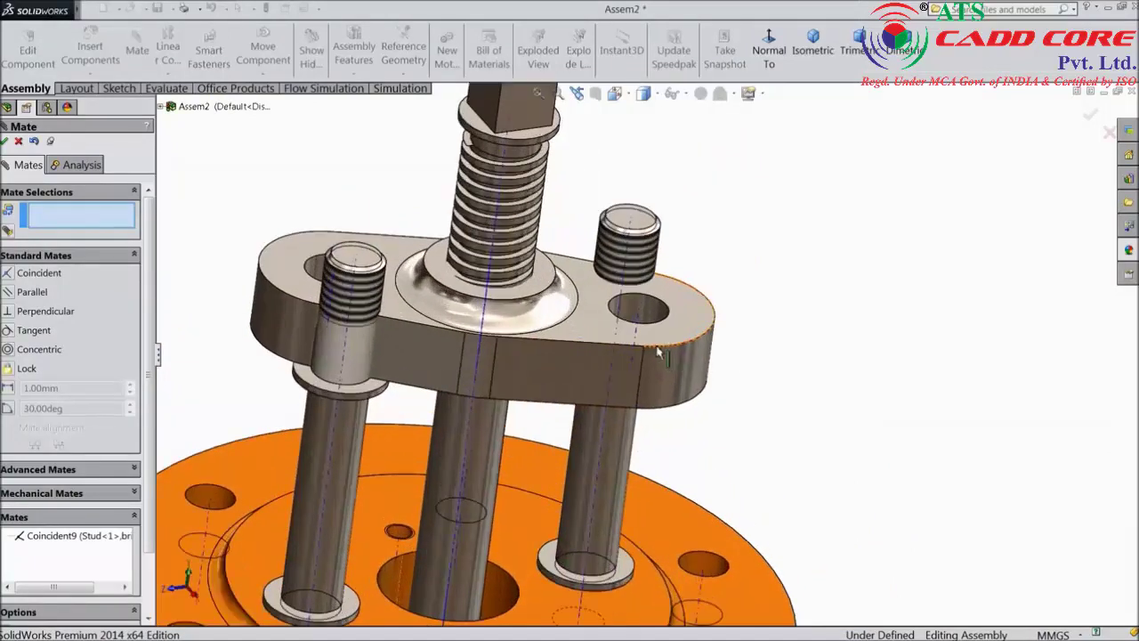
{"action": "left_click", "coordinate": [637, 260]}
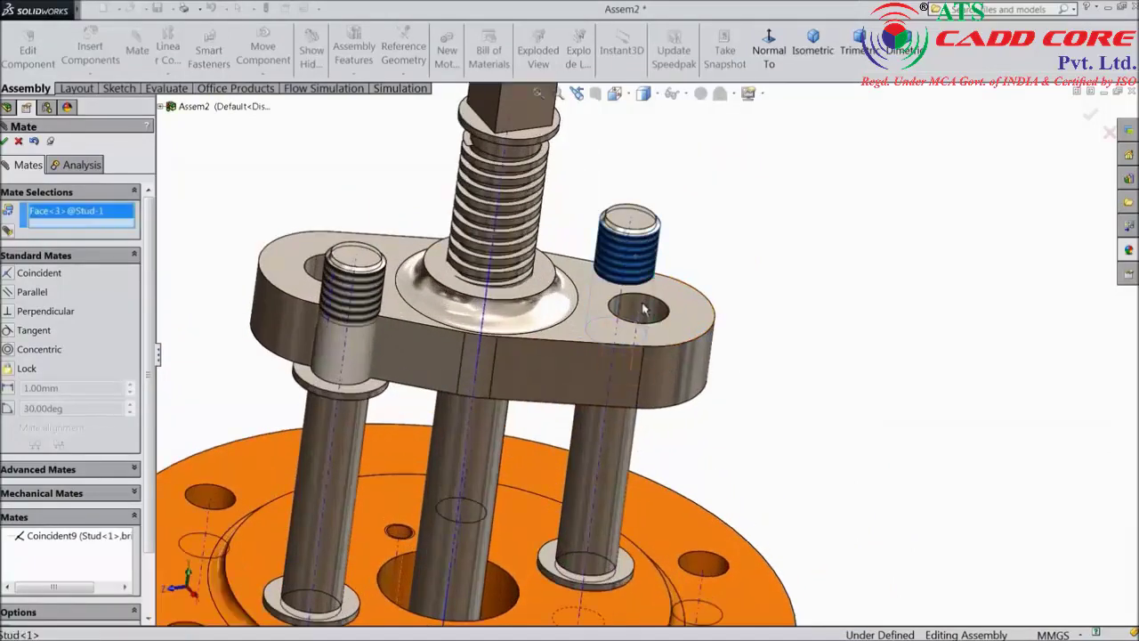
{"action": "left_click", "coordinate": [635, 308]}
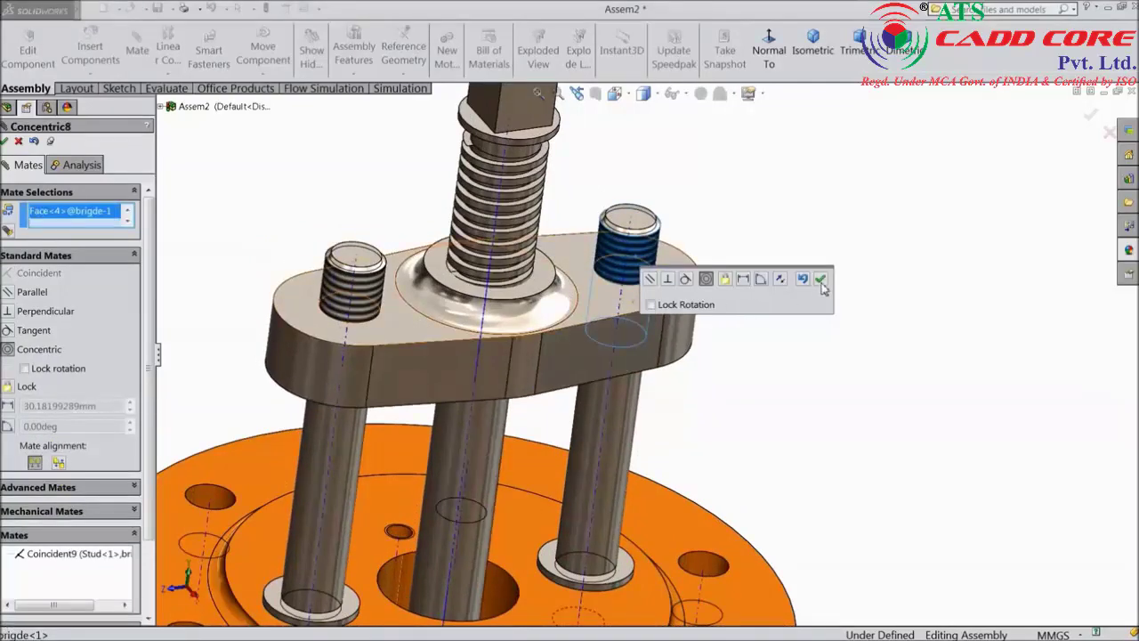
{"action": "left_click", "coordinate": [810, 281]}
{"action": "scroll", "coordinate": [655, 361], "scroll_direction": "up", "scroll_amount": 4}
Close the mate, open the Hide/Show Items options and level the valve to a front view.
{"action": "left_click", "coordinate": [4, 142]}
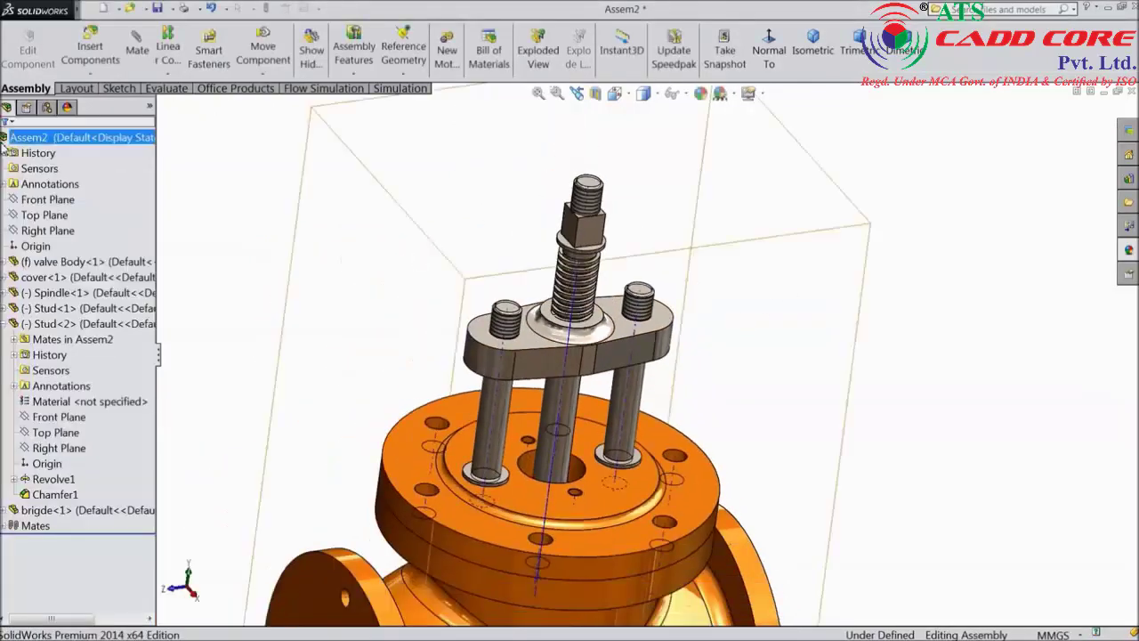
{"action": "left_click", "coordinate": [684, 96]}
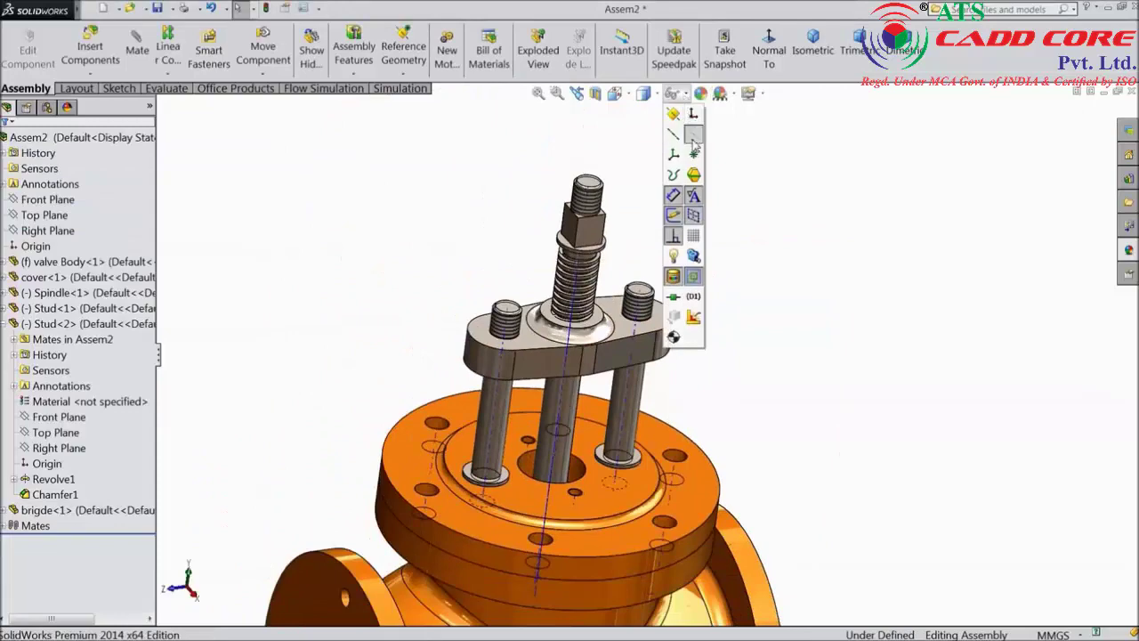
{"action": "mouse_move", "coordinate": [776, 296]}
{"action": "middle_mouse_down"}
{"action": "mouse_move", "coordinate": [763, 322]}
{"action": "mouse_move", "coordinate": [755, 228]}
{"action": "mouse_move", "coordinate": [777, 244]}
{"action": "mouse_move", "coordinate": [770, 311]}
{"action": "middle_mouse_up"}
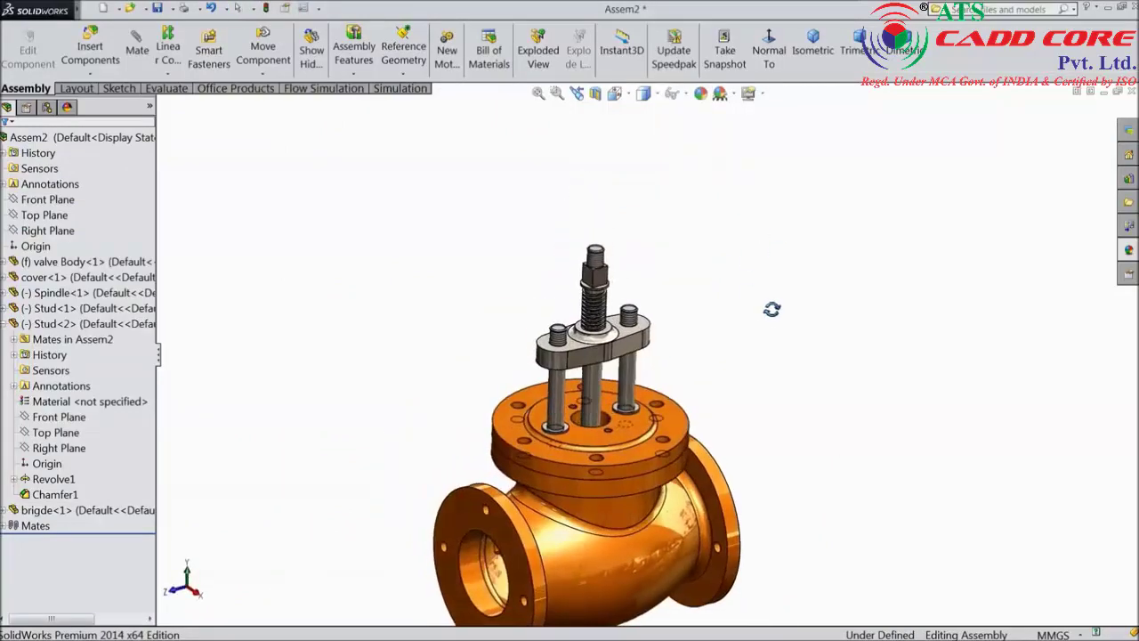
{"action": "scroll", "coordinate": [663, 276], "scroll_direction": "up", "scroll_amount": 3}
{"action": "scroll", "coordinate": [684, 246], "scroll_direction": "up", "scroll_amount": 4}
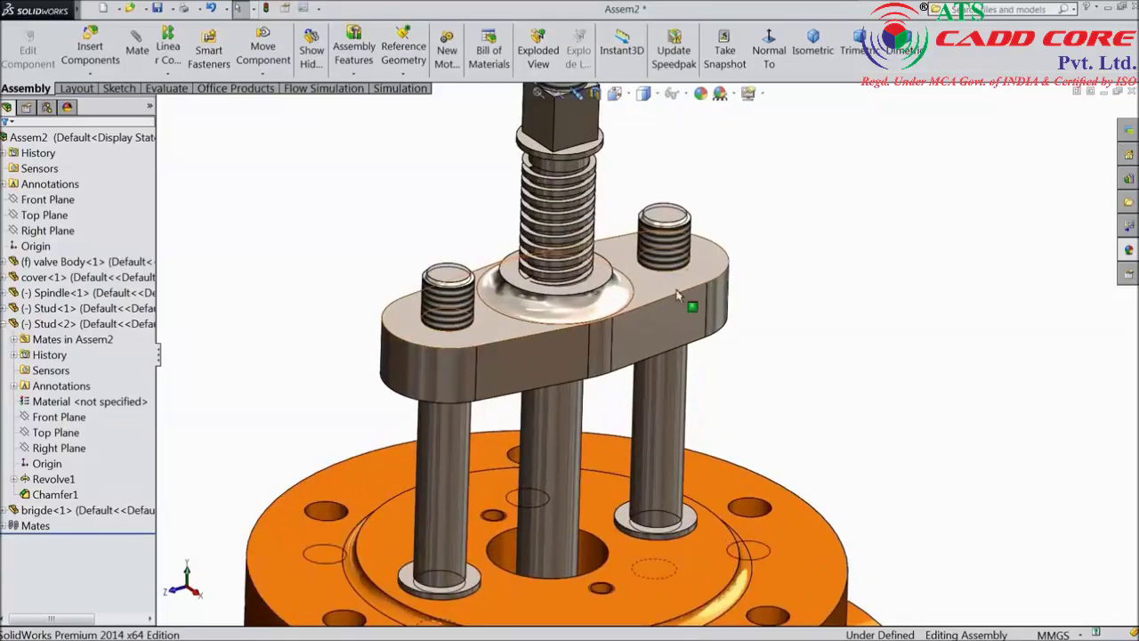
Activate Toolbox in the Design Library and choose the ISO fastener standard.
{"action": "left_click", "coordinate": [1129, 187]}
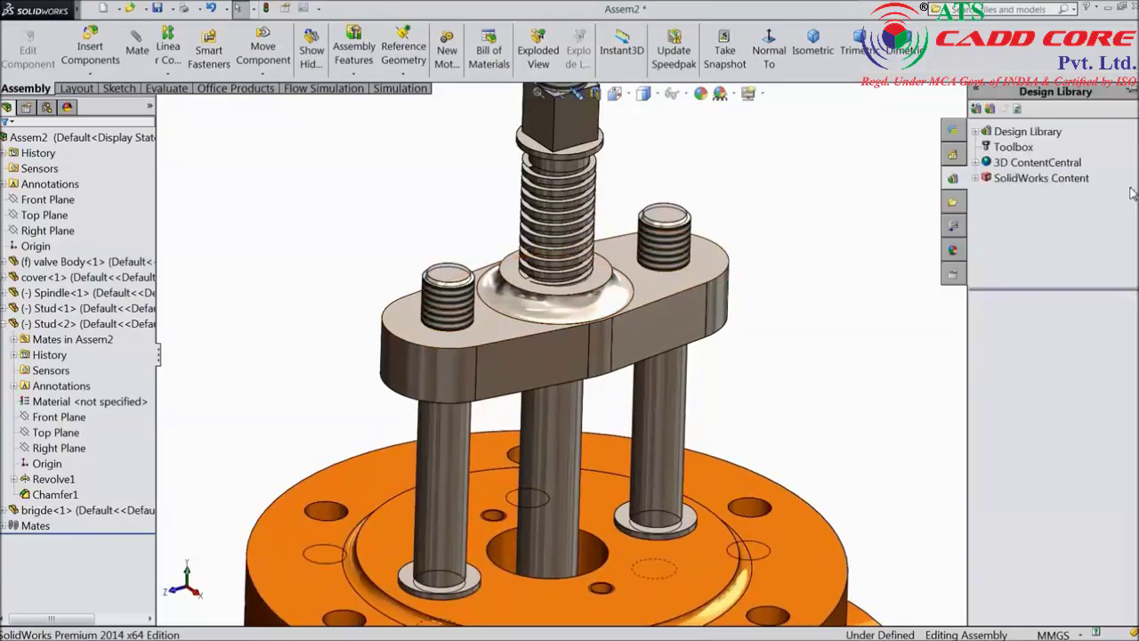
{"action": "left_click", "coordinate": [1013, 147]}
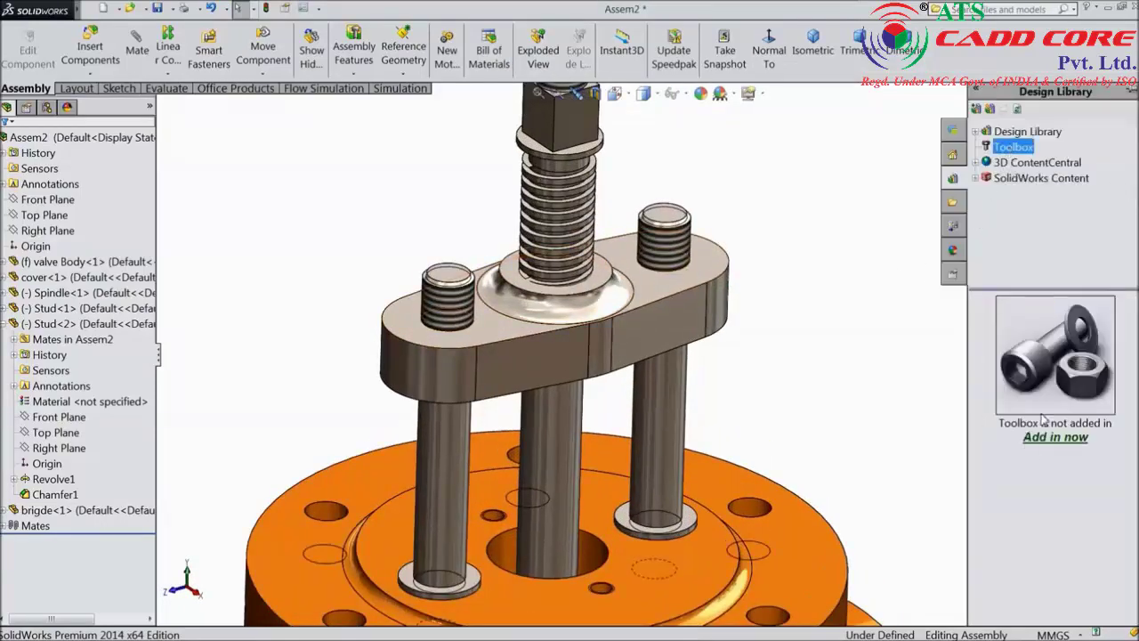
{"action": "left_click", "coordinate": [1045, 445]}
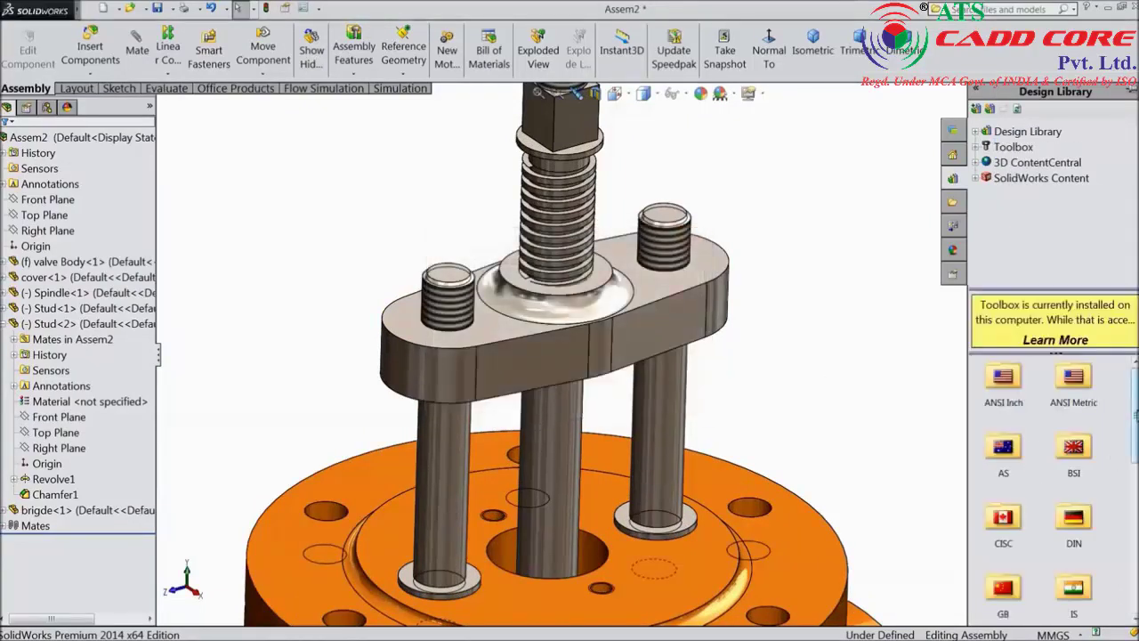
{"action": "left_click_drag", "start_coordinate": [1135, 415], "coordinate": [1135, 470]}
{"action": "left_click_drag", "start_coordinate": [1135, 496], "coordinate": [1136, 513]}
{"action": "left_click", "coordinate": [1002, 383]}
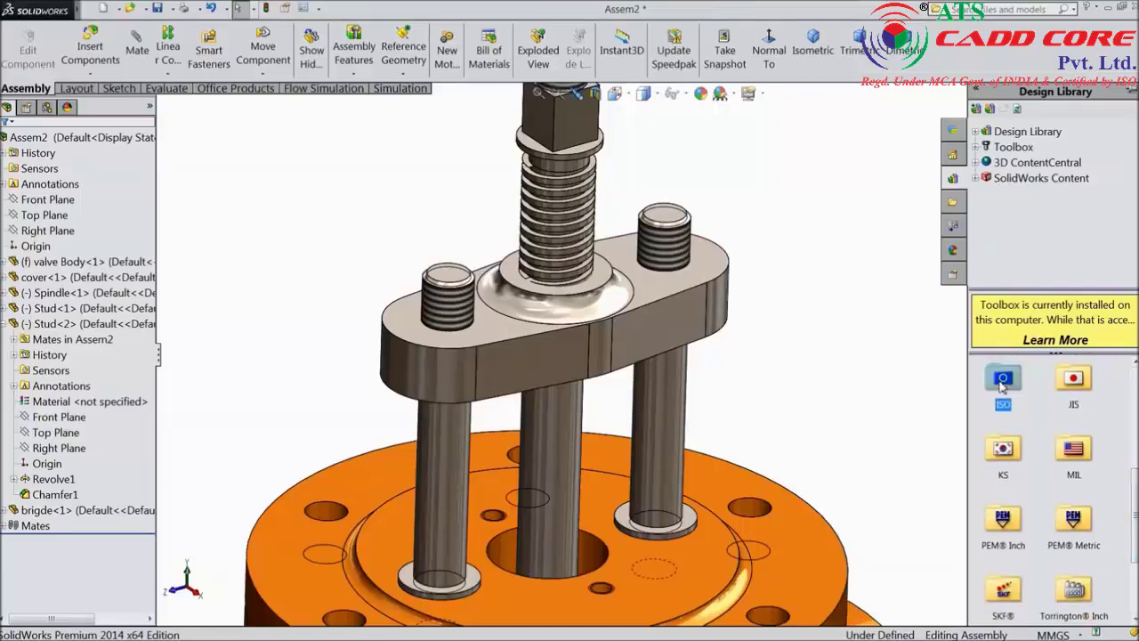
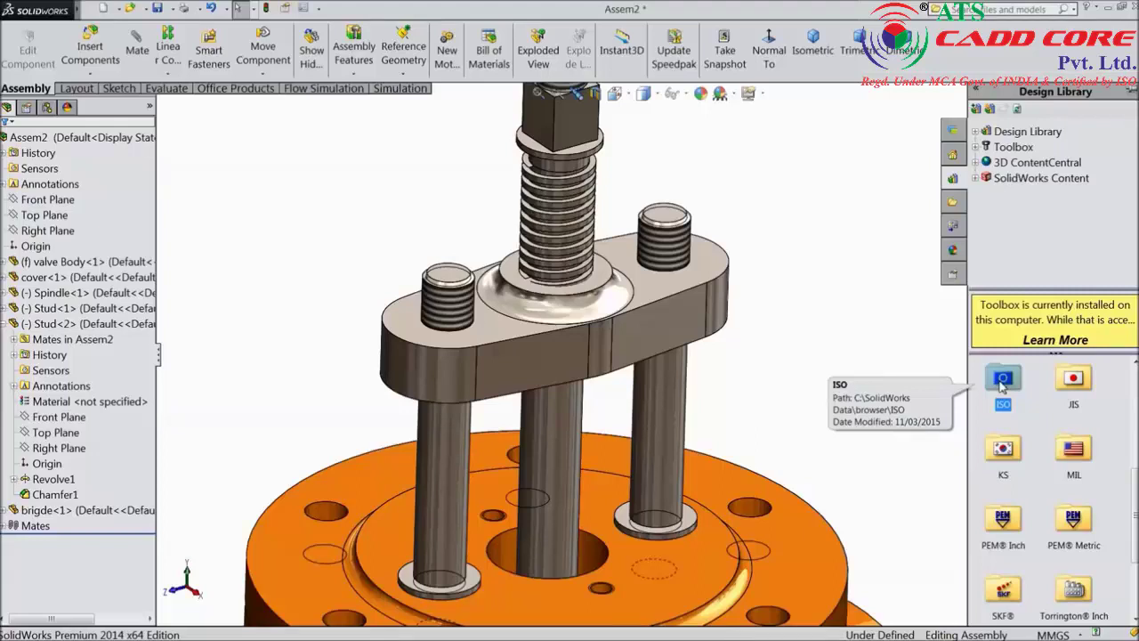
Drag Hex Nut Grade C from Toolbox ISO > Nuts > Hex Nuts into the assembly.
{"action": "double_click", "coordinate": [1003, 380]}
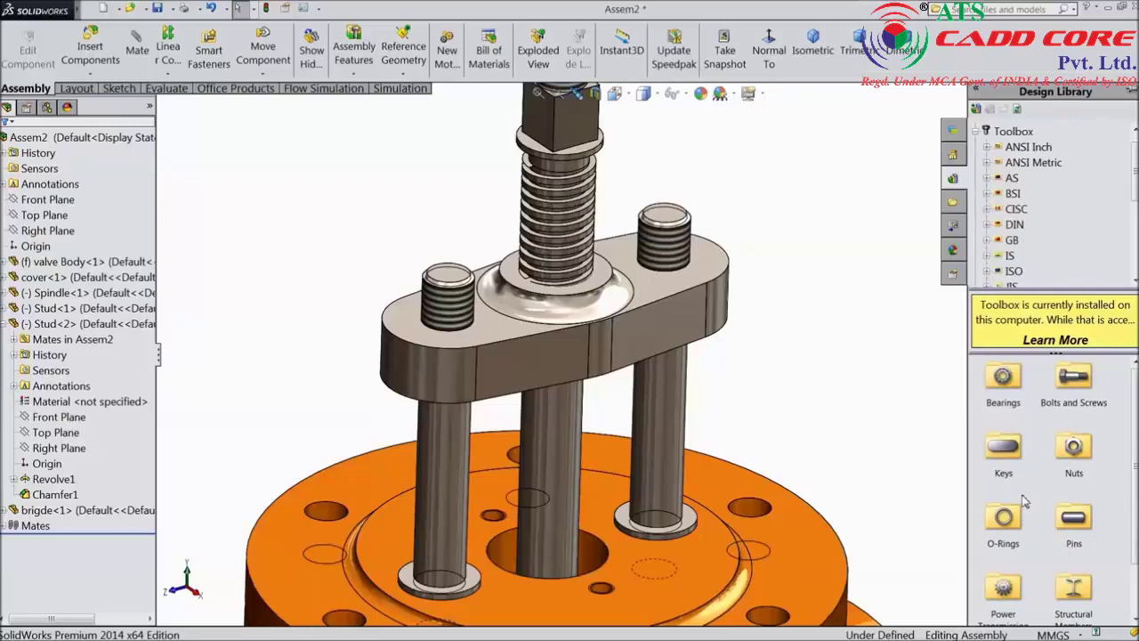
{"action": "double_click", "coordinate": [1074, 450]}
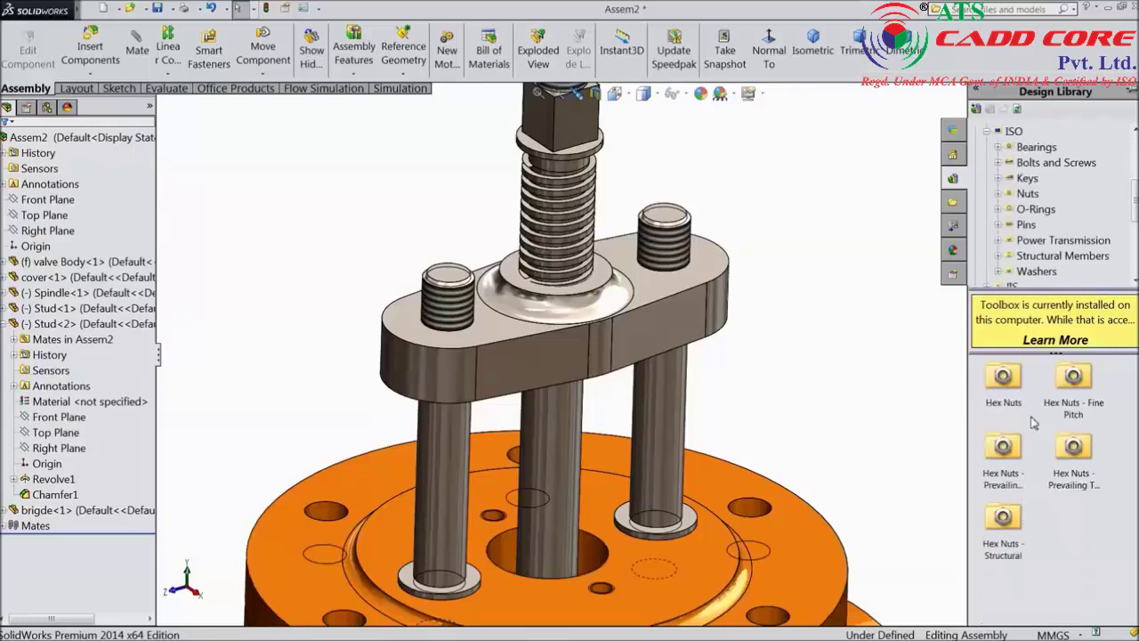
{"action": "double_click", "coordinate": [1003, 378]}
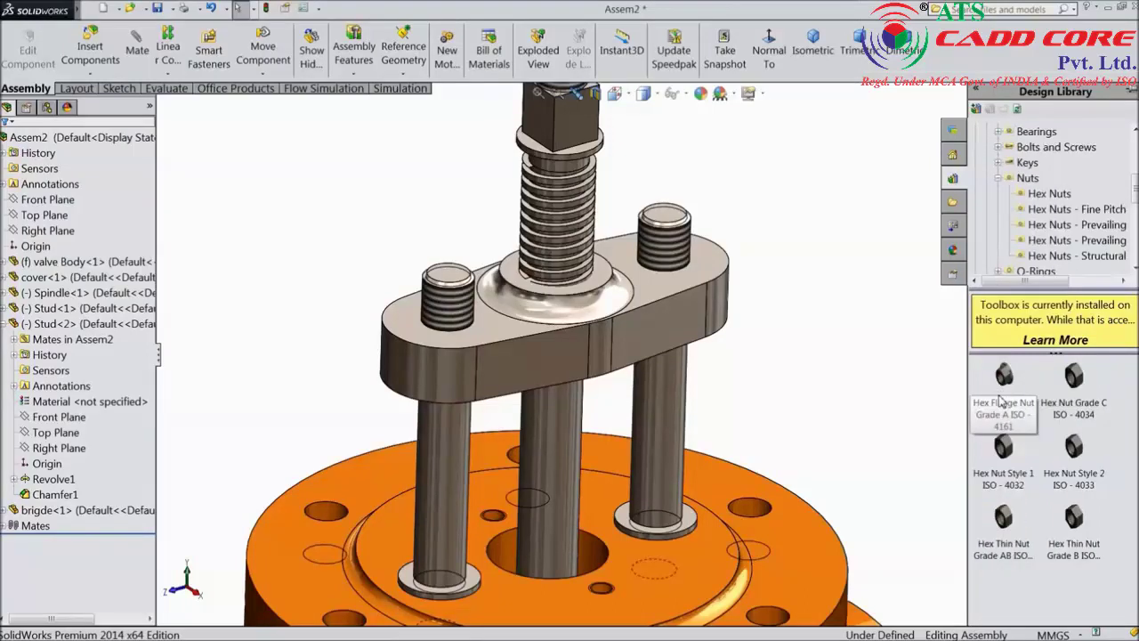
{"action": "mouse_move", "coordinate": [1080, 402]}
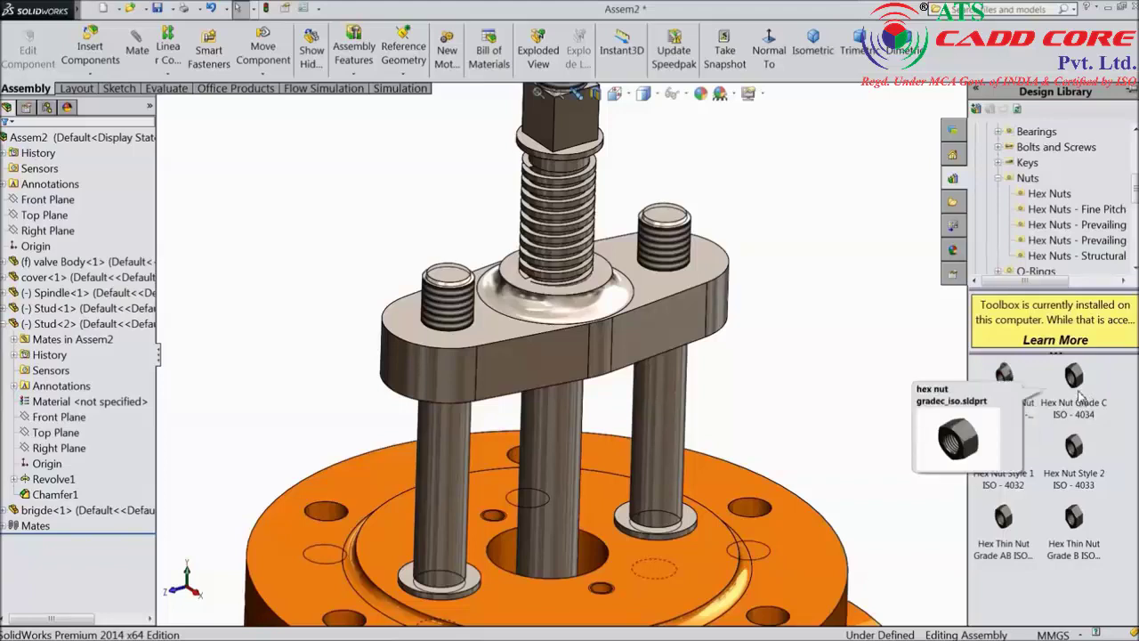
{"action": "left_click_drag", "start_coordinate": [1075, 392], "coordinate": [759, 228]}
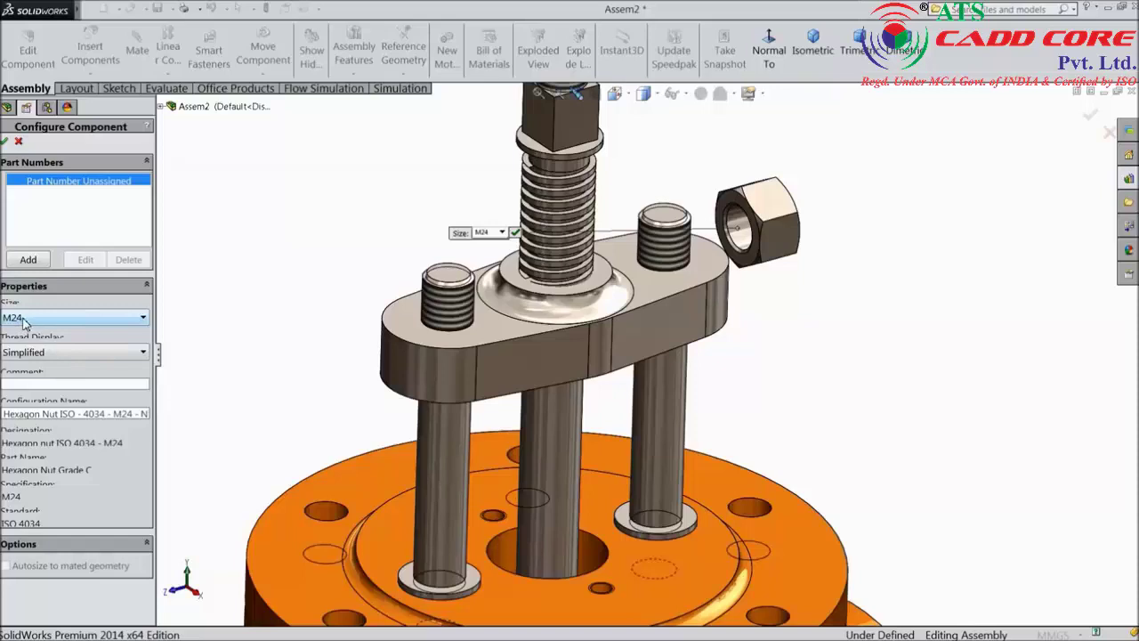
Confirm the M24 size and place a second hex nut in the assembly.
{"action": "left_click", "coordinate": [5, 142]}
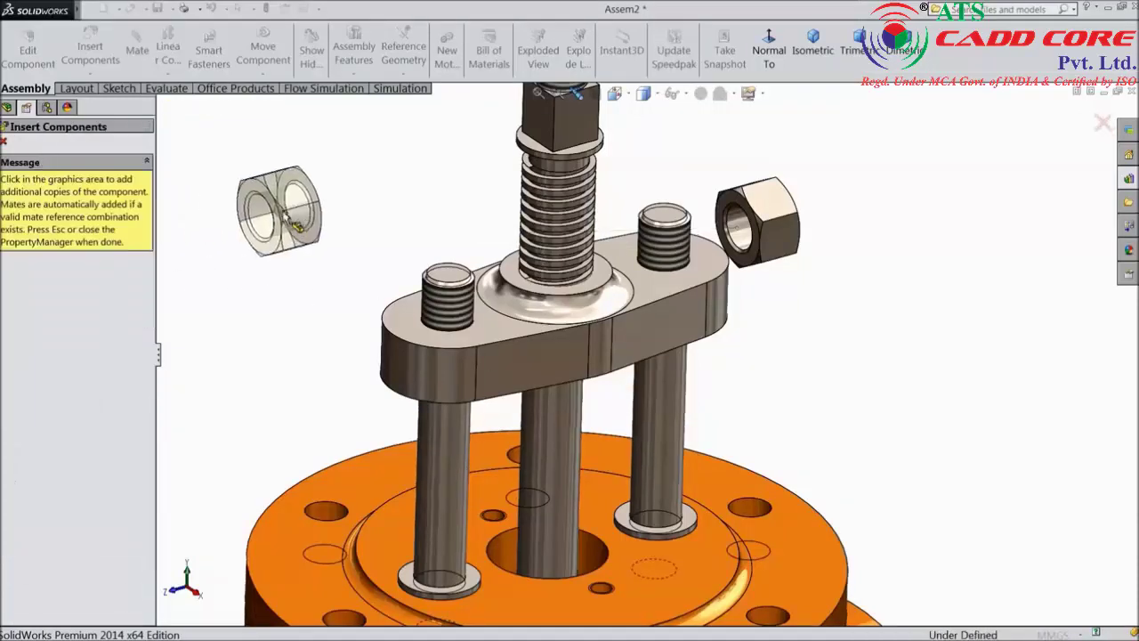
{"action": "left_click", "coordinate": [384, 227]}
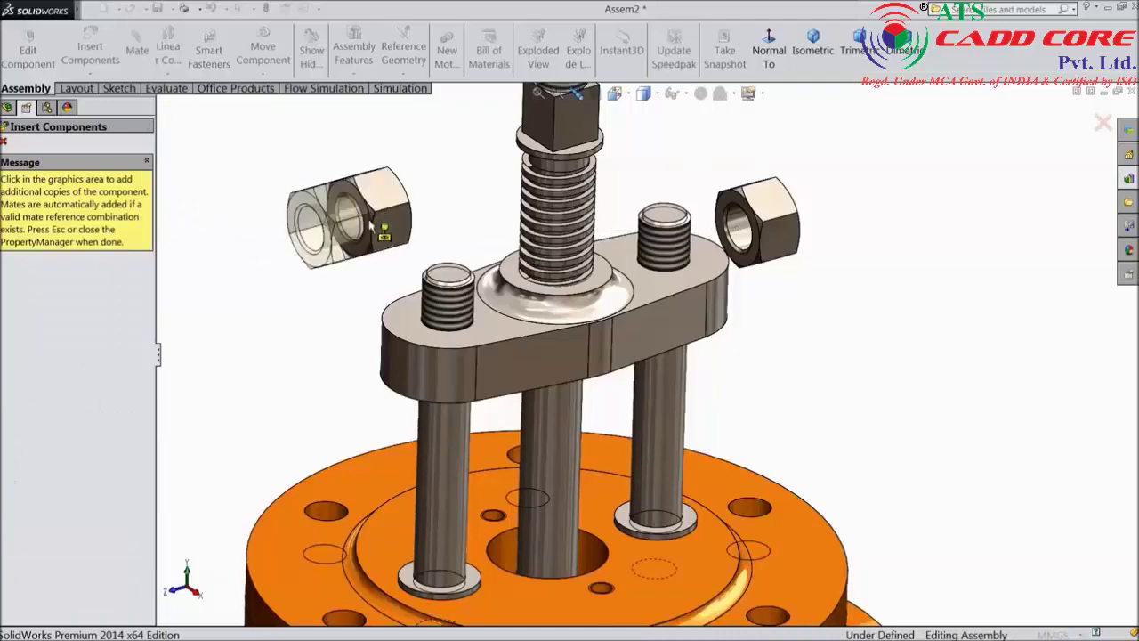
{"action": "left_click", "coordinate": [3, 142]}
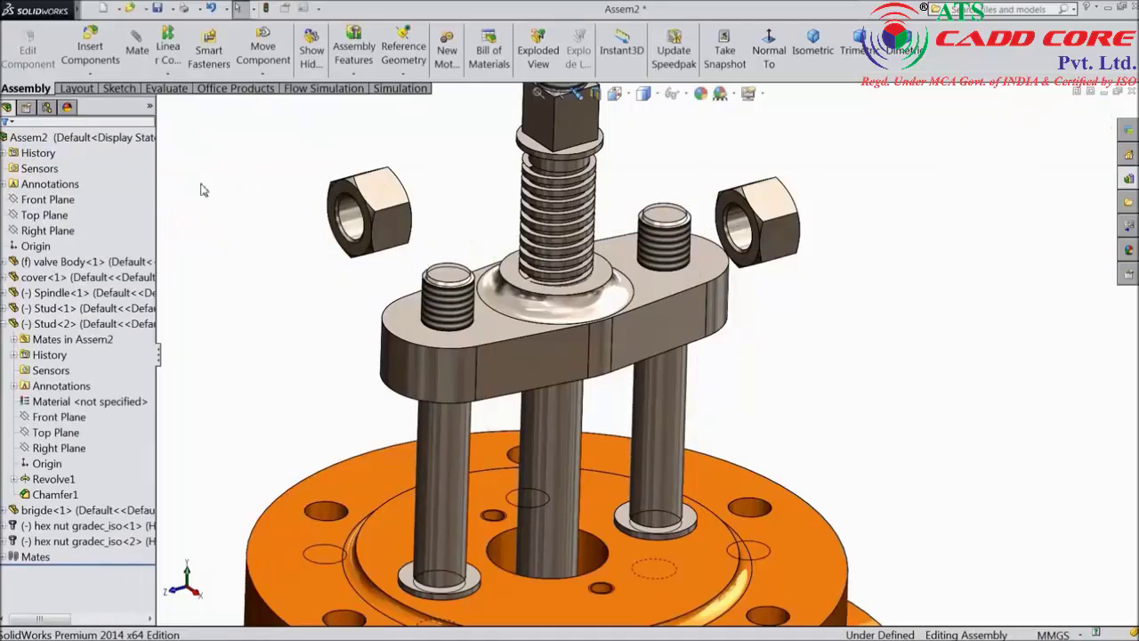
Select the bridge's top face and start a new mate from it.
{"action": "scroll", "coordinate": [410, 231], "scroll_direction": "down", "scroll_amount": 3}
{"action": "left_click", "coordinate": [418, 380]}
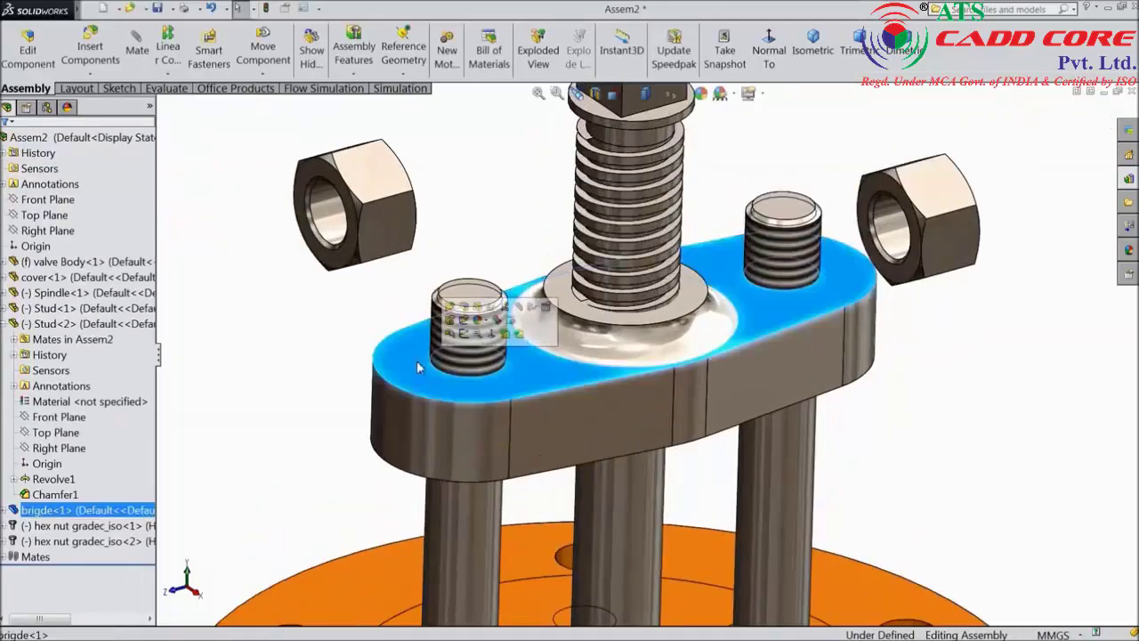
{"action": "left_click", "coordinate": [137, 46]}
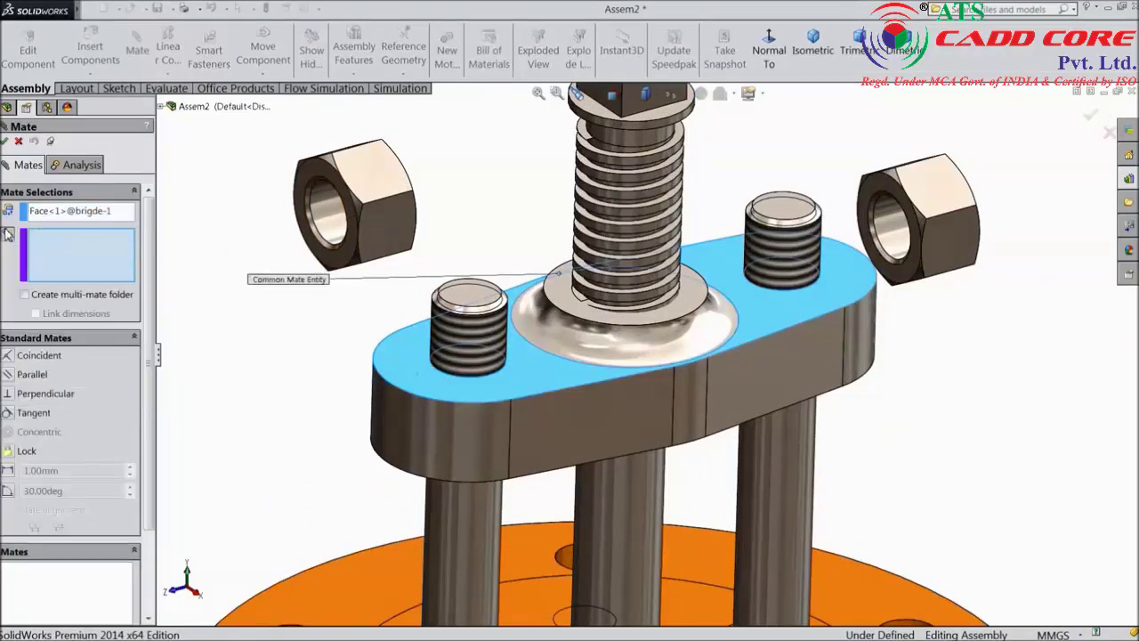
Mate the bottom faces of both nuts coincident with the bridge top face.
{"action": "left_click", "coordinate": [322, 190]}
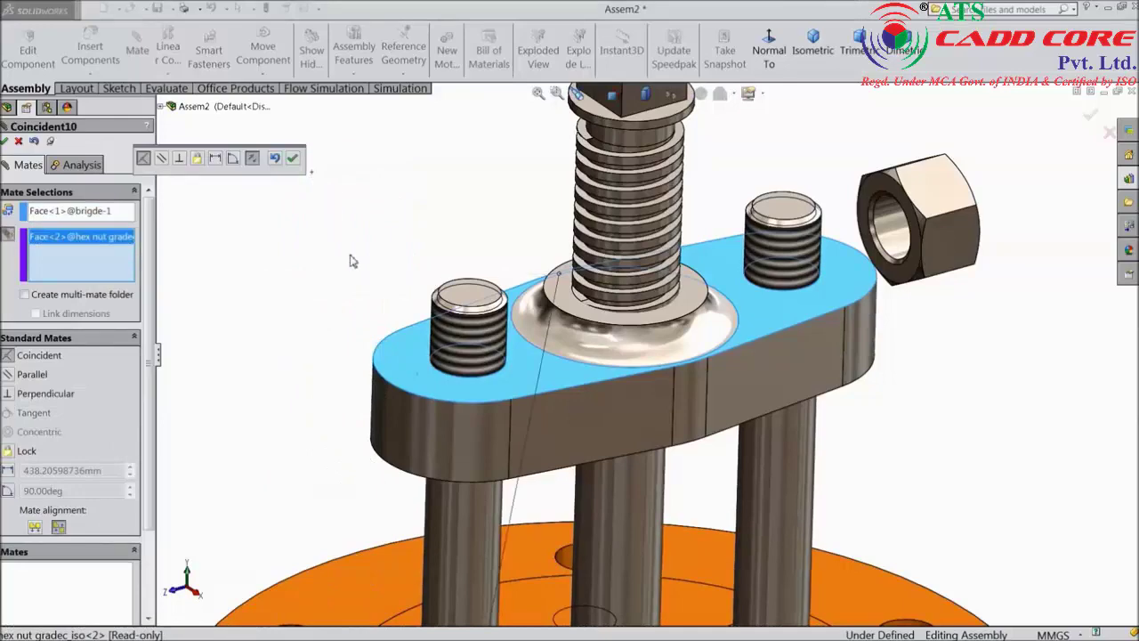
{"action": "scroll", "coordinate": [368, 286], "scroll_direction": "up", "scroll_amount": 4}
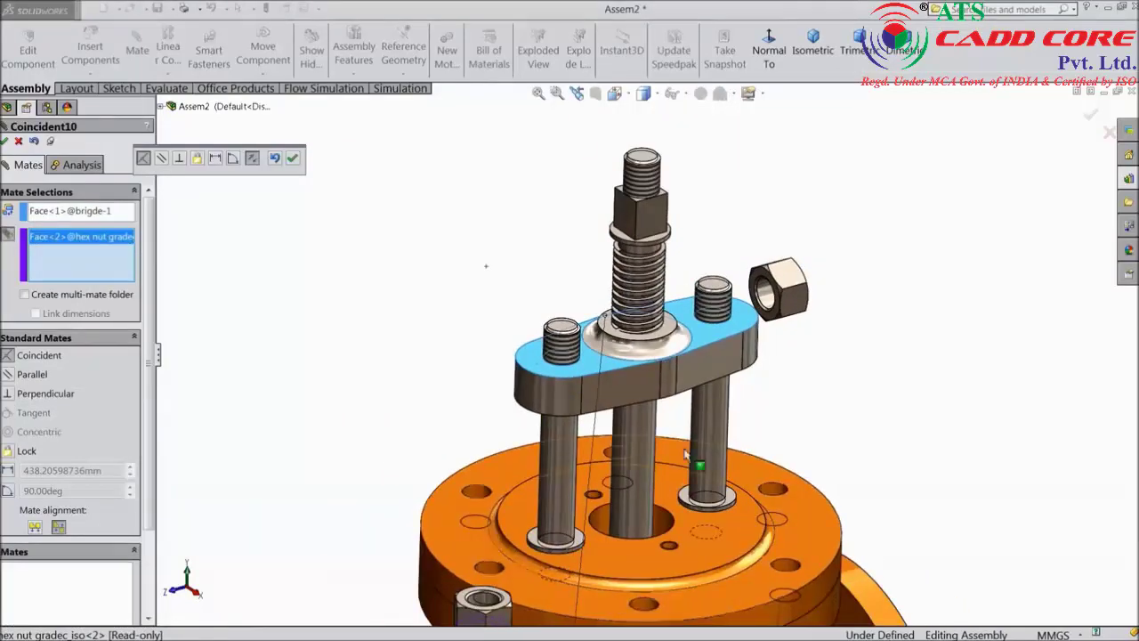
{"action": "scroll", "coordinate": [765, 325], "scroll_direction": "down", "scroll_amount": 2}
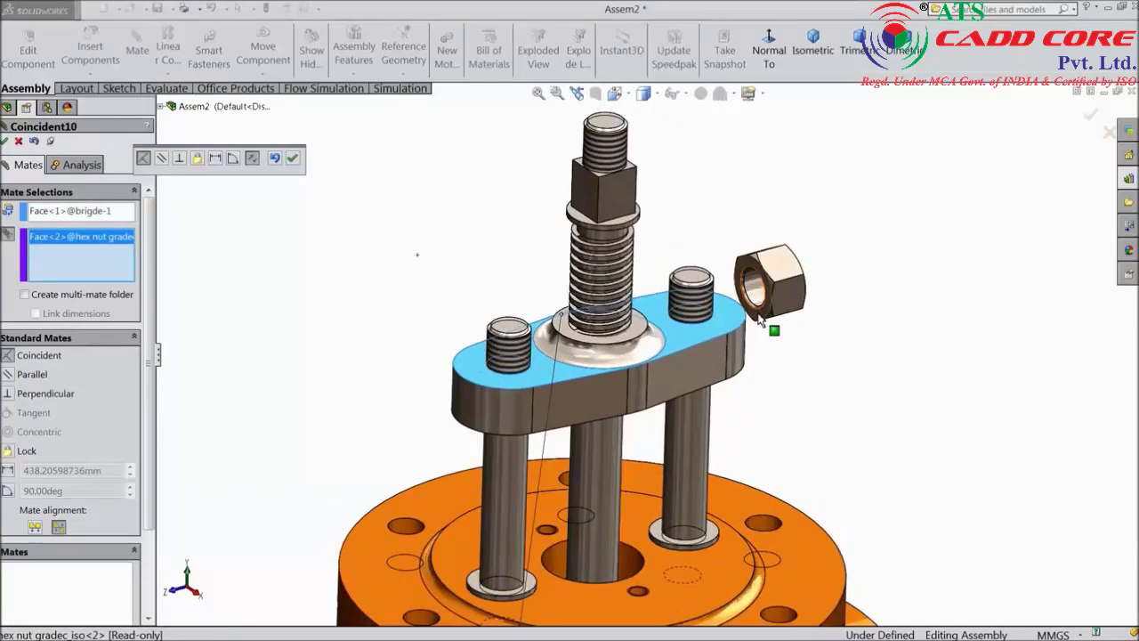
{"action": "left_click", "coordinate": [761, 322]}
{"action": "scroll", "coordinate": [760, 333], "scroll_direction": "up", "scroll_amount": 3}
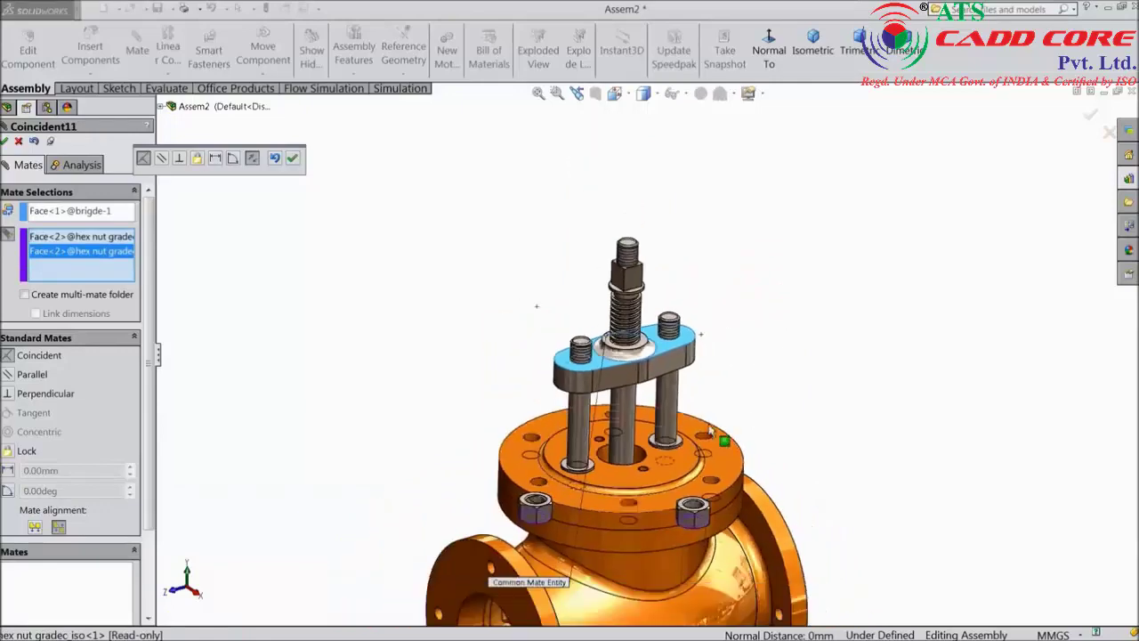
{"action": "left_click", "coordinate": [293, 160]}
Drag the left and right nuts up toward the bridge.
{"action": "scroll", "coordinate": [599, 487], "scroll_direction": "down", "scroll_amount": 3}
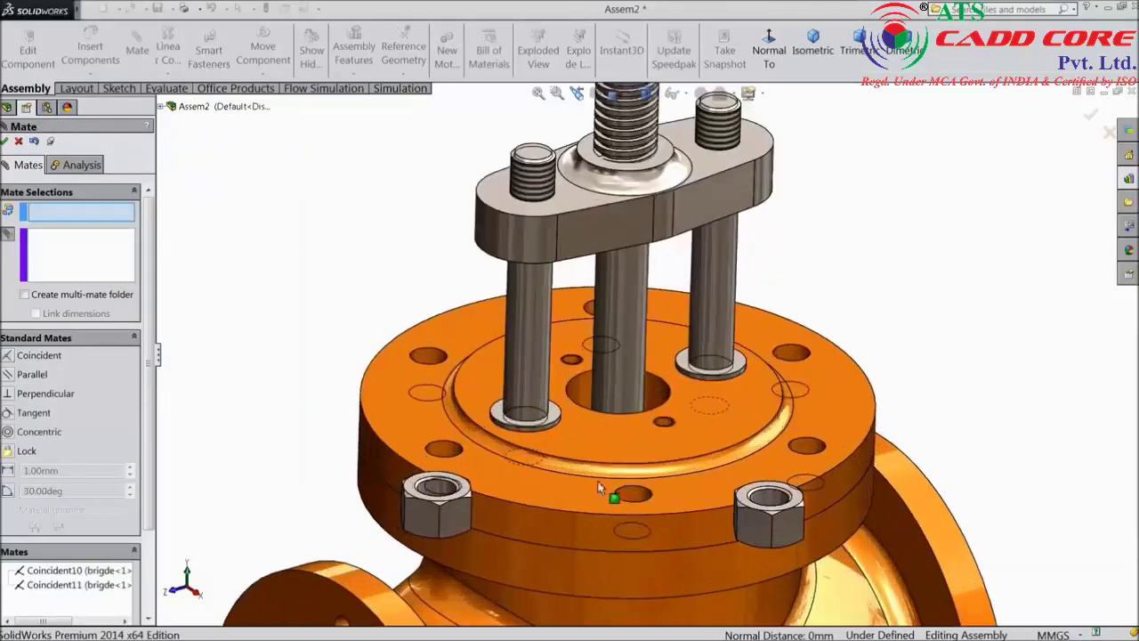
{"action": "left_click_drag", "start_coordinate": [433, 523], "coordinate": [627, 198]}
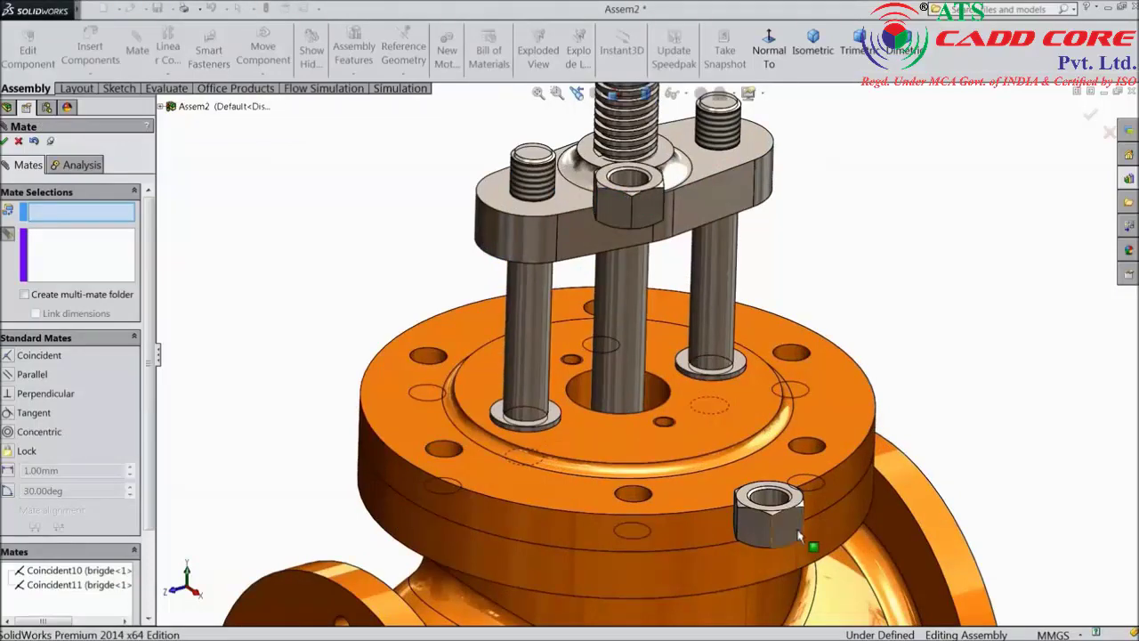
{"action": "left_click_drag", "start_coordinate": [805, 532], "coordinate": [865, 202]}
{"action": "scroll", "coordinate": [770, 158], "scroll_direction": "down", "scroll_amount": 5}
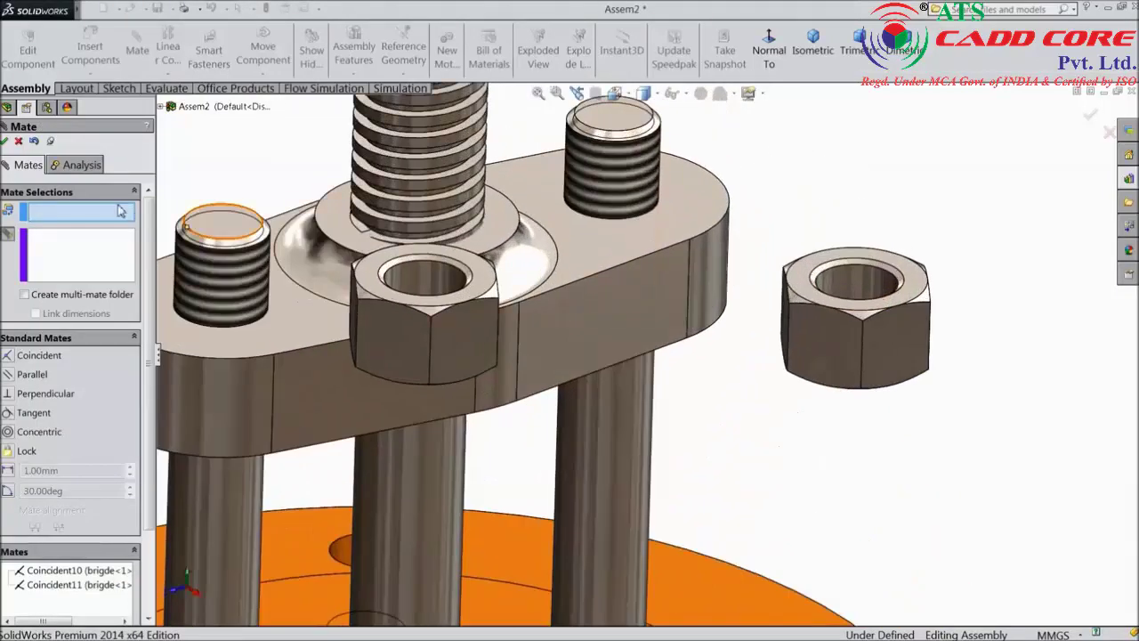
Add concentric mates seating the left and right hex nuts on their studs.
{"action": "left_click", "coordinate": [213, 276]}
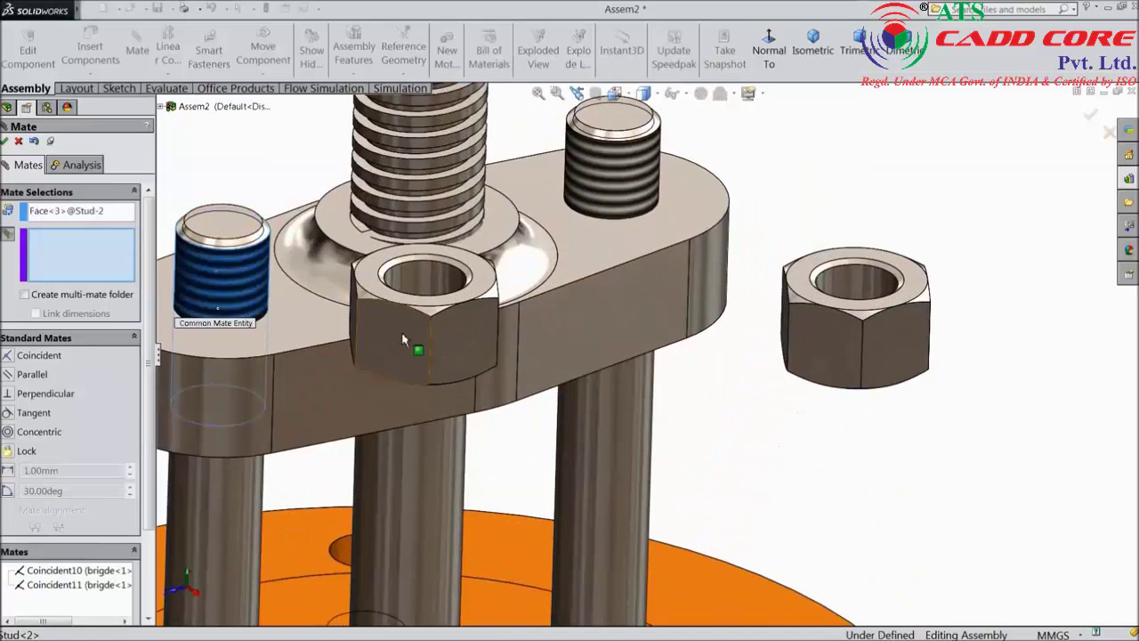
{"action": "left_click", "coordinate": [429, 283]}
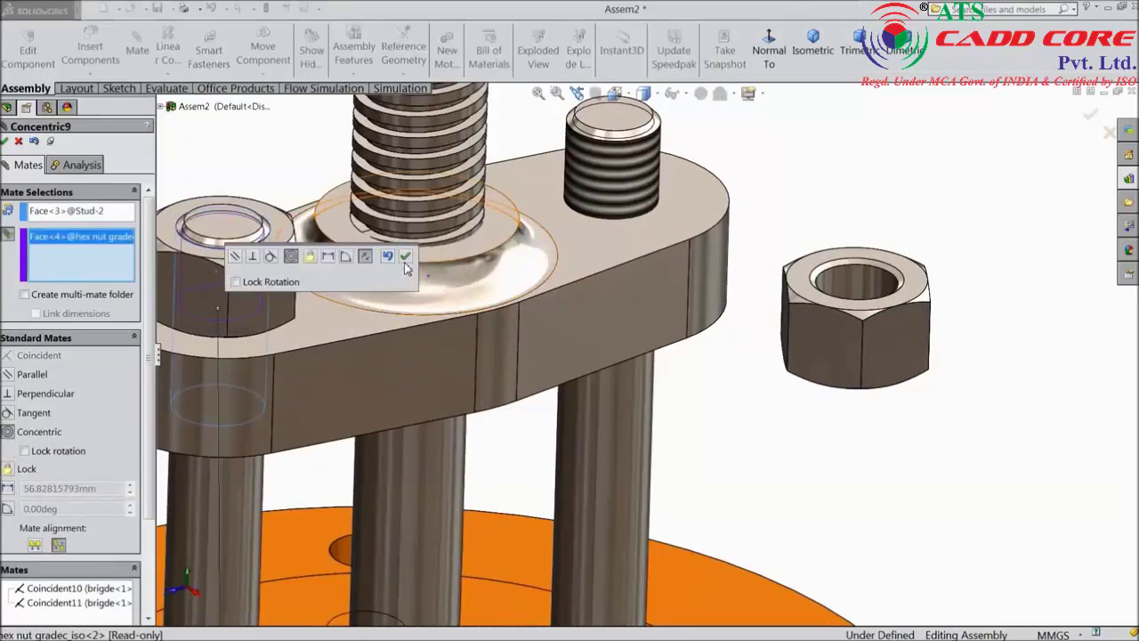
{"action": "left_click", "coordinate": [405, 258]}
{"action": "left_click", "coordinate": [632, 183]}
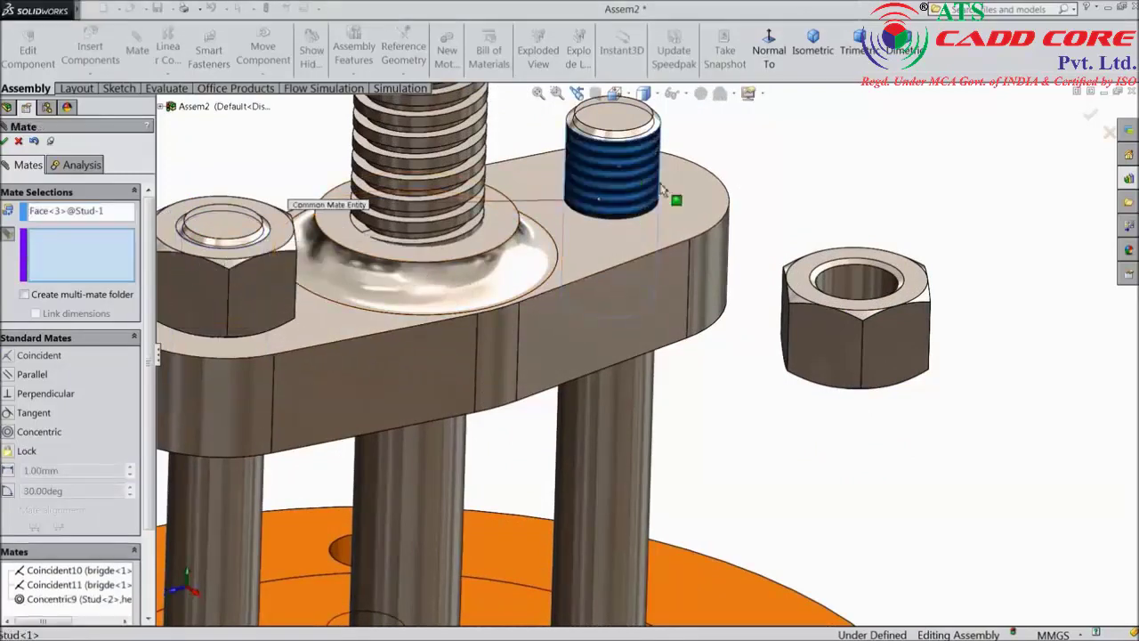
{"action": "left_click", "coordinate": [837, 287]}
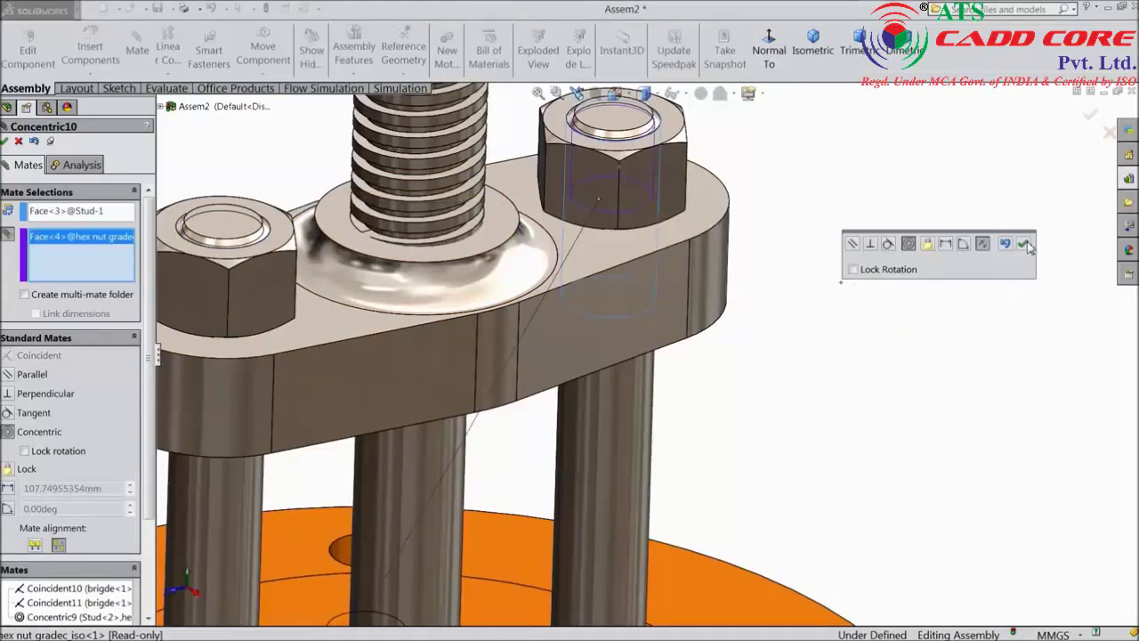
{"action": "left_click", "coordinate": [1025, 244]}
{"action": "scroll", "coordinate": [589, 277], "scroll_direction": "up", "scroll_amount": 5}
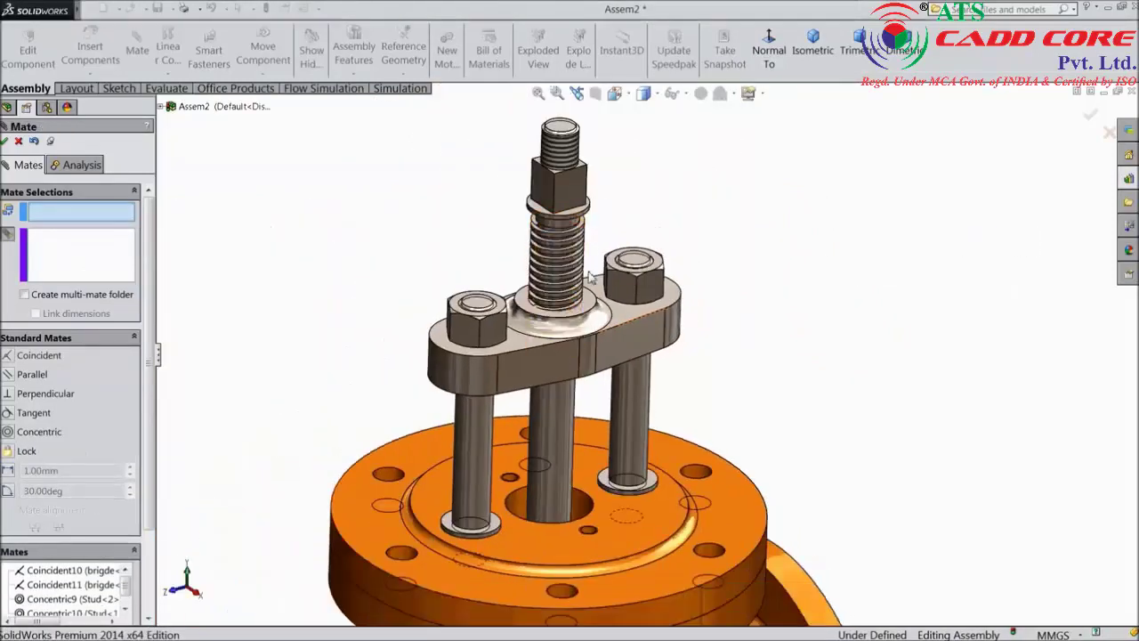
{"action": "key", "text": "ctrl+Down"}
{"action": "key", "text": "ctrl+Down"}
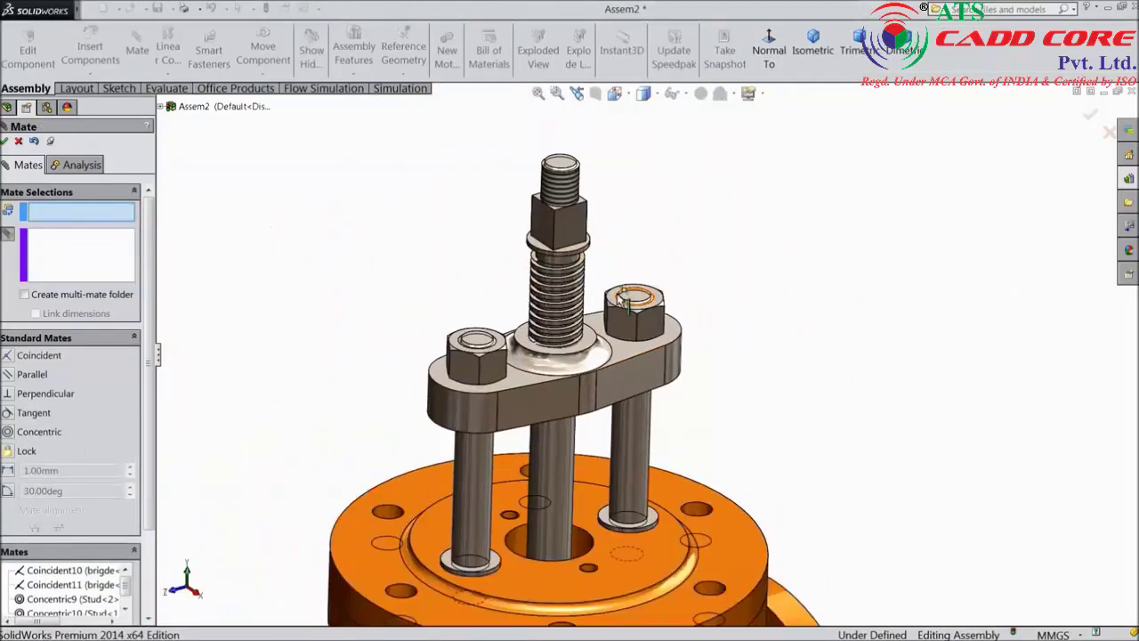
{"action": "mouse_move", "coordinate": [733, 363]}
{"action": "middle_mouse_down"}
{"action": "mouse_move", "coordinate": [742, 330]}
{"action": "mouse_move", "coordinate": [762, 354]}
{"action": "mouse_move", "coordinate": [734, 361]}
{"action": "middle_mouse_up"}
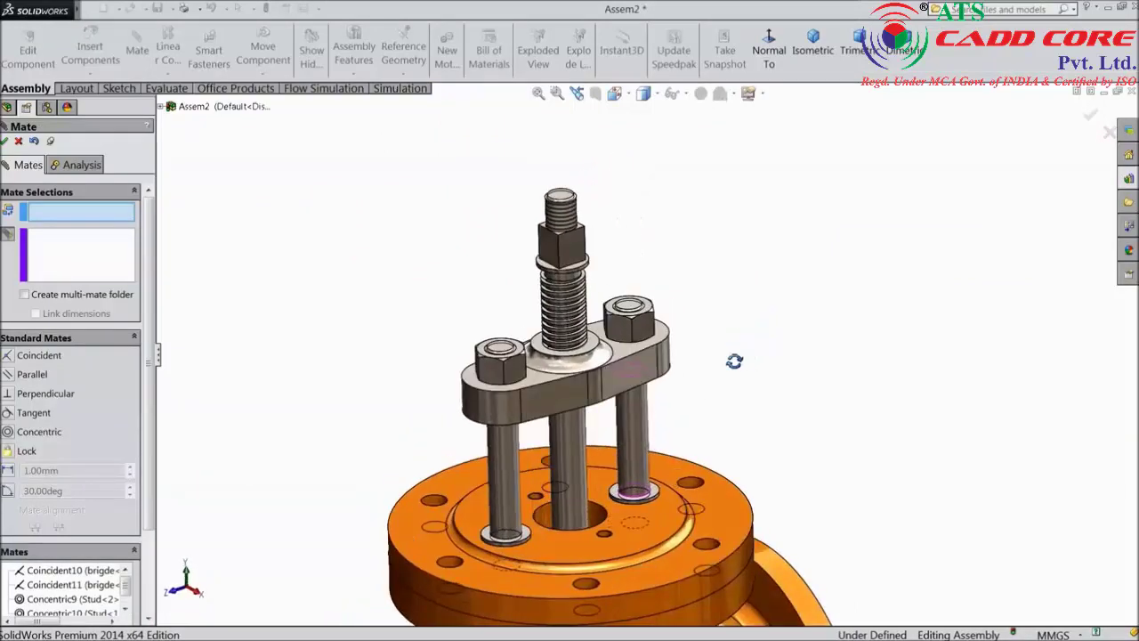
Close the Mate manager and drag the spindle through the bridge's gland opening.
{"action": "left_click", "coordinate": [6, 141]}
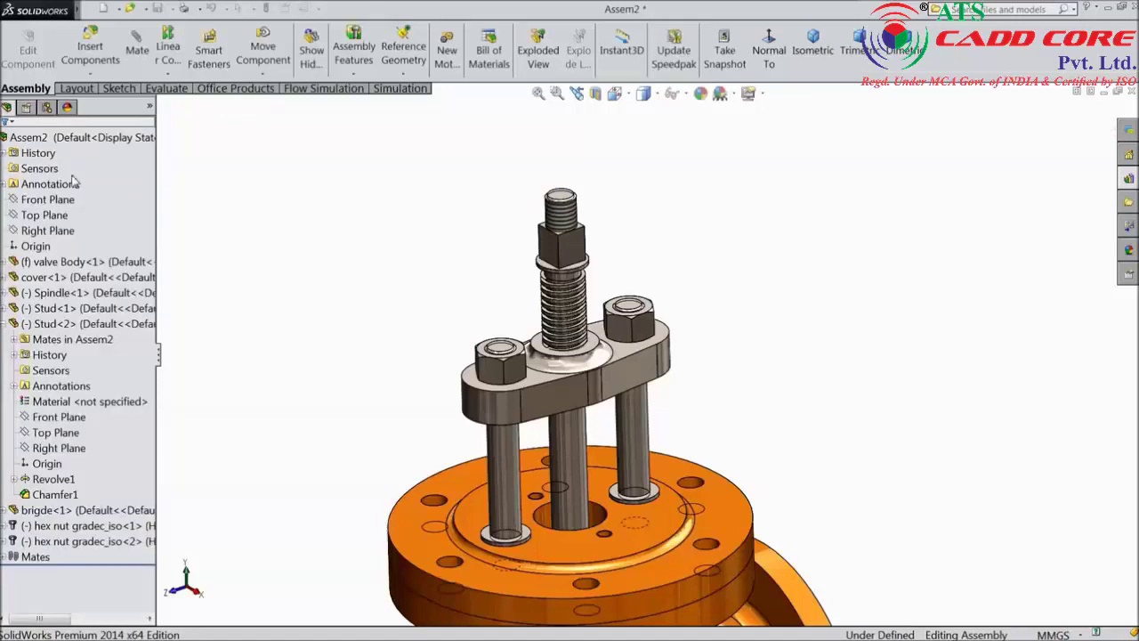
{"action": "key", "text": "Up"}
{"action": "scroll", "coordinate": [622, 374], "scroll_direction": "down", "scroll_amount": 5}
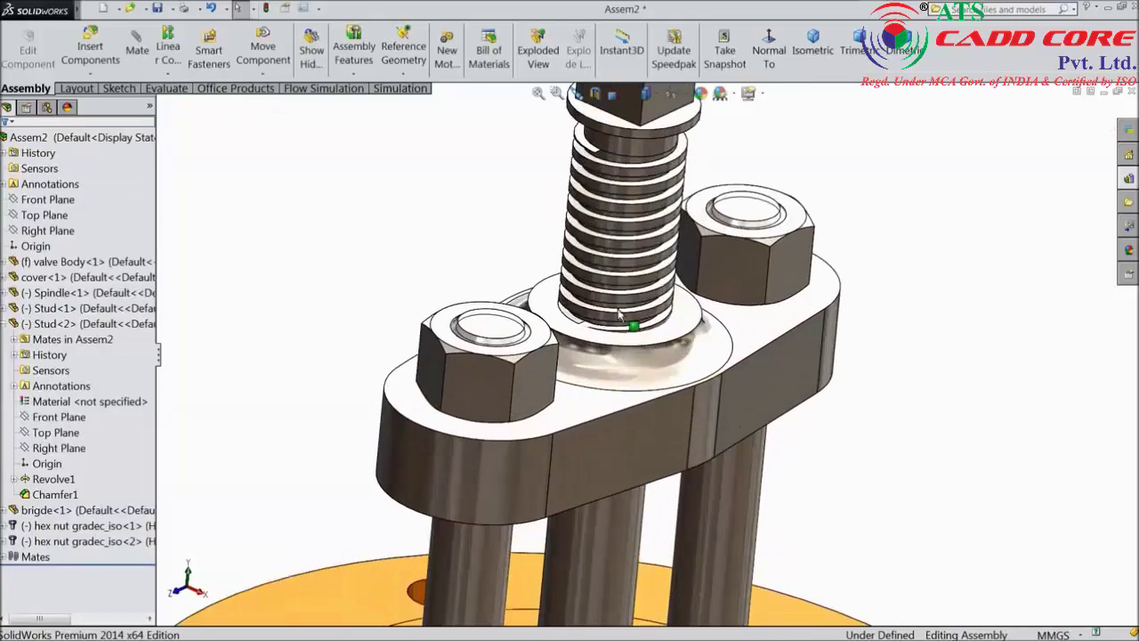
{"action": "scroll", "coordinate": [605, 325], "scroll_direction": "down", "scroll_amount": 2}
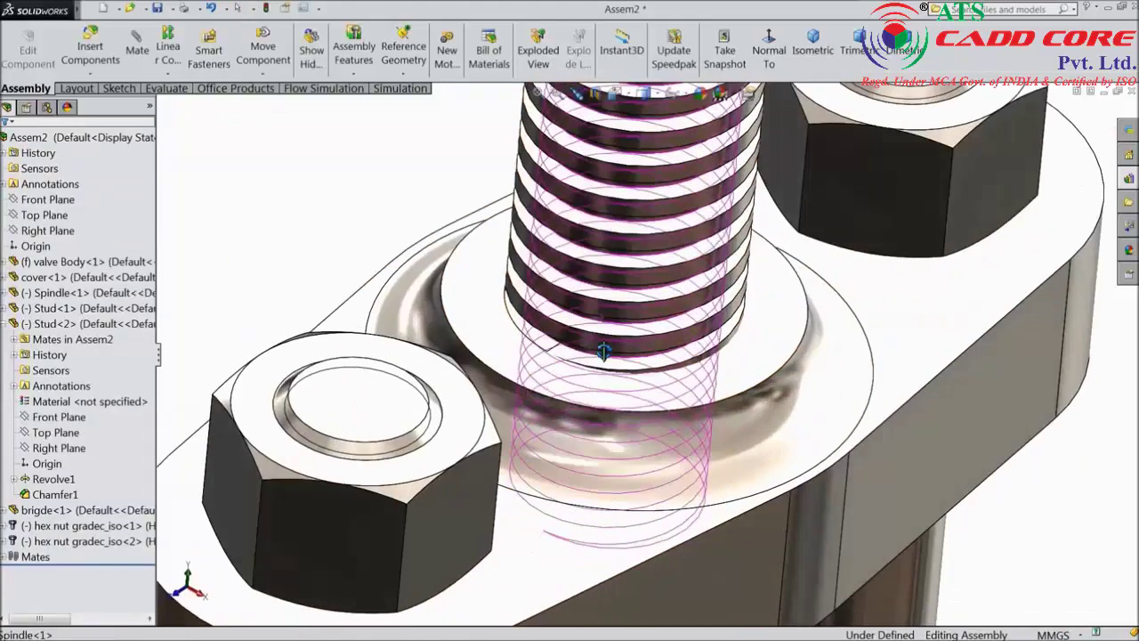
{"action": "left_click", "coordinate": [583, 372]}
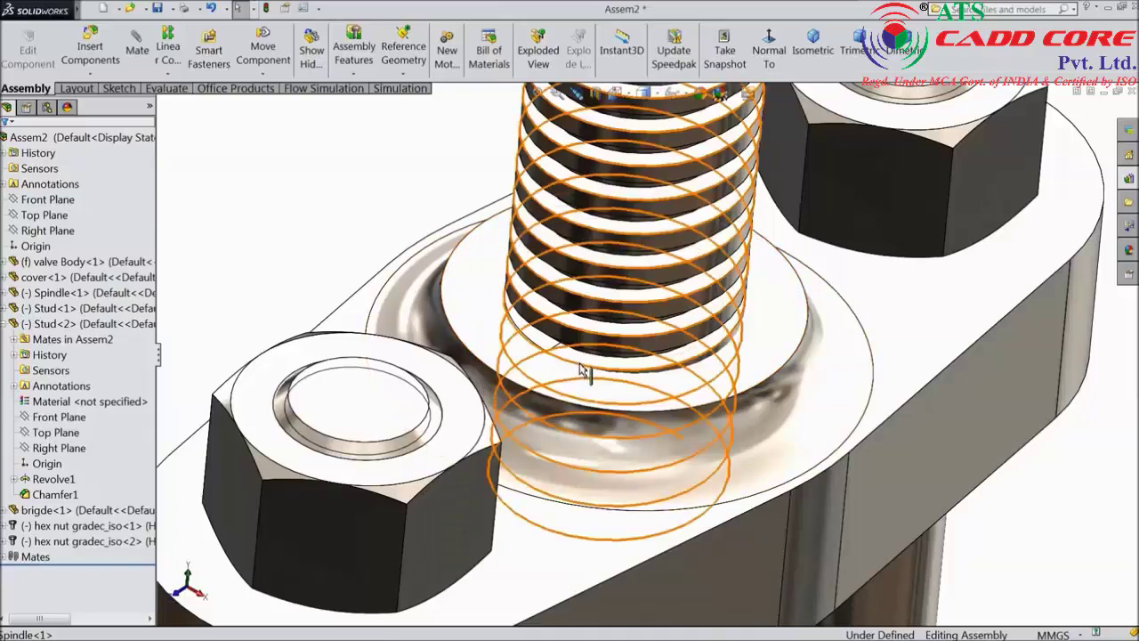
{"action": "left_click", "coordinate": [599, 308]}
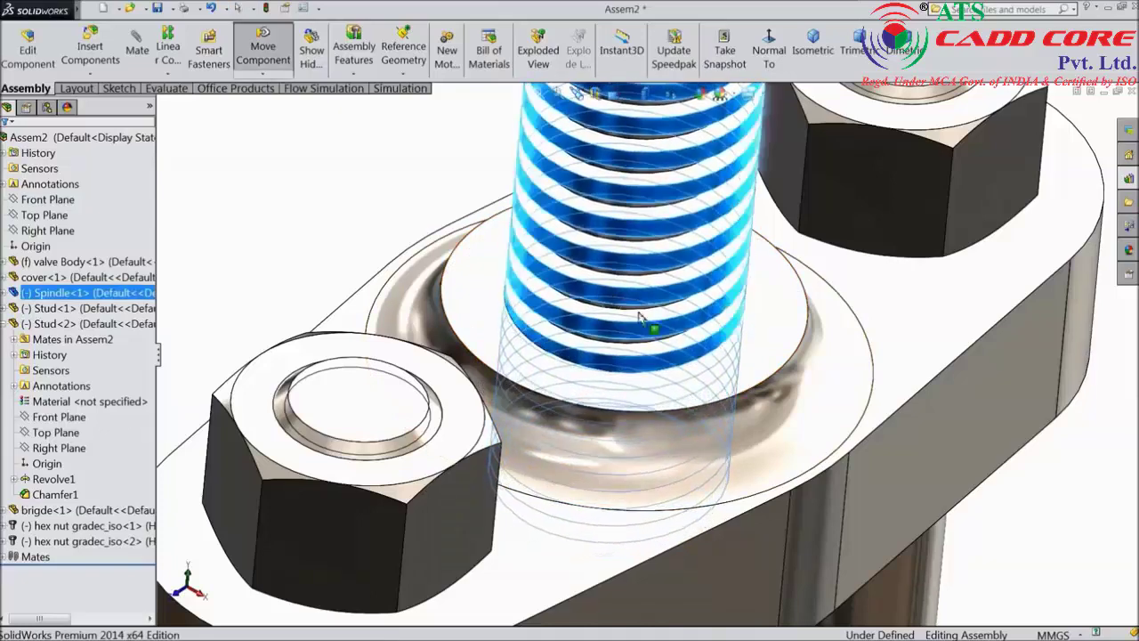
{"action": "scroll", "coordinate": [771, 358], "scroll_direction": "up", "scroll_amount": 5}
{"action": "left_click_drag", "start_coordinate": [663, 347], "coordinate": [653, 234]}
Rotate the spindle and zoom in on its notched shoulder near the gland.
{"action": "left_click", "coordinate": [718, 340]}
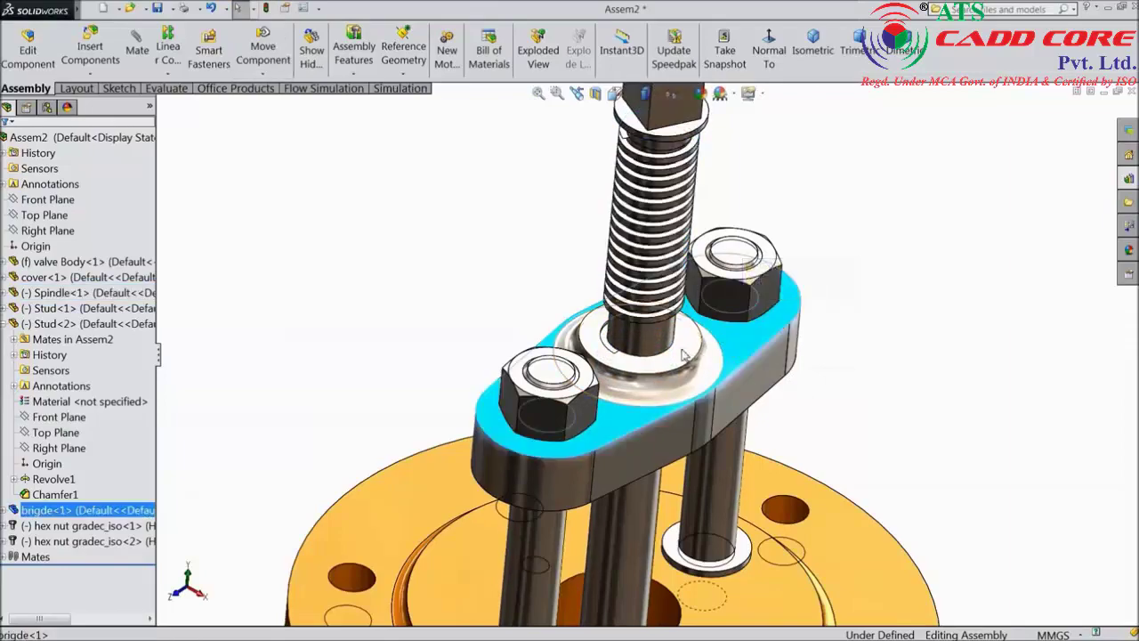
{"action": "middle_click_drag", "start_coordinate": [718, 340], "coordinate": [498, 466]}
{"action": "scroll", "coordinate": [704, 376], "scroll_direction": "down", "scroll_amount": 5}
{"action": "mouse_move", "coordinate": [790, 351]}
{"action": "middle_mouse_down"}
{"action": "mouse_move", "coordinate": [801, 258]}
{"action": "mouse_move", "coordinate": [765, 240]}
{"action": "mouse_move", "coordinate": [805, 347]}
{"action": "middle_mouse_up"}
{"action": "scroll", "coordinate": [748, 329], "scroll_direction": "down", "scroll_amount": 3}
{"action": "scroll", "coordinate": [747, 329], "scroll_direction": "down", "scroll_amount": 2}
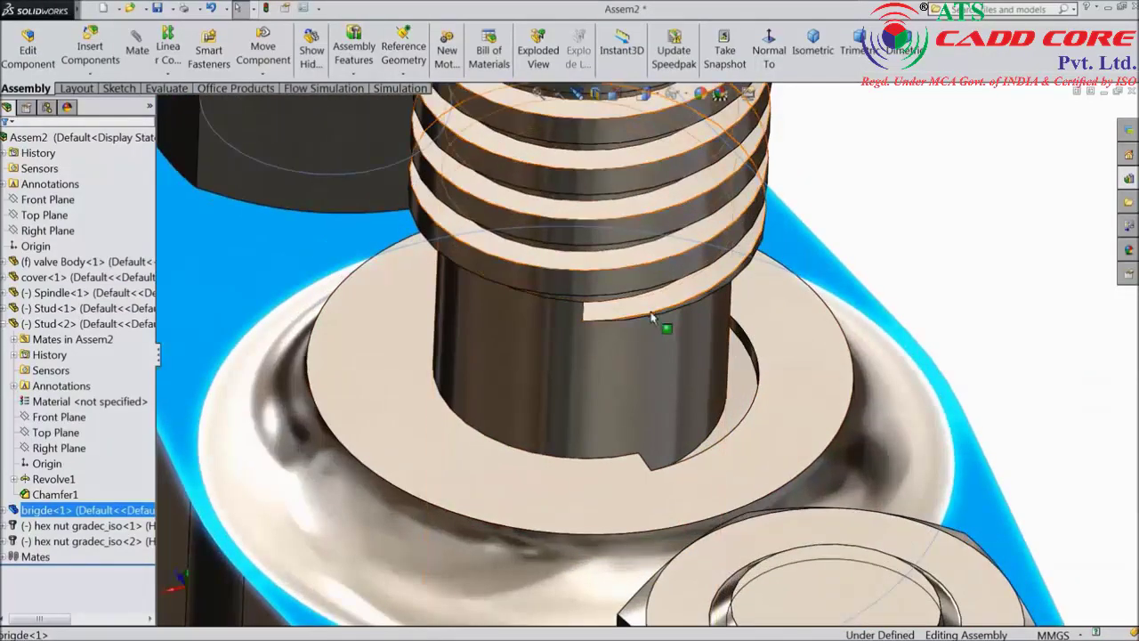
{"action": "left_click_drag", "start_coordinate": [661, 325], "coordinate": [684, 461]}
{"action": "scroll", "coordinate": [682, 448], "scroll_direction": "down", "scroll_amount": 2}
{"action": "scroll", "coordinate": [663, 454], "scroll_direction": "down", "scroll_amount": 3}
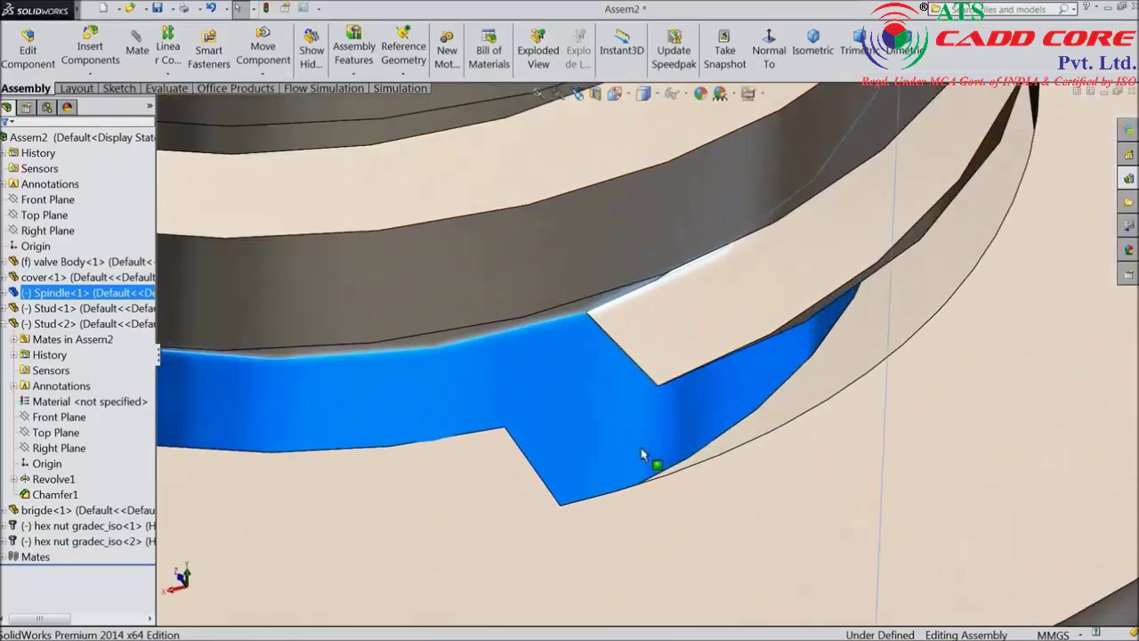
{"action": "scroll", "coordinate": [596, 408], "scroll_direction": "down", "scroll_amount": 1}
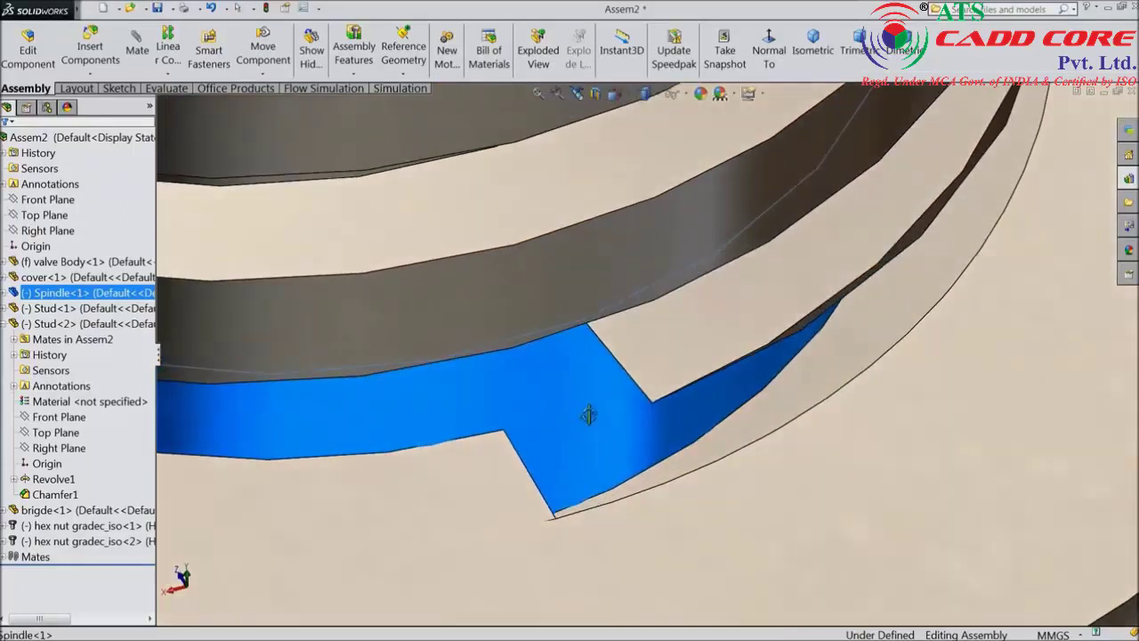
Mate the spindle's notch corner coincident with the gland edge, replacing the preselected face.
{"action": "left_click", "coordinate": [141, 54]}
{"action": "right_click", "coordinate": [68, 217]}
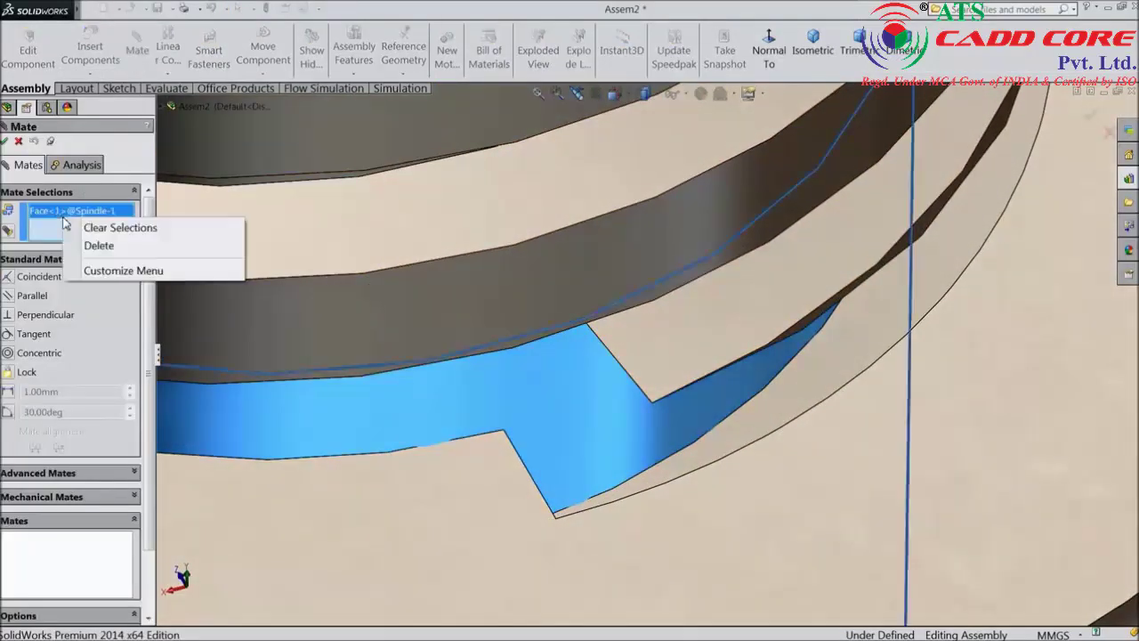
{"action": "left_click", "coordinate": [103, 252]}
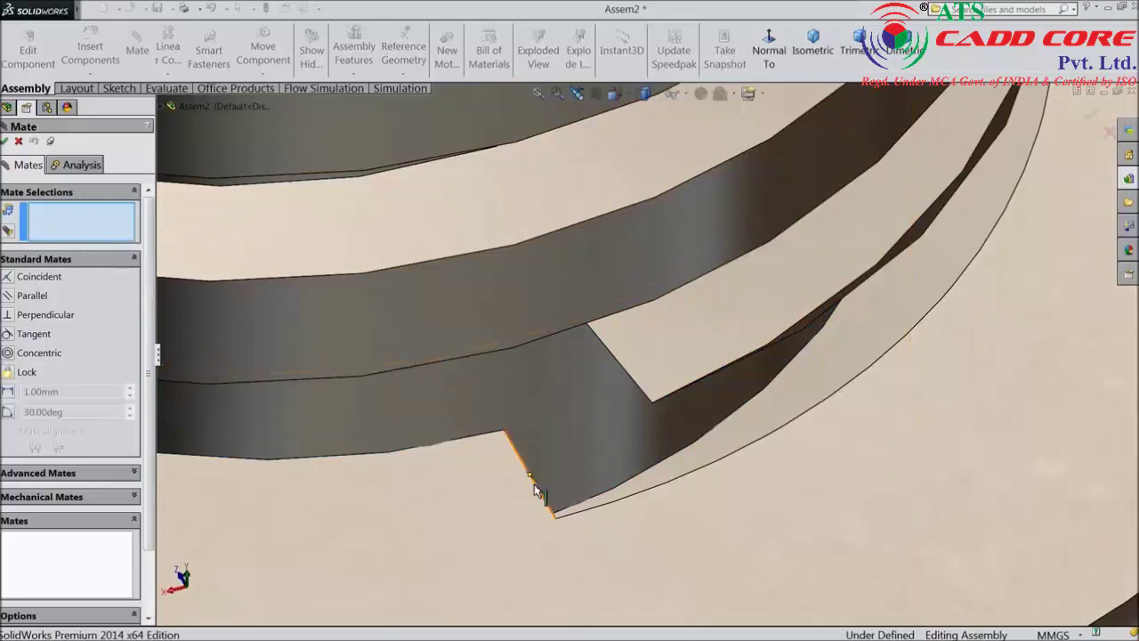
{"action": "left_click", "coordinate": [535, 489]}
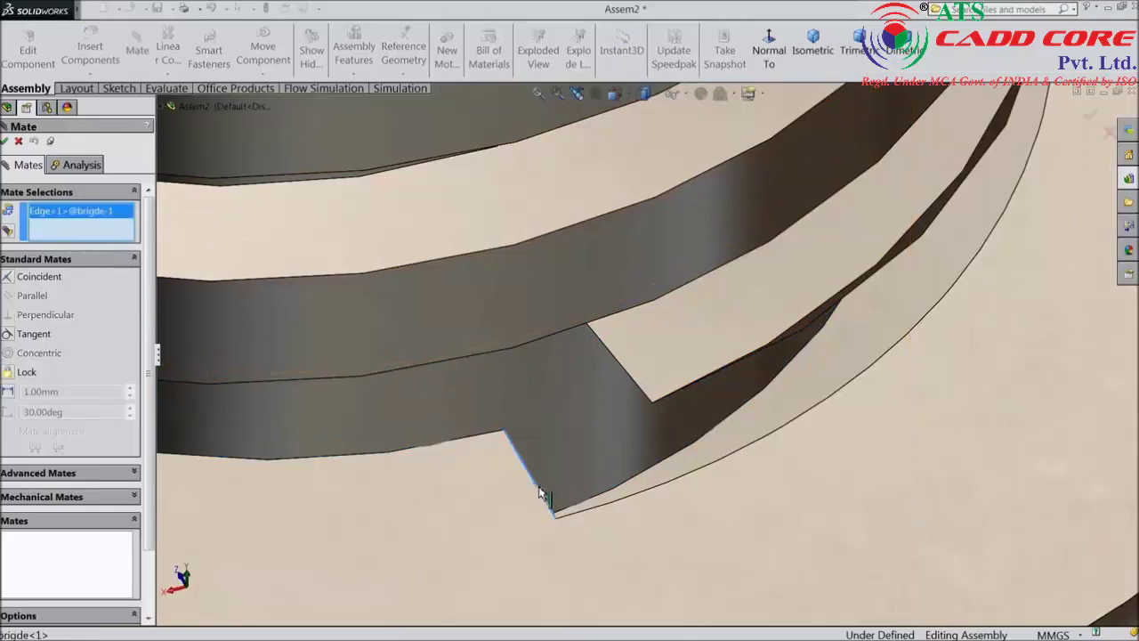
{"action": "left_click", "coordinate": [654, 409]}
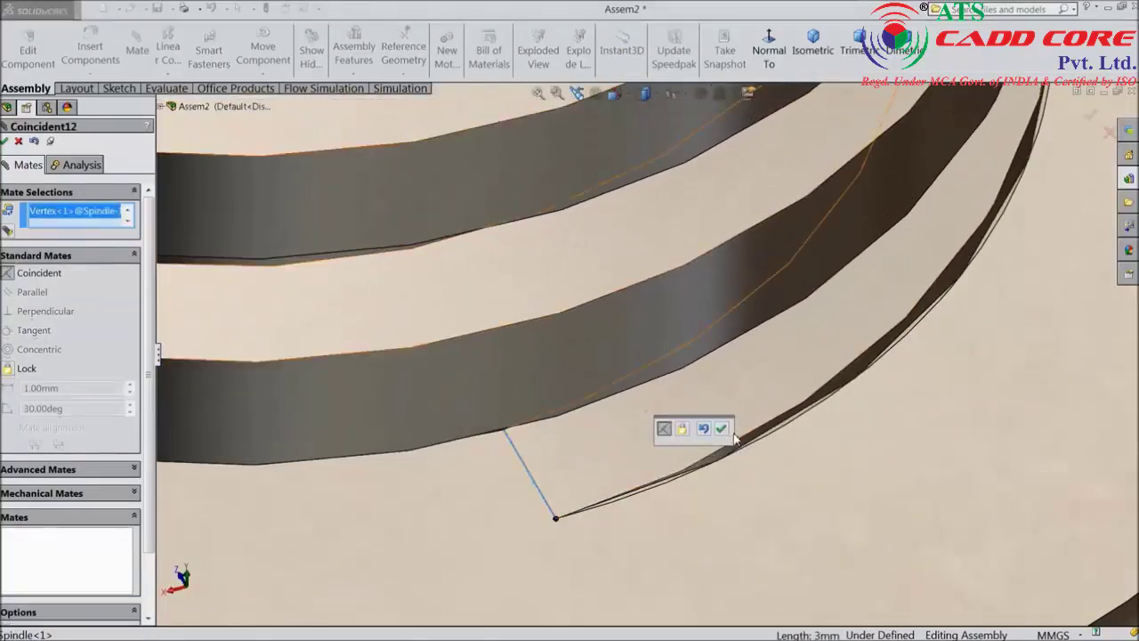
{"action": "left_click", "coordinate": [722, 430]}
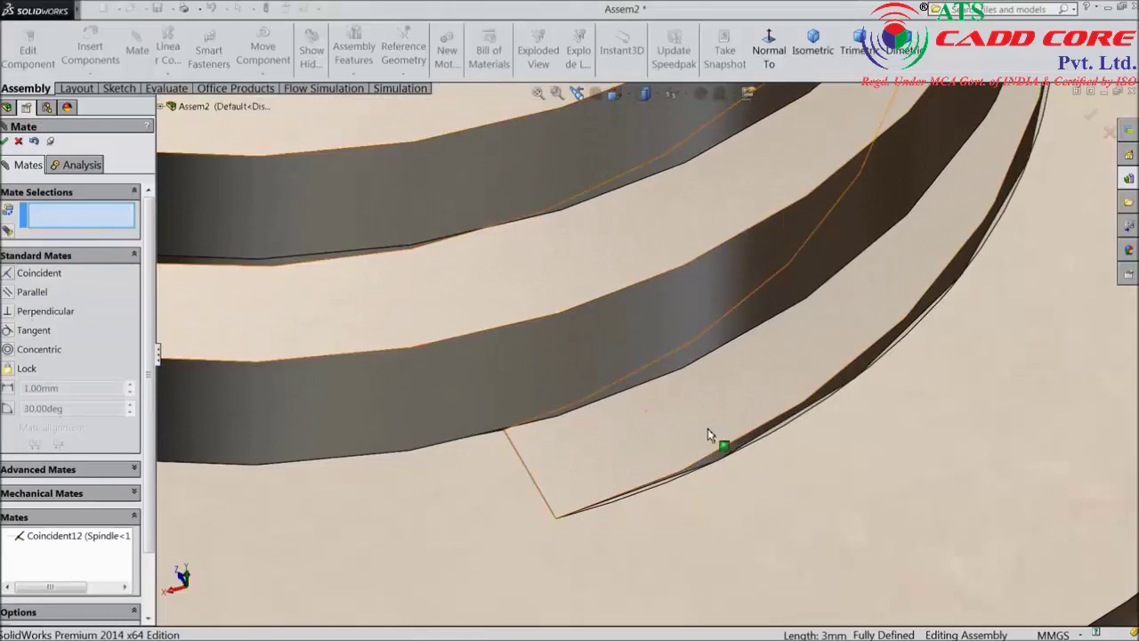
{"action": "left_click", "coordinate": [7, 142]}
Select the second stud and the gland components.
{"action": "scroll", "coordinate": [472, 403], "scroll_direction": "down", "scroll_amount": 2}
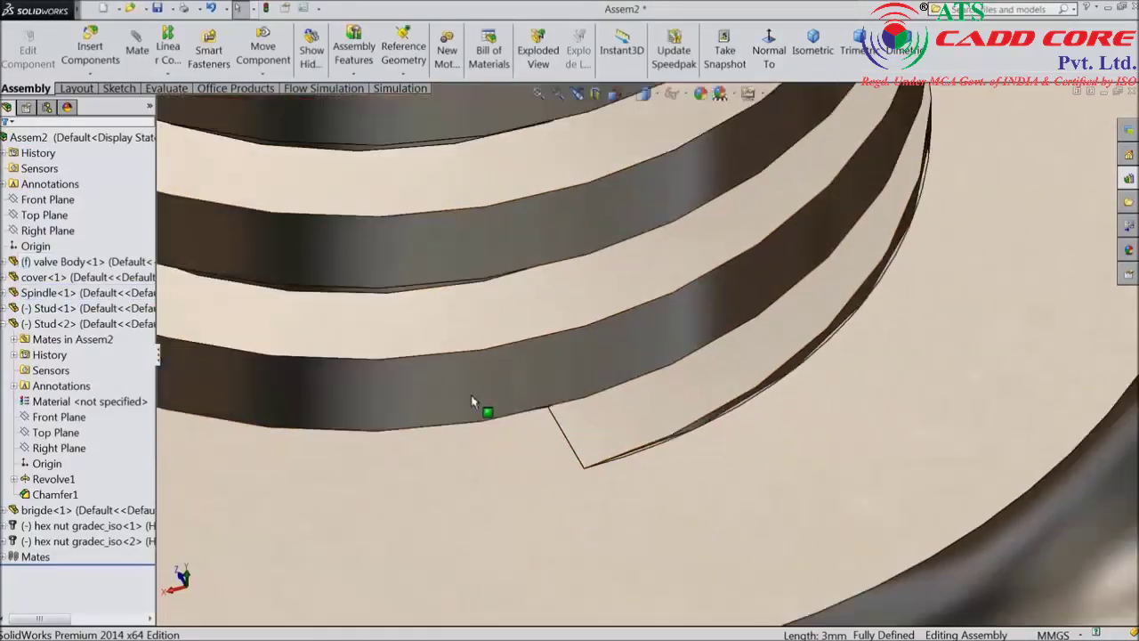
{"action": "scroll", "coordinate": [471, 403], "scroll_direction": "down", "scroll_amount": 3}
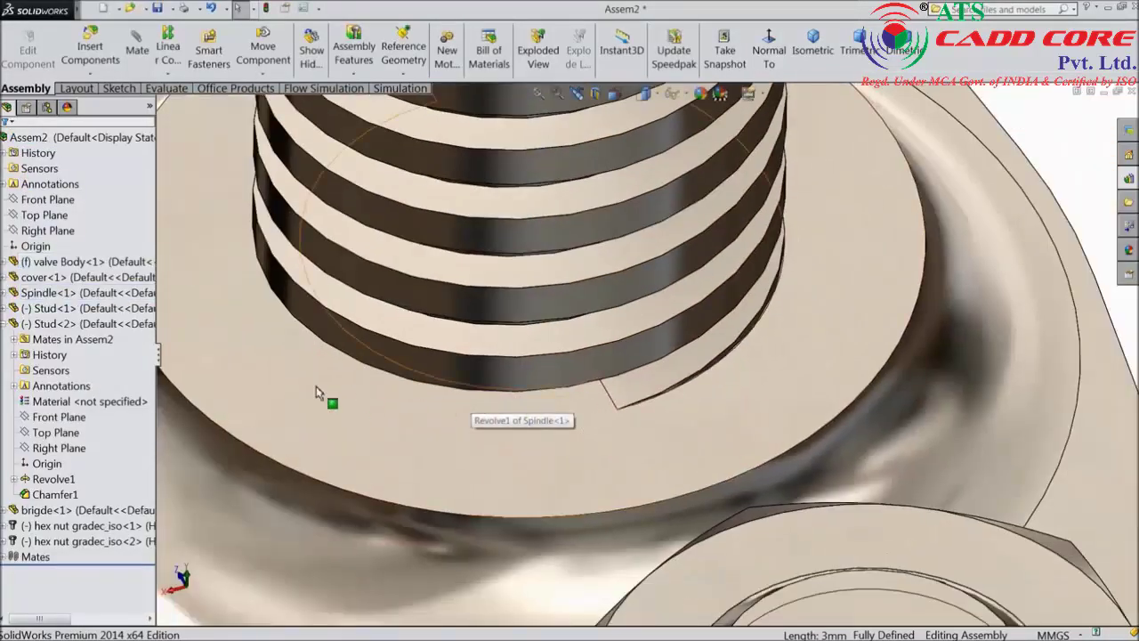
{"action": "left_click", "coordinate": [76, 326]}
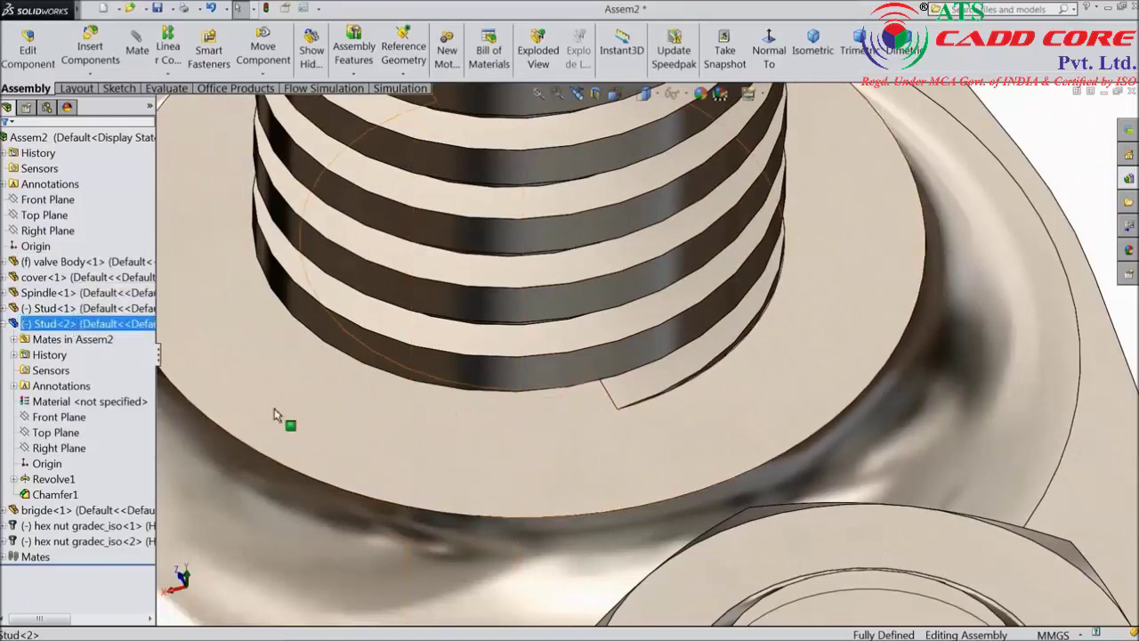
{"action": "left_click", "coordinate": [375, 438]}
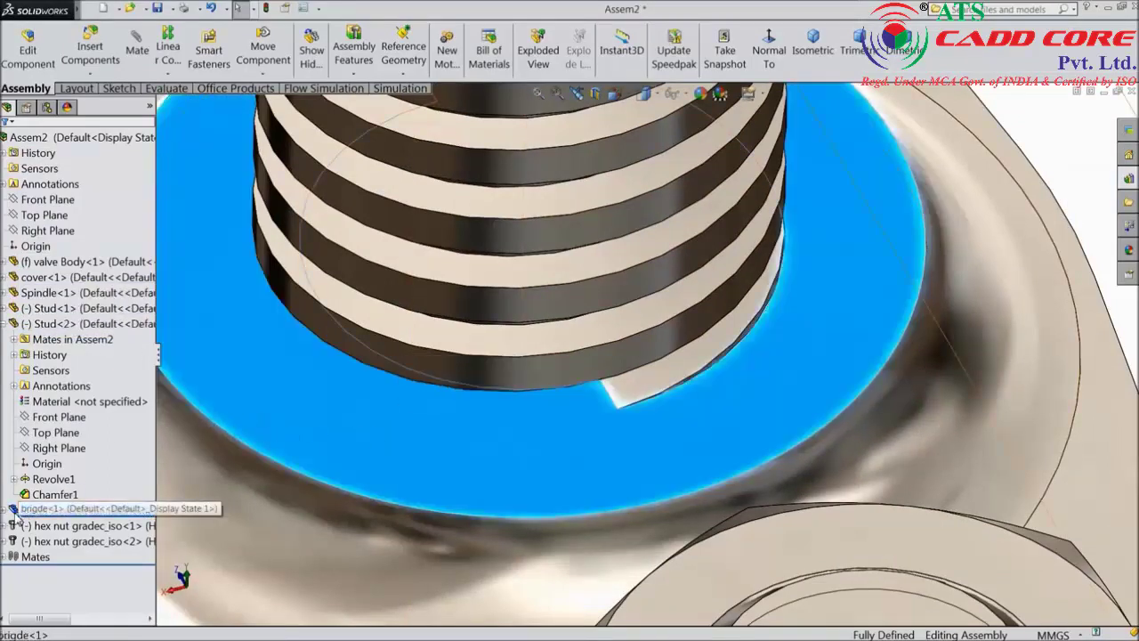
Suppress the Coincident12 mate under bridge<1> > Mates in the FeatureManager tree.
{"action": "left_click", "coordinate": [7, 511]}
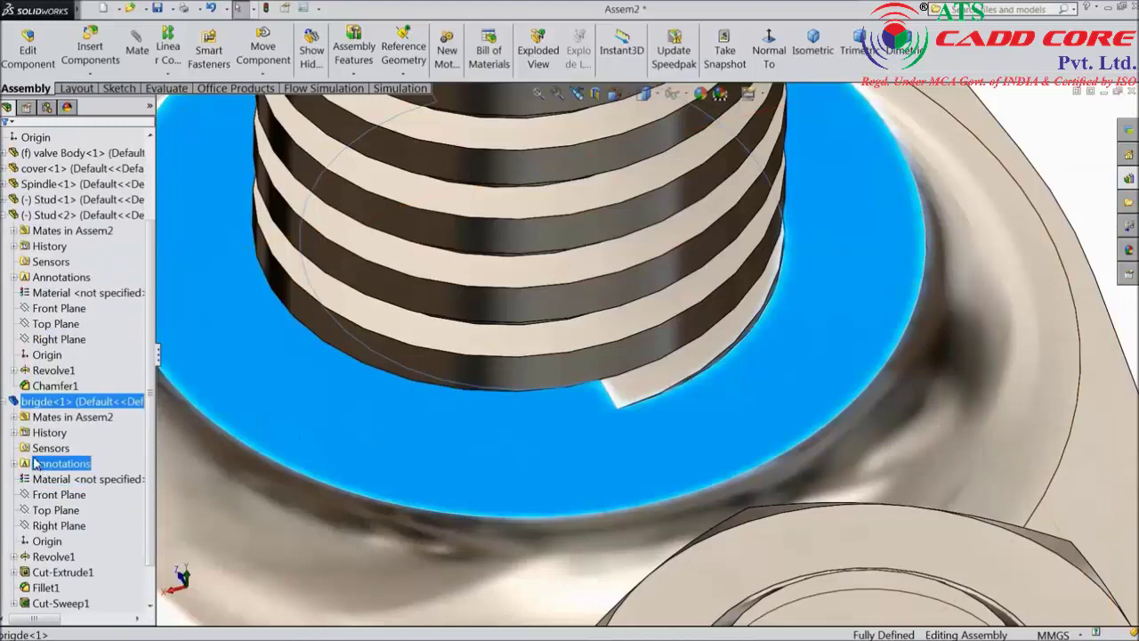
{"action": "left_click", "coordinate": [14, 416]}
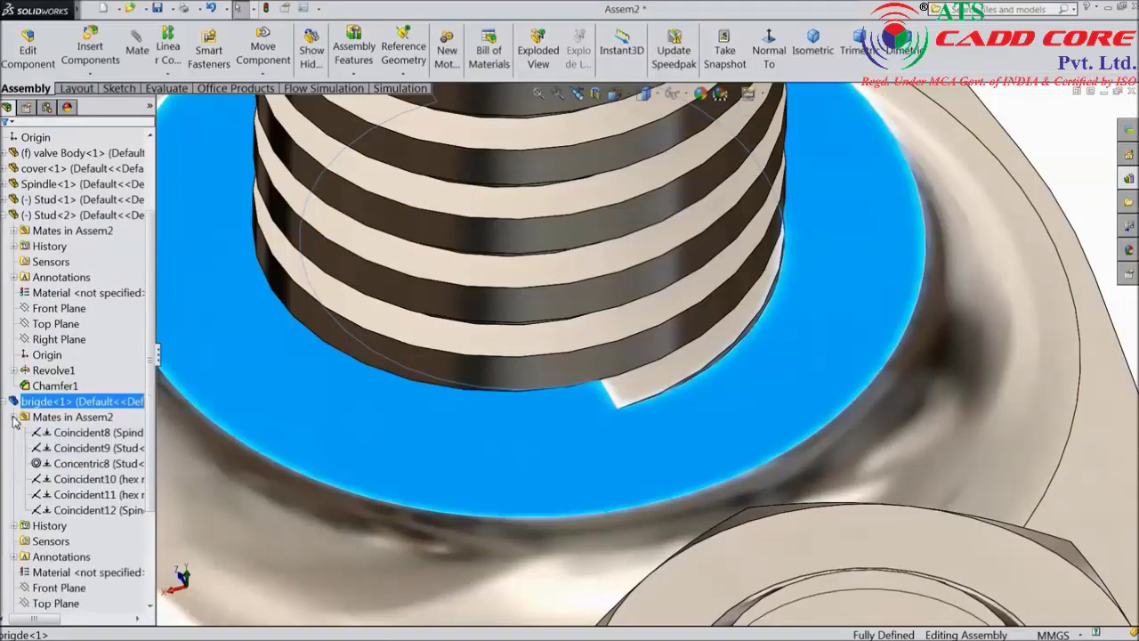
{"action": "left_click", "coordinate": [83, 511]}
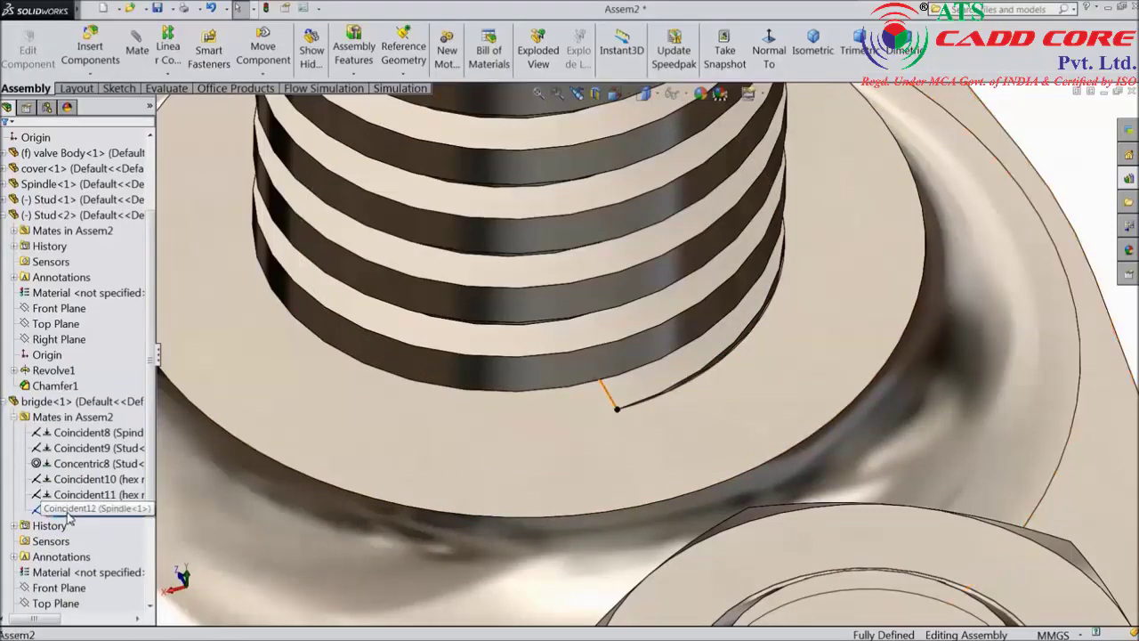
{"action": "right_click", "coordinate": [68, 512]}
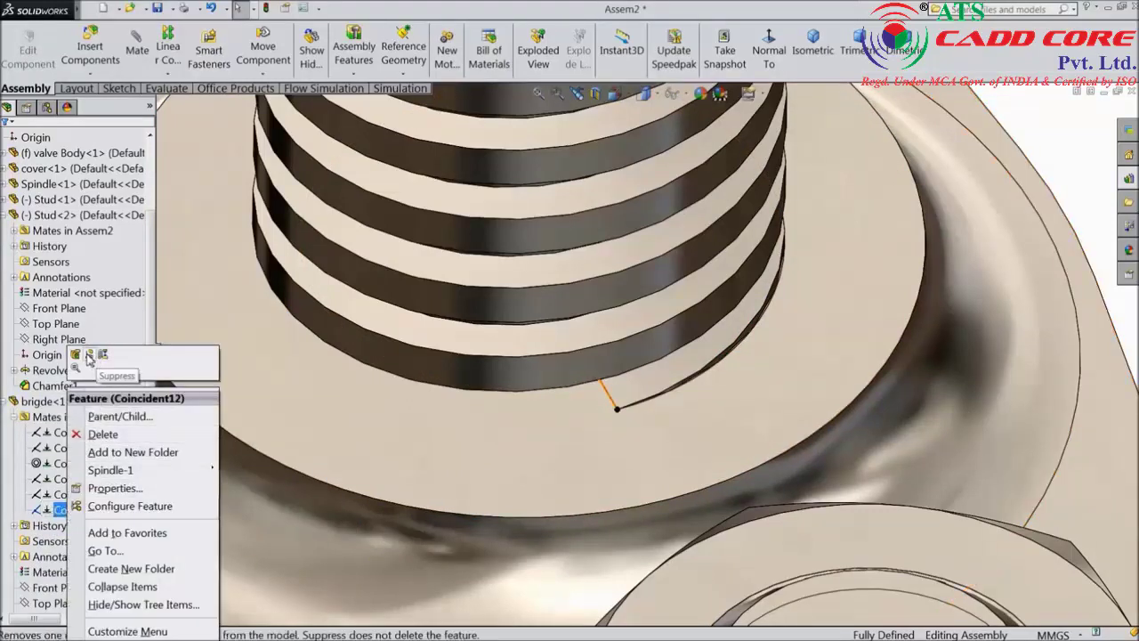
{"action": "left_click", "coordinate": [89, 359]}
{"action": "scroll", "coordinate": [470, 402], "scroll_direction": "up", "scroll_amount": 5}
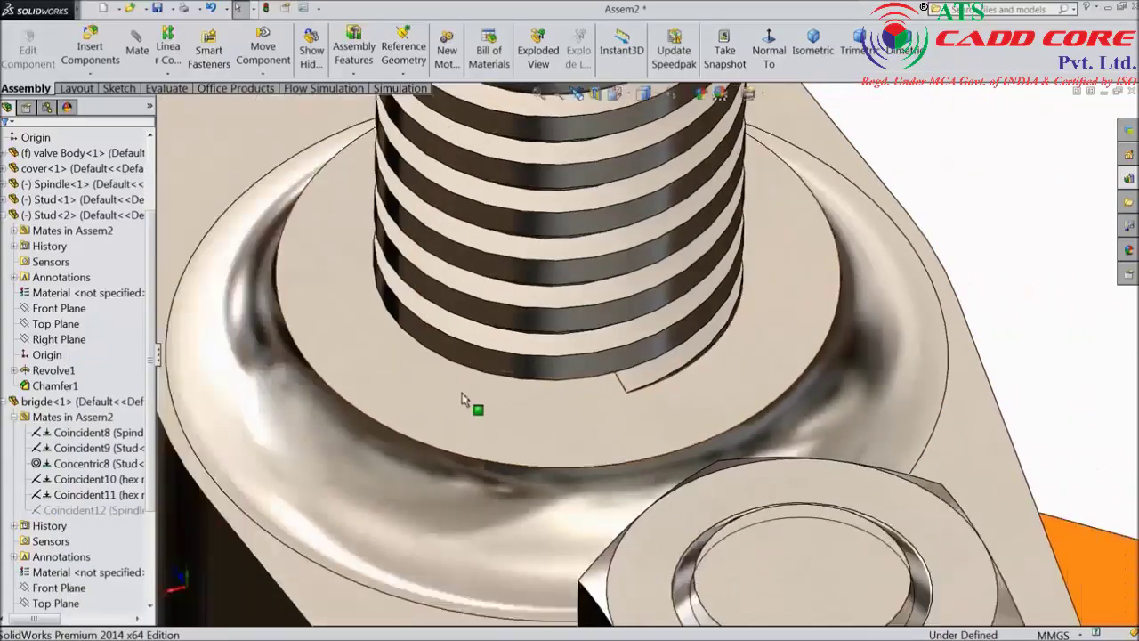
{"action": "scroll", "coordinate": [462, 399], "scroll_direction": "up", "scroll_amount": 8}
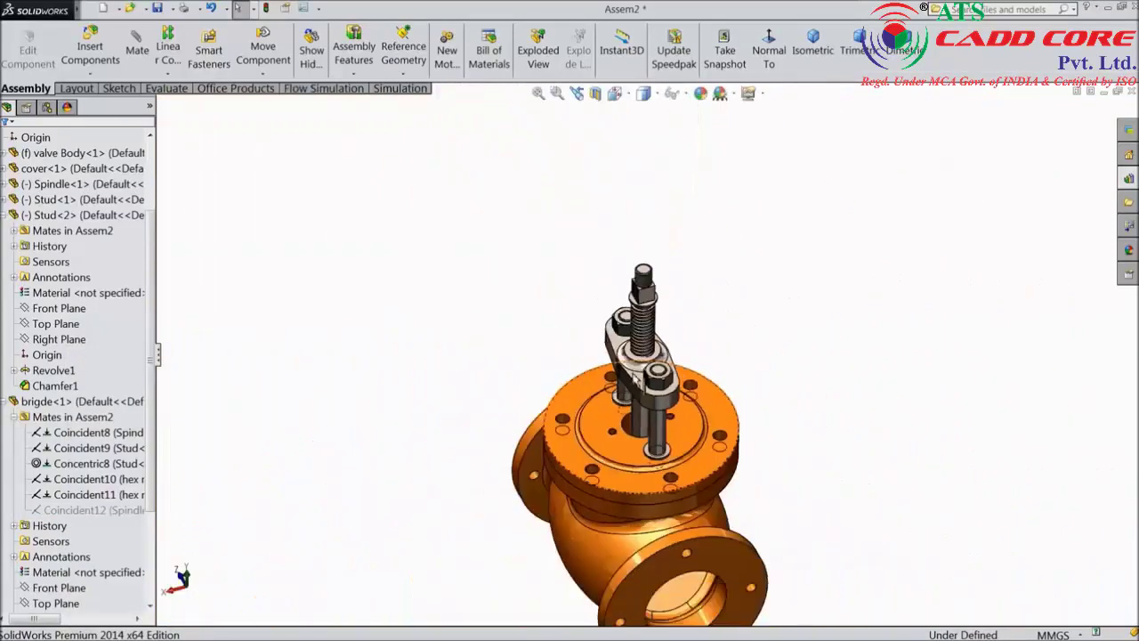
{"action": "middle_click_drag", "start_coordinate": [534, 338], "coordinate": [579, 330]}
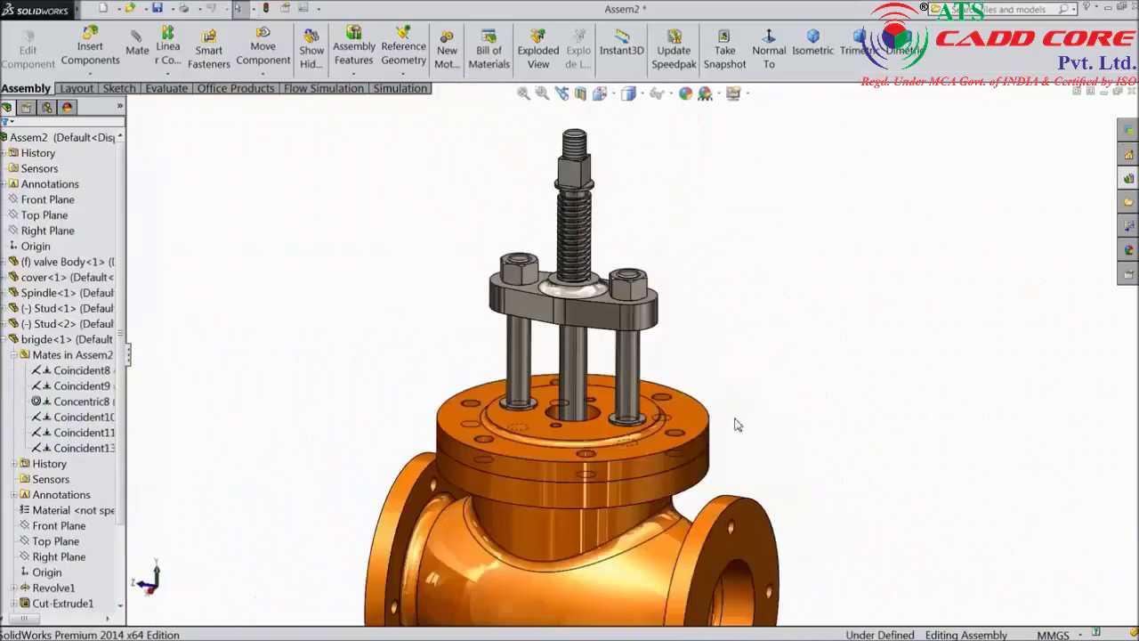
{"action": "scroll", "coordinate": [654, 363], "scroll_direction": "down", "scroll_amount": 5}
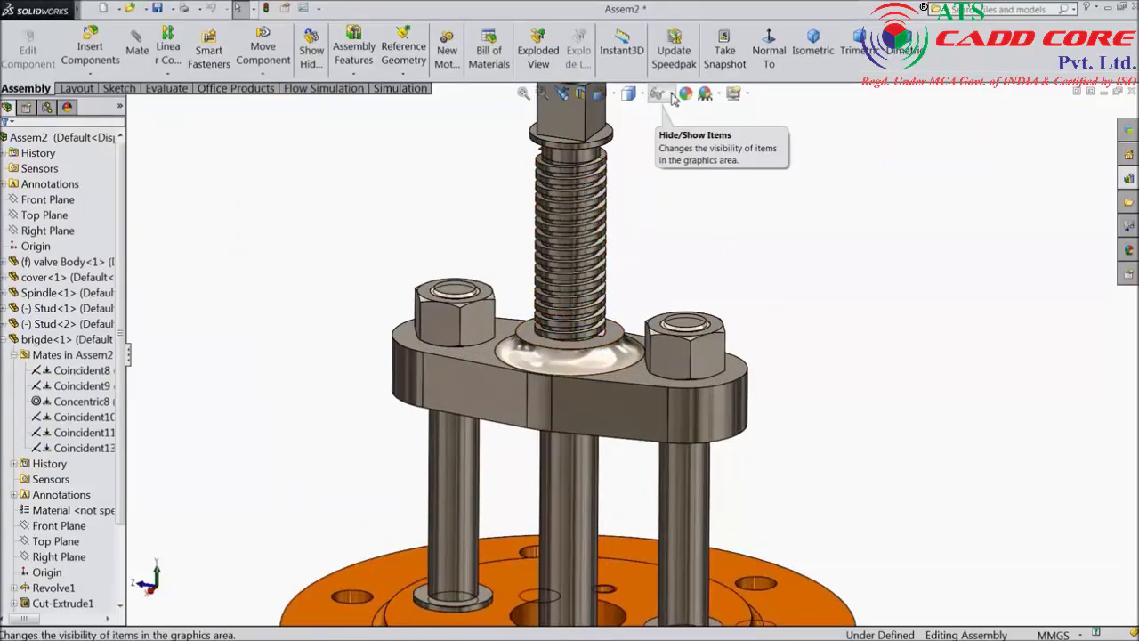
Show temporary axes and add reversed Screw1 between spindle and gland axes, 6 per revolution.
{"action": "left_click", "coordinate": [671, 94]}
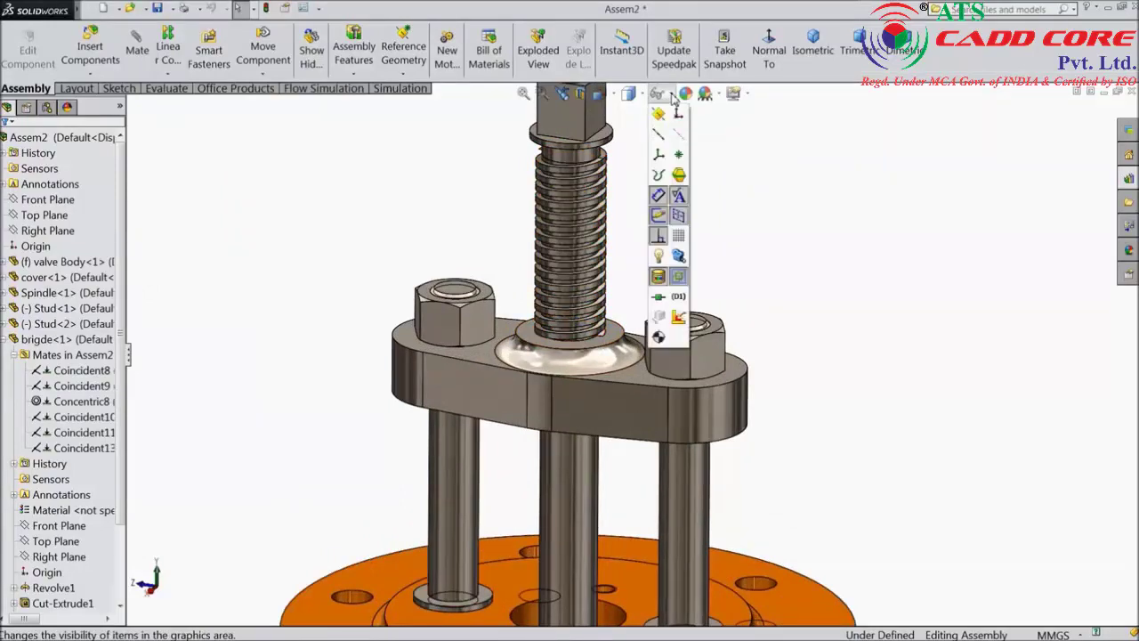
{"action": "left_click", "coordinate": [678, 136]}
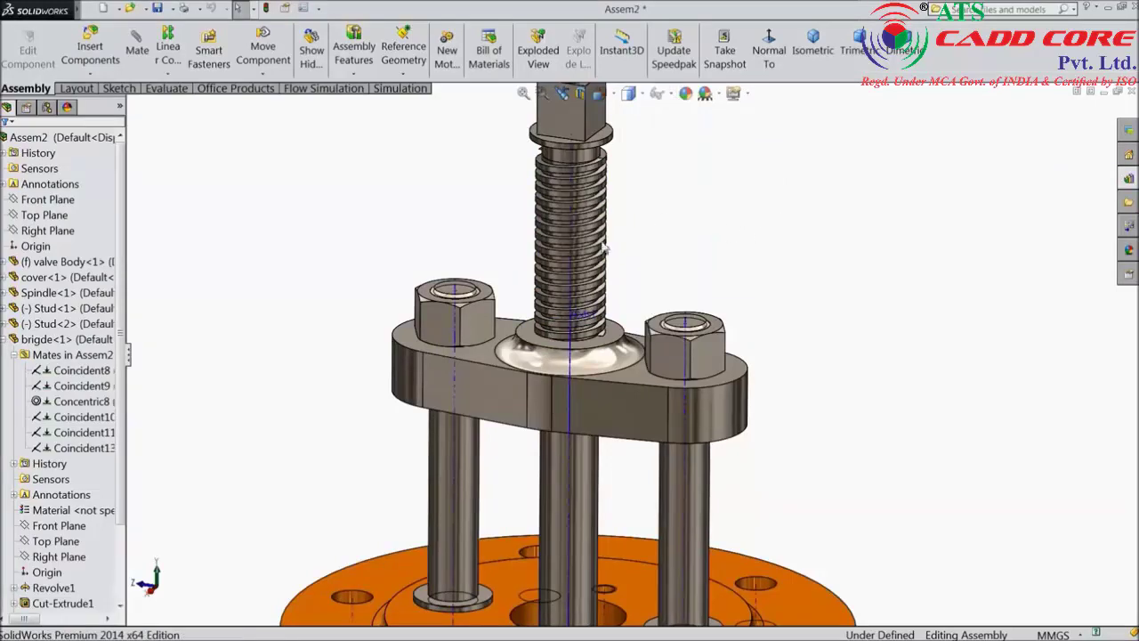
{"action": "left_click", "coordinate": [136, 45]}
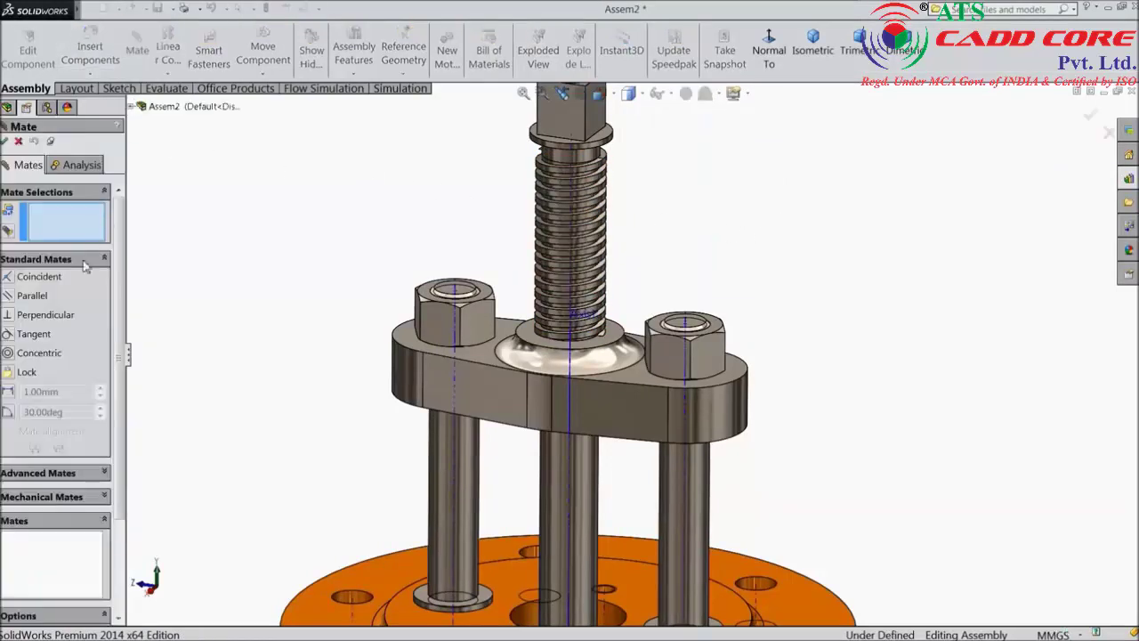
{"action": "left_click", "coordinate": [41, 496]}
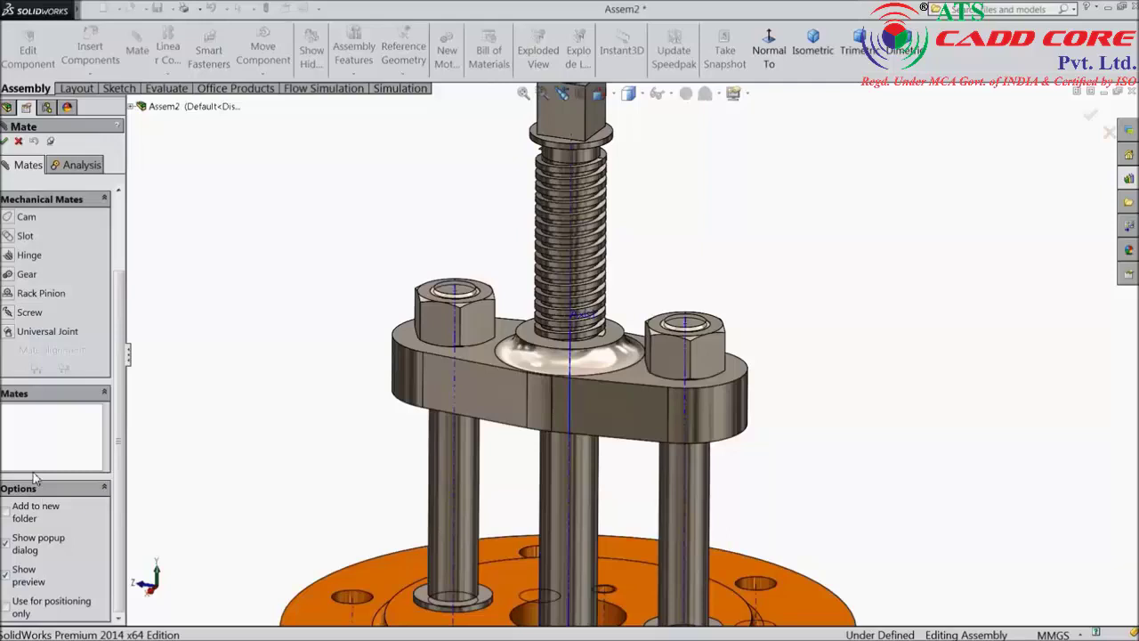
{"action": "left_click", "coordinate": [11, 313]}
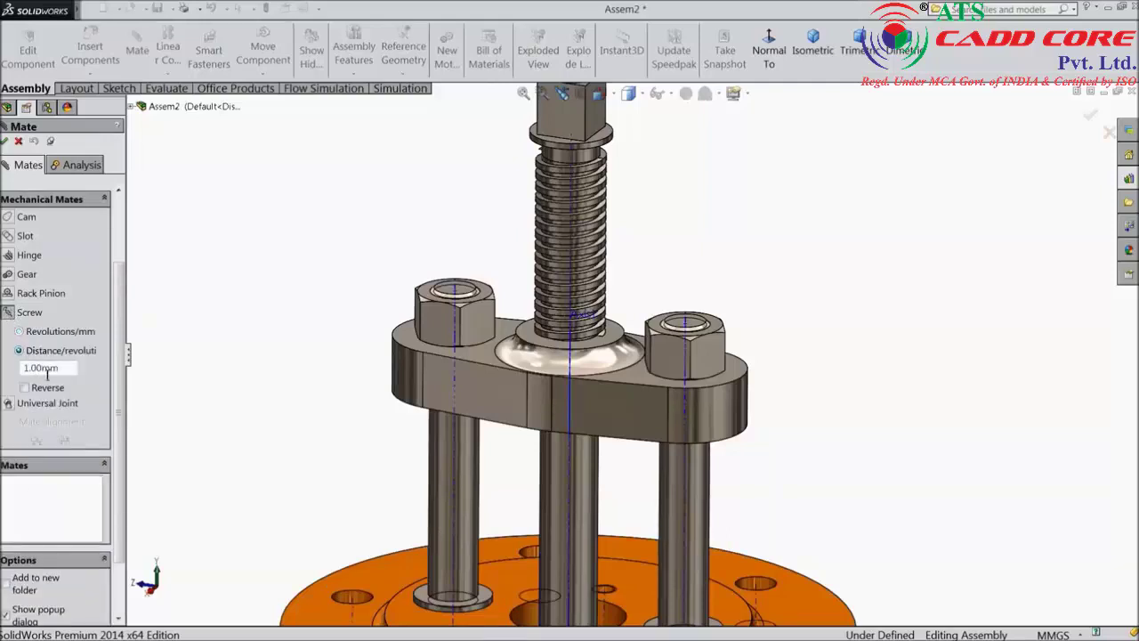
{"action": "scroll", "coordinate": [121, 280], "scroll_direction": "up", "scroll_amount": 3}
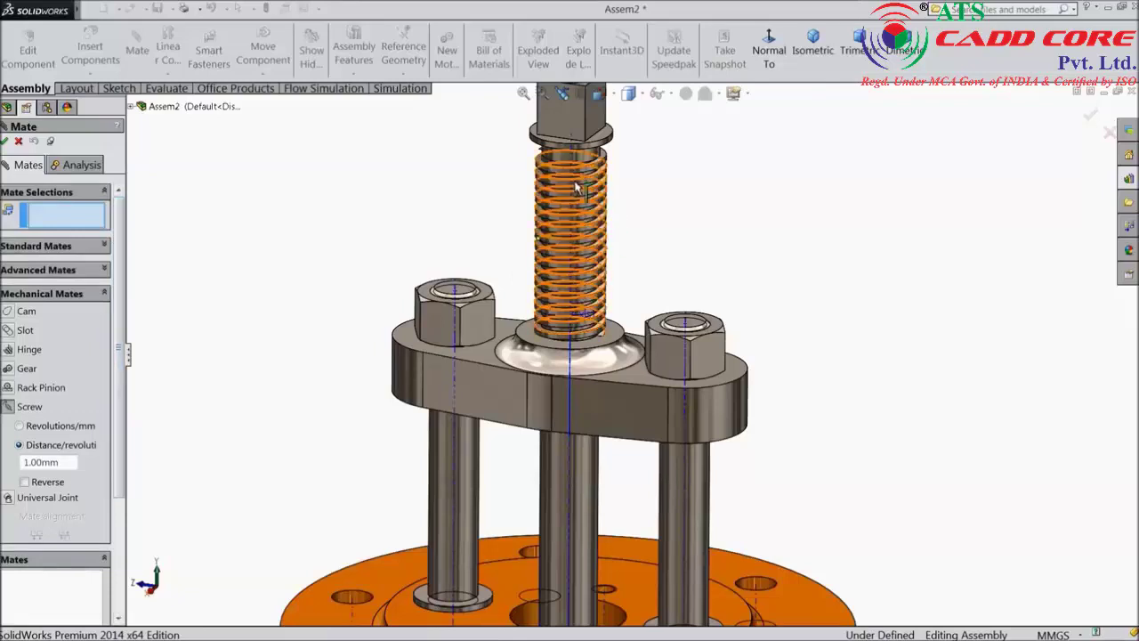
{"action": "left_click", "coordinate": [572, 145]}
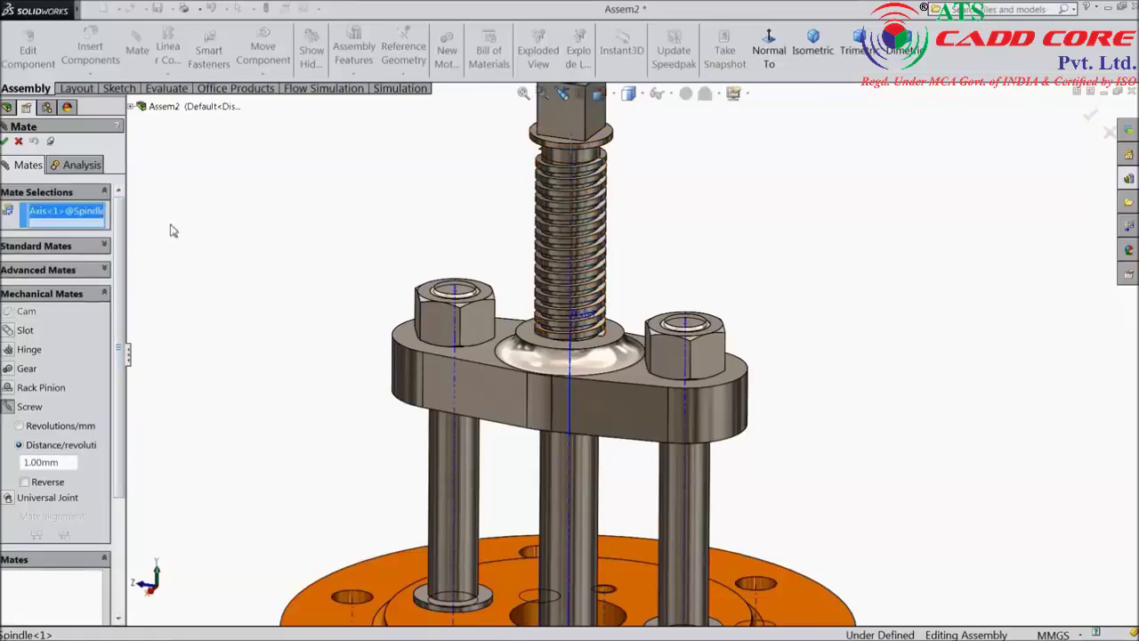
{"action": "left_click", "coordinate": [580, 318]}
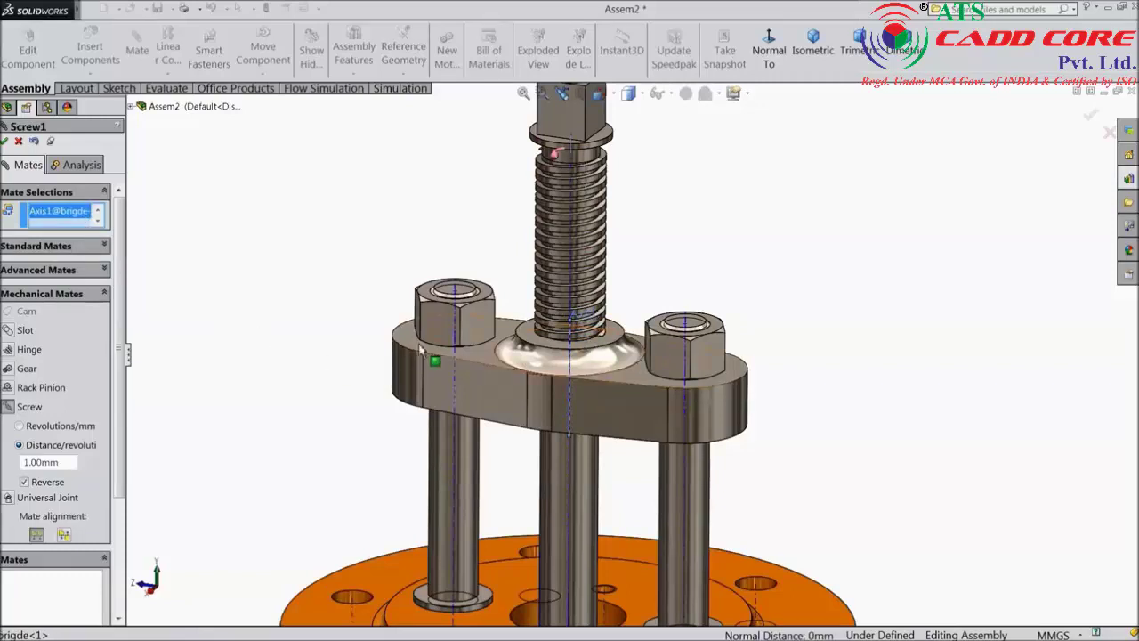
{"action": "left_click_drag", "start_coordinate": [128, 287], "coordinate": [154, 291]}
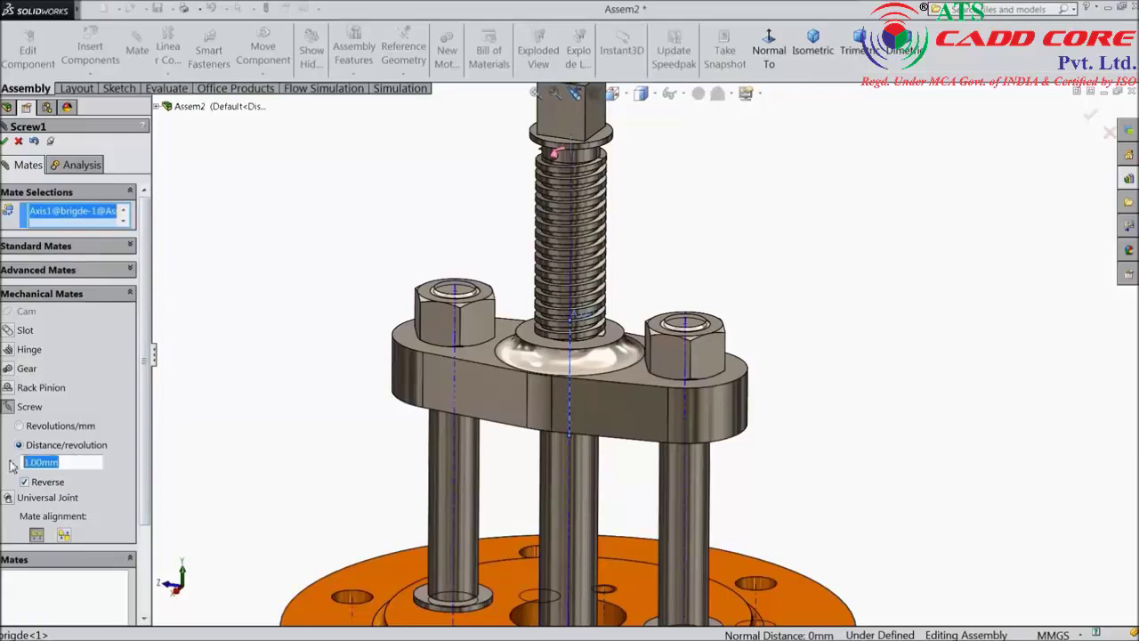
{"action": "left_click", "coordinate": [6, 141]}
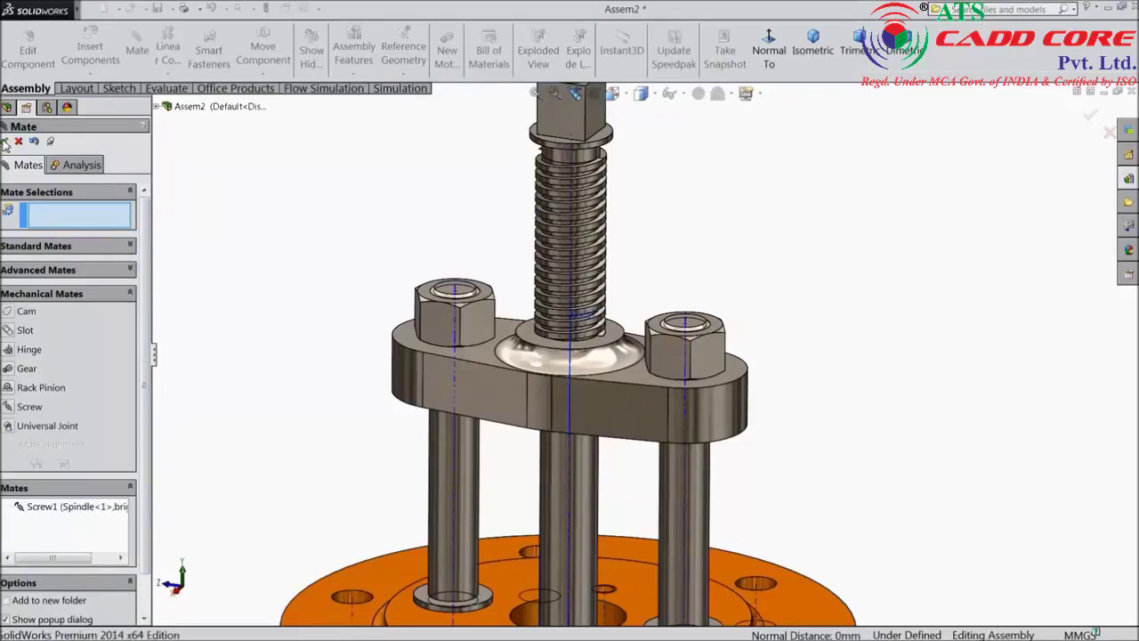
{"action": "left_click", "coordinate": [6, 142]}
Try dragging the spindle along its thread to see whether it moves.
{"action": "scroll", "coordinate": [493, 388], "scroll_direction": "up", "scroll_amount": 3}
{"action": "middle_click_drag", "start_coordinate": [493, 389], "coordinate": [346, 315]}
{"action": "scroll", "coordinate": [562, 336], "scroll_direction": "down", "scroll_amount": 3}
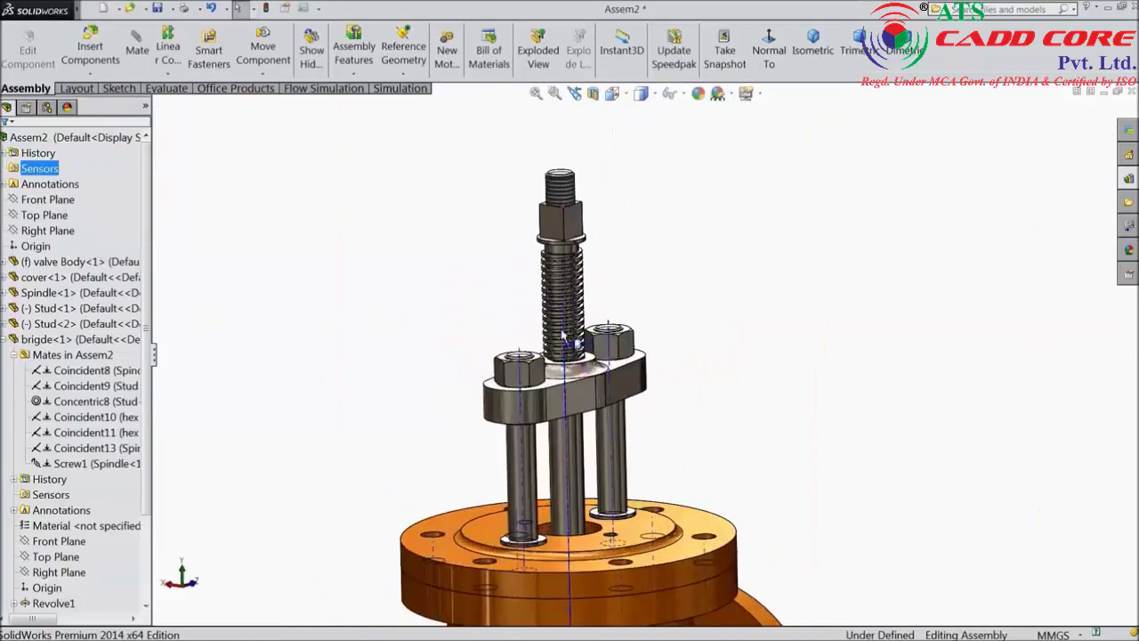
{"action": "left_click", "coordinate": [684, 94]}
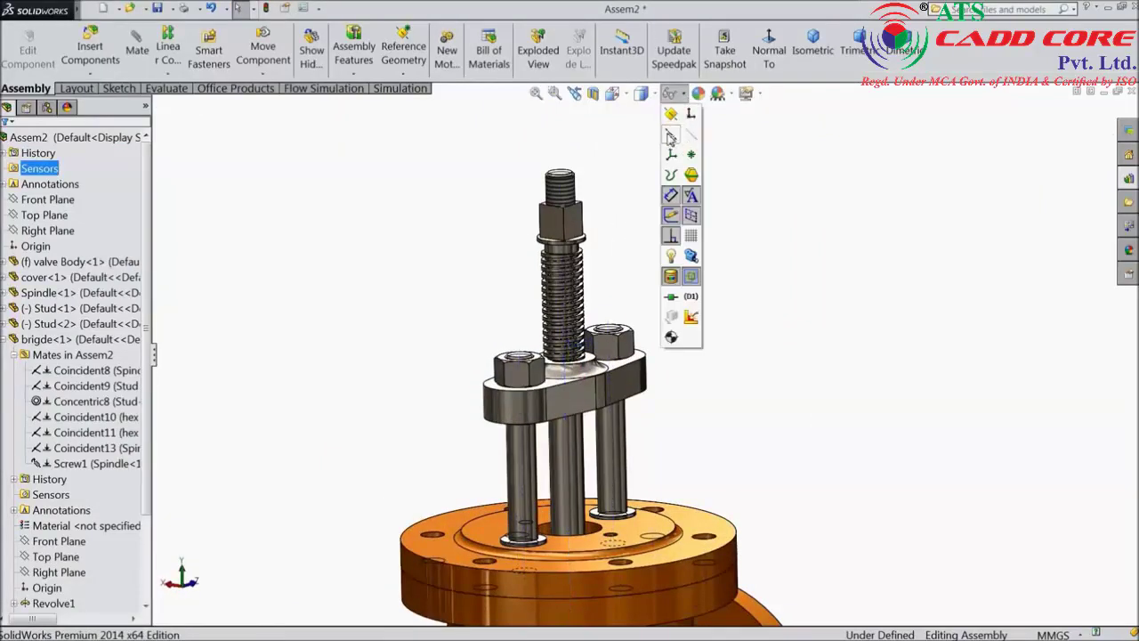
{"action": "middle_click_drag", "start_coordinate": [618, 211], "coordinate": [624, 211]}
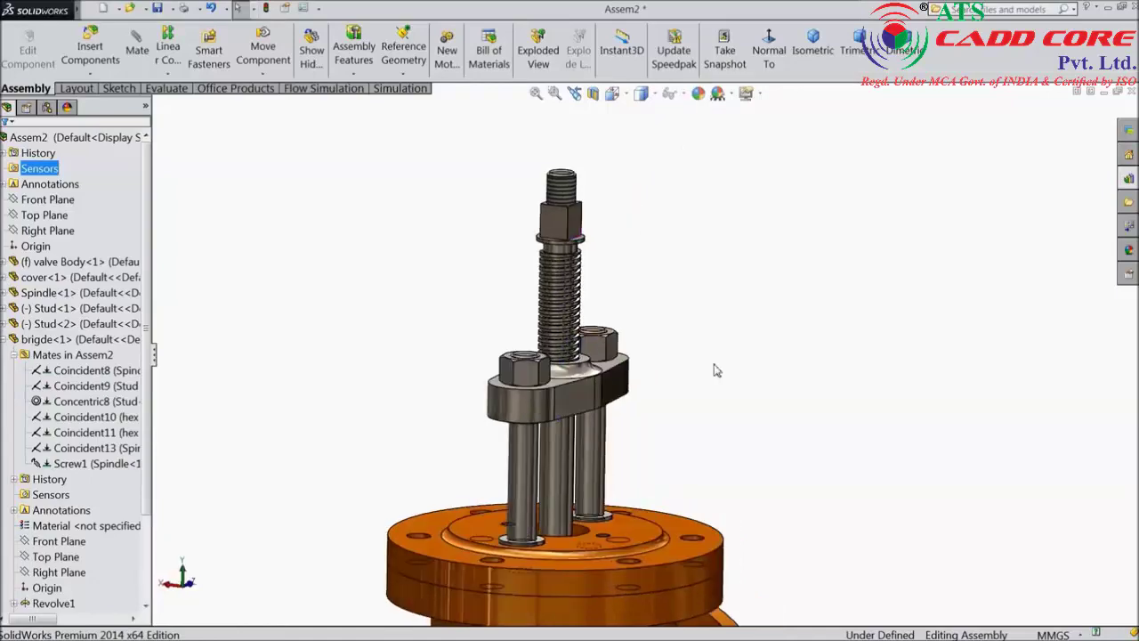
{"action": "middle_click_drag", "start_coordinate": [717, 370], "coordinate": [619, 298]}
{"action": "scroll", "coordinate": [561, 430], "scroll_direction": "down", "scroll_amount": 3}
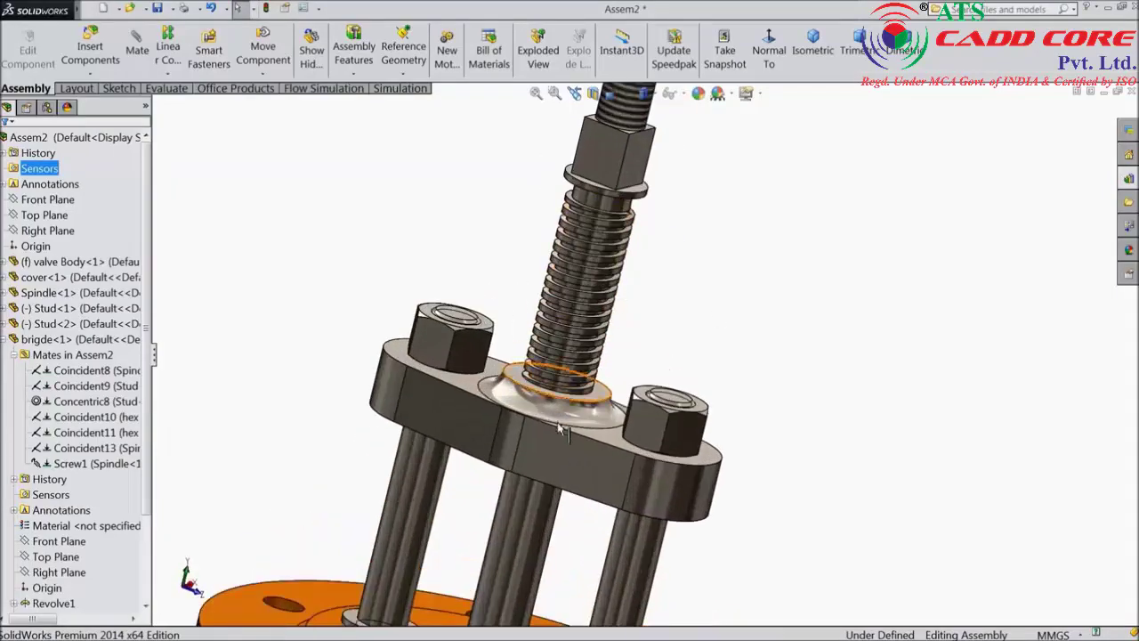
{"action": "left_click_drag", "start_coordinate": [614, 146], "coordinate": [651, 171]}
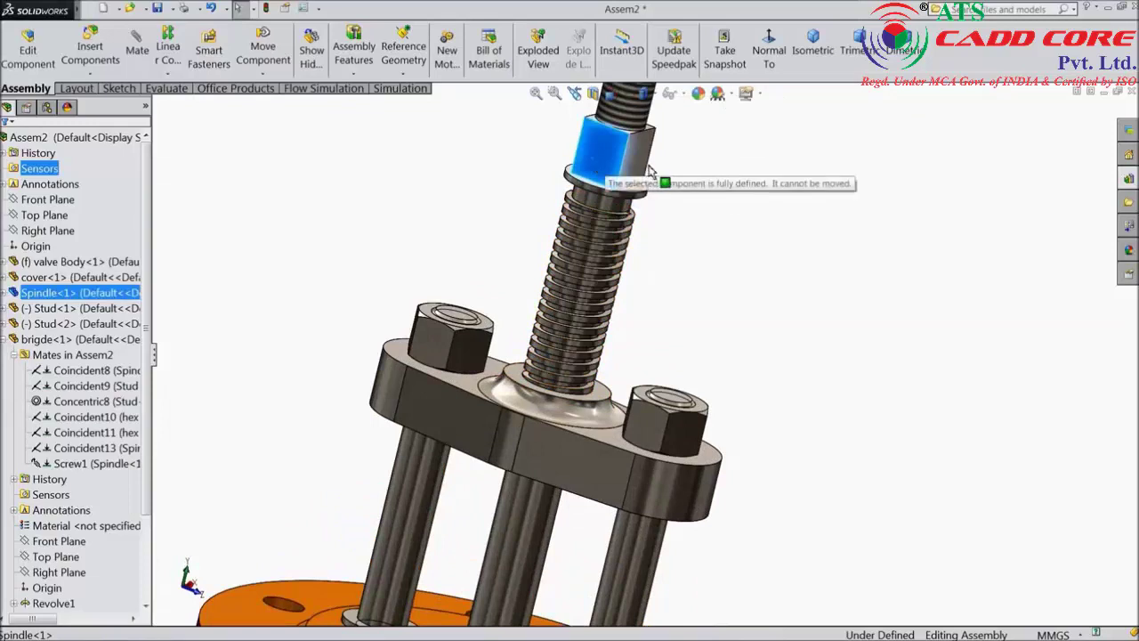
{"action": "left_click", "coordinate": [684, 222]}
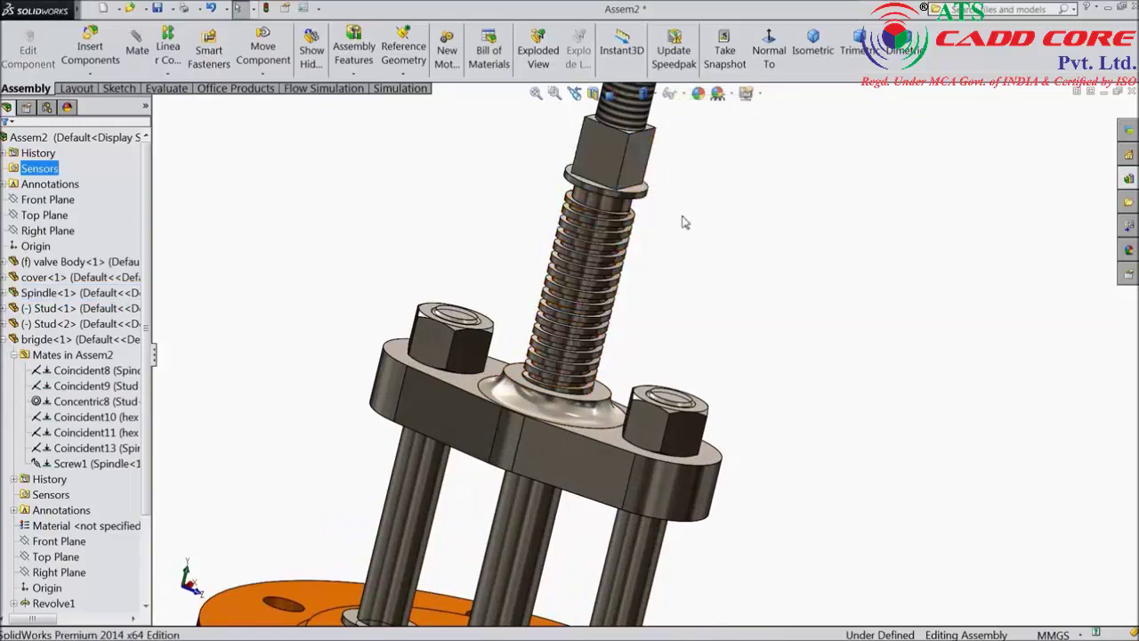
{"action": "mouse_move", "coordinate": [617, 173]}
{"action": "left_mouse_down"}
{"action": "mouse_move", "coordinate": [676, 158]}
{"action": "mouse_move", "coordinate": [634, 167]}
{"action": "left_mouse_up"}
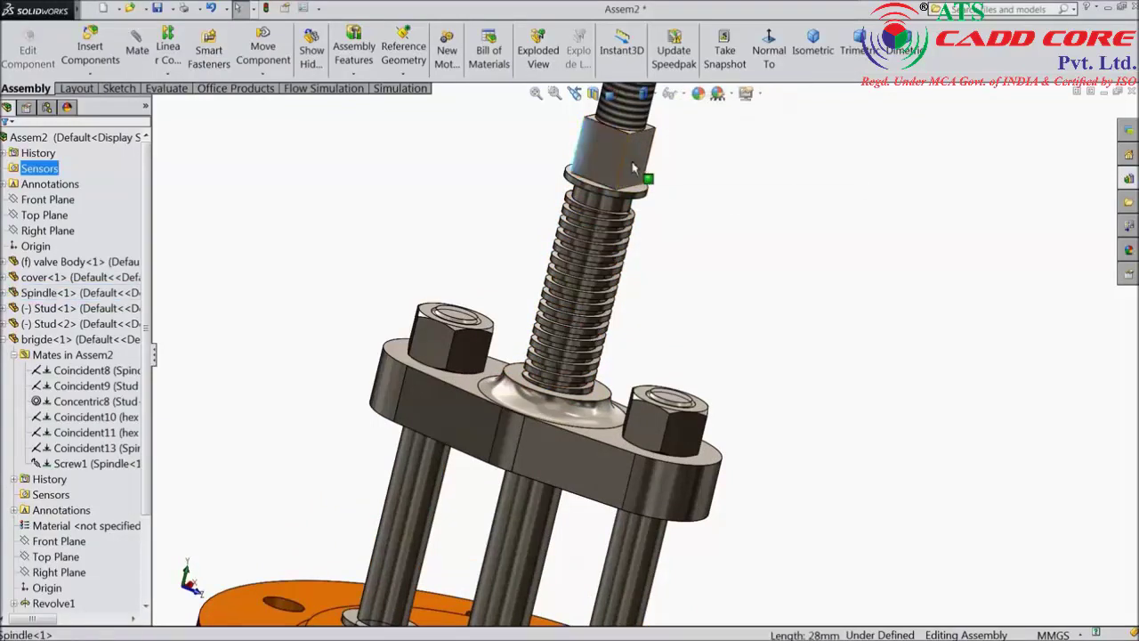
Suppress the Coincident13 mate constraining the spindle in the FeatureManager tree.
{"action": "left_click", "coordinate": [71, 463]}
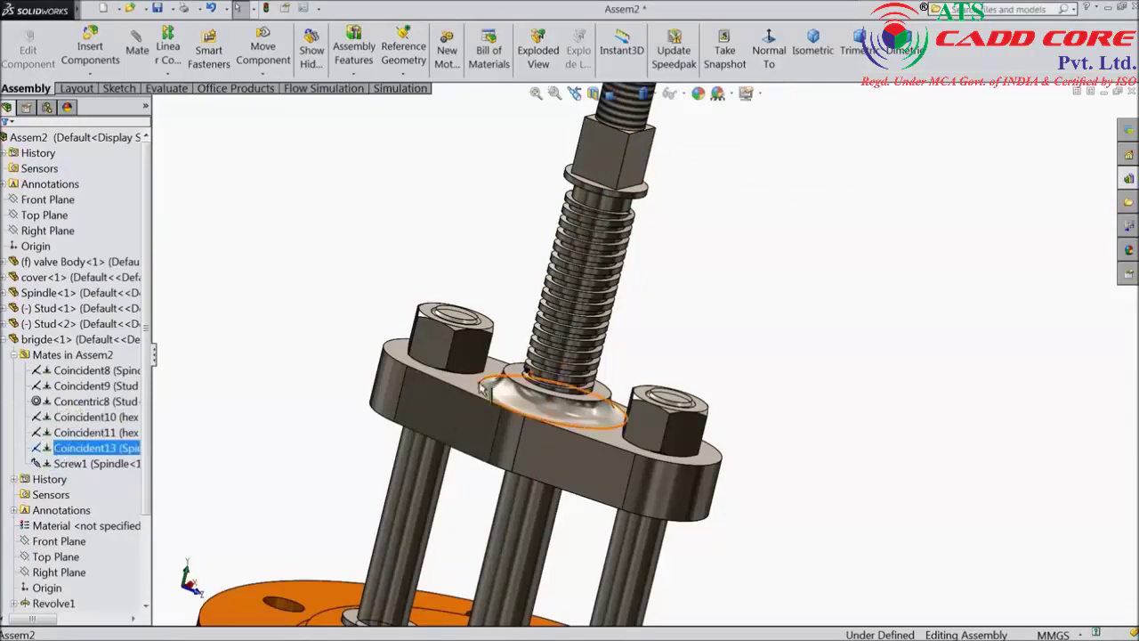
{"action": "middle_click_drag", "start_coordinate": [480, 388], "coordinate": [525, 384]}
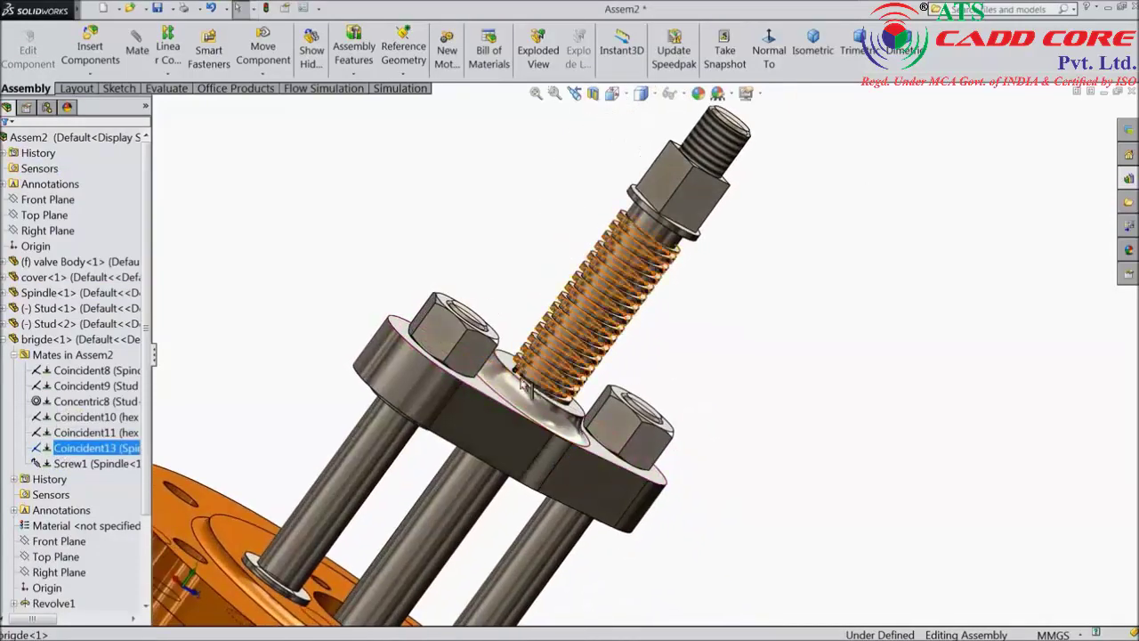
{"action": "scroll", "coordinate": [525, 385], "scroll_direction": "up", "scroll_amount": 8}
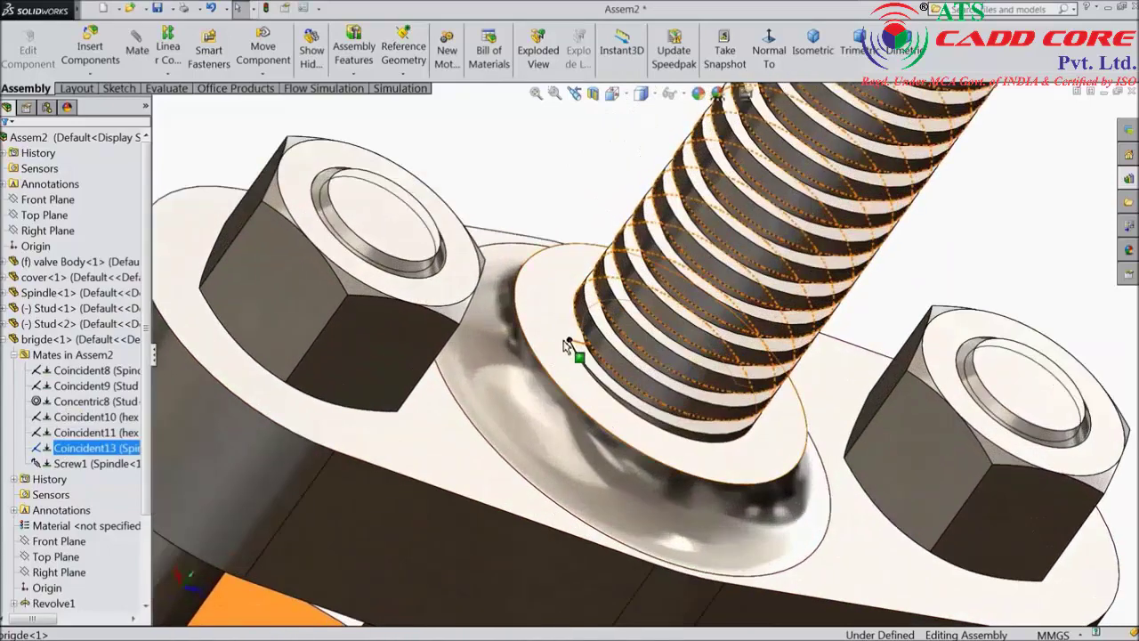
{"action": "left_click_drag", "start_coordinate": [55, 451], "coordinate": [23, 452]}
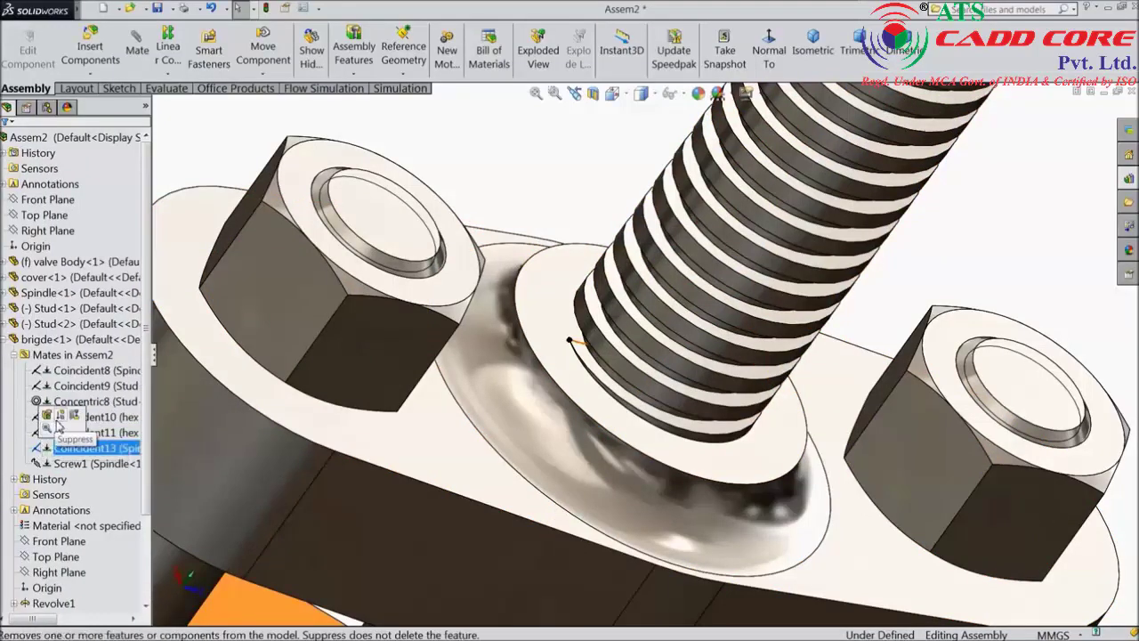
{"action": "left_click", "coordinate": [59, 423]}
{"action": "scroll", "coordinate": [330, 405], "scroll_direction": "up", "scroll_amount": 5}
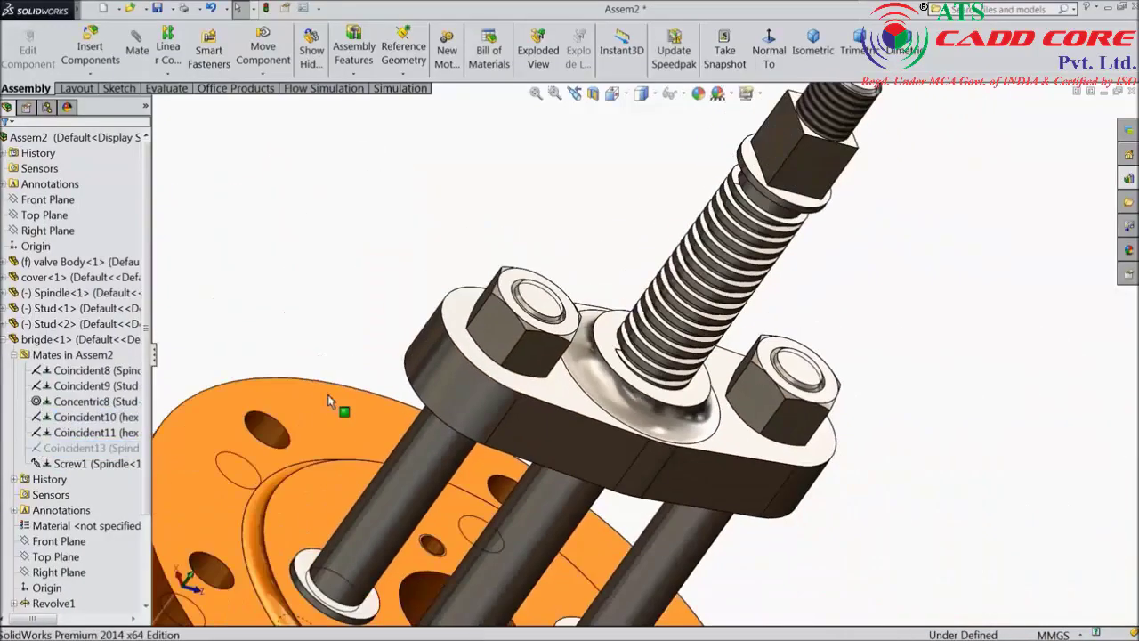
{"action": "middle_click_drag", "start_coordinate": [413, 352], "coordinate": [560, 356]}
{"action": "scroll", "coordinate": [561, 356], "scroll_direction": "up", "scroll_amount": 3}
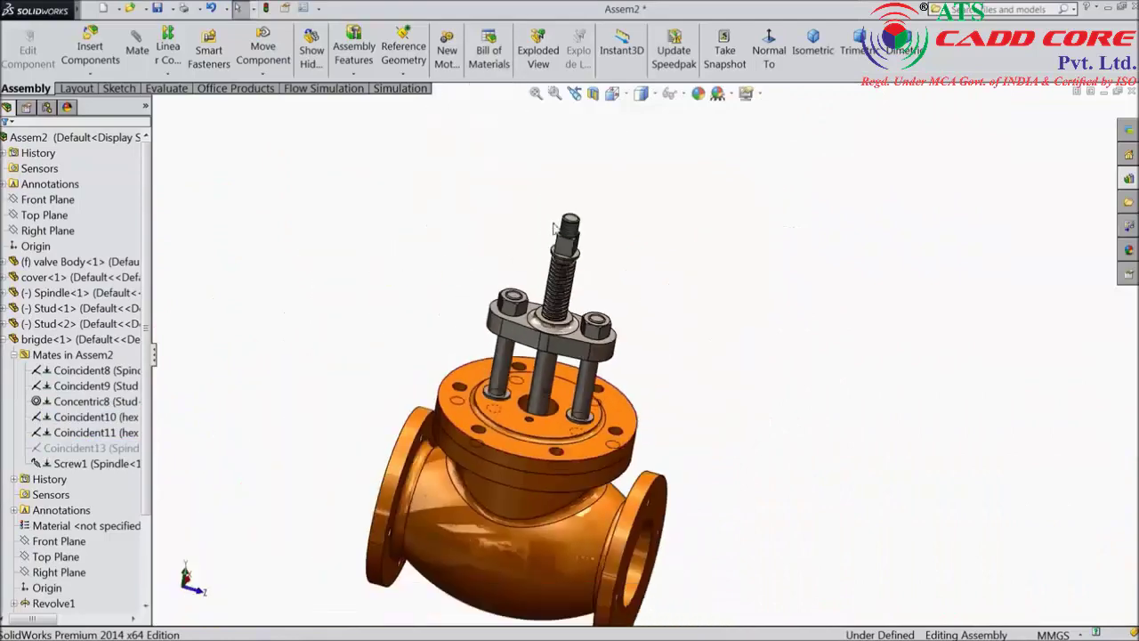
{"action": "scroll", "coordinate": [572, 359], "scroll_direction": "down", "scroll_amount": 4}
{"action": "scroll", "coordinate": [572, 358], "scroll_direction": "up", "scroll_amount": 2}
Drag the spindle to confirm it turns and slides along its screw thread.
{"action": "left_click", "coordinate": [586, 195]}
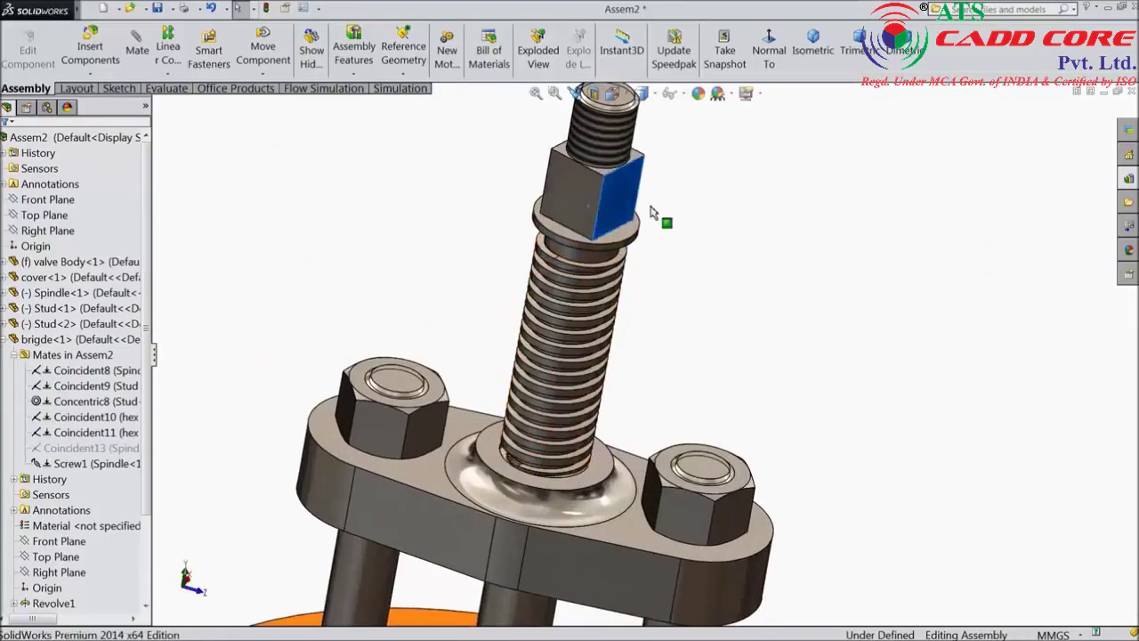
{"action": "left_click_drag", "start_coordinate": [585, 196], "coordinate": [587, 267]}
{"action": "scroll", "coordinate": [580, 299], "scroll_direction": "down", "scroll_amount": 4}
{"action": "scroll", "coordinate": [609, 452], "scroll_direction": "up", "scroll_amount": 3}
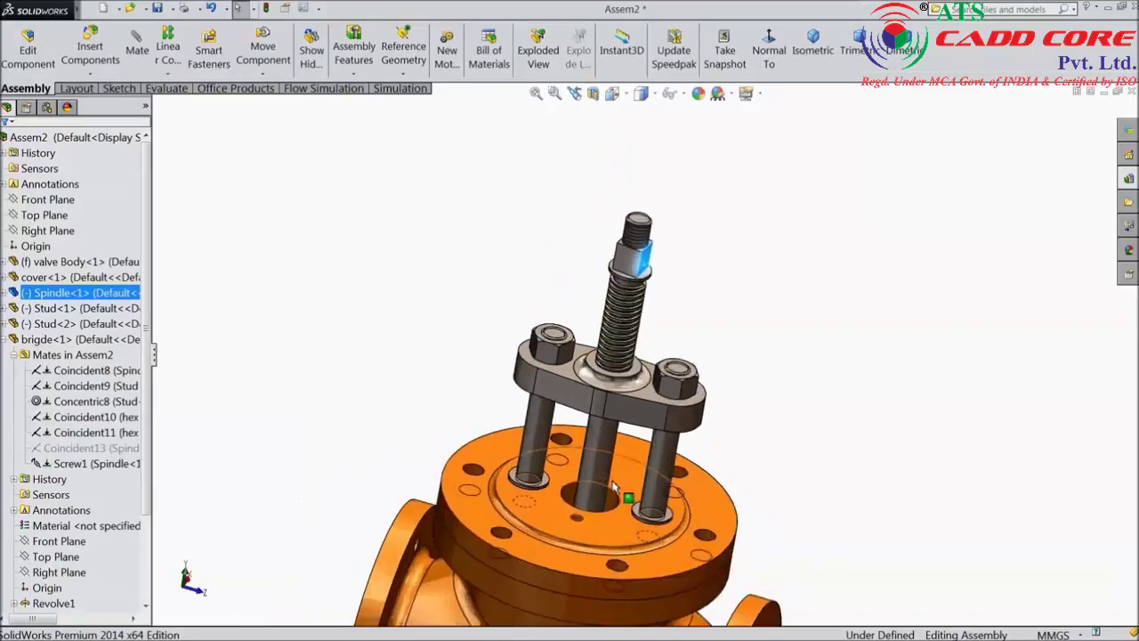
{"action": "scroll", "coordinate": [604, 442], "scroll_direction": "down", "scroll_amount": 4}
{"action": "left_click", "coordinate": [89, 262], "text": "ctrl"}
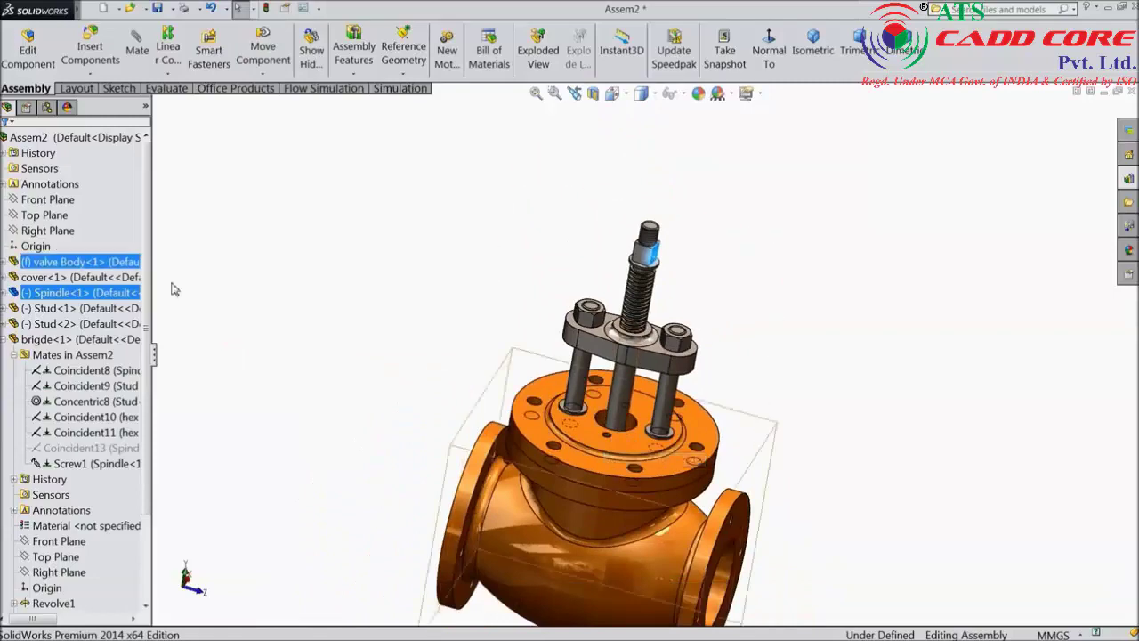
{"action": "scroll", "coordinate": [614, 395], "scroll_direction": "up", "scroll_amount": 4}
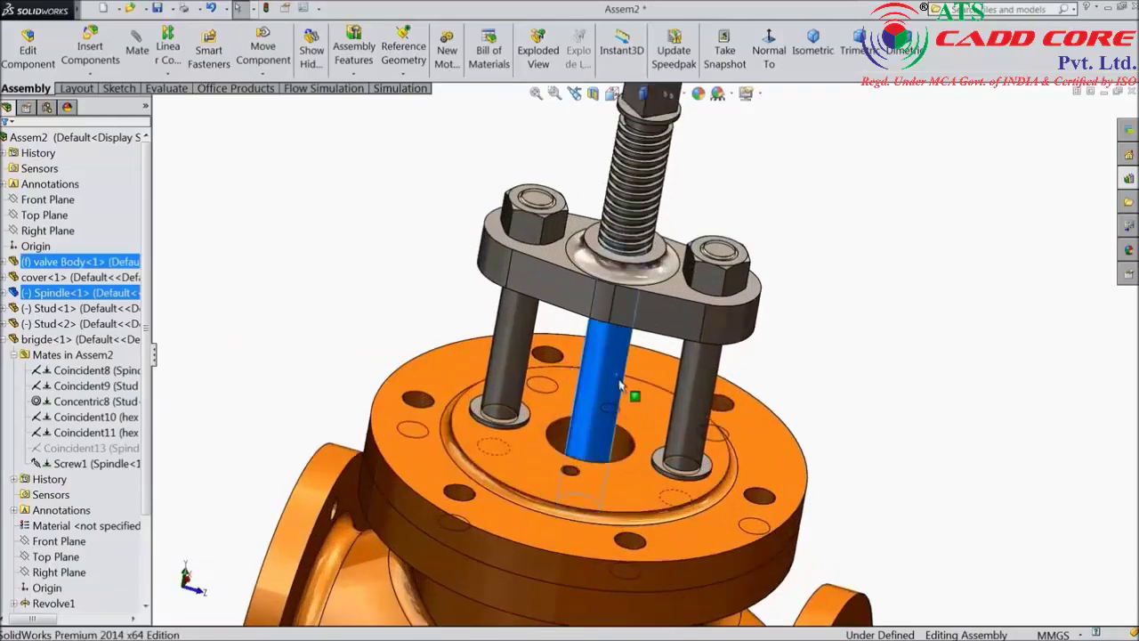
{"action": "scroll", "coordinate": [628, 378], "scroll_direction": "down", "scroll_amount": 1}
{"action": "scroll", "coordinate": [638, 327], "scroll_direction": "up", "scroll_amount": 1}
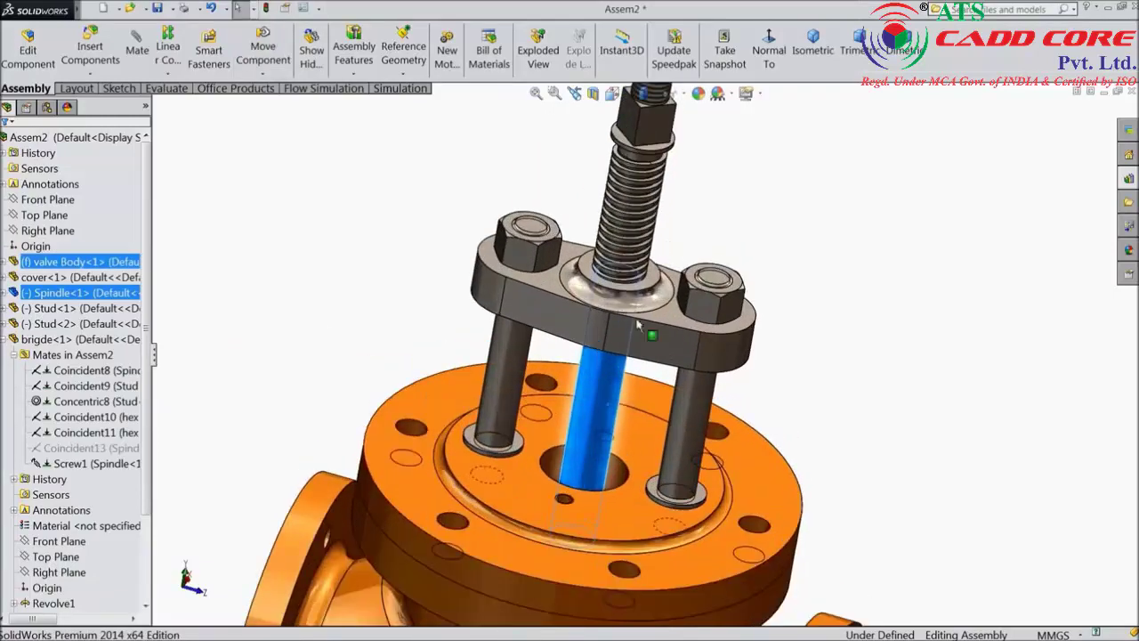
{"action": "left_click_drag", "start_coordinate": [608, 392], "coordinate": [568, 405]}
{"action": "scroll", "coordinate": [568, 406], "scroll_direction": "down", "scroll_amount": 5}
{"action": "middle_click_drag", "start_coordinate": [570, 407], "coordinate": [645, 383]}
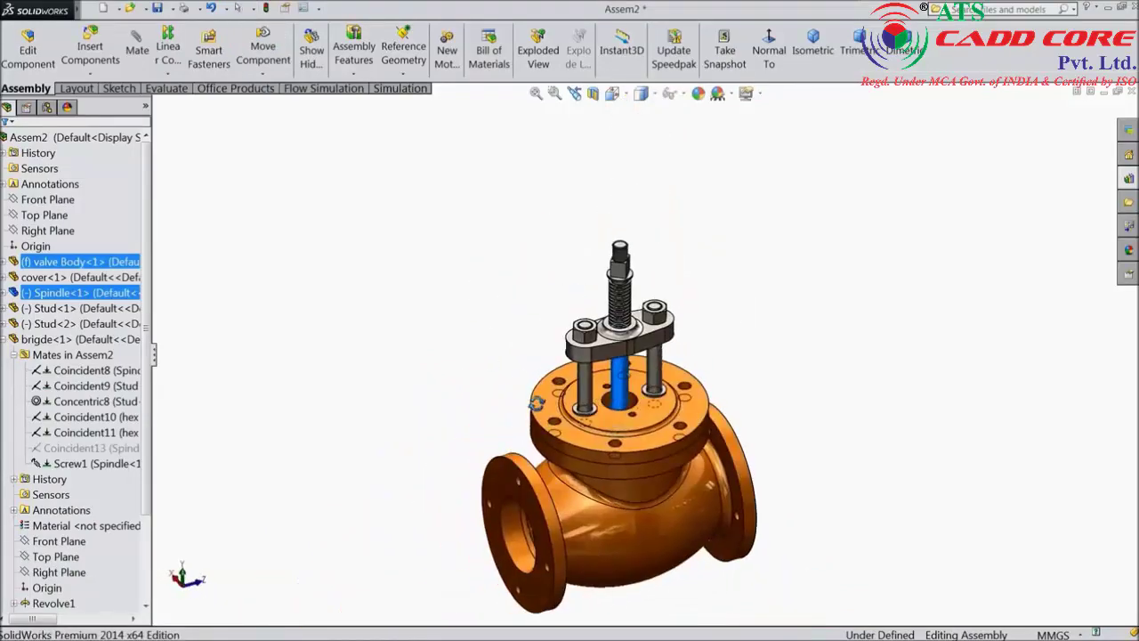
Clear the selection and begin inserting a new component.
{"action": "key", "text": "Escape"}
{"action": "scroll", "coordinate": [649, 382], "scroll_direction": "up", "scroll_amount": 3}
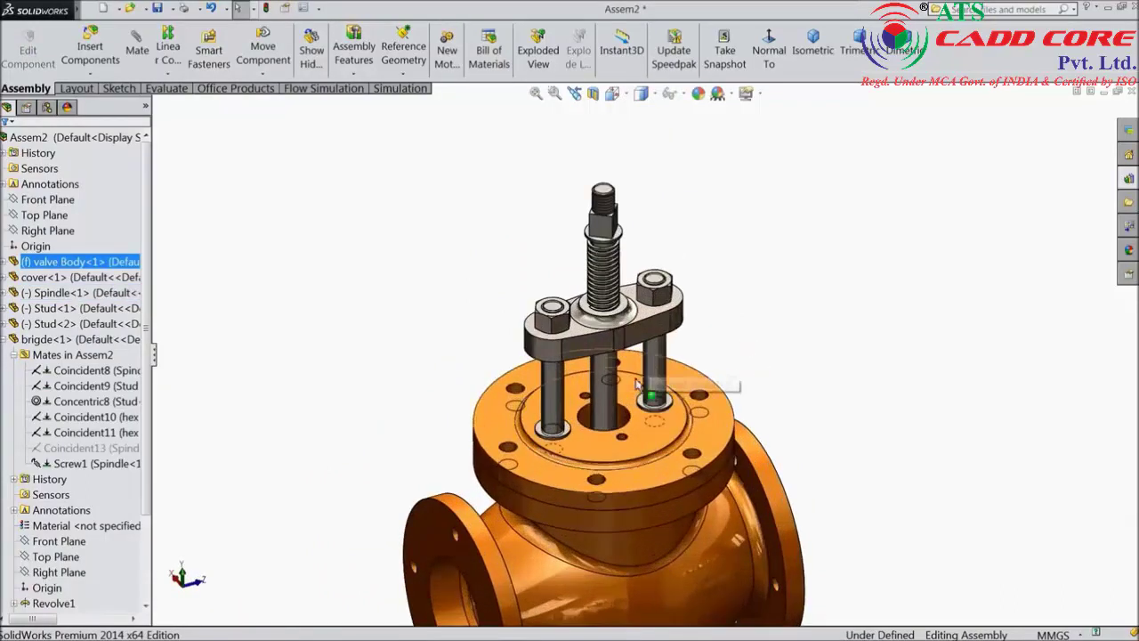
{"action": "left_click", "coordinate": [352, 267]}
{"action": "left_click", "coordinate": [98, 58]}
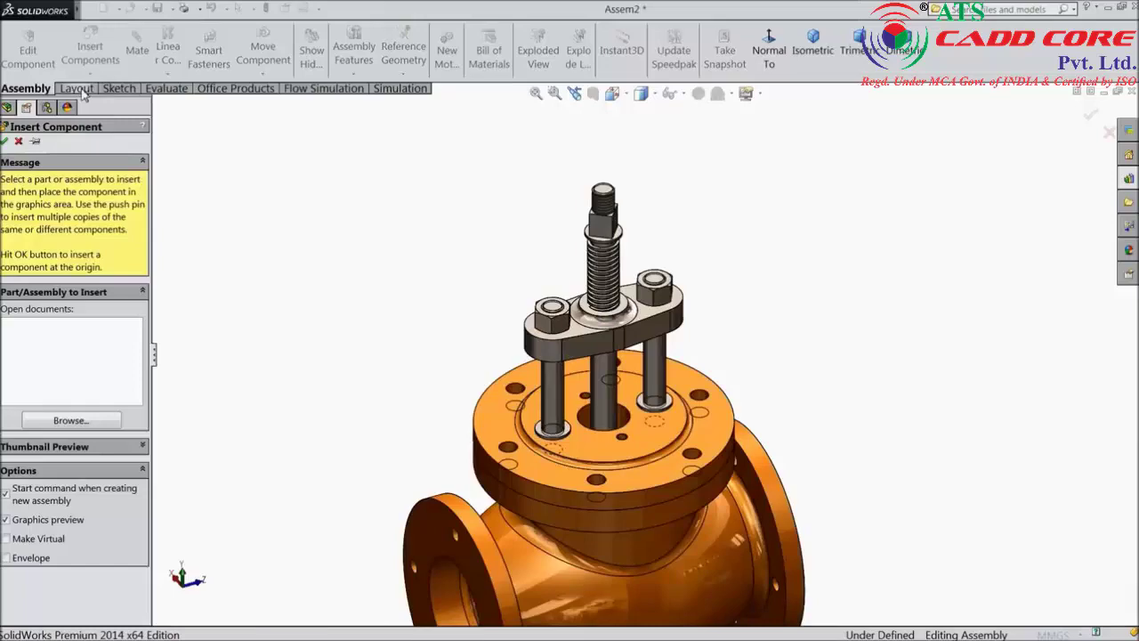
Insert the hand wheel part from the Stop Valve folder and place it above the spindle.
{"action": "left_click", "coordinate": [70, 420]}
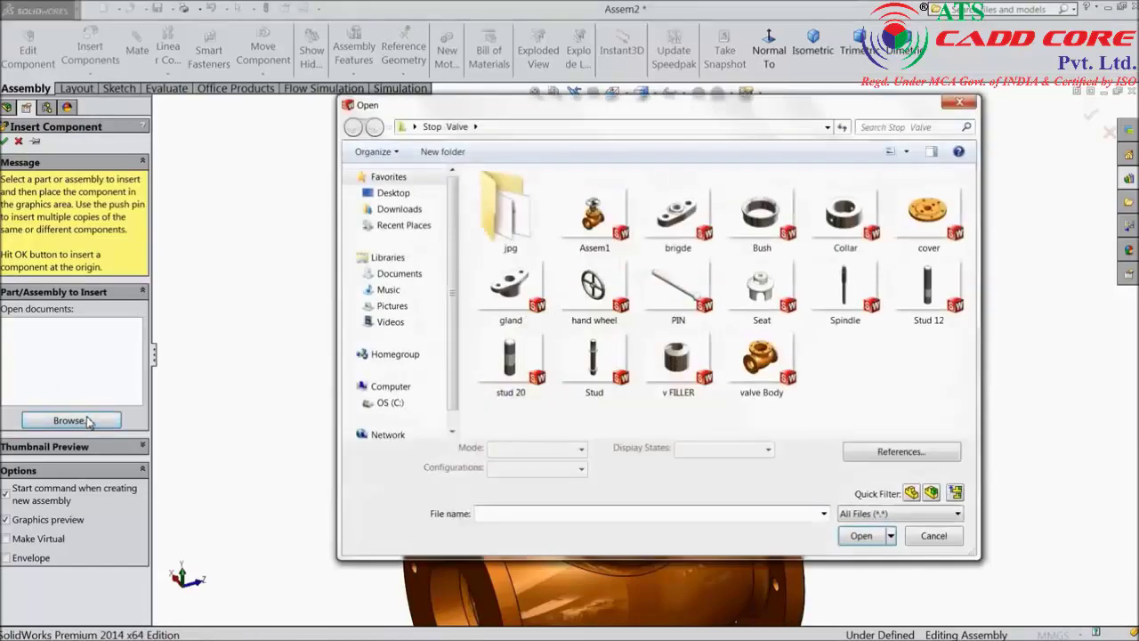
{"action": "left_click", "coordinate": [594, 289]}
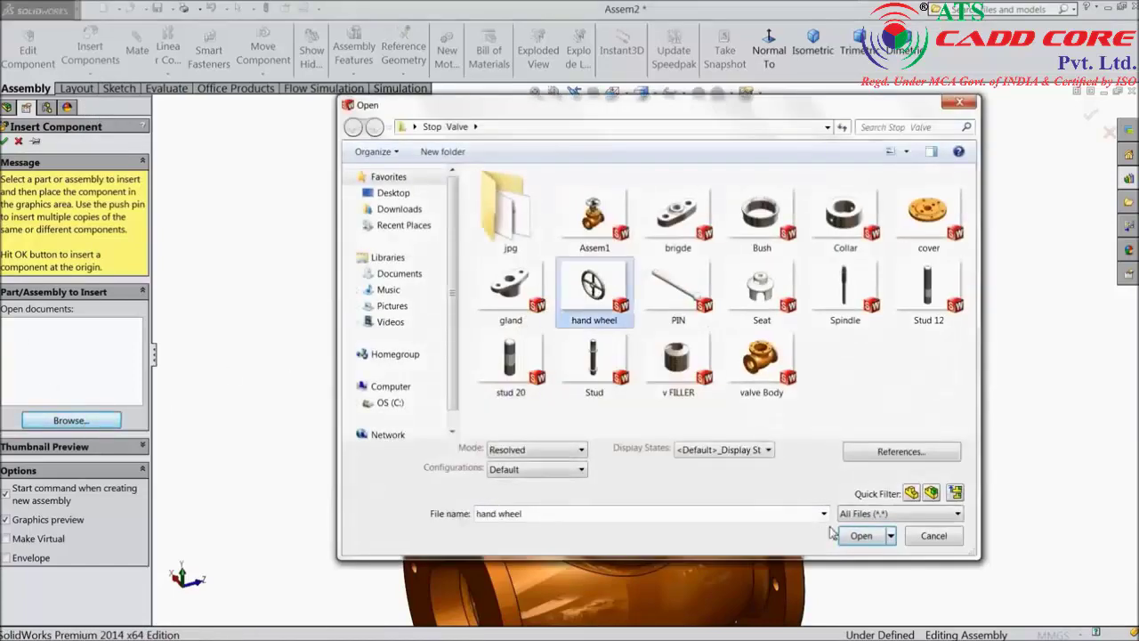
{"action": "left_click", "coordinate": [861, 535]}
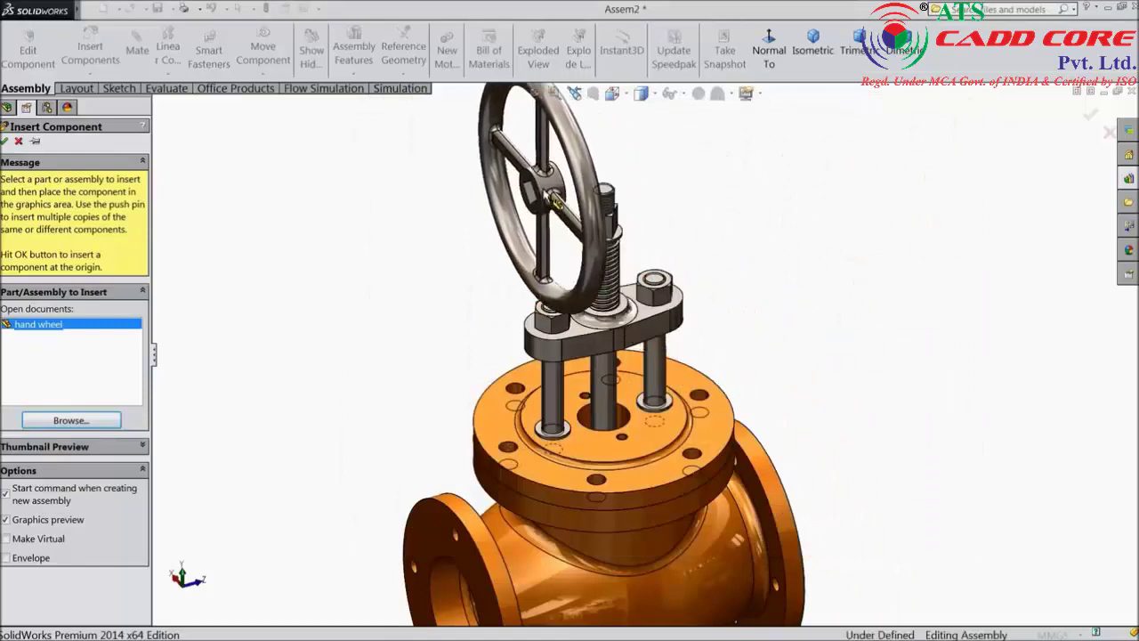
{"action": "left_click", "coordinate": [557, 203]}
{"action": "scroll", "coordinate": [557, 221], "scroll_direction": "down", "scroll_amount": 3}
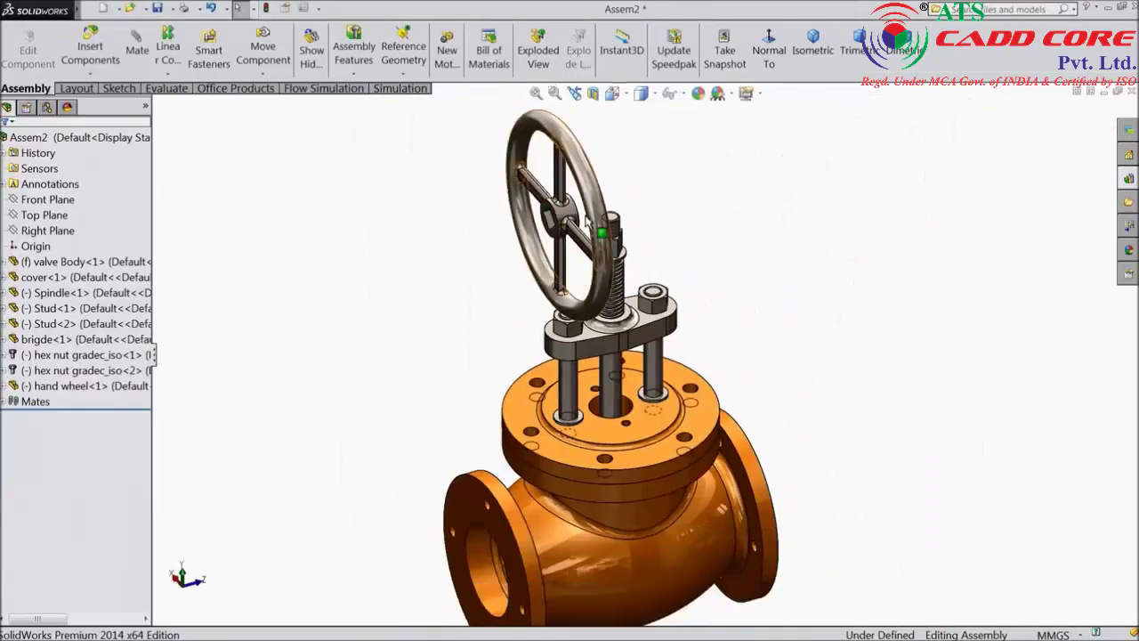
Mate the hand wheel hub concentric with the spindle and raise the wheel up the spindle.
{"action": "left_click", "coordinate": [138, 53]}
{"action": "left_click", "coordinate": [527, 247]}
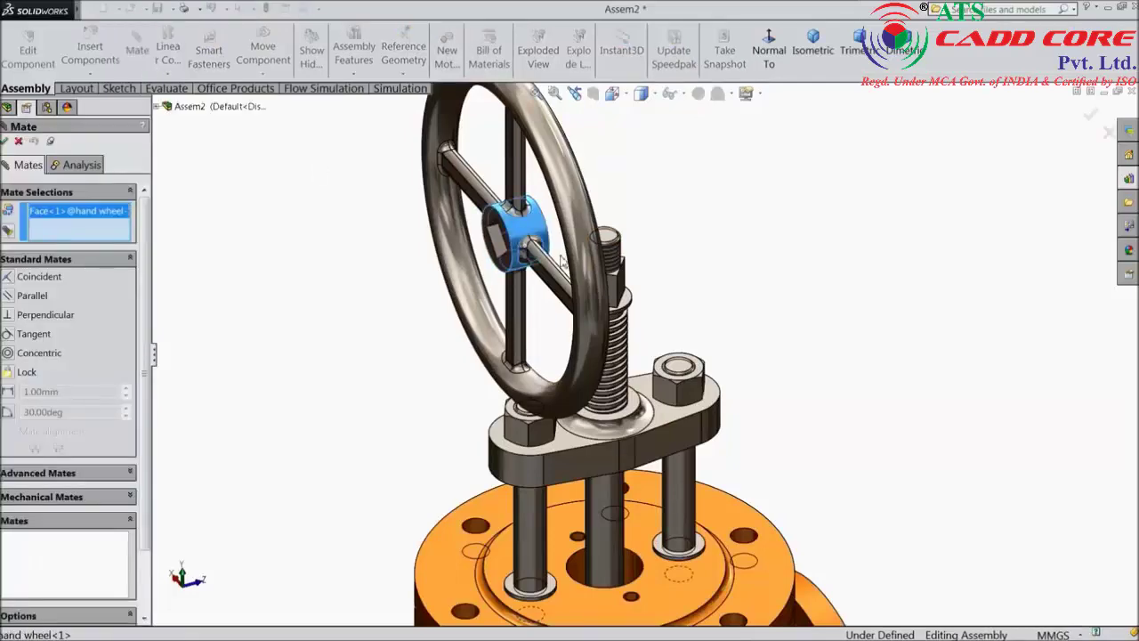
{"action": "left_click", "coordinate": [612, 265]}
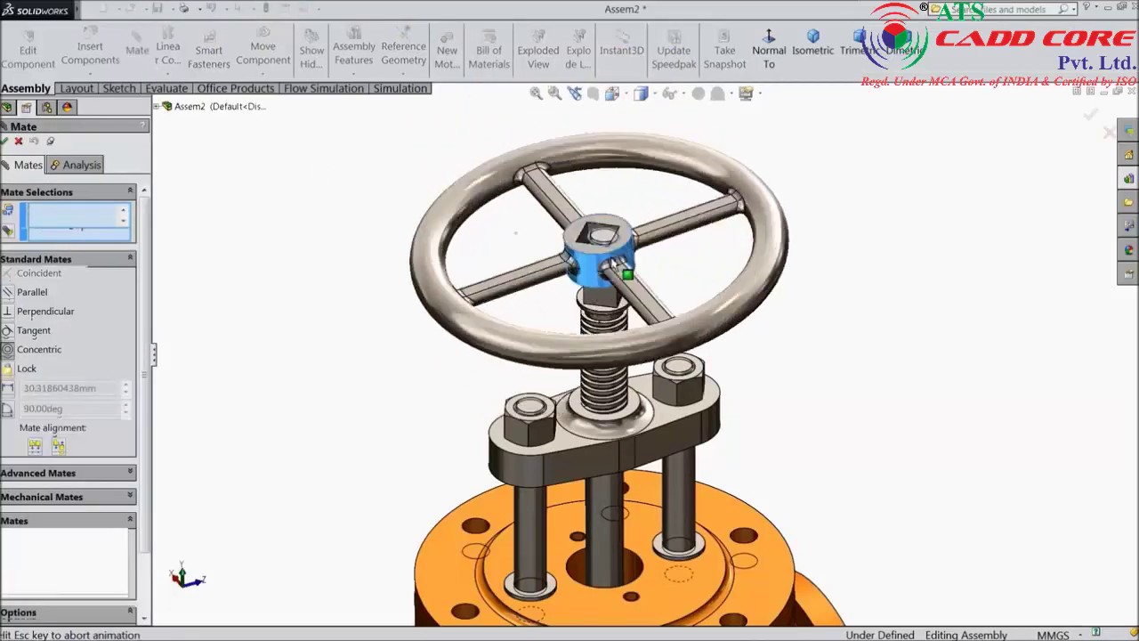
{"action": "left_click", "coordinate": [798, 218]}
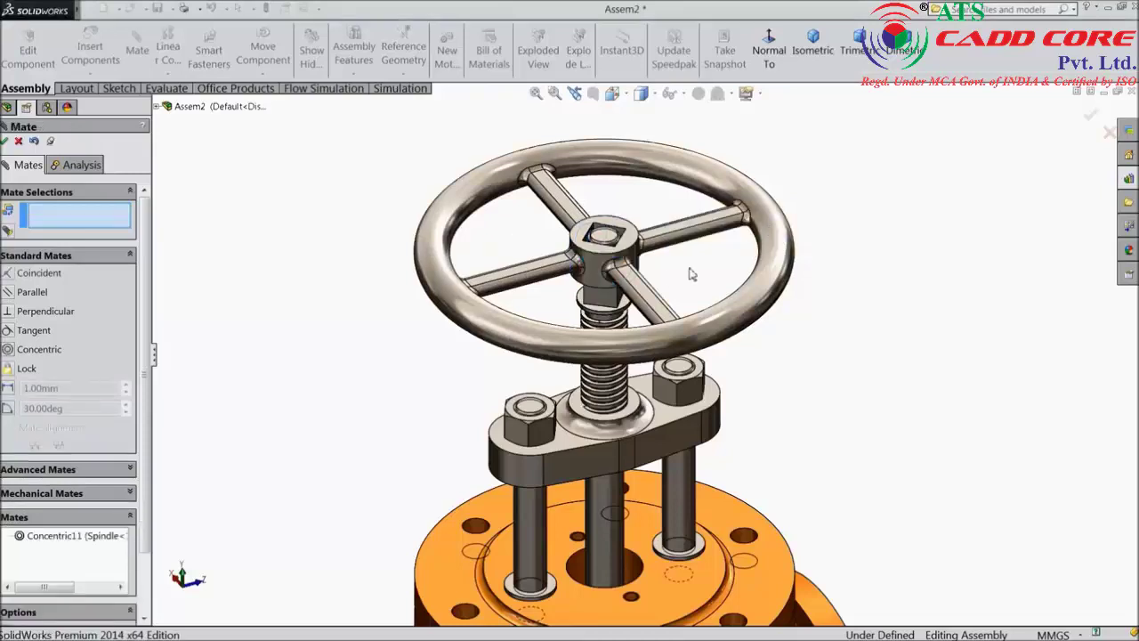
{"action": "left_click_drag", "start_coordinate": [606, 265], "coordinate": [613, 209]}
Align two faces of the hub's square hole with the spindle's square end using coincident mates.
{"action": "left_click", "coordinate": [609, 183]}
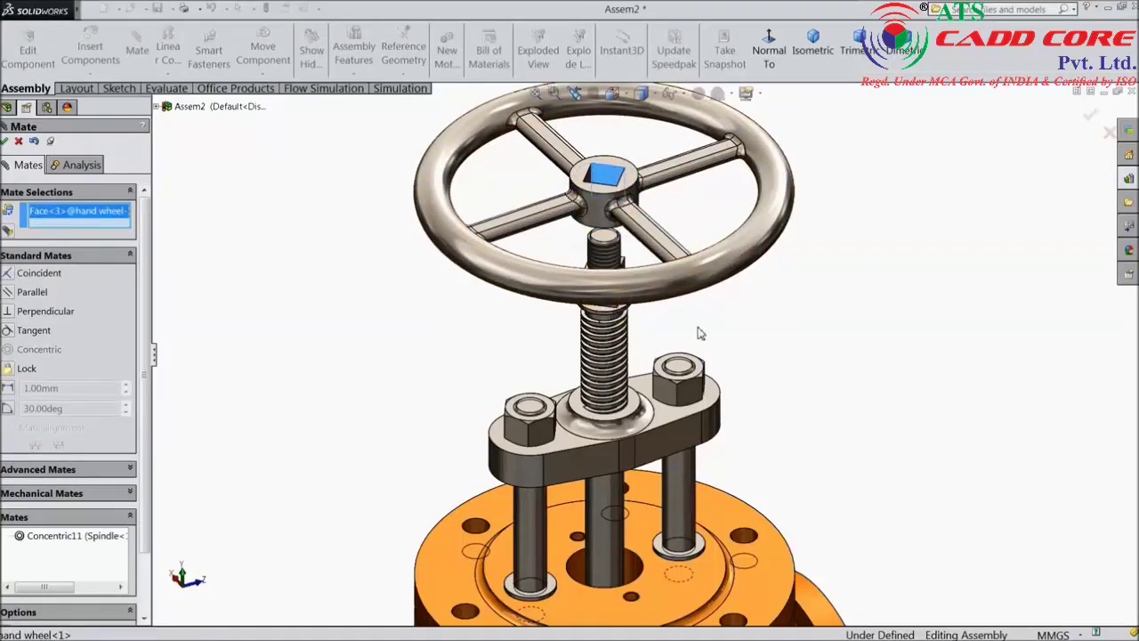
{"action": "middle_click_drag", "start_coordinate": [699, 333], "coordinate": [686, 293]}
{"action": "left_click", "coordinate": [583, 267]}
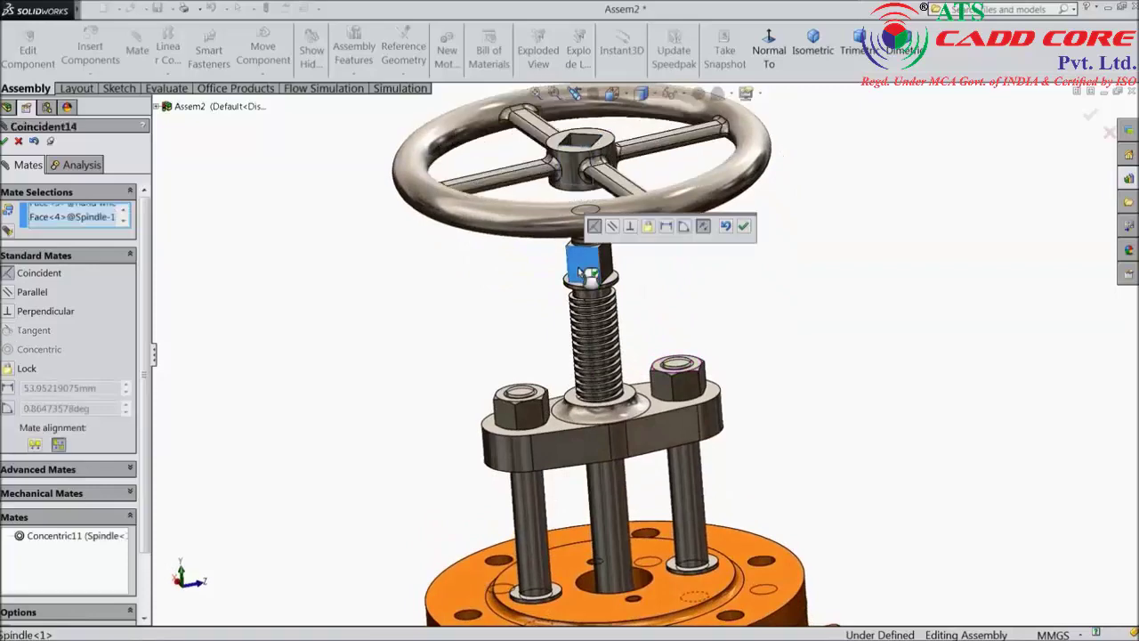
{"action": "left_click", "coordinate": [745, 227]}
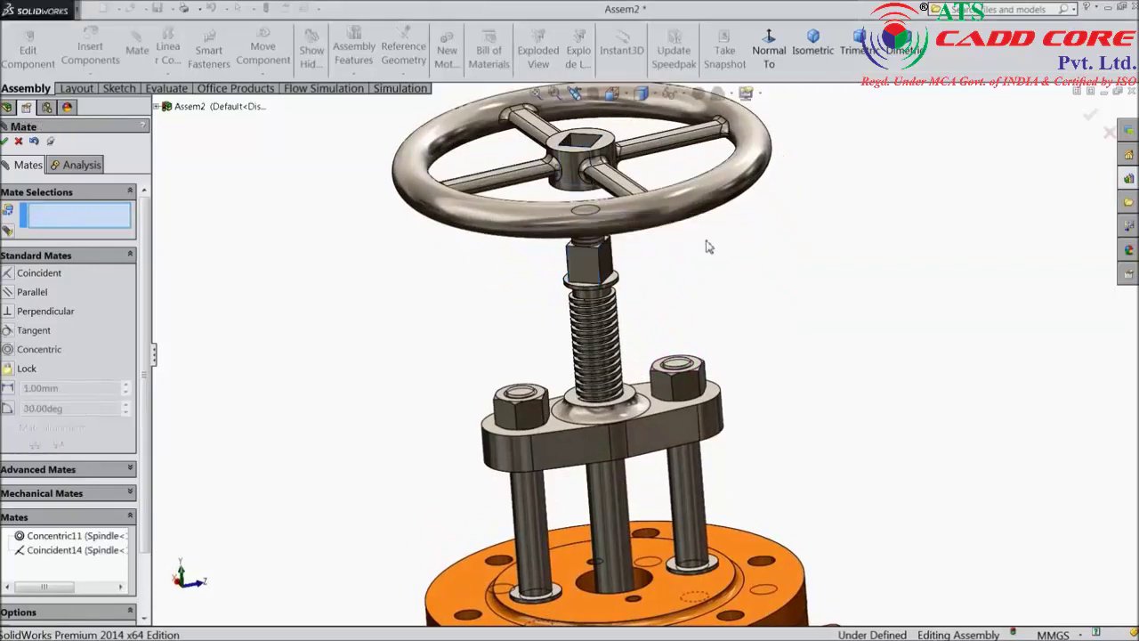
{"action": "left_click", "coordinate": [609, 271]}
{"action": "middle_click_drag", "start_coordinate": [627, 259], "coordinate": [654, 192]}
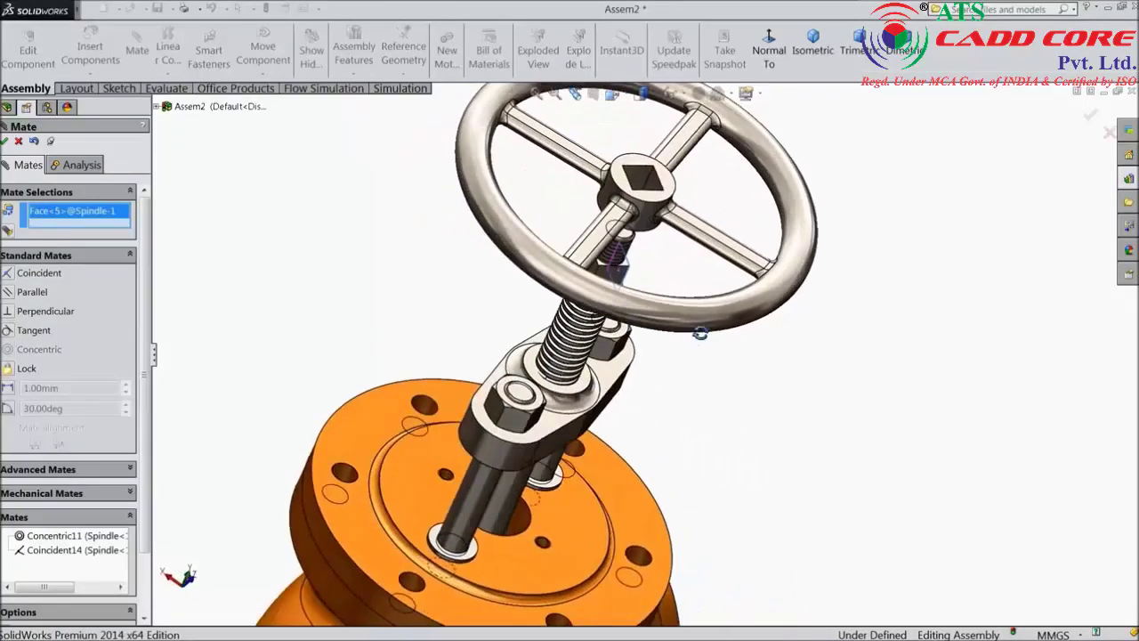
{"action": "left_click", "coordinate": [659, 189]}
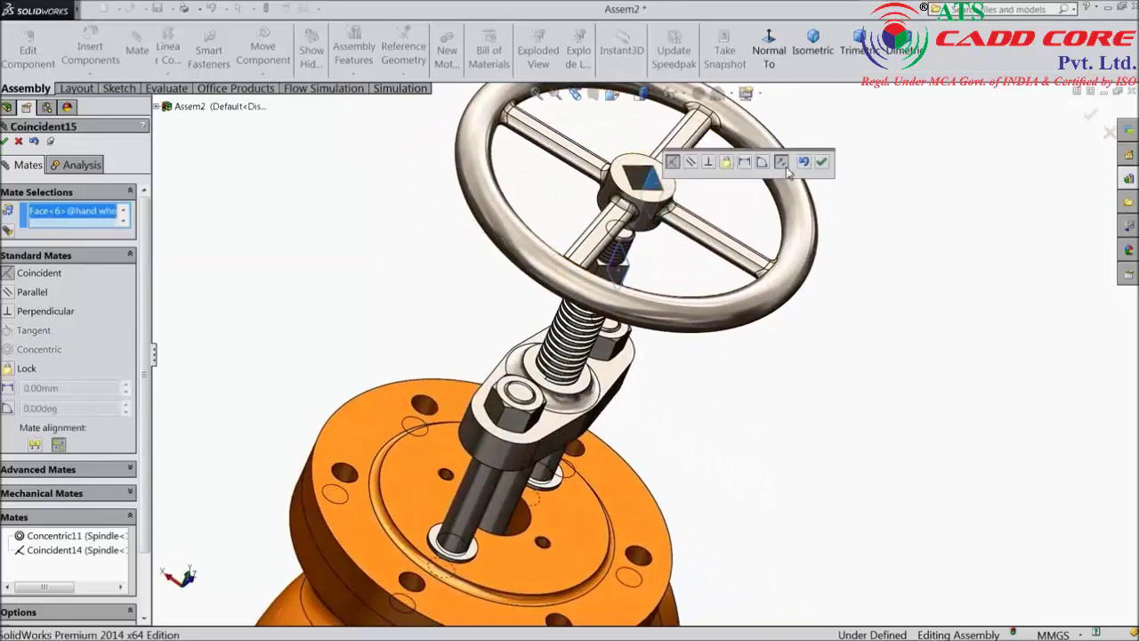
{"action": "left_click", "coordinate": [822, 163]}
Mate the spindle disc's top face coincident with the handwheel hub face, then finish mating.
{"action": "key", "text": "ctrl+shift+z"}
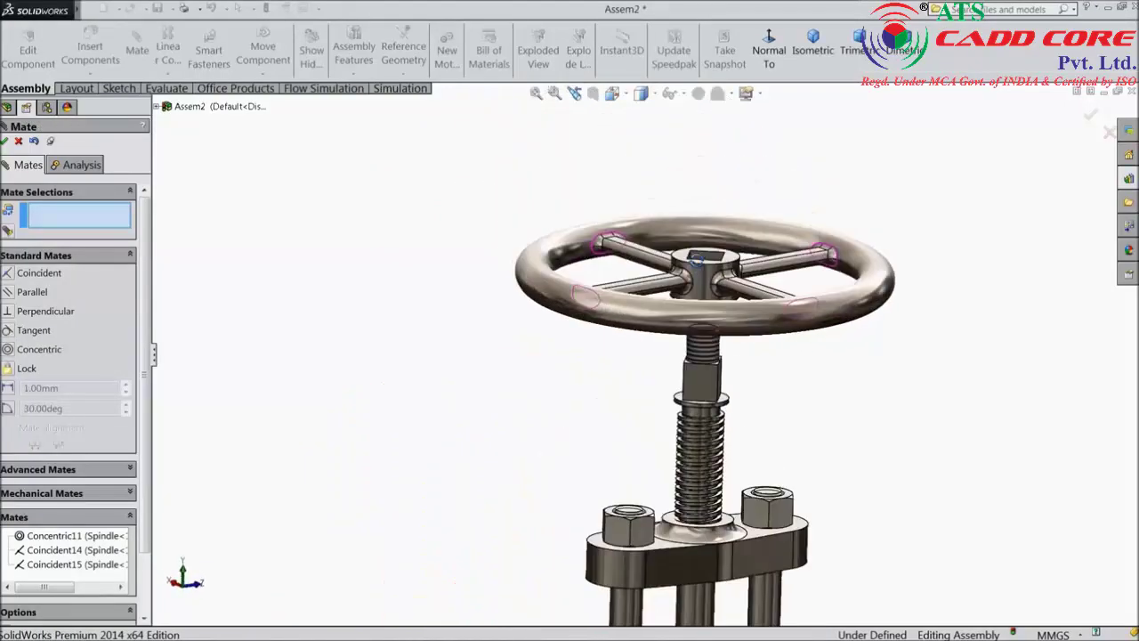
{"action": "scroll", "coordinate": [731, 381], "scroll_direction": "up", "scroll_amount": 5}
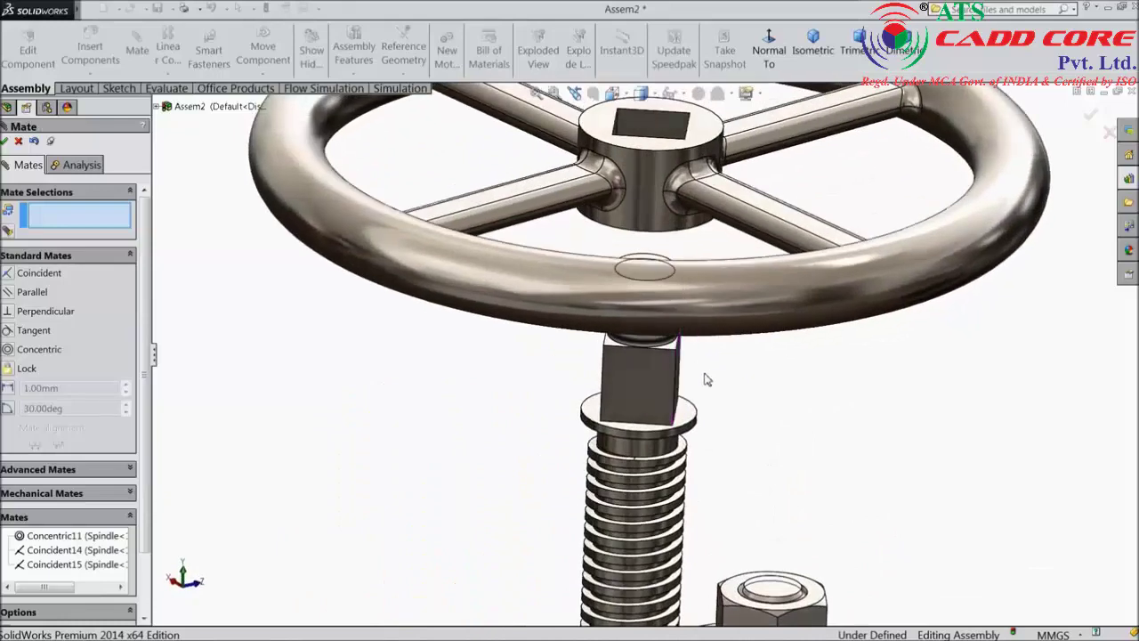
{"action": "scroll", "coordinate": [725, 360], "scroll_direction": "up", "scroll_amount": 3}
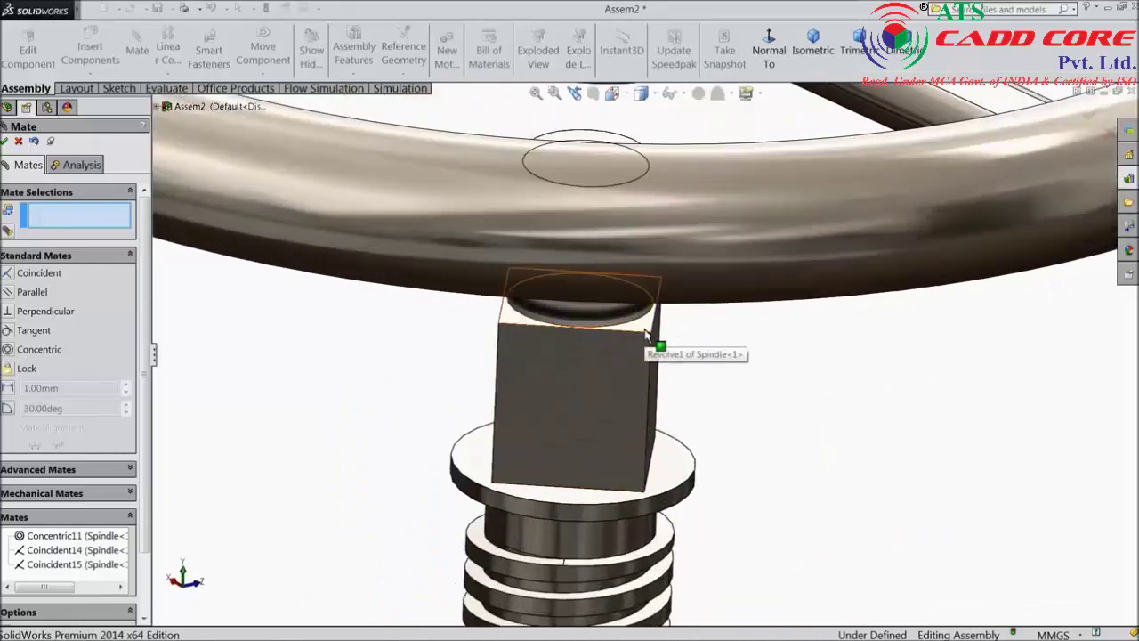
{"action": "left_click", "coordinate": [591, 504]}
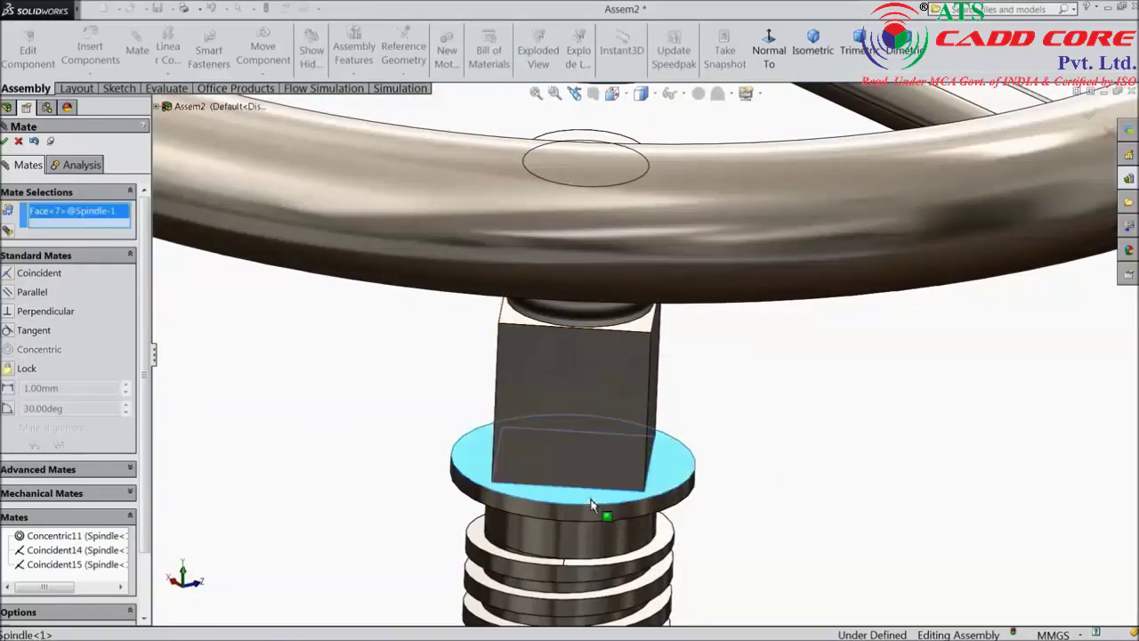
{"action": "scroll", "coordinate": [703, 481], "scroll_direction": "down", "scroll_amount": 5}
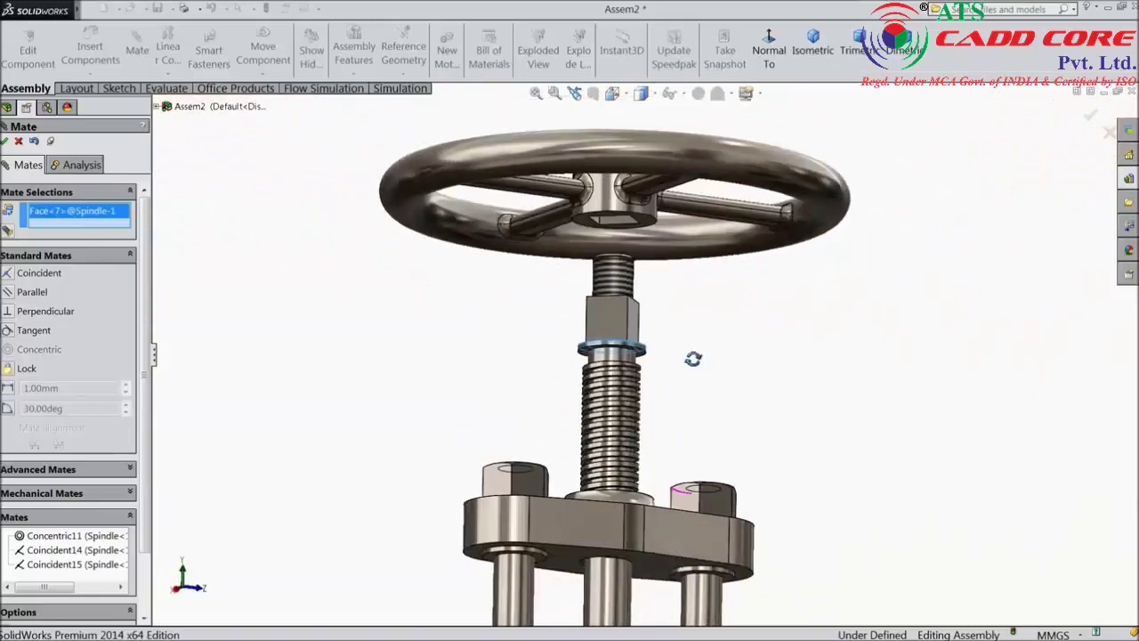
{"action": "left_click", "coordinate": [652, 235]}
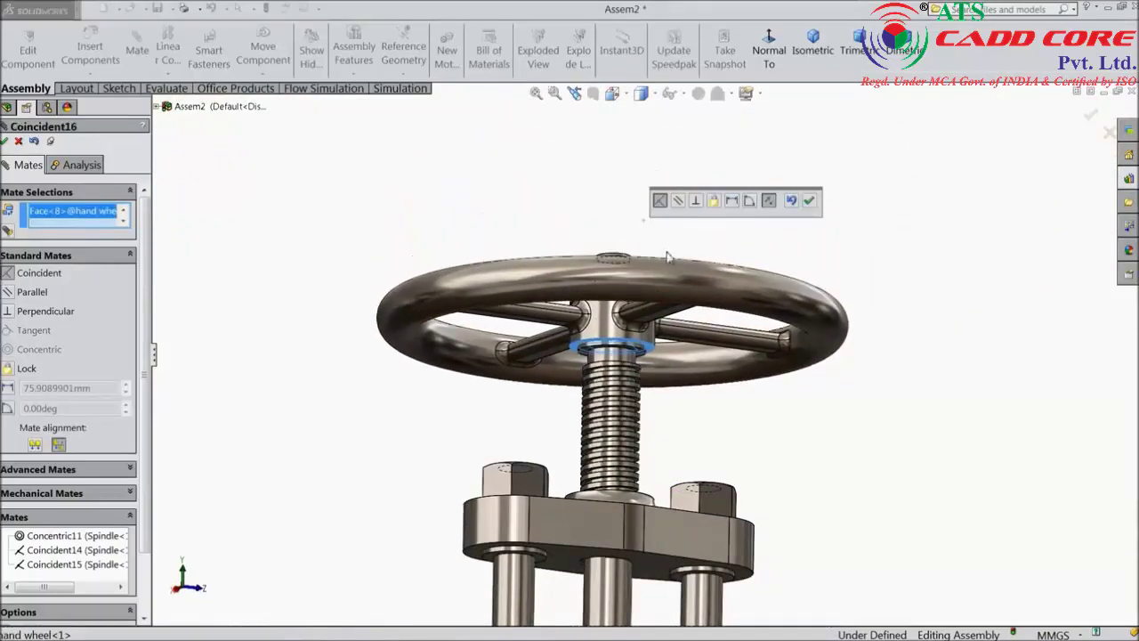
{"action": "left_click", "coordinate": [808, 205]}
{"action": "scroll", "coordinate": [753, 235], "scroll_direction": "down", "scroll_amount": 5}
{"action": "middle_click_drag", "start_coordinate": [753, 234], "coordinate": [696, 315]}
{"action": "middle_click_drag", "start_coordinate": [730, 221], "coordinate": [738, 223]}
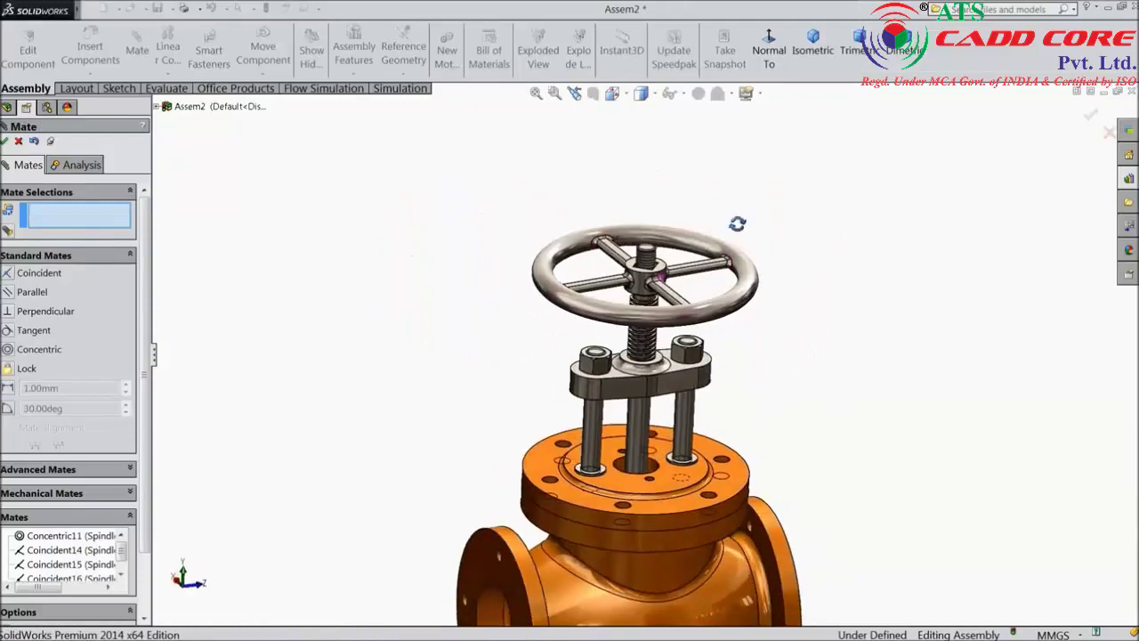
{"action": "scroll", "coordinate": [695, 249], "scroll_direction": "down", "scroll_amount": 3}
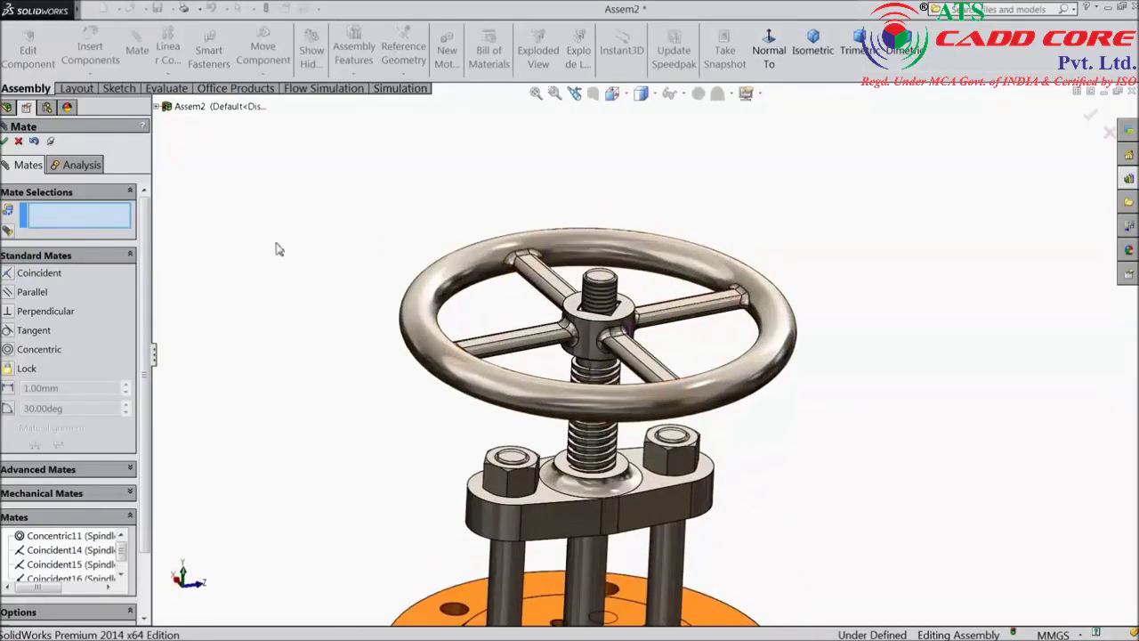
{"action": "left_click", "coordinate": [4, 141]}
Rotate the handwheel about the spindle so its spokes sit at a new angle, then deselect it.
{"action": "scroll", "coordinate": [526, 323], "scroll_direction": "up", "scroll_amount": 4}
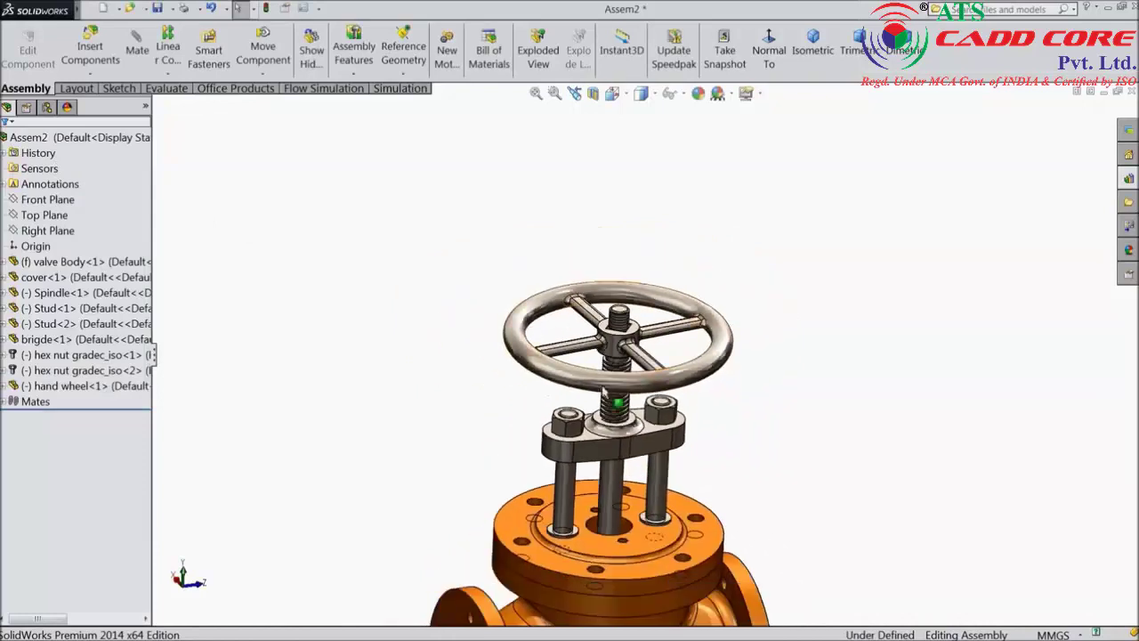
{"action": "scroll", "coordinate": [609, 391], "scroll_direction": "down", "scroll_amount": 3}
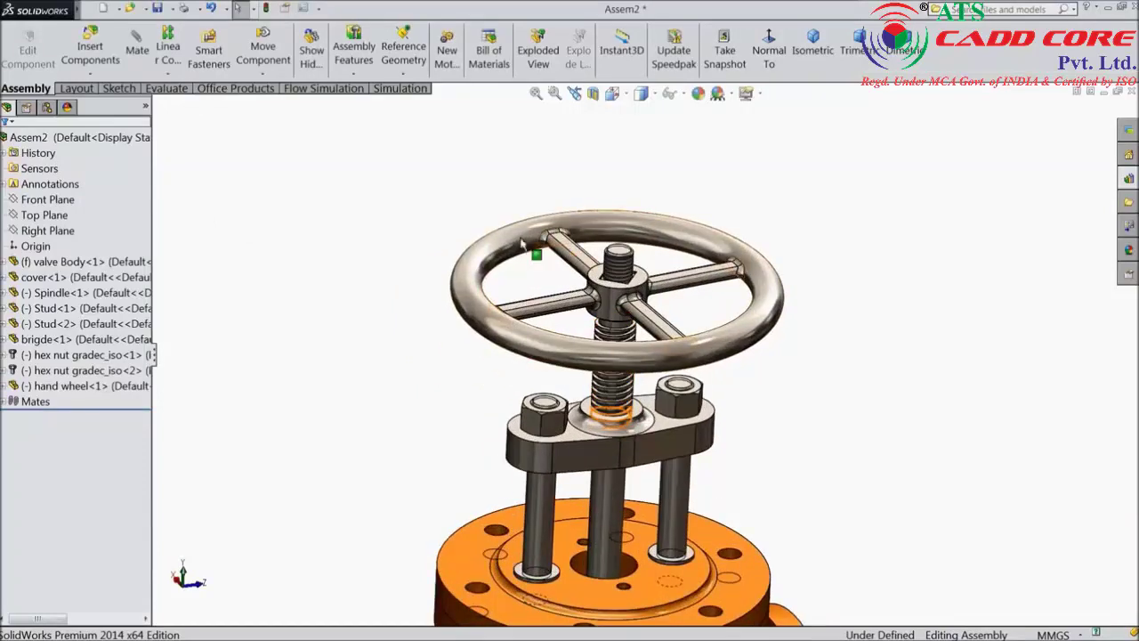
{"action": "left_click_drag", "start_coordinate": [522, 242], "coordinate": [630, 226]}
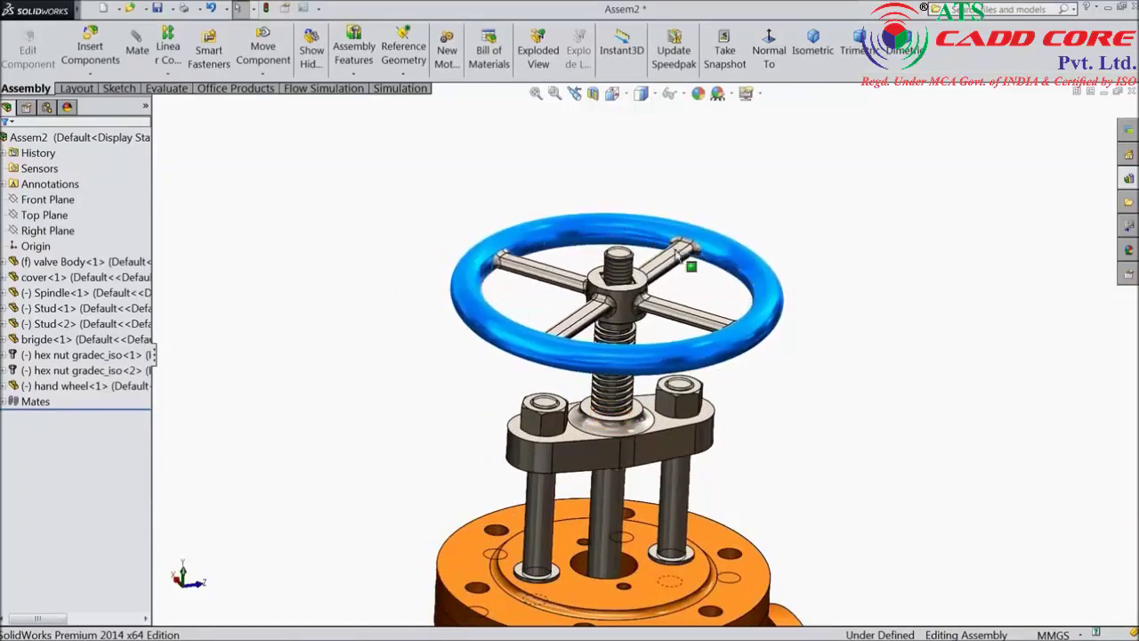
{"action": "left_click_drag", "start_coordinate": [681, 258], "coordinate": [715, 298]}
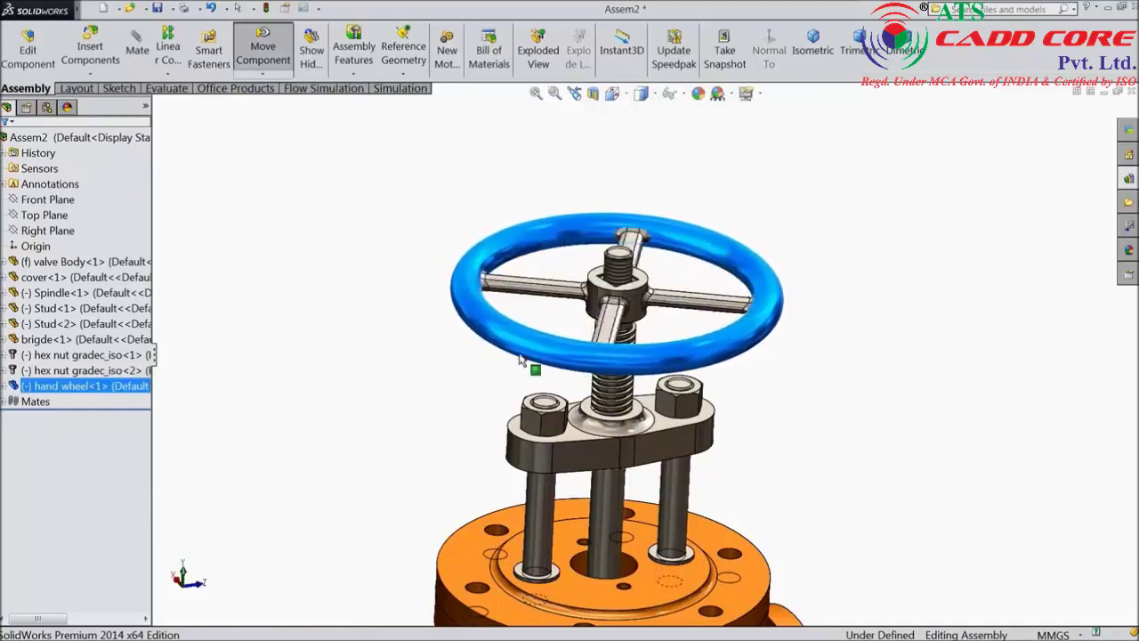
{"action": "left_click_drag", "start_coordinate": [602, 206], "coordinate": [569, 184]}
{"action": "key", "text": "Escape"}
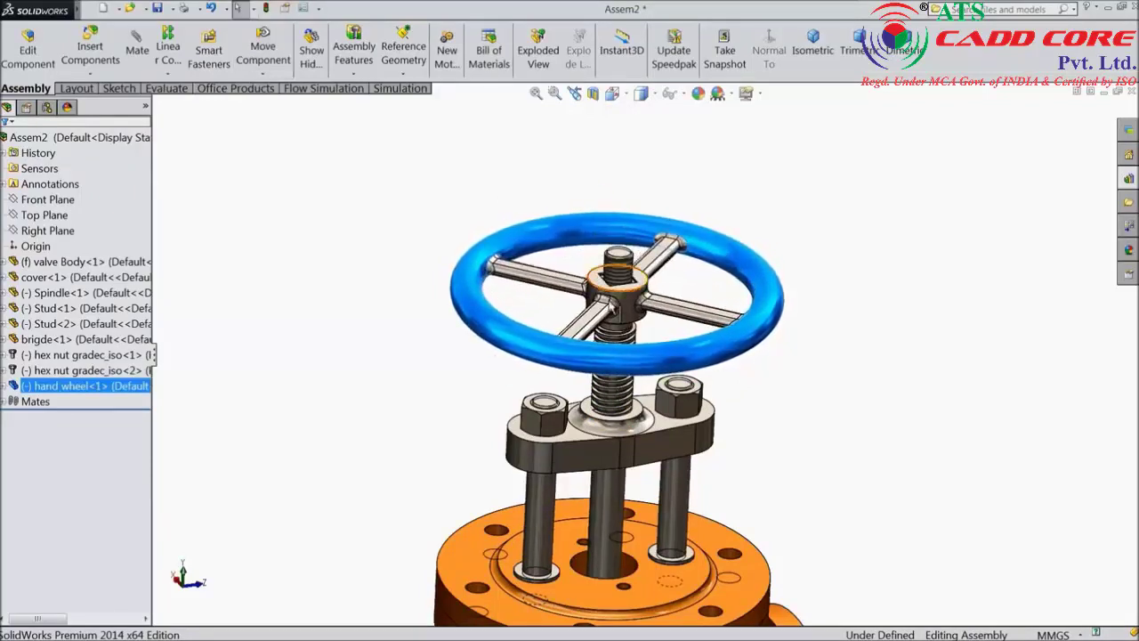
{"action": "middle_click_drag", "start_coordinate": [778, 385], "coordinate": [775, 397]}
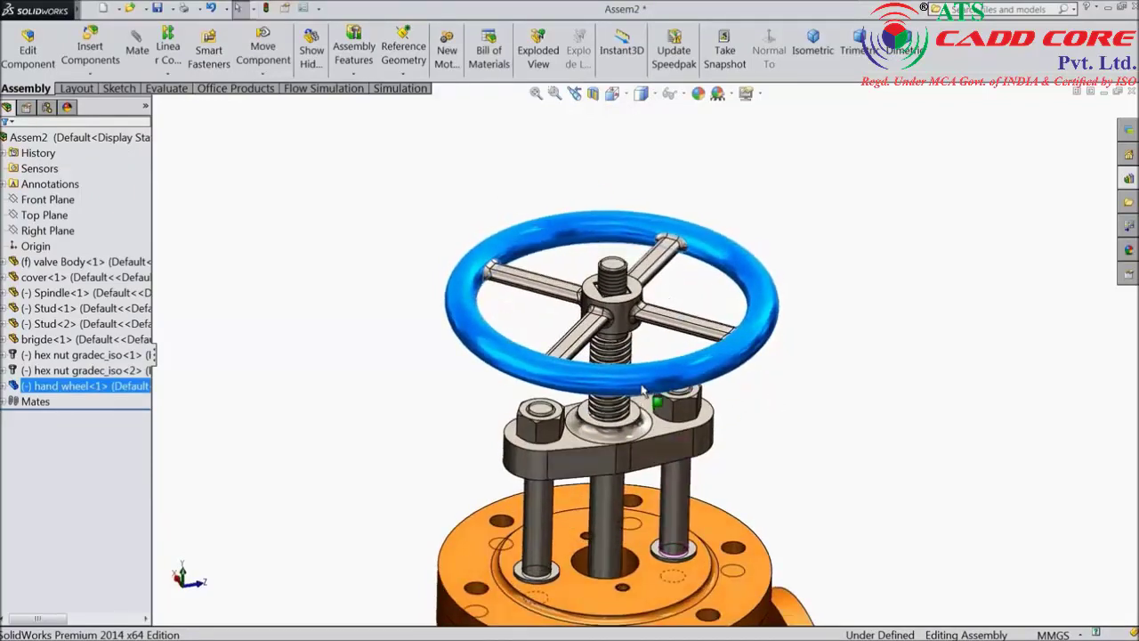
{"action": "left_click_drag", "start_coordinate": [642, 389], "coordinate": [788, 307]}
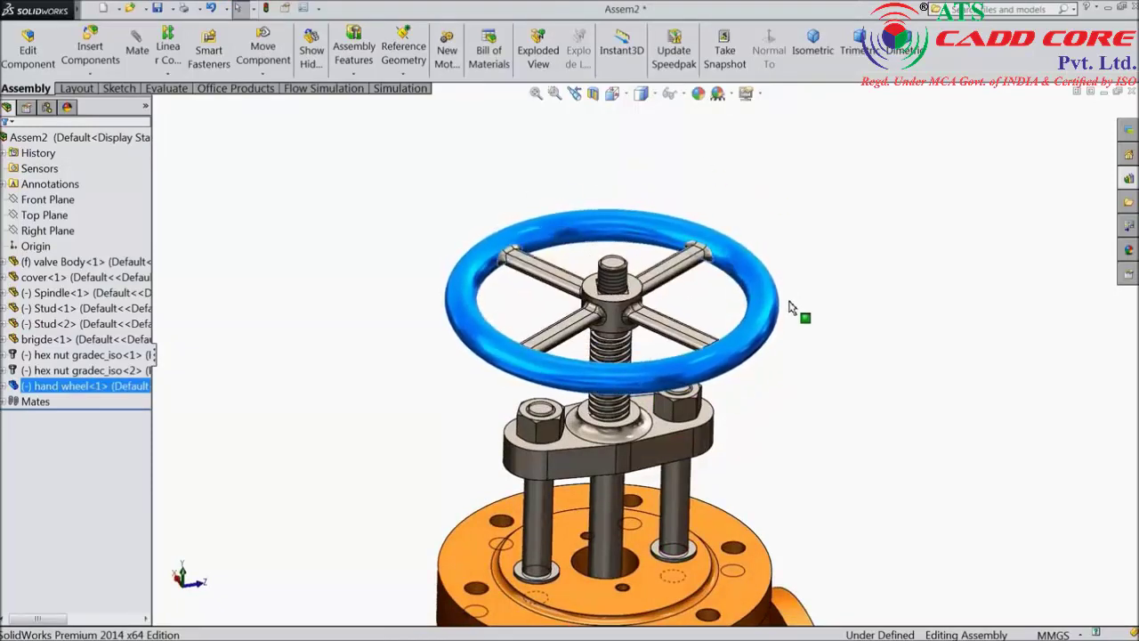
{"action": "left_click", "coordinate": [828, 371]}
Insert a Domed Cap Nut DIN 1587 sized M24 from Toolbox > DIN > Nuts > Hex Nuts - Cap beside the handwheel.
{"action": "left_click", "coordinate": [1129, 179]}
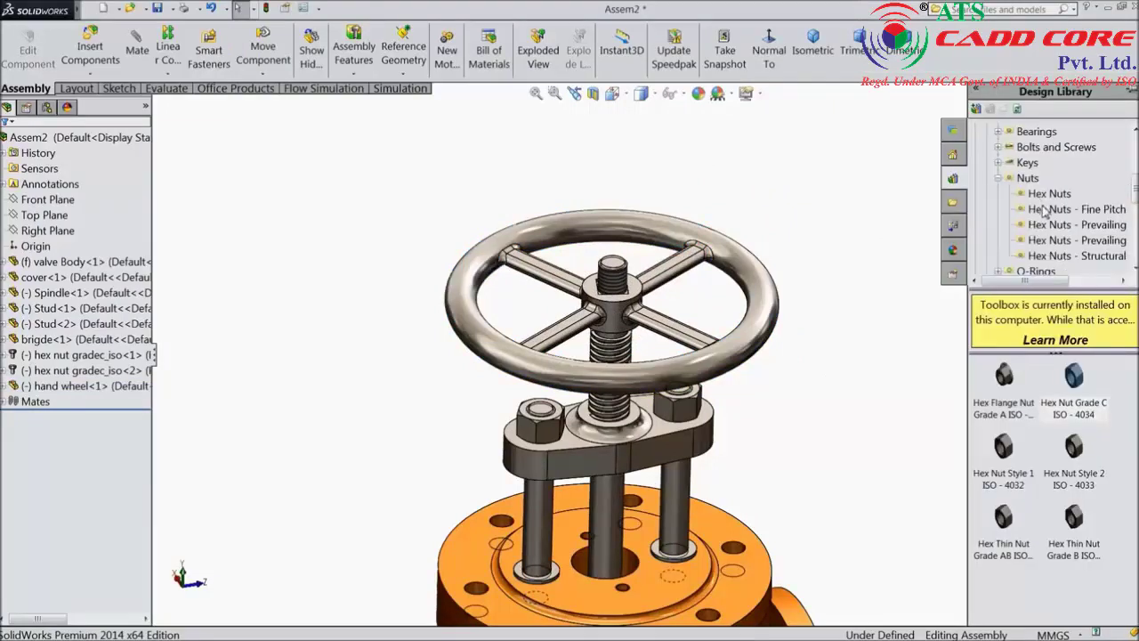
{"action": "left_click", "coordinate": [1003, 178]}
{"action": "scroll", "coordinate": [1002, 183], "scroll_direction": "up", "scroll_amount": 2}
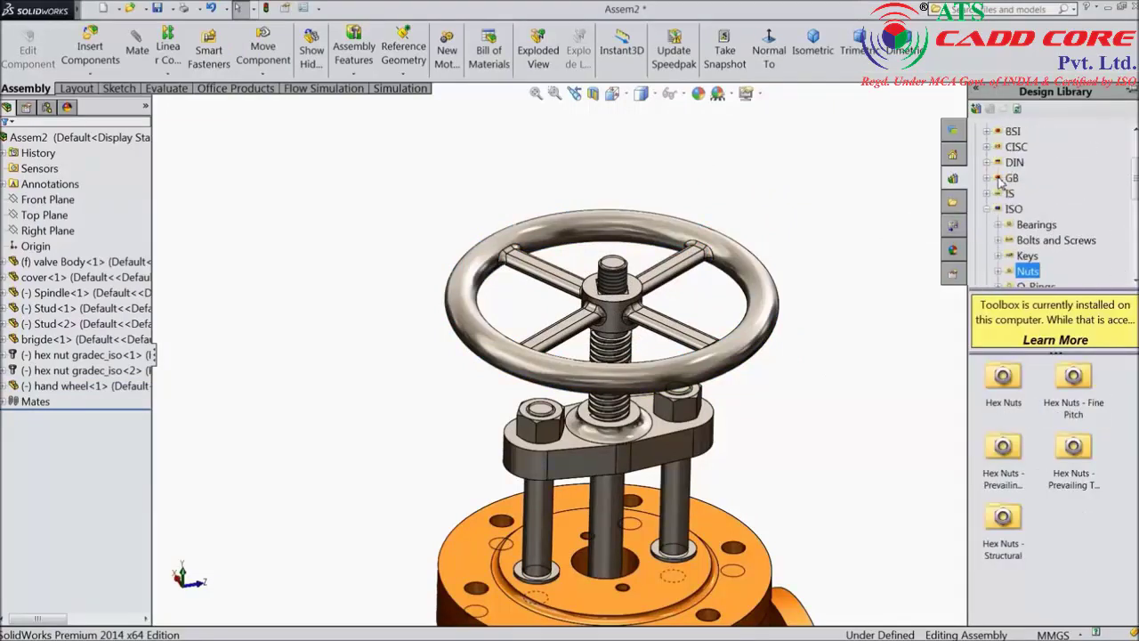
{"action": "scroll", "coordinate": [1004, 211], "scroll_direction": "up", "scroll_amount": 2}
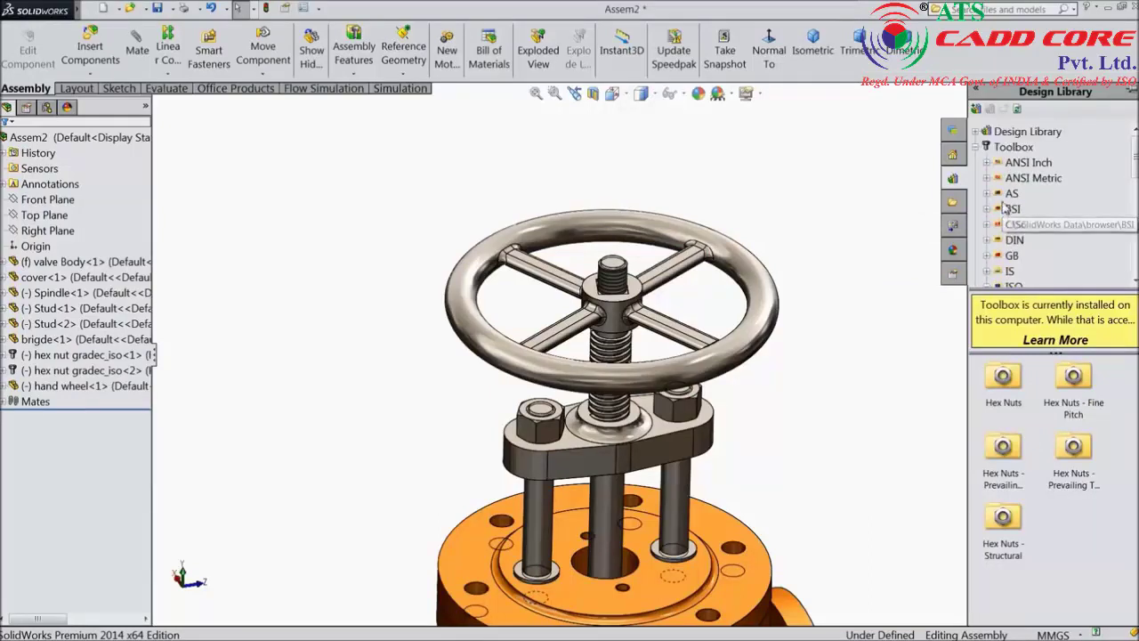
{"action": "left_click", "coordinate": [987, 240]}
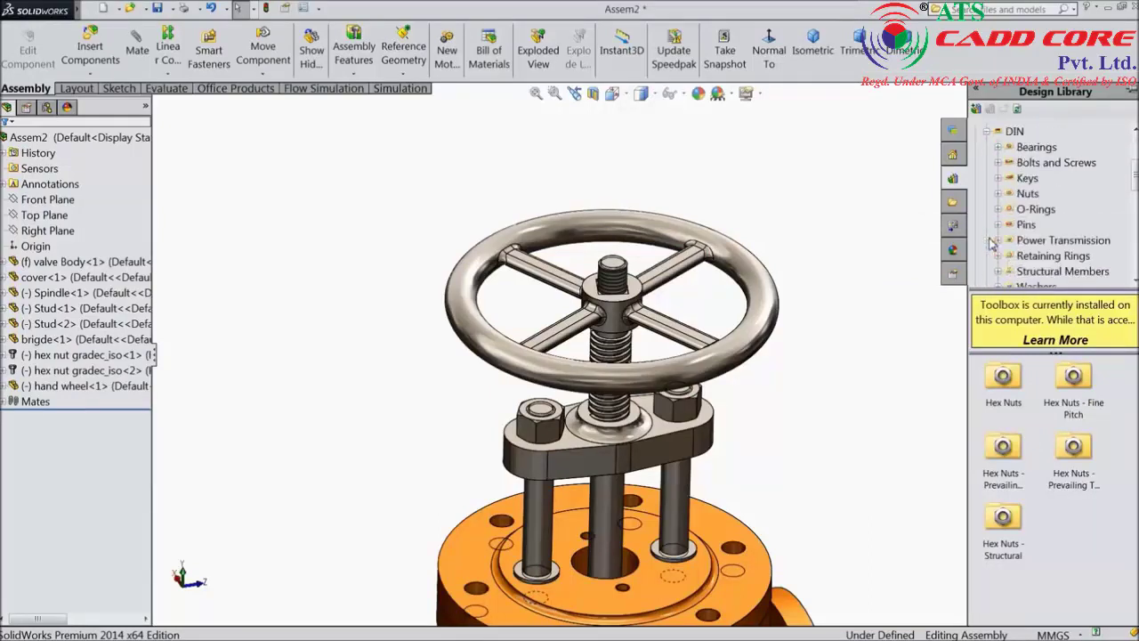
{"action": "left_click", "coordinate": [1027, 194]}
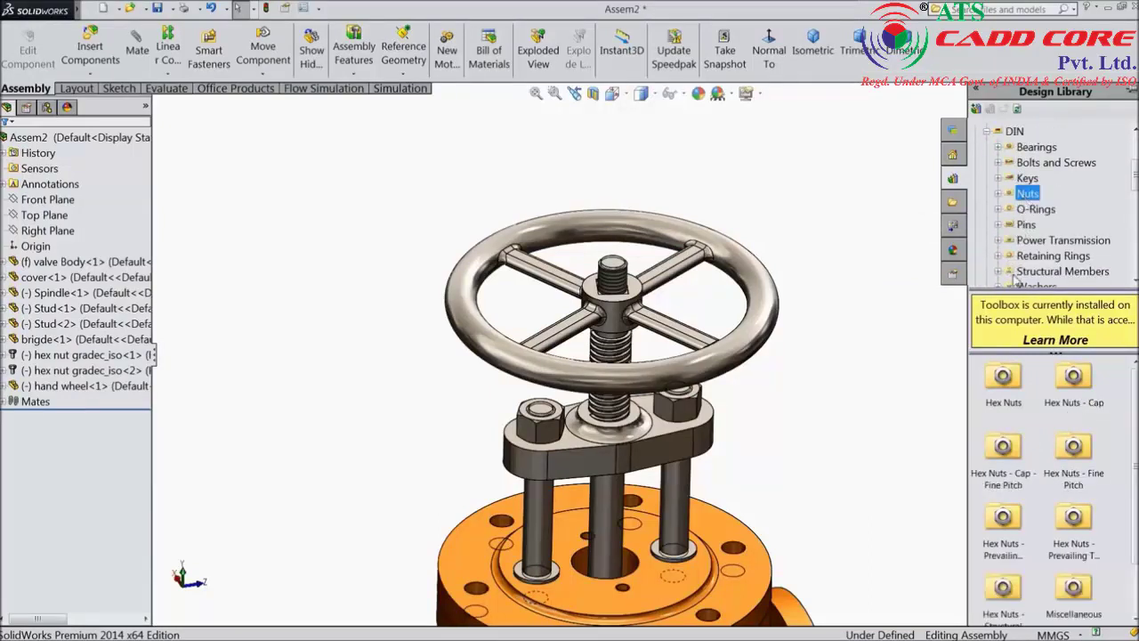
{"action": "double_click", "coordinate": [1072, 385]}
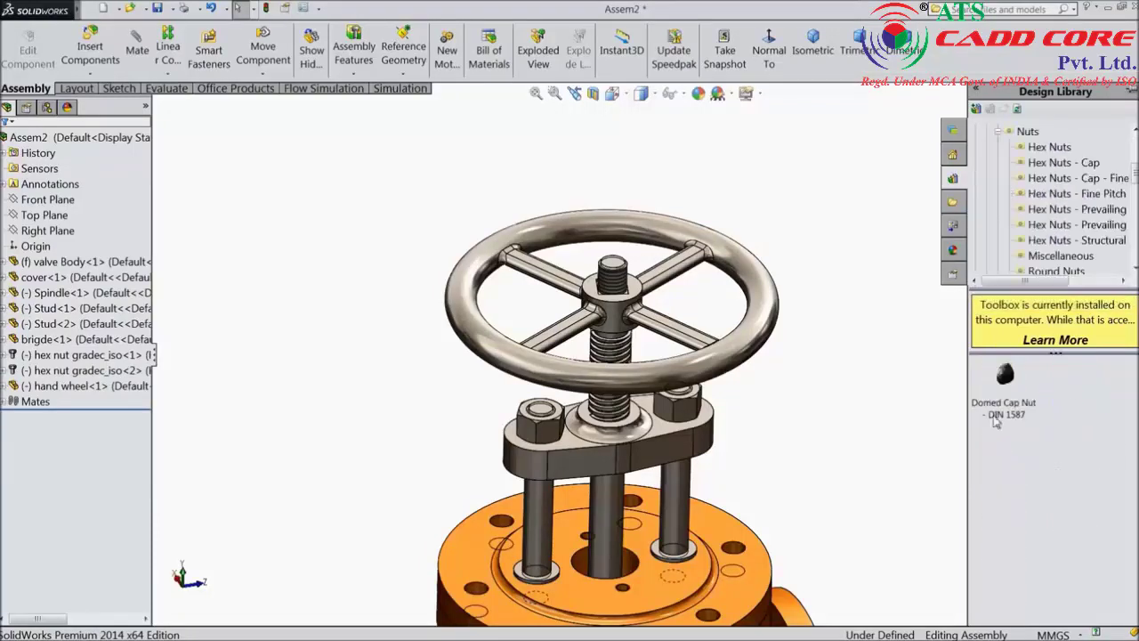
{"action": "left_click", "coordinate": [996, 400]}
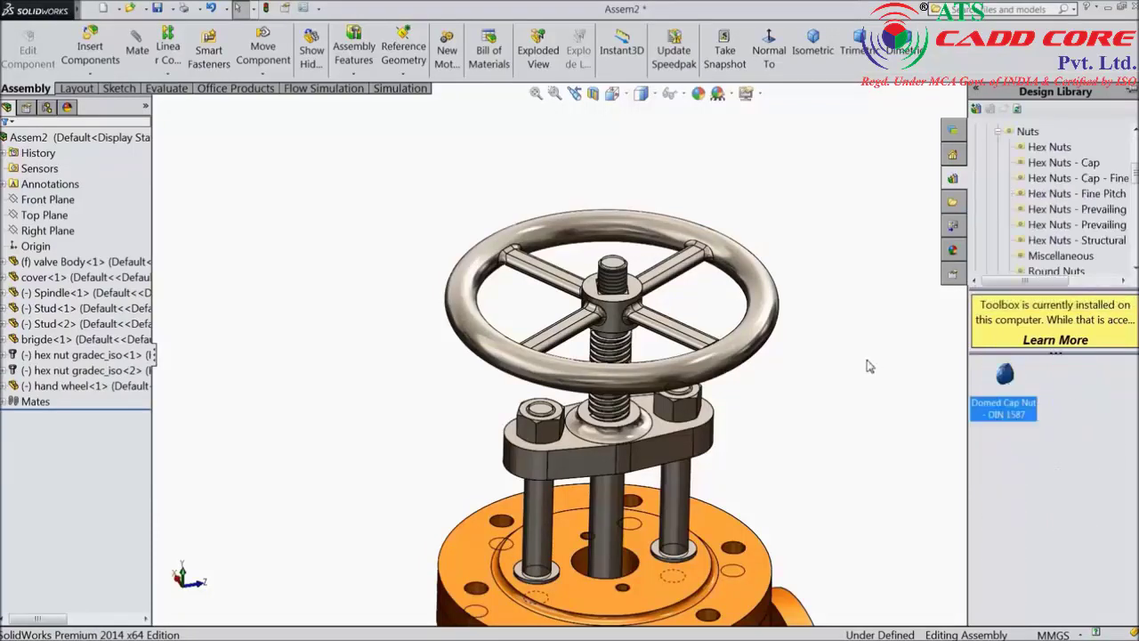
{"action": "left_click_drag", "start_coordinate": [1010, 381], "coordinate": [815, 341]}
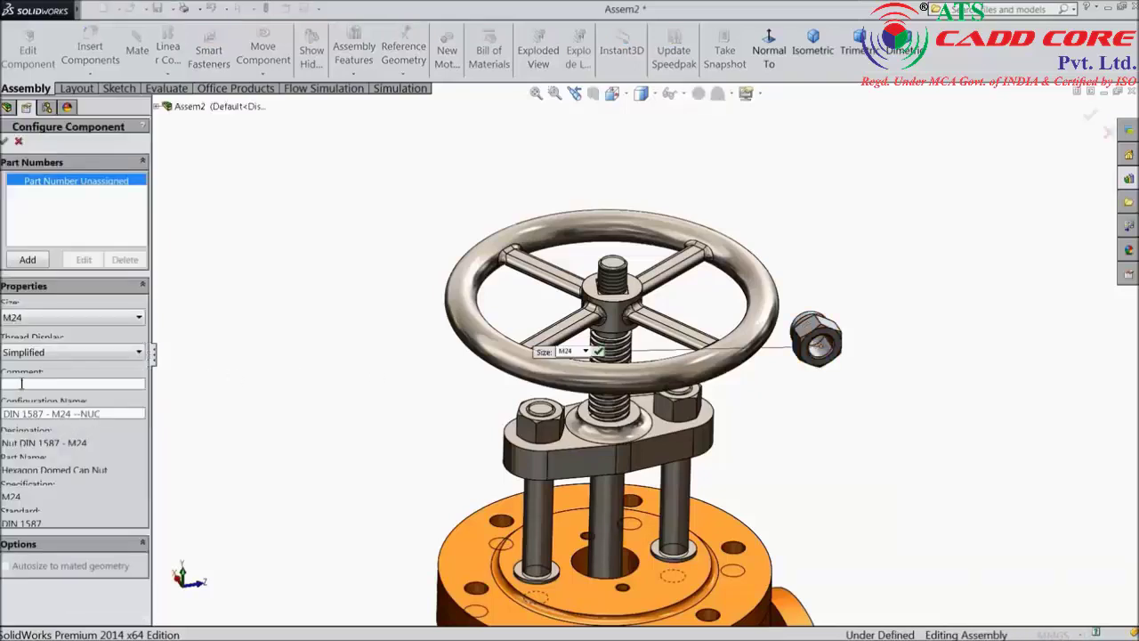
{"action": "left_click", "coordinate": [6, 141]}
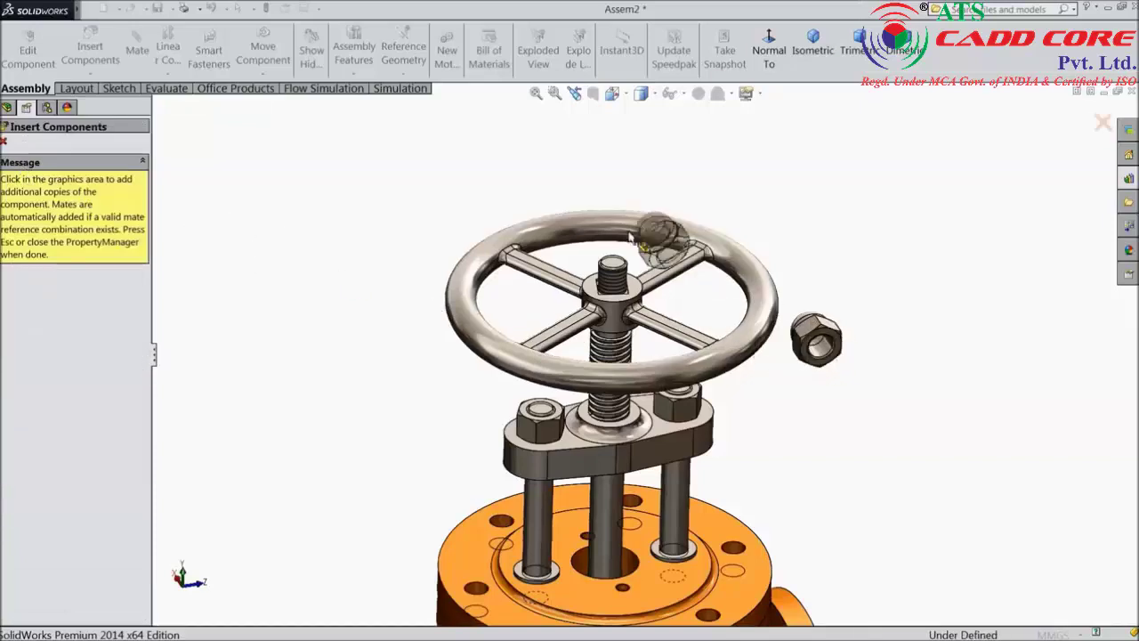
{"action": "left_click", "coordinate": [5, 143]}
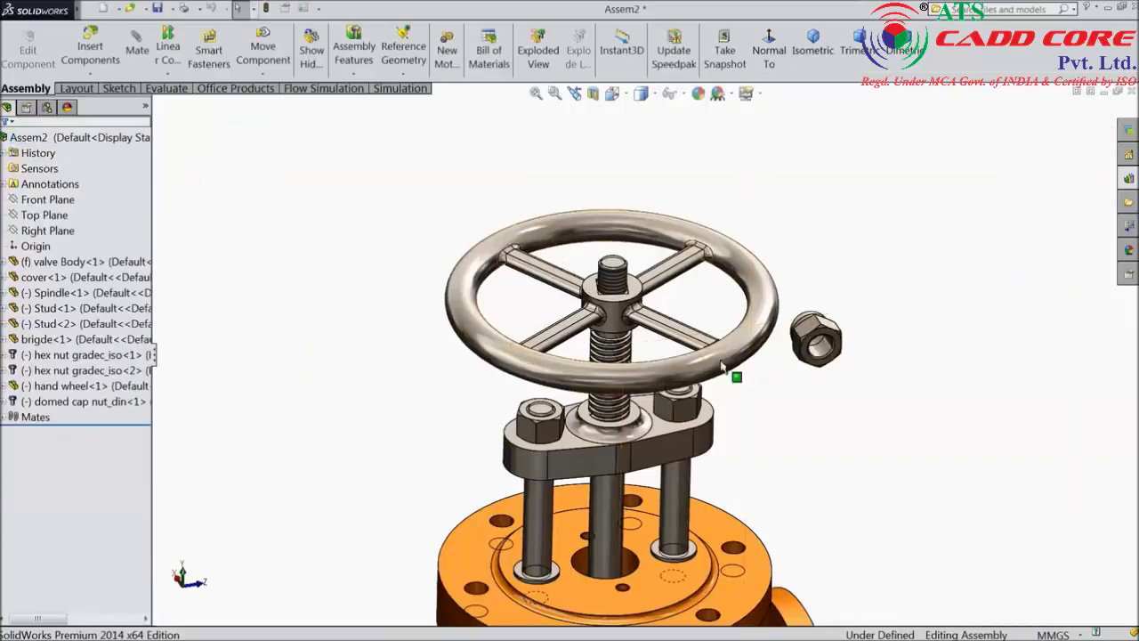
Move the cap nut above the spindle and mate its hole concentric with the spindle's threaded face.
{"action": "left_click_drag", "start_coordinate": [798, 305], "coordinate": [596, 149]}
{"action": "scroll", "coordinate": [652, 240], "scroll_direction": "down", "scroll_amount": 3}
{"action": "left_click", "coordinate": [454, 190]}
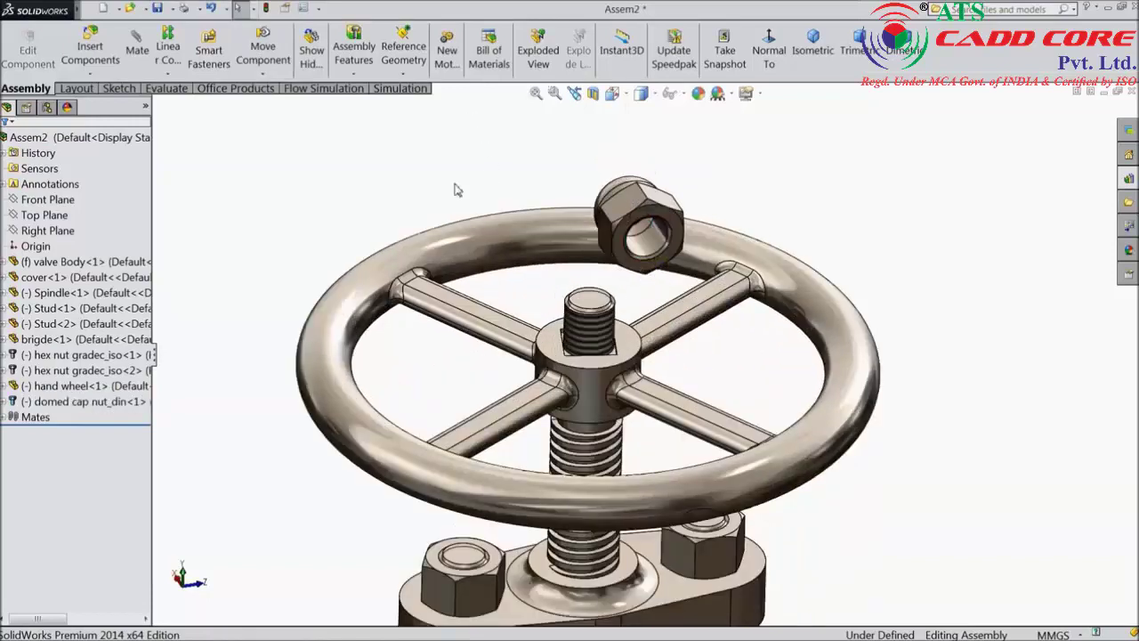
{"action": "left_click", "coordinate": [136, 46]}
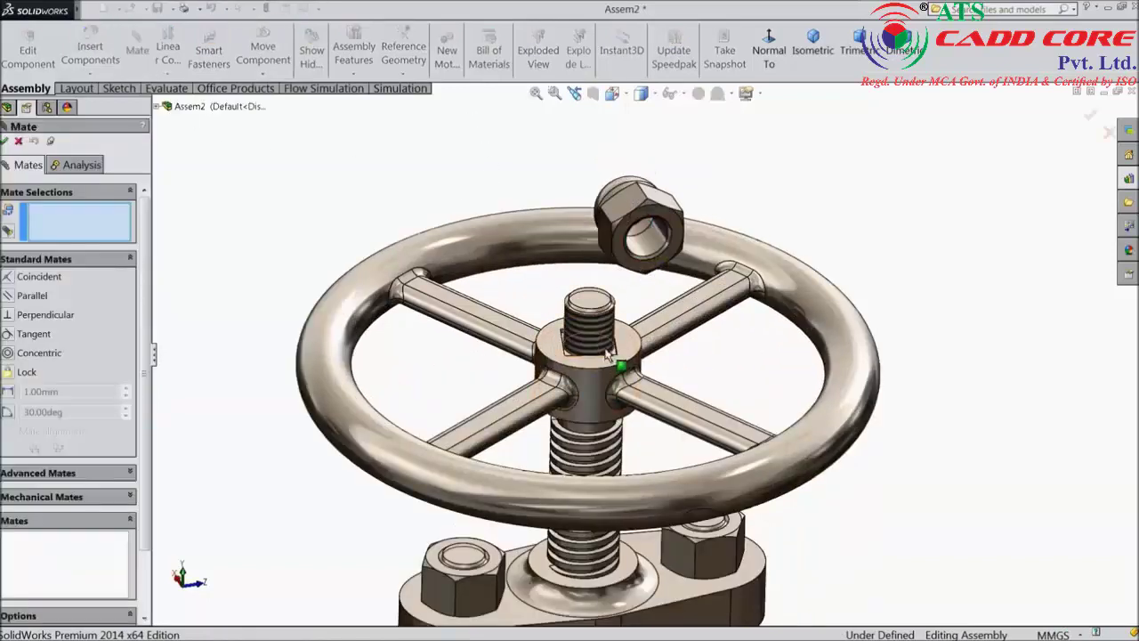
{"action": "left_click", "coordinate": [594, 331]}
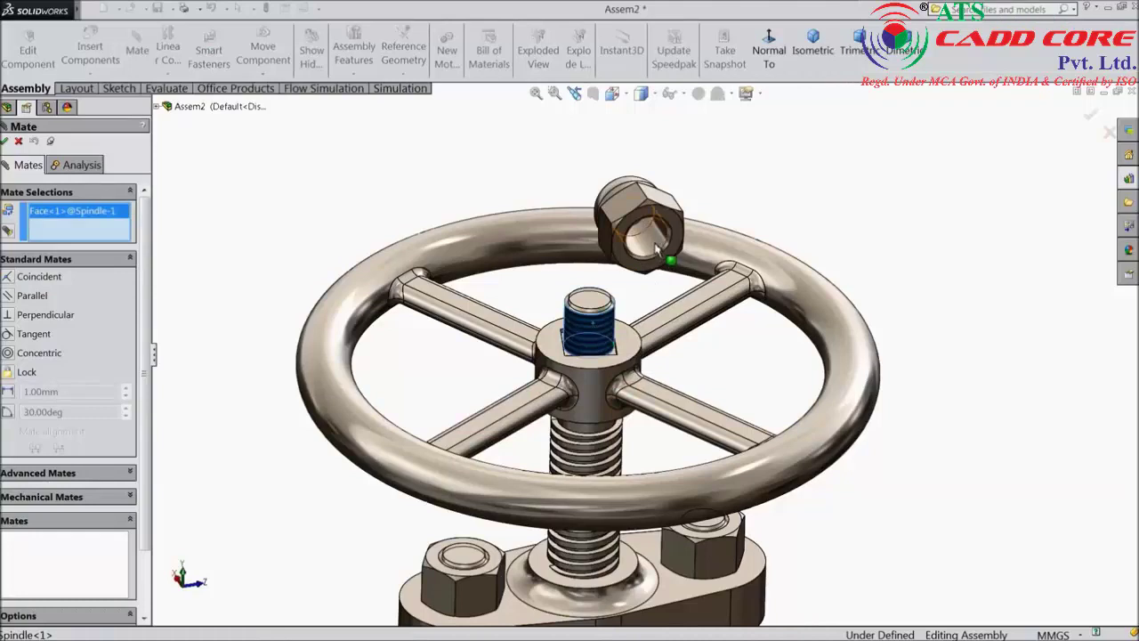
{"action": "left_click", "coordinate": [656, 239]}
{"action": "scroll", "coordinate": [674, 207], "scroll_direction": "up", "scroll_amount": 5}
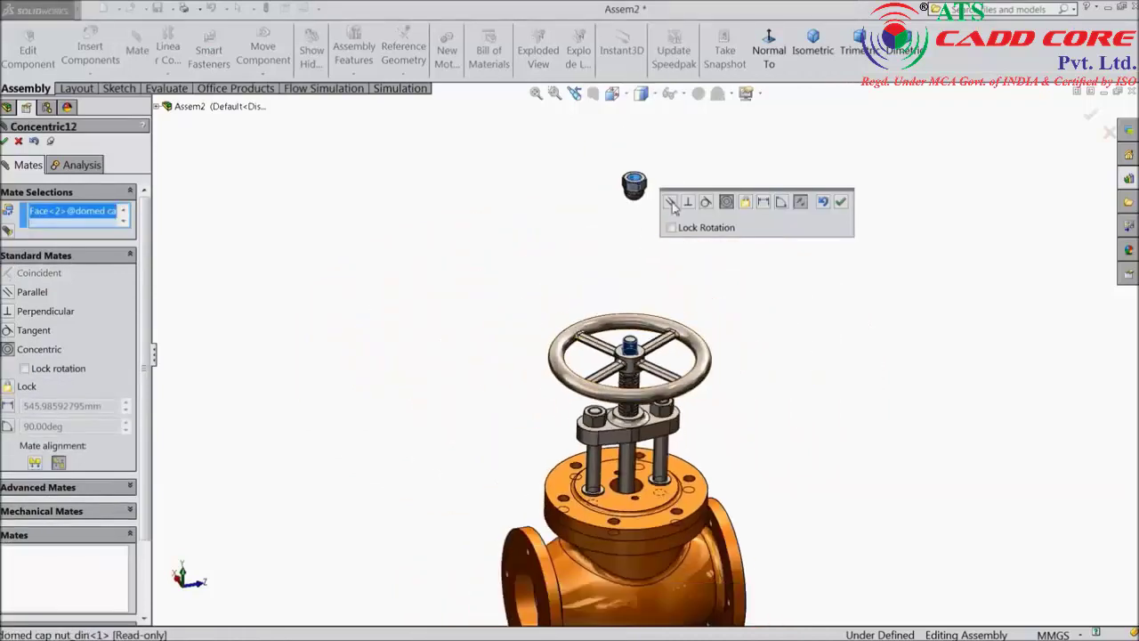
{"action": "left_click", "coordinate": [840, 202]}
{"action": "left_click_drag", "start_coordinate": [634, 171], "coordinate": [638, 268]}
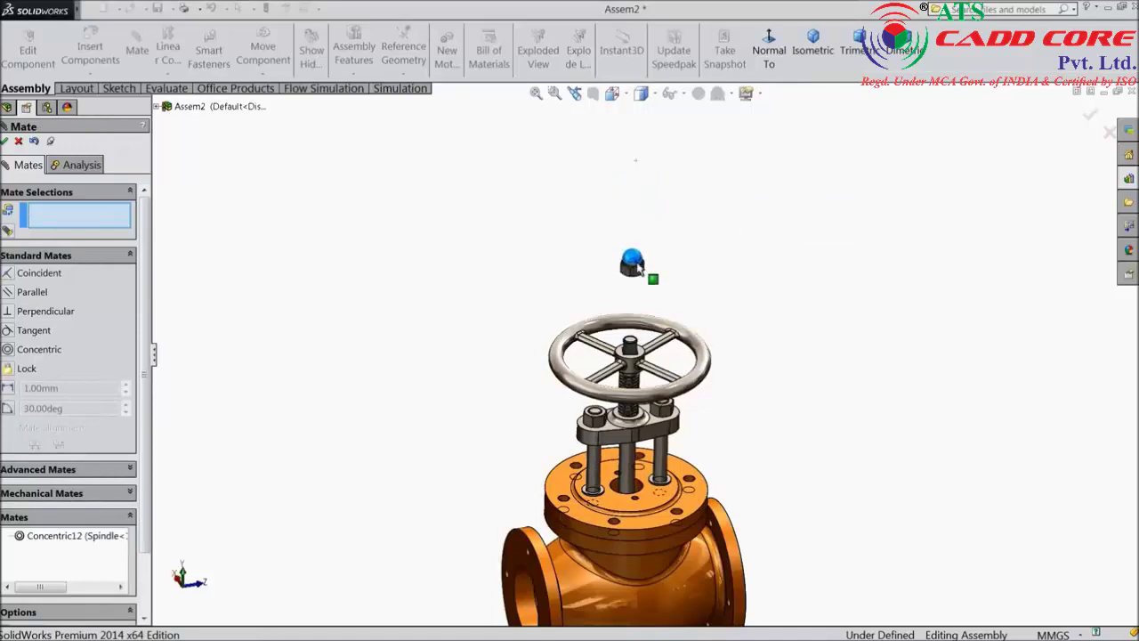
Seat the cap nut on the handwheel hub's top face with a coincident mate.
{"action": "scroll", "coordinate": [637, 317], "scroll_direction": "down", "scroll_amount": 10}
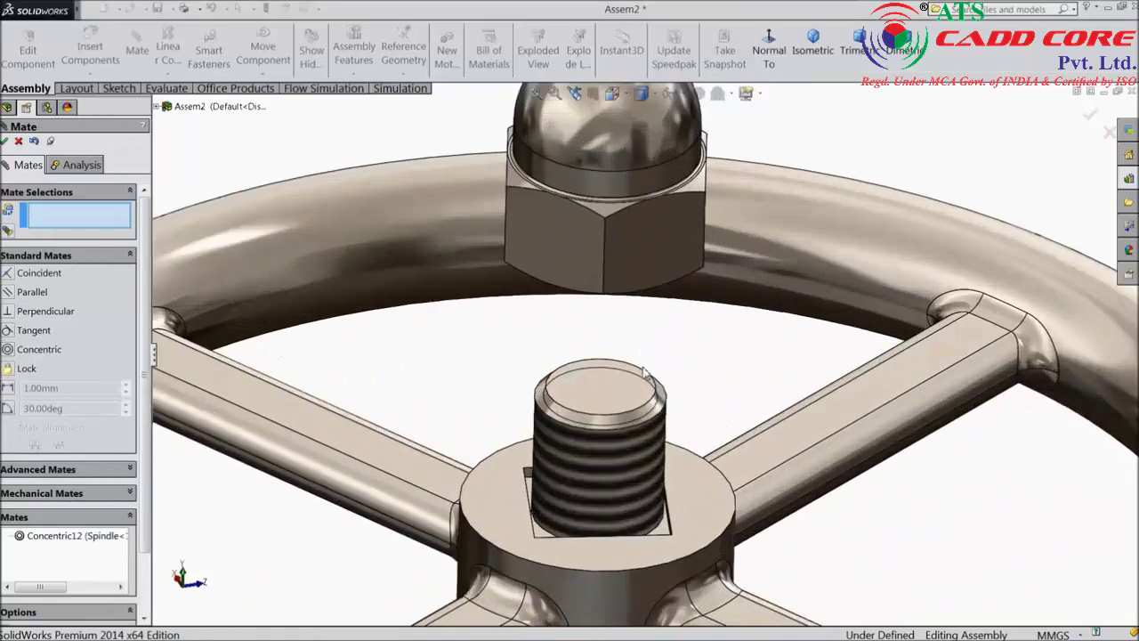
{"action": "scroll", "coordinate": [534, 477], "scroll_direction": "up", "scroll_amount": 5}
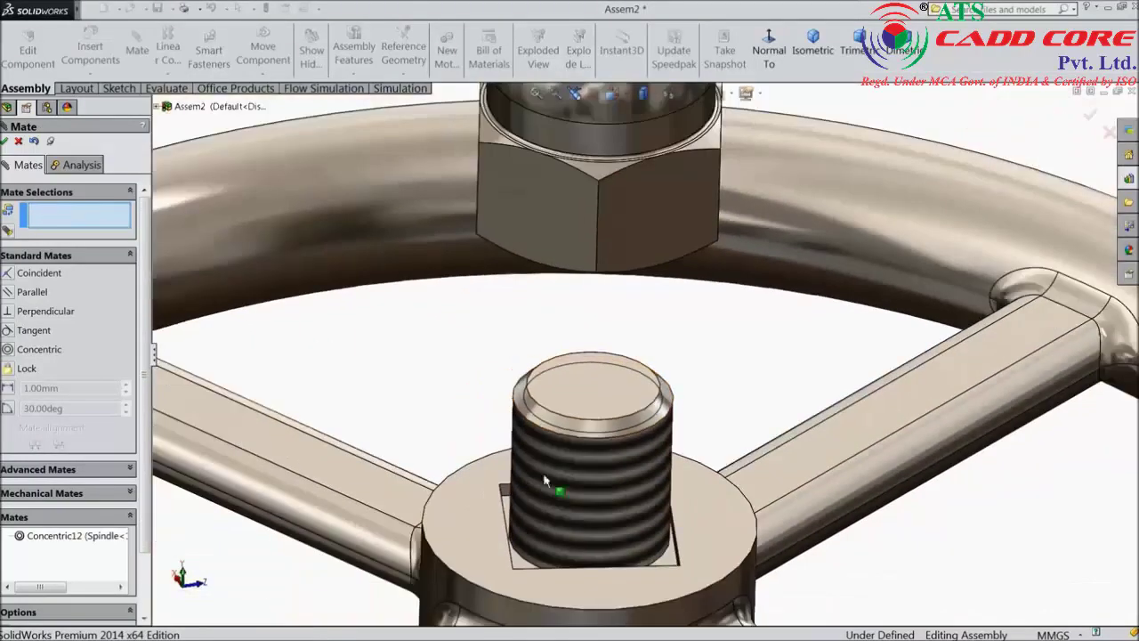
{"action": "left_click", "coordinate": [705, 525]}
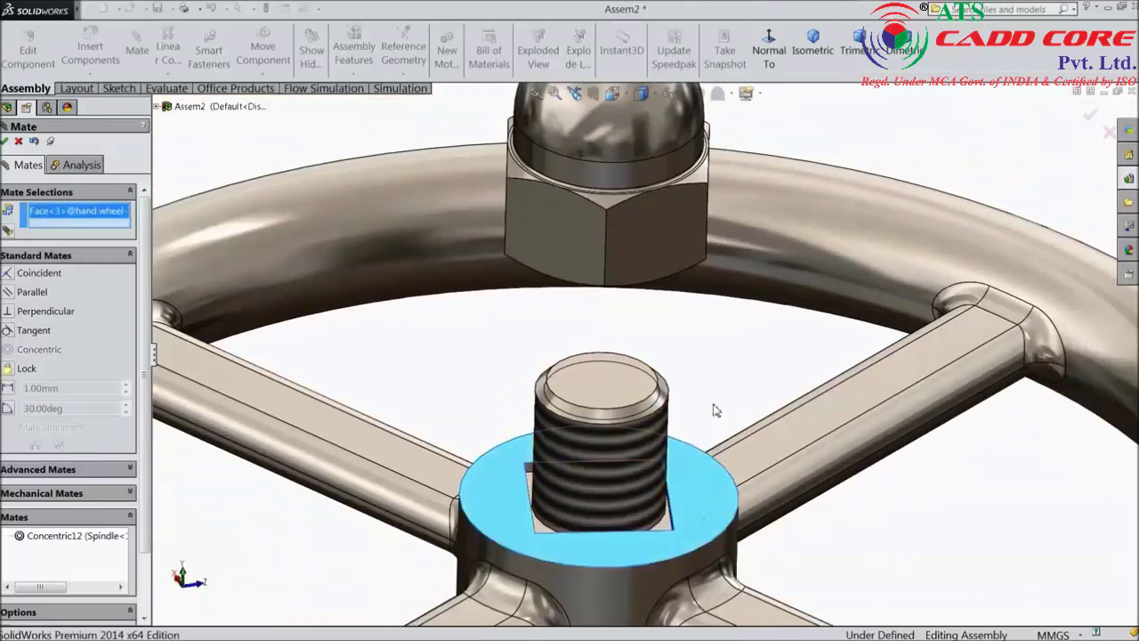
{"action": "middle_click_drag", "start_coordinate": [714, 411], "coordinate": [673, 229]}
{"action": "left_click", "coordinate": [700, 222]}
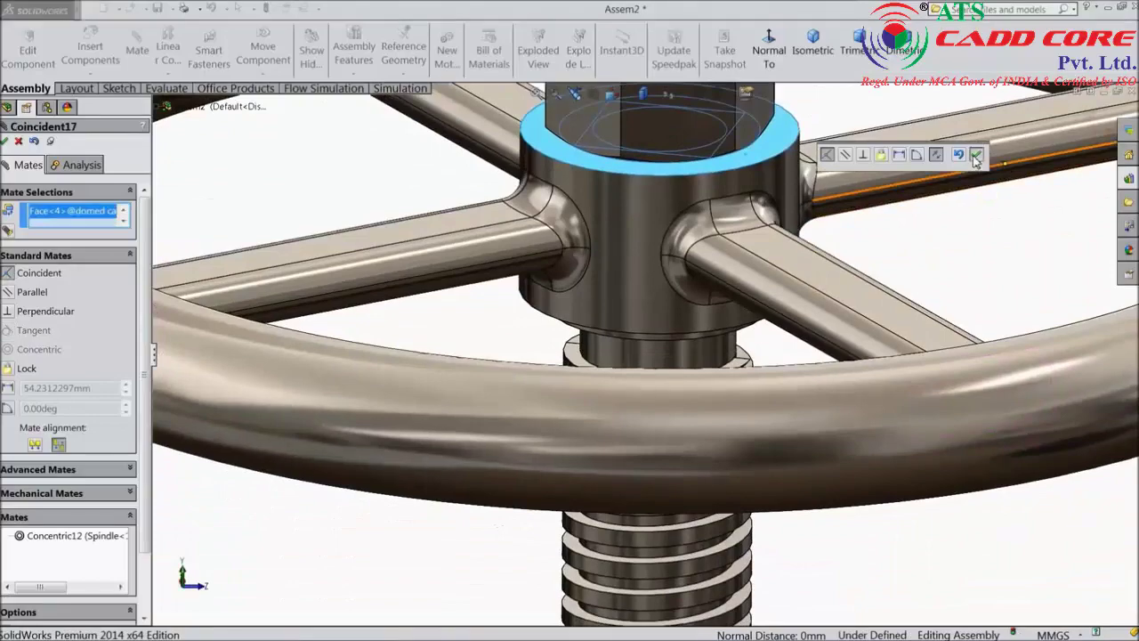
{"action": "left_click", "coordinate": [976, 155]}
{"action": "scroll", "coordinate": [552, 535], "scroll_direction": "down", "scroll_amount": 3}
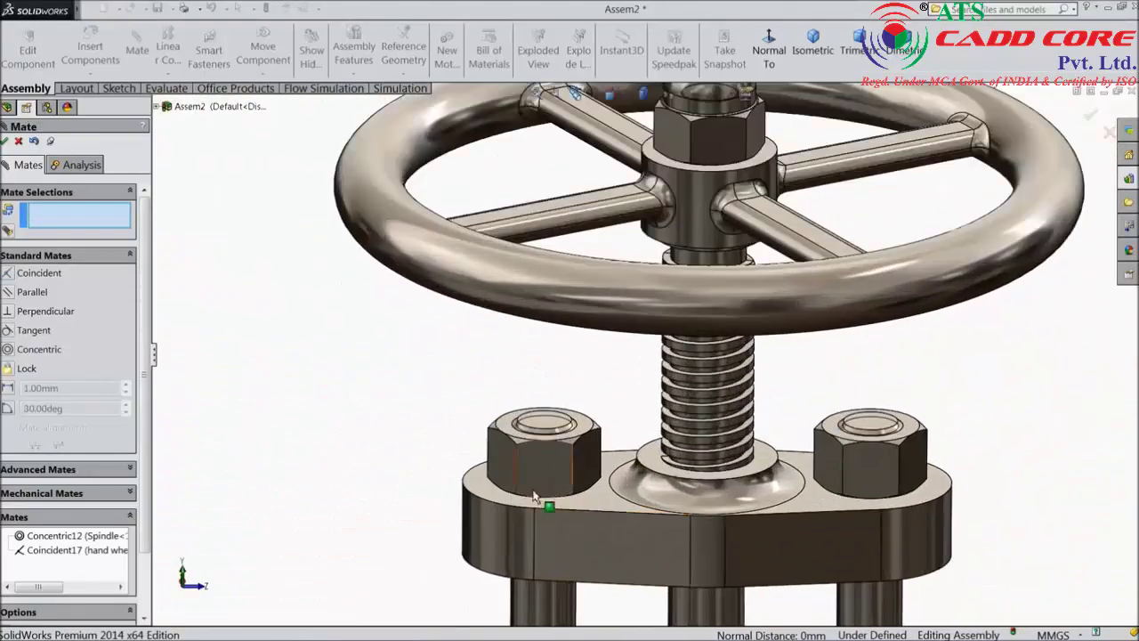
Align flats of the left and right hex nuts and the domed cap nut with coincident mates.
{"action": "left_click", "coordinate": [544, 470]}
{"action": "left_click", "coordinate": [874, 471]}
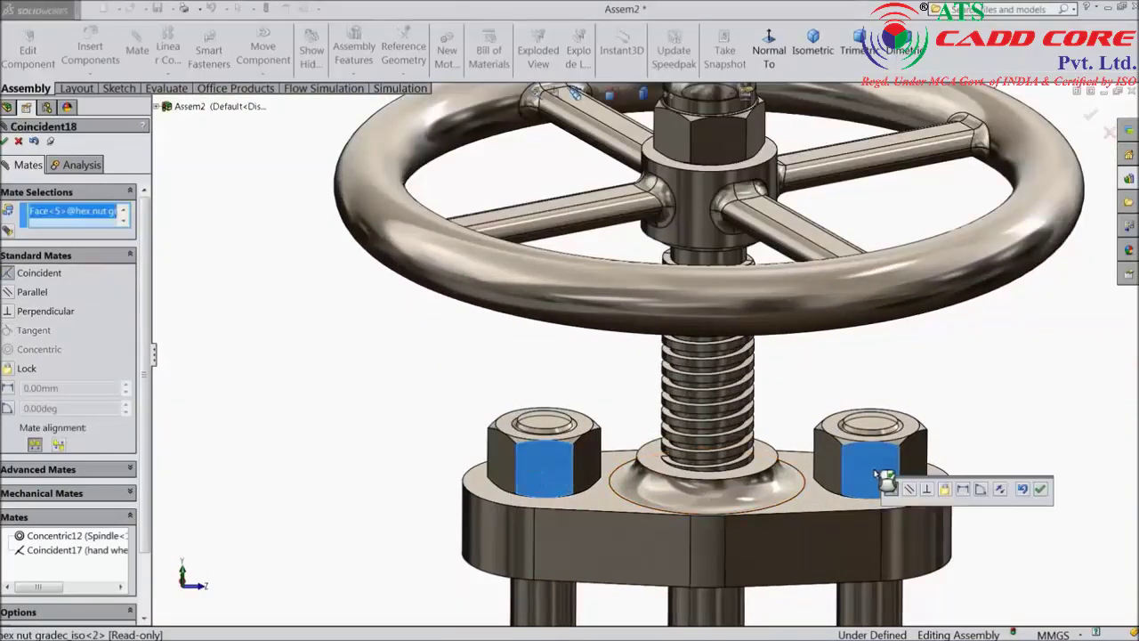
{"action": "left_click", "coordinate": [1041, 490]}
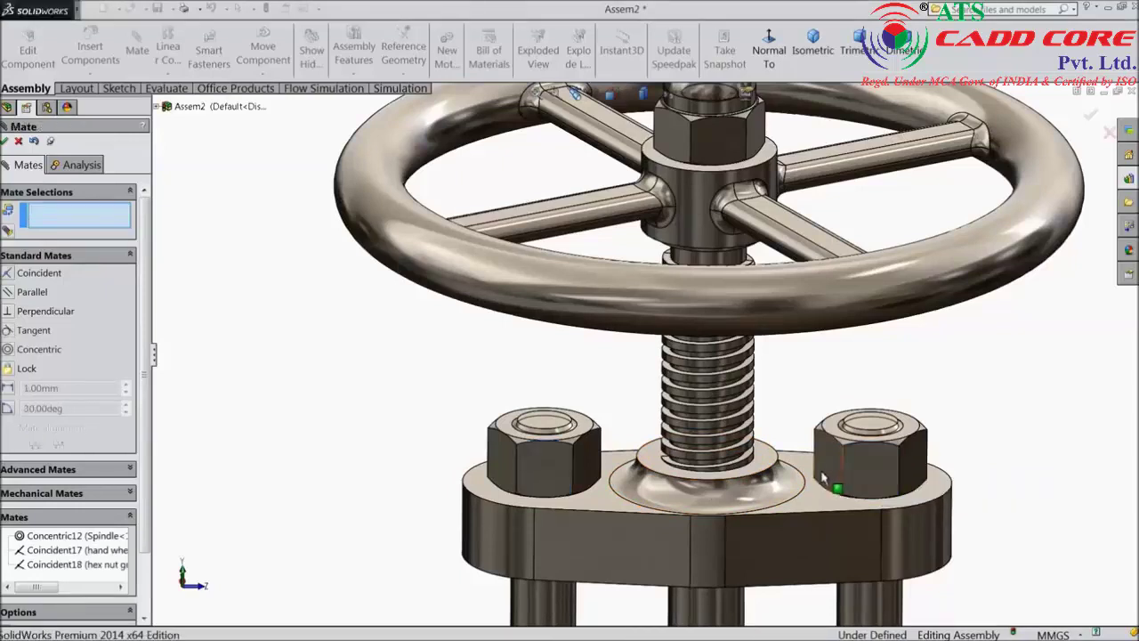
{"action": "scroll", "coordinate": [827, 471], "scroll_direction": "up", "scroll_amount": 3}
{"action": "left_click", "coordinate": [707, 218]}
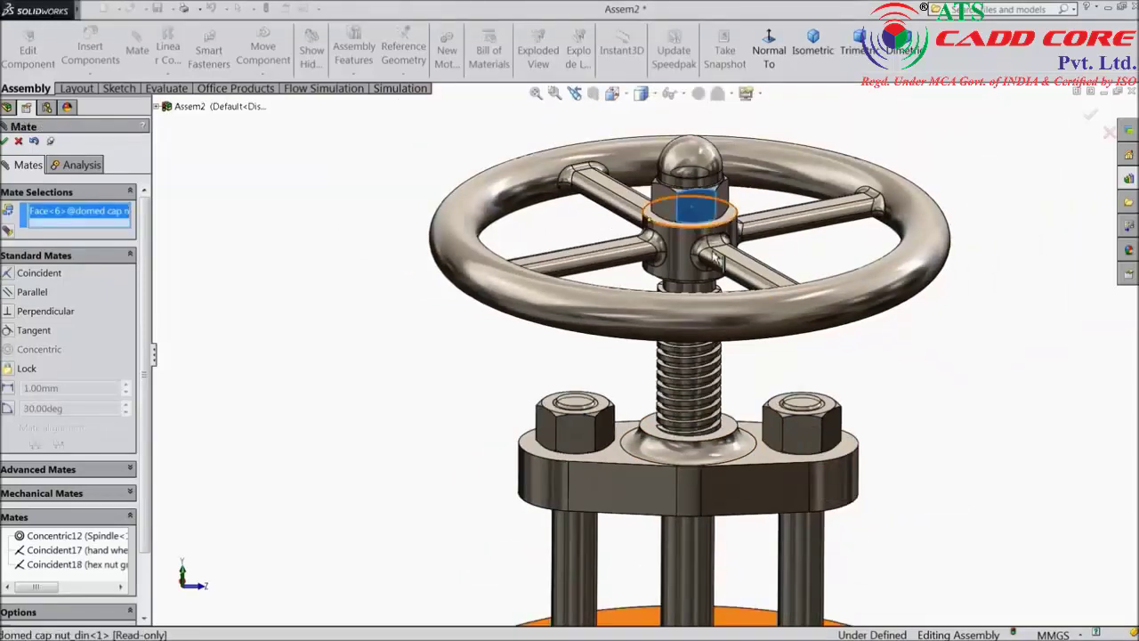
{"action": "left_click", "coordinate": [810, 447]}
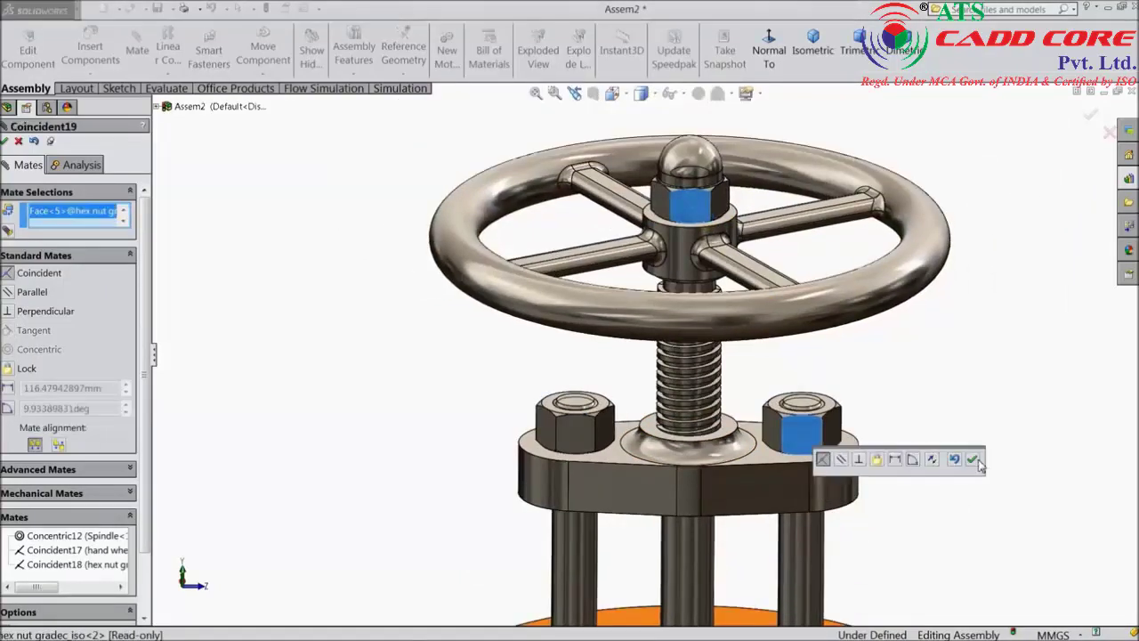
{"action": "left_click", "coordinate": [973, 459]}
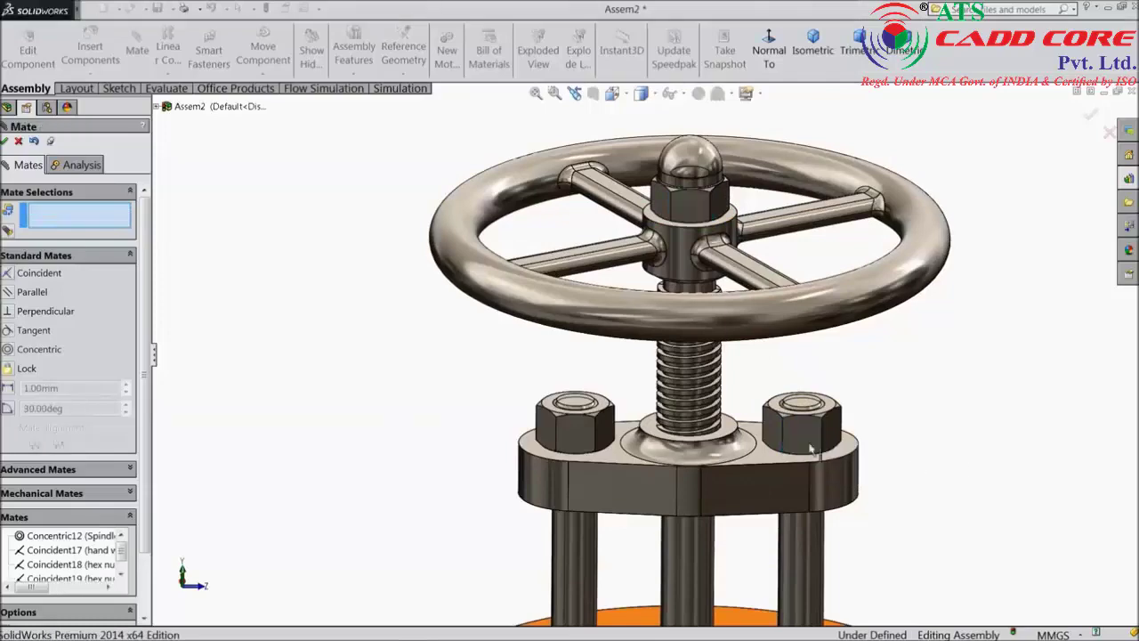
{"action": "left_click", "coordinate": [6, 142]}
Turn the hand wheel about its spindle to a new angle.
{"action": "scroll", "coordinate": [333, 338], "scroll_direction": "up", "scroll_amount": 2}
{"action": "middle_click_drag", "start_coordinate": [408, 345], "coordinate": [435, 372]}
{"action": "left_click", "coordinate": [794, 331]}
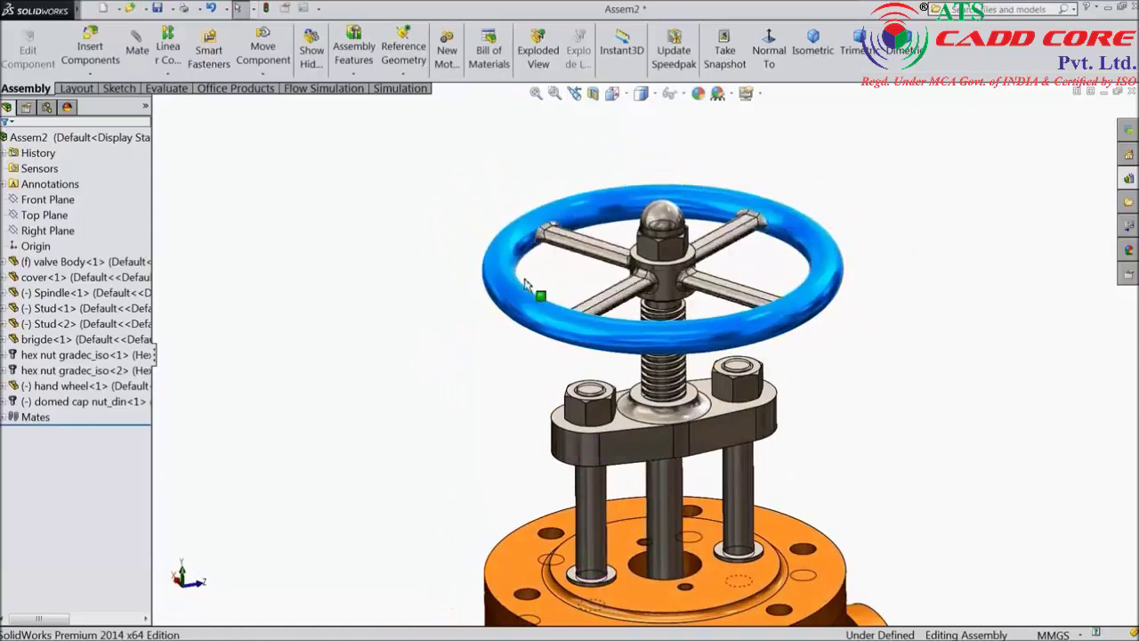
{"action": "left_click_drag", "start_coordinate": [525, 283], "coordinate": [788, 262]}
{"action": "scroll", "coordinate": [700, 405], "scroll_direction": "up", "scroll_amount": 4}
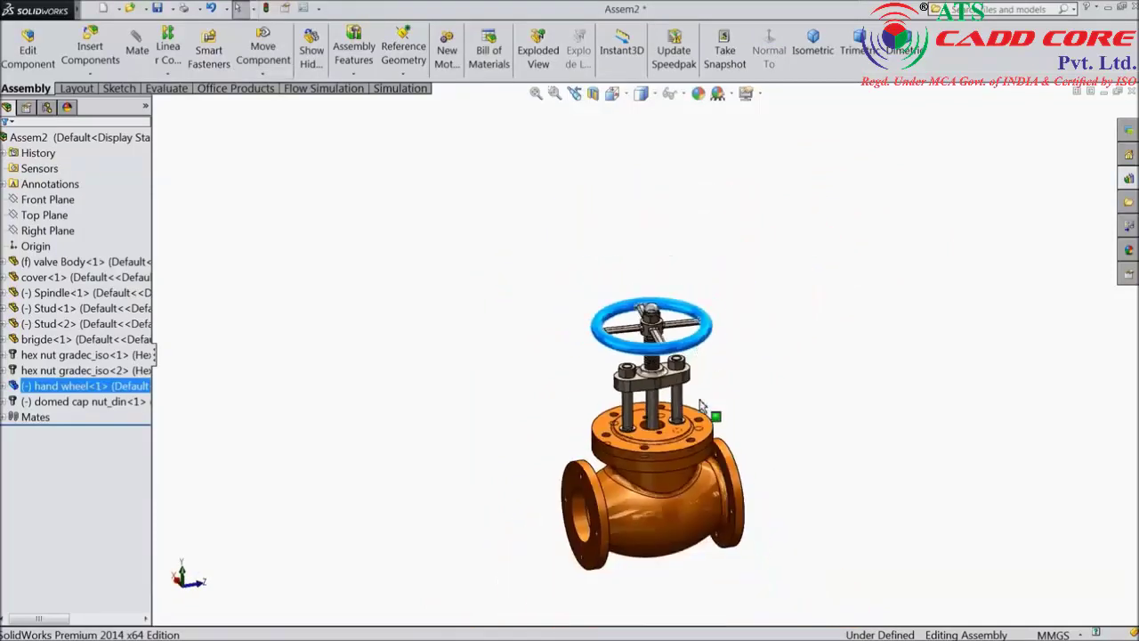
{"action": "scroll", "coordinate": [700, 406], "scroll_direction": "down", "scroll_amount": 3}
{"action": "scroll", "coordinate": [703, 449], "scroll_direction": "down", "scroll_amount": 2}
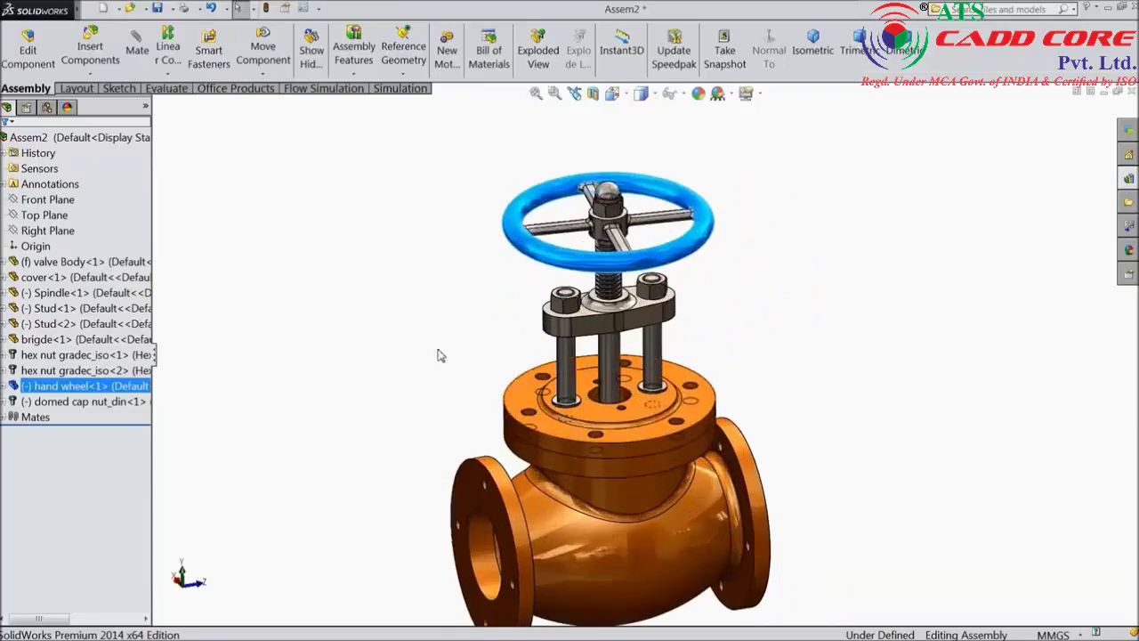
Insert the stud 20 part and place it beside the valve.
{"action": "left_click", "coordinate": [102, 61]}
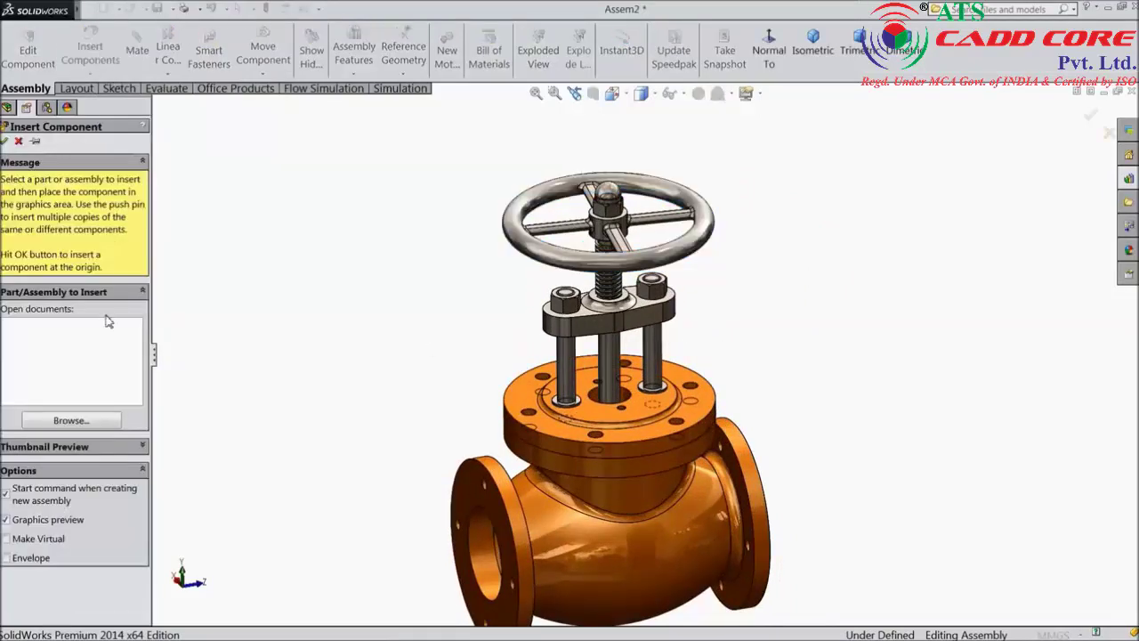
{"action": "left_click", "coordinate": [69, 421]}
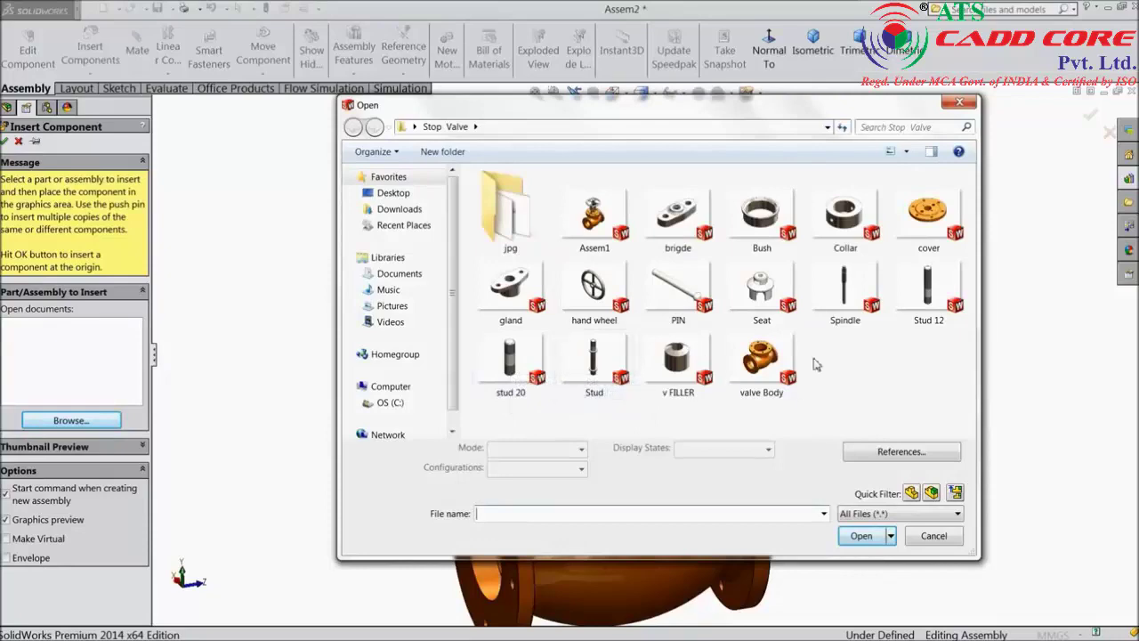
{"action": "left_click", "coordinate": [512, 364]}
{"action": "left_click", "coordinate": [860, 535]}
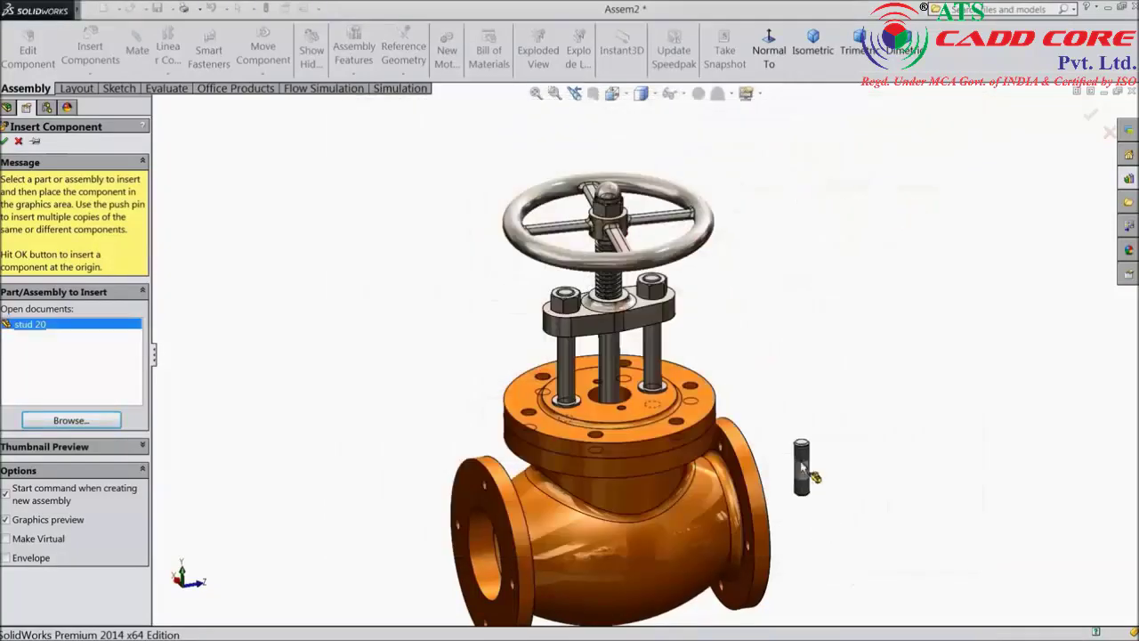
{"action": "left_click", "coordinate": [730, 380]}
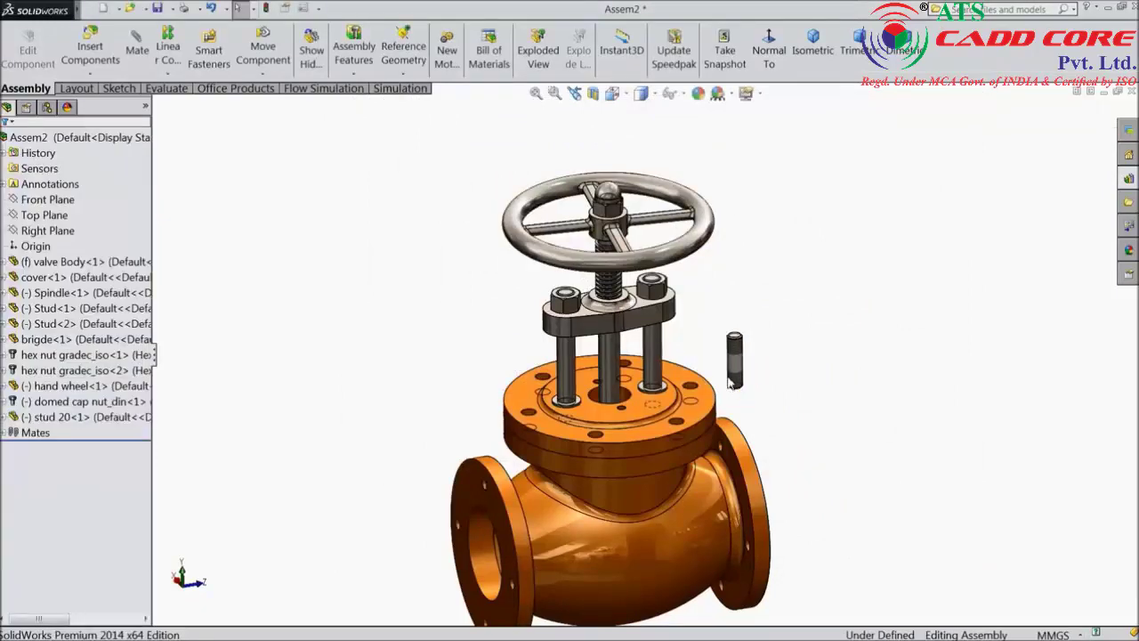
{"action": "scroll", "coordinate": [685, 408], "scroll_direction": "down", "scroll_amount": 5}
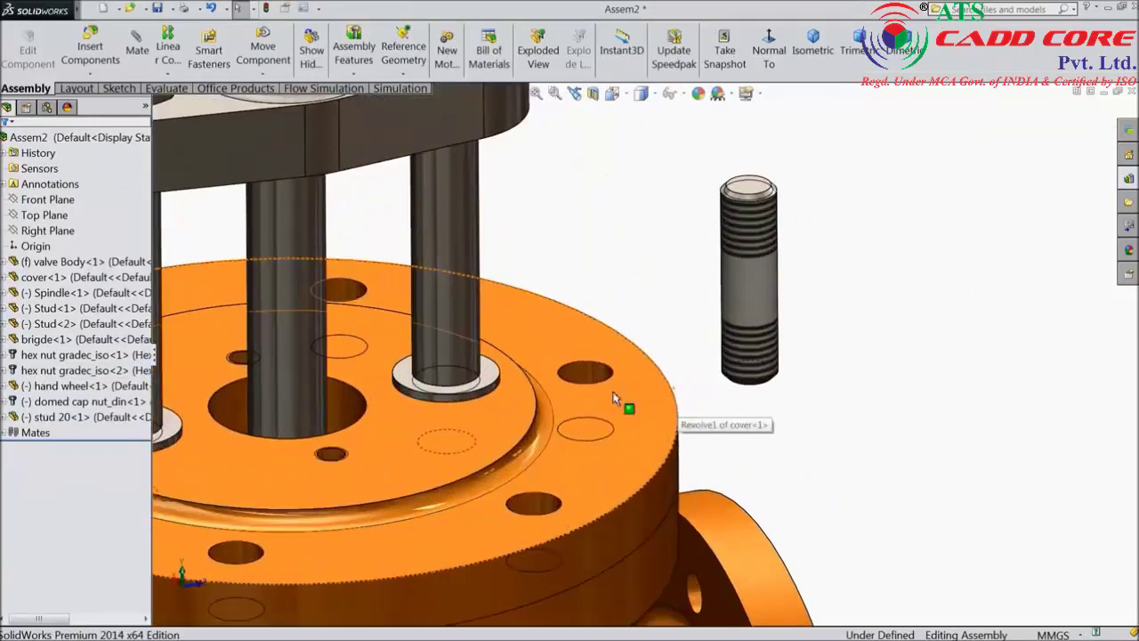
Mate stud 20 concentric with an empty cover hole and lift it above the cover.
{"action": "left_click", "coordinate": [585, 373]}
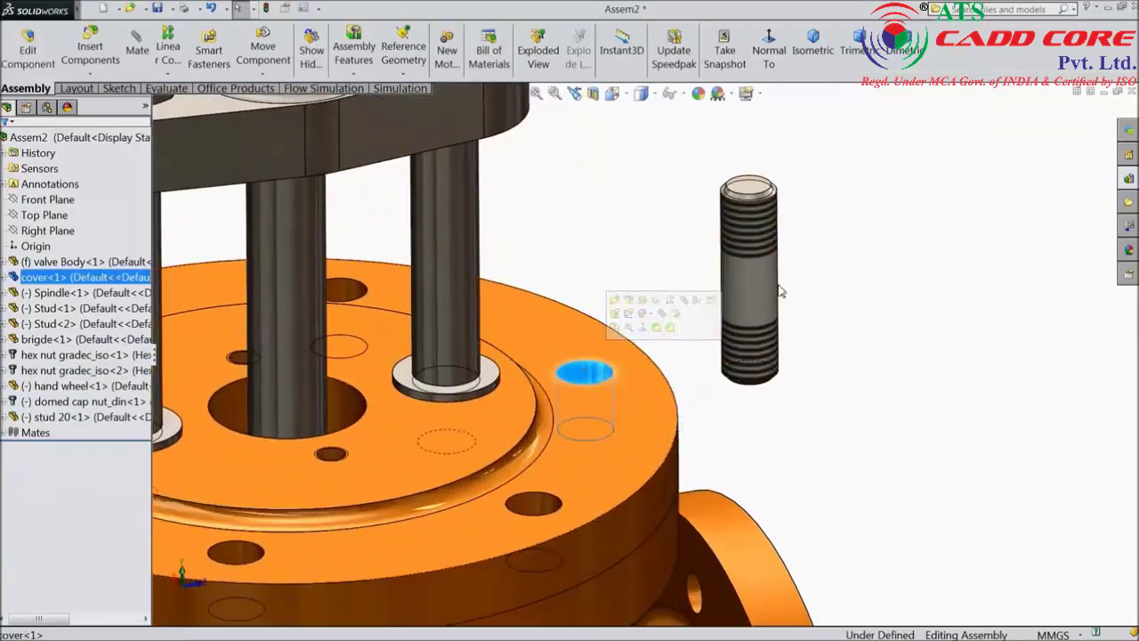
{"action": "left_click", "coordinate": [750, 303]}
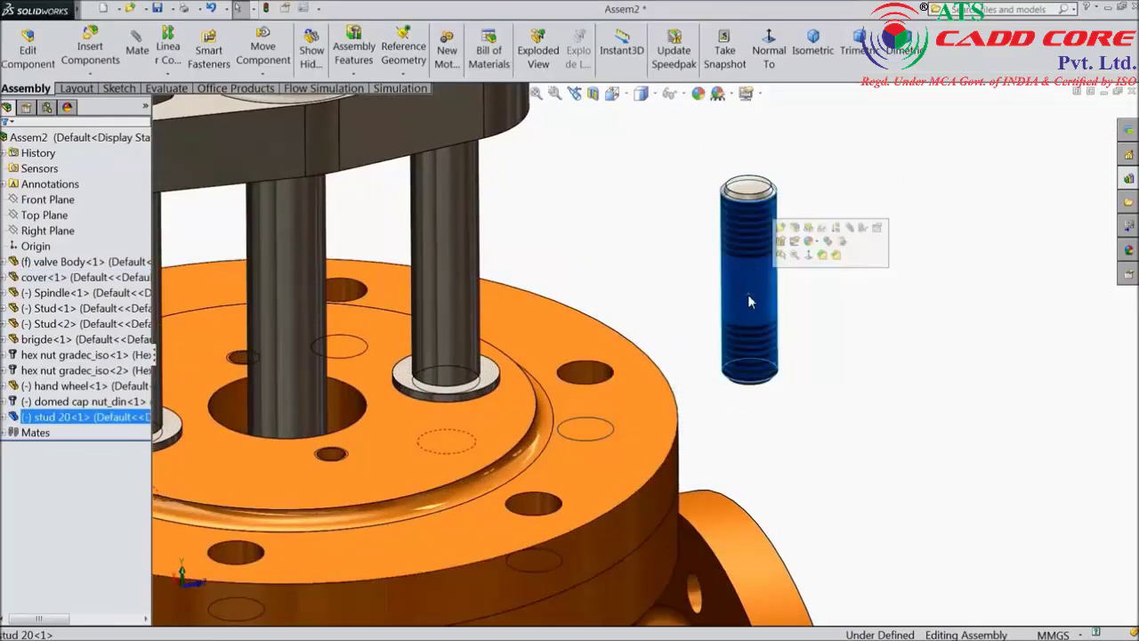
{"action": "left_click", "coordinate": [138, 51]}
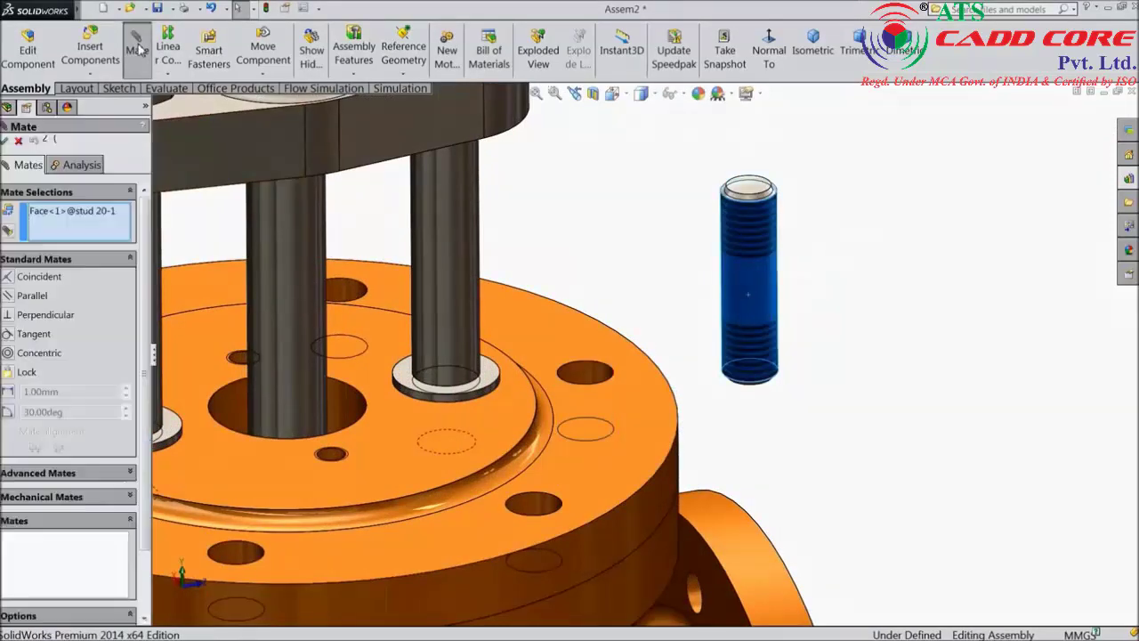
{"action": "left_click", "coordinate": [586, 381]}
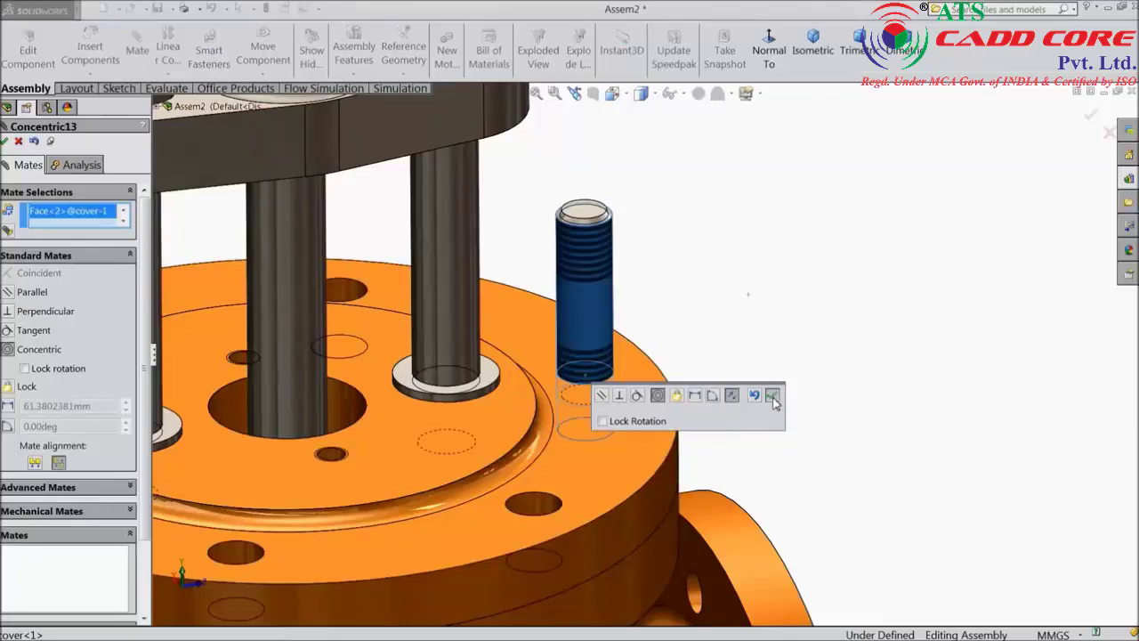
{"action": "left_click", "coordinate": [772, 398]}
{"action": "left_click_drag", "start_coordinate": [577, 317], "coordinate": [596, 223]}
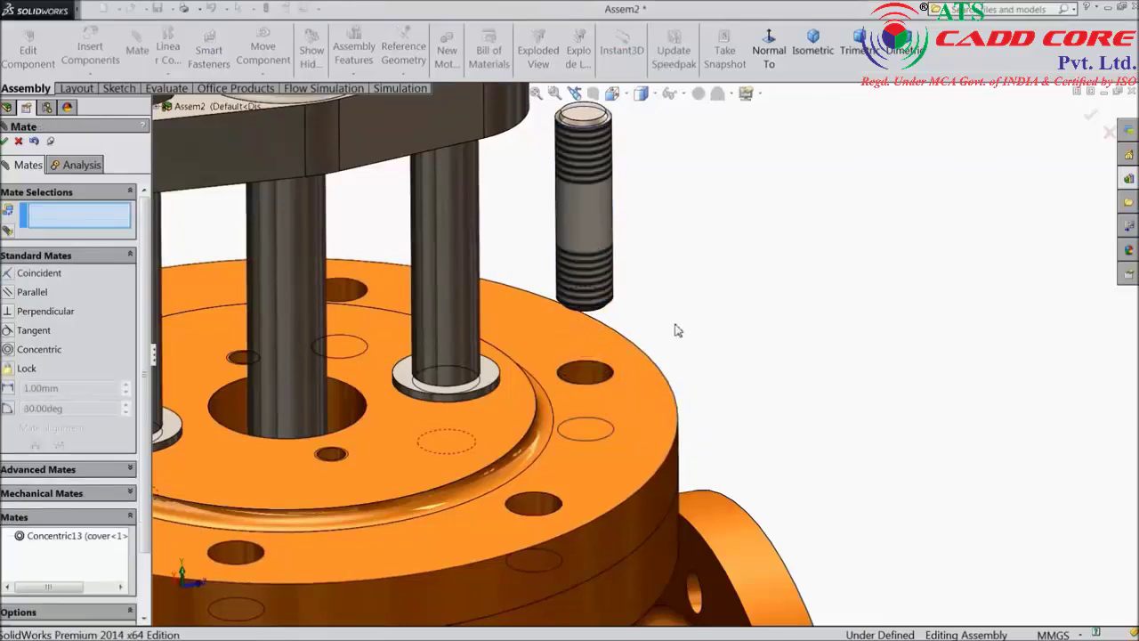
{"action": "middle_click_drag", "start_coordinate": [676, 326], "coordinate": [604, 307]}
{"action": "scroll", "coordinate": [603, 307], "scroll_direction": "down", "scroll_amount": 5}
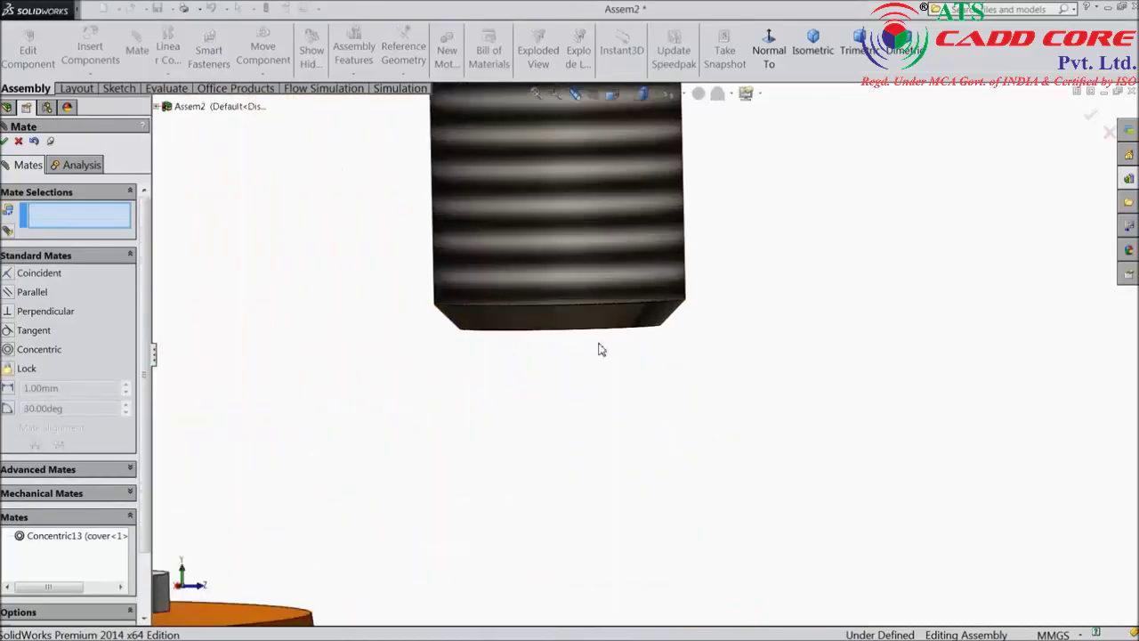
Make the stud's bottom edge coincident with the flange's lower face, then finish mating.
{"action": "left_click", "coordinate": [597, 303]}
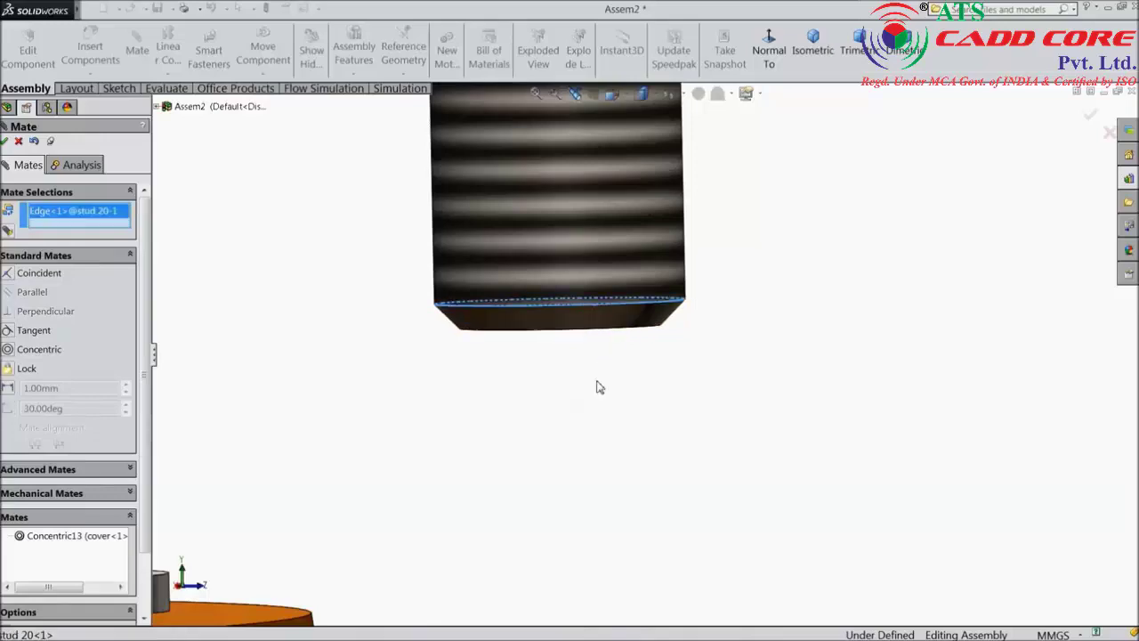
{"action": "scroll", "coordinate": [598, 387], "scroll_direction": "up", "scroll_amount": 6}
{"action": "middle_click_drag", "start_coordinate": [791, 498], "coordinate": [785, 412]}
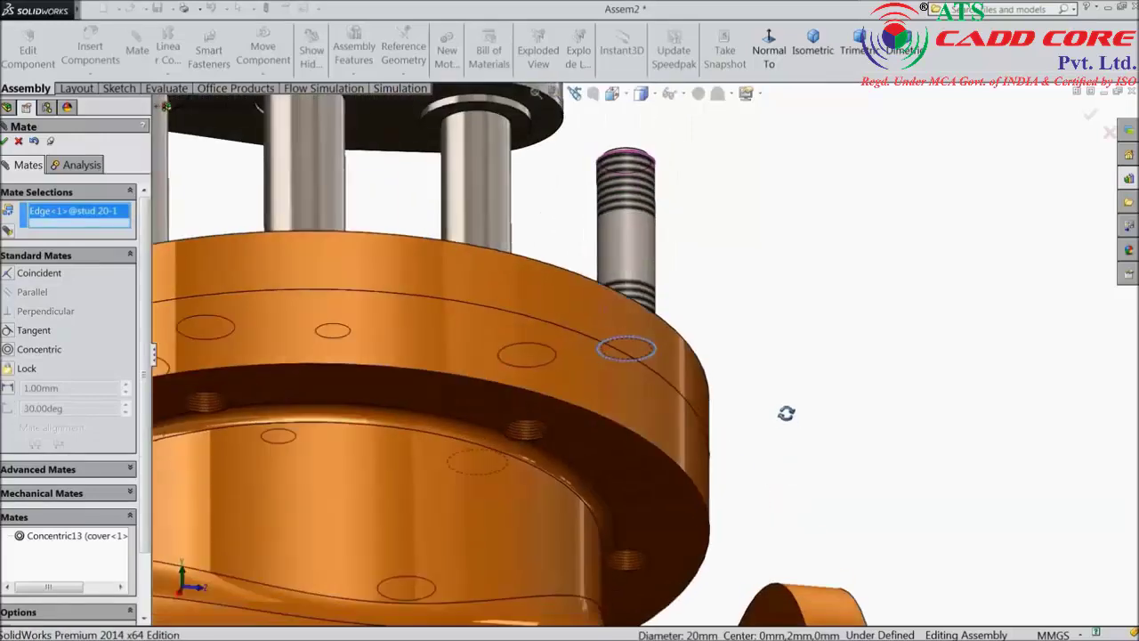
{"action": "left_click", "coordinate": [683, 534]}
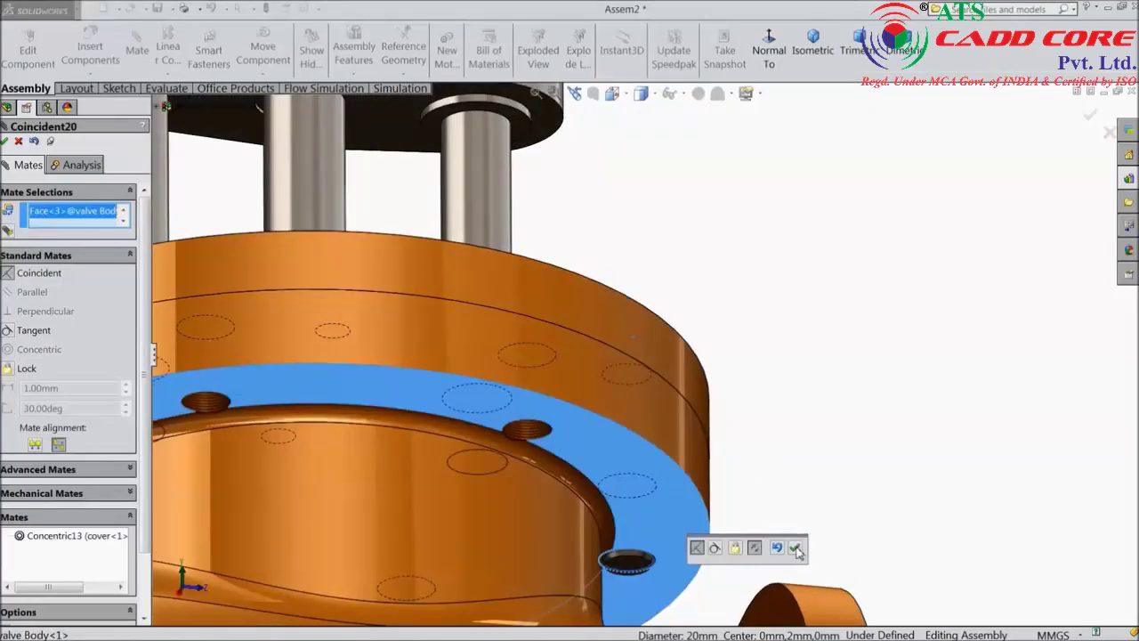
{"action": "left_click", "coordinate": [798, 551]}
{"action": "scroll", "coordinate": [738, 445], "scroll_direction": "up", "scroll_amount": 5}
{"action": "middle_click_drag", "start_coordinate": [686, 351], "coordinate": [664, 420]}
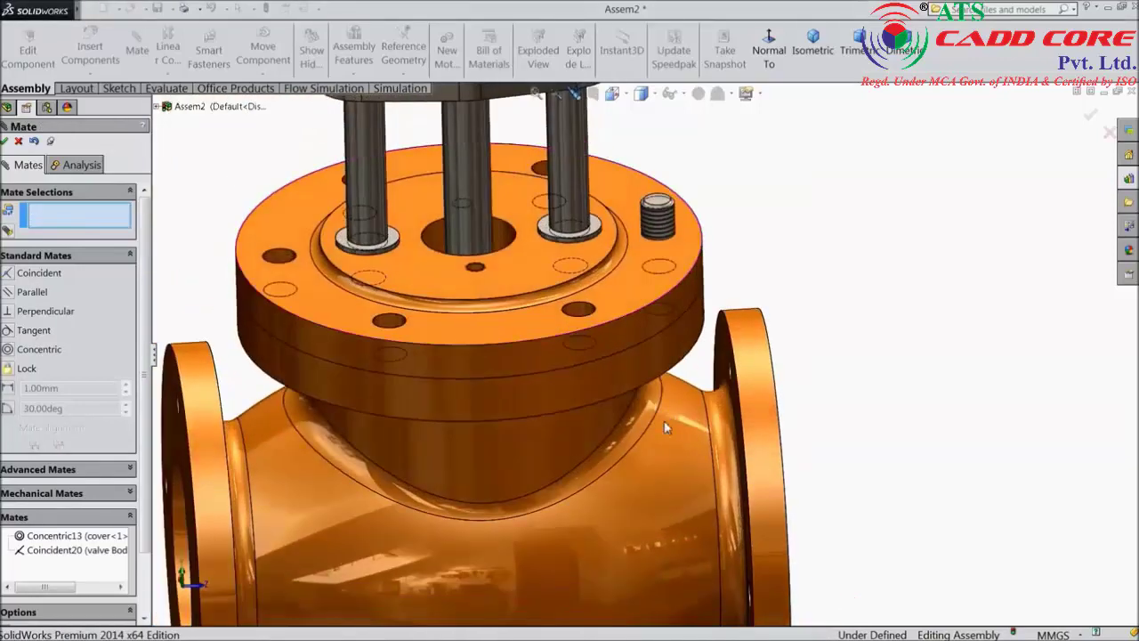
{"action": "left_click", "coordinate": [5, 141]}
{"action": "scroll", "coordinate": [836, 272], "scroll_direction": "up", "scroll_amount": 3}
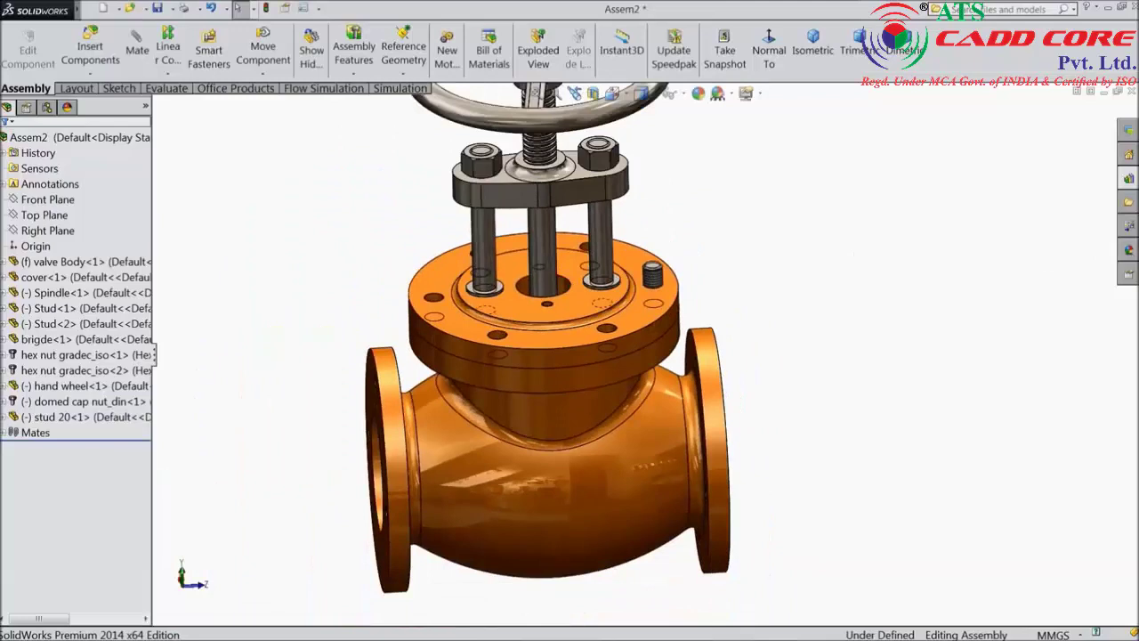
Insert an ISO 4034 Hex Nut Grade C sized M20 from the Toolbox ISO Nuts beside the model.
{"action": "left_click", "coordinate": [1129, 179]}
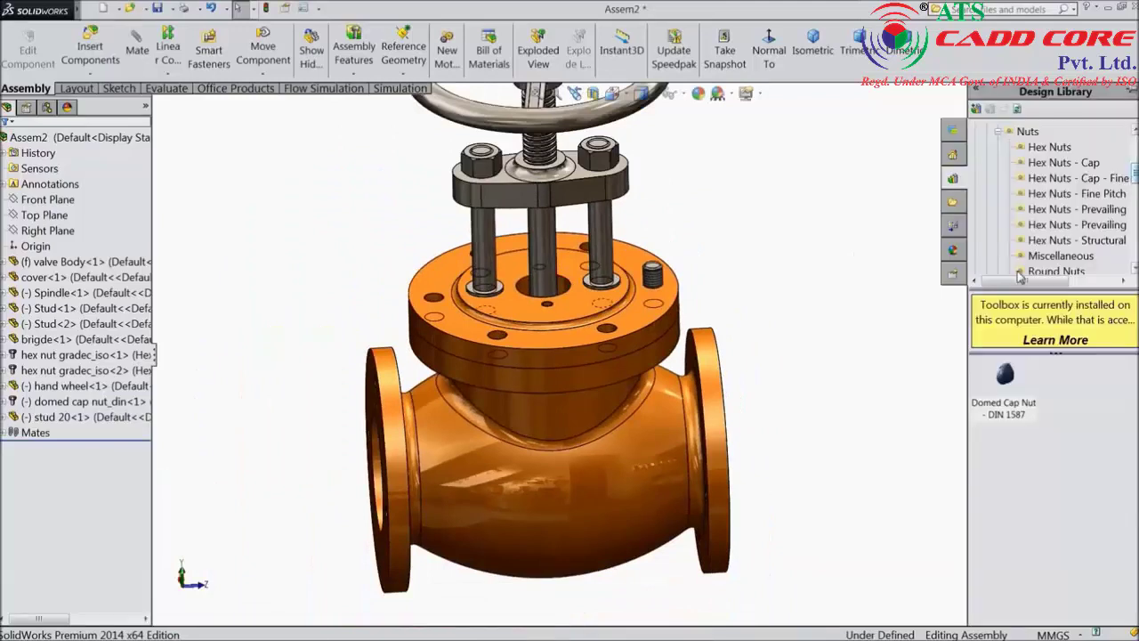
{"action": "left_click", "coordinate": [998, 132]}
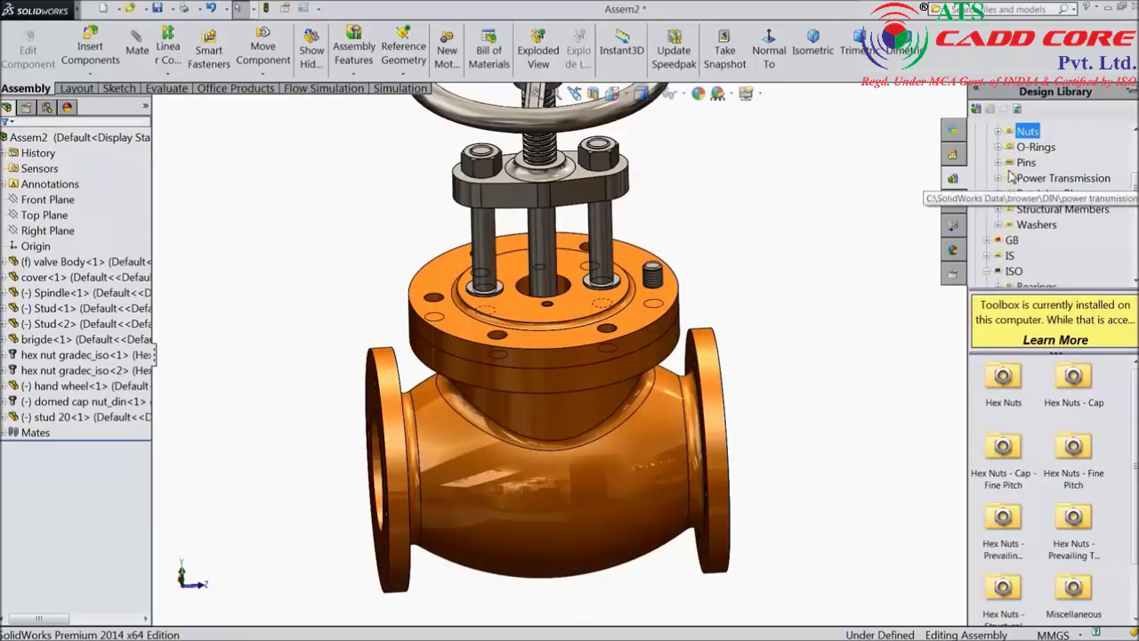
{"action": "left_click", "coordinate": [1013, 272]}
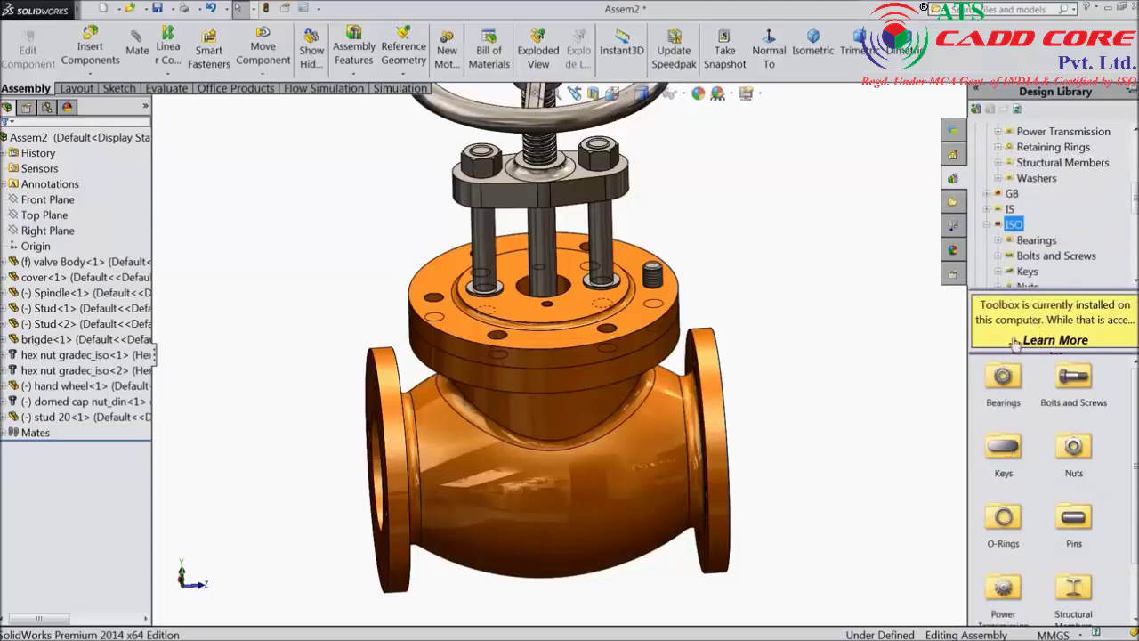
{"action": "scroll", "coordinate": [1028, 277], "scroll_direction": "down", "scroll_amount": 1}
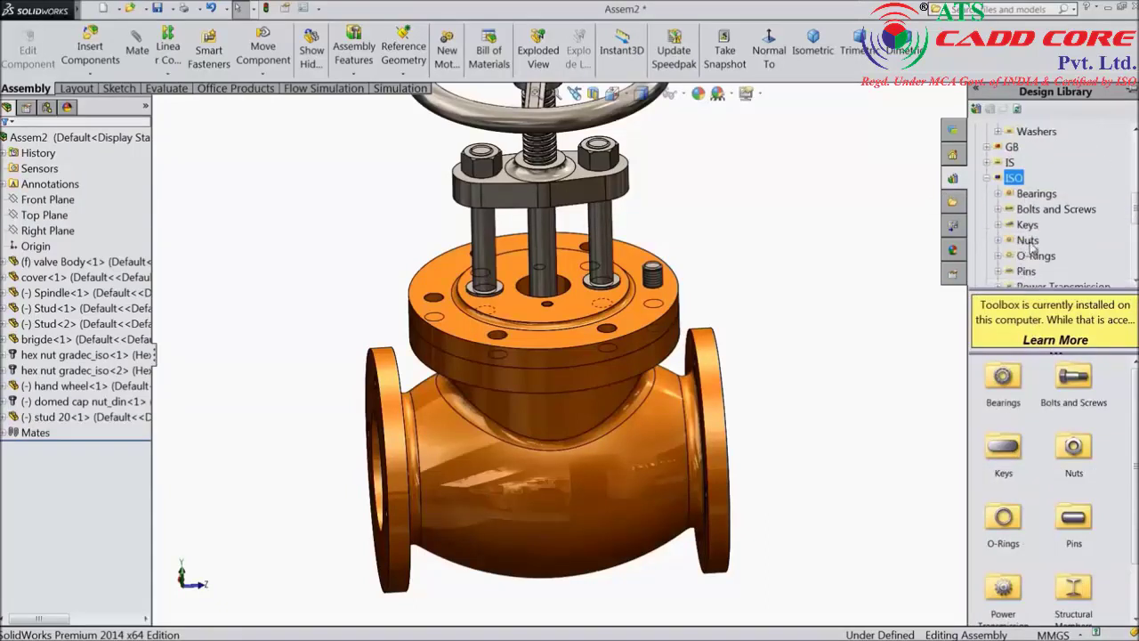
{"action": "left_click", "coordinate": [1027, 240]}
{"action": "double_click", "coordinate": [1008, 390]}
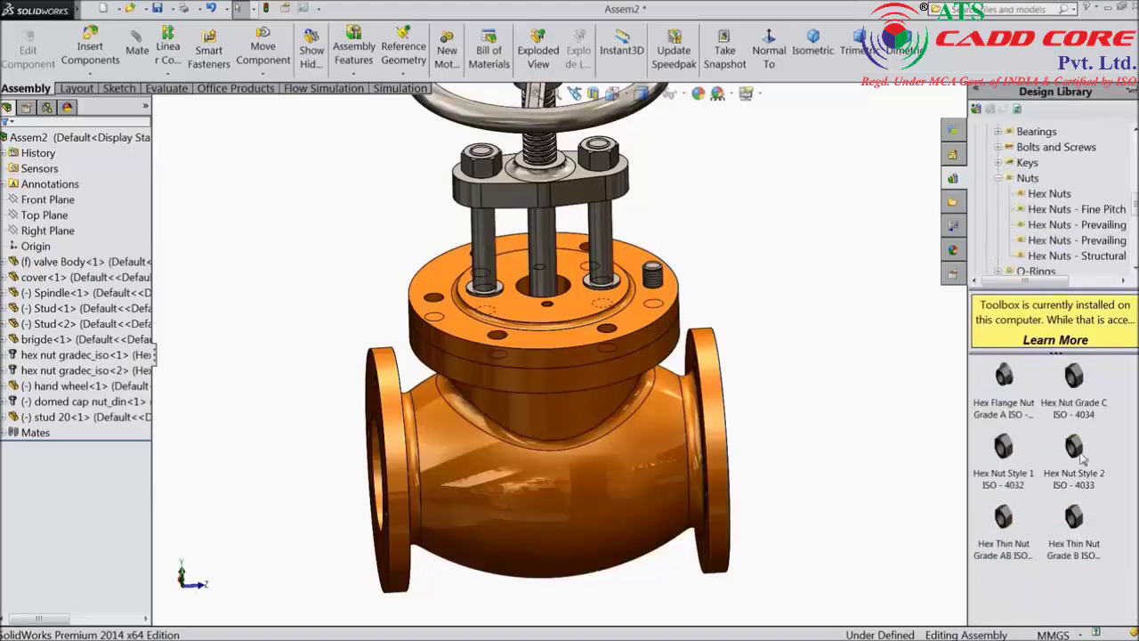
{"action": "left_click_drag", "start_coordinate": [1082, 407], "coordinate": [836, 351]}
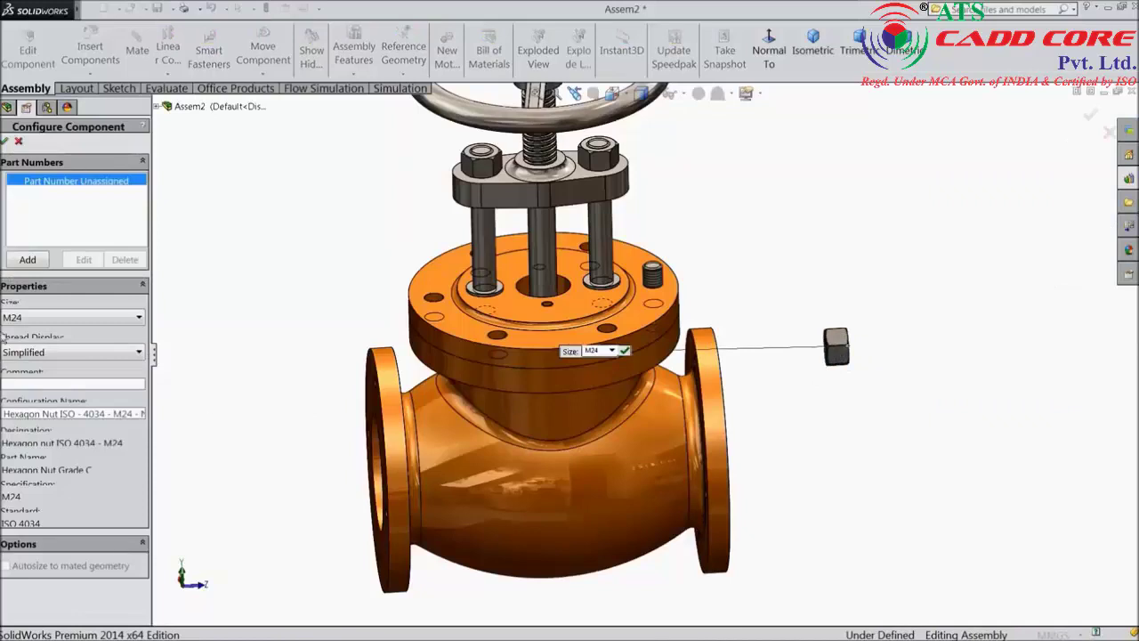
{"action": "left_click", "coordinate": [9, 323]}
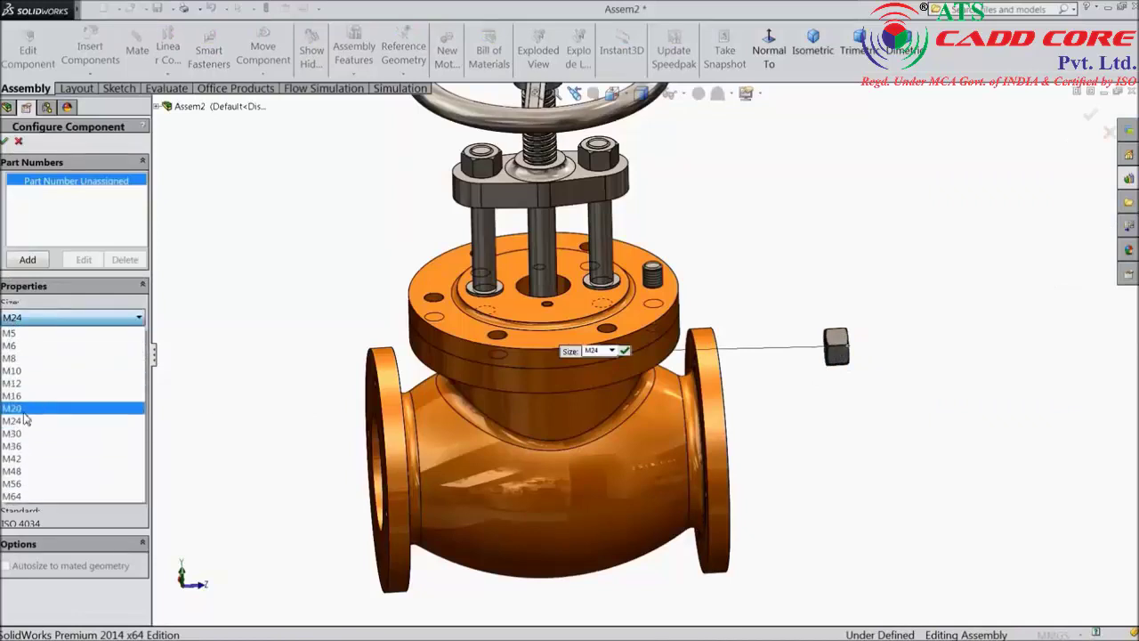
{"action": "left_click", "coordinate": [25, 412]}
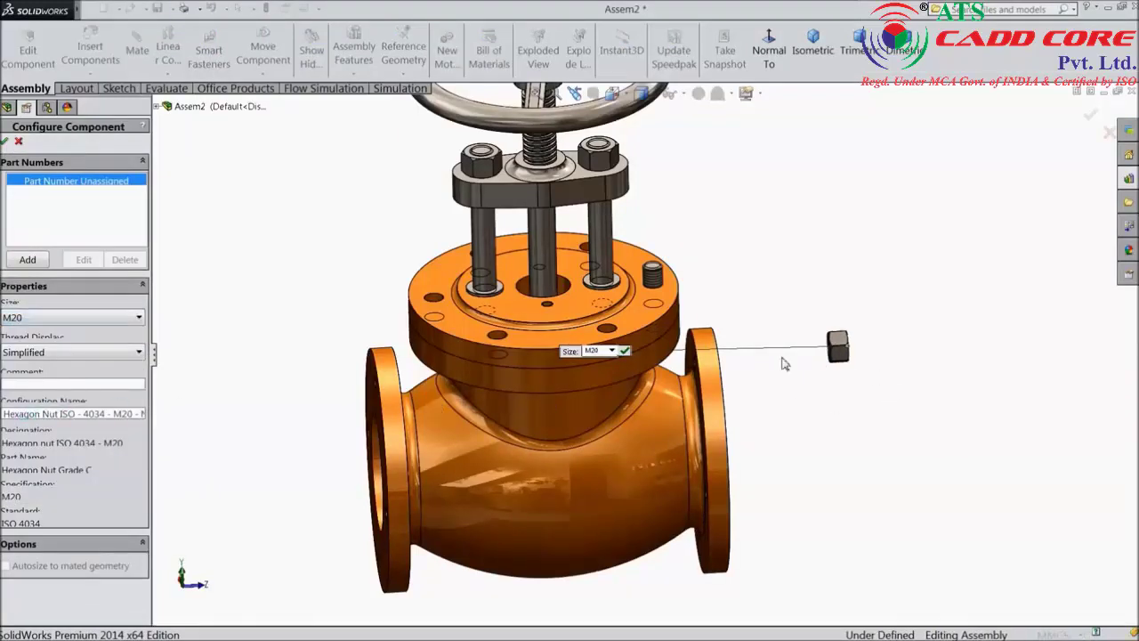
{"action": "left_click", "coordinate": [624, 350]}
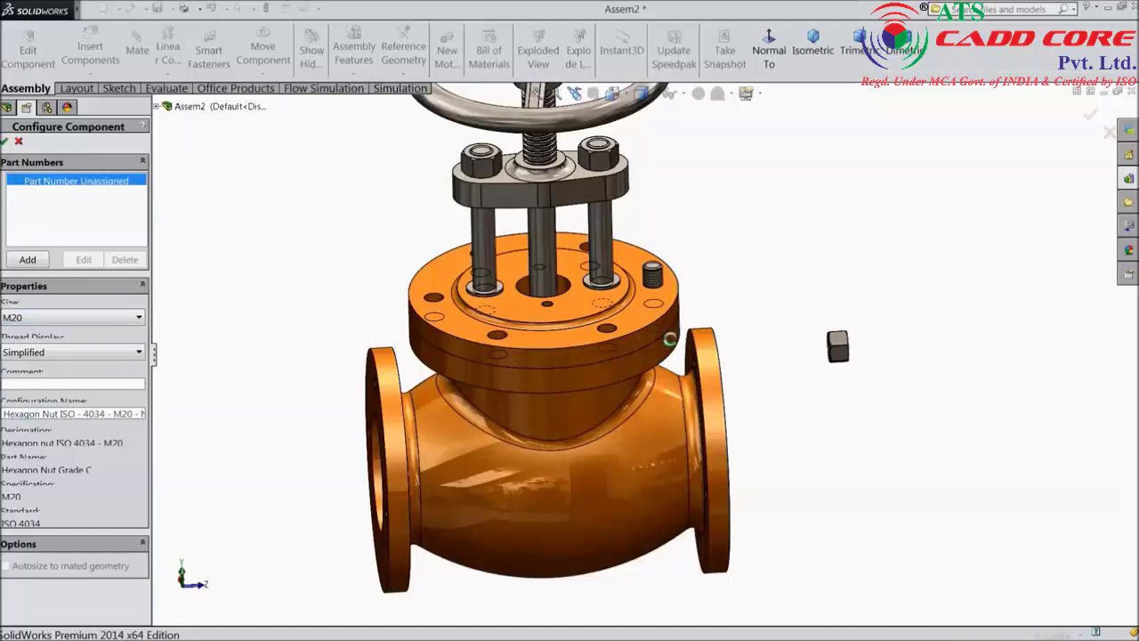
{"action": "scroll", "coordinate": [835, 329], "scroll_direction": "down", "scroll_amount": 3}
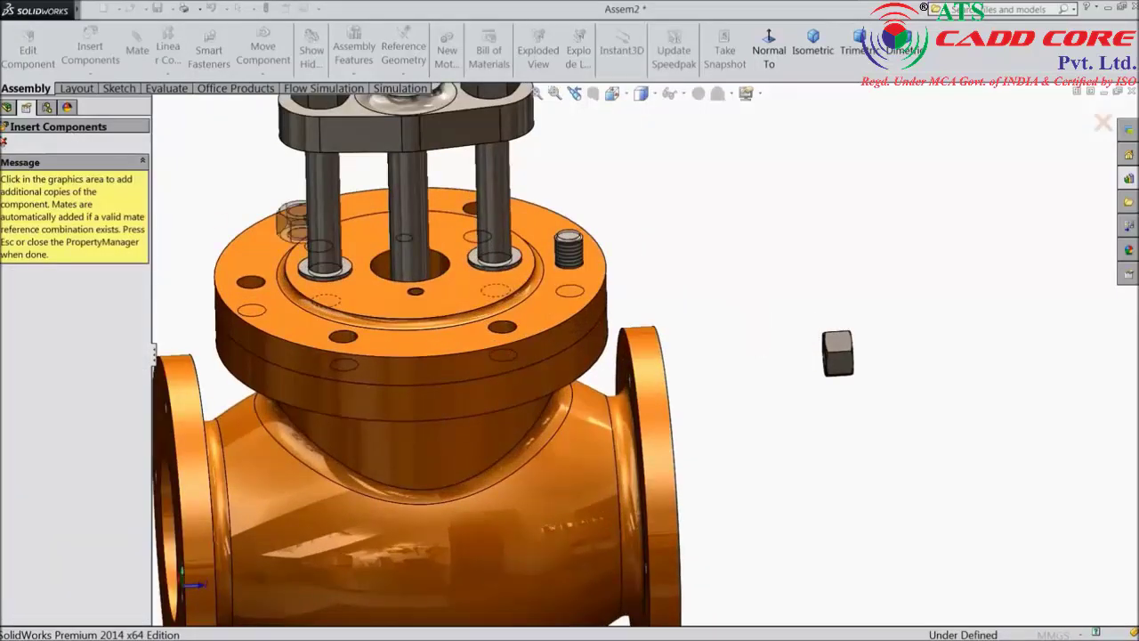
Mate the M20 hex nut's face coincident with the cover's top face.
{"action": "left_click", "coordinate": [3, 142]}
{"action": "scroll", "coordinate": [909, 394], "scroll_direction": "down", "scroll_amount": 3}
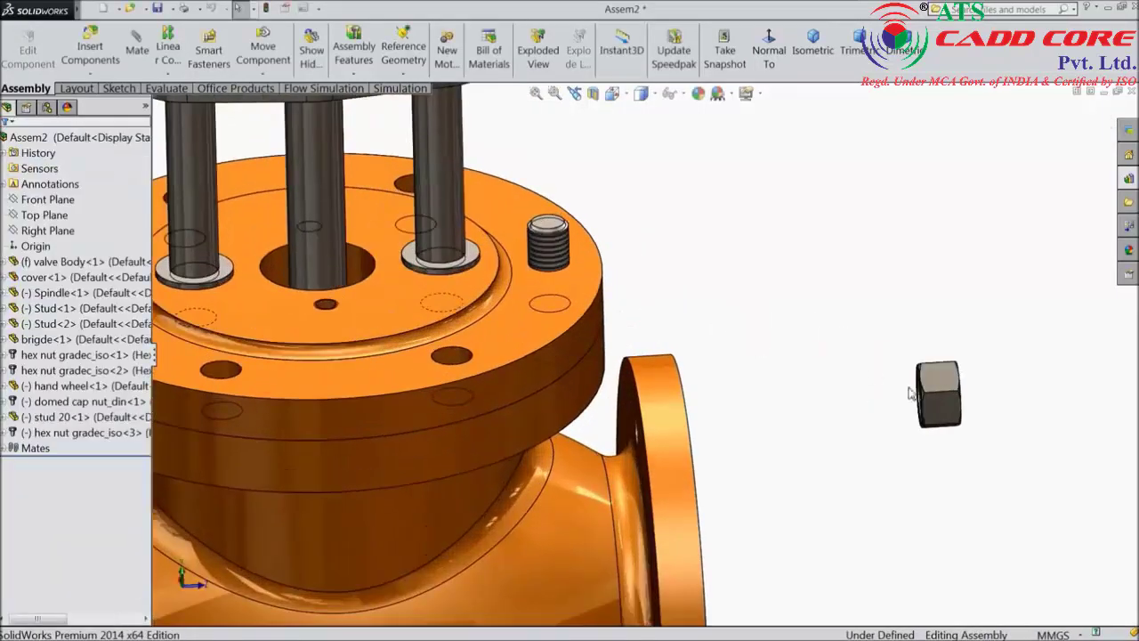
{"action": "left_click_drag", "start_coordinate": [947, 412], "coordinate": [572, 178]}
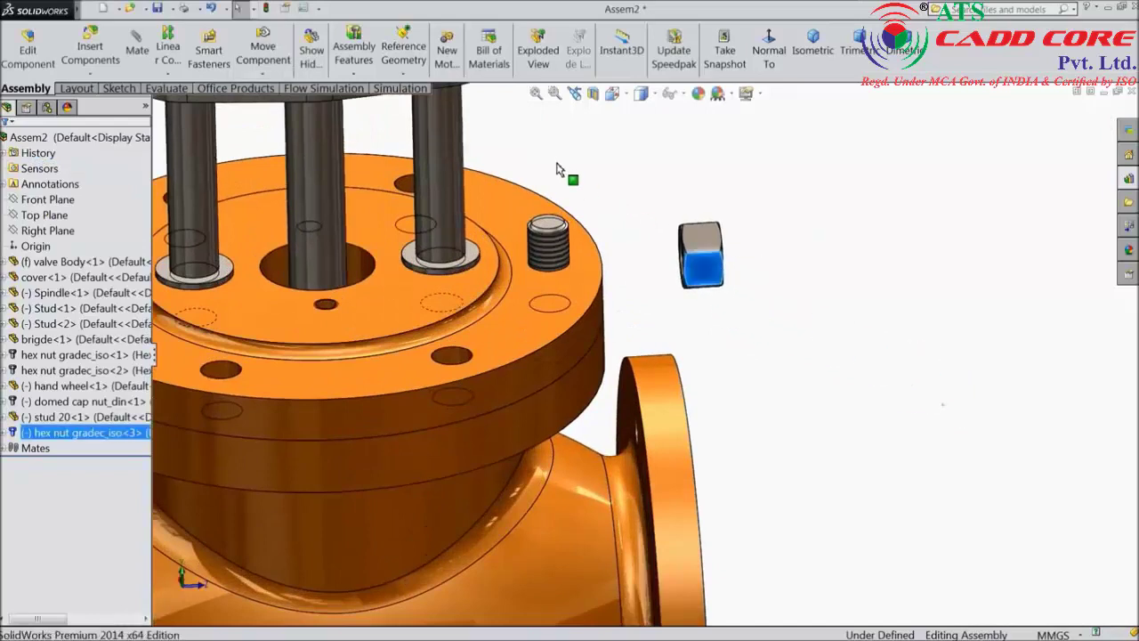
{"action": "left_click", "coordinate": [574, 289]}
{"action": "left_click", "coordinate": [676, 222]}
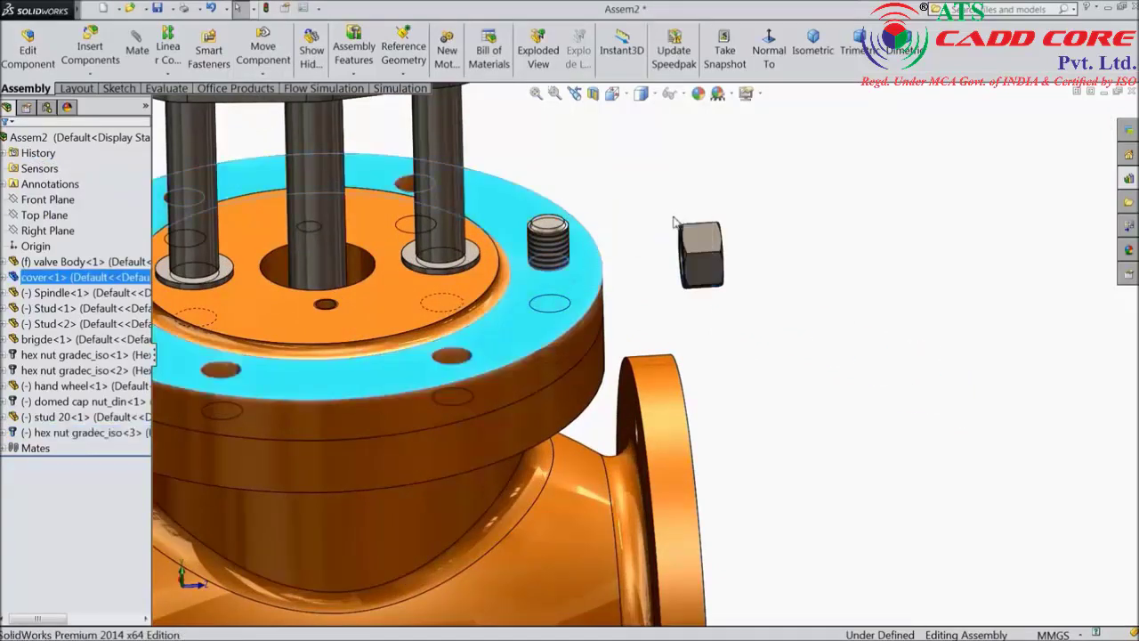
{"action": "middle_click_drag", "start_coordinate": [681, 260], "coordinate": [690, 260]}
{"action": "left_click", "coordinate": [681, 239]}
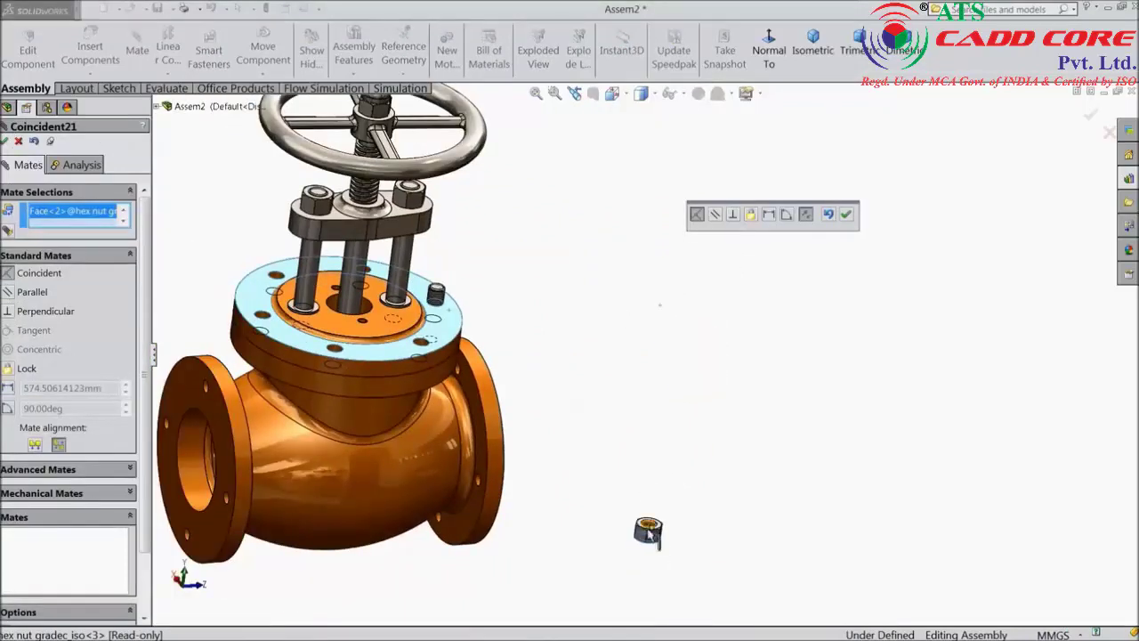
{"action": "left_click_drag", "start_coordinate": [657, 545], "coordinate": [495, 304]}
{"action": "left_click", "coordinate": [846, 220]}
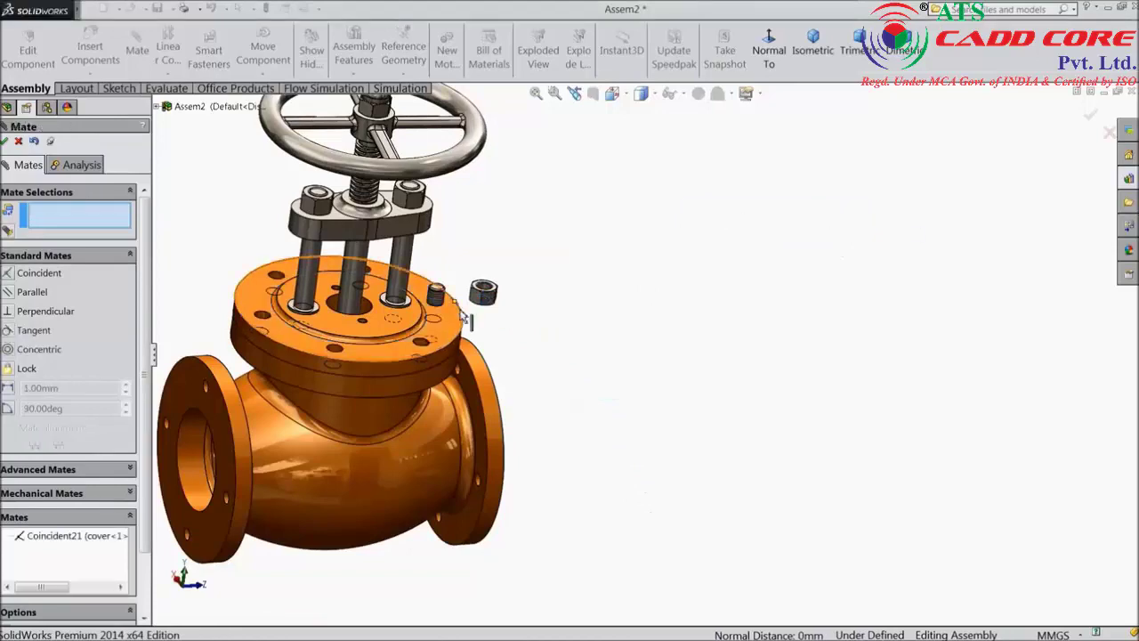
Centre the nut's hole on the short stud with a concentric mate and finish mating.
{"action": "scroll", "coordinate": [414, 296], "scroll_direction": "down", "scroll_amount": 5}
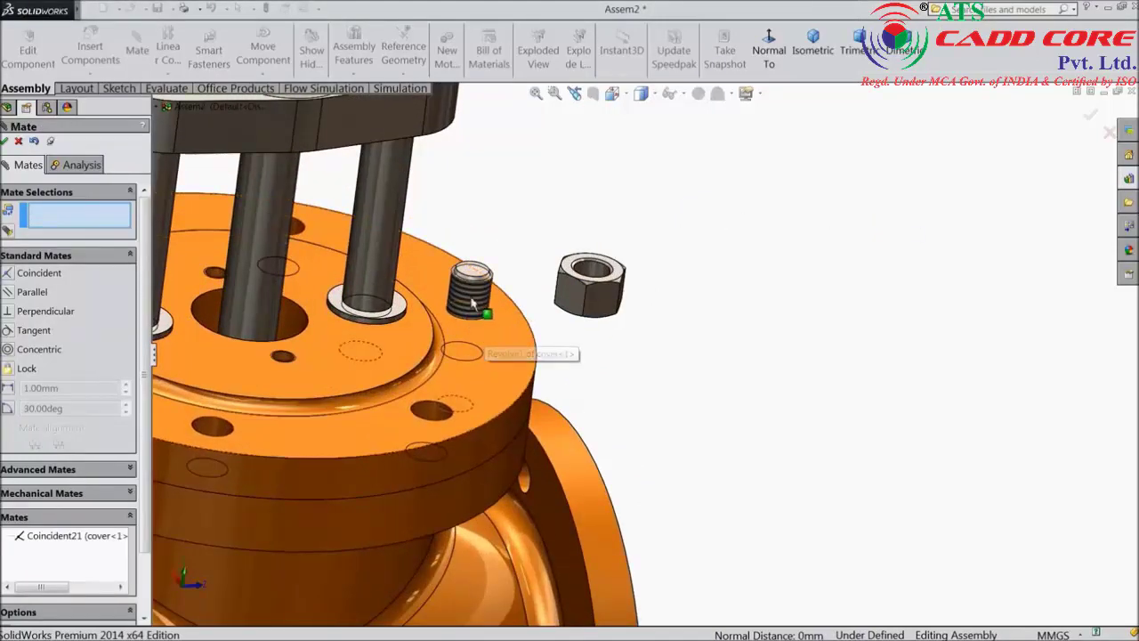
{"action": "left_click", "coordinate": [480, 302]}
{"action": "left_click", "coordinate": [592, 276]}
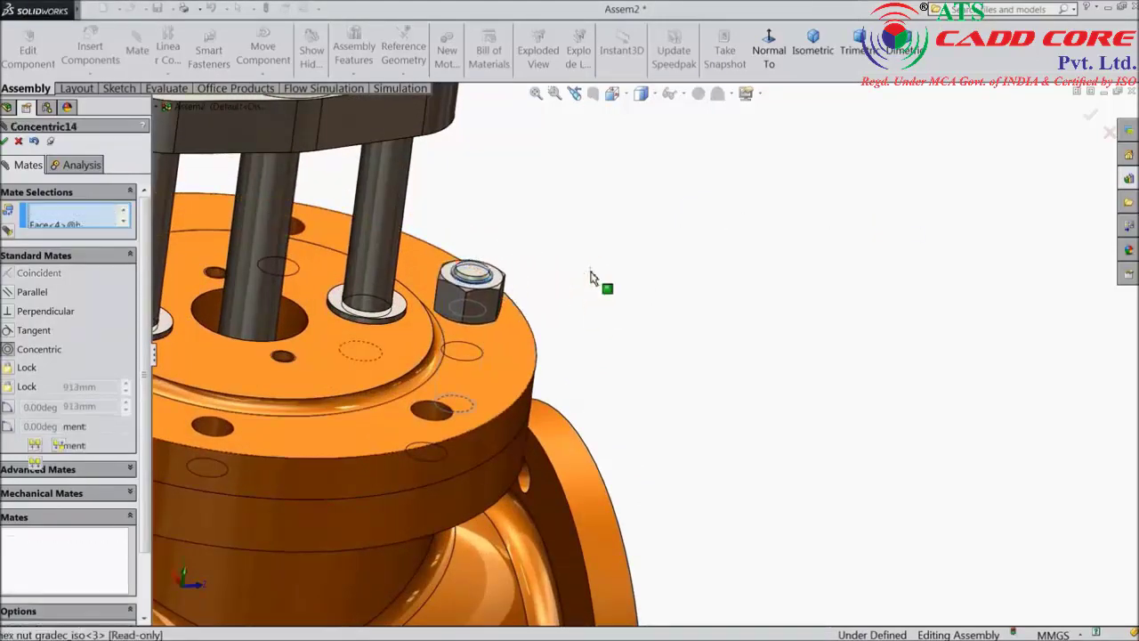
{"action": "left_click", "coordinate": [777, 255]}
{"action": "scroll", "coordinate": [492, 308], "scroll_direction": "up", "scroll_amount": 5}
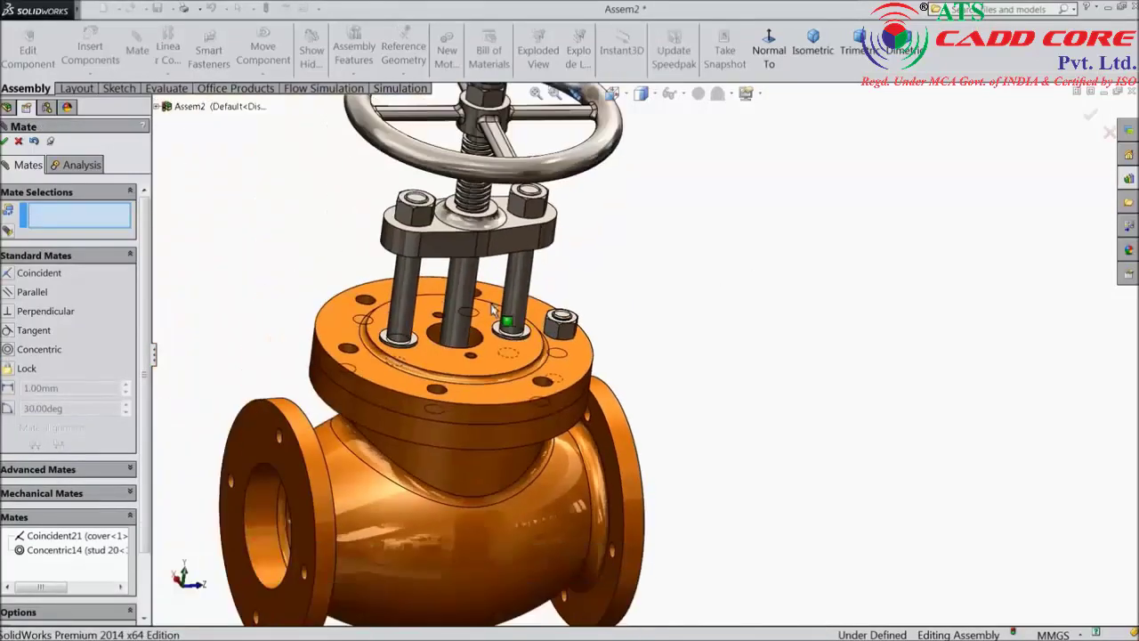
{"action": "left_click", "coordinate": [18, 142]}
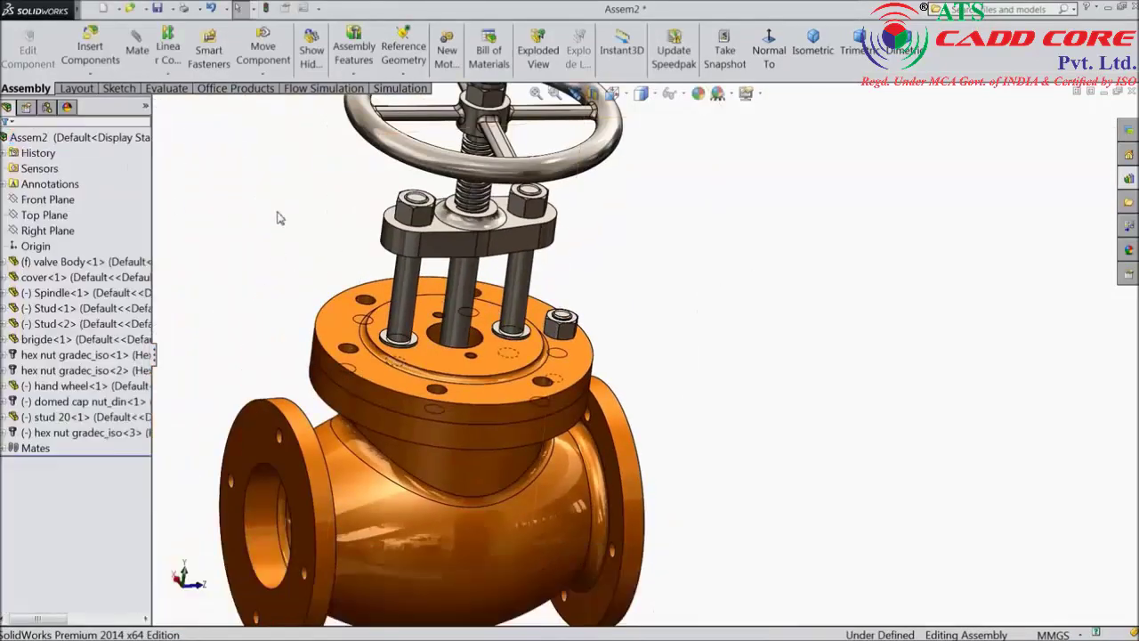
{"action": "mouse_move", "coordinate": [277, 214]}
{"action": "middle_mouse_down"}
{"action": "mouse_move", "coordinate": [255, 201]}
{"action": "mouse_move", "coordinate": [267, 218]}
{"action": "middle_mouse_up"}
{"action": "scroll", "coordinate": [347, 249], "scroll_direction": "down", "scroll_amount": 2}
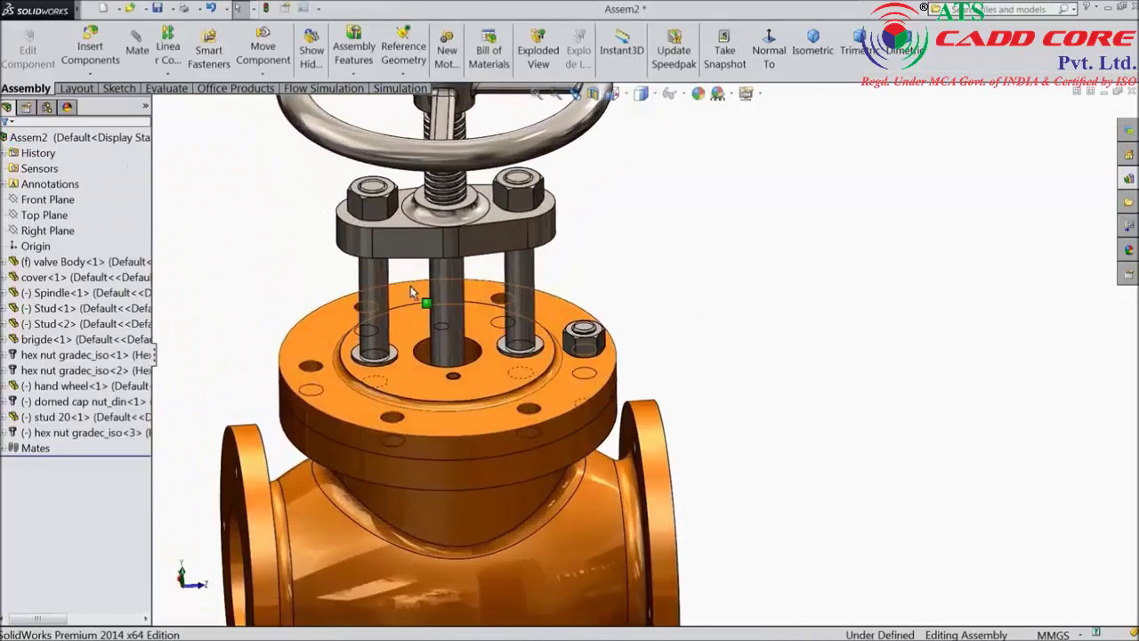
{"action": "left_click", "coordinate": [168, 78]}
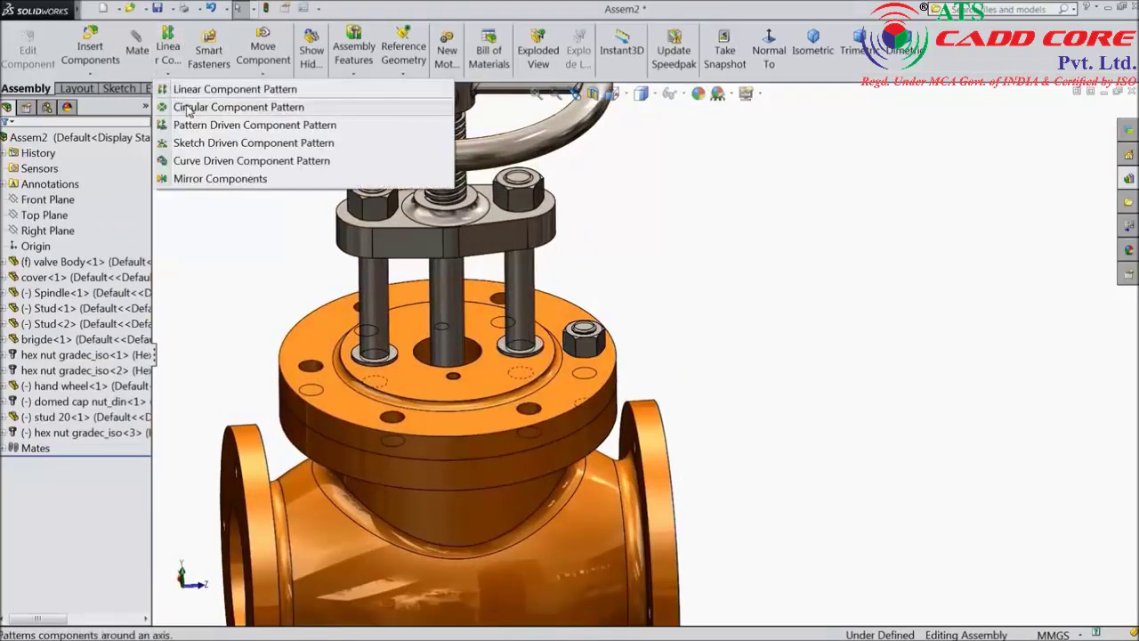
Start a circular component pattern about the cover's cylindrical face, removing the cover from the components.
{"action": "left_click", "coordinate": [189, 108]}
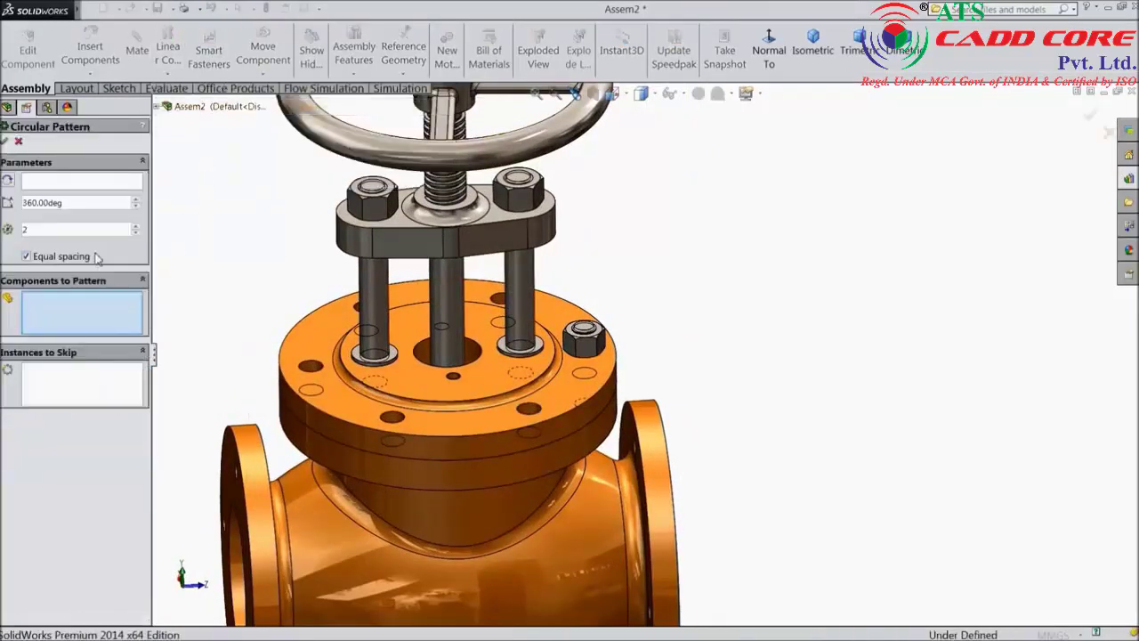
{"action": "left_click", "coordinate": [460, 455]}
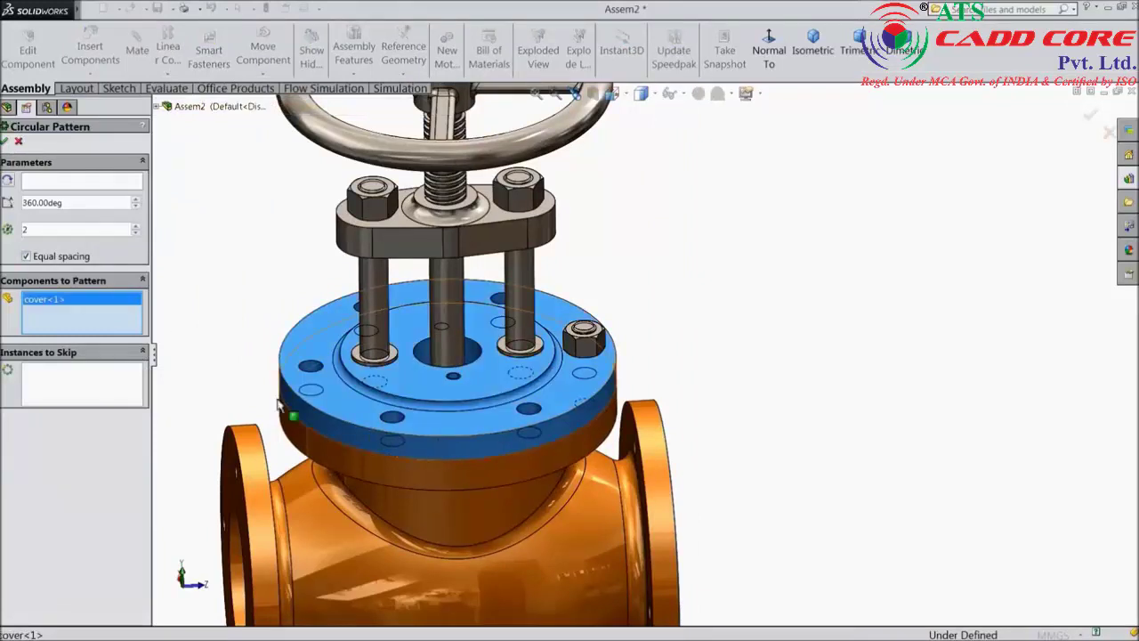
{"action": "left_click", "coordinate": [71, 188]}
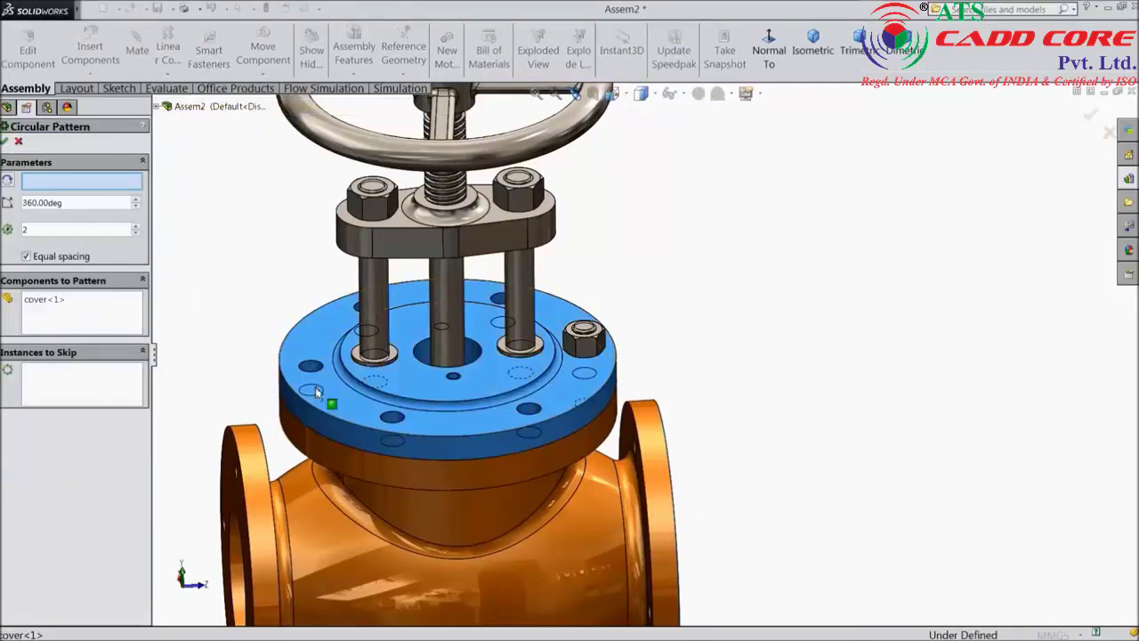
{"action": "left_click", "coordinate": [451, 455]}
{"action": "left_click", "coordinate": [85, 312]}
{"action": "right_click", "coordinate": [85, 311]}
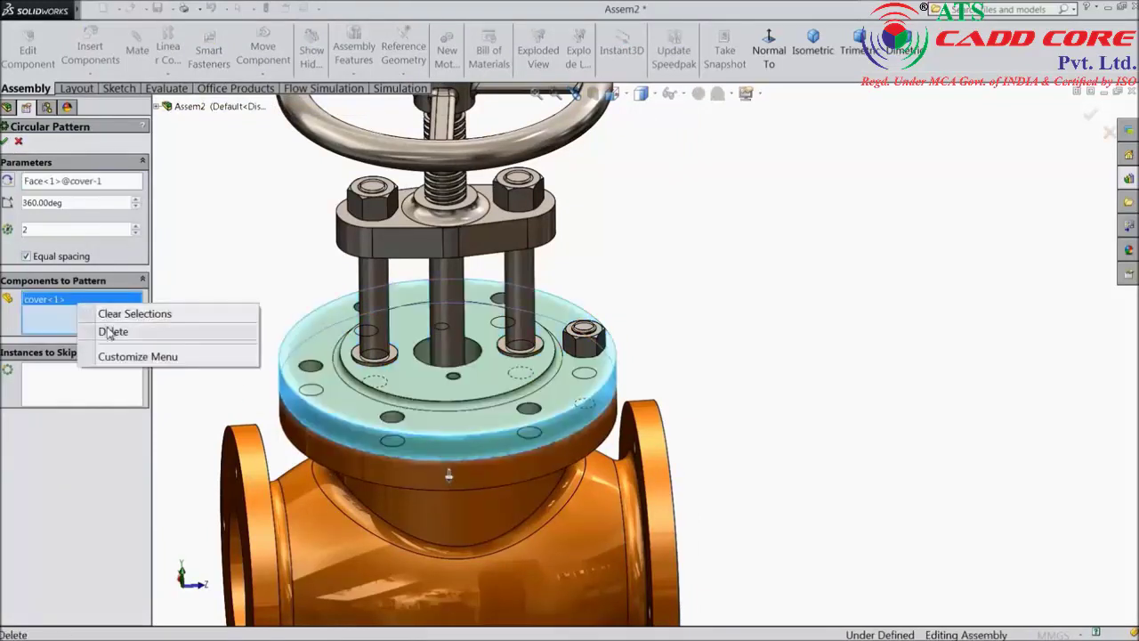
{"action": "left_click", "coordinate": [114, 313]}
Pattern the M20 hex nut and stud 20 with 6 instances around the cover and accept.
{"action": "scroll", "coordinate": [520, 364], "scroll_direction": "down", "scroll_amount": 3}
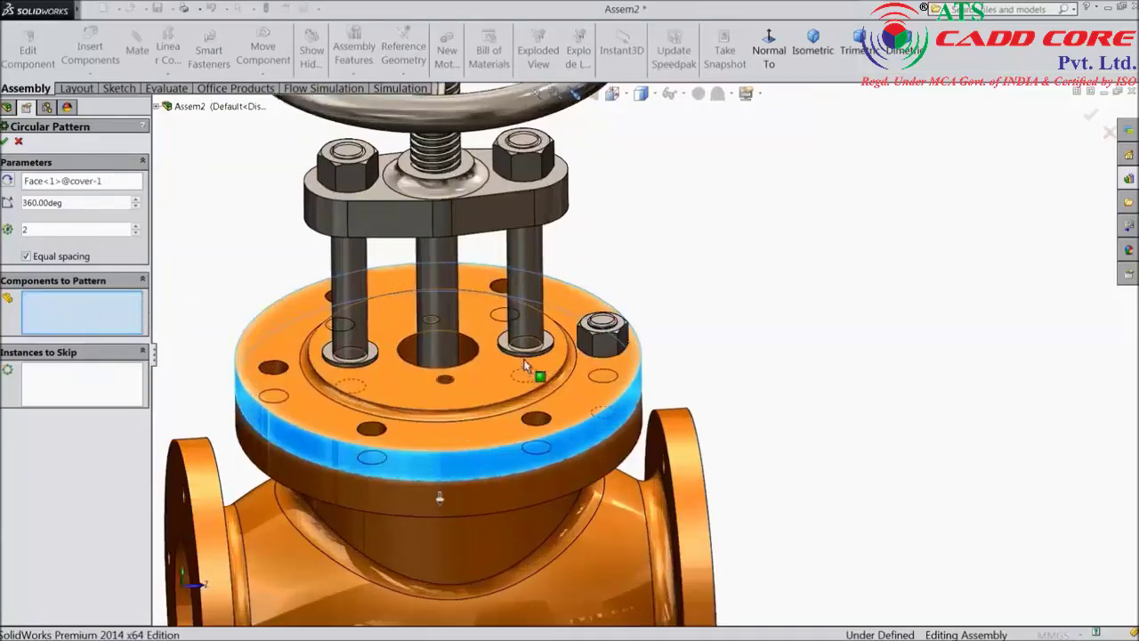
{"action": "left_click", "coordinate": [624, 324]}
{"action": "scroll", "coordinate": [627, 331], "scroll_direction": "down", "scroll_amount": 3}
{"action": "left_click", "coordinate": [634, 336]}
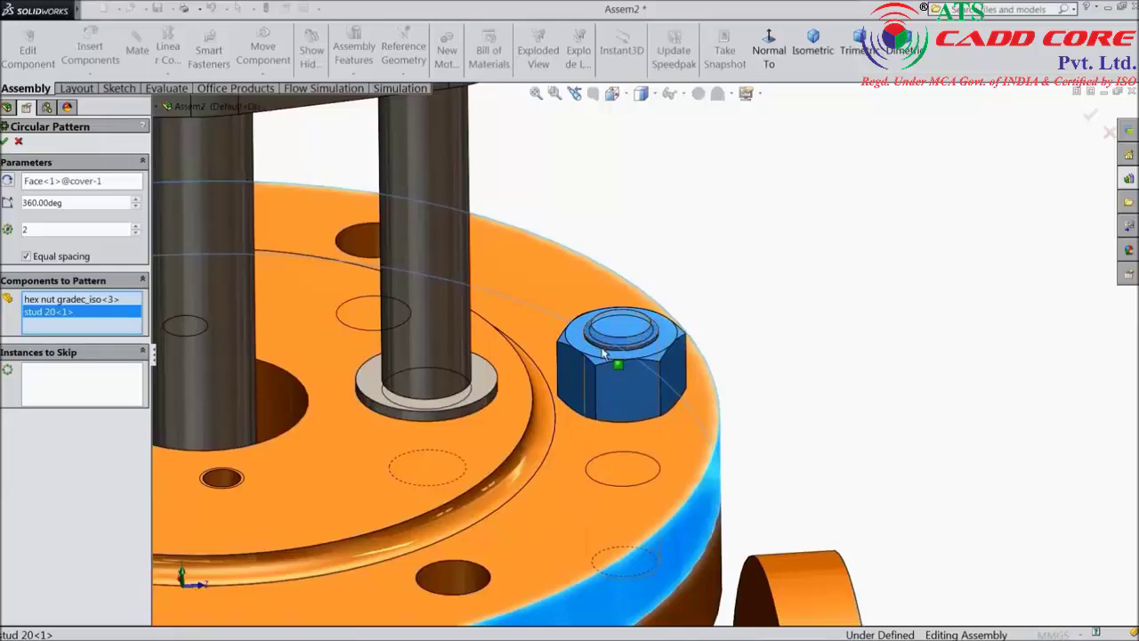
{"action": "scroll", "coordinate": [619, 351], "scroll_direction": "up", "scroll_amount": 5}
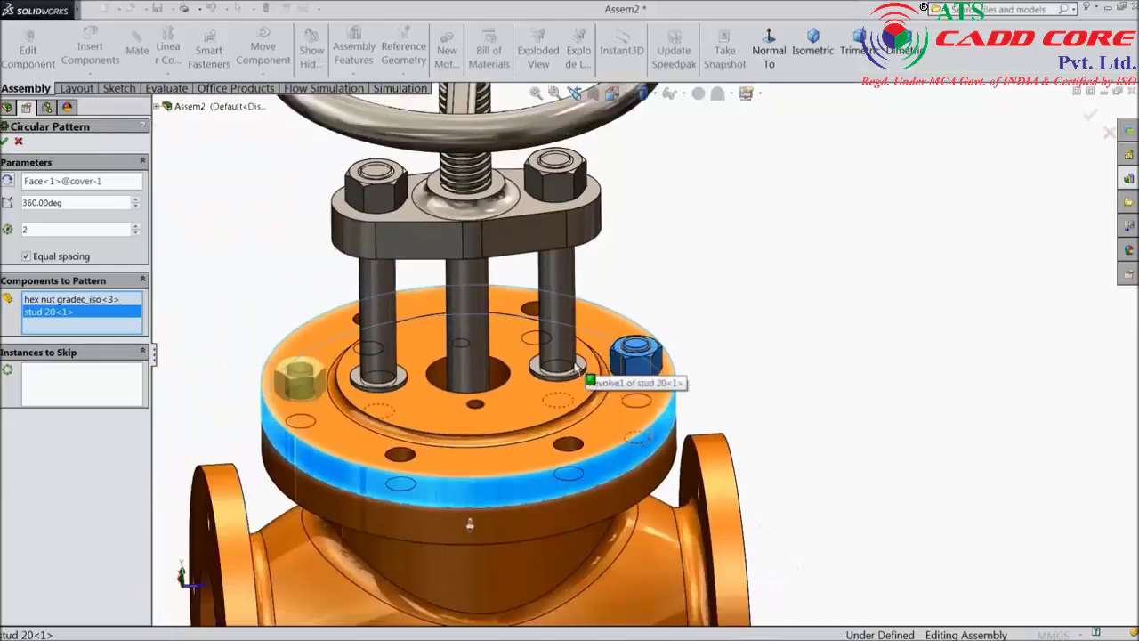
{"action": "left_click", "coordinate": [135, 228]}
{"action": "left_click", "coordinate": [135, 228]}
{"action": "left_click", "coordinate": [135, 228]}
{"action": "left_click", "coordinate": [136, 229]}
{"action": "left_click", "coordinate": [135, 229]}
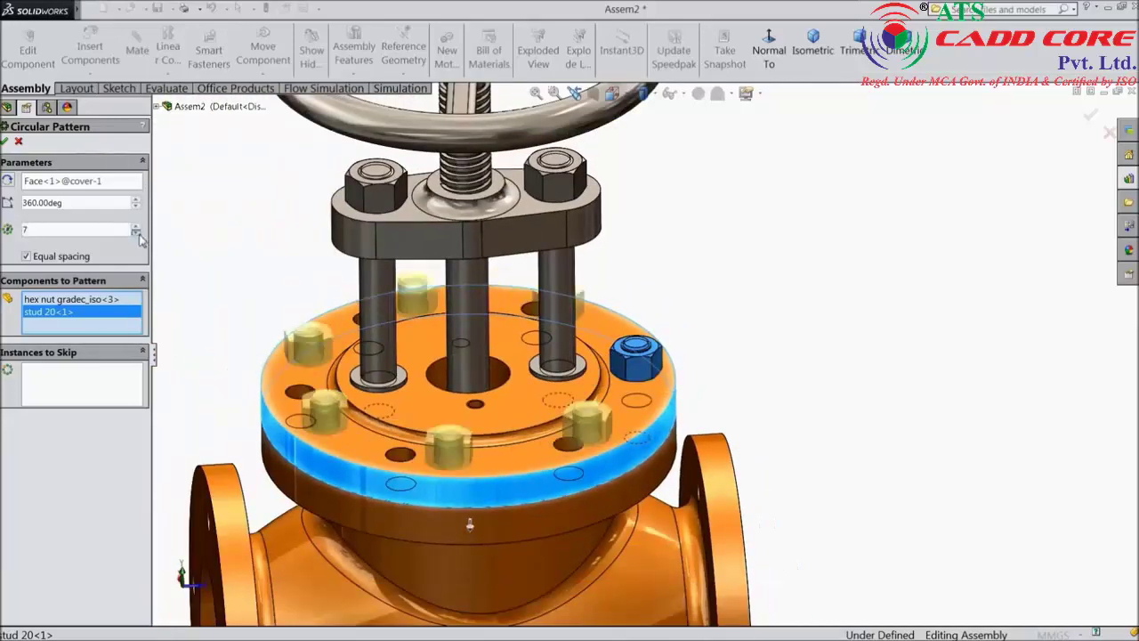
{"action": "left_click", "coordinate": [136, 233]}
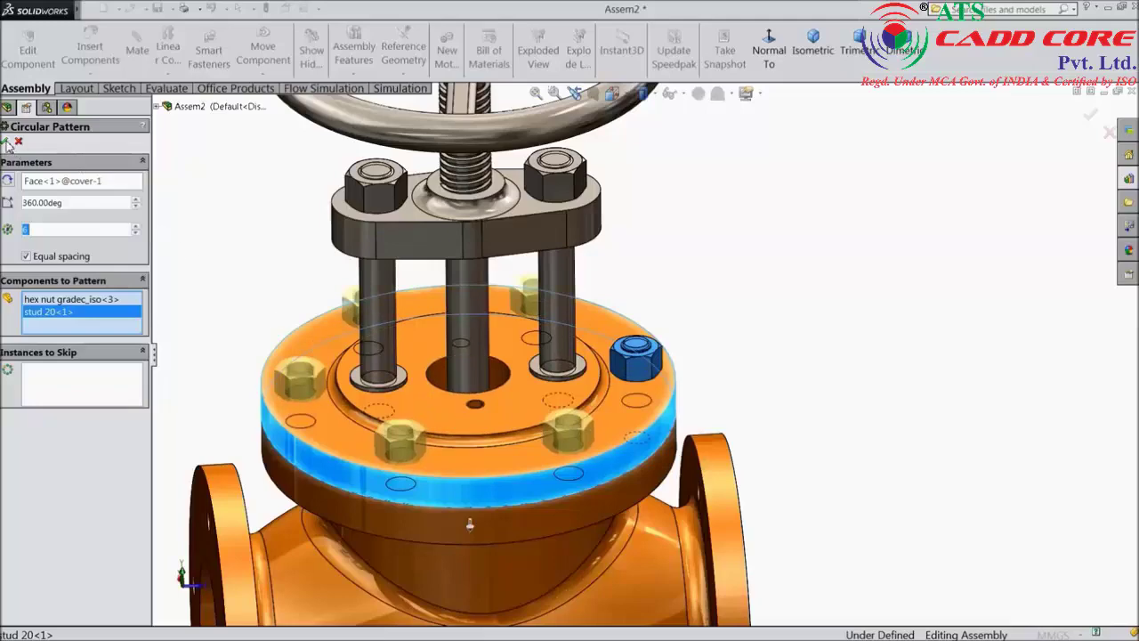
{"action": "key", "text": "Return"}
{"action": "scroll", "coordinate": [623, 374], "scroll_direction": "up", "scroll_amount": 2}
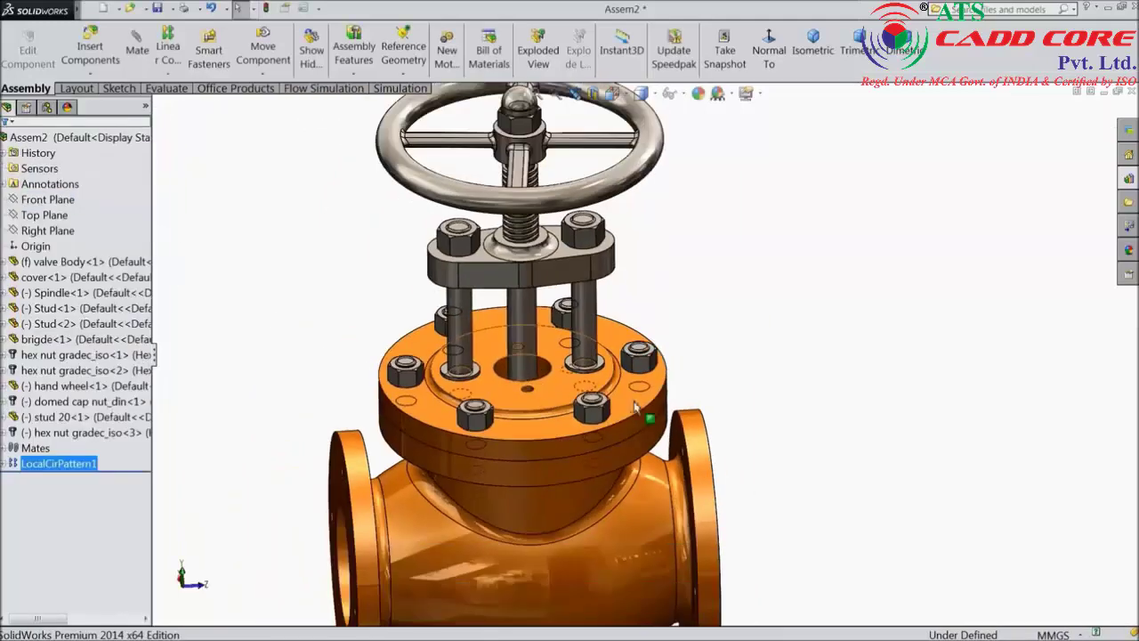
Orbit the valve to a low side-on view and launch Insert Components for another part.
{"action": "middle_click_drag", "start_coordinate": [643, 378], "coordinate": [621, 414]}
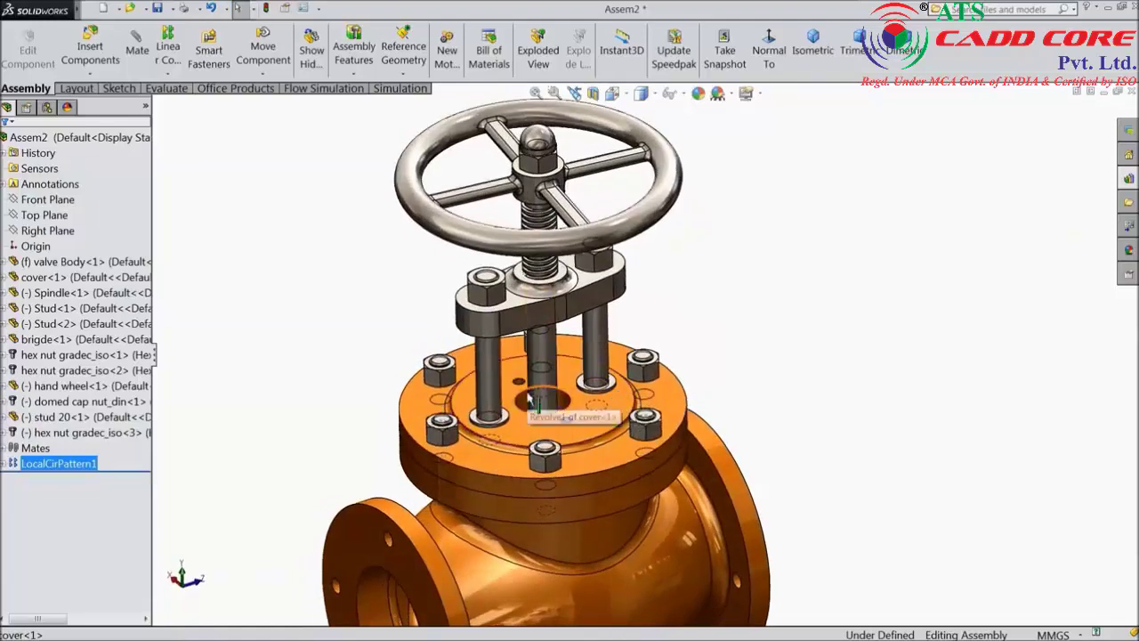
{"action": "mouse_move", "coordinate": [550, 405]}
{"action": "middle_mouse_down"}
{"action": "mouse_move", "coordinate": [554, 373]}
{"action": "mouse_move", "coordinate": [552, 405]}
{"action": "middle_mouse_up"}
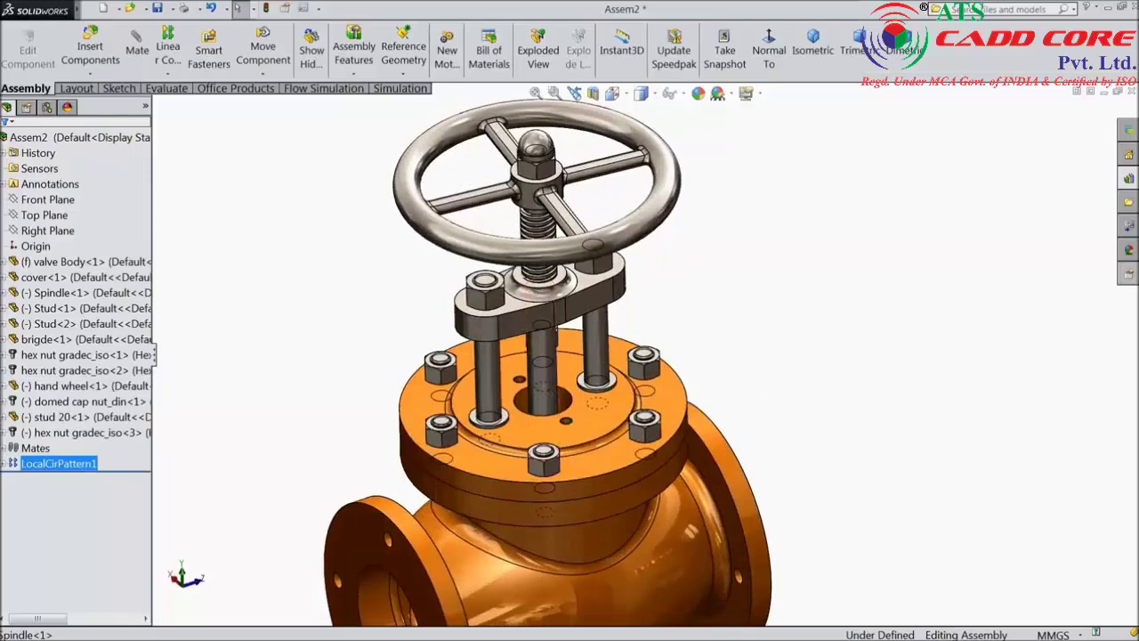
{"action": "left_click", "coordinate": [86, 53]}
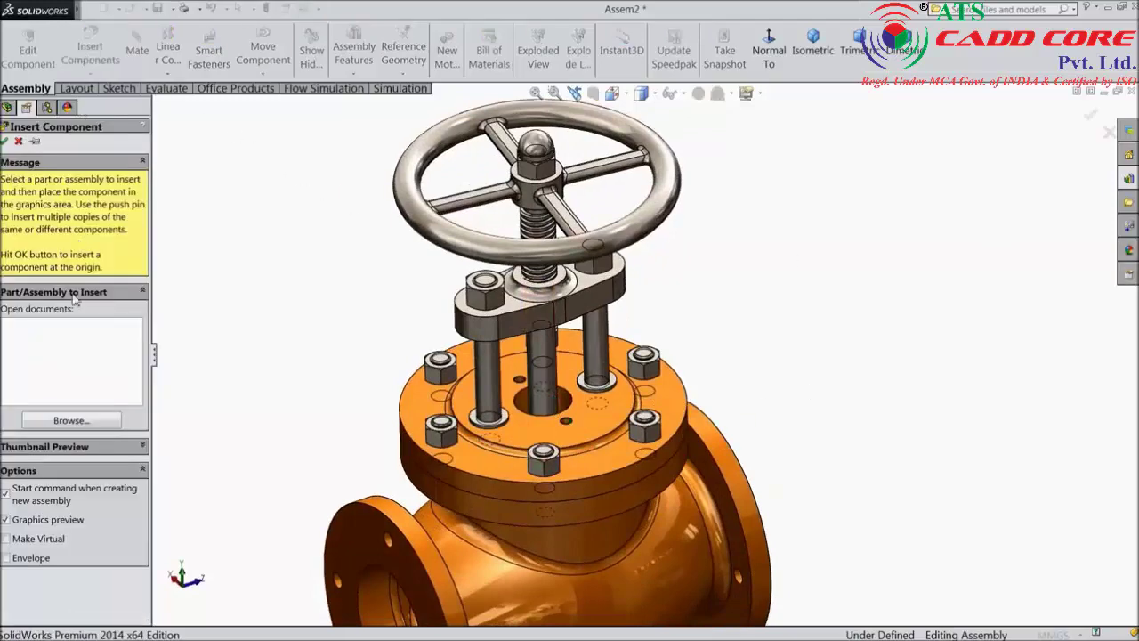
Browse to the gland part, drop it above the cover, and select its top face.
{"action": "left_click", "coordinate": [58, 418]}
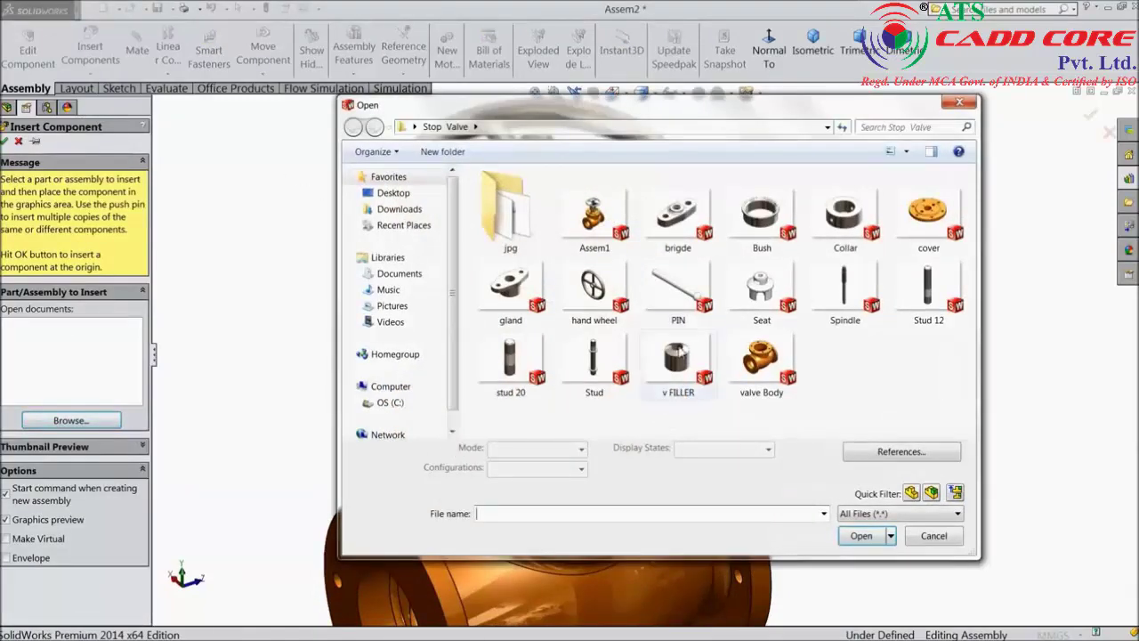
{"action": "left_click", "coordinate": [505, 304]}
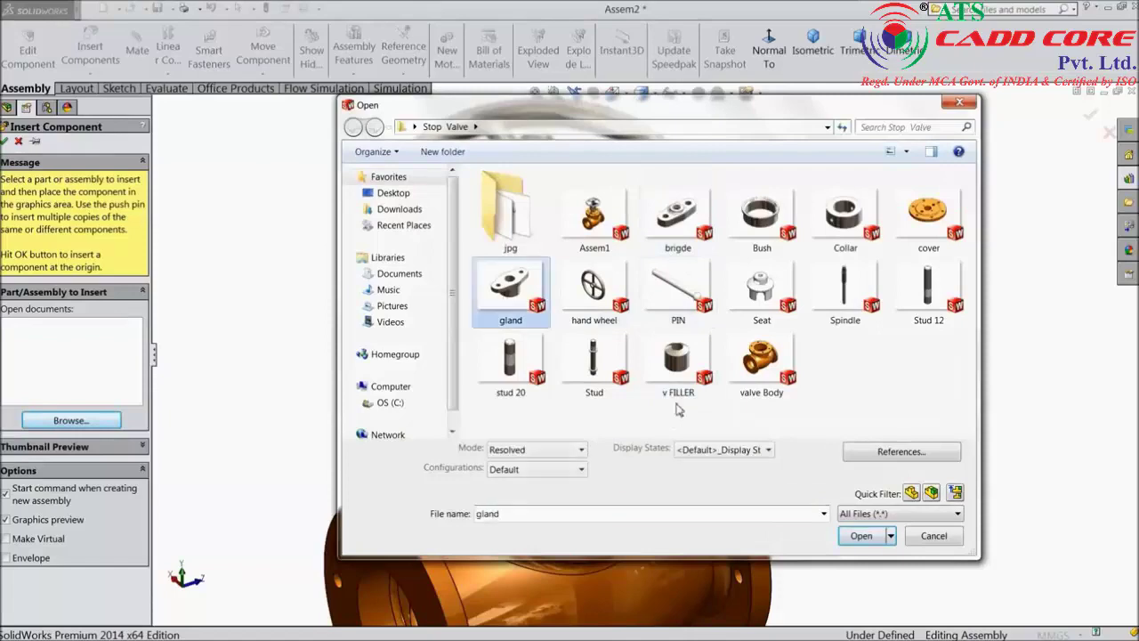
{"action": "left_click", "coordinate": [872, 539]}
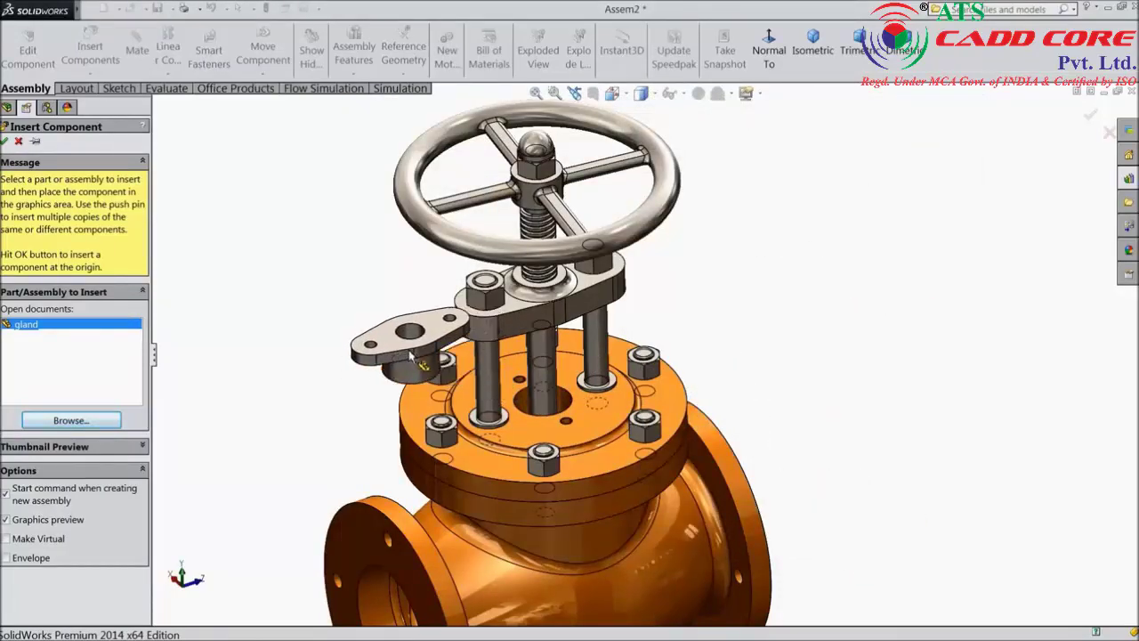
{"action": "left_click", "coordinate": [396, 354]}
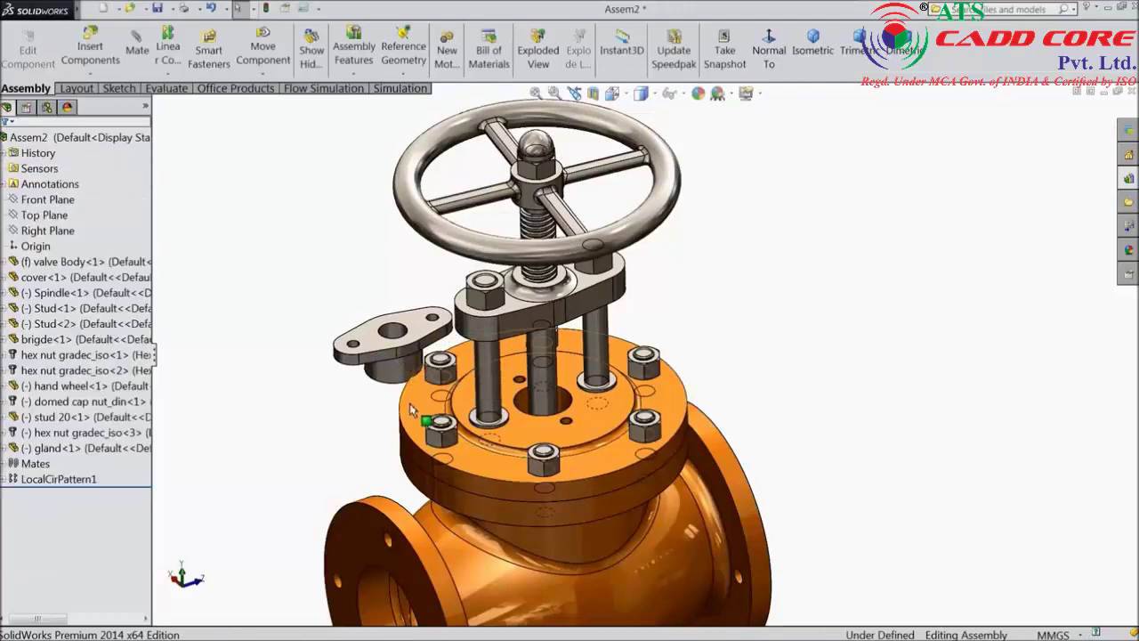
{"action": "middle_click_drag", "start_coordinate": [395, 354], "coordinate": [343, 404]}
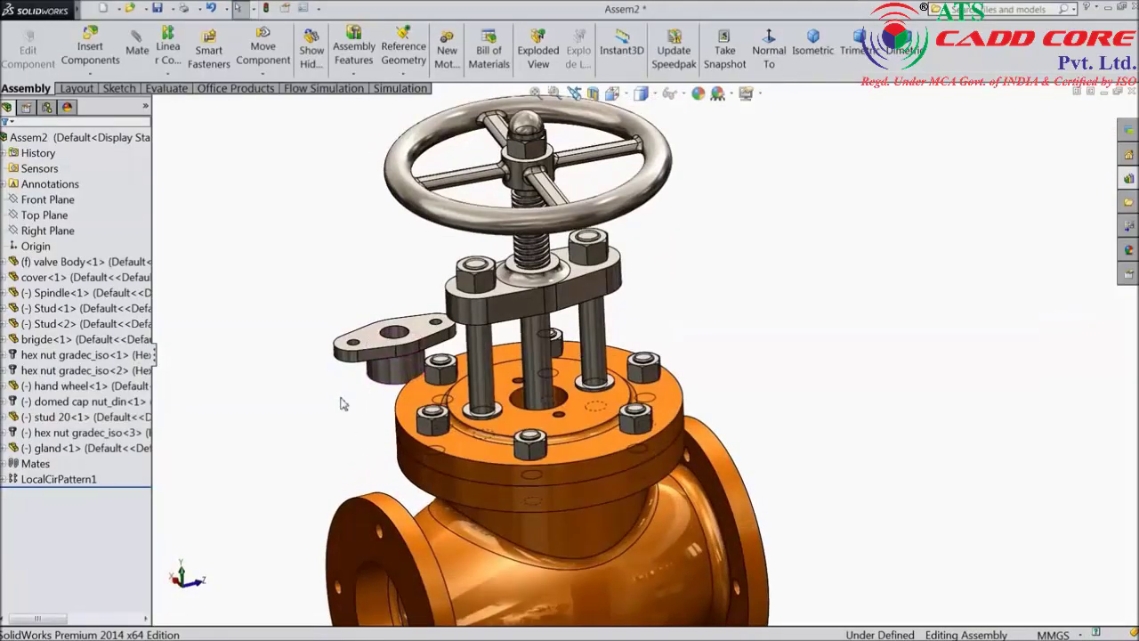
{"action": "left_click", "coordinate": [411, 336]}
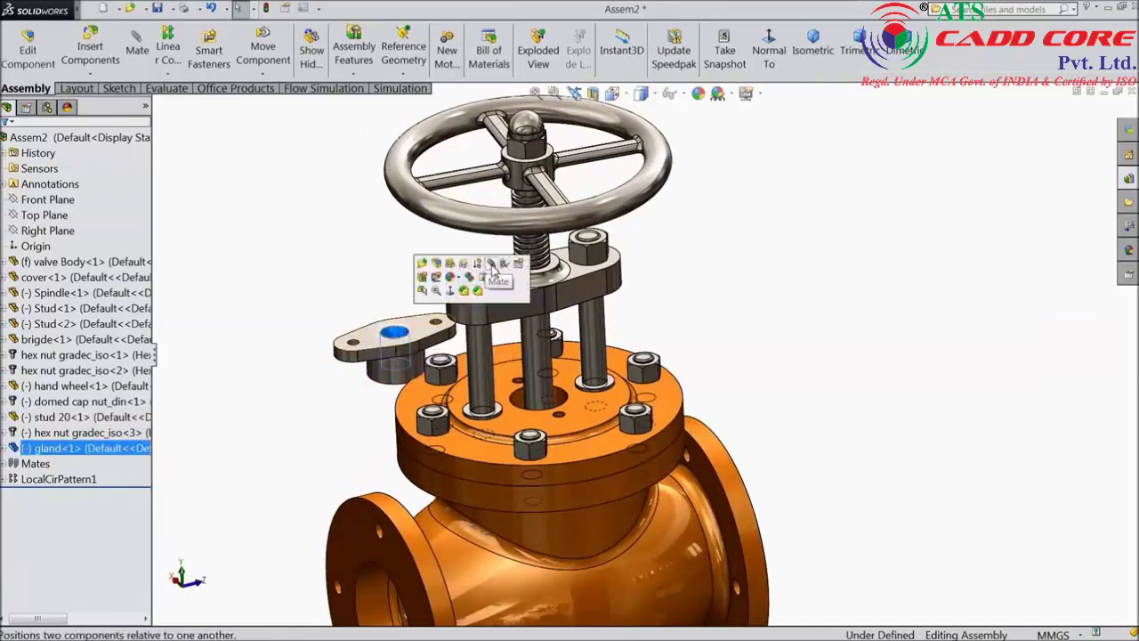
Make the gland bore concentric with the spindle, flipped so its collar faces down.
{"action": "left_click", "coordinate": [492, 267]}
{"action": "scroll", "coordinate": [534, 400], "scroll_direction": "down", "scroll_amount": 3}
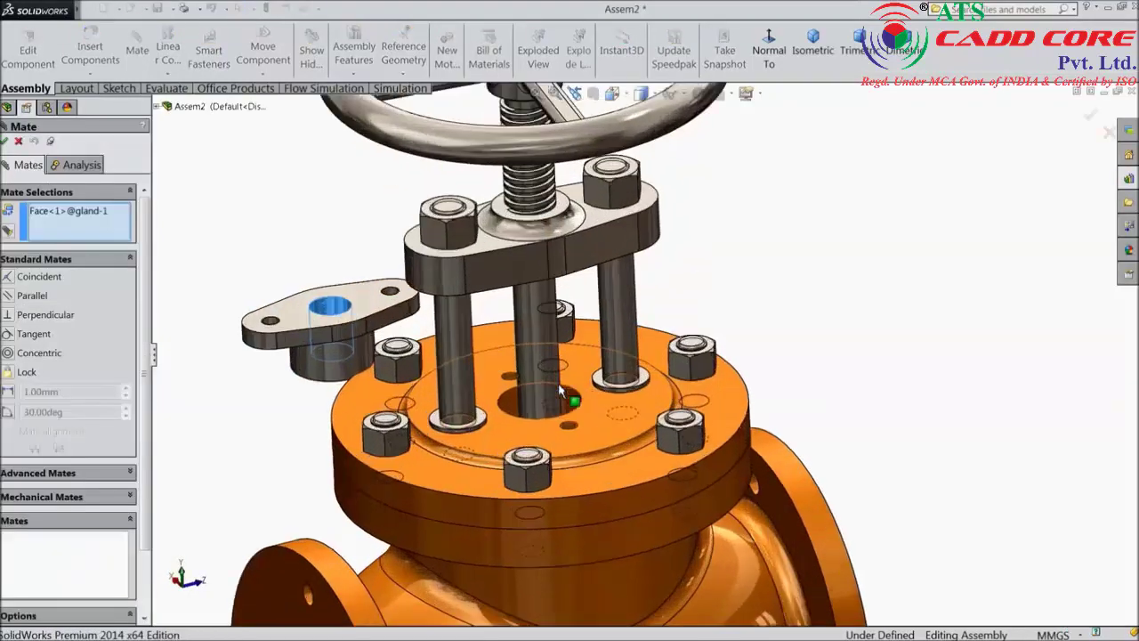
{"action": "left_click", "coordinate": [534, 341]}
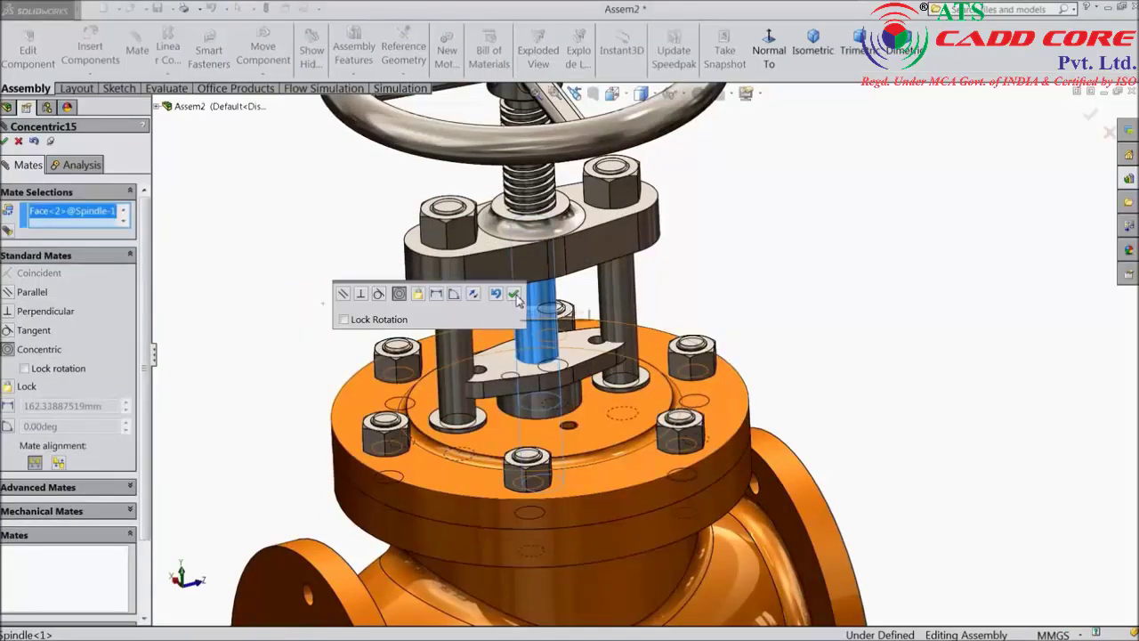
{"action": "left_click", "coordinate": [515, 295]}
{"action": "middle_click_drag", "start_coordinate": [610, 432], "coordinate": [599, 456]}
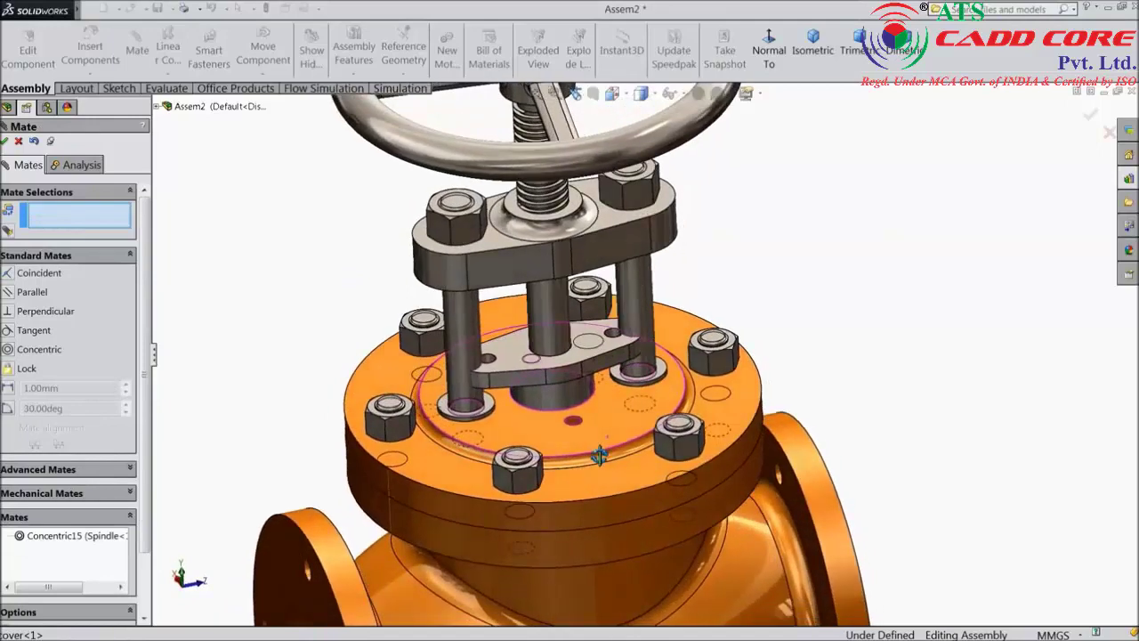
{"action": "left_click_drag", "start_coordinate": [585, 385], "coordinate": [565, 341]}
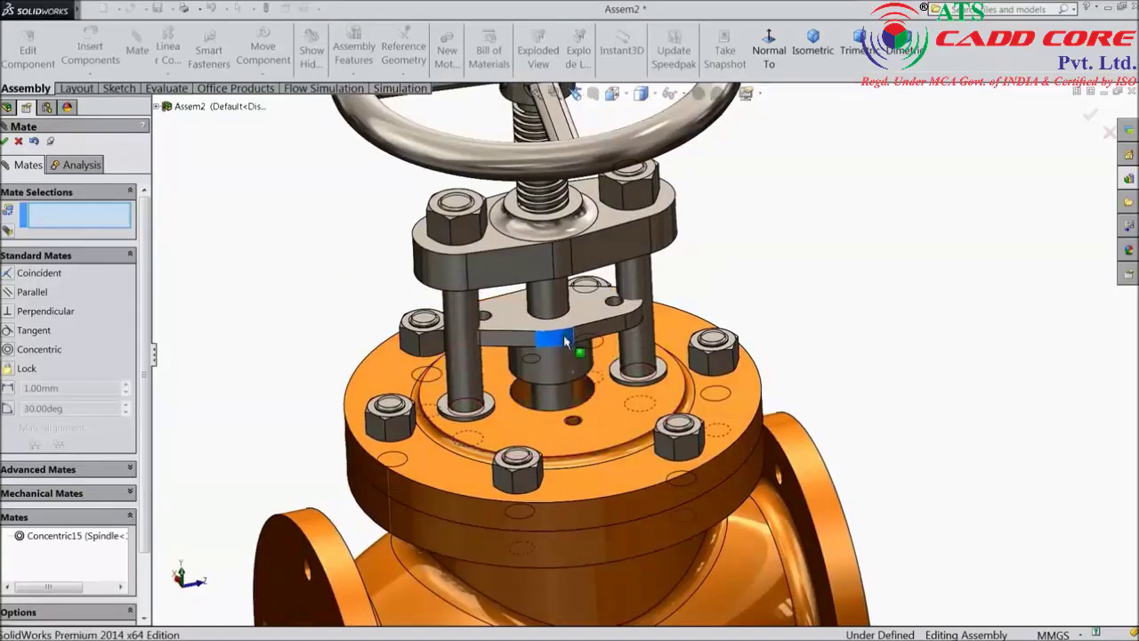
{"action": "left_click", "coordinate": [92, 538]}
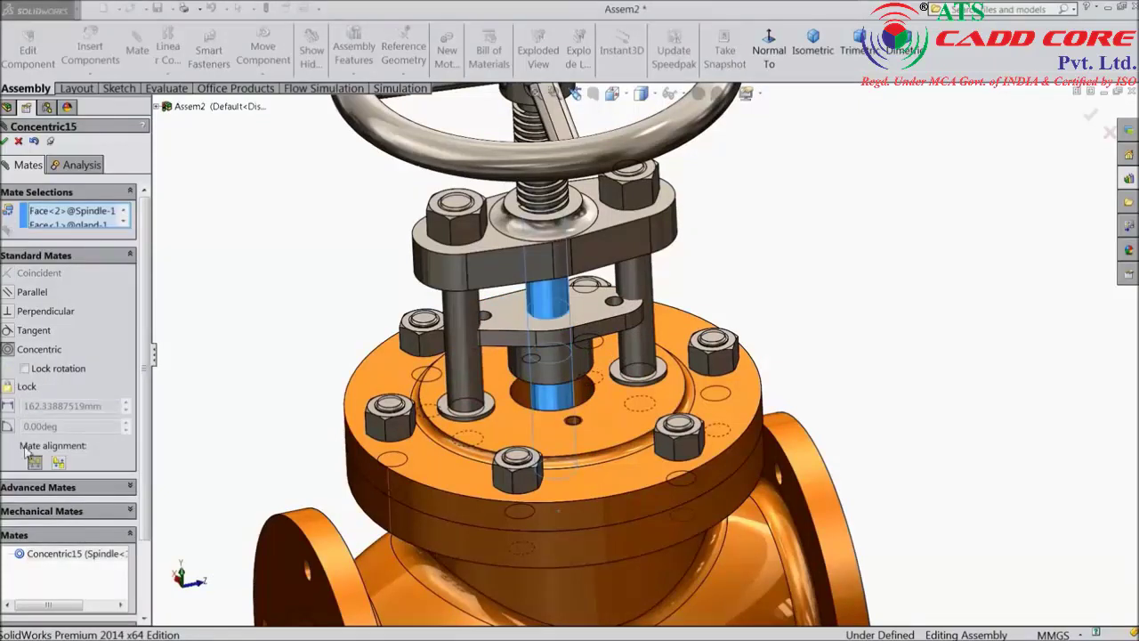
{"action": "left_click", "coordinate": [57, 465]}
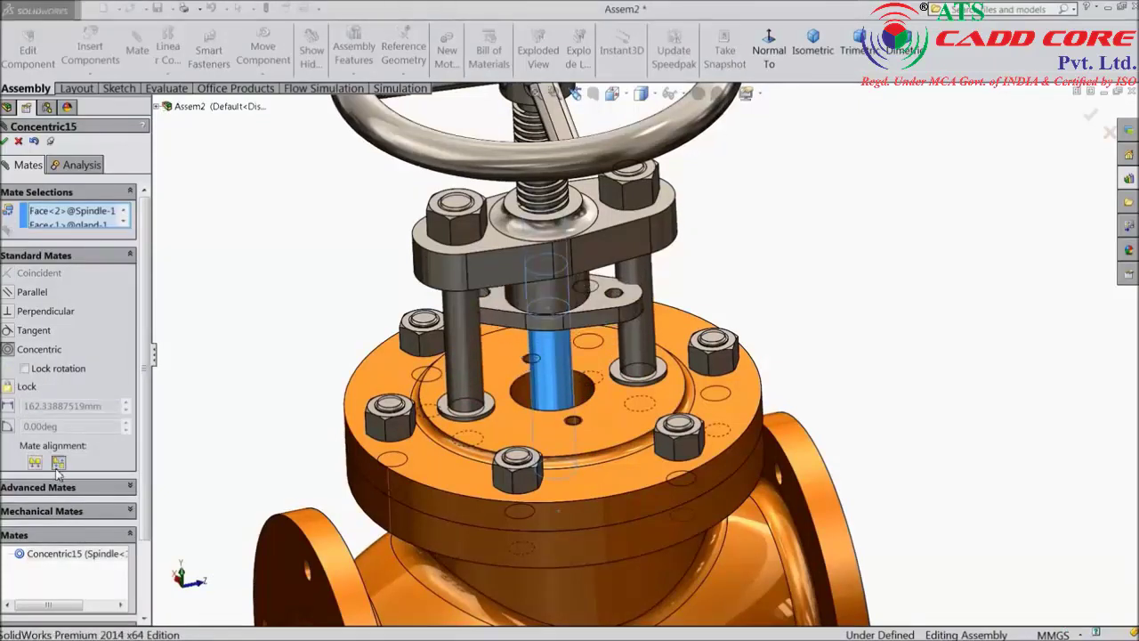
{"action": "left_click_drag", "start_coordinate": [590, 324], "coordinate": [594, 378]}
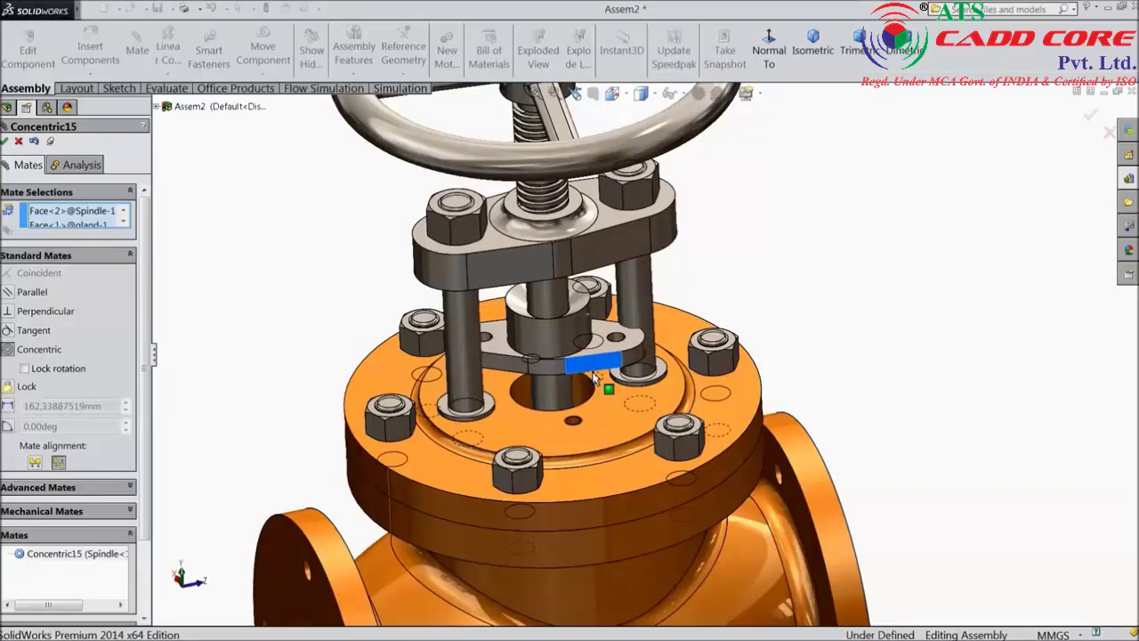
{"action": "left_click_drag", "start_coordinate": [594, 379], "coordinate": [594, 378]}
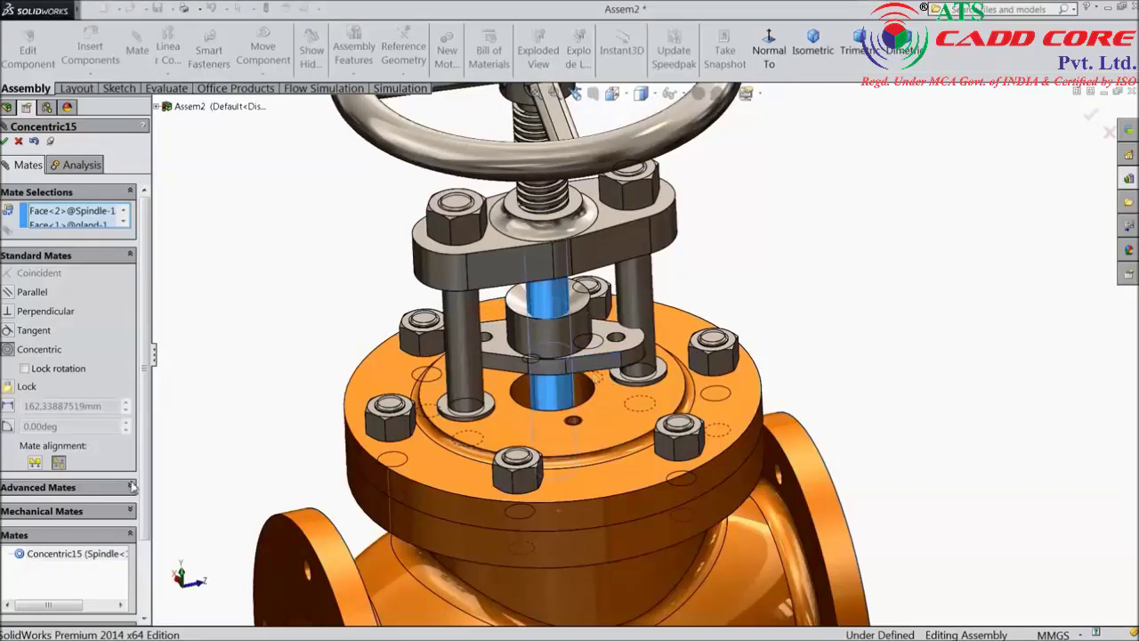
{"action": "left_click", "coordinate": [35, 463]}
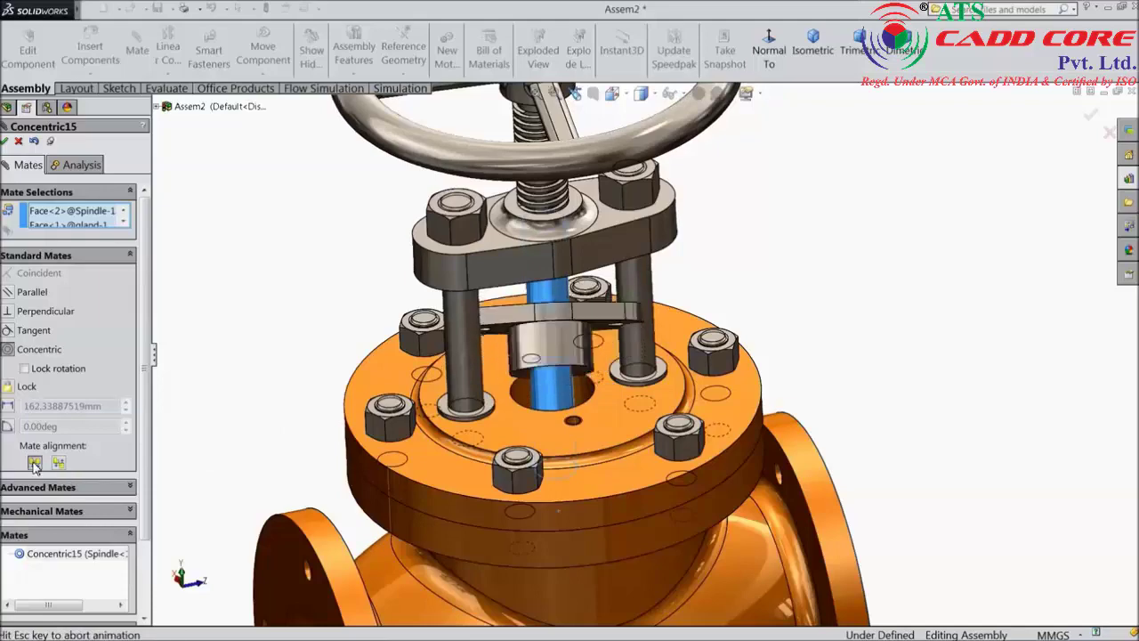
Align the gland's side hole concentrically with the small hole in the cover.
{"action": "middle_click_drag", "start_coordinate": [585, 398], "coordinate": [569, 360]}
{"action": "scroll", "coordinate": [633, 391], "scroll_direction": "down", "scroll_amount": 5}
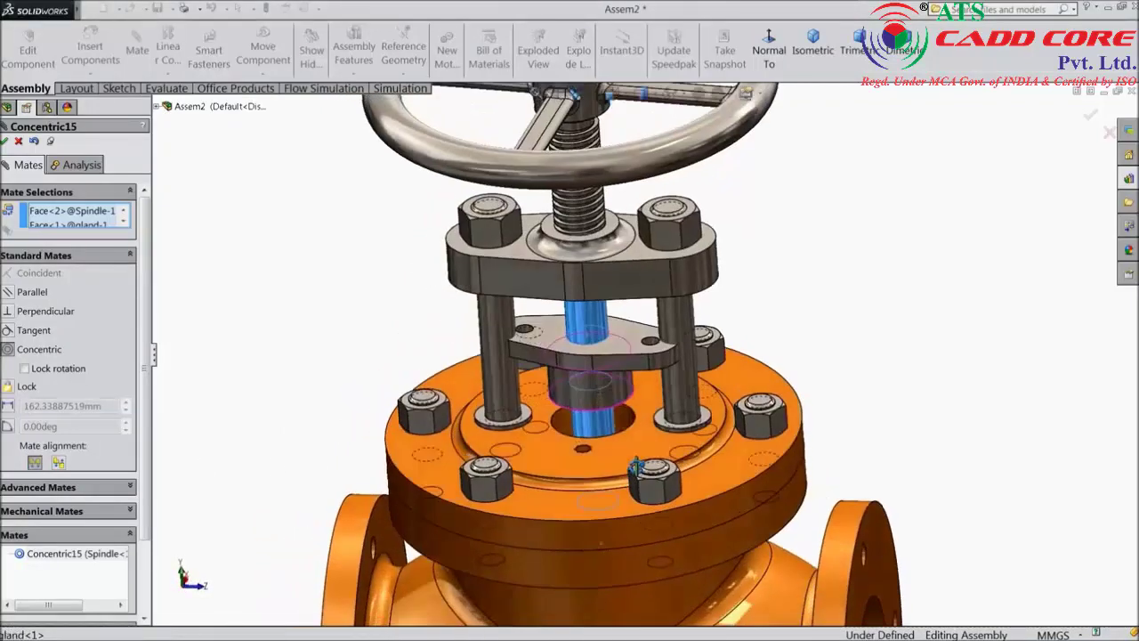
{"action": "middle_click_drag", "start_coordinate": [634, 392], "coordinate": [593, 430]}
{"action": "scroll", "coordinate": [593, 430], "scroll_direction": "down", "scroll_amount": 3}
{"action": "left_click", "coordinate": [600, 445]}
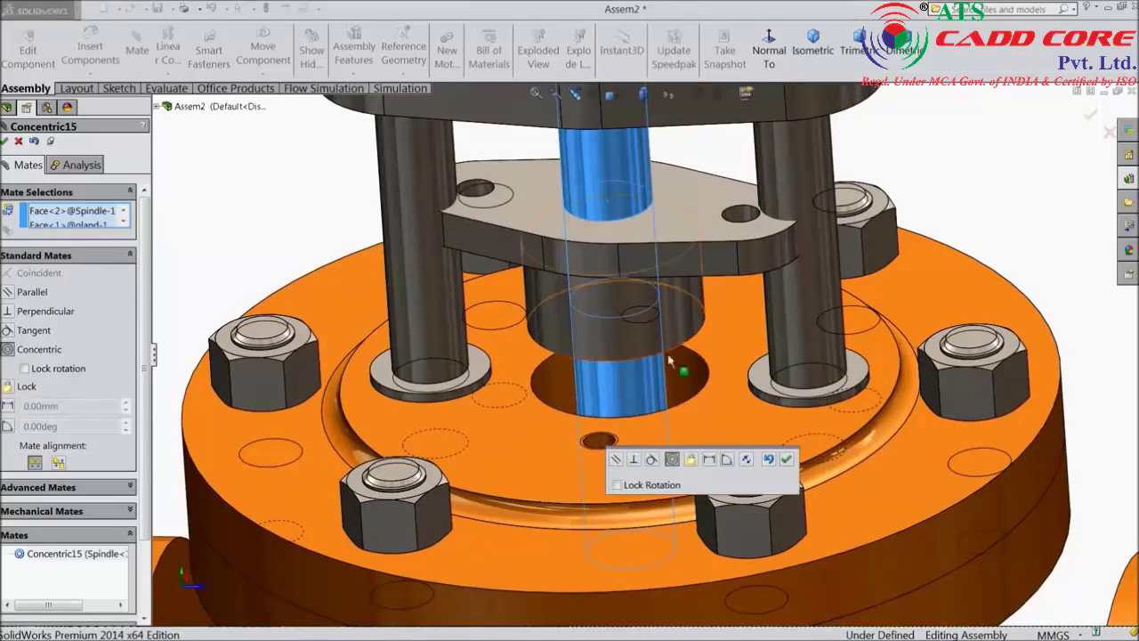
{"action": "right_click", "coordinate": [87, 221]}
{"action": "left_click", "coordinate": [122, 234]}
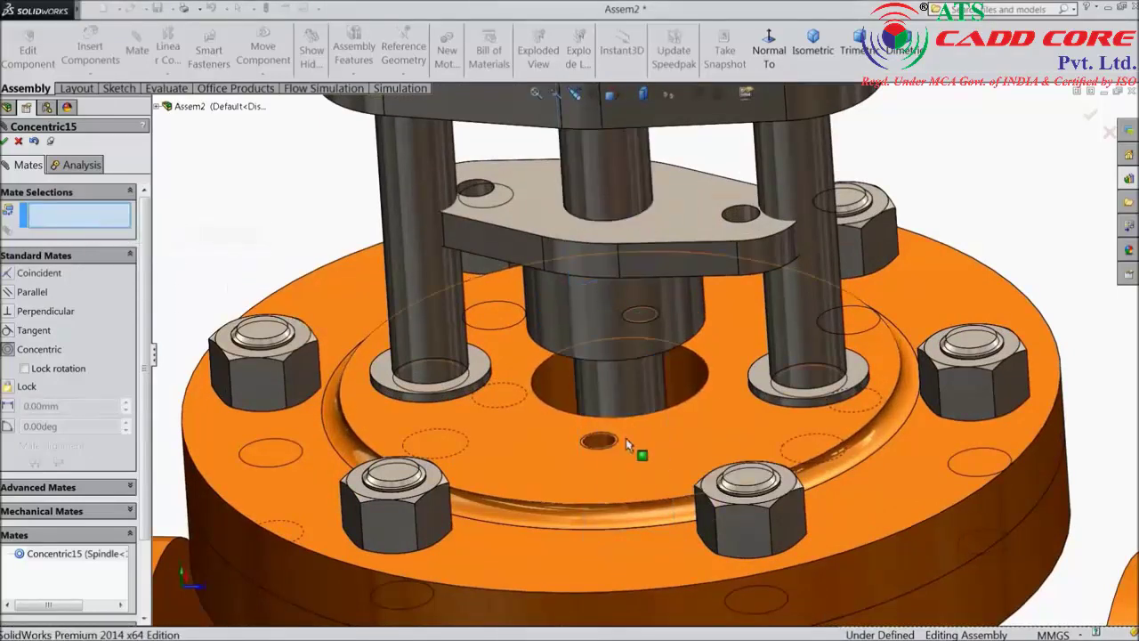
{"action": "left_click", "coordinate": [598, 442]}
{"action": "left_click", "coordinate": [750, 211]}
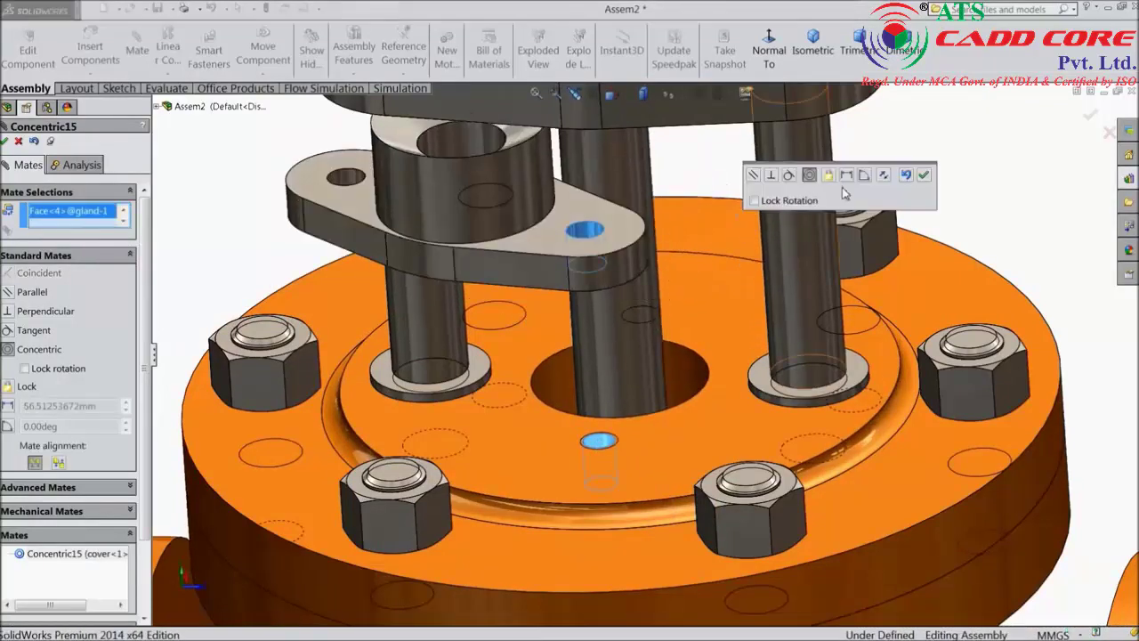
{"action": "left_click", "coordinate": [883, 175]}
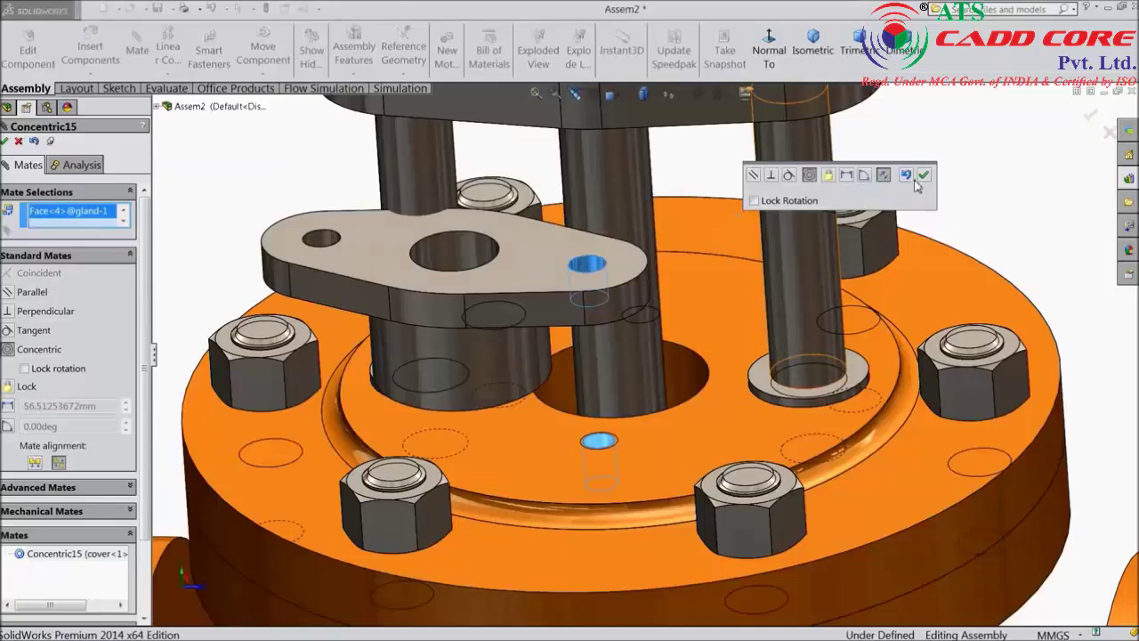
{"action": "left_click", "coordinate": [925, 176]}
Re-centre the gland bore on the spindle and hold the gland 25 mm above the cover.
{"action": "left_click", "coordinate": [489, 254]}
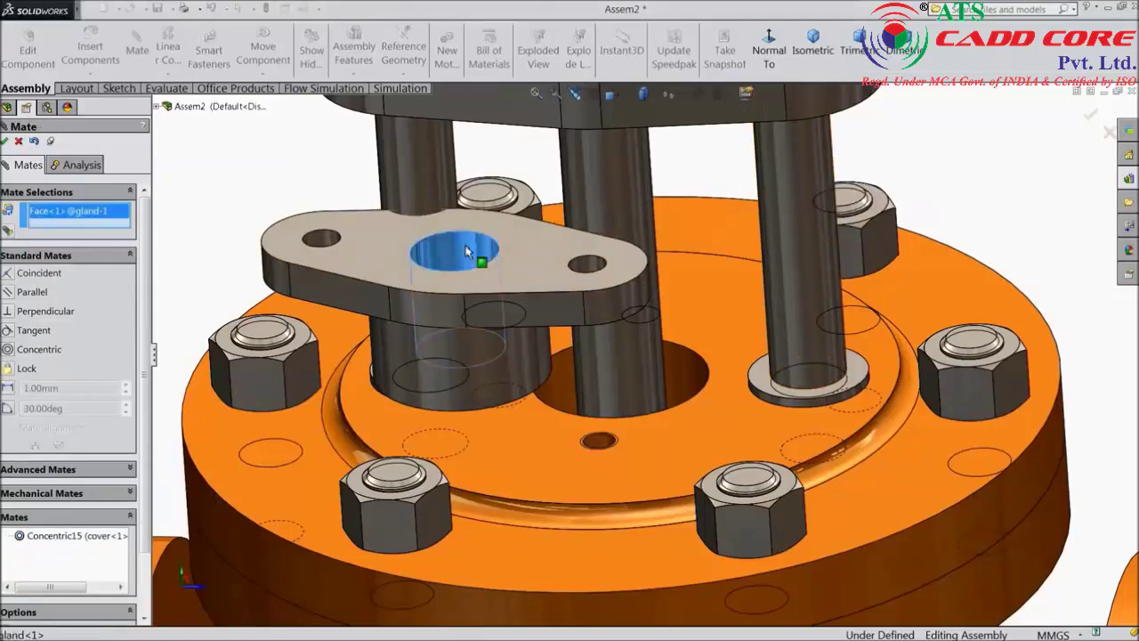
{"action": "left_click", "coordinate": [622, 202]}
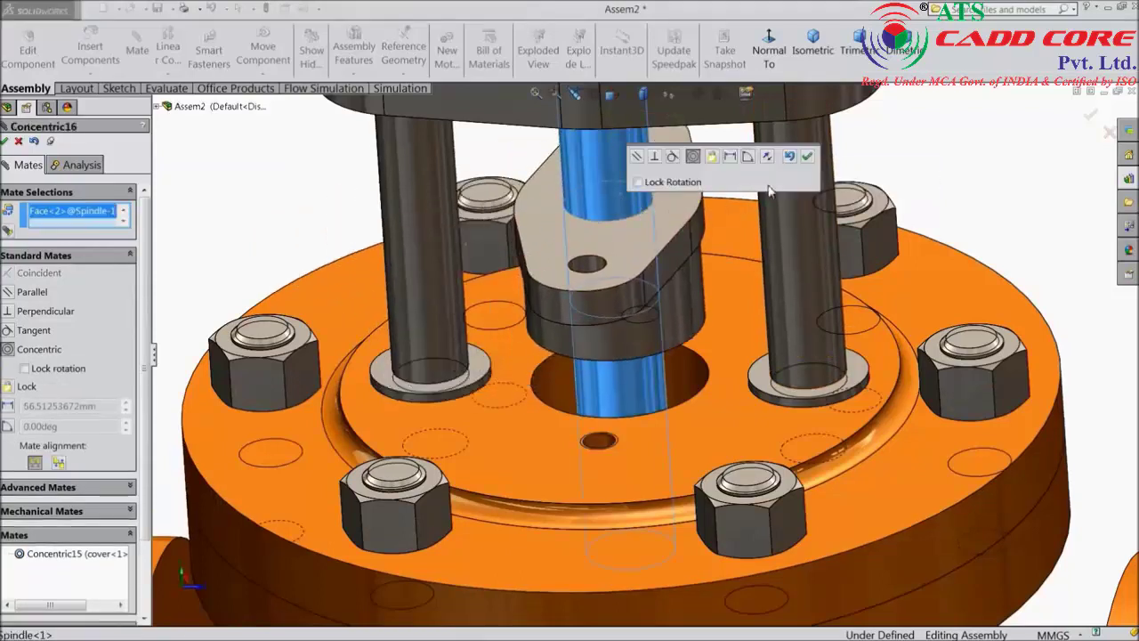
{"action": "left_click", "coordinate": [807, 157]}
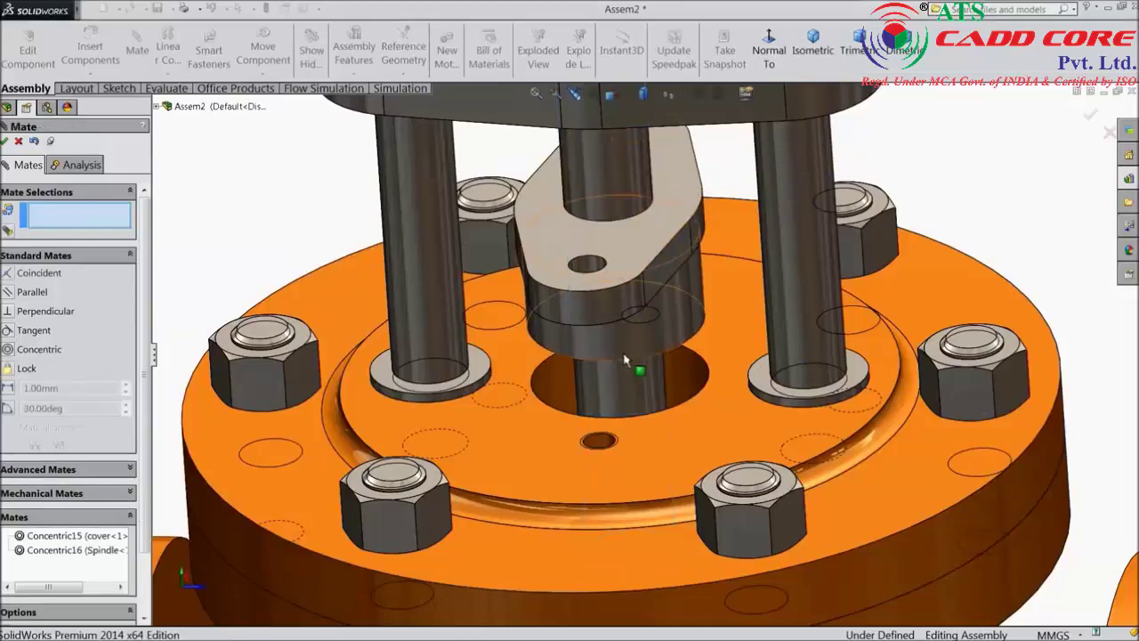
{"action": "middle_click_drag", "start_coordinate": [620, 400], "coordinate": [706, 287]}
{"action": "left_click", "coordinate": [803, 247]}
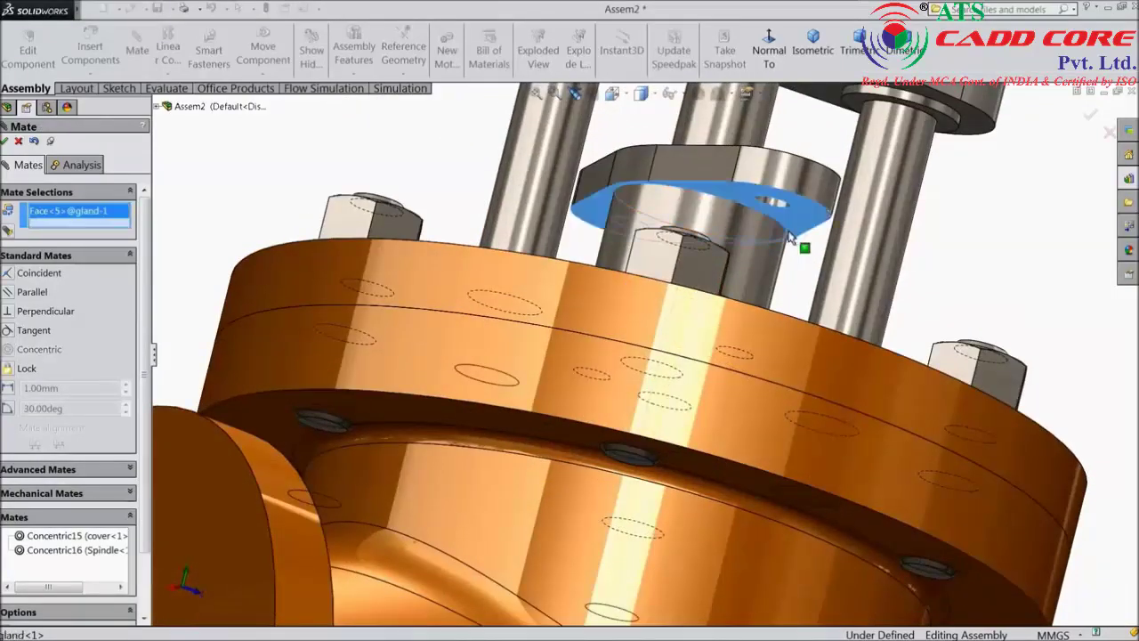
{"action": "middle_click_drag", "start_coordinate": [804, 247], "coordinate": [745, 430]}
{"action": "left_click", "coordinate": [750, 454]}
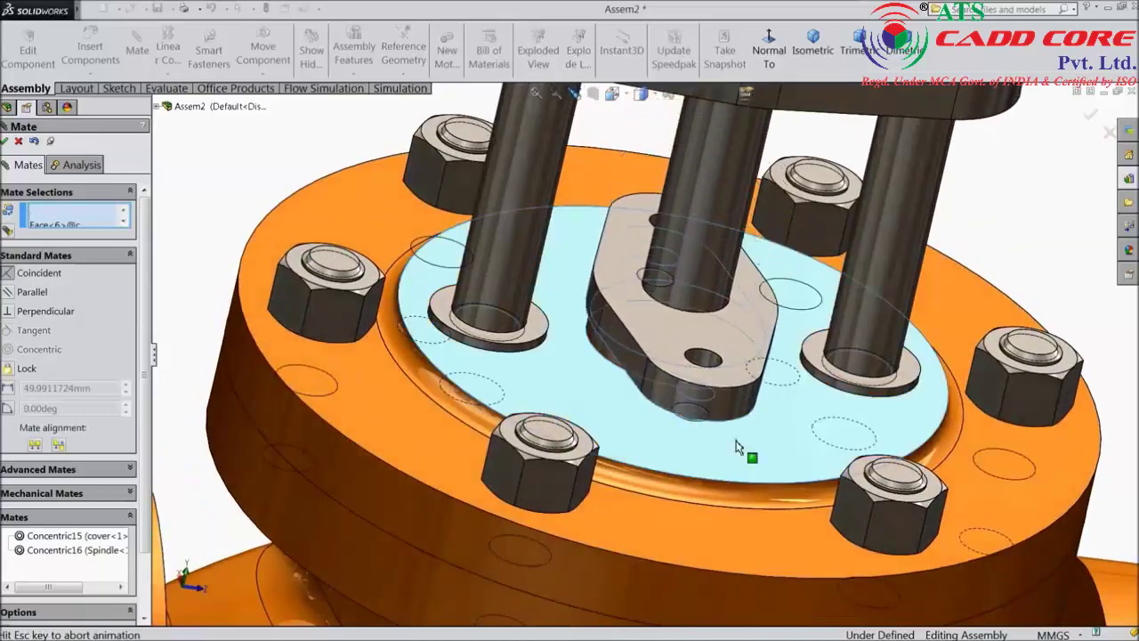
{"action": "left_click", "coordinate": [824, 460]}
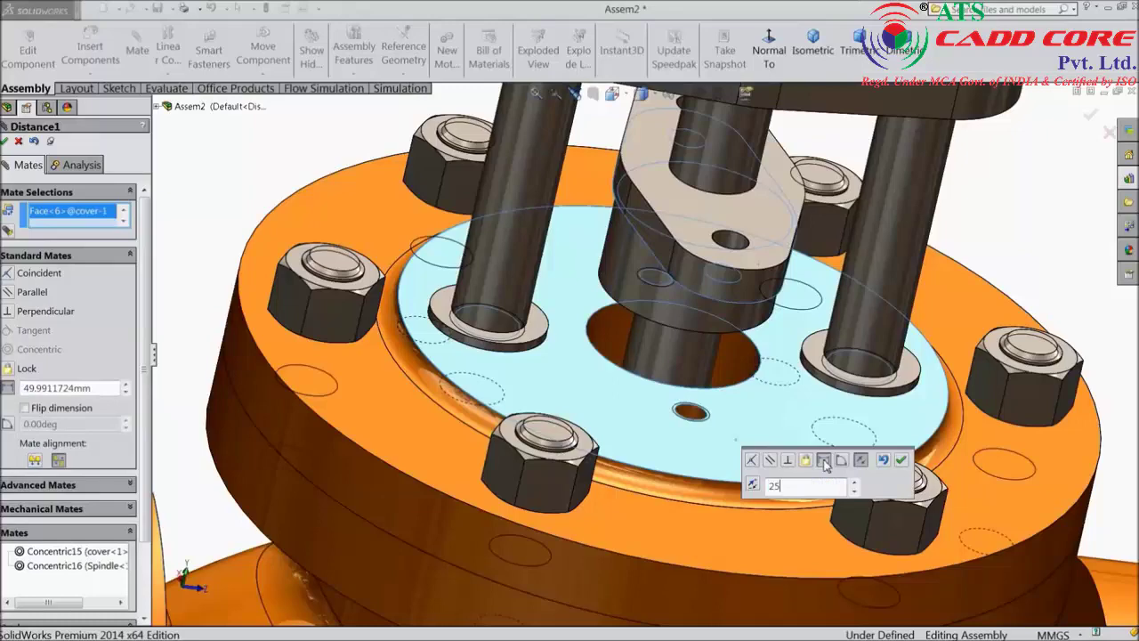
{"action": "left_click", "coordinate": [901, 461]}
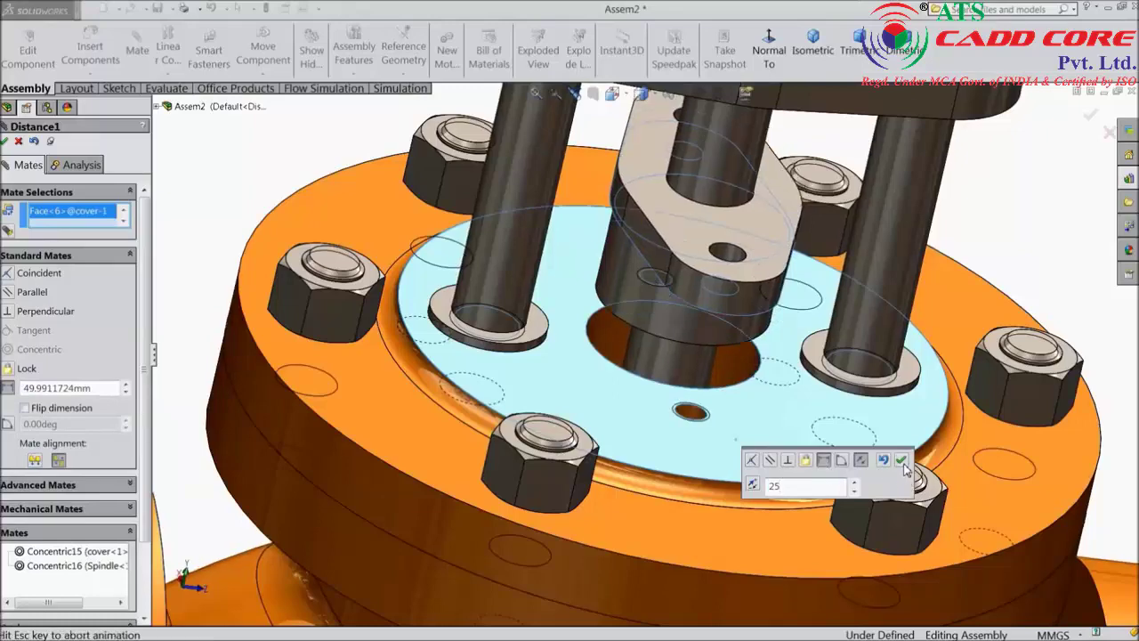
{"action": "middle_click_drag", "start_coordinate": [685, 431], "coordinate": [865, 458]}
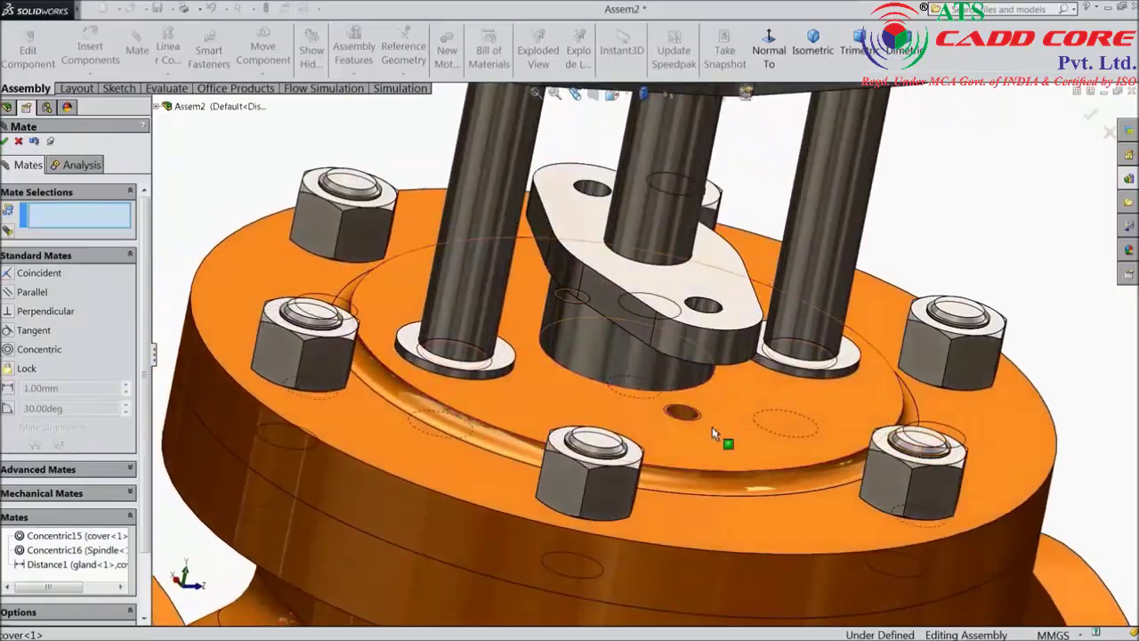
Insert the Stud 12 part and place it above the cover.
{"action": "left_click", "coordinate": [4, 141]}
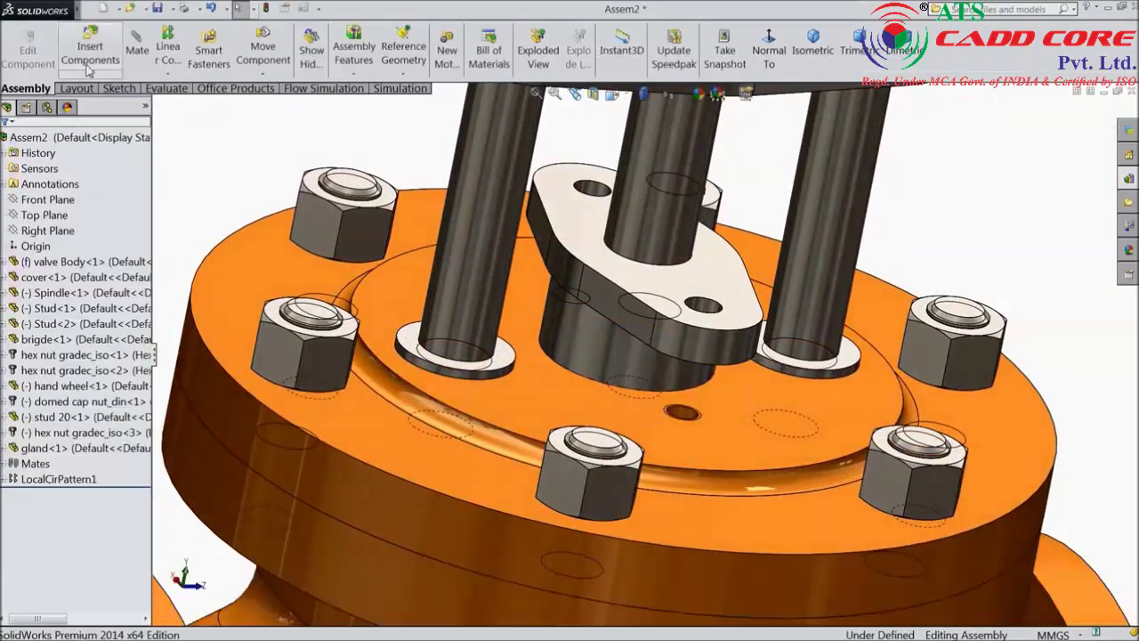
{"action": "left_click", "coordinate": [90, 54]}
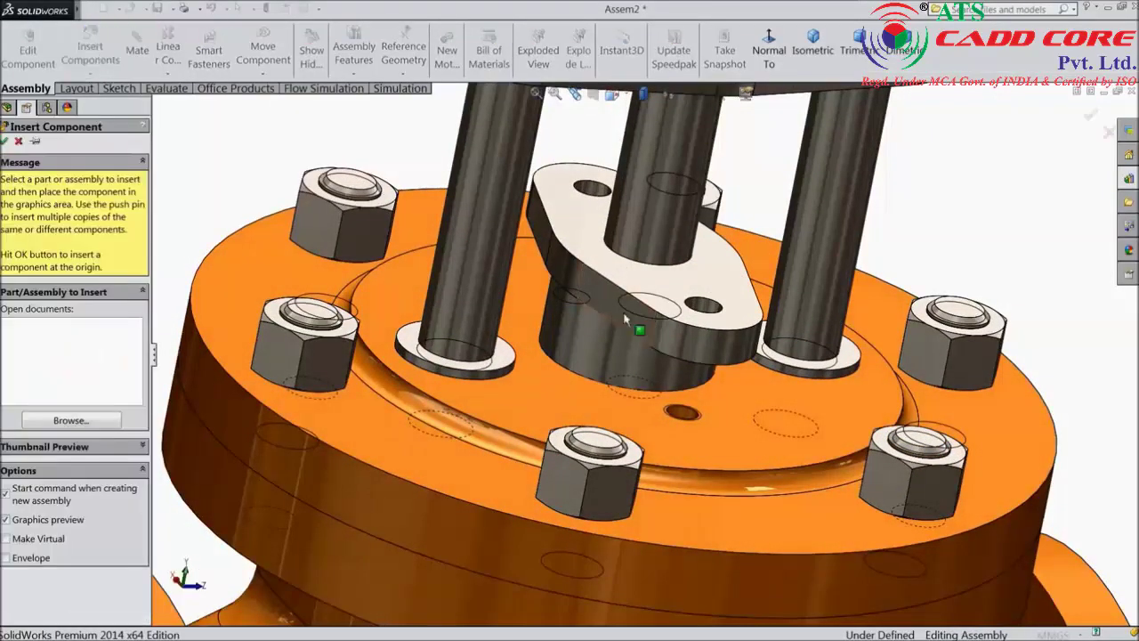
{"action": "left_click", "coordinate": [100, 423]}
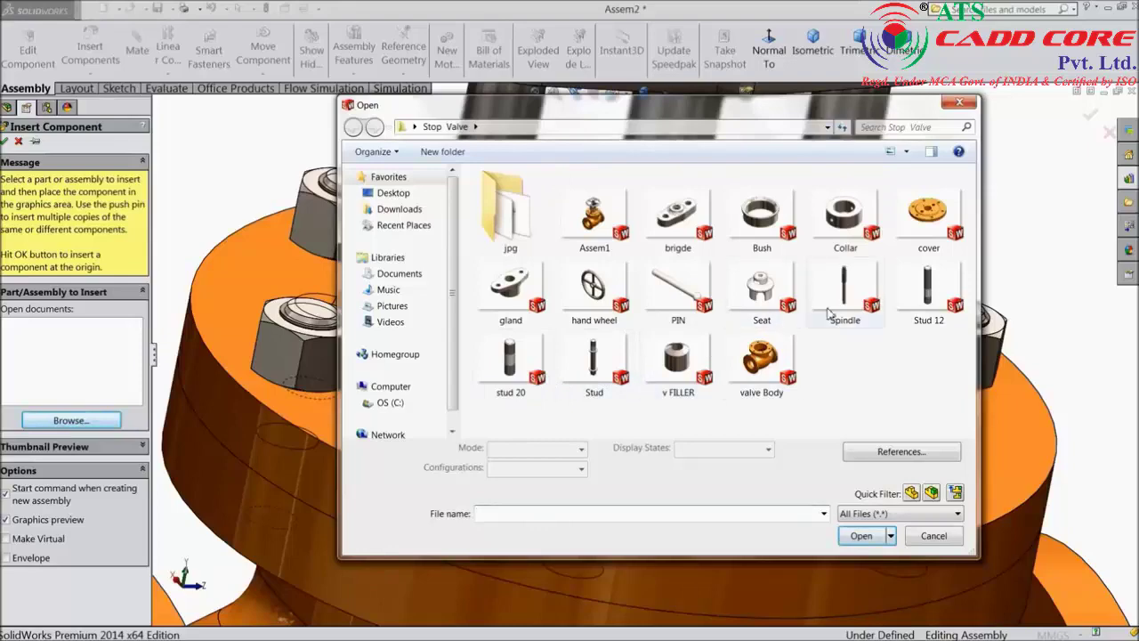
{"action": "left_click", "coordinate": [911, 309]}
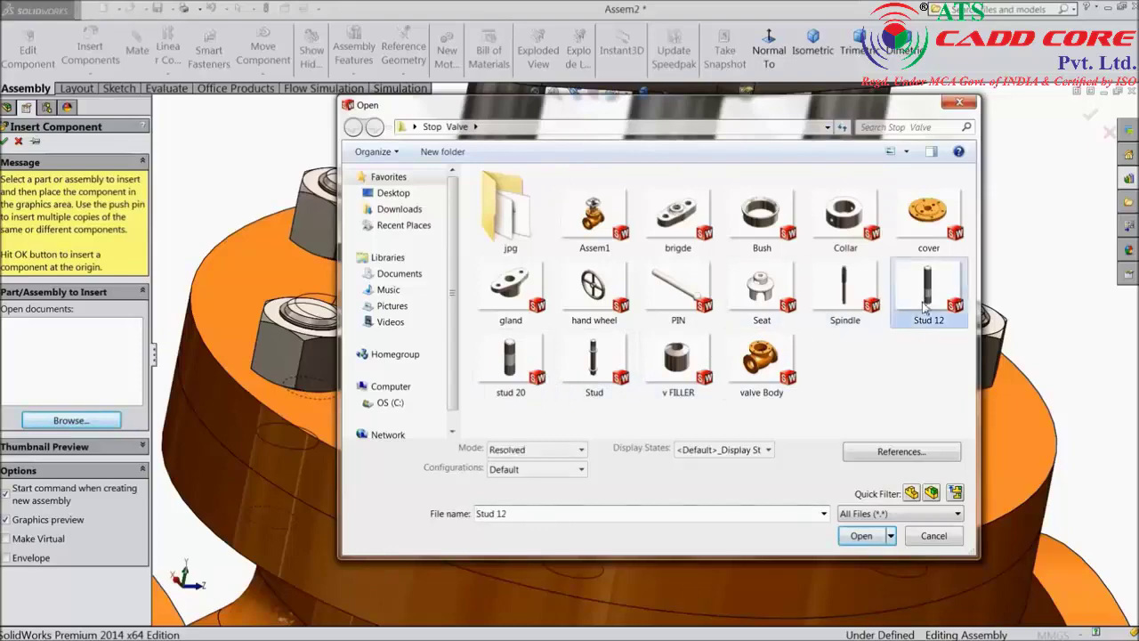
{"action": "left_click", "coordinate": [862, 536]}
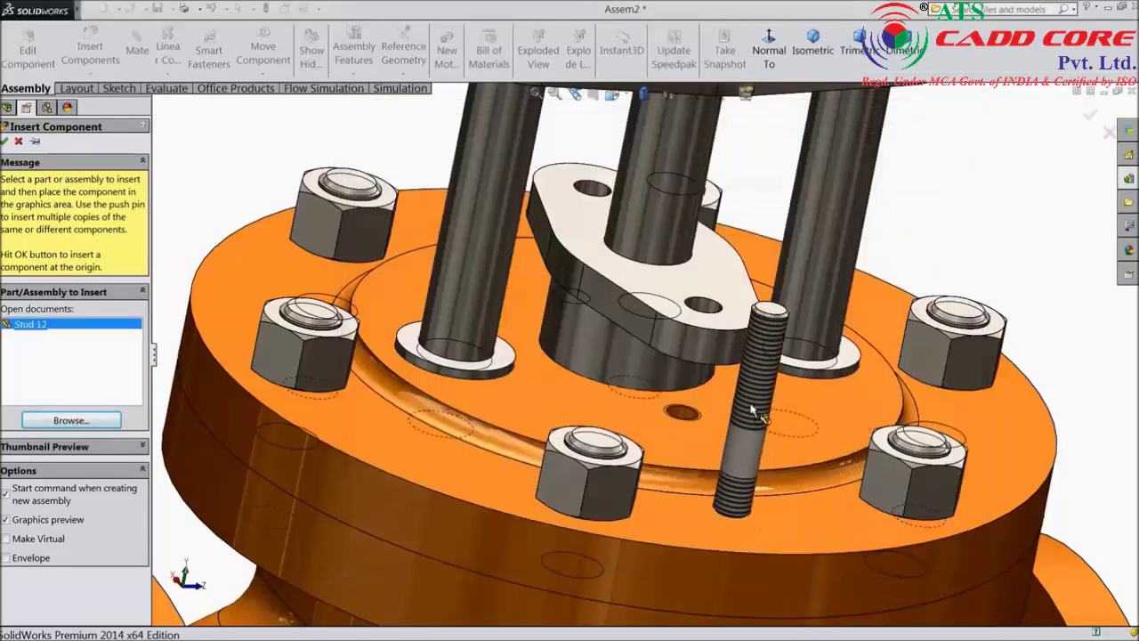
{"action": "left_click", "coordinate": [746, 362]}
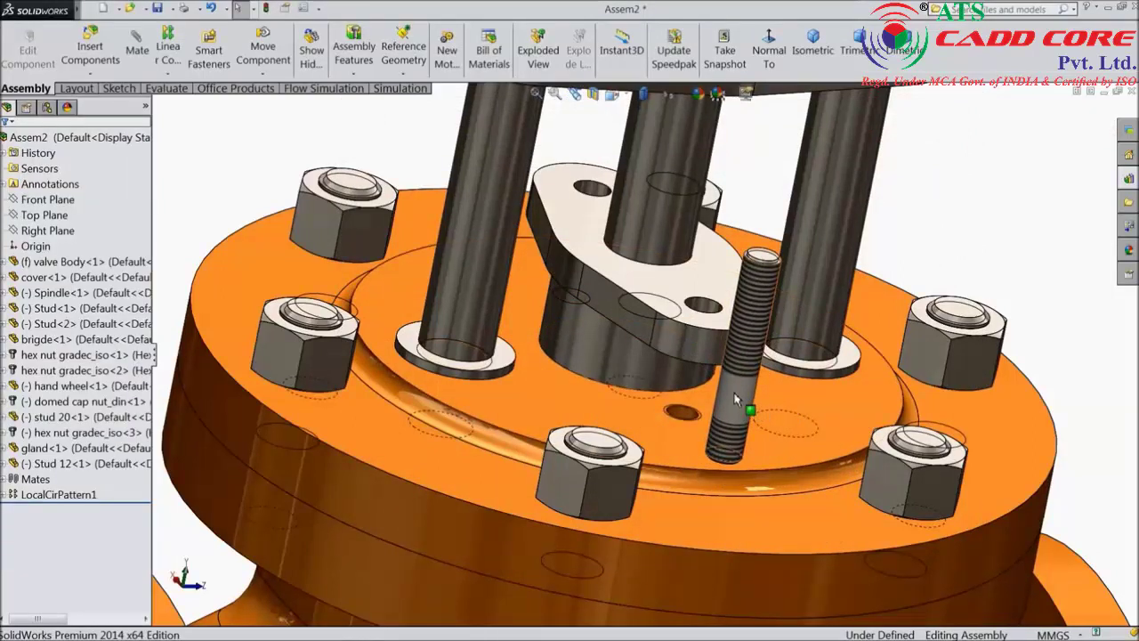
Copy the placed stud to create a second Stud 12 at the back-left.
{"action": "left_click", "coordinate": [735, 400]}
{"action": "left_click_drag", "start_coordinate": [561, 363], "coordinate": [402, 172], "text": "ctrl"}
{"action": "scroll", "coordinate": [634, 356], "scroll_direction": "down", "scroll_amount": 2}
{"action": "scroll", "coordinate": [632, 401], "scroll_direction": "up", "scroll_amount": 3}
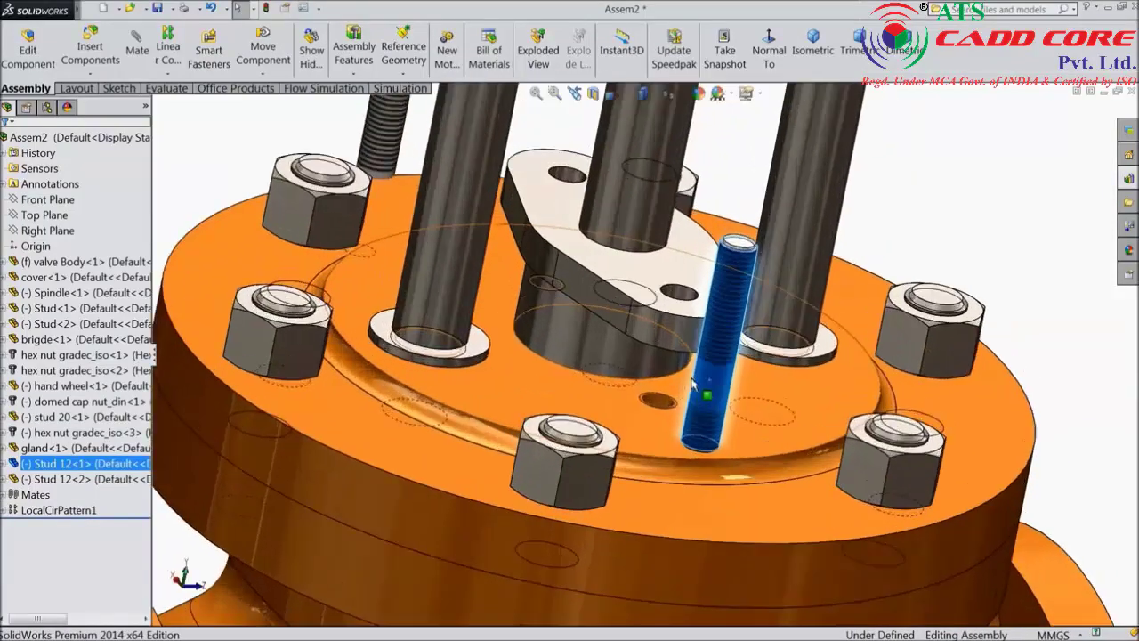
{"action": "left_click", "coordinate": [643, 425]}
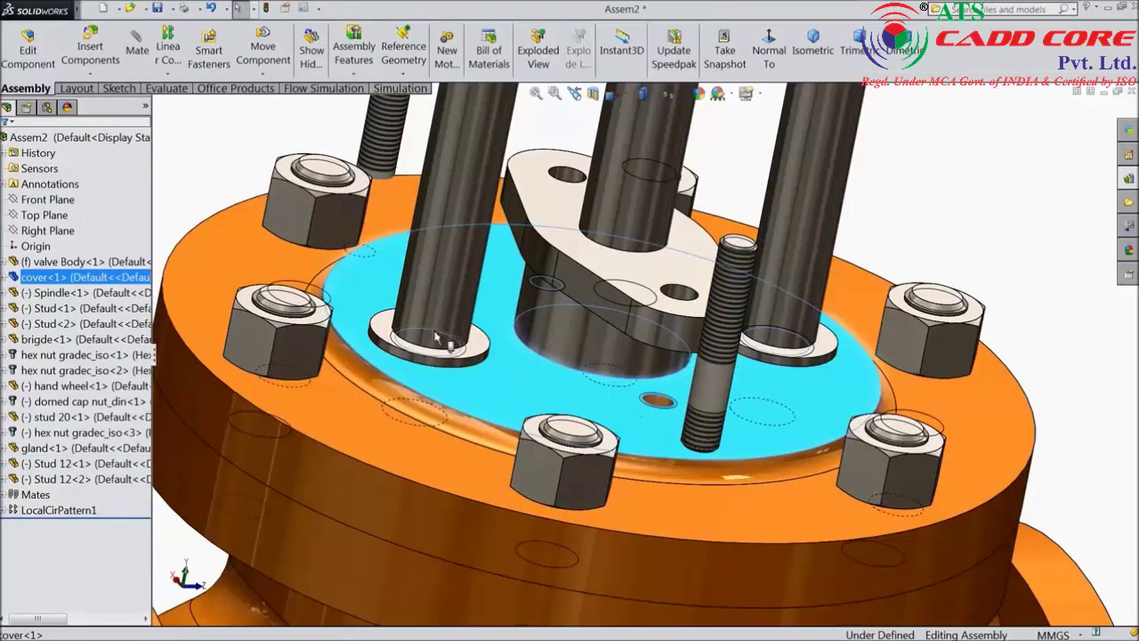
Remove the unwanted stud-face mate selection, pull the right stud up out of the cover, and cancel the mate.
{"action": "left_click", "coordinate": [137, 53]}
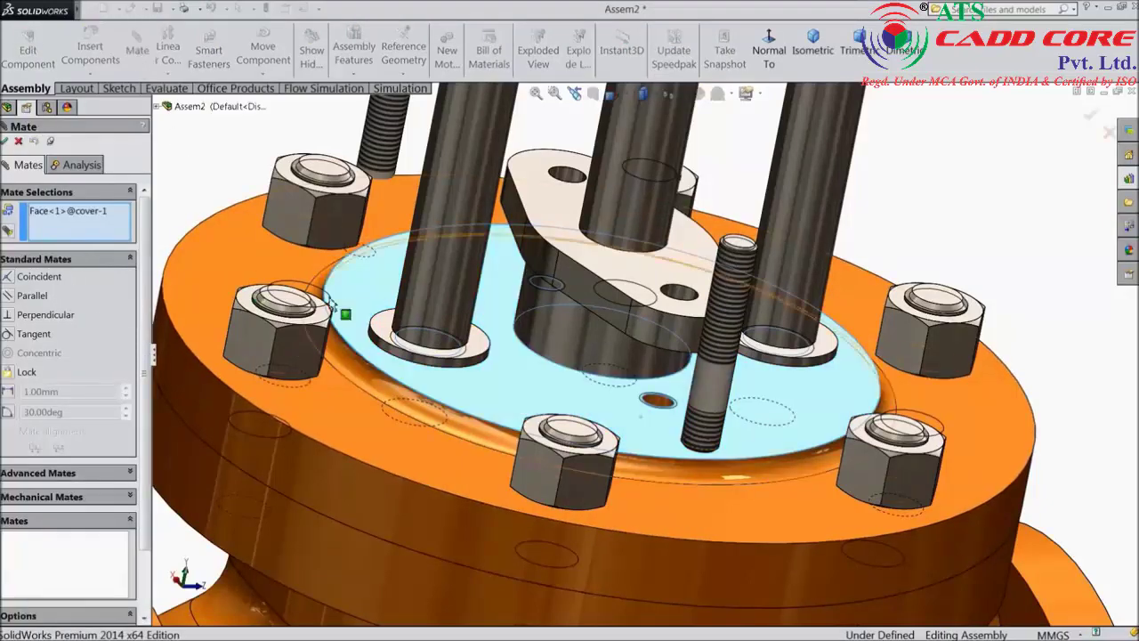
{"action": "middle_click_drag", "start_coordinate": [648, 412], "coordinate": [663, 354]}
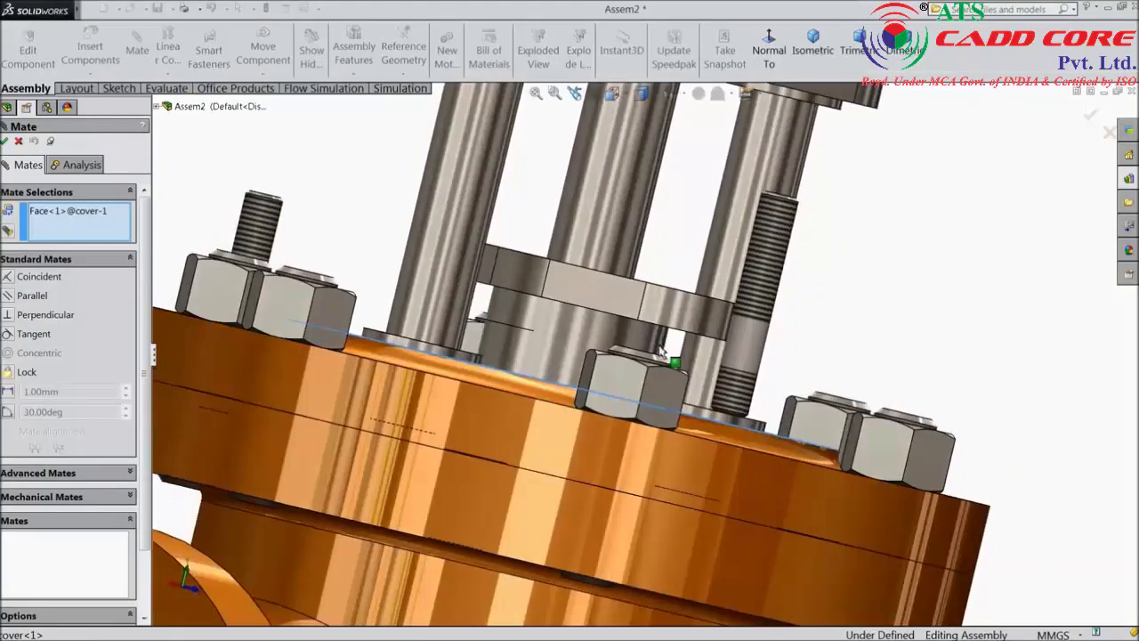
{"action": "left_click", "coordinate": [750, 329]}
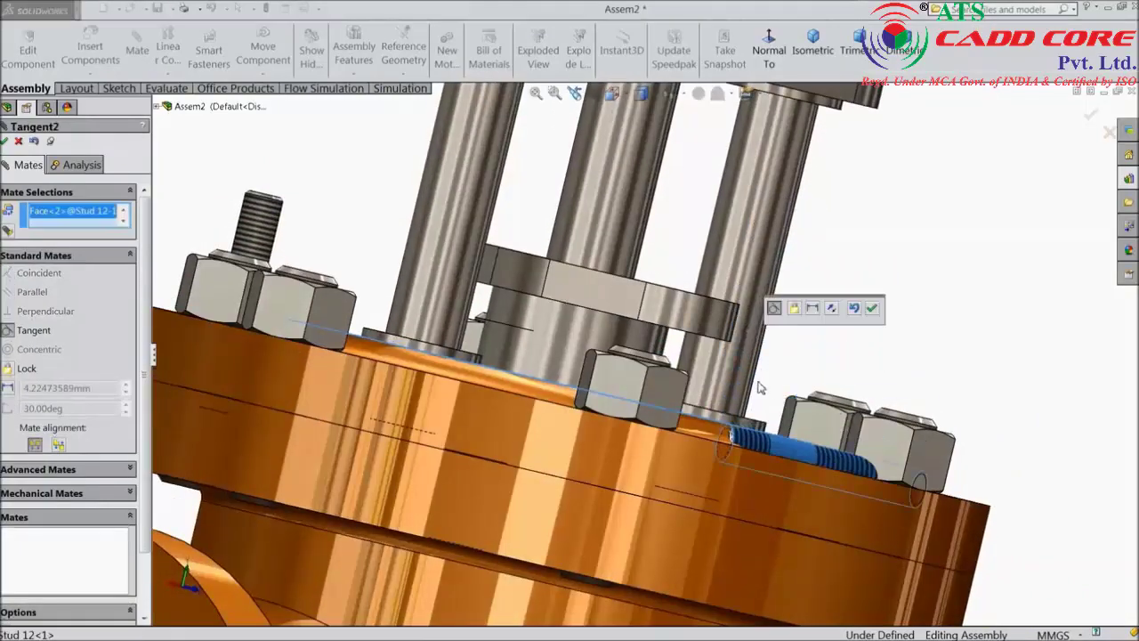
{"action": "right_click", "coordinate": [82, 214]}
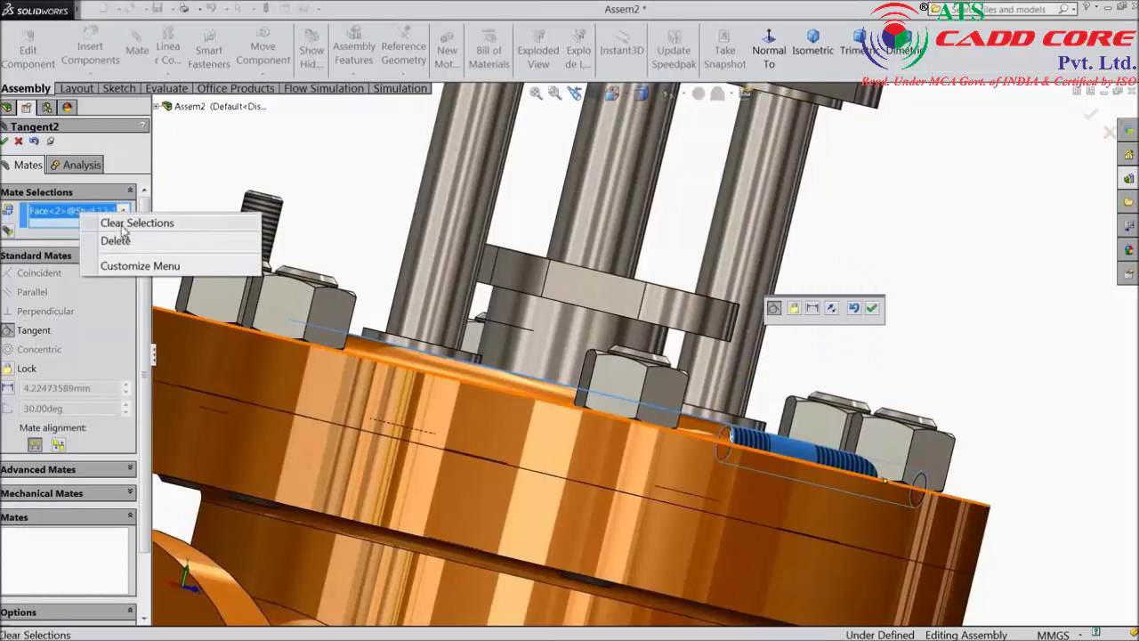
{"action": "left_click", "coordinate": [116, 240]}
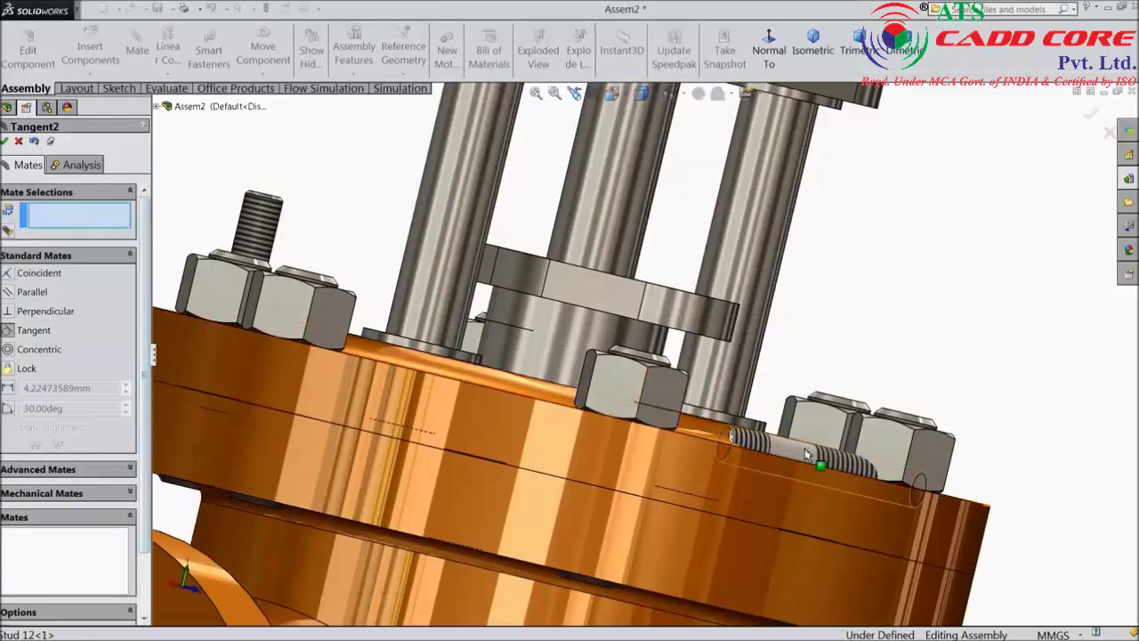
{"action": "left_click_drag", "start_coordinate": [806, 448], "coordinate": [835, 350]}
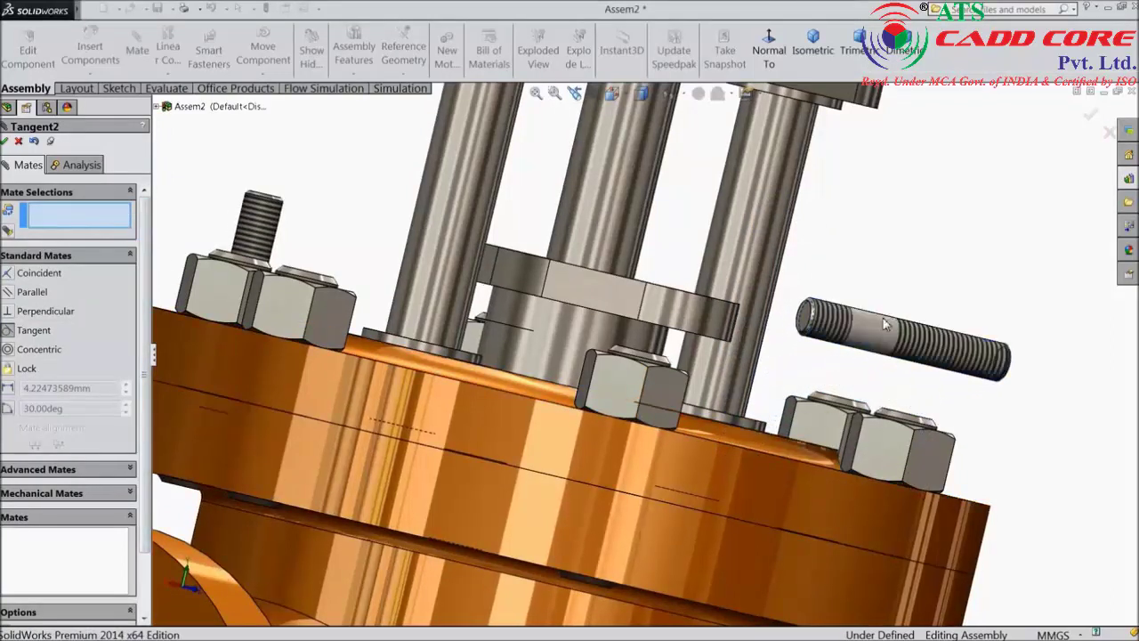
{"action": "right_click_drag", "start_coordinate": [785, 338], "coordinate": [720, 381]}
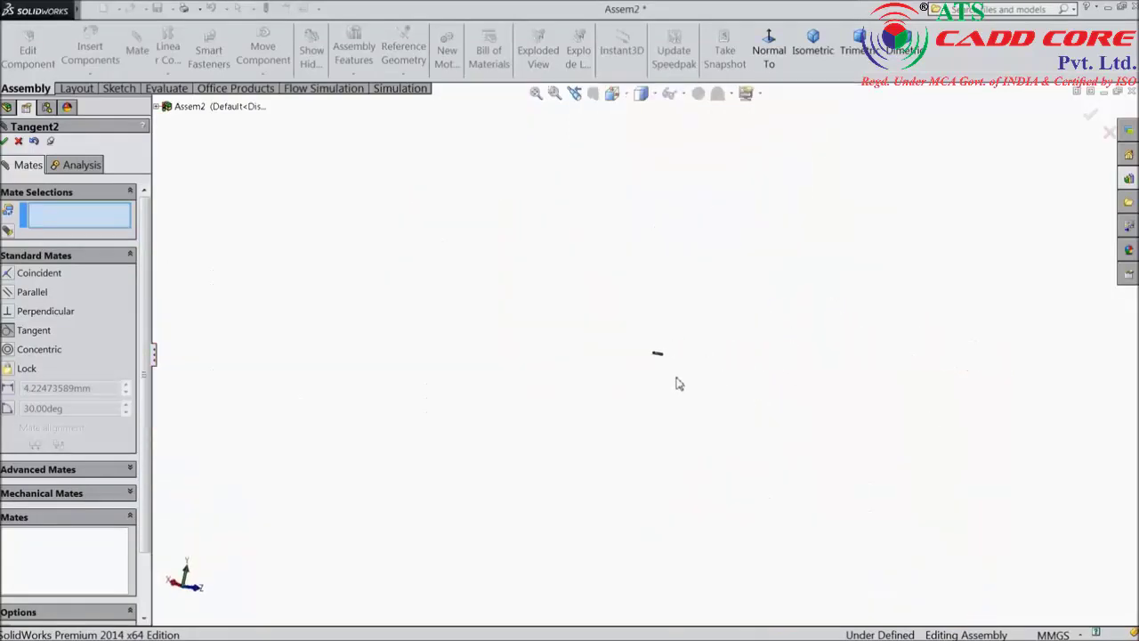
{"action": "middle_click_drag", "start_coordinate": [678, 383], "coordinate": [640, 384]}
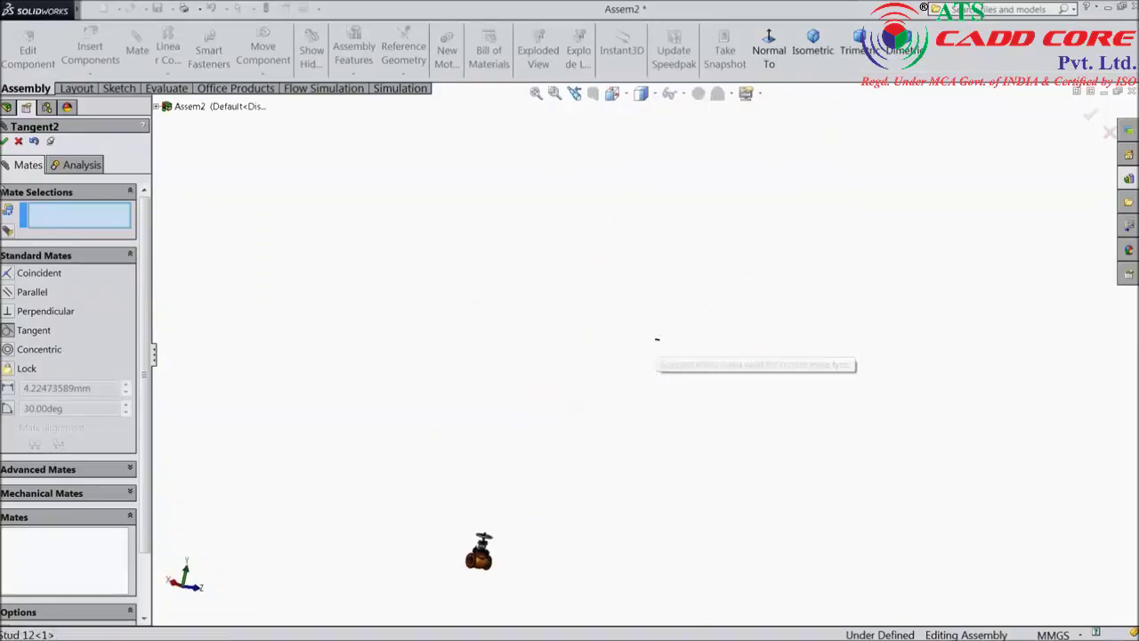
{"action": "left_click", "coordinate": [18, 142]}
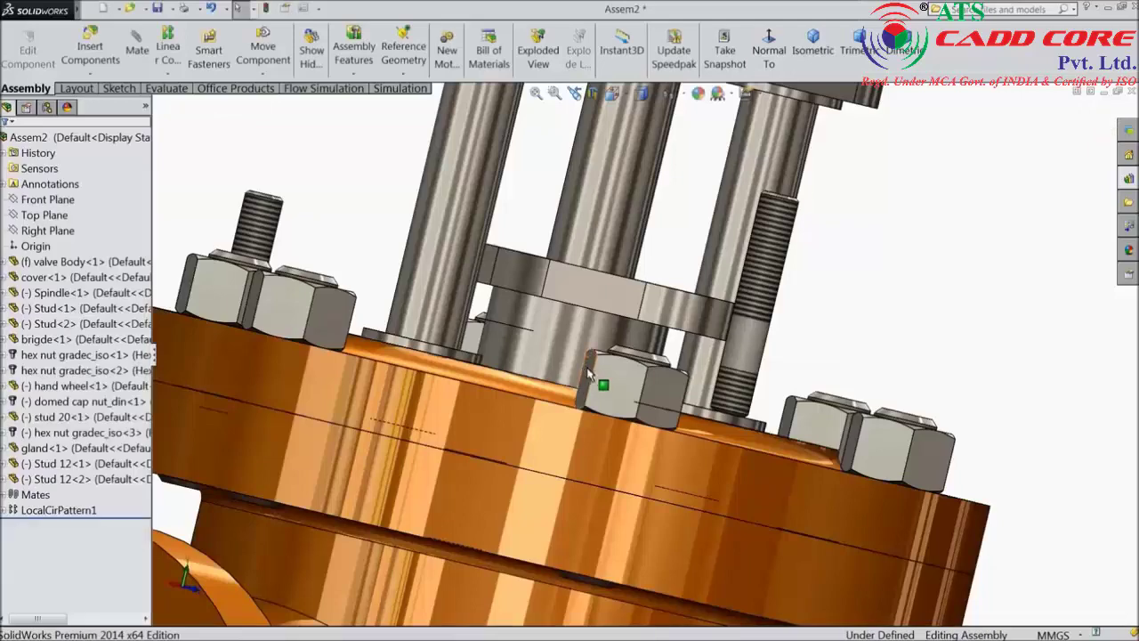
Move the left Stud 12 beside the spindle above the cover.
{"action": "scroll", "coordinate": [721, 341], "scroll_direction": "down", "scroll_amount": 2}
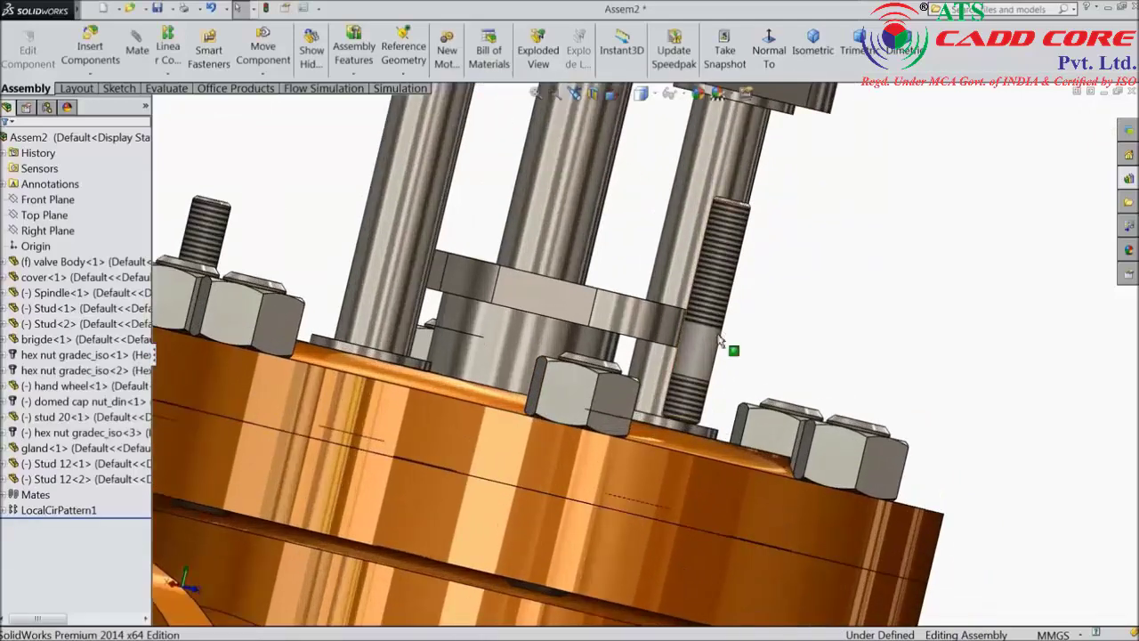
{"action": "left_click", "coordinate": [698, 354]}
{"action": "middle_click_drag", "start_coordinate": [483, 297], "coordinate": [192, 238]}
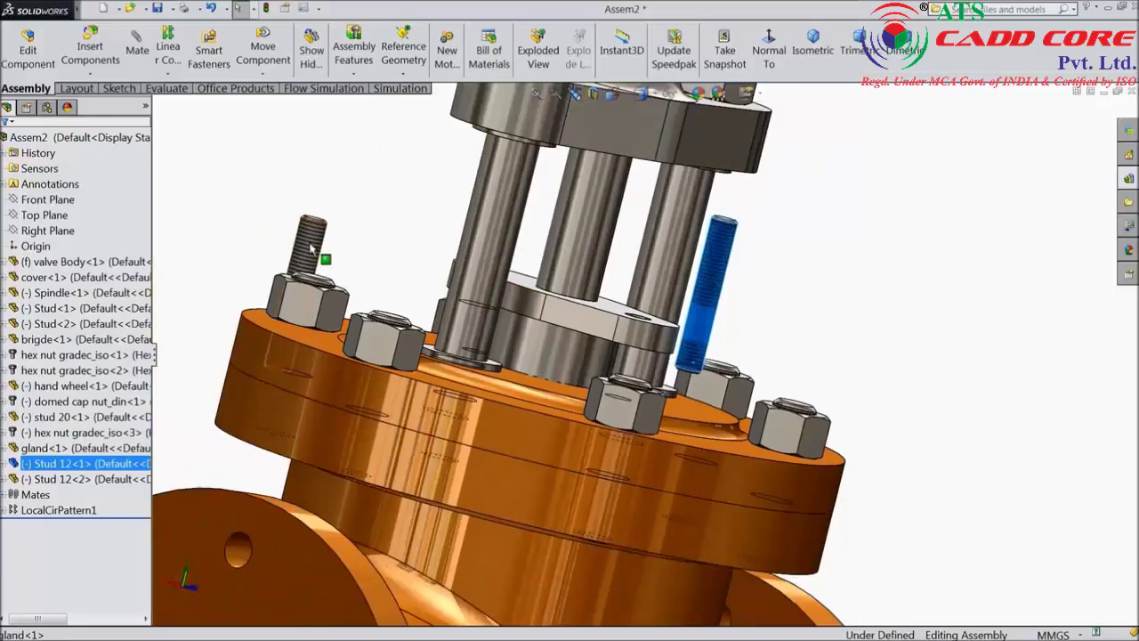
{"action": "left_click_drag", "start_coordinate": [311, 248], "coordinate": [447, 191]}
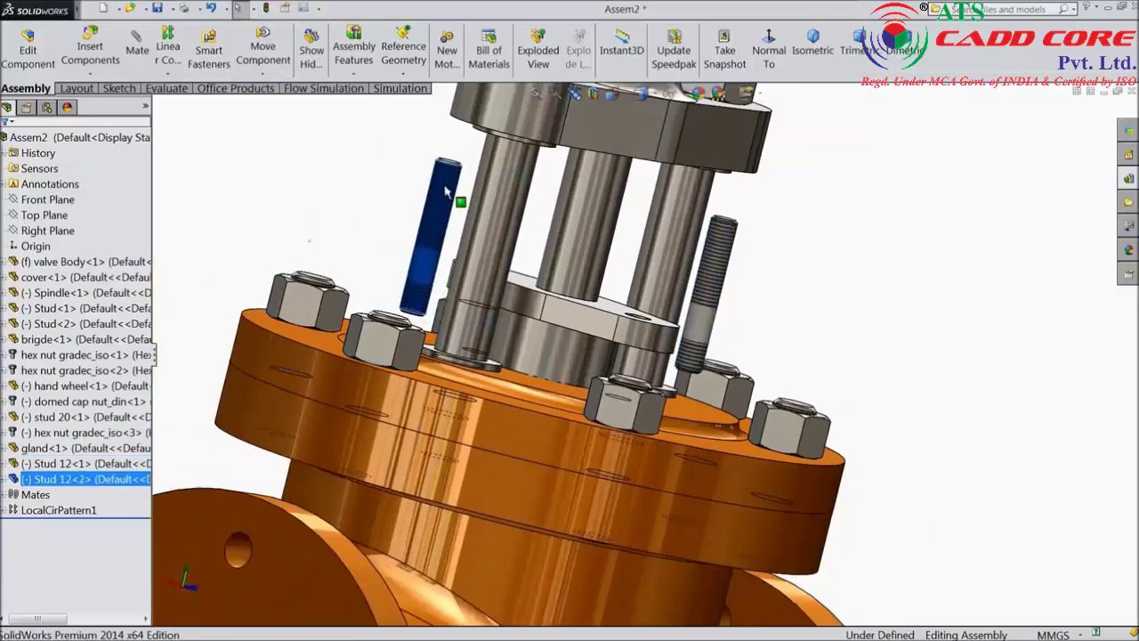
{"action": "scroll", "coordinate": [718, 302], "scroll_direction": "down", "scroll_amount": 5}
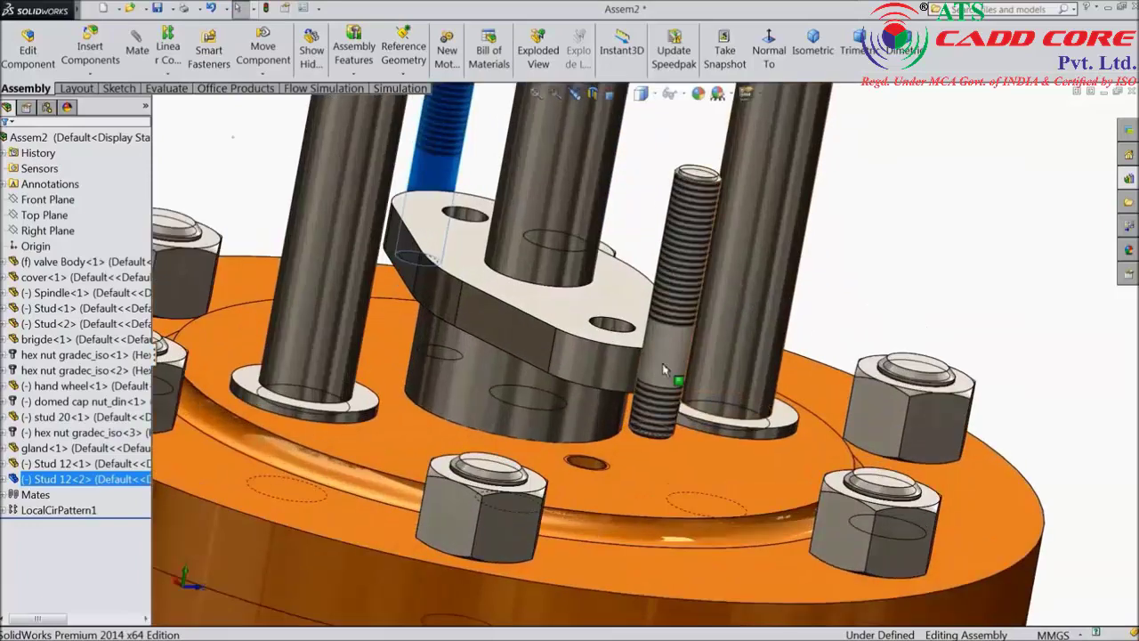
{"action": "left_click", "coordinate": [663, 366]}
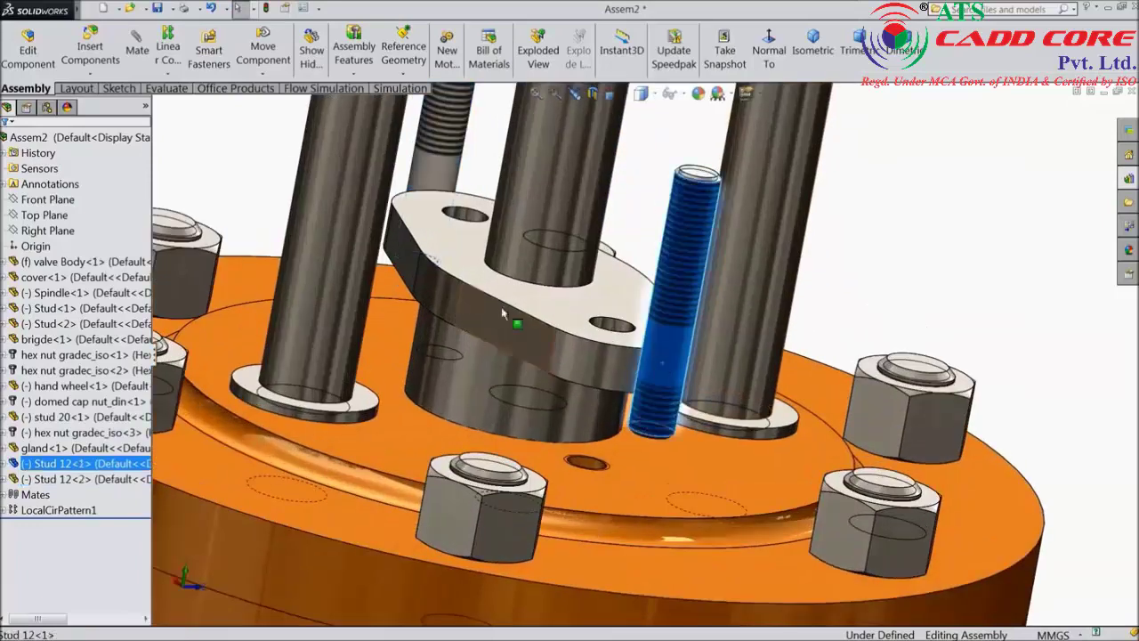
Centre each Stud 12 in its cover hole with concentric mates Concentric17 and Concentric18.
{"action": "left_click", "coordinate": [134, 47]}
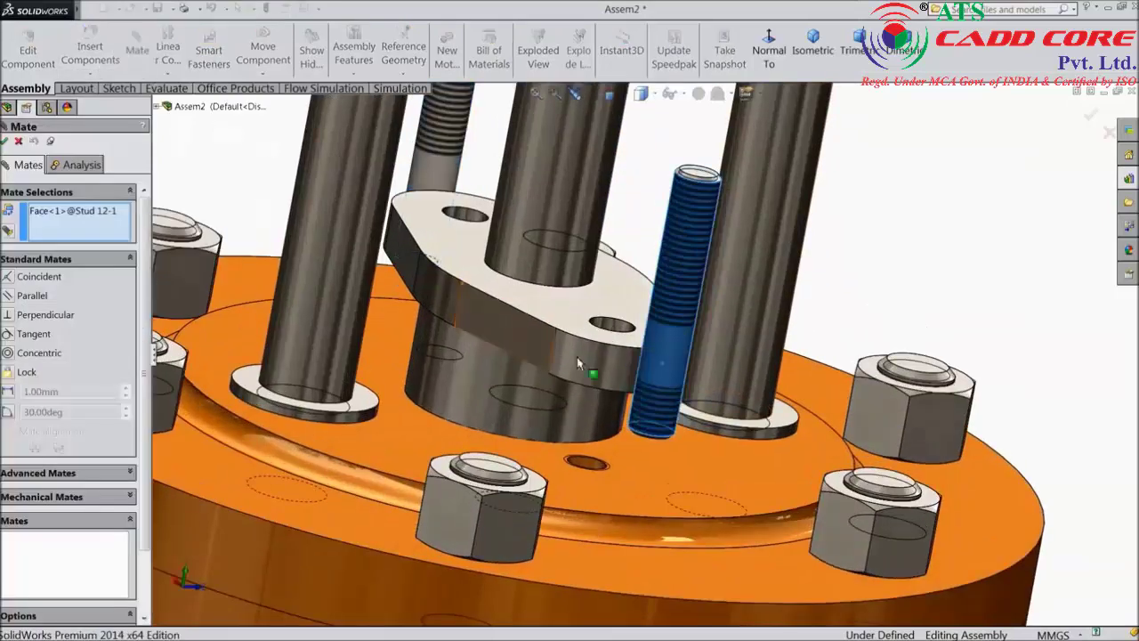
{"action": "left_click", "coordinate": [588, 464]}
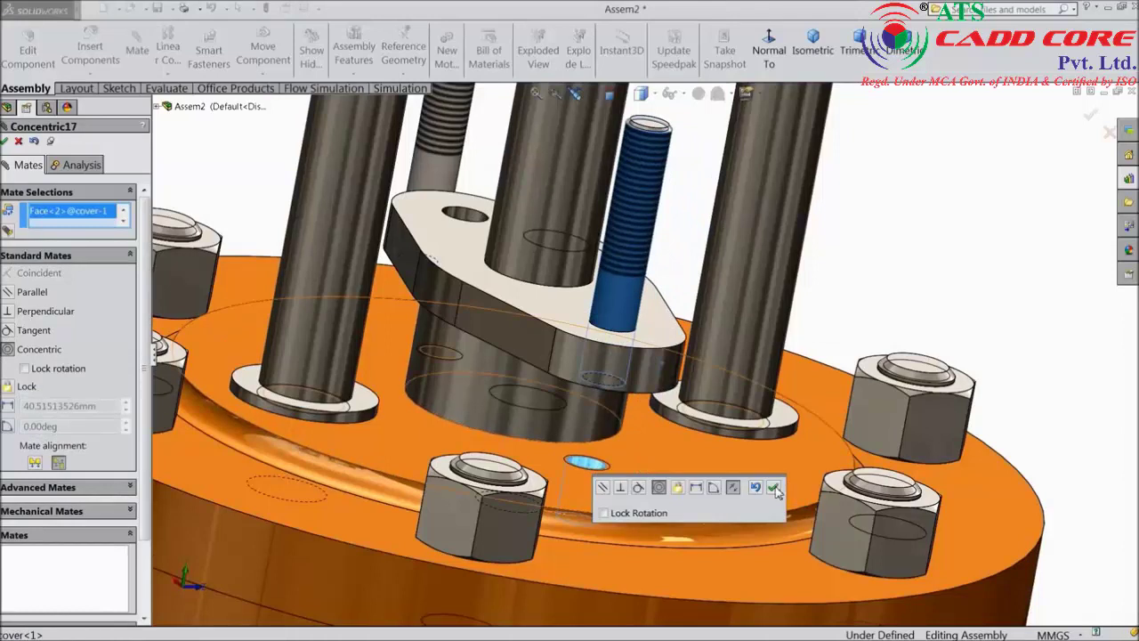
{"action": "left_click", "coordinate": [773, 488]}
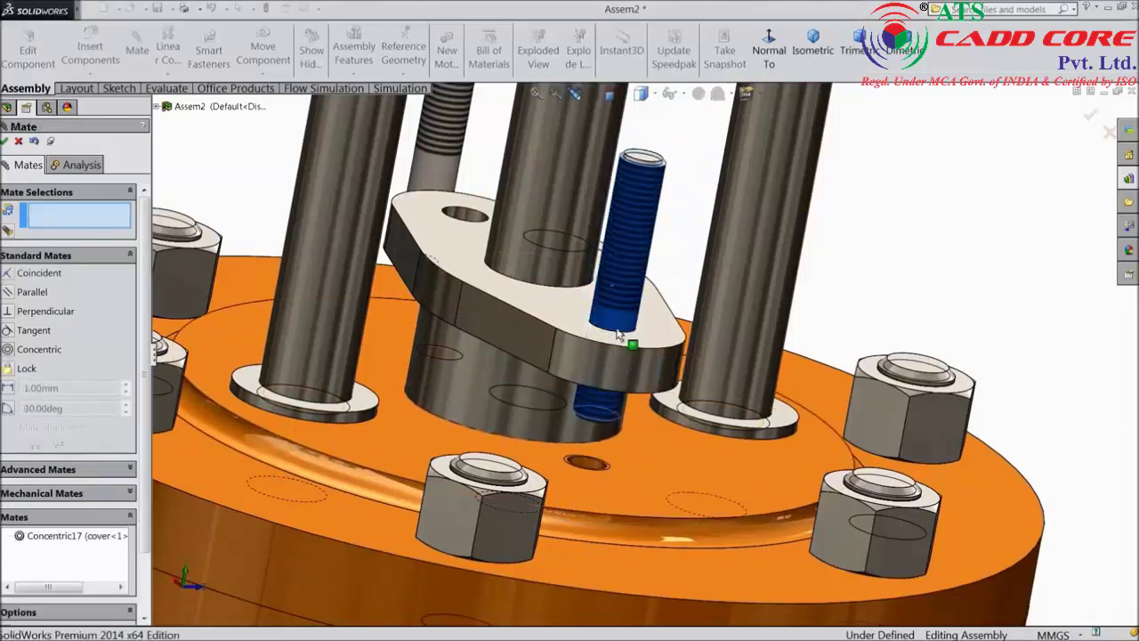
{"action": "middle_click_drag", "start_coordinate": [465, 326], "coordinate": [480, 156]}
{"action": "left_click", "coordinate": [469, 209]}
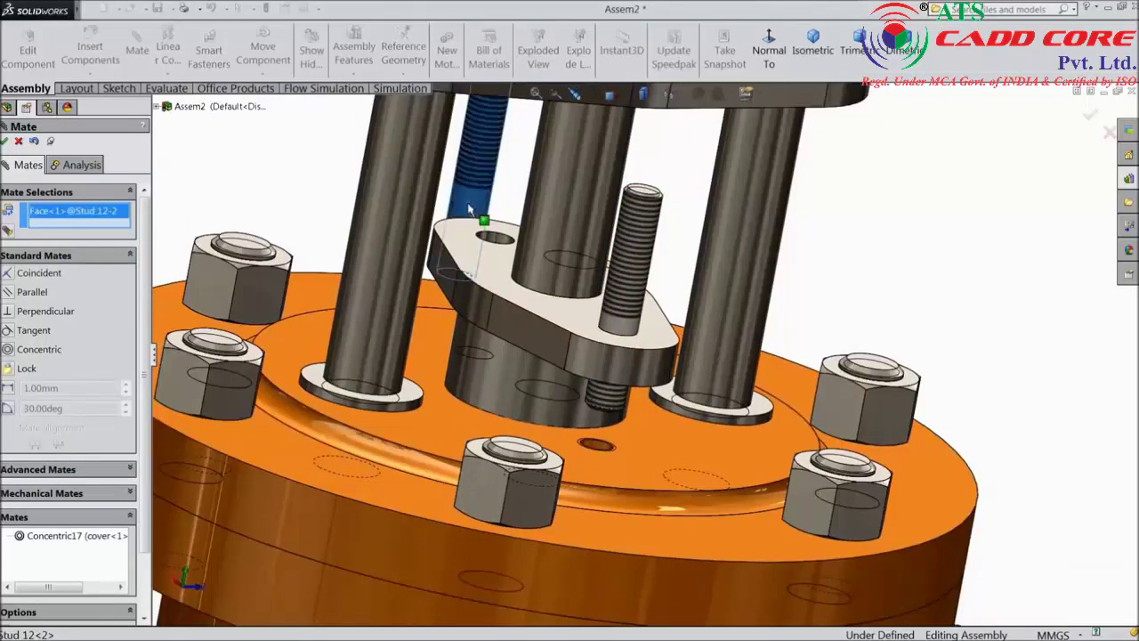
{"action": "middle_click_drag", "start_coordinate": [427, 338], "coordinate": [483, 382]}
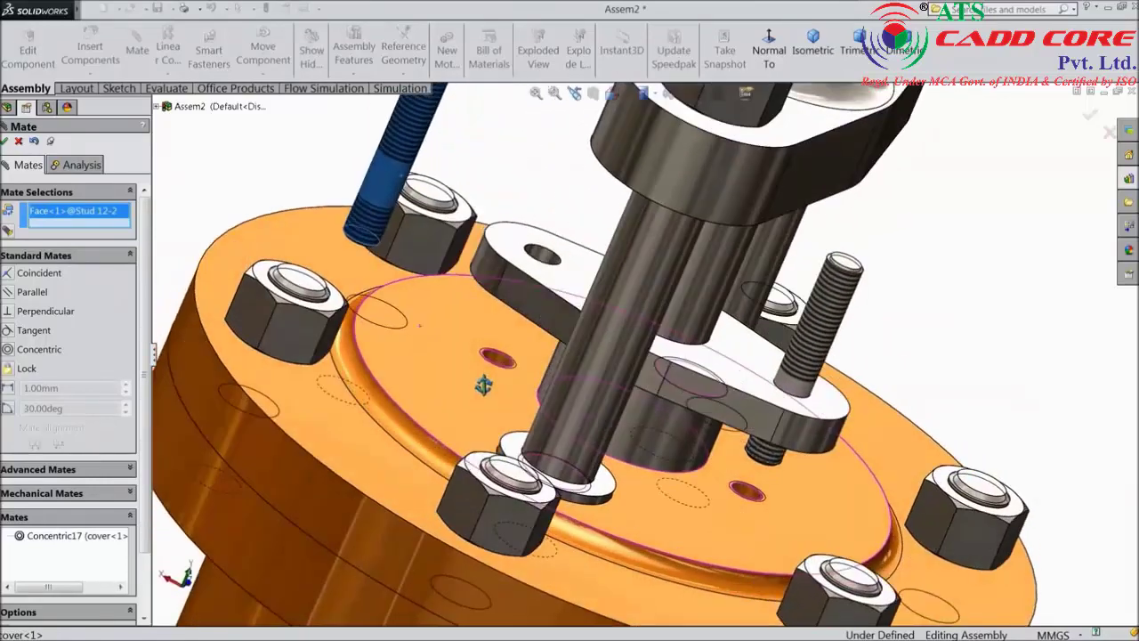
{"action": "left_click", "coordinate": [502, 360]}
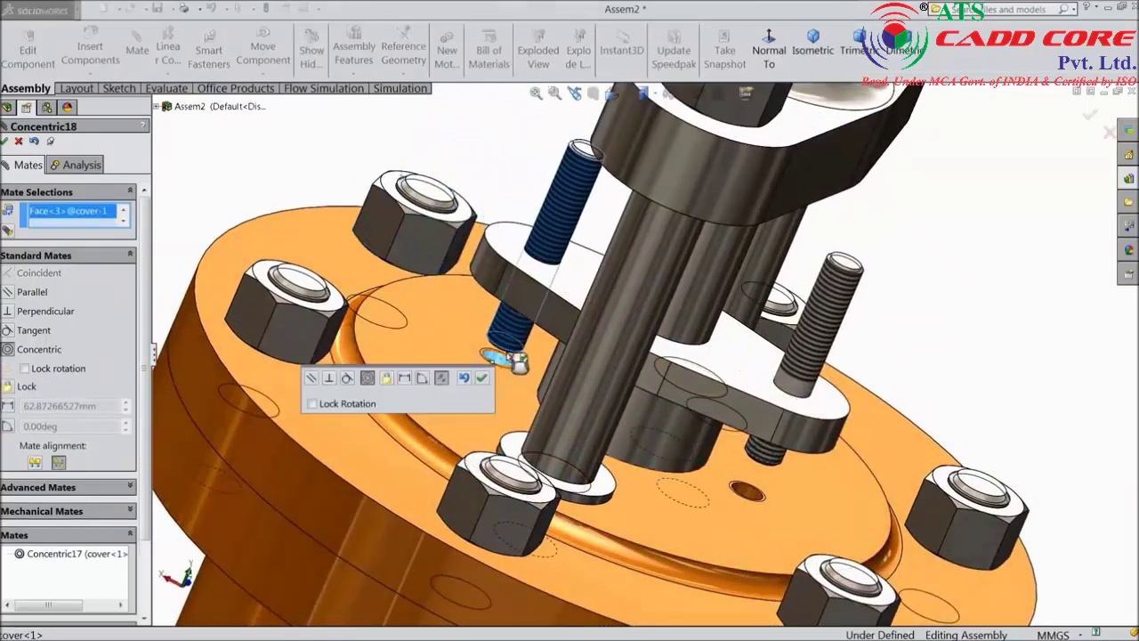
{"action": "left_click", "coordinate": [482, 378]}
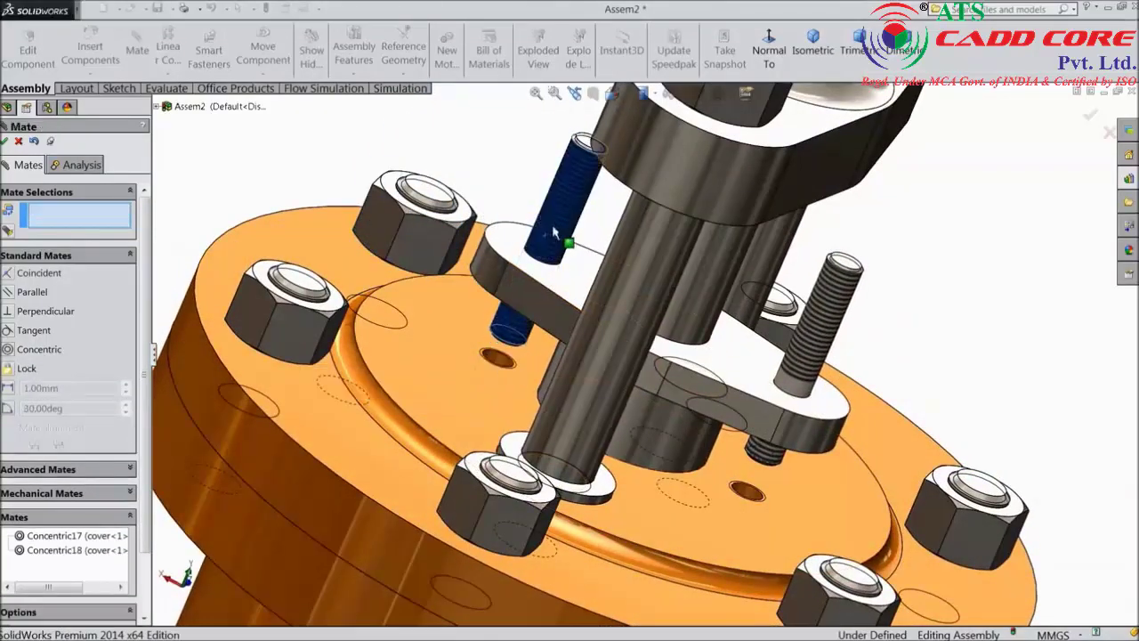
{"action": "left_click", "coordinate": [7, 232]}
{"action": "left_click", "coordinate": [431, 400]}
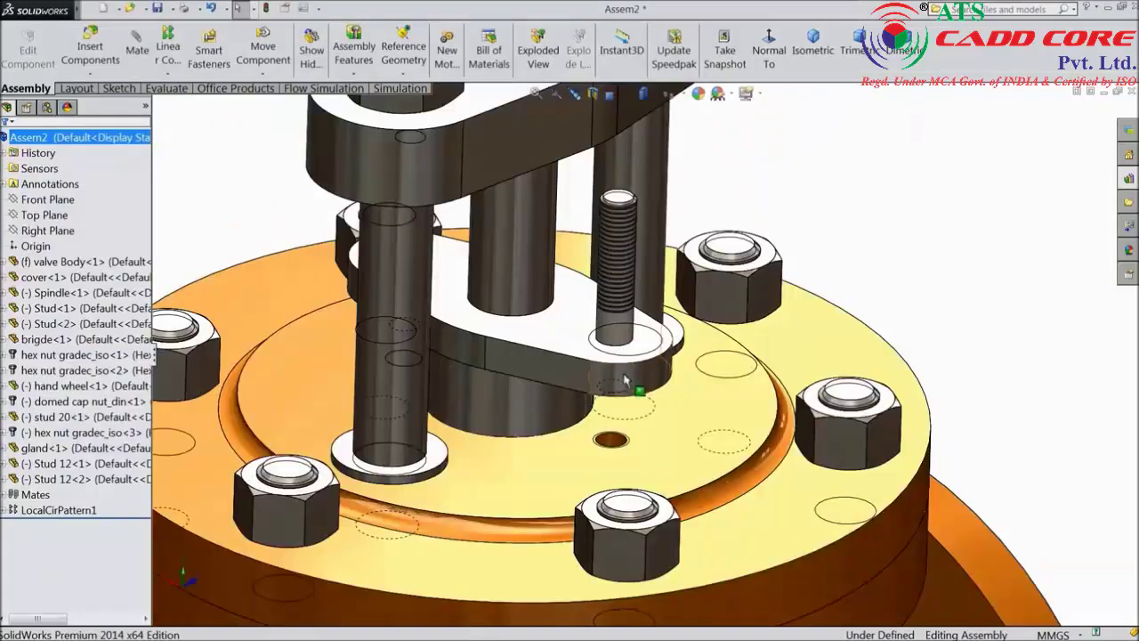
Slide the first stud down through the gland, then raise it back above the gland.
{"action": "middle_click_drag", "start_coordinate": [534, 322], "coordinate": [666, 299]}
{"action": "scroll", "coordinate": [680, 406], "scroll_direction": "down", "scroll_amount": 3}
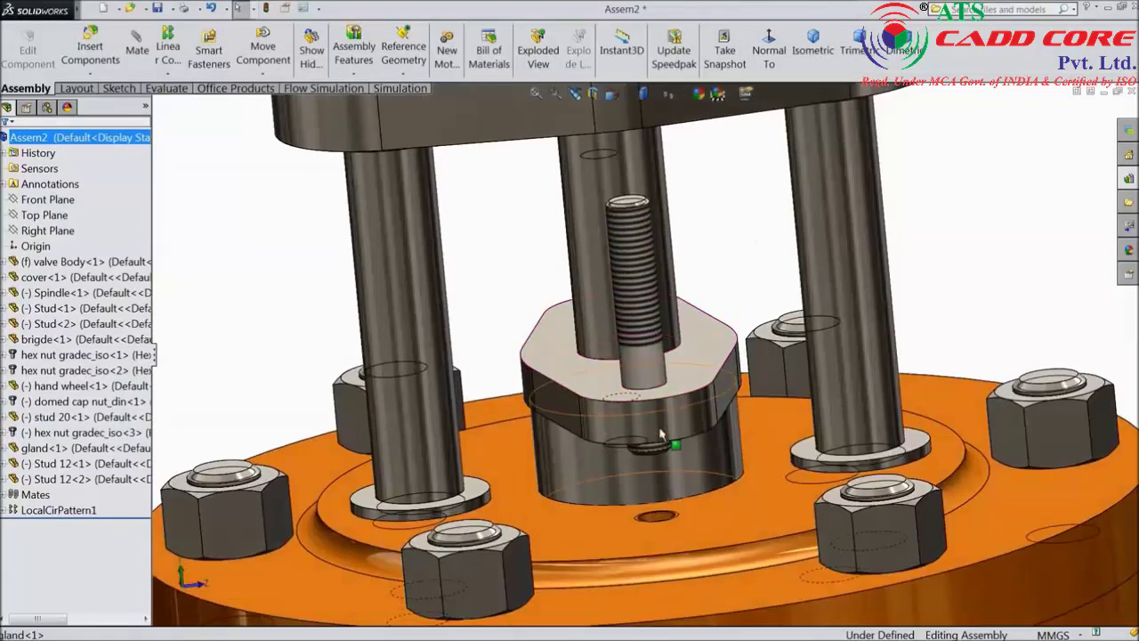
{"action": "left_click_drag", "start_coordinate": [651, 347], "coordinate": [650, 377]}
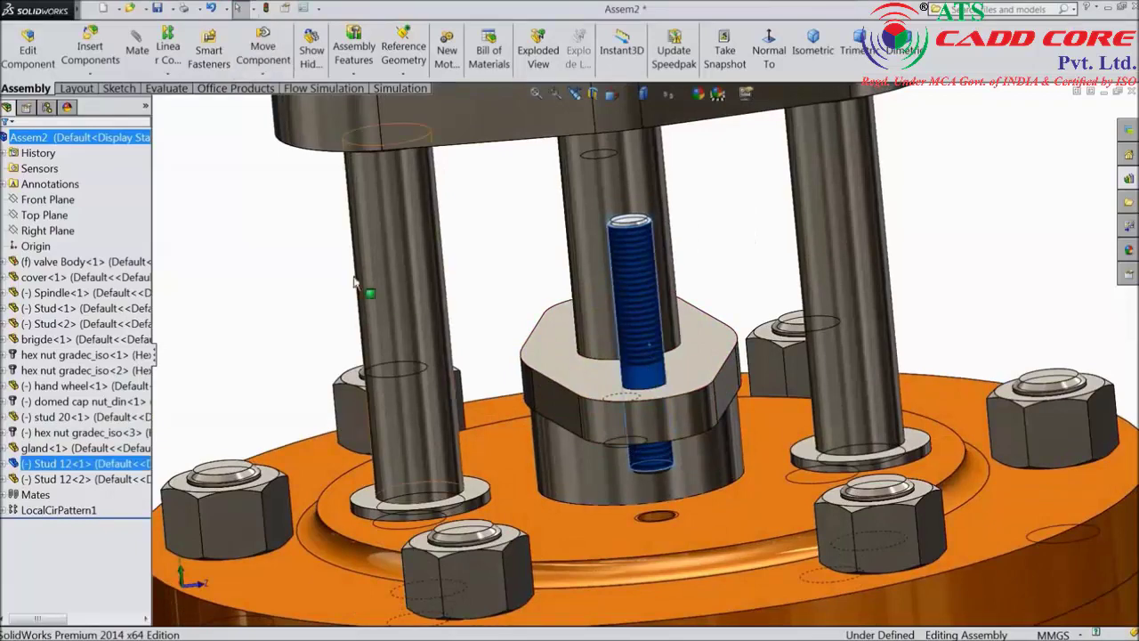
{"action": "left_click", "coordinate": [486, 323]}
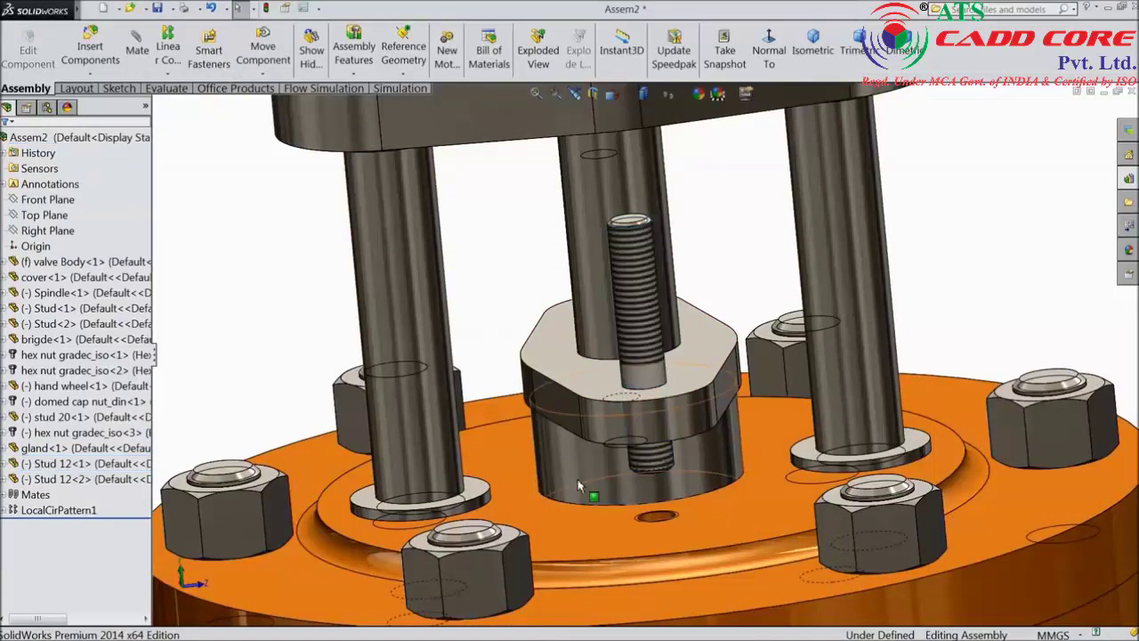
{"action": "middle_click_drag", "start_coordinate": [486, 323], "coordinate": [587, 397]}
{"action": "left_click_drag", "start_coordinate": [654, 306], "coordinate": [622, 301]}
{"action": "scroll", "coordinate": [622, 300], "scroll_direction": "up", "scroll_amount": 3}
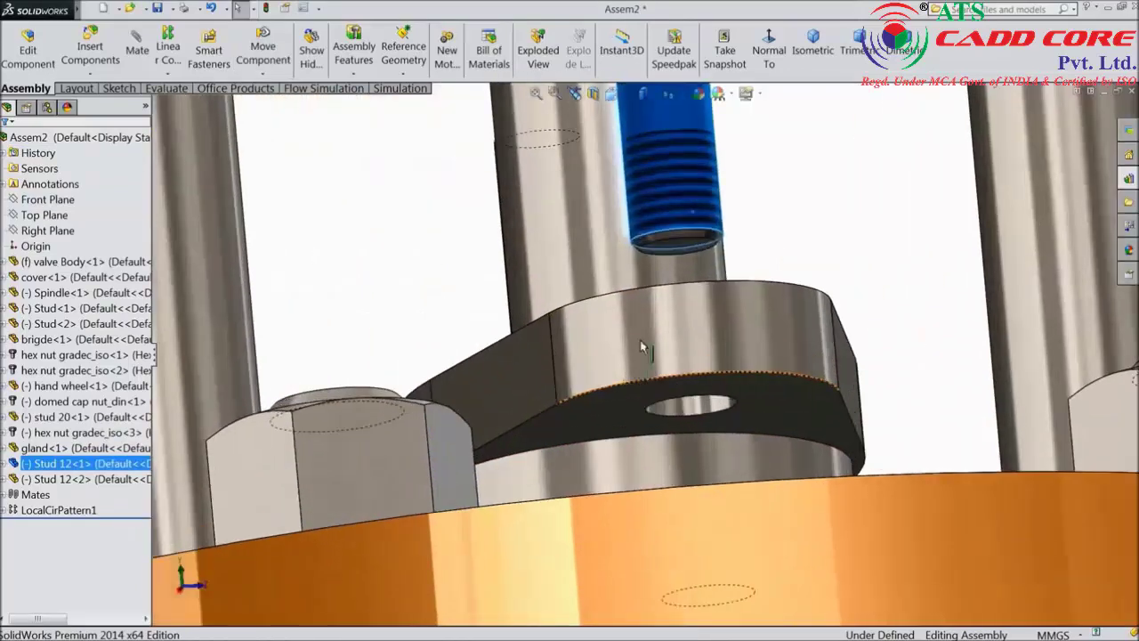
Mate the first stud's lower end face to the cover's top face as a Distance mate.
{"action": "left_click", "coordinate": [676, 247]}
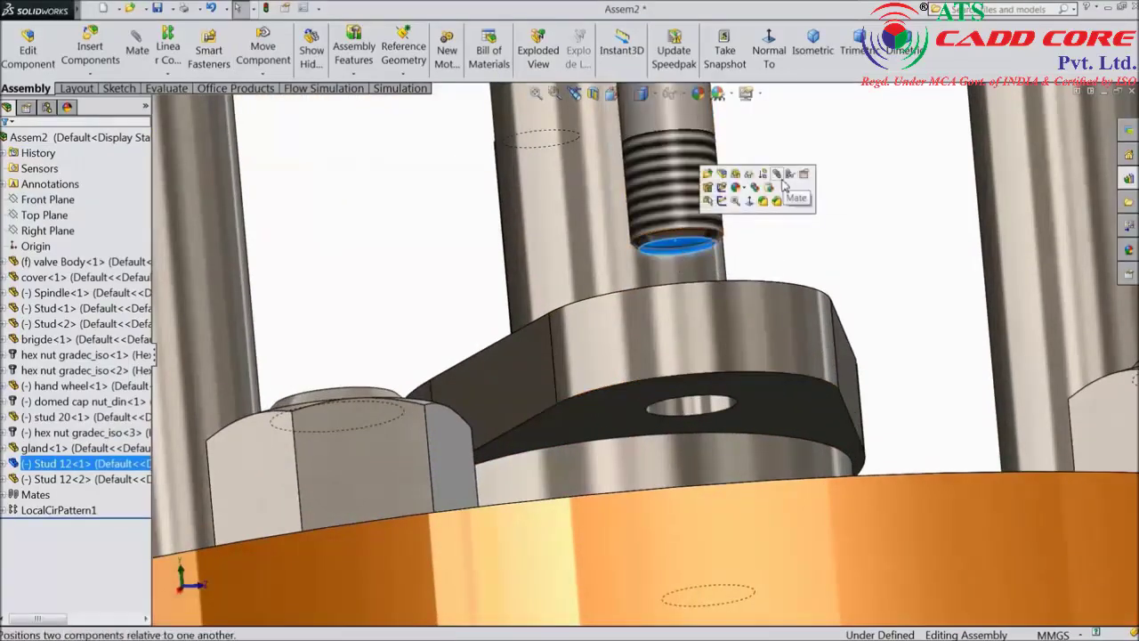
{"action": "left_click", "coordinate": [776, 176]}
{"action": "scroll", "coordinate": [732, 290], "scroll_direction": "down", "scroll_amount": 5}
{"action": "middle_click_drag", "start_coordinate": [730, 178], "coordinate": [717, 412]}
{"action": "left_click", "coordinate": [694, 484]}
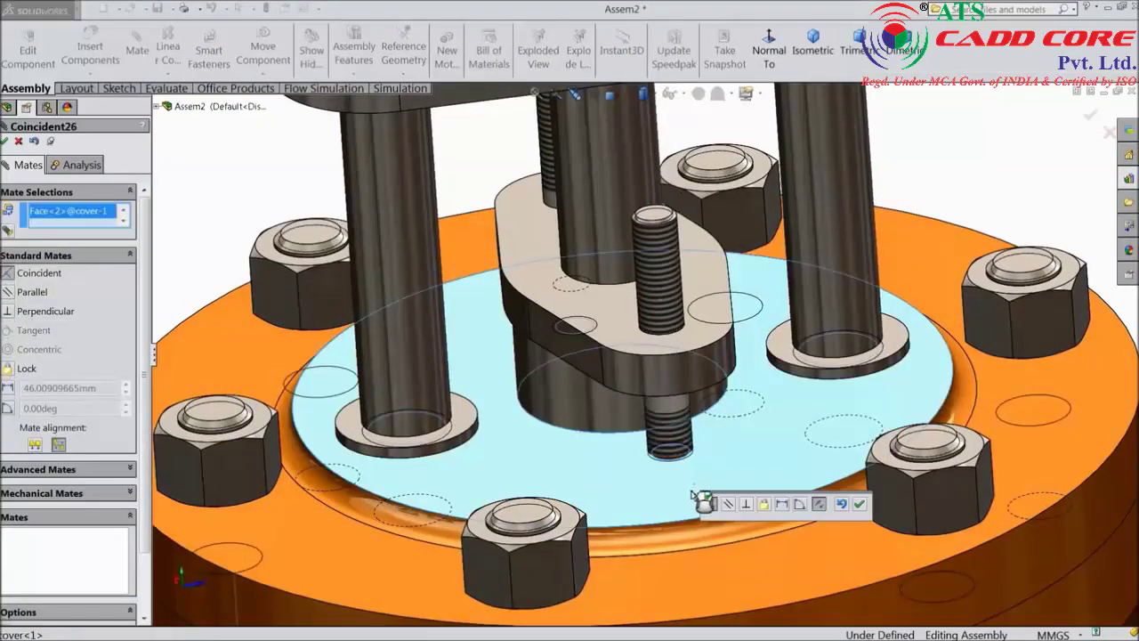
{"action": "left_click", "coordinate": [781, 504]}
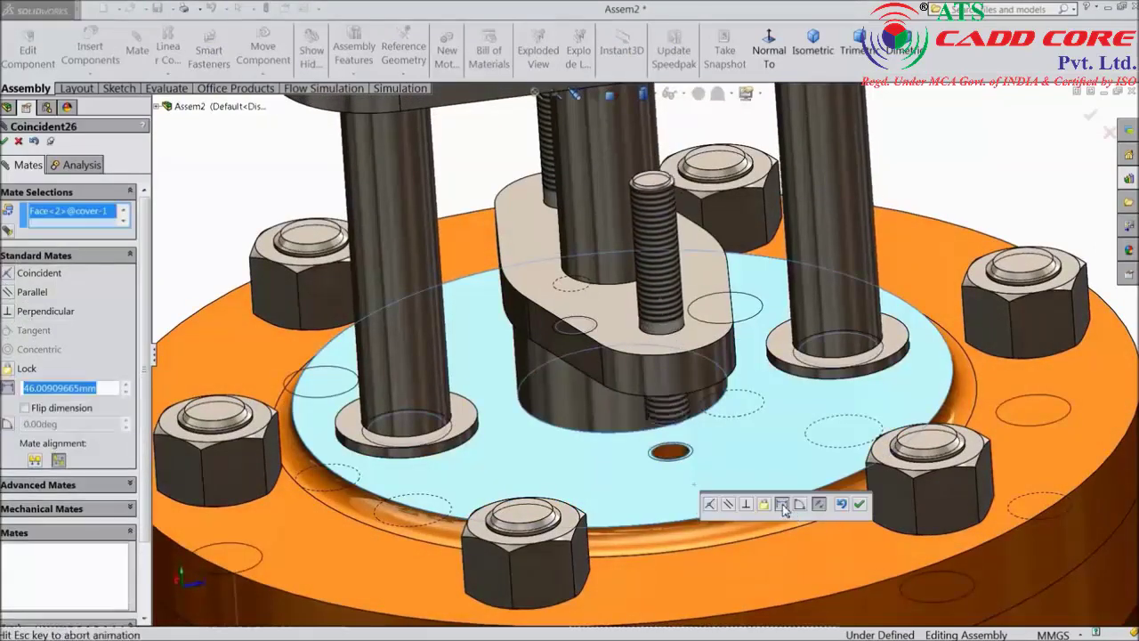
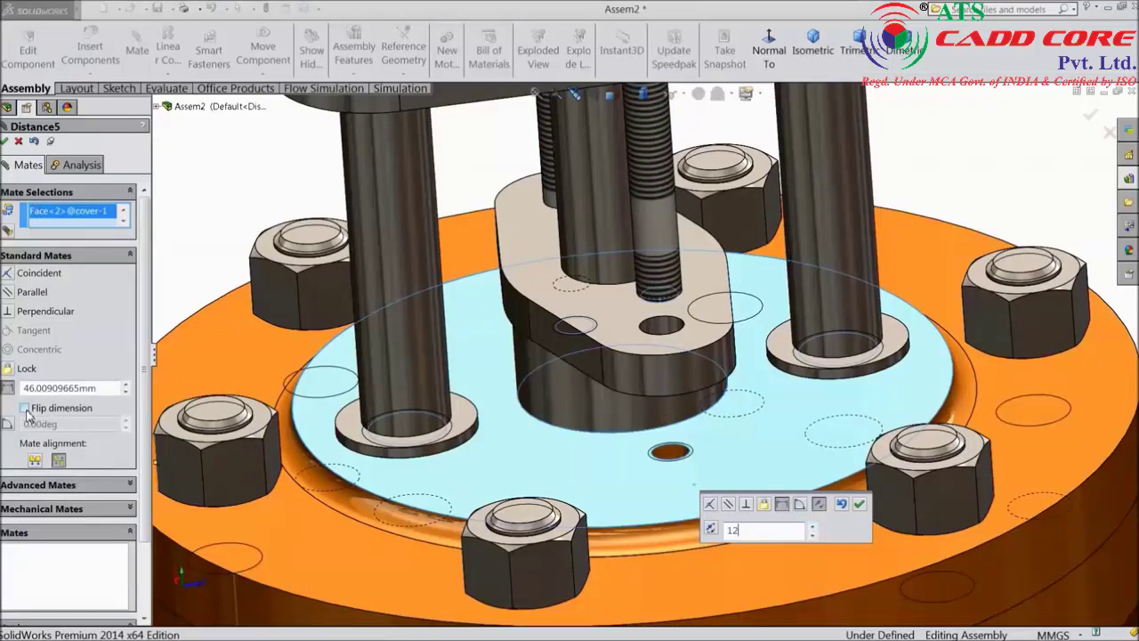
Flip Distance5 so the first stud sits 12 mm down, and accept it.
{"action": "left_click", "coordinate": [25, 408]}
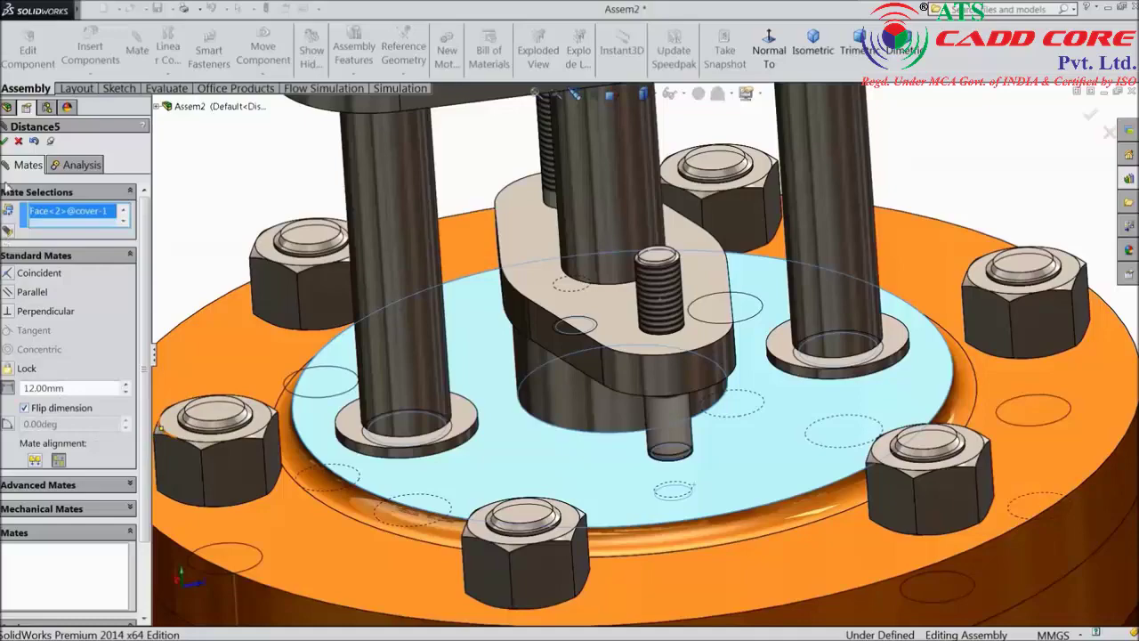
{"action": "left_click", "coordinate": [5, 141]}
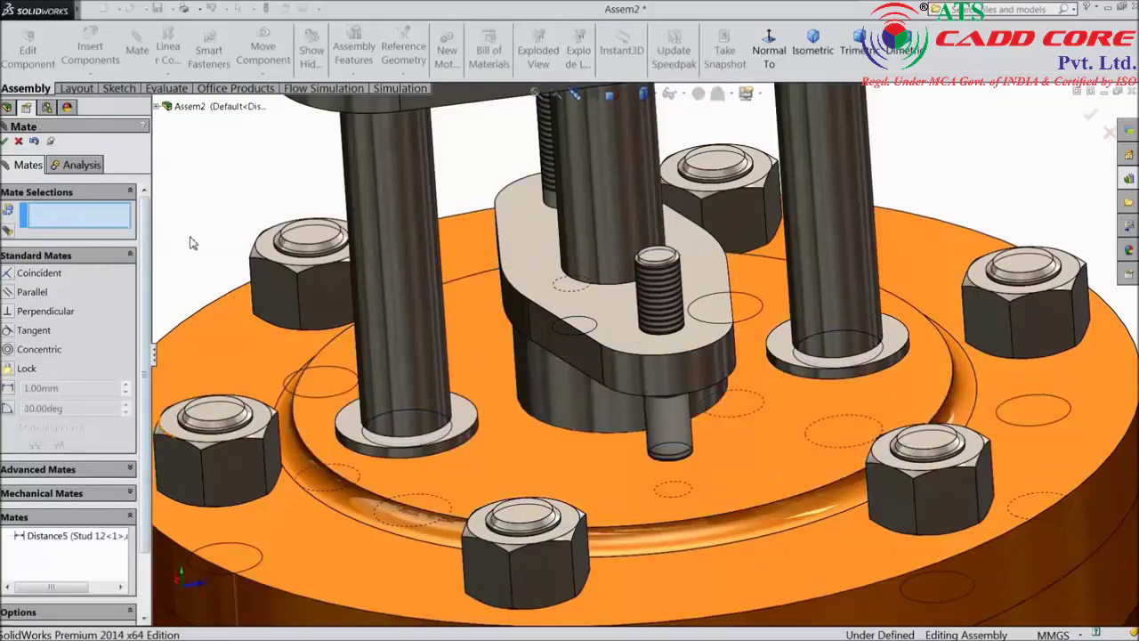
{"action": "middle_click_drag", "start_coordinate": [191, 242], "coordinate": [455, 297]}
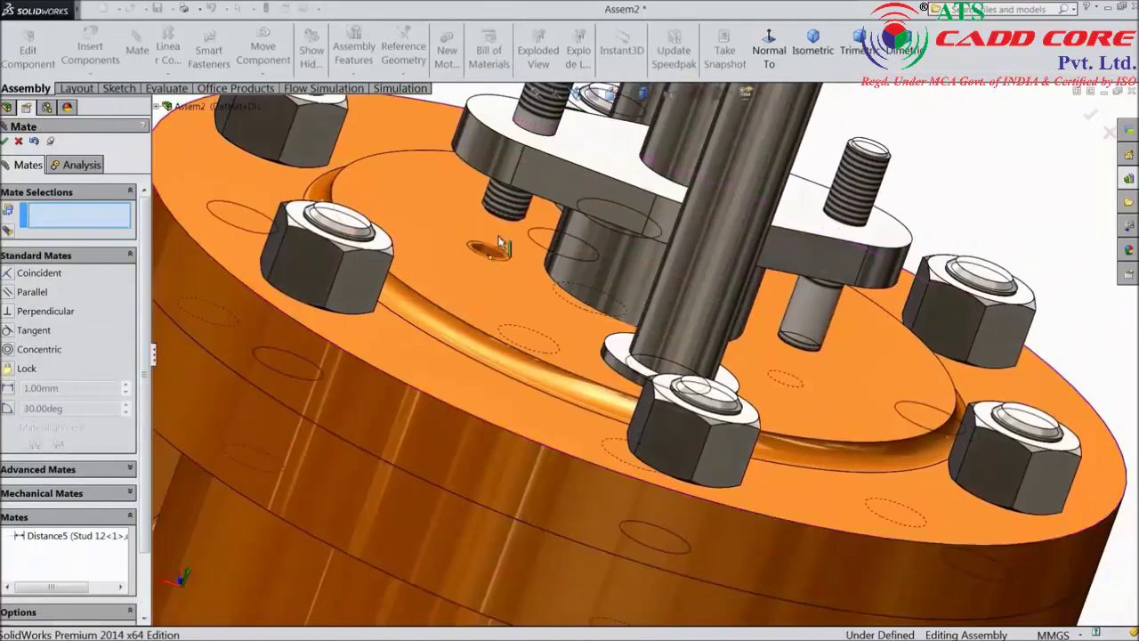
{"action": "scroll", "coordinate": [502, 231], "scroll_direction": "up", "scroll_amount": 3}
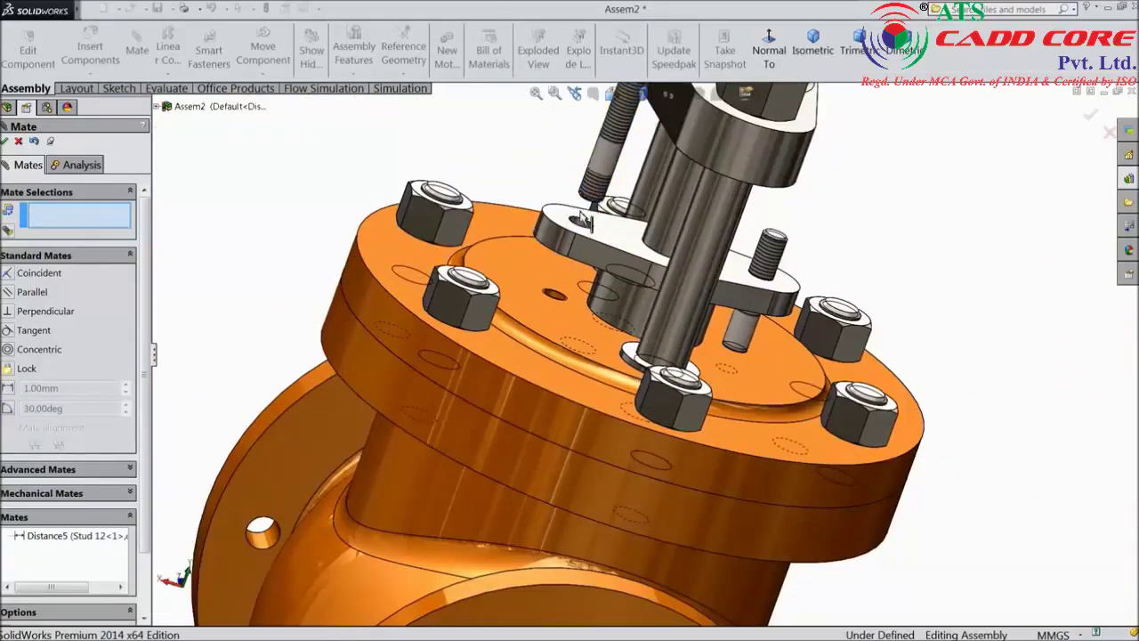
{"action": "middle_click_drag", "start_coordinate": [595, 202], "coordinate": [638, 180]}
{"action": "scroll", "coordinate": [623, 205], "scroll_direction": "down", "scroll_amount": 10}
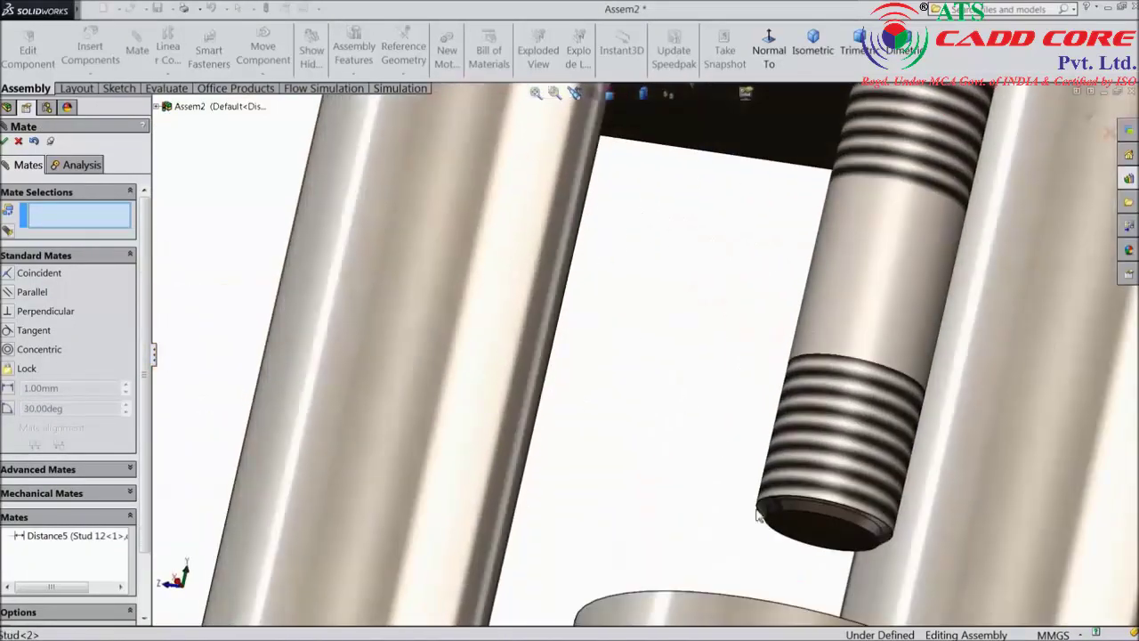
Hold Stud 12-2's end face 12 mm from the cover's top face with a Distance6 mate.
{"action": "left_click", "coordinate": [757, 514]}
{"action": "scroll", "coordinate": [676, 500], "scroll_direction": "up", "scroll_amount": 8}
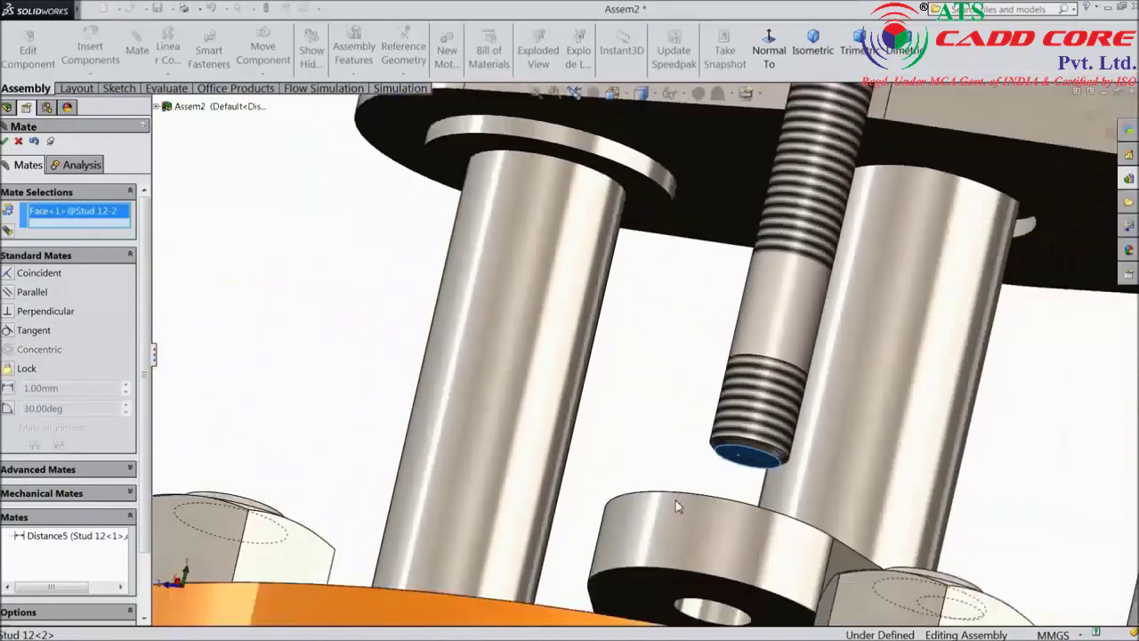
{"action": "scroll", "coordinate": [604, 457], "scroll_direction": "up", "scroll_amount": 8}
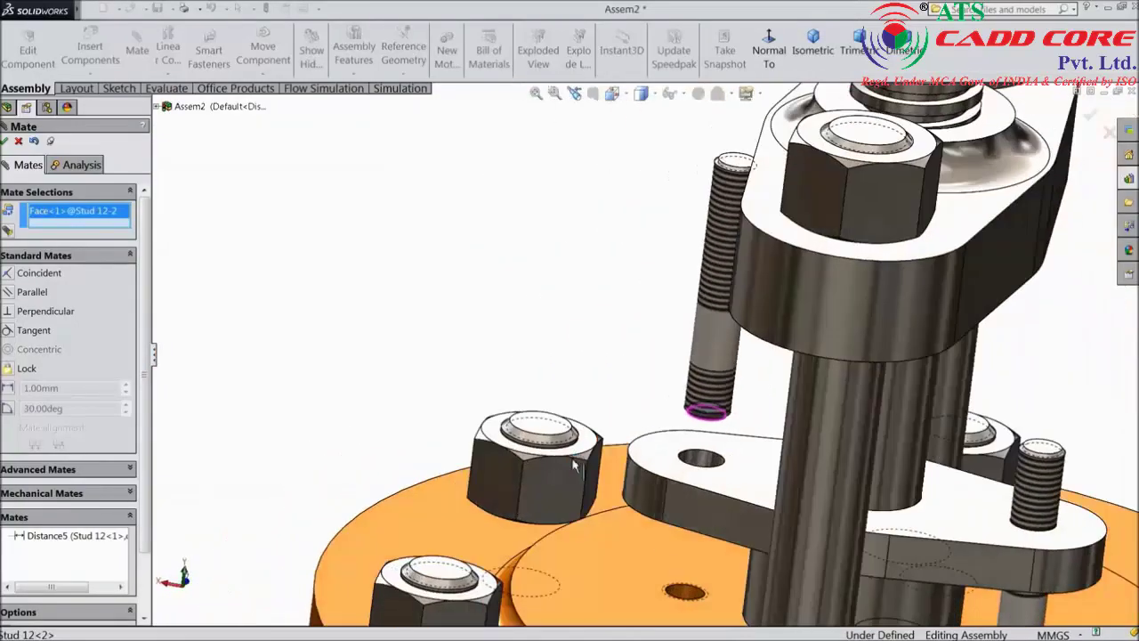
{"action": "middle_click_drag", "start_coordinate": [647, 552], "coordinate": [601, 519]}
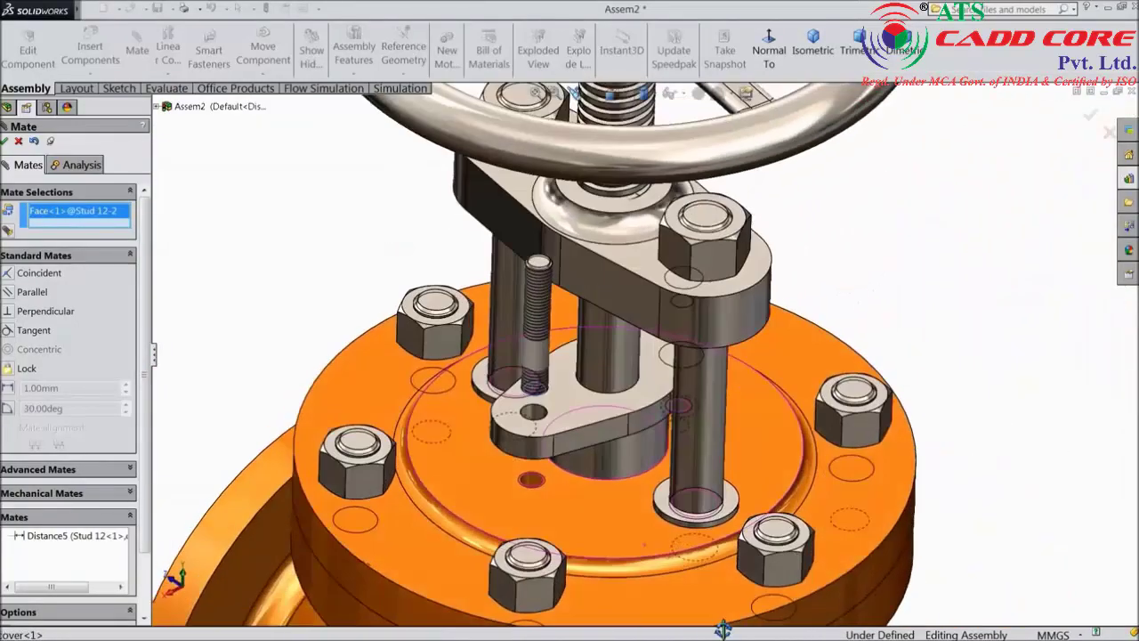
{"action": "scroll", "coordinate": [569, 498], "scroll_direction": "down", "scroll_amount": 5}
{"action": "scroll", "coordinate": [524, 471], "scroll_direction": "down", "scroll_amount": 2}
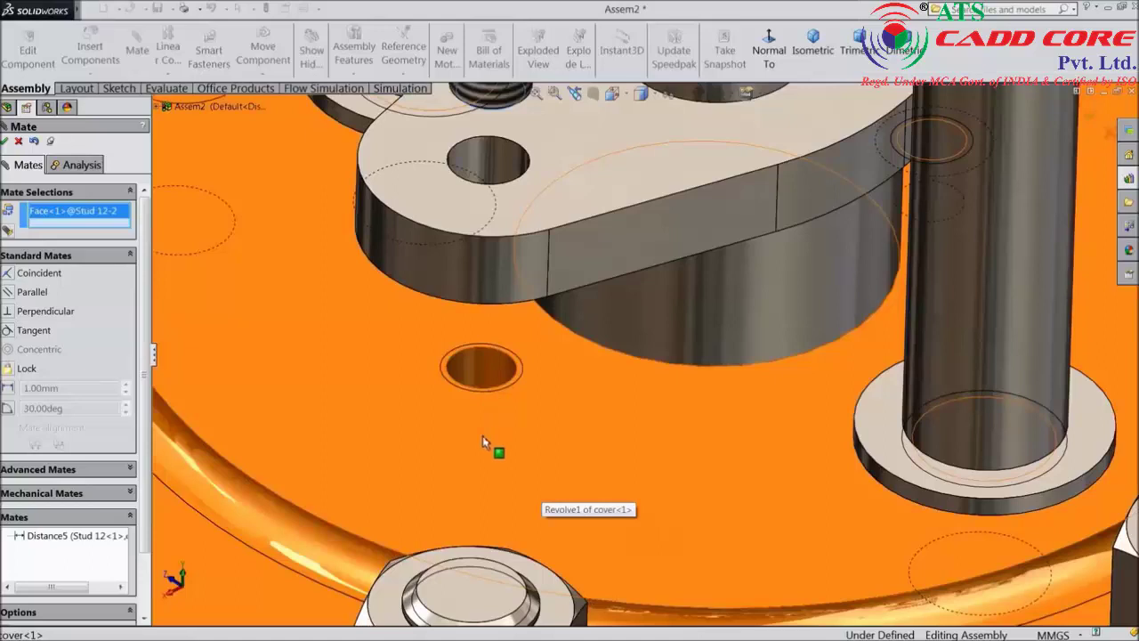
{"action": "left_click", "coordinate": [392, 432]}
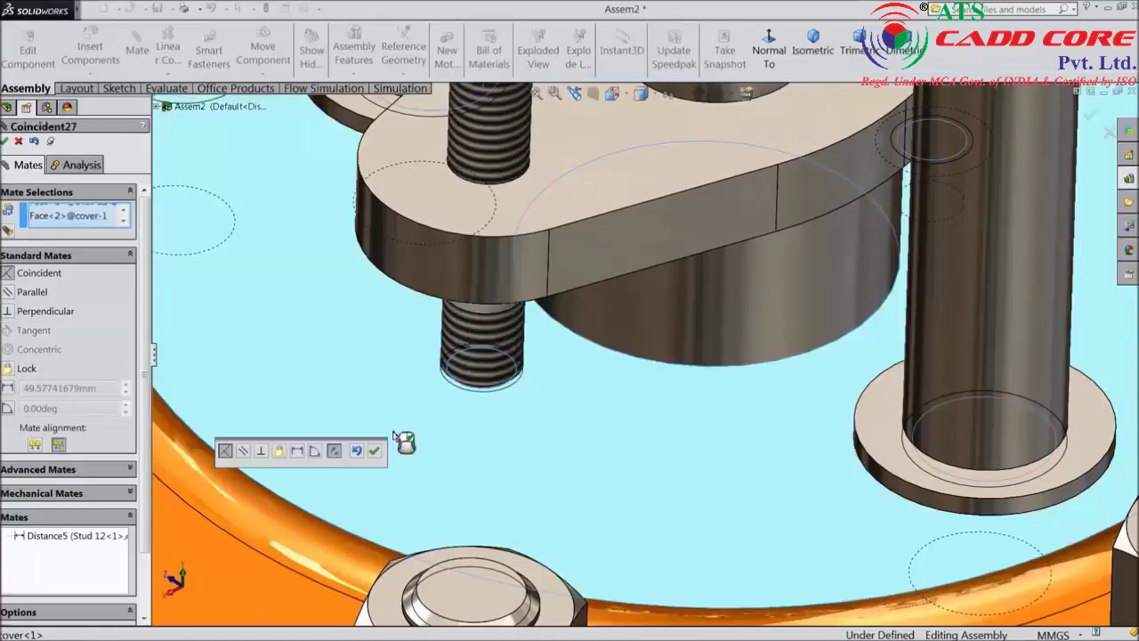
{"action": "left_click", "coordinate": [297, 451]}
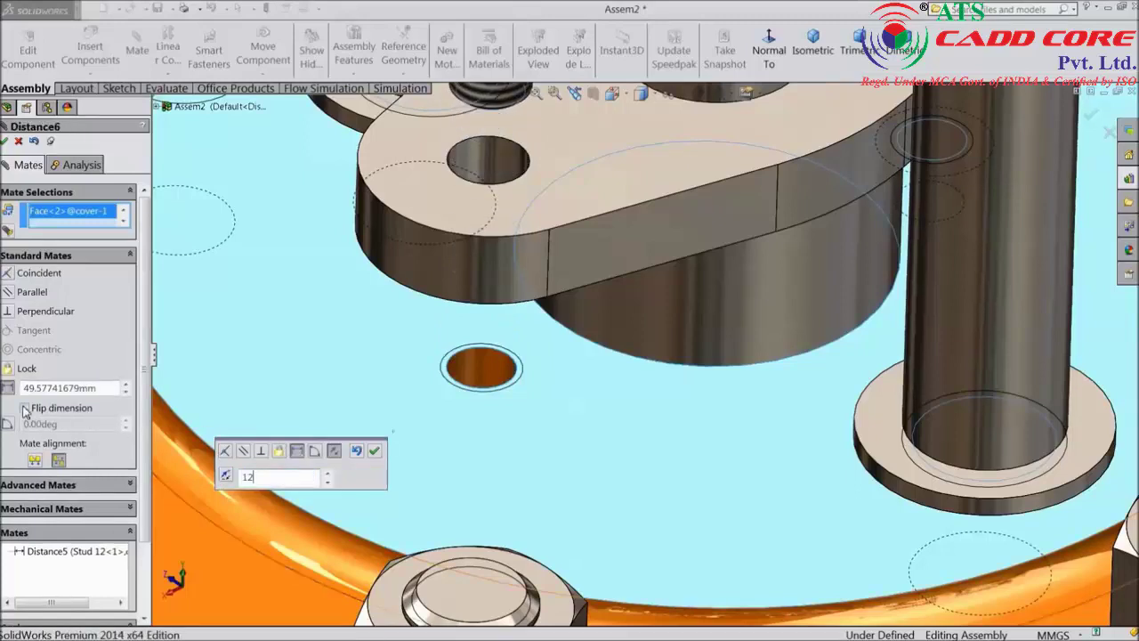
{"action": "key", "text": "Return"}
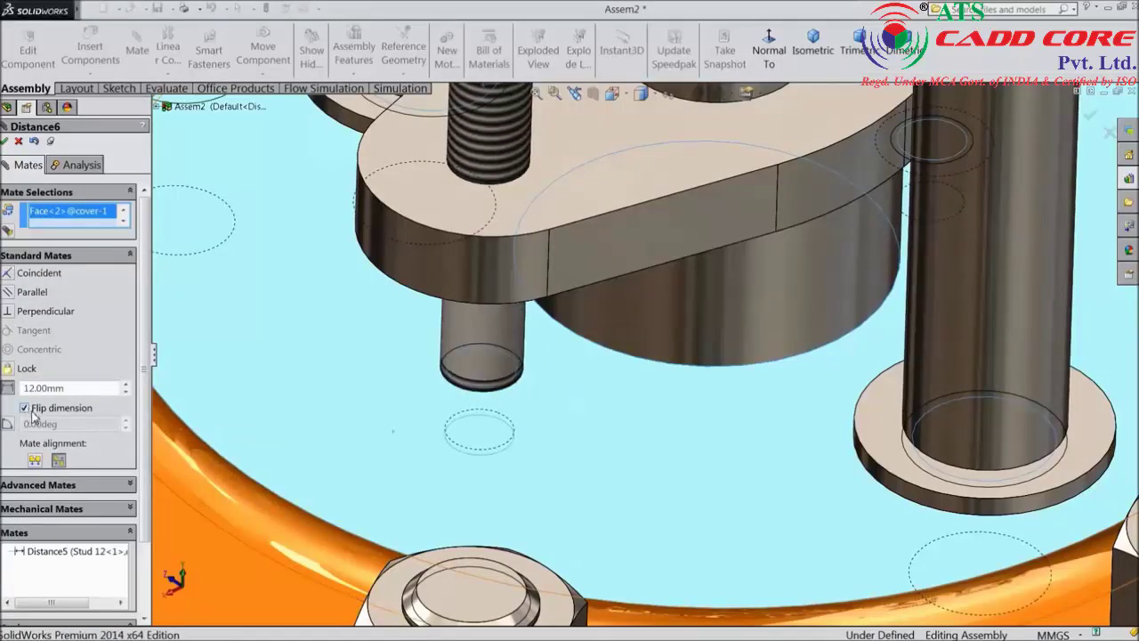
{"action": "left_click", "coordinate": [4, 141]}
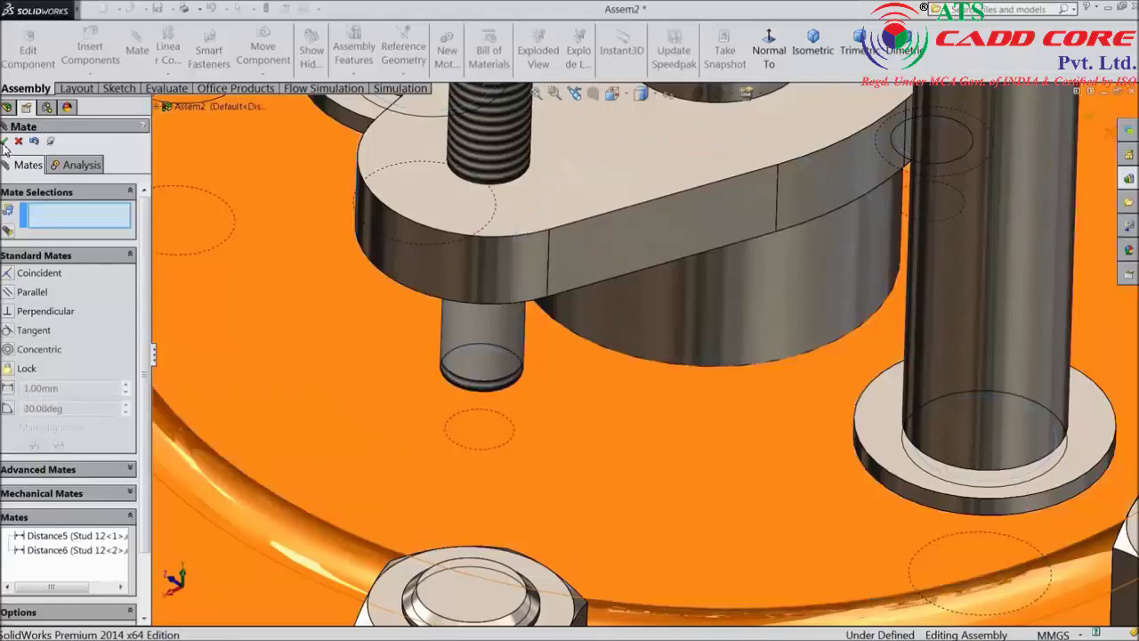
{"action": "scroll", "coordinate": [308, 290], "scroll_direction": "up", "scroll_amount": 5}
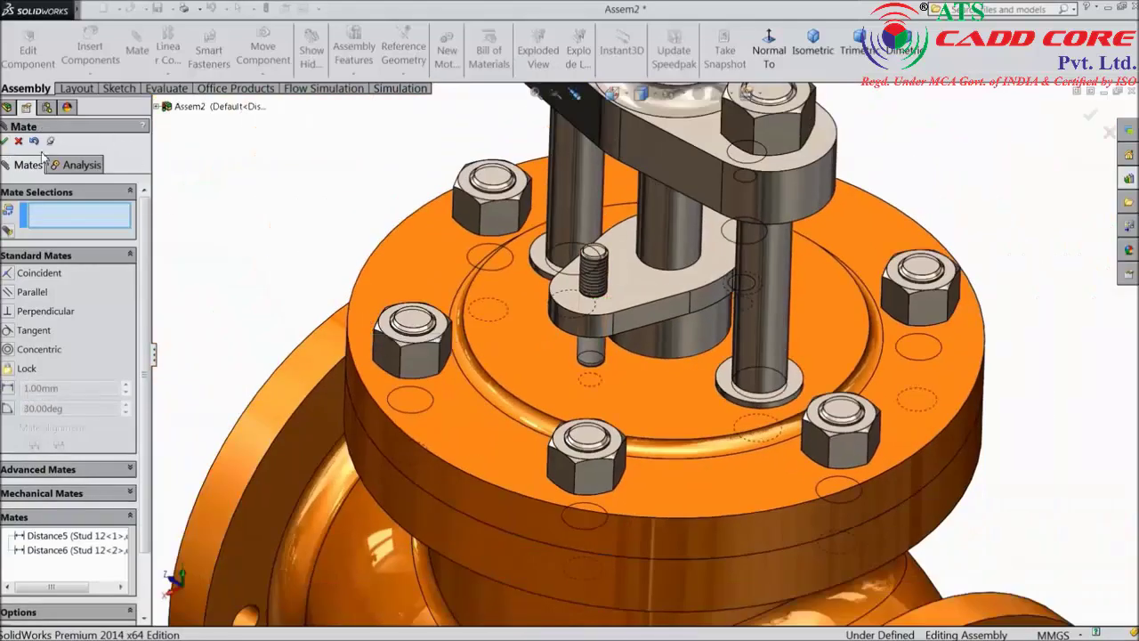
Insert a Hex Nut Grade C from the Toolbox Nuts library, sized M12.
{"action": "left_click", "coordinate": [5, 142]}
{"action": "middle_click_drag", "start_coordinate": [679, 437], "coordinate": [795, 471]}
{"action": "scroll", "coordinate": [599, 436], "scroll_direction": "up", "scroll_amount": 3}
{"action": "scroll", "coordinate": [801, 462], "scroll_direction": "up", "scroll_amount": 3}
{"action": "scroll", "coordinate": [729, 350], "scroll_direction": "down", "scroll_amount": 5}
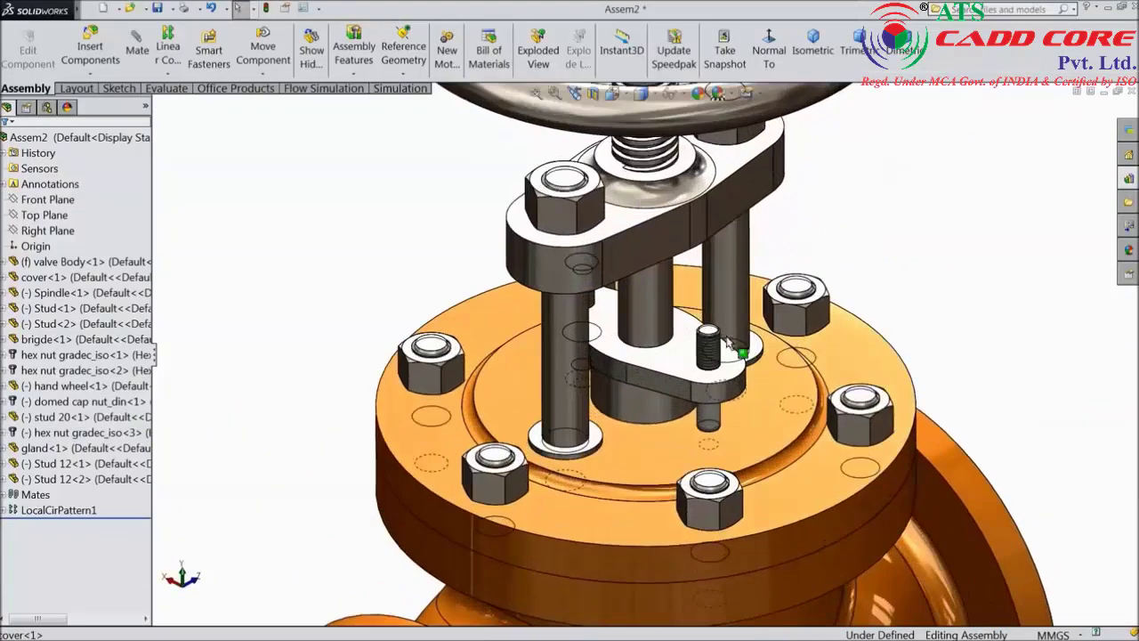
{"action": "scroll", "coordinate": [693, 331], "scroll_direction": "down", "scroll_amount": 2}
{"action": "left_click", "coordinate": [1132, 183]}
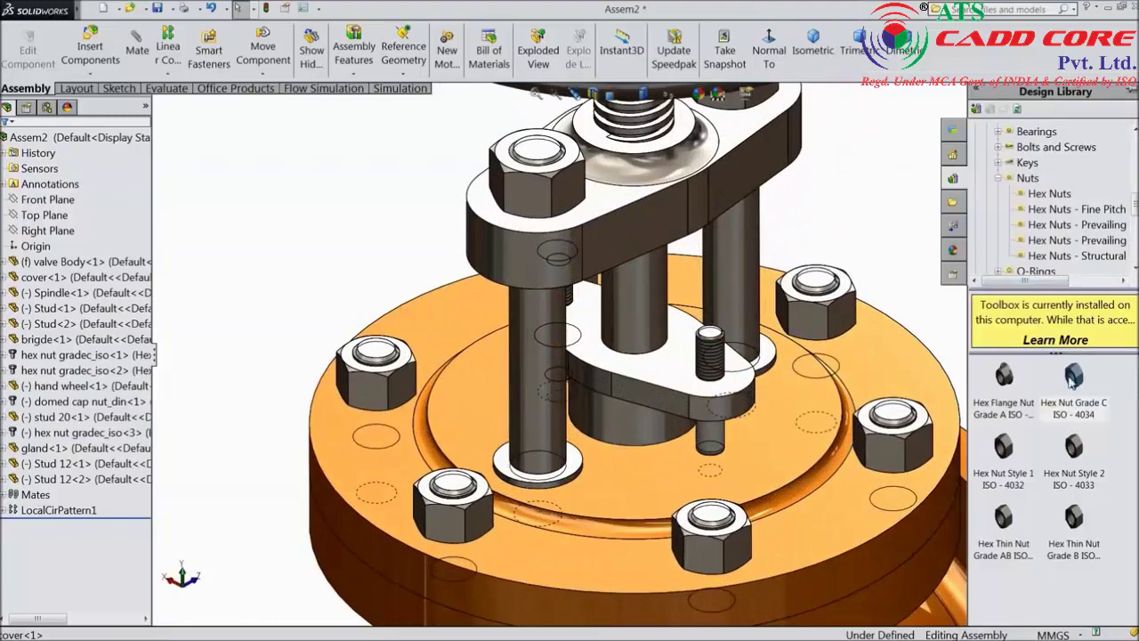
{"action": "left_click_drag", "start_coordinate": [1074, 378], "coordinate": [880, 254]}
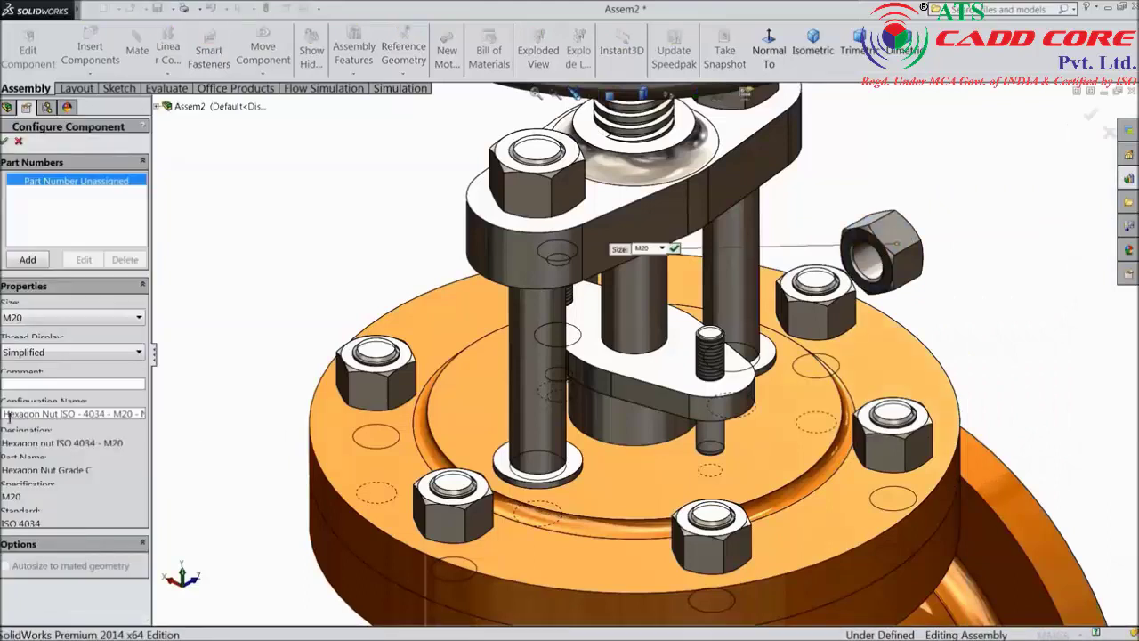
{"action": "left_click", "coordinate": [22, 318]}
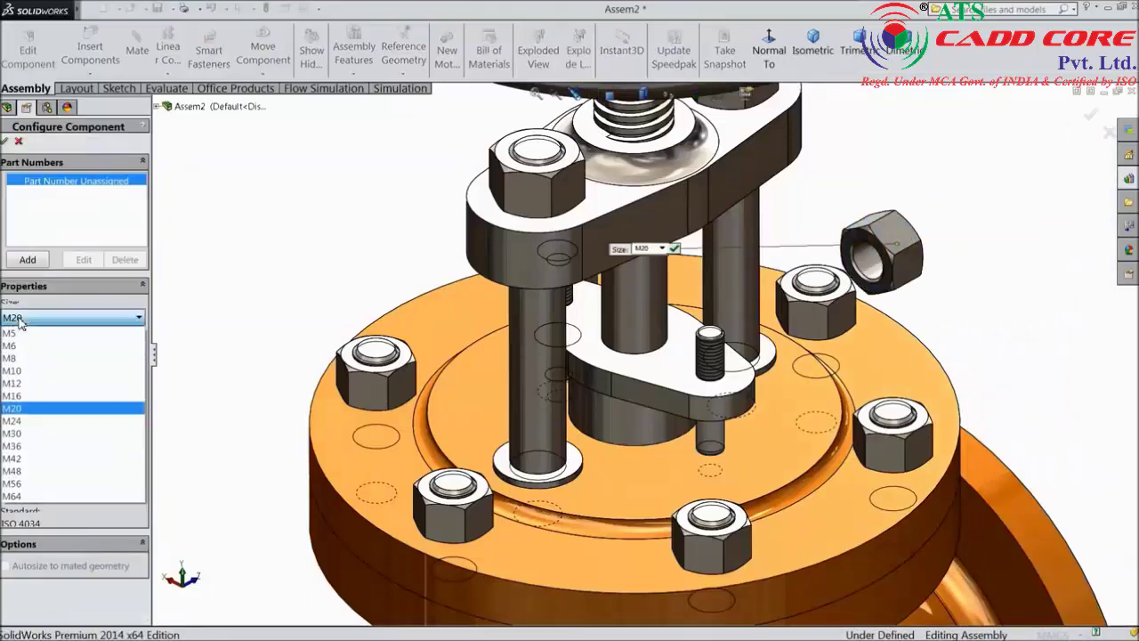
{"action": "left_click", "coordinate": [24, 383]}
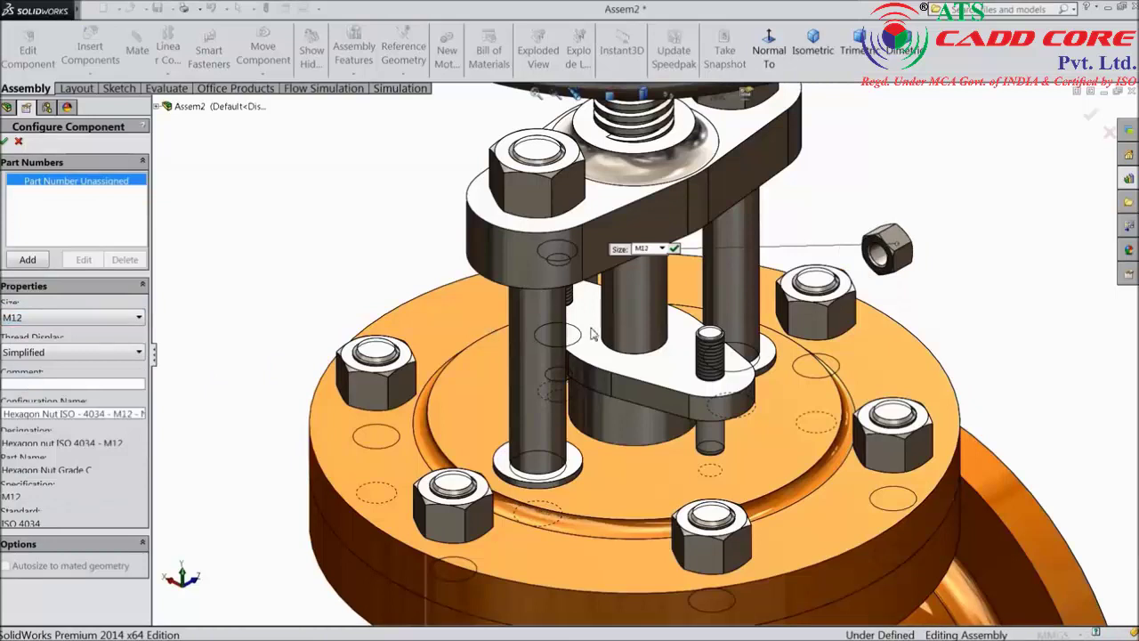
{"action": "left_click", "coordinate": [5, 142]}
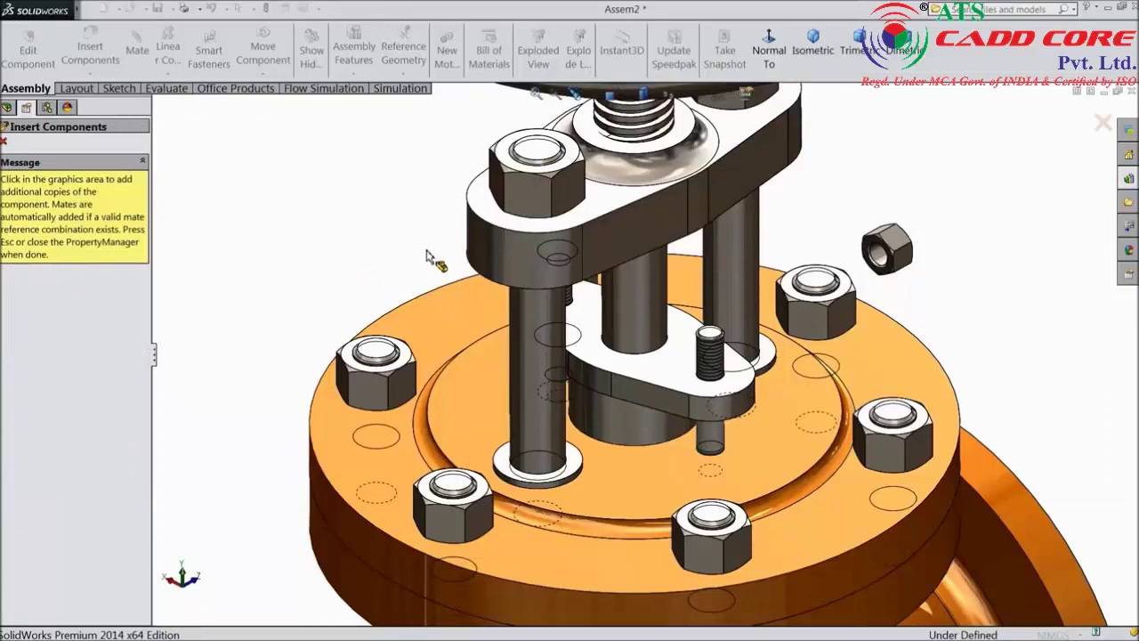
Place a second M12 hex nut copy in the assembly.
{"action": "left_click", "coordinate": [258, 169]}
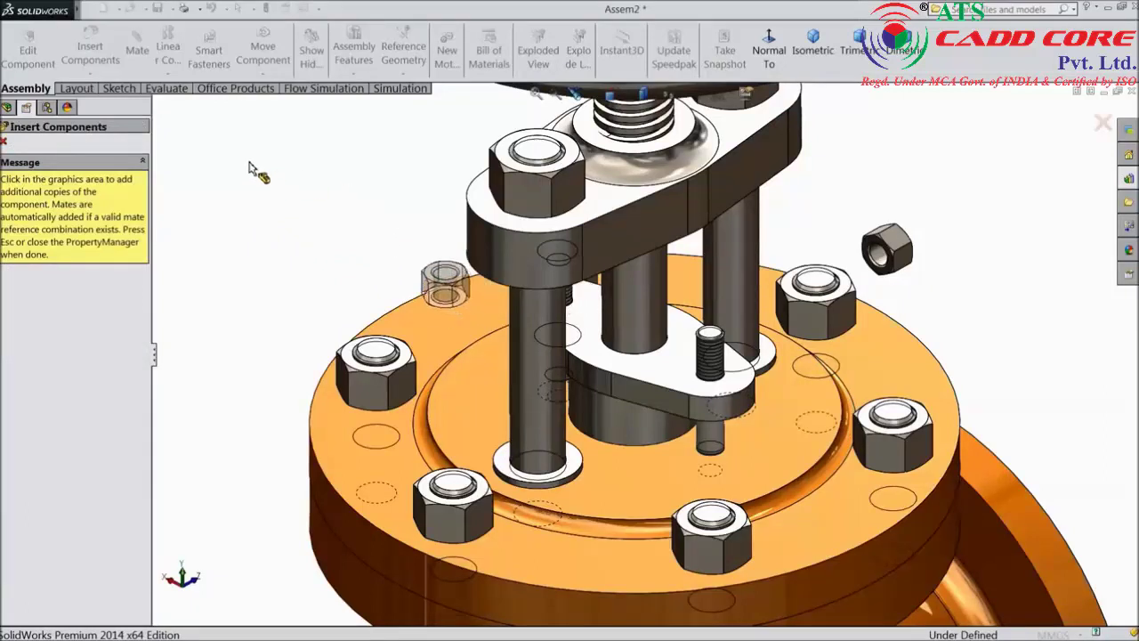
{"action": "left_click", "coordinate": [5, 145]}
{"action": "scroll", "coordinate": [809, 360], "scroll_direction": "down", "scroll_amount": 4}
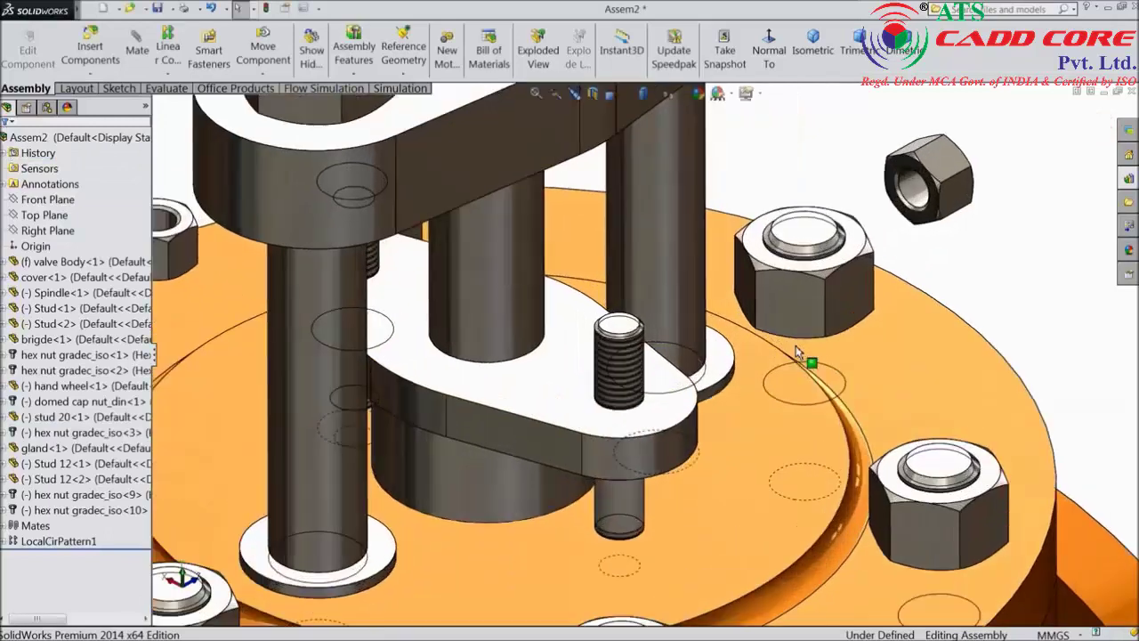
{"action": "left_click", "coordinate": [138, 51]}
Centre the first hex nut on its gland stud and seat it on the gland's top face.
{"action": "left_click", "coordinate": [625, 362]}
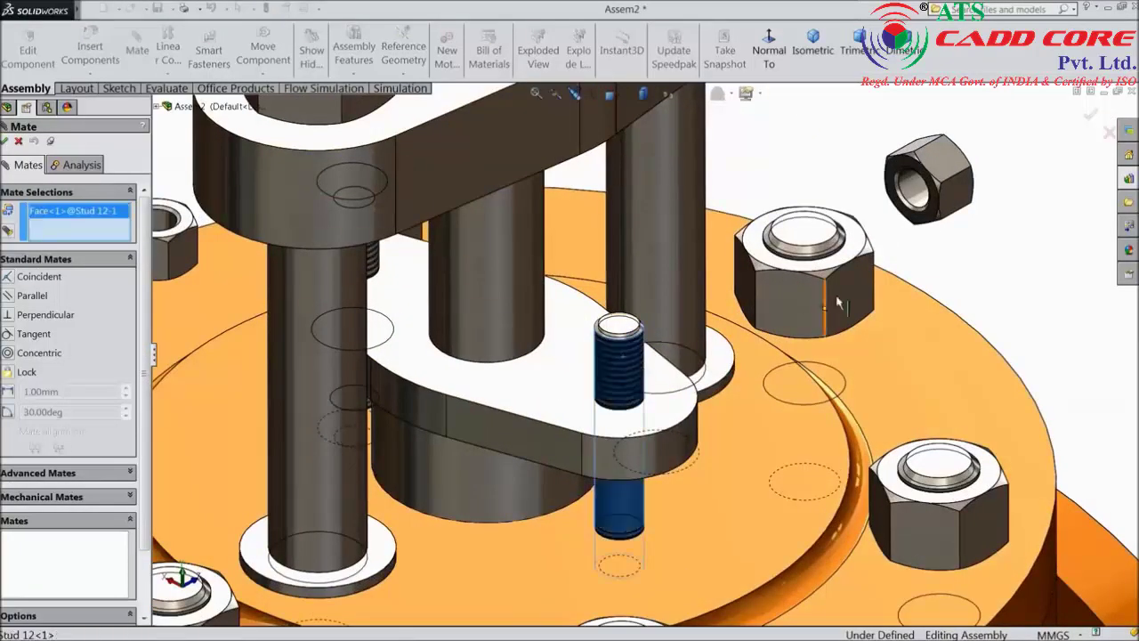
{"action": "left_click", "coordinate": [912, 207]}
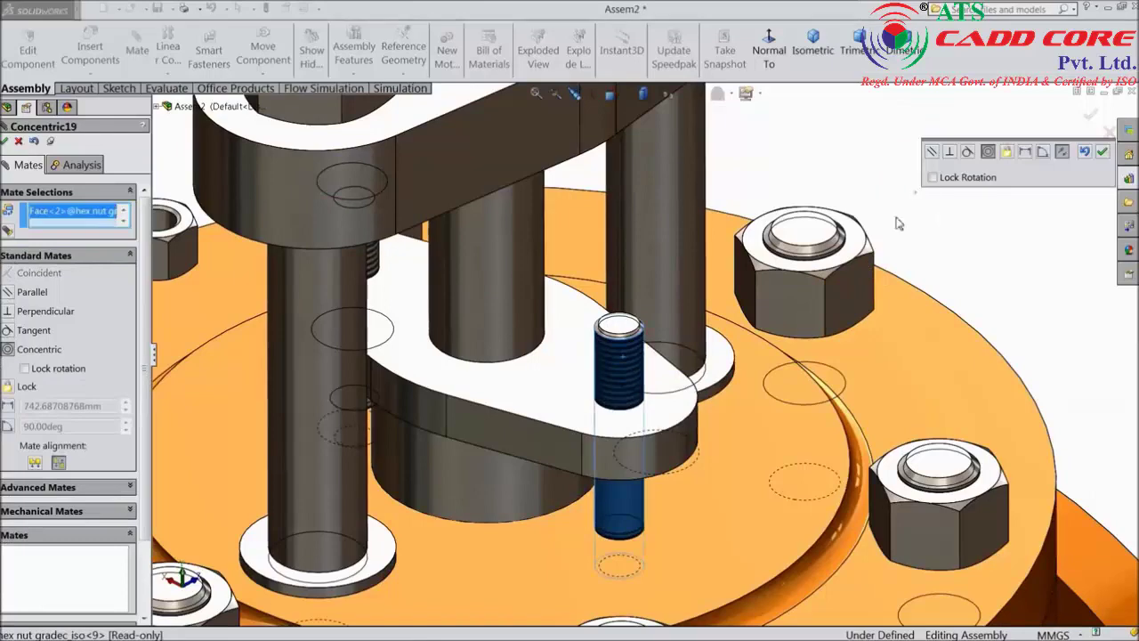
{"action": "scroll", "coordinate": [844, 265], "scroll_direction": "up", "scroll_amount": 5}
{"action": "scroll", "coordinate": [844, 265], "scroll_direction": "up", "scroll_amount": 5}
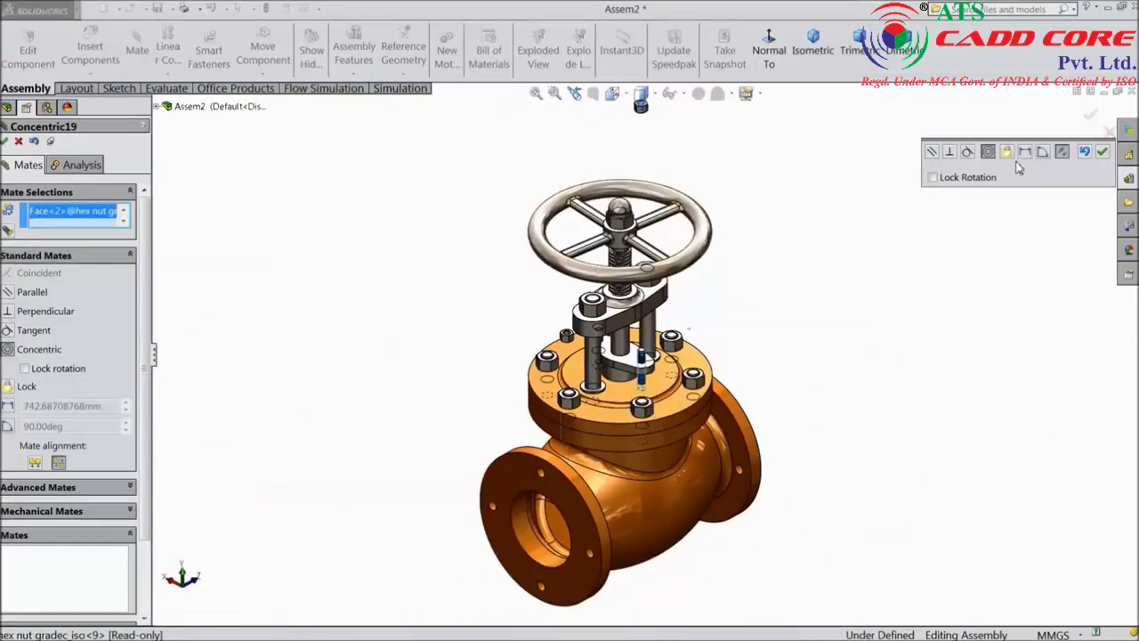
{"action": "left_click", "coordinate": [1104, 157]}
{"action": "scroll", "coordinate": [635, 142], "scroll_direction": "down", "scroll_amount": 3}
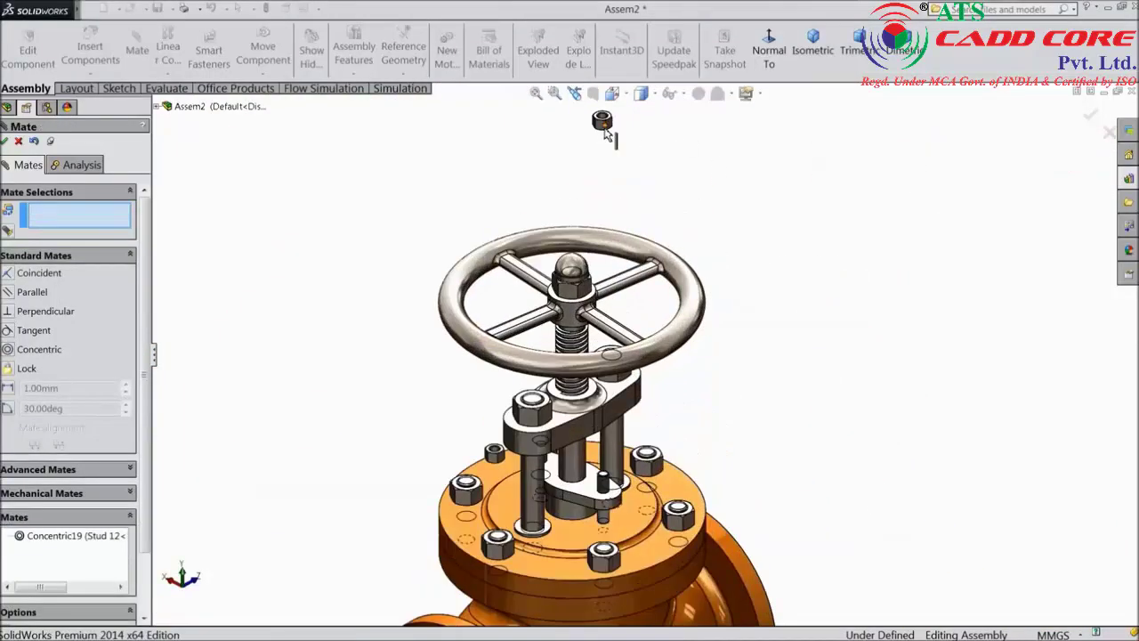
{"action": "left_click_drag", "start_coordinate": [604, 143], "coordinate": [620, 310]}
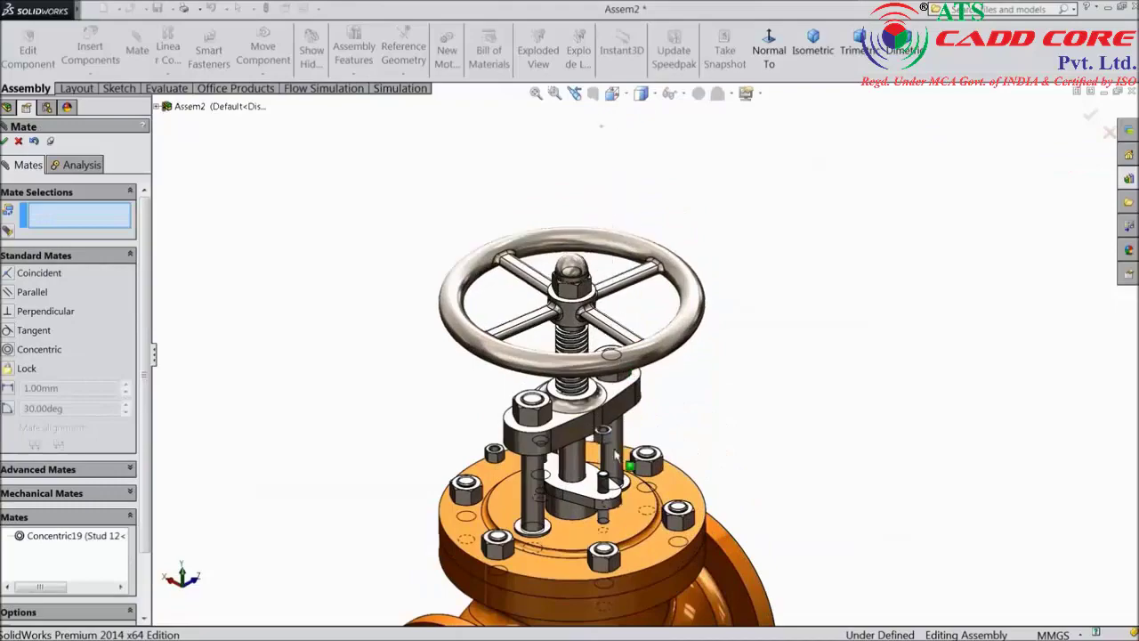
{"action": "scroll", "coordinate": [614, 456], "scroll_direction": "down", "scroll_amount": 5}
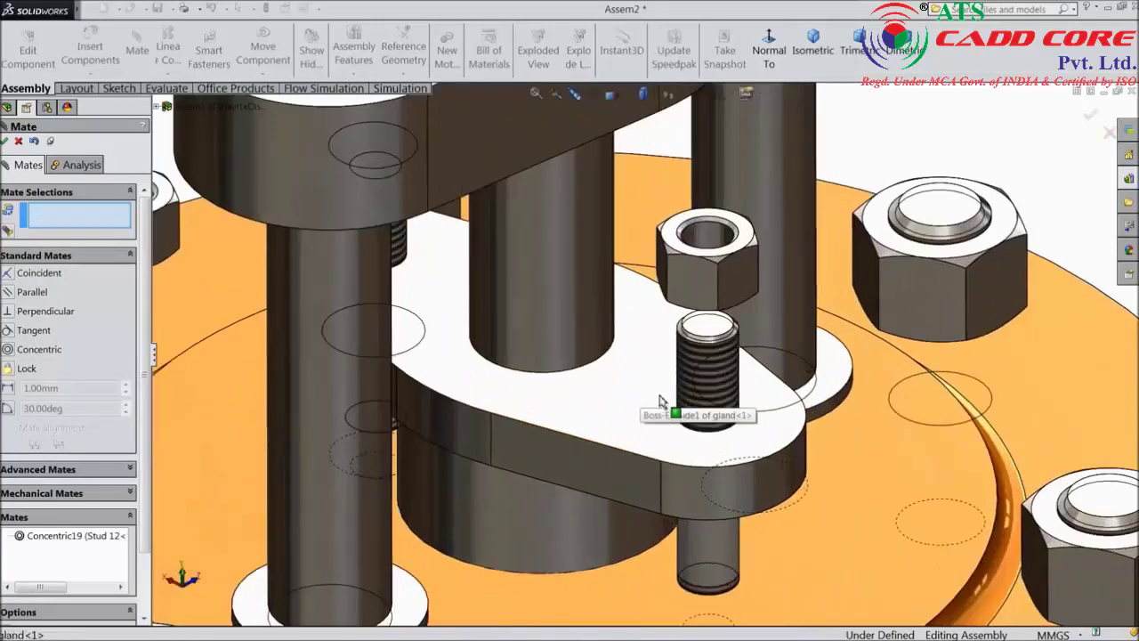
{"action": "middle_click_drag", "start_coordinate": [660, 400], "coordinate": [554, 532]}
{"action": "left_click", "coordinate": [691, 252]}
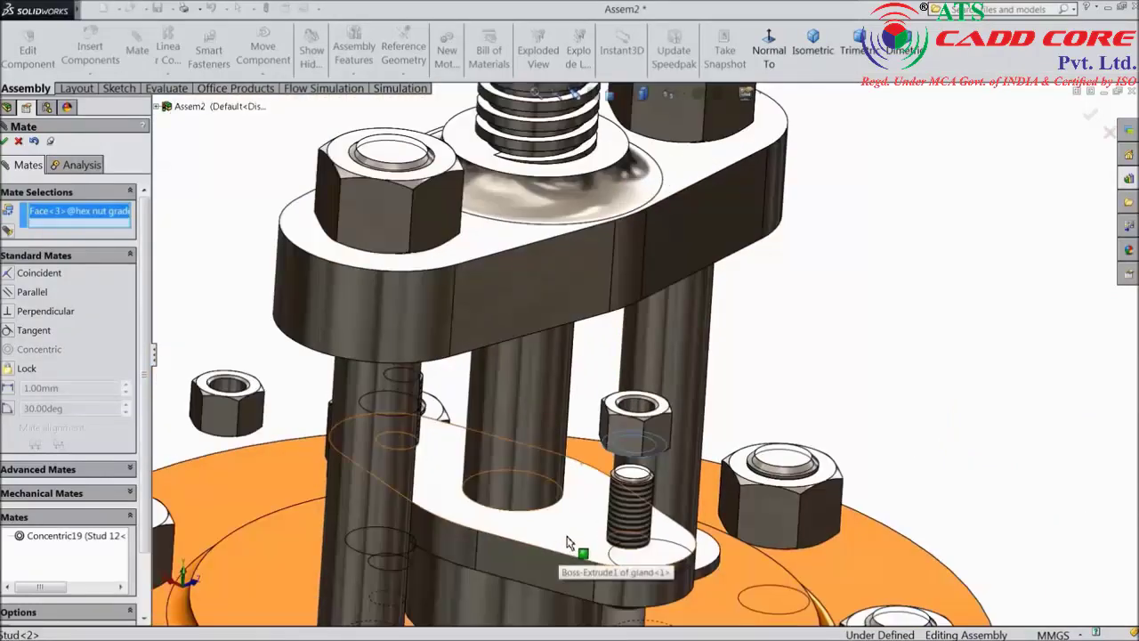
{"action": "left_click", "coordinate": [555, 534]}
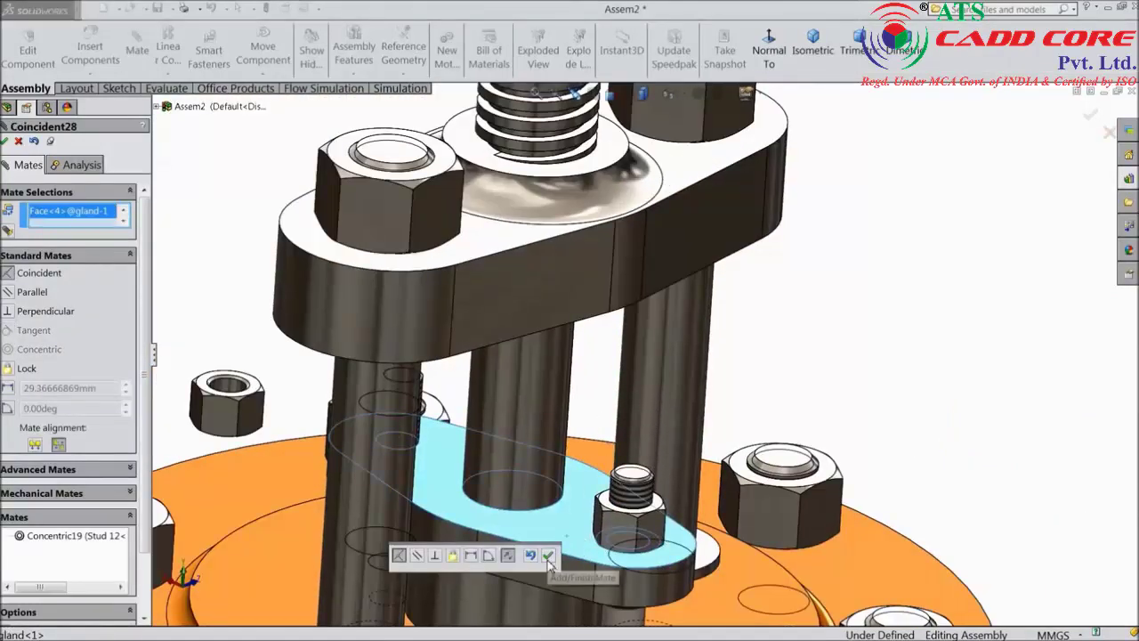
{"action": "left_click", "coordinate": [549, 557]}
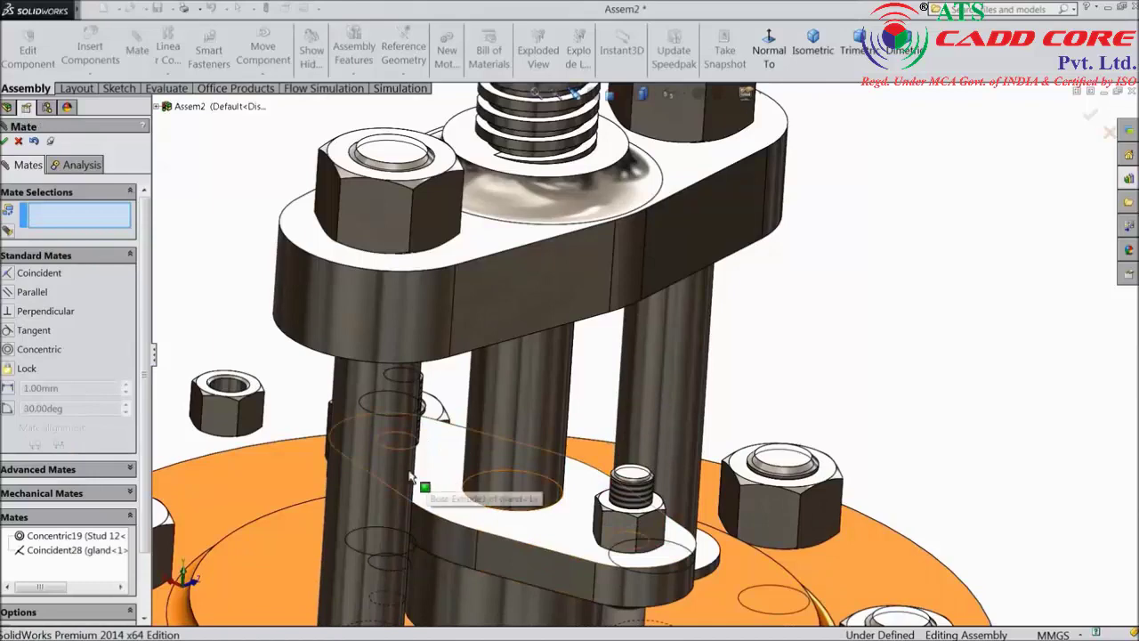
Centre the second hex nut on its stud and seat it on the gland's top face.
{"action": "middle_click_drag", "start_coordinate": [229, 404], "coordinate": [329, 380]}
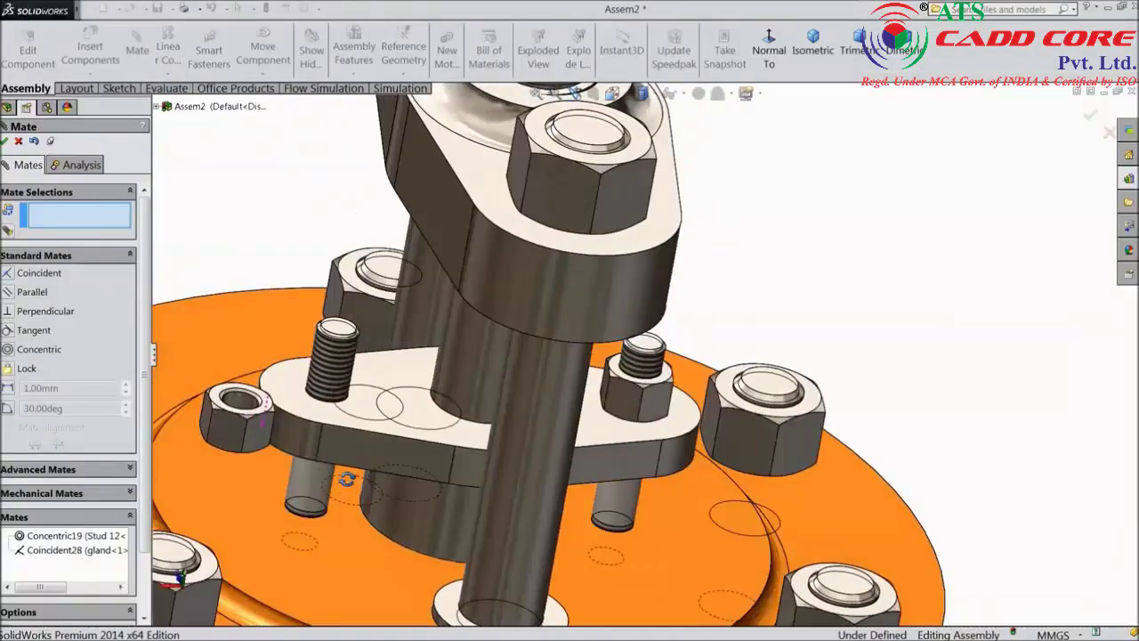
{"action": "left_click", "coordinate": [336, 378]}
{"action": "left_click", "coordinate": [242, 405]}
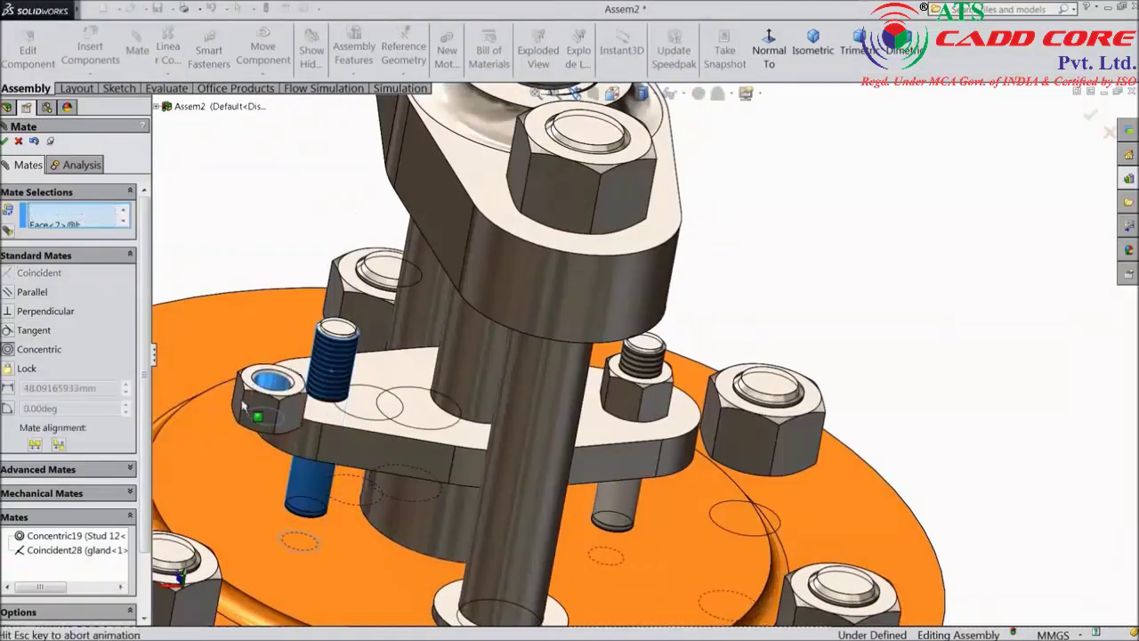
{"action": "left_click", "coordinate": [240, 421]}
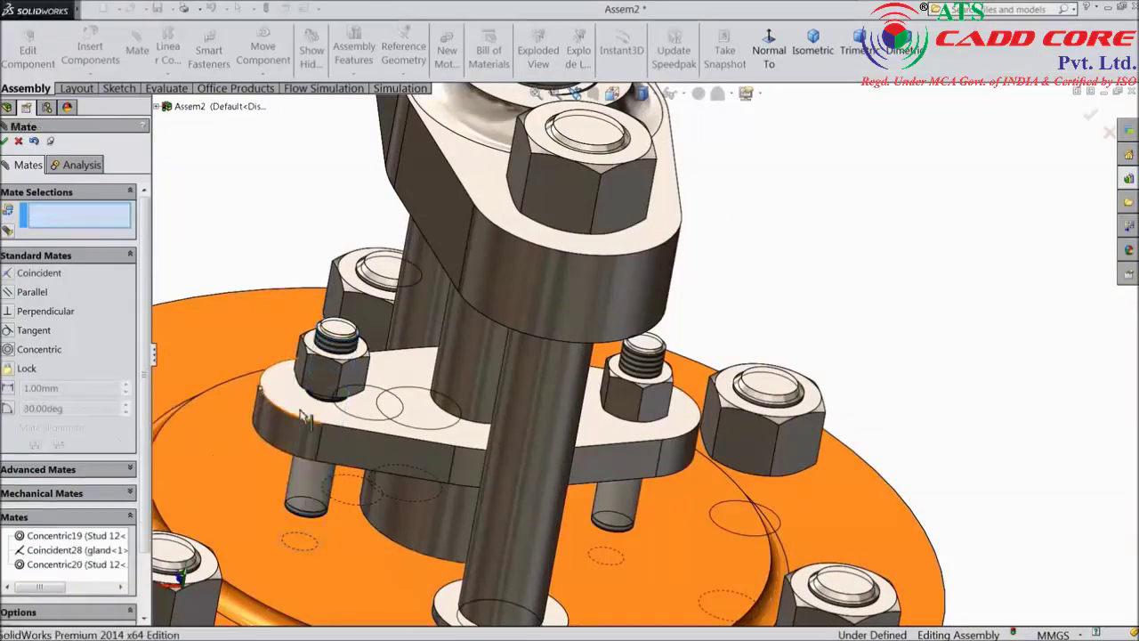
{"action": "middle_click_drag", "start_coordinate": [329, 407], "coordinate": [383, 299]}
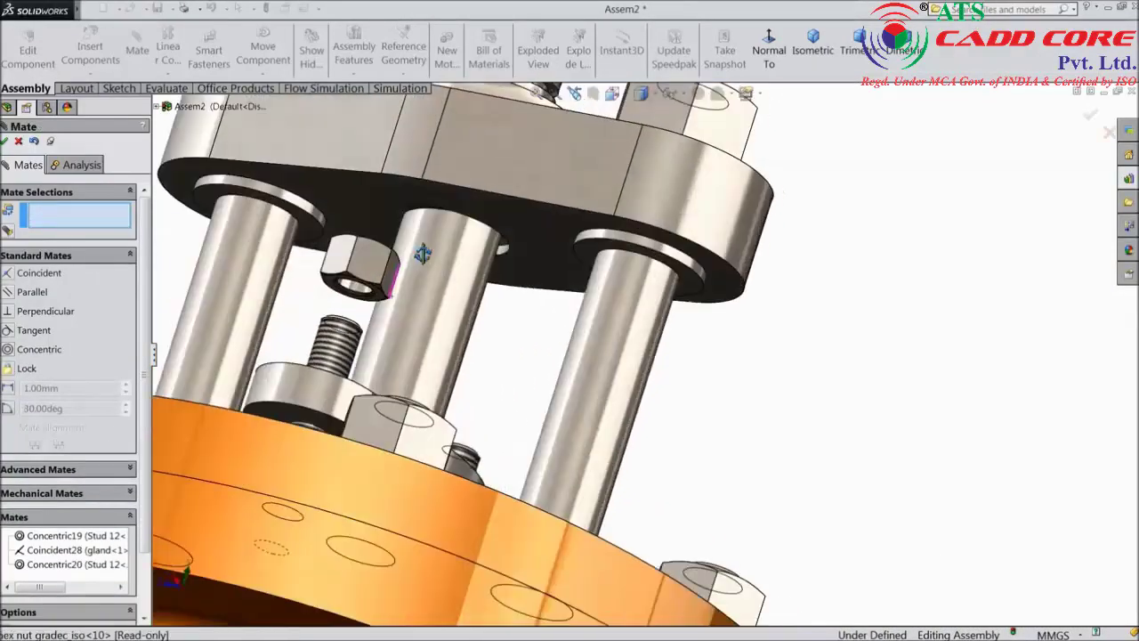
{"action": "left_click", "coordinate": [385, 302]}
{"action": "middle_click_drag", "start_coordinate": [392, 310], "coordinate": [325, 439]}
{"action": "left_click", "coordinate": [290, 459]}
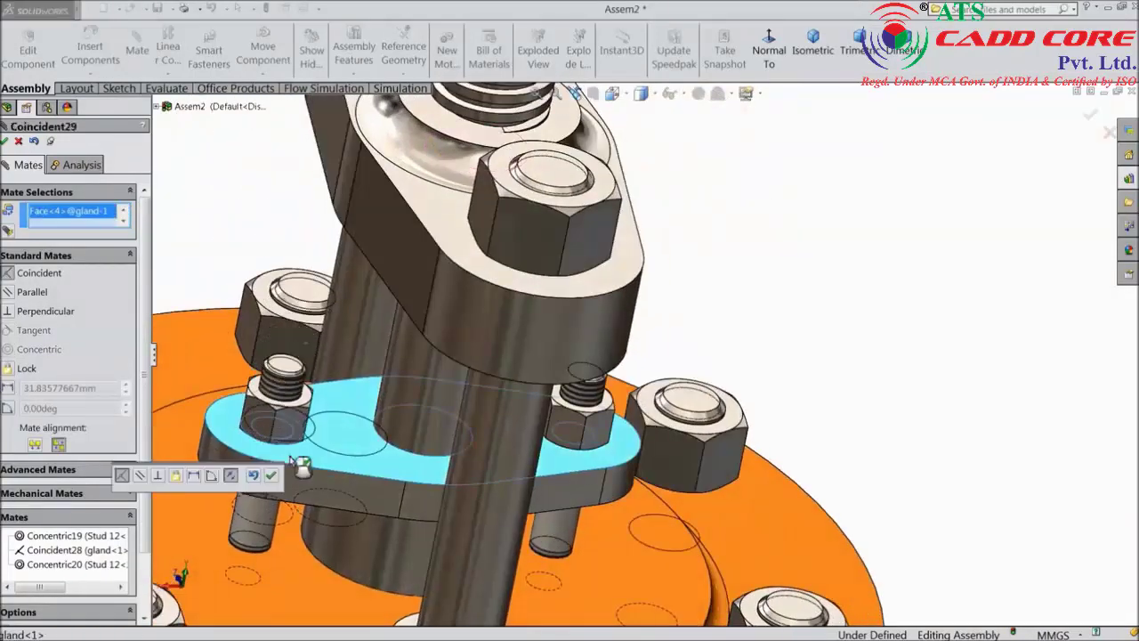
{"action": "left_click", "coordinate": [271, 477]}
Level the two nuts' faces with the Coincident30 mate and close the Mate tool.
{"action": "middle_click_drag", "start_coordinate": [311, 480], "coordinate": [374, 463]}
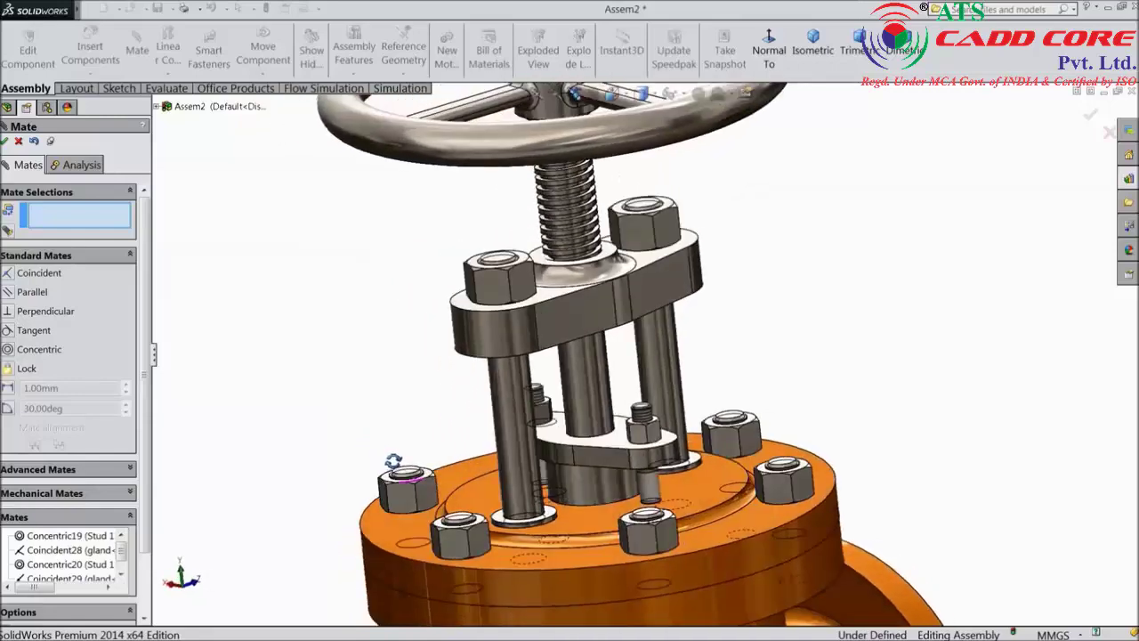
{"action": "scroll", "coordinate": [658, 461], "scroll_direction": "down", "scroll_amount": 3}
{"action": "left_click", "coordinate": [605, 407]}
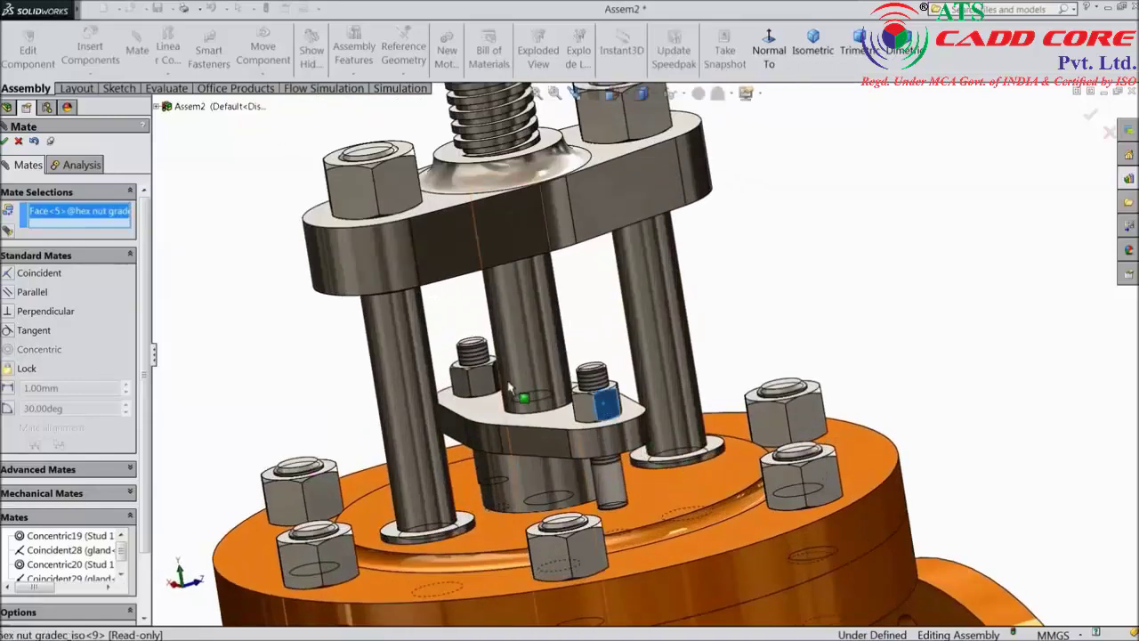
{"action": "left_click", "coordinate": [477, 379]}
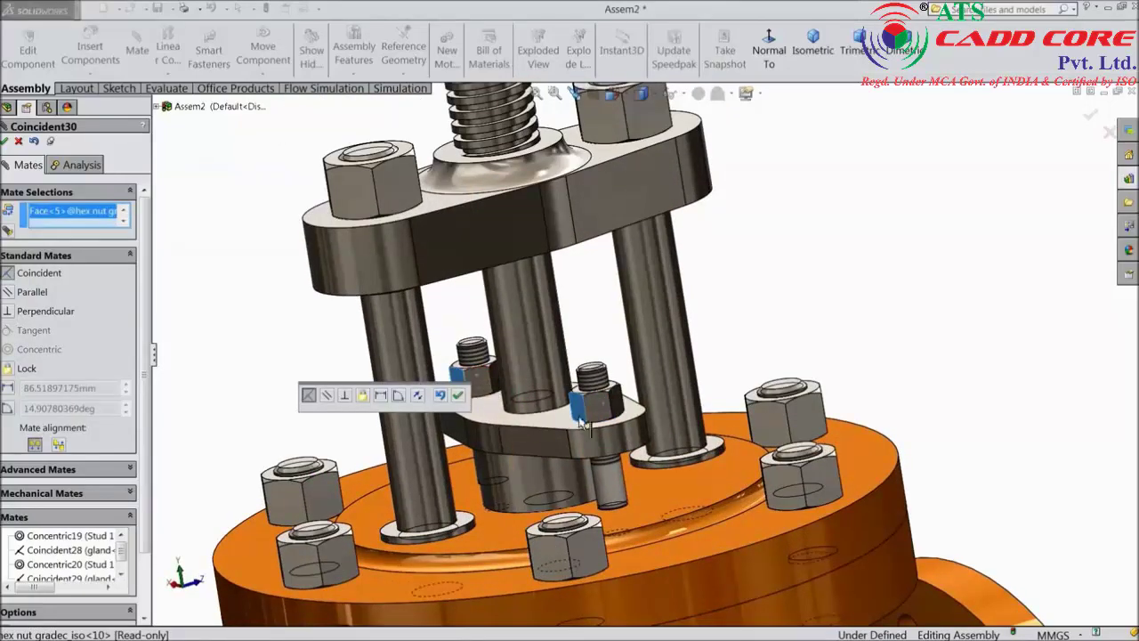
{"action": "left_click", "coordinate": [462, 398]}
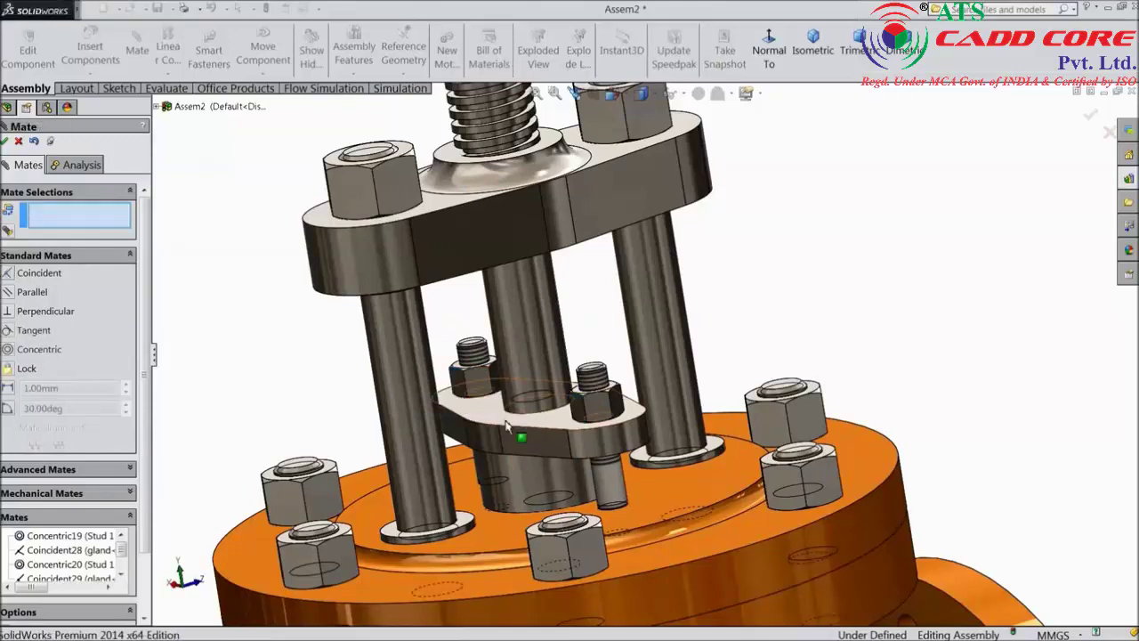
{"action": "scroll", "coordinate": [509, 430], "scroll_direction": "up", "scroll_amount": 3}
{"action": "scroll", "coordinate": [632, 498], "scroll_direction": "up", "scroll_amount": 2}
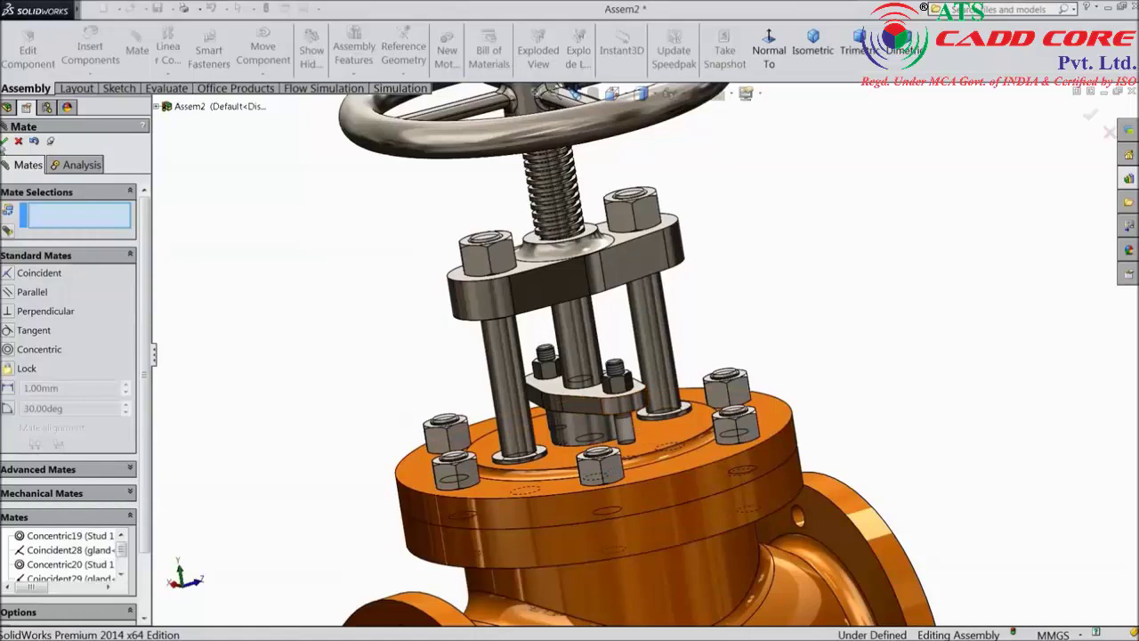
{"action": "left_click", "coordinate": [5, 141]}
{"action": "scroll", "coordinate": [475, 399], "scroll_direction": "up", "scroll_amount": 2}
{"action": "middle_click_drag", "start_coordinate": [475, 399], "coordinate": [451, 415]}
{"action": "middle_click_drag", "start_coordinate": [470, 369], "coordinate": [485, 361]}
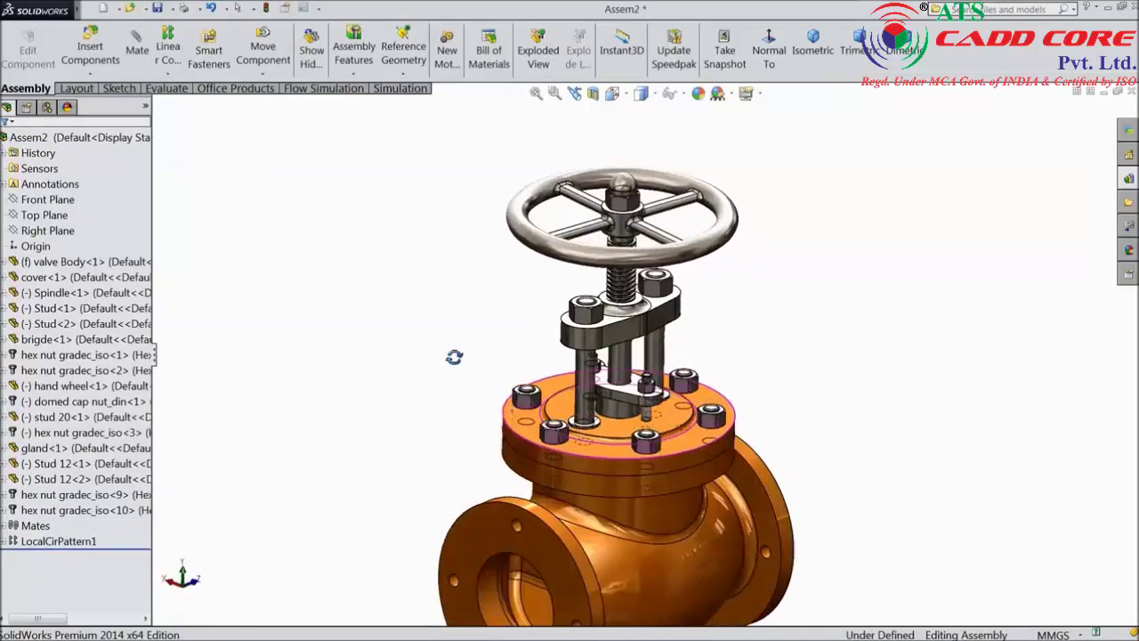
Start a Right Plane section view, excluding the upper-left hex nut and both studs.
{"action": "left_click", "coordinate": [49, 230]}
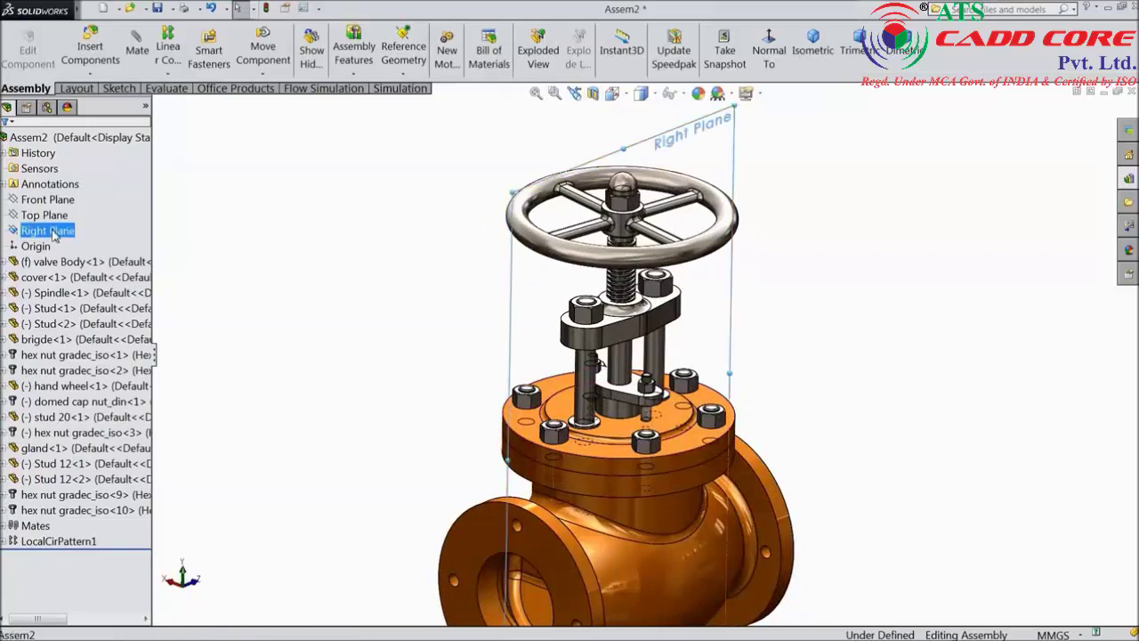
{"action": "left_click", "coordinate": [592, 92]}
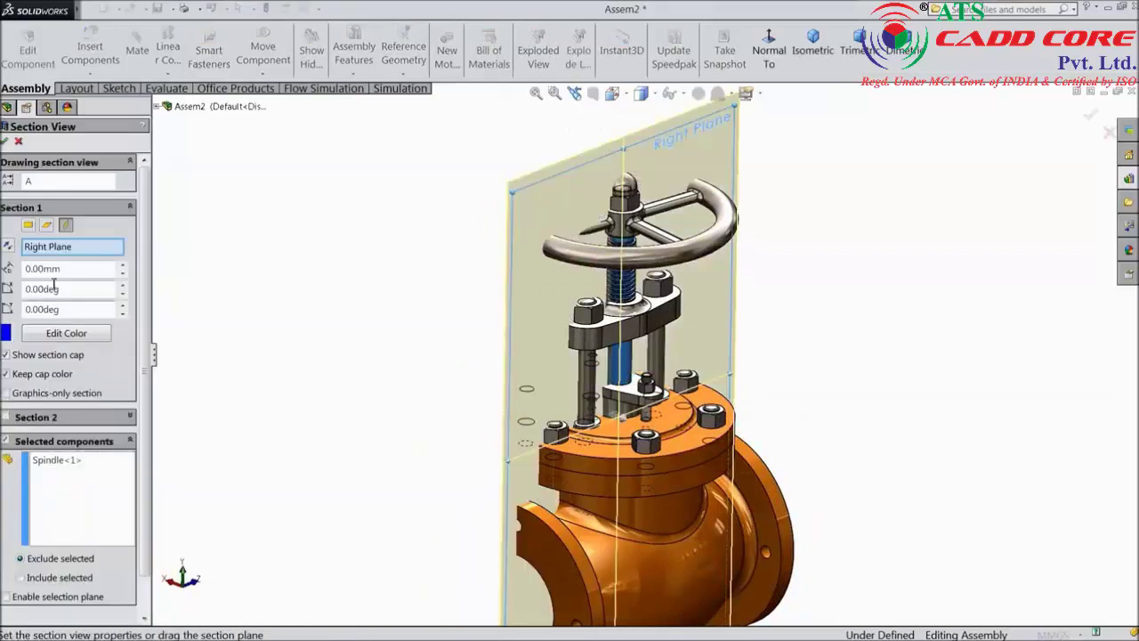
{"action": "left_click", "coordinate": [77, 500]}
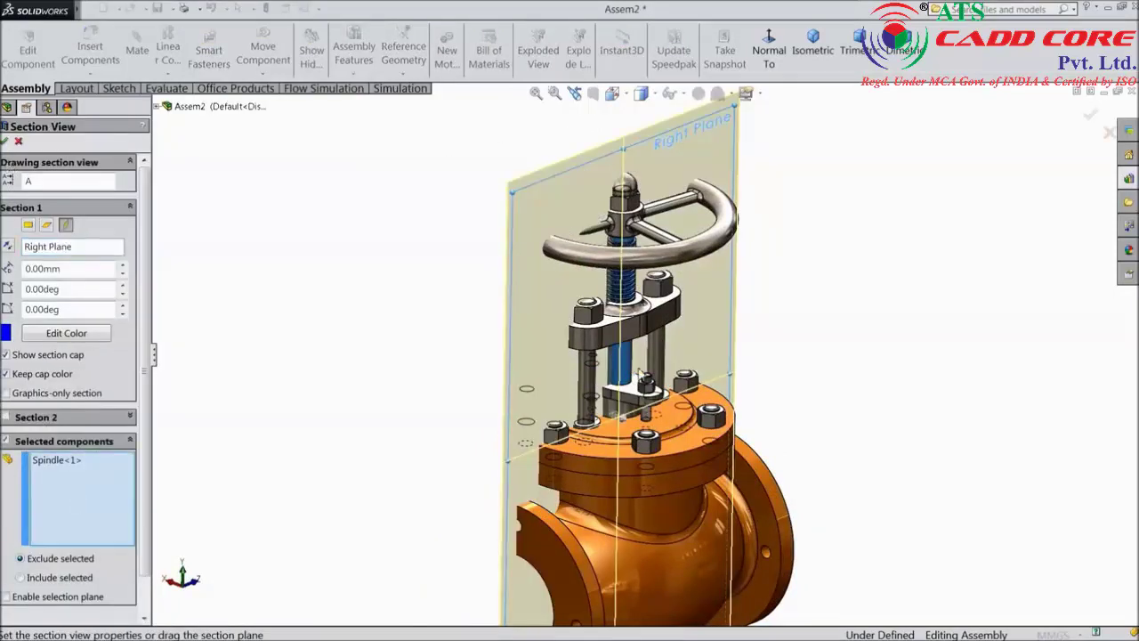
{"action": "scroll", "coordinate": [639, 371], "scroll_direction": "down", "scroll_amount": 2}
{"action": "left_click", "coordinate": [559, 292]}
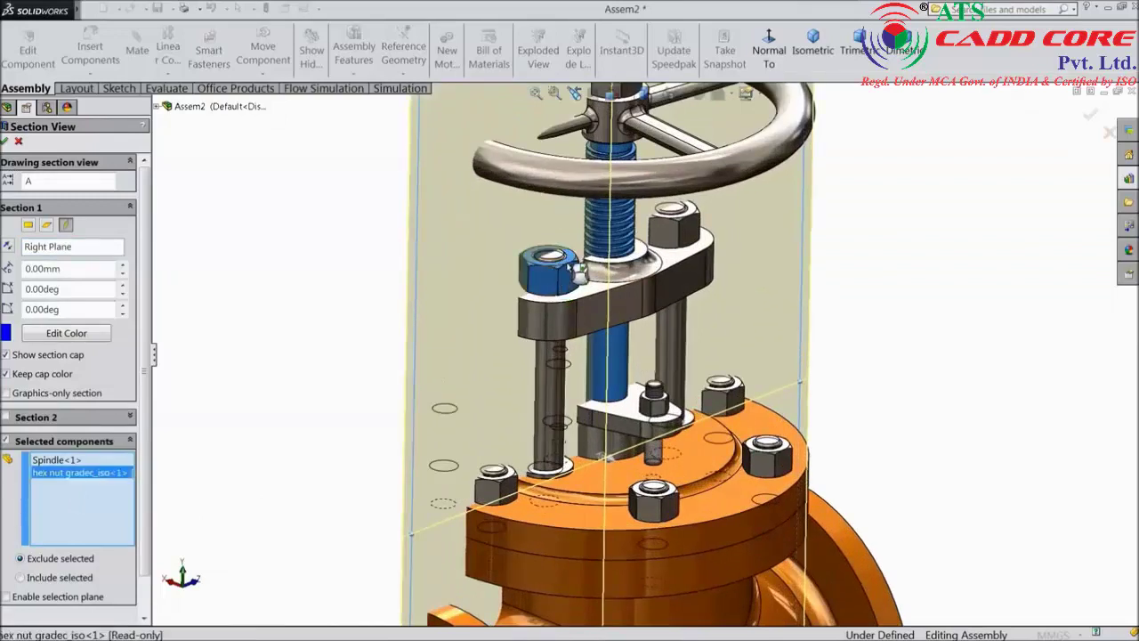
{"action": "left_click", "coordinate": [544, 379]}
{"action": "left_click", "coordinate": [669, 333]}
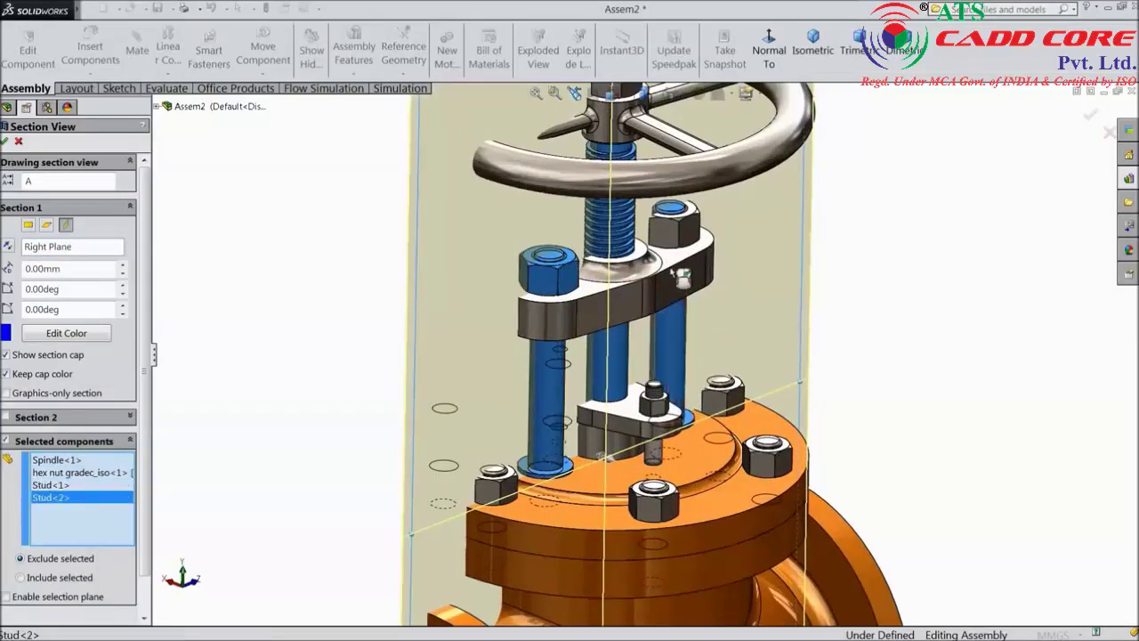
Also exclude the remaining hex nuts, short stud and handwheel, and apply the section.
{"action": "left_click", "coordinate": [672, 230]}
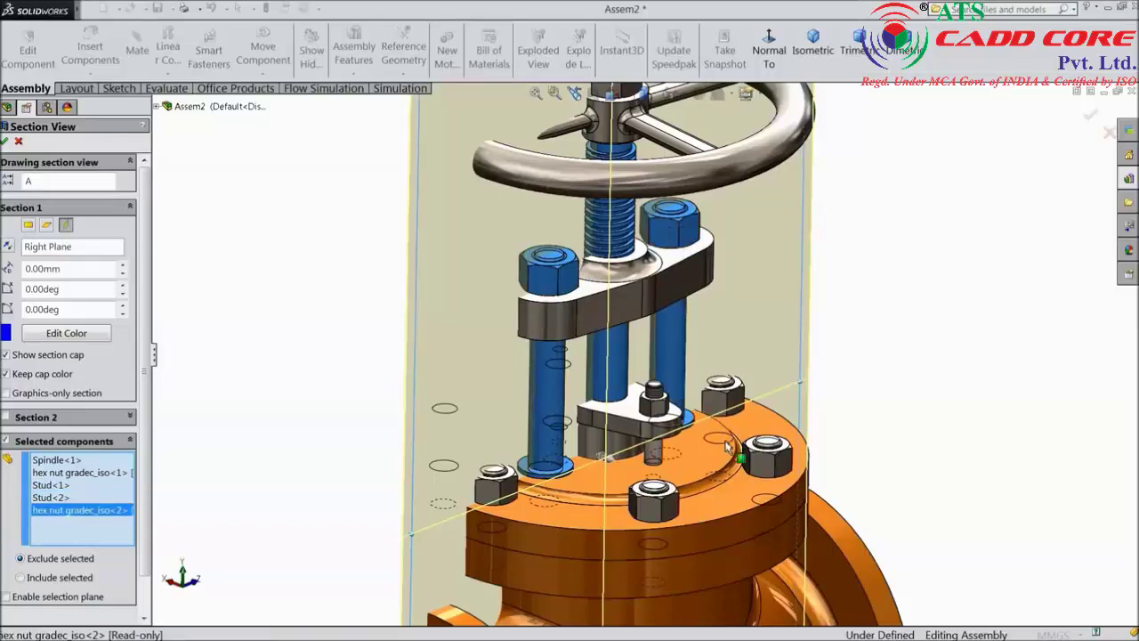
{"action": "left_click", "coordinate": [492, 485]}
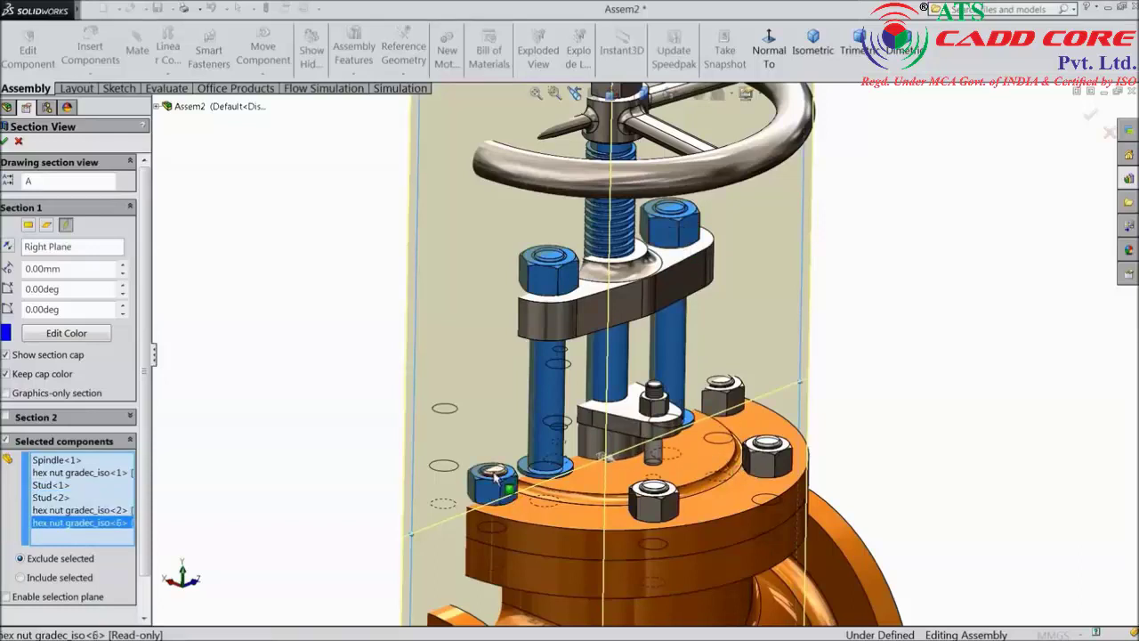
{"action": "left_click", "coordinate": [519, 477]}
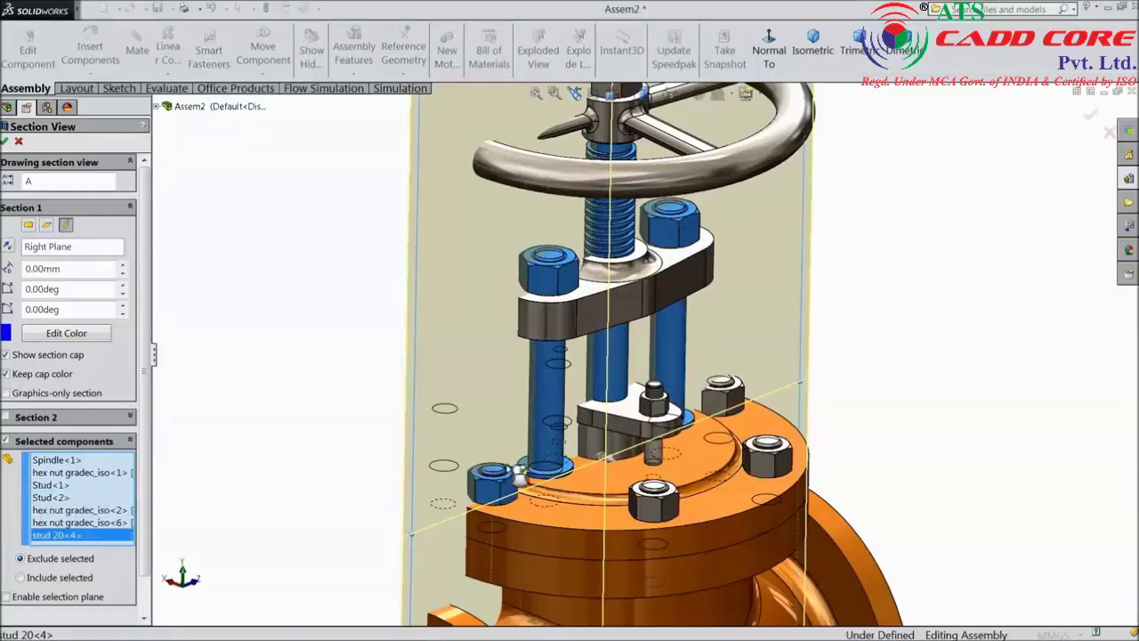
{"action": "left_click", "coordinate": [722, 398]}
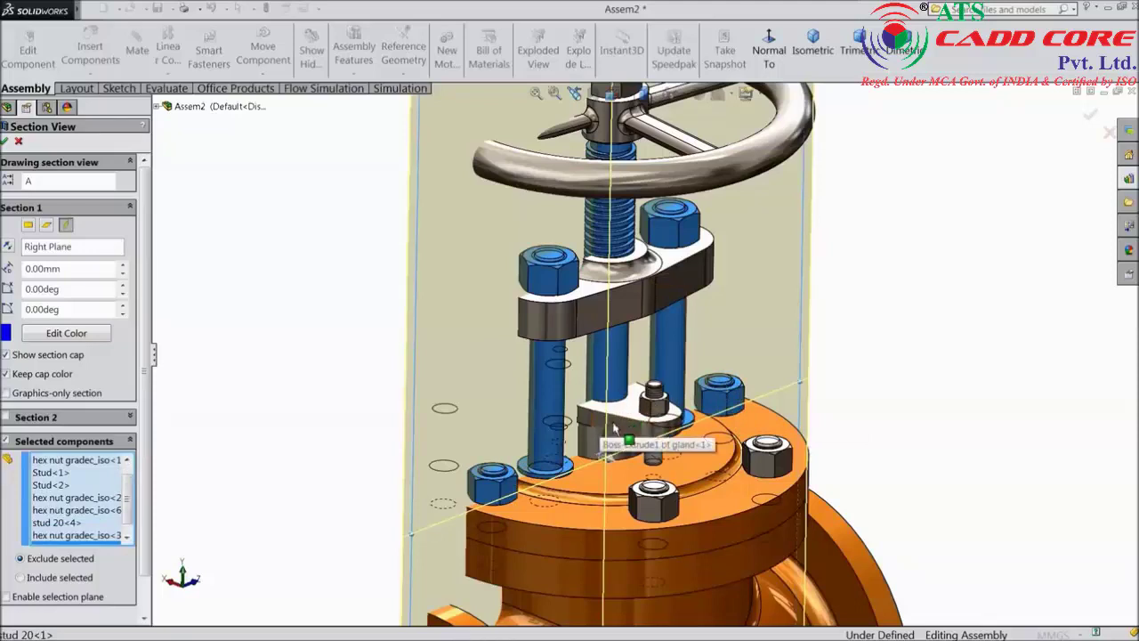
{"action": "scroll", "coordinate": [574, 255], "scroll_direction": "up", "scroll_amount": 3}
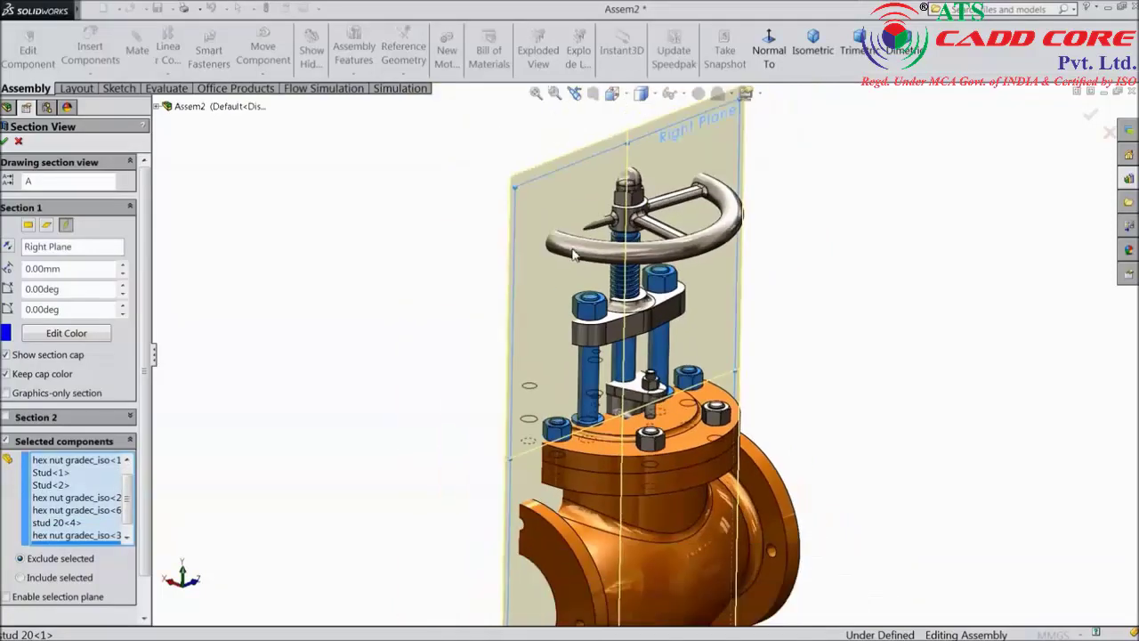
{"action": "left_click", "coordinate": [574, 261]}
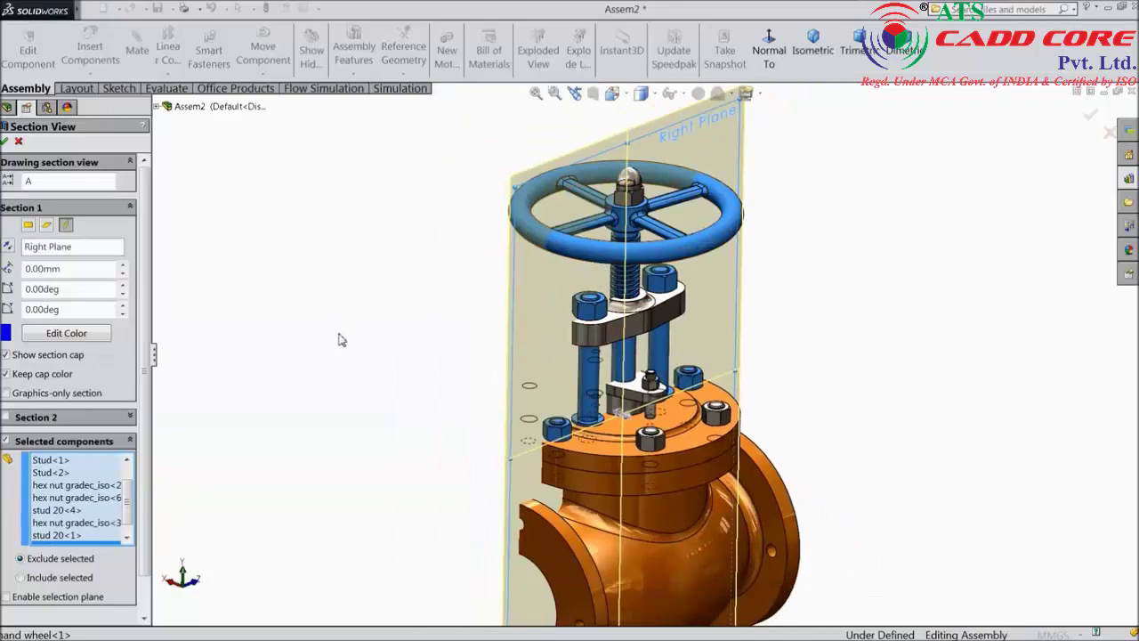
{"action": "left_click", "coordinate": [6, 143]}
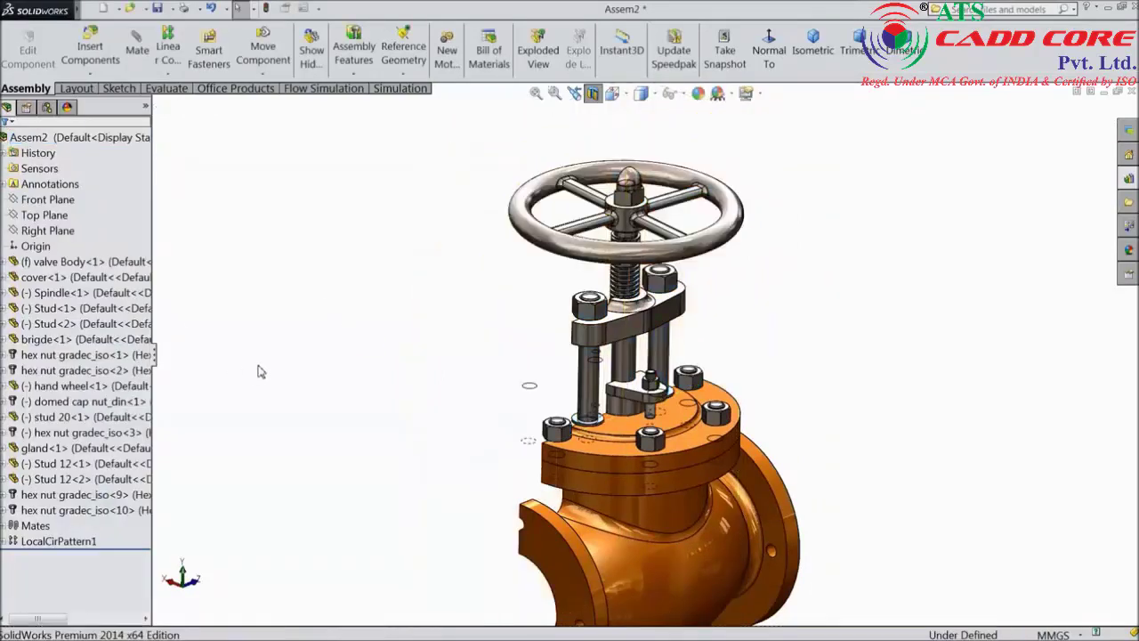
Fit the cut valve in view and save it as 'Assembly' in the Stop Valve folder.
{"action": "middle_click_drag", "start_coordinate": [256, 369], "coordinate": [529, 389]}
{"action": "key", "text": "f"}
{"action": "mouse_move", "coordinate": [674, 465]}
{"action": "middle_mouse_down"}
{"action": "mouse_move", "coordinate": [660, 455]}
{"action": "mouse_move", "coordinate": [681, 430]}
{"action": "mouse_move", "coordinate": [666, 471]}
{"action": "middle_mouse_up"}
{"action": "scroll", "coordinate": [668, 472], "scroll_direction": "down", "scroll_amount": 3}
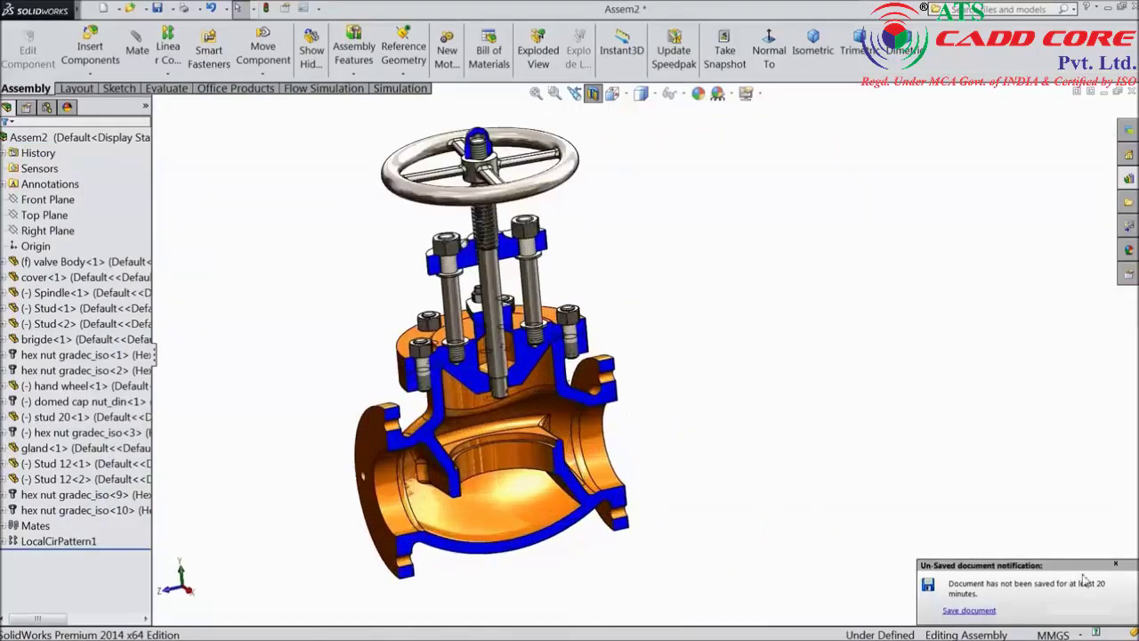
{"action": "left_click", "coordinate": [966, 610]}
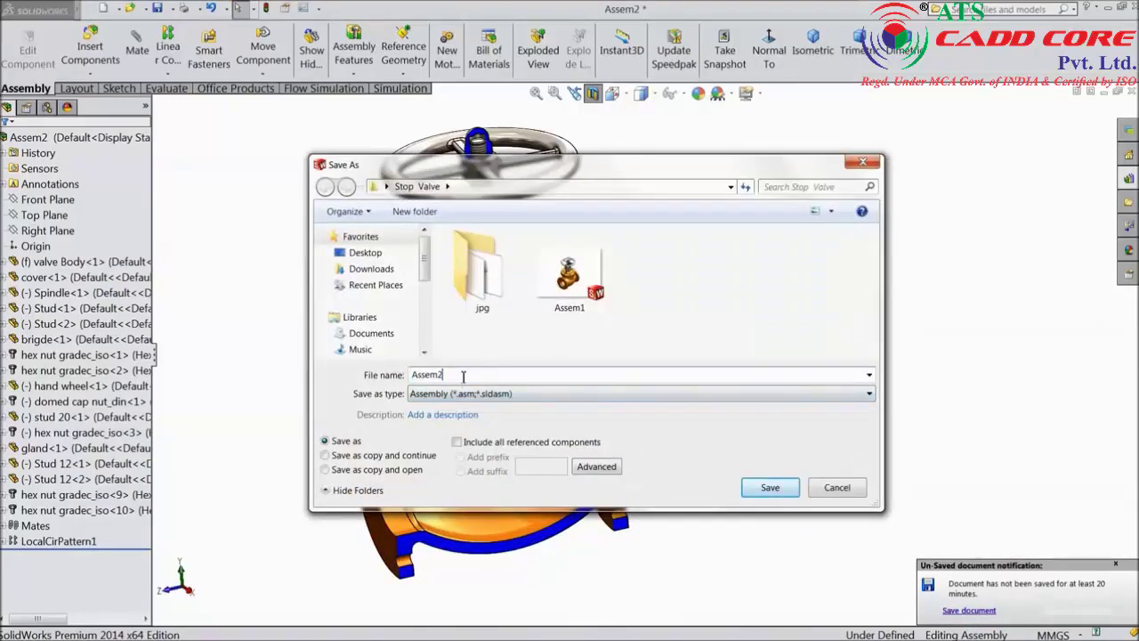
{"action": "key", "text": "BackSpace"}
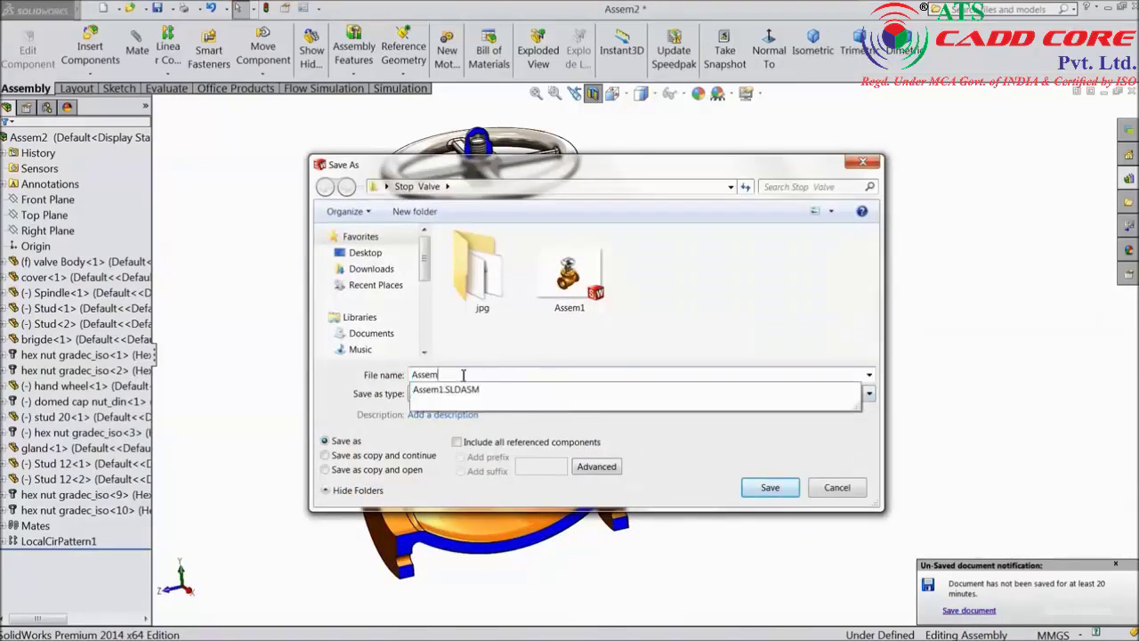
{"action": "type", "text": "em"}
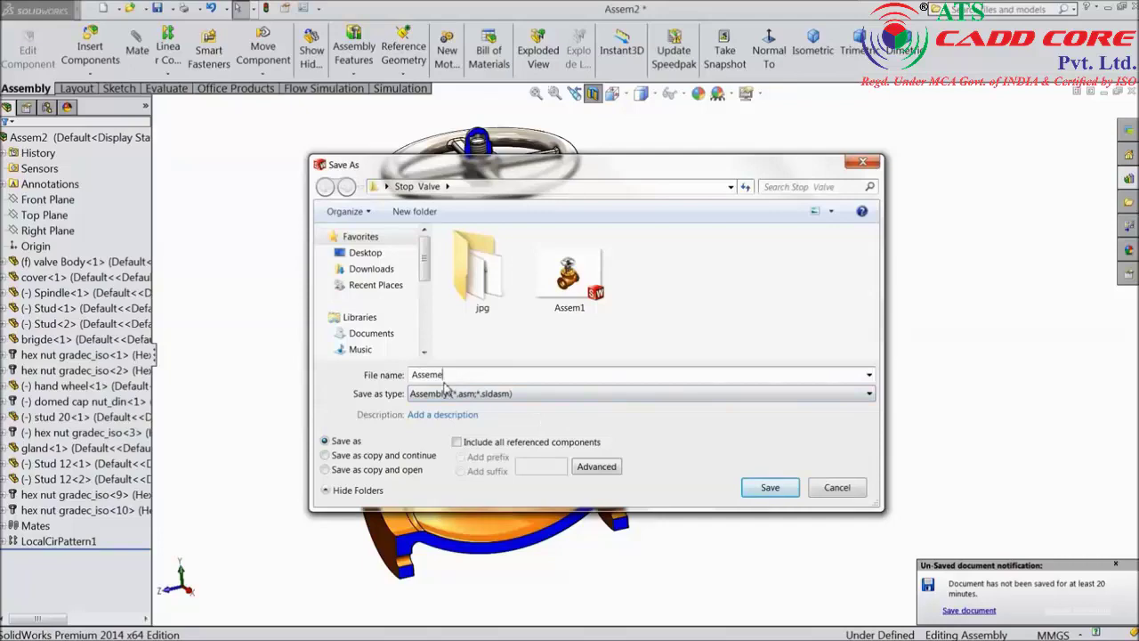
{"action": "key", "text": "BackSpace"}
{"action": "type", "text": "bly"}
{"action": "key", "text": "Return"}
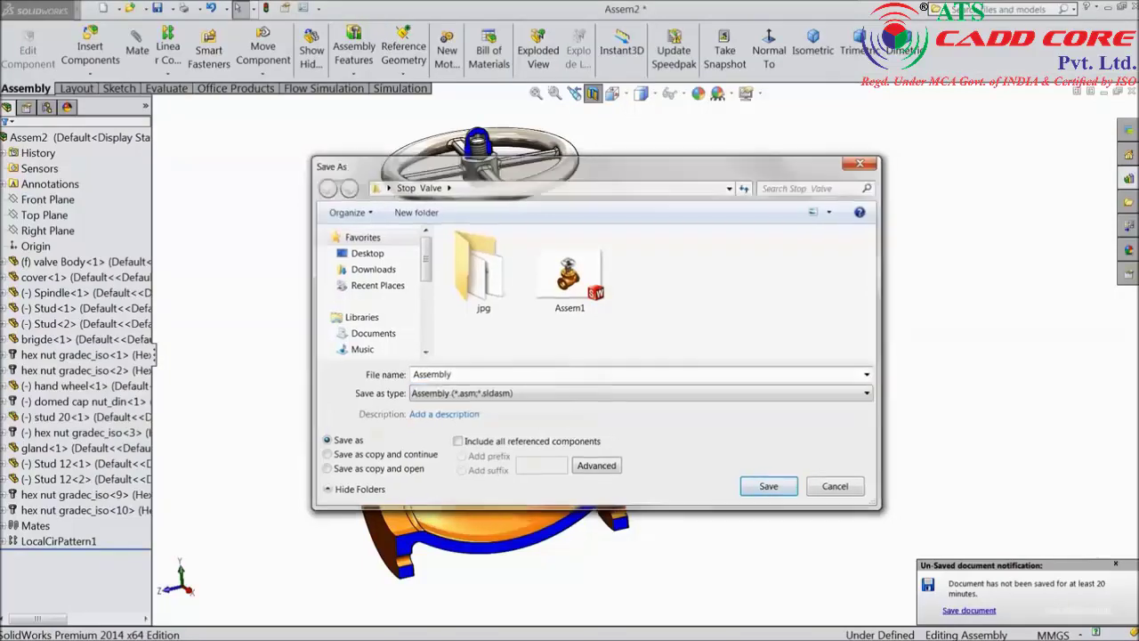
Dismiss the unsaved notice and drag the spindle down its axis to confirm it slides.
{"action": "left_click", "coordinate": [1115, 565]}
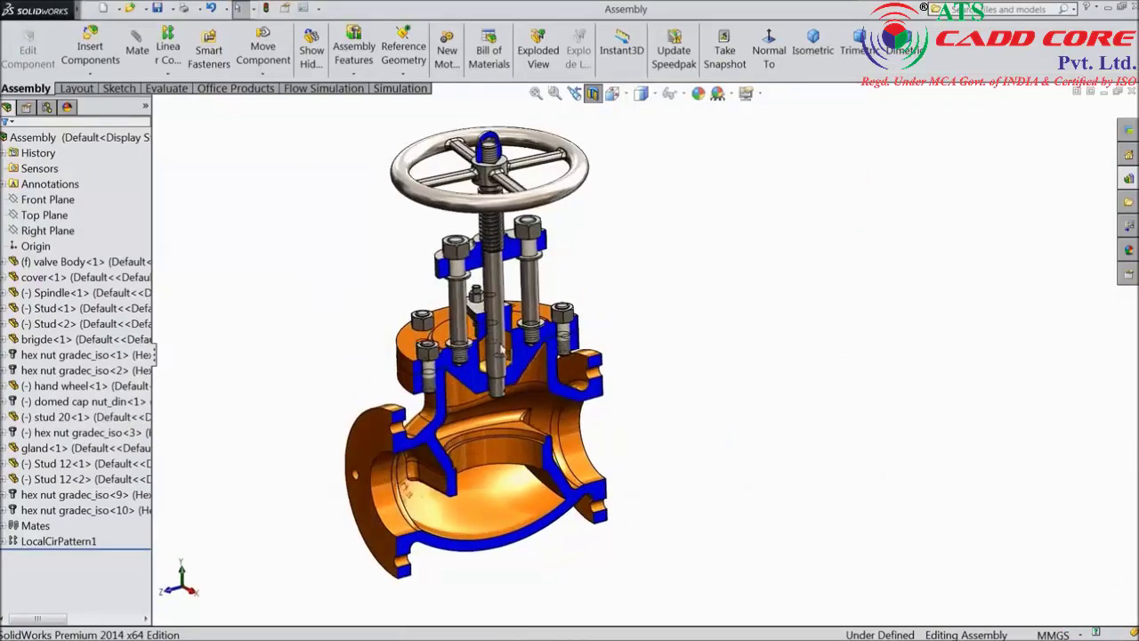
{"action": "scroll", "coordinate": [521, 280], "scroll_direction": "up", "scroll_amount": 3}
{"action": "middle_click_drag", "start_coordinate": [522, 280], "coordinate": [658, 347]}
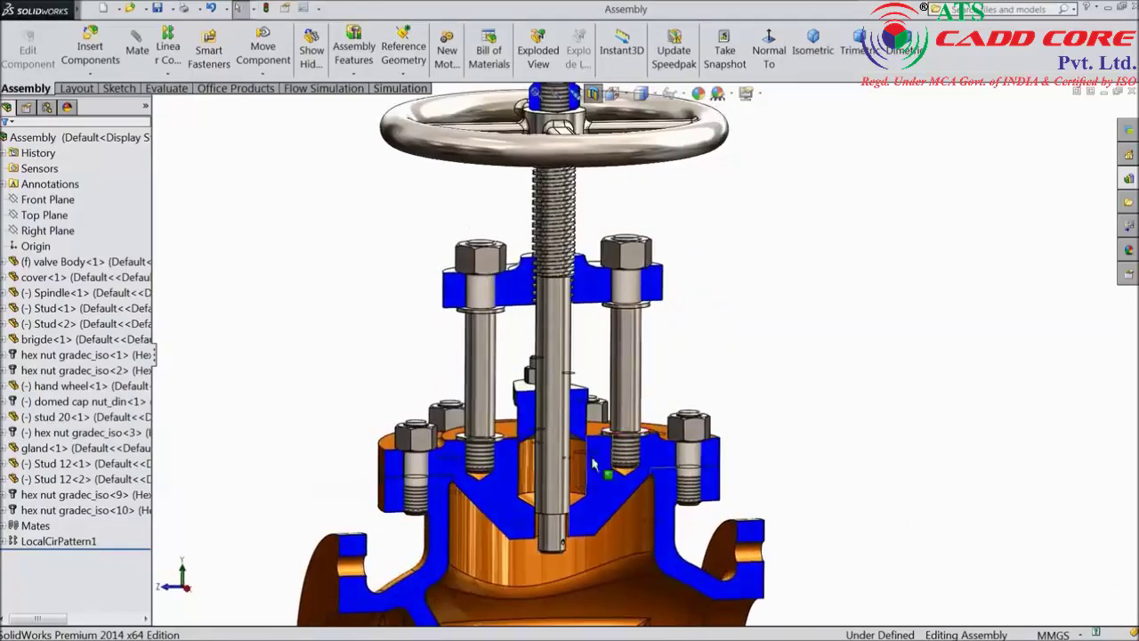
{"action": "scroll", "coordinate": [556, 341], "scroll_direction": "up", "scroll_amount": 5}
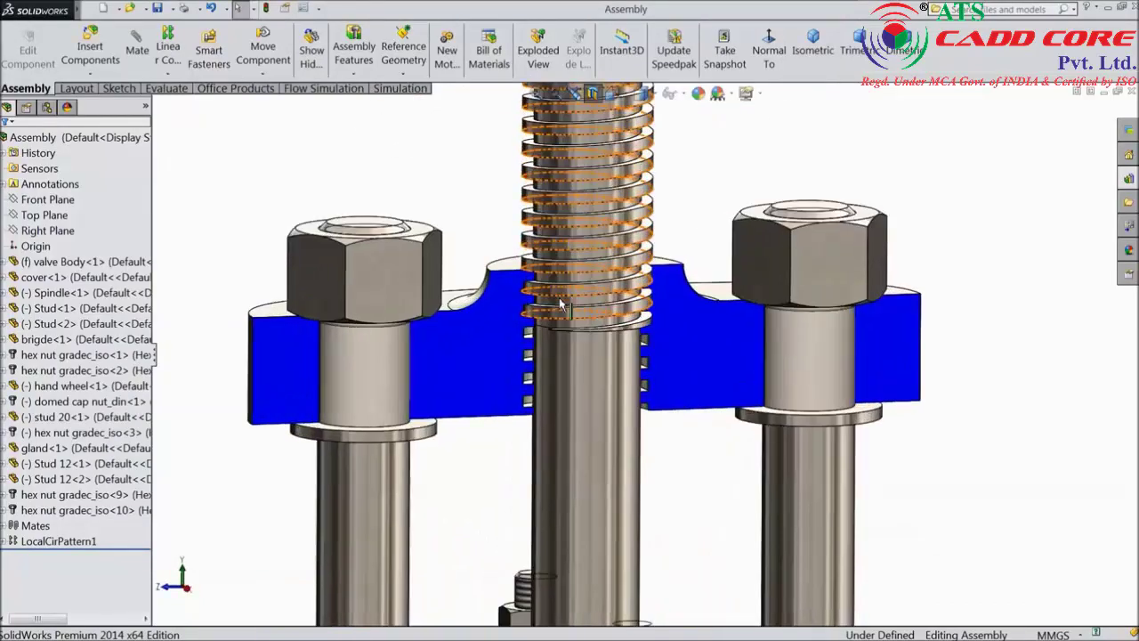
{"action": "left_click_drag", "start_coordinate": [591, 467], "coordinate": [582, 490]}
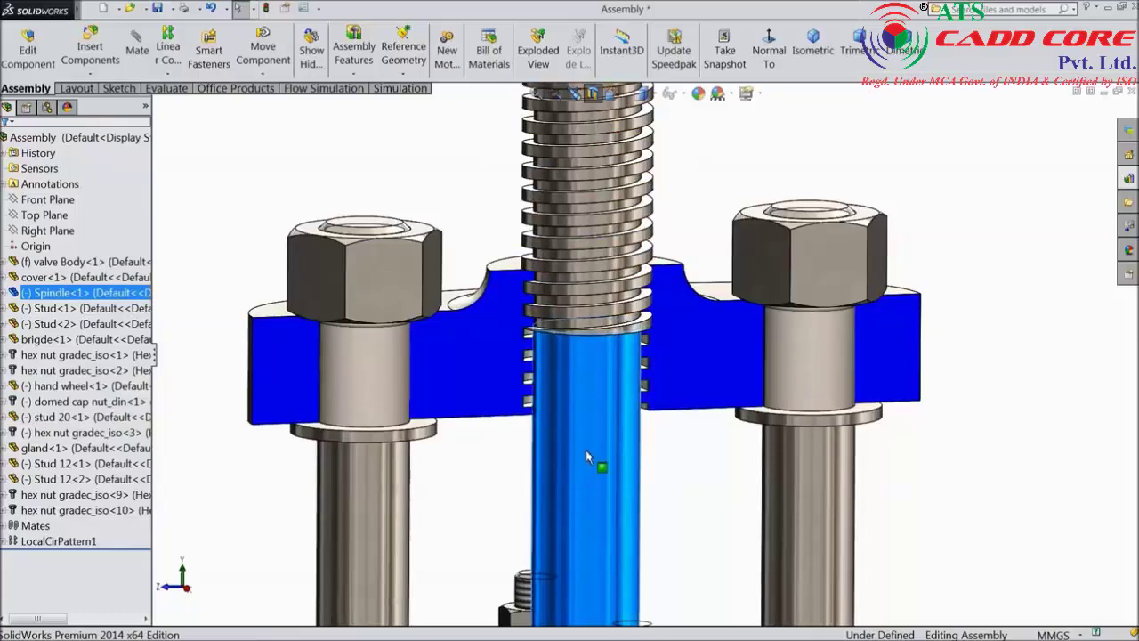
{"action": "scroll", "coordinate": [586, 449], "scroll_direction": "up", "scroll_amount": 4}
{"action": "scroll", "coordinate": [576, 383], "scroll_direction": "up", "scroll_amount": 3}
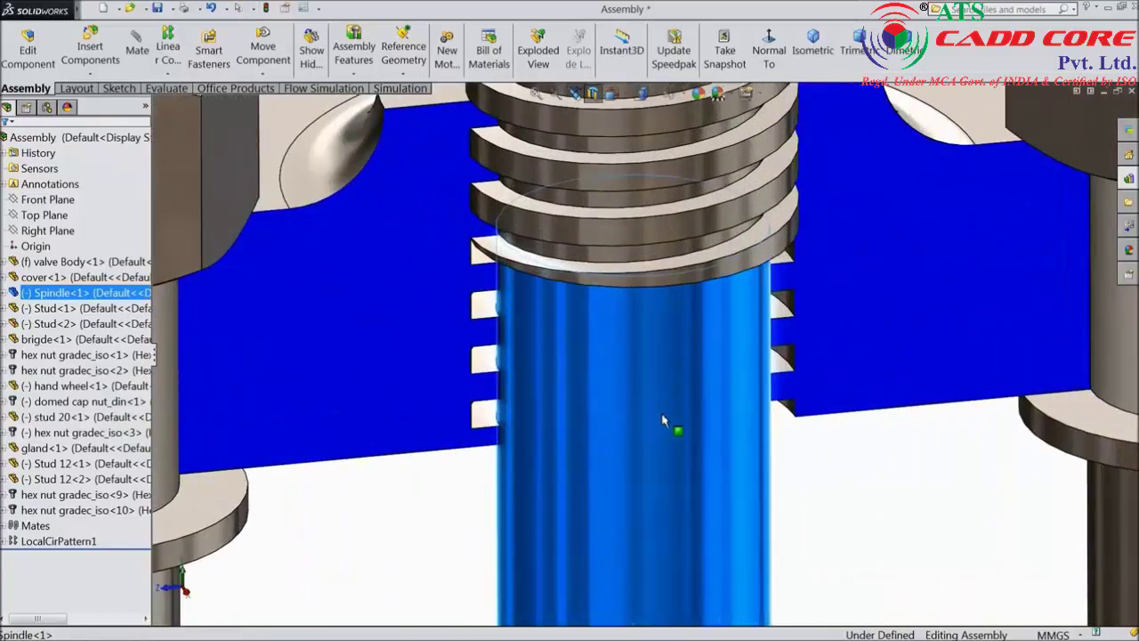
{"action": "left_click_drag", "start_coordinate": [663, 420], "coordinate": [649, 543]}
Rotate the hand wheel about its axis to confirm it turns.
{"action": "scroll", "coordinate": [648, 544], "scroll_direction": "up", "scroll_amount": 5}
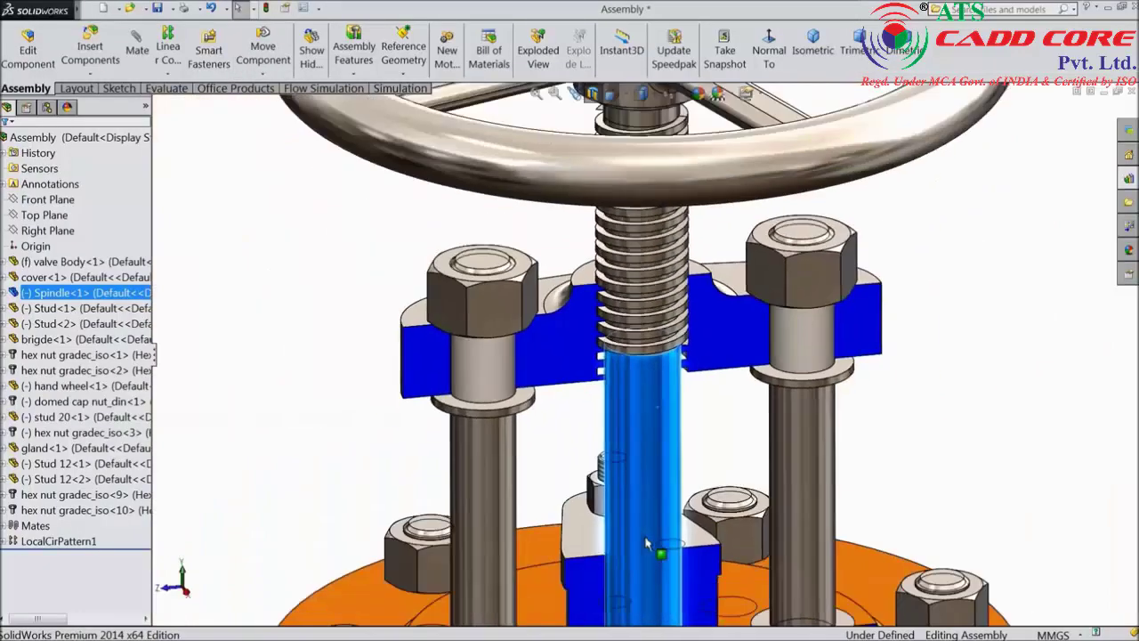
{"action": "scroll", "coordinate": [648, 544], "scroll_direction": "up", "scroll_amount": 5}
{"action": "left_click", "coordinate": [732, 276]}
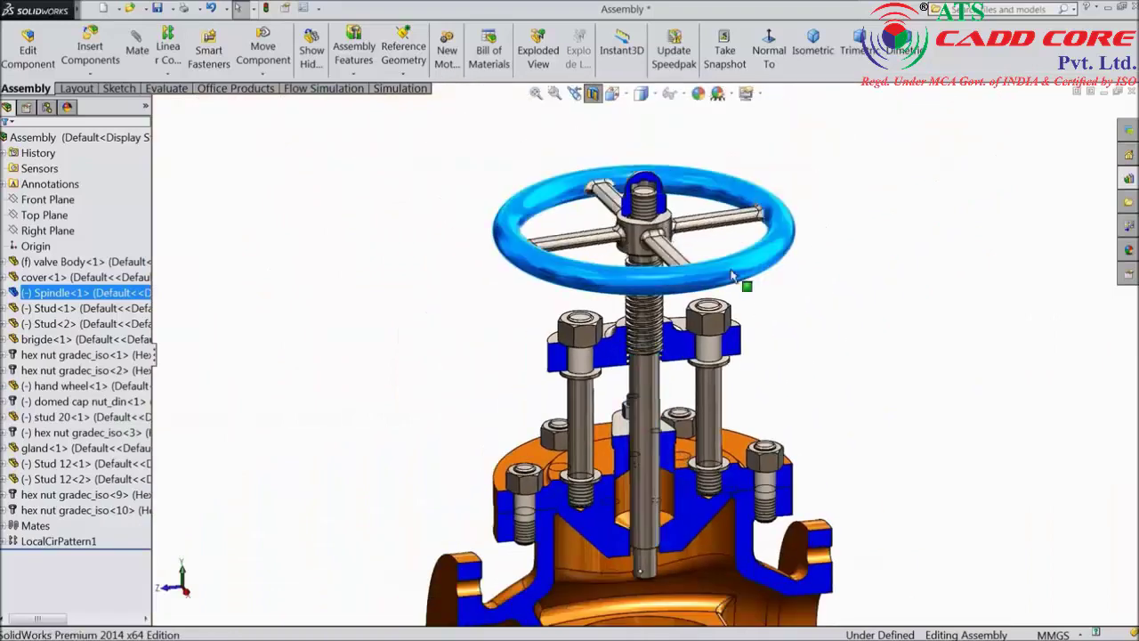
{"action": "left_click_drag", "start_coordinate": [731, 276], "coordinate": [468, 282]}
Switch off the section view so the whole valve shows uncut.
{"action": "scroll", "coordinate": [503, 386], "scroll_direction": "up", "scroll_amount": 3}
{"action": "mouse_move", "coordinate": [503, 387]}
{"action": "middle_mouse_down"}
{"action": "mouse_move", "coordinate": [511, 330]}
{"action": "mouse_move", "coordinate": [511, 404]}
{"action": "middle_mouse_up"}
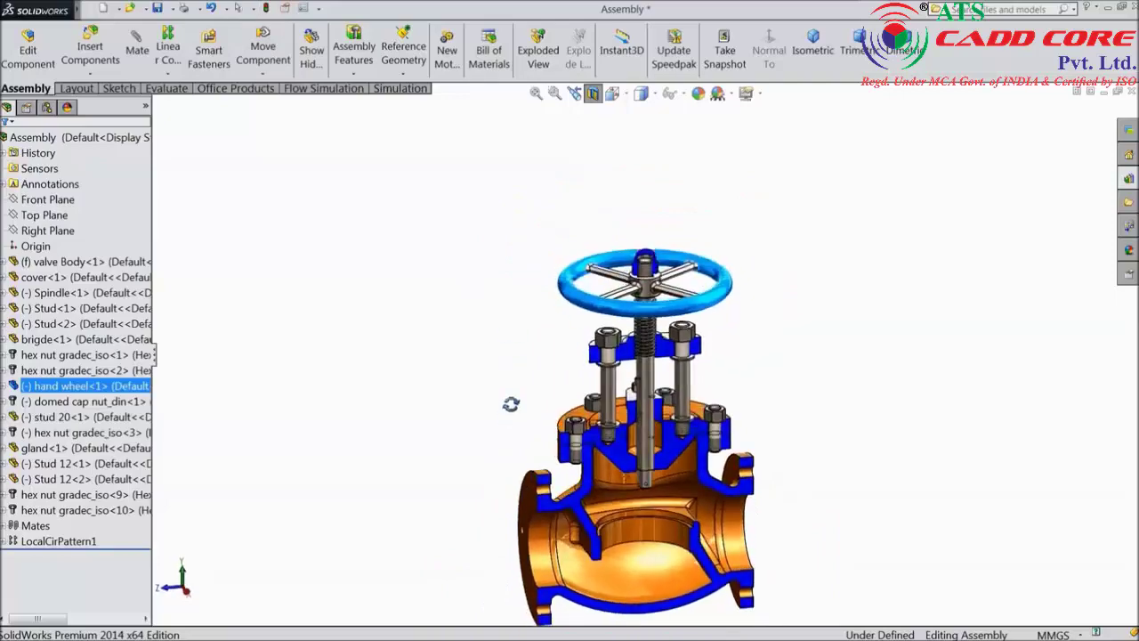
{"action": "scroll", "coordinate": [645, 514], "scroll_direction": "down", "scroll_amount": 5}
{"action": "left_click", "coordinate": [121, 276], "text": "ctrl"}
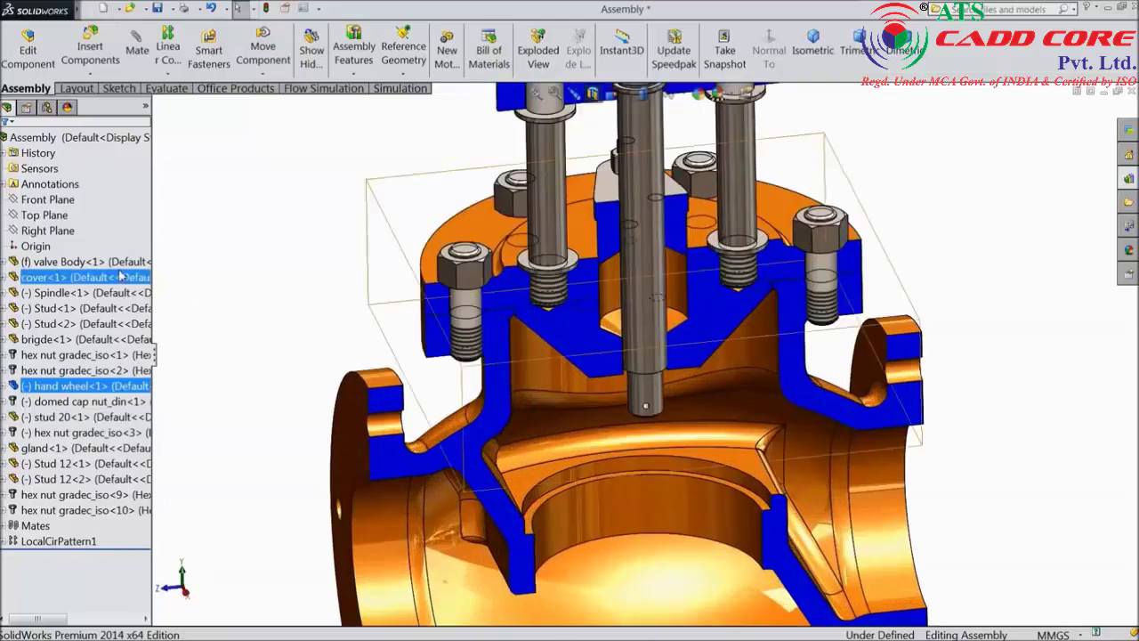
{"action": "left_click", "coordinate": [121, 277], "text": "ctrl"}
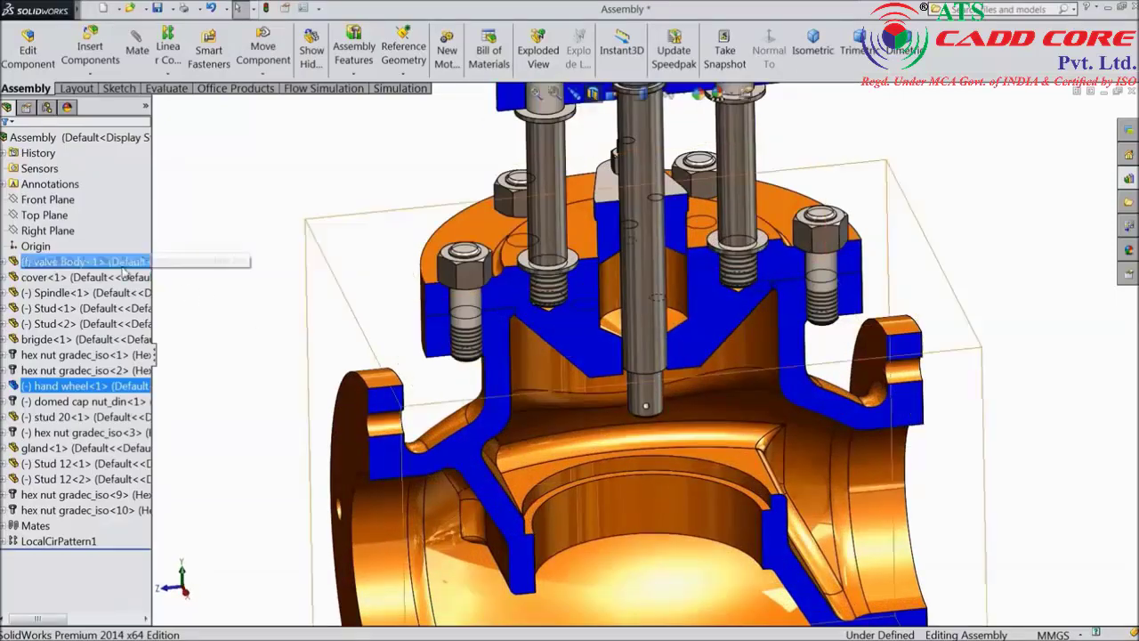
{"action": "left_click", "coordinate": [593, 94]}
{"action": "left_click", "coordinate": [52, 229]}
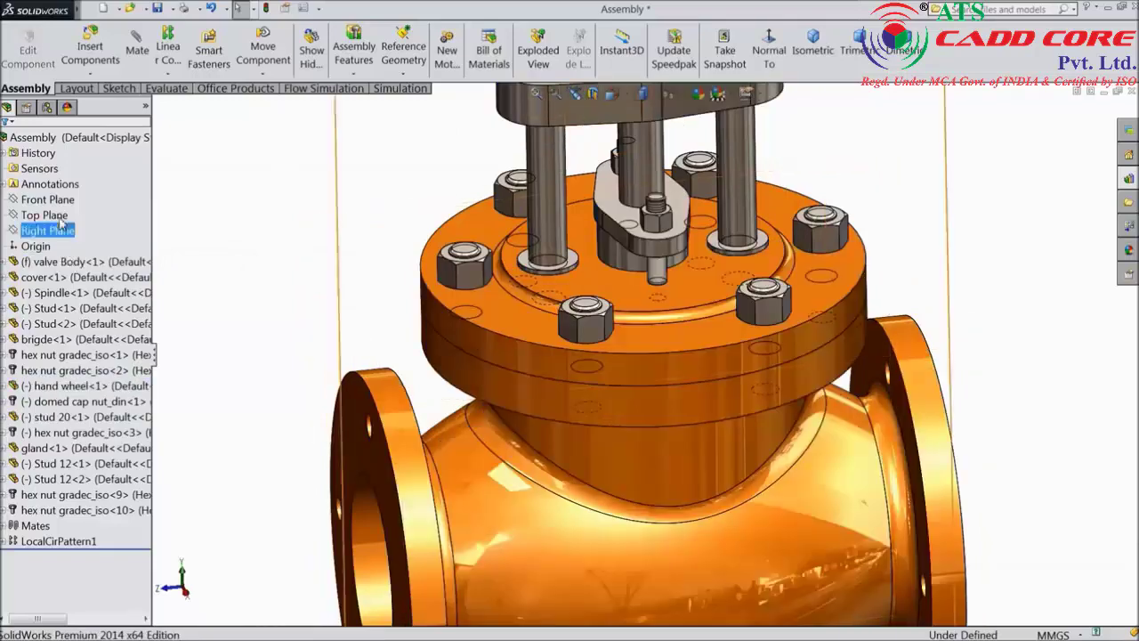
Insert the Collar part beside the valve and turn the Right Plane section view back on.
{"action": "left_click", "coordinate": [94, 55]}
{"action": "left_click", "coordinate": [67, 420]}
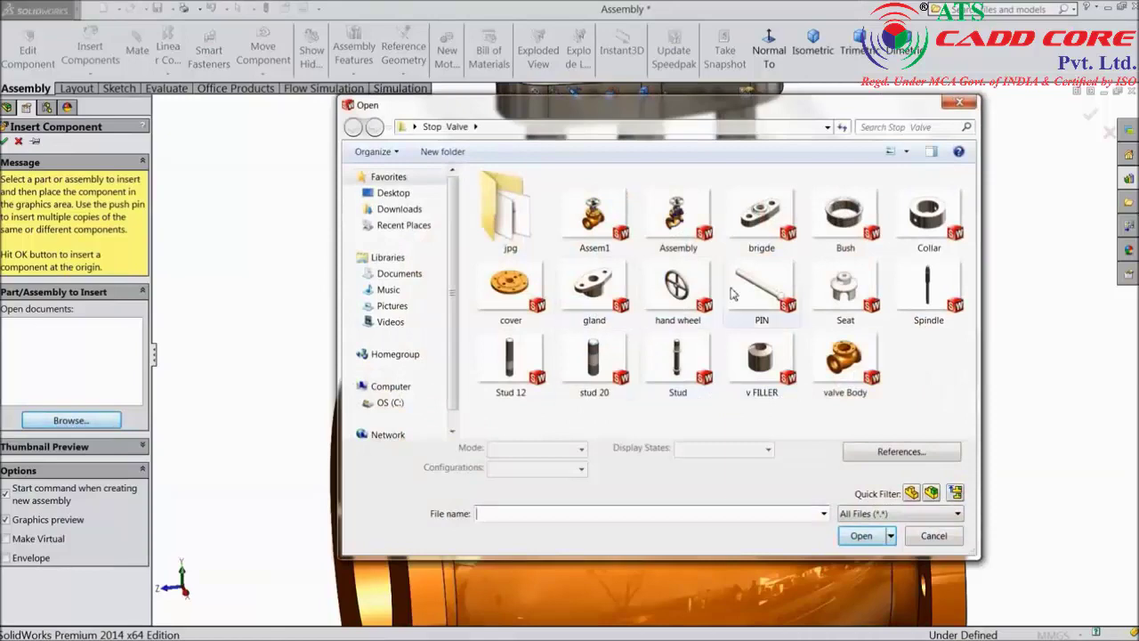
{"action": "left_click", "coordinate": [922, 251]}
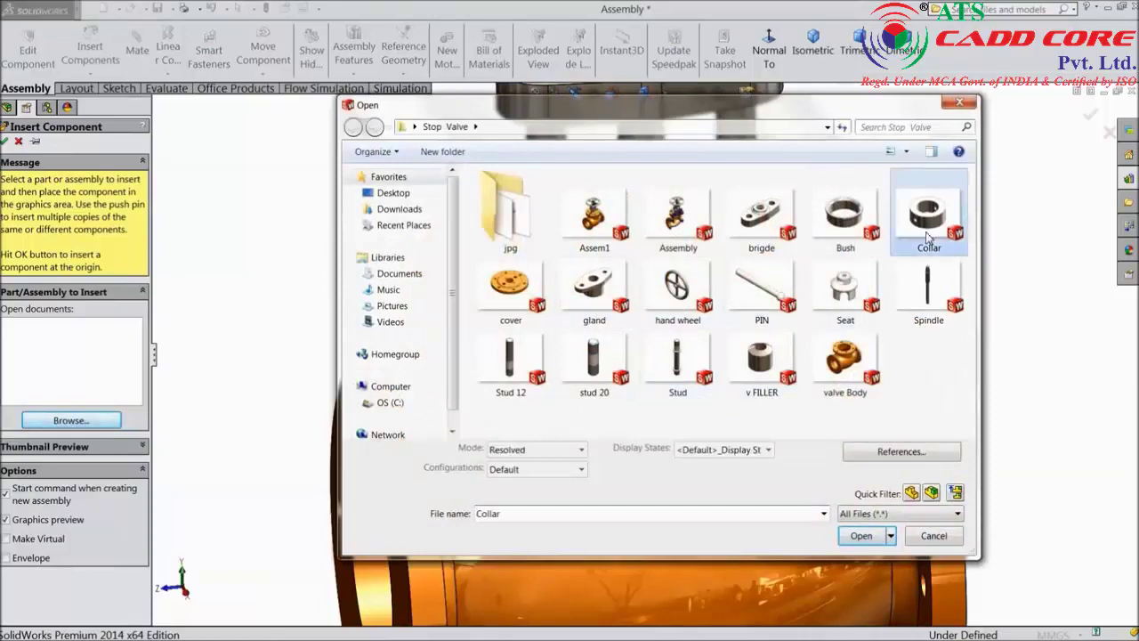
{"action": "left_click", "coordinate": [860, 537]}
{"action": "scroll", "coordinate": [478, 249], "scroll_direction": "up", "scroll_amount": 3}
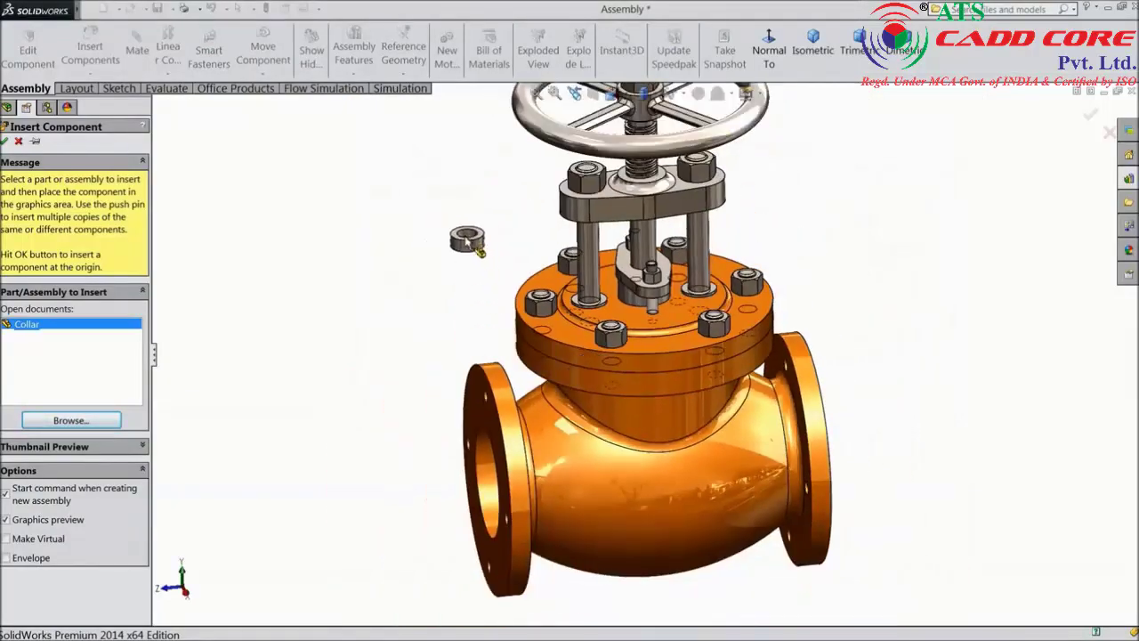
{"action": "left_click", "coordinate": [478, 251]}
{"action": "middle_click_drag", "start_coordinate": [473, 269], "coordinate": [545, 306]}
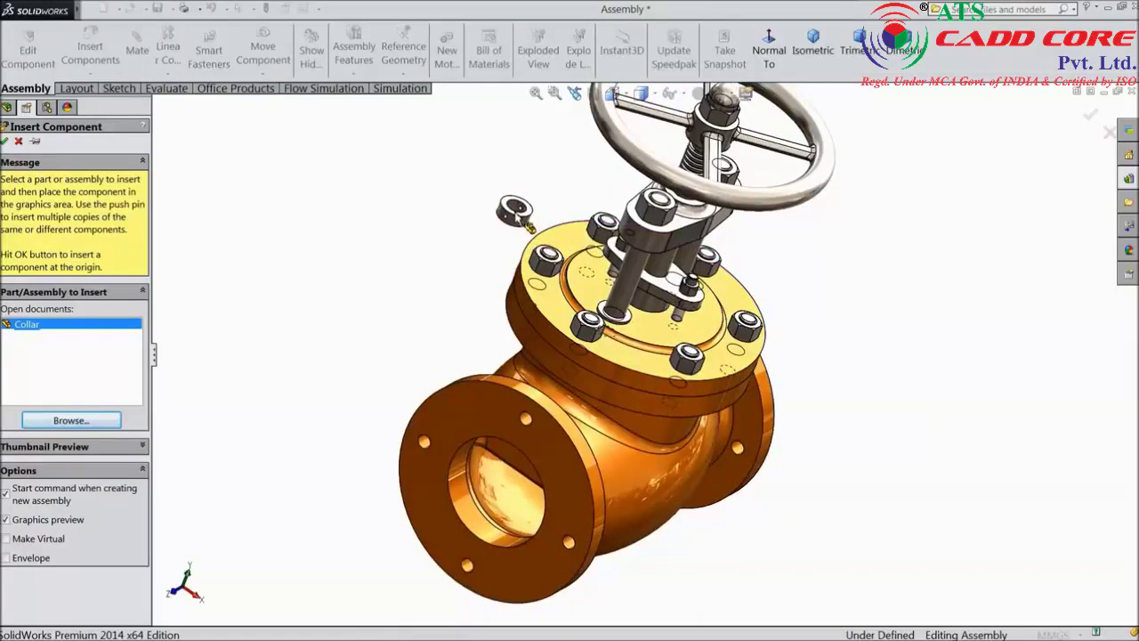
{"action": "left_click", "coordinate": [527, 225]}
{"action": "middle_click_drag", "start_coordinate": [487, 301], "coordinate": [454, 263]}
{"action": "left_click", "coordinate": [590, 100]}
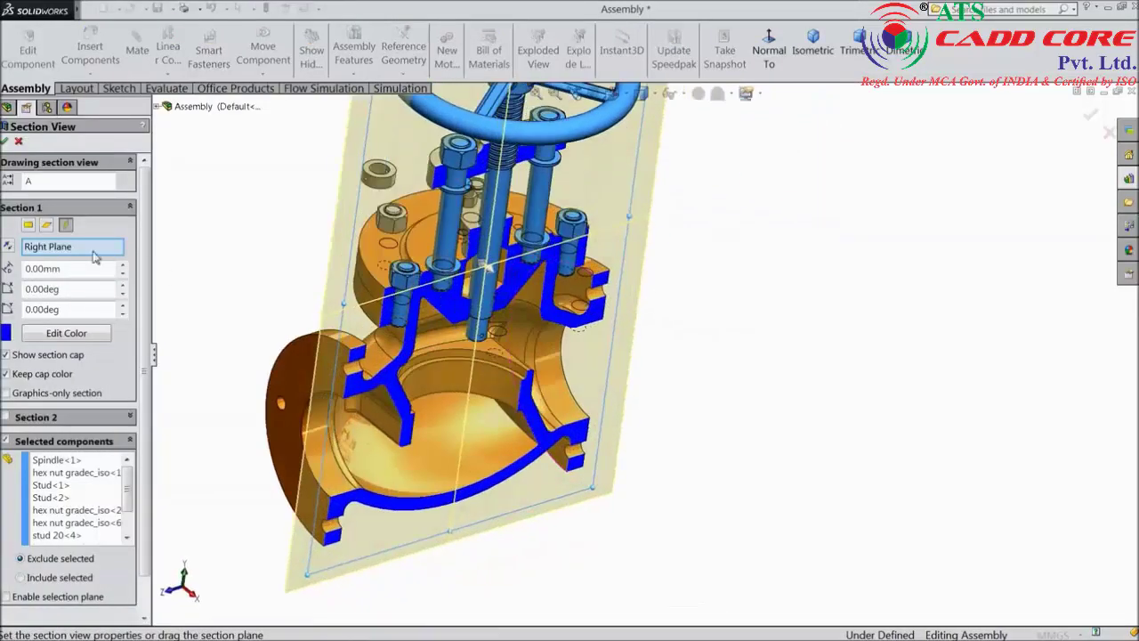
Apply the section and bring the Collar down beside the spindle's lower end.
{"action": "left_click", "coordinate": [5, 143]}
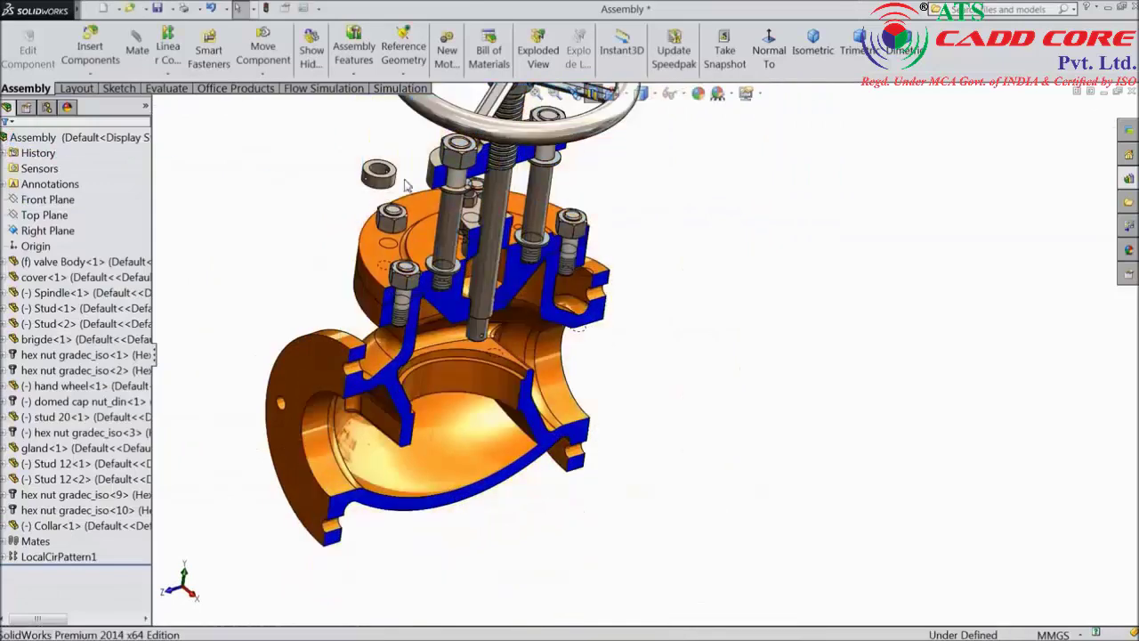
{"action": "left_click_drag", "start_coordinate": [385, 185], "coordinate": [476, 334]}
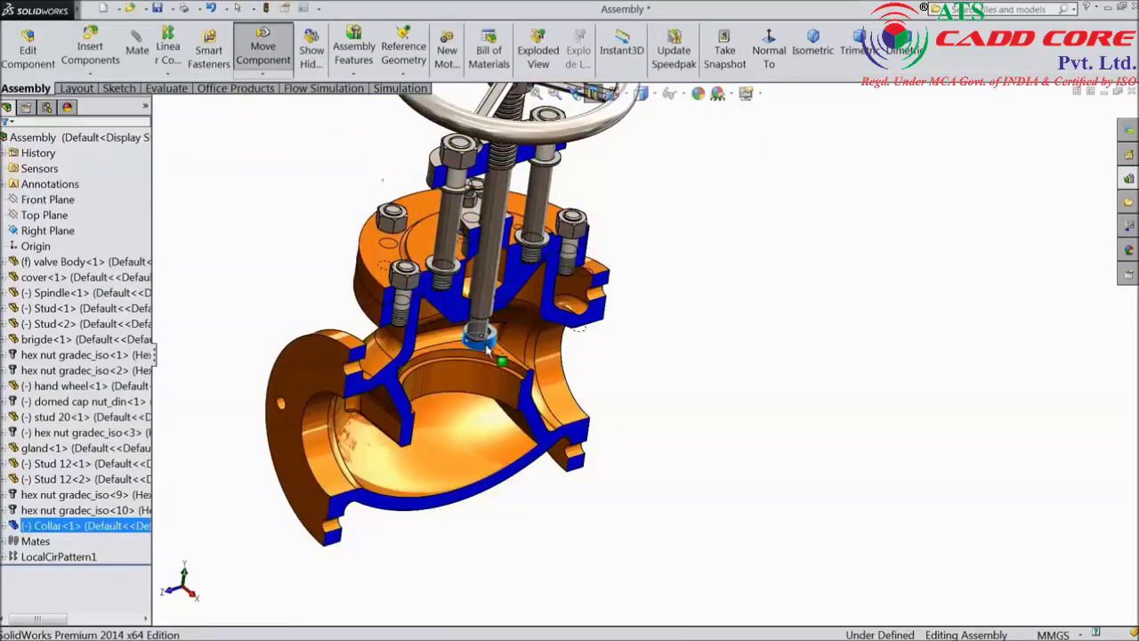
{"action": "scroll", "coordinate": [488, 350], "scroll_direction": "down", "scroll_amount": 4}
{"action": "left_click", "coordinate": [460, 389]}
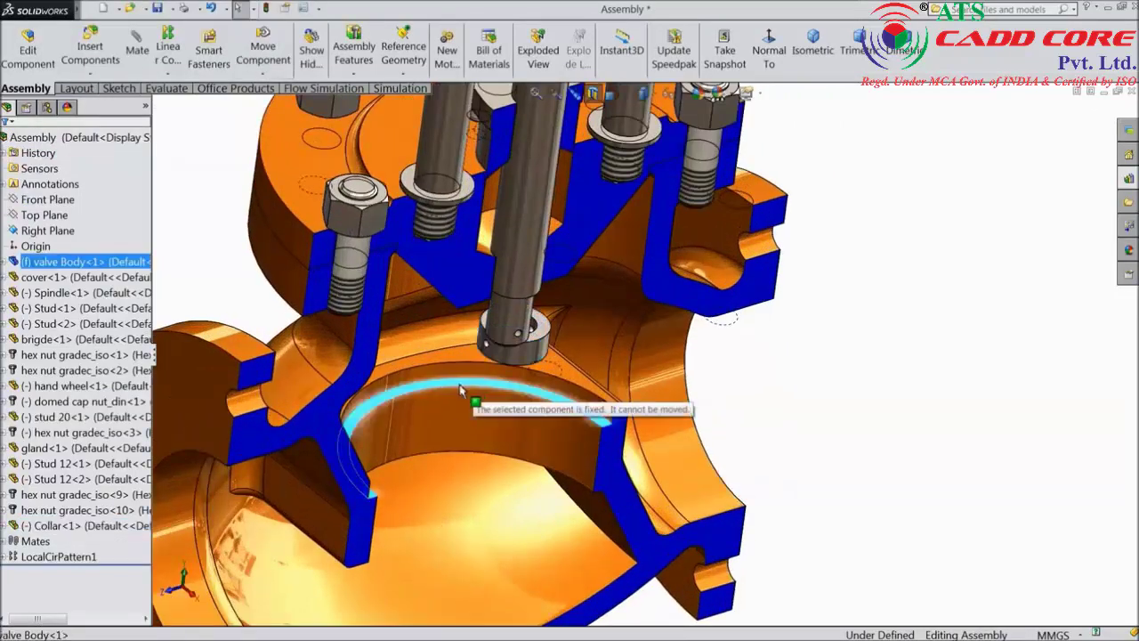
{"action": "scroll", "coordinate": [715, 348], "scroll_direction": "down", "scroll_amount": 3}
{"action": "scroll", "coordinate": [316, 330], "scroll_direction": "down", "scroll_amount": 4}
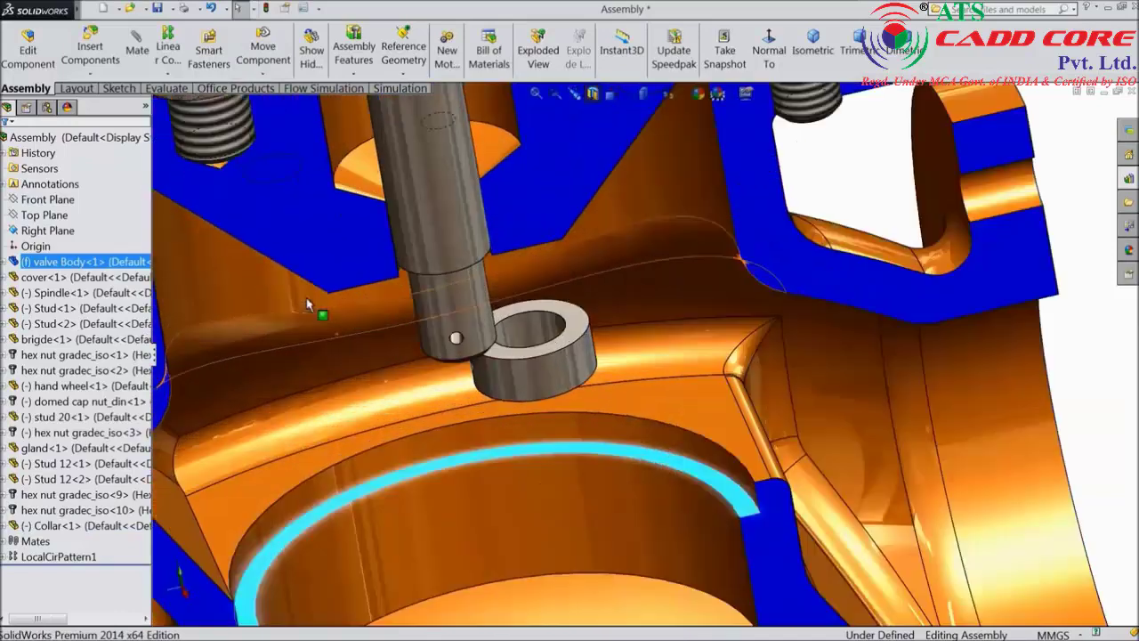
{"action": "left_click", "coordinate": [137, 40]}
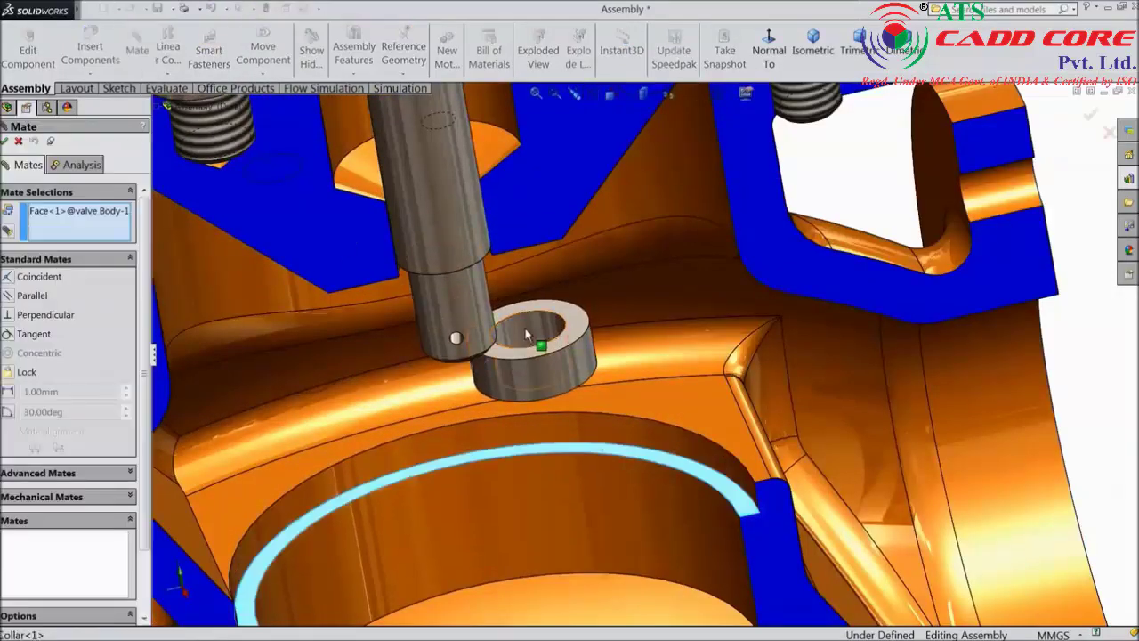
{"action": "left_click", "coordinate": [527, 335]}
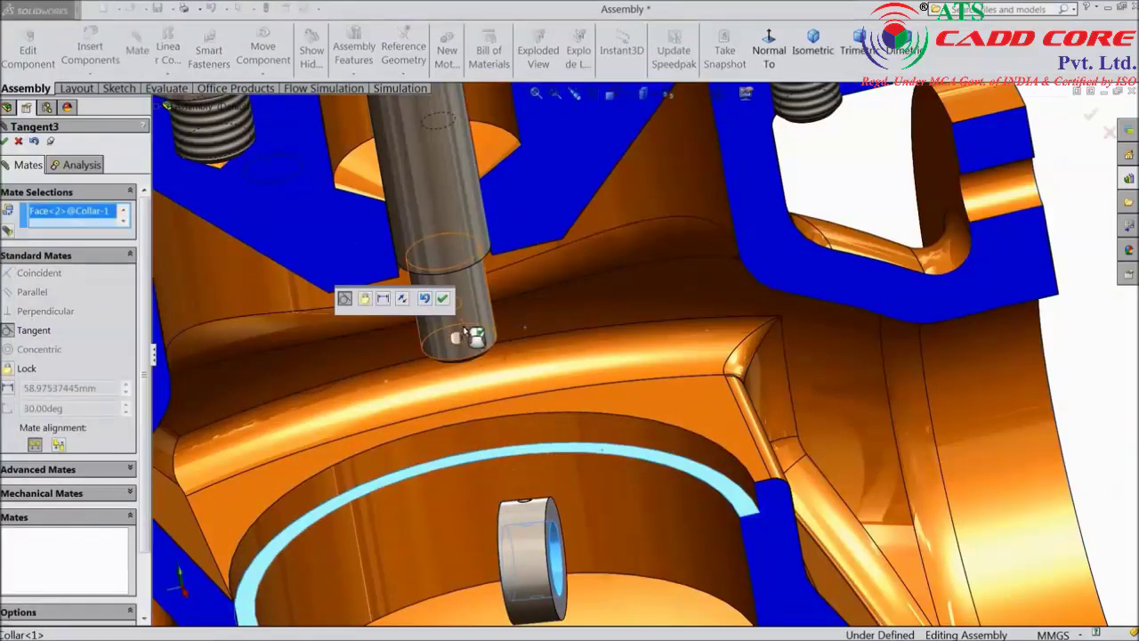
{"action": "right_click", "coordinate": [69, 214]}
{"action": "left_click", "coordinate": [105, 220]}
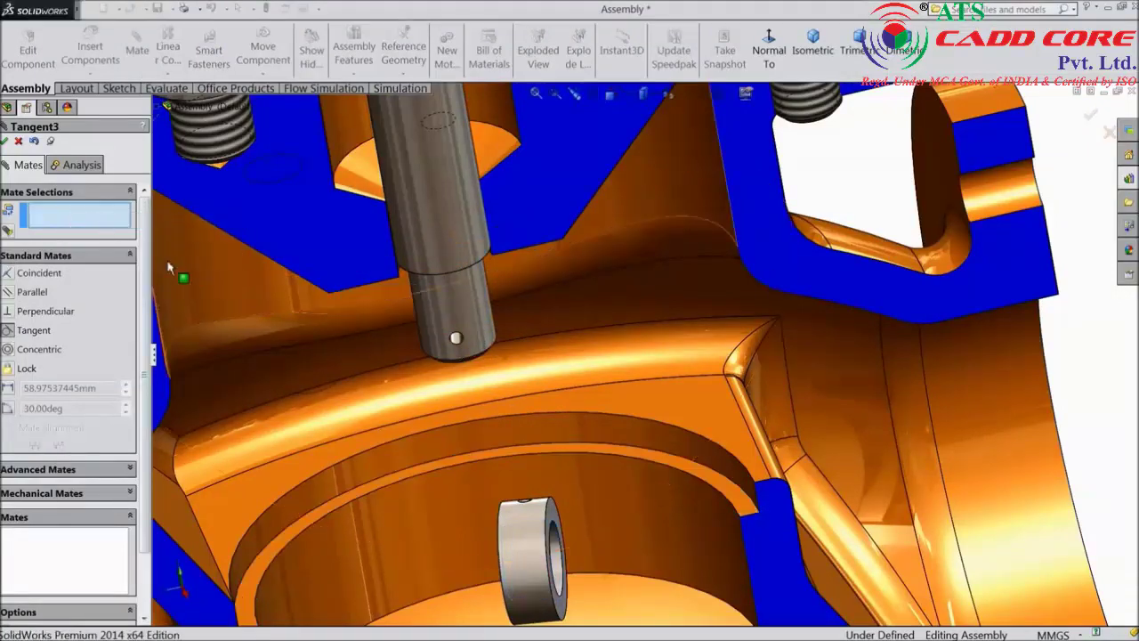
Attach the Collar to the spindle's lower end with Tangent3 and Parallel1 mates.
{"action": "left_click", "coordinate": [478, 325]}
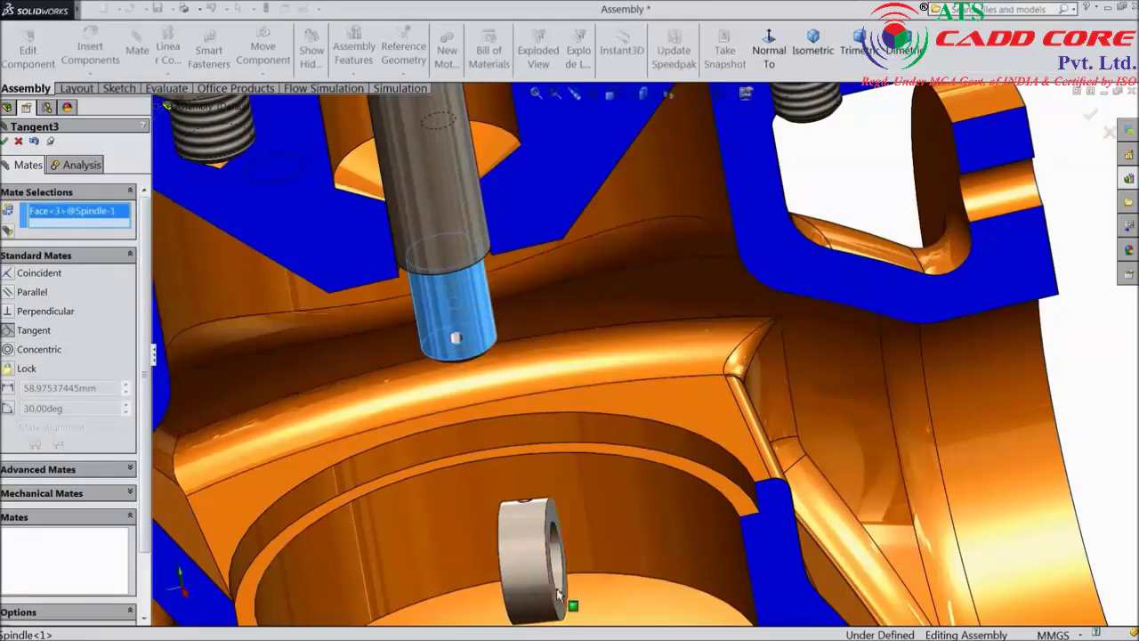
{"action": "left_click", "coordinate": [533, 557]}
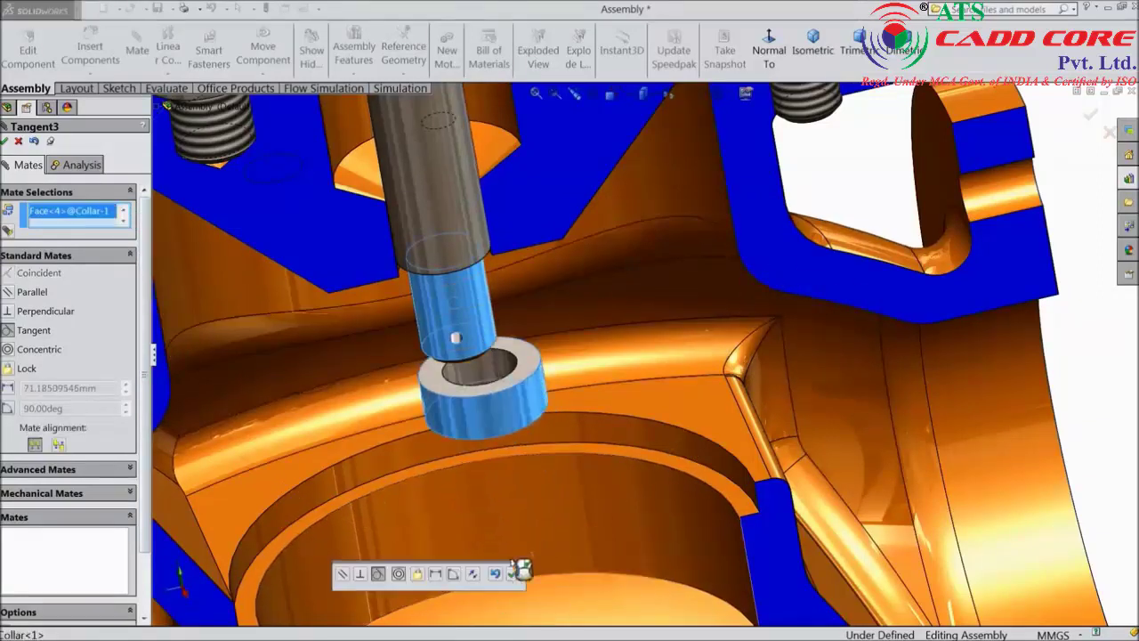
{"action": "left_click", "coordinate": [513, 578]}
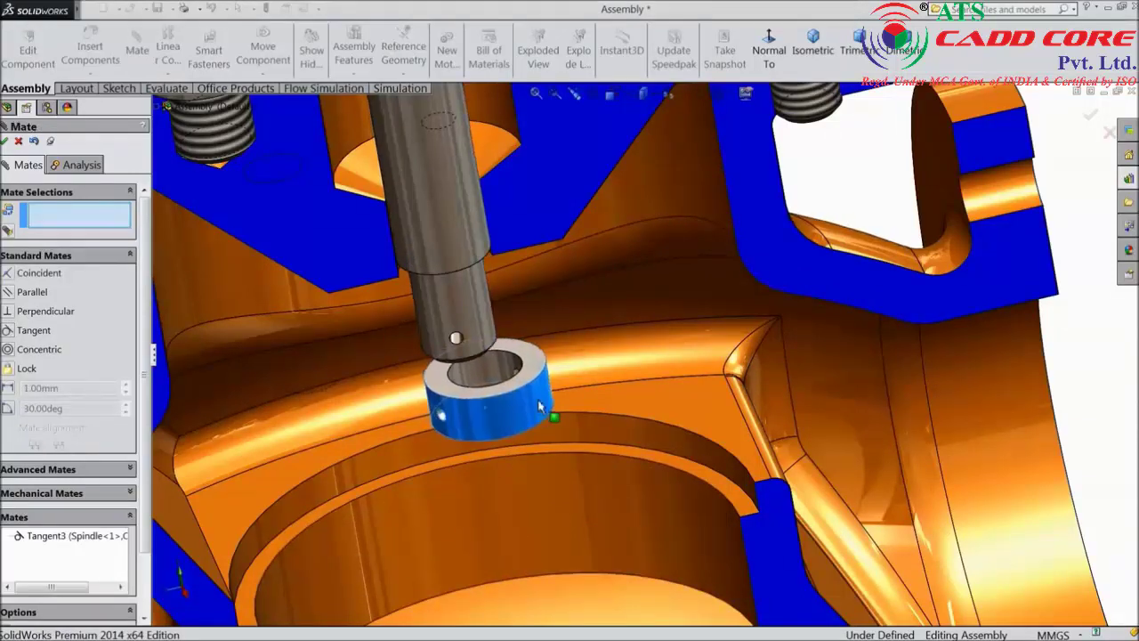
{"action": "left_click", "coordinate": [457, 345]}
{"action": "left_click", "coordinate": [496, 427]}
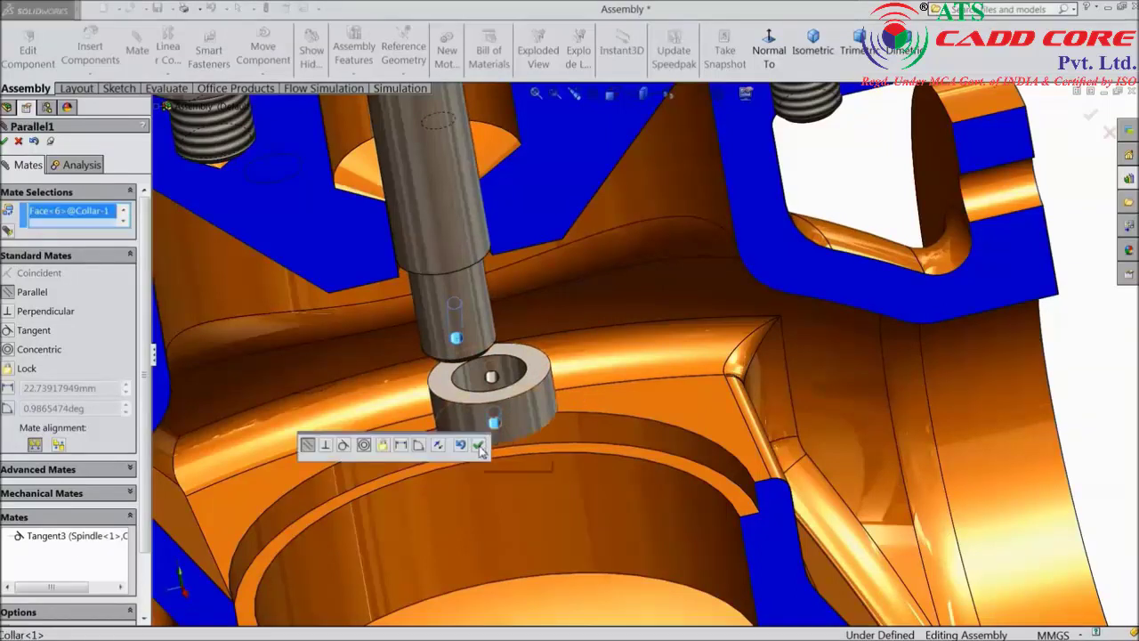
{"action": "left_click", "coordinate": [479, 445]}
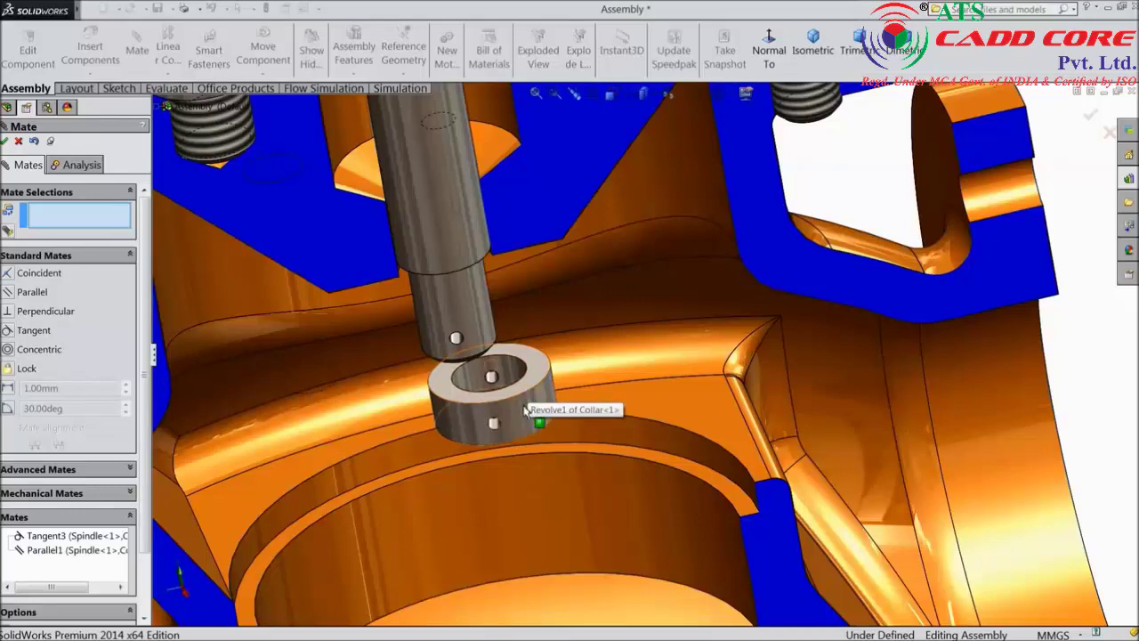
{"action": "mouse_move", "coordinate": [531, 392]}
{"action": "left_mouse_down"}
{"action": "mouse_move", "coordinate": [489, 335]}
{"action": "mouse_move", "coordinate": [510, 389]}
{"action": "mouse_move", "coordinate": [533, 370]}
{"action": "mouse_move", "coordinate": [498, 291]}
{"action": "mouse_move", "coordinate": [514, 391]}
{"action": "left_mouse_up"}
Delete the Tangent3 and Parallel1 mates from the assembly.
{"action": "left_click", "coordinate": [71, 536]}
{"action": "right_click", "coordinate": [89, 536]}
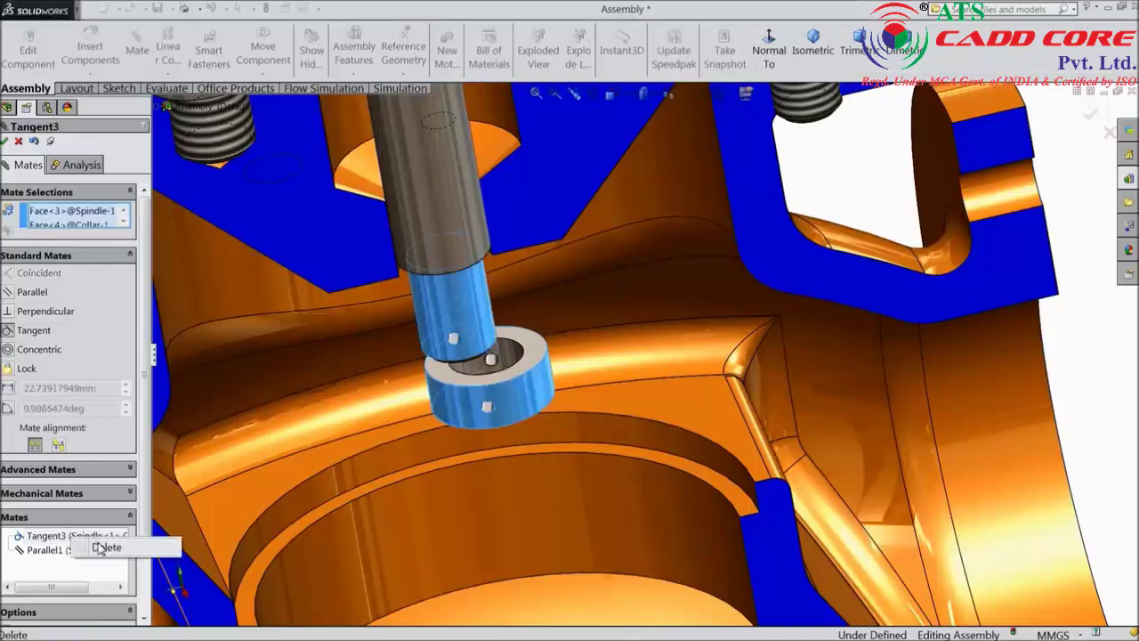
{"action": "left_click", "coordinate": [103, 548]}
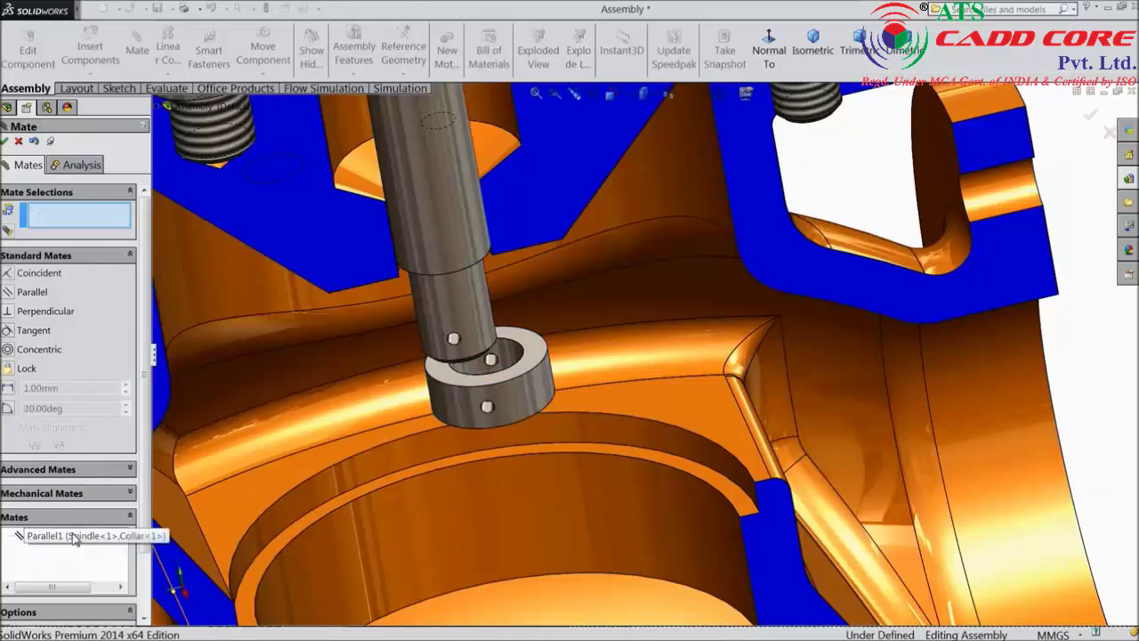
{"action": "left_click", "coordinate": [76, 538]}
{"action": "right_click", "coordinate": [84, 538]}
{"action": "left_click", "coordinate": [102, 544]}
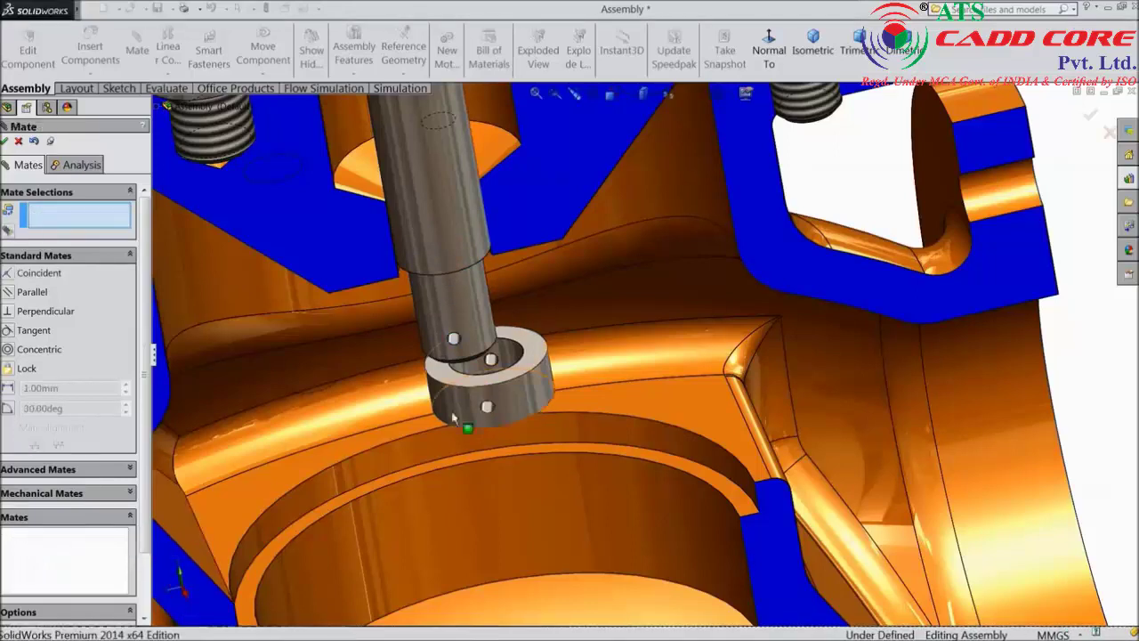
Add two concentric mates (Concentric22, Concentric23) centring the collar on the spindle's lower end.
{"action": "left_click", "coordinate": [436, 300]}
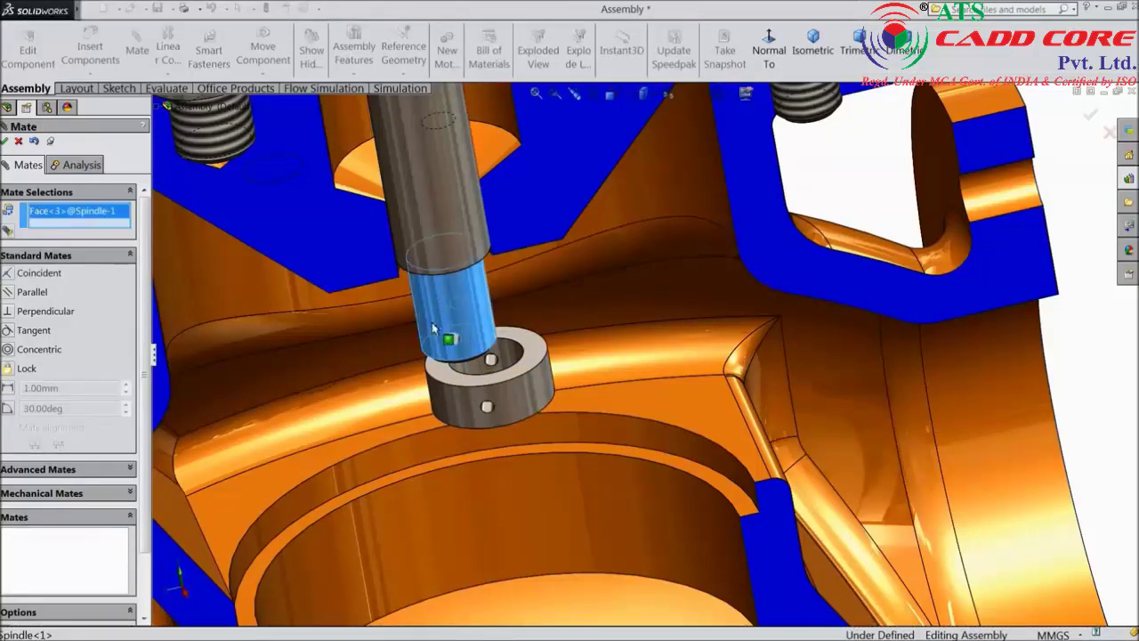
{"action": "left_click", "coordinate": [512, 363]}
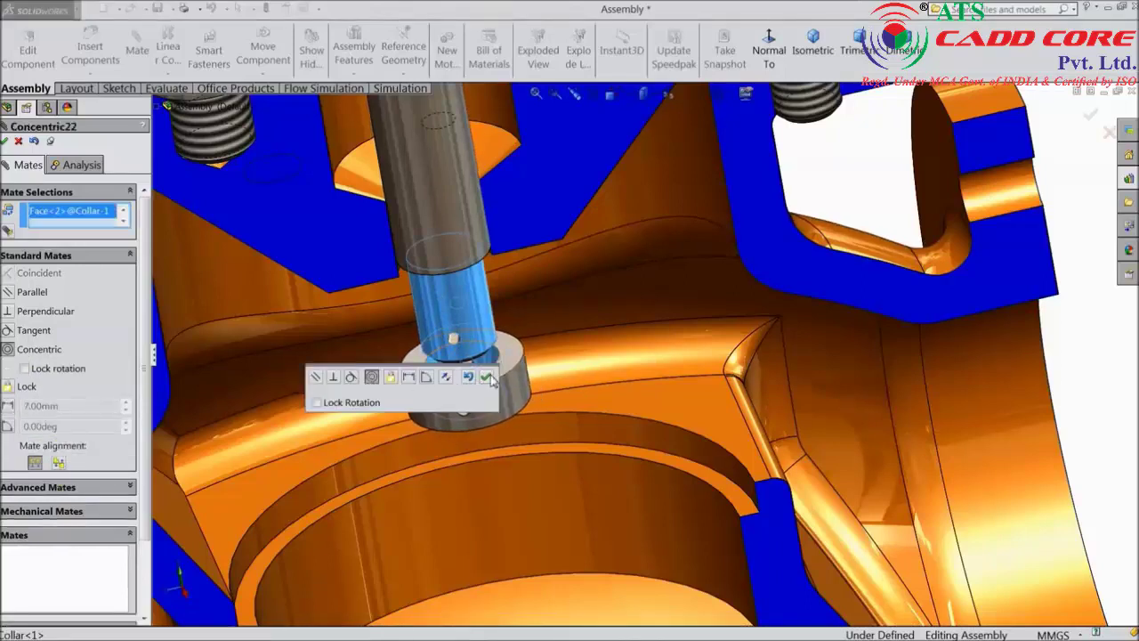
{"action": "left_click", "coordinate": [491, 380]}
{"action": "left_click", "coordinate": [464, 408]}
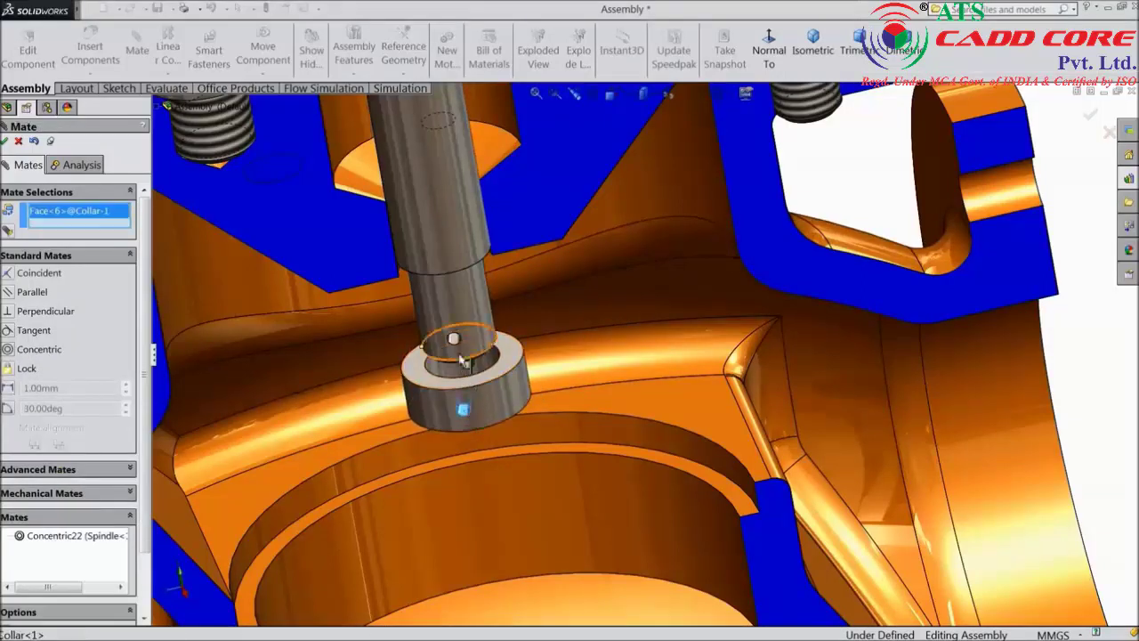
{"action": "left_click", "coordinate": [453, 342]}
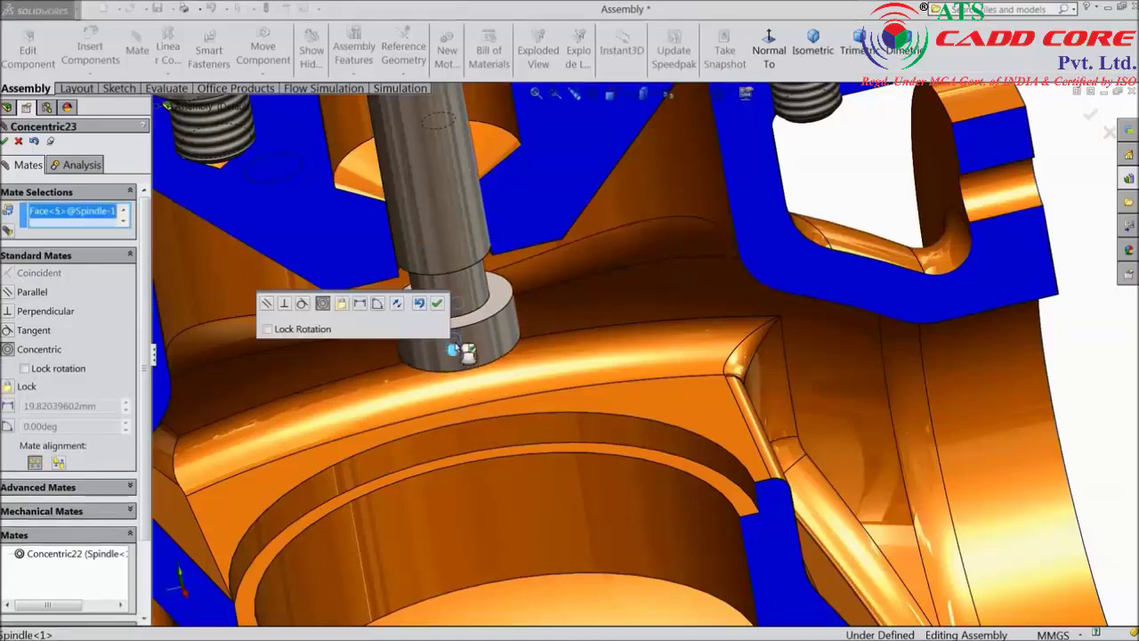
{"action": "left_click", "coordinate": [439, 305]}
{"action": "middle_click_drag", "start_coordinate": [439, 305], "coordinate": [468, 336]}
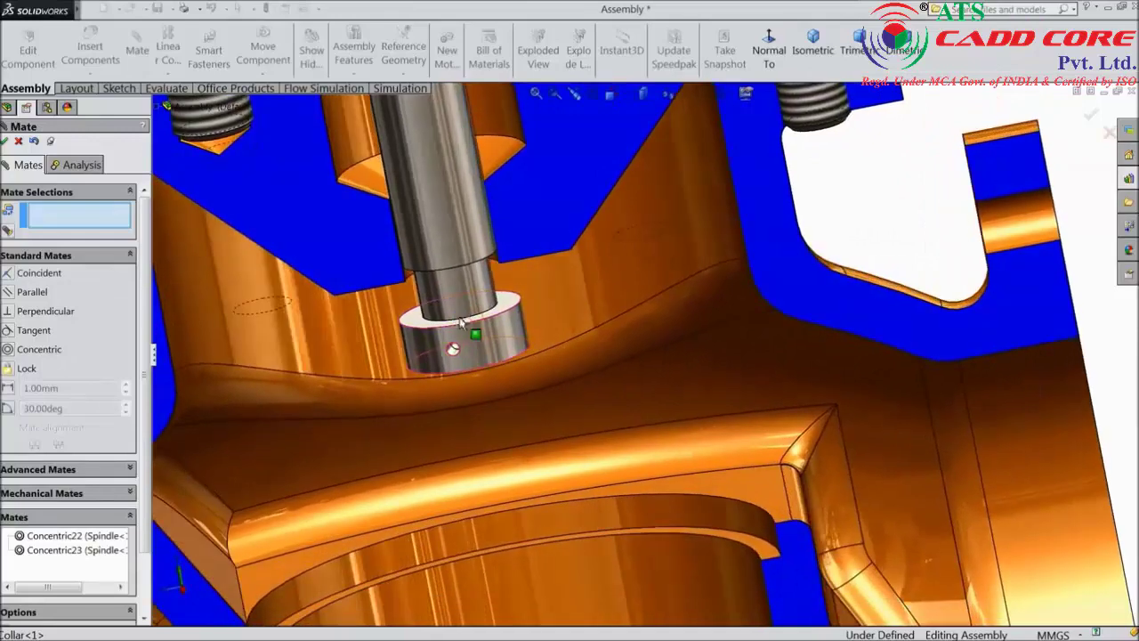
{"action": "left_click", "coordinate": [5, 142]}
Insert the PIN part into the valve assembly.
{"action": "left_click", "coordinate": [90, 52]}
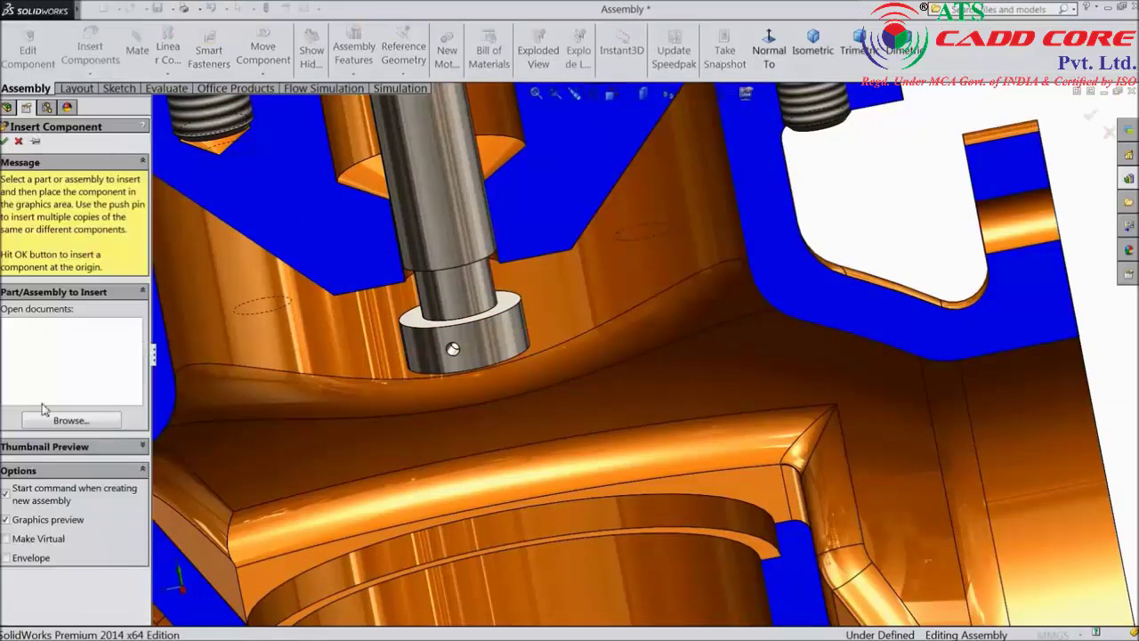
{"action": "left_click", "coordinate": [57, 425]}
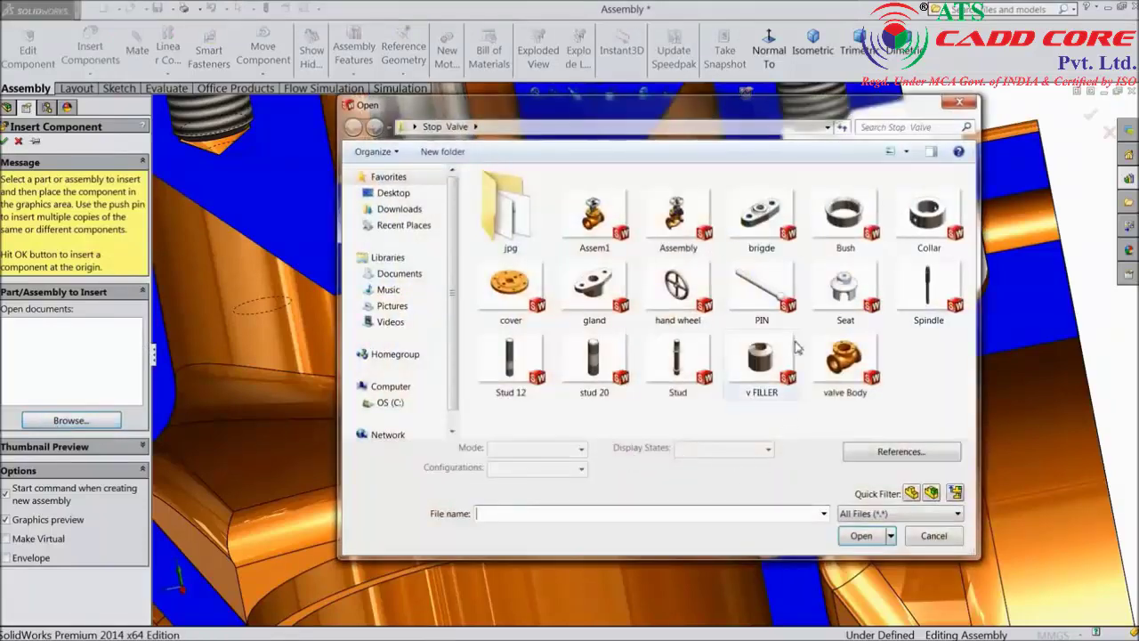
{"action": "left_click", "coordinate": [764, 299]}
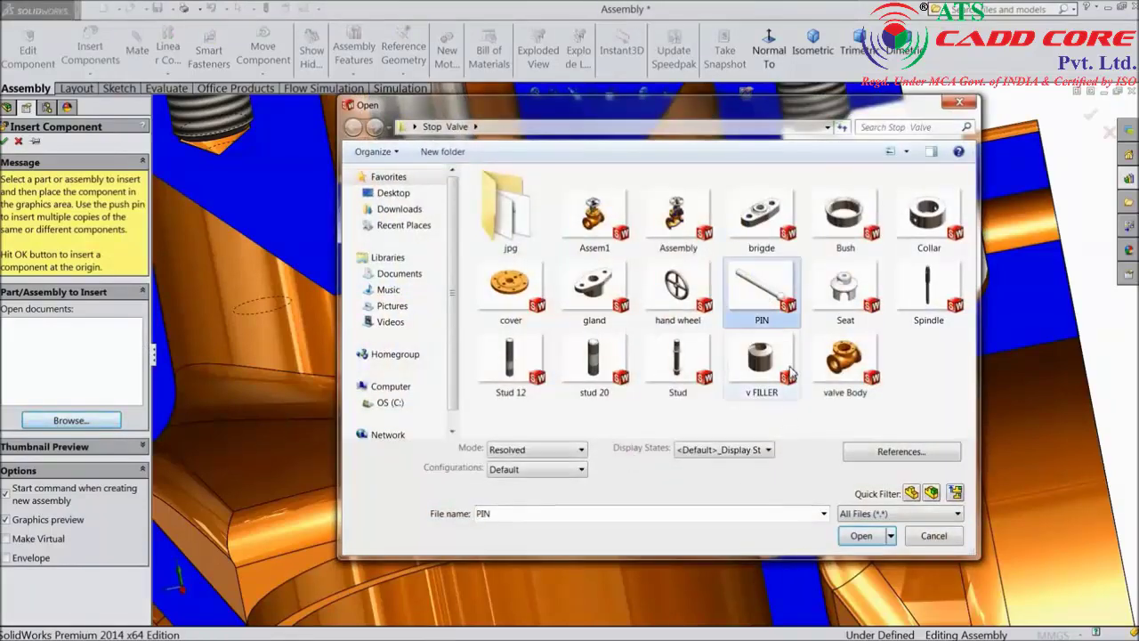
{"action": "left_click", "coordinate": [859, 537]}
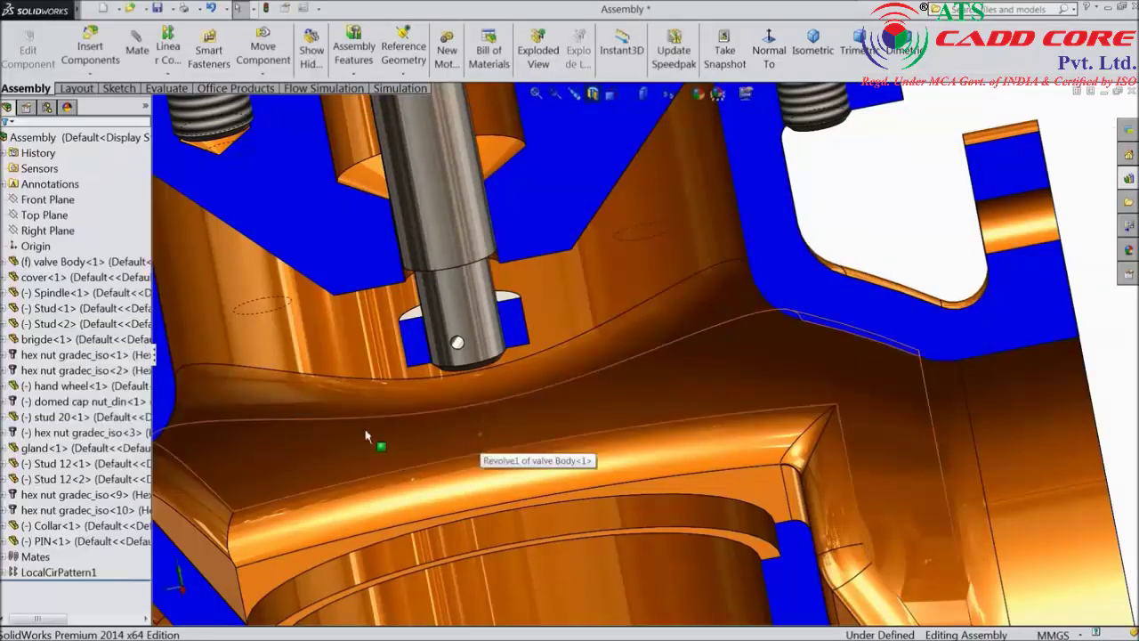
{"action": "scroll", "coordinate": [365, 436], "scroll_direction": "up", "scroll_amount": 5}
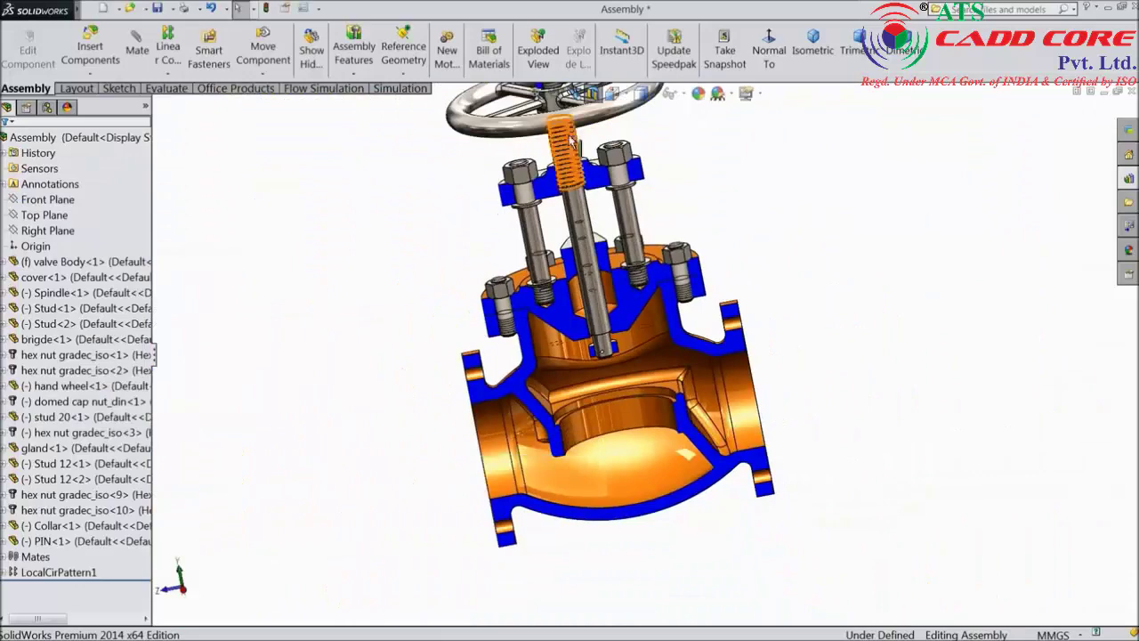
With the section view off, drag the pin up toward the valve's upper body.
{"action": "left_click", "coordinate": [590, 96]}
{"action": "middle_click_drag", "start_coordinate": [312, 328], "coordinate": [346, 323]}
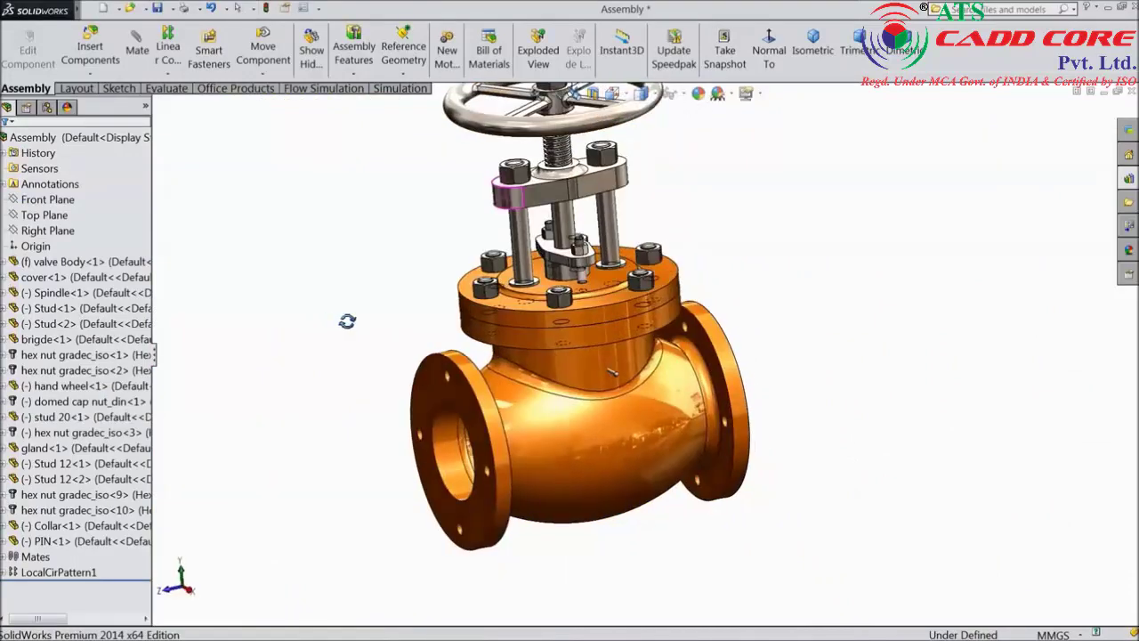
{"action": "scroll", "coordinate": [623, 392], "scroll_direction": "down", "scroll_amount": 6}
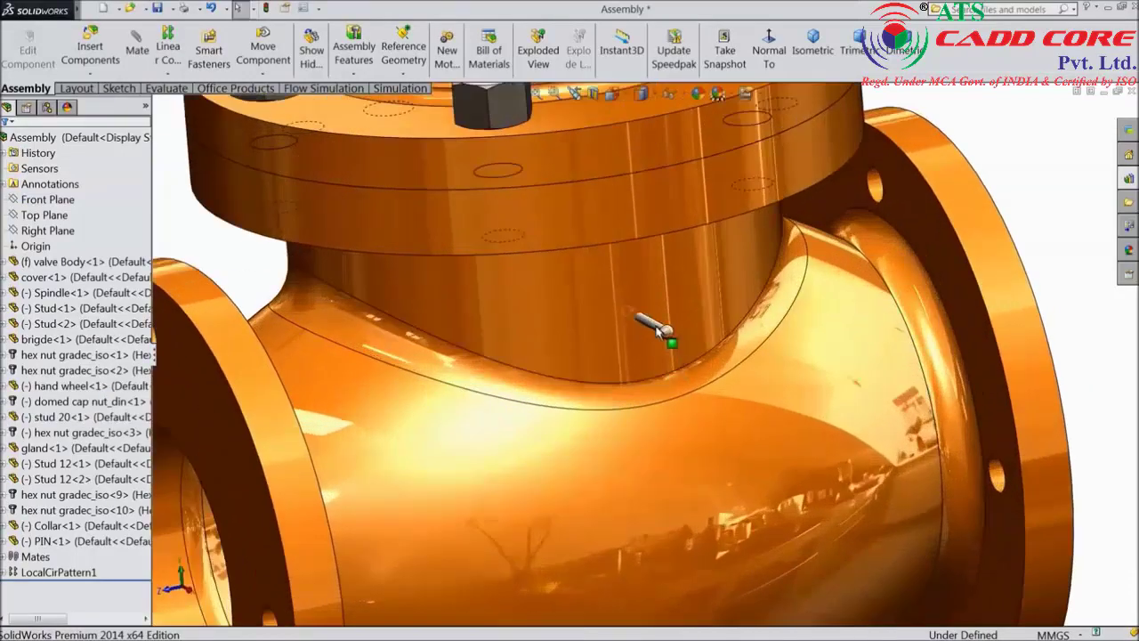
{"action": "left_click_drag", "start_coordinate": [656, 330], "coordinate": [558, 320]}
{"action": "left_click_drag", "start_coordinate": [267, 276], "coordinate": [192, 230]}
{"action": "scroll", "coordinate": [308, 320], "scroll_direction": "up", "scroll_amount": 6}
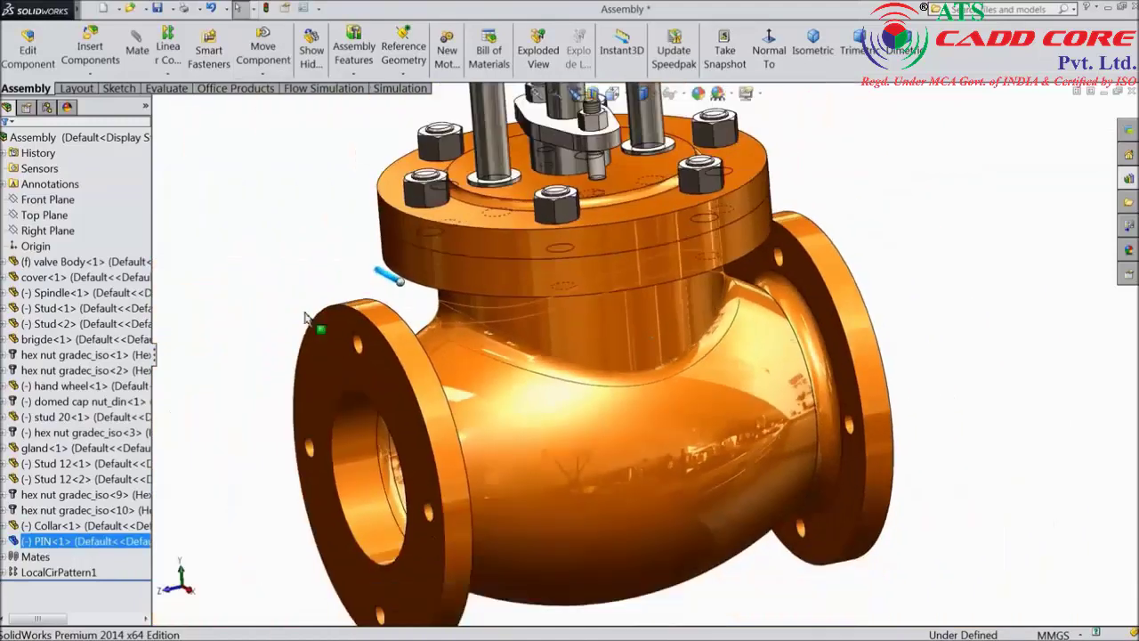
{"action": "middle_click_drag", "start_coordinate": [264, 276], "coordinate": [322, 287]}
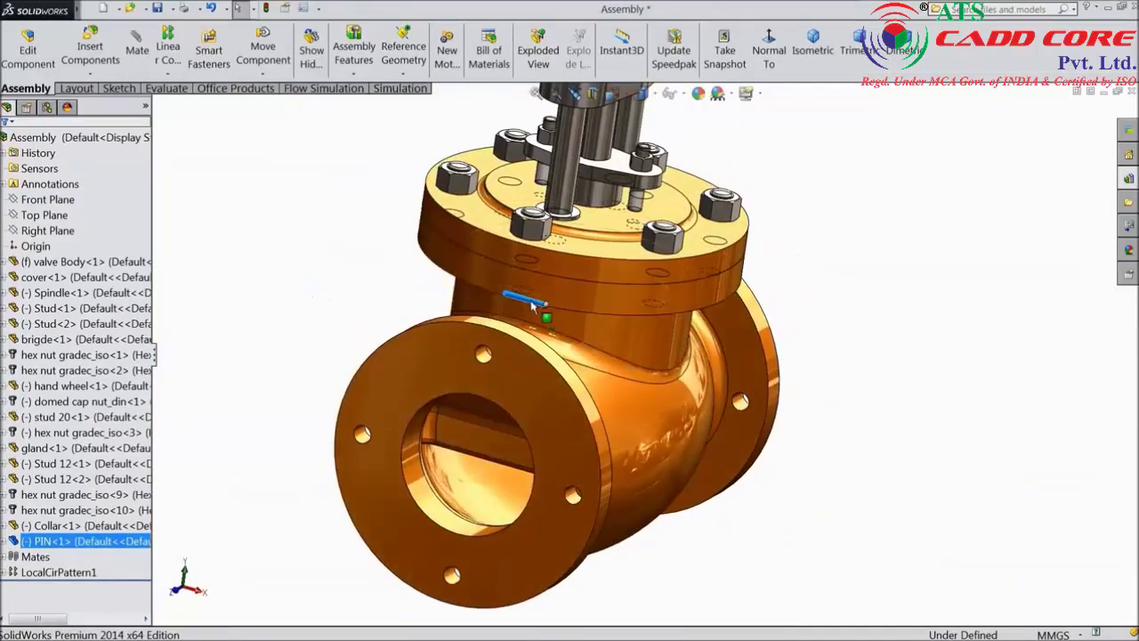
{"action": "left_click_drag", "start_coordinate": [538, 307], "coordinate": [424, 296]}
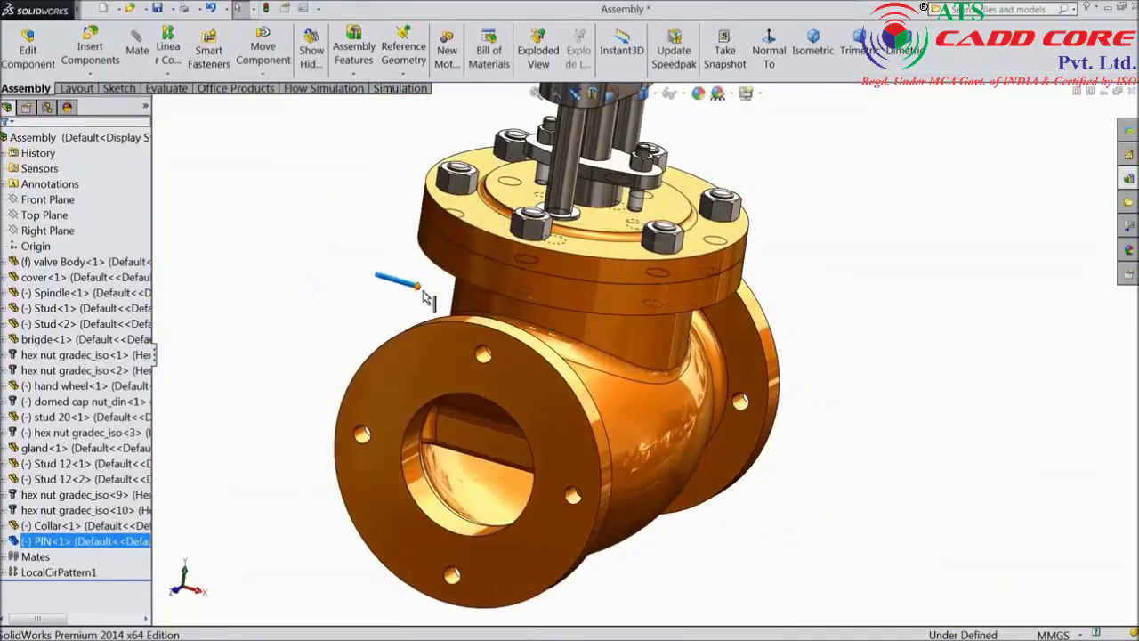
Re-apply the section view and drag the pin next to the collar on the spindle.
{"action": "left_click", "coordinate": [594, 100]}
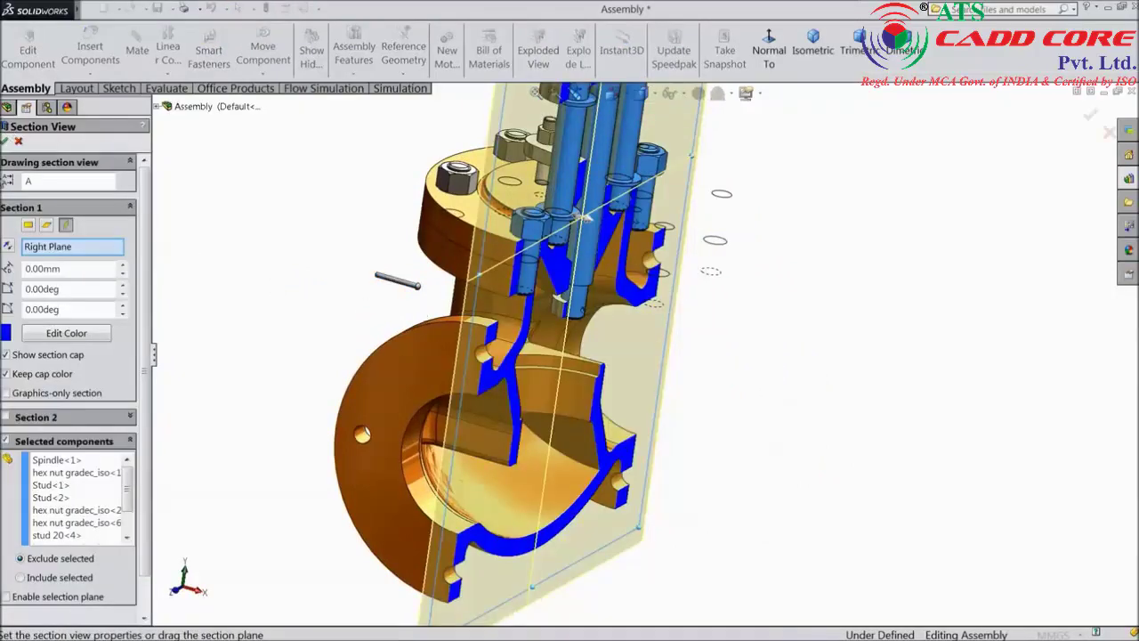
{"action": "left_click", "coordinate": [4, 143]}
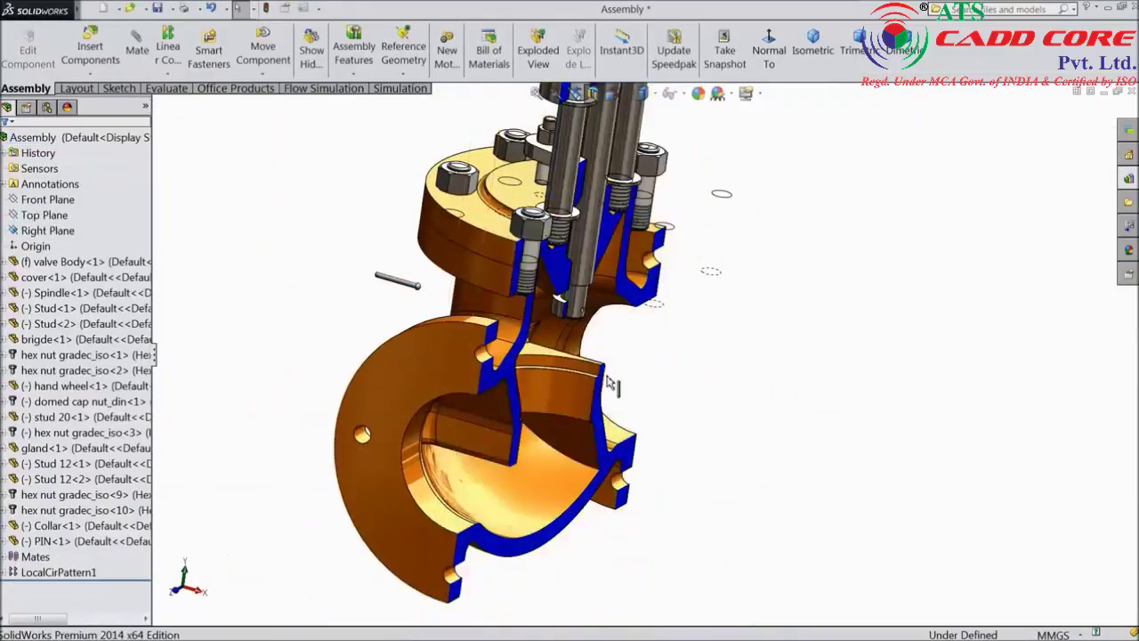
{"action": "middle_click_drag", "start_coordinate": [609, 383], "coordinate": [618, 365]}
{"action": "scroll", "coordinate": [356, 285], "scroll_direction": "down", "scroll_amount": 5}
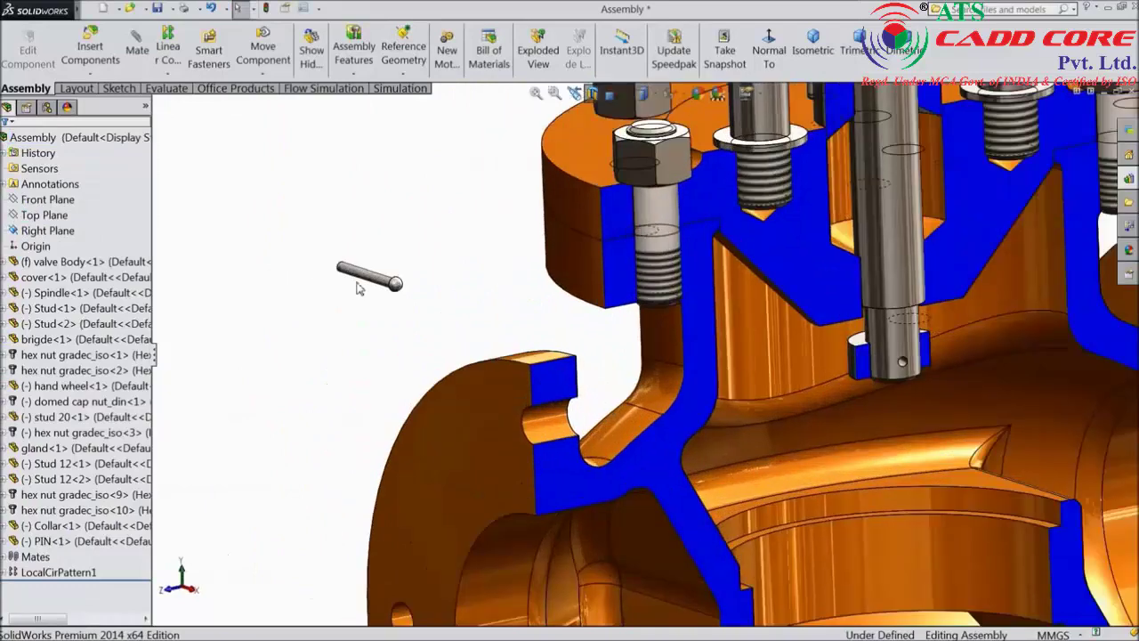
{"action": "left_click_drag", "start_coordinate": [363, 281], "coordinate": [655, 329]}
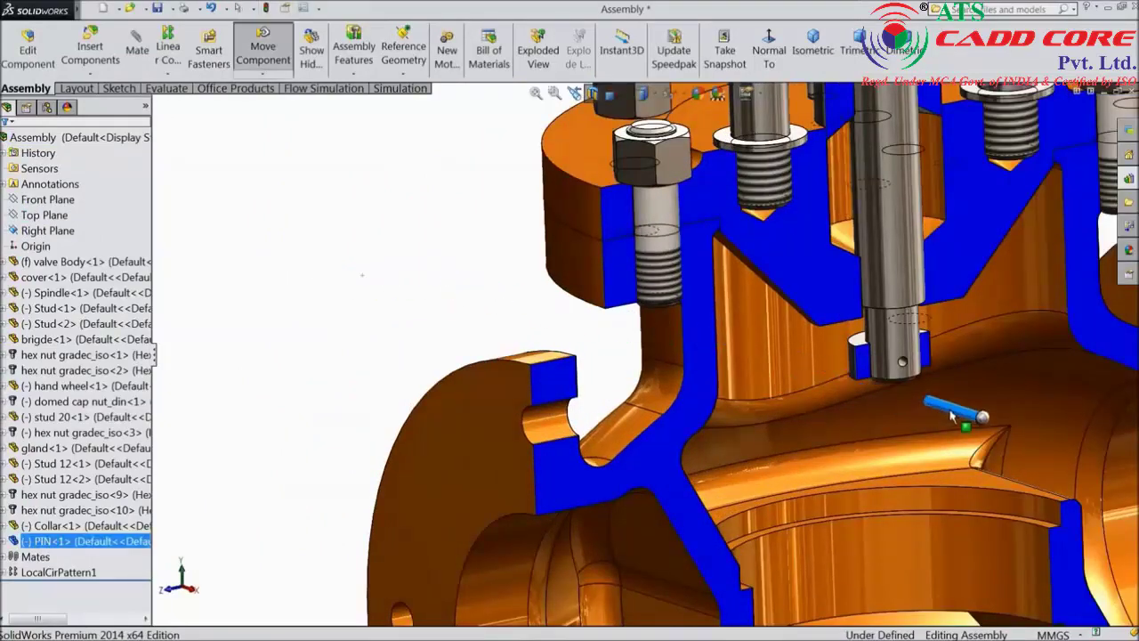
{"action": "key", "text": "Escape"}
{"action": "scroll", "coordinate": [952, 414], "scroll_direction": "down", "scroll_amount": 3}
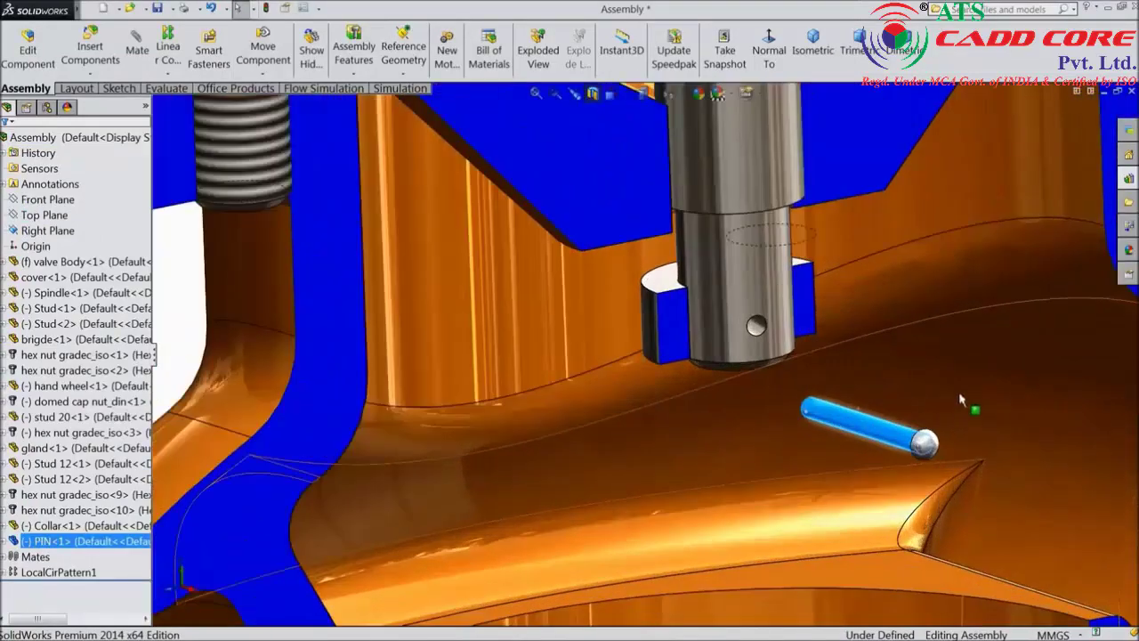
Make the pin concentric with the spindle's cross hole (Concentric24).
{"action": "left_click", "coordinate": [757, 330]}
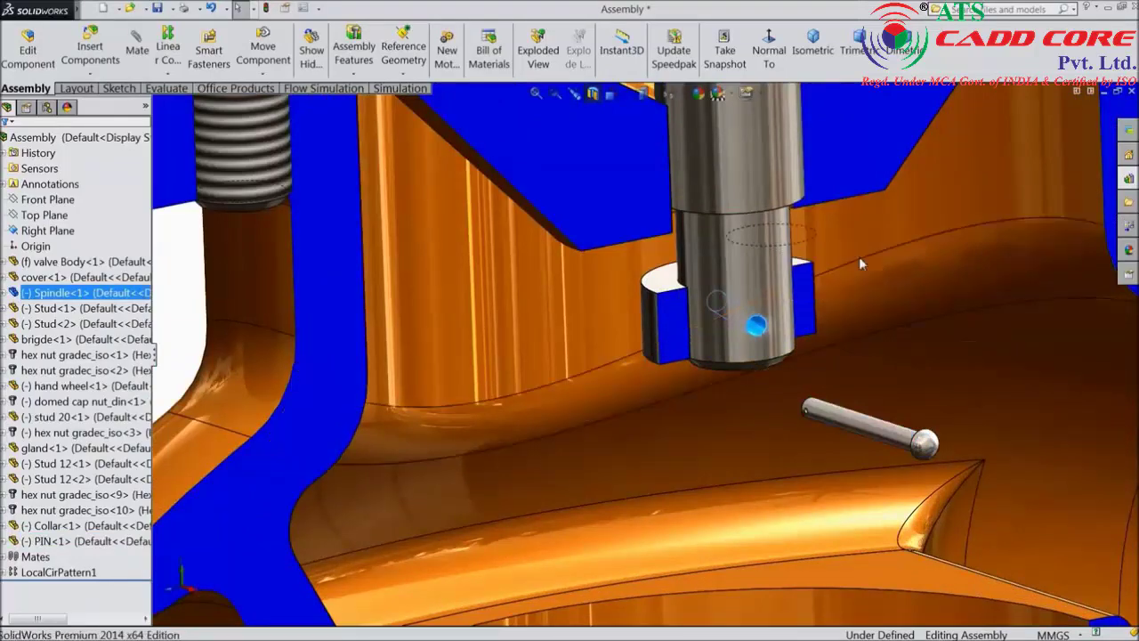
{"action": "left_click", "coordinate": [859, 263]}
{"action": "left_click", "coordinate": [861, 426]}
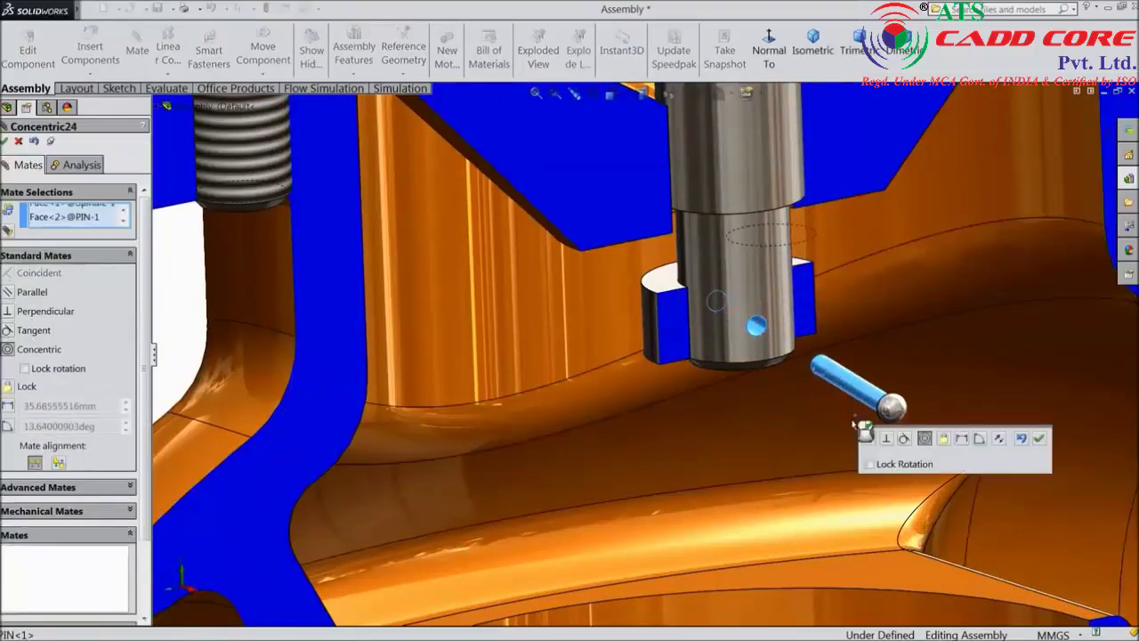
{"action": "left_click", "coordinate": [1039, 438]}
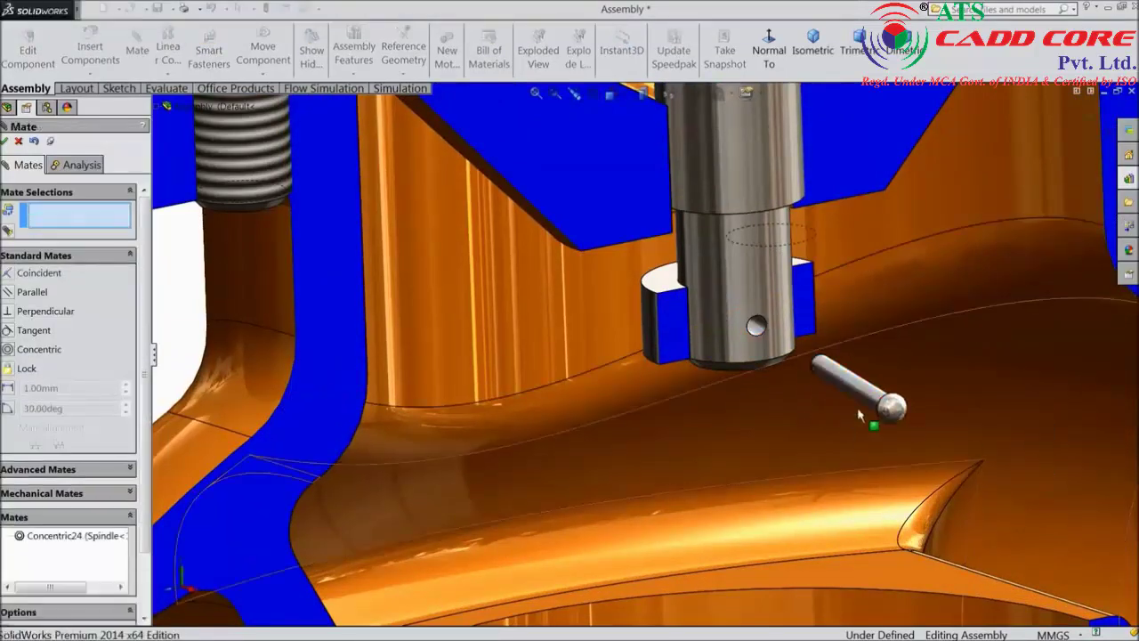
{"action": "scroll", "coordinate": [881, 374], "scroll_direction": "down", "scroll_amount": 3}
{"action": "scroll", "coordinate": [767, 408], "scroll_direction": "down", "scroll_amount": 3}
{"action": "scroll", "coordinate": [767, 408], "scroll_direction": "up", "scroll_amount": 5}
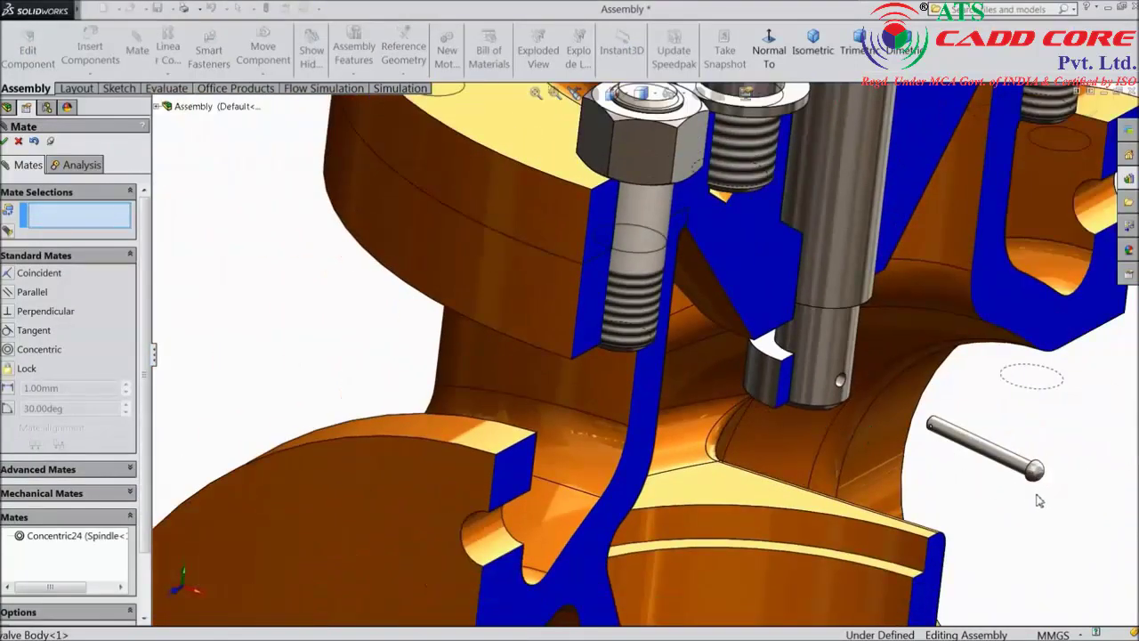
Mate the pin head tangent to the collar's outer face (Tangent4) and accept the mates.
{"action": "left_click", "coordinate": [762, 390]}
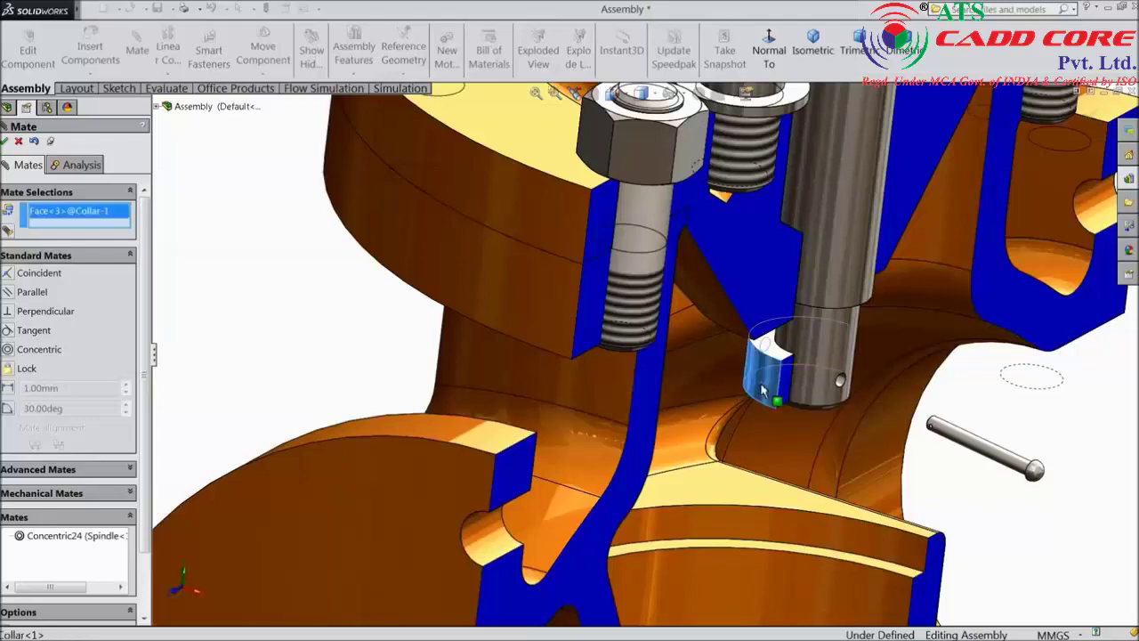
{"action": "scroll", "coordinate": [810, 427], "scroll_direction": "up", "scroll_amount": 3}
{"action": "middle_click_drag", "start_coordinate": [808, 427], "coordinate": [881, 450]}
{"action": "scroll", "coordinate": [881, 450], "scroll_direction": "down", "scroll_amount": 6}
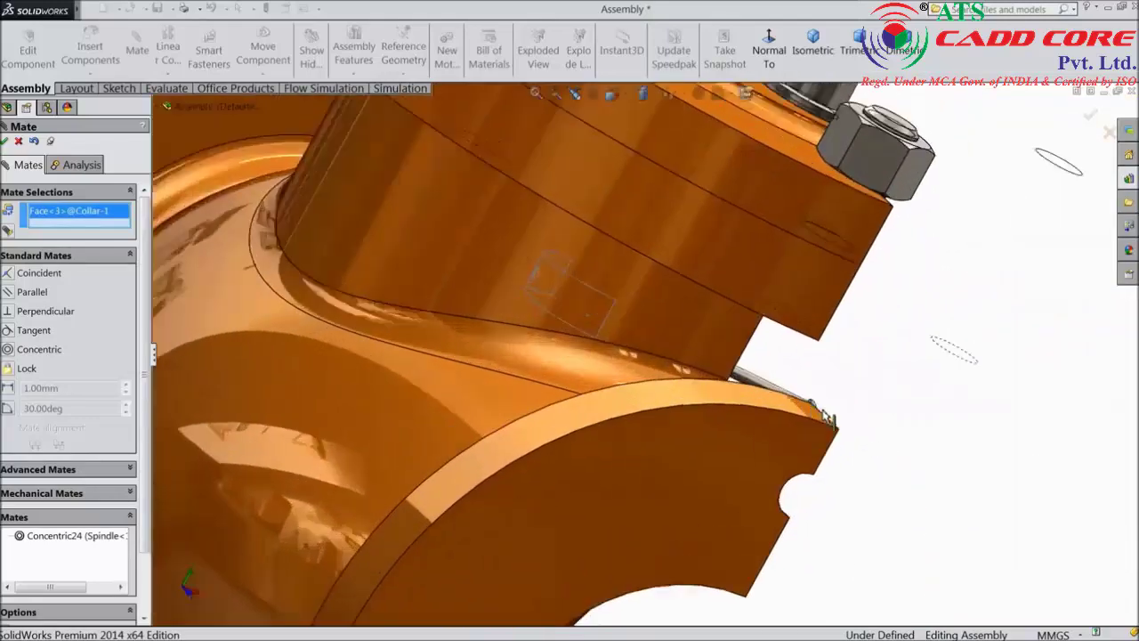
{"action": "scroll", "coordinate": [735, 328], "scroll_direction": "down", "scroll_amount": 2}
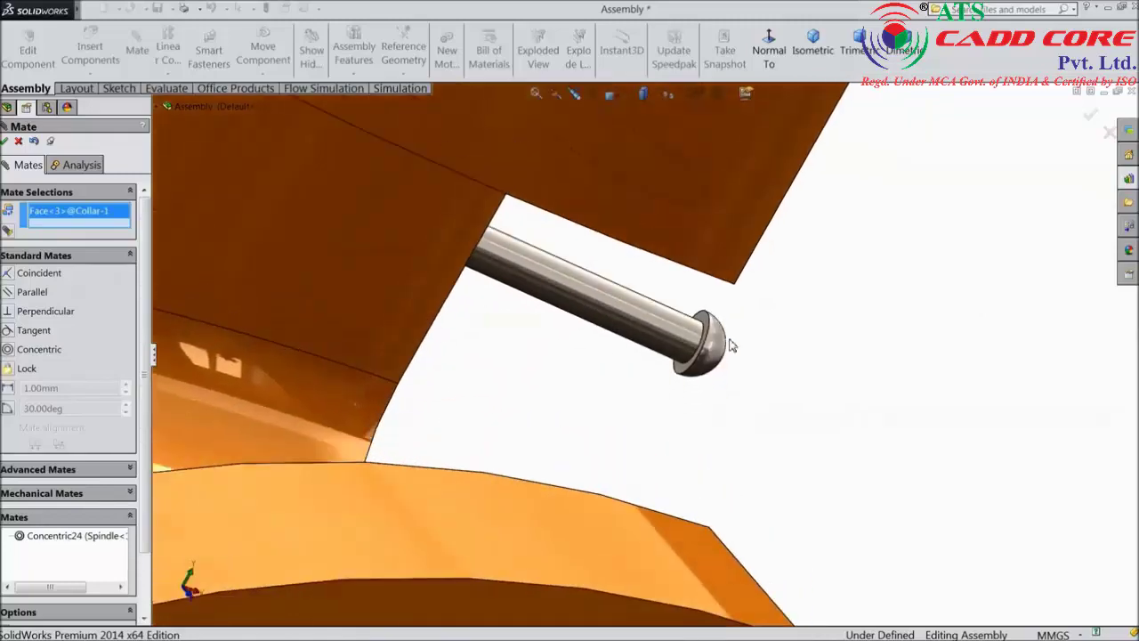
{"action": "left_click", "coordinate": [703, 324]}
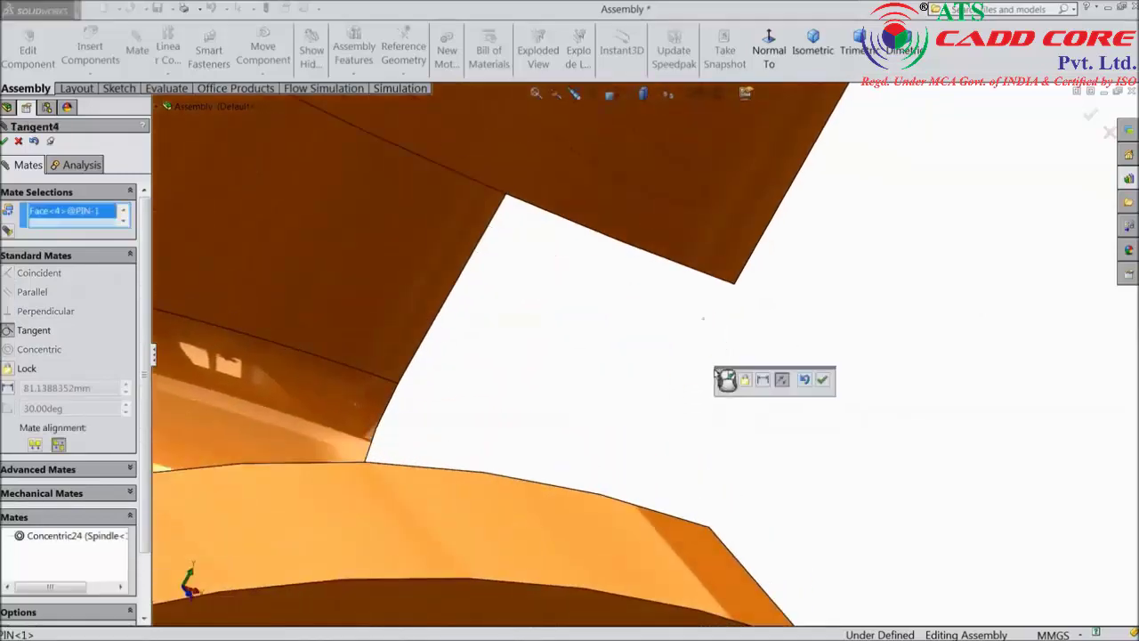
{"action": "scroll", "coordinate": [774, 434], "scroll_direction": "up", "scroll_amount": 8}
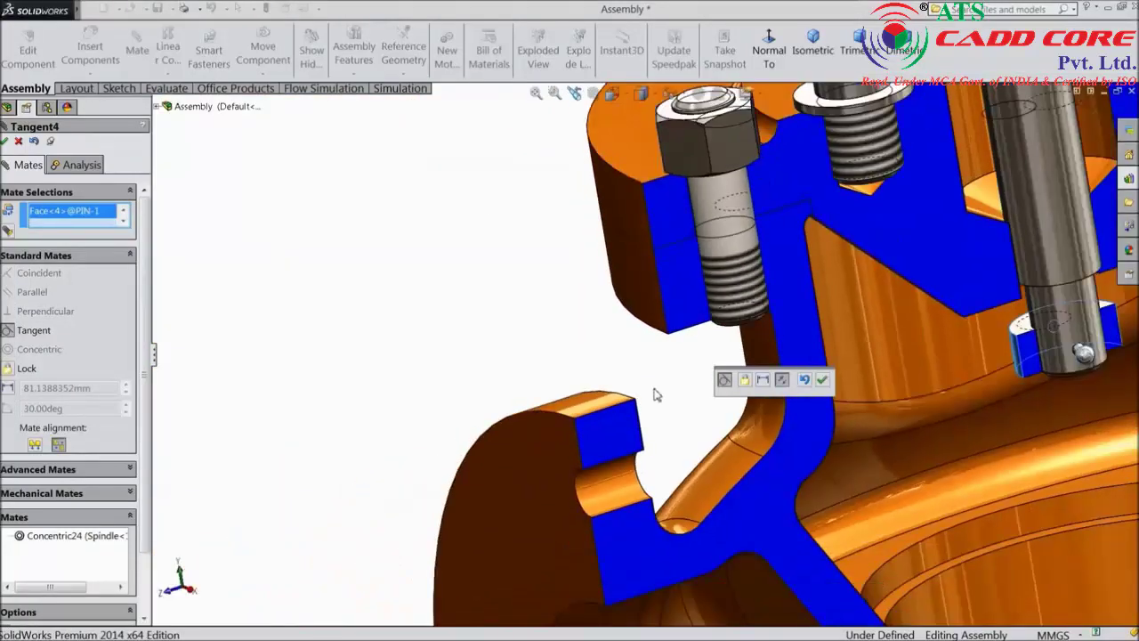
{"action": "scroll", "coordinate": [888, 420], "scroll_direction": "down", "scroll_amount": 8}
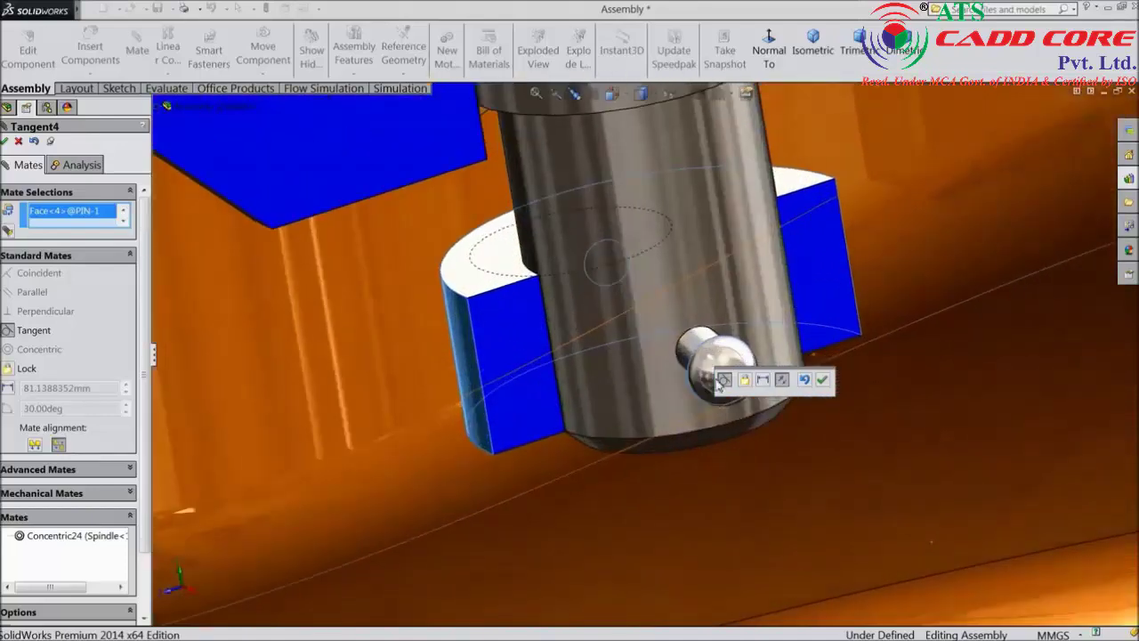
{"action": "left_click", "coordinate": [822, 381]}
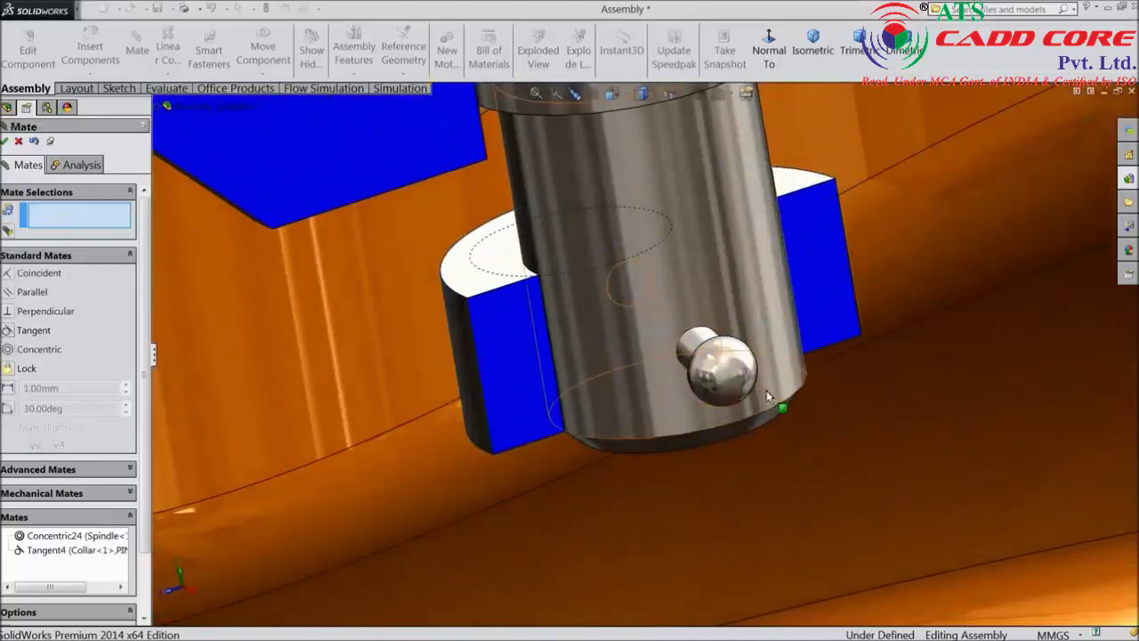
{"action": "scroll", "coordinate": [768, 389], "scroll_direction": "up", "scroll_amount": 5}
{"action": "scroll", "coordinate": [767, 392], "scroll_direction": "up", "scroll_amount": 3}
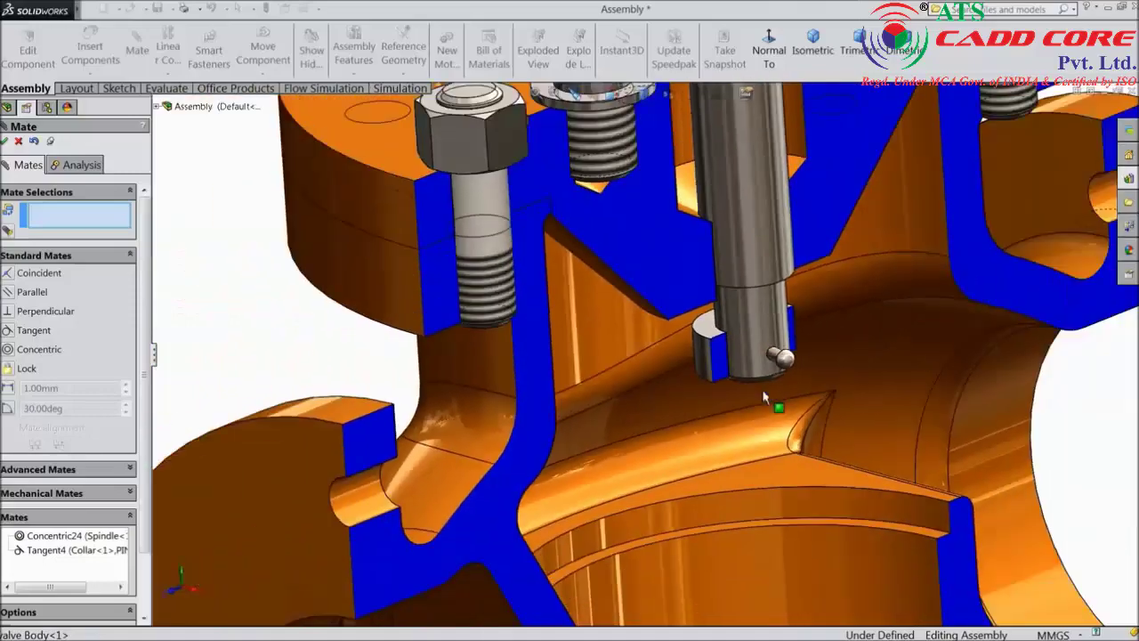
{"action": "scroll", "coordinate": [804, 372], "scroll_direction": "up", "scroll_amount": 5}
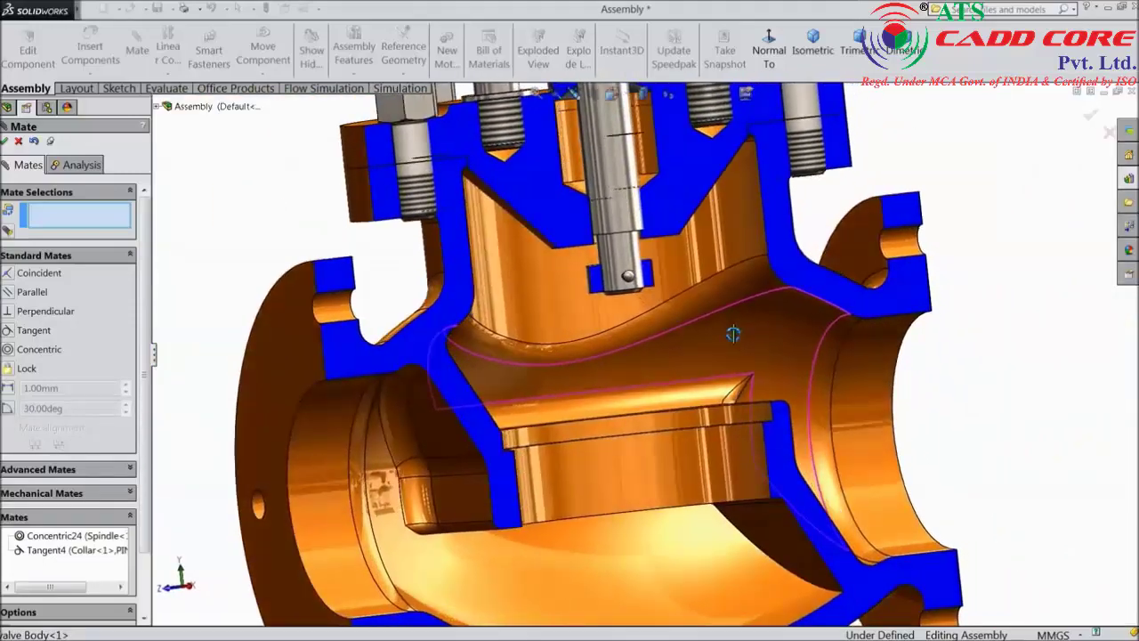
{"action": "middle_click_drag", "start_coordinate": [732, 334], "coordinate": [727, 366]}
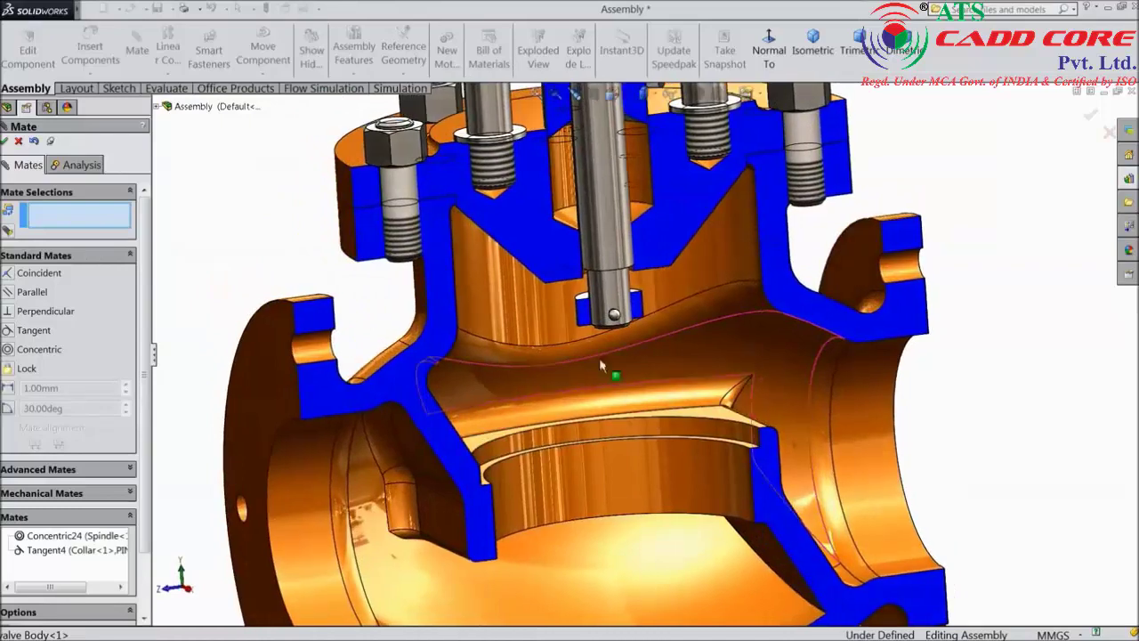
{"action": "left_click", "coordinate": [6, 141]}
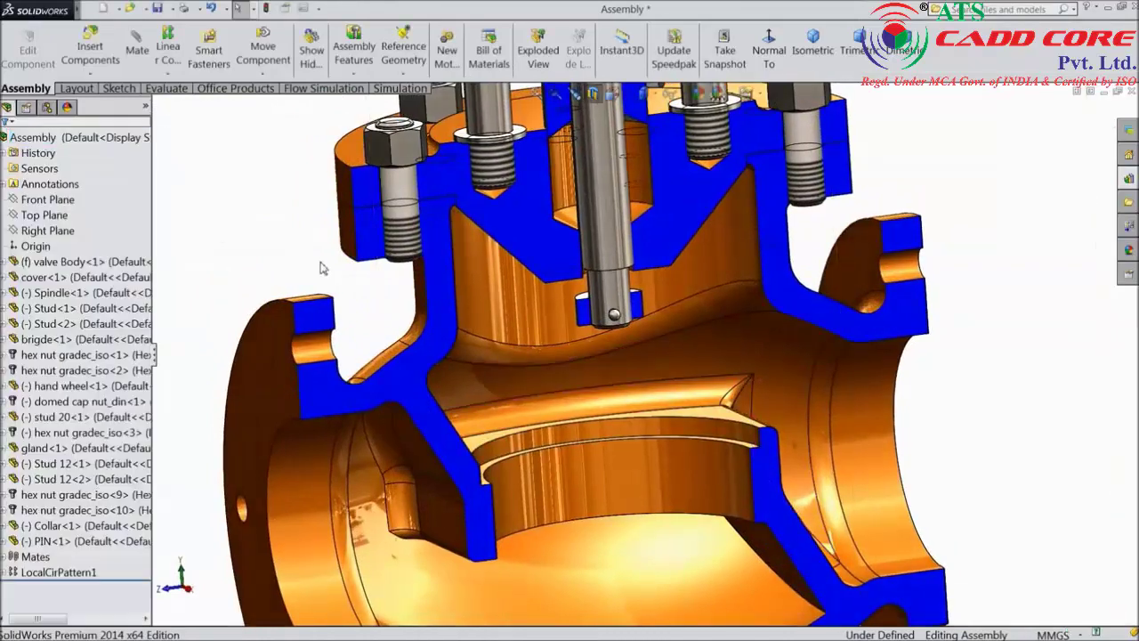
Insert the Bush part and place it in the assembly.
{"action": "key", "text": "f"}
{"action": "left_click", "coordinate": [95, 61]}
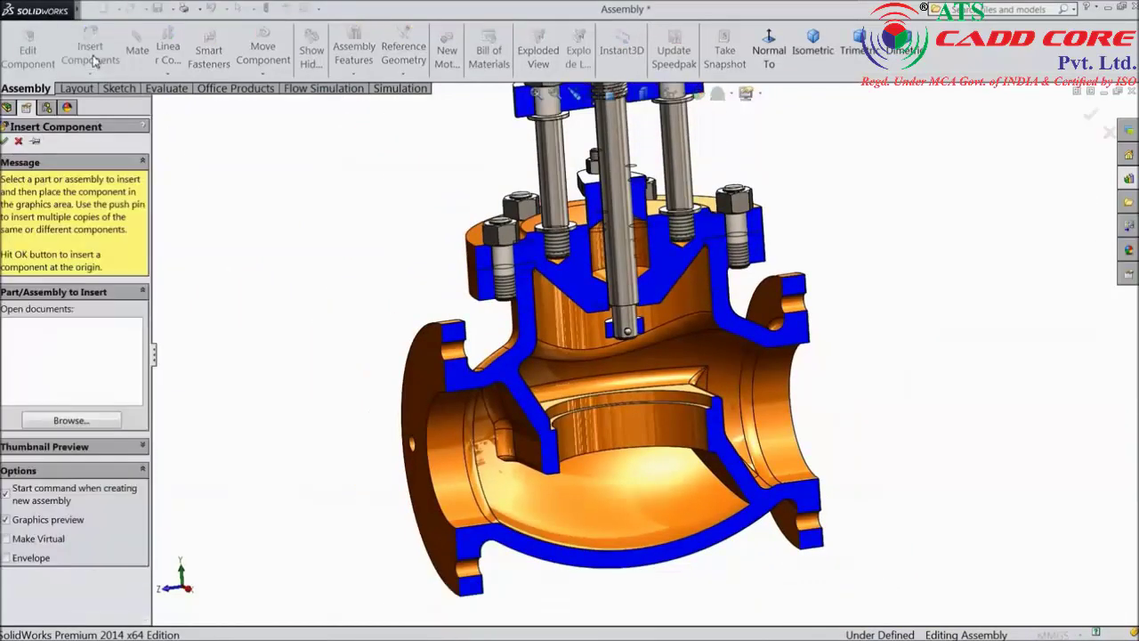
{"action": "left_click", "coordinate": [68, 422]}
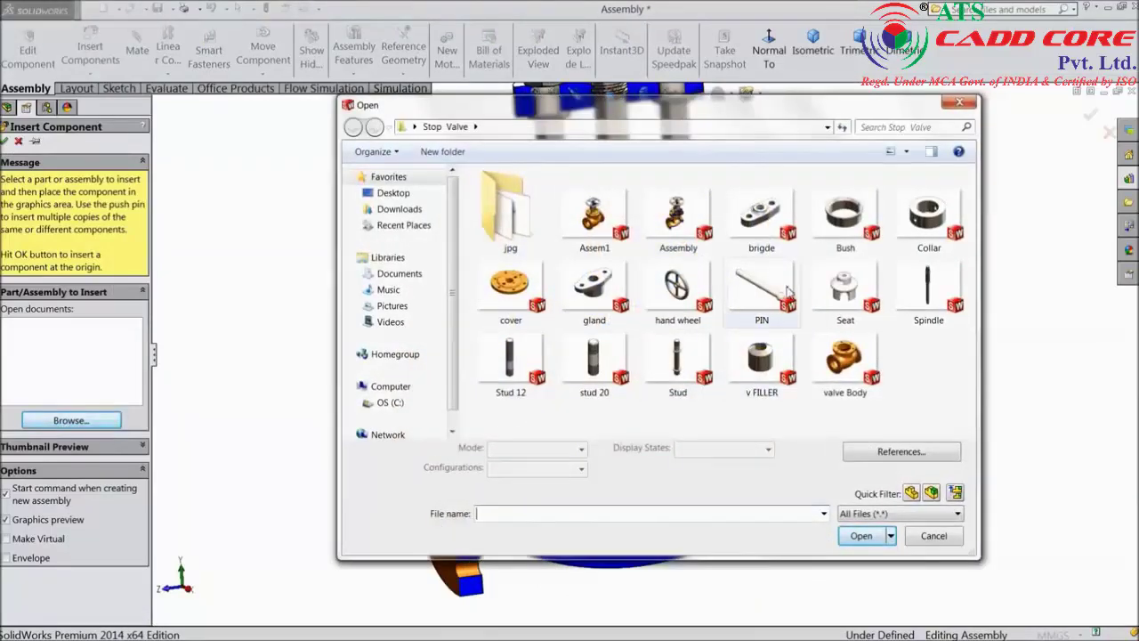
{"action": "left_click", "coordinate": [834, 230]}
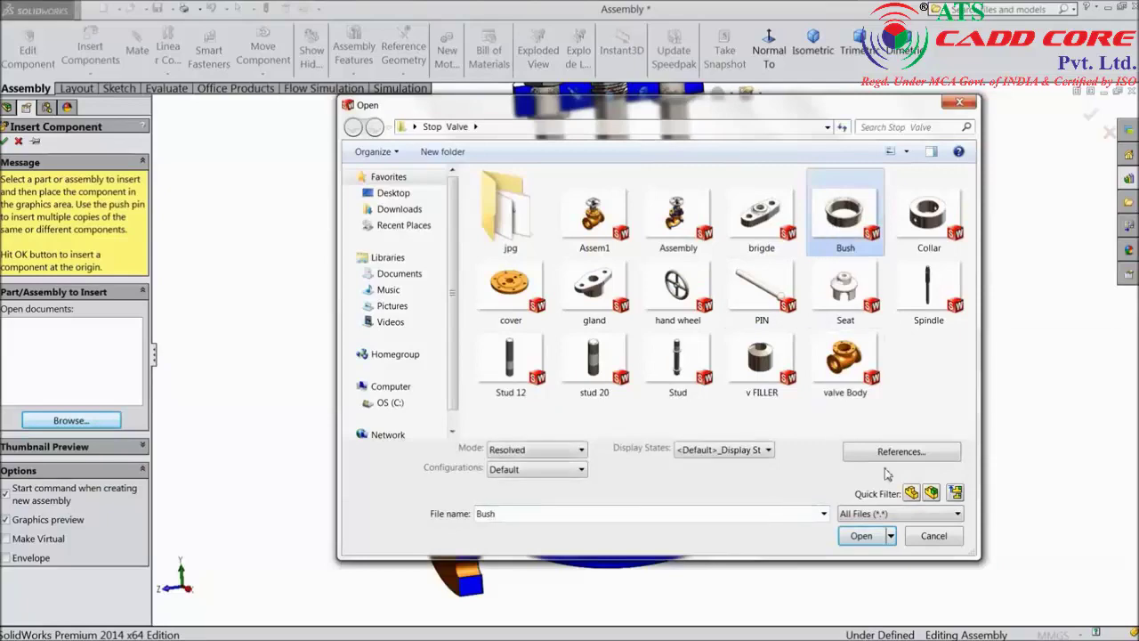
{"action": "left_click", "coordinate": [857, 543]}
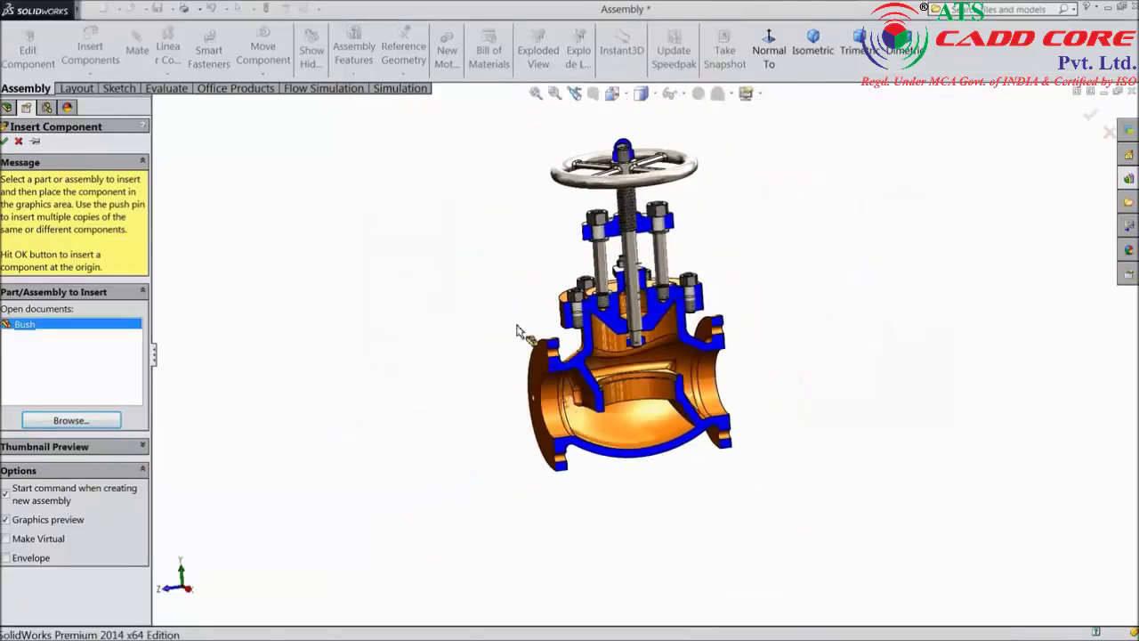
{"action": "middle_click_drag", "start_coordinate": [481, 281], "coordinate": [566, 319]}
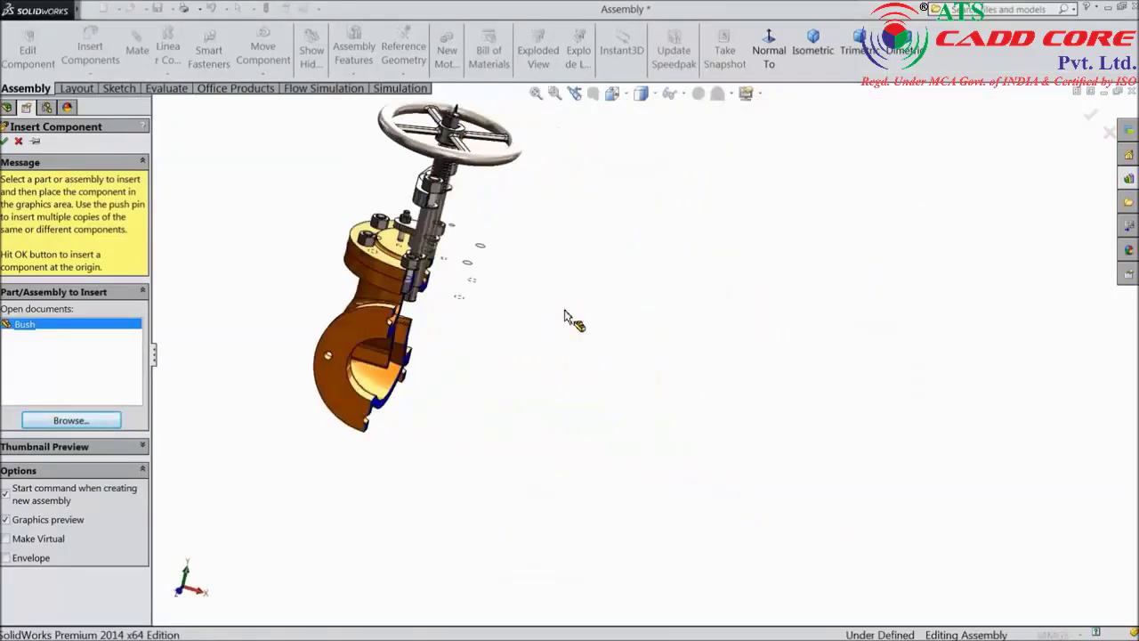
{"action": "left_click", "coordinate": [305, 259]}
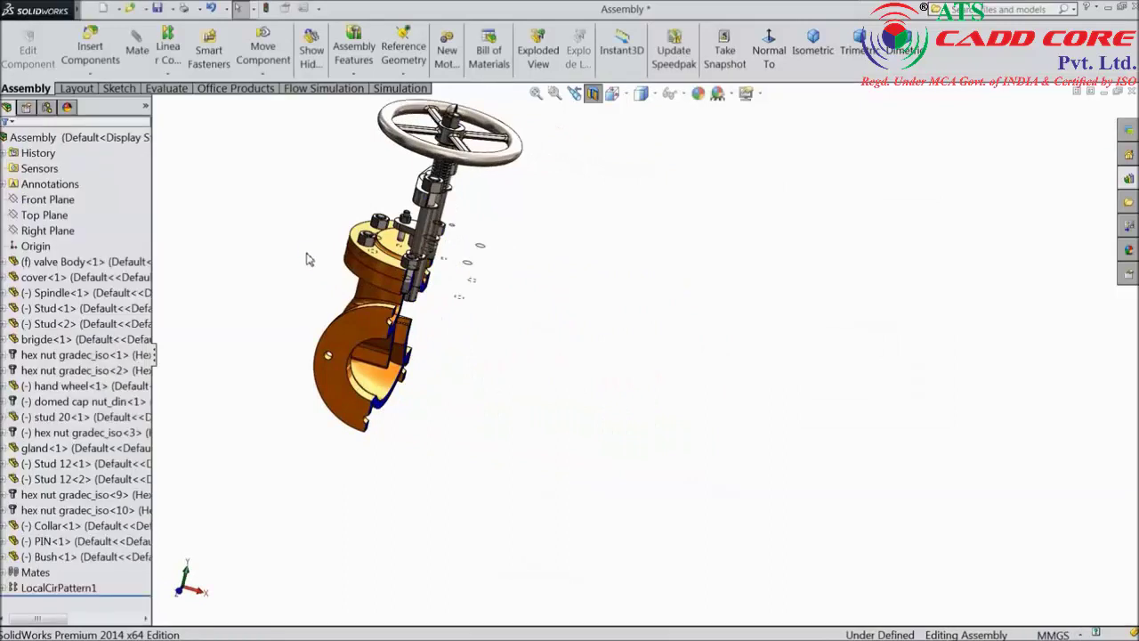
Re-apply the Right Plane section and drag the bush into the valve bore.
{"action": "middle_click_drag", "start_coordinate": [325, 312], "coordinate": [267, 310]}
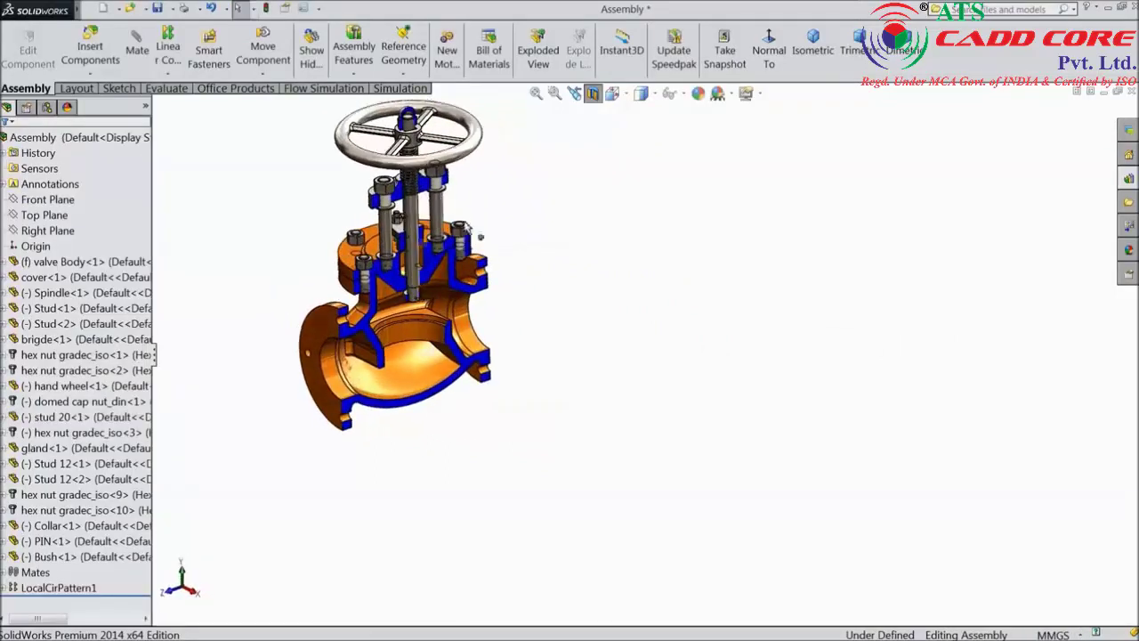
{"action": "left_click", "coordinate": [591, 92]}
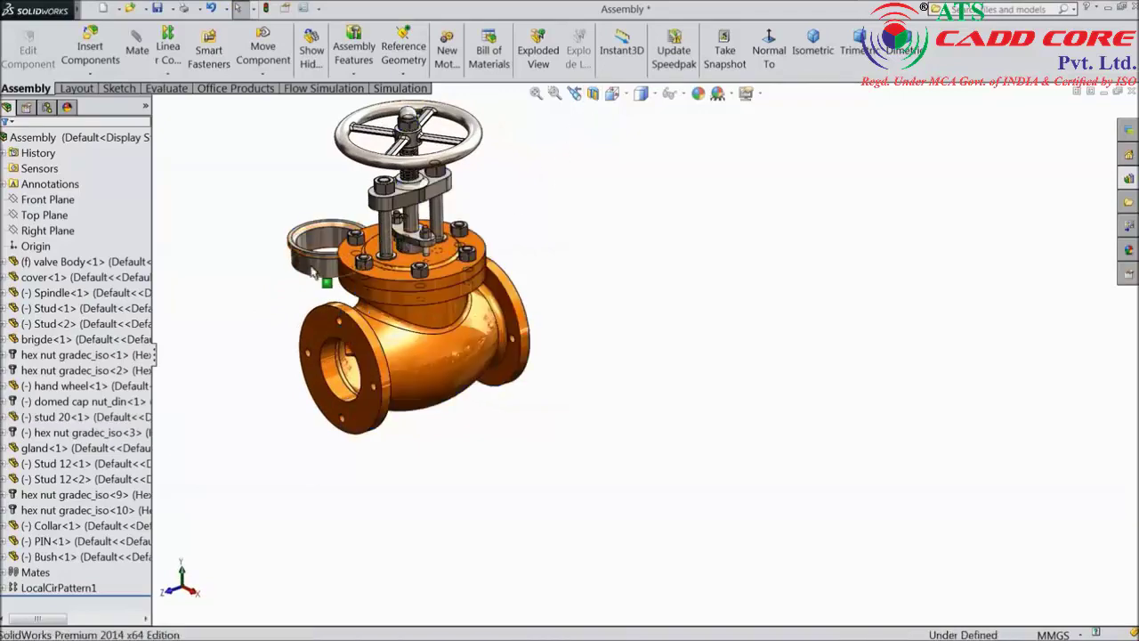
{"action": "middle_click_drag", "start_coordinate": [312, 272], "coordinate": [300, 330]}
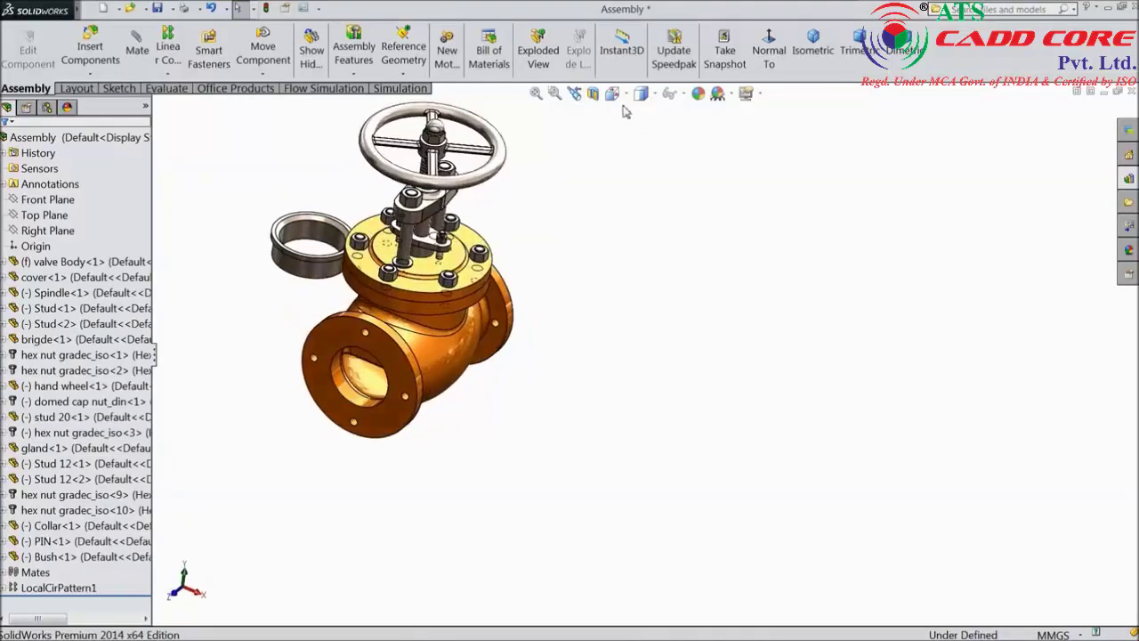
{"action": "left_click", "coordinate": [592, 94]}
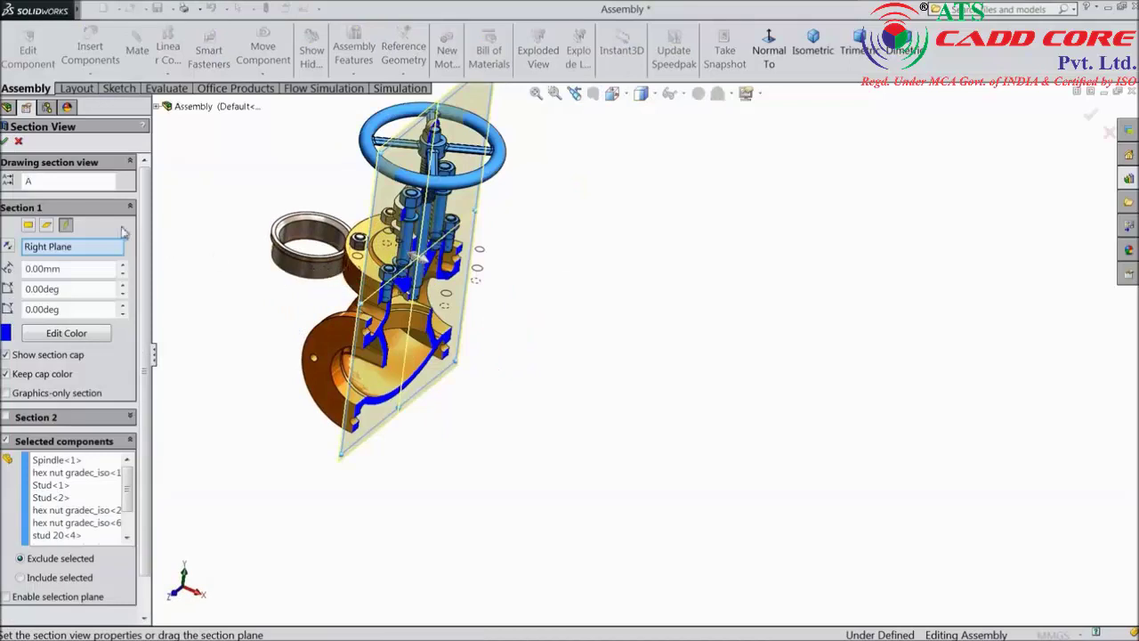
{"action": "left_click", "coordinate": [6, 142]}
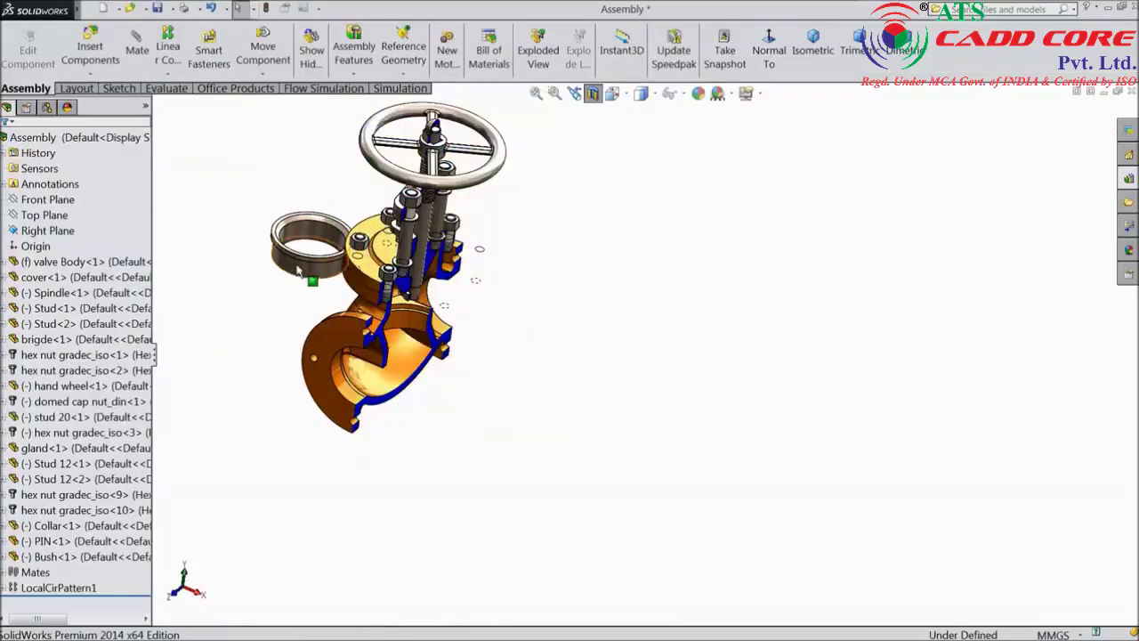
{"action": "left_click_drag", "start_coordinate": [298, 272], "coordinate": [418, 293]}
{"action": "middle_click_drag", "start_coordinate": [419, 293], "coordinate": [507, 306]}
{"action": "scroll", "coordinate": [401, 463], "scroll_direction": "down", "scroll_amount": 5}
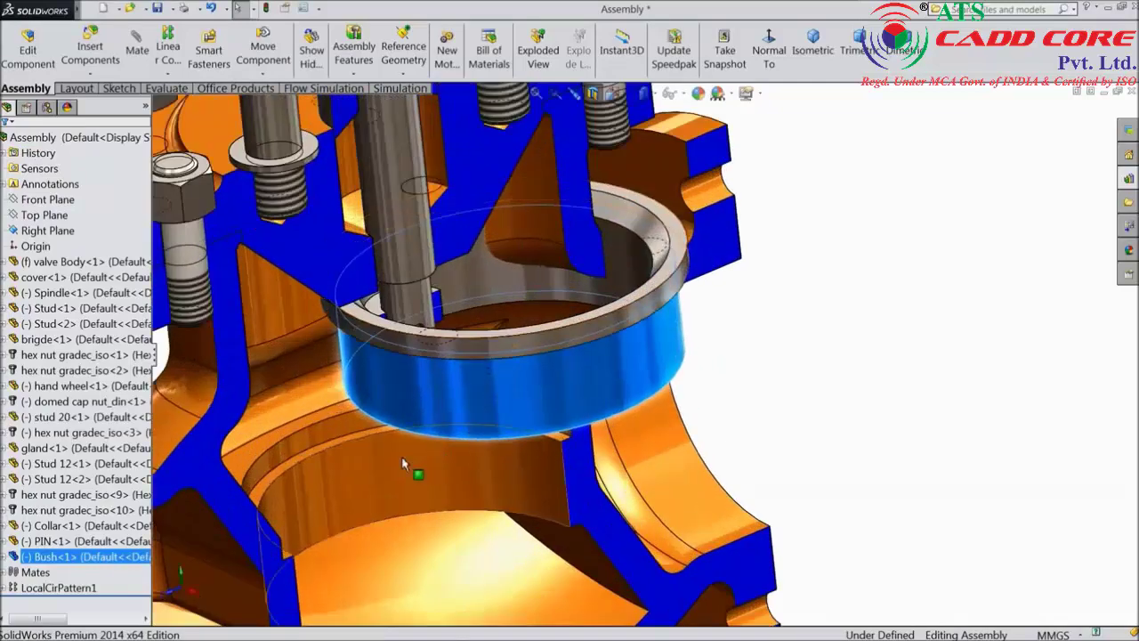
Make the bush concentric with the valve body's bore (Concentric25).
{"action": "scroll", "coordinate": [402, 463], "scroll_direction": "up", "scroll_amount": 2}
{"action": "left_click", "coordinate": [393, 469]}
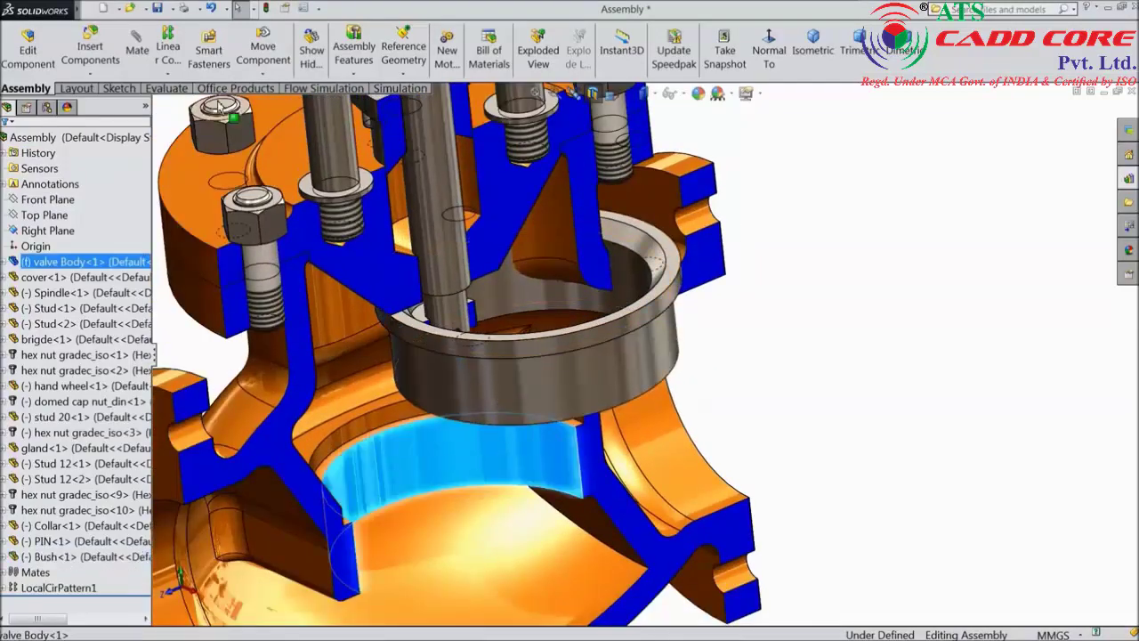
{"action": "left_click", "coordinate": [129, 59]}
{"action": "left_click", "coordinate": [508, 399]}
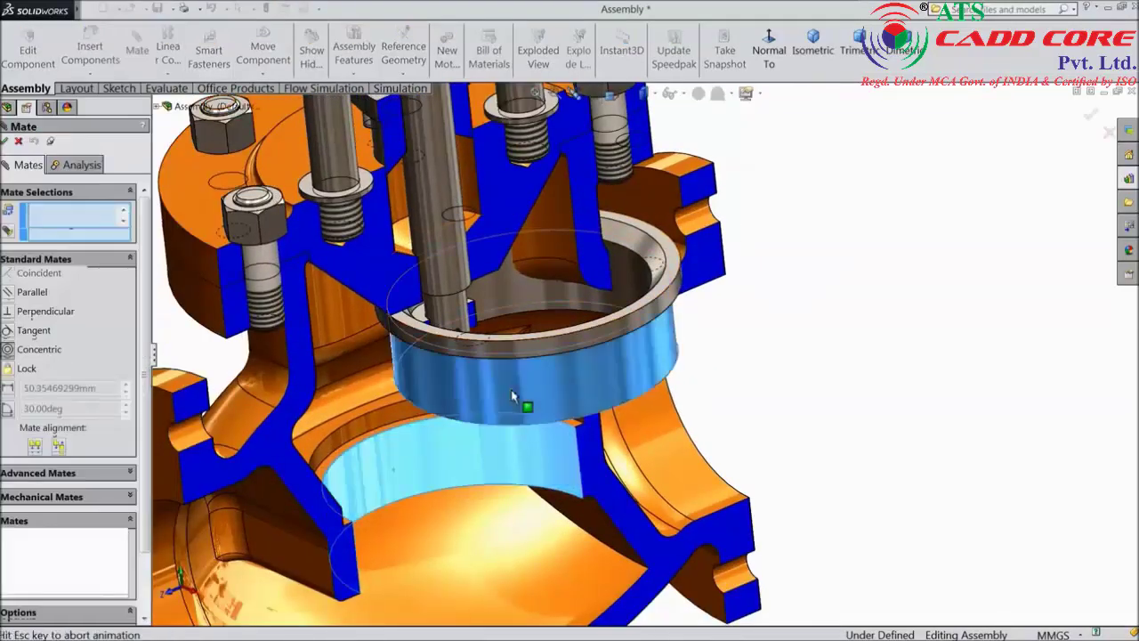
{"action": "left_click", "coordinate": [508, 399]}
{"action": "left_click", "coordinate": [489, 414]}
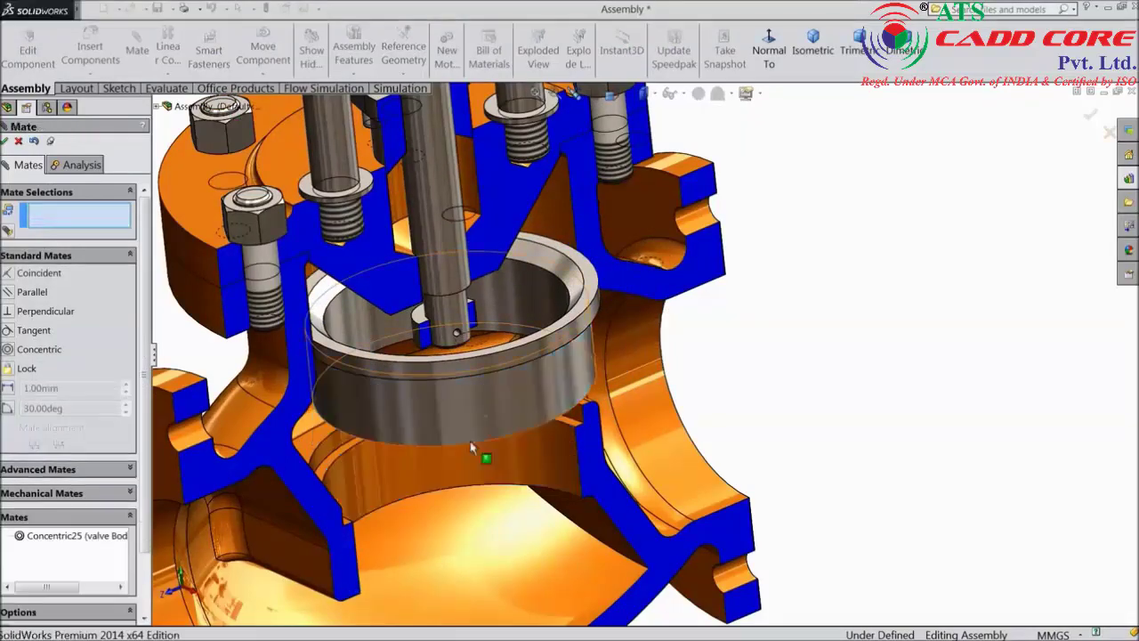
{"action": "scroll", "coordinate": [445, 427], "scroll_direction": "down", "scroll_amount": 5}
{"action": "scroll", "coordinate": [254, 223], "scroll_direction": "down", "scroll_amount": 3}
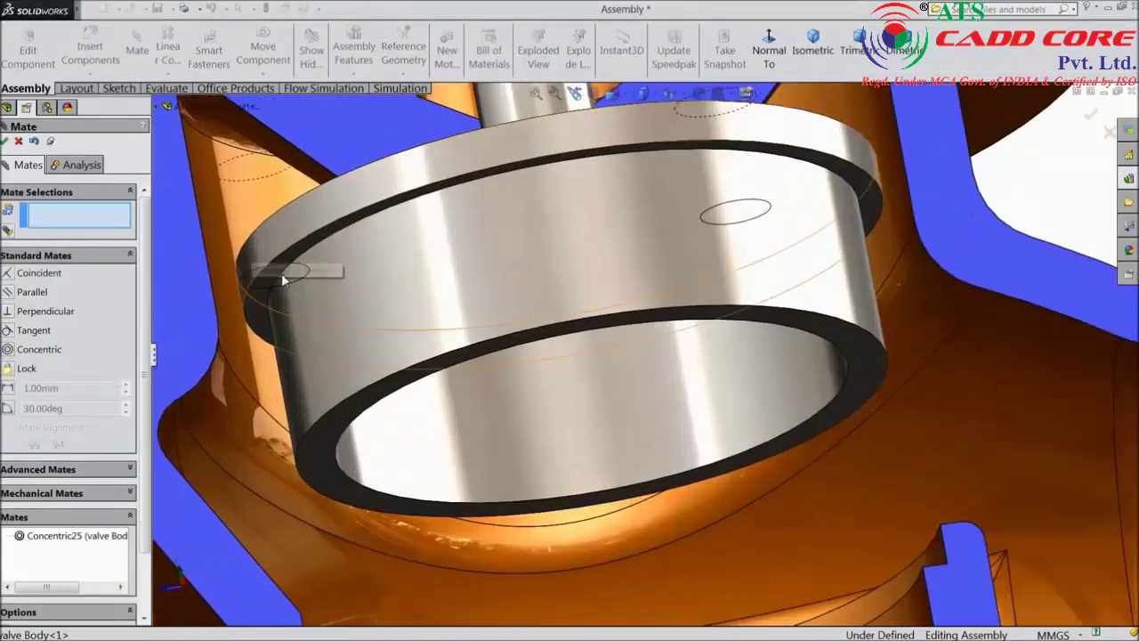
Make the bush's bottom face coincident with the body's seat face (Coincident31).
{"action": "left_click", "coordinate": [347, 295]}
{"action": "scroll", "coordinate": [538, 305], "scroll_direction": "up", "scroll_amount": 5}
{"action": "middle_click_drag", "start_coordinate": [538, 305], "coordinate": [555, 425]}
{"action": "left_click", "coordinate": [463, 406]}
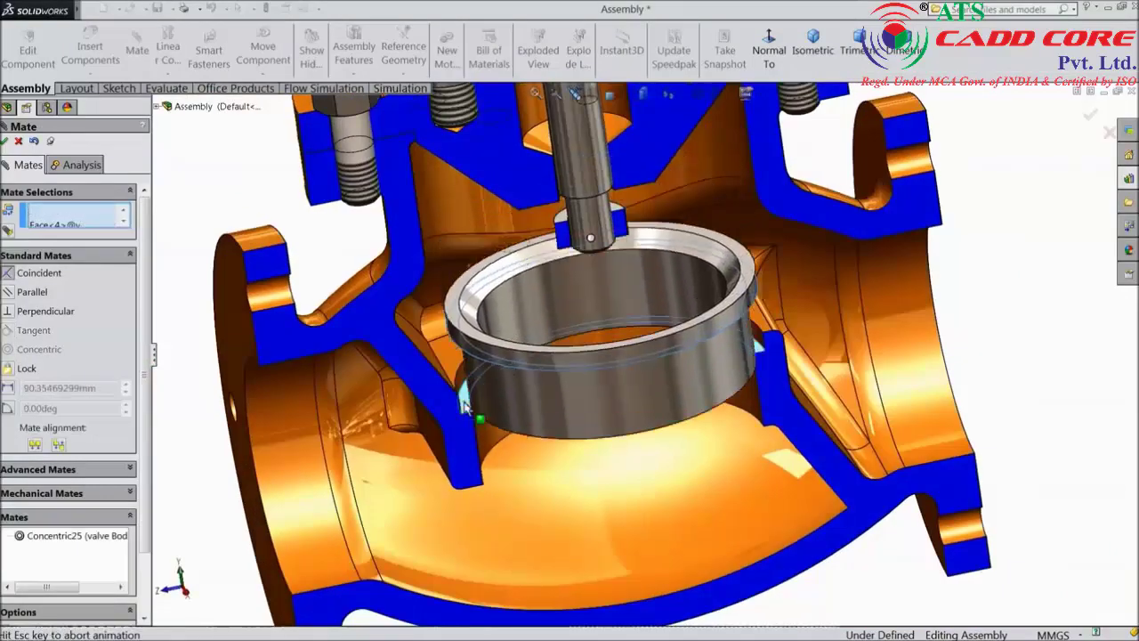
{"action": "left_click", "coordinate": [448, 420]}
{"action": "scroll", "coordinate": [654, 445], "scroll_direction": "up", "scroll_amount": 4}
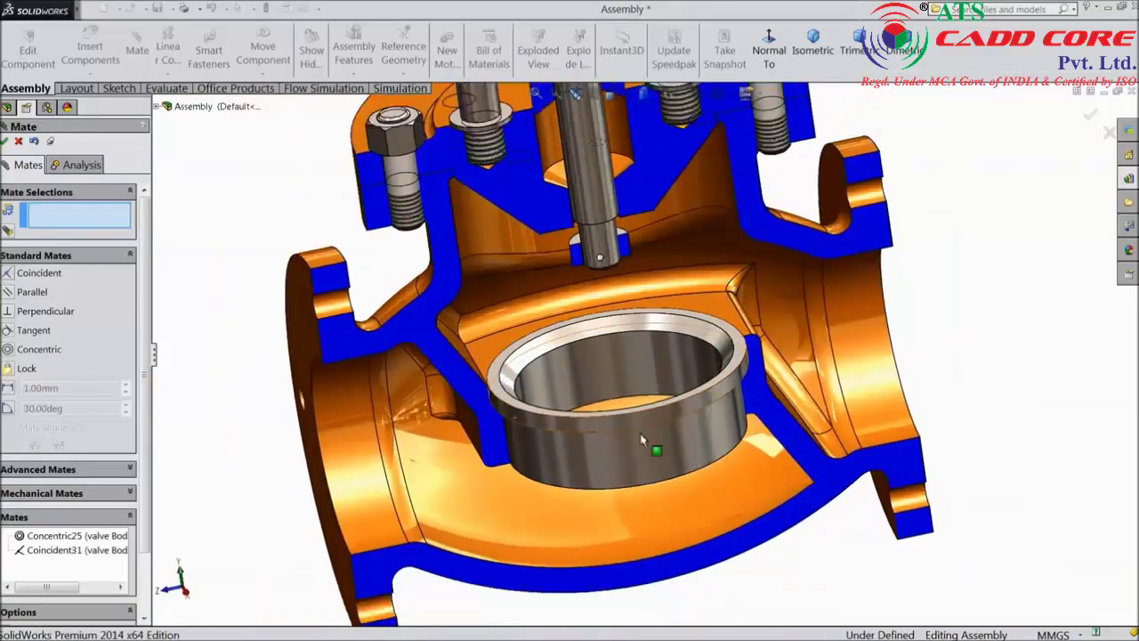
{"action": "scroll", "coordinate": [647, 414], "scroll_direction": "up", "scroll_amount": 5}
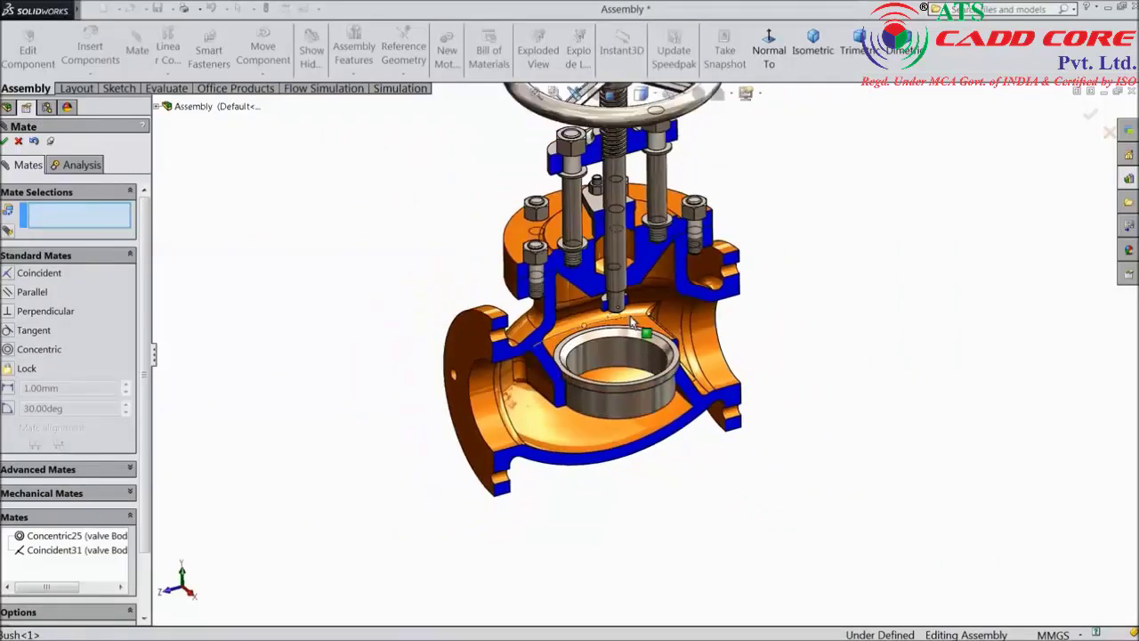
{"action": "scroll", "coordinate": [664, 289], "scroll_direction": "up", "scroll_amount": 1}
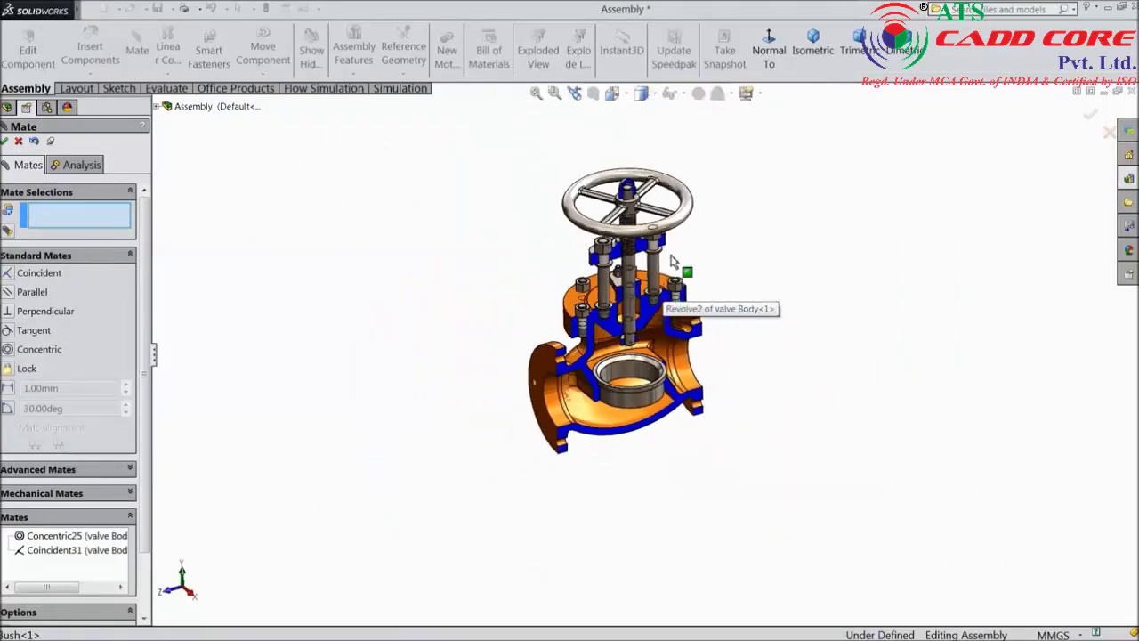
{"action": "scroll", "coordinate": [623, 284], "scroll_direction": "down", "scroll_amount": 2}
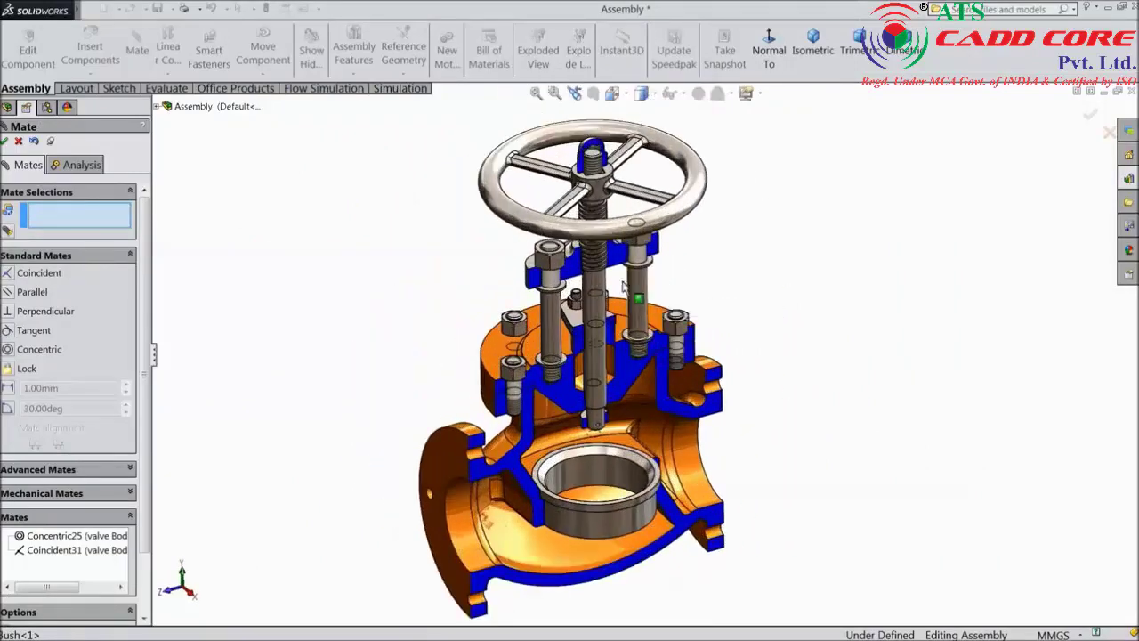
{"action": "left_click", "coordinate": [5, 141]}
With the section view off, insert the v FILLER part and place it beside the valve.
{"action": "left_click", "coordinate": [593, 94]}
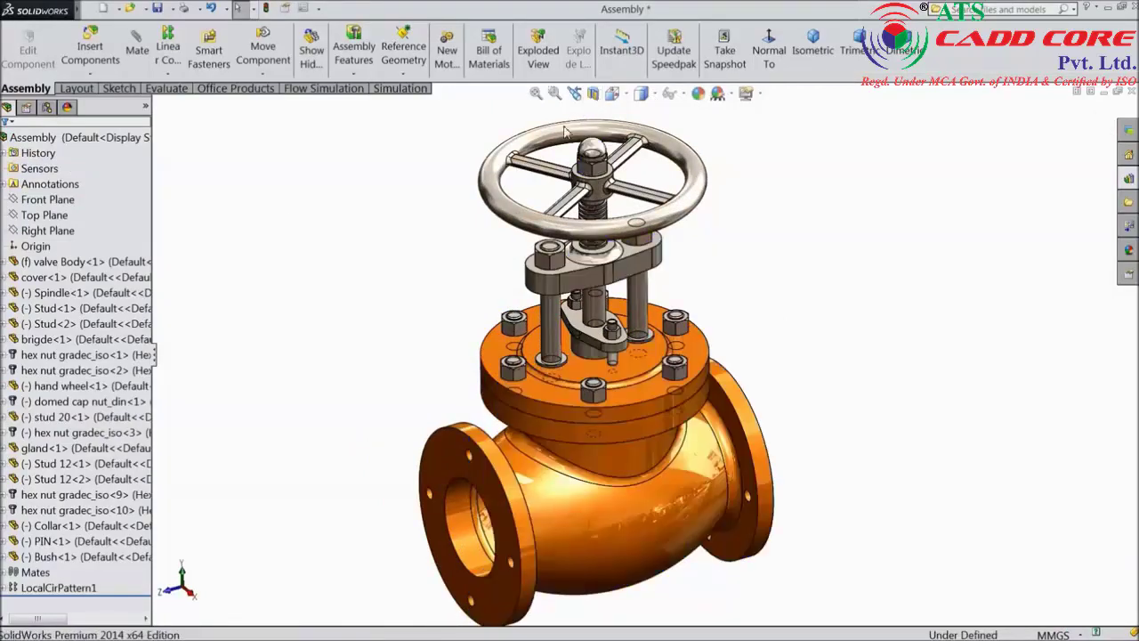
{"action": "left_click", "coordinate": [90, 51]}
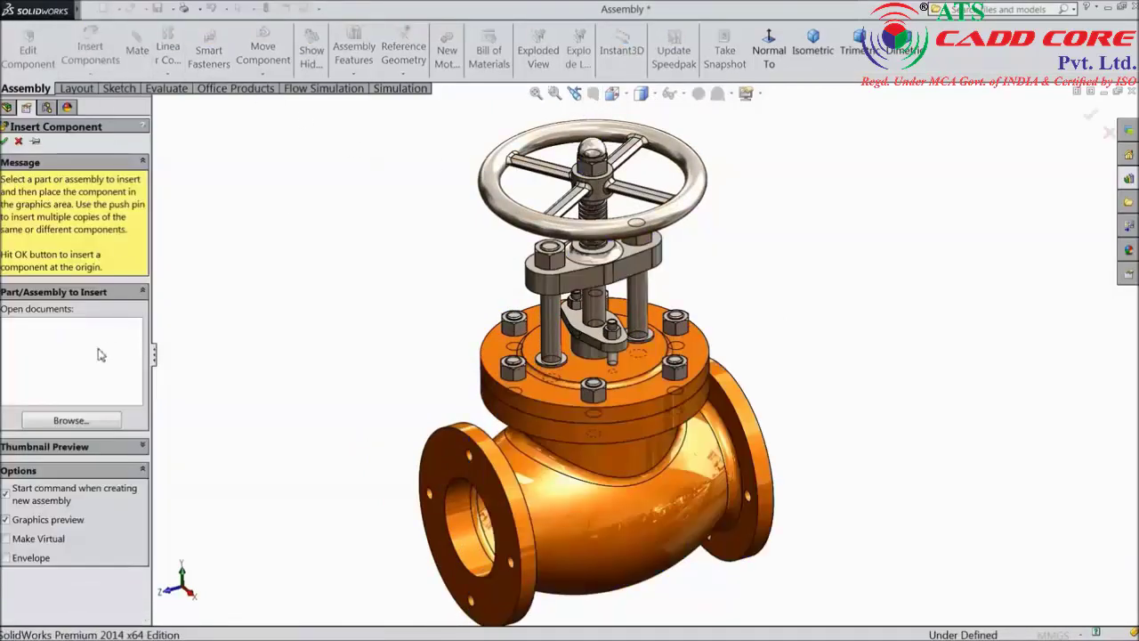
{"action": "left_click", "coordinate": [71, 420]}
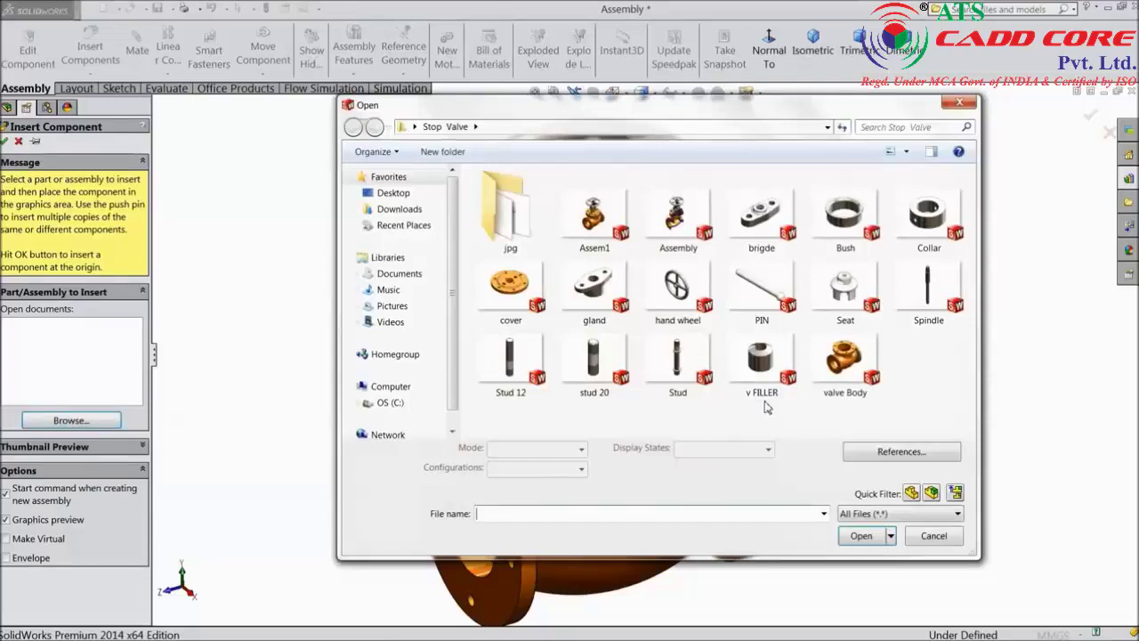
{"action": "left_click", "coordinate": [783, 387]}
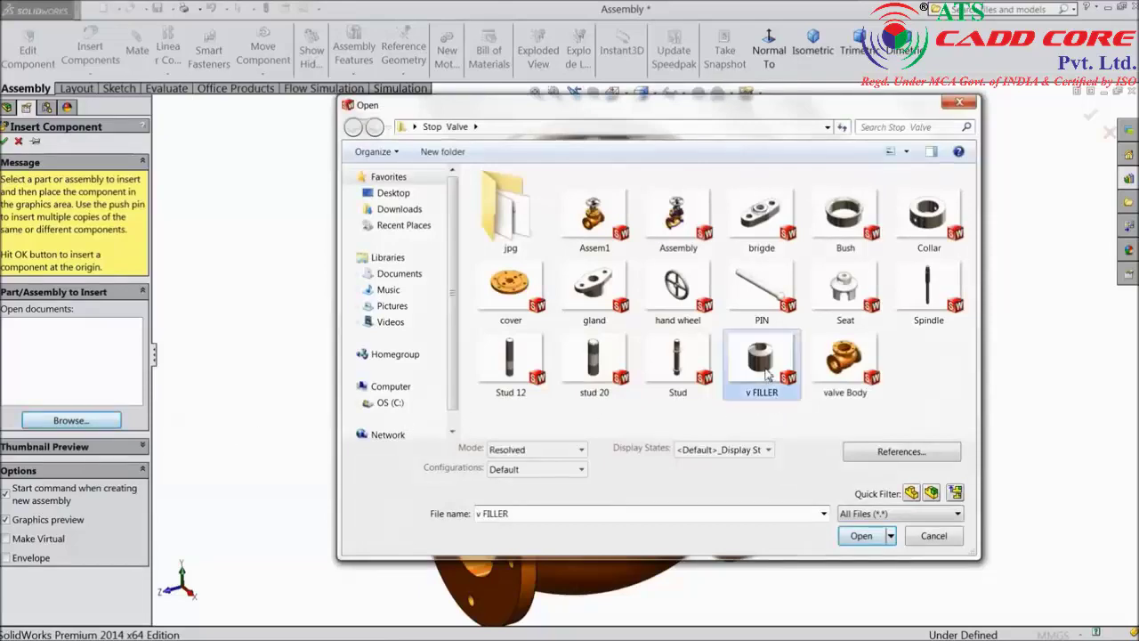
{"action": "left_click", "coordinate": [862, 536]}
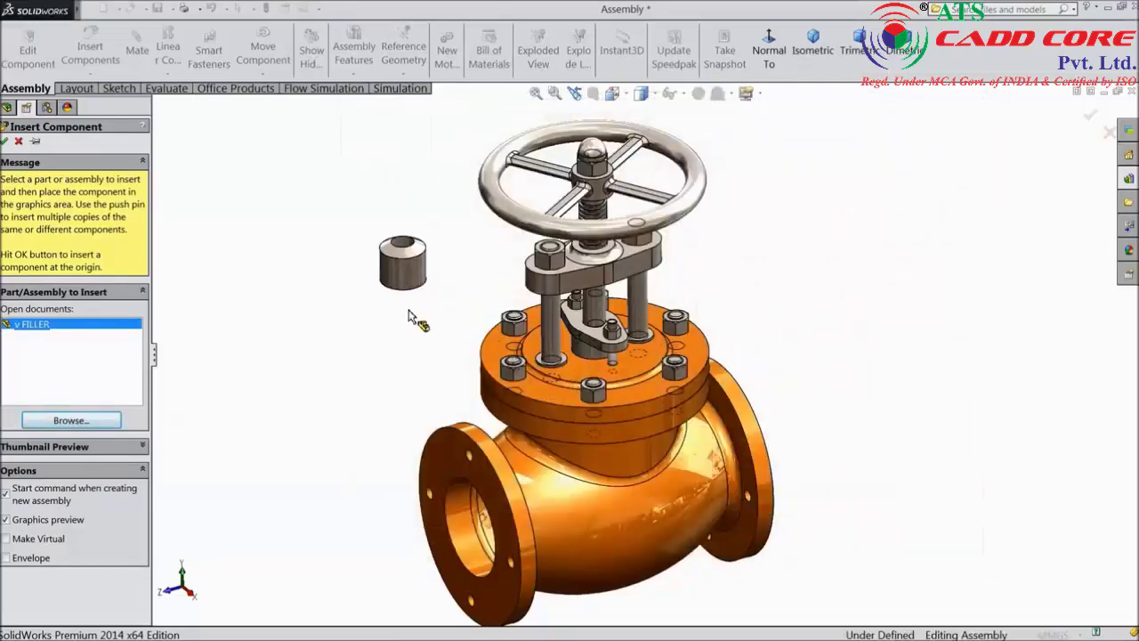
{"action": "middle_click_drag", "start_coordinate": [410, 316], "coordinate": [778, 174]}
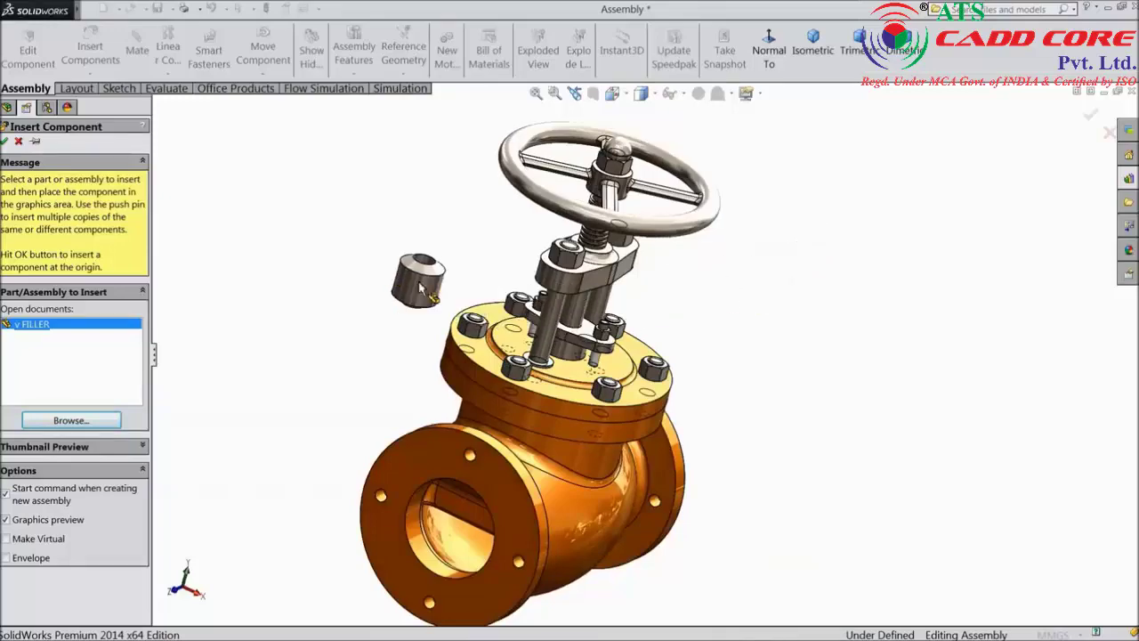
{"action": "left_click", "coordinate": [413, 295]}
Re-section the valve on Right Plane and move the v FILLER near the spindle end.
{"action": "middle_click_drag", "start_coordinate": [413, 296], "coordinate": [569, 267]}
{"action": "left_click", "coordinate": [592, 93]}
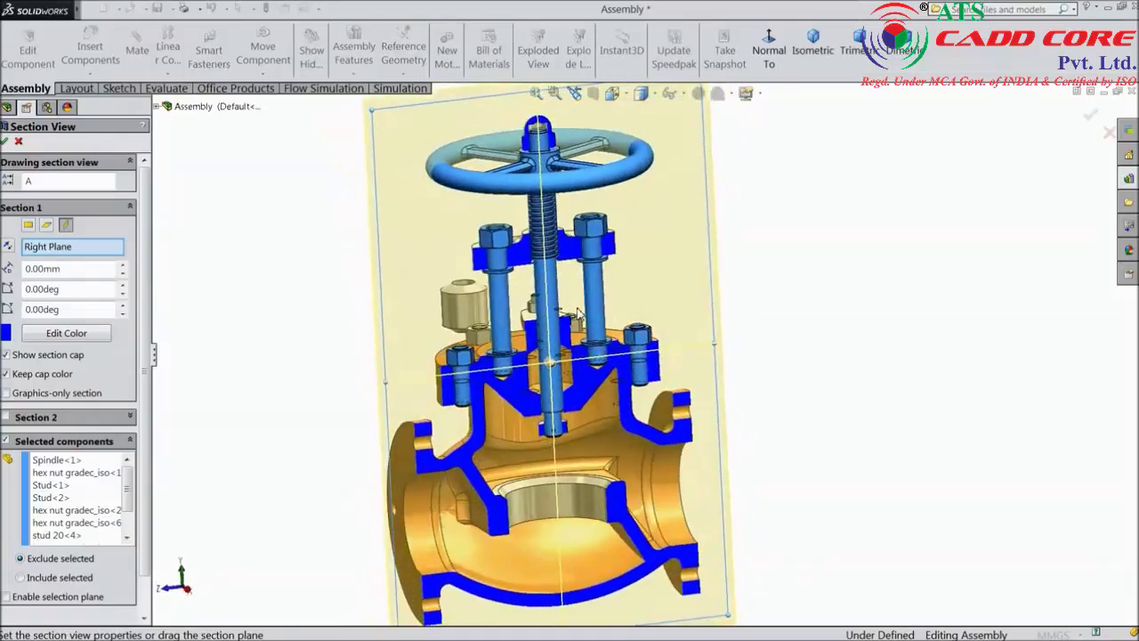
{"action": "left_click", "coordinate": [4, 142]}
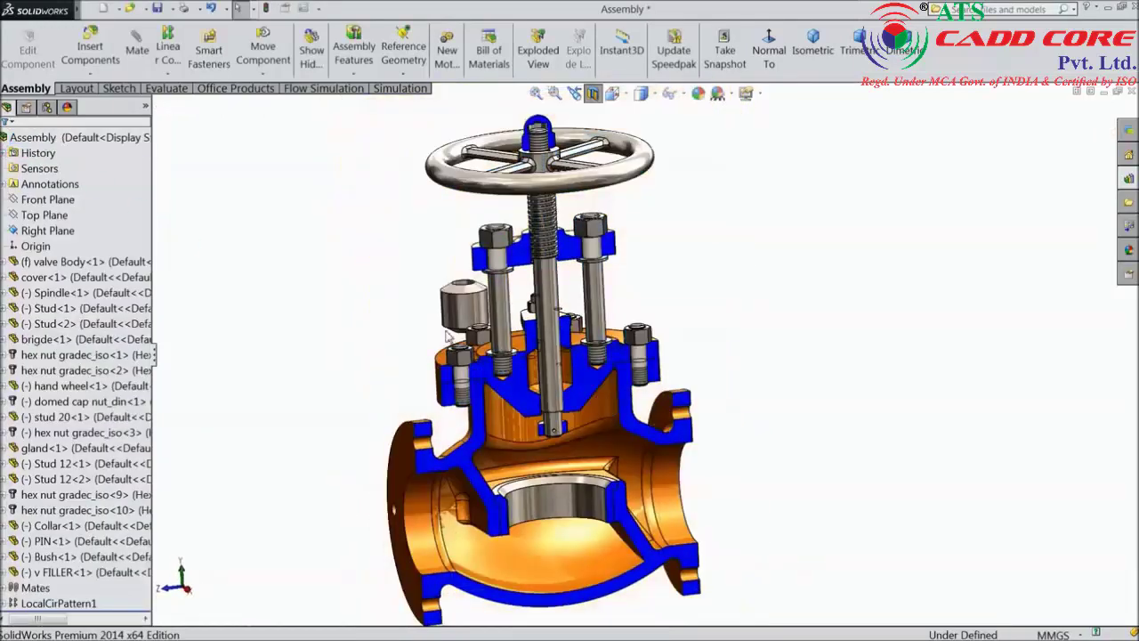
{"action": "left_click_drag", "start_coordinate": [462, 311], "coordinate": [742, 469]}
{"action": "scroll", "coordinate": [572, 392], "scroll_direction": "down", "scroll_amount": 4}
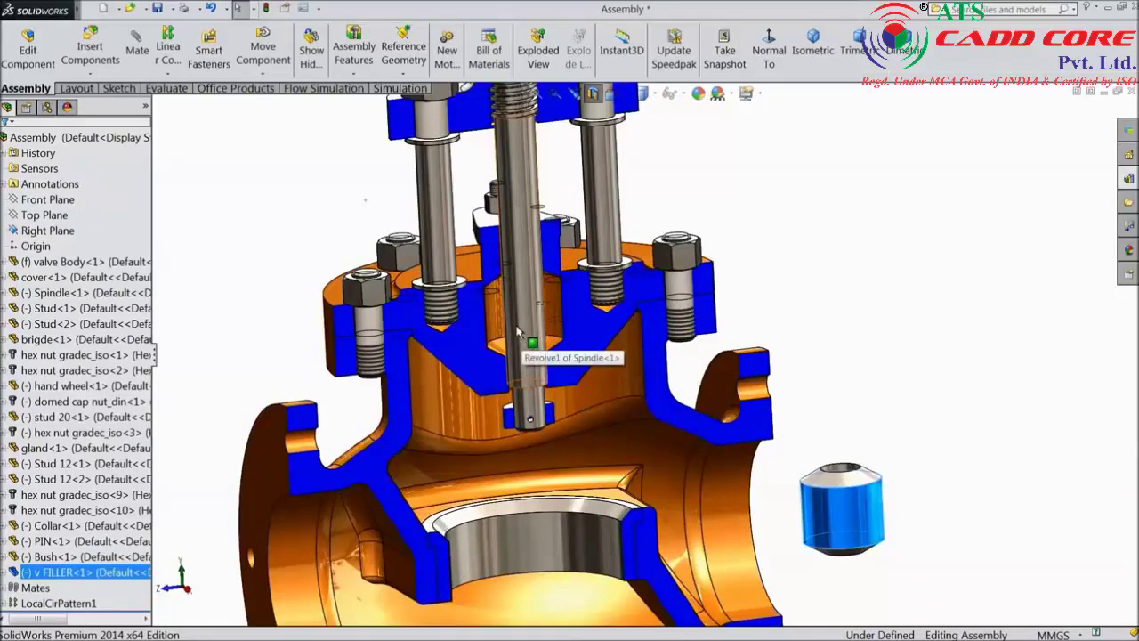
{"action": "middle_click_drag", "start_coordinate": [522, 329], "coordinate": [537, 326]}
{"action": "middle_click_drag", "start_coordinate": [656, 354], "coordinate": [813, 317]}
{"action": "left_click", "coordinate": [814, 317]}
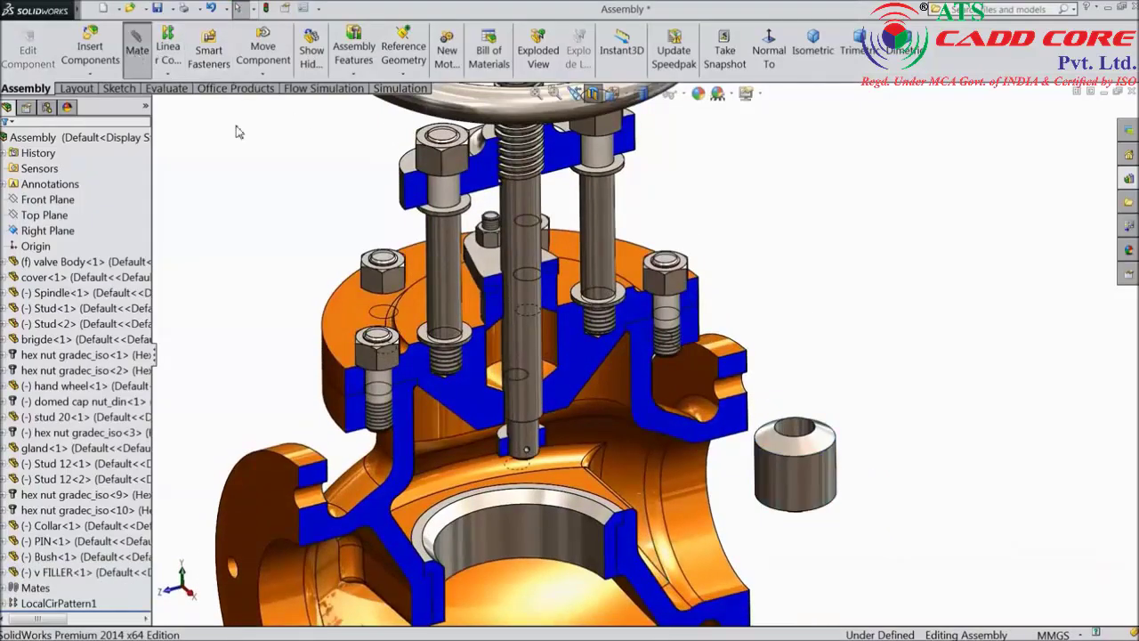
Make the v FILLER concentric with the spindle (Concentric26) and slide it up.
{"action": "left_click", "coordinate": [516, 342]}
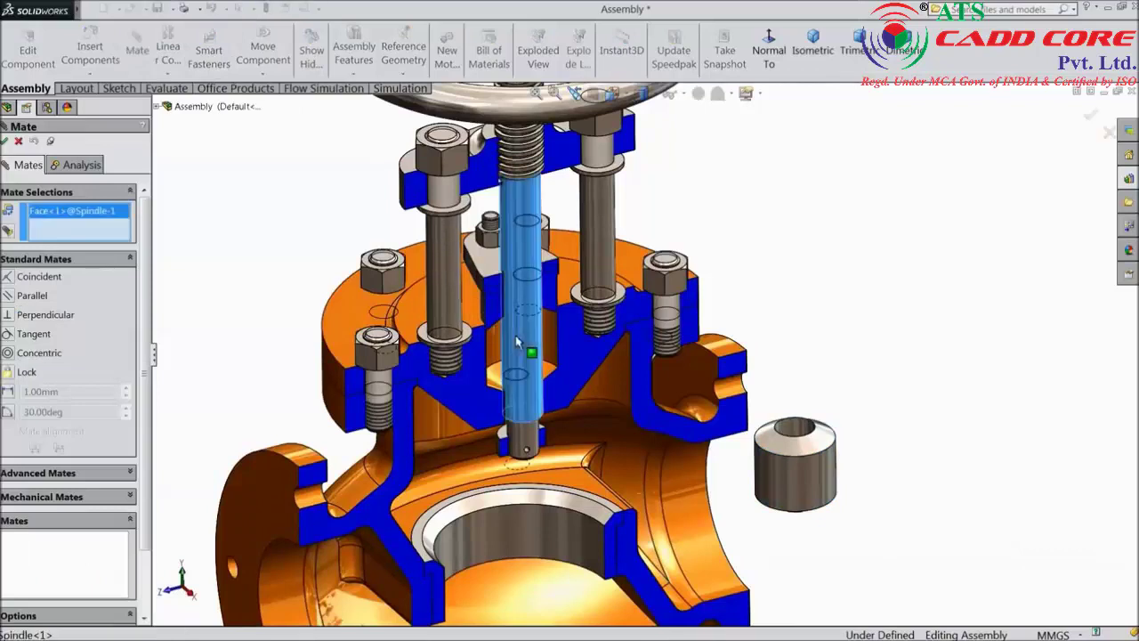
{"action": "left_click", "coordinate": [795, 436]}
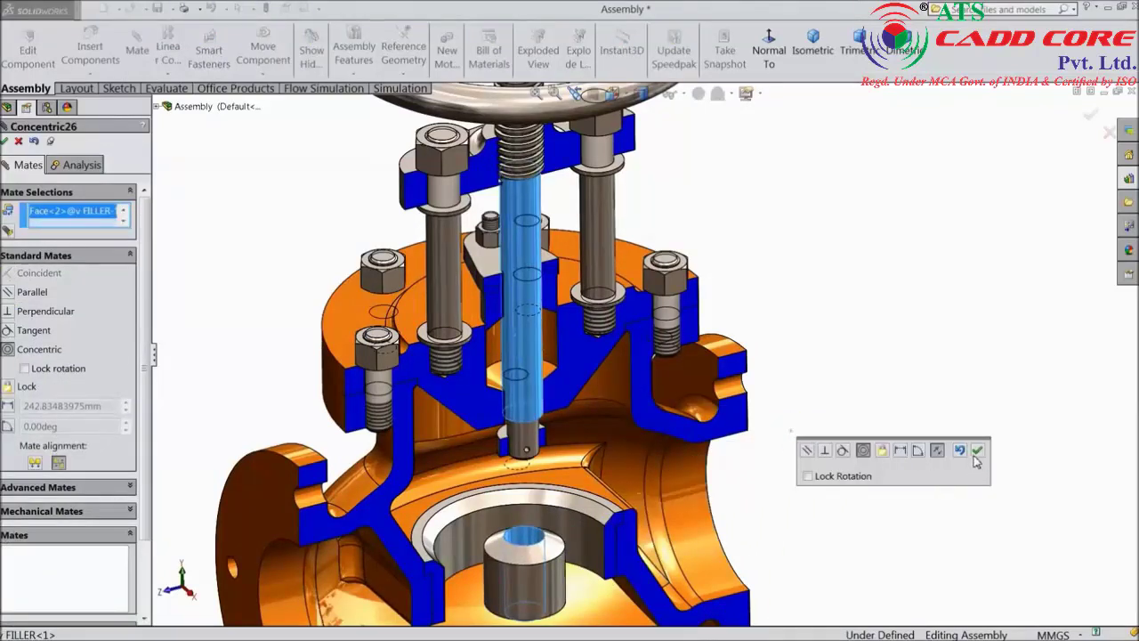
{"action": "left_click", "coordinate": [977, 455]}
{"action": "left_click_drag", "start_coordinate": [534, 608], "coordinate": [520, 316]}
{"action": "scroll", "coordinate": [537, 311], "scroll_direction": "down", "scroll_amount": 3}
{"action": "scroll", "coordinate": [521, 316], "scroll_direction": "down", "scroll_amount": 3}
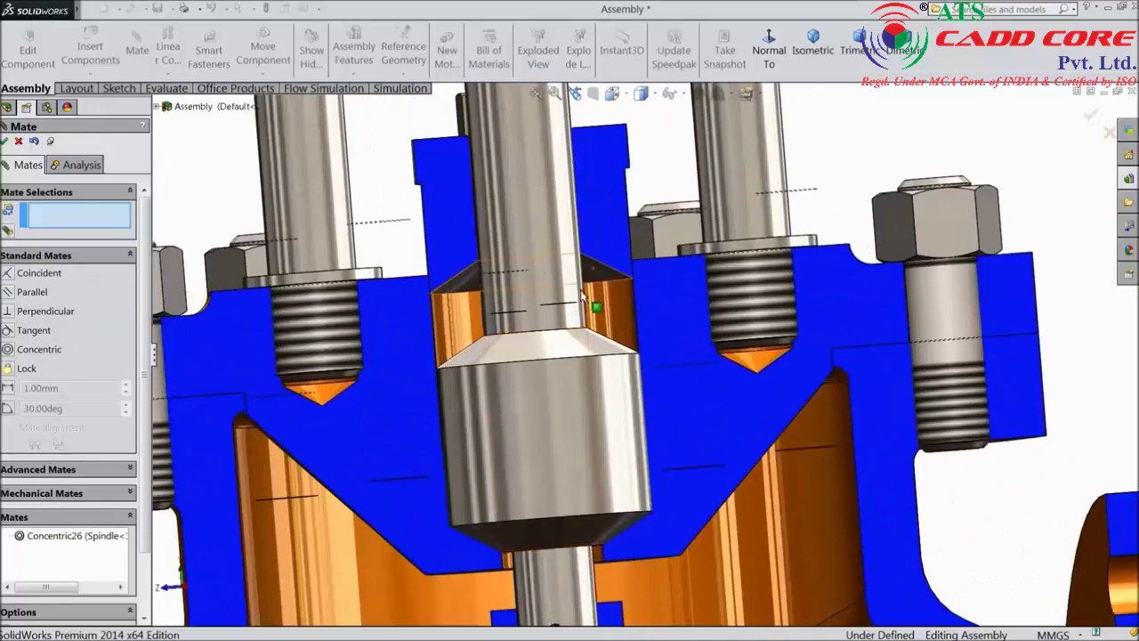
Seat the filler face against the gland's conical face with a coincident mate (Coincident32).
{"action": "left_click", "coordinate": [457, 290]}
{"action": "left_click", "coordinate": [490, 354]}
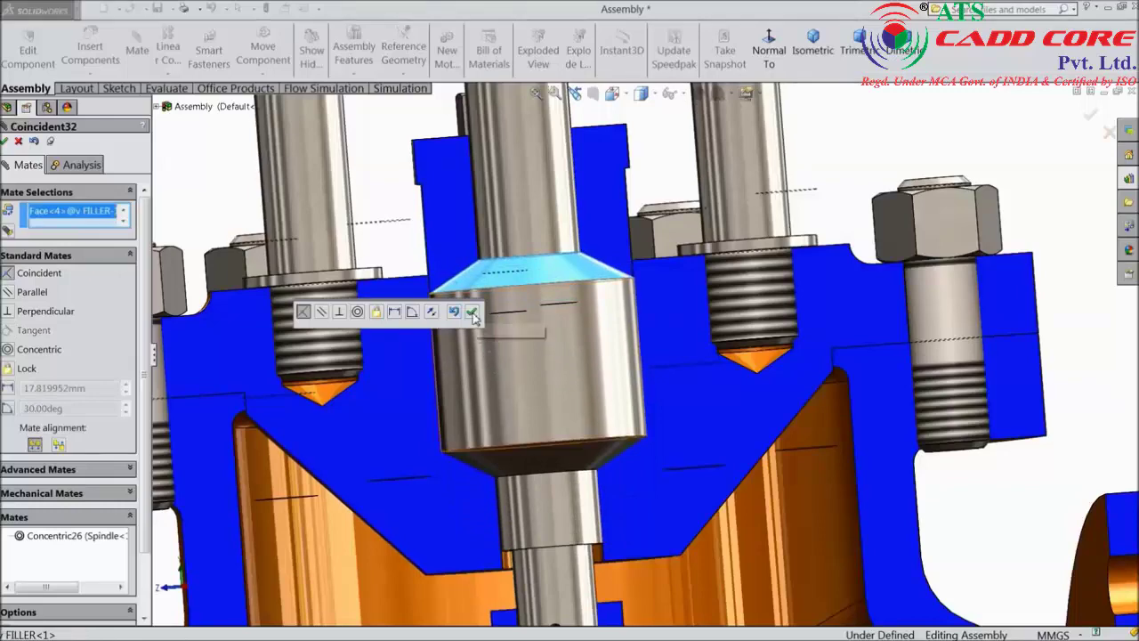
{"action": "left_click", "coordinate": [473, 314]}
{"action": "scroll", "coordinate": [501, 389], "scroll_direction": "up", "scroll_amount": 3}
{"action": "middle_click_drag", "start_coordinate": [563, 369], "coordinate": [585, 372]}
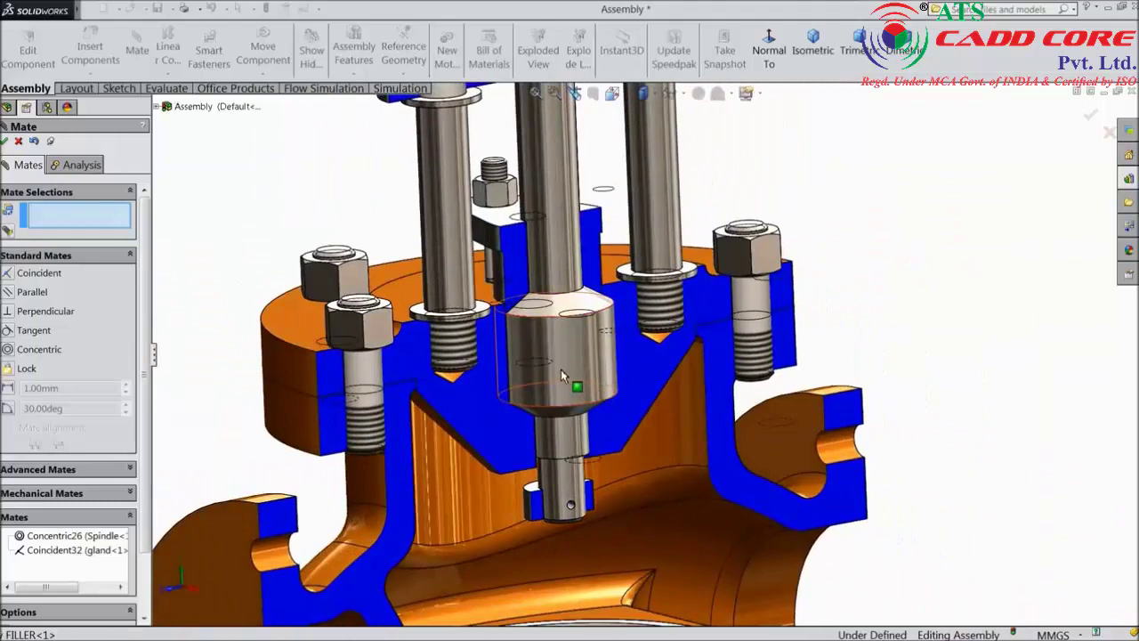
{"action": "scroll", "coordinate": [561, 370], "scroll_direction": "up", "scroll_amount": 4}
{"action": "scroll", "coordinate": [564, 380], "scroll_direction": "up", "scroll_amount": 4}
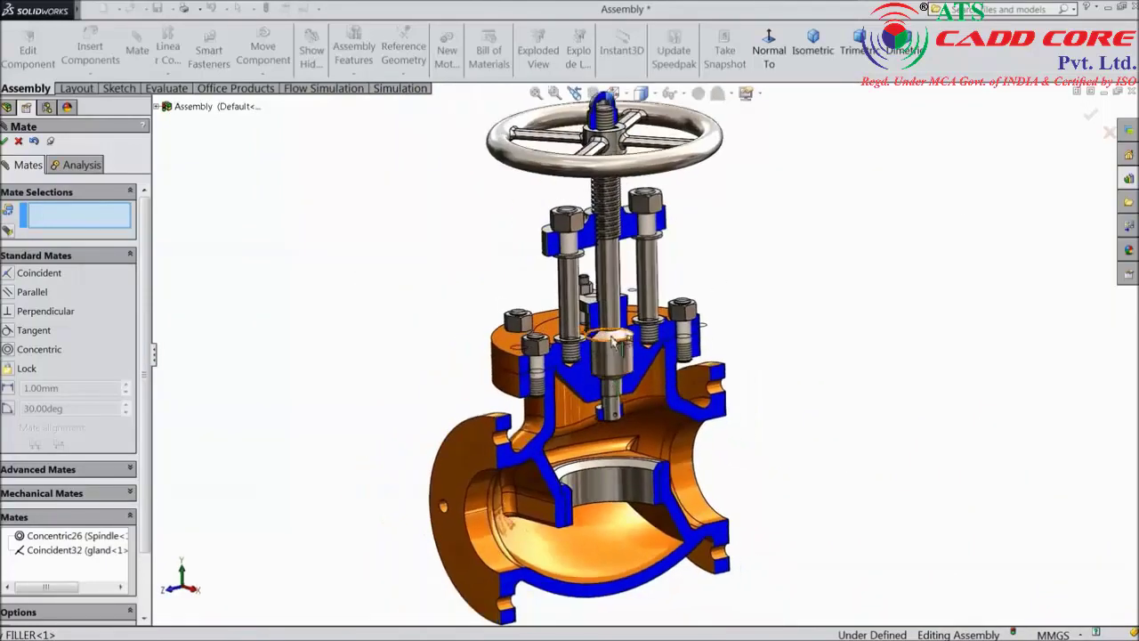
{"action": "left_click", "coordinate": [5, 140]}
{"action": "scroll", "coordinate": [394, 231], "scroll_direction": "down", "scroll_amount": 3}
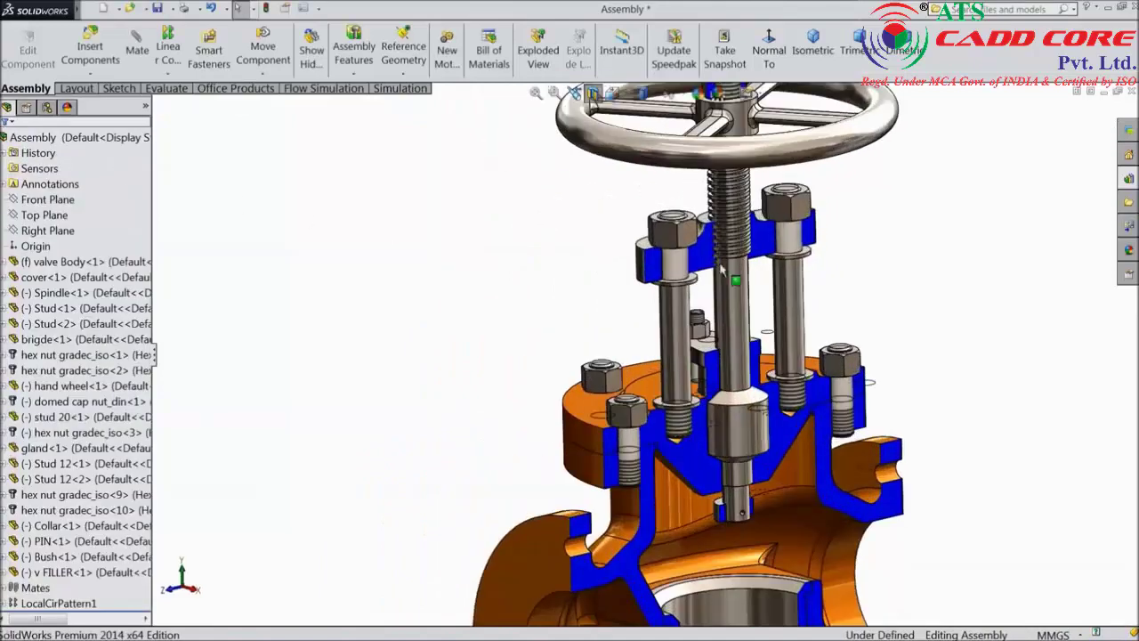
{"action": "left_click_drag", "start_coordinate": [728, 314], "coordinate": [773, 367]}
Fit the whole assembly in view and turn the section view off.
{"action": "key", "text": "Escape"}
{"action": "key", "text": "f"}
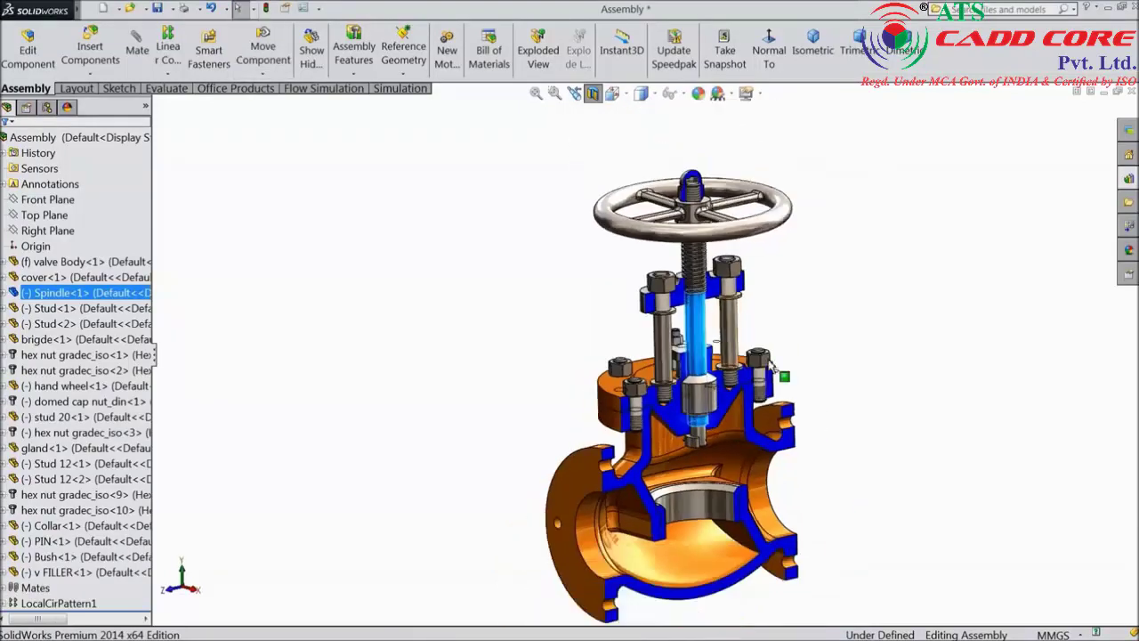
{"action": "left_click", "coordinate": [796, 345]}
{"action": "scroll", "coordinate": [796, 343], "scroll_direction": "down", "scroll_amount": 2}
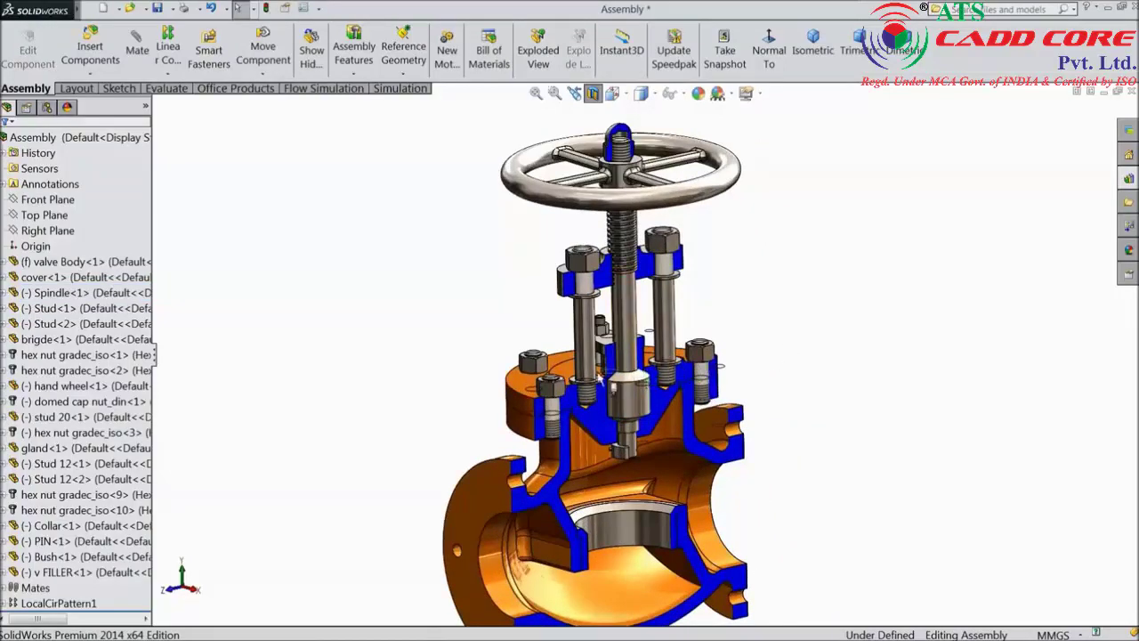
{"action": "left_click", "coordinate": [592, 93]}
{"action": "middle_click_drag", "start_coordinate": [866, 285], "coordinate": [826, 312]}
{"action": "scroll", "coordinate": [827, 313], "scroll_direction": "up", "scroll_amount": 2}
{"action": "scroll", "coordinate": [740, 325], "scroll_direction": "down", "scroll_amount": 2}
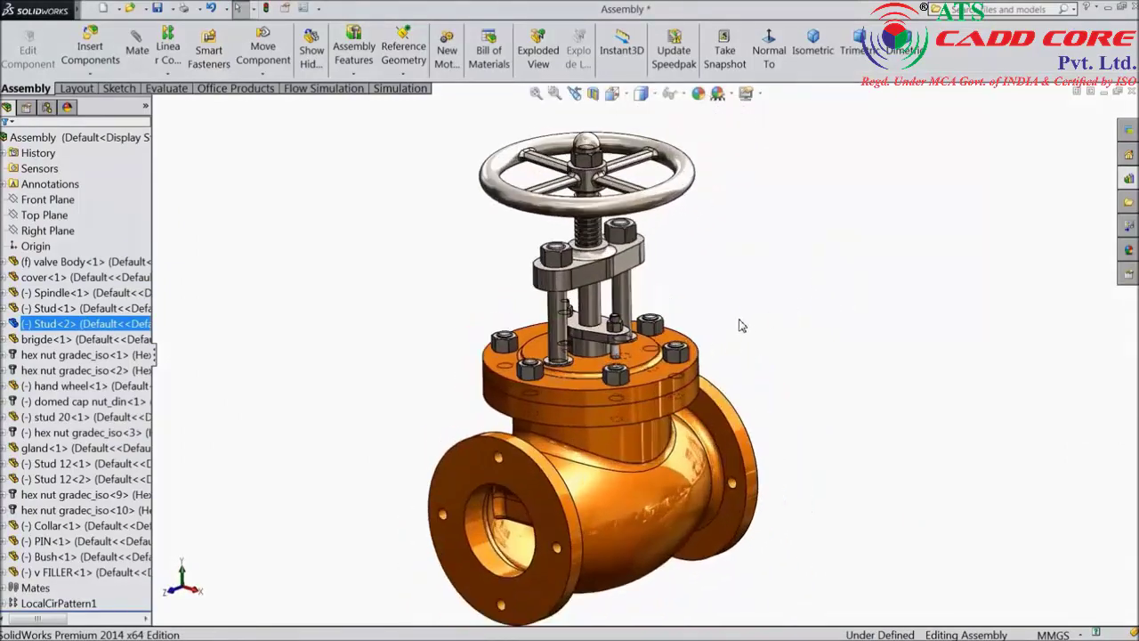
Re-apply the Right Plane section, fit the valve in view, then turn the section off again.
{"action": "left_click", "coordinate": [75, 231]}
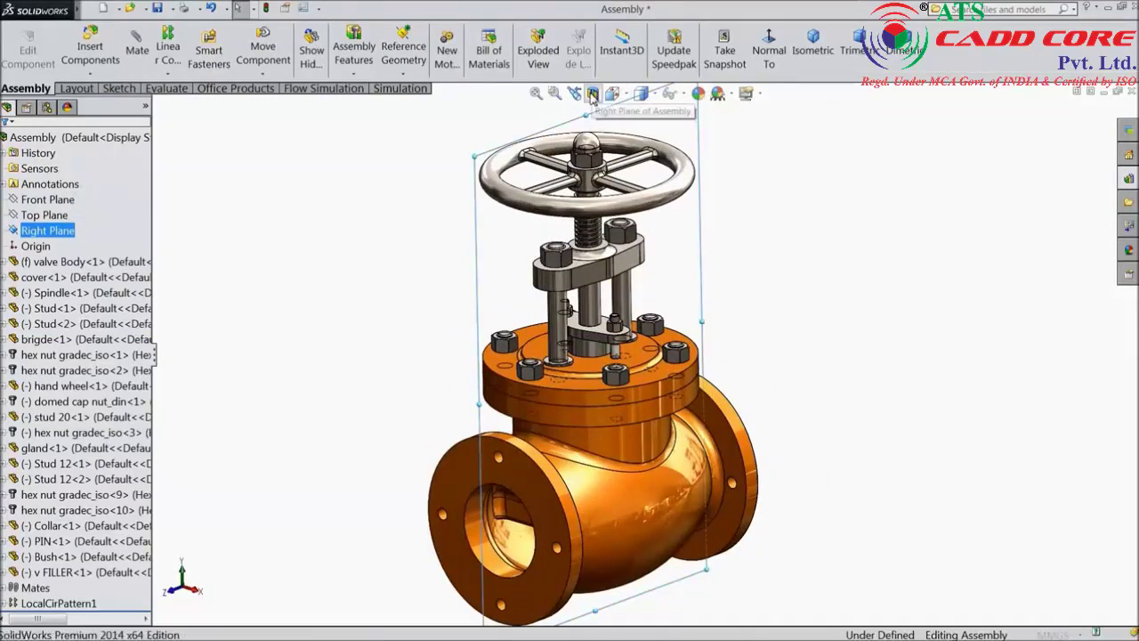
{"action": "left_click", "coordinate": [593, 92]}
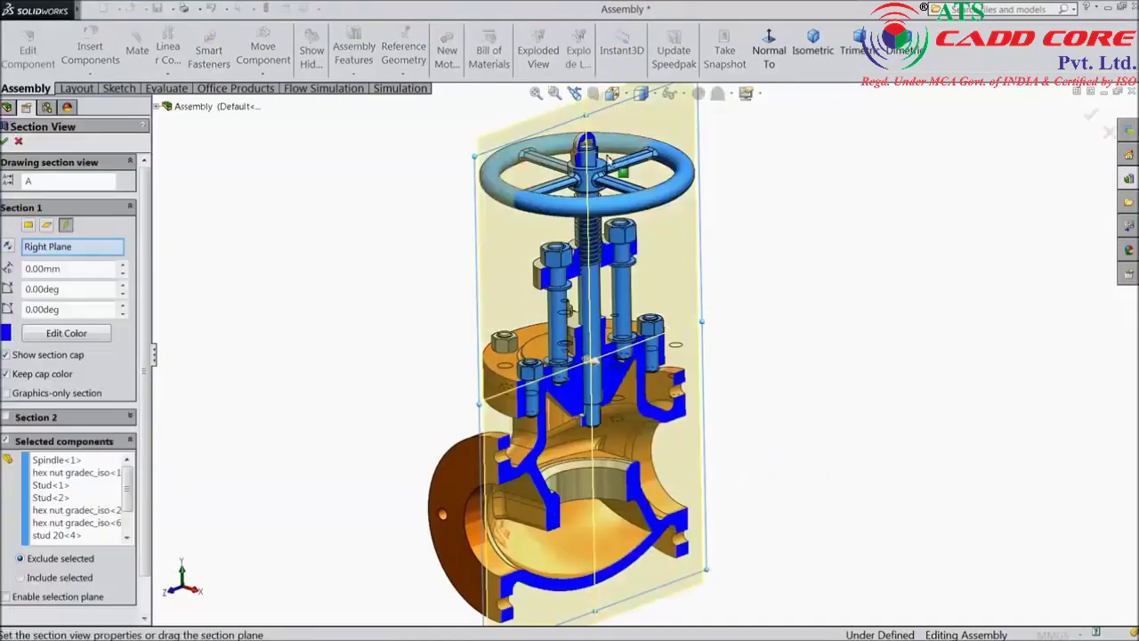
{"action": "left_click", "coordinate": [6, 143]}
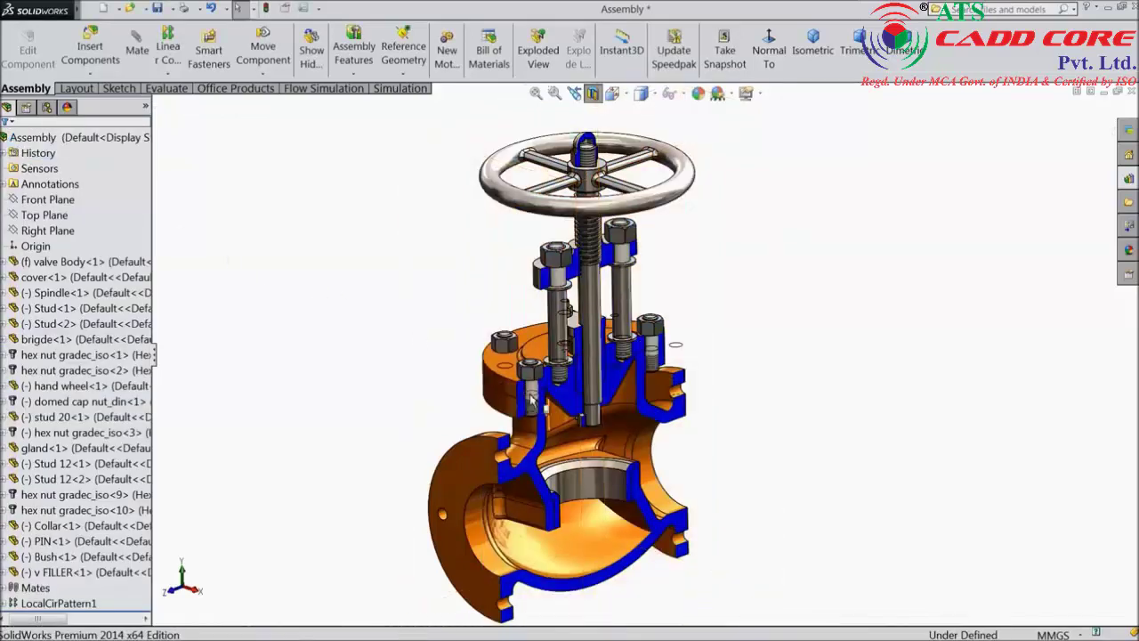
{"action": "middle_click_drag", "start_coordinate": [590, 424], "coordinate": [558, 392]}
{"action": "scroll", "coordinate": [578, 419], "scroll_direction": "down", "scroll_amount": 5}
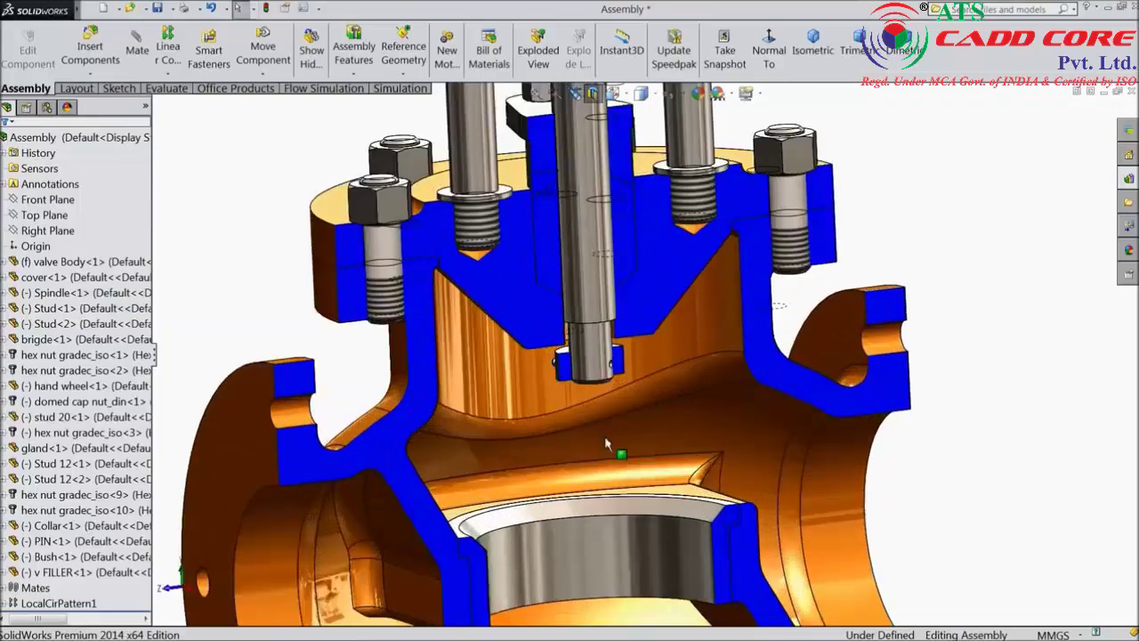
{"action": "key", "text": "f"}
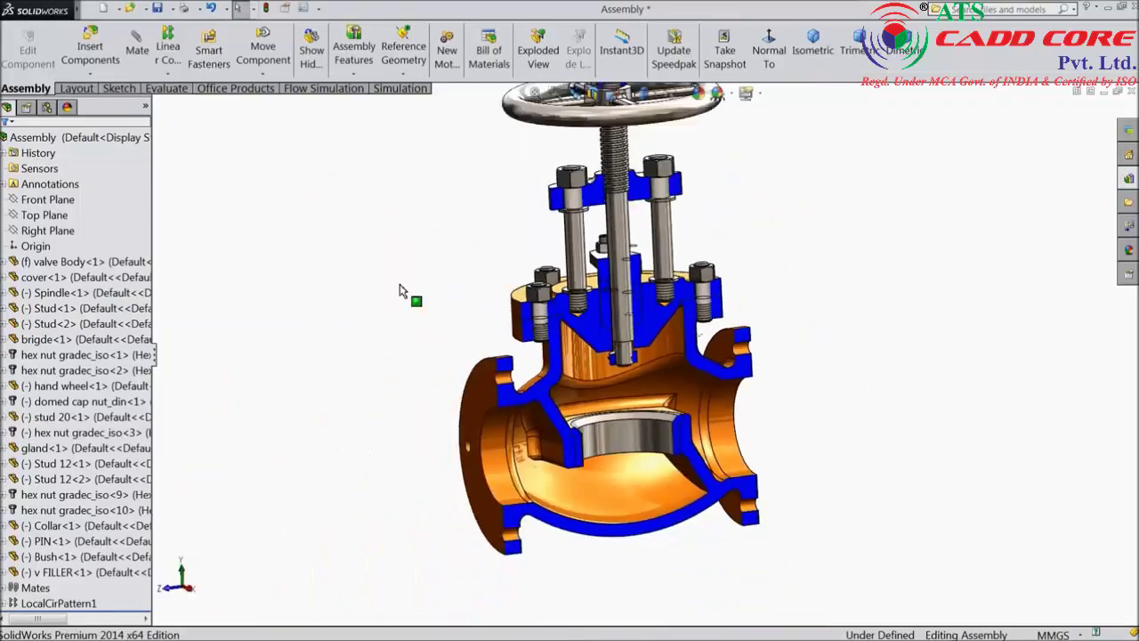
{"action": "middle_click_drag", "start_coordinate": [407, 293], "coordinate": [505, 250]}
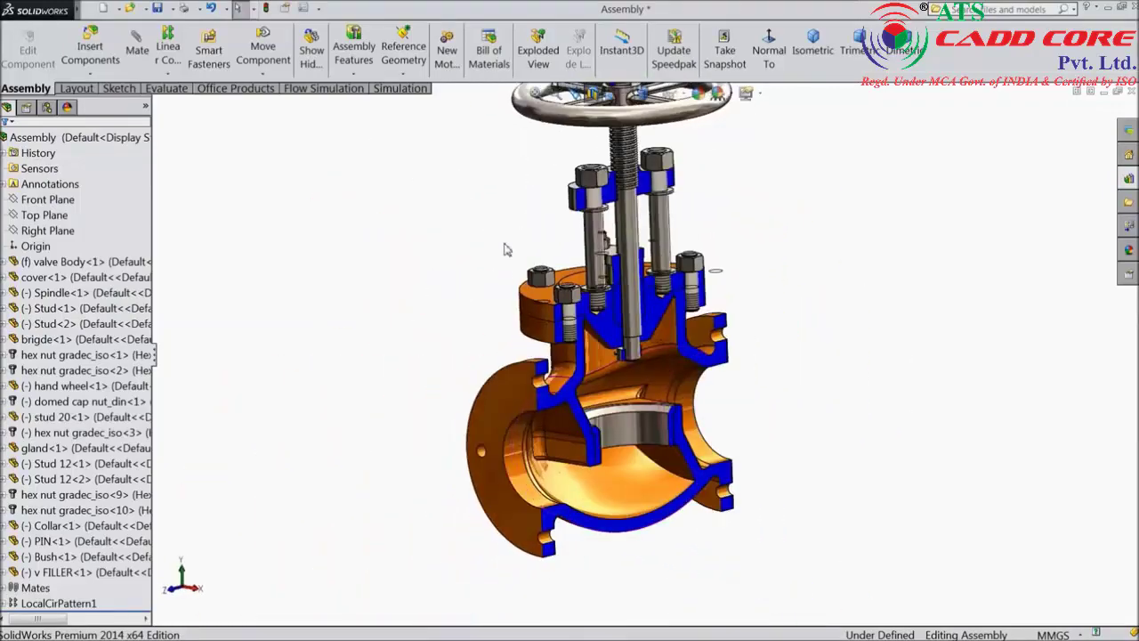
{"action": "left_click", "coordinate": [590, 93]}
Insert the Seat part file and place it beside the valve.
{"action": "left_click", "coordinate": [114, 55]}
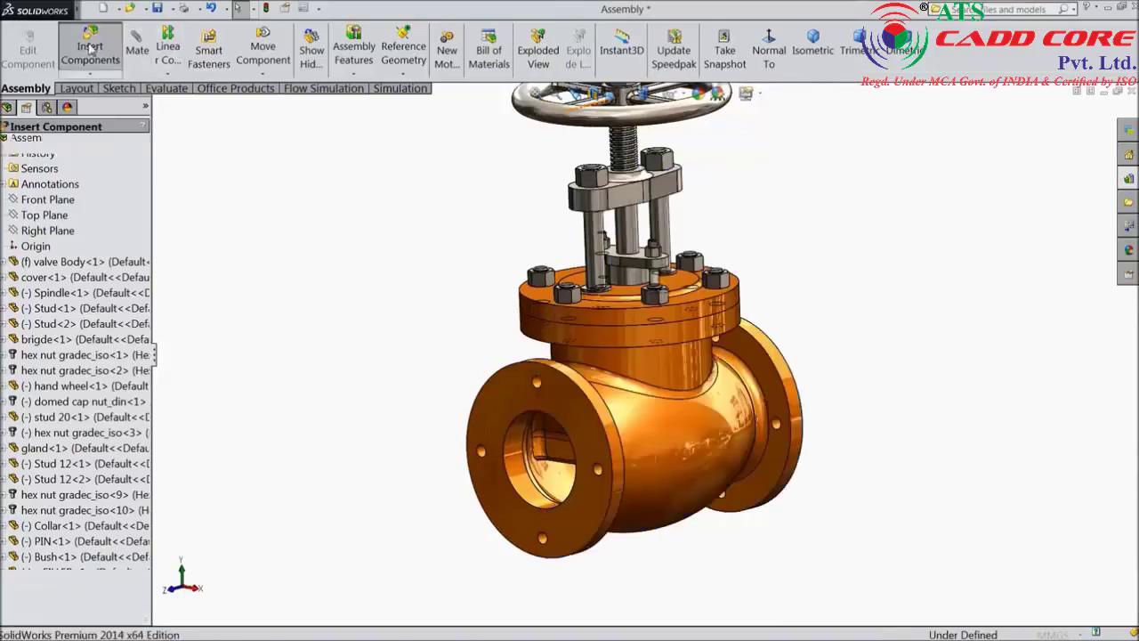
{"action": "left_click", "coordinate": [69, 421]}
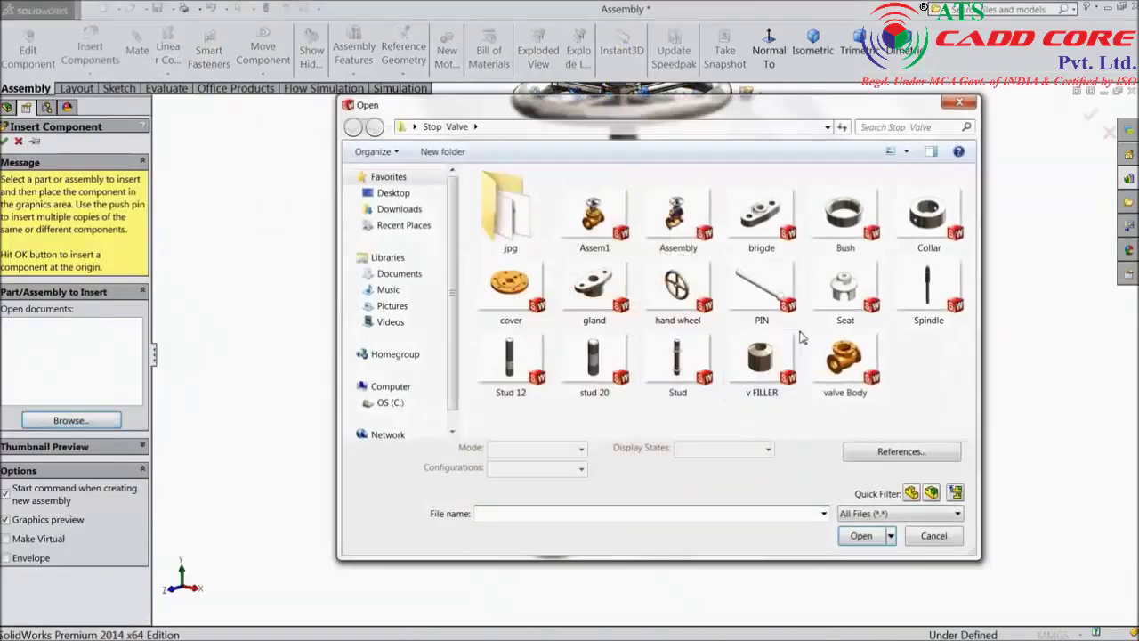
{"action": "left_click", "coordinate": [845, 289]}
{"action": "left_click", "coordinate": [861, 535]}
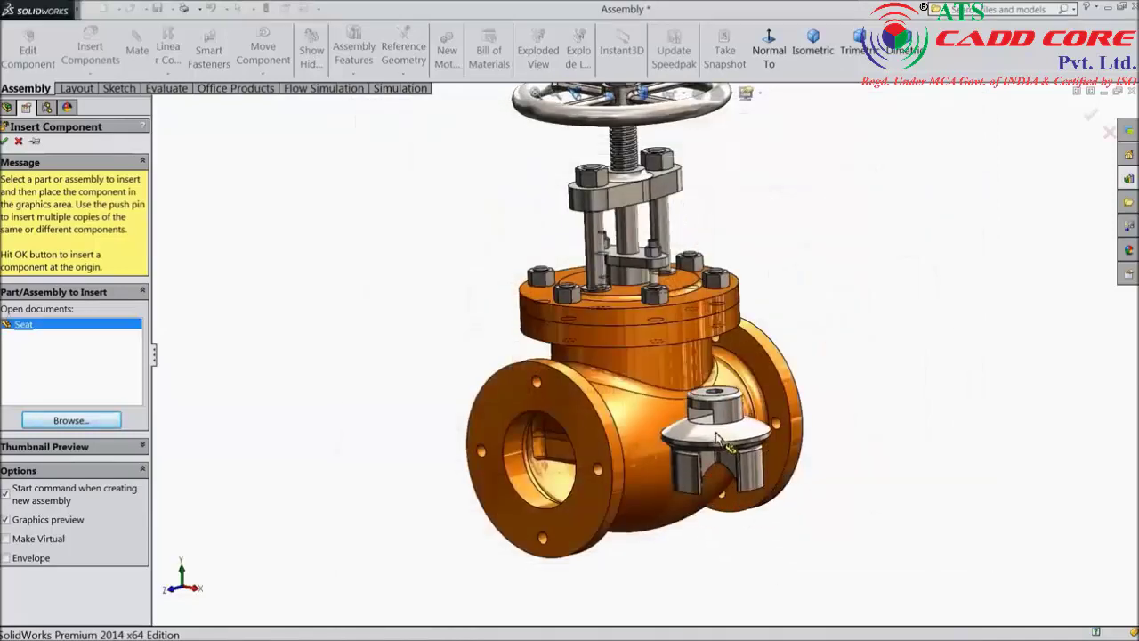
{"action": "left_click", "coordinate": [460, 314]}
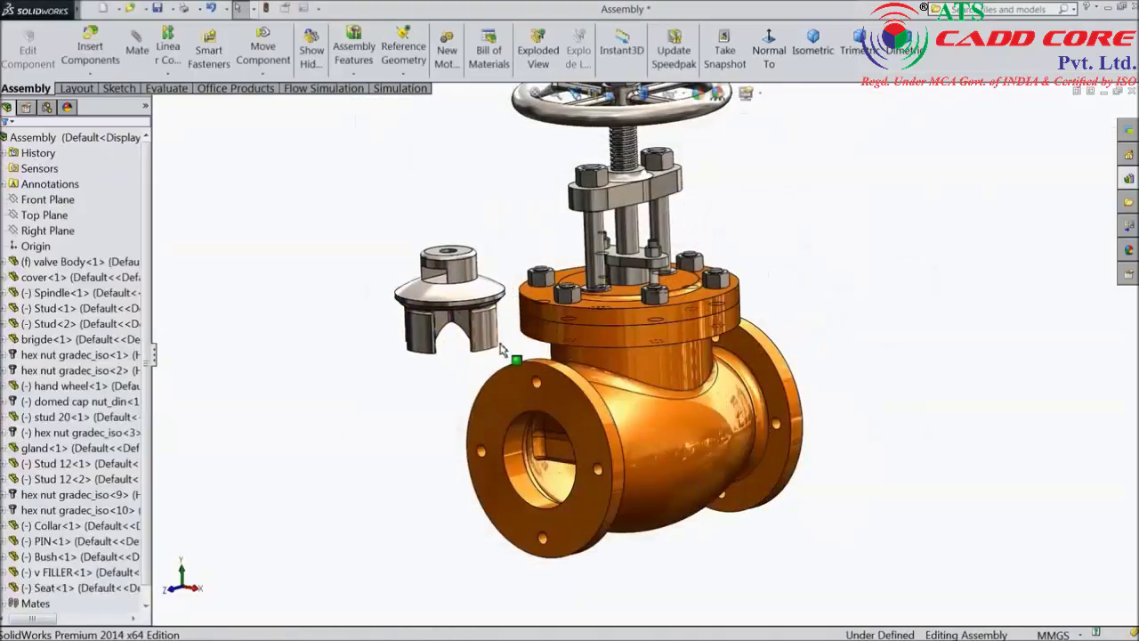
Apply a section view of the valve along the Right Plane.
{"action": "middle_click_drag", "start_coordinate": [516, 359], "coordinate": [552, 360]}
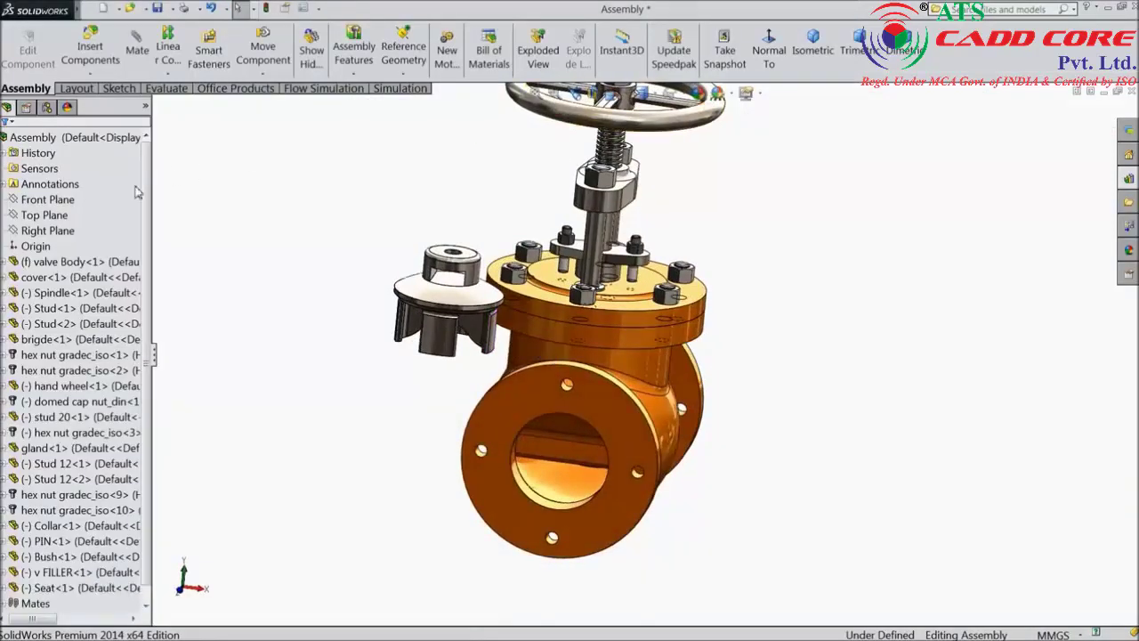
{"action": "left_click", "coordinate": [58, 231]}
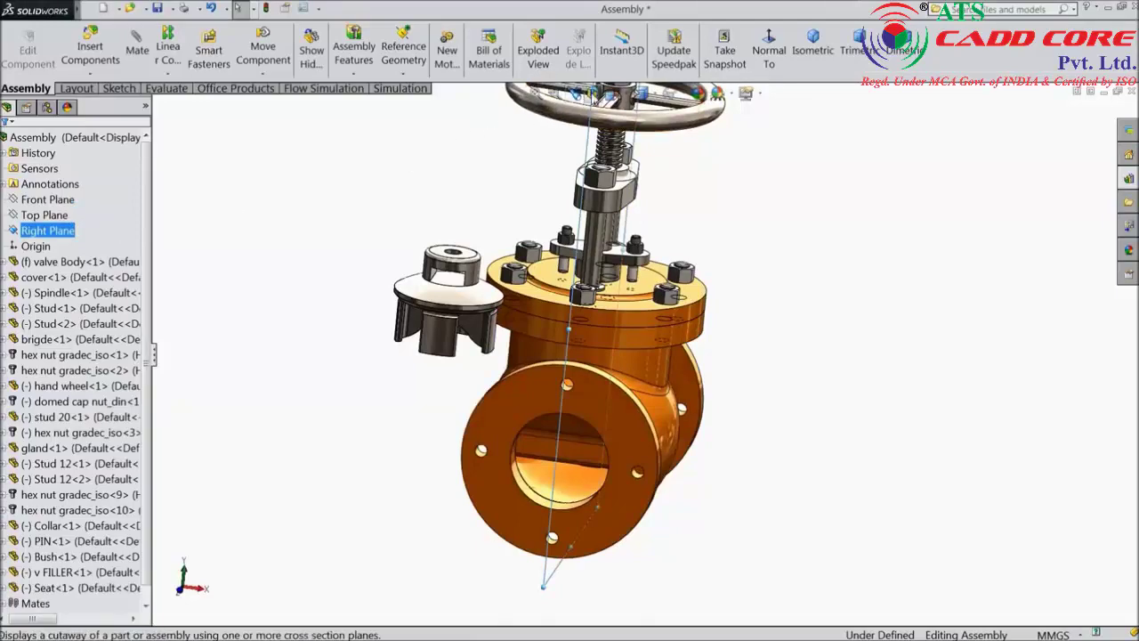
{"action": "left_click", "coordinate": [598, 94]}
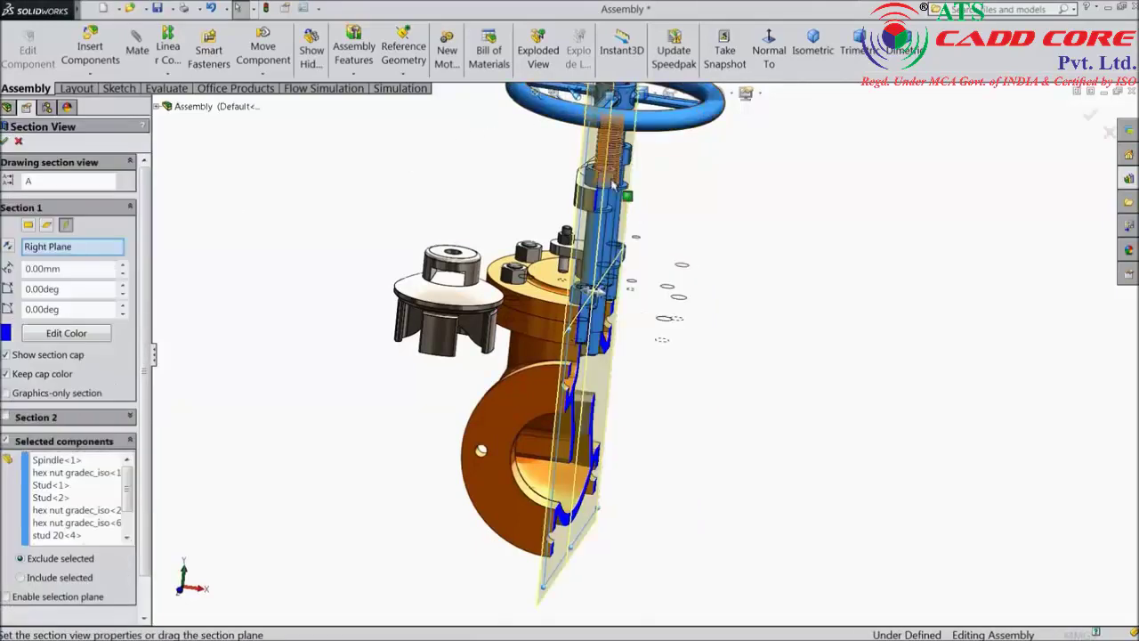
{"action": "left_click", "coordinate": [5, 140]}
Move the Seat to the right of the sectioned valve and deselect it.
{"action": "middle_click_drag", "start_coordinate": [237, 312], "coordinate": [218, 263]}
{"action": "left_click_drag", "start_coordinate": [472, 270], "coordinate": [780, 297]}
{"action": "middle_click_drag", "start_coordinate": [780, 297], "coordinate": [745, 354]}
{"action": "scroll", "coordinate": [745, 354], "scroll_direction": "down", "scroll_amount": 3}
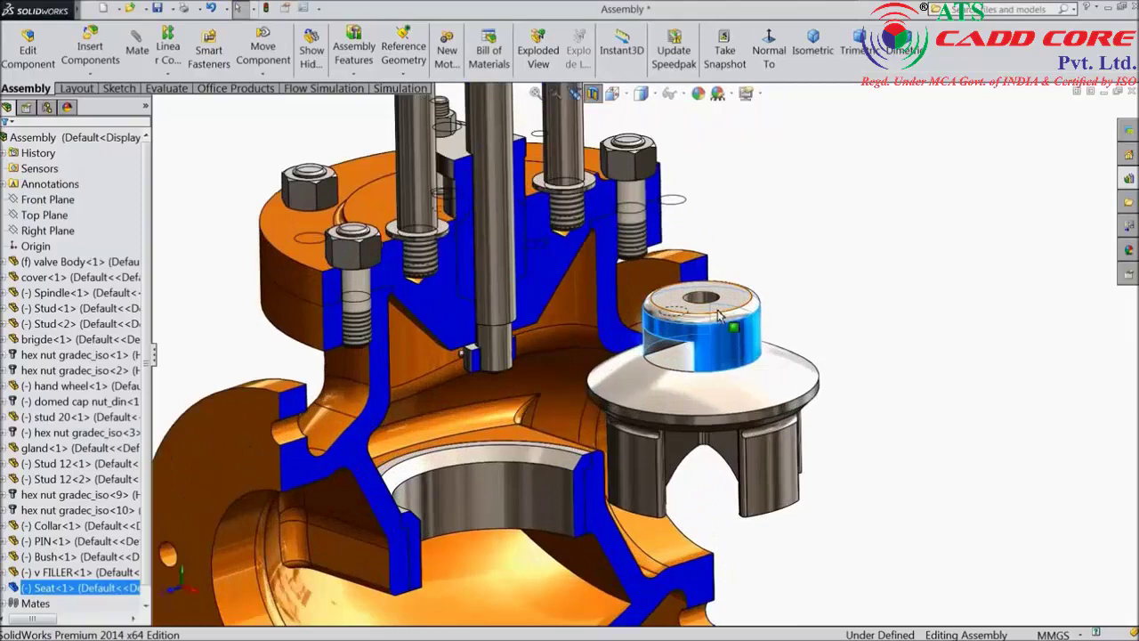
{"action": "left_click", "coordinate": [747, 223]}
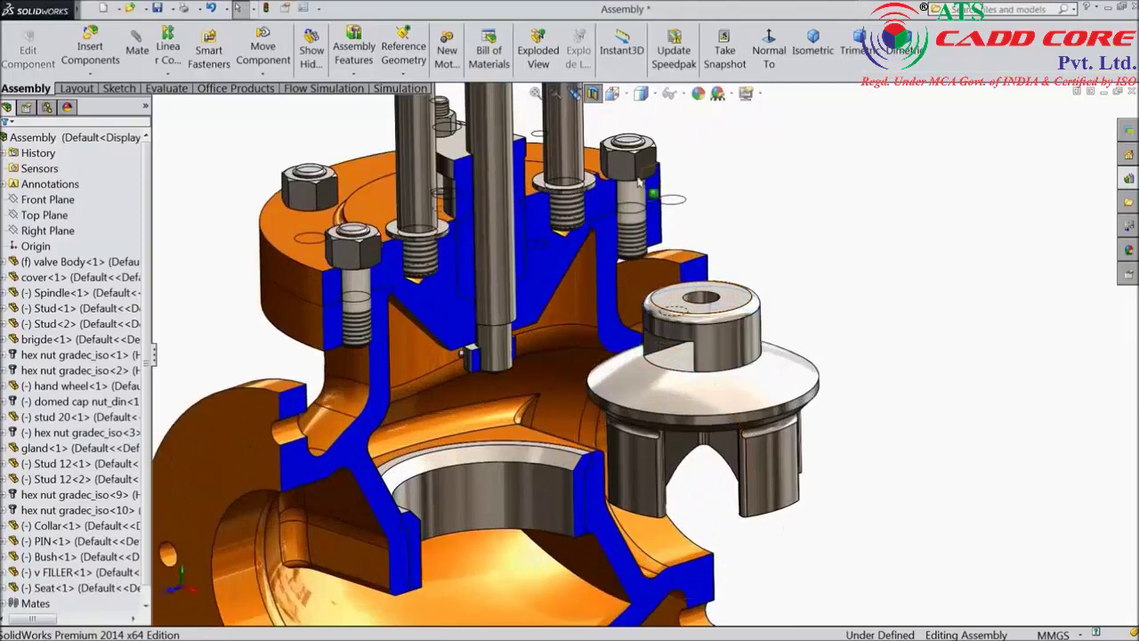
Re-section the valve with Seat<1> excluded so it stays uncut.
{"action": "left_click", "coordinate": [593, 93]}
{"action": "left_click", "coordinate": [592, 94]}
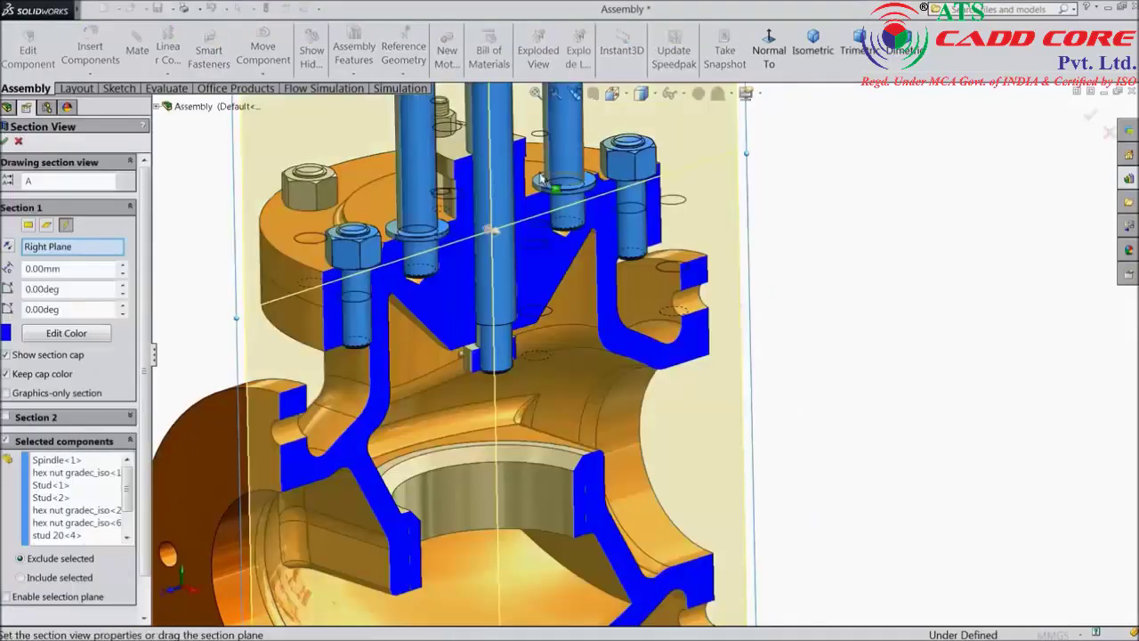
{"action": "left_click", "coordinate": [89, 497]}
{"action": "scroll", "coordinate": [485, 402], "scroll_direction": "up", "scroll_amount": 4}
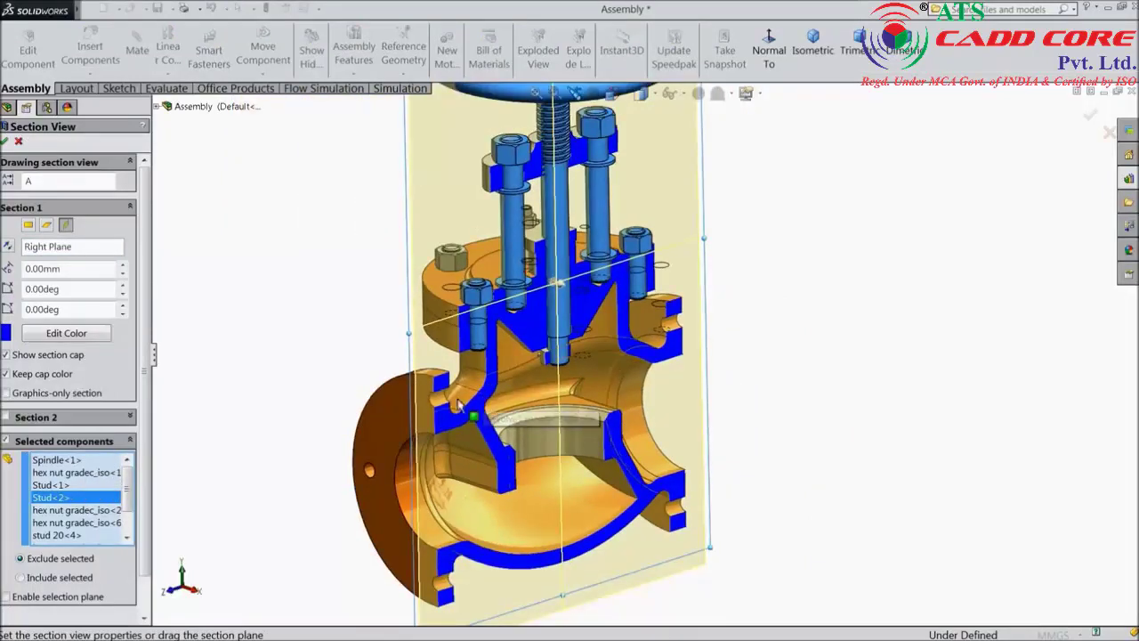
{"action": "left_click", "coordinate": [157, 107]}
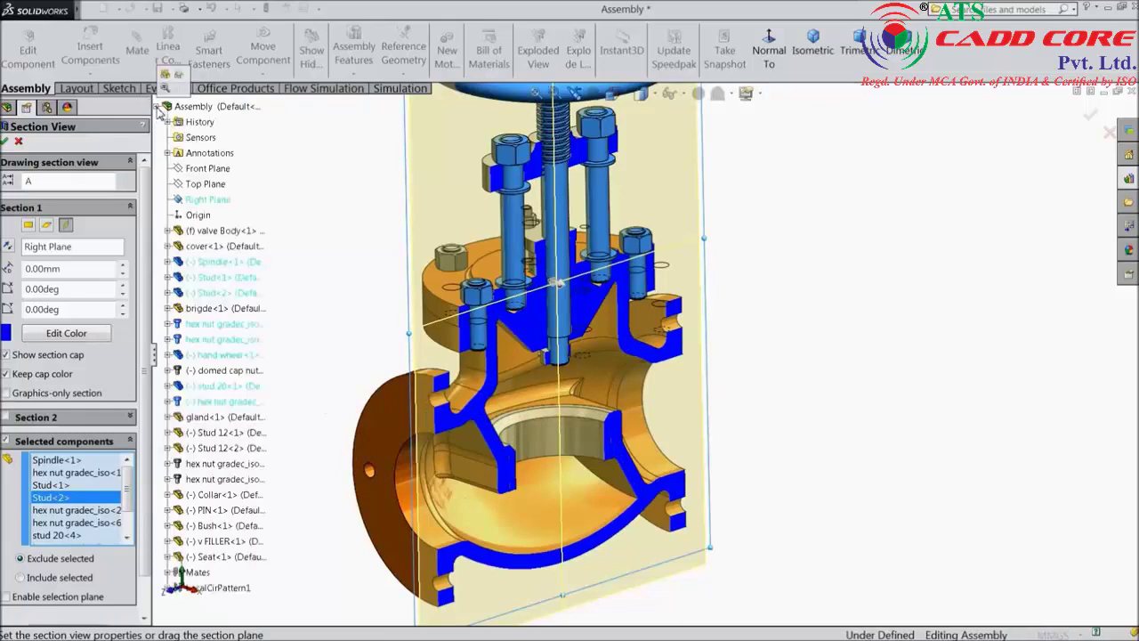
{"action": "left_click", "coordinate": [223, 556]}
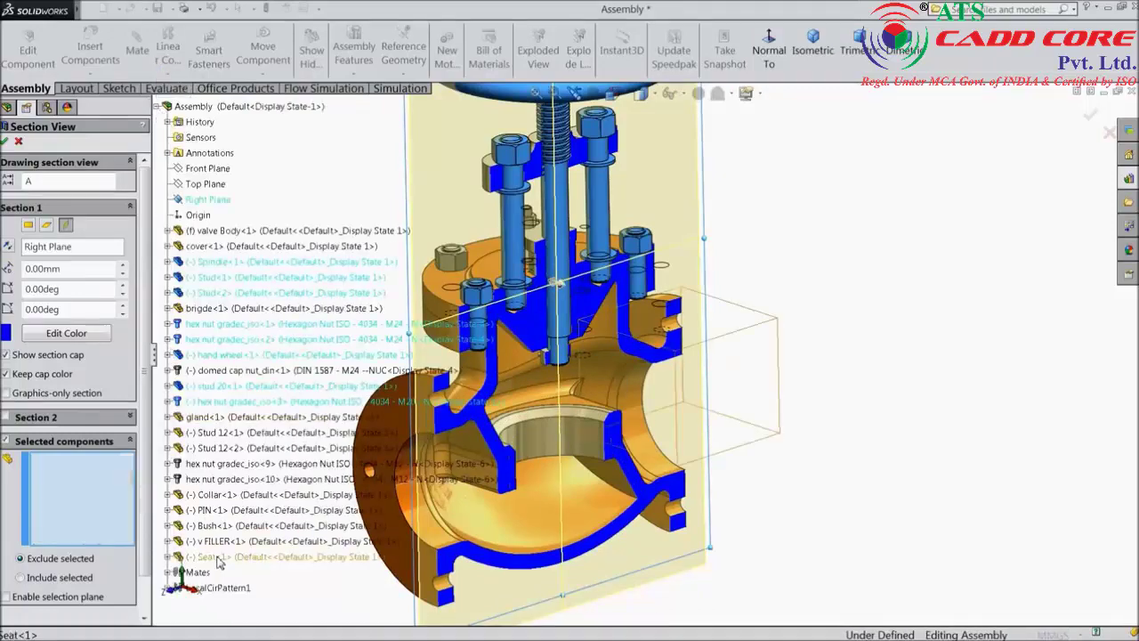
{"action": "left_click", "coordinate": [4, 140]}
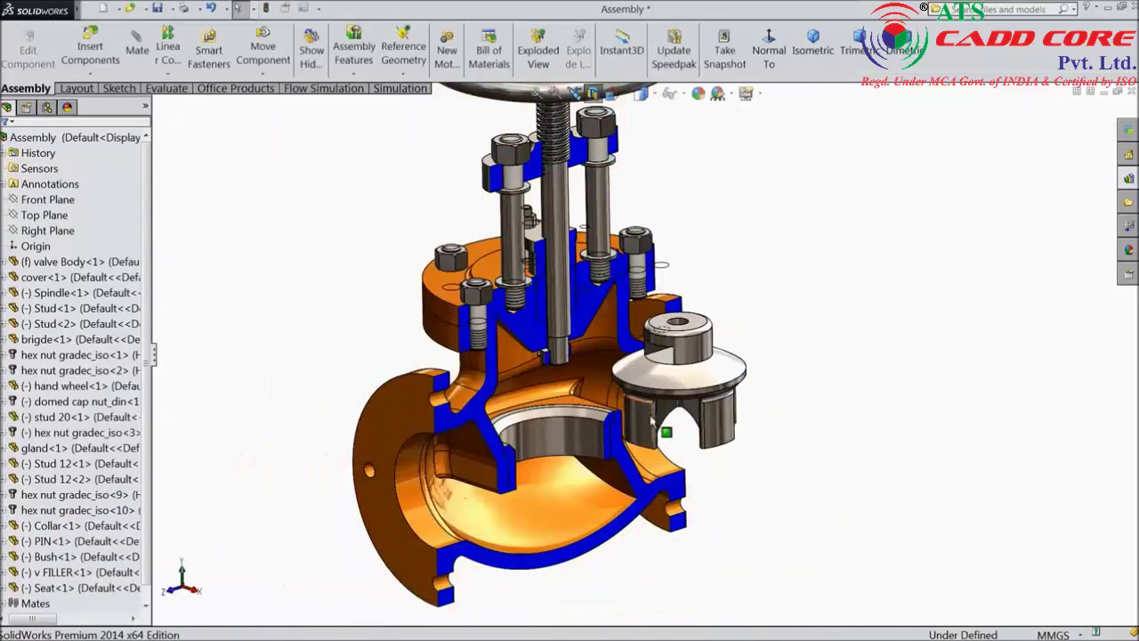
Select the spindle's circular end edge as the first mate reference.
{"action": "scroll", "coordinate": [476, 359], "scroll_direction": "down", "scroll_amount": 3}
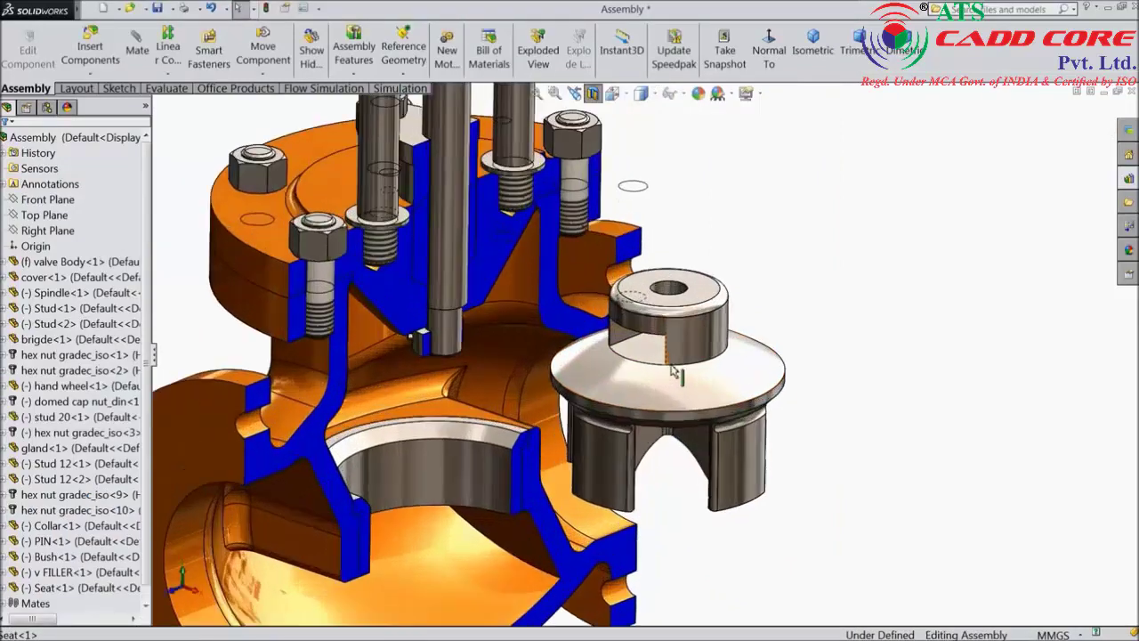
{"action": "scroll", "coordinate": [476, 360], "scroll_direction": "down", "scroll_amount": 1}
{"action": "middle_click_drag", "start_coordinate": [476, 360], "coordinate": [459, 276]}
{"action": "scroll", "coordinate": [461, 276], "scroll_direction": "up", "scroll_amount": 2}
{"action": "scroll", "coordinate": [553, 249], "scroll_direction": "down", "scroll_amount": 6}
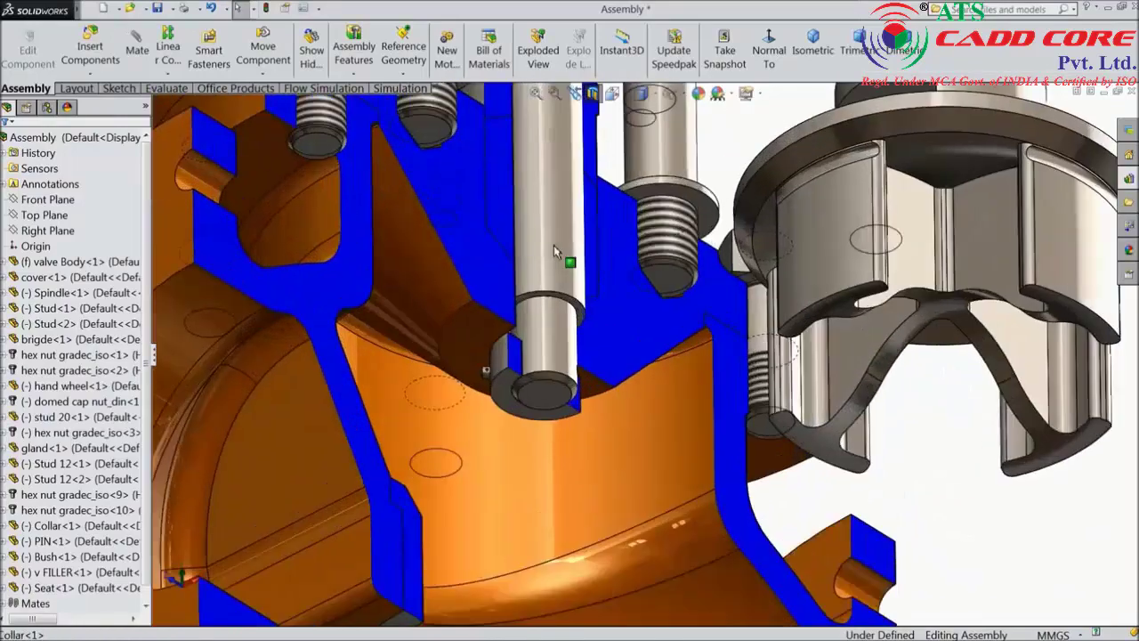
{"action": "left_click", "coordinate": [536, 334]}
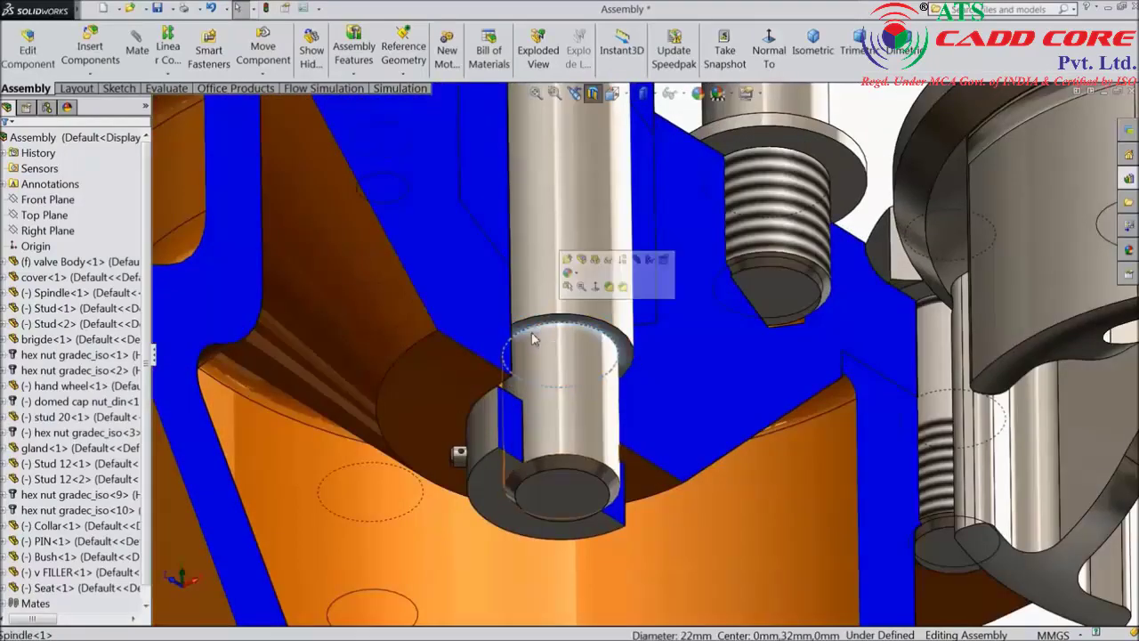
{"action": "left_click", "coordinate": [137, 44]}
Mate the seat's hole edge coincident with the spindle edge (Coincident33).
{"action": "scroll", "coordinate": [331, 226], "scroll_direction": "up", "scroll_amount": 5}
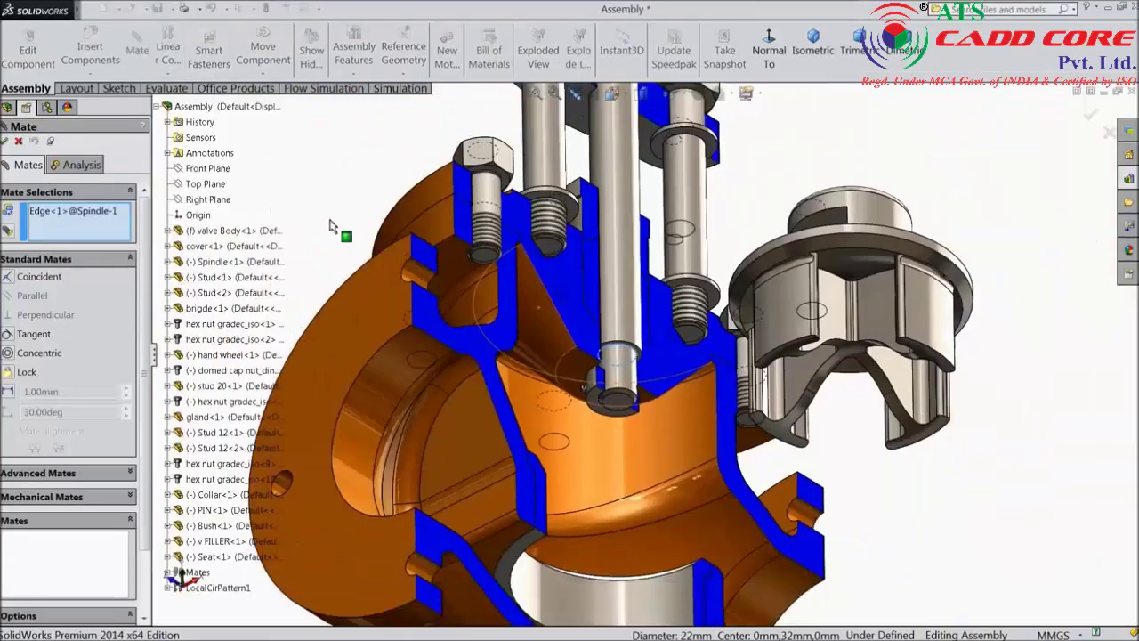
{"action": "middle_click_drag", "start_coordinate": [786, 164], "coordinate": [715, 300]}
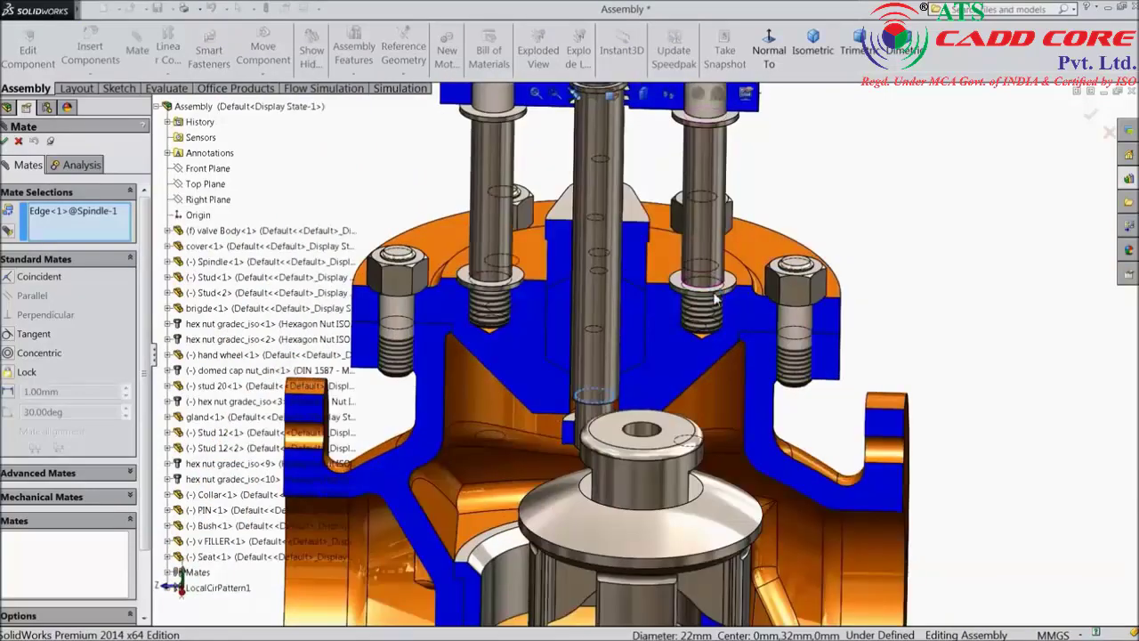
{"action": "middle_click_drag", "start_coordinate": [859, 216], "coordinate": [881, 267]}
{"action": "scroll", "coordinate": [787, 485], "scroll_direction": "down", "scroll_amount": 2}
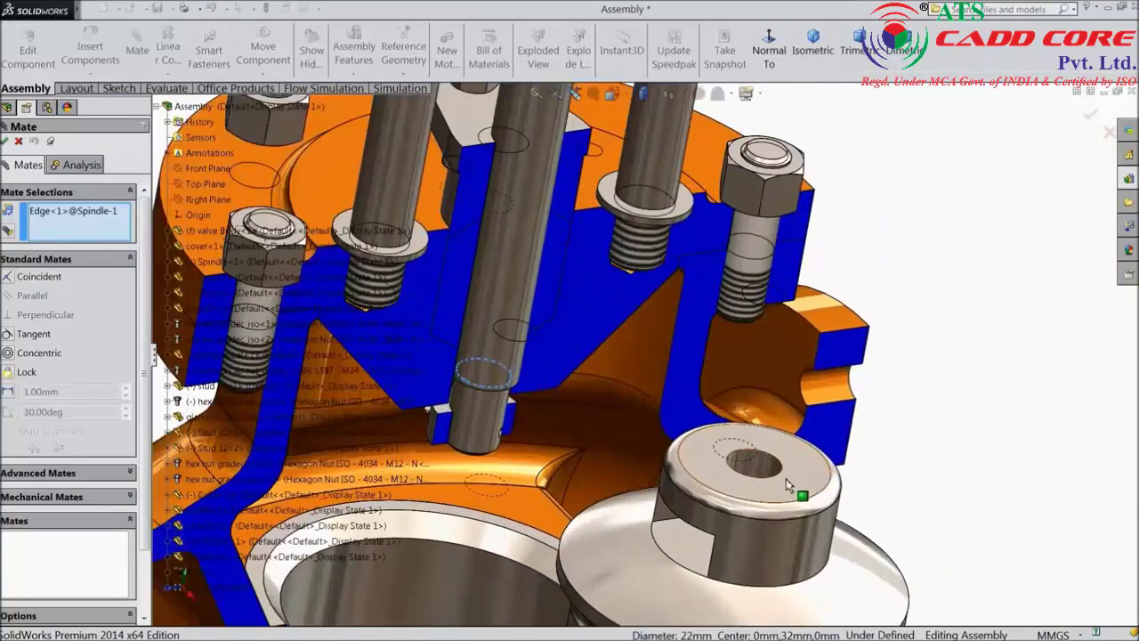
{"action": "left_click", "coordinate": [771, 481]}
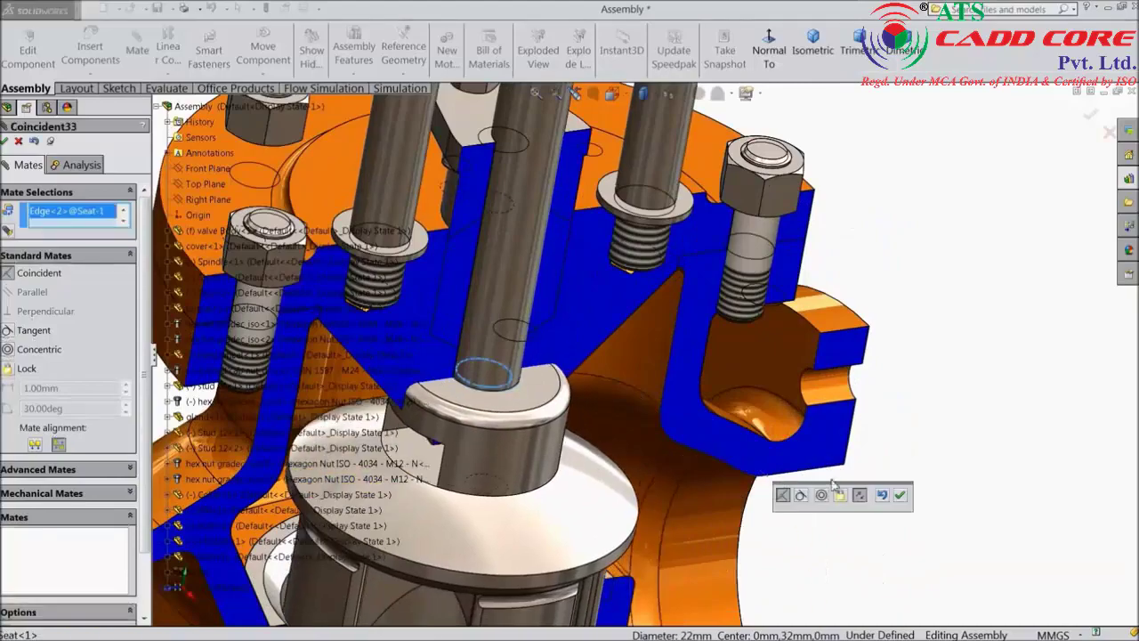
{"action": "left_click", "coordinate": [901, 496]}
{"action": "middle_click_drag", "start_coordinate": [893, 496], "coordinate": [931, 357]}
{"action": "key", "text": "f"}
Close the mate tool and nudge the Seat slightly lower in the valve.
{"action": "left_click", "coordinate": [4, 140]}
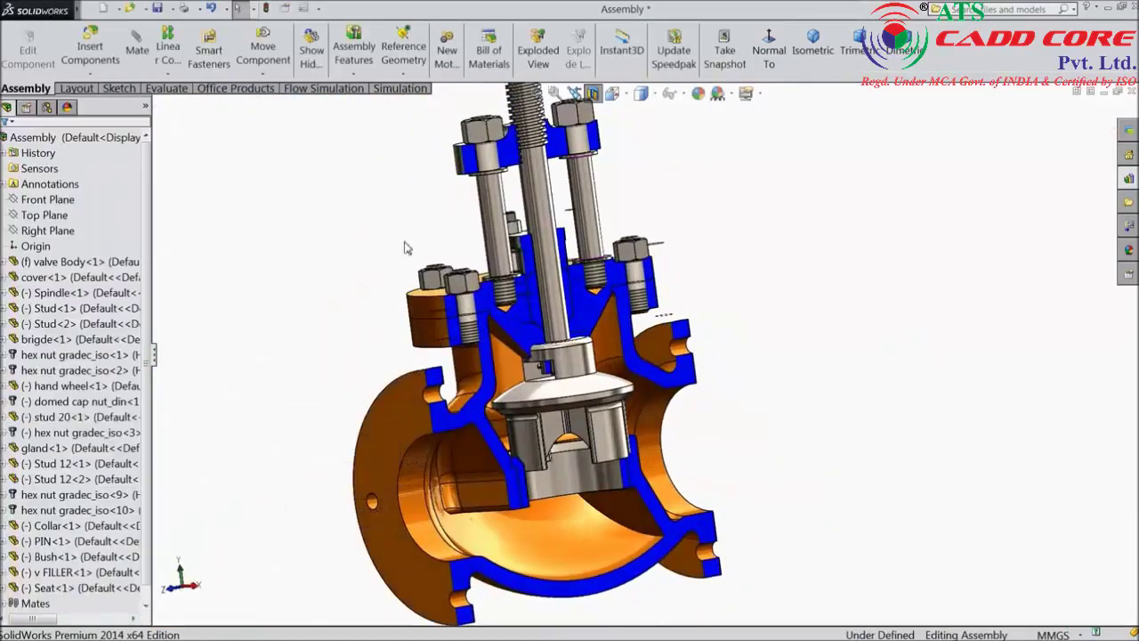
{"action": "middle_click_drag", "start_coordinate": [407, 246], "coordinate": [587, 387]}
{"action": "scroll", "coordinate": [587, 387], "scroll_direction": "down", "scroll_amount": 2}
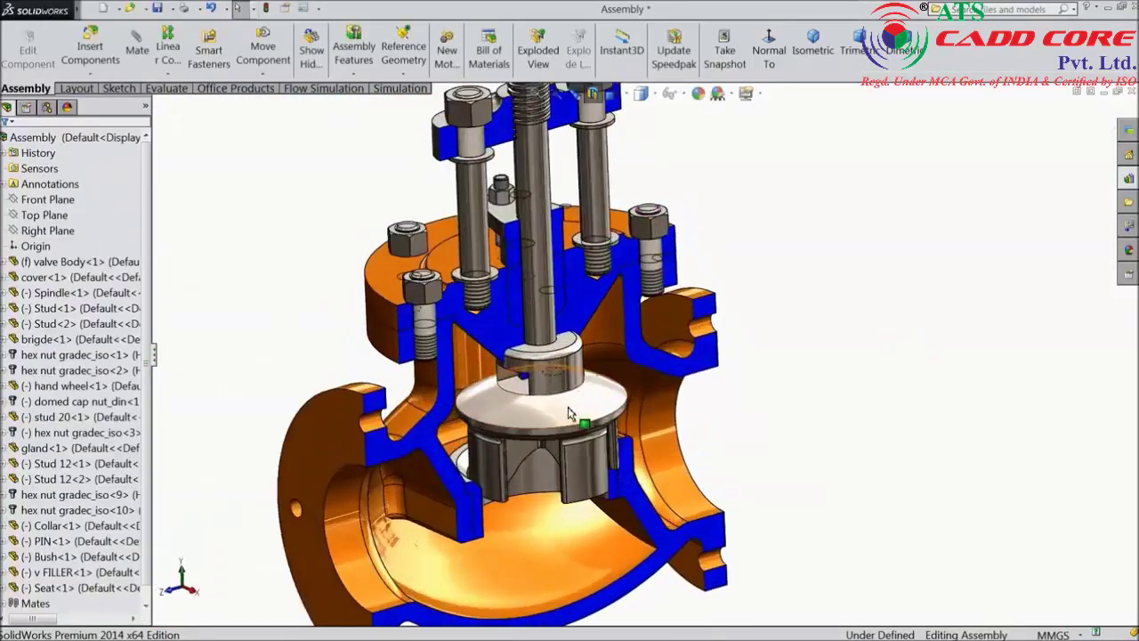
{"action": "left_click", "coordinate": [570, 413]}
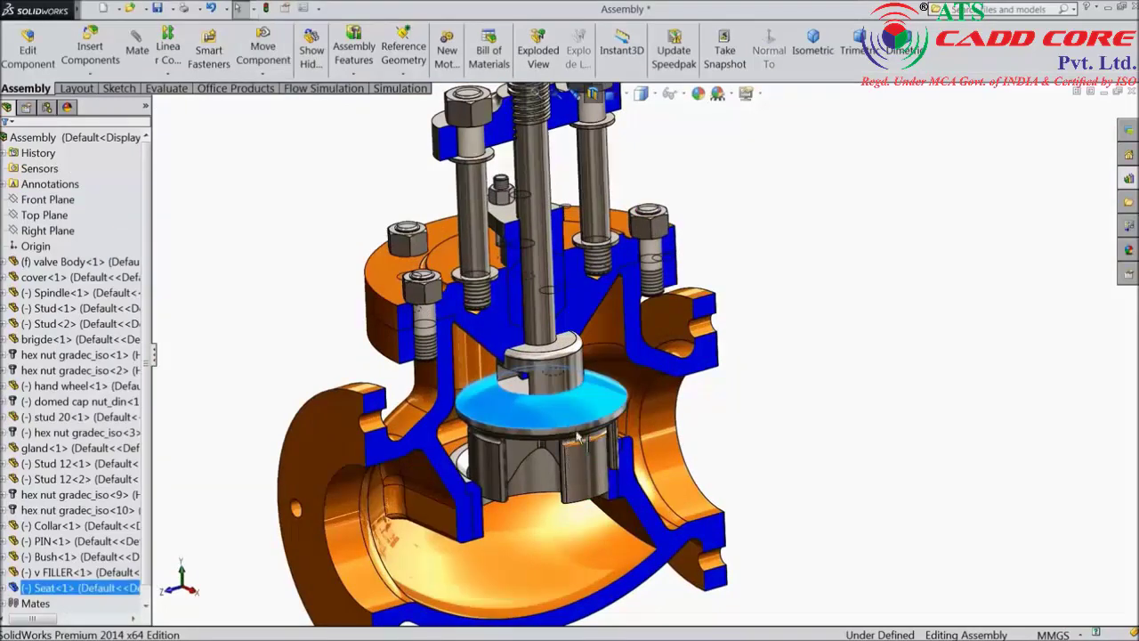
{"action": "scroll", "coordinate": [578, 485], "scroll_direction": "up", "scroll_amount": 3}
{"action": "left_click_drag", "start_coordinate": [587, 429], "coordinate": [589, 437]}
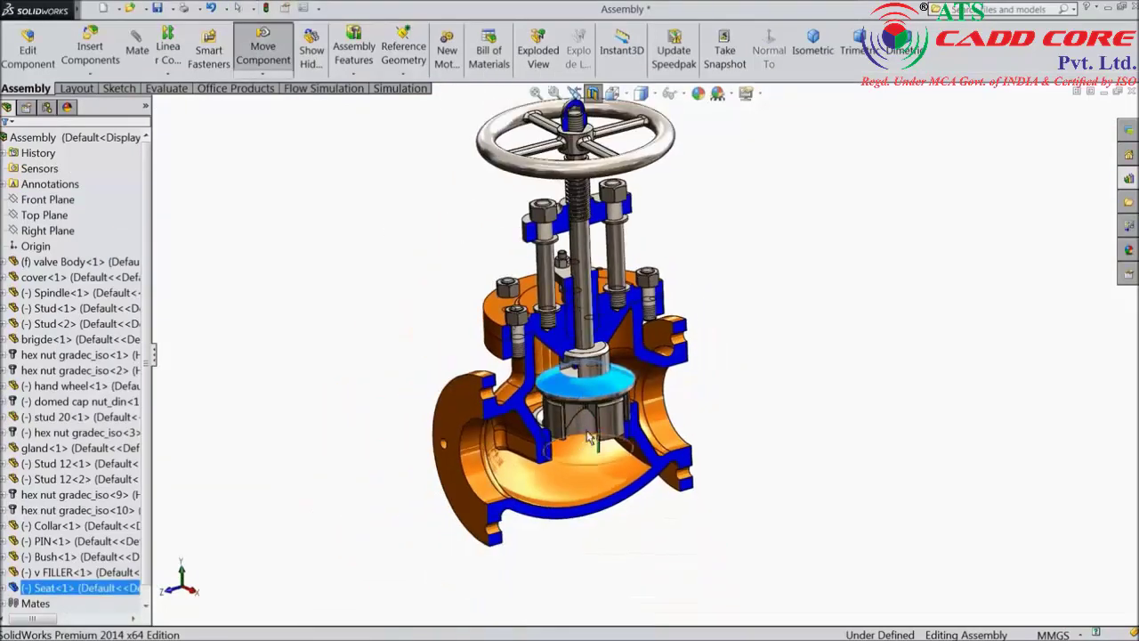
Drag-rotate the hand wheel back and forth about the stem.
{"action": "left_click", "coordinate": [482, 144]}
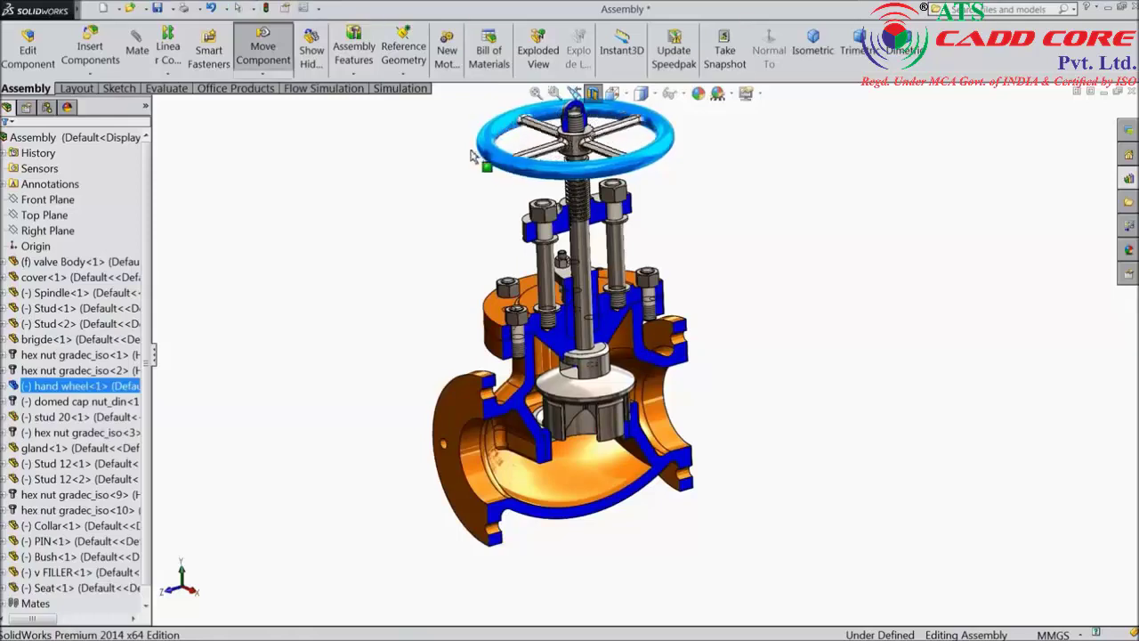
{"action": "left_click_drag", "start_coordinate": [647, 186], "coordinate": [508, 167]}
{"action": "scroll", "coordinate": [620, 171], "scroll_direction": "down", "scroll_amount": 3}
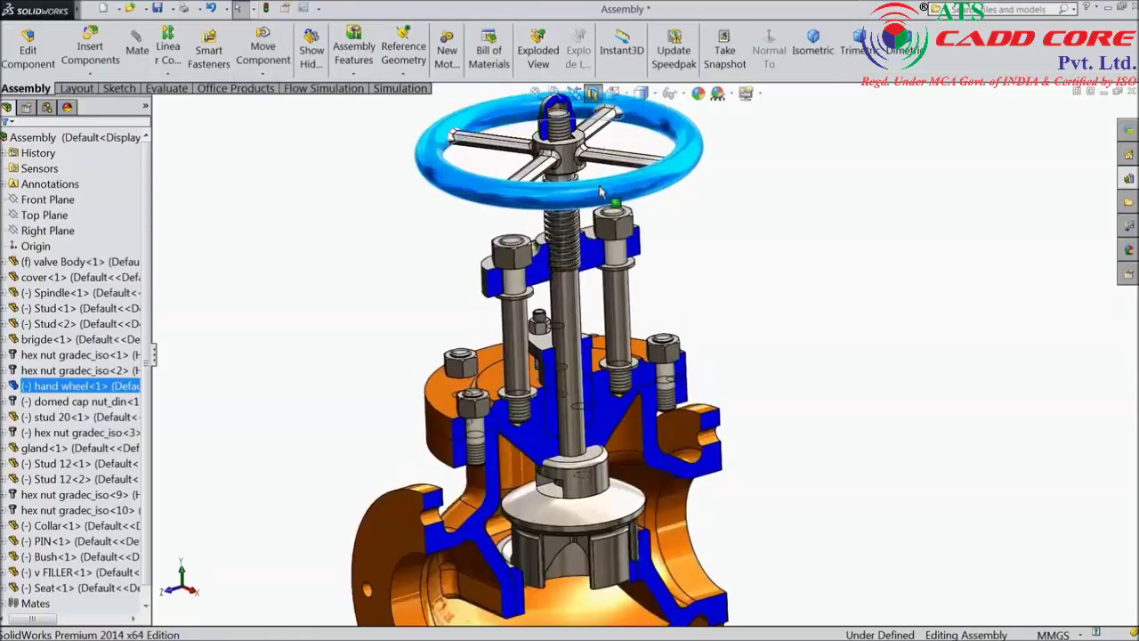
{"action": "left_click_drag", "start_coordinate": [600, 191], "coordinate": [443, 207]}
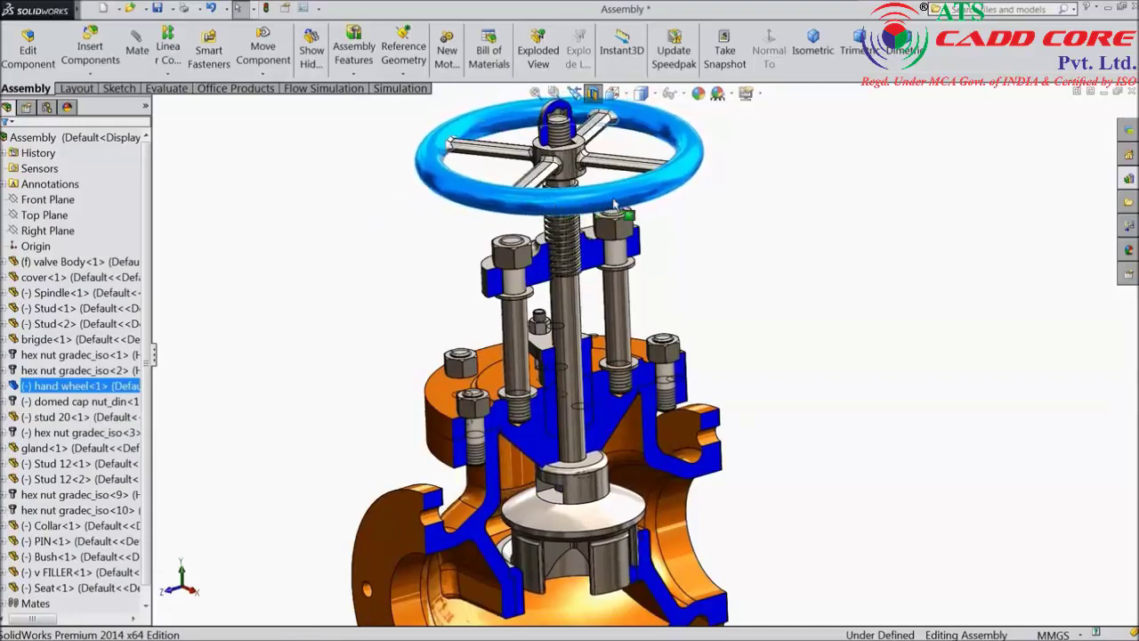
{"action": "left_click_drag", "start_coordinate": [614, 205], "coordinate": [364, 205]}
{"action": "left_click_drag", "start_coordinate": [614, 203], "coordinate": [540, 471]}
{"action": "left_click_drag", "start_coordinate": [574, 534], "coordinate": [611, 509]}
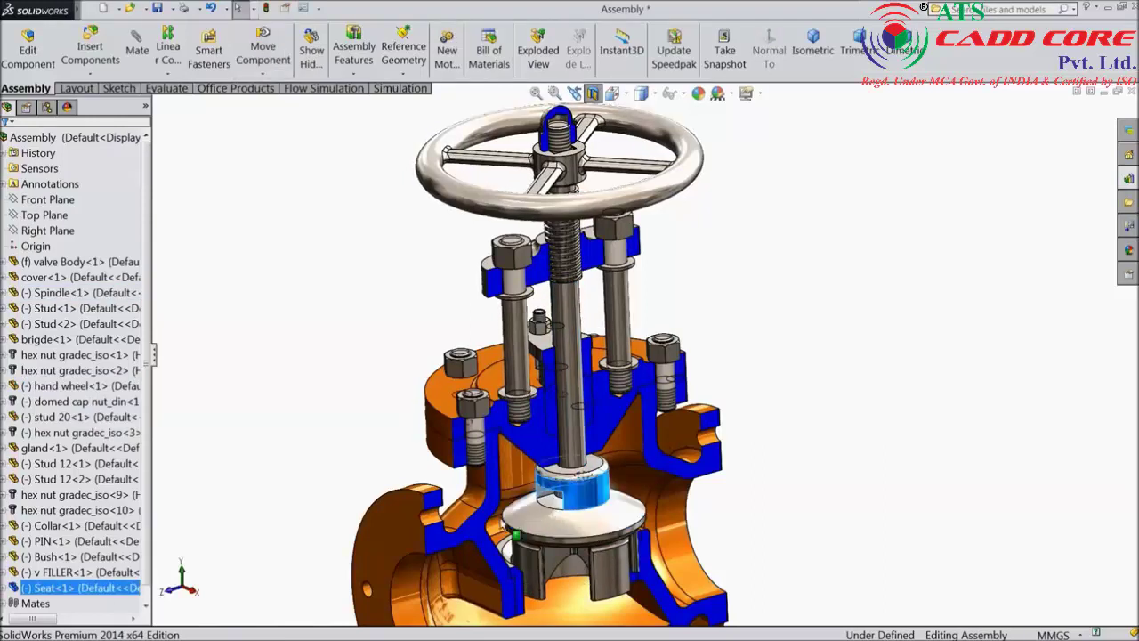
Reselect the Seat, dismiss its shortcut menu, and spin the hand wheel again.
{"action": "left_click", "coordinate": [604, 503]}
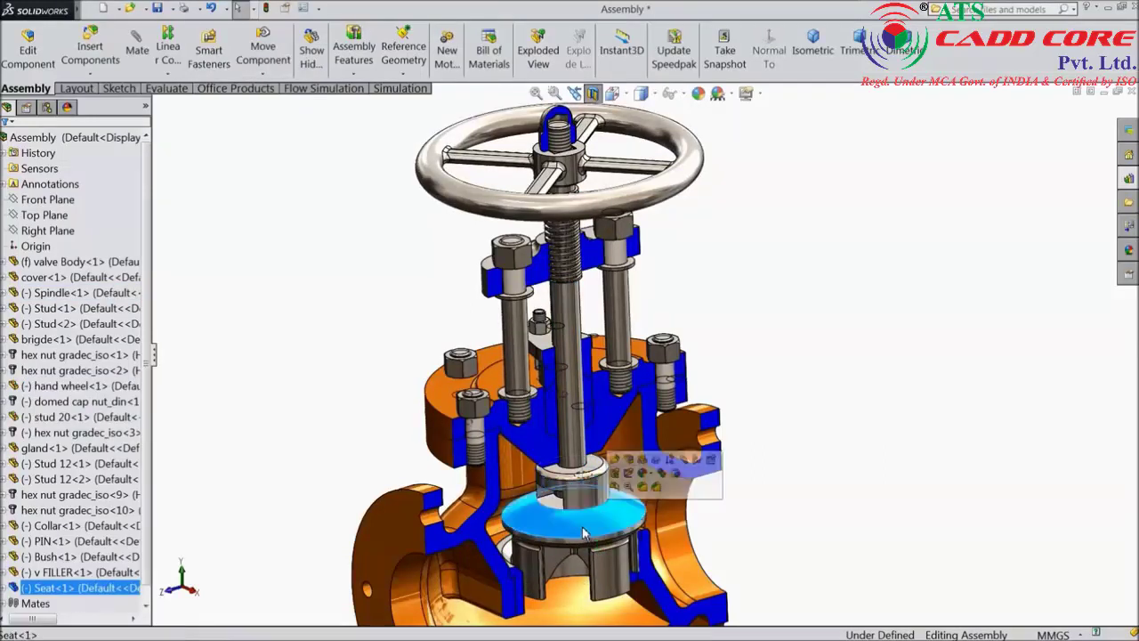
{"action": "right_click", "coordinate": [583, 532]}
{"action": "mouse_move", "coordinate": [606, 507]}
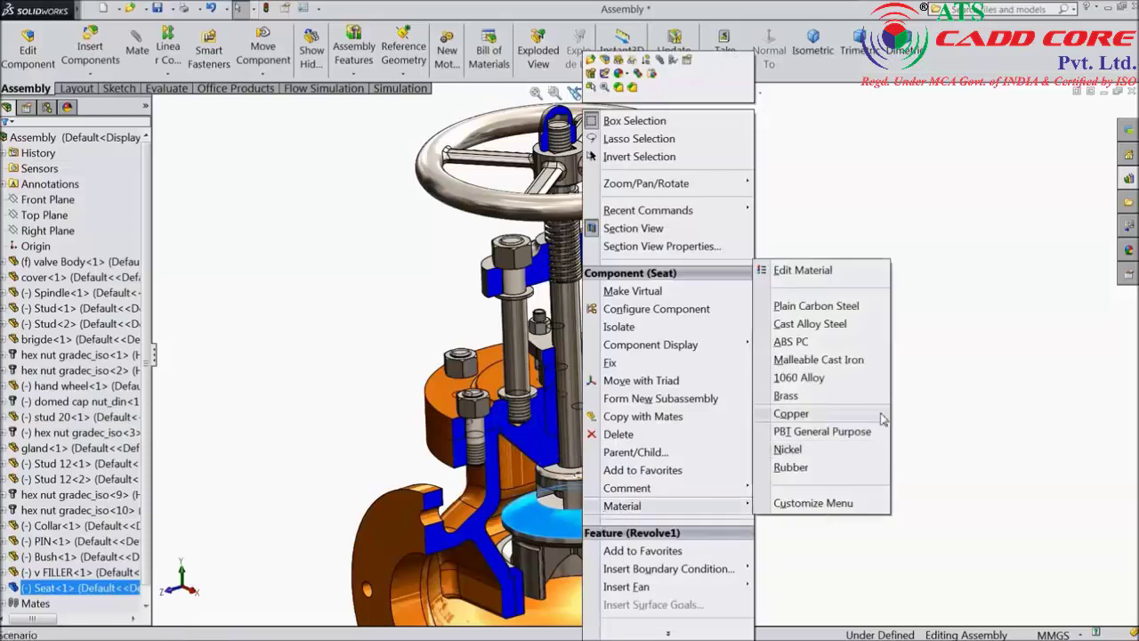
{"action": "left_click", "coordinate": [867, 203]}
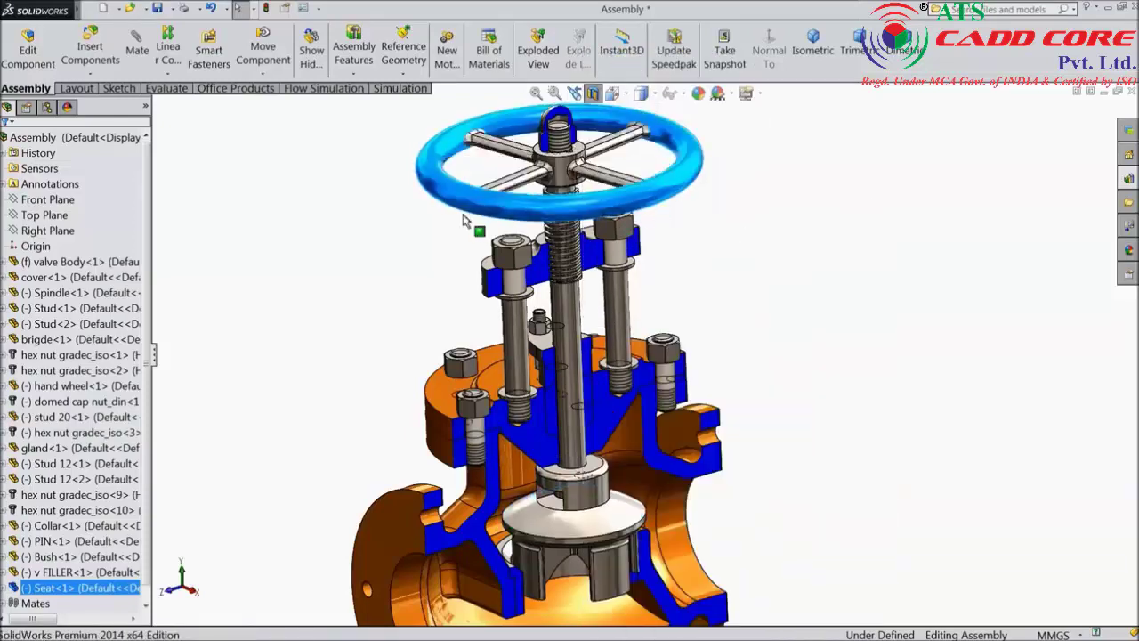
{"action": "left_click_drag", "start_coordinate": [462, 221], "coordinate": [662, 212]}
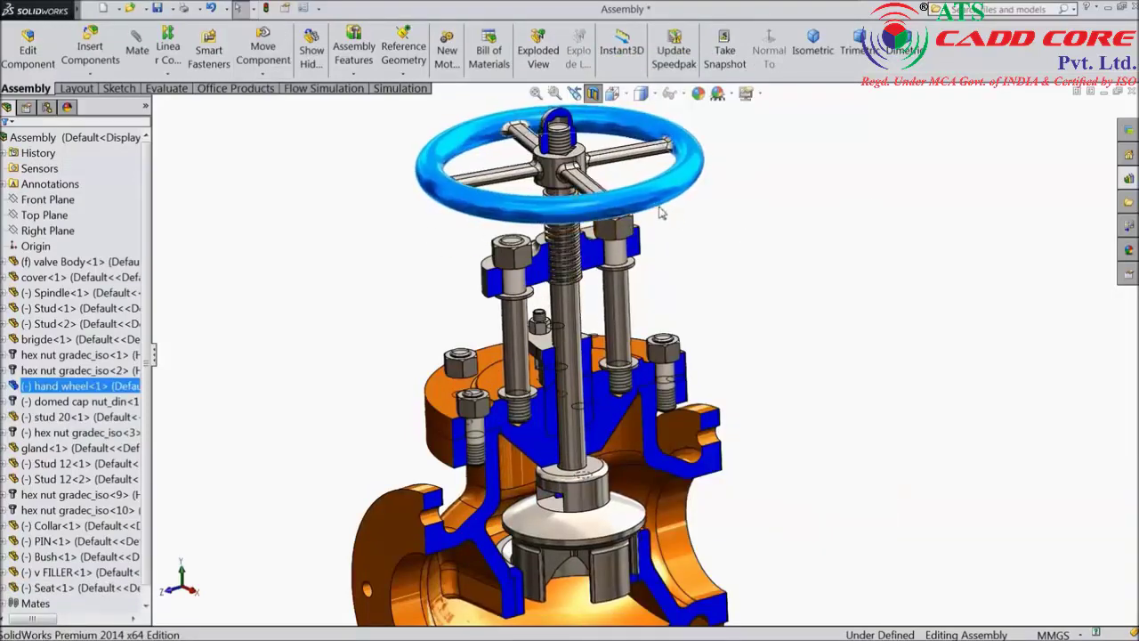
{"action": "left_click_drag", "start_coordinate": [572, 209], "coordinate": [587, 210]}
{"action": "left_click_drag", "start_coordinate": [658, 205], "coordinate": [453, 237]}
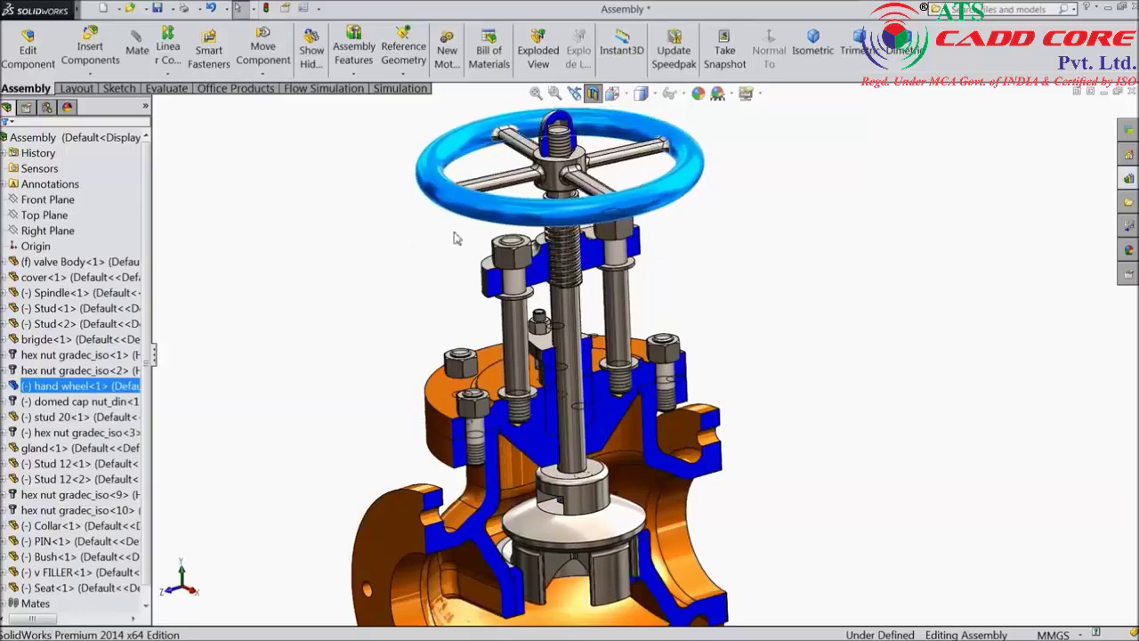
Select the Bush and inspect the assembled seat from several angles.
{"action": "middle_click_drag", "start_coordinate": [695, 353], "coordinate": [623, 483]}
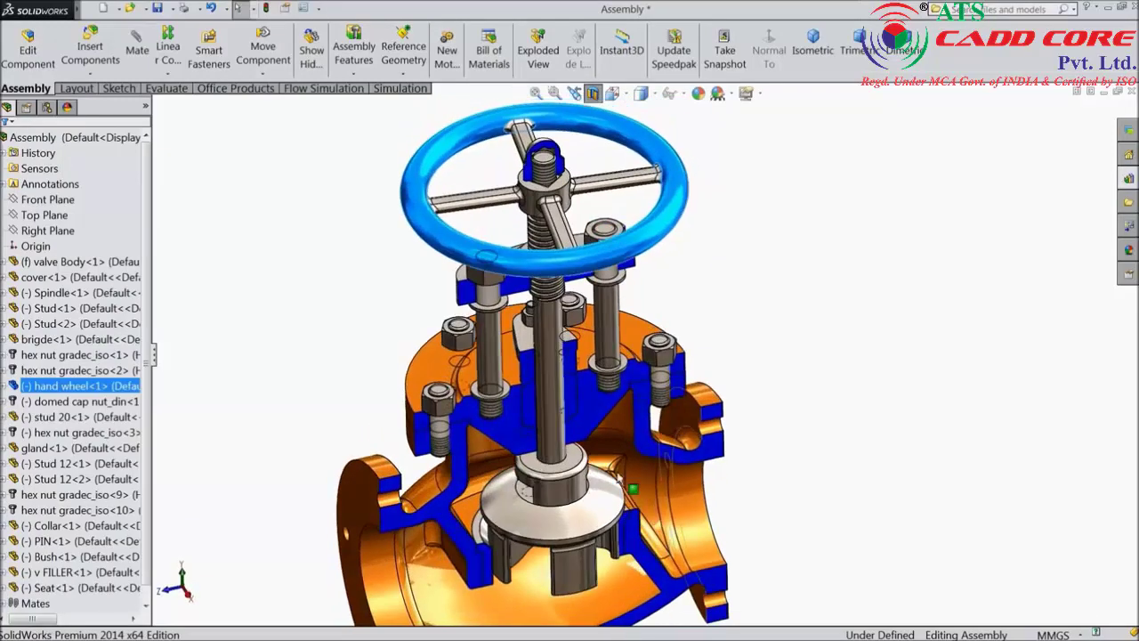
{"action": "scroll", "coordinate": [536, 509], "scroll_direction": "down", "scroll_amount": 5}
{"action": "middle_click_drag", "start_coordinate": [455, 549], "coordinate": [464, 505]}
{"action": "scroll", "coordinate": [464, 505], "scroll_direction": "up", "scroll_amount": 4}
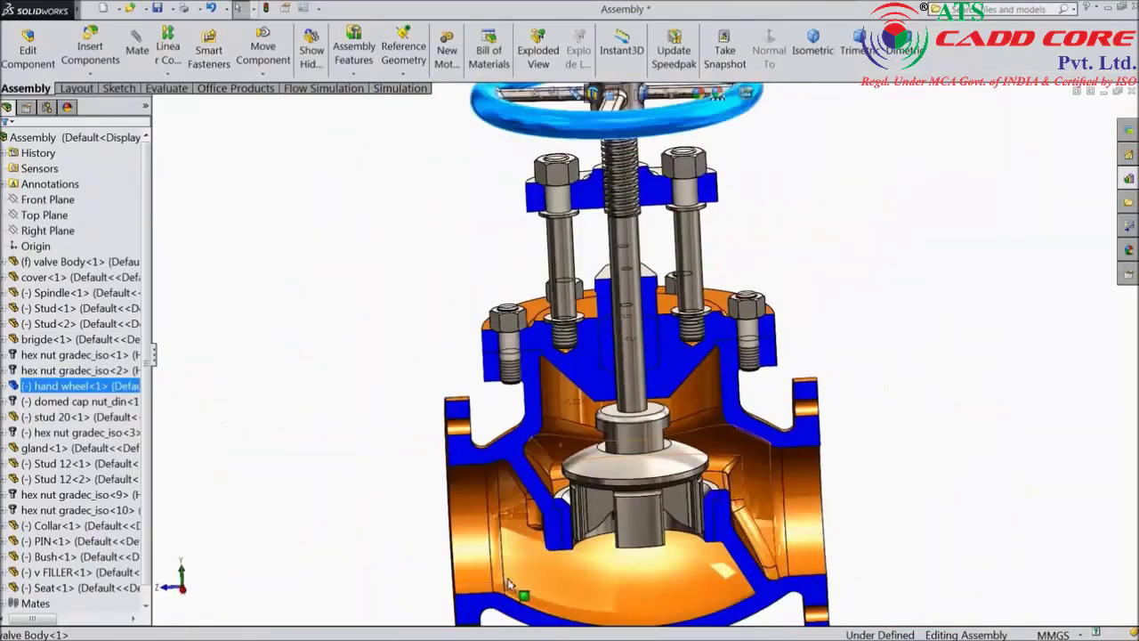
{"action": "scroll", "coordinate": [553, 492], "scroll_direction": "down", "scroll_amount": 6}
{"action": "left_click", "coordinate": [554, 492]}
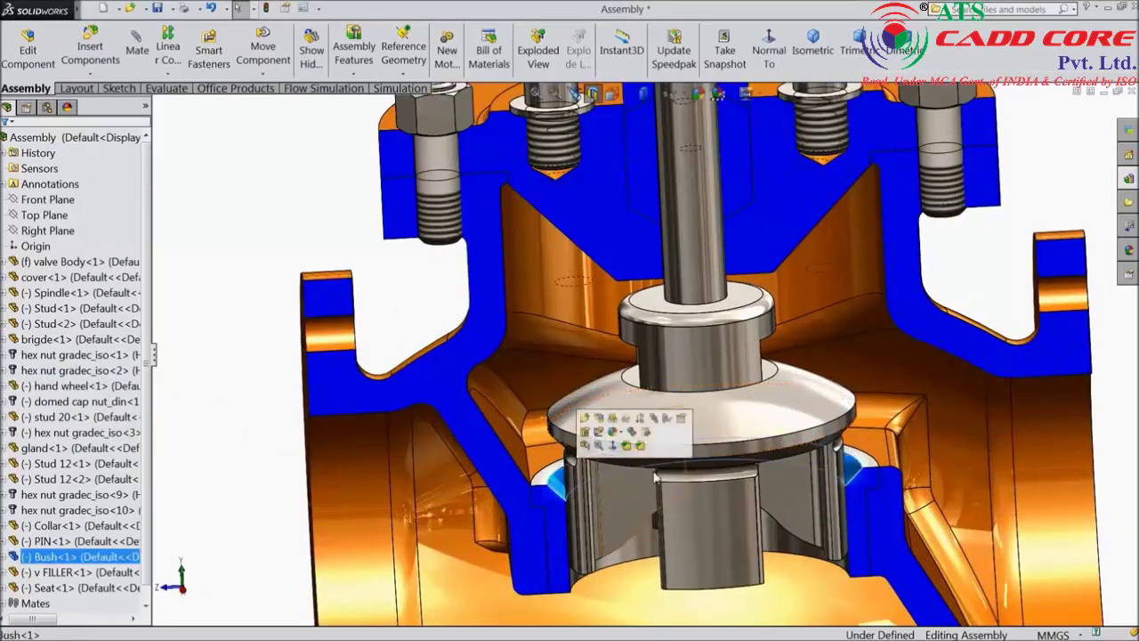
{"action": "middle_click_drag", "start_coordinate": [656, 479], "coordinate": [679, 534]}
{"action": "key", "text": "f"}
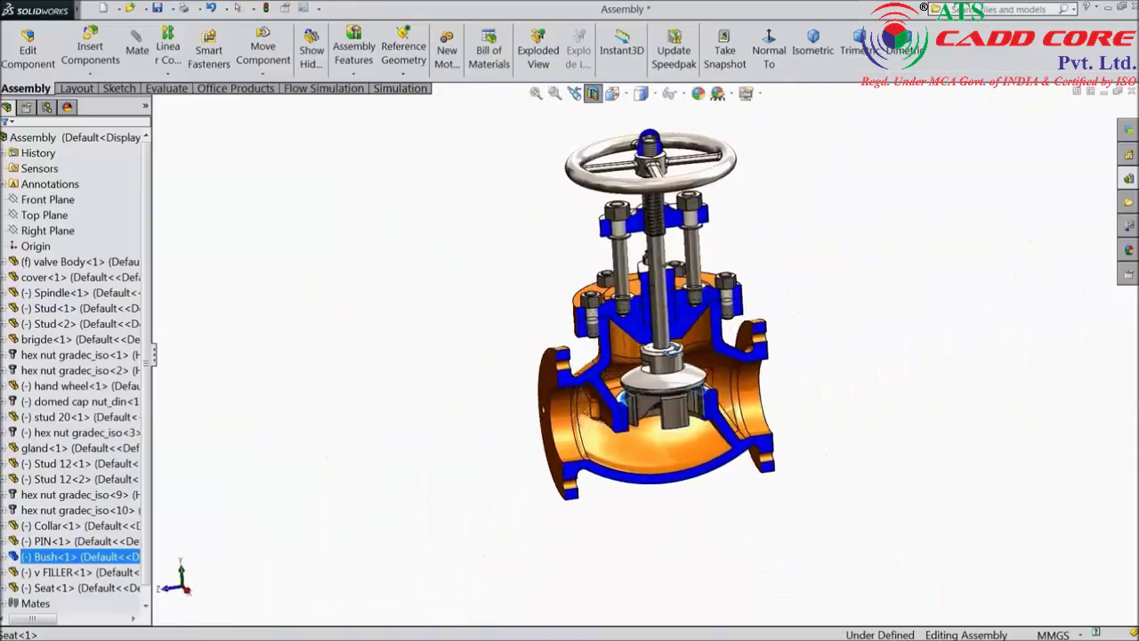
{"action": "scroll", "coordinate": [704, 331], "scroll_direction": "up", "scroll_amount": 5}
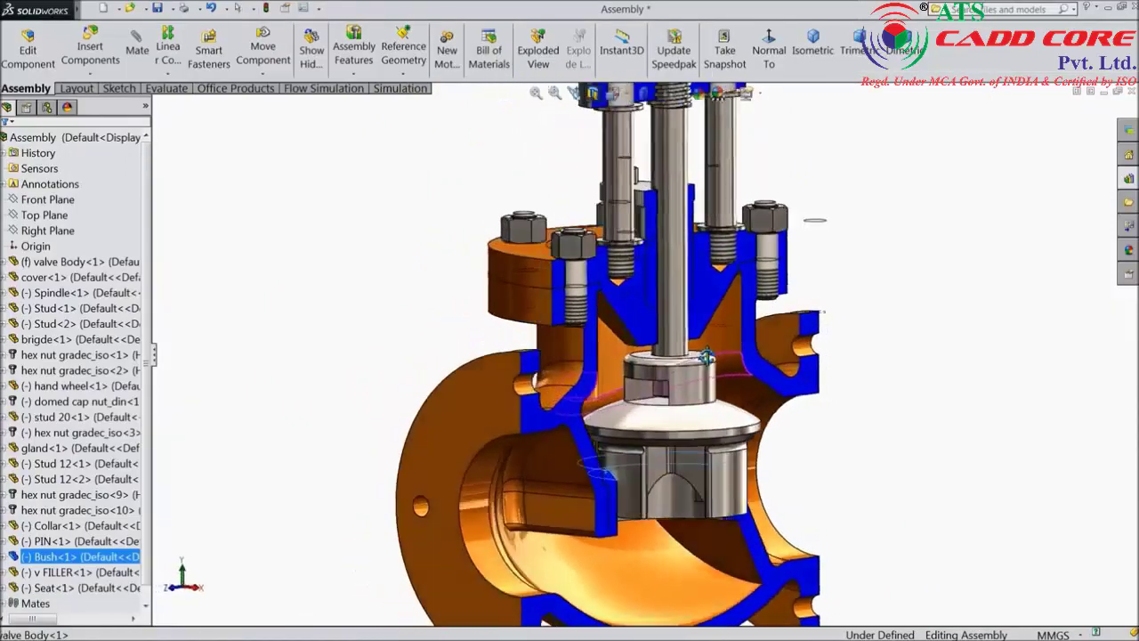
{"action": "middle_click_drag", "start_coordinate": [718, 355], "coordinate": [668, 433]}
{"action": "scroll", "coordinate": [707, 416], "scroll_direction": "down", "scroll_amount": 5}
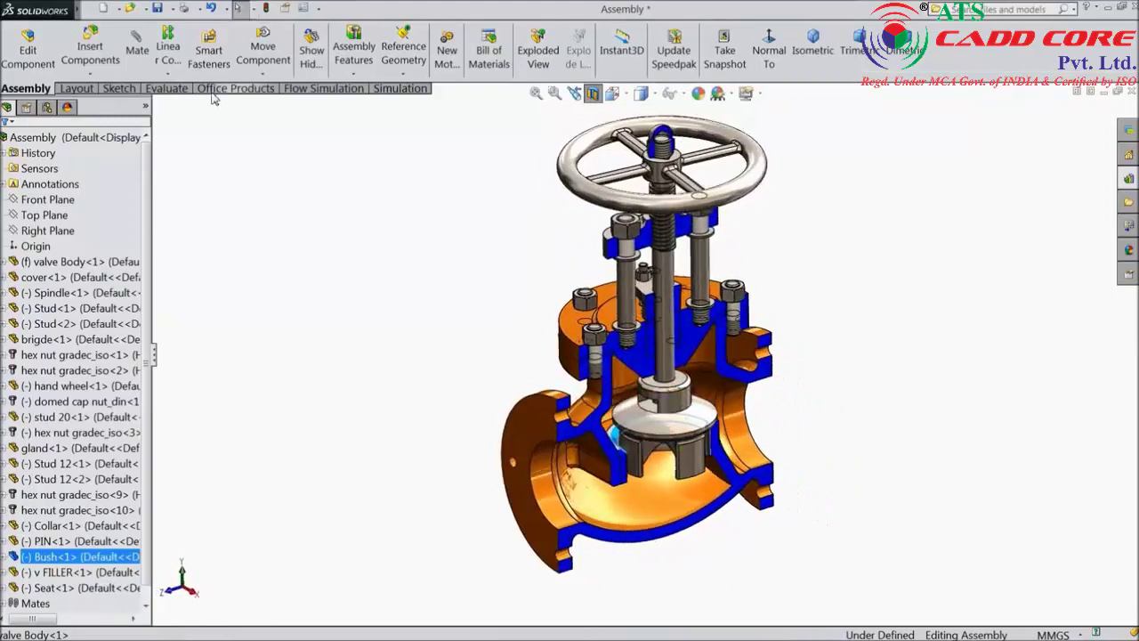
{"action": "left_click", "coordinate": [592, 93]}
{"action": "scroll", "coordinate": [654, 342], "scroll_direction": "down", "scroll_amount": 3}
{"action": "scroll", "coordinate": [753, 305], "scroll_direction": "down", "scroll_amount": 3}
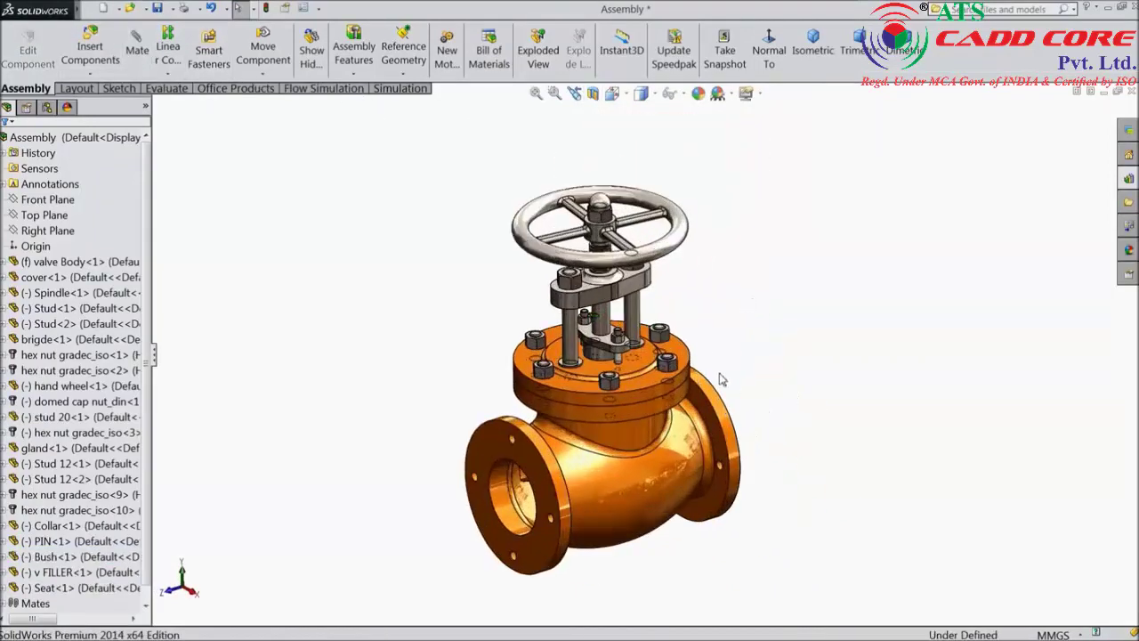
{"action": "double_click", "coordinate": [961, 49]}
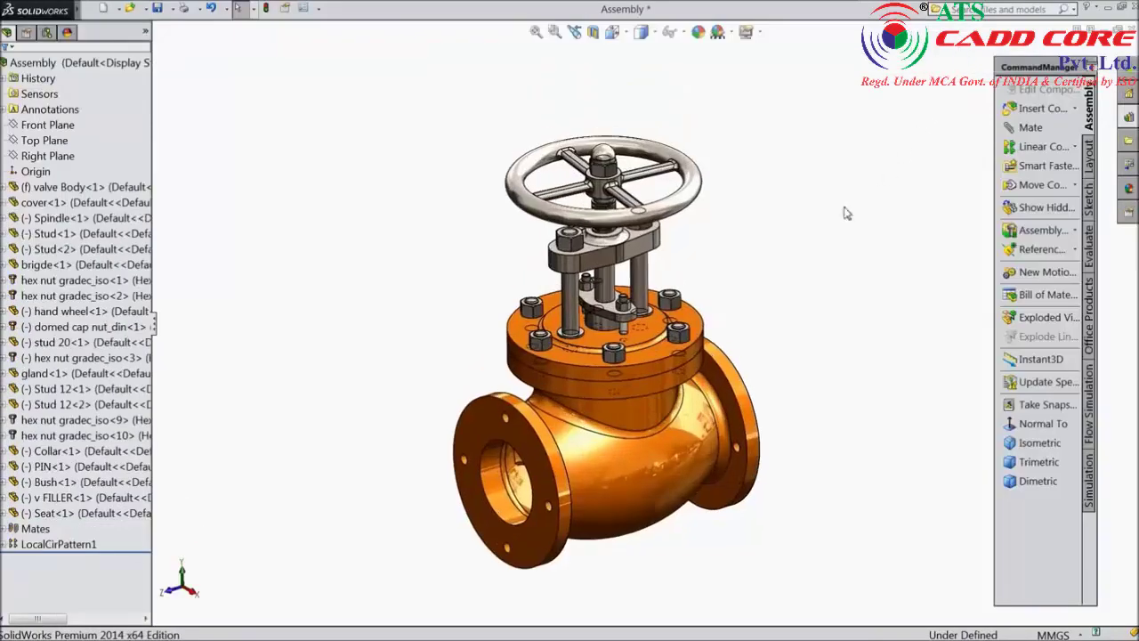
{"action": "scroll", "coordinate": [645, 387], "scroll_direction": "down", "scroll_amount": 4}
{"action": "scroll", "coordinate": [626, 378], "scroll_direction": "up", "scroll_amount": 2}
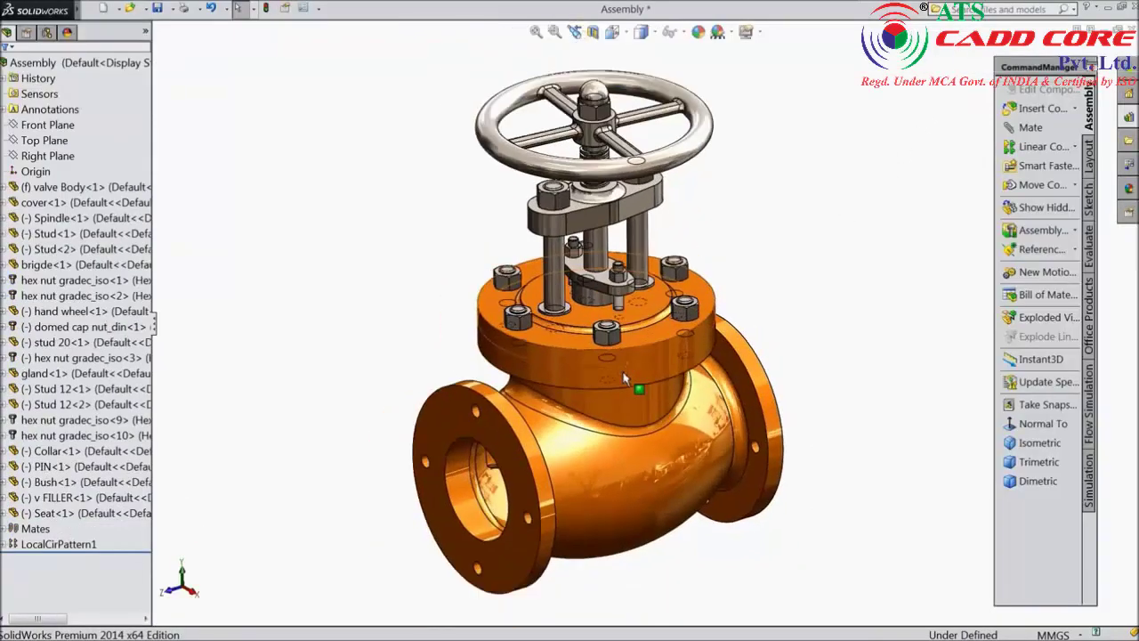
{"action": "scroll", "coordinate": [624, 378], "scroll_direction": "down", "scroll_amount": 2}
{"action": "middle_click_drag", "start_coordinate": [799, 285], "coordinate": [756, 306]}
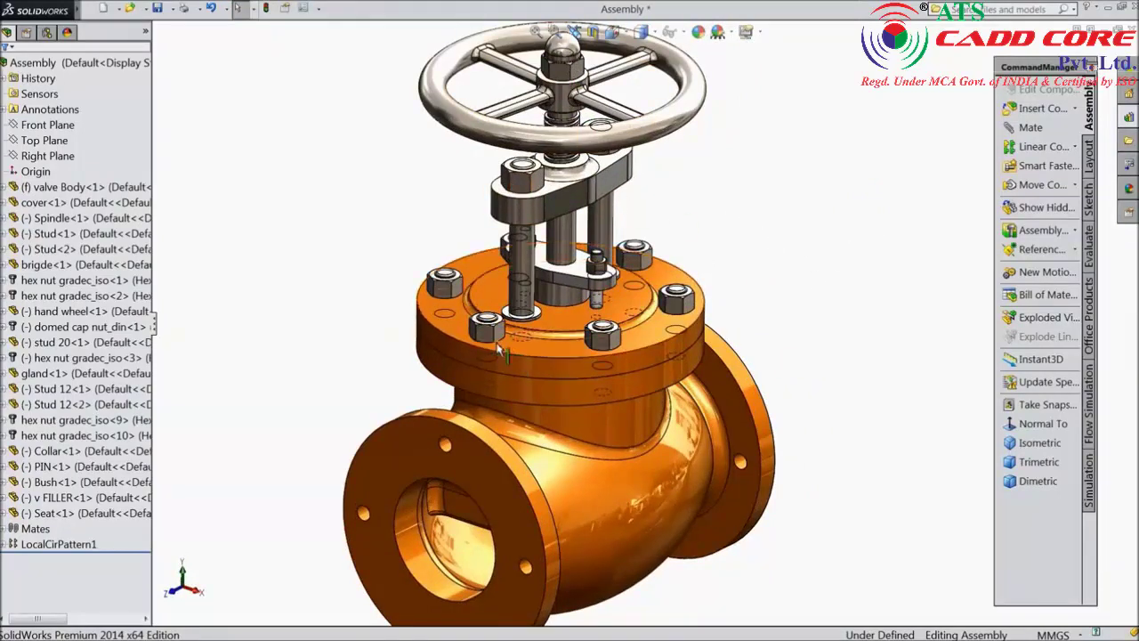
{"action": "middle_click_drag", "start_coordinate": [501, 351], "coordinate": [677, 415]}
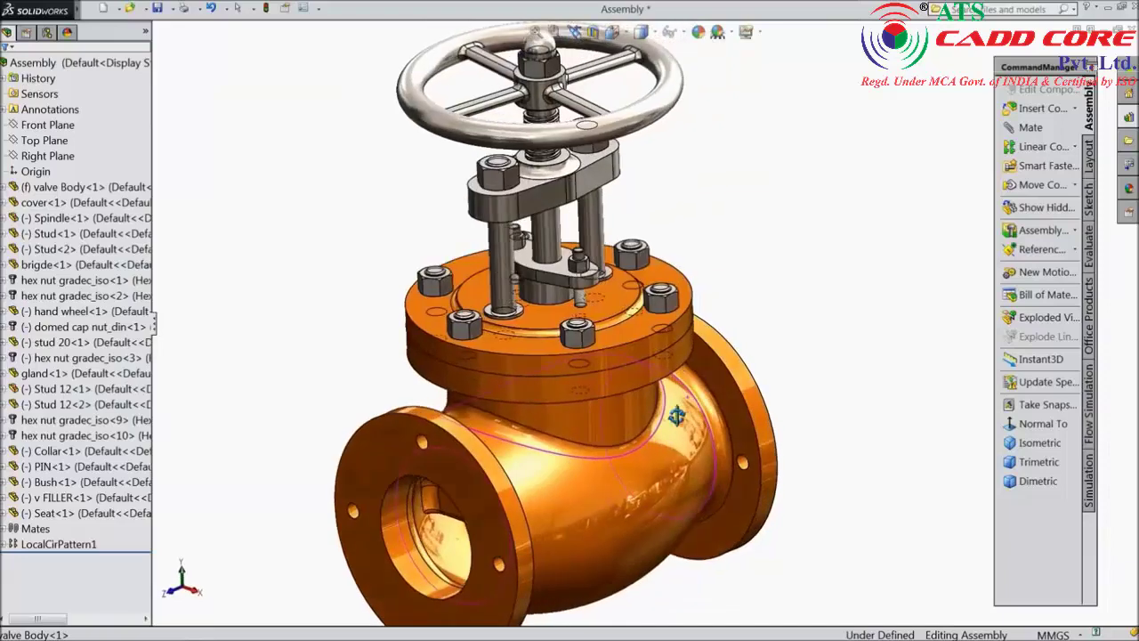
Apply a cutaway section view and test-spin the hand wheel.
{"action": "left_click", "coordinate": [602, 36]}
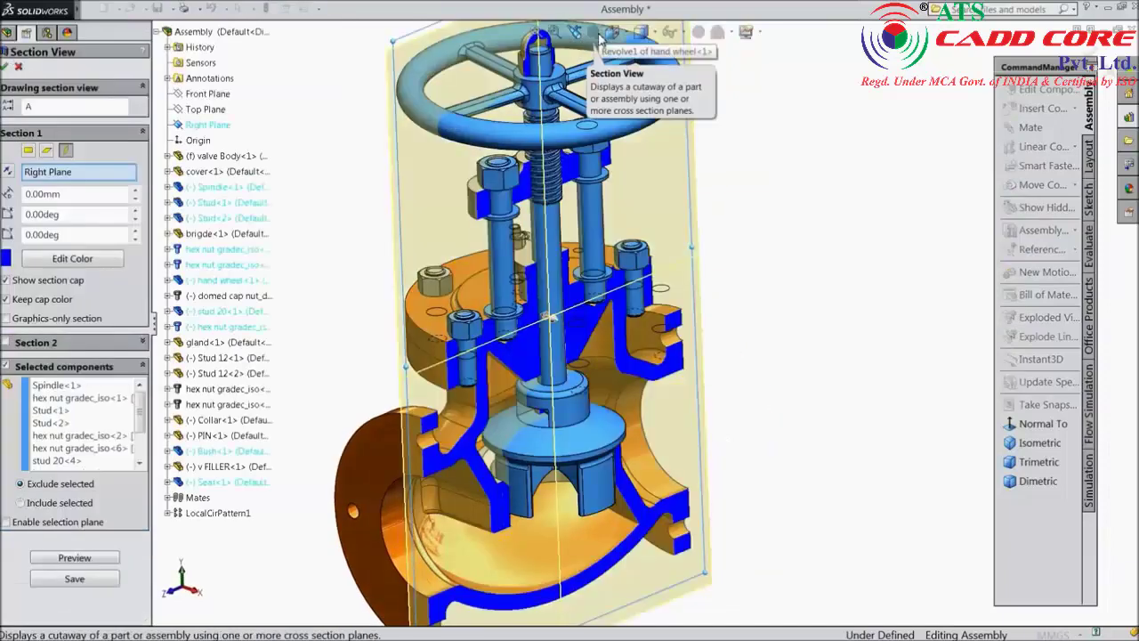
{"action": "left_click", "coordinate": [5, 67]}
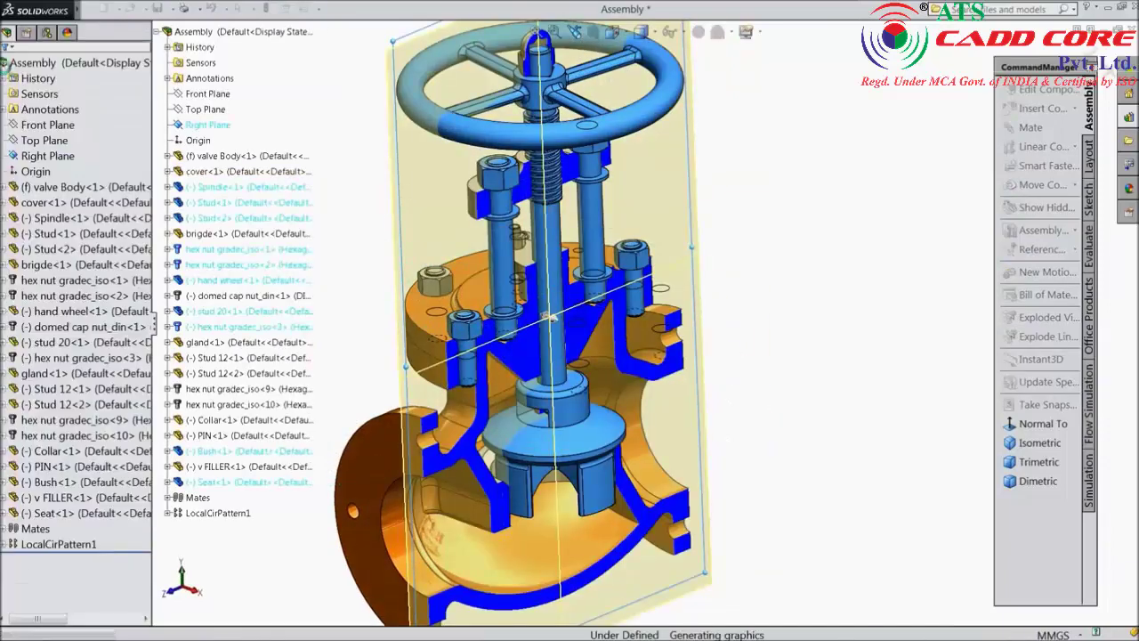
{"action": "left_click_drag", "start_coordinate": [552, 138], "coordinate": [585, 178]}
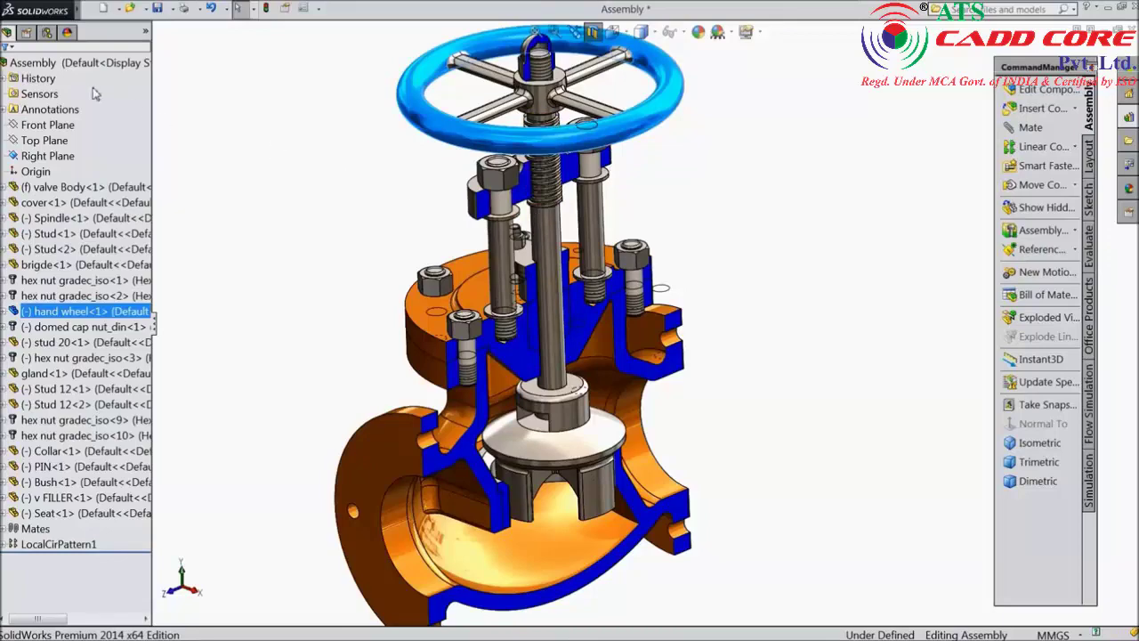
Turn off the section, dock the CommandManager horizontally, and create Motion Study 2.
{"action": "left_click", "coordinate": [591, 31]}
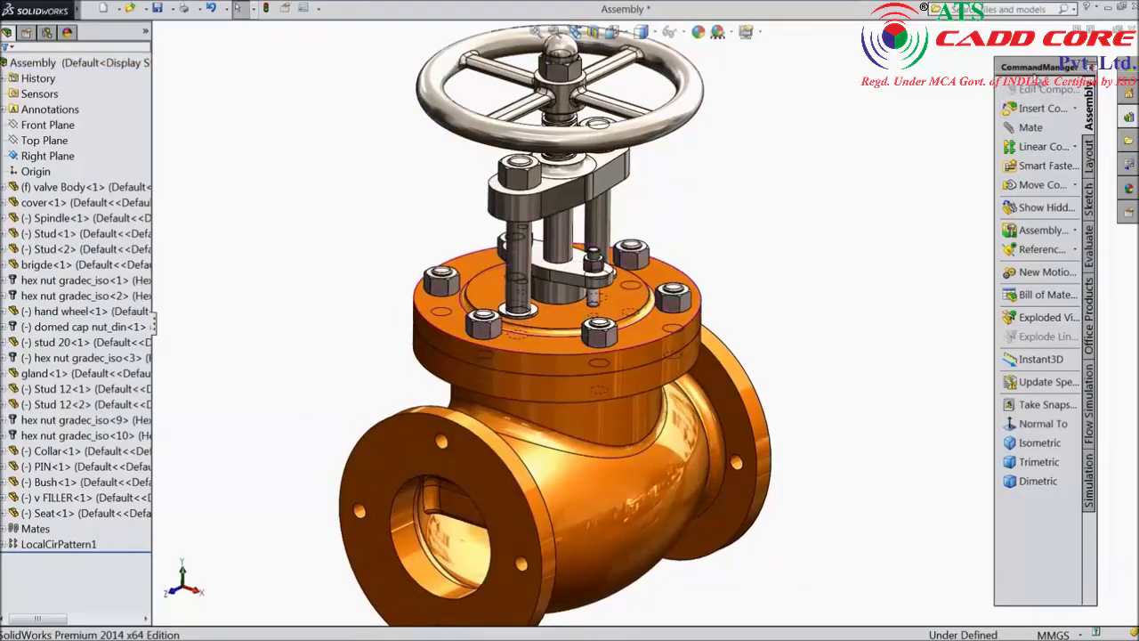
{"action": "double_click", "coordinate": [1036, 71]}
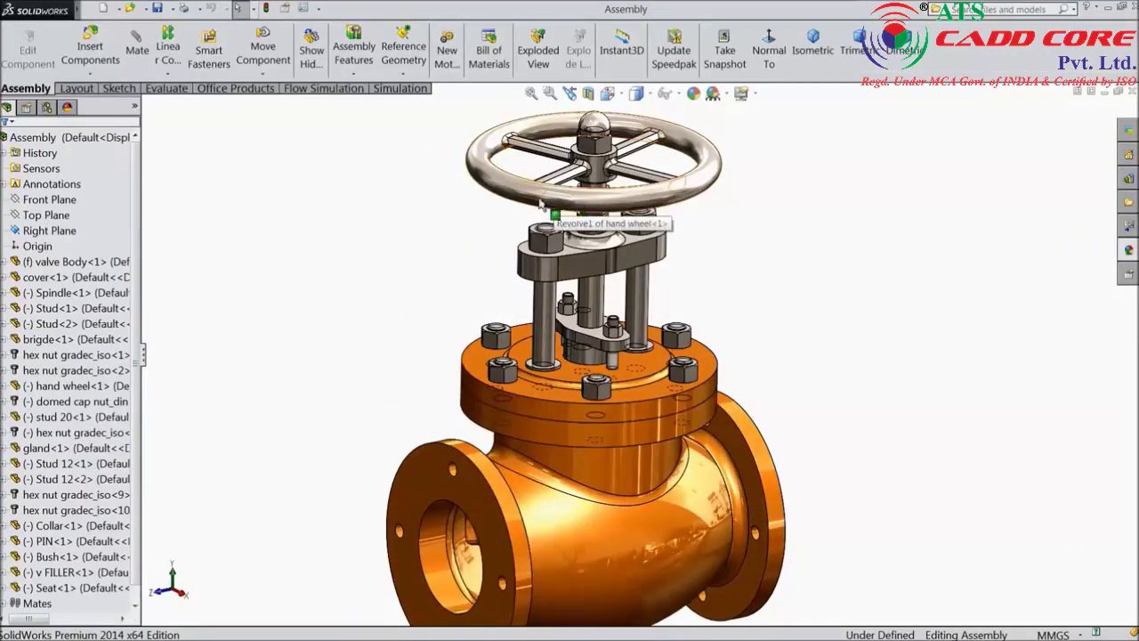
{"action": "left_click", "coordinate": [448, 66]}
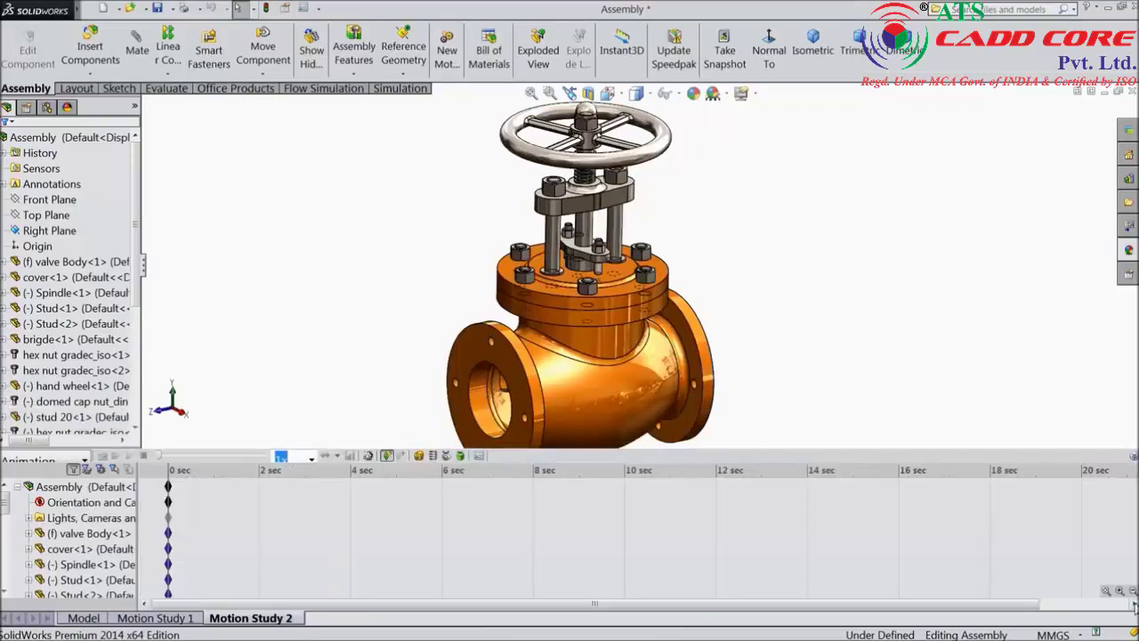
Expand the motion study timeline and disable view-key camera changes during playback.
{"action": "left_click", "coordinate": [573, 508]}
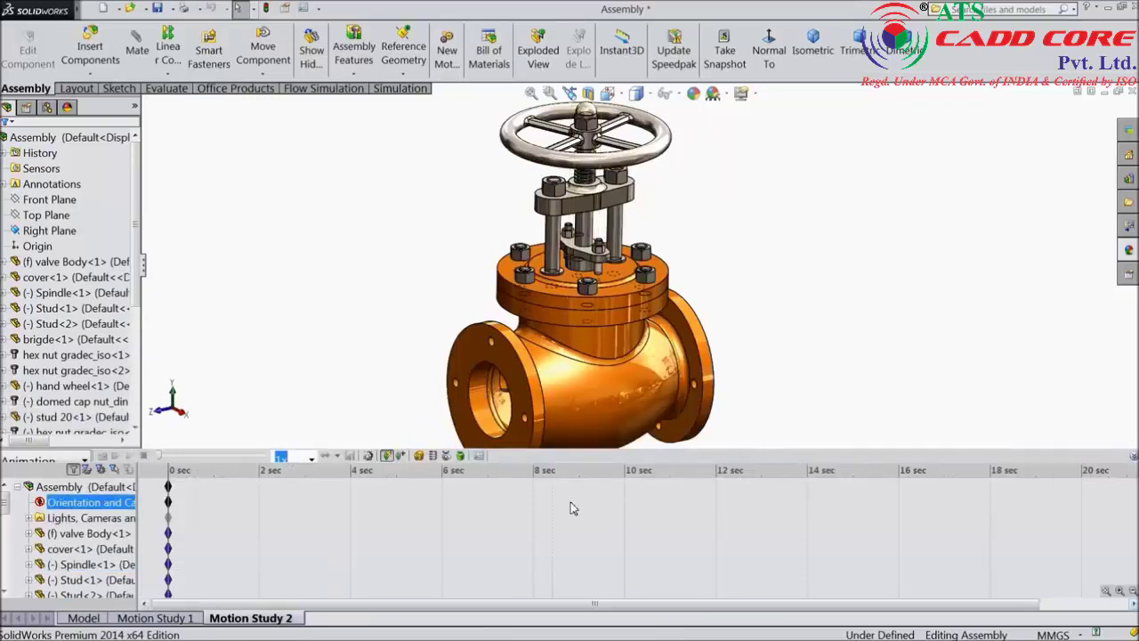
{"action": "right_click", "coordinate": [50, 501]}
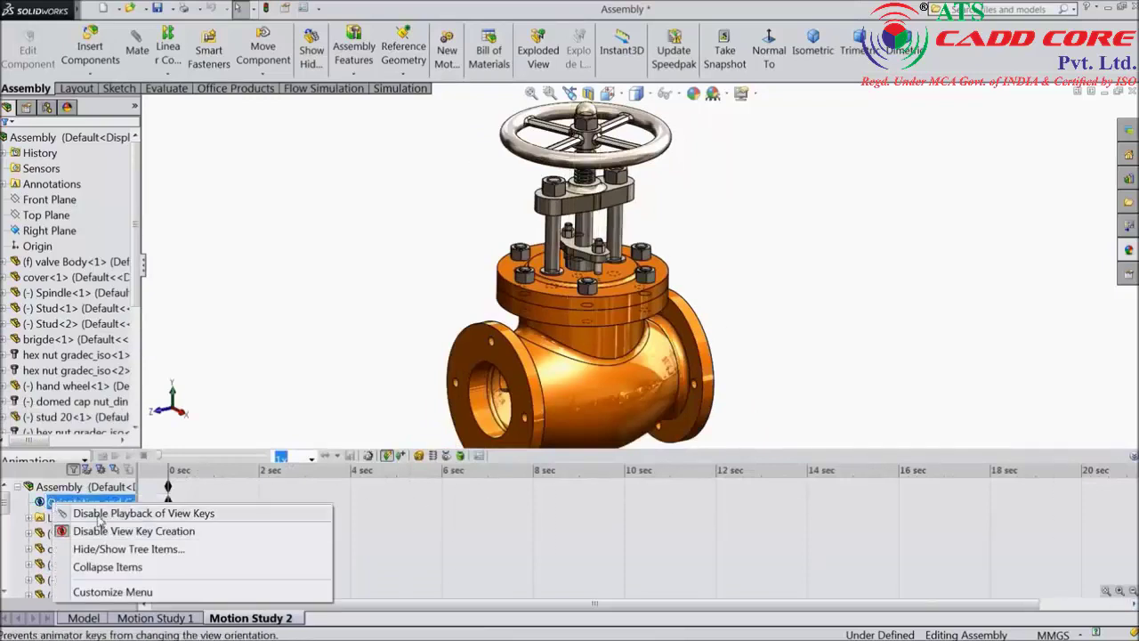
{"action": "left_click", "coordinate": [98, 514]}
Add a rotary motor on the Spindle face.
{"action": "left_click", "coordinate": [310, 486]}
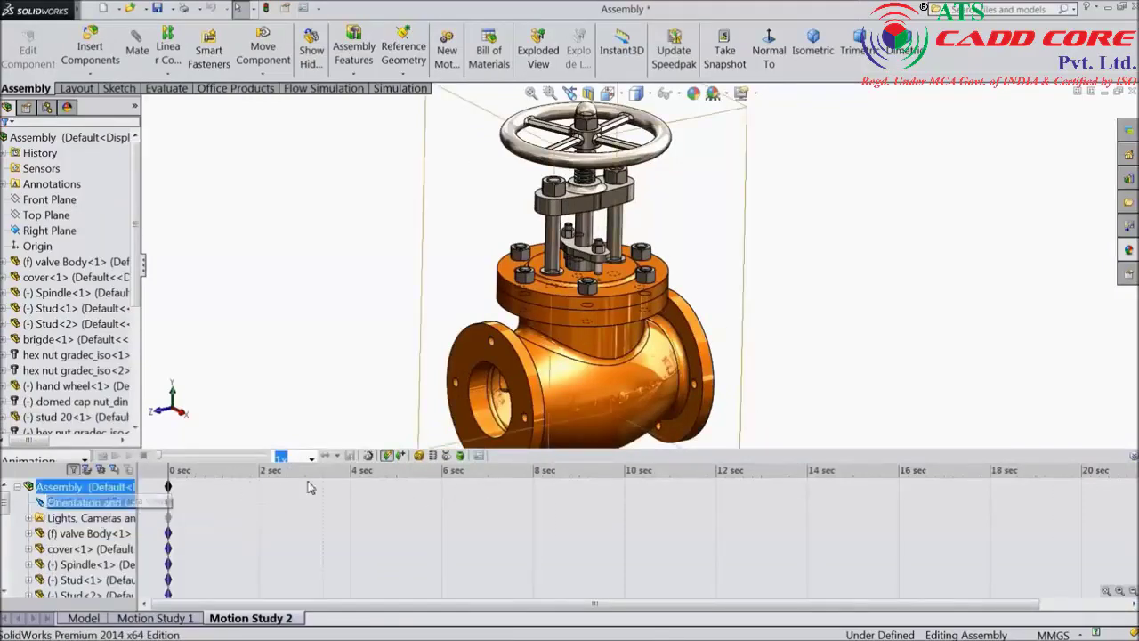
{"action": "left_click", "coordinate": [418, 457]}
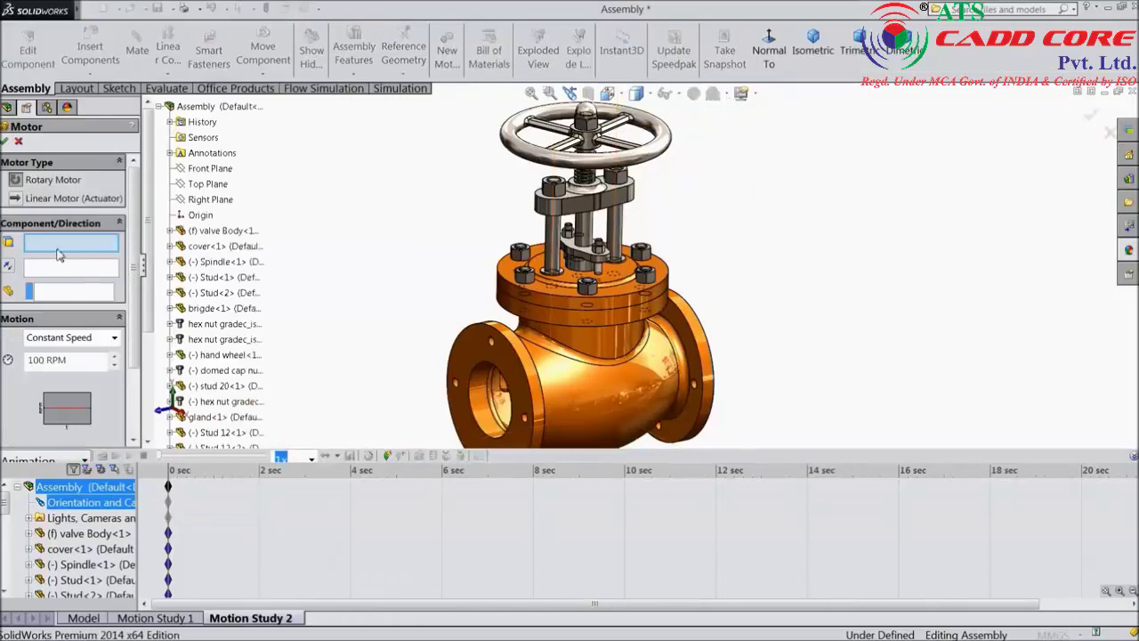
{"action": "left_click", "coordinate": [588, 236]}
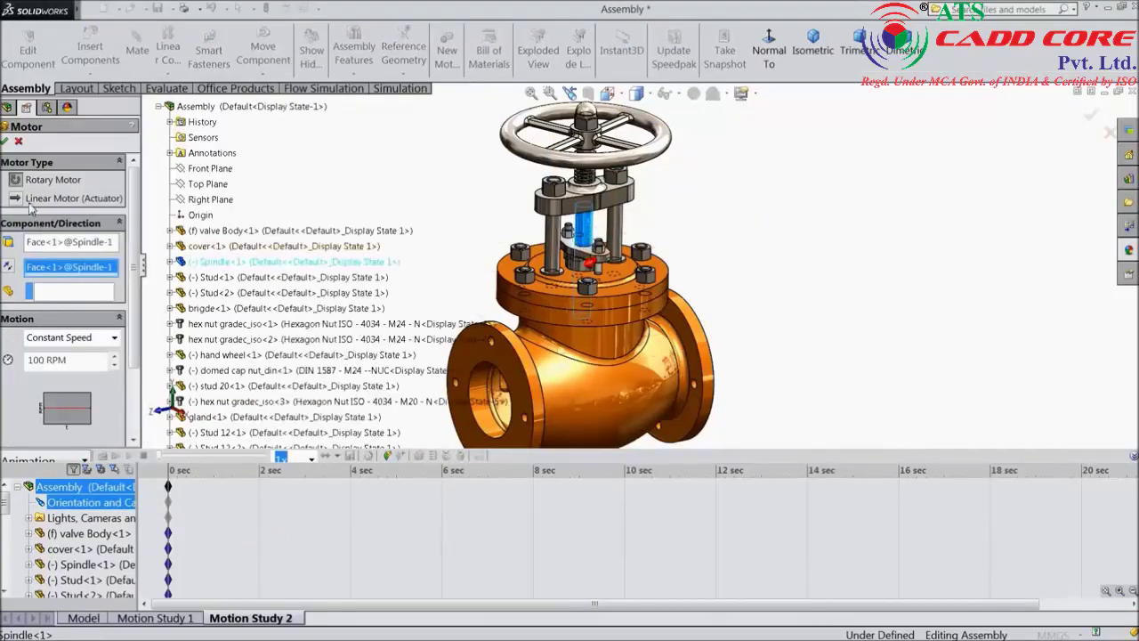
{"action": "left_click", "coordinate": [6, 143]}
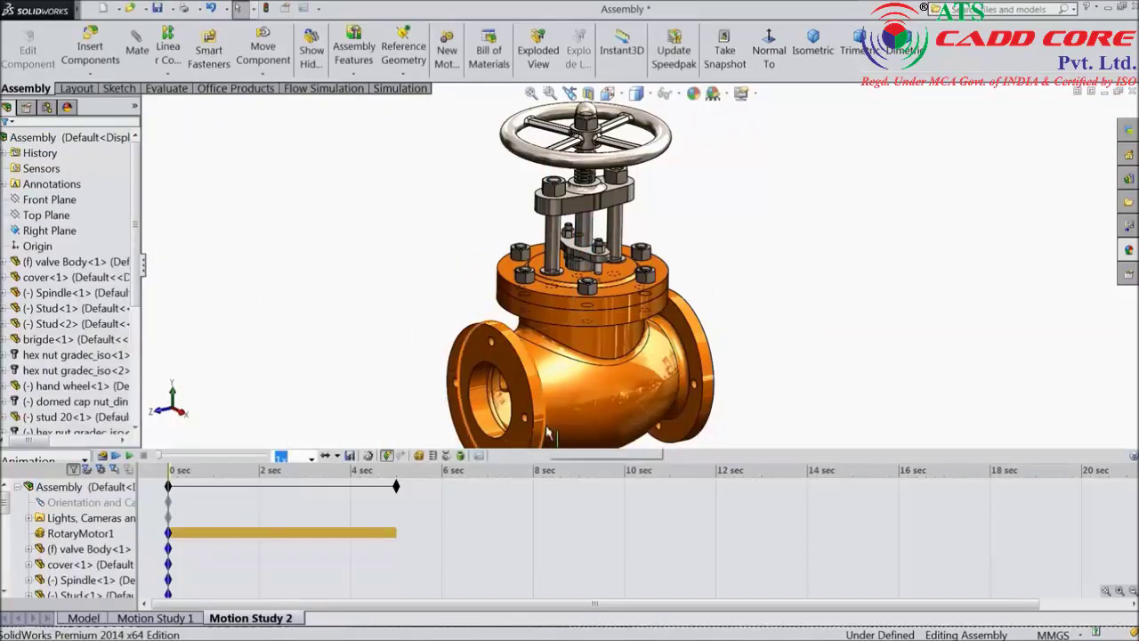
Section the valve on the Right Plane, calculate the study, and play the animation.
{"action": "left_click", "coordinate": [590, 95]}
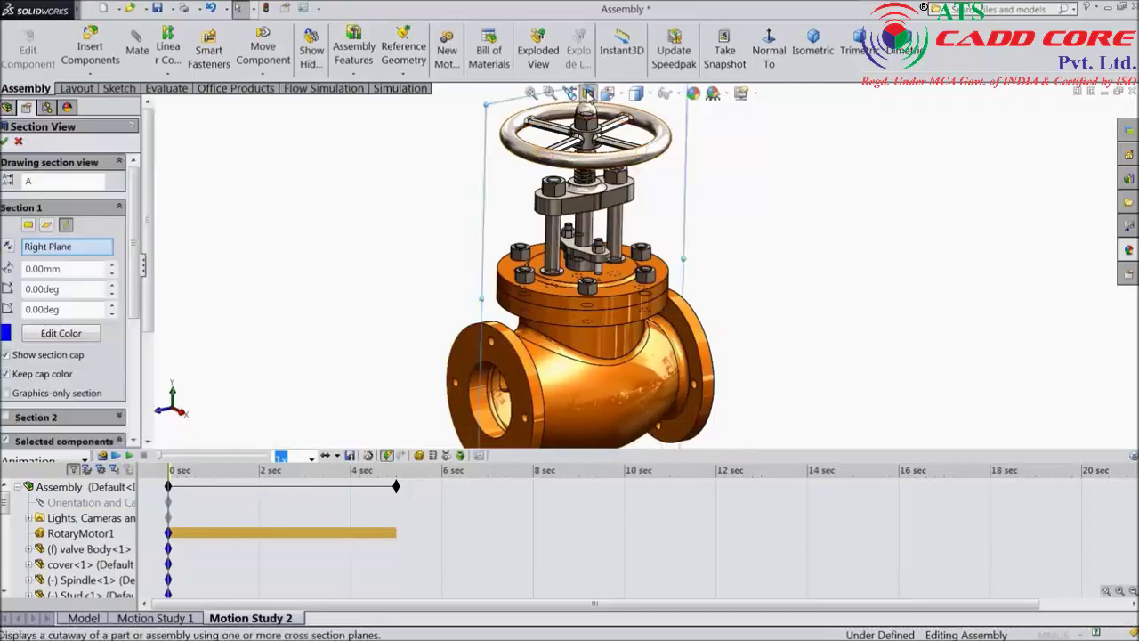
{"action": "left_click", "coordinate": [4, 140]}
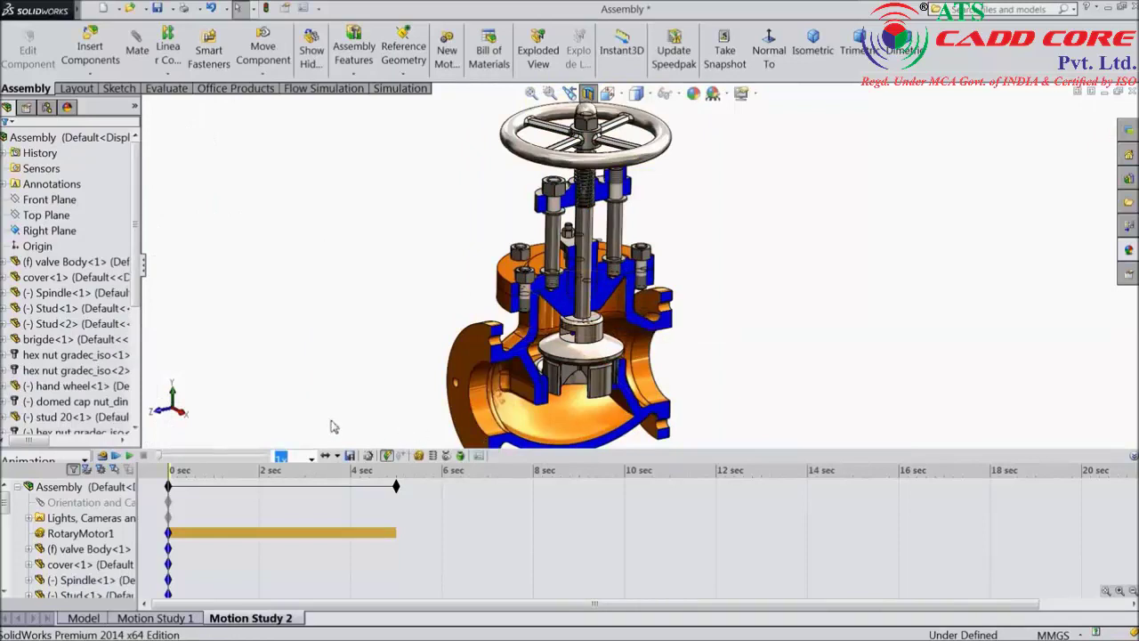
{"action": "left_click", "coordinate": [103, 455]}
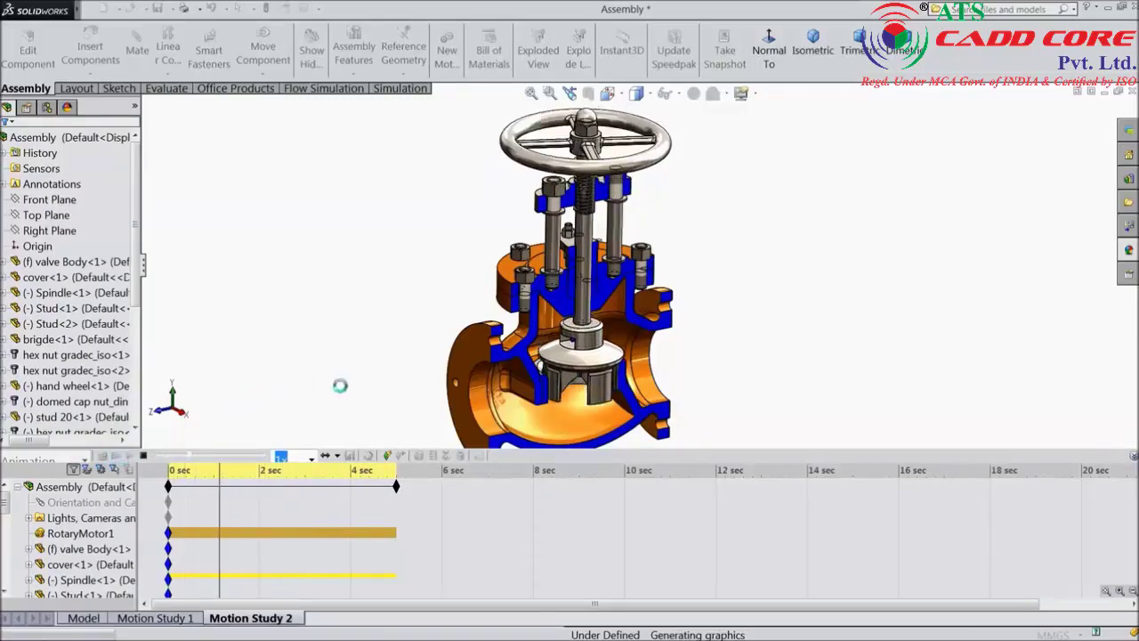
{"action": "left_click", "coordinate": [143, 456]}
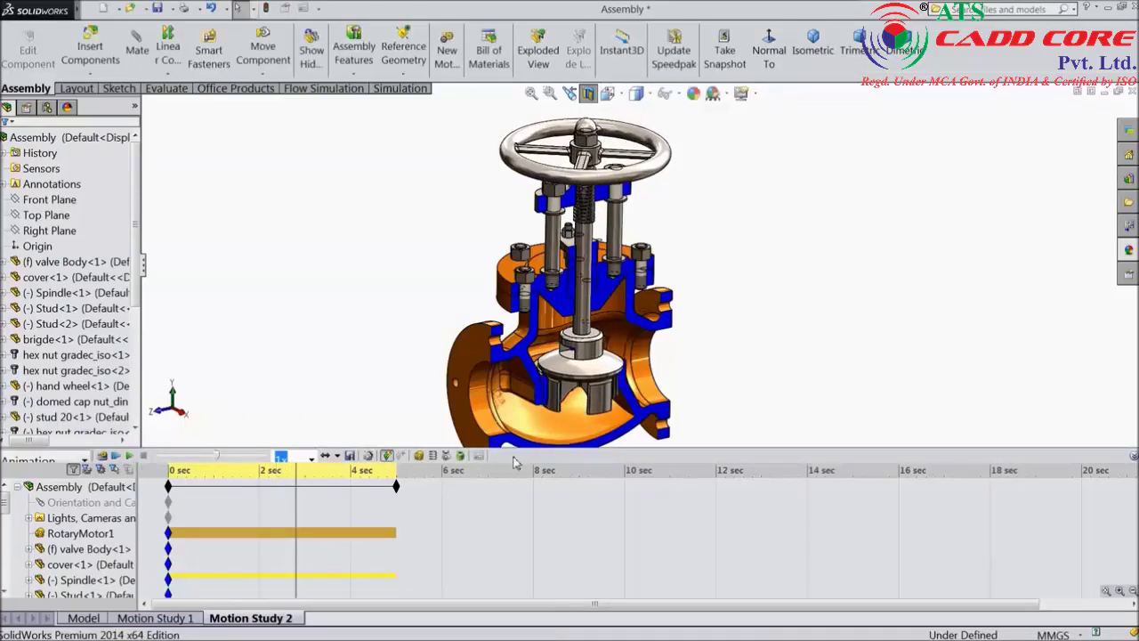
{"action": "left_click", "coordinate": [1133, 455]}
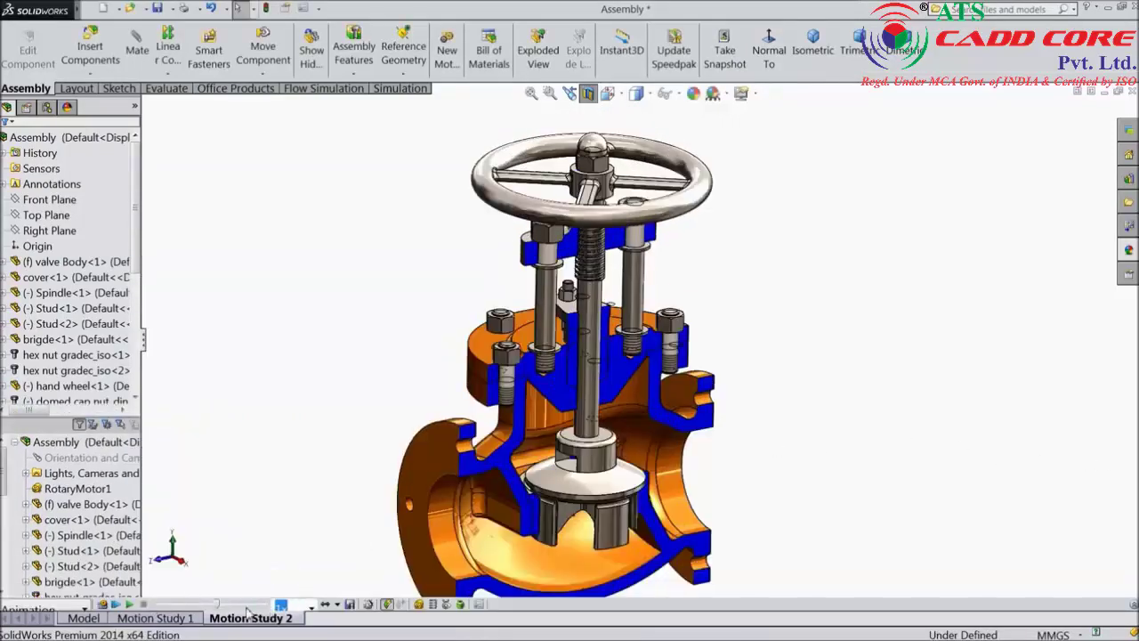
{"action": "left_click", "coordinate": [129, 604]}
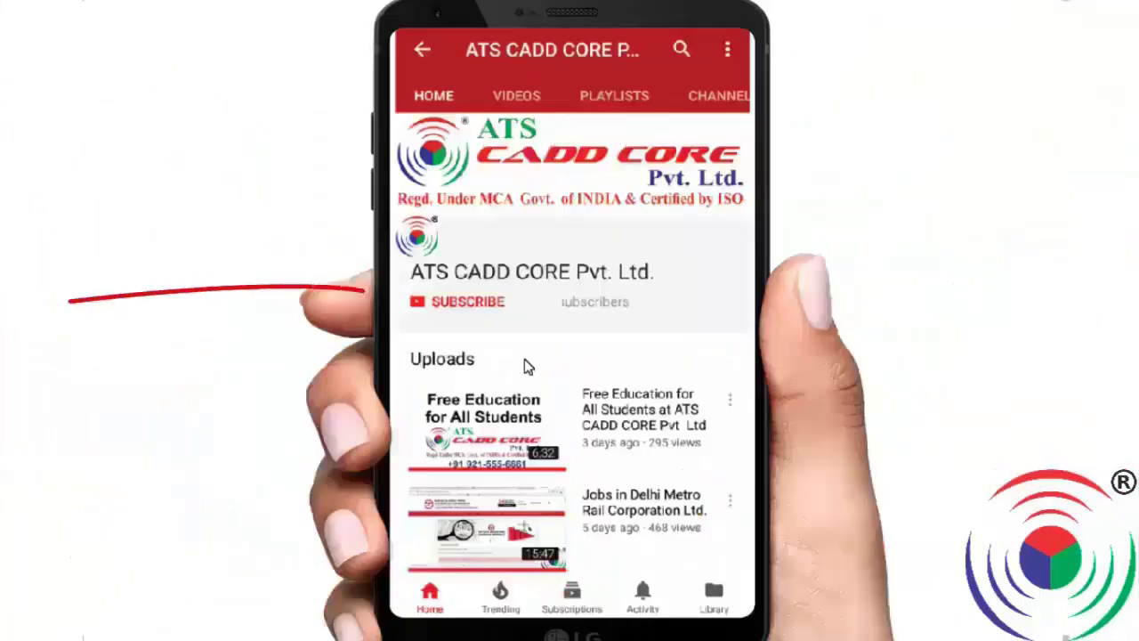
Subscribe to ATS CADD CORE with notifications on, and open and close Share.
{"action": "left_click", "coordinate": [467, 315]}
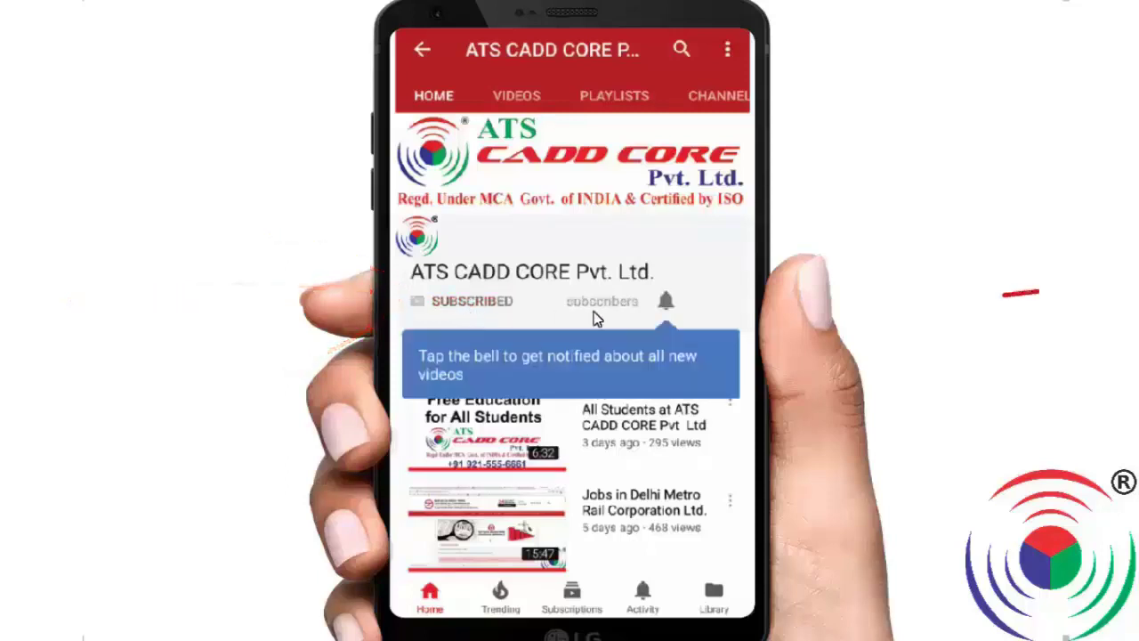
{"action": "left_click", "coordinate": [667, 302]}
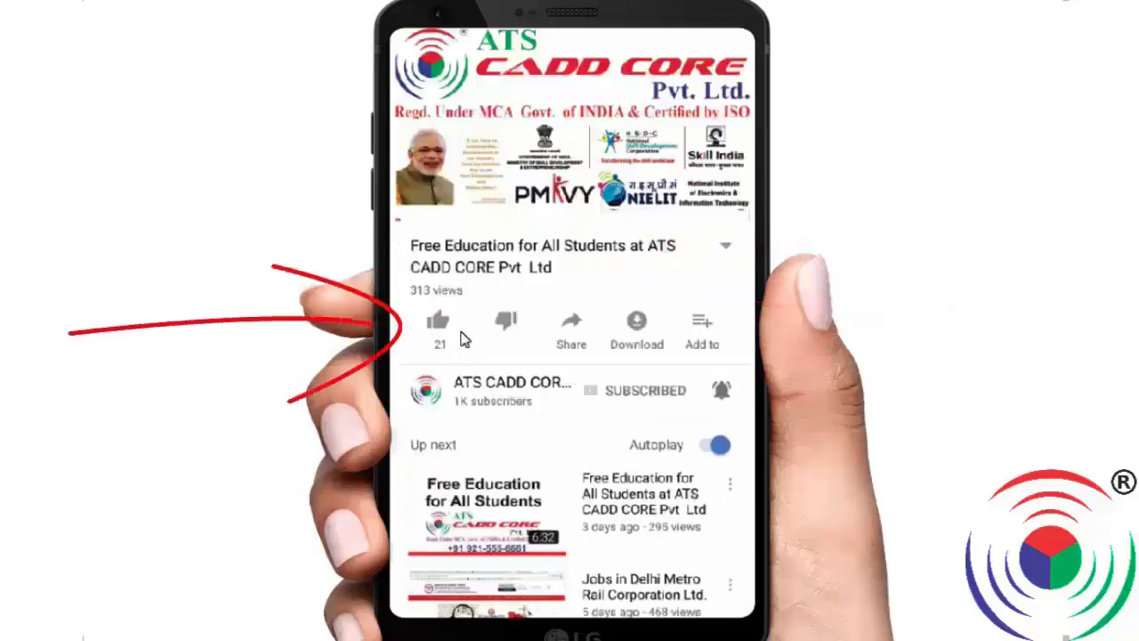
{"action": "left_click", "coordinate": [572, 340]}
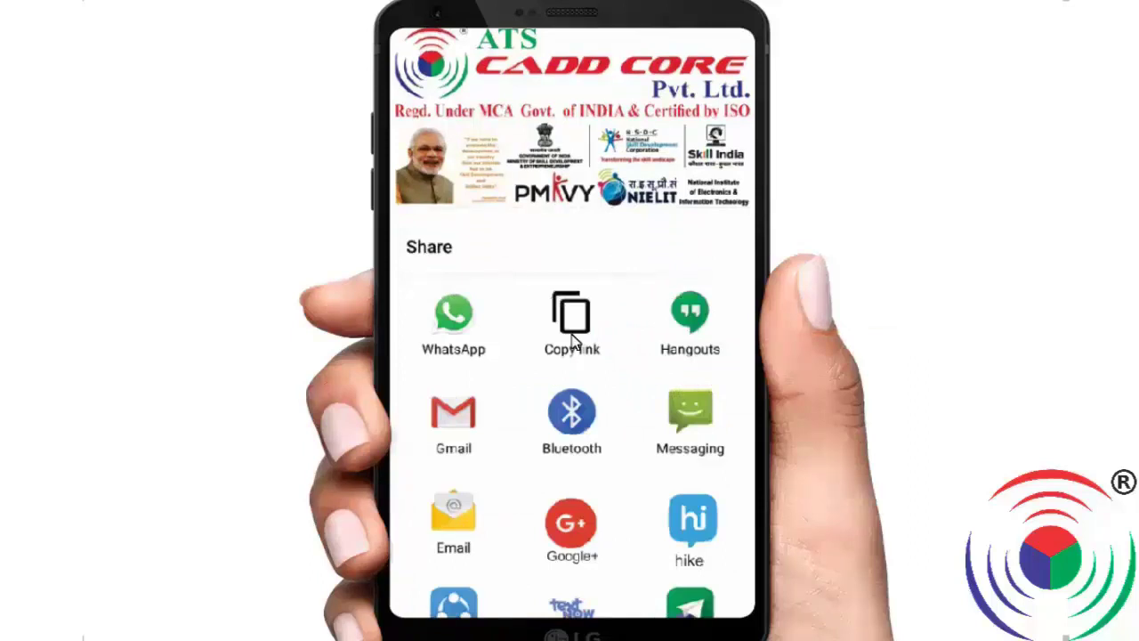
{"action": "left_click", "coordinate": [572, 341]}
Post a public comment and scroll through the video's comments.
{"action": "scroll", "coordinate": [560, 400], "scroll_direction": "down", "scroll_amount": 15}
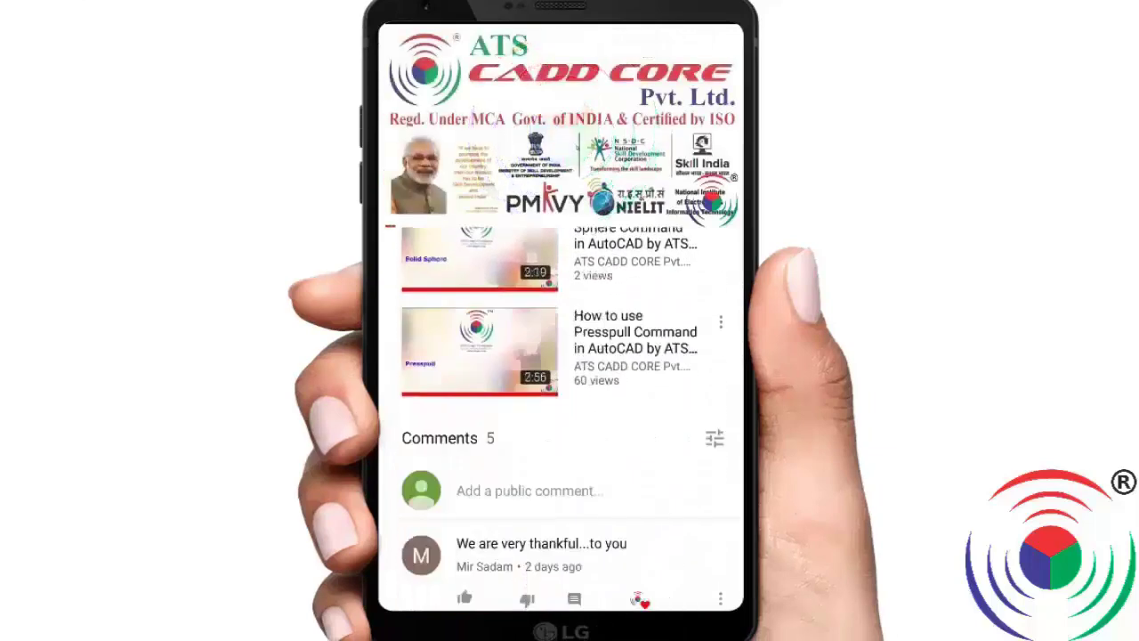
{"action": "left_click", "coordinate": [530, 490]}
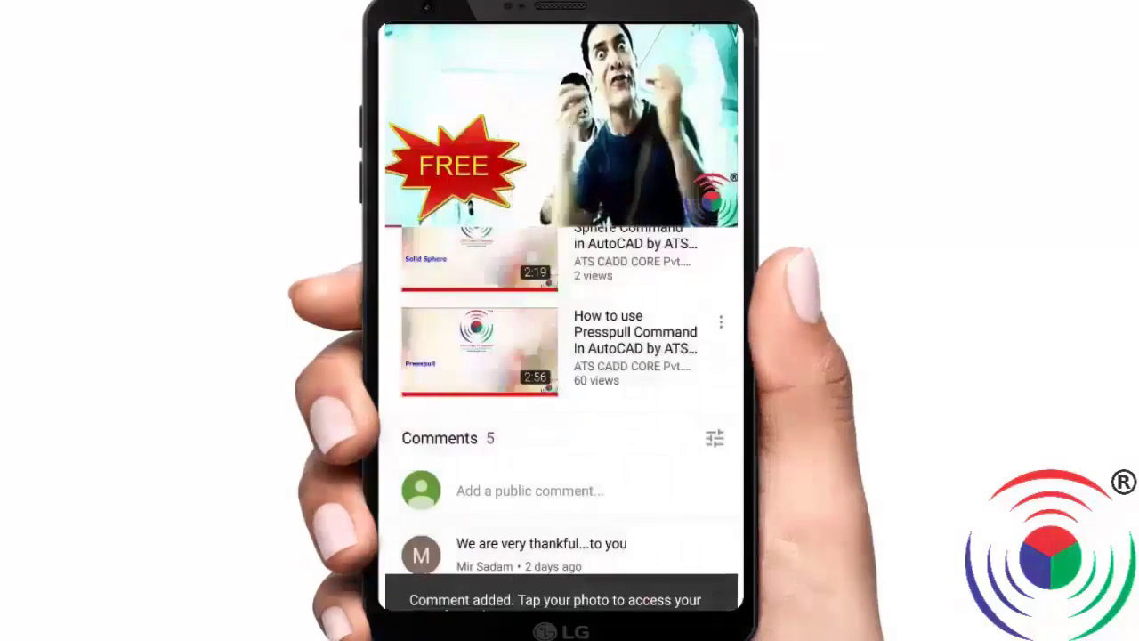
{"action": "scroll", "coordinate": [560, 400], "scroll_direction": "down", "scroll_amount": 3}
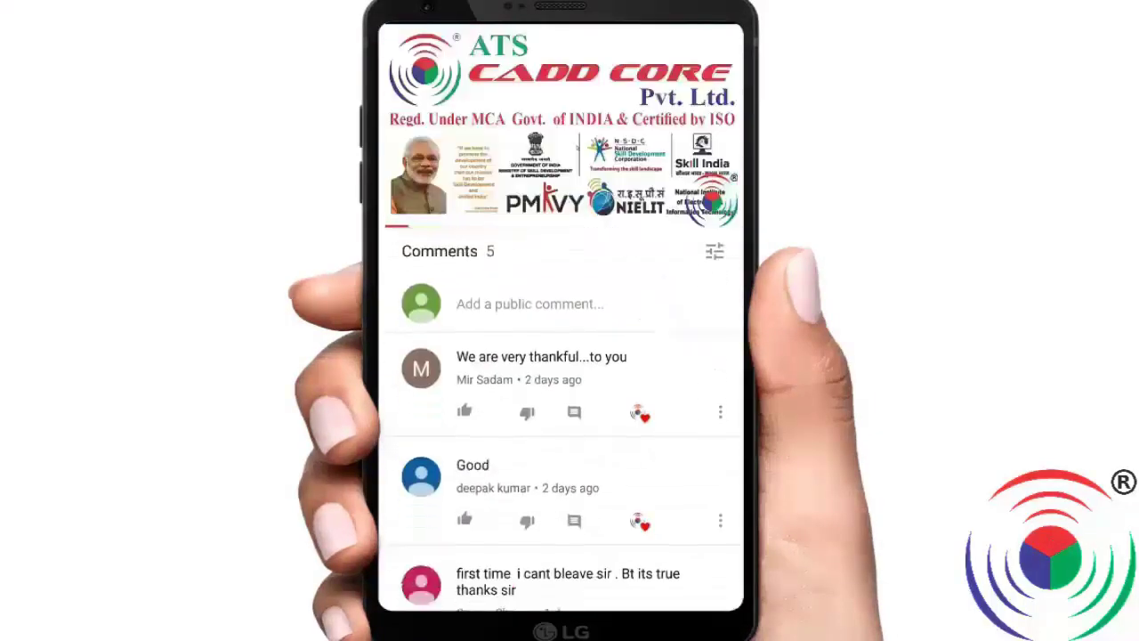
{"action": "scroll", "coordinate": [560, 401], "scroll_direction": "down", "scroll_amount": 5}
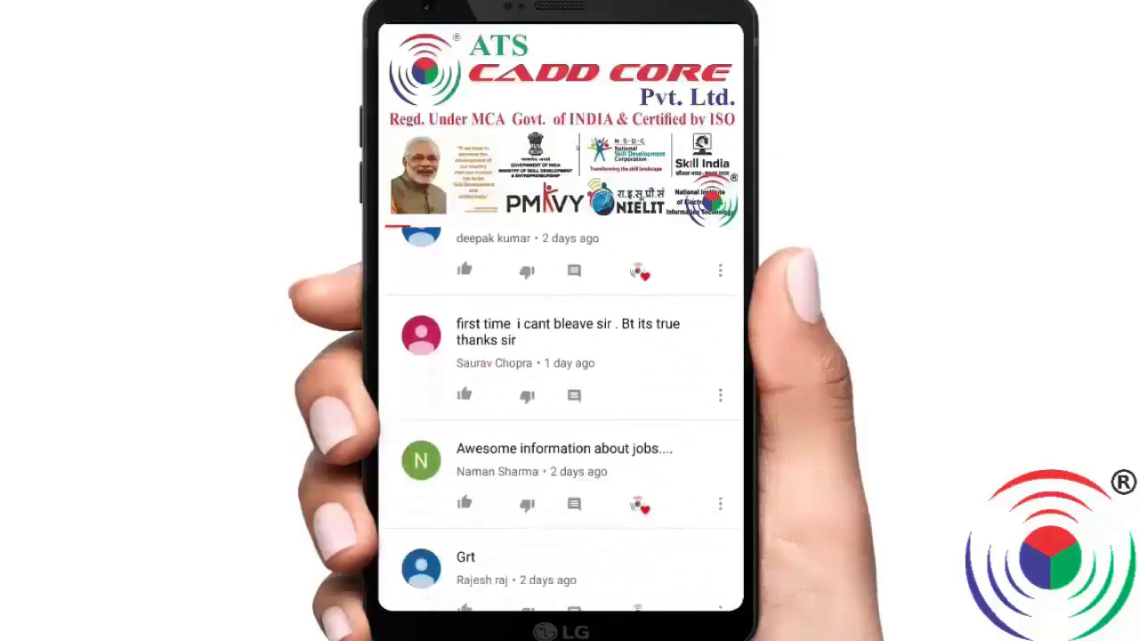